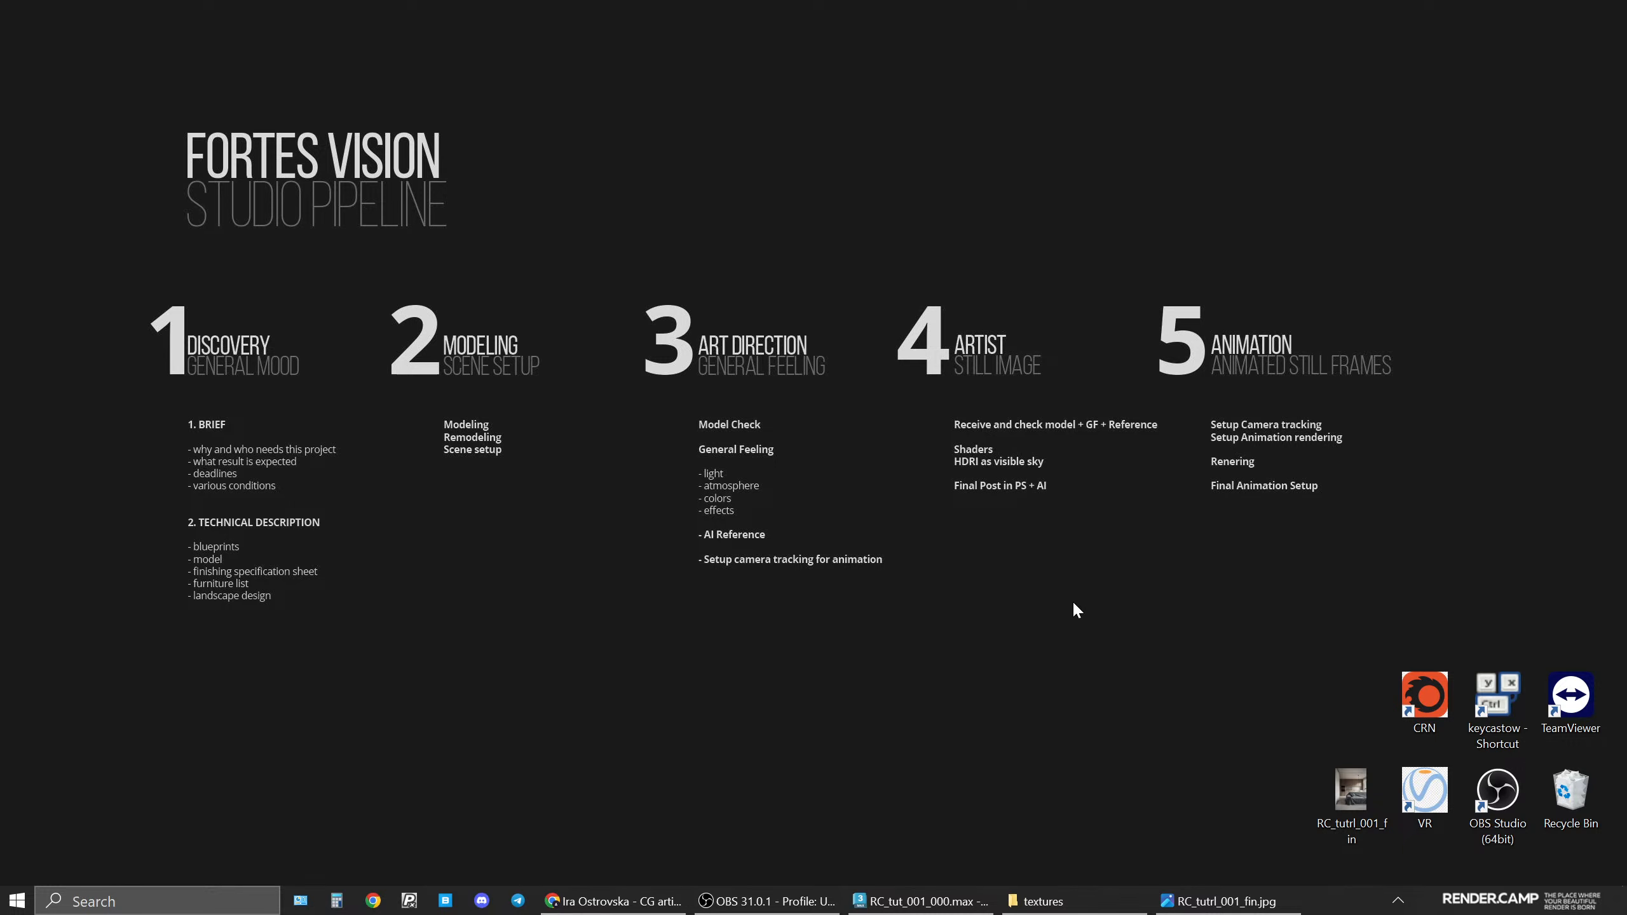
Switch to the browser and look through the Fortes Vision gallery and the artist's Behance portfolio
{"action": "left_click", "coordinate": [614, 901]}
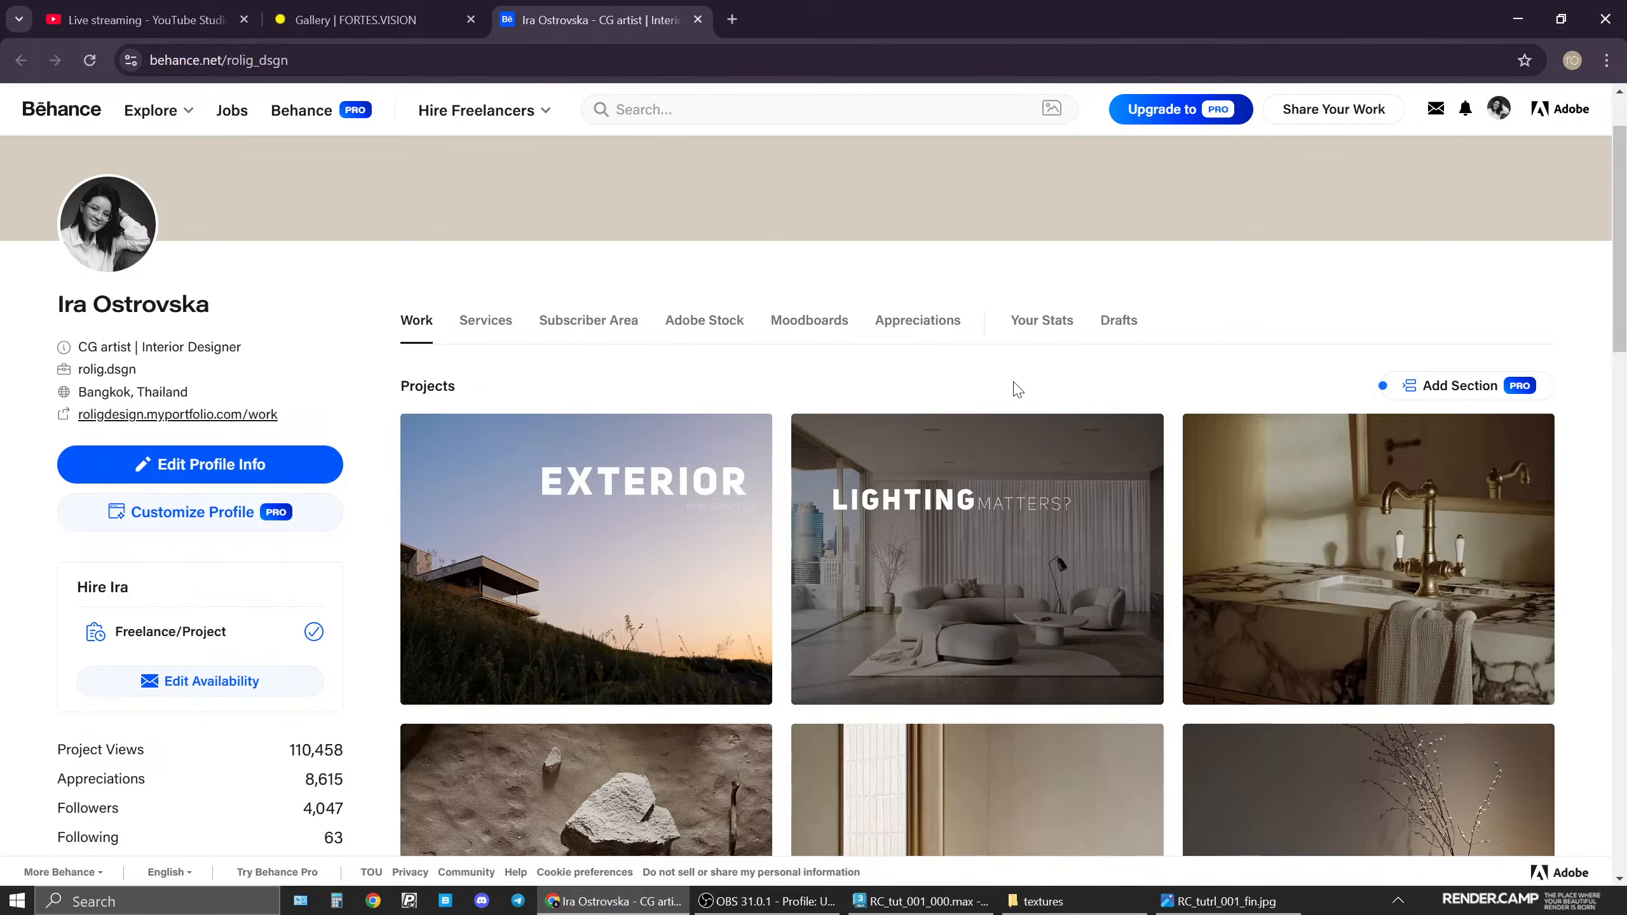
{"action": "left_click", "coordinate": [345, 19]}
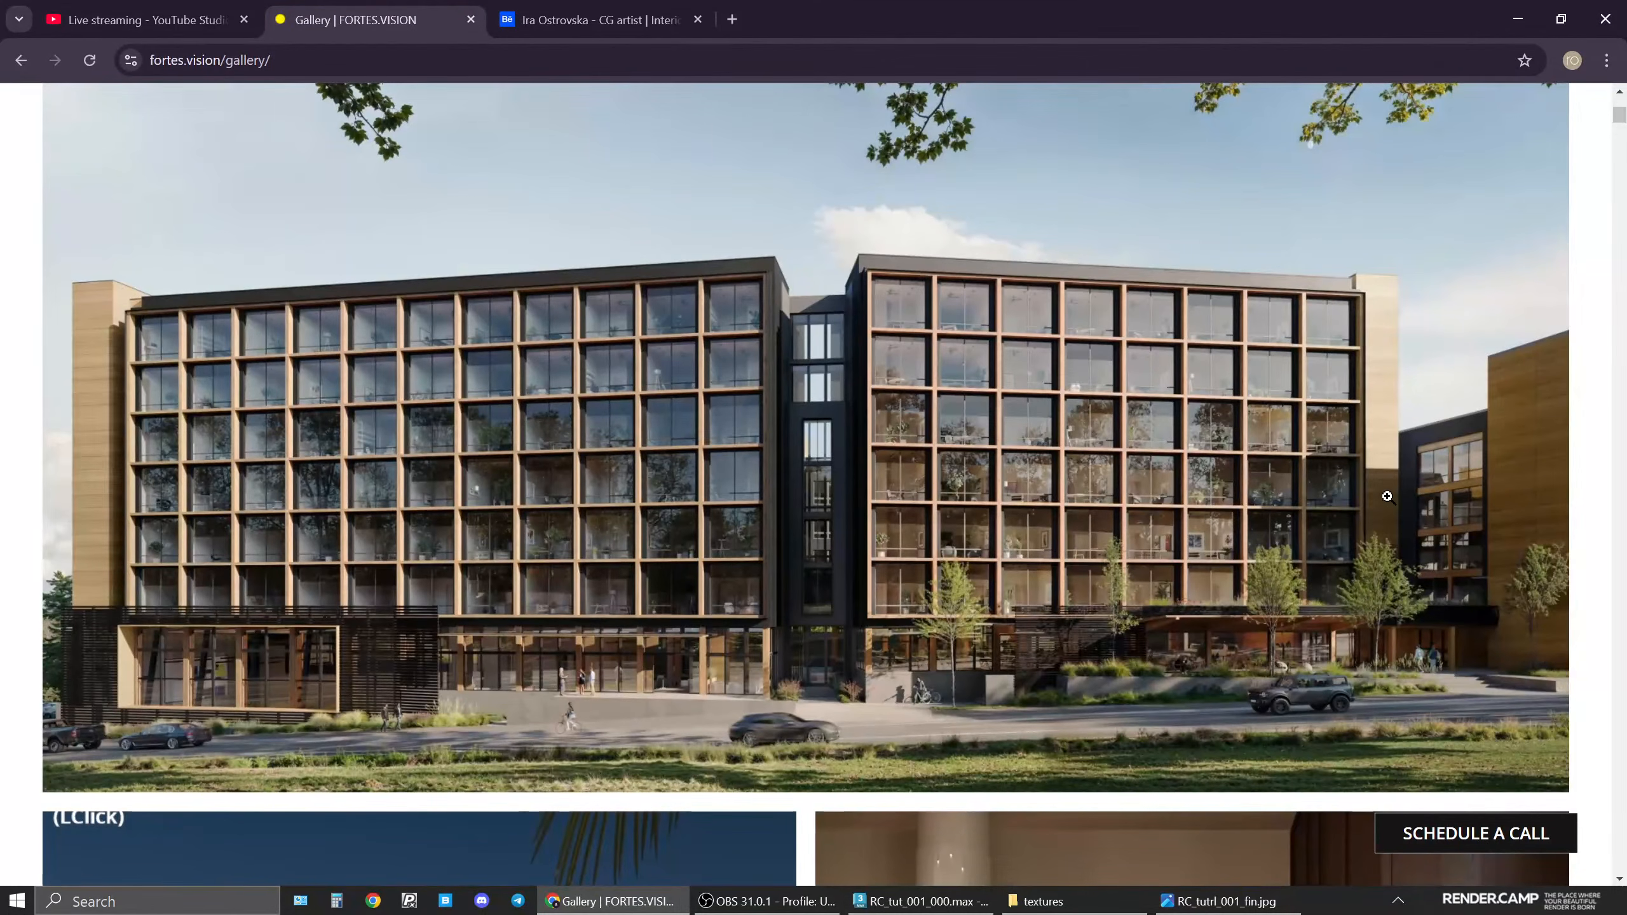
{"action": "scroll", "coordinate": [1387, 497], "scroll_direction": "down", "scroll_amount": 5}
{"action": "scroll", "coordinate": [1387, 497], "scroll_direction": "down", "scroll_amount": 5}
{"action": "scroll", "coordinate": [1300, 548], "scroll_direction": "up", "scroll_amount": 6}
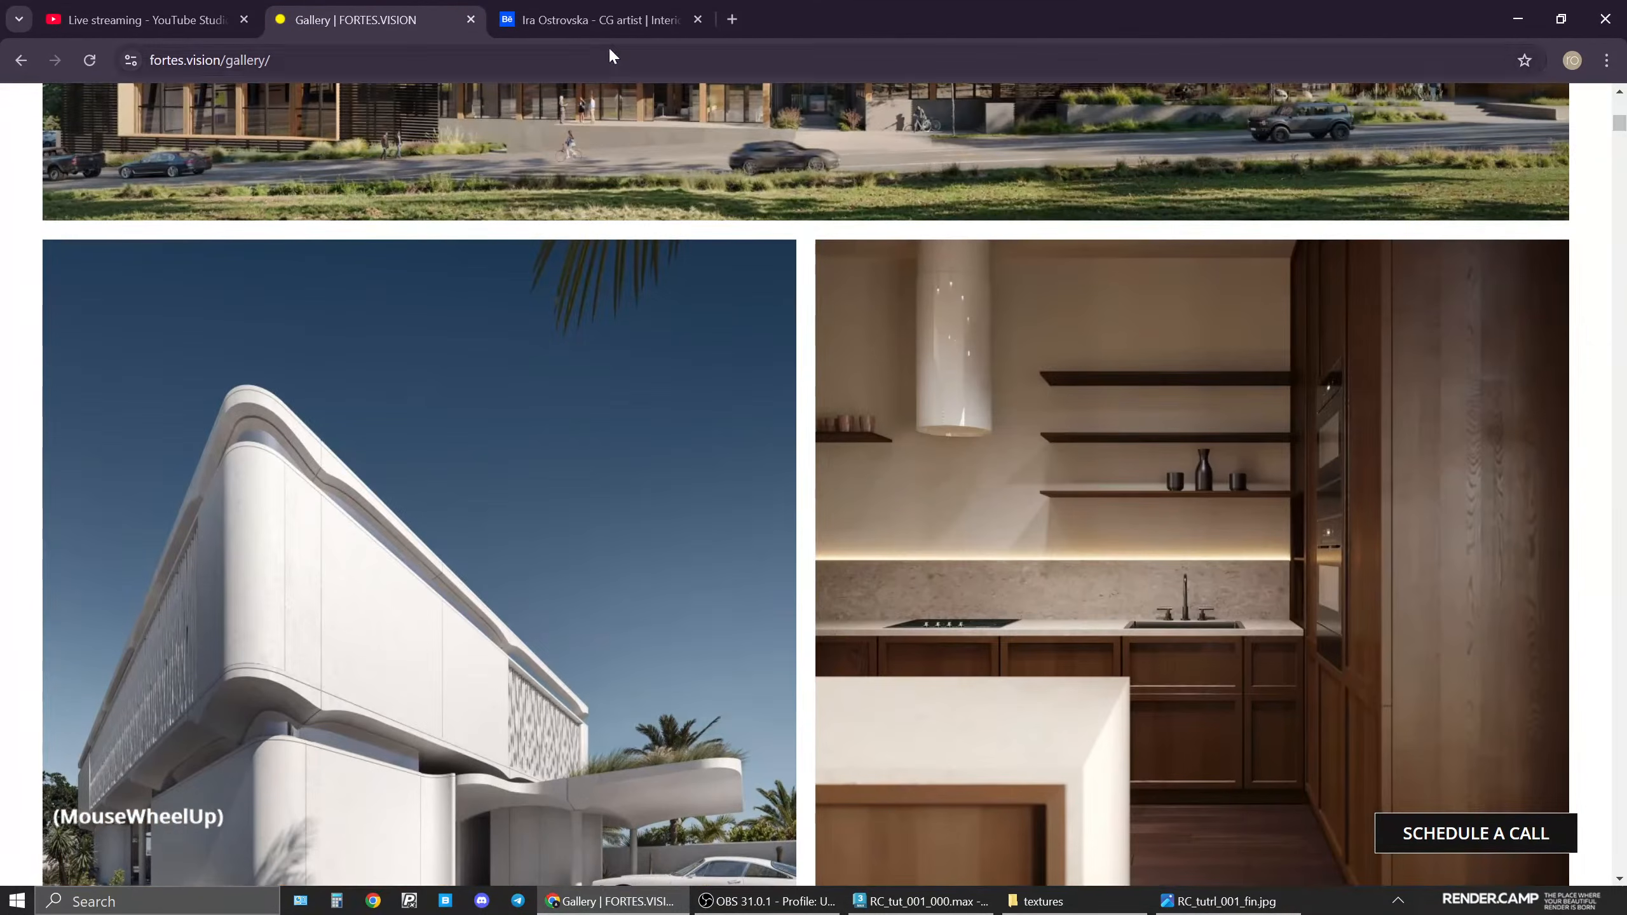
{"action": "left_click", "coordinate": [584, 20]}
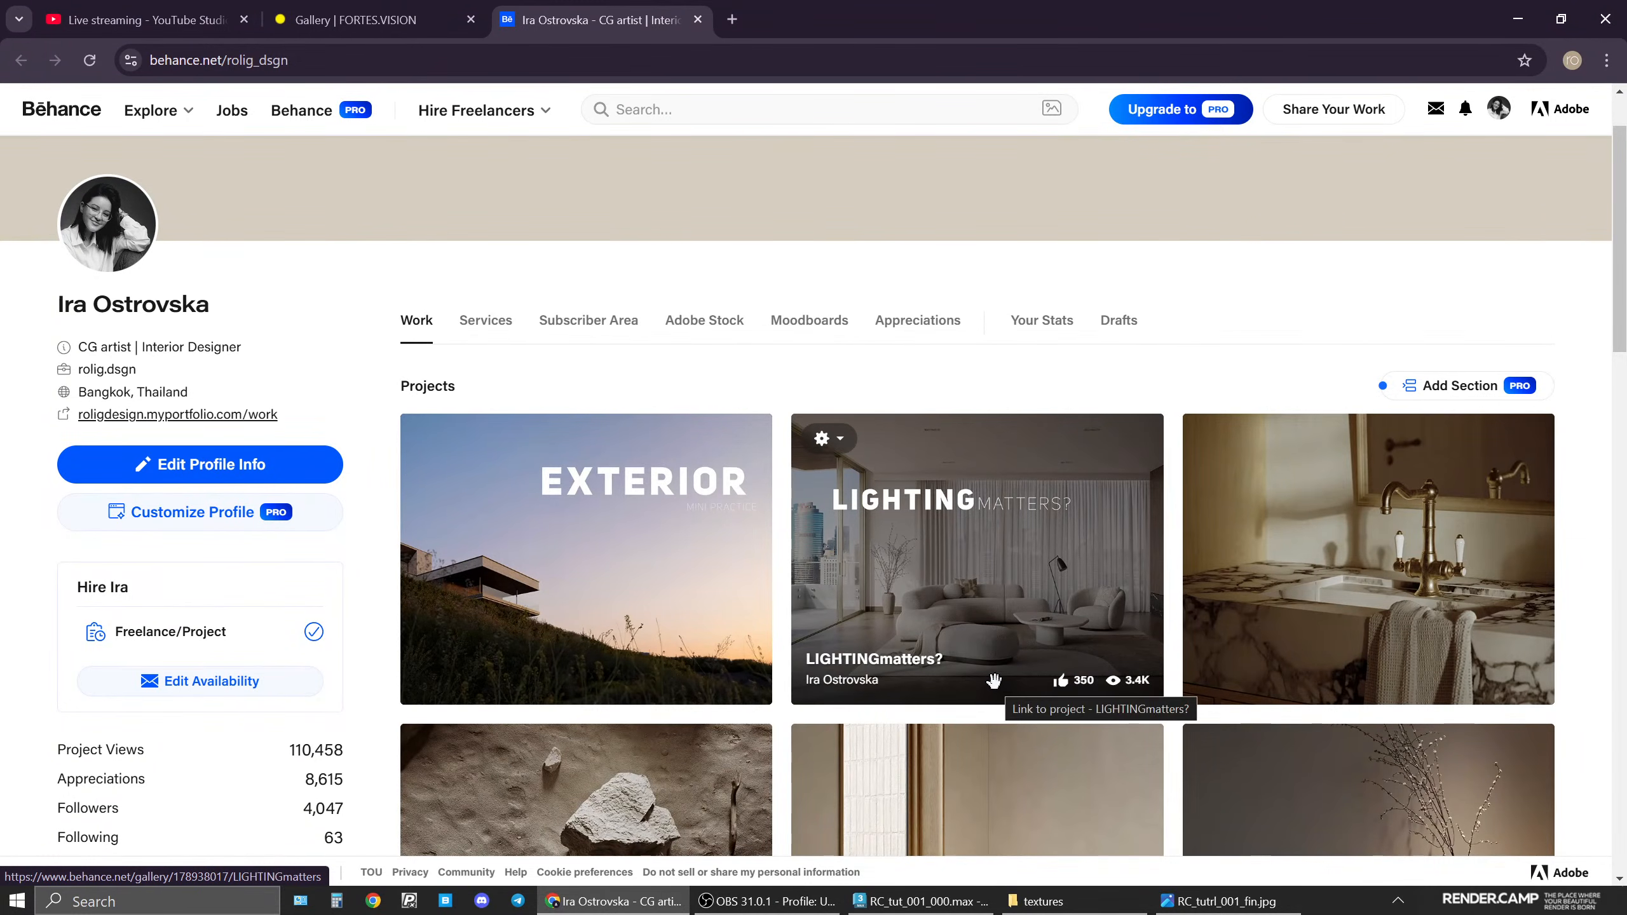
Put the browser away and view the final render RC_tutrl_001_fin.jpg in the image viewer
{"action": "left_click", "coordinate": [636, 906]}
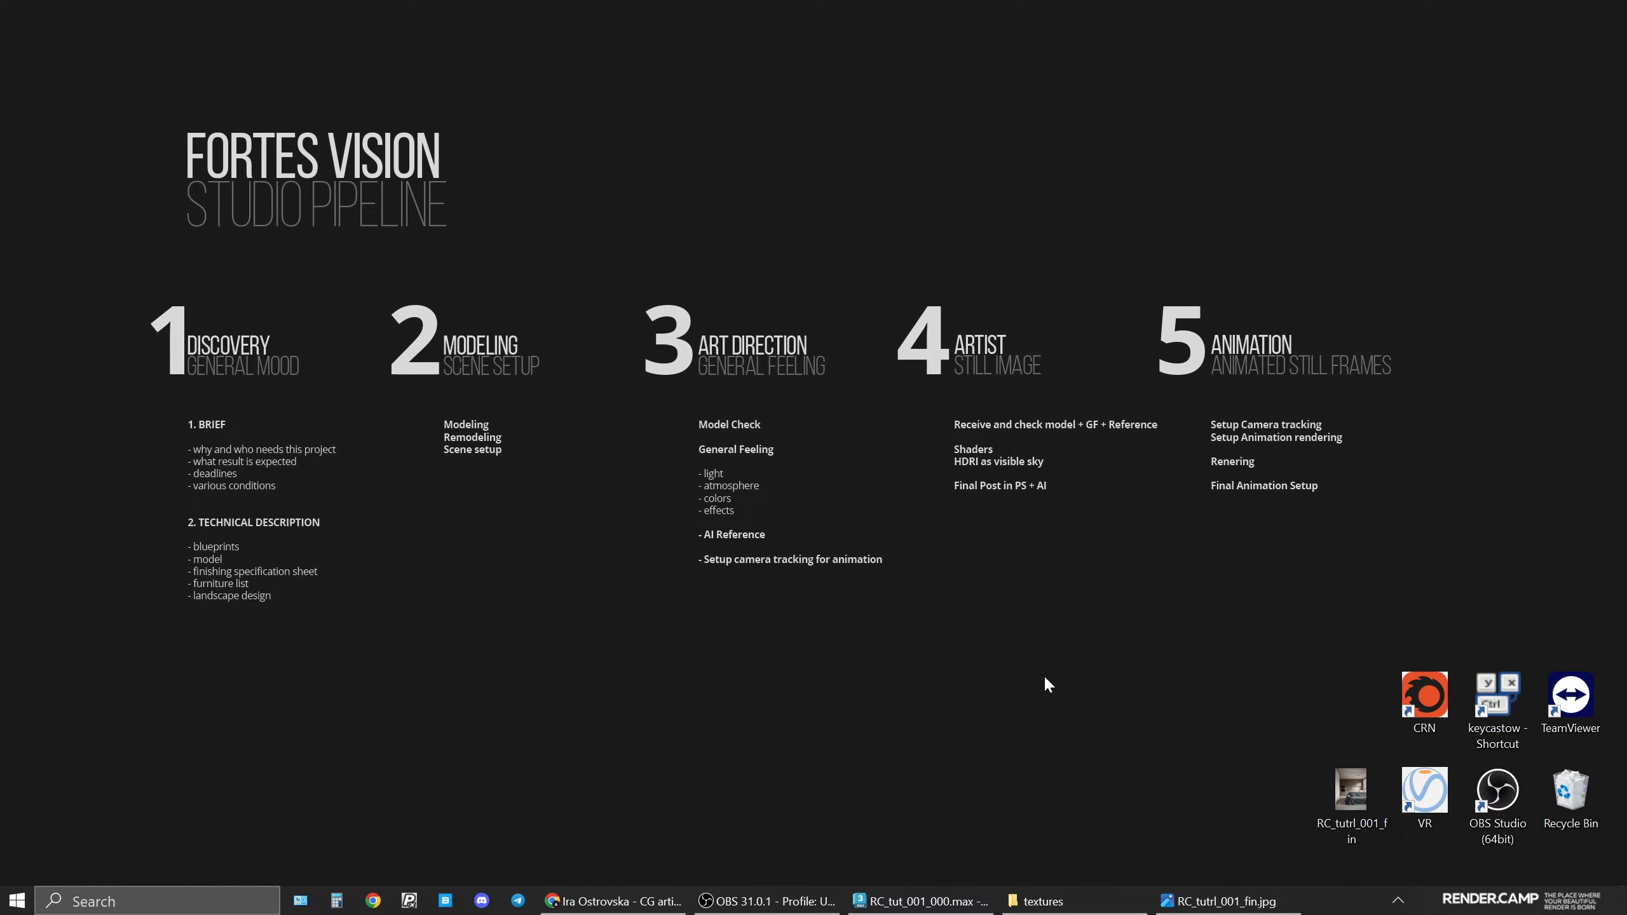
{"action": "left_click", "coordinate": [1060, 671]}
{"action": "left_click", "coordinate": [1239, 902]}
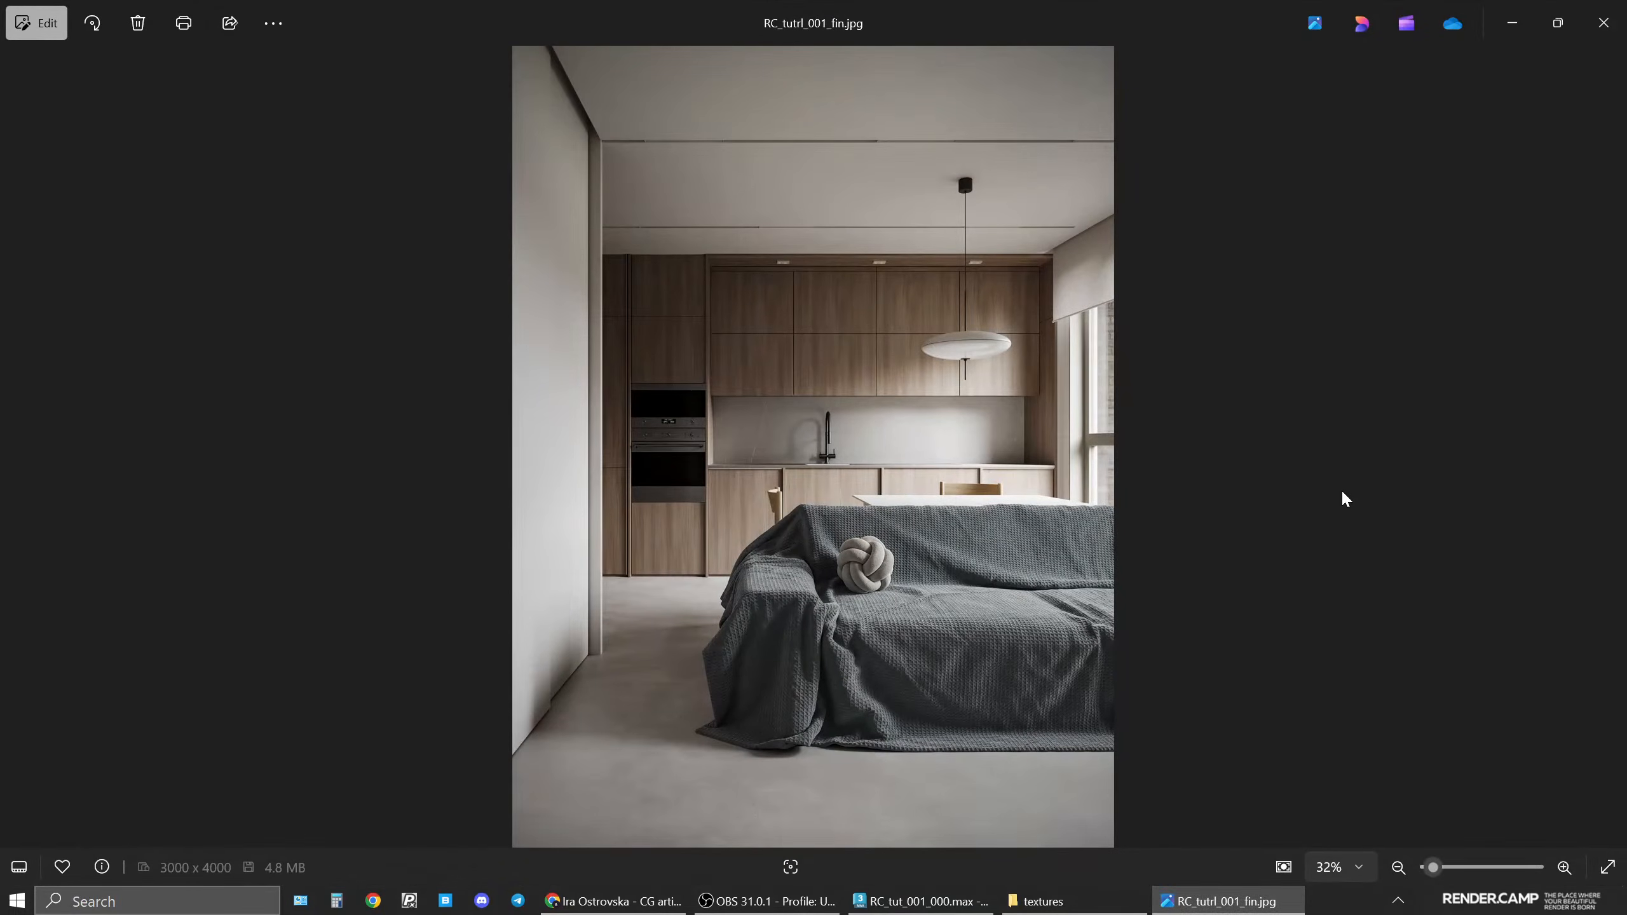
Switch to 3ds Max, enlarge the perspective view to full size and hide the 200_ceiling layer
{"action": "left_click", "coordinate": [920, 901]}
{"action": "key", "text": "alt+w"}
{"action": "scroll", "coordinate": [928, 480], "scroll_direction": "down", "scroll_amount": 5}
{"action": "left_click", "coordinate": [930, 404]}
{"action": "middle_click_drag", "start_coordinate": [930, 405], "coordinate": [939, 413], "text": "alt"}
{"action": "left_click", "coordinate": [1395, 76]}
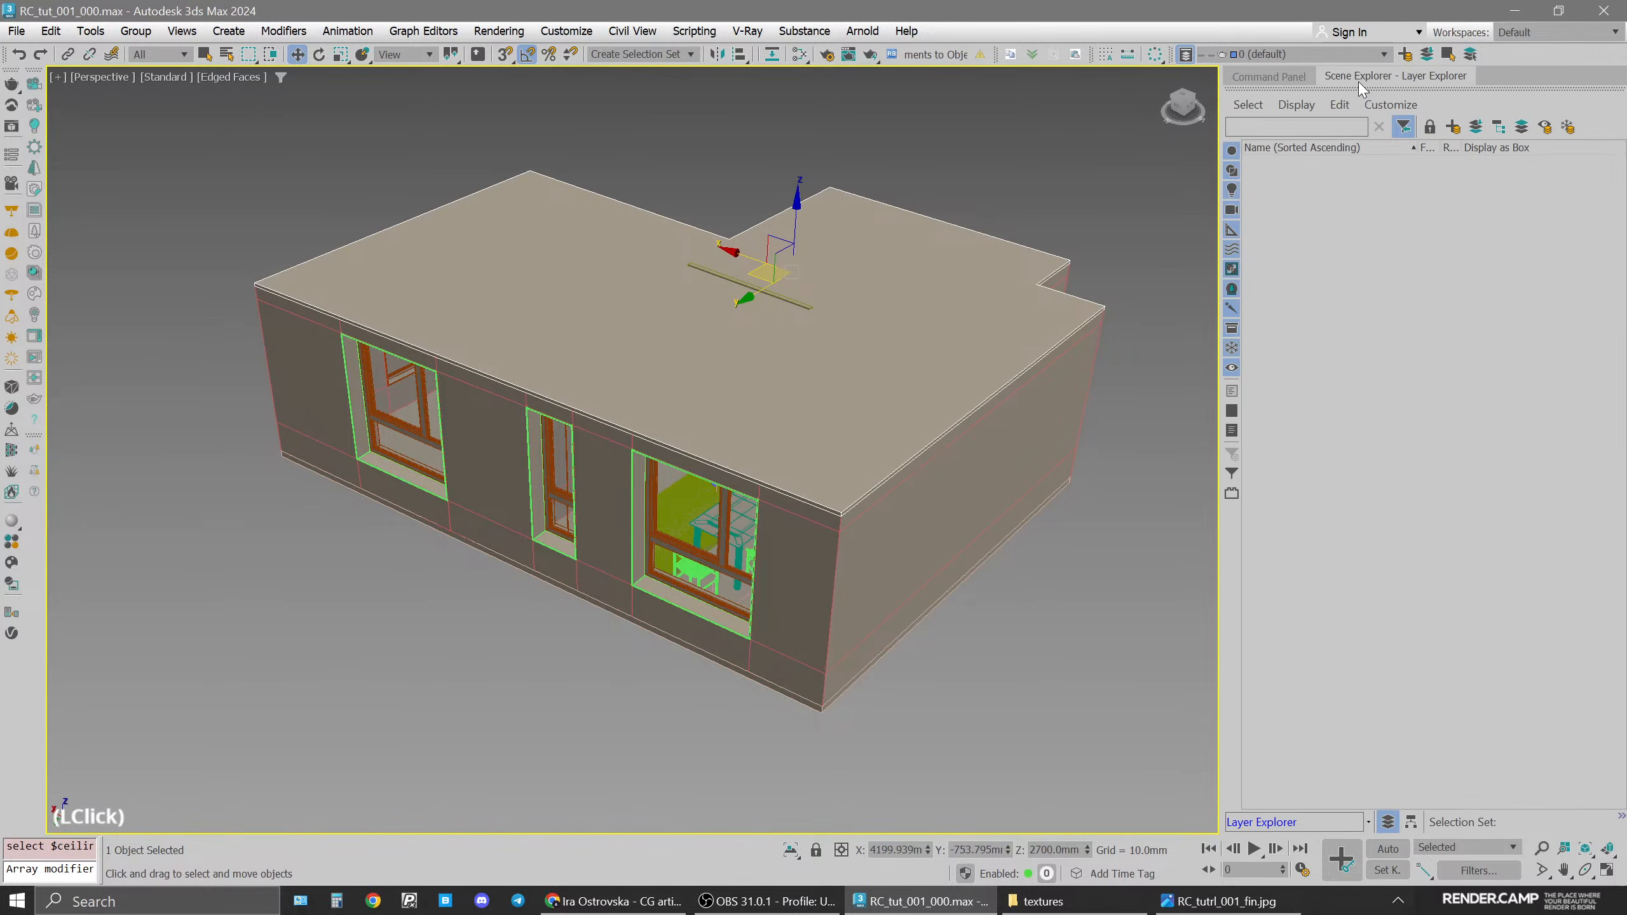
{"action": "left_click", "coordinate": [1261, 197]}
Inspect the roofless apartment model from outside, including its windows and the walls group
{"action": "middle_click_drag", "start_coordinate": [961, 449], "coordinate": [913, 461], "text": "alt"}
{"action": "middle_click_drag", "start_coordinate": [913, 461], "coordinate": [793, 391], "text": "alt"}
{"action": "scroll", "coordinate": [883, 451], "scroll_direction": "down", "scroll_amount": 5}
{"action": "middle_click_drag", "start_coordinate": [927, 408], "coordinate": [905, 519]}
{"action": "middle_click", "coordinate": [884, 462]}
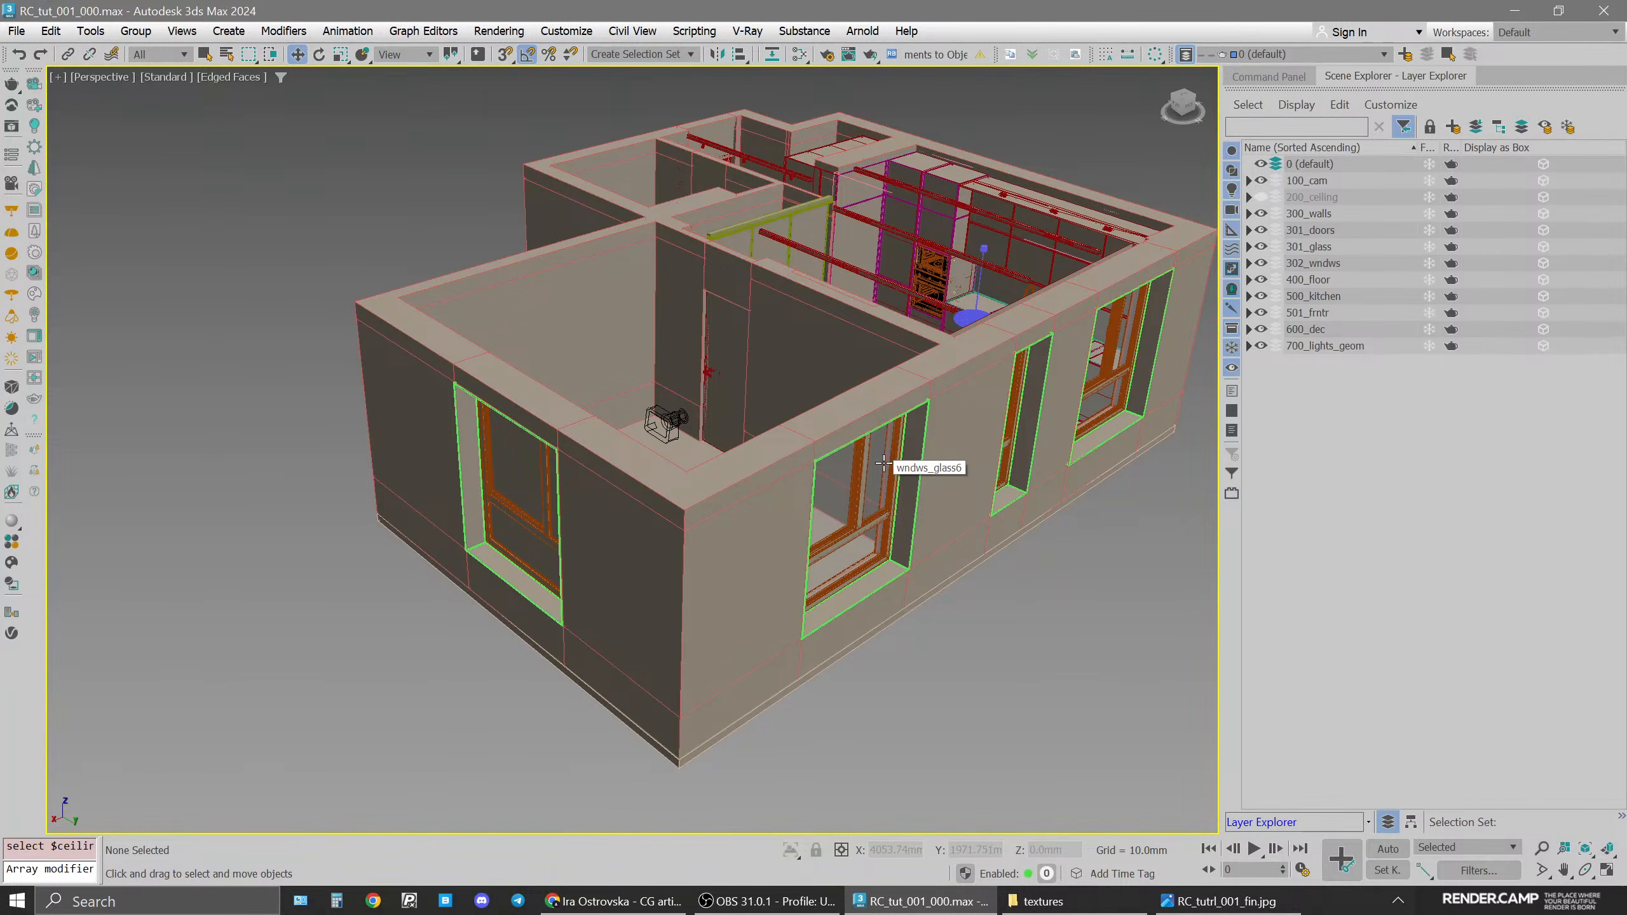
{"action": "middle_click_drag", "start_coordinate": [948, 437], "coordinate": [769, 493]}
{"action": "left_click", "coordinate": [702, 488]}
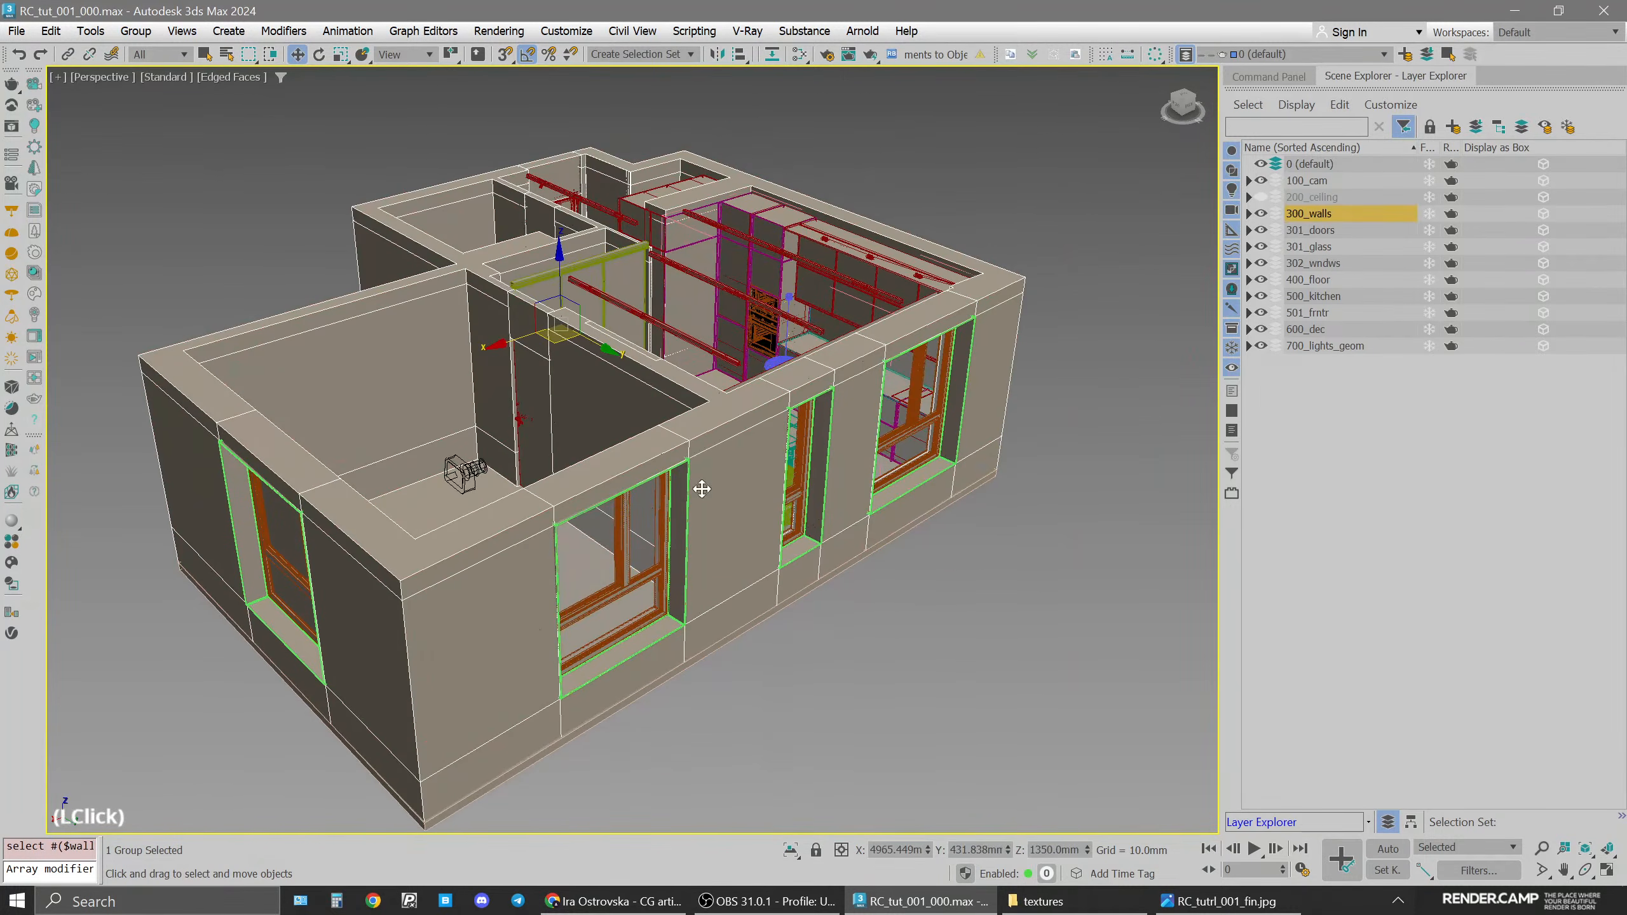
{"action": "left_click", "coordinate": [746, 447]}
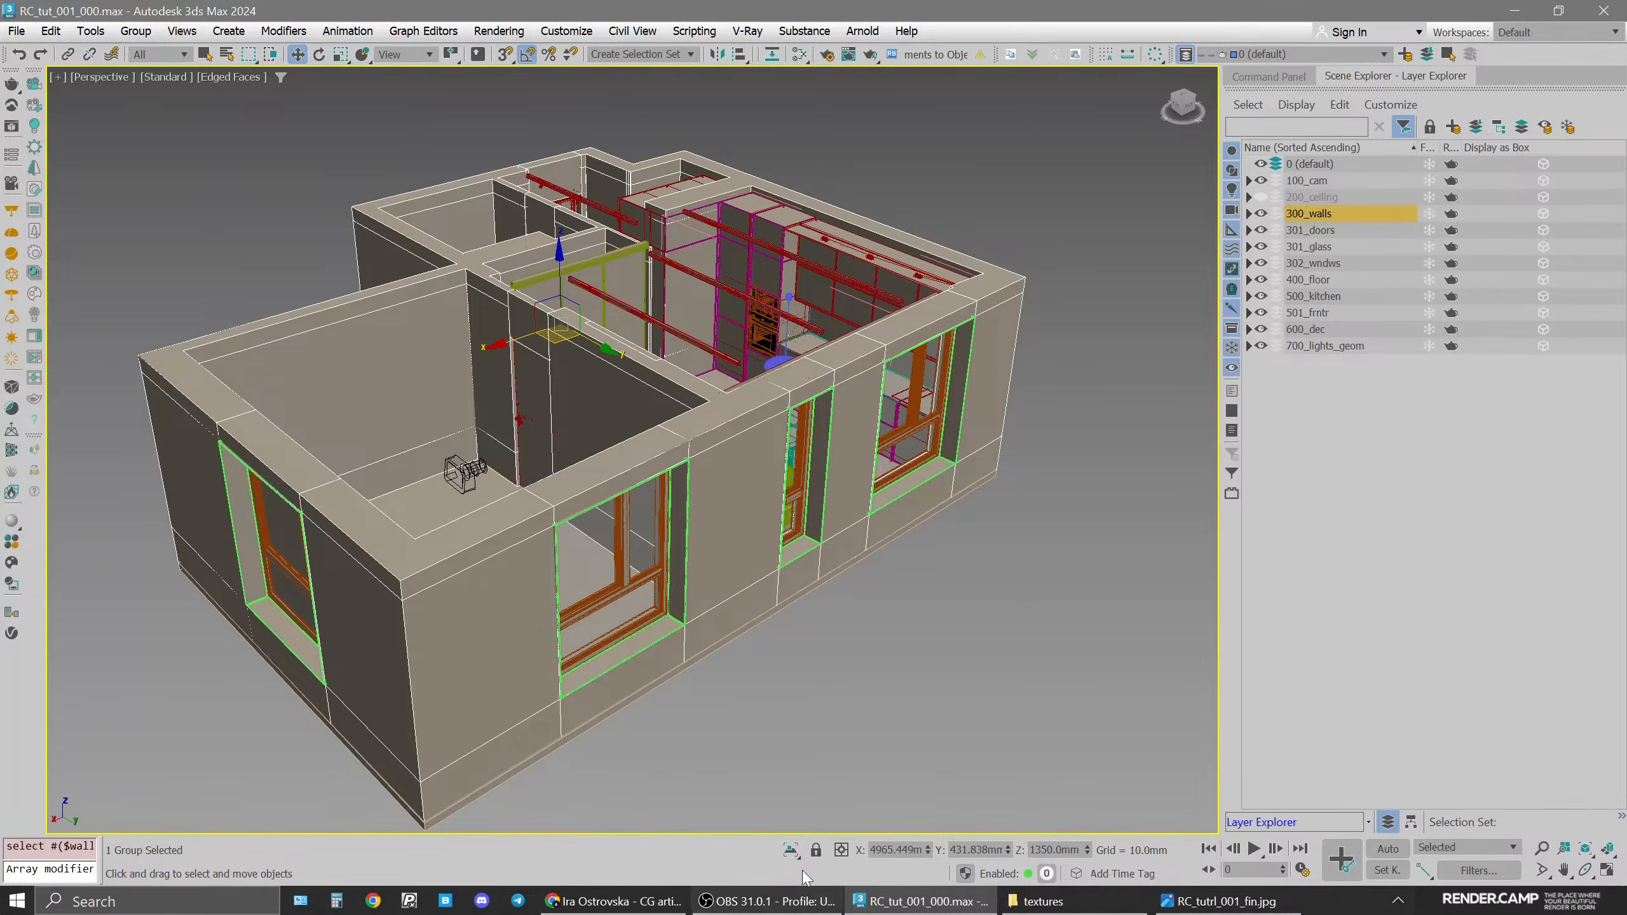
{"action": "left_click", "coordinate": [891, 900]}
{"action": "left_click", "coordinate": [1224, 903]}
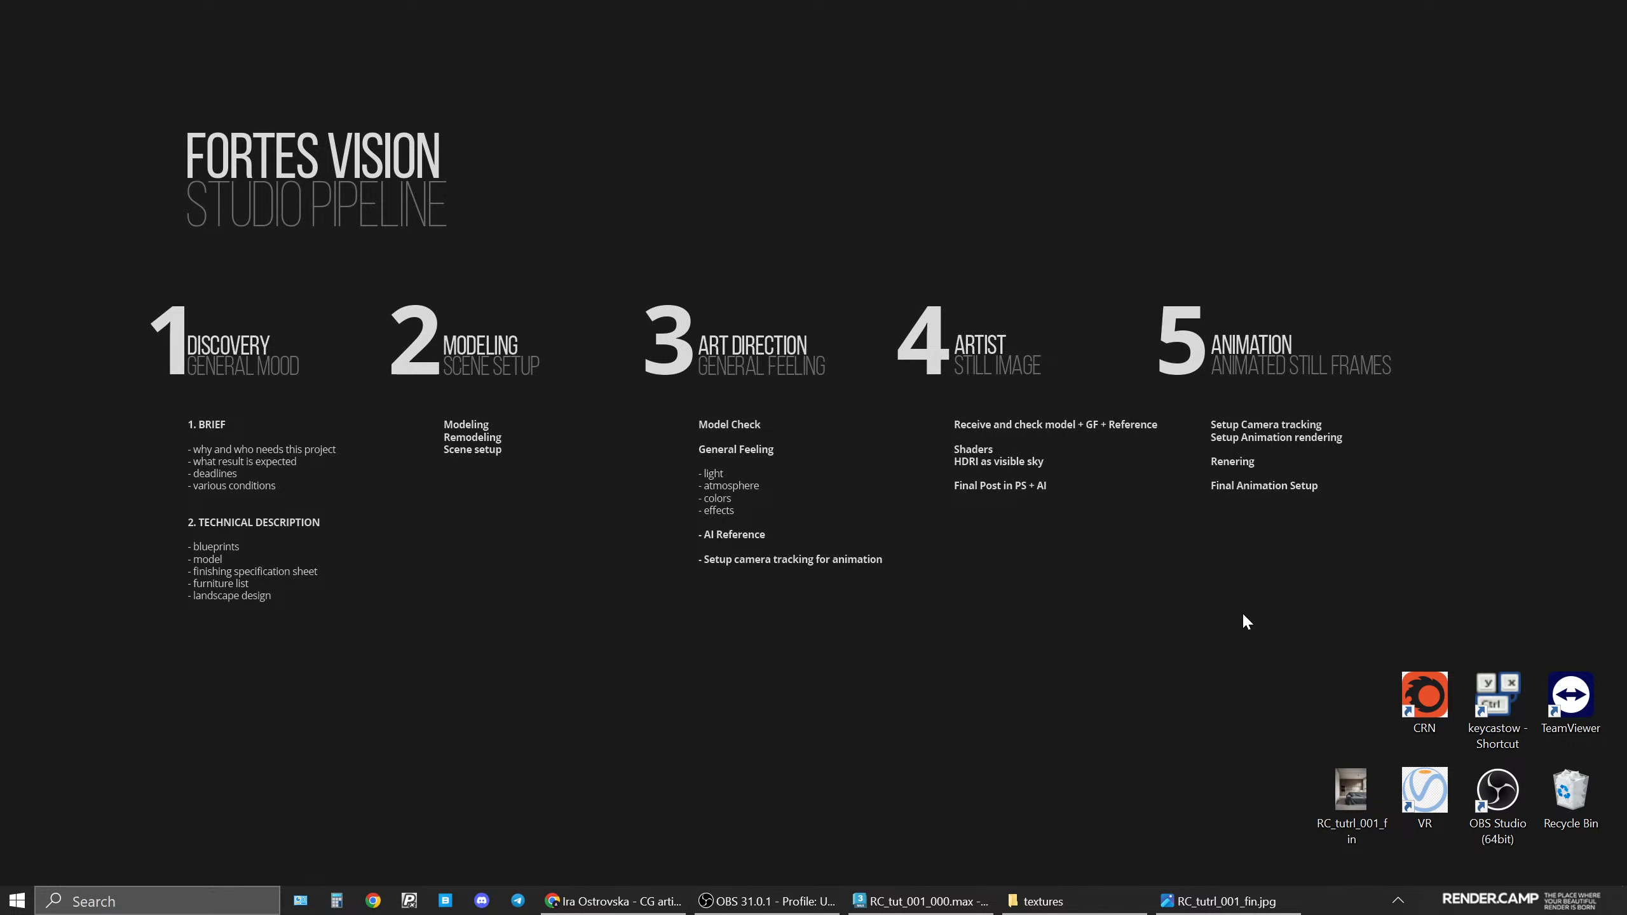
{"action": "left_click", "coordinate": [1100, 584]}
{"action": "left_click", "coordinate": [1098, 580]}
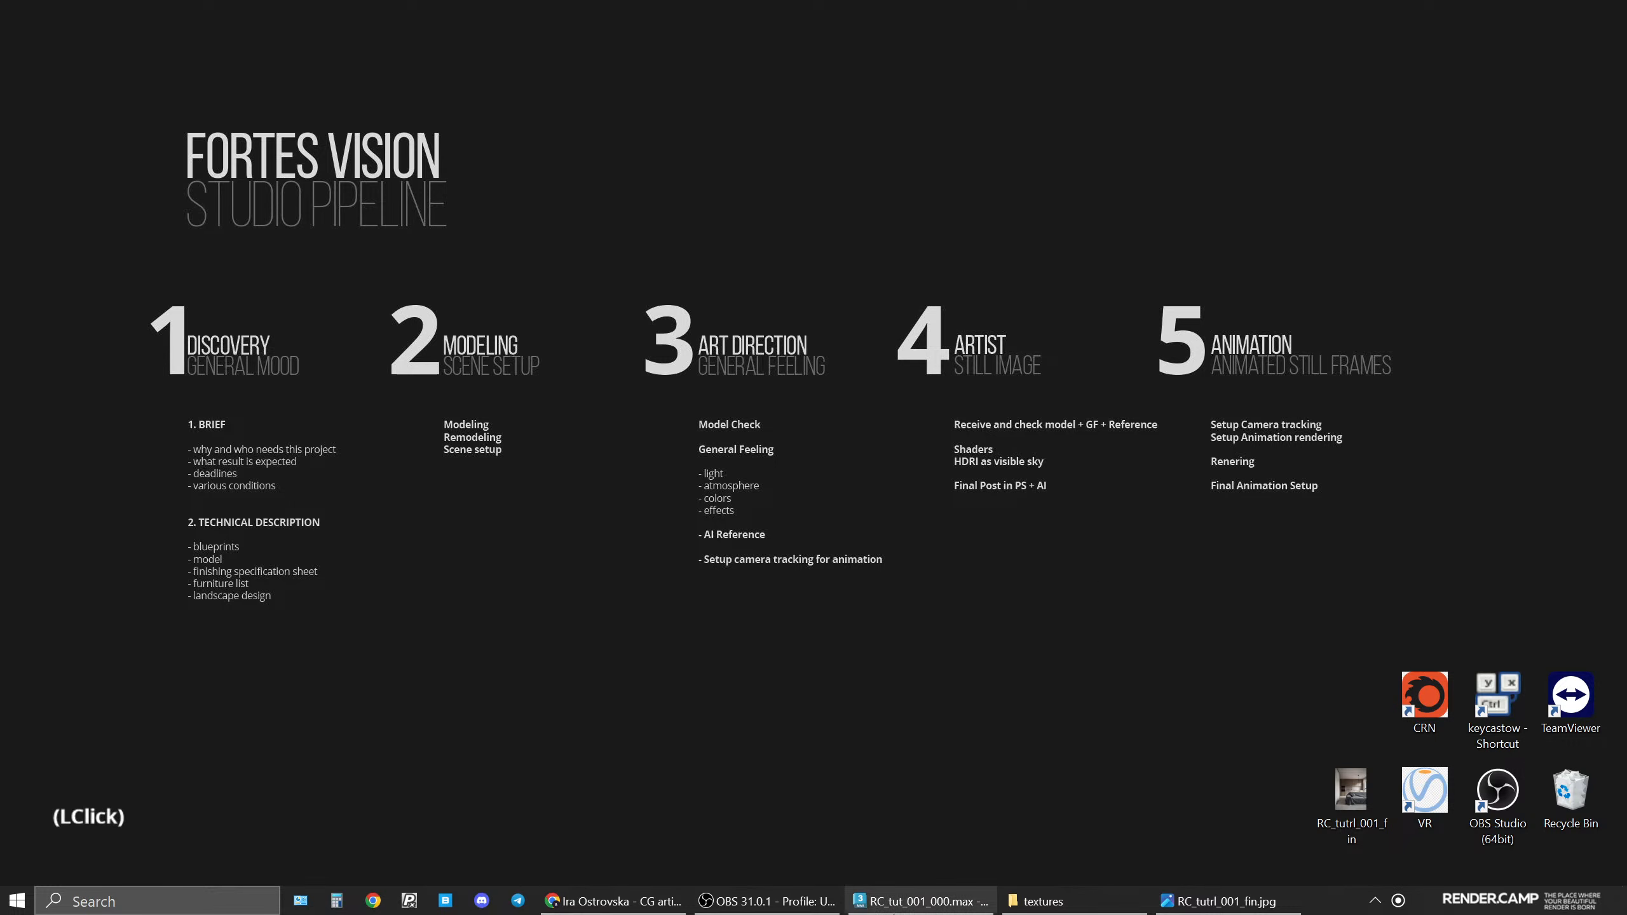
Switch back to 3ds Max and examine the apartment's rooms, kitchen and walls from several angles
{"action": "left_click", "coordinate": [918, 903]}
{"action": "left_click", "coordinate": [800, 687]}
{"action": "key", "text": "space"}
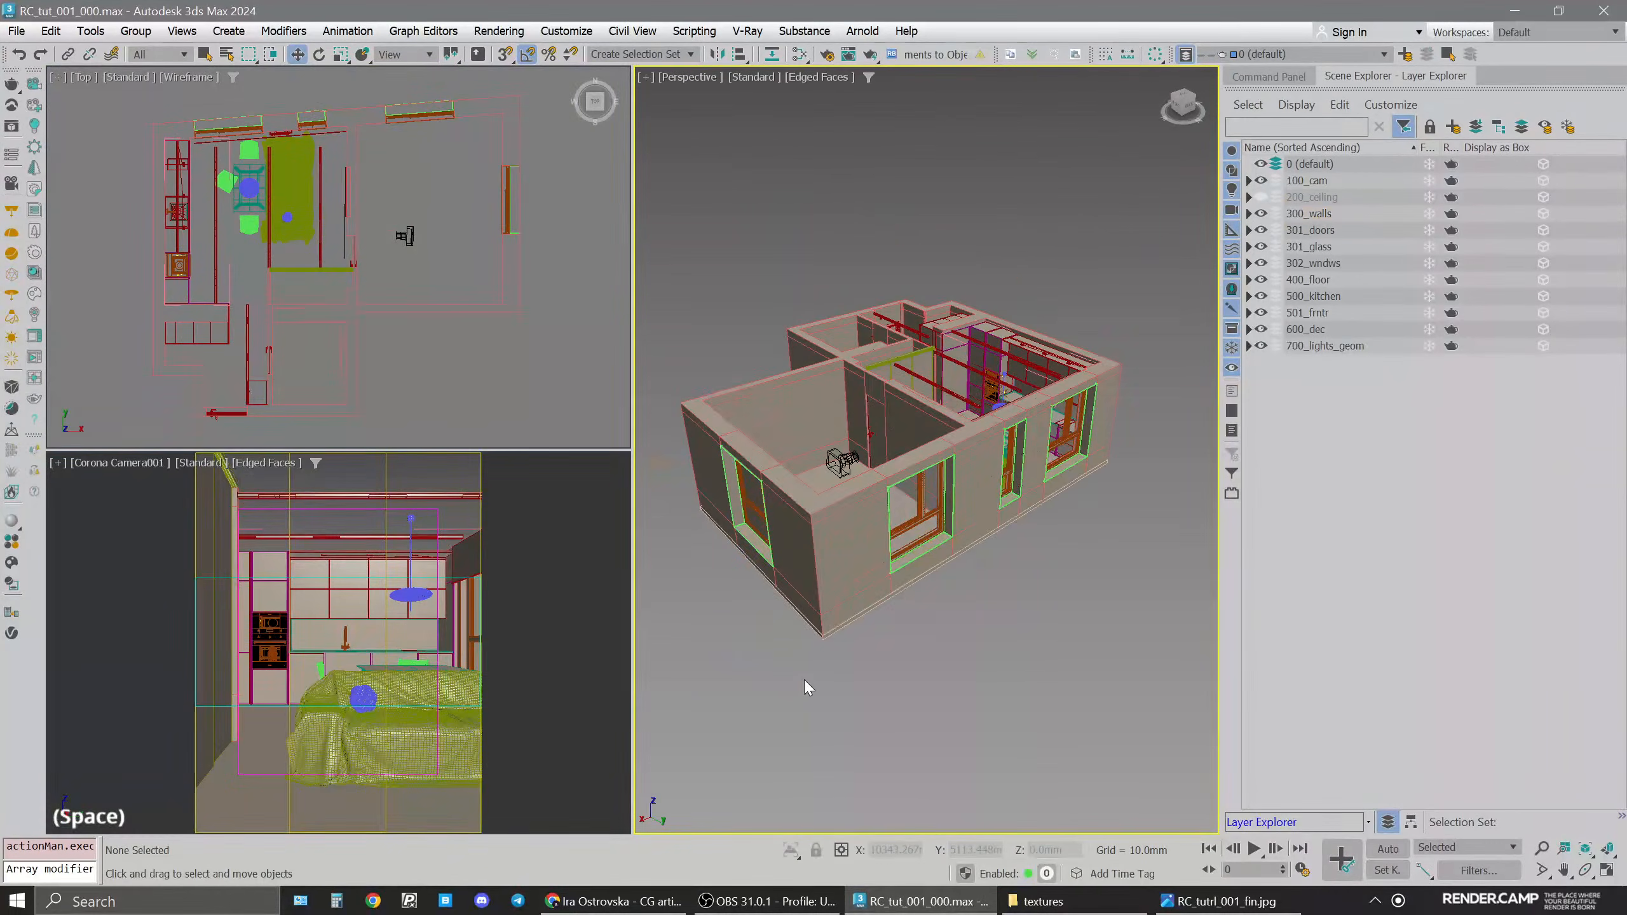
{"action": "middle_click", "coordinate": [974, 520]}
{"action": "key", "text": "space"}
{"action": "left_click", "coordinate": [515, 633]}
{"action": "middle_click_drag", "start_coordinate": [527, 383], "coordinate": [668, 386]}
{"action": "left_click", "coordinate": [1020, 600]}
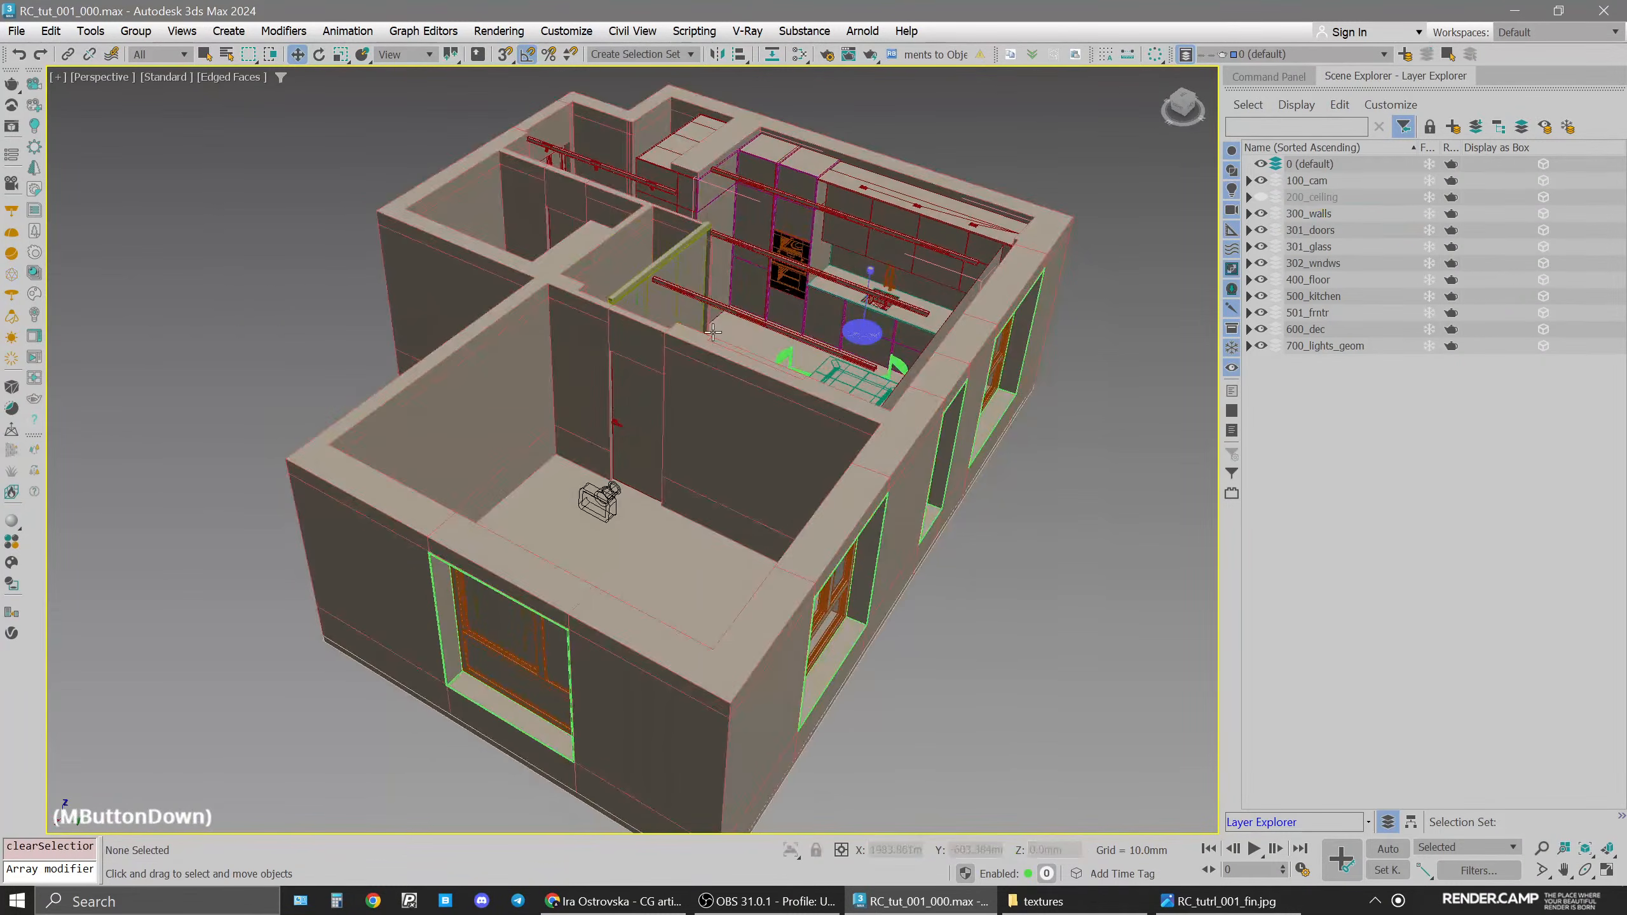
{"action": "middle_click_drag", "start_coordinate": [713, 332], "coordinate": [791, 333], "text": "alt"}
{"action": "left_click", "coordinate": [926, 407]}
{"action": "middle_click_drag", "start_coordinate": [926, 407], "coordinate": [728, 528]}
{"action": "middle_click_drag", "start_coordinate": [934, 378], "coordinate": [738, 448]}
{"action": "left_click", "coordinate": [724, 341]}
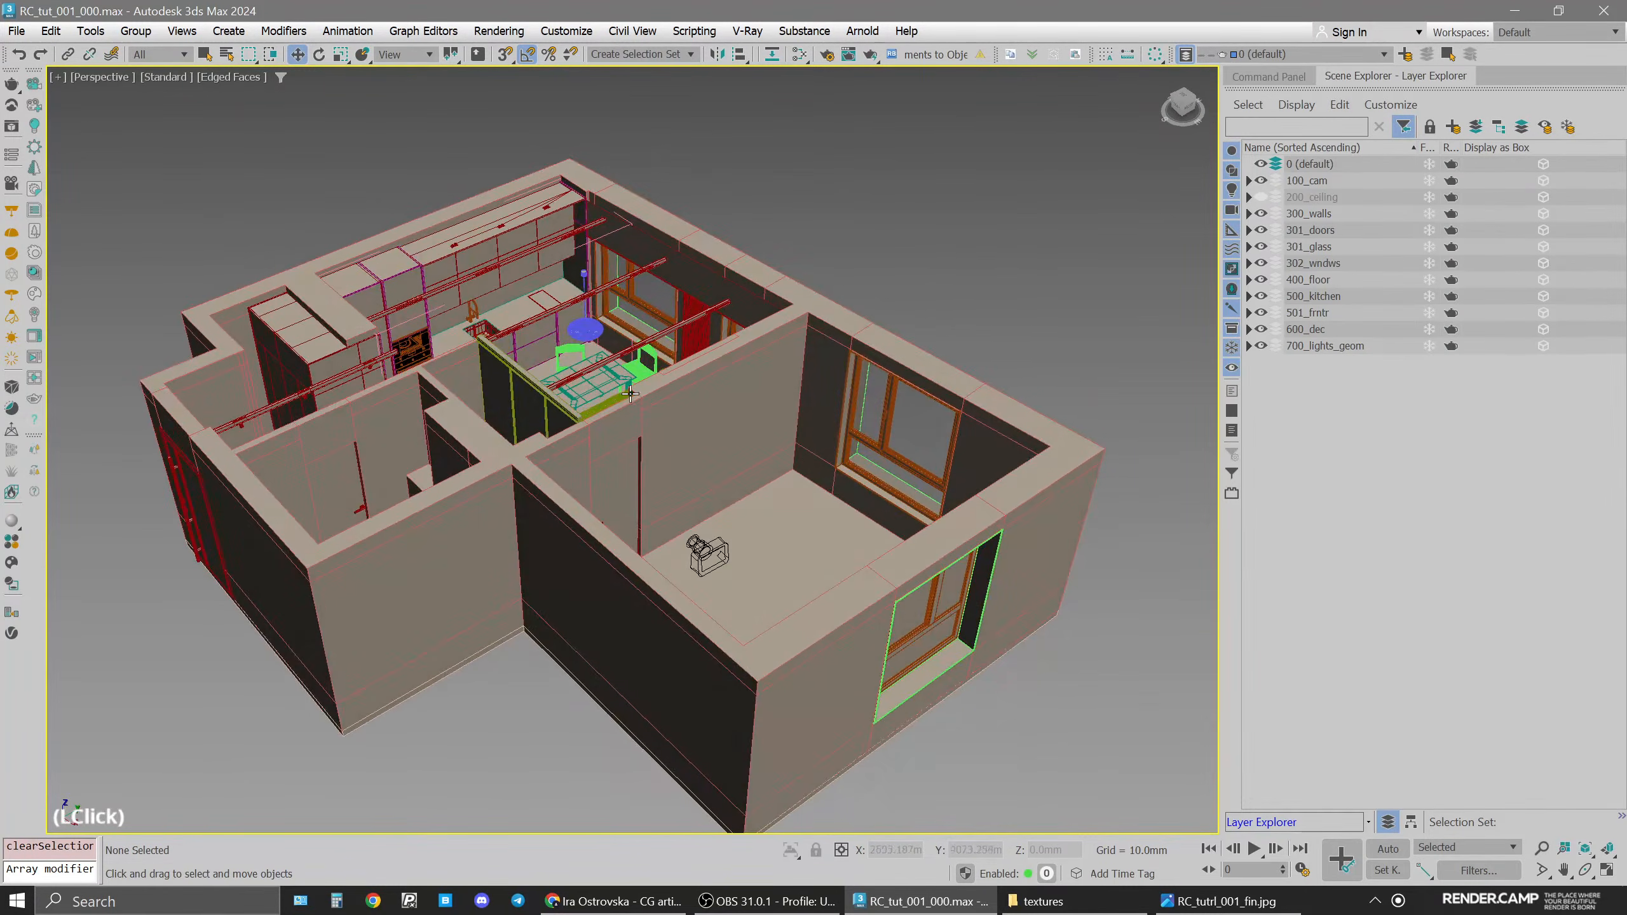
{"action": "middle_click", "coordinate": [723, 341]}
{"action": "middle_click", "coordinate": [724, 341]}
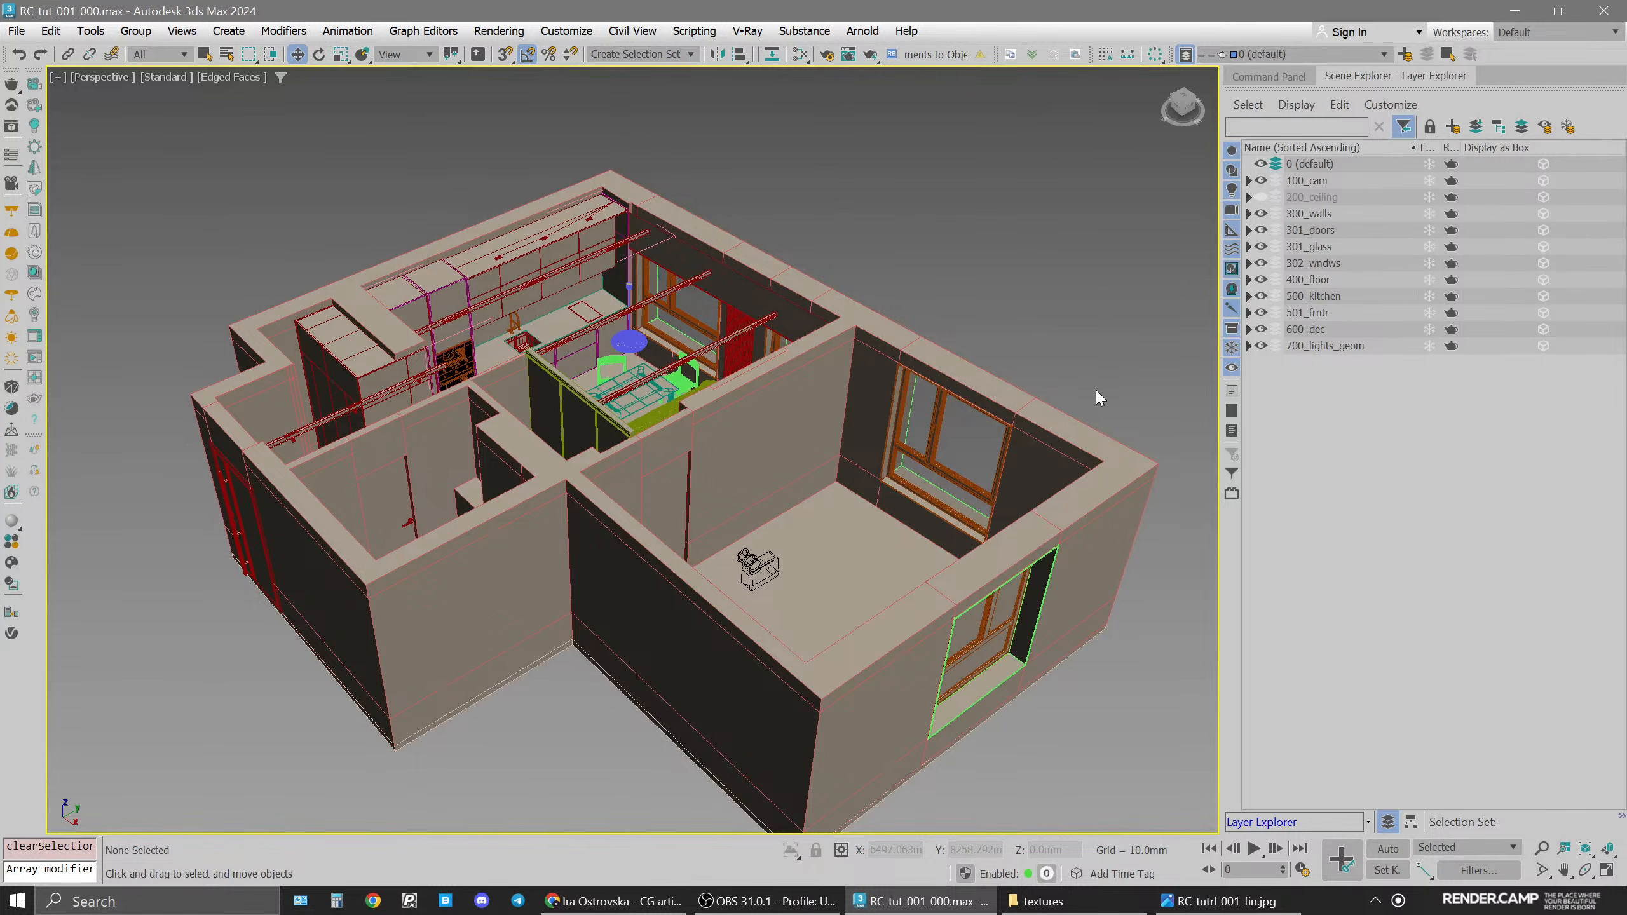
{"action": "left_click", "coordinate": [1046, 280]}
{"action": "left_click", "coordinate": [811, 437], "text": "alt"}
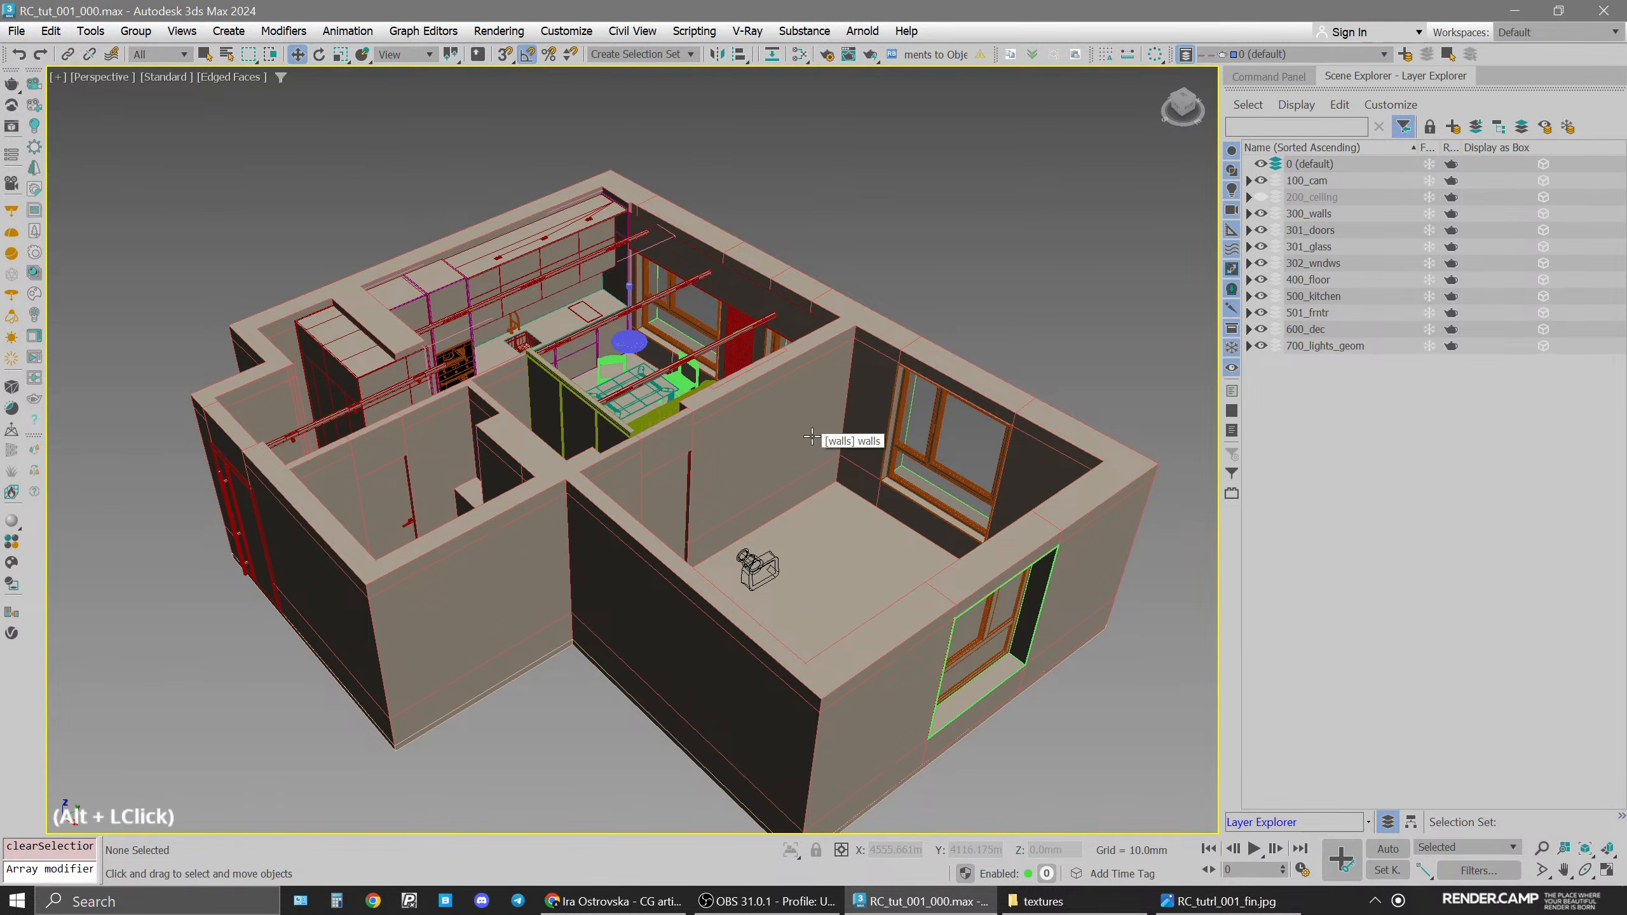
{"action": "left_click", "coordinate": [812, 437]}
{"action": "middle_click_drag", "start_coordinate": [924, 446], "coordinate": [907, 438], "text": "alt"}
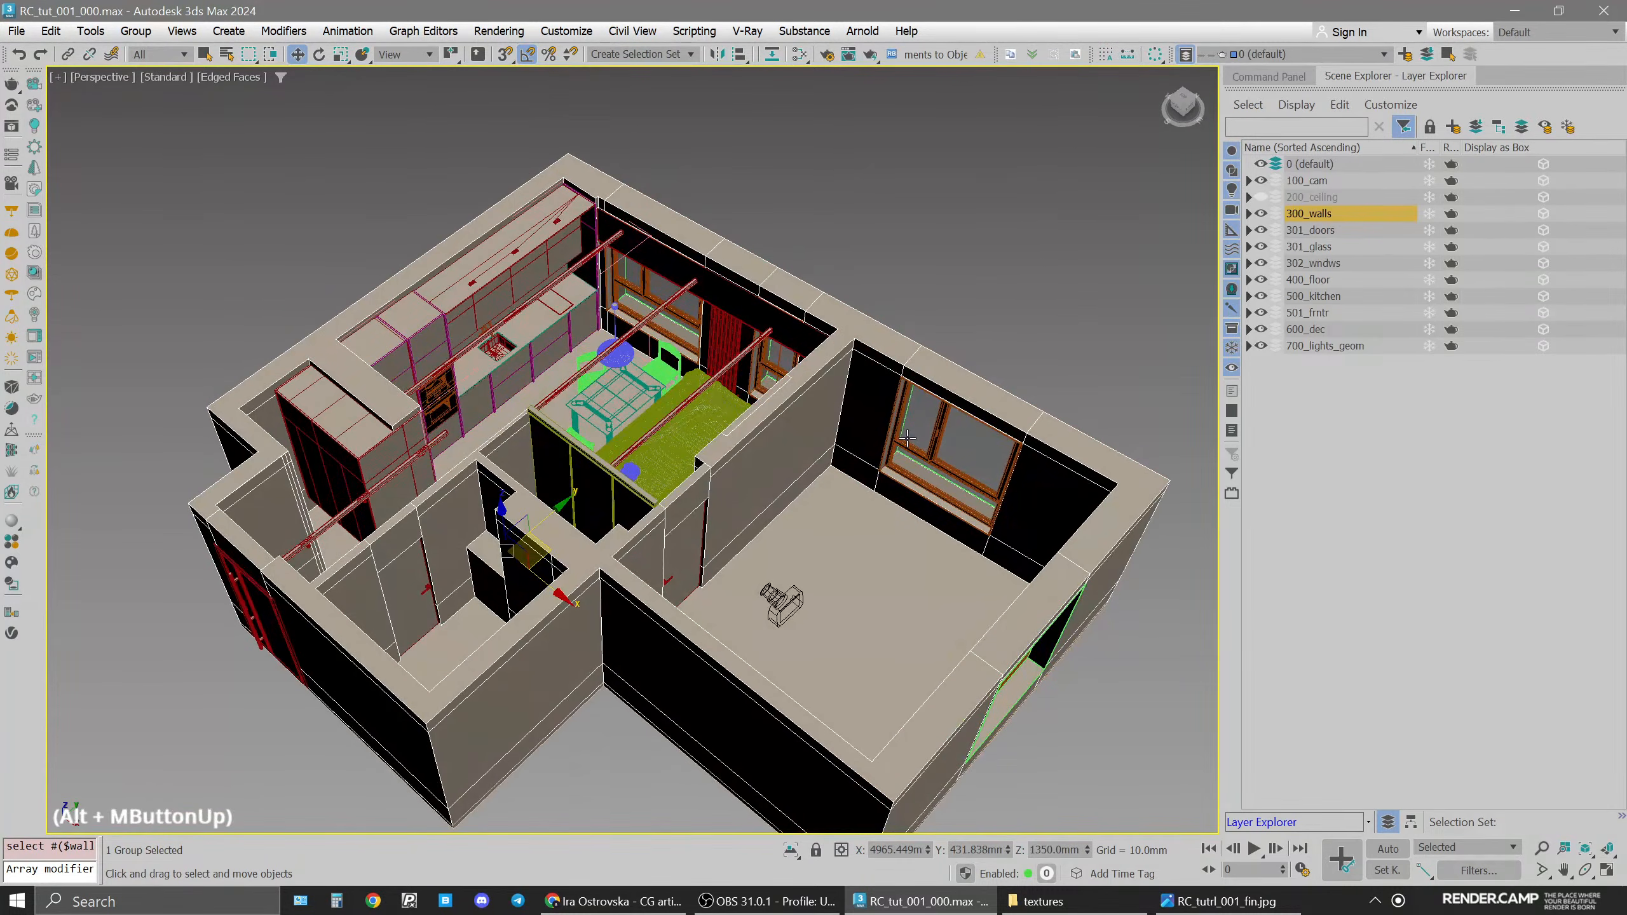
Hide the layers from 300_walls through 700_lights_geom one by one to check what each contains
{"action": "left_click", "coordinate": [1260, 213]}
{"action": "left_click", "coordinate": [1260, 230]}
{"action": "left_click", "coordinate": [1260, 247]}
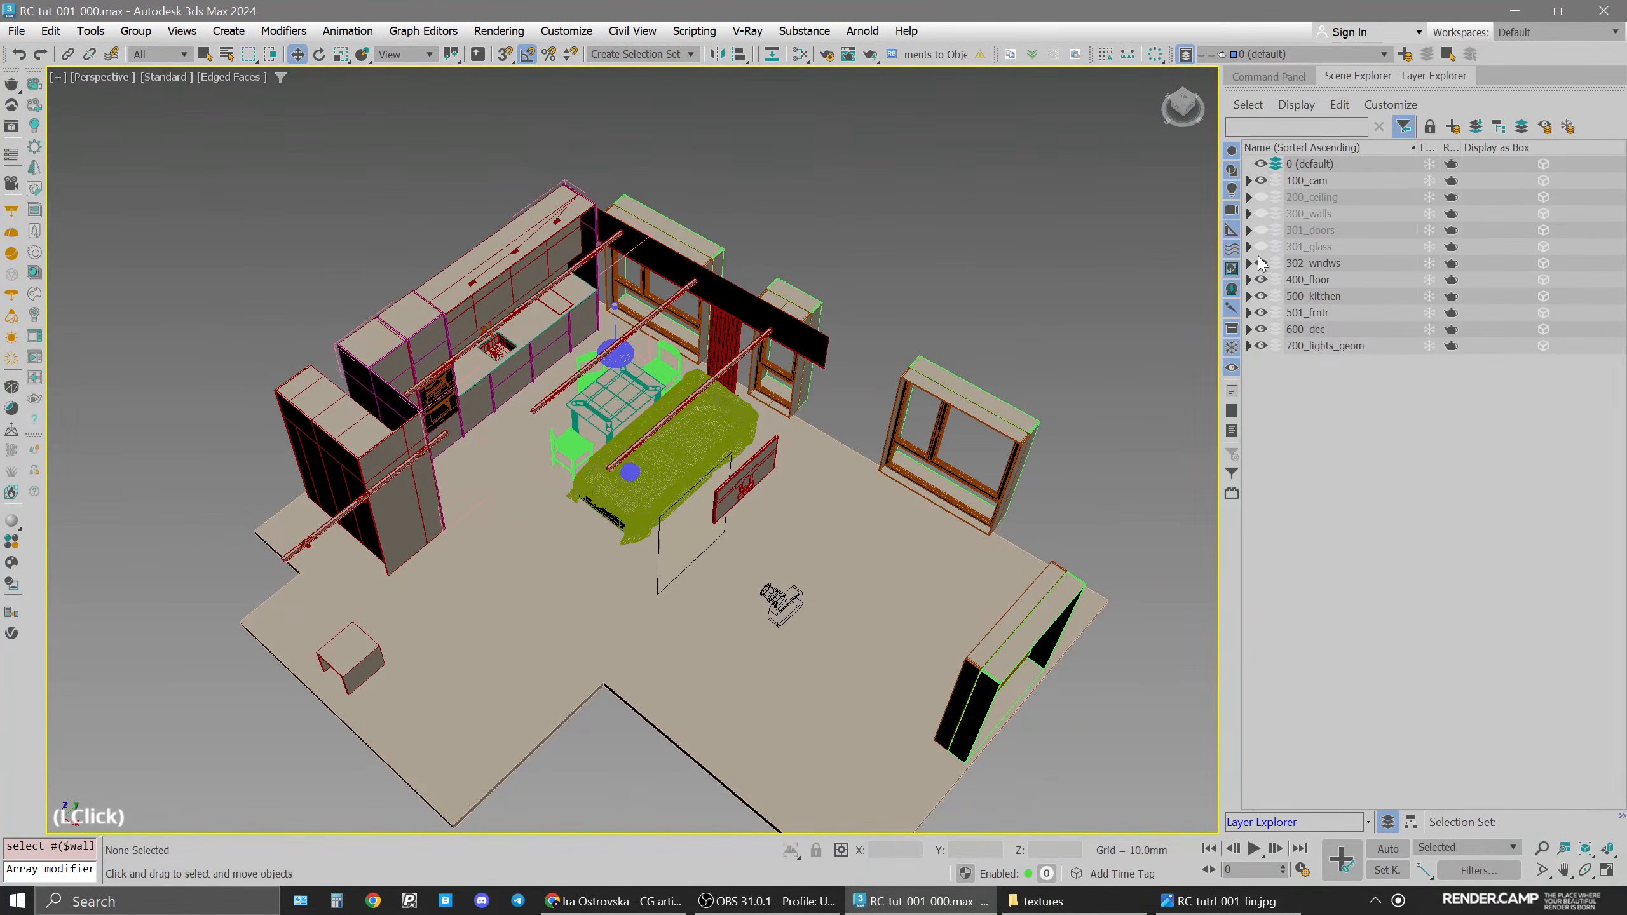
{"action": "left_click", "coordinate": [1260, 262]}
{"action": "left_click", "coordinate": [1261, 280]}
{"action": "left_click", "coordinate": [1261, 296]}
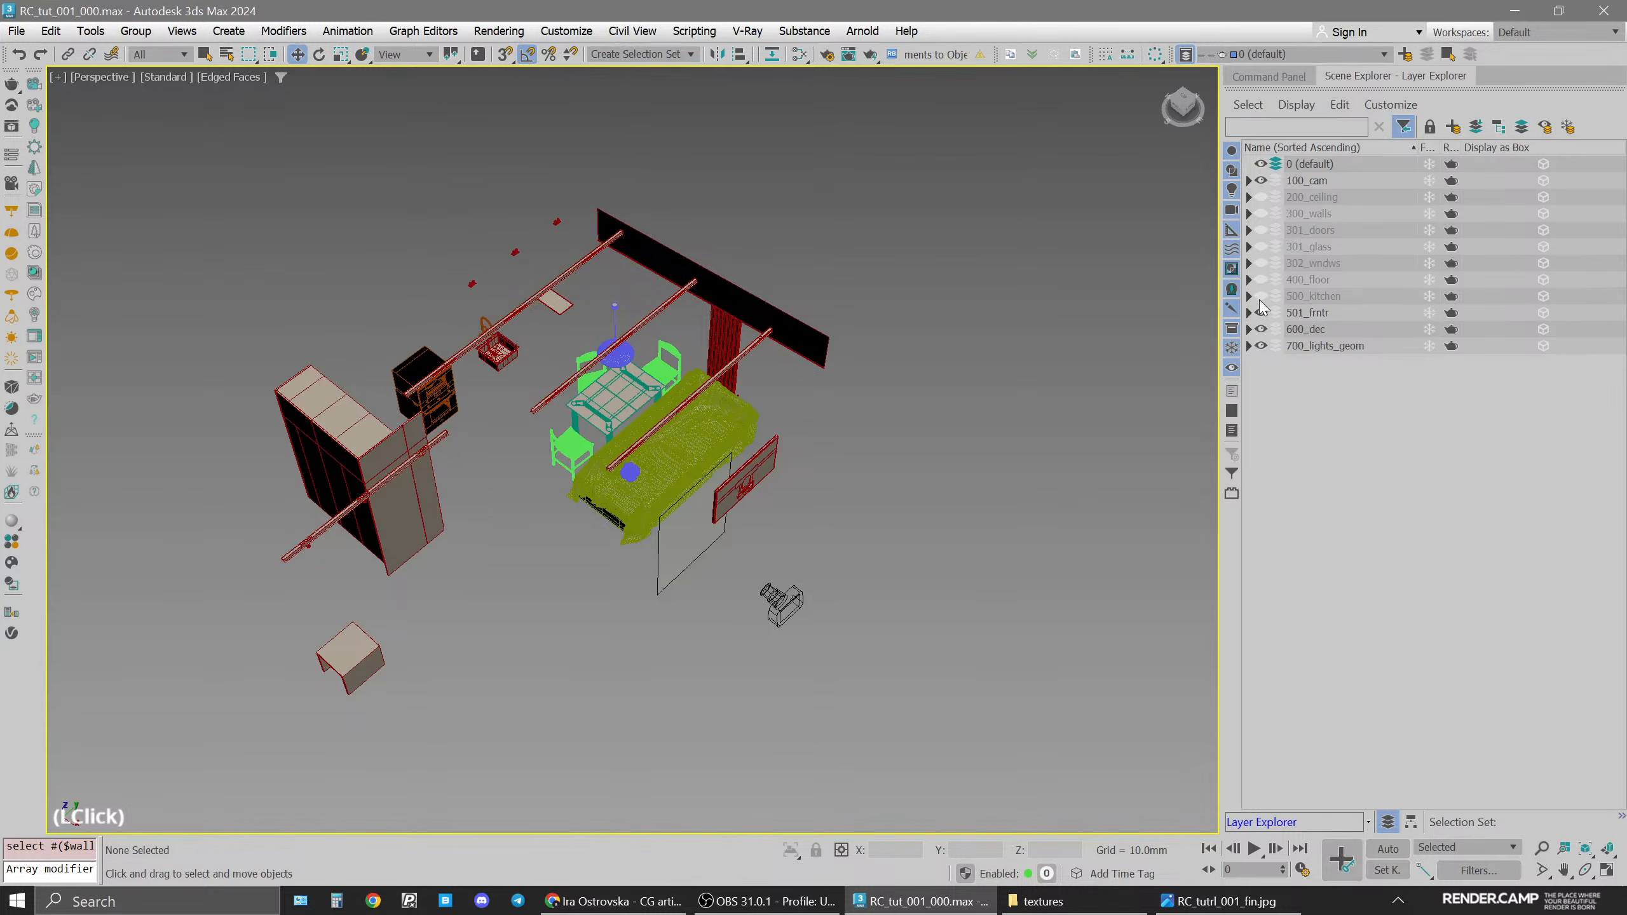
{"action": "left_click", "coordinate": [1260, 313]}
{"action": "left_click", "coordinate": [1261, 328]}
{"action": "left_click", "coordinate": [1260, 346]}
Turn the layers from 700_lights_geom back to 300_walls visible again, leaving 200_ceiling hidden
{"action": "left_click", "coordinate": [1260, 346]}
{"action": "left_click", "coordinate": [1260, 329]}
{"action": "left_click", "coordinate": [1260, 313]}
{"action": "left_click", "coordinate": [1260, 296]}
{"action": "left_click", "coordinate": [1260, 279]}
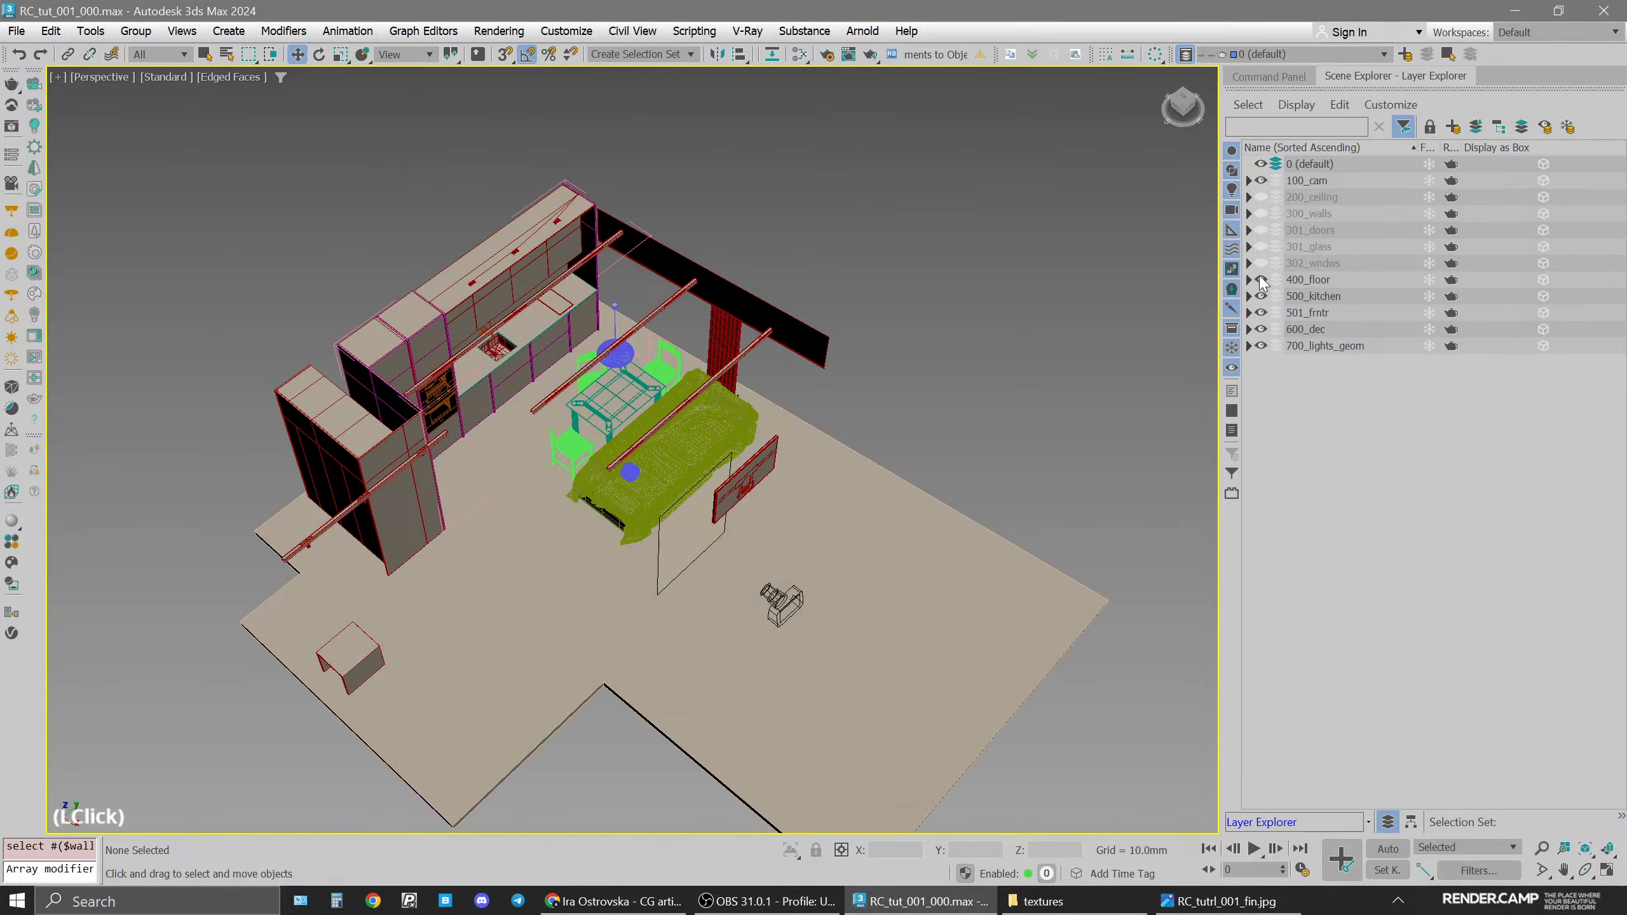
{"action": "left_click", "coordinate": [1261, 263]}
{"action": "left_click", "coordinate": [1260, 247]}
{"action": "left_click", "coordinate": [1260, 230]}
{"action": "left_click", "coordinate": [1260, 213]}
{"action": "left_click", "coordinate": [1260, 197]}
{"action": "left_click", "coordinate": [1260, 197]}
Show polygon and vertex statistics in the perspective, top and camera viewports, with the floor selected
{"action": "left_click", "coordinate": [859, 635]}
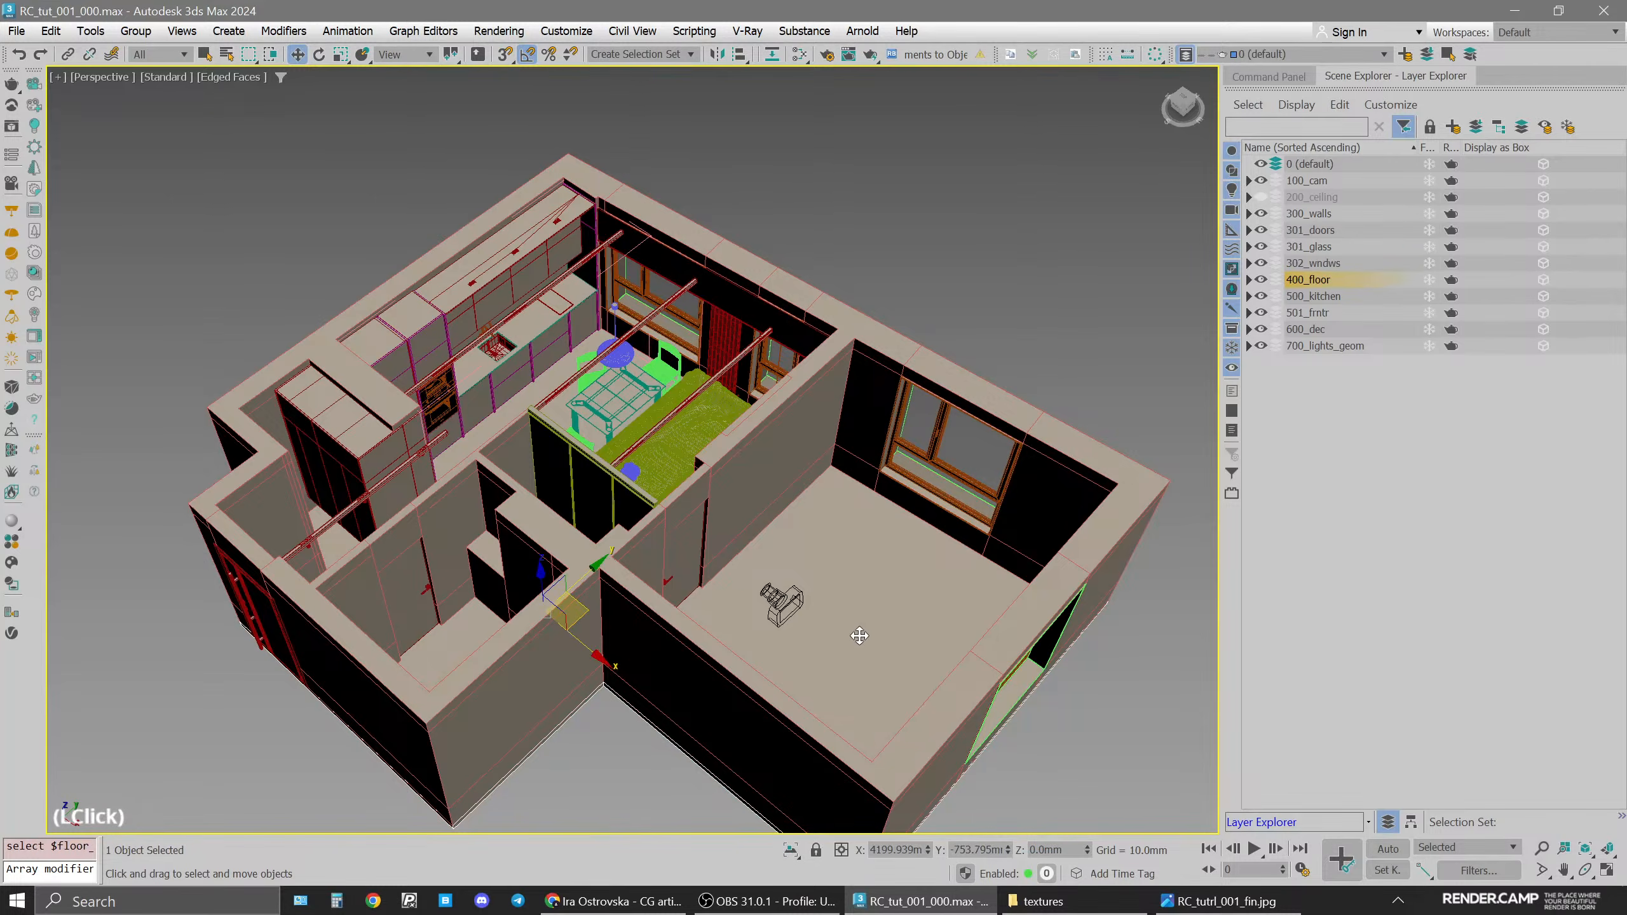
{"action": "key", "text": "7"}
{"action": "key", "text": "space"}
{"action": "middle_click", "coordinate": [348, 188]}
{"action": "key", "text": "7"}
{"action": "middle_click", "coordinate": [396, 673]}
{"action": "key", "text": "7"}
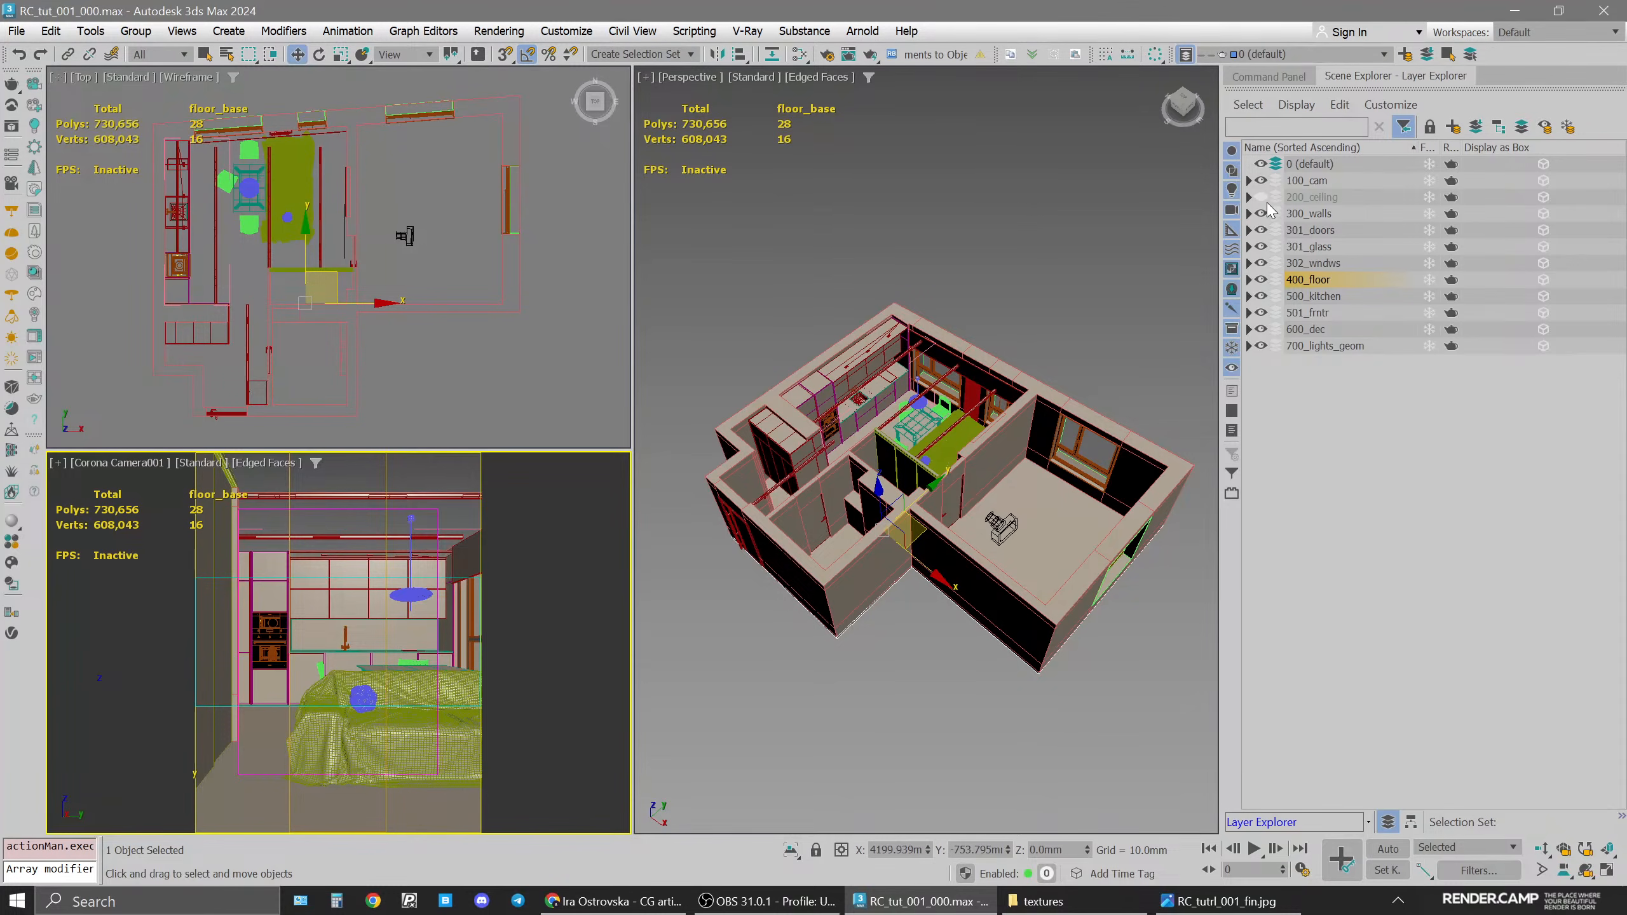
Make the 200_ceiling layer visible and enlarge the Corona Camera001 view to full size
{"action": "left_click", "coordinate": [1267, 198]}
{"action": "left_click", "coordinate": [1032, 686]}
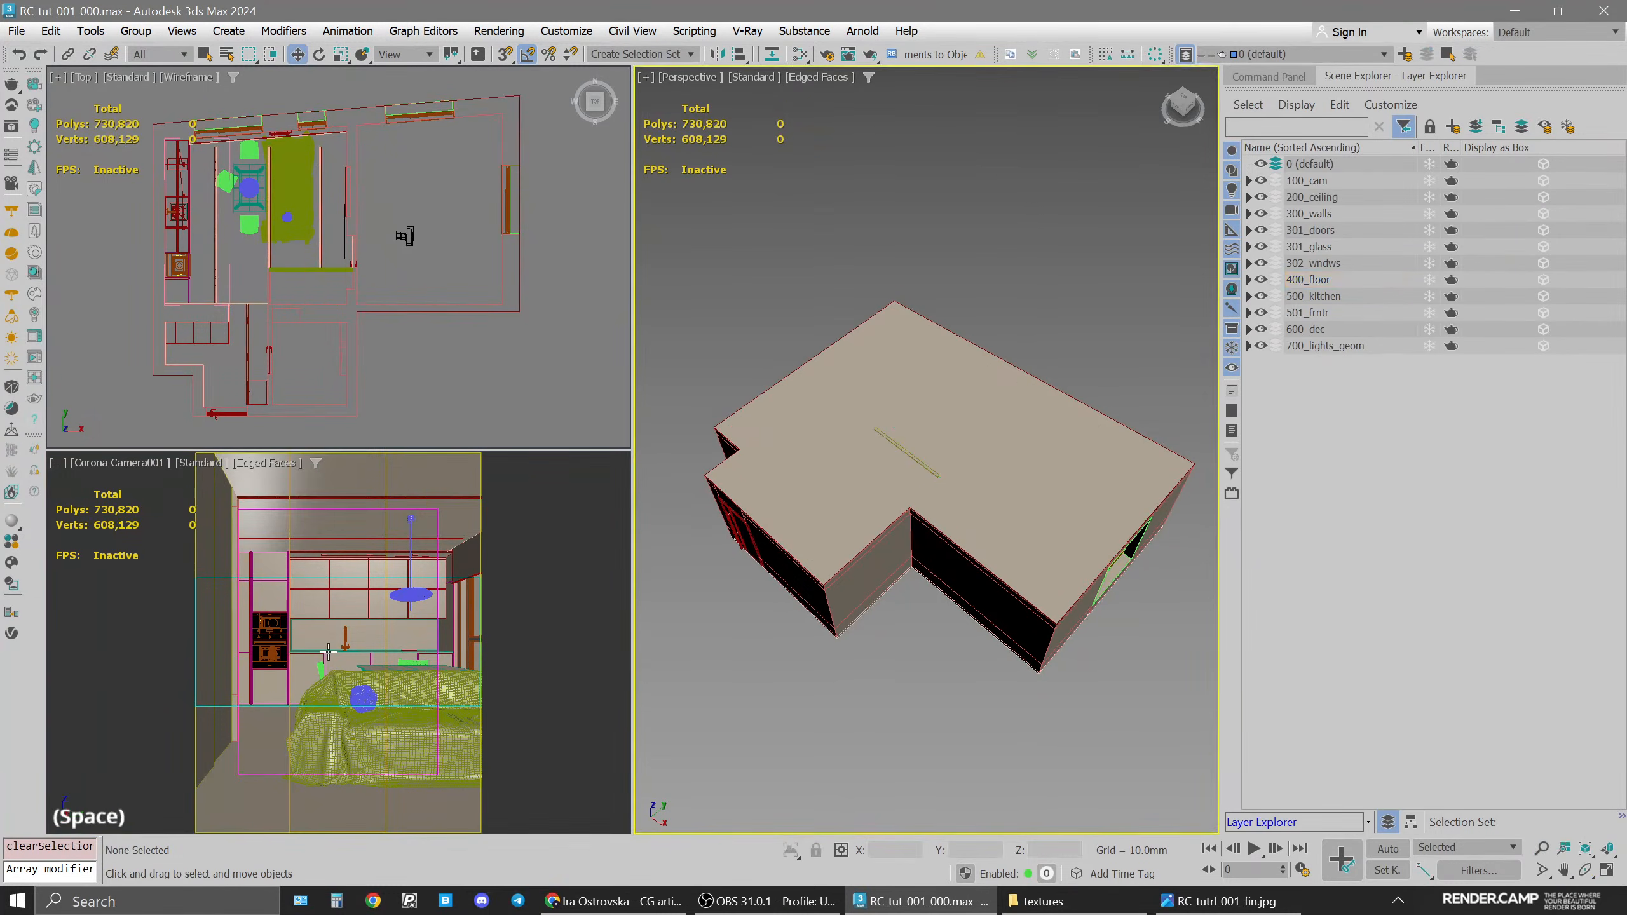
{"action": "key", "text": "alt+w"}
Select the camera of the current view and review its photographic, depth of field, tone mapping and tilt parameters
{"action": "left_click", "coordinate": [712, 603]}
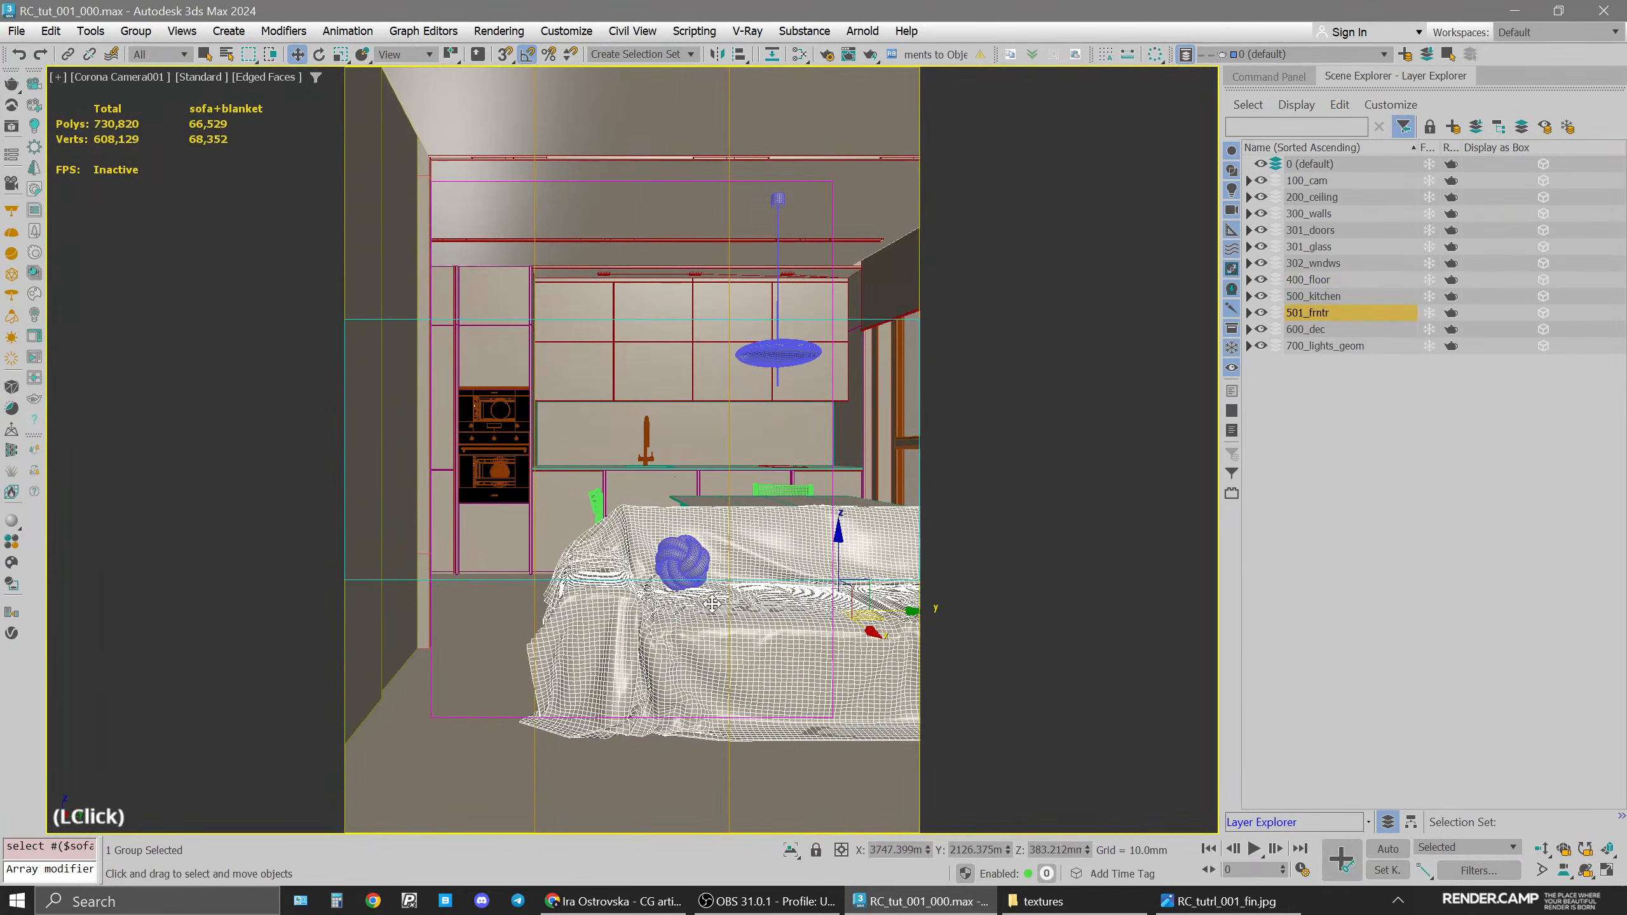
{"action": "right_click", "coordinate": [102, 77]}
{"action": "left_click", "coordinate": [176, 423]}
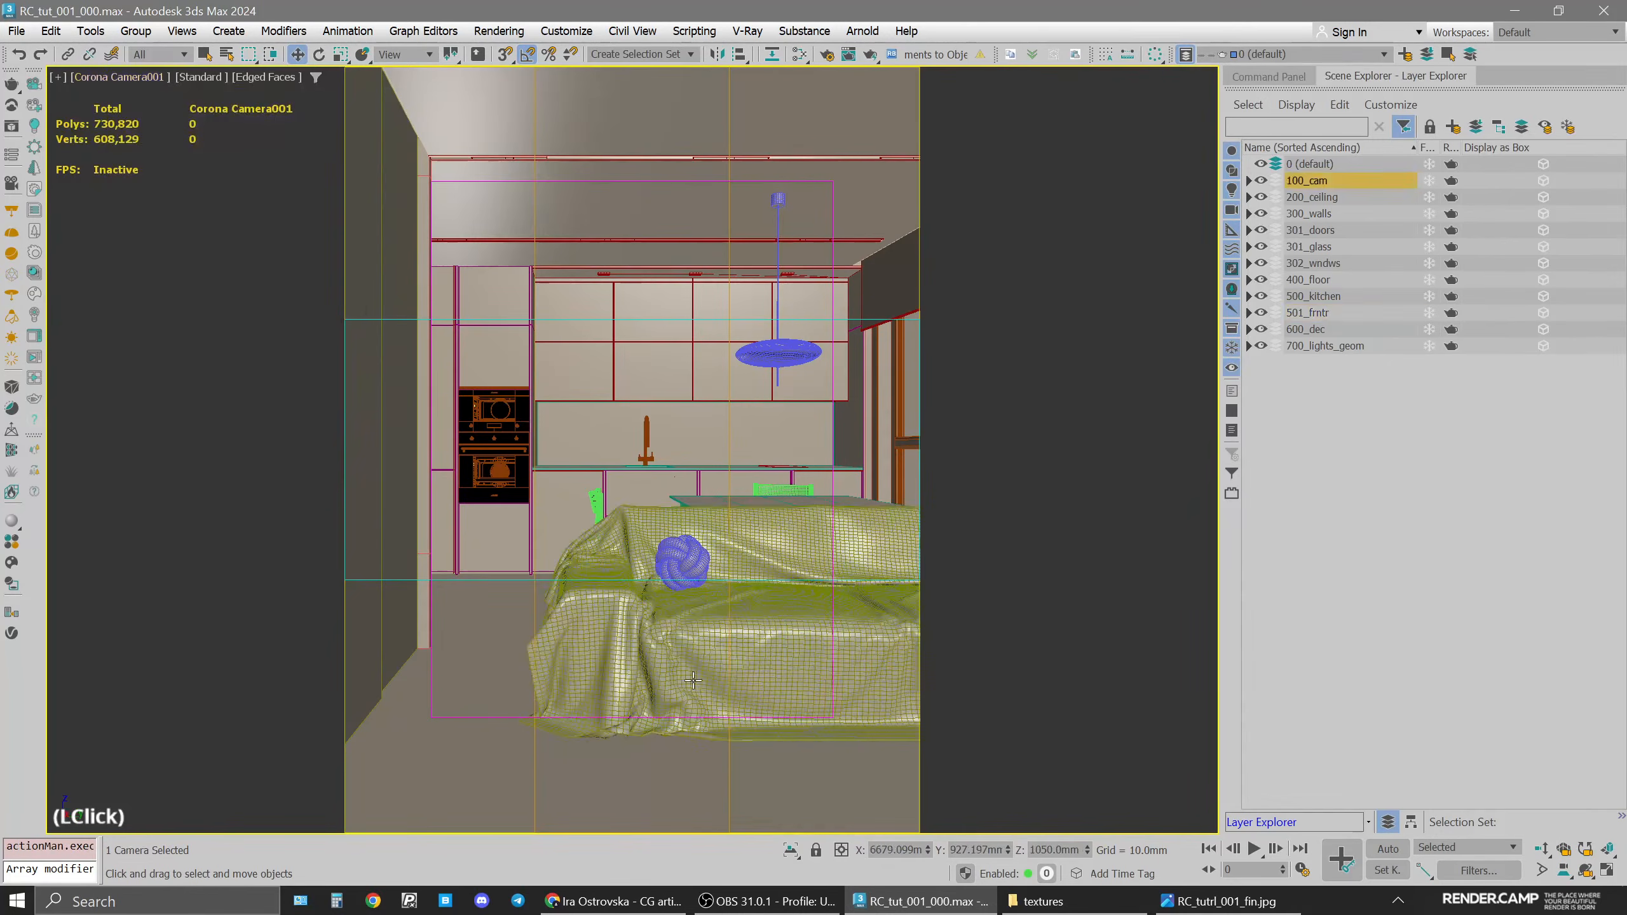
{"action": "left_click", "coordinate": [1272, 78]}
{"action": "left_click", "coordinate": [1269, 107]}
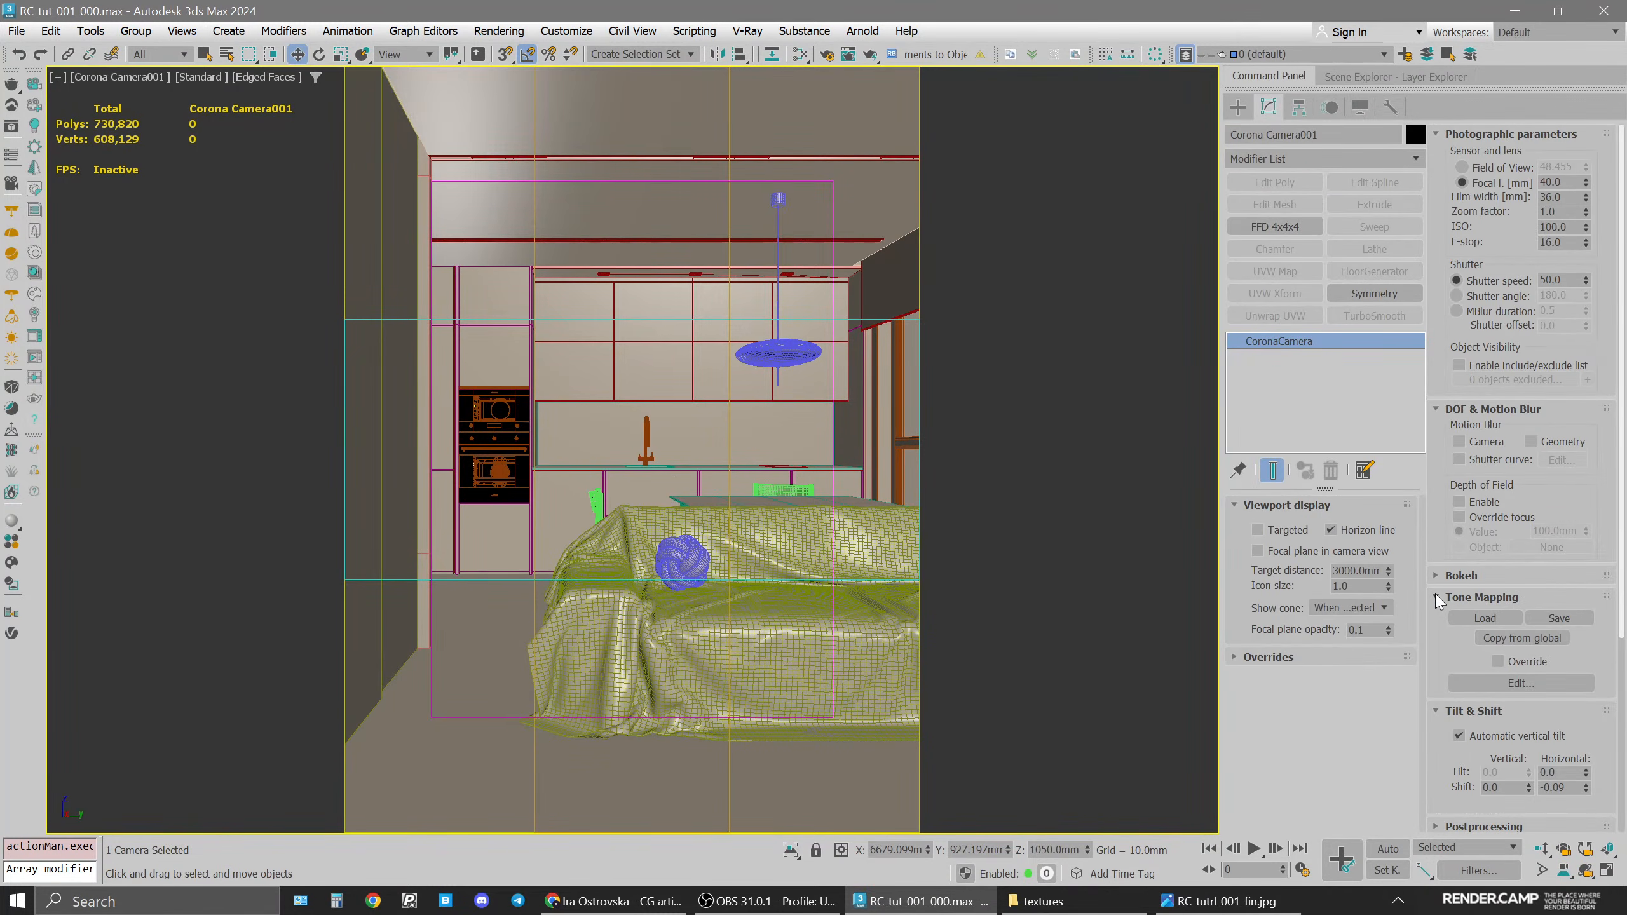
{"action": "left_click", "coordinate": [1562, 182]}
{"action": "left_click_drag", "start_coordinate": [1447, 748], "coordinate": [1449, 631]}
{"action": "left_click_drag", "start_coordinate": [1528, 413], "coordinate": [1530, 529]}
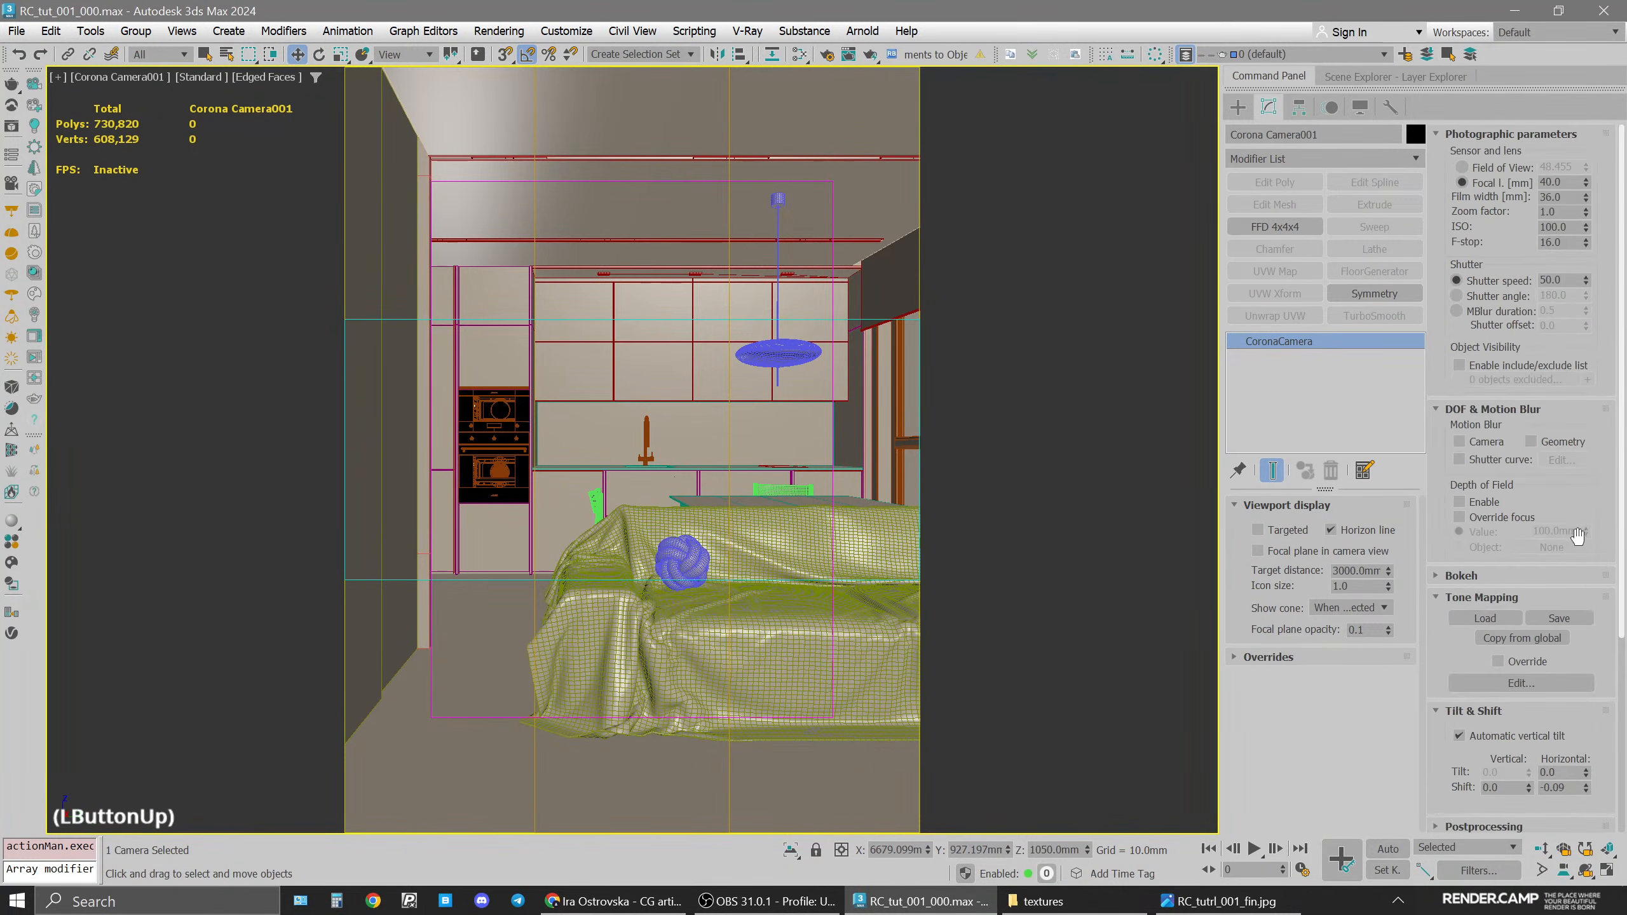
Return to the multi-viewport layout and check the Environment and Effects settings for an environment map
{"action": "left_click", "coordinate": [839, 581]}
{"action": "key", "text": "space"}
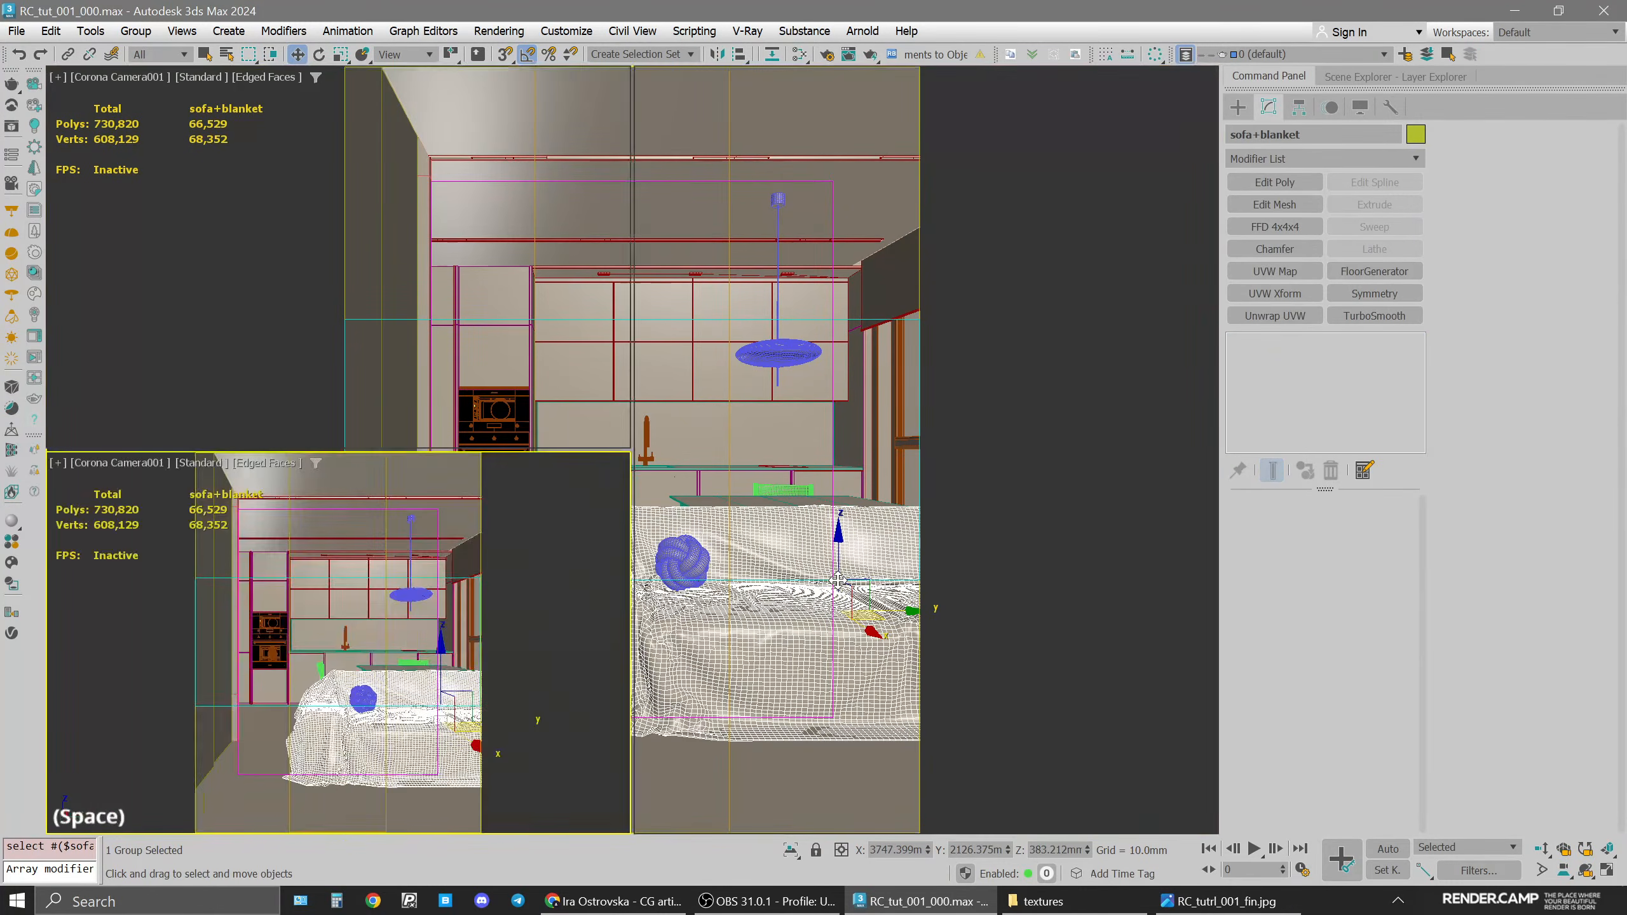
{"action": "key", "text": "8"}
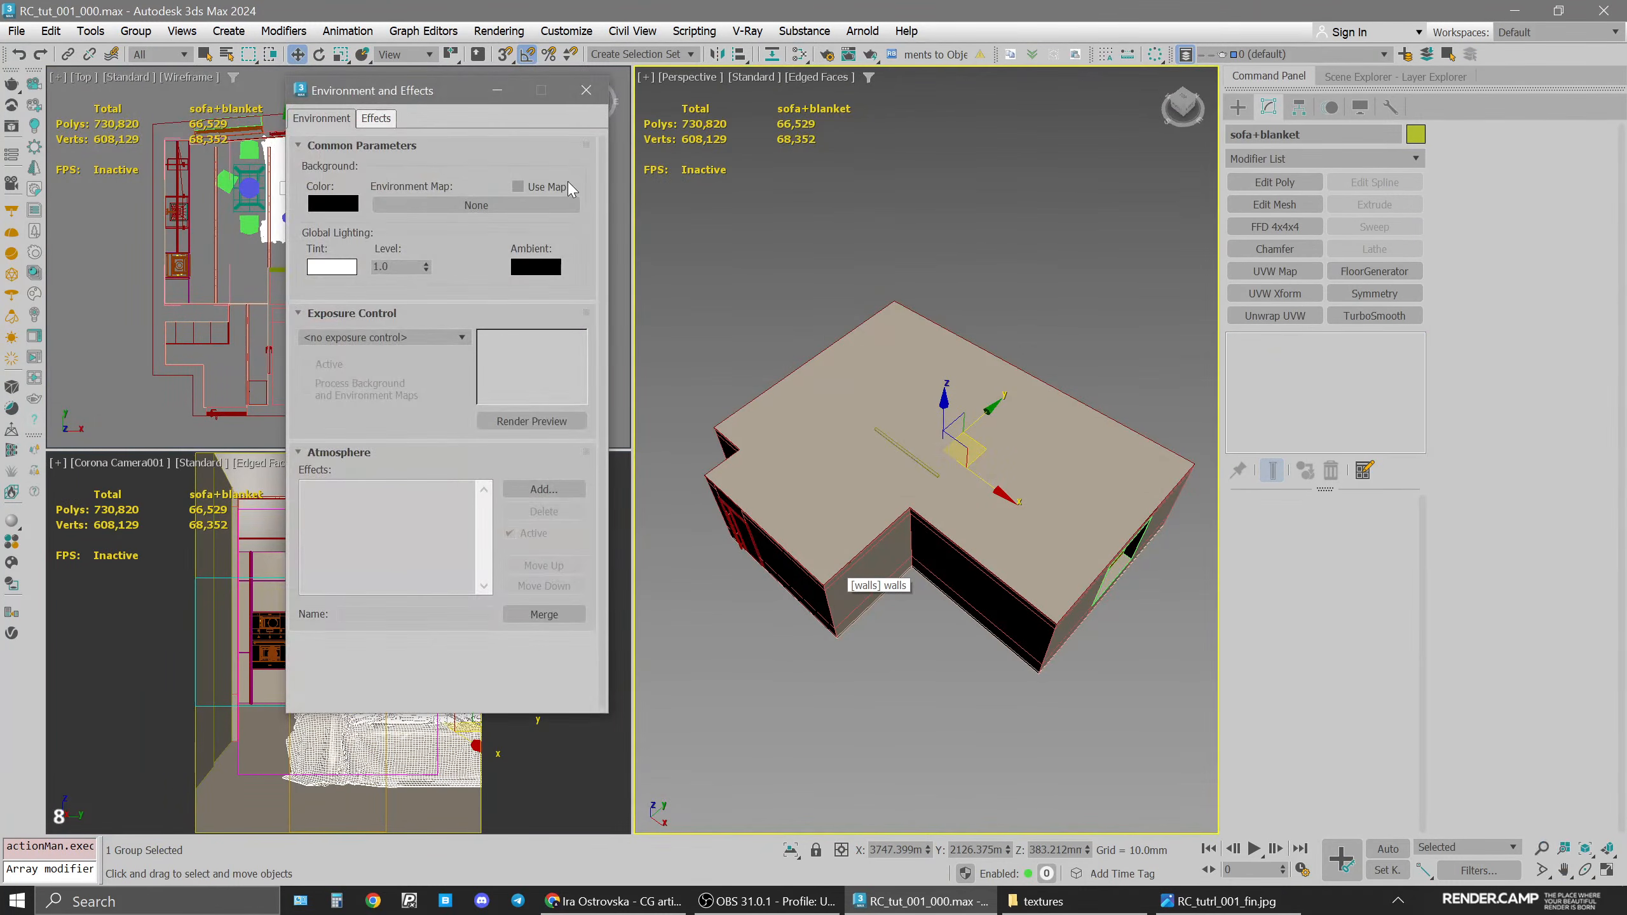
{"action": "left_click", "coordinate": [586, 89]}
Review the Corona scene settings in Render Setup, including the render overrides and scene environment
{"action": "left_click", "coordinate": [828, 57]}
{"action": "left_click", "coordinate": [975, 261]}
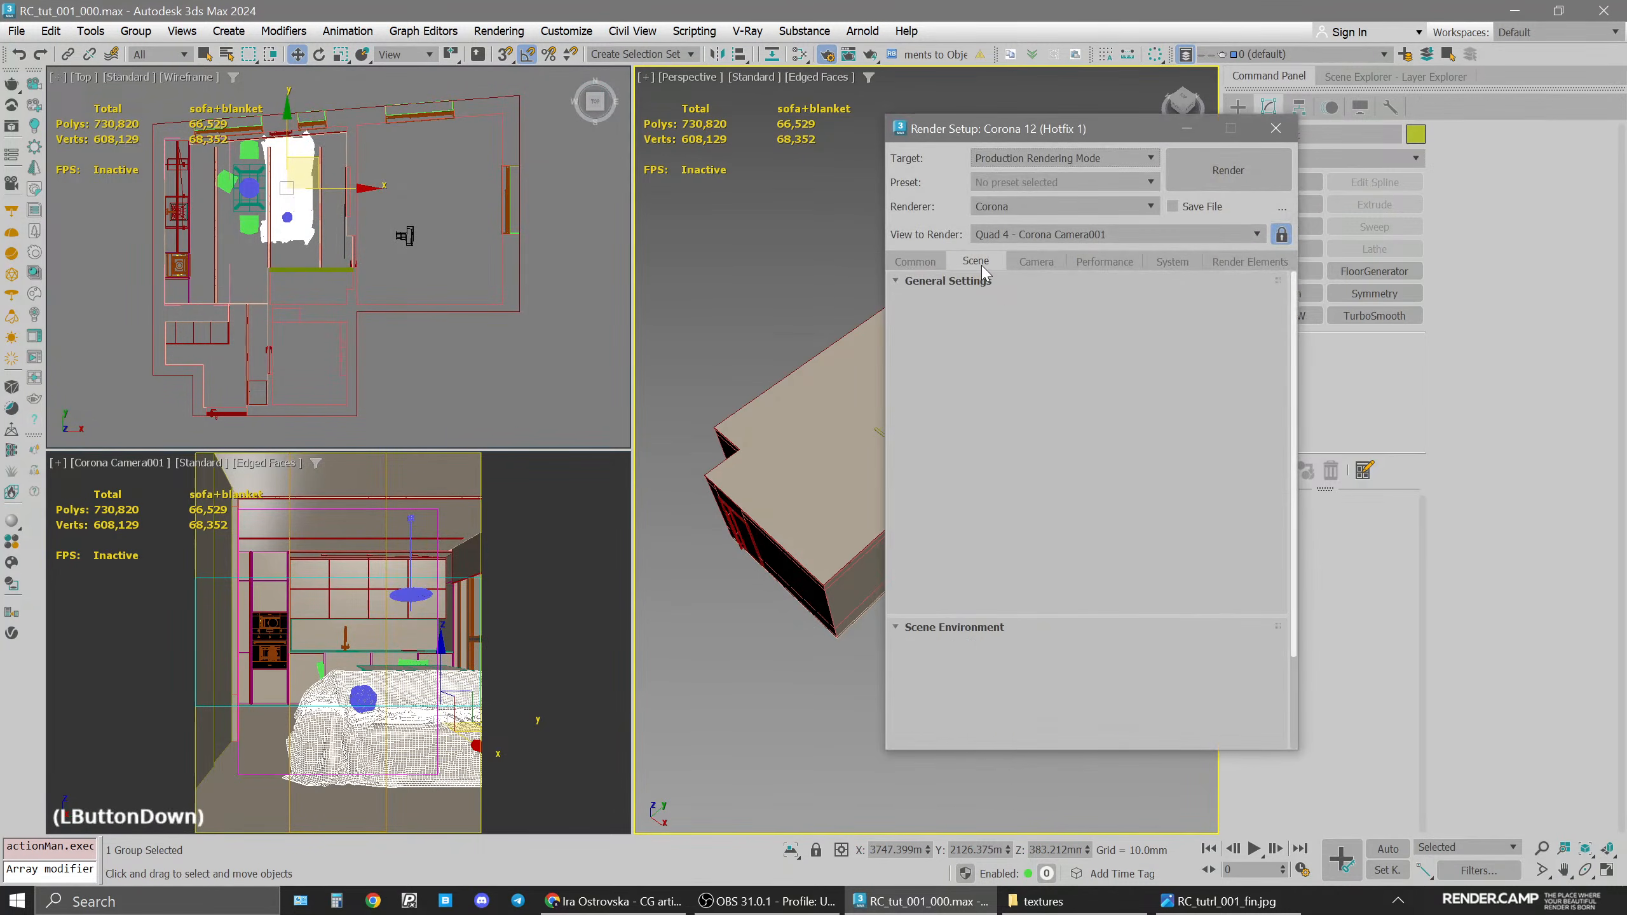
{"action": "left_click_drag", "start_coordinate": [1240, 557], "coordinate": [1237, 630]}
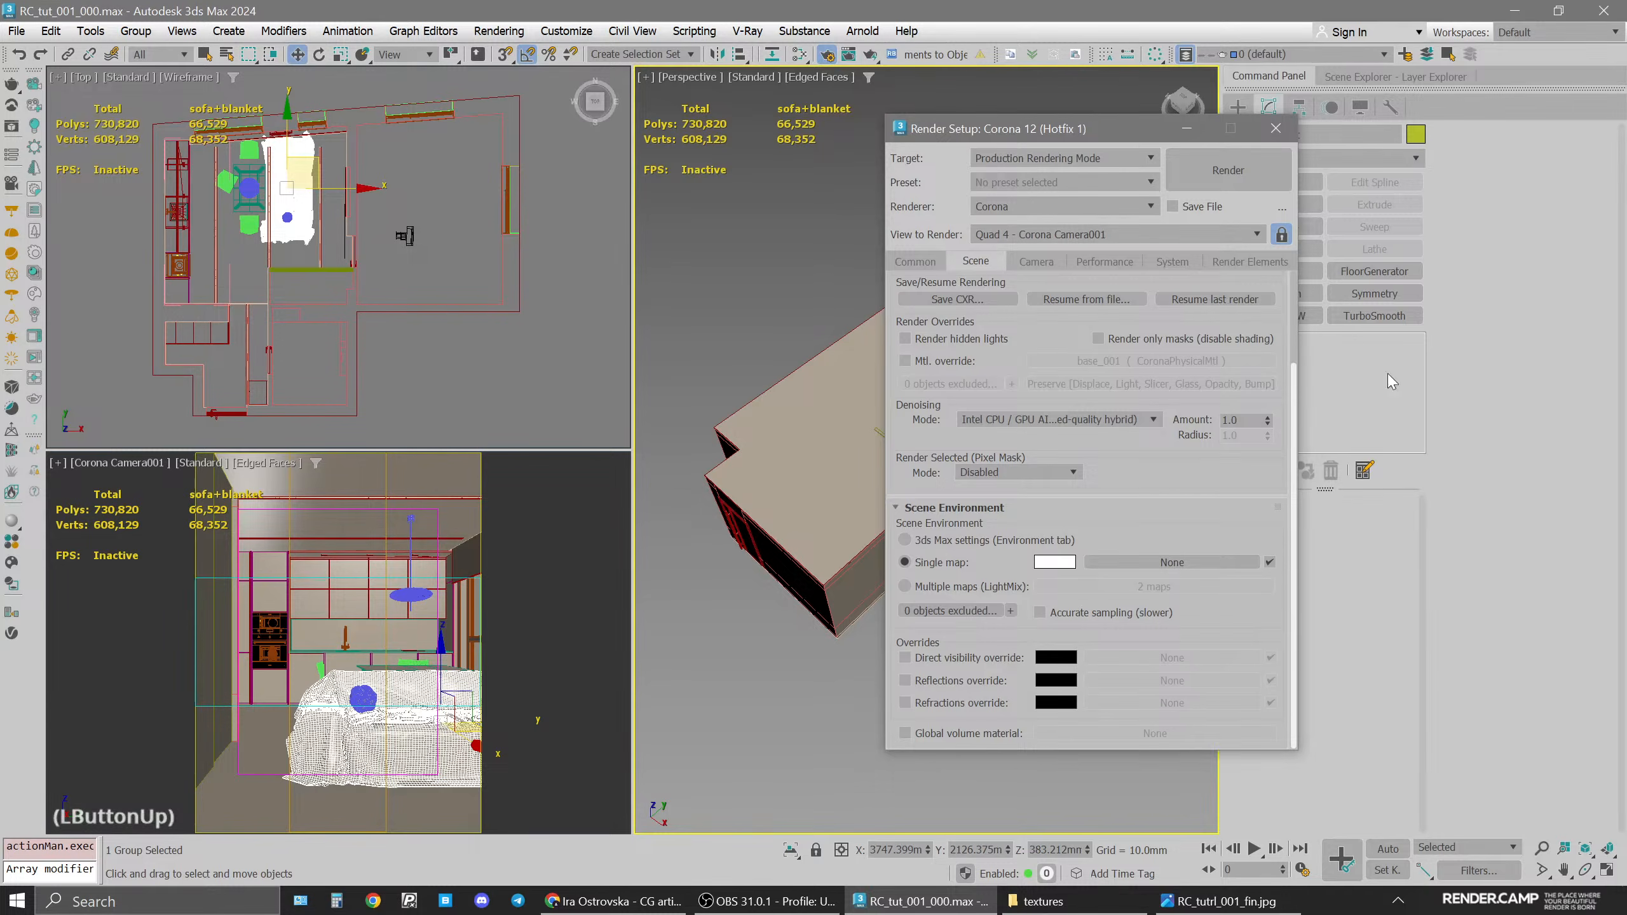
{"action": "left_click", "coordinate": [1275, 131]}
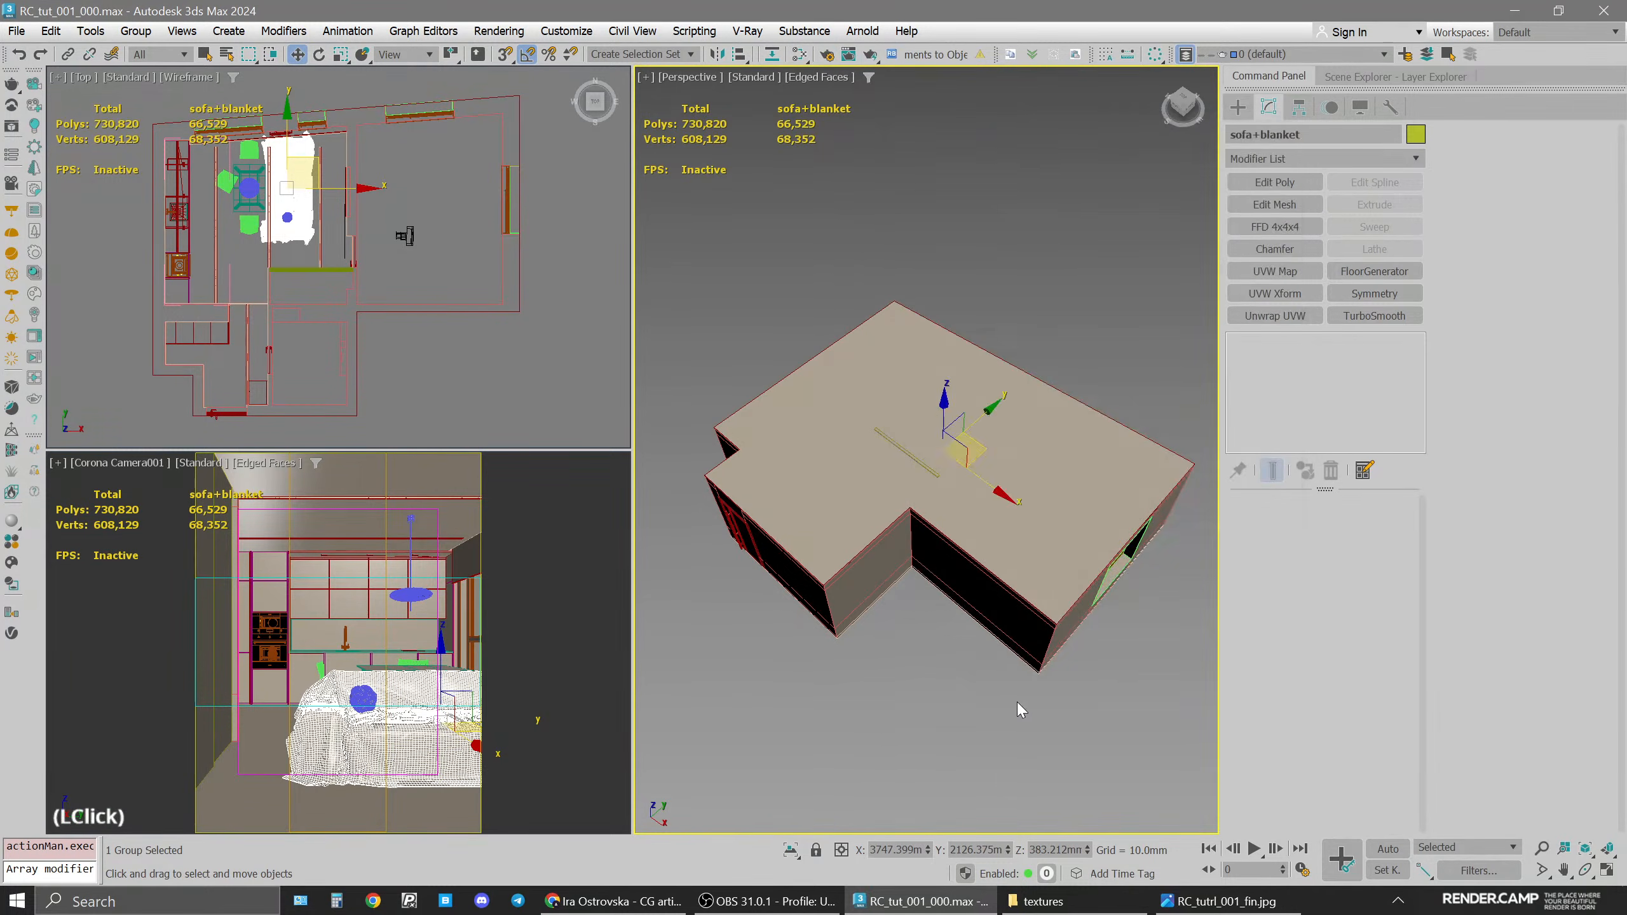
Isolate all scene objects except the built-in ovens and the kitchen faucet
{"action": "left_click", "coordinate": [981, 770]}
{"action": "key", "text": "space"}
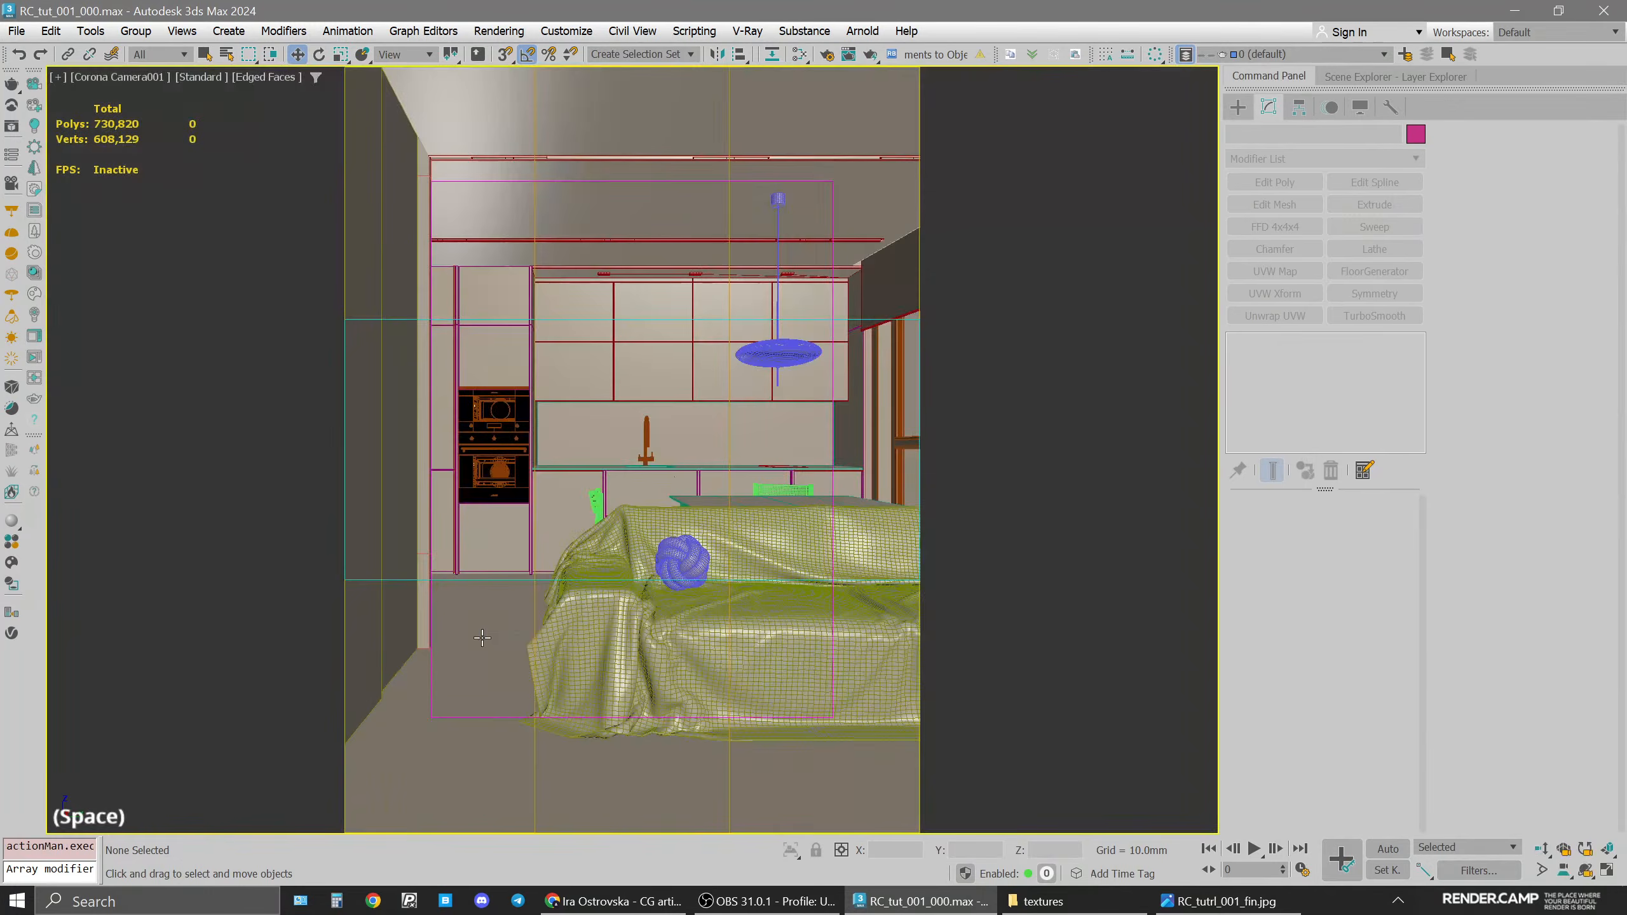
{"action": "left_click", "coordinate": [645, 552]}
{"action": "key", "text": "ctrl+a"}
{"action": "left_click", "coordinate": [528, 477], "text": "alt"}
{"action": "left_click", "coordinate": [494, 410], "text": "alt"}
{"action": "left_click", "coordinate": [647, 431], "text": "alt"}
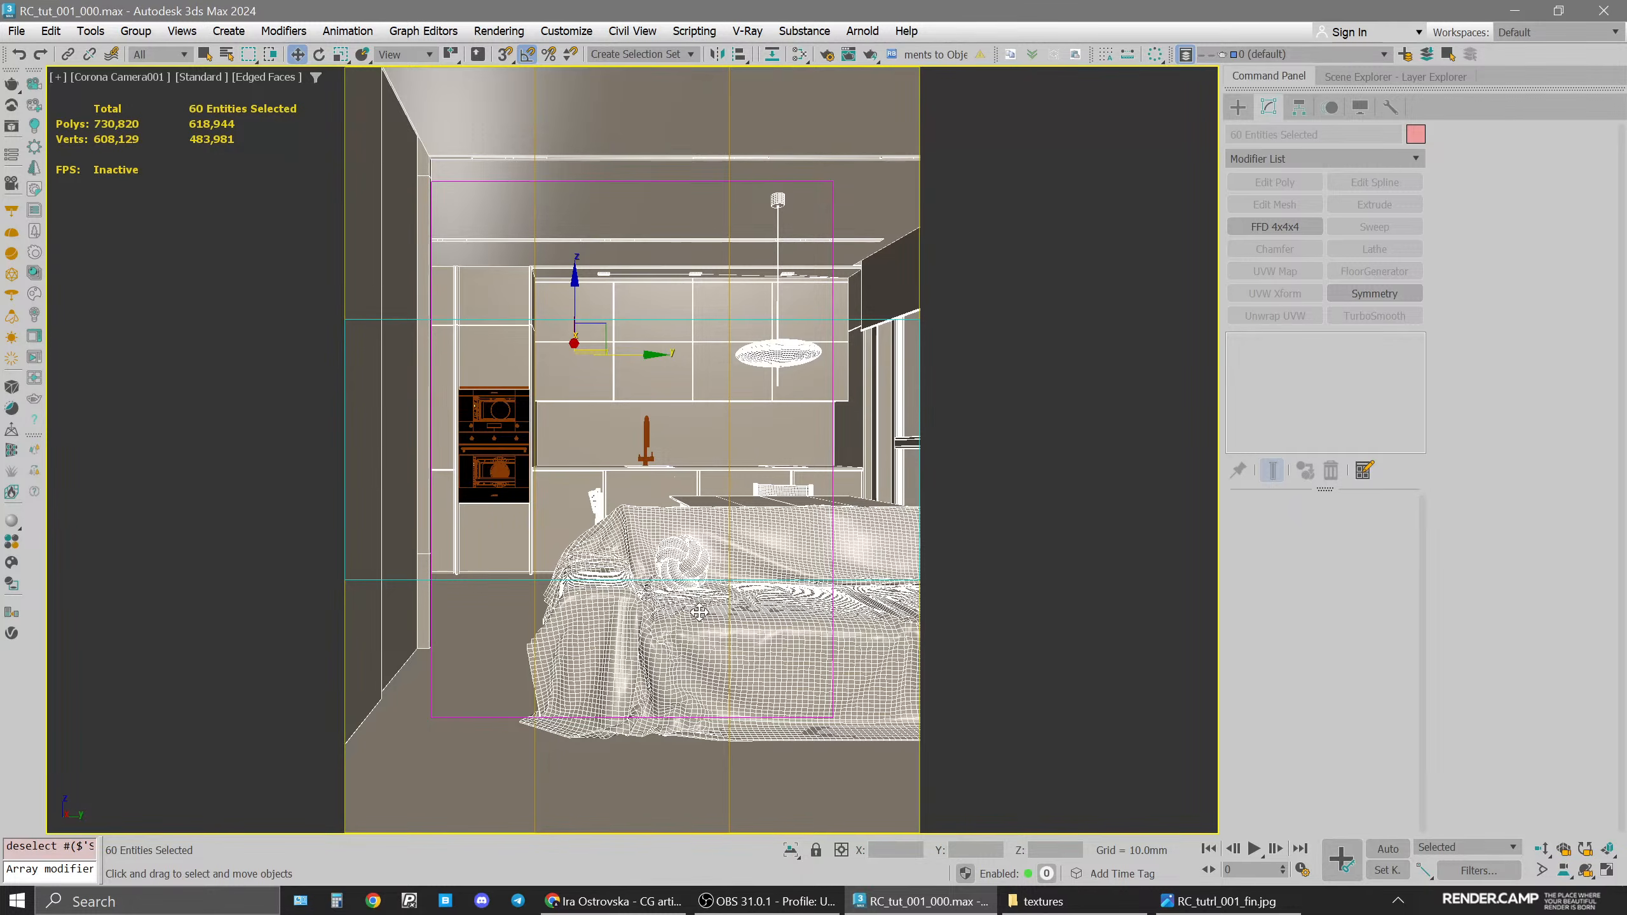
{"action": "key", "text": "alt+q"}
{"action": "key", "text": "space"}
{"action": "key", "text": "alt+w"}
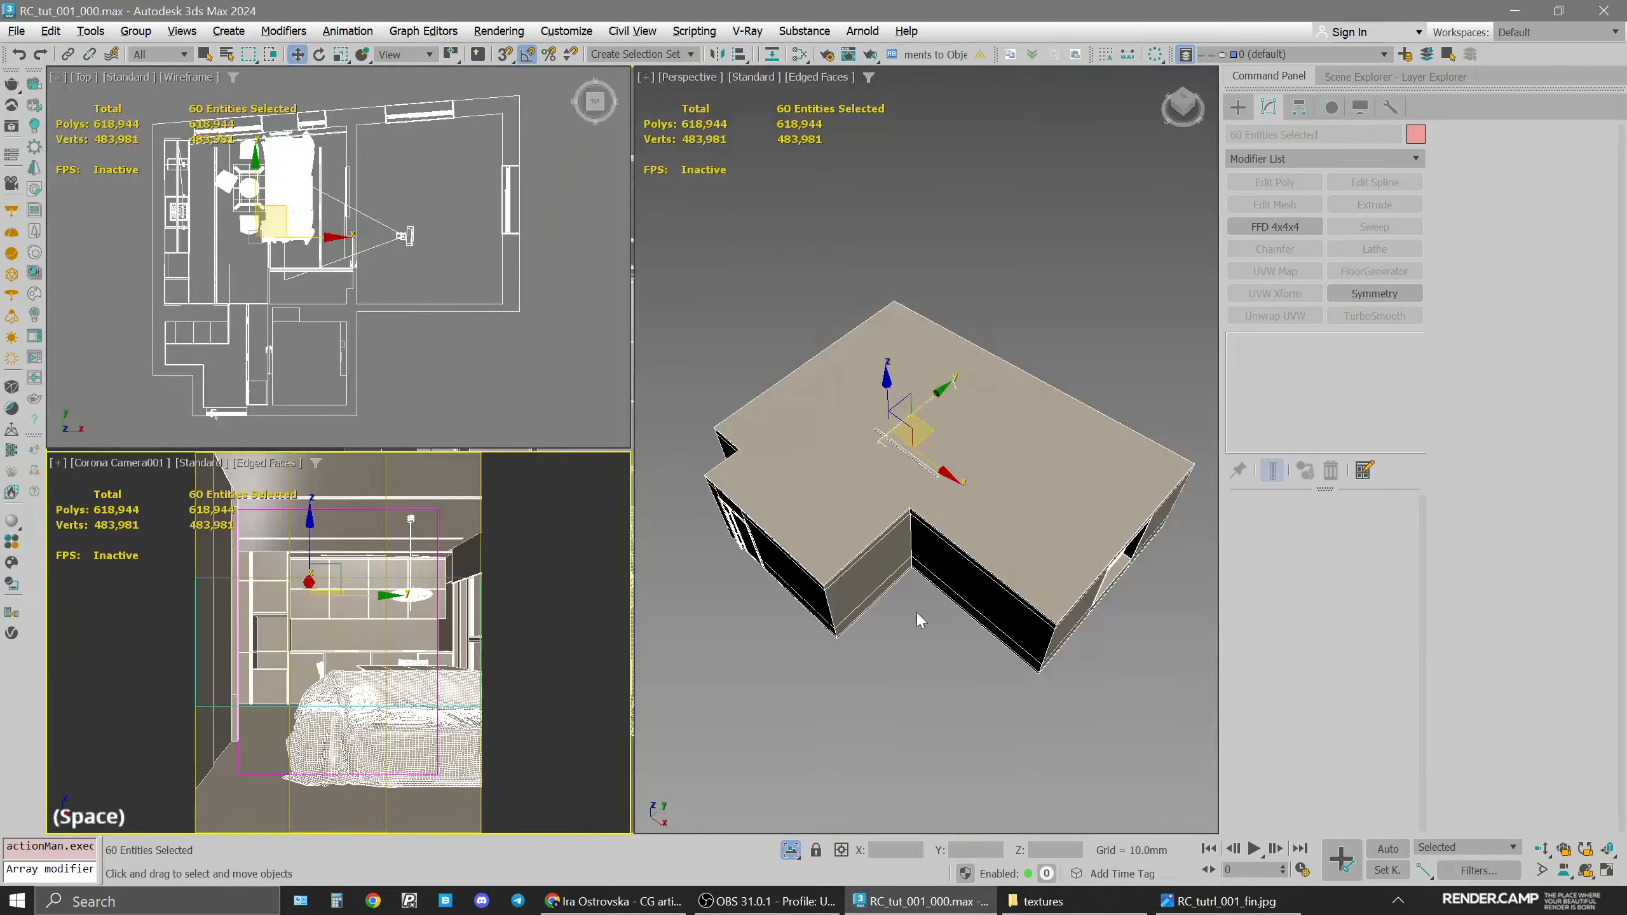
{"action": "key", "text": "alt+w"}
{"action": "middle_click_drag", "start_coordinate": [944, 581], "coordinate": [909, 503], "text": "alt"}
{"action": "key", "text": "space"}
Create a Corona Physical material in the Slate Material Editor and name it base_000
{"action": "key", "text": "m"}
{"action": "right_click", "coordinate": [1035, 245]}
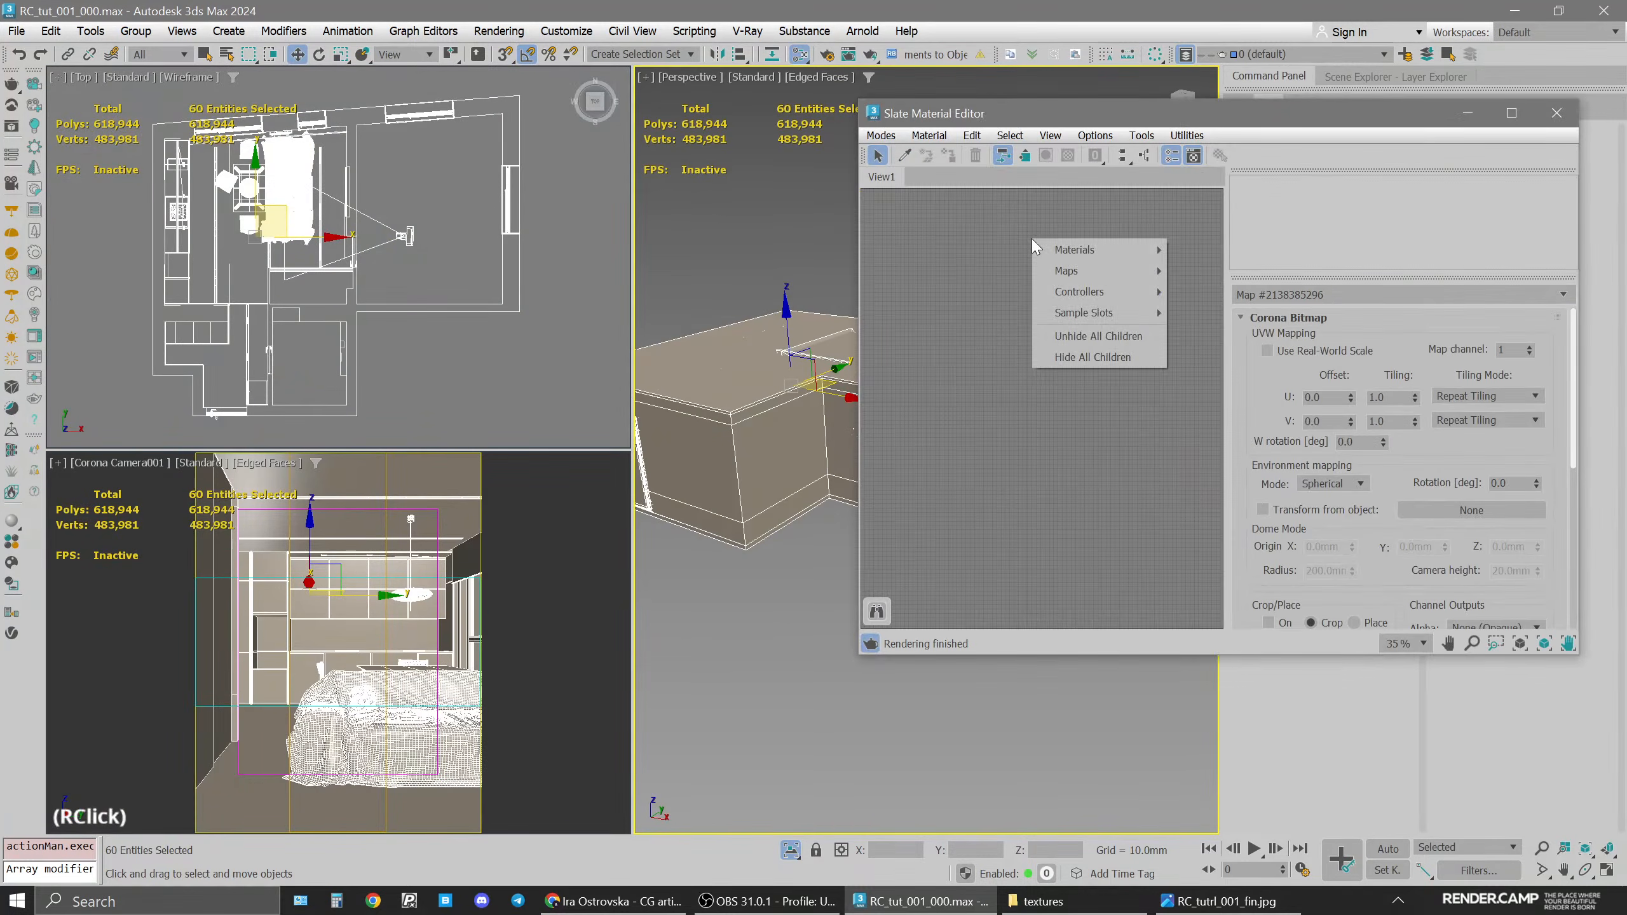
{"action": "mouse_move", "coordinate": [1162, 251]}
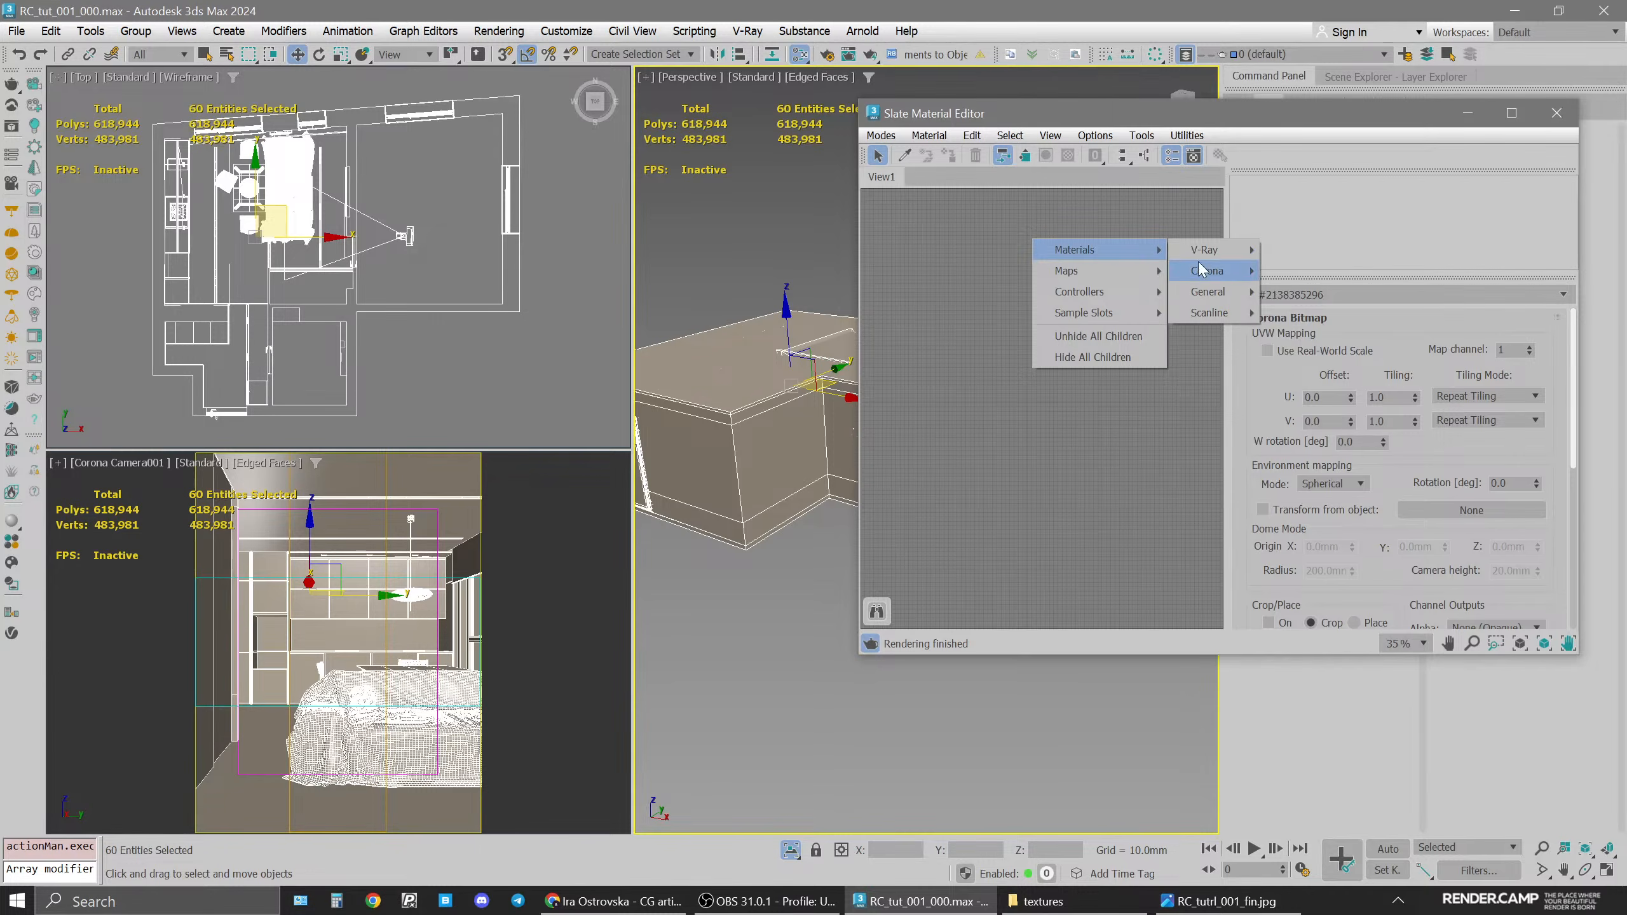
{"action": "mouse_move", "coordinate": [1207, 271]}
{"action": "left_click", "coordinate": [1331, 279]}
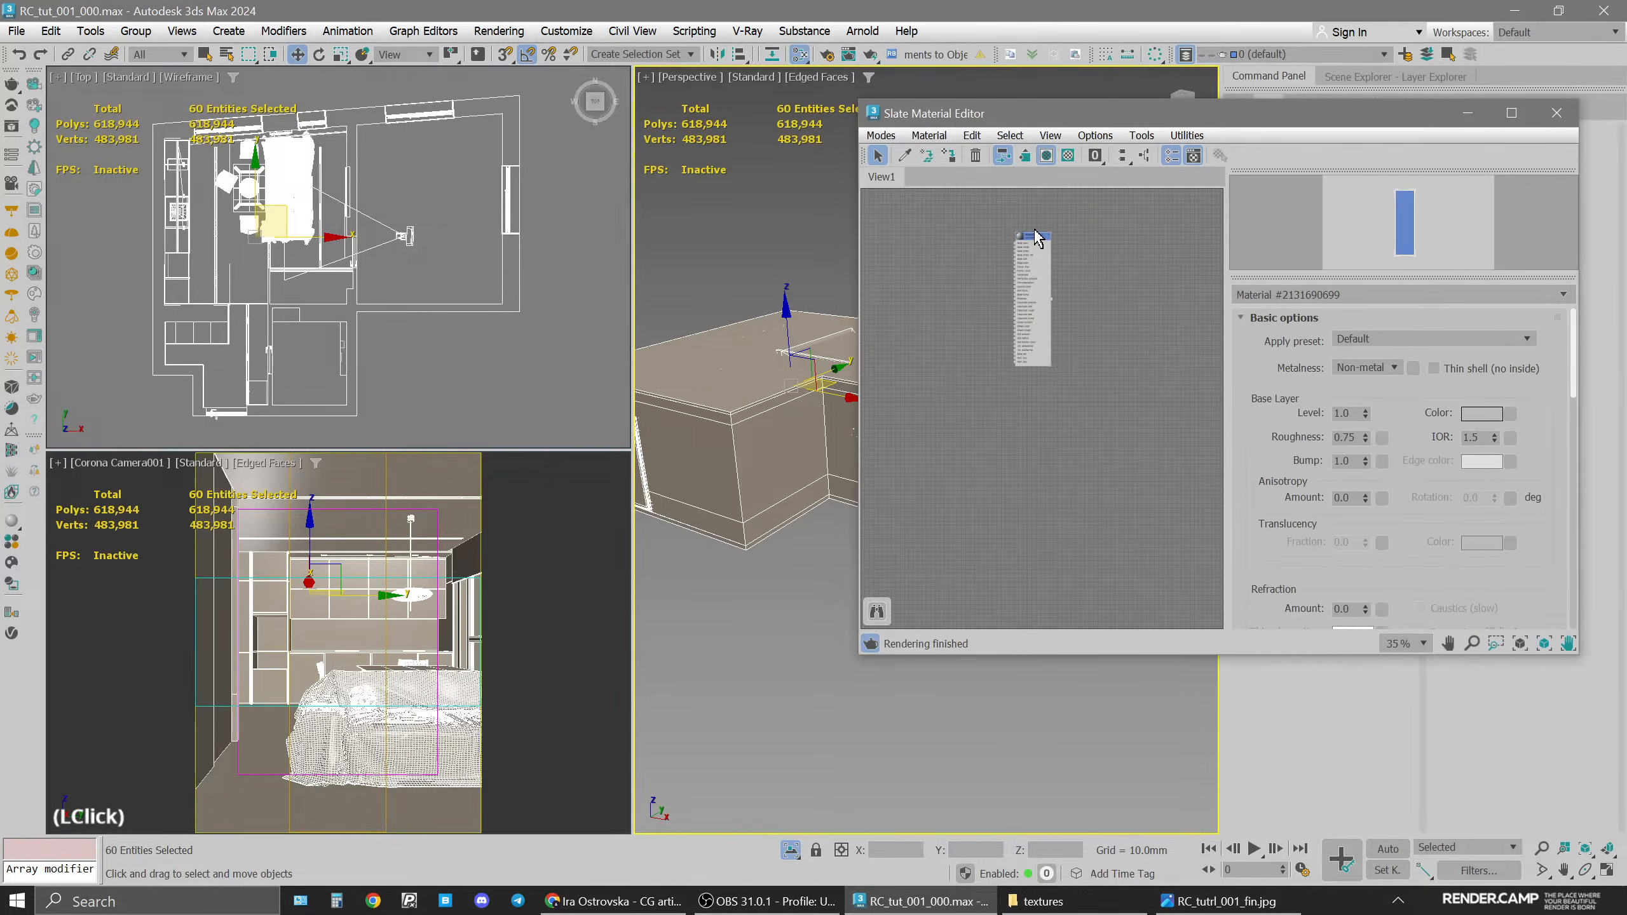
{"action": "scroll", "coordinate": [1031, 242], "scroll_direction": "up", "scroll_amount": 5}
{"action": "left_click", "coordinate": [1147, 295]}
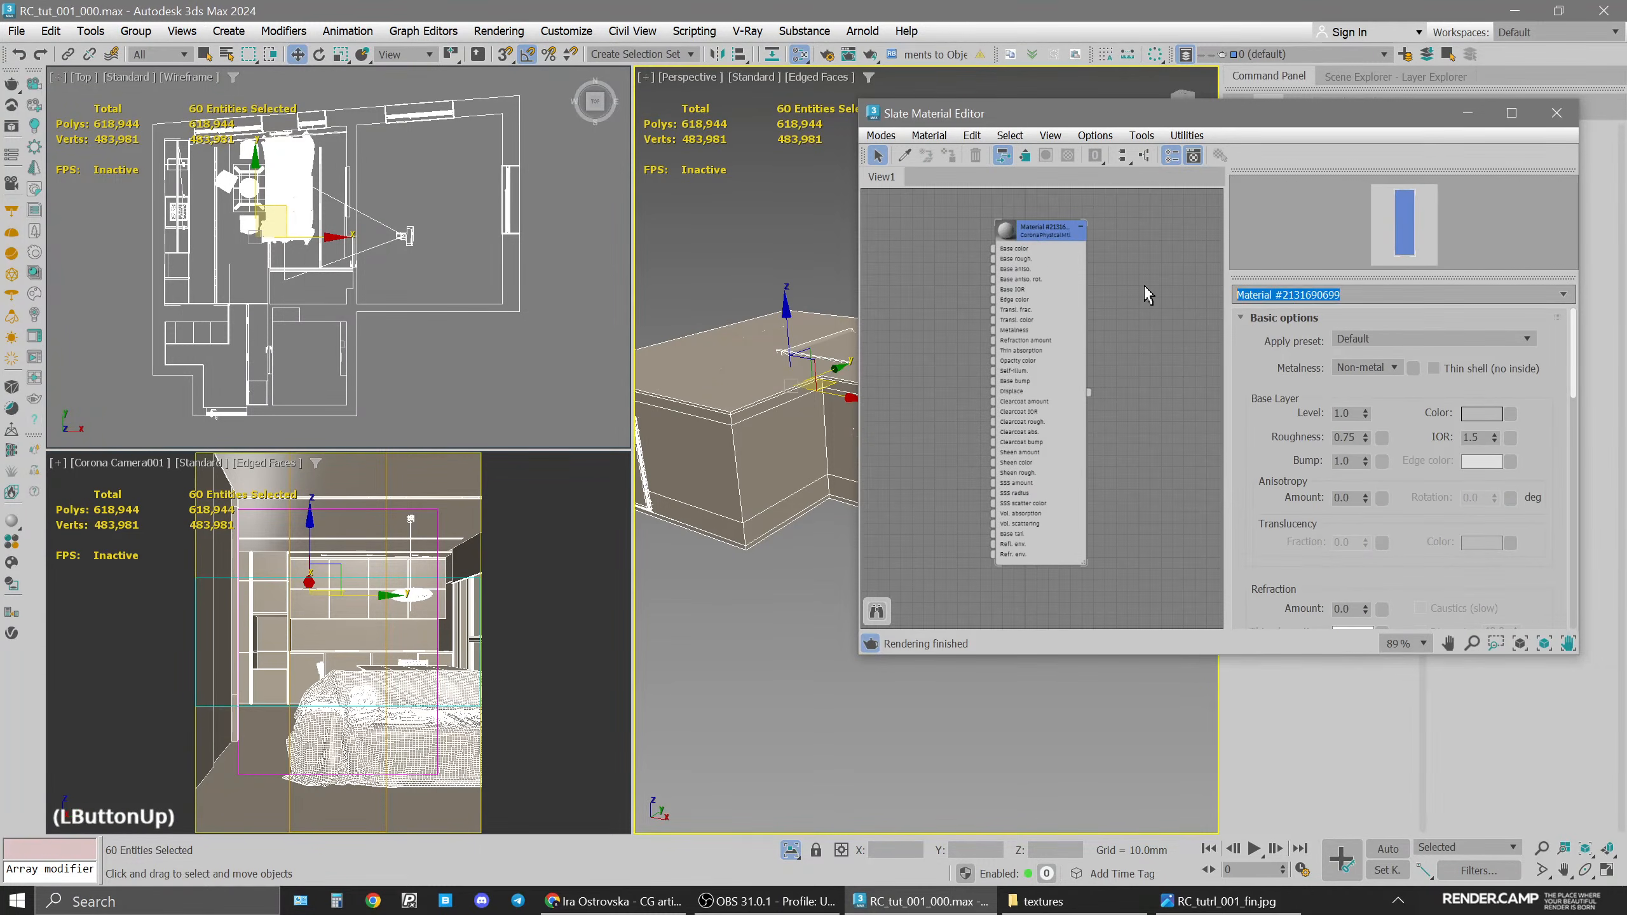
{"action": "type", "text": "base_000"}
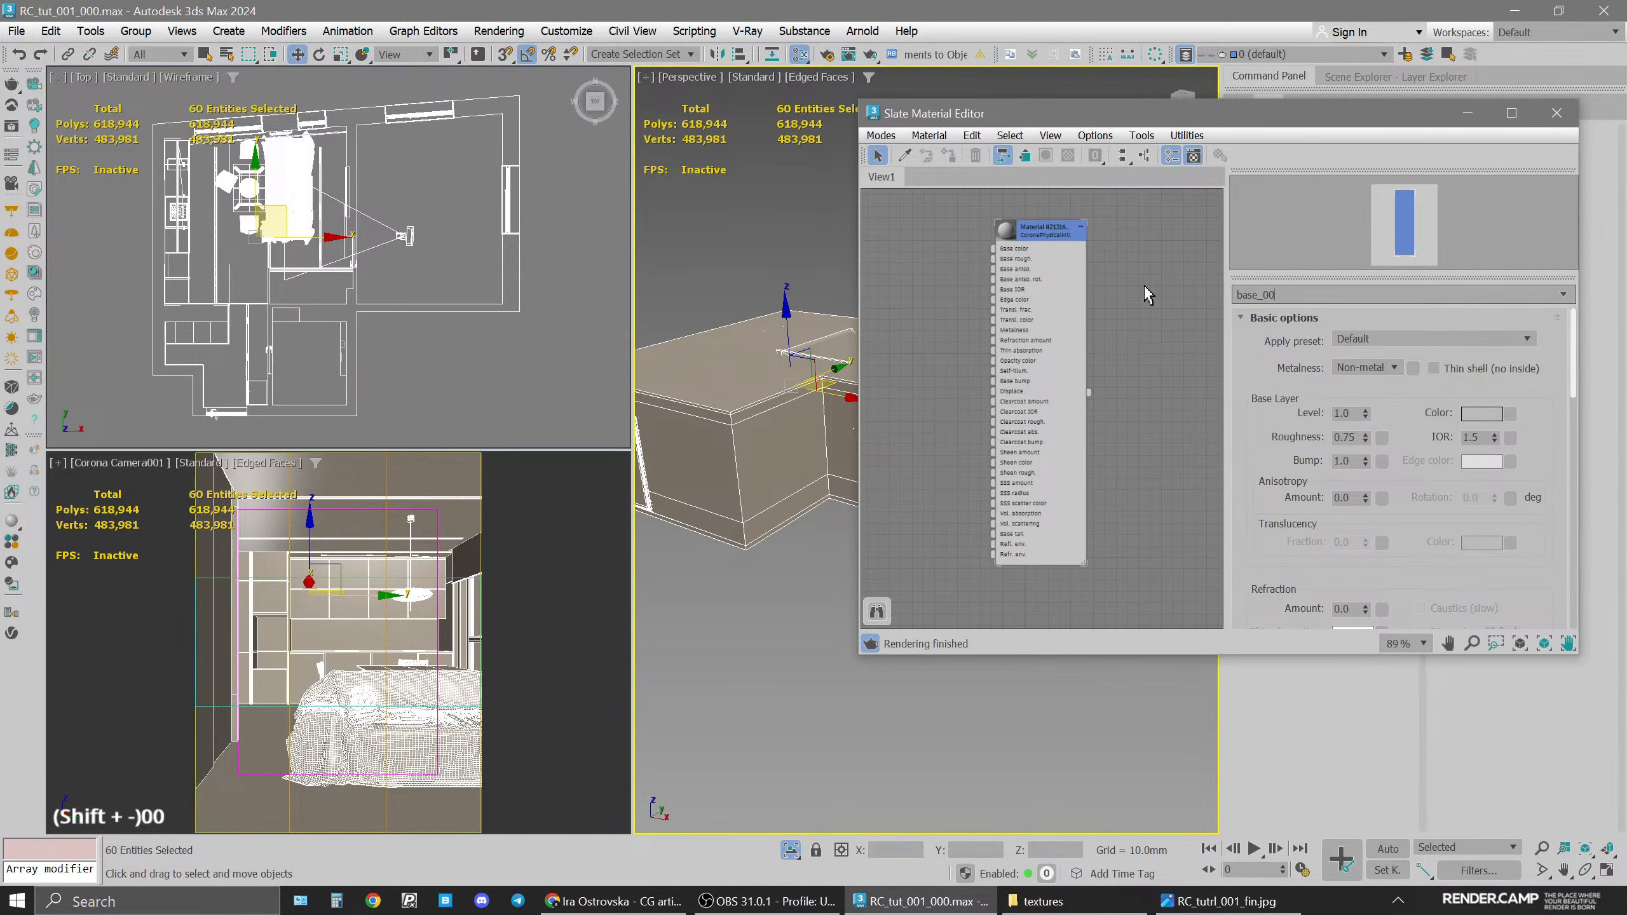
{"action": "key", "text": "Return"}
Assign the base_000 material to all isolated objects and view the building's exterior in the Perspective view
{"action": "left_click", "coordinate": [1031, 232]}
{"action": "double_click", "coordinate": [953, 158]}
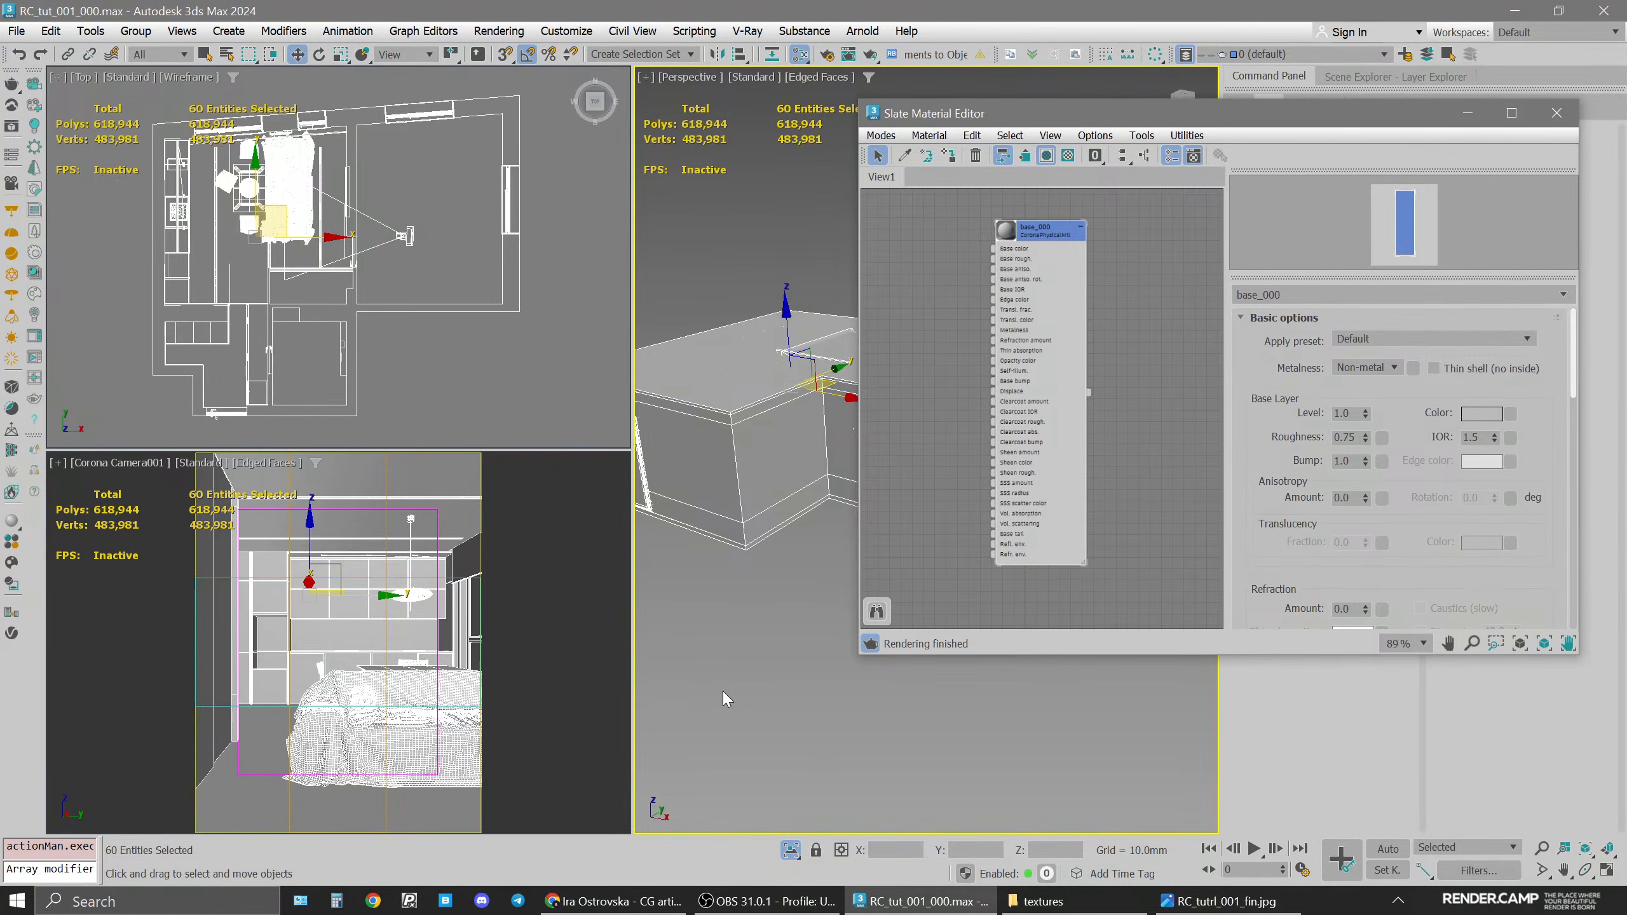
{"action": "left_click", "coordinate": [811, 666]}
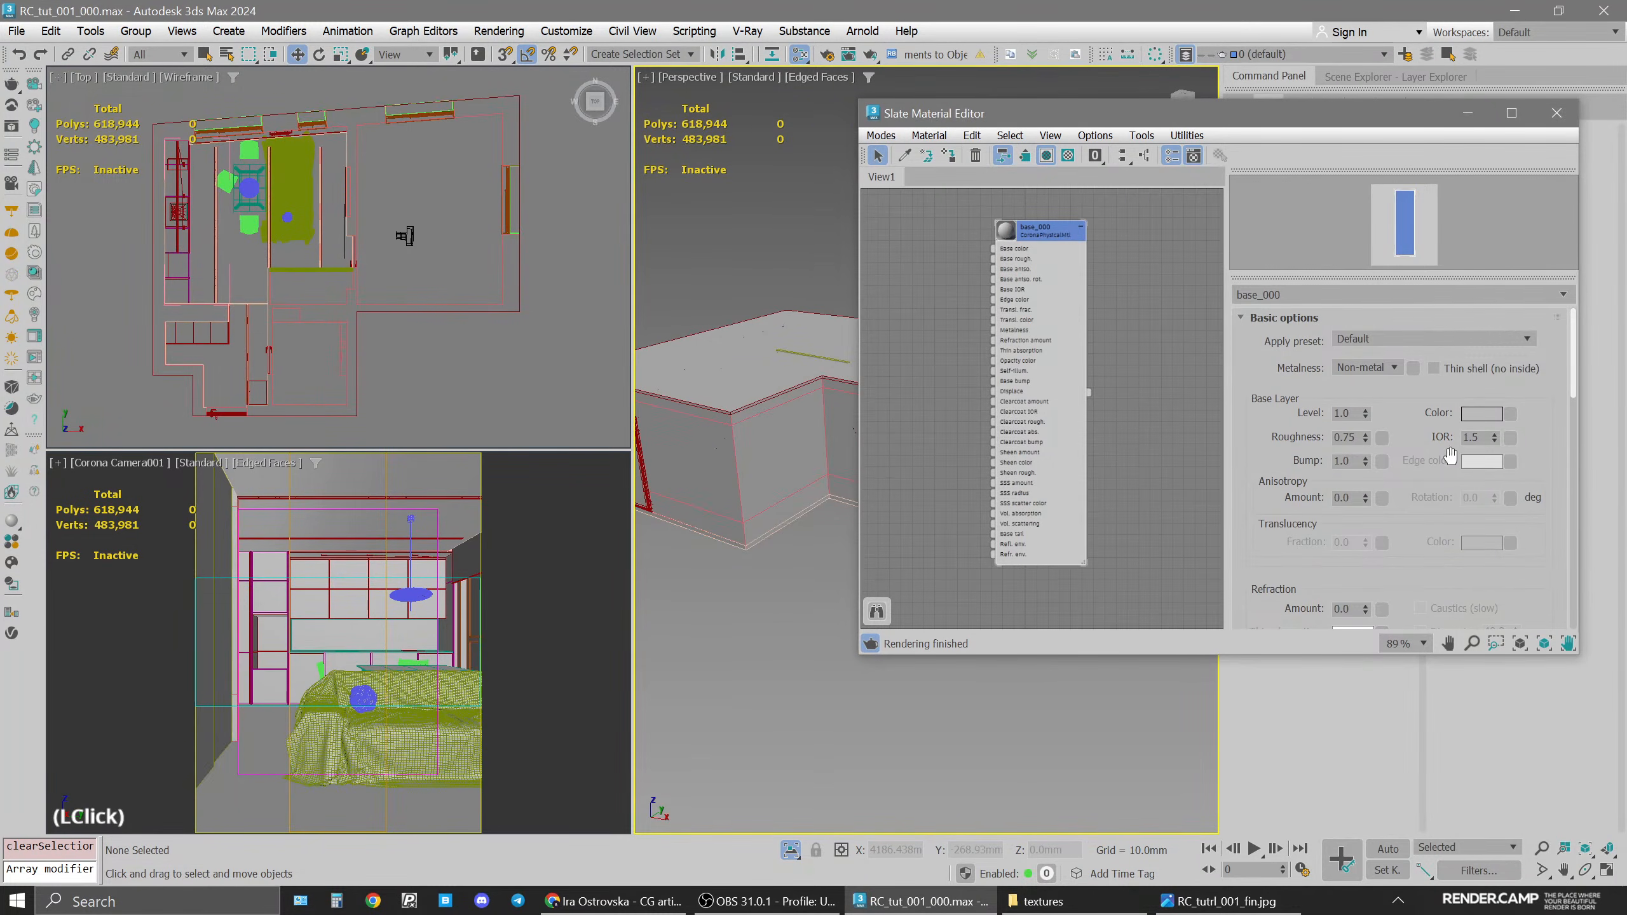
{"action": "key", "text": "space"}
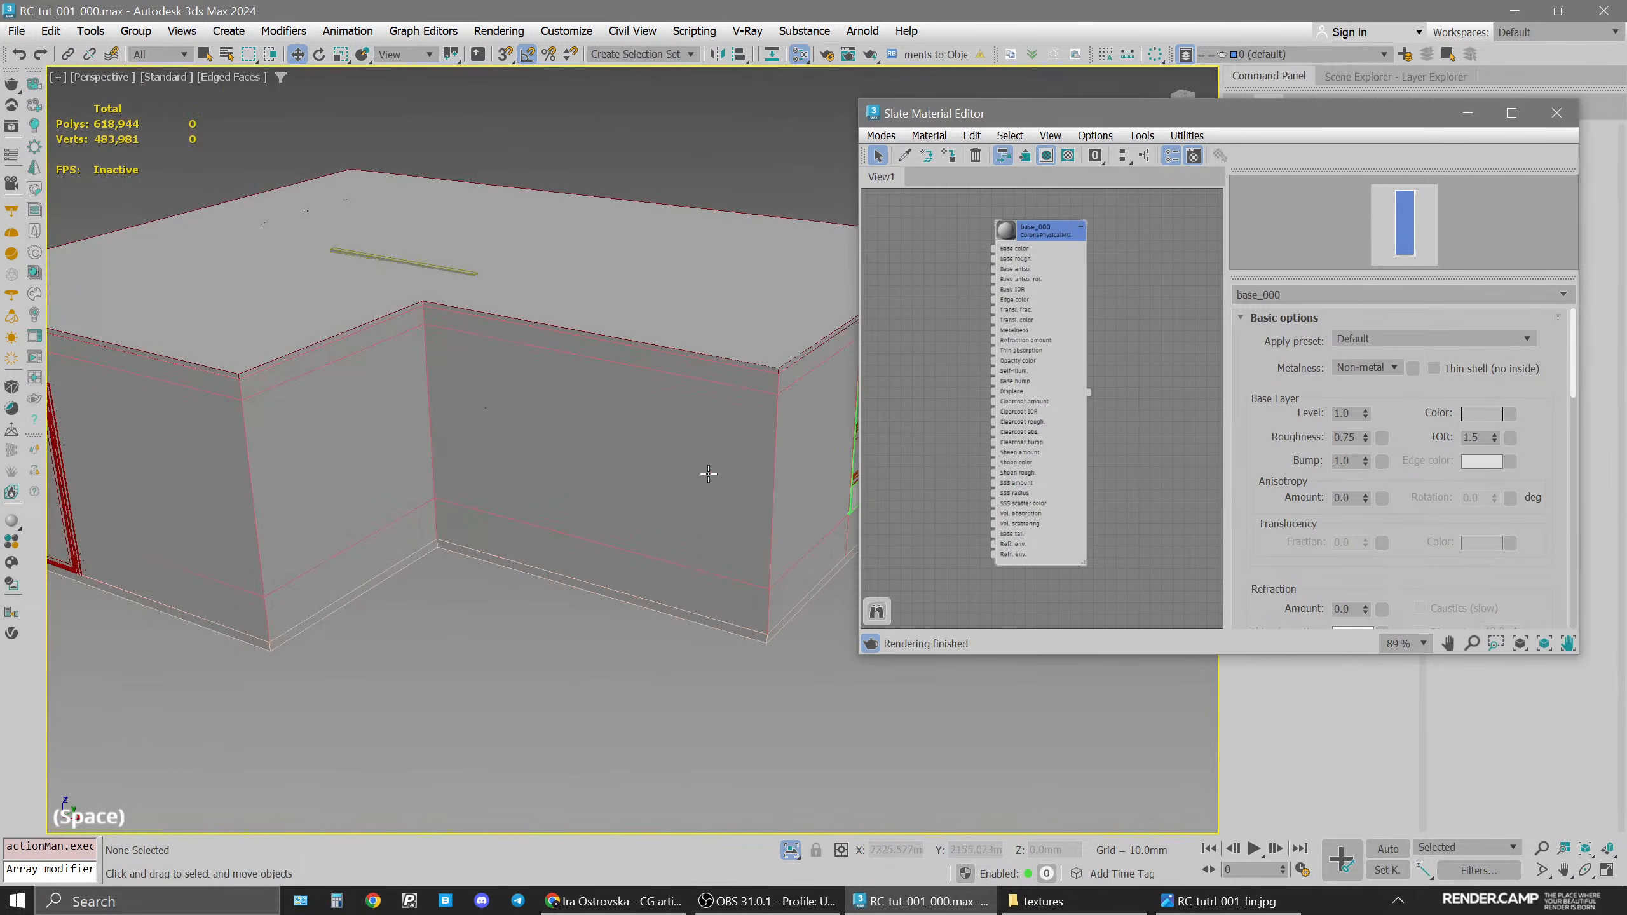
{"action": "middle_click_drag", "start_coordinate": [534, 384], "coordinate": [319, 457]}
{"action": "middle_click_drag", "start_coordinate": [738, 430], "coordinate": [785, 429], "text": "alt"}
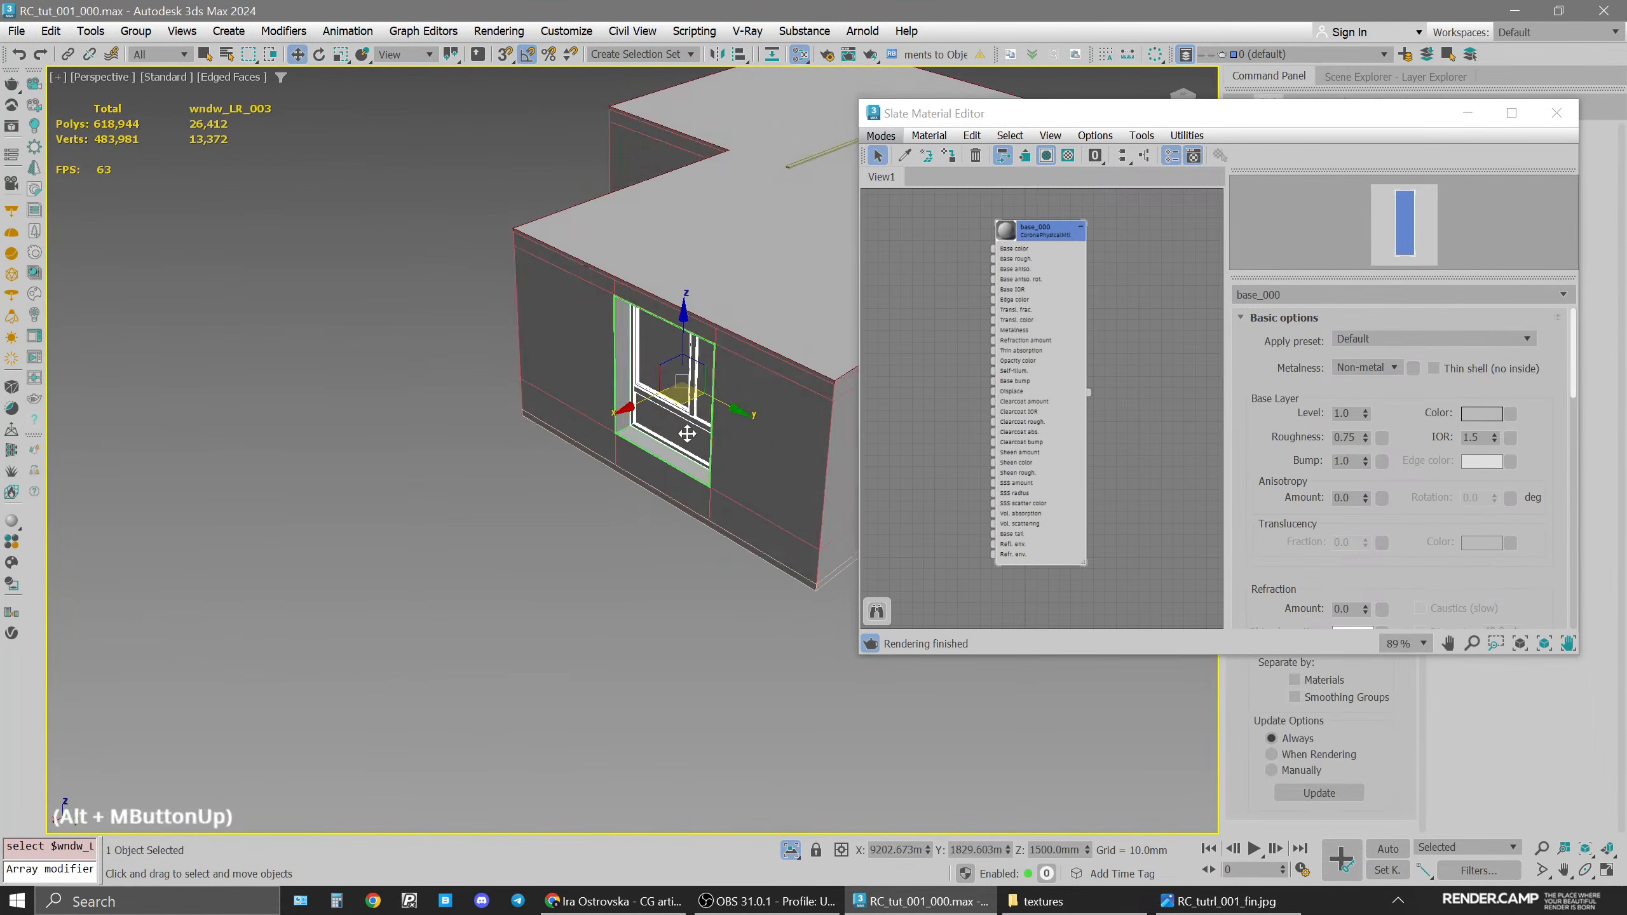
{"action": "scroll", "coordinate": [785, 428], "scroll_direction": "down", "scroll_amount": 3}
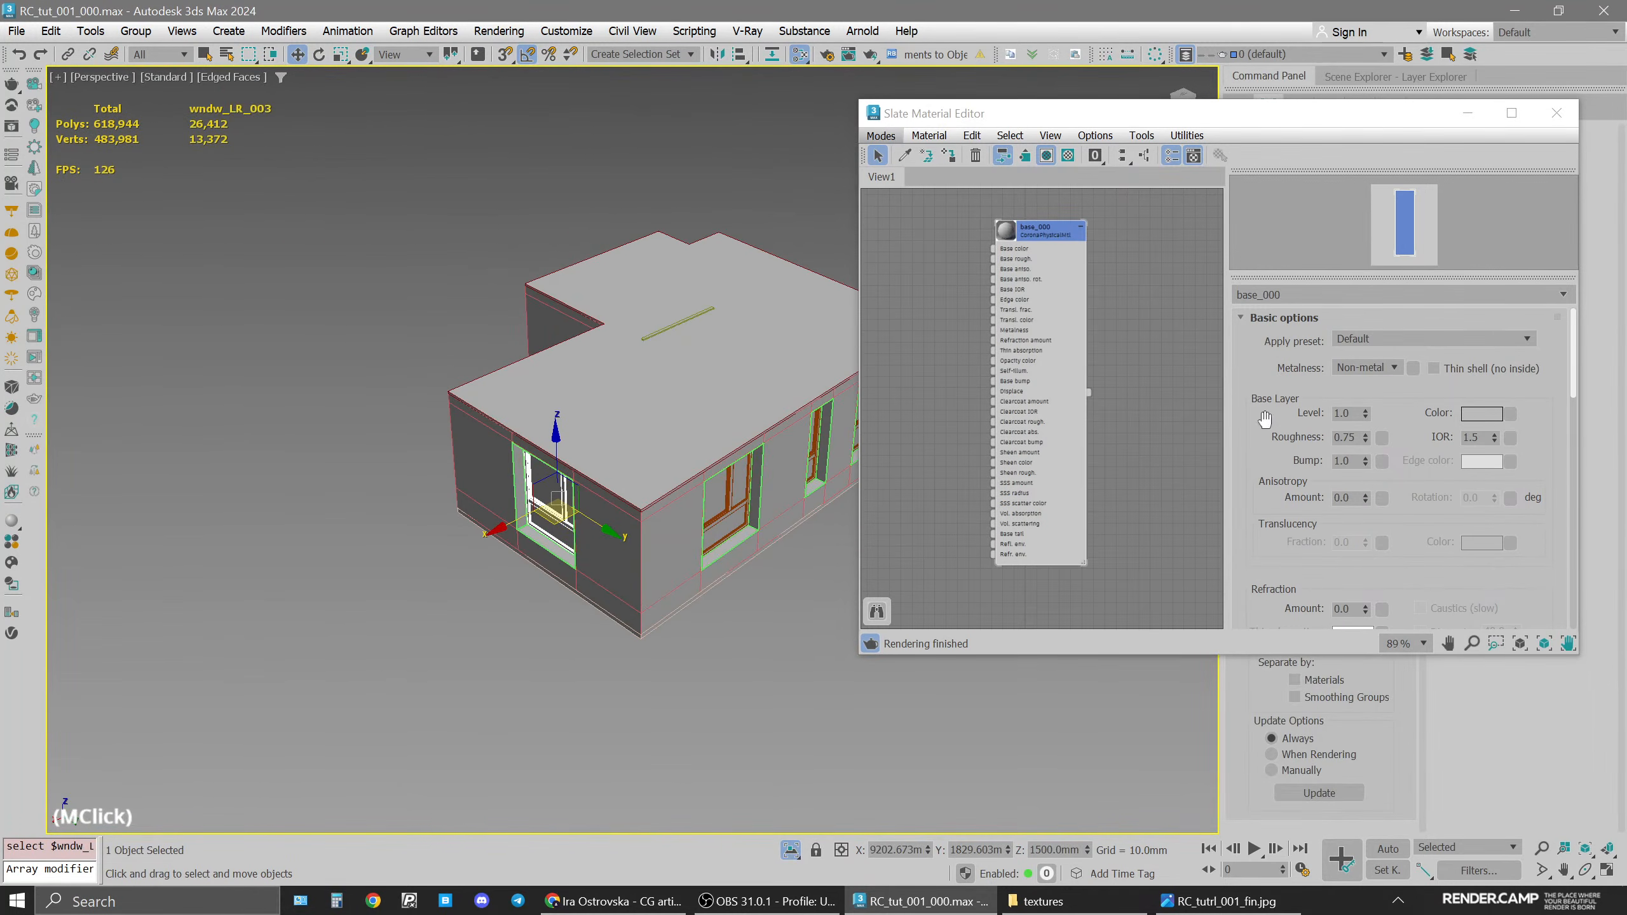
Set the base_000 base color to a beige with hue 25 and saturation 40, and adjust its brightness
{"action": "left_click", "coordinate": [1477, 414]}
{"action": "double_click", "coordinate": [1422, 296]}
{"action": "type", "text": "25"}
{"action": "key", "text": "Return"}
{"action": "double_click", "coordinate": [1429, 280]}
{"action": "type", "text": "25"}
{"action": "key", "text": "Return"}
{"action": "double_click", "coordinate": [1423, 297]}
{"action": "type", "text": "40"}
{"action": "key", "text": "Return"}
{"action": "double_click", "coordinate": [1426, 315]}
{"action": "type", "text": "175"}
{"action": "key", "text": "Return"}
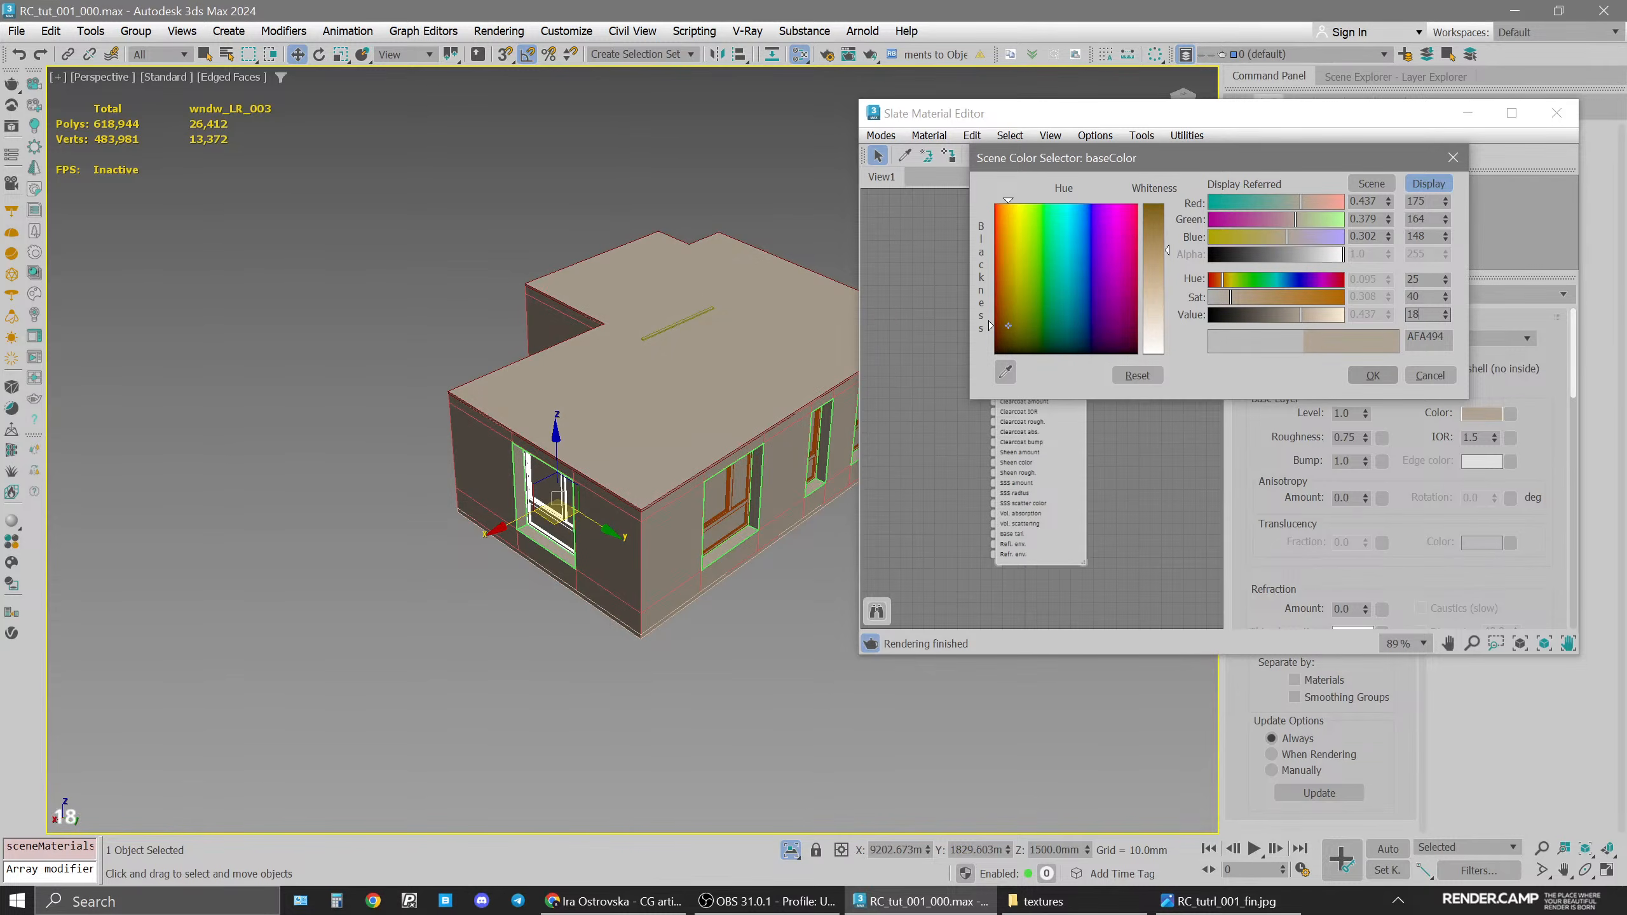
{"action": "left_click", "coordinate": [1374, 375]}
Set the base layer roughness of base_000 to 0.5
{"action": "double_click", "coordinate": [1352, 438]}
{"action": "key", "text": "BackSpace"}
{"action": "type", "text": "0"}
{"action": "key", "text": "Return"}
{"action": "double_click", "coordinate": [1351, 438]}
{"action": "key", "text": "BackSpace"}
{"action": "type", "text": "0.5"}
{"action": "key", "text": "Return"}
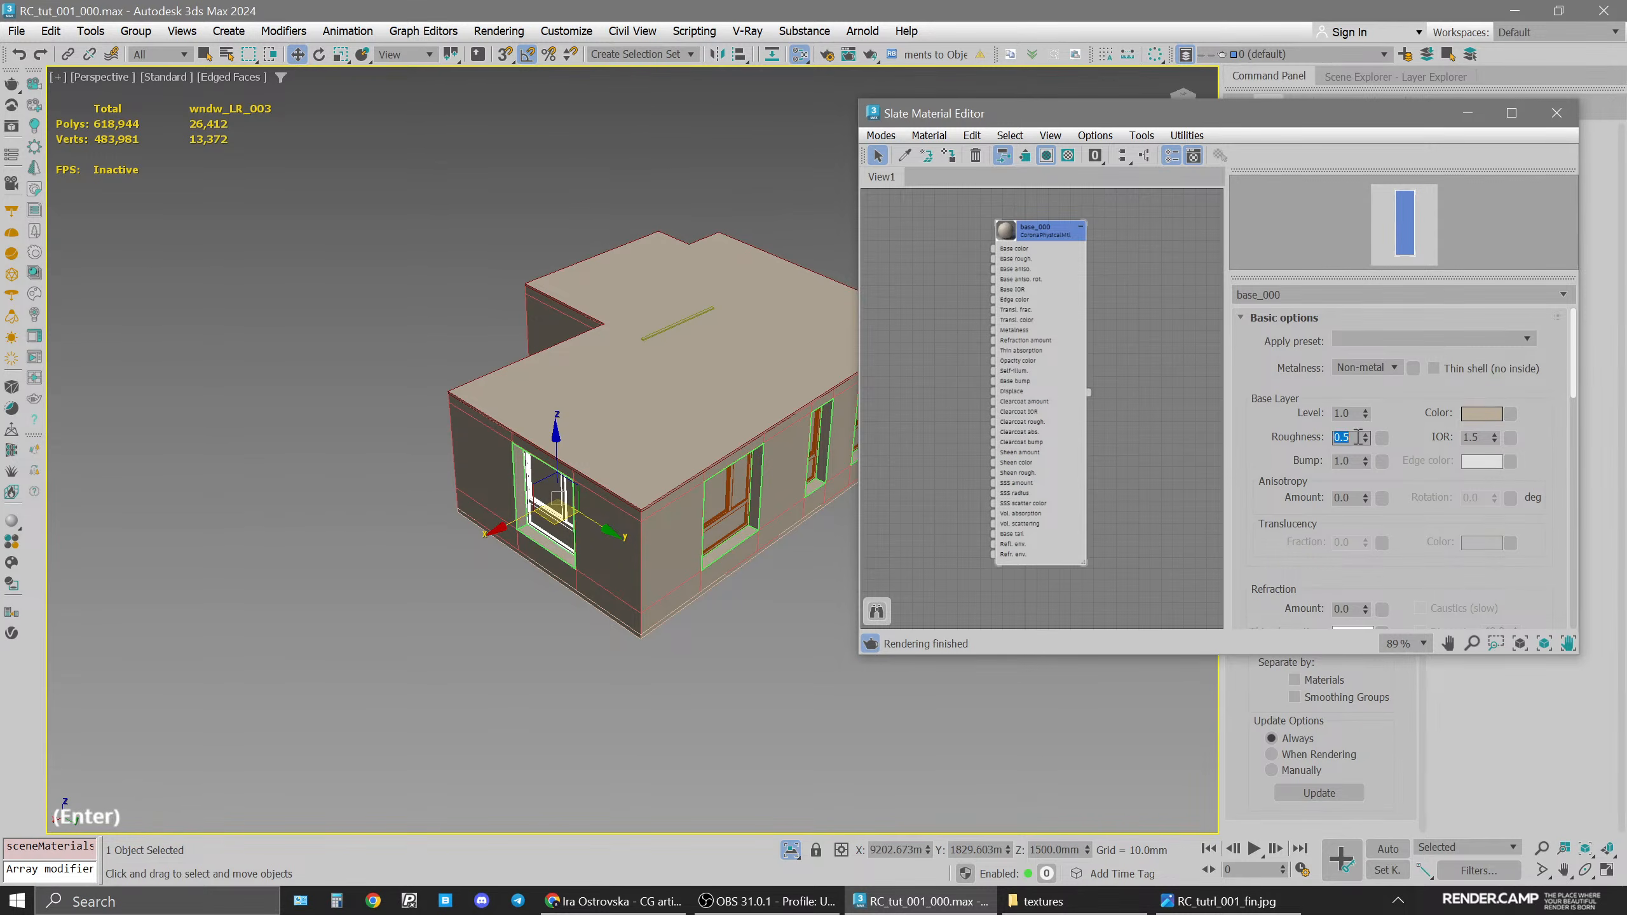
Examine the building's exterior walls and window glass from several sides in the Perspective view
{"action": "middle_click_drag", "start_coordinate": [735, 495], "coordinate": [583, 455], "text": "alt"}
{"action": "left_click", "coordinate": [584, 455]}
{"action": "key", "text": "space"}
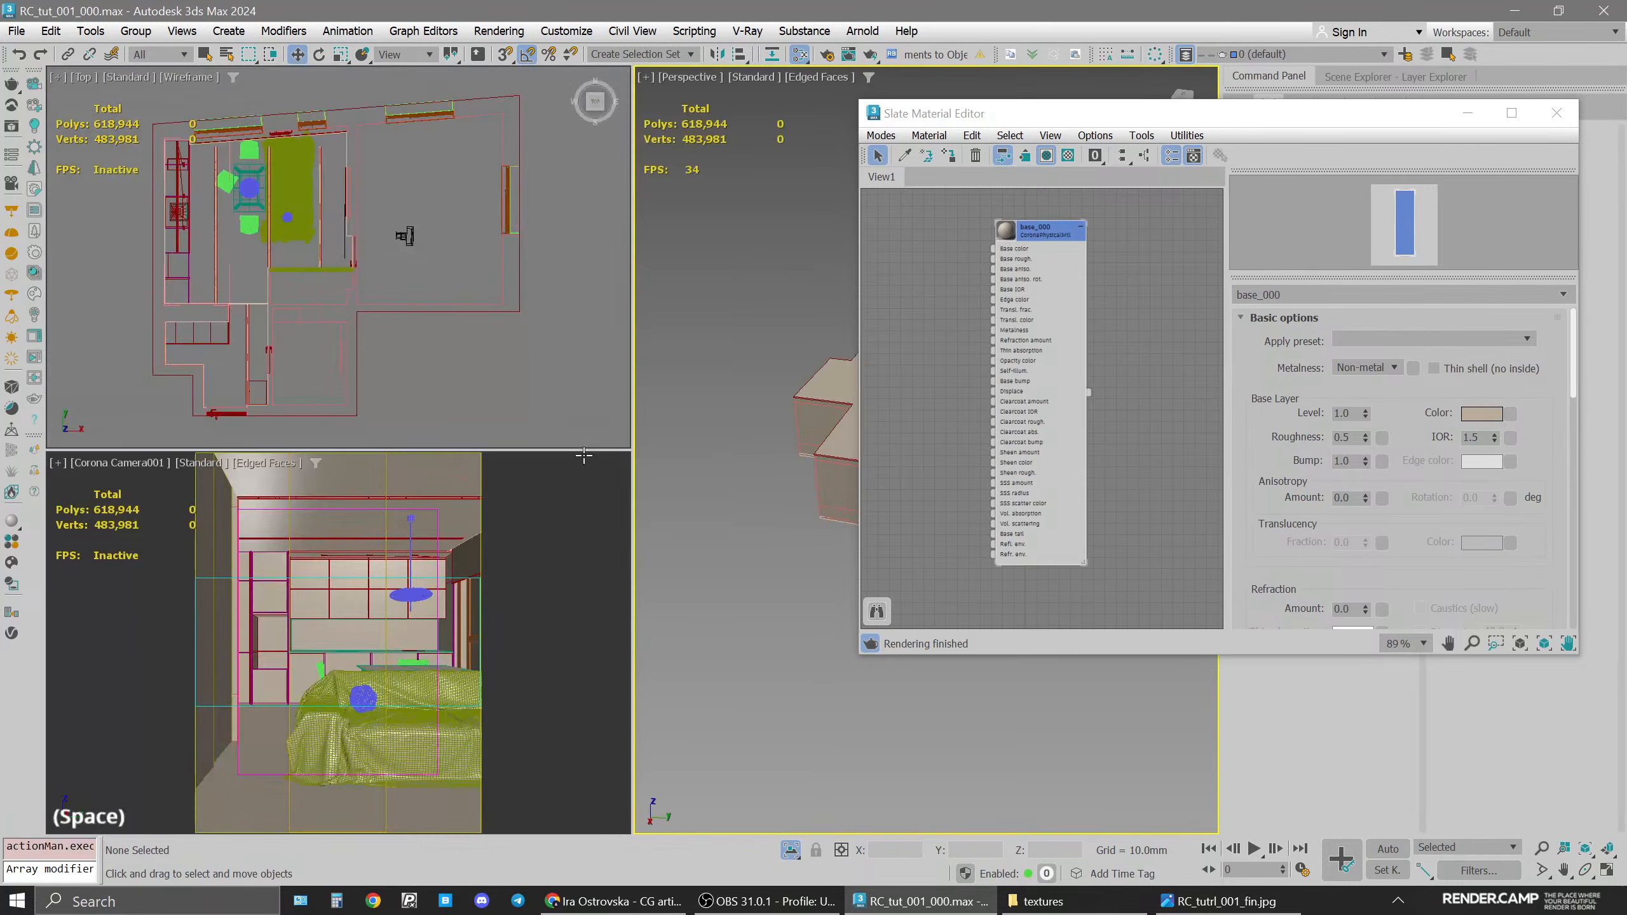
{"action": "left_click", "coordinate": [812, 562]}
{"action": "key", "text": "space"}
{"action": "scroll", "coordinate": [600, 417], "scroll_direction": "up", "scroll_amount": 1}
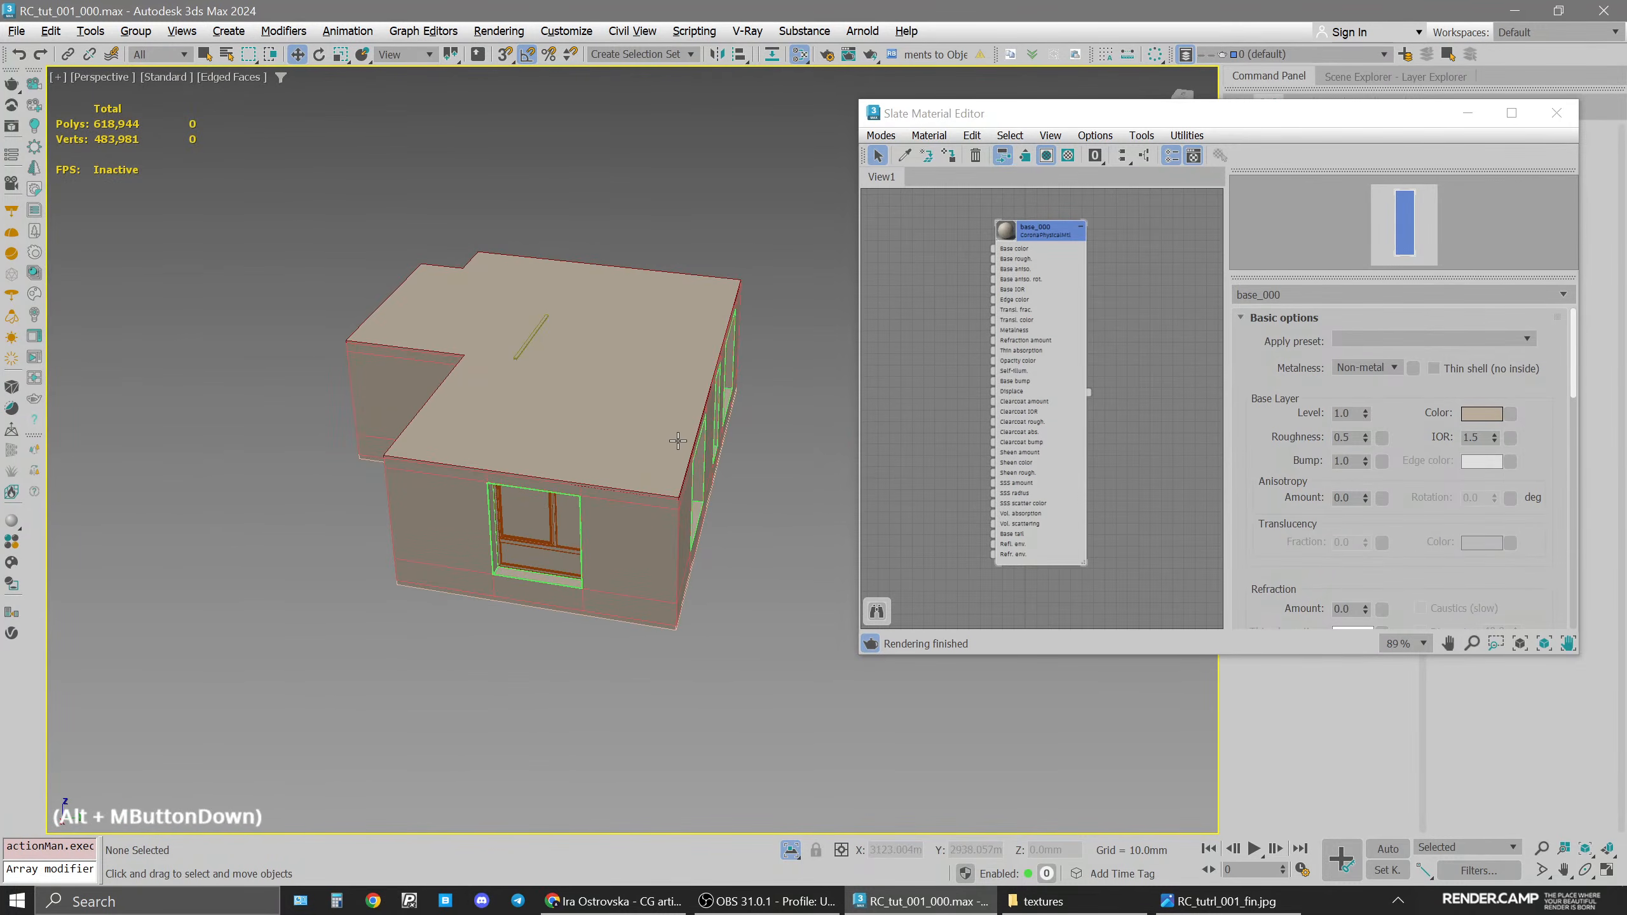
{"action": "middle_click_drag", "start_coordinate": [676, 441], "coordinate": [595, 448], "text": "alt"}
{"action": "left_click", "coordinate": [733, 530]}
{"action": "middle_click_drag", "start_coordinate": [737, 466], "coordinate": [567, 513]}
{"action": "left_click", "coordinate": [677, 444]}
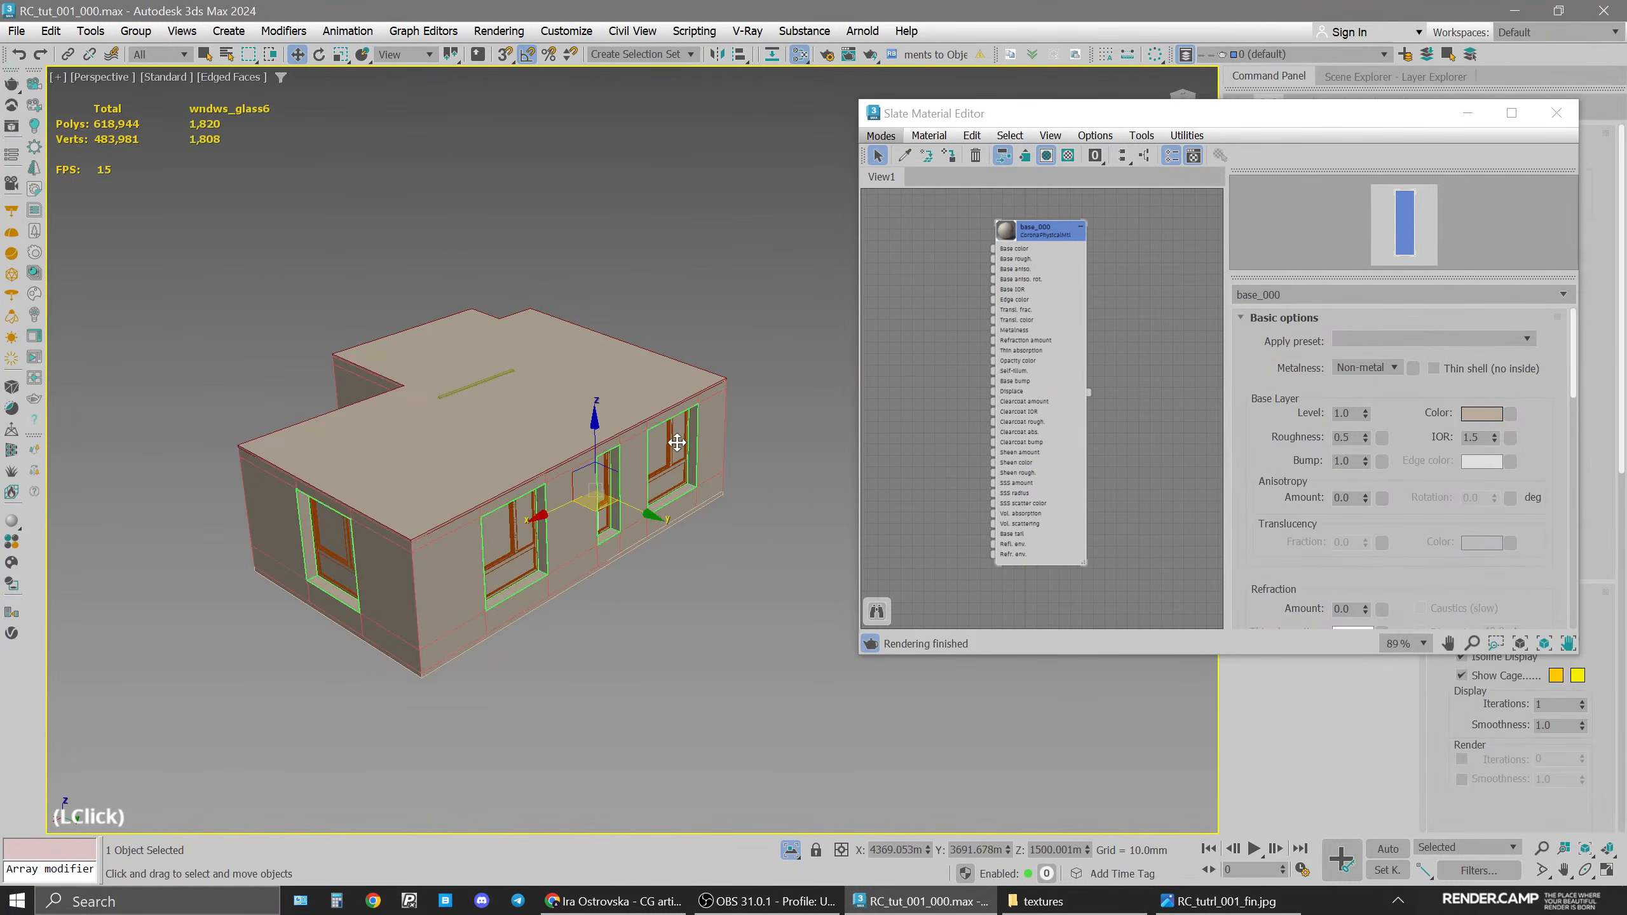
Isolate the objects of the 302_wndws layer and inspect the window frames
{"action": "left_click_drag", "start_coordinate": [1174, 125], "coordinate": [604, 134]}
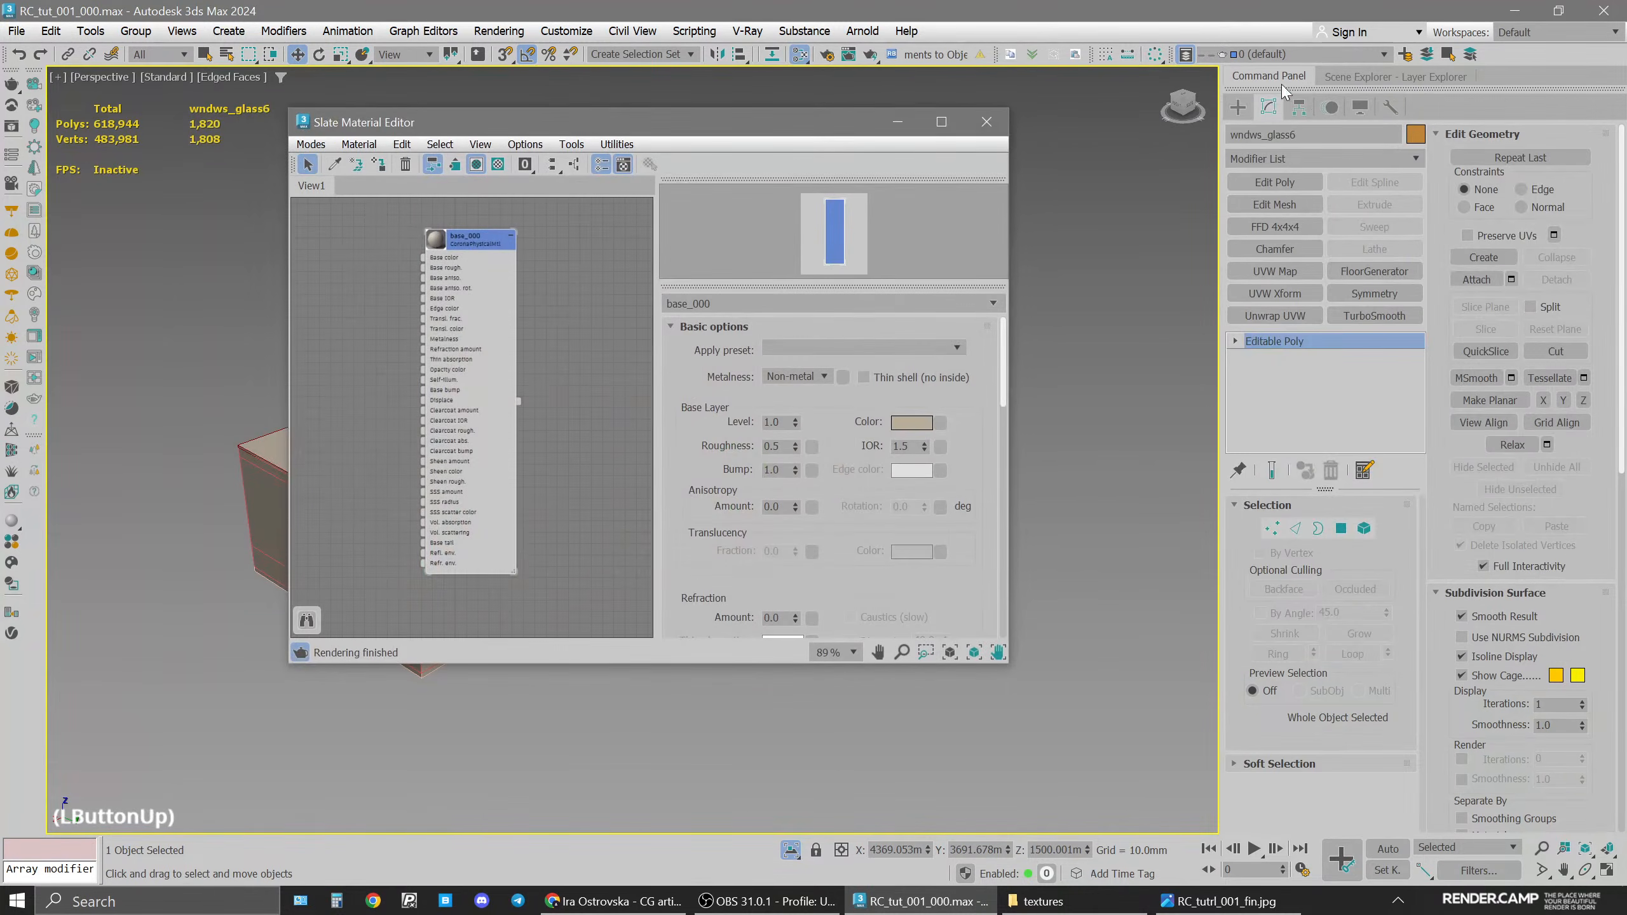
{"action": "left_click", "coordinate": [1351, 77]}
{"action": "double_click", "coordinate": [1314, 264]}
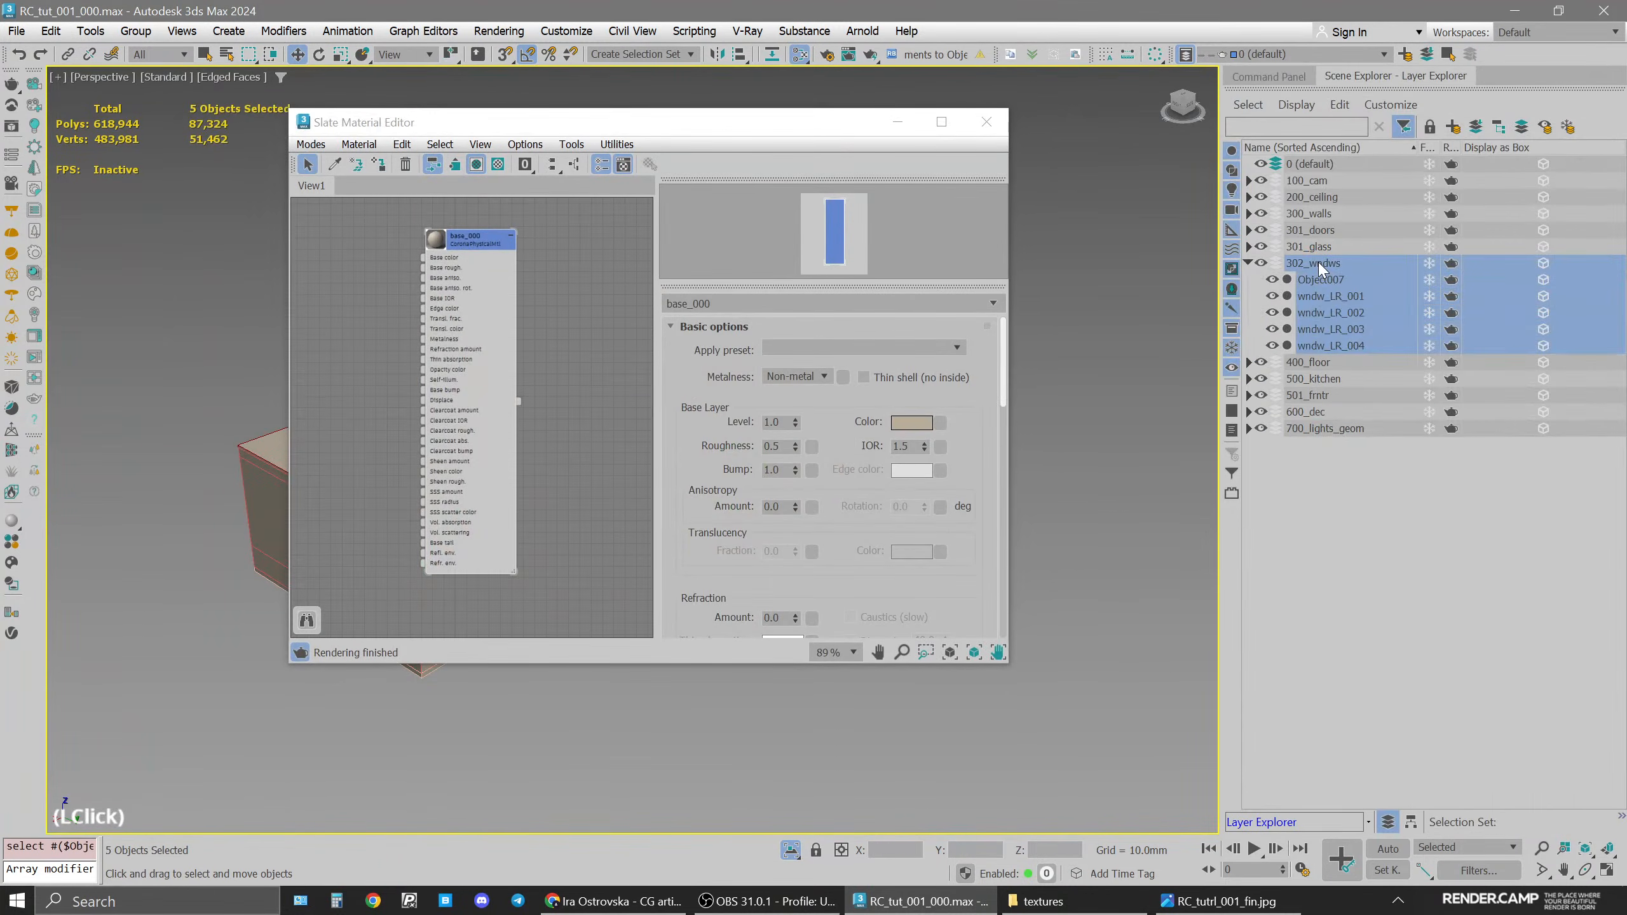
{"action": "left_click_drag", "start_coordinate": [767, 129], "coordinate": [1112, 160]}
{"action": "key", "text": "alt+q"}
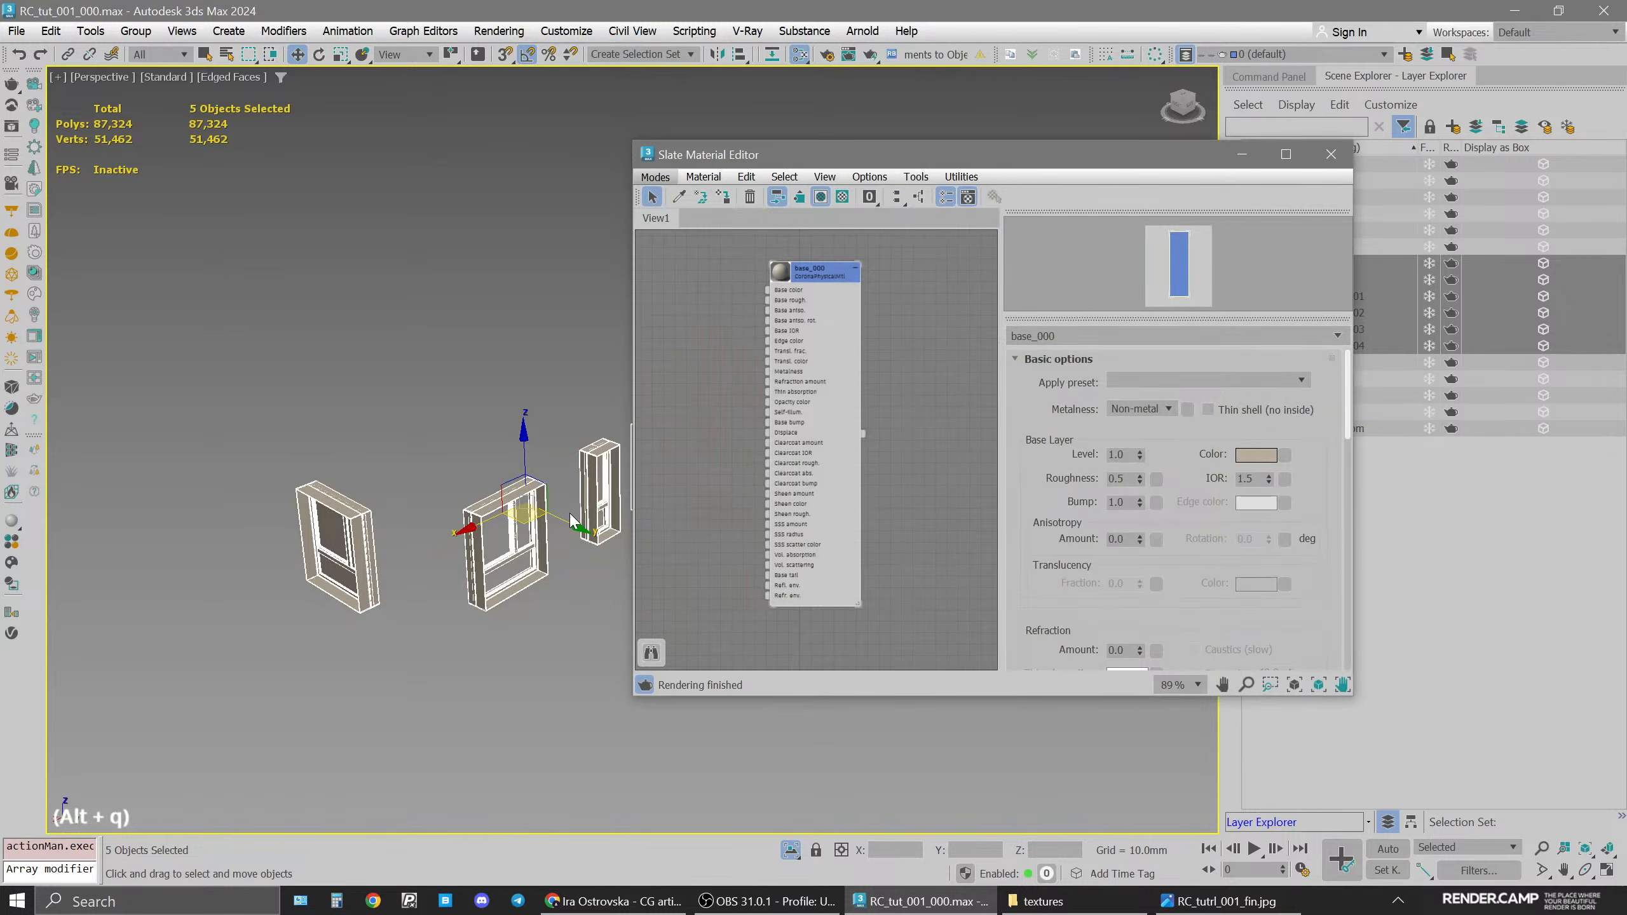
{"action": "middle_click_drag", "start_coordinate": [534, 508], "coordinate": [420, 470]}
{"action": "left_click", "coordinate": [124, 31]}
{"action": "left_click", "coordinate": [470, 779]}
{"action": "left_click", "coordinate": [378, 484]}
{"action": "left_click", "coordinate": [382, 516]}
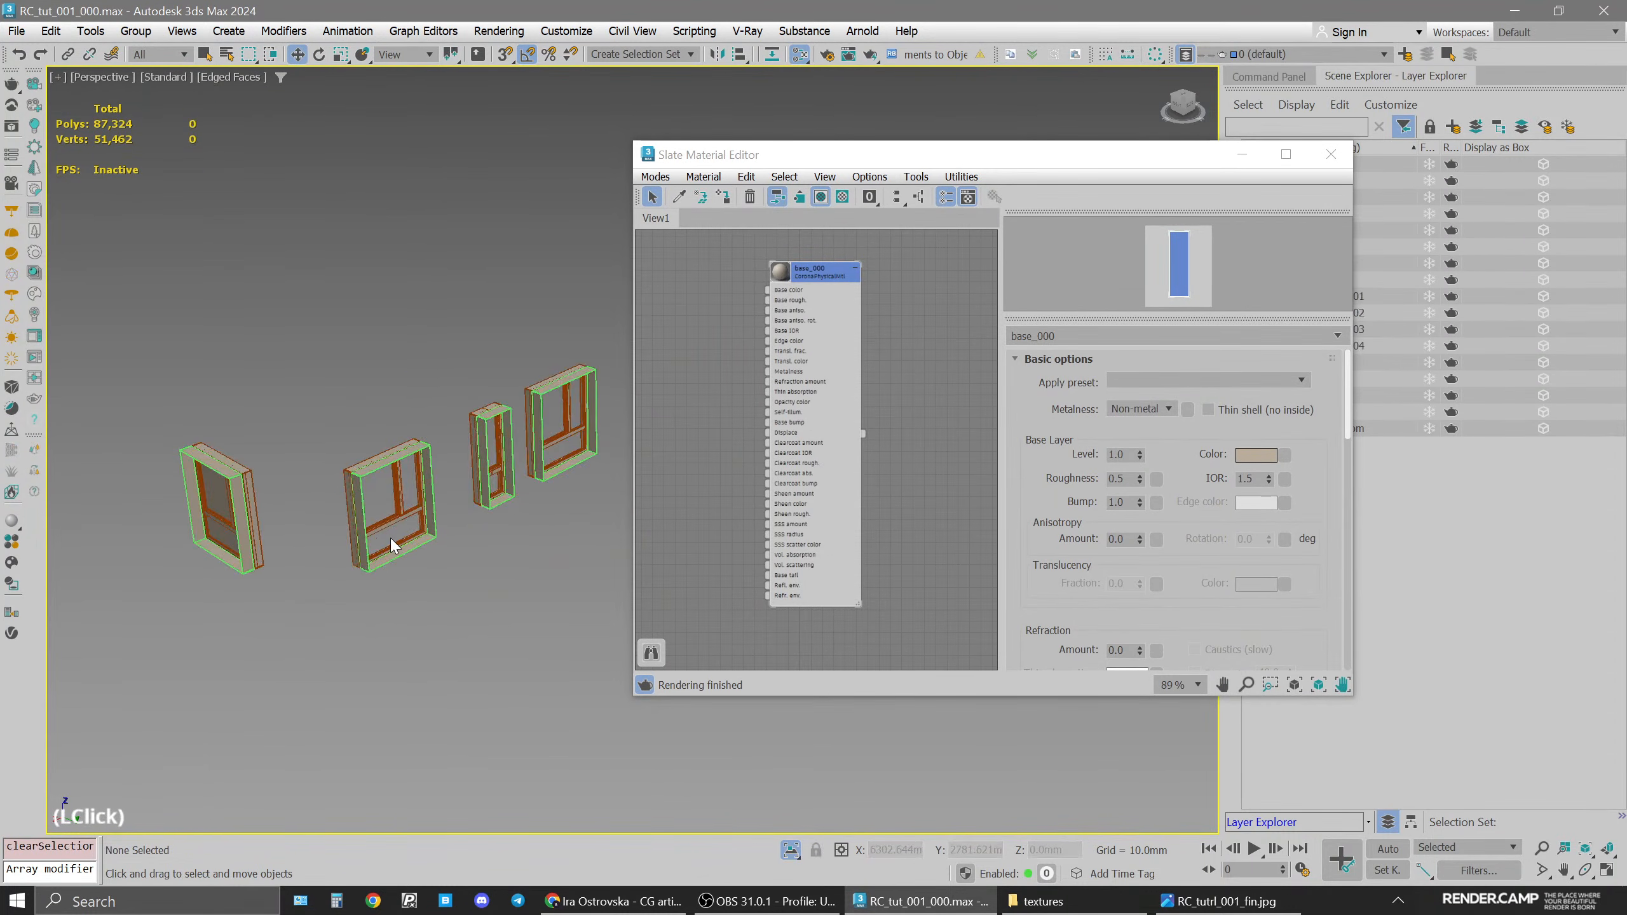
Select the window glass in the 301_glass layer and isolate it
{"action": "left_click_drag", "start_coordinate": [1043, 158], "coordinate": [801, 154]}
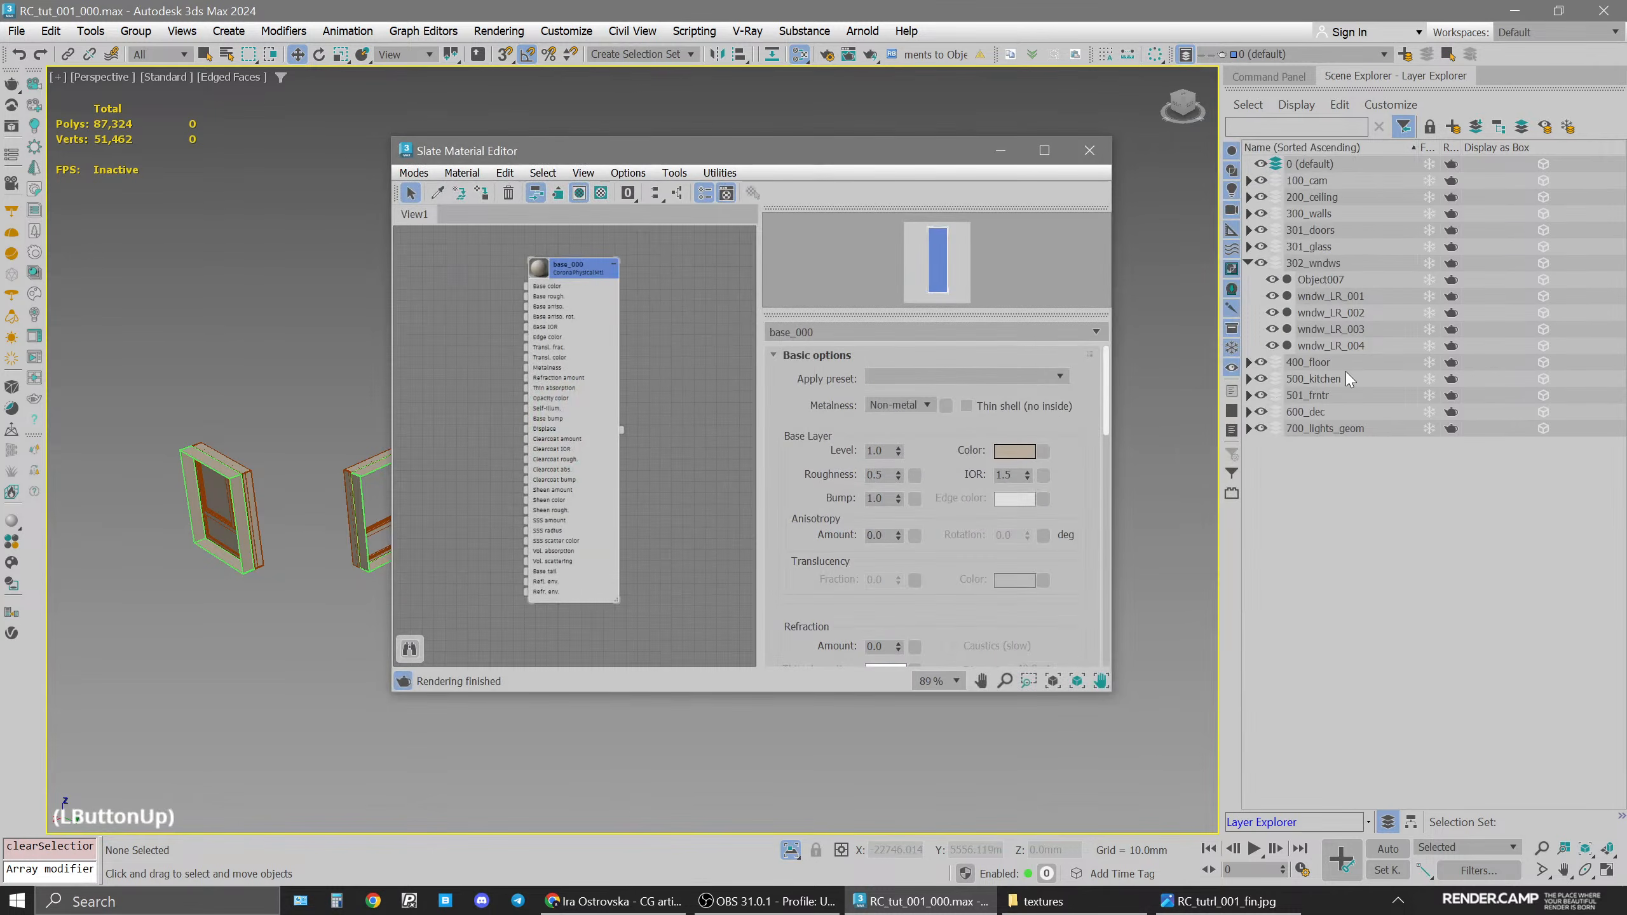
{"action": "double_click", "coordinate": [1311, 247]}
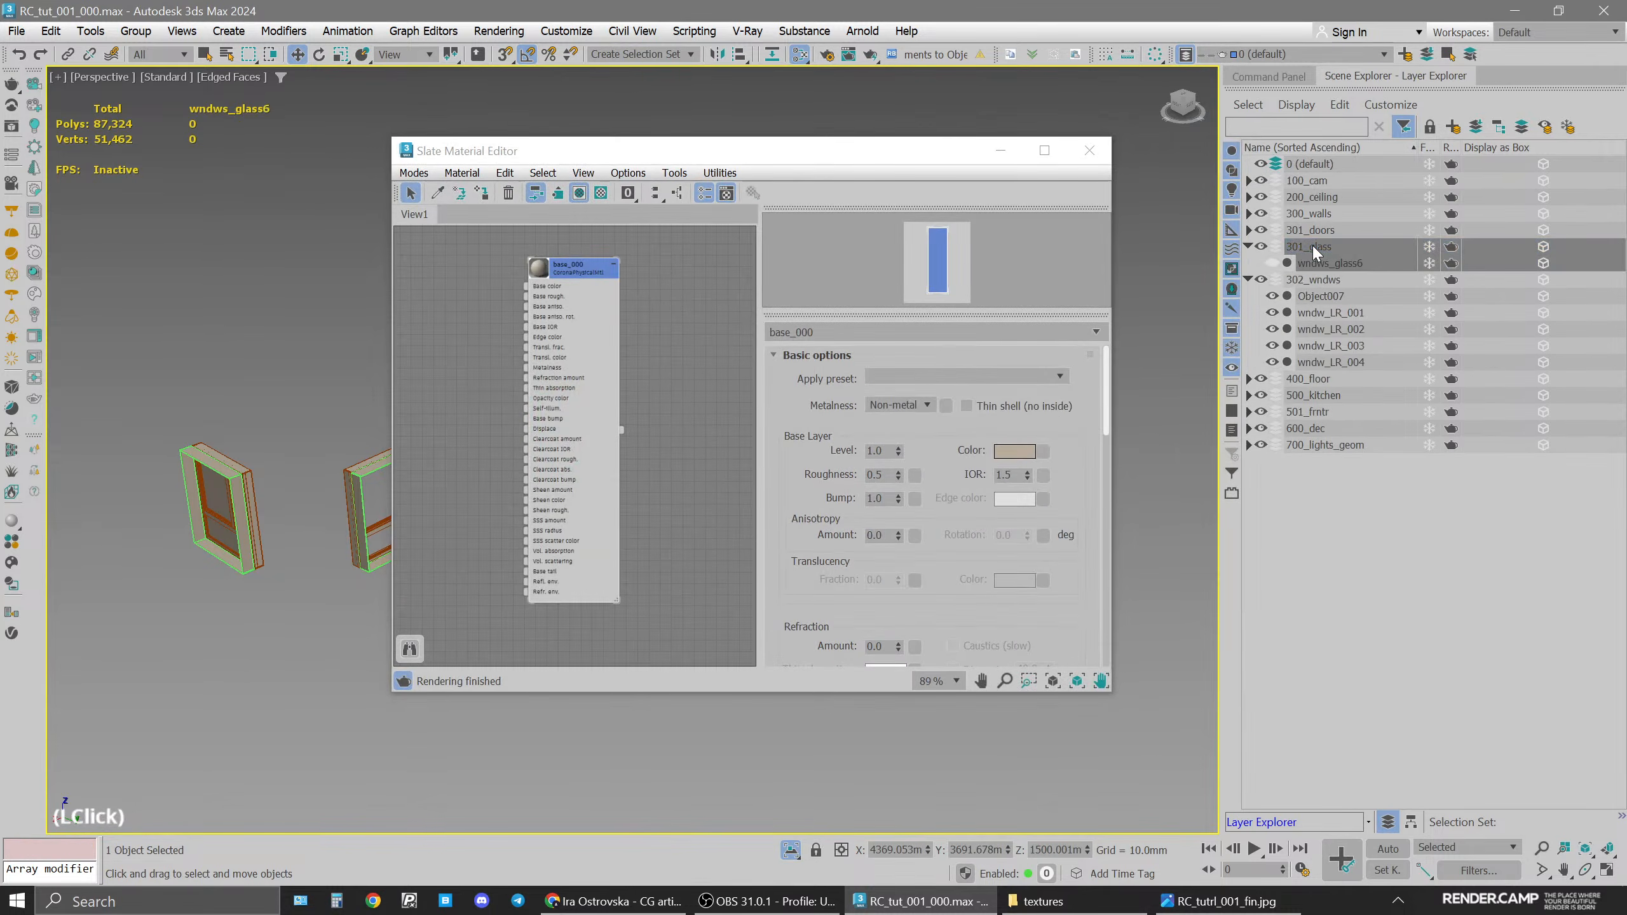
{"action": "key", "text": "alt+q"}
{"action": "left_click_drag", "start_coordinate": [653, 153], "coordinate": [982, 141]}
{"action": "middle_click", "coordinate": [556, 573]}
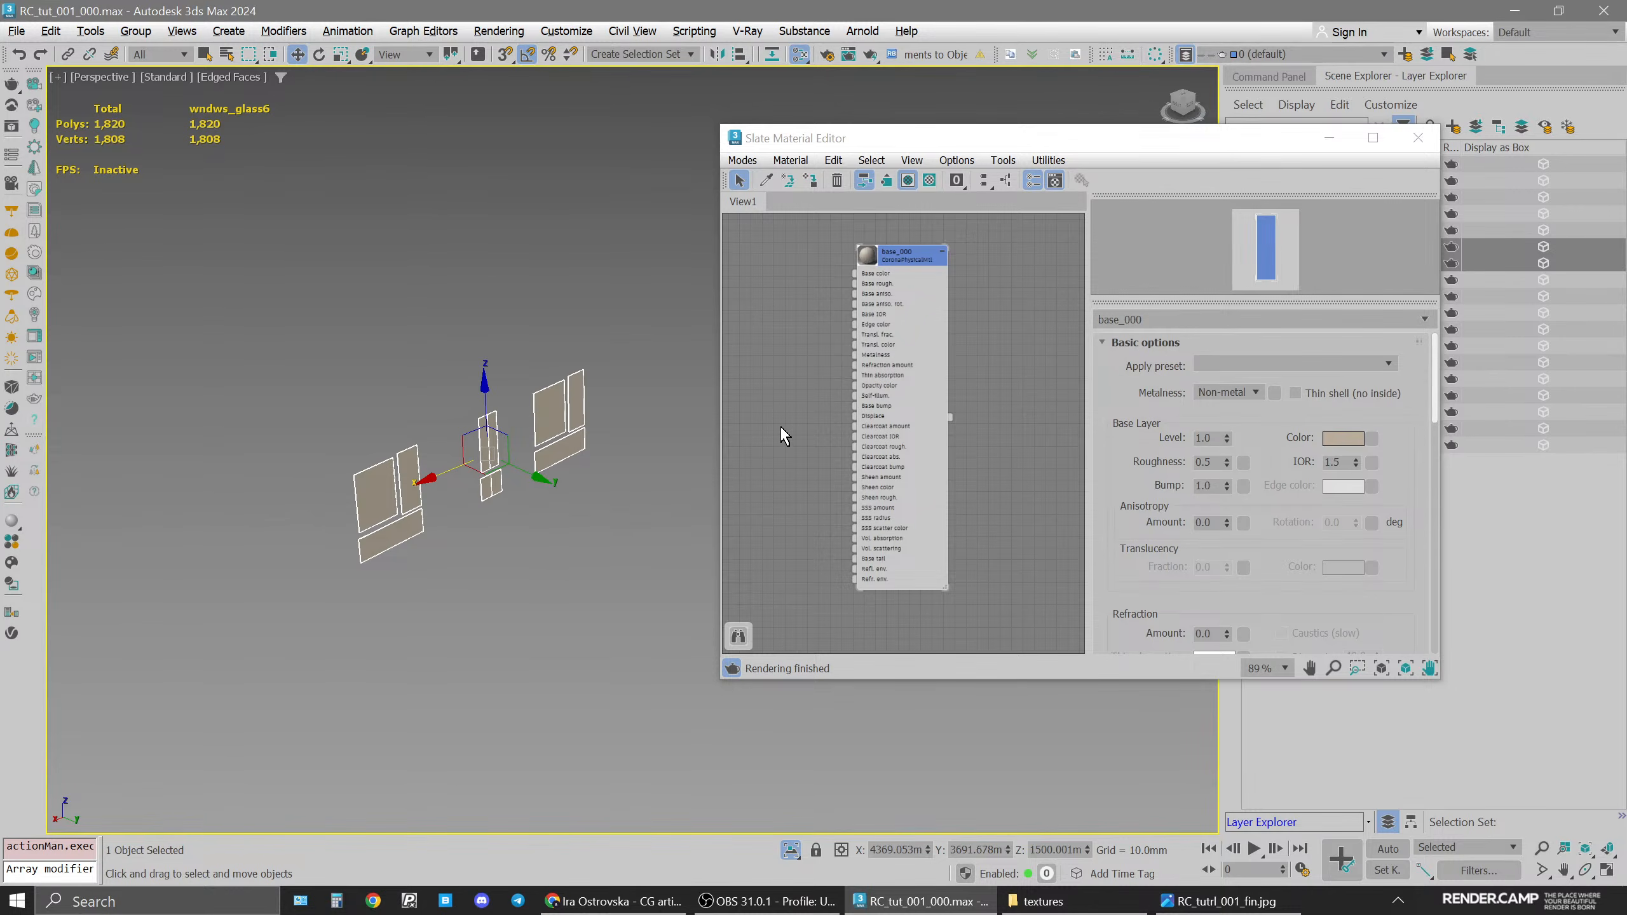
Create a second Corona Physical material beside base_000 and name it glass_wndws
{"action": "middle_click_drag", "start_coordinate": [769, 460], "coordinate": [849, 453]}
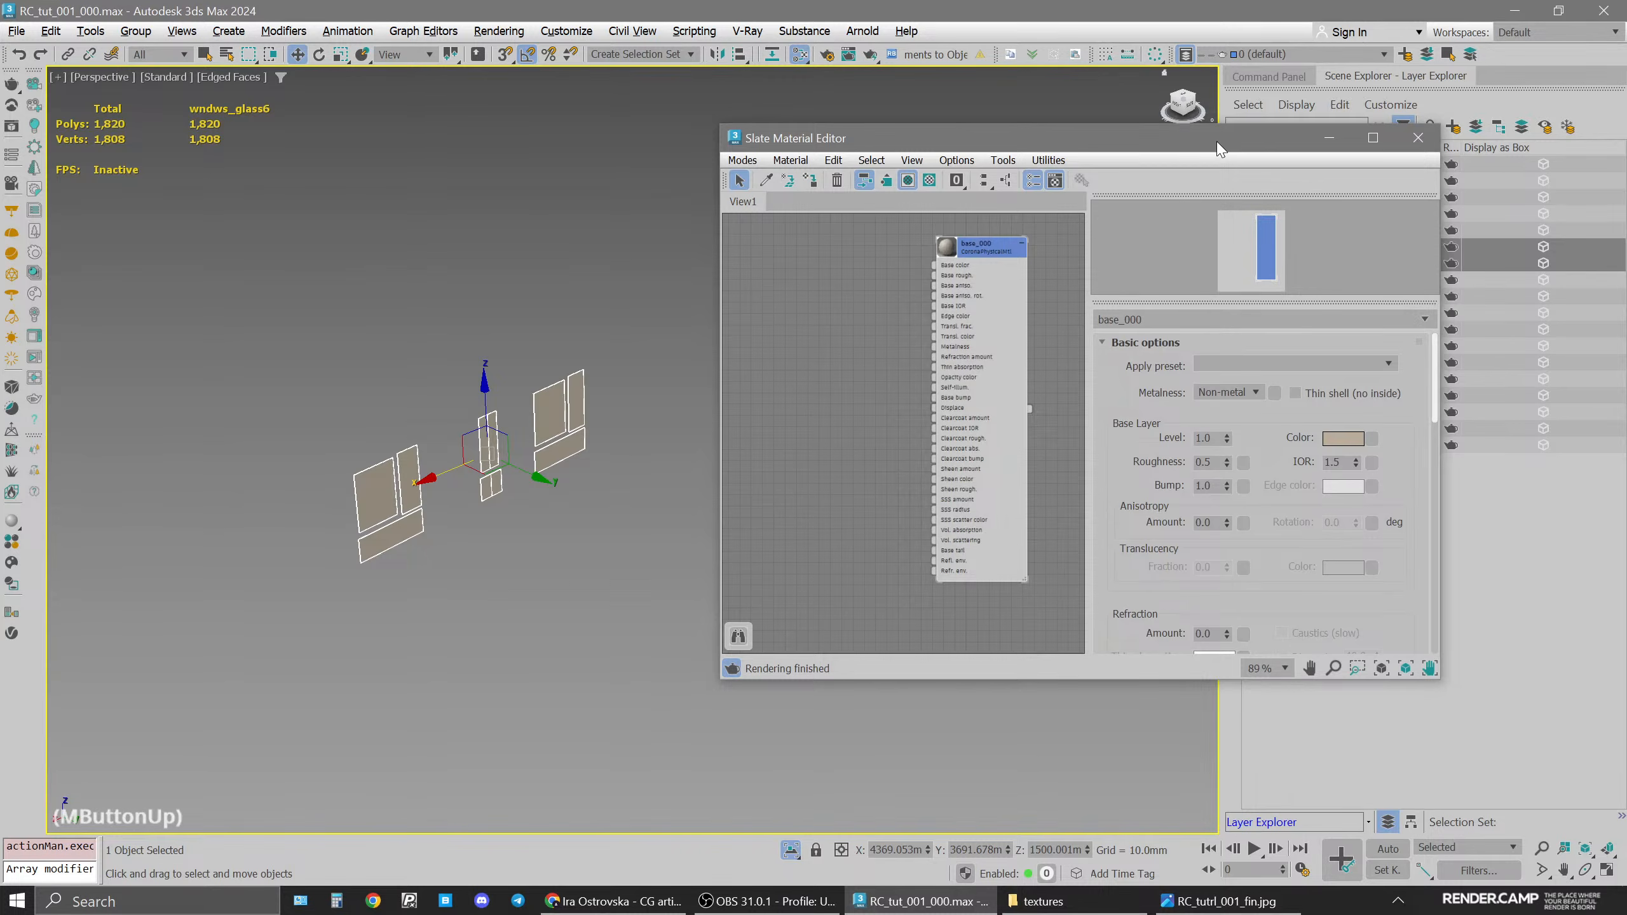
{"action": "left_click_drag", "start_coordinate": [1218, 139], "coordinate": [1061, 136]}
{"action": "right_click", "coordinate": [666, 354]}
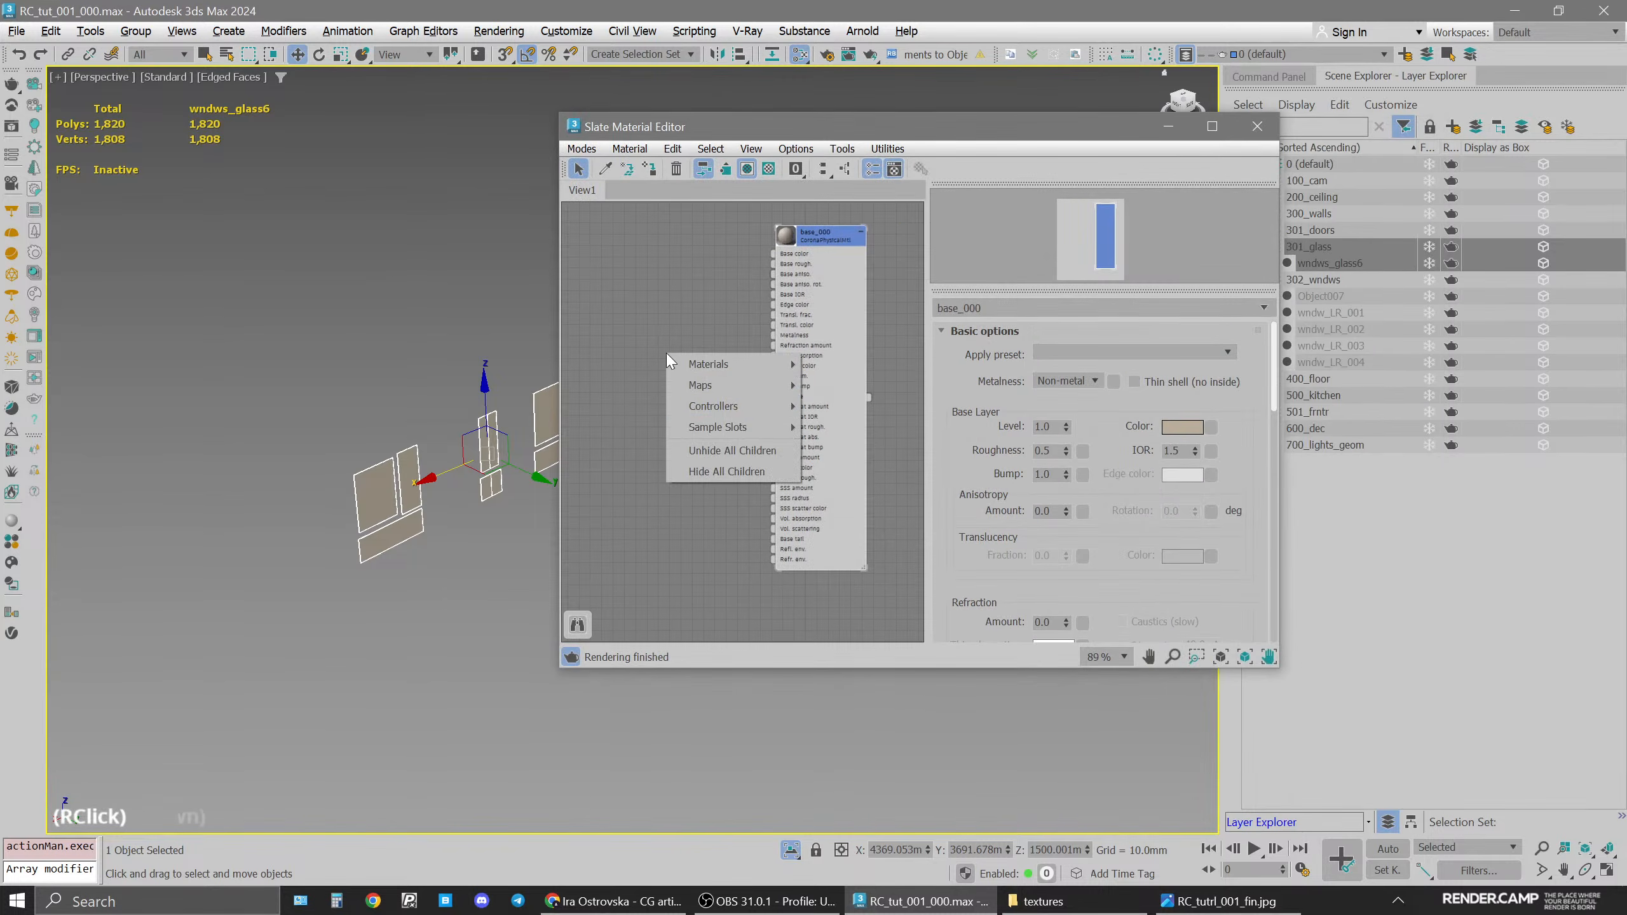
{"action": "mouse_move", "coordinate": [746, 364]}
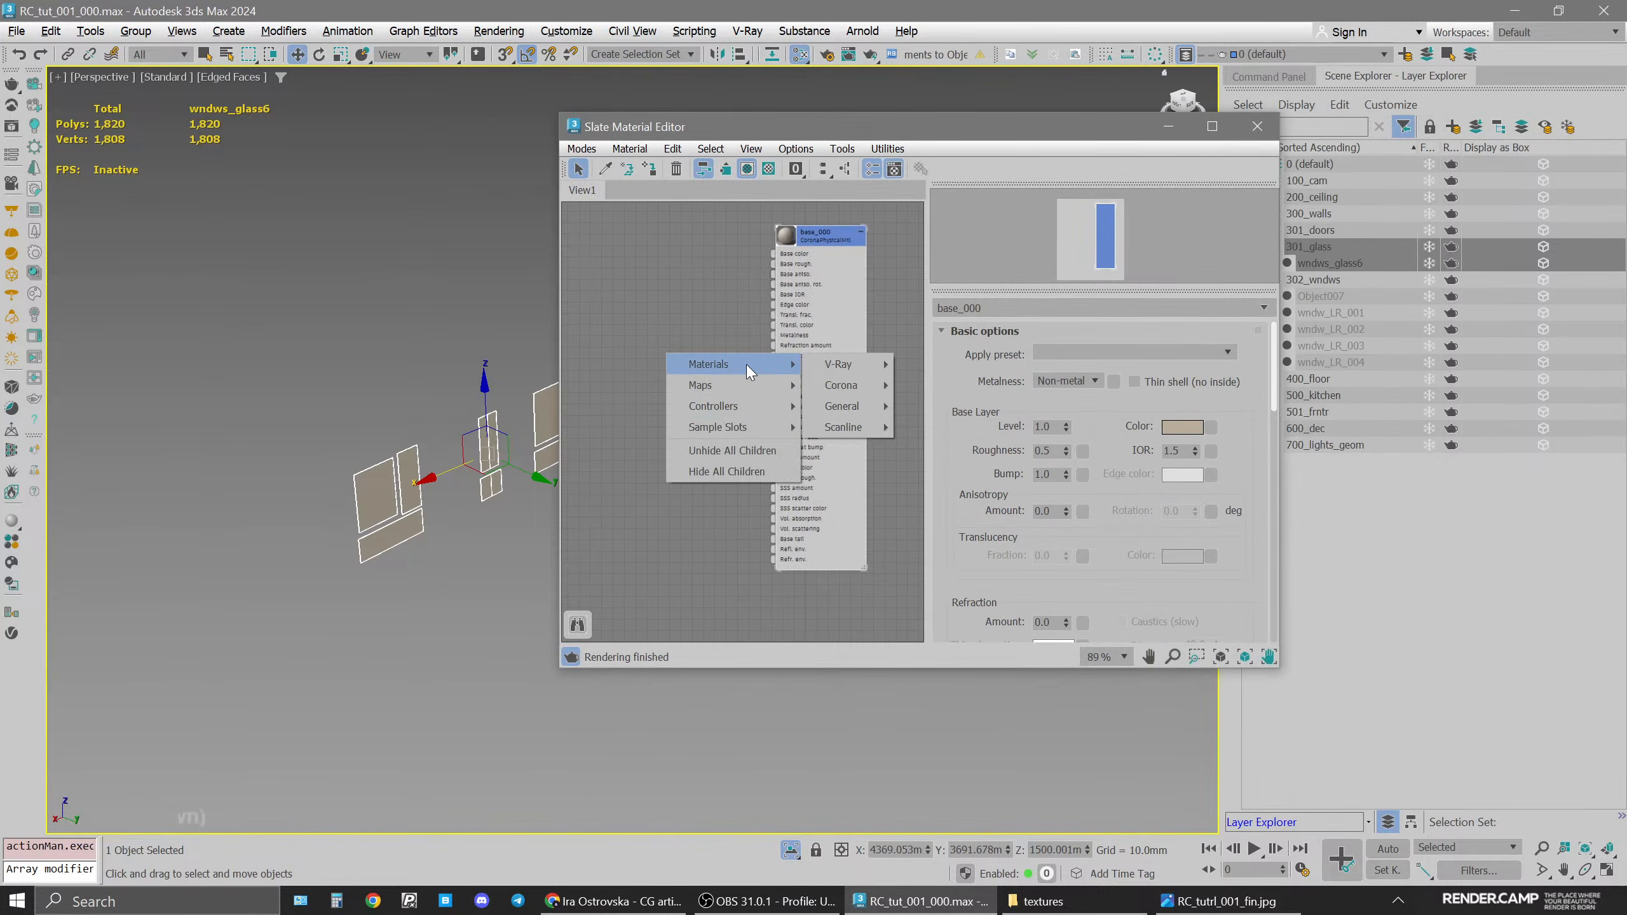
{"action": "mouse_move", "coordinate": [846, 389]}
{"action": "left_click", "coordinate": [970, 386]}
{"action": "left_click_drag", "start_coordinate": [672, 349], "coordinate": [712, 260]}
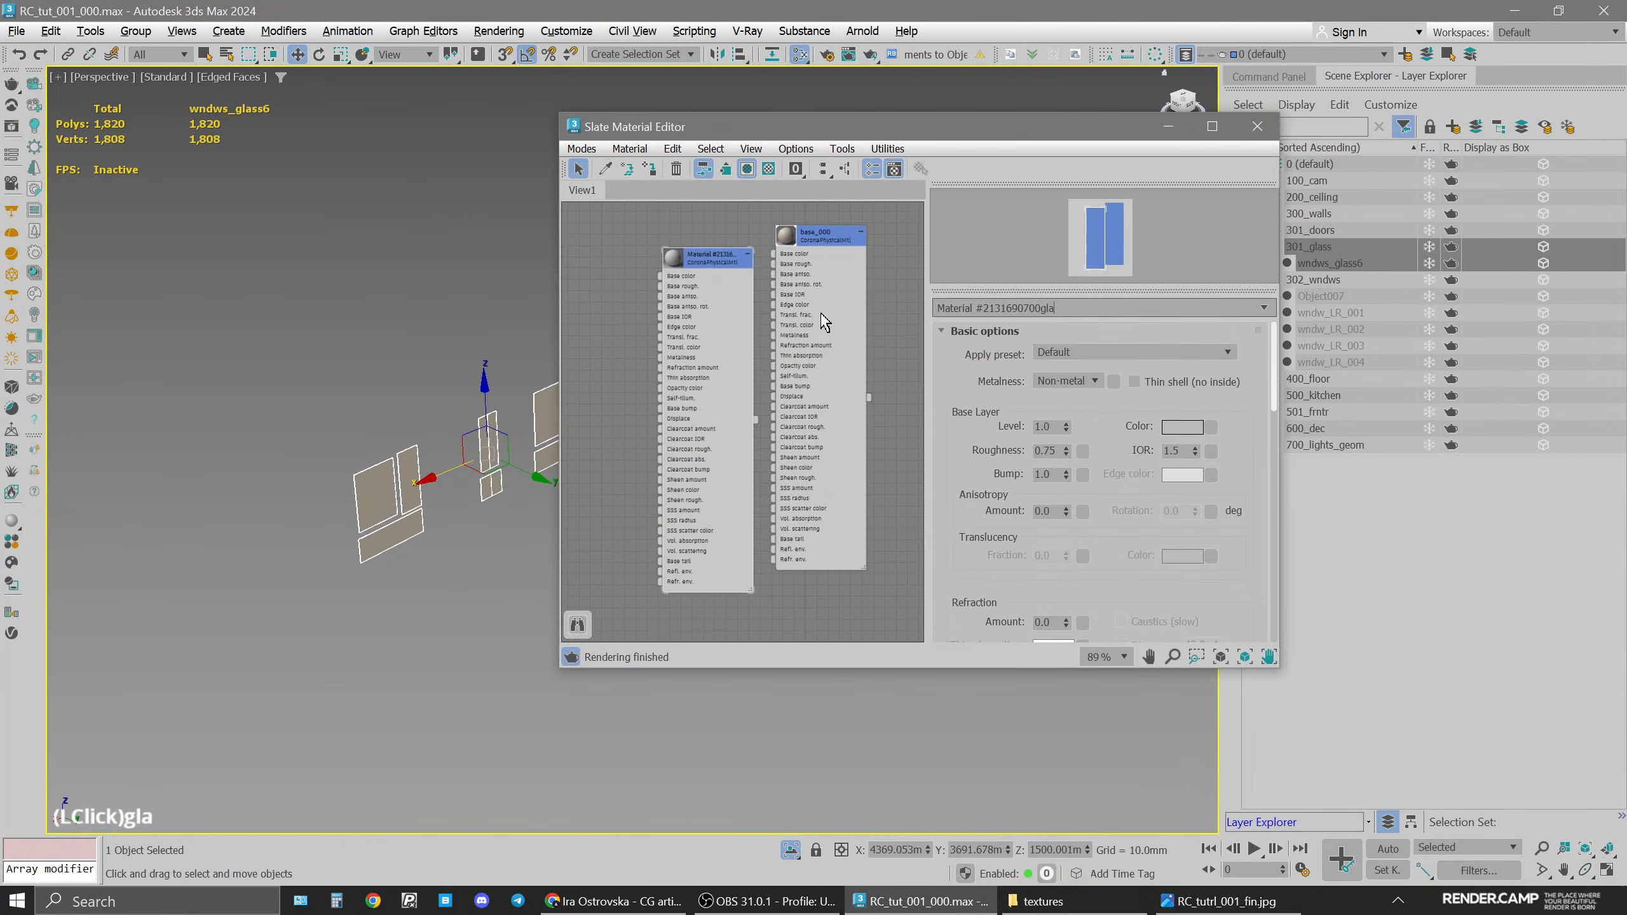
{"action": "key", "text": "ctrl+a"}
{"action": "type", "text": "glass_wndws"}
{"action": "key", "text": "Return"}
Assign glass_wndws to the window glass and set its roughness to 0 and refraction amount to 1
{"action": "left_click", "coordinate": [650, 170]}
{"action": "double_click", "coordinate": [1035, 445]}
{"action": "type", "text": "0"}
{"action": "key", "text": "Return"}
{"action": "left_click_drag", "start_coordinate": [1148, 564], "coordinate": [1141, 401]}
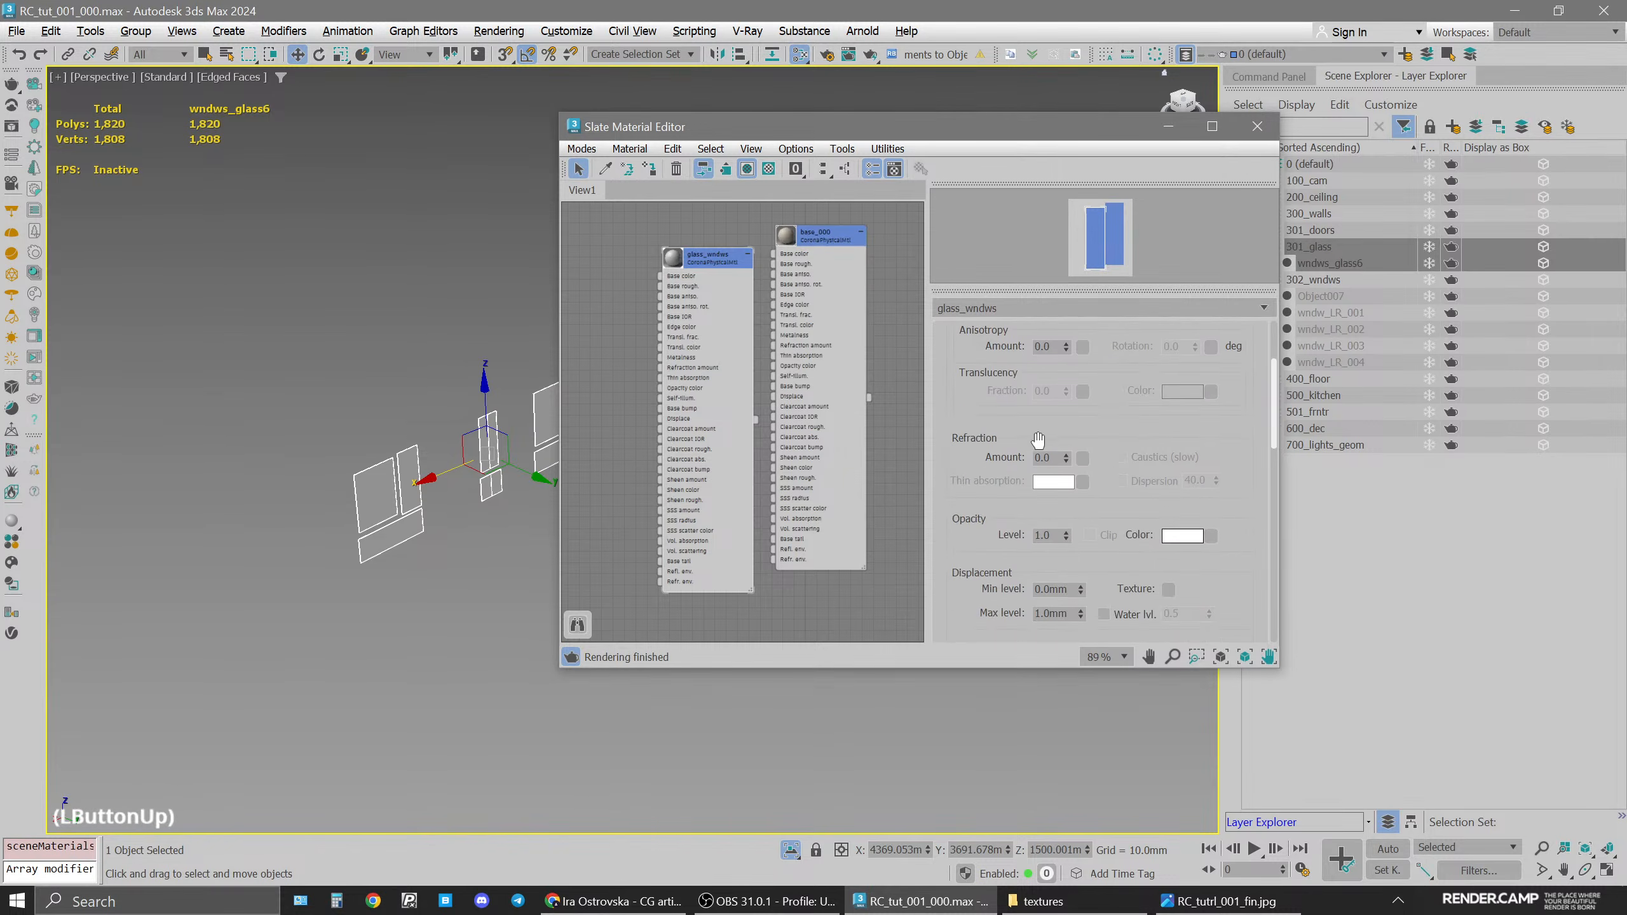
{"action": "double_click", "coordinate": [1042, 456]}
{"action": "type", "text": "1"}
{"action": "key", "text": "Return"}
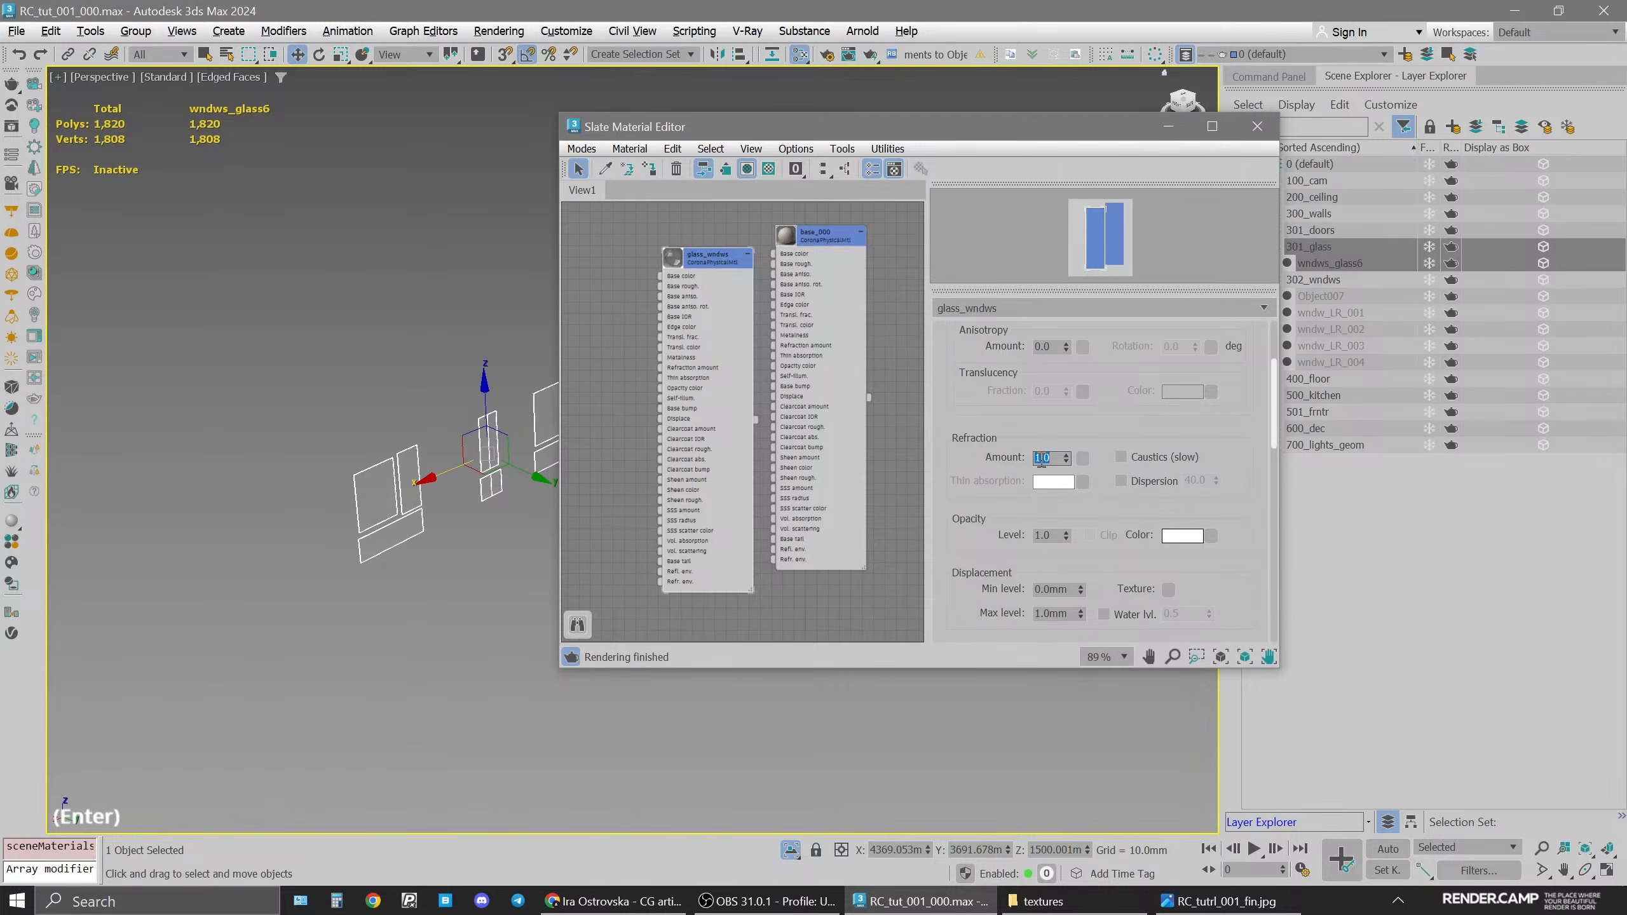
Close the material editor, exit isolation, and check the windows' transparency from outside before returning to the multi-viewport layout
{"action": "left_click", "coordinate": [1256, 126]}
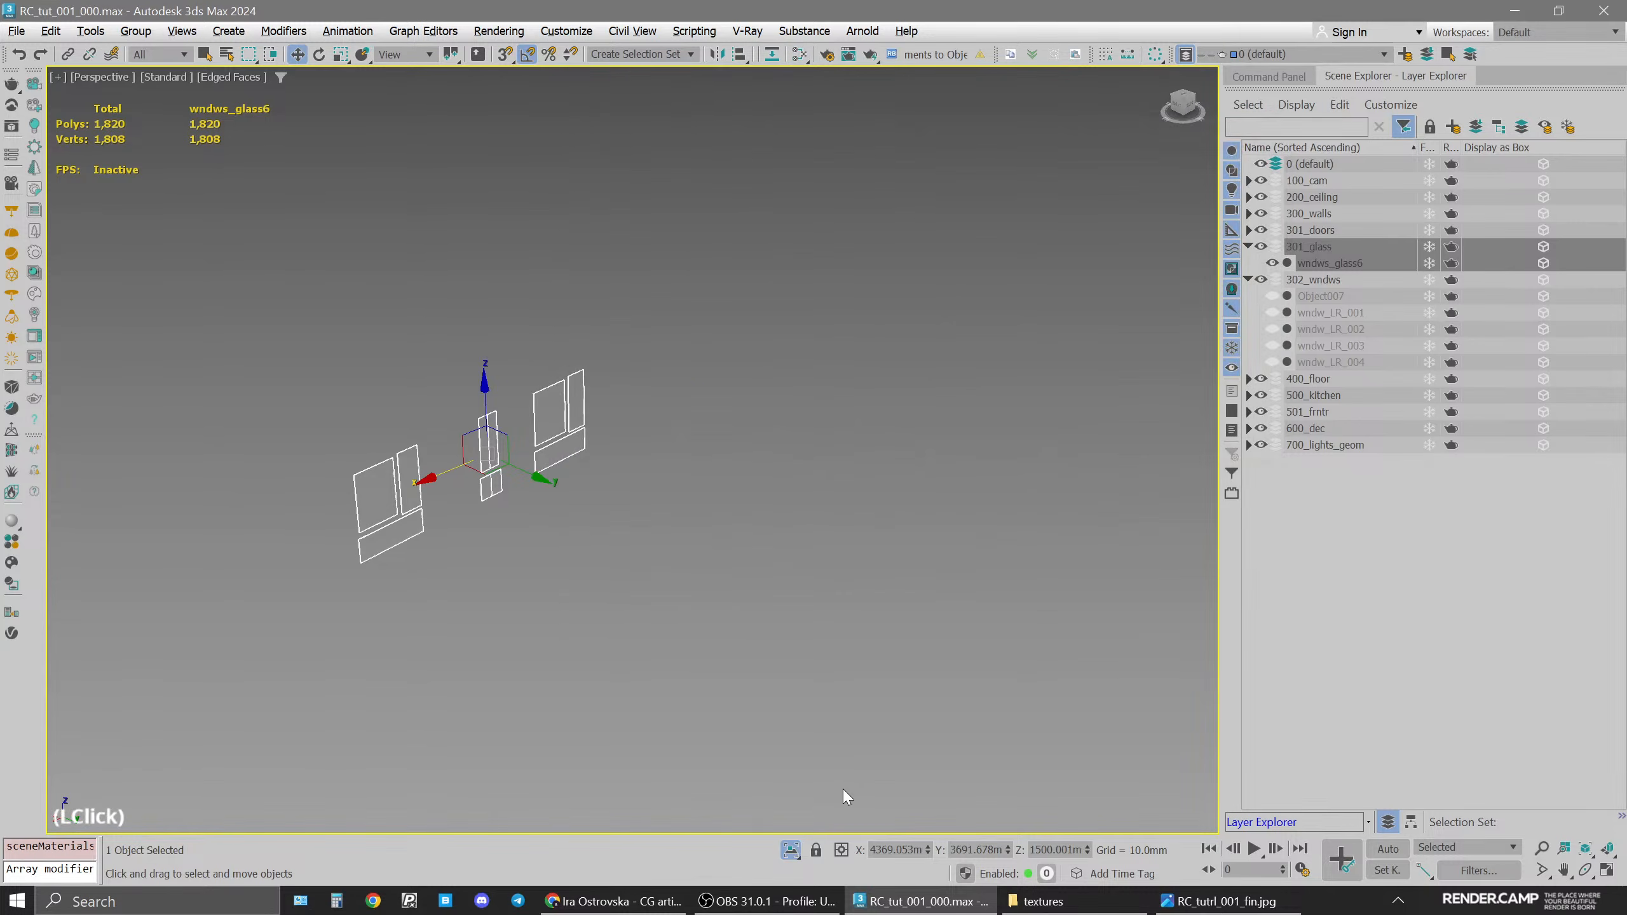
{"action": "left_click", "coordinate": [791, 850]}
{"action": "left_click", "coordinate": [920, 603]}
{"action": "mouse_move", "coordinate": [696, 544]}
{"action": "middle_mouse_down"}
{"action": "mouse_move", "coordinate": [907, 633]}
{"action": "mouse_move", "coordinate": [705, 513]}
{"action": "middle_mouse_up"}
{"action": "left_click", "coordinate": [915, 637]}
{"action": "left_click", "coordinate": [633, 422]}
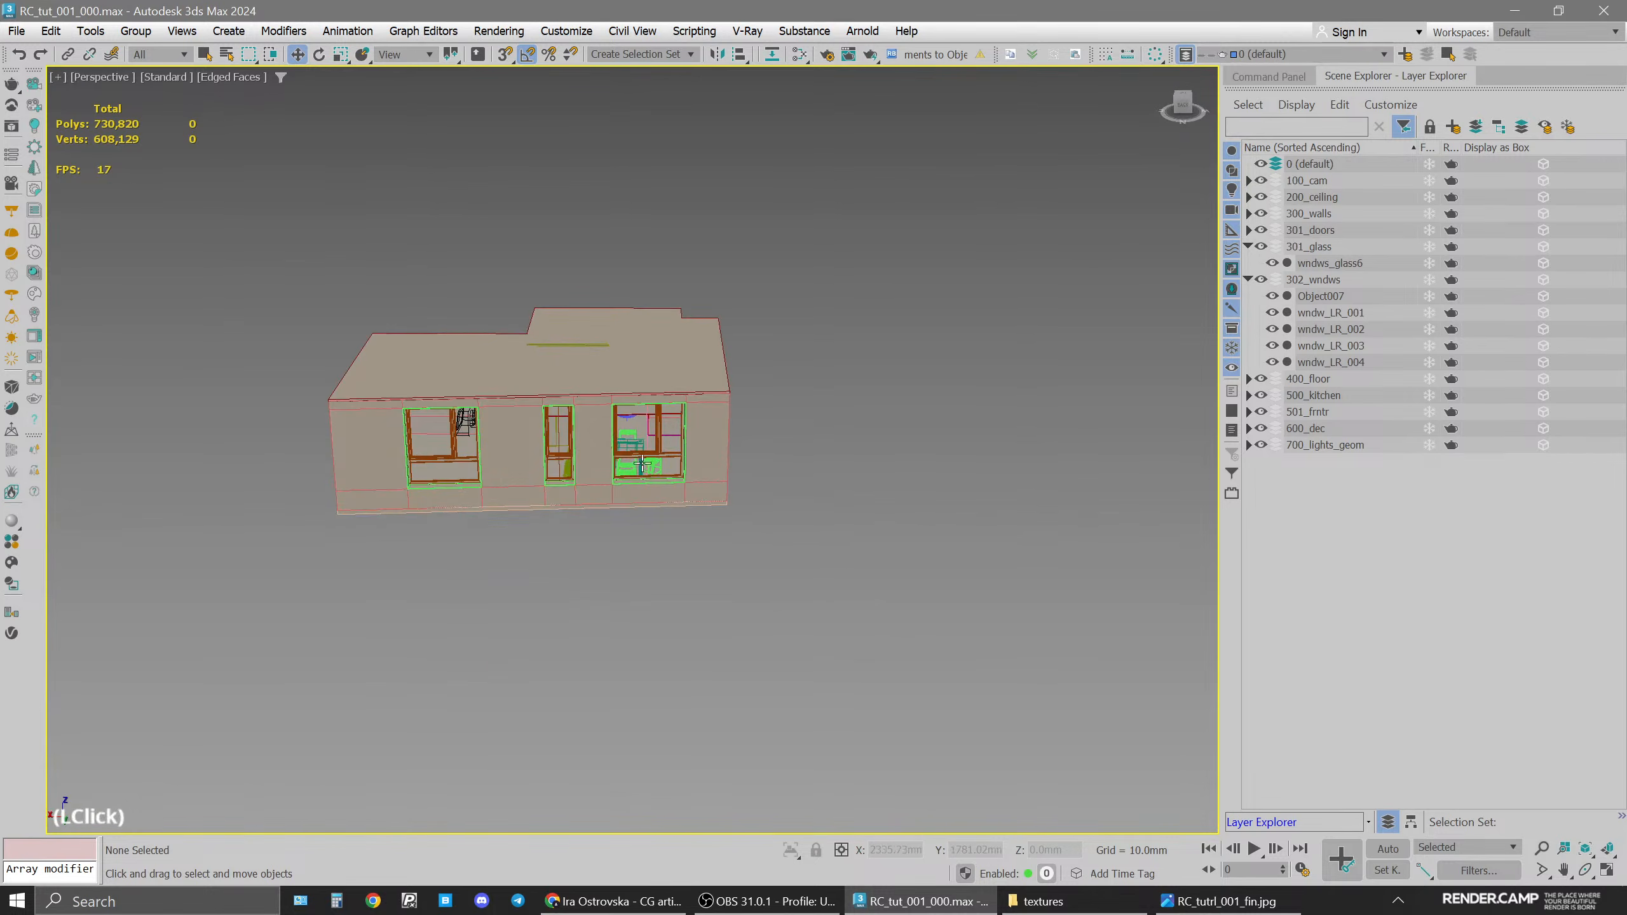
{"action": "scroll", "coordinate": [633, 422], "scroll_direction": "up", "scroll_amount": 5}
{"action": "left_click", "coordinate": [746, 563]}
{"action": "key", "text": "space"}
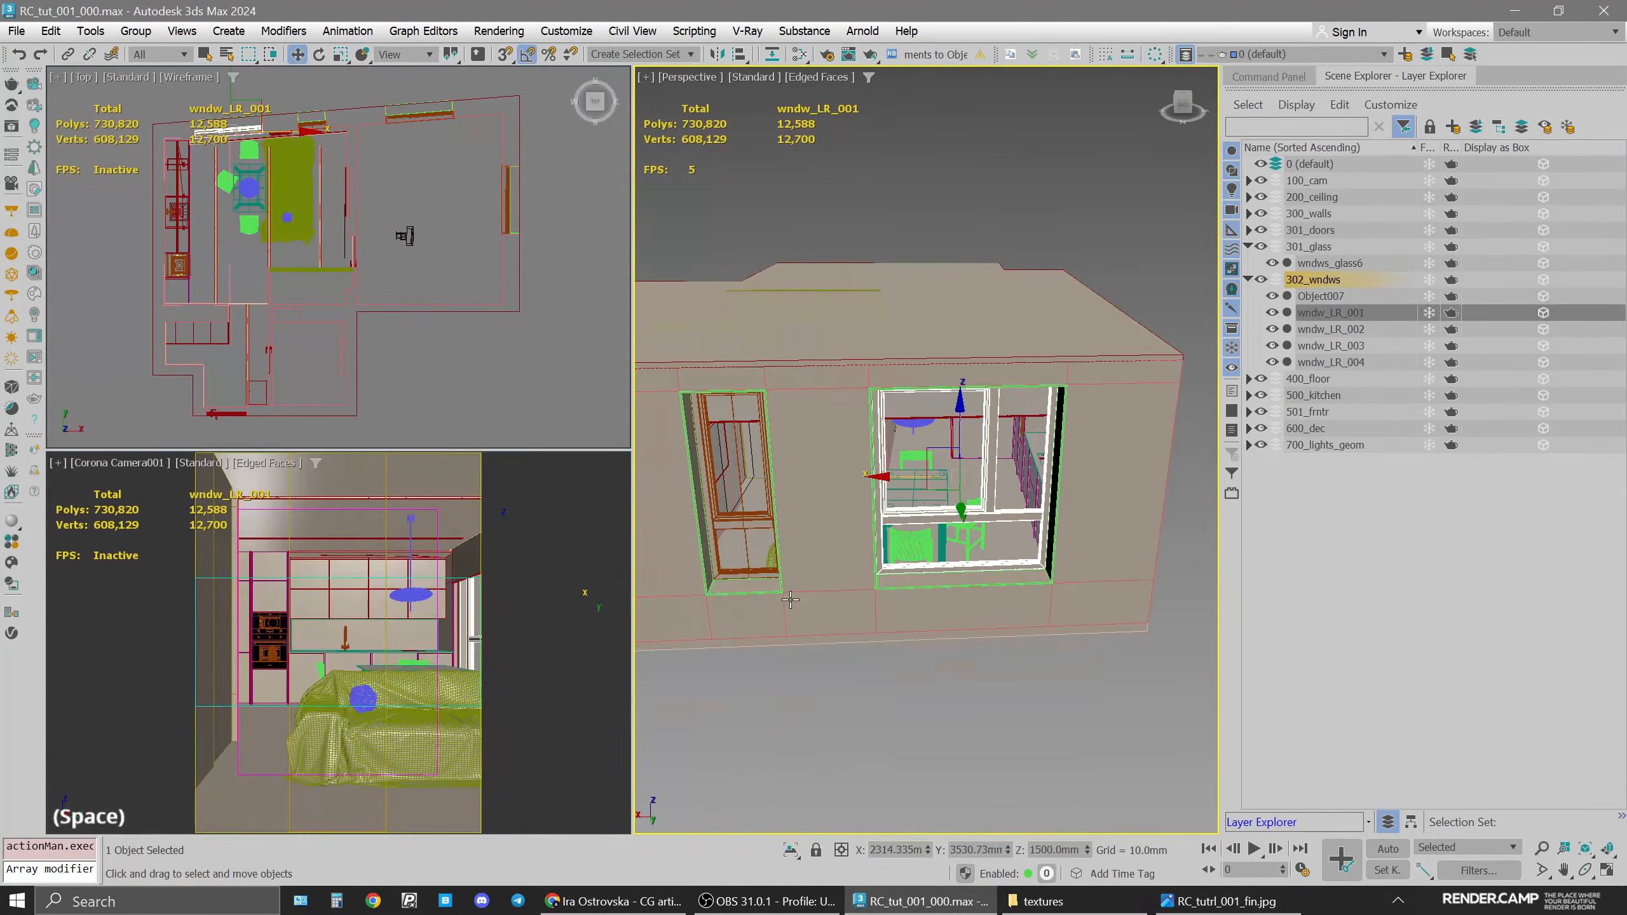
{"action": "left_click", "coordinate": [523, 404]}
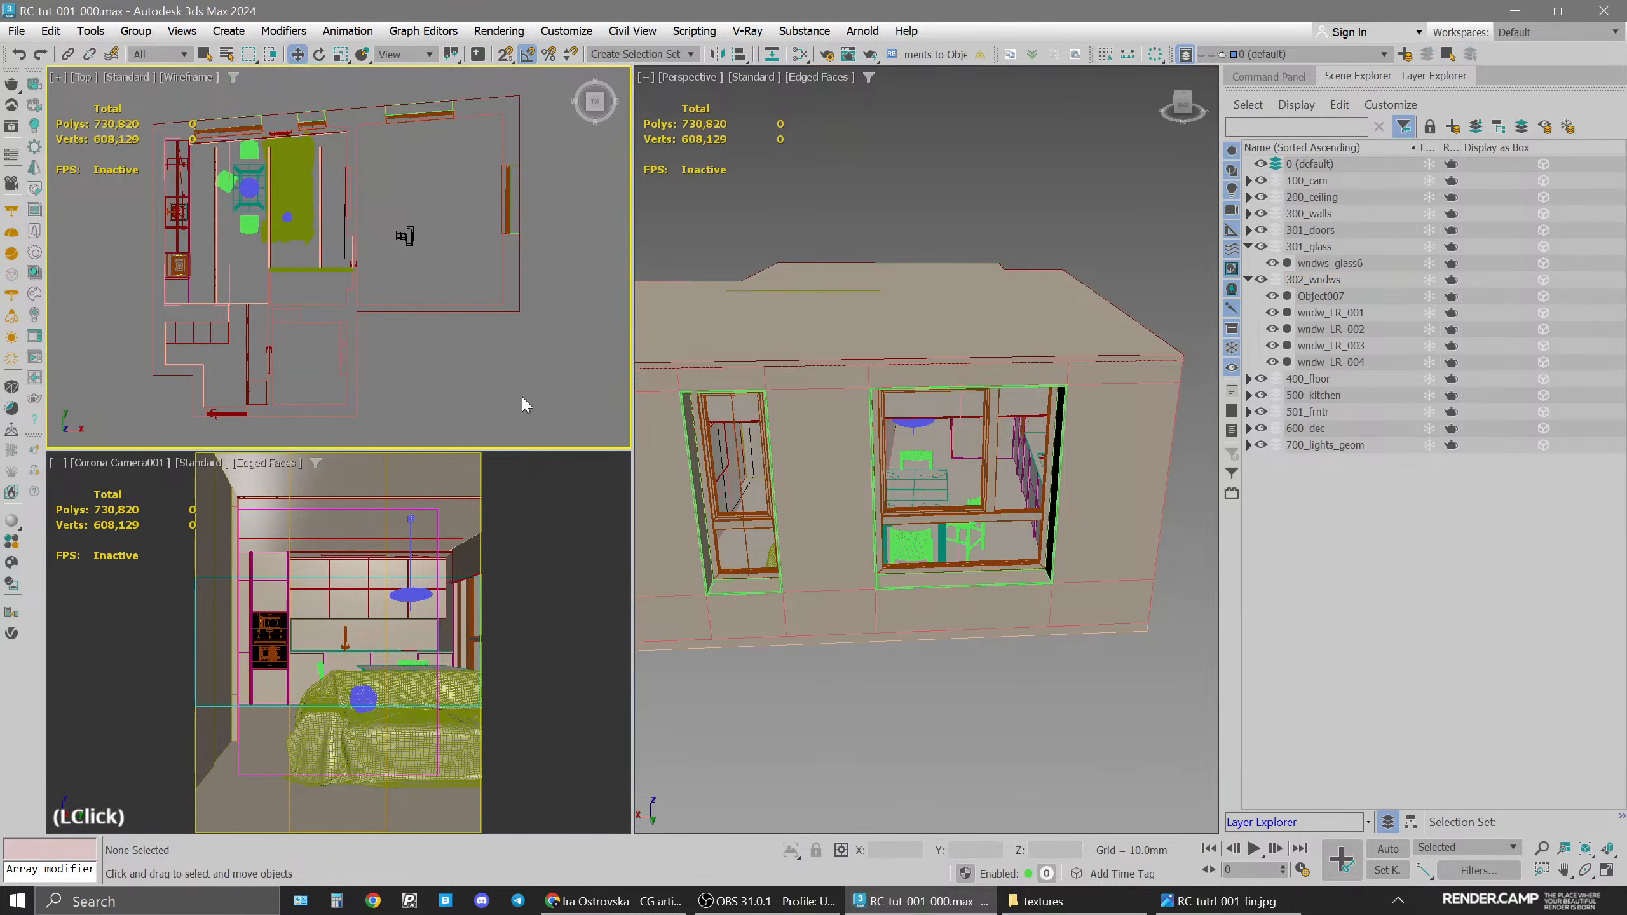
Look through the textures folder for the ext_bridge_old_2014_135 HDR and clear the object selection in the scene
{"action": "left_click", "coordinate": [526, 358]}
{"action": "left_click", "coordinate": [575, 581]}
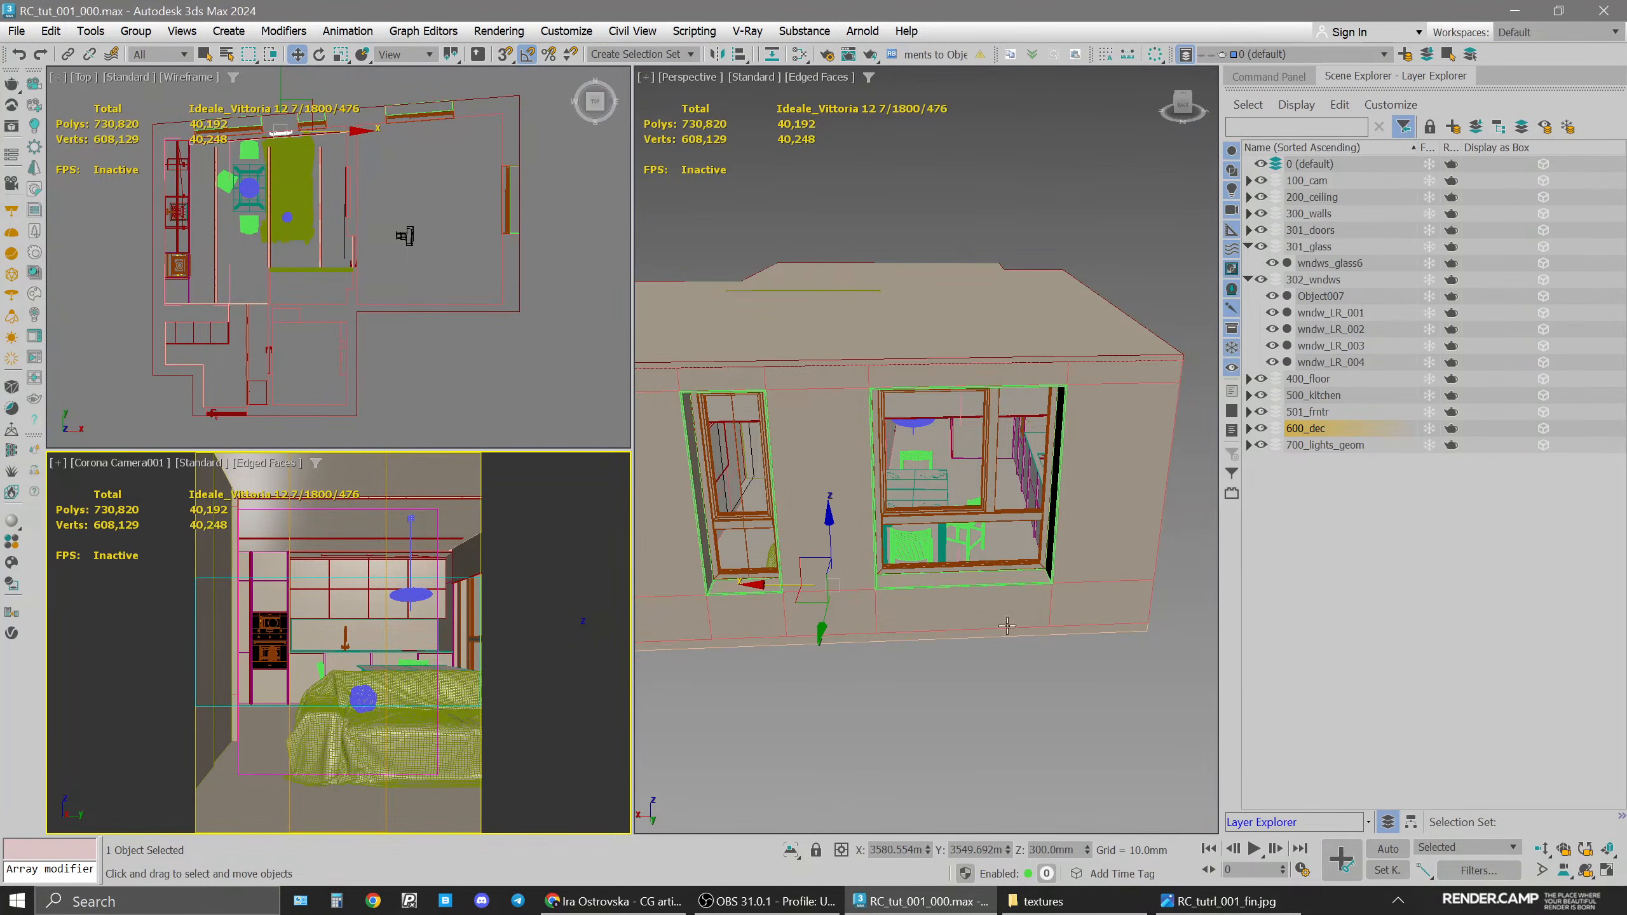
{"action": "left_click", "coordinate": [1037, 901]}
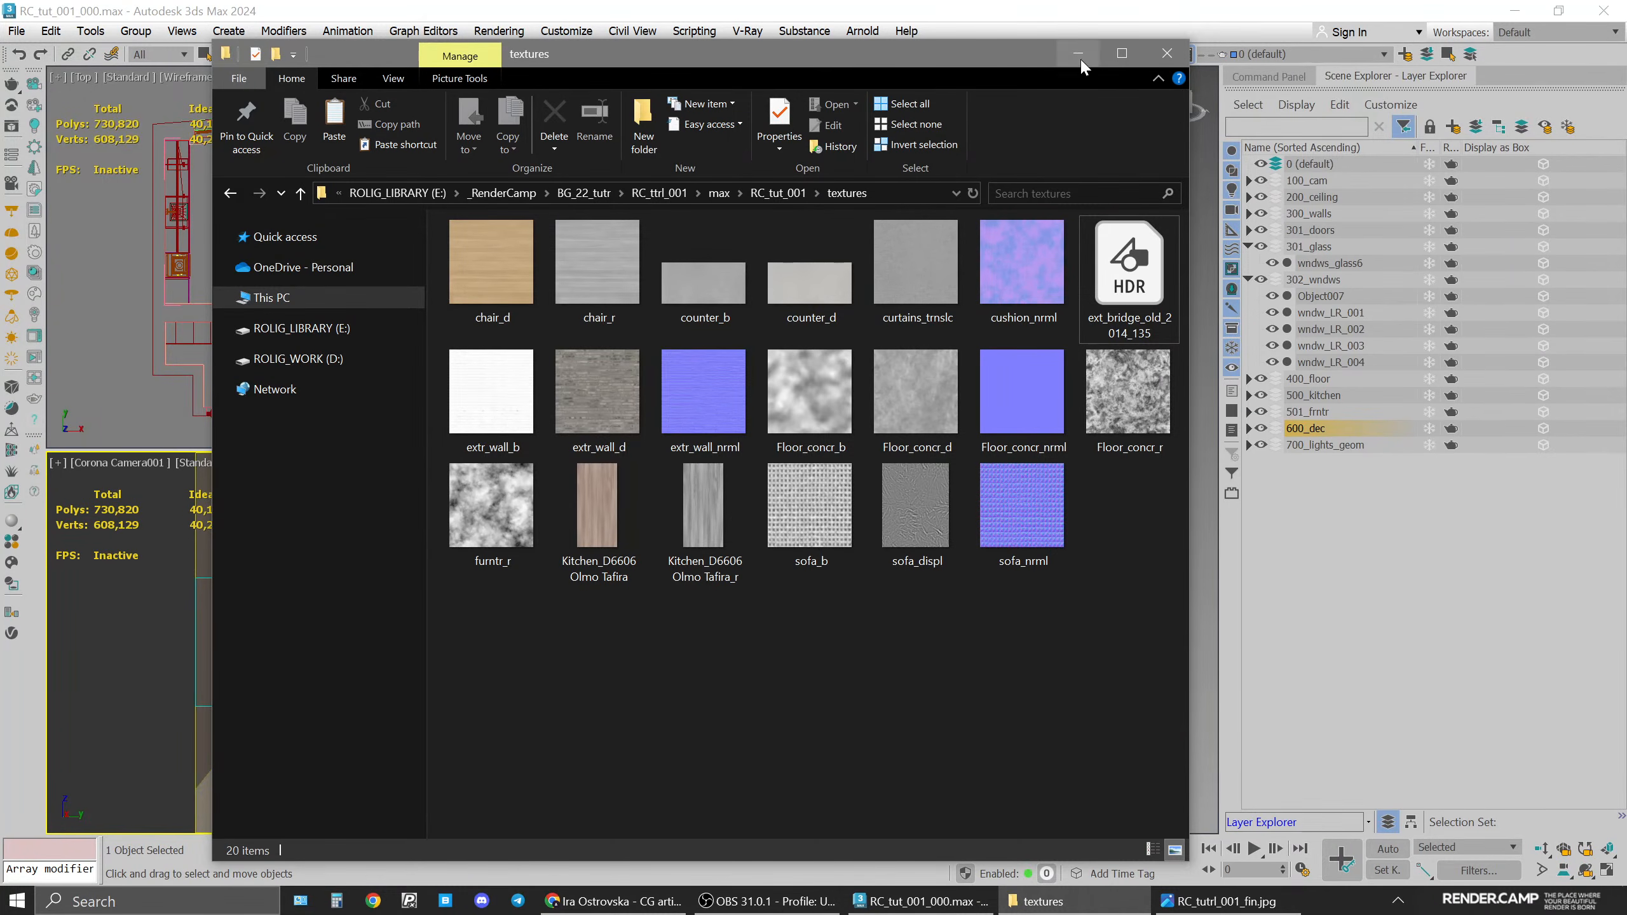
{"action": "left_click_drag", "start_coordinate": [1013, 55], "coordinate": [808, 69]}
{"action": "left_click", "coordinate": [868, 69]}
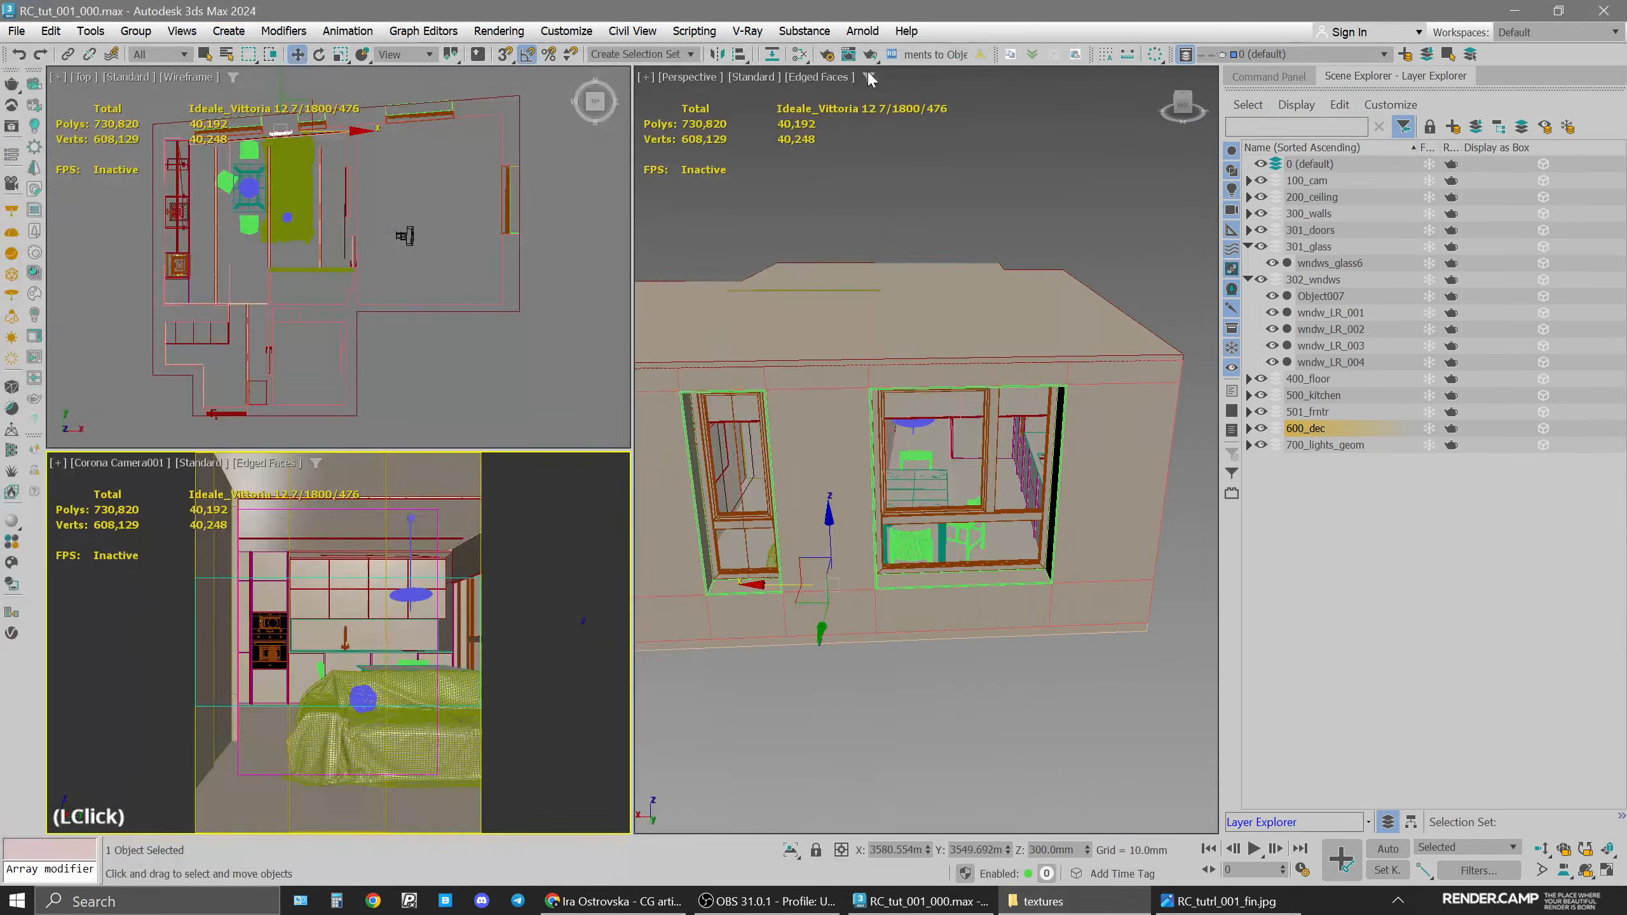
{"action": "left_click", "coordinate": [1070, 767]}
{"action": "left_click", "coordinate": [1131, 709]}
Open the Slate Material Editor, enlarge it and make free space beneath the glass_wndws and base_000 nodes
{"action": "key", "text": "m"}
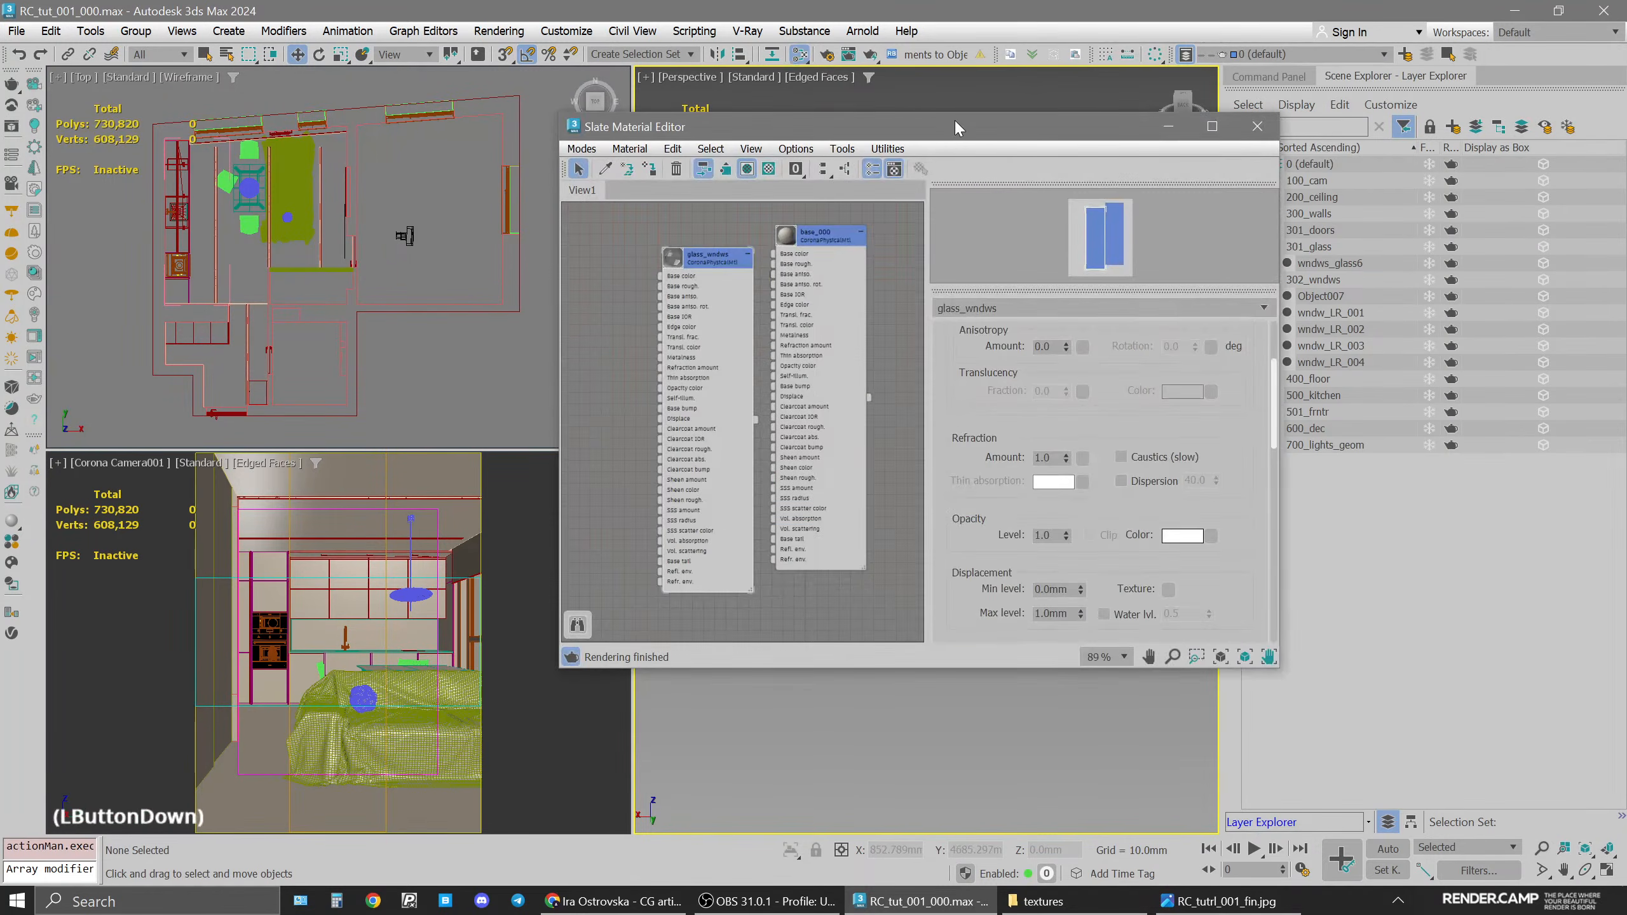
{"action": "left_click_drag", "start_coordinate": [959, 128], "coordinate": [1257, 145]}
{"action": "left_click_drag", "start_coordinate": [866, 692], "coordinate": [699, 769]}
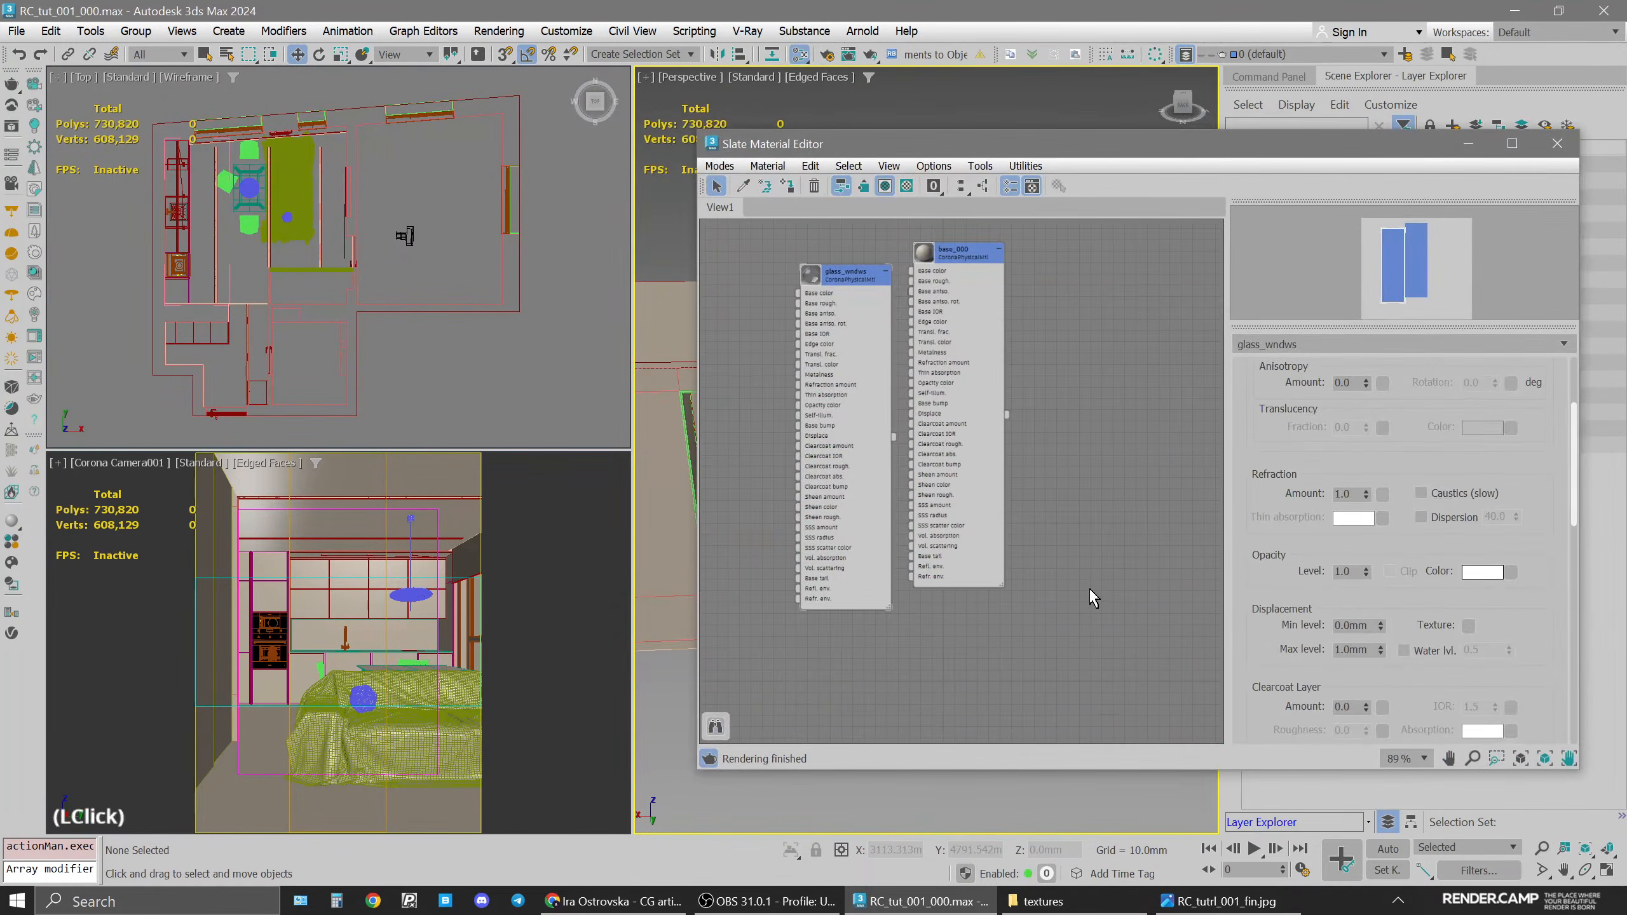
{"action": "scroll", "coordinate": [1096, 672], "scroll_direction": "down", "scroll_amount": 5}
{"action": "left_click", "coordinate": [1034, 655]}
{"action": "left_click", "coordinate": [997, 591]}
{"action": "middle_click_drag", "start_coordinate": [964, 533], "coordinate": [997, 525]}
{"action": "middle_click_drag", "start_coordinate": [881, 502], "coordinate": [962, 526]}
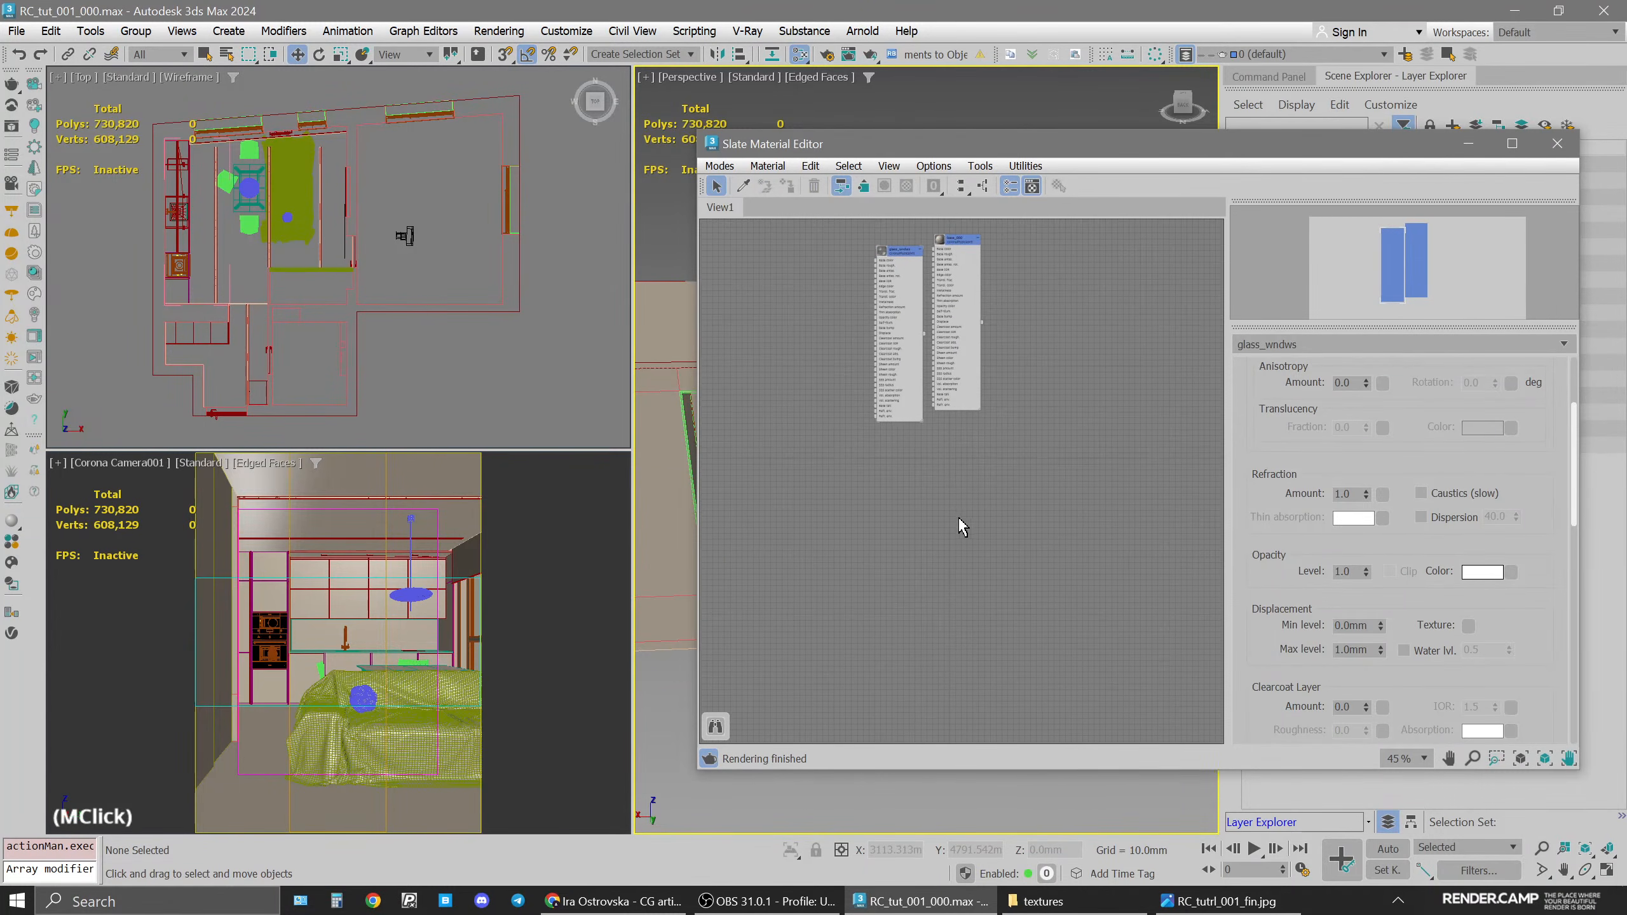
Add a CoronaBitmap map below the material nodes and select it
{"action": "right_click", "coordinate": [872, 472]}
{"action": "mouse_move", "coordinate": [952, 505]}
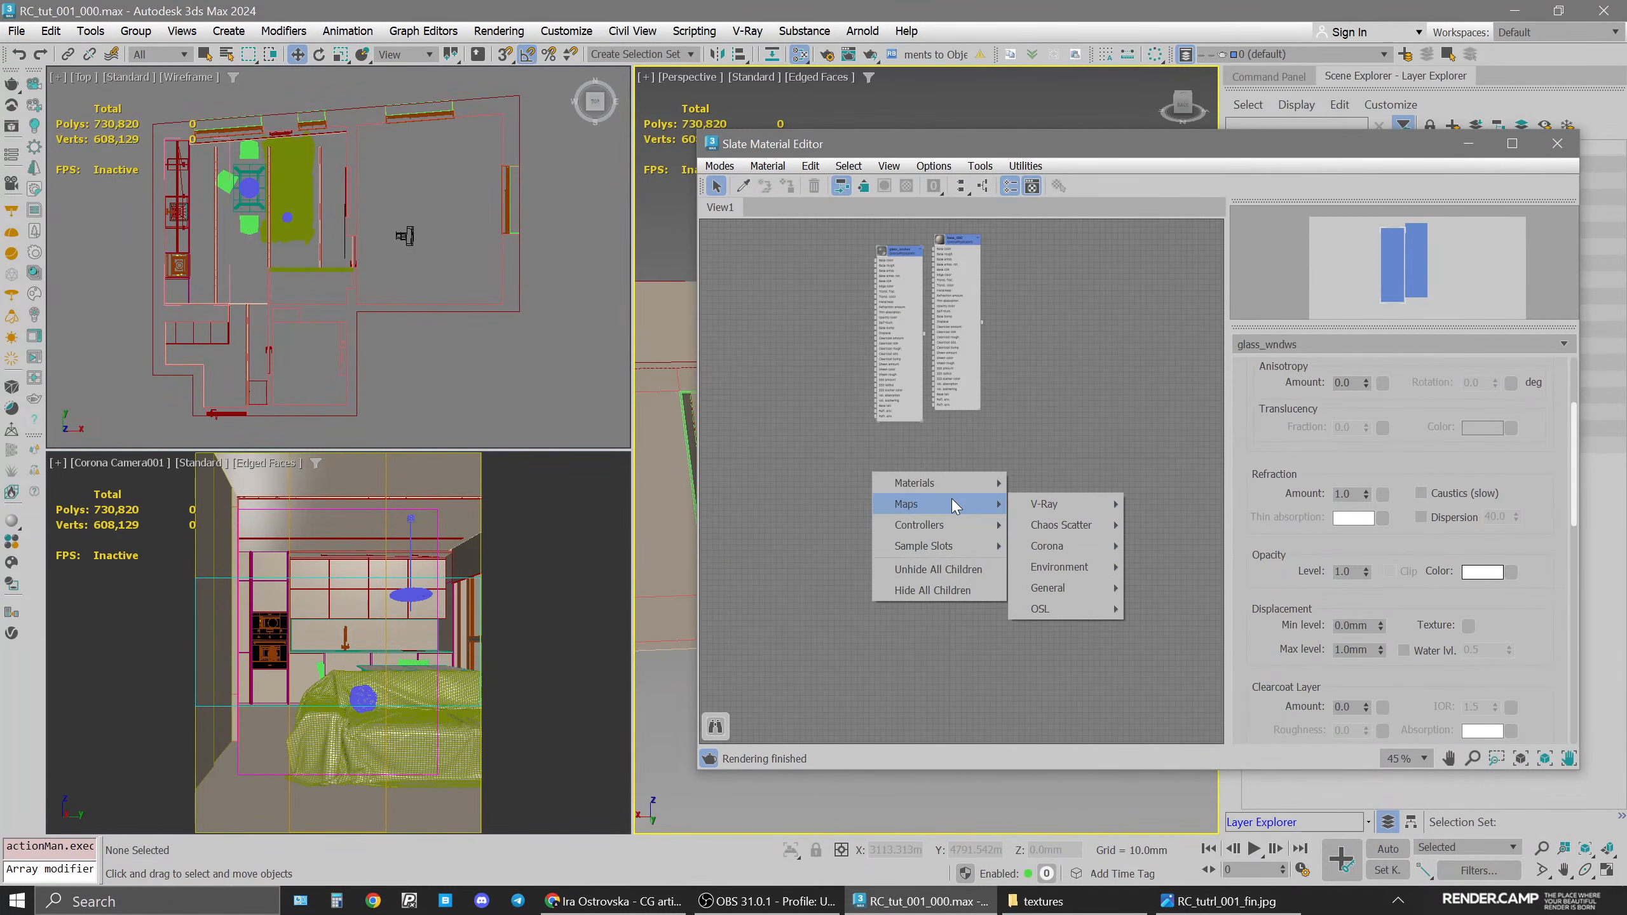
{"action": "mouse_move", "coordinate": [1073, 547]}
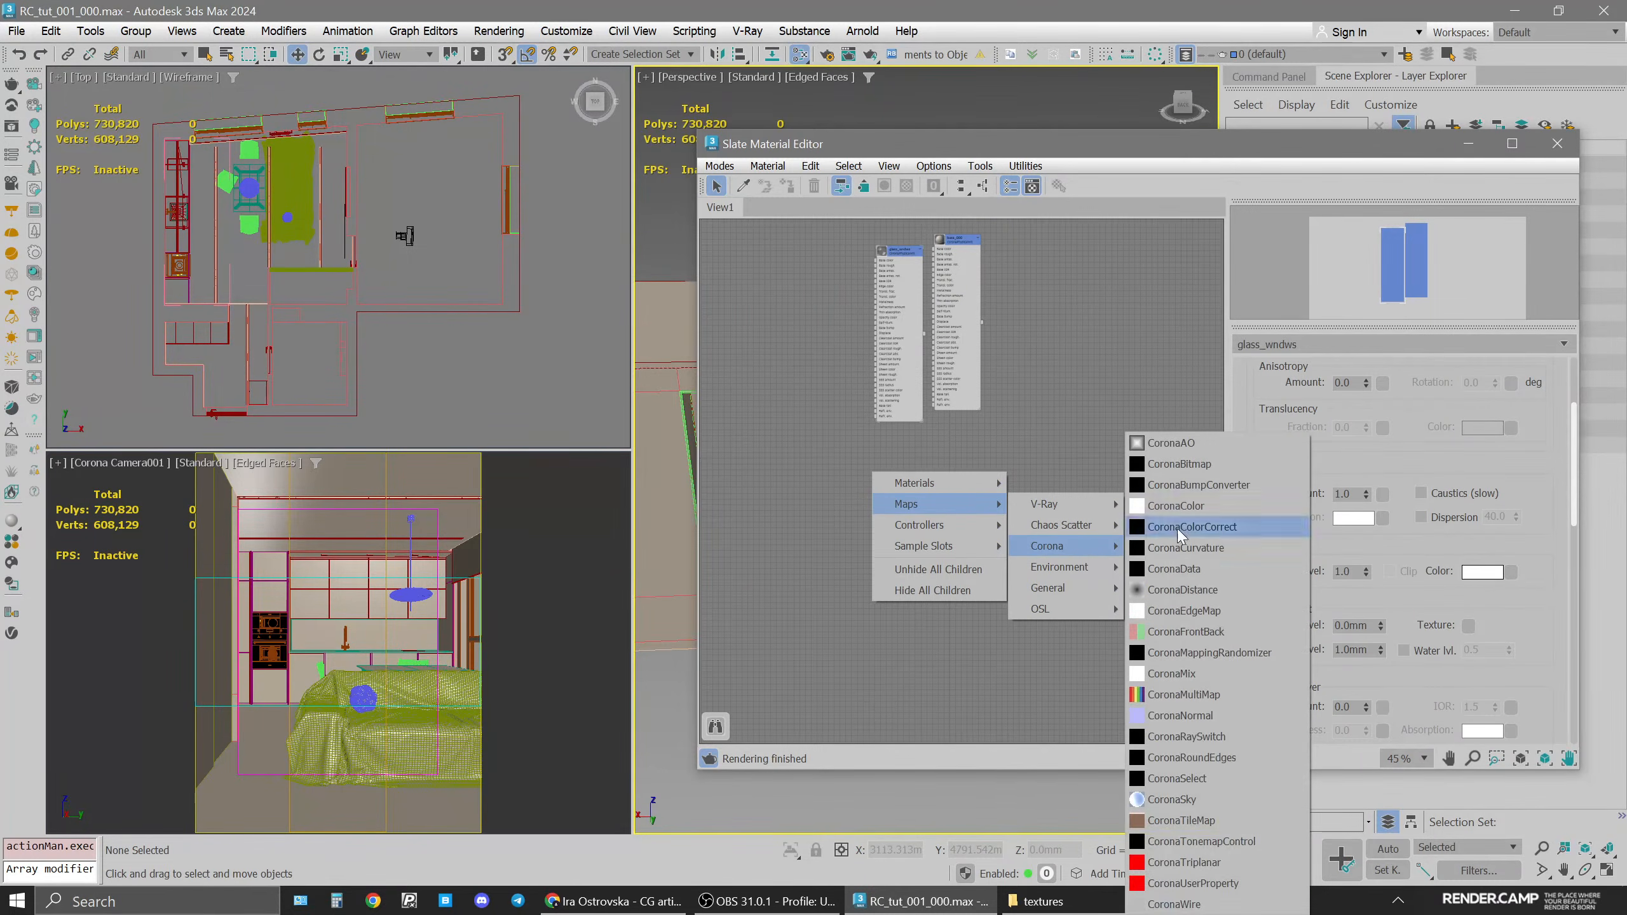
{"action": "left_click", "coordinate": [1153, 464]}
{"action": "left_click", "coordinate": [1025, 451]}
{"action": "left_click", "coordinate": [872, 474]}
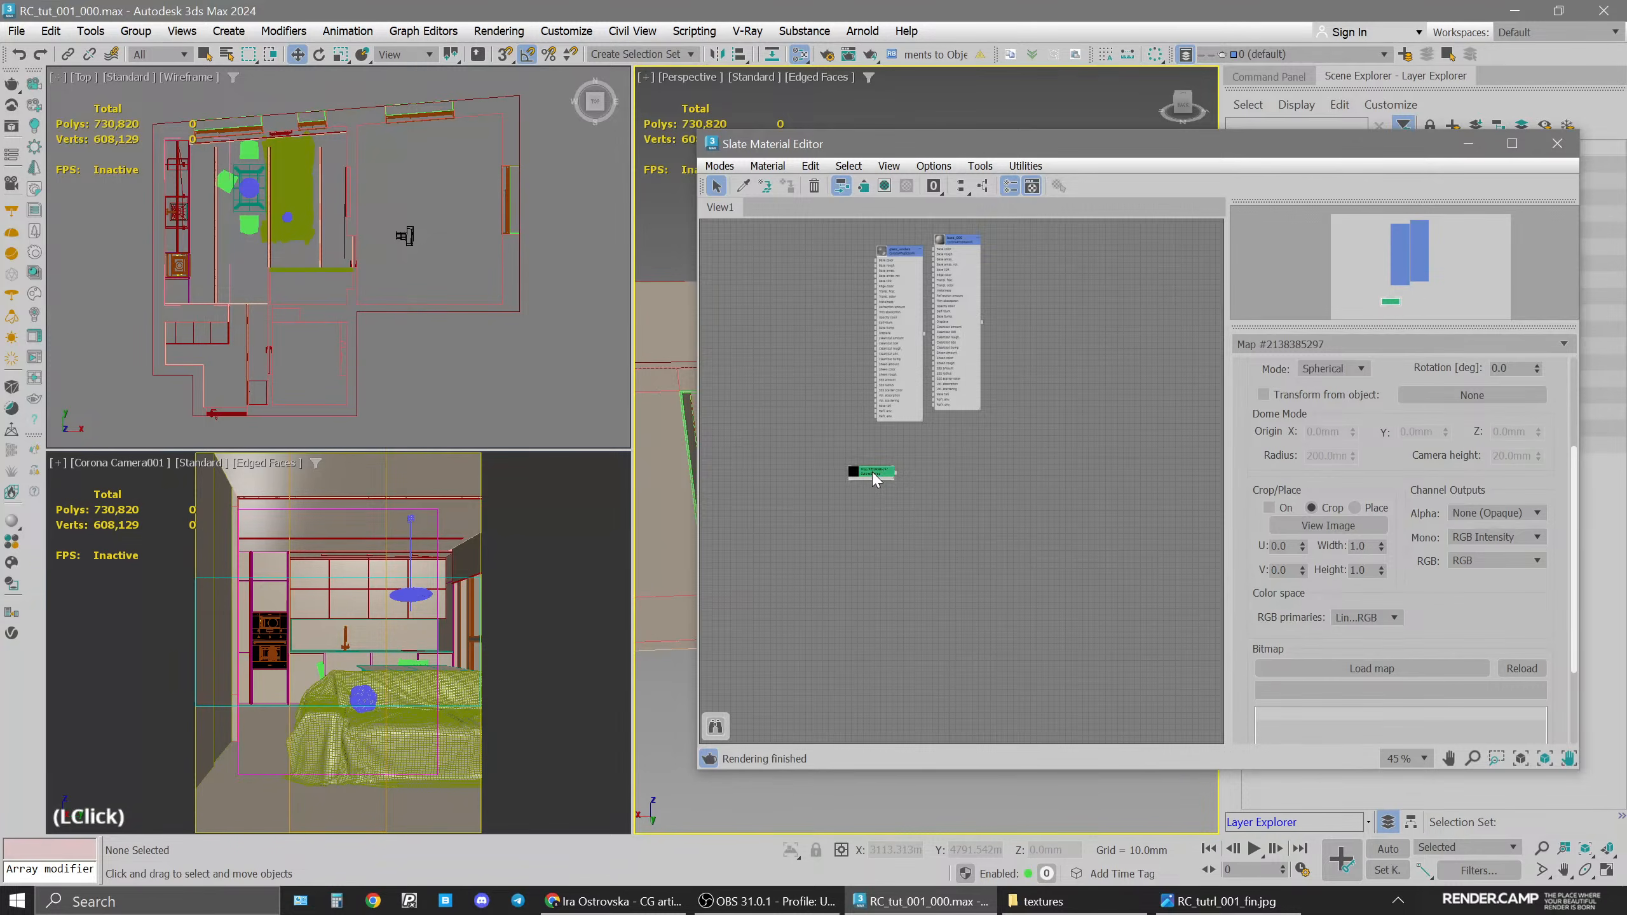
Load ext_bridge_old_2014_135 from the textures folder into the CoronaBitmap map
{"action": "scroll", "coordinate": [874, 479], "scroll_direction": "up", "scroll_amount": 6}
{"action": "left_click_drag", "start_coordinate": [1435, 616], "coordinate": [1441, 536]}
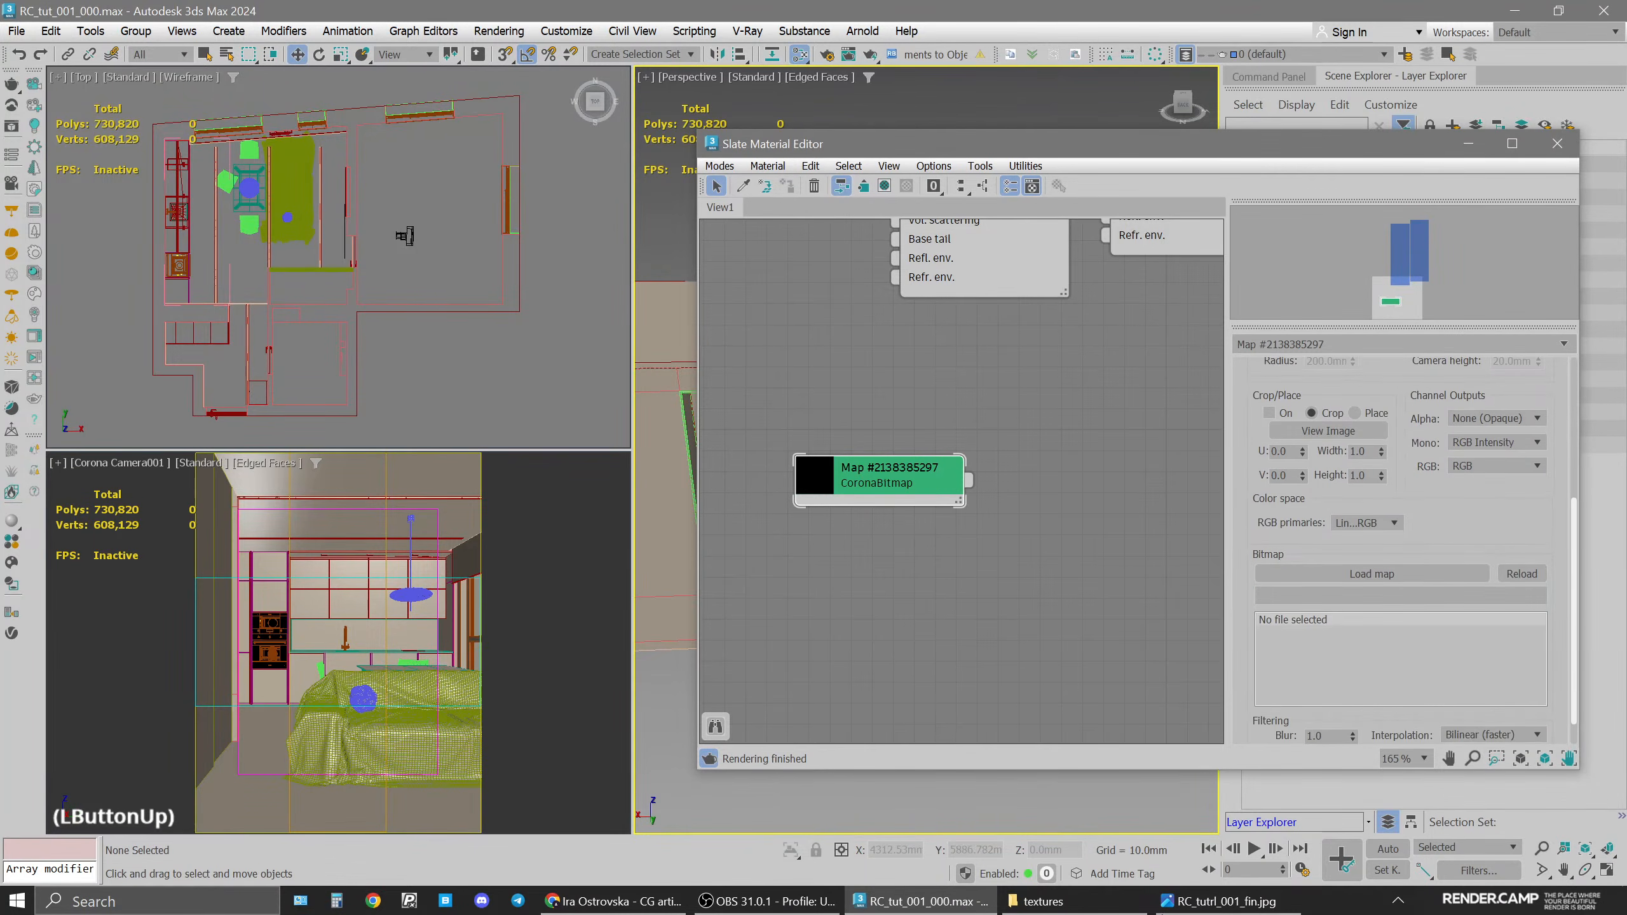
{"action": "left_click", "coordinate": [1039, 900]}
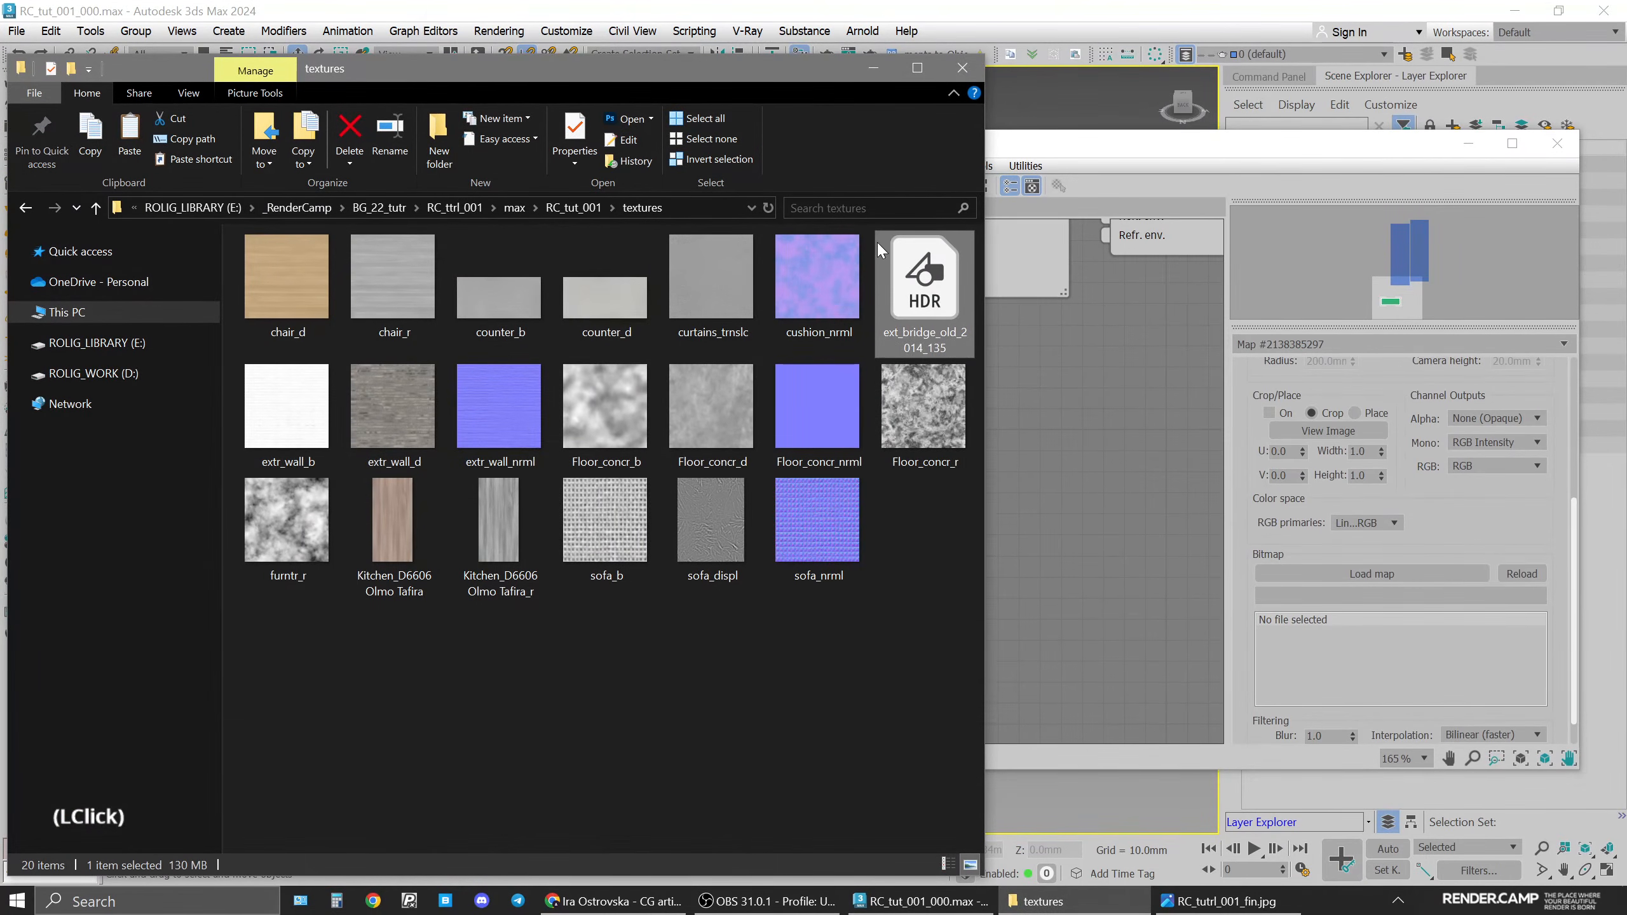
{"action": "left_click_drag", "start_coordinate": [923, 282], "coordinate": [1380, 580]}
{"action": "left_click", "coordinate": [873, 68]}
{"action": "left_click_drag", "start_coordinate": [1413, 517], "coordinate": [1434, 685]}
{"action": "left_click", "coordinate": [921, 482]}
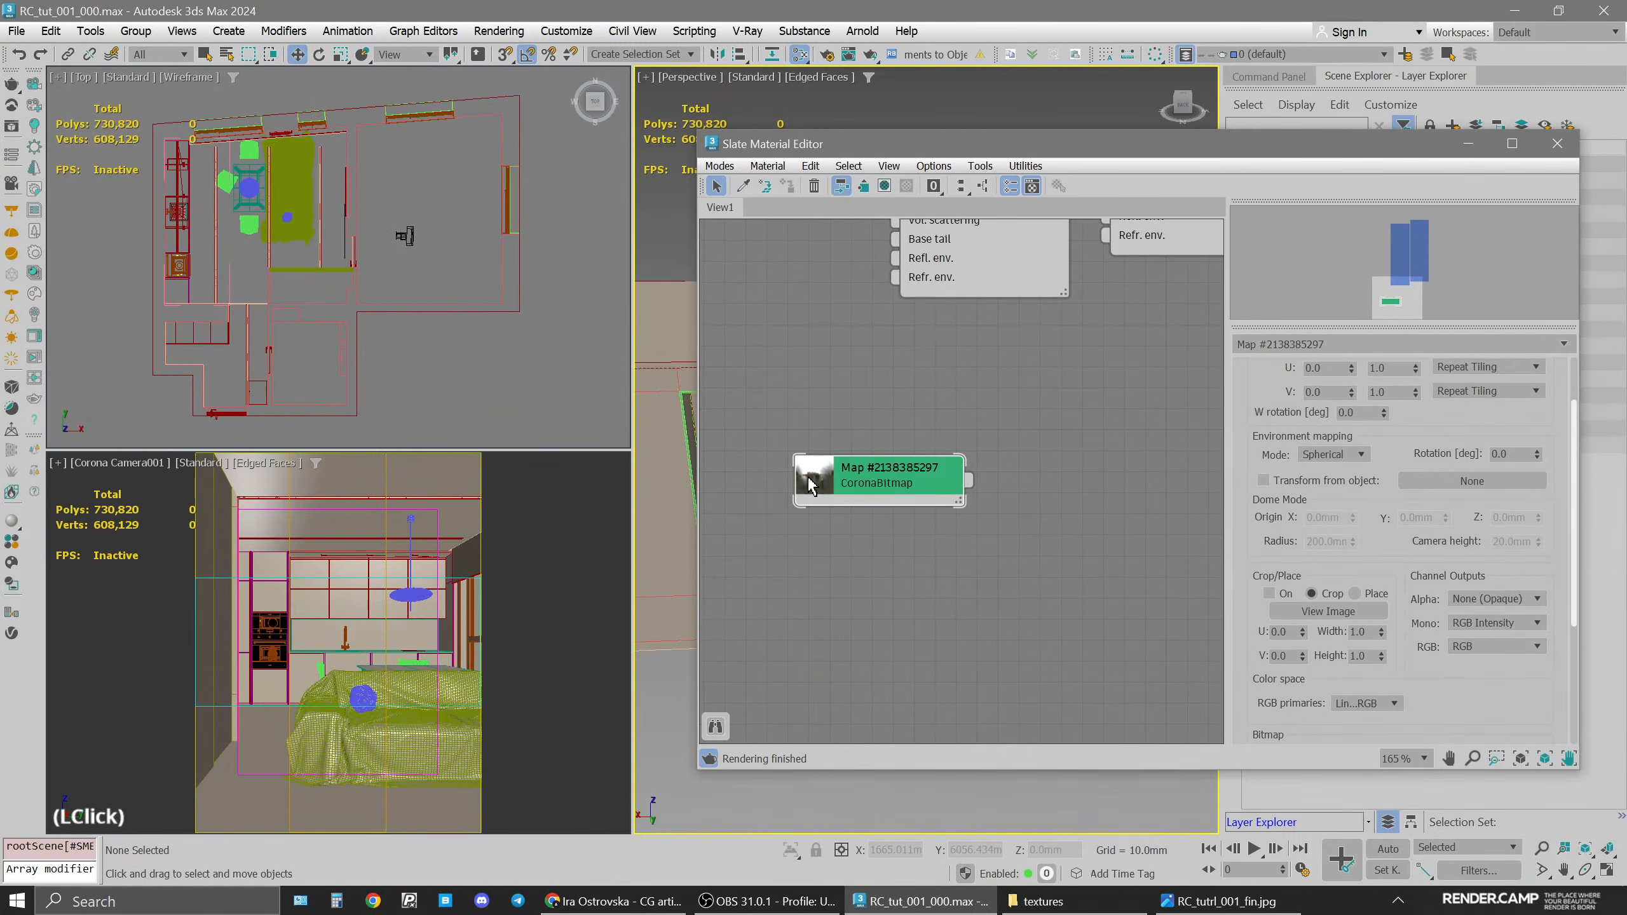
Feed the CoronaBitmap output into a new CoronaColorCorrect map and space the two nodes apart
{"action": "middle_click_drag", "start_coordinate": [988, 484], "coordinate": [1012, 460]}
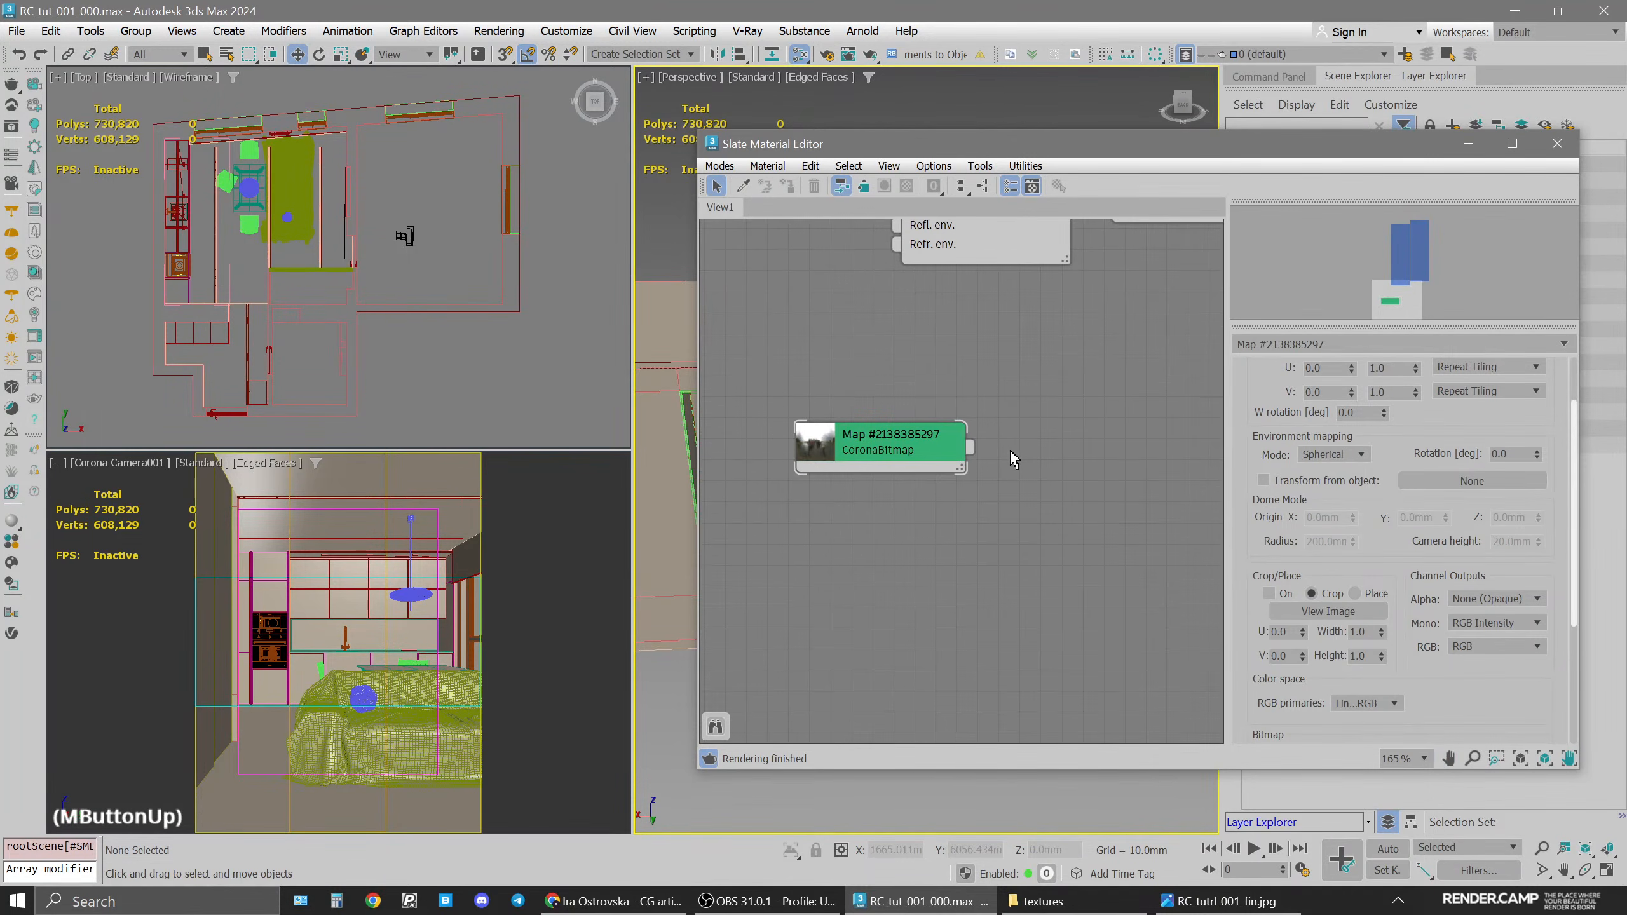
{"action": "left_click", "coordinate": [1012, 460]}
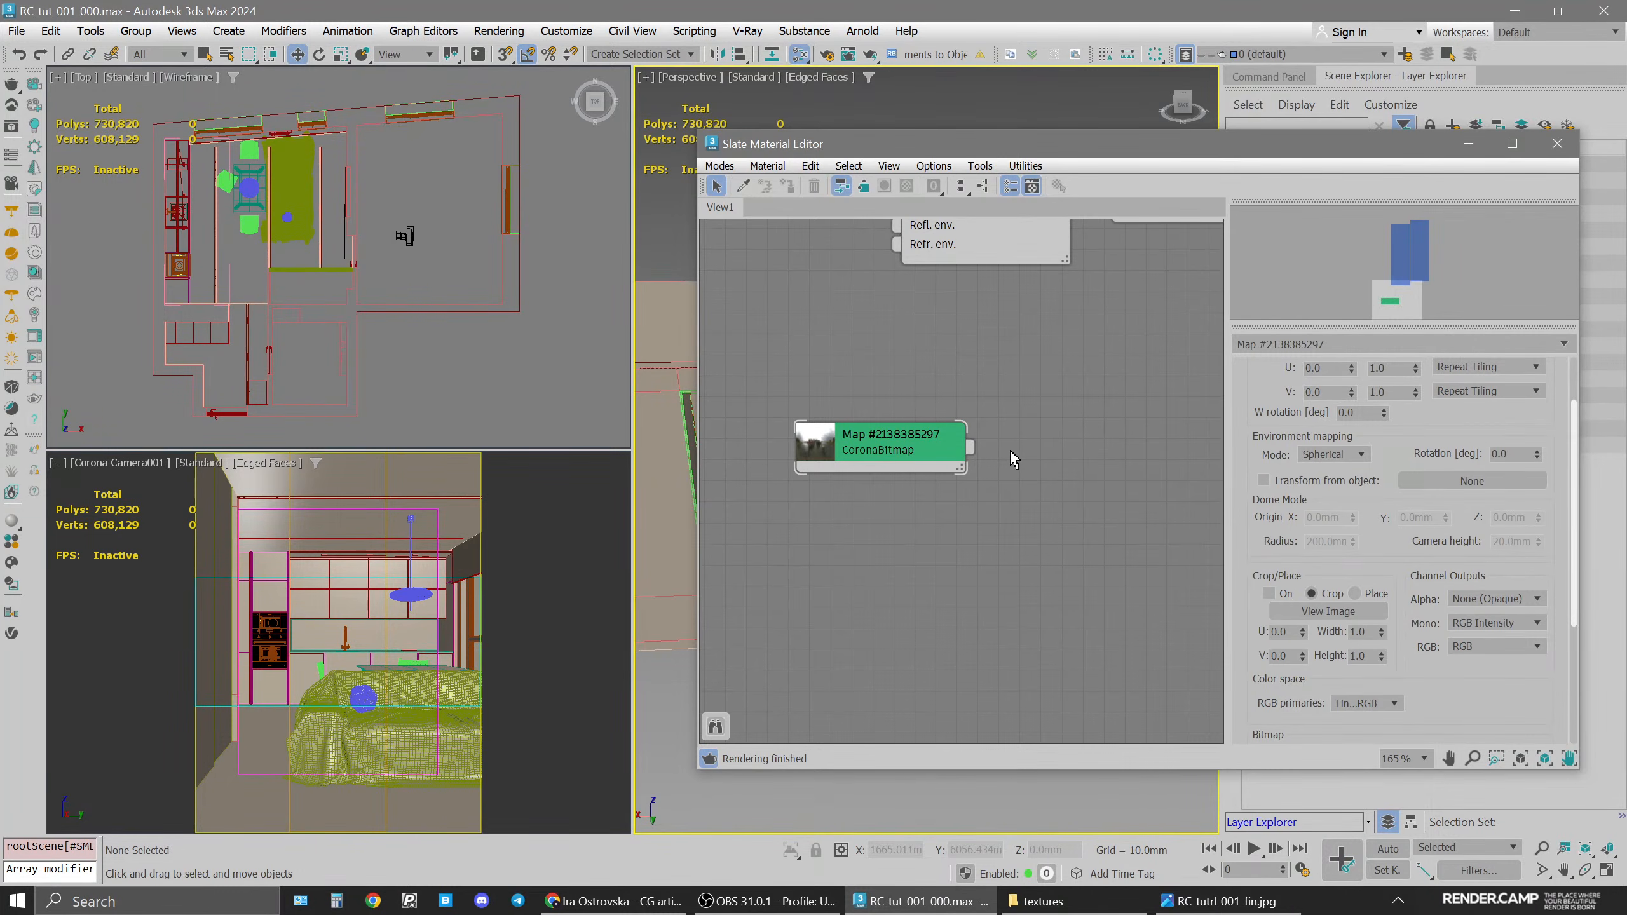
{"action": "left_click_drag", "start_coordinate": [971, 447], "coordinate": [1036, 488]}
{"action": "mouse_move", "coordinate": [1122, 522]}
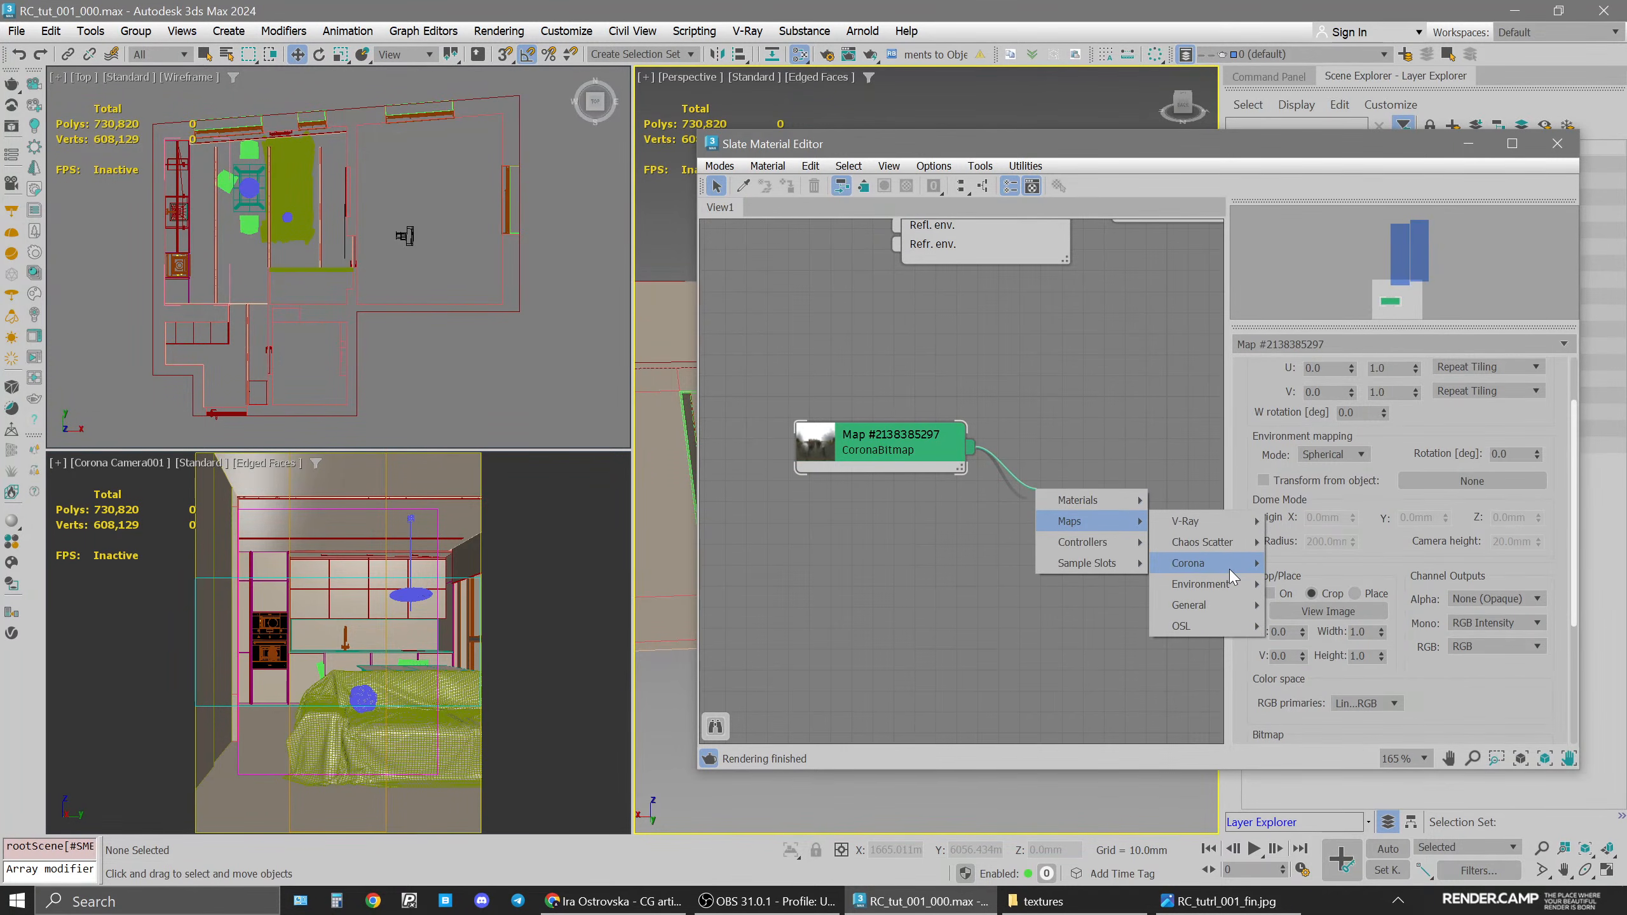
{"action": "mouse_move", "coordinate": [1227, 569]}
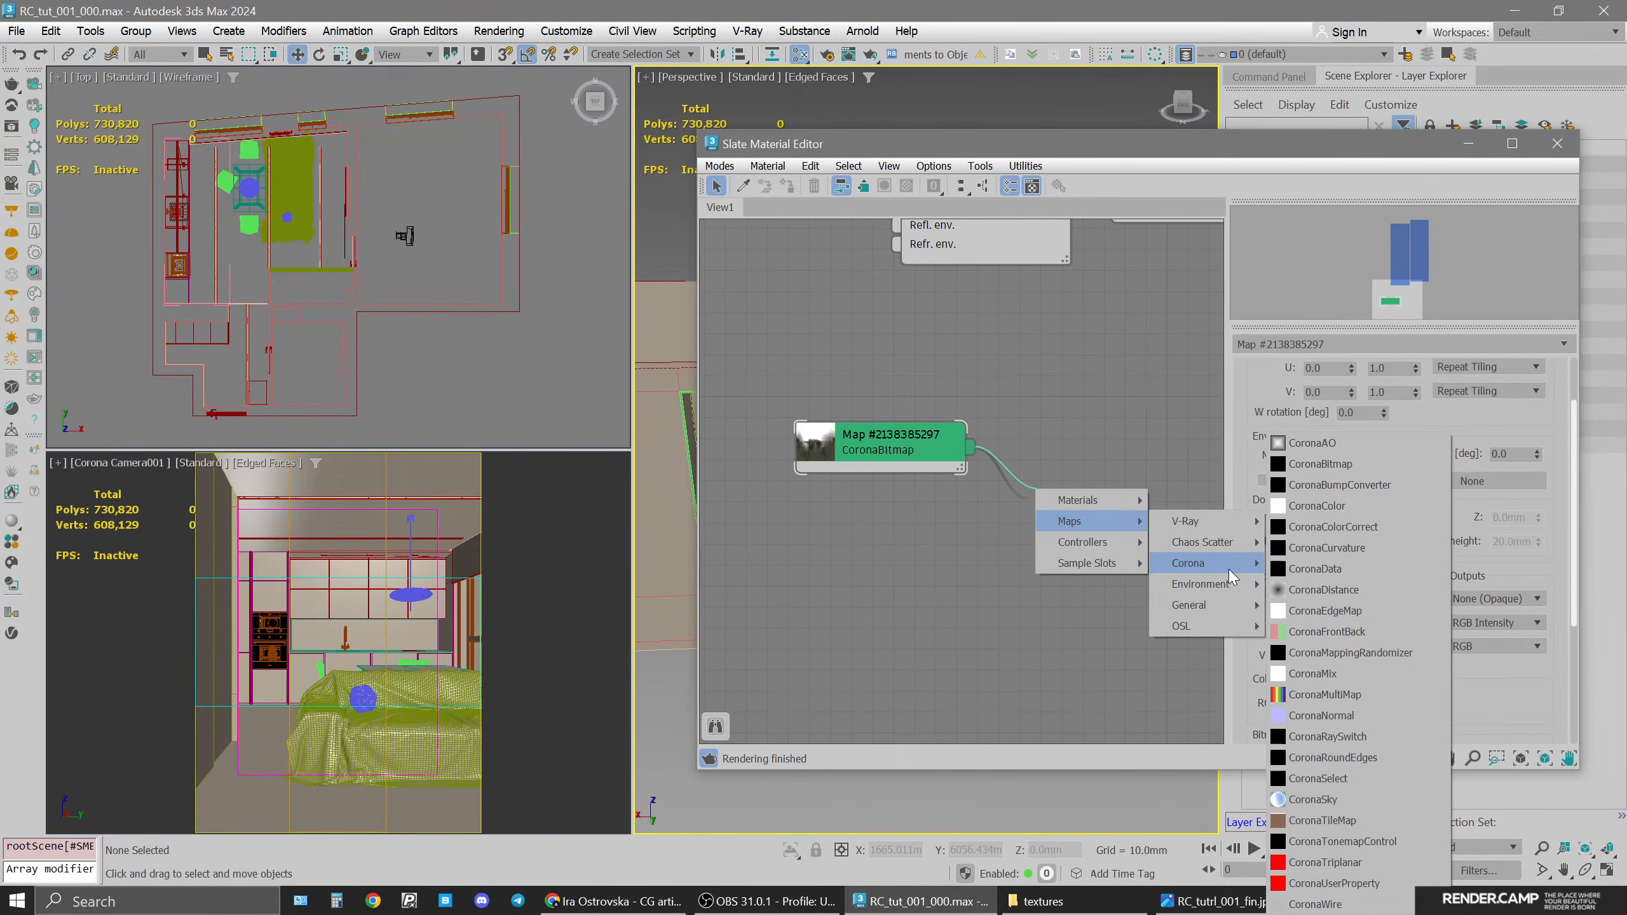
{"action": "left_click", "coordinate": [1372, 526]}
{"action": "left_click_drag", "start_coordinate": [884, 451], "coordinate": [821, 494]}
{"action": "left_click", "coordinate": [1065, 492]}
{"action": "middle_click_drag", "start_coordinate": [1065, 487], "coordinate": [996, 438]}
Assign the CoronaColorCorrect map as the single map of the scene environment in the Corona render setup
{"action": "left_click_drag", "start_coordinate": [974, 135], "coordinate": [672, 110]}
{"action": "left_click", "coordinate": [828, 55]}
{"action": "left_click_drag", "start_coordinate": [960, 120], "coordinate": [1121, 168]}
{"action": "left_click", "coordinate": [1134, 300]}
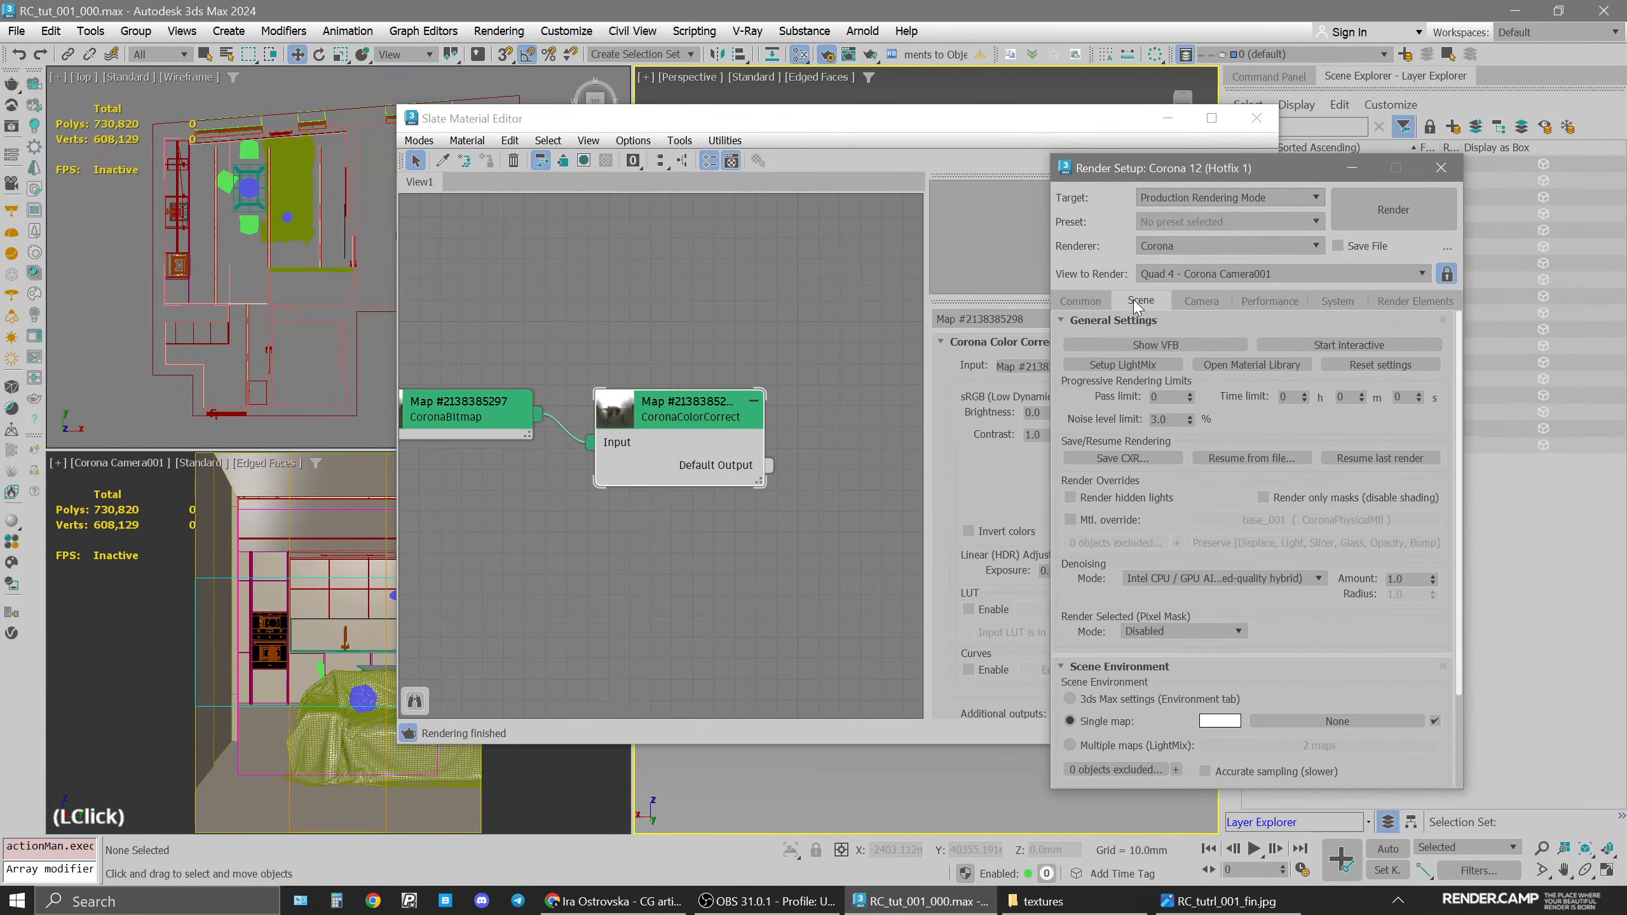
{"action": "left_click_drag", "start_coordinate": [1258, 643], "coordinate": [1318, 563]}
{"action": "left_click_drag", "start_coordinate": [768, 465], "coordinate": [1368, 647]}
{"action": "left_click", "coordinate": [1230, 539]}
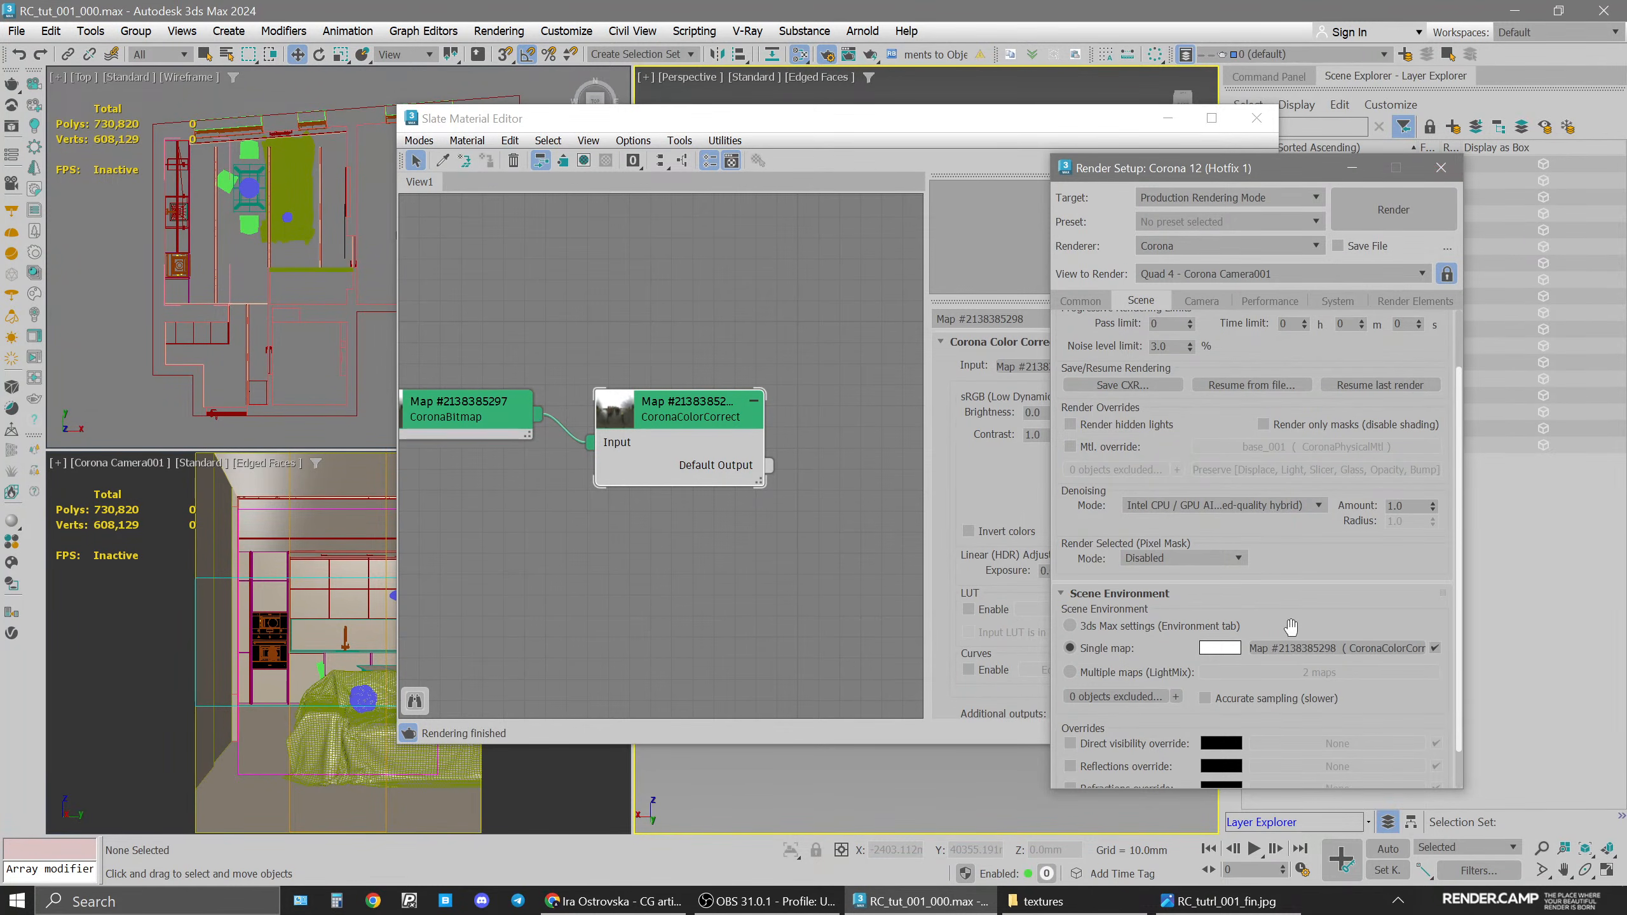
Lock the rendered view to Quad 4 - Corona Camera001 again and close the render setup
{"action": "middle_click", "coordinate": [186, 659]}
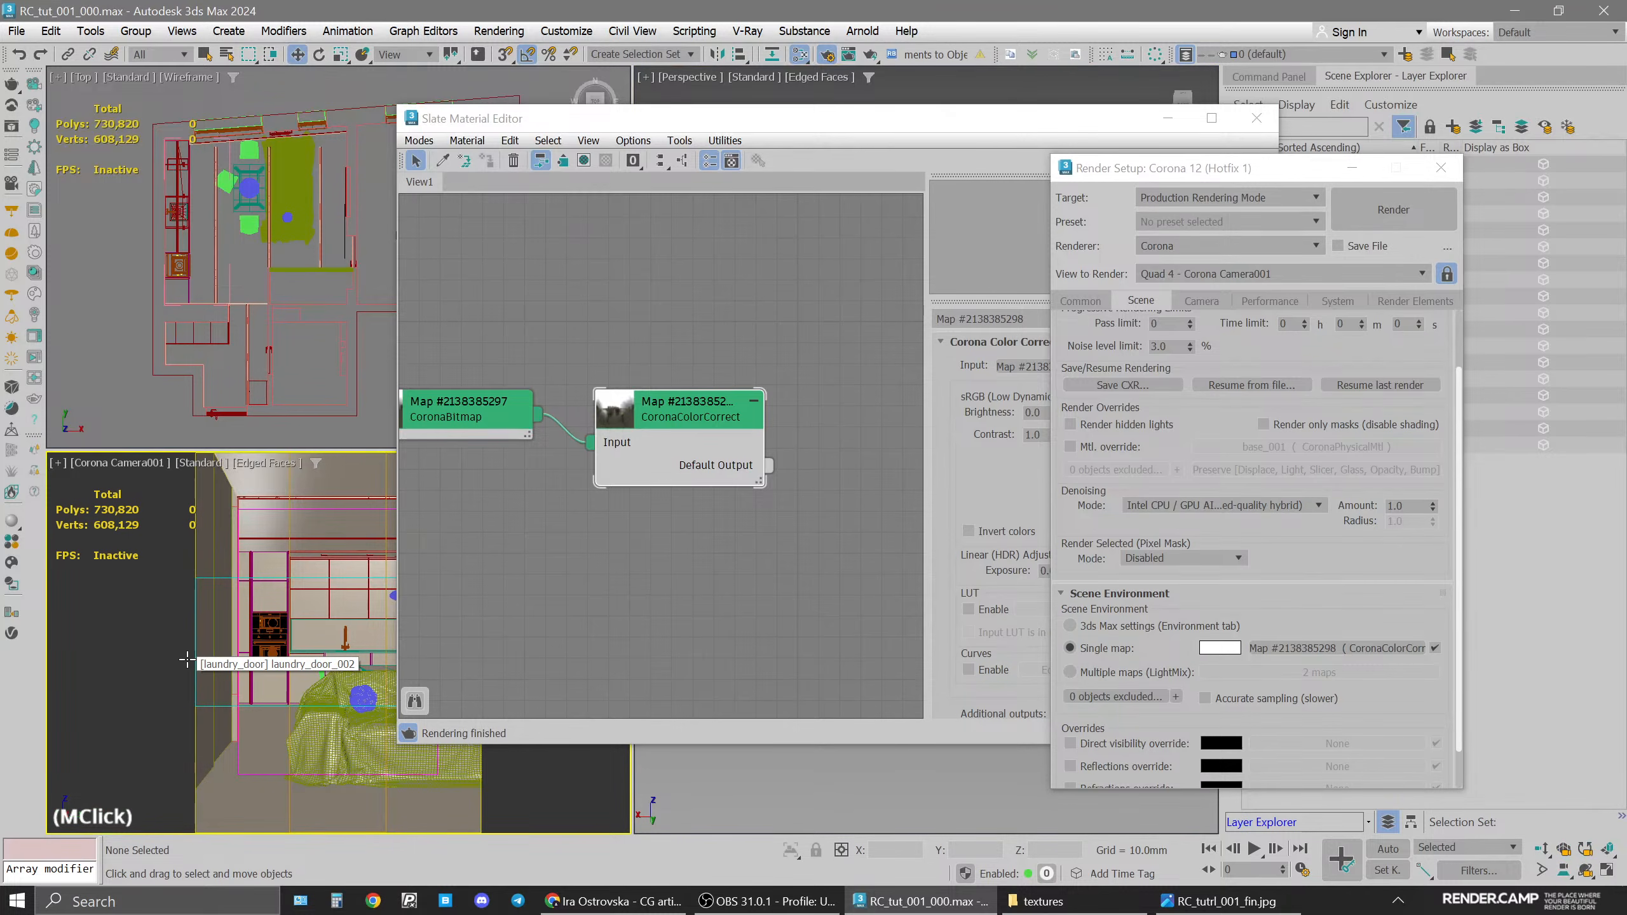
{"action": "left_click", "coordinate": [1446, 275]}
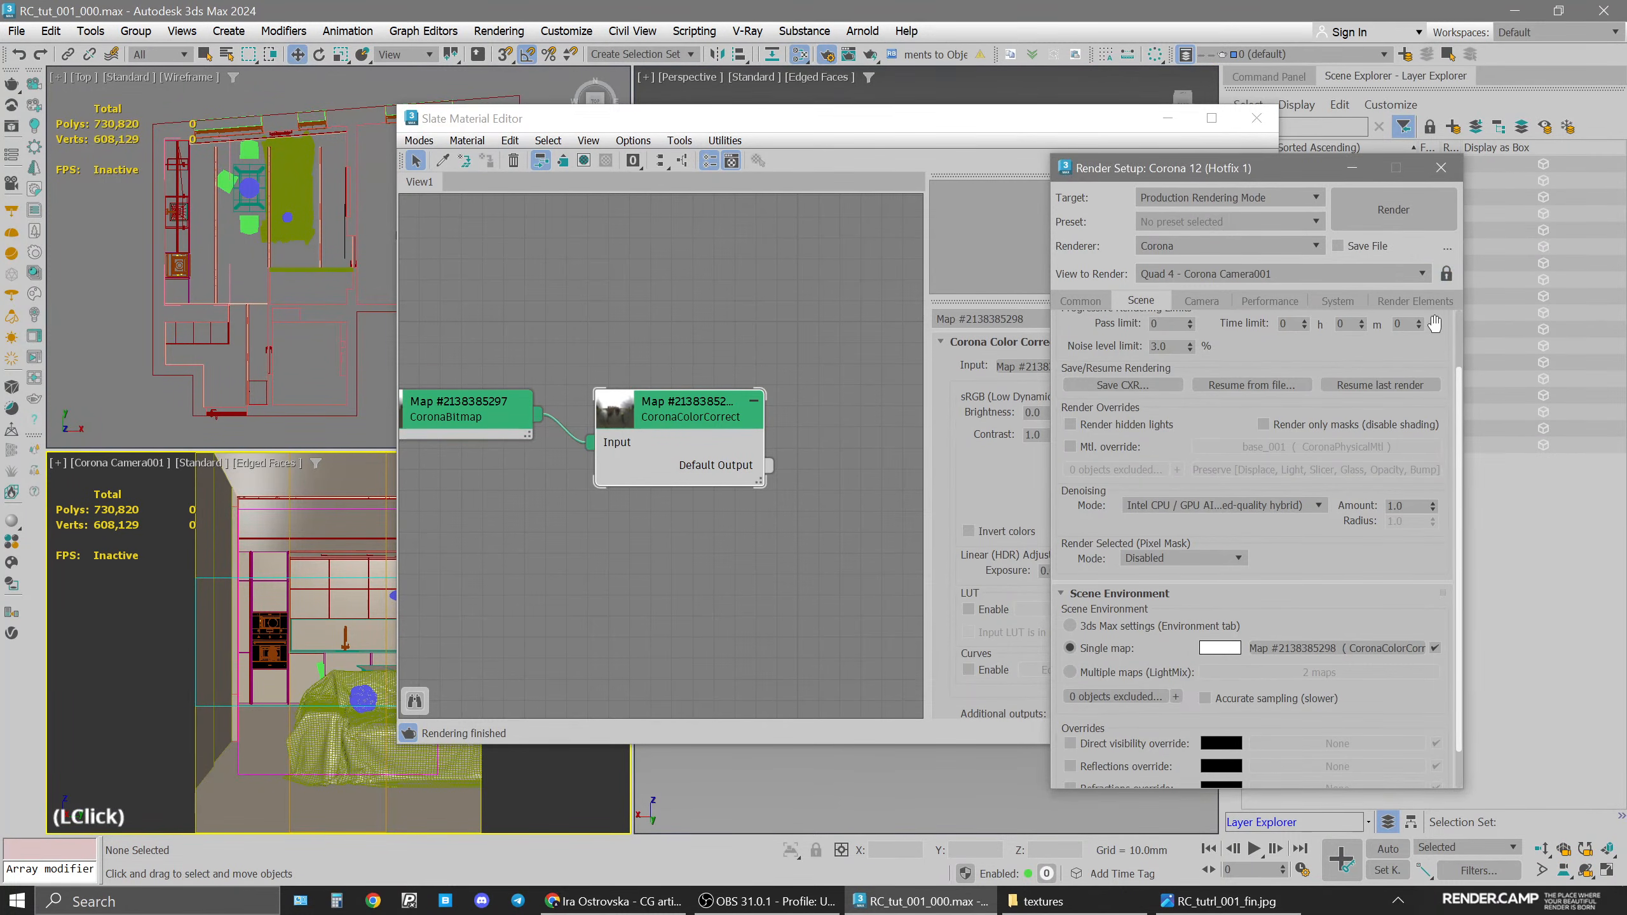
{"action": "left_click", "coordinate": [1446, 274]}
{"action": "left_click", "coordinate": [1442, 167]}
Start interactive rendering of the Corona Camera001 view and place the frame buffer beside the material editor
{"action": "left_click_drag", "start_coordinate": [841, 124], "coordinate": [1197, 131]}
{"action": "middle_click", "coordinate": [281, 567]}
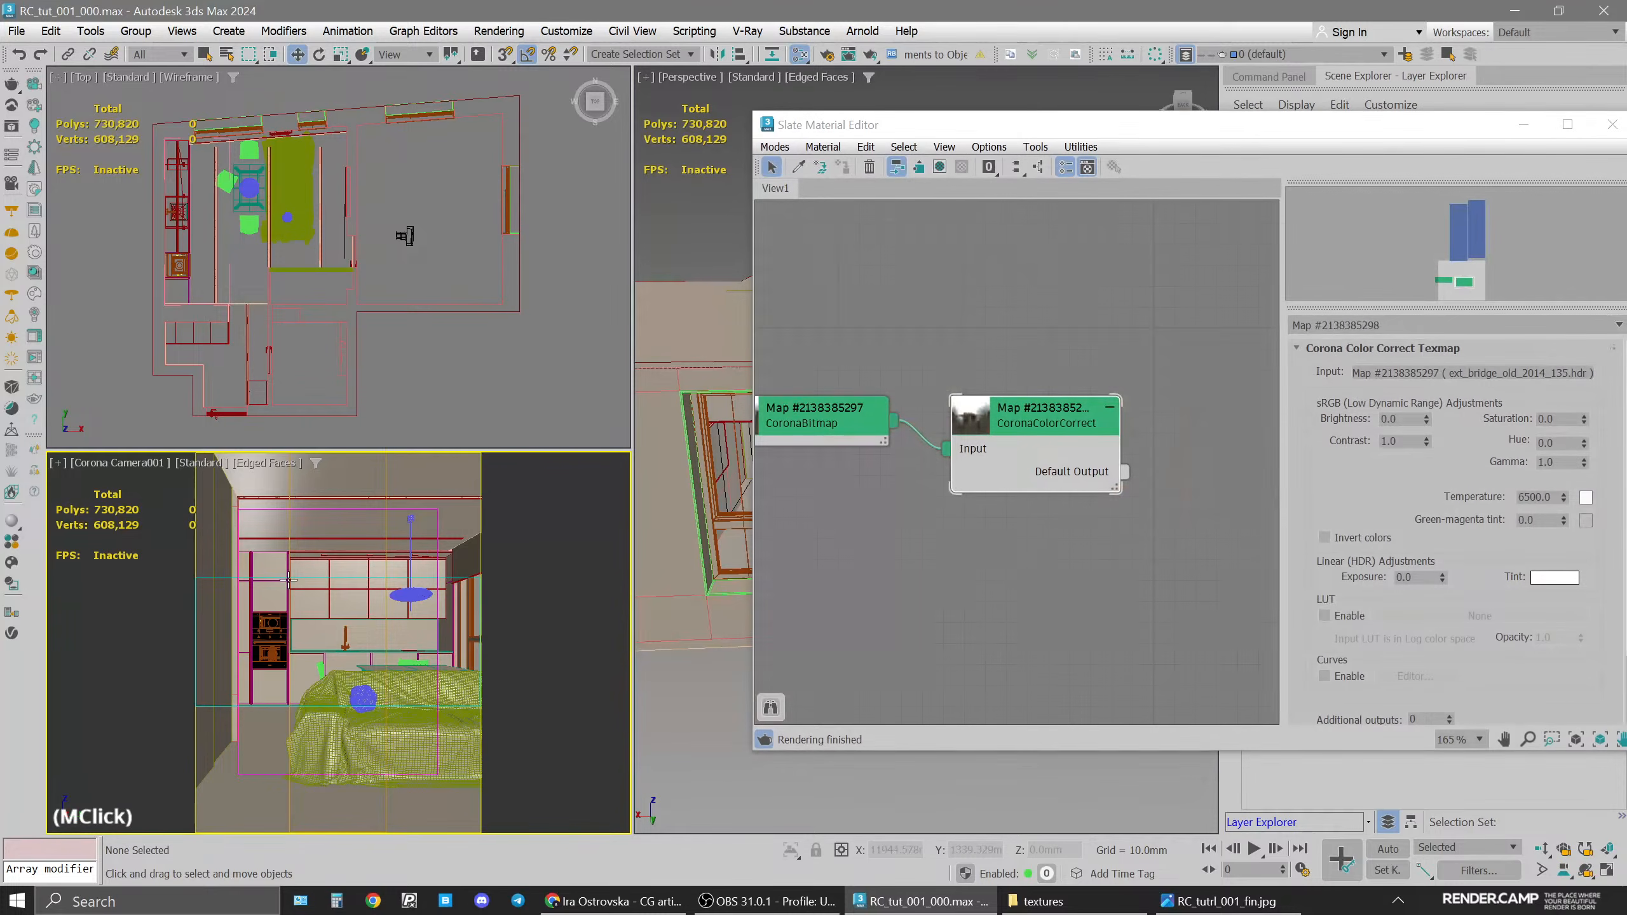
{"action": "left_click", "coordinate": [34, 359]}
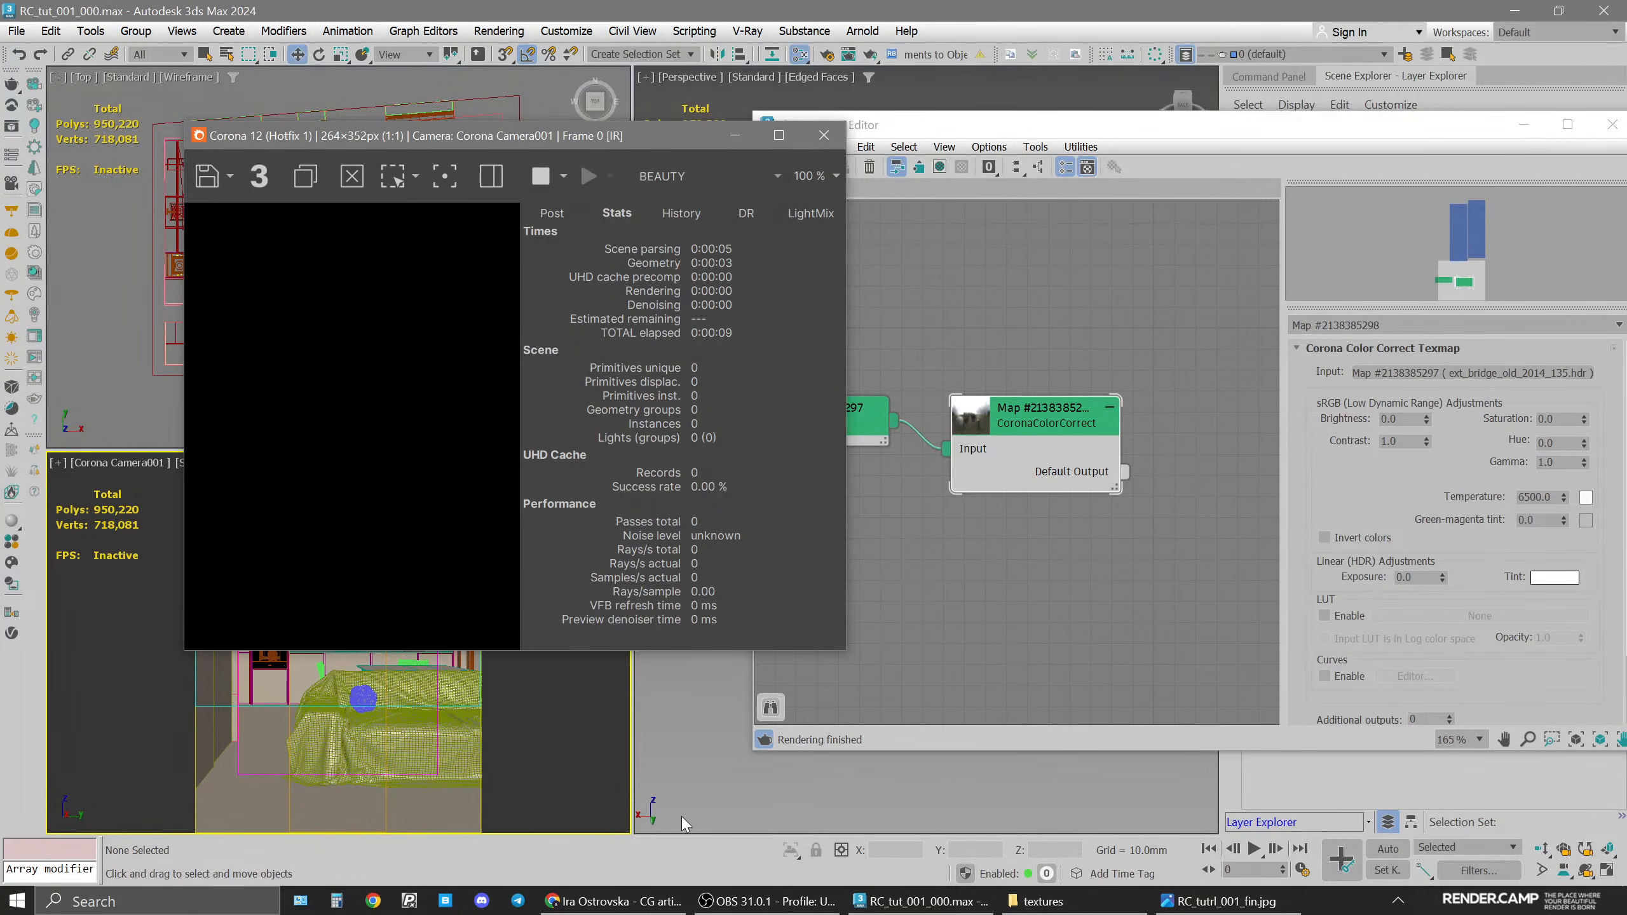
{"action": "left_click_drag", "start_coordinate": [623, 142], "coordinate": [536, 127]}
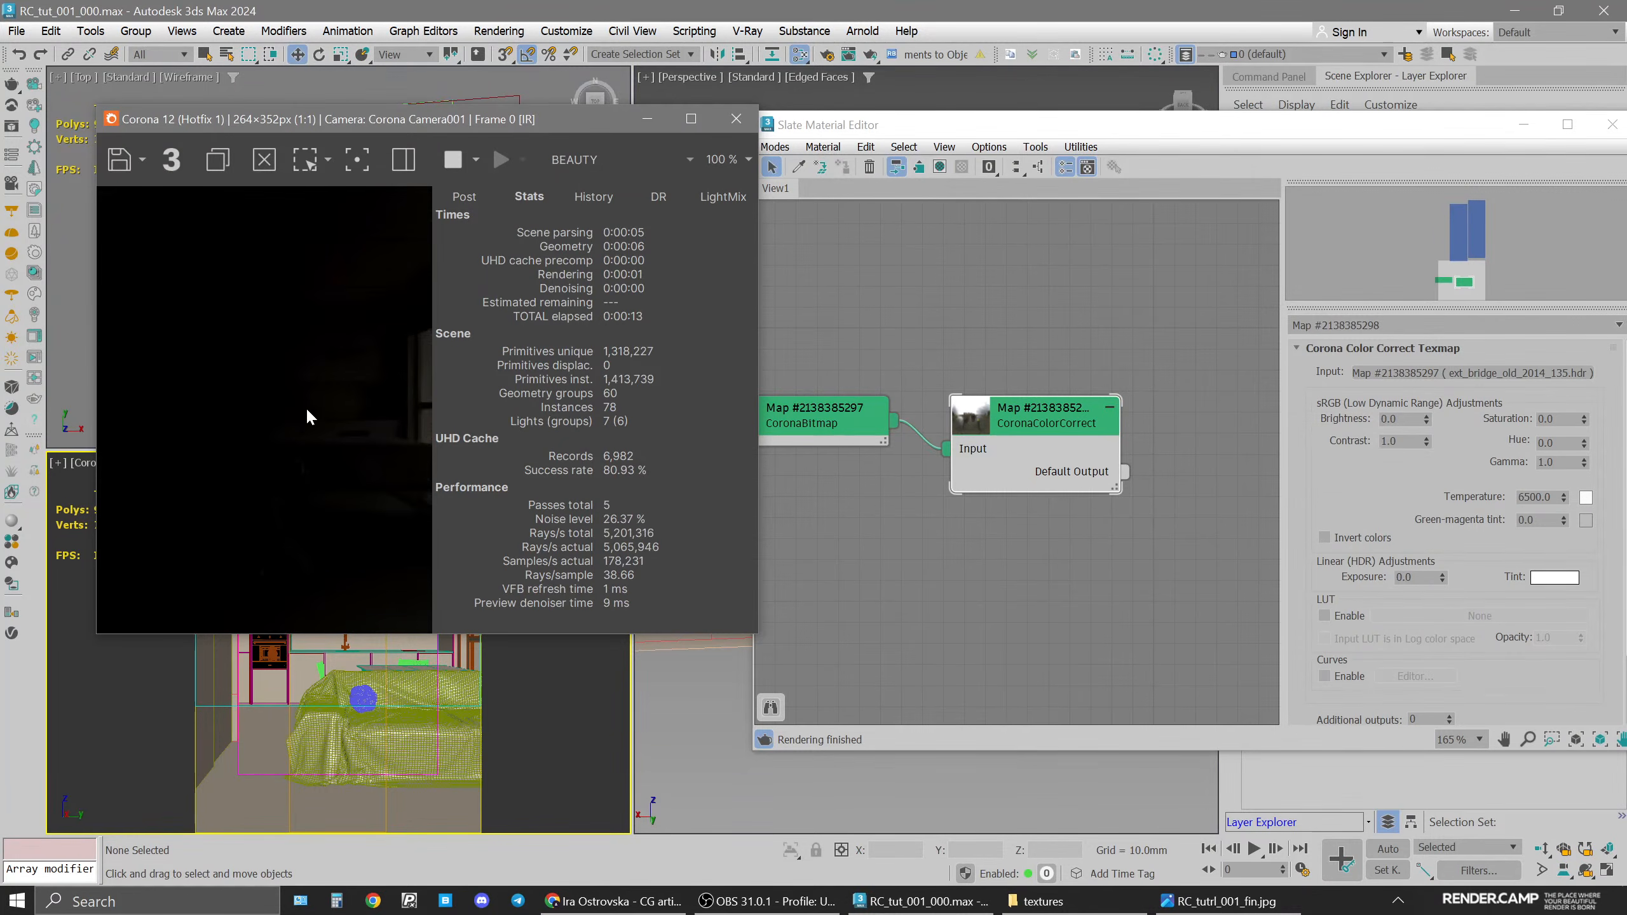
Brighten the render through tone mapping, trying a Simple Exposure of 1 before setting it to 2
{"action": "left_click", "coordinate": [463, 199]}
{"action": "left_click_drag", "start_coordinate": [438, 123], "coordinate": [494, 127]}
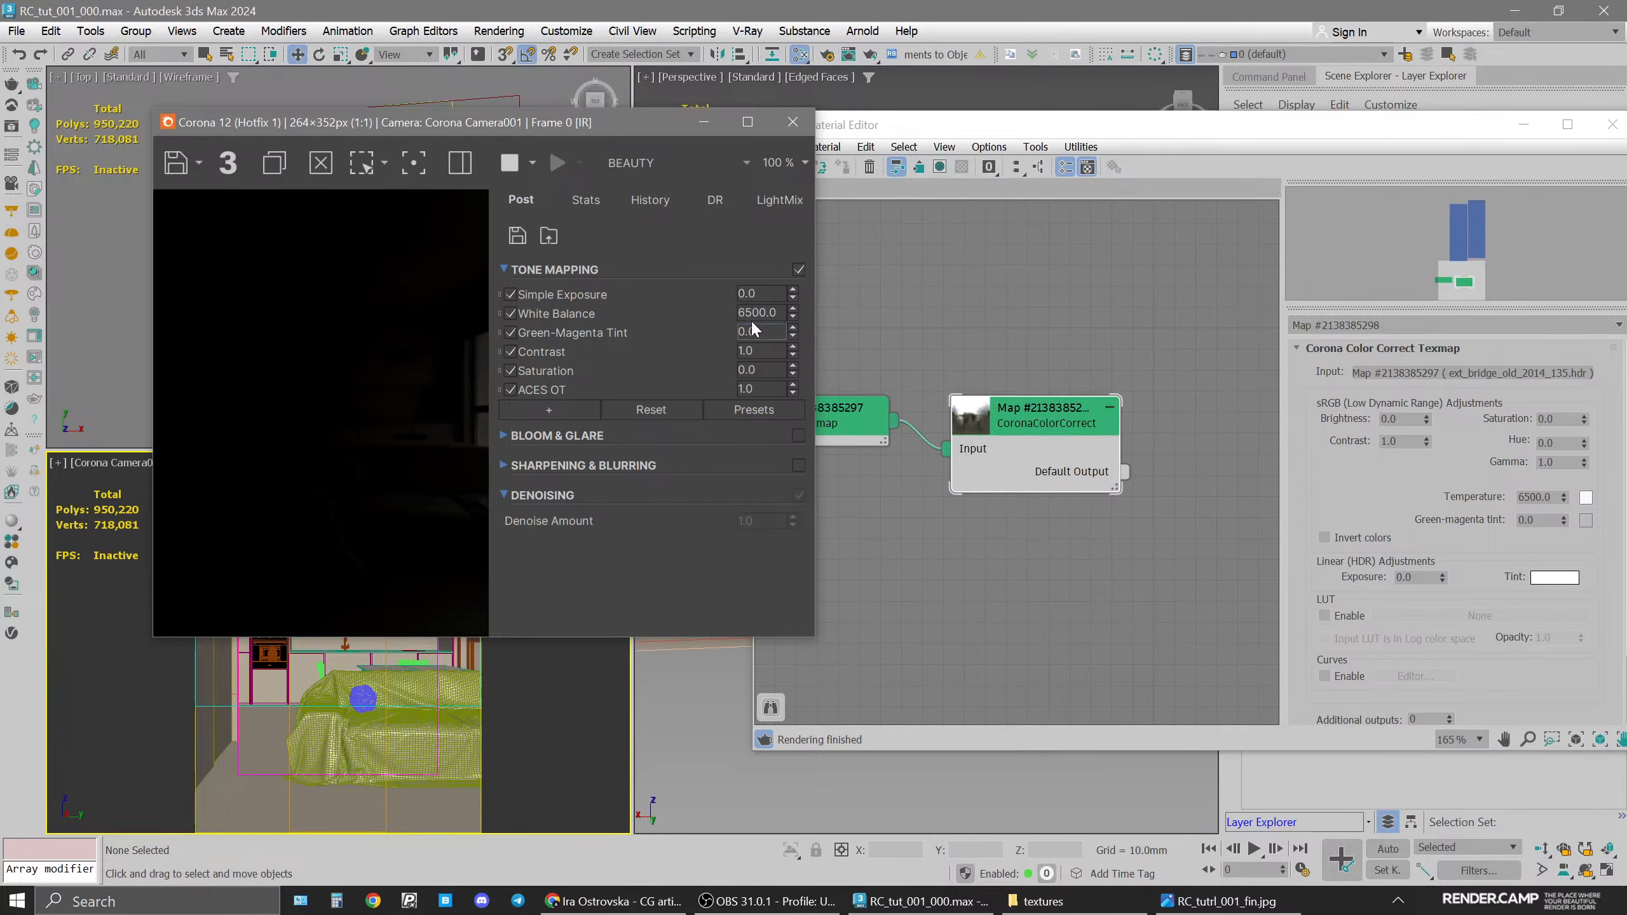
{"action": "double_click", "coordinate": [755, 294]}
{"action": "type", "text": "1"}
{"action": "key", "text": "Return"}
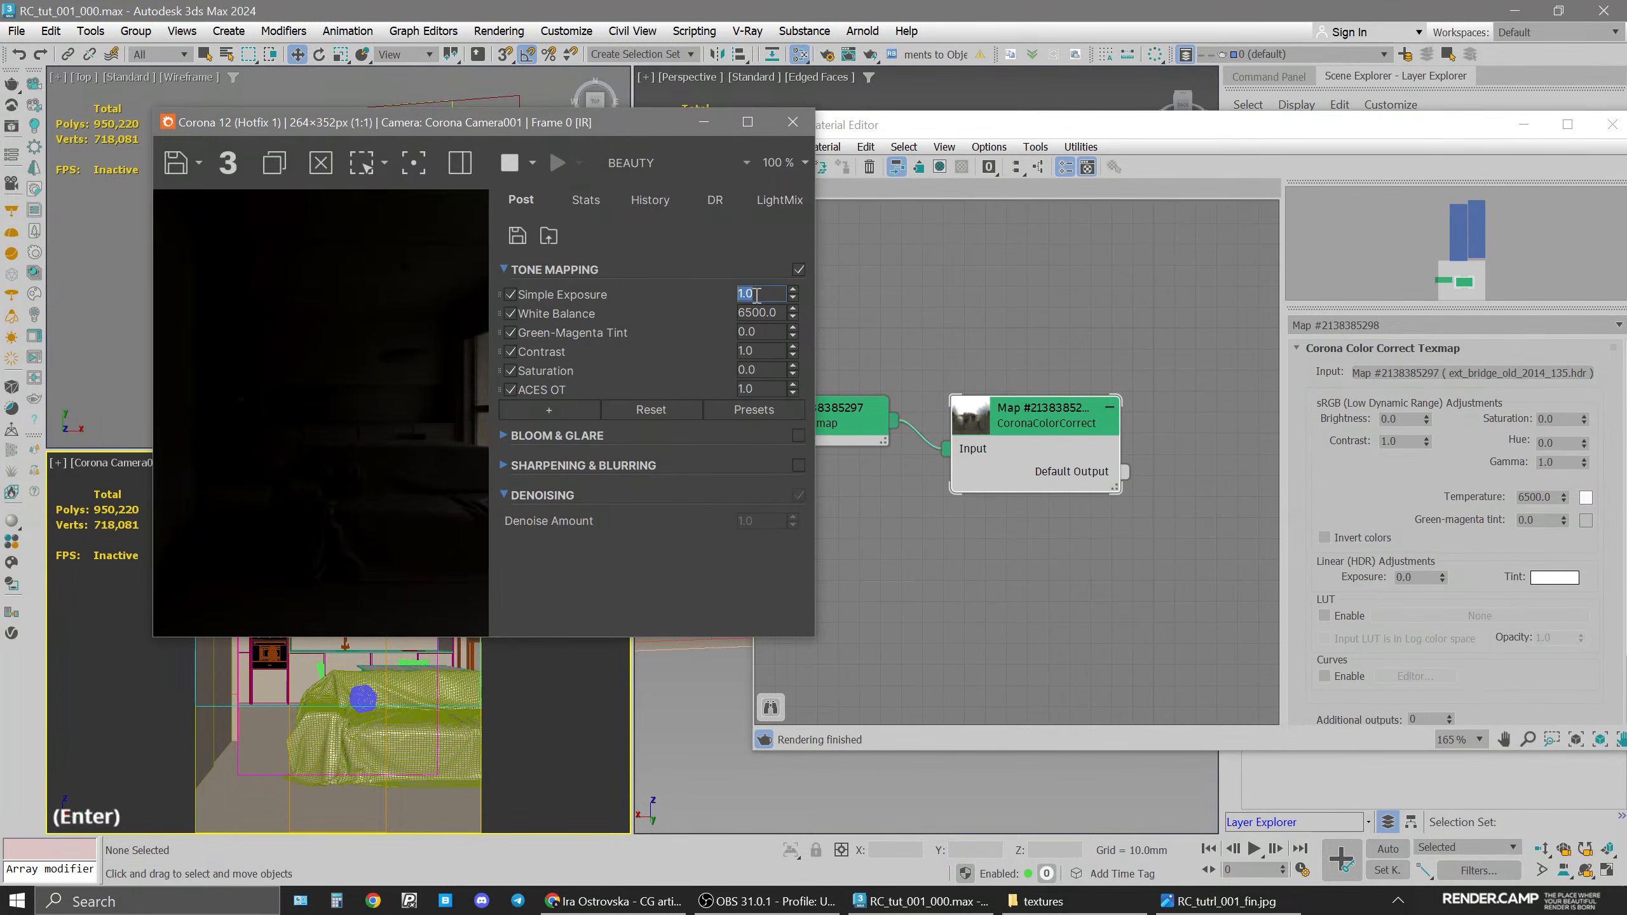
{"action": "type", "text": "2"}
{"action": "key", "text": "Return"}
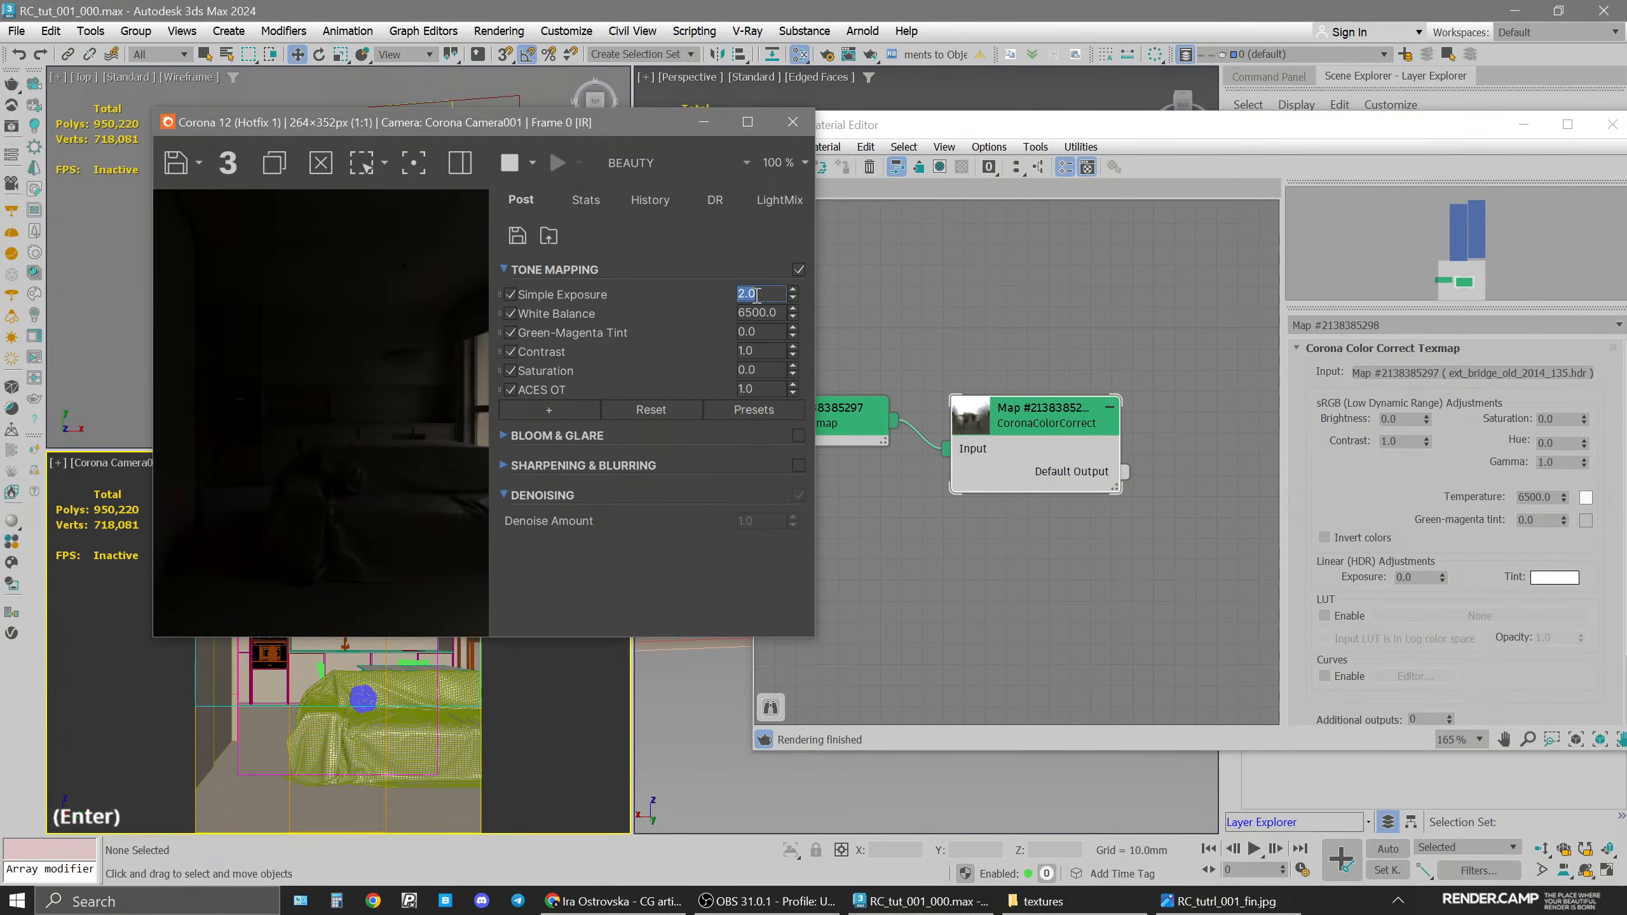
Set the linear HDR exposure of the CoronaColorCorrect map to 3
{"action": "left_click", "coordinate": [1055, 431]}
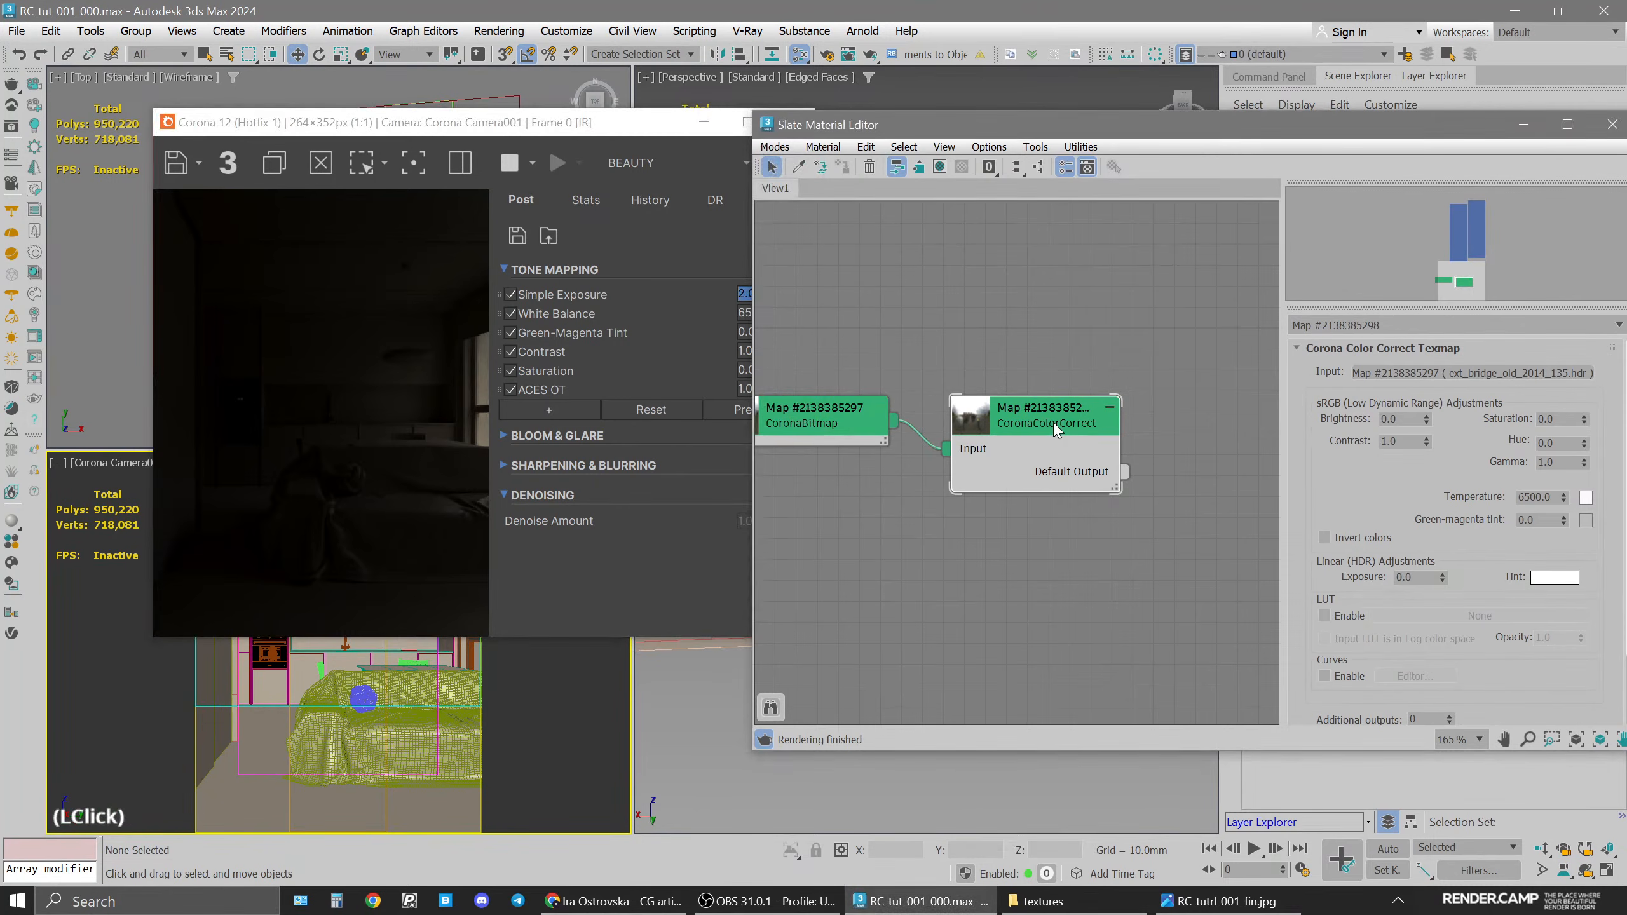
{"action": "left_click_drag", "start_coordinate": [1473, 639], "coordinate": [1473, 553]}
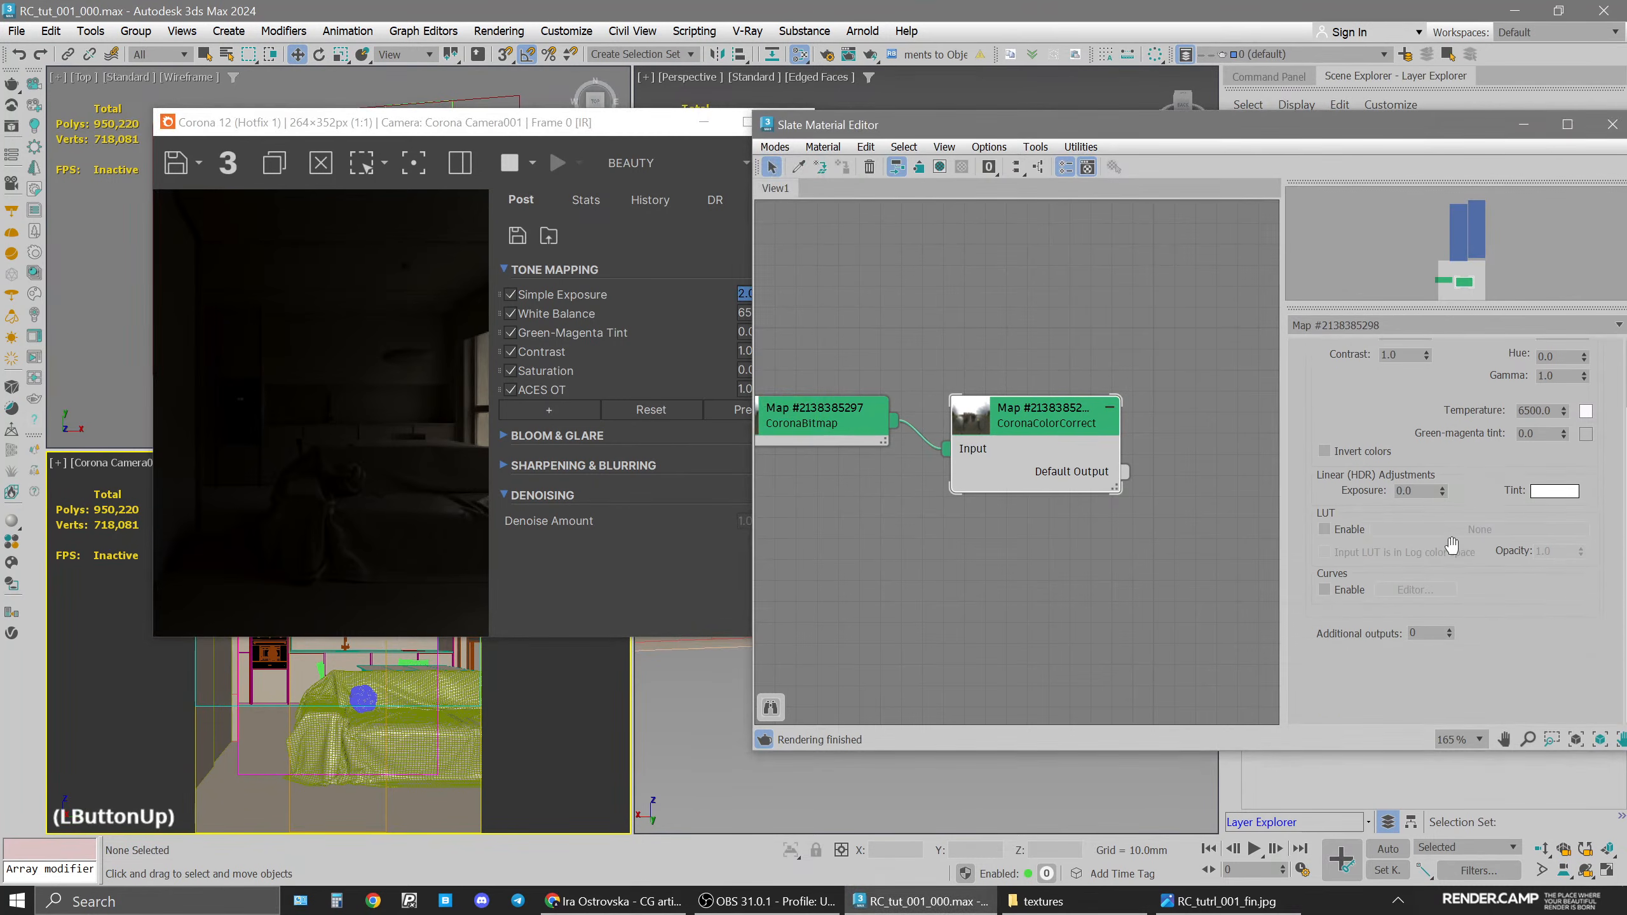
{"action": "left_click", "coordinate": [1426, 491]}
{"action": "scroll", "coordinate": [1486, 566], "scroll_direction": "up", "scroll_amount": 2}
{"action": "left_click", "coordinate": [1298, 593]}
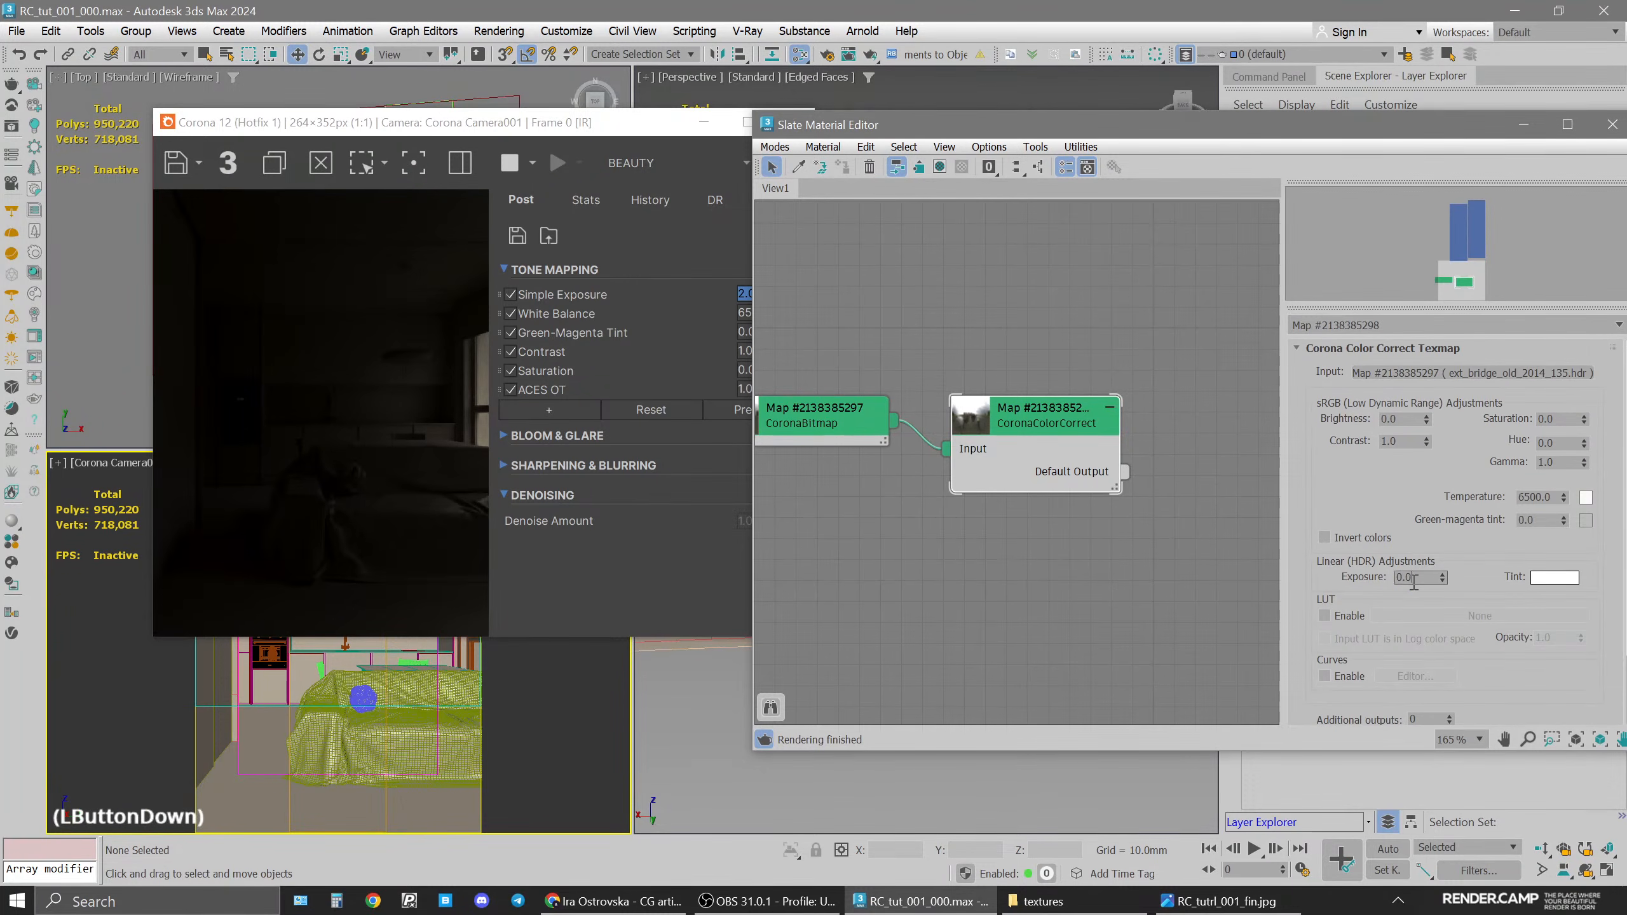
{"action": "type", "text": "3"}
{"action": "key", "text": "Return"}
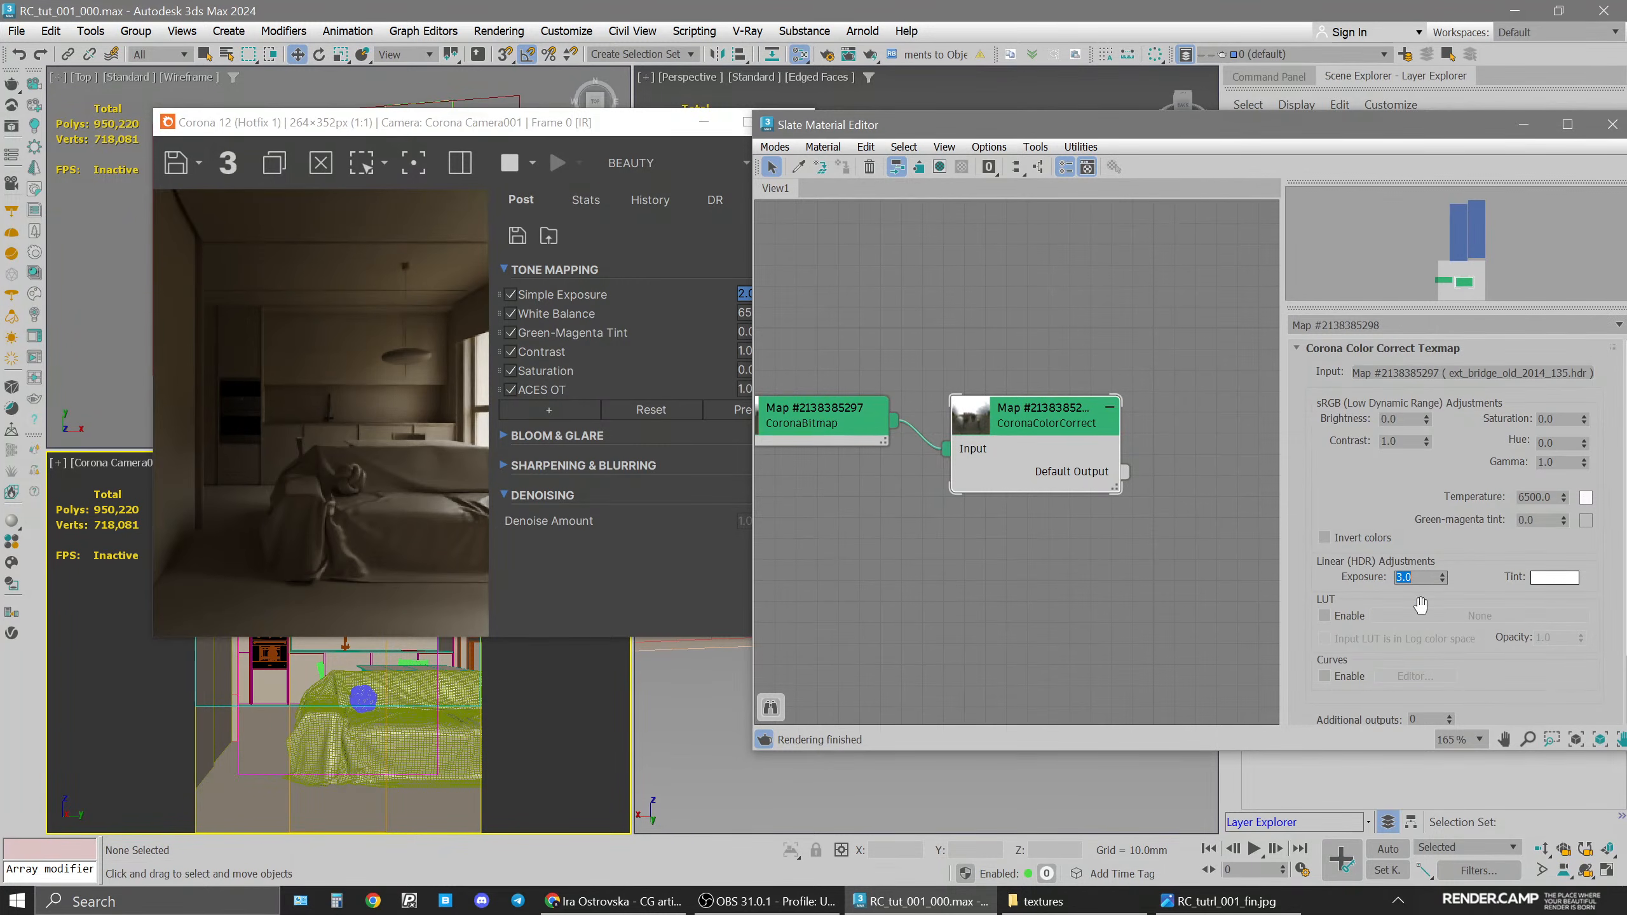
Check the reference image, and set the CoronaBitmap's environment rotation to 125 degrees after trying 90
{"action": "middle_click_drag", "start_coordinate": [993, 574], "coordinate": [1141, 558]}
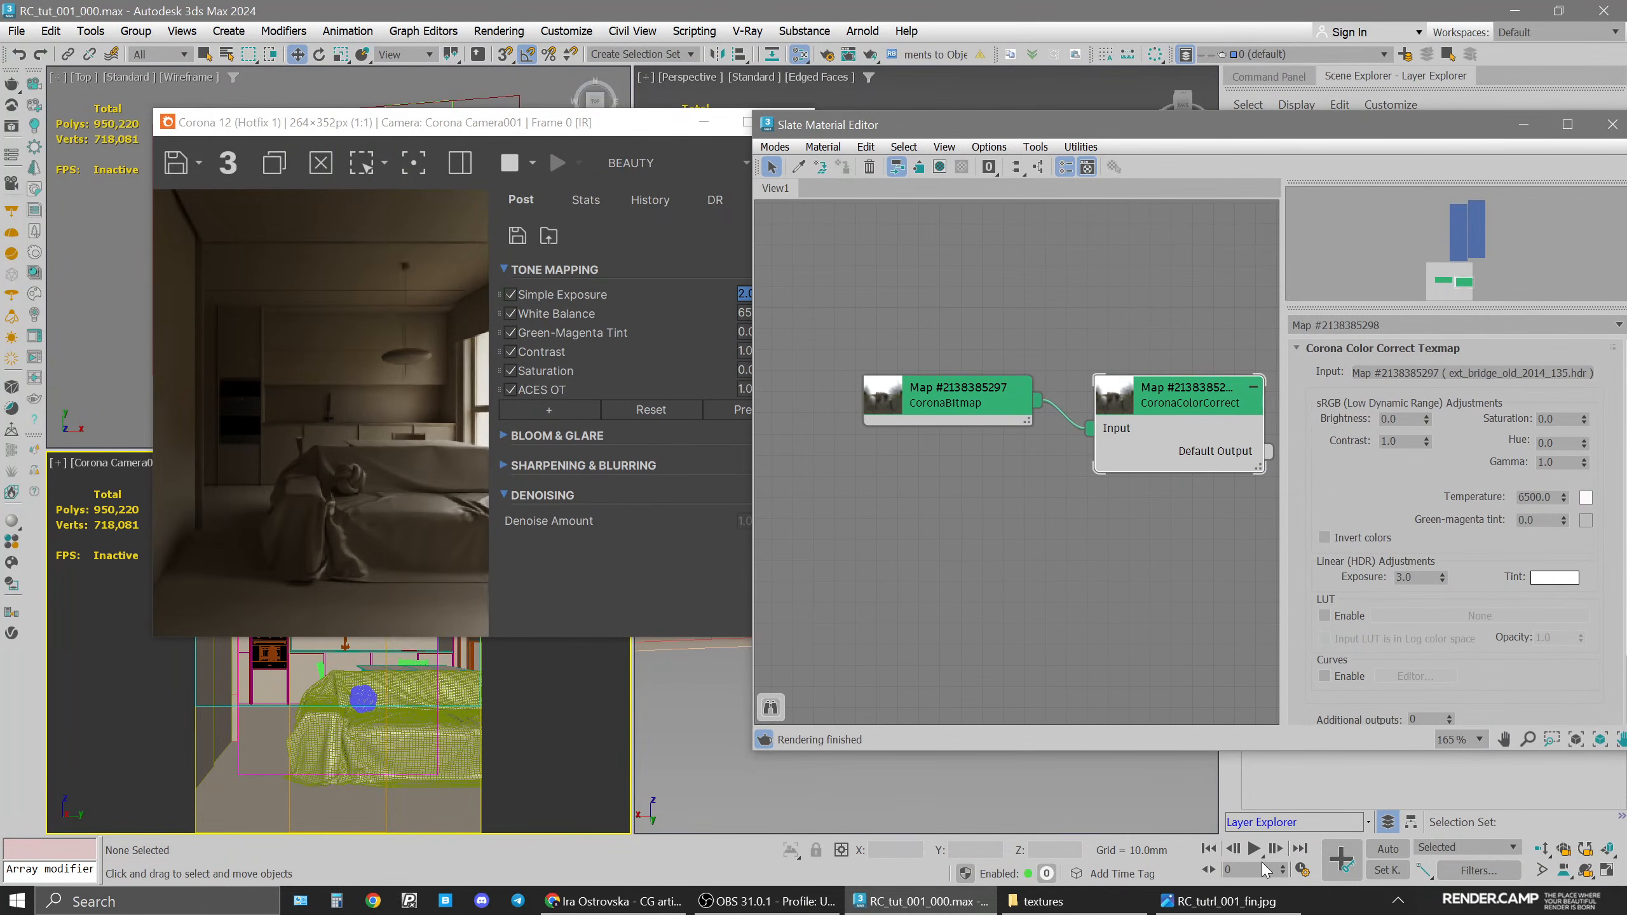
{"action": "left_click", "coordinate": [1222, 901]}
{"action": "left_click", "coordinate": [1222, 901]}
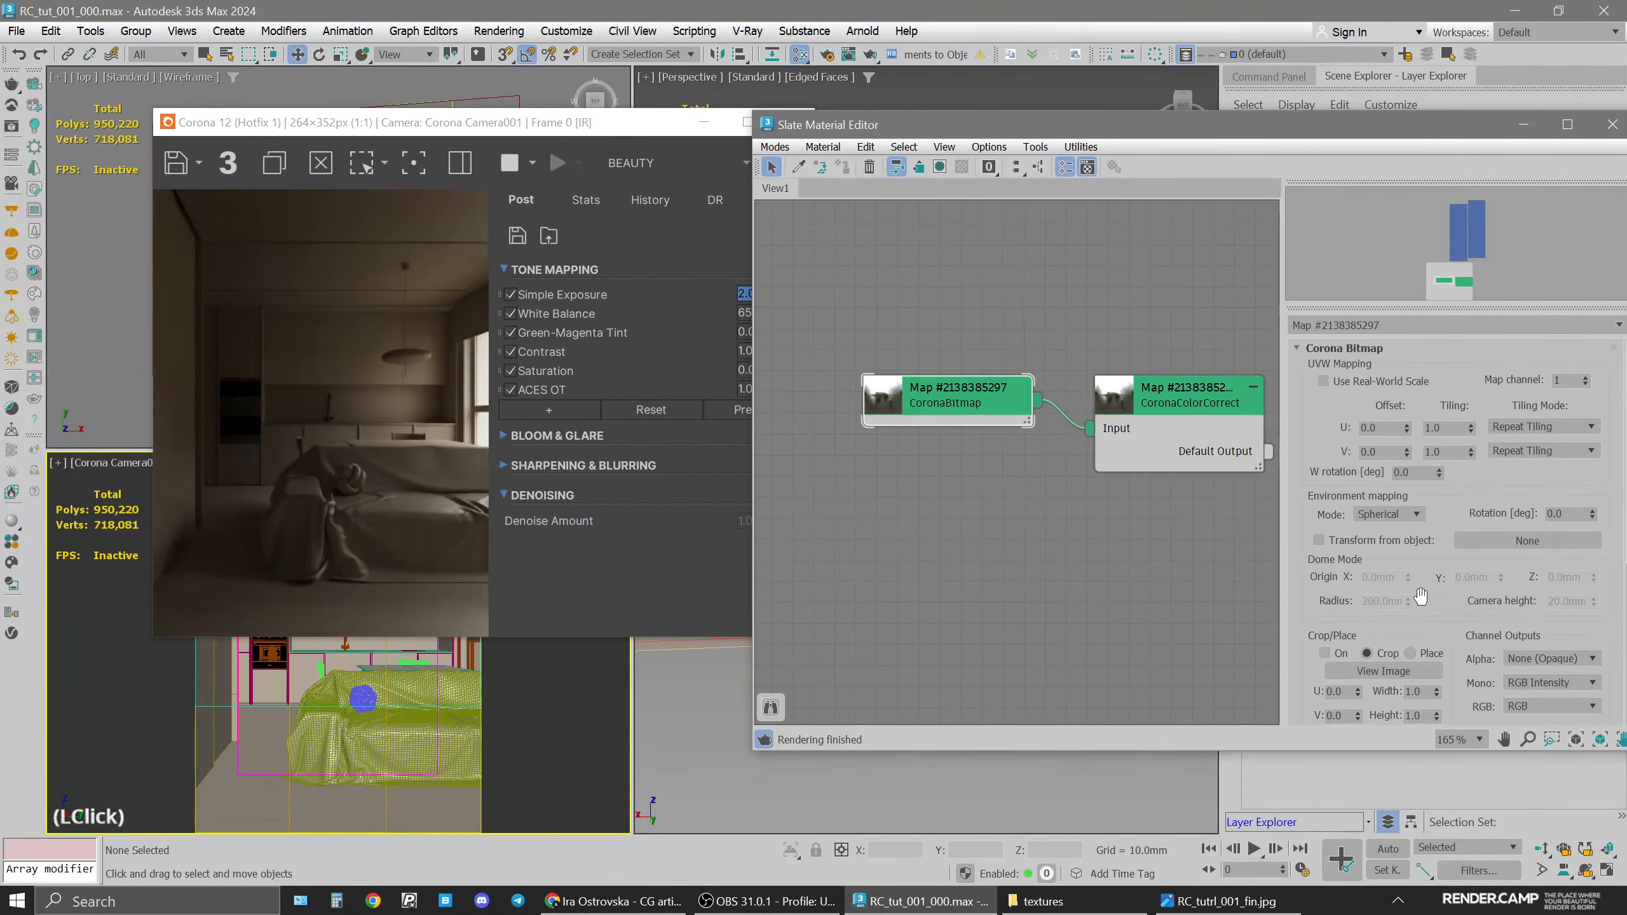
{"action": "double_click", "coordinate": [1565, 512]}
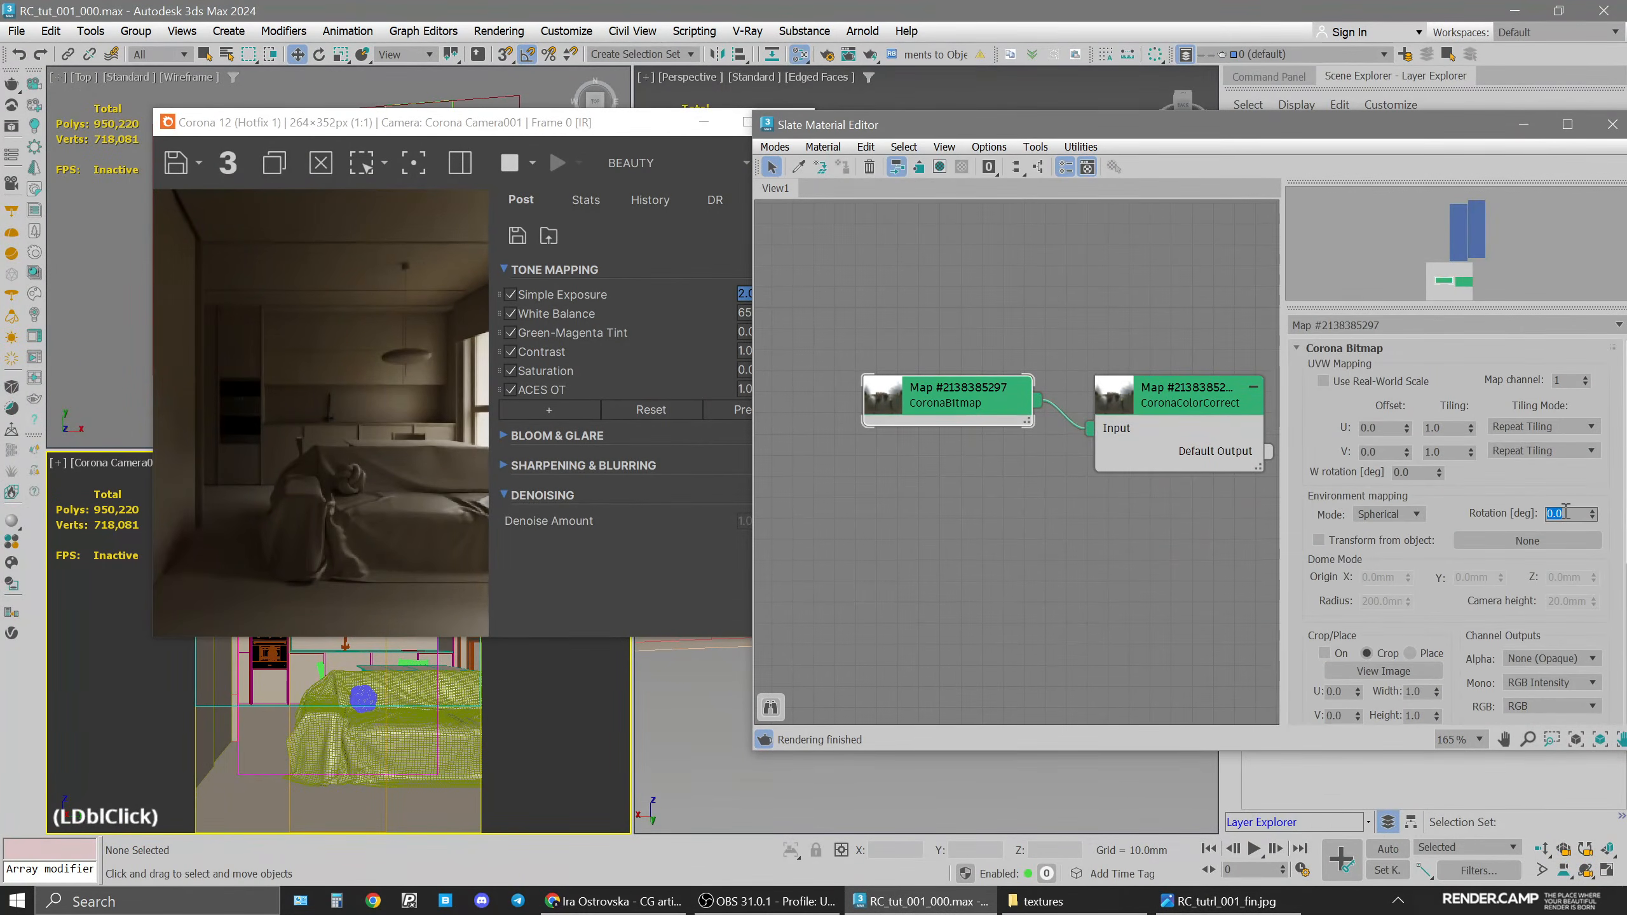
{"action": "type", "text": "90"}
{"action": "key", "text": "Return"}
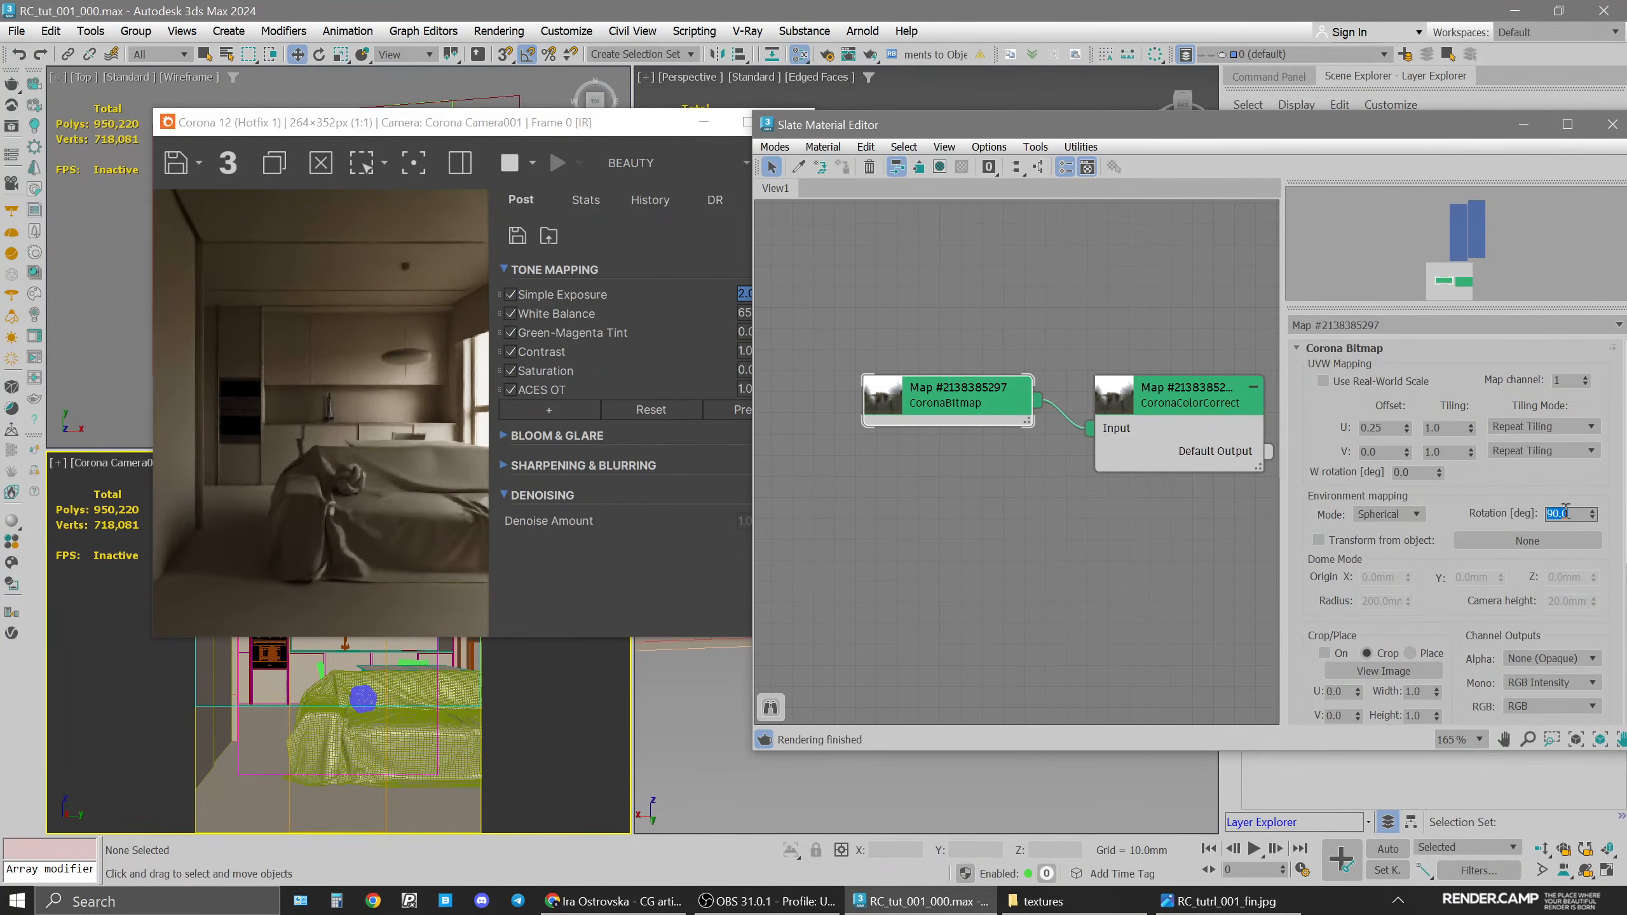
{"action": "type", "text": "125"}
{"action": "key", "text": "Return"}
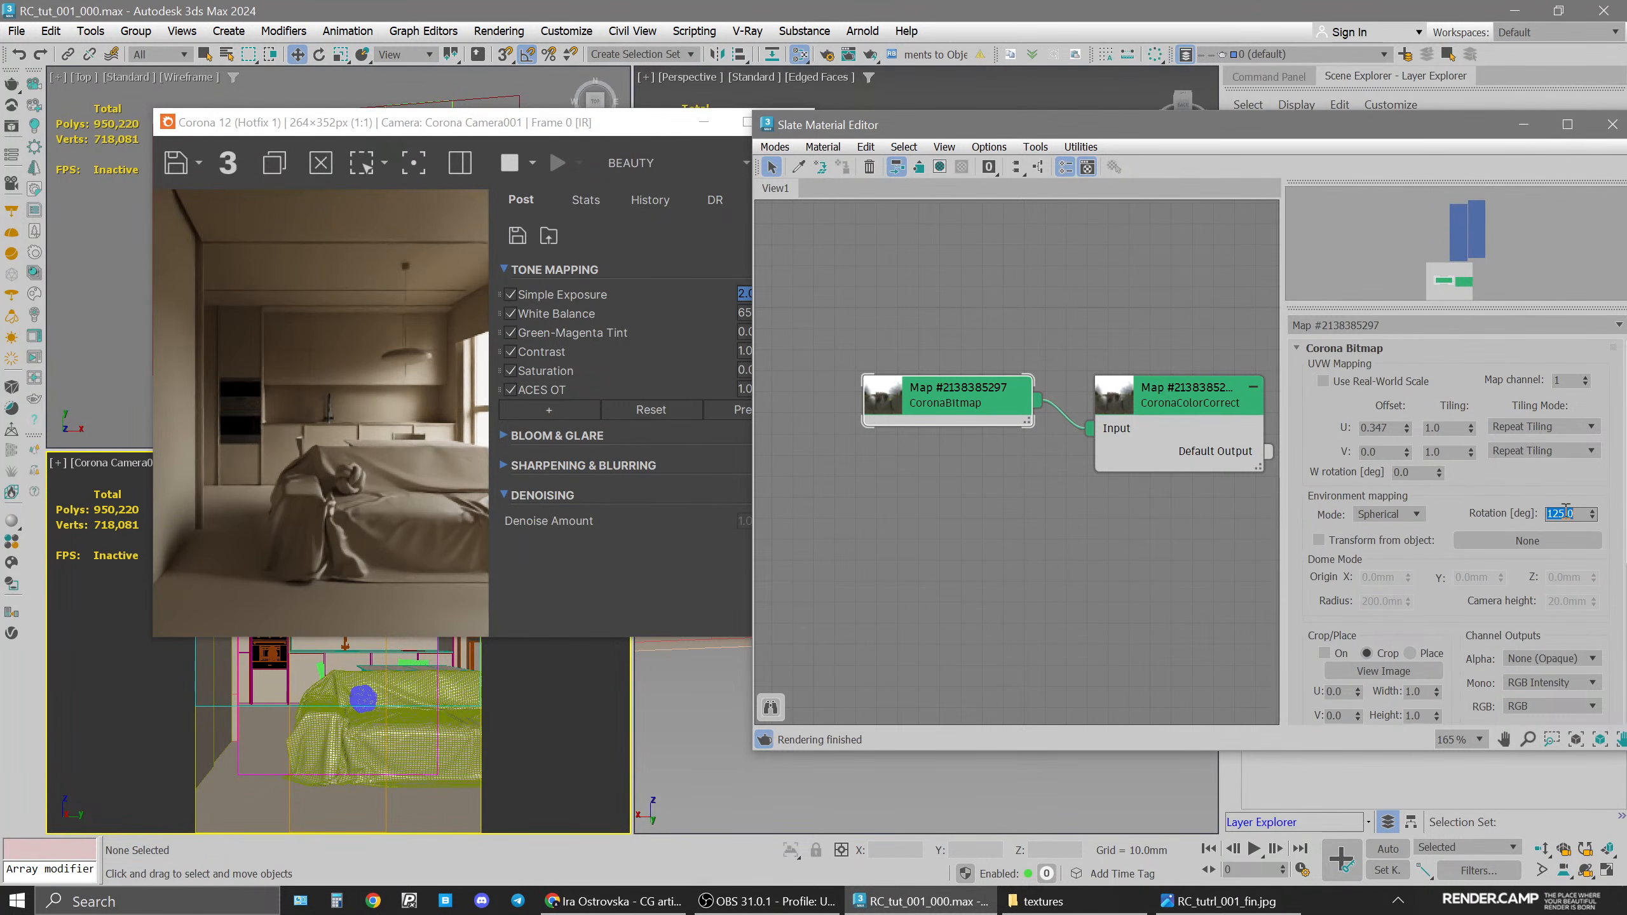
Set the CoronaBitmap's environment rotation to 135 degrees and uncover more of the frame buffer
{"action": "type", "text": "135"}
{"action": "key", "text": "Return"}
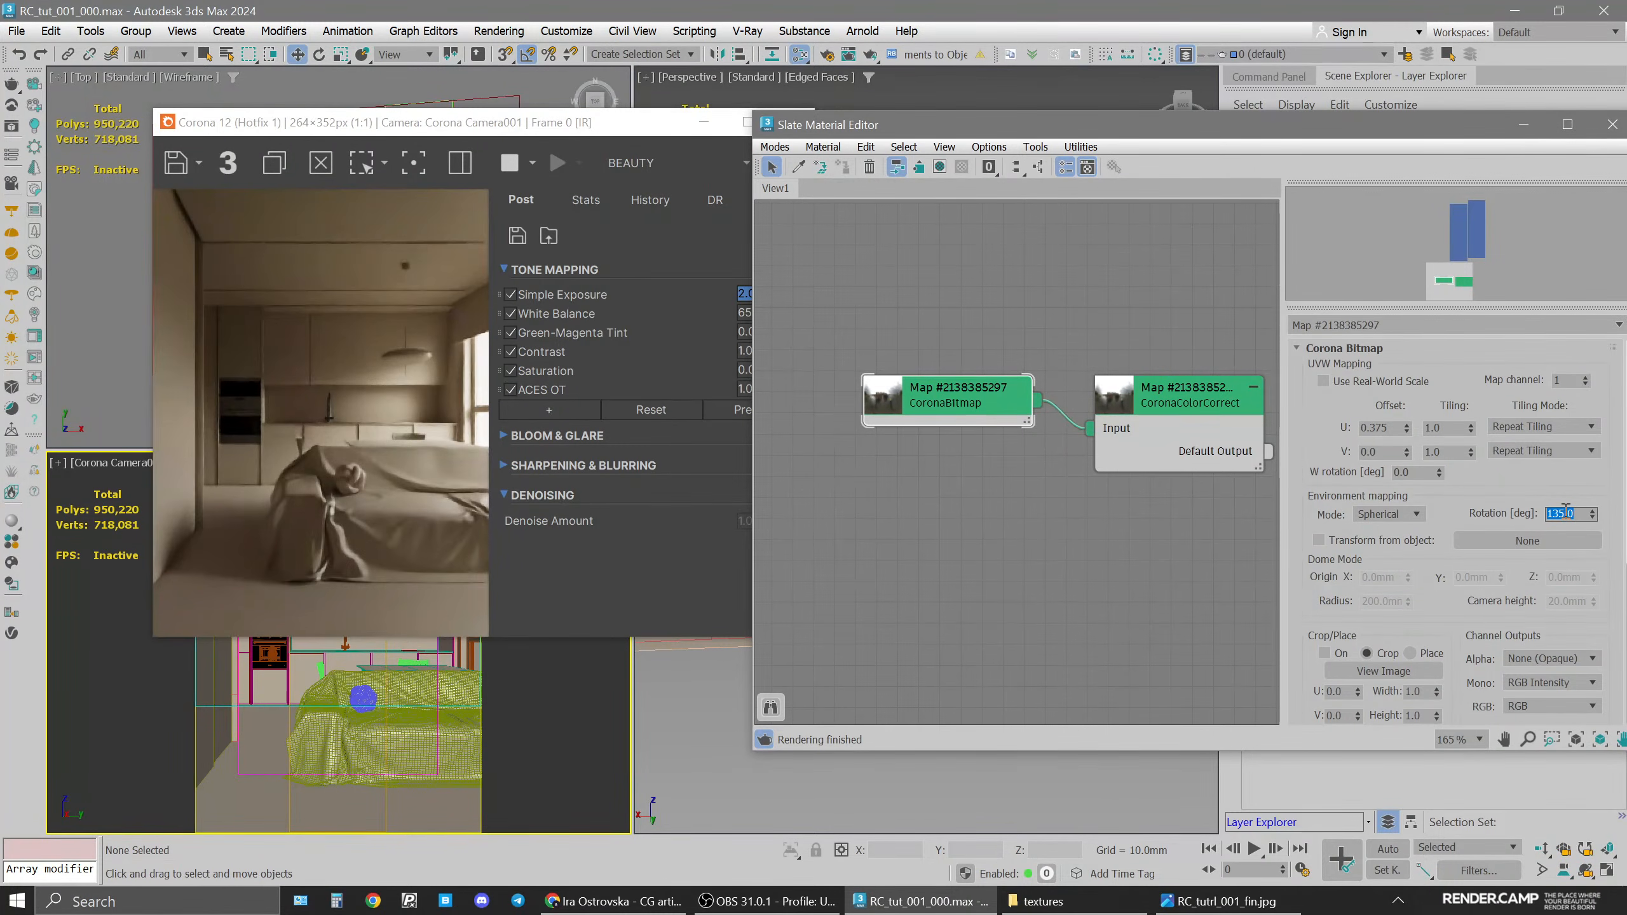
{"action": "left_click_drag", "start_coordinate": [1271, 128], "coordinate": [1255, 127]}
Strengthen the render's tone mapping contrast, trying 3 before setting it to 2
{"action": "left_click", "coordinate": [592, 593]}
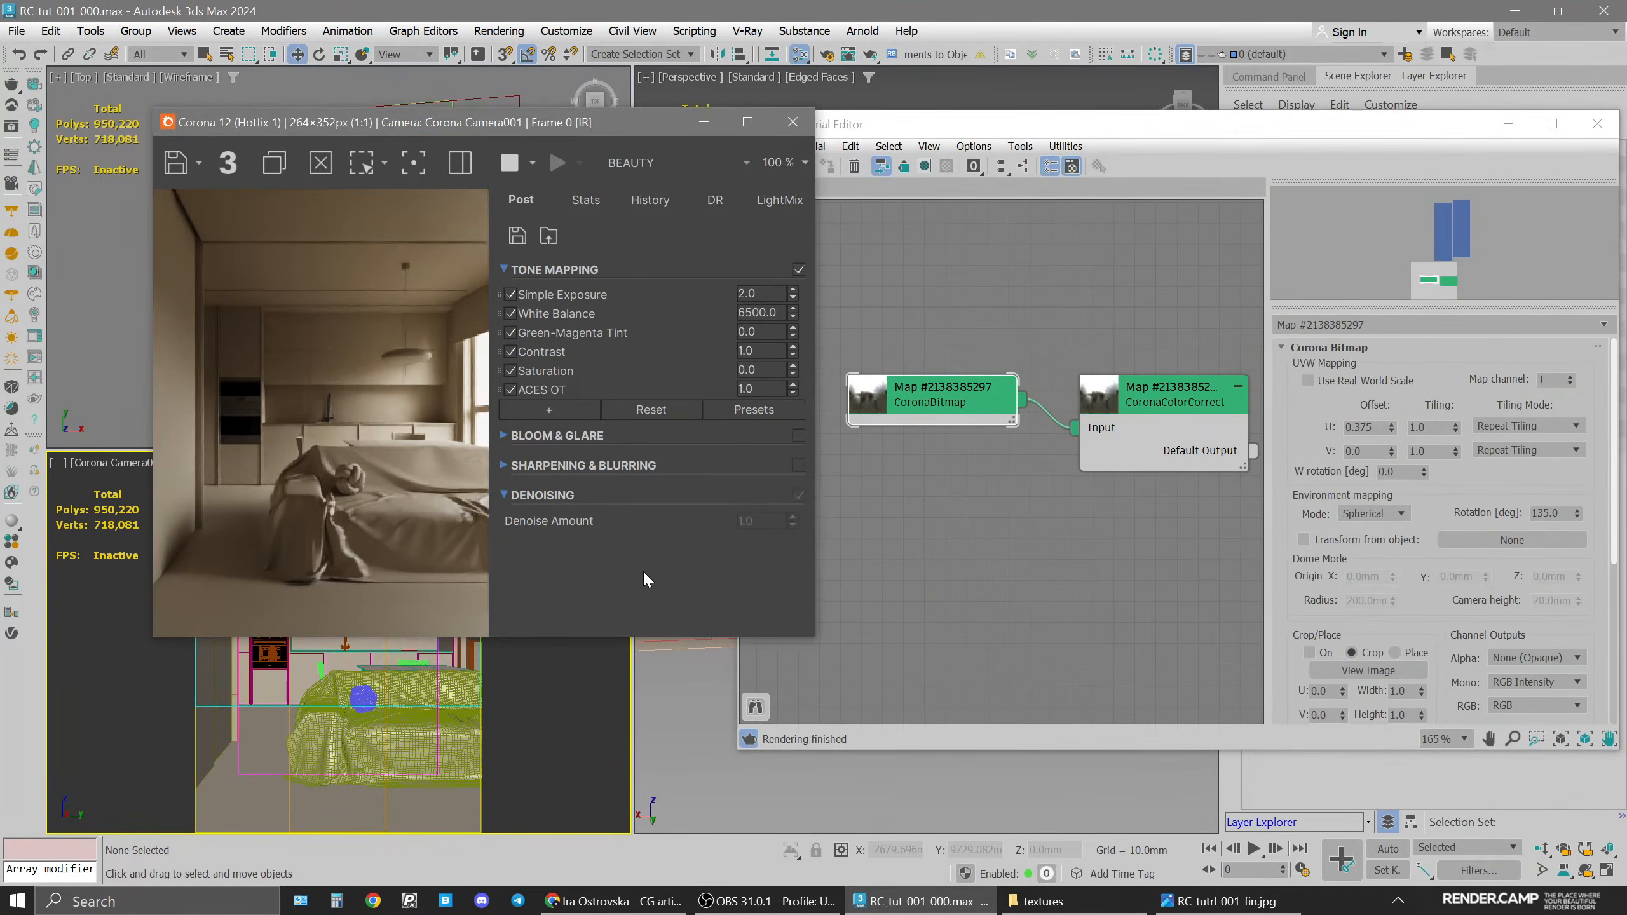
{"action": "left_click", "coordinate": [760, 352]}
{"action": "type", "text": "3"}
{"action": "key", "text": "Return"}
{"action": "type", "text": "2"}
{"action": "key", "text": "Return"}
Add a Vignette operator to the tone mapping stack and set its amount to 0.555
{"action": "left_click", "coordinate": [532, 413]}
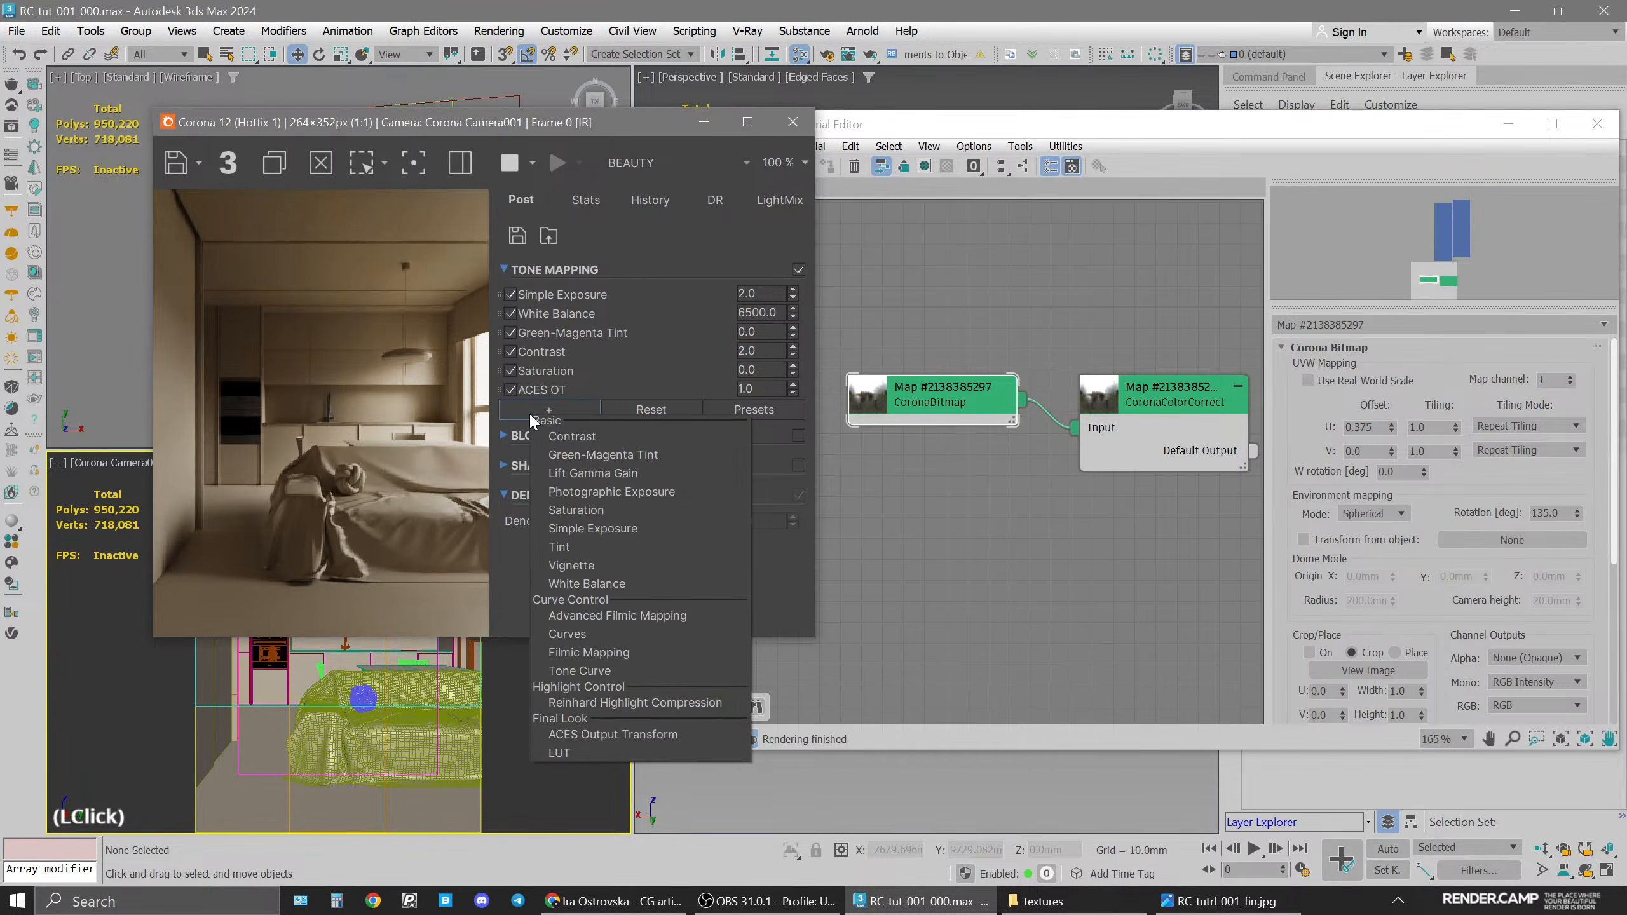
{"action": "left_click", "coordinate": [594, 565]}
{"action": "left_click", "coordinate": [776, 407]}
{"action": "key", "text": "BackSpace"}
{"action": "type", "text": "555"}
{"action": "key", "text": "Return"}
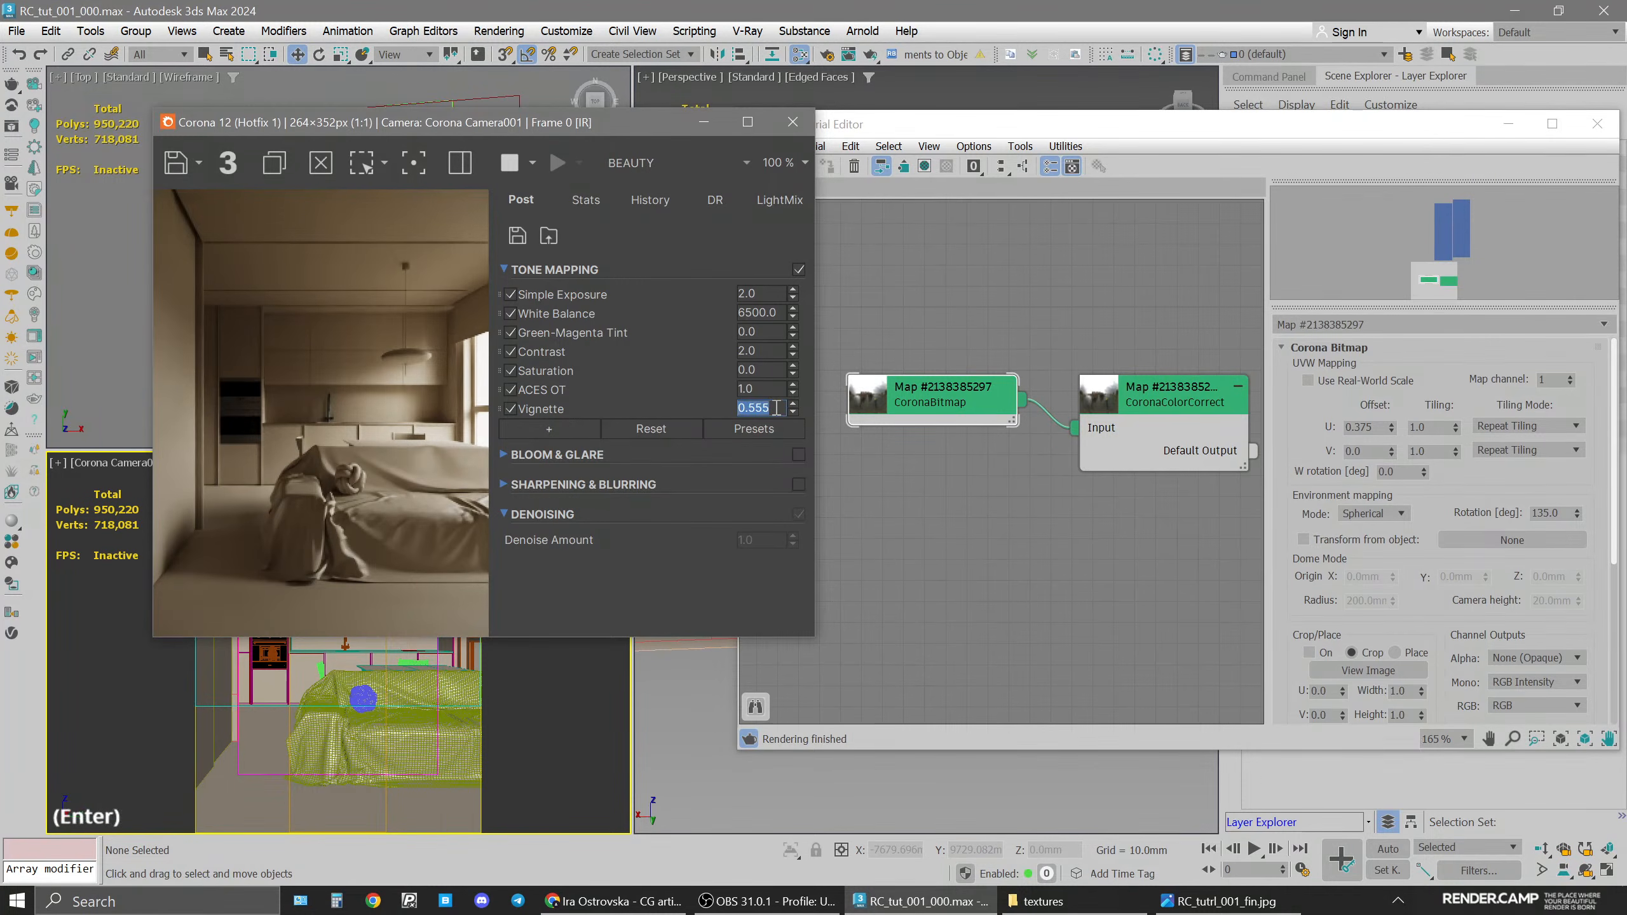
{"action": "left_click", "coordinate": [776, 408]}
Enlarge the frame buffer slightly and compare the render with the reference image RC_tutrl_001_fin.jpg
{"action": "left_click_drag", "start_coordinate": [603, 133], "coordinate": [639, 129]}
{"action": "left_click_drag", "start_coordinate": [190, 632], "coordinate": [157, 673]}
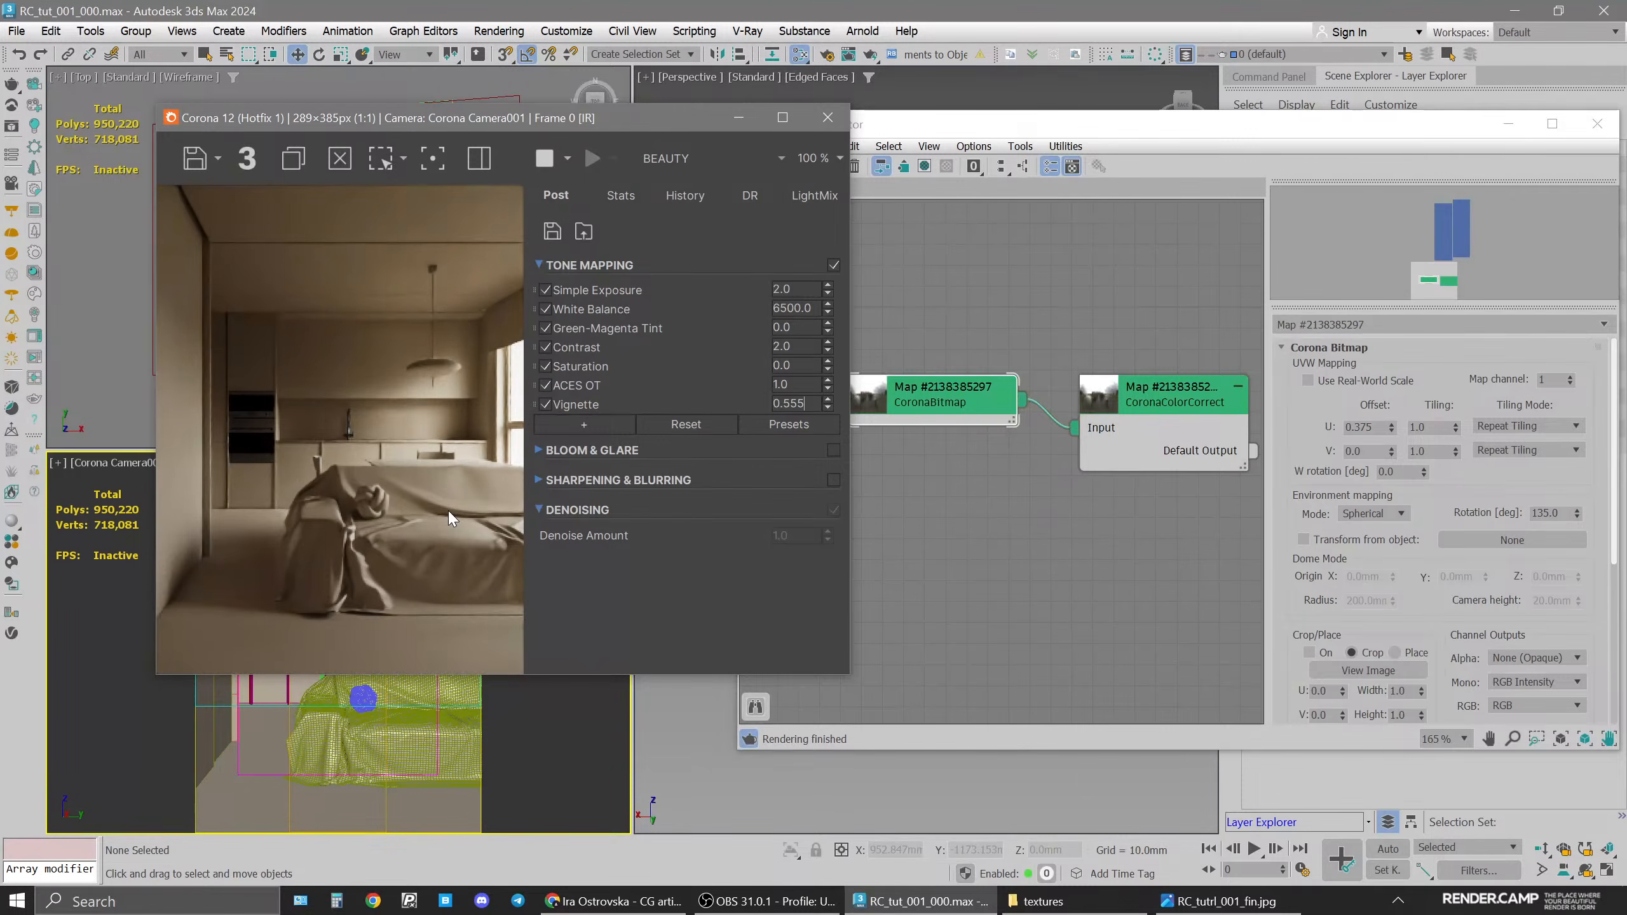
{"action": "left_click", "coordinate": [1204, 901]}
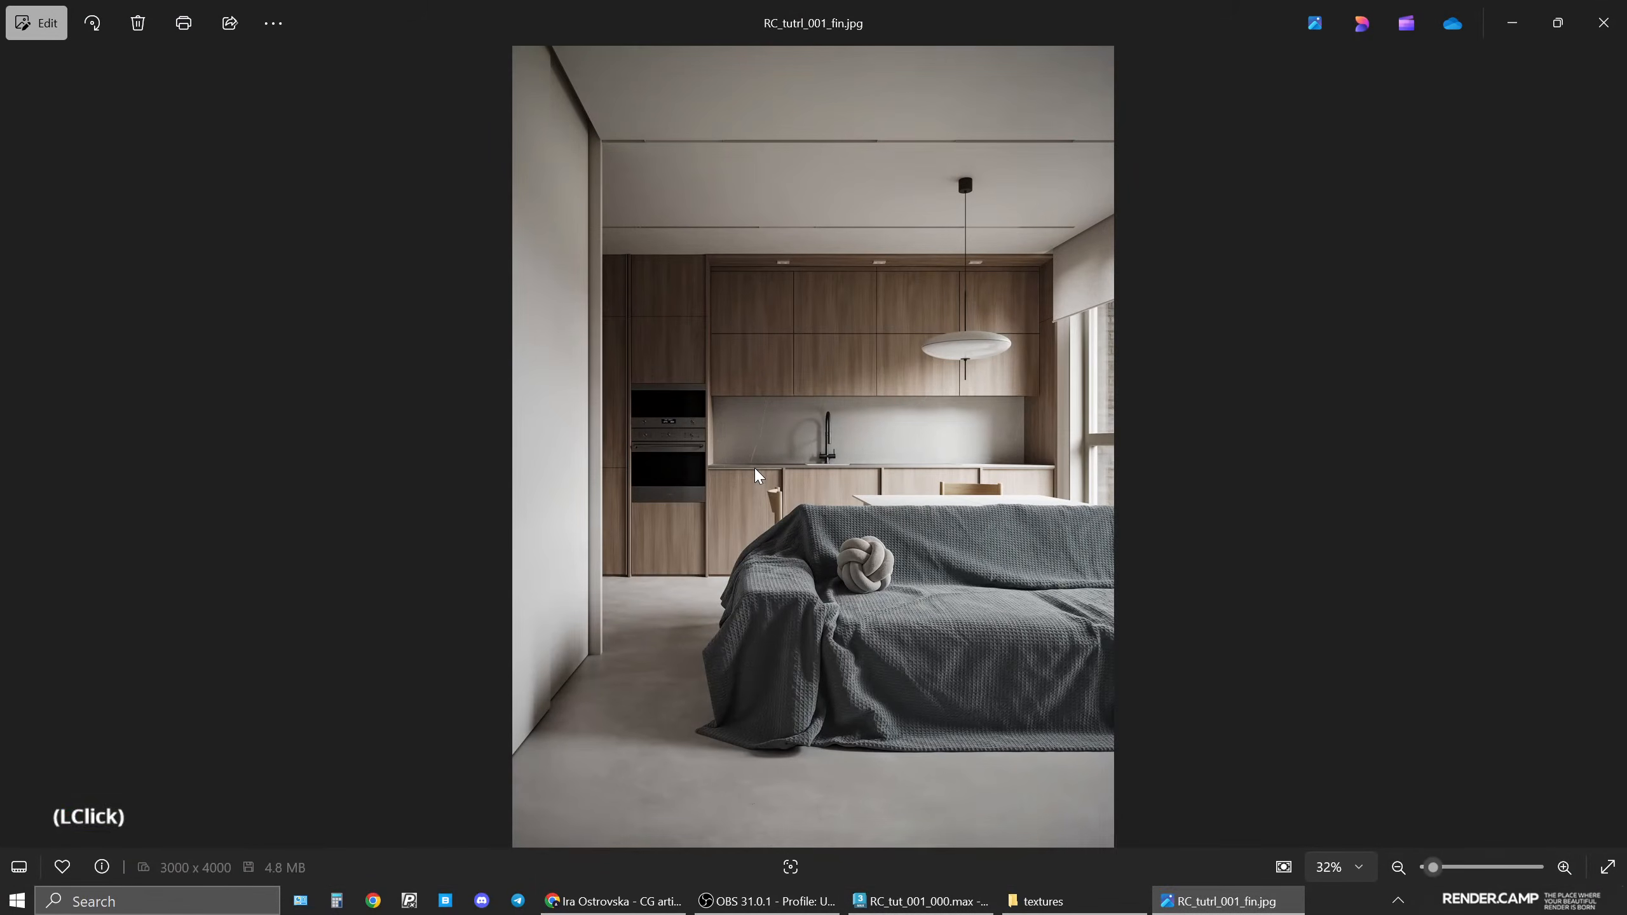
{"action": "left_click", "coordinate": [1240, 901]}
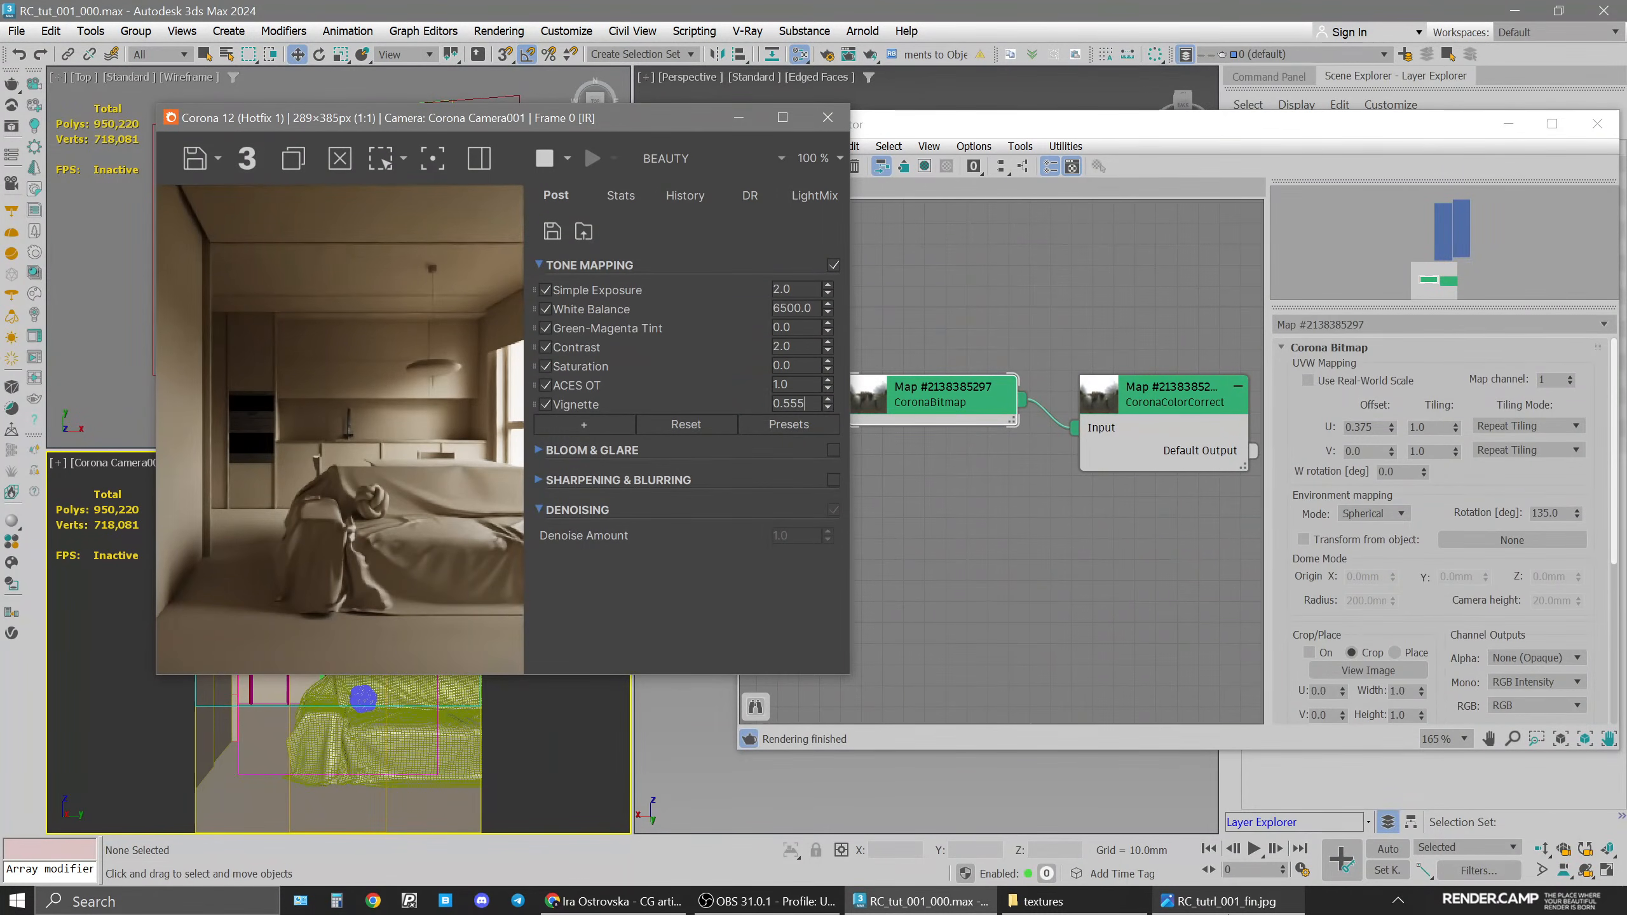
{"action": "left_click", "coordinate": [327, 513]}
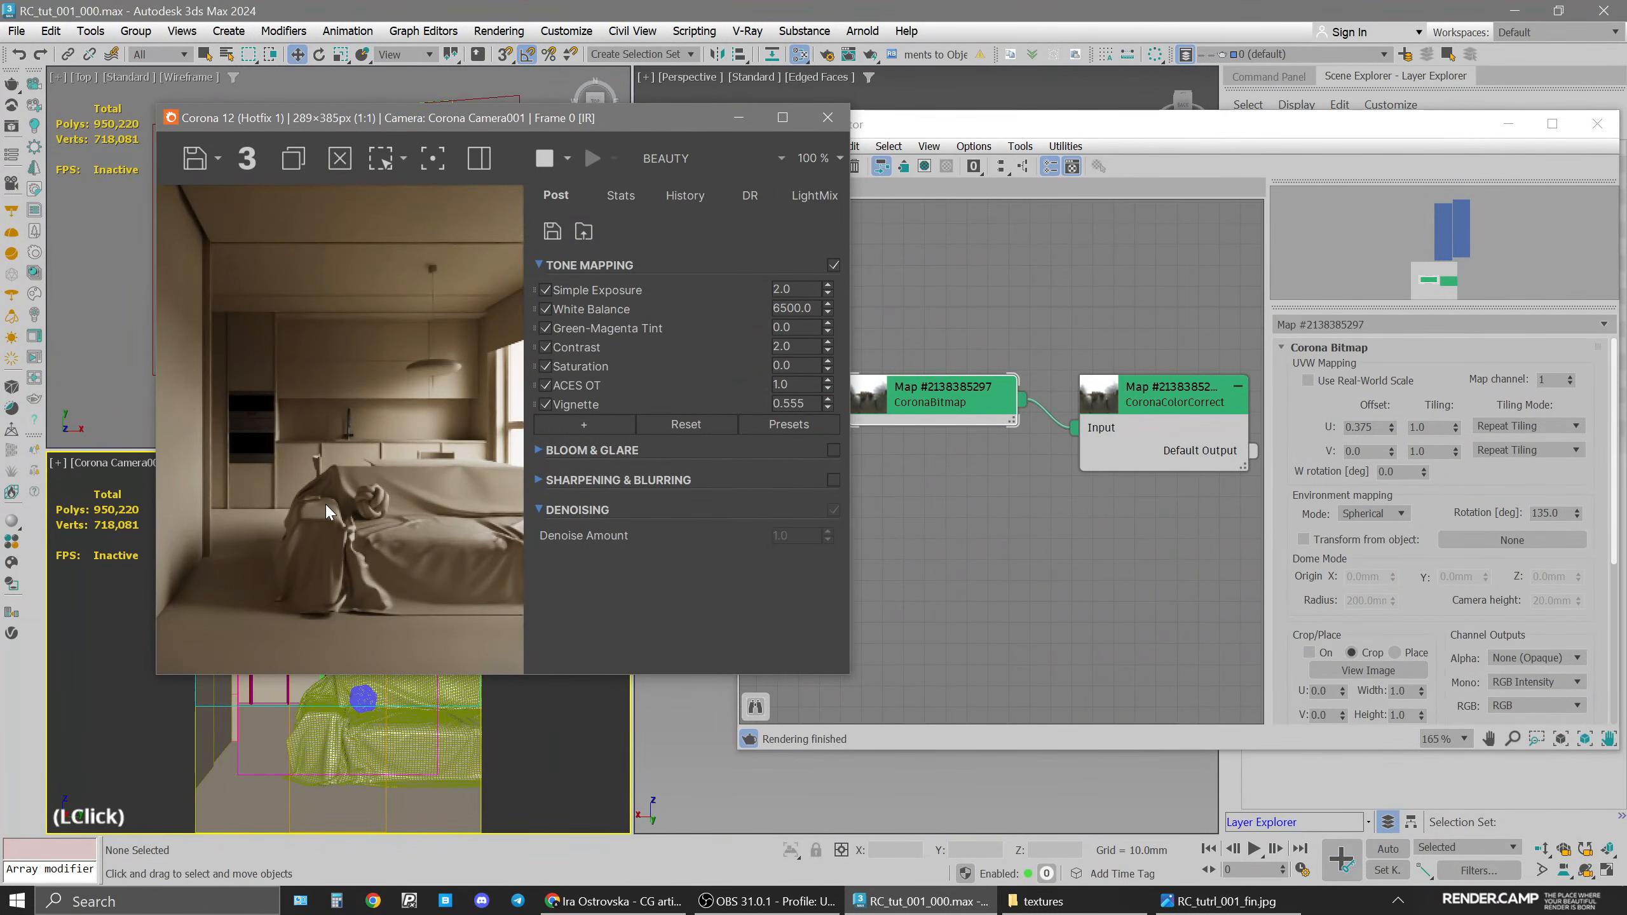
Open the base color of the base_000 material, set its saturation to 20, and check it against the reference image
{"action": "scroll", "coordinate": [1066, 615], "scroll_direction": "down", "scroll_amount": 3}
{"action": "left_click", "coordinate": [1072, 618]}
{"action": "scroll", "coordinate": [1115, 640], "scroll_direction": "down", "scroll_amount": 4}
{"action": "double_click", "coordinate": [1025, 331]}
{"action": "left_click", "coordinate": [1029, 333]}
{"action": "scroll", "coordinate": [1031, 336], "scroll_direction": "up", "scroll_amount": 5}
{"action": "middle_click_drag", "start_coordinate": [1163, 462], "coordinate": [1118, 424]}
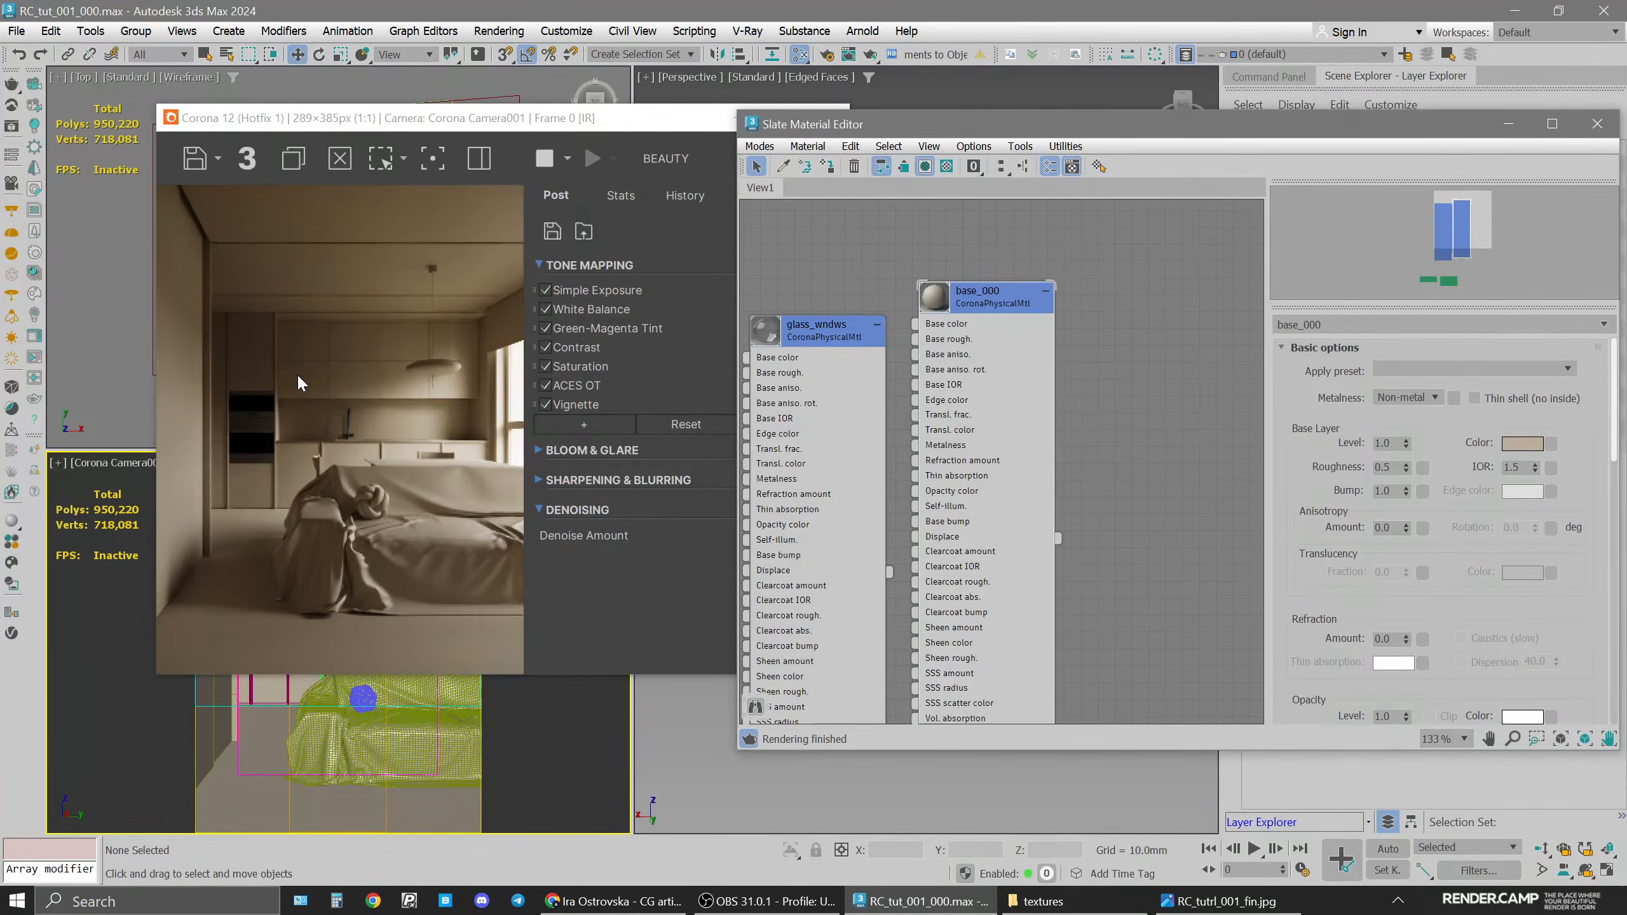
{"action": "left_click", "coordinate": [962, 308]}
{"action": "left_click", "coordinate": [1523, 444]}
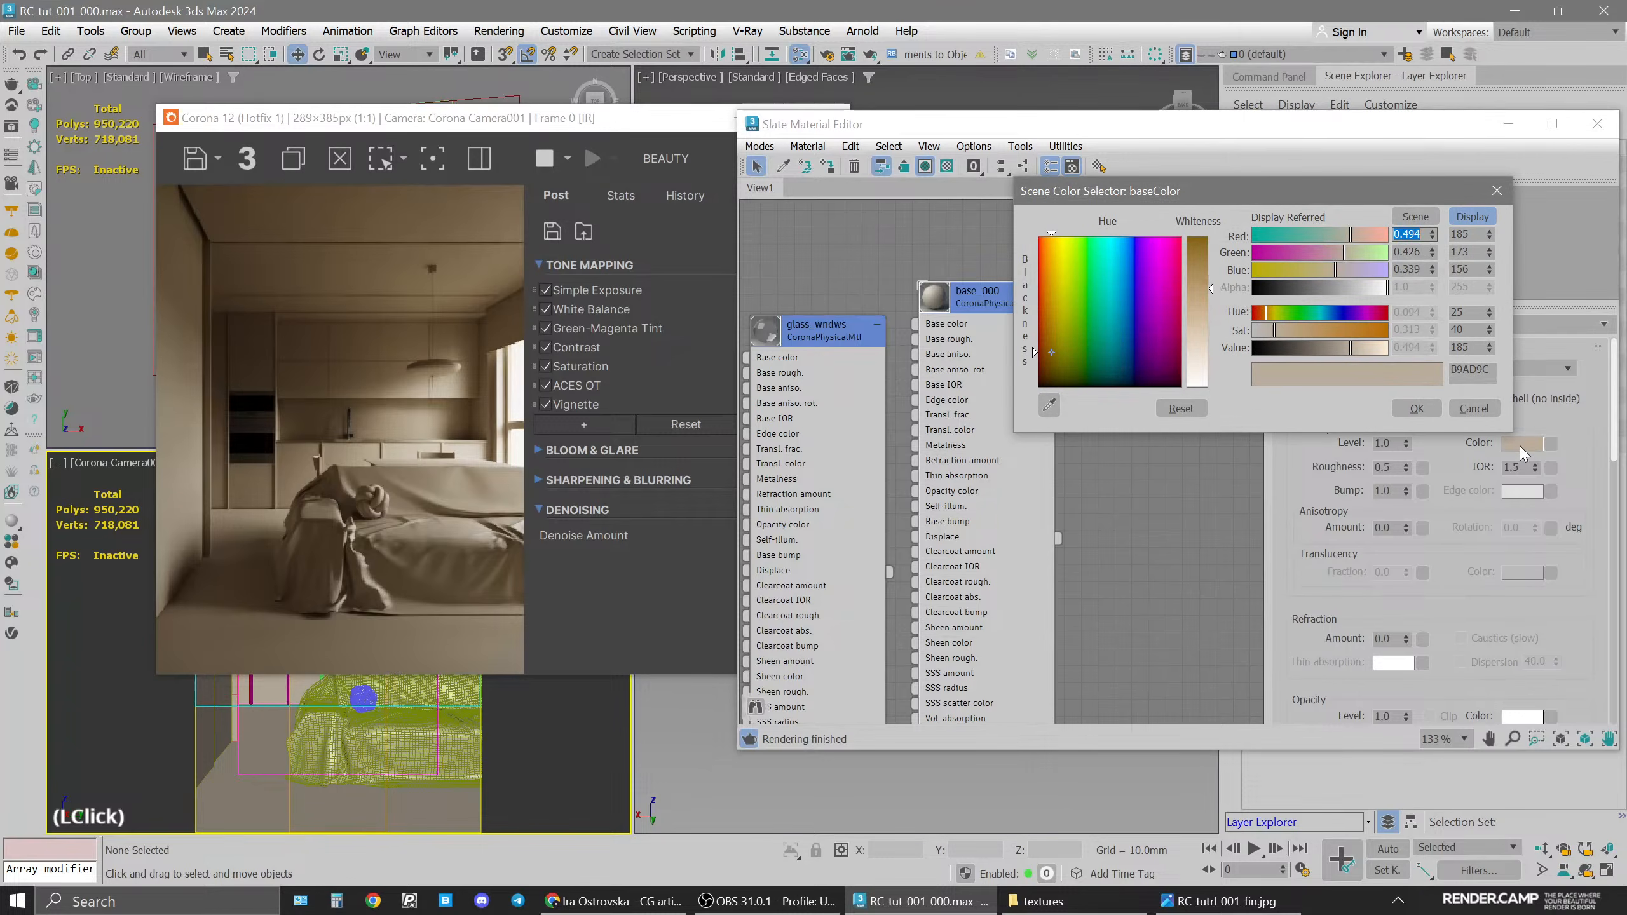
{"action": "double_click", "coordinate": [1467, 330]}
{"action": "key", "text": "Return"}
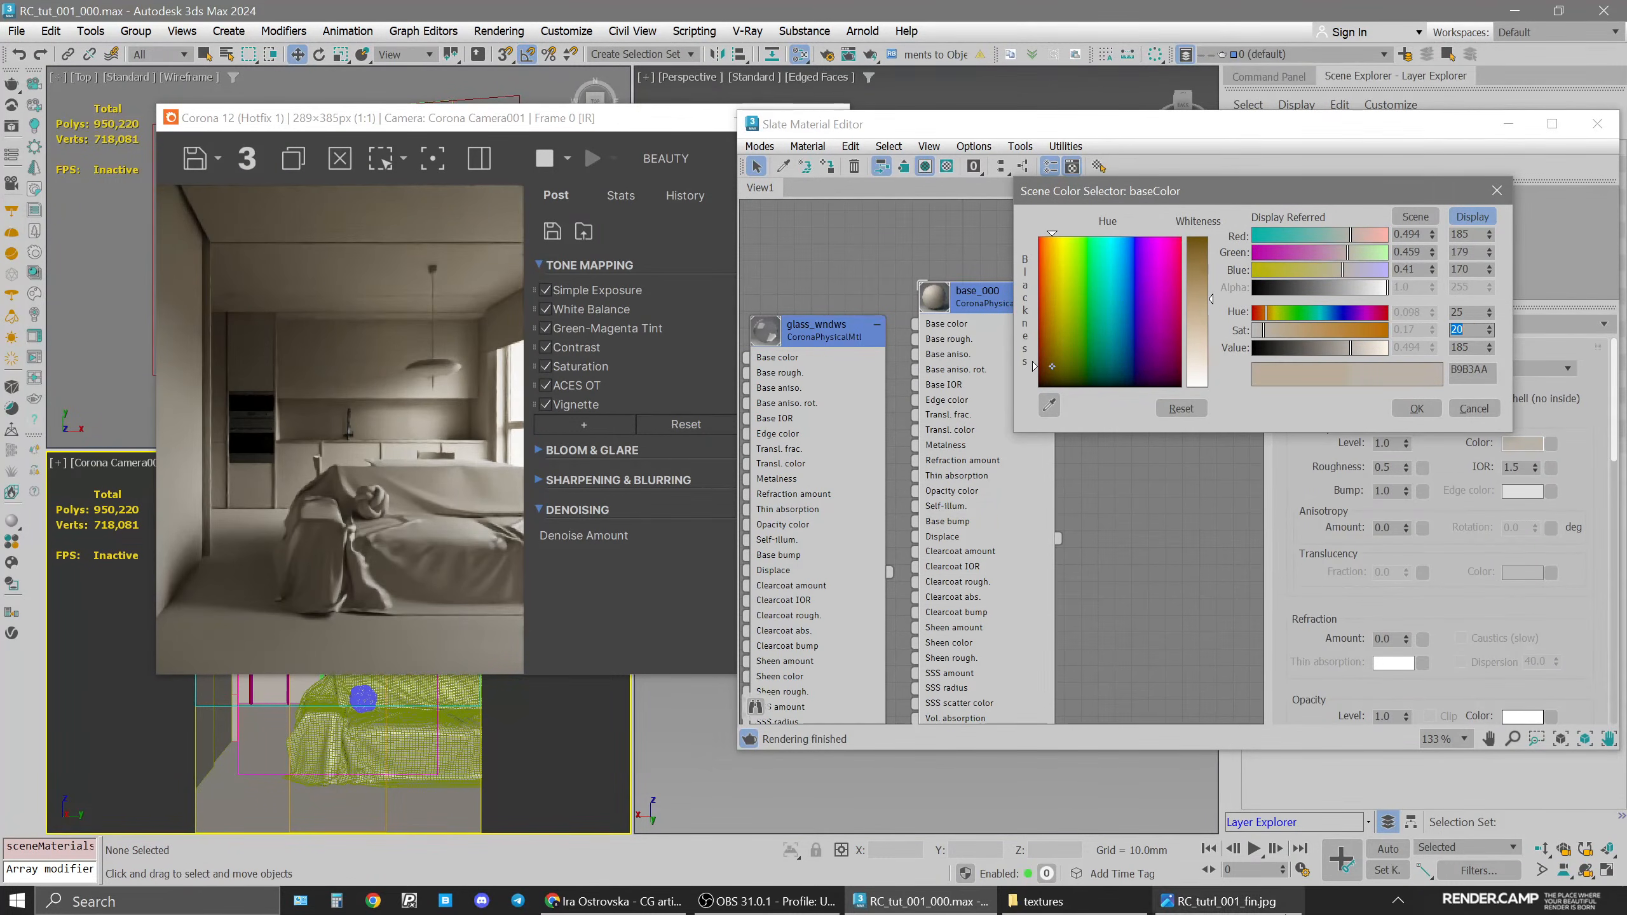
{"action": "left_click", "coordinate": [1219, 902]}
{"action": "left_click", "coordinate": [1218, 903]}
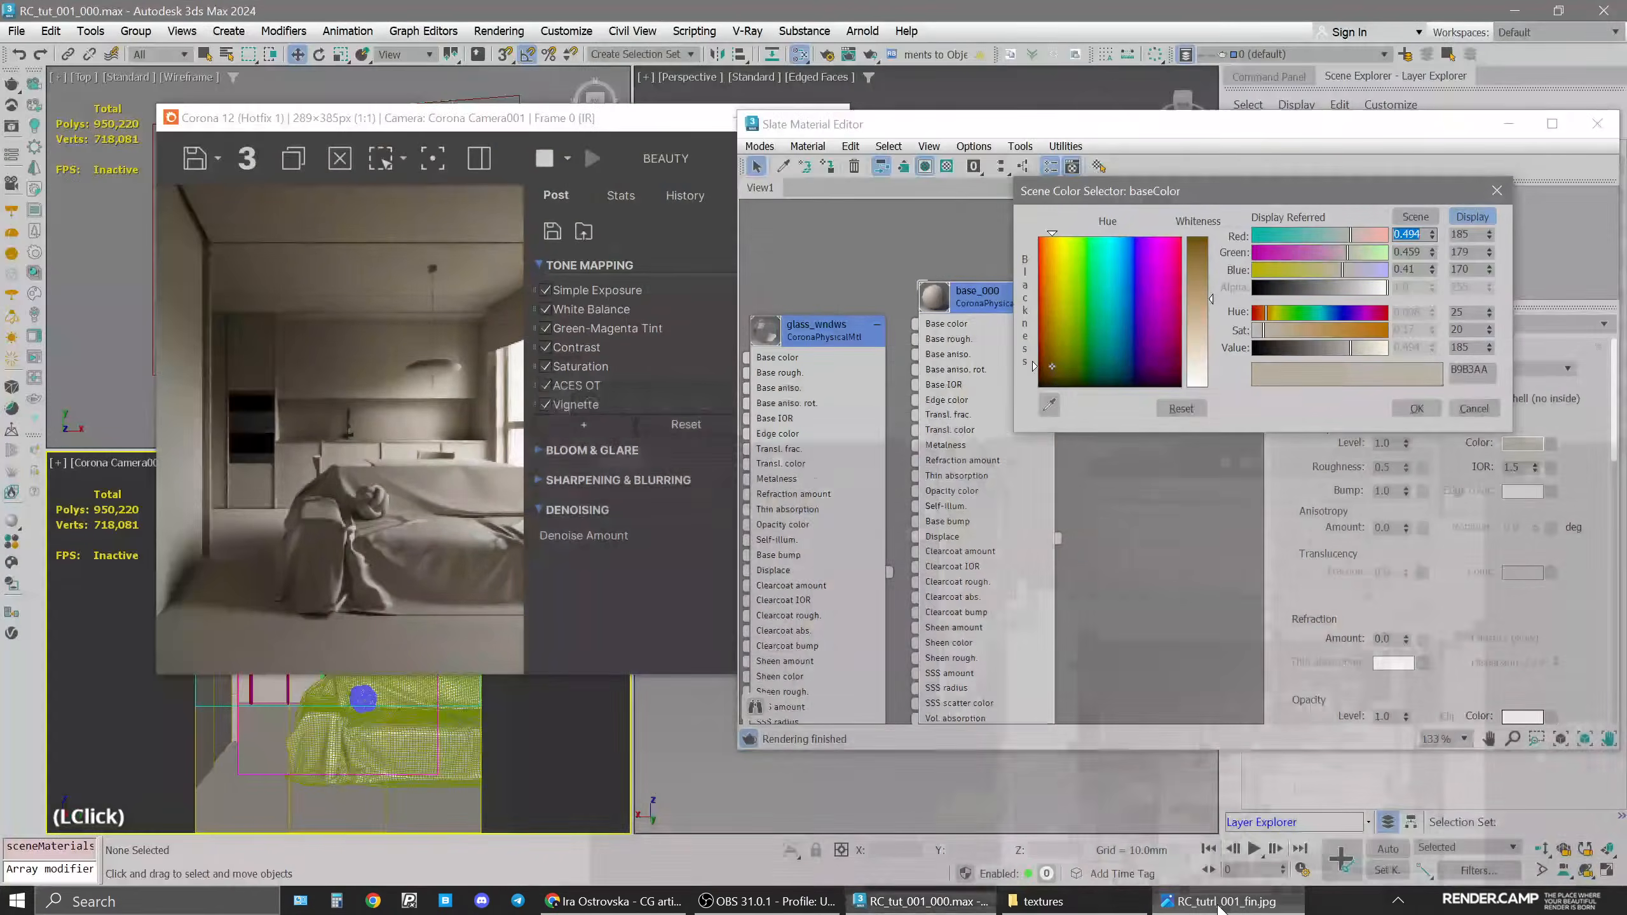
Set the base_000 base color's saturation to 15 and hue to 23, and accept the color
{"action": "double_click", "coordinate": [1460, 329]}
{"action": "type", "text": "15"}
{"action": "key", "text": "Return"}
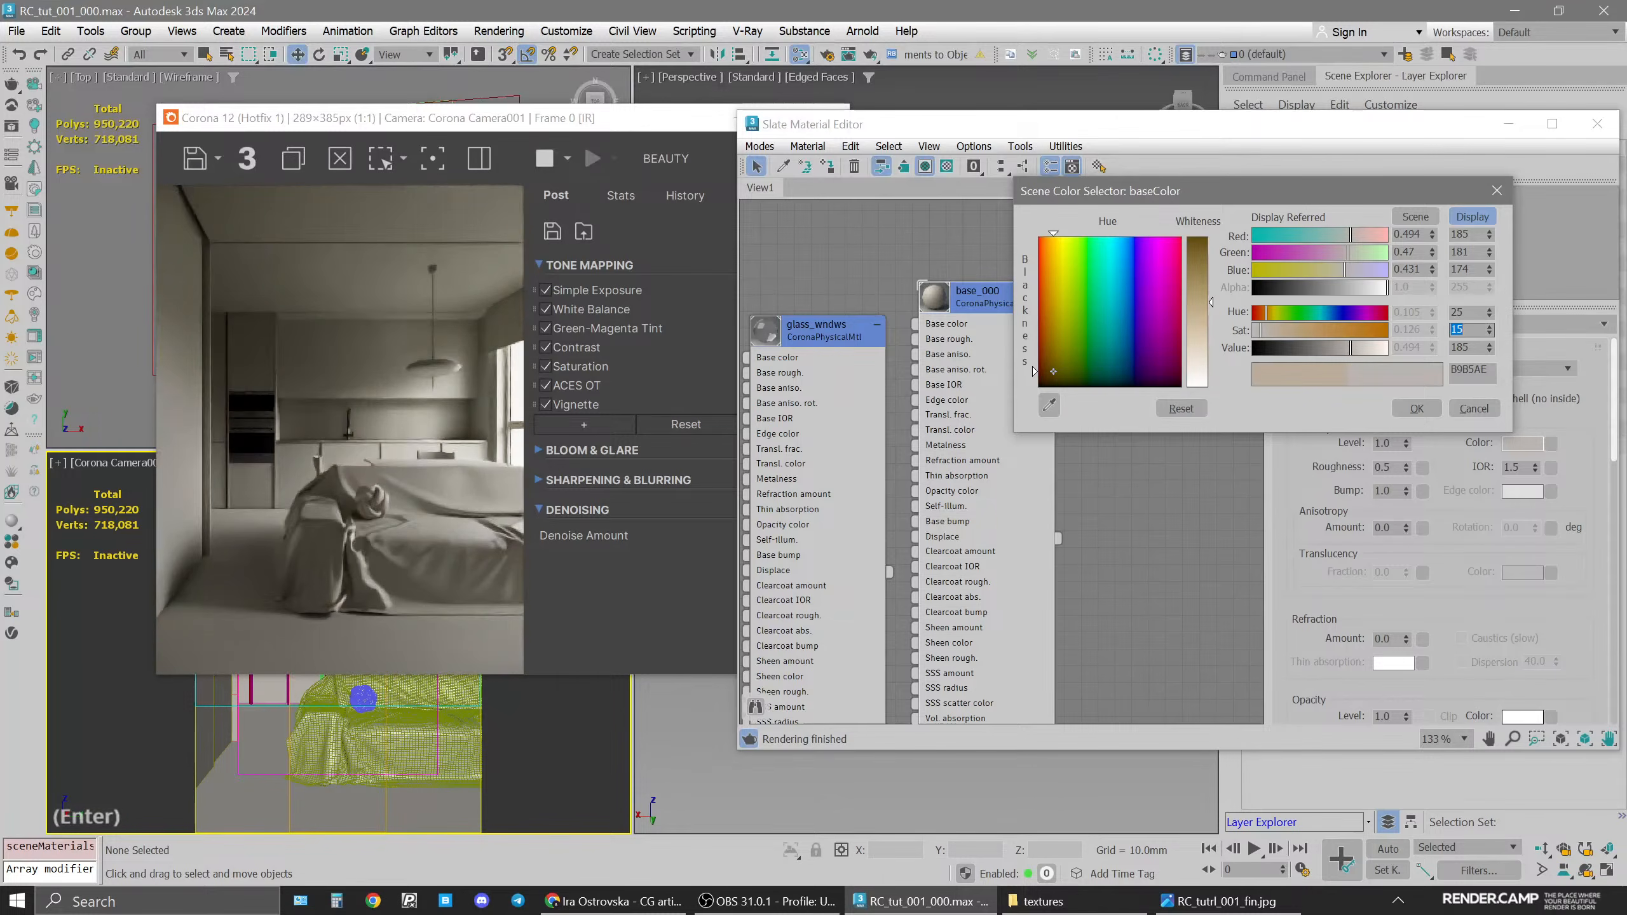
{"action": "double_click", "coordinate": [1477, 330]}
{"action": "double_click", "coordinate": [1460, 312]}
{"action": "type", "text": "23"}
{"action": "key", "text": "Return"}
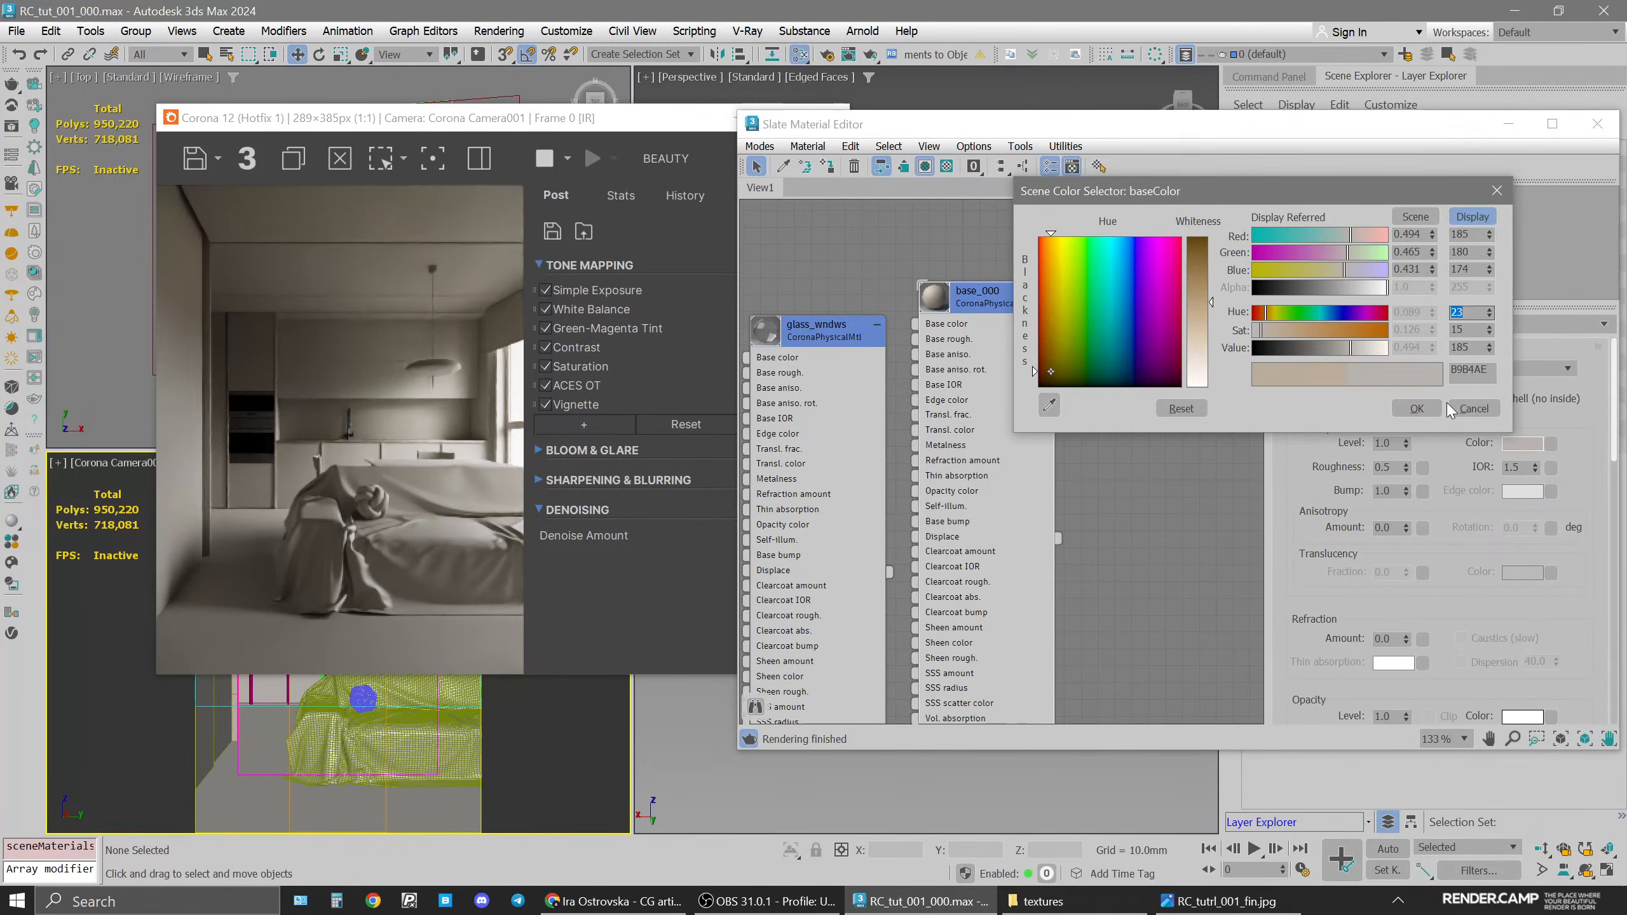
{"action": "left_click", "coordinate": [1416, 408]}
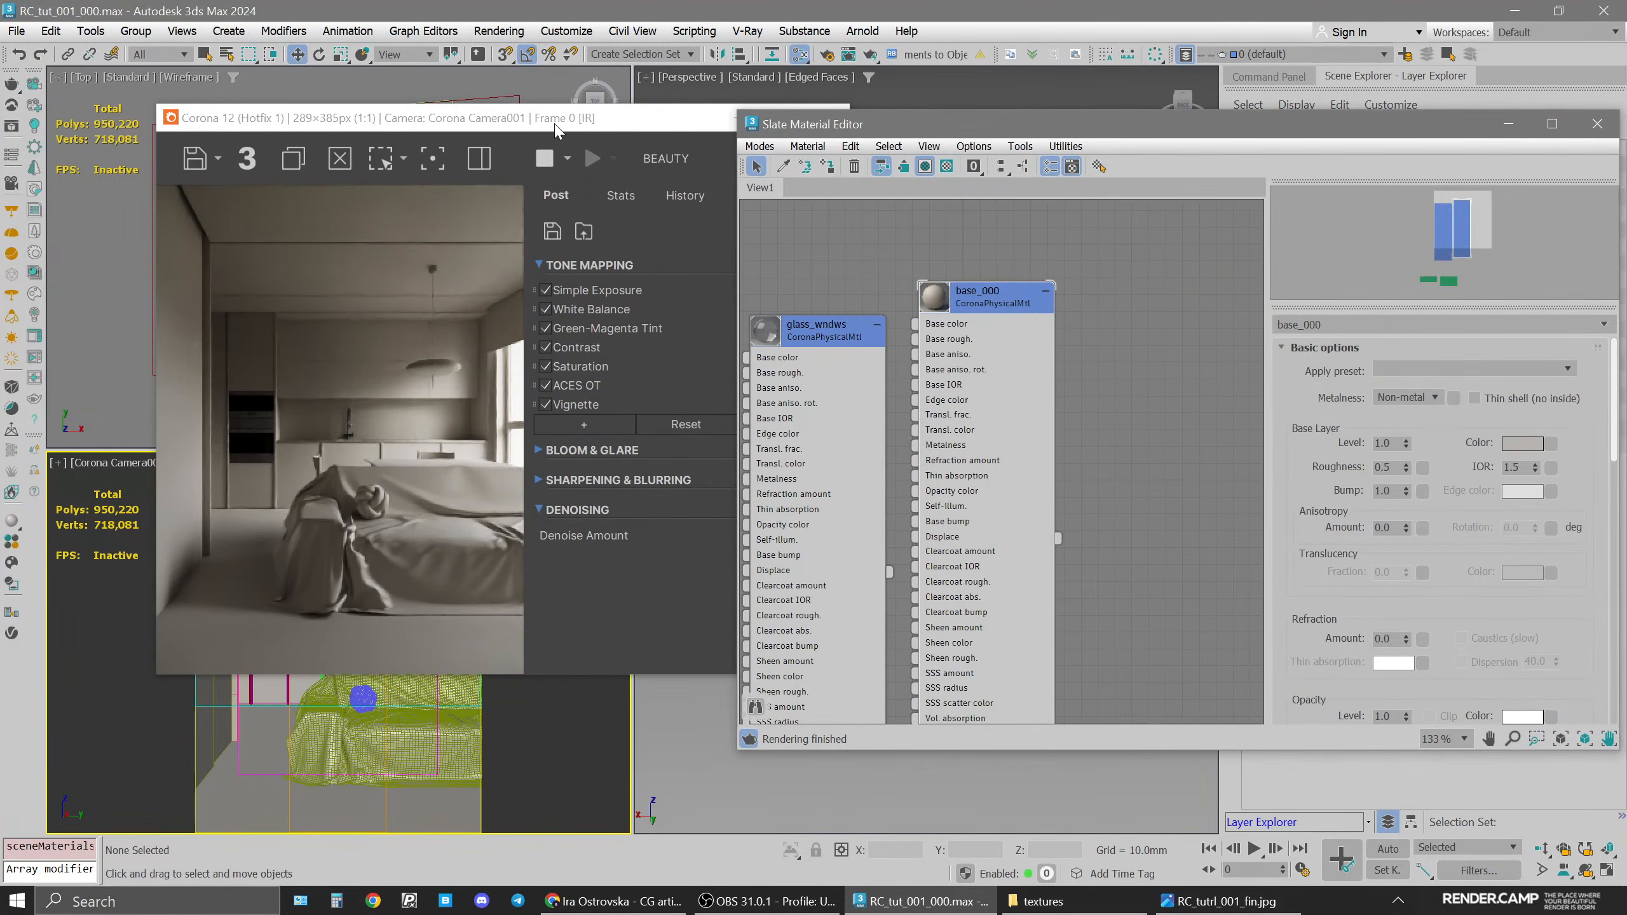
Check the reference image again, and set the render's Simple Exposure to 2.222
{"action": "left_click_drag", "start_coordinate": [553, 119], "coordinate": [500, 106]}
{"action": "left_click", "coordinate": [1220, 900]}
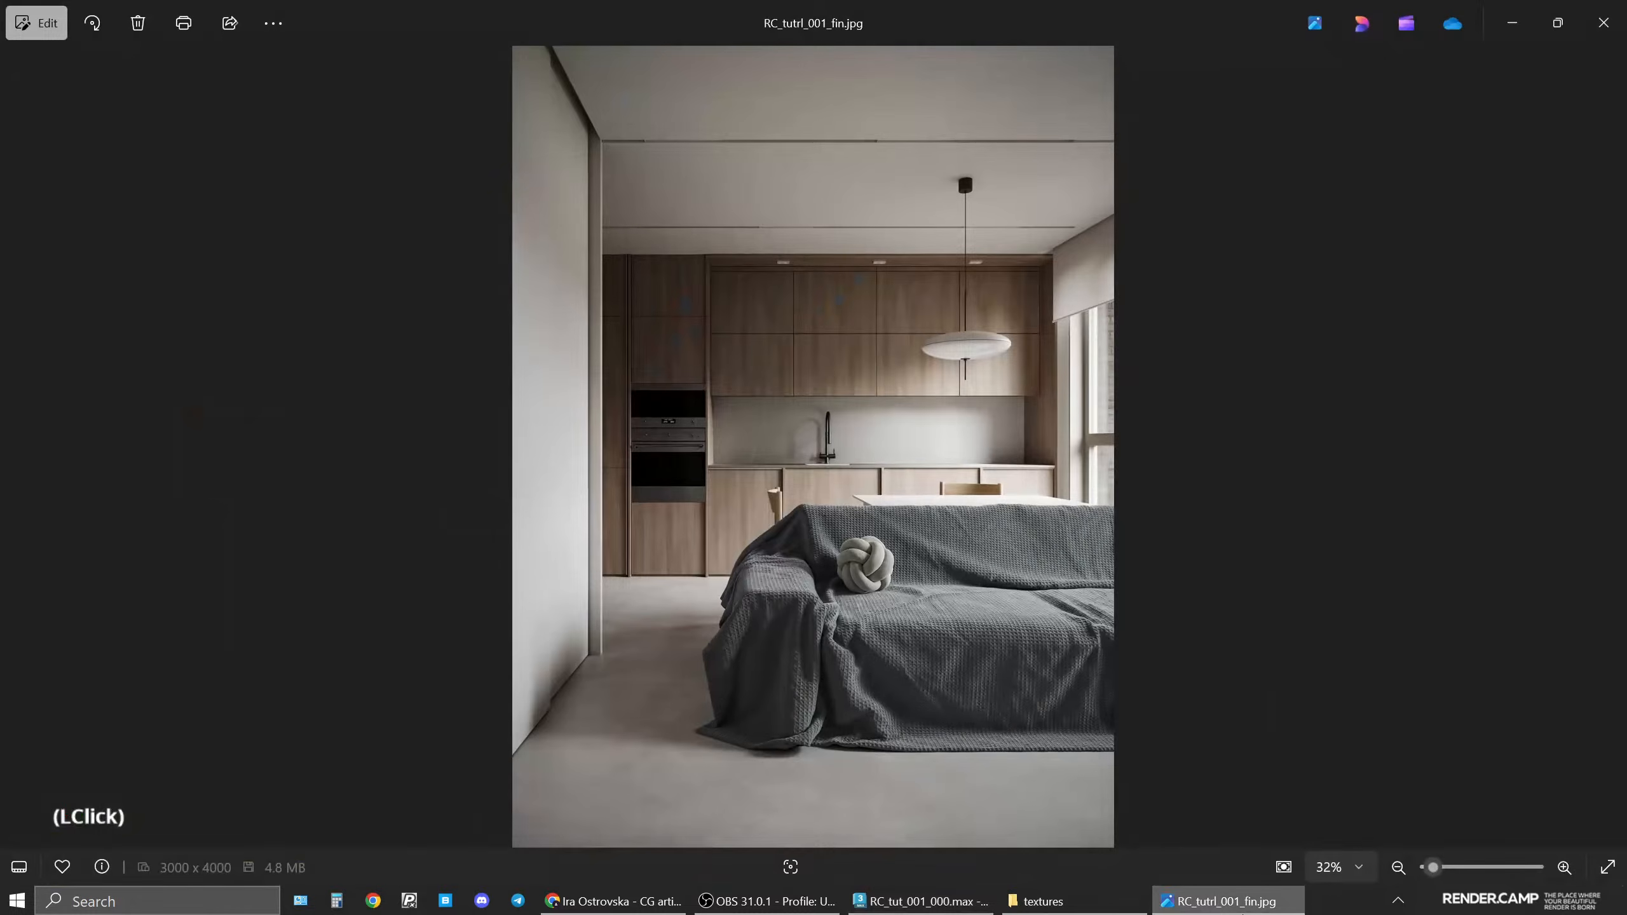
{"action": "left_click", "coordinate": [1220, 901]}
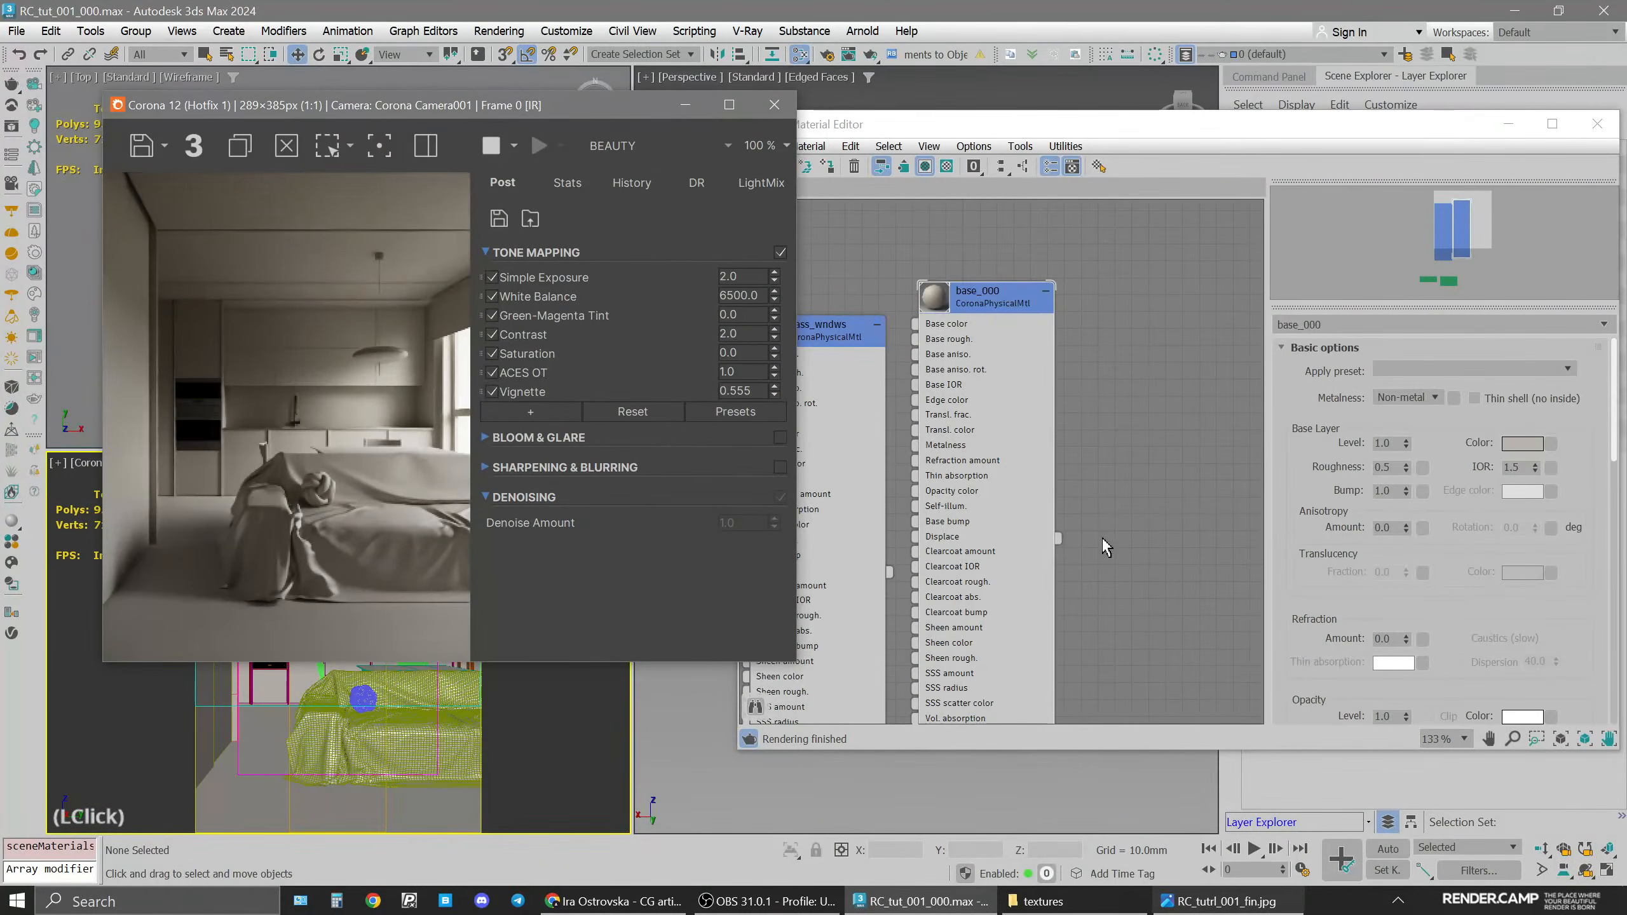
{"action": "left_click", "coordinate": [745, 275]}
{"action": "key", "text": "BackSpace"}
{"action": "type", "text": "222"}
{"action": "key", "text": "Return"}
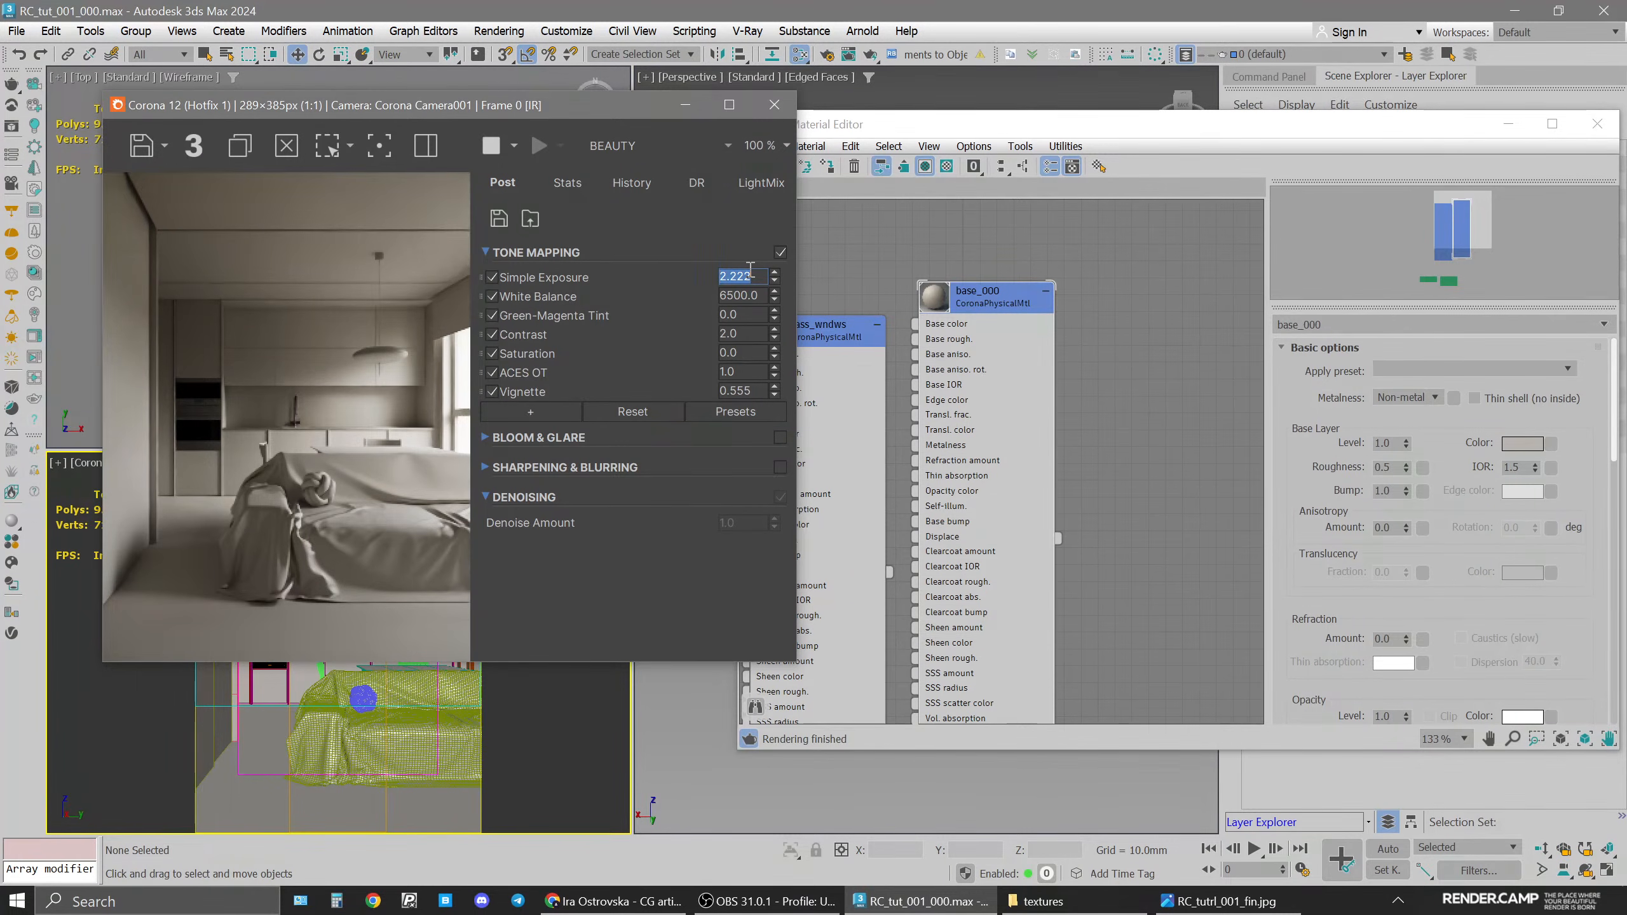
Shrink the reference image window, place it beside the frame buffer to compare it with the render, and minimize it
{"action": "left_click_drag", "start_coordinate": [546, 108], "coordinate": [627, 147]}
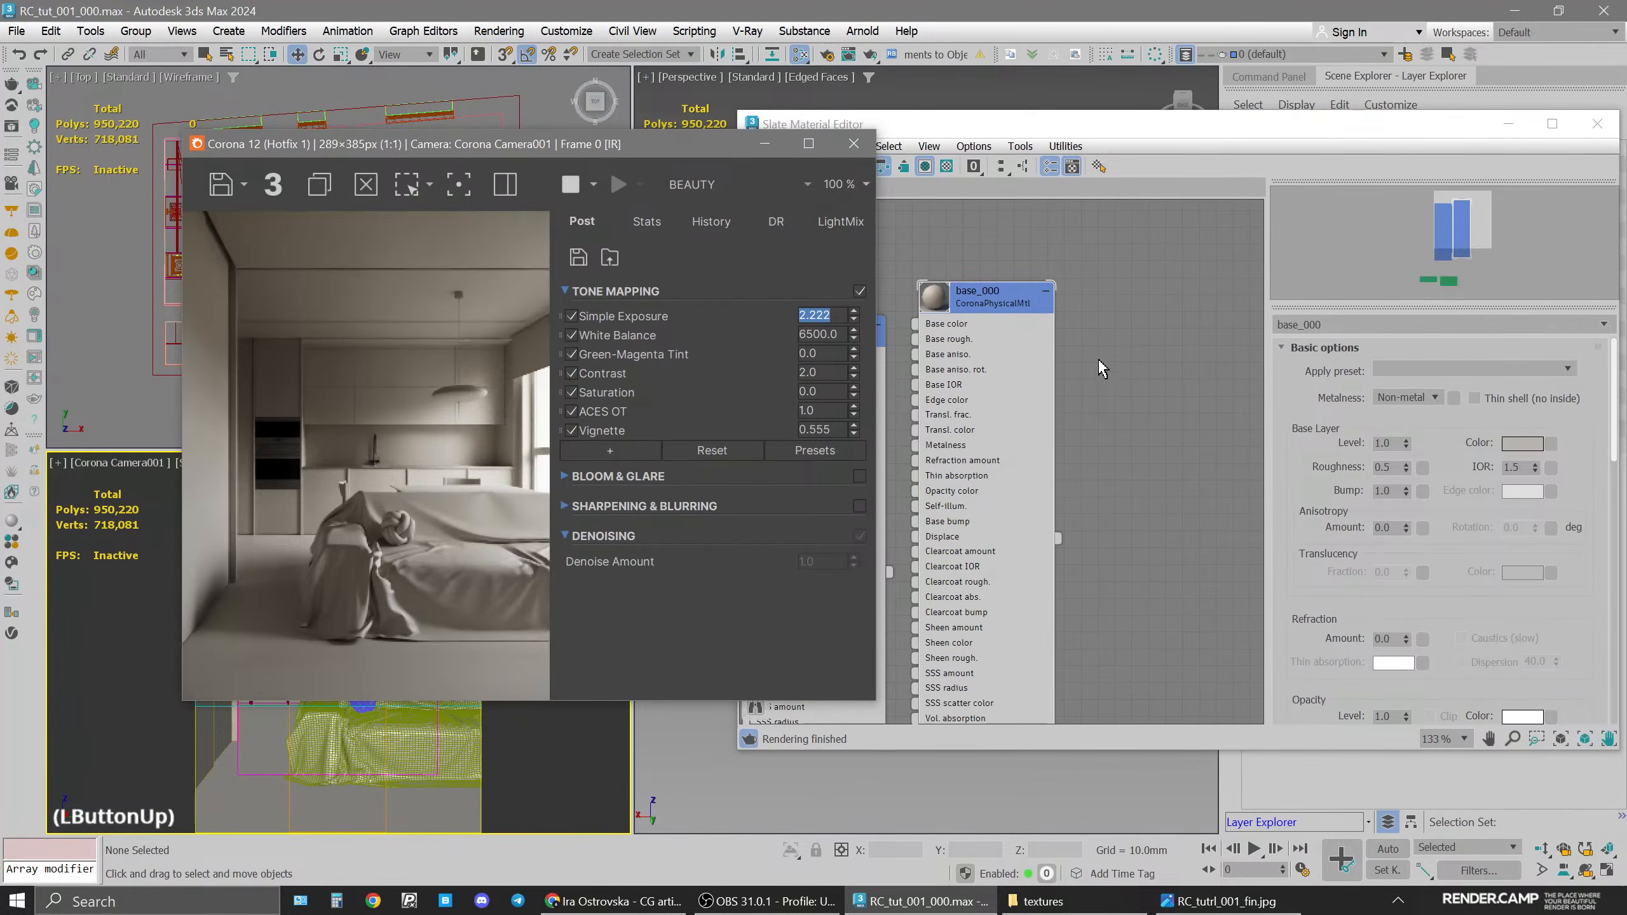
{"action": "left_click", "coordinate": [1237, 476]}
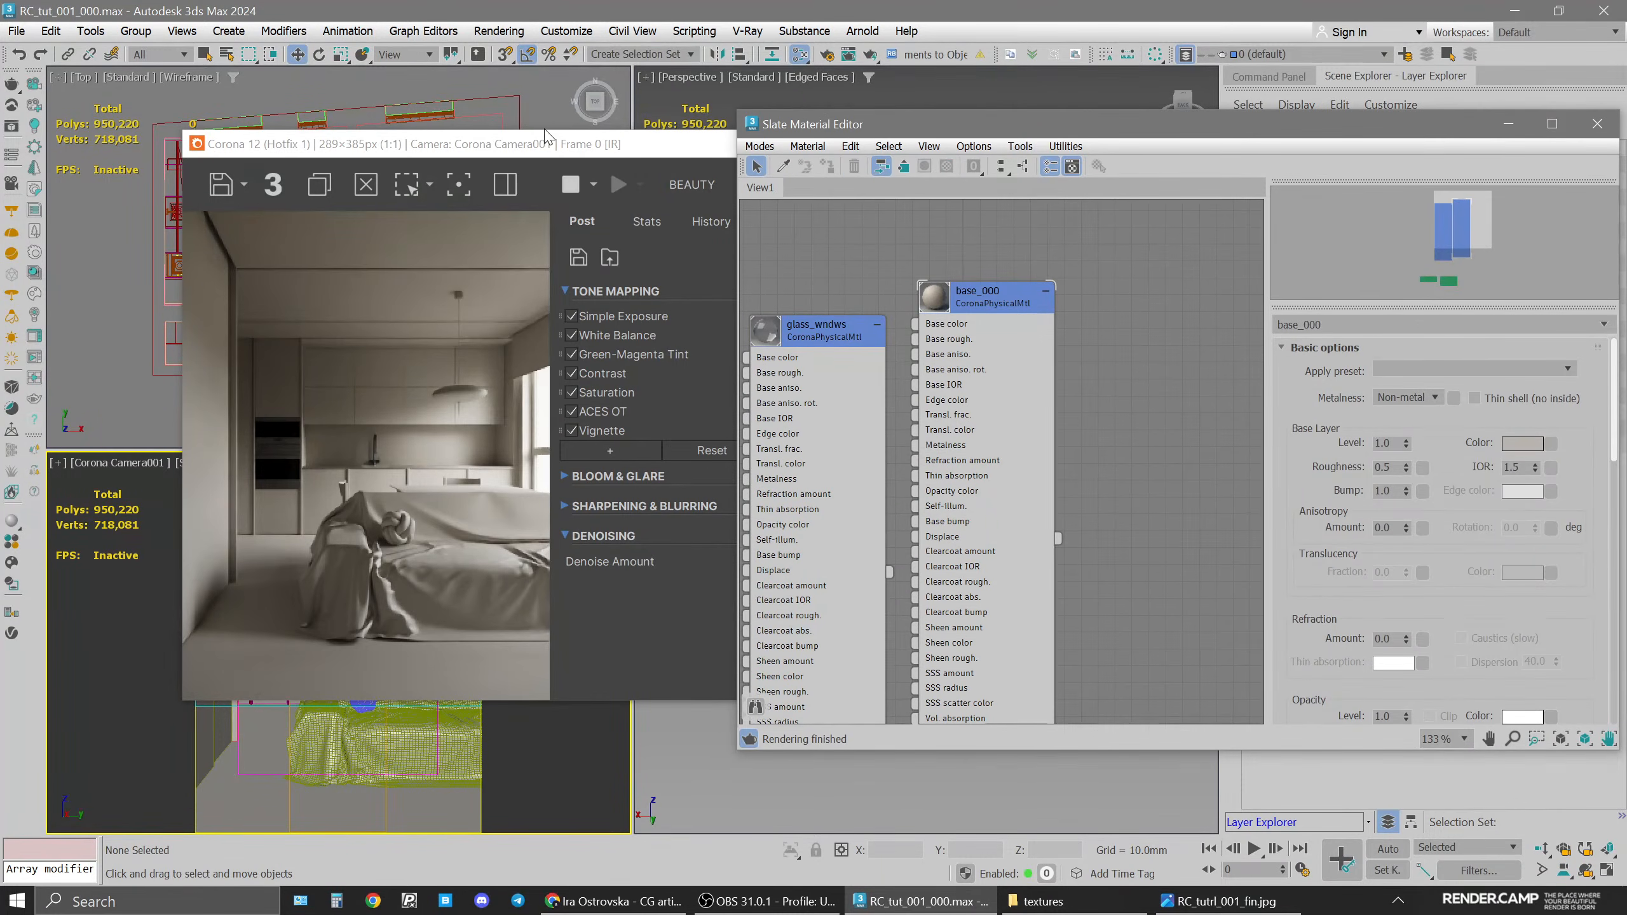
{"action": "left_click_drag", "start_coordinate": [538, 145], "coordinate": [464, 98]}
{"action": "left_click", "coordinate": [1217, 901]}
{"action": "left_click", "coordinate": [1557, 29]}
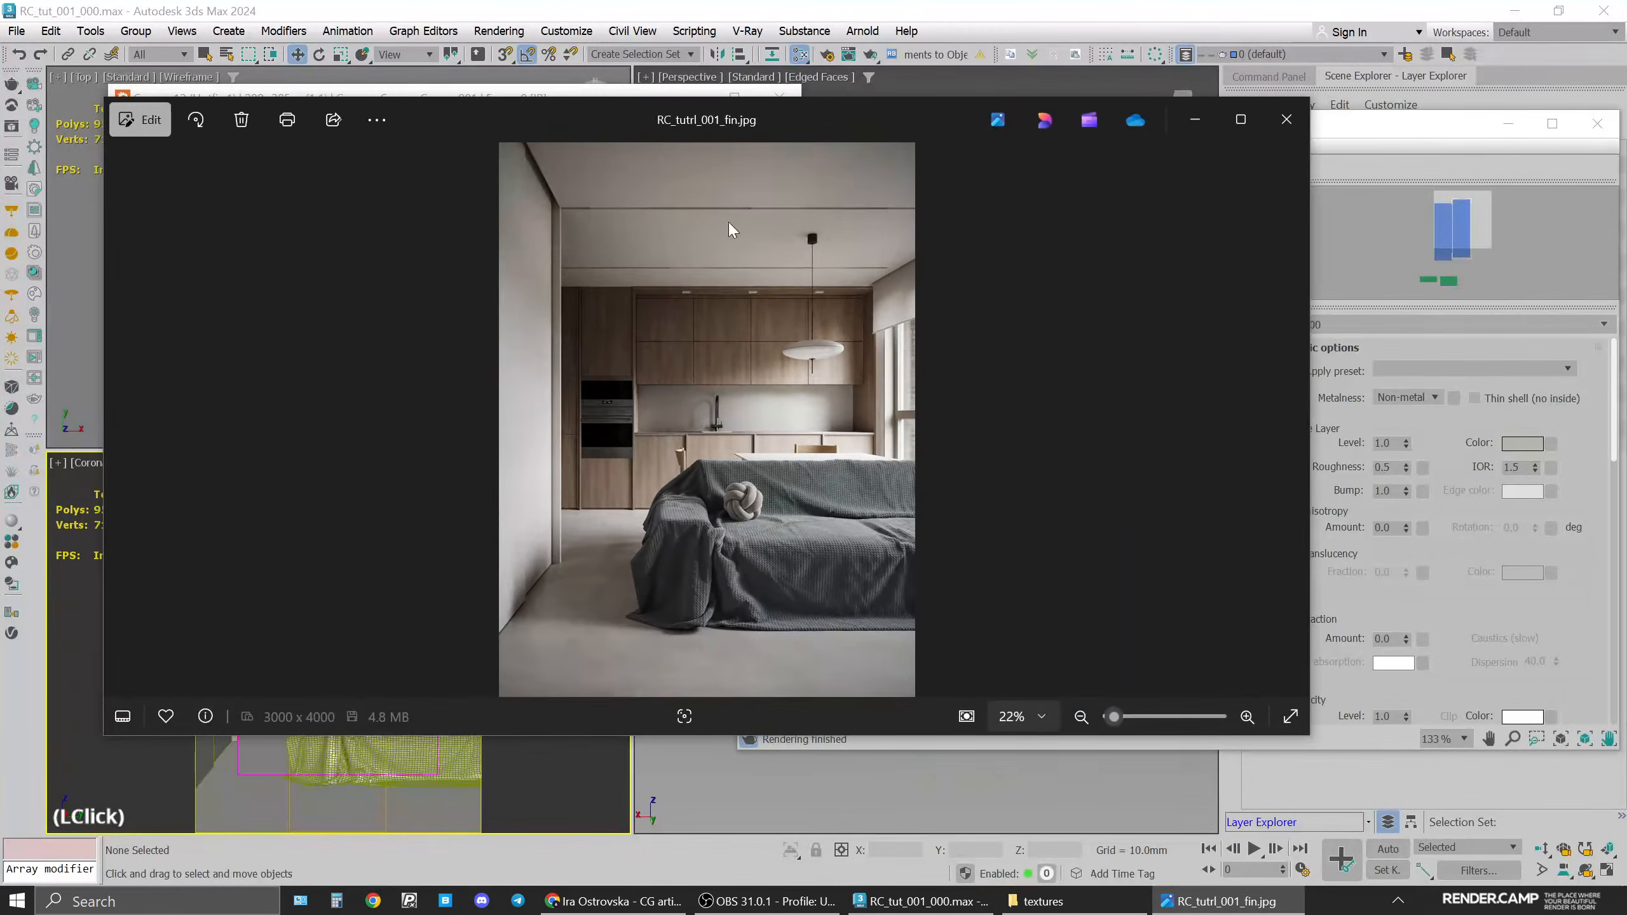
{"action": "left_click_drag", "start_coordinate": [104, 734], "coordinate": [800, 748]}
{"action": "left_click_drag", "start_coordinate": [1046, 120], "coordinate": [1094, 124]}
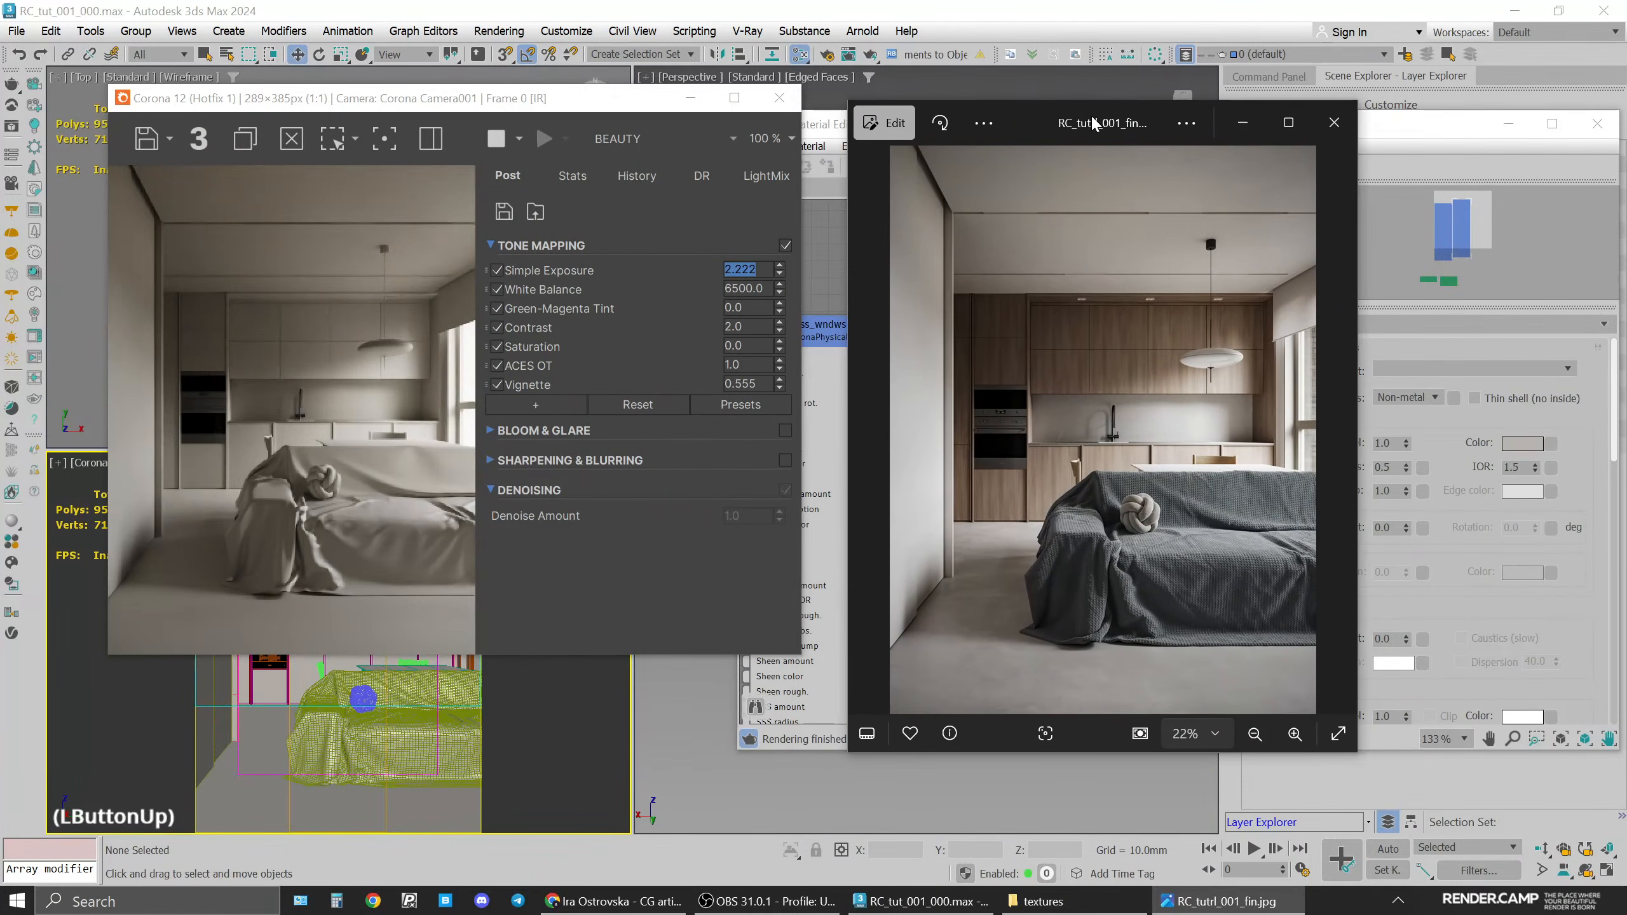
{"action": "left_click", "coordinate": [1232, 905]}
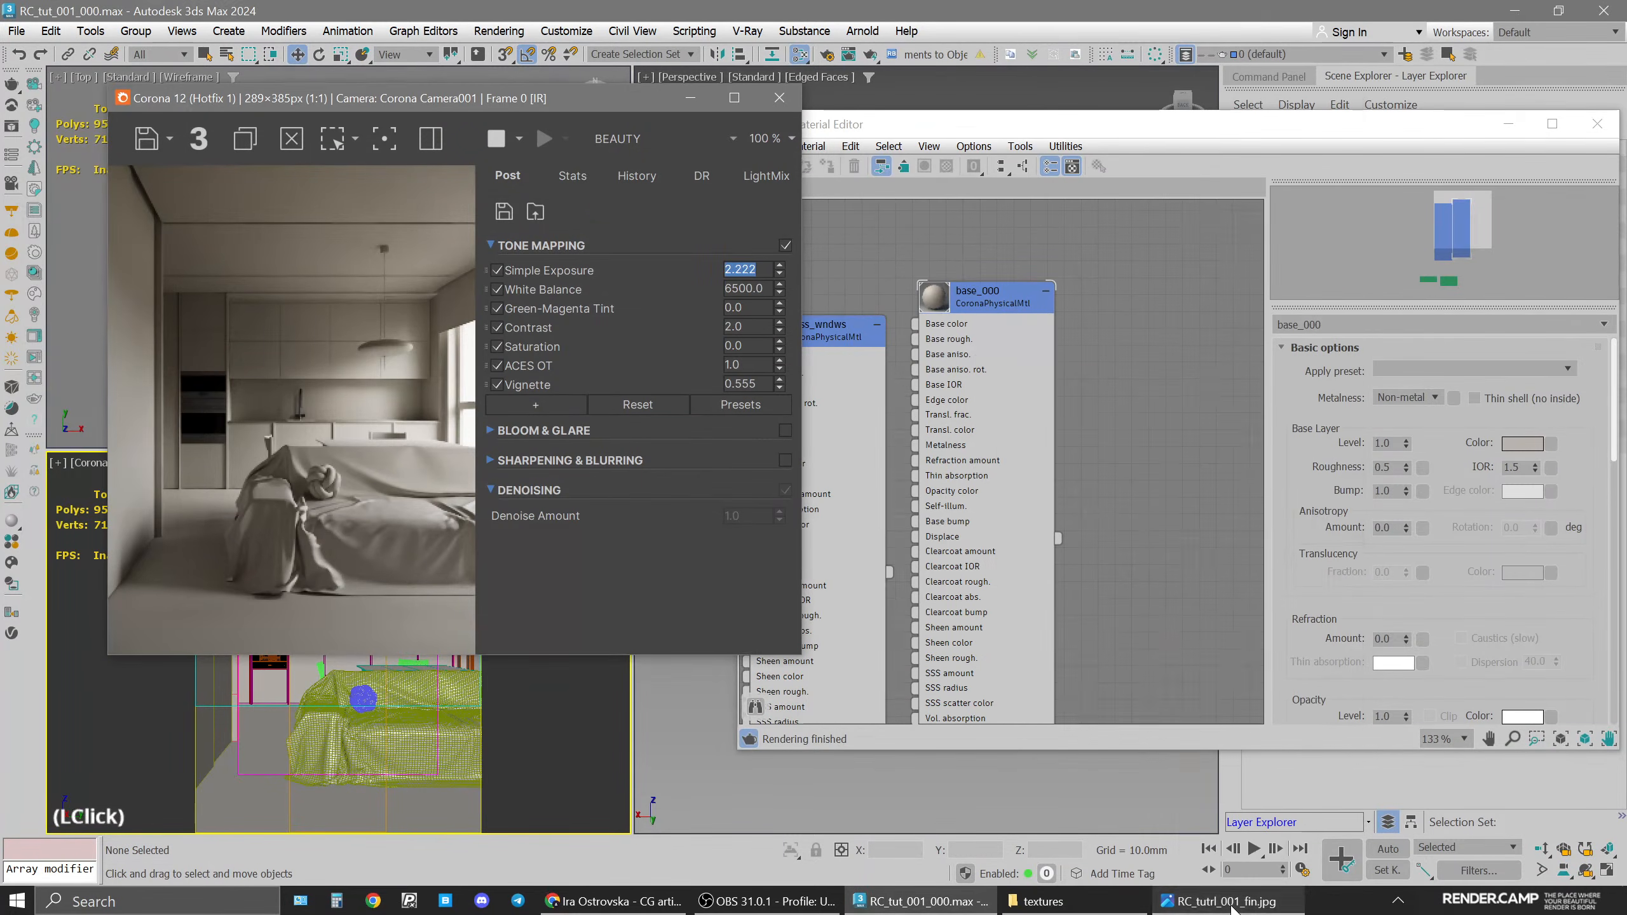
Remove the HDR map nodes and the glass_wndws material from the material editor view, keeping only base_000
{"action": "left_click", "coordinate": [1213, 416]}
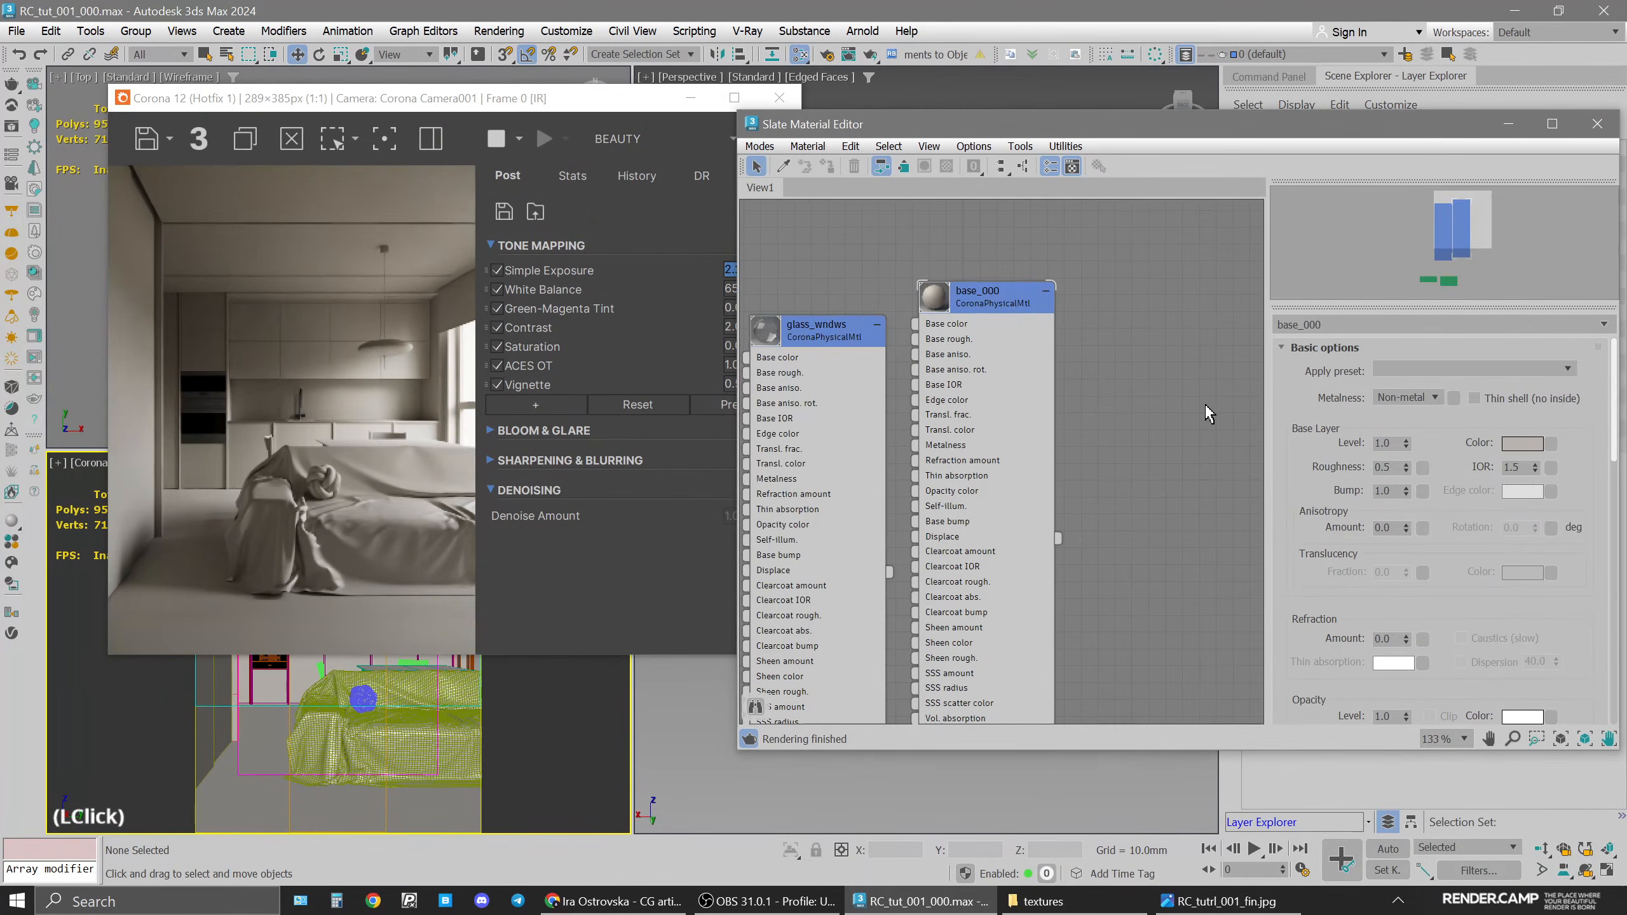
{"action": "scroll", "coordinate": [1204, 436], "scroll_direction": "down", "scroll_amount": 4}
{"action": "middle_click_drag", "start_coordinate": [1108, 509], "coordinate": [1154, 454]}
{"action": "left_click", "coordinate": [1171, 575]}
{"action": "scroll", "coordinate": [1170, 566], "scroll_direction": "down", "scroll_amount": 6}
{"action": "middle_click_drag", "start_coordinate": [1160, 548], "coordinate": [1144, 508]}
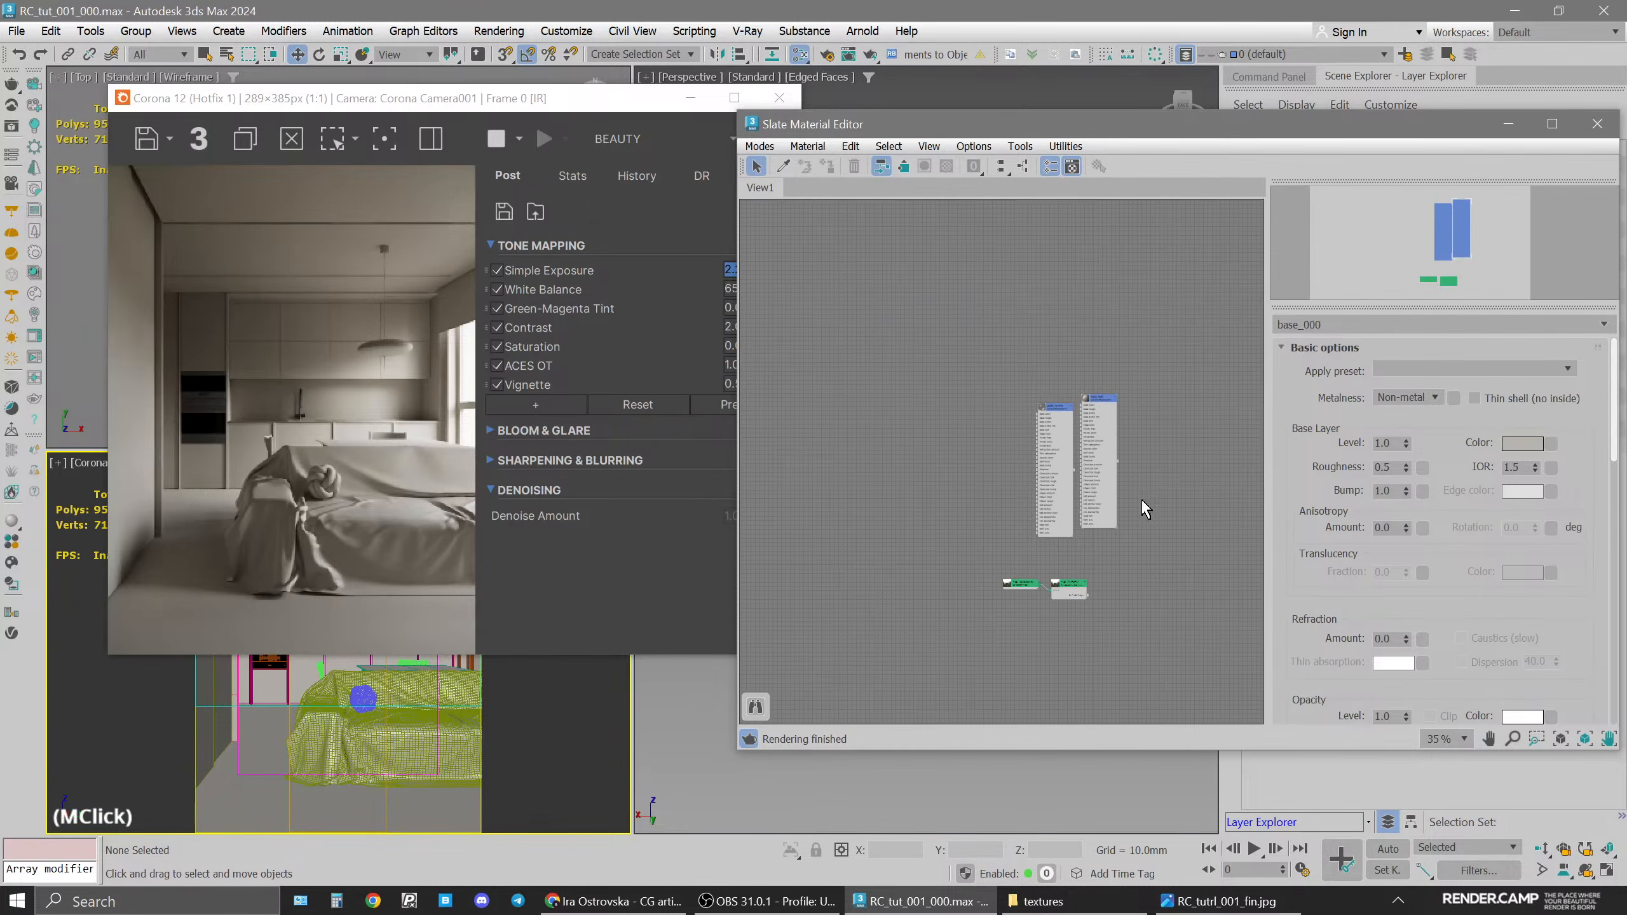
{"action": "left_click_drag", "start_coordinate": [1141, 666], "coordinate": [862, 551]}
{"action": "key", "text": "Delete"}
{"action": "left_click_drag", "start_coordinate": [1025, 355], "coordinate": [1067, 564]}
{"action": "key", "text": "Delete"}
{"action": "left_click", "coordinate": [1064, 584]}
{"action": "left_click", "coordinate": [1058, 582]}
{"action": "left_click_drag", "start_coordinate": [1435, 145], "coordinate": [1358, 142]}
{"action": "left_click_drag", "start_coordinate": [869, 131], "coordinate": [879, 145]}
Compare the render with the reference image side by side, and hide the reference
{"action": "left_click", "coordinate": [509, 101]}
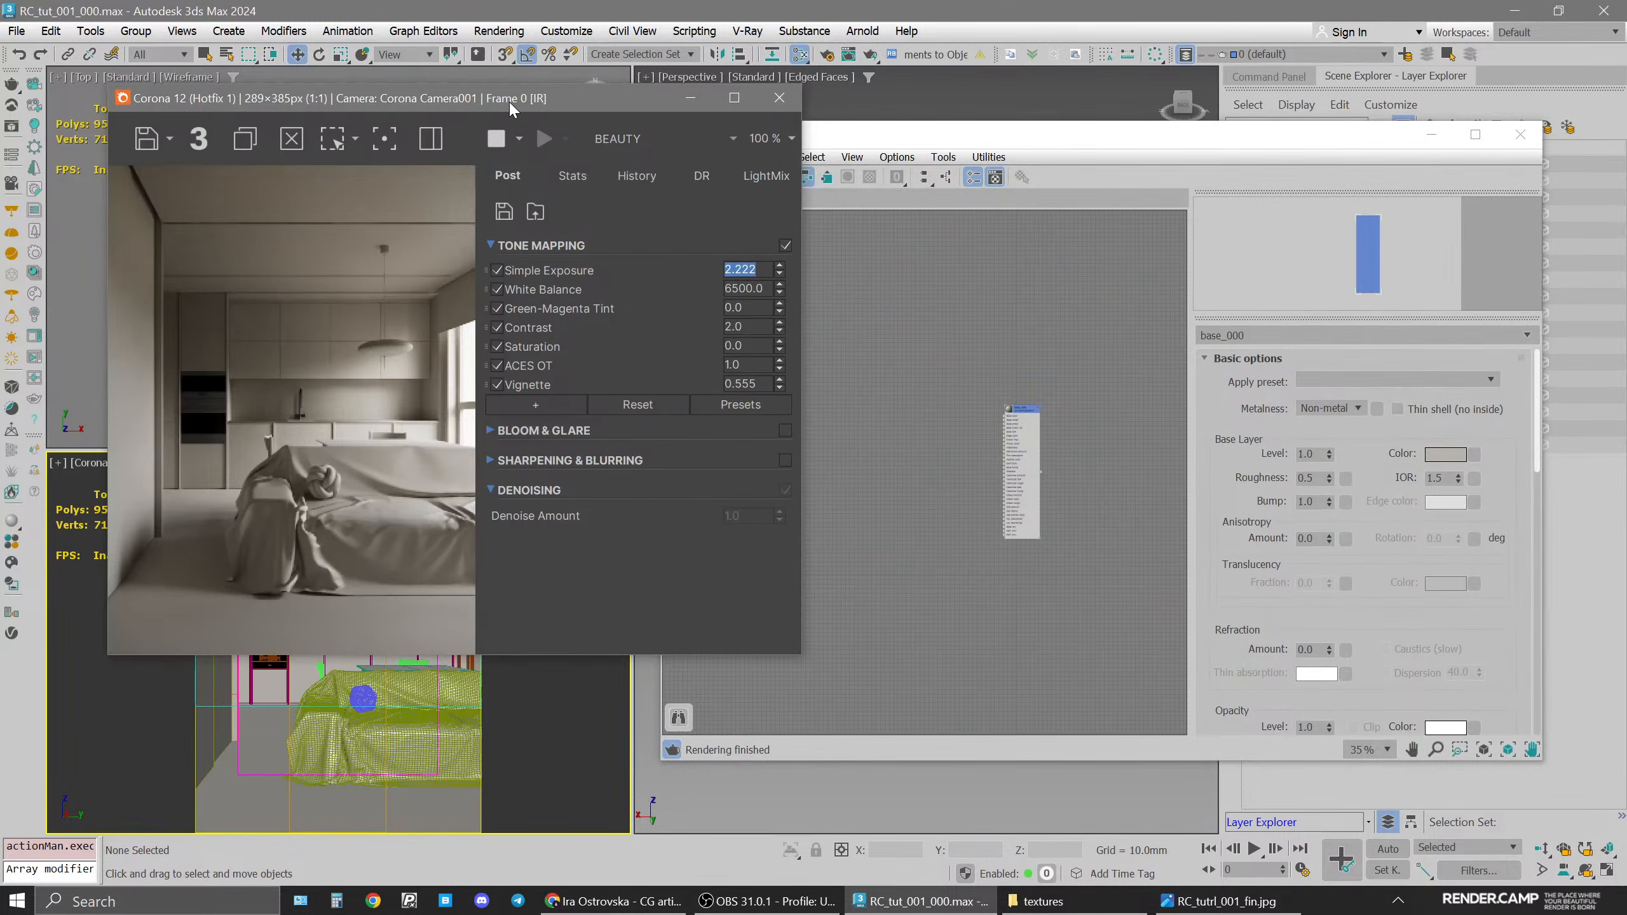
{"action": "left_click", "coordinate": [1220, 901]}
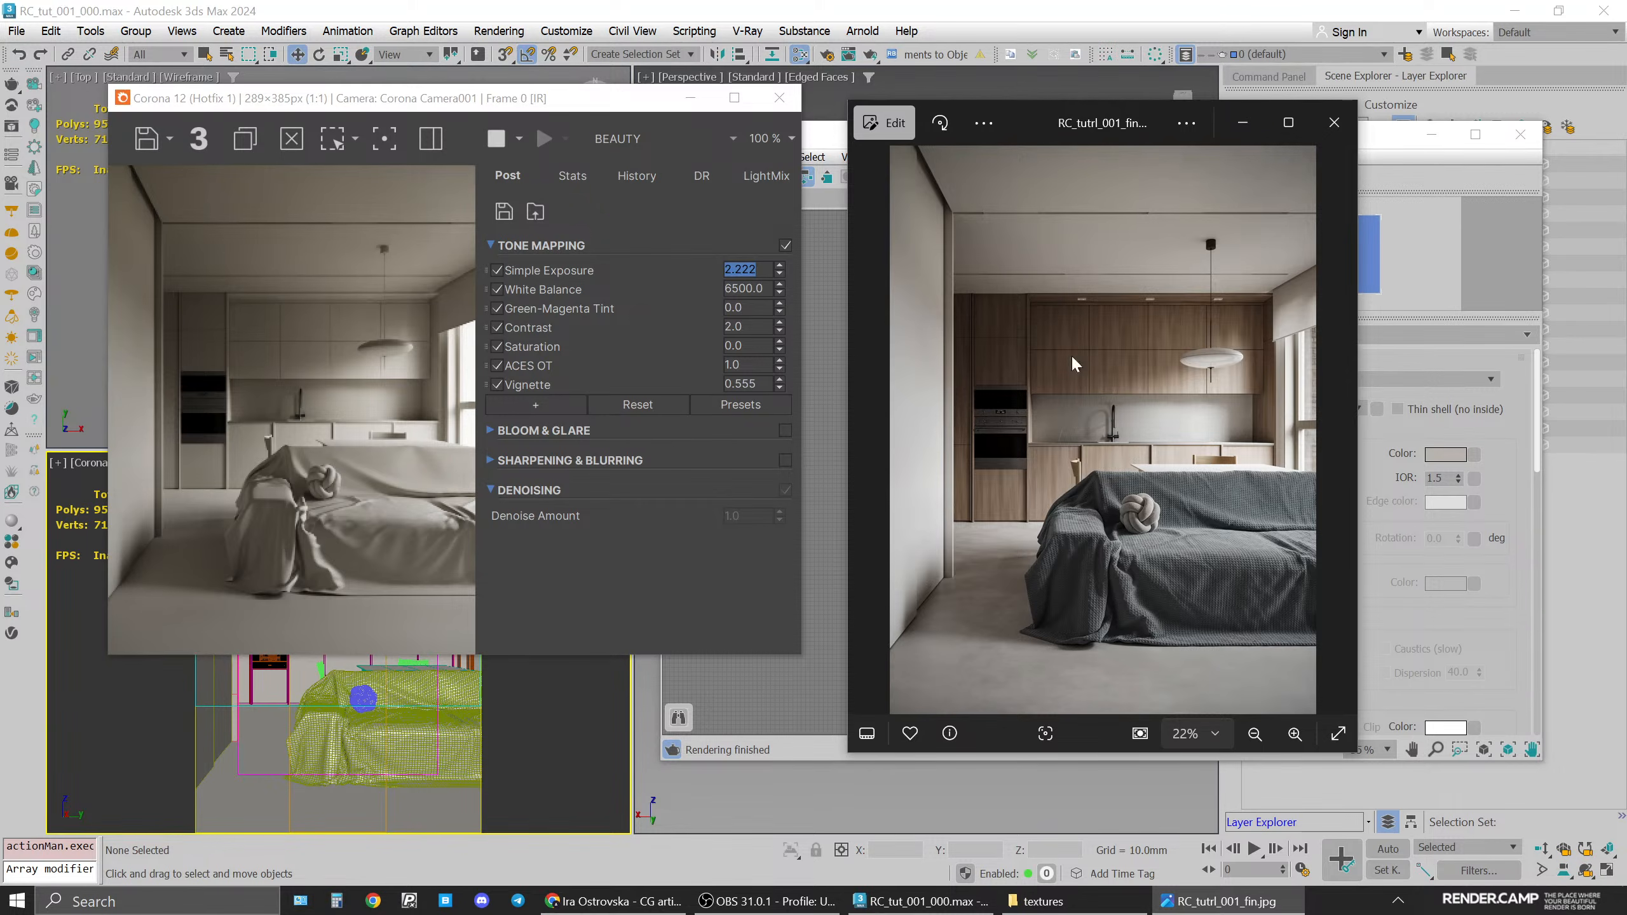
{"action": "left_click", "coordinate": [1152, 428]}
{"action": "mouse_move", "coordinate": [1204, 905]}
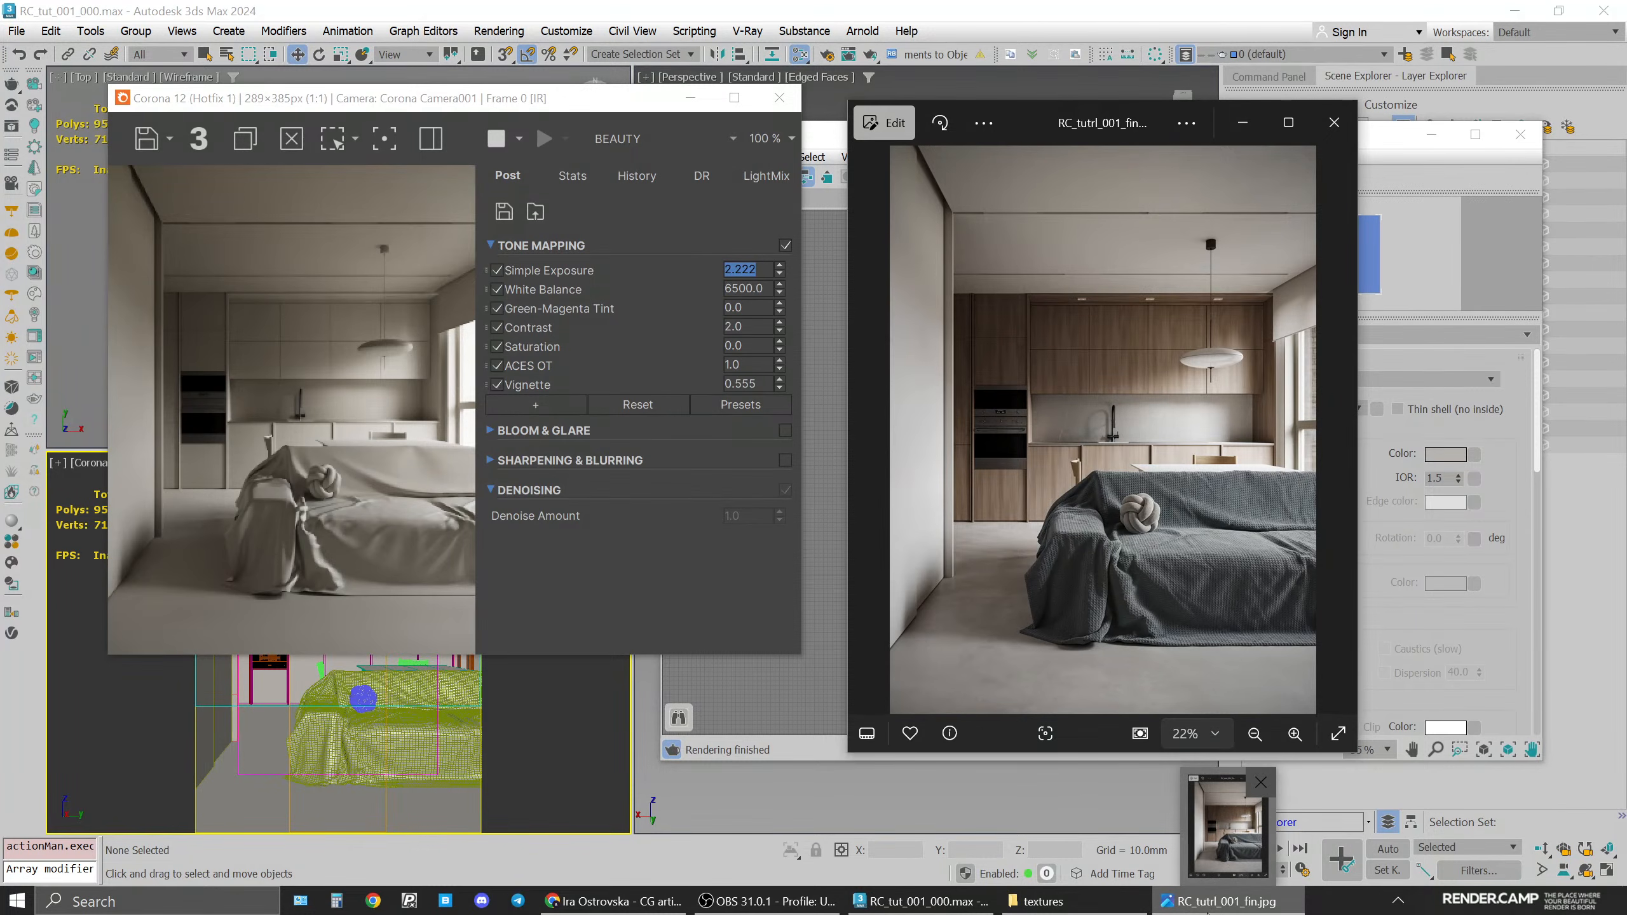
{"action": "left_click", "coordinate": [1205, 904]}
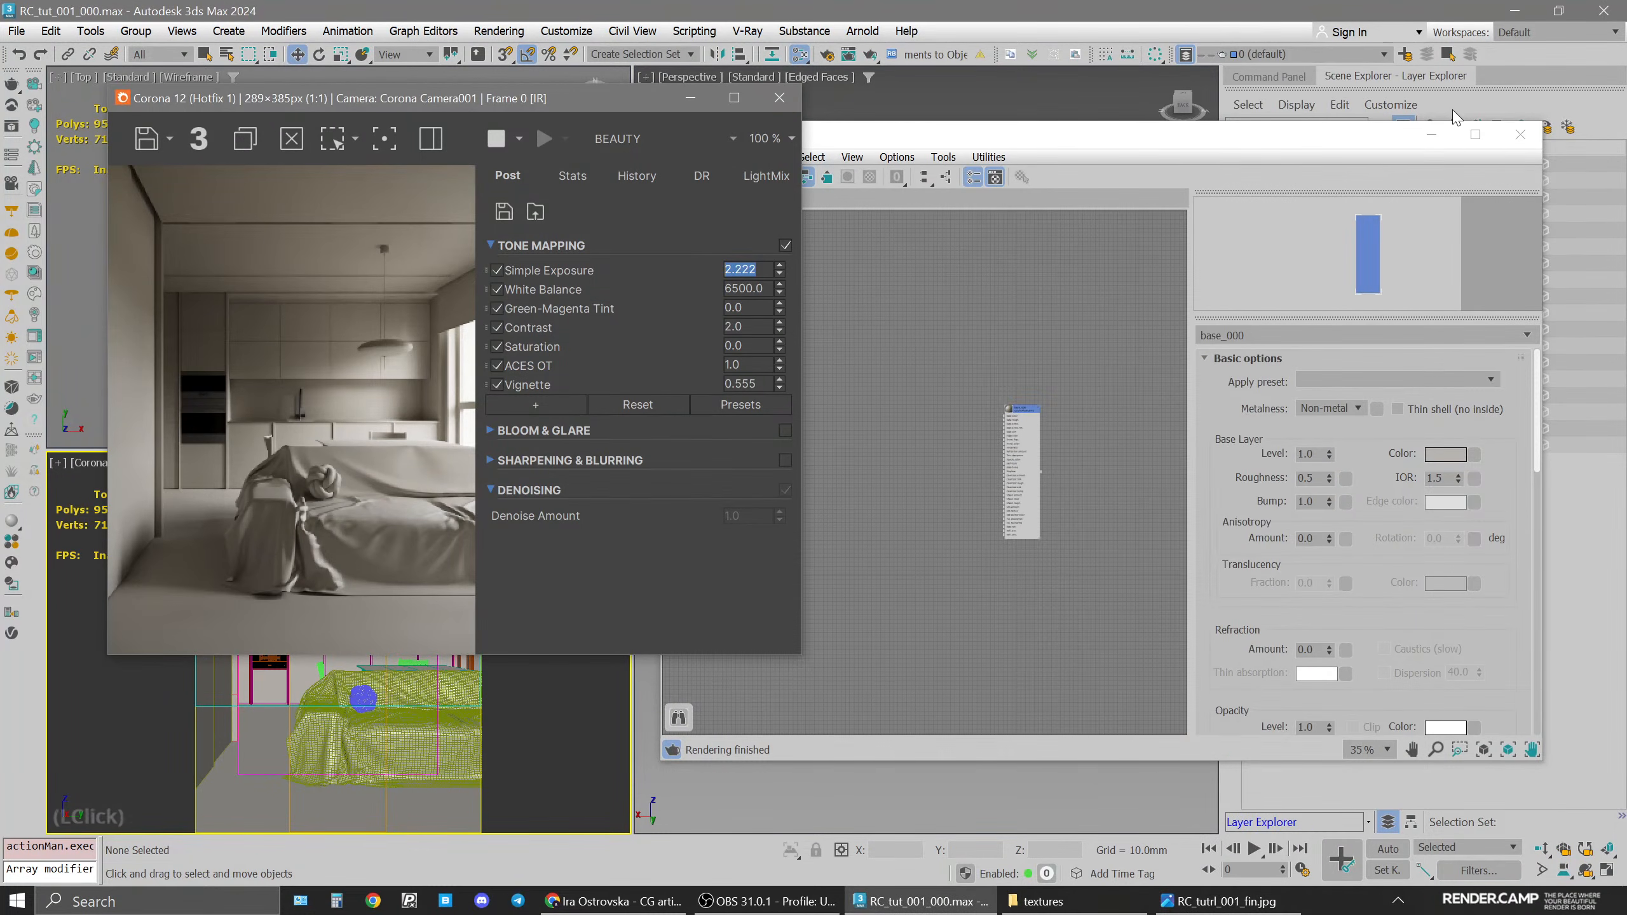
Duplicate the base_000 material in the material editor view and name the copy floor
{"action": "left_click_drag", "start_coordinate": [1076, 147], "coordinate": [1213, 143]}
{"action": "left_click", "coordinate": [973, 565]}
{"action": "scroll", "coordinate": [923, 486], "scroll_direction": "up", "scroll_amount": 5}
{"action": "left_click", "coordinate": [935, 477]}
{"action": "scroll", "coordinate": [935, 477], "scroll_direction": "down", "scroll_amount": 1}
{"action": "middle_click_drag", "start_coordinate": [933, 474], "coordinate": [956, 430]}
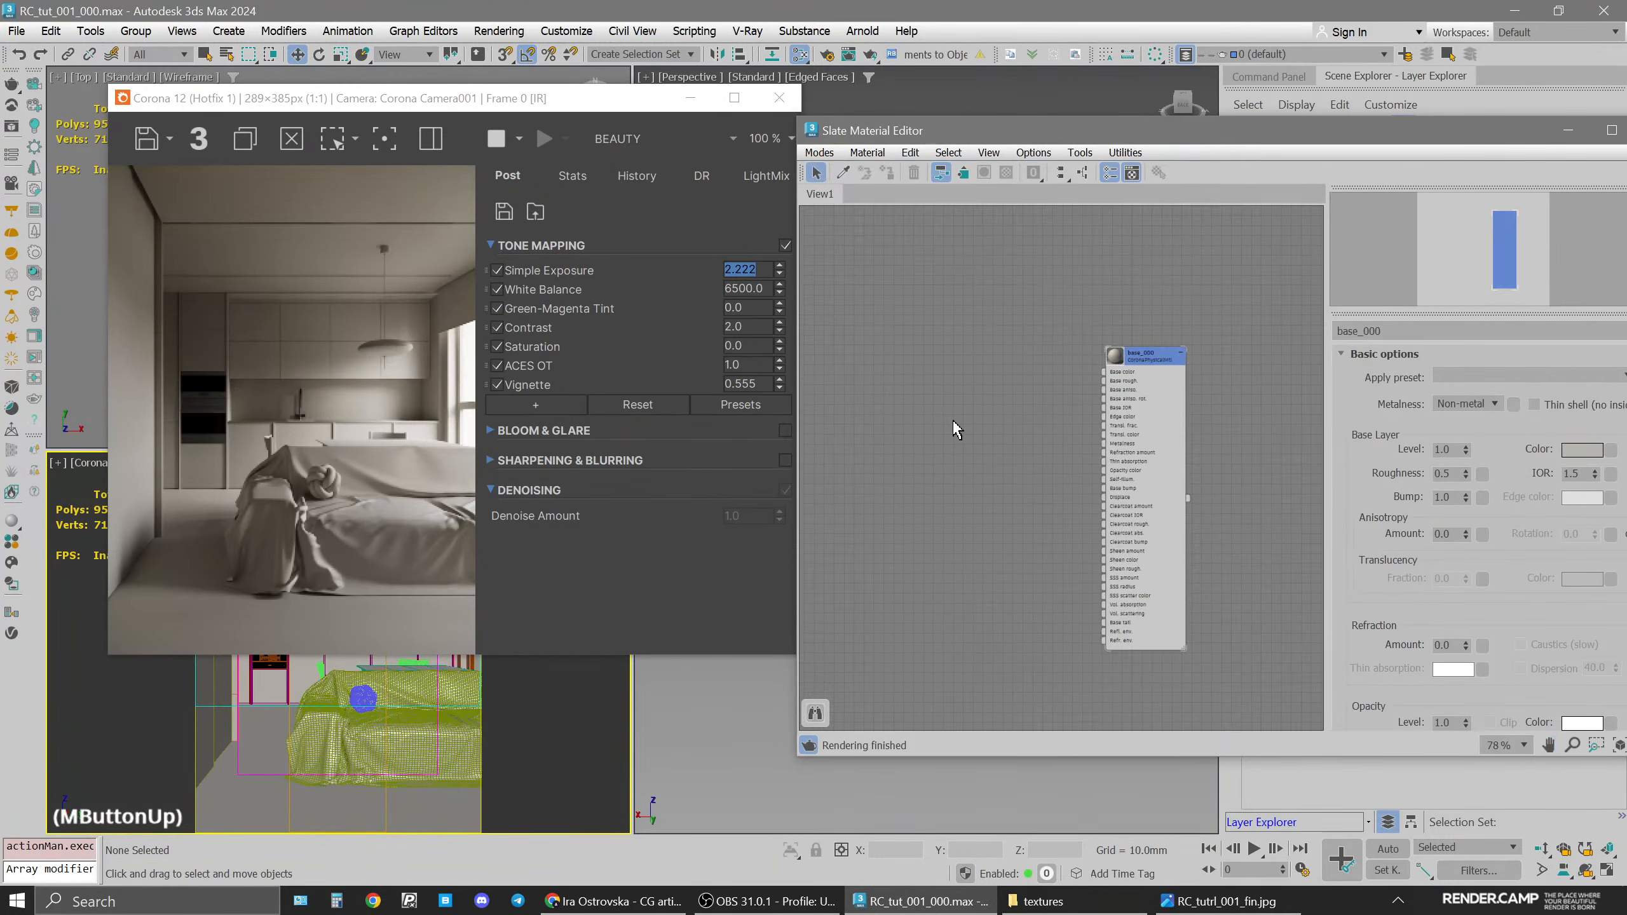
{"action": "right_click", "coordinate": [898, 375]}
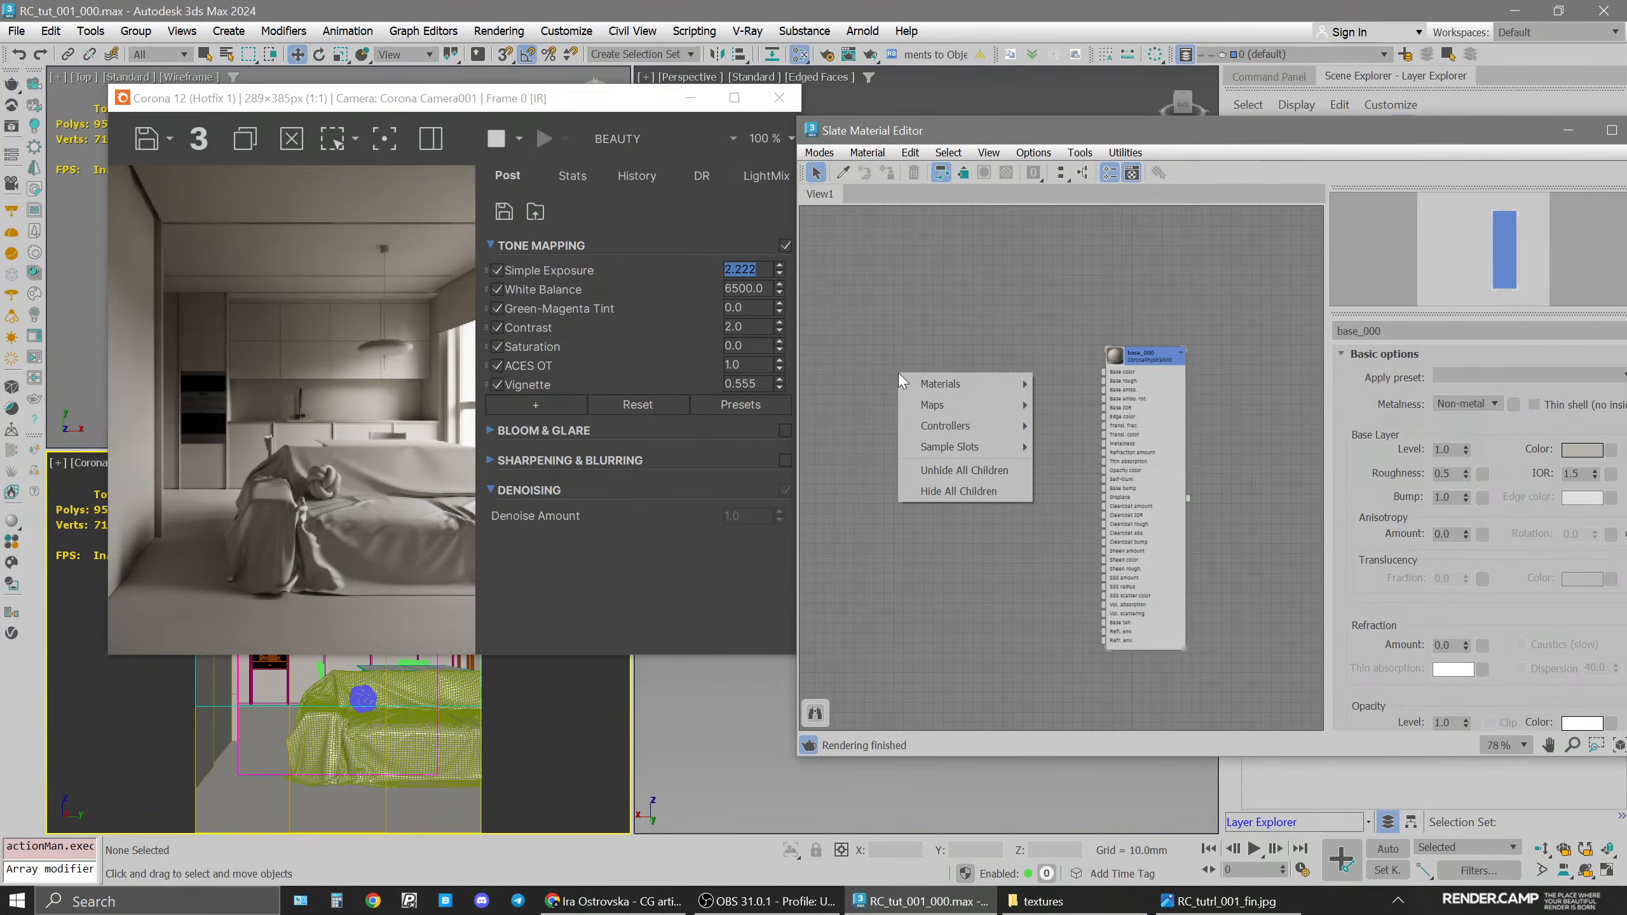
{"action": "left_click", "coordinate": [949, 700]}
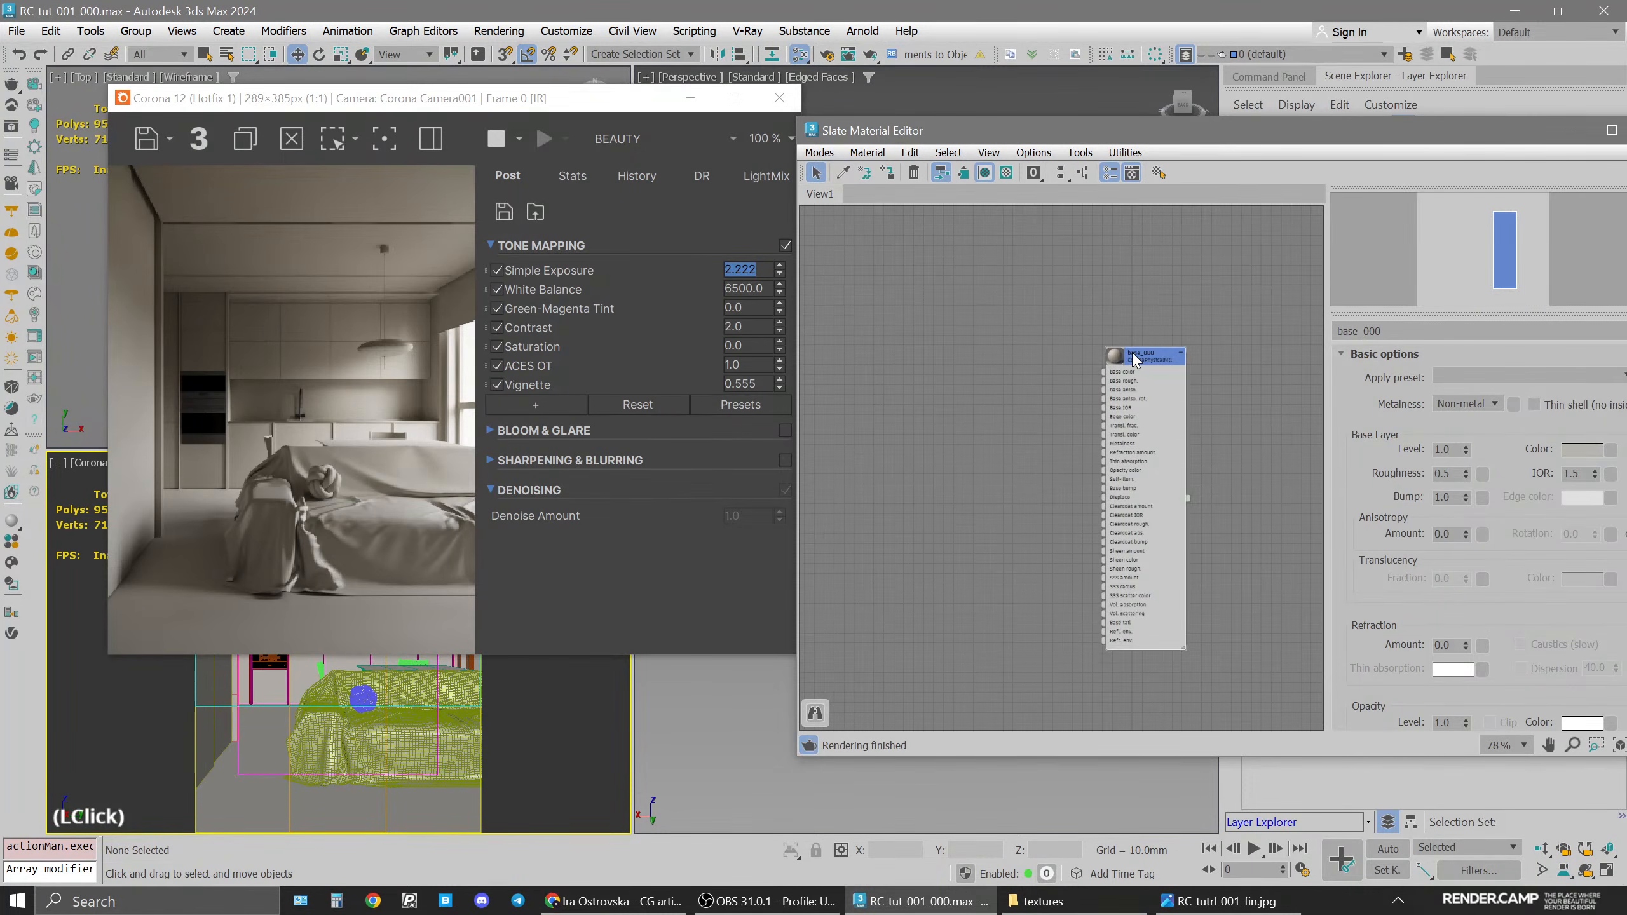
{"action": "left_click_drag", "start_coordinate": [1146, 371], "coordinate": [932, 354], "text": "shift"}
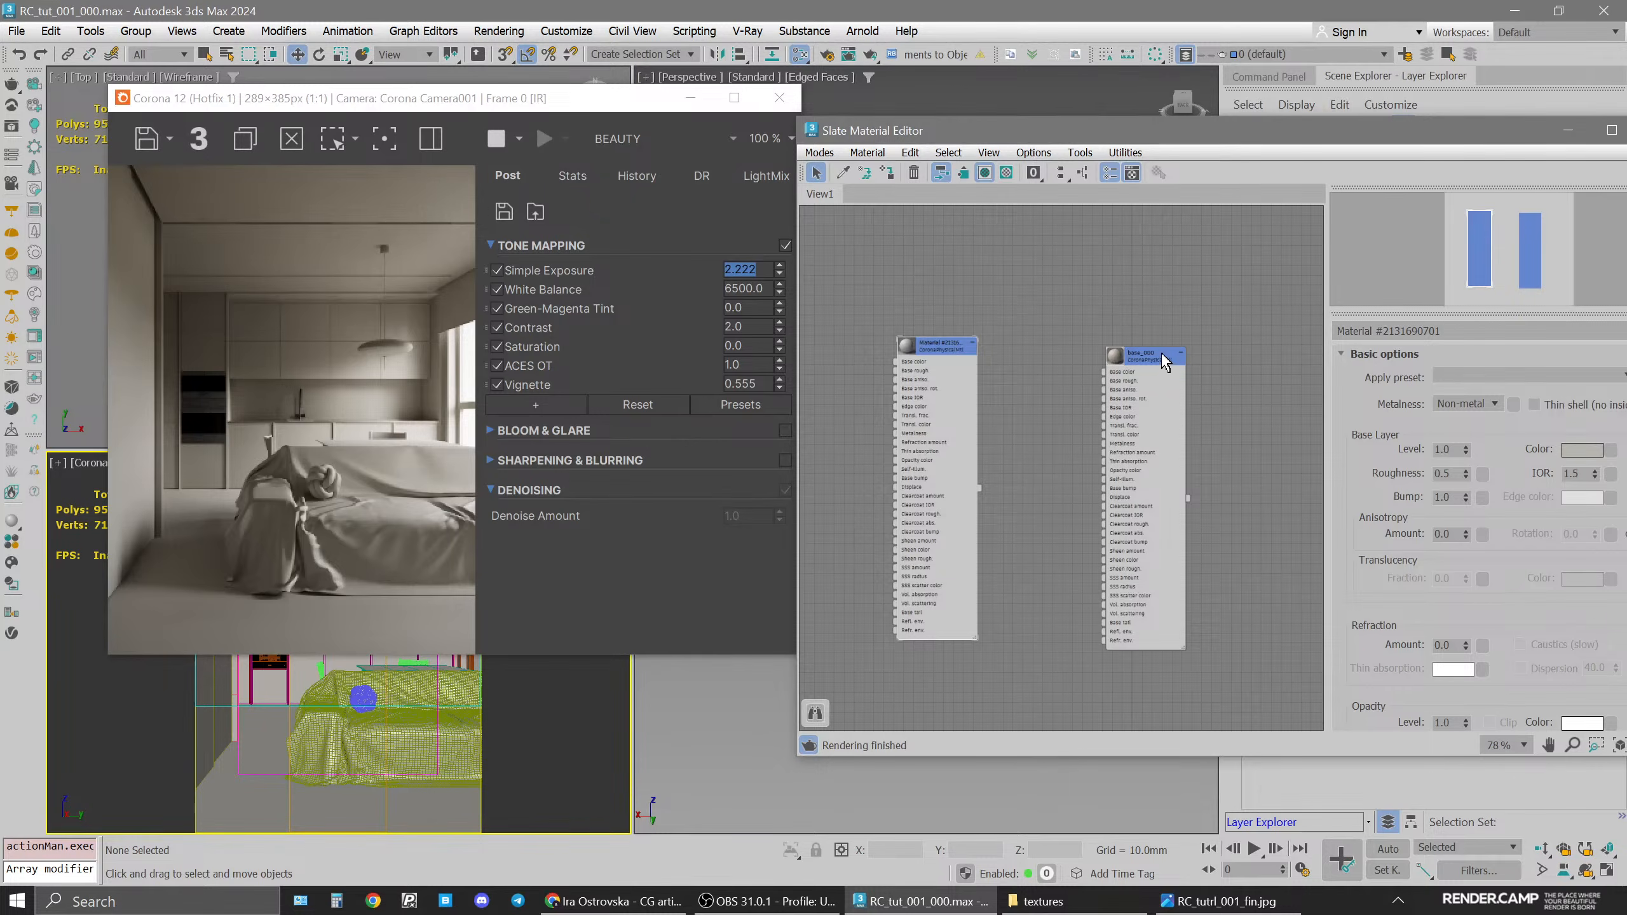
{"action": "left_click", "coordinate": [1470, 333]}
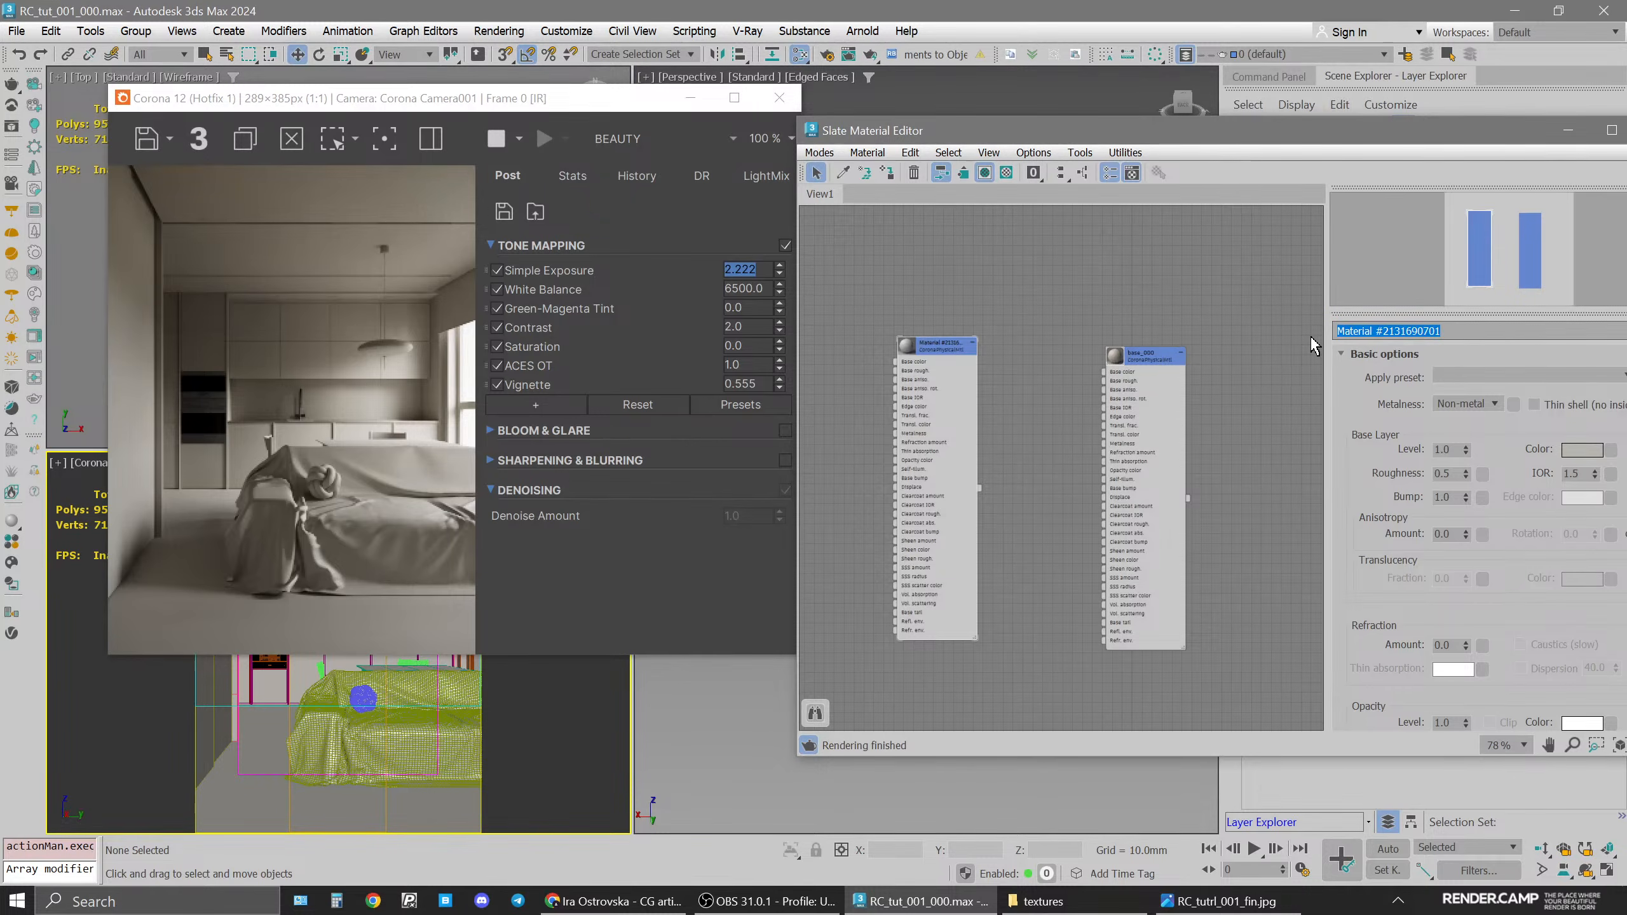
{"action": "type", "text": "floor"}
{"action": "key", "text": "Return"}
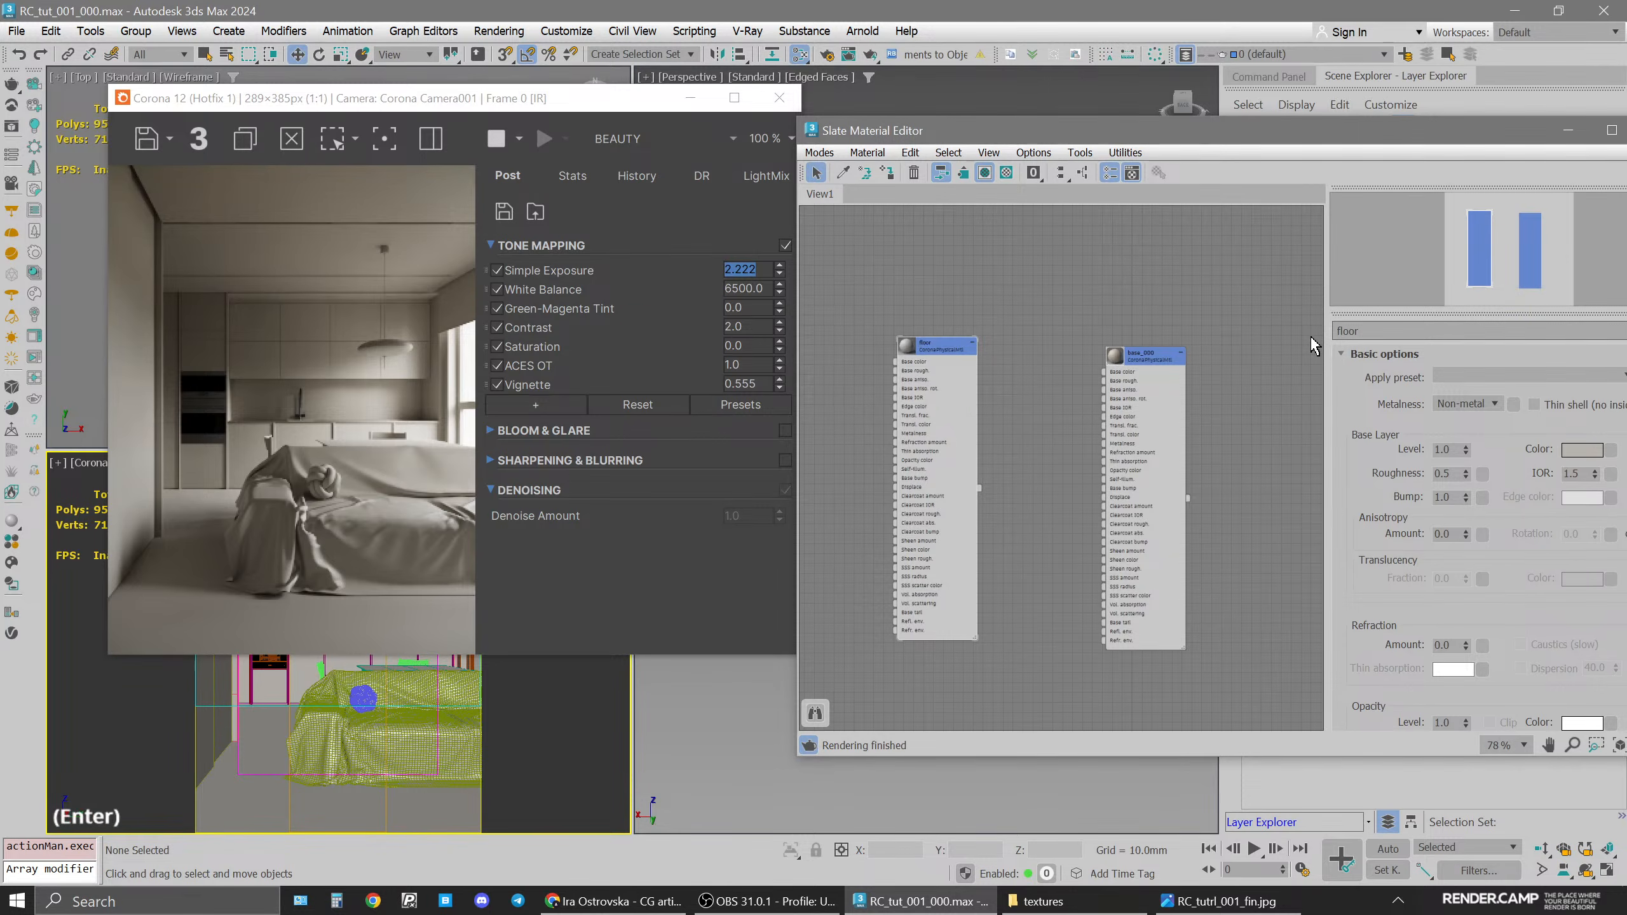
Assign the floor material to the floor object in the camera view
{"action": "left_click", "coordinate": [251, 807]}
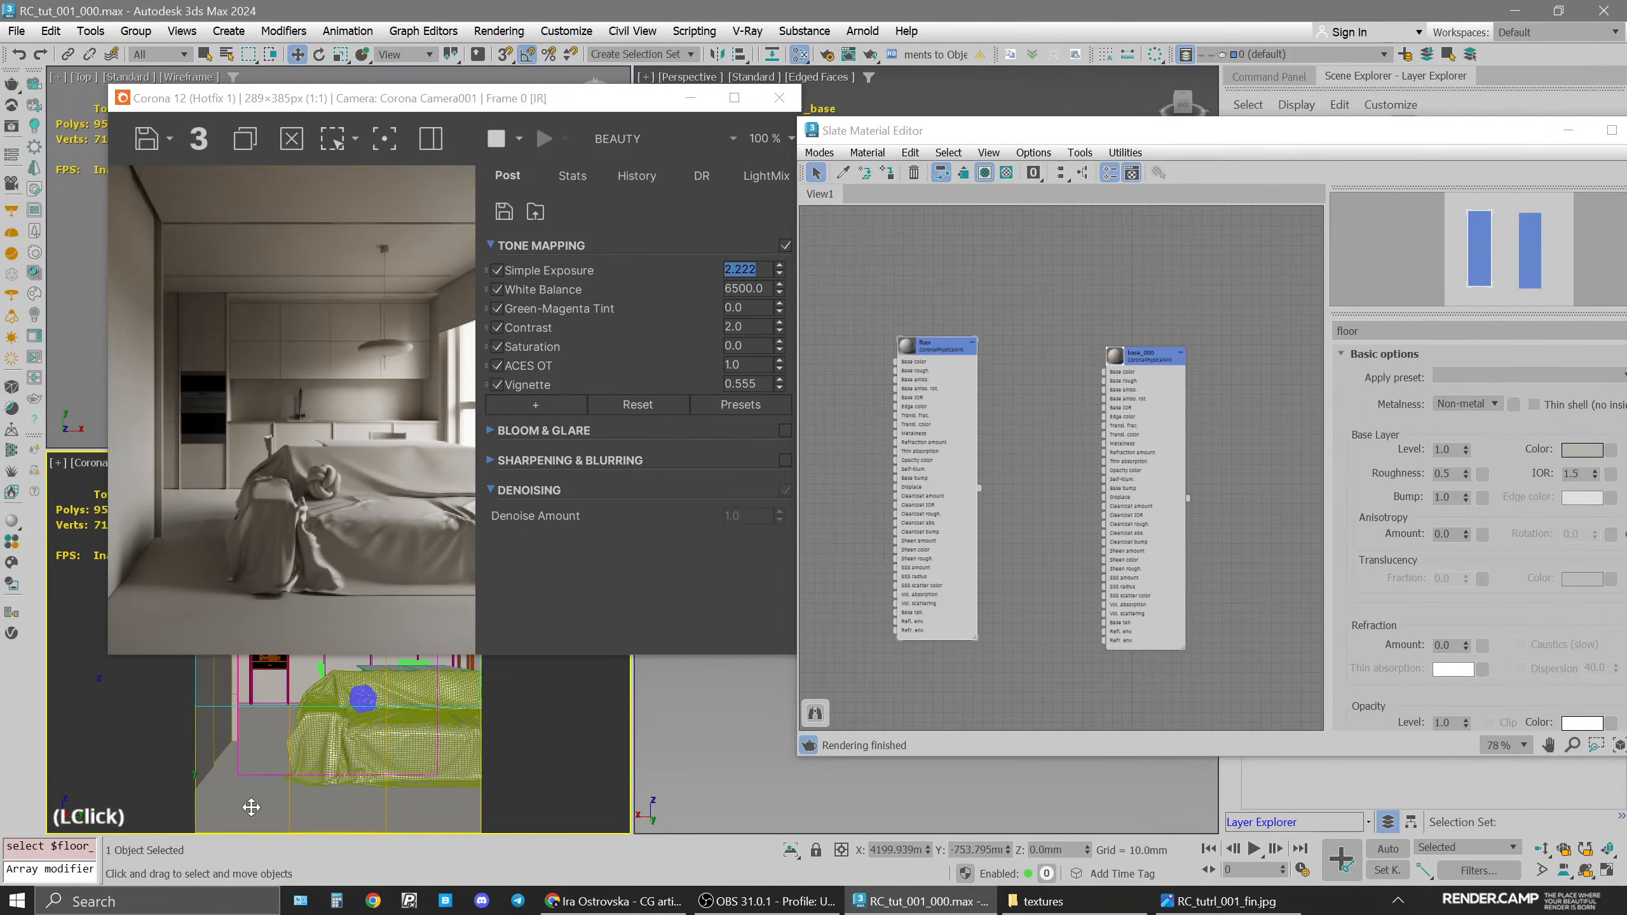
{"action": "left_click", "coordinate": [887, 173]}
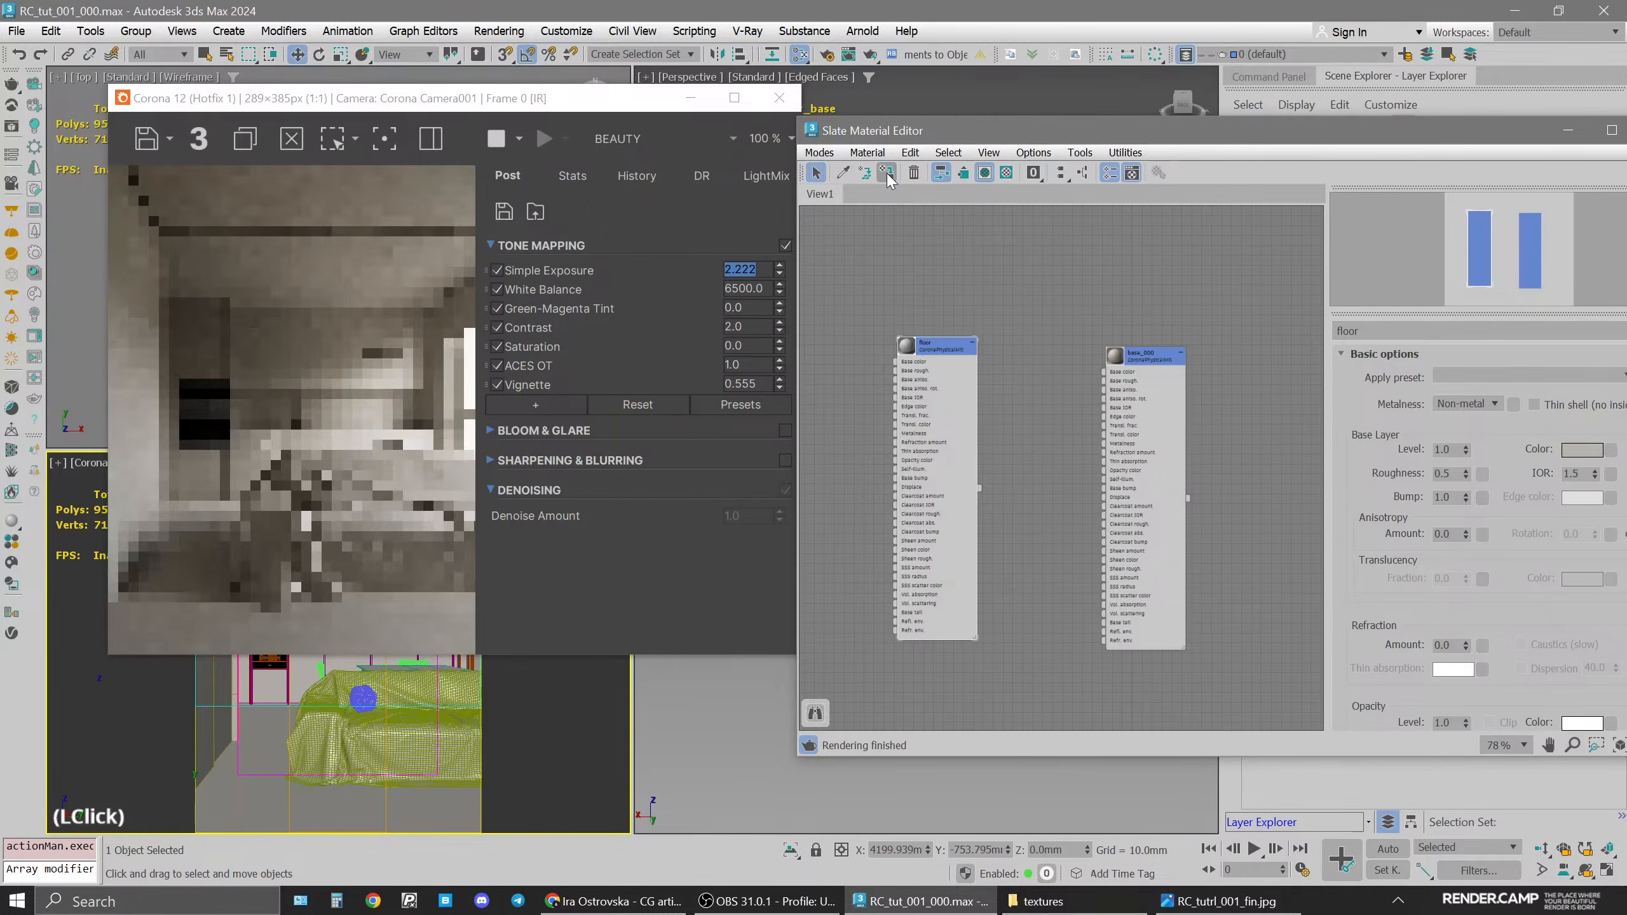
{"action": "left_click_drag", "start_coordinate": [1202, 133], "coordinate": [1062, 135]}
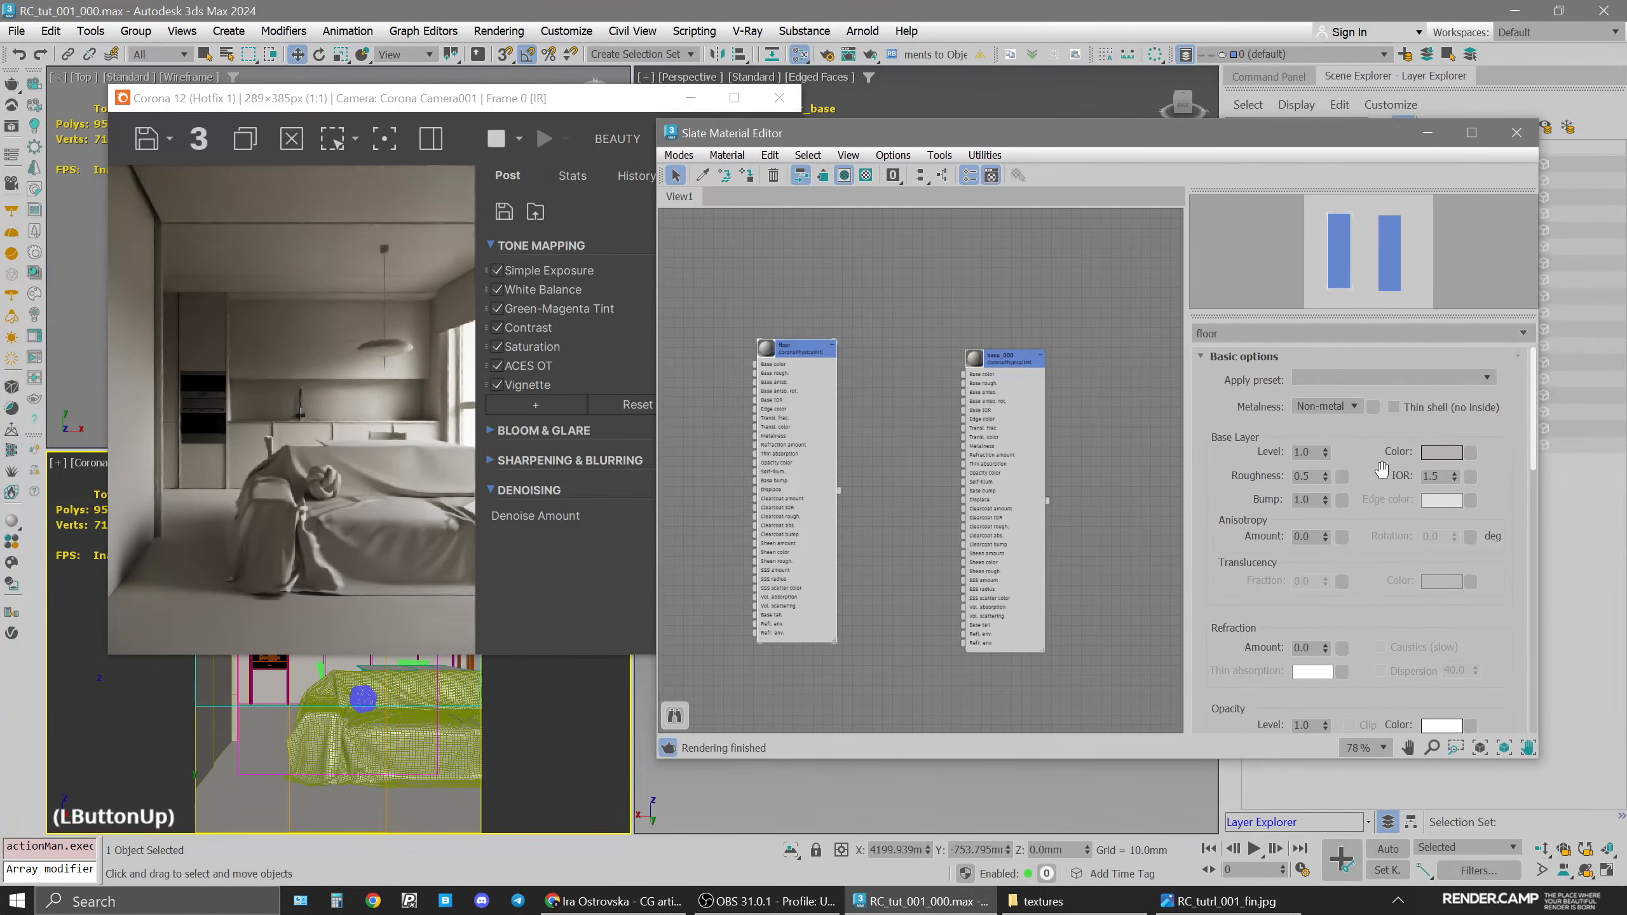
Check the floor in the reference image and set the floor material's roughness to 0.4
{"action": "left_click", "coordinate": [1215, 902]}
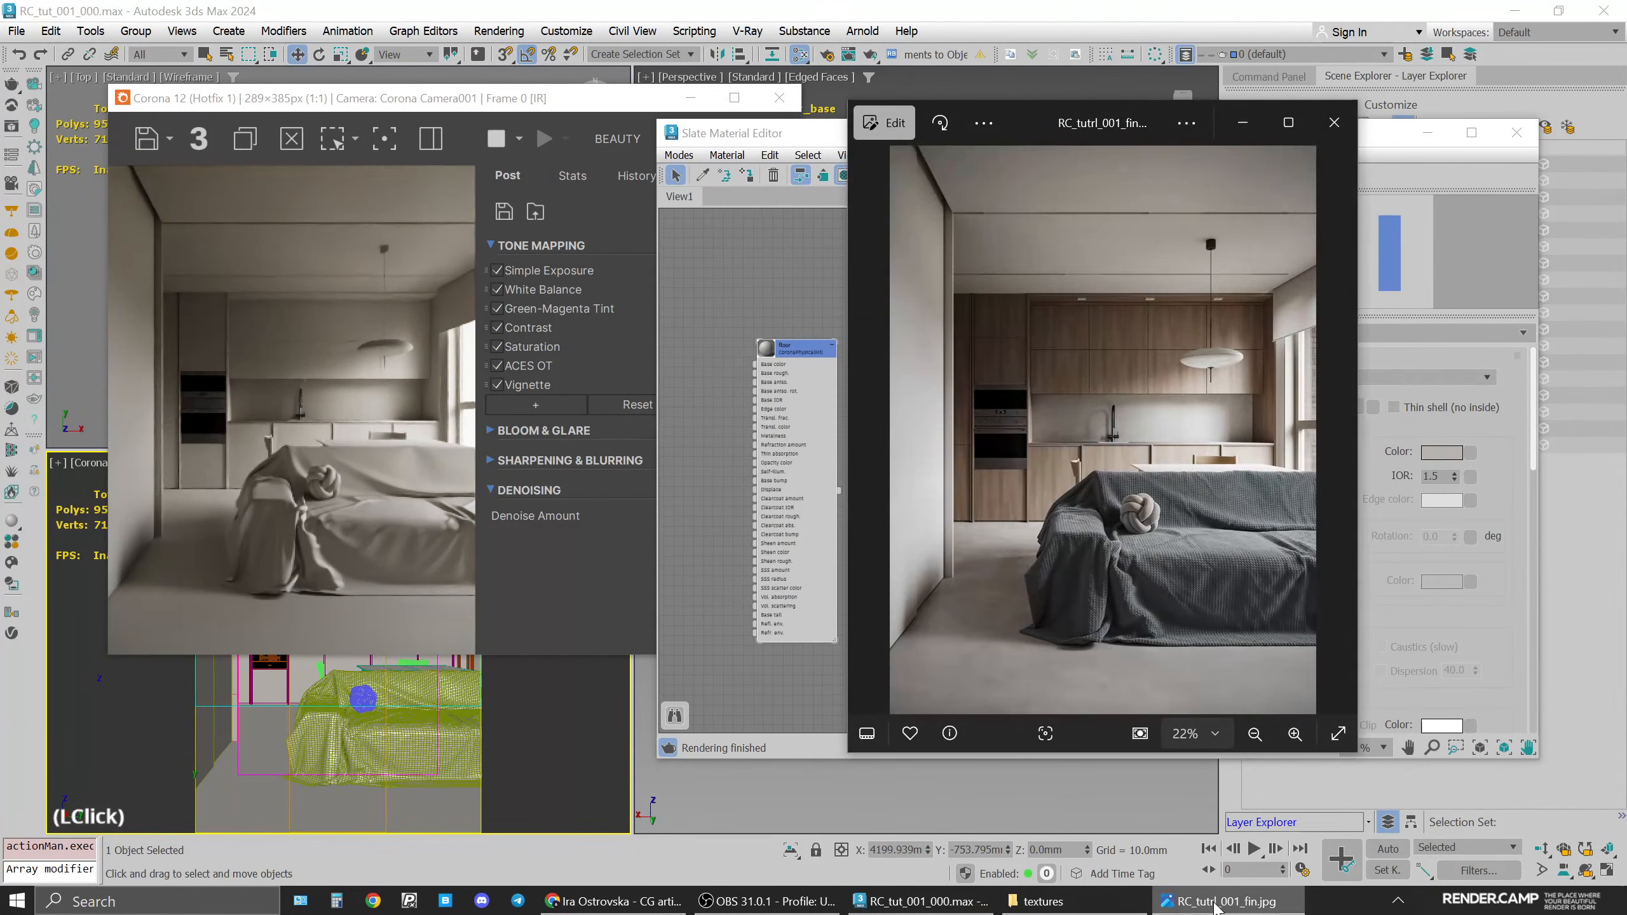
{"action": "left_click", "coordinate": [1378, 464]}
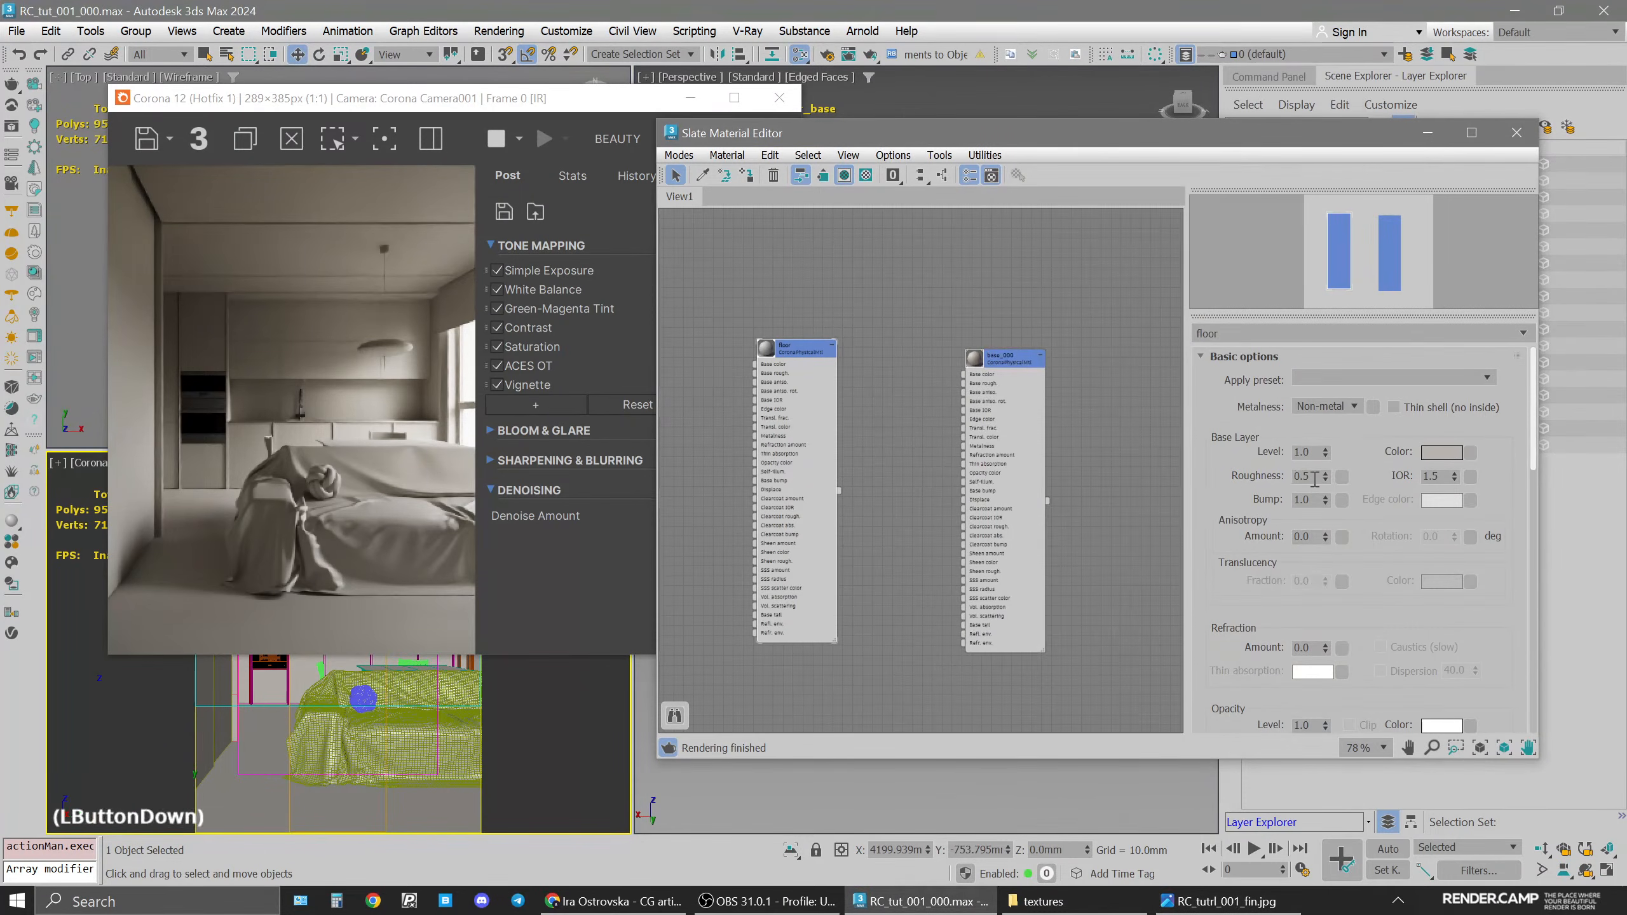
{"action": "key", "text": "BackSpace"}
{"action": "type", "text": "4"}
{"action": "key", "text": "Return"}
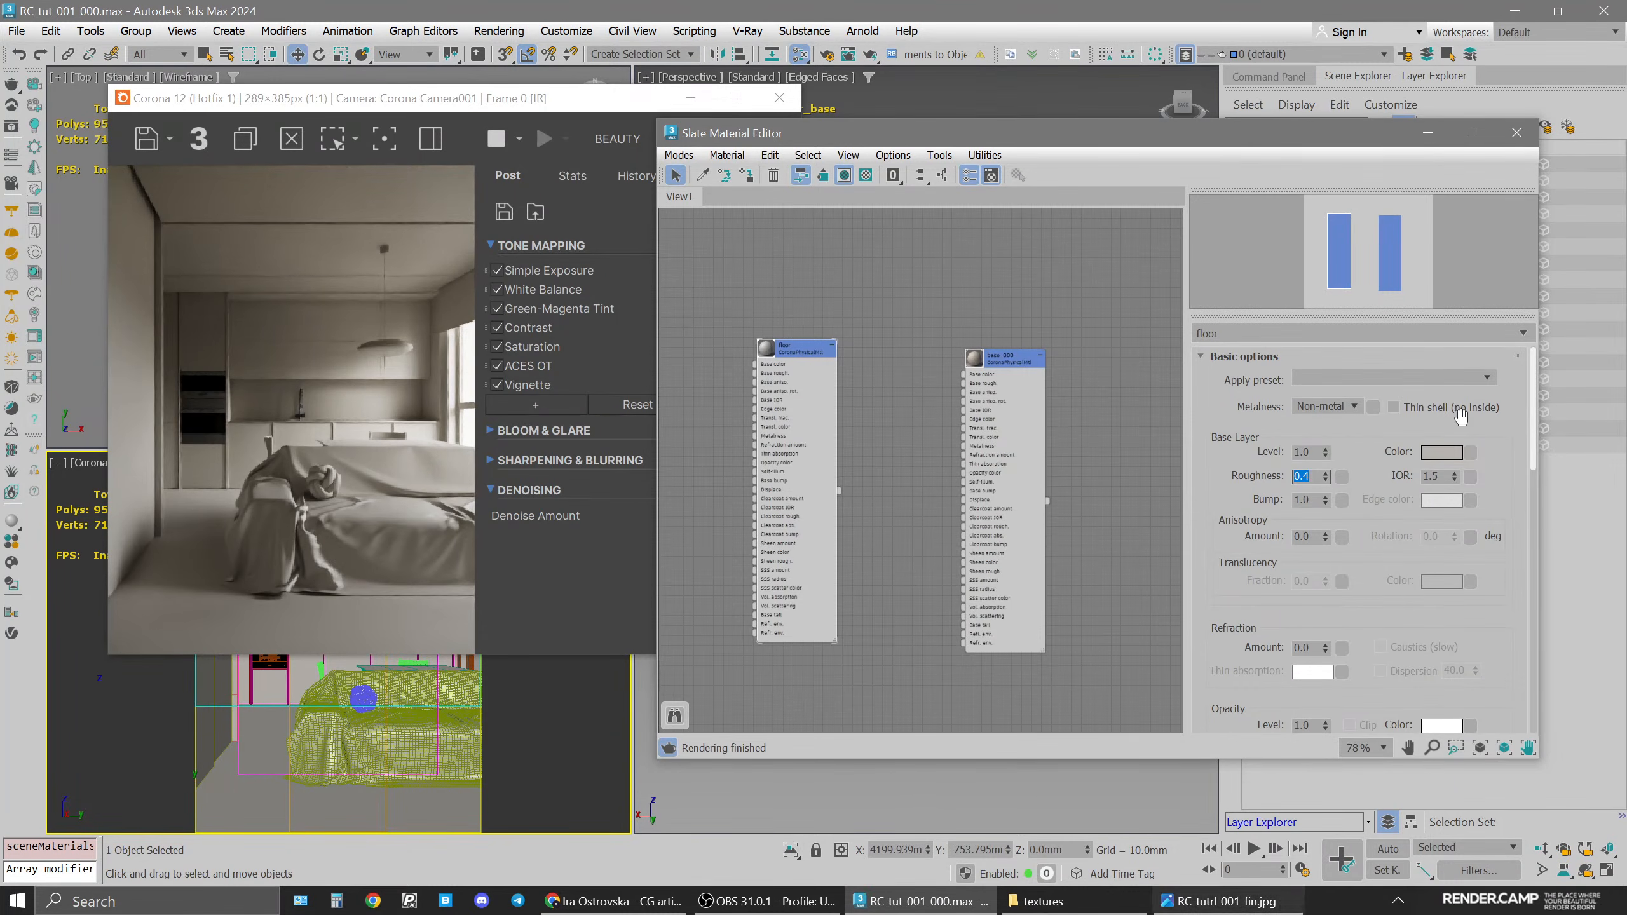
Set the floor material's base color to value 200 and saturation 5
{"action": "left_click", "coordinate": [1440, 454]}
{"action": "double_click", "coordinate": [1384, 354]}
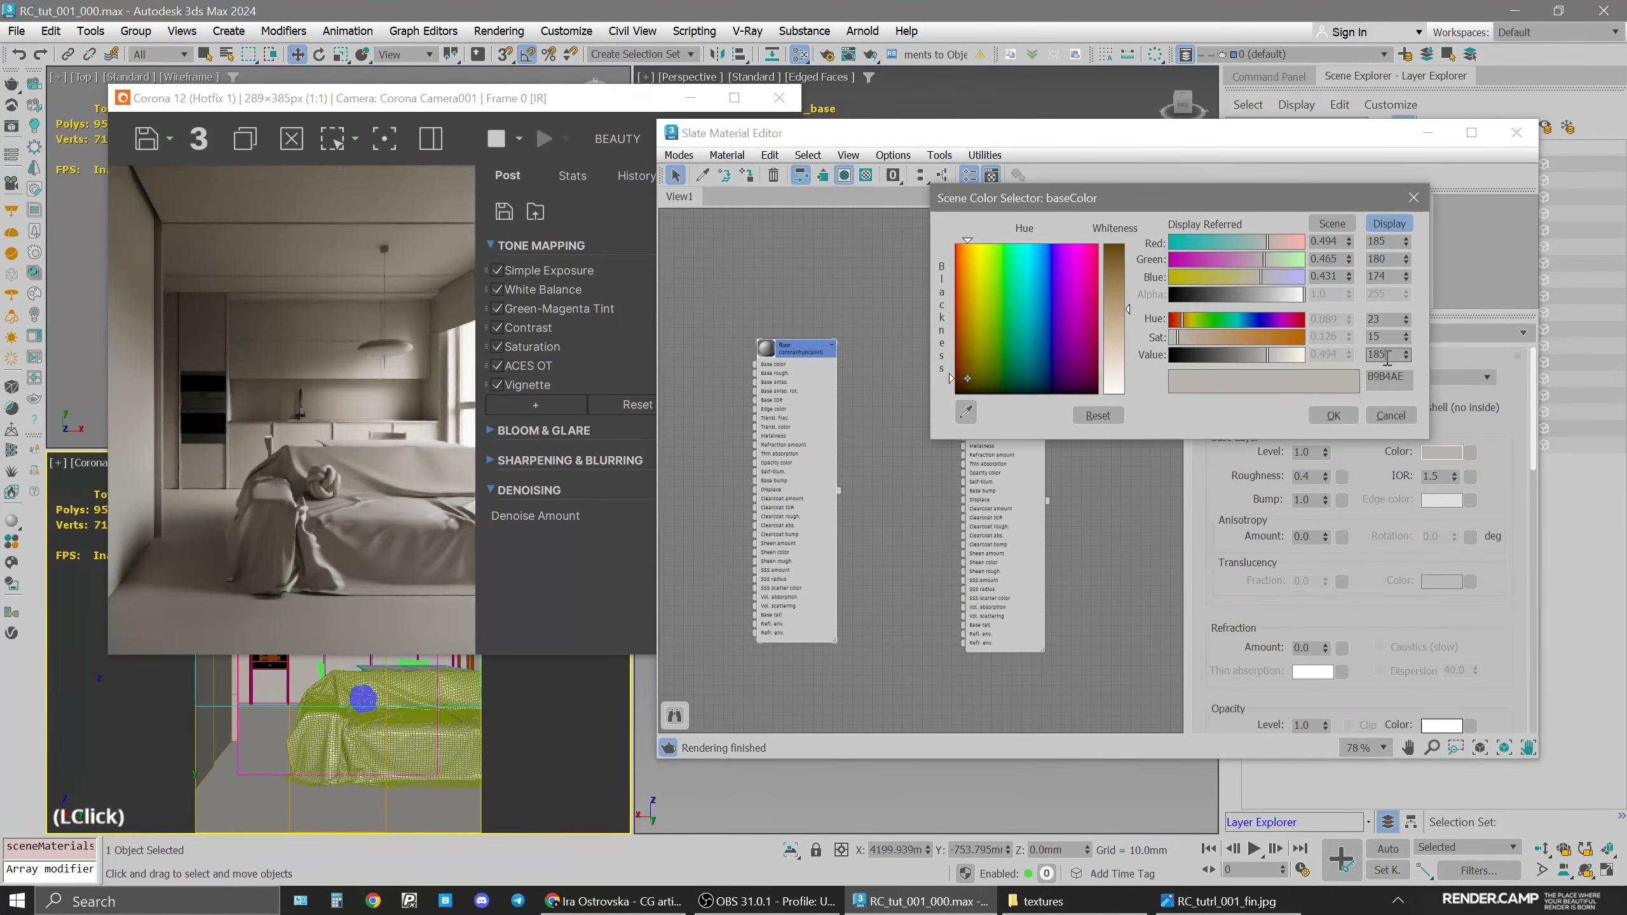
{"action": "type", "text": "200"}
{"action": "key", "text": "Return"}
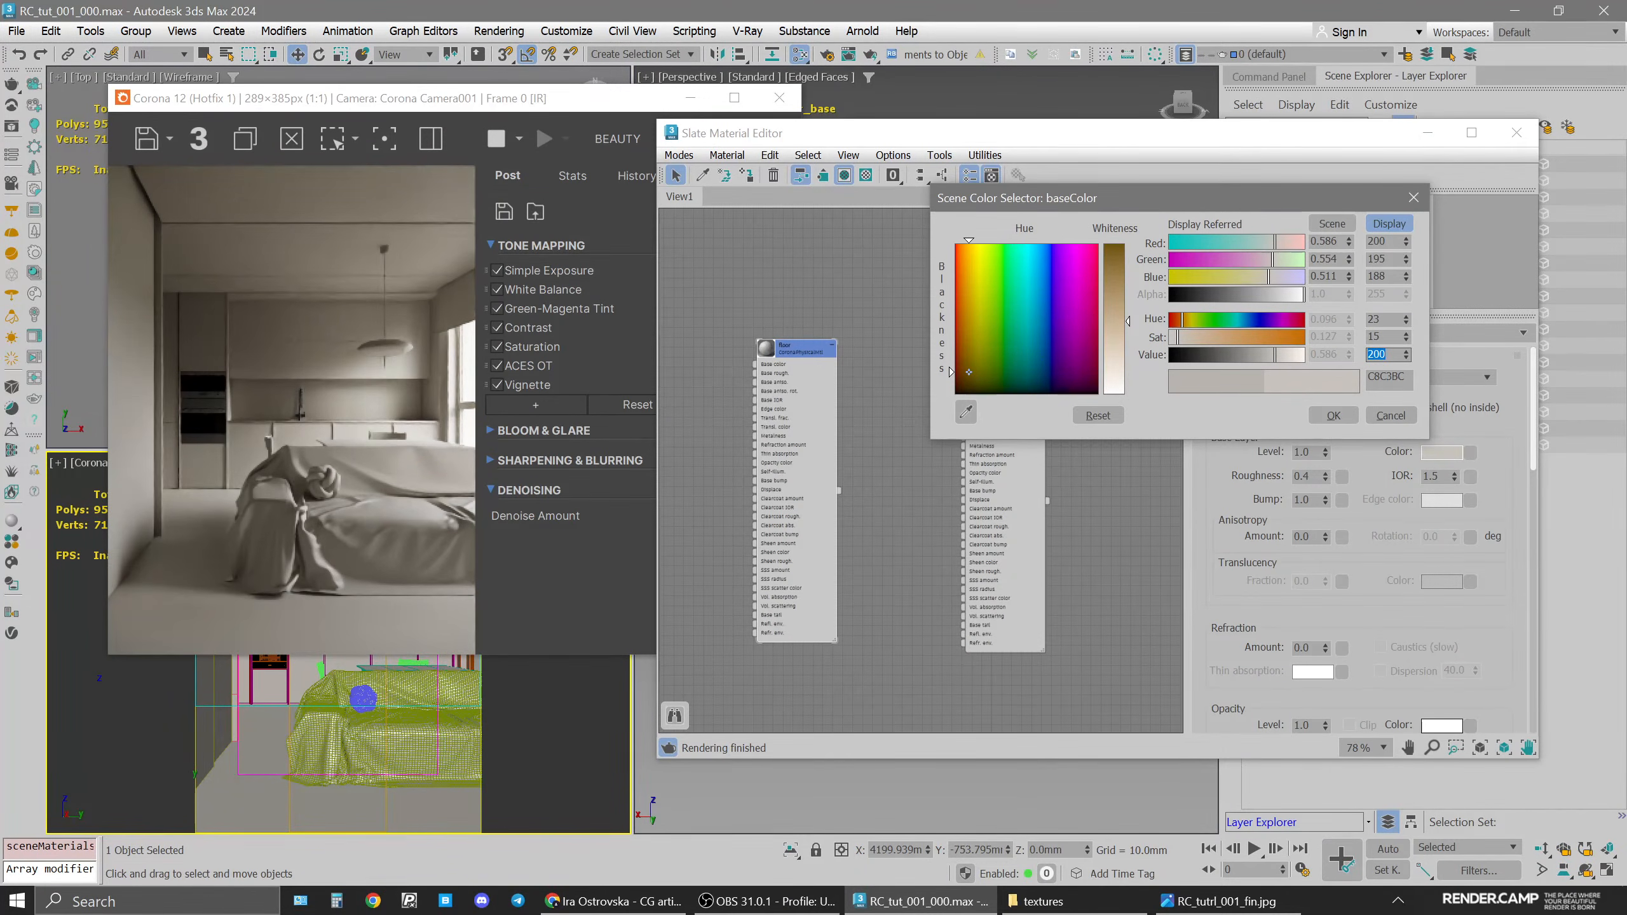
{"action": "double_click", "coordinate": [1383, 336]}
{"action": "type", "text": "5"}
{"action": "key", "text": "Return"}
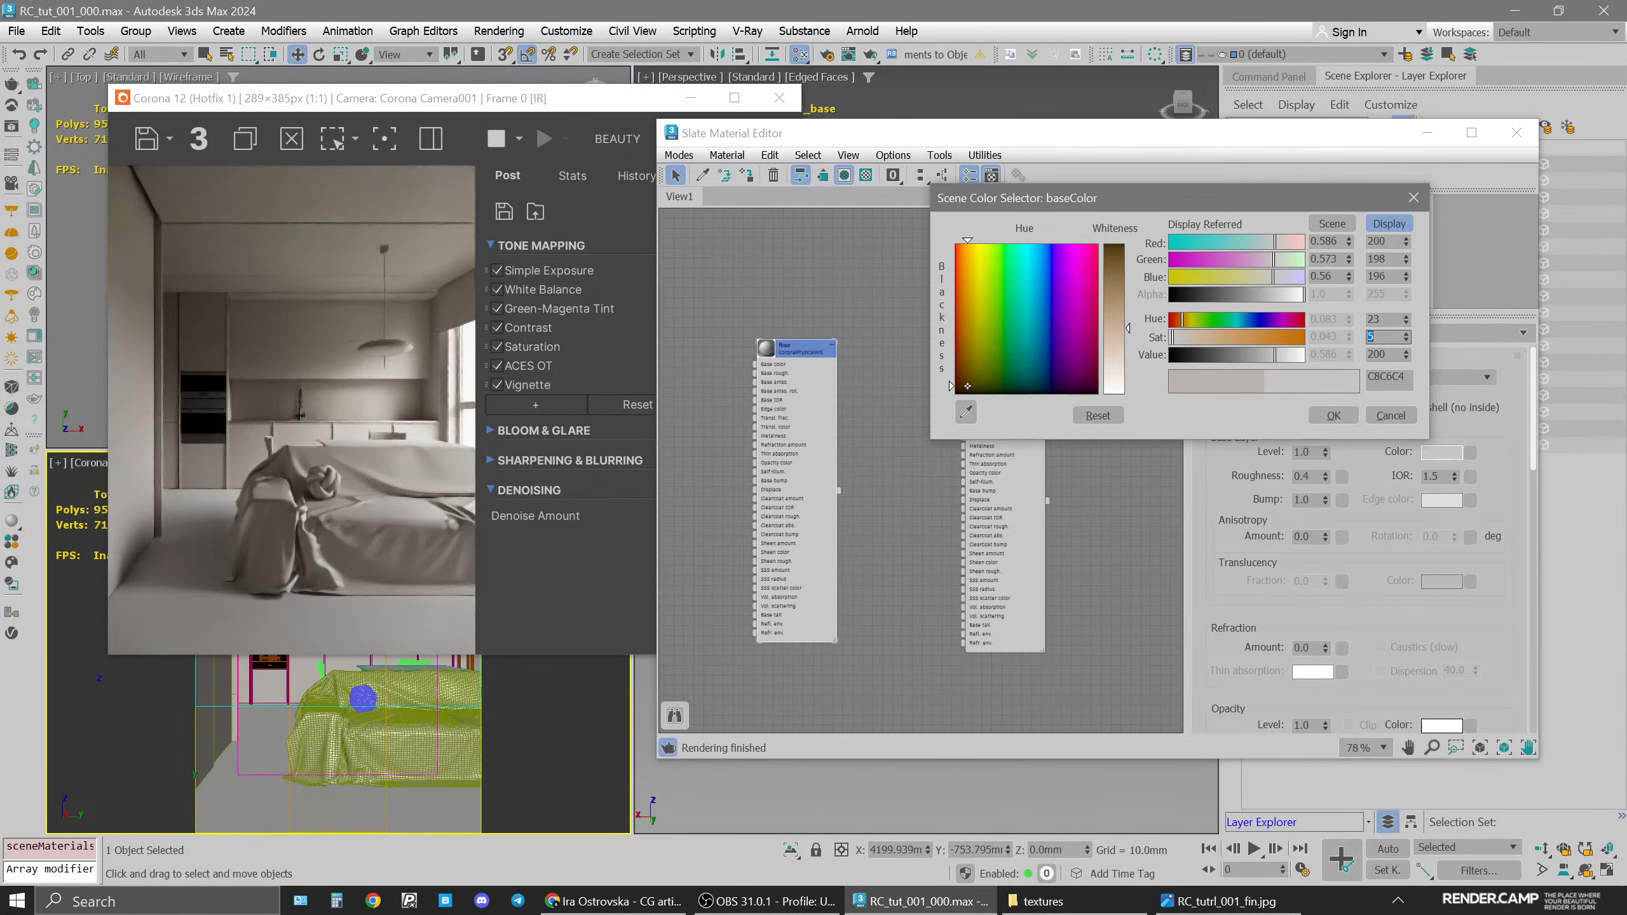
{"action": "left_click", "coordinate": [1336, 415]}
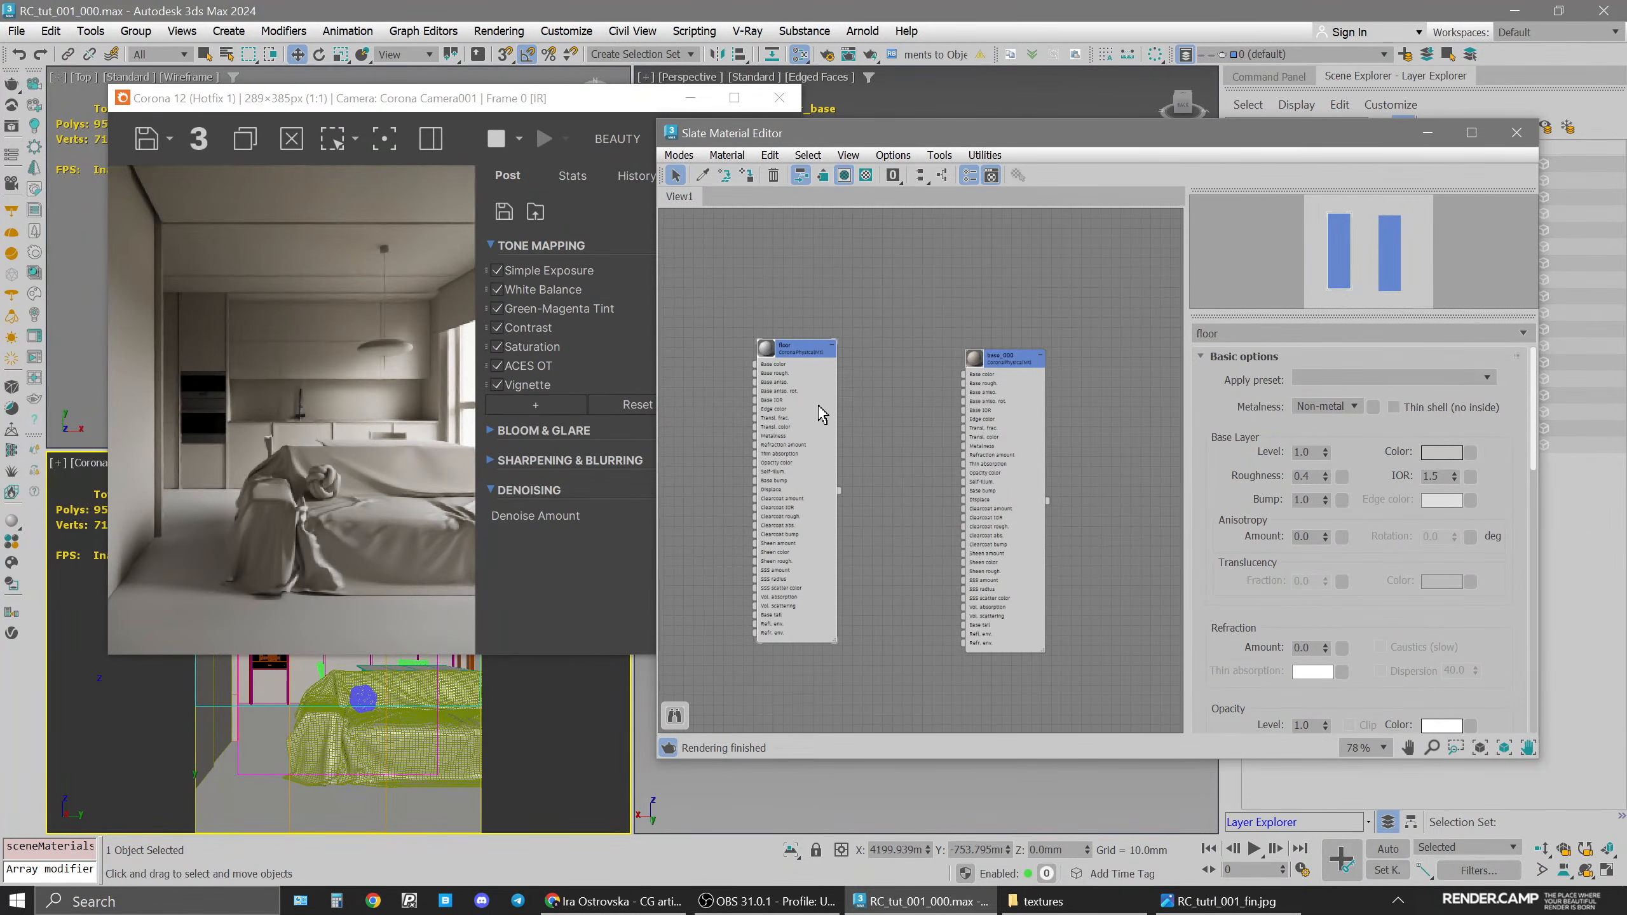
Move the frame buffer clear of the camera view and select the hallway and living-room ceiling object
{"action": "left_click_drag", "start_coordinate": [1178, 133], "coordinate": [1228, 185]}
{"action": "left_click_drag", "start_coordinate": [544, 97], "coordinate": [885, 77]}
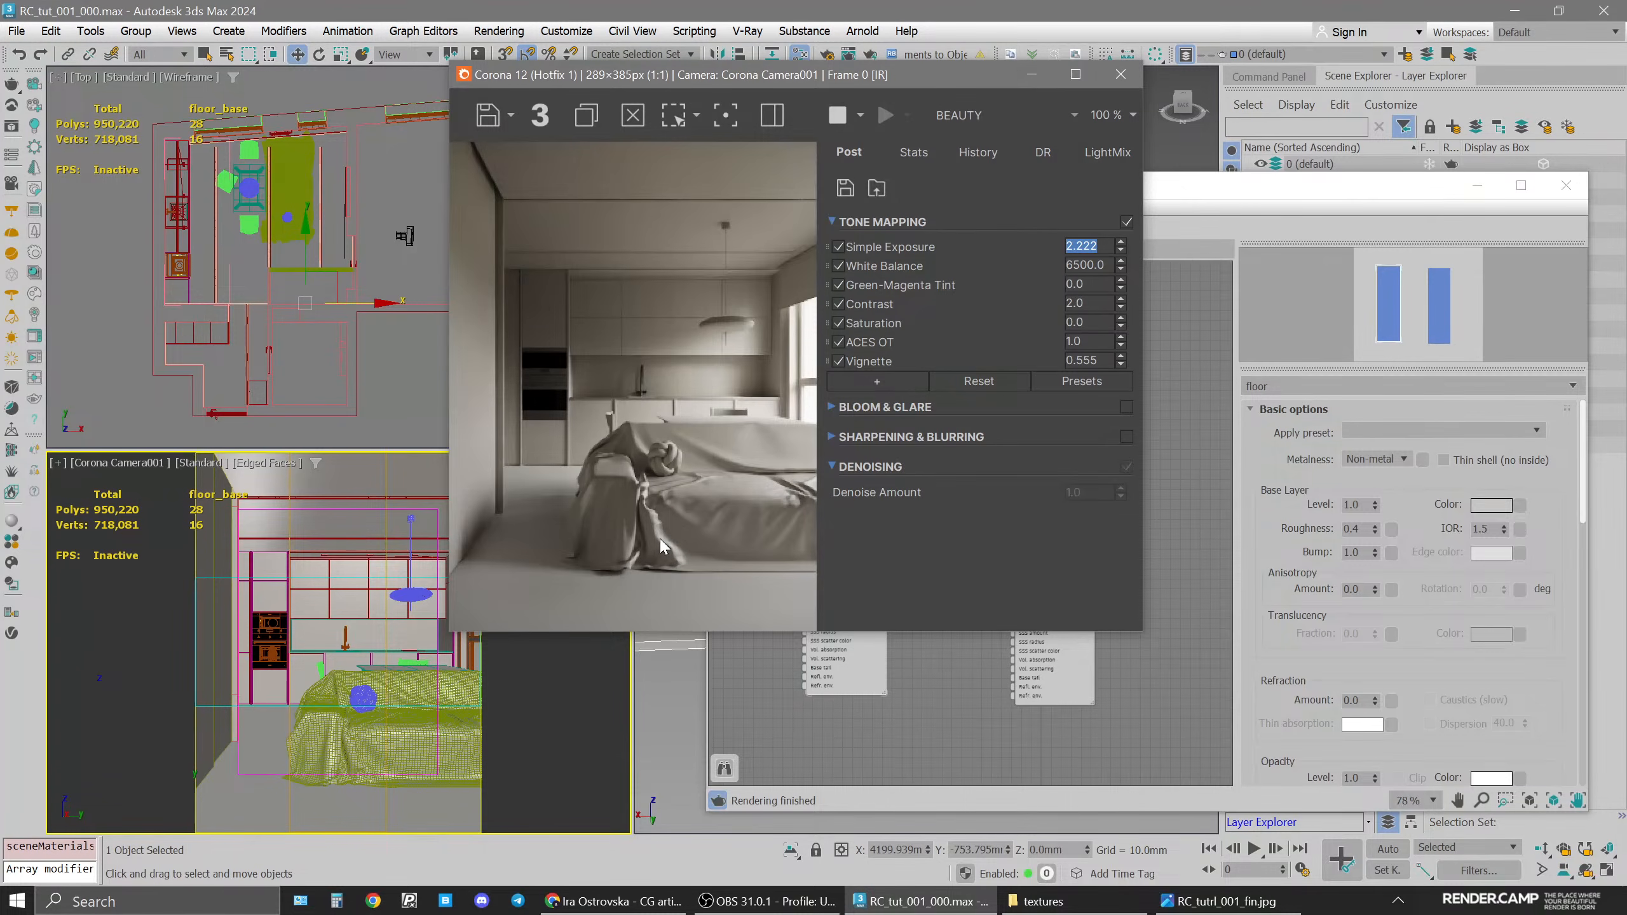
{"action": "left_click", "coordinate": [279, 776]}
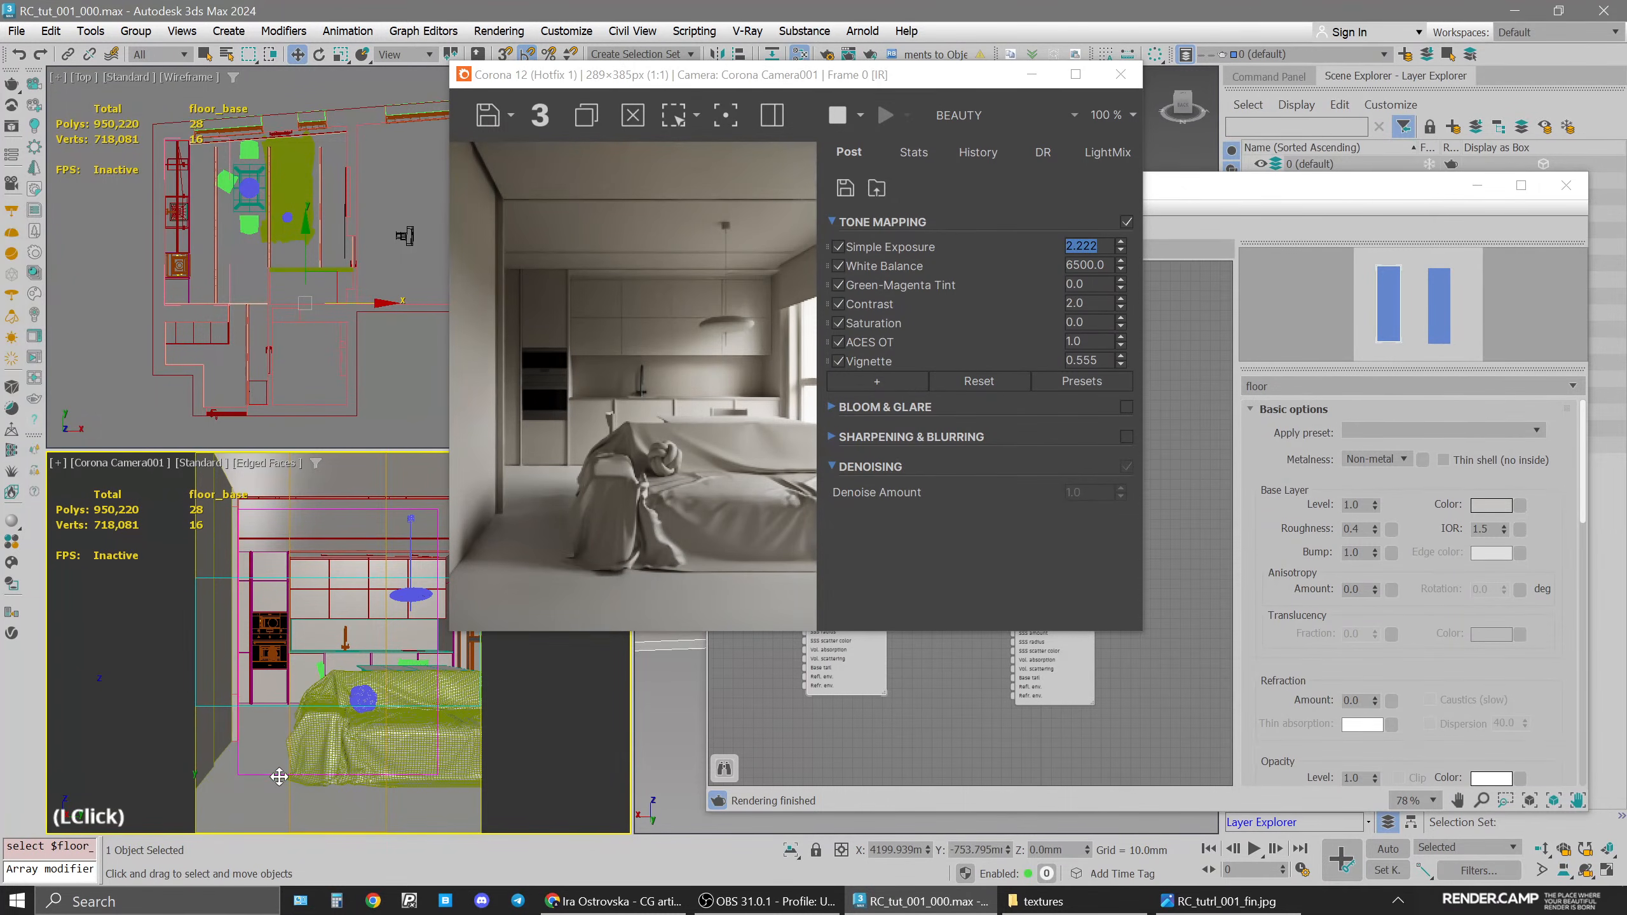
{"action": "left_click", "coordinate": [322, 477]}
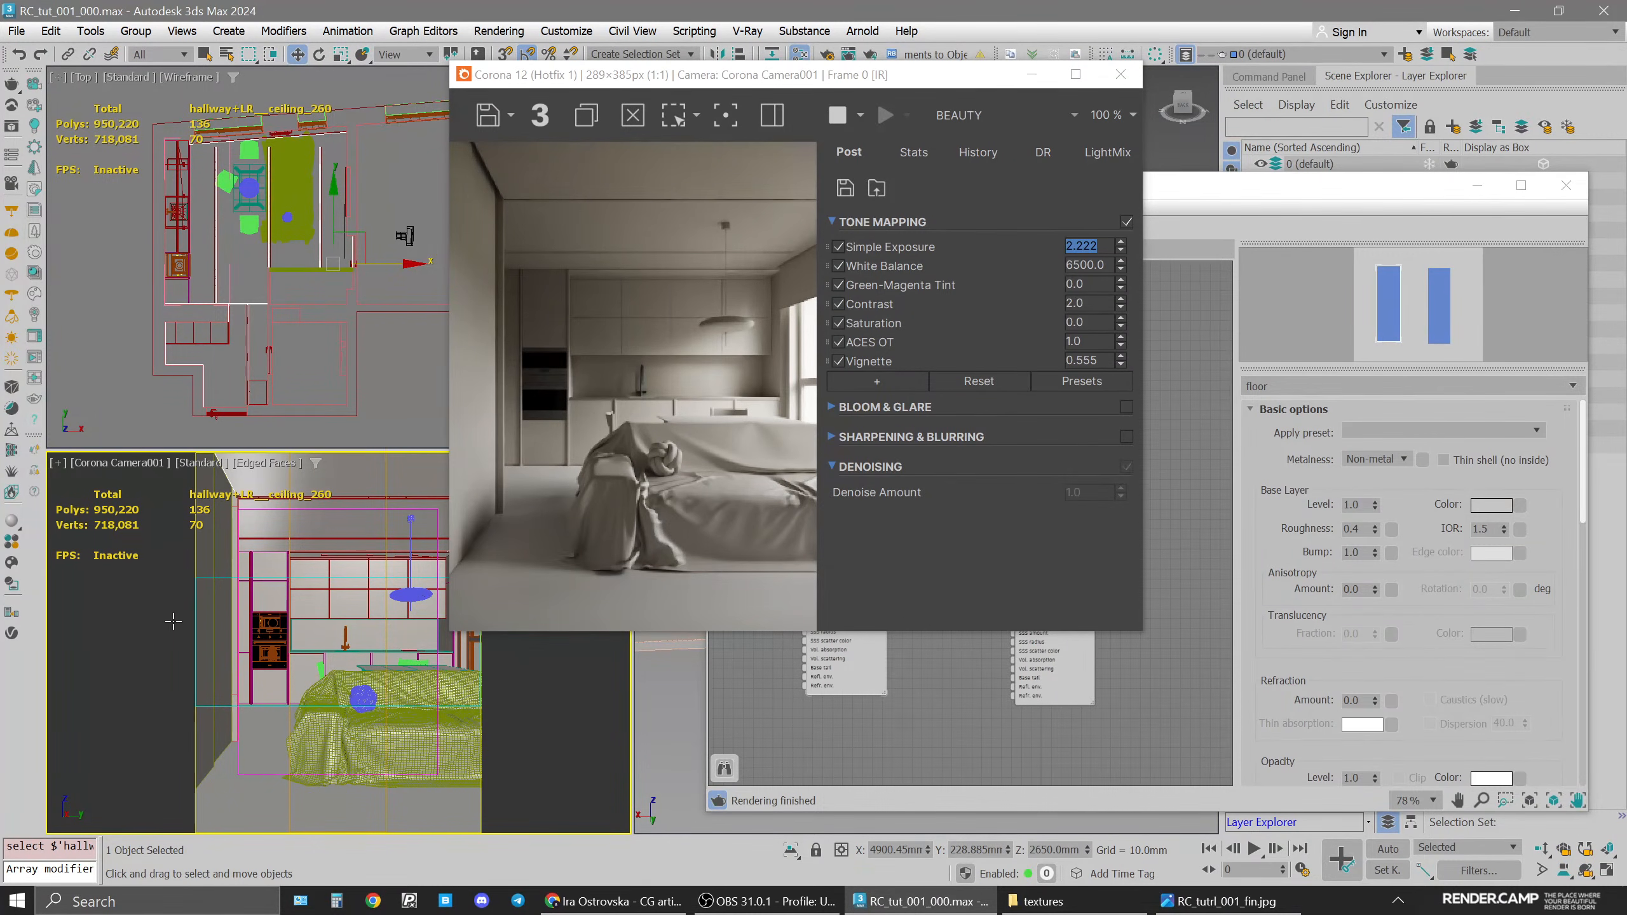
{"action": "left_click_drag", "start_coordinate": [859, 74], "coordinate": [518, 87]}
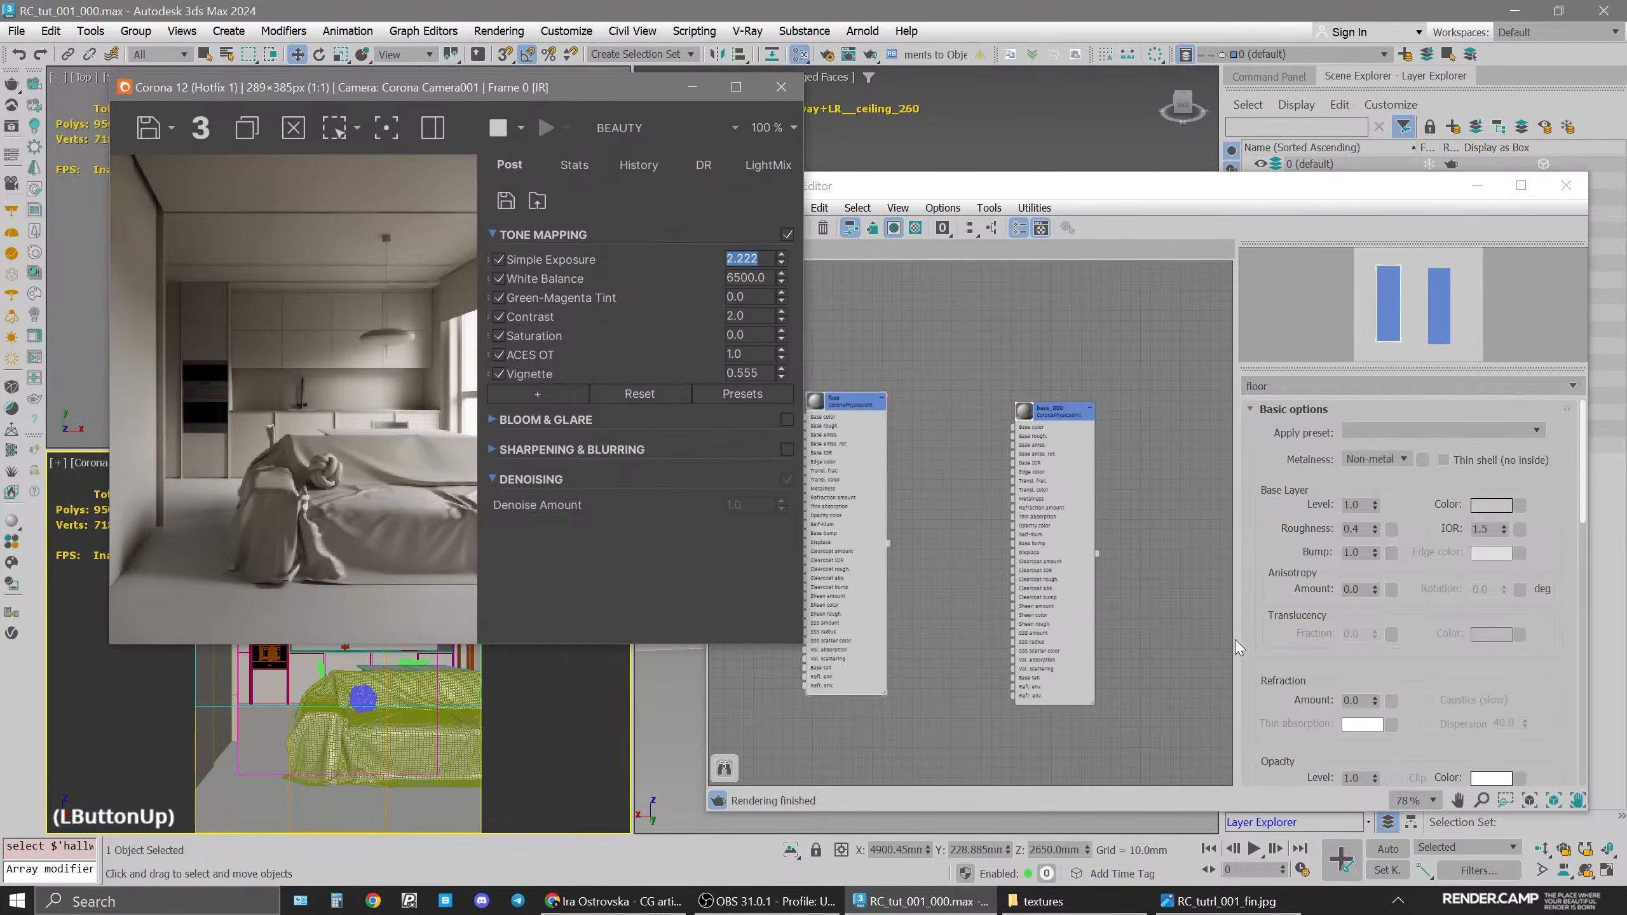
Duplicate the floor material in the material editor view and name the copy ceiling
{"action": "left_click_drag", "start_coordinate": [1011, 186], "coordinate": [1152, 161]}
{"action": "scroll", "coordinate": [1119, 382], "scroll_direction": "down", "scroll_amount": 2}
{"action": "middle_click_drag", "start_coordinate": [1119, 383], "coordinate": [1295, 377]}
{"action": "left_click_drag", "start_coordinate": [1240, 347], "coordinate": [1083, 341], "text": "shift"}
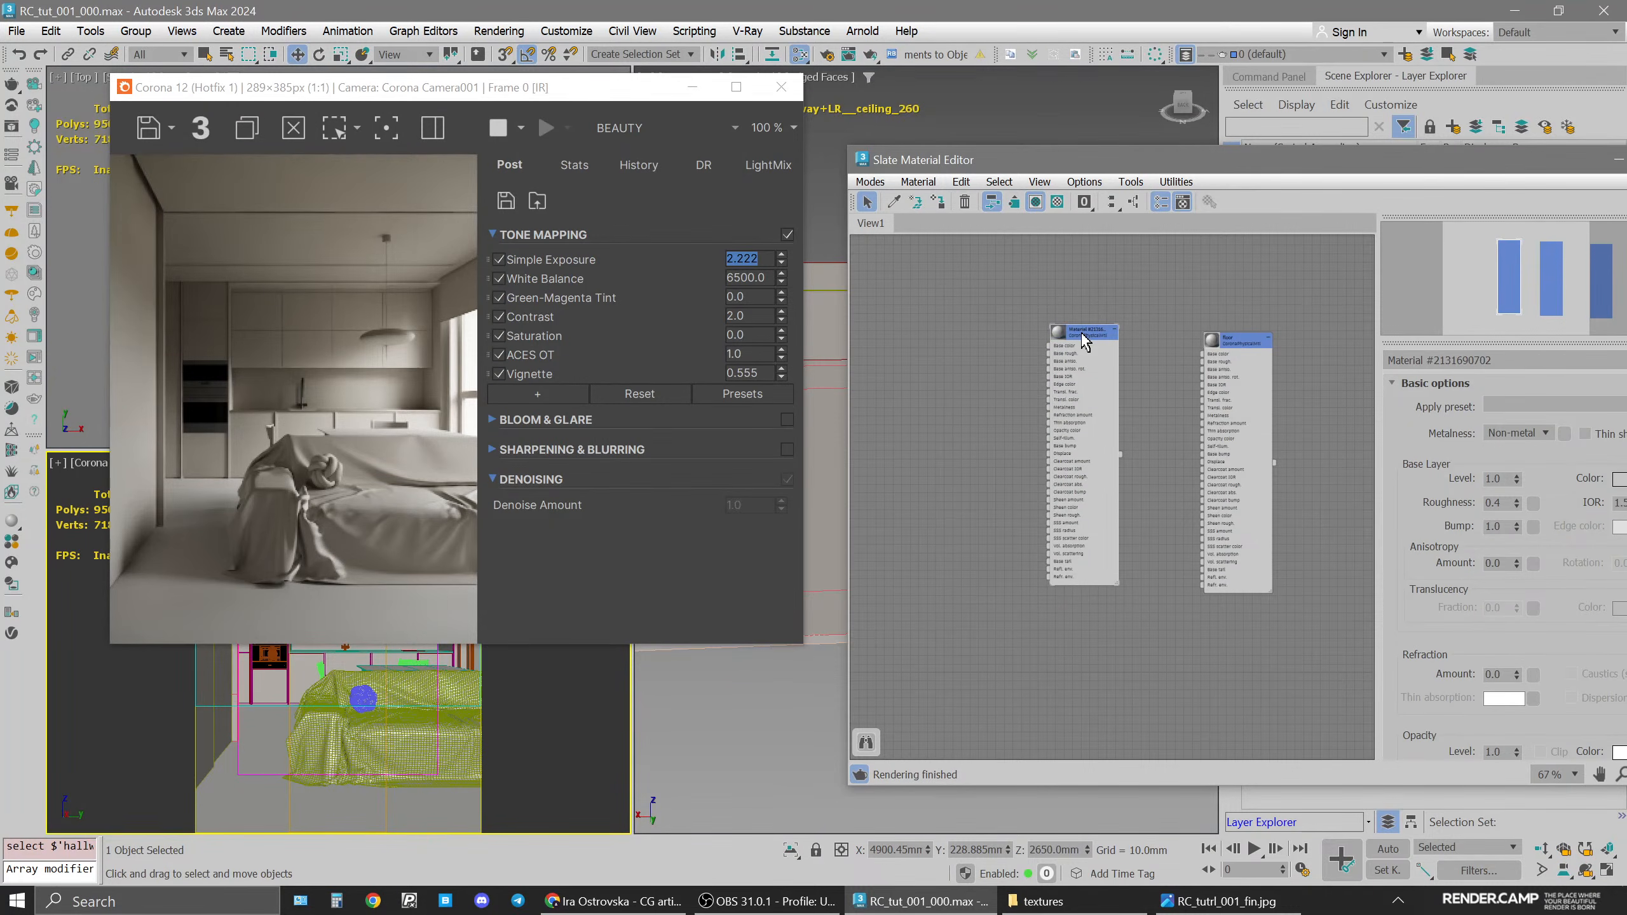
{"action": "left_click", "coordinate": [1523, 360]}
{"action": "type", "text": "ceiling"}
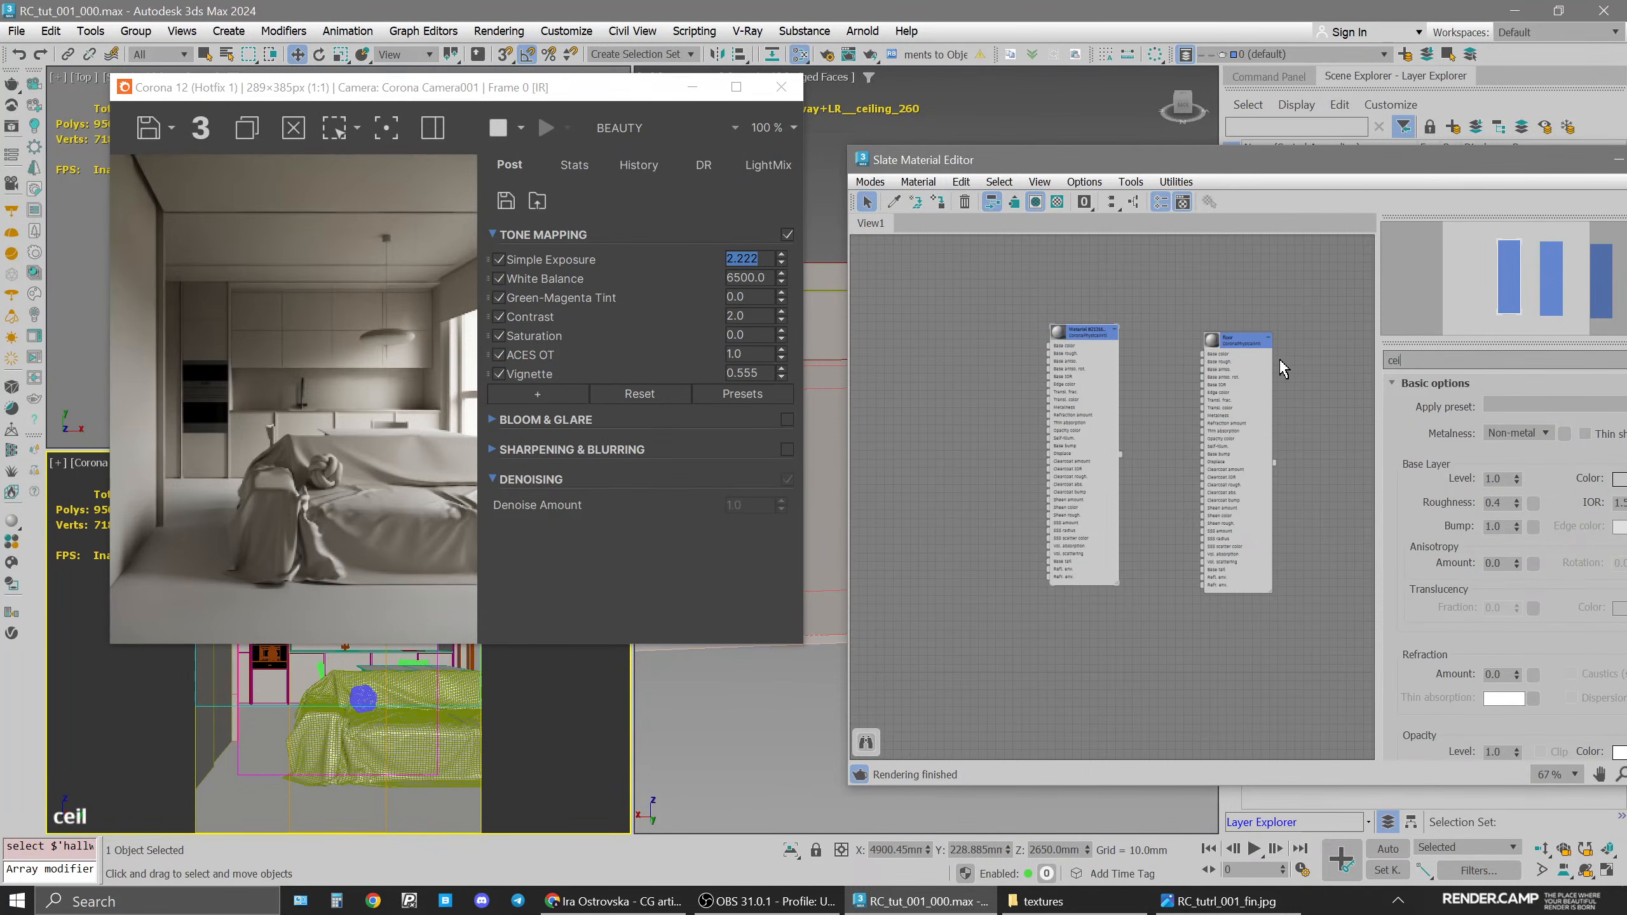
{"action": "key", "text": "Return"}
Assign the ceiling material to the selected ceiling object and arrange the render and material editor windows side by side
{"action": "left_click_drag", "start_coordinate": [540, 96], "coordinate": [727, 220]}
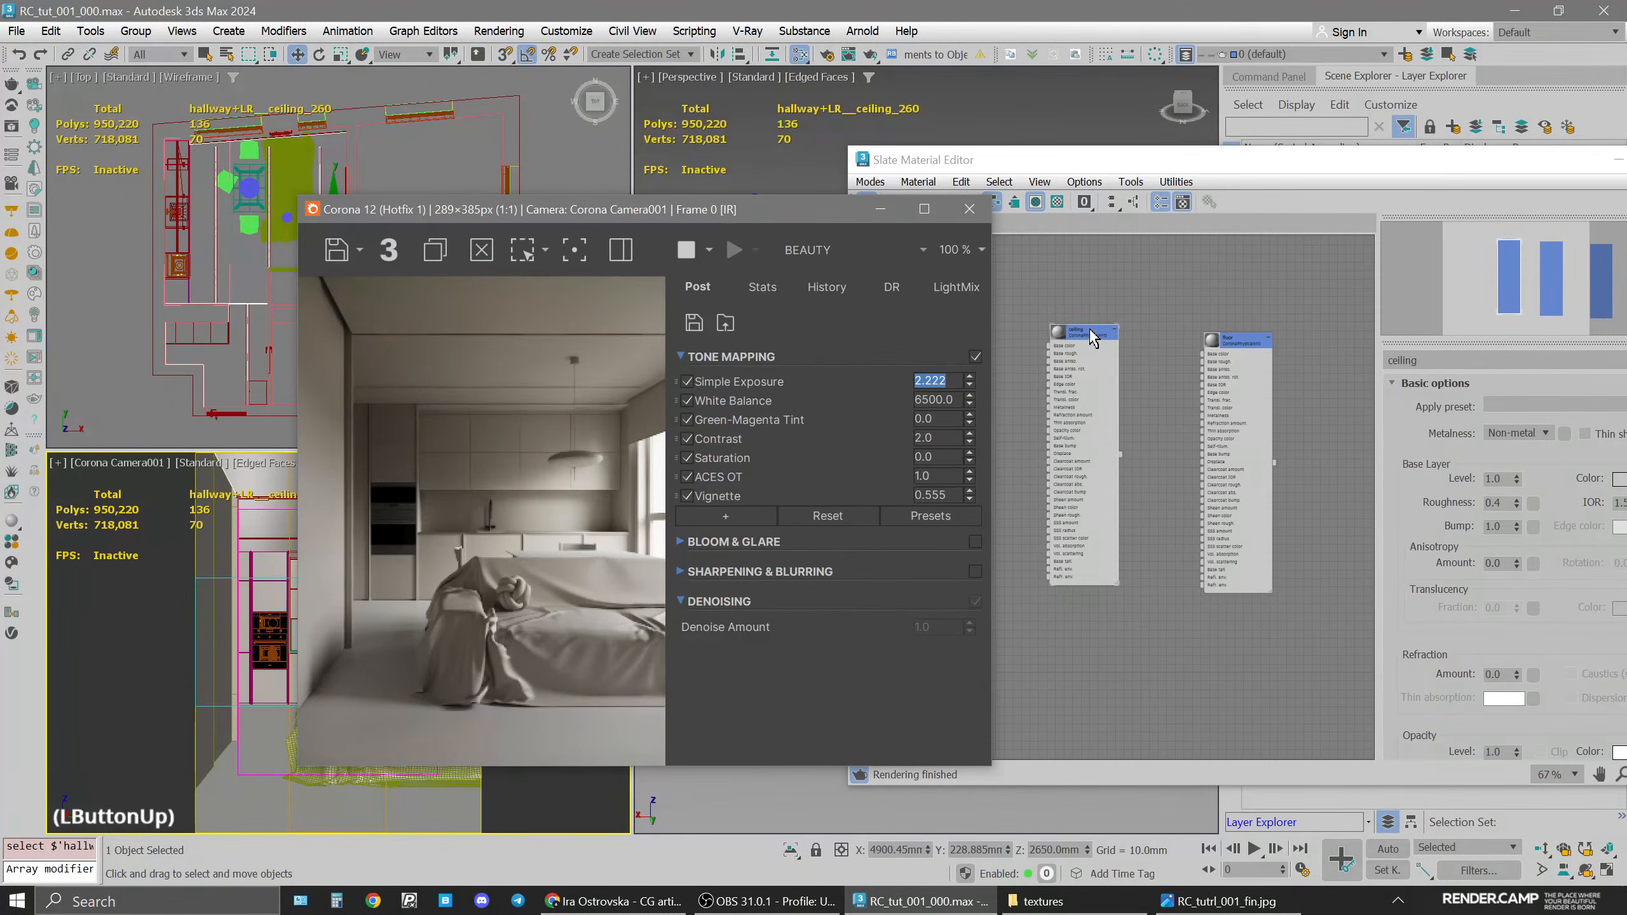
{"action": "left_click", "coordinate": [939, 203]}
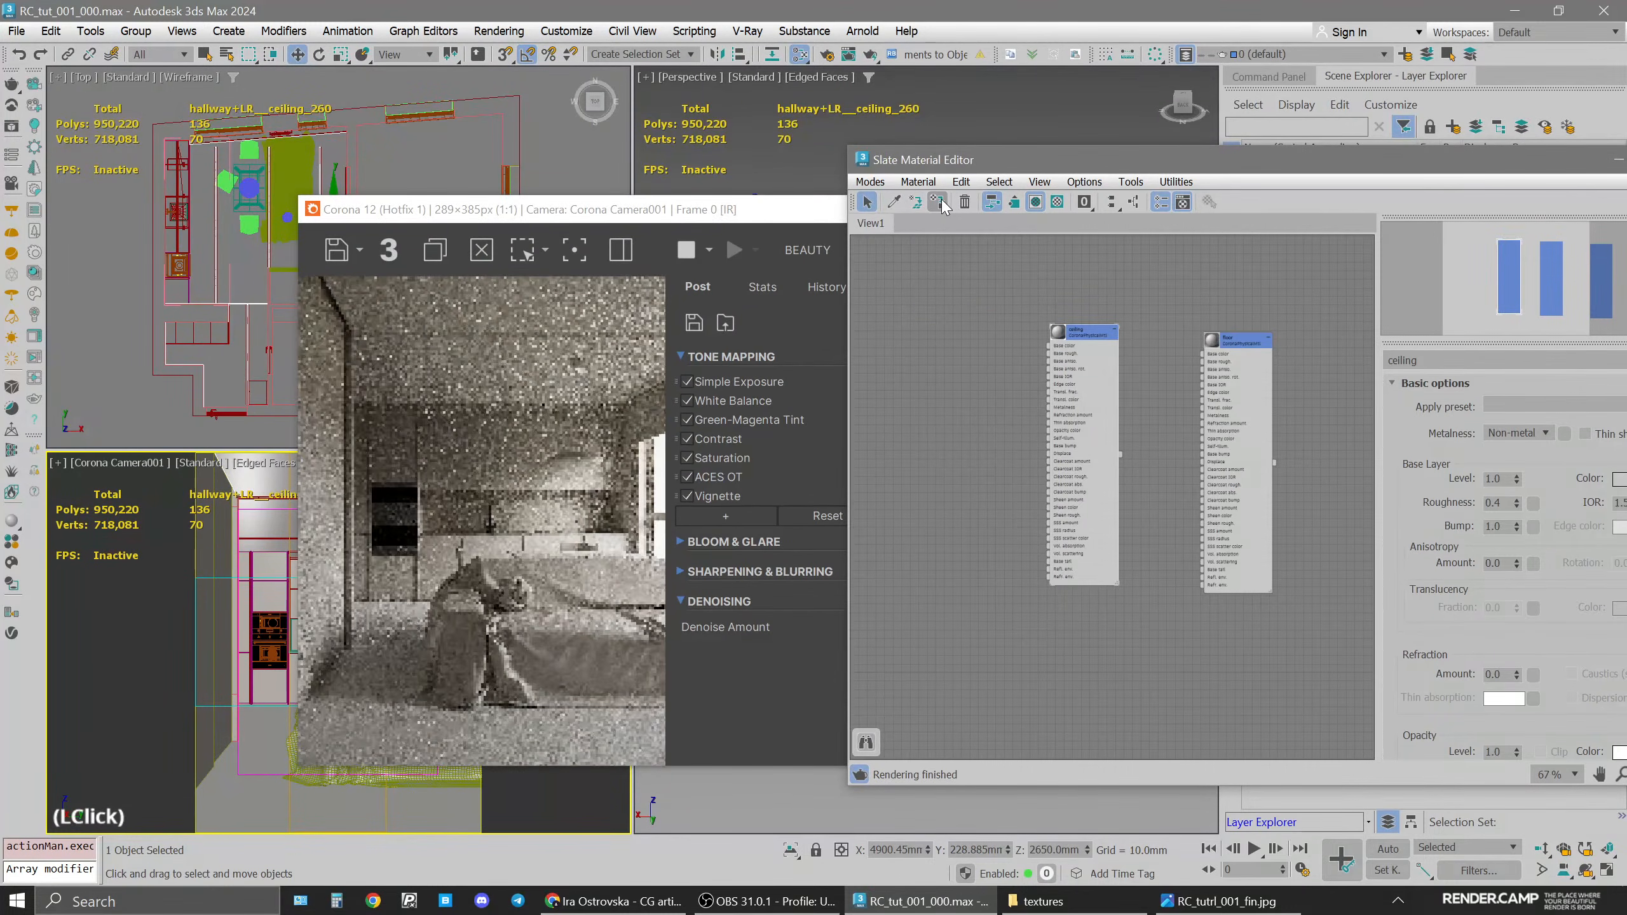
{"action": "left_click_drag", "start_coordinate": [653, 217], "coordinate": [453, 117]}
{"action": "left_click_drag", "start_coordinate": [1088, 167], "coordinate": [972, 152]}
Set the ceiling material's roughness to 0.5
{"action": "left_click", "coordinate": [969, 320]}
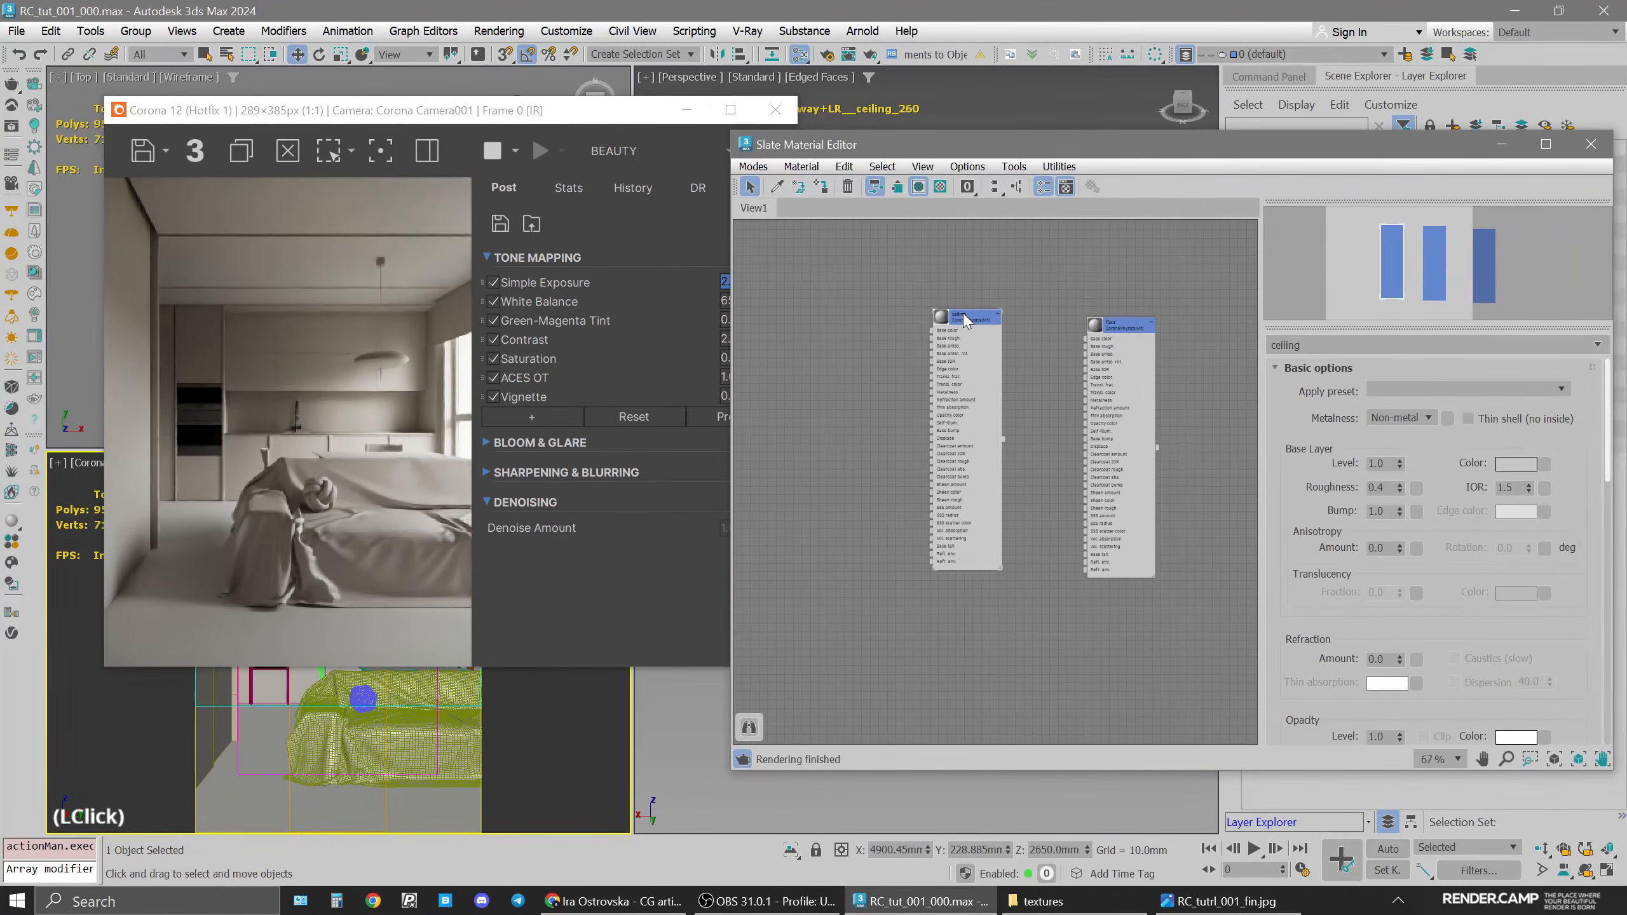
{"action": "double_click", "coordinate": [1377, 487]}
{"action": "key", "text": "BackSpace"}
{"action": "type", "text": "0.5"}
{"action": "key", "text": "Return"}
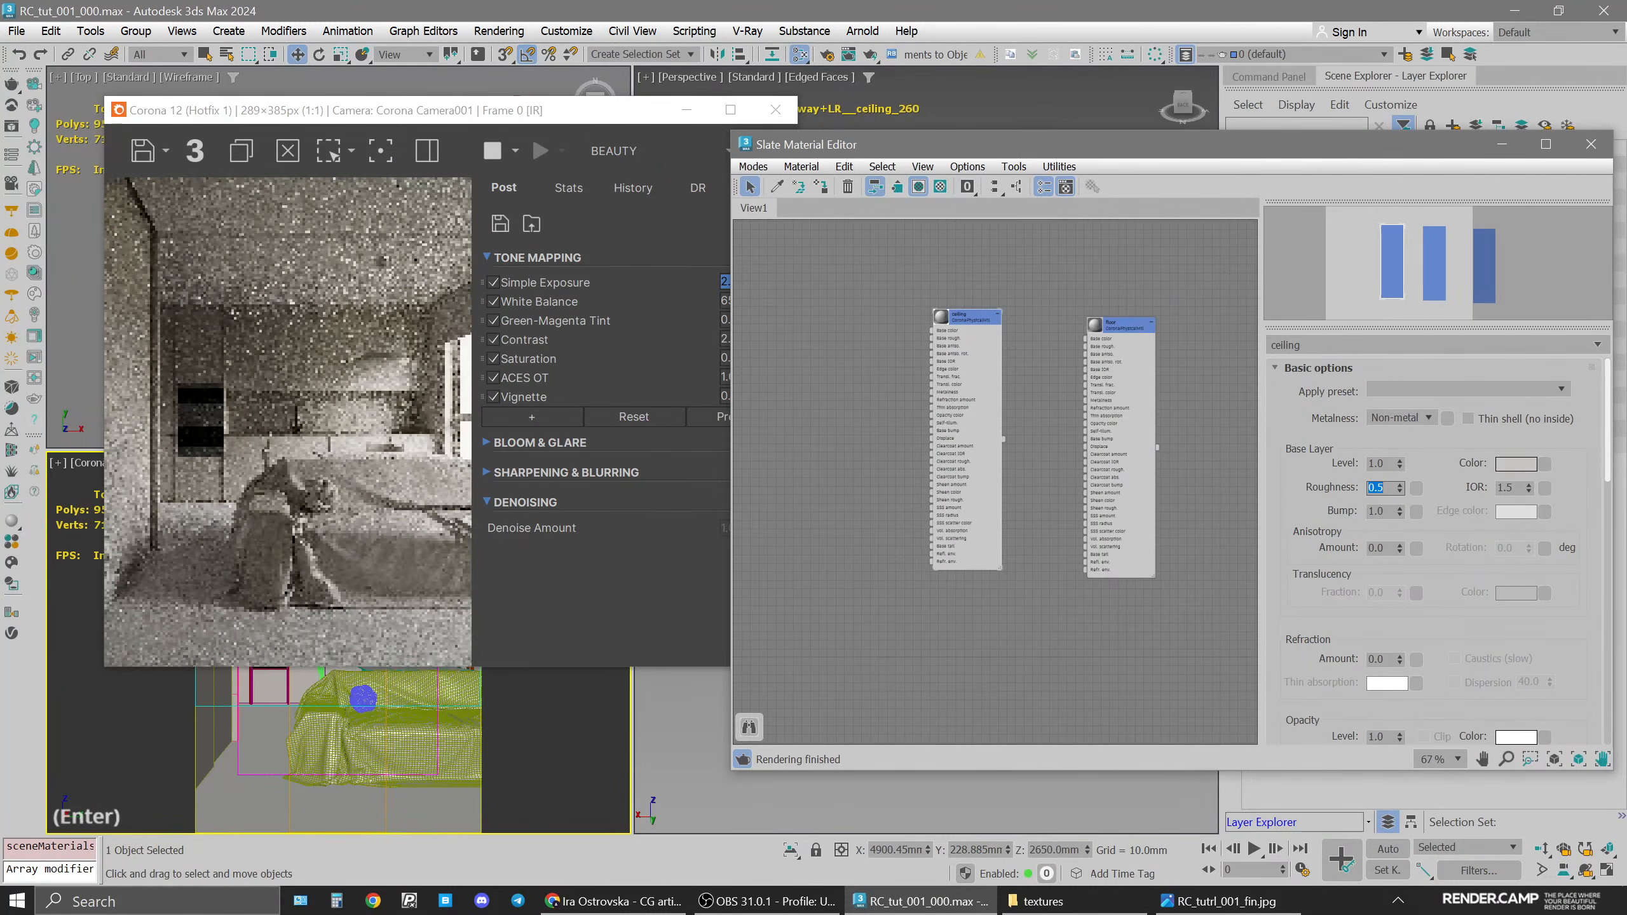
Set the value of the ceiling material's base color to 215
{"action": "left_click", "coordinate": [1516, 464]}
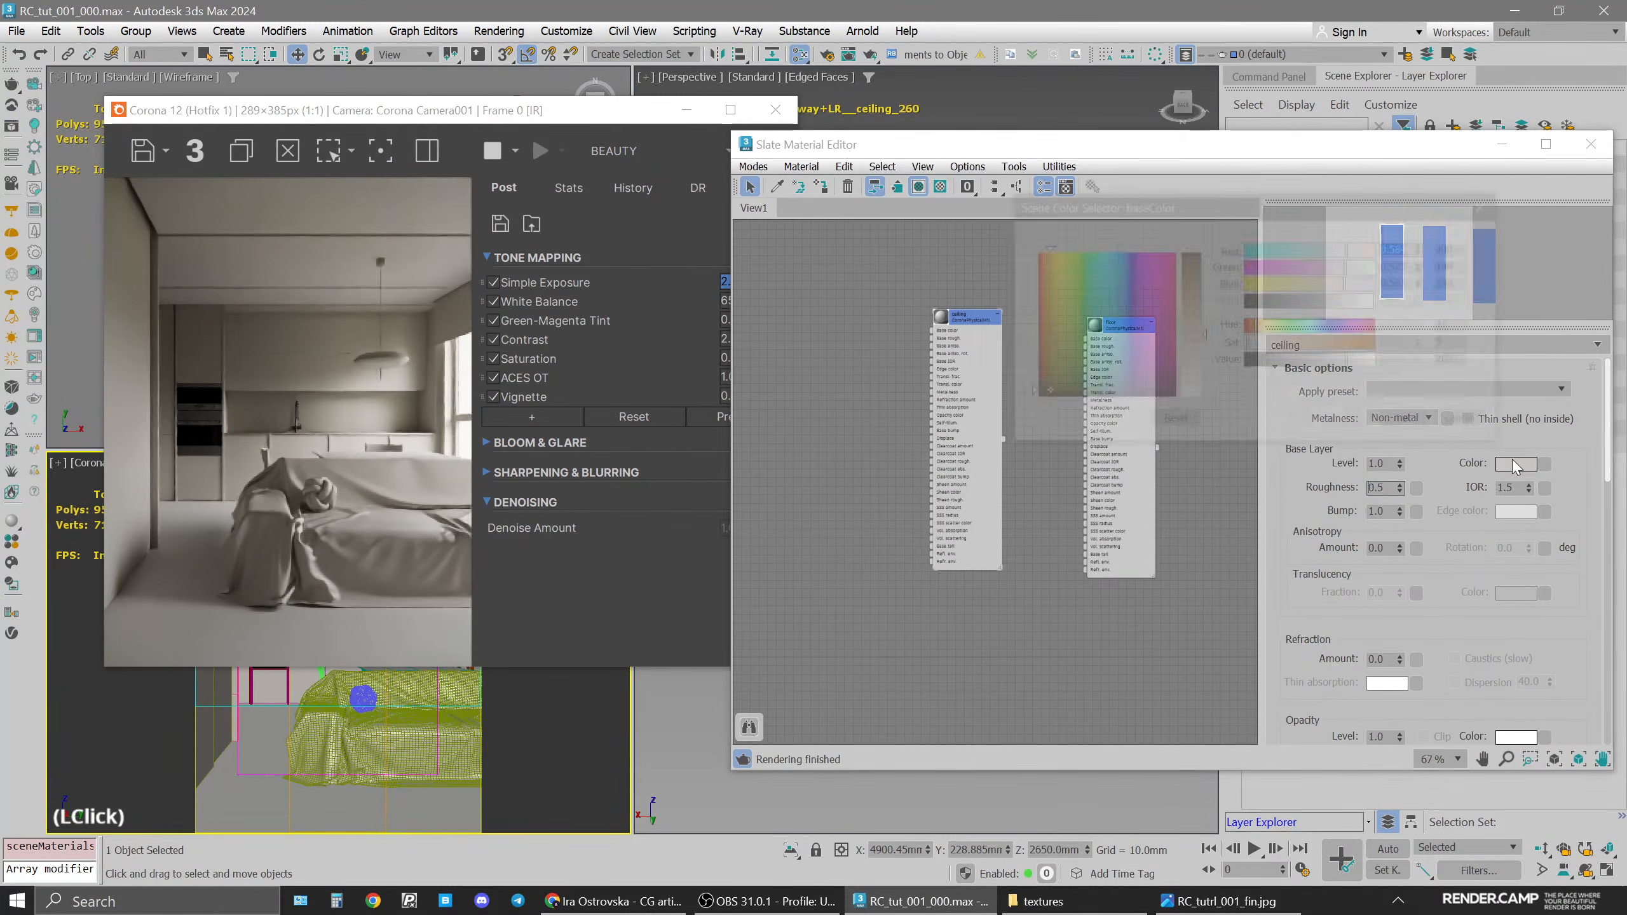
{"action": "double_click", "coordinate": [1465, 359]}
{"action": "double_click", "coordinate": [1464, 359]}
{"action": "type", "text": "215"}
{"action": "key", "text": "Return"}
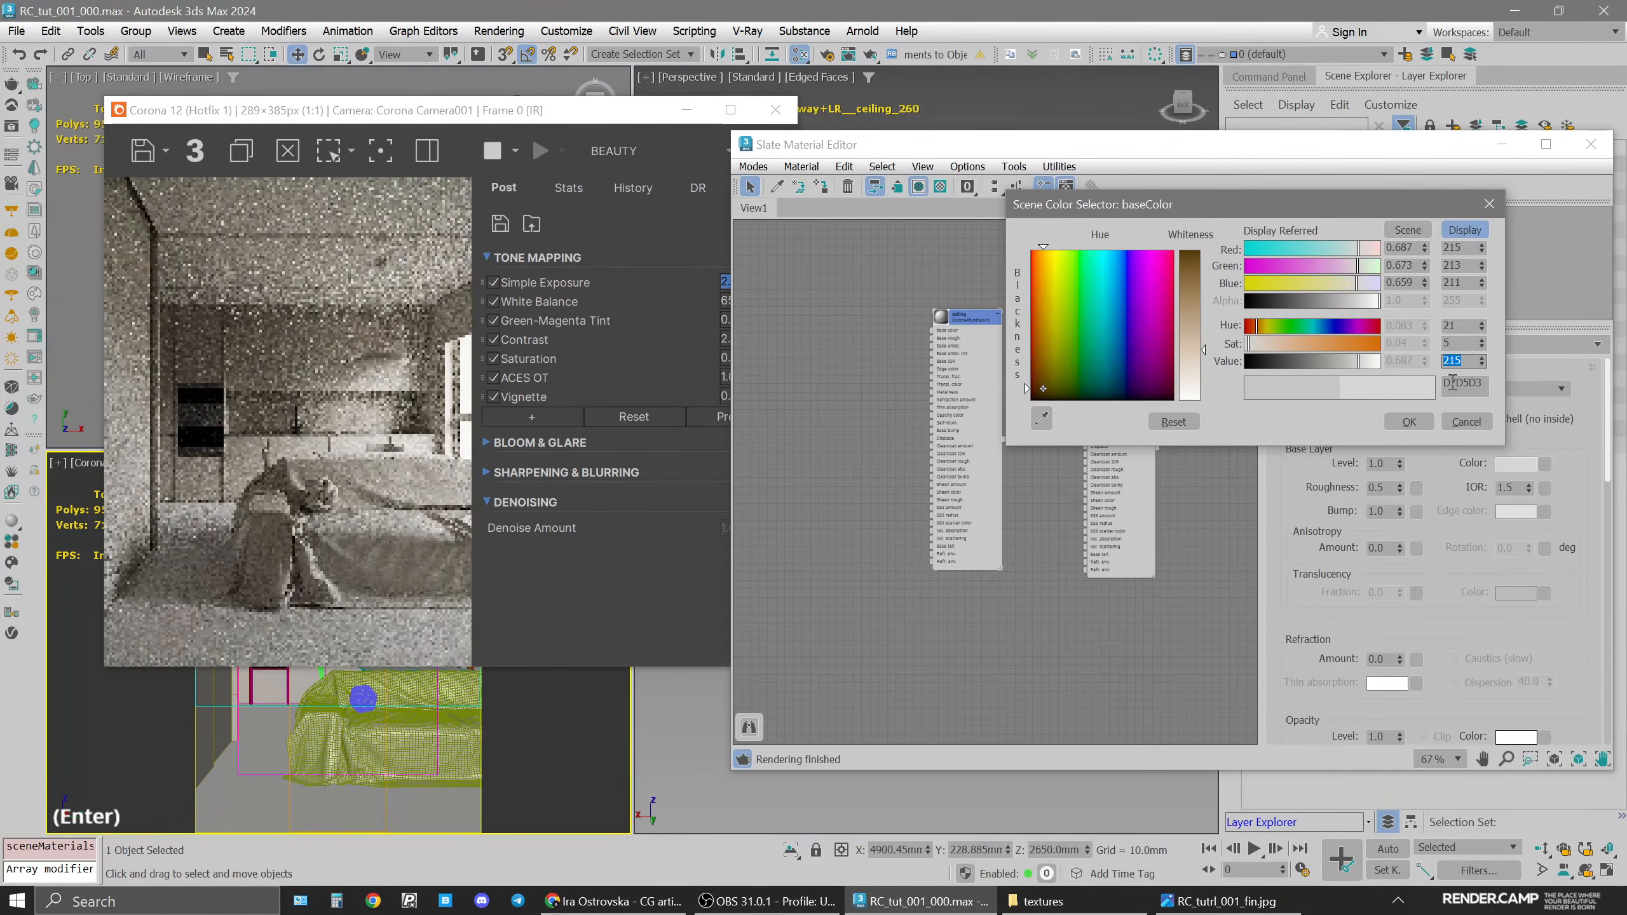
{"action": "left_click", "coordinate": [1411, 421]}
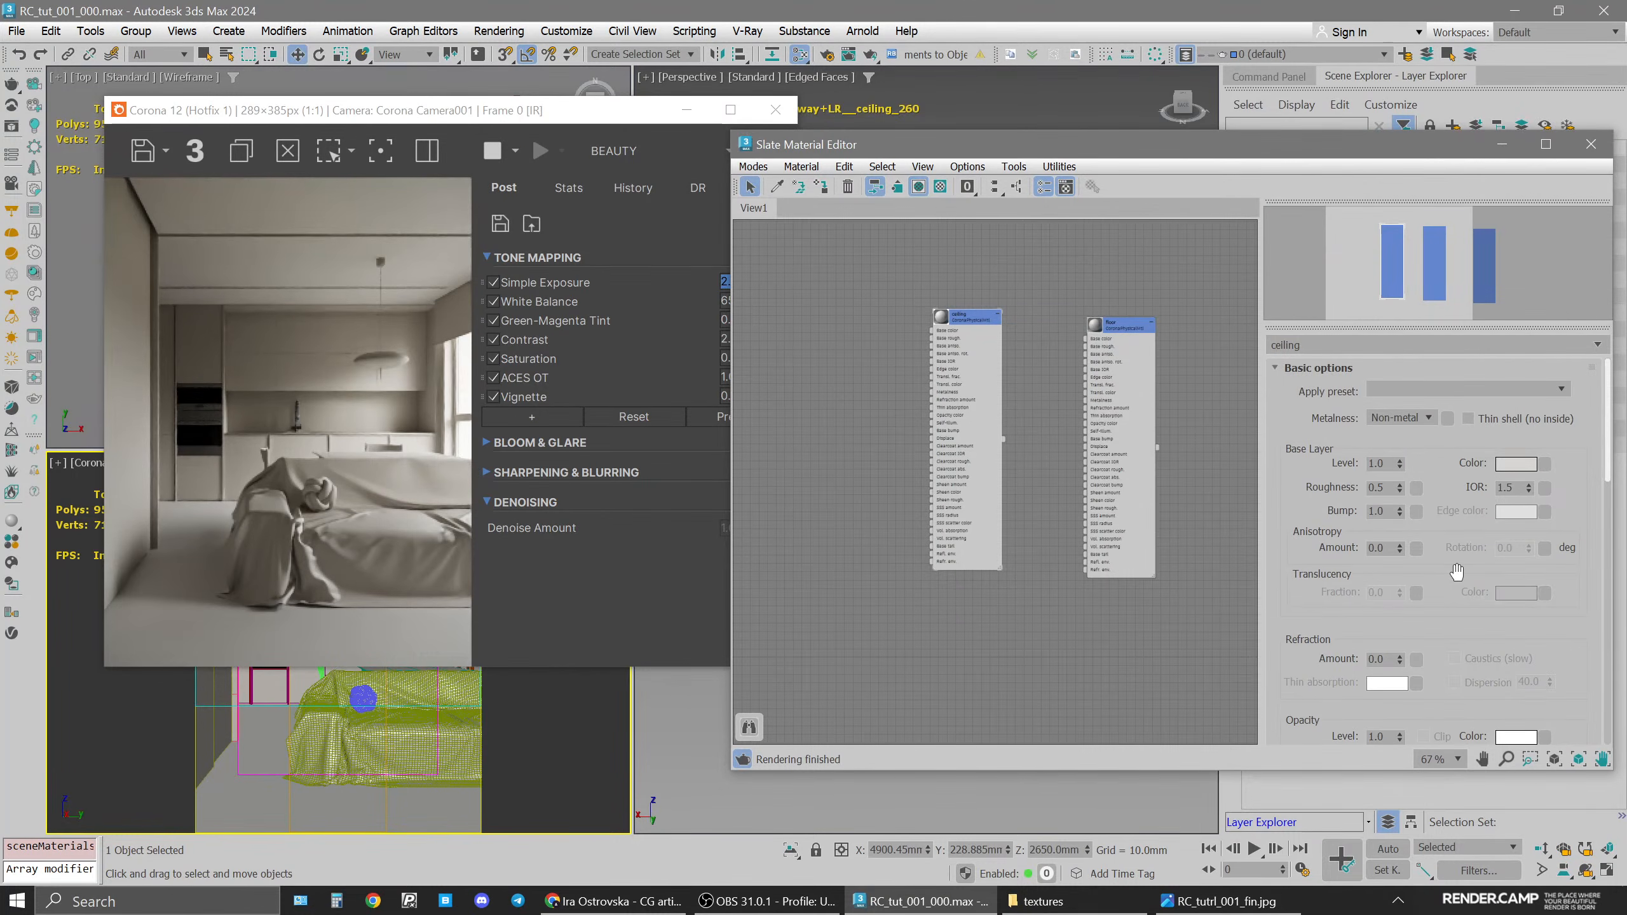
Select the laundry door group in the camera view and check its finish in the reference image
{"action": "left_click_drag", "start_coordinate": [527, 119], "coordinate": [686, 108]}
{"action": "left_click", "coordinate": [228, 724]}
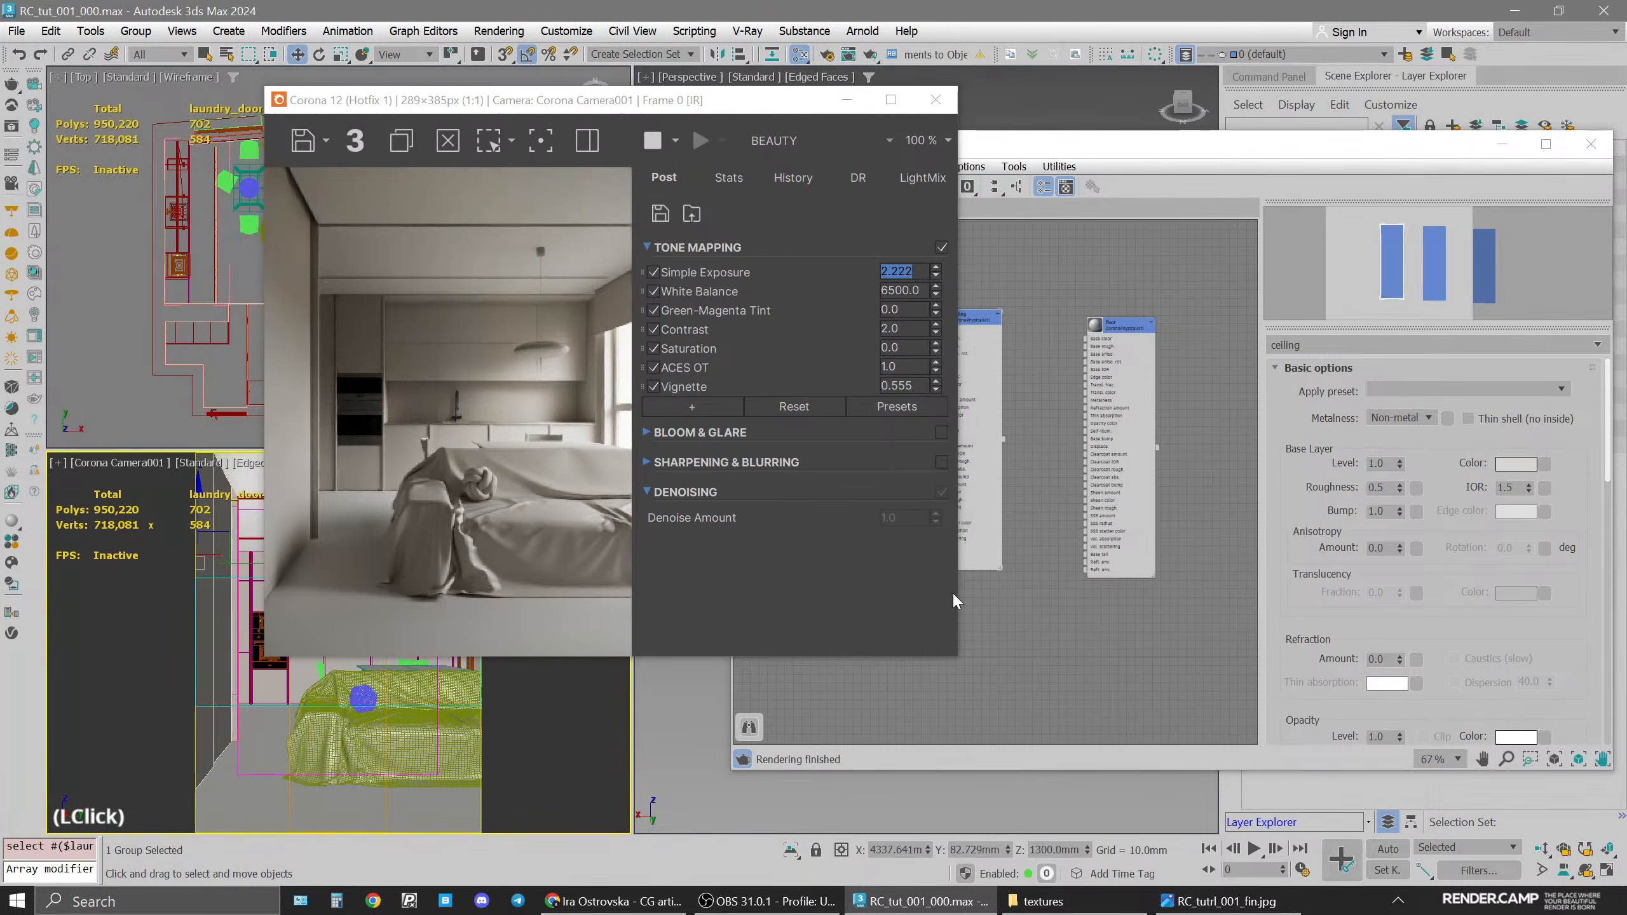
{"action": "left_click", "coordinate": [1224, 901]}
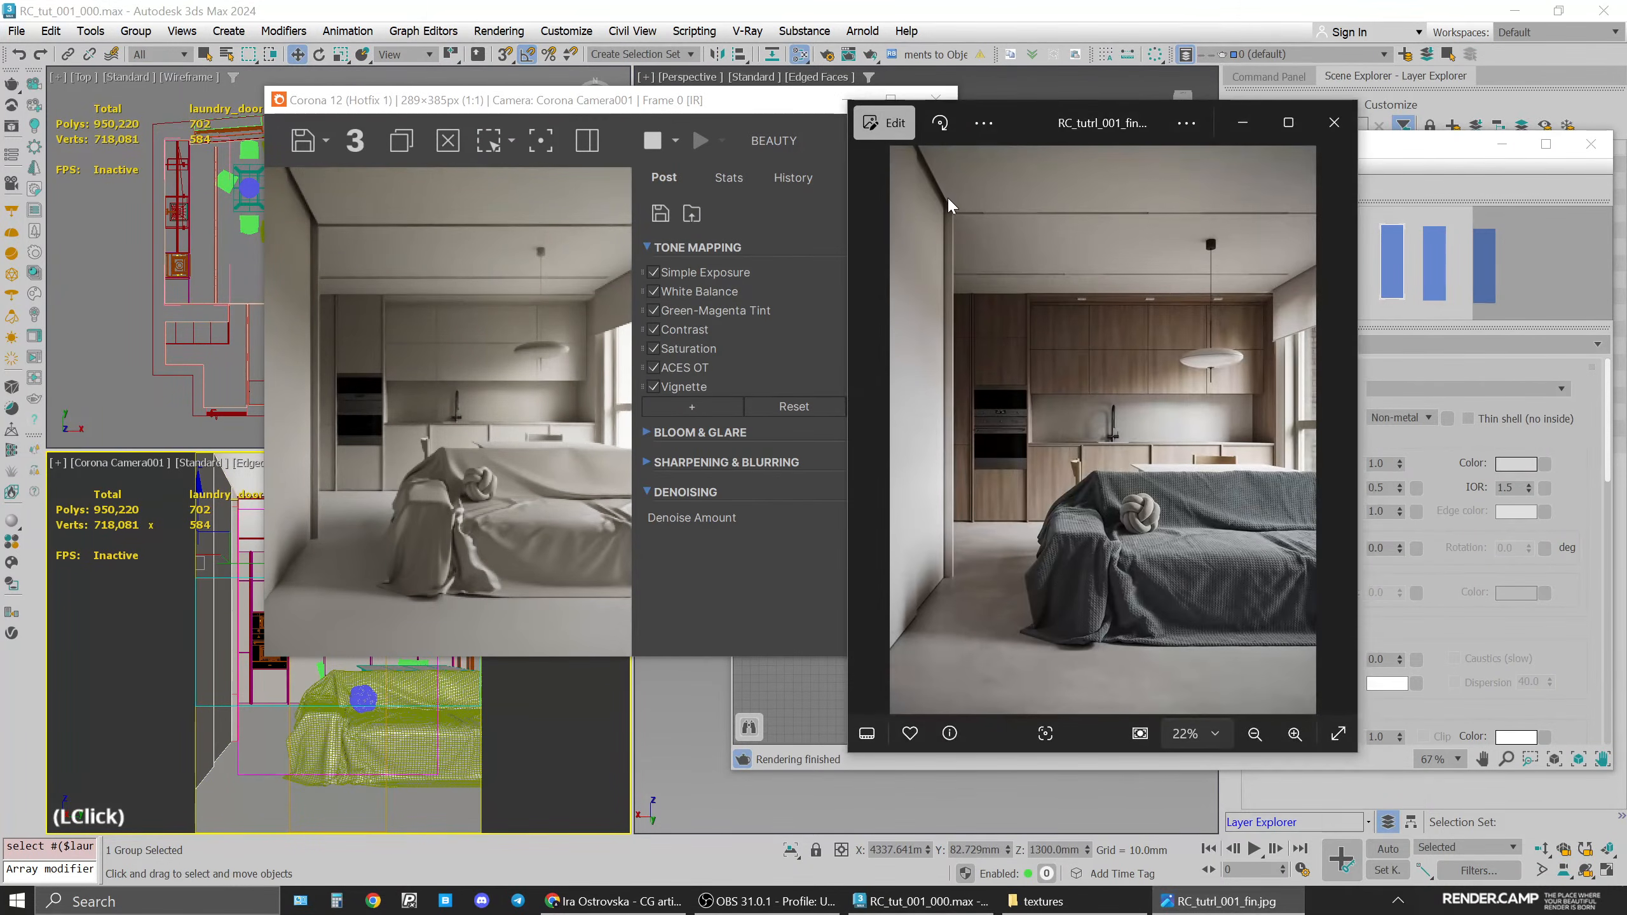
{"action": "left_click", "coordinate": [1225, 901]}
Duplicate the ceiling material in the material editor view and name the copy frntr_side
{"action": "left_click_drag", "start_coordinate": [768, 100], "coordinate": [719, 71]}
{"action": "middle_click_drag", "start_coordinate": [1025, 583], "coordinate": [1095, 590]}
{"action": "scroll", "coordinate": [1041, 360], "scroll_direction": "up", "scroll_amount": 2}
{"action": "left_click_drag", "start_coordinate": [1035, 333], "coordinate": [862, 320], "text": "shift"}
{"action": "left_click", "coordinate": [865, 319]}
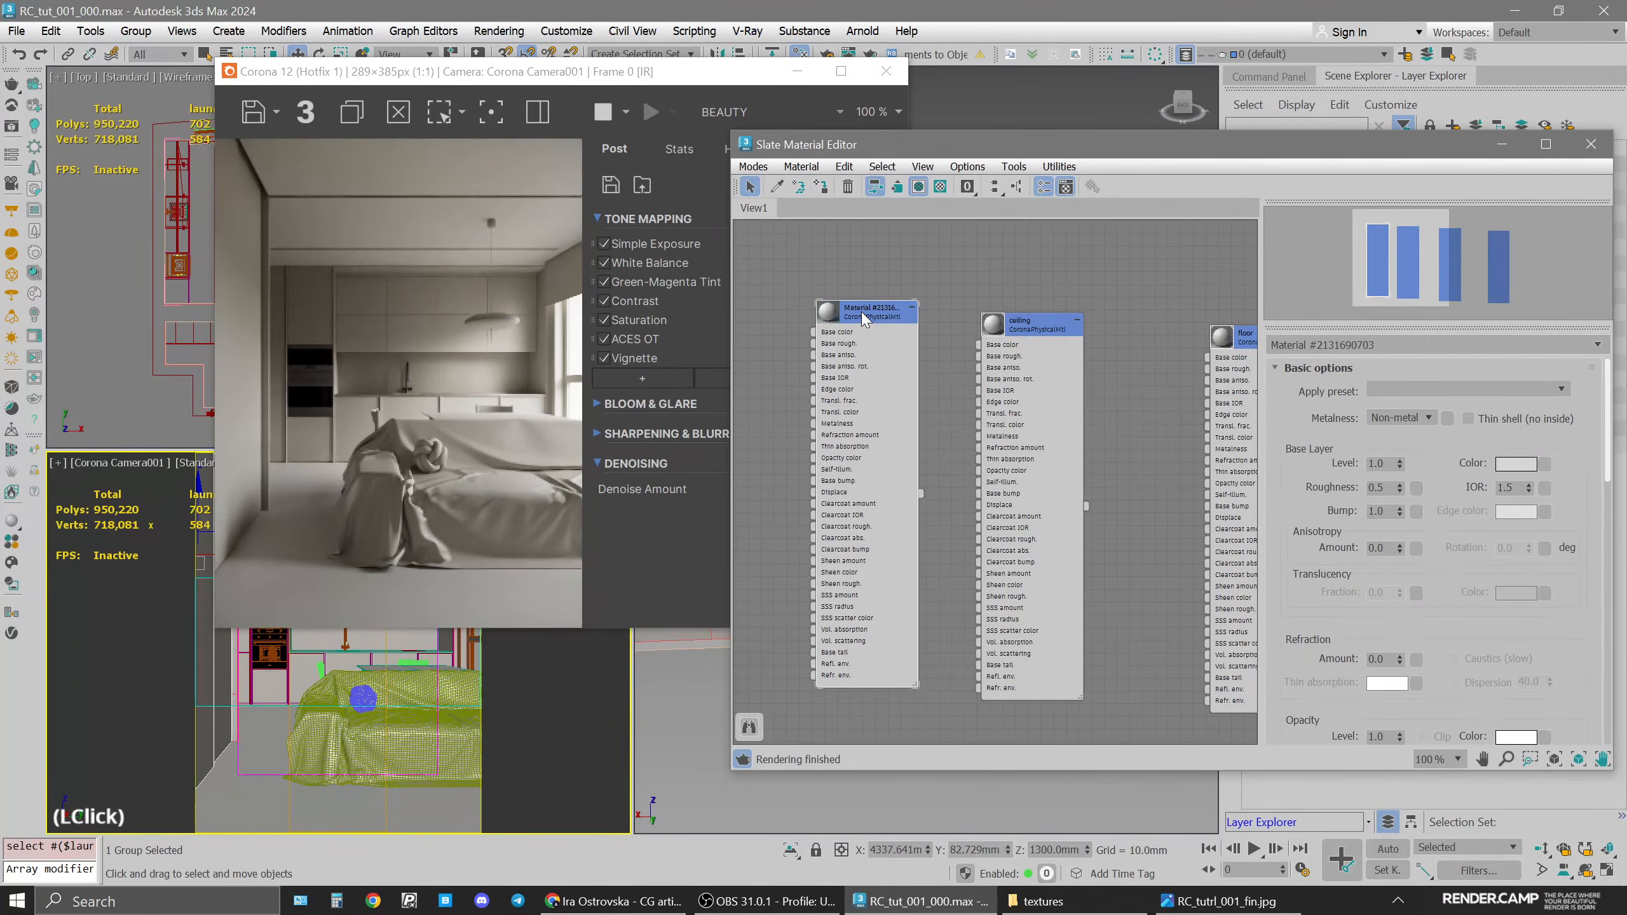
{"action": "left_click", "coordinate": [1435, 345]}
{"action": "type", "text": "frntr"}
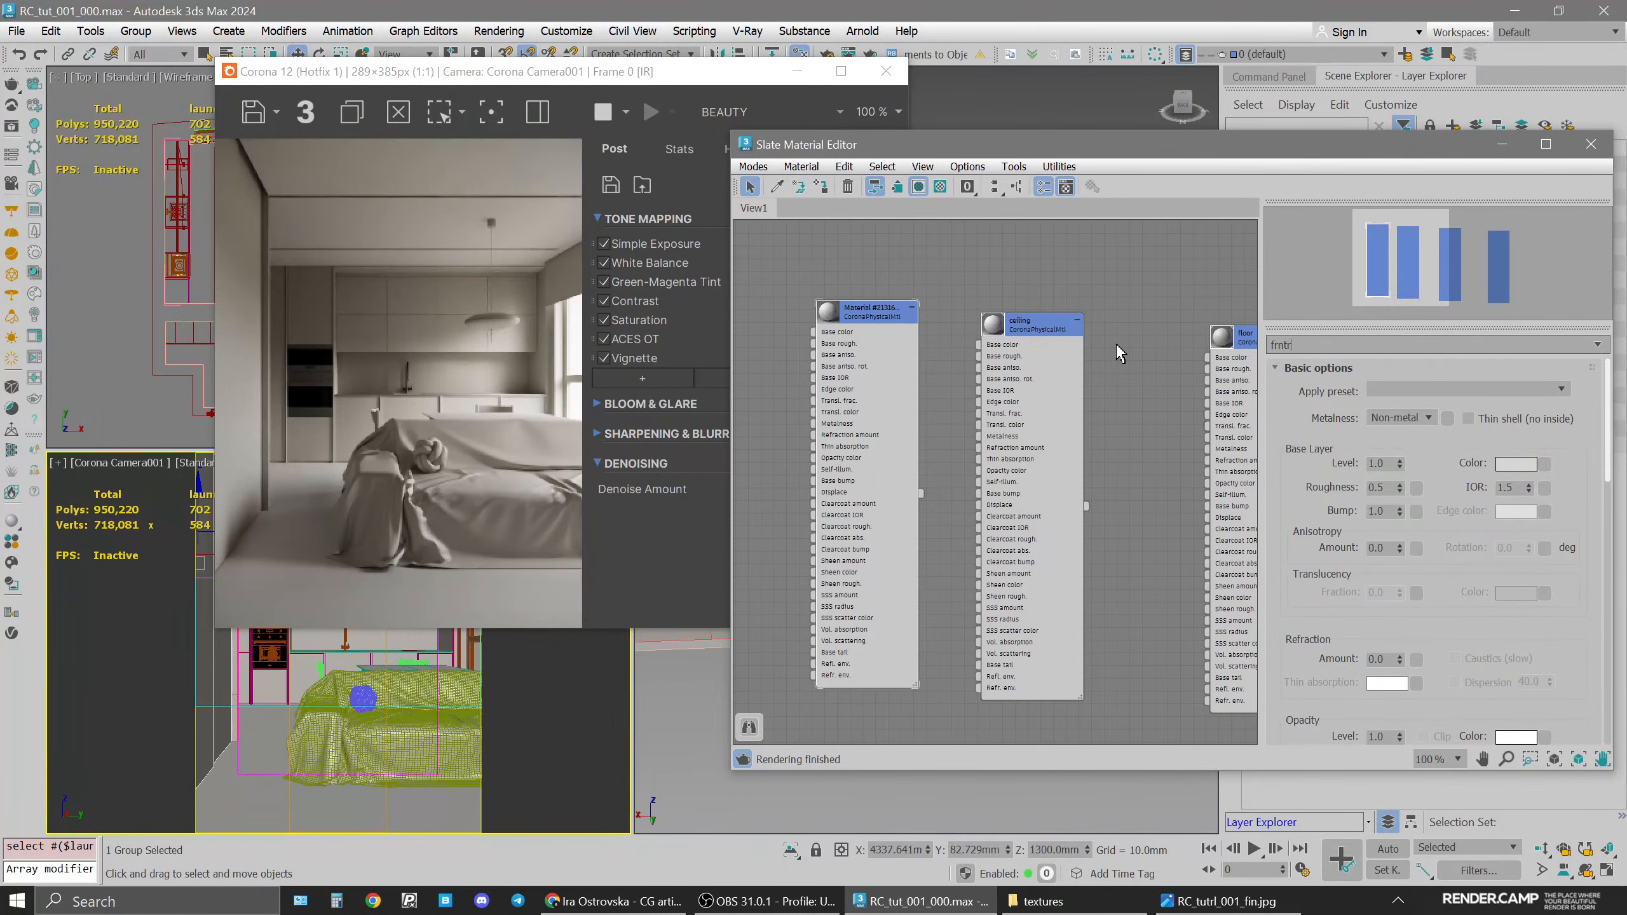
{"action": "key", "text": "shift"}
{"action": "type", "text": "tr_side"}
{"action": "key", "text": "Return"}
{"action": "left_click_drag", "start_coordinate": [855, 309], "coordinate": [841, 323]}
{"action": "middle_click_drag", "start_coordinate": [902, 270], "coordinate": [943, 273]}
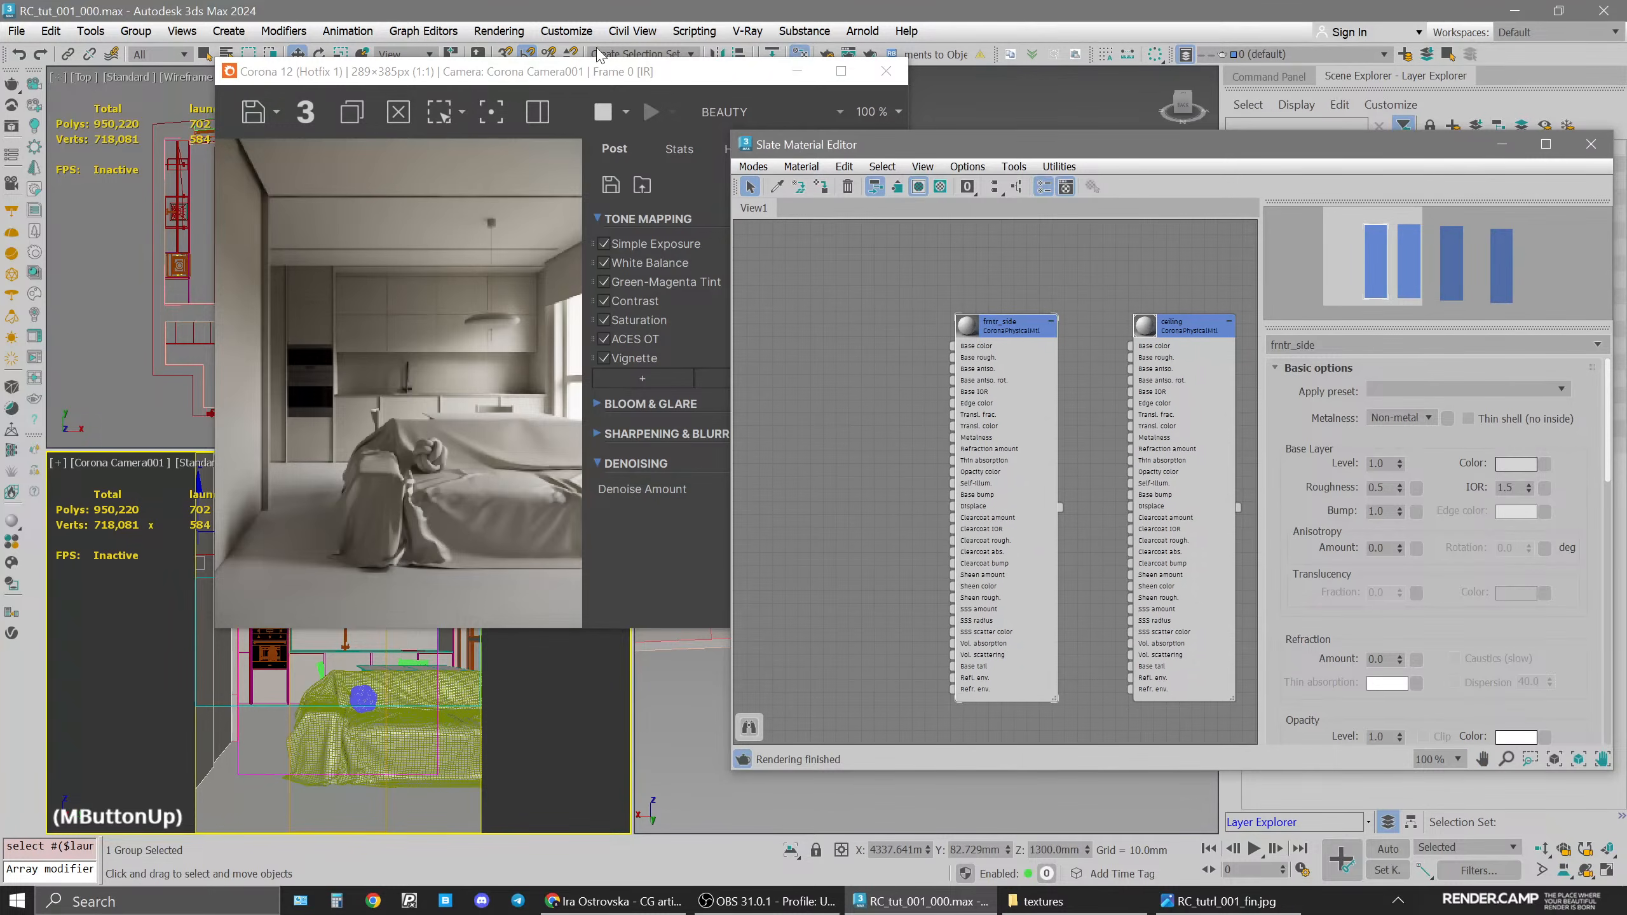
Assign the frntr_side material to the selected laundry door group
{"action": "mouse_move", "coordinate": [542, 88]}
{"action": "left_mouse_down"}
{"action": "mouse_move", "coordinate": [617, 85]}
{"action": "mouse_move", "coordinate": [559, 72]}
{"action": "left_mouse_up"}
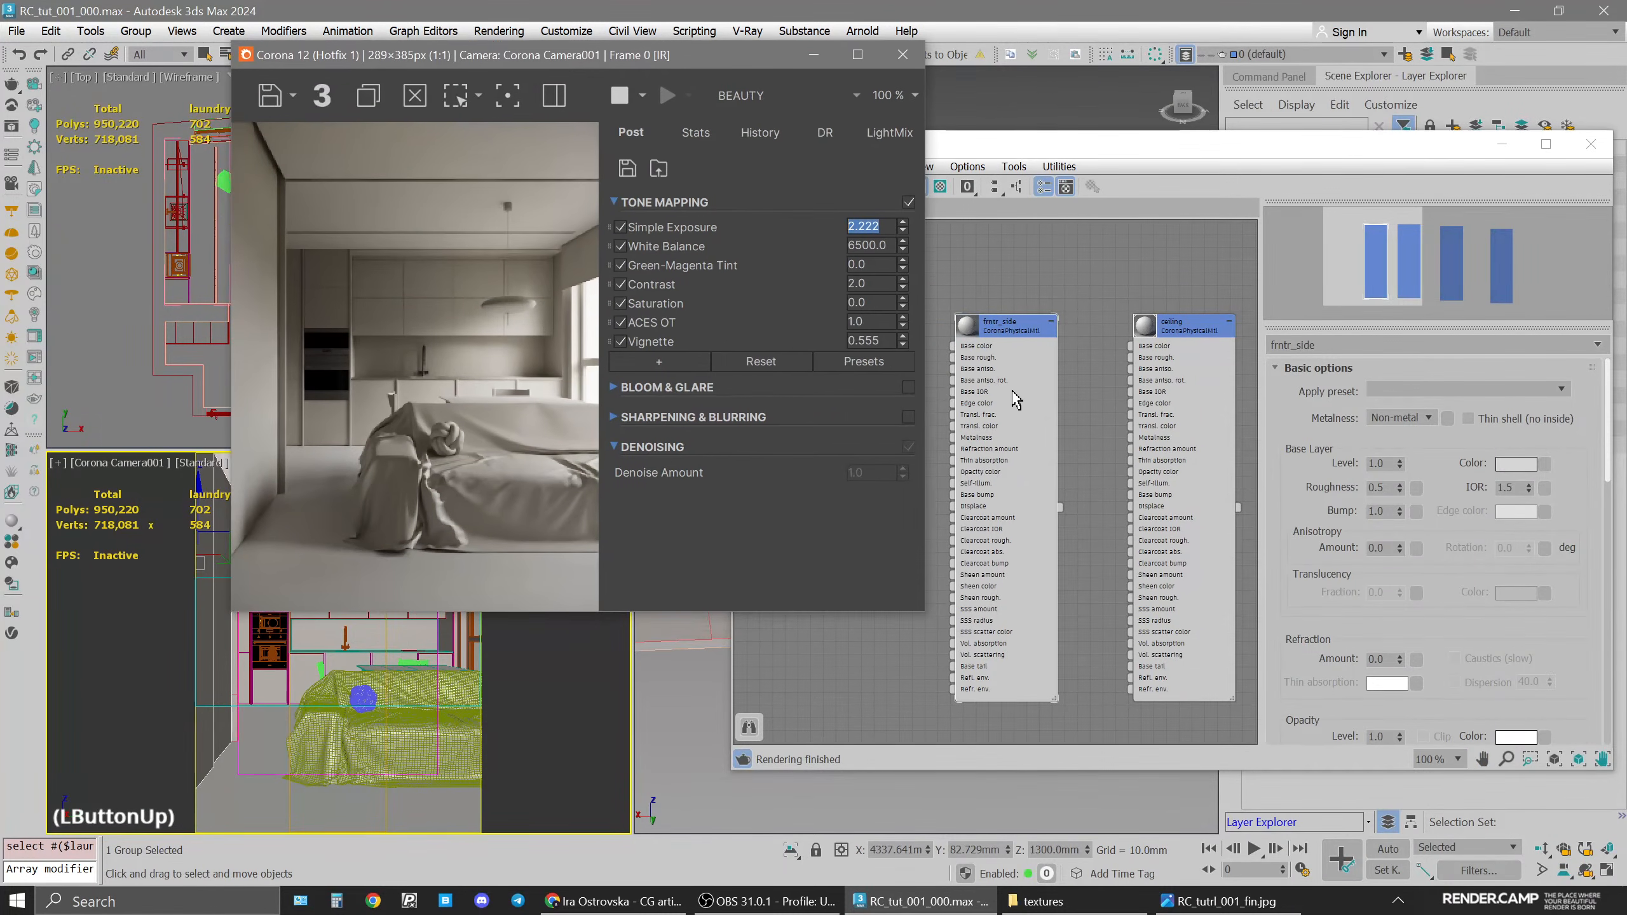
{"action": "left_click", "coordinate": [984, 329]}
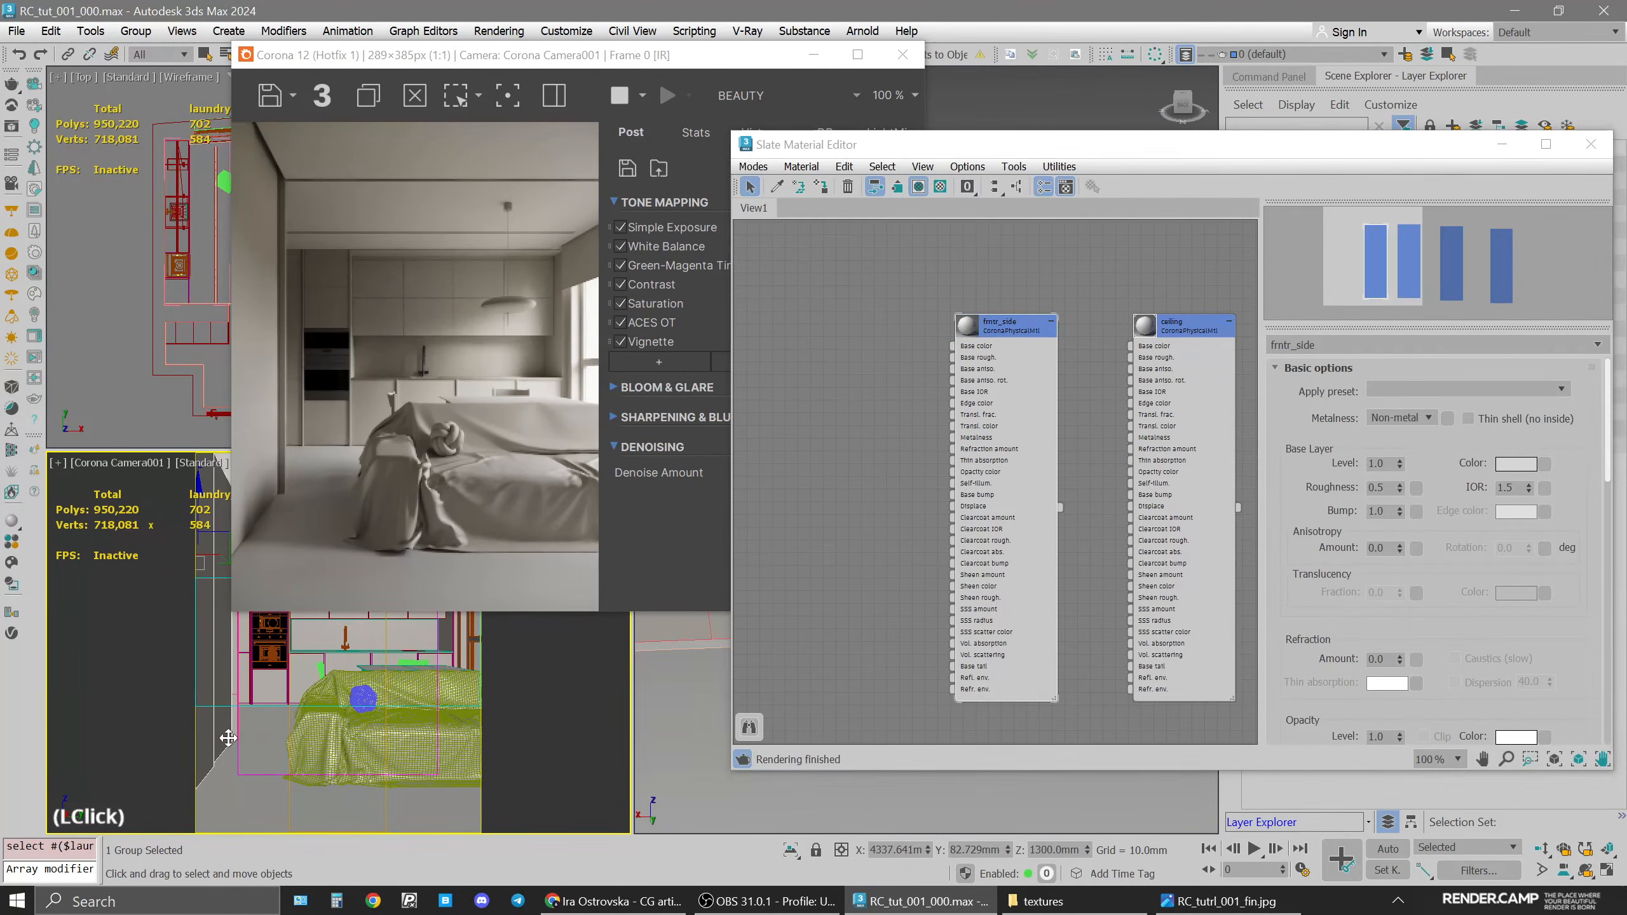
{"action": "left_click", "coordinate": [820, 186]}
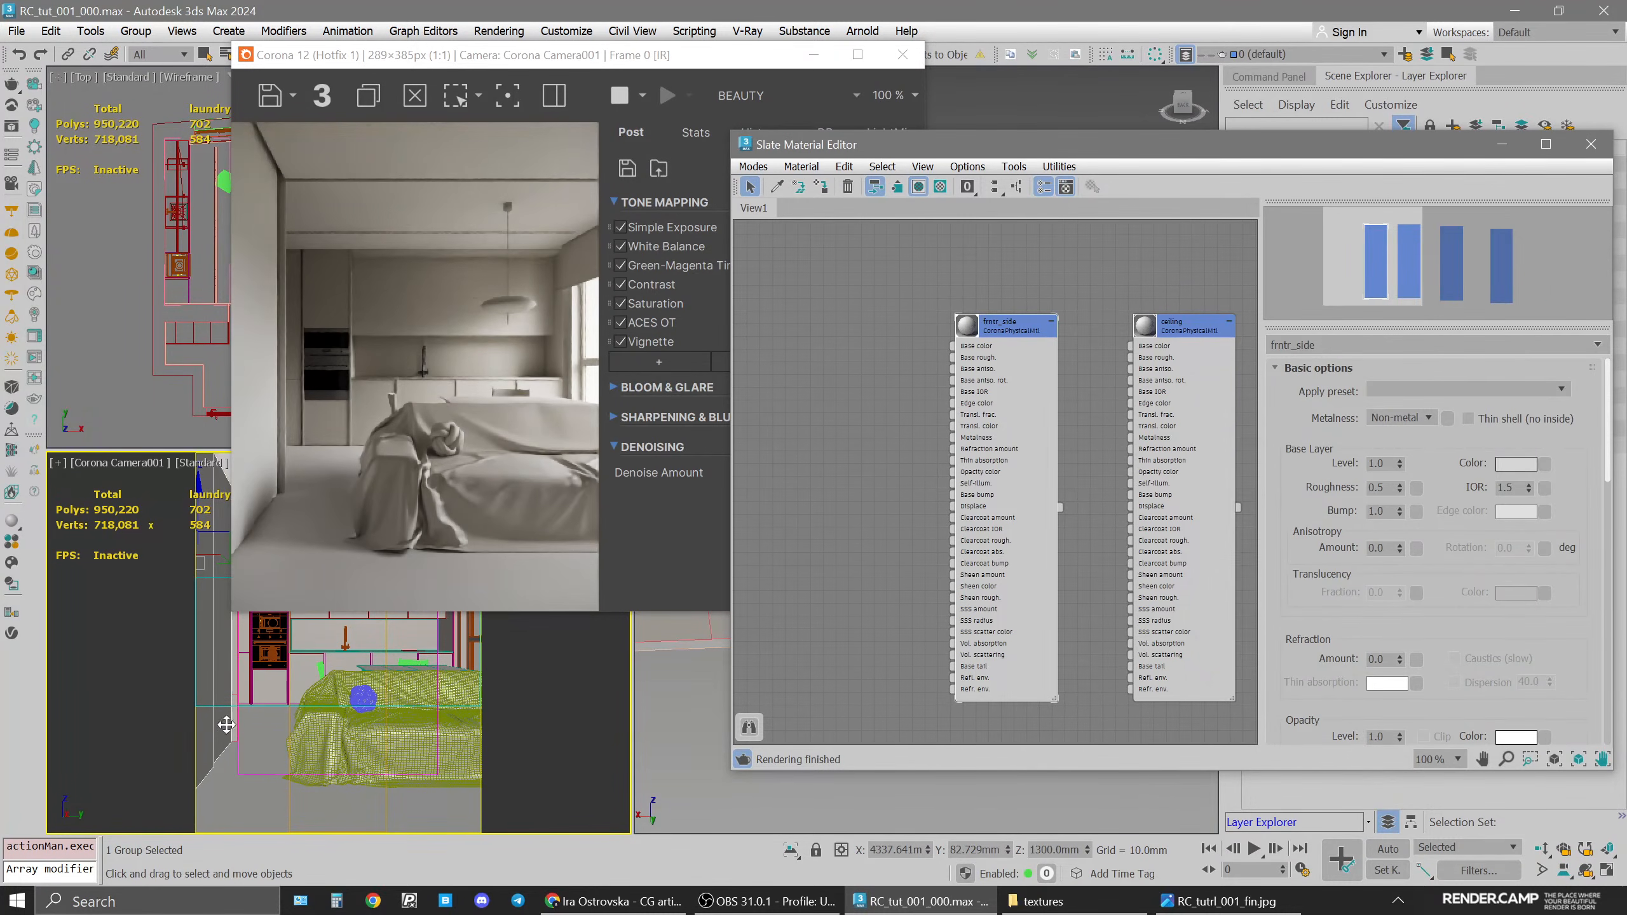
Select all objects in the 300_walls layer and compare the interactive render with the reference image
{"action": "left_click", "coordinate": [234, 704]}
{"action": "left_click_drag", "start_coordinate": [1047, 156], "coordinate": [657, 152]}
{"action": "double_click", "coordinate": [1324, 218]}
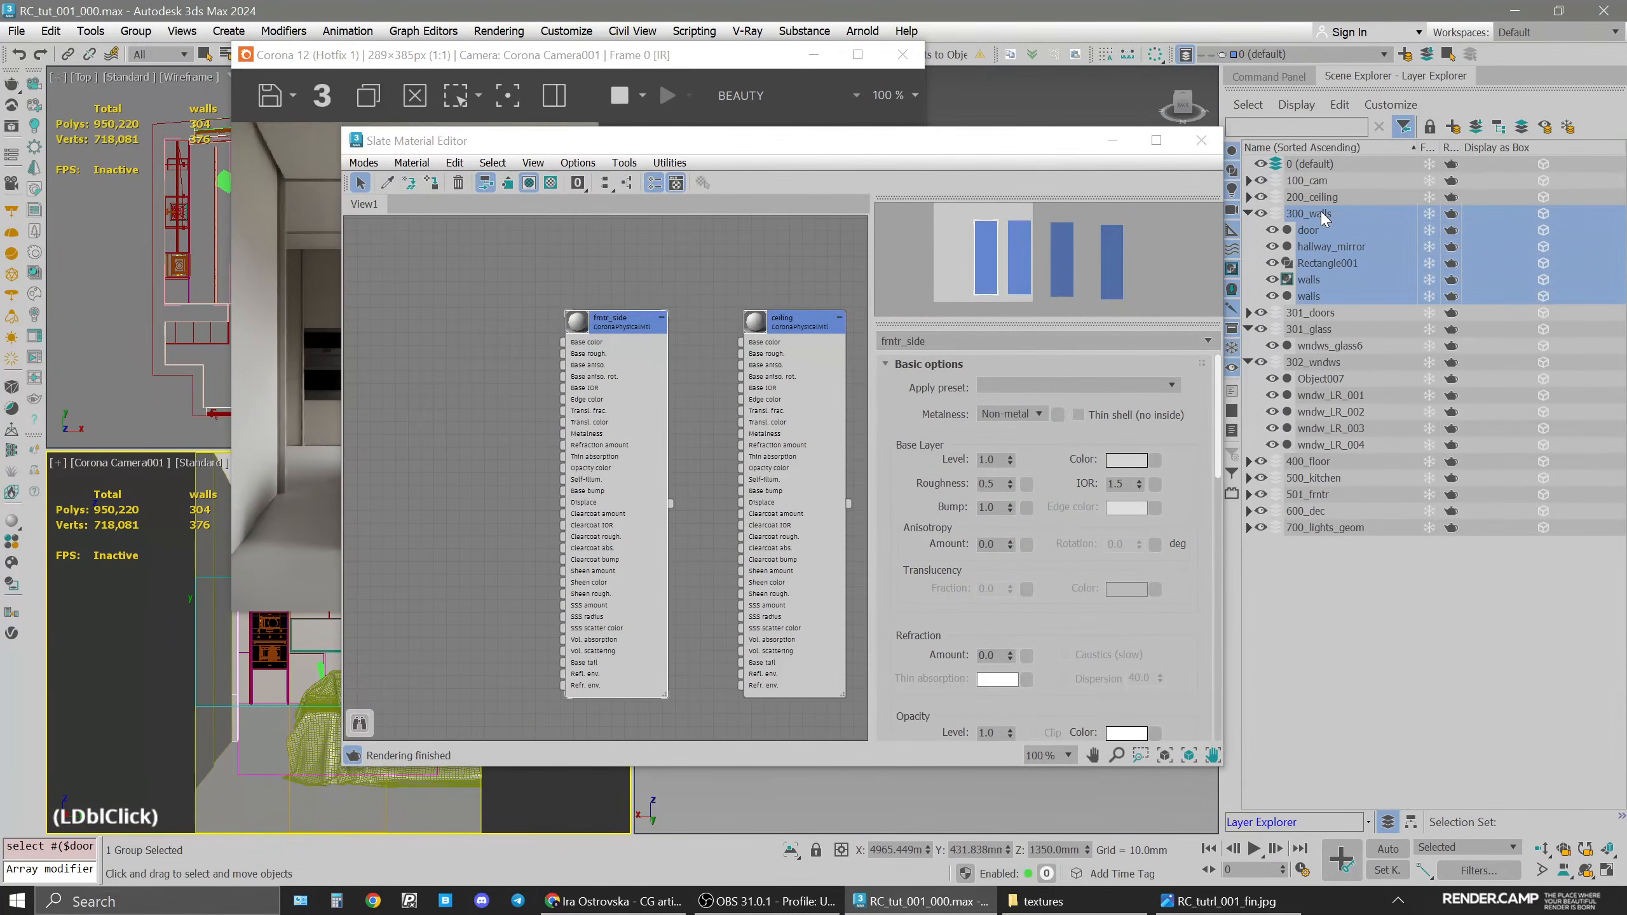
{"action": "left_click", "coordinate": [433, 211]}
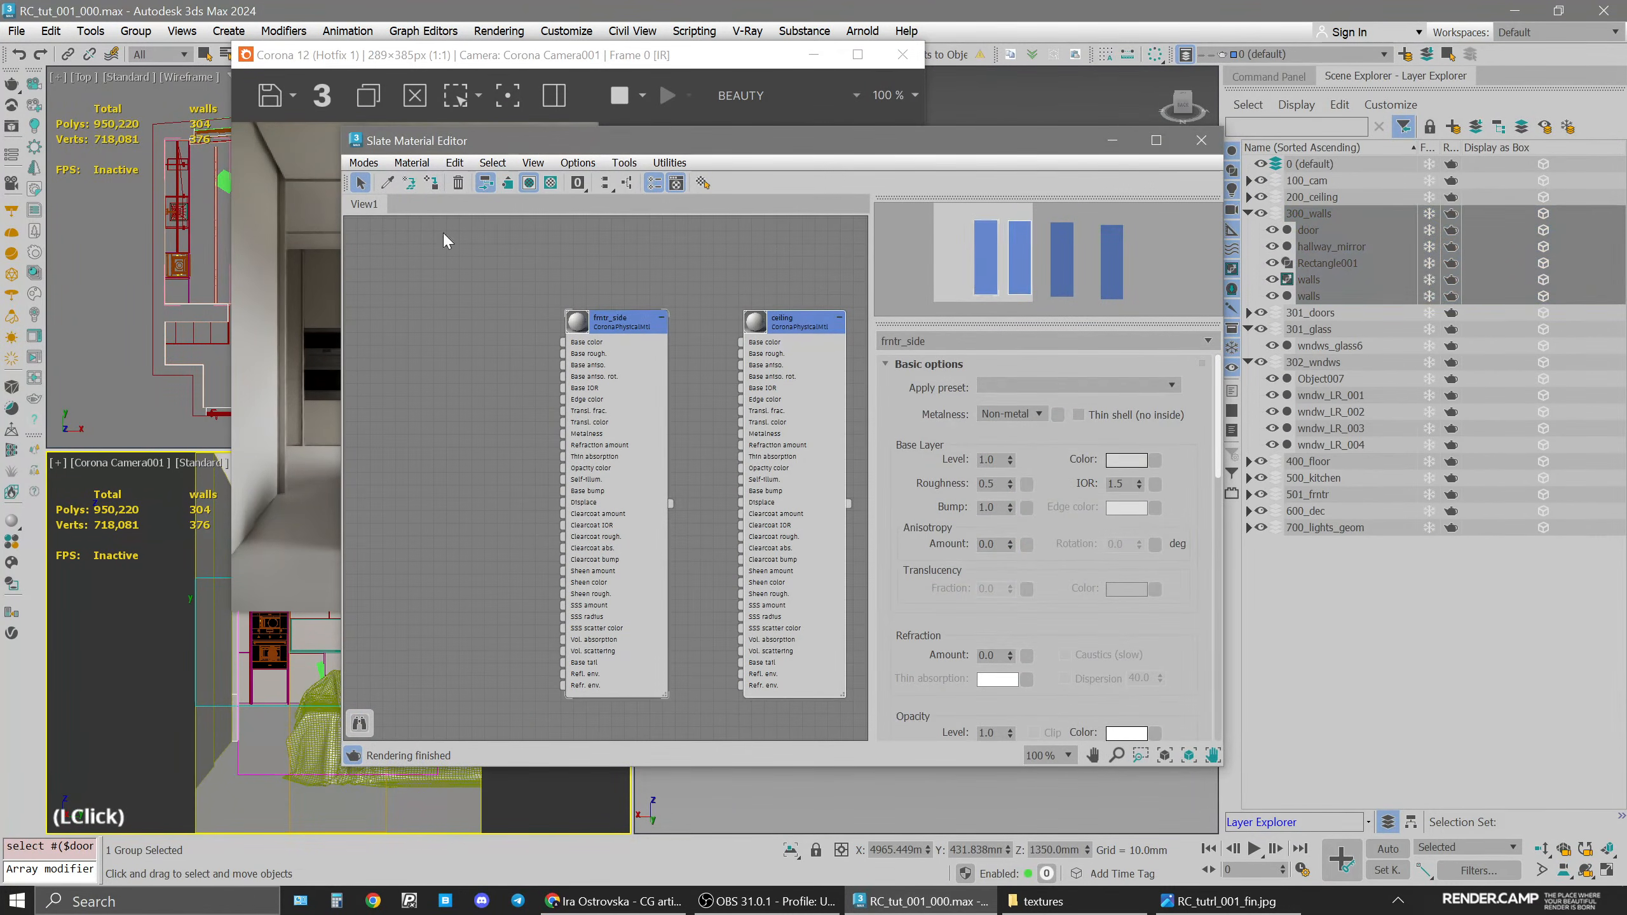
{"action": "left_click_drag", "start_coordinate": [557, 147], "coordinate": [848, 152]}
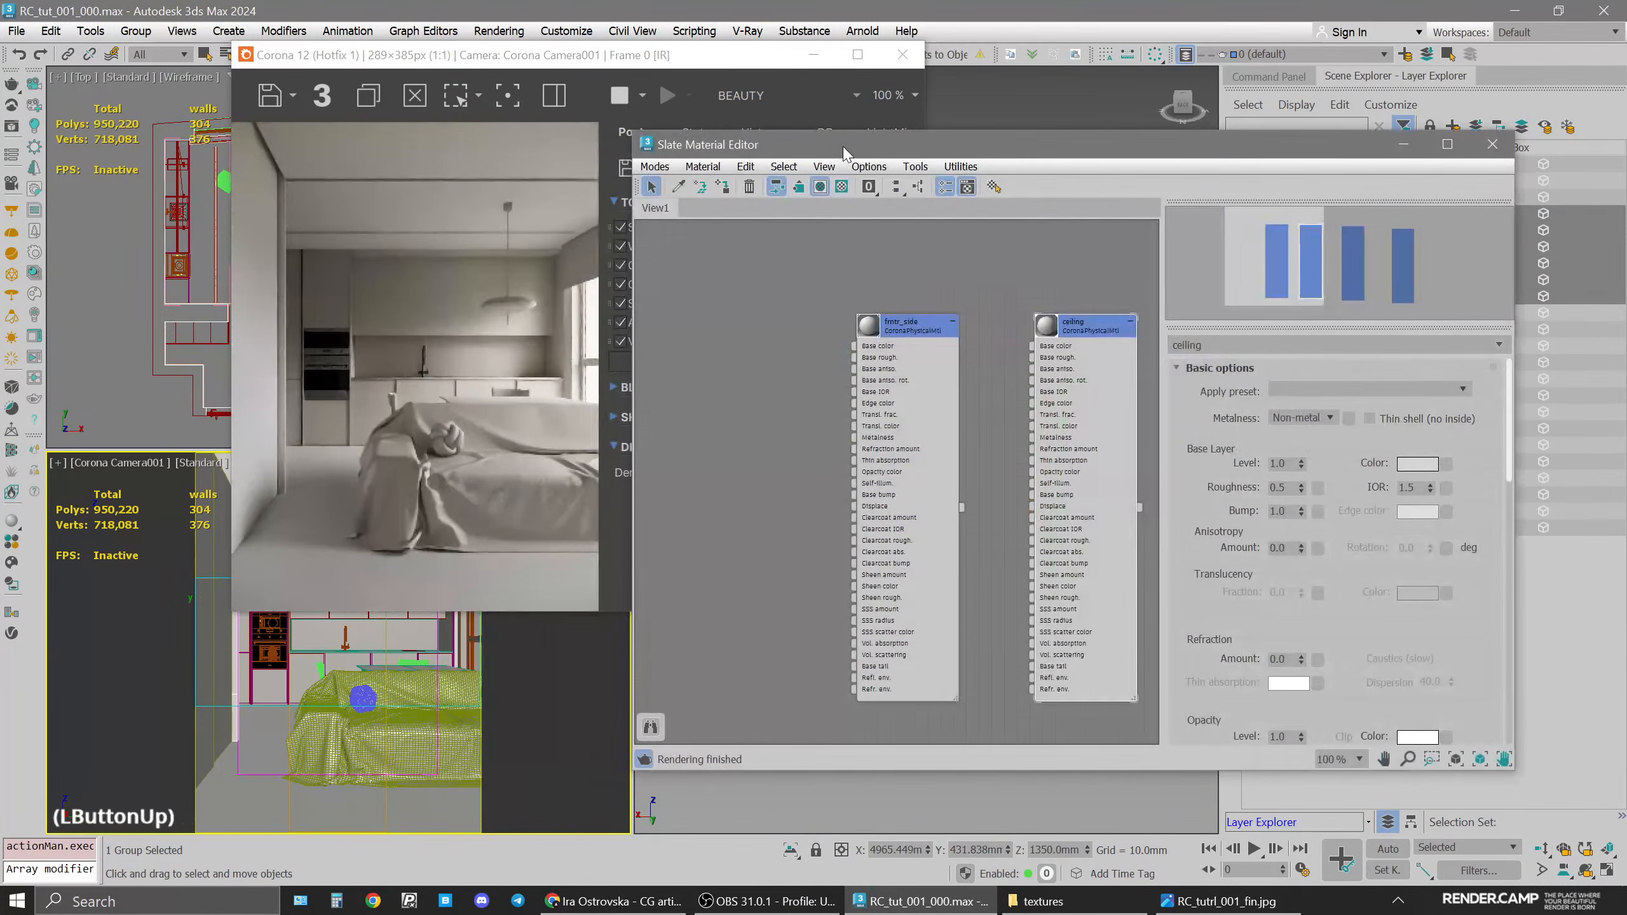
{"action": "left_click_drag", "start_coordinate": [768, 54], "coordinate": [670, 97]}
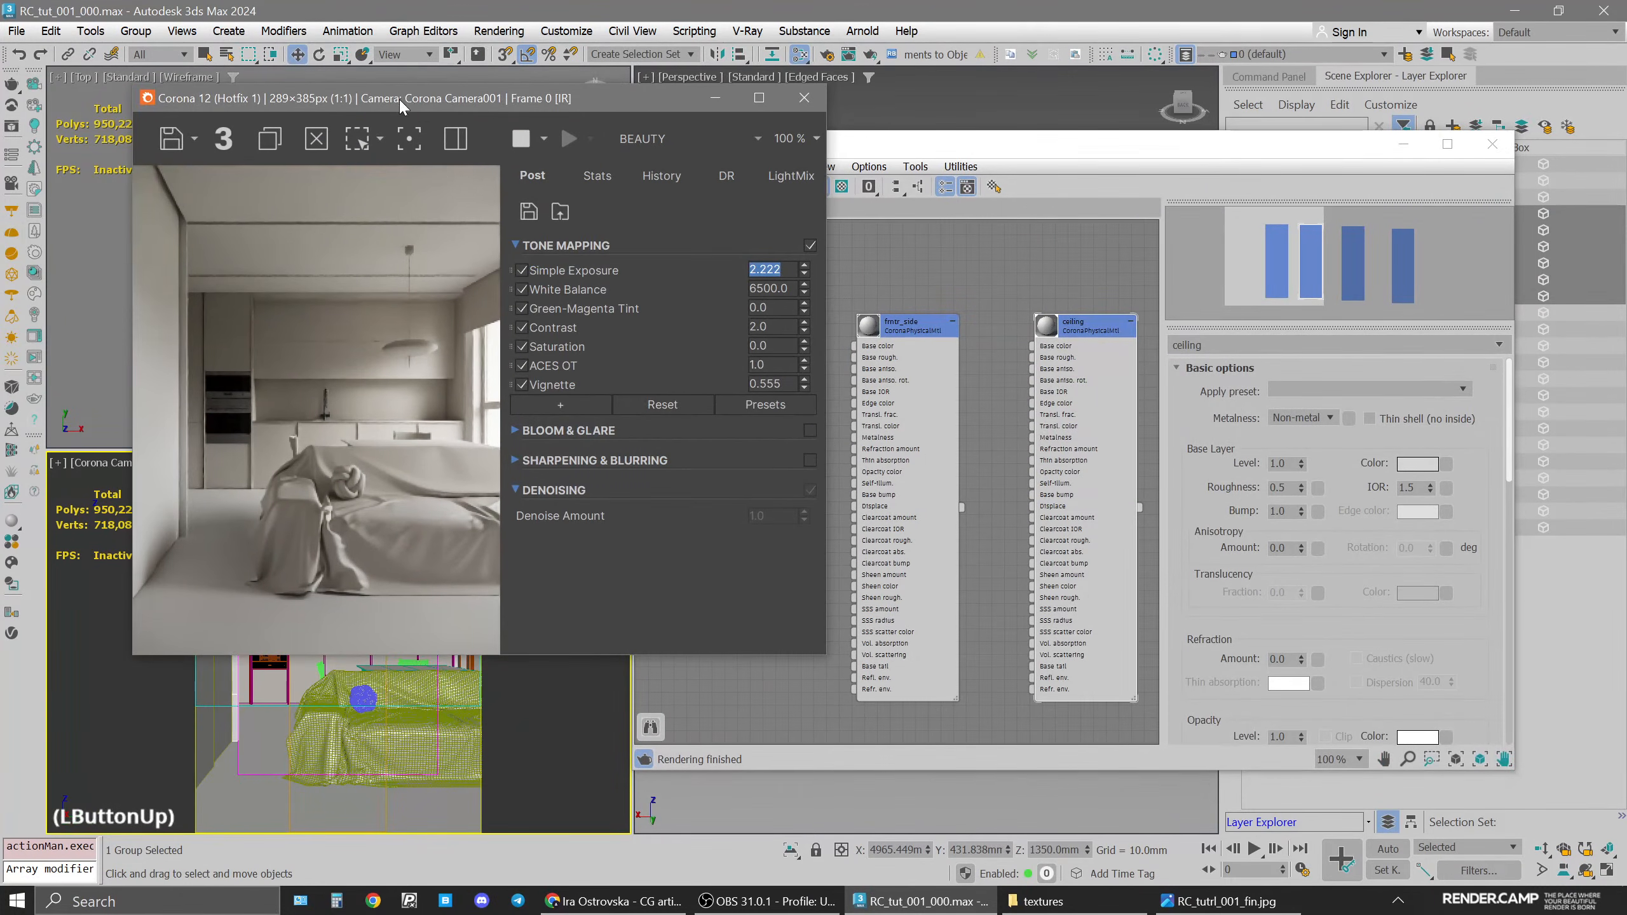
{"action": "left_click", "coordinate": [1217, 901]}
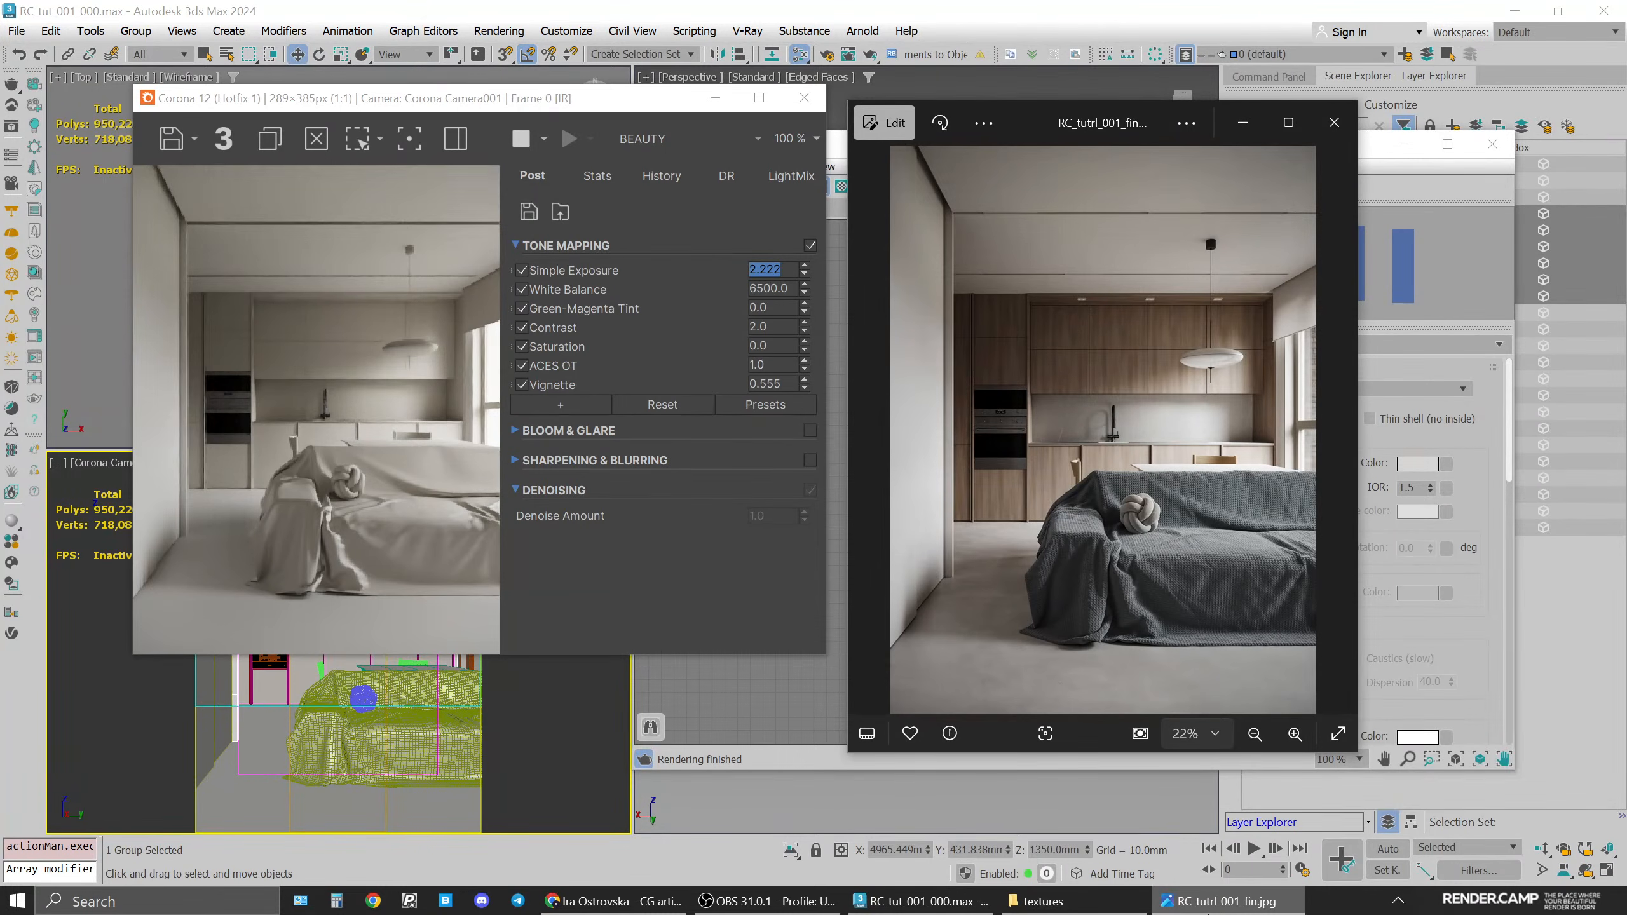
{"action": "left_click", "coordinate": [1214, 902]}
Set the value of the floor material's base color to 190
{"action": "scroll", "coordinate": [1074, 338], "scroll_direction": "down", "scroll_amount": 2}
{"action": "middle_click", "coordinate": [1083, 340]}
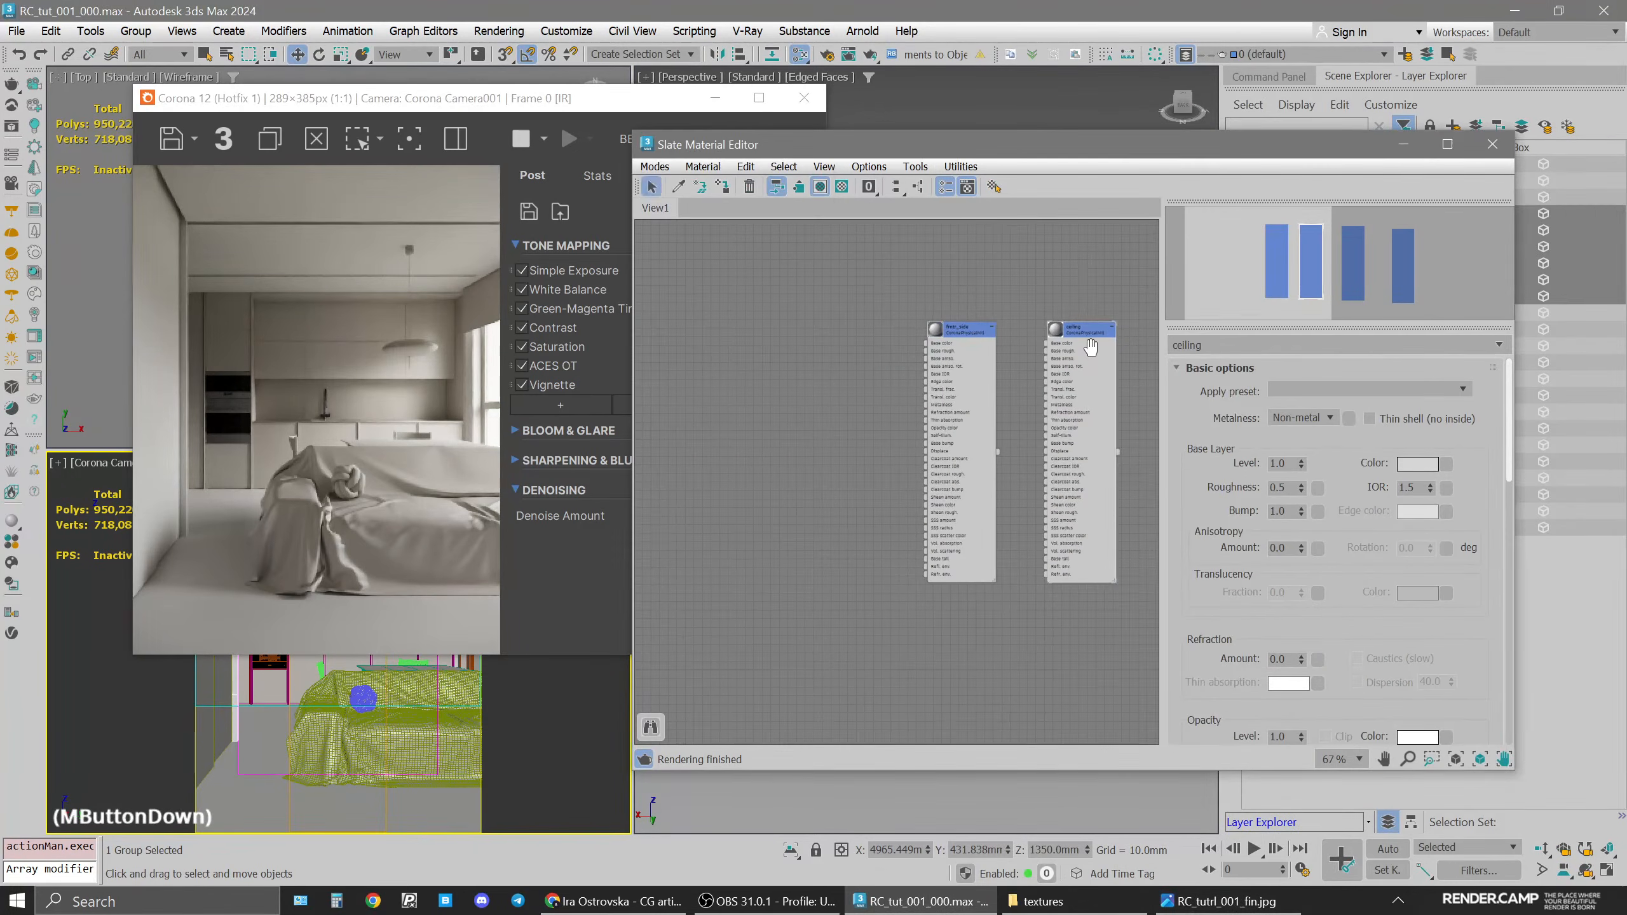
{"action": "left_click", "coordinate": [1088, 673]}
{"action": "middle_click_drag", "start_coordinate": [1115, 615], "coordinate": [999, 623]}
{"action": "middle_click_drag", "start_coordinate": [1148, 518], "coordinate": [1029, 537]}
{"action": "scroll", "coordinate": [1049, 372], "scroll_direction": "up", "scroll_amount": 3}
{"action": "left_click", "coordinate": [979, 377]}
{"action": "left_click", "coordinate": [1417, 463]}
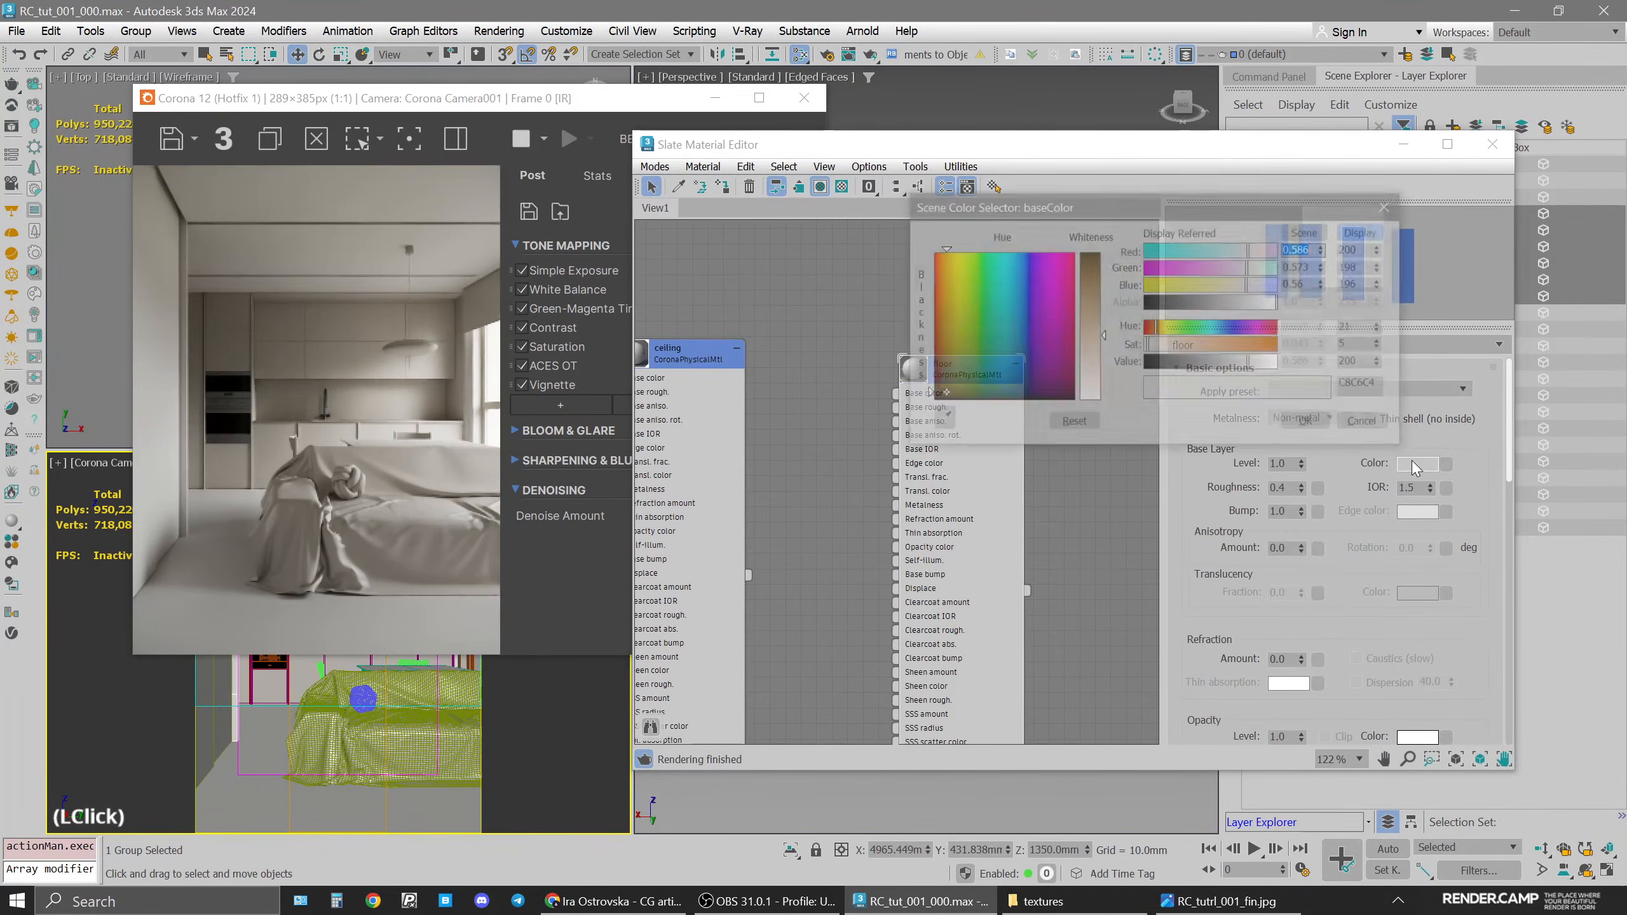
{"action": "double_click", "coordinate": [1363, 362]}
{"action": "type", "text": "1"}
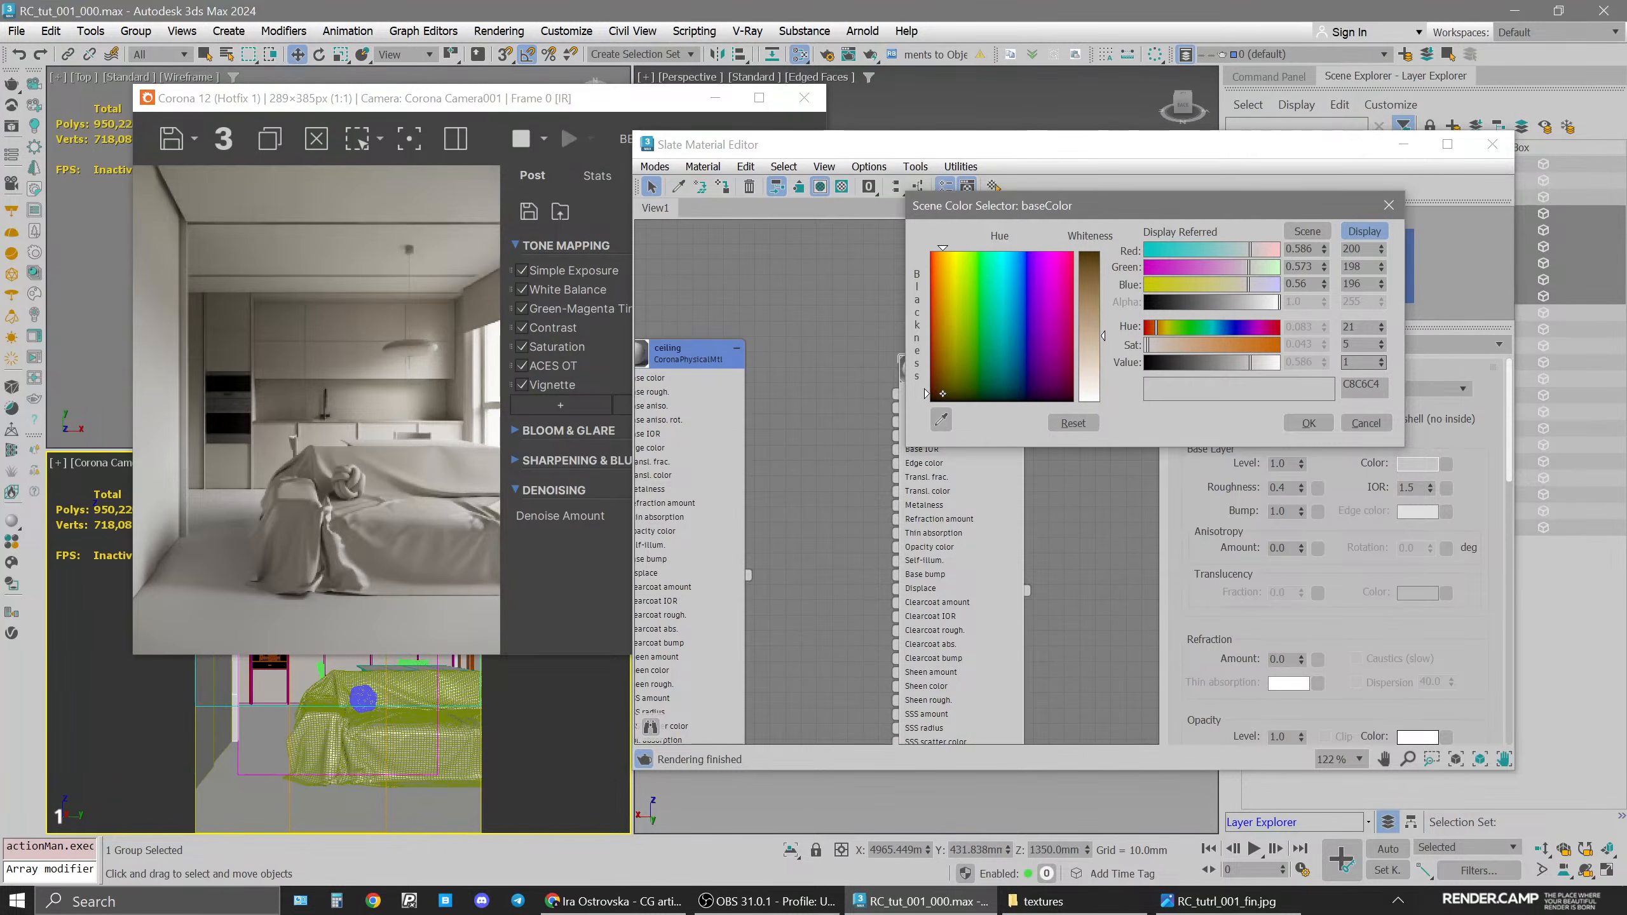
{"action": "type", "text": "90"}
{"action": "key", "text": "Return"}
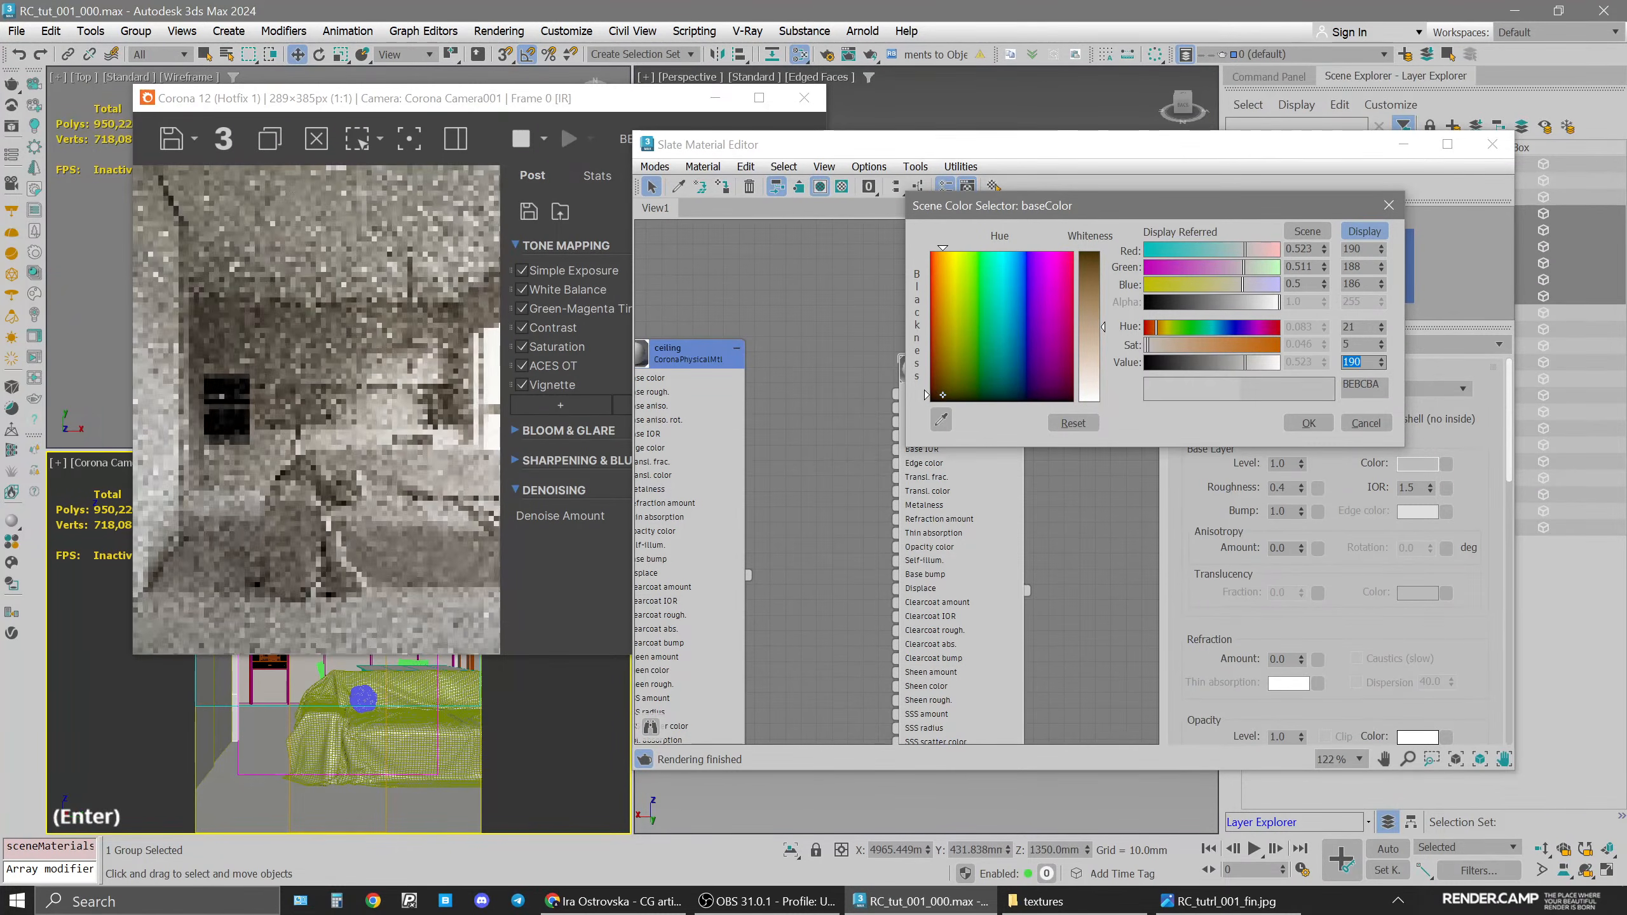
Set the saturation of the floor material's base color to 10 and accept the color
{"action": "double_click", "coordinate": [1355, 344]}
{"action": "type", "text": "6"}
{"action": "double_click", "coordinate": [1355, 344]}
{"action": "type", "text": "10"}
{"action": "key", "text": "Return"}
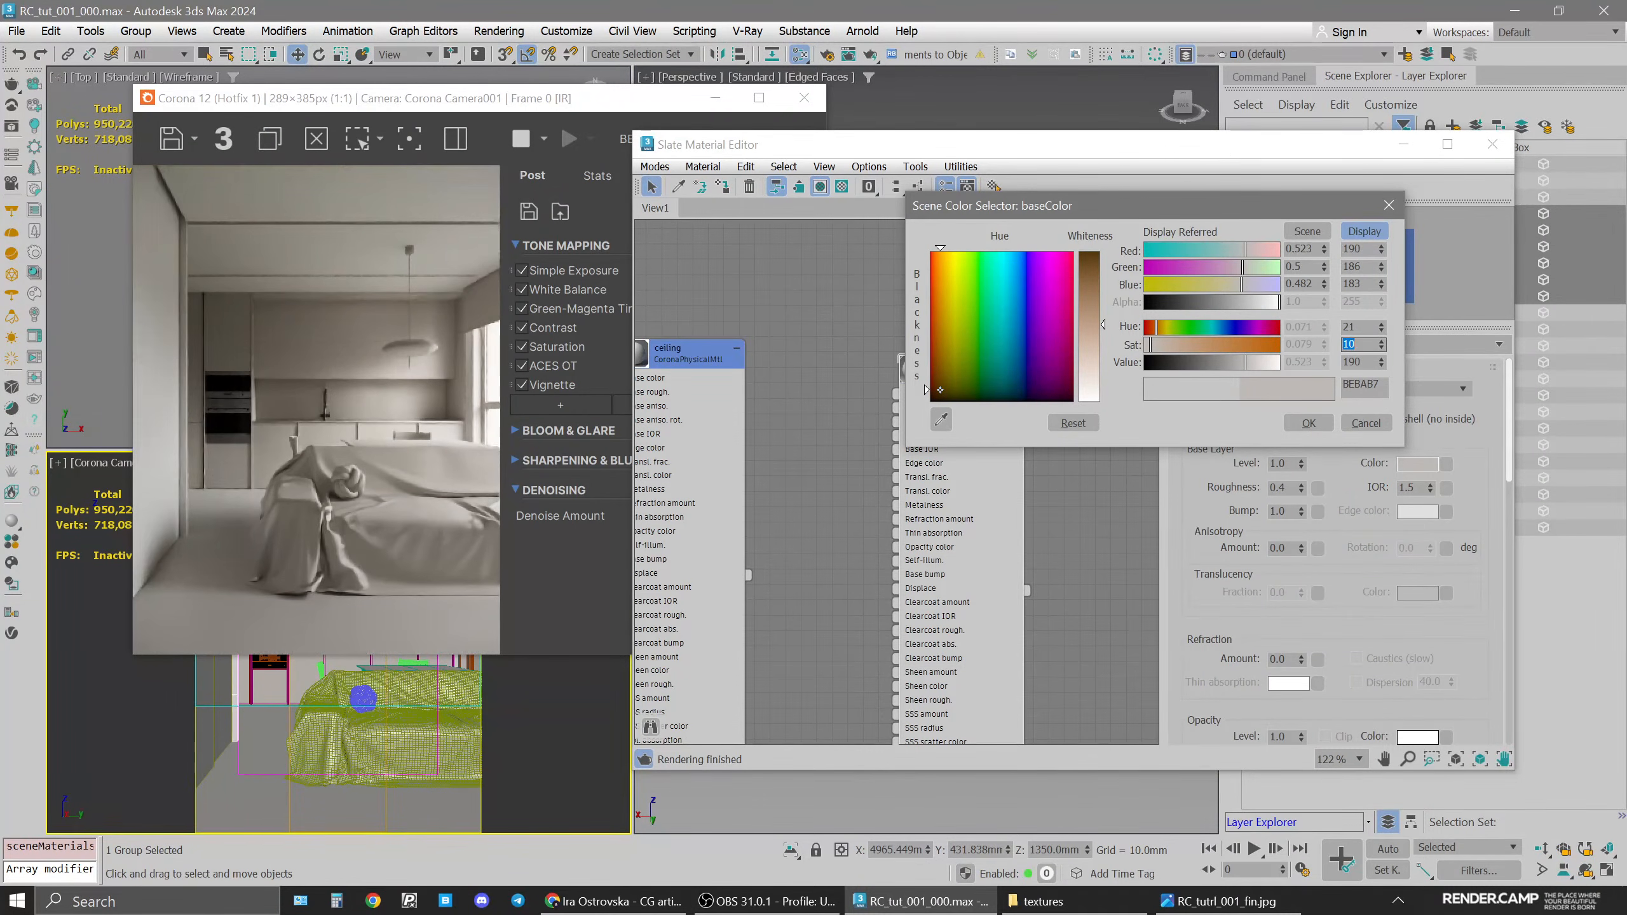
{"action": "left_click", "coordinate": [1308, 422]}
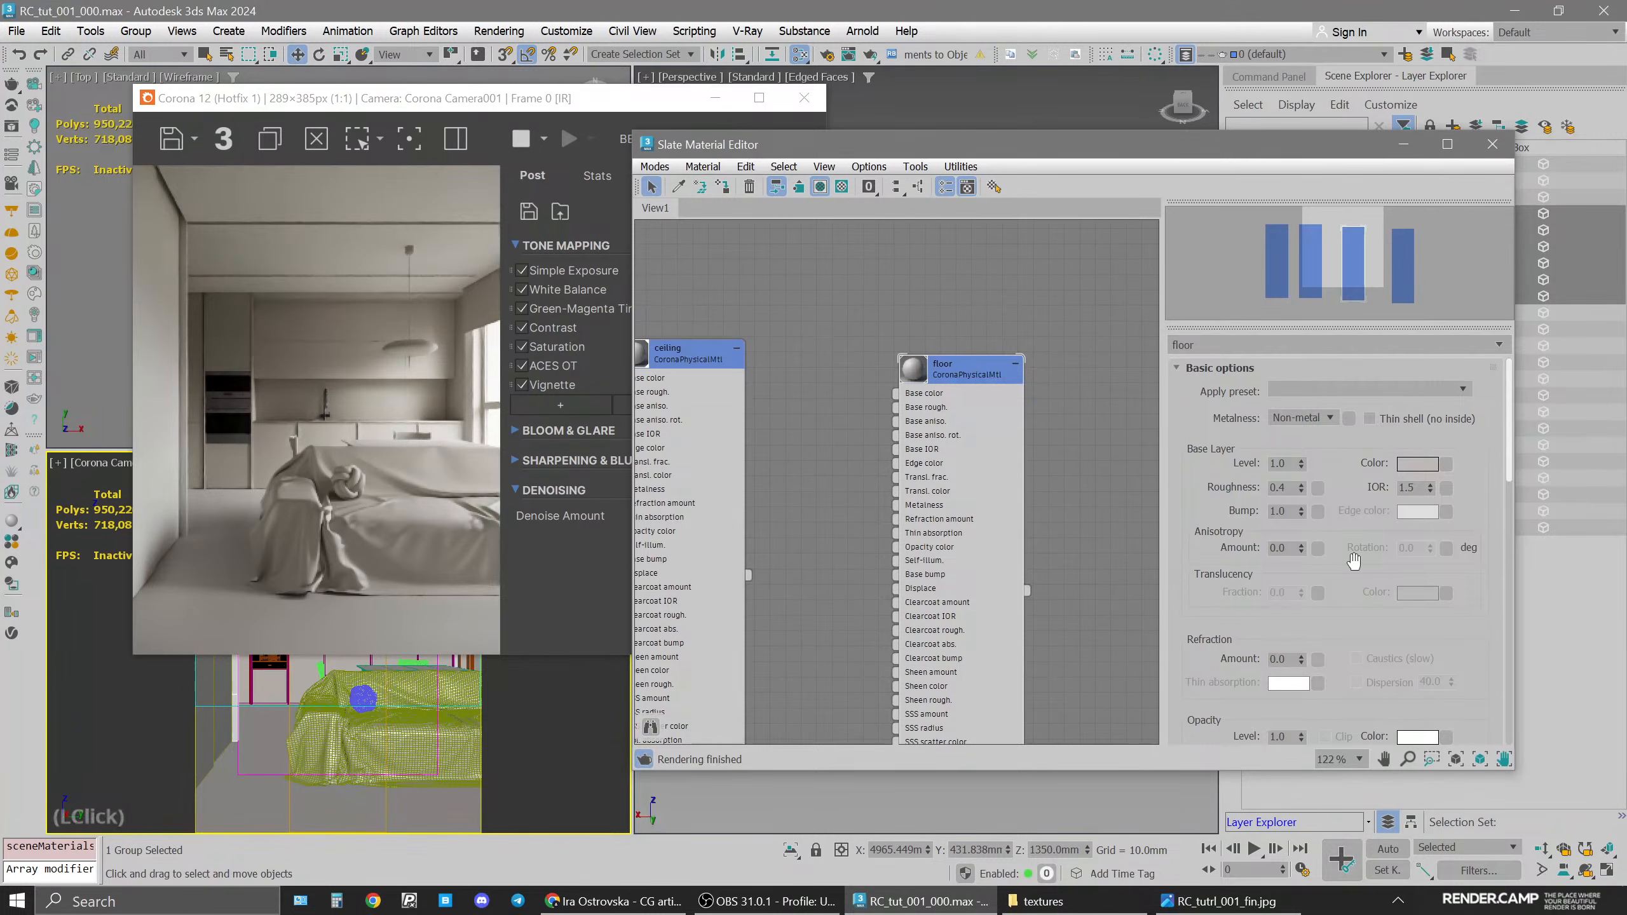
Clear the walls selection and collapse the 300_walls layer in the scene's layer list
{"action": "left_click", "coordinate": [804, 315]}
{"action": "scroll", "coordinate": [804, 315], "scroll_direction": "down", "scroll_amount": 3}
{"action": "middle_click_drag", "start_coordinate": [803, 315], "coordinate": [1071, 417]}
{"action": "scroll", "coordinate": [787, 347], "scroll_direction": "down", "scroll_amount": 3}
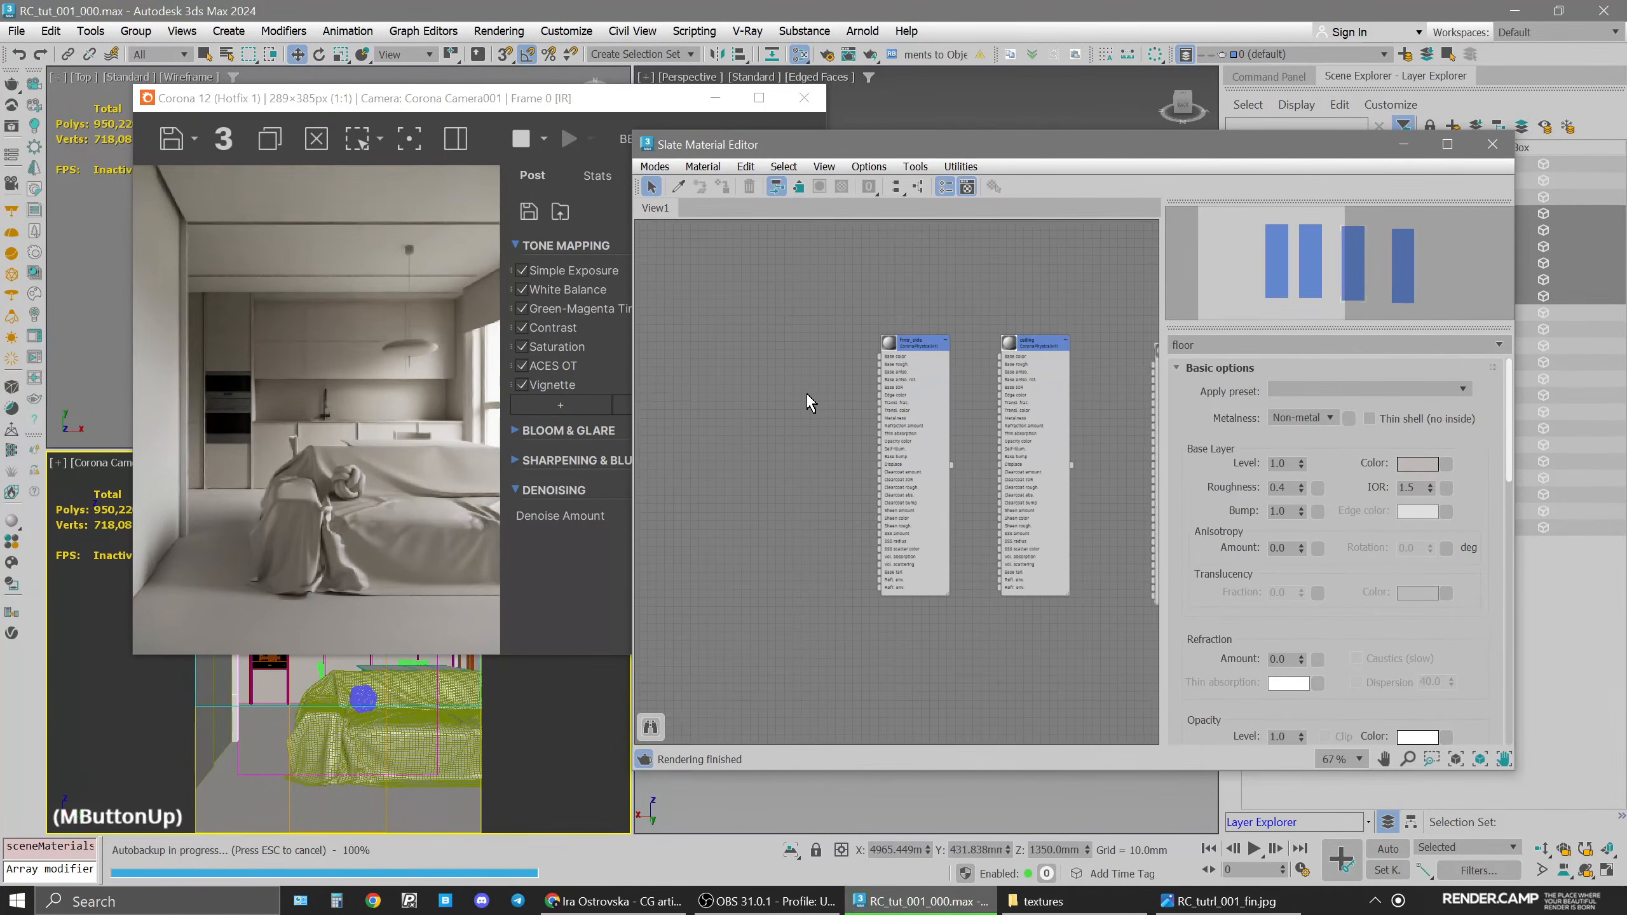
{"action": "middle_click_drag", "start_coordinate": [807, 392], "coordinate": [824, 397]}
{"action": "left_click_drag", "start_coordinate": [379, 116], "coordinate": [486, 108]}
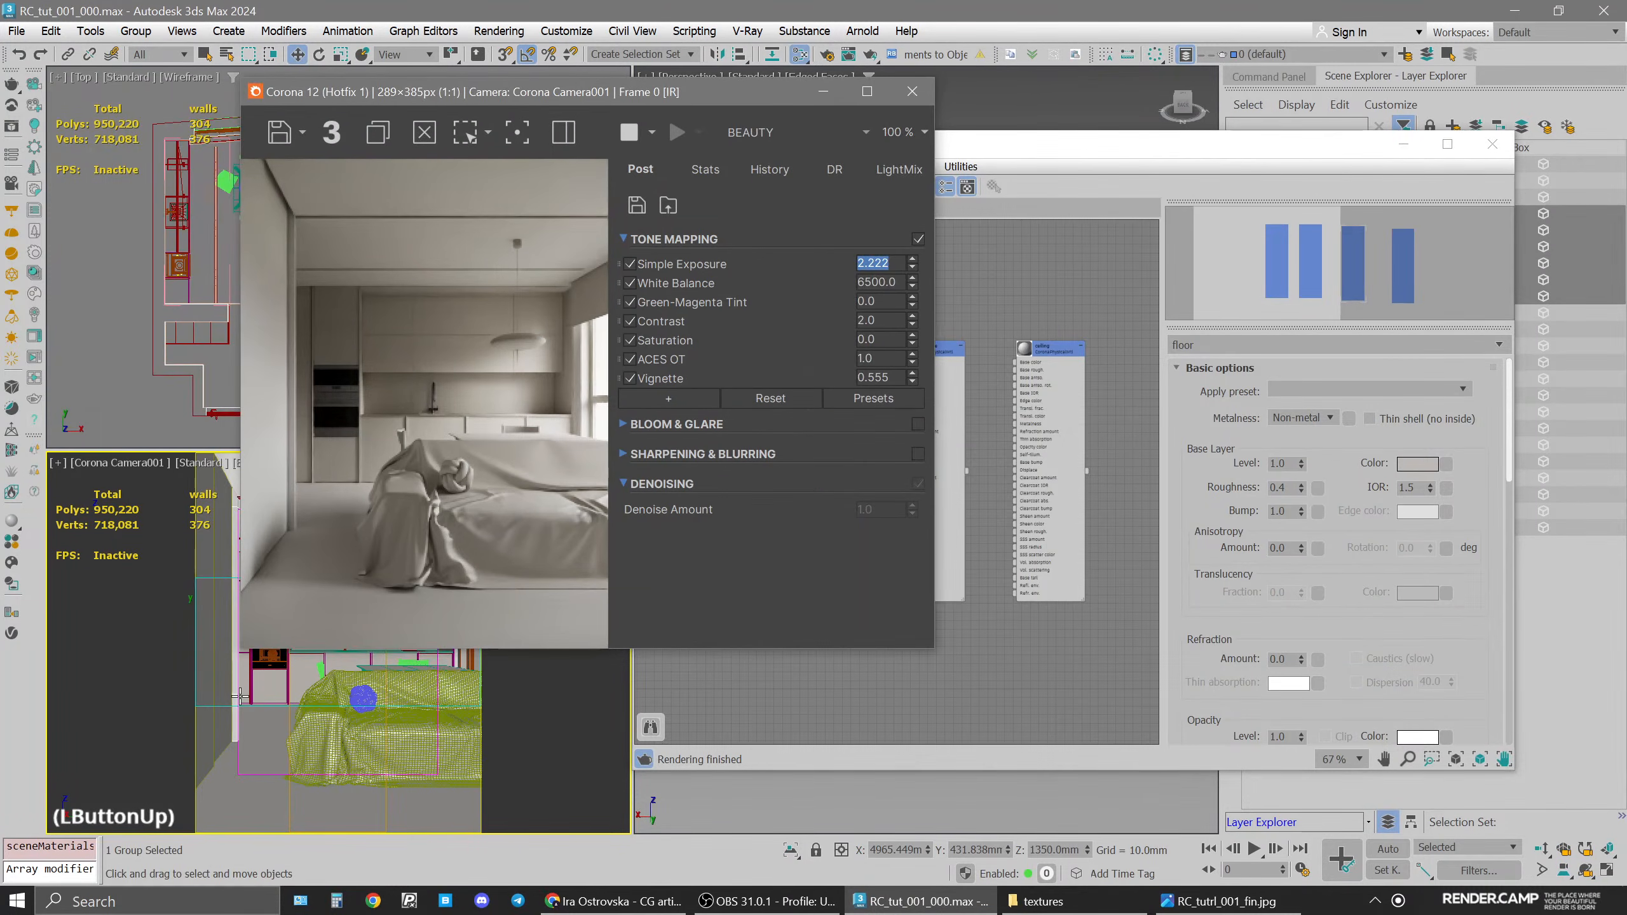
{"action": "left_click", "coordinate": [276, 692]}
{"action": "left_click_drag", "start_coordinate": [1260, 152], "coordinate": [1004, 106]}
{"action": "left_click", "coordinate": [1248, 213]}
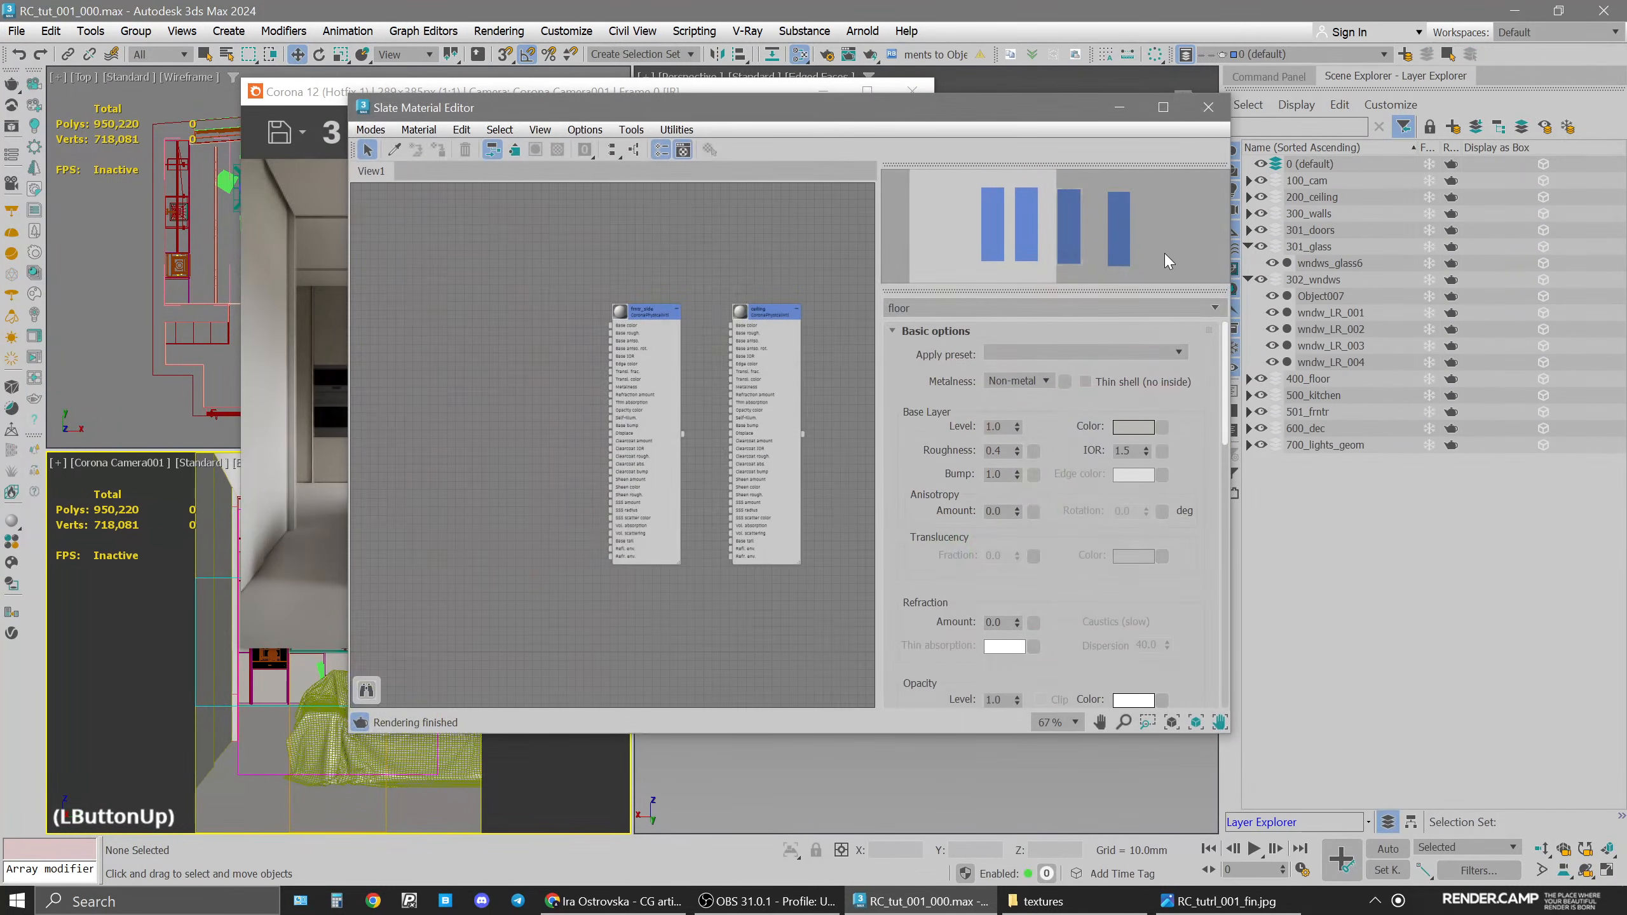
Select all objects in the 500_kitchen layer and arrange the windows so the render and material editor are both visible
{"action": "left_click", "coordinate": [344, 90]}
{"action": "left_click_drag", "start_coordinate": [1046, 120], "coordinate": [1259, 252]}
{"action": "left_click_drag", "start_coordinate": [768, 91], "coordinate": [913, 96]}
{"action": "left_click", "coordinate": [311, 605]}
{"action": "left_click_drag", "start_coordinate": [1388, 229], "coordinate": [1325, 165]}
{"action": "left_click_drag", "start_coordinate": [1184, 181], "coordinate": [1040, 166]}
{"action": "left_click", "coordinate": [1313, 395]}
{"action": "left_click_drag", "start_coordinate": [879, 165], "coordinate": [745, 143]}
{"action": "left_click_drag", "start_coordinate": [538, 109], "coordinate": [370, 104]}
Duplicate the last material node in the row and name the copy kitchen
{"action": "scroll", "coordinate": [1045, 342], "scroll_direction": "down", "scroll_amount": 2}
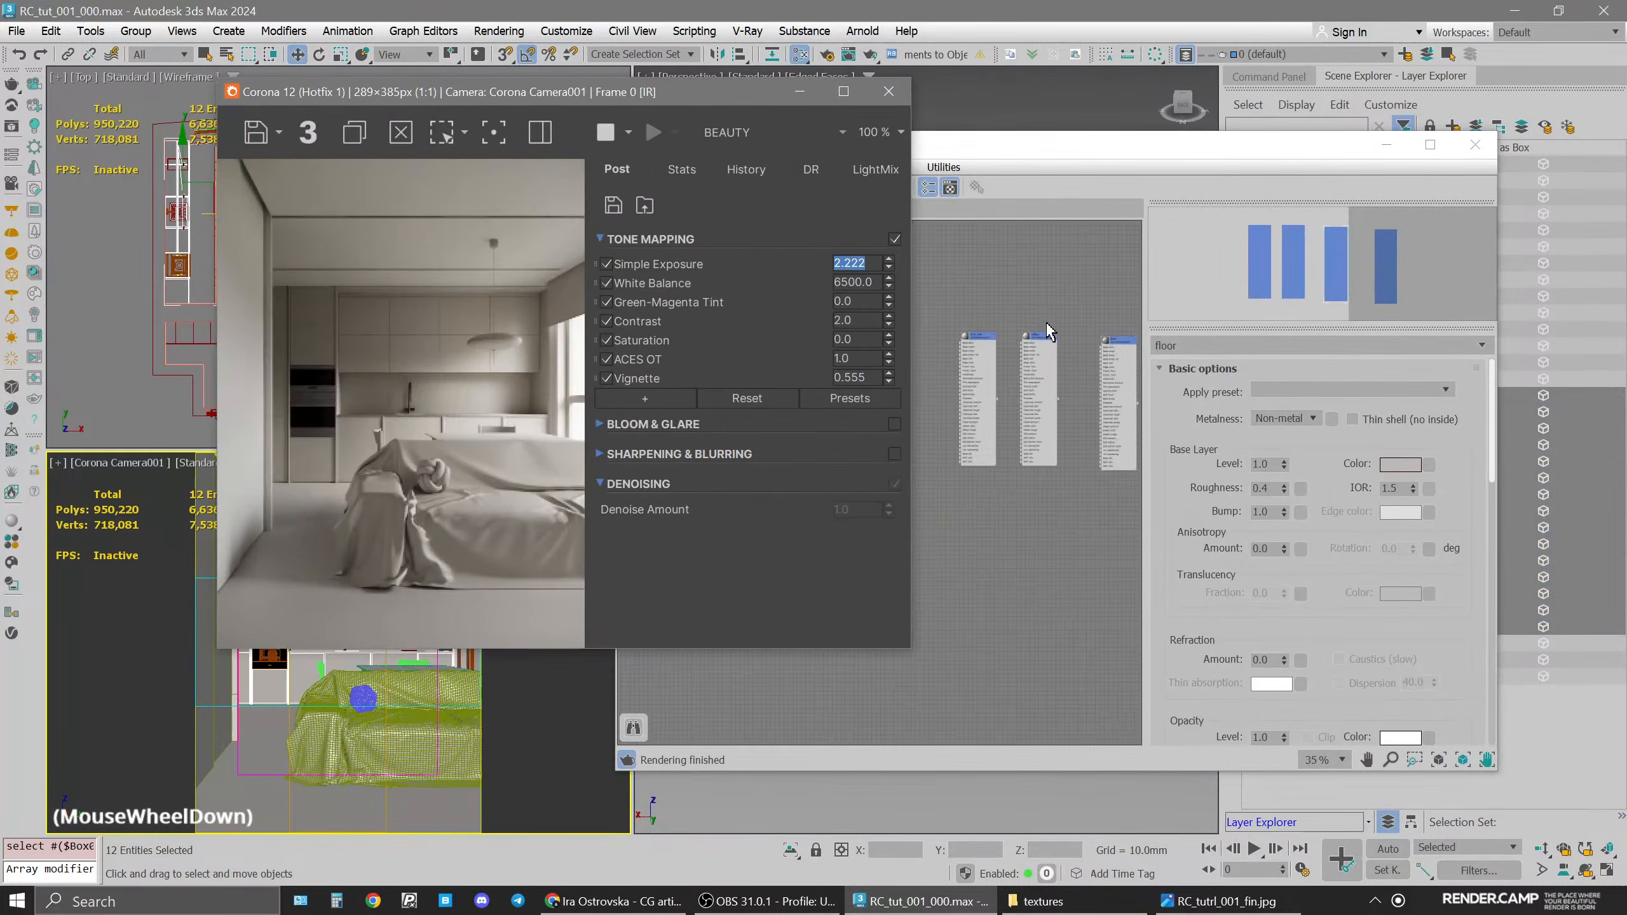
{"action": "middle_click_drag", "start_coordinate": [1046, 342], "coordinate": [1081, 420]}
{"action": "scroll", "coordinate": [1081, 421], "scroll_direction": "up", "scroll_amount": 3}
{"action": "scroll", "coordinate": [1022, 385], "scroll_direction": "down", "scroll_amount": 5}
{"action": "left_click_drag", "start_coordinate": [1025, 392], "coordinate": [1027, 474], "text": "shift"}
{"action": "scroll", "coordinate": [1026, 465], "scroll_direction": "up", "scroll_amount": 8}
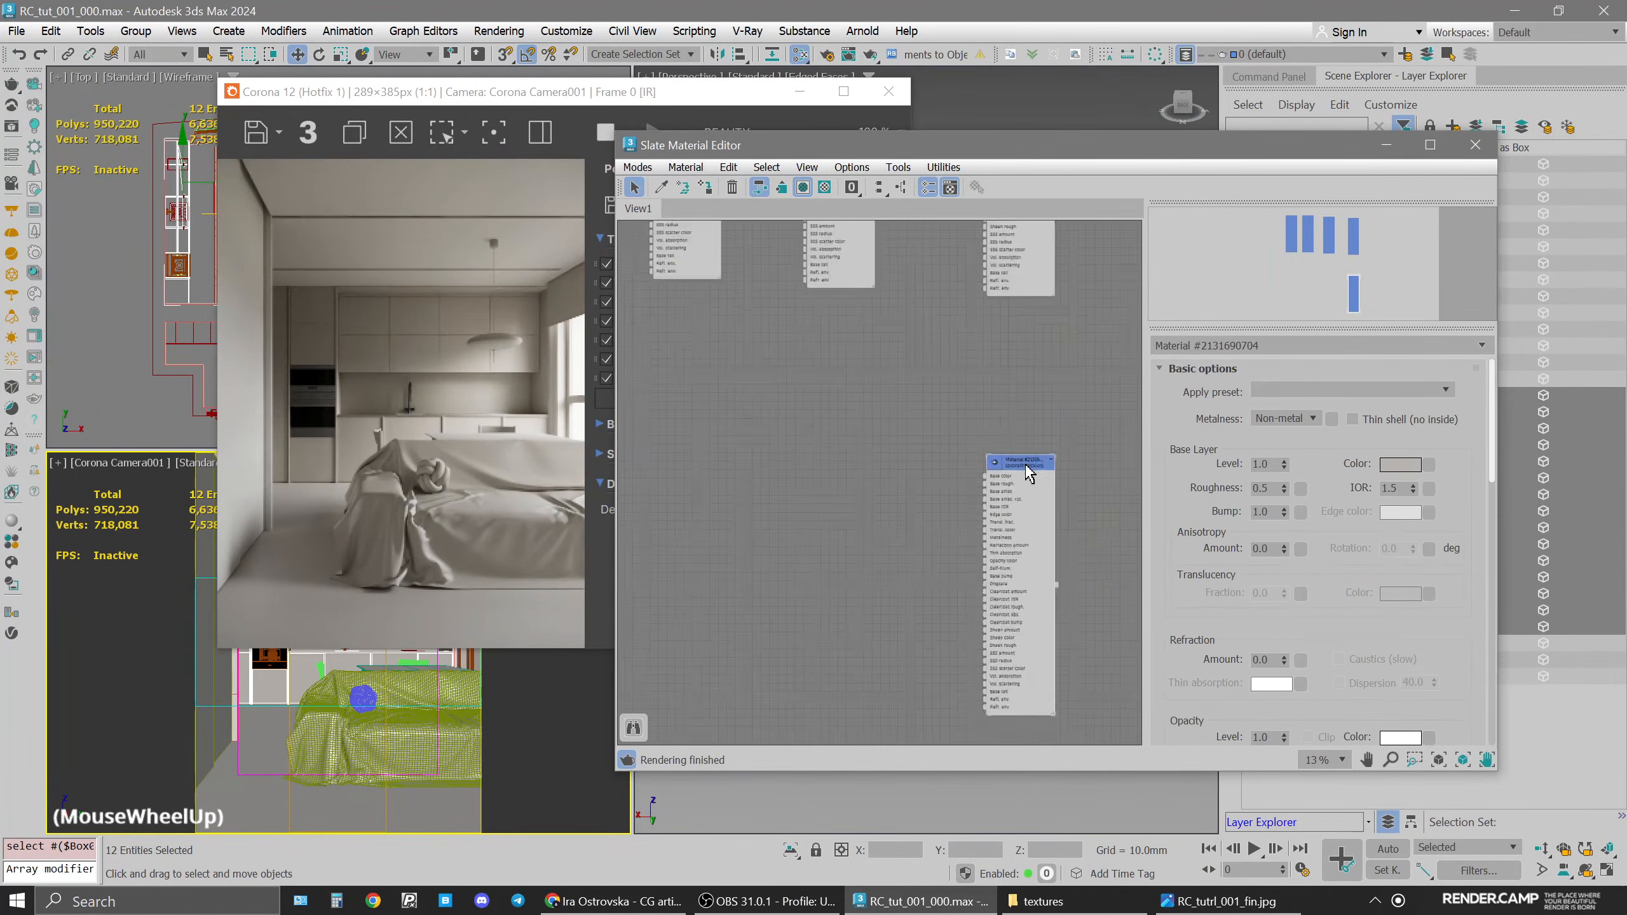
{"action": "left_click_drag", "start_coordinate": [1306, 348], "coordinate": [1064, 336]}
{"action": "type", "text": "kitchen"}
{"action": "key", "text": "Return"}
Assign the kitchen material to the selected kitchen objects and check the cabinet finish in the reference image
{"action": "left_click", "coordinate": [1013, 460]}
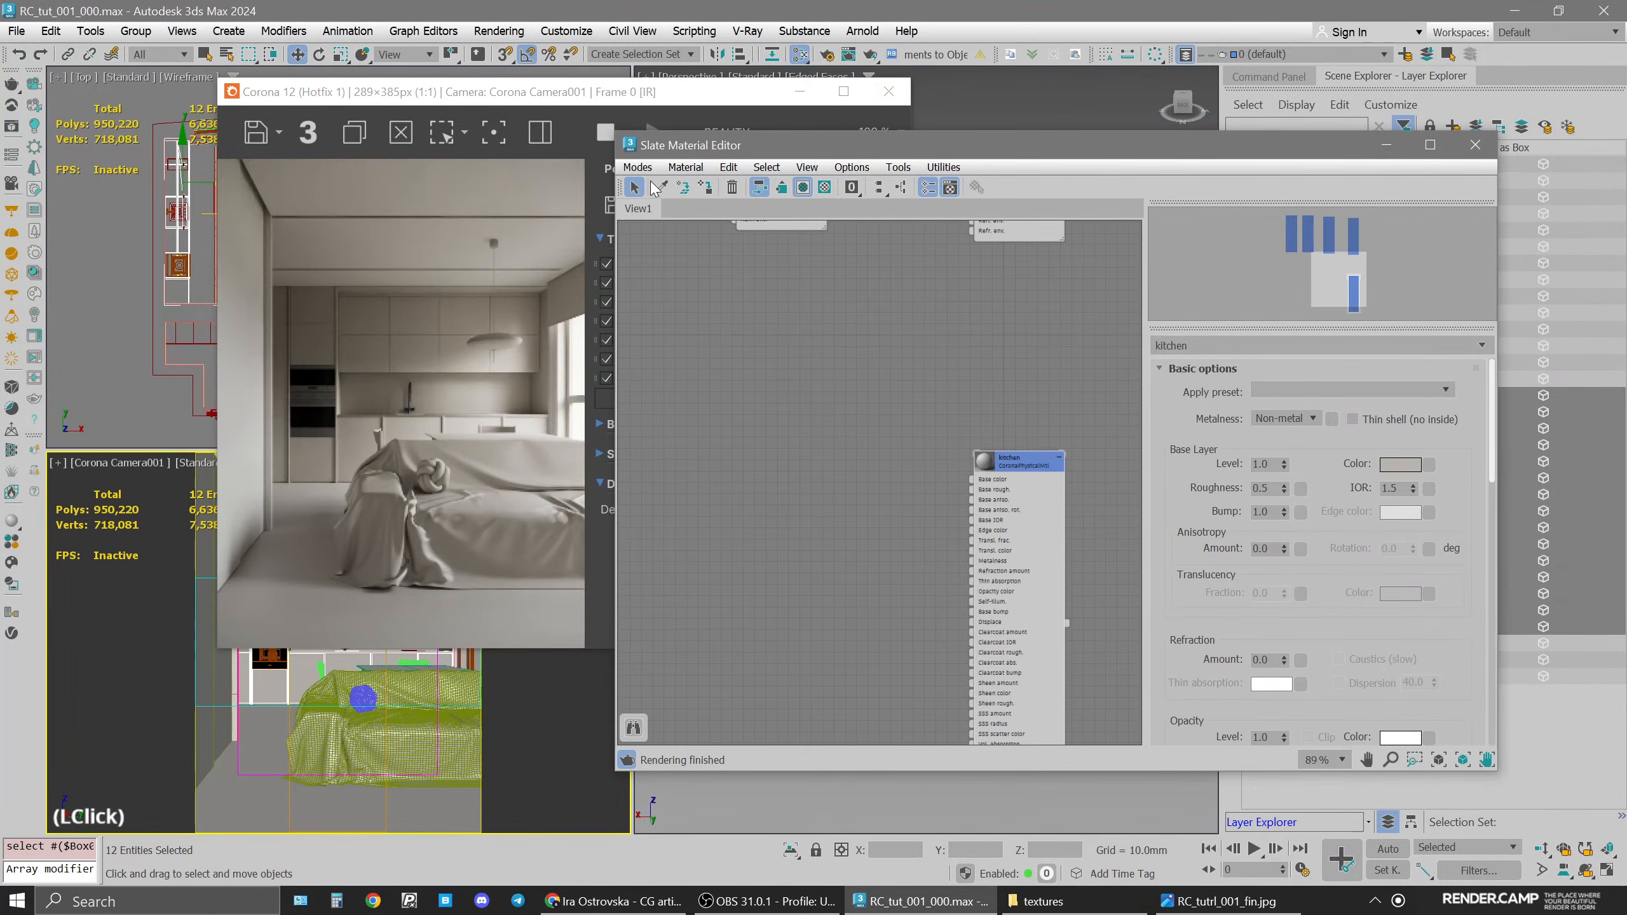
{"action": "left_click", "coordinate": [705, 186]}
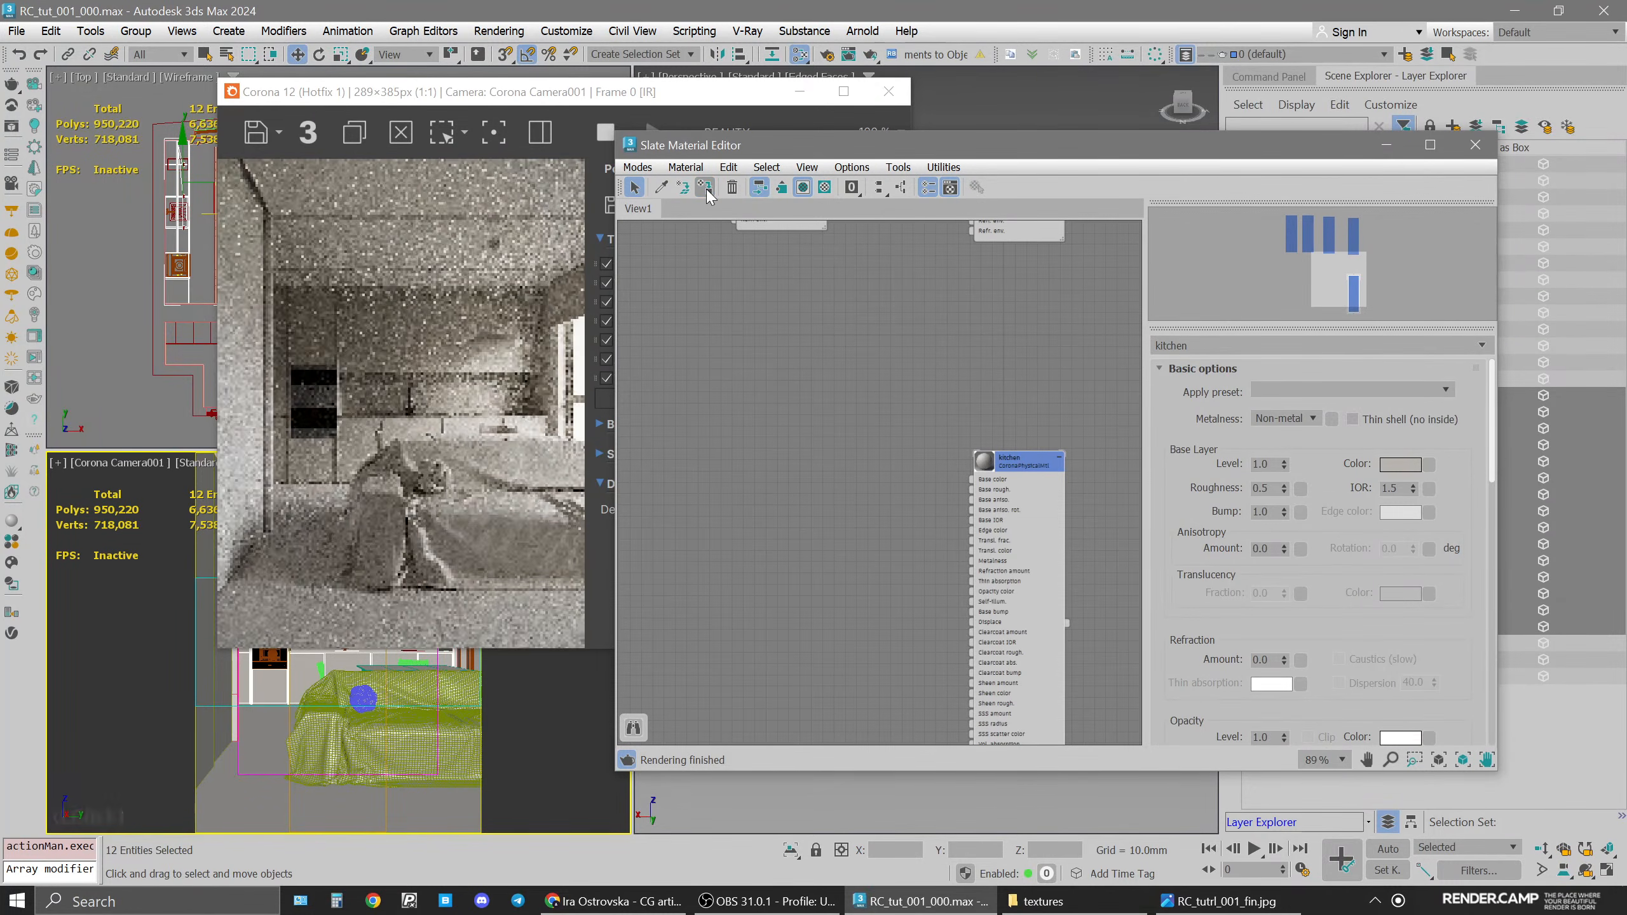
{"action": "left_click", "coordinate": [1221, 901]}
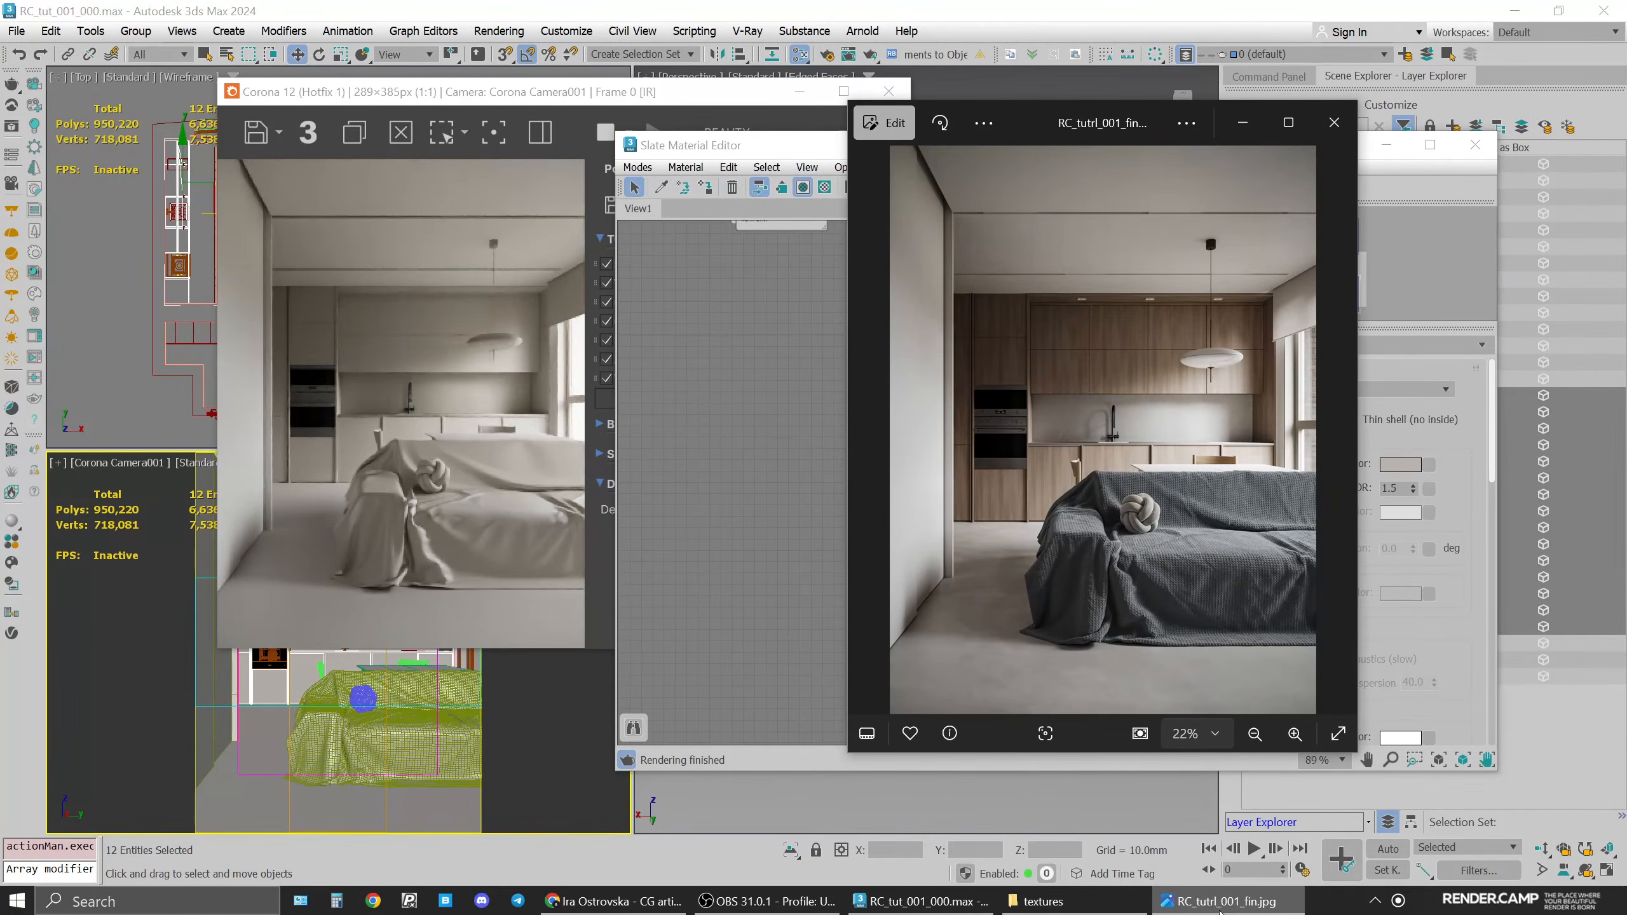
{"action": "left_click", "coordinate": [1434, 428]}
Set the kitchen material's base color to value 150 and saturation 100
{"action": "left_click", "coordinate": [1401, 463]}
{"action": "double_click", "coordinate": [1354, 366]}
{"action": "type", "text": "150"}
{"action": "key", "text": "Return"}
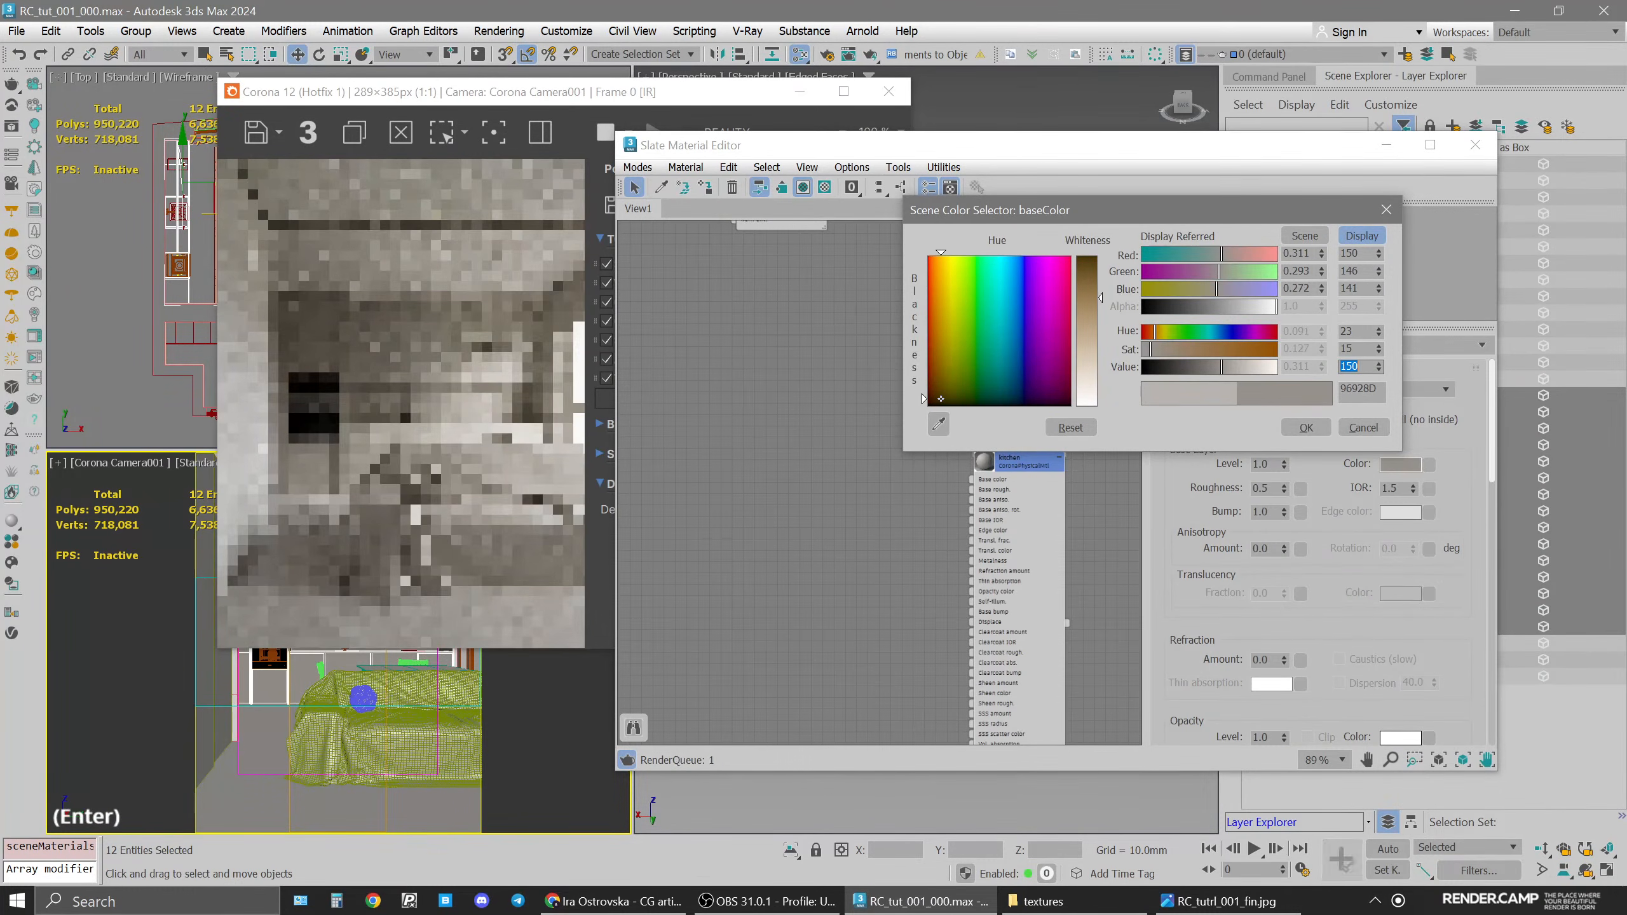
{"action": "double_click", "coordinate": [1354, 349]}
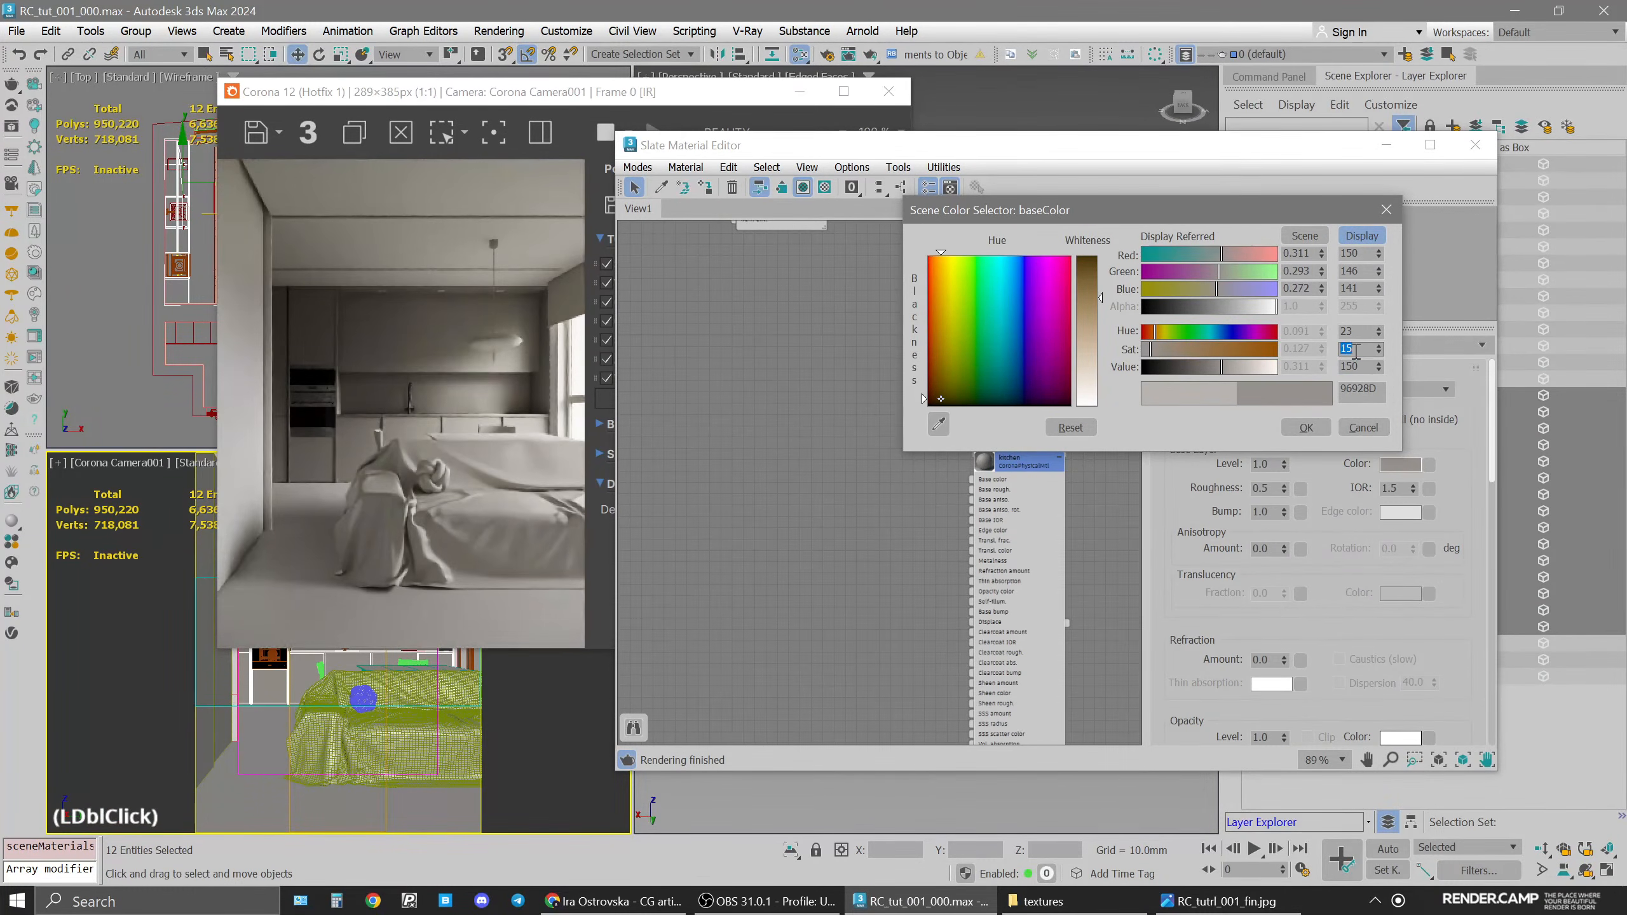
{"action": "key", "text": "Return"}
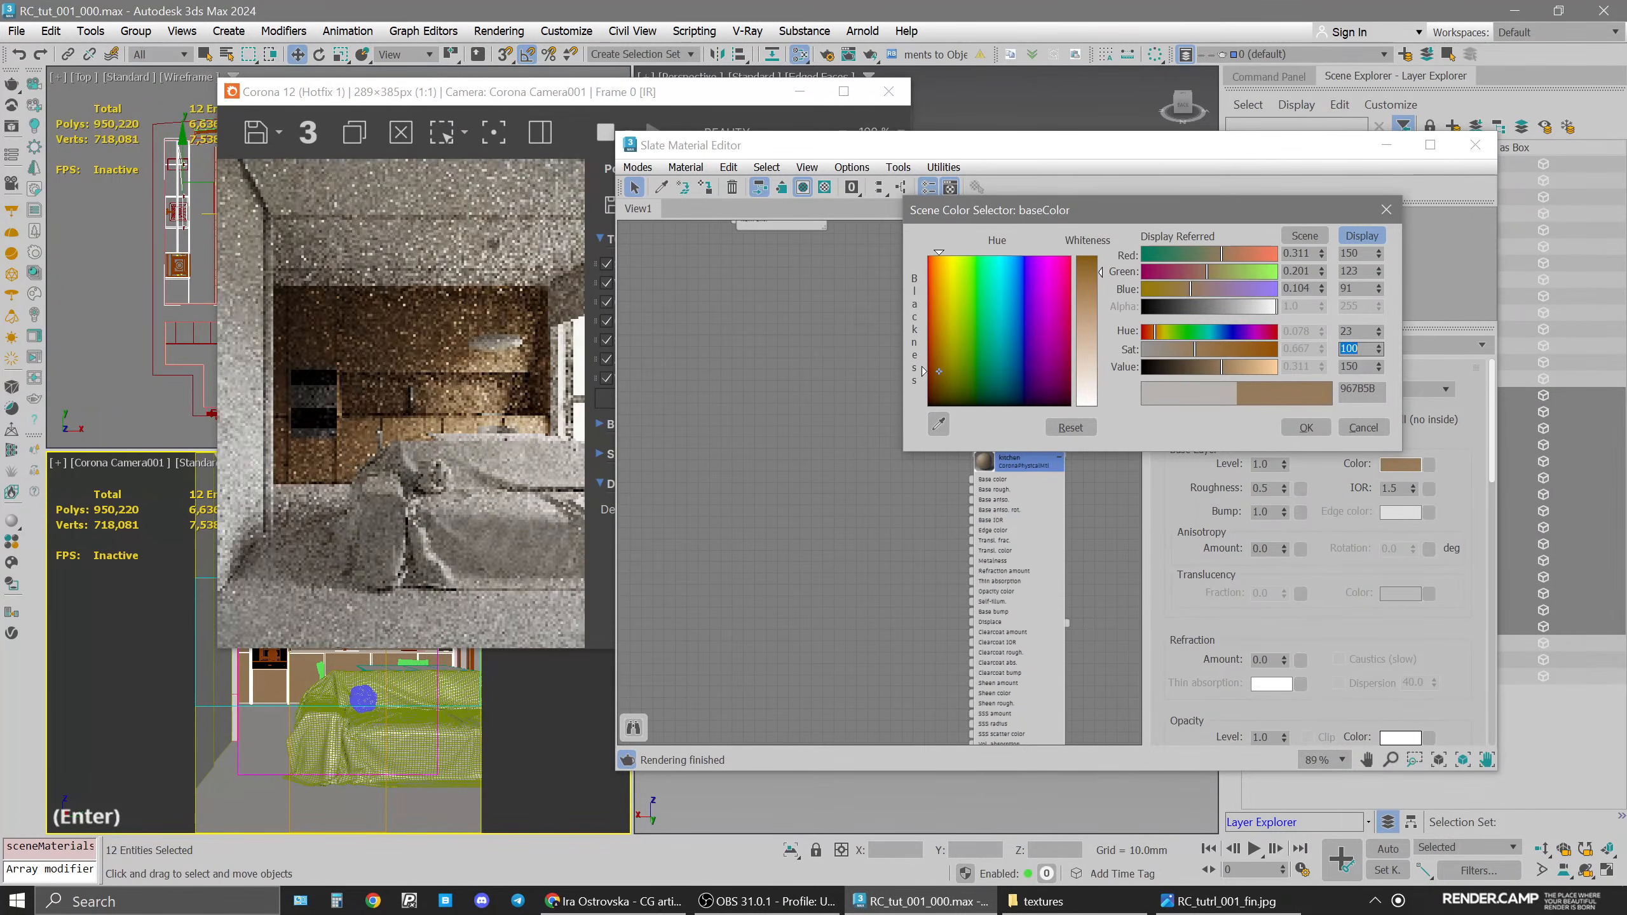
Set the kitchen base color to value 175 and saturation 80, and compare the render with the reference image
{"action": "double_click", "coordinate": [1355, 366]}
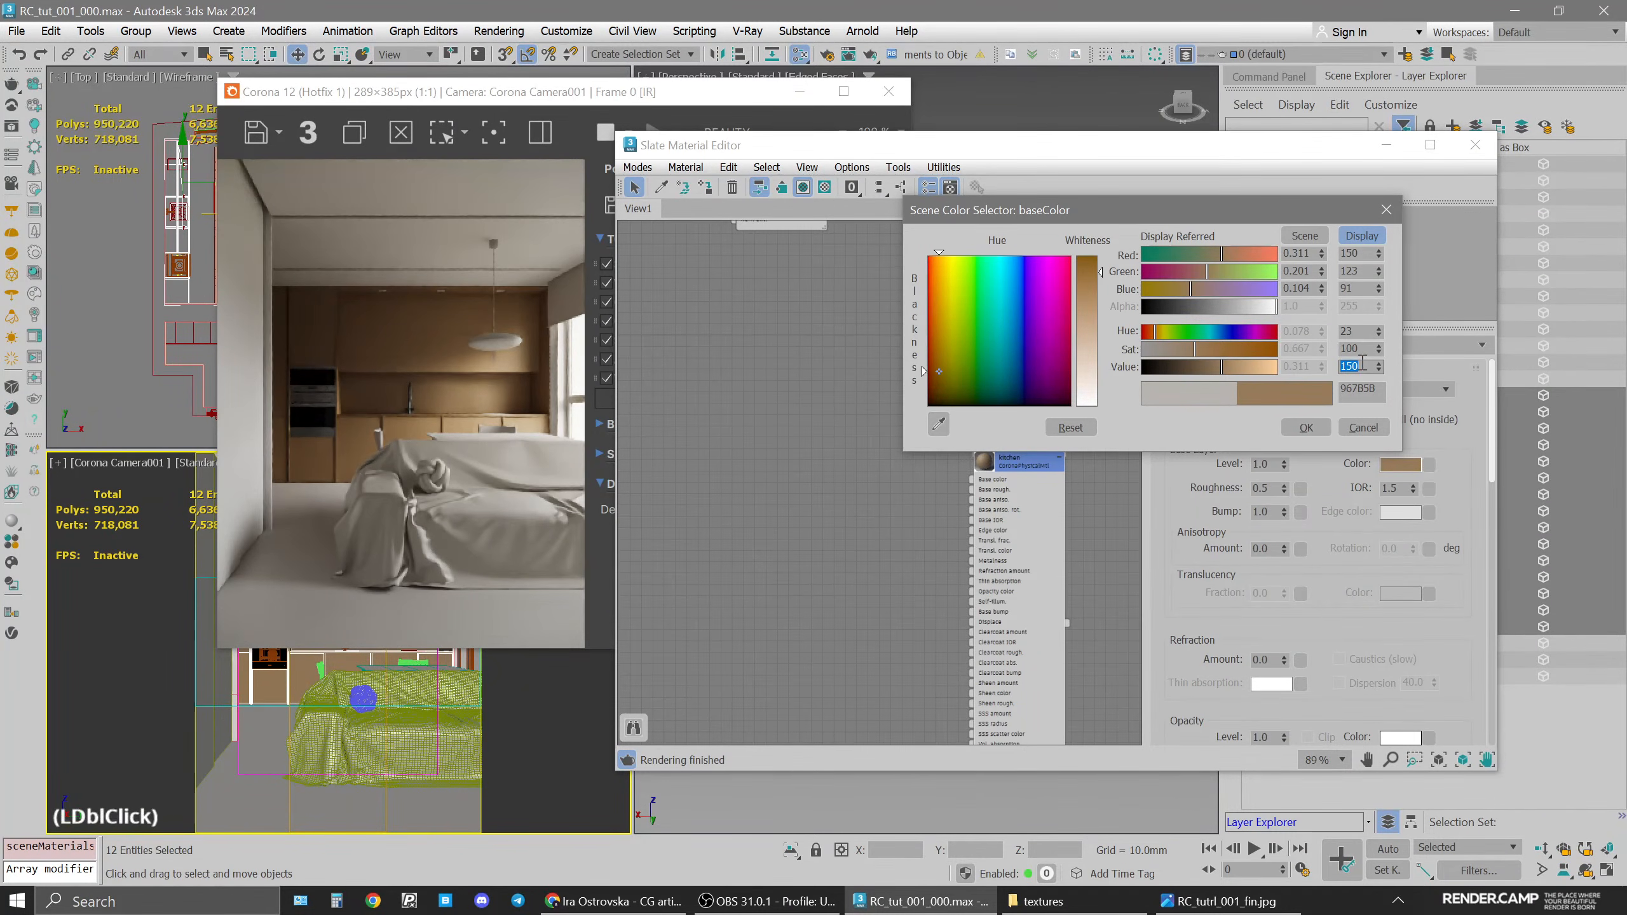
{"action": "type", "text": "175"}
{"action": "key", "text": "Return"}
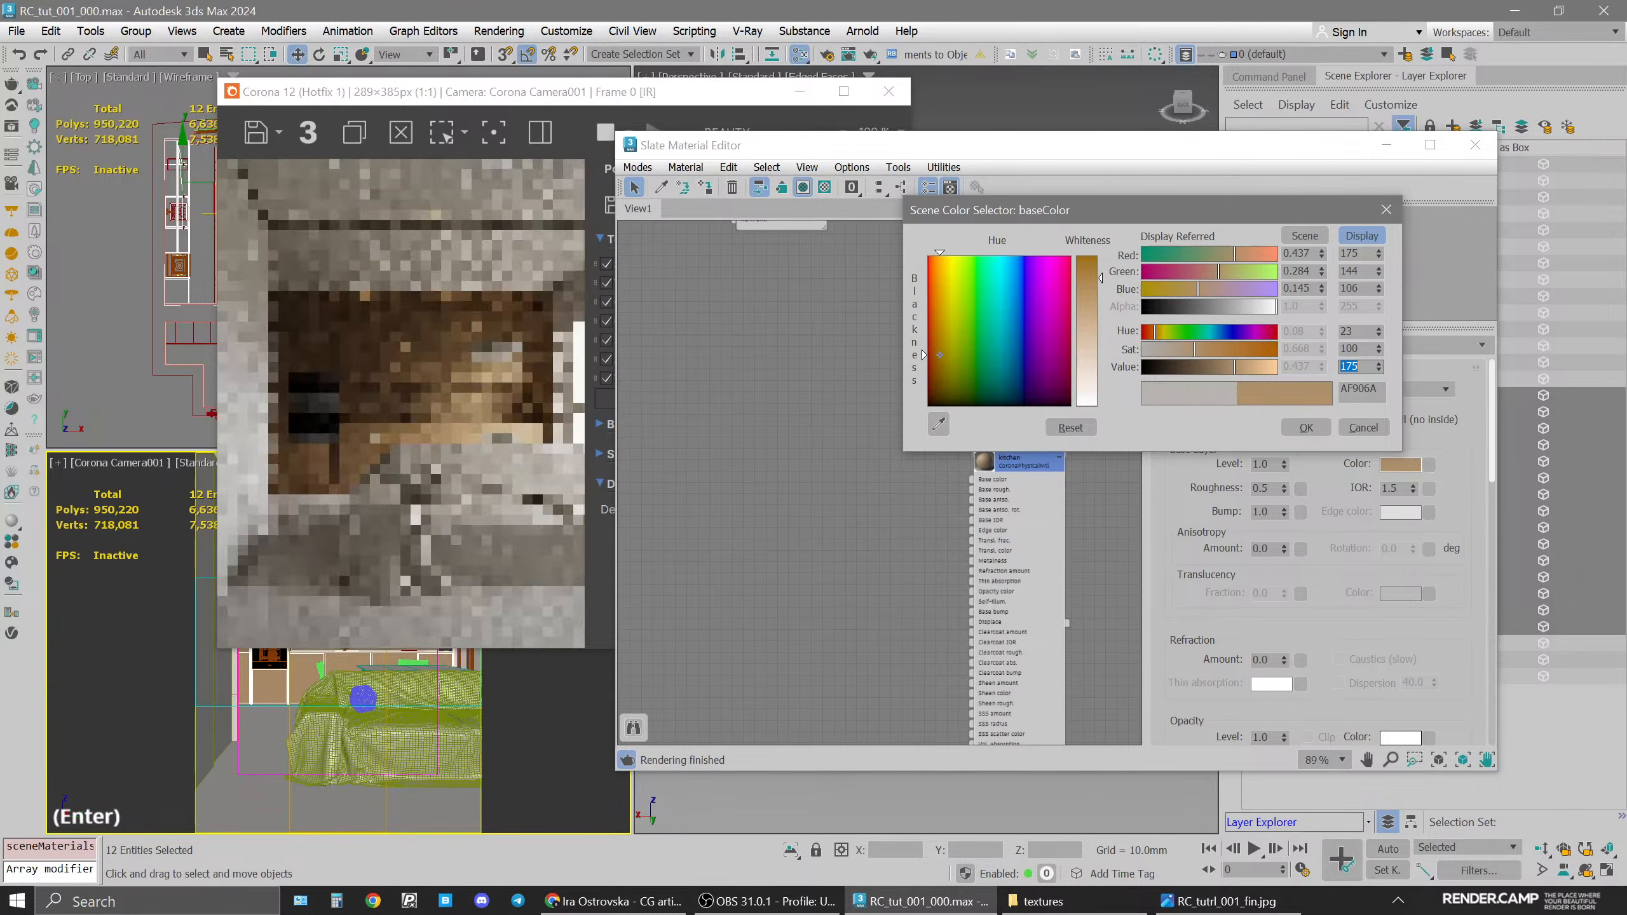
{"action": "double_click", "coordinate": [1358, 348]}
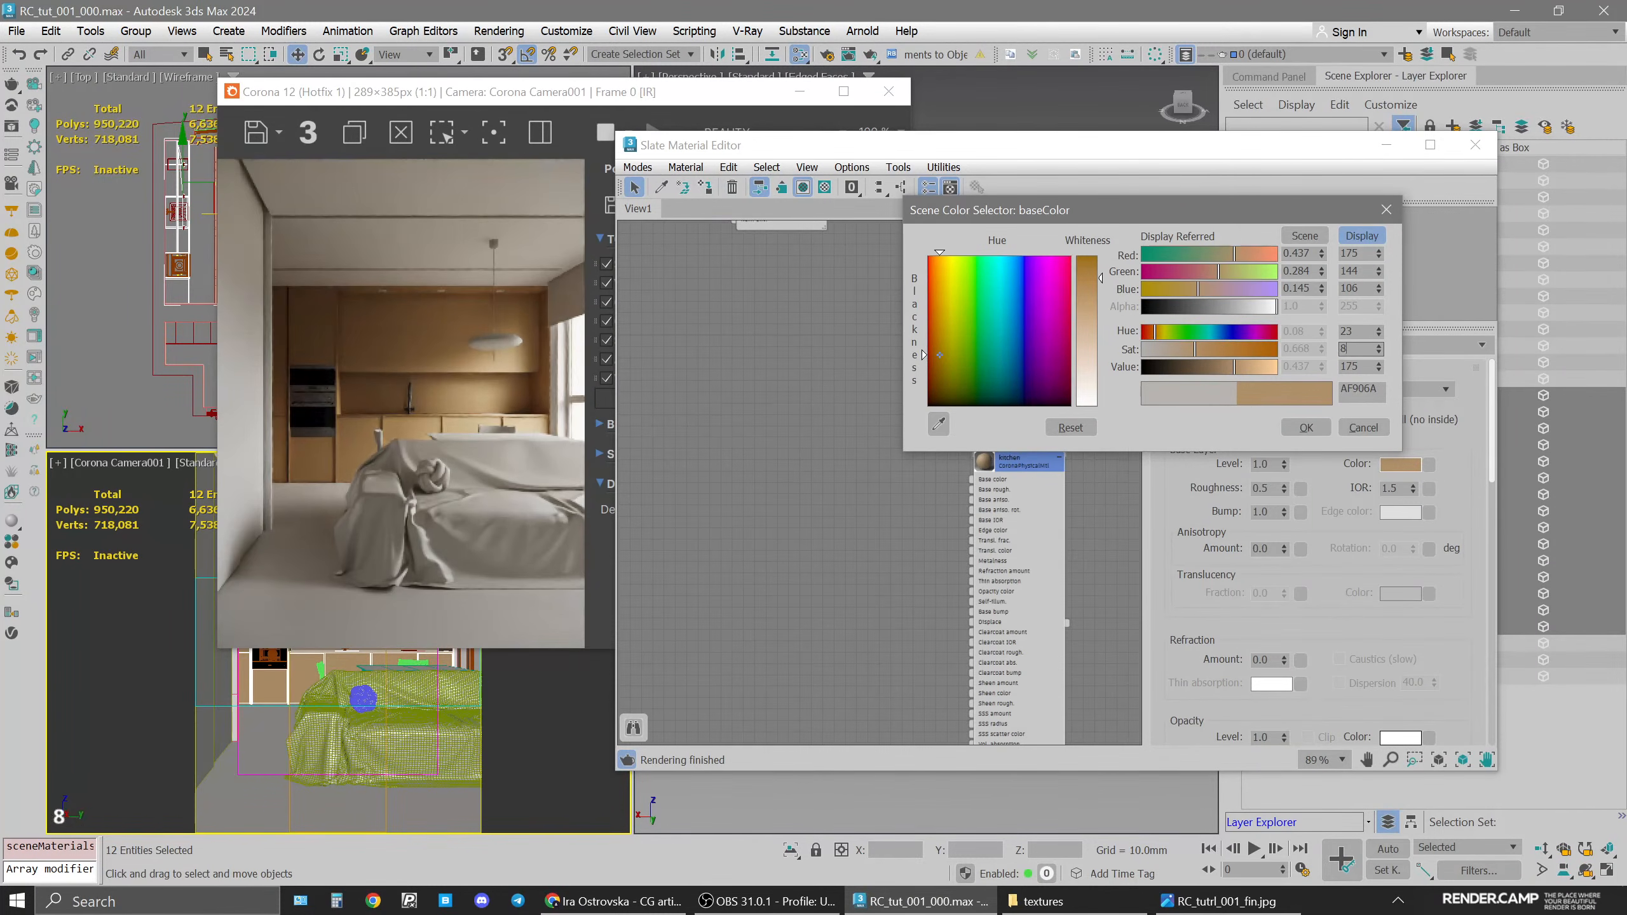
{"action": "type", "text": "80"}
{"action": "key", "text": "Return"}
{"action": "left_click", "coordinate": [1226, 901]}
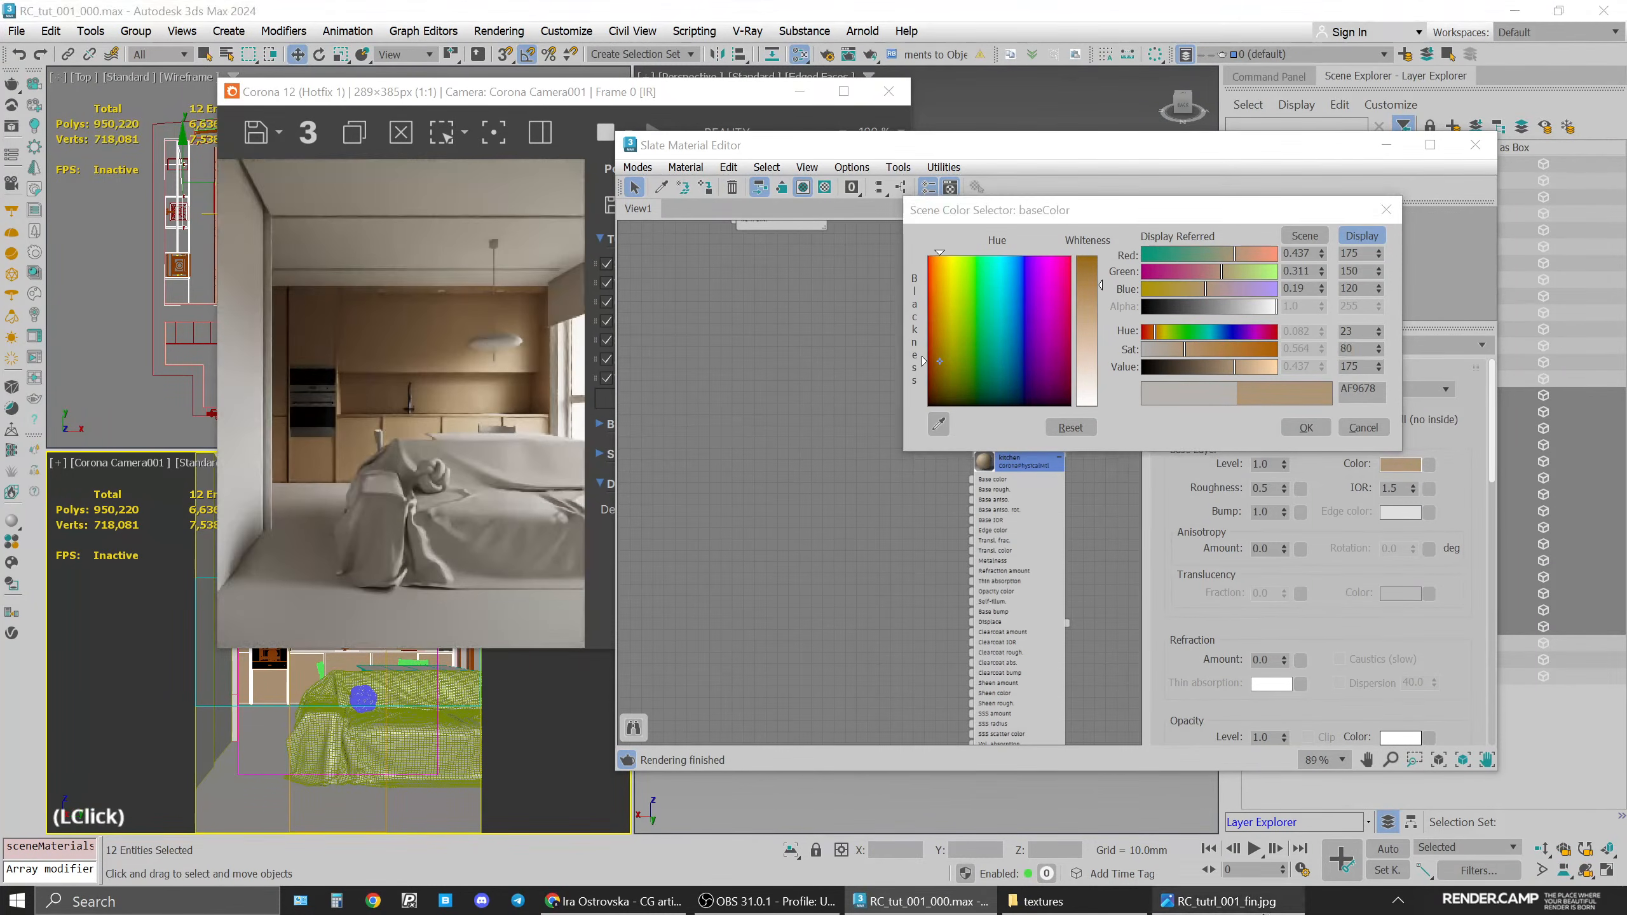
{"action": "left_click", "coordinate": [1226, 901]}
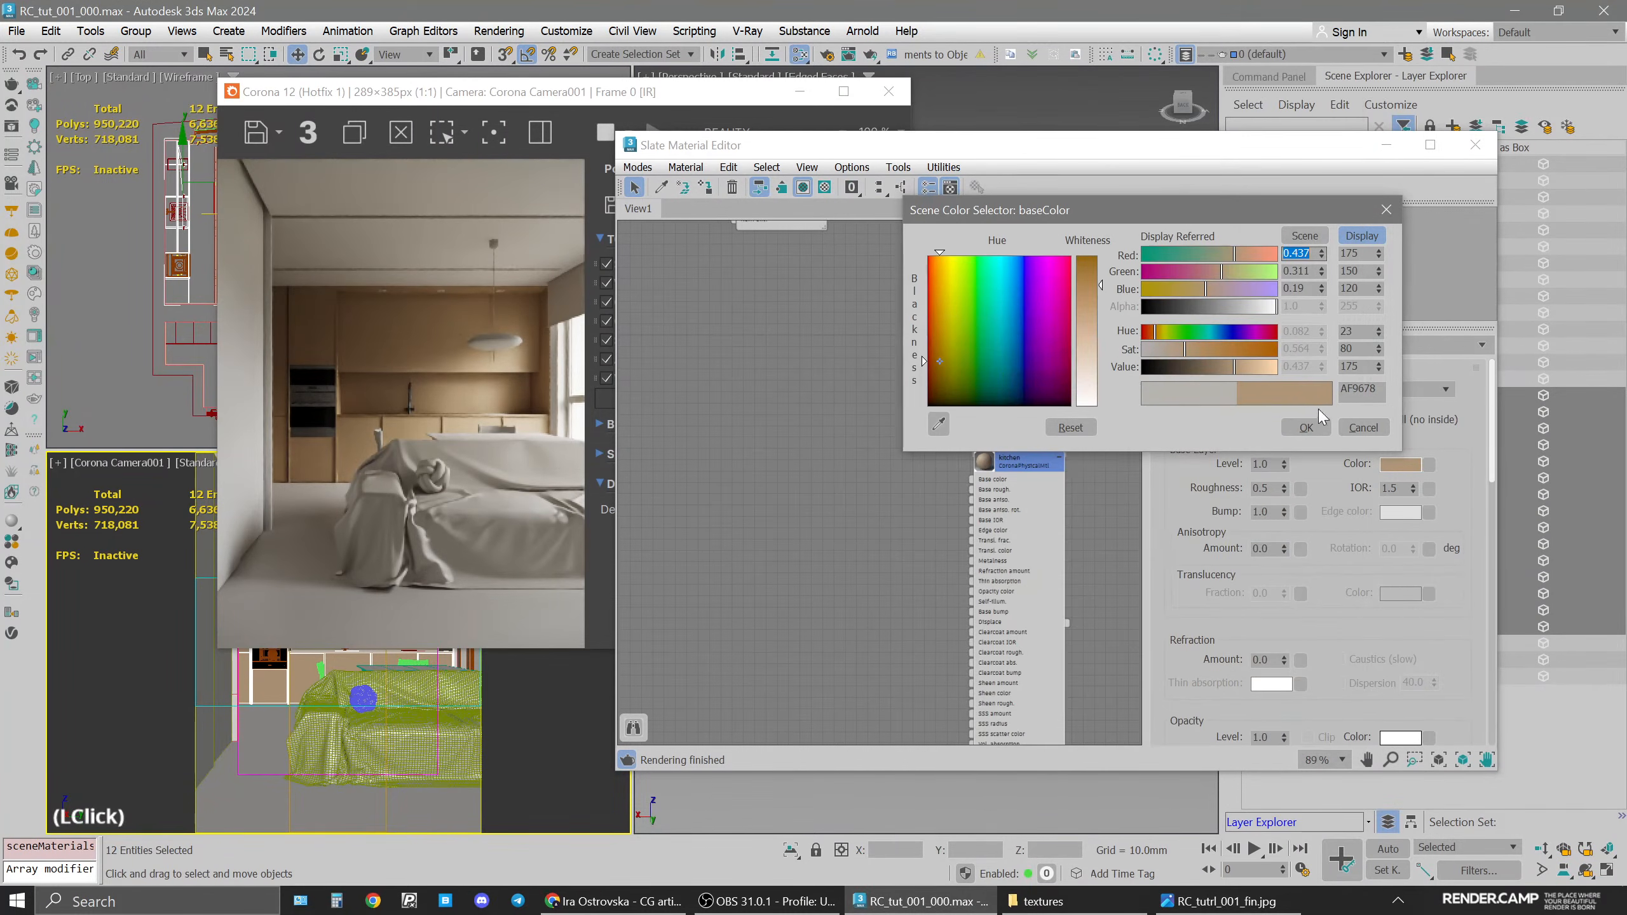
Set the hue of the kitchen base color to 21 and compare the cabinet tone with the reference image
{"action": "double_click", "coordinate": [1355, 331]}
{"action": "type", "text": "22"}
{"action": "key", "text": "Return"}
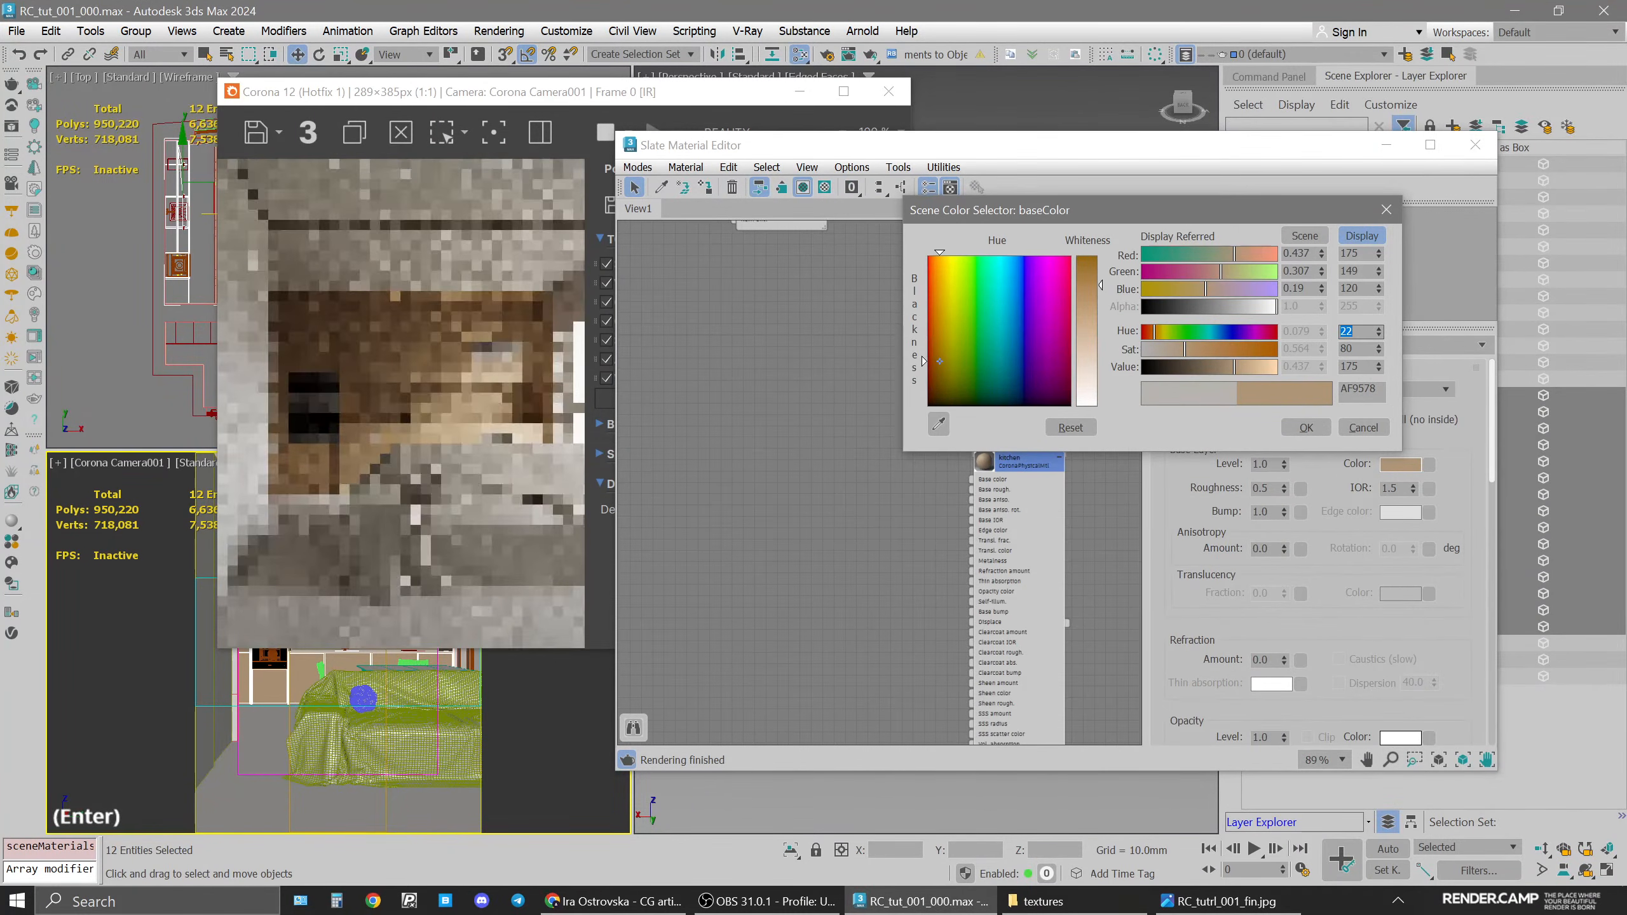
{"action": "key", "text": "Return"}
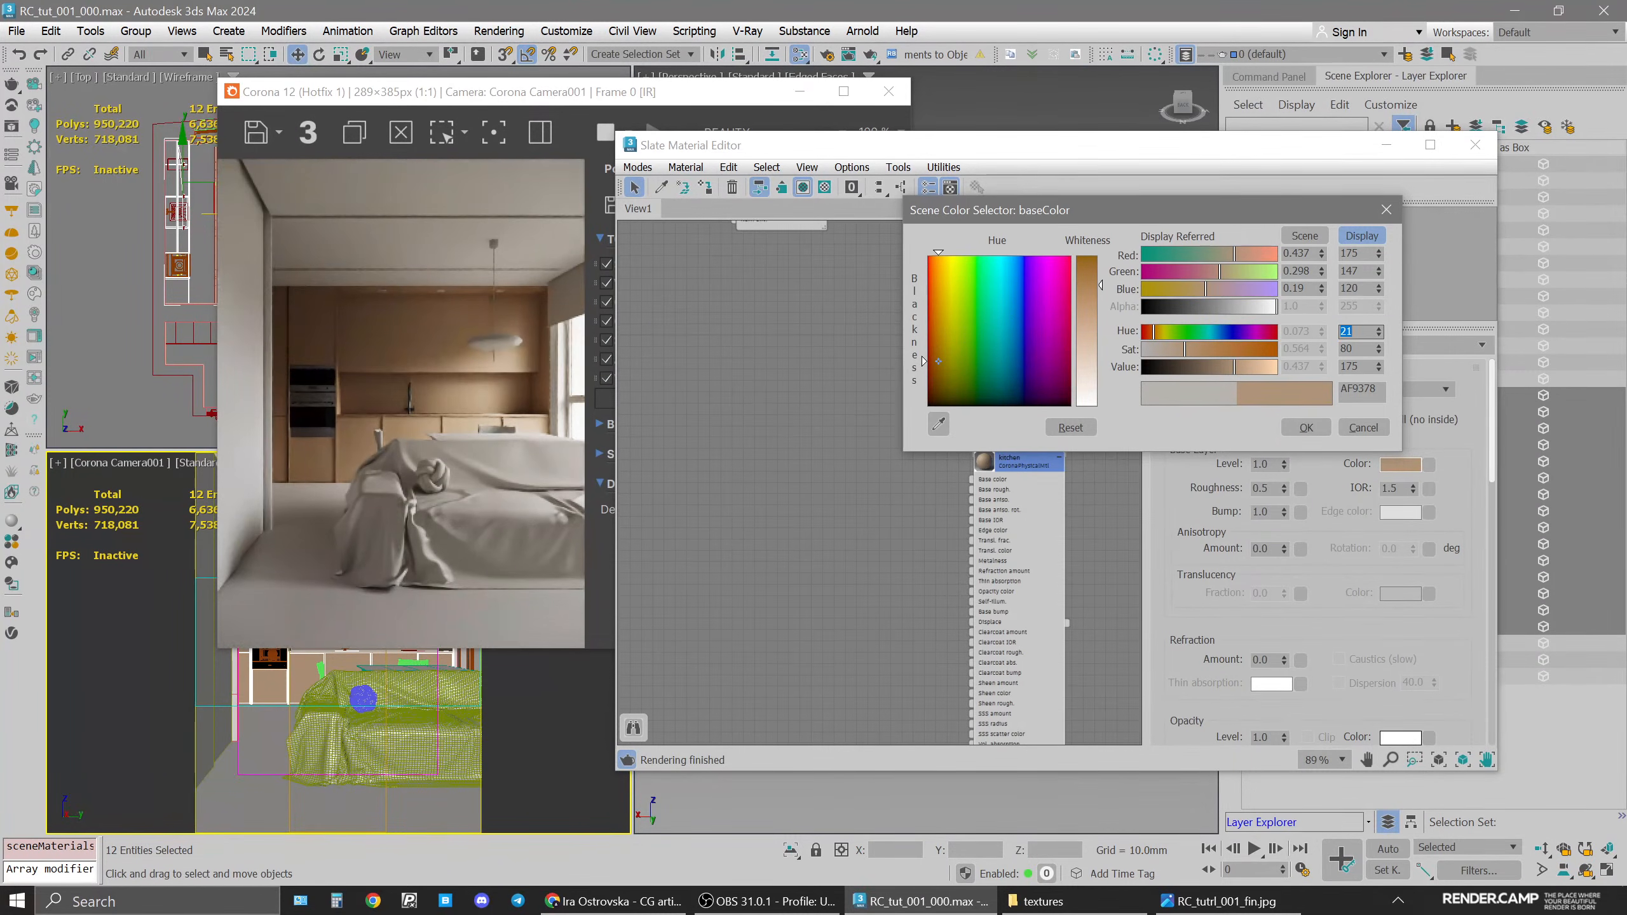
{"action": "left_click", "coordinate": [1220, 901]}
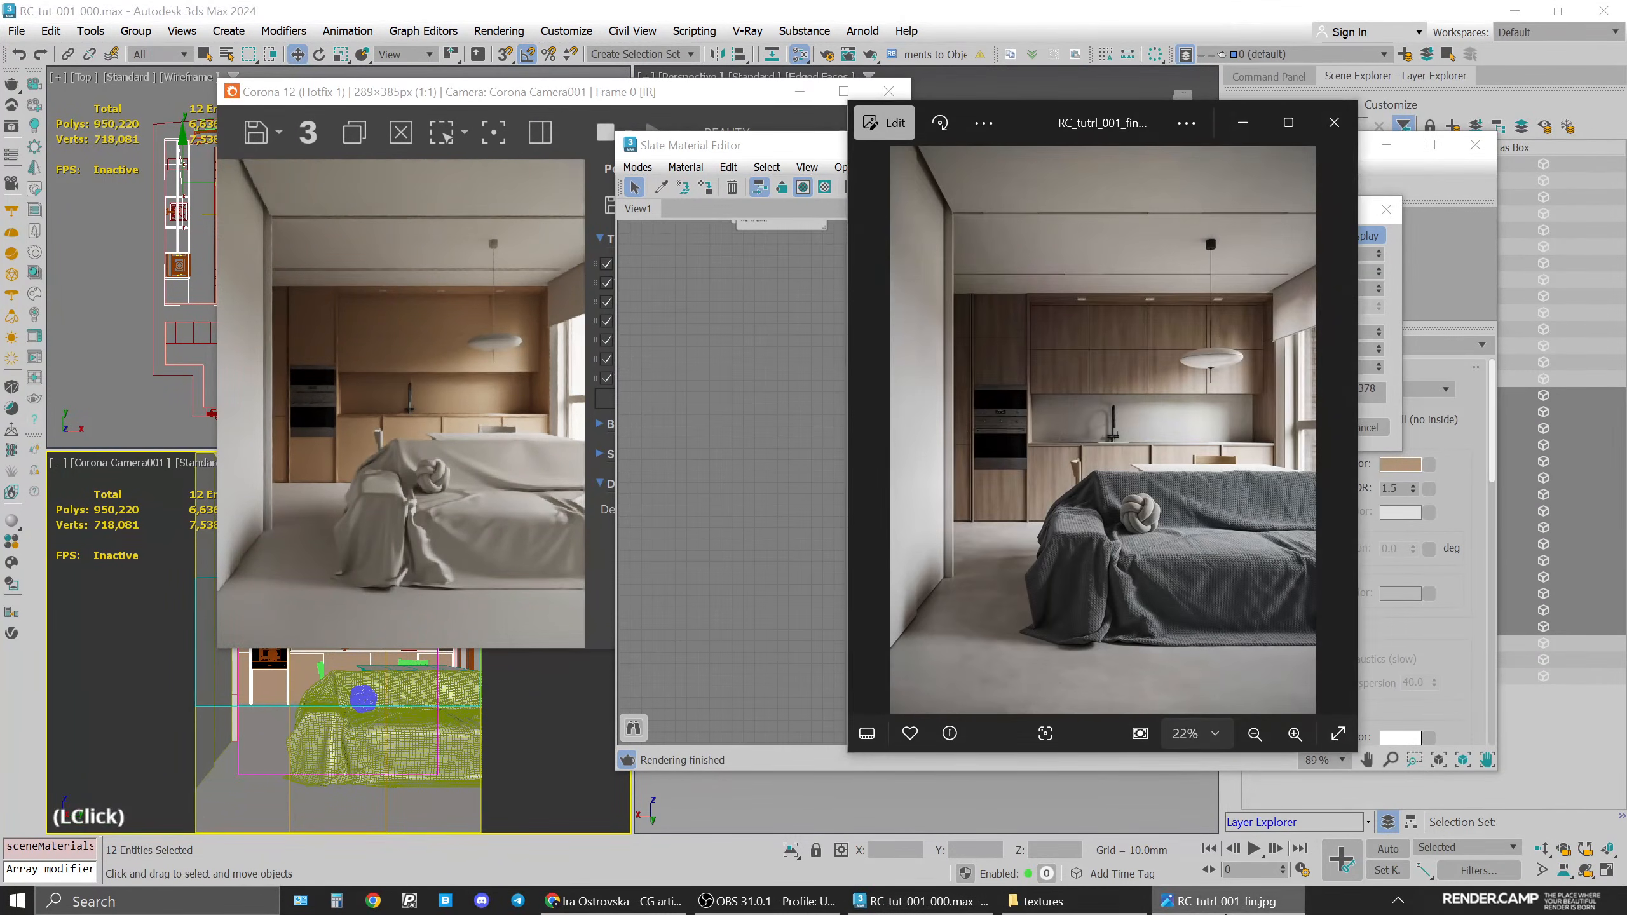
{"action": "left_click", "coordinate": [1225, 911]}
{"action": "left_click", "coordinate": [1226, 901]}
Set the kitchen base color to value 185 and saturation 75
{"action": "left_click", "coordinate": [1413, 295]}
{"action": "double_click", "coordinate": [1350, 366]}
{"action": "key", "text": "Return"}
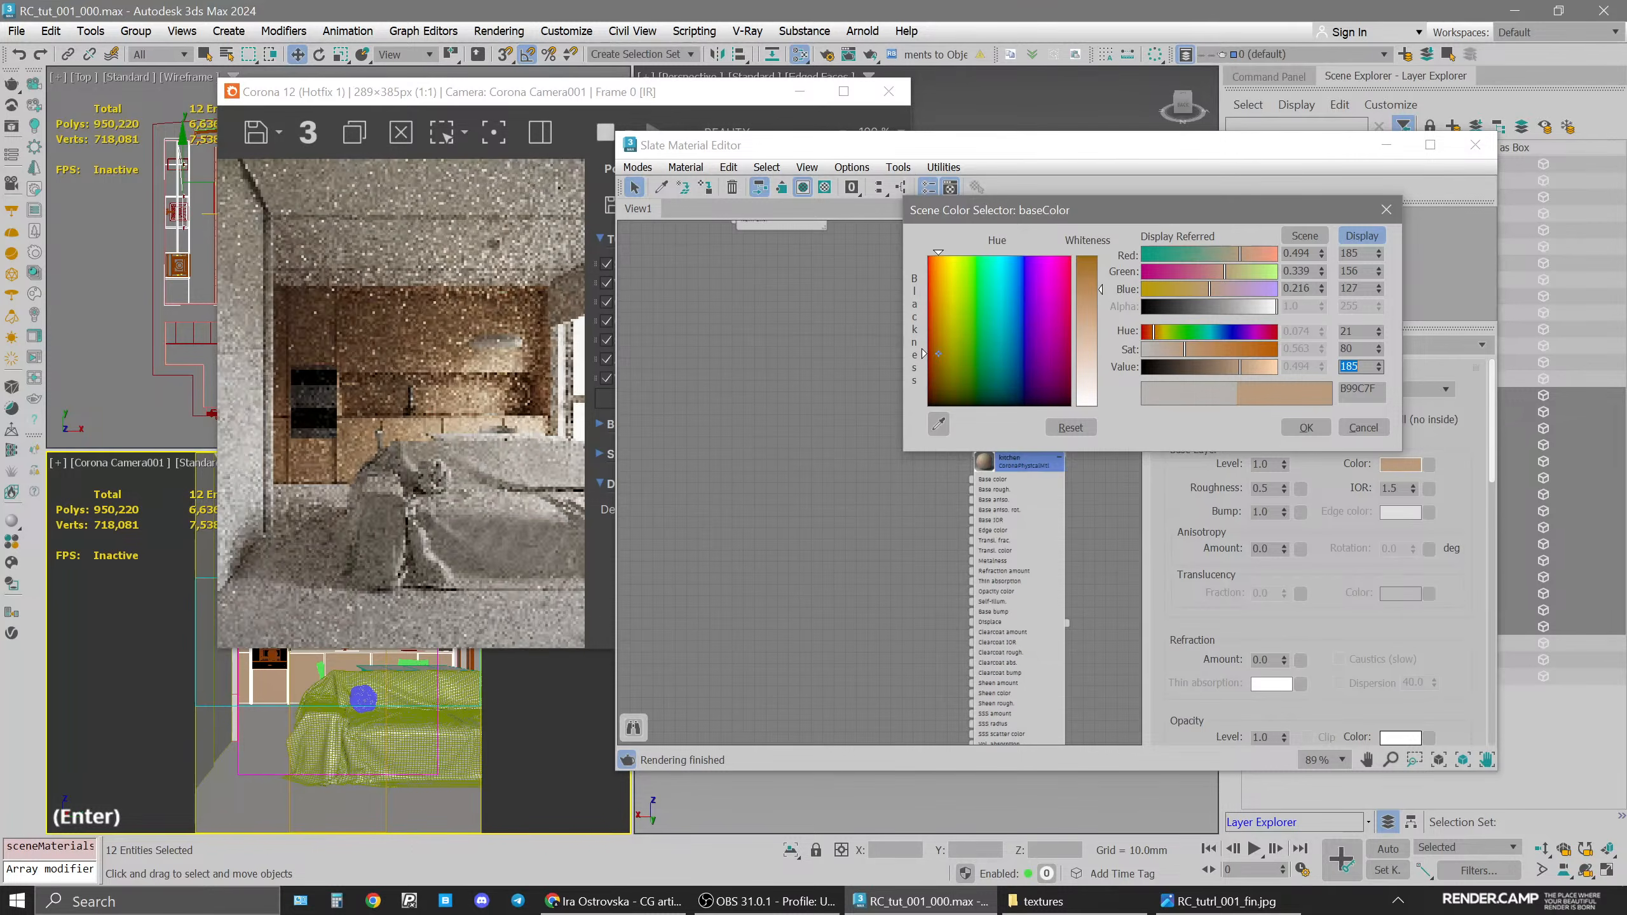
{"action": "left_click", "coordinate": [1351, 349]}
{"action": "double_click", "coordinate": [1351, 349]}
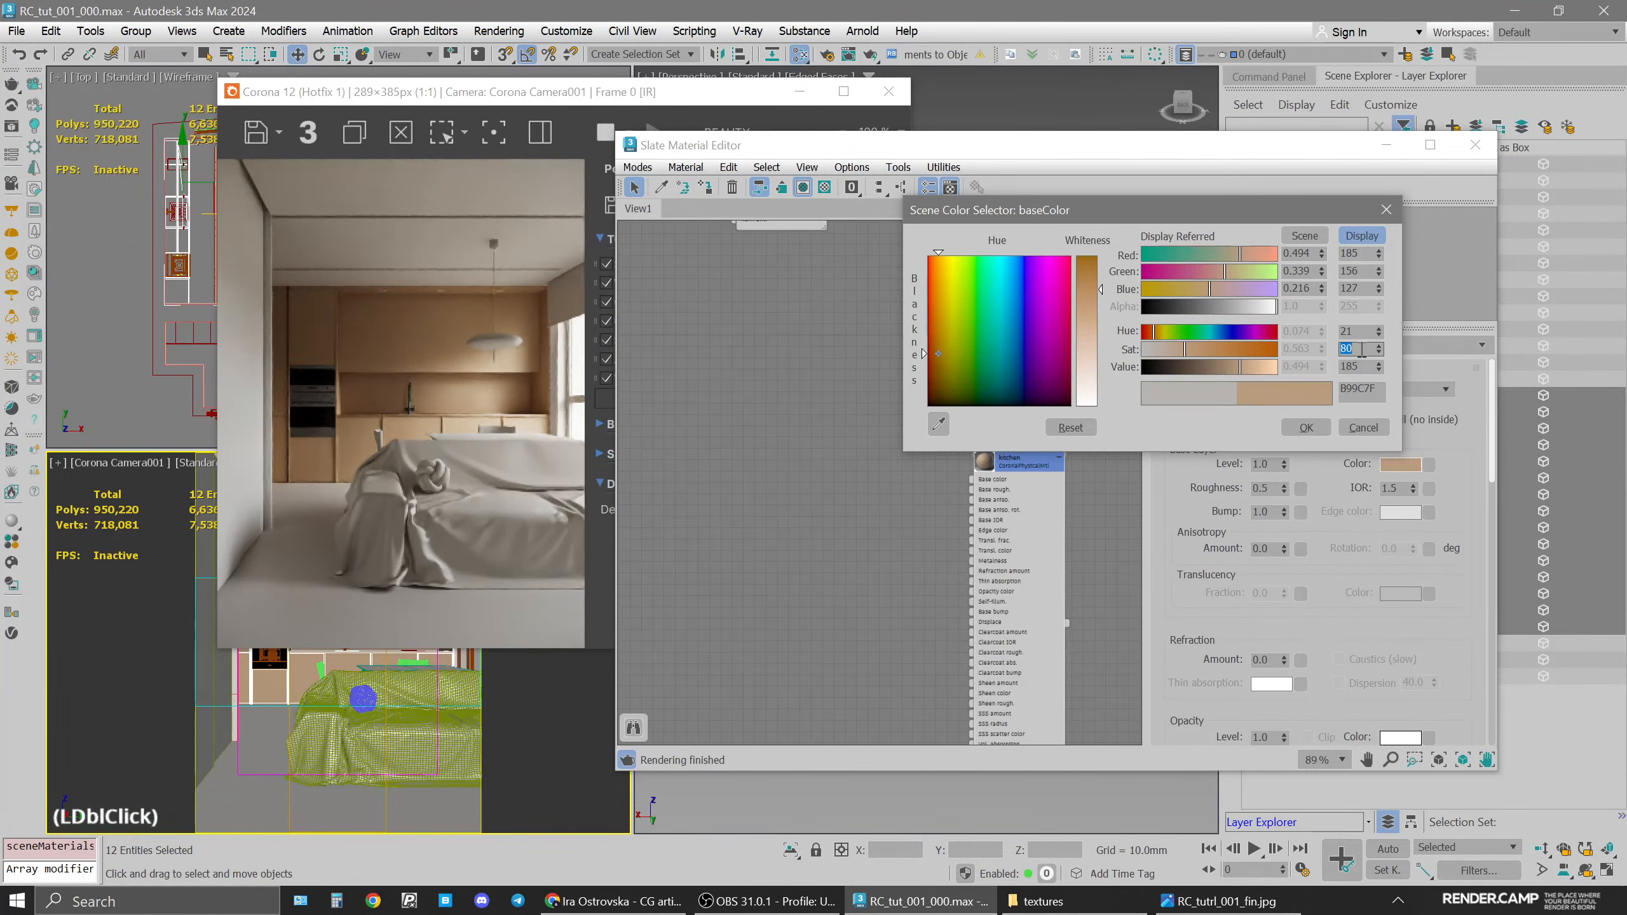
{"action": "type", "text": "75"}
{"action": "key", "text": "Return"}
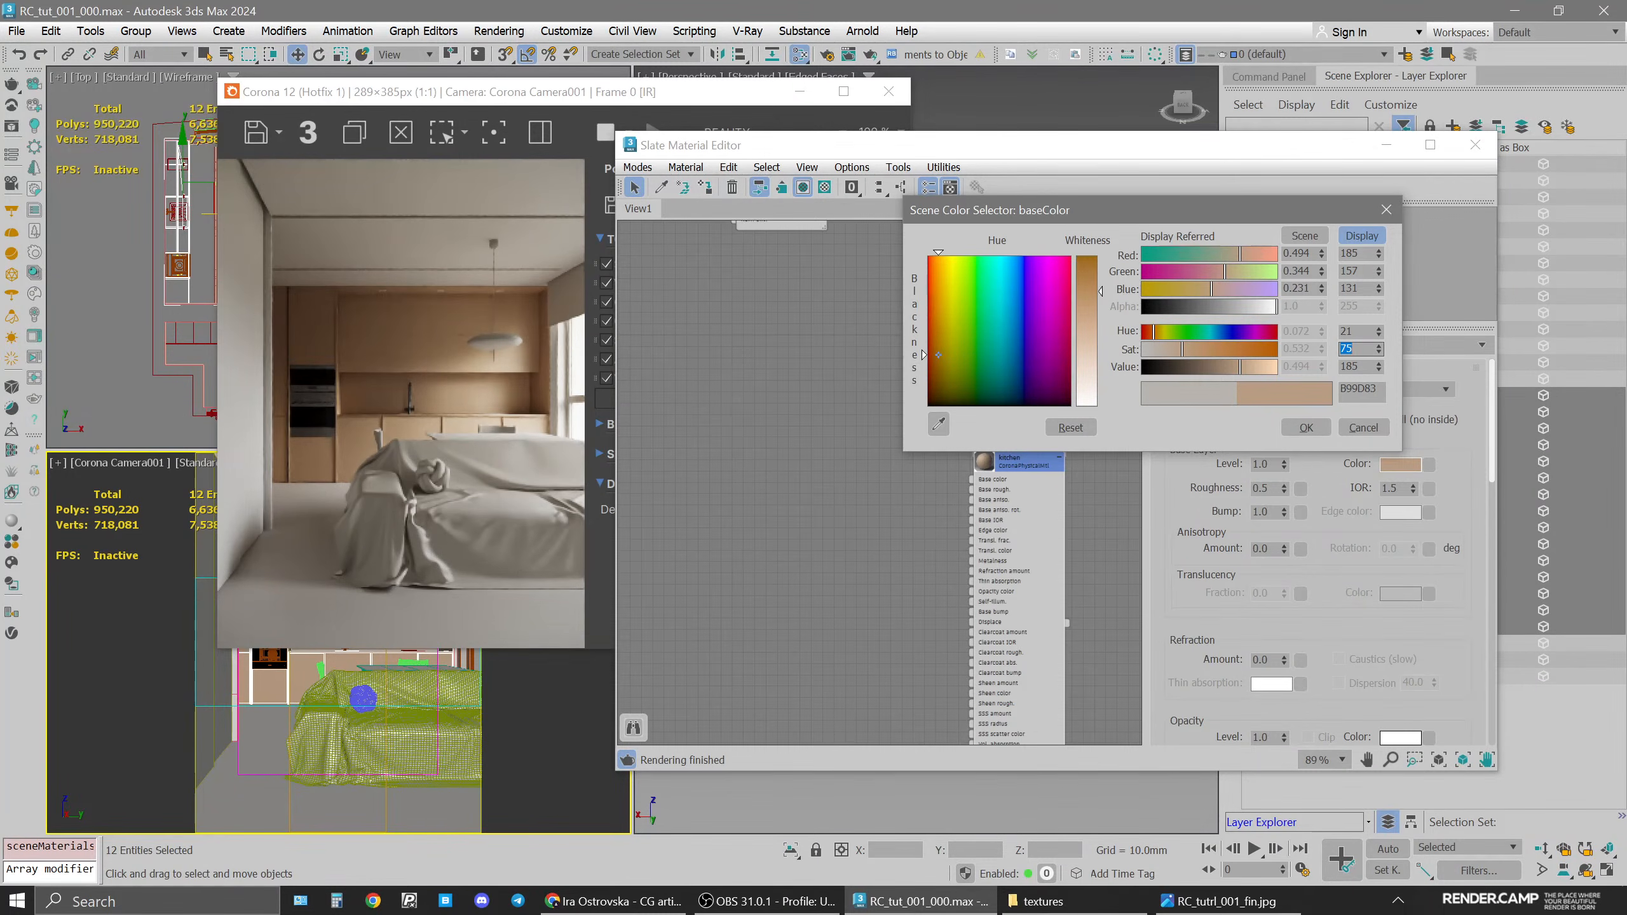
Set the kitchen base color to saturation 70 and value 190, and compare the render with the reference image
{"action": "double_click", "coordinate": [1359, 349]}
{"action": "type", "text": "70"}
{"action": "key", "text": "Return"}
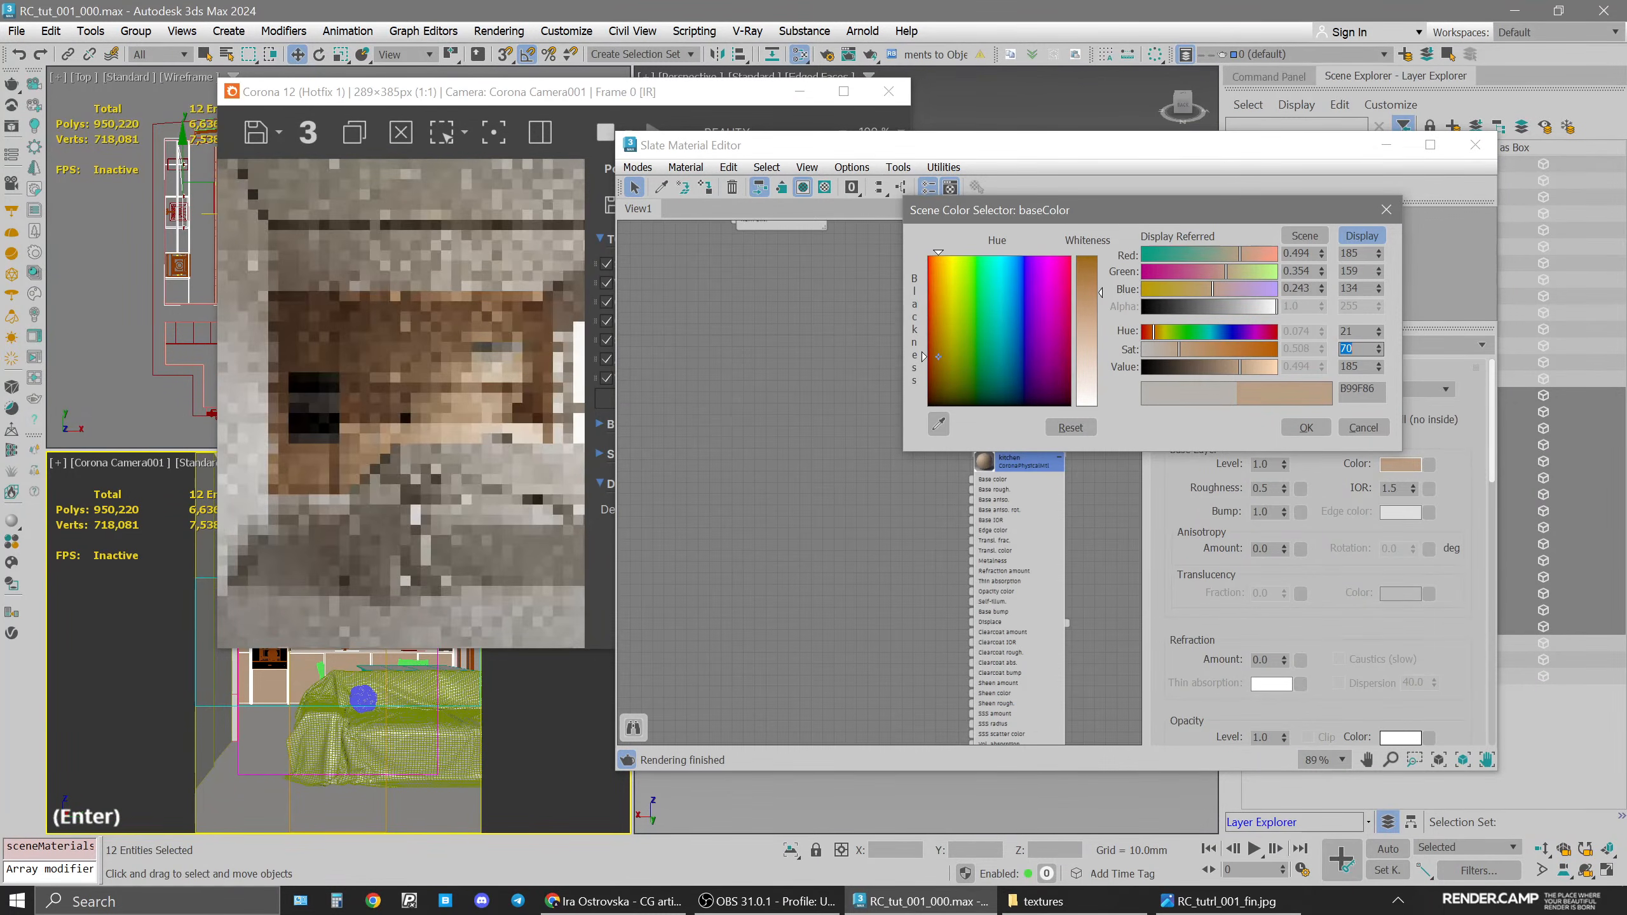
{"action": "double_click", "coordinate": [1367, 366]}
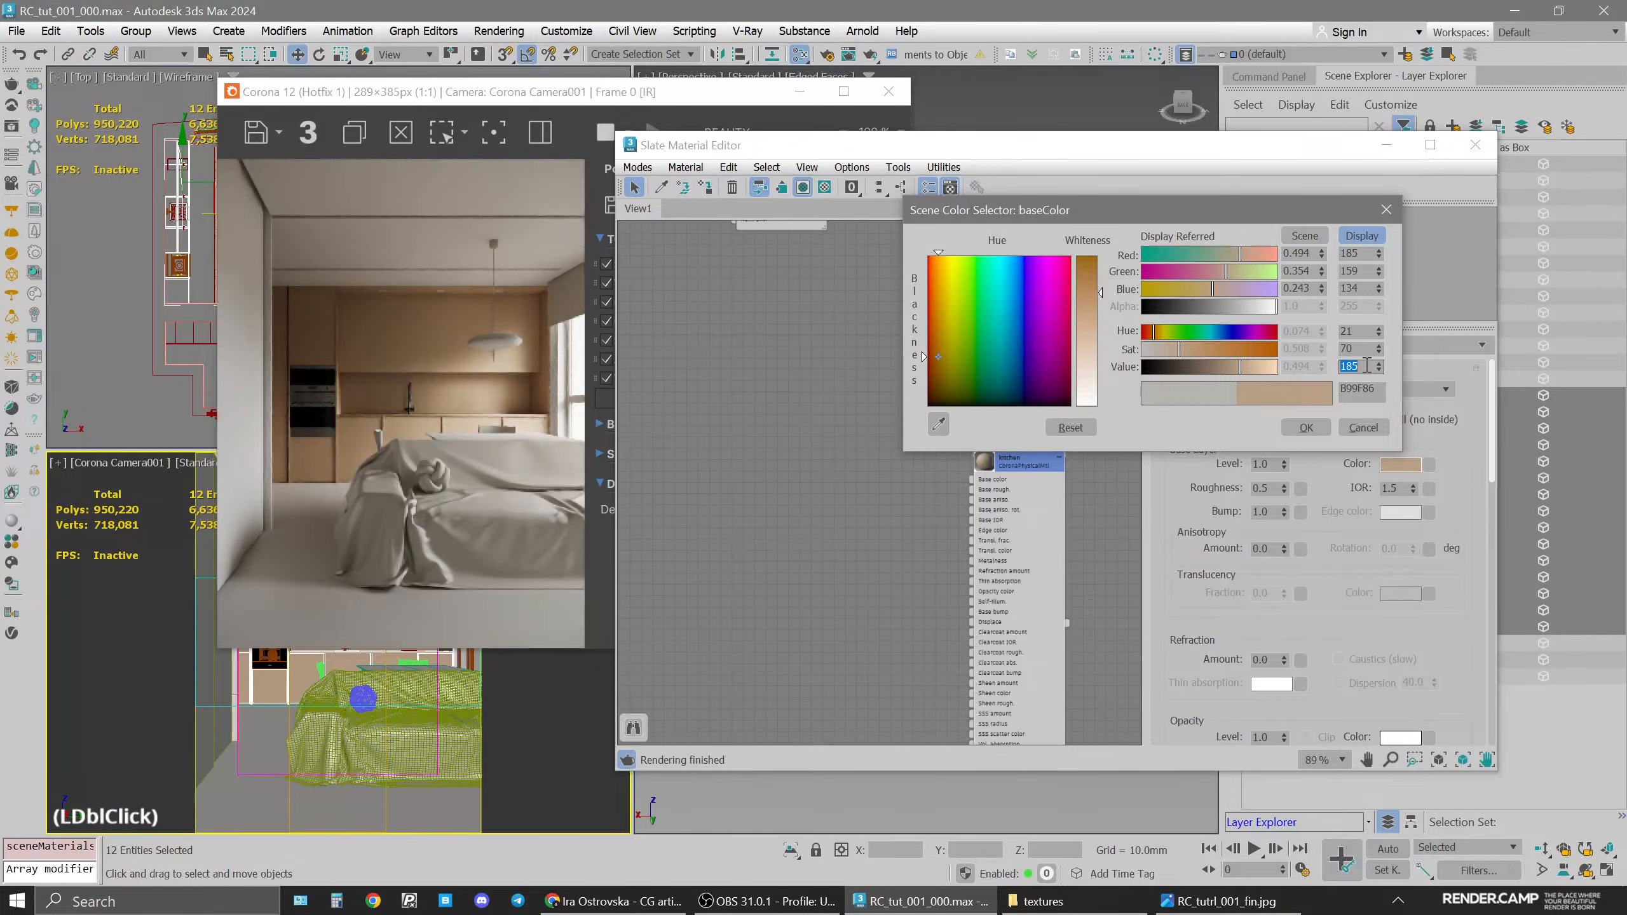
{"action": "left_click_drag", "start_coordinate": [1378, 364], "coordinate": [1378, 358]}
{"action": "double_click", "coordinate": [1364, 366]}
{"action": "type", "text": "190"}
{"action": "key", "text": "Return"}
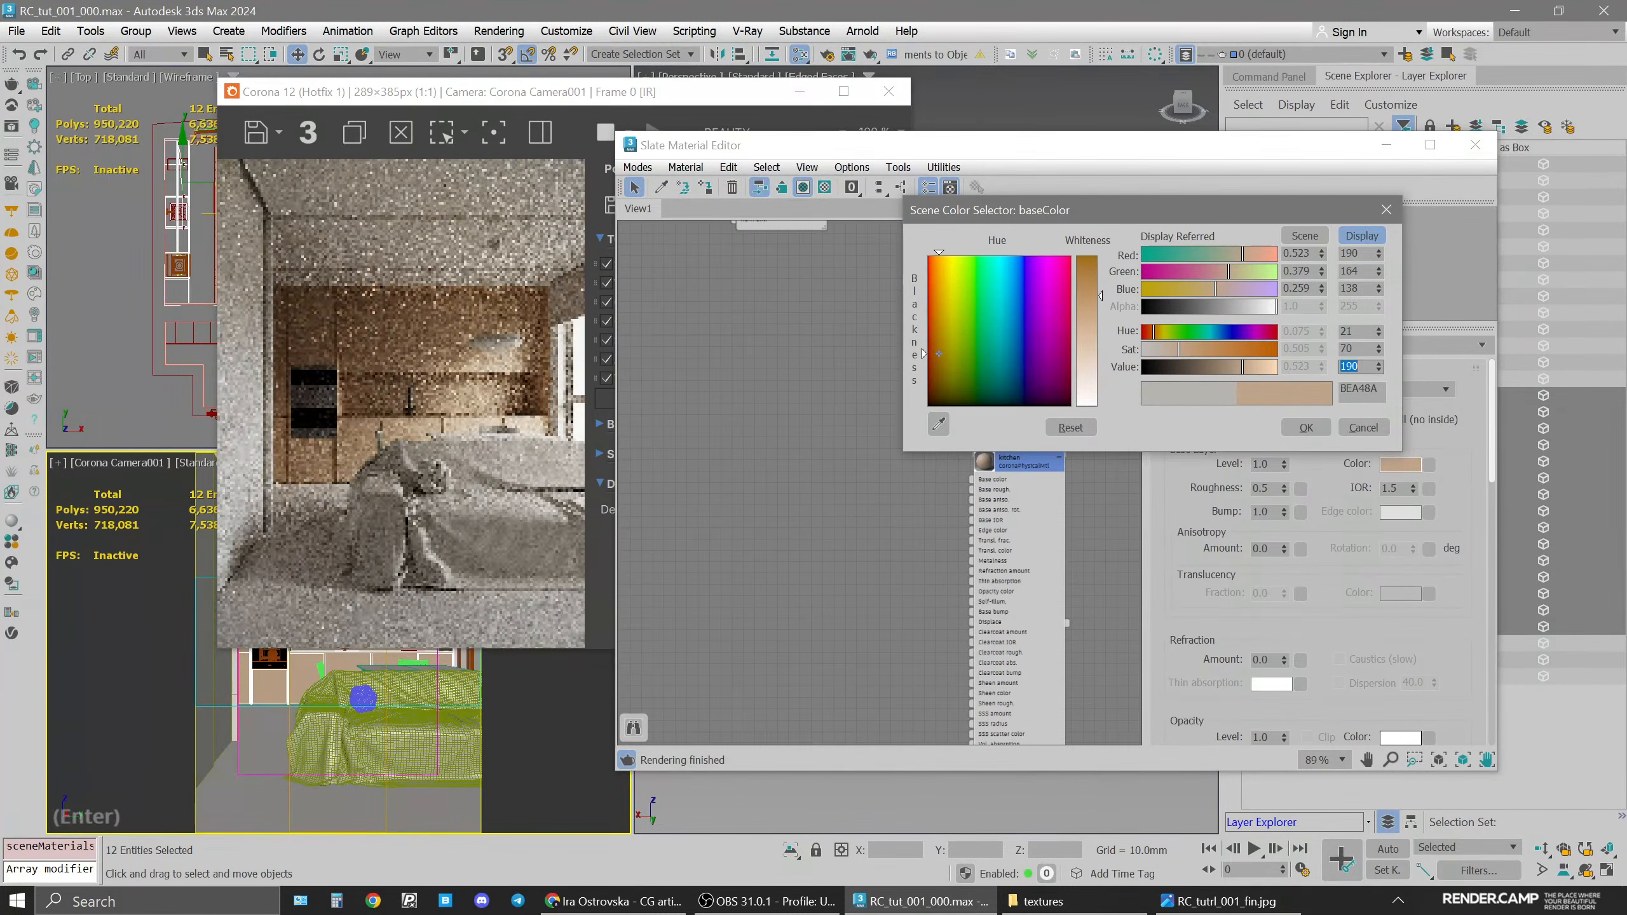
{"action": "left_click", "coordinate": [1306, 428]}
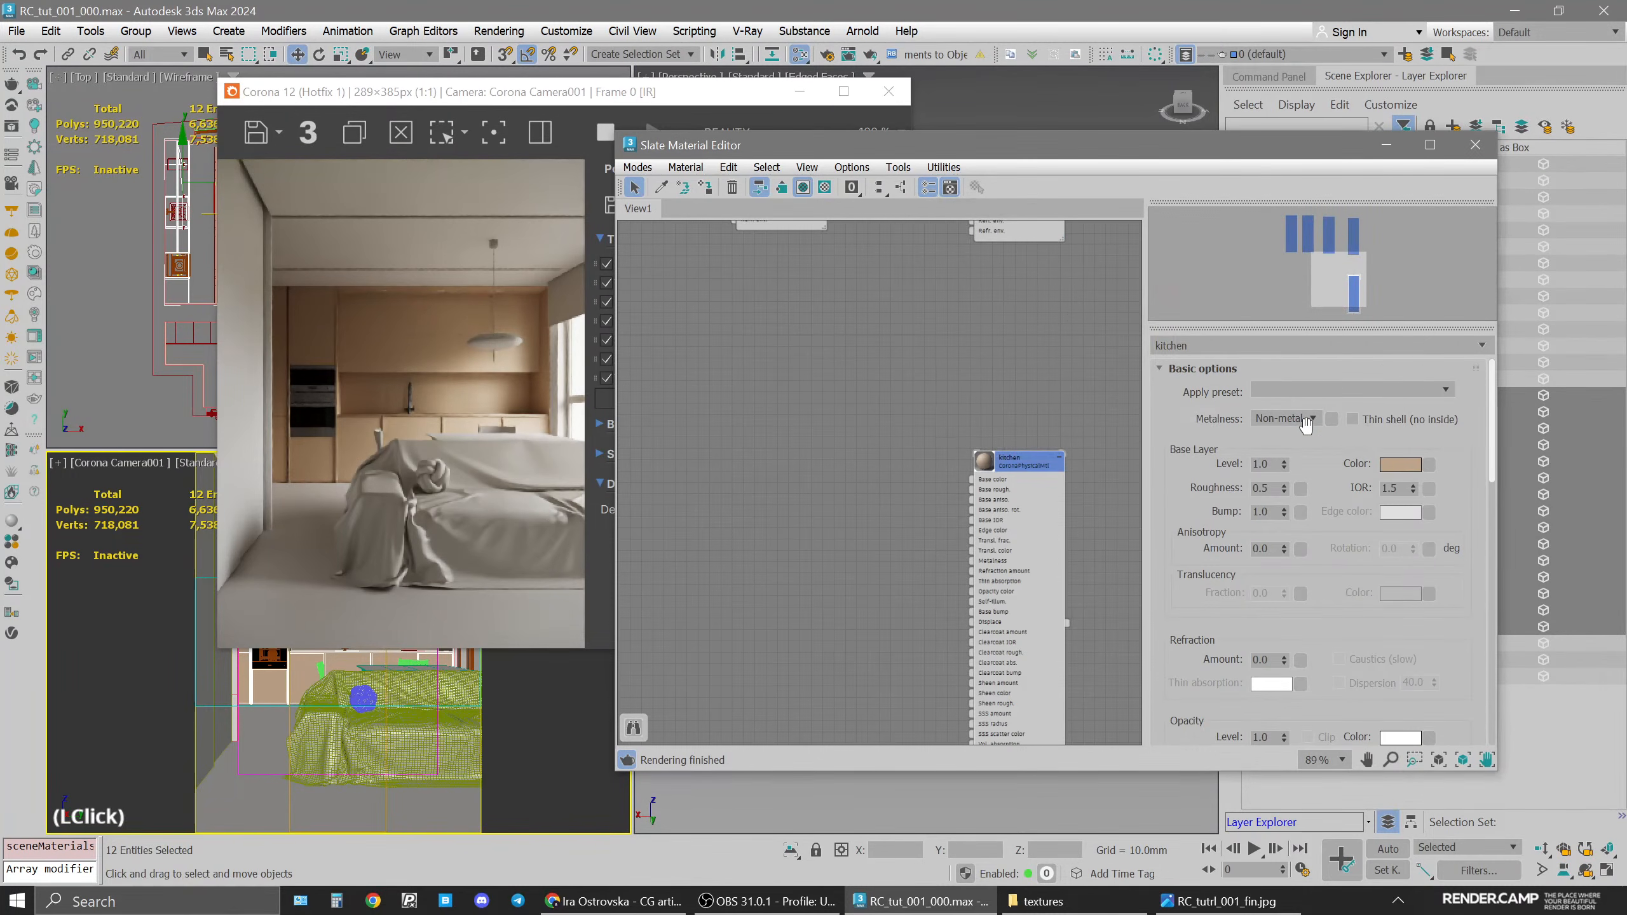
{"action": "left_click", "coordinate": [1175, 902]}
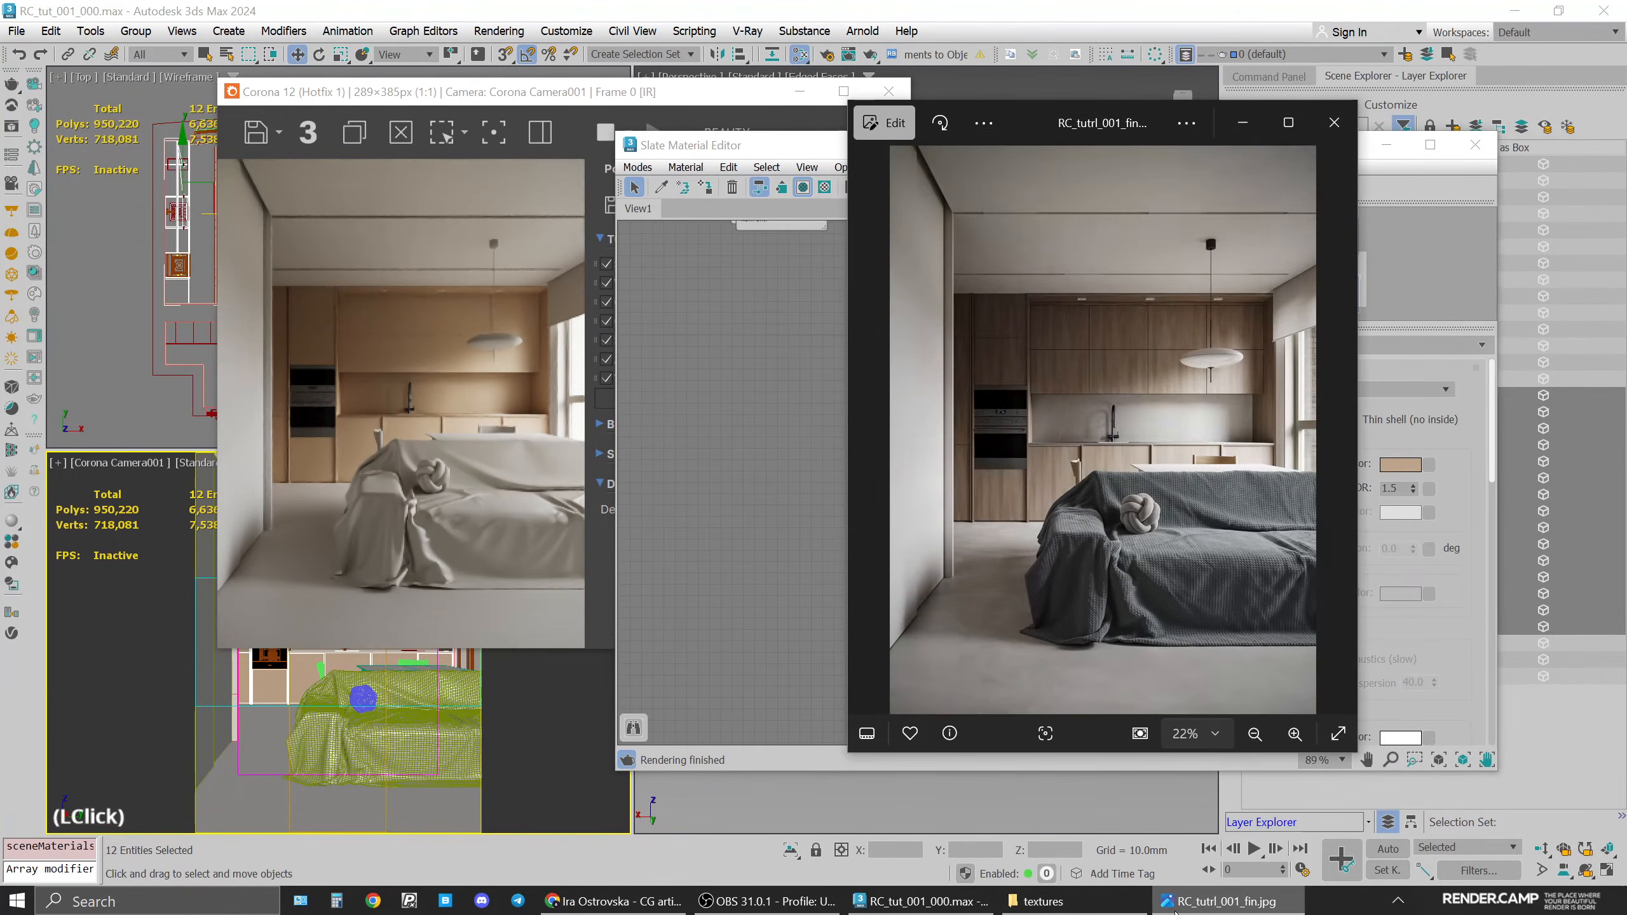
{"action": "left_click", "coordinate": [1175, 902]}
Open the kitchen group and select its backsplash and countertop objects in the camera view
{"action": "left_click_drag", "start_coordinate": [437, 95], "coordinate": [595, 100]}
{"action": "left_click", "coordinate": [137, 33]}
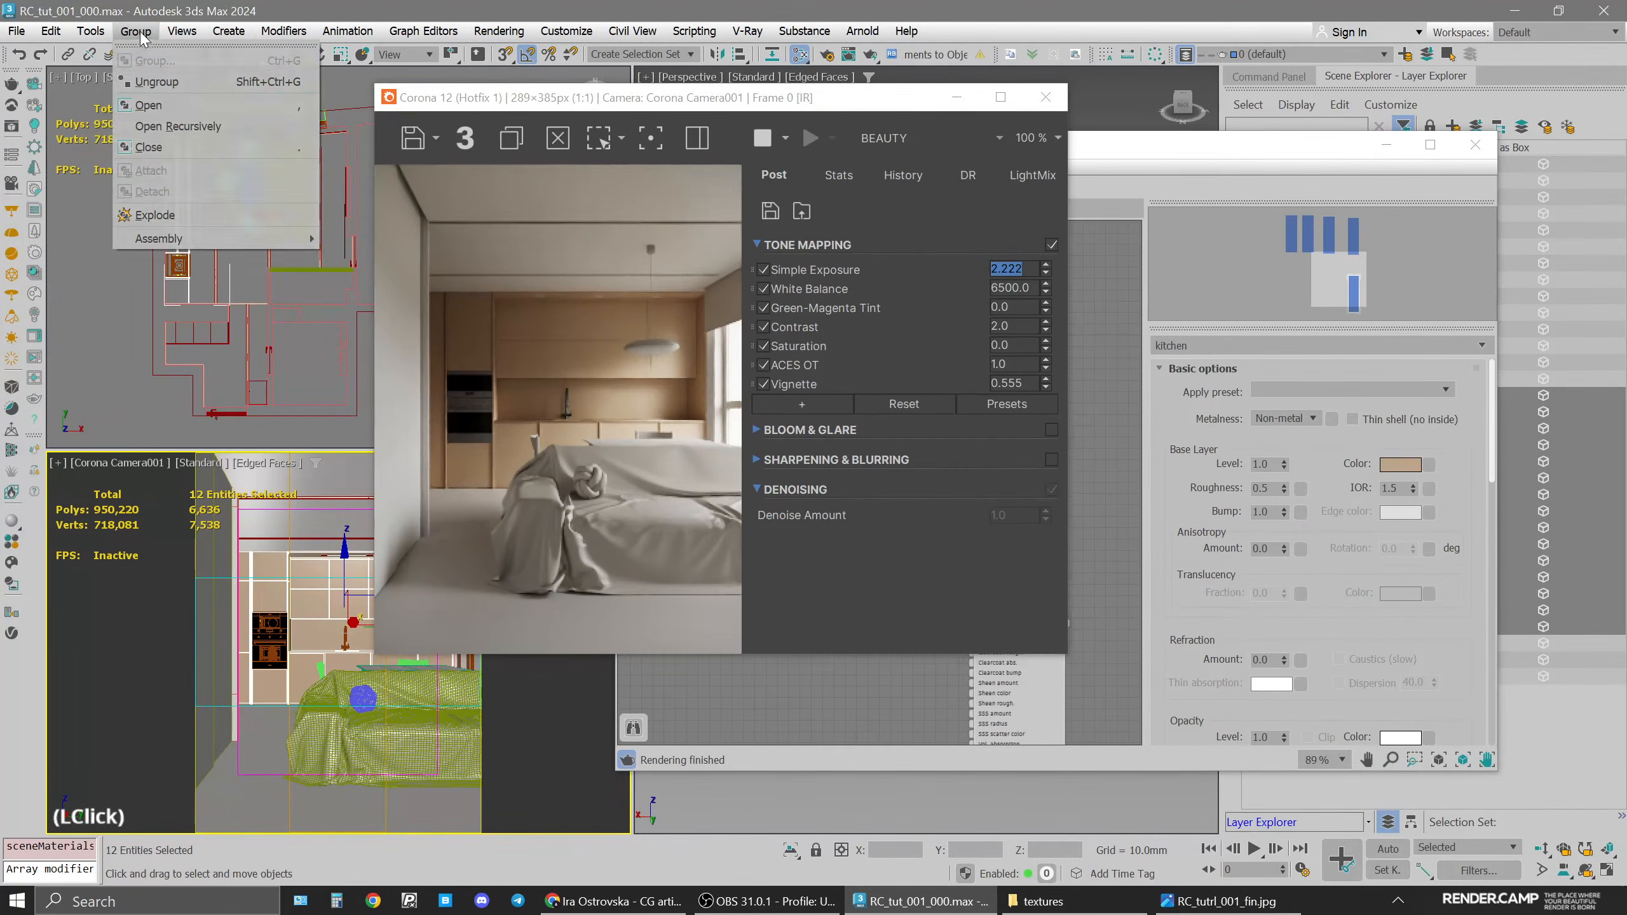
{"action": "left_click", "coordinate": [156, 107]}
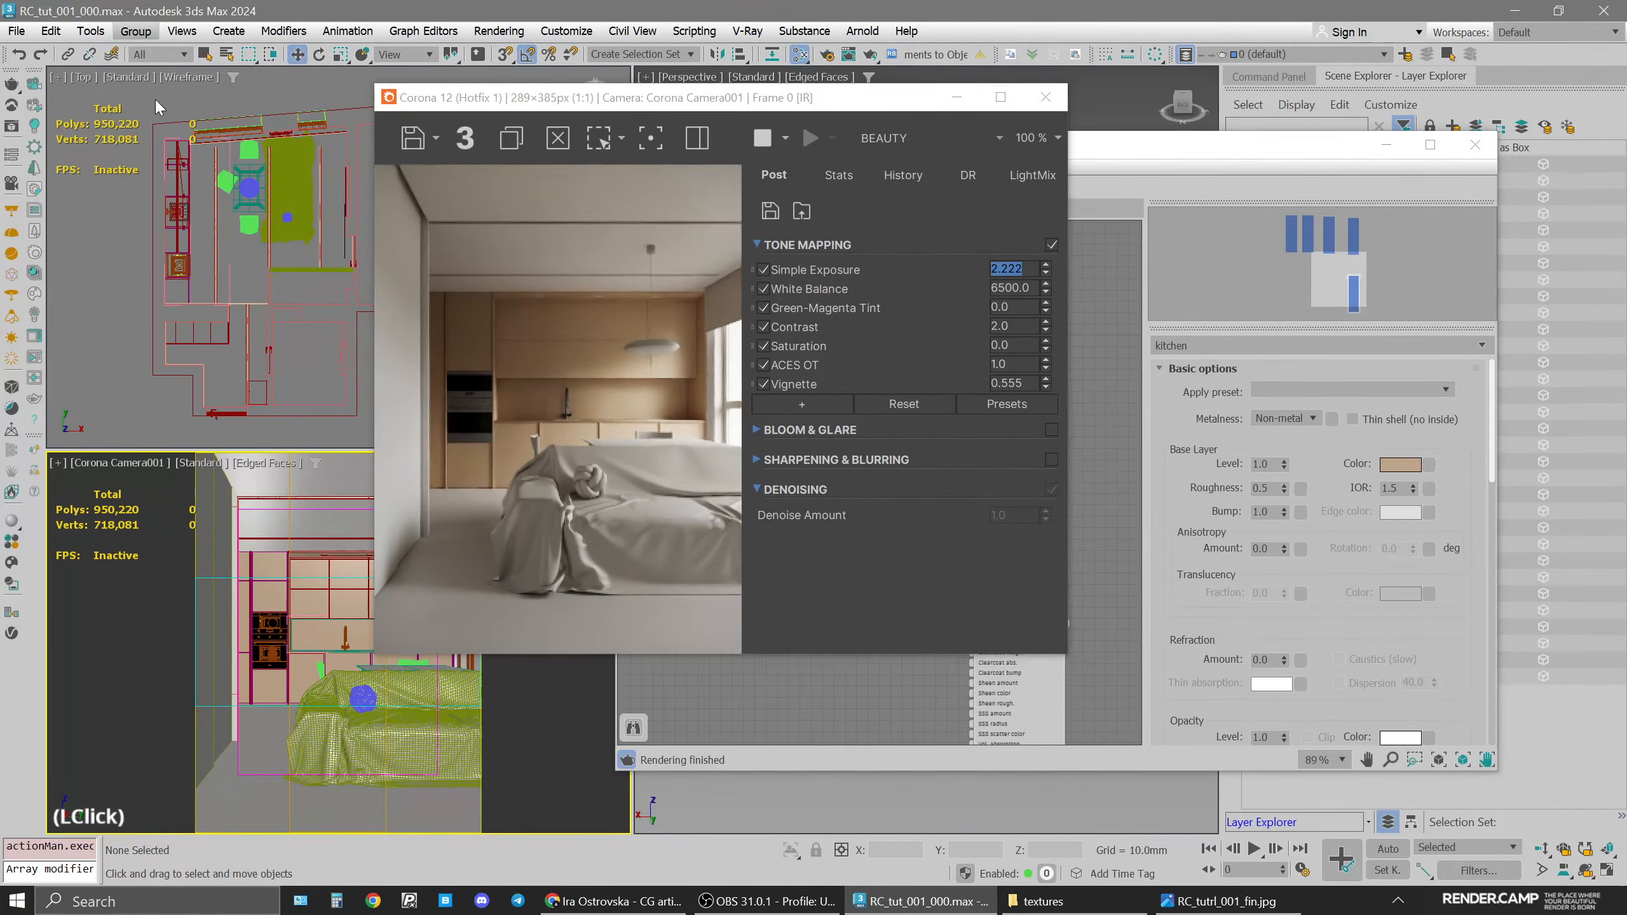
{"action": "left_click", "coordinate": [305, 636]}
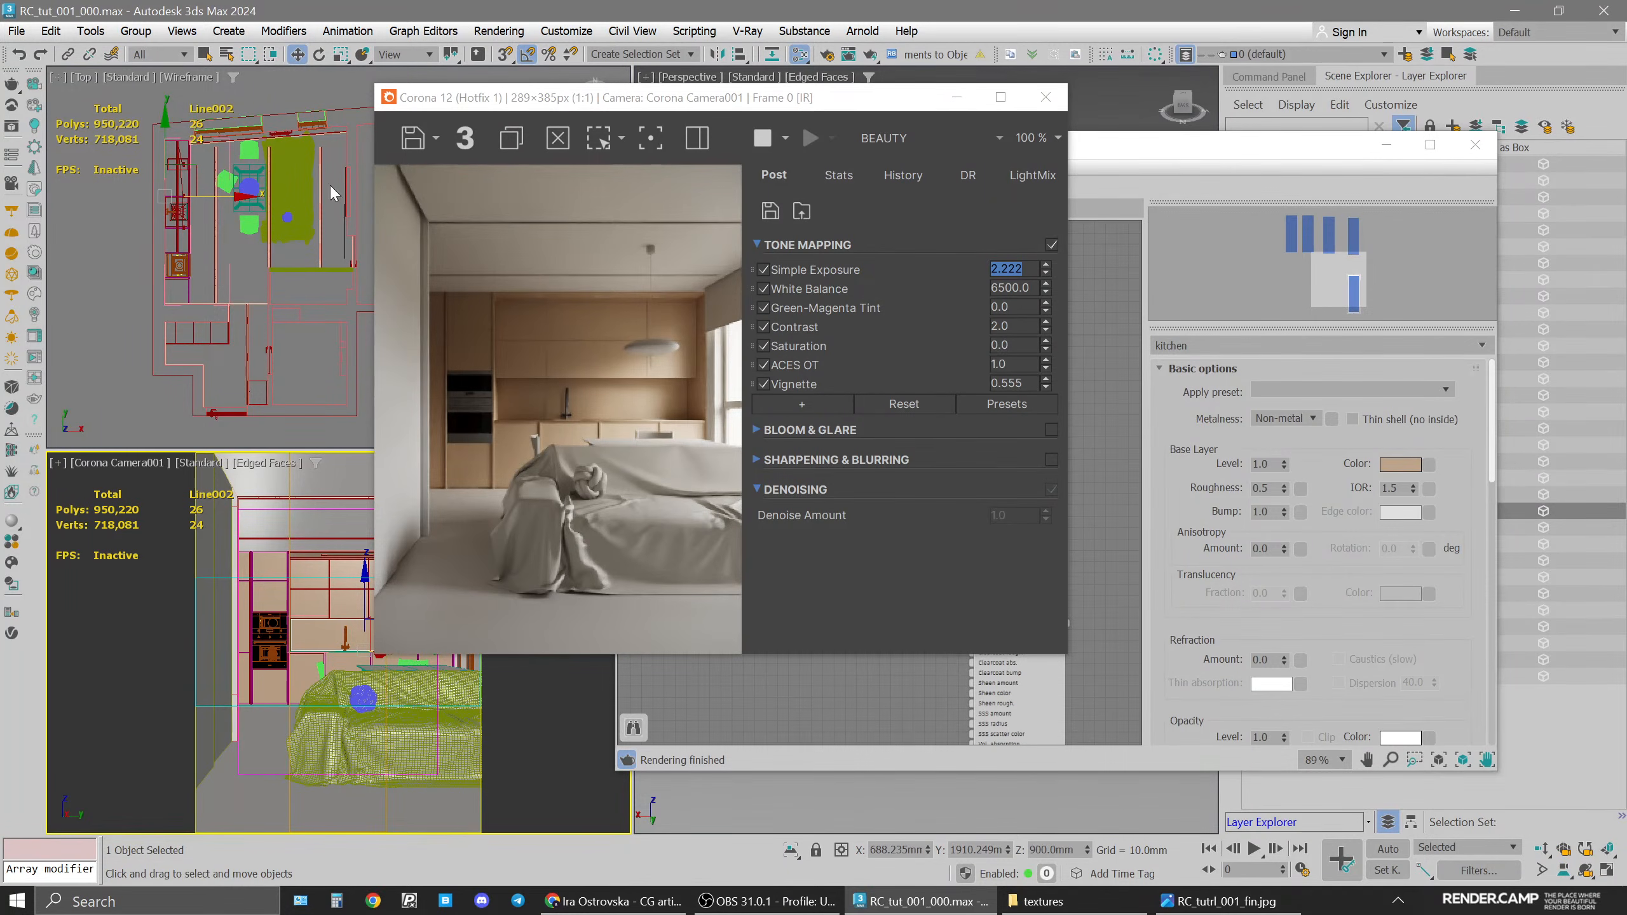
{"action": "left_click", "coordinate": [332, 651], "text": "ctrl"}
Duplicate the kitchen material beside the original in the Slate Material Editor
{"action": "left_click_drag", "start_coordinate": [887, 97], "coordinate": [653, 97]}
{"action": "scroll", "coordinate": [1036, 416], "scroll_direction": "down", "scroll_amount": 1}
{"action": "middle_click", "coordinate": [1035, 416]}
{"action": "middle_click_drag", "start_coordinate": [1036, 417], "coordinate": [1080, 347]}
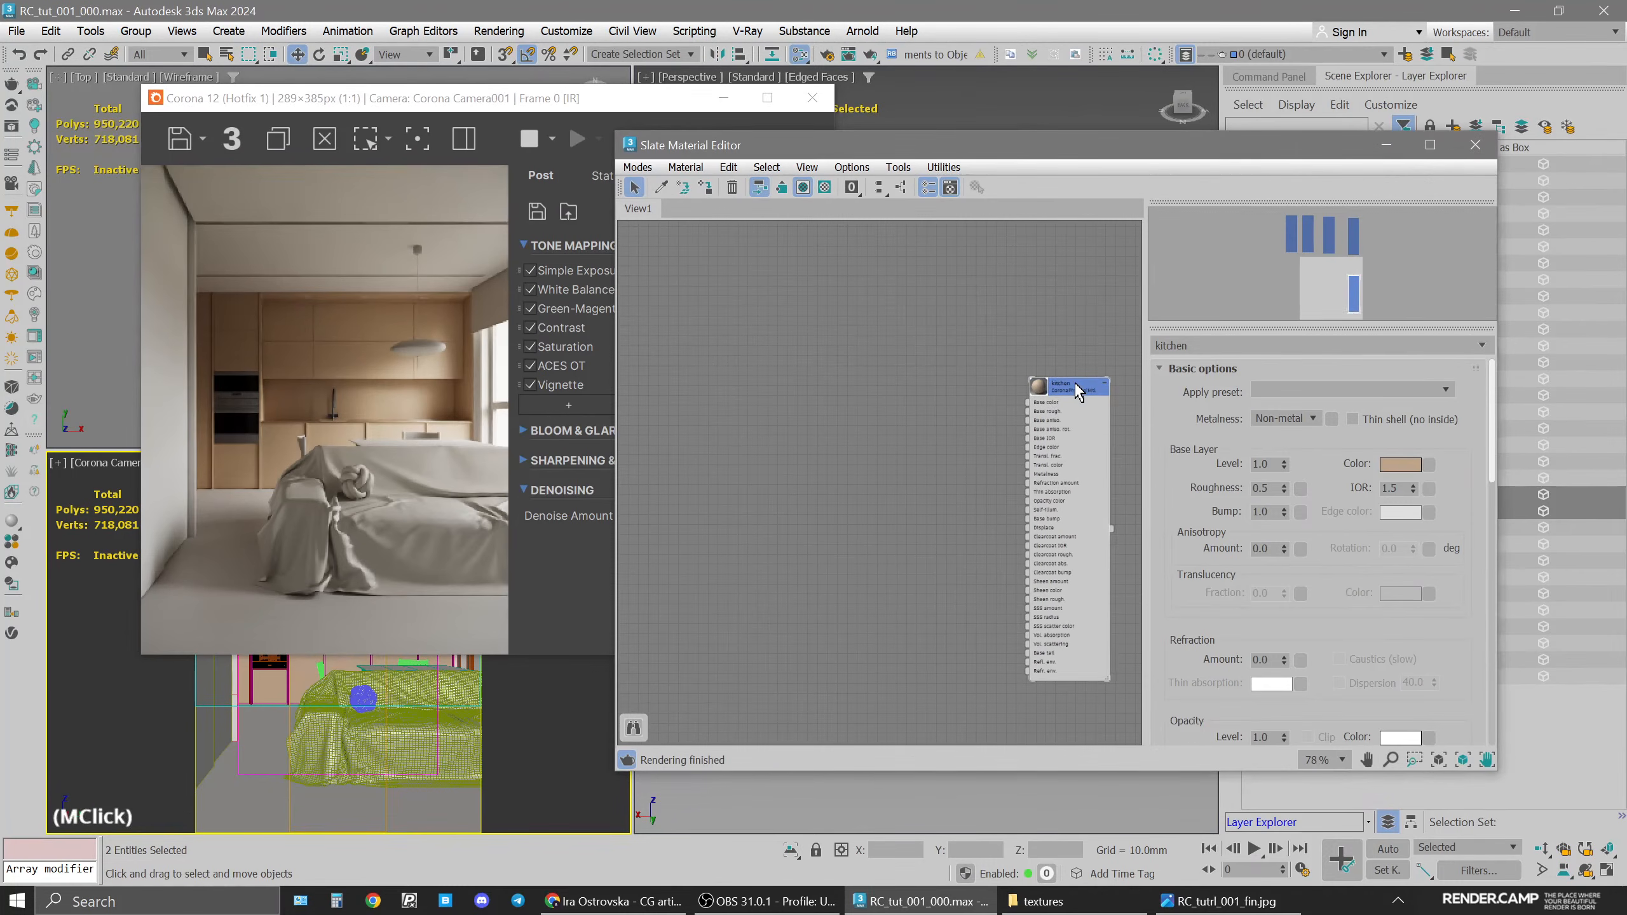
{"action": "left_click_drag", "start_coordinate": [1073, 385], "coordinate": [914, 375], "text": "shift"}
{"action": "left_click", "coordinate": [914, 375]}
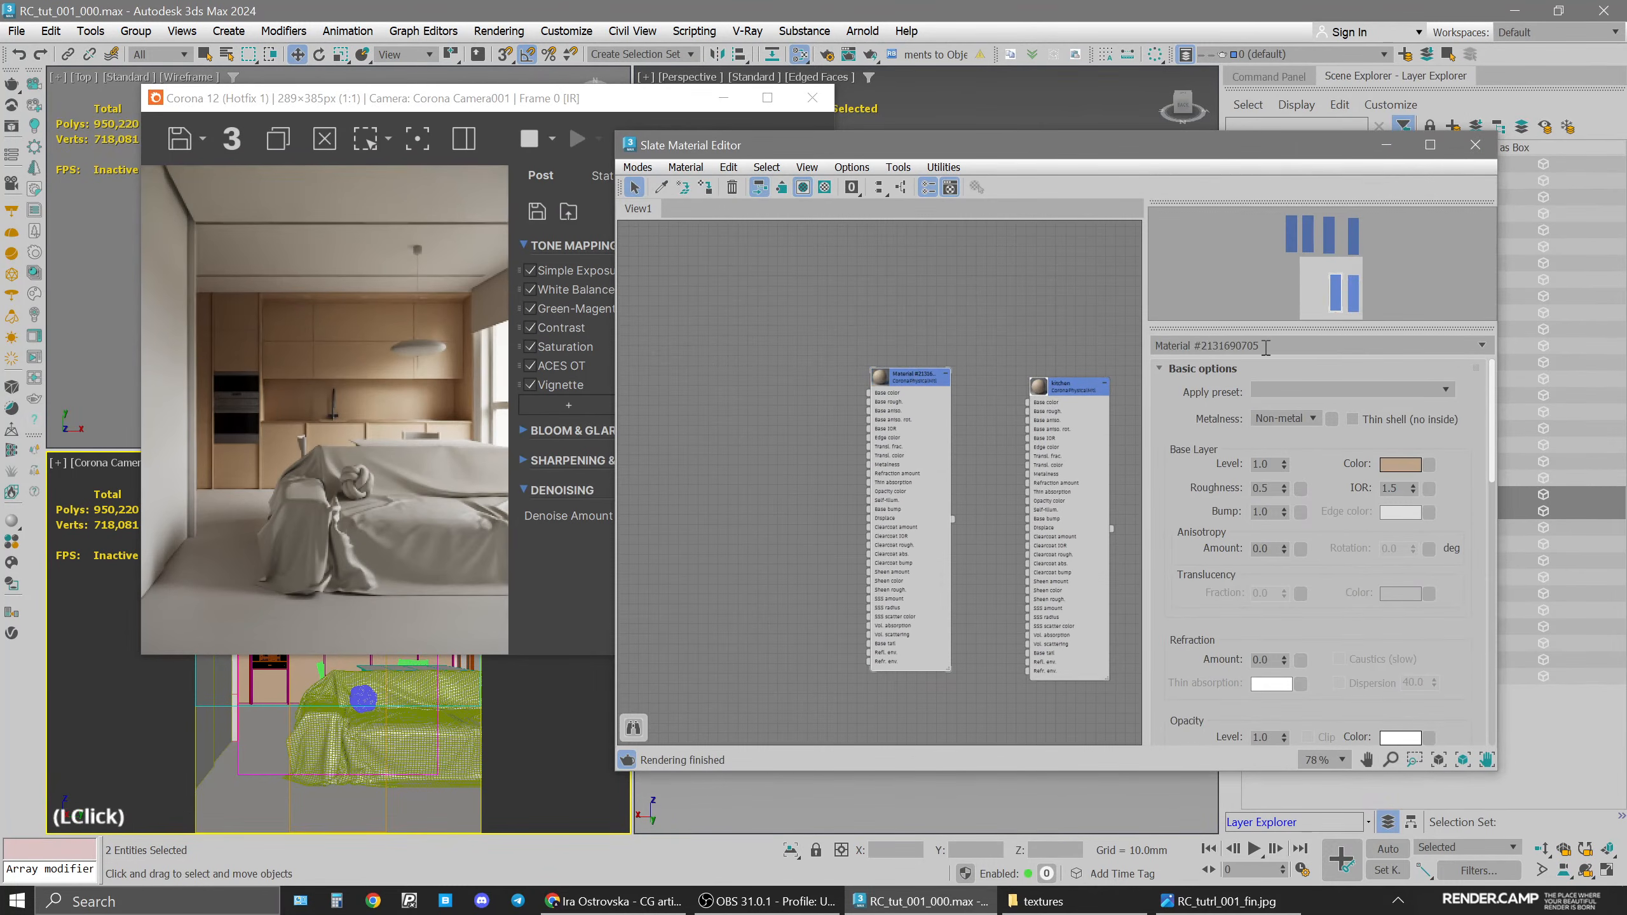
Rename the copied material to countertop and assign it to the two selected kitchen objects
{"action": "type", "text": "cou"}
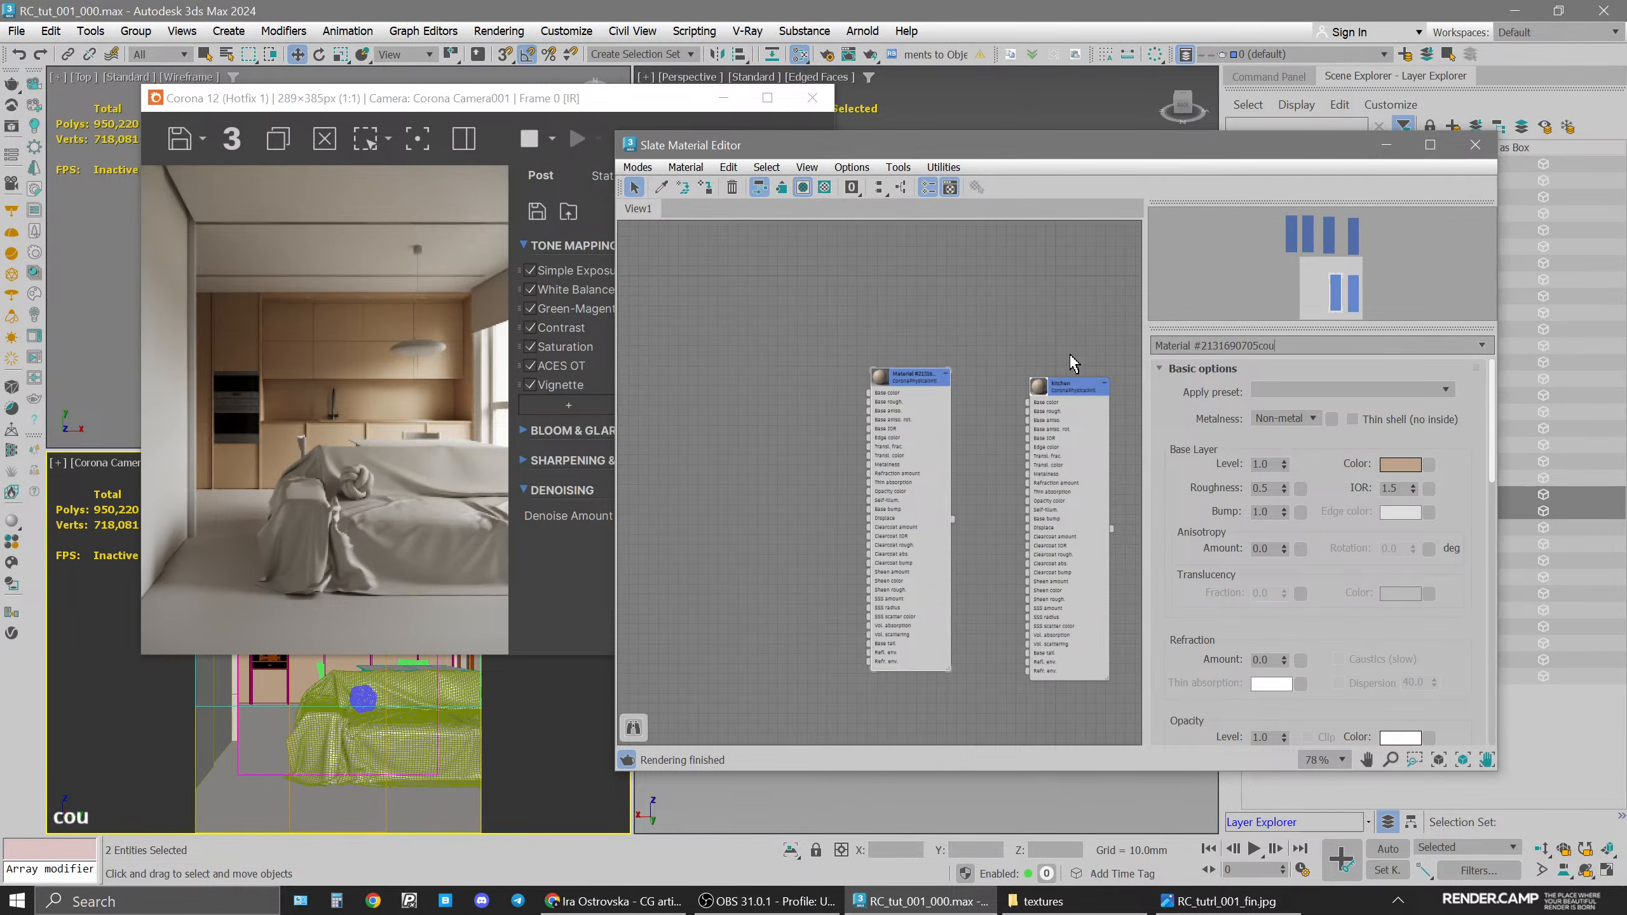
{"action": "type", "text": "nterto"}
{"action": "left_click_drag", "start_coordinate": [1338, 346], "coordinate": [1116, 351]}
{"action": "type", "text": "countertop"}
{"action": "key", "text": "Return"}
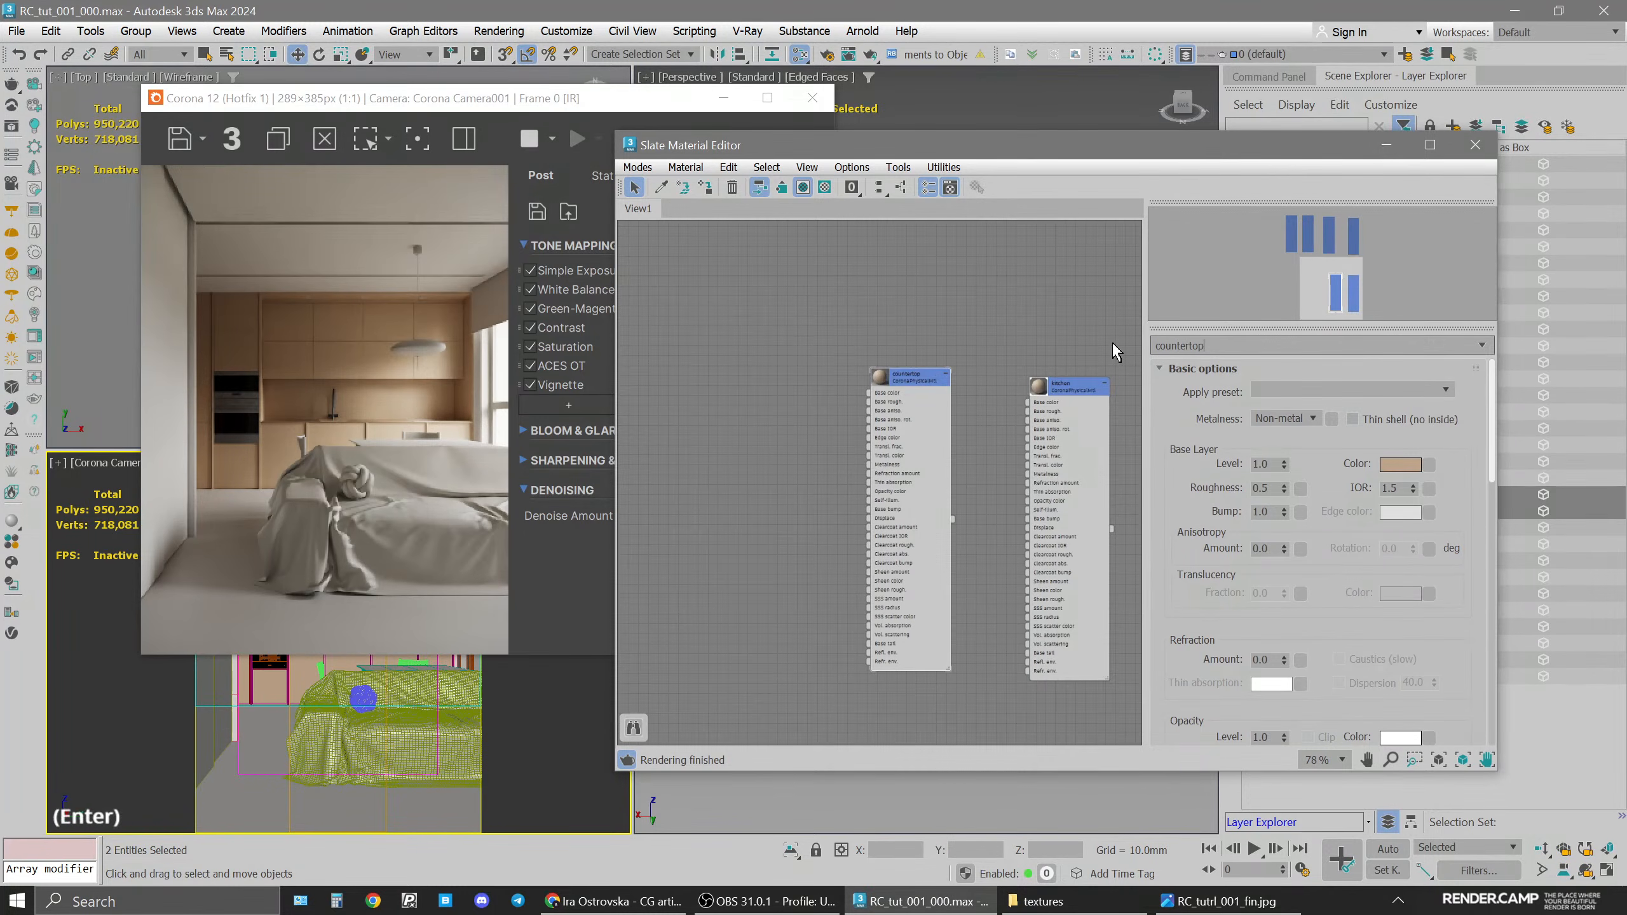
{"action": "left_click", "coordinate": [863, 375]}
{"action": "left_click", "coordinate": [705, 188]}
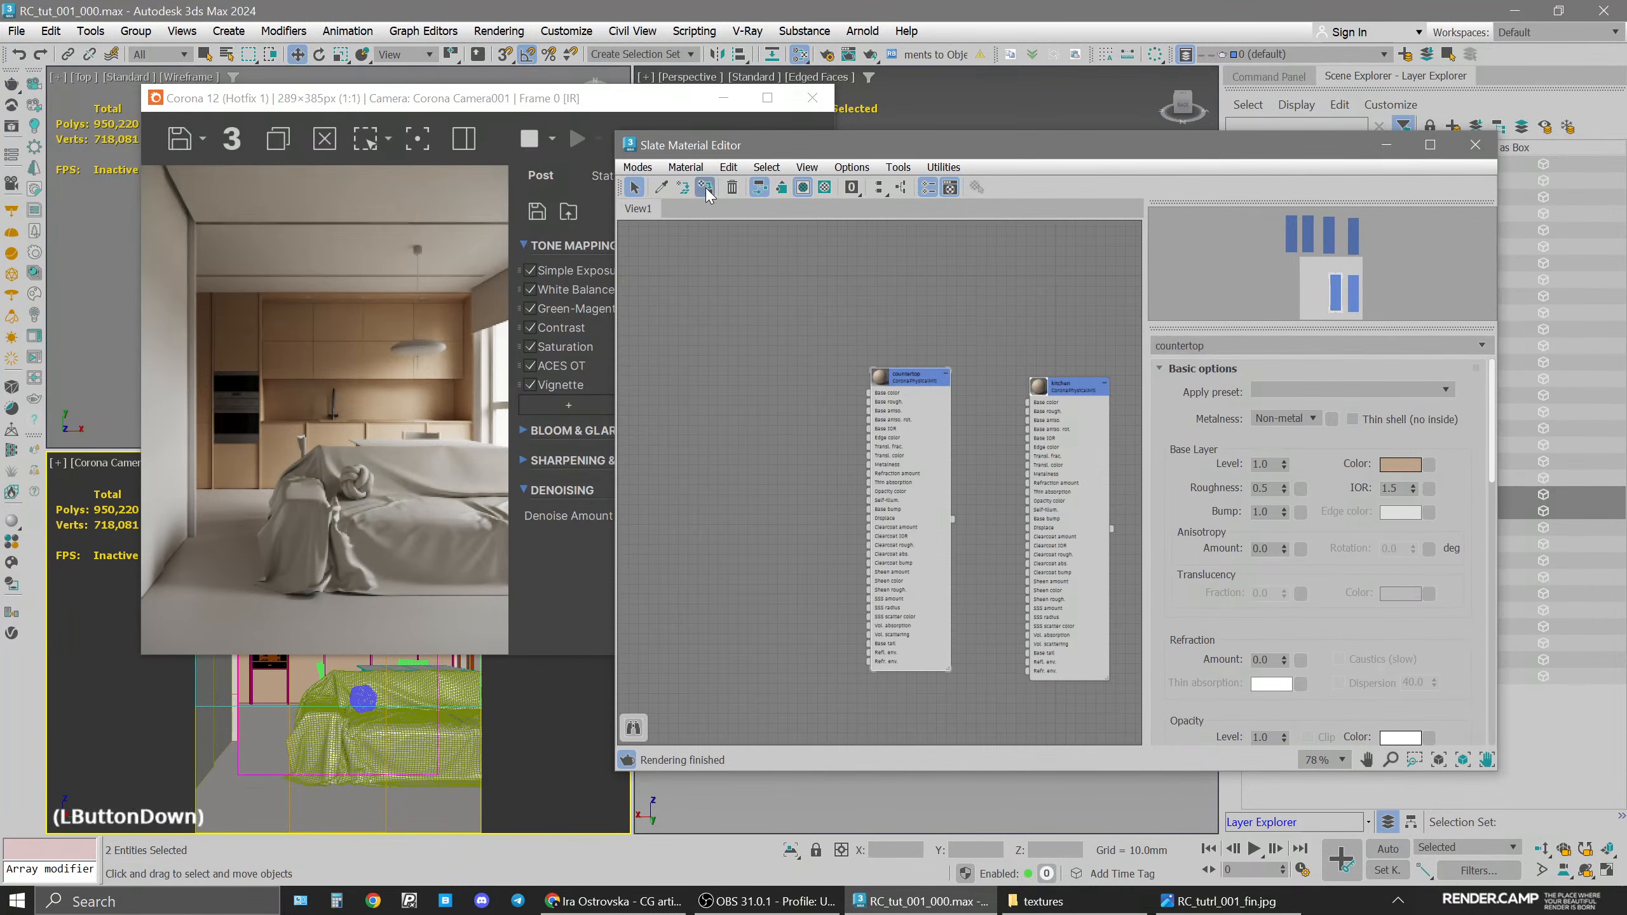
Set the countertop material's base roughness to 0.55
{"action": "left_click", "coordinate": [1267, 490]}
{"action": "type", "text": "5"}
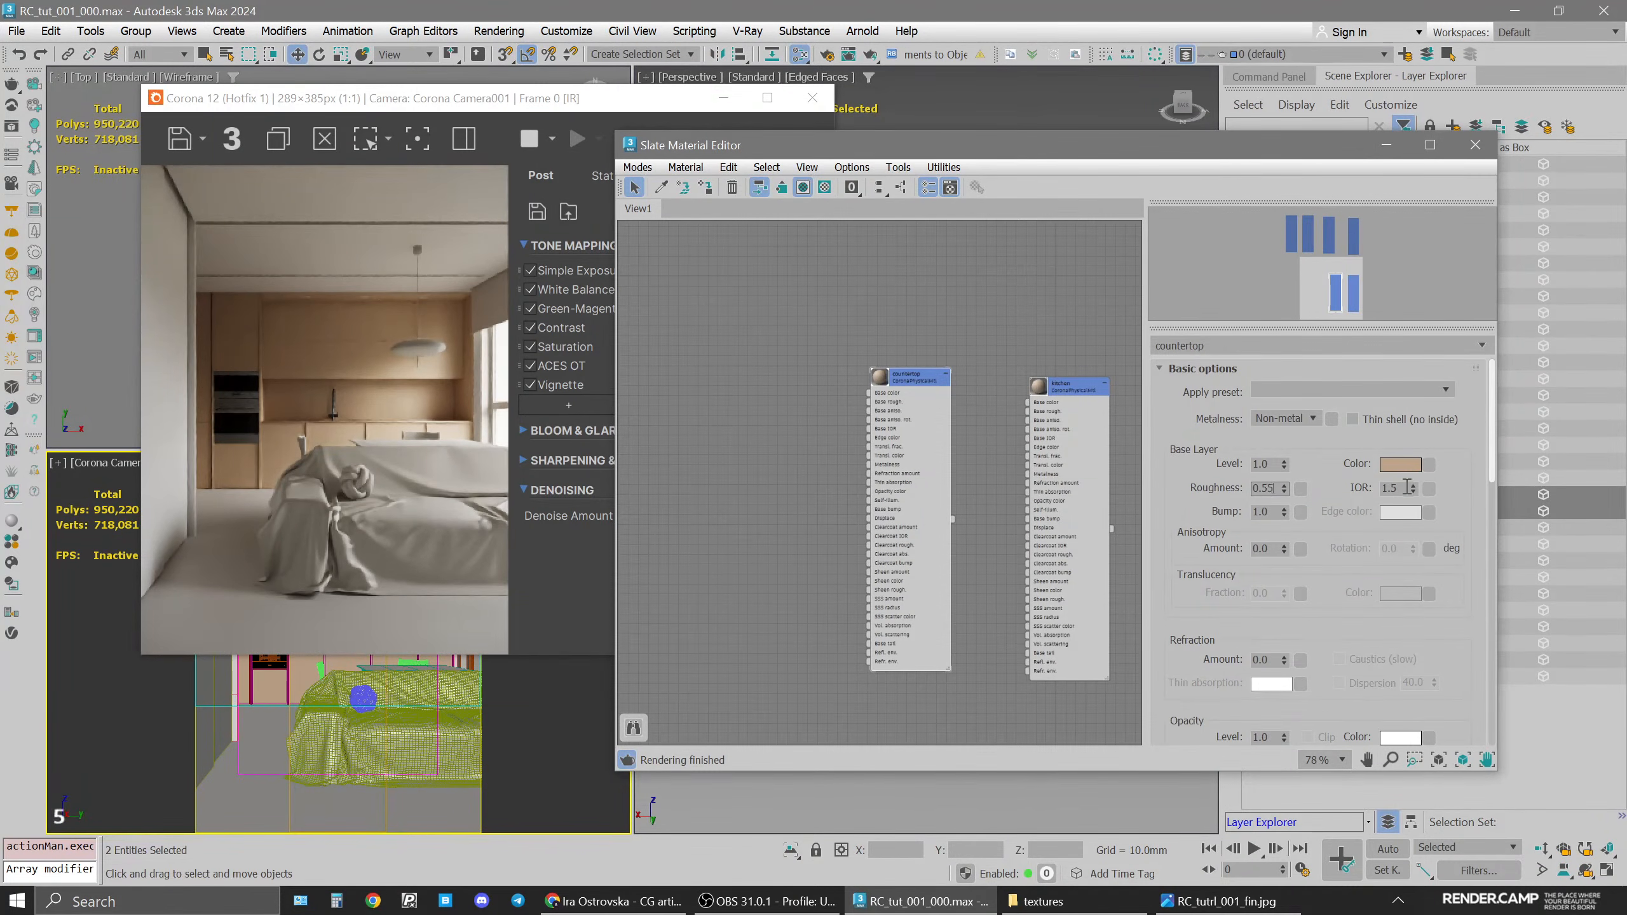
{"action": "key", "text": "Return"}
Set the countertop material's base color to value 200 and saturation 30
{"action": "left_click", "coordinate": [1391, 469]}
{"action": "left_click", "coordinate": [1340, 352]}
{"action": "key", "text": "Return"}
{"action": "left_click", "coordinate": [1337, 369]}
{"action": "type", "text": "200"}
{"action": "key", "text": "Return"}
{"action": "left_click", "coordinate": [1340, 351]}
{"action": "type", "text": "30"}
{"action": "key", "text": "Return"}
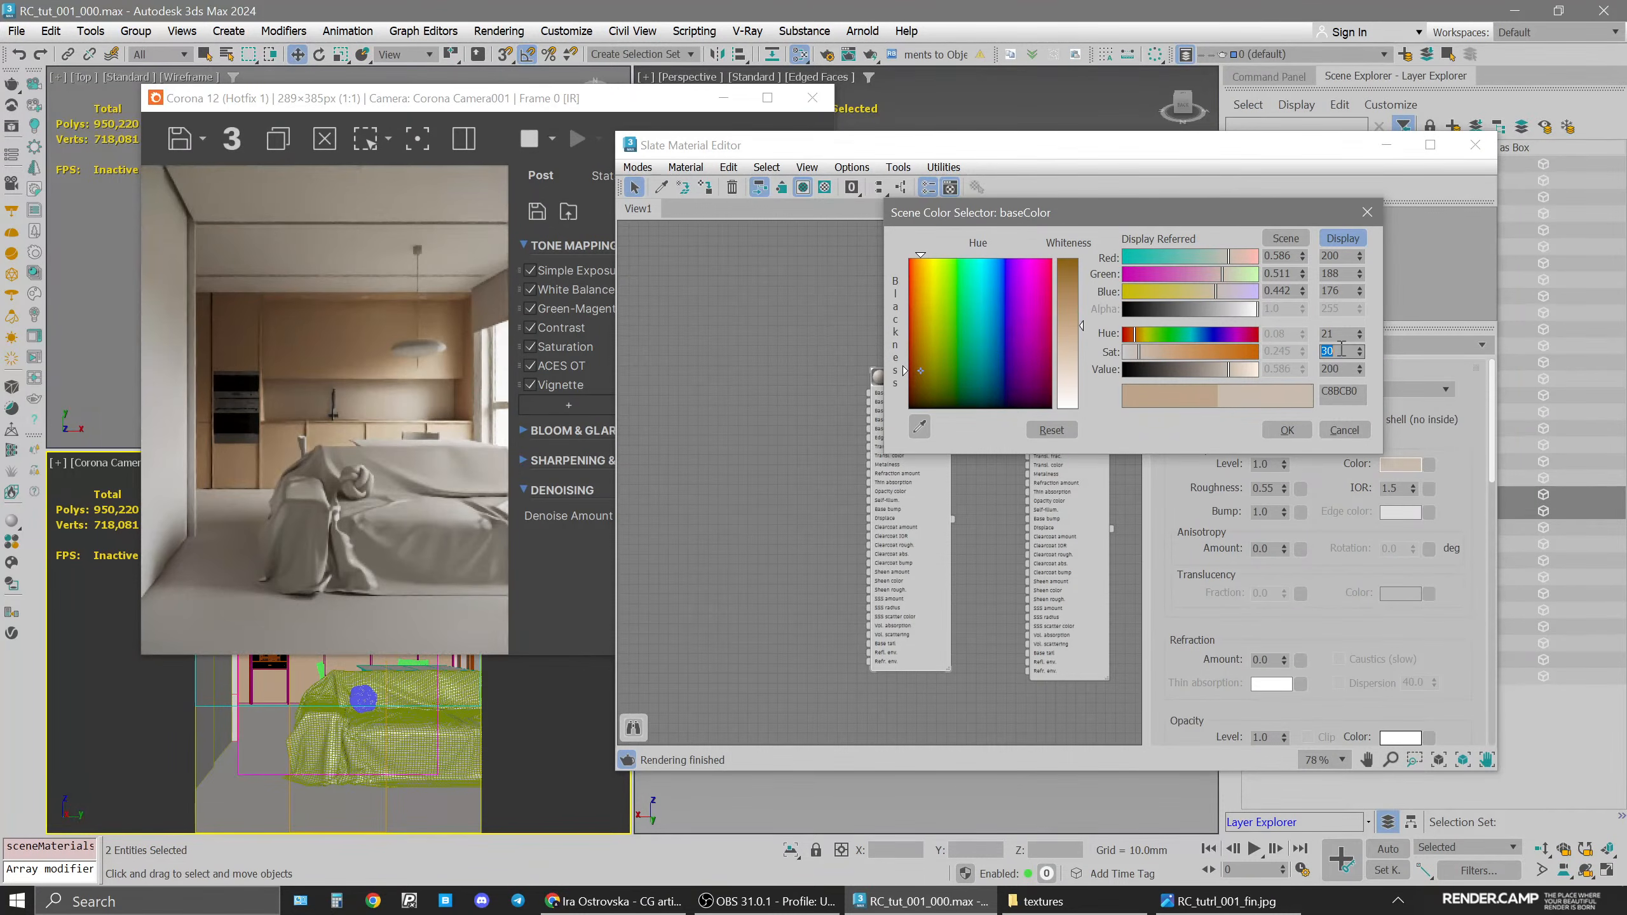
{"action": "left_click", "coordinate": [1292, 436]}
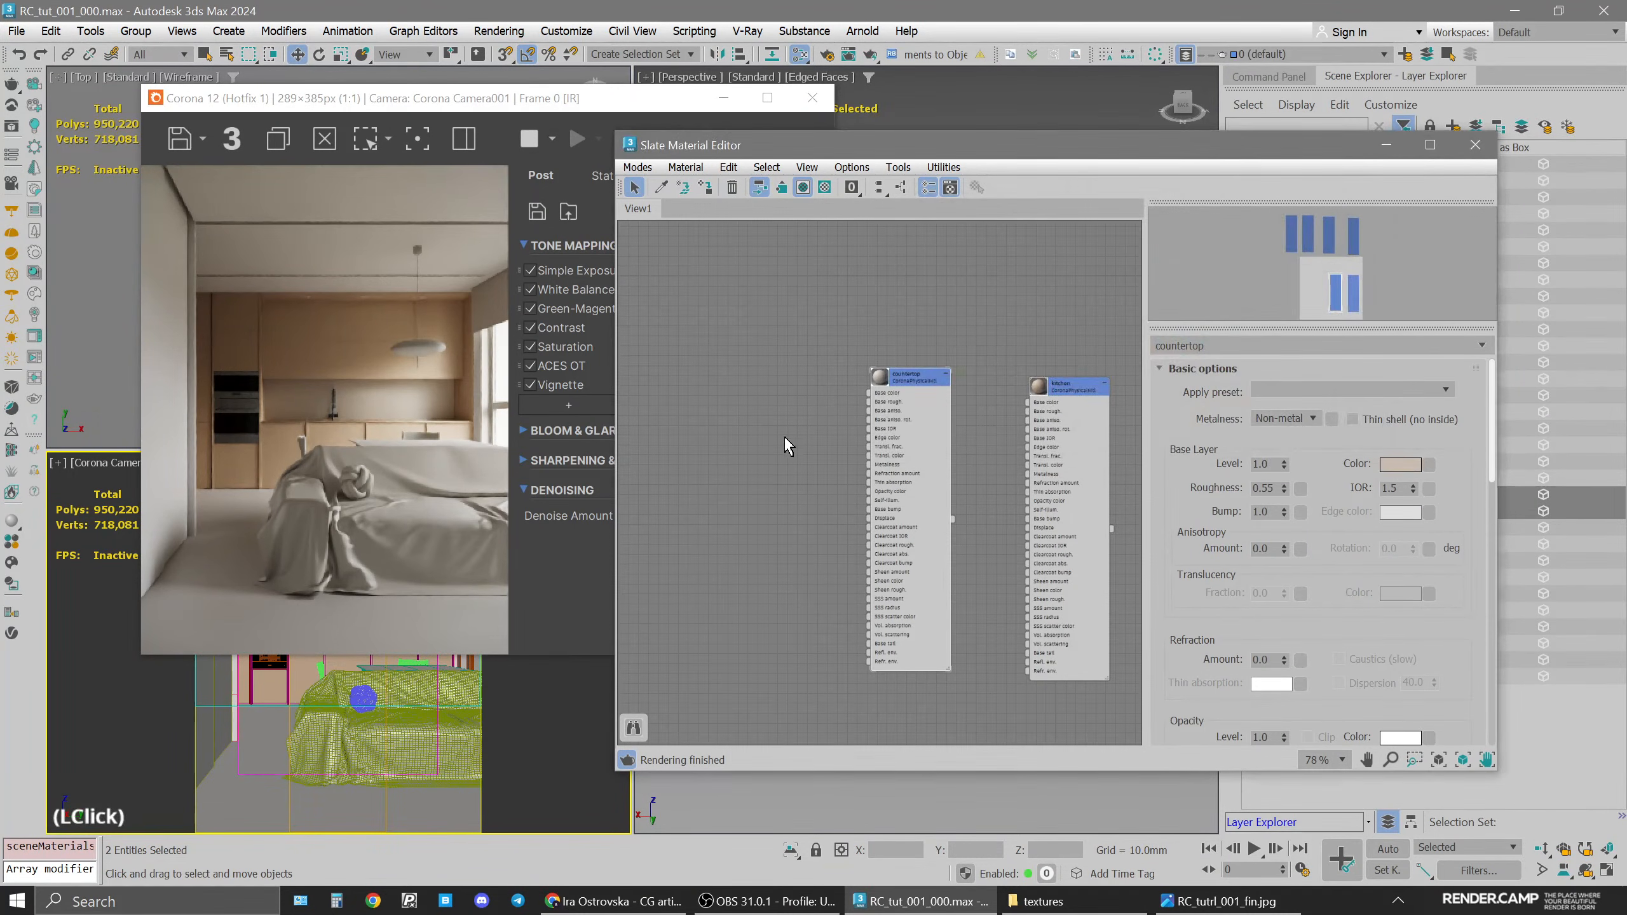
Copy the floor material's base color and paste it into the countertop material's base color
{"action": "middle_click_drag", "start_coordinate": [929, 339], "coordinate": [805, 615]}
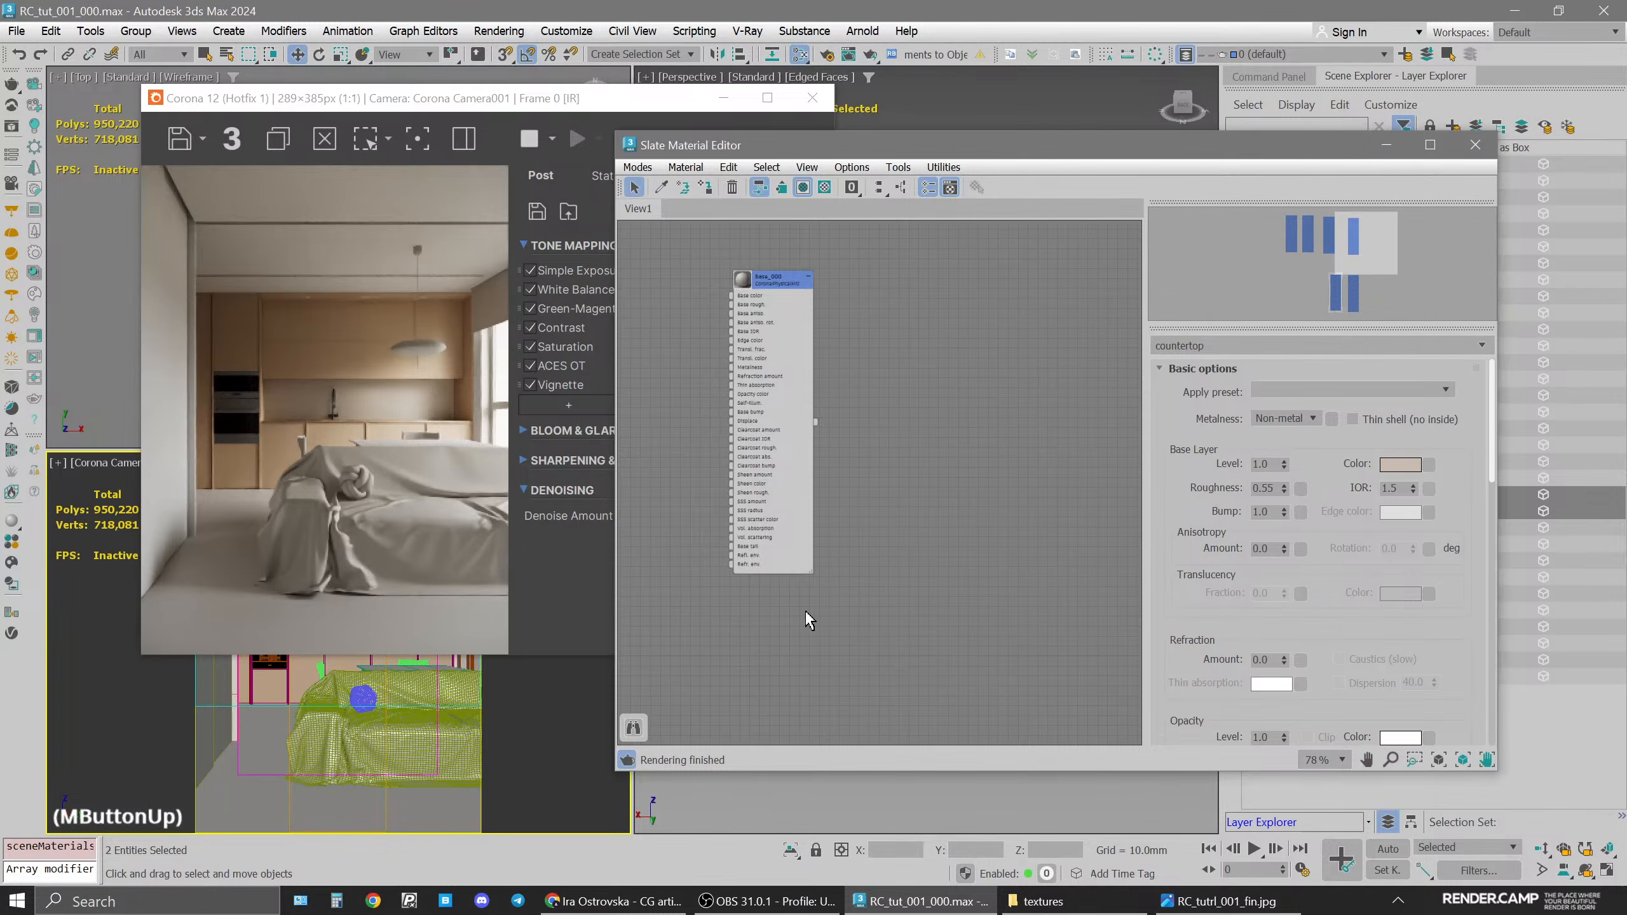
{"action": "scroll", "coordinate": [744, 490], "scroll_direction": "down", "scroll_amount": 4}
{"action": "scroll", "coordinate": [759, 392], "scroll_direction": "up", "scroll_amount": 4}
{"action": "left_click", "coordinate": [761, 375]}
{"action": "right_click", "coordinate": [1399, 468]}
{"action": "left_click", "coordinate": [1445, 480]}
{"action": "middle_click_drag", "start_coordinate": [856, 609], "coordinate": [883, 414]}
{"action": "scroll", "coordinate": [882, 410], "scroll_direction": "down", "scroll_amount": 4}
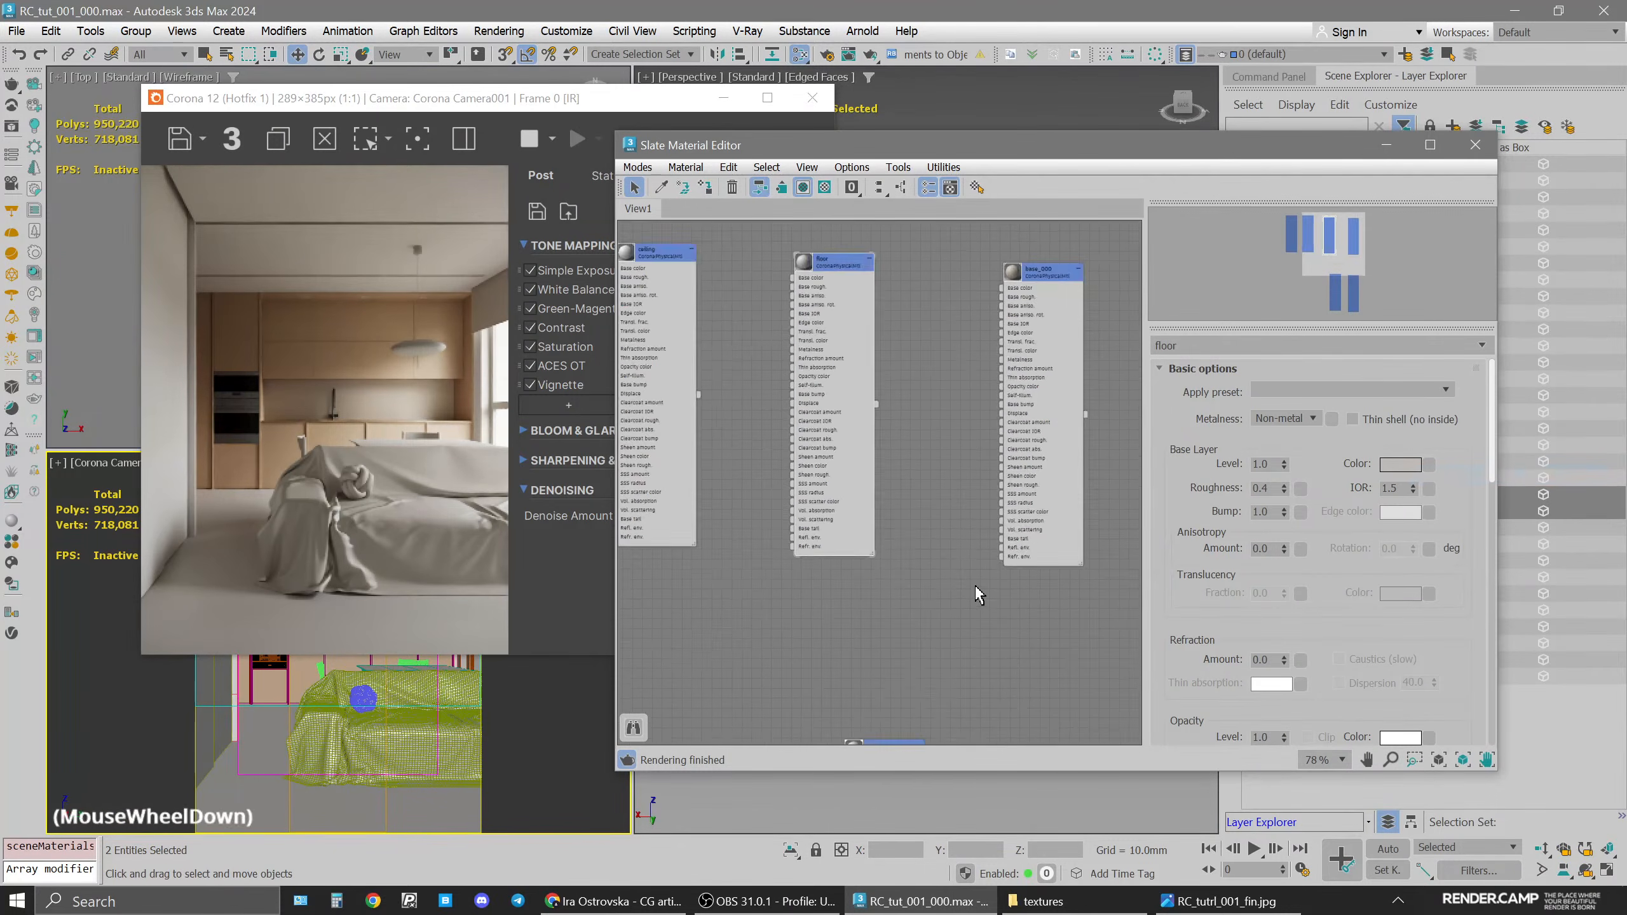
{"action": "middle_click_drag", "start_coordinate": [972, 585], "coordinate": [970, 398]}
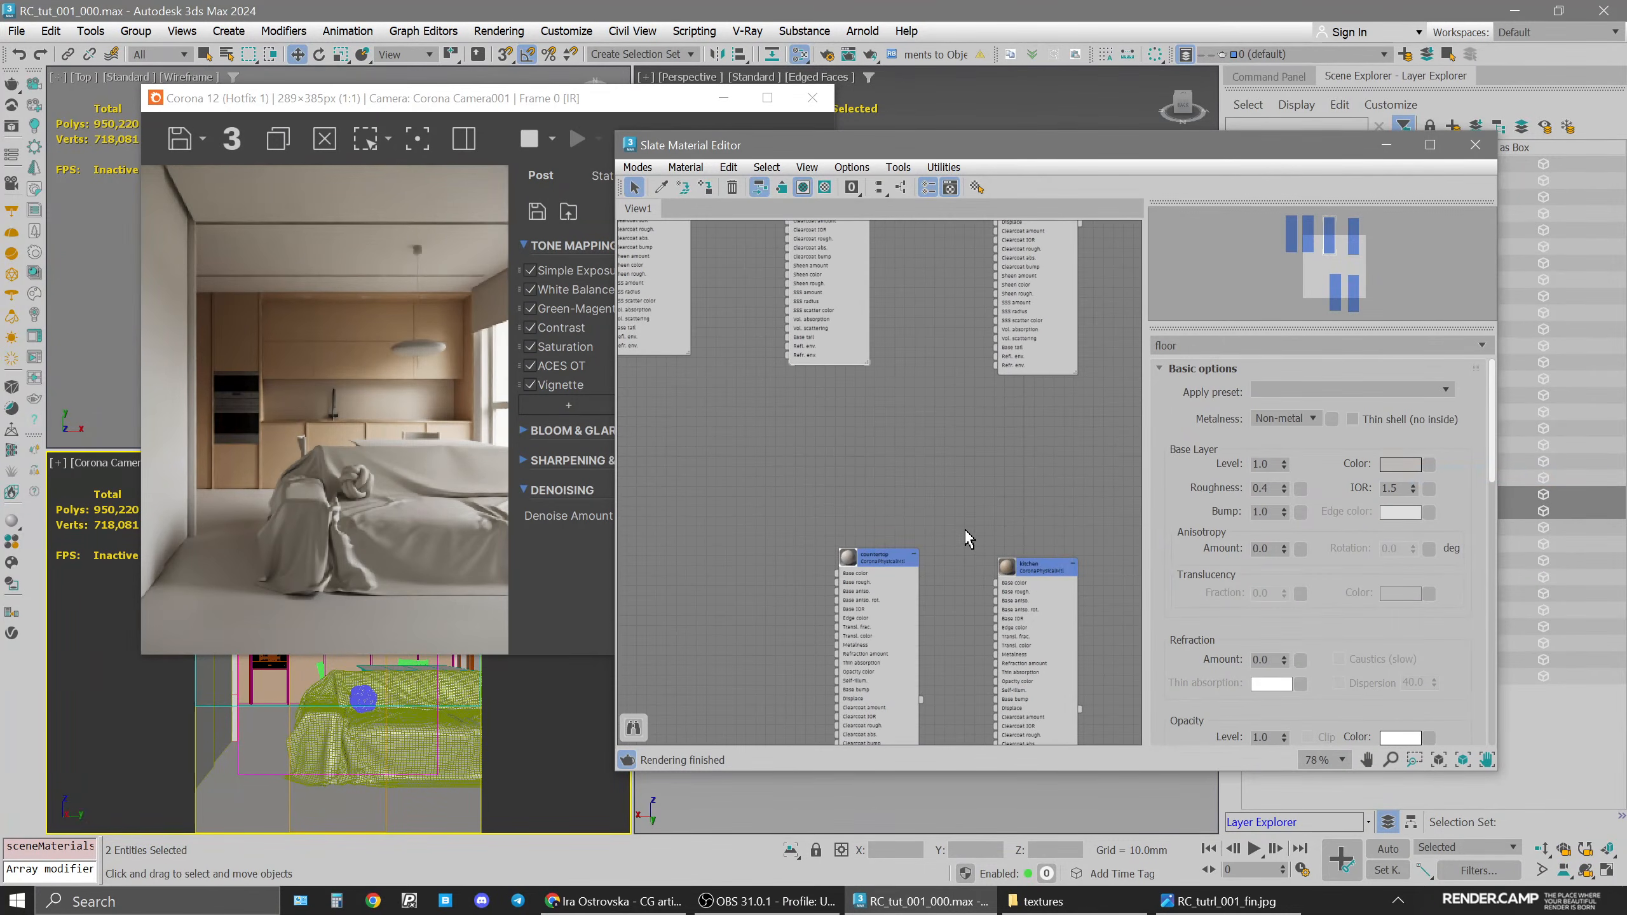
{"action": "middle_click_drag", "start_coordinate": [969, 541], "coordinate": [988, 462]}
{"action": "scroll", "coordinate": [875, 464], "scroll_direction": "up", "scroll_amount": 4}
{"action": "left_click", "coordinate": [879, 473]}
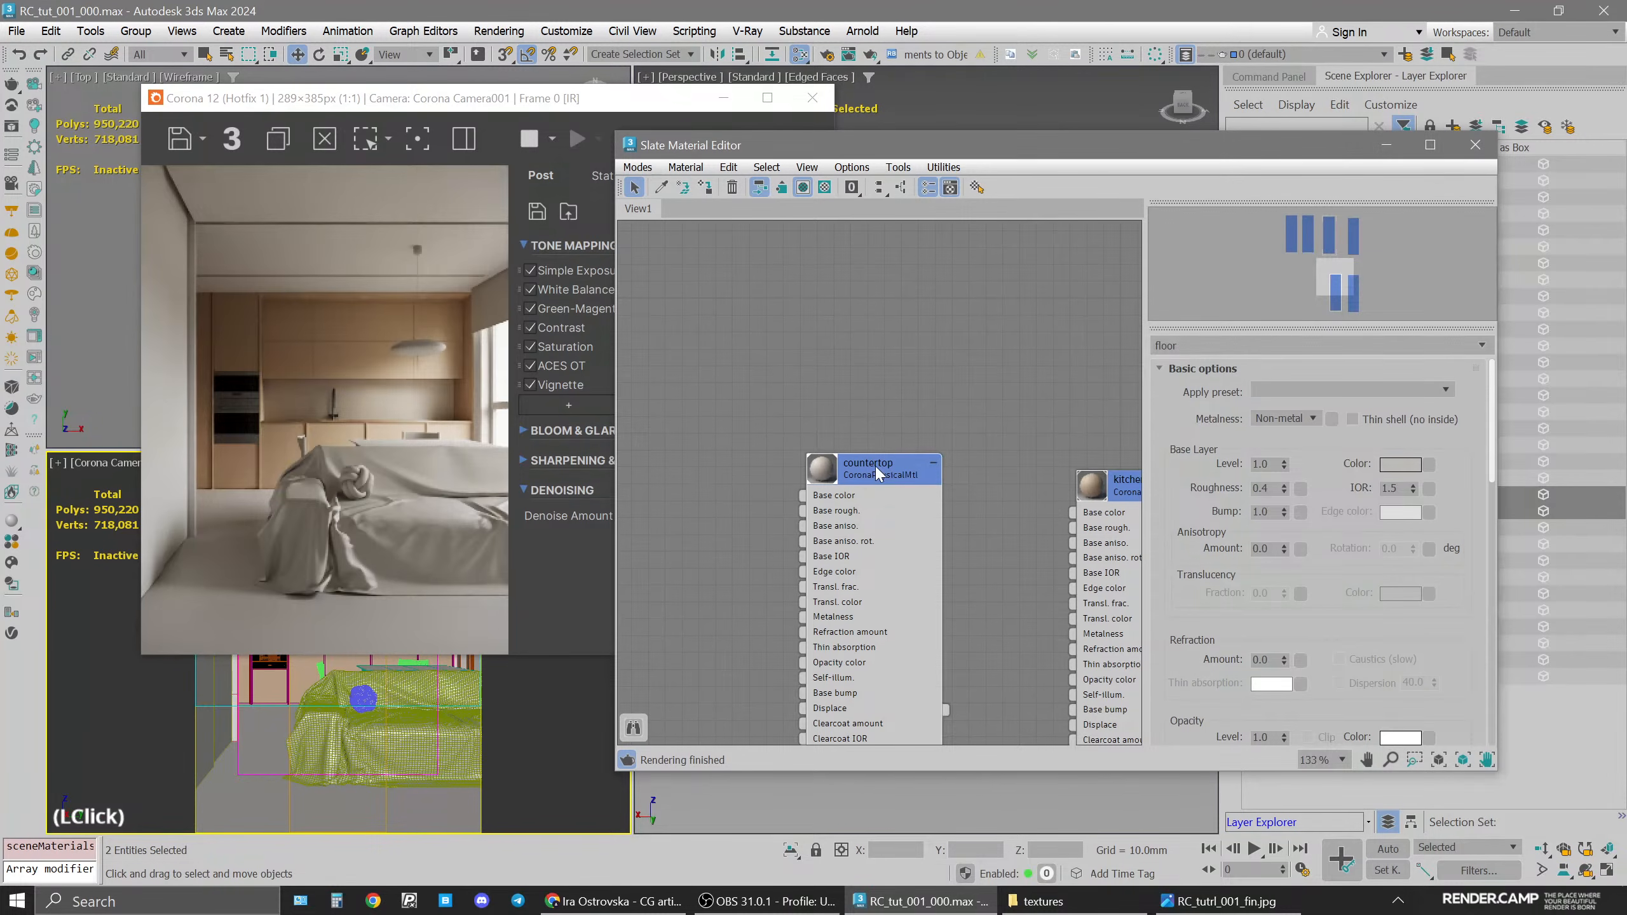
{"action": "right_click", "coordinate": [1411, 469]}
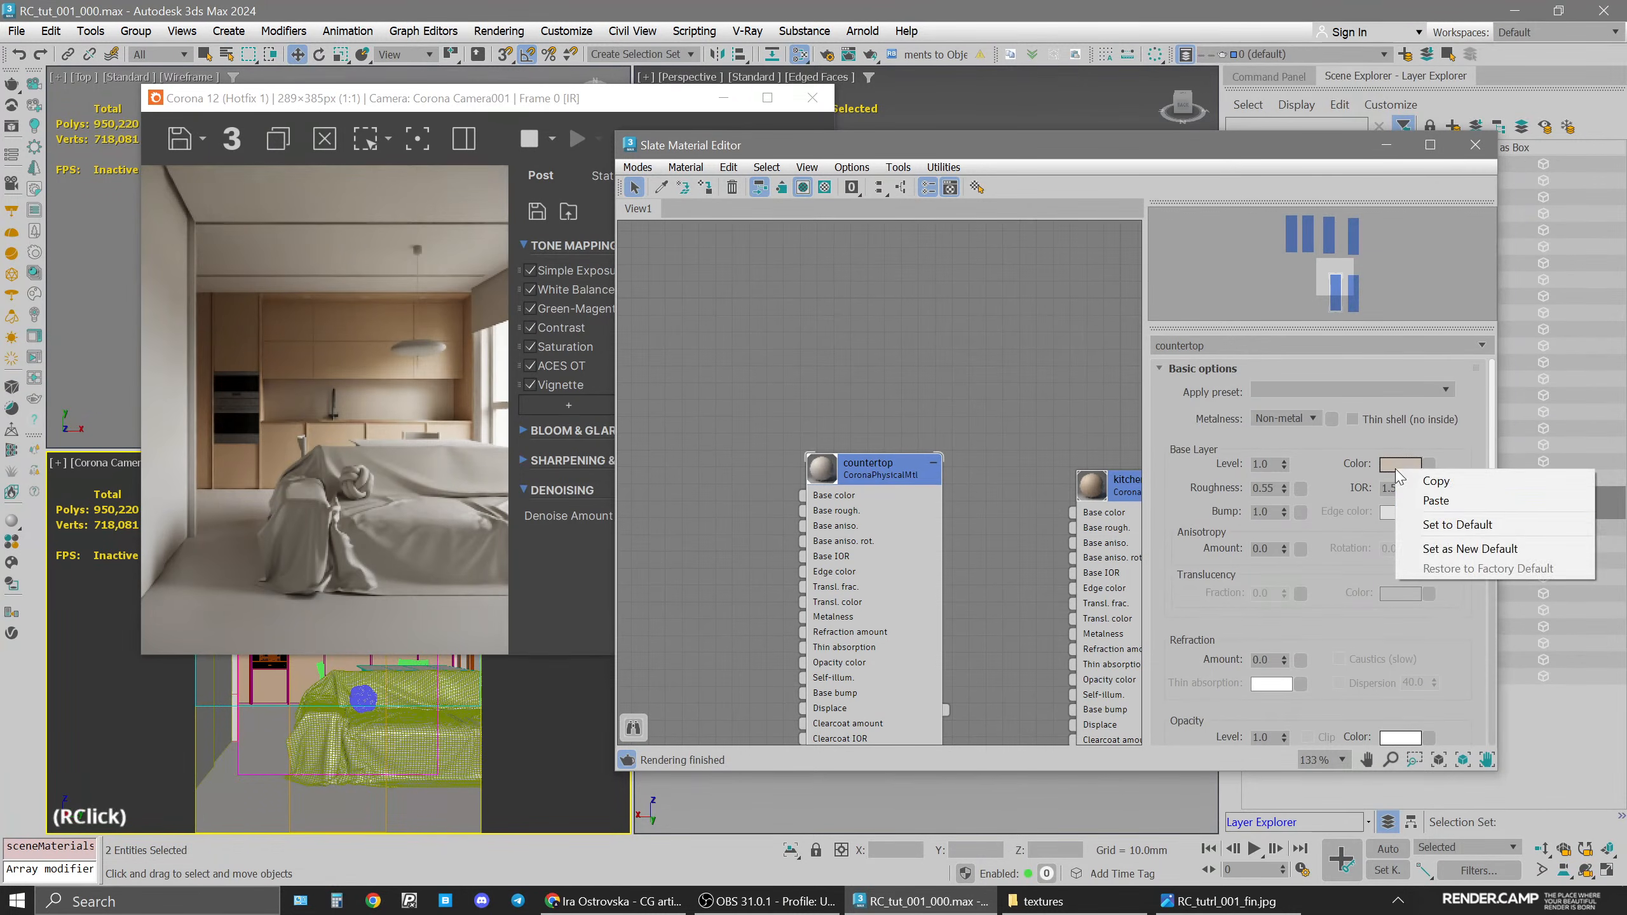
{"action": "left_click", "coordinate": [1430, 500]}
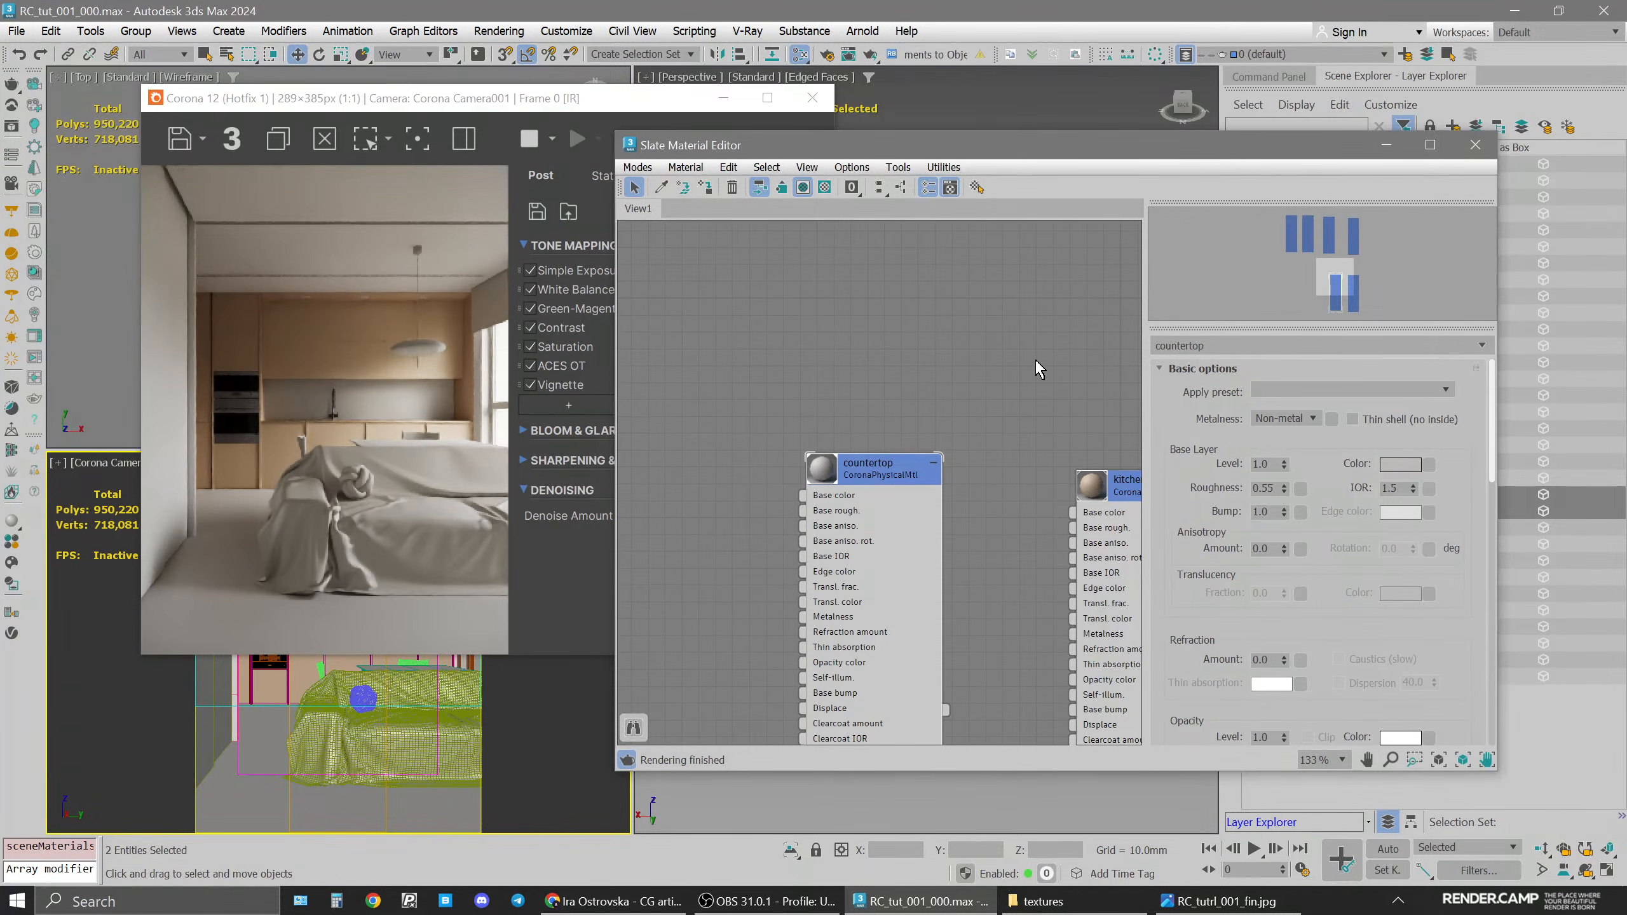
Close the kitchen group
{"action": "left_click_drag", "start_coordinate": [1047, 139], "coordinate": [1124, 154]}
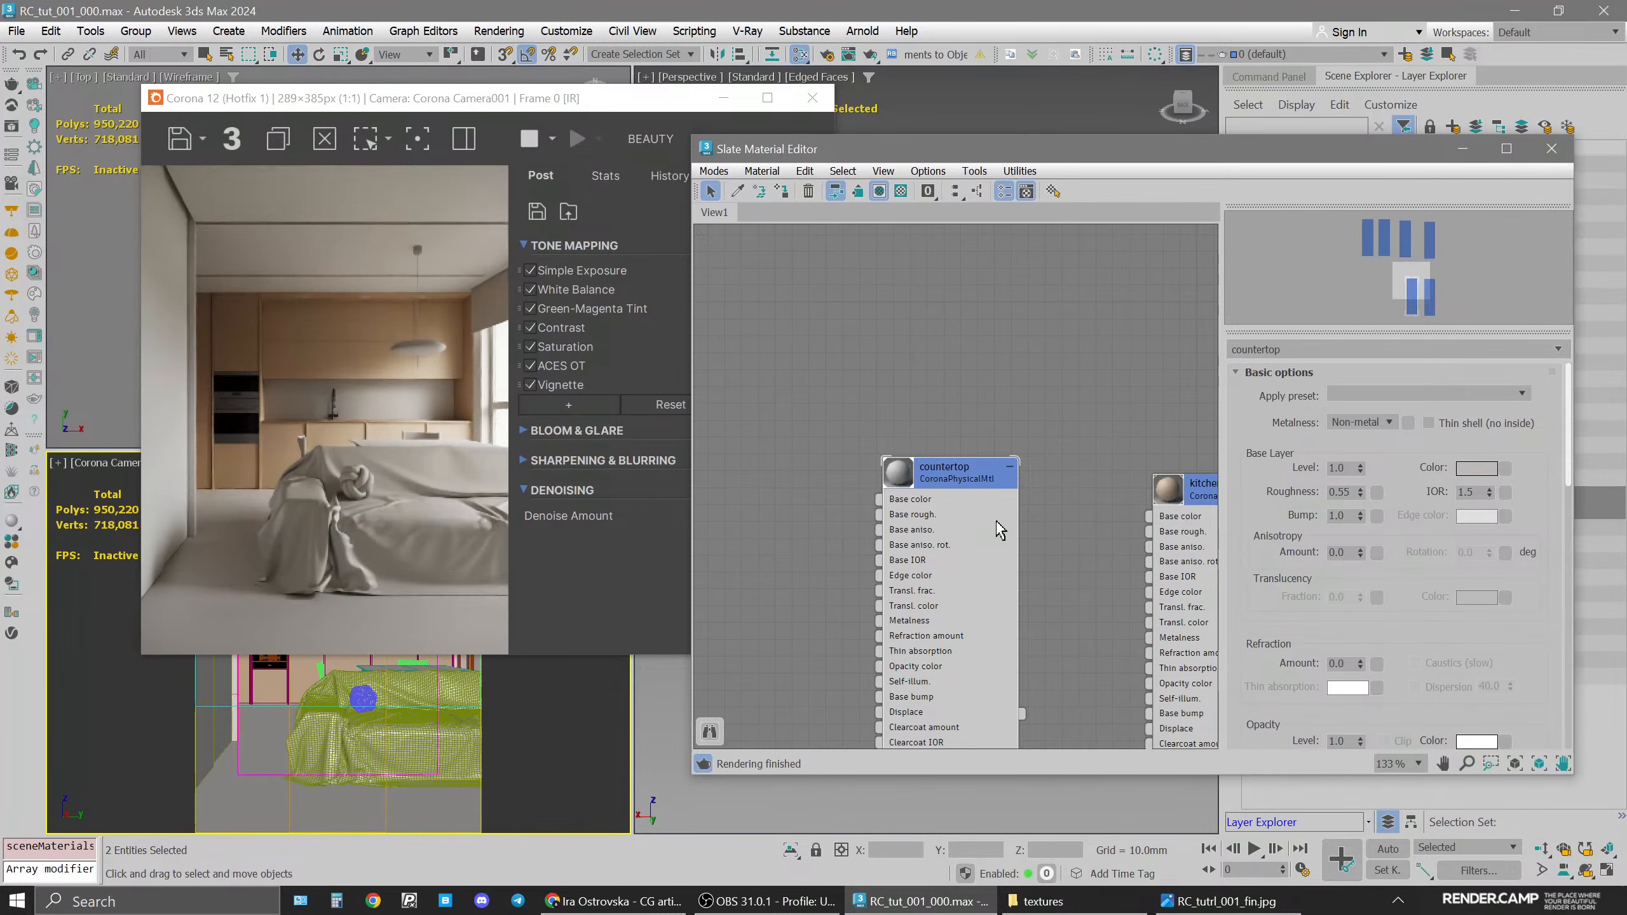
{"action": "left_click_drag", "start_coordinate": [525, 102], "coordinate": [721, 113]}
{"action": "left_click", "coordinate": [136, 30]}
{"action": "left_click", "coordinate": [160, 147]}
Select all three dining chairs around the table, using the camera and top views
{"action": "left_click", "coordinate": [323, 670]}
{"action": "left_click_drag", "start_coordinate": [847, 110], "coordinate": [995, 113]}
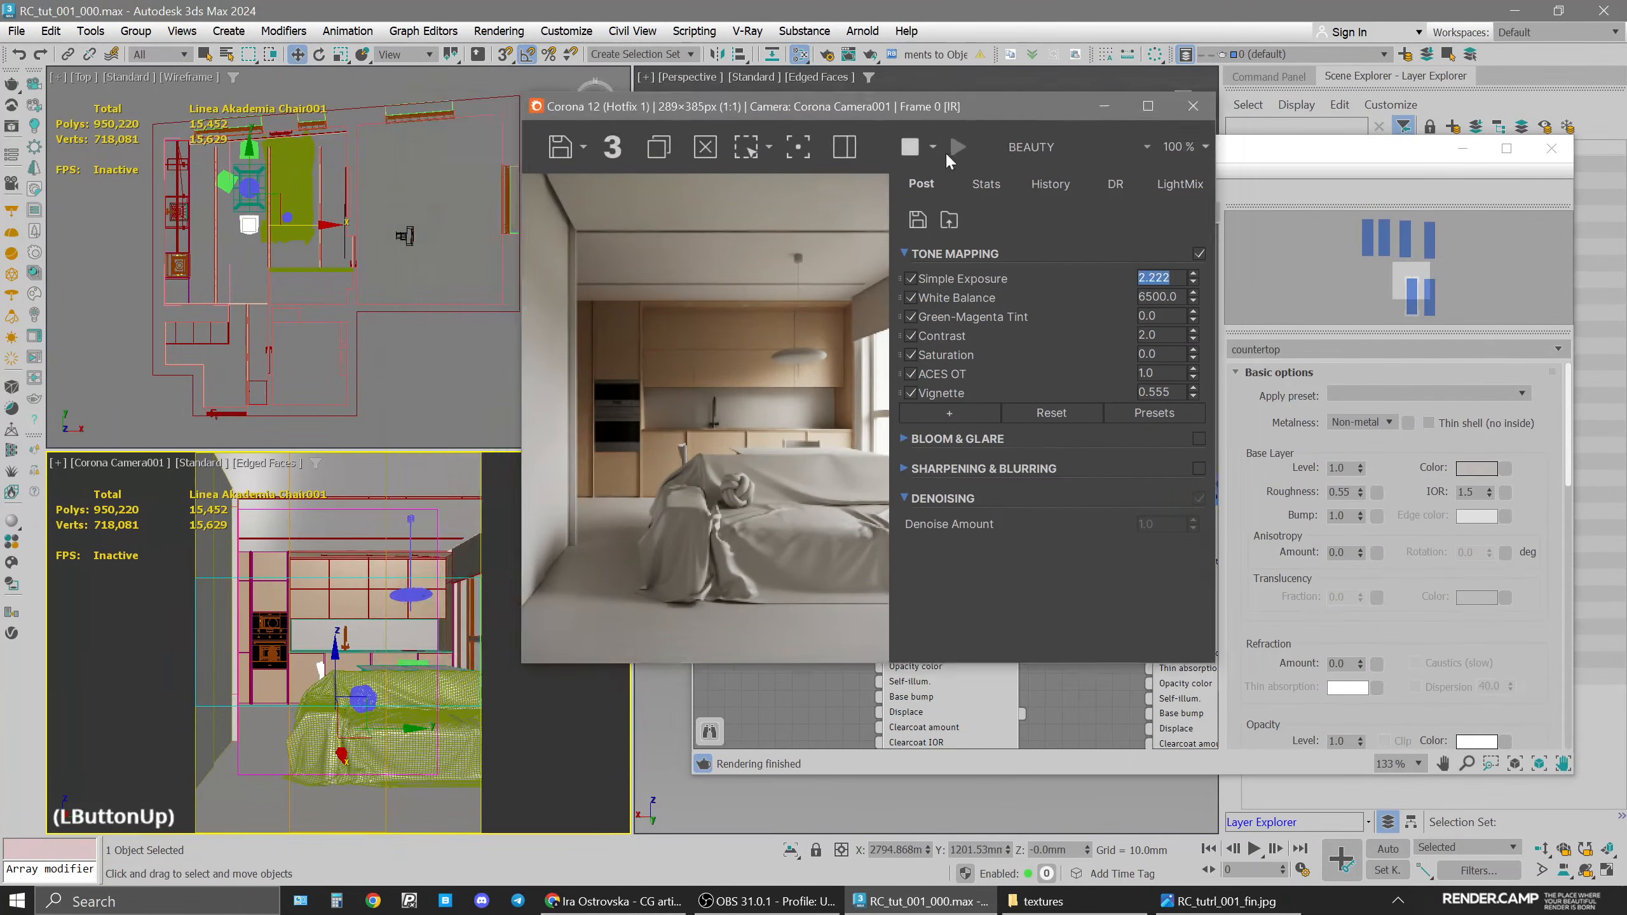
{"action": "key", "text": "ctrl"}
{"action": "left_click", "coordinate": [410, 657], "text": "ctrl"}
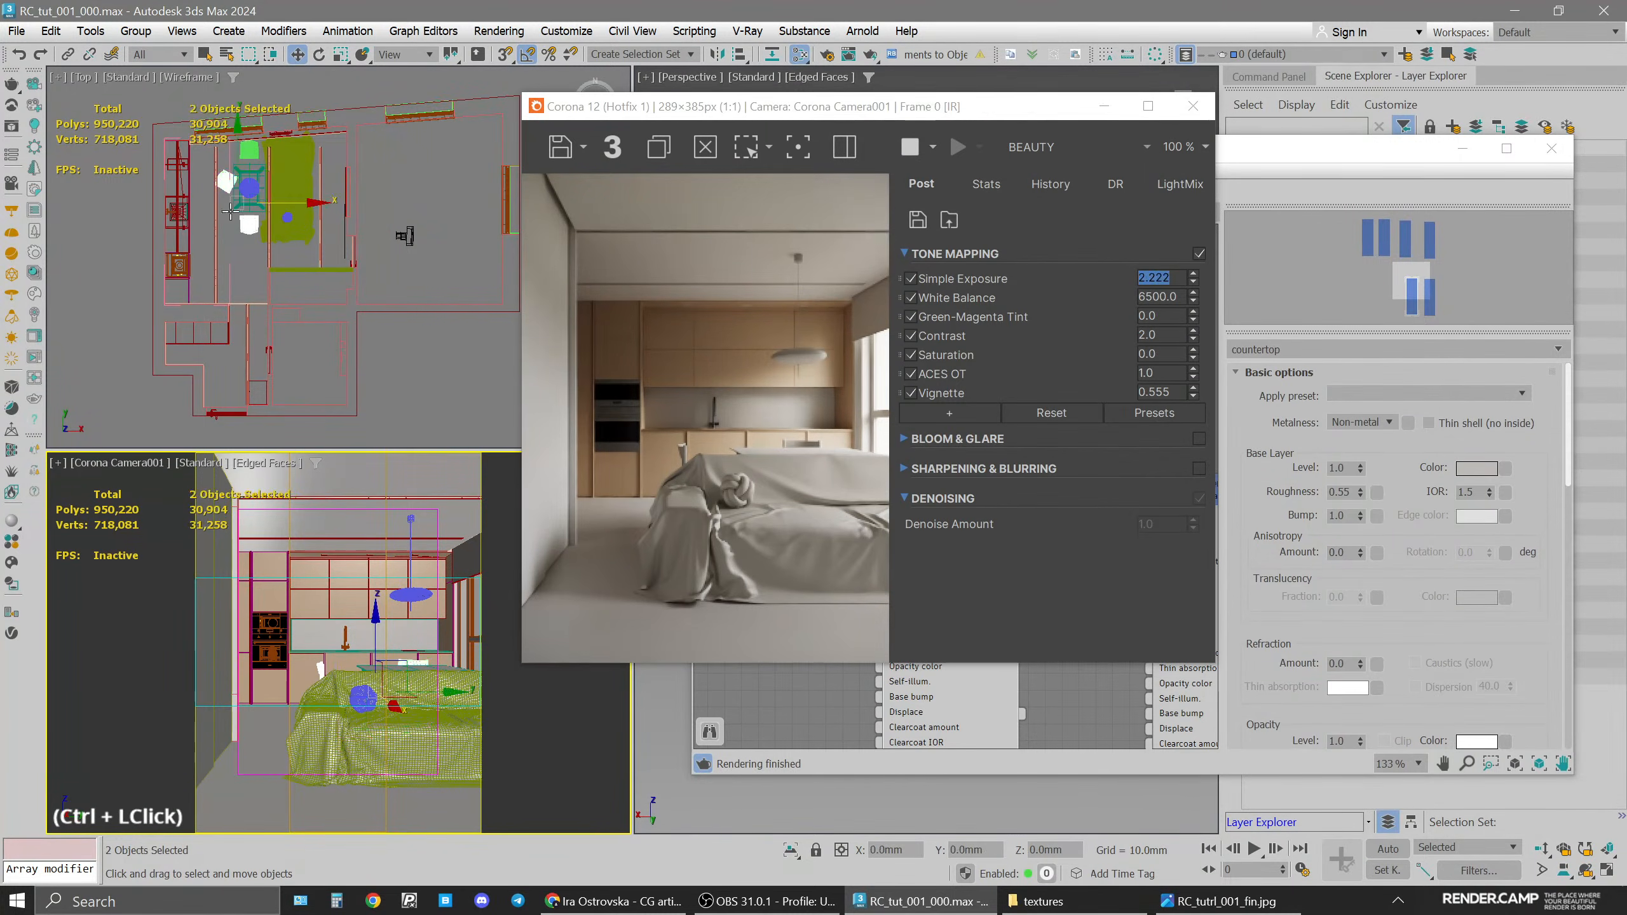
{"action": "scroll", "coordinate": [399, 240], "scroll_direction": "up", "scroll_amount": 5}
{"action": "left_click", "coordinate": [332, 123], "text": "ctrl"}
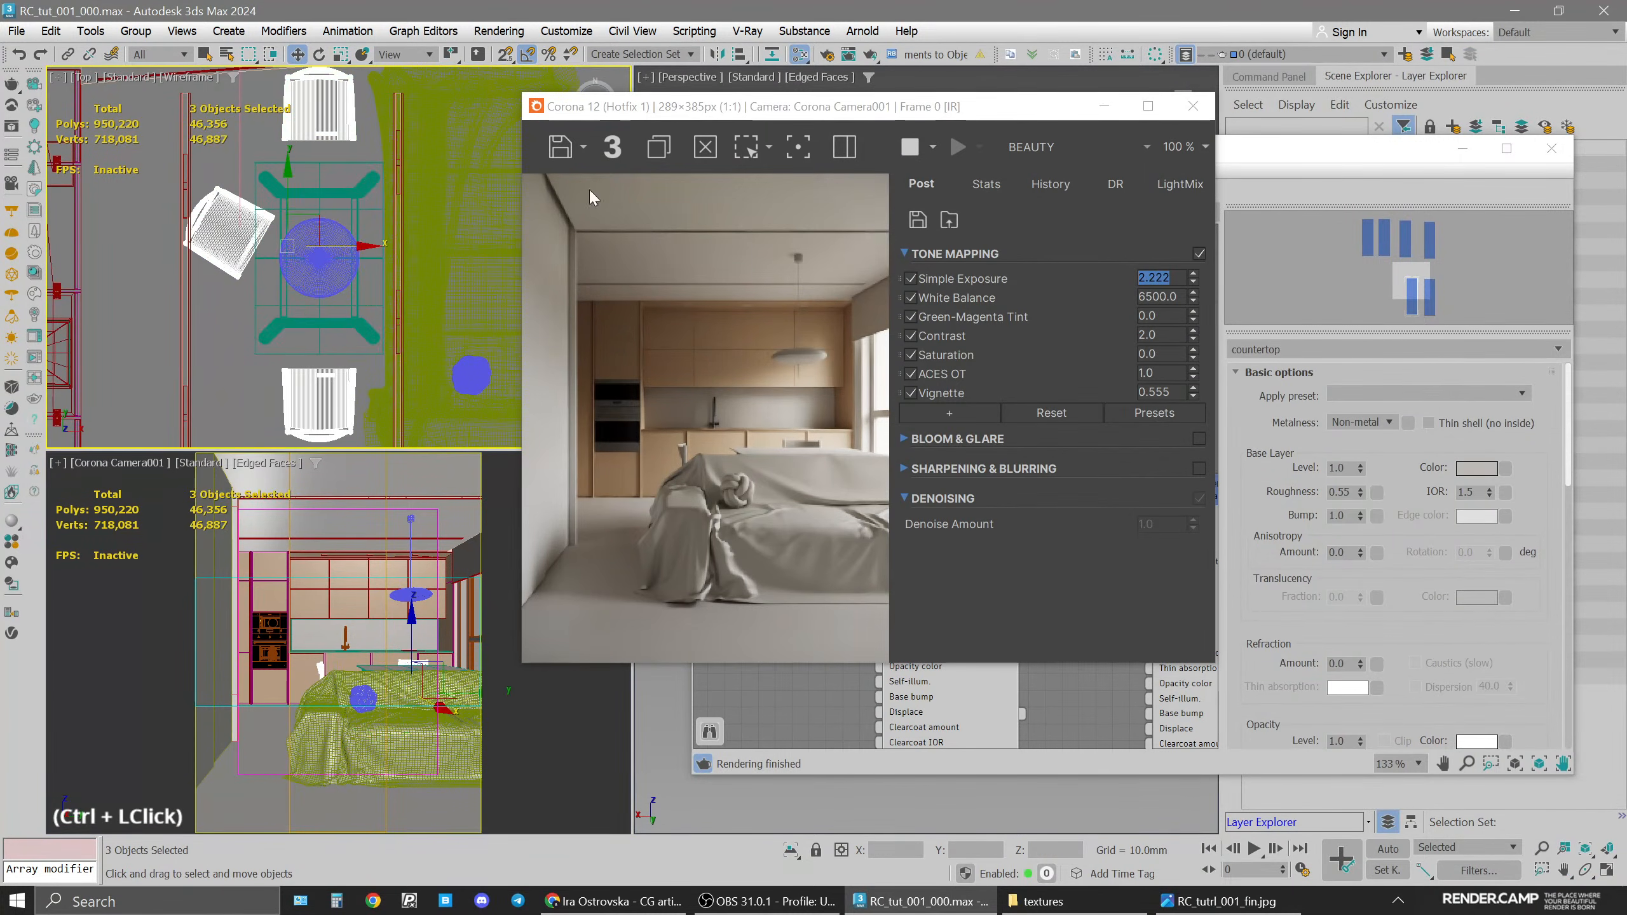
Duplicate the kitchen material next to the original to serve as the chair material
{"action": "left_click_drag", "start_coordinate": [828, 108], "coordinate": [459, 94]}
{"action": "scroll", "coordinate": [1033, 357], "scroll_direction": "down", "scroll_amount": 3}
{"action": "middle_click_drag", "start_coordinate": [1082, 411], "coordinate": [905, 325]}
{"action": "scroll", "coordinate": [949, 360], "scroll_direction": "down", "scroll_amount": 11}
{"action": "middle_click_drag", "start_coordinate": [1013, 388], "coordinate": [1015, 460]}
{"action": "scroll", "coordinate": [1019, 470], "scroll_direction": "up", "scroll_amount": 4}
{"action": "left_click_drag", "start_coordinate": [987, 468], "coordinate": [1119, 449], "text": "shift"}
Rename the new material copy to chairs and assign it to the three selected chairs
{"action": "left_click", "coordinate": [1232, 350]}
{"action": "type", "text": "chairs"}
{"action": "key", "text": "Return"}
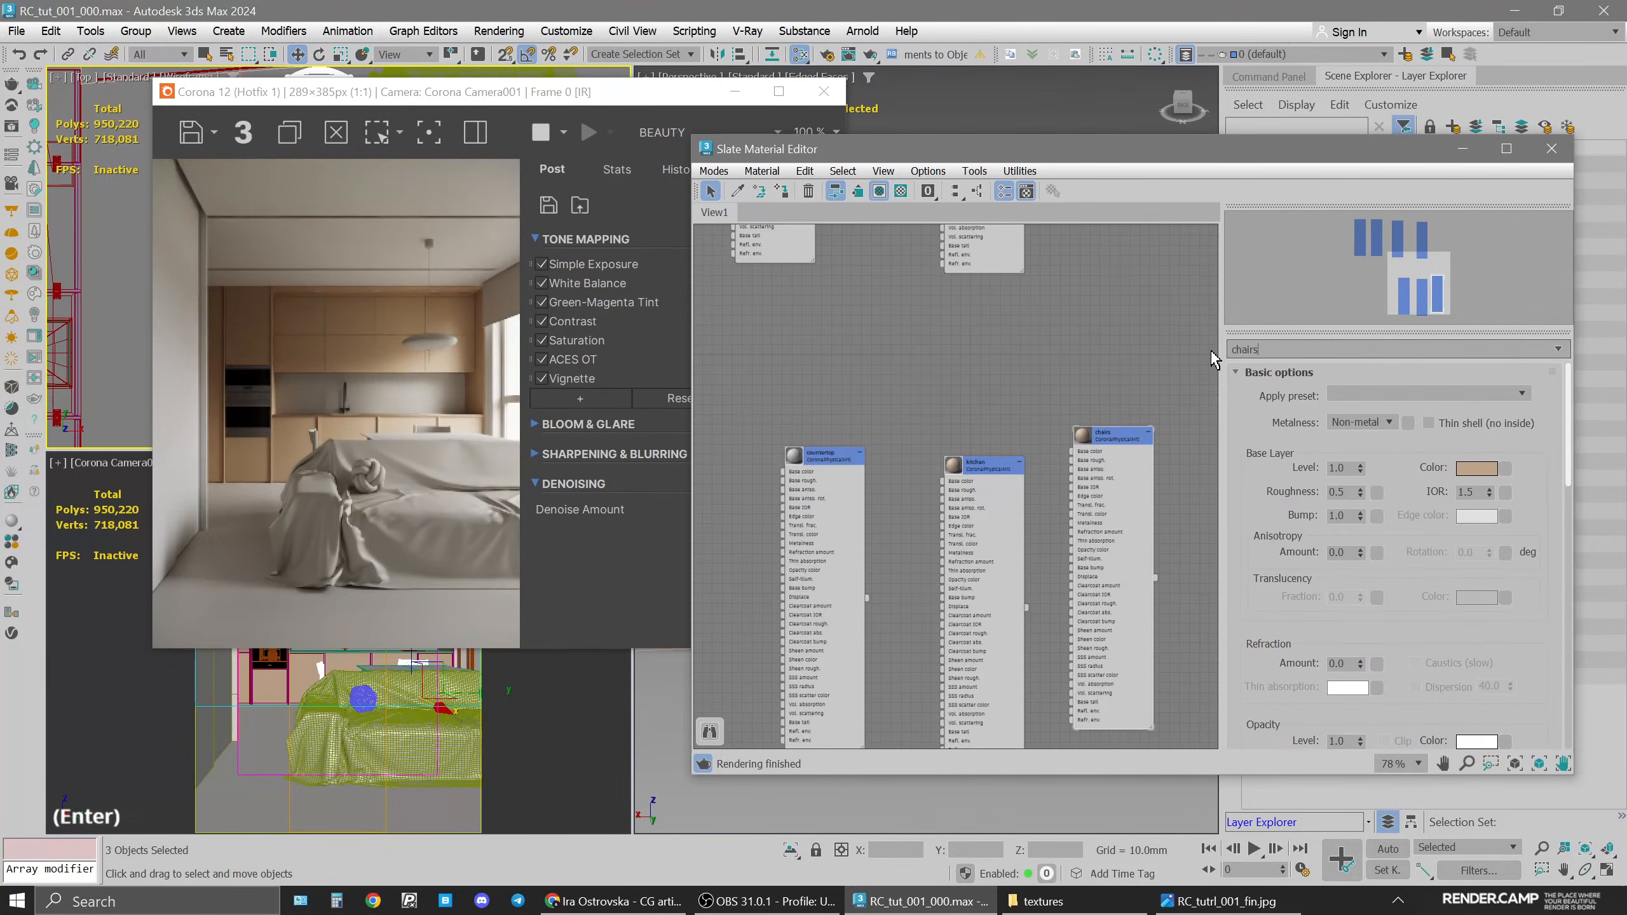
{"action": "left_click", "coordinate": [1124, 441]}
{"action": "left_click", "coordinate": [782, 191]}
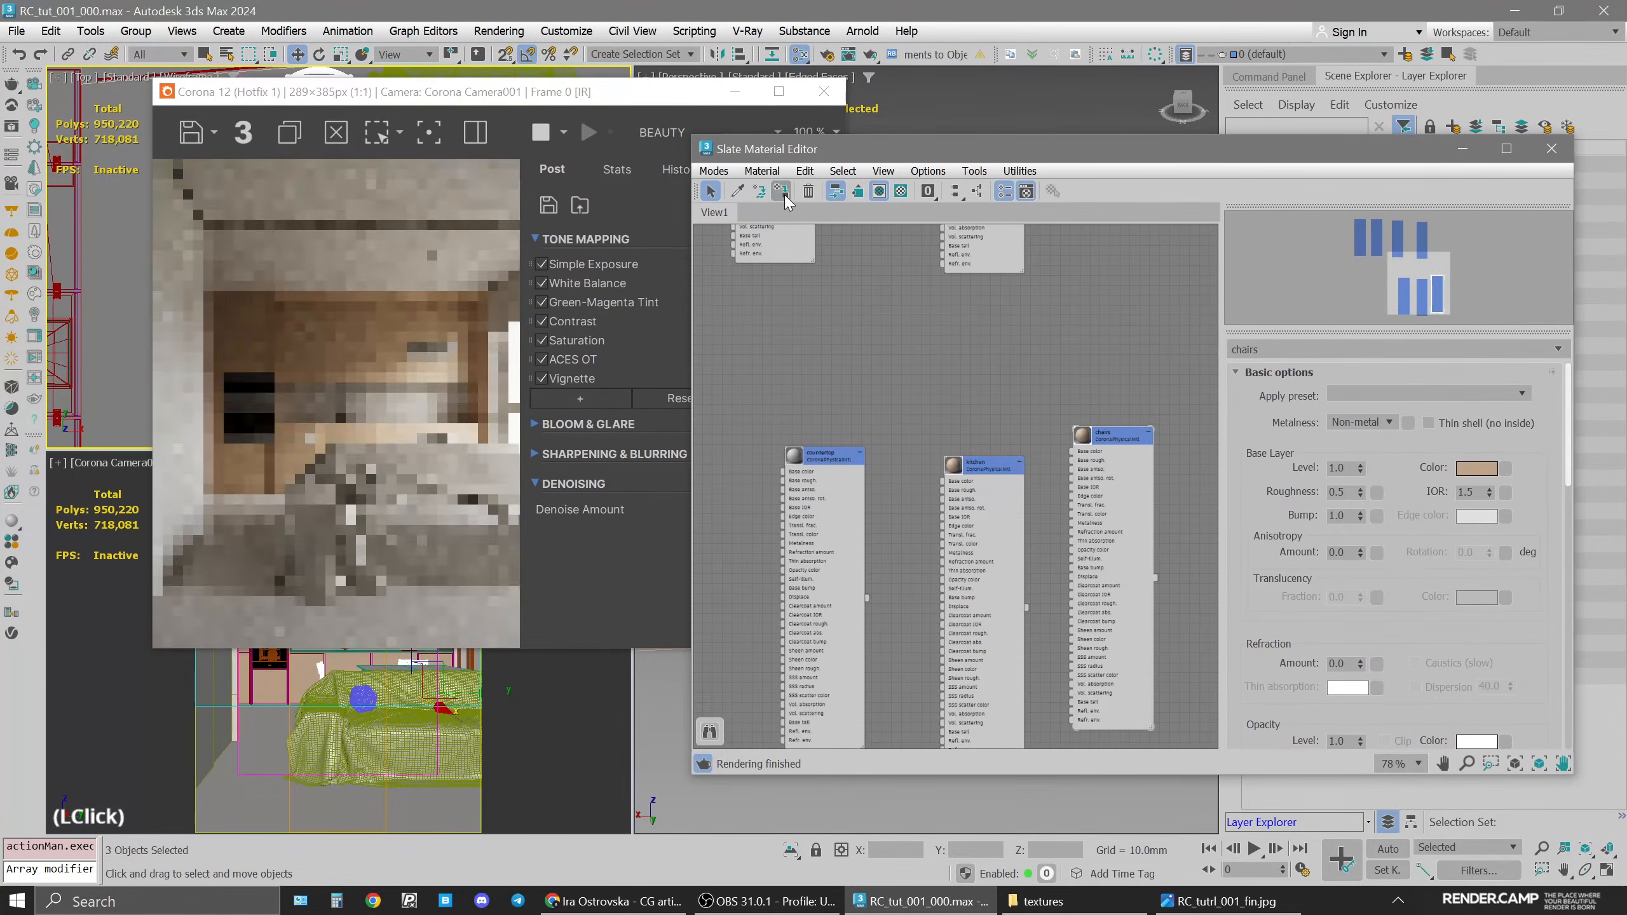
Set the chairs material's base roughness to 0.4
{"action": "left_click", "coordinate": [1350, 492]}
{"action": "key", "text": "BackSpace"}
{"action": "key", "text": "Return"}
{"action": "key", "text": "BackSpace"}
{"action": "key", "text": "Return"}
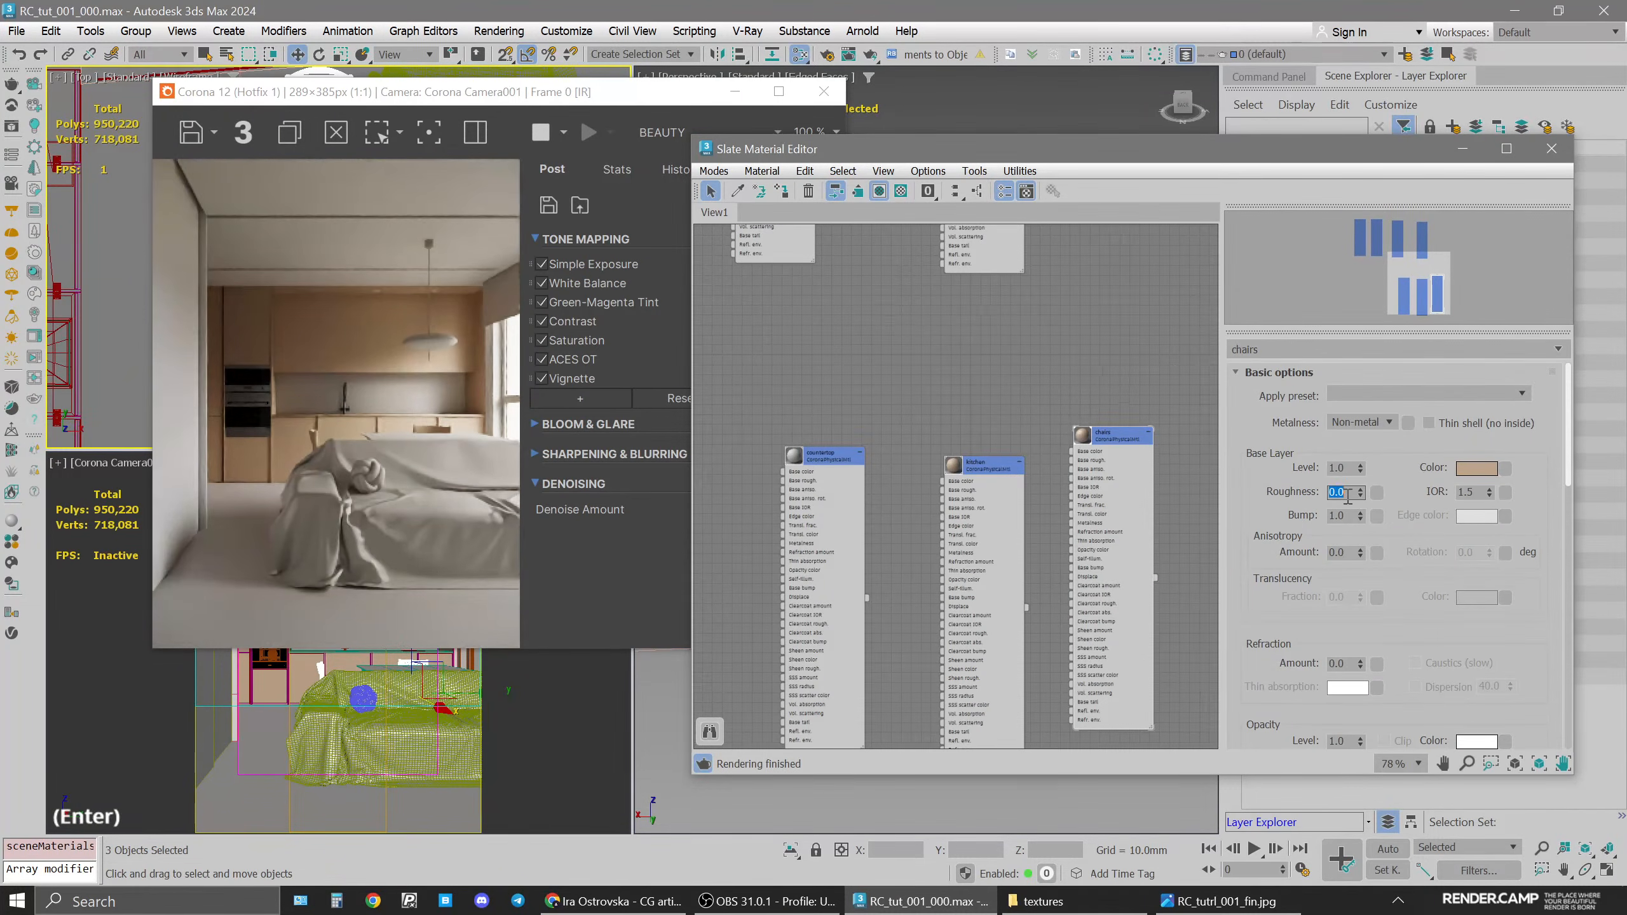
{"action": "left_click", "coordinate": [1348, 493]}
{"action": "type", "text": "0.4"}
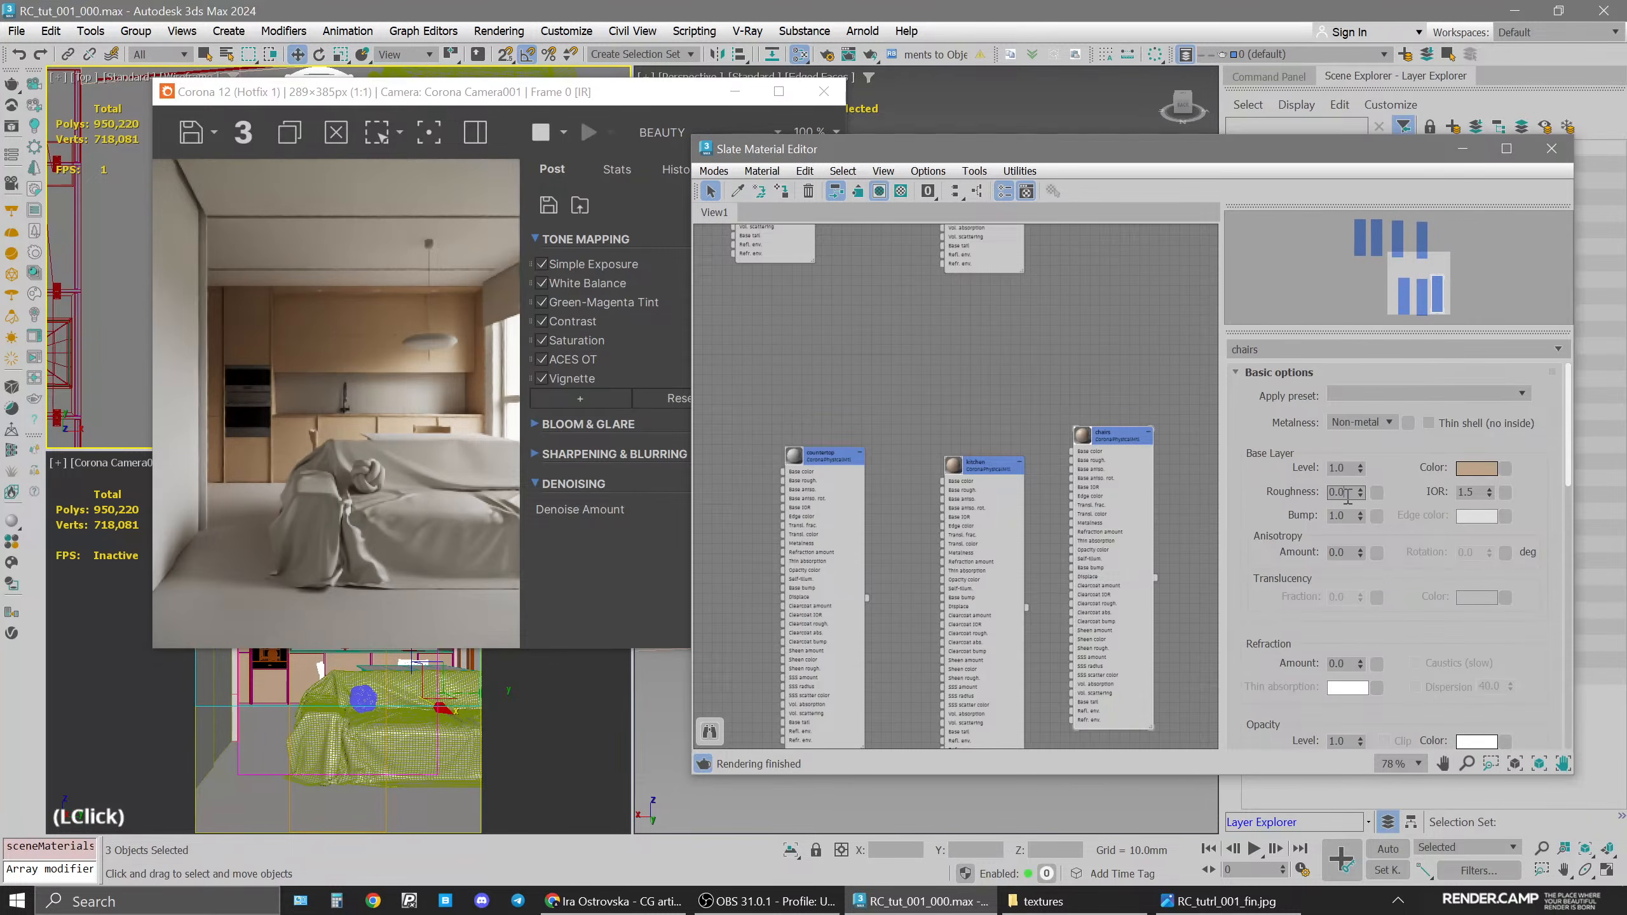
{"action": "key", "text": "Return"}
Set the chairs material's base color saturation to 150 and compare the render with the reference image
{"action": "left_click", "coordinate": [1463, 474]}
{"action": "left_click", "coordinate": [1403, 355]}
{"action": "type", "text": "150"}
{"action": "key", "text": "Return"}
{"action": "left_click", "coordinate": [1275, 900]}
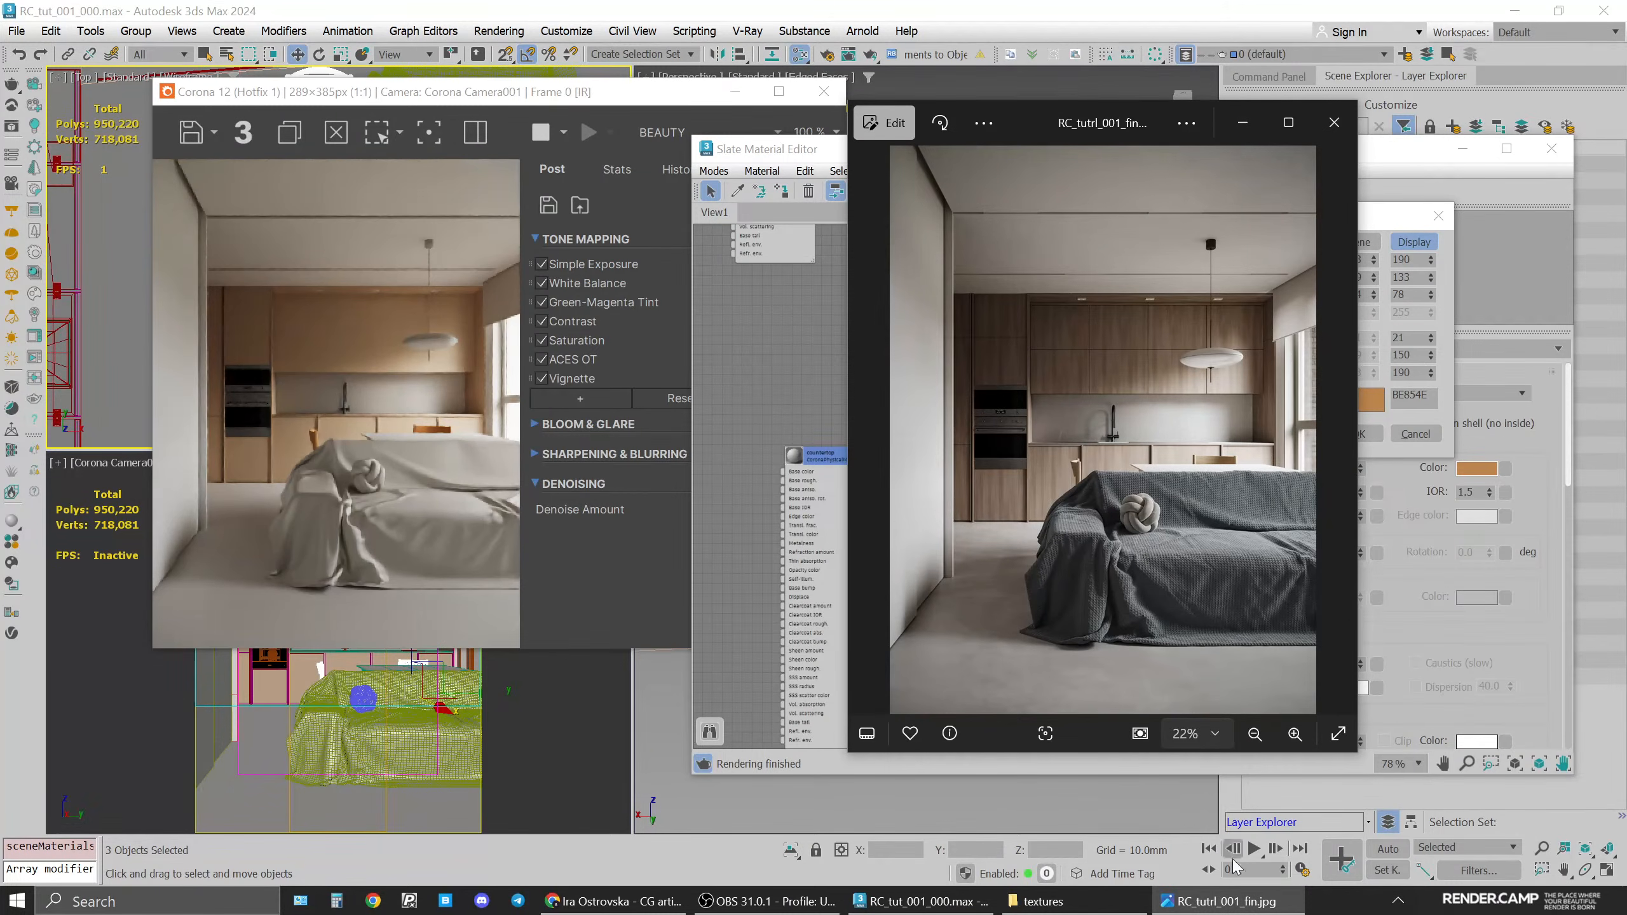
Set the chairs material's base color to saturation 125 and value 150
{"action": "left_click", "coordinate": [1403, 397]}
{"action": "left_click", "coordinate": [1418, 355]}
{"action": "left_click", "coordinate": [1402, 373]}
{"action": "type", "text": "150"}
{"action": "key", "text": "Return"}
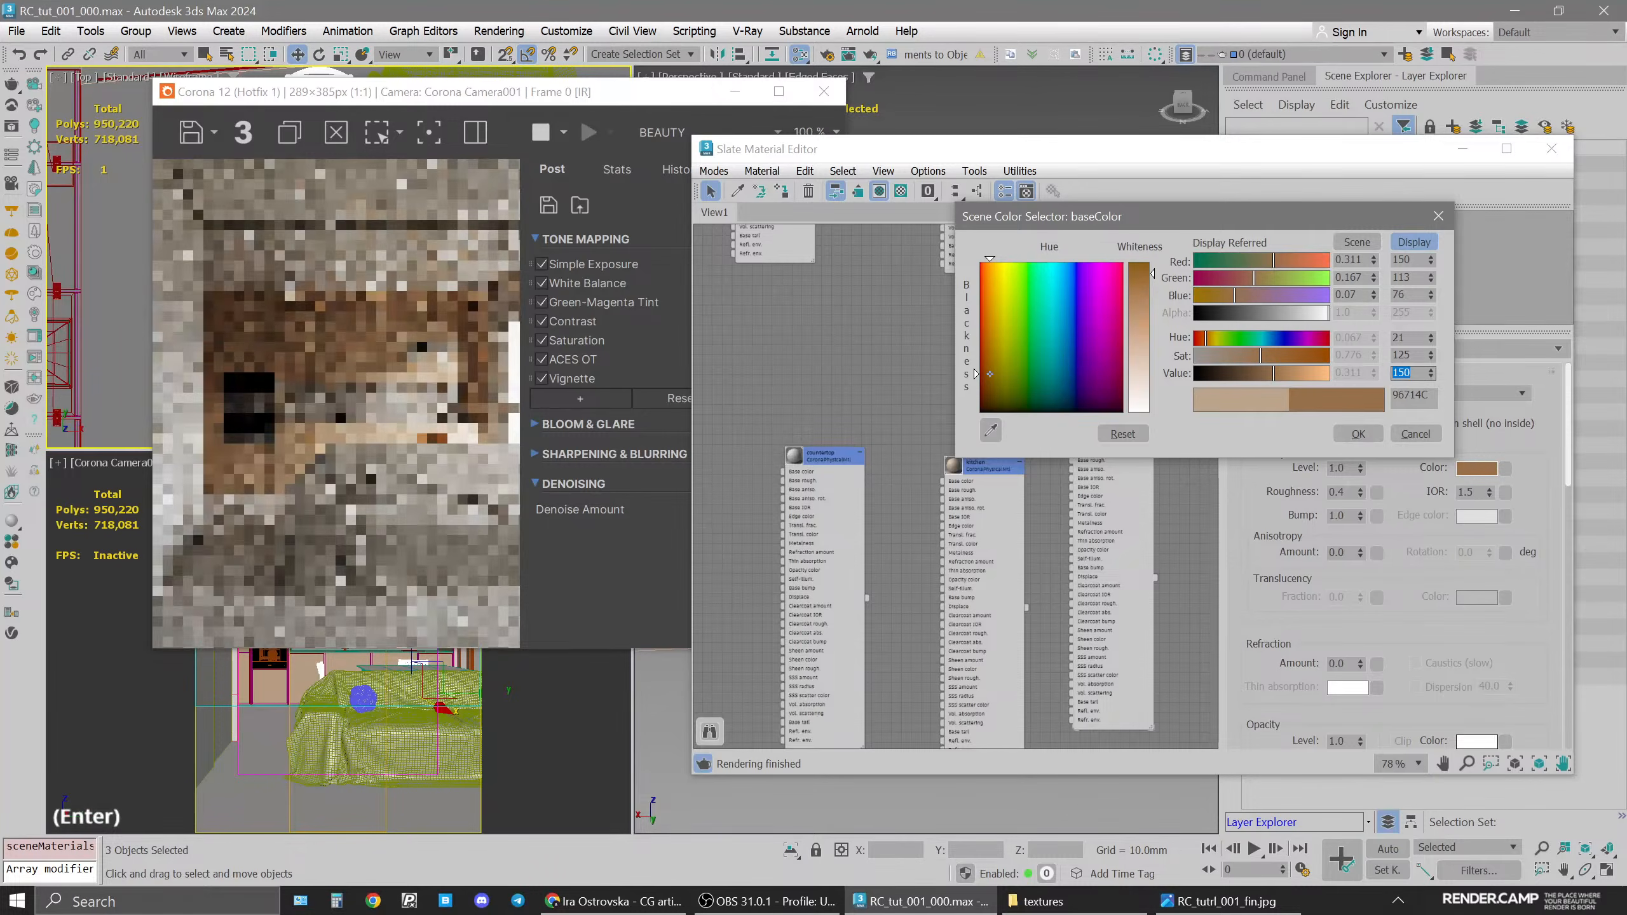
Set the chairs material's base color to value 175 and saturation 100
{"action": "type", "text": "175"}
{"action": "key", "text": "Return"}
{"action": "left_click", "coordinate": [1418, 355]}
{"action": "type", "text": "100"}
{"action": "key", "text": "Return"}
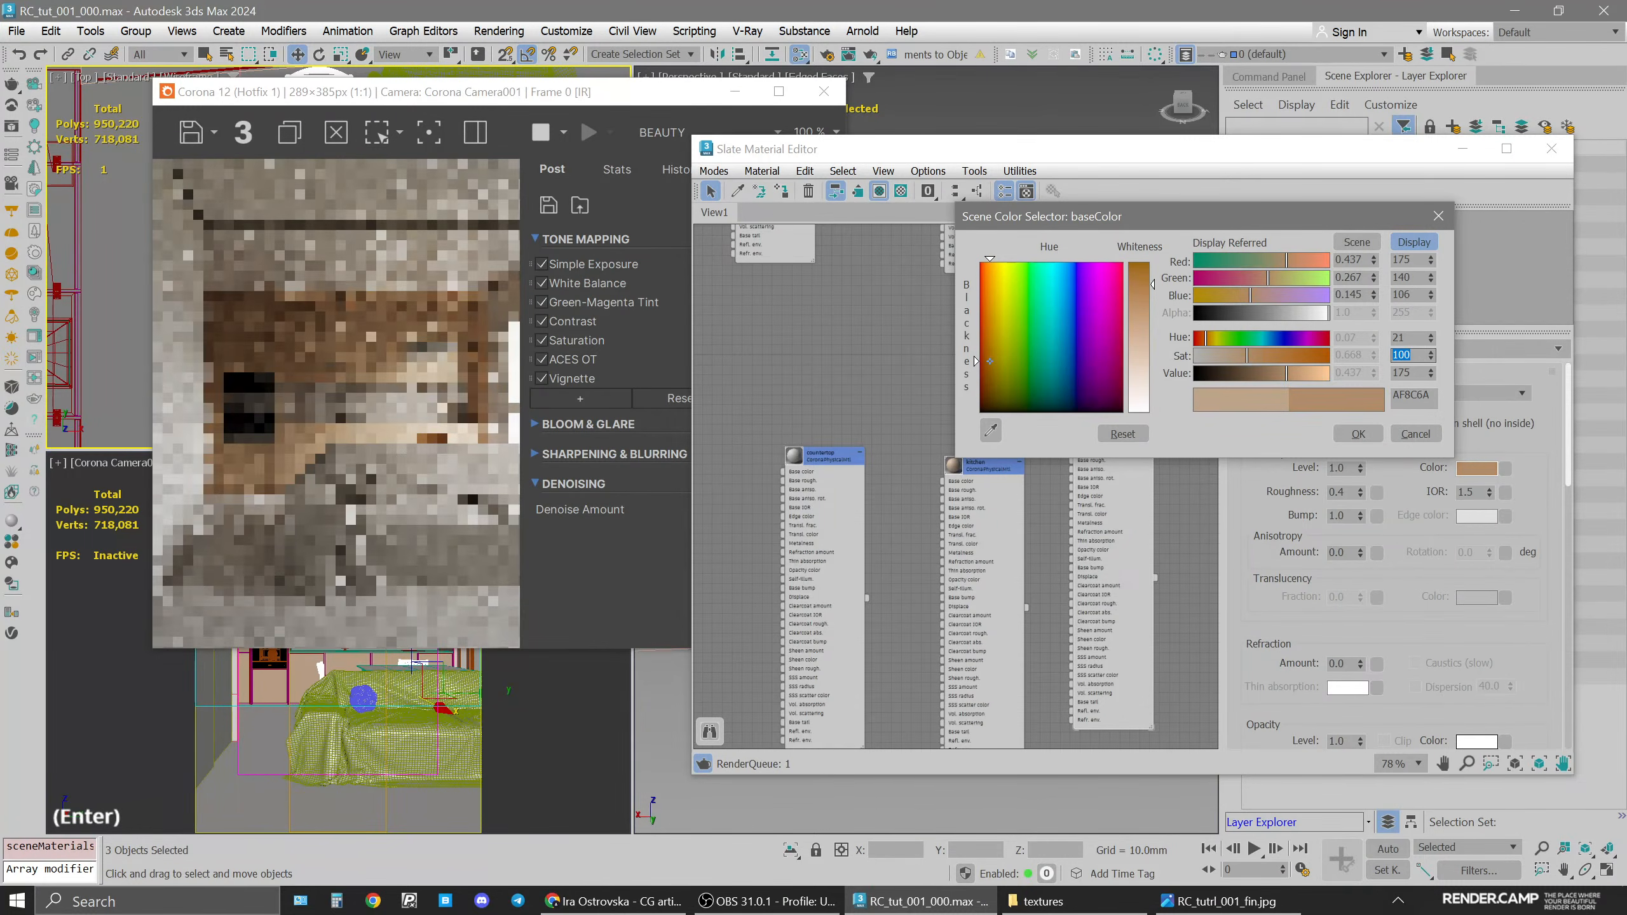
Reduce the chairs base color saturation to 85 and accept the color
{"action": "type", "text": "85"}
{"action": "key", "text": "Return"}
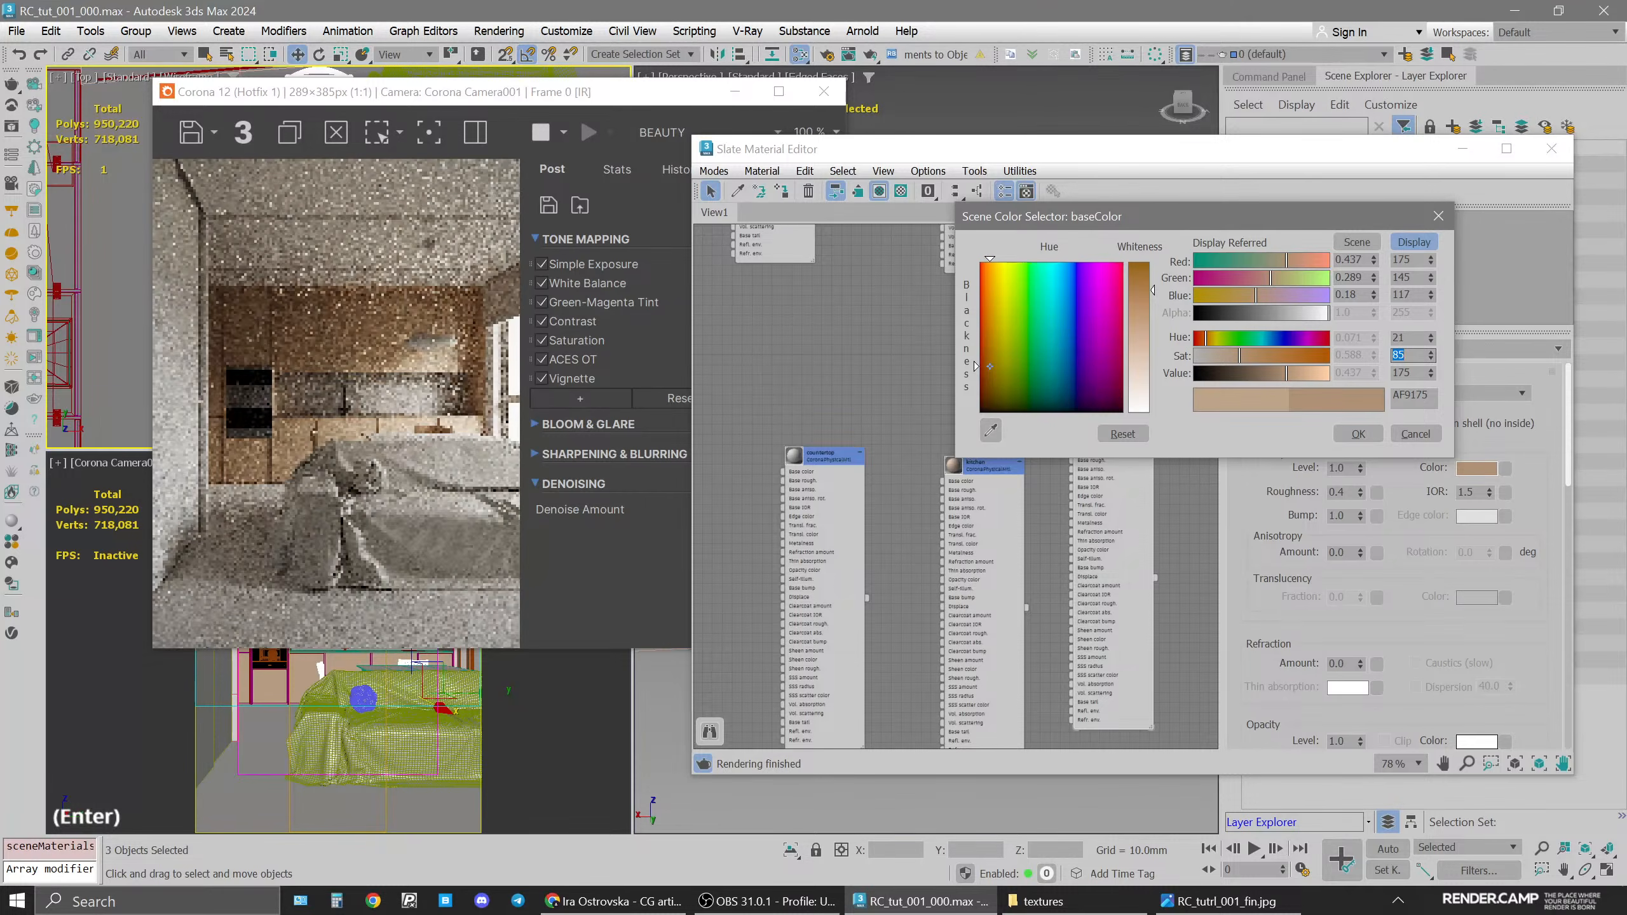
{"action": "left_click", "coordinate": [1358, 435]}
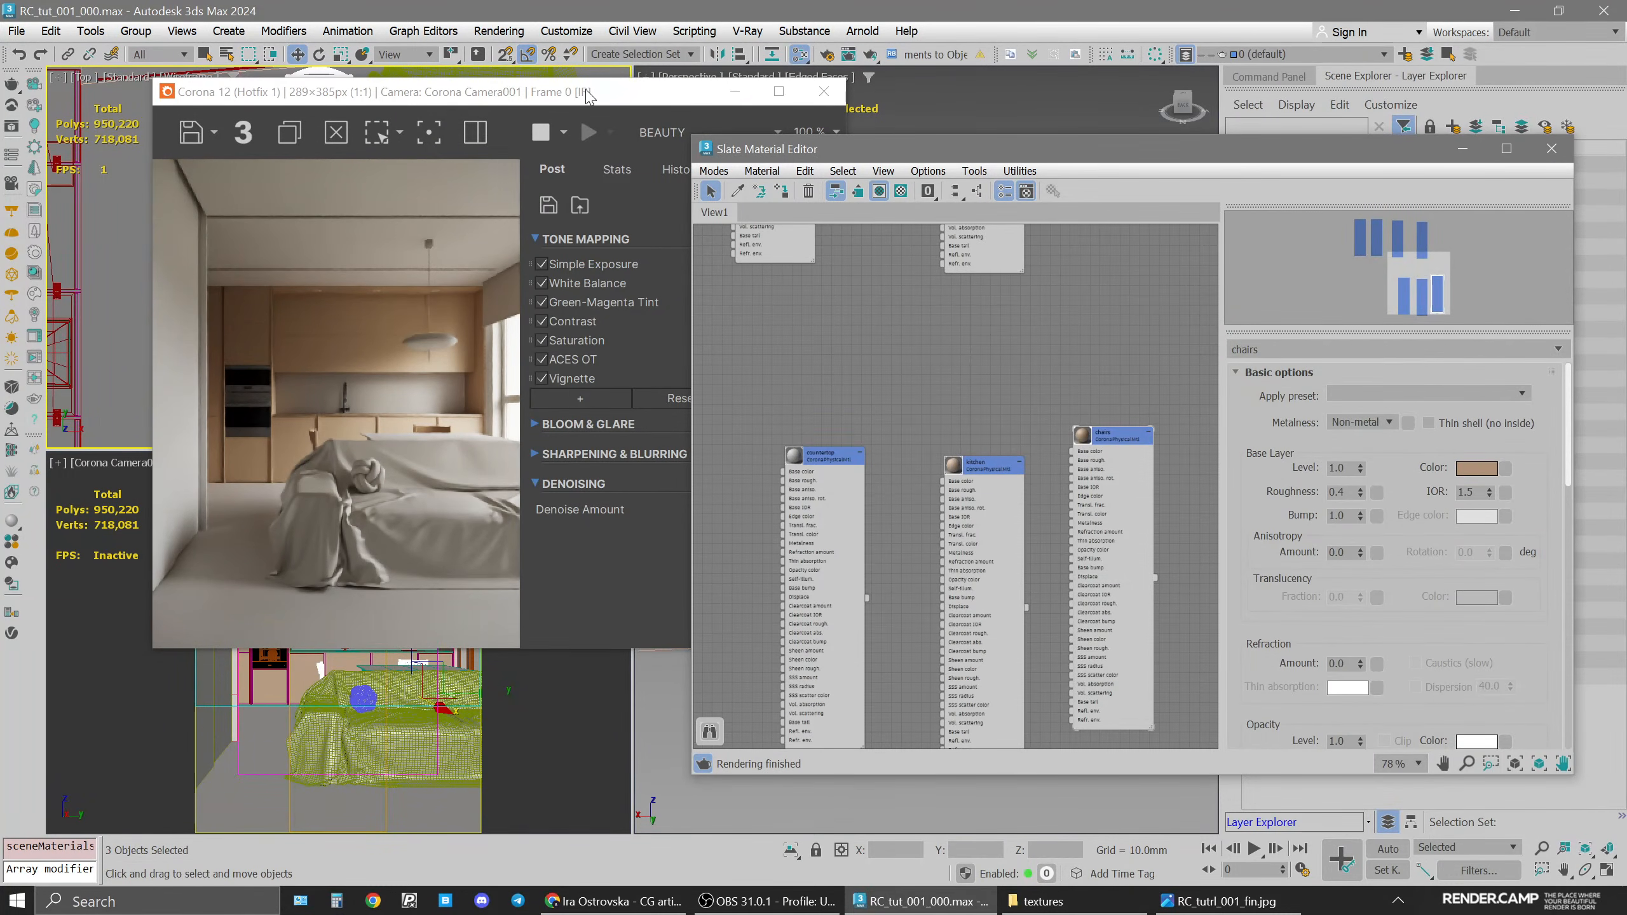
Select the draped sofa, check it against the reference image, and duplicate the base material node for it
{"action": "left_click", "coordinate": [378, 732]}
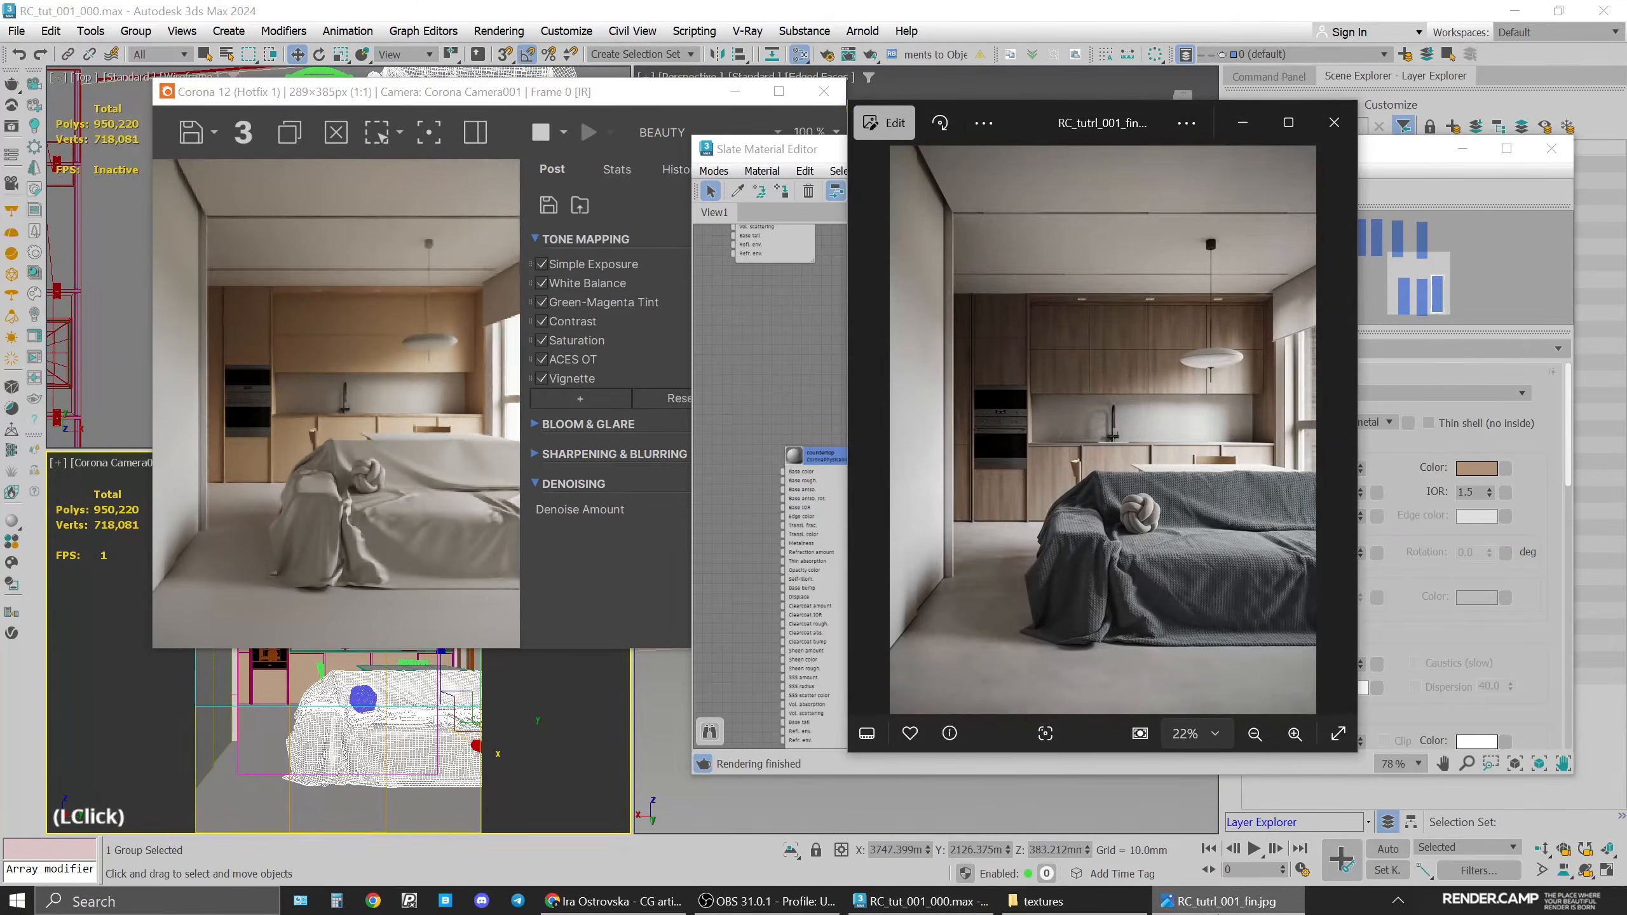
{"action": "left_click", "coordinate": [1219, 909]}
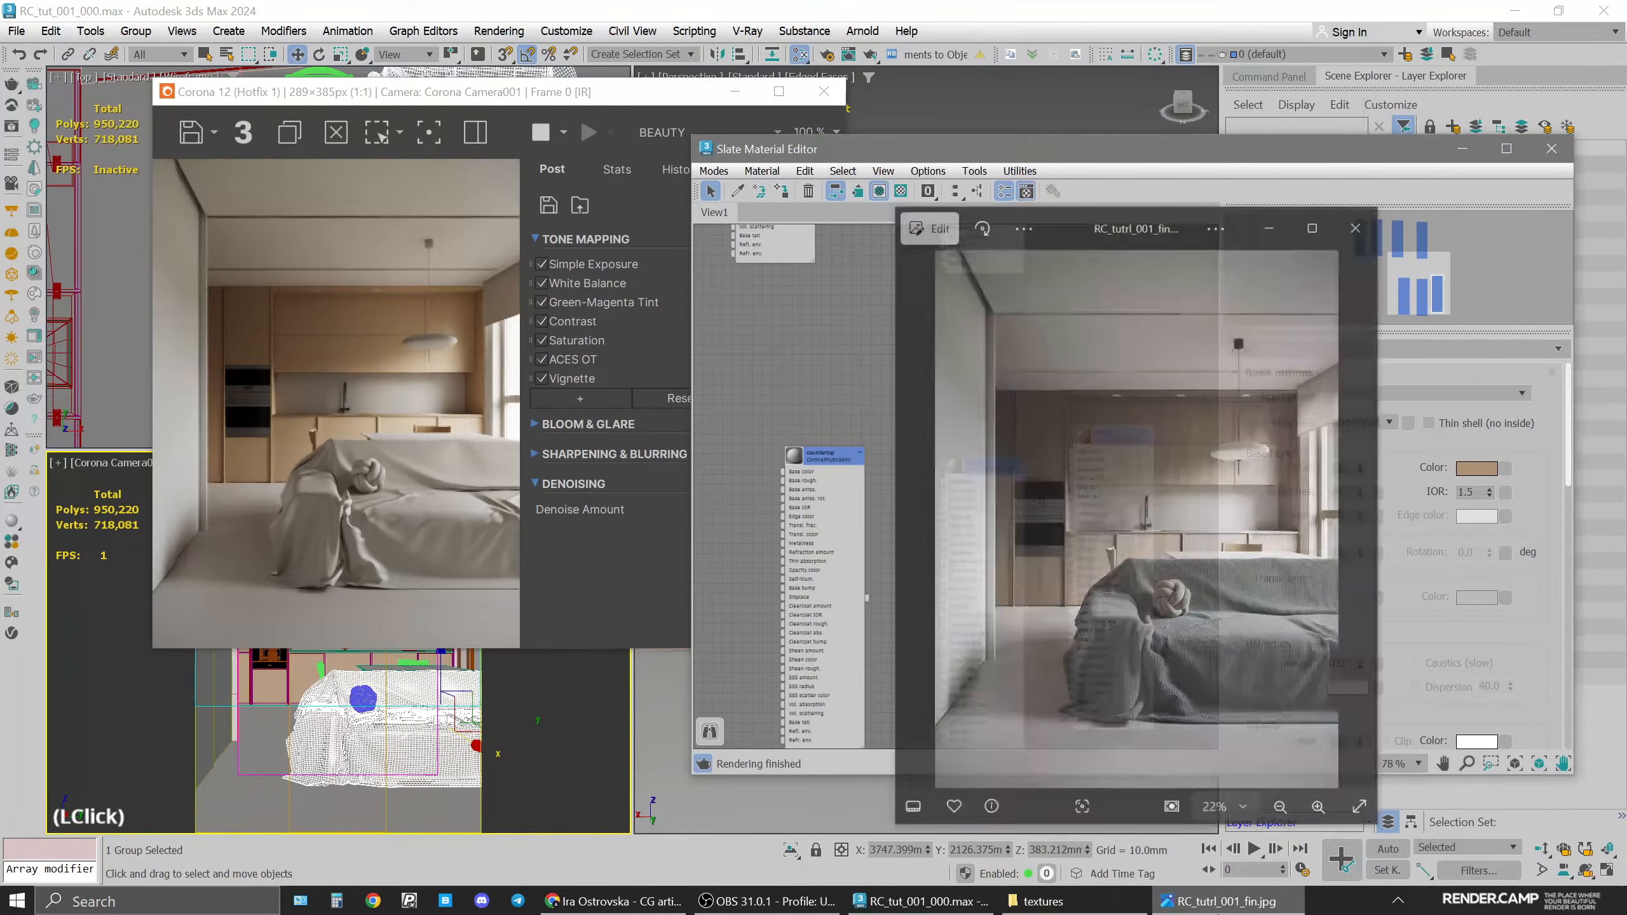
{"action": "scroll", "coordinate": [1048, 440], "scroll_direction": "down", "scroll_amount": 3}
{"action": "middle_click_drag", "start_coordinate": [923, 419], "coordinate": [940, 417]}
{"action": "scroll", "coordinate": [939, 417], "scroll_direction": "up", "scroll_amount": 1}
{"action": "middle_click_drag", "start_coordinate": [1028, 370], "coordinate": [891, 346]}
{"action": "left_click", "coordinate": [904, 327], "text": "shift"}
{"action": "left_click_drag", "start_coordinate": [904, 326], "coordinate": [994, 330], "text": "shift"}
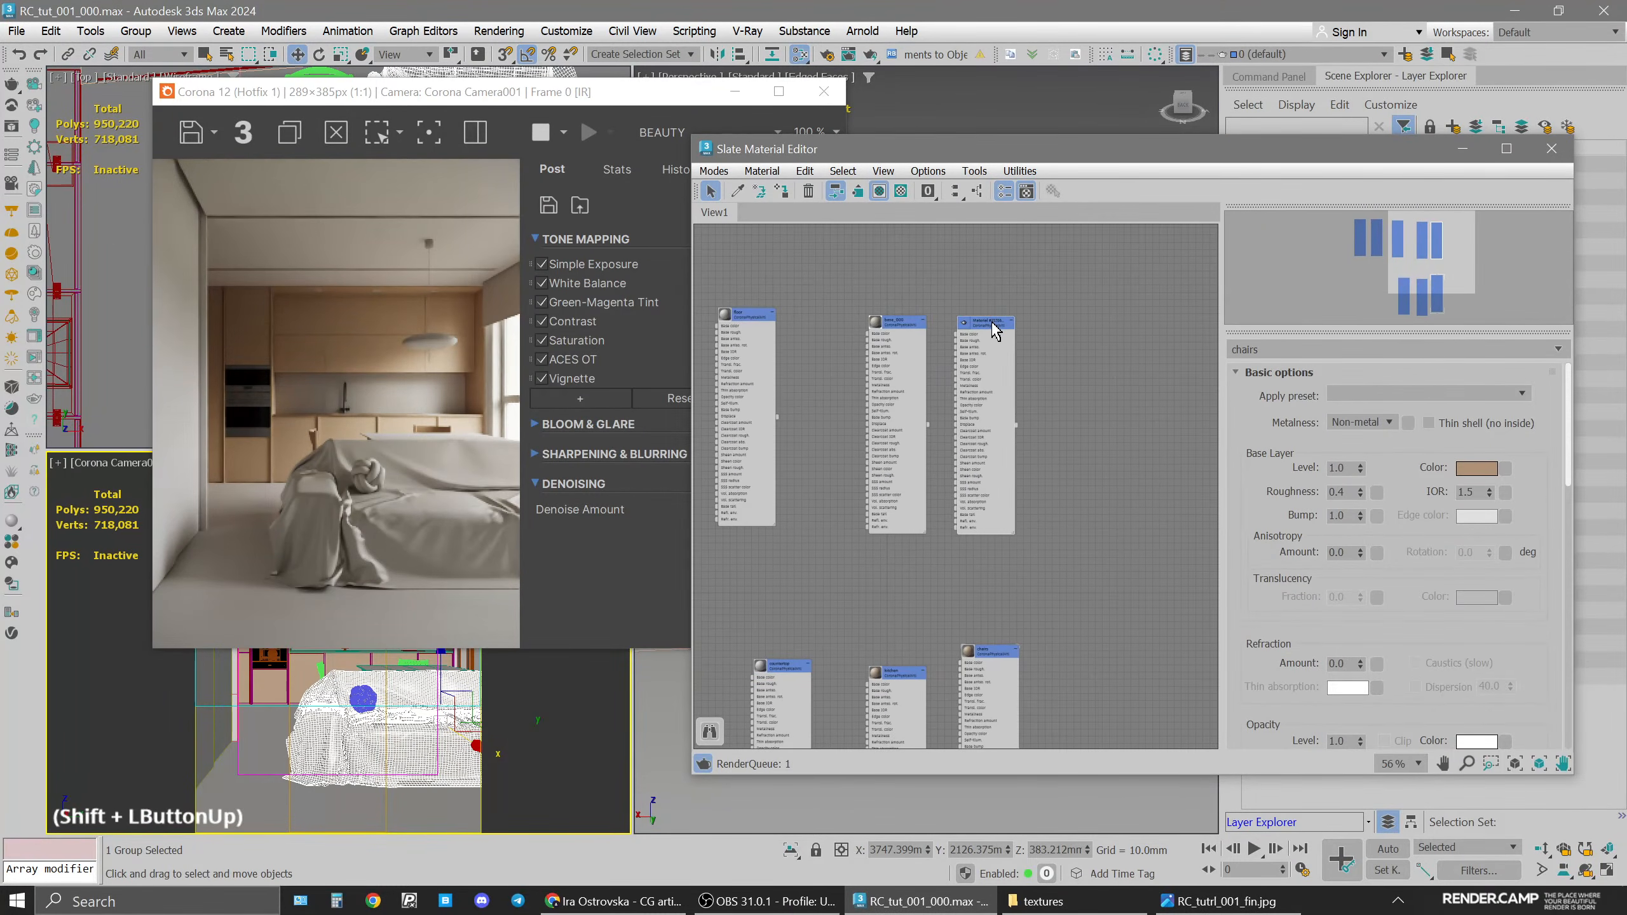
Name the duplicated material sofa, assign it to the selected sofa group, and space its node away from the base material
{"action": "left_click", "coordinate": [994, 329]}
{"action": "double_click", "coordinate": [1426, 352]}
{"action": "type", "text": "sofa"}
{"action": "key", "text": "Return"}
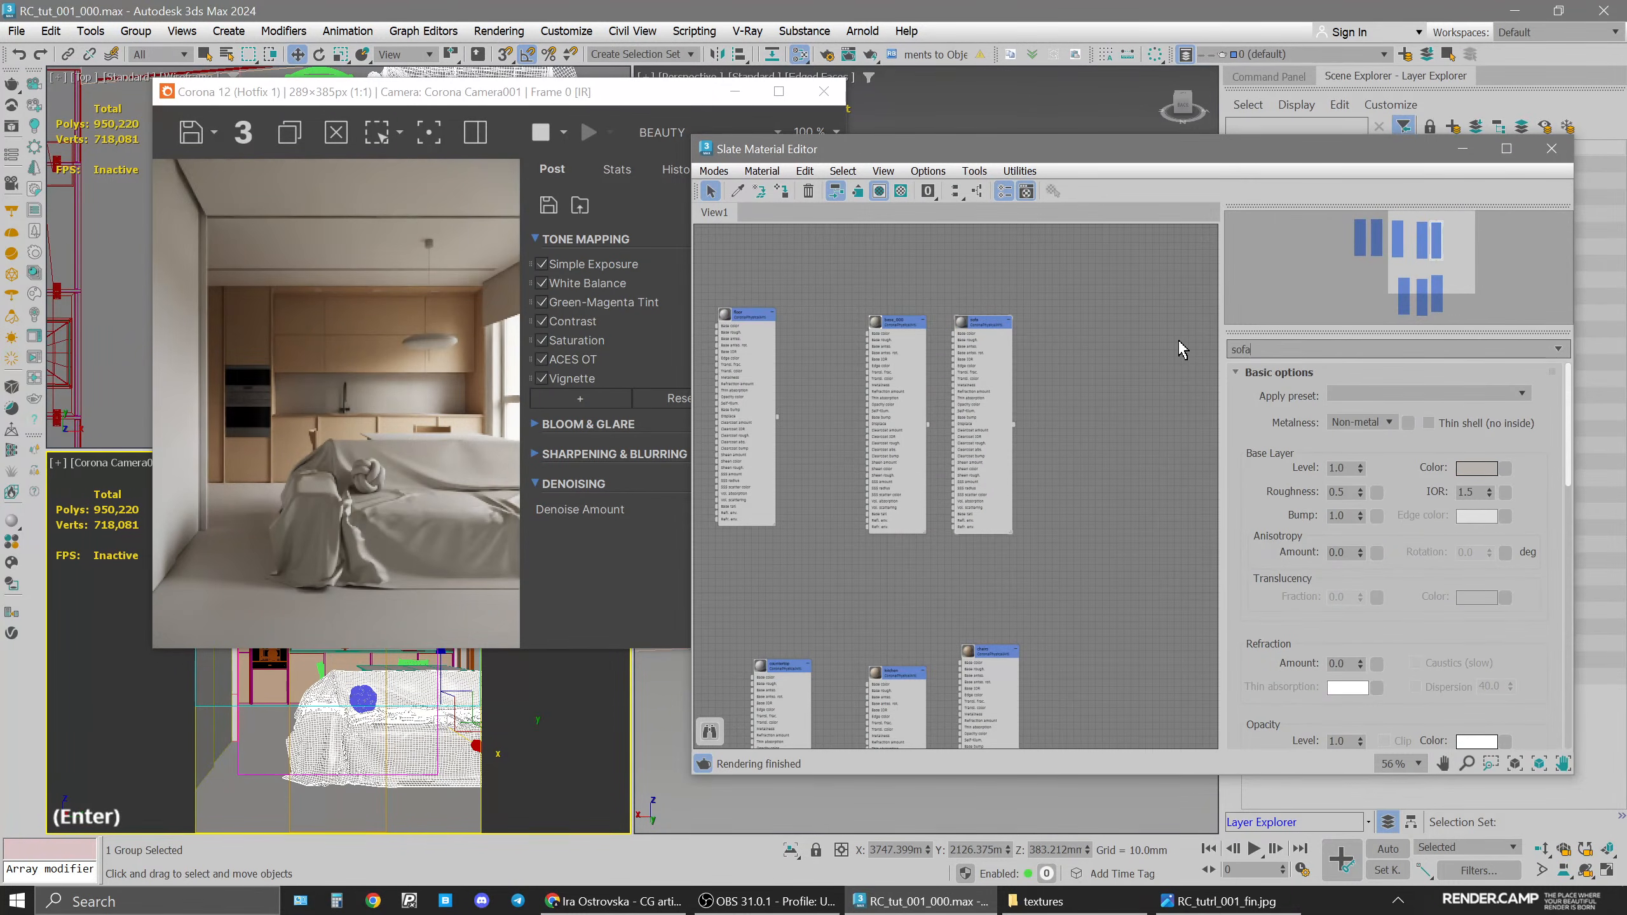
{"action": "left_click", "coordinate": [781, 192]}
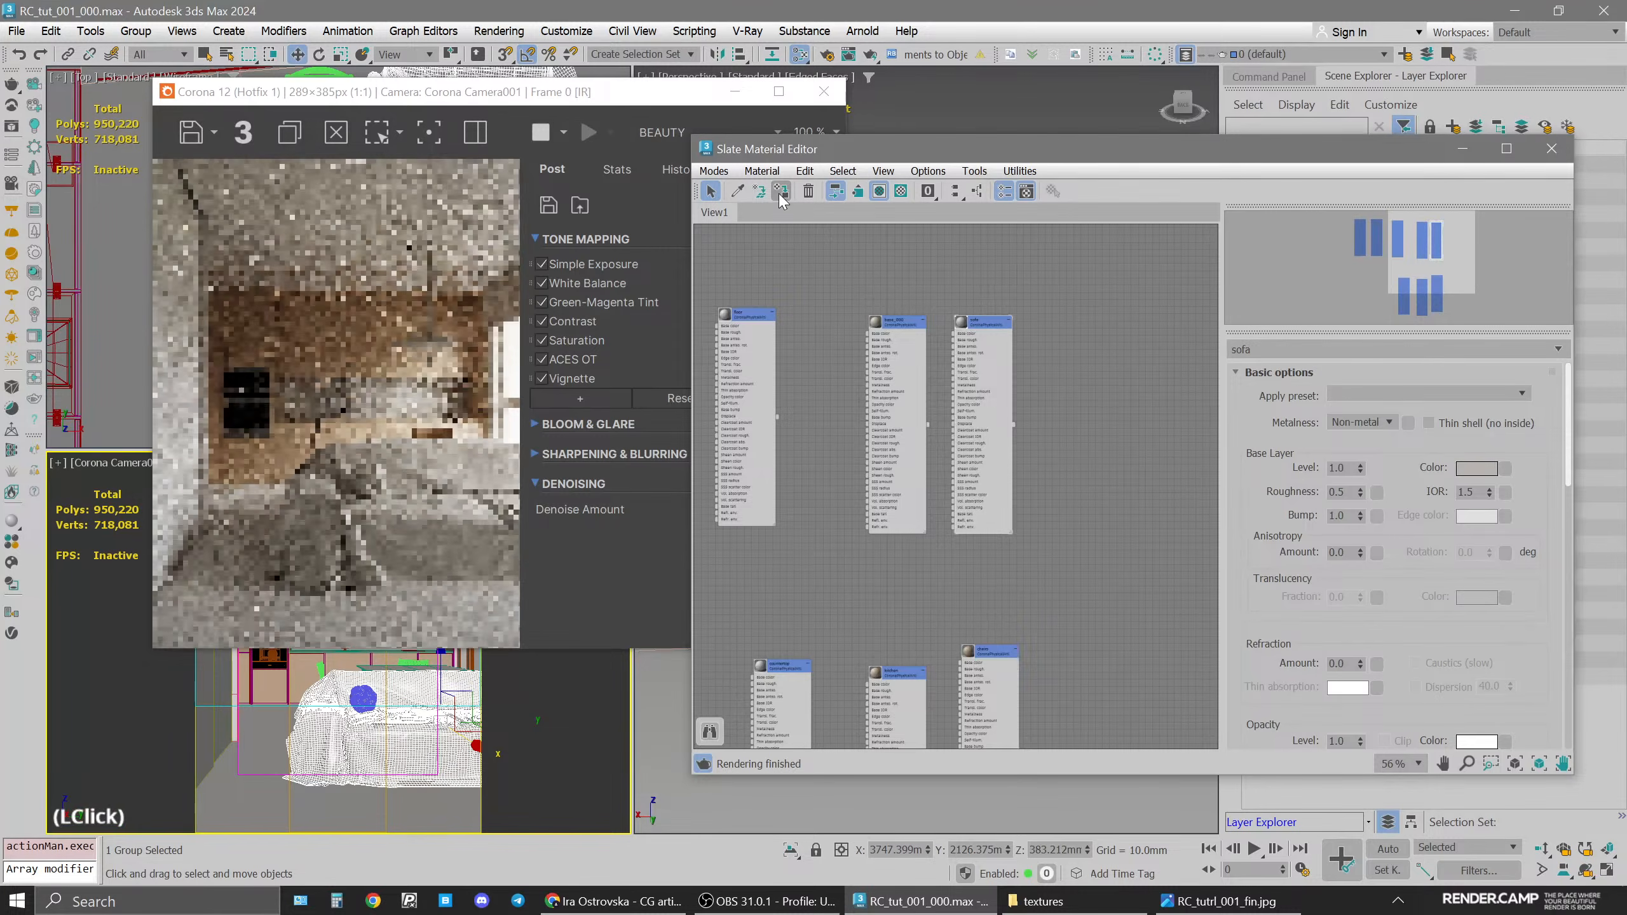
{"action": "left_click_drag", "start_coordinate": [976, 322], "coordinate": [1011, 321]}
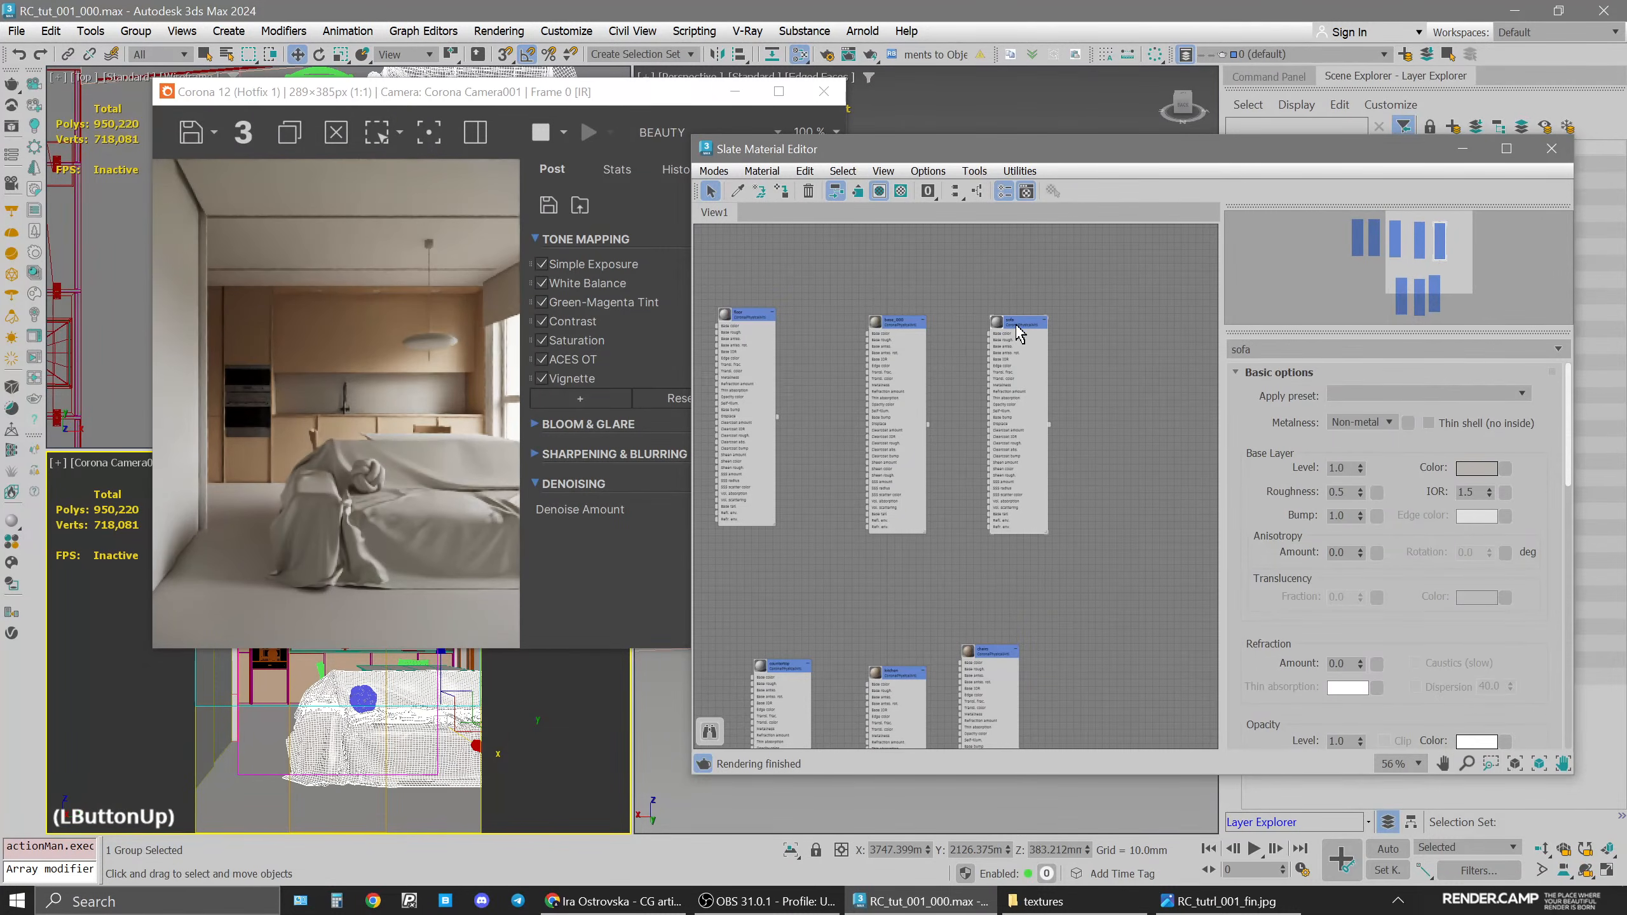
Set the sofa material's roughness to 1 and its base IOR to 1
{"action": "double_click", "coordinate": [1340, 491]}
{"action": "type", "text": "0"}
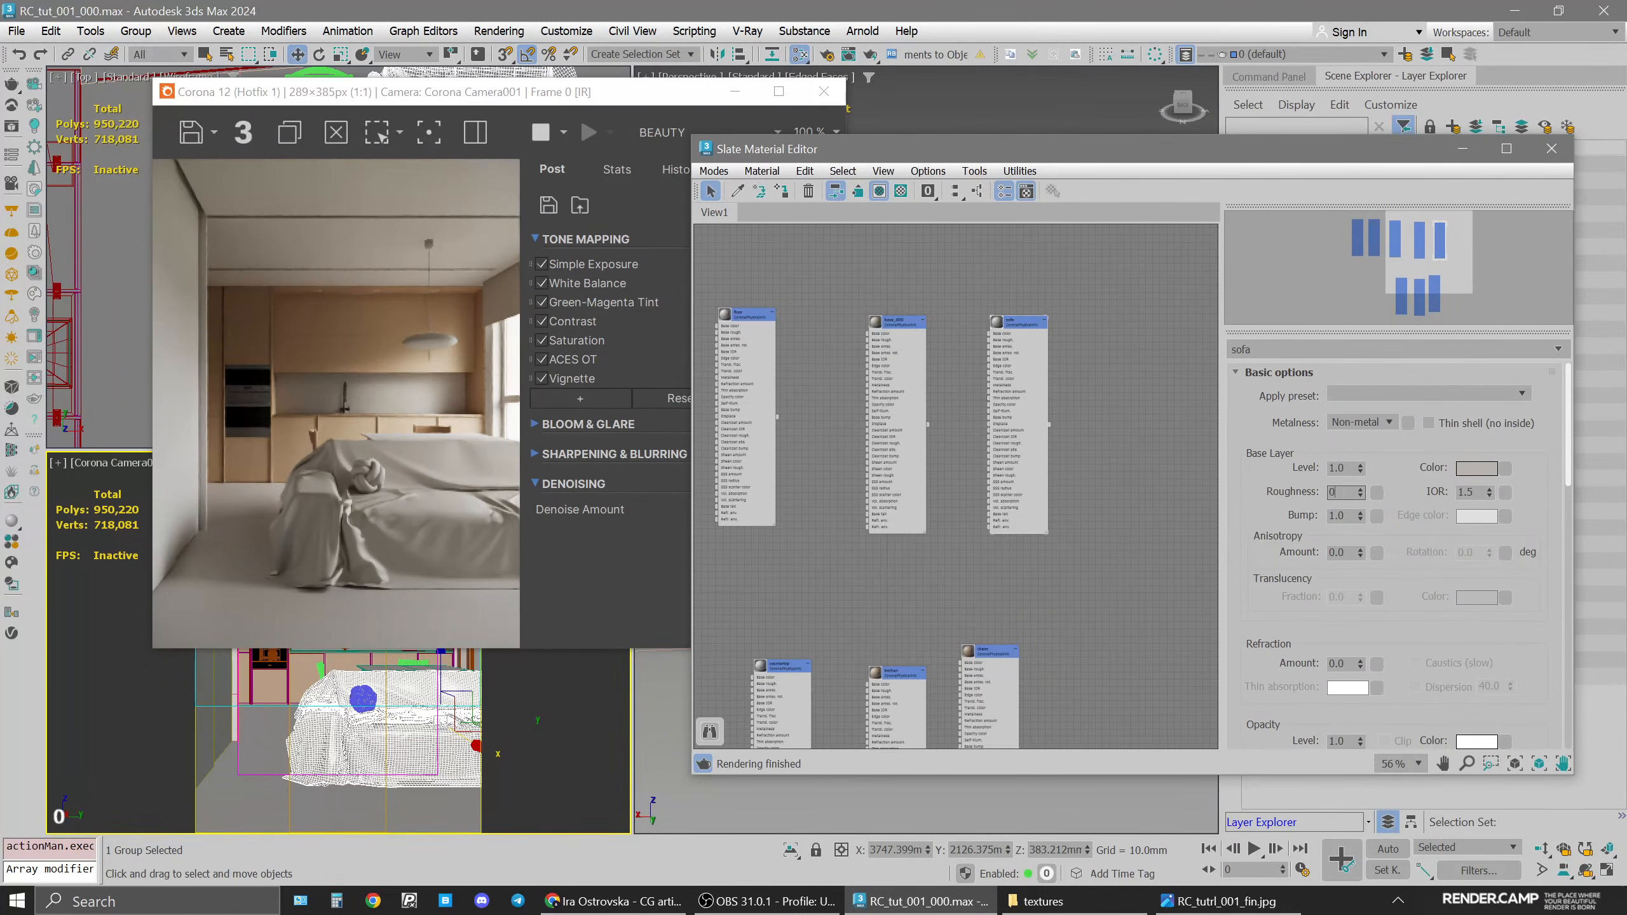
{"action": "key", "text": "Return"}
{"action": "type", "text": "1"}
{"action": "key", "text": "Return"}
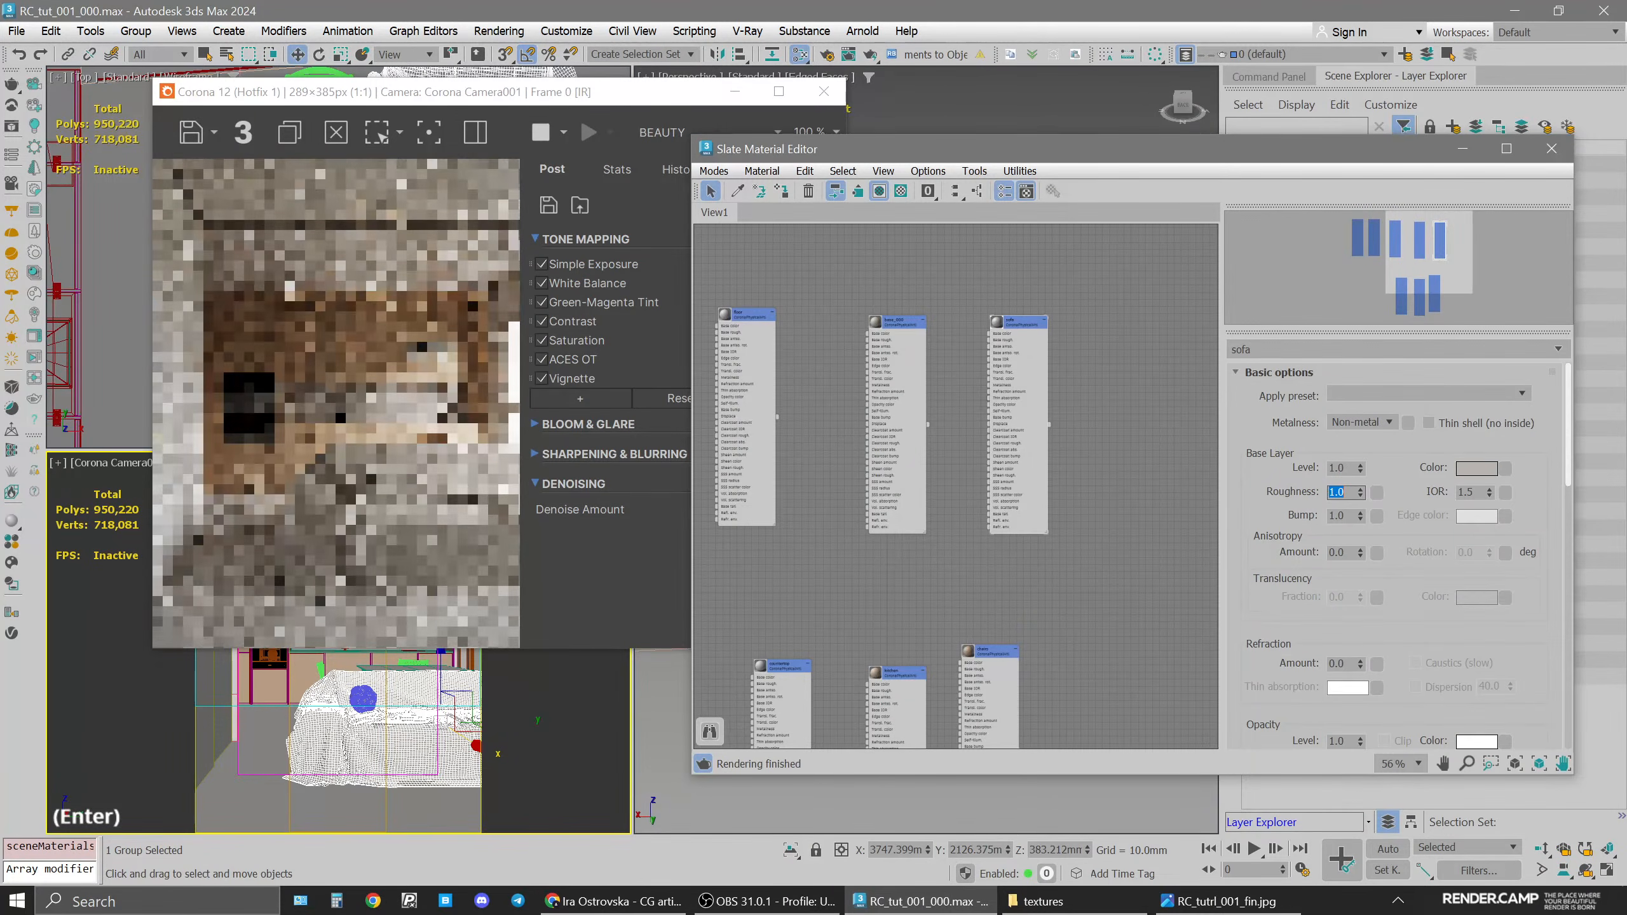
{"action": "double_click", "coordinate": [1467, 492]}
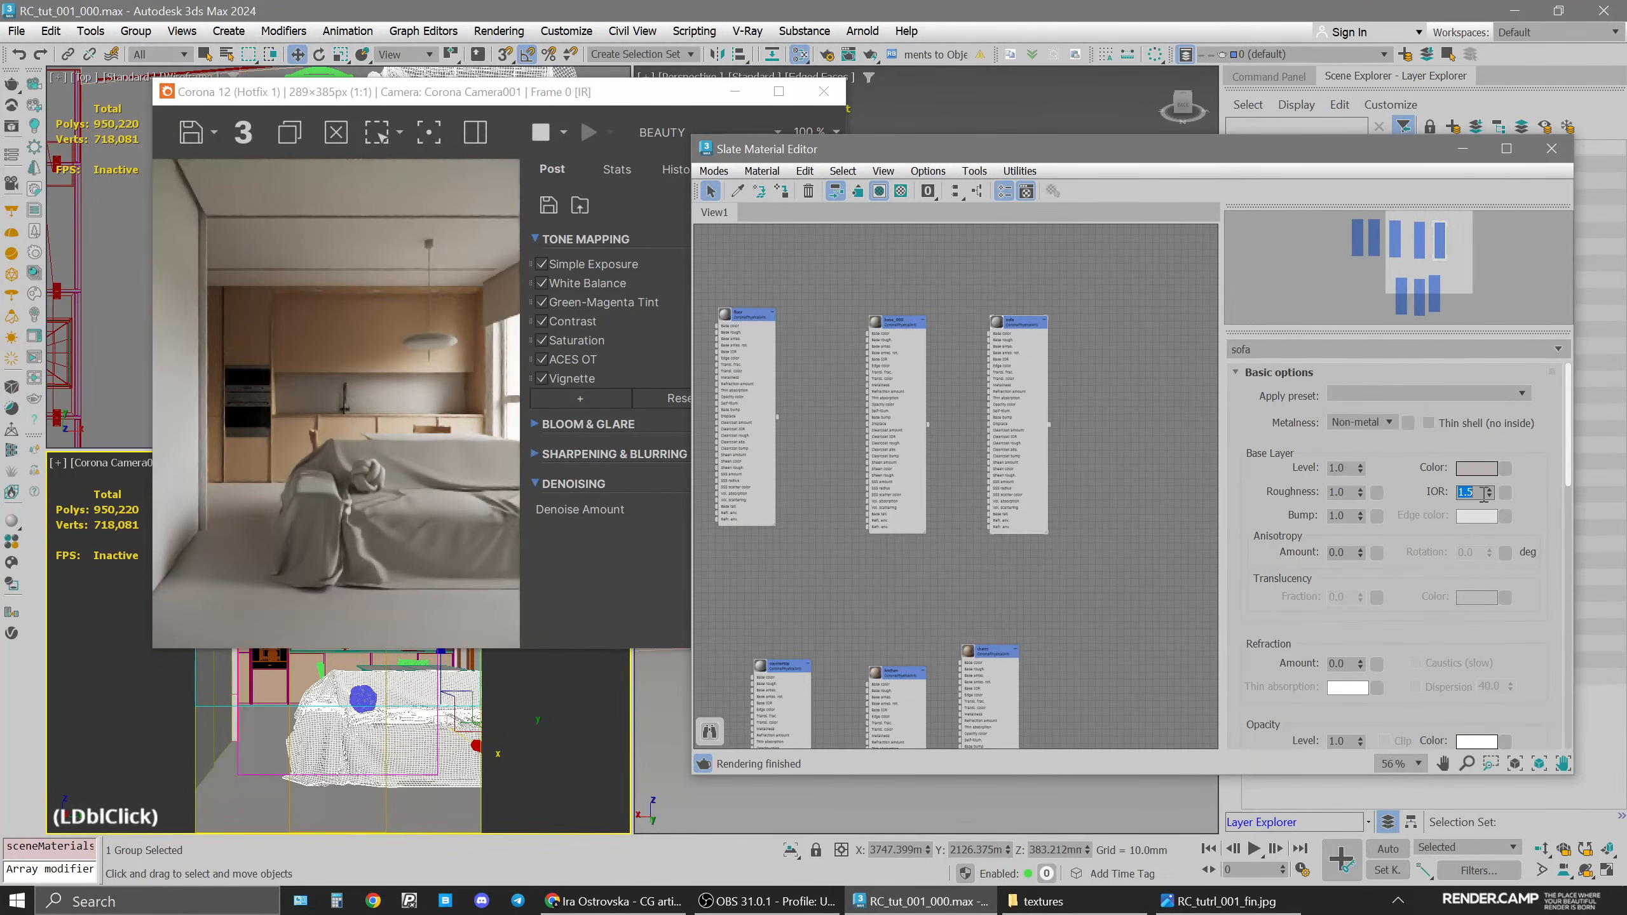
{"action": "type", "text": "1"}
{"action": "key", "text": "Return"}
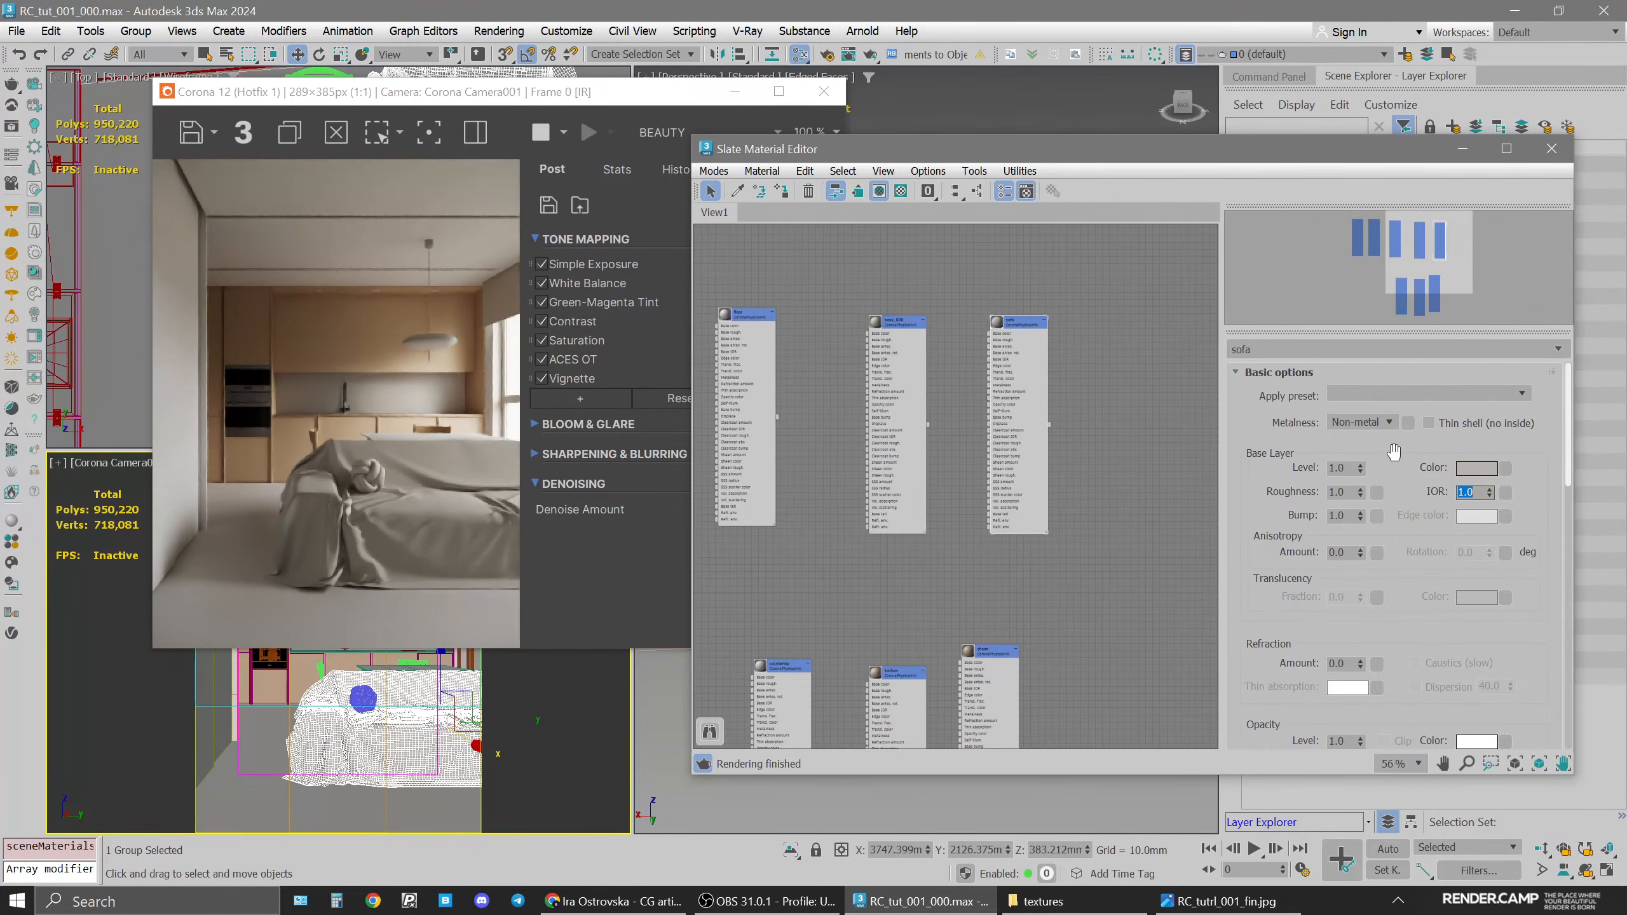
Darken the sofa's base color to hue 111 and value 136, and compare the render with the reference image
{"action": "left_click", "coordinate": [1477, 468]}
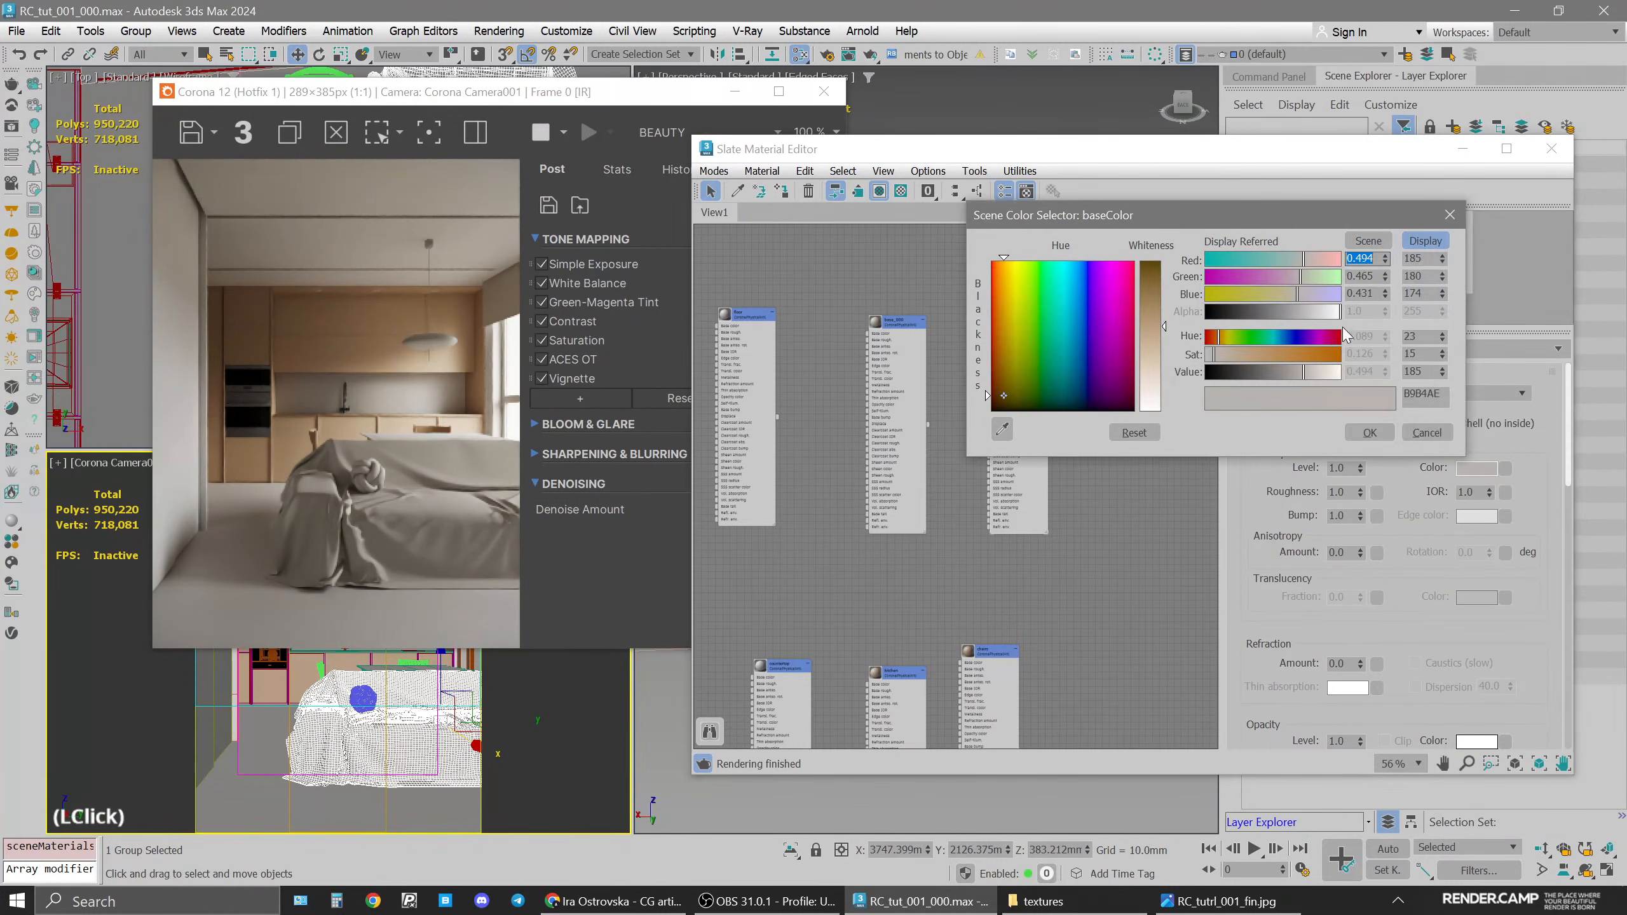
{"action": "left_click_drag", "start_coordinate": [1221, 338], "coordinate": [1273, 373]}
{"action": "left_click", "coordinate": [1277, 374]}
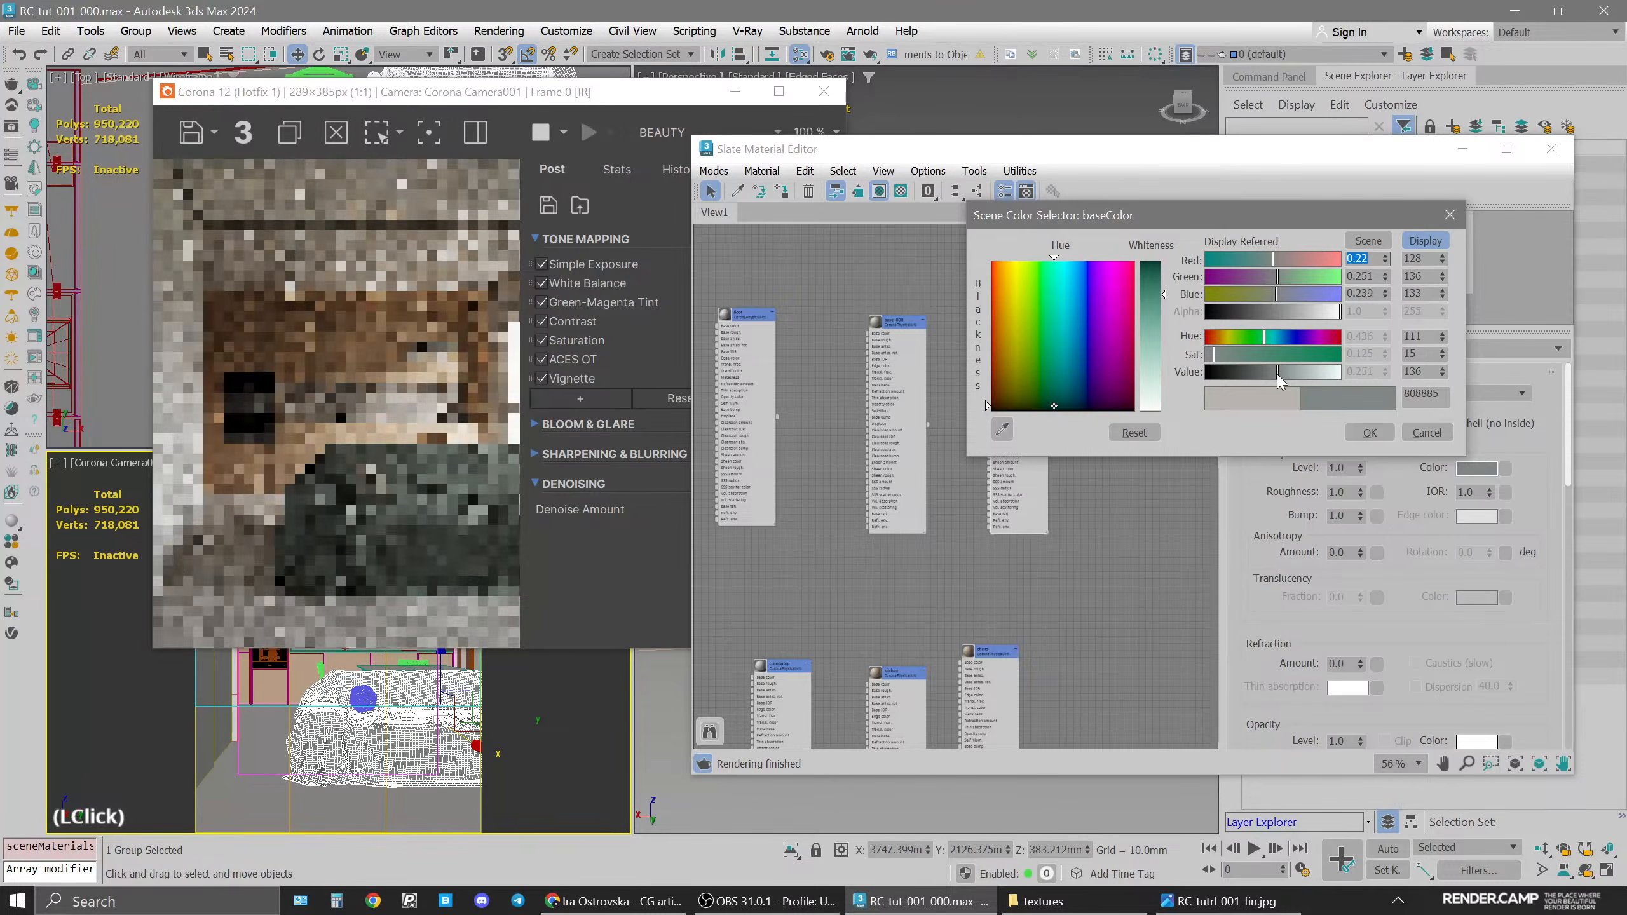
{"action": "left_click", "coordinate": [1215, 901]}
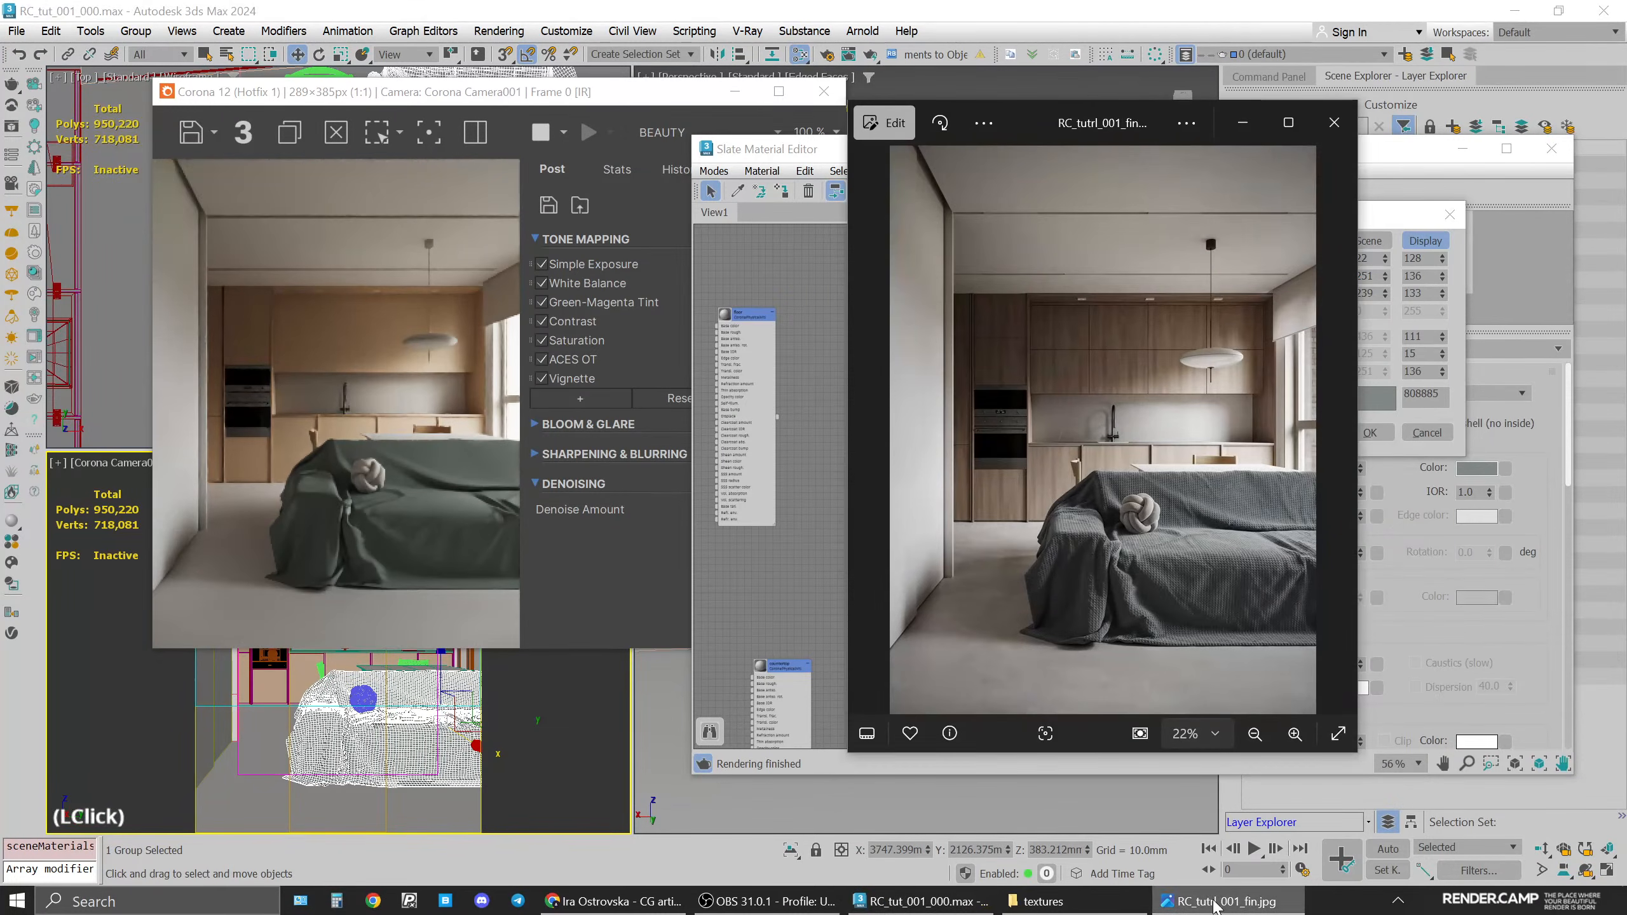
{"action": "left_click", "coordinate": [1215, 902]}
Set the sofa base color's hue to 150 and check the render against the reference image
{"action": "left_click", "coordinate": [1418, 336]}
{"action": "type", "text": "150"}
{"action": "key", "text": "Return"}
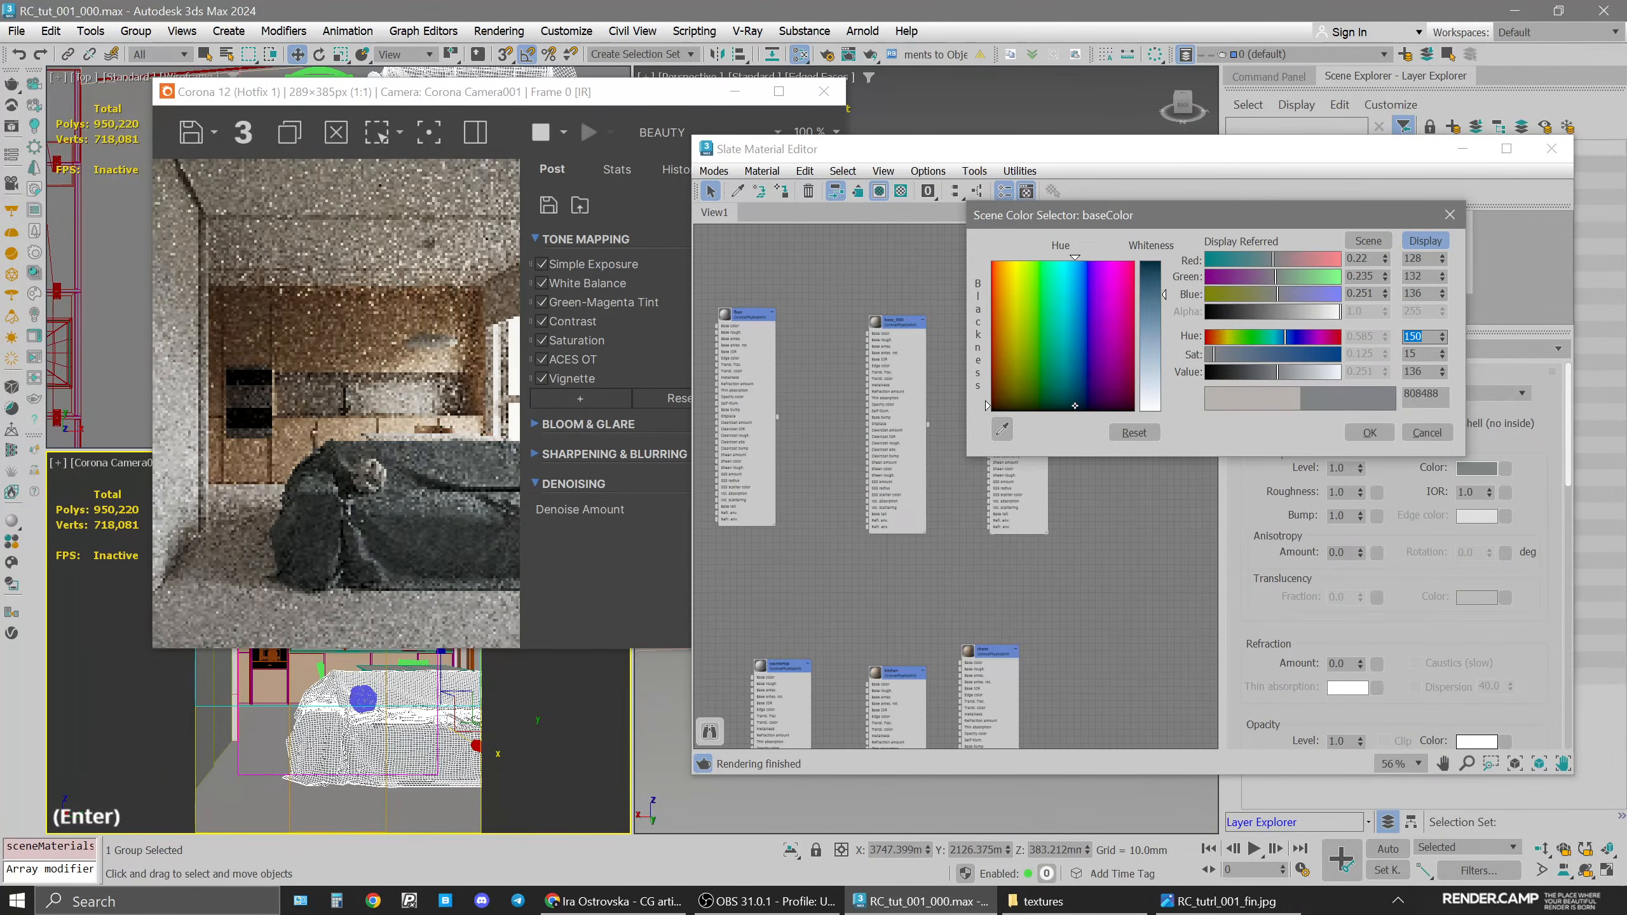
{"action": "left_click", "coordinate": [1217, 902]}
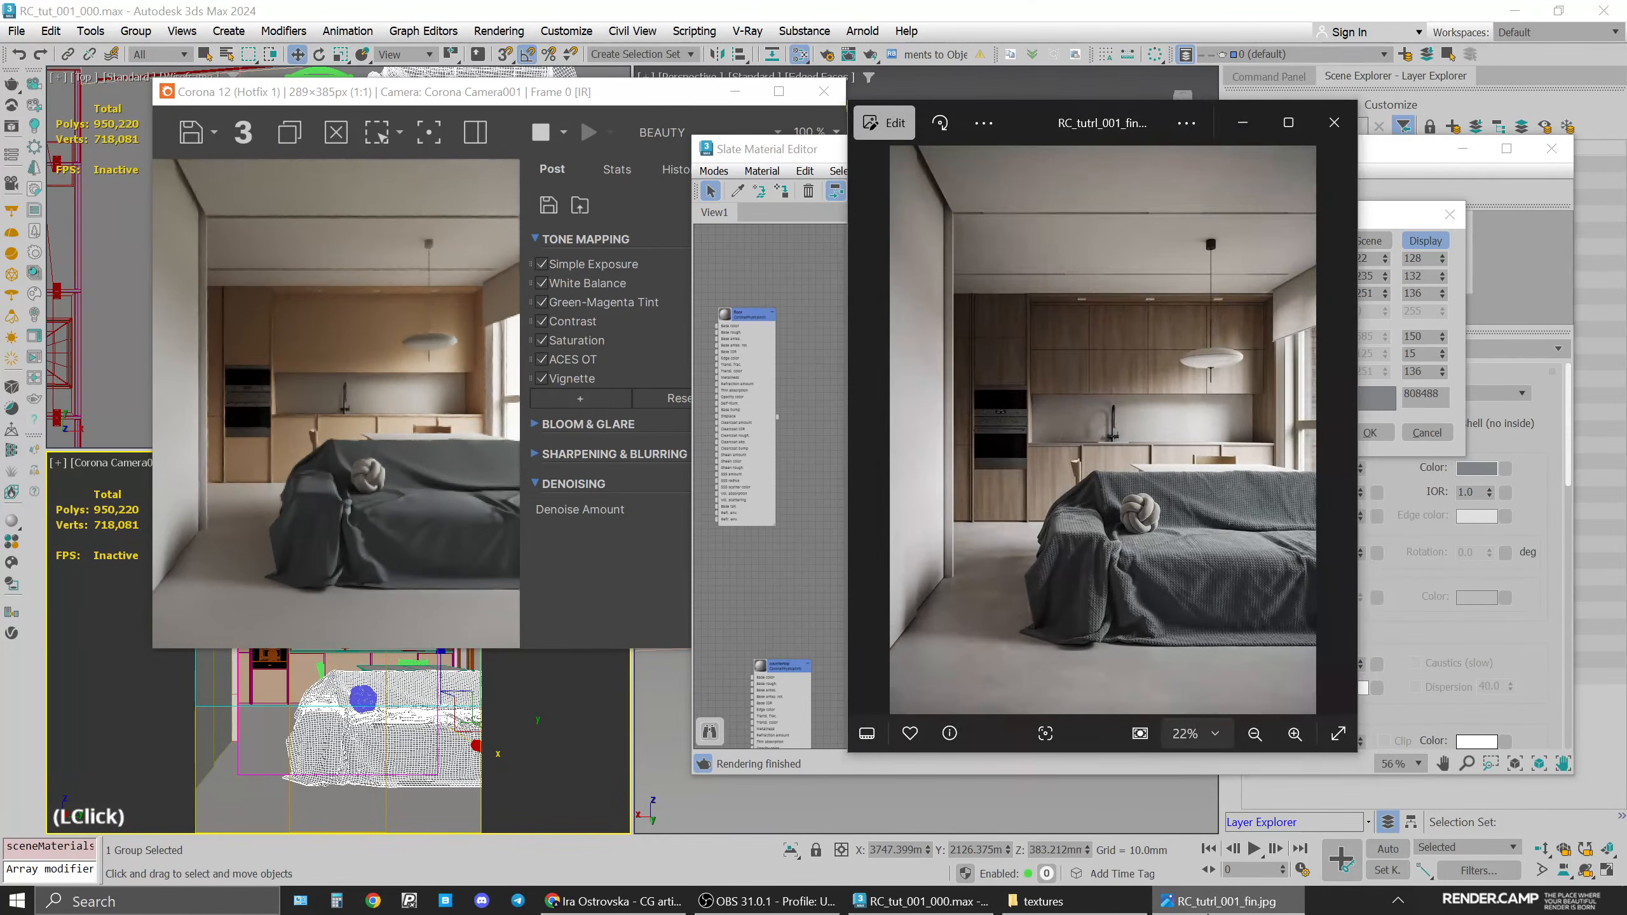
Try saturation 30 on the sofa's base color, settle on 20, compare with the reference image, and accept the color
{"action": "left_click", "coordinate": [1418, 354]}
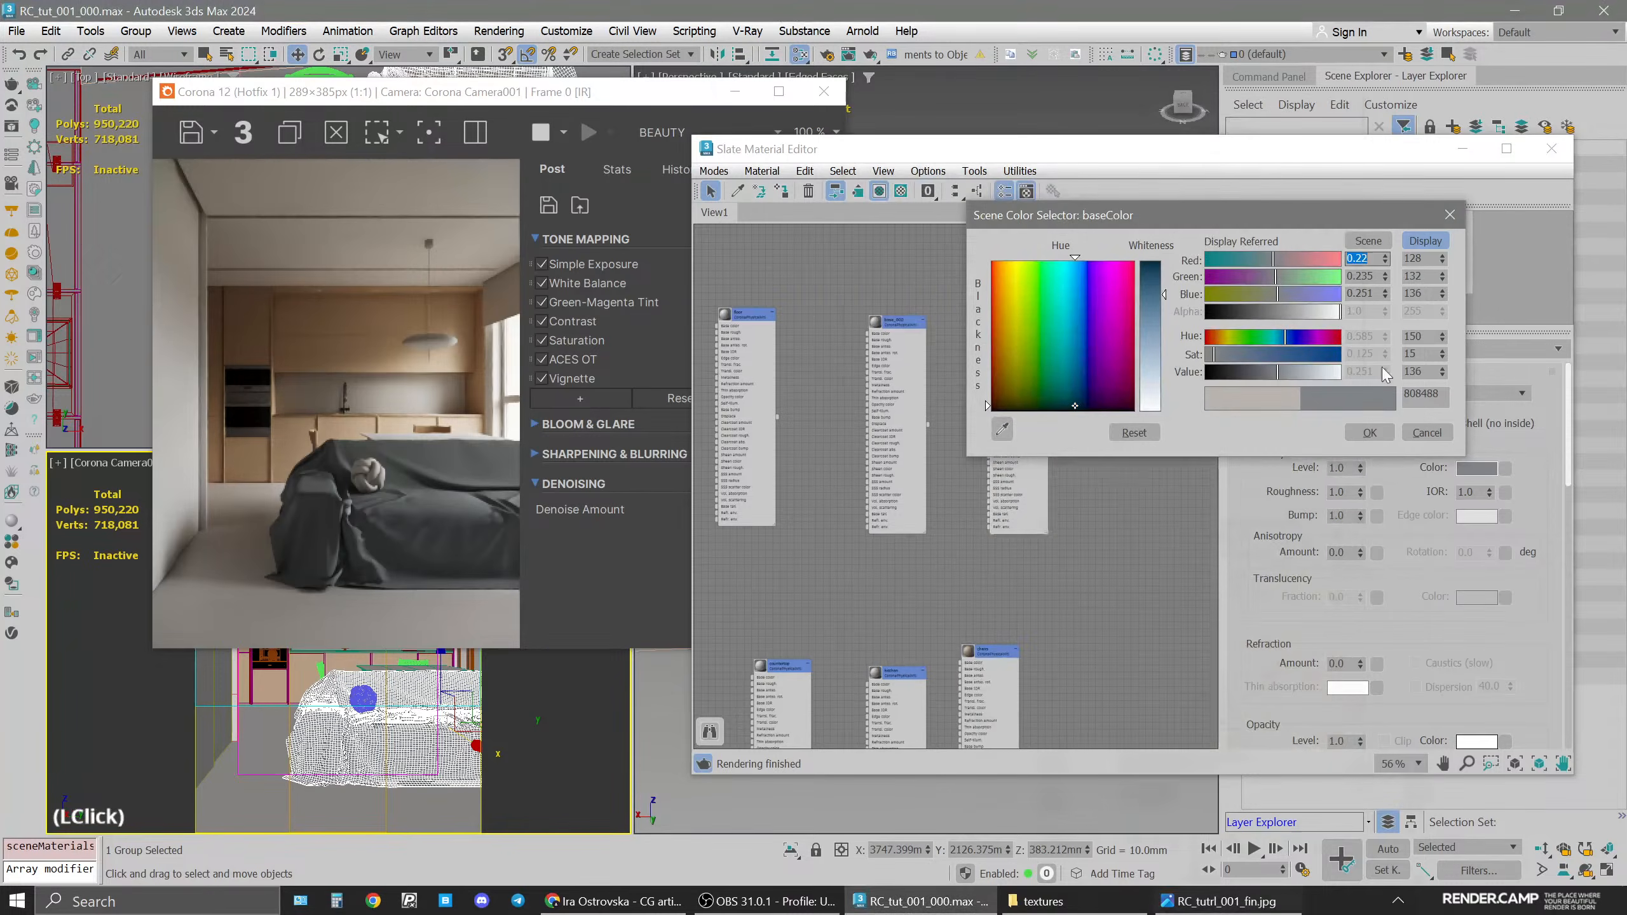
{"action": "type", "text": "30"}
{"action": "key", "text": "Return"}
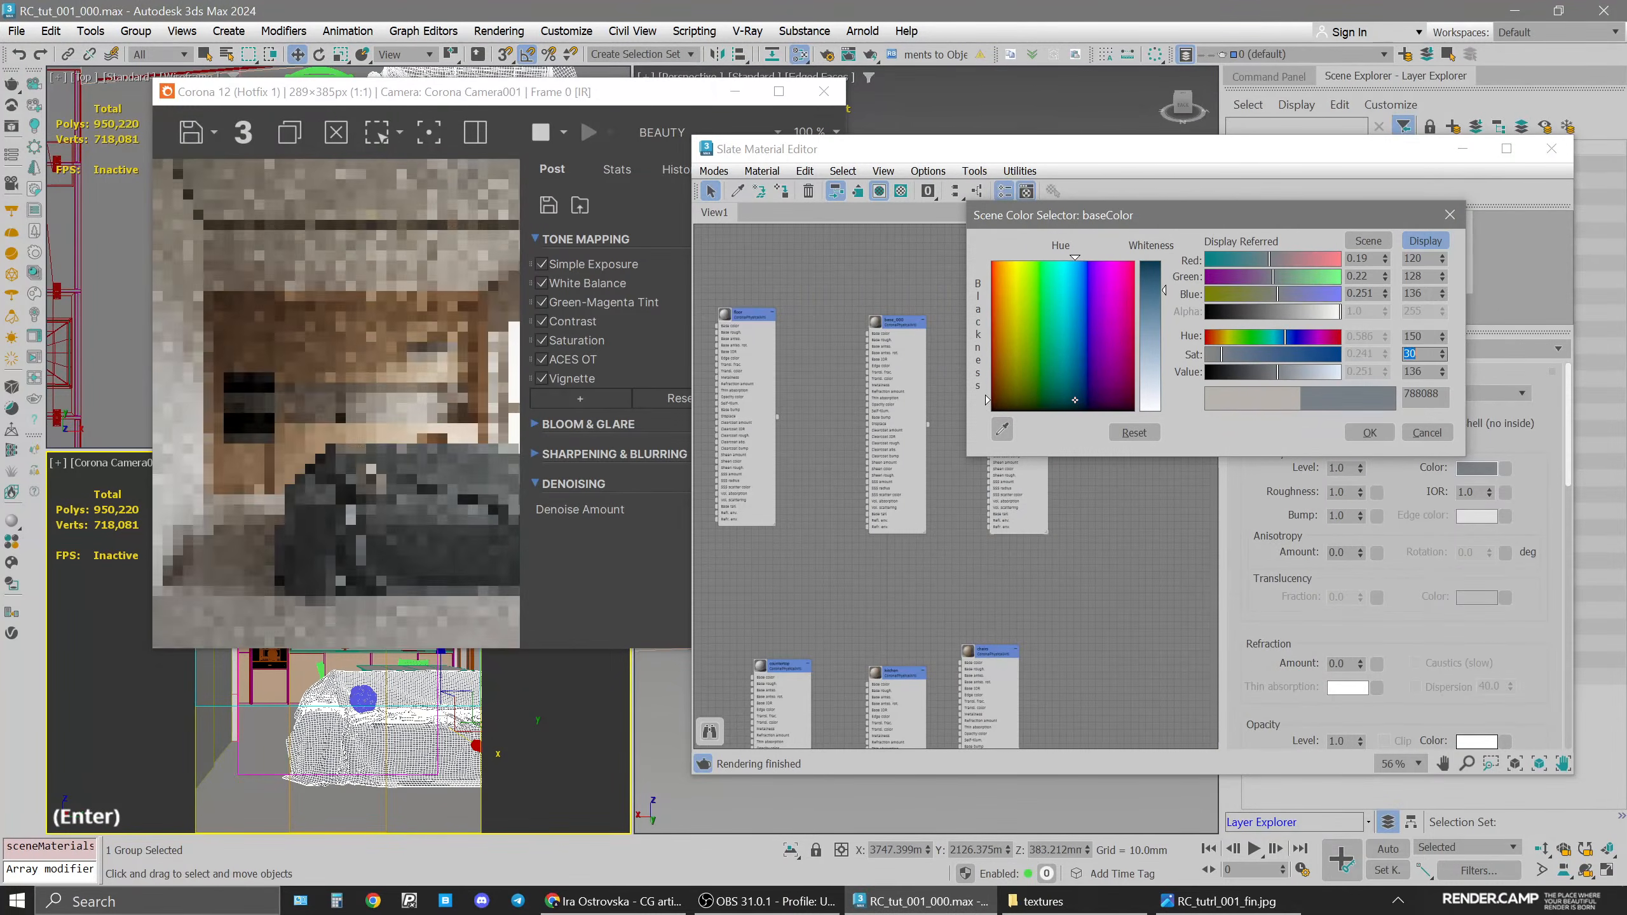
{"action": "type", "text": "20"}
{"action": "key", "text": "Return"}
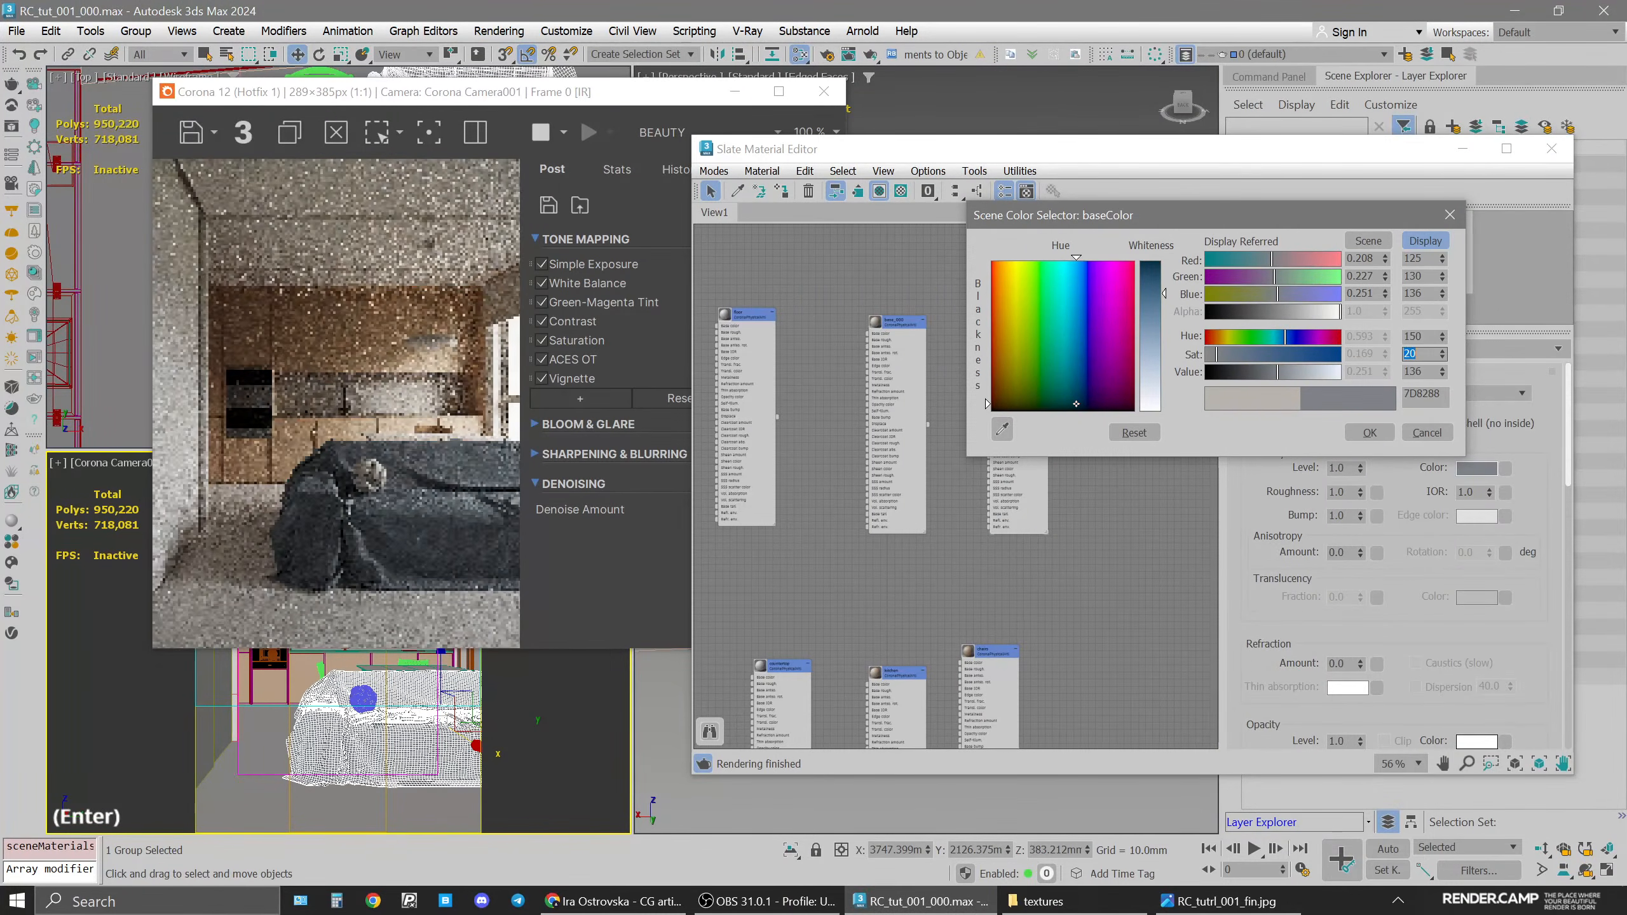
{"action": "left_click", "coordinate": [1224, 901]}
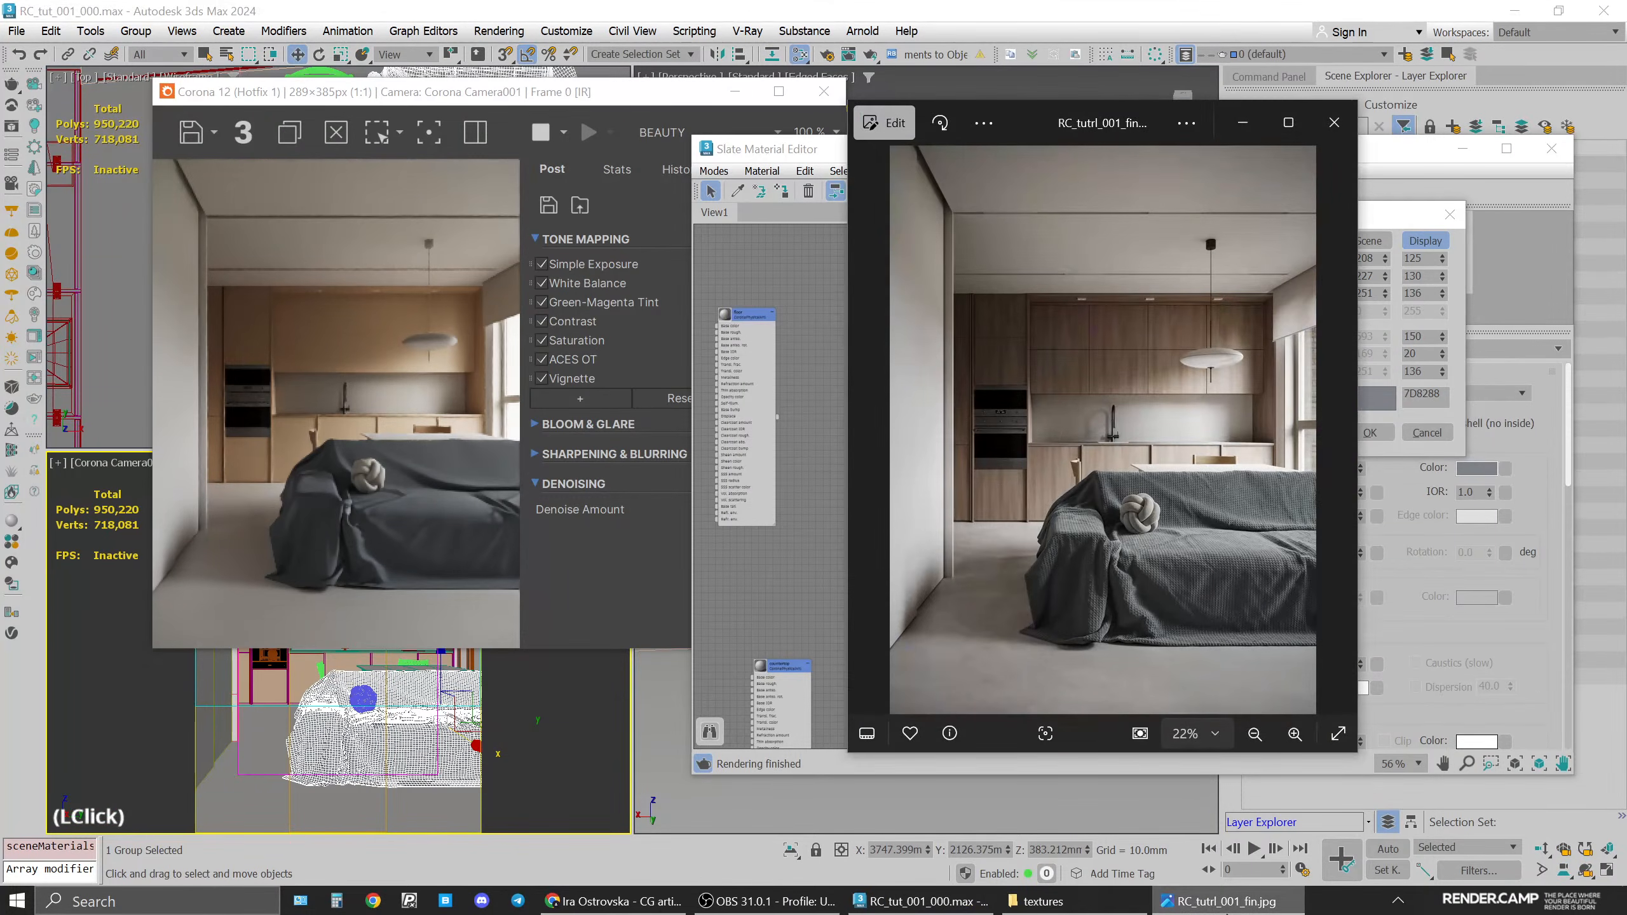
{"action": "left_click", "coordinate": [1504, 471]}
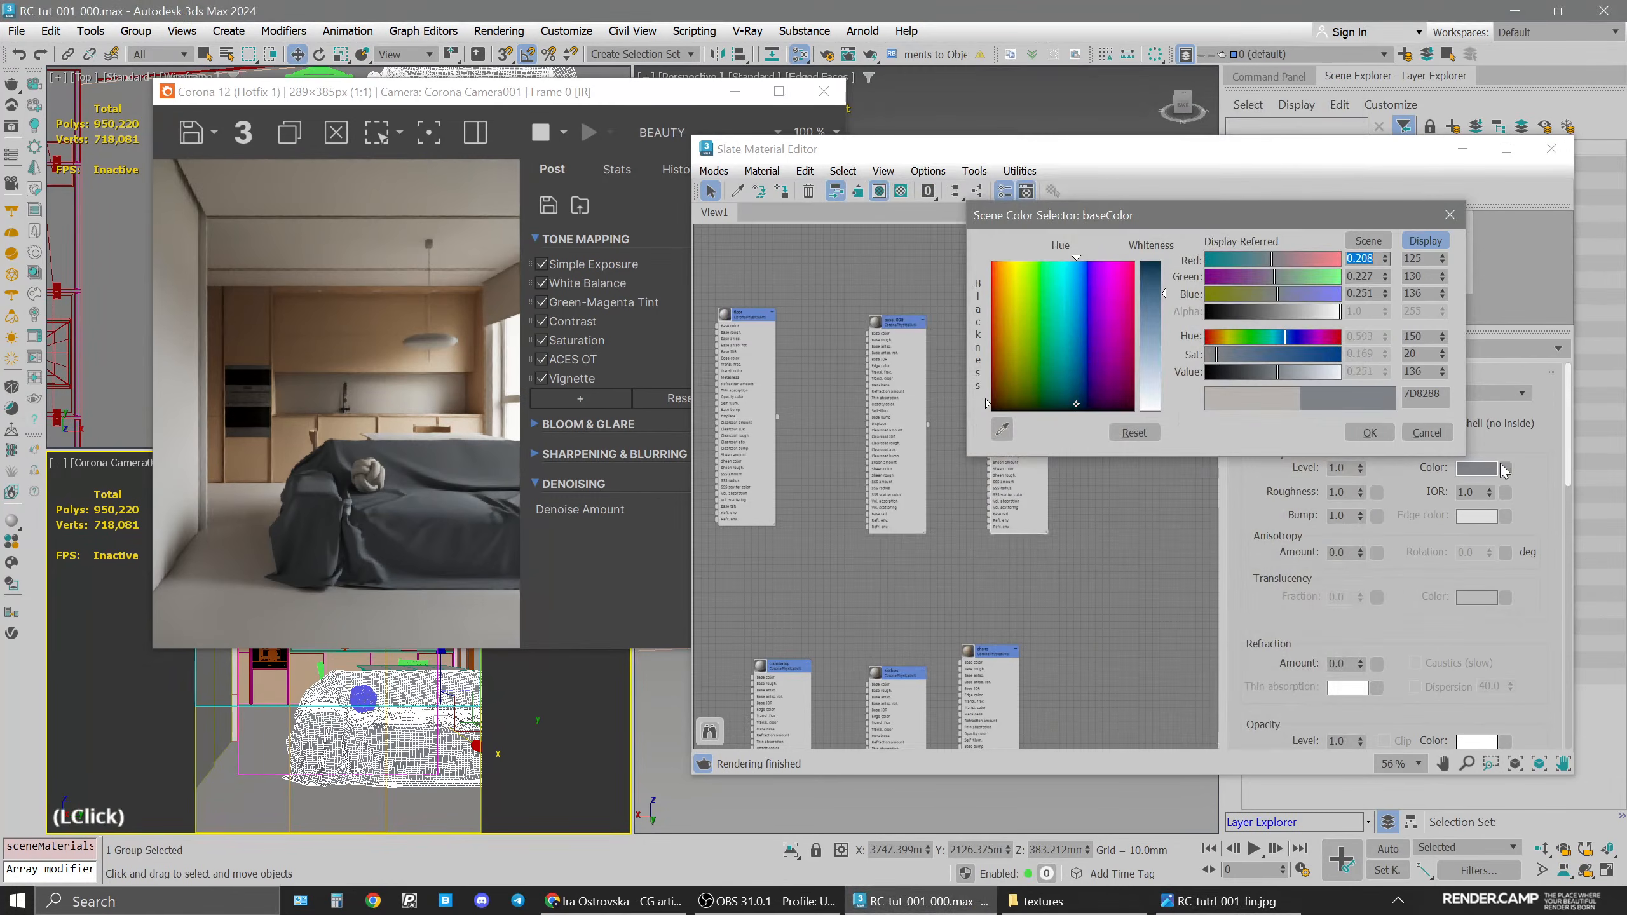
{"action": "left_click", "coordinate": [1370, 429]}
{"action": "right_click", "coordinate": [1481, 471]}
{"action": "left_click", "coordinate": [1497, 484]}
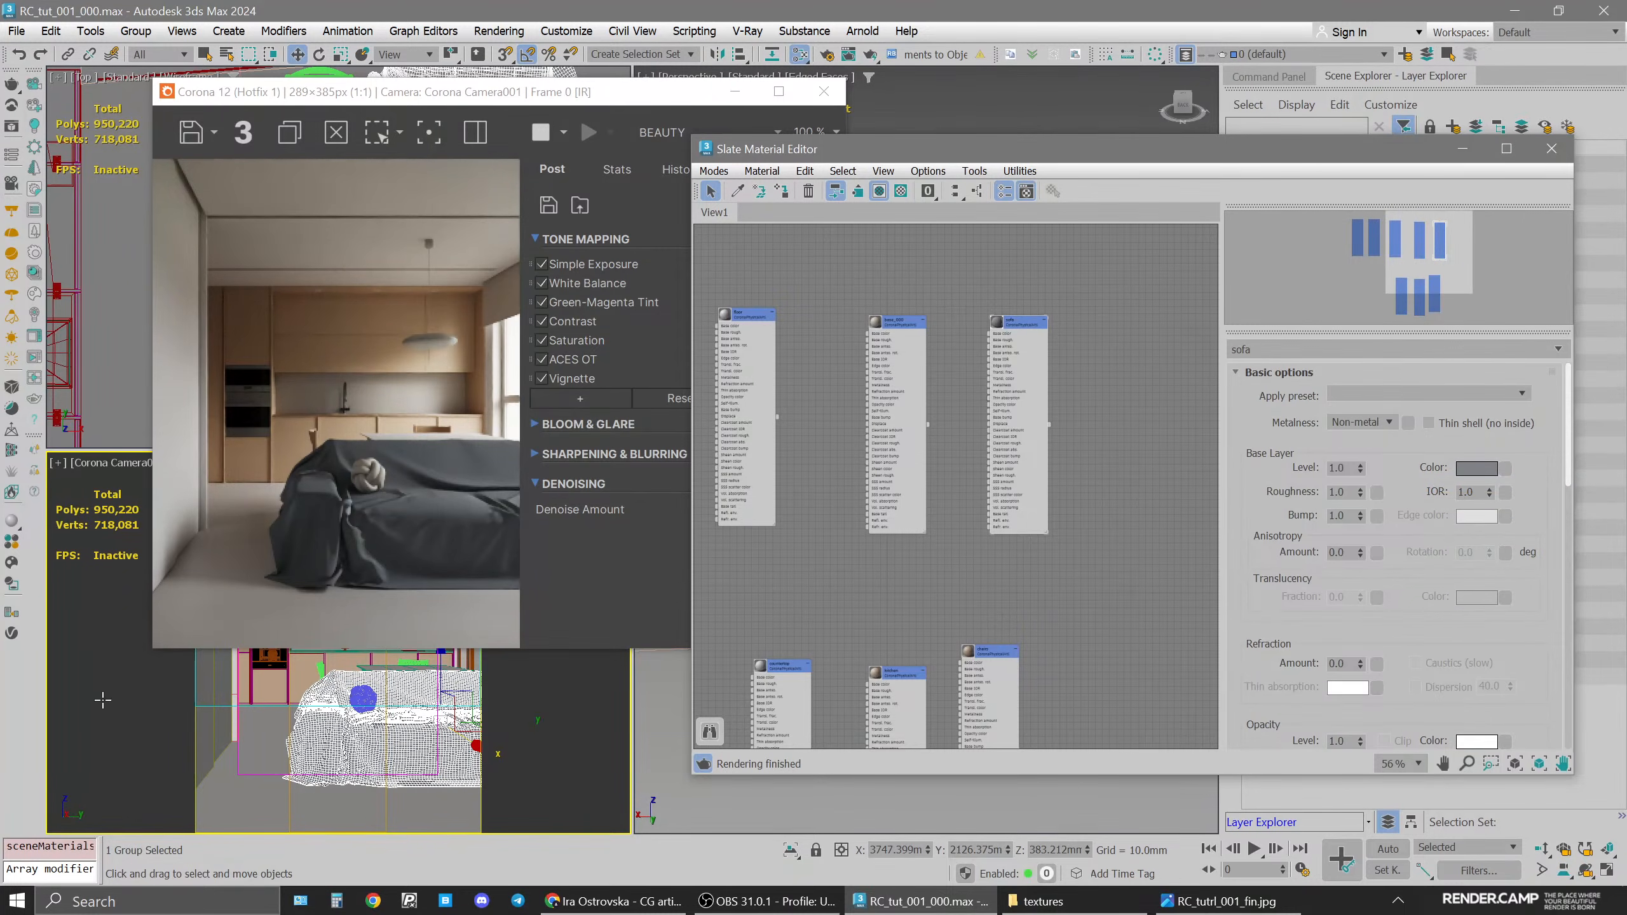
Select the knot cushion on the sofa, duplicate the sofa material node, and assign the copy to the cushion
{"action": "left_click", "coordinate": [358, 694]}
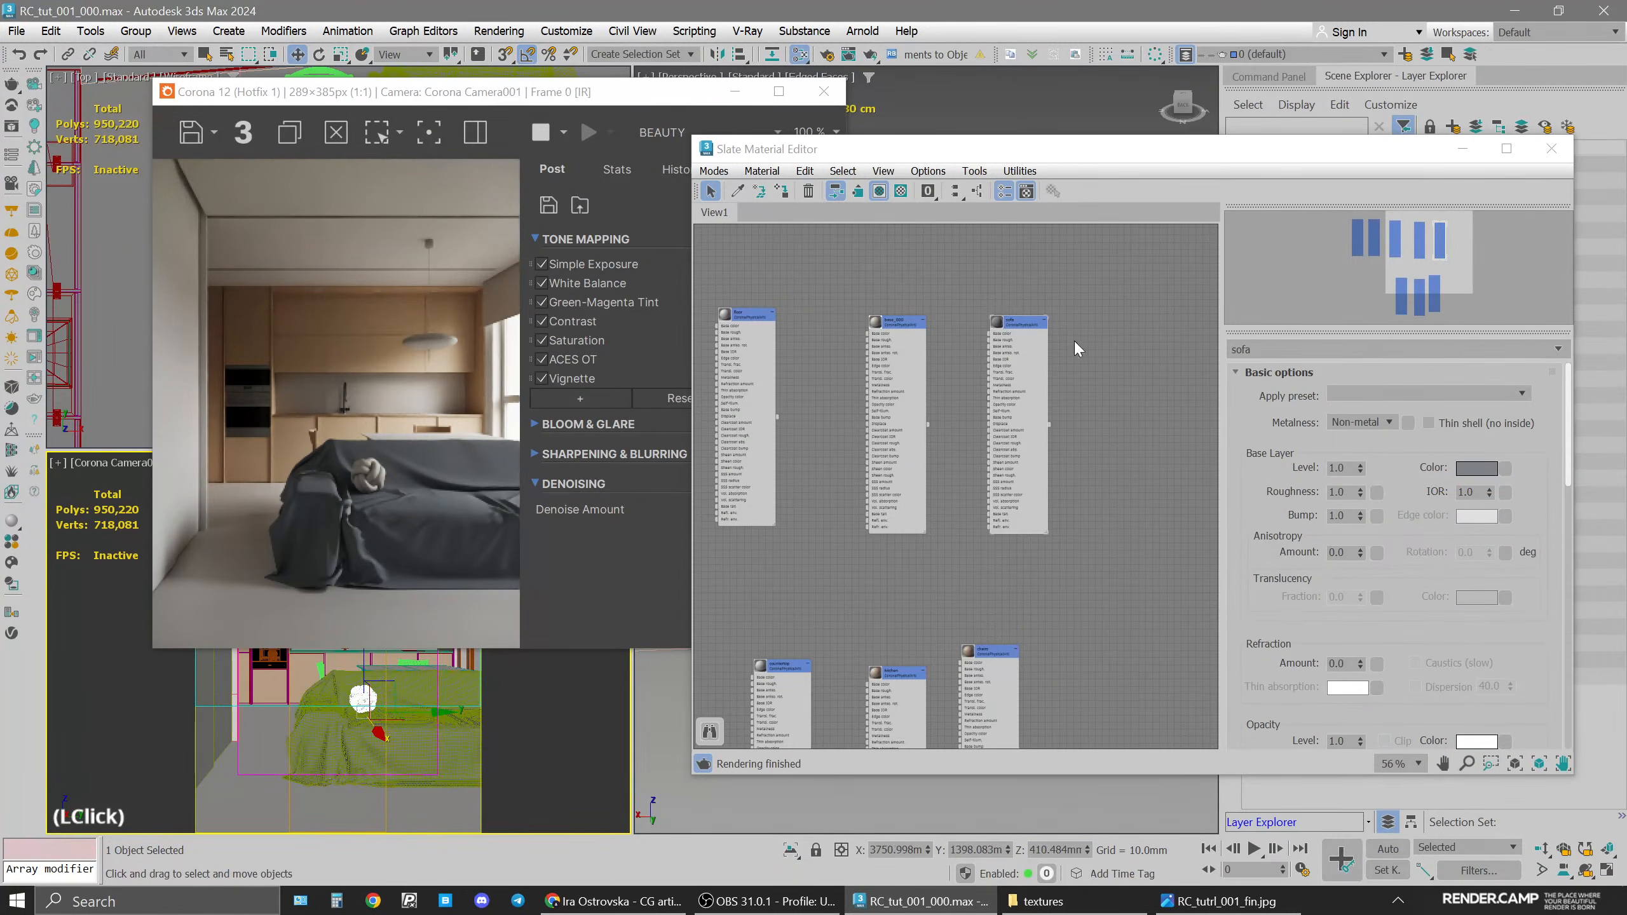
{"action": "scroll", "coordinate": [1082, 352], "scroll_direction": "up", "scroll_amount": 3}
{"action": "middle_click_drag", "start_coordinate": [1083, 352], "coordinate": [974, 328]}
{"action": "left_click_drag", "start_coordinate": [907, 303], "coordinate": [1061, 311], "text": "shift"}
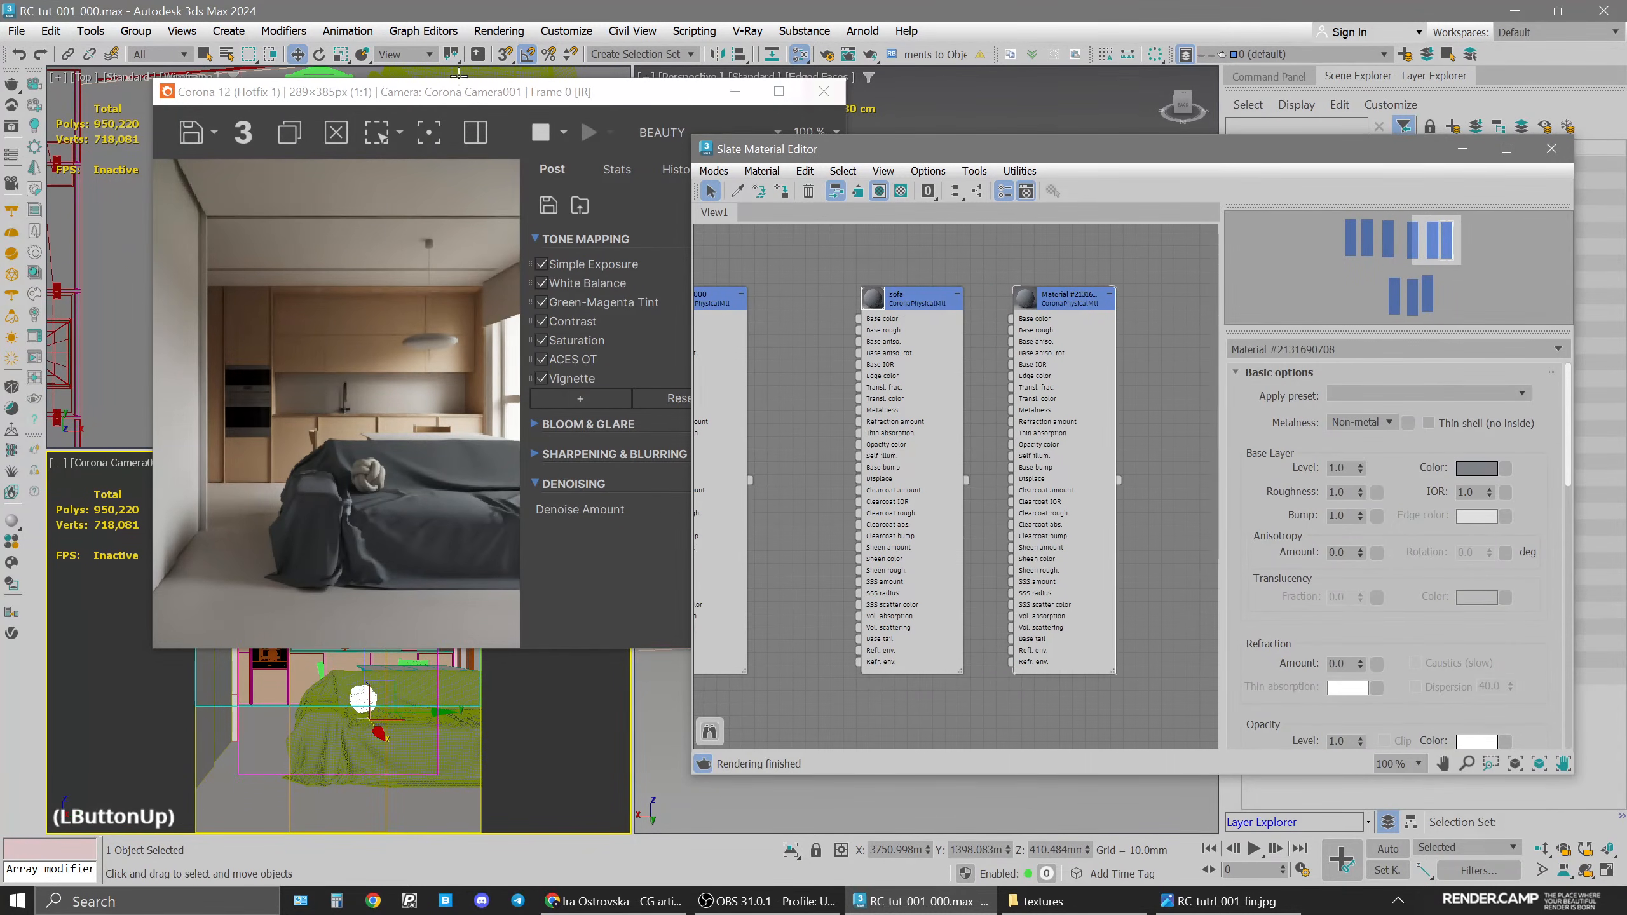
{"action": "left_click", "coordinate": [782, 191]}
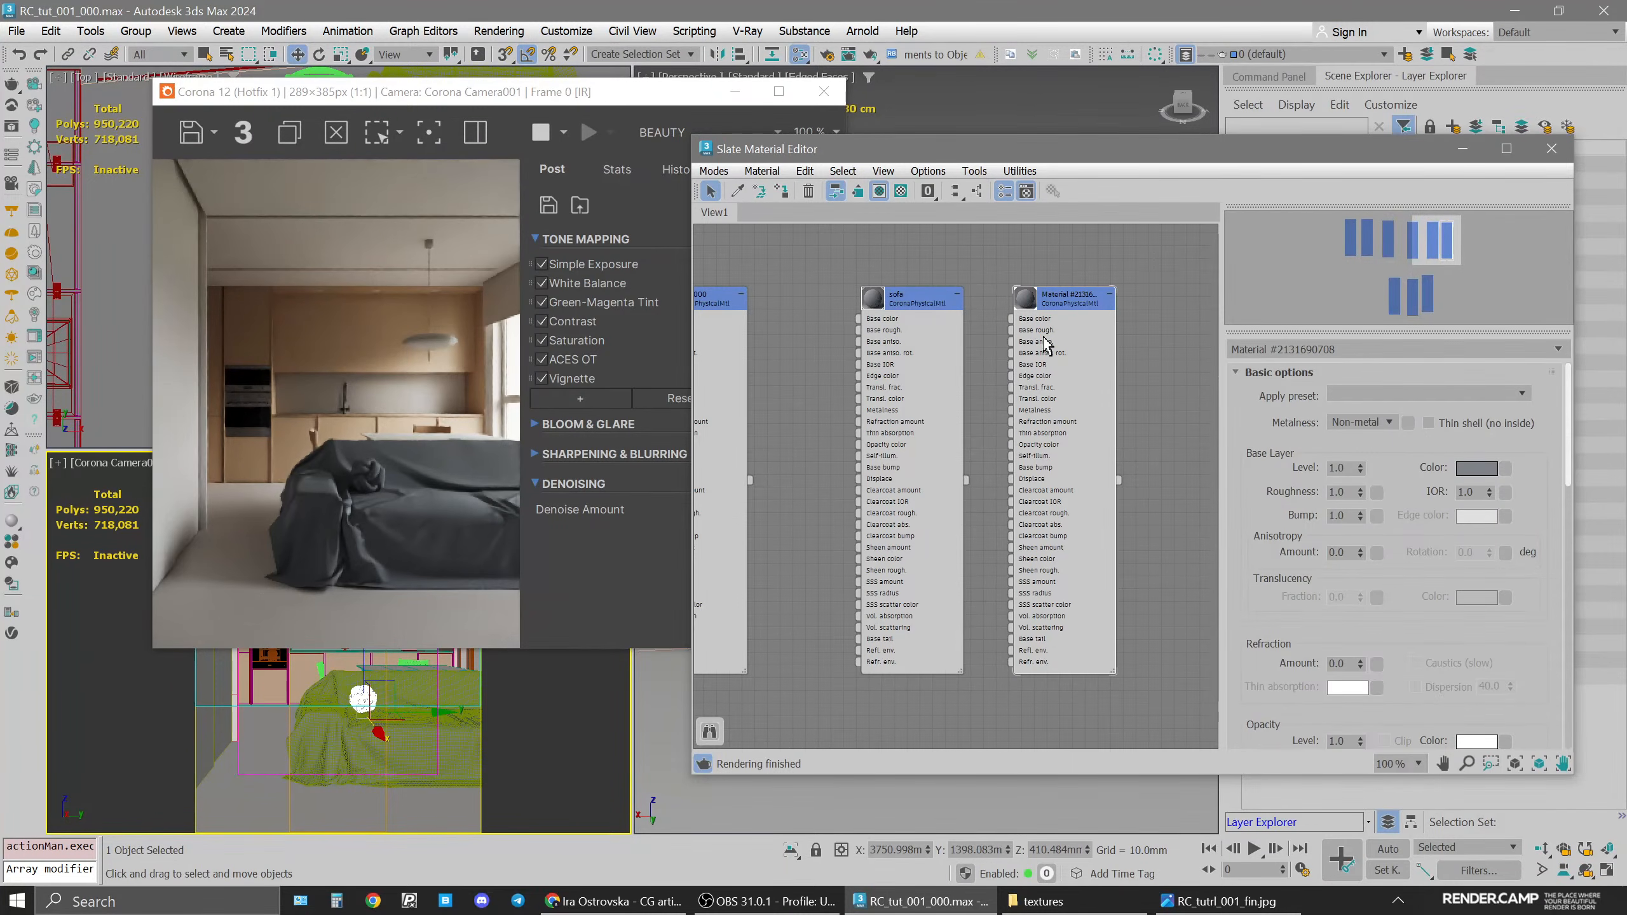
Set the cushion material's base color to value 185 and hue 25
{"action": "left_click", "coordinate": [1471, 472]}
{"action": "double_click", "coordinate": [1425, 373]}
{"action": "type", "text": "185"}
{"action": "key", "text": "Return"}
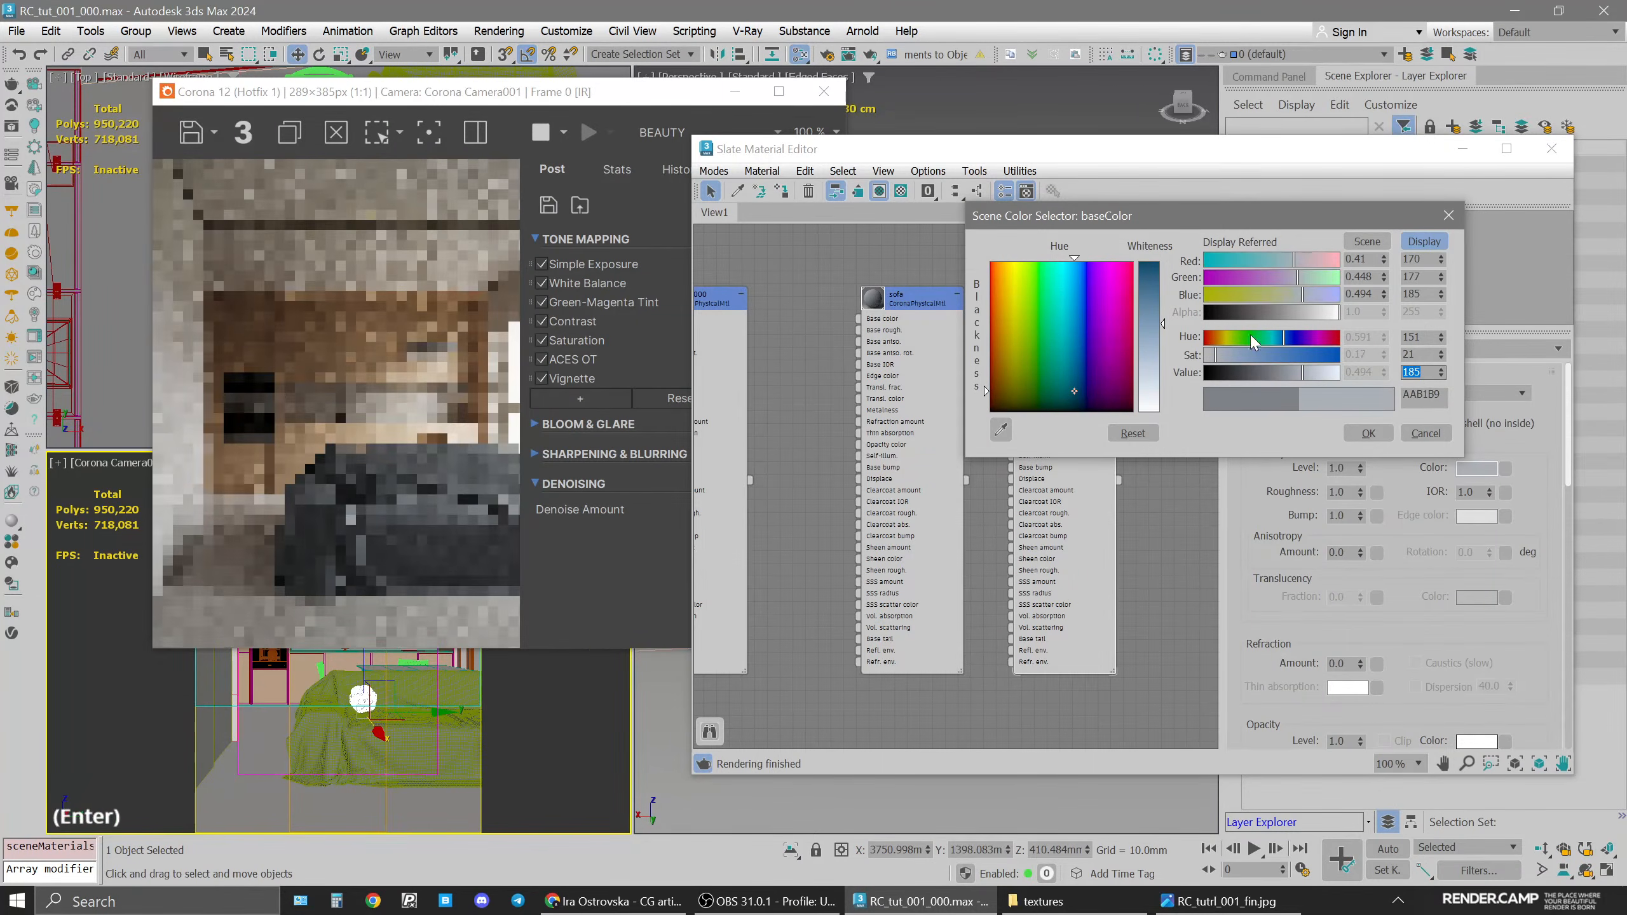
{"action": "double_click", "coordinate": [1418, 337]}
{"action": "type", "text": "25"}
{"action": "key", "text": "Return"}
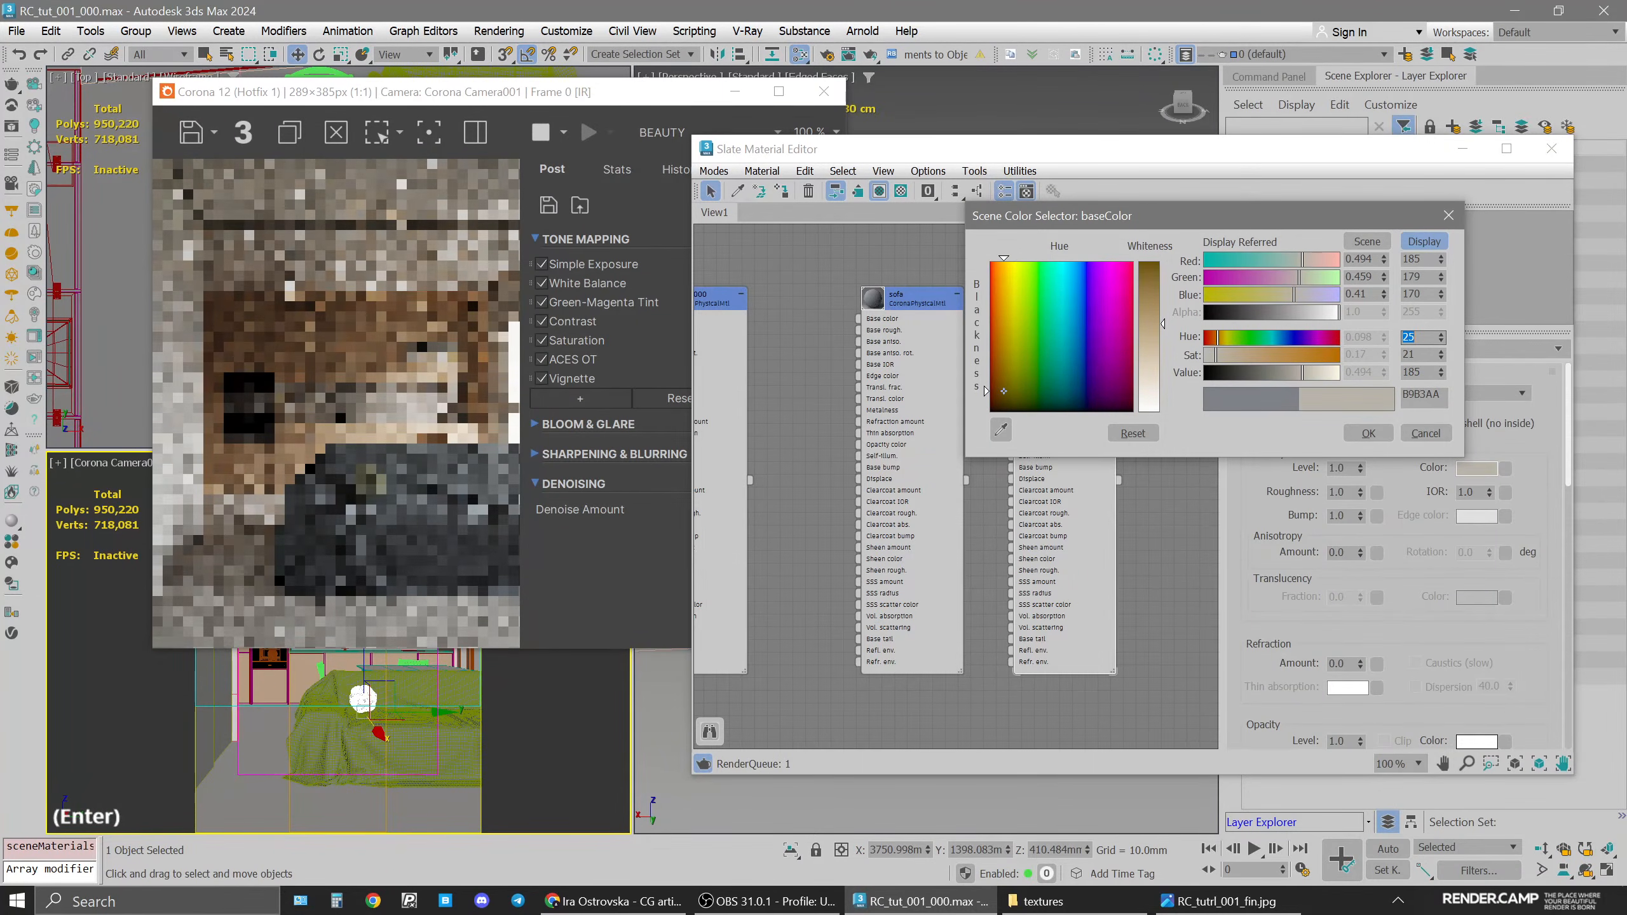
Brighten the cushion's base color to value 200, reduce its saturation to 15, and accept the color
{"action": "double_click", "coordinate": [1425, 373]}
{"action": "type", "text": "200"}
{"action": "key", "text": "Return"}
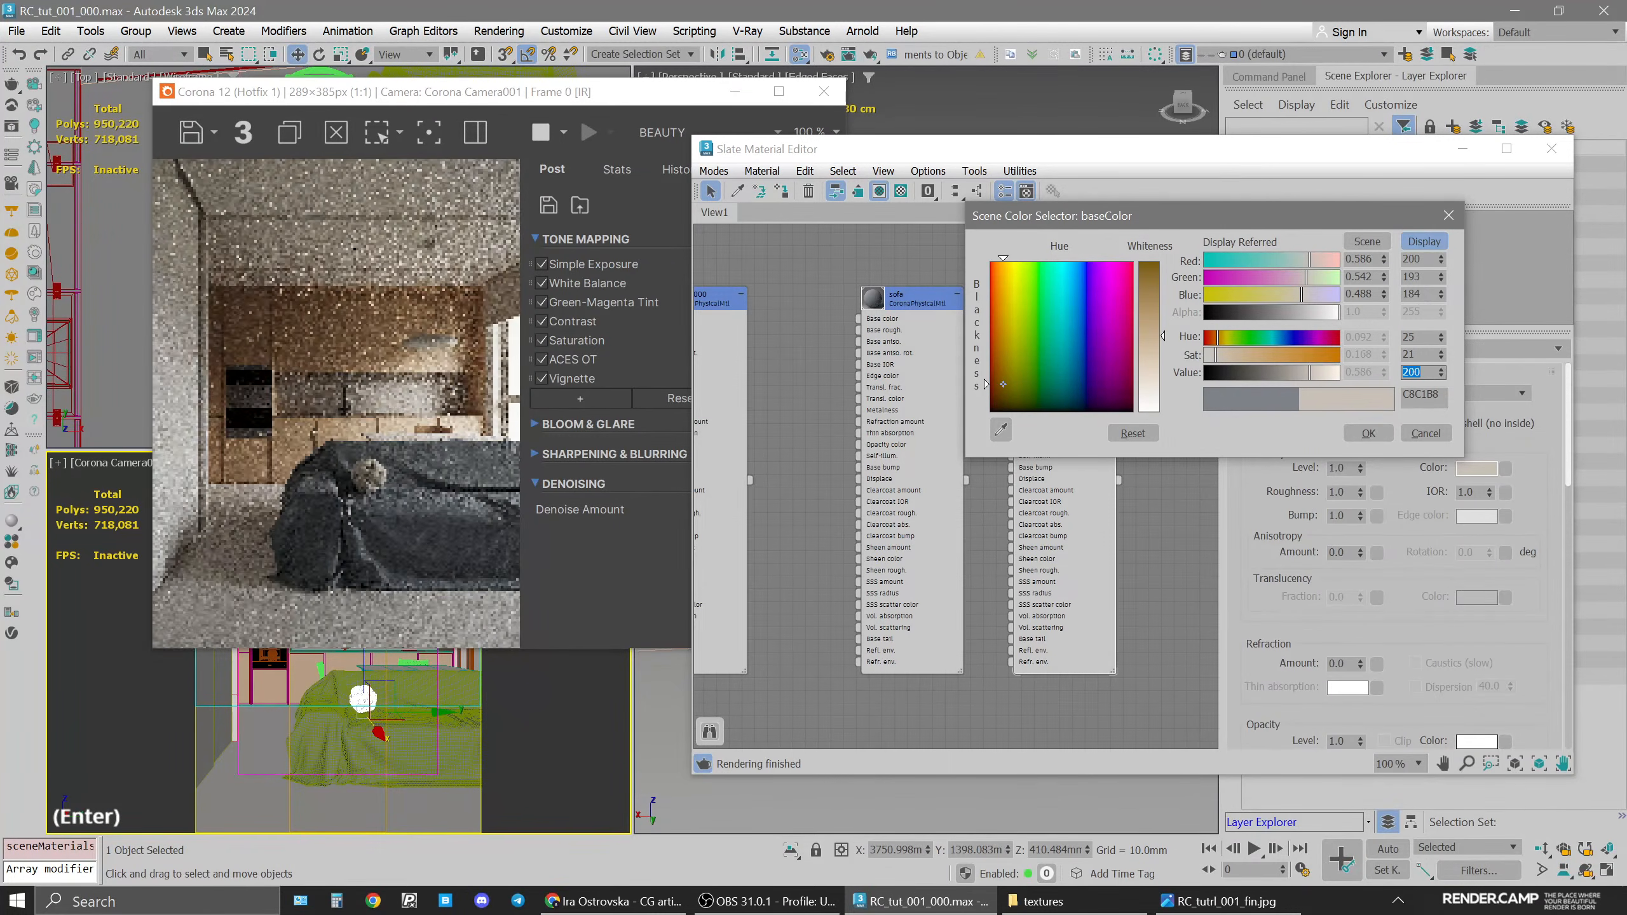
{"action": "double_click", "coordinate": [1419, 354]}
{"action": "type", "text": "15"}
{"action": "key", "text": "Return"}
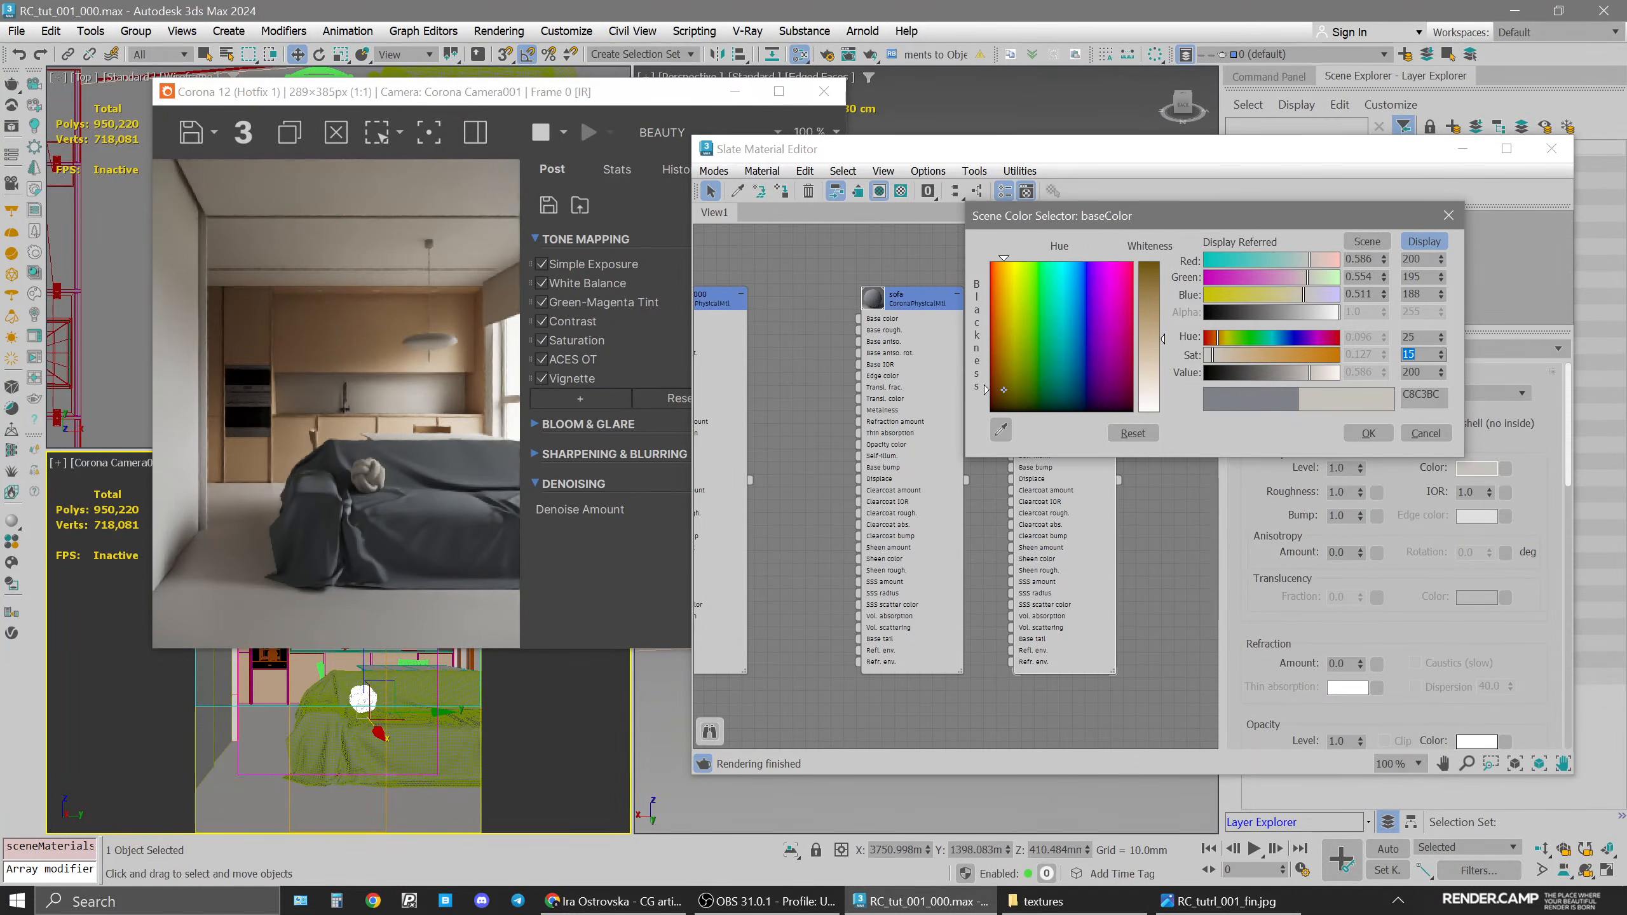
{"action": "left_click", "coordinate": [1383, 437]}
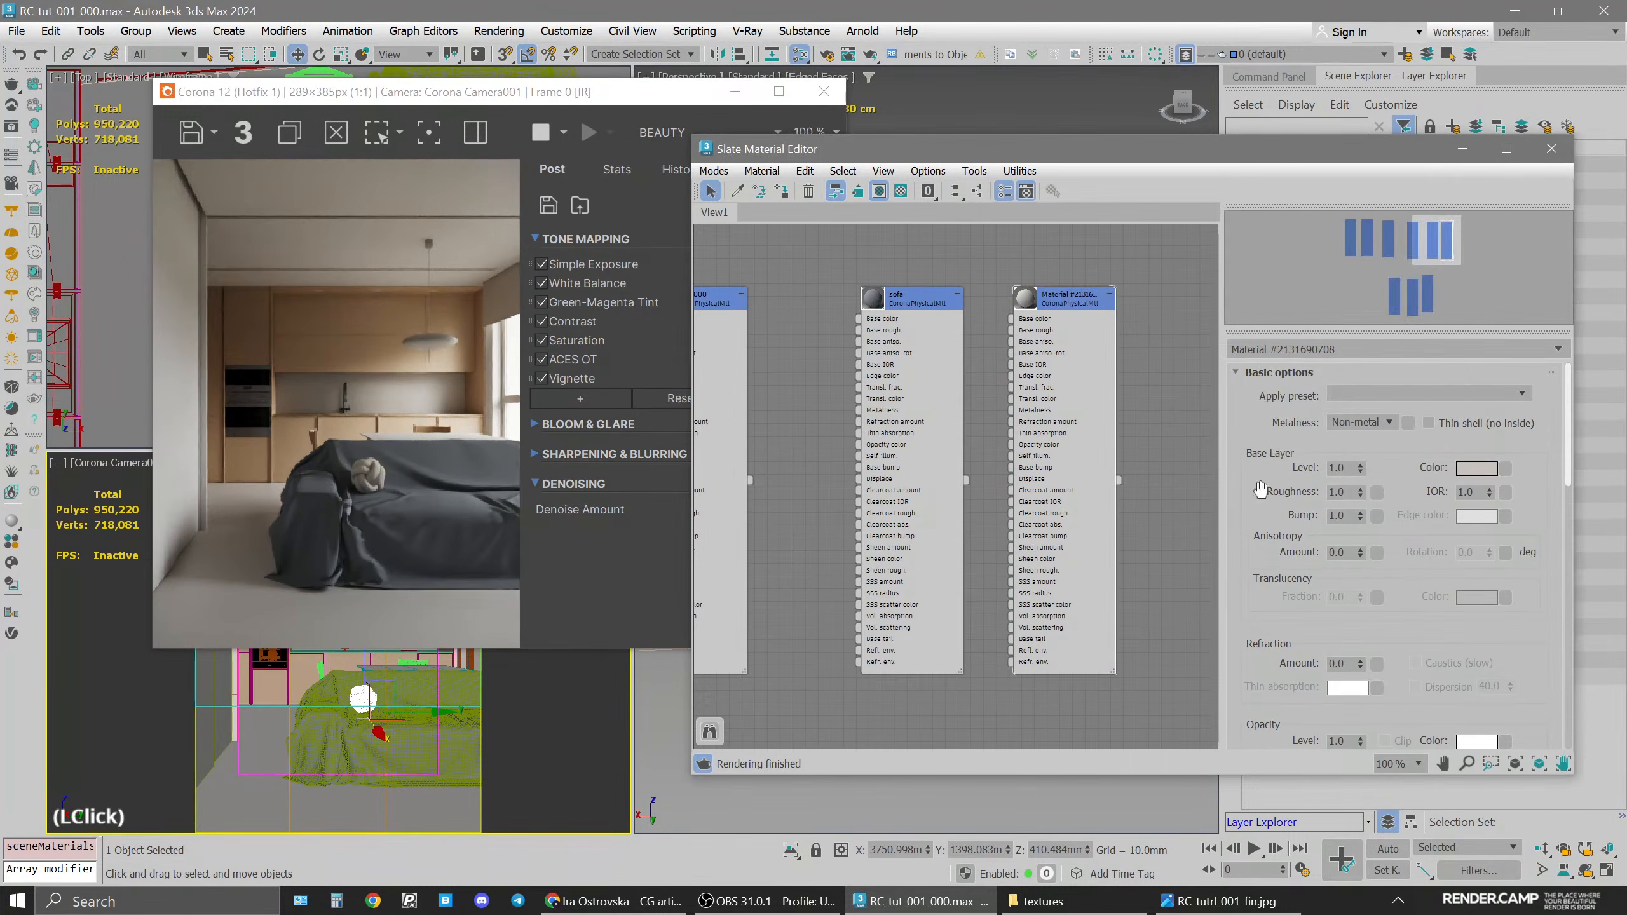
Select the dining table behind the sofa and duplicate the base material node into the free space below the upper row
{"action": "left_click", "coordinate": [383, 667]}
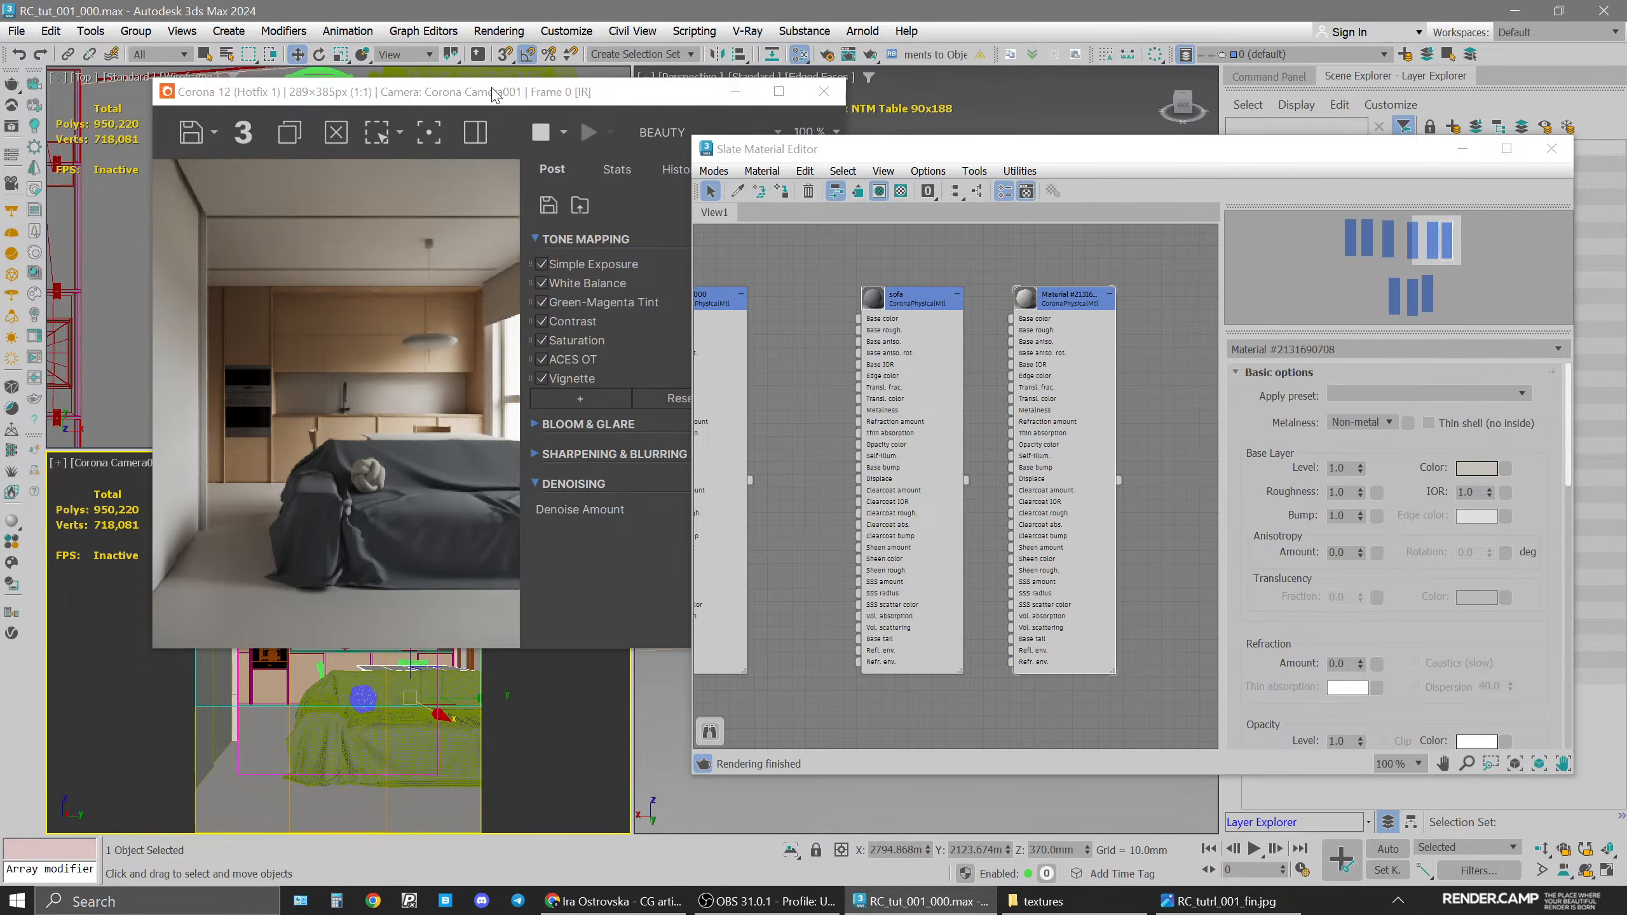
{"action": "left_click_drag", "start_coordinate": [469, 95], "coordinate": [618, 108]}
{"action": "left_click_drag", "start_coordinate": [896, 106], "coordinate": [758, 107]}
{"action": "scroll", "coordinate": [1065, 377], "scroll_direction": "down", "scroll_amount": 4}
{"action": "middle_click_drag", "start_coordinate": [1065, 377], "coordinate": [998, 337]}
{"action": "middle_click_drag", "start_coordinate": [959, 726], "coordinate": [953, 674]}
{"action": "middle_click_drag", "start_coordinate": [1031, 251], "coordinate": [1000, 347]}
{"action": "left_click_drag", "start_coordinate": [953, 314], "coordinate": [953, 570], "text": "shift"}
{"action": "left_click", "coordinate": [953, 570]}
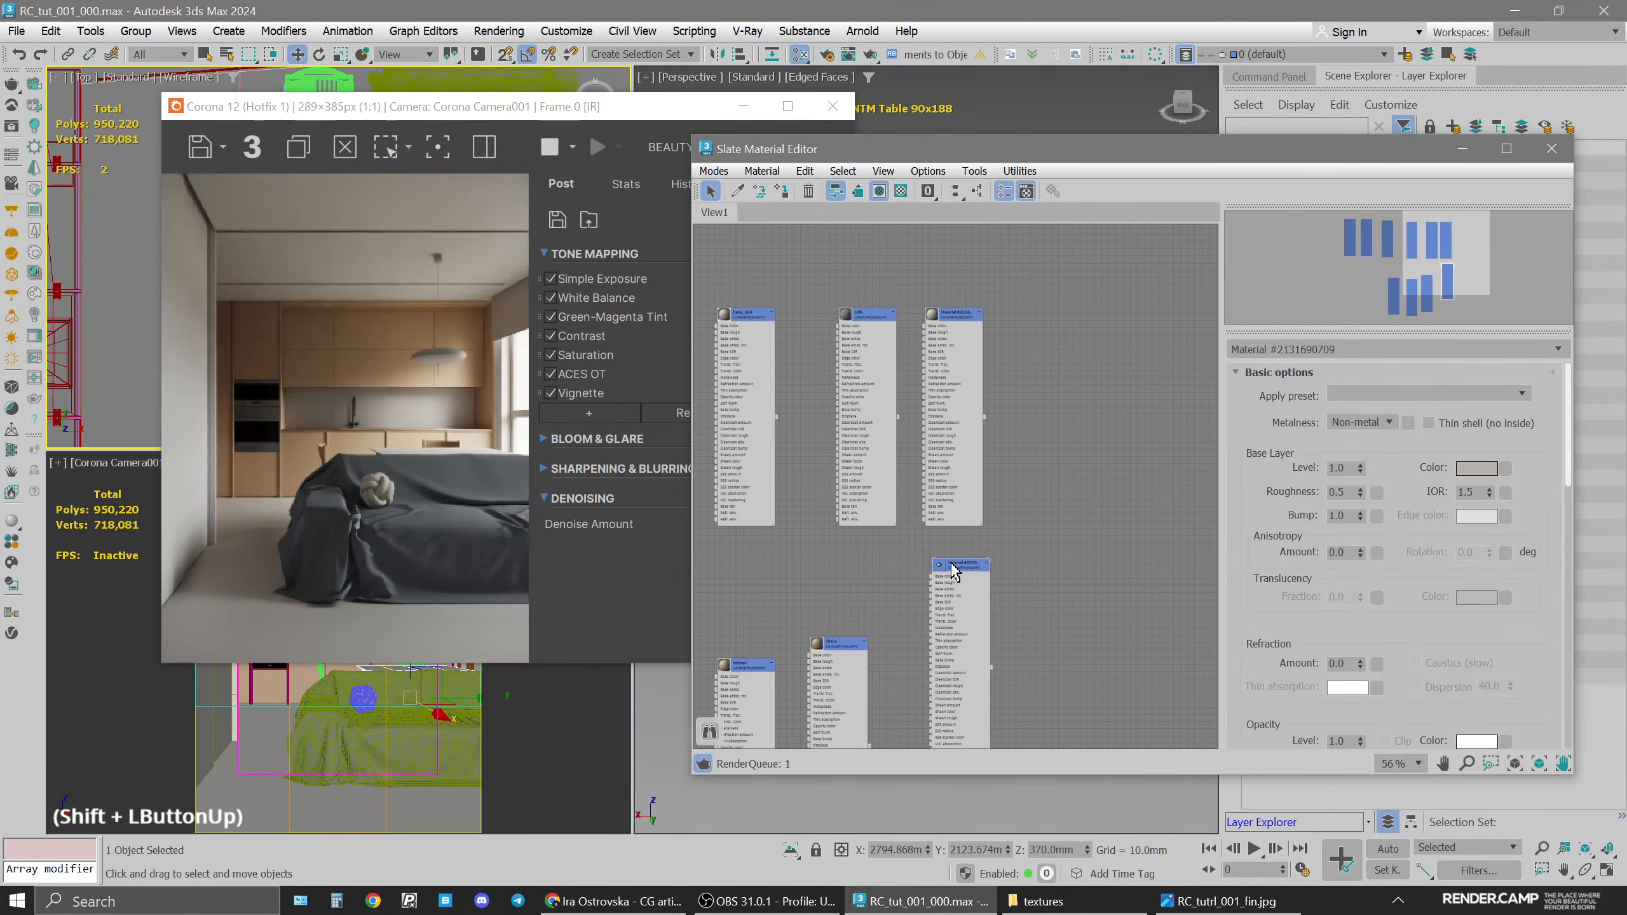
Name the duplicated material table and assign it to the selected dining table
{"action": "left_click", "coordinate": [1389, 349]}
{"action": "type", "text": "table"}
{"action": "key", "text": "Return"}
{"action": "left_click", "coordinate": [939, 562]}
{"action": "left_click", "coordinate": [760, 192]}
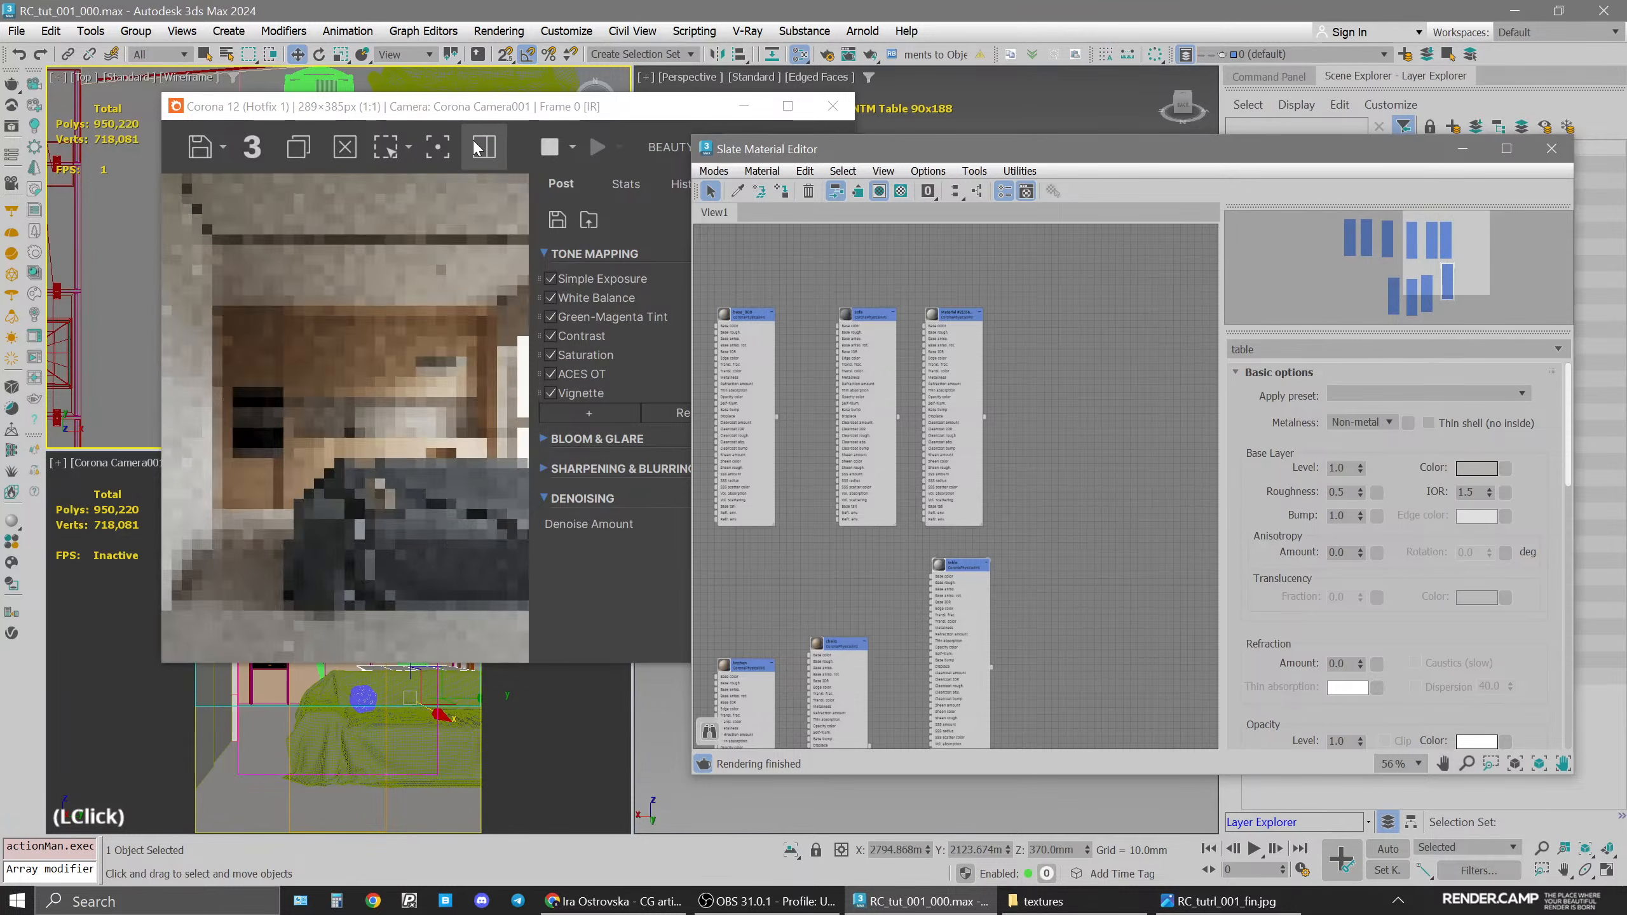
Set the table material's roughness to 0.4
{"action": "left_click", "coordinate": [962, 567]}
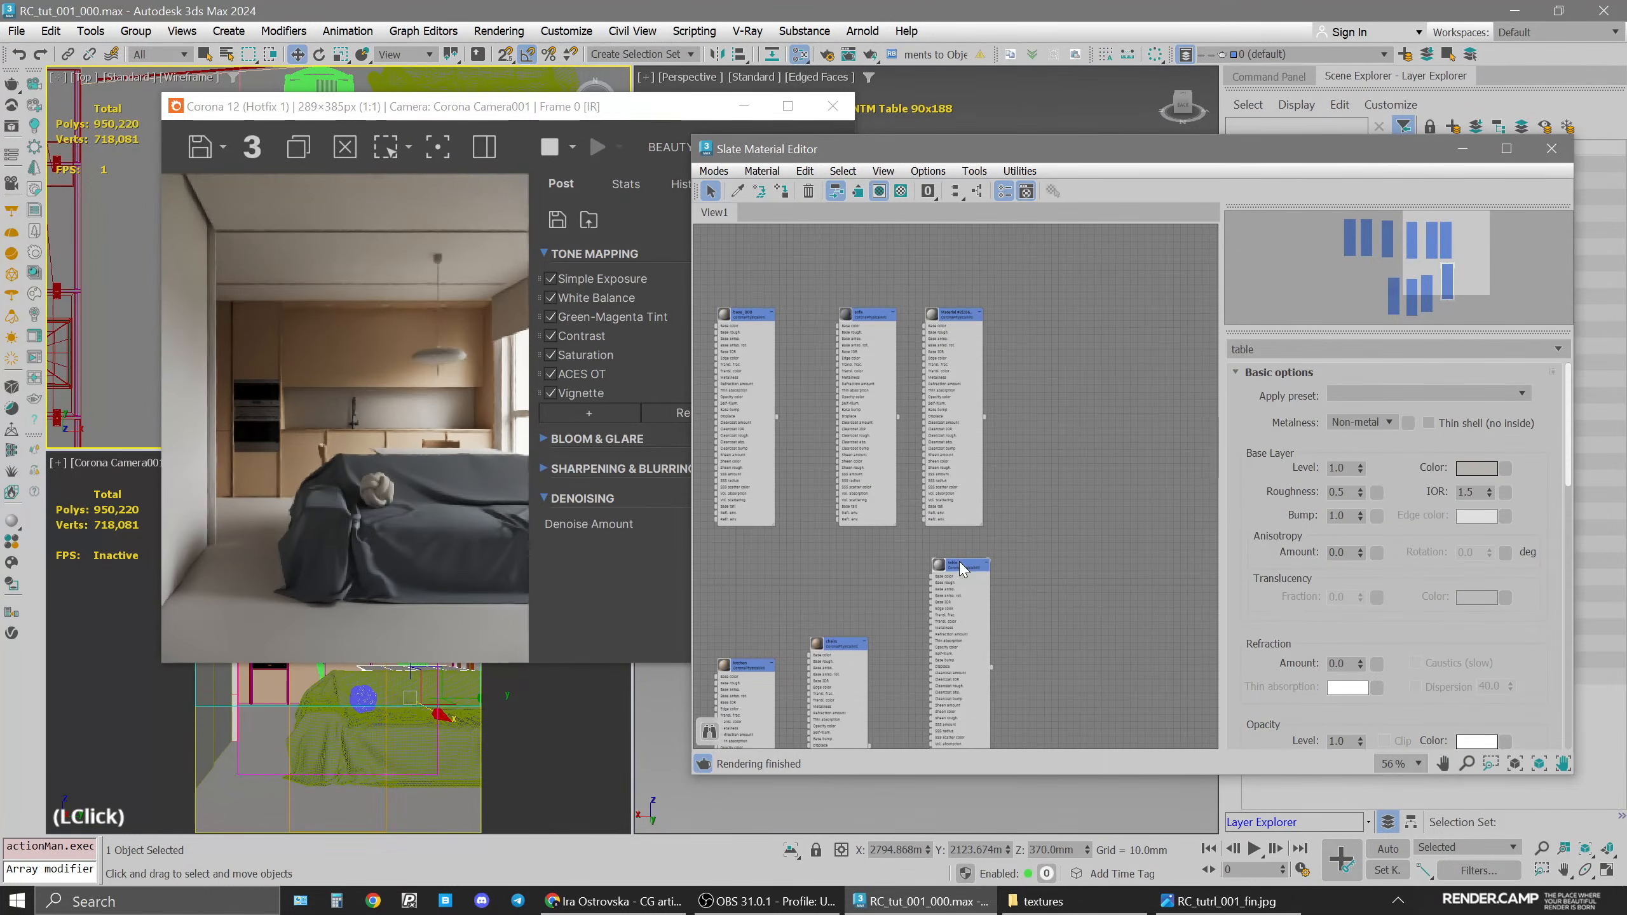
{"action": "key", "text": "BackSpace"}
{"action": "type", "text": "4"}
{"action": "key", "text": "Return"}
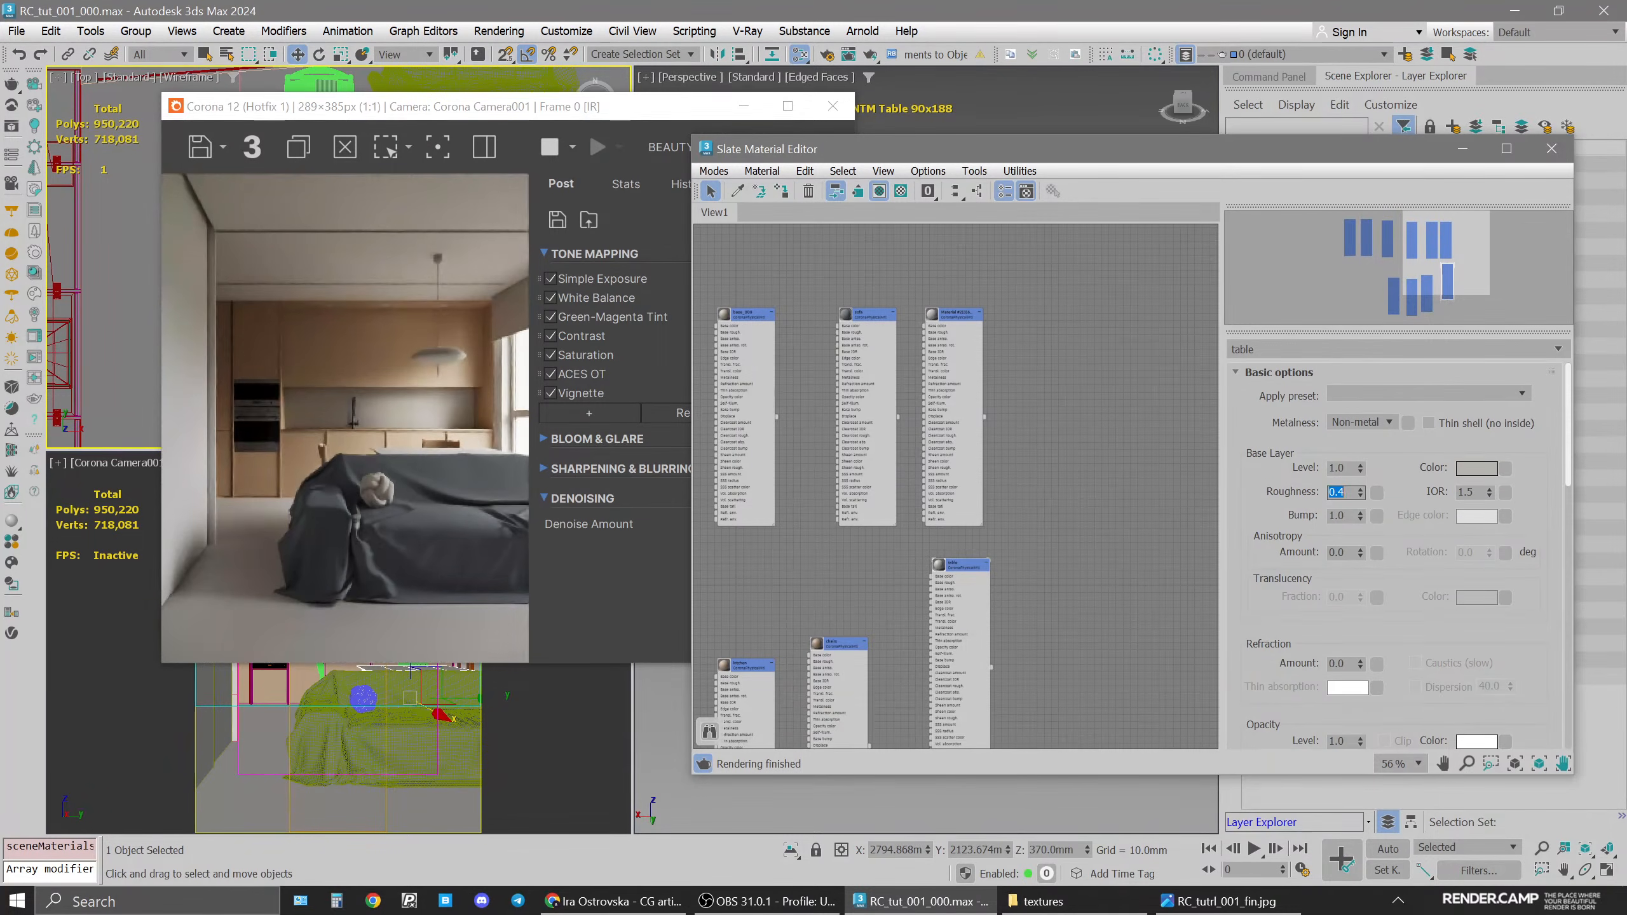
{"action": "left_click", "coordinate": [1477, 492]}
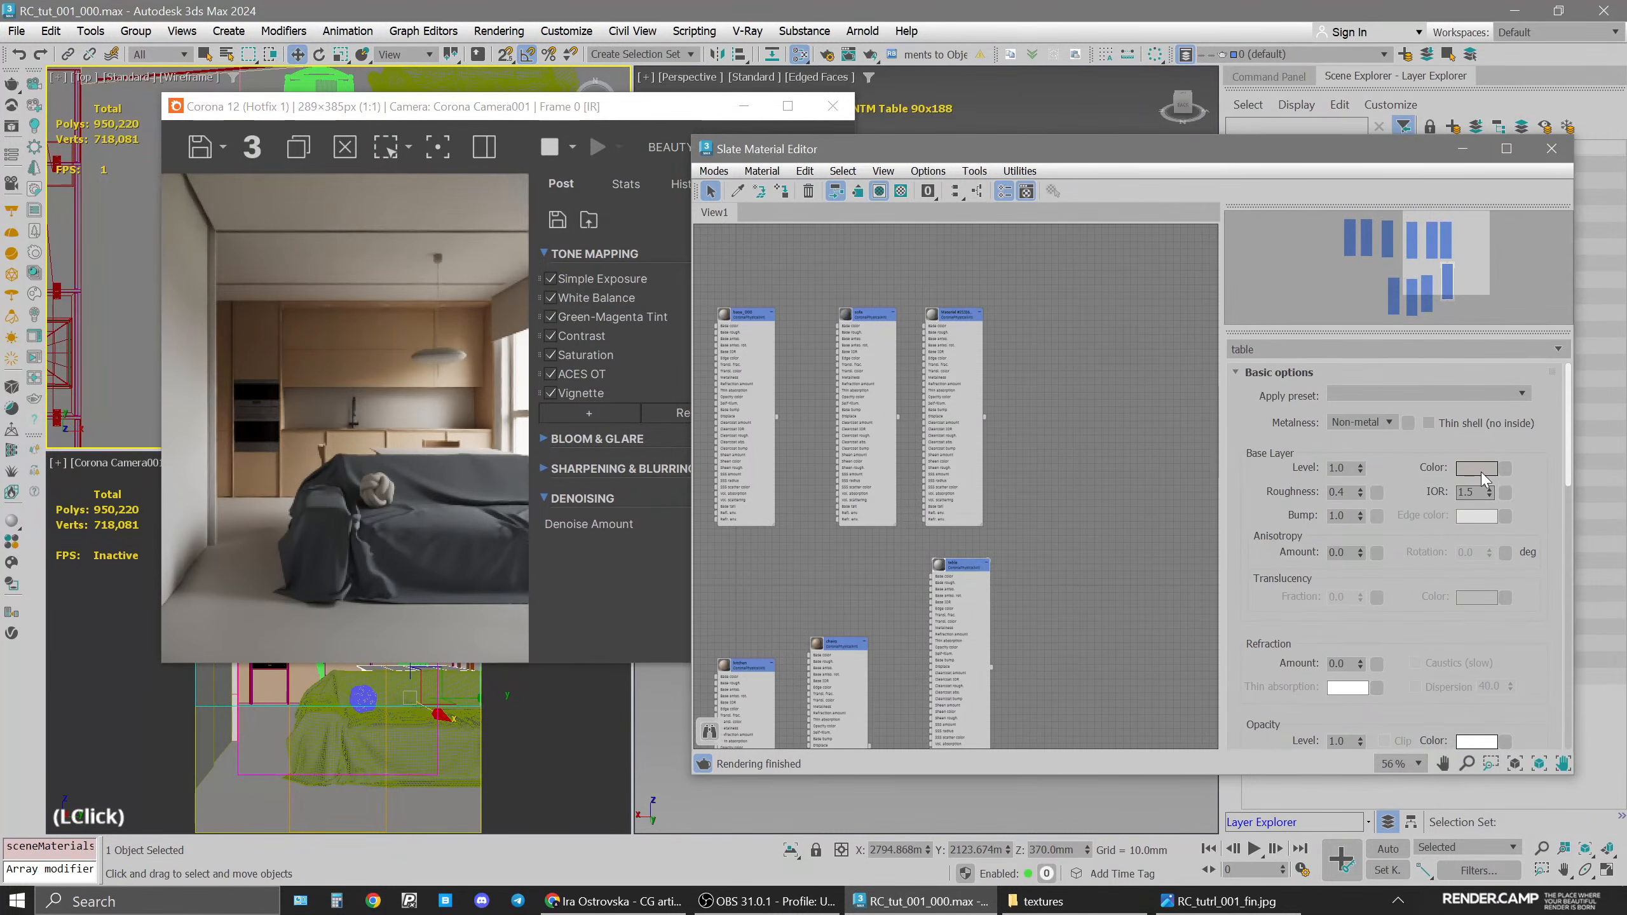
Set the value of the table material's base color to 200 and accept the color
{"action": "left_click", "coordinate": [1476, 468]}
{"action": "double_click", "coordinate": [1430, 372]}
{"action": "type", "text": "200"}
{"action": "key", "text": "Return"}
{"action": "left_click", "coordinate": [1383, 433]}
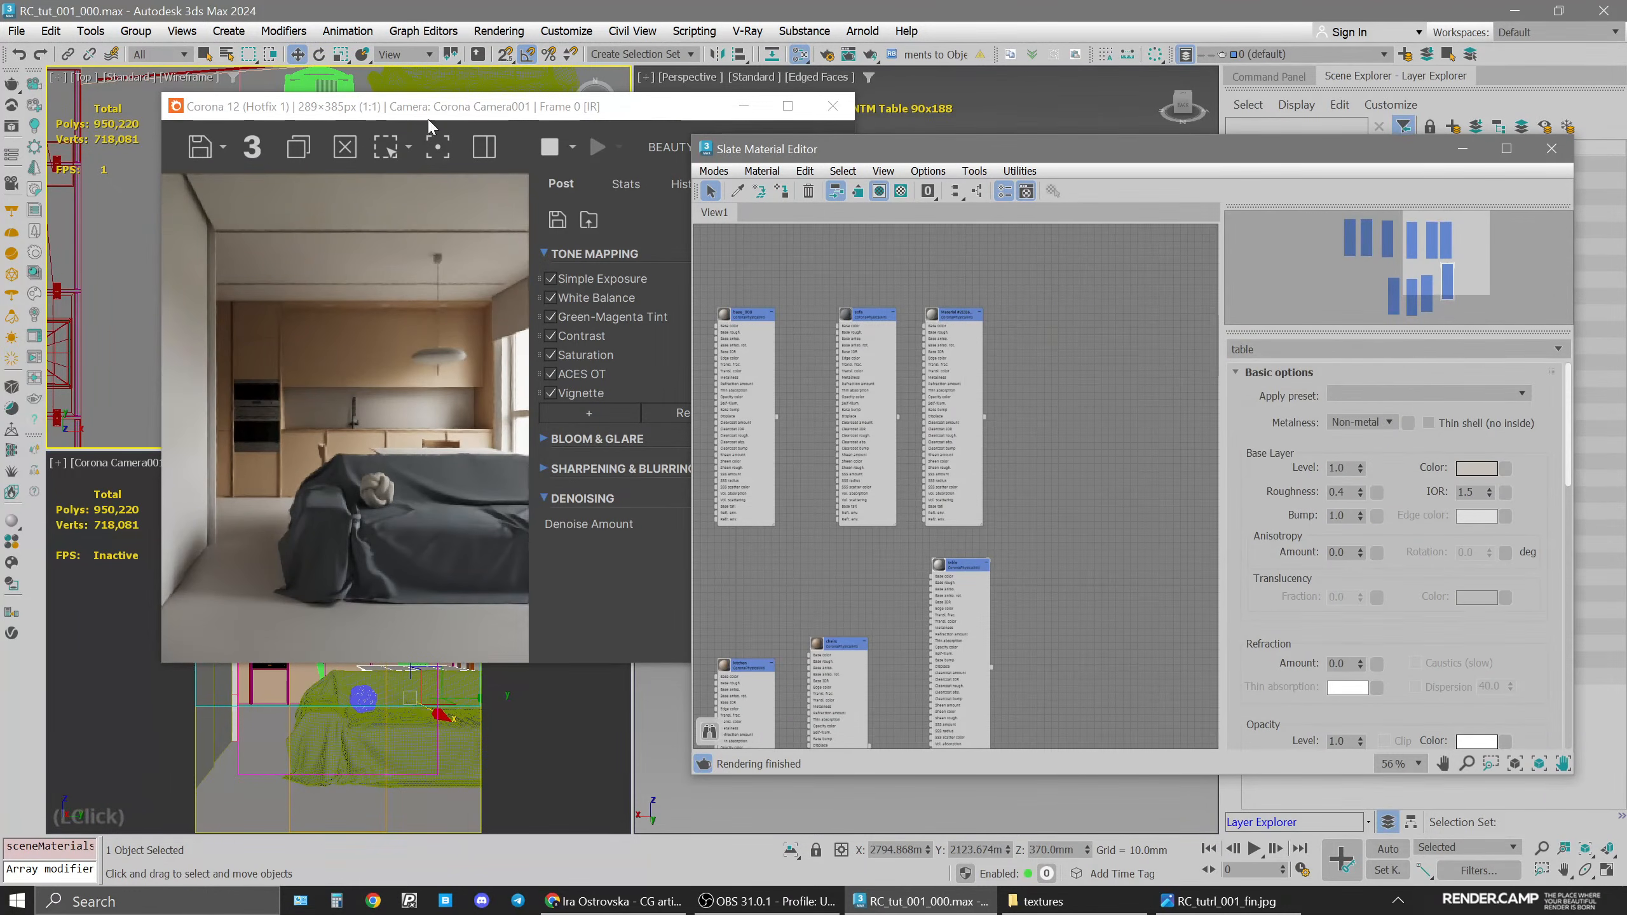
{"action": "left_click_drag", "start_coordinate": [550, 117], "coordinate": [490, 110]}
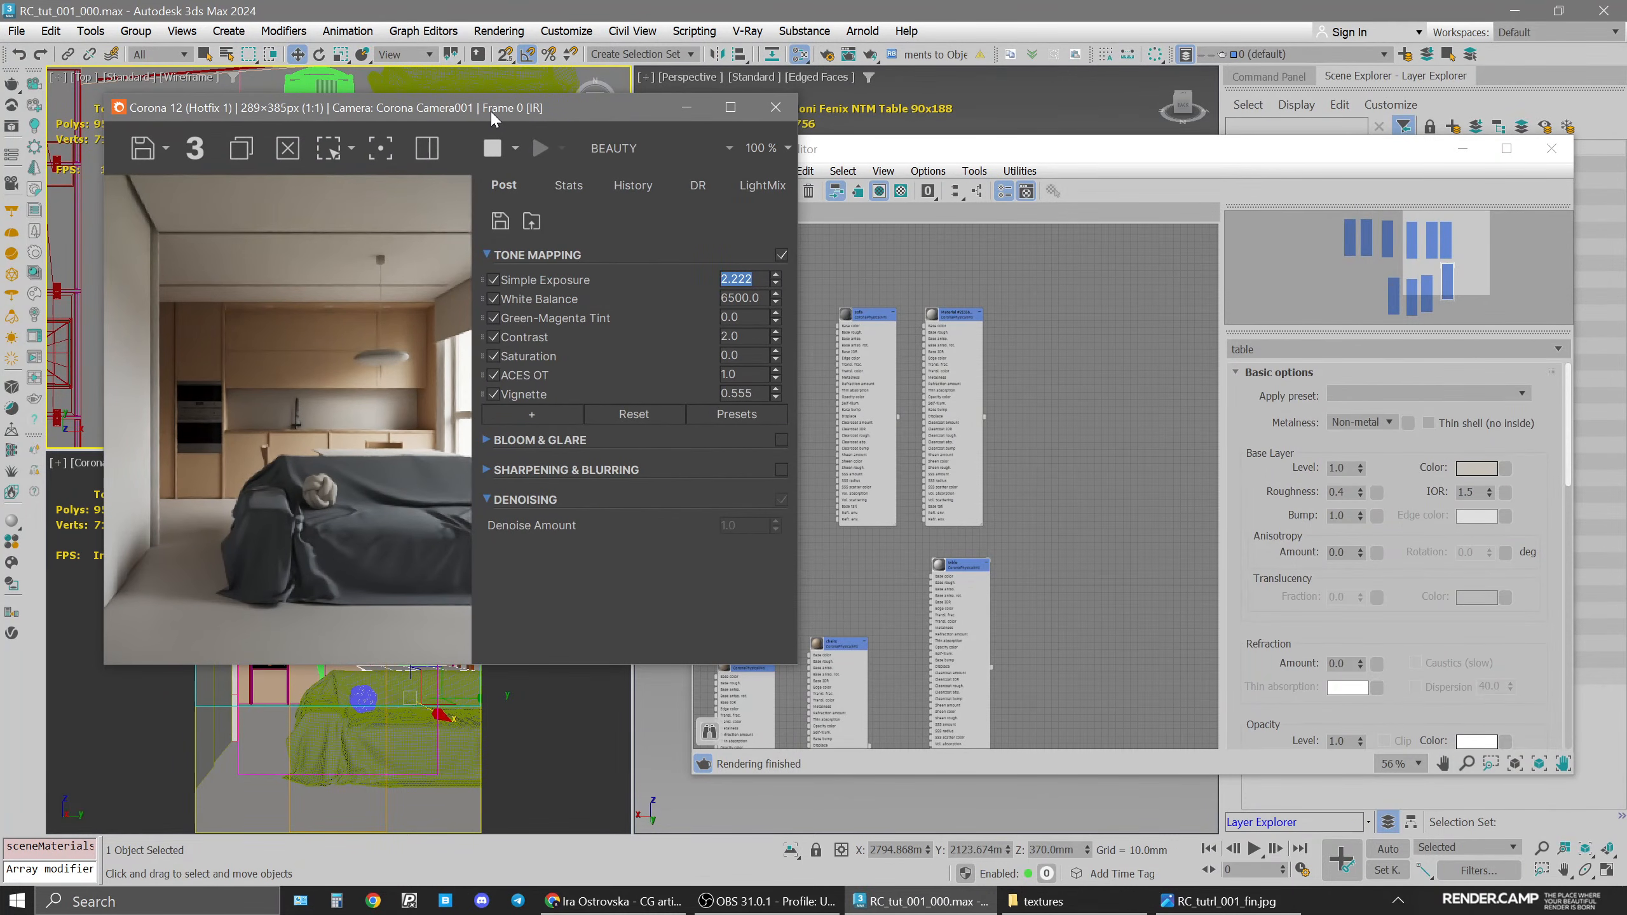
Select the kitchen counter and shelf group below the faucet and assign the existing countertop material to it
{"action": "left_click_drag", "start_coordinate": [460, 113], "coordinate": [859, 146]}
{"action": "left_click", "coordinate": [59, 462]}
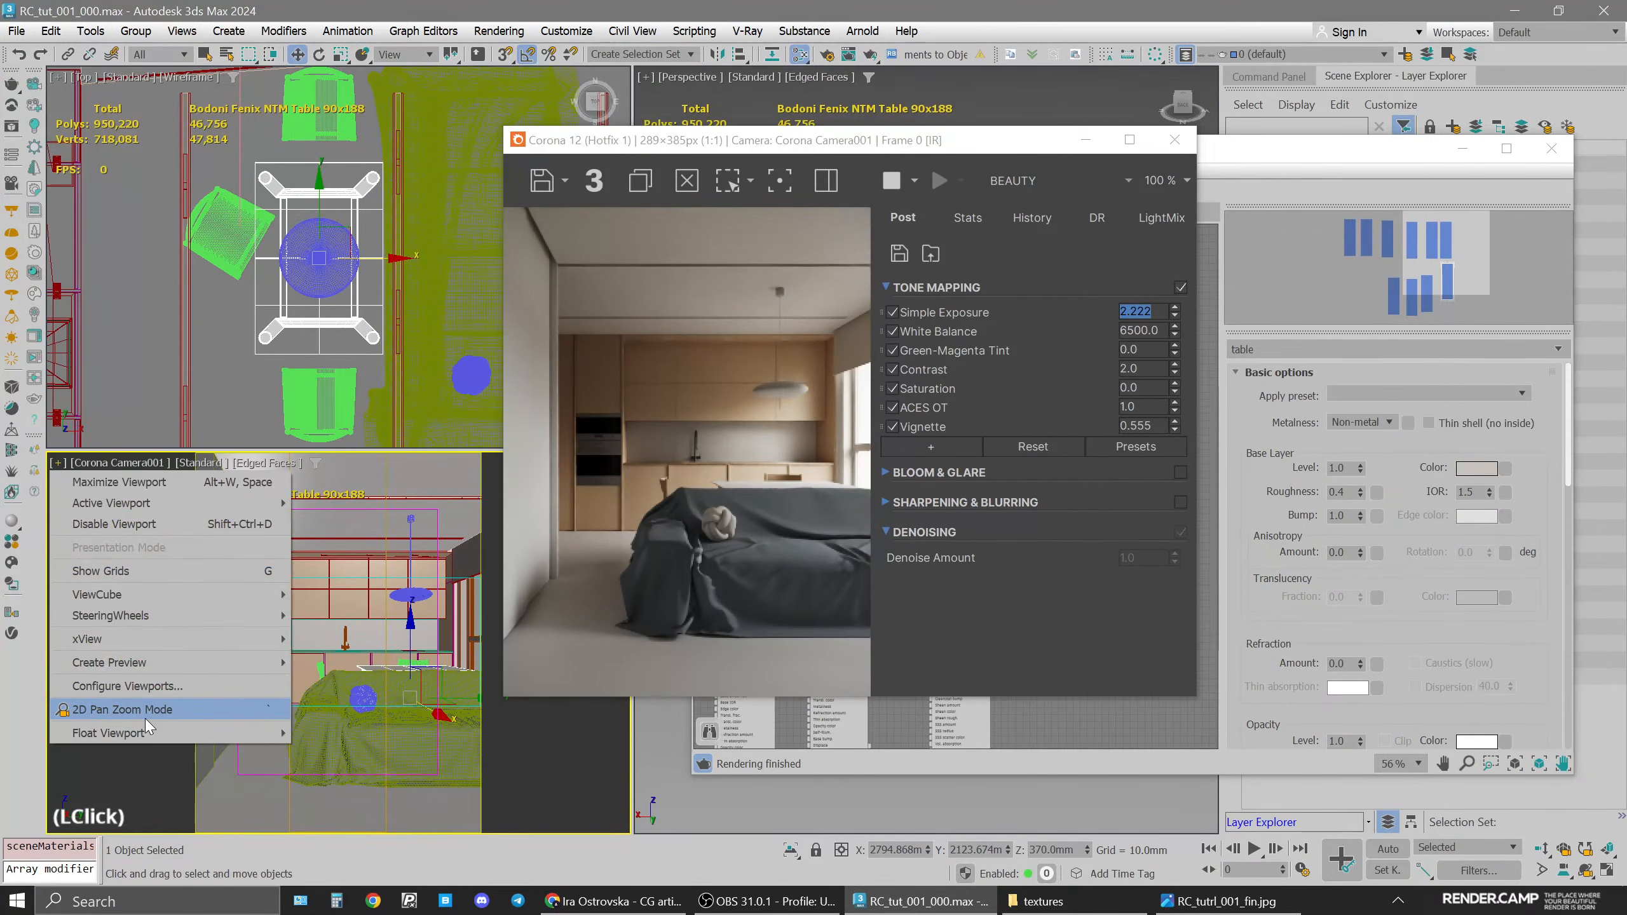
{"action": "left_click", "coordinate": [146, 710]}
{"action": "scroll", "coordinate": [356, 664], "scroll_direction": "up", "scroll_amount": 10}
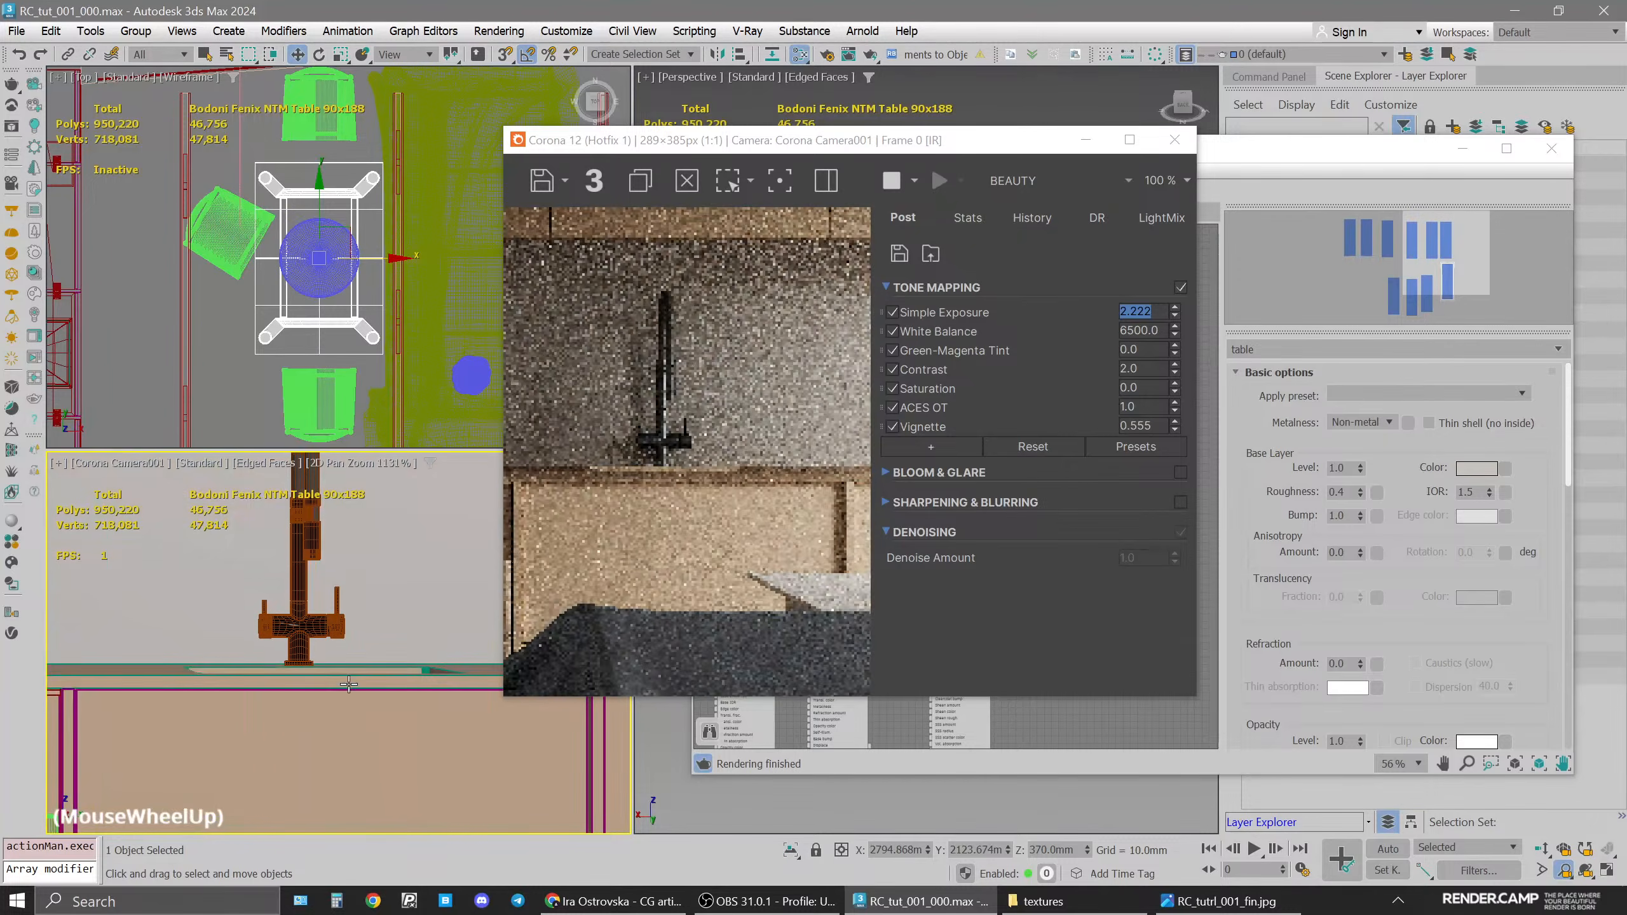
{"action": "left_click", "coordinate": [347, 684]}
{"action": "left_click_drag", "start_coordinate": [860, 145], "coordinate": [485, 126]}
{"action": "middle_click", "coordinate": [1000, 366]}
{"action": "middle_click_drag", "start_coordinate": [1000, 366], "coordinate": [954, 510]}
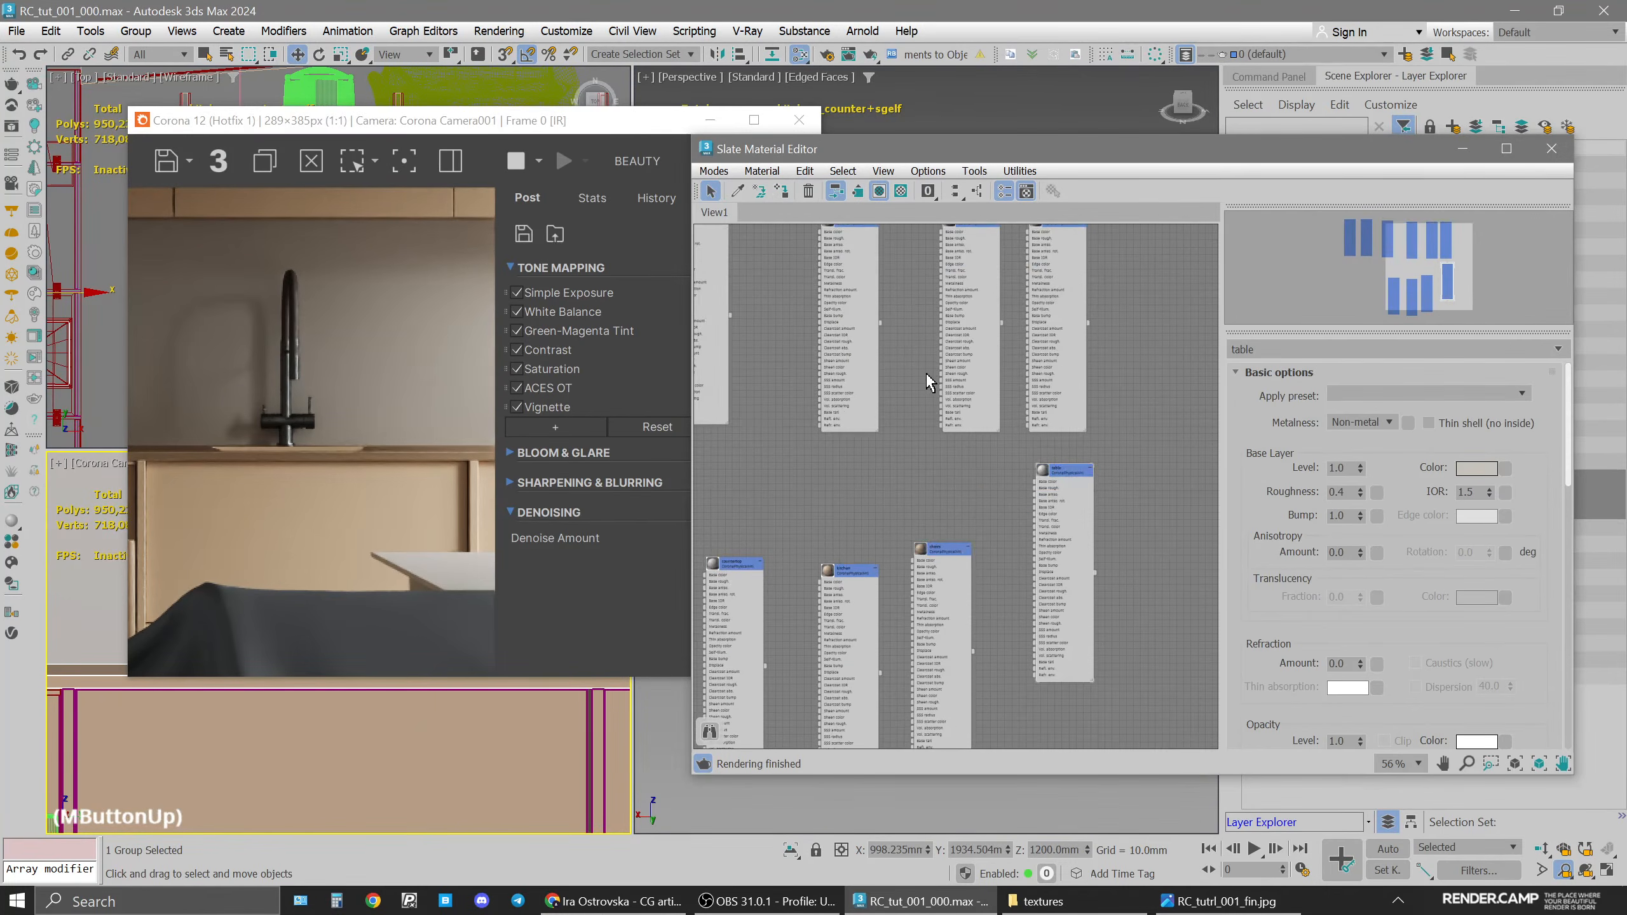
{"action": "scroll", "coordinate": [933, 383], "scroll_direction": "up", "scroll_amount": 3}
{"action": "middle_click_drag", "start_coordinate": [859, 464], "coordinate": [1057, 416]}
{"action": "double_click", "coordinate": [937, 525]}
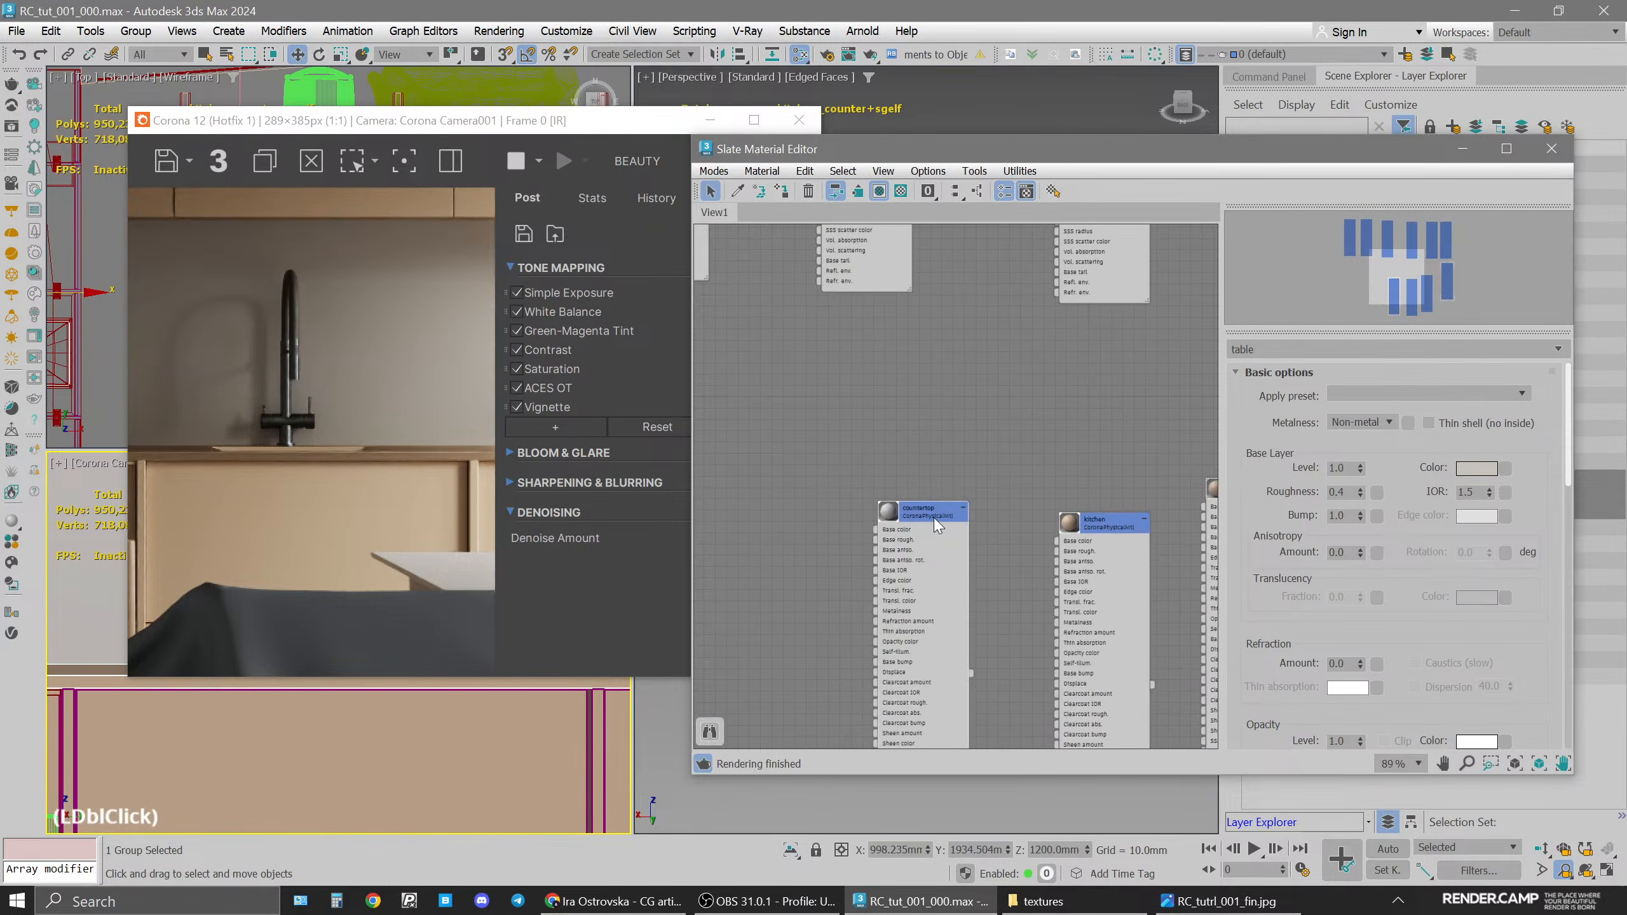
{"action": "left_click", "coordinate": [782, 192]}
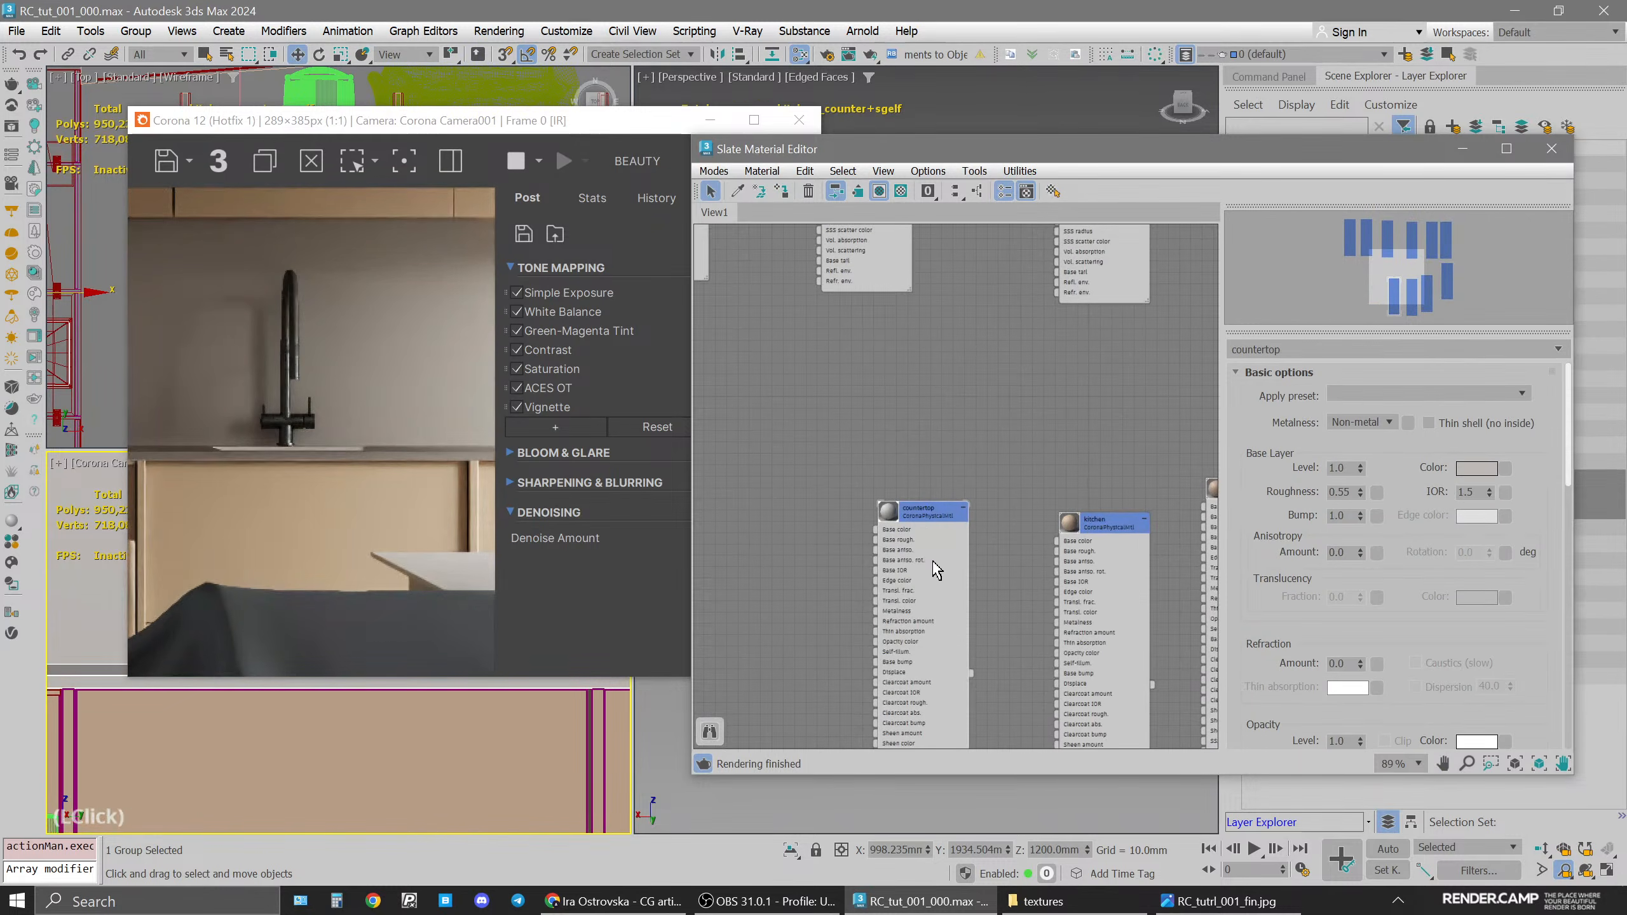
Restore the full camera view and compare the render with the reference image RC_tutrl_001_fin.jpg
{"action": "left_click_drag", "start_coordinate": [456, 123], "coordinate": [713, 131]}
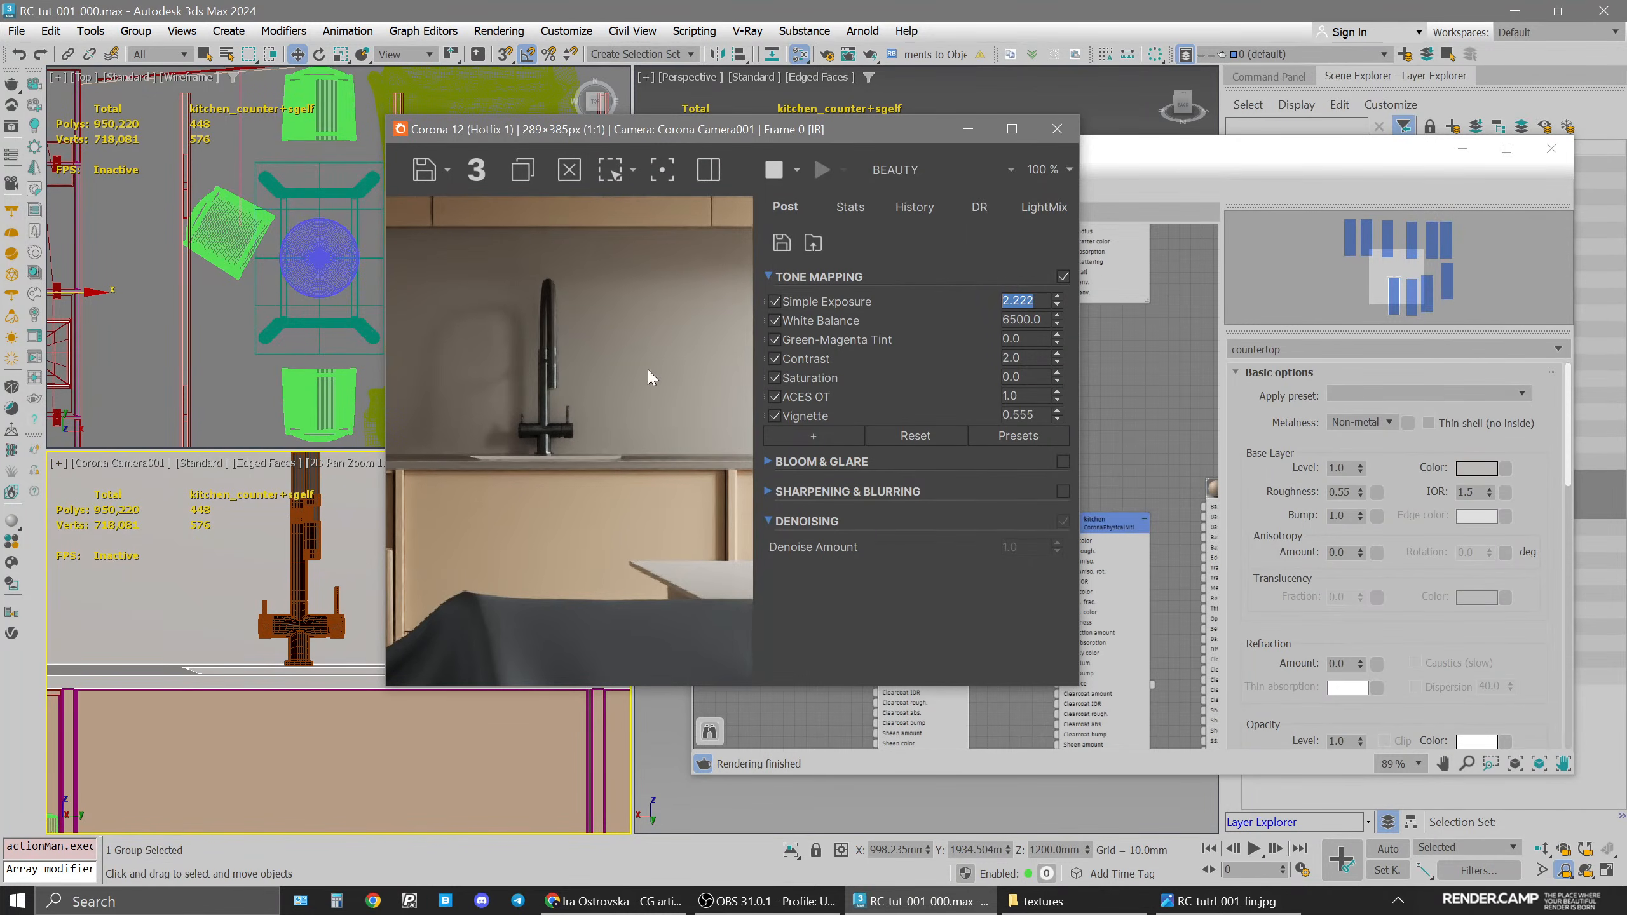
{"action": "left_click", "coordinate": [56, 463]}
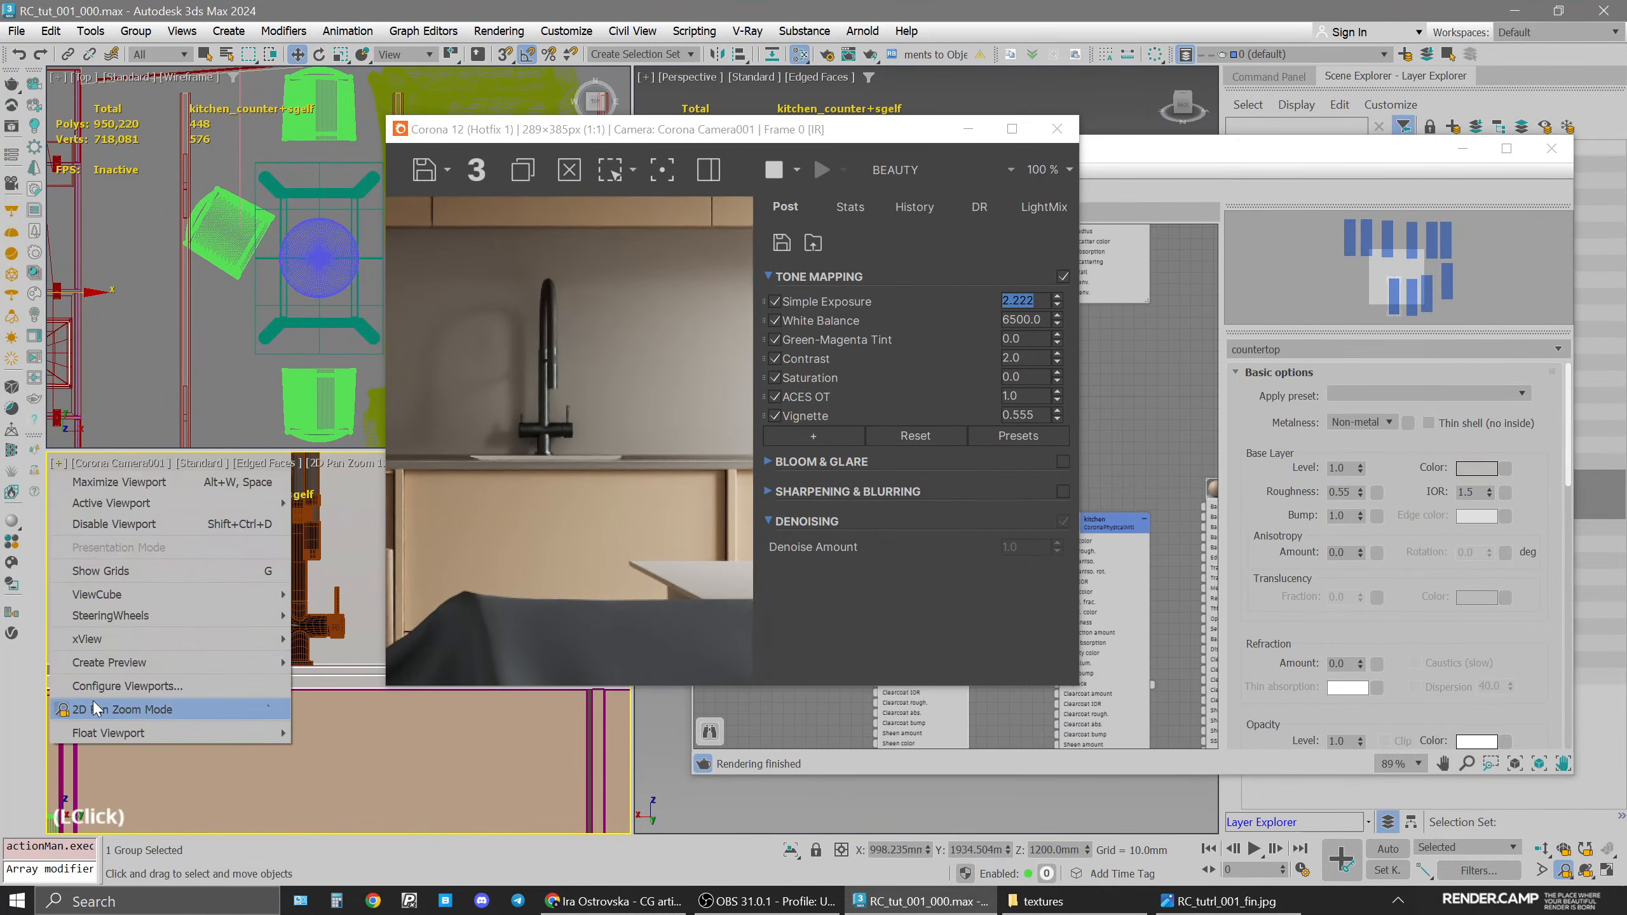
{"action": "left_click", "coordinate": [147, 704]}
{"action": "left_click_drag", "start_coordinate": [747, 133], "coordinate": [475, 115]}
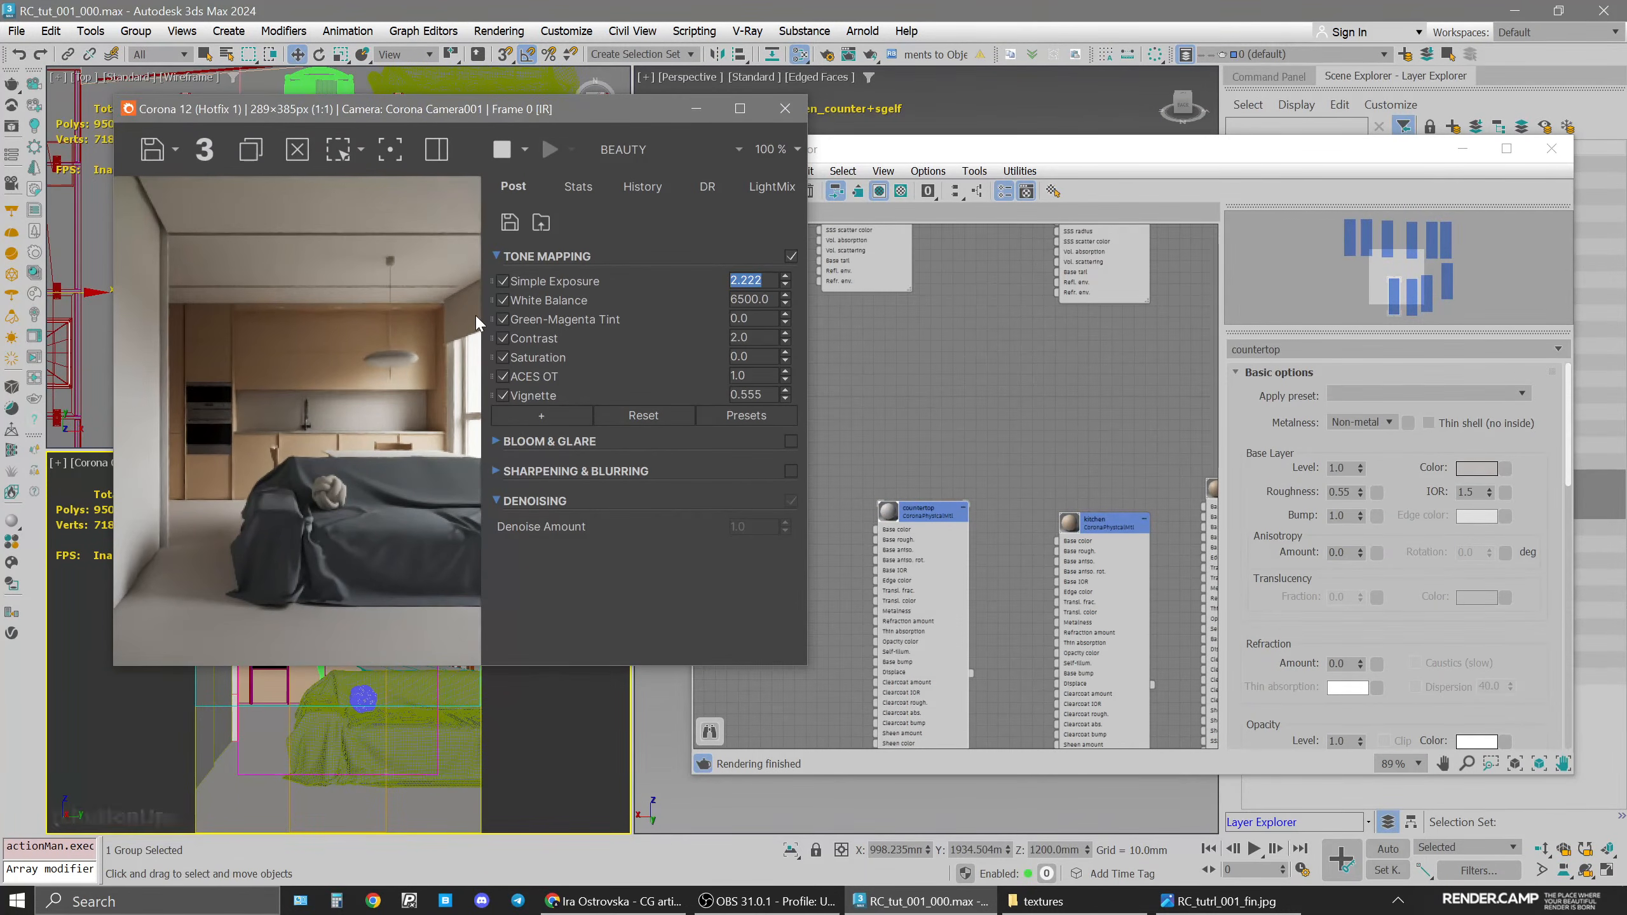
{"action": "left_click", "coordinate": [1208, 902]}
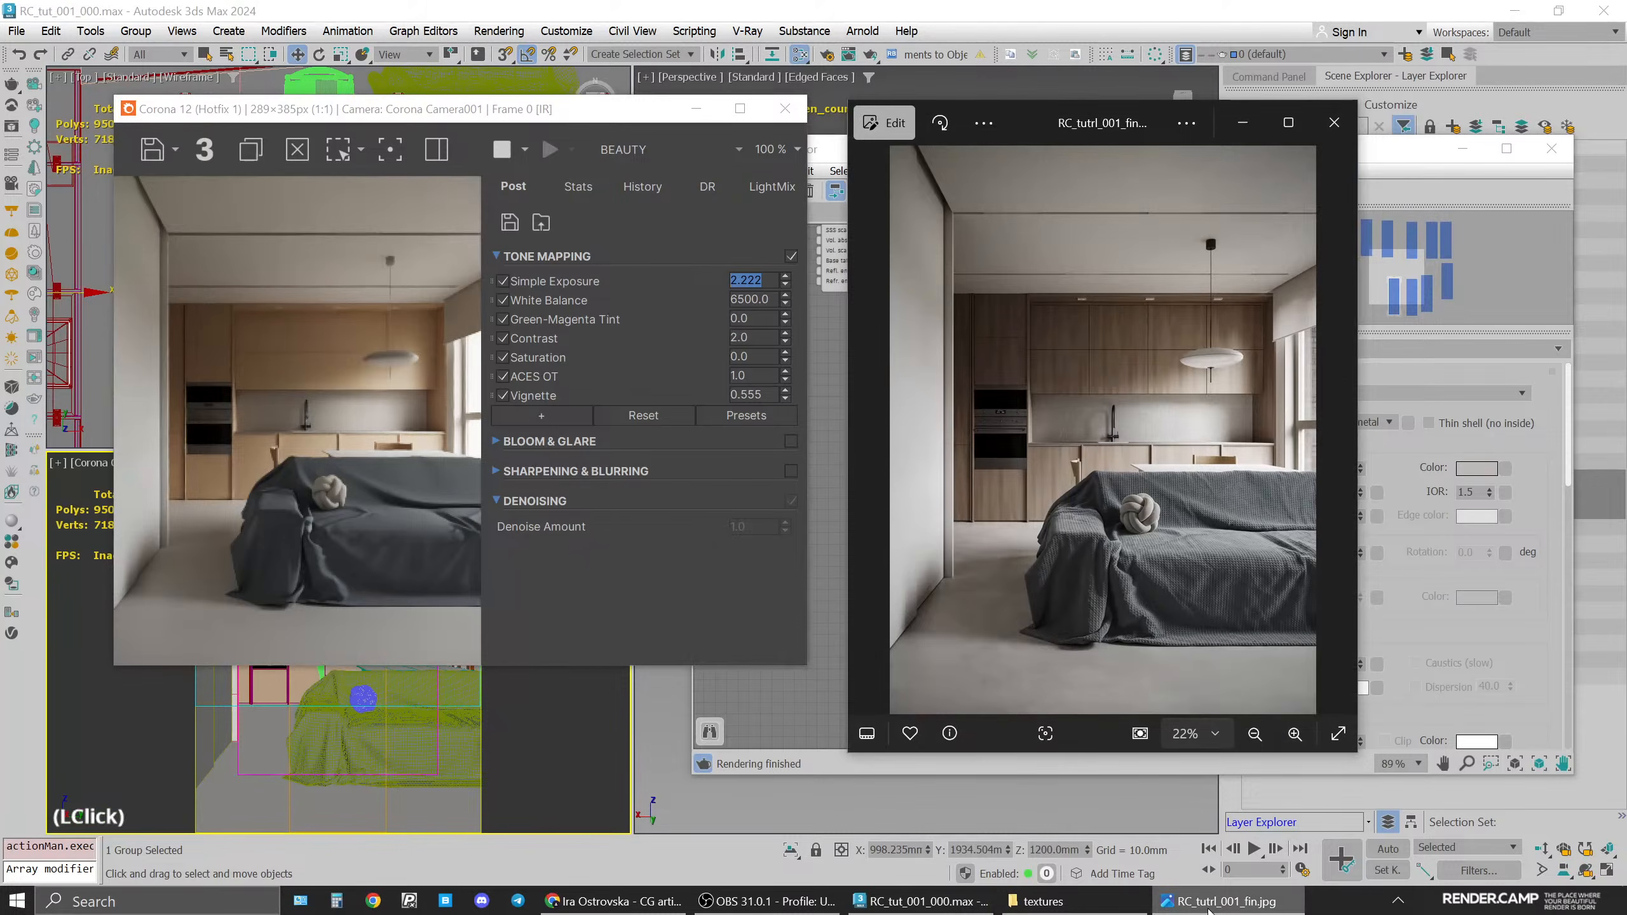
{"action": "left_click", "coordinate": [1209, 903]}
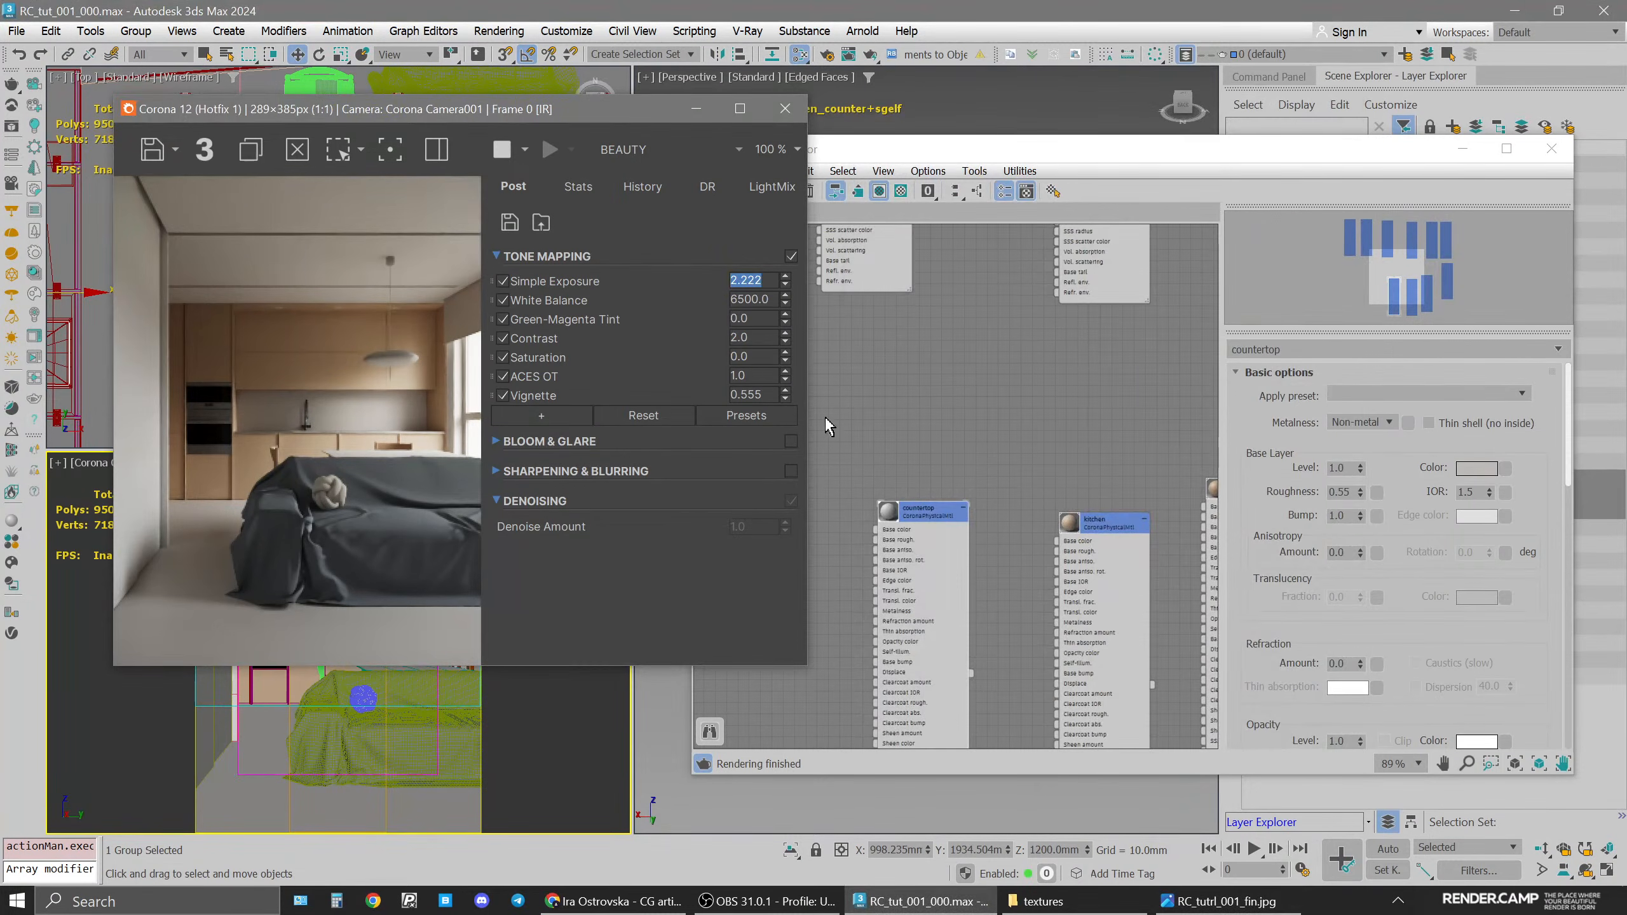
Duplicate the unnamed base material node beside the sofa material into the free space next to it
{"action": "left_click", "coordinate": [1107, 433]}
{"action": "scroll", "coordinate": [1107, 433], "scroll_direction": "down", "scroll_amount": 3}
{"action": "middle_click_drag", "start_coordinate": [1107, 433], "coordinate": [1126, 407]}
{"action": "middle_click", "coordinate": [1057, 474]}
{"action": "double_click", "coordinate": [1057, 474]}
{"action": "middle_click_drag", "start_coordinate": [1064, 303], "coordinate": [1019, 402]}
{"action": "double_click", "coordinate": [904, 353]}
{"action": "scroll", "coordinate": [905, 353], "scroll_direction": "up", "scroll_amount": 4}
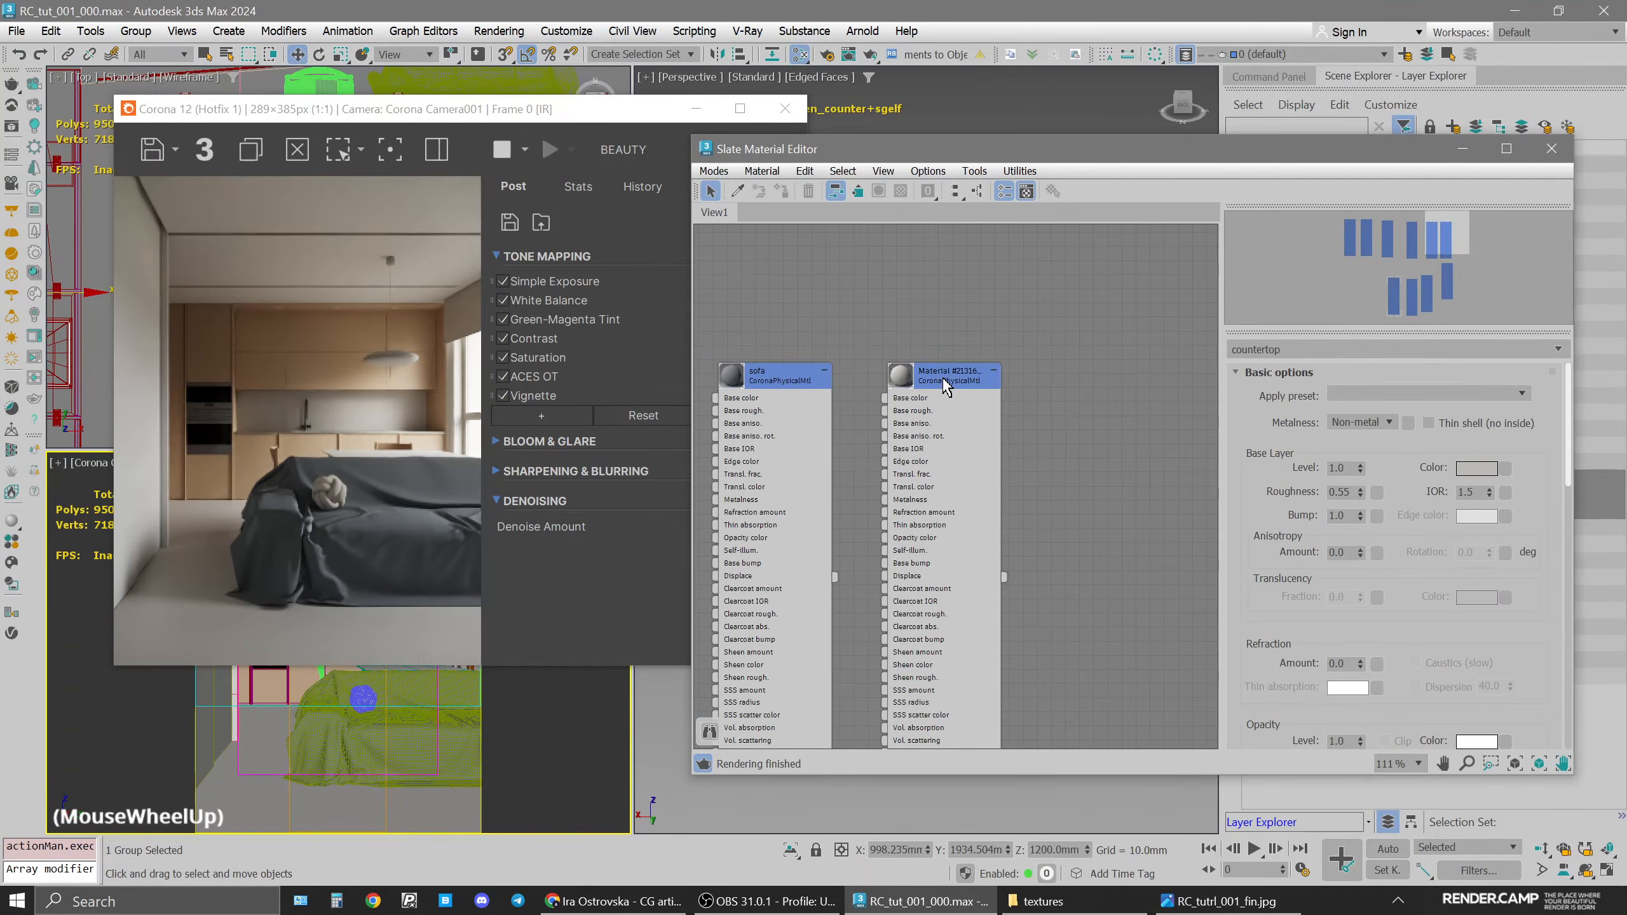
{"action": "left_click_drag", "start_coordinate": [950, 392], "coordinate": [1119, 389], "text": "shift"}
{"action": "left_click", "coordinate": [1123, 392]}
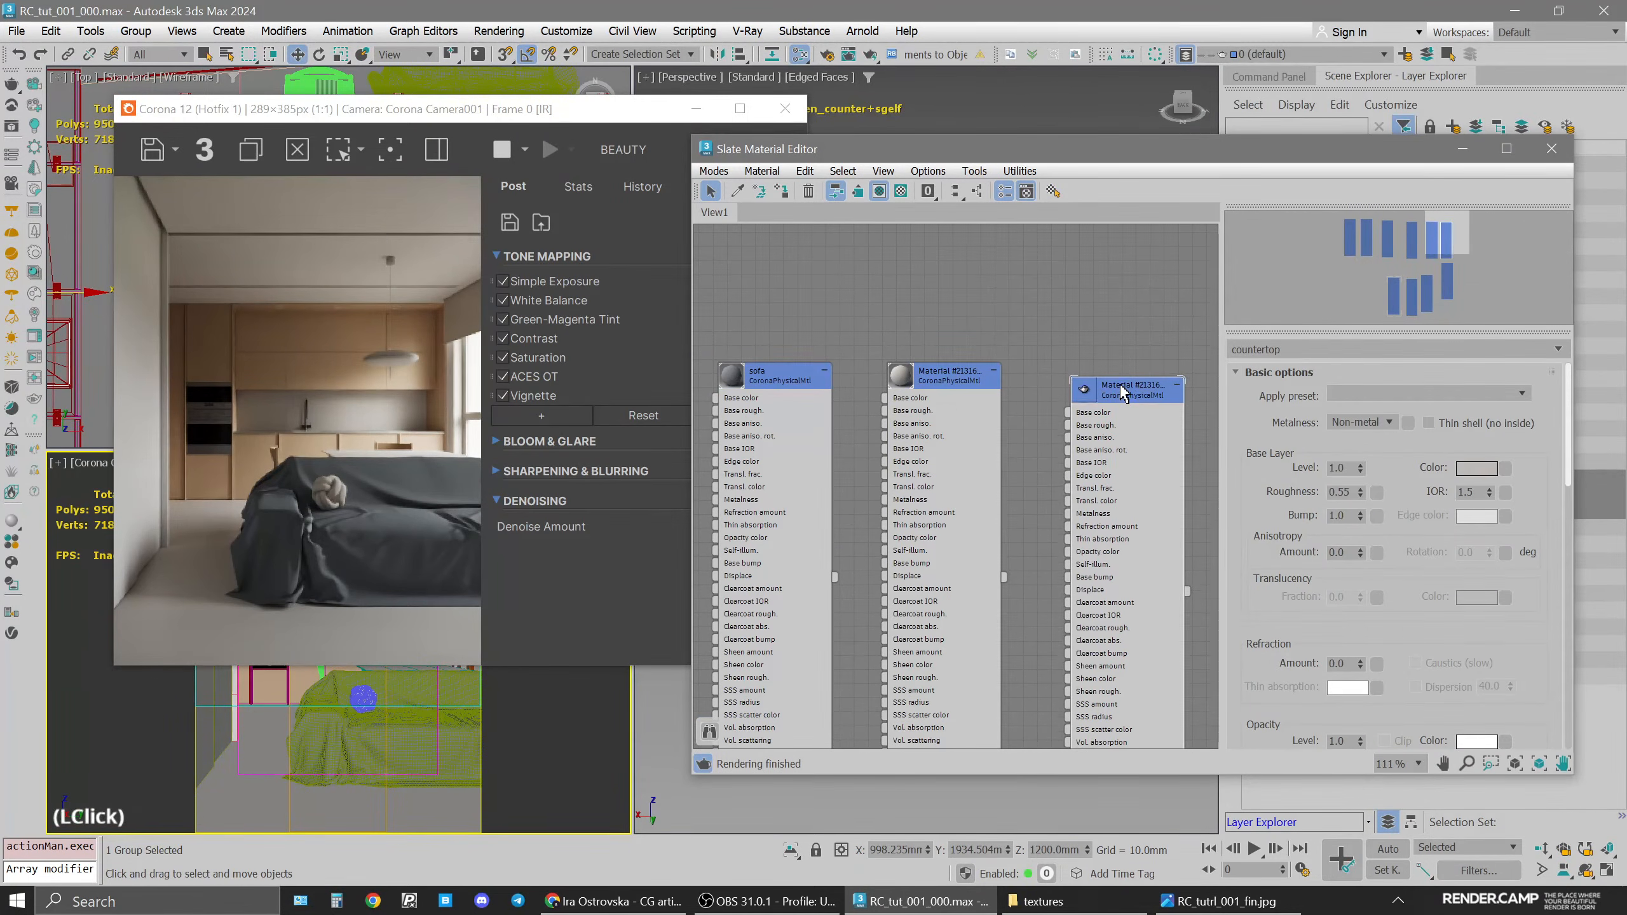
Select the roller blinds at the window and assign the duplicated base material to them
{"action": "mouse_move", "coordinate": [524, 107]}
{"action": "left_mouse_down"}
{"action": "mouse_move", "coordinate": [818, 82]}
{"action": "mouse_move", "coordinate": [963, 110]}
{"action": "mouse_move", "coordinate": [495, 110]}
{"action": "left_mouse_up"}
{"action": "left_click", "coordinate": [462, 552]}
{"action": "left_click", "coordinate": [771, 235]}
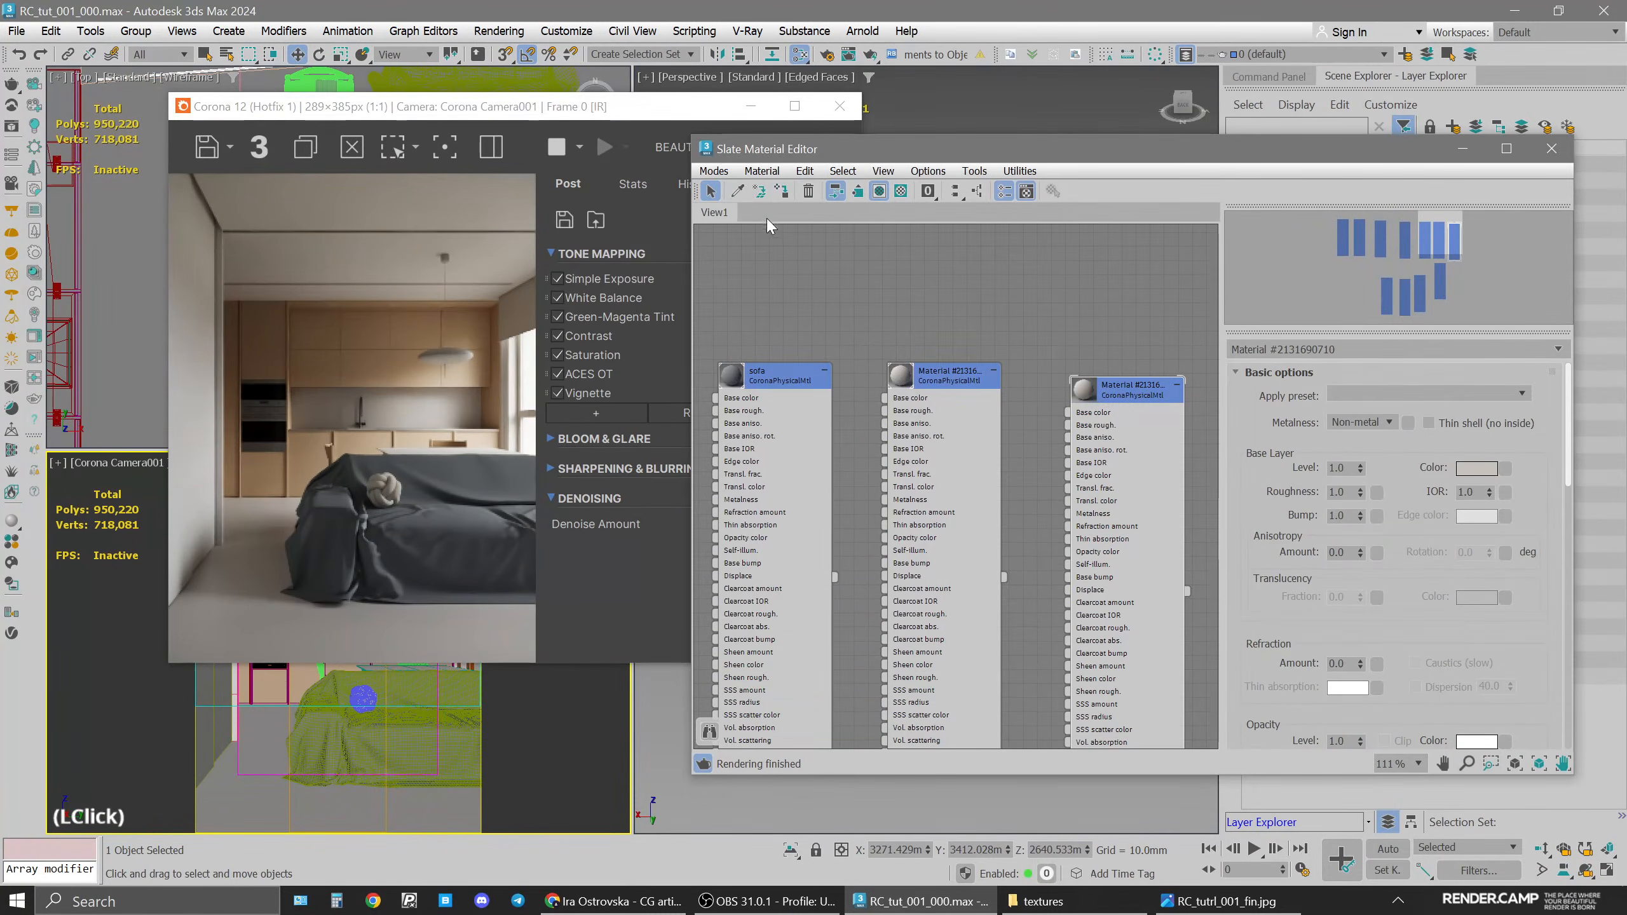
{"action": "left_click", "coordinate": [781, 192]}
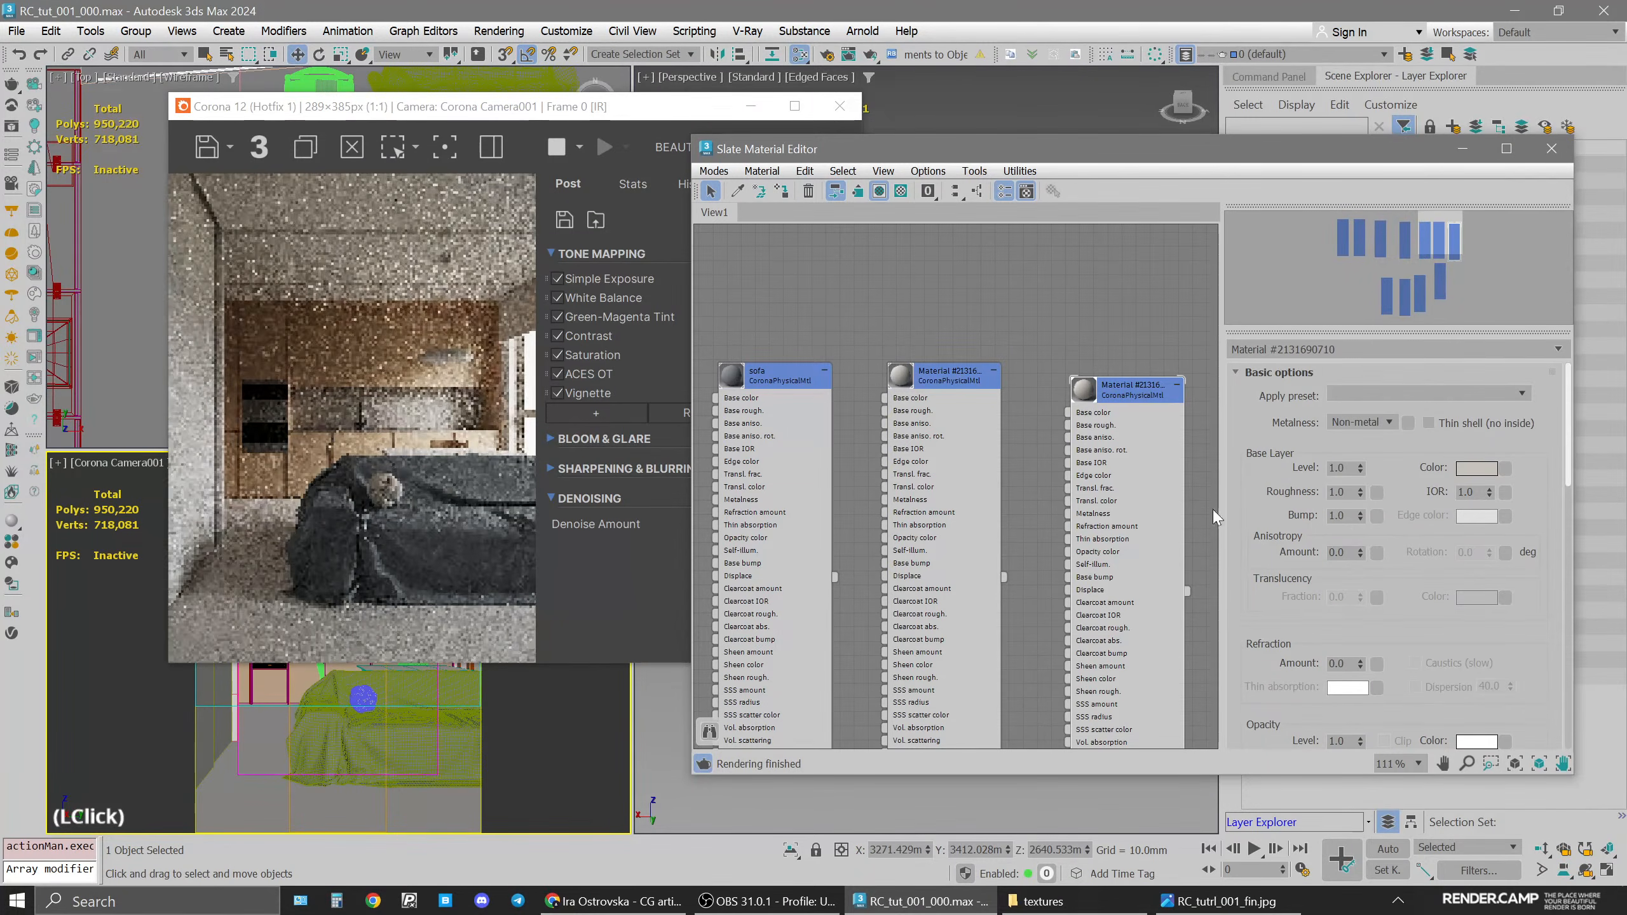
{"action": "left_click_drag", "start_coordinate": [644, 97], "coordinate": [639, 160]}
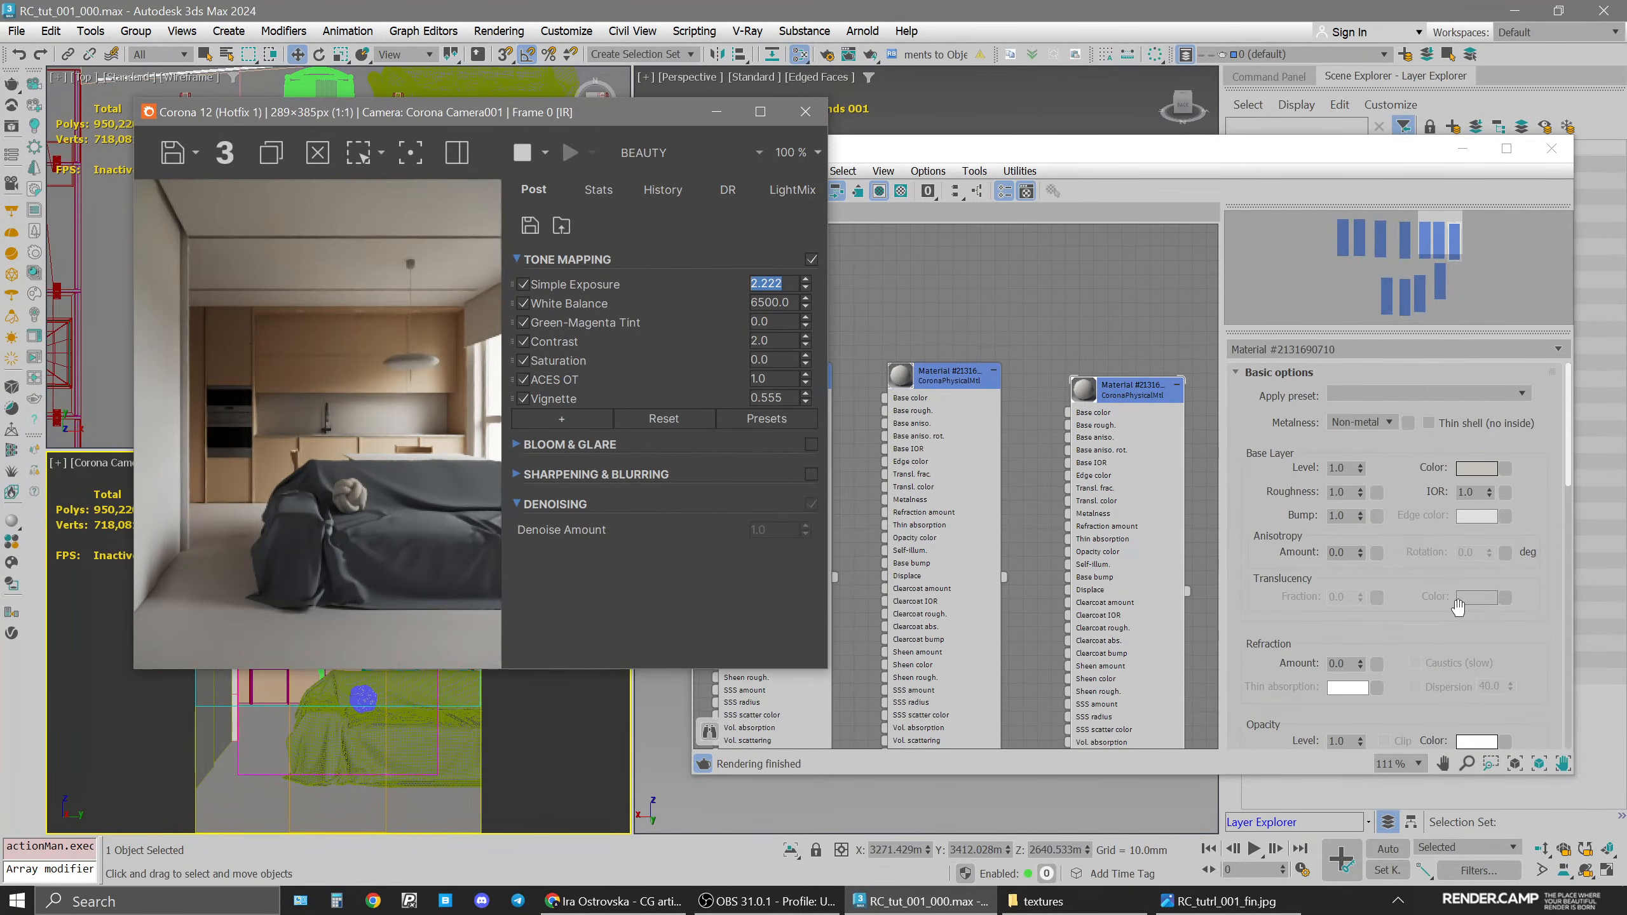
Enable the thin shell option for the blinds material and set its translucency fraction to 0.4
{"action": "left_click", "coordinate": [1435, 424]}
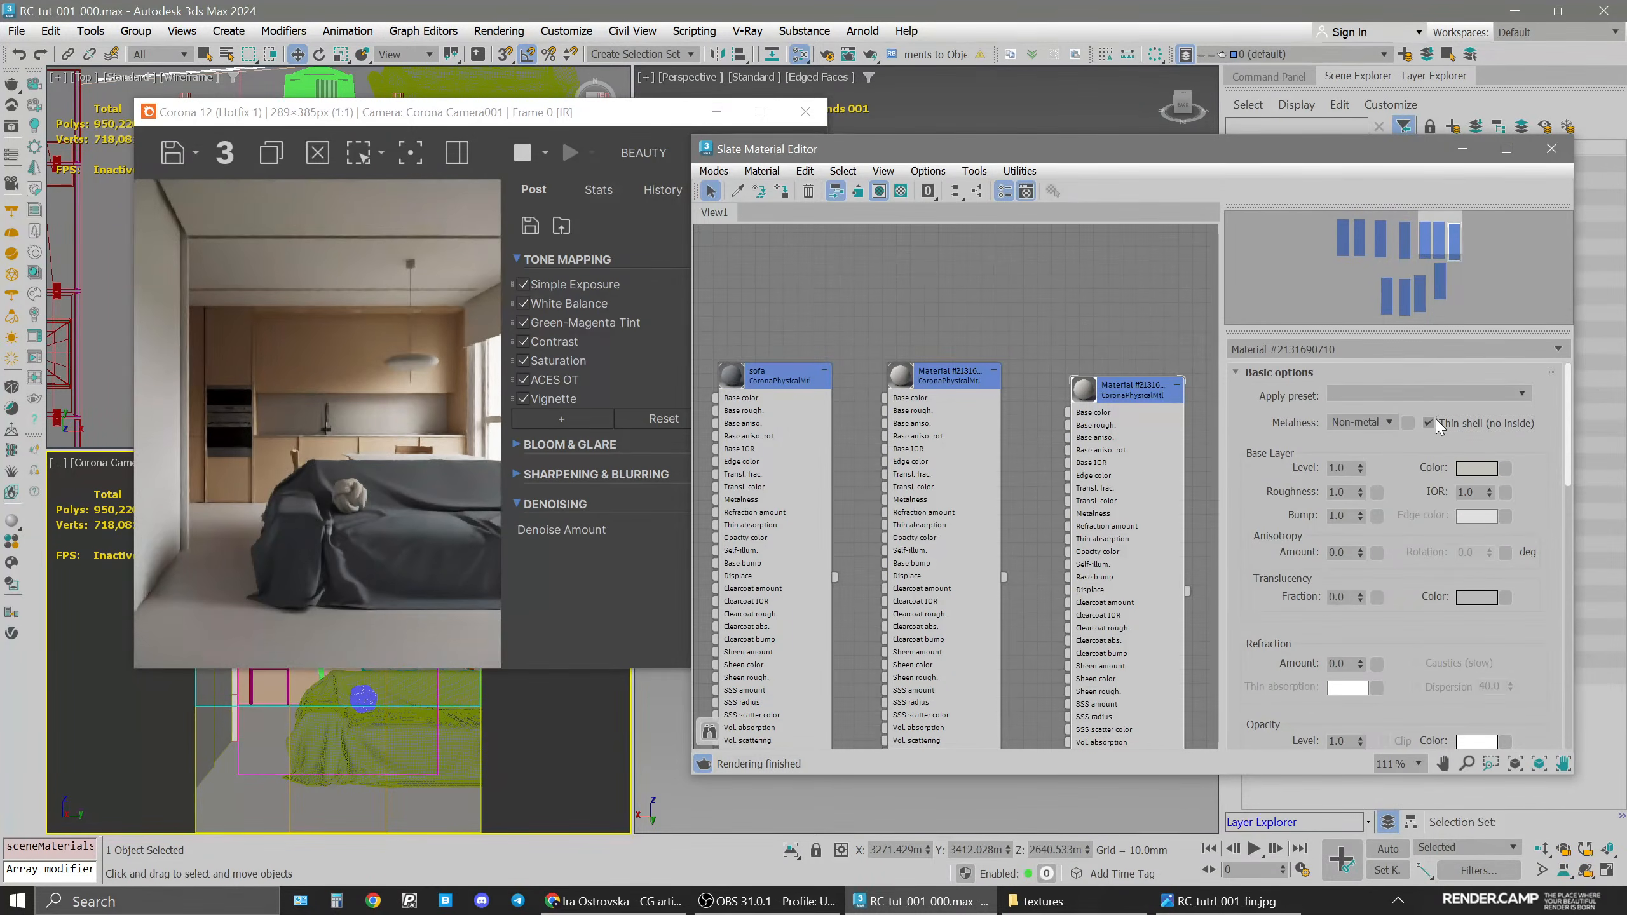
{"action": "left_click_drag", "start_coordinate": [1407, 608], "coordinate": [1405, 592]}
{"action": "double_click", "coordinate": [1346, 581]}
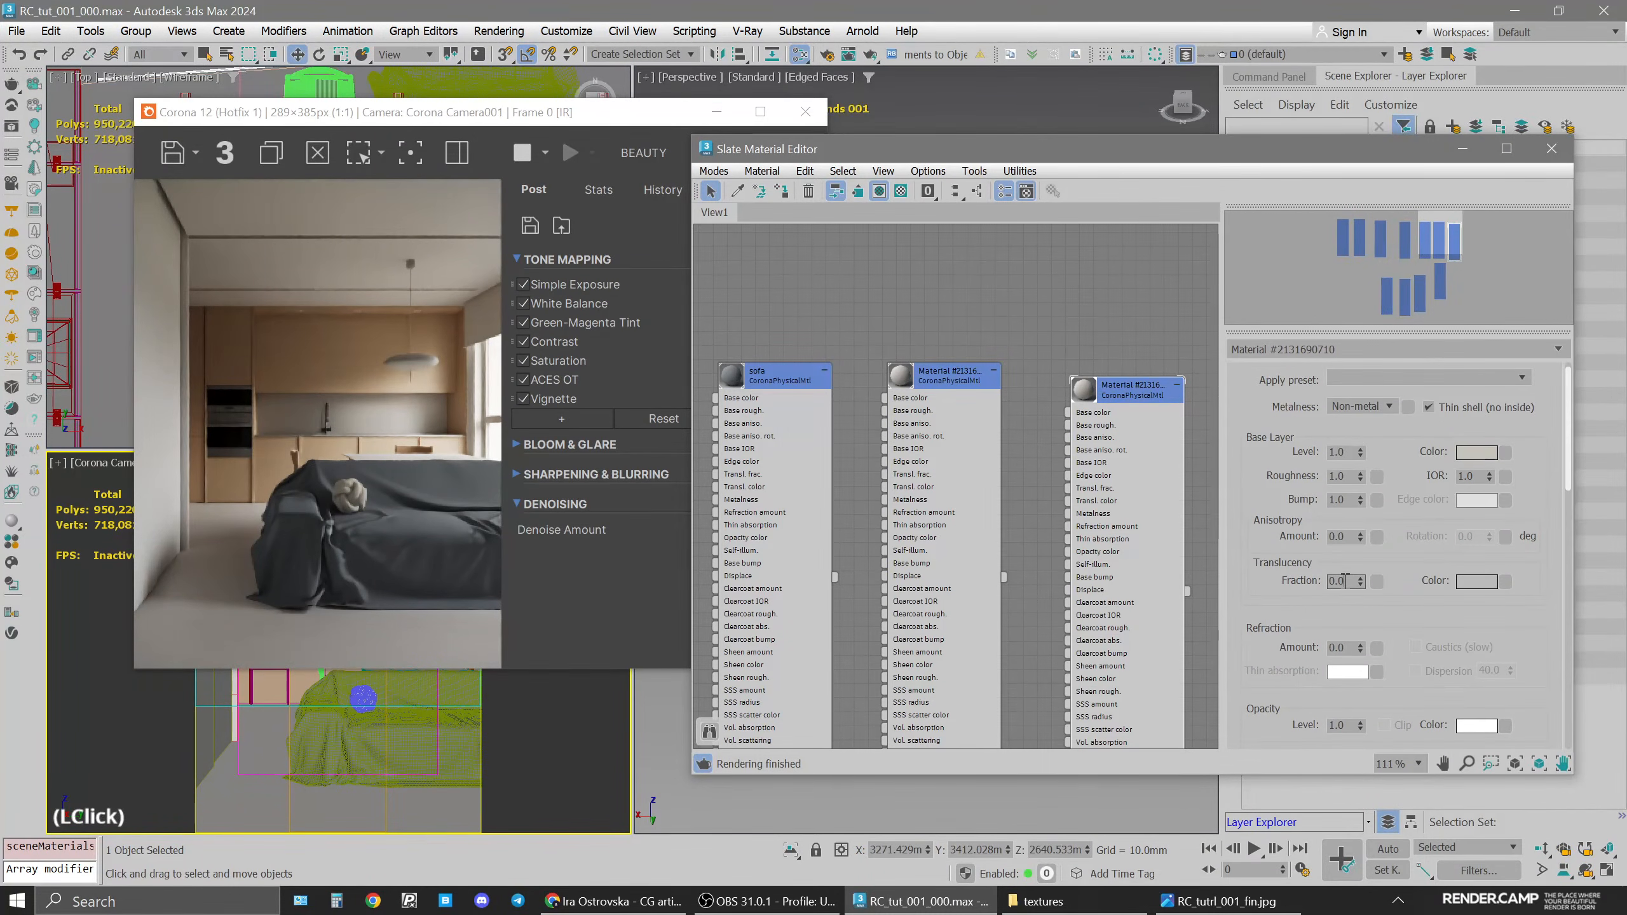
{"action": "key", "text": "BackSpace"}
{"action": "type", "text": "3"}
{"action": "key", "text": "Return"}
{"action": "left_click", "coordinate": [1348, 582]}
{"action": "key", "text": "BackSpace"}
{"action": "type", "text": "4"}
{"action": "key", "text": "Return"}
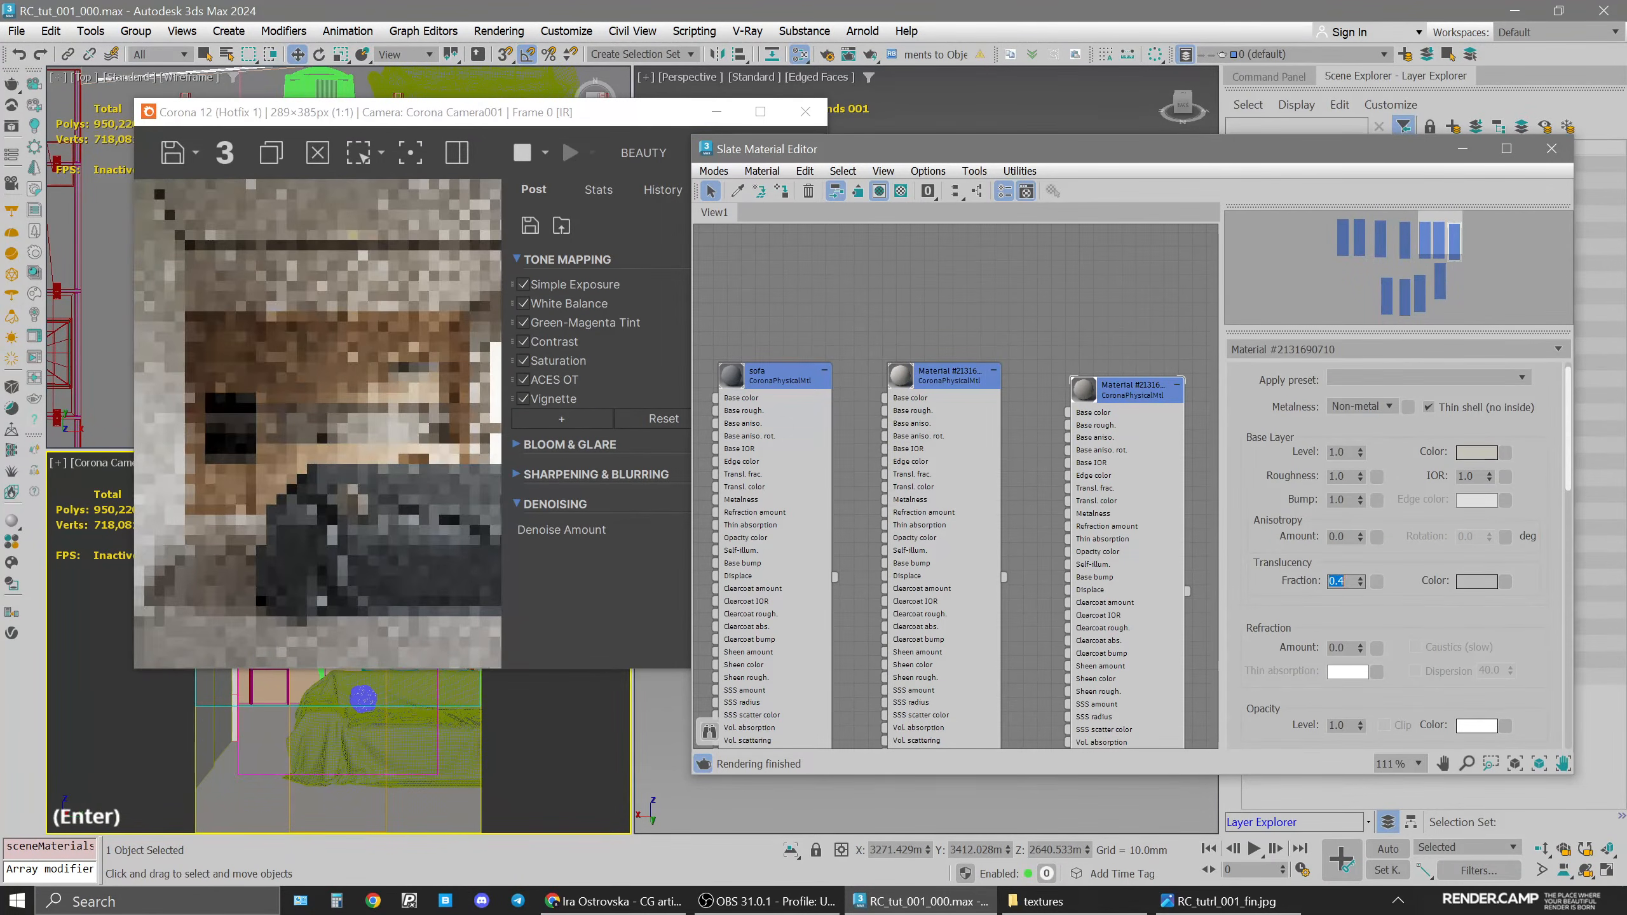
Examine the roller blind close up in the render with its material's thin shell option off and on again
{"action": "left_click_drag", "start_coordinate": [641, 120], "coordinate": [986, 139]}
{"action": "left_click", "coordinate": [76, 465]}
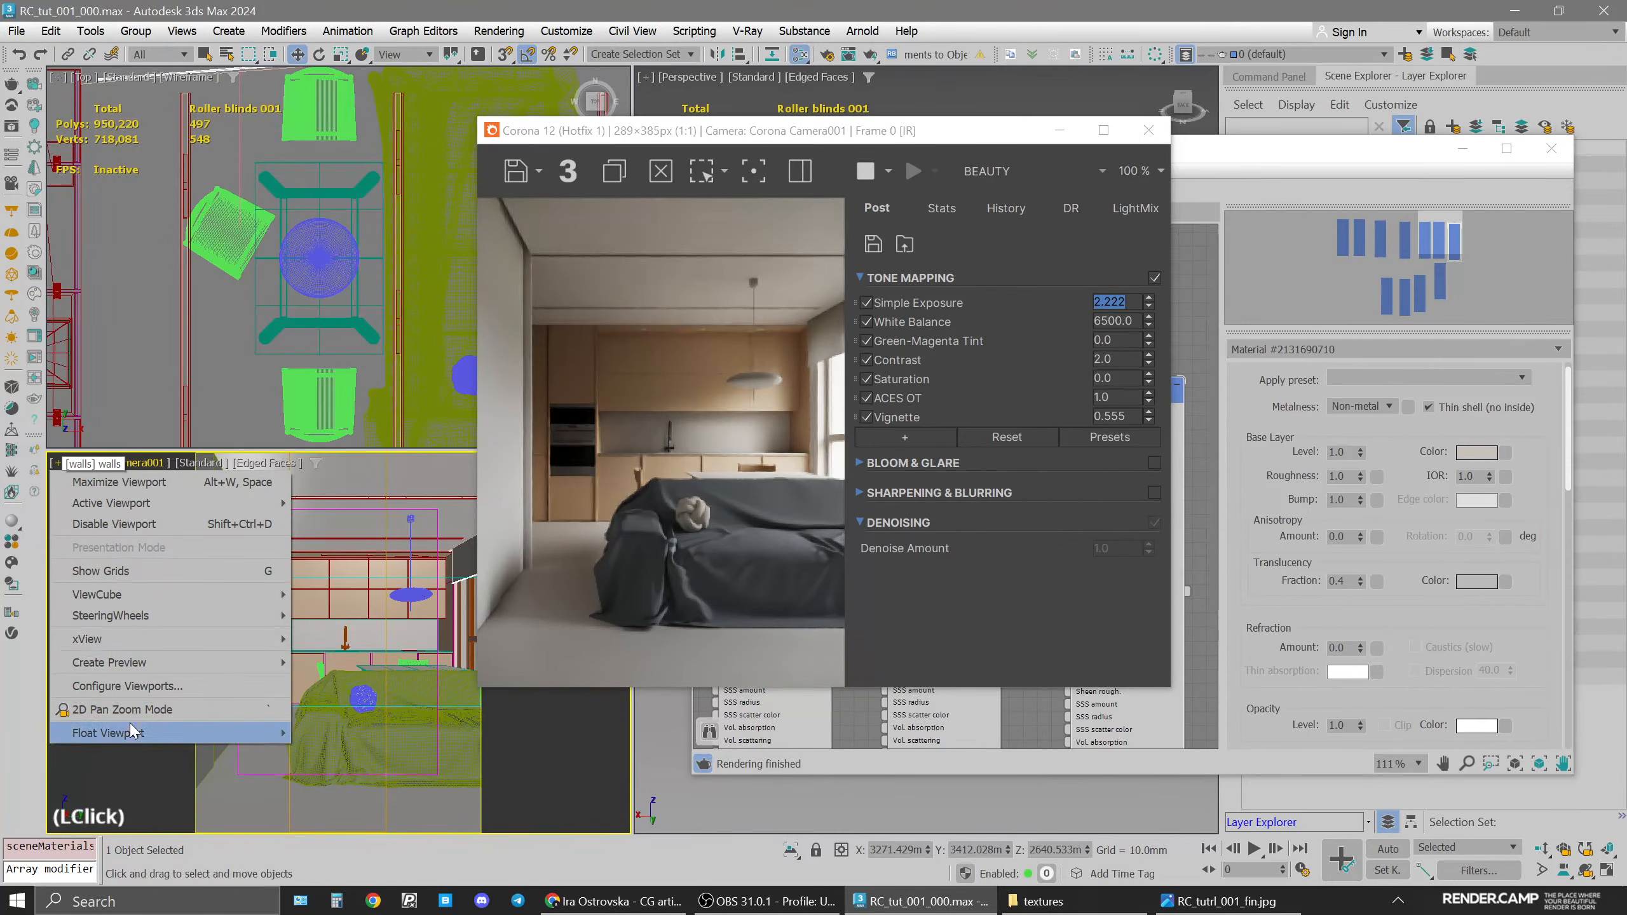
{"action": "left_click", "coordinate": [117, 712]}
{"action": "scroll", "coordinate": [462, 566], "scroll_direction": "up", "scroll_amount": 9}
{"action": "middle_click_drag", "start_coordinate": [411, 537], "coordinate": [197, 593]}
{"action": "left_click_drag", "start_coordinate": [602, 137], "coordinate": [233, 117]}
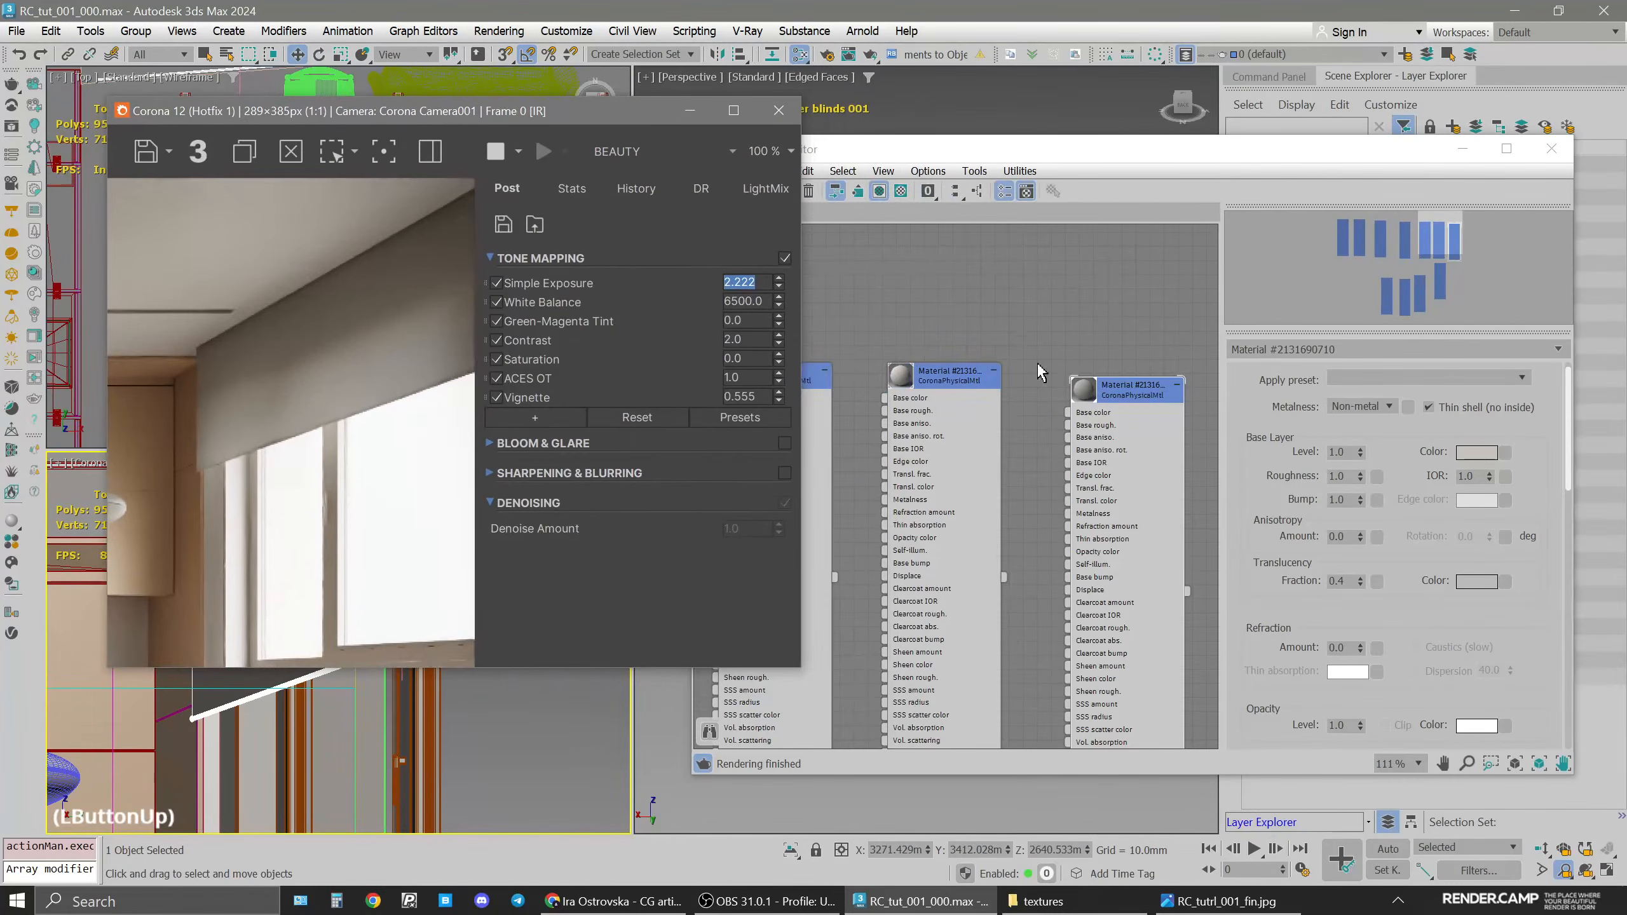
{"action": "left_click", "coordinate": [1129, 401]}
{"action": "left_click", "coordinate": [1354, 350]}
{"action": "left_click", "coordinate": [1426, 406]}
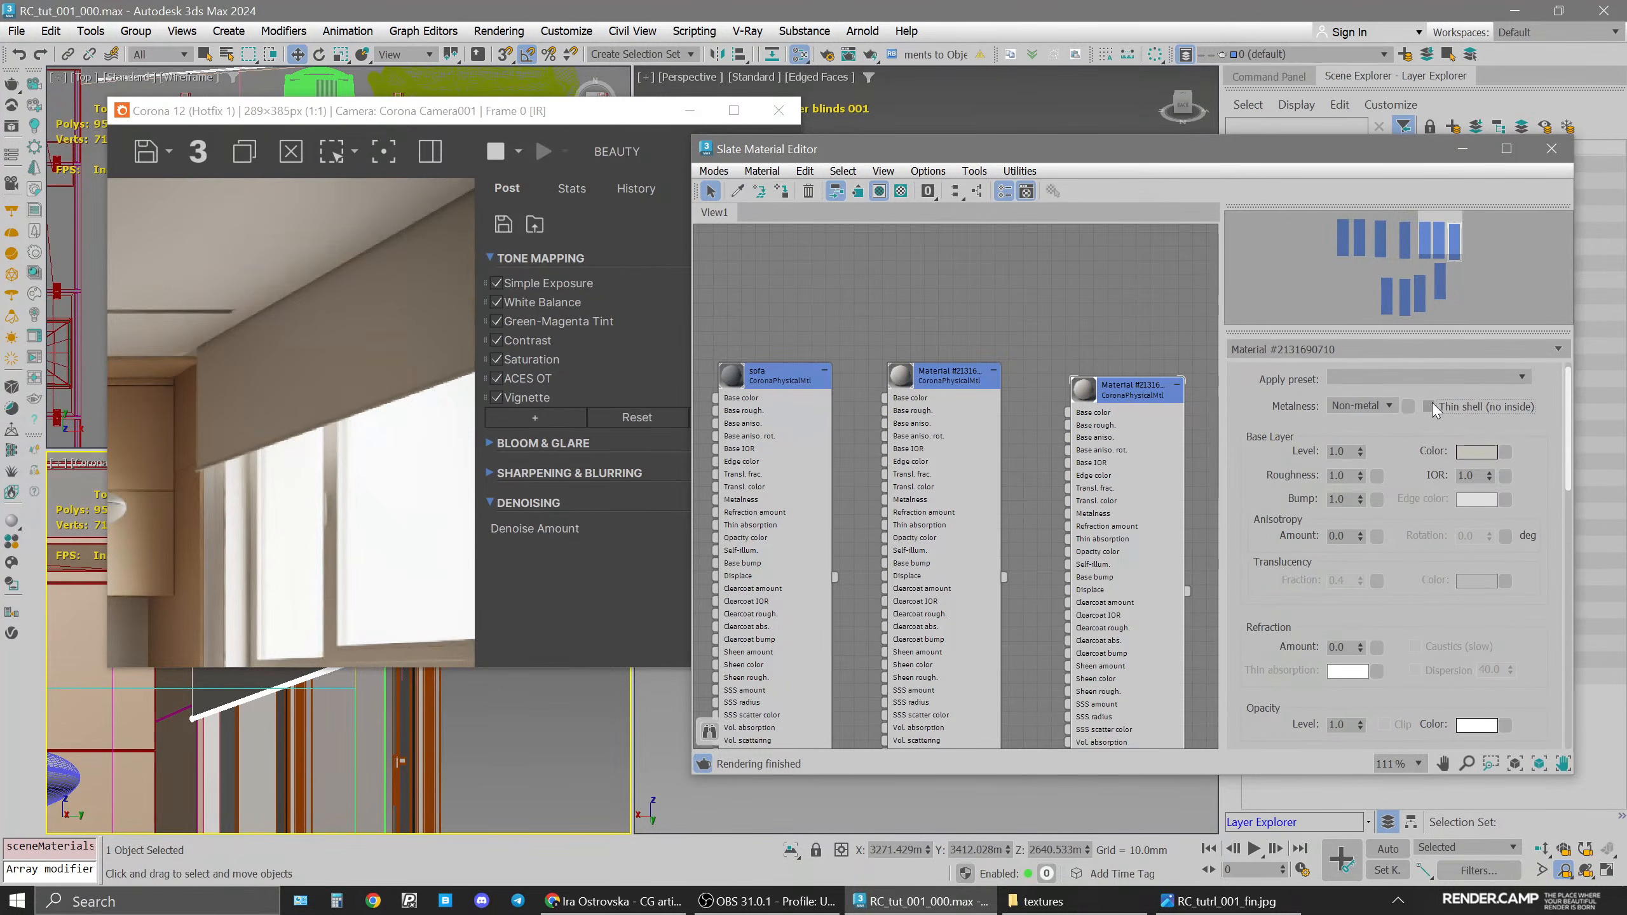
{"action": "left_click", "coordinate": [1429, 407]}
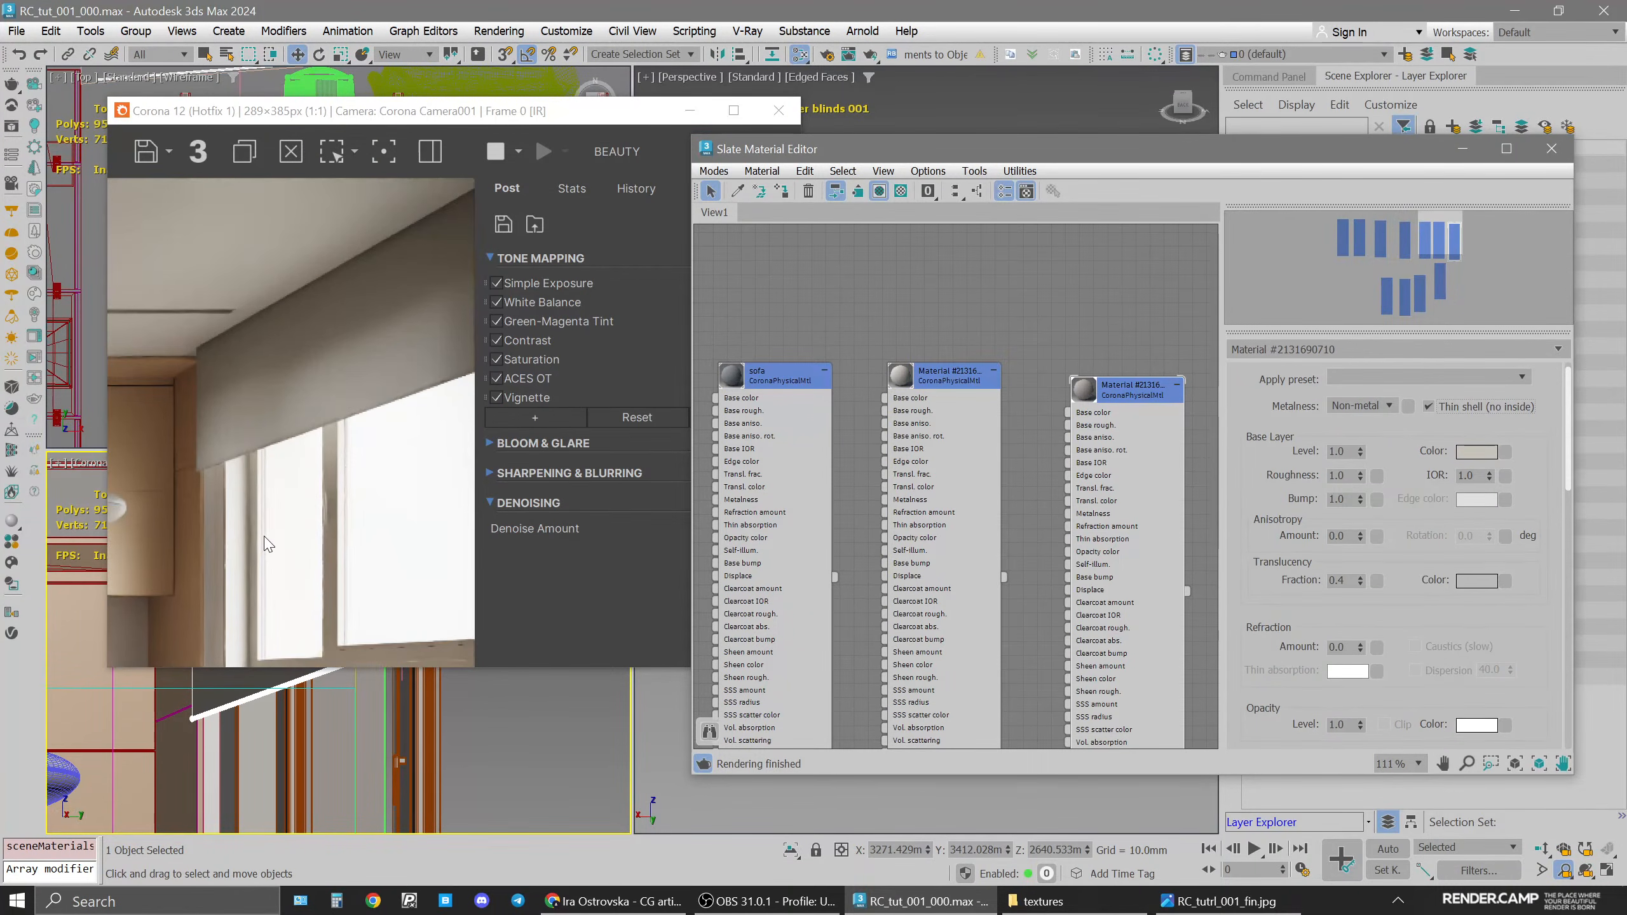
Try a translucency fraction of 0.7 for the blinds material
{"action": "left_click", "coordinate": [1353, 580]}
{"action": "key", "text": "BackSpace"}
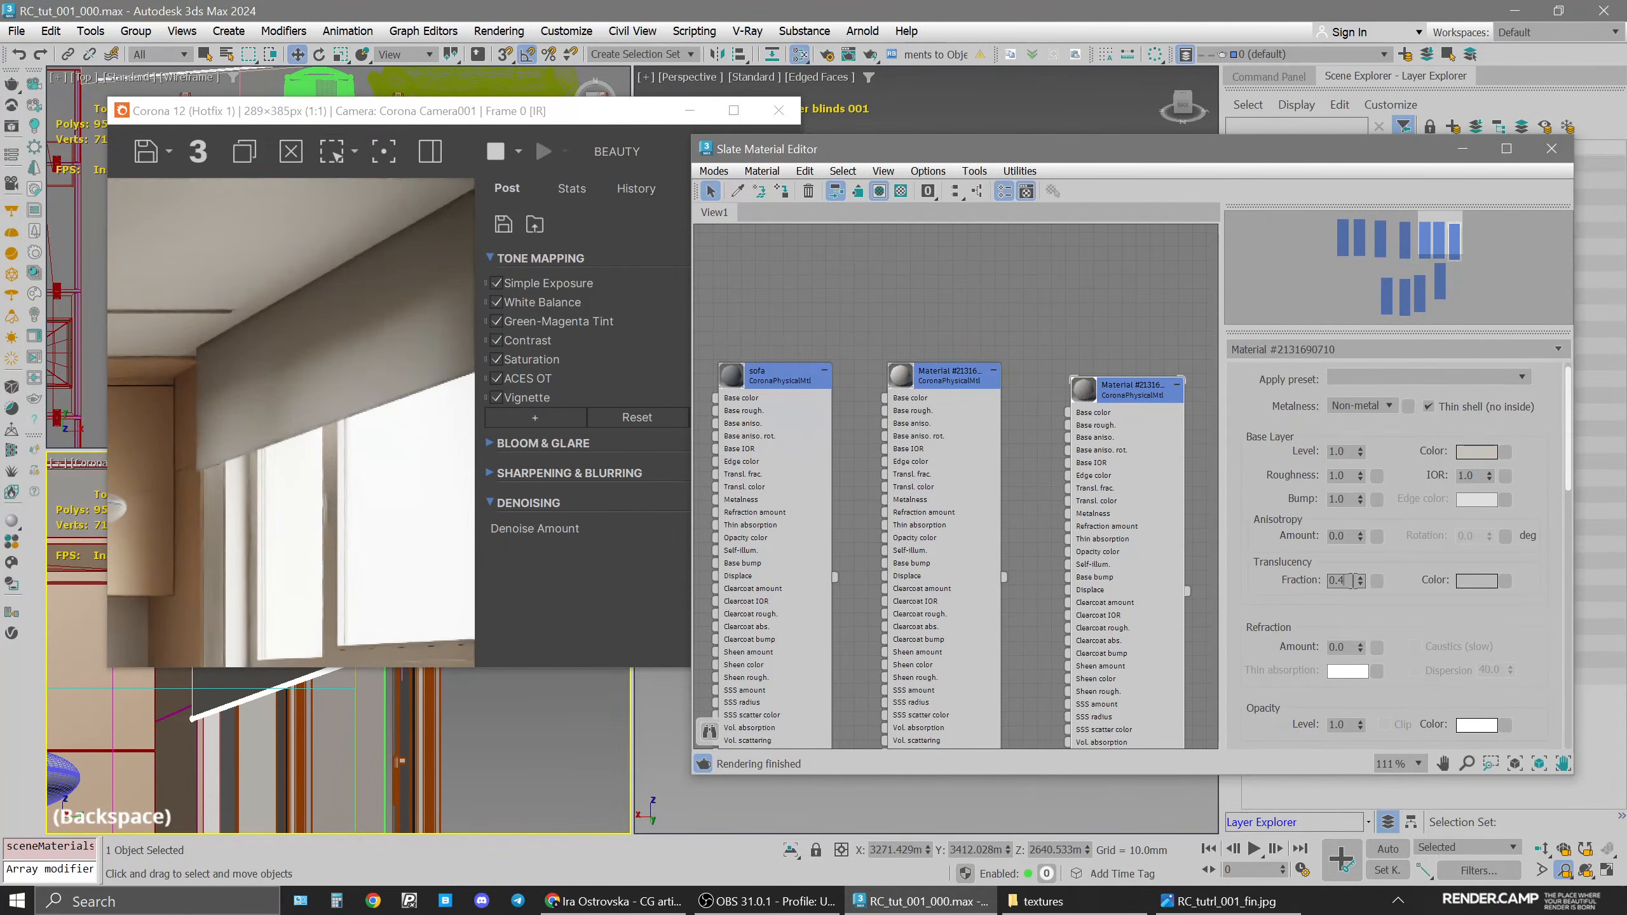
{"action": "key", "text": "BackSpace"}
{"action": "type", "text": "7"}
{"action": "key", "text": "Return"}
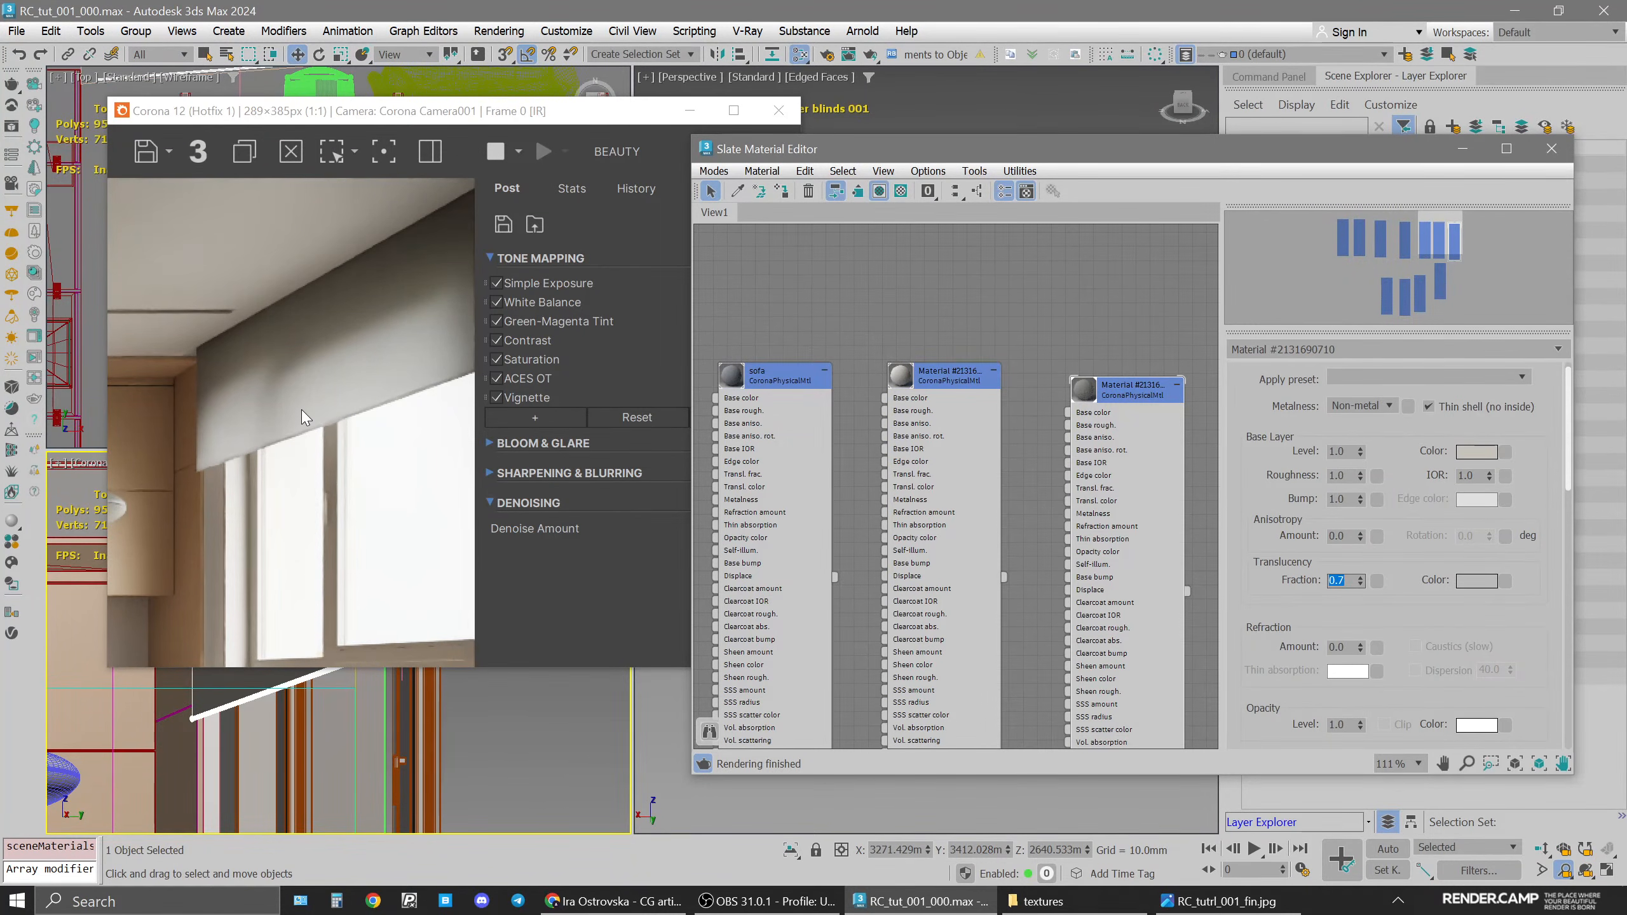
Set the blinds material's translucency fraction to 0.3
{"action": "left_click", "coordinate": [1349, 579]}
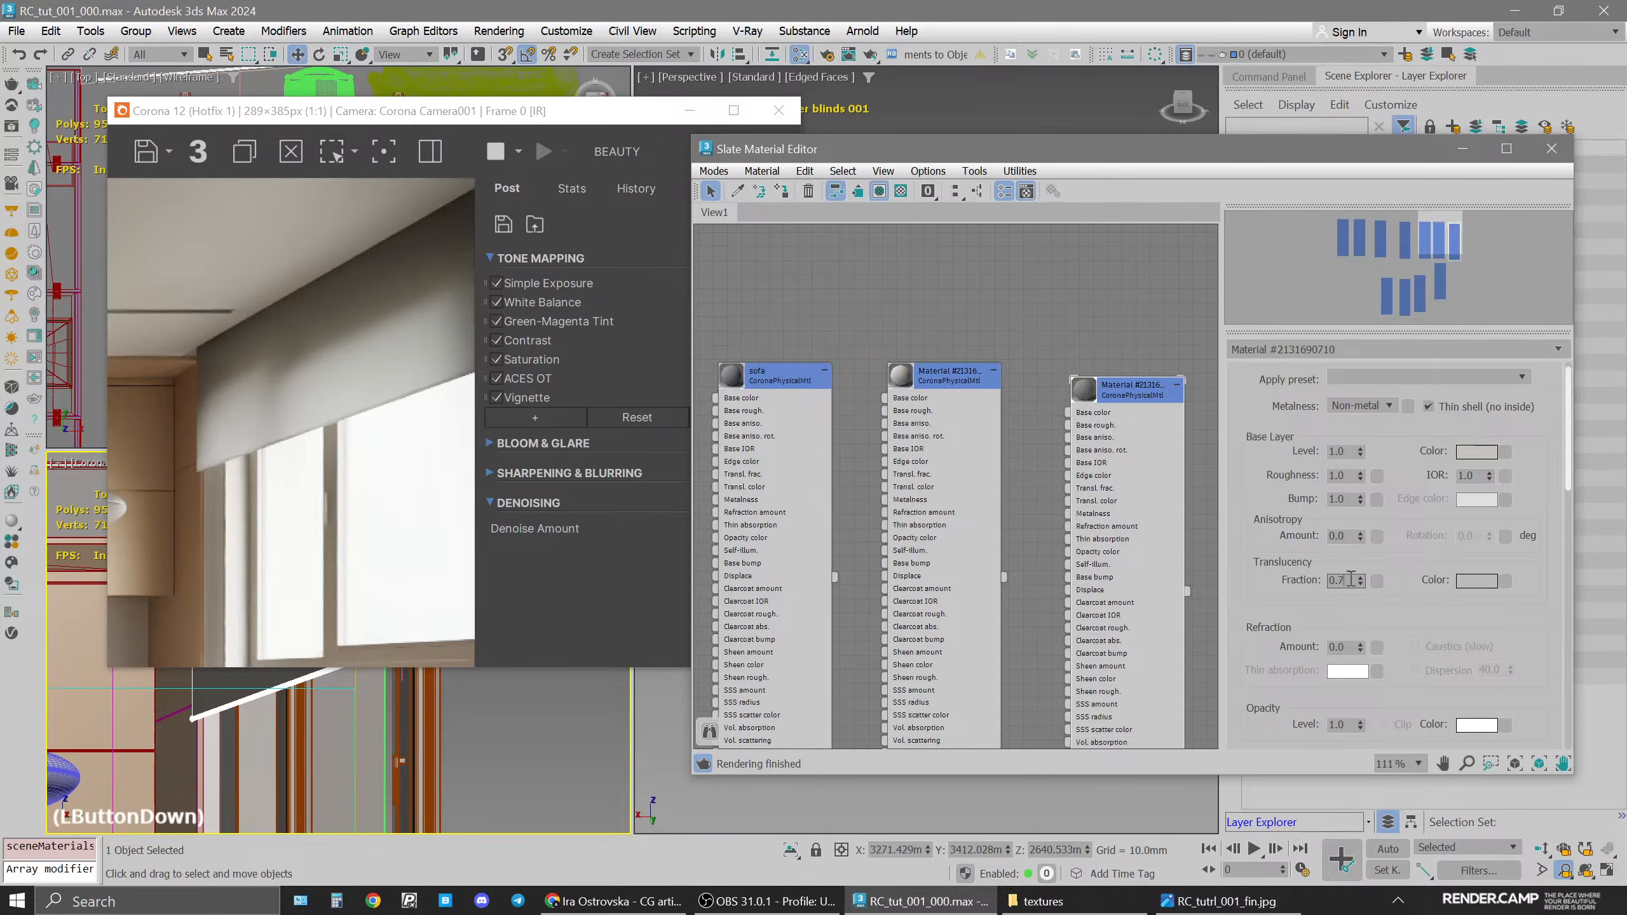
{"action": "key", "text": "BackSpace"}
{"action": "type", "text": "3"}
{"action": "key", "text": "Return"}
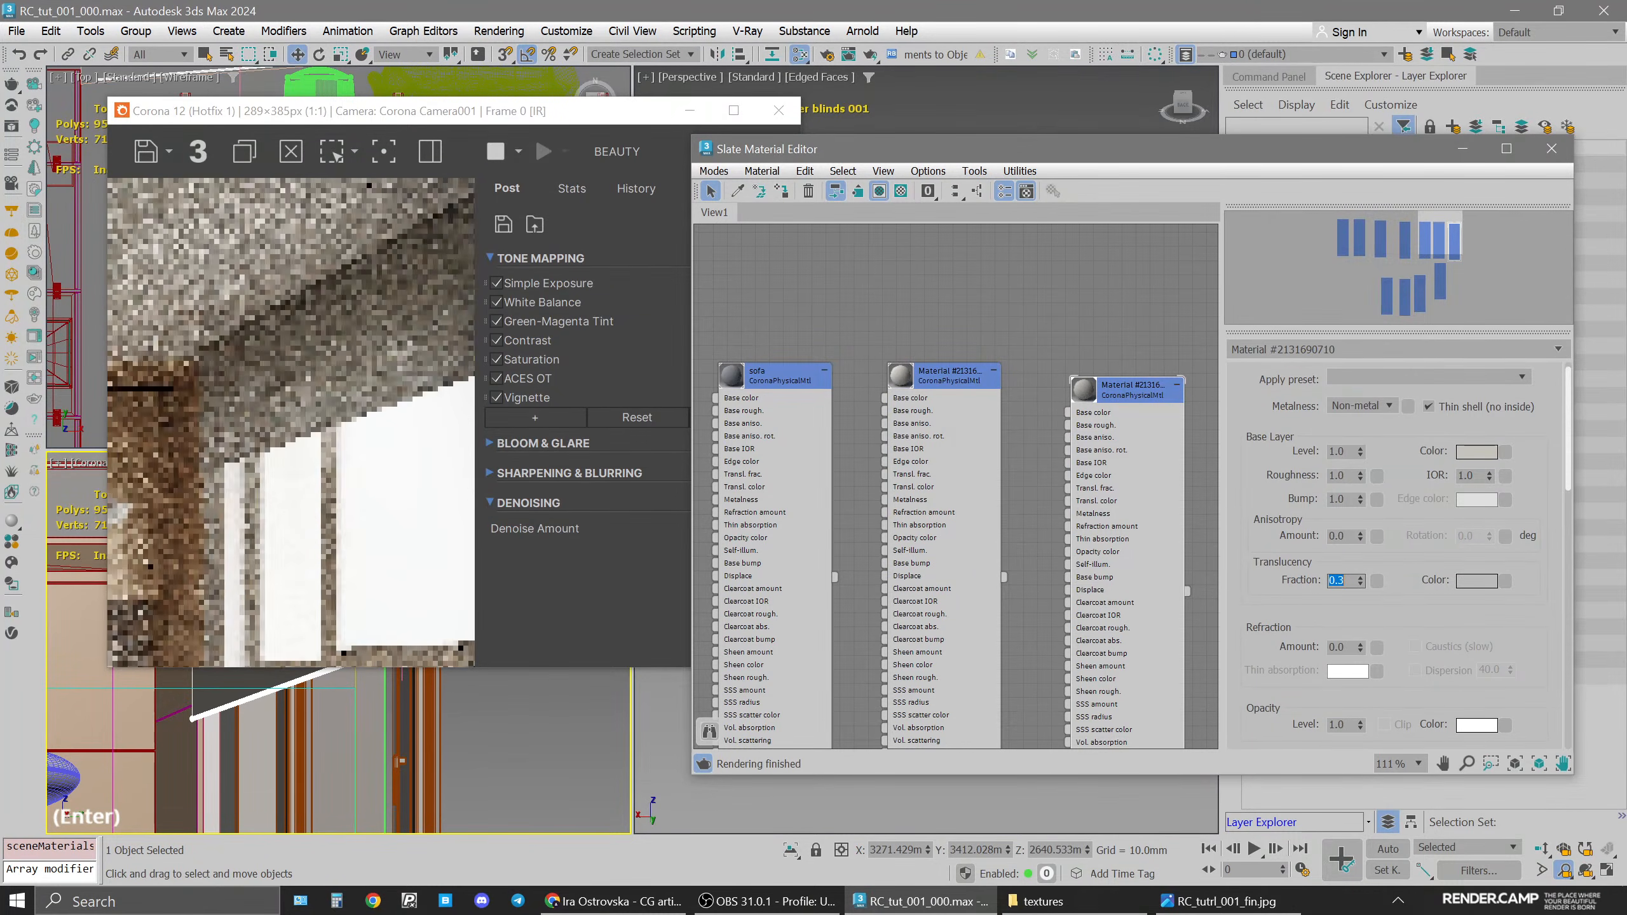
Copy the blinds material's base color to its translucency color and raise that color's value to 225
{"action": "left_click_drag", "start_coordinate": [1475, 463], "coordinate": [1478, 556]}
{"action": "left_click", "coordinate": [1133, 466]}
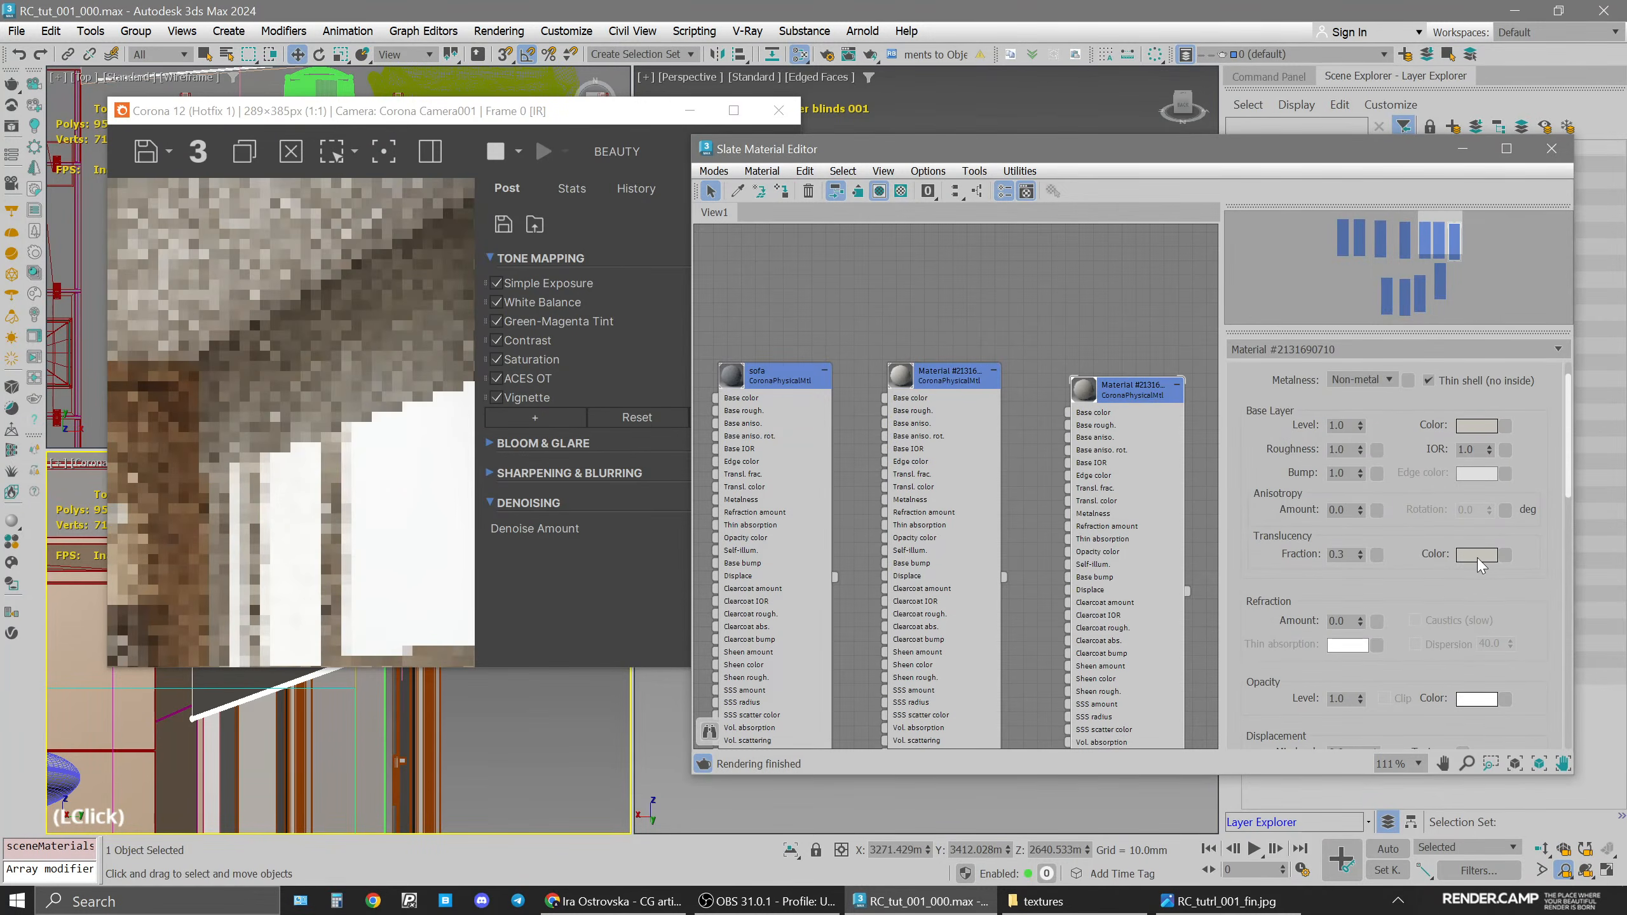
{"action": "left_click", "coordinate": [1475, 555]}
{"action": "double_click", "coordinate": [1420, 455]}
{"action": "type", "text": "225"}
{"action": "key", "text": "Return"}
{"action": "left_click", "coordinate": [1378, 514]}
Return the camera view to the full frame and check the roller blind in the overall render
{"action": "left_click_drag", "start_coordinate": [350, 115], "coordinate": [546, 110]}
{"action": "left_click", "coordinate": [64, 464]}
{"action": "left_click", "coordinate": [109, 704]}
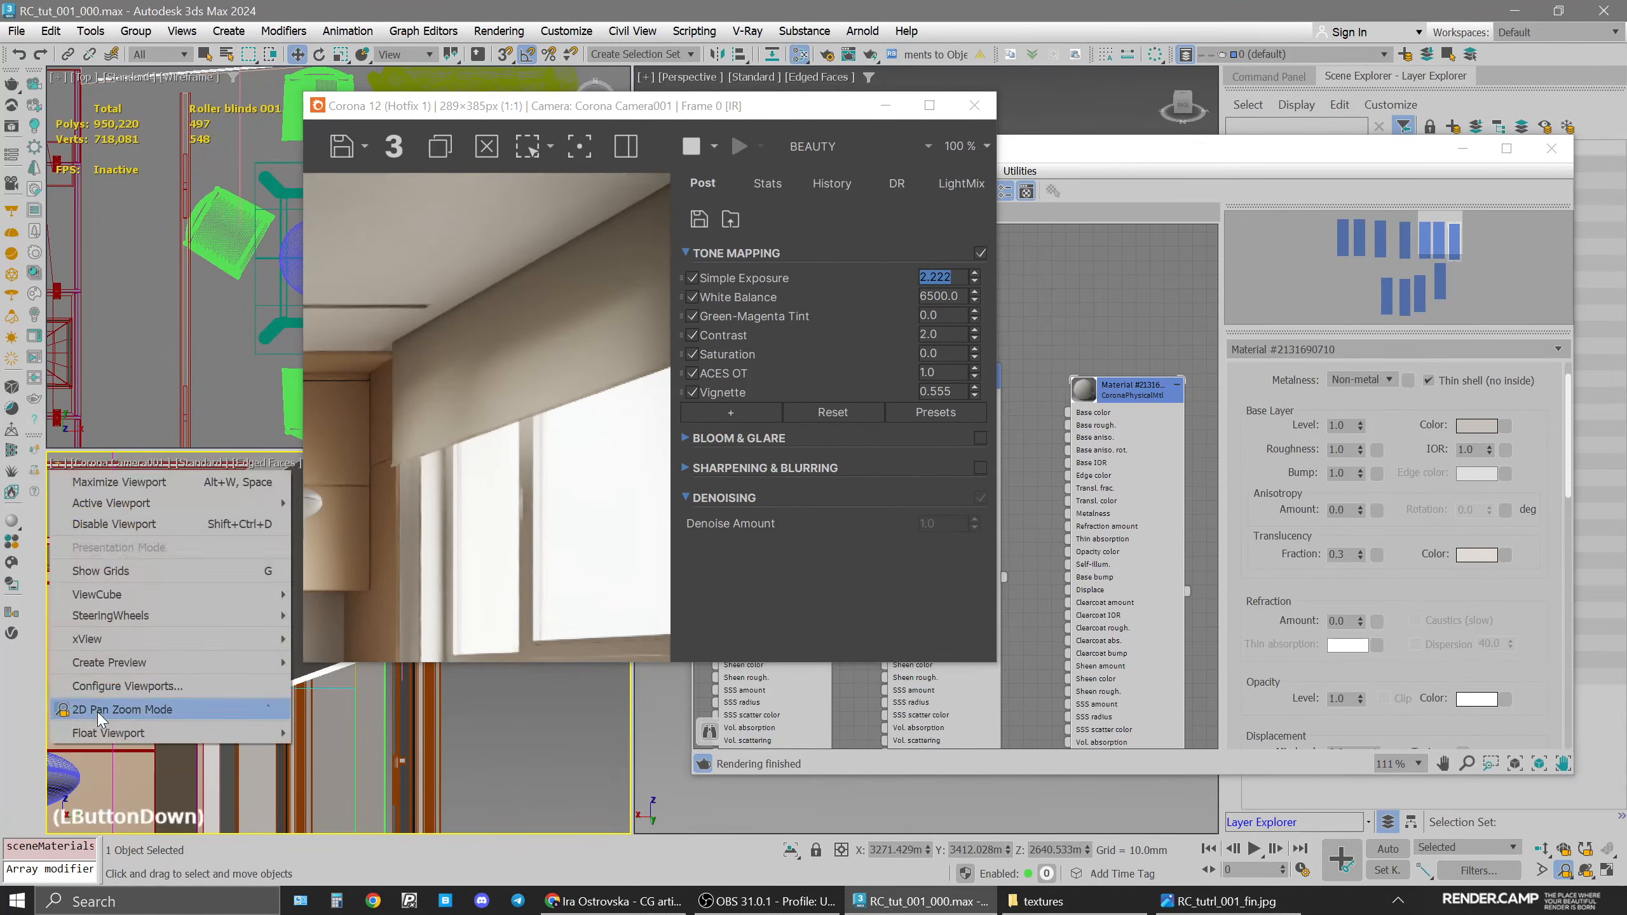
{"action": "left_click_drag", "start_coordinate": [636, 110], "coordinate": [413, 133]}
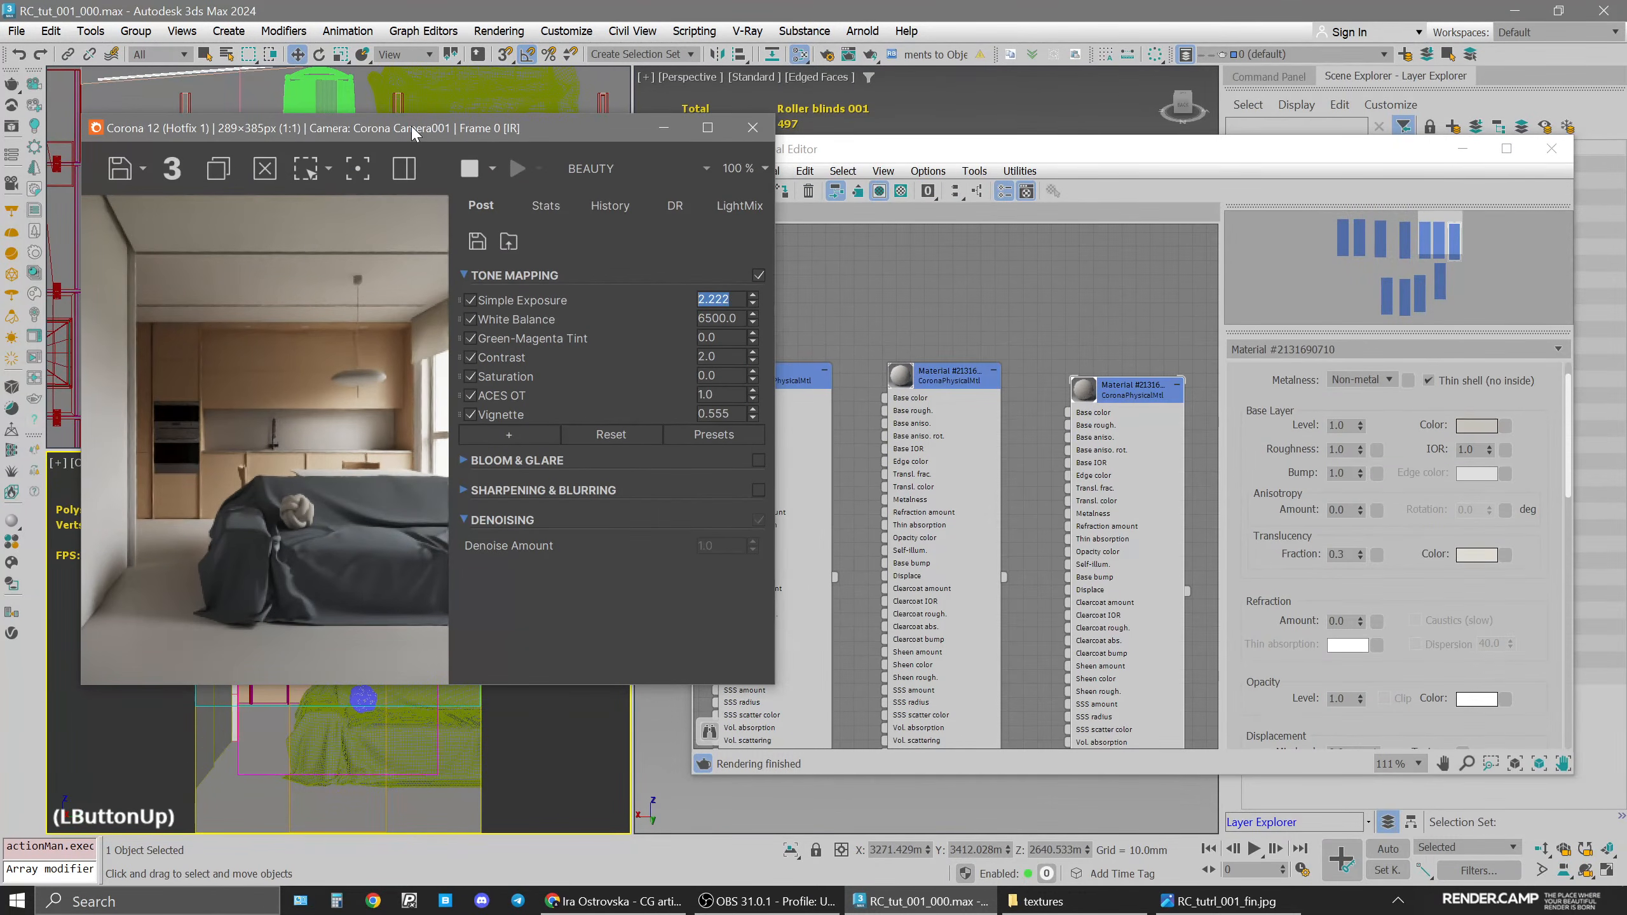
Select the window surround object Object007 in the perspective view and inspect its outer sill and reveal
{"action": "left_click", "coordinate": [1551, 149]}
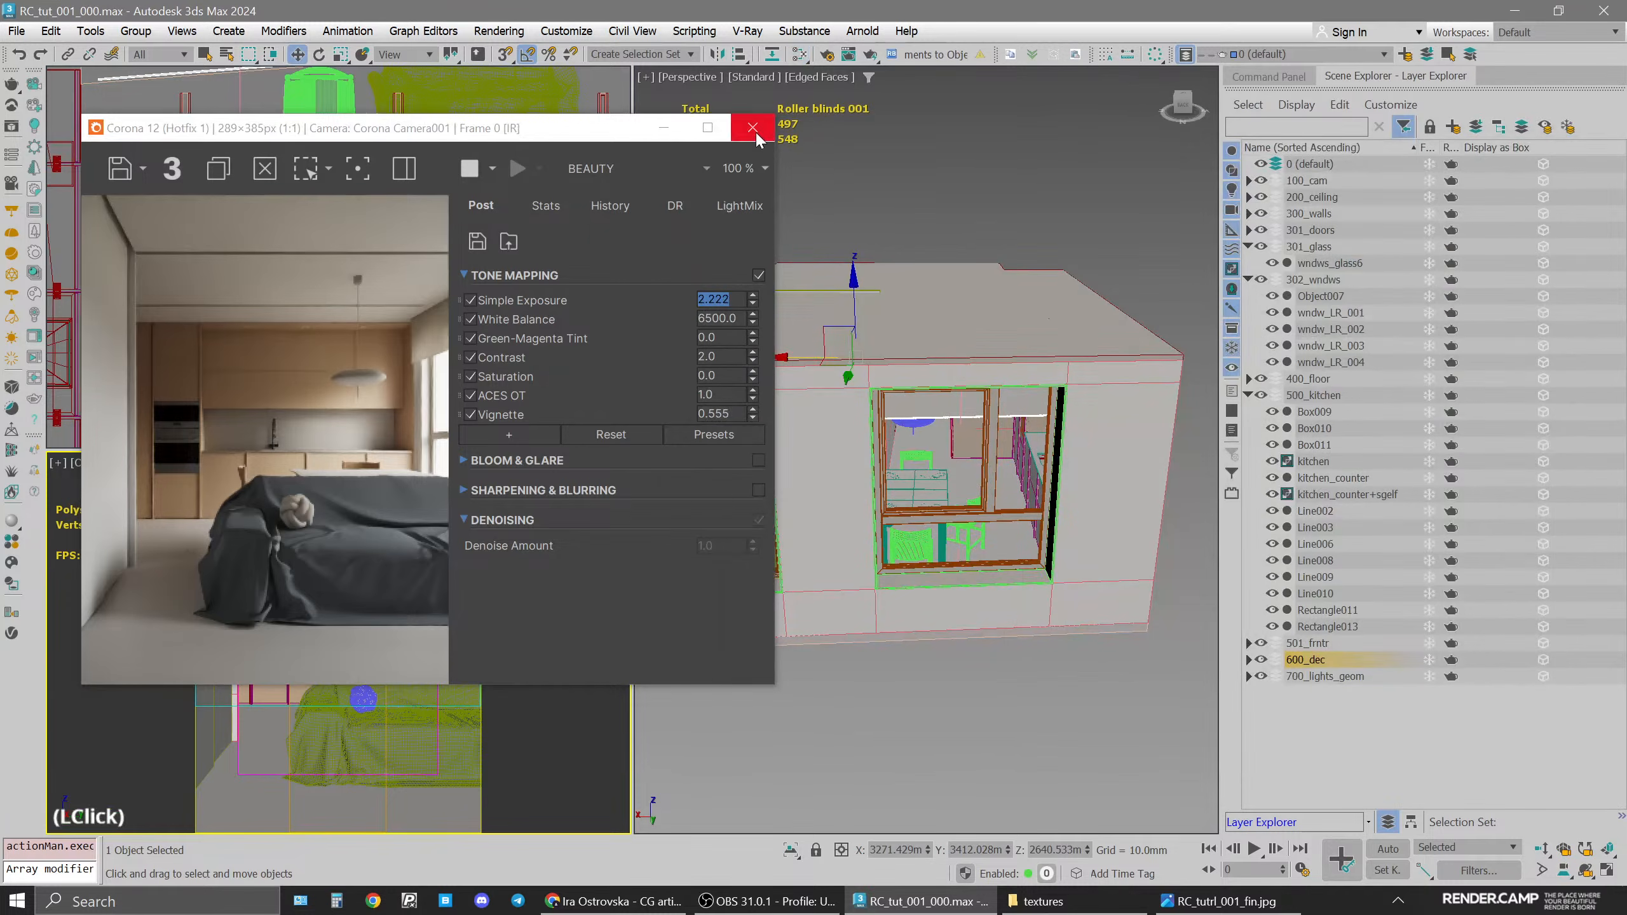
{"action": "left_click", "coordinate": [1054, 572]}
{"action": "scroll", "coordinate": [1036, 574], "scroll_direction": "up", "scroll_amount": 4}
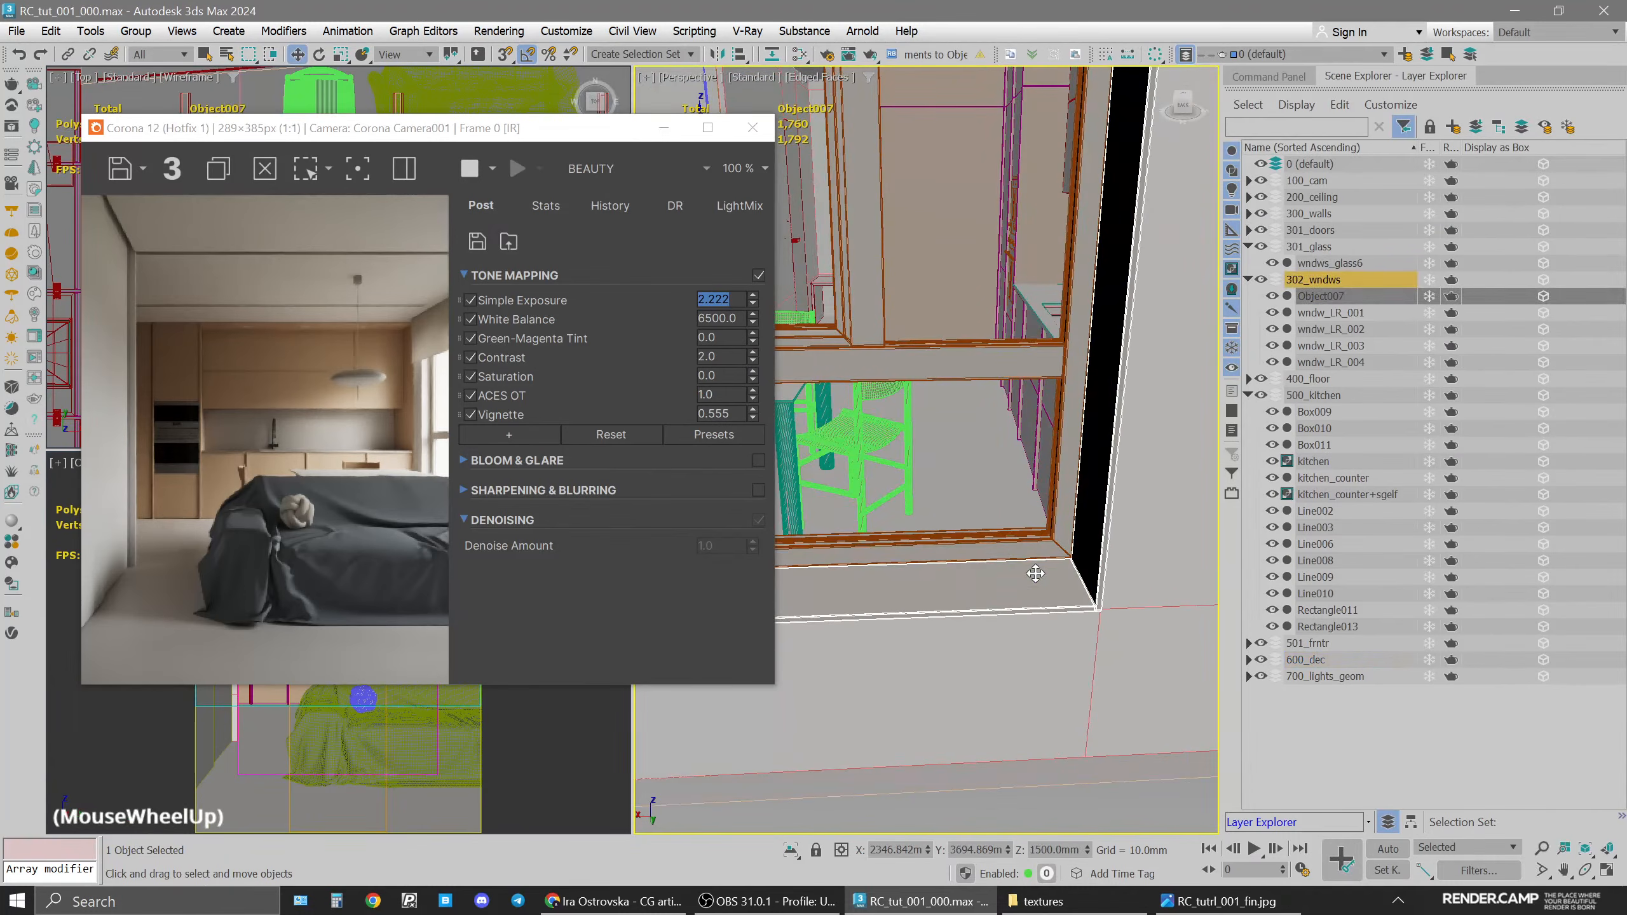
{"action": "middle_click_drag", "start_coordinate": [1037, 573], "coordinate": [1096, 589], "text": "alt"}
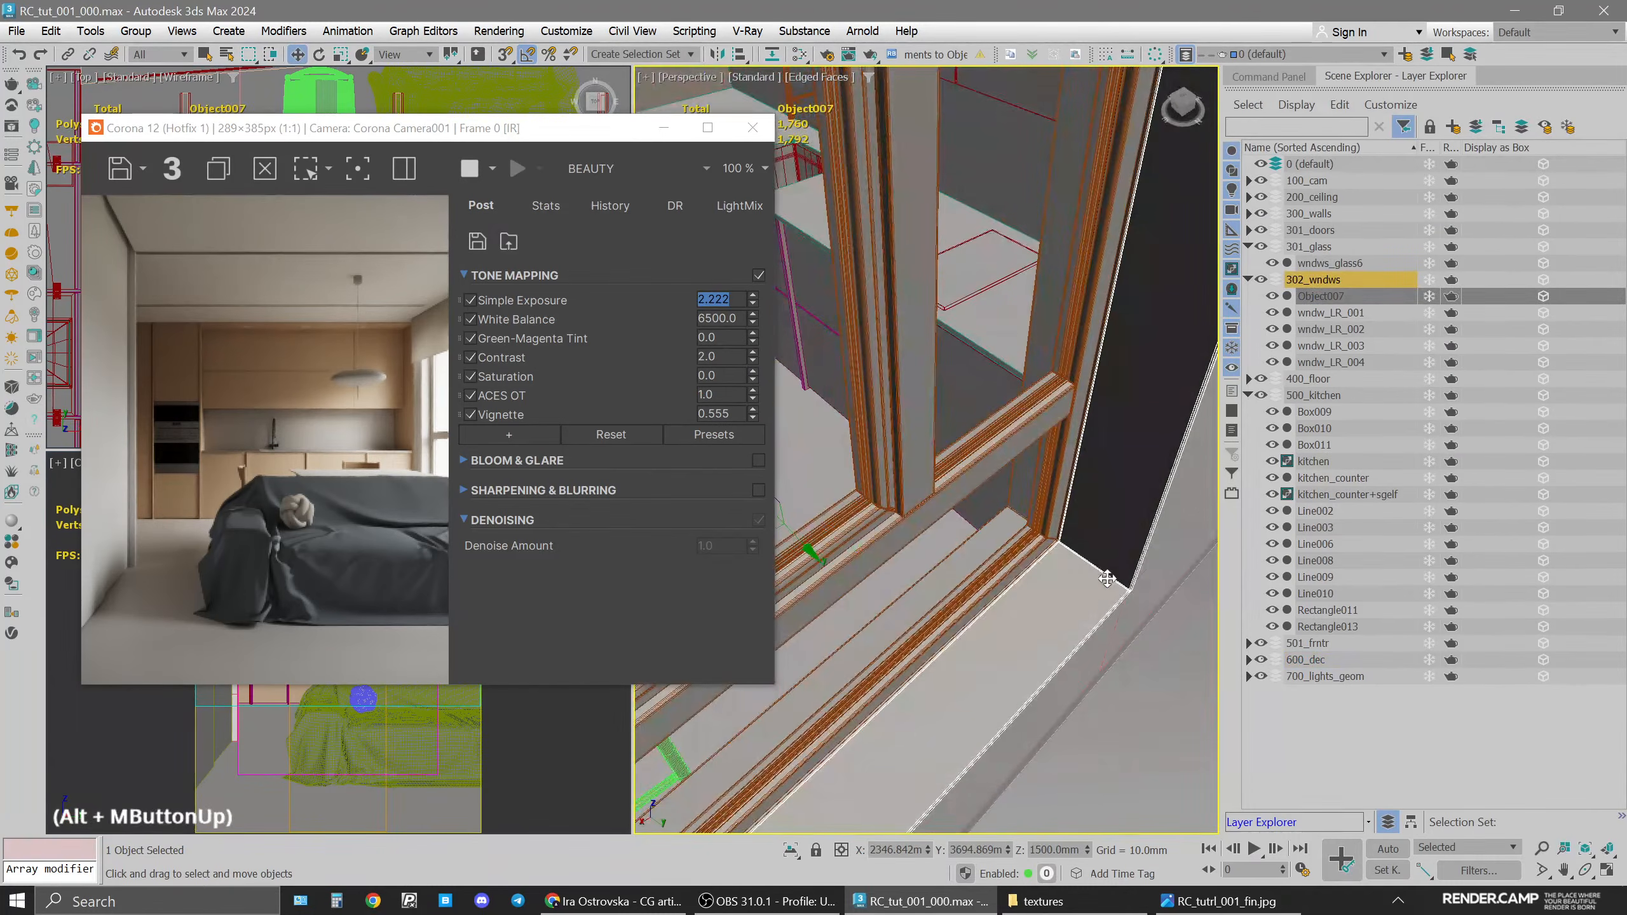
{"action": "scroll", "coordinate": [1118, 534], "scroll_direction": "down", "scroll_amount": 2}
Examine the surfaces outside the window in the reference image RC_tutrl_001_fin.jpg
{"action": "left_click", "coordinate": [1220, 901]}
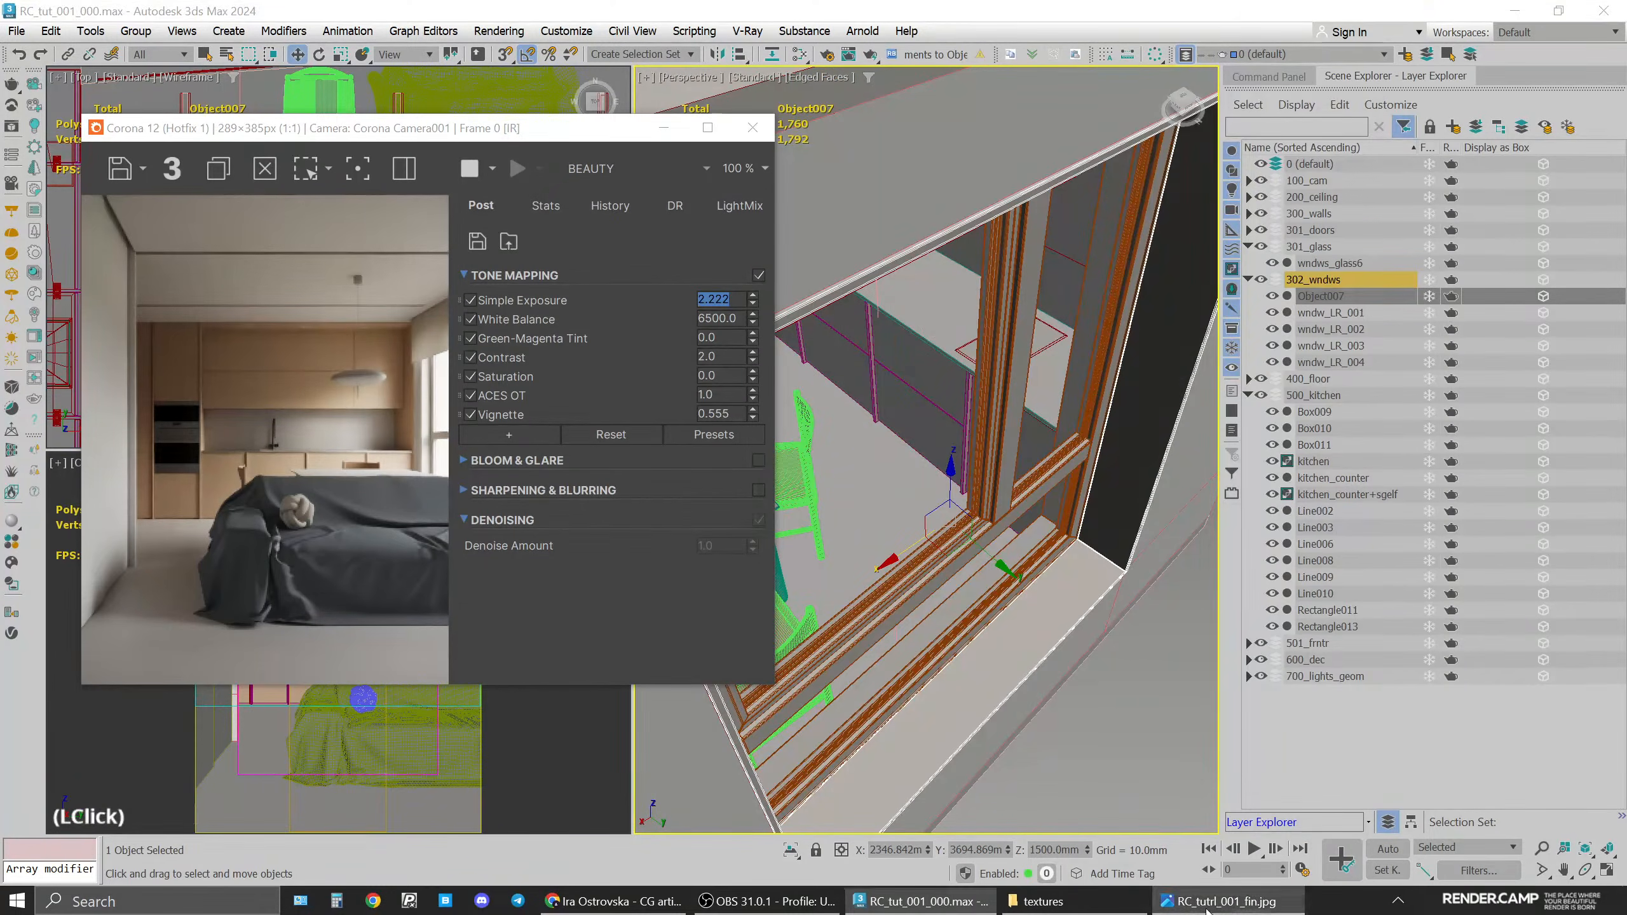
{"action": "scroll", "coordinate": [1211, 359], "scroll_direction": "up", "scroll_amount": 3}
{"action": "left_click_drag", "start_coordinate": [1211, 346], "coordinate": [1150, 429]}
{"action": "middle_click_drag", "start_coordinate": [1288, 287], "coordinate": [1106, 282]}
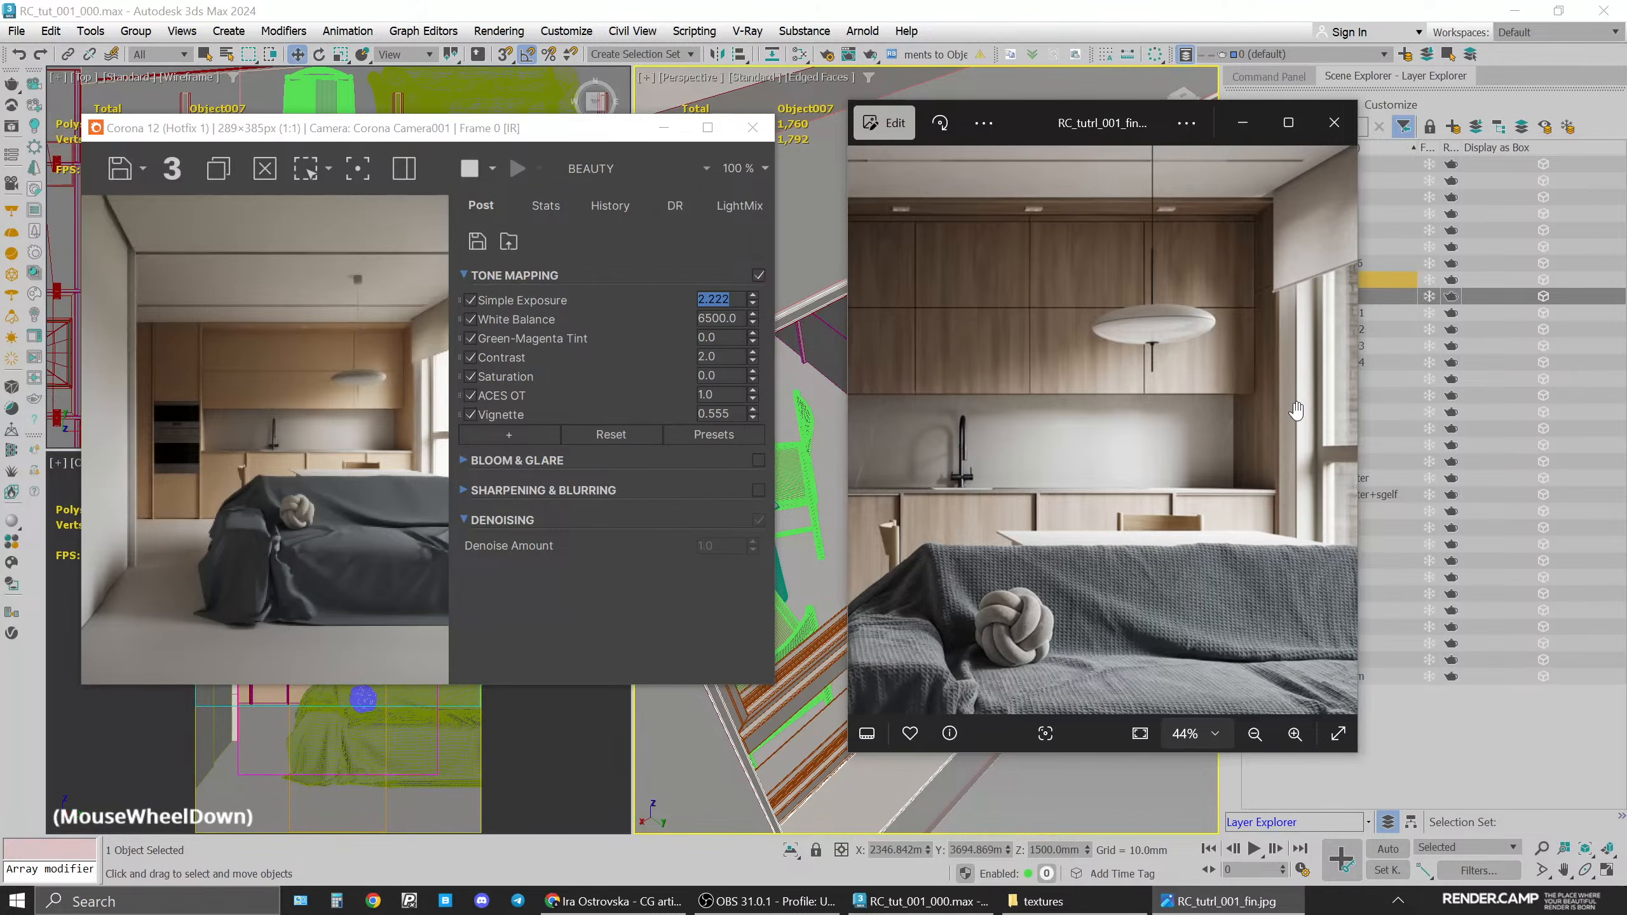
{"action": "scroll", "coordinate": [1301, 408], "scroll_direction": "down", "scroll_amount": 3}
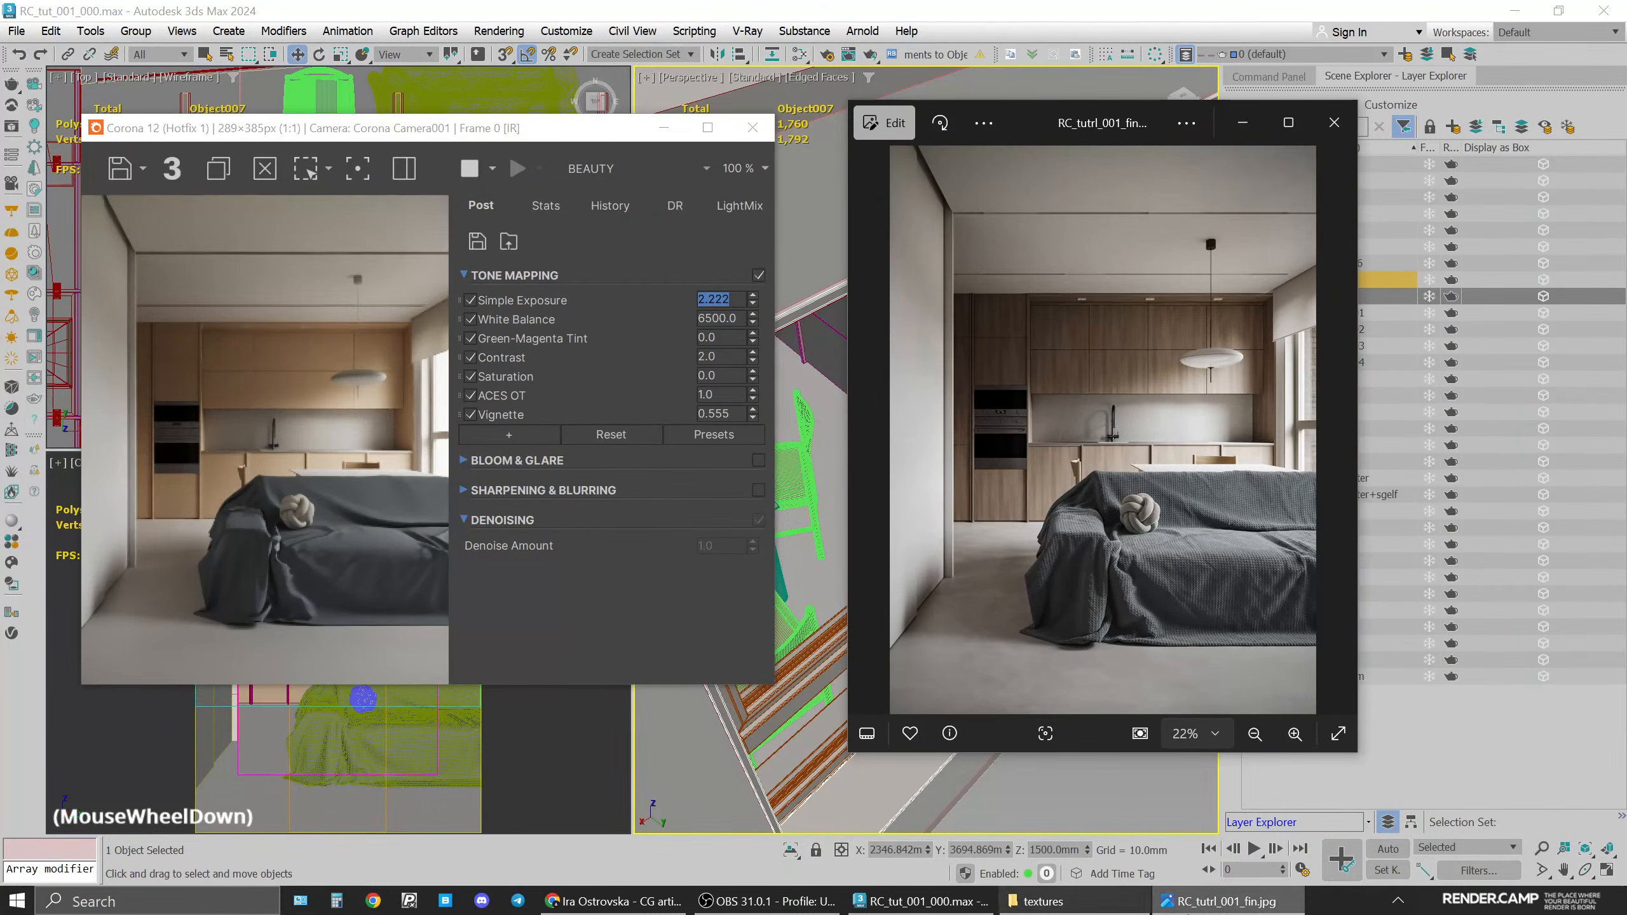
{"action": "left_click", "coordinate": [1220, 901]}
Duplicate an existing material node into the empty area above the other nodes and name the copy extr_bricks
{"action": "middle_click_drag", "start_coordinate": [1165, 461], "coordinate": [1014, 657]}
{"action": "key", "text": "m"}
{"action": "scroll", "coordinate": [1130, 423], "scroll_direction": "down", "scroll_amount": 2}
{"action": "scroll", "coordinate": [947, 499], "scroll_direction": "up", "scroll_amount": 2}
{"action": "scroll", "coordinate": [946, 499], "scroll_direction": "up", "scroll_amount": 1}
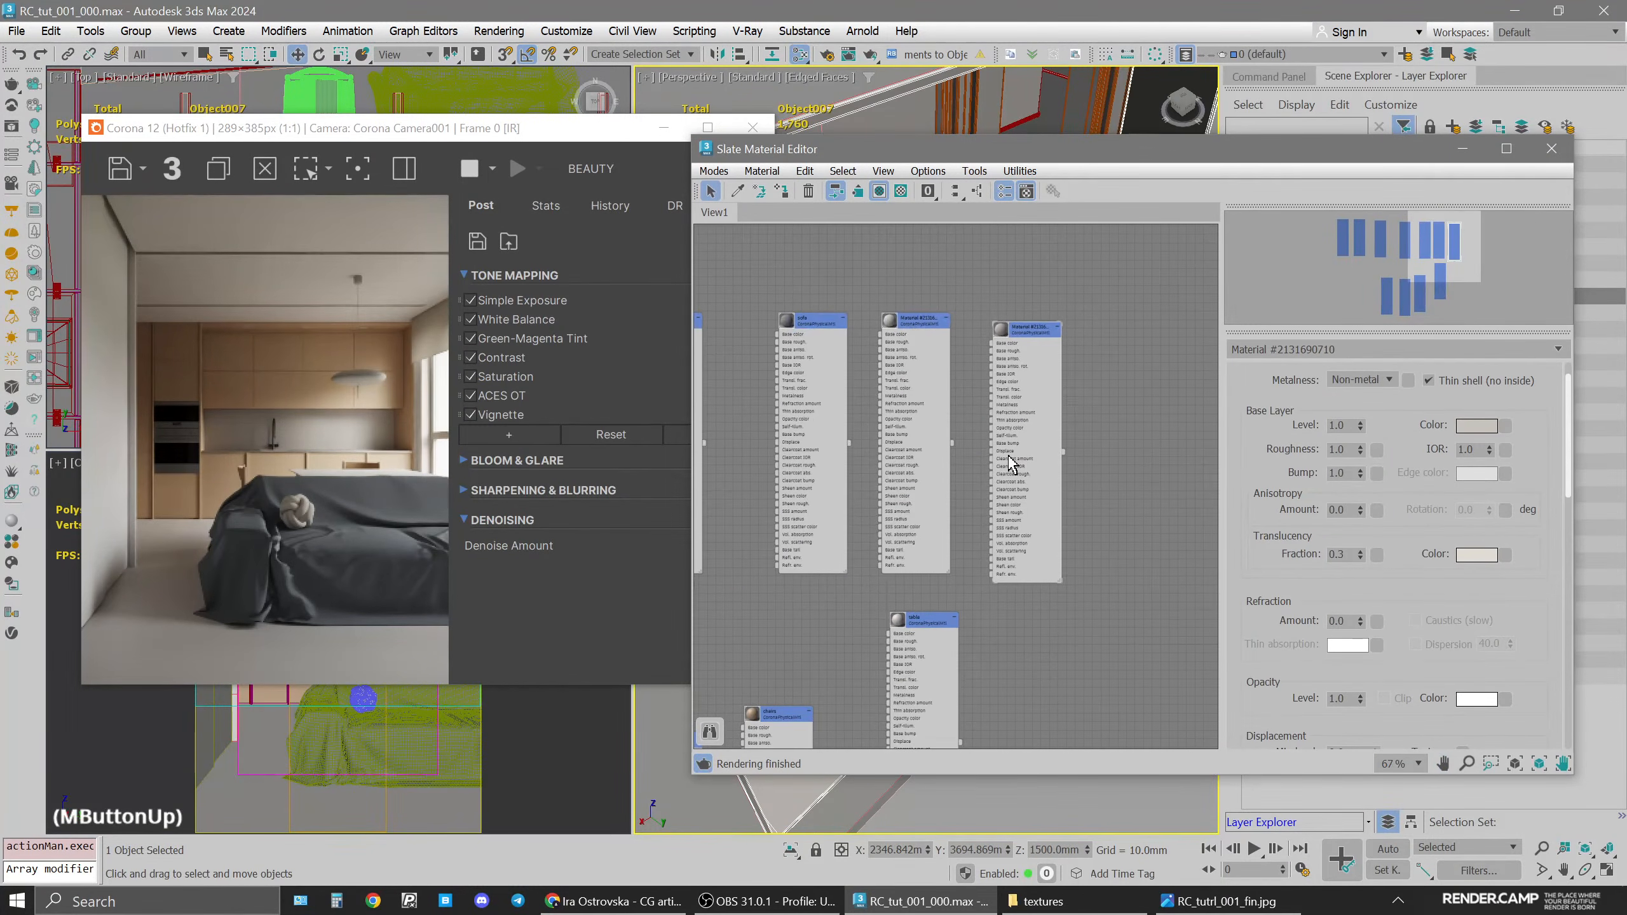
{"action": "middle_click_drag", "start_coordinate": [787, 426], "coordinate": [988, 586]}
{"action": "scroll", "coordinate": [934, 500], "scroll_direction": "down", "scroll_amount": 1}
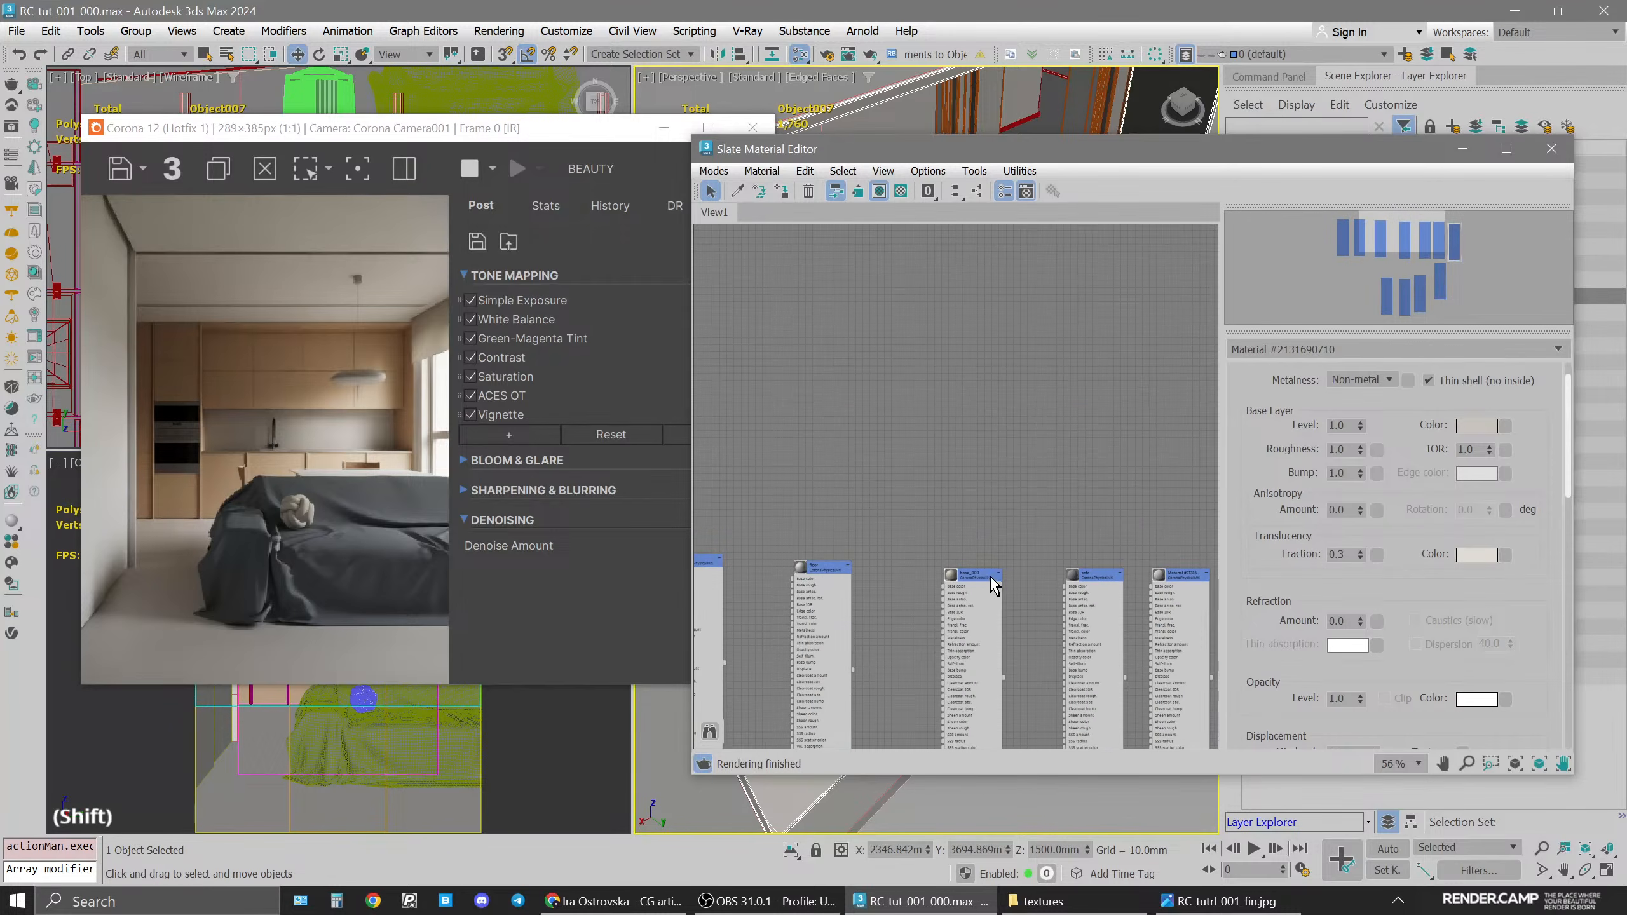
{"action": "left_click_drag", "start_coordinate": [988, 586], "coordinate": [973, 286], "text": "shift"}
{"action": "double_click", "coordinate": [967, 282]}
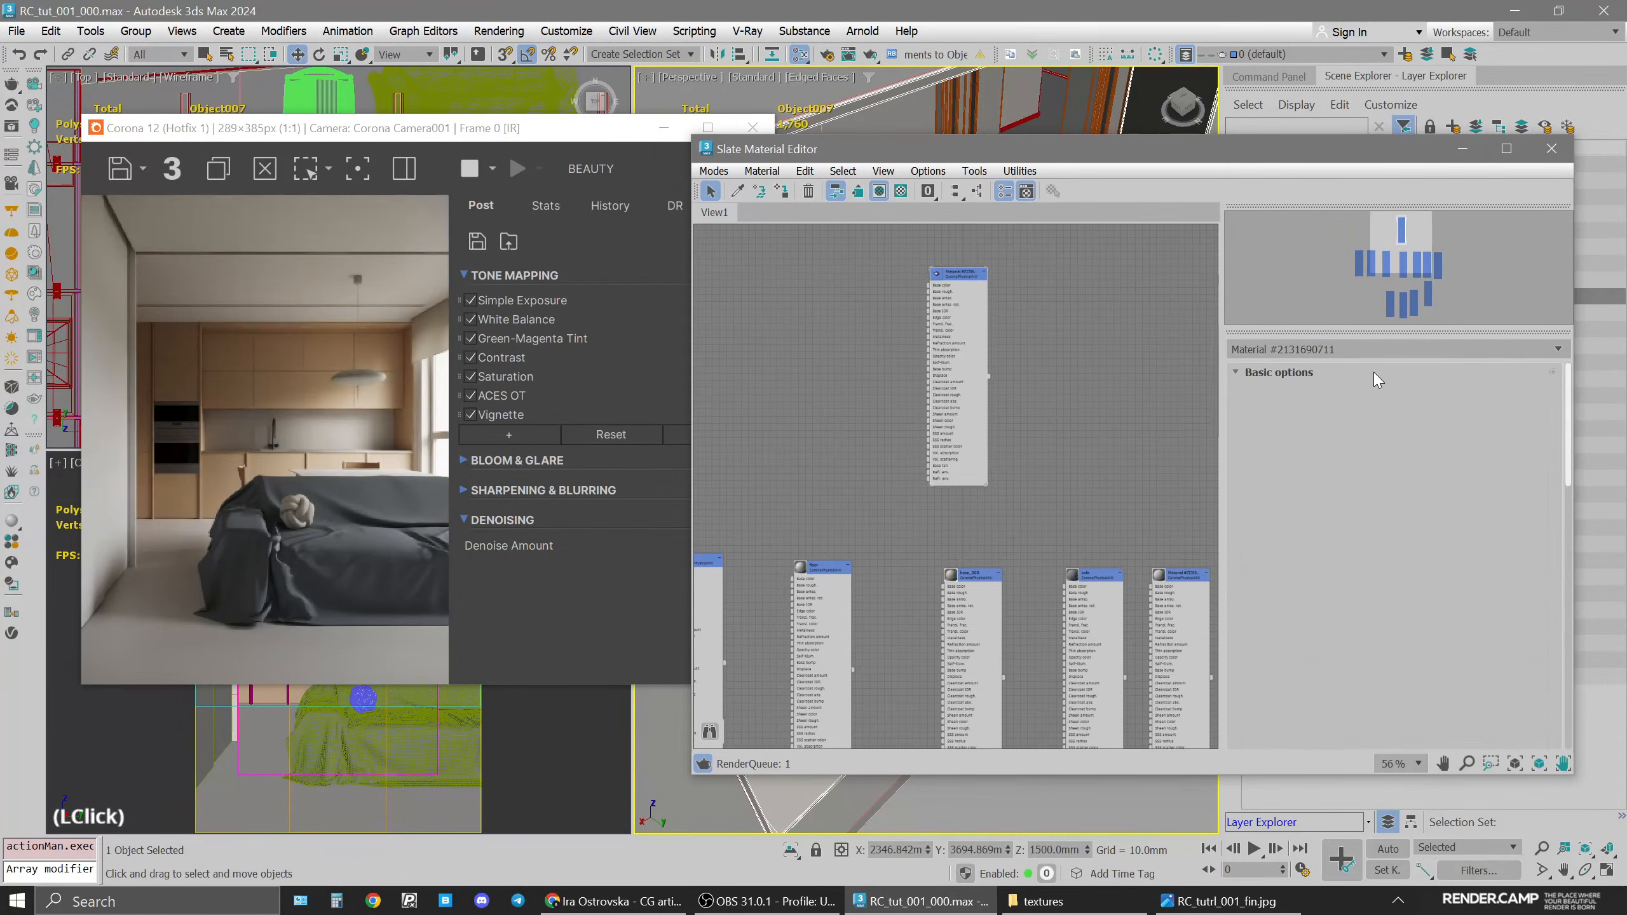
{"action": "left_click", "coordinate": [1364, 351]}
{"action": "type", "text": "extr_bricks"}
{"action": "key", "text": "Return"}
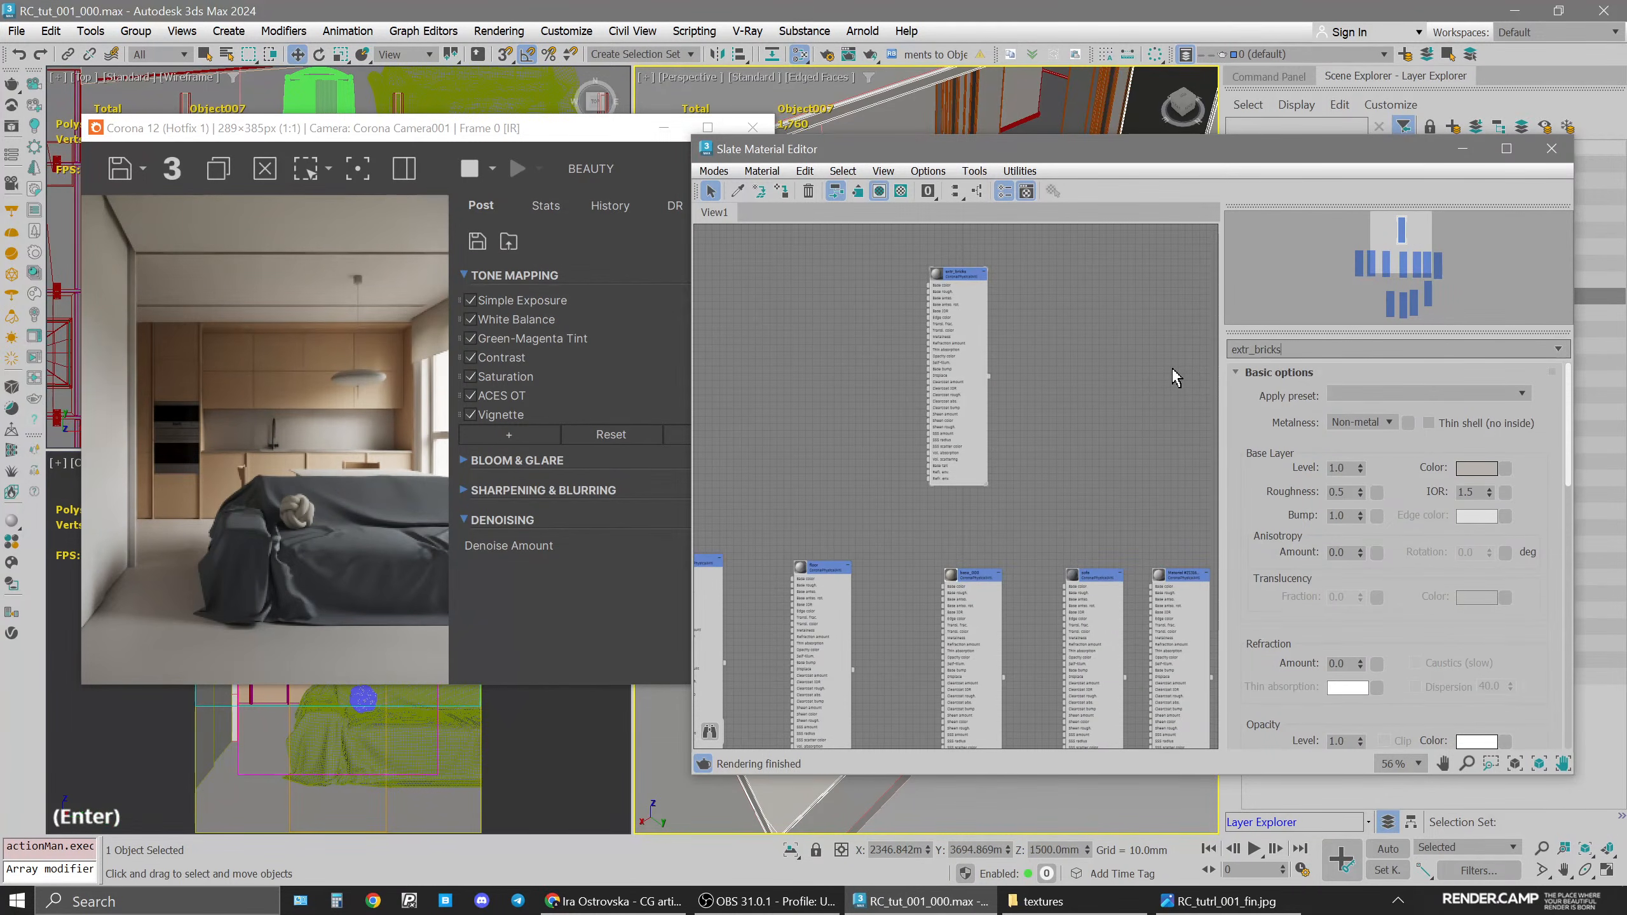
Assign the extr_bricks material to the selected window surround and reposition its node in the material graph
{"action": "left_click", "coordinate": [783, 192]}
{"action": "left_click_drag", "start_coordinate": [953, 280], "coordinate": [1047, 299]}
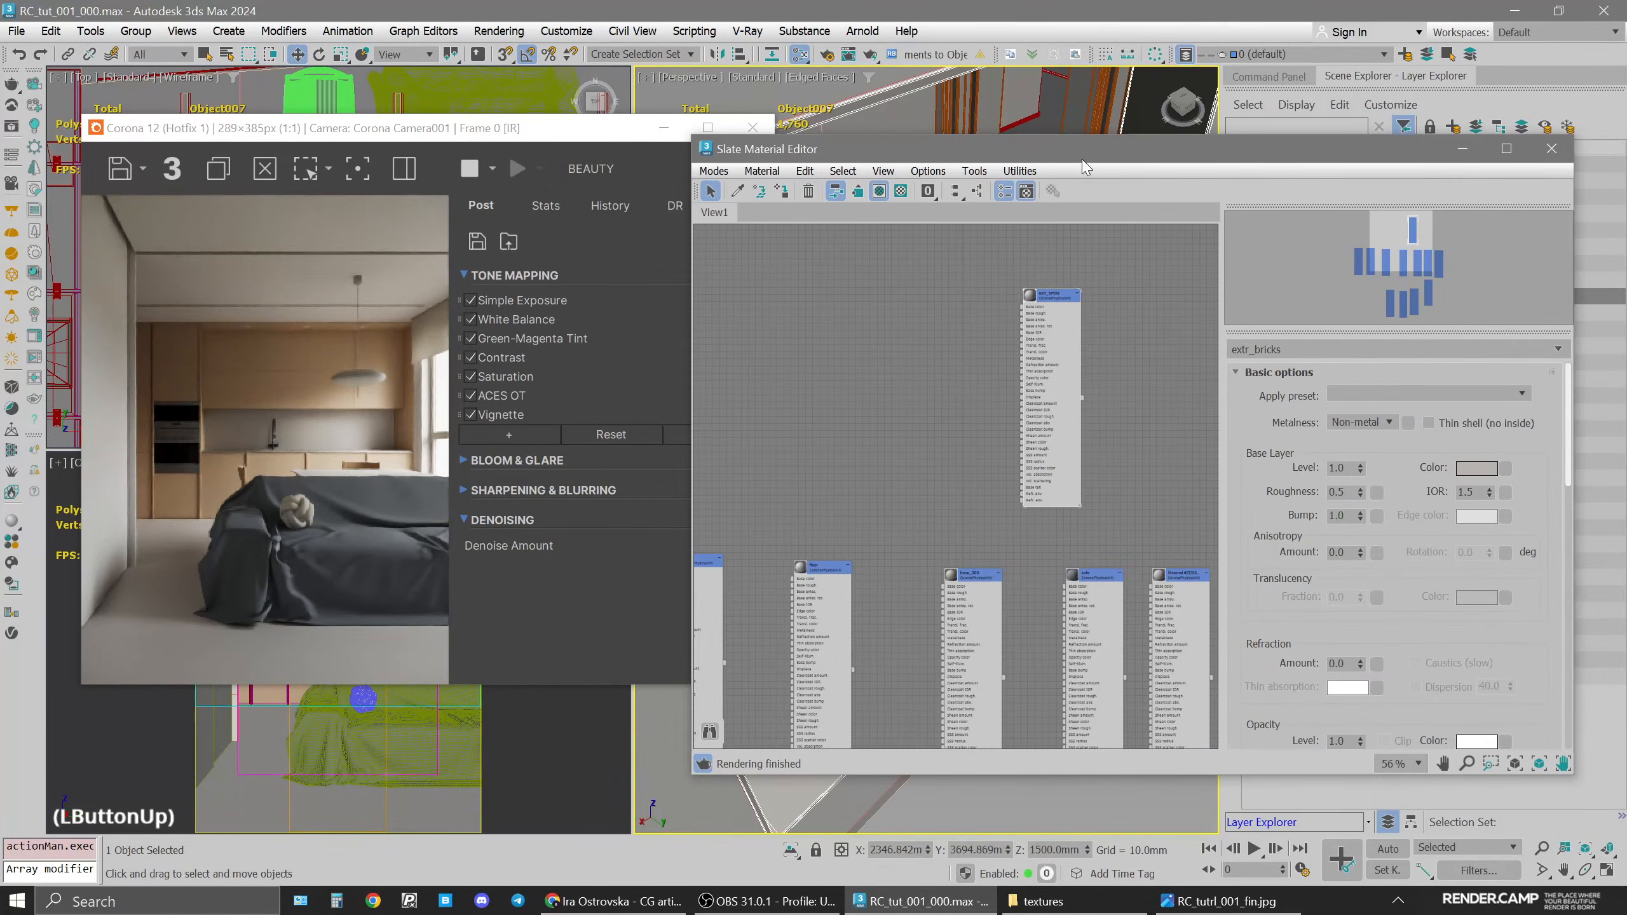
{"action": "left_click_drag", "start_coordinate": [1049, 157], "coordinate": [1091, 162]}
Enable 2D Pan Zoom Mode for the camera view and enlarge the window area in the interactive render
{"action": "left_click_drag", "start_coordinate": [520, 136], "coordinate": [937, 113]}
{"action": "left_click", "coordinate": [57, 462]}
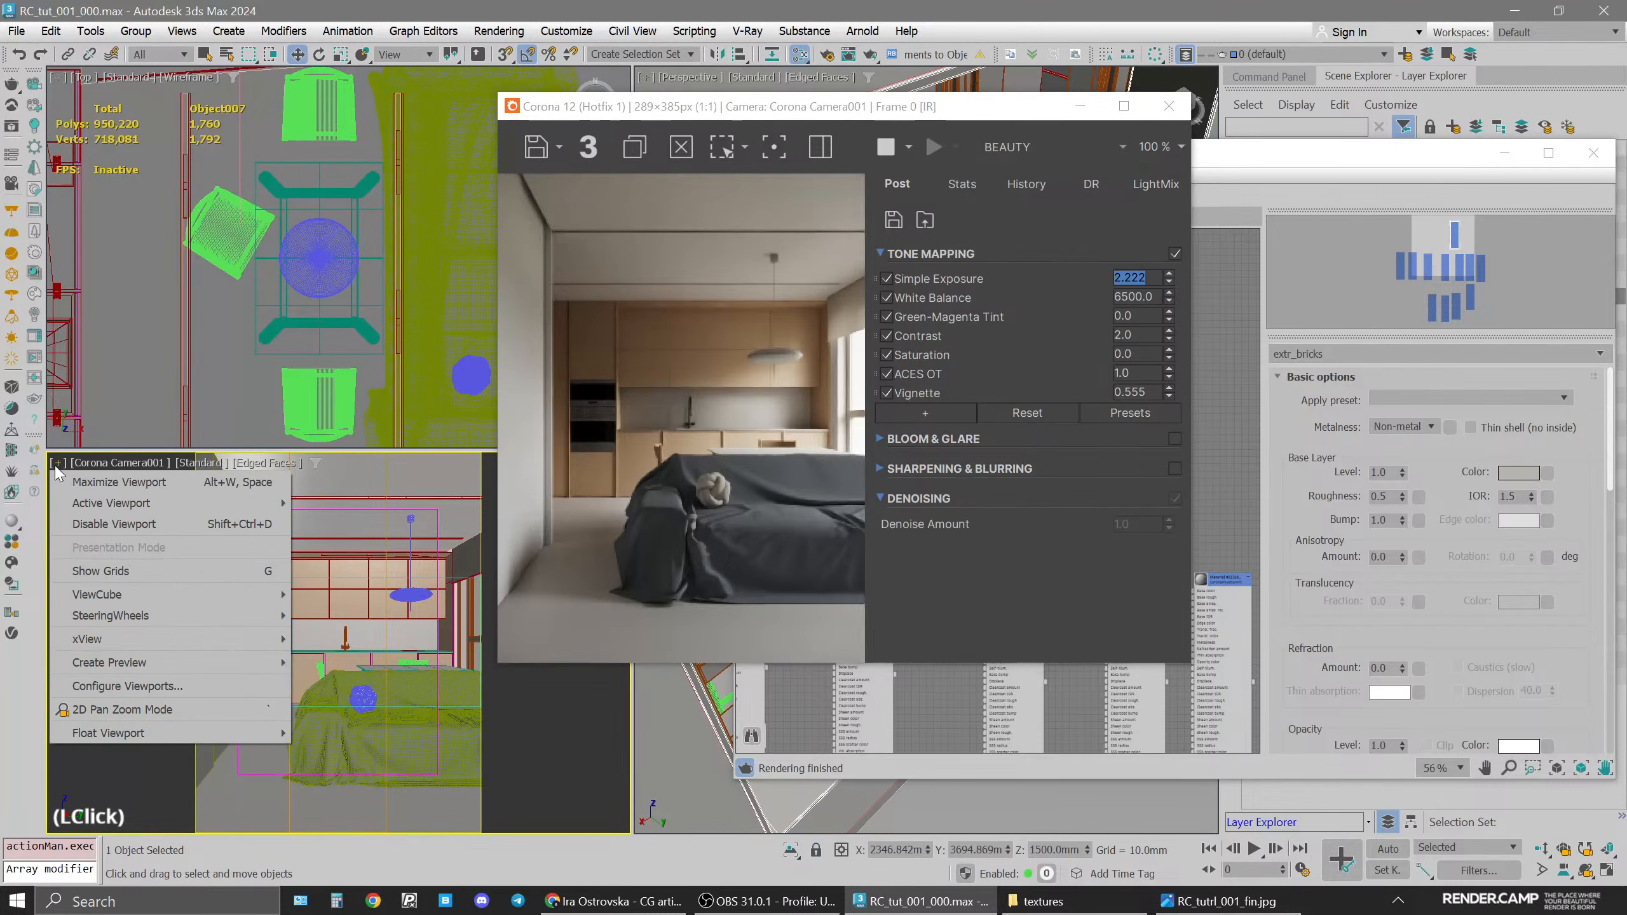
{"action": "left_click", "coordinate": [146, 709]}
{"action": "scroll", "coordinate": [438, 631], "scroll_direction": "up", "scroll_amount": 5}
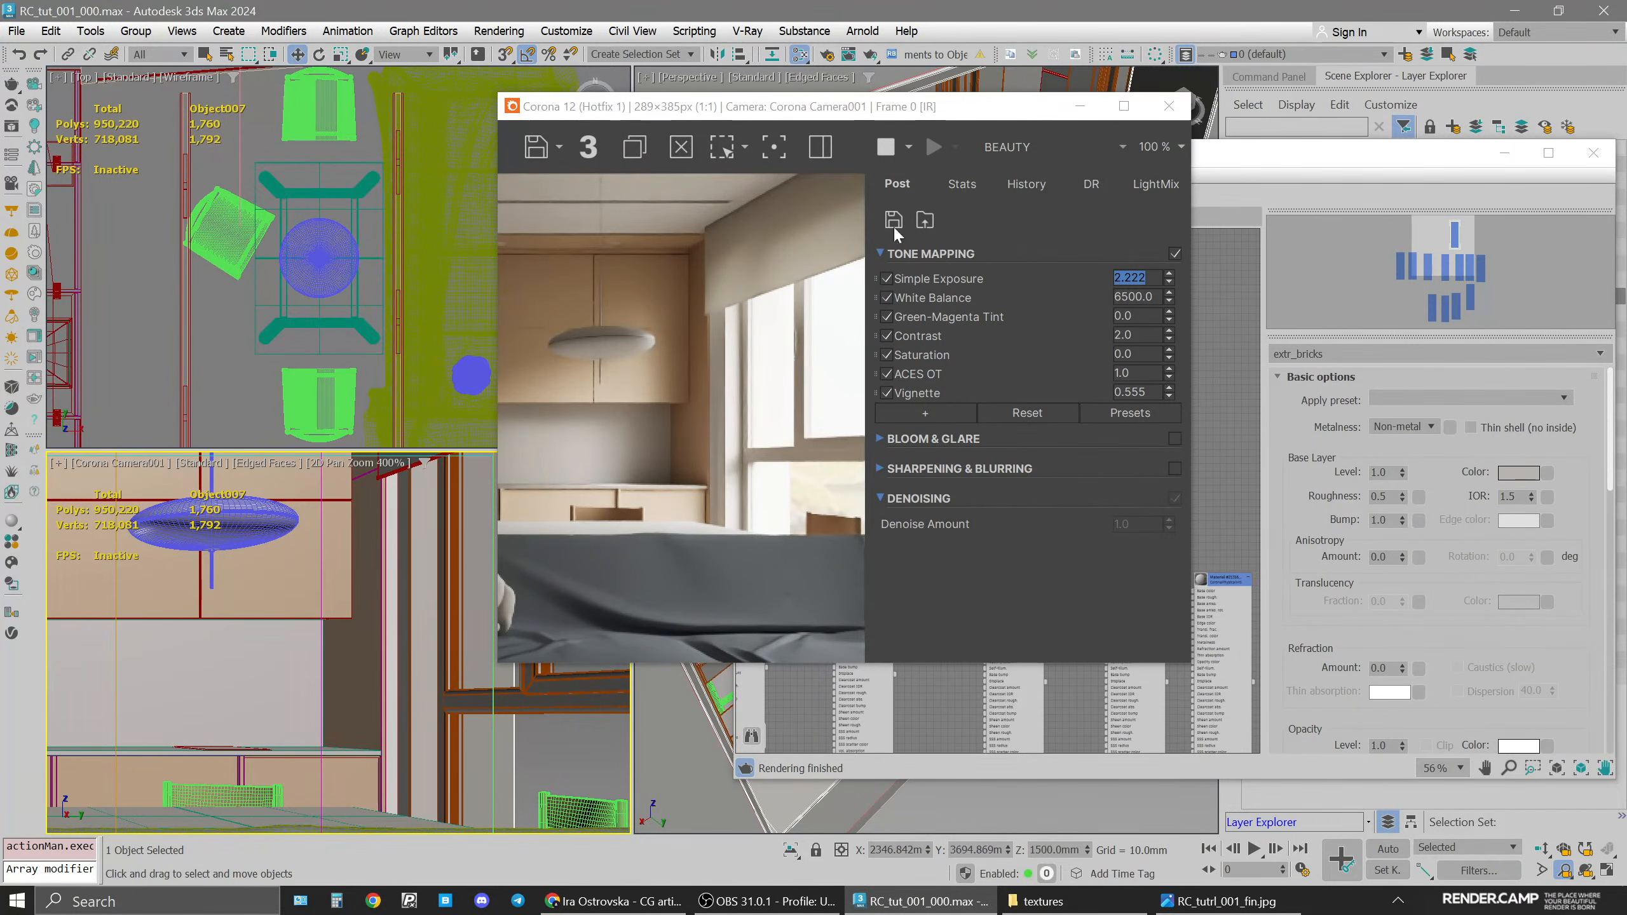
{"action": "left_click_drag", "start_coordinate": [905, 108], "coordinate": [547, 109]}
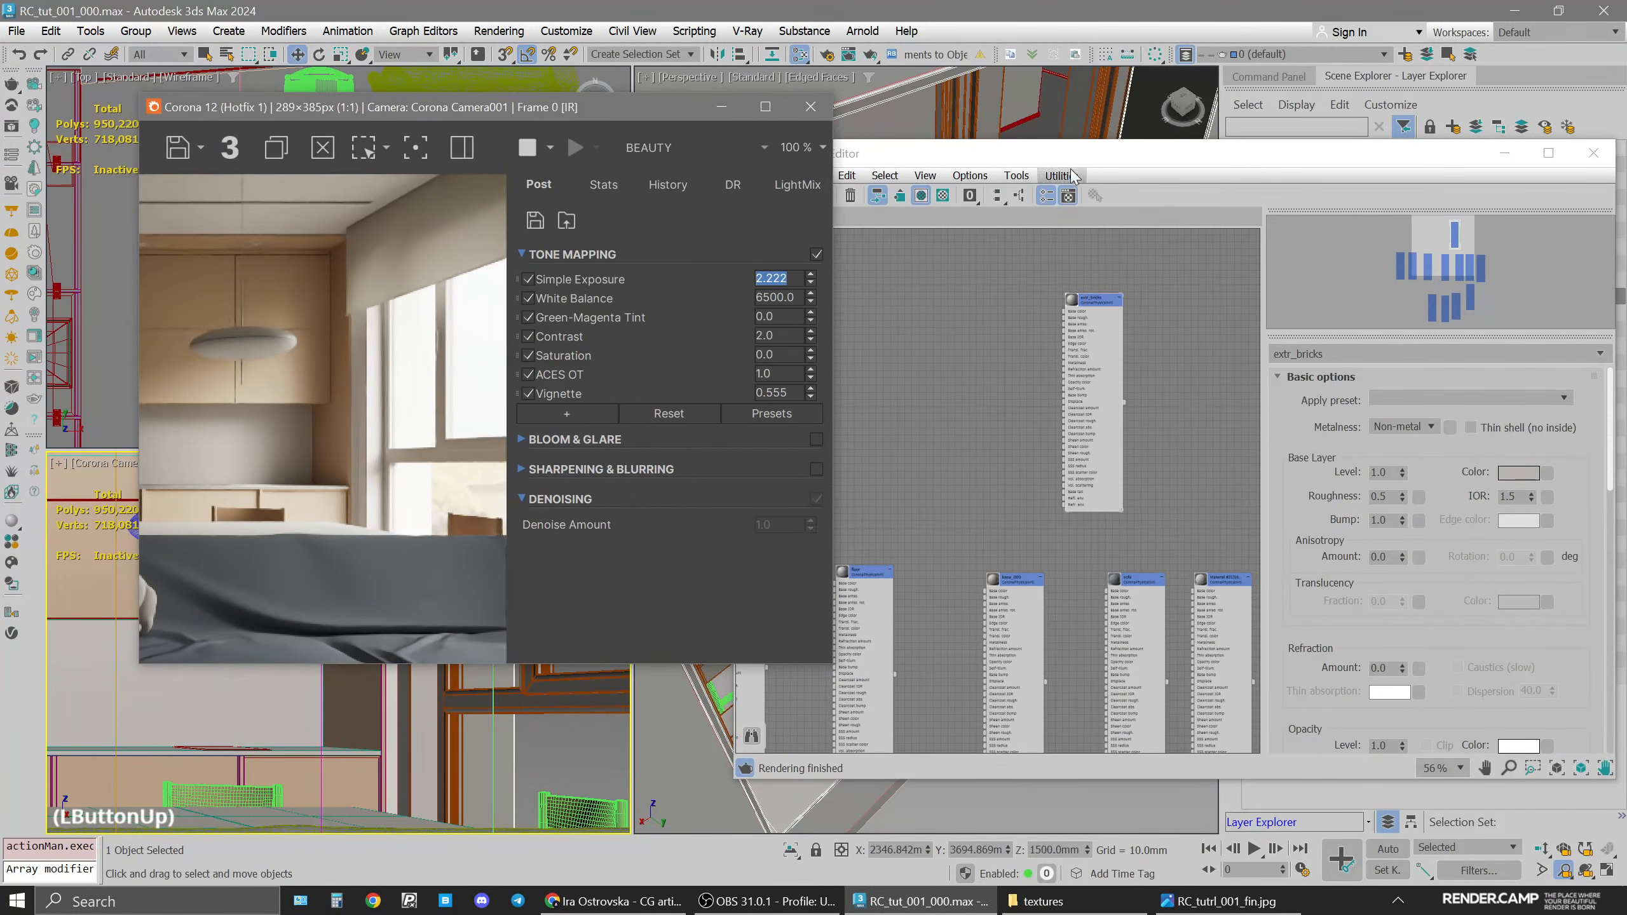
Set the extr_bricks material's roughness to 1.0
{"action": "left_click", "coordinate": [1121, 342]}
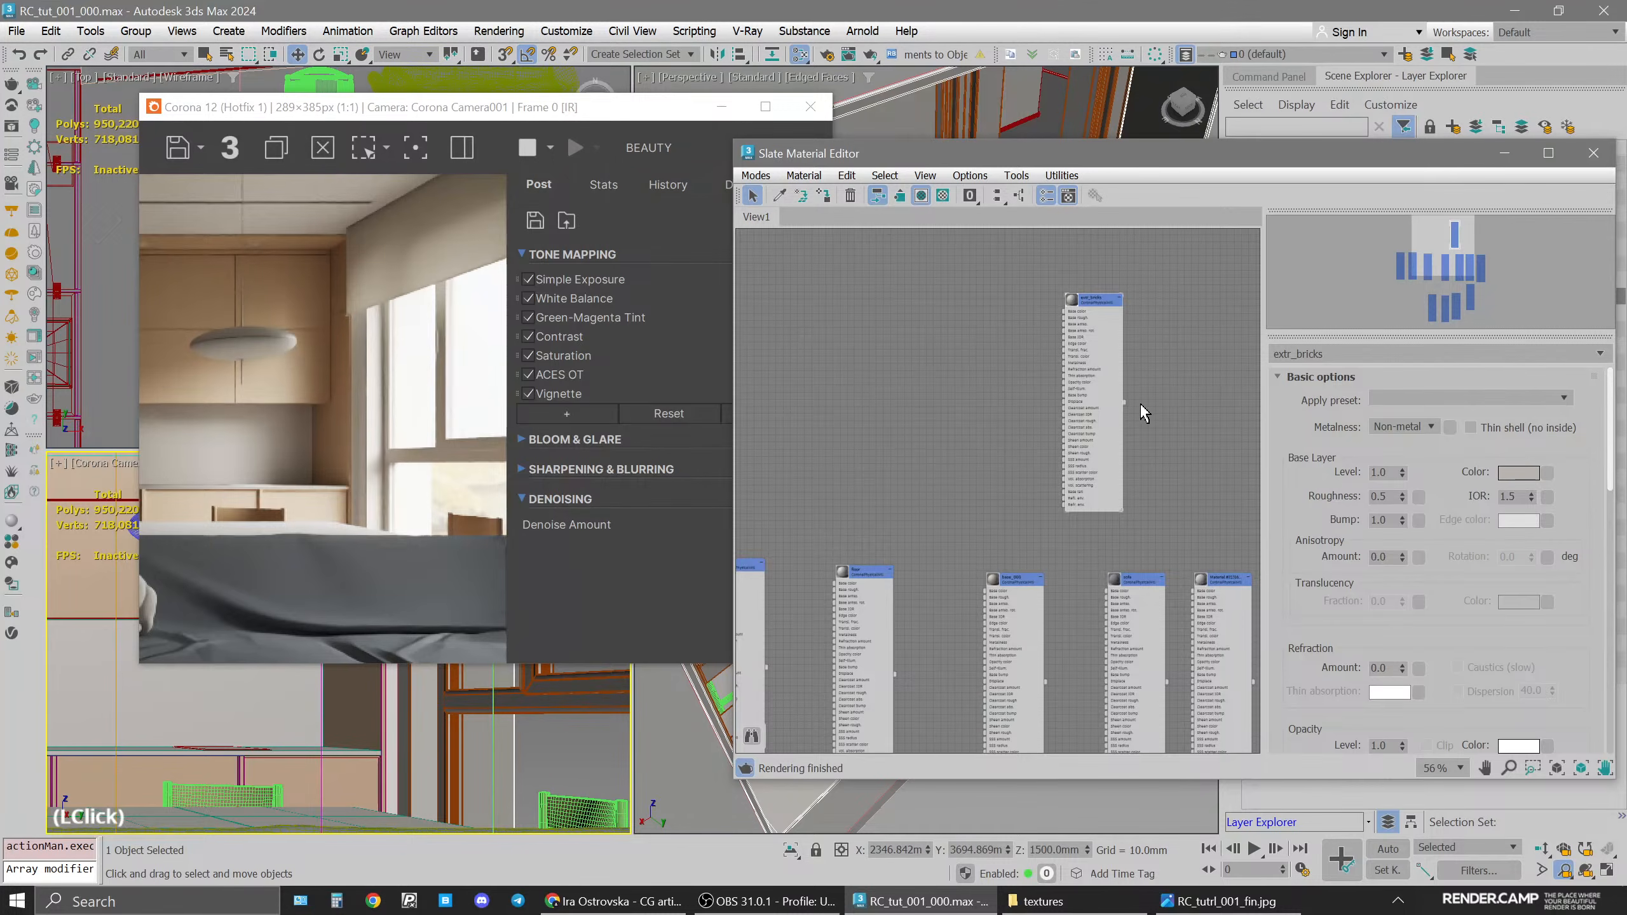
{"action": "middle_click_drag", "start_coordinate": [1143, 413], "coordinate": [948, 410]}
{"action": "scroll", "coordinate": [948, 410], "scroll_direction": "up", "scroll_amount": 5}
{"action": "middle_click_drag", "start_coordinate": [872, 364], "coordinate": [881, 403]}
{"action": "left_click", "coordinate": [908, 310]}
{"action": "left_click", "coordinate": [1386, 498]}
{"action": "key", "text": "BackSpace"}
{"action": "type", "text": "85"}
{"action": "key", "text": "Return"}
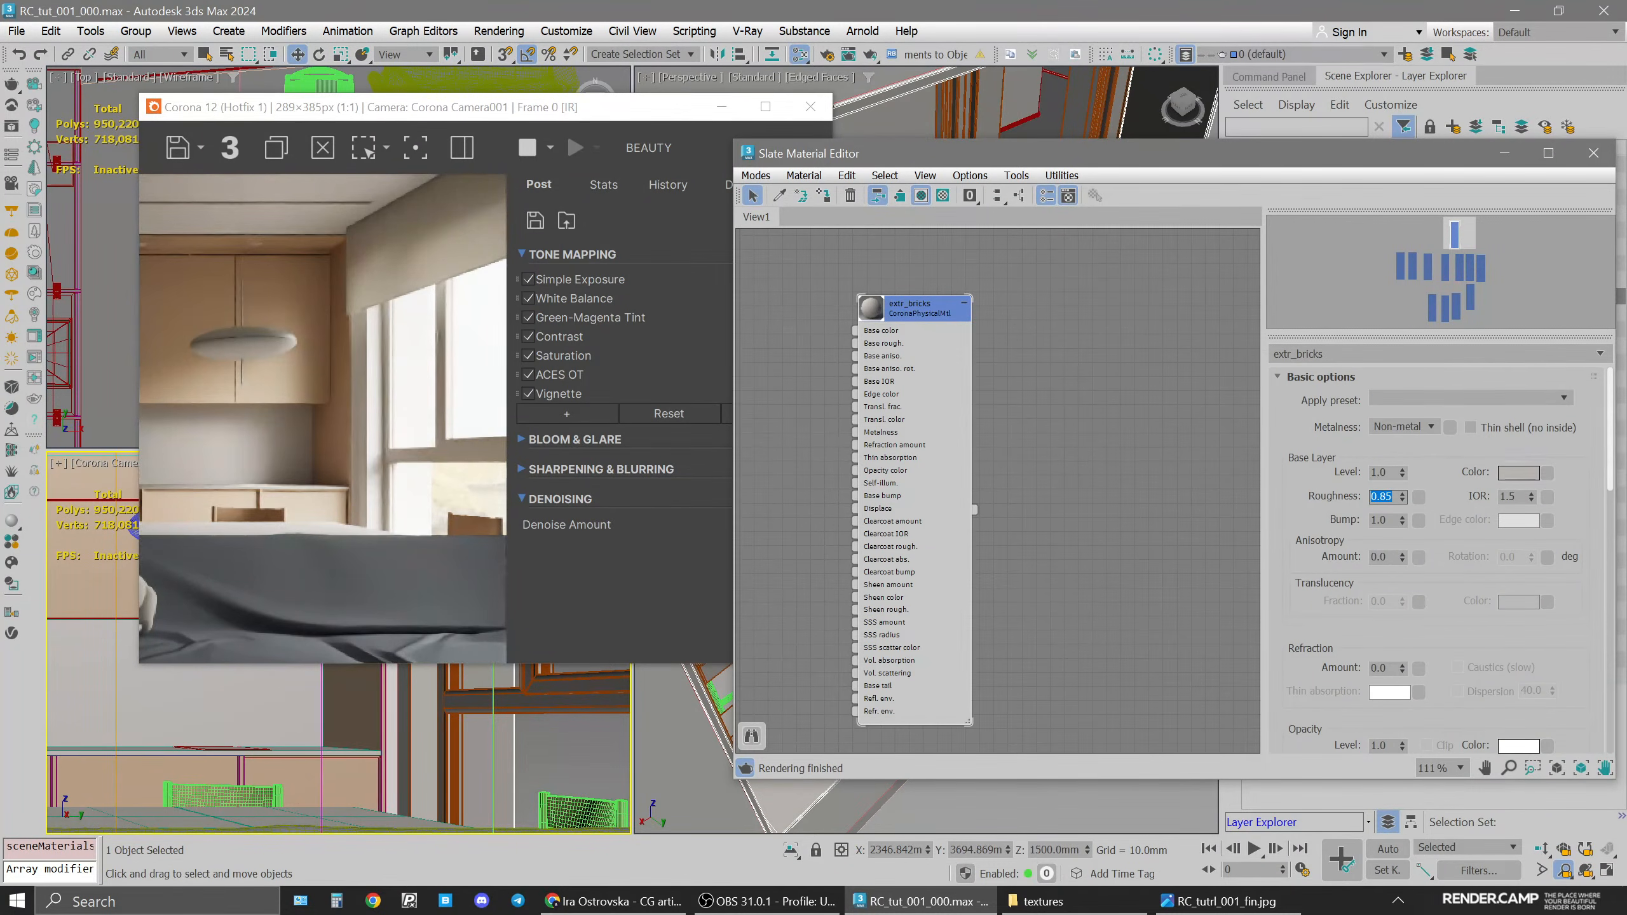
{"action": "type", "text": "1"}
{"action": "key", "text": "Return"}
Set the extr_bricks material's IOR to 1.1
{"action": "left_click", "coordinate": [1521, 497]}
{"action": "key", "text": "BackSpace"}
{"action": "type", "text": "1"}
{"action": "key", "text": "Return"}
Try base color values of 125, 50 and 60 for the extr_bricks material and settle on 50
{"action": "left_click", "coordinate": [1520, 475]}
{"action": "left_click_drag", "start_coordinate": [1479, 377], "coordinate": [1452, 375]}
{"action": "type", "text": "125"}
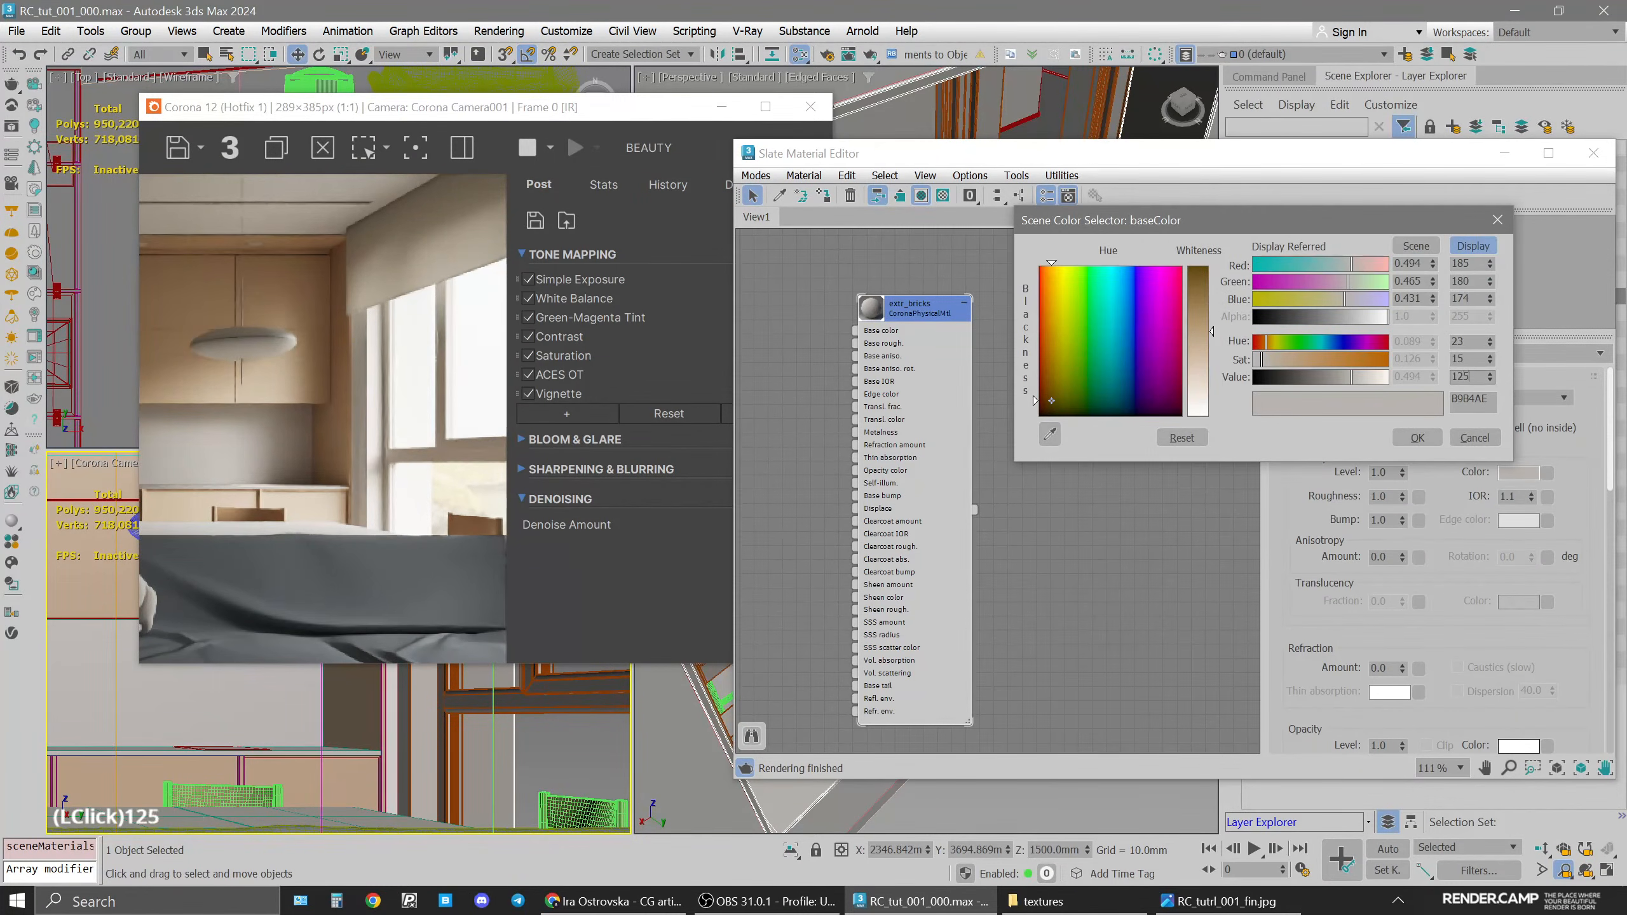
{"action": "key", "text": "Return"}
{"action": "double_click", "coordinate": [1470, 360]}
{"action": "double_click", "coordinate": [1467, 377]}
{"action": "type", "text": "50"}
{"action": "key", "text": "Return"}
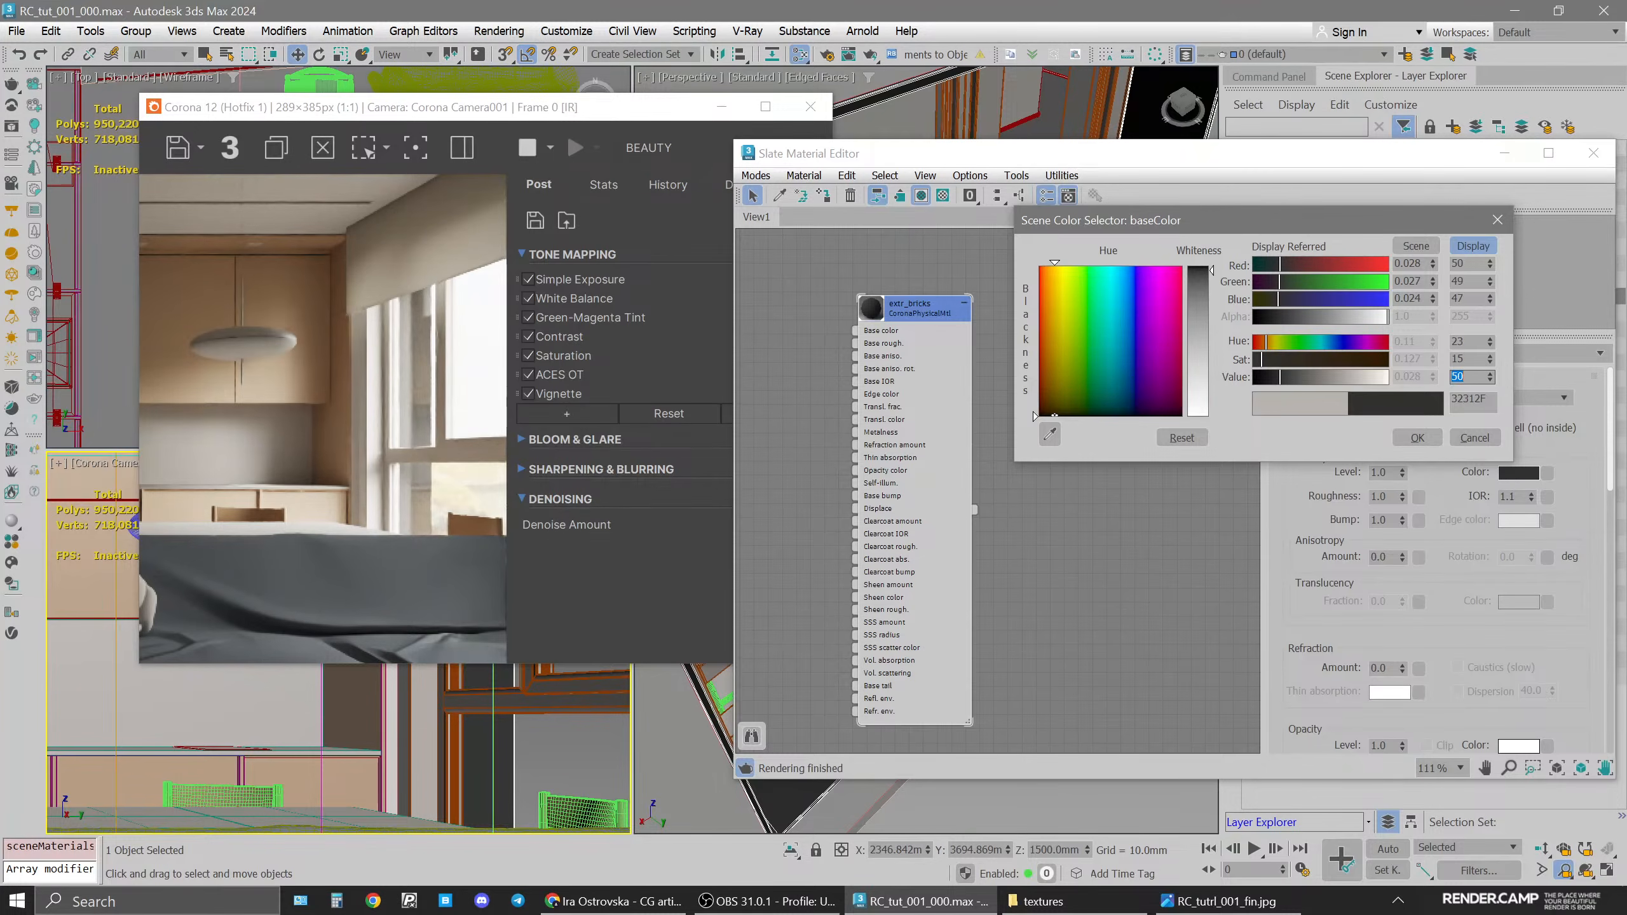
{"action": "type", "text": "60"}
{"action": "key", "text": "Return"}
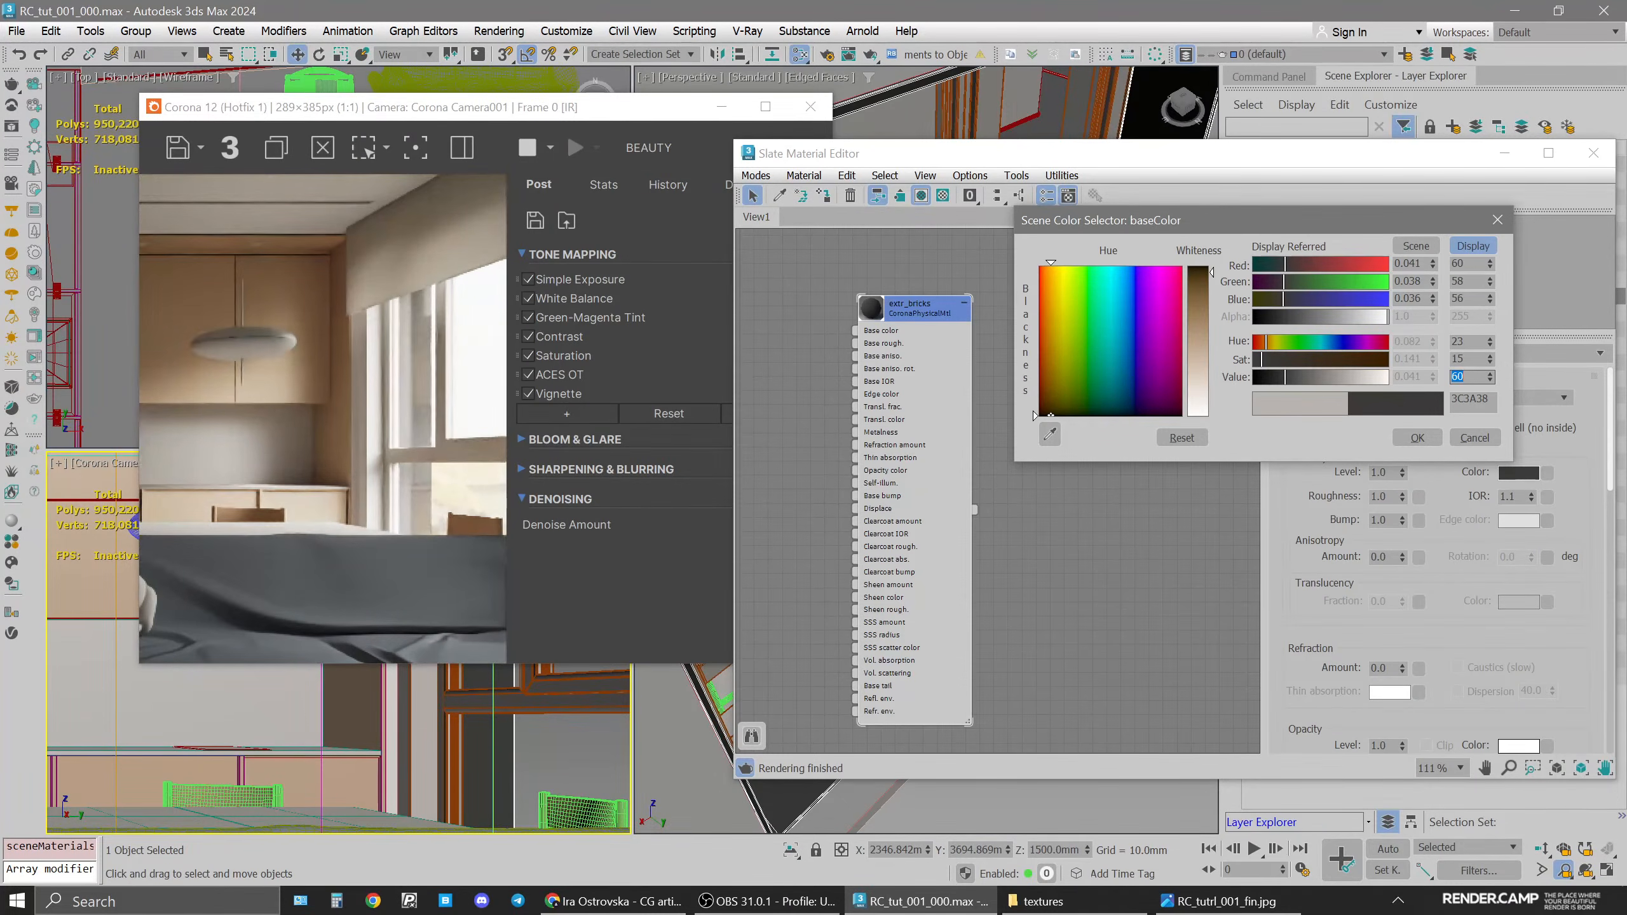
{"action": "type", "text": "50"}
{"action": "key", "text": "Return"}
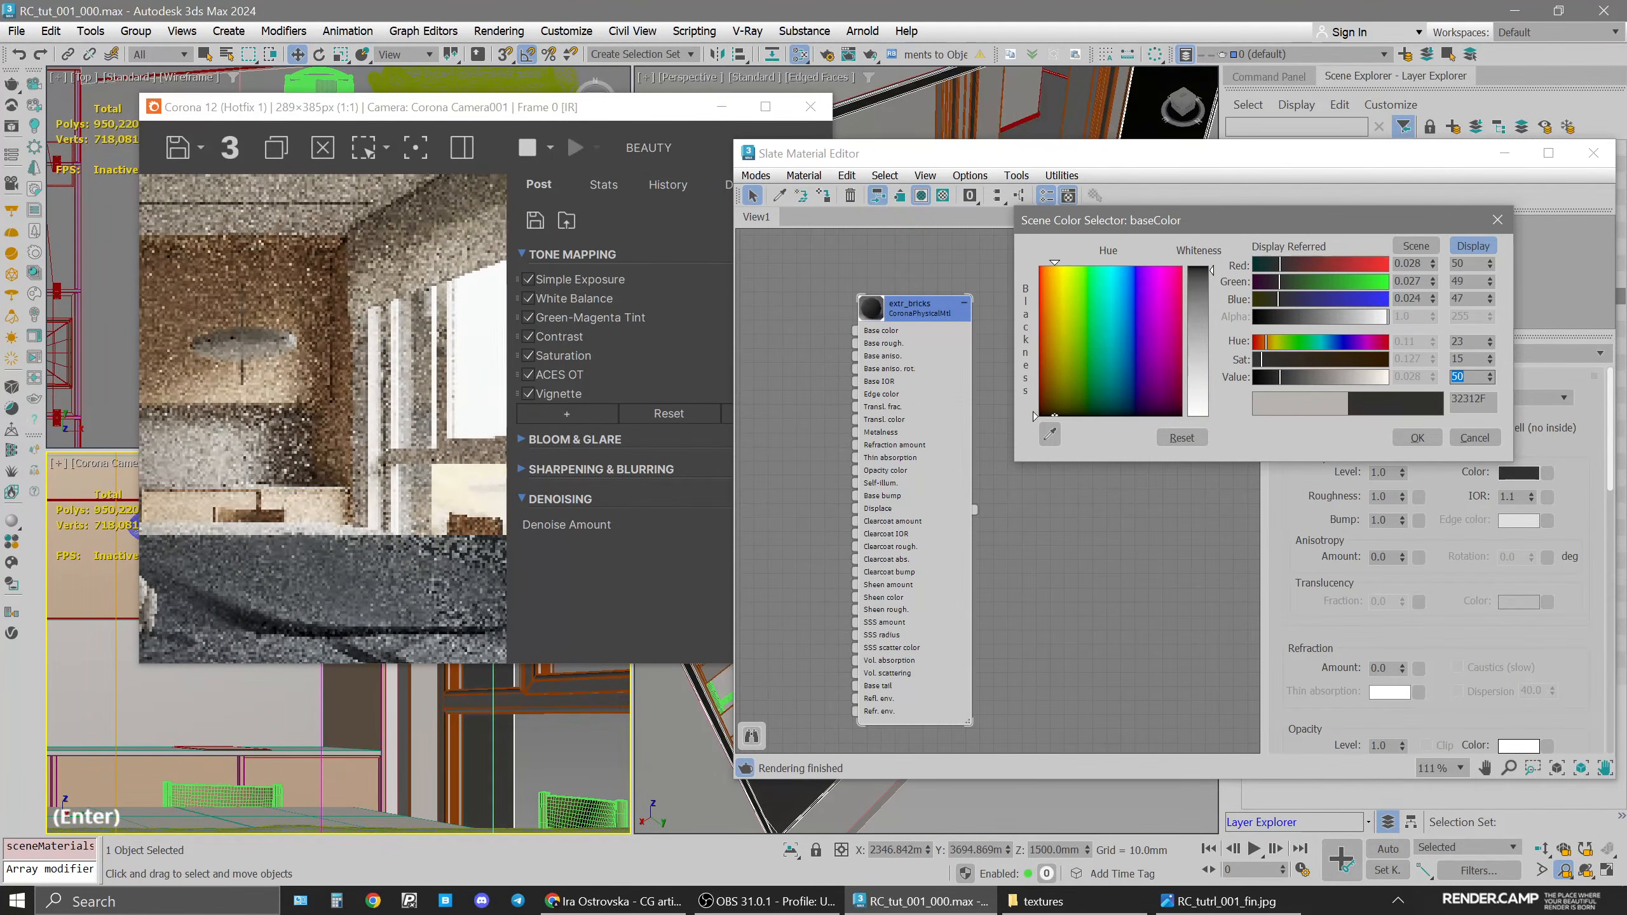
Turn off 2D Pan Zoom Mode to restore the full camera frame and accept the extr_bricks base color
{"action": "left_click", "coordinate": [58, 462]}
{"action": "left_click", "coordinate": [115, 711]}
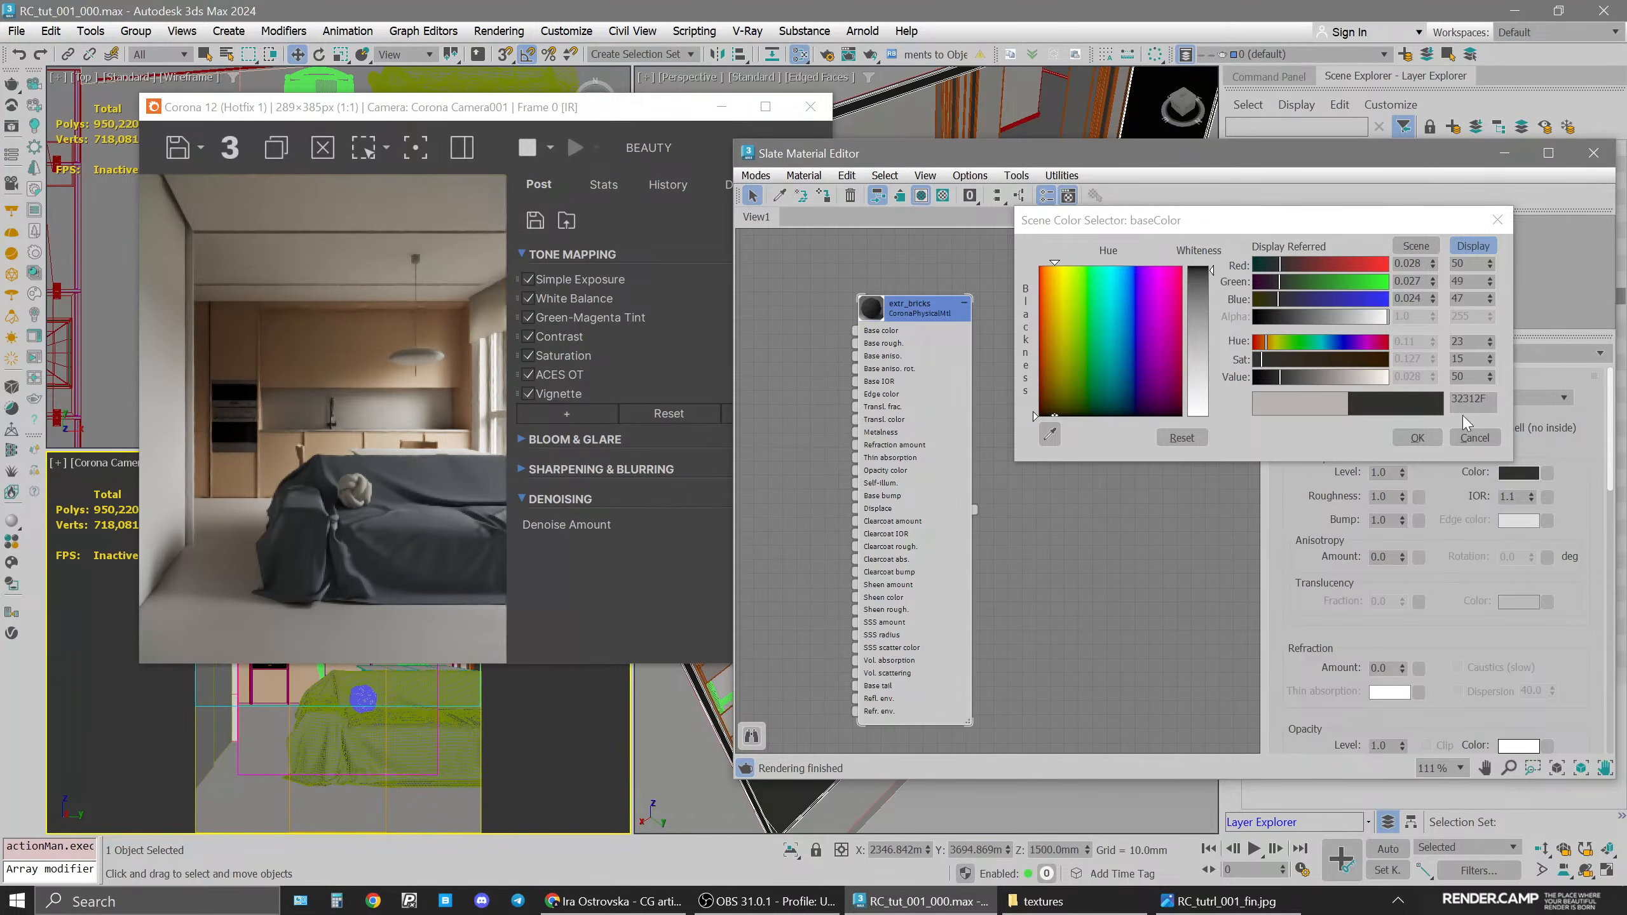
{"action": "left_click", "coordinate": [1416, 438]}
{"action": "left_click", "coordinate": [633, 109]}
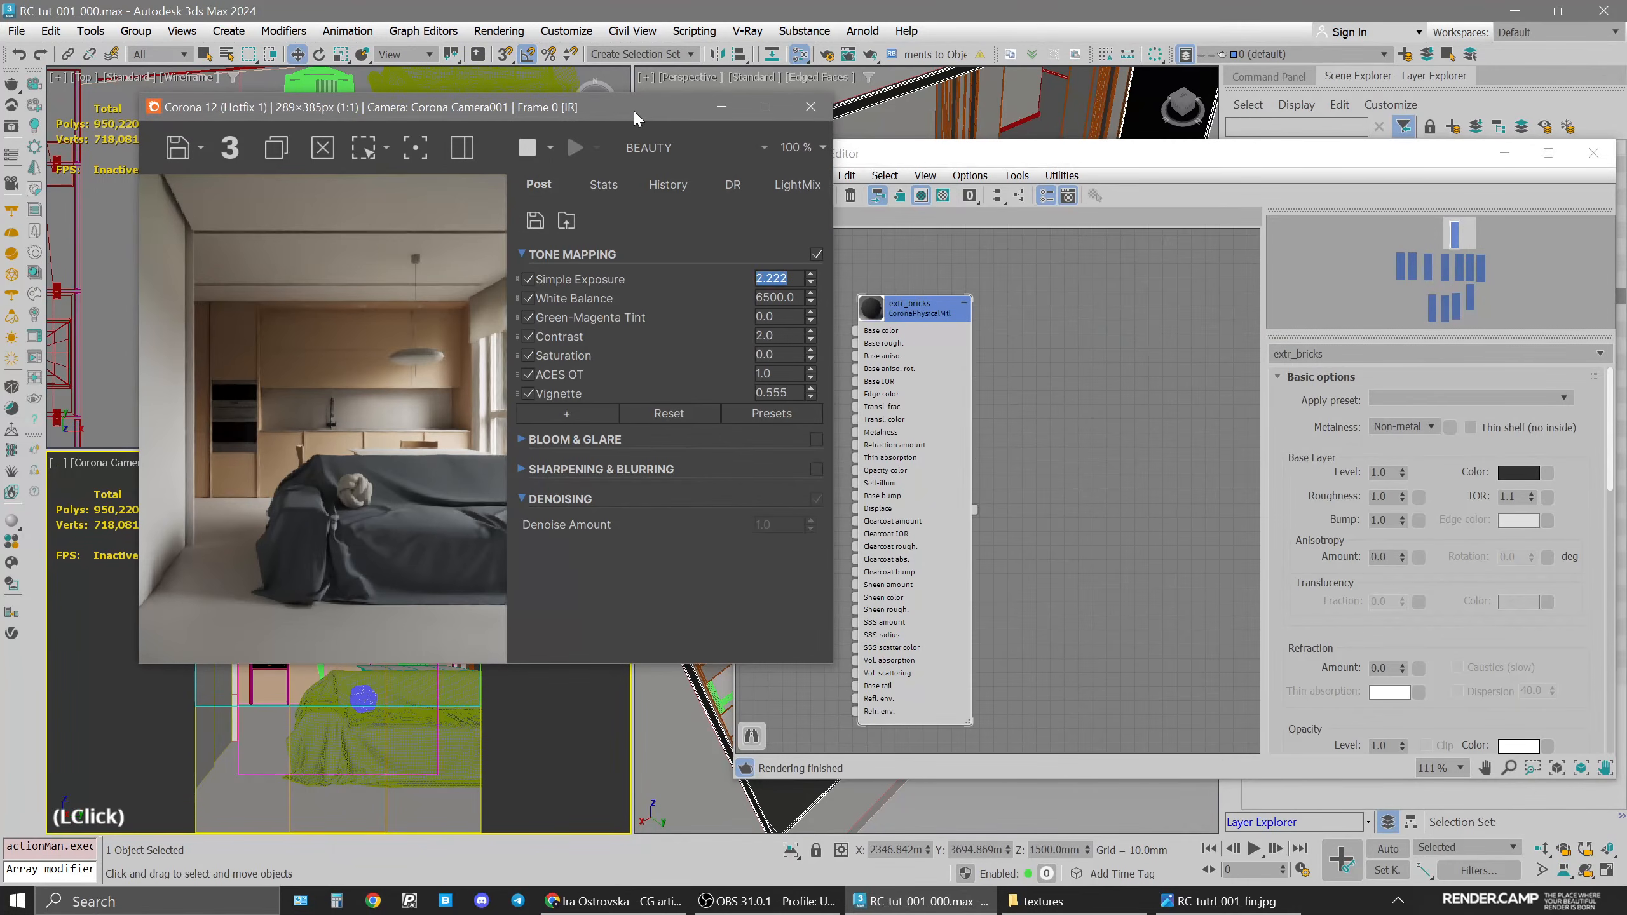
{"action": "scroll", "coordinate": [1151, 514], "scroll_direction": "down", "scroll_amount": 2}
{"action": "left_click", "coordinate": [1151, 517]}
{"action": "scroll", "coordinate": [1139, 590], "scroll_direction": "down", "scroll_amount": 5}
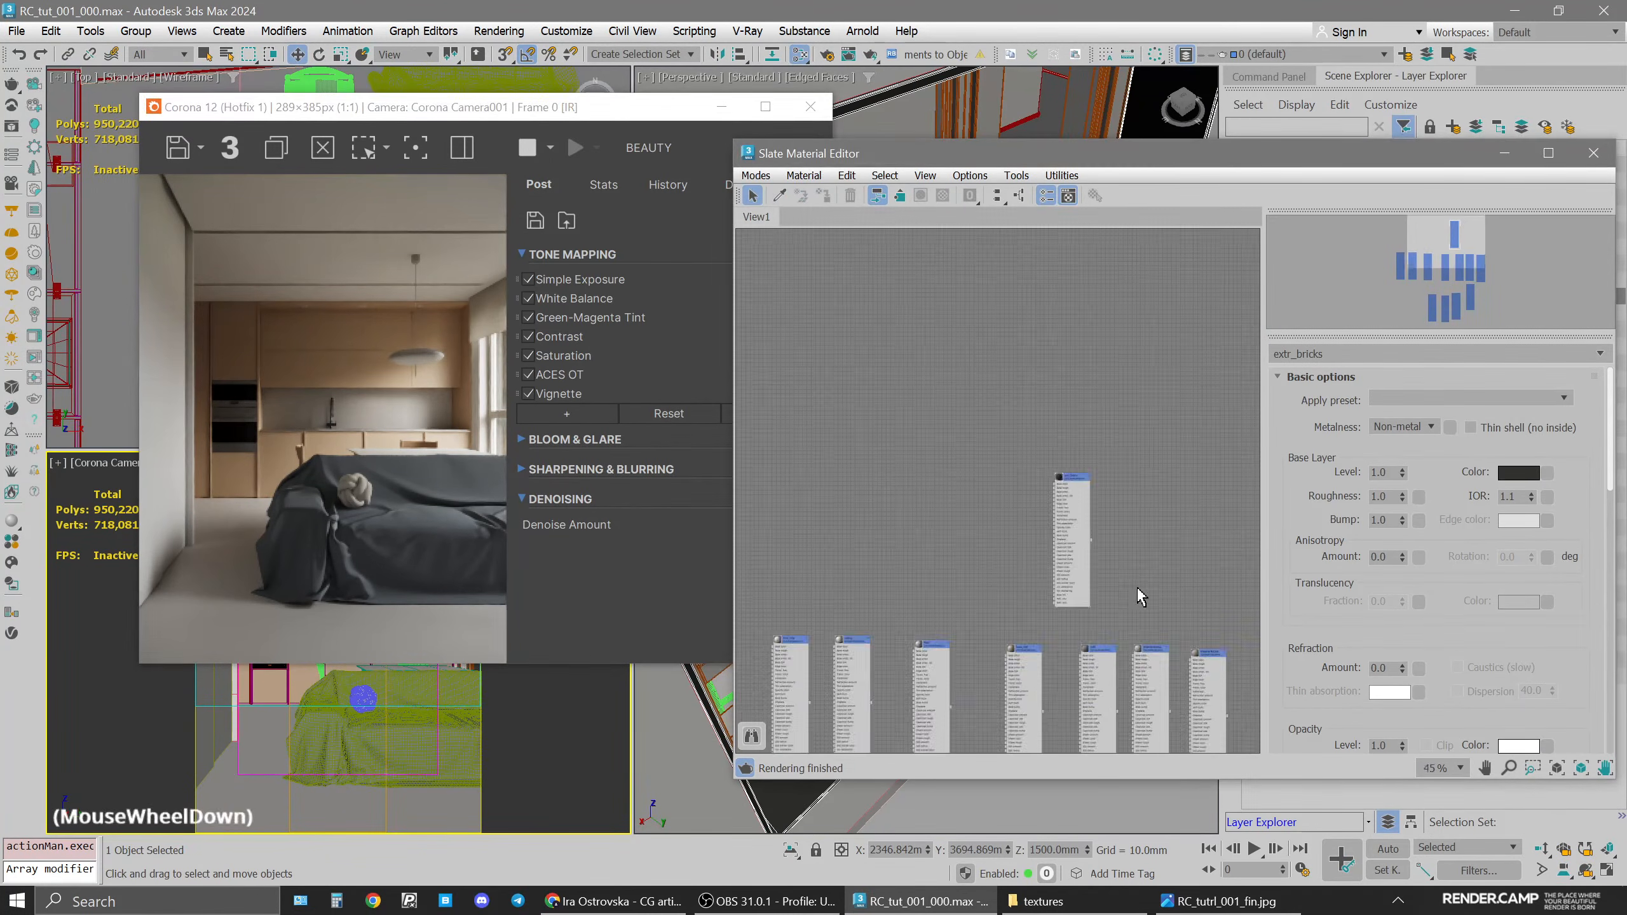
{"action": "middle_click_drag", "start_coordinate": [1139, 590], "coordinate": [1100, 377]}
{"action": "left_click", "coordinate": [1217, 610]}
Set the render's tone mapping to a simple exposure of 2.555 and a contrast of 3.0
{"action": "left_click_drag", "start_coordinate": [528, 110], "coordinate": [486, 116]}
{"action": "left_click", "coordinate": [769, 279]}
{"action": "mouse_move", "coordinate": [770, 283]}
{"action": "left_mouse_down"}
{"action": "mouse_move", "coordinate": [770, 259]}
{"action": "mouse_move", "coordinate": [769, 285]}
{"action": "left_mouse_up"}
{"action": "type", "text": "55"}
{"action": "key", "text": "Return"}
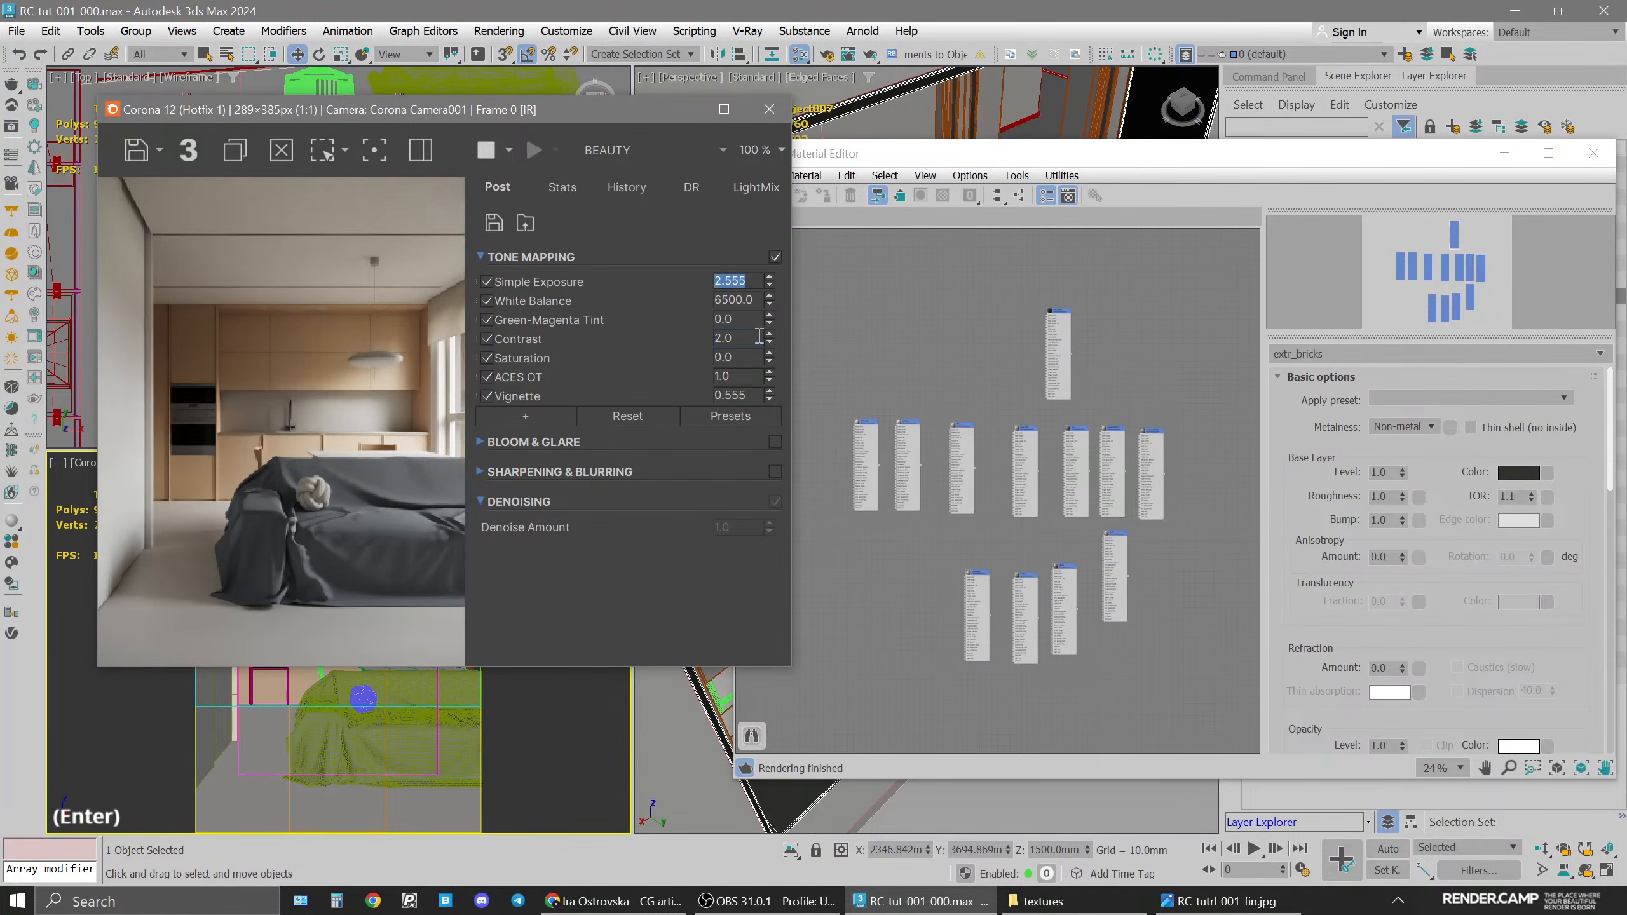
{"action": "left_click_drag", "start_coordinate": [727, 336], "coordinate": [715, 337]}
{"action": "type", "text": "3"}
{"action": "key", "text": "Return"}
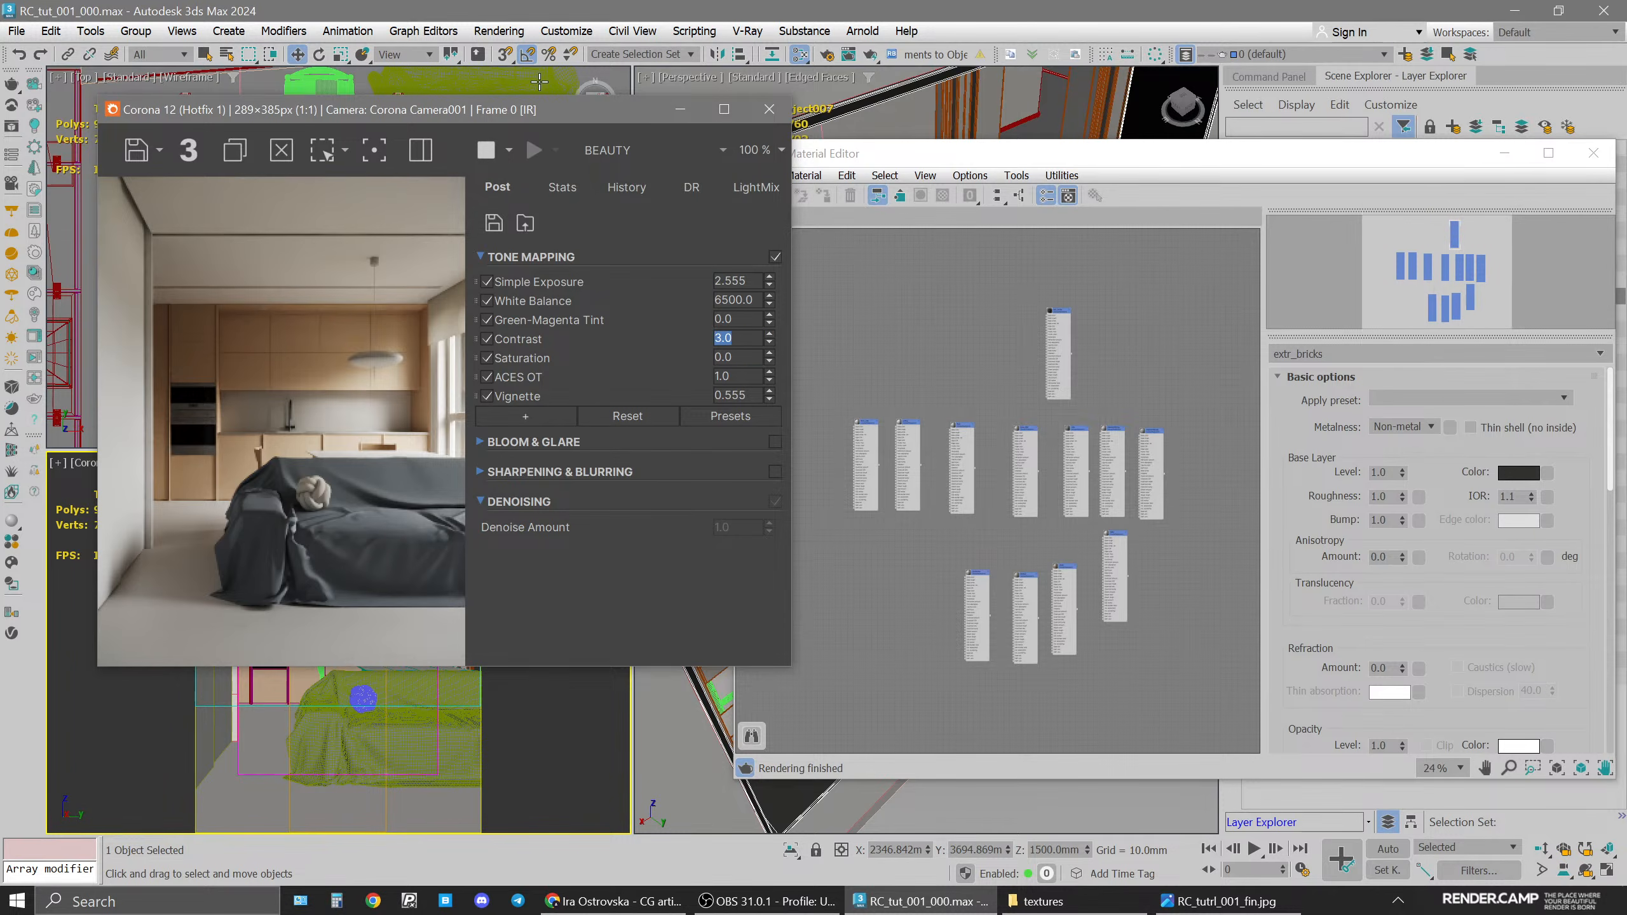
Locate the kitchen material and set its base color's hue to 23
{"action": "left_click_drag", "start_coordinate": [498, 117], "coordinate": [509, 125]}
{"action": "left_click", "coordinate": [1121, 682]}
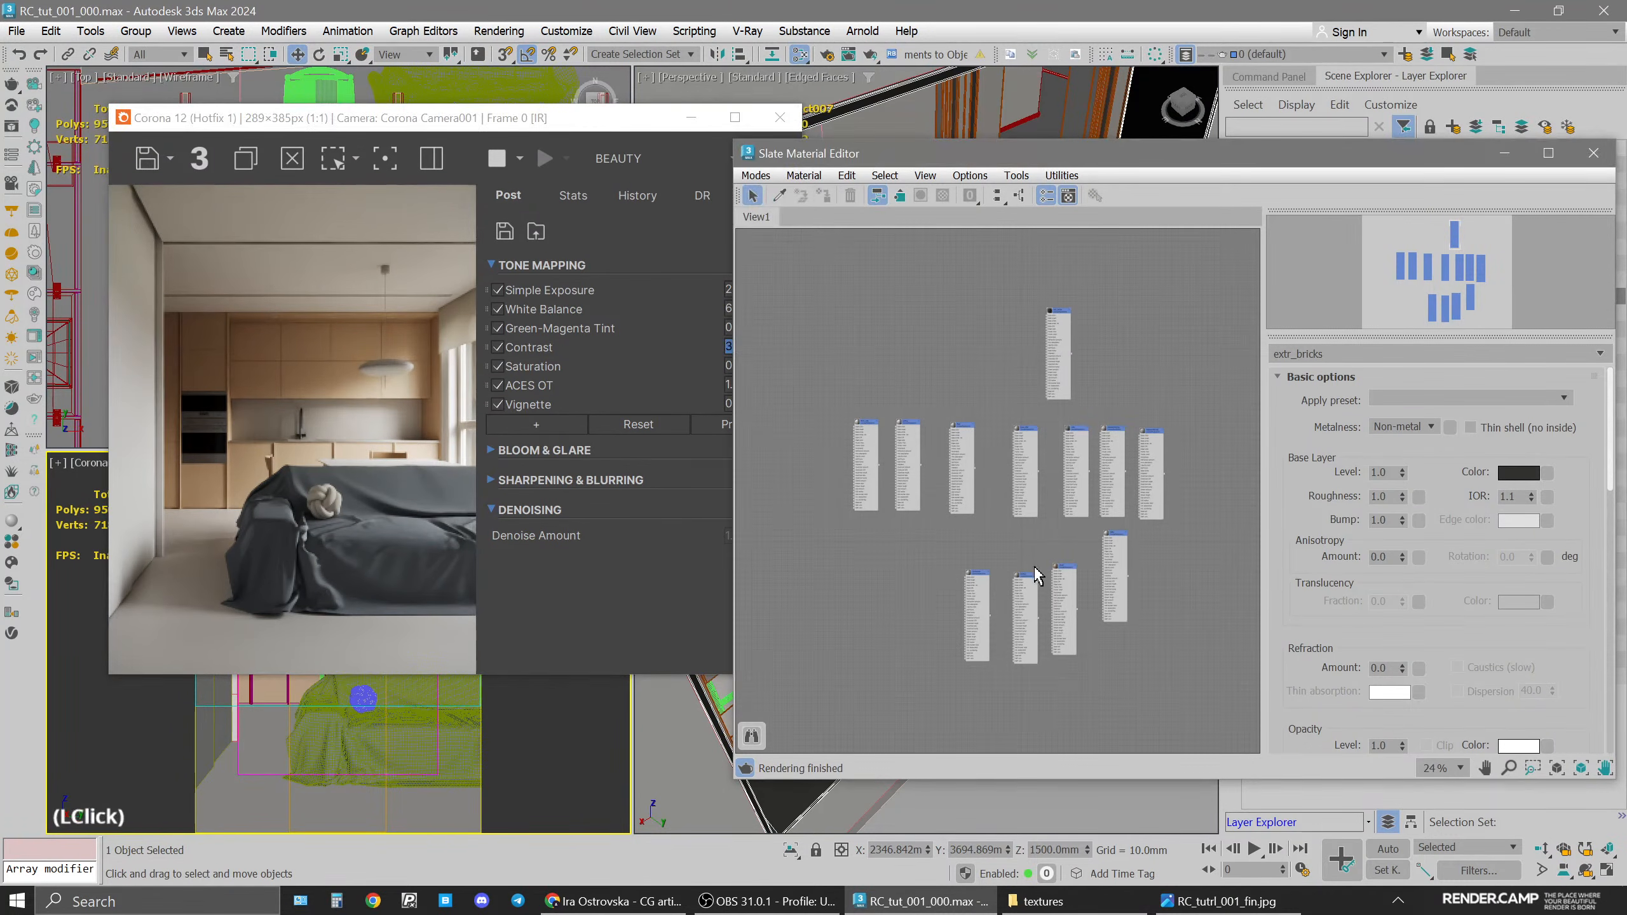
{"action": "scroll", "coordinate": [1116, 589], "scroll_direction": "up", "scroll_amount": 5}
{"action": "left_click", "coordinate": [980, 617]}
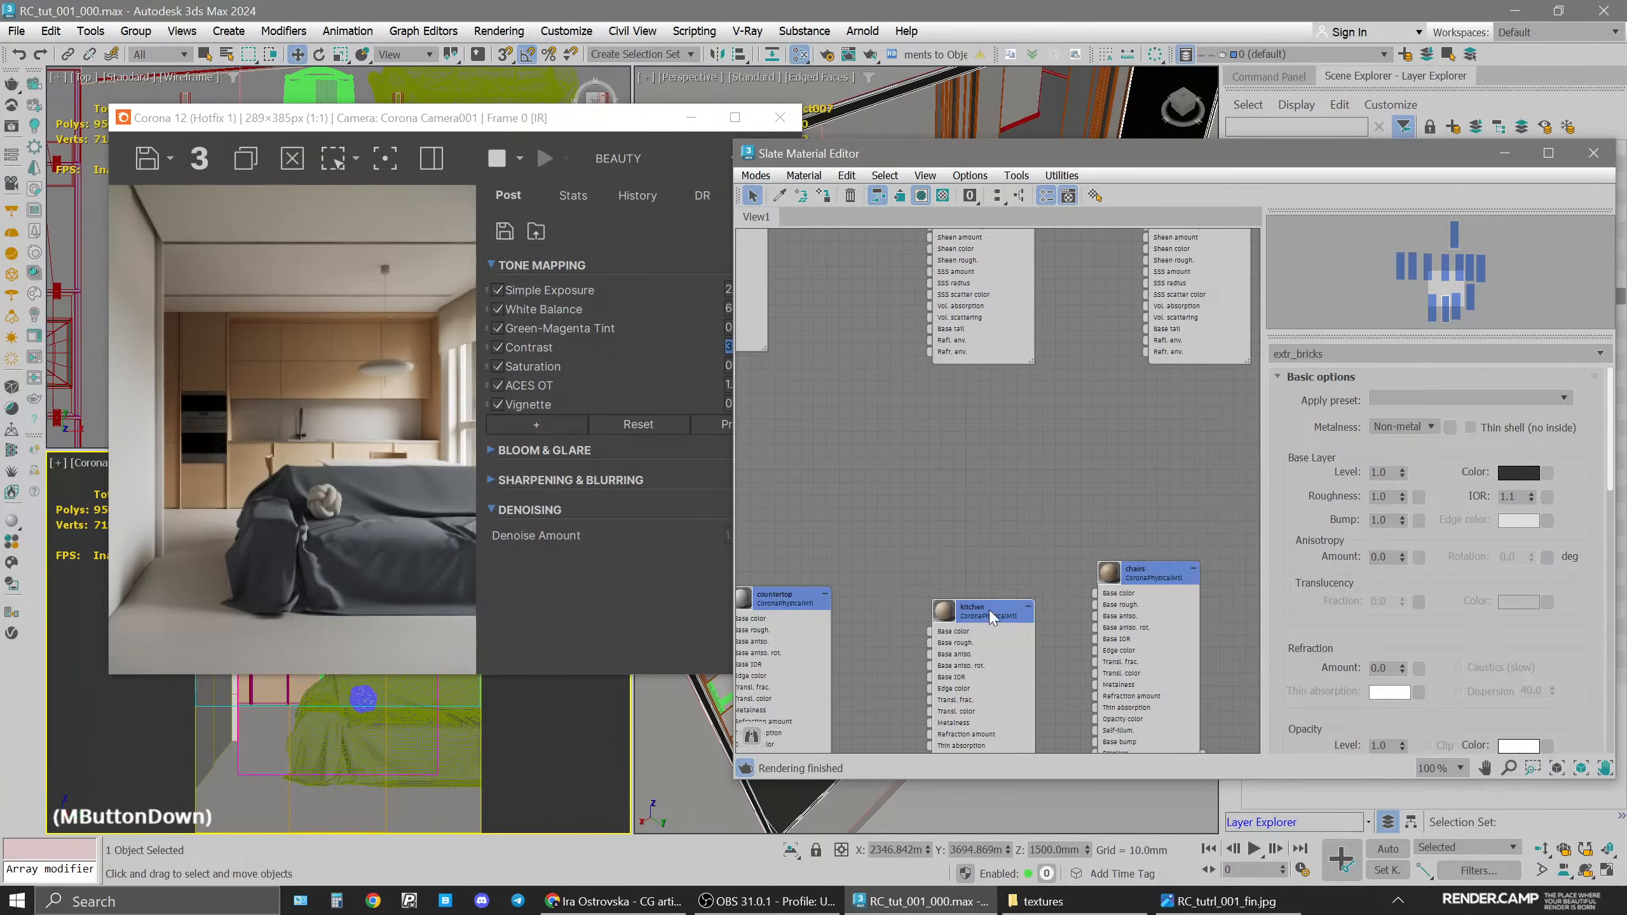
{"action": "middle_click_drag", "start_coordinate": [981, 618], "coordinate": [1021, 497]}
{"action": "middle_click_drag", "start_coordinate": [996, 647], "coordinate": [1005, 532]}
{"action": "left_click", "coordinate": [1518, 473]}
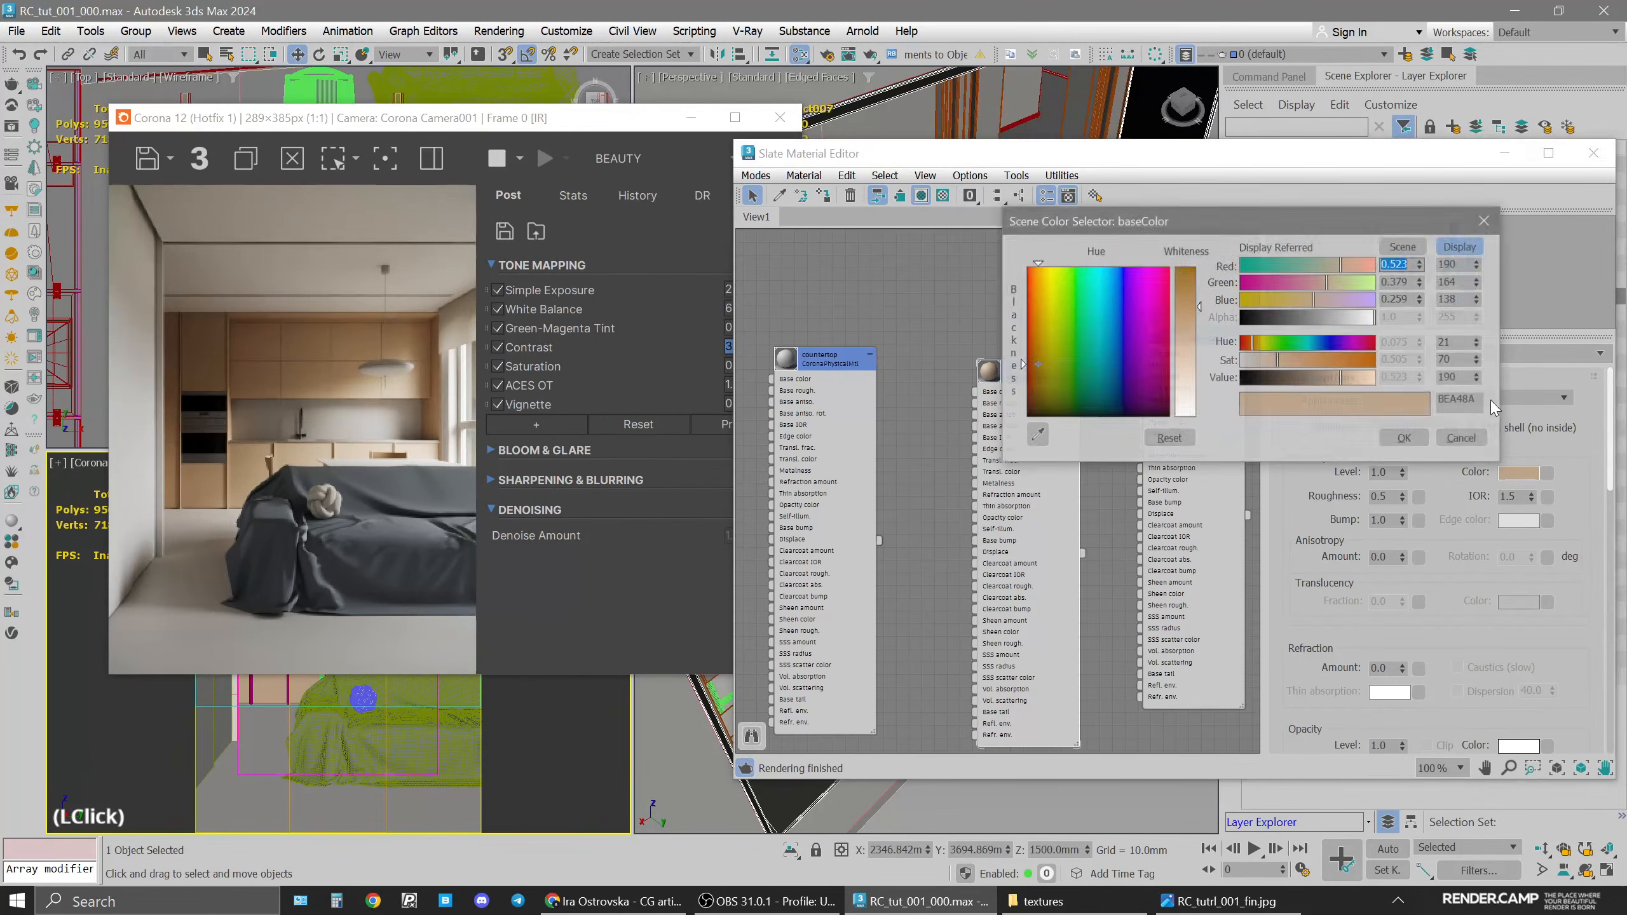
{"action": "type", "text": "23"}
{"action": "key", "text": "Return"}
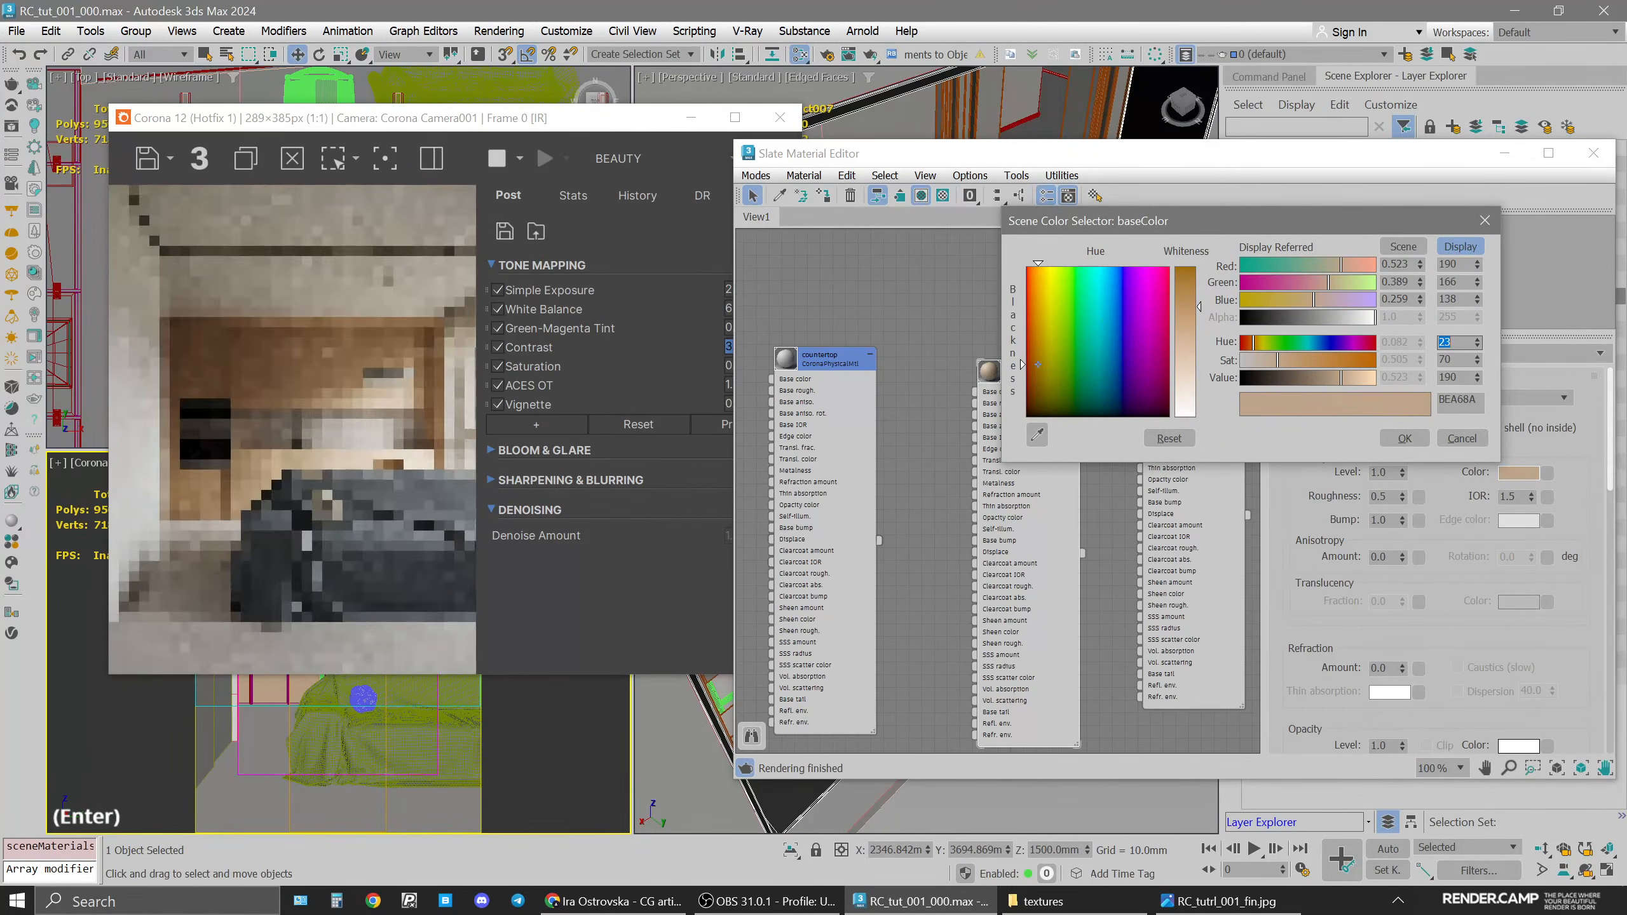
Try a saturation of 50 for the kitchen material's base color and settle on 60
{"action": "left_click", "coordinate": [1458, 366]}
{"action": "type", "text": "50"}
{"action": "key", "text": "Return"}
{"action": "type", "text": "60"}
{"action": "key", "text": "Return"}
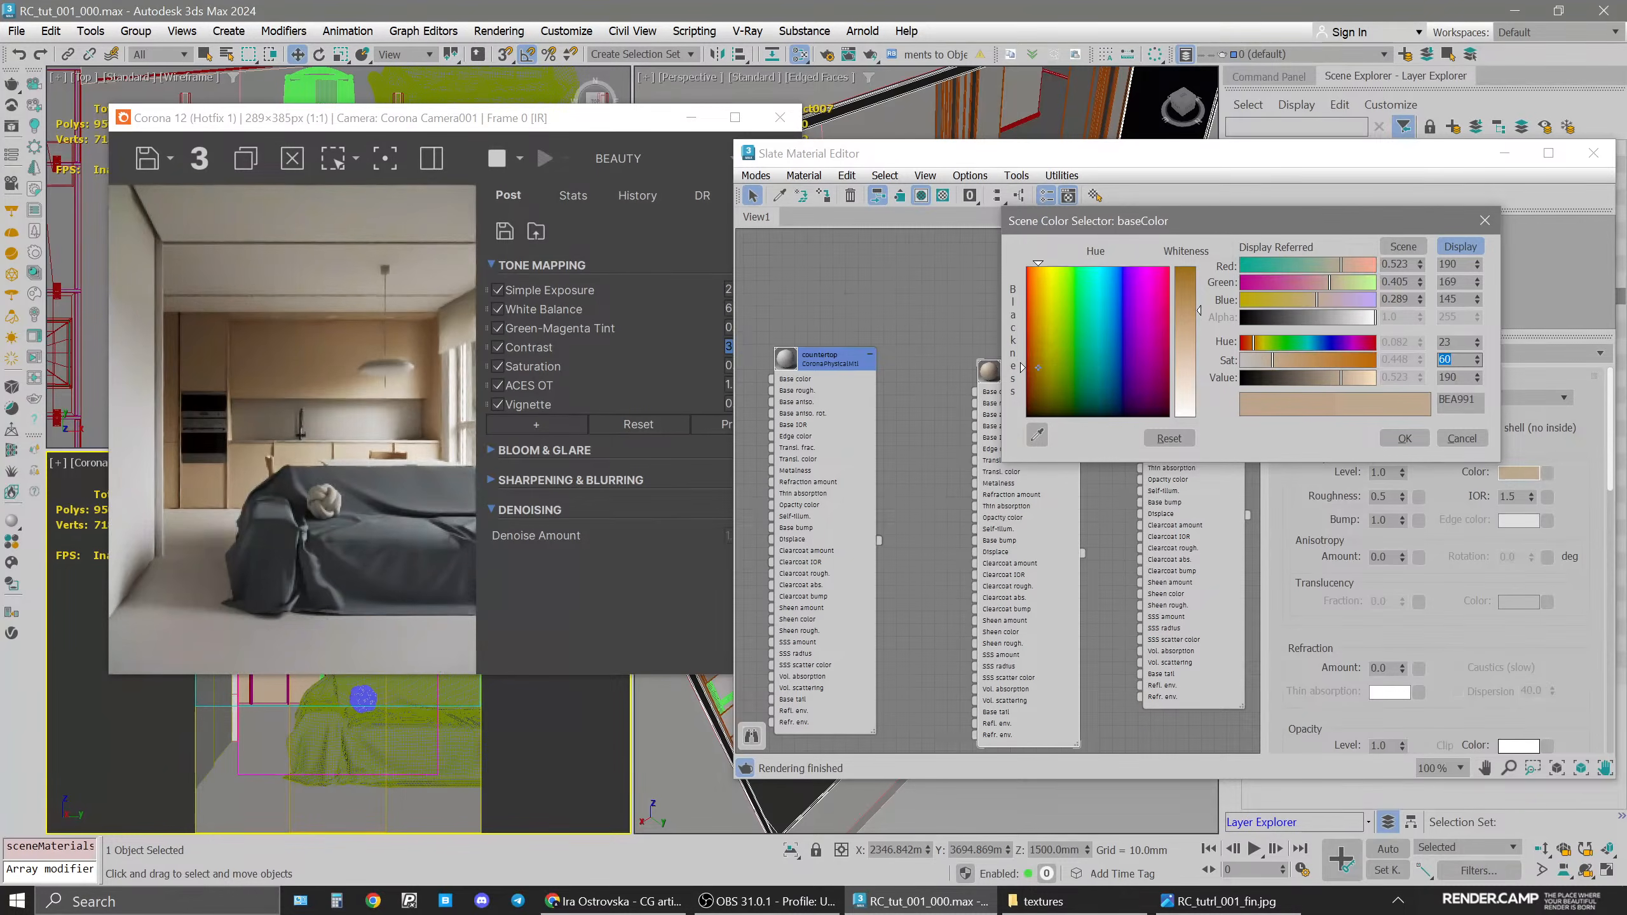
Set the kitchen material's base color value to 195 and accept the color
{"action": "left_click", "coordinate": [1463, 378]}
{"action": "type", "text": "195"}
{"action": "key", "text": "Return"}
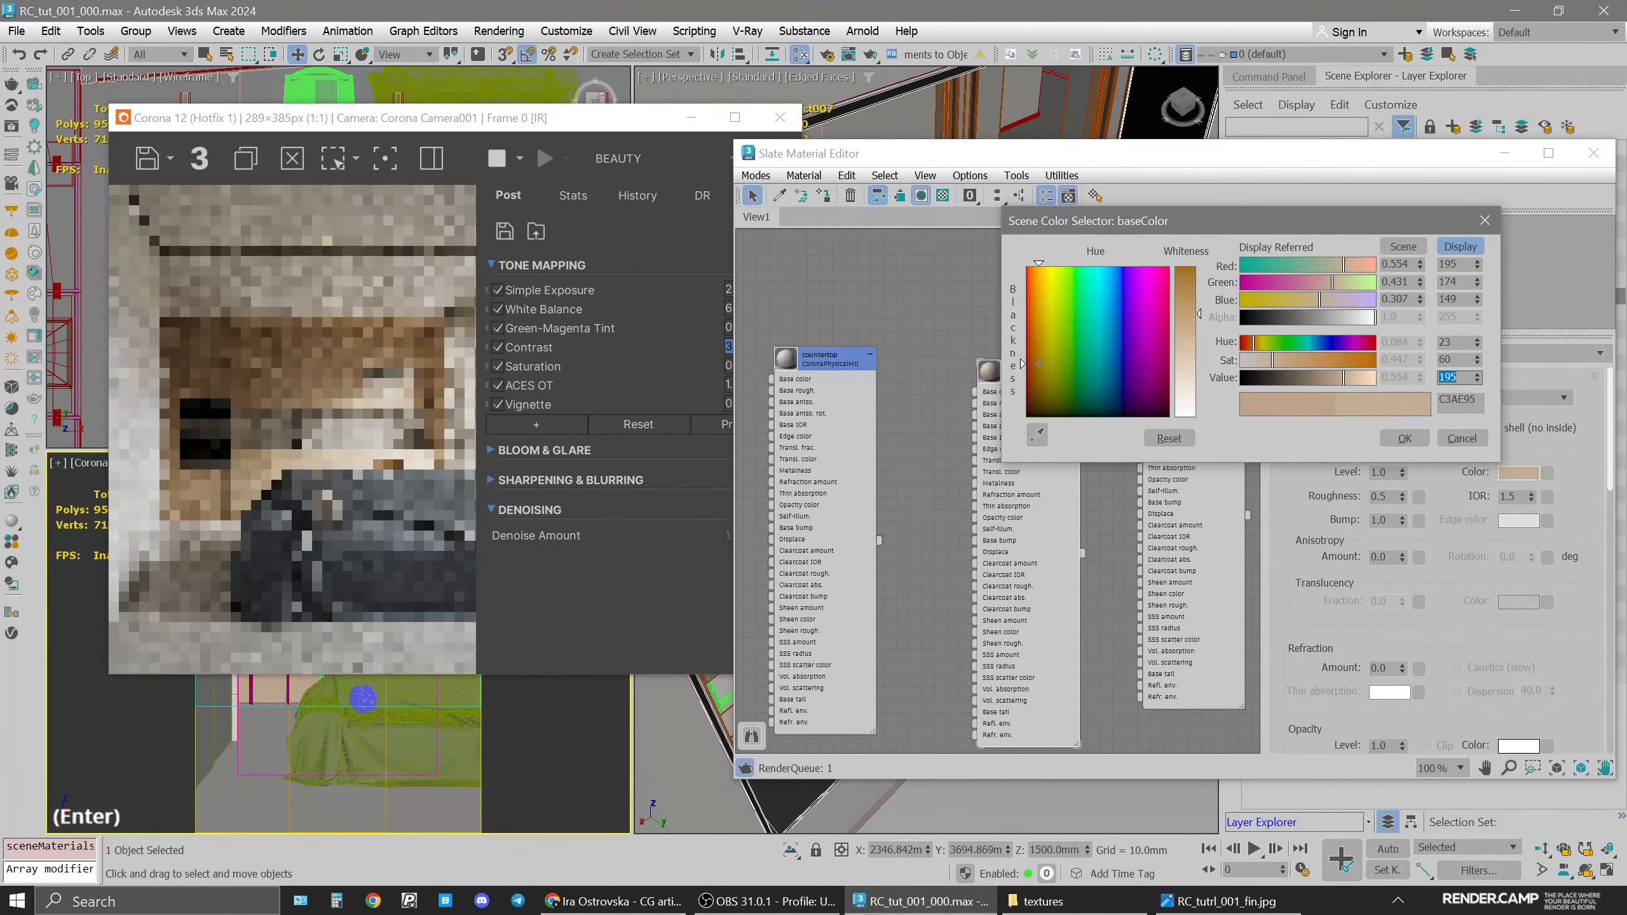
{"action": "left_click", "coordinate": [1401, 441]}
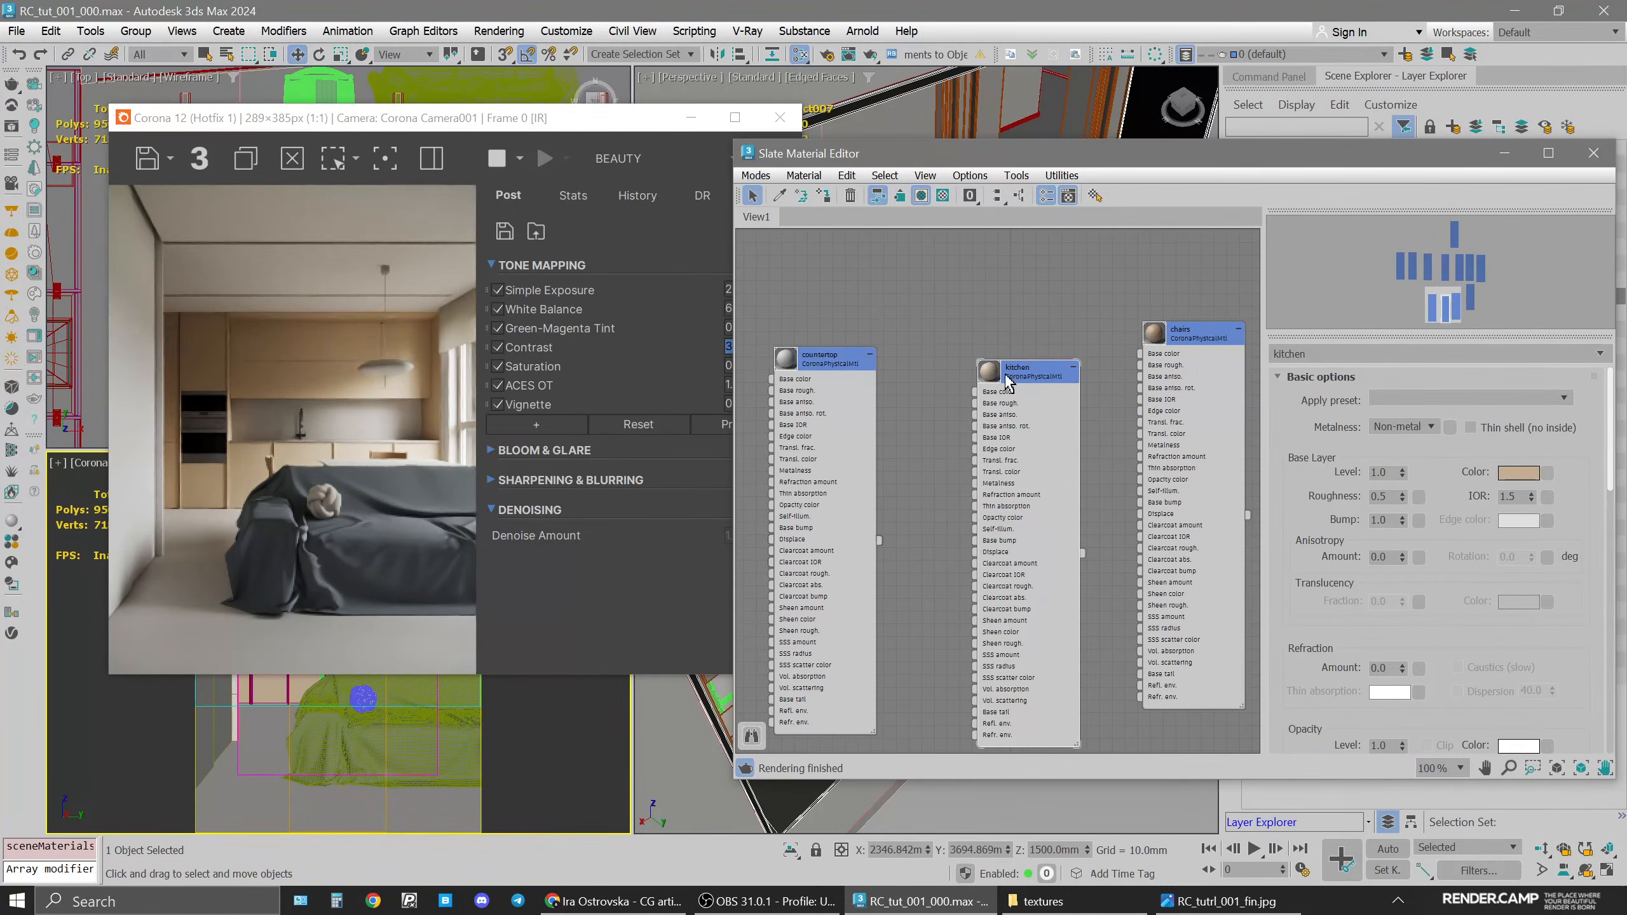
{"action": "left_click_drag", "start_coordinate": [519, 127], "coordinate": [536, 136]}
{"action": "left_click", "coordinate": [1066, 307]}
{"action": "scroll", "coordinate": [1066, 308], "scroll_direction": "down", "scroll_amount": 5}
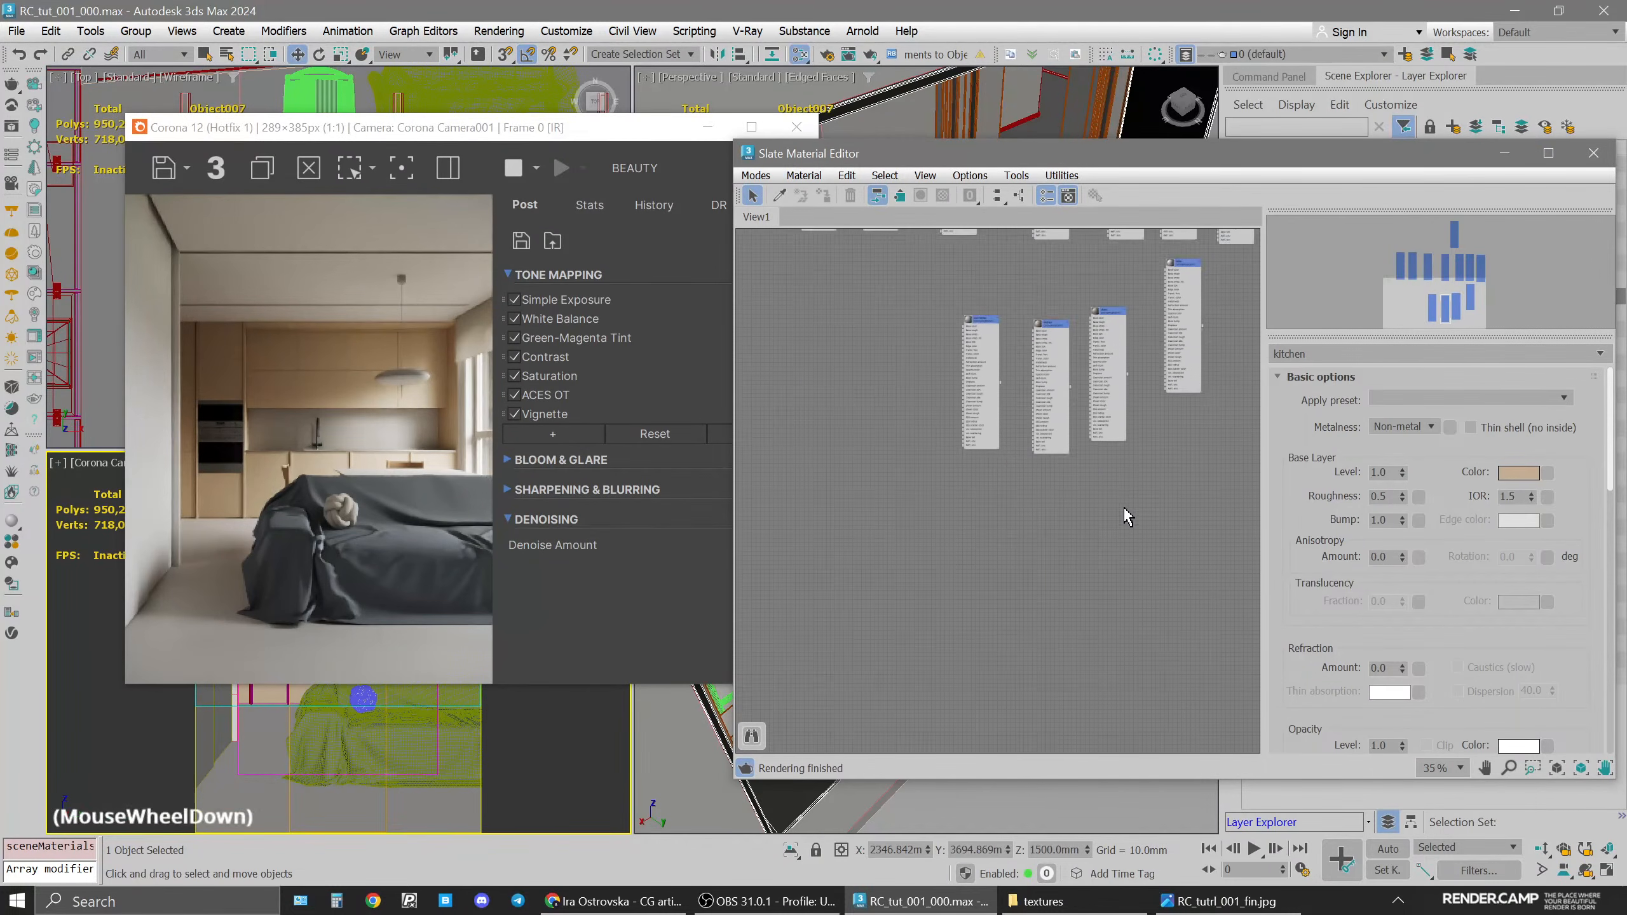
{"action": "middle_click_drag", "start_coordinate": [1126, 509], "coordinate": [1100, 647]}
{"action": "middle_click_drag", "start_coordinate": [900, 443], "coordinate": [928, 513]}
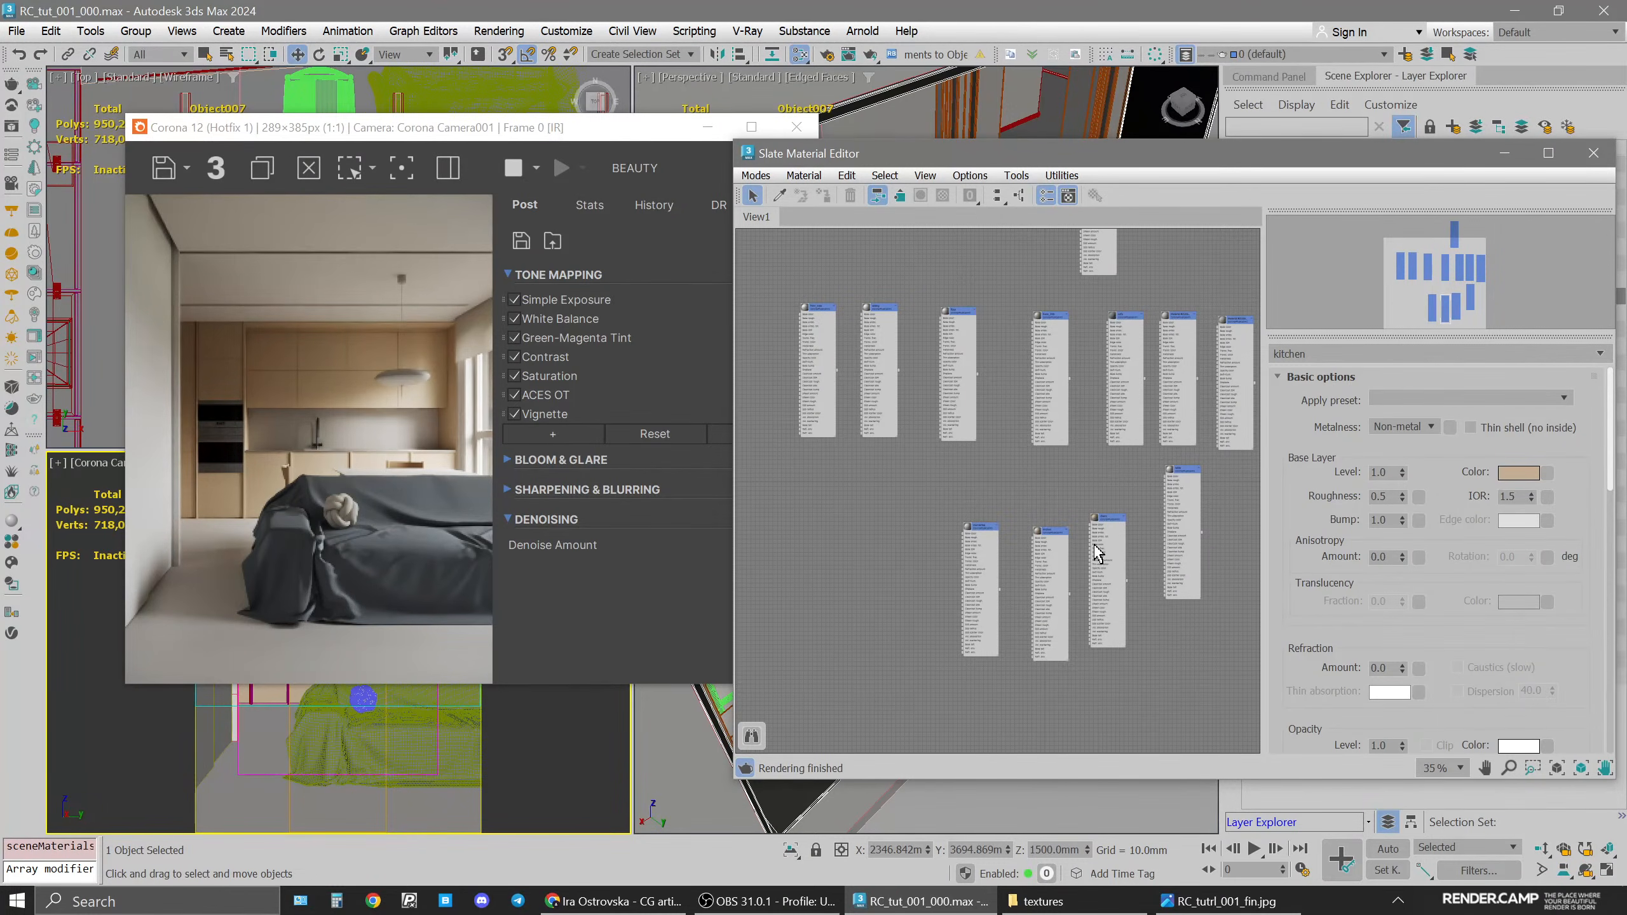
{"action": "scroll", "coordinate": [1096, 552], "scroll_direction": "down", "scroll_amount": 5}
{"action": "left_click", "coordinate": [1190, 657]}
{"action": "left_click", "coordinate": [910, 366]}
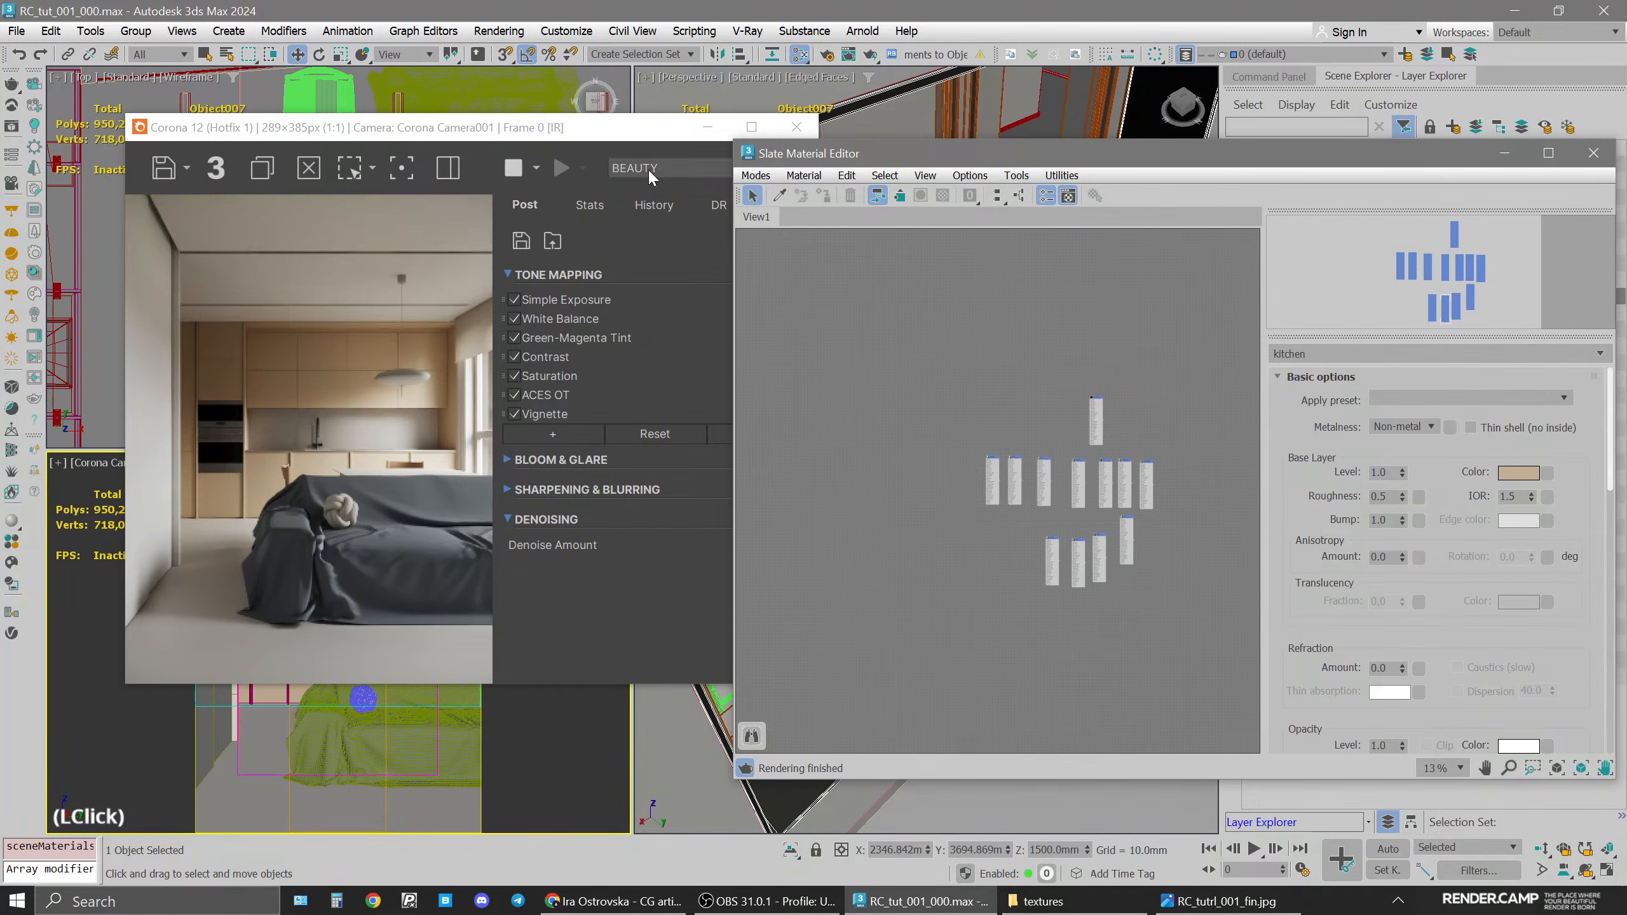
Stop the interactive render and save the scene as the incremental file RC_tut_001_001.max
{"action": "left_click", "coordinate": [583, 127]}
{"action": "left_click", "coordinate": [514, 167]}
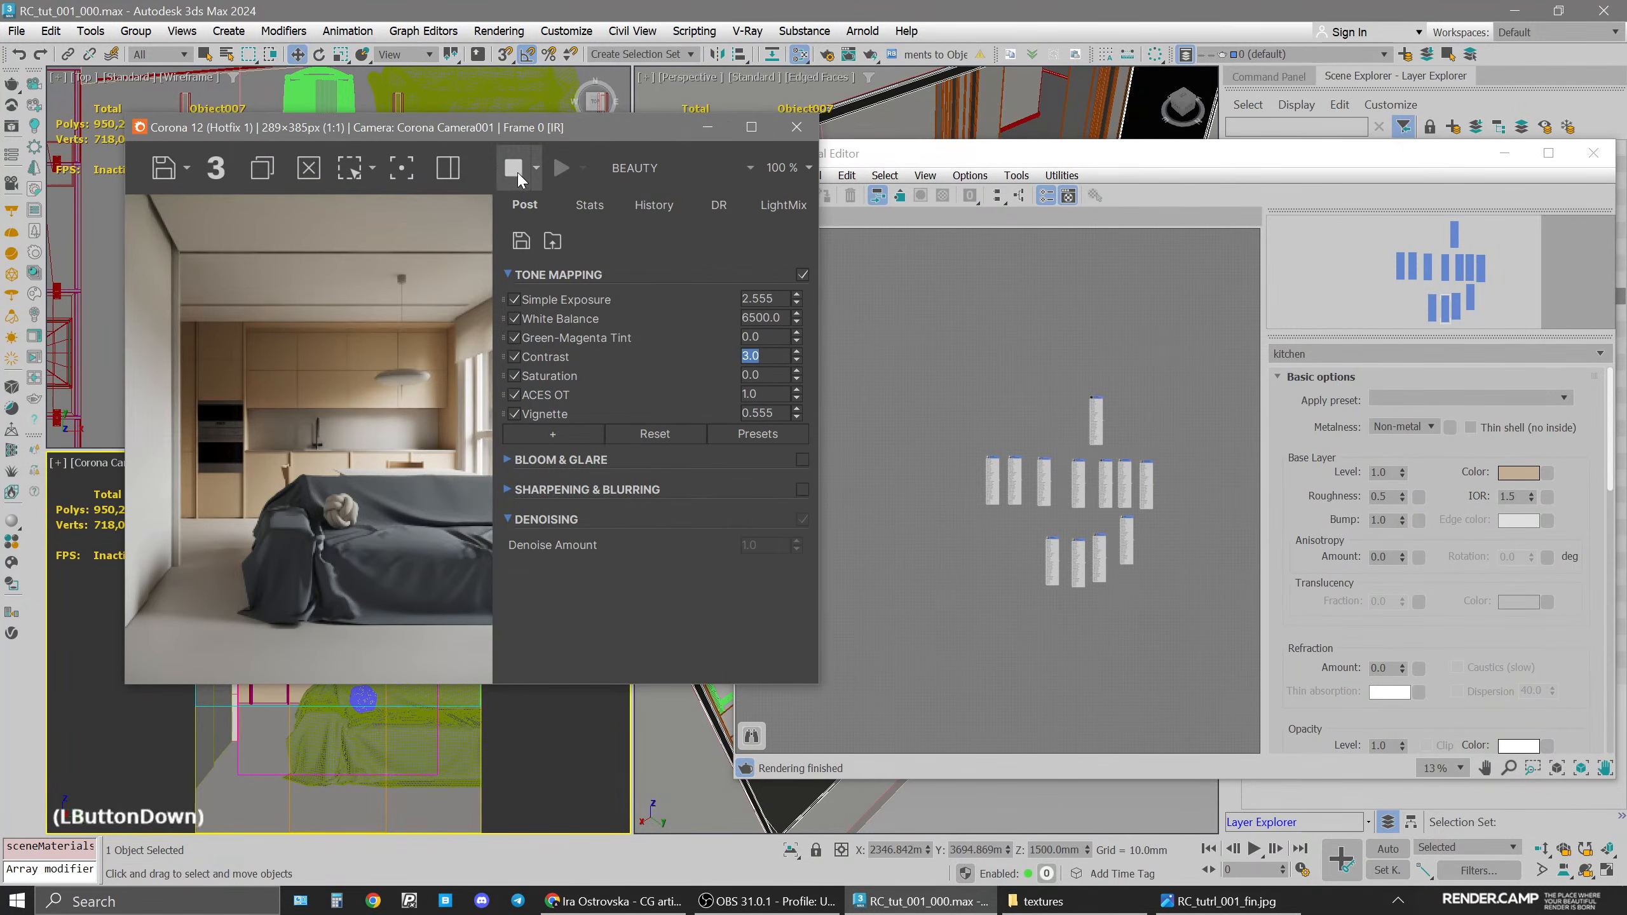
{"action": "key", "text": "ctrl+s"}
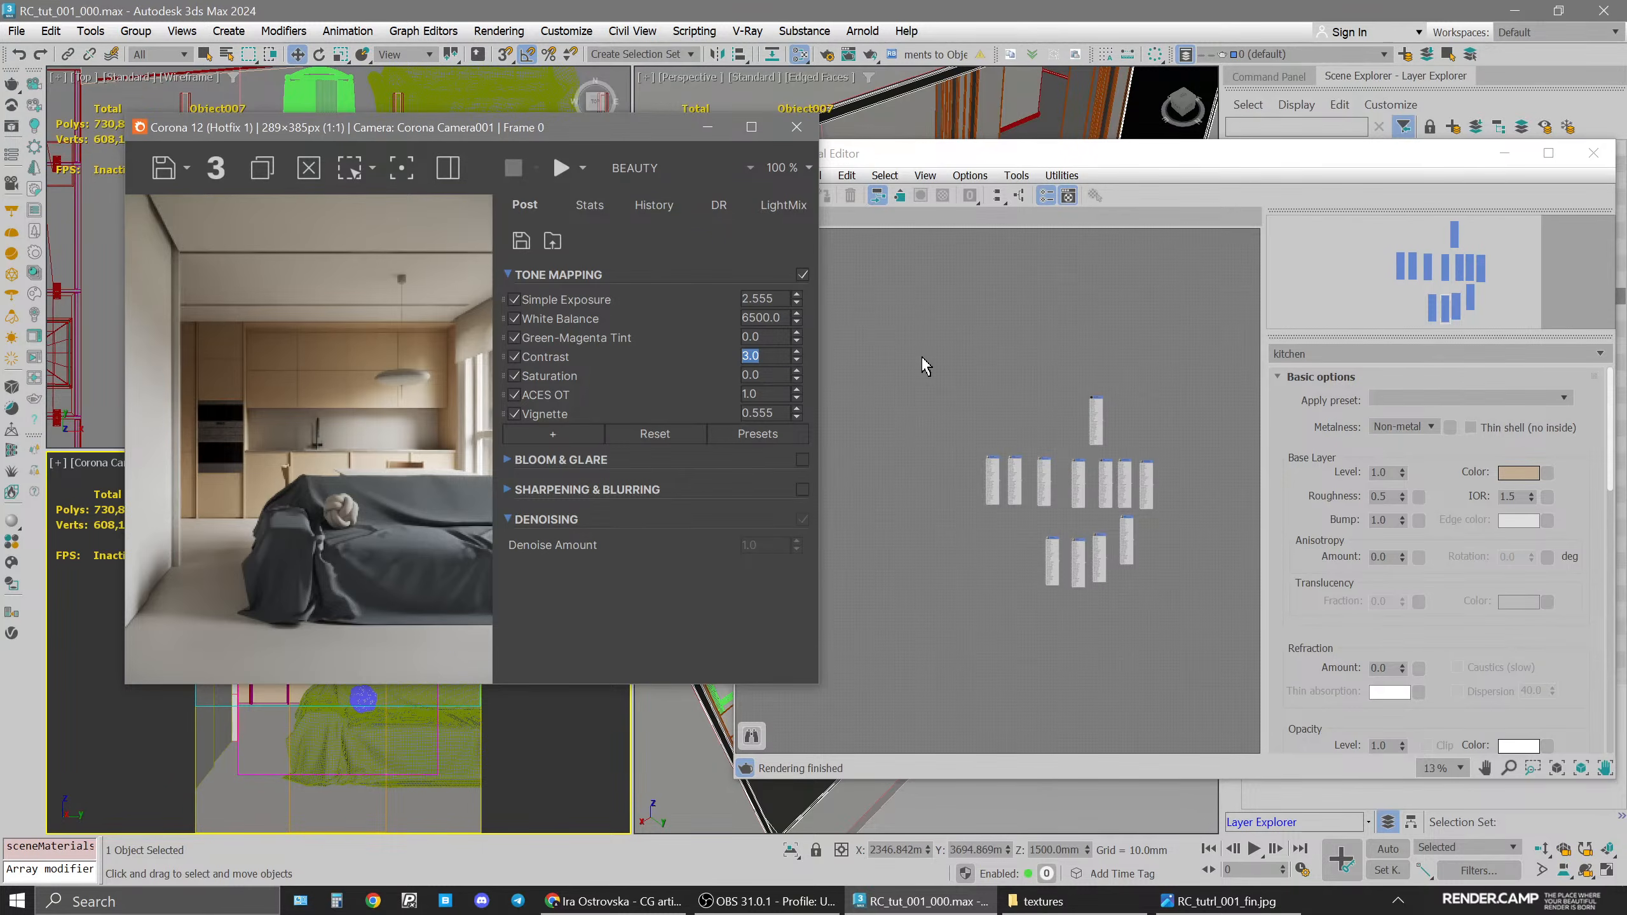
{"action": "left_click", "coordinate": [924, 359]}
{"action": "key", "text": "ctrl+s"}
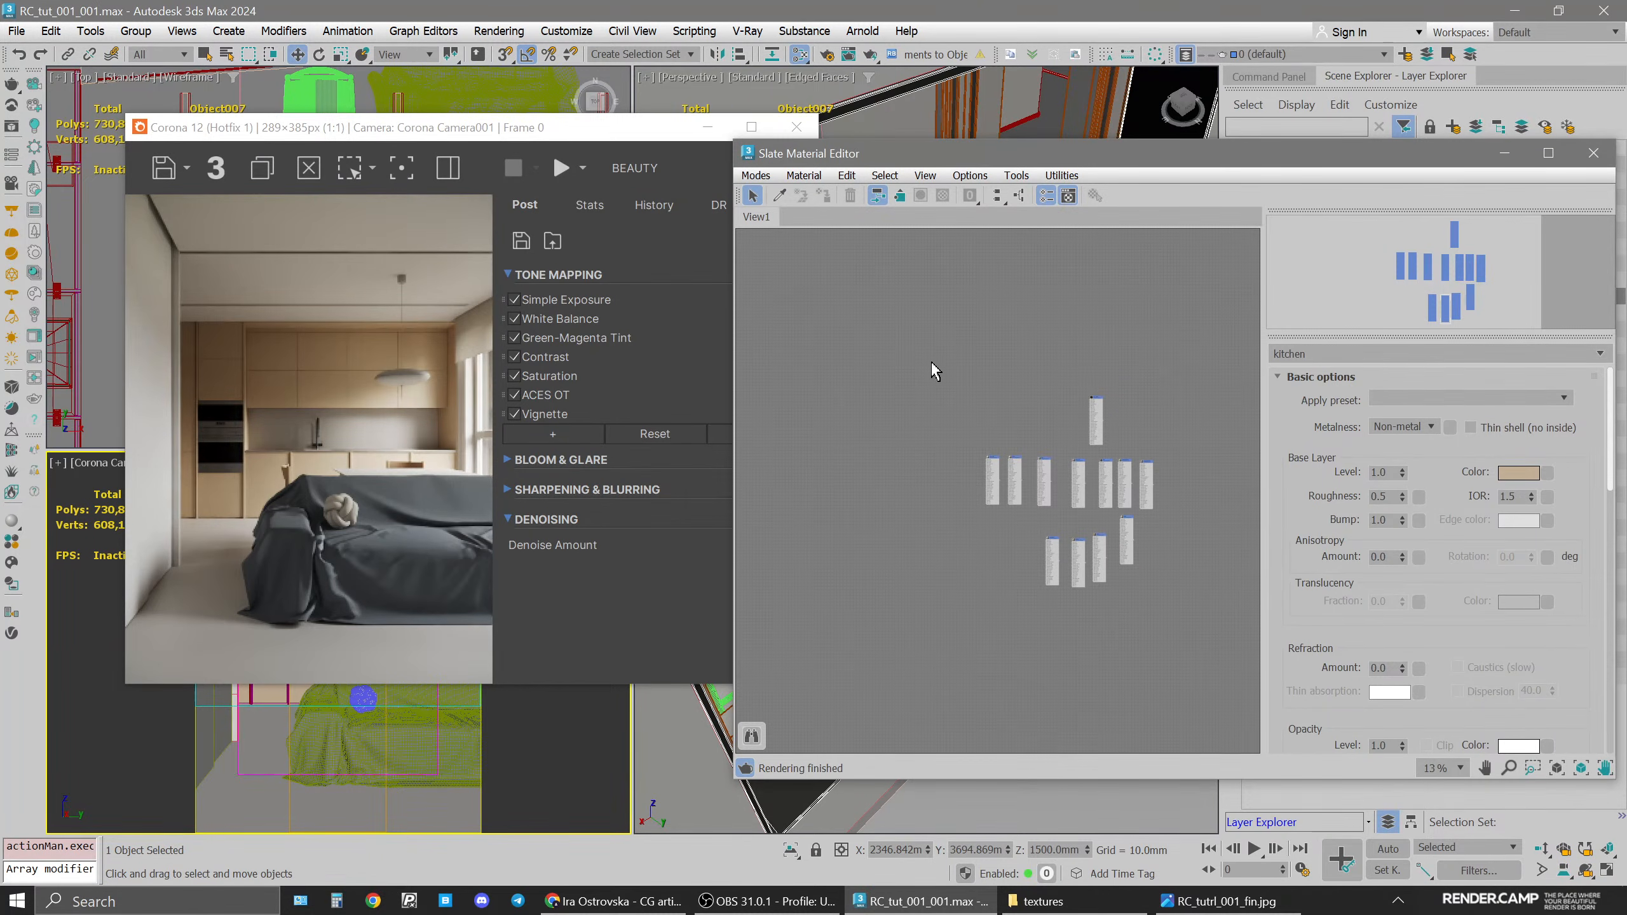
Check the Increment on Save option in the file handling preferences, leaving the settings as they are
{"action": "left_click_drag", "start_coordinate": [962, 152], "coordinate": [921, 174]}
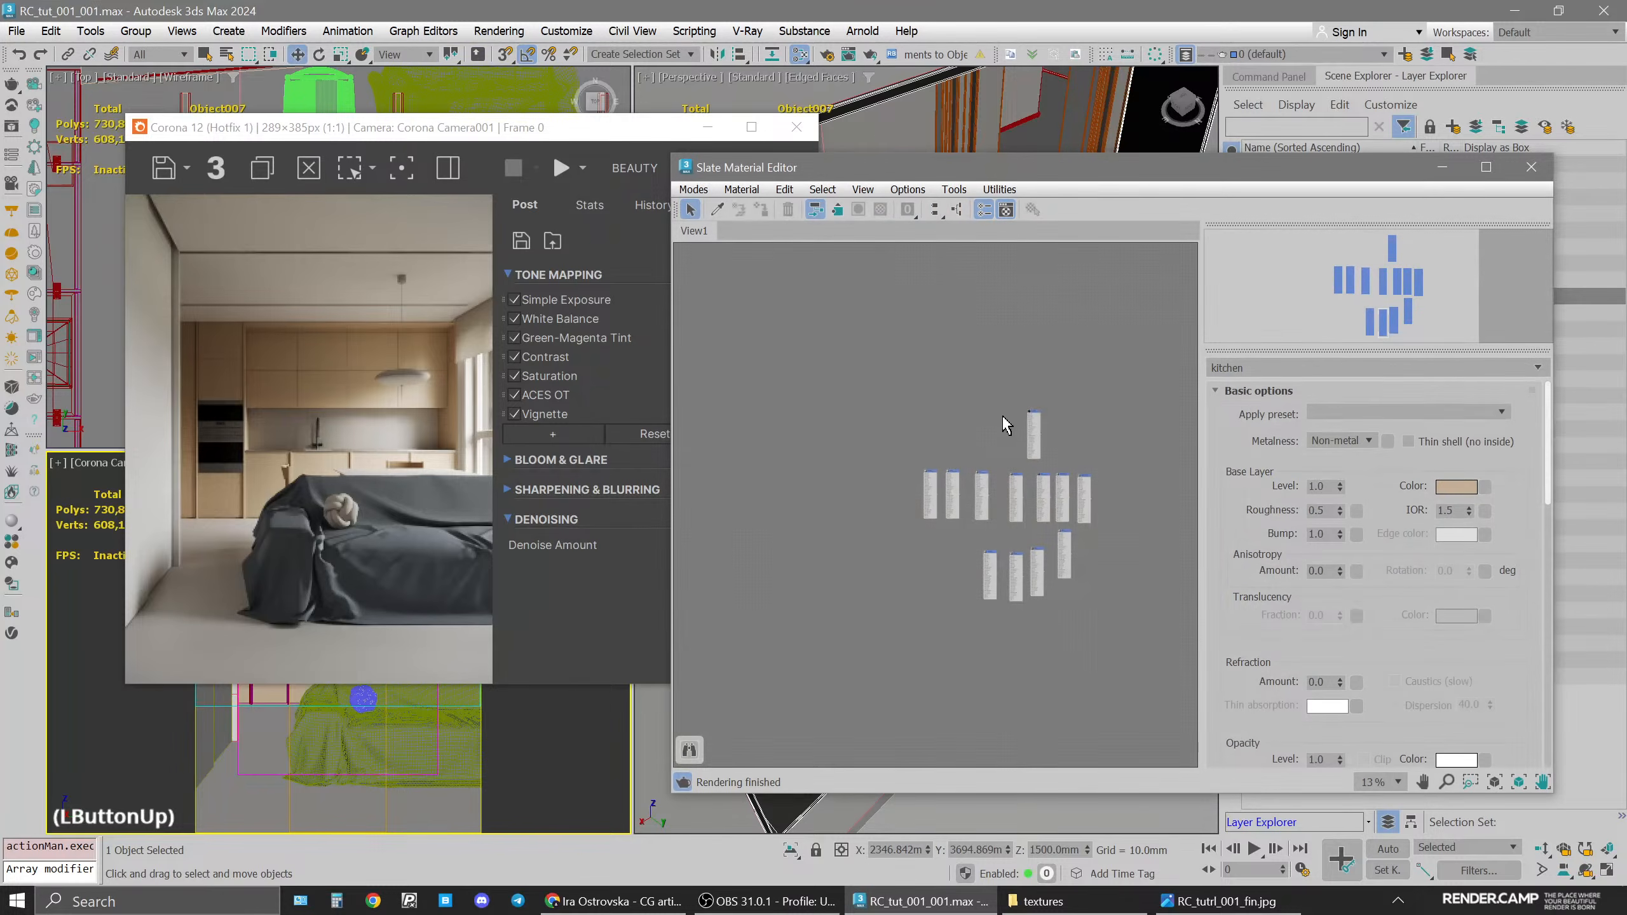
{"action": "left_click", "coordinate": [885, 355]}
{"action": "left_click", "coordinate": [566, 31]}
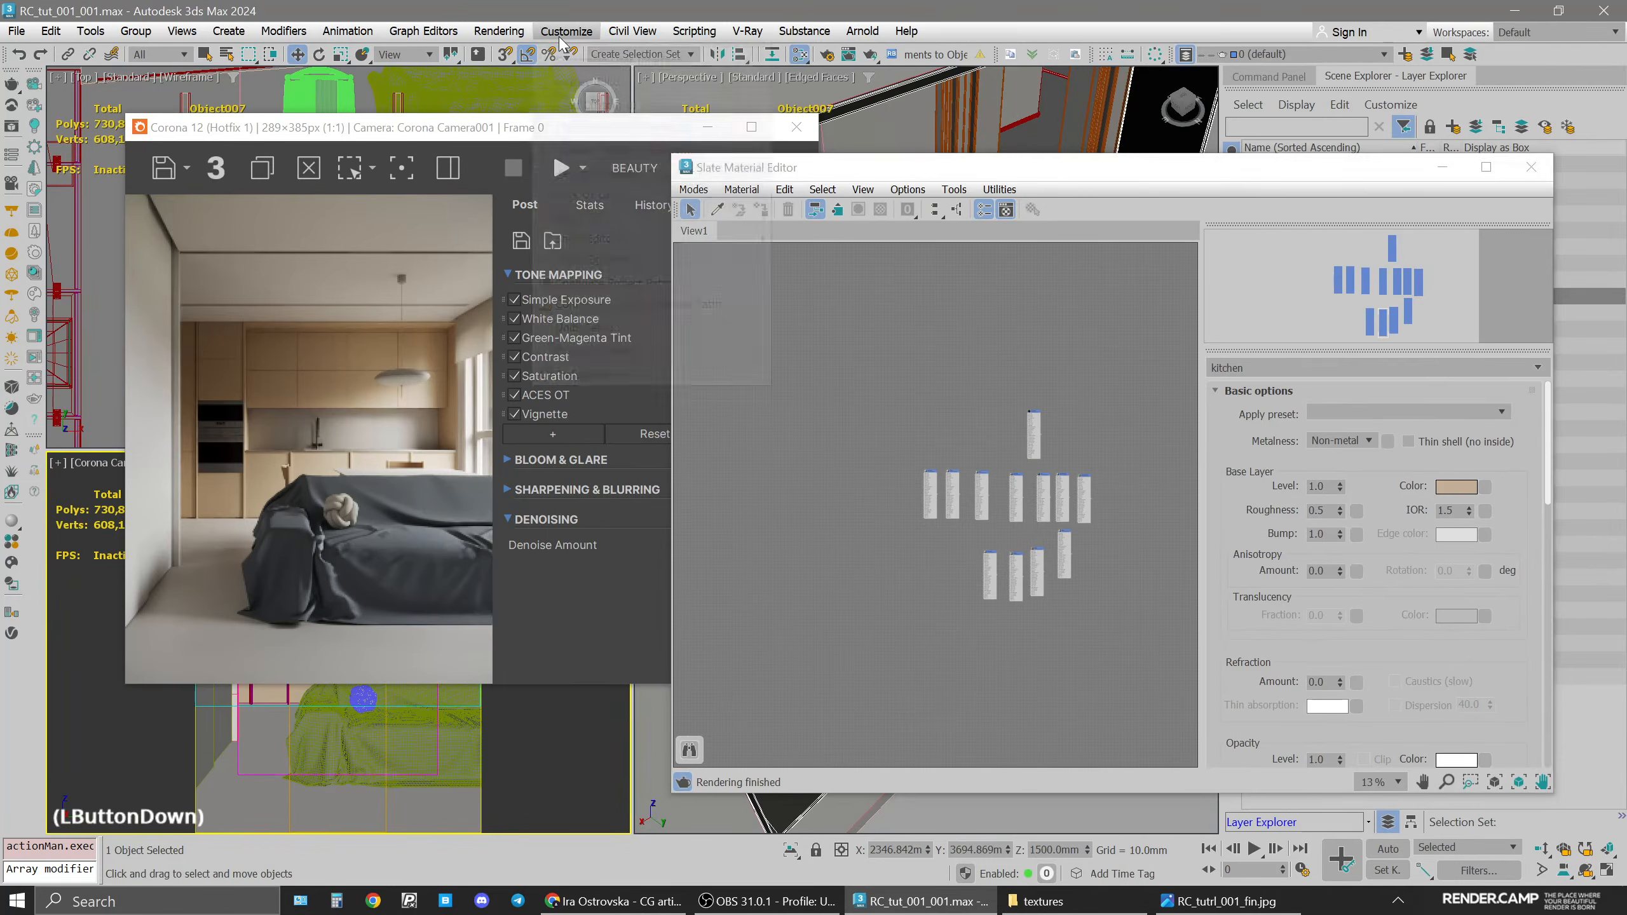
{"action": "left_click", "coordinate": [597, 377]}
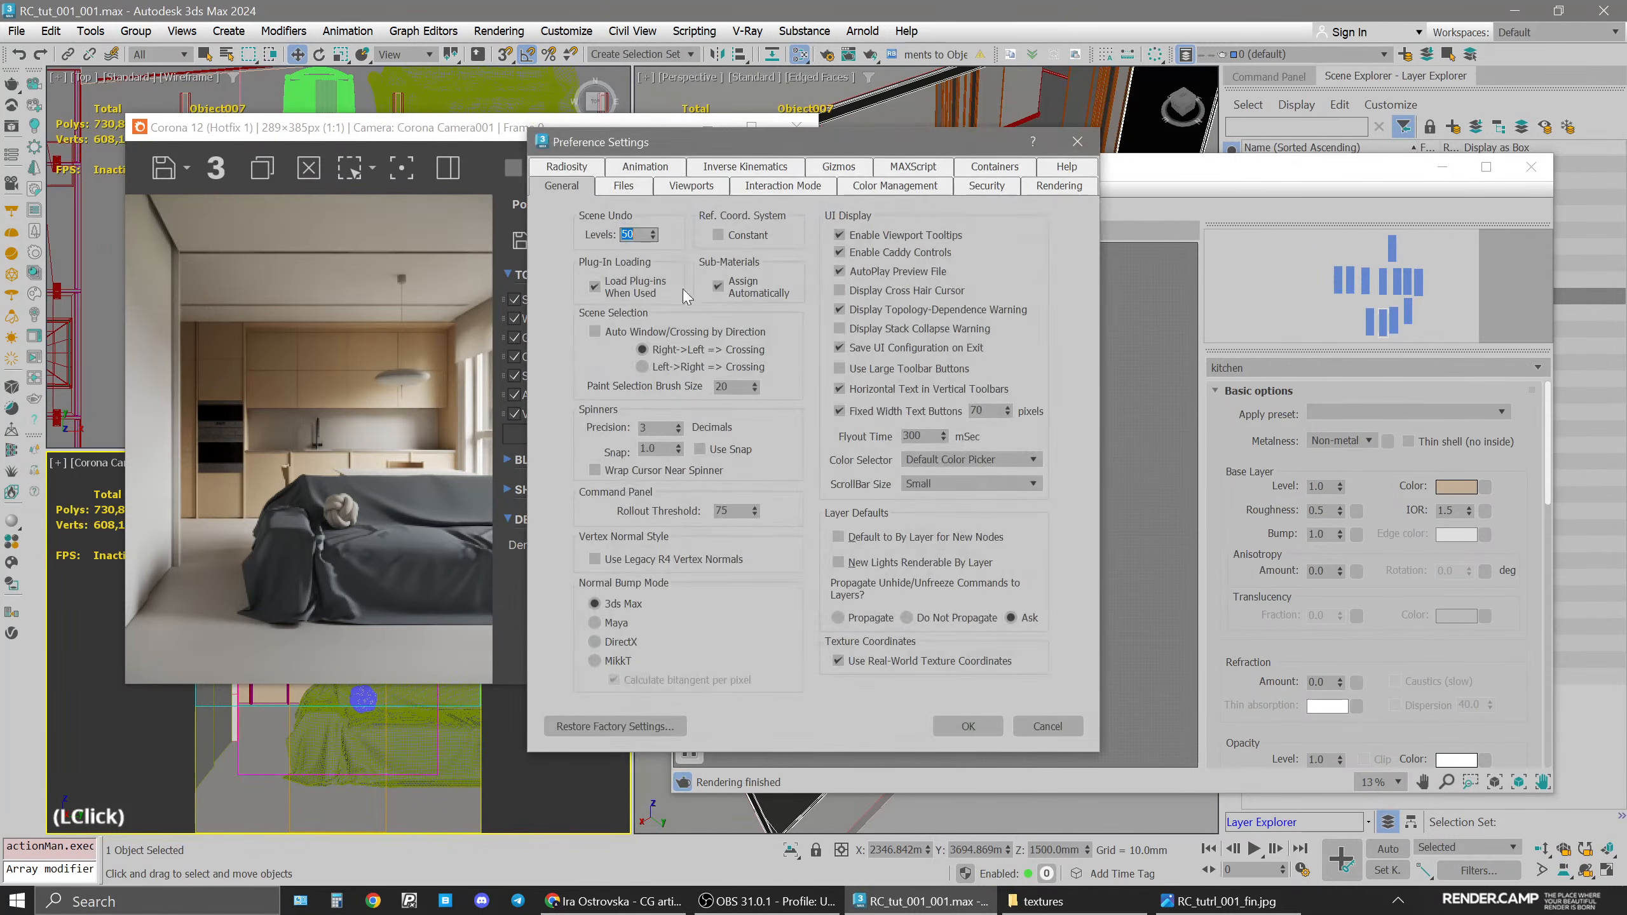
{"action": "left_click", "coordinate": [633, 187]}
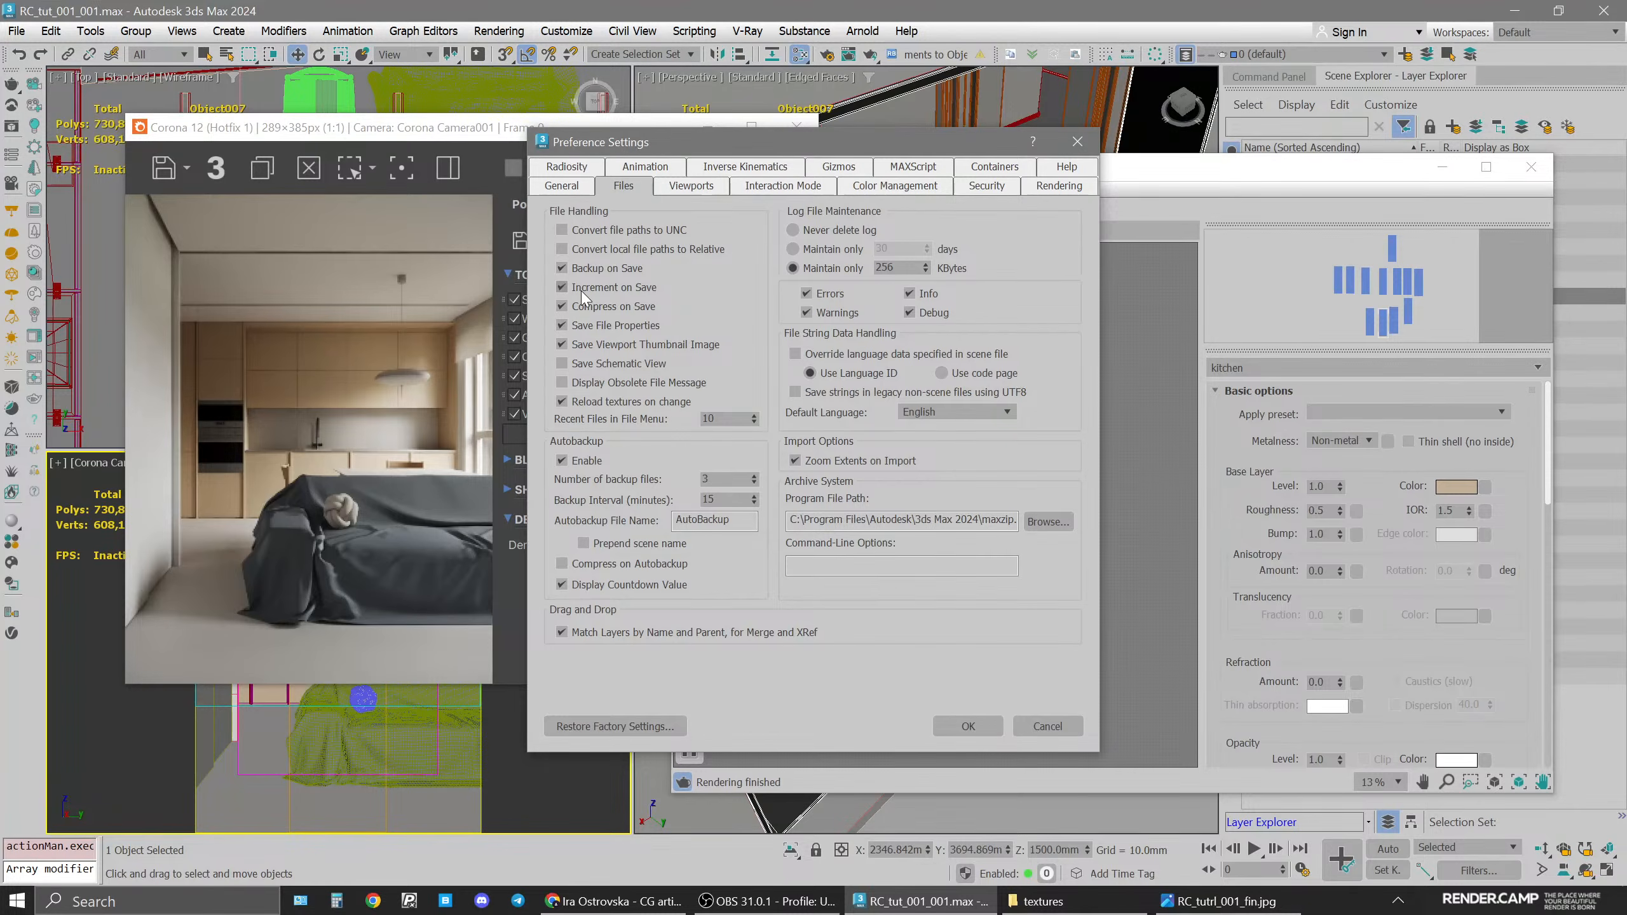
{"action": "left_click", "coordinate": [1054, 730]}
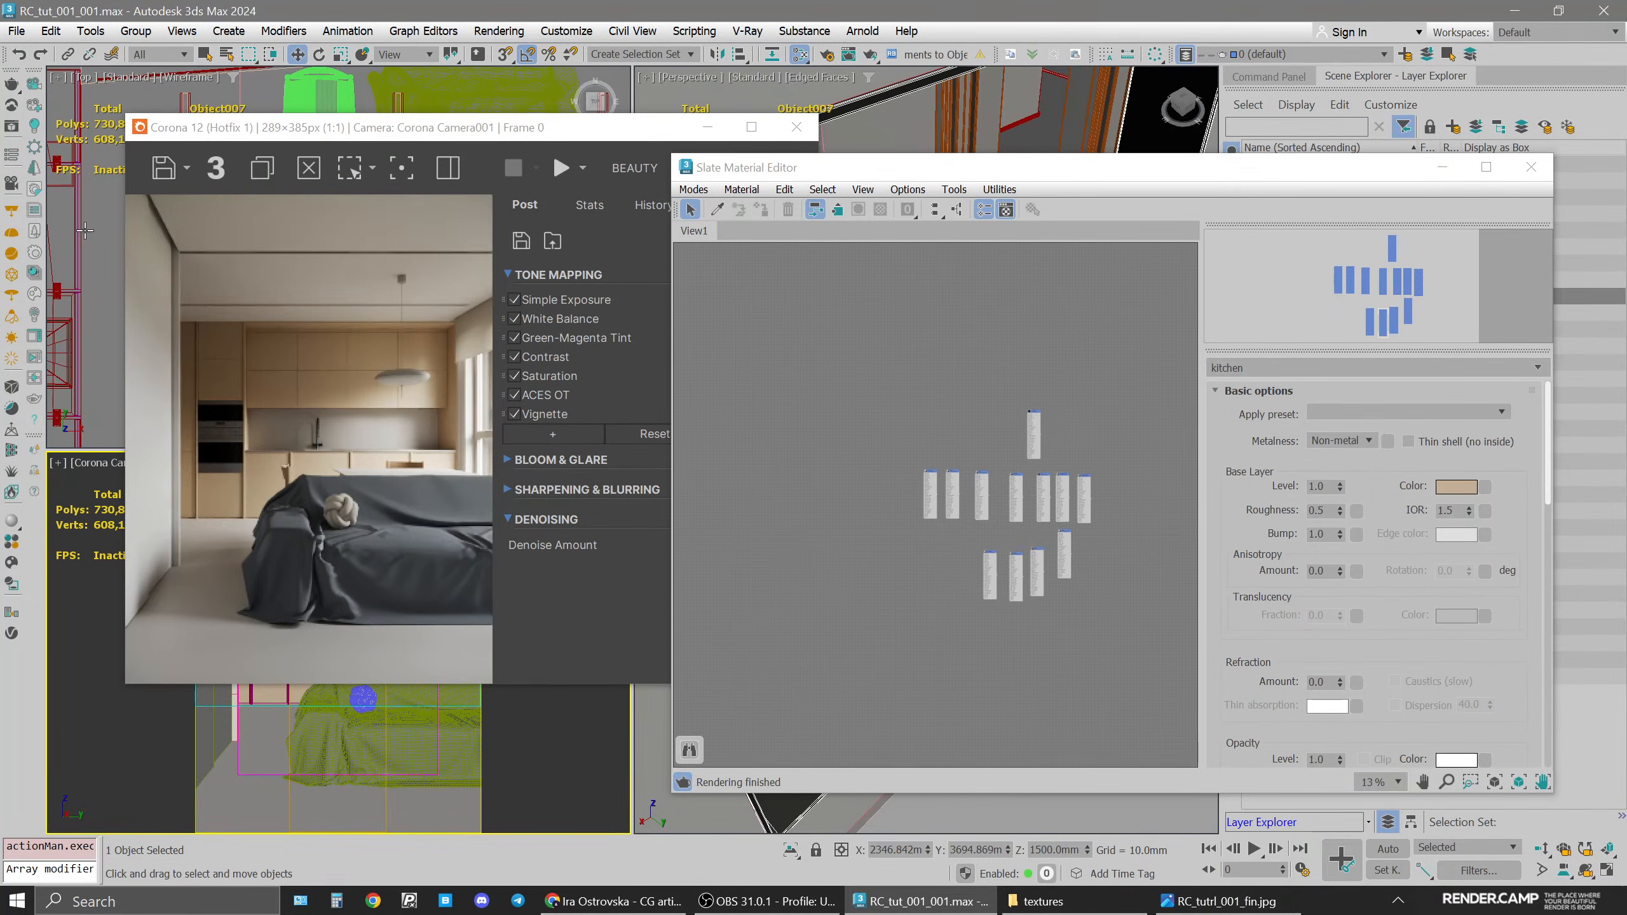
Clear all material nodes from the Slate Material Editor view and arrange the editor beside the frame buffer
{"action": "left_click", "coordinate": [432, 490]}
{"action": "left_click", "coordinate": [872, 683]}
{"action": "left_click_drag", "start_coordinate": [879, 317], "coordinate": [1172, 651]}
{"action": "key", "text": "Delete"}
{"action": "scroll", "coordinate": [961, 507], "scroll_direction": "up", "scroll_amount": 5}
{"action": "middle_click", "coordinate": [884, 467]}
{"action": "left_click_drag", "start_coordinate": [956, 168], "coordinate": [1000, 174]}
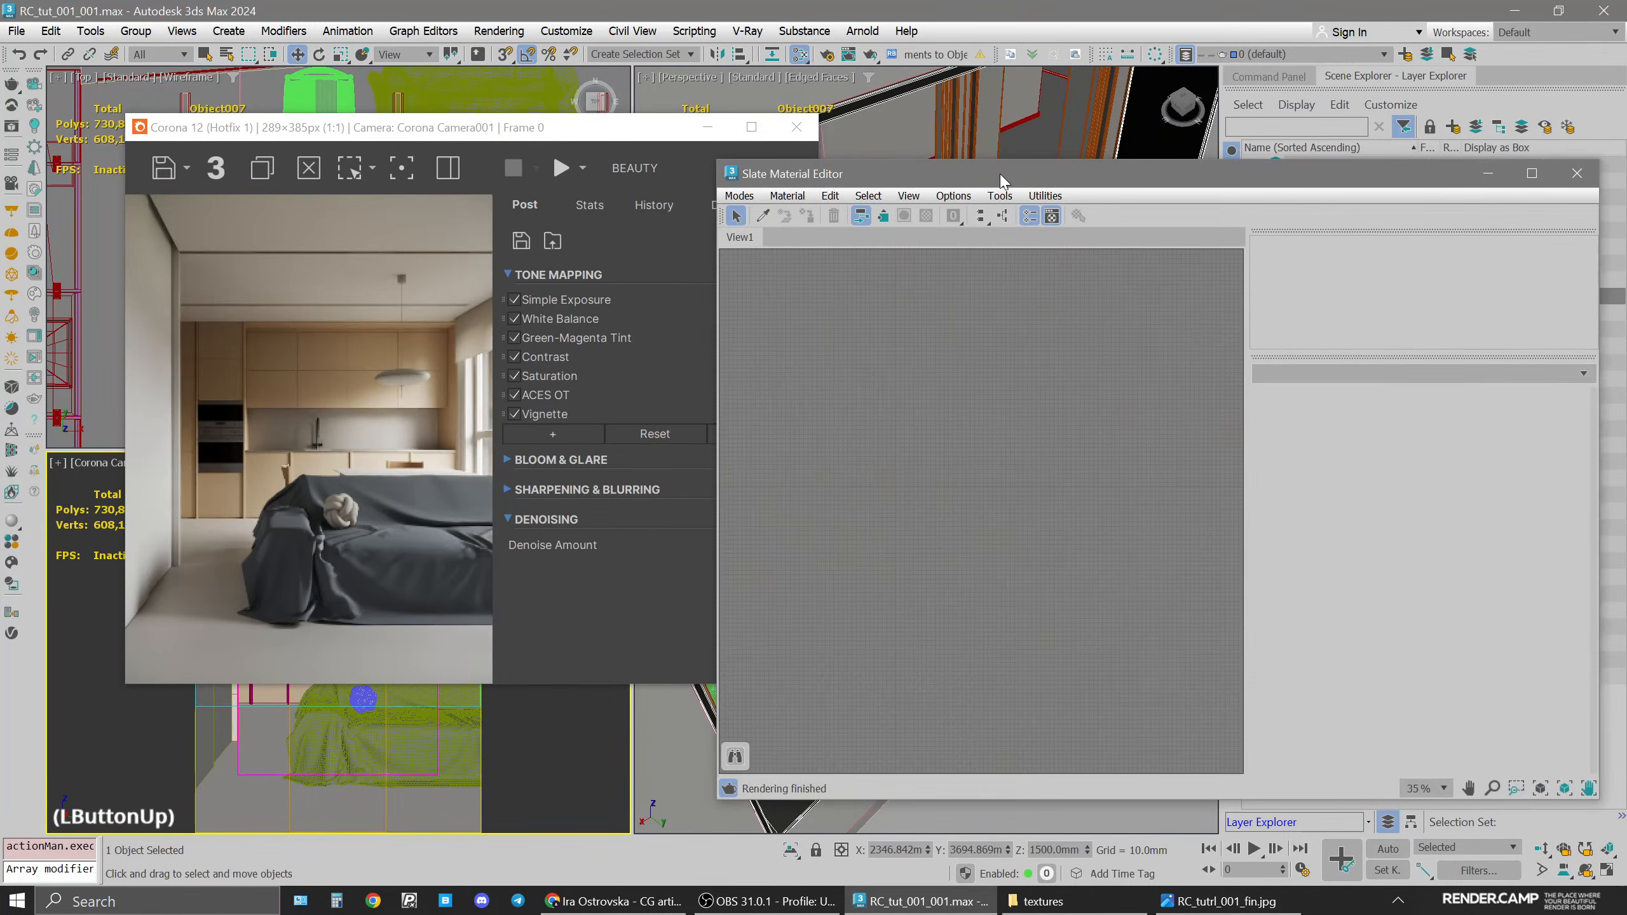
{"action": "left_click_drag", "start_coordinate": [641, 127], "coordinate": [603, 84]}
Pick the floor material from the floor in the camera viewport into the material editor
{"action": "left_click", "coordinate": [762, 216]}
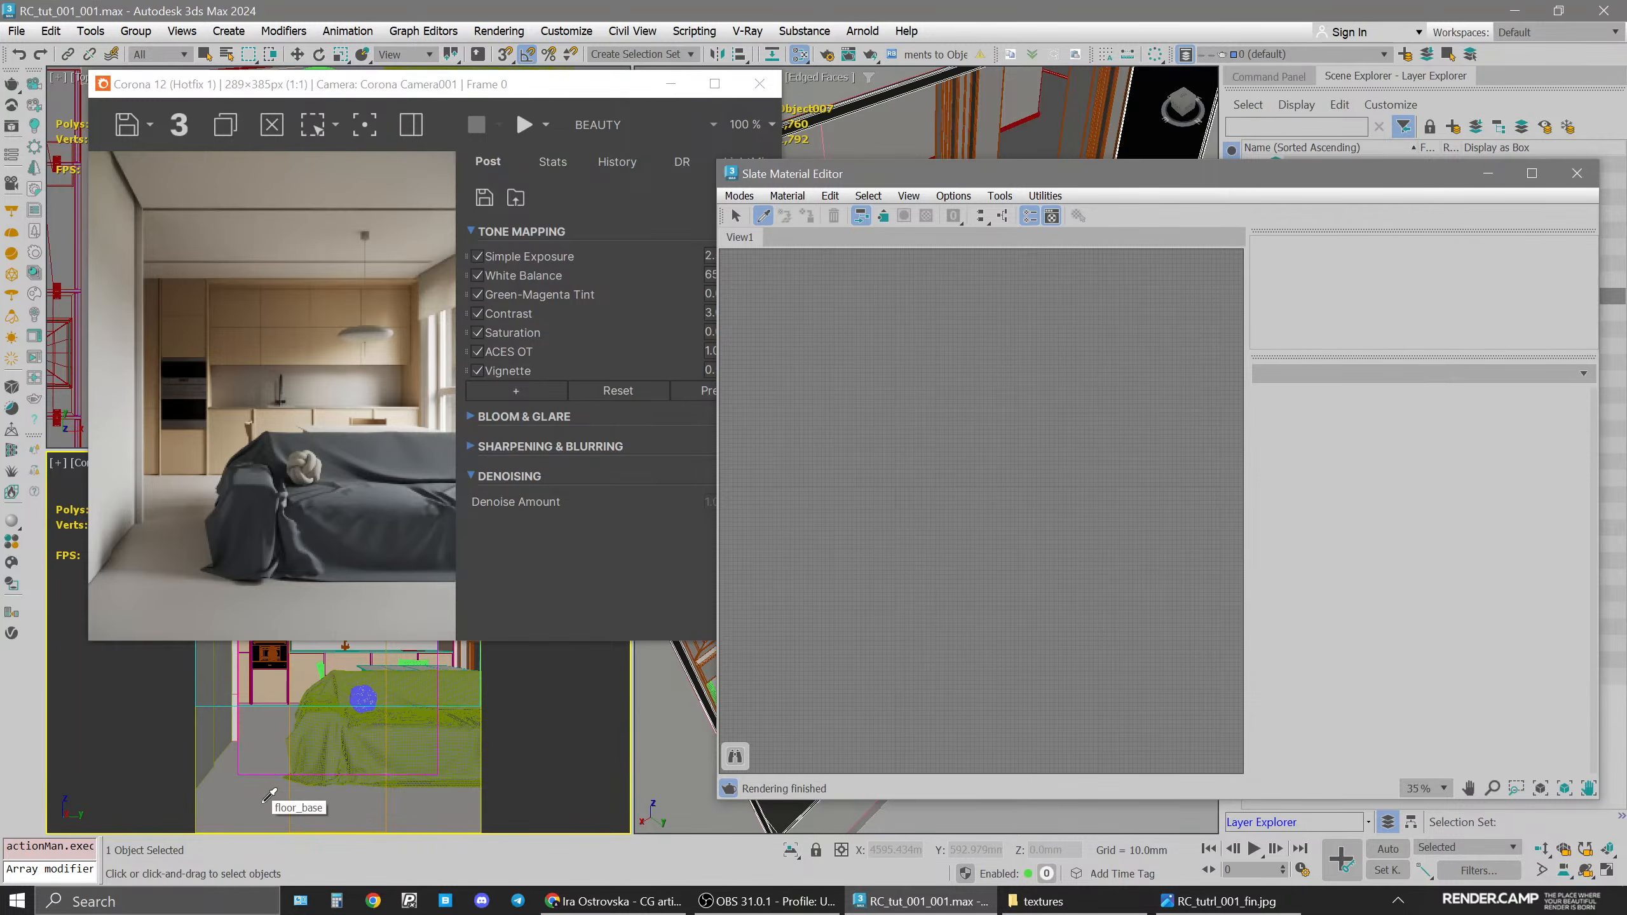
{"action": "left_click", "coordinate": [317, 809]}
{"action": "scroll", "coordinate": [1005, 471], "scroll_direction": "up", "scroll_amount": 4}
{"action": "left_click", "coordinate": [1099, 543]}
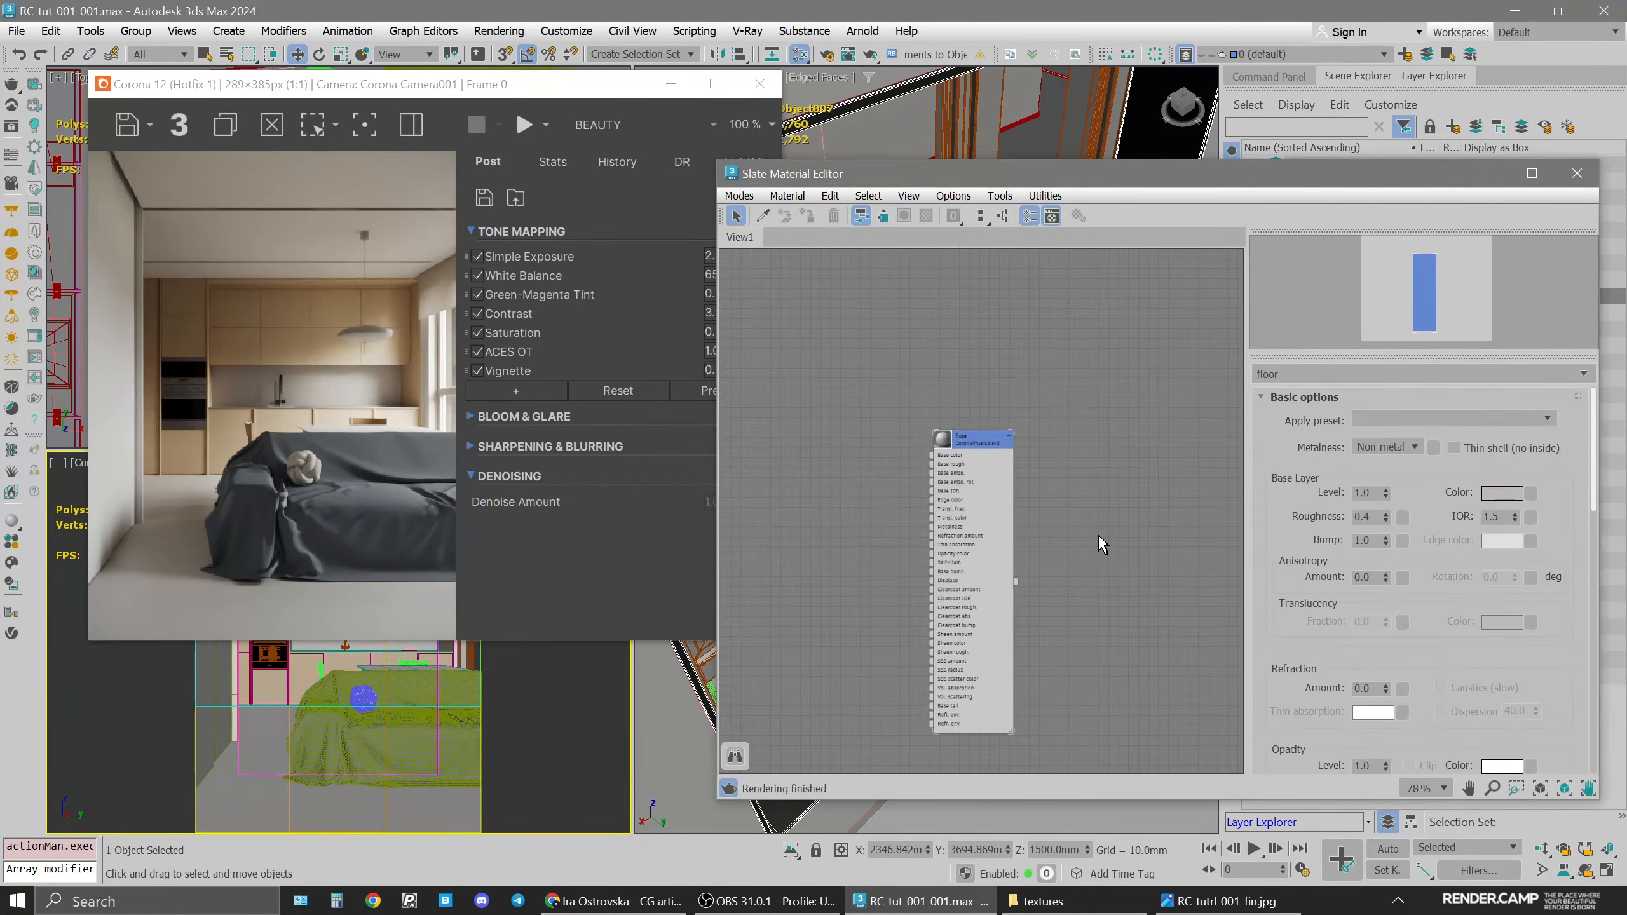
{"action": "middle_click_drag", "start_coordinate": [1096, 646], "coordinate": [1115, 614]}
{"action": "left_click", "coordinate": [1114, 614]}
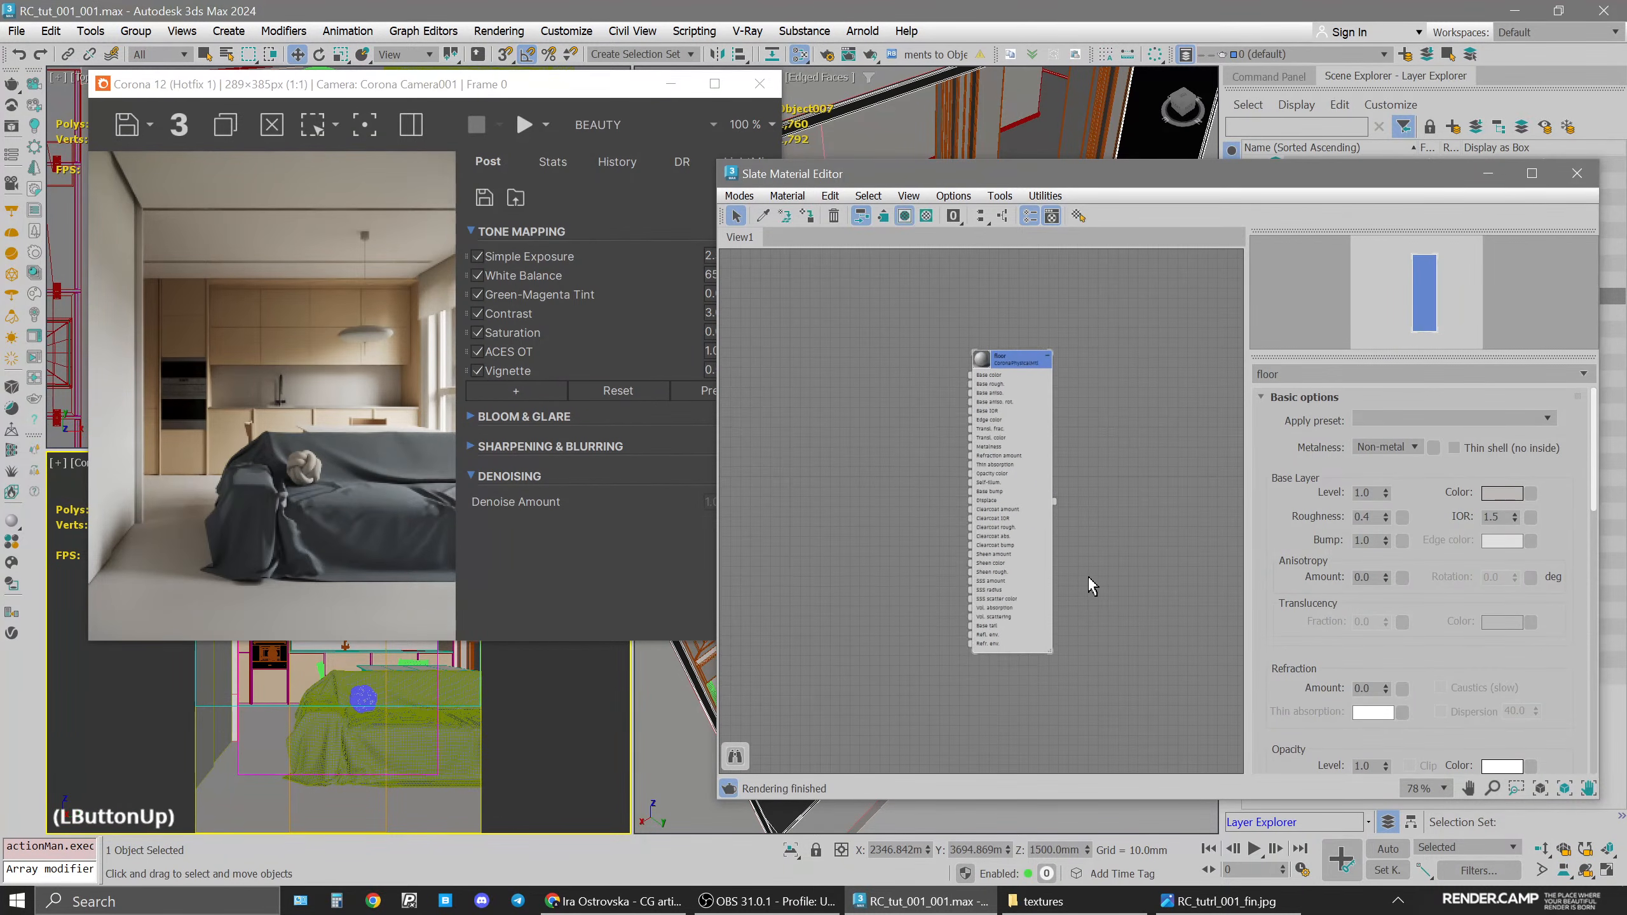
{"action": "scroll", "coordinate": [1088, 581], "scroll_direction": "up", "scroll_amount": 3}
{"action": "middle_click_drag", "start_coordinate": [1189, 569], "coordinate": [1185, 504]}
{"action": "scroll", "coordinate": [1182, 535], "scroll_direction": "down", "scroll_amount": 1}
Review the available texture files in the project's textures folder and return to the floor material
{"action": "left_click", "coordinate": [1043, 901]}
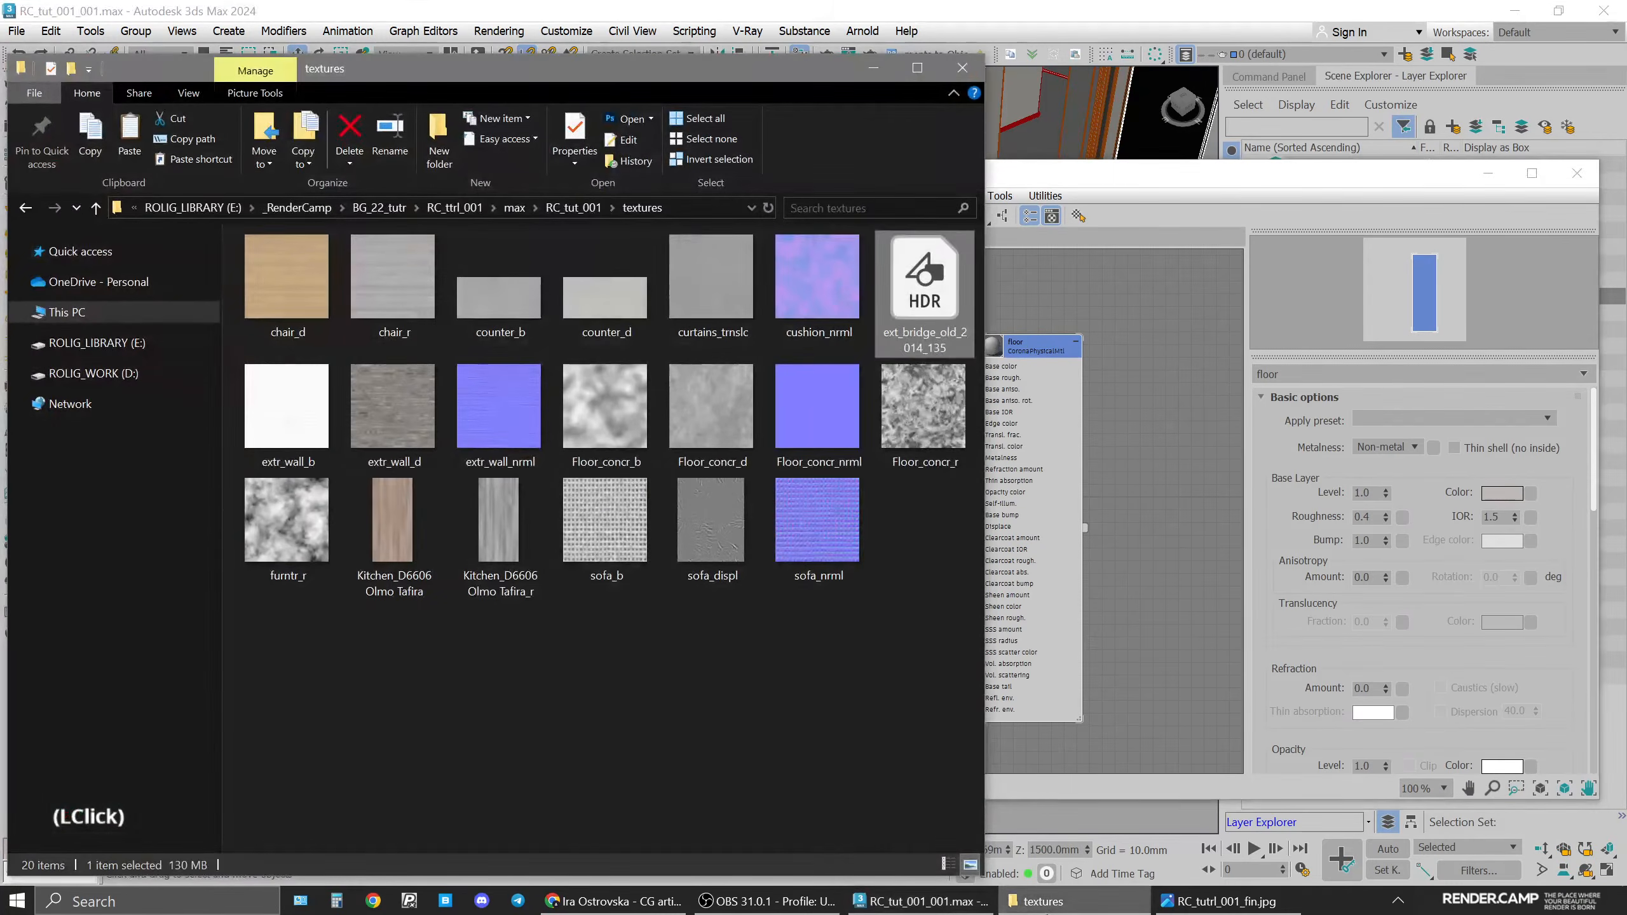
{"action": "left_click", "coordinate": [727, 652]}
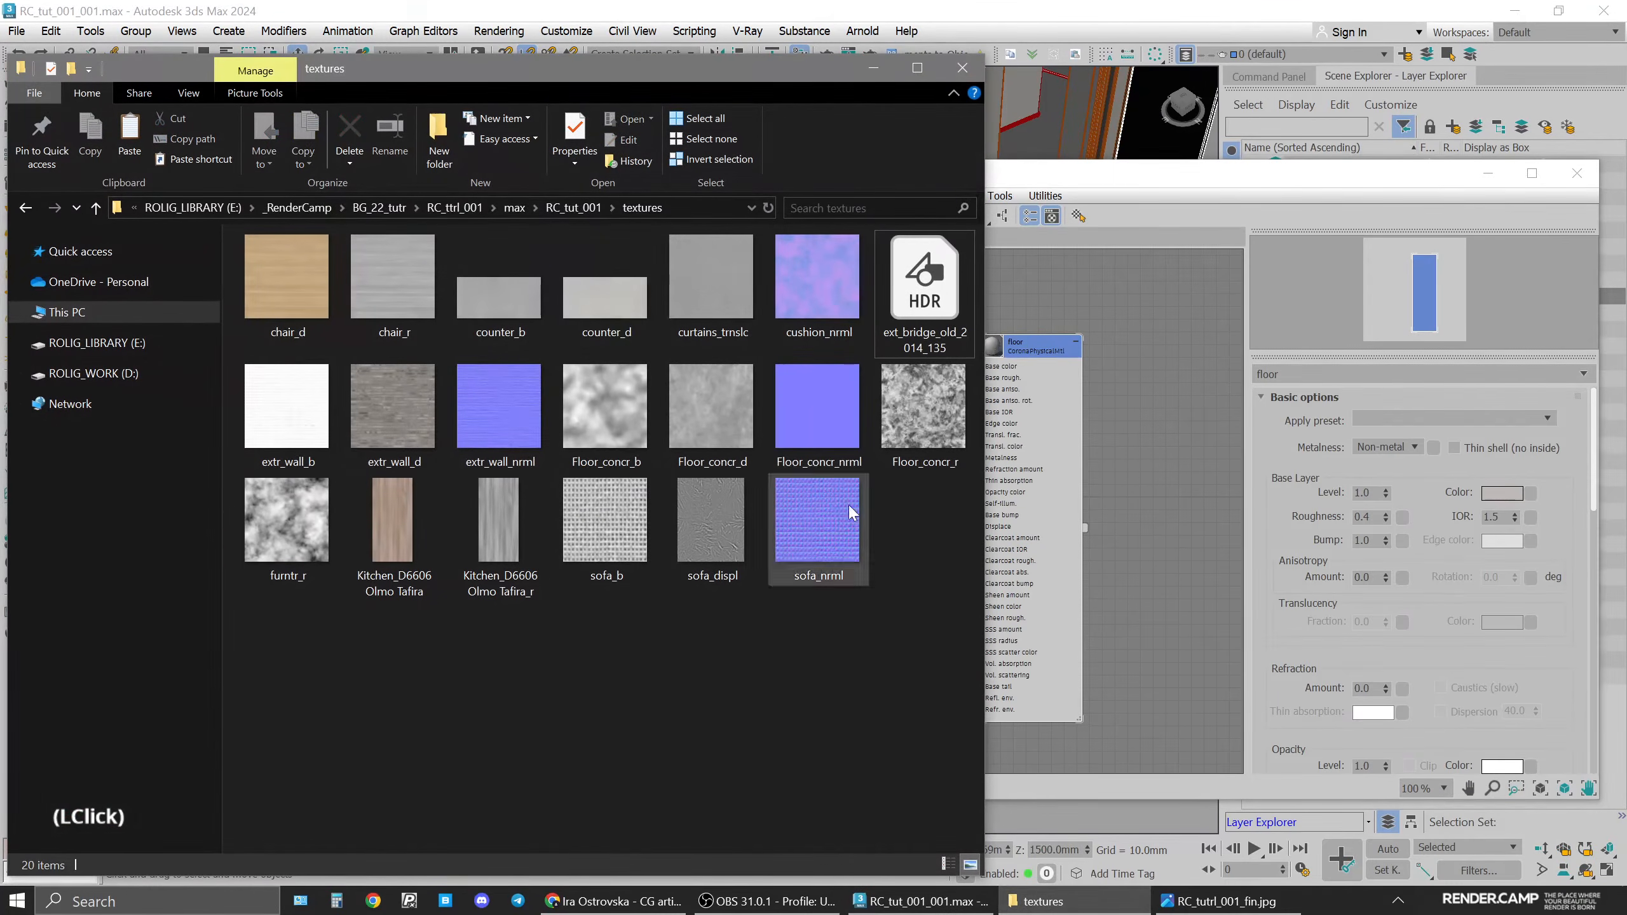
{"action": "left_click", "coordinate": [729, 698]}
{"action": "left_click", "coordinate": [873, 67]}
{"action": "left_click_drag", "start_coordinate": [572, 87], "coordinate": [575, 97]}
{"action": "left_click", "coordinate": [1024, 357]}
{"action": "left_click", "coordinate": [856, 469]}
{"action": "left_click", "coordinate": [1018, 354]}
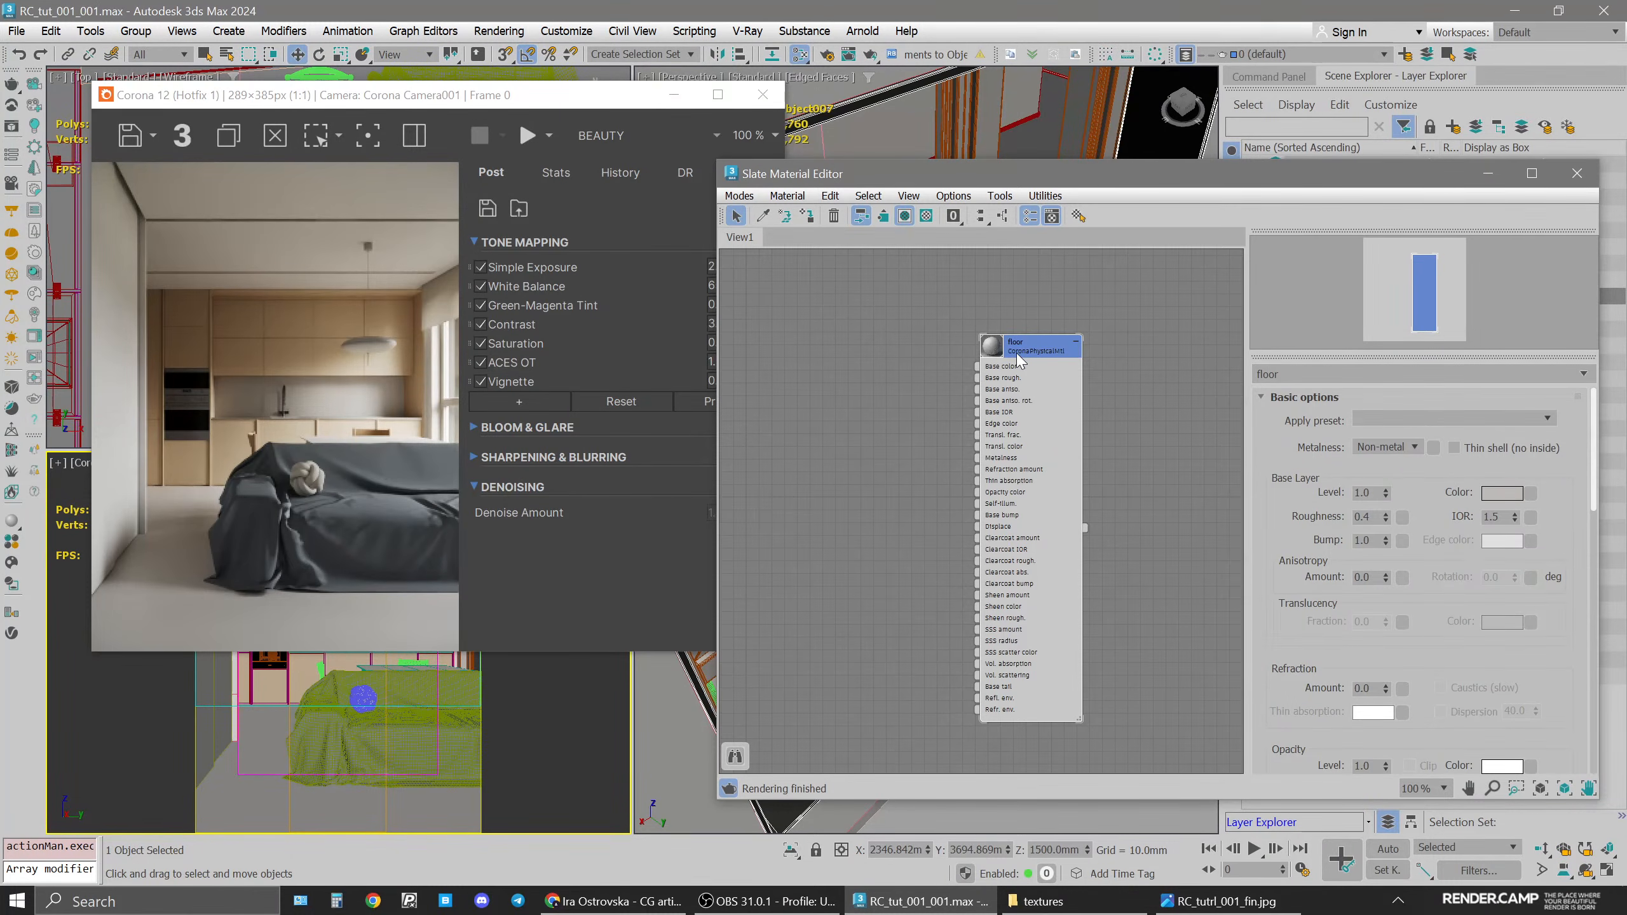
{"action": "left_click", "coordinate": [902, 455]}
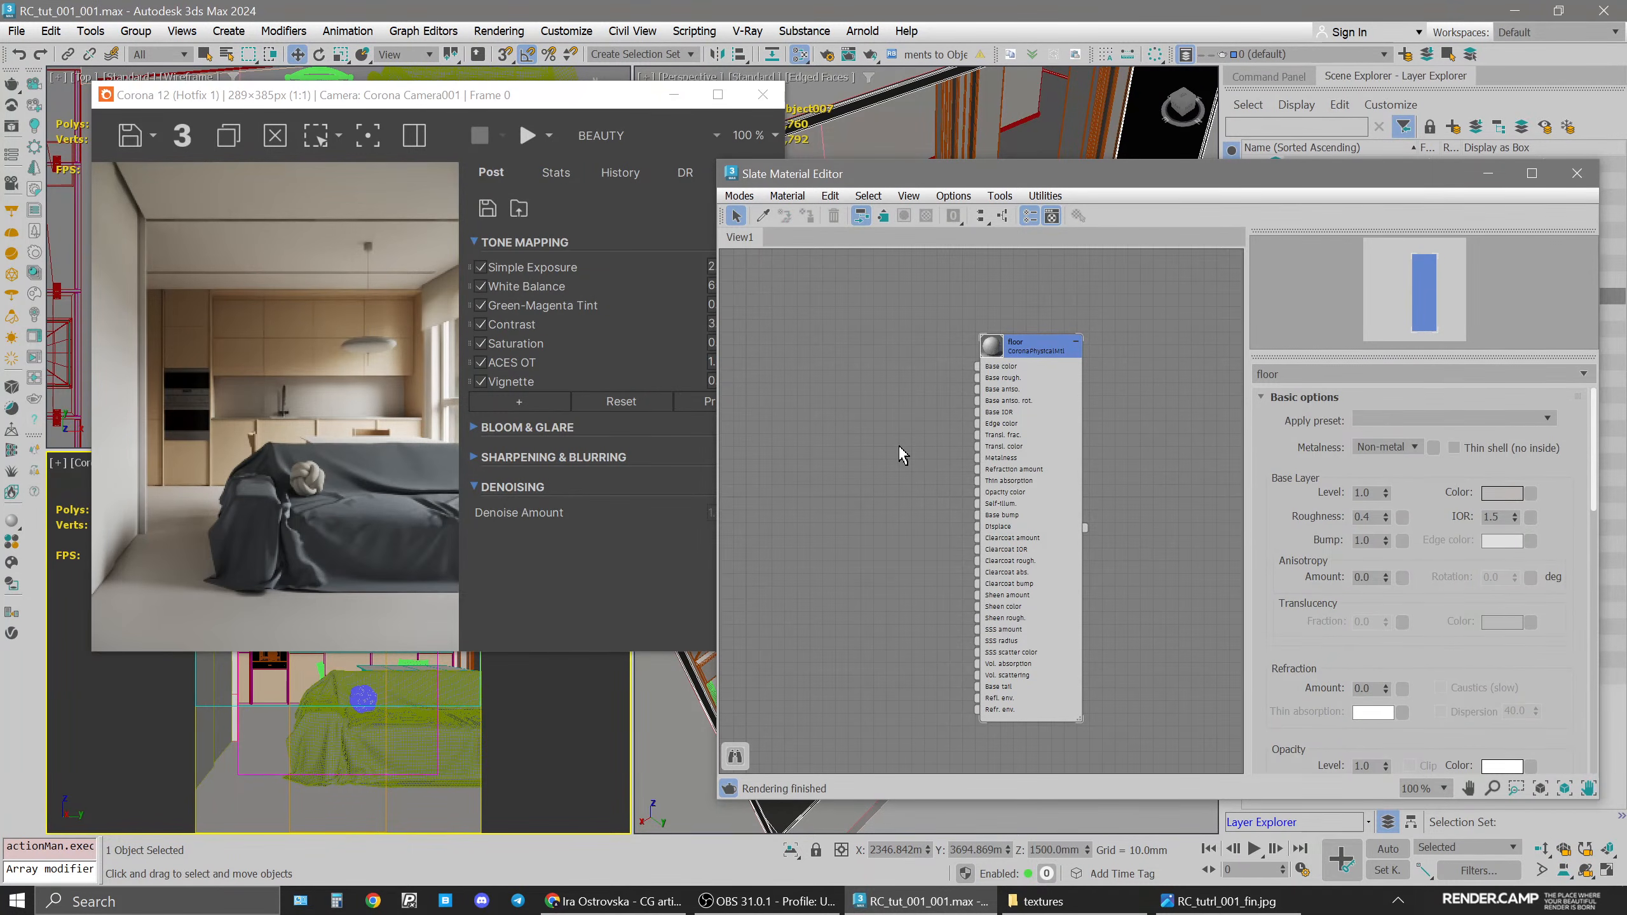
Delete all existing render elements, from CESSENTIAL_Direct to CShading_Alpha, in the render setup
{"action": "left_click", "coordinate": [628, 596]}
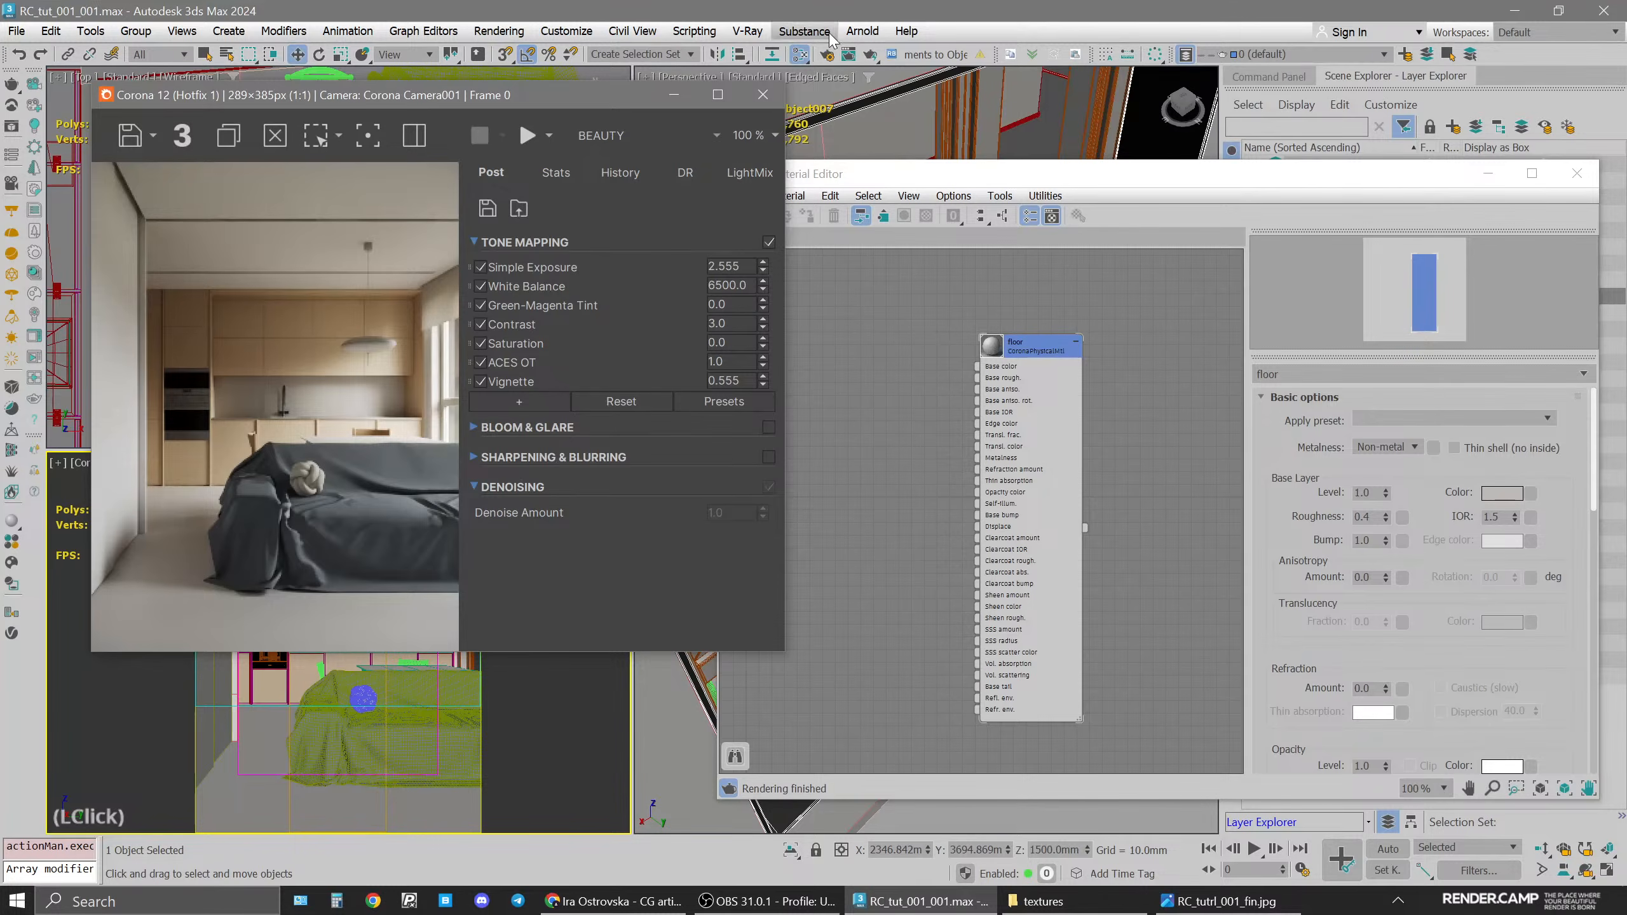
{"action": "left_click", "coordinate": [826, 57]}
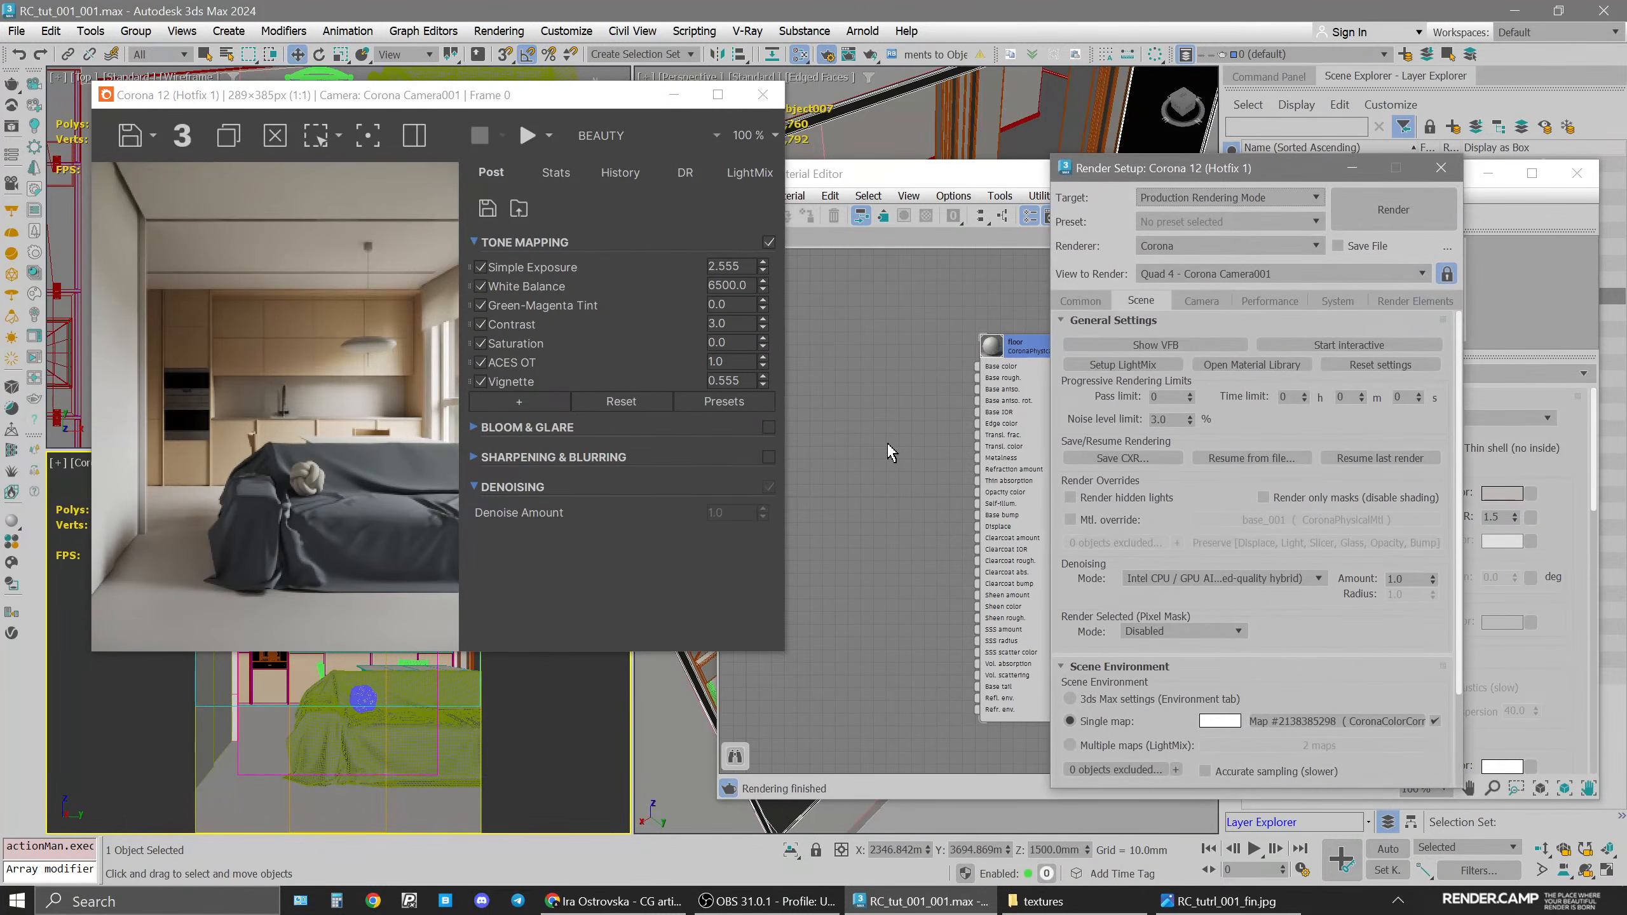
{"action": "left_click_drag", "start_coordinate": [1224, 174], "coordinate": [1026, 109]}
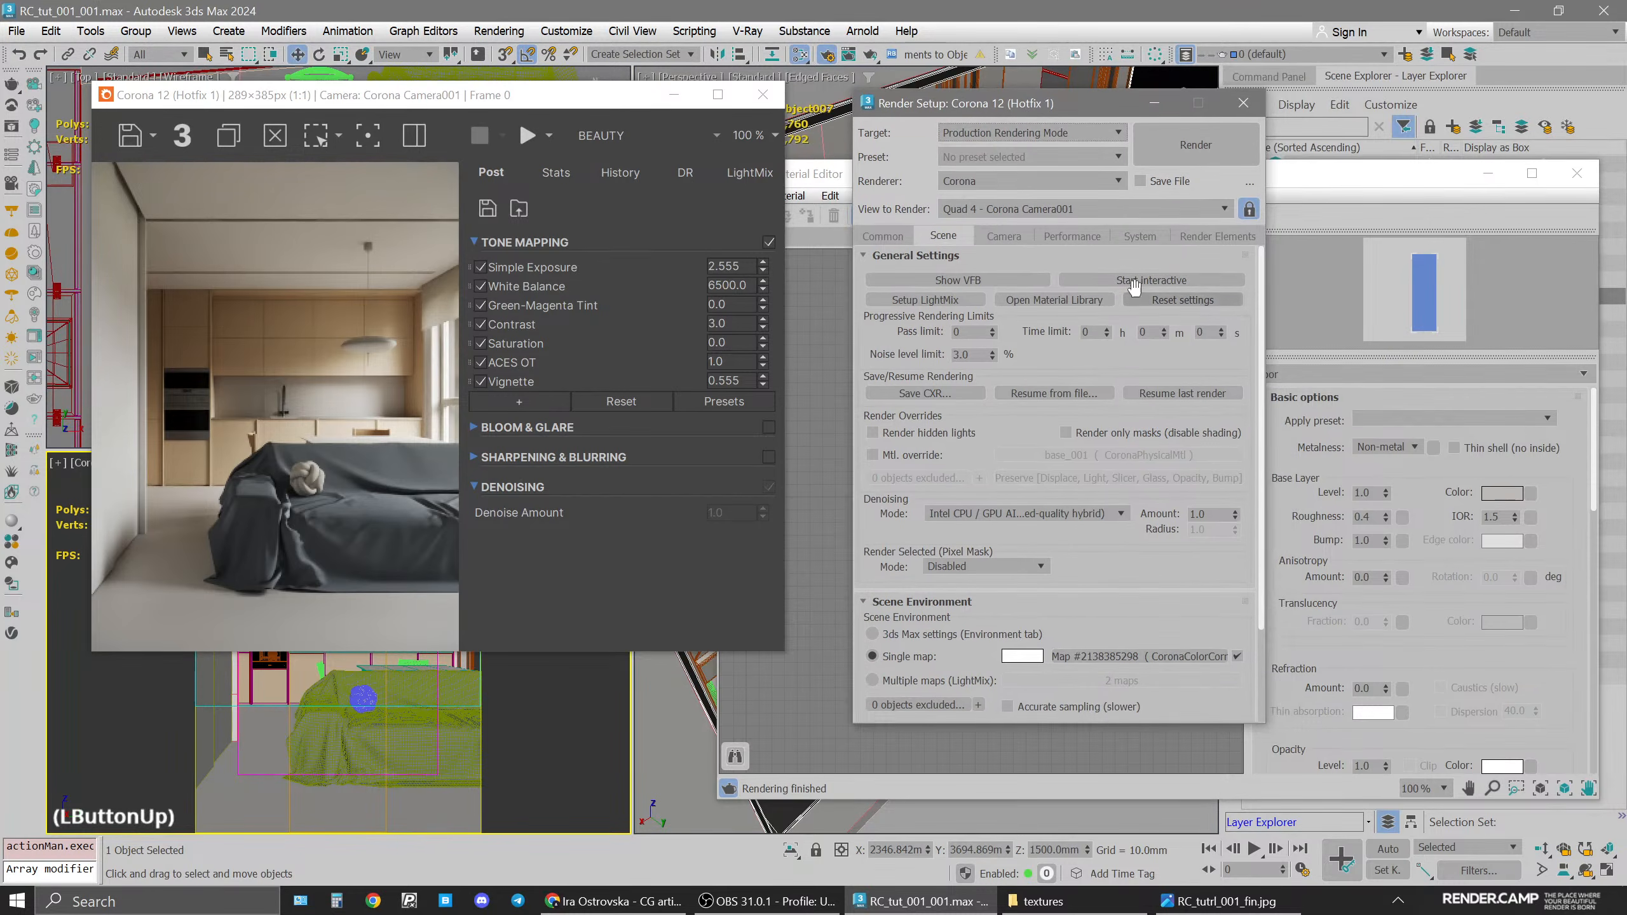
{"action": "left_click", "coordinate": [1195, 240]}
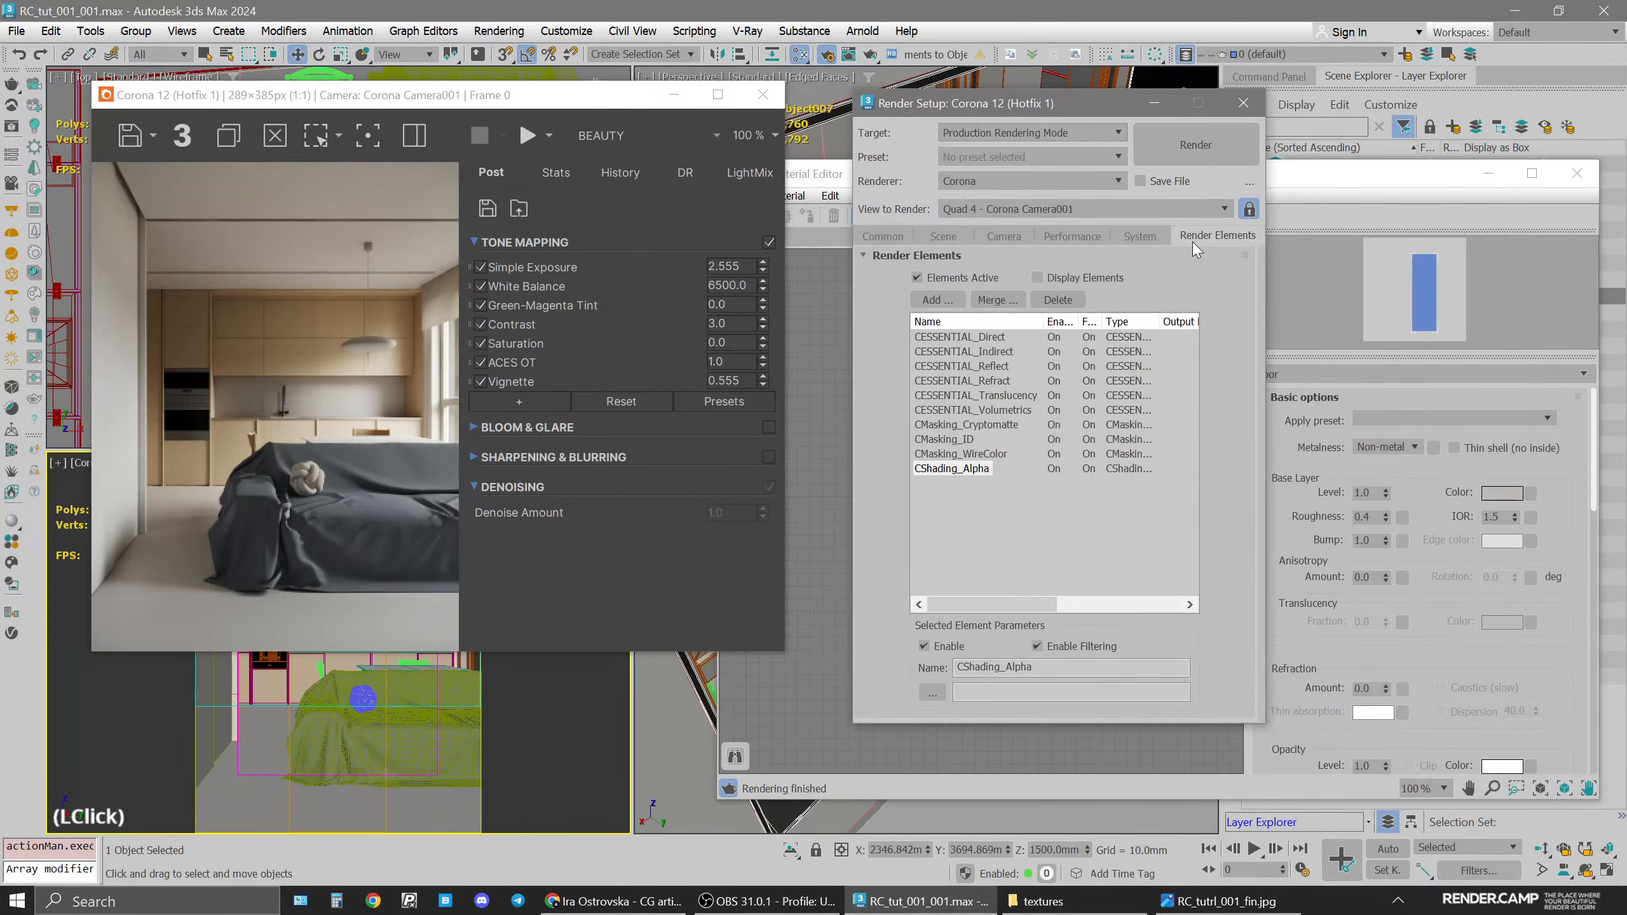
{"action": "left_click", "coordinate": [1025, 336], "text": "shift"}
{"action": "left_click", "coordinate": [973, 468], "text": "shift"}
{"action": "left_click", "coordinate": [1057, 300]}
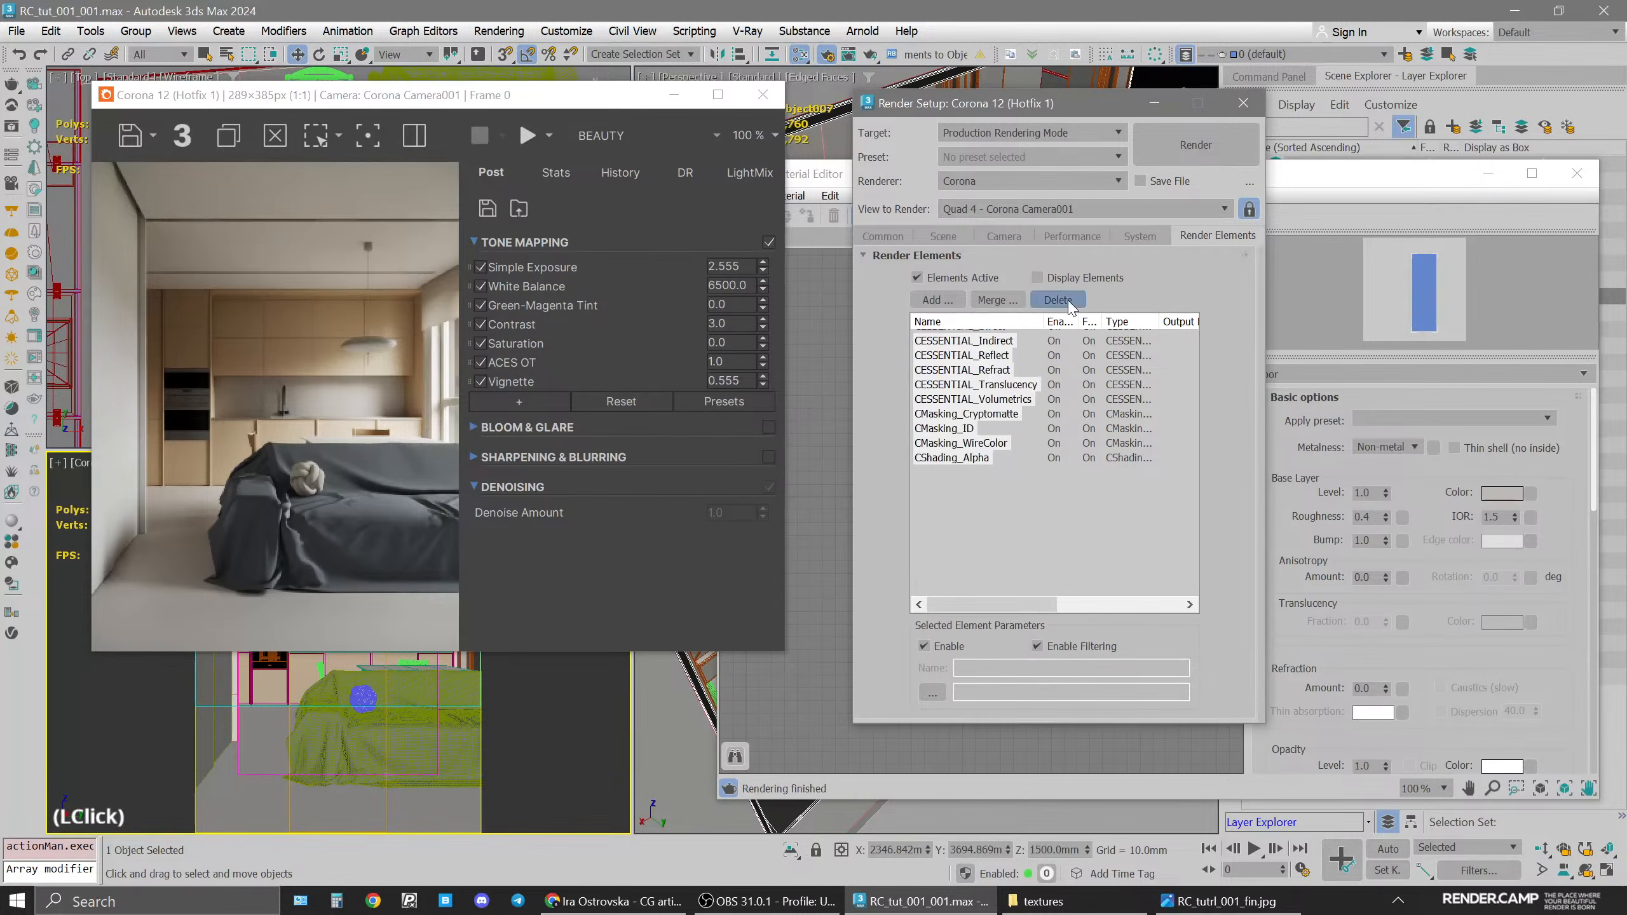
Add the CESSENTIAL_Reflect render element and close the render setup
{"action": "left_click", "coordinate": [937, 300]}
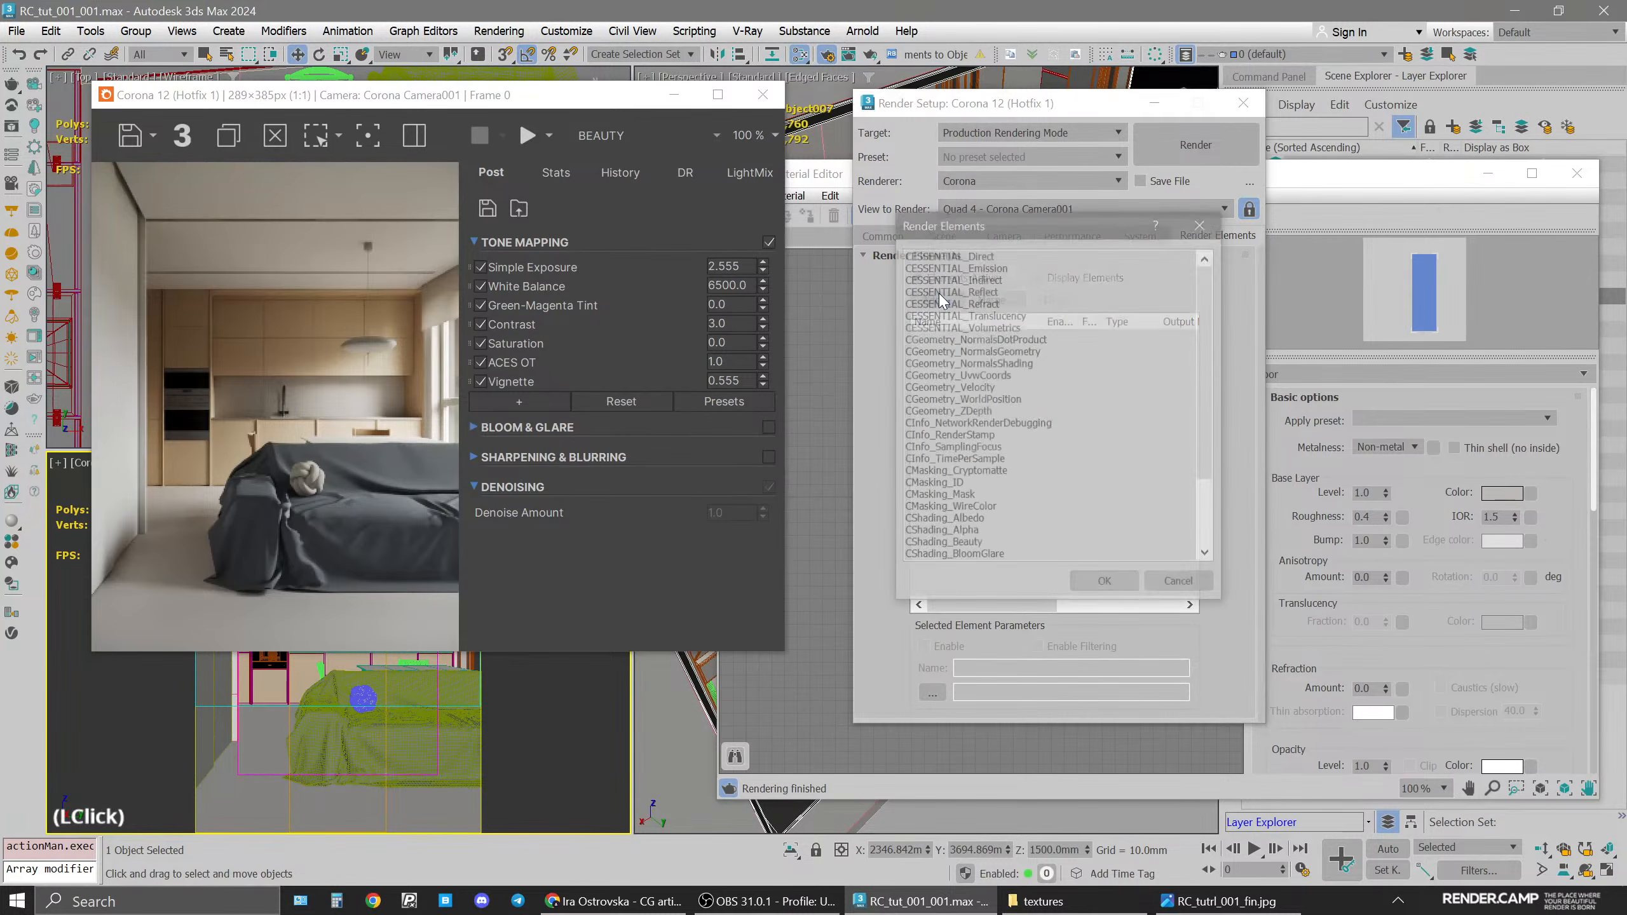
{"action": "left_click", "coordinate": [999, 291]}
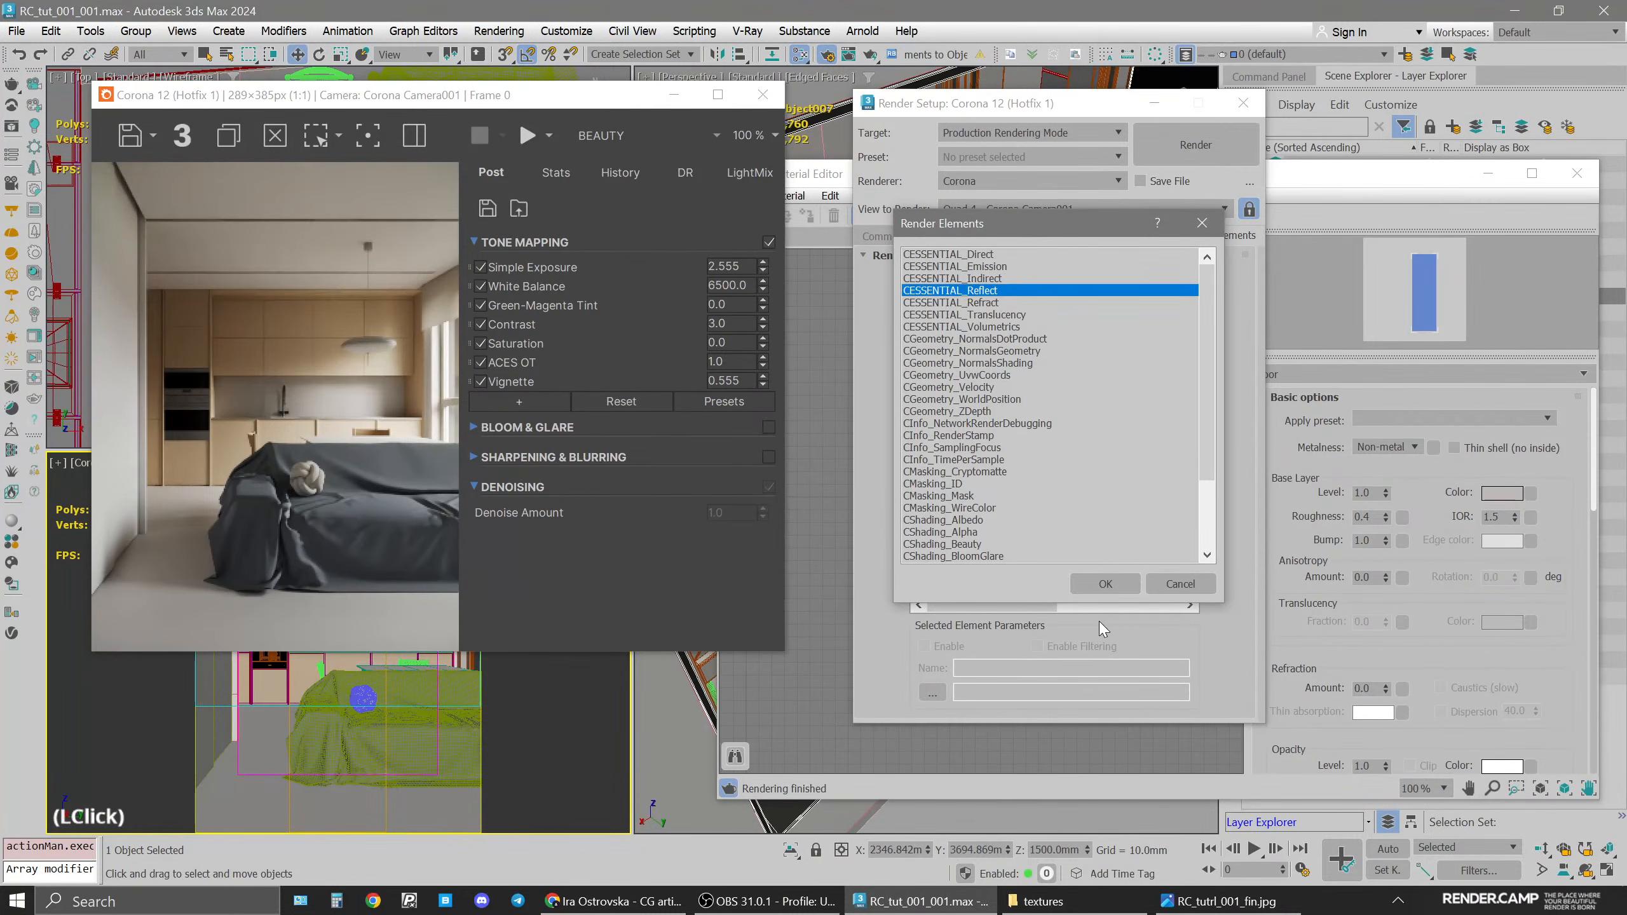
{"action": "left_click", "coordinate": [1105, 583]}
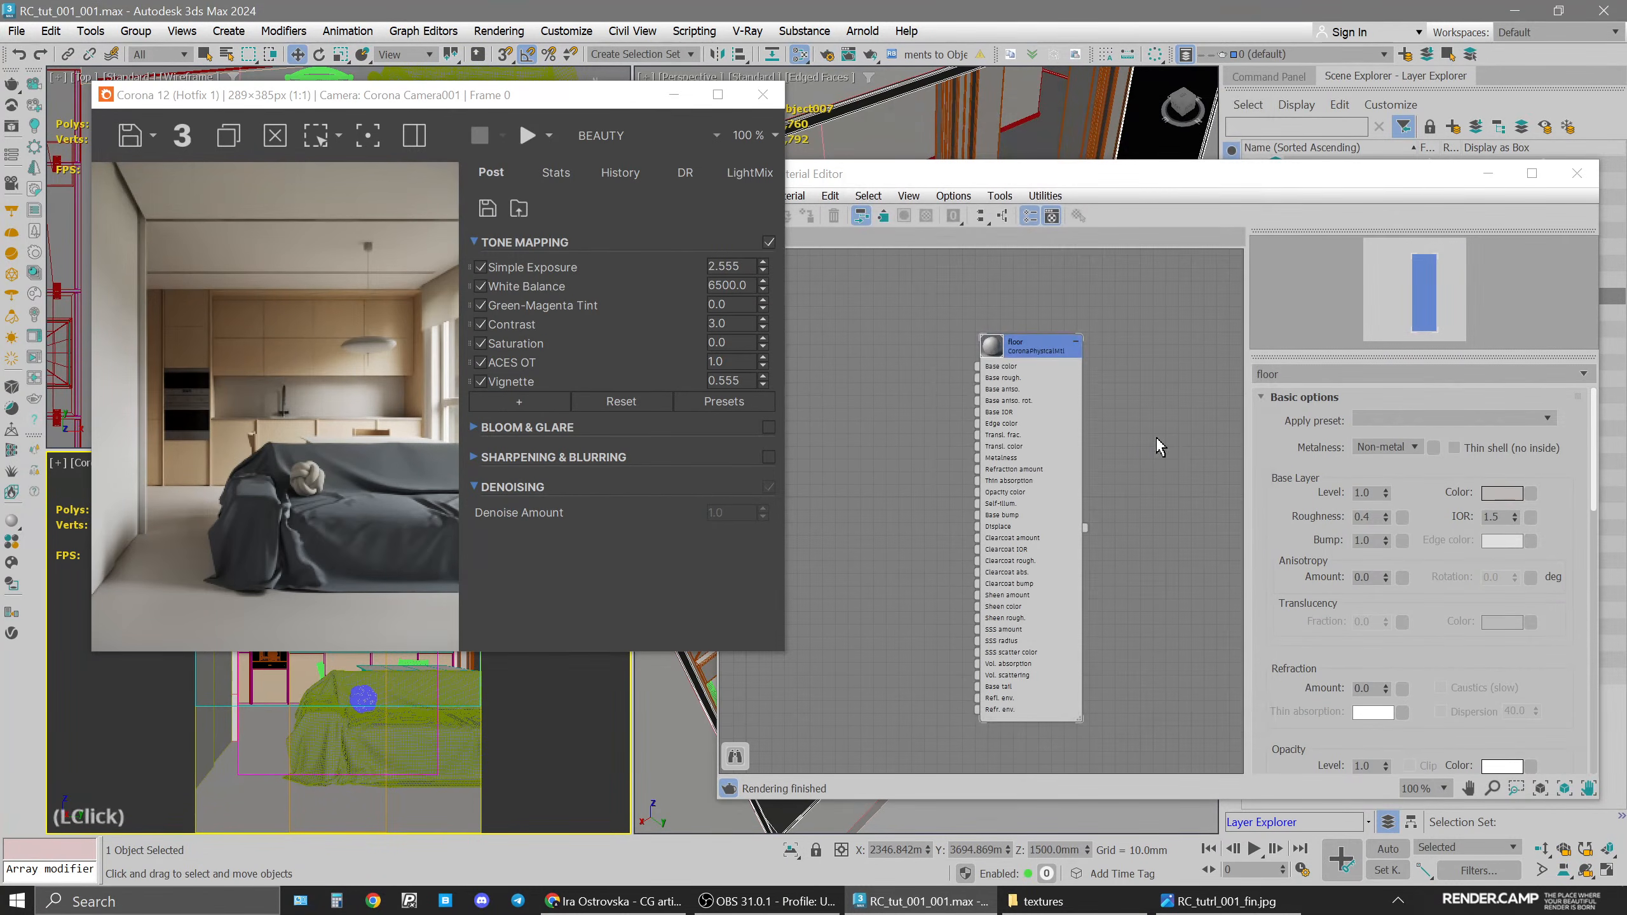
Bring the Floor_concr_r texture from the textures folder into the material editor as a bitmap beside the floor material
{"action": "left_click_drag", "start_coordinate": [549, 100], "coordinate": [546, 110]}
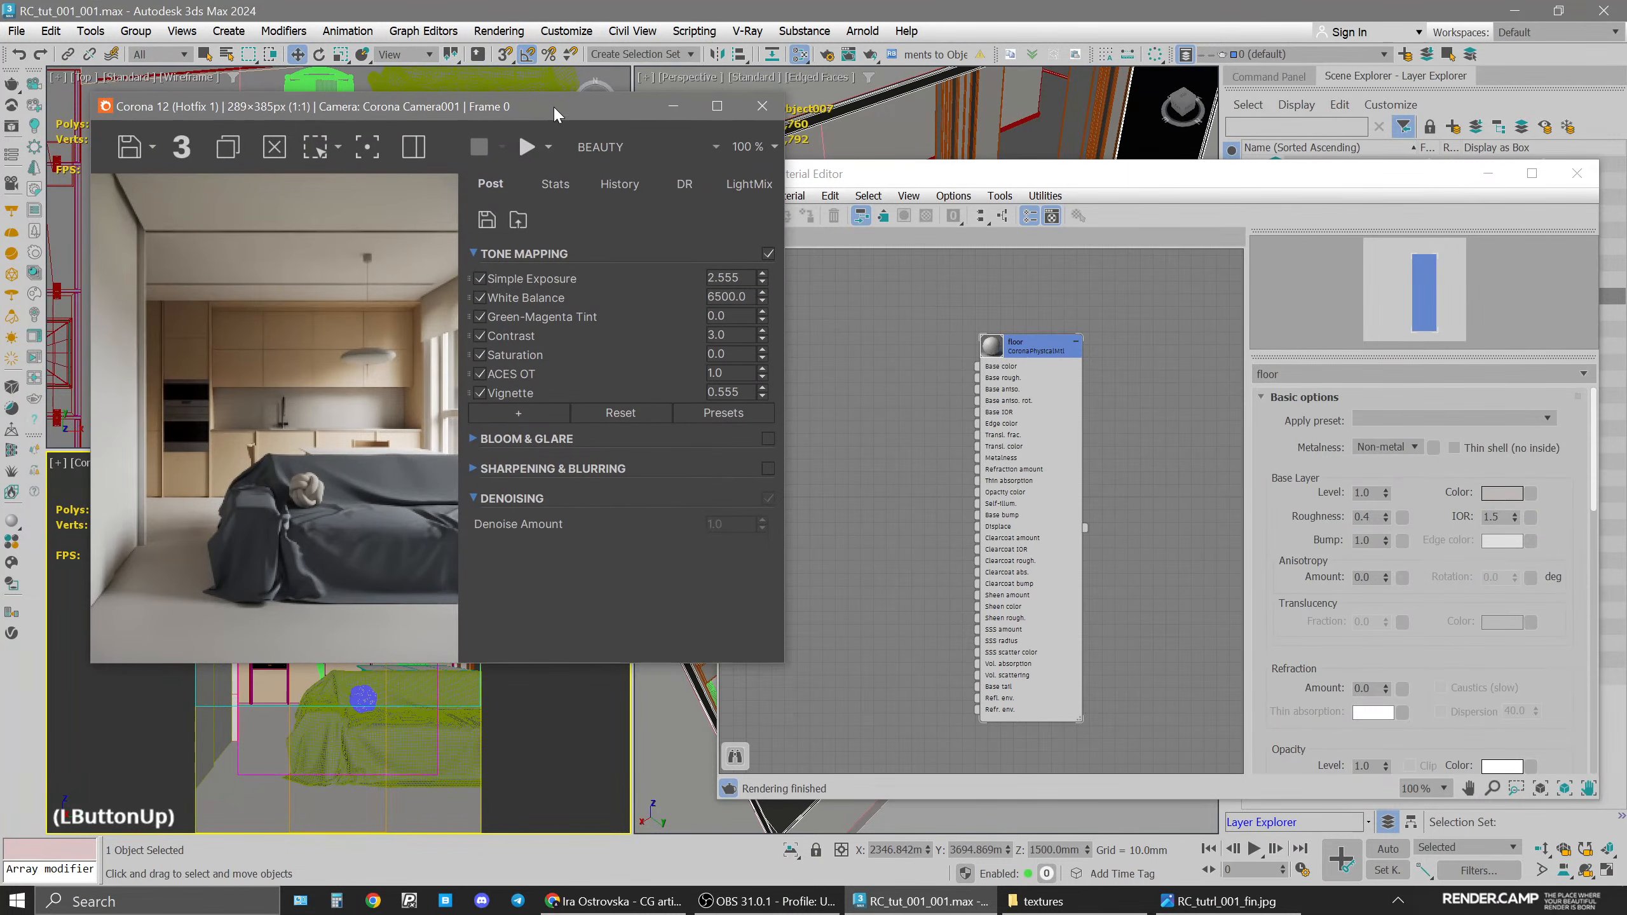
{"action": "left_click", "coordinate": [914, 426]}
{"action": "left_click_drag", "start_coordinate": [1106, 175], "coordinate": [1077, 178]}
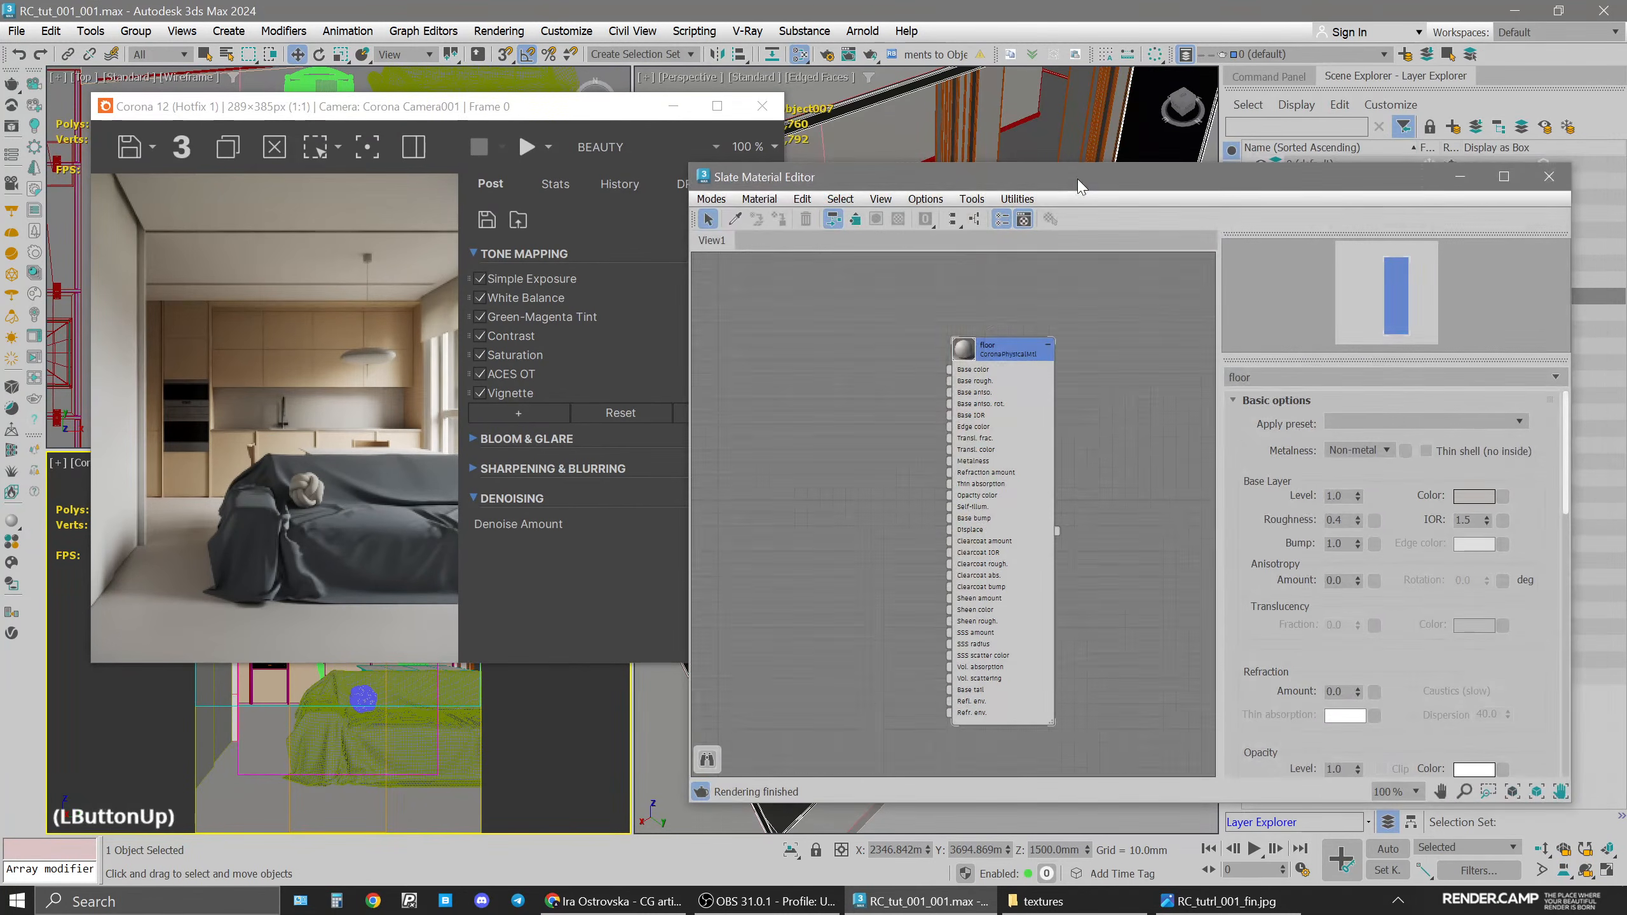
{"action": "left_click", "coordinate": [850, 550]}
{"action": "middle_click_drag", "start_coordinate": [850, 549], "coordinate": [860, 539]}
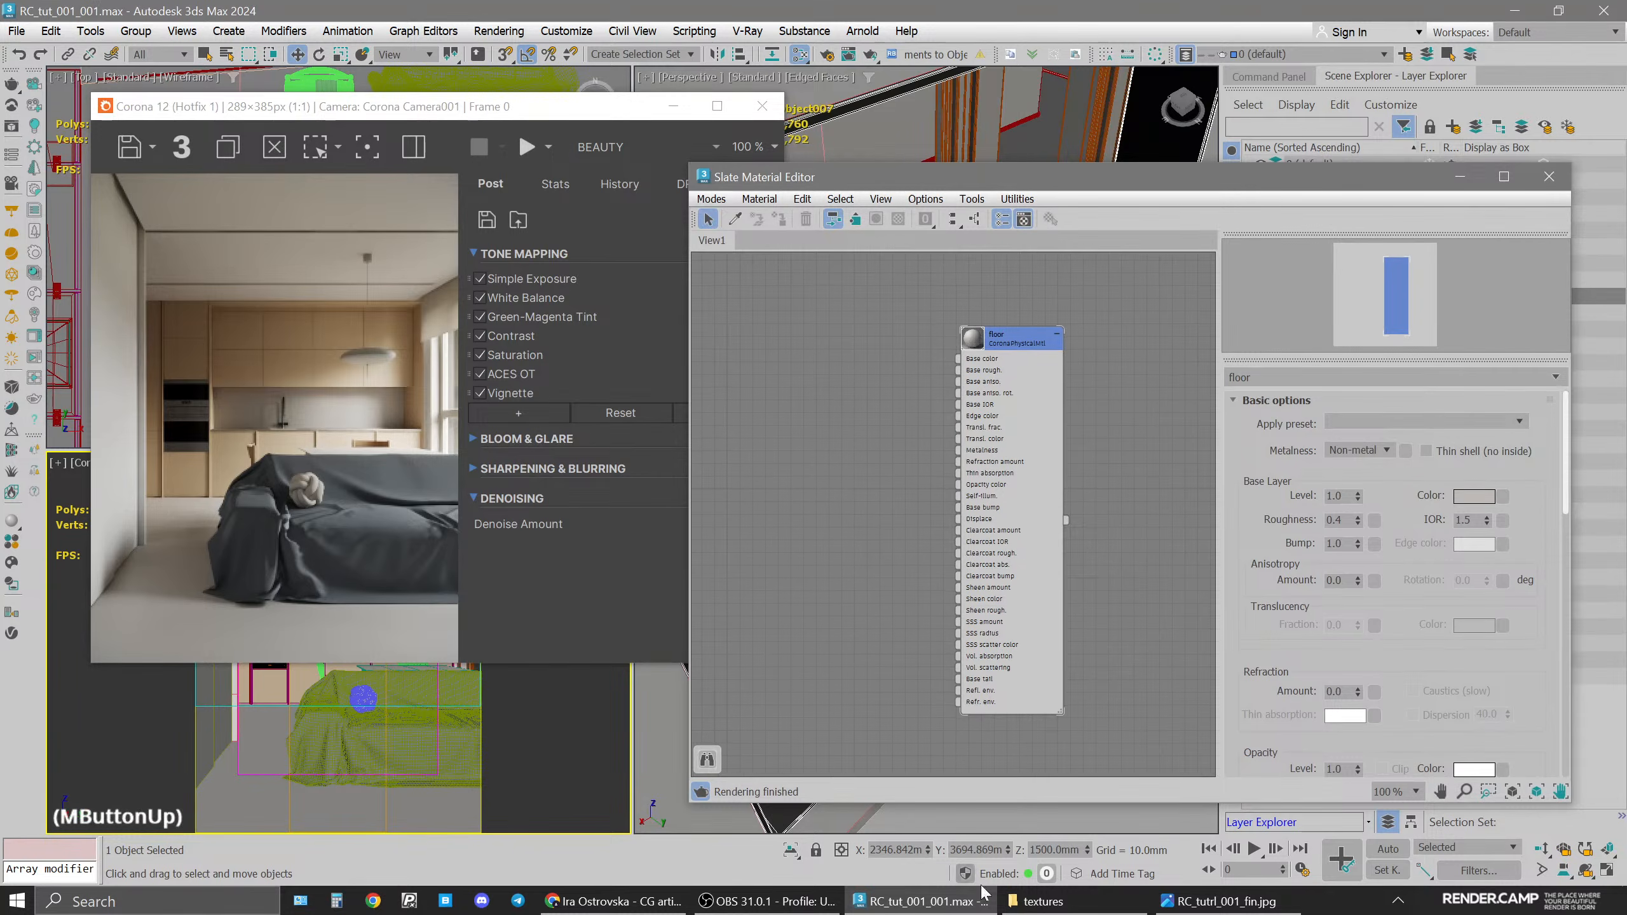
{"action": "left_click", "coordinate": [1044, 901]}
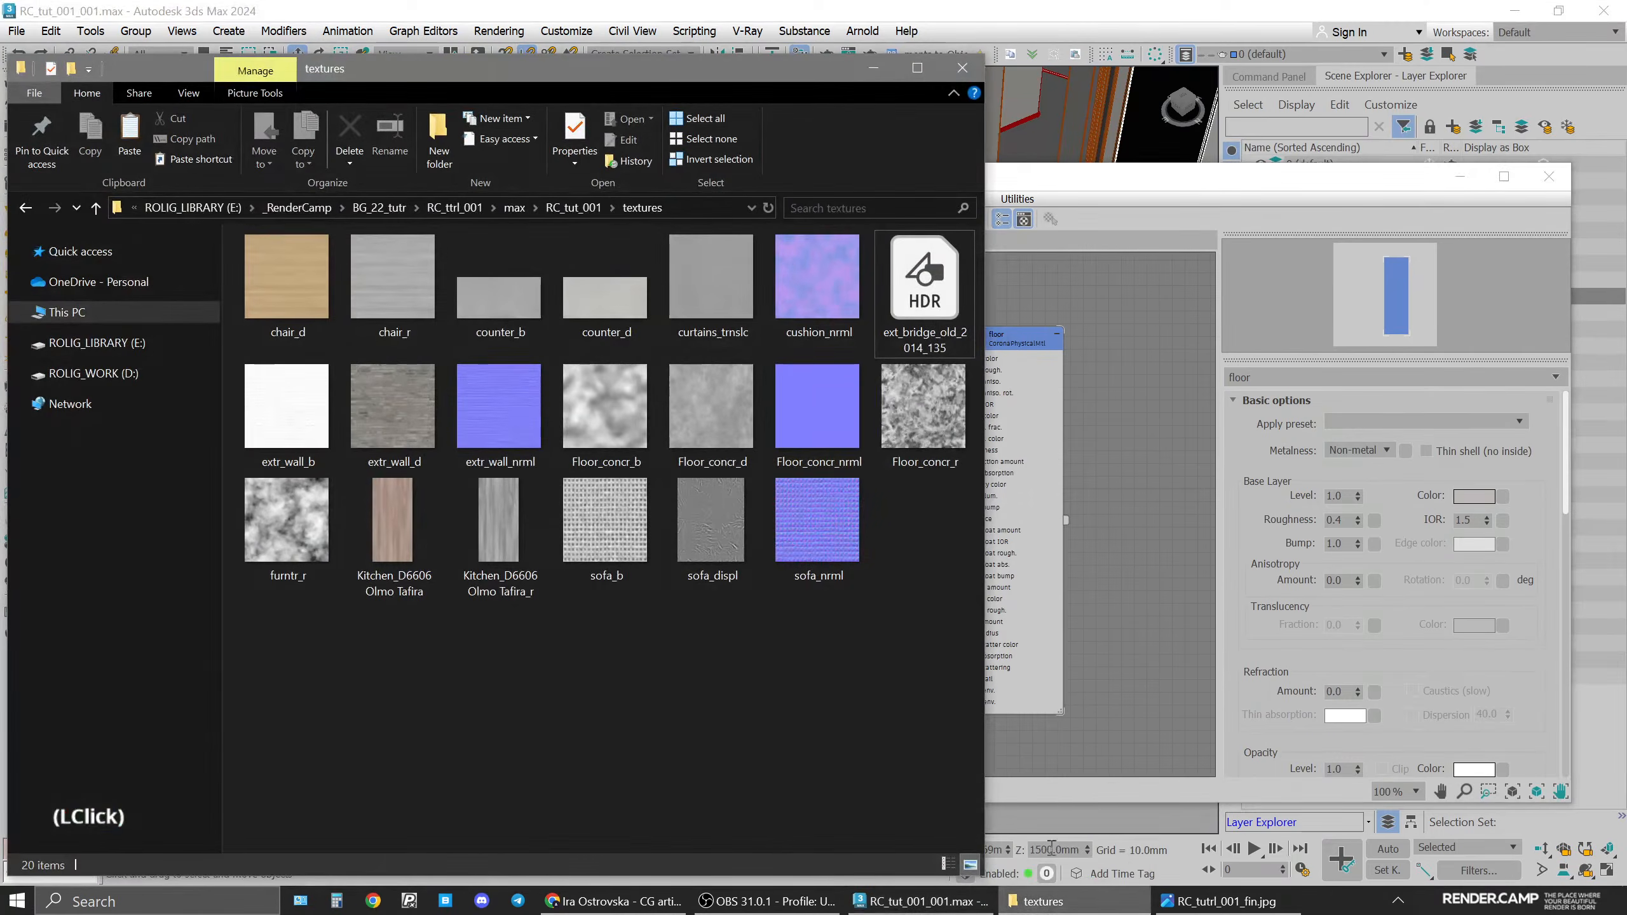
{"action": "left_click_drag", "start_coordinate": [897, 458], "coordinate": [843, 378]}
{"action": "scroll", "coordinate": [946, 398], "scroll_direction": "up", "scroll_amount": 3}
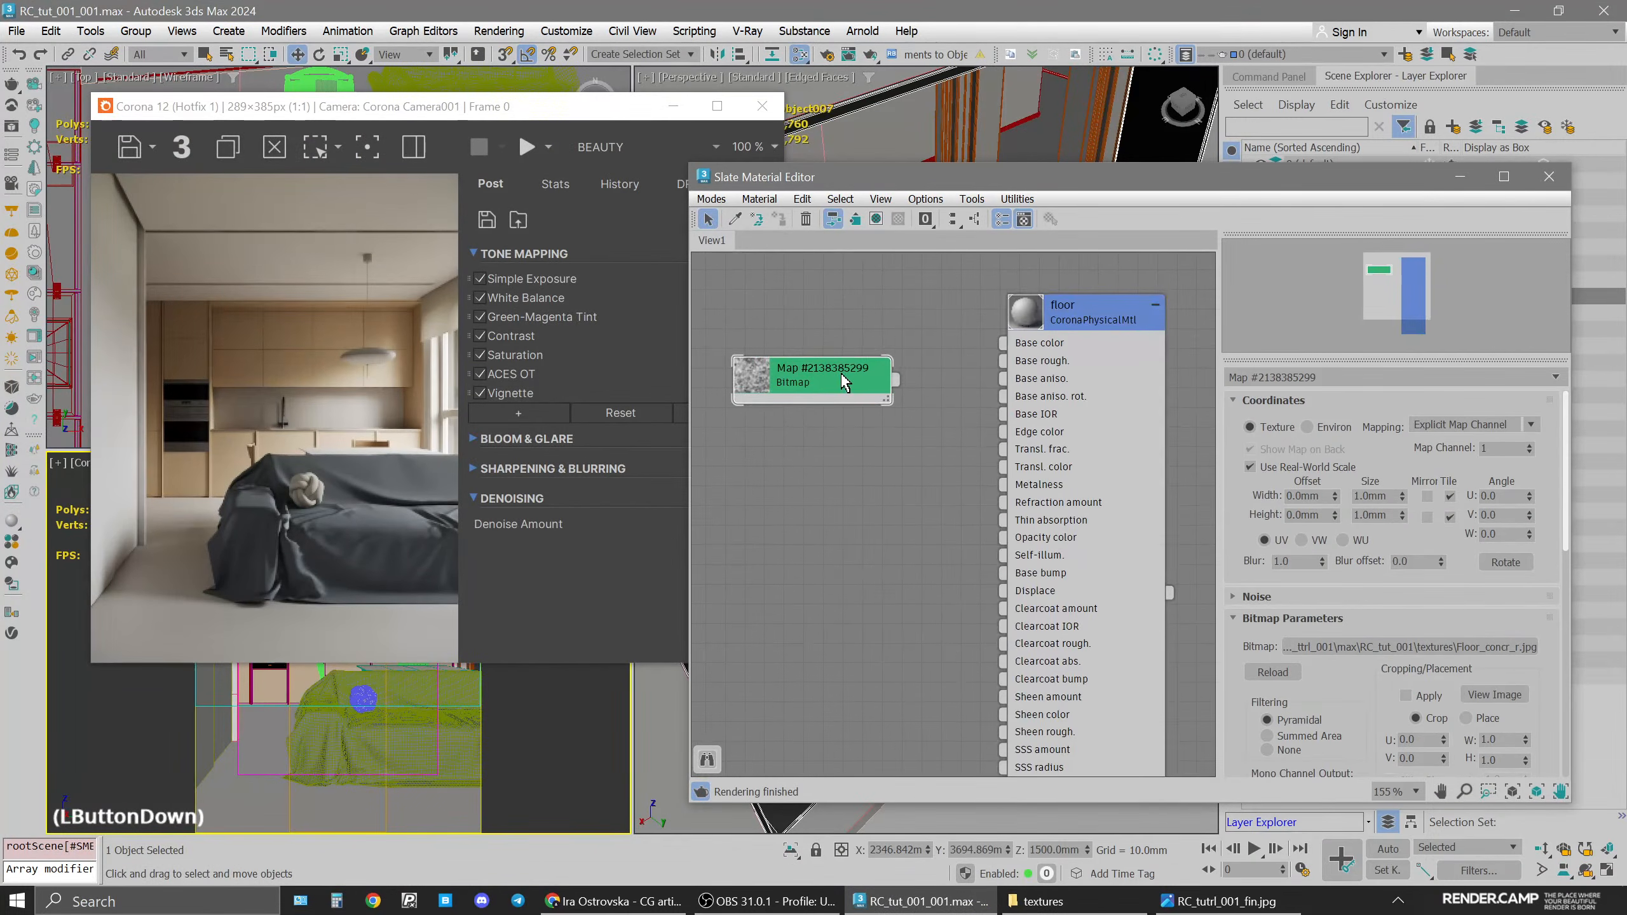
{"action": "scroll", "coordinate": [872, 379], "scroll_direction": "up", "scroll_amount": 3}
{"action": "left_click", "coordinate": [886, 380]}
{"action": "middle_click_drag", "start_coordinate": [886, 381], "coordinate": [840, 364]}
Set the Floor_concr_r bitmap's real-world size to 2500 mm in both width and height
{"action": "left_click", "coordinate": [1371, 497]}
{"action": "type", "text": "2500"}
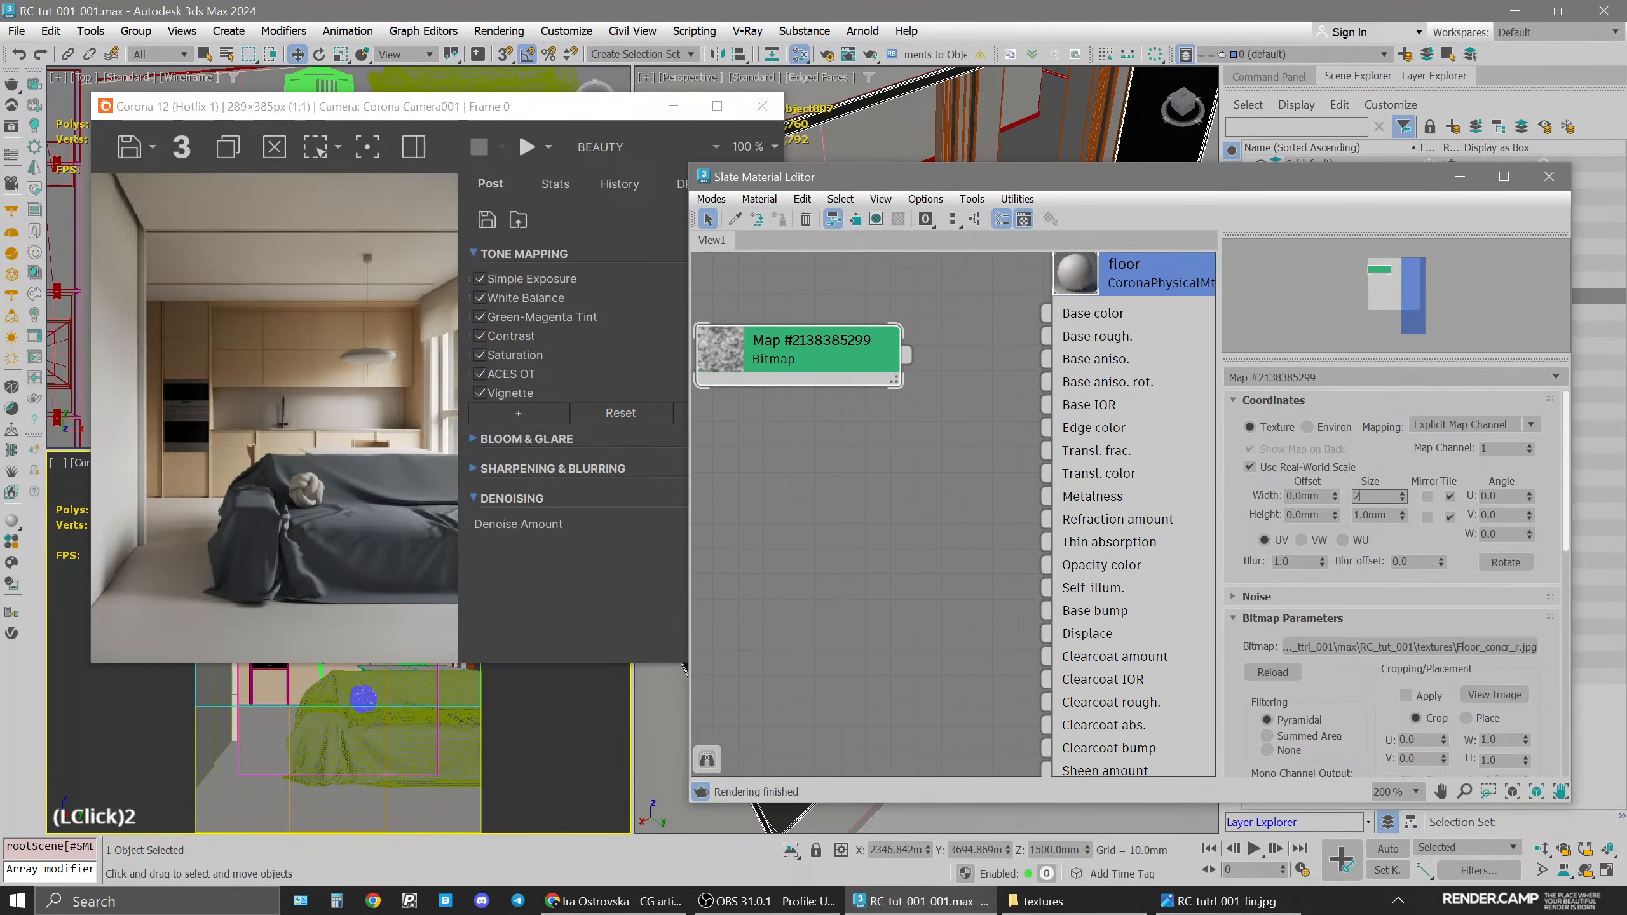
{"action": "left_click", "coordinate": [1371, 515]}
{"action": "type", "text": "500"}
{"action": "key", "text": "Return"}
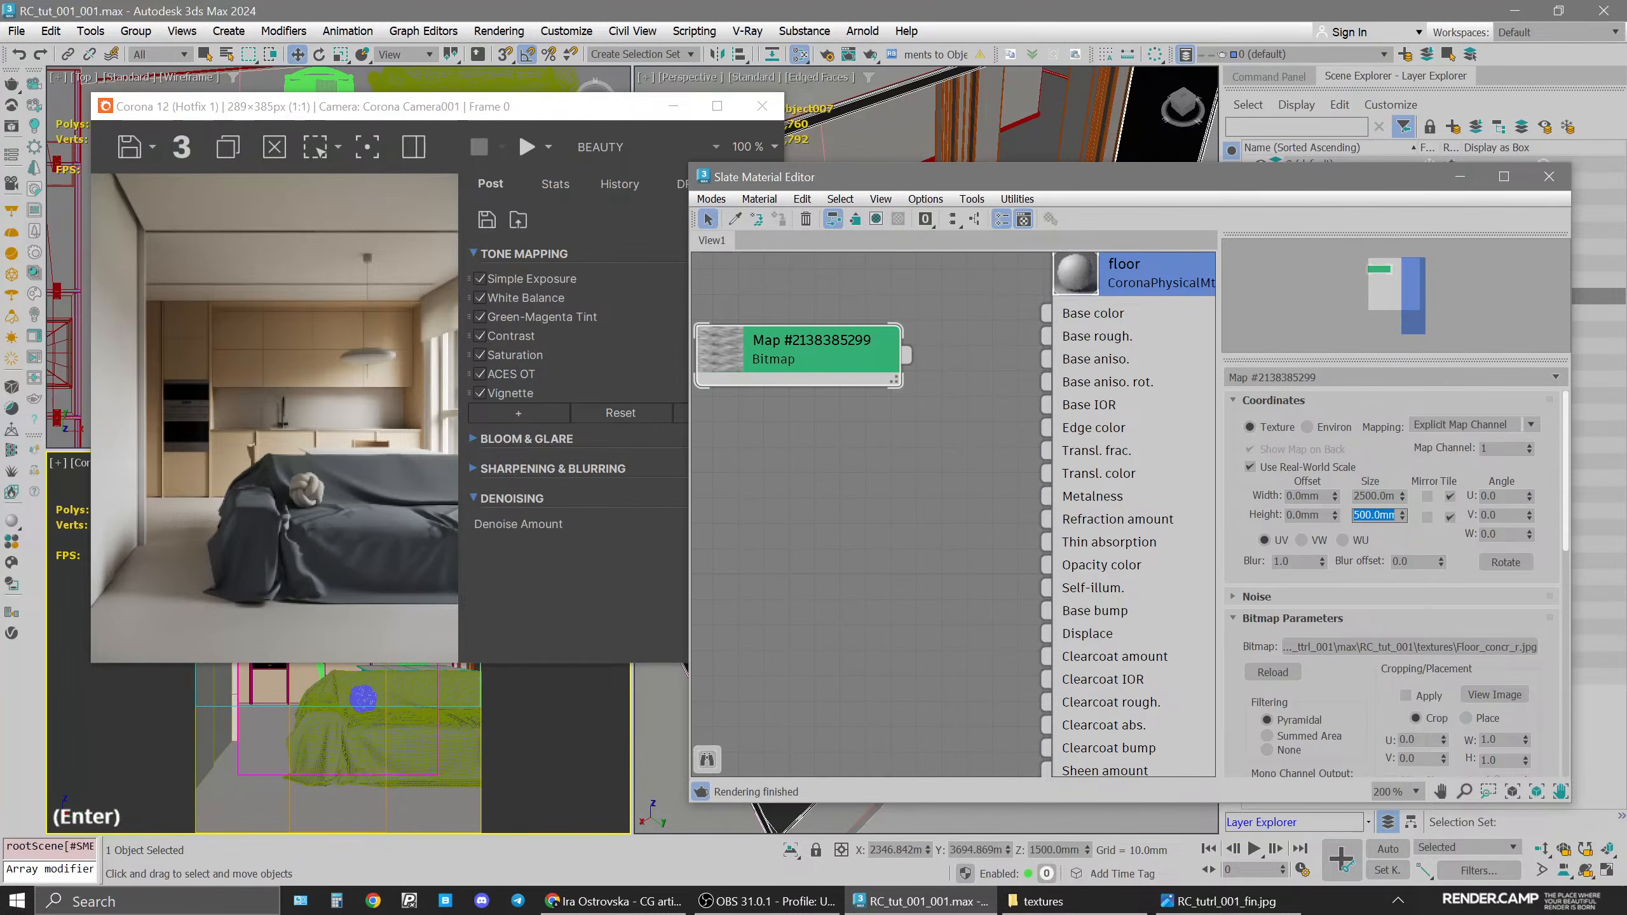
{"action": "left_click", "coordinate": [912, 408]}
Connect the Floor_concr_r bitmap to the floor material's base roughness
{"action": "left_click_drag", "start_coordinate": [906, 356], "coordinate": [1124, 345]}
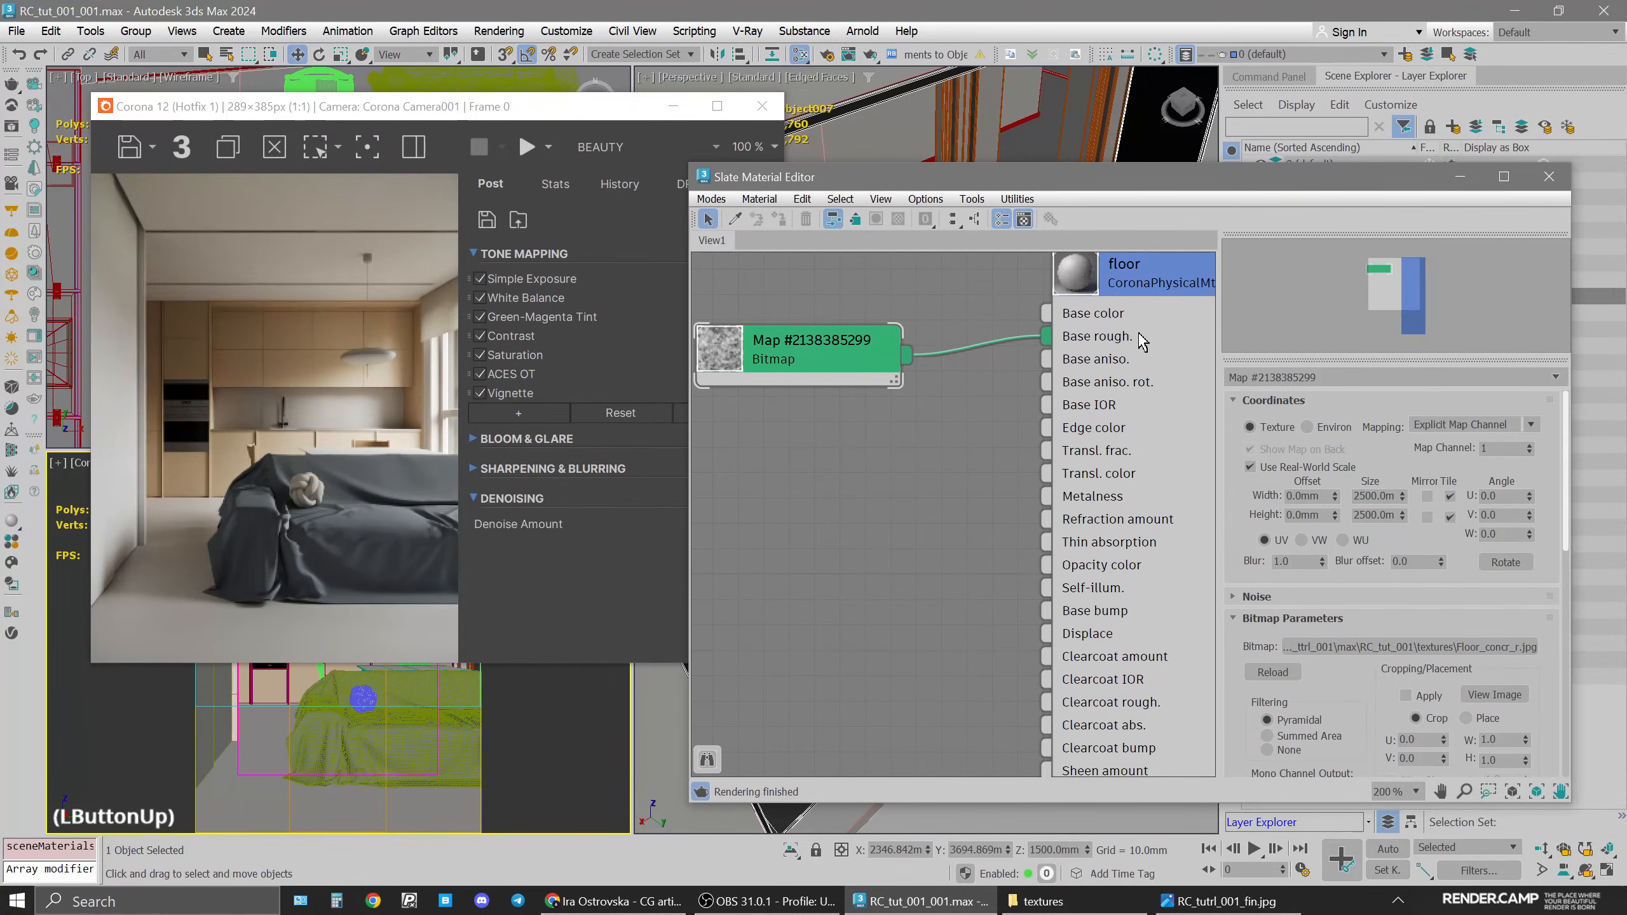
{"action": "scroll", "coordinate": [930, 428], "scroll_direction": "down", "scroll_amount": 1}
{"action": "scroll", "coordinate": [930, 428], "scroll_direction": "down", "scroll_amount": 1}
{"action": "middle_click_drag", "start_coordinate": [930, 429], "coordinate": [893, 463]}
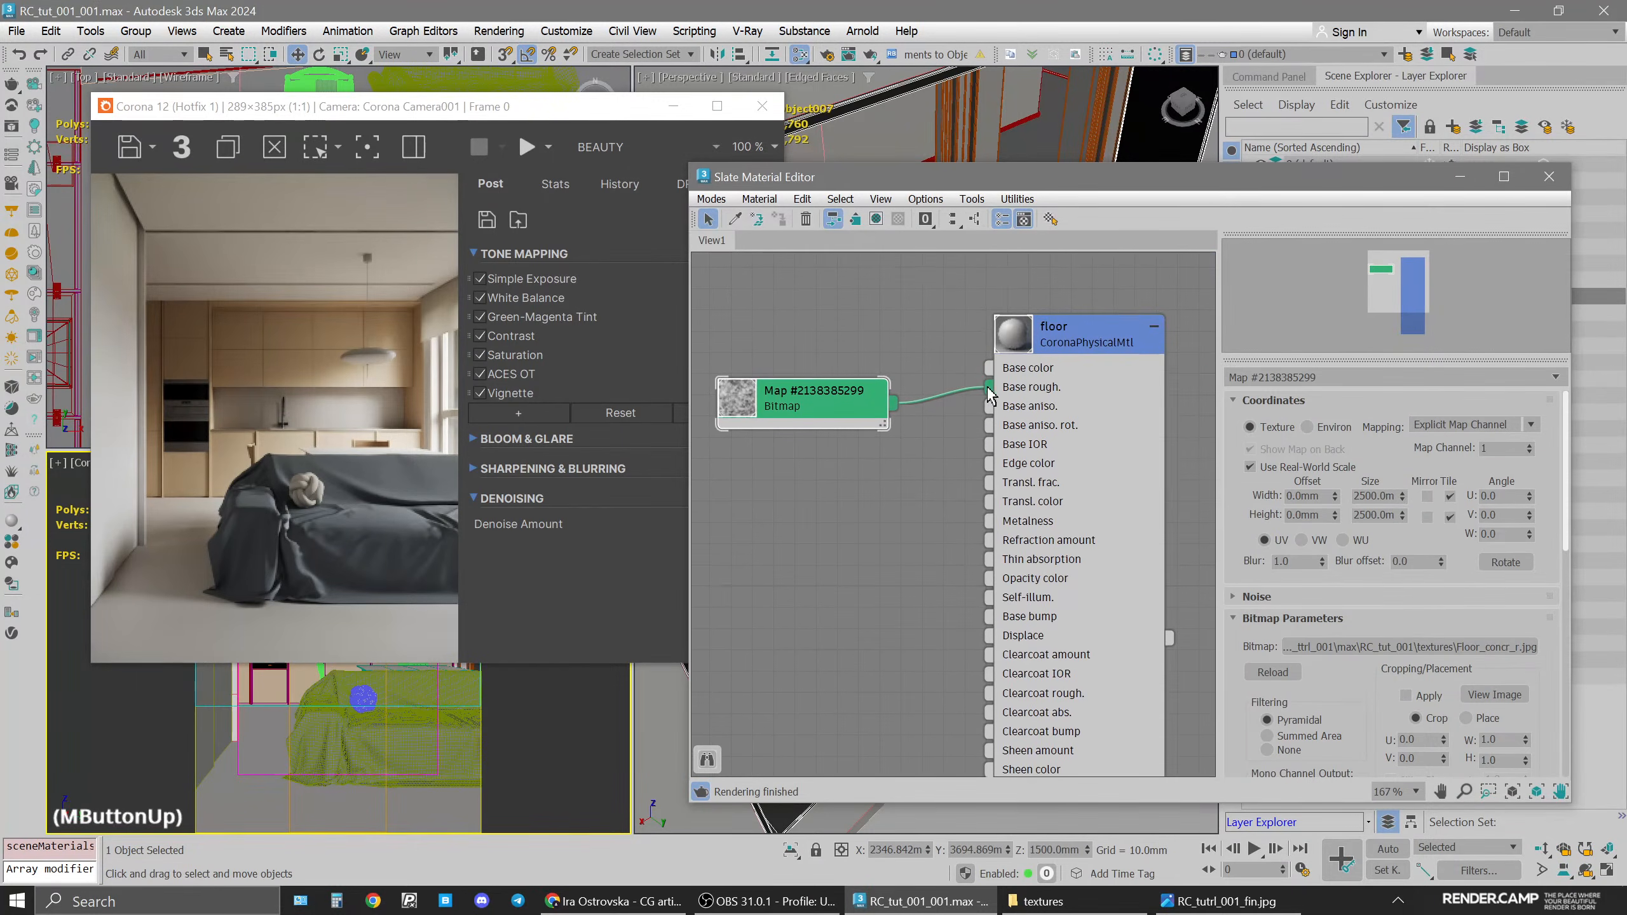
Start interactive rendering and display the CESSENTIAL_Reflect pass in the frame buffer
{"action": "left_click", "coordinate": [549, 146]}
{"action": "left_click", "coordinate": [588, 204]}
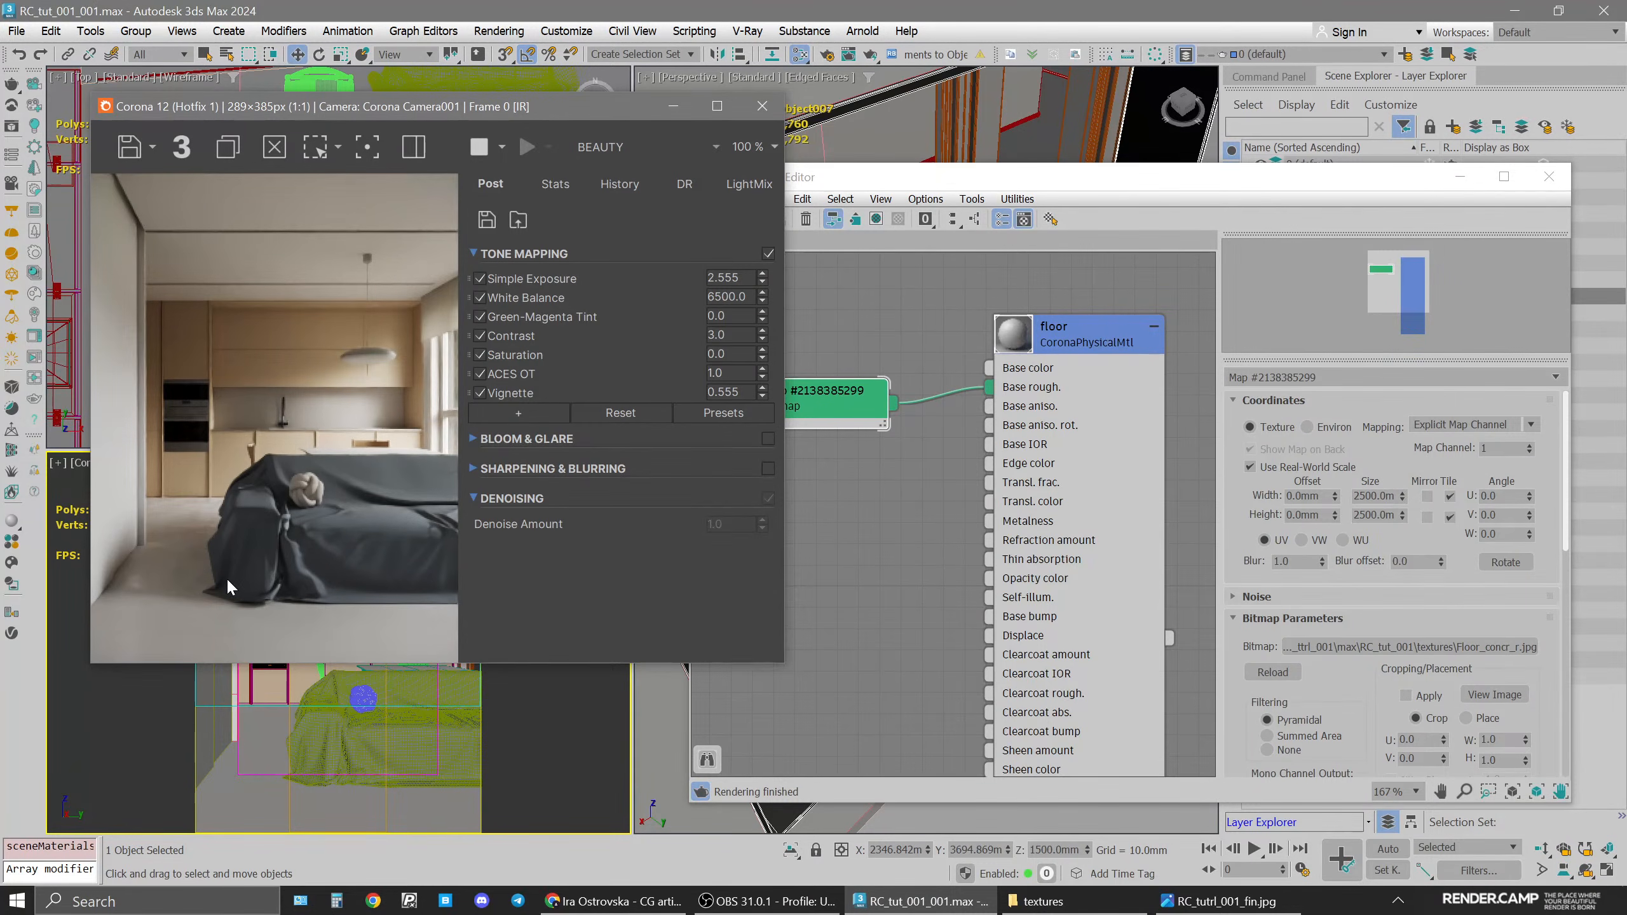
{"action": "left_click", "coordinate": [624, 154]}
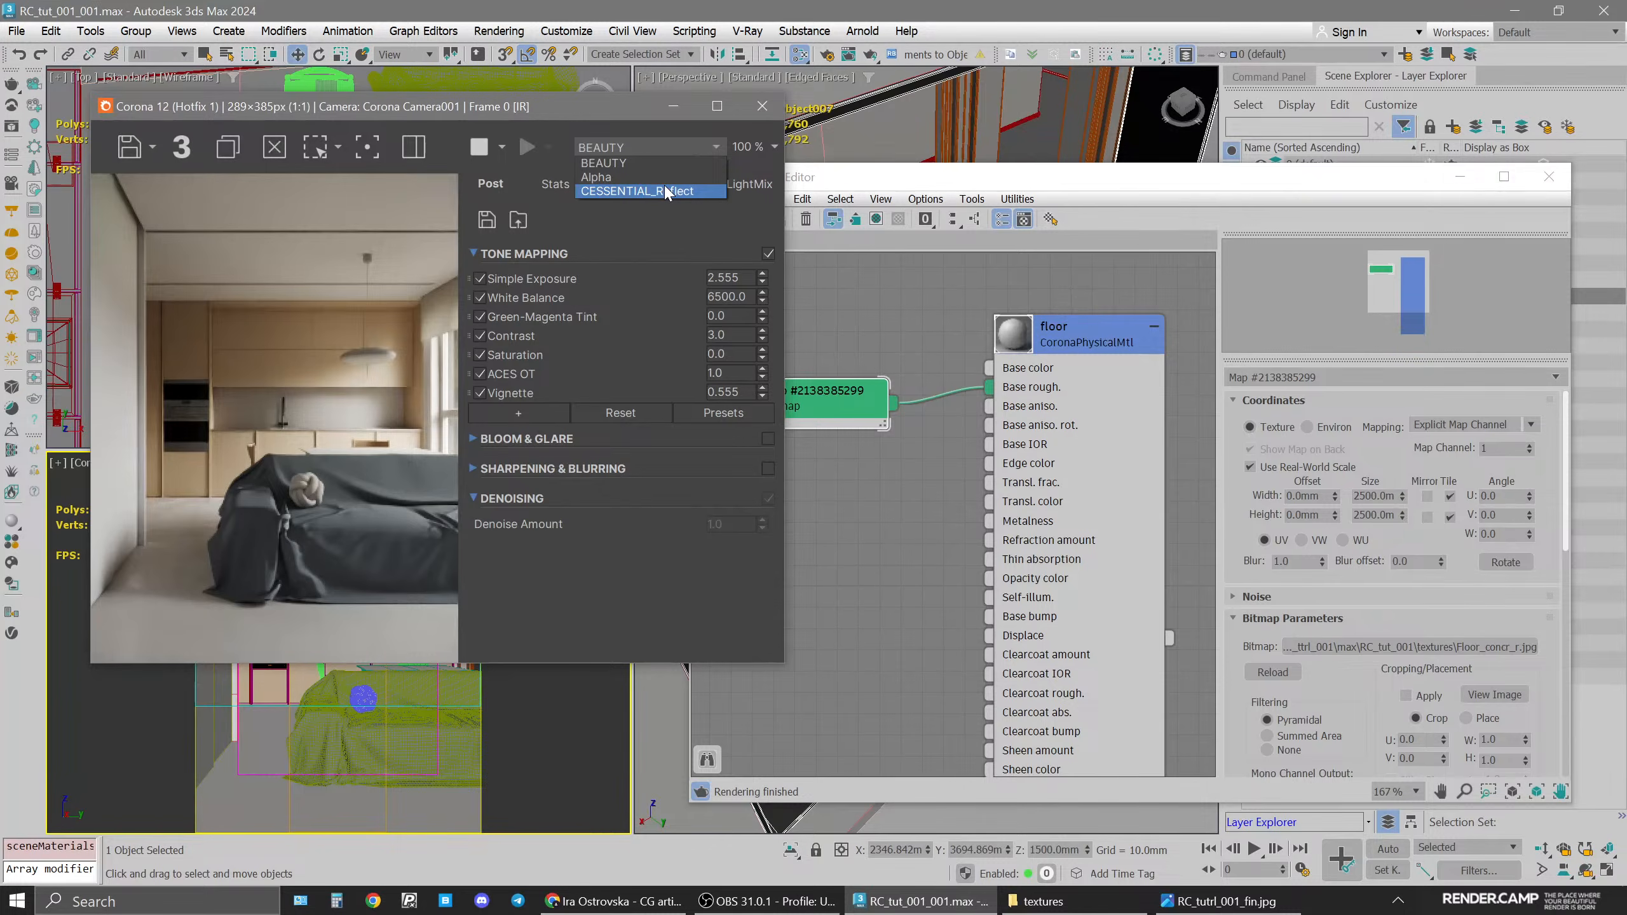
{"action": "left_click", "coordinate": [664, 179]}
{"action": "left_click", "coordinate": [634, 151]}
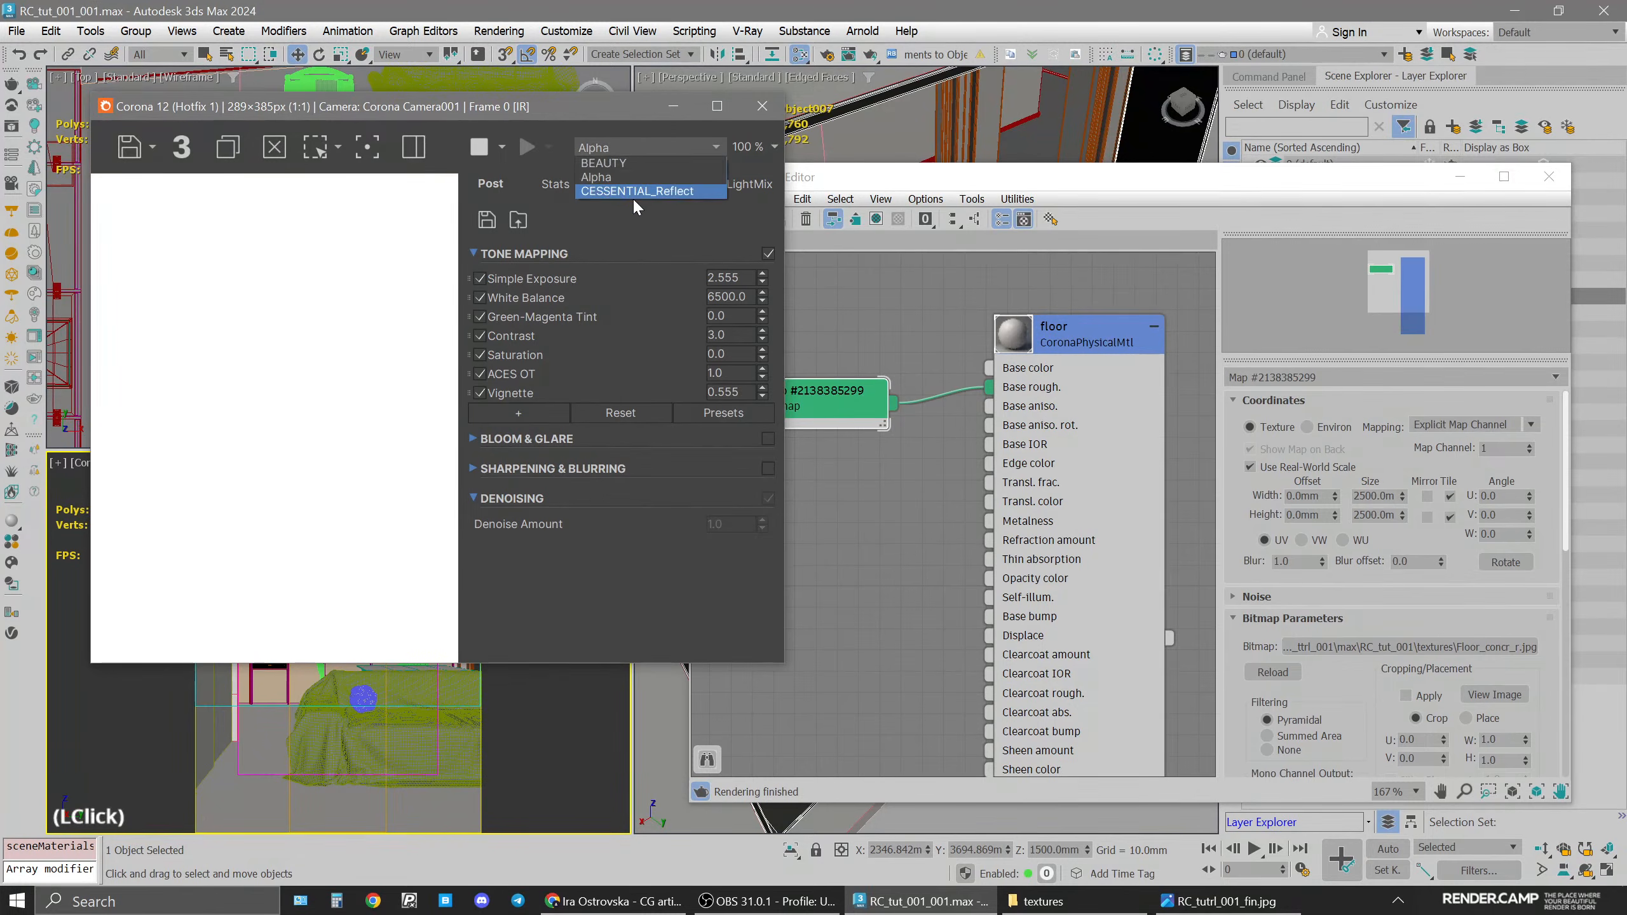
{"action": "left_click", "coordinate": [644, 193]}
Uncover the camera viewport's label and open the viewport's general options
{"action": "left_click_drag", "start_coordinate": [225, 114], "coordinate": [424, 123]}
{"action": "left_click", "coordinate": [62, 469]}
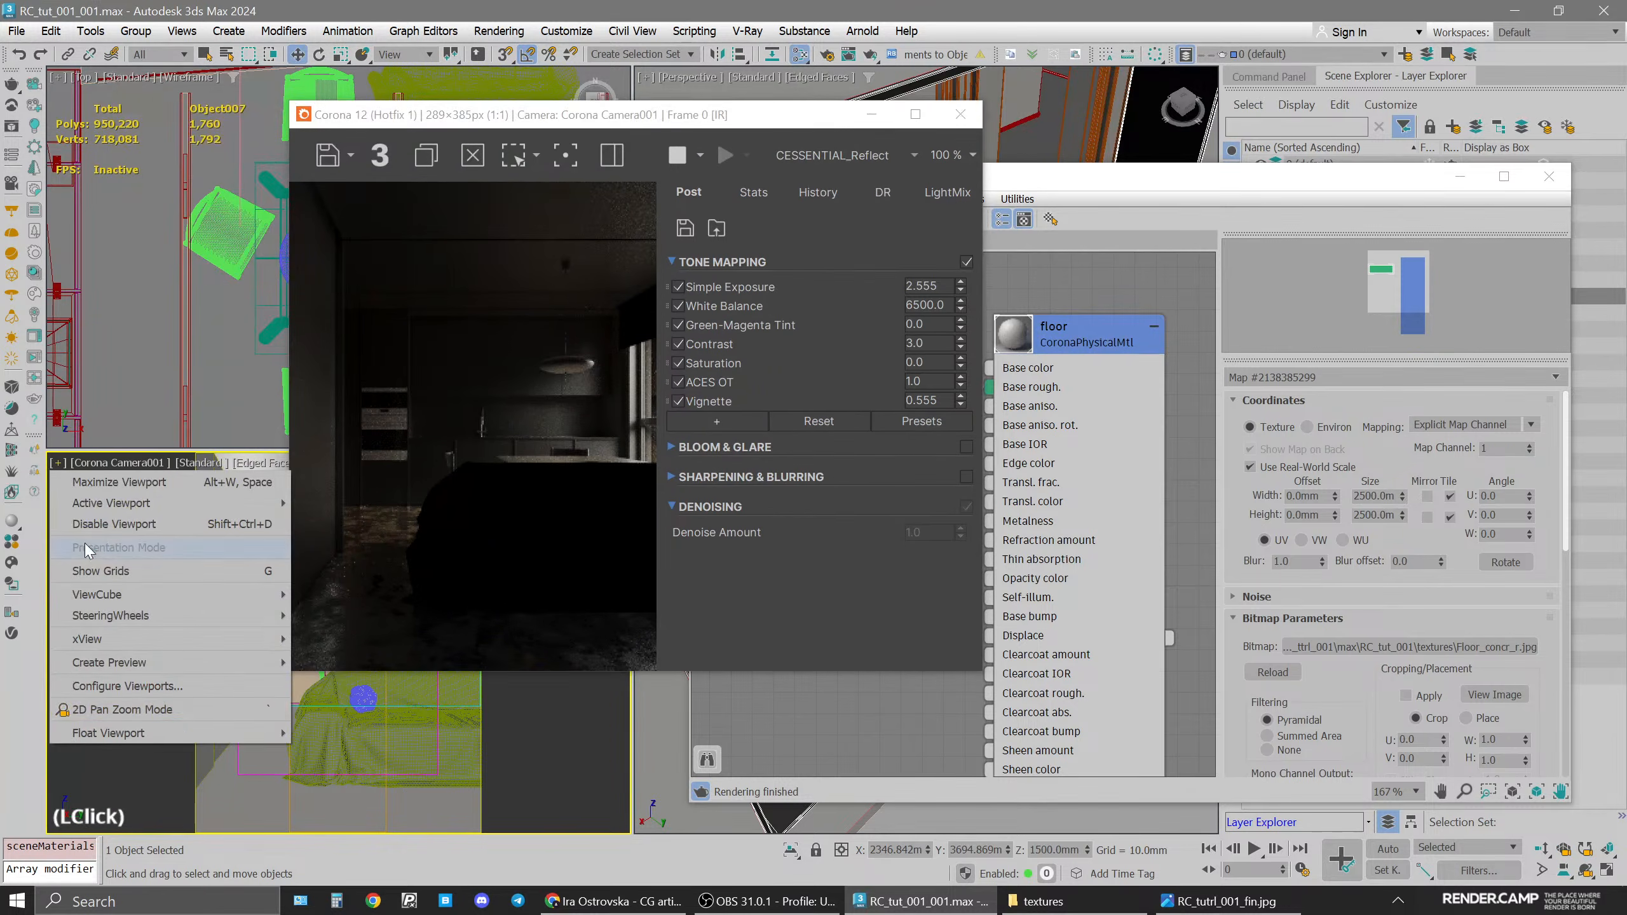
Try 30 as the floor material's base roughness map amount and settle on 20, with the render window clear of the material editor
{"action": "left_click", "coordinate": [129, 708]}
{"action": "scroll", "coordinate": [262, 766], "scroll_direction": "up", "scroll_amount": 3}
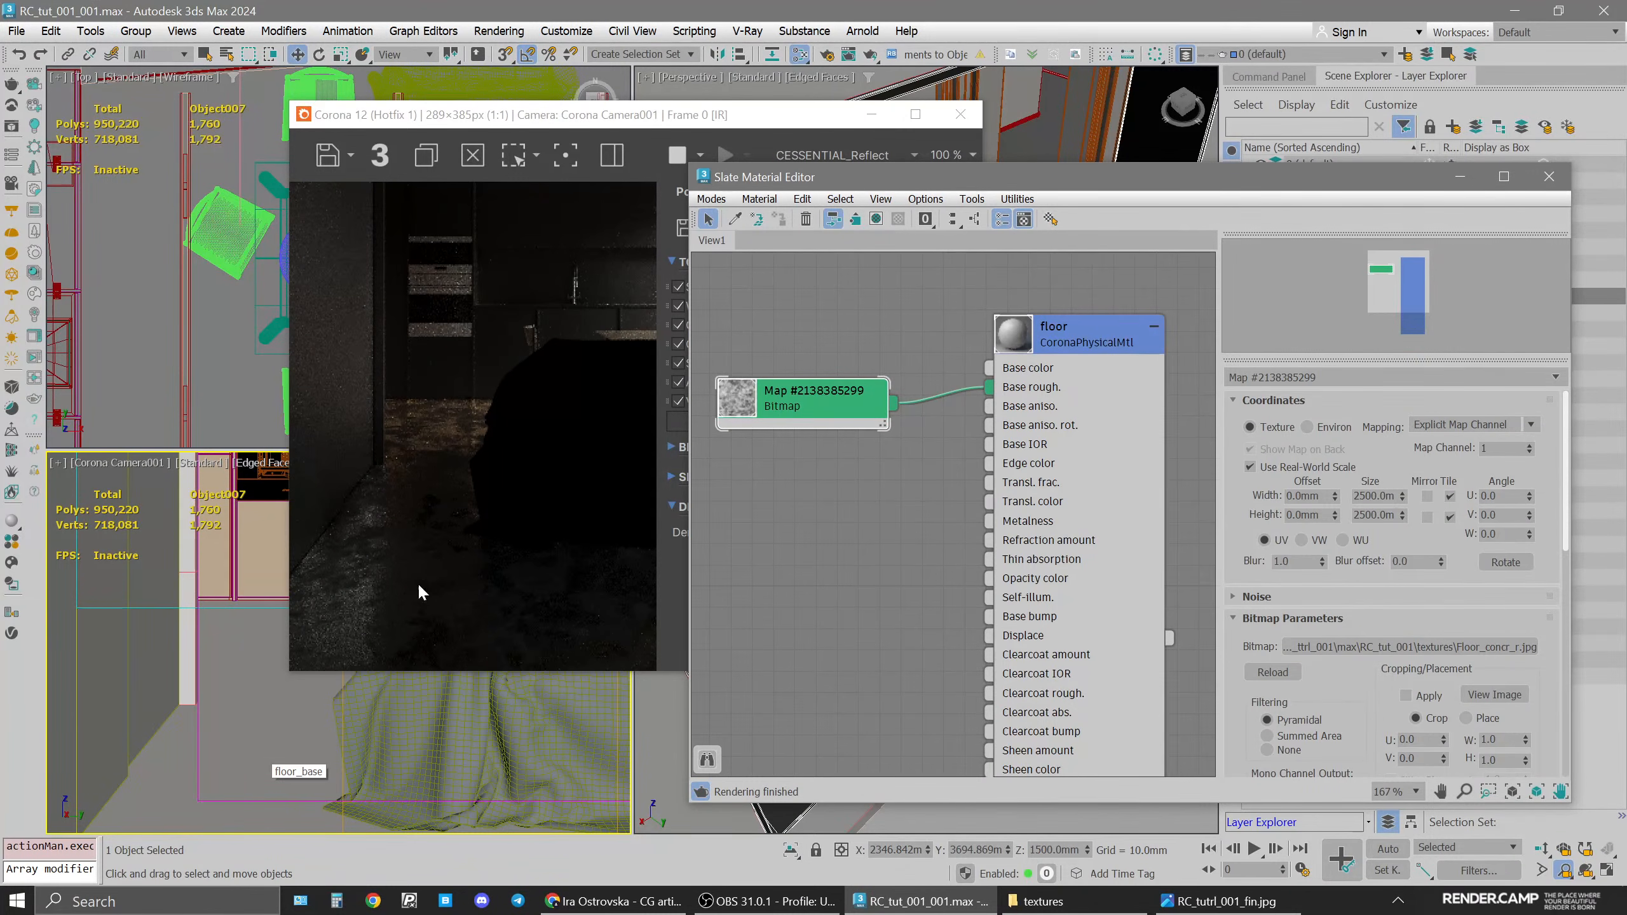
{"action": "left_click_drag", "start_coordinate": [551, 123], "coordinate": [368, 118]}
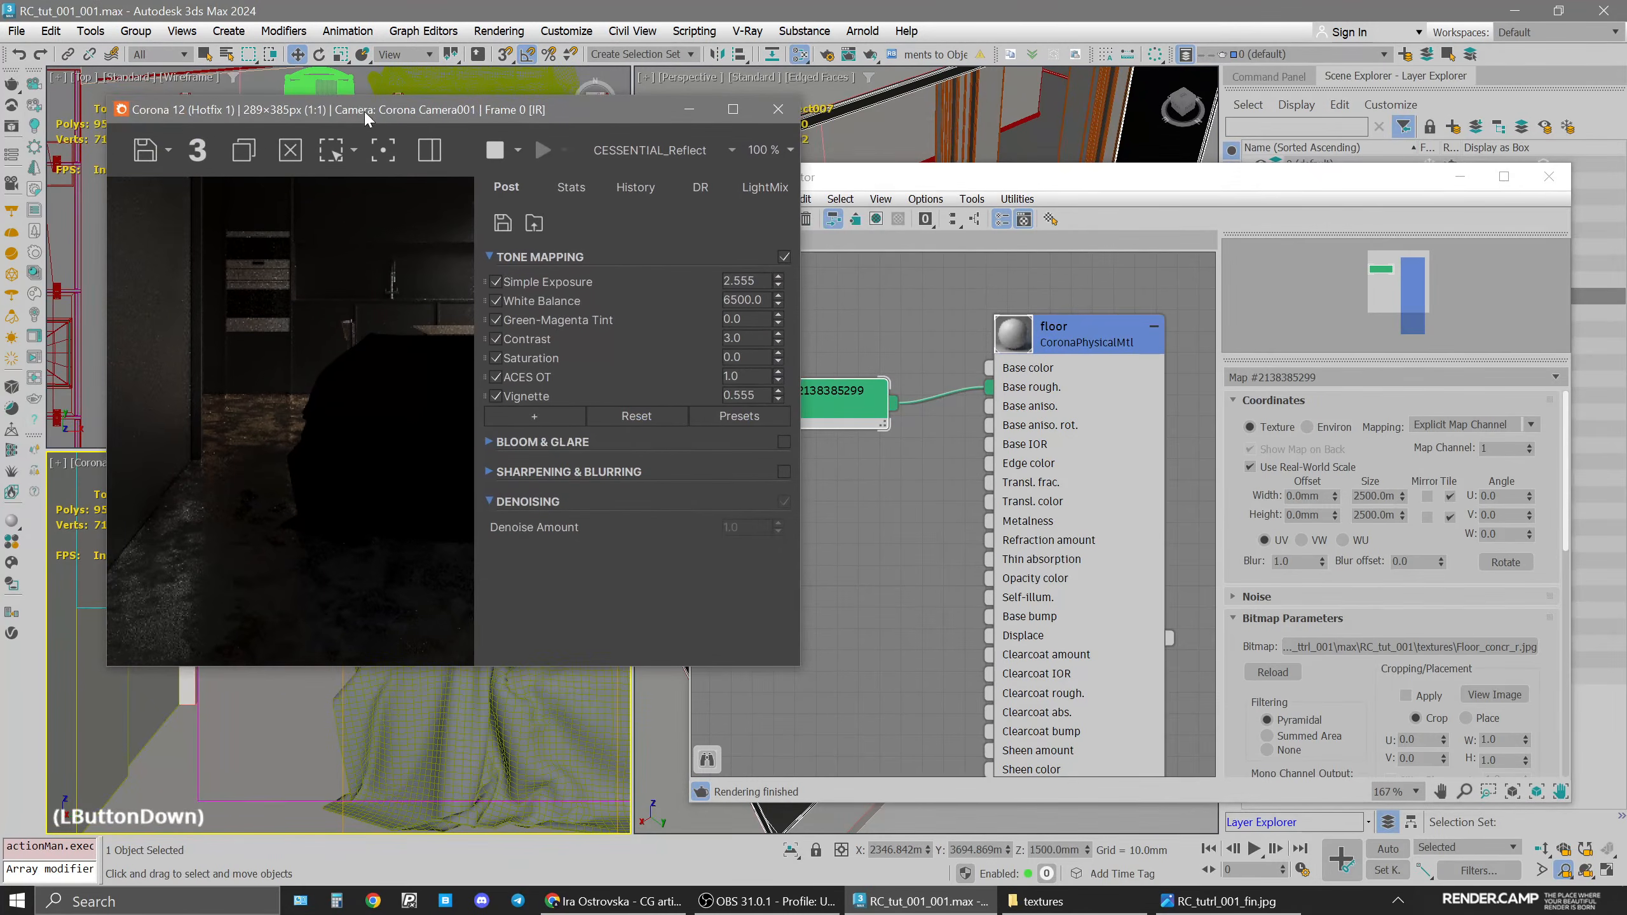
{"action": "left_click", "coordinate": [1106, 350]}
{"action": "double_click", "coordinate": [1061, 359]}
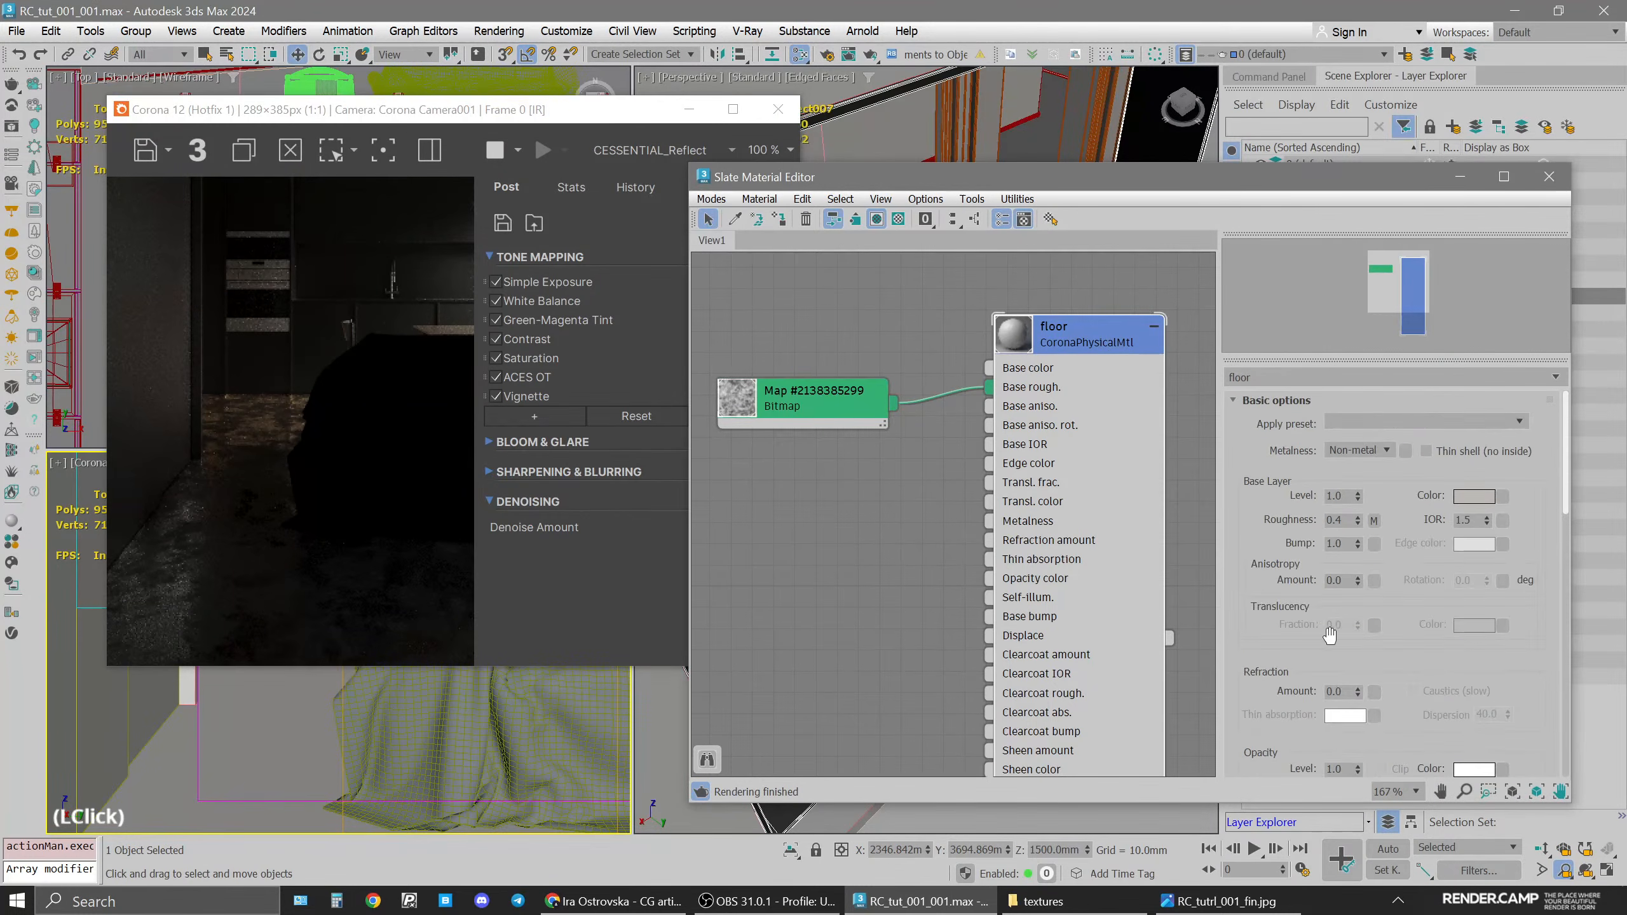
{"action": "left_click_drag", "start_coordinate": [1444, 692], "coordinate": [1429, 420]}
{"action": "left_click", "coordinate": [1353, 607]}
{"action": "type", "text": "30"}
{"action": "key", "text": "Return"}
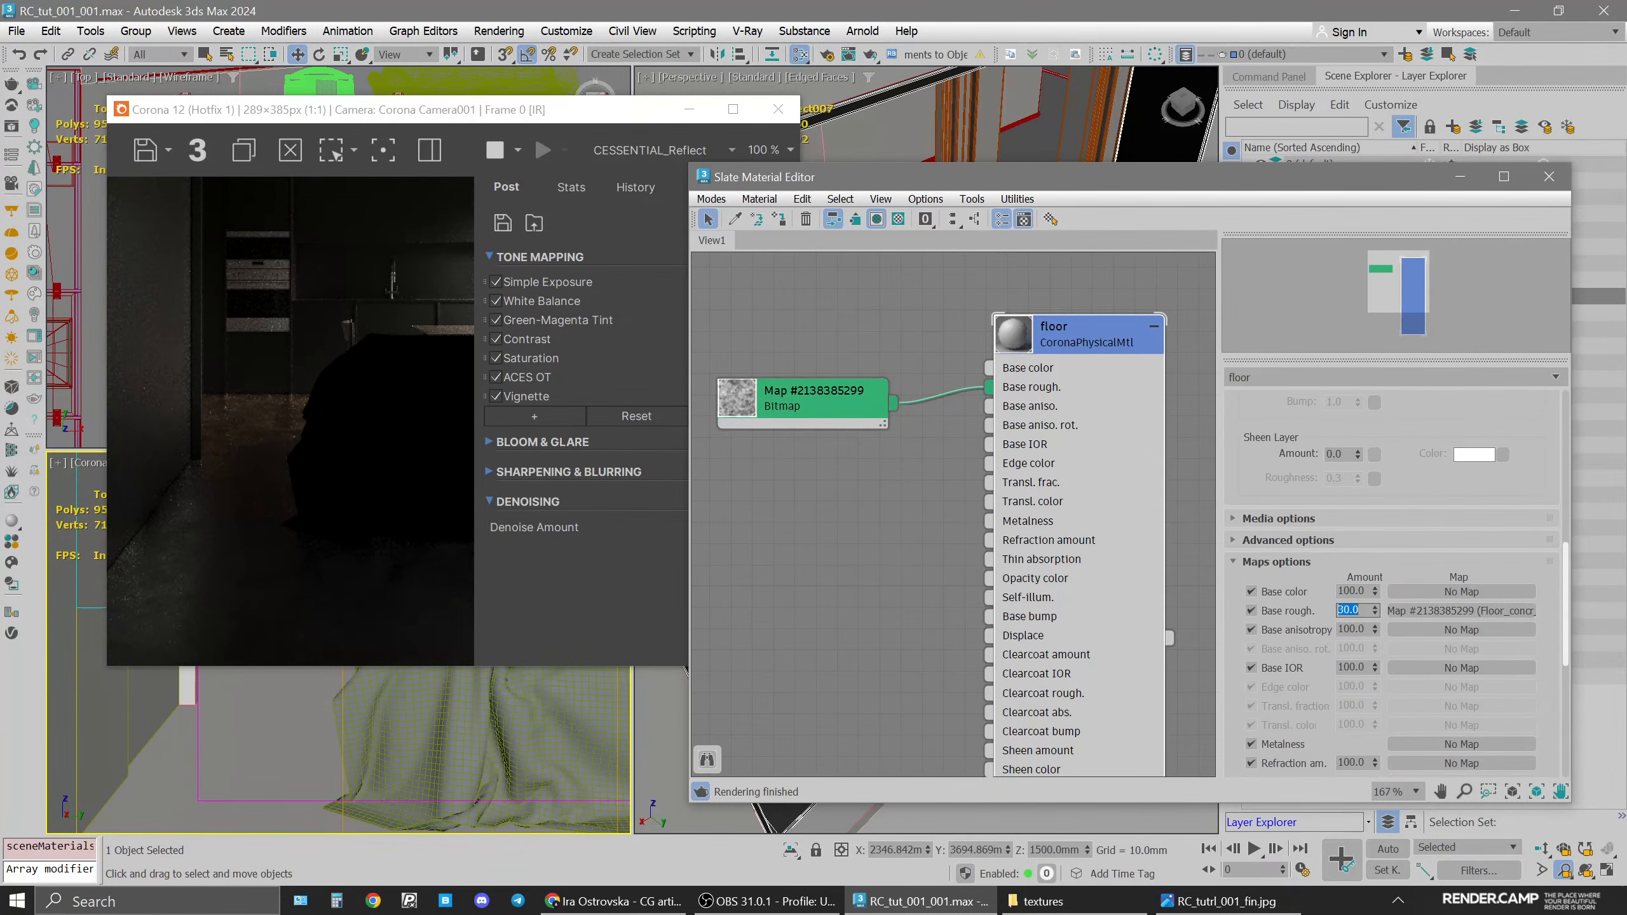
{"action": "type", "text": "20"}
{"action": "key", "text": "Return"}
Restore the full camera framing and compare the BEAUTY and CESSENTIAL_Reflect elements of the interactive render
{"action": "left_click", "coordinate": [57, 461]}
{"action": "left_click", "coordinate": [85, 686]}
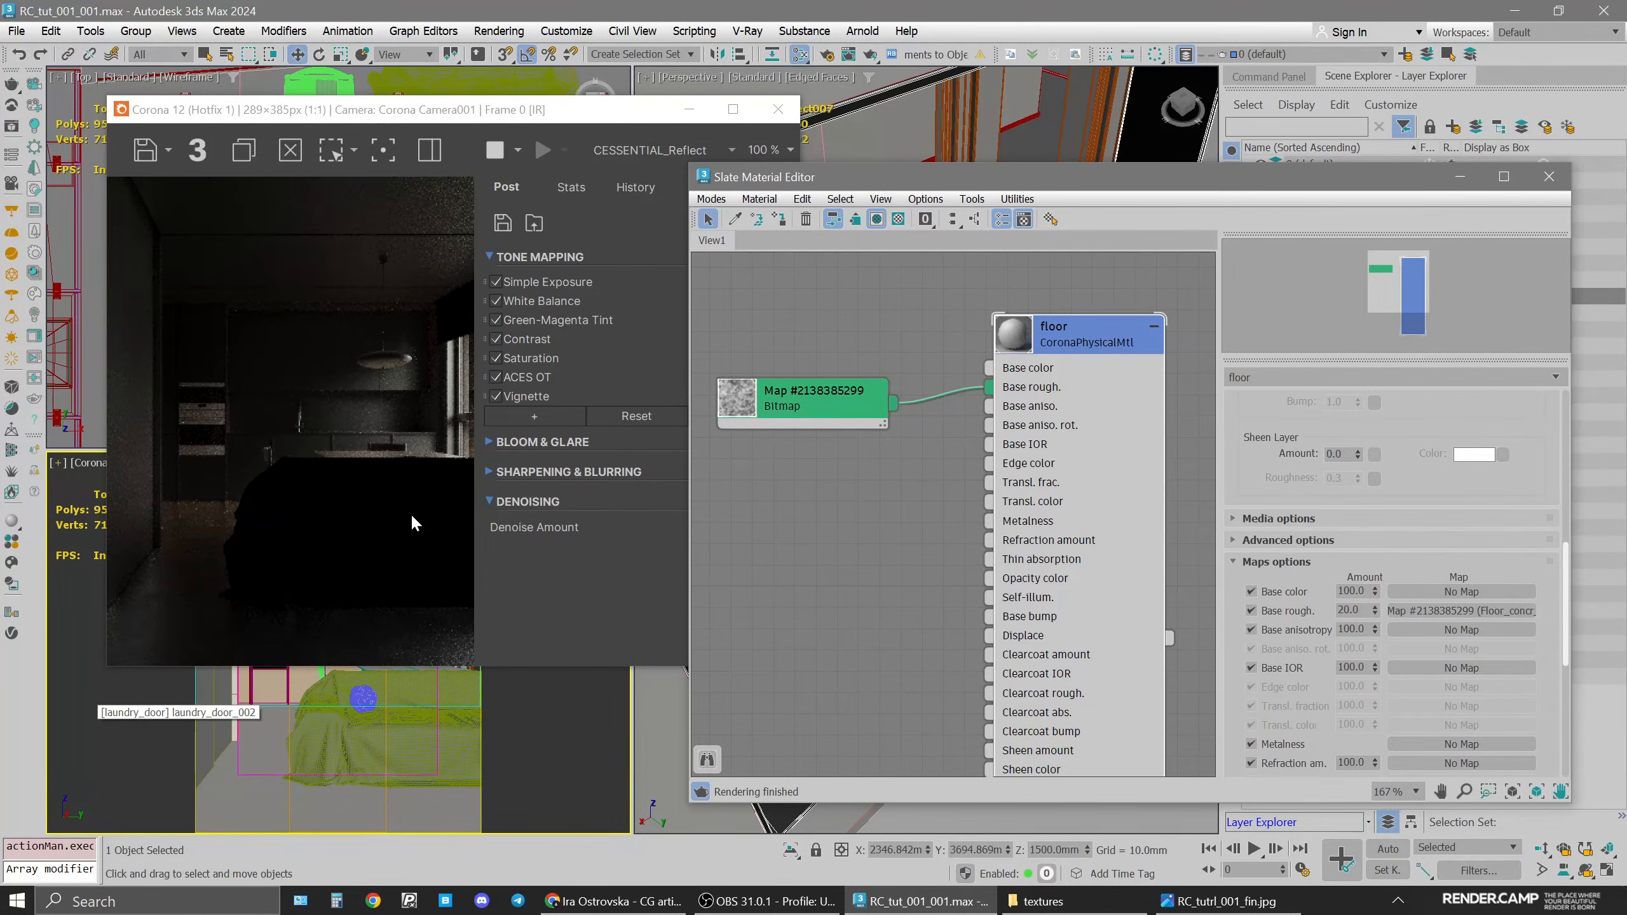
{"action": "left_click", "coordinate": [444, 114]}
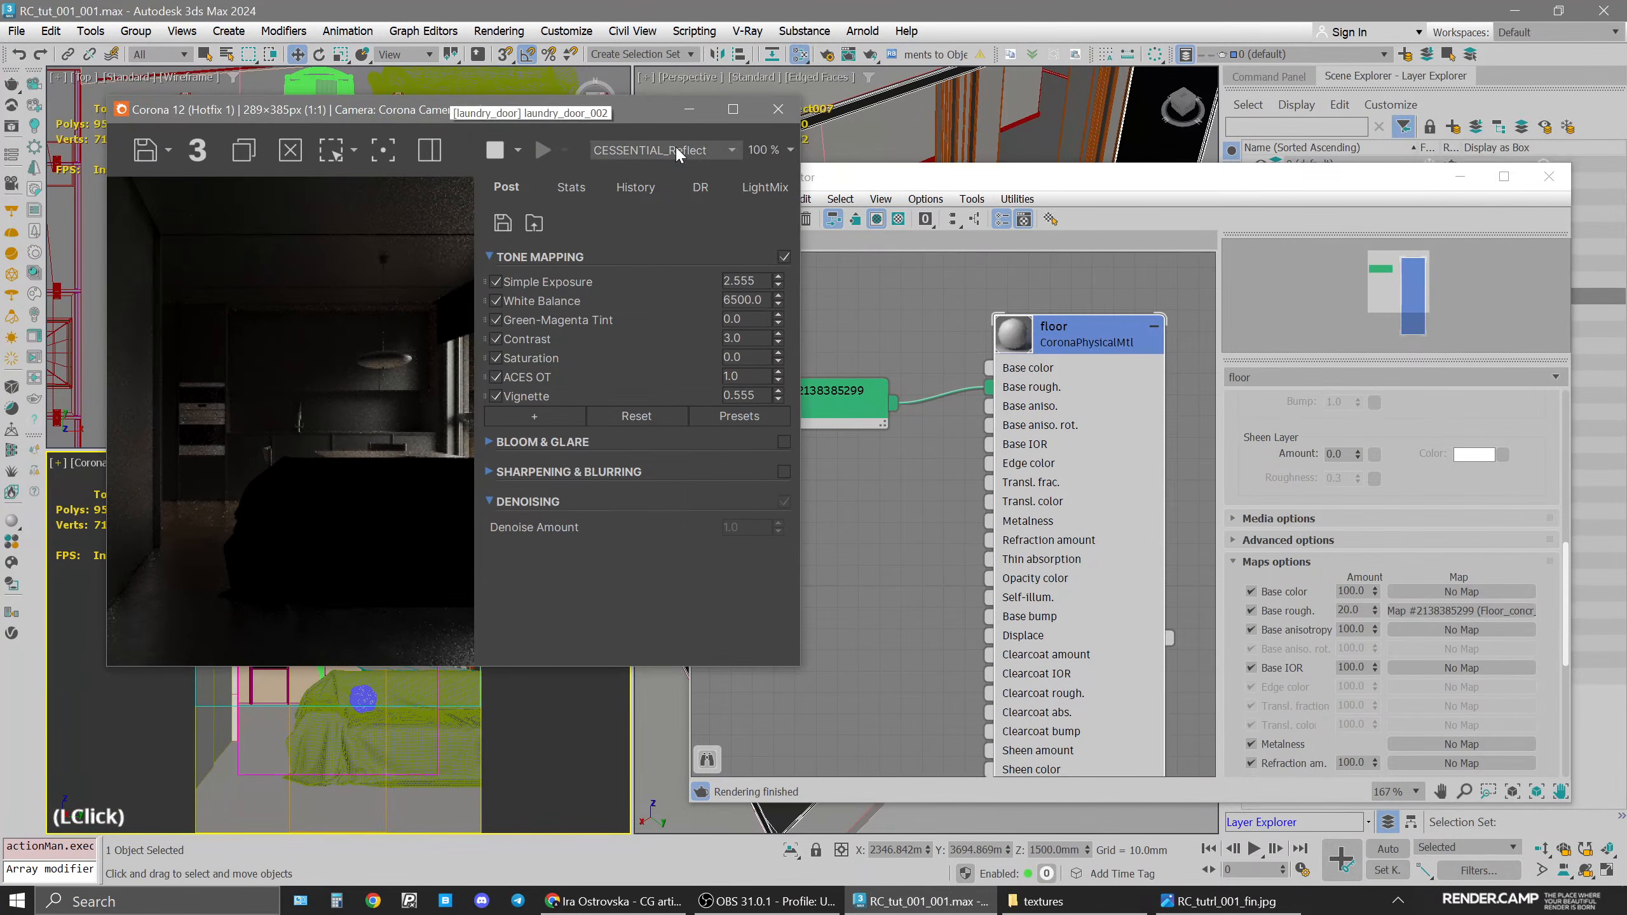
{"action": "left_click", "coordinate": [659, 150]}
{"action": "left_click", "coordinate": [619, 161]}
{"action": "left_click", "coordinate": [615, 150]}
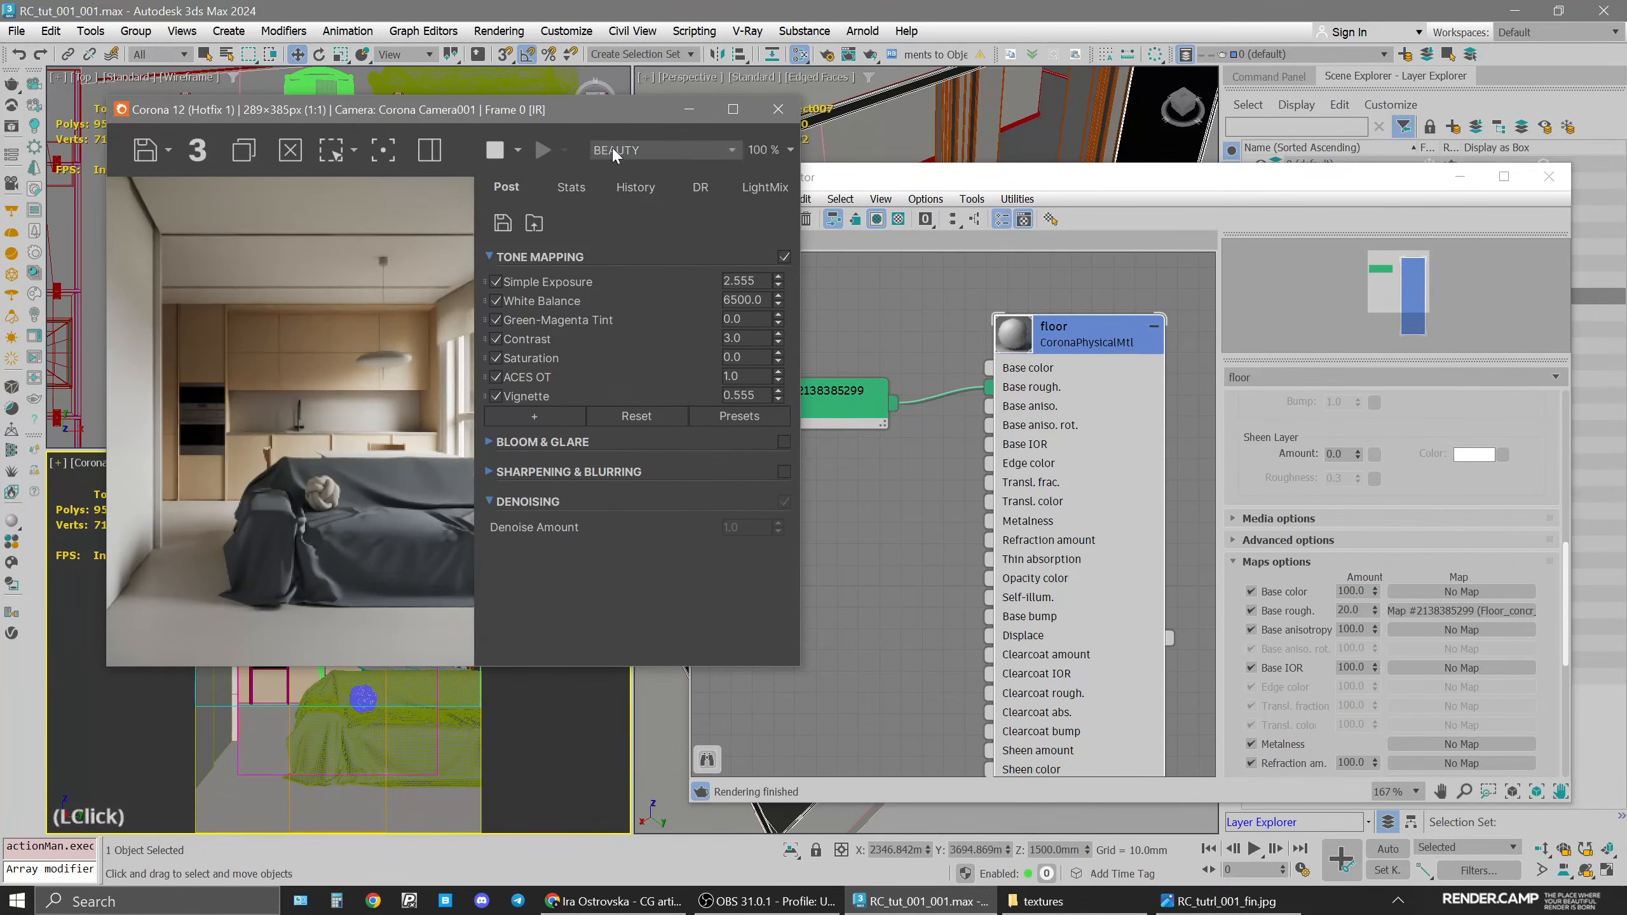
{"action": "left_click", "coordinate": [688, 191]}
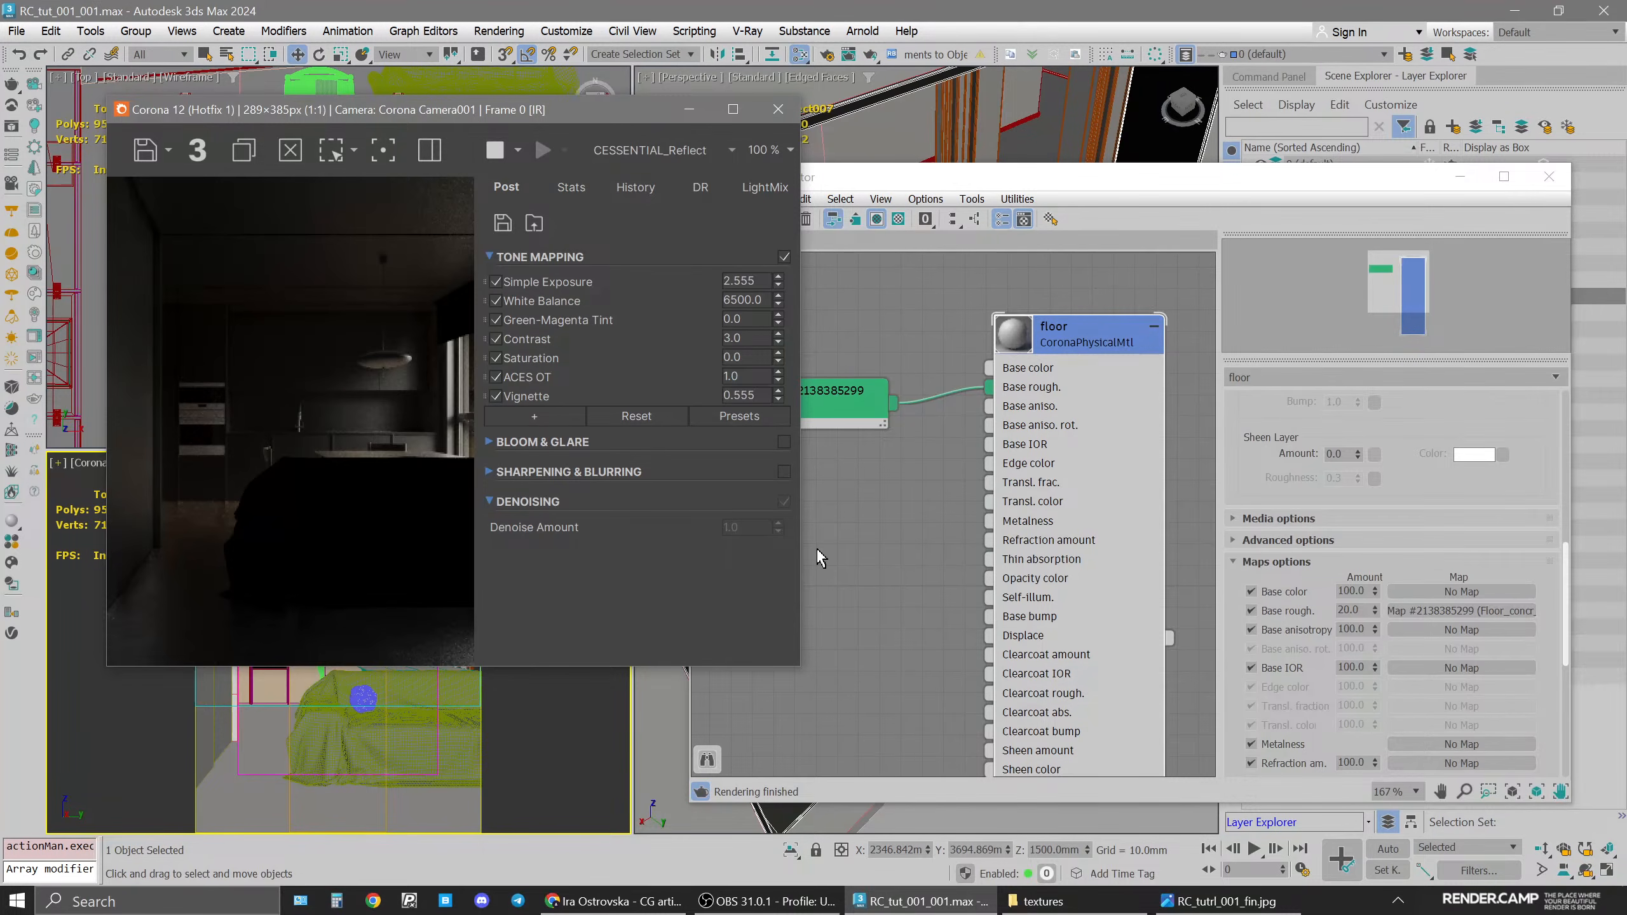
{"action": "left_click", "coordinate": [898, 305]}
{"action": "double_click", "coordinate": [833, 406]}
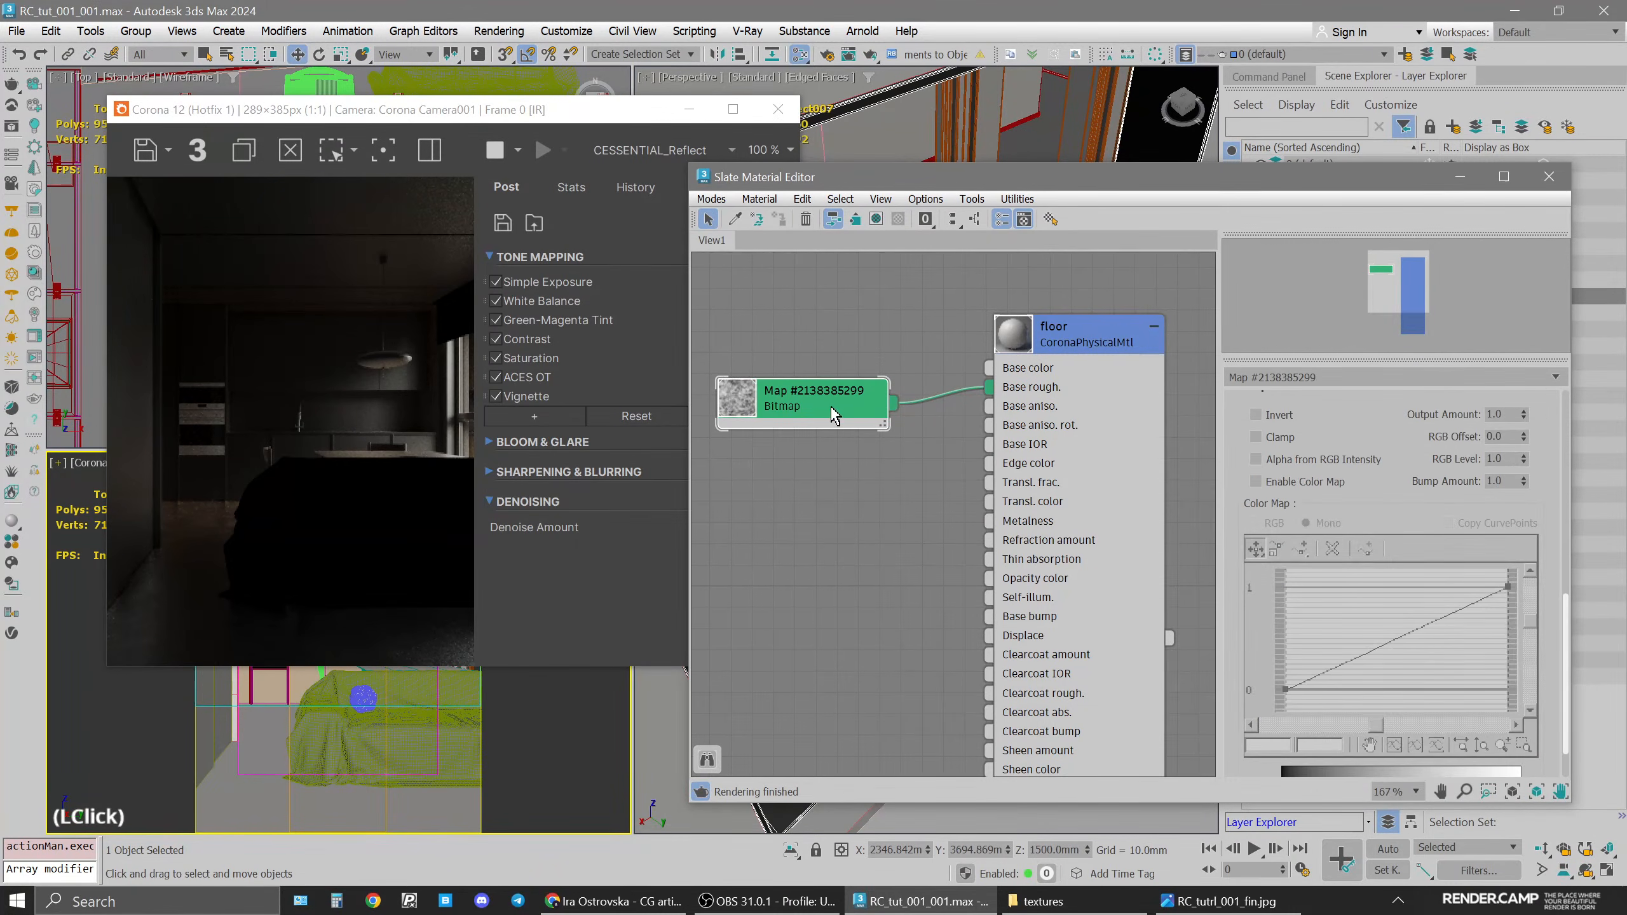
{"action": "left_click", "coordinate": [843, 484]}
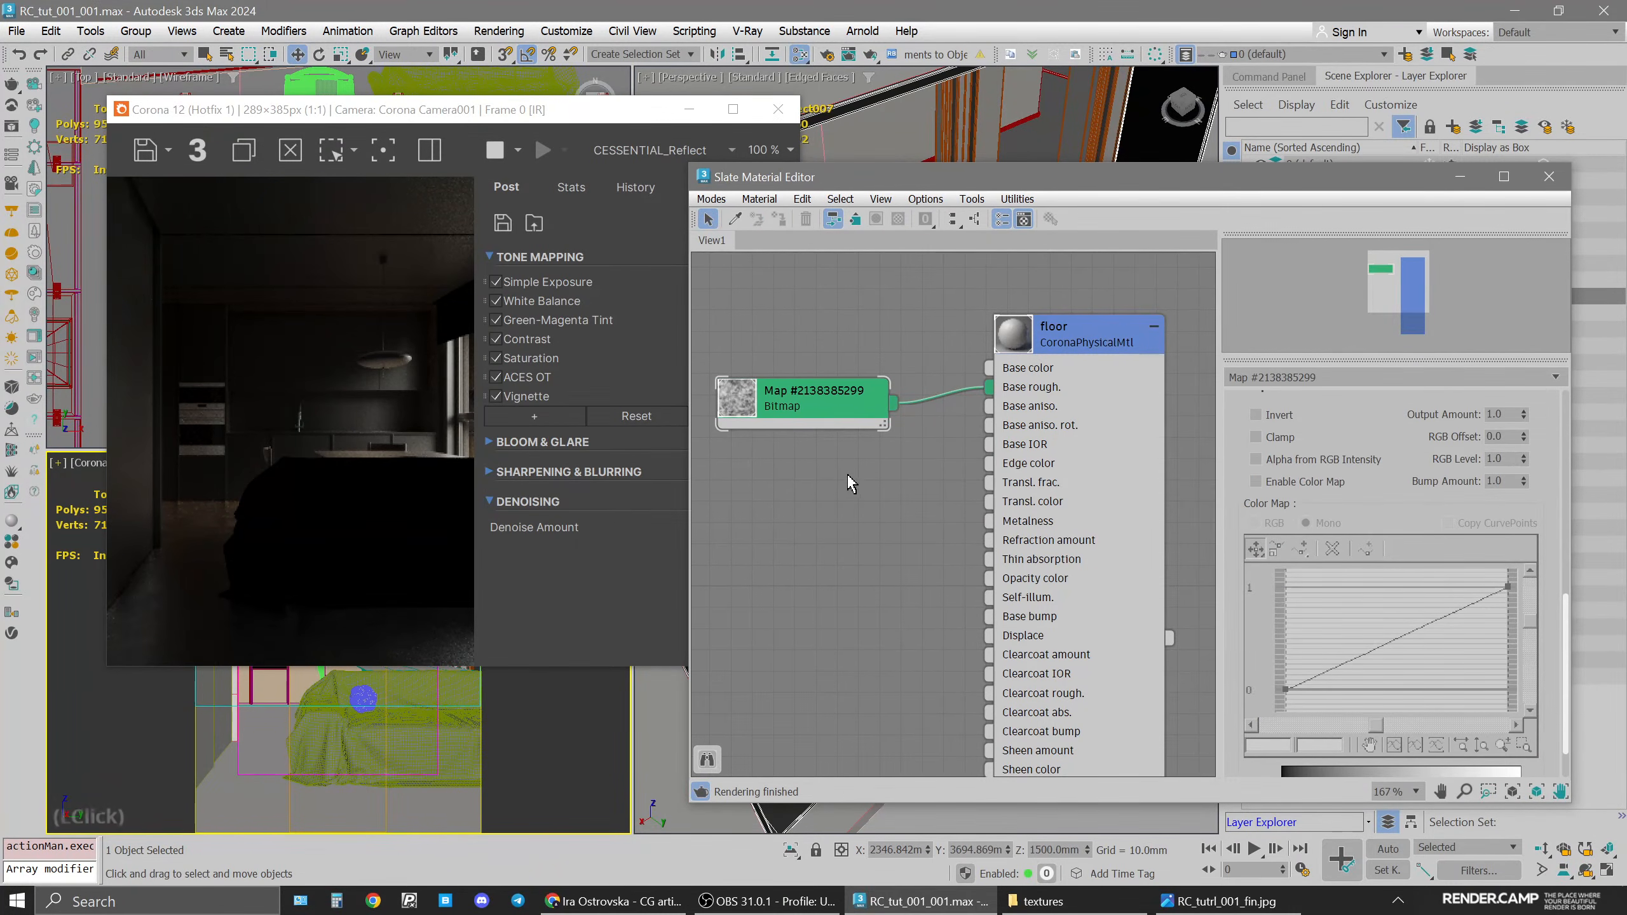
{"action": "middle_click_drag", "start_coordinate": [841, 467], "coordinate": [863, 499]}
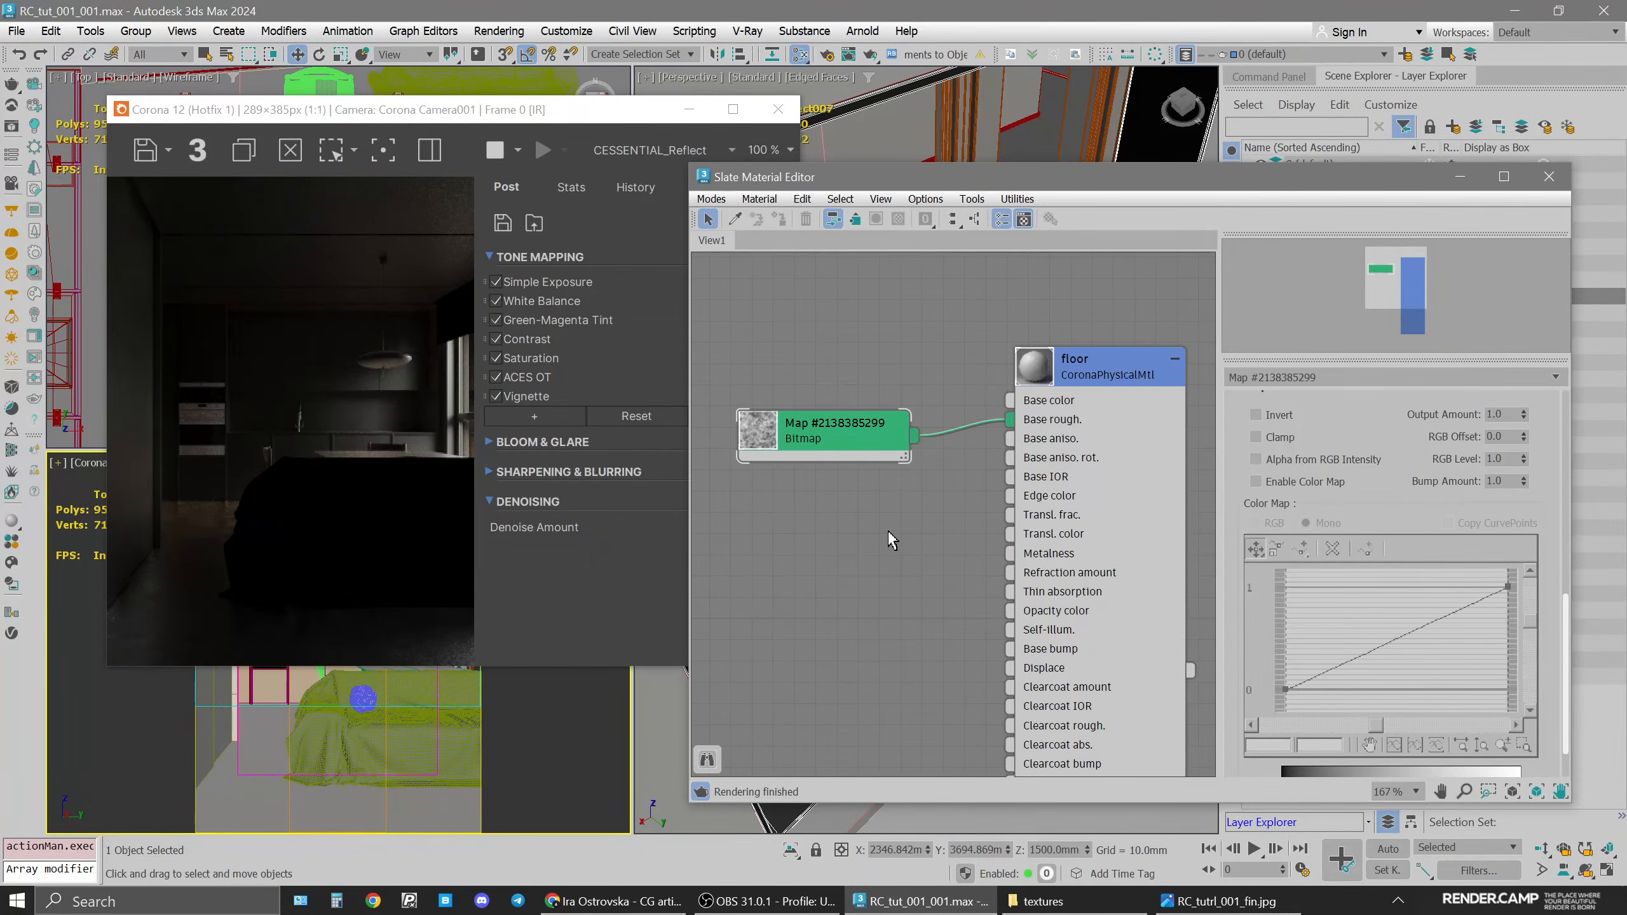
{"action": "scroll", "coordinate": [892, 545], "scroll_direction": "down", "scroll_amount": 1}
{"action": "left_click", "coordinate": [904, 624]}
Open the textures folder, preview Floor_concr_d, and check it against the reference image RC_tutrl_001_fin.jpg
{"action": "left_click", "coordinate": [1041, 900]}
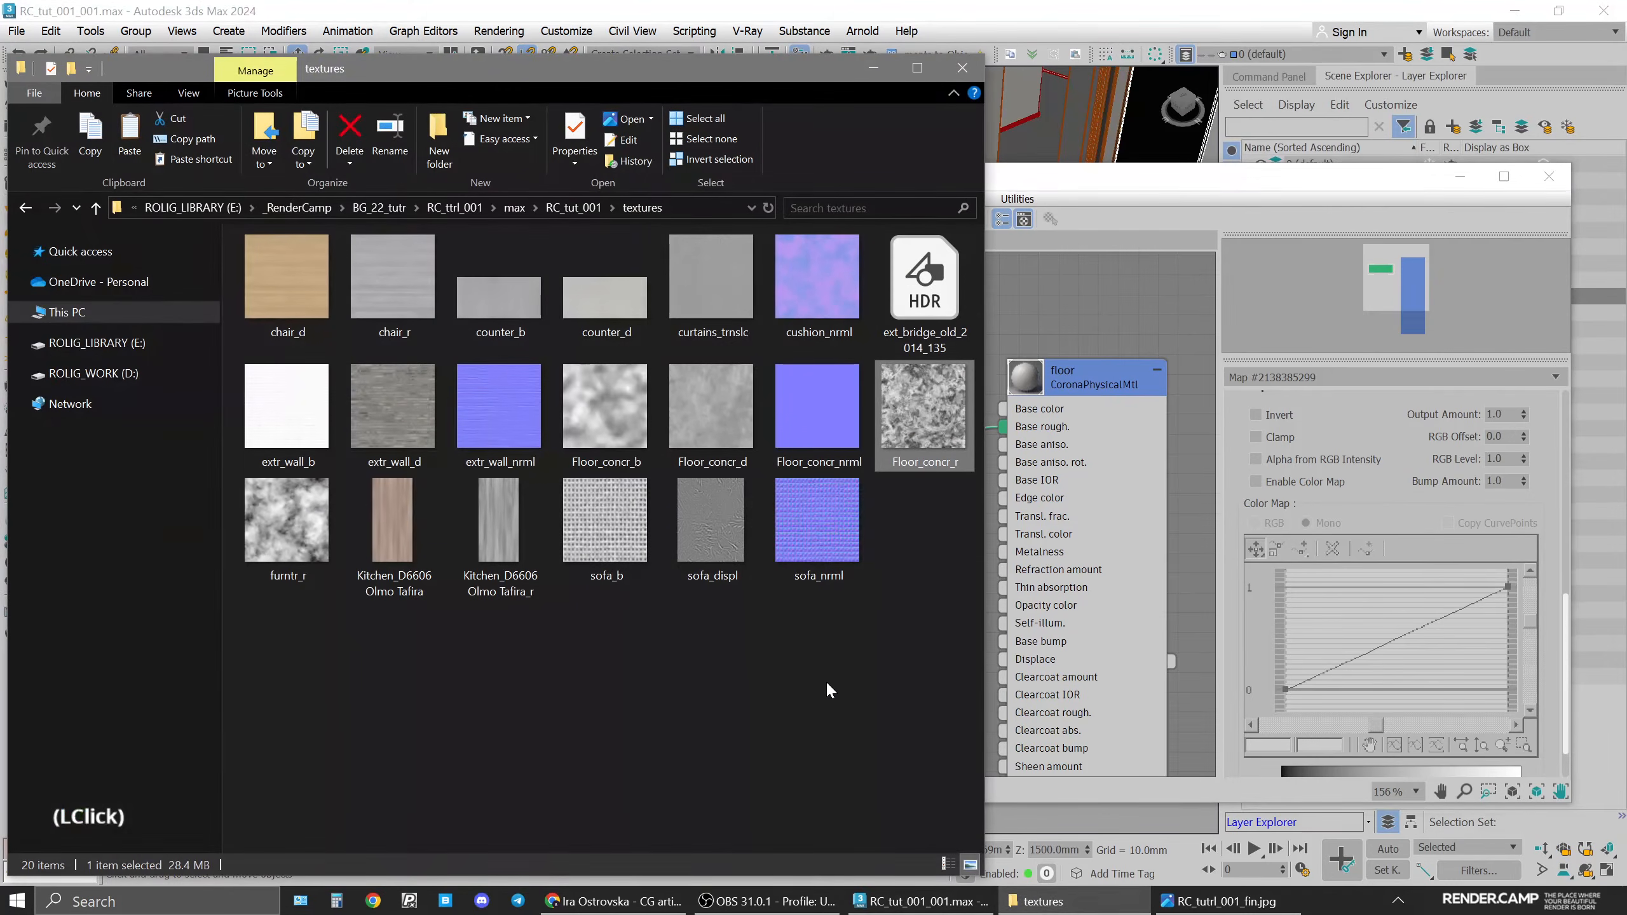
{"action": "double_click", "coordinate": [745, 423]}
{"action": "left_click_drag", "start_coordinate": [736, 74], "coordinate": [513, 79]}
{"action": "left_click", "coordinate": [506, 439]}
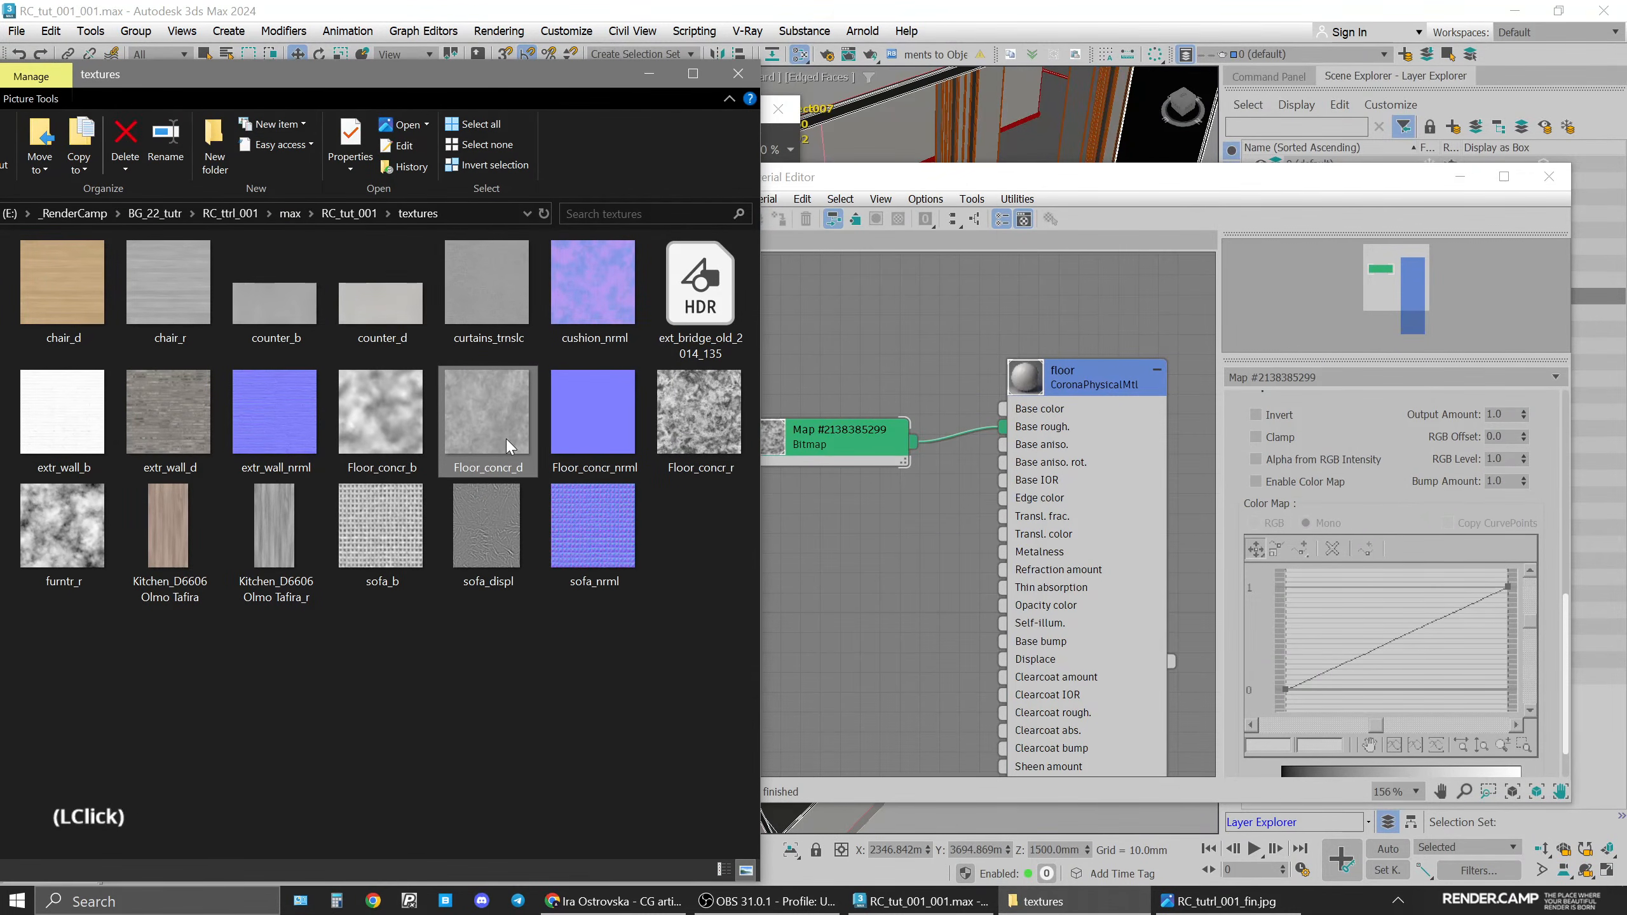
{"action": "left_click", "coordinate": [1220, 900]}
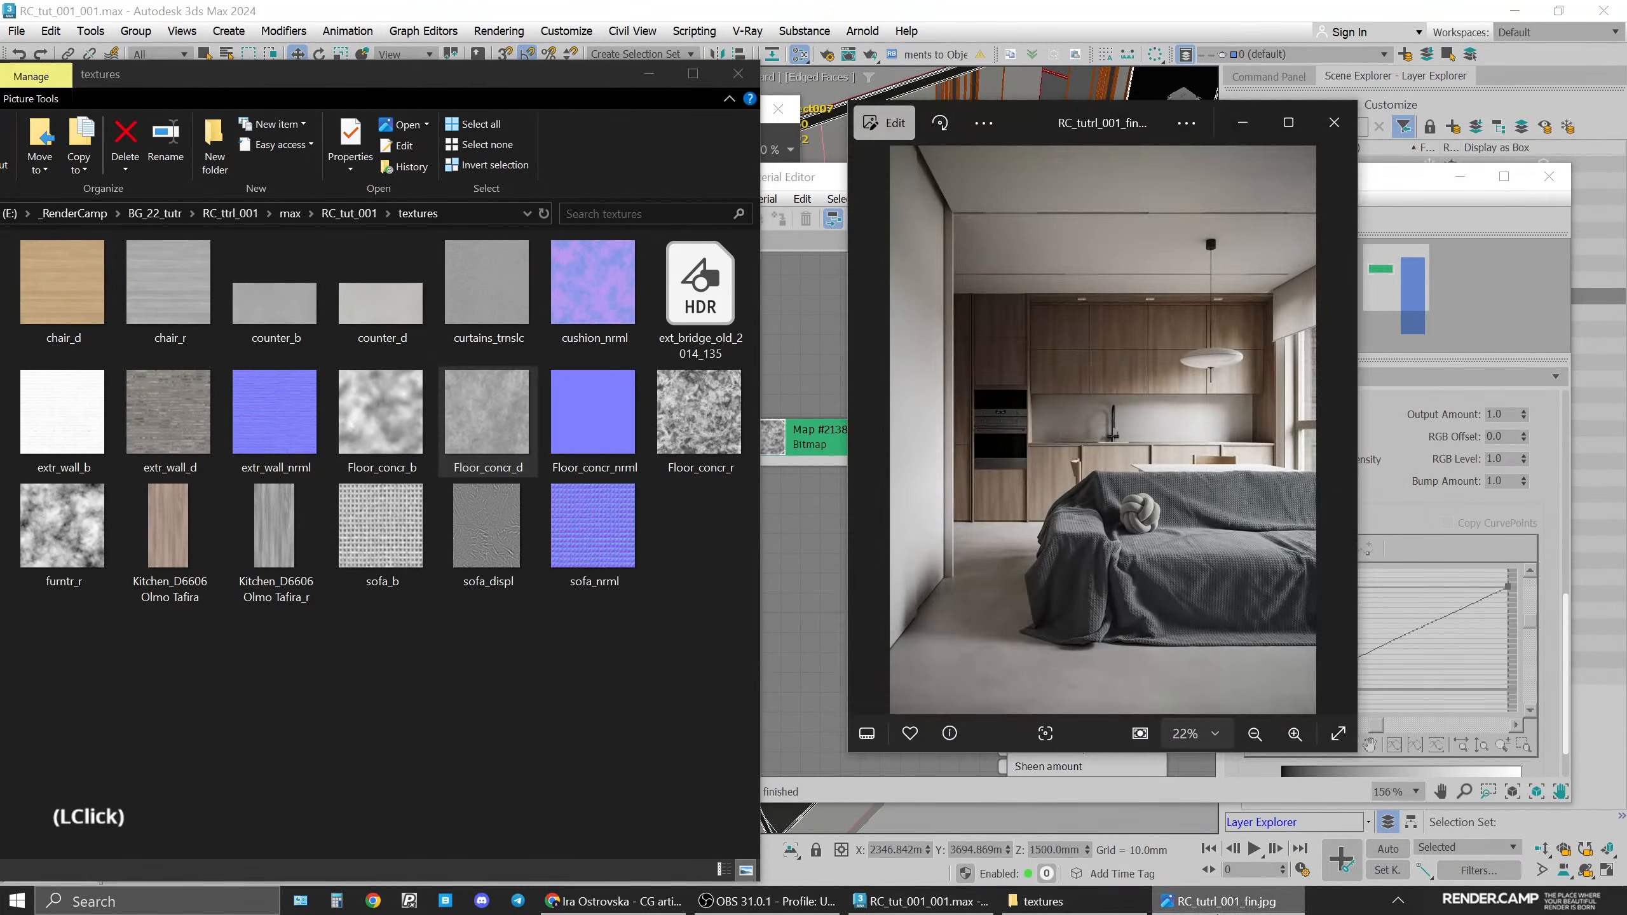
{"action": "left_click", "coordinate": [1230, 901]}
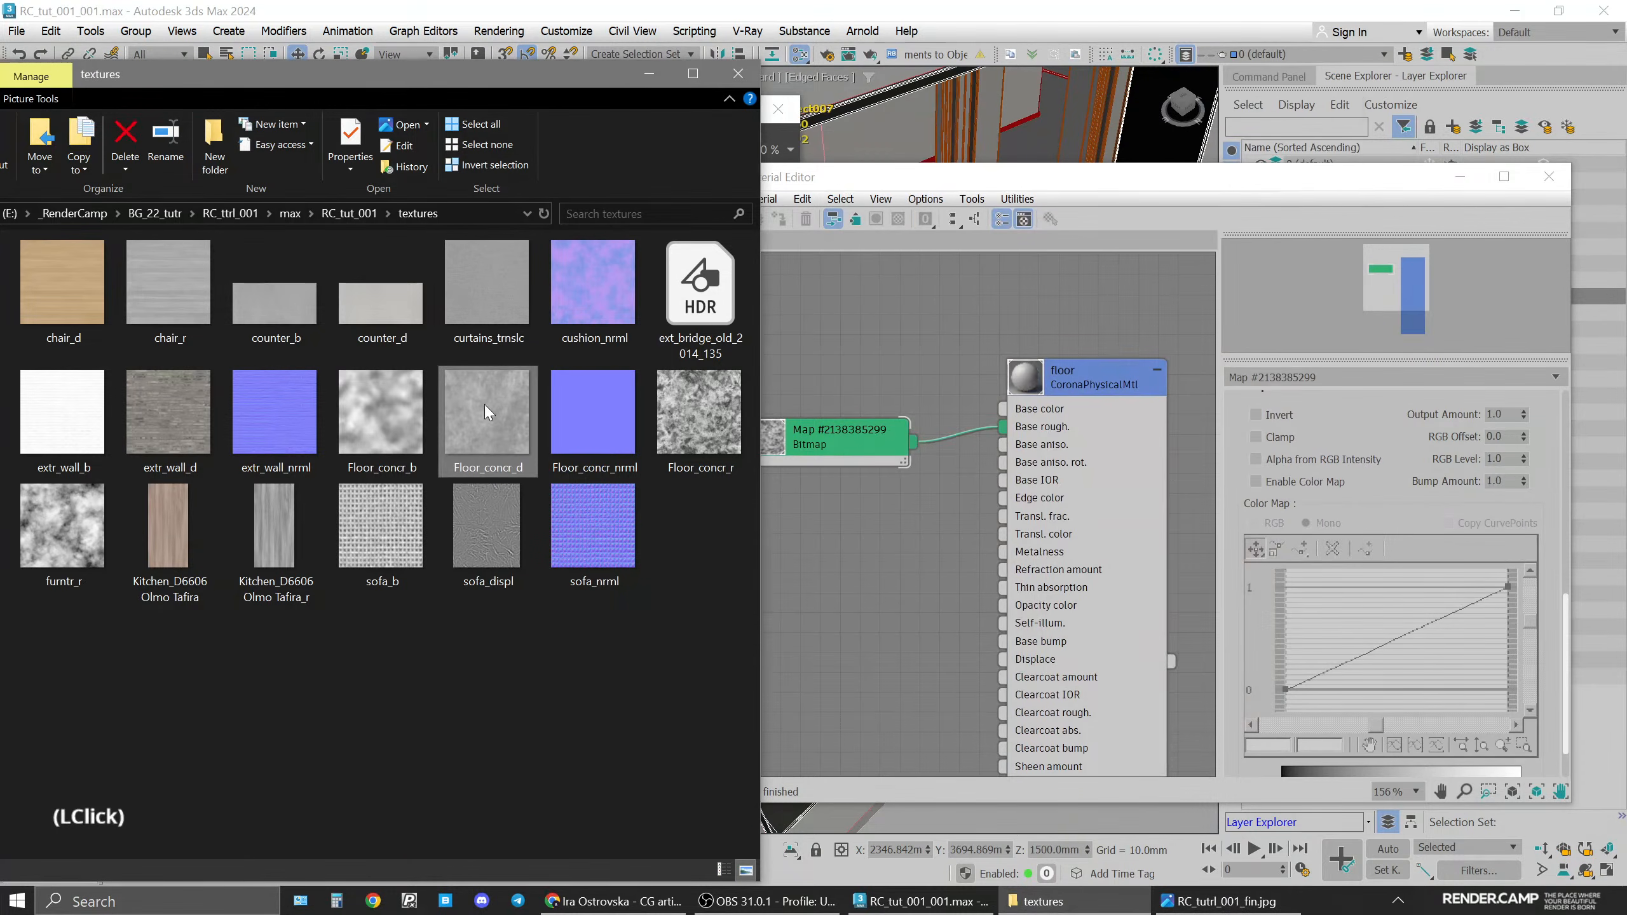
{"action": "double_click", "coordinate": [473, 370]}
{"action": "left_click", "coordinate": [1361, 151]}
Add the Floor_concr_d texture as a bitmap node and set its real-world width and height to 2500 mm
{"action": "left_click_drag", "start_coordinate": [498, 443], "coordinate": [846, 391]}
{"action": "left_click", "coordinate": [856, 552]}
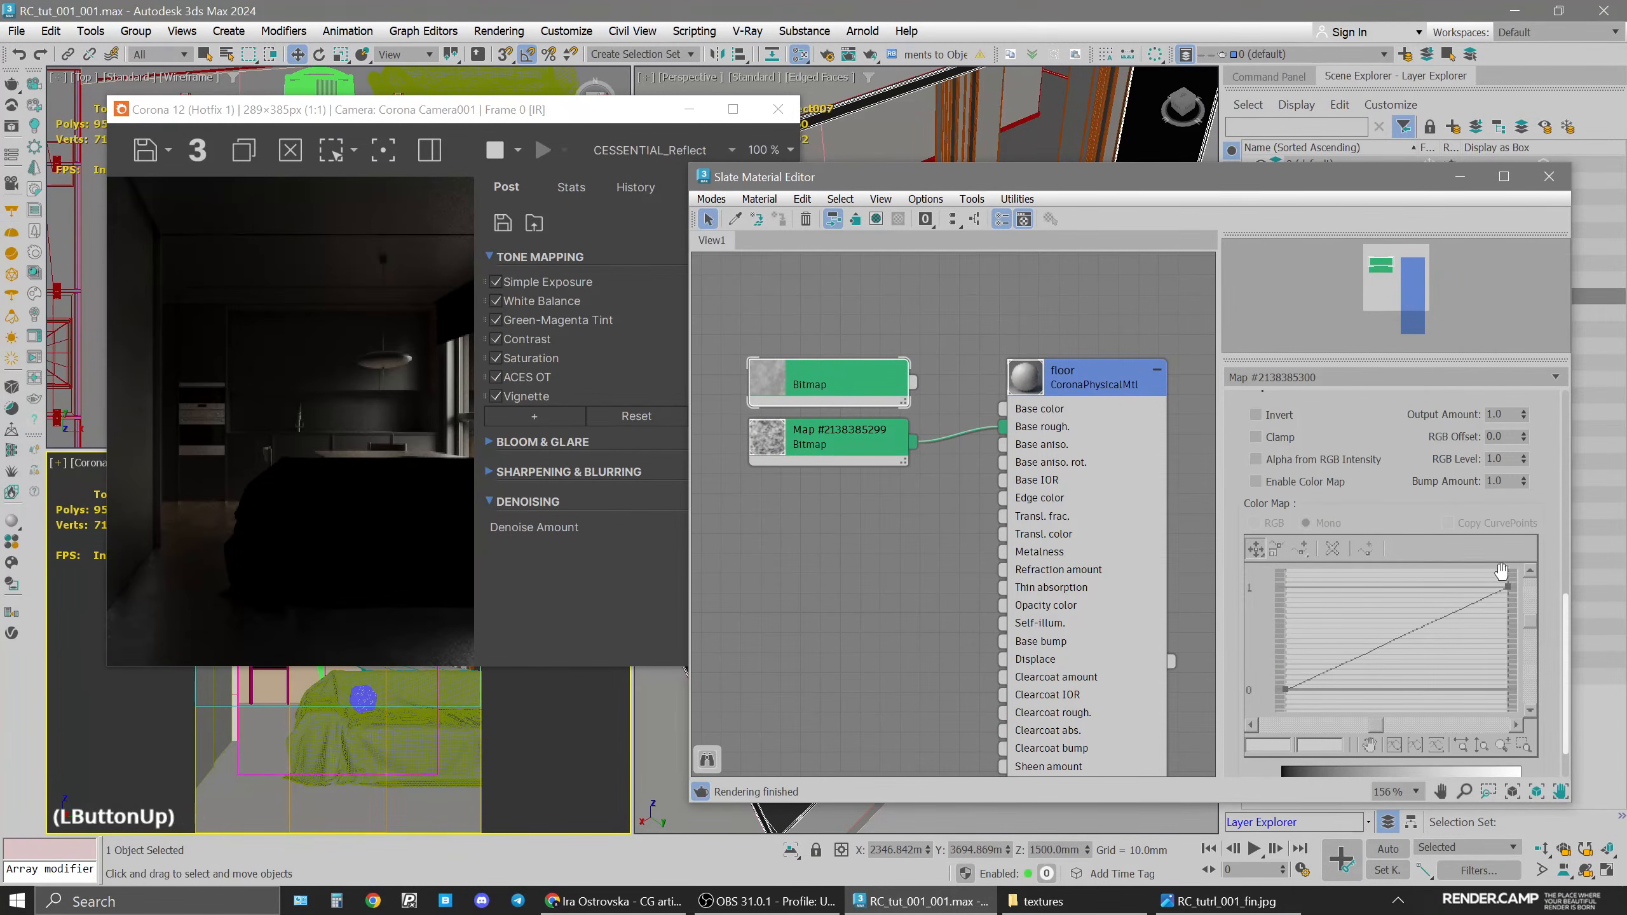
{"action": "scroll", "coordinate": [1440, 426], "scroll_direction": "up", "scroll_amount": 5}
{"action": "left_click", "coordinate": [858, 387]}
{"action": "left_click", "coordinate": [1377, 421]}
{"action": "type", "text": "2500"}
{"action": "left_click", "coordinate": [1377, 439]}
{"action": "type", "text": "2500"}
{"action": "key", "text": "Return"}
Connect the Floor_concr_d bitmap to the floor material's Base color and compare the BEAUTY render with the reference image
{"action": "middle_click_drag", "start_coordinate": [916, 312], "coordinate": [932, 324]}
{"action": "left_click_drag", "start_coordinate": [887, 394], "coordinate": [1020, 422]}
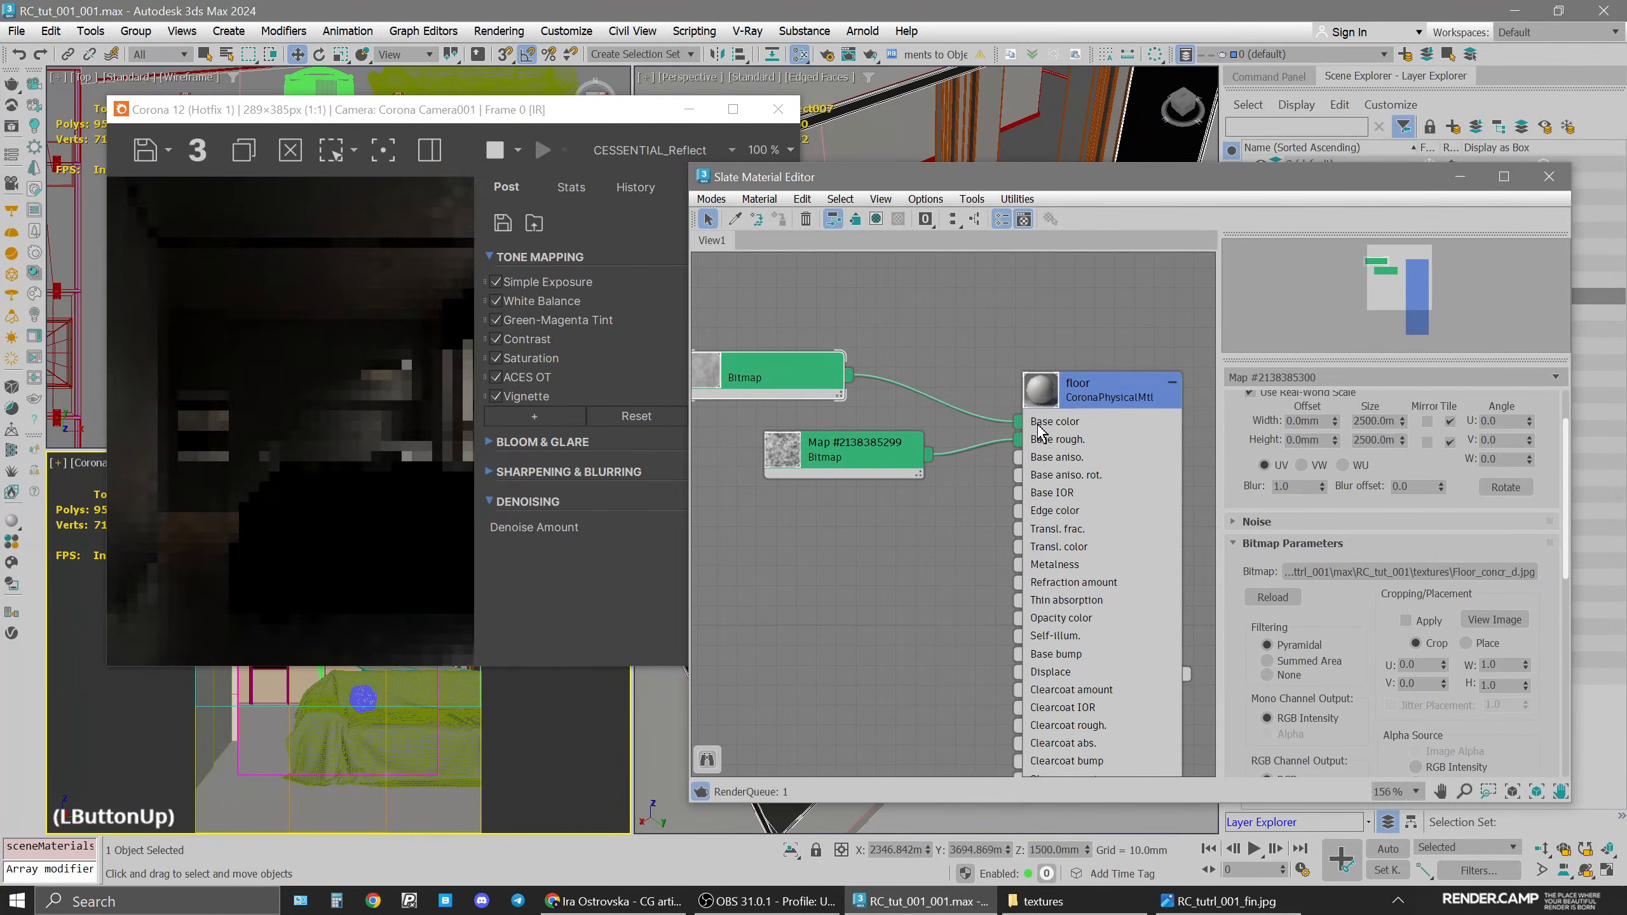
{"action": "left_click", "coordinate": [615, 154]}
{"action": "left_click", "coordinate": [615, 170]}
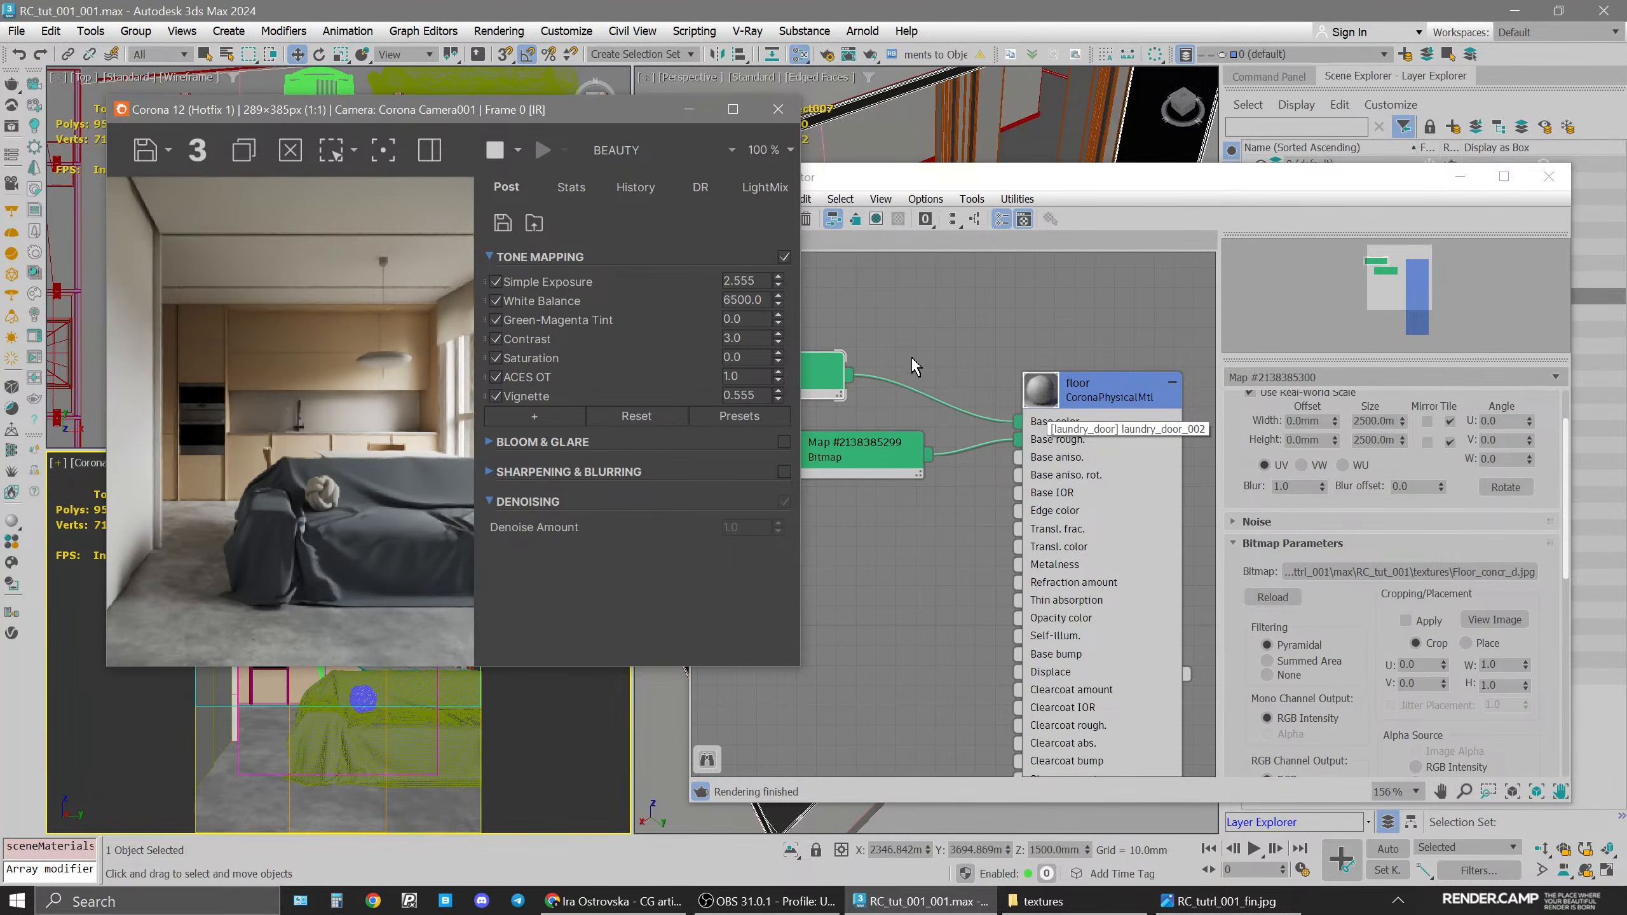
{"action": "left_click", "coordinate": [1213, 904]}
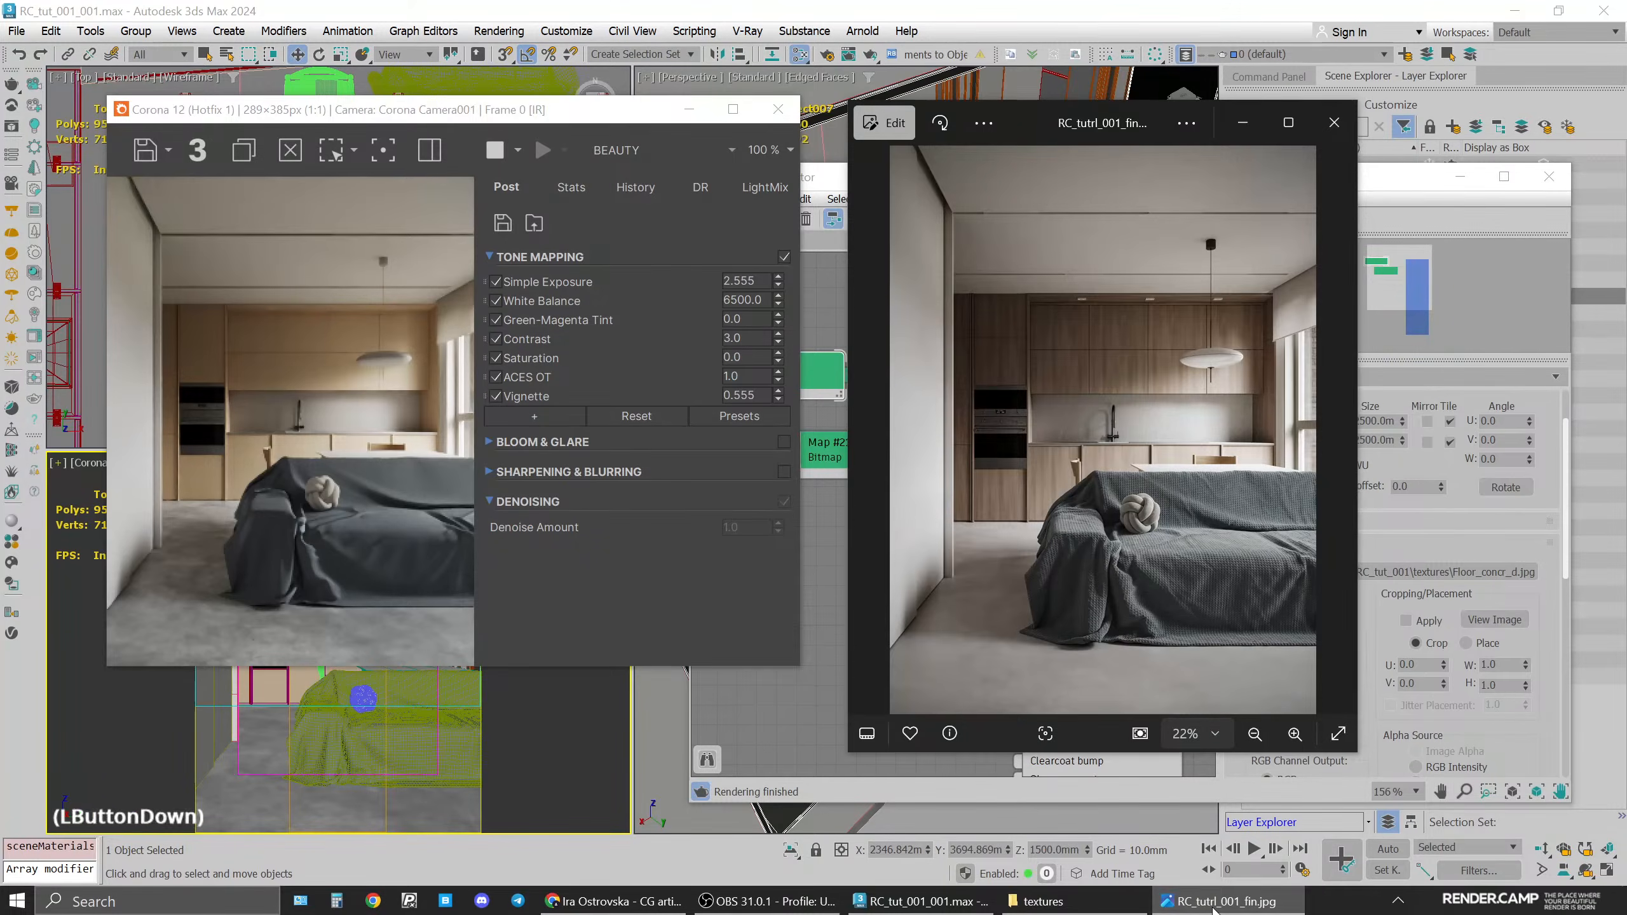
{"action": "left_click", "coordinate": [1213, 906]}
Line up the Floor_concr_d bitmap node directly above the roughness bitmap node
{"action": "scroll", "coordinate": [885, 285], "scroll_direction": "down", "scroll_amount": 1}
{"action": "middle_click_drag", "start_coordinate": [886, 284], "coordinate": [995, 281]}
{"action": "left_click_drag", "start_coordinate": [891, 370], "coordinate": [968, 371]}
{"action": "middle_click_drag", "start_coordinate": [1011, 486], "coordinate": [896, 516]}
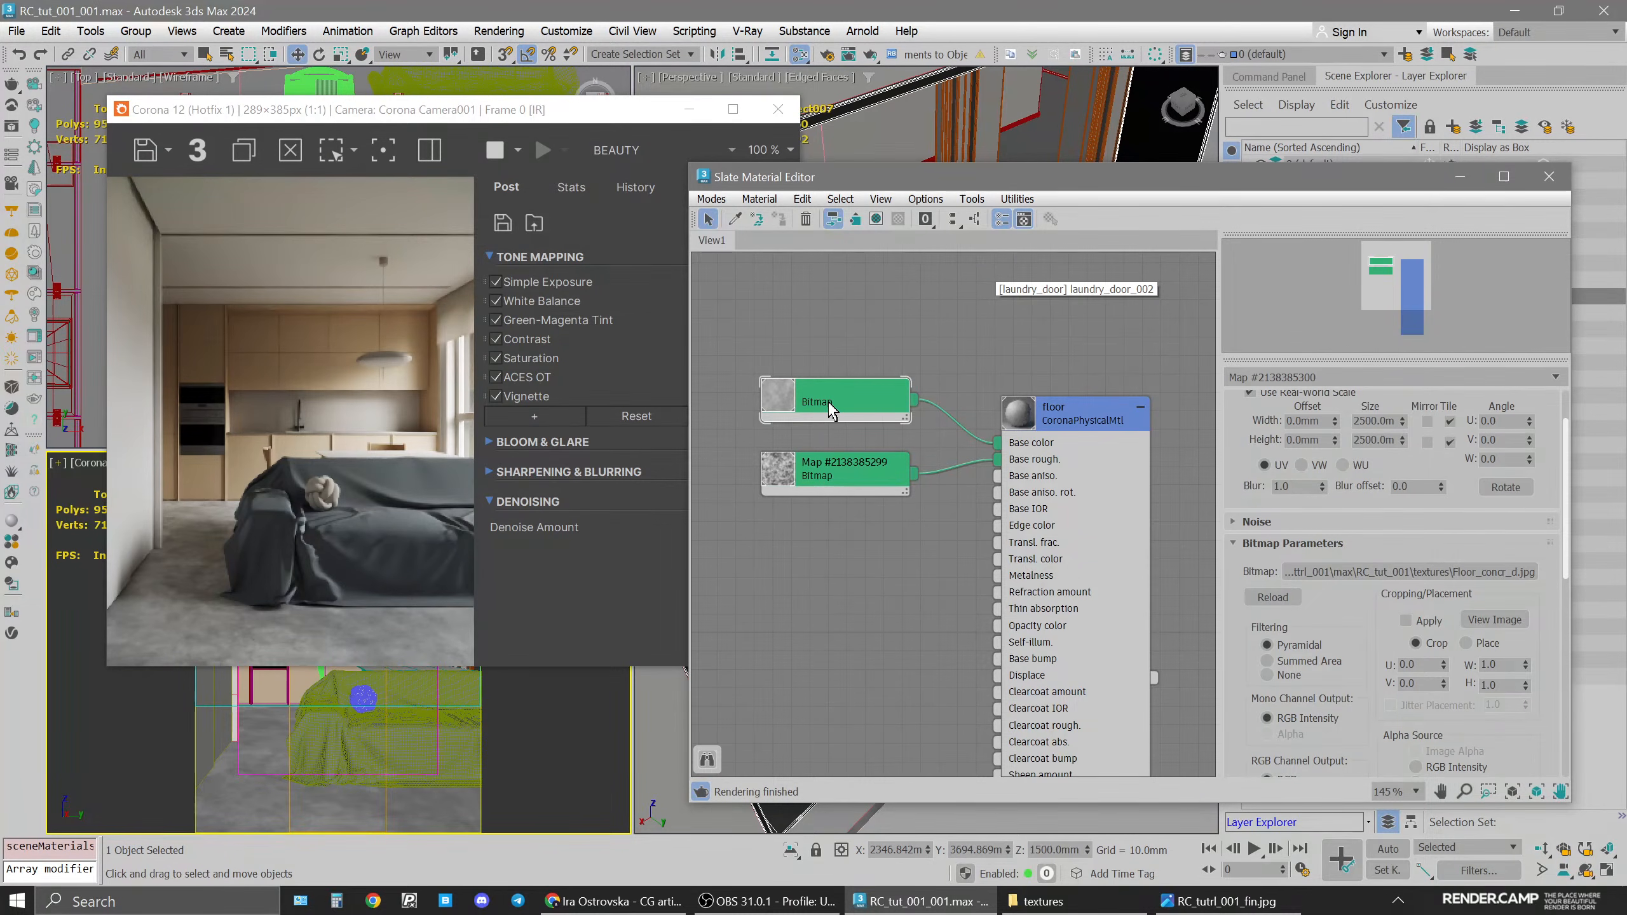
Try base color map amounts of 50 and 30 on the floor material, settle on 40, and compare with the reference image
{"action": "left_click", "coordinate": [1039, 422]}
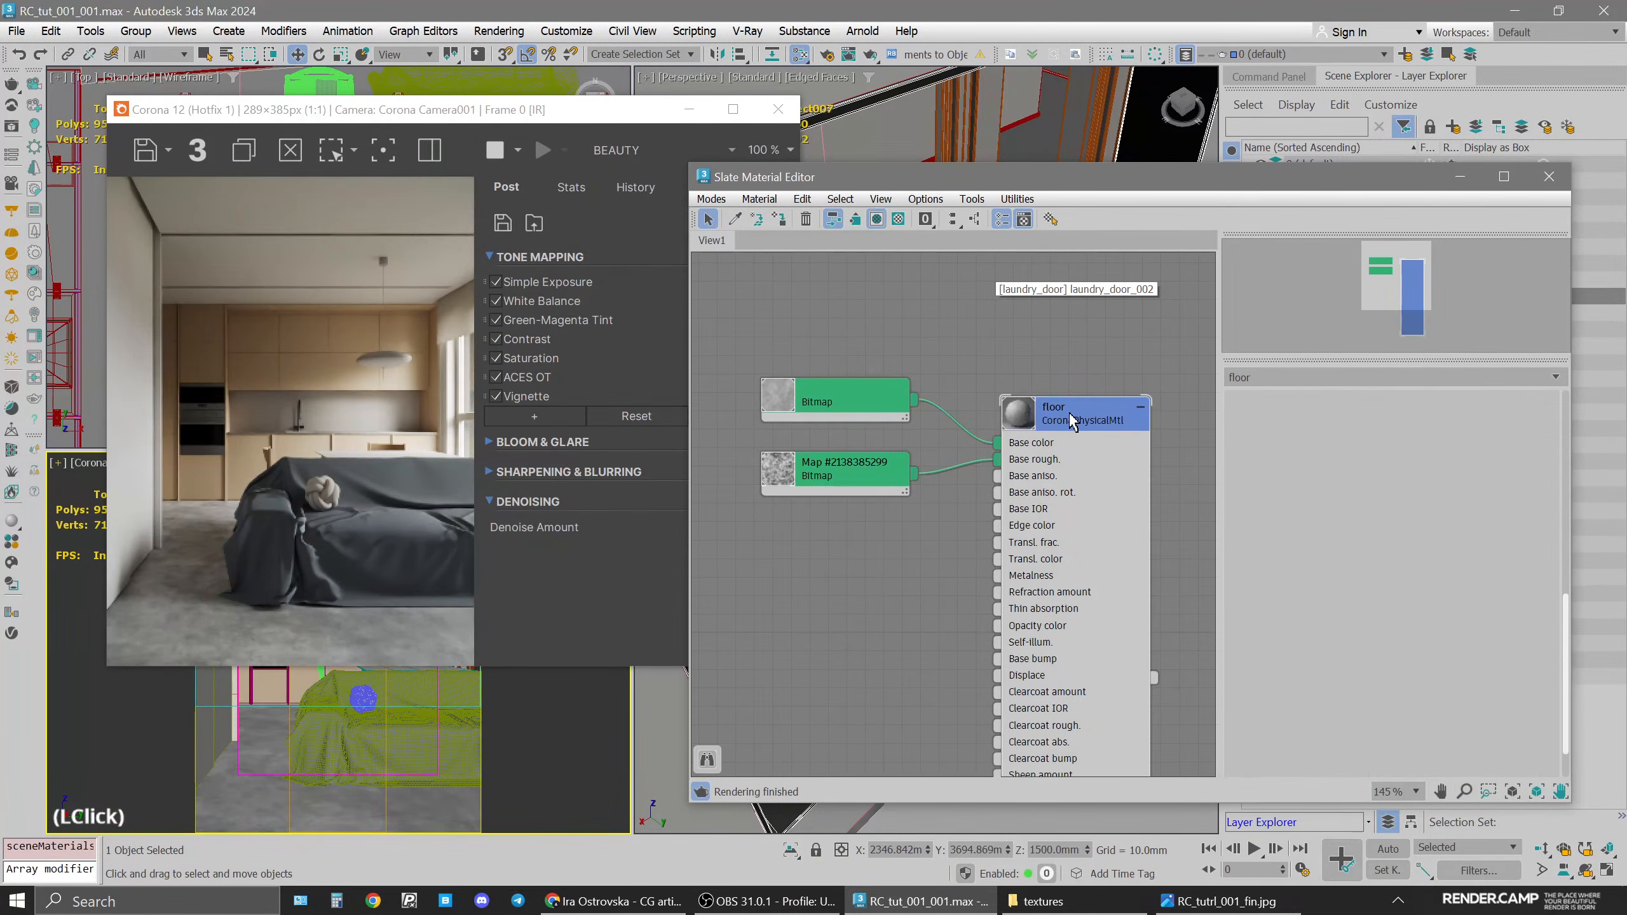
{"action": "double_click", "coordinate": [1354, 591]}
{"action": "type", "text": "50"}
{"action": "key", "text": "Return"}
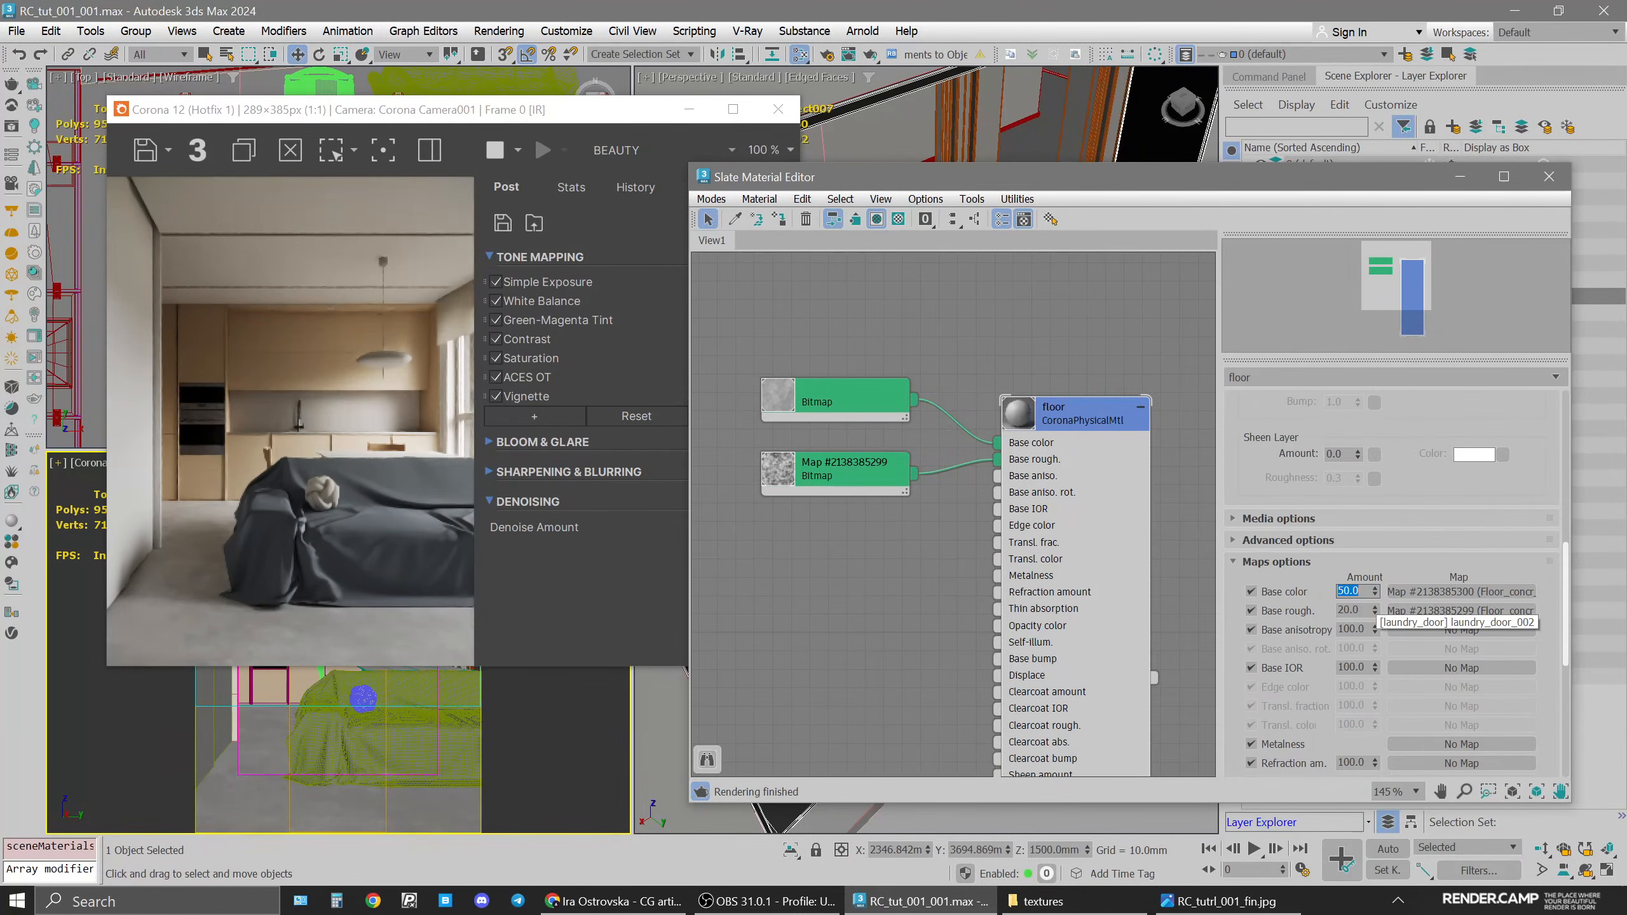
{"action": "type", "text": "30"}
{"action": "key", "text": "Return"}
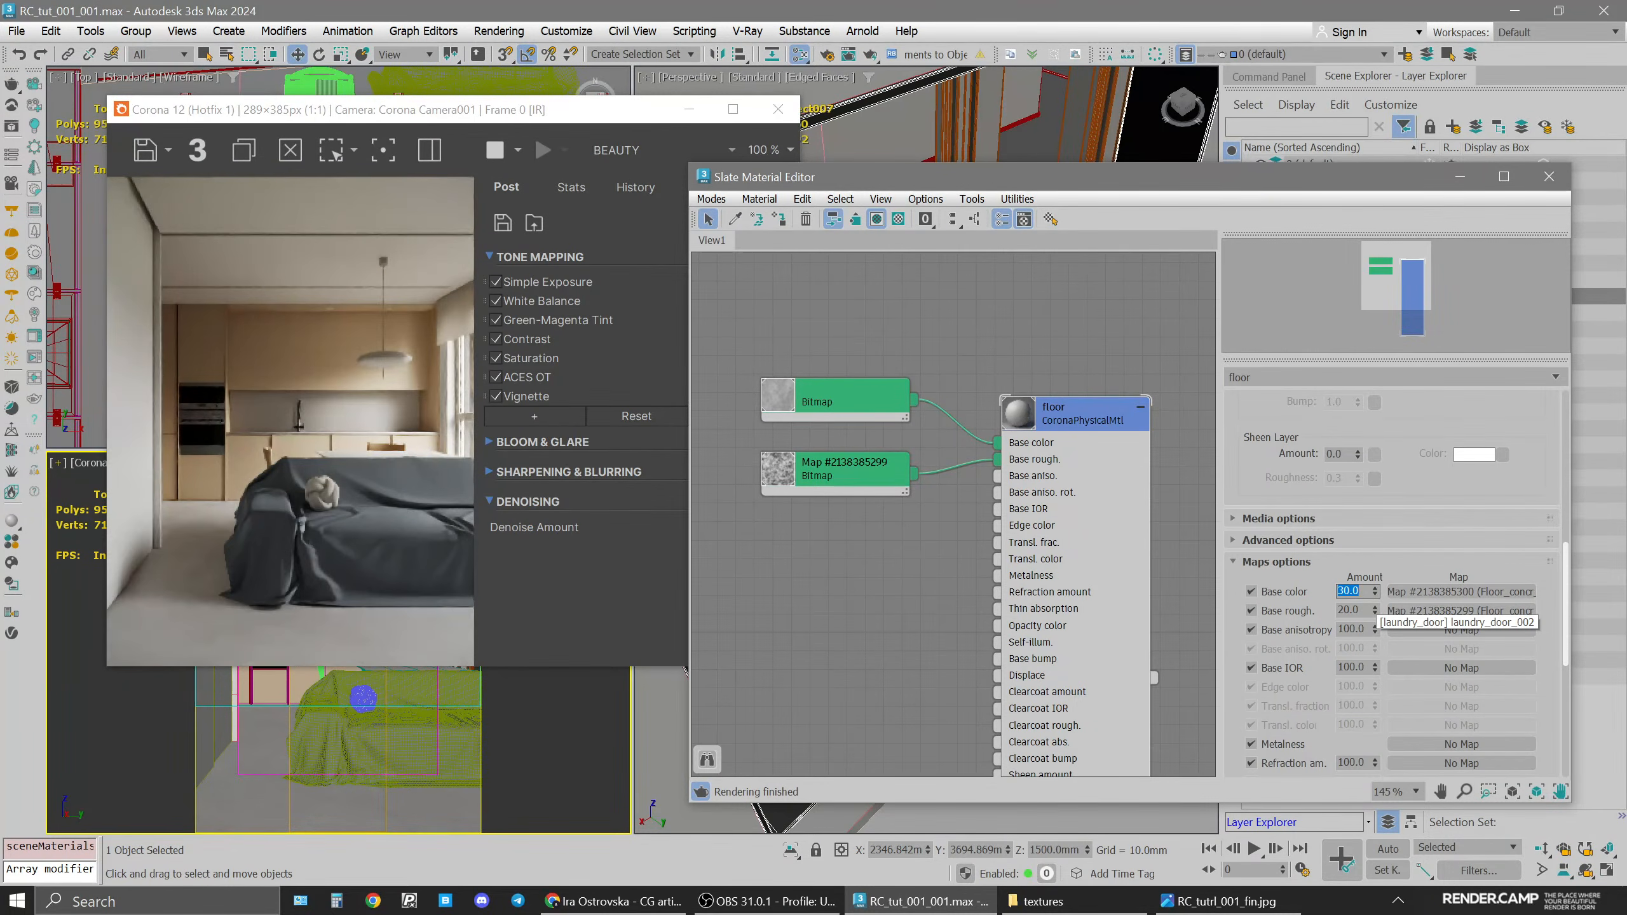
{"action": "type", "text": "40"}
{"action": "key", "text": "Return"}
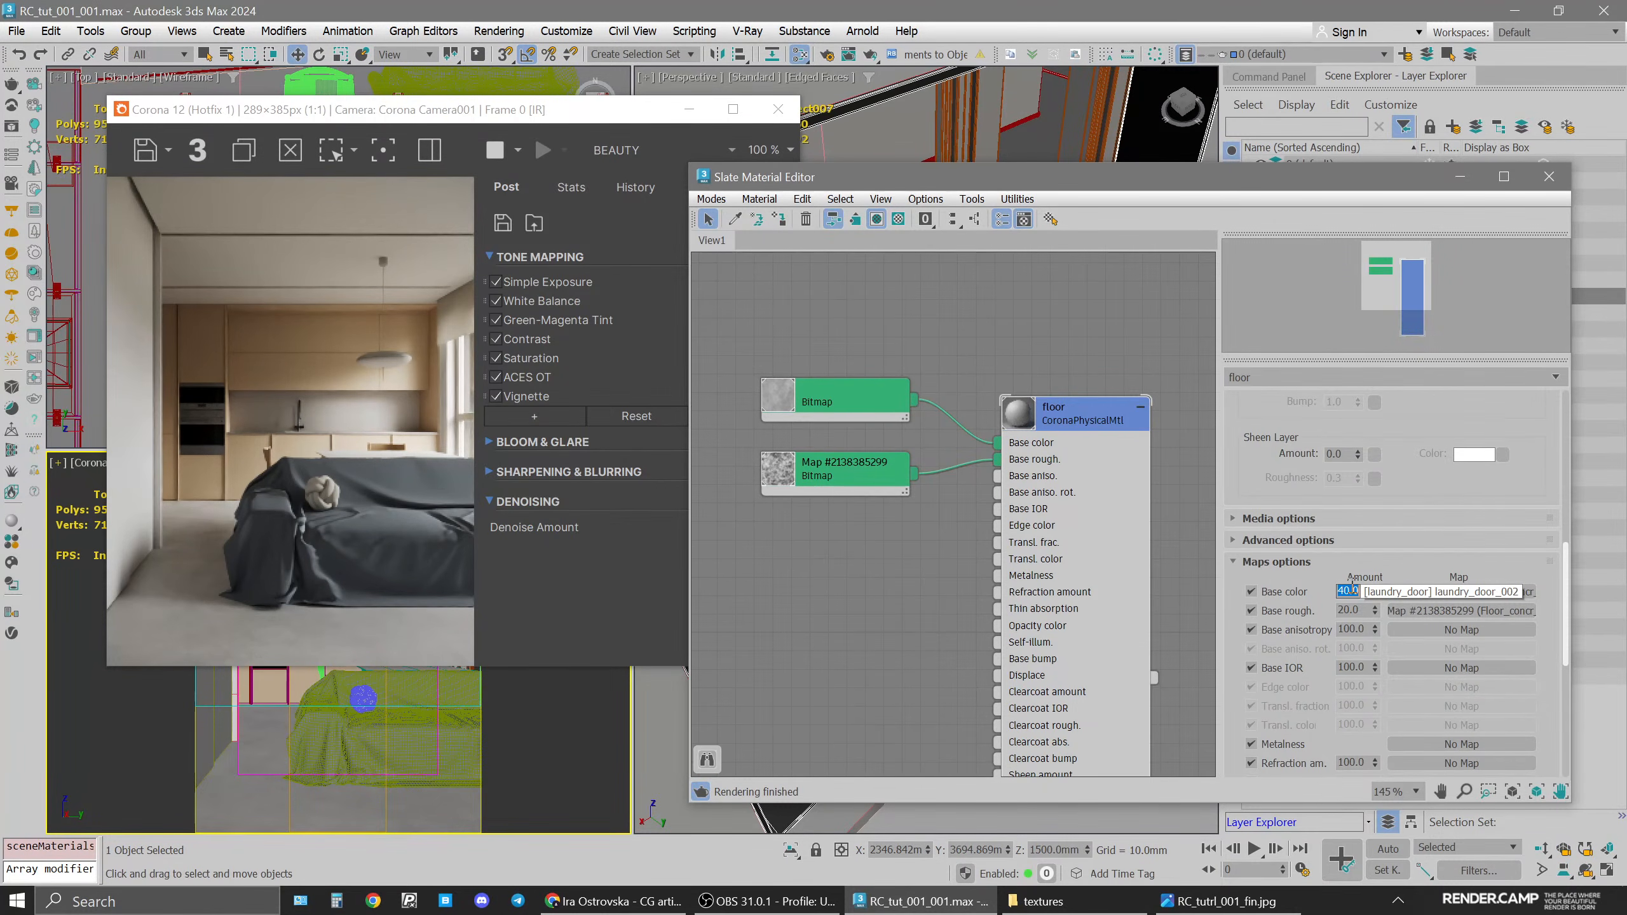
{"action": "left_click", "coordinate": [1224, 901]}
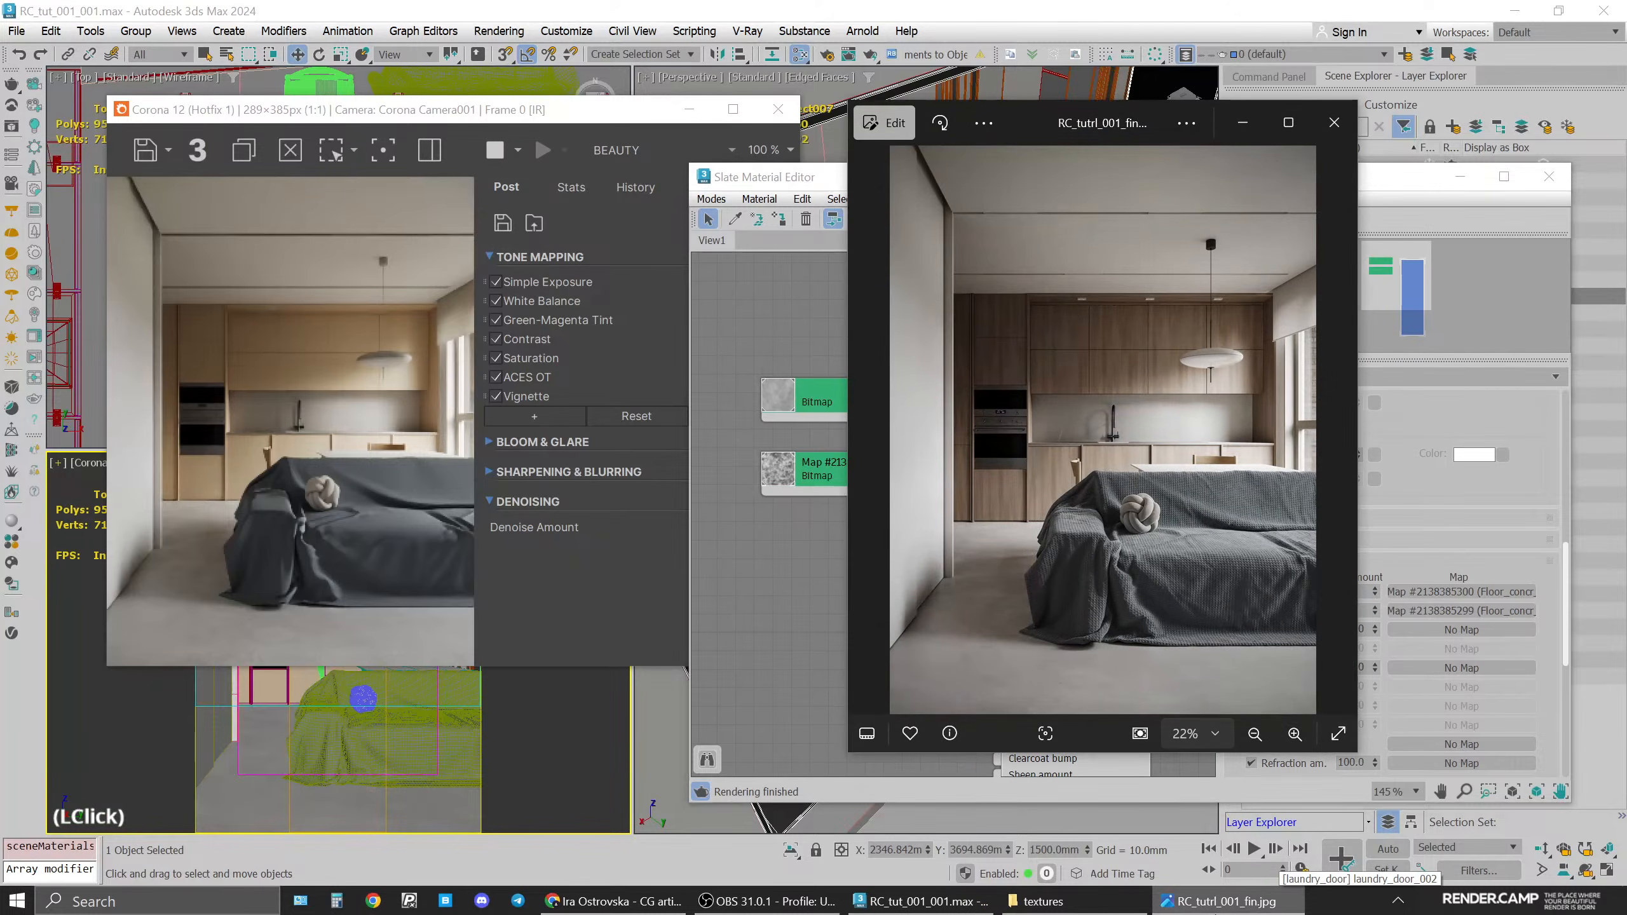
{"action": "left_click", "coordinate": [1215, 910]}
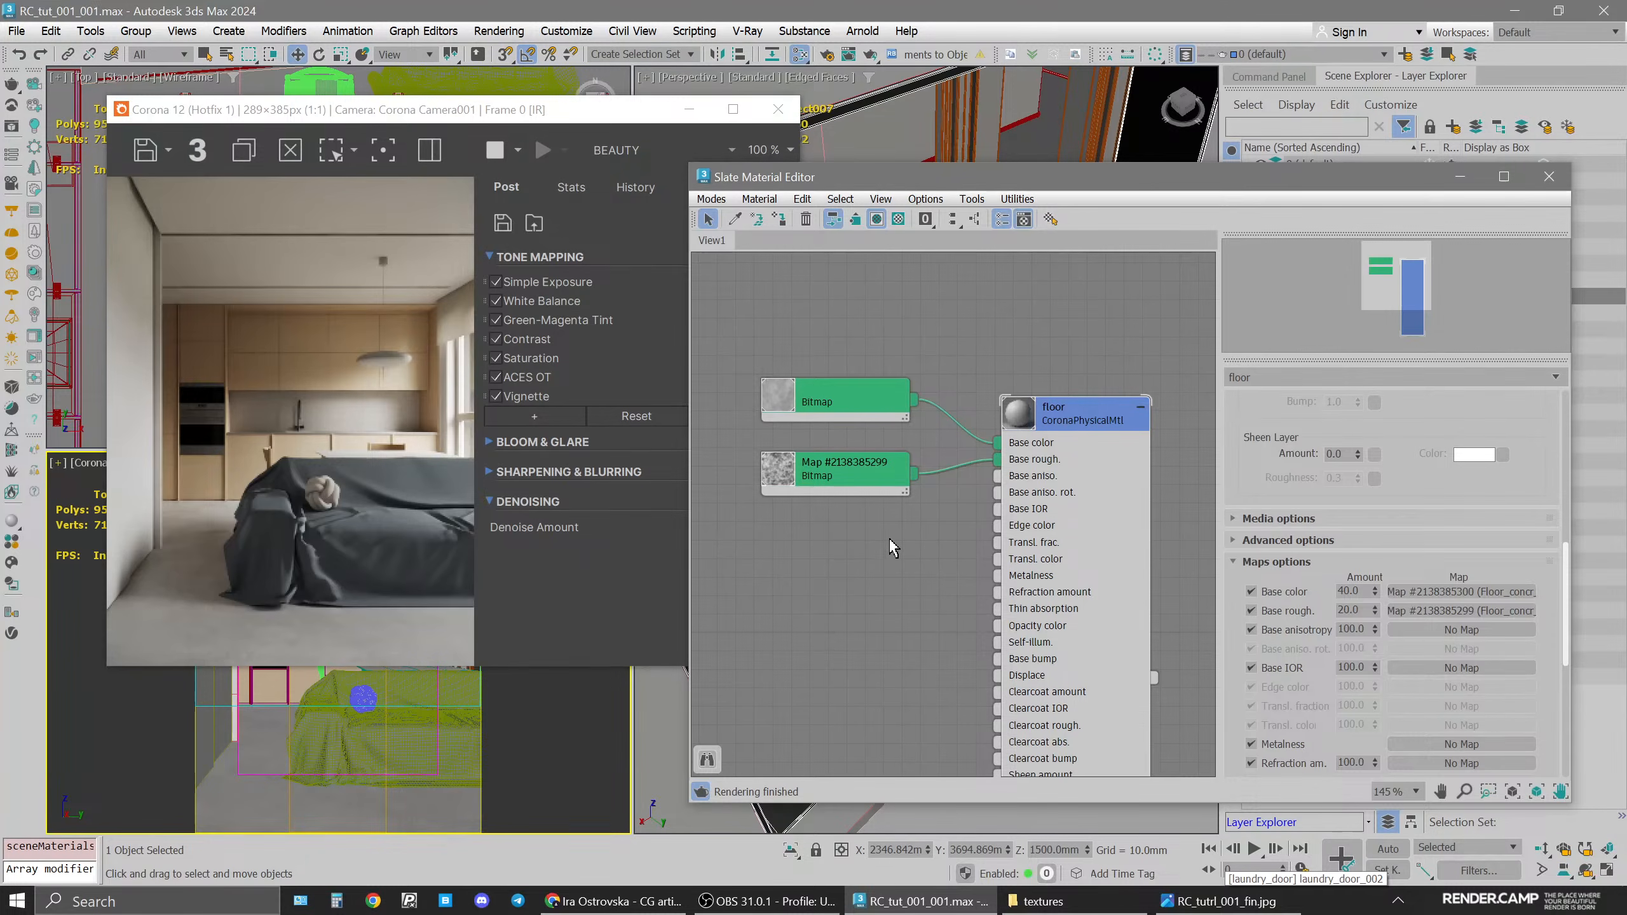
{"action": "middle_click_drag", "start_coordinate": [889, 539], "coordinate": [926, 602]}
{"action": "scroll", "coordinate": [887, 426], "scroll_direction": "down", "scroll_amount": 2}
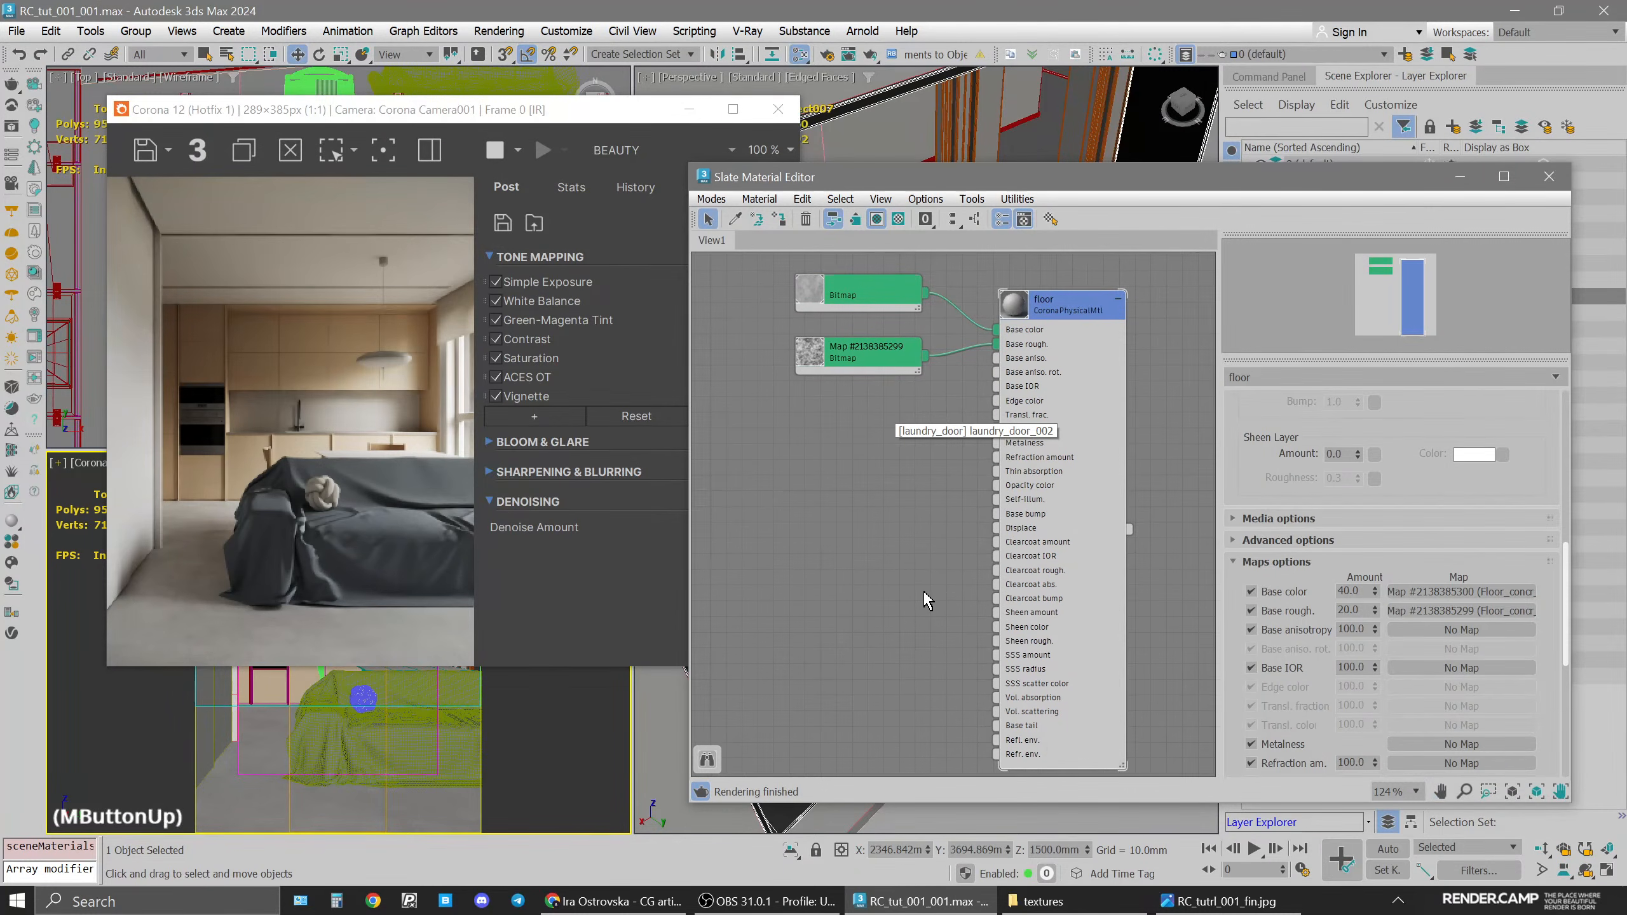
{"action": "left_click", "coordinate": [926, 601]}
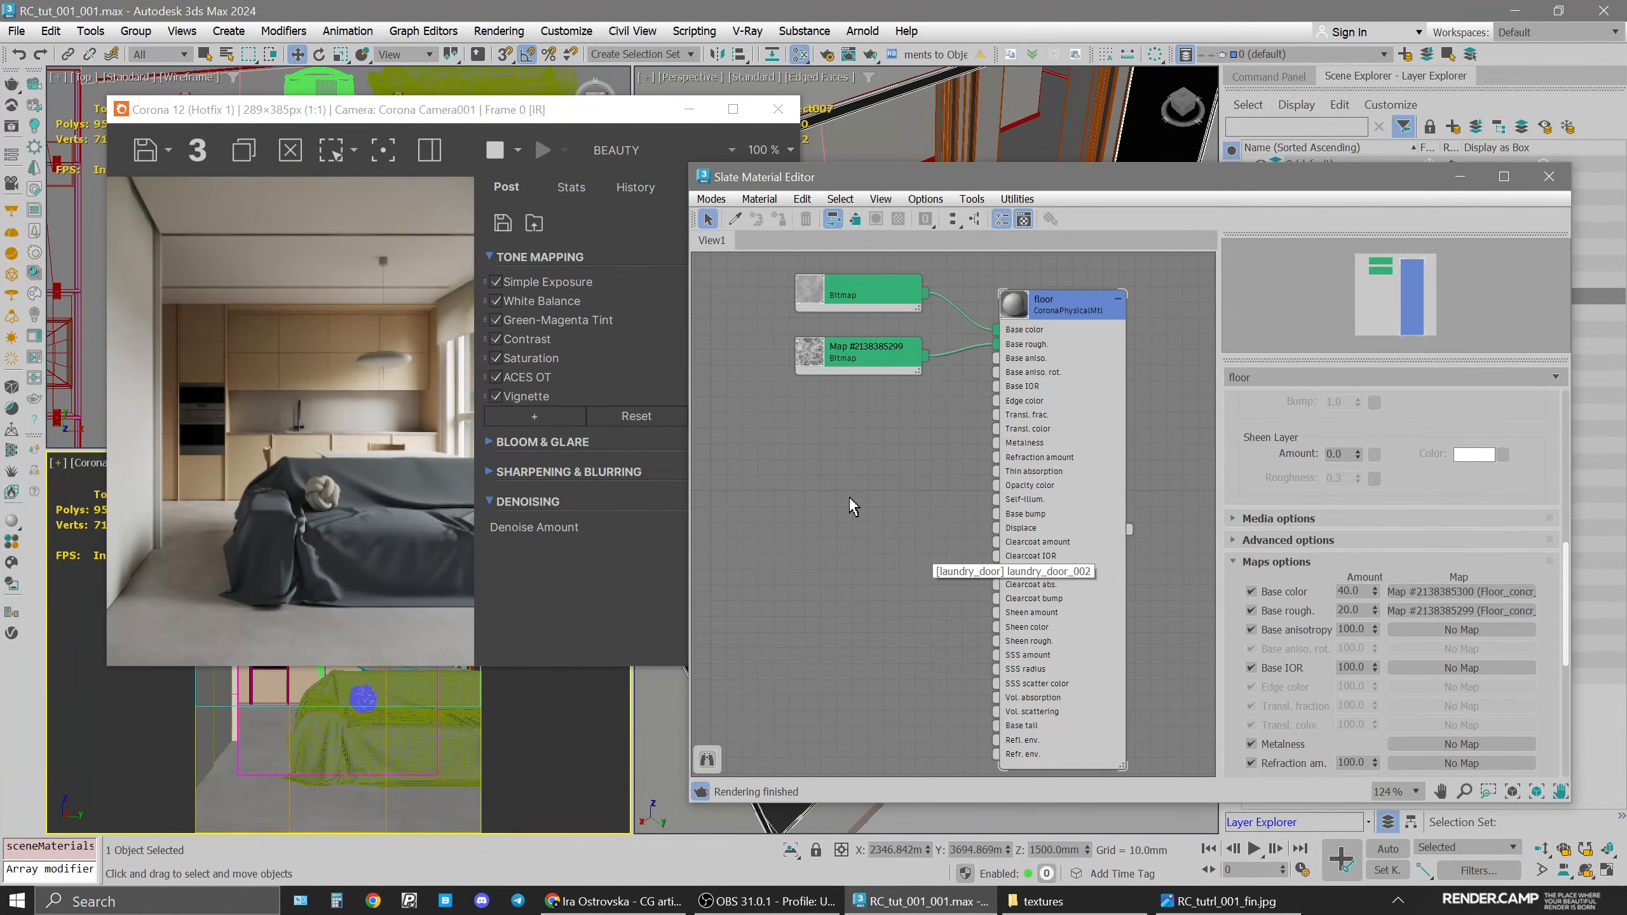
{"action": "left_click", "coordinate": [859, 524]}
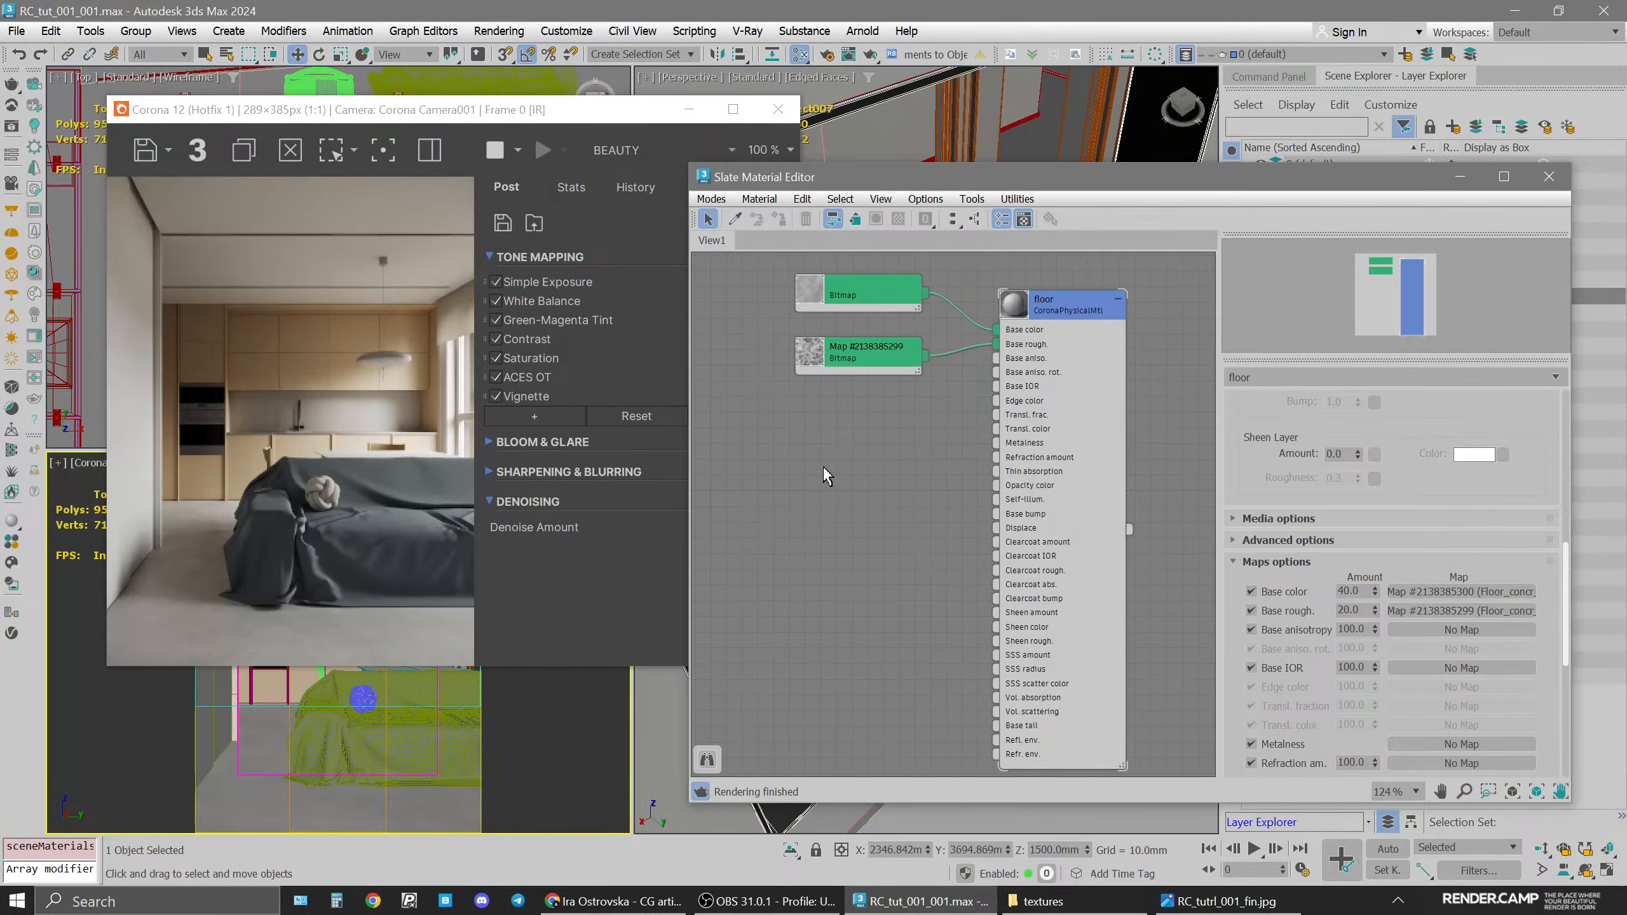
{"action": "left_click", "coordinate": [864, 467]}
{"action": "left_click", "coordinate": [879, 532]}
Add the Floor_concr_nrml texture from the textures folder as a new bitmap node below the roughness bitmap
{"action": "left_click", "coordinate": [1041, 912]}
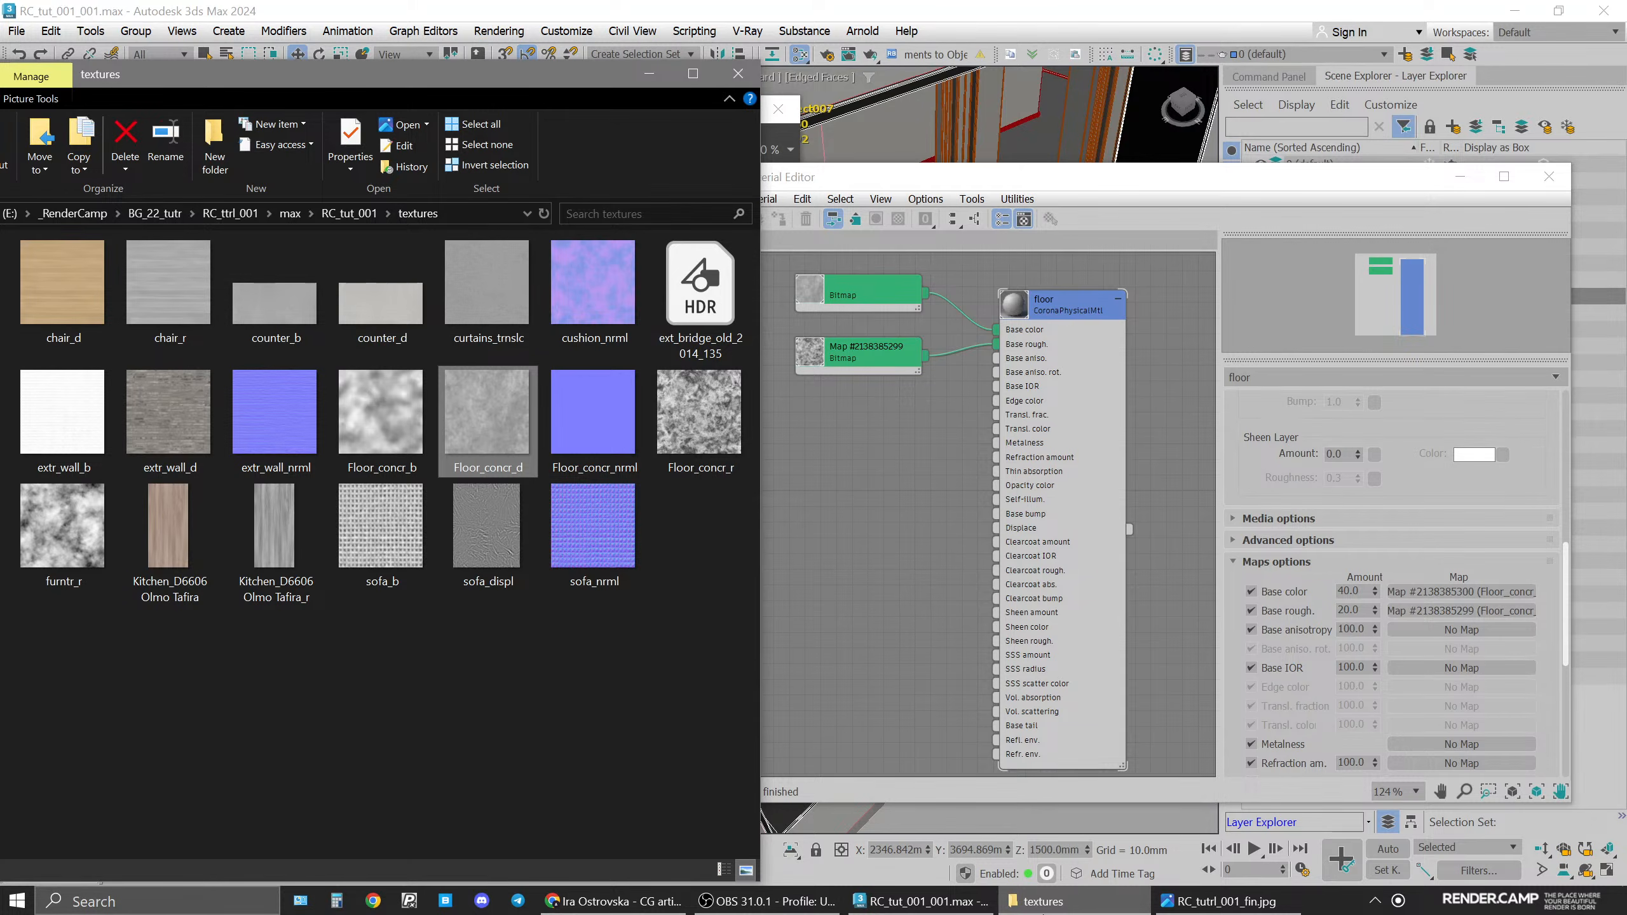
{"action": "left_click", "coordinate": [704, 655]}
{"action": "left_click_drag", "start_coordinate": [580, 416], "coordinate": [814, 442]}
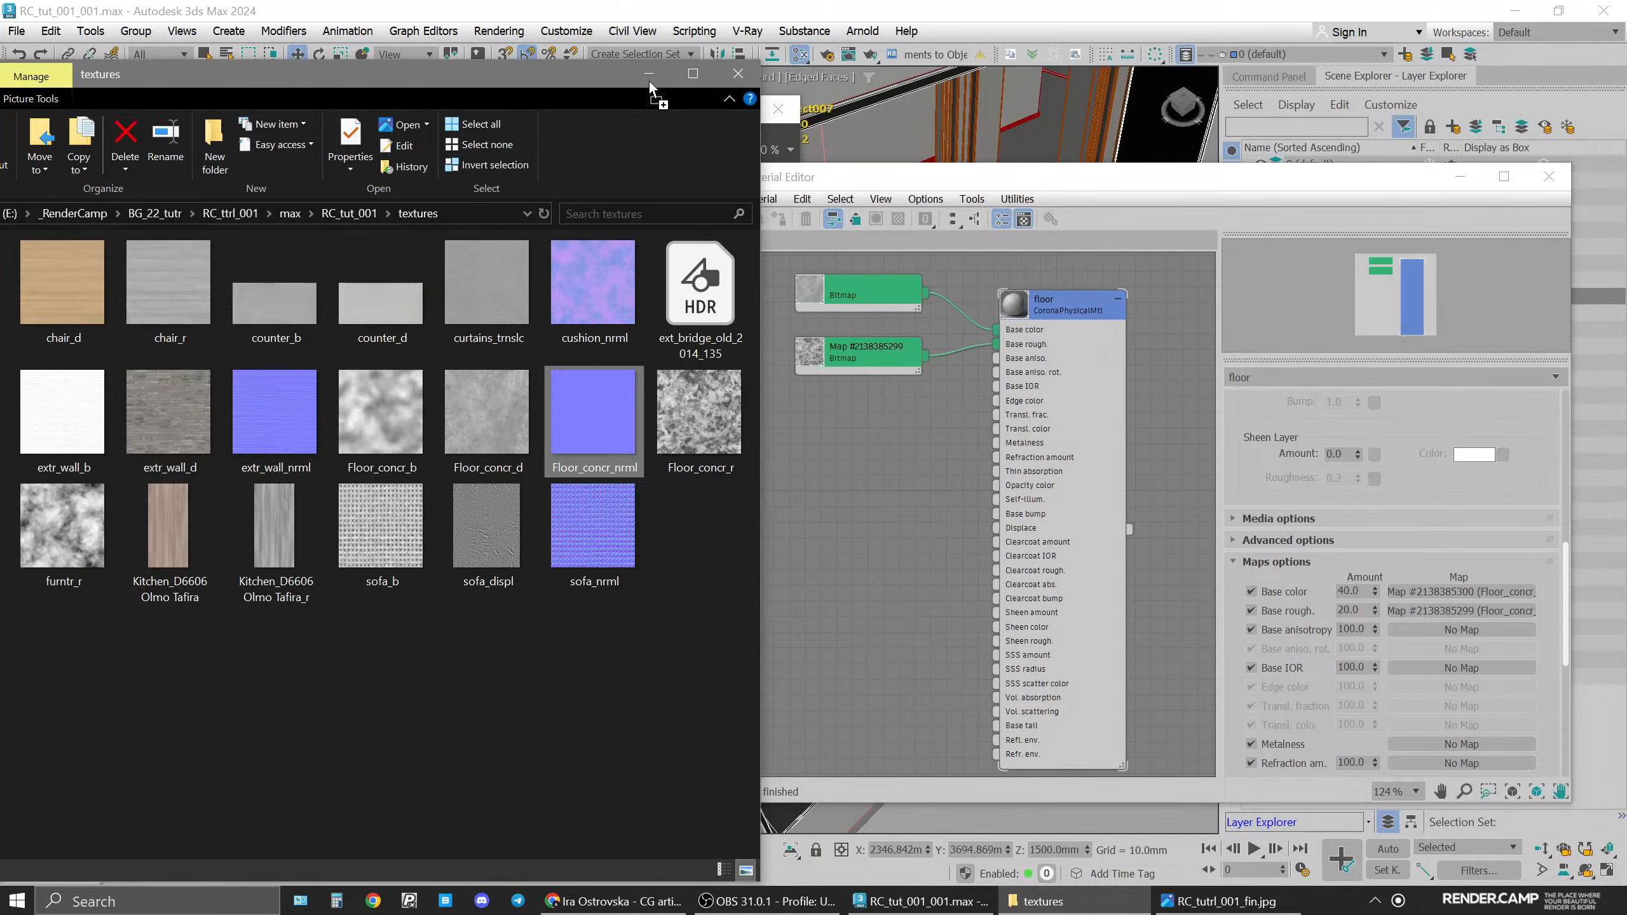
{"action": "left_click", "coordinate": [845, 518]}
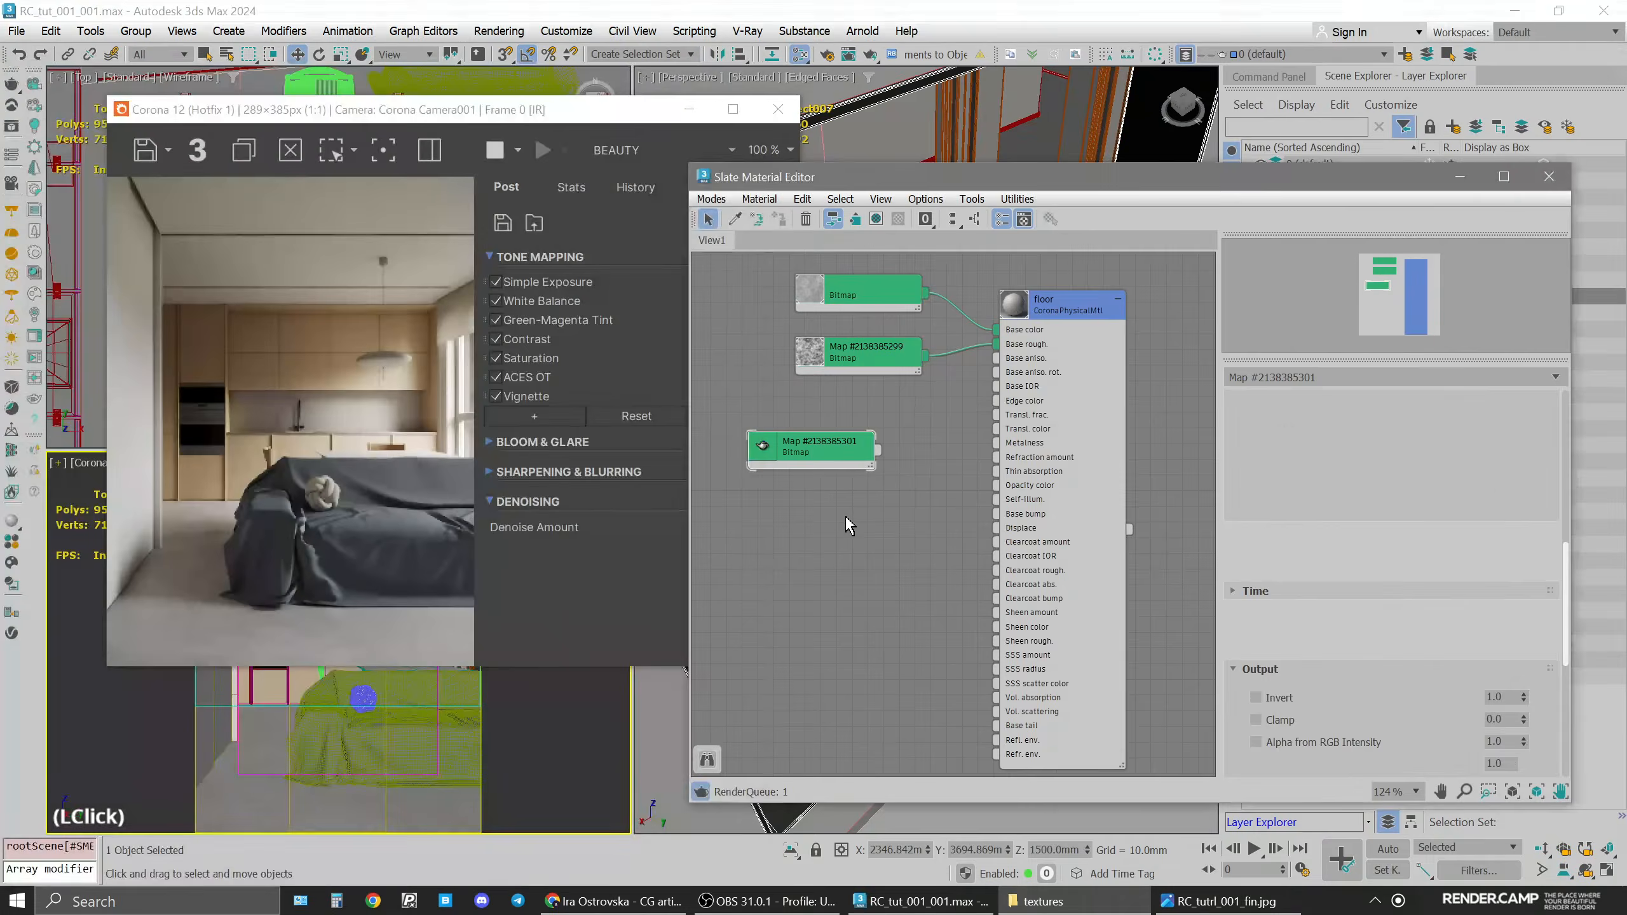
{"action": "left_click", "coordinate": [820, 466]}
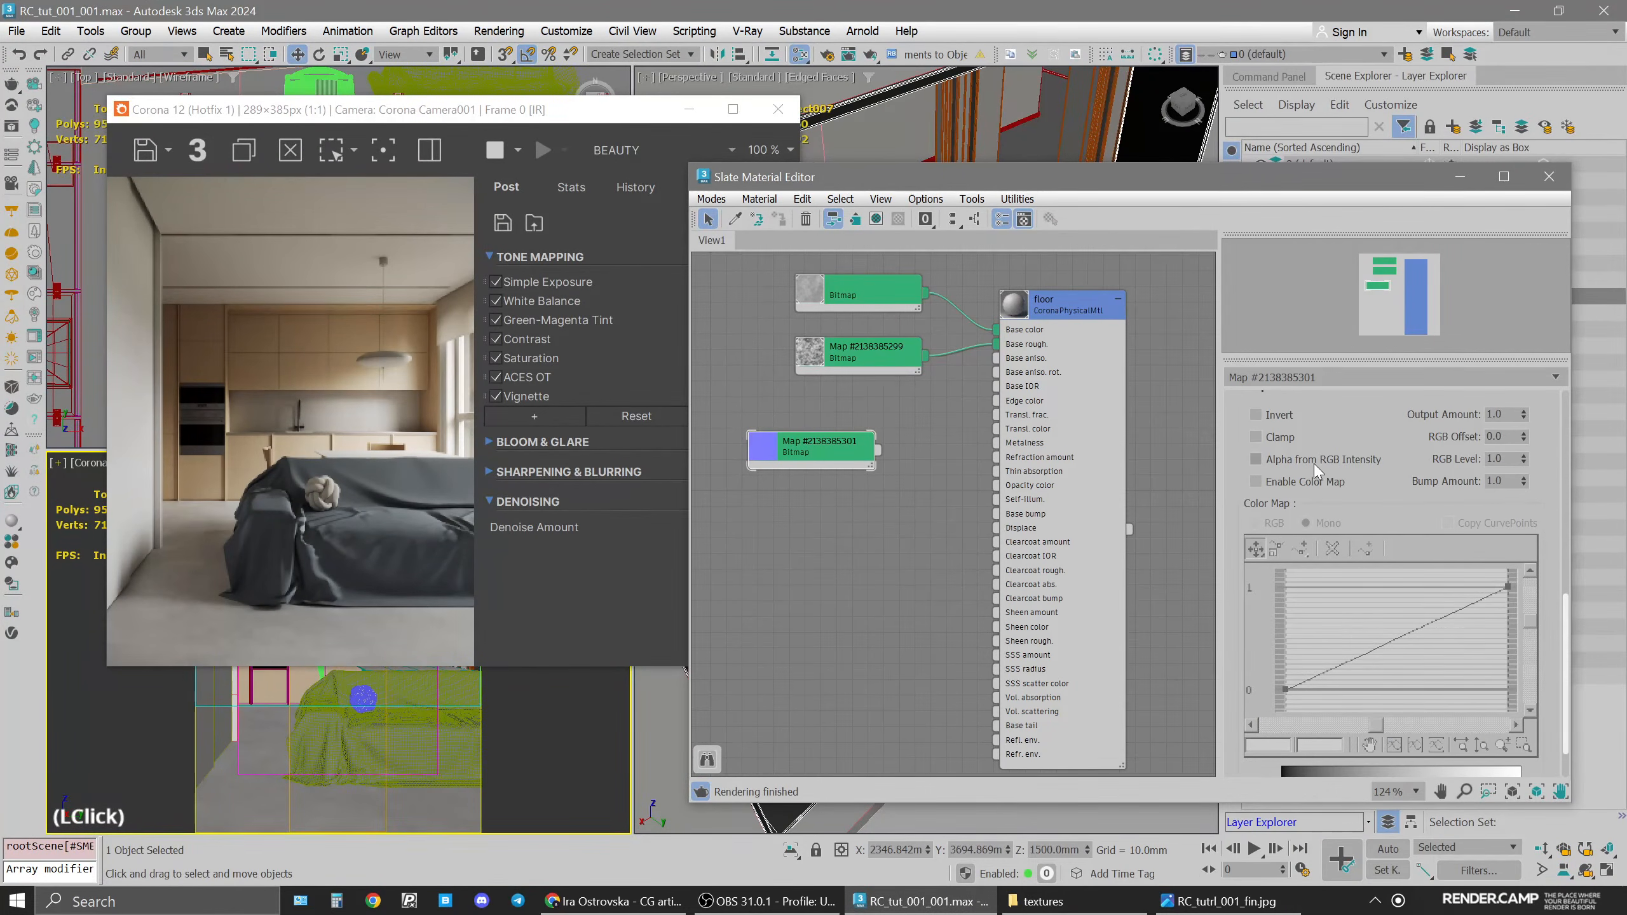
Set the Floor_concr_nrml bitmap's real-world width and height to 2500 mm
{"action": "scroll", "coordinate": [1390, 548], "scroll_direction": "up", "scroll_amount": 5}
{"action": "scroll", "coordinate": [1390, 547], "scroll_direction": "up", "scroll_amount": 5}
{"action": "double_click", "coordinate": [1378, 492]}
{"action": "type", "text": "2500"}
{"action": "double_click", "coordinate": [1377, 512]}
{"action": "type", "text": "2500"}
{"action": "key", "text": "Return"}
Feed the Floor_concr_nrml bitmap into the Normal input of a new CoronaNormal map and line the two nodes up side by side
{"action": "left_click", "coordinate": [953, 497]}
{"action": "left_click", "coordinate": [824, 457]}
{"action": "left_click_drag", "start_coordinate": [822, 454], "coordinate": [759, 455]}
{"action": "middle_click_drag", "start_coordinate": [854, 463], "coordinate": [962, 457]}
{"action": "left_click_drag", "start_coordinate": [832, 457], "coordinate": [940, 450]}
{"action": "mouse_move", "coordinate": [1019, 488]}
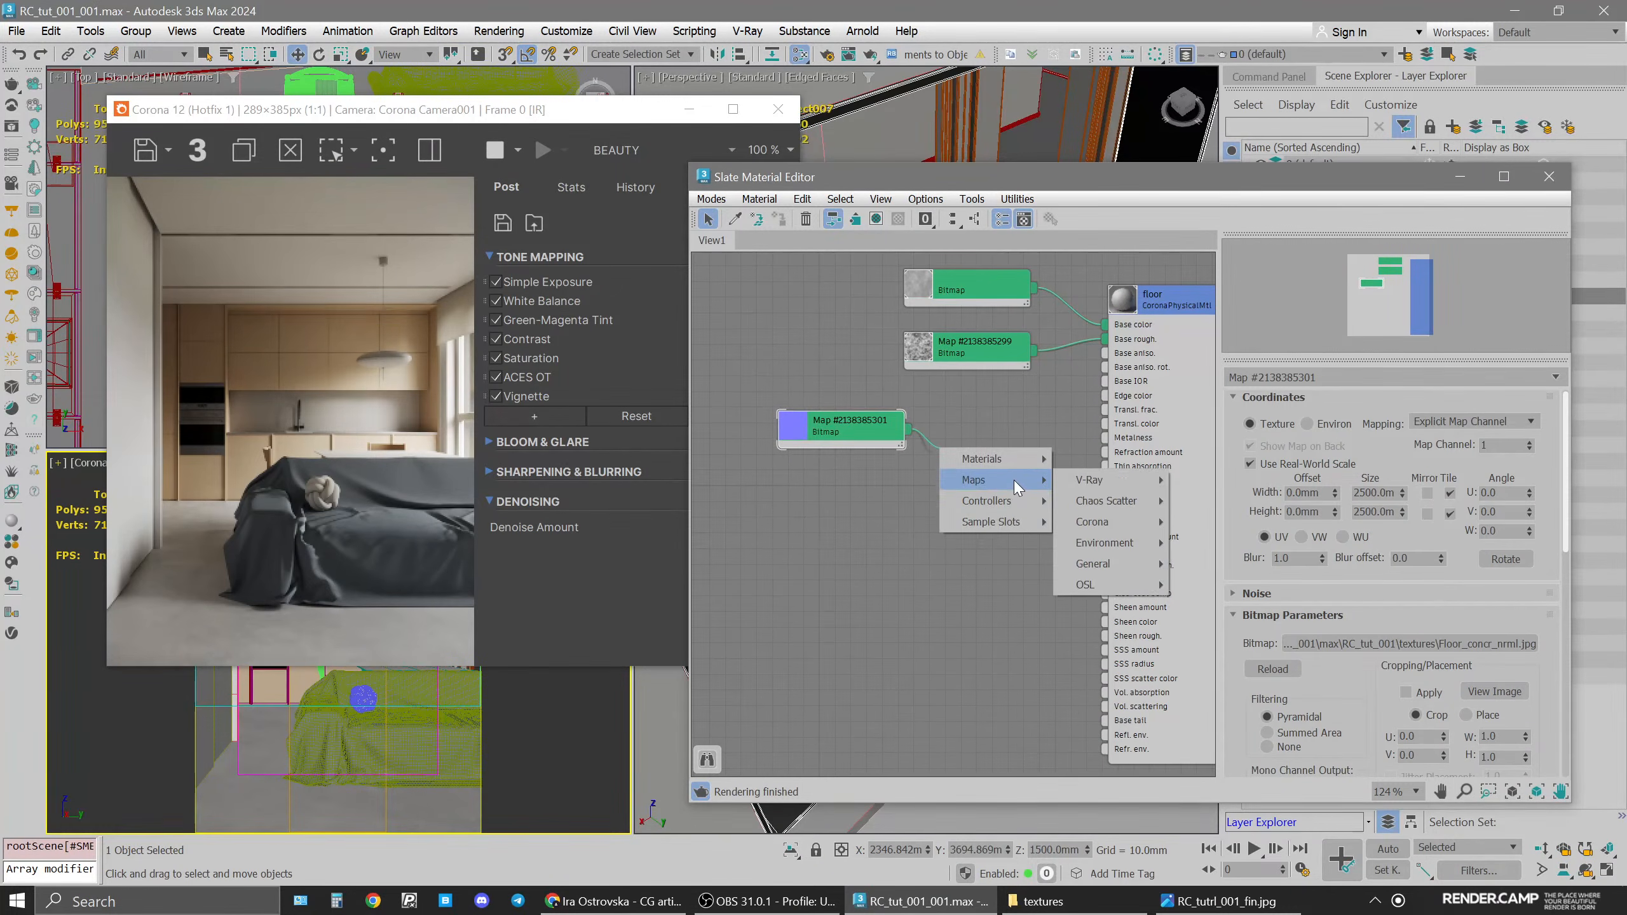
{"action": "mouse_move", "coordinate": [1092, 522]}
{"action": "left_click", "coordinate": [1284, 716]}
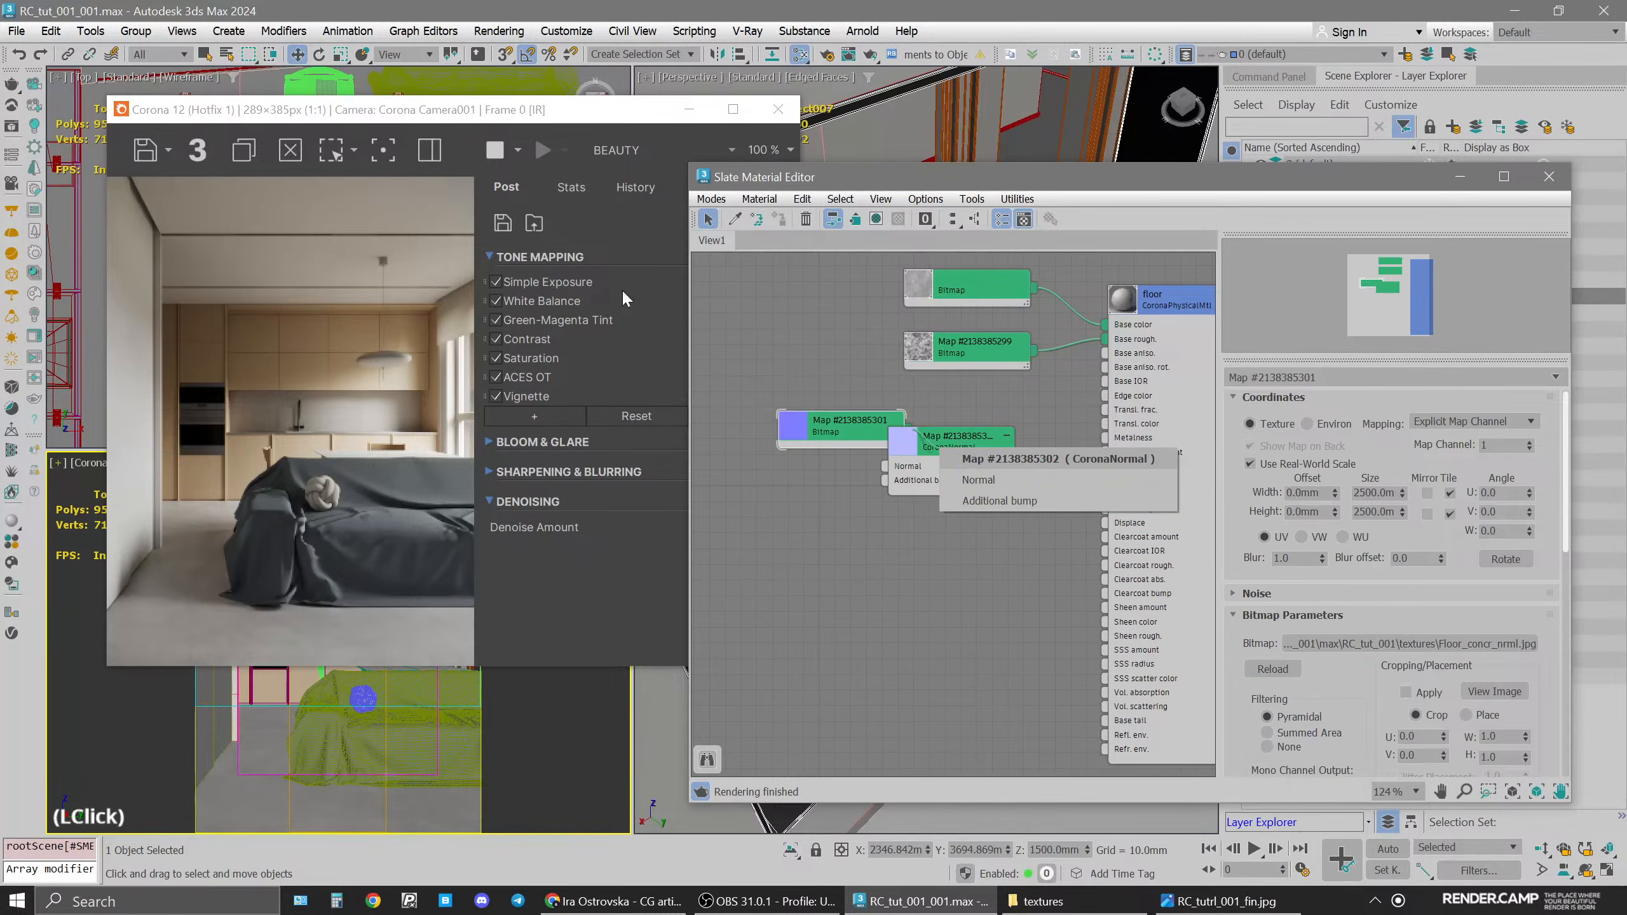
{"action": "left_click_drag", "start_coordinate": [845, 426], "coordinate": [783, 426]}
{"action": "left_click_drag", "start_coordinate": [950, 442], "coordinate": [949, 426]}
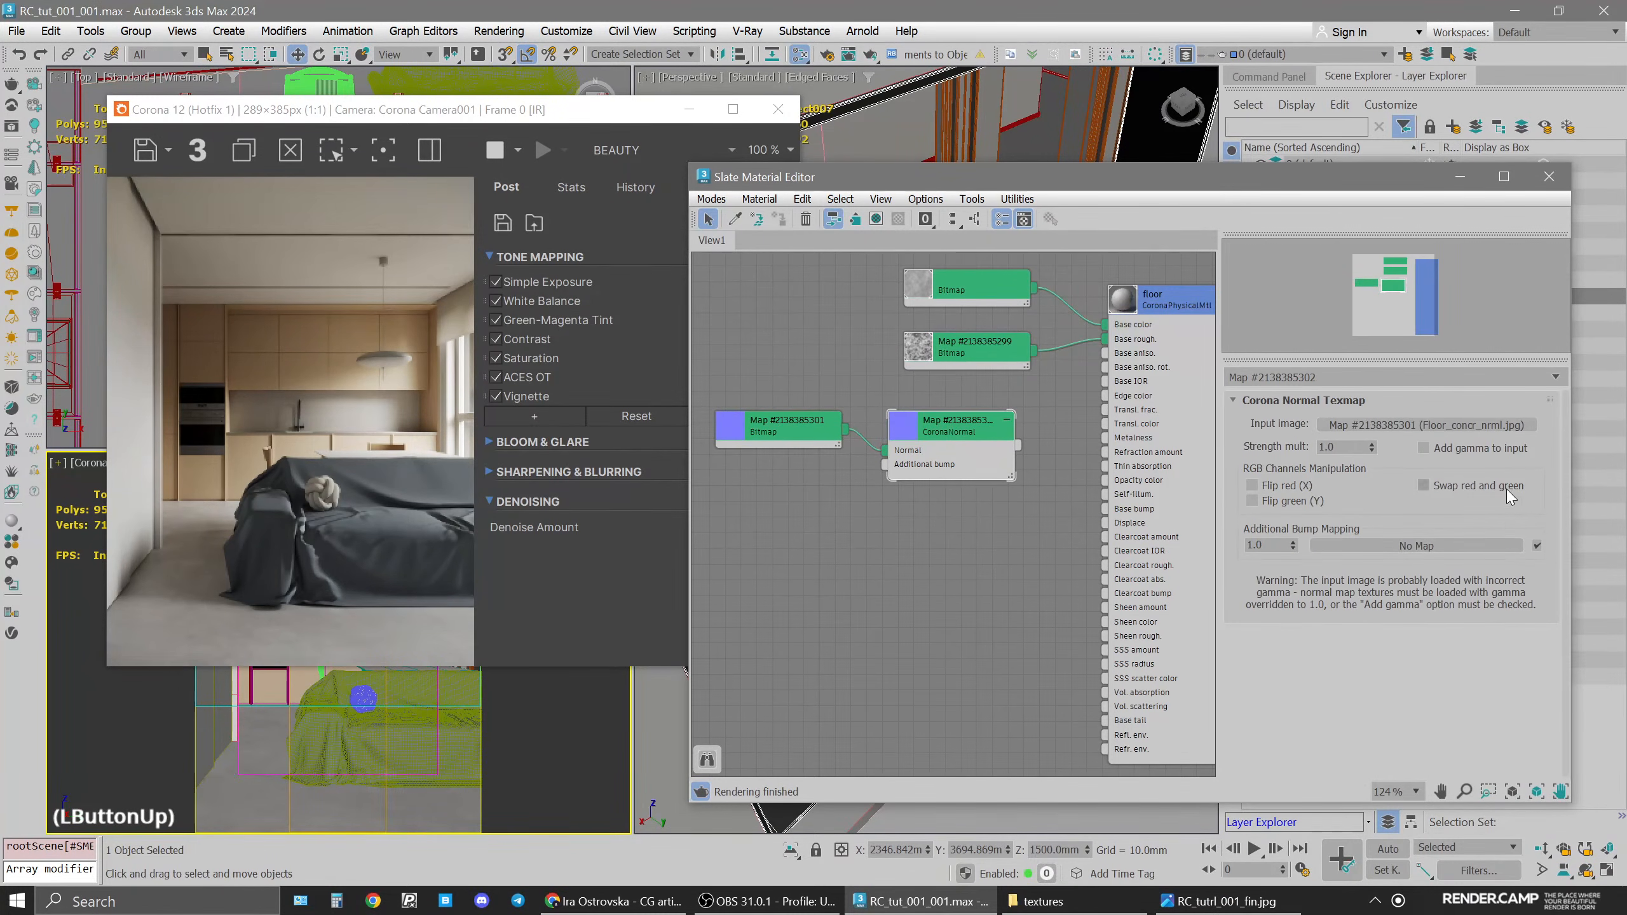
Enable Add gamma to input on the CoronaNormal map and connect it to the floor material's Base bump
{"action": "left_click", "coordinate": [1460, 452]}
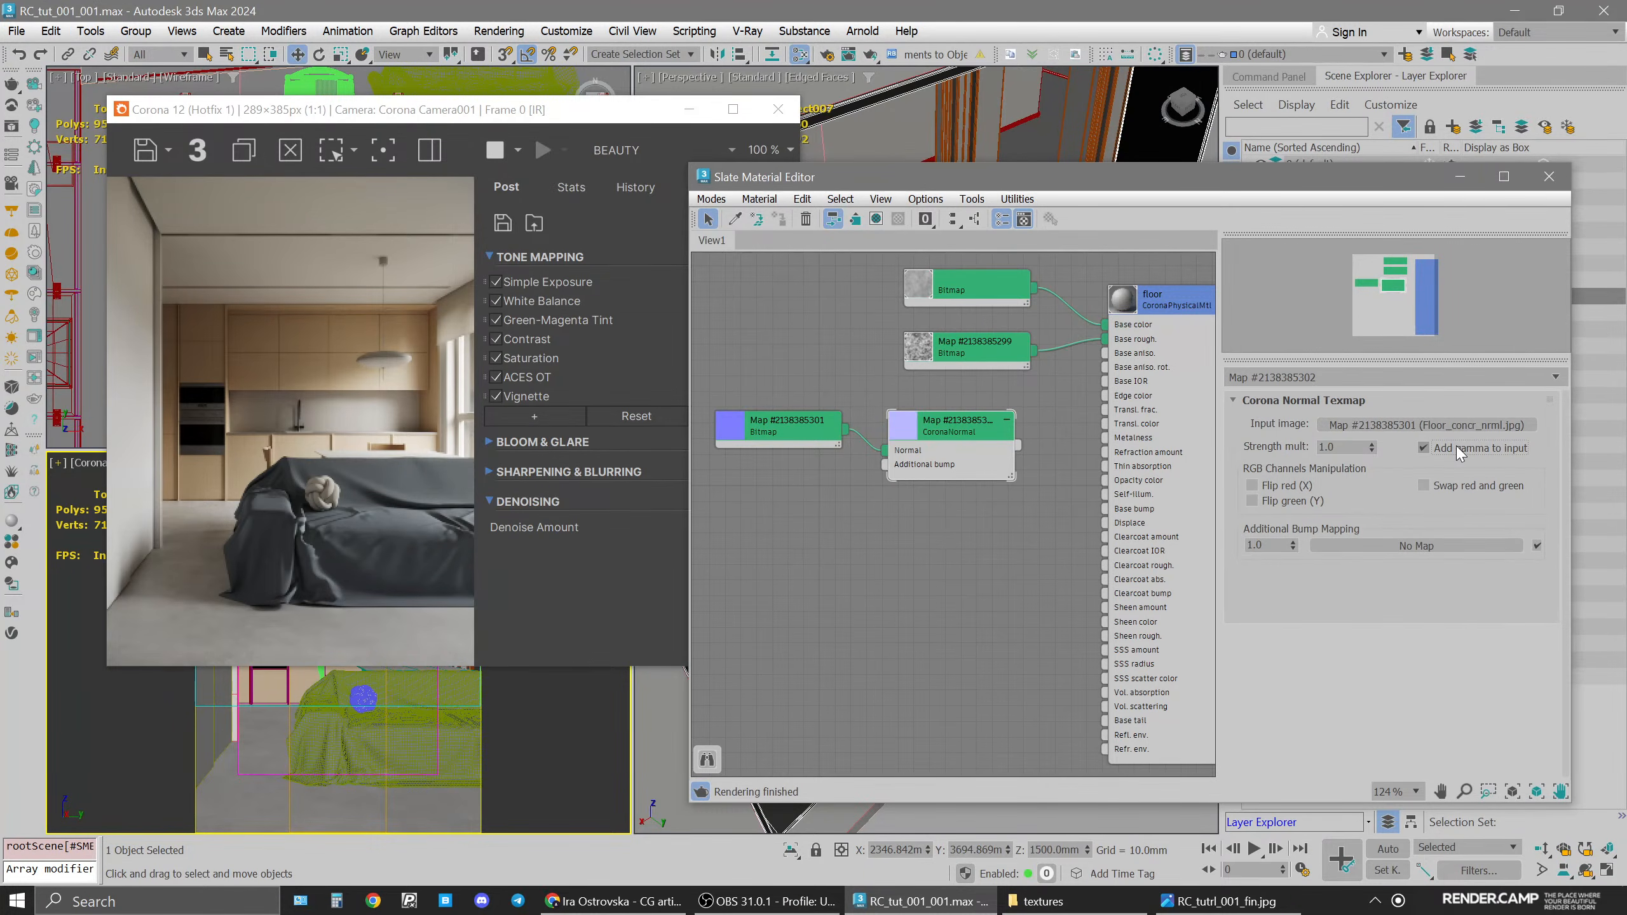
{"action": "left_click_drag", "start_coordinate": [1019, 445], "coordinate": [1145, 520]}
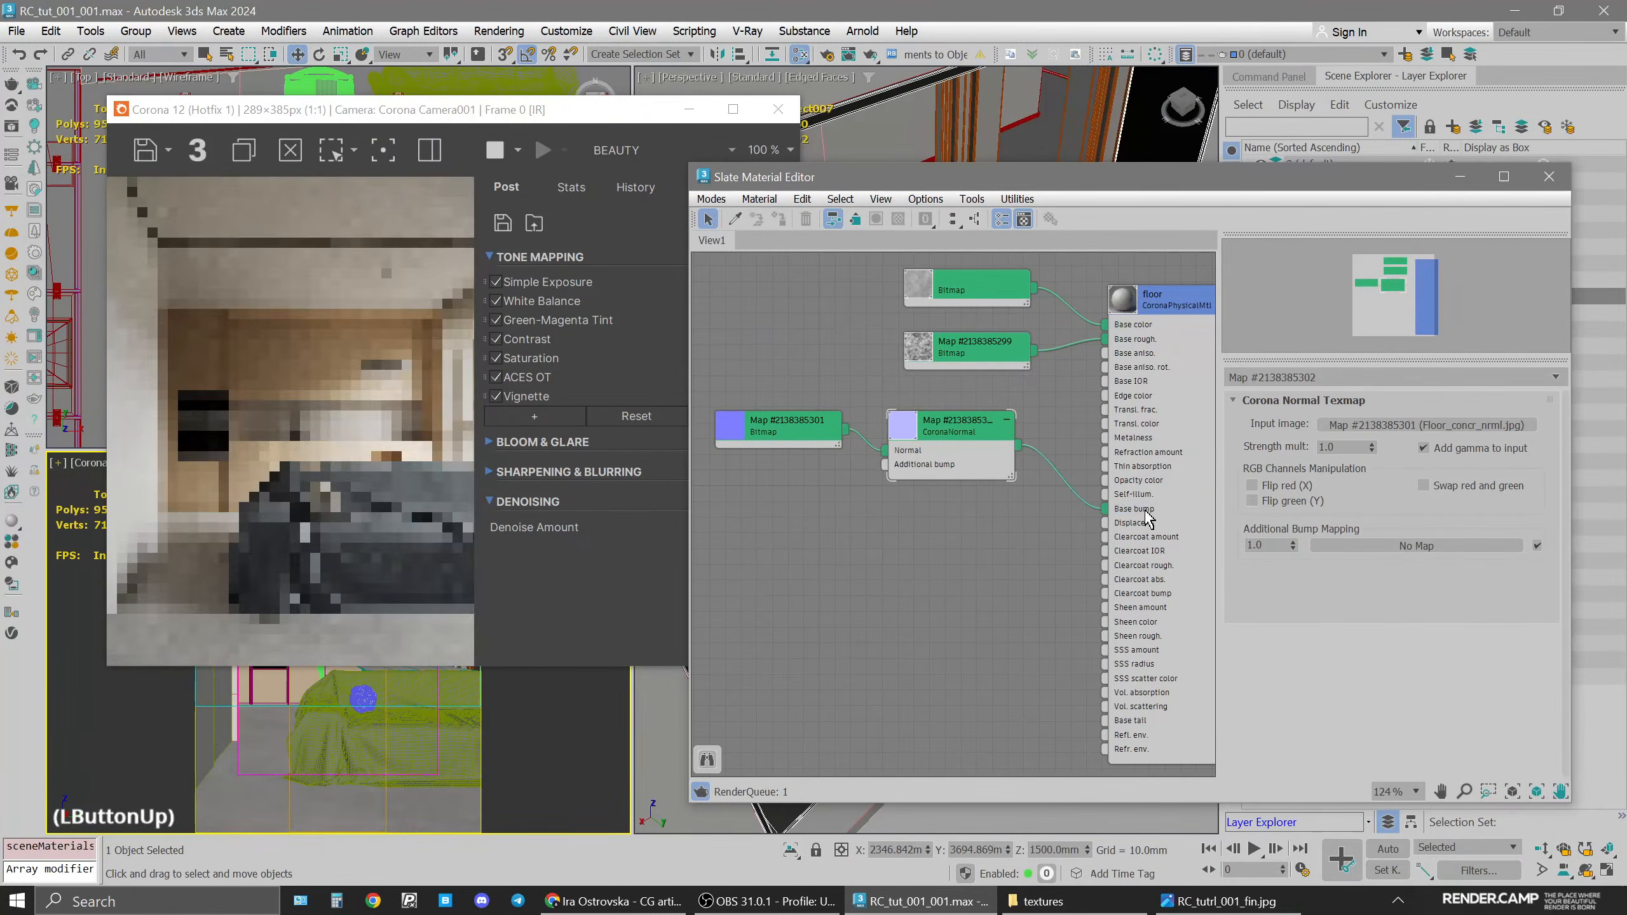
{"action": "left_click", "coordinate": [1162, 305]}
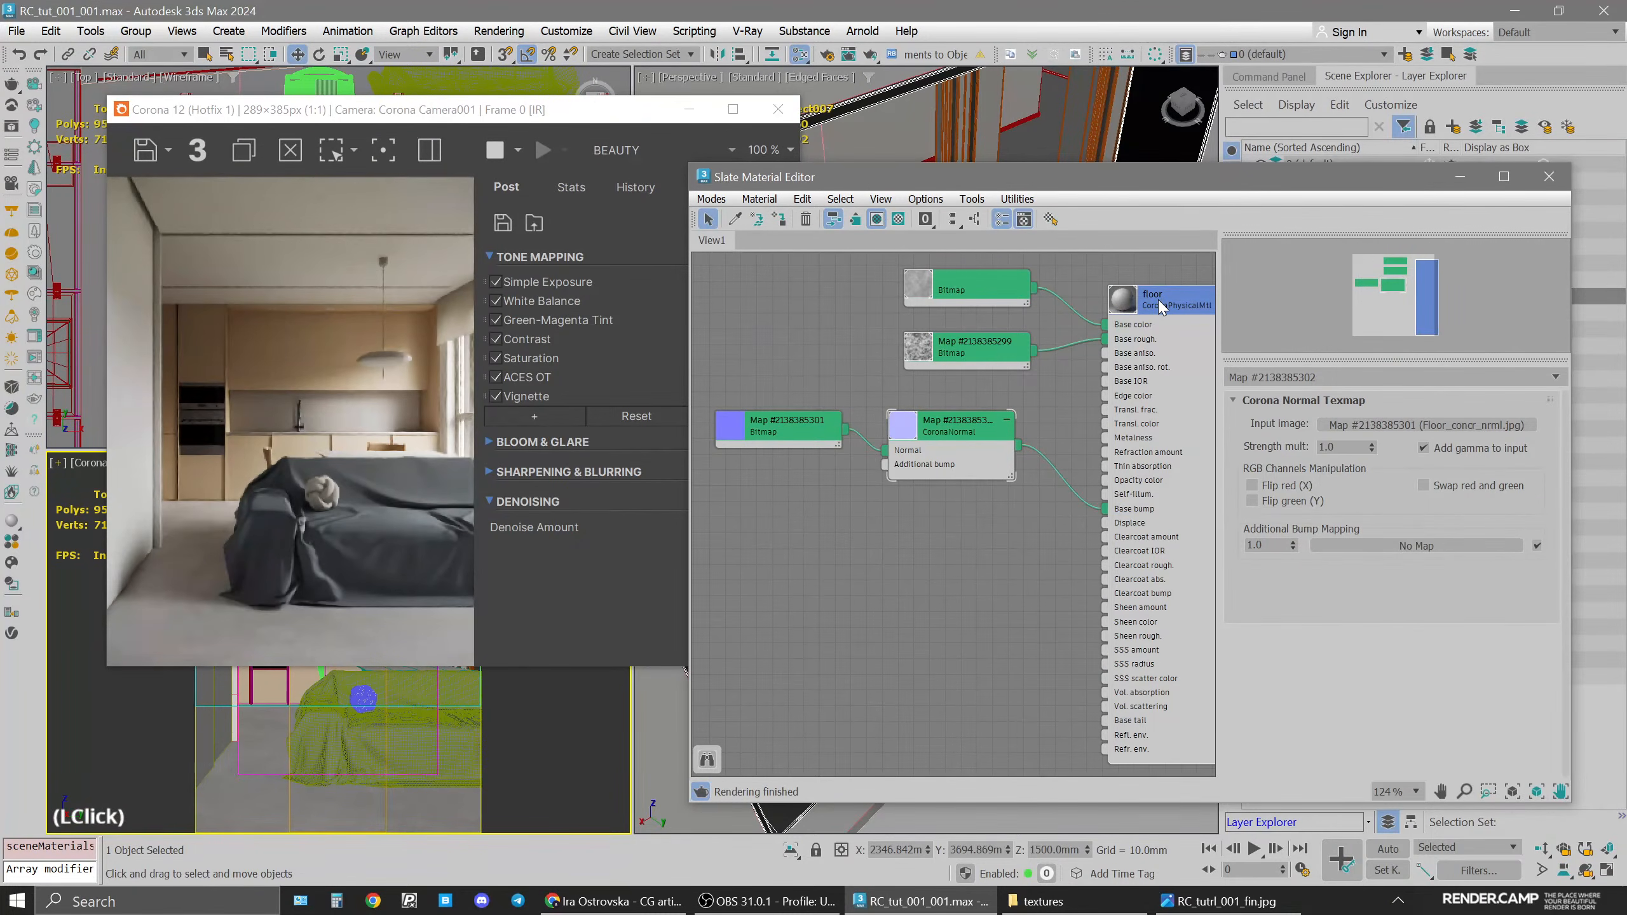
View the Floor_concr_nrml bitmap image up close to examine its surface detail, and close the preview
{"action": "left_click", "coordinate": [795, 438]}
{"action": "left_click", "coordinate": [1494, 694]}
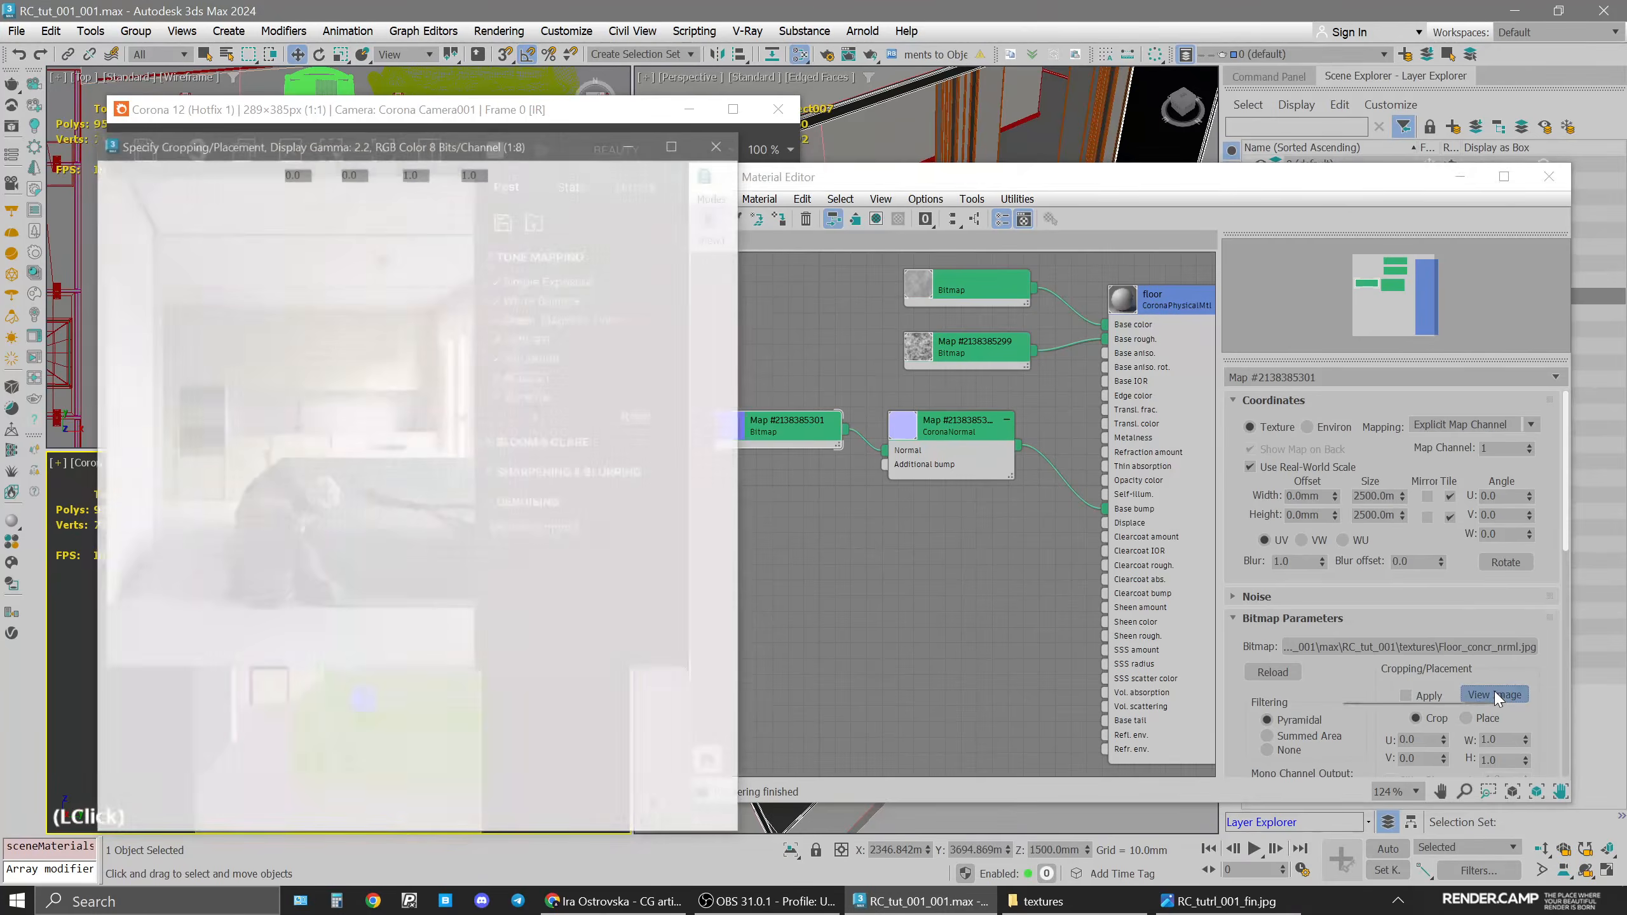
{"action": "scroll", "coordinate": [491, 545], "scroll_direction": "up", "scroll_amount": 3}
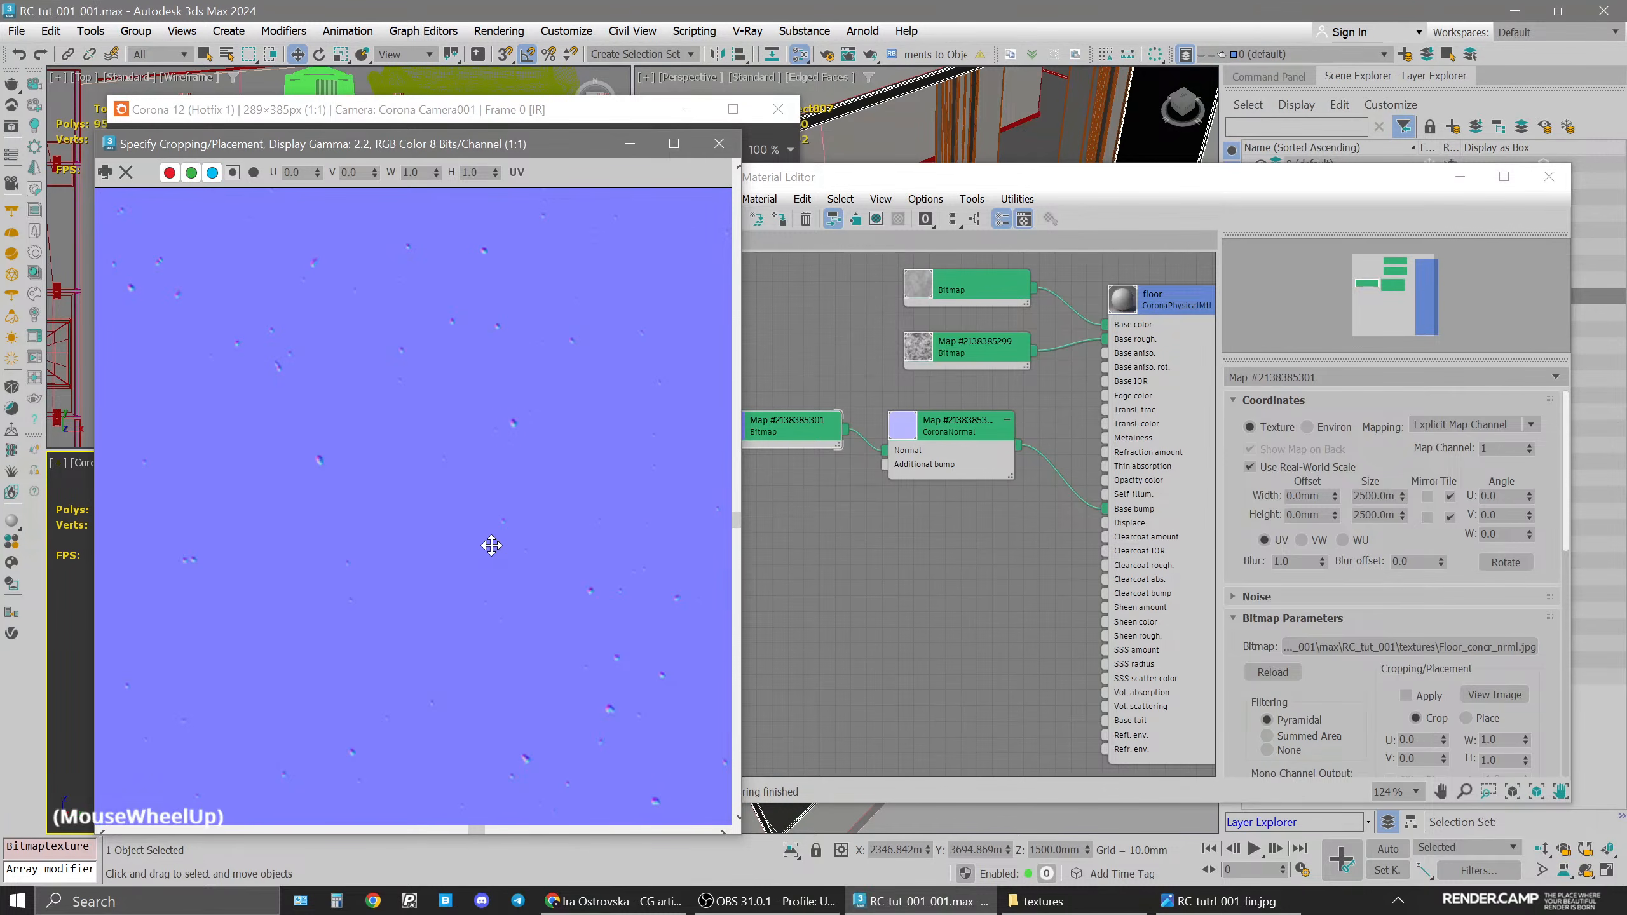
{"action": "scroll", "coordinate": [492, 545], "scroll_direction": "down", "scroll_amount": 1}
{"action": "scroll", "coordinate": [479, 539], "scroll_direction": "down", "scroll_amount": 1}
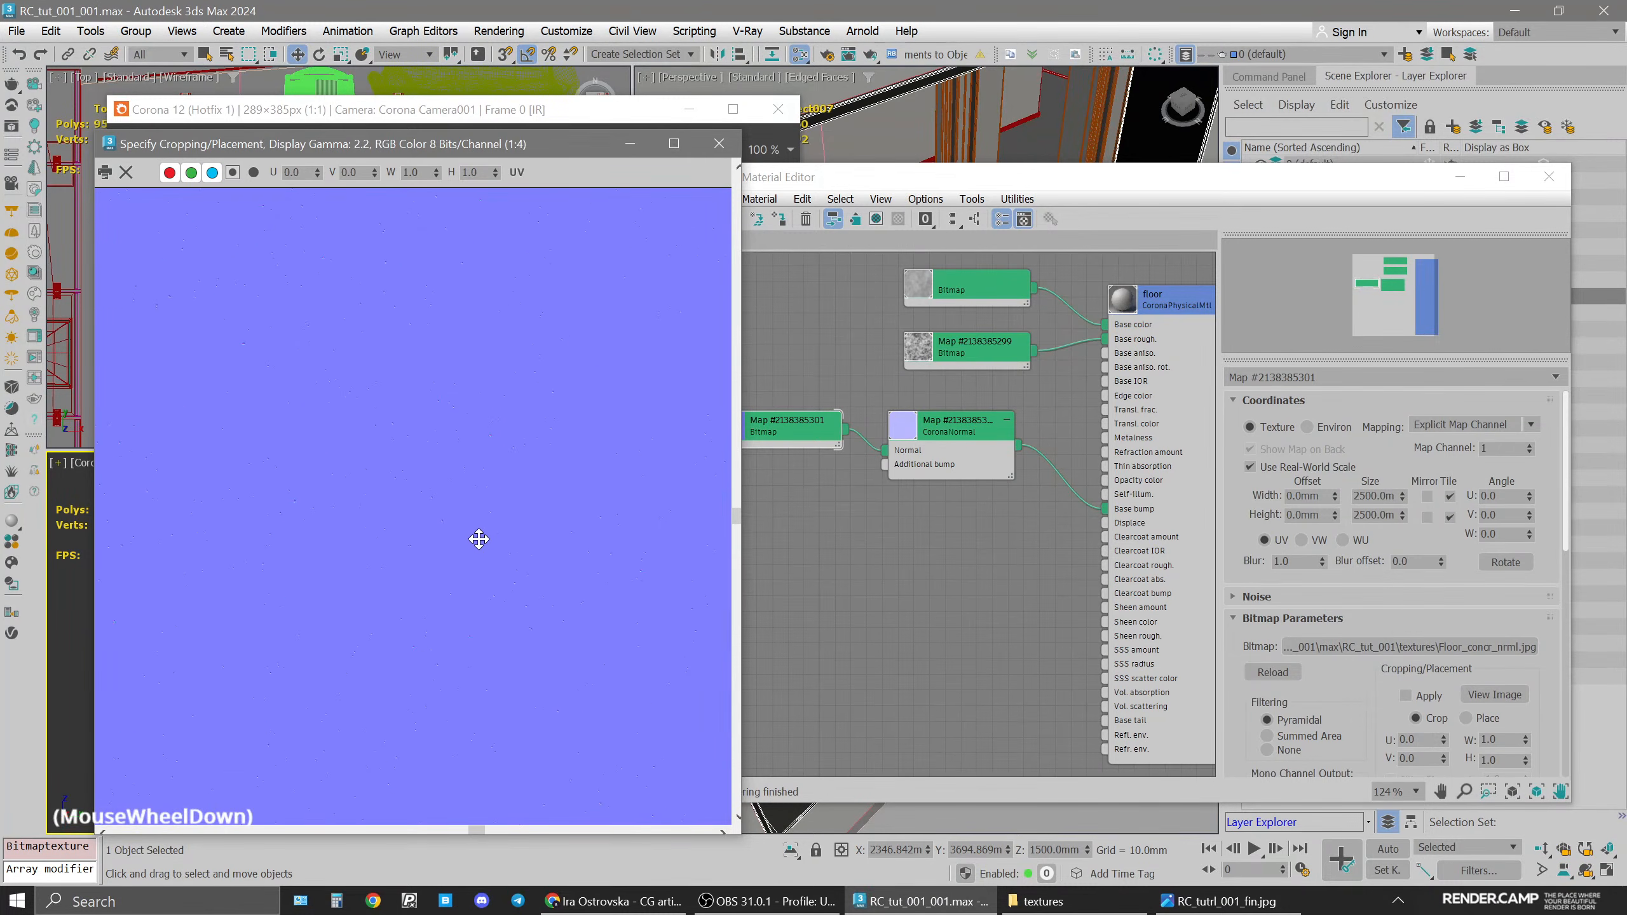
{"action": "left_click", "coordinate": [719, 143]}
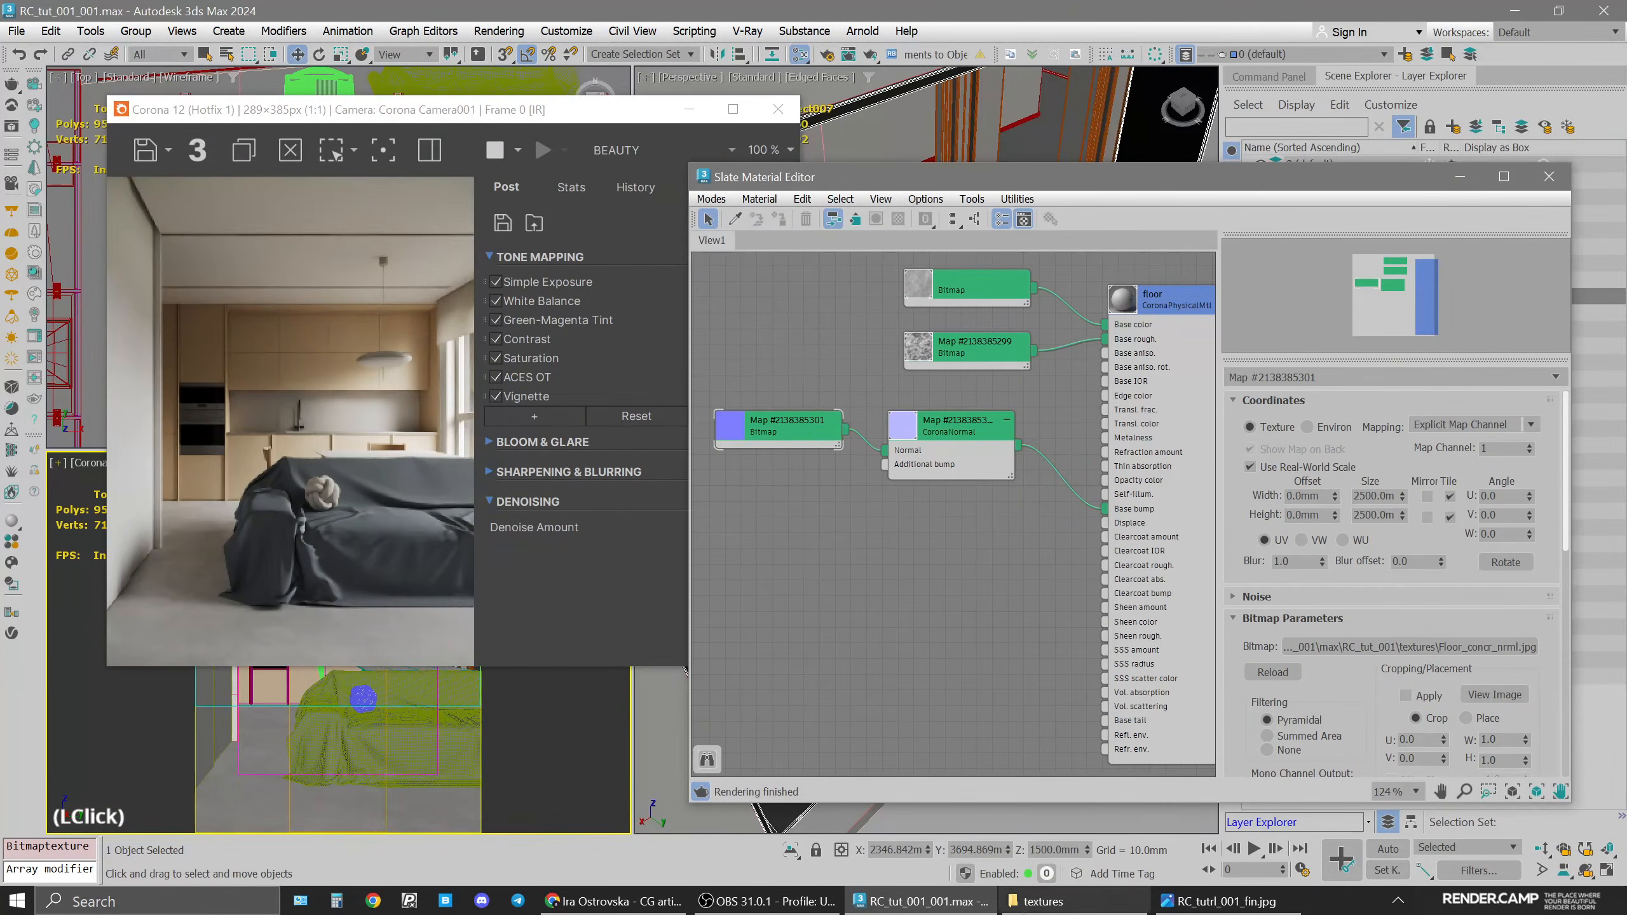
Add the Floor_concr_b texture from the textures folder as a bitmap node below the normal bitmap
{"action": "left_click", "coordinate": [1043, 901]}
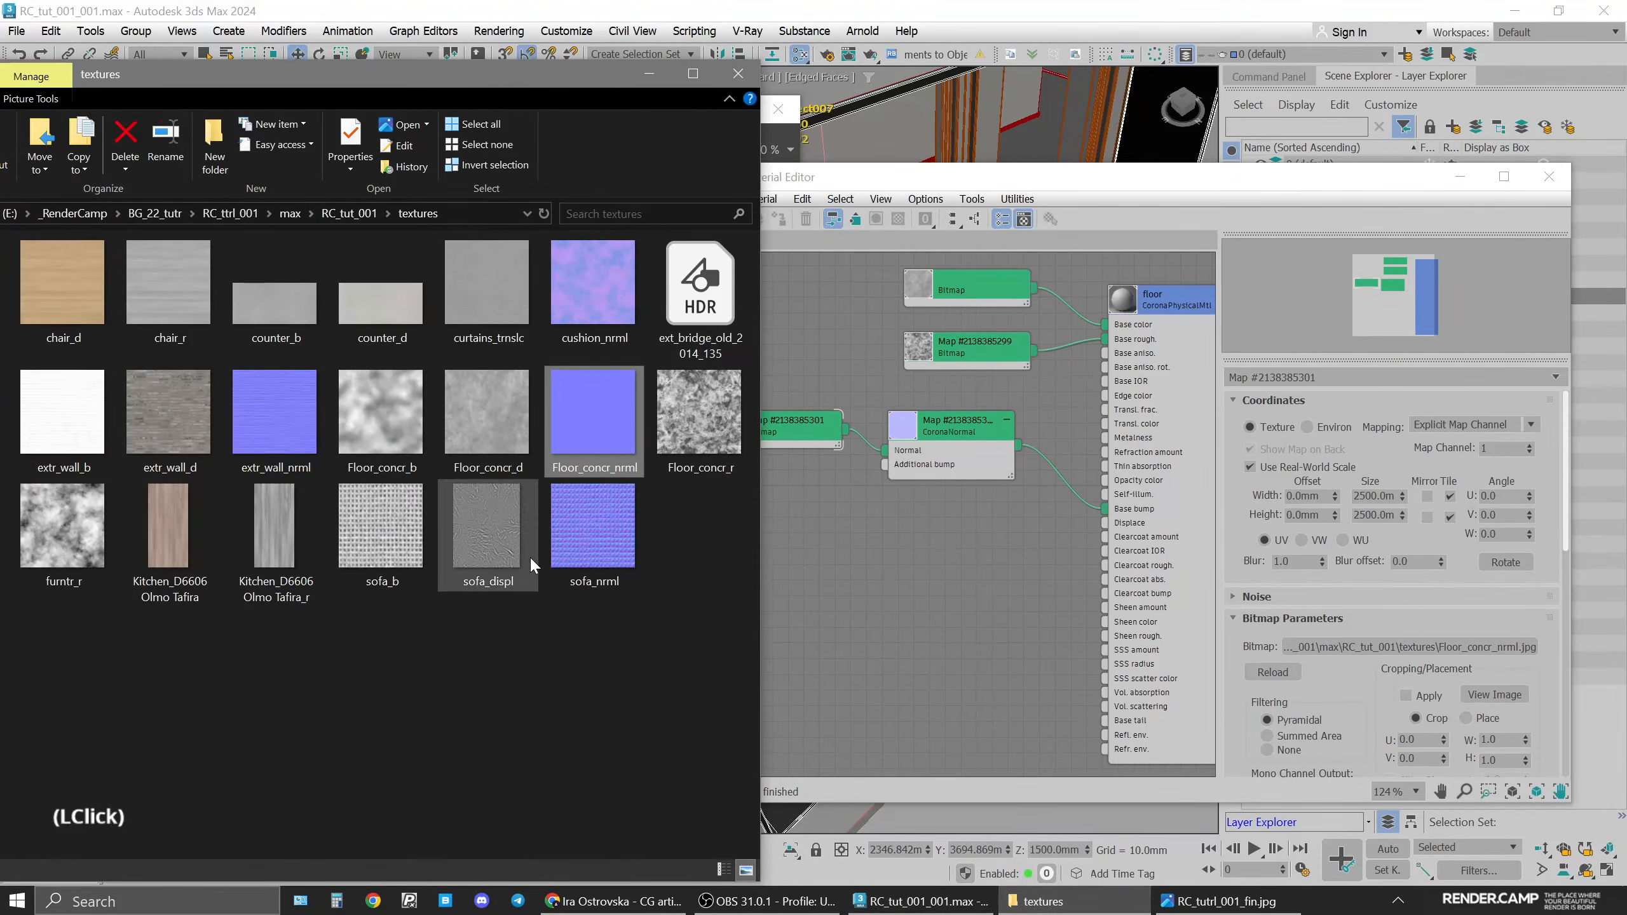
{"action": "left_click", "coordinate": [496, 773]}
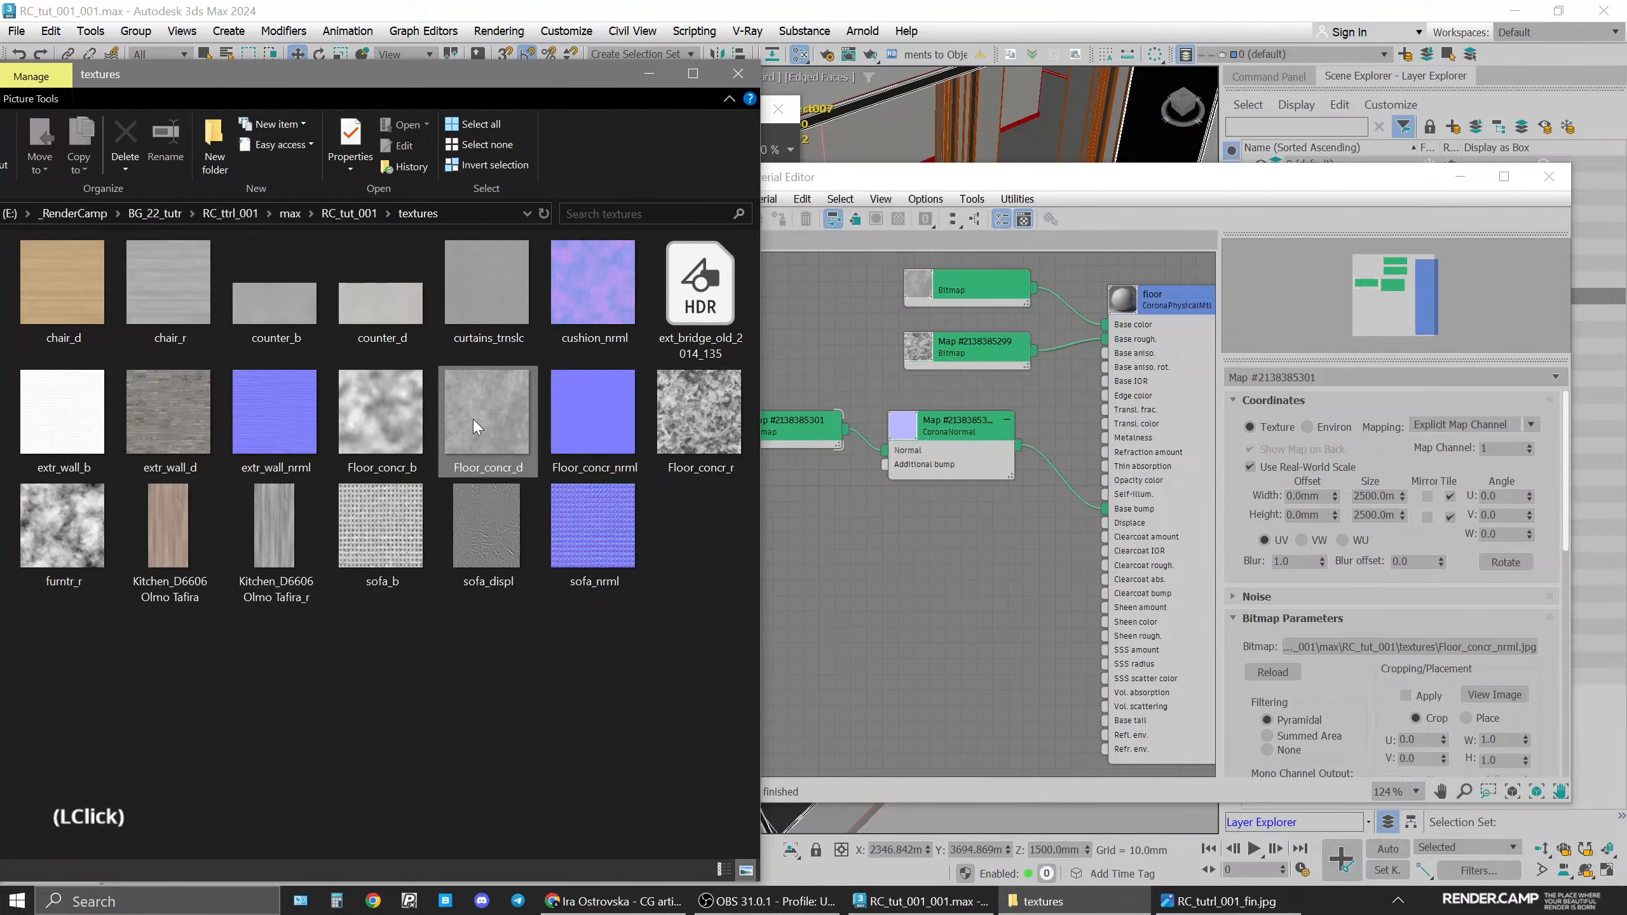
{"action": "left_click", "coordinate": [402, 410]}
{"action": "left_click_drag", "start_coordinate": [405, 447], "coordinate": [861, 531]}
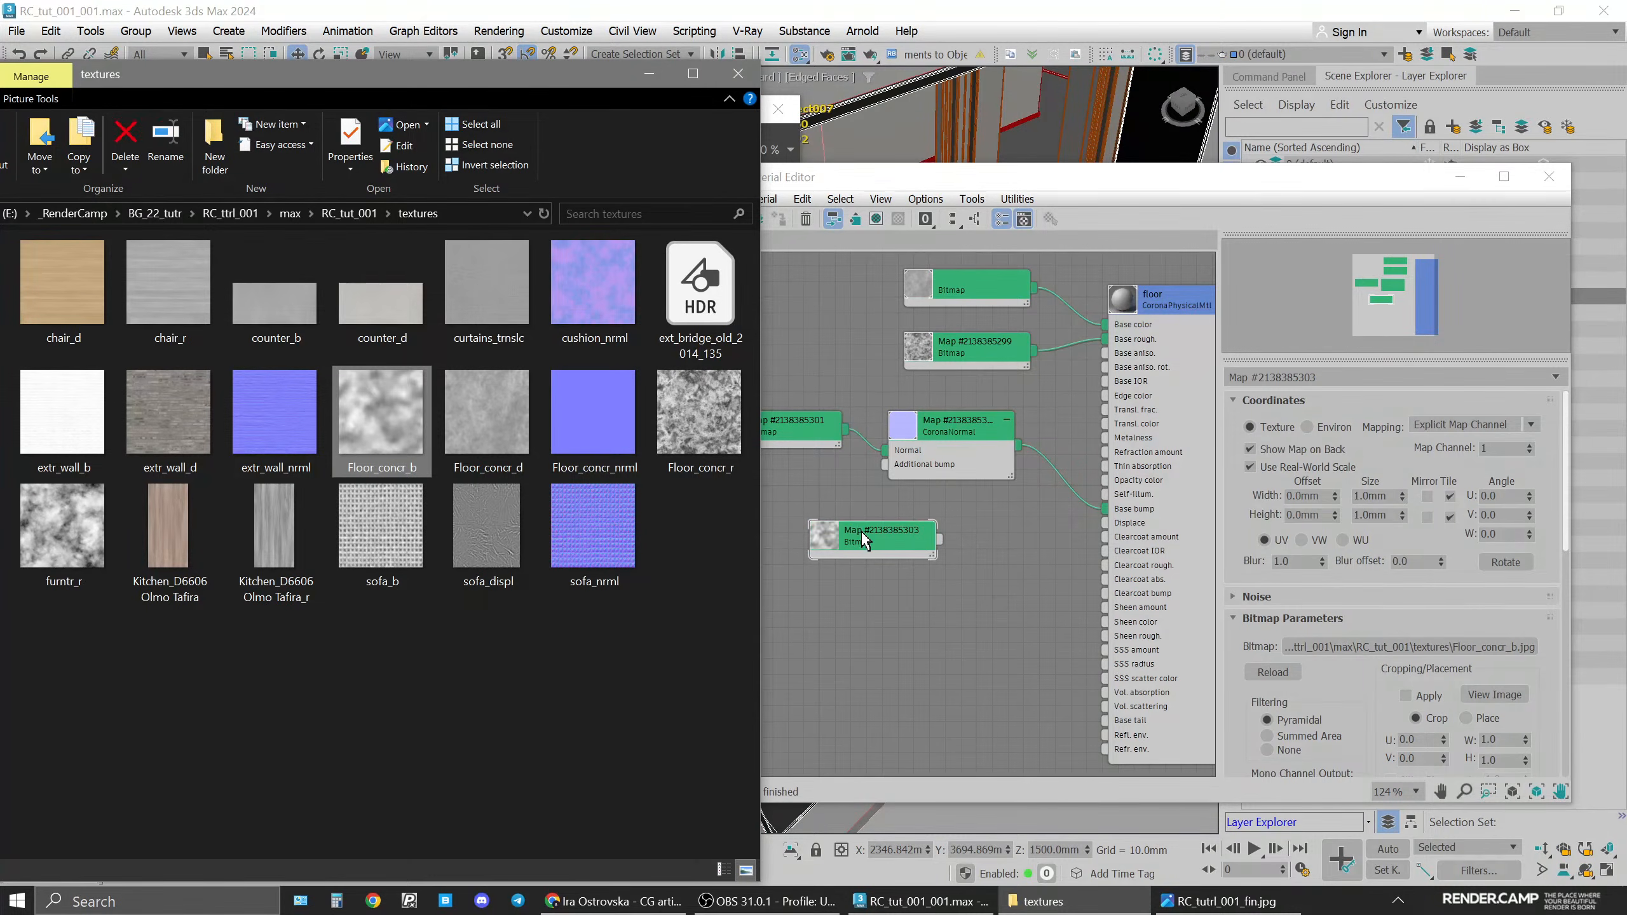
{"action": "left_click", "coordinate": [869, 539]}
{"action": "left_click_drag", "start_coordinate": [774, 490], "coordinate": [760, 488]}
Set the Floor_concr_b bitmap's real-world width and height to 2500 mm
{"action": "double_click", "coordinate": [1374, 497]}
{"action": "type", "text": "2"}
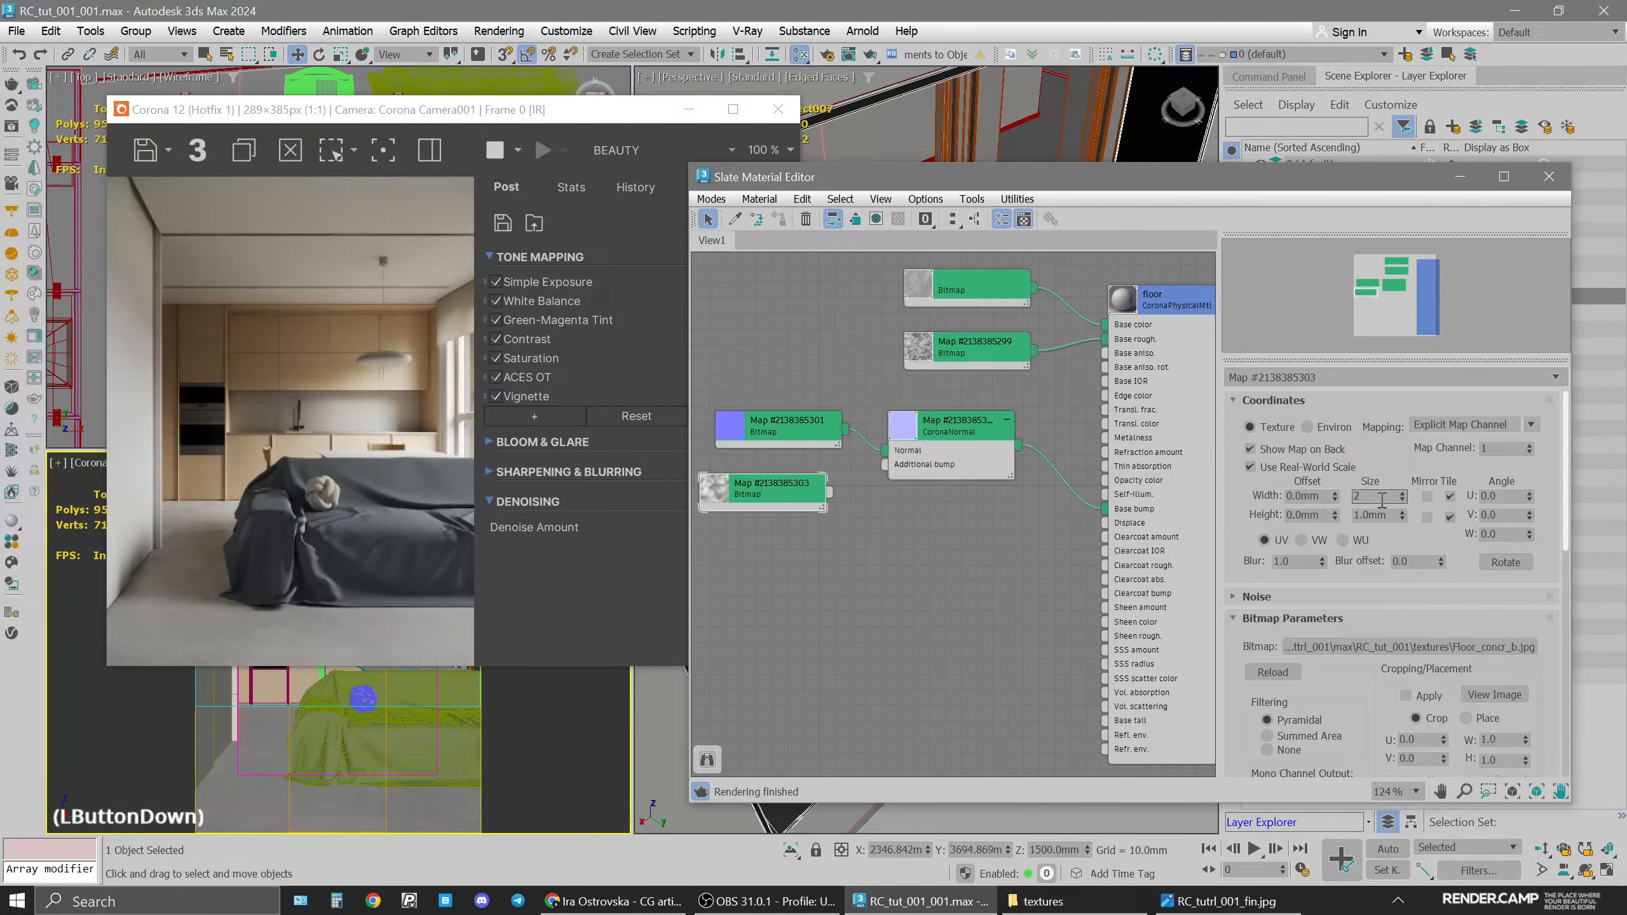
{"action": "type", "text": "500.0m"}
{"action": "double_click", "coordinate": [1377, 515]}
{"action": "type", "text": "2500"}
{"action": "key", "text": "Return"}
Connect the Floor_concr_b bitmap to the CoronaNormal map's Additional bump and set its strength to 0.5
{"action": "left_click", "coordinate": [788, 490]}
{"action": "left_click_drag", "start_coordinate": [829, 492], "coordinate": [897, 464]}
{"action": "left_click", "coordinate": [923, 442]}
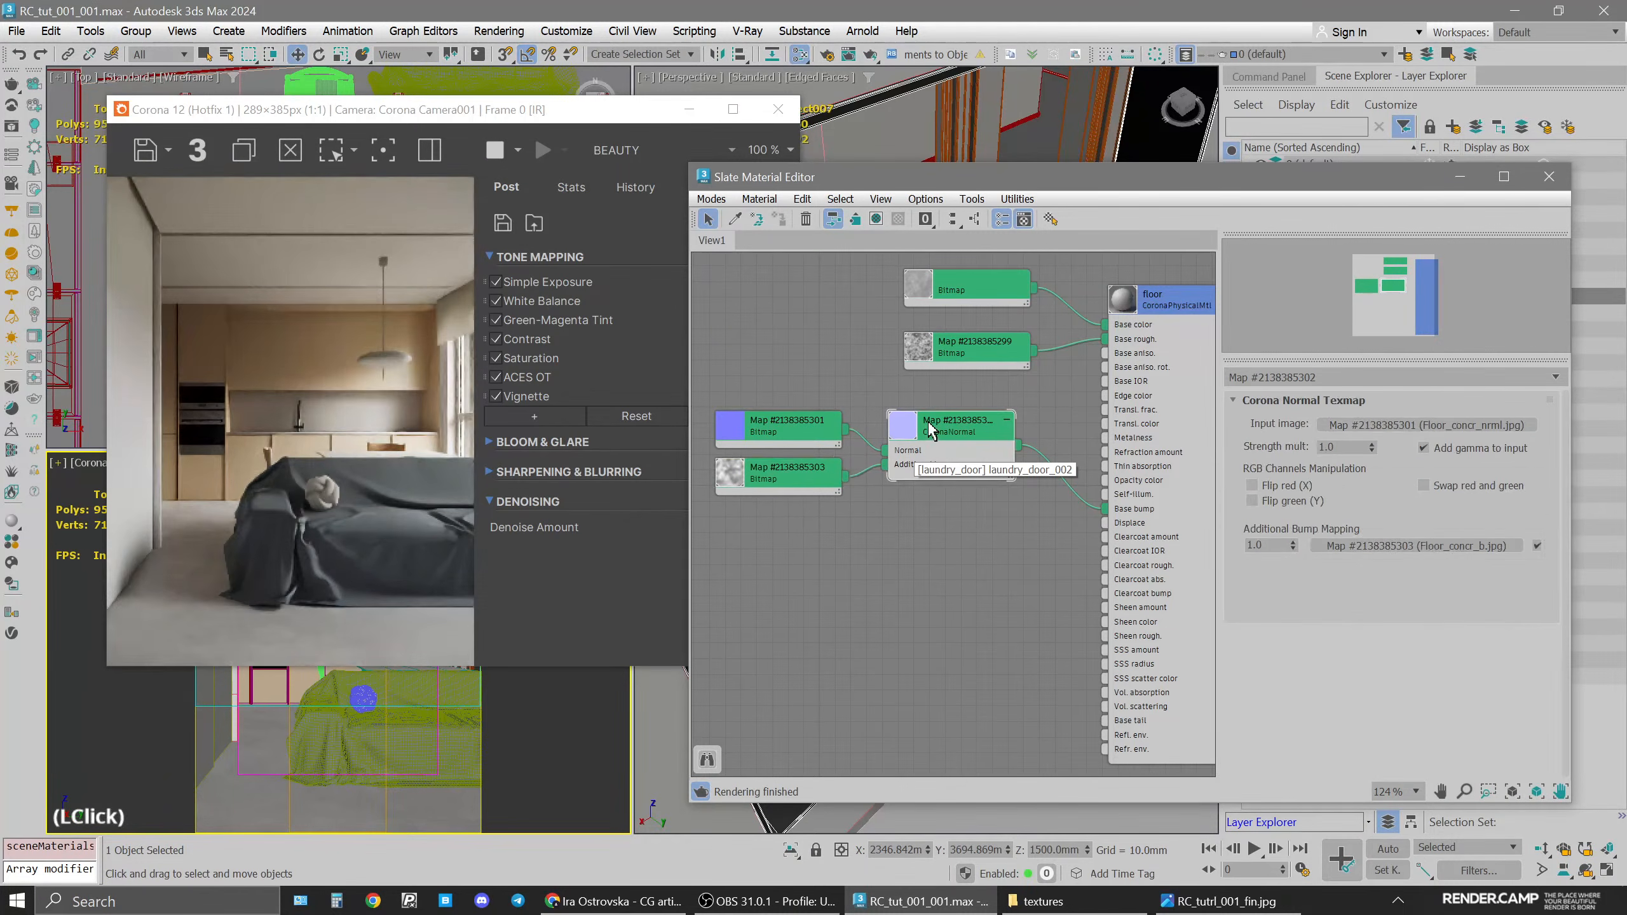
{"action": "left_click", "coordinate": [1275, 542]}
{"action": "key", "text": "BackSpace"}
{"action": "key", "text": "BackSpace"}
{"action": "type", "text": "5"}
{"action": "key", "text": "Return"}
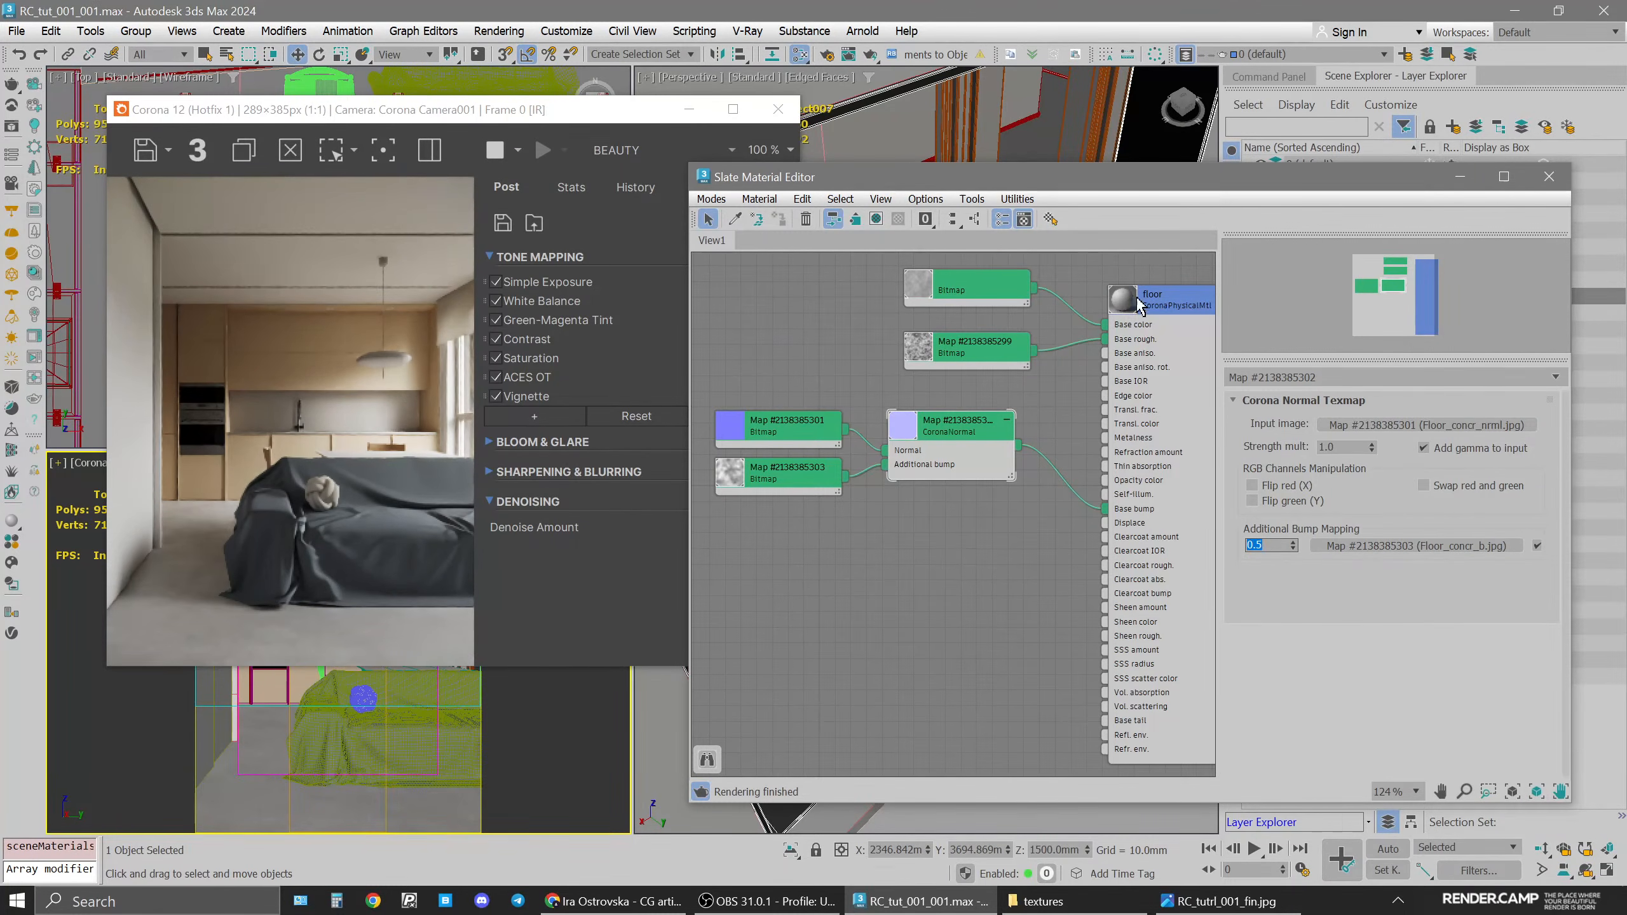
Try a base bump of 0.3 on the floor material, and settle on 0.2
{"action": "left_click", "coordinate": [1166, 306]}
{"action": "double_click", "coordinate": [1165, 306]}
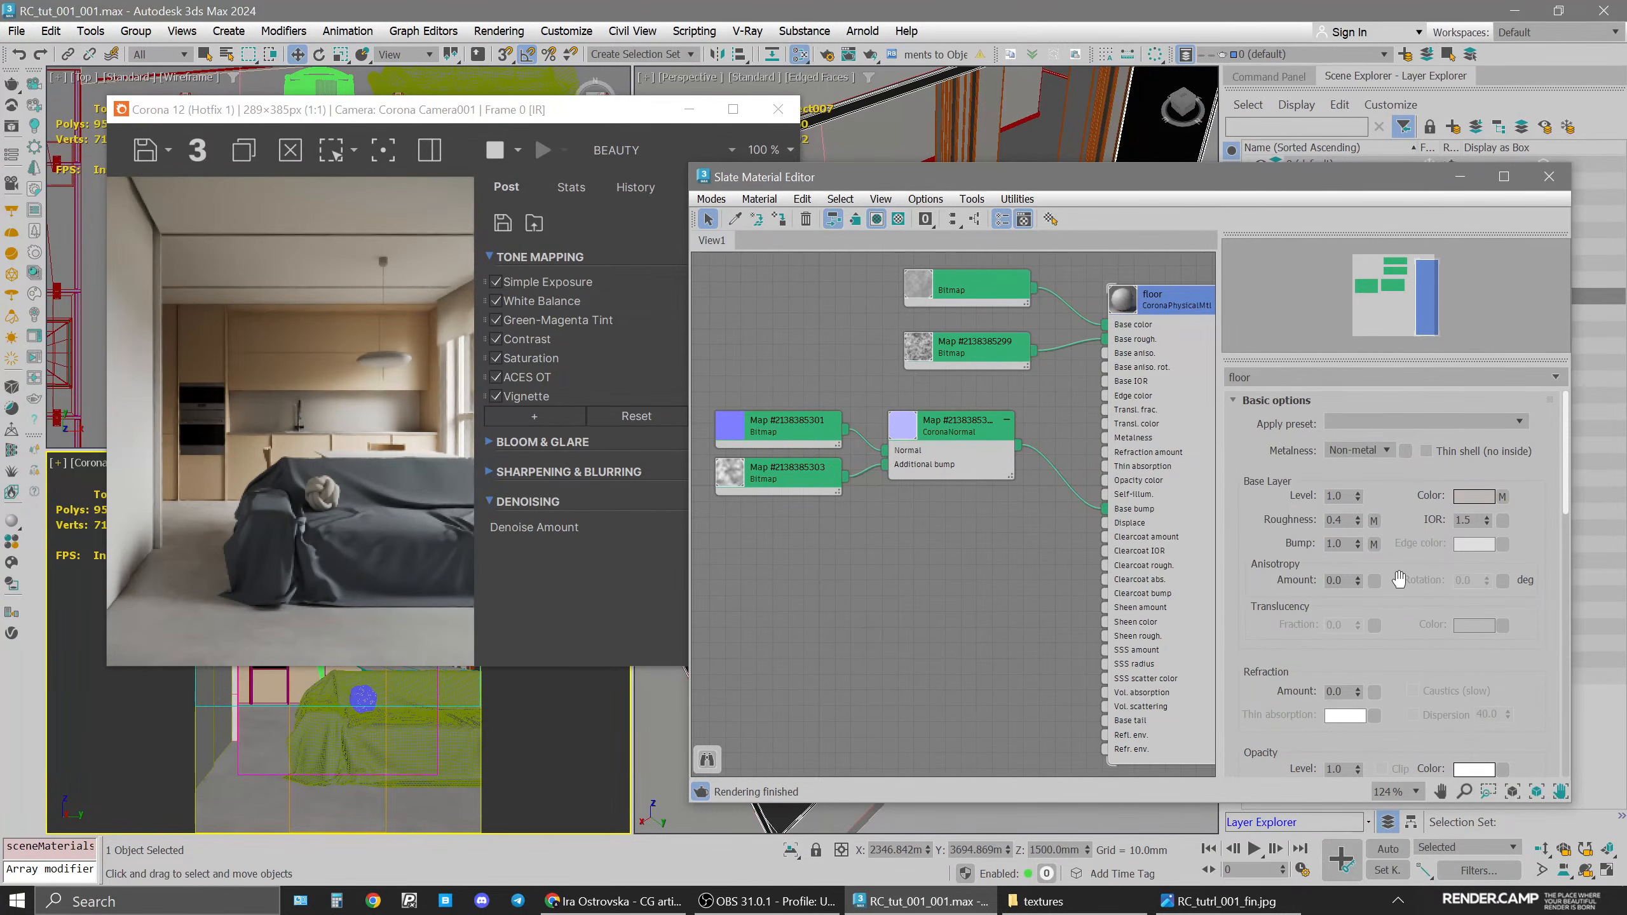
{"action": "left_click", "coordinate": [1356, 545]}
{"action": "key", "text": "BackSpace"}
{"action": "key", "text": "BackSpace"}
{"action": "type", "text": "3"}
{"action": "key", "text": "Return"}
{"action": "left_click", "coordinate": [1349, 544]}
{"action": "key", "text": "BackSpace"}
{"action": "type", "text": "2"}
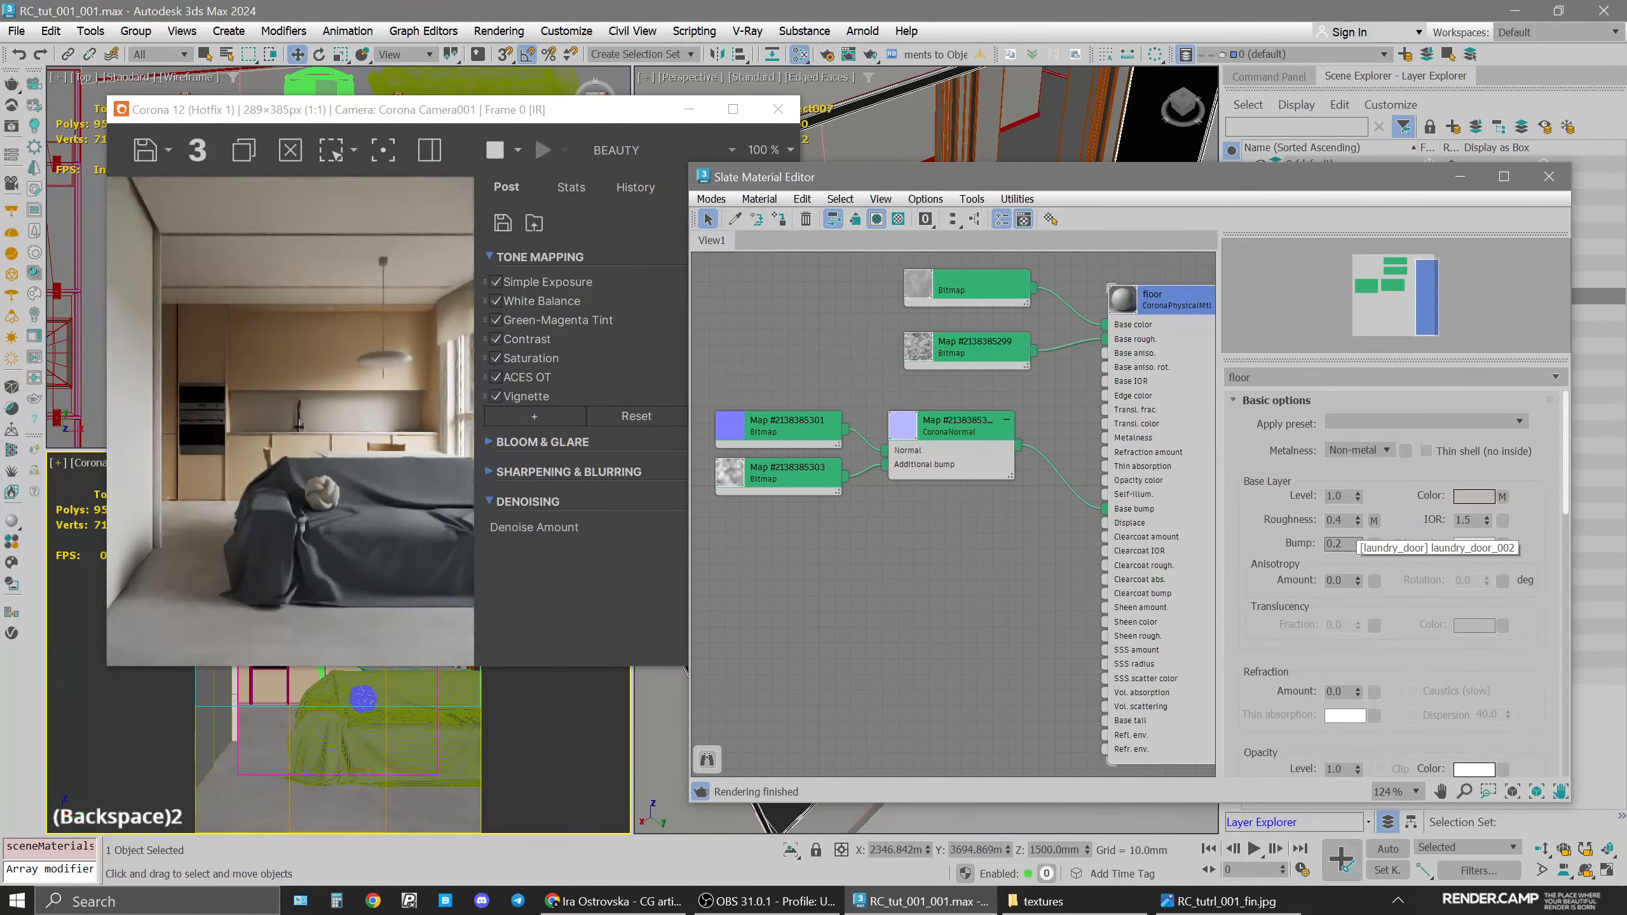
{"action": "type", "text": "3"}
{"action": "key", "text": "Return"}
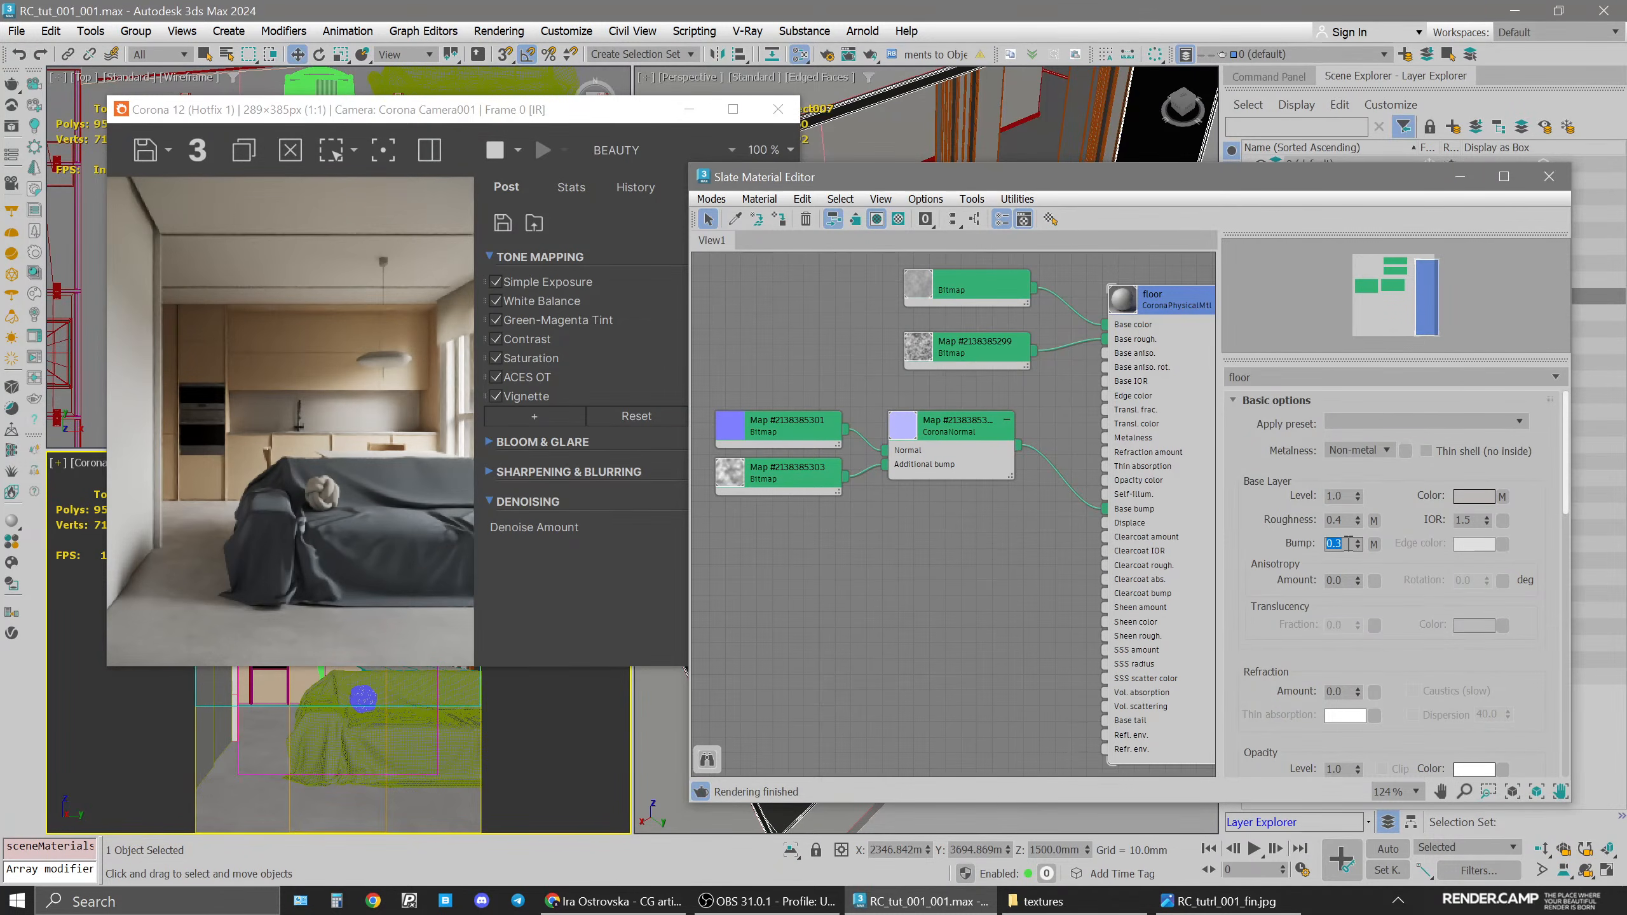
{"action": "left_click", "coordinate": [1348, 543]}
{"action": "key", "text": "BackSpace"}
{"action": "type", "text": "2"}
{"action": "key", "text": "Return"}
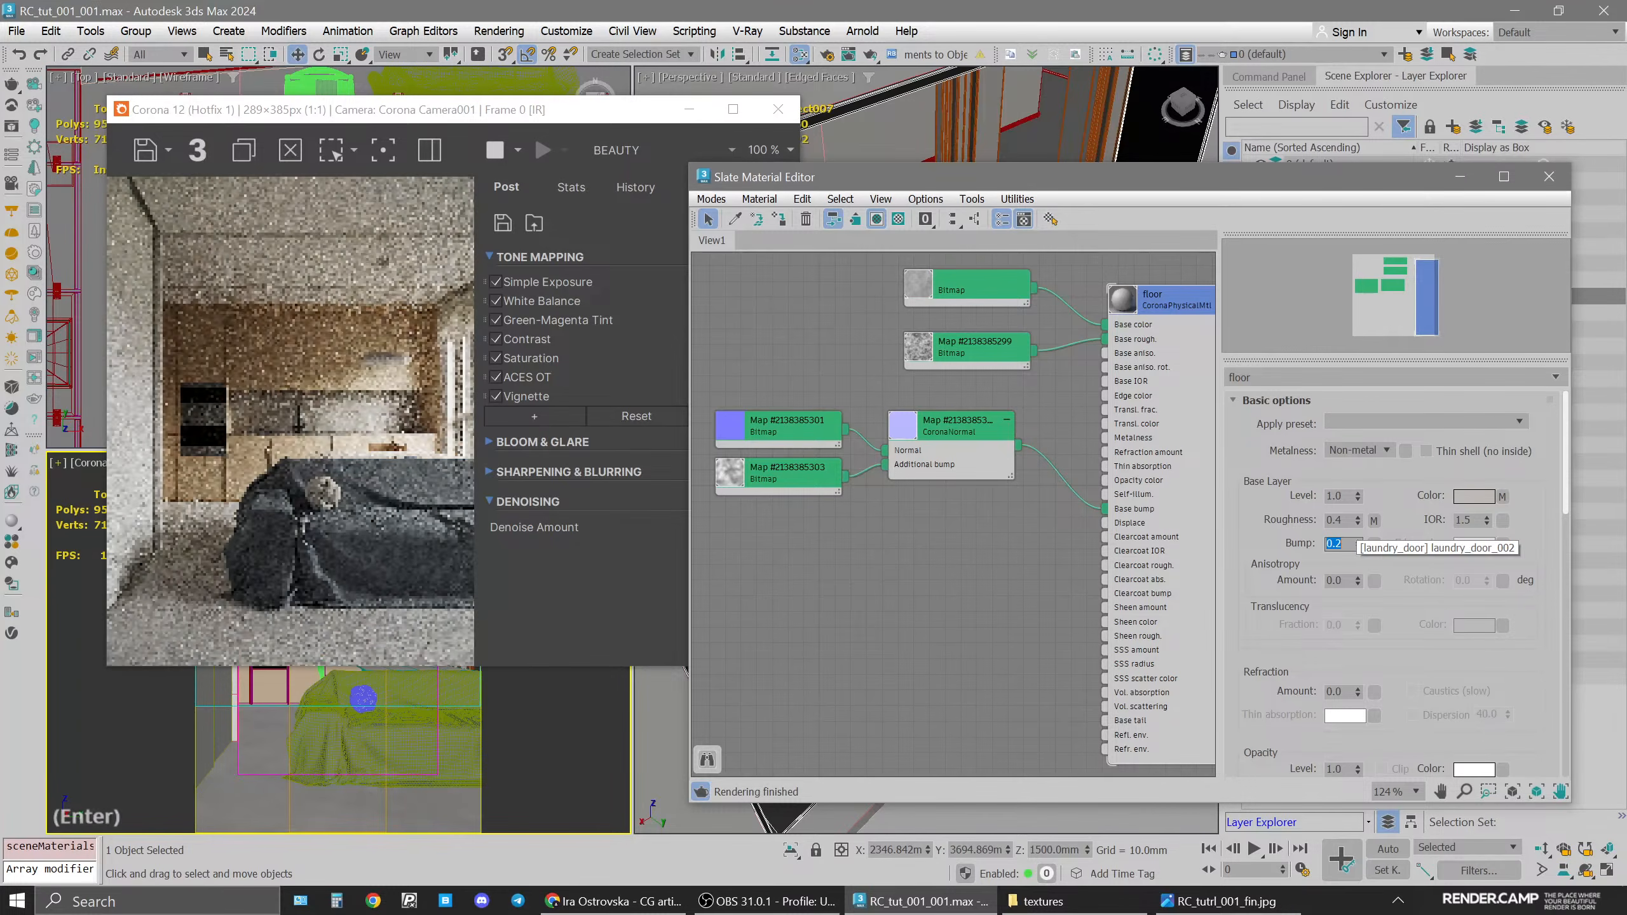
{"action": "left_click", "coordinate": [891, 573]}
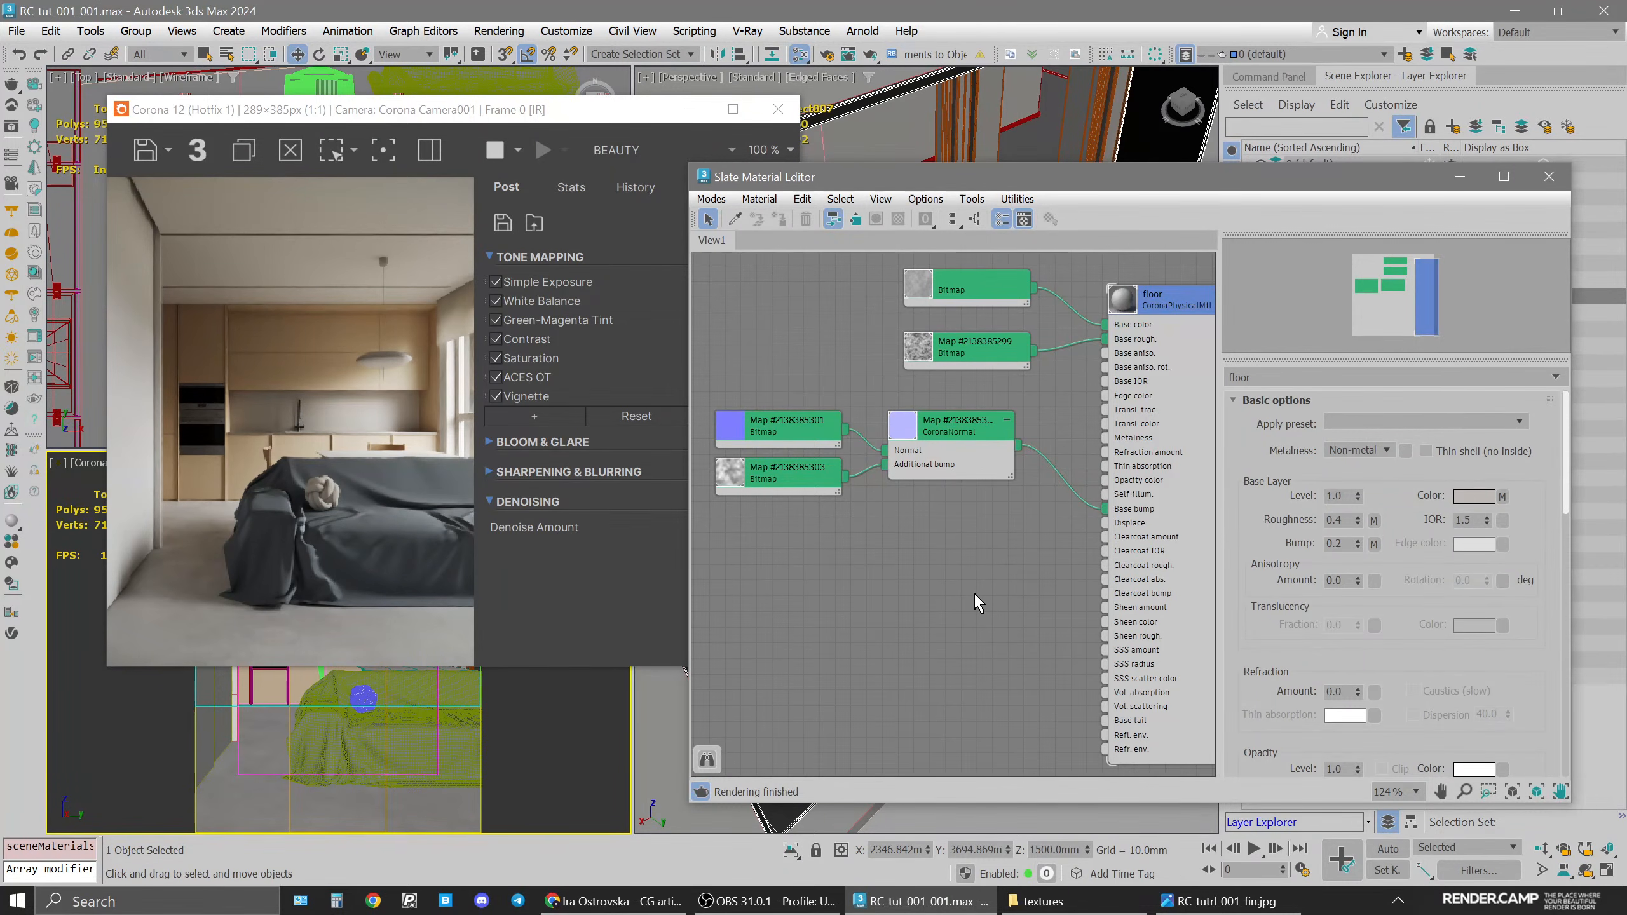
Set the floor material's base roughness map amount to 25
{"action": "left_click", "coordinate": [1168, 309]}
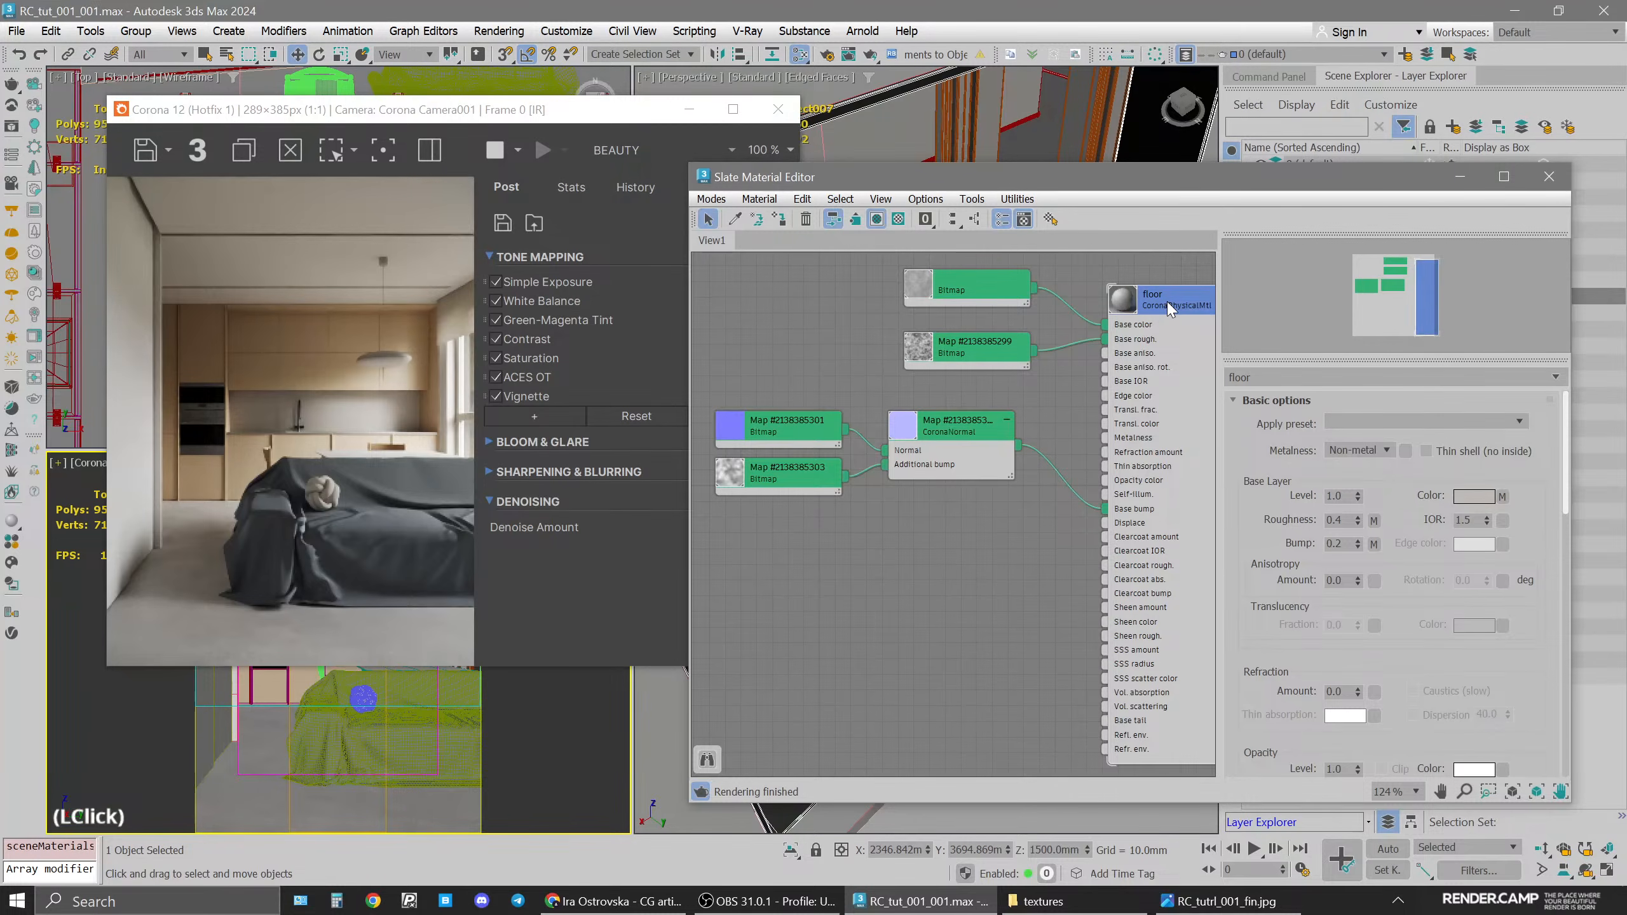
{"action": "left_click", "coordinate": [1169, 308]}
{"action": "scroll", "coordinate": [1384, 655], "scroll_direction": "down", "scroll_amount": 5}
{"action": "left_click_drag", "start_coordinate": [1391, 659], "coordinate": [1411, 444]}
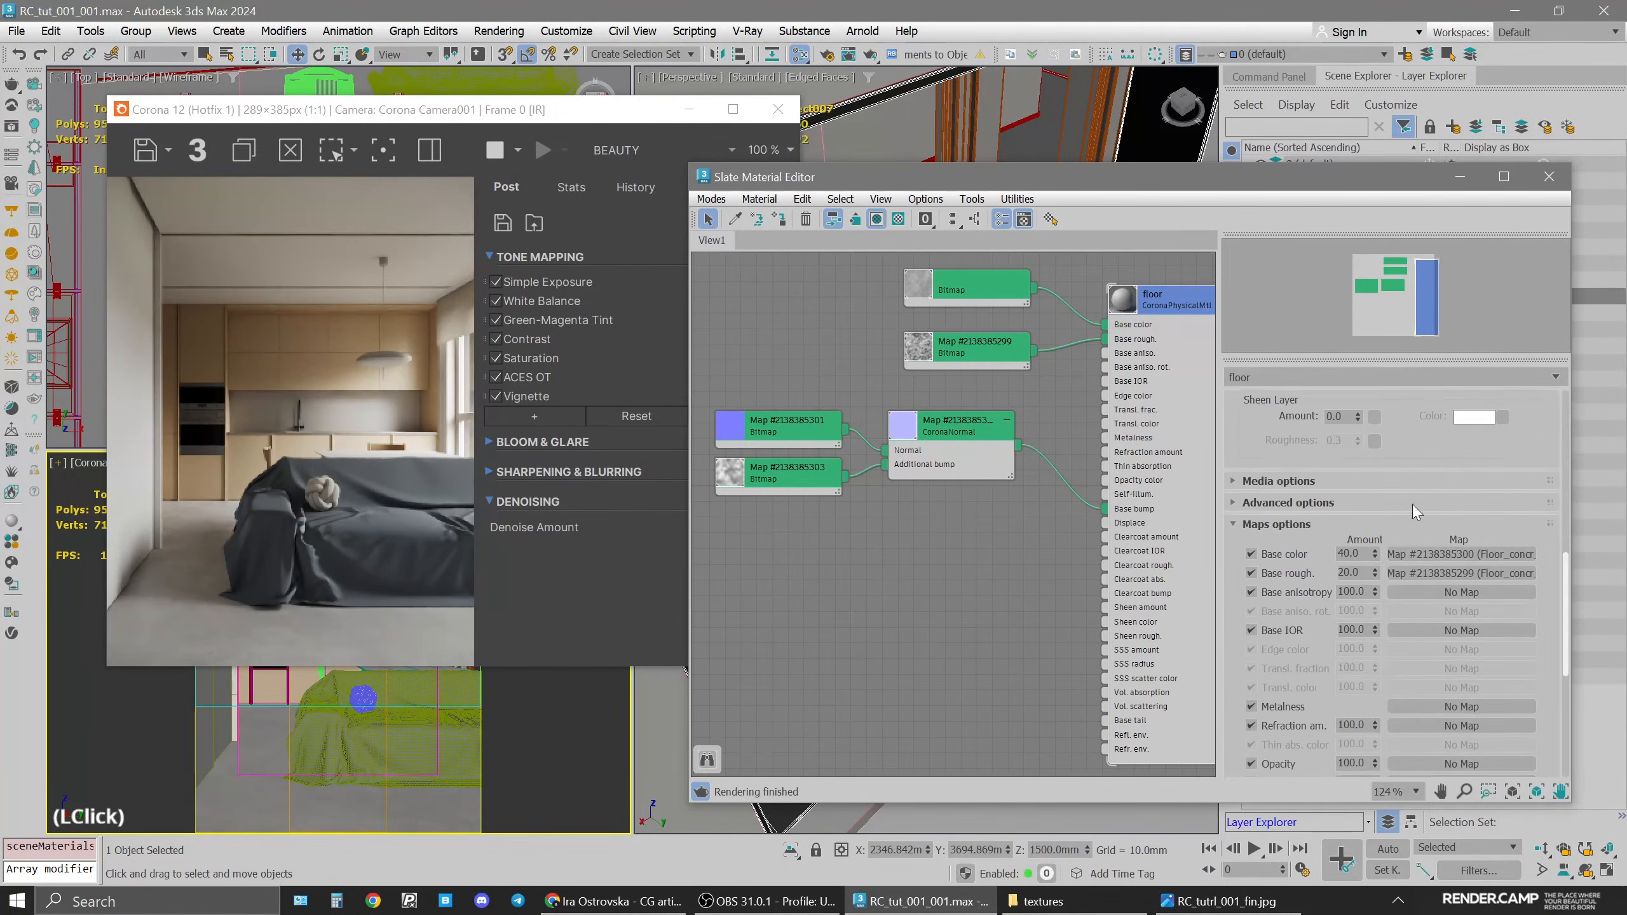
{"action": "double_click", "coordinate": [1349, 572]}
{"action": "type", "text": "25"}
{"action": "key", "text": "Return"}
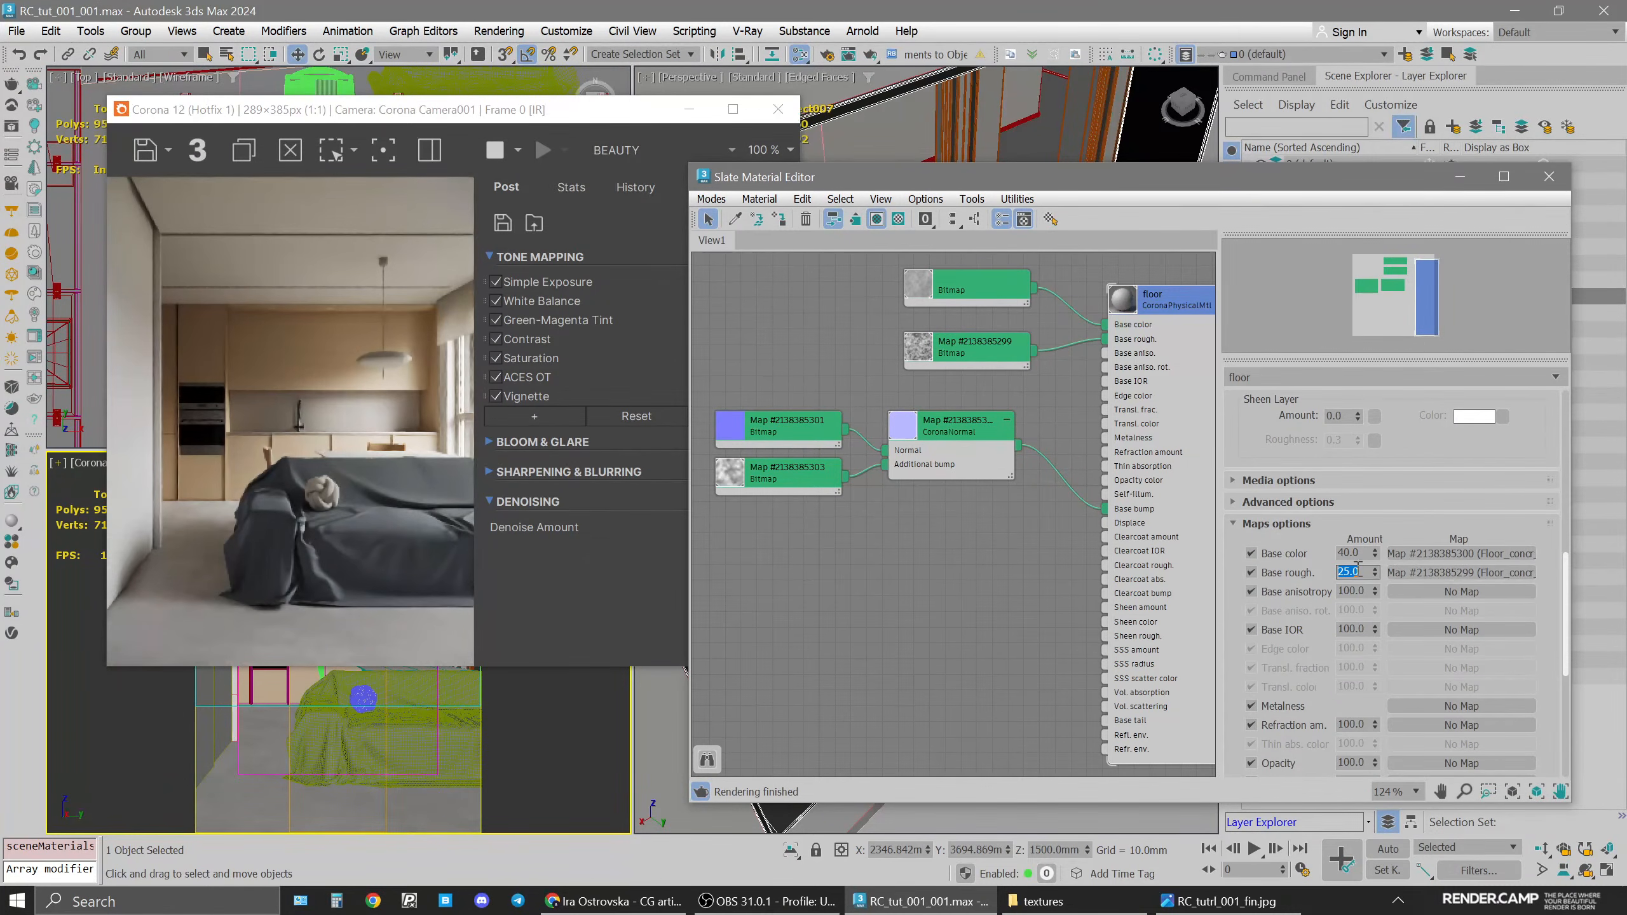
{"action": "left_click_drag", "start_coordinate": [1383, 440], "coordinate": [1438, 743]}
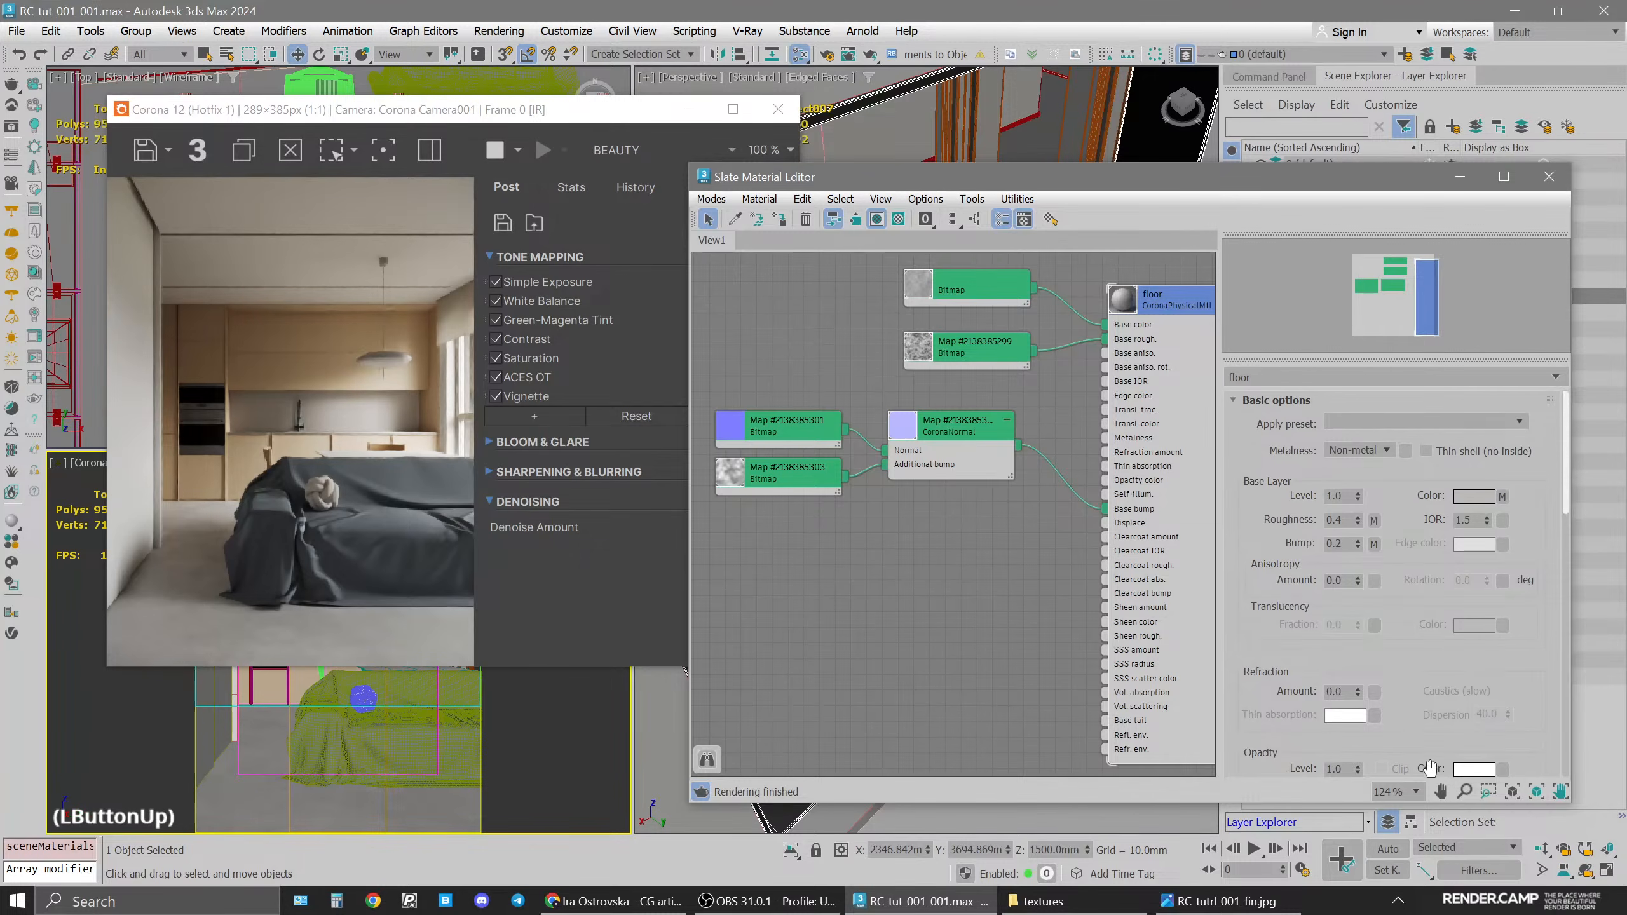
Pick the ceiling material from the scene into the material editor and place its node below the CoronaNormal map
{"action": "left_click", "coordinate": [950, 607]}
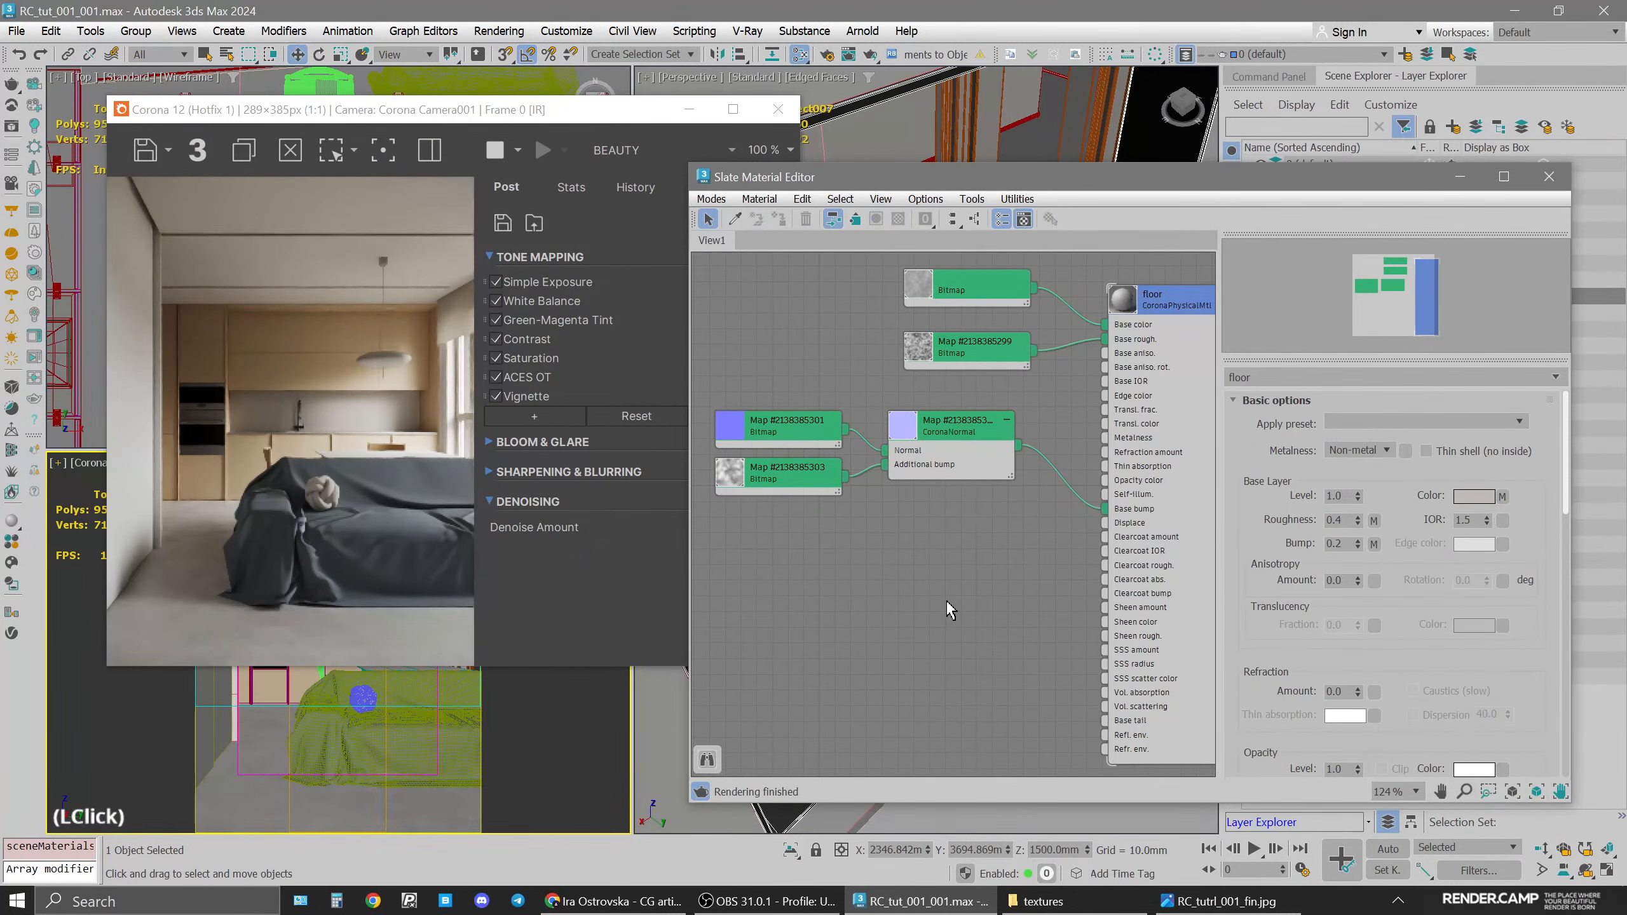
{"action": "scroll", "coordinate": [955, 689], "scroll_direction": "down", "scroll_amount": 2}
{"action": "middle_click_drag", "start_coordinate": [955, 689], "coordinate": [935, 572]}
{"action": "scroll", "coordinate": [852, 646], "scroll_direction": "down", "scroll_amount": 1}
{"action": "middle_click_drag", "start_coordinate": [853, 646], "coordinate": [959, 643]}
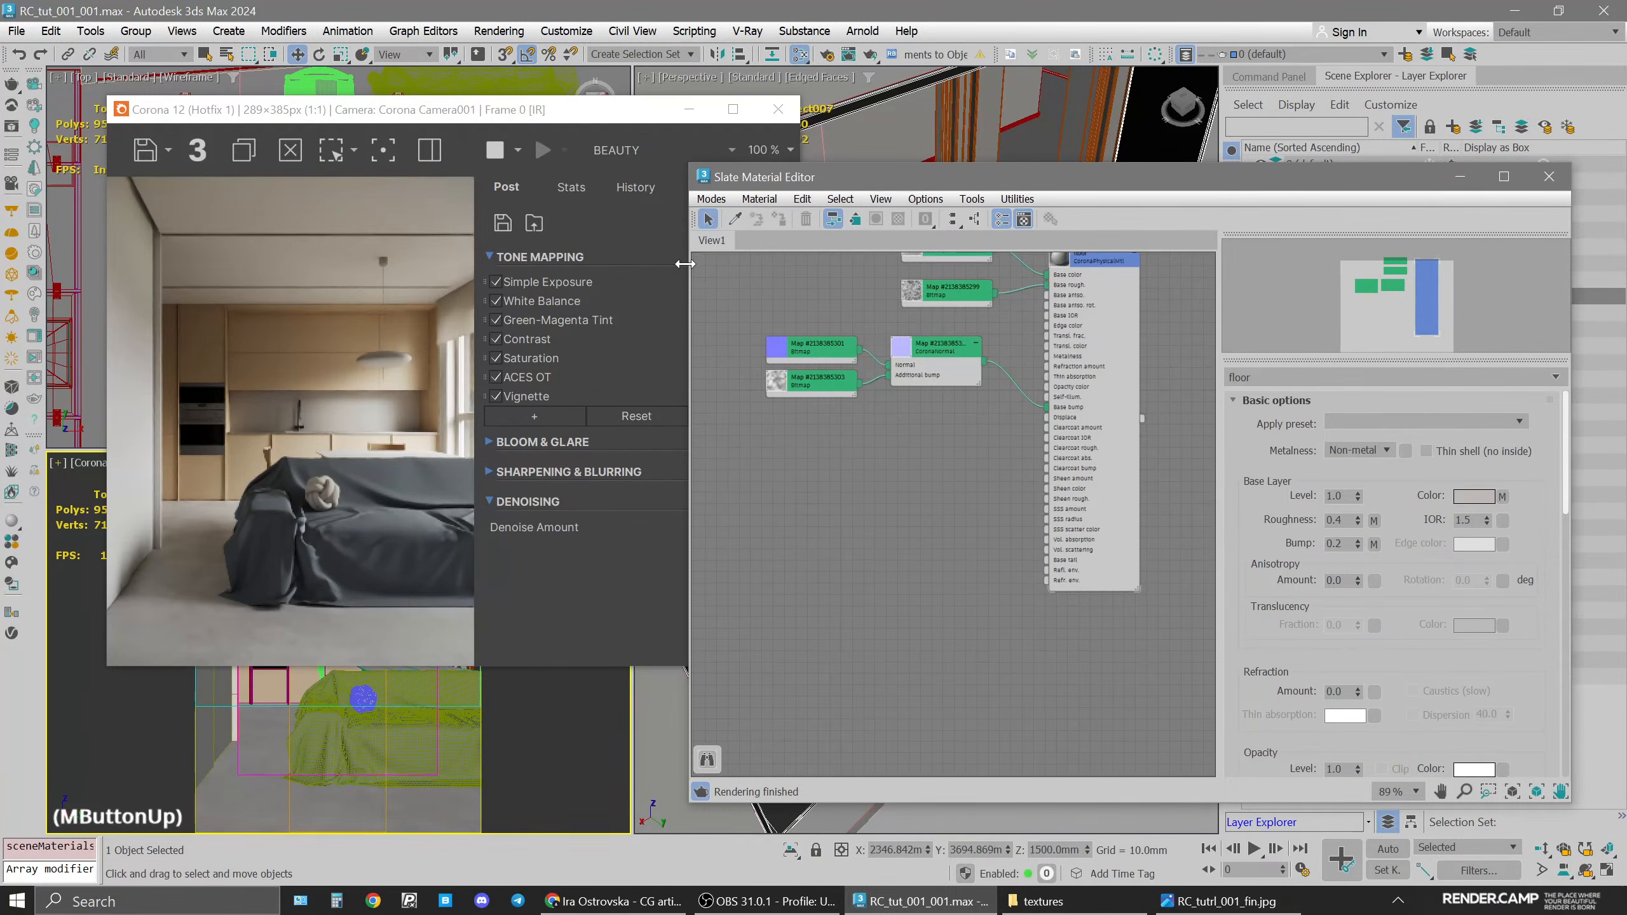
{"action": "left_click_drag", "start_coordinate": [780, 179], "coordinate": [830, 193]}
{"action": "left_click_drag", "start_coordinate": [617, 106], "coordinate": [805, 101]}
{"action": "left_click", "coordinate": [918, 252]}
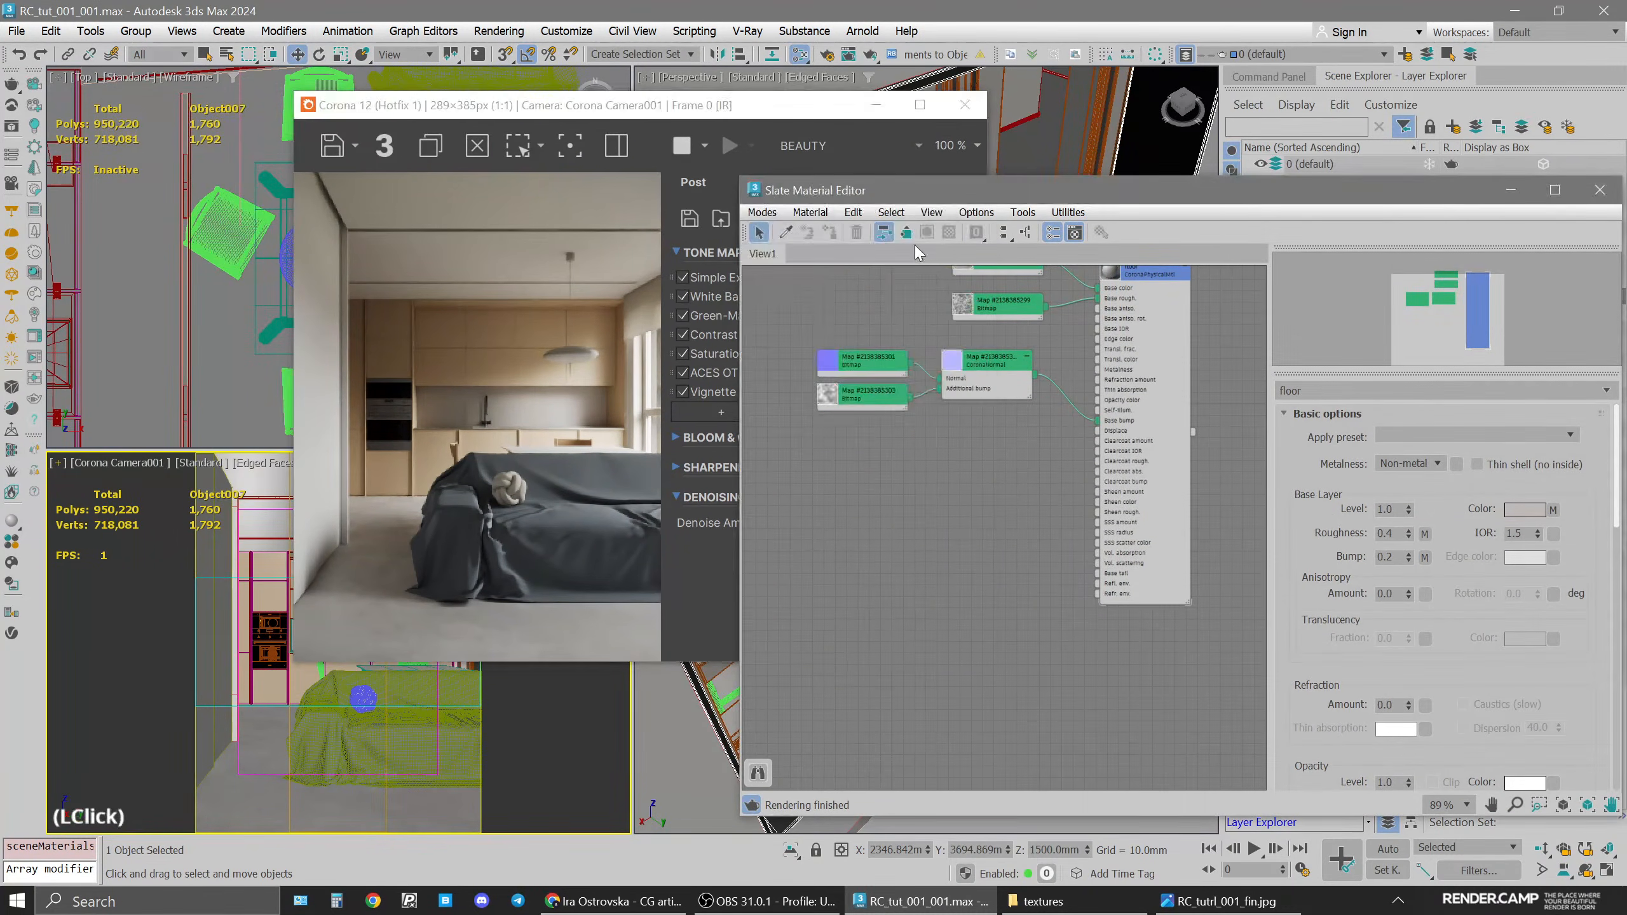
{"action": "left_click", "coordinate": [785, 232]}
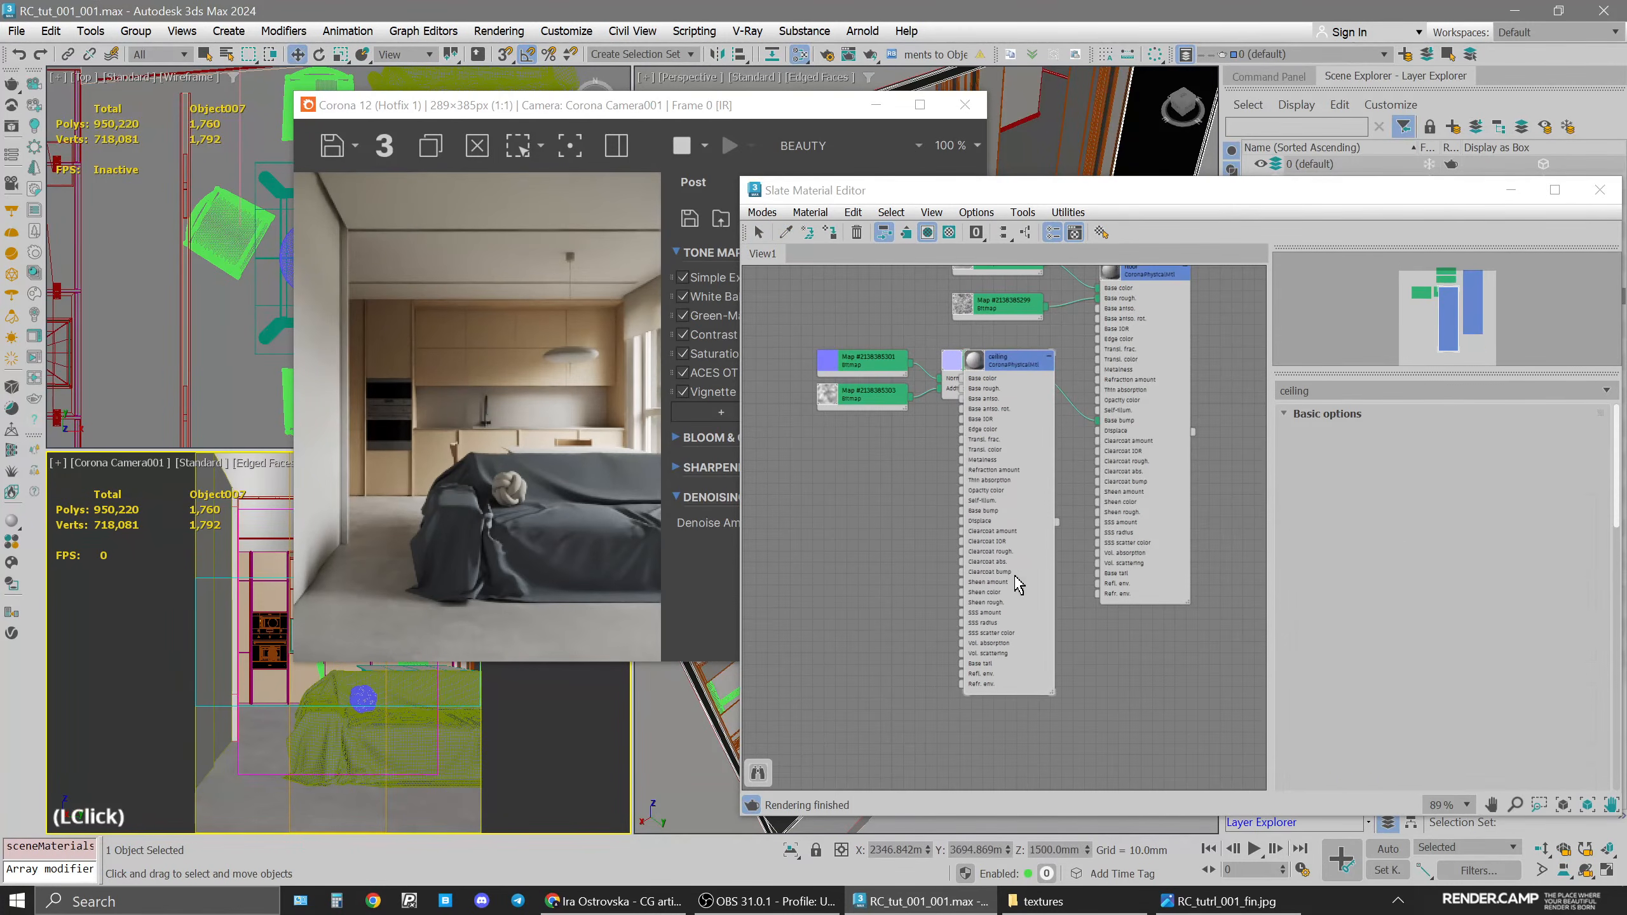
{"action": "left_click_drag", "start_coordinate": [1020, 357], "coordinate": [1009, 471]}
Compare the ceiling in the interactive render with the reference image RC_tutrl_001_fin
{"action": "left_click_drag", "start_coordinate": [606, 108], "coordinate": [416, 99]}
{"action": "left_click", "coordinate": [1199, 909]}
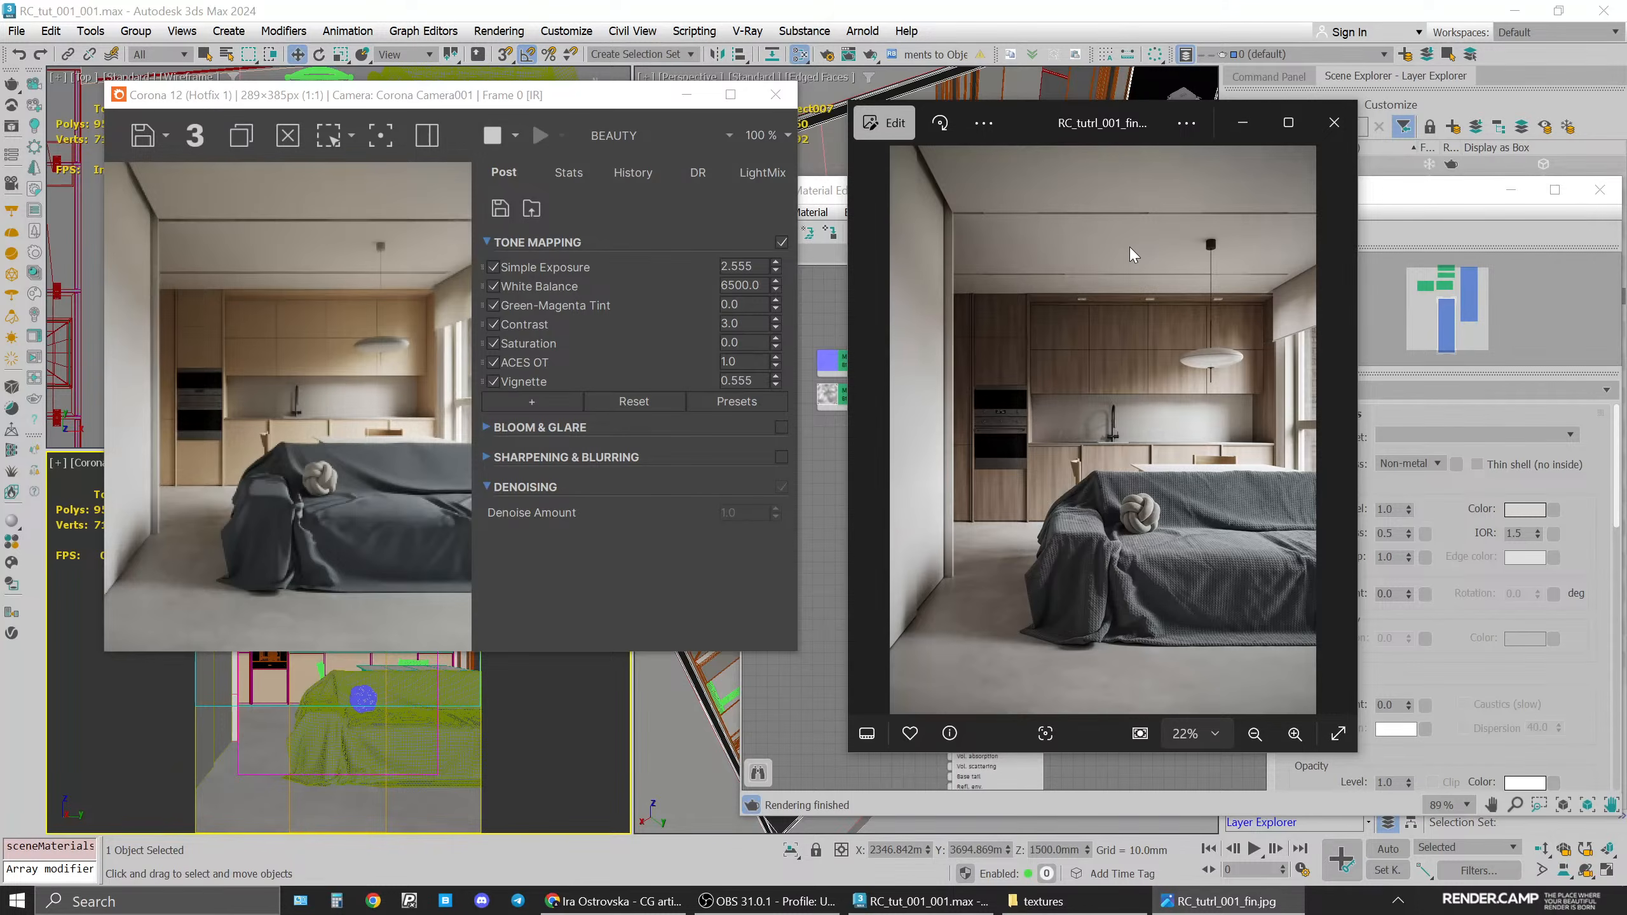
{"action": "left_click", "coordinate": [1217, 901]}
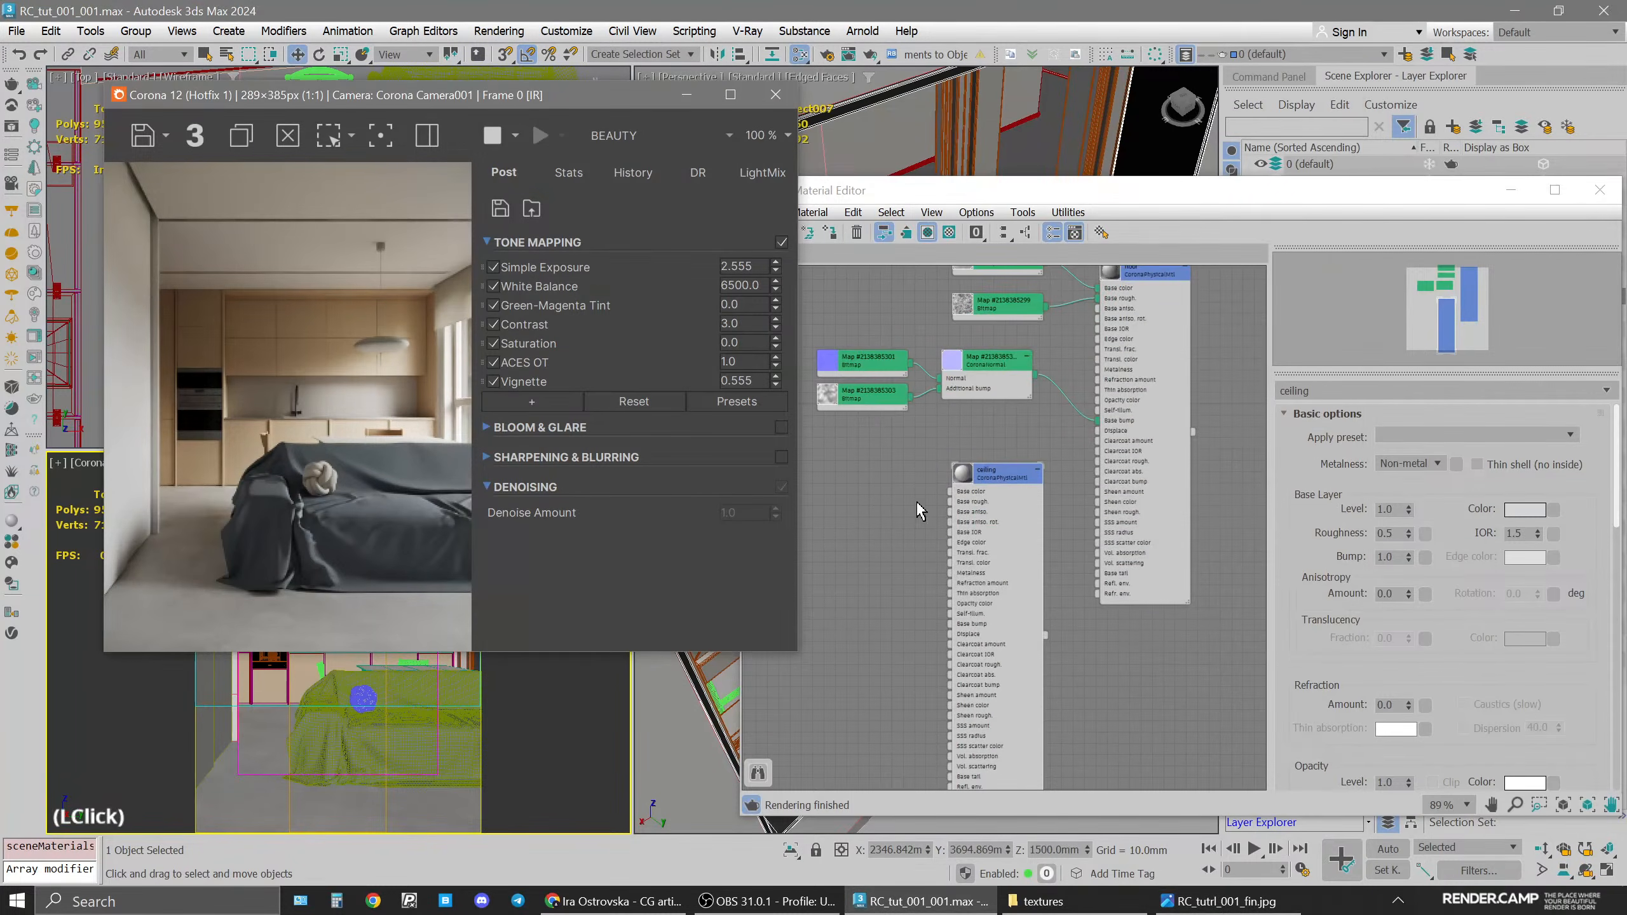
Move the ceiling material node further down, clear of the floor material's map nodes
{"action": "left_click", "coordinate": [893, 502]}
{"action": "left_click_drag", "start_coordinate": [990, 473], "coordinate": [990, 507]}
{"action": "middle_click_drag", "start_coordinate": [1062, 697], "coordinate": [1078, 596]}
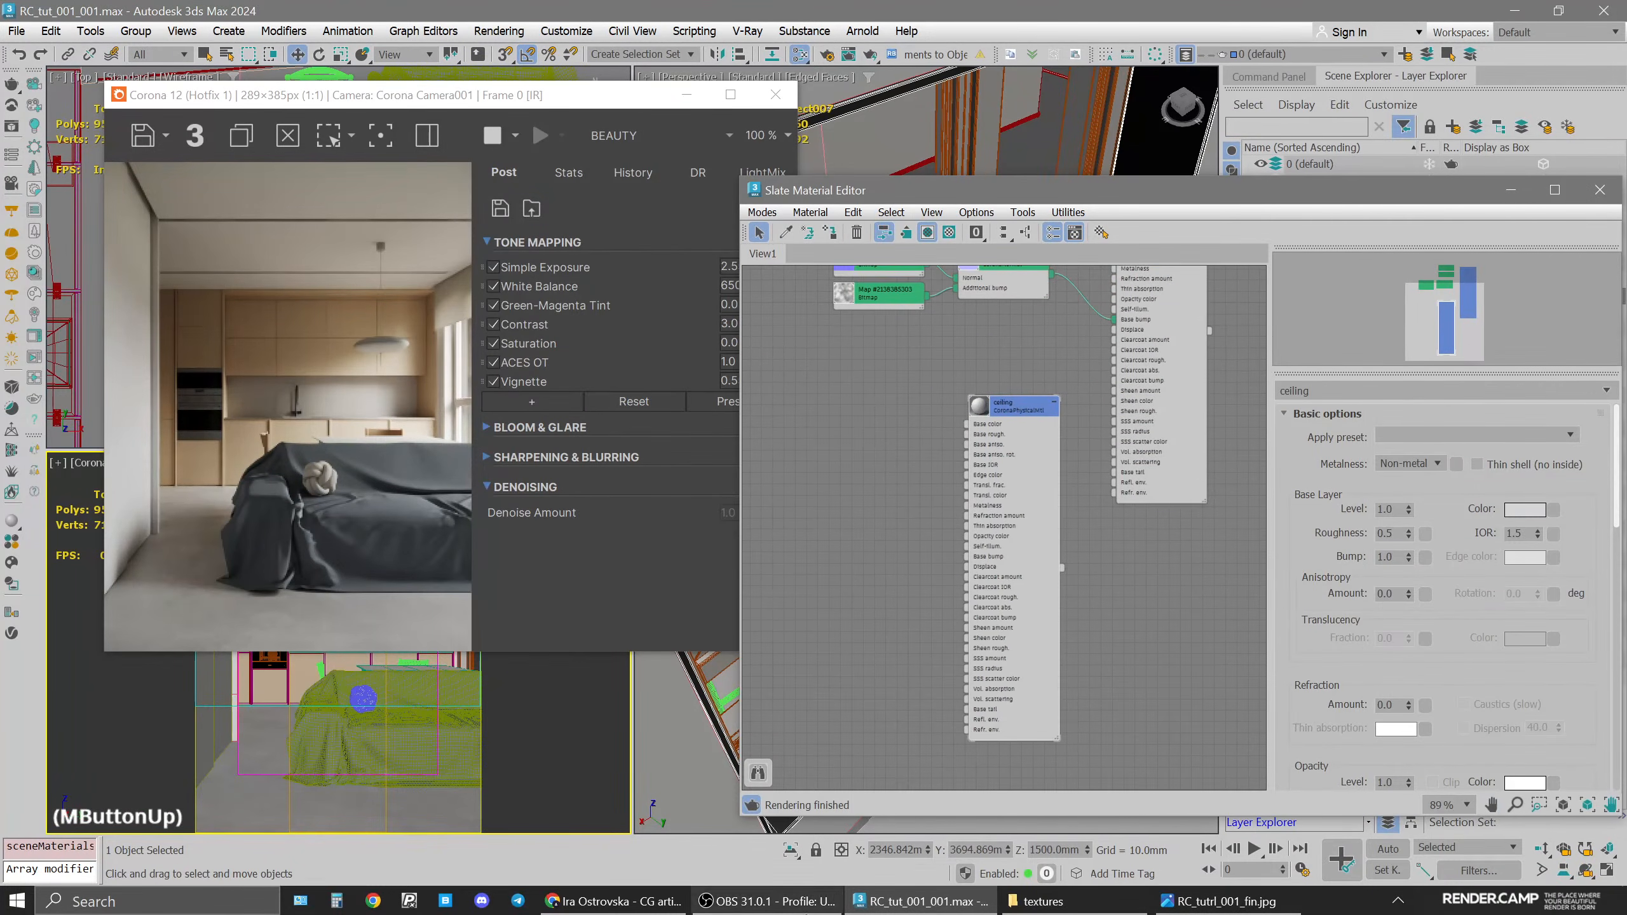
Examine the texture files in the textures folder to find a roughness map suitable for the ceiling
{"action": "left_click", "coordinate": [1041, 901]}
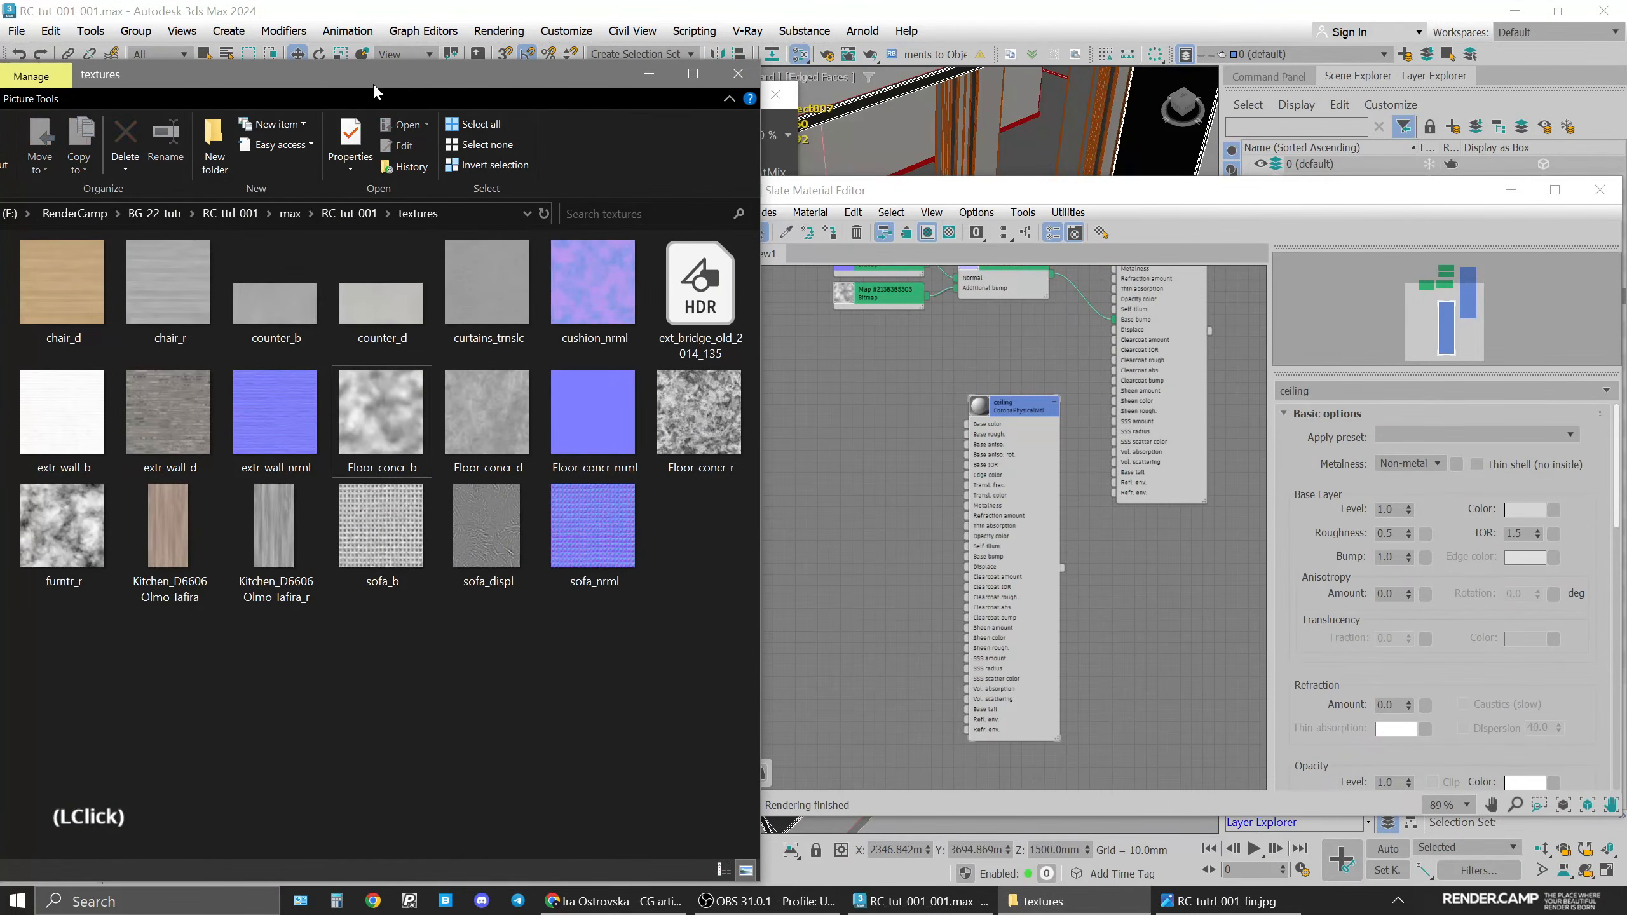
{"action": "left_click_drag", "start_coordinate": [419, 82], "coordinate": [472, 76]}
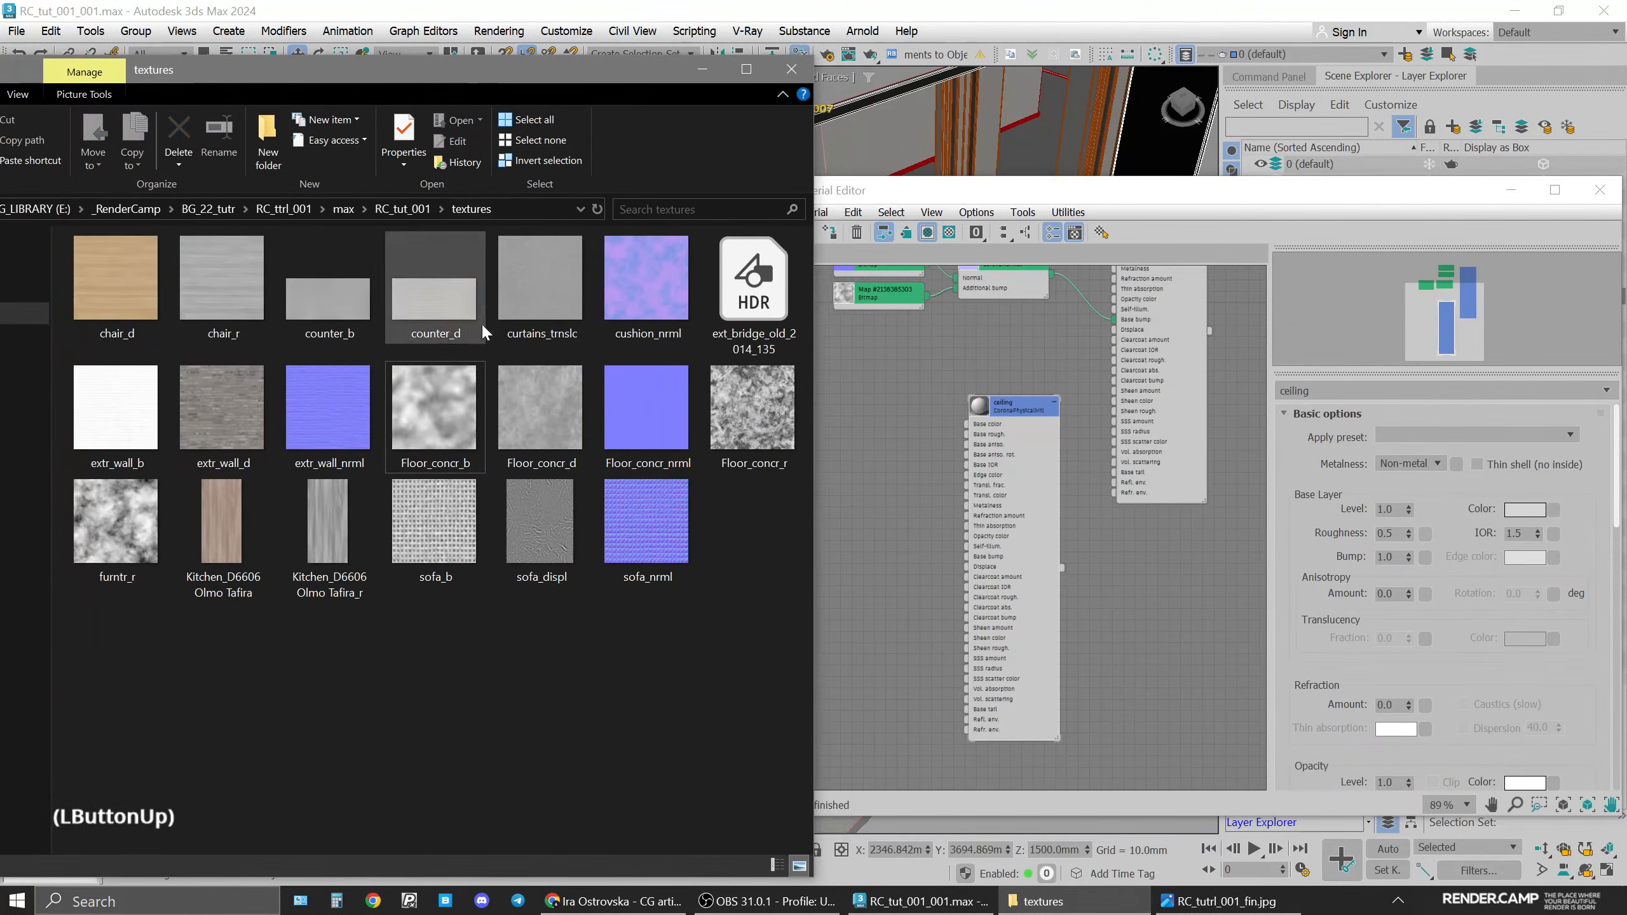
{"action": "left_click", "coordinate": [530, 280]}
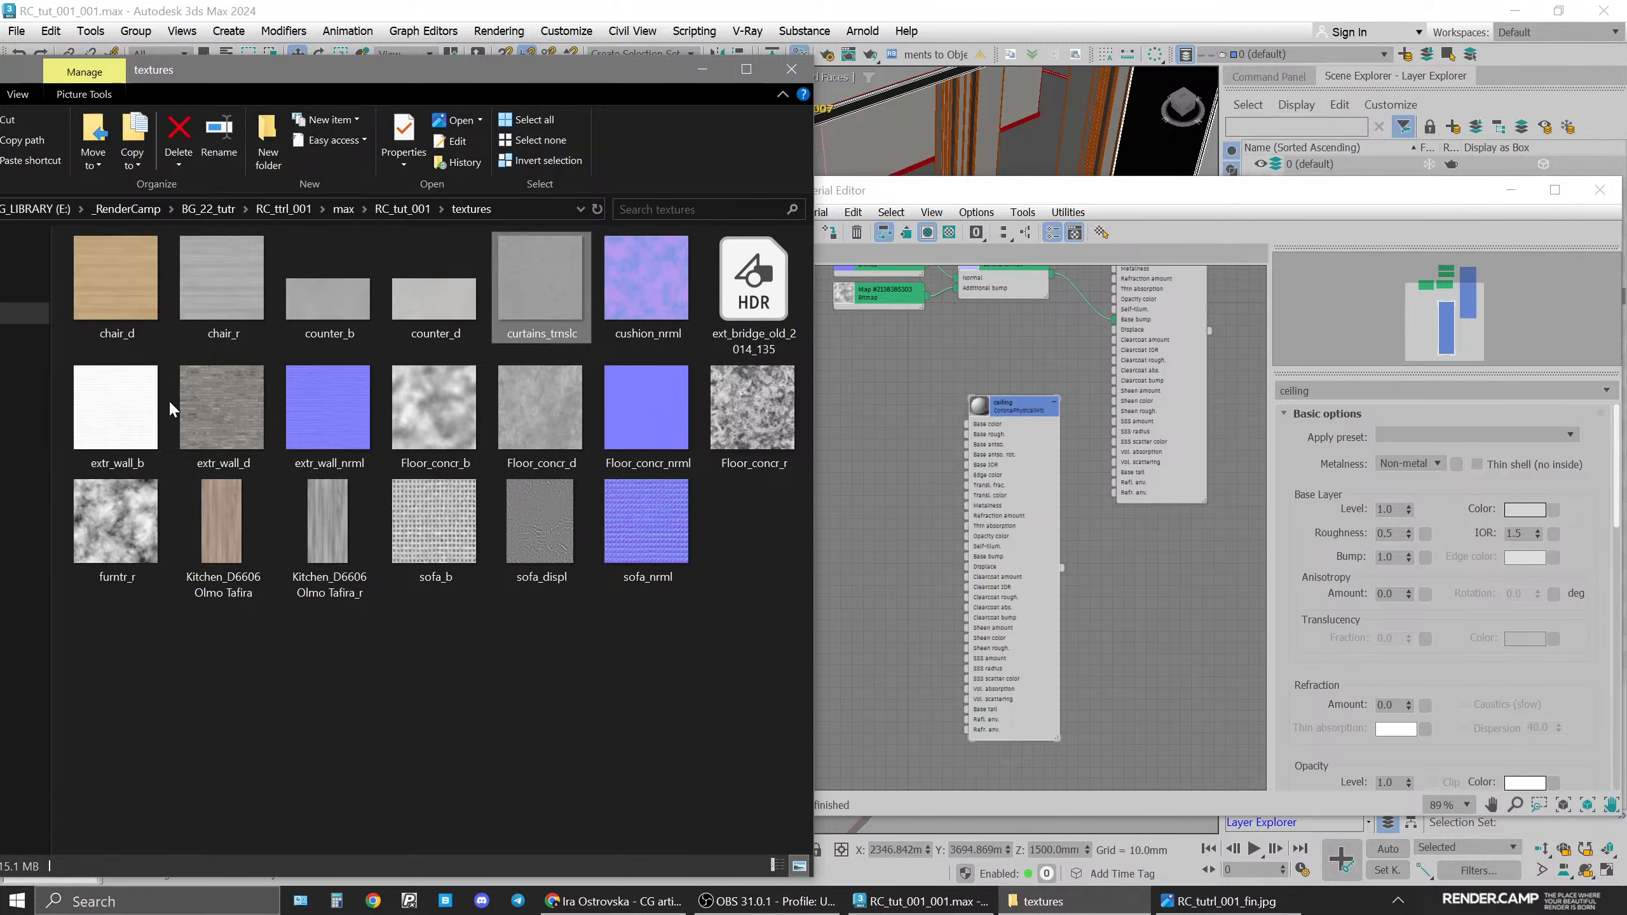
{"action": "left_click", "coordinate": [159, 526]}
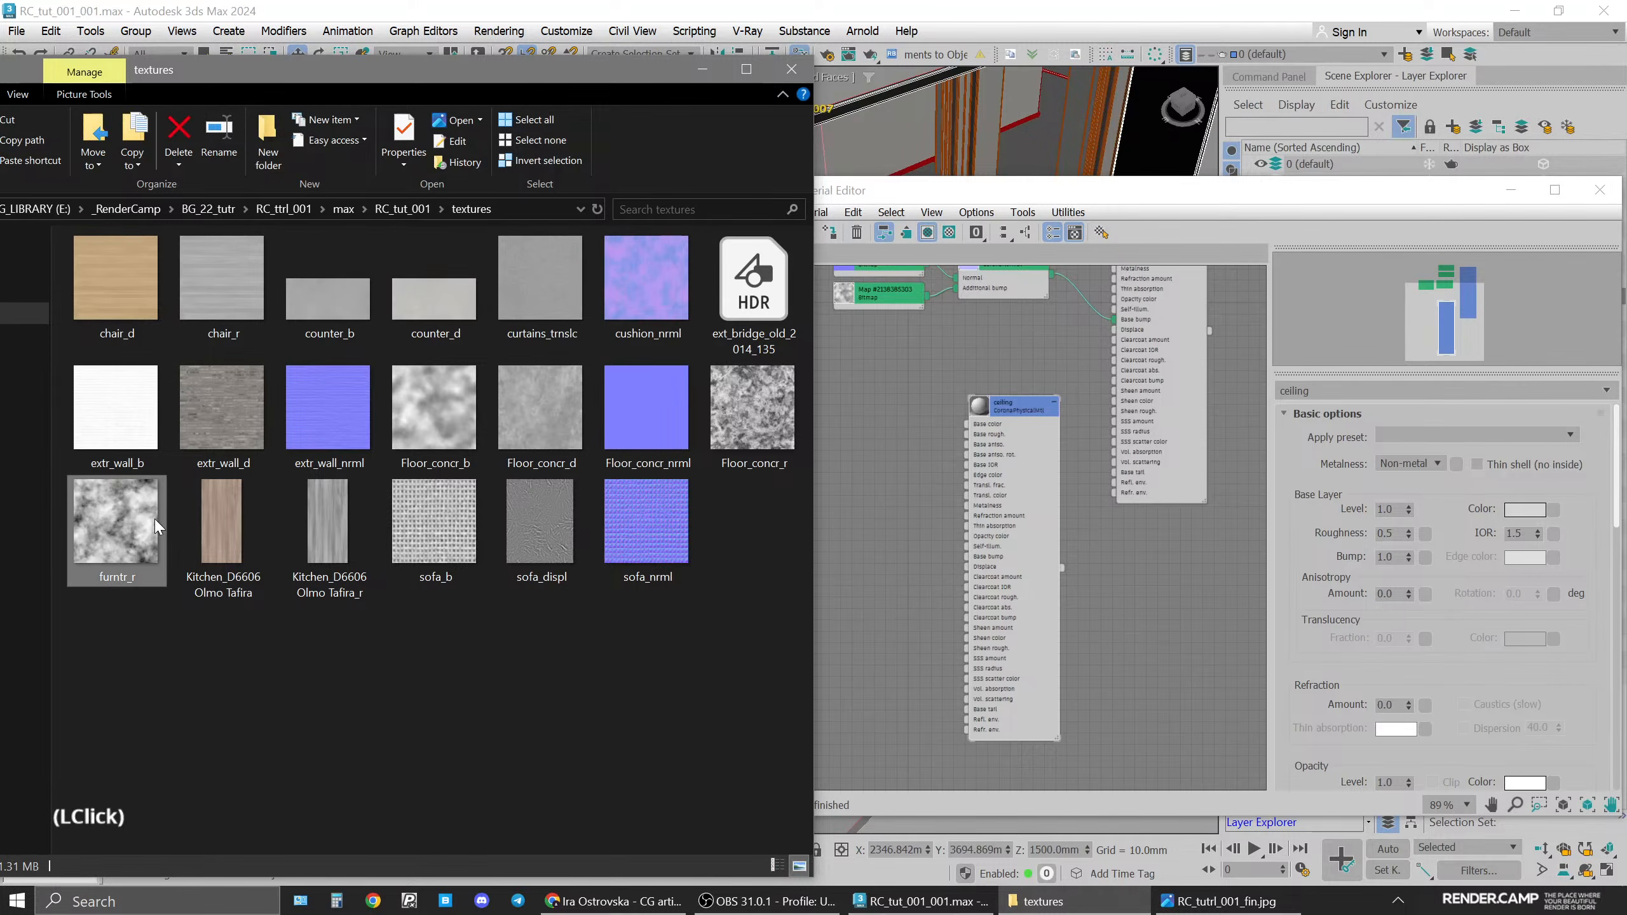
{"action": "left_click_drag", "start_coordinate": [468, 78], "coordinate": [485, 82]}
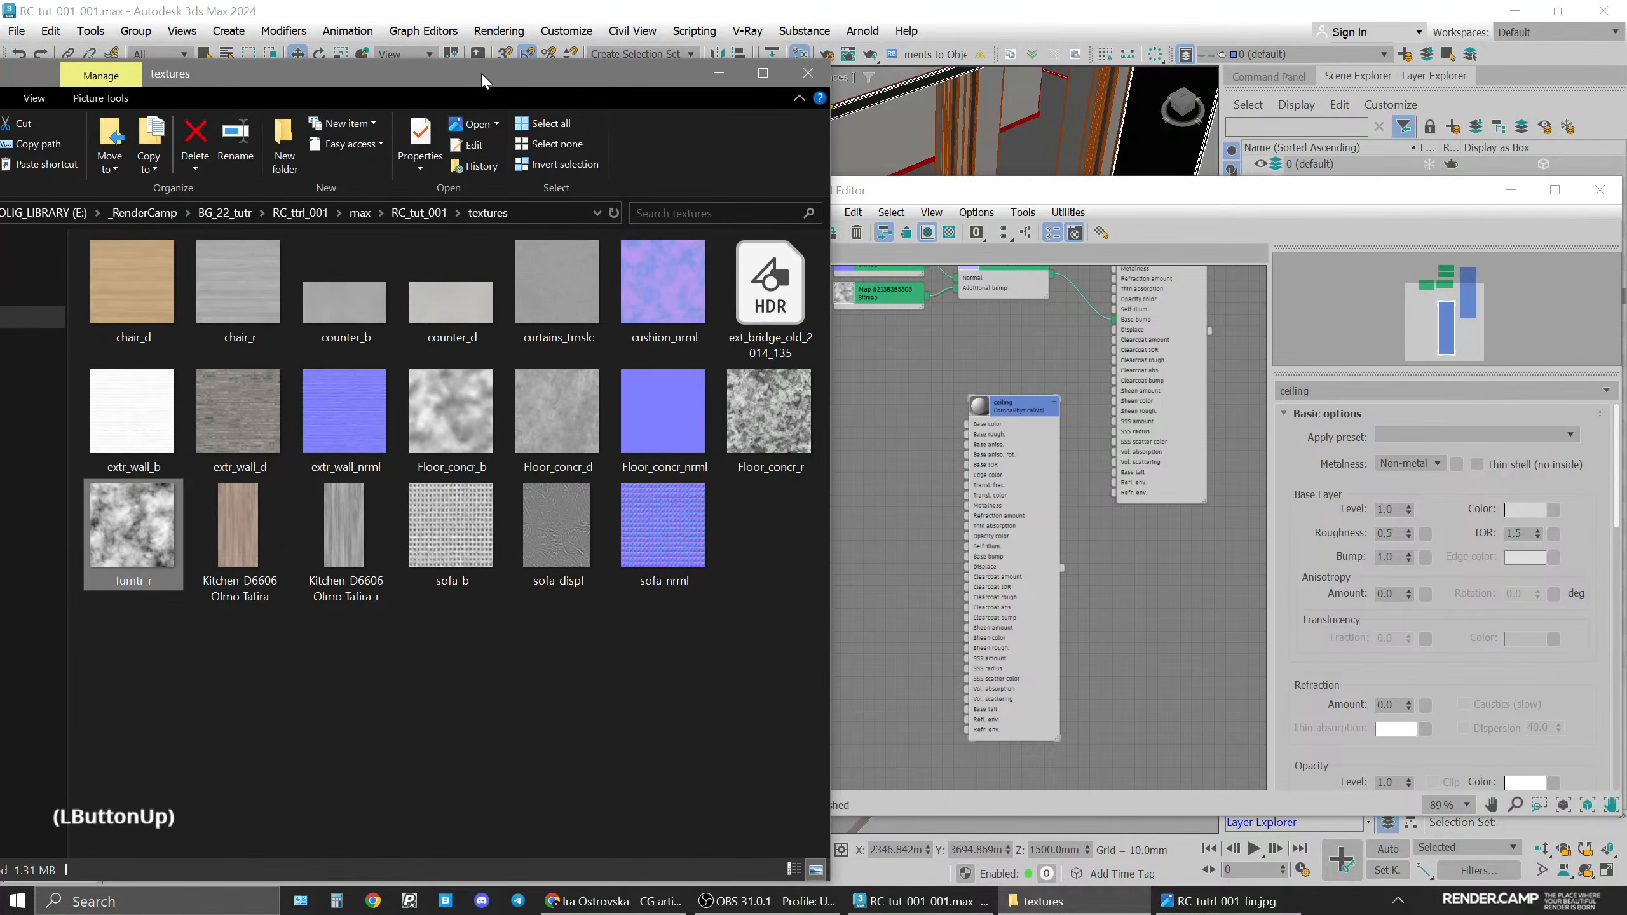
{"action": "left_click", "coordinate": [549, 297]}
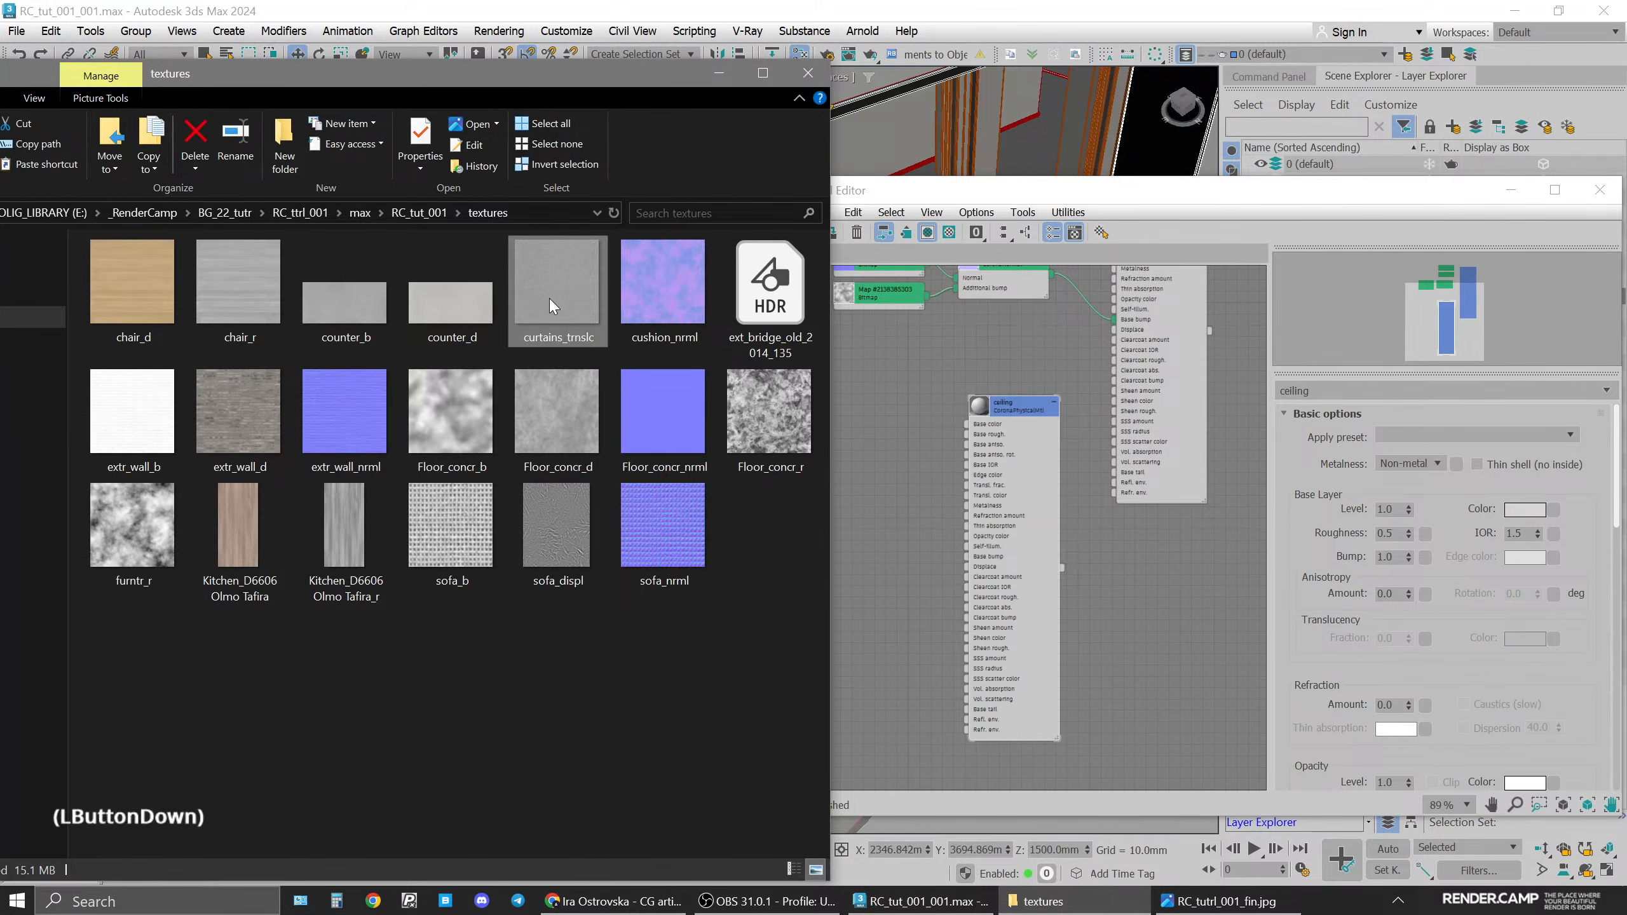
{"action": "left_click", "coordinate": [477, 417]}
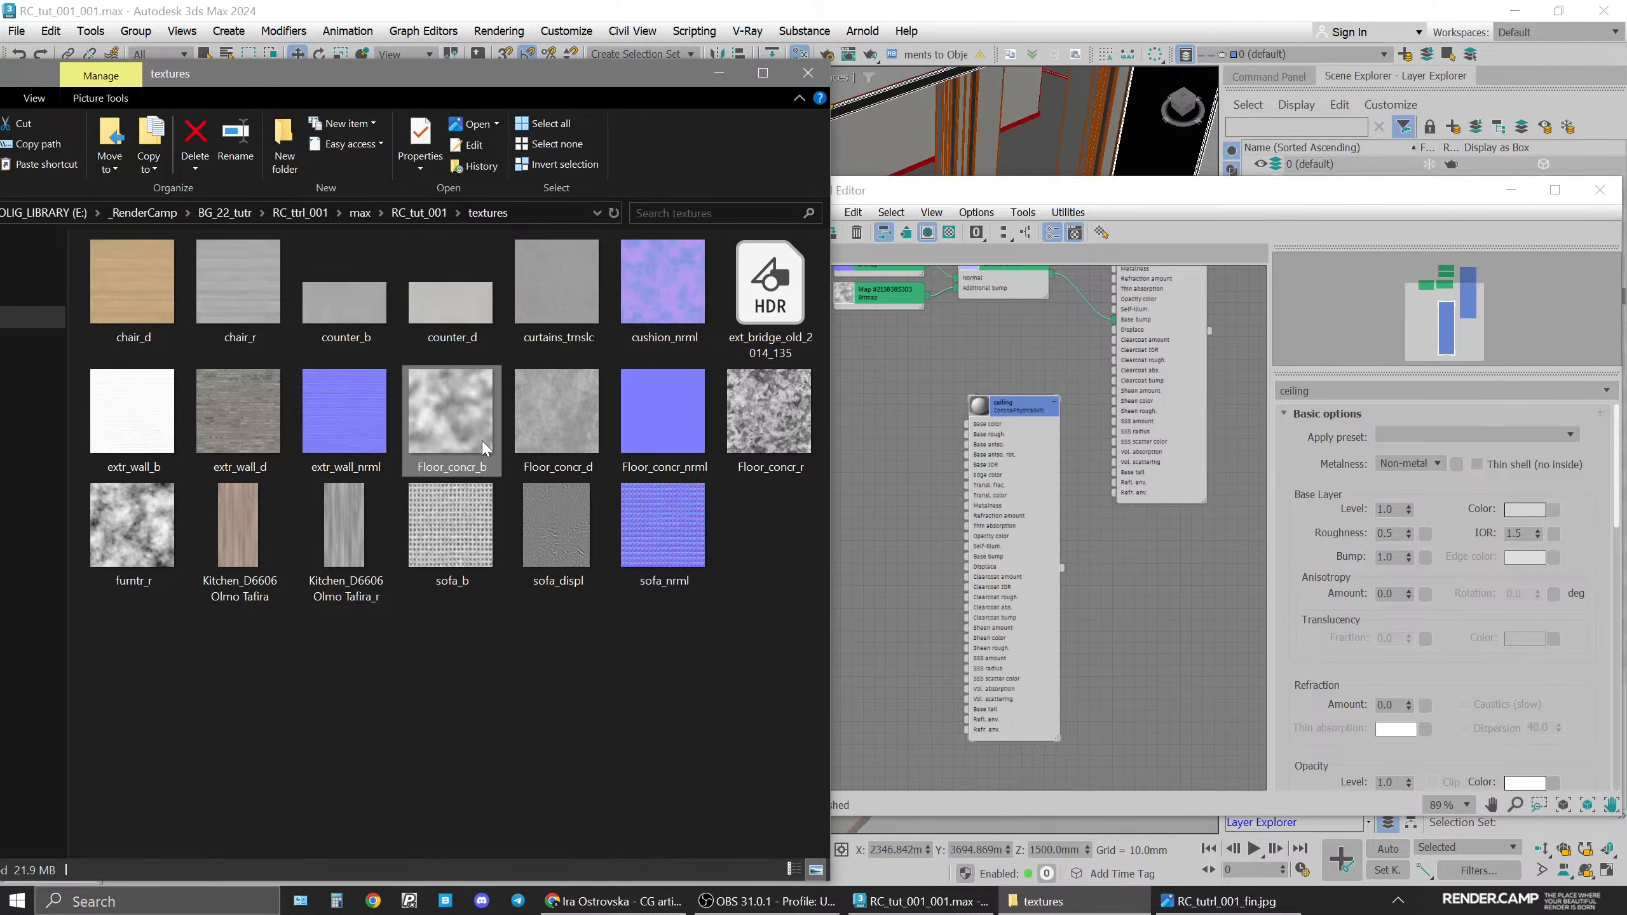
{"action": "mouse_move", "coordinate": [481, 440]}
{"action": "left_click", "coordinate": [775, 458]}
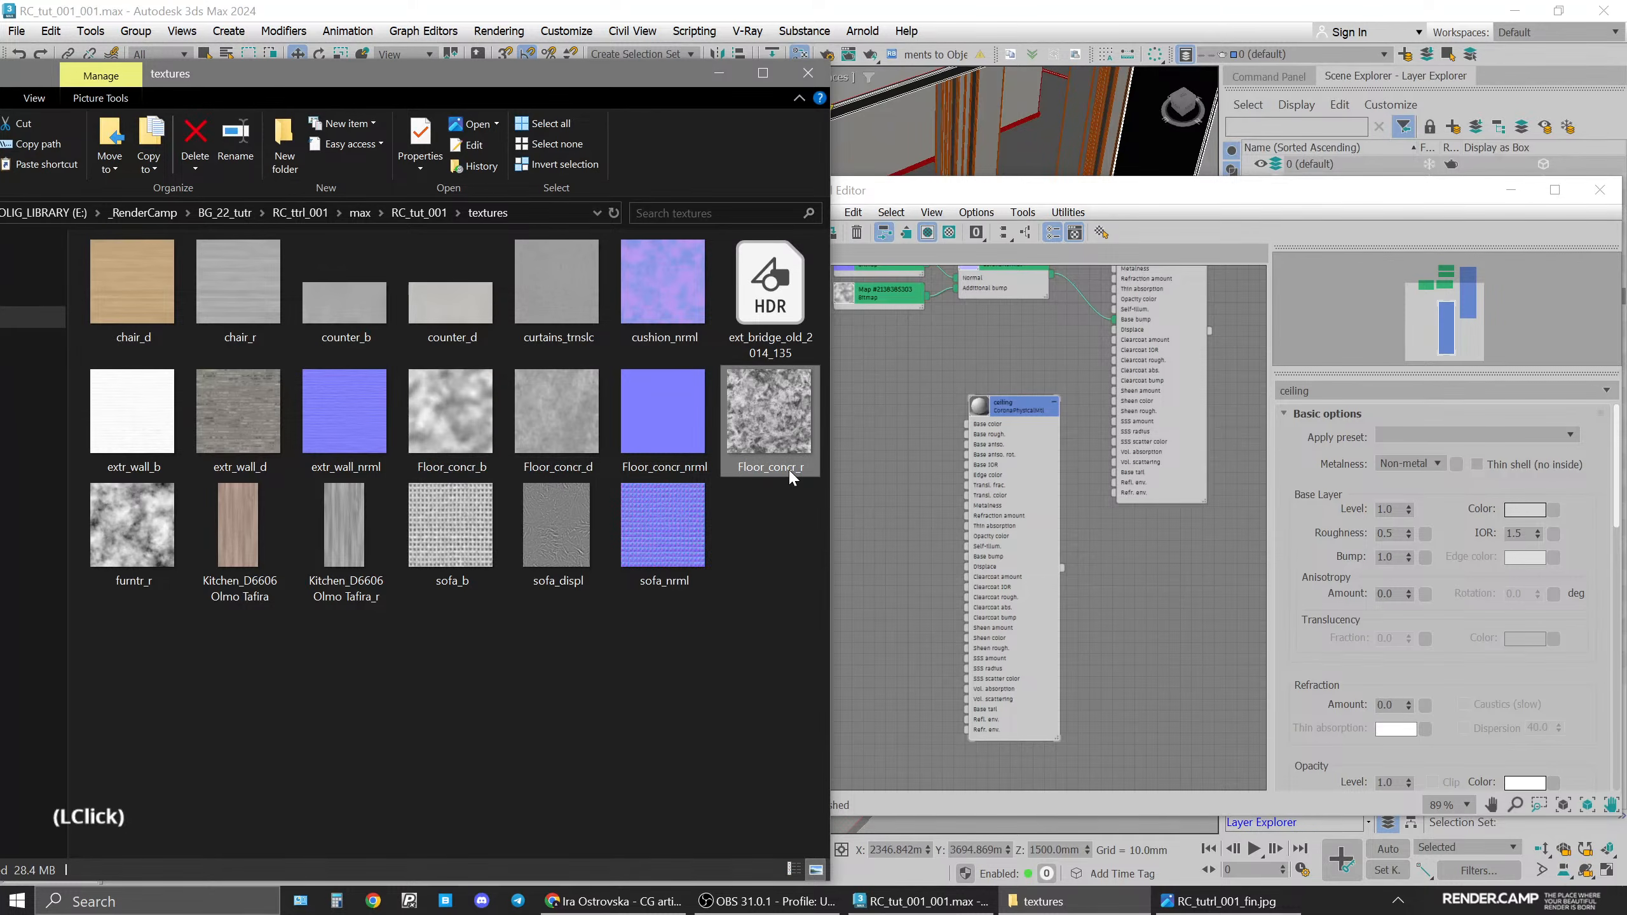
{"action": "left_click", "coordinate": [719, 73]}
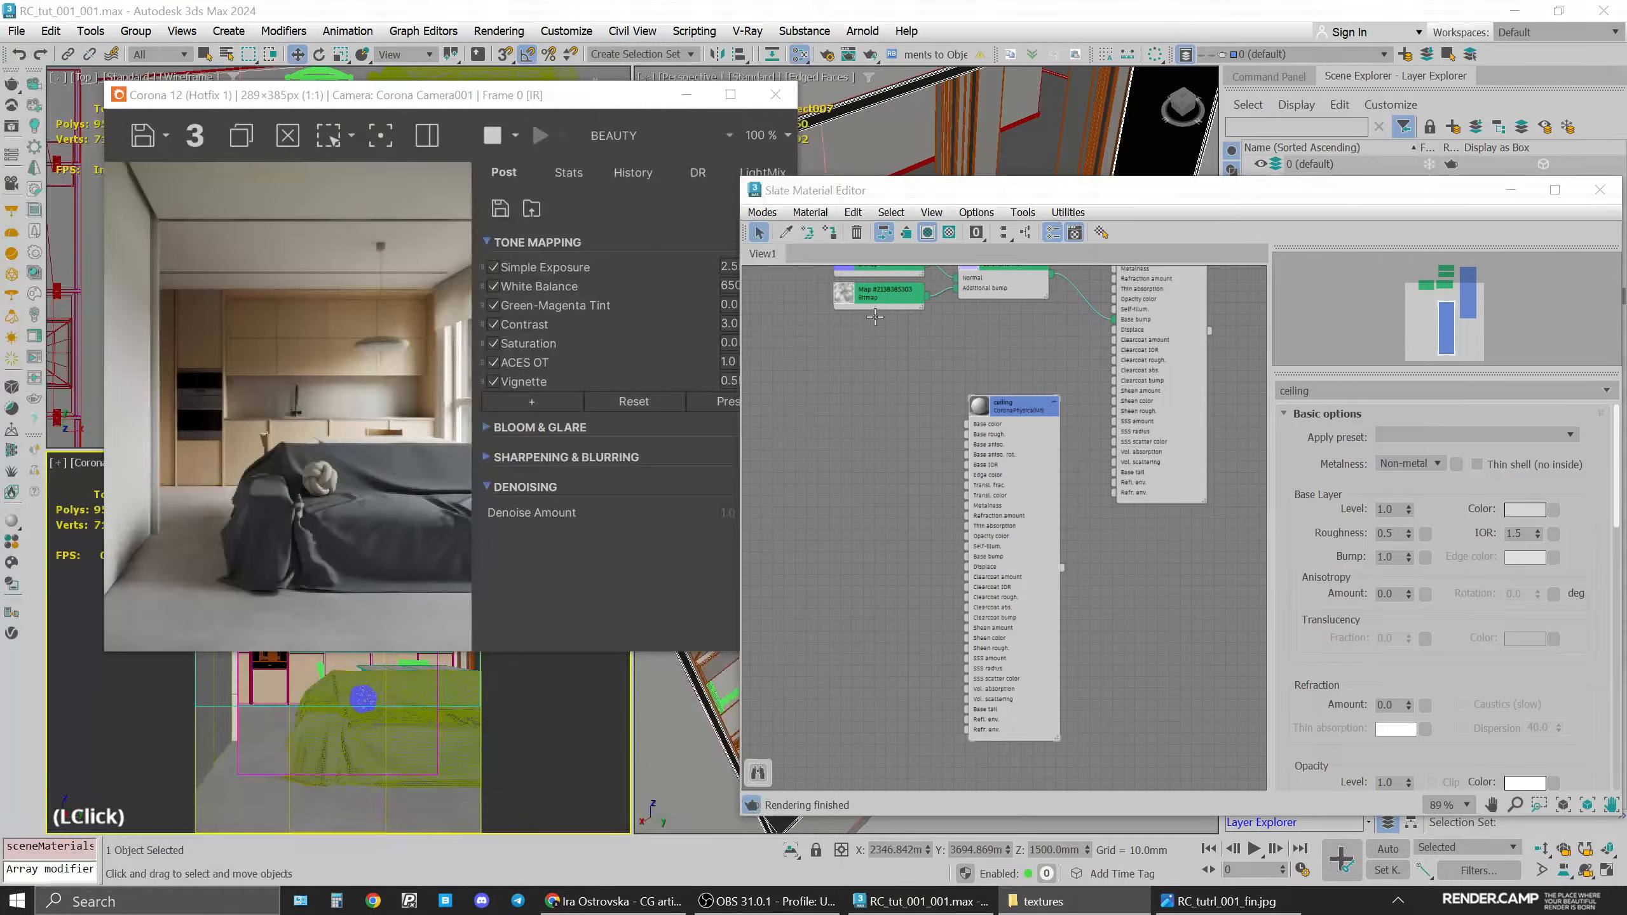
Connect the floor's roughness bitmap to the ceiling material's base roughness and display the CESSENTIAL_Reflect pass in the interactive render
{"action": "scroll", "coordinate": [943, 449], "scroll_direction": "down", "scroll_amount": 1}
{"action": "middle_click_drag", "start_coordinate": [944, 444], "coordinate": [941, 496]}
{"action": "left_click_drag", "start_coordinate": [992, 324], "coordinate": [969, 499]}
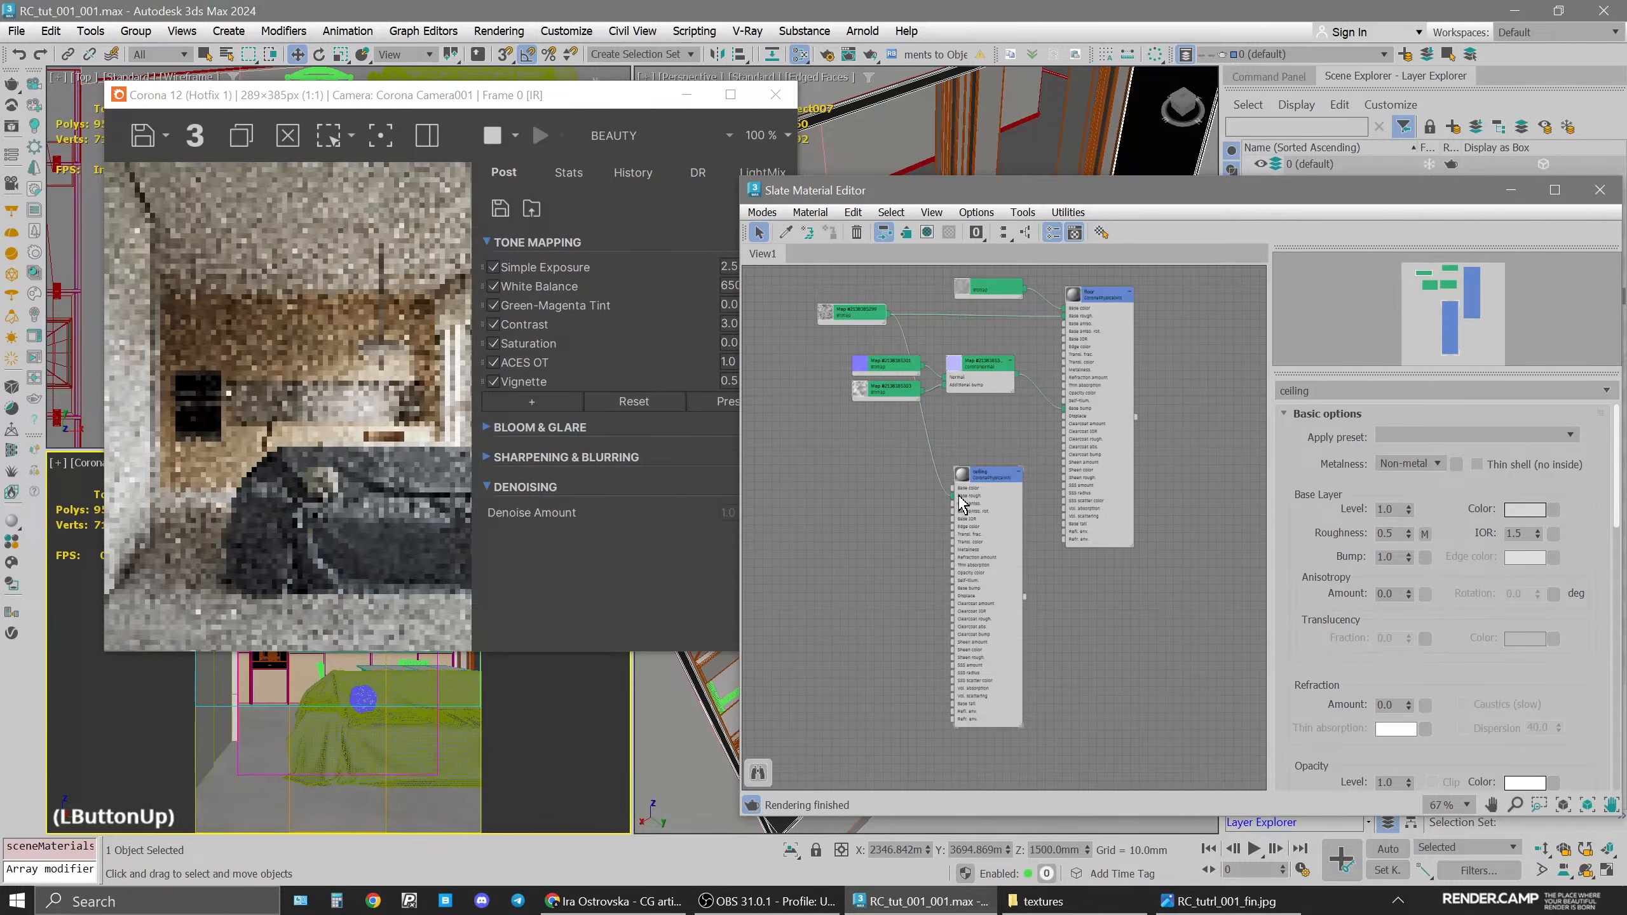
{"action": "left_click", "coordinate": [619, 137]}
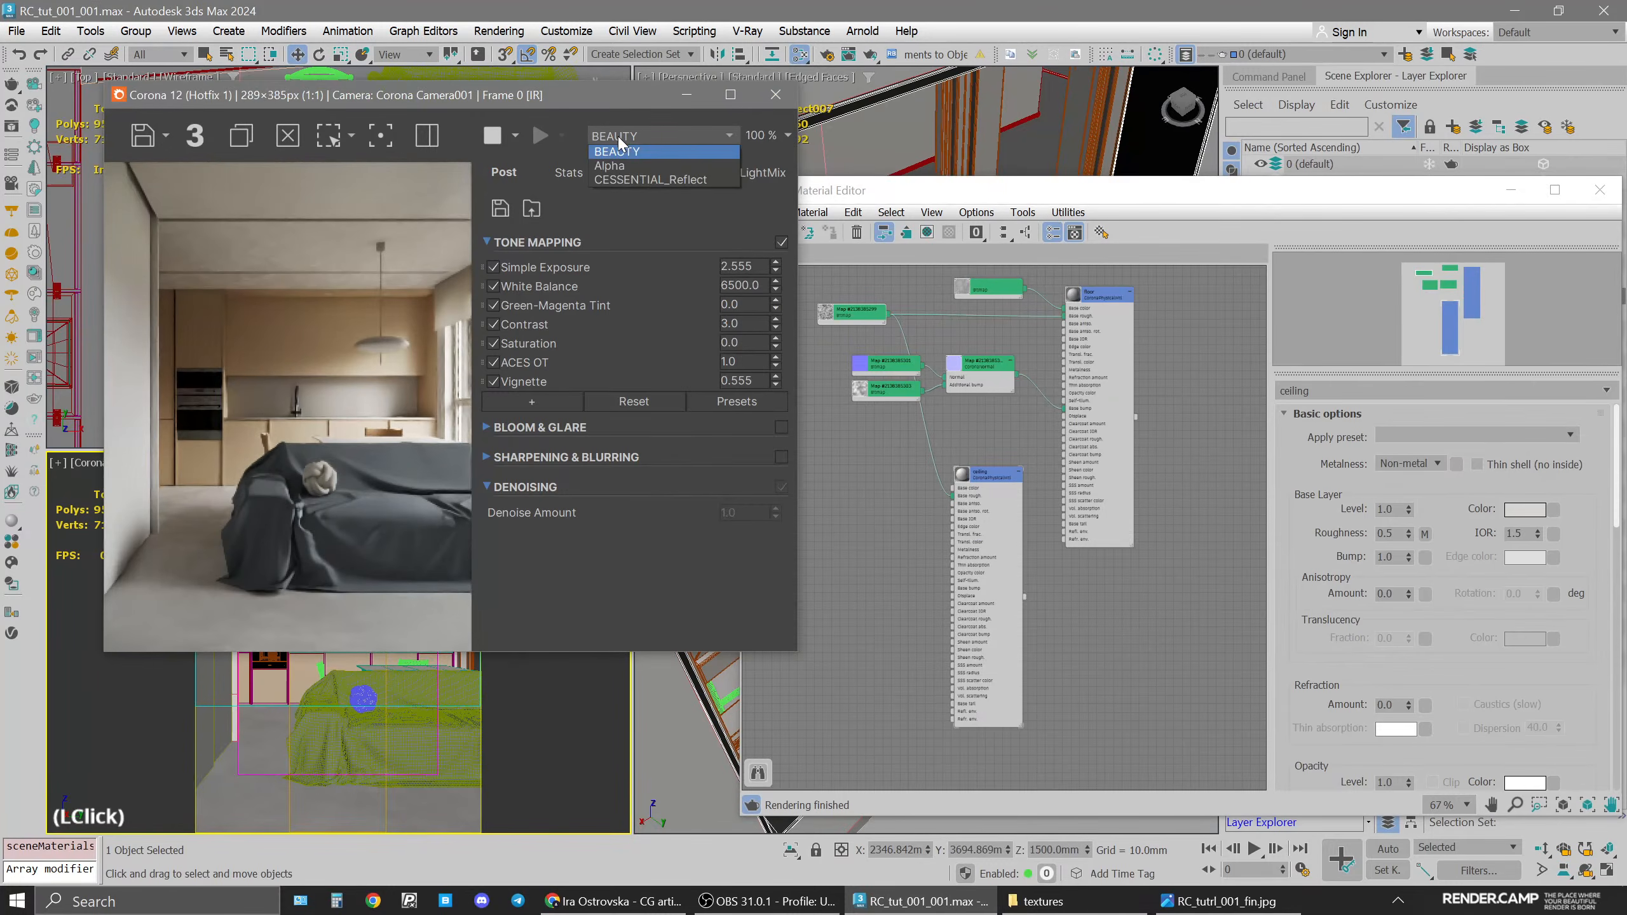
{"action": "left_click", "coordinate": [639, 180]}
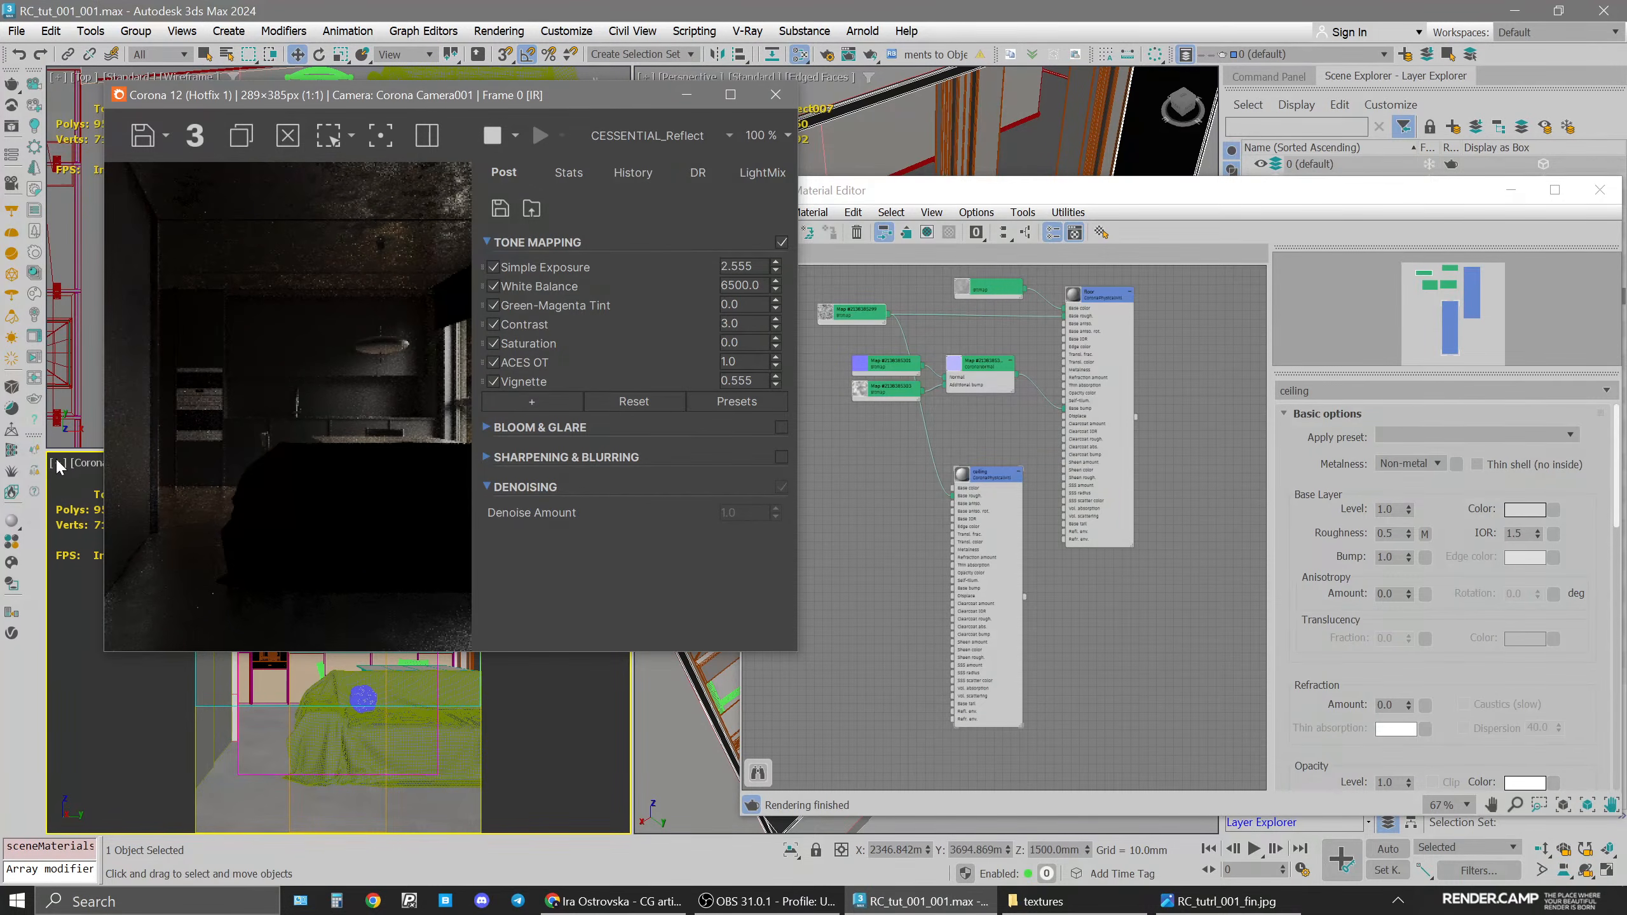
Try base roughness map amounts of 10 and 15 in the ceiling material
{"action": "left_click", "coordinate": [979, 474]}
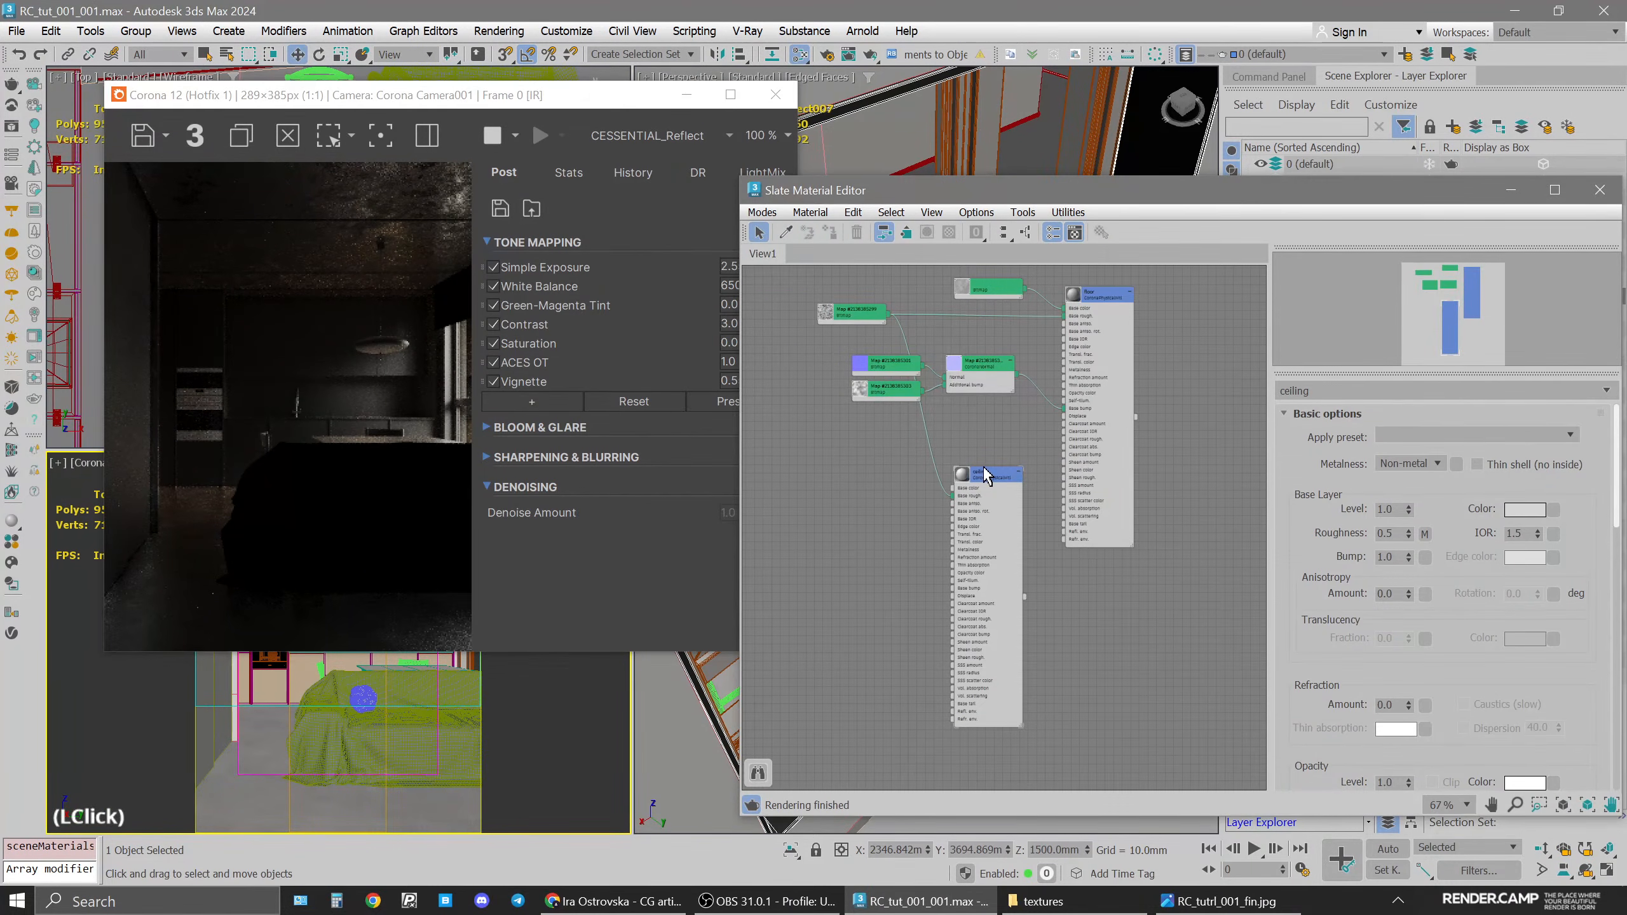
{"action": "left_click", "coordinate": [987, 479]}
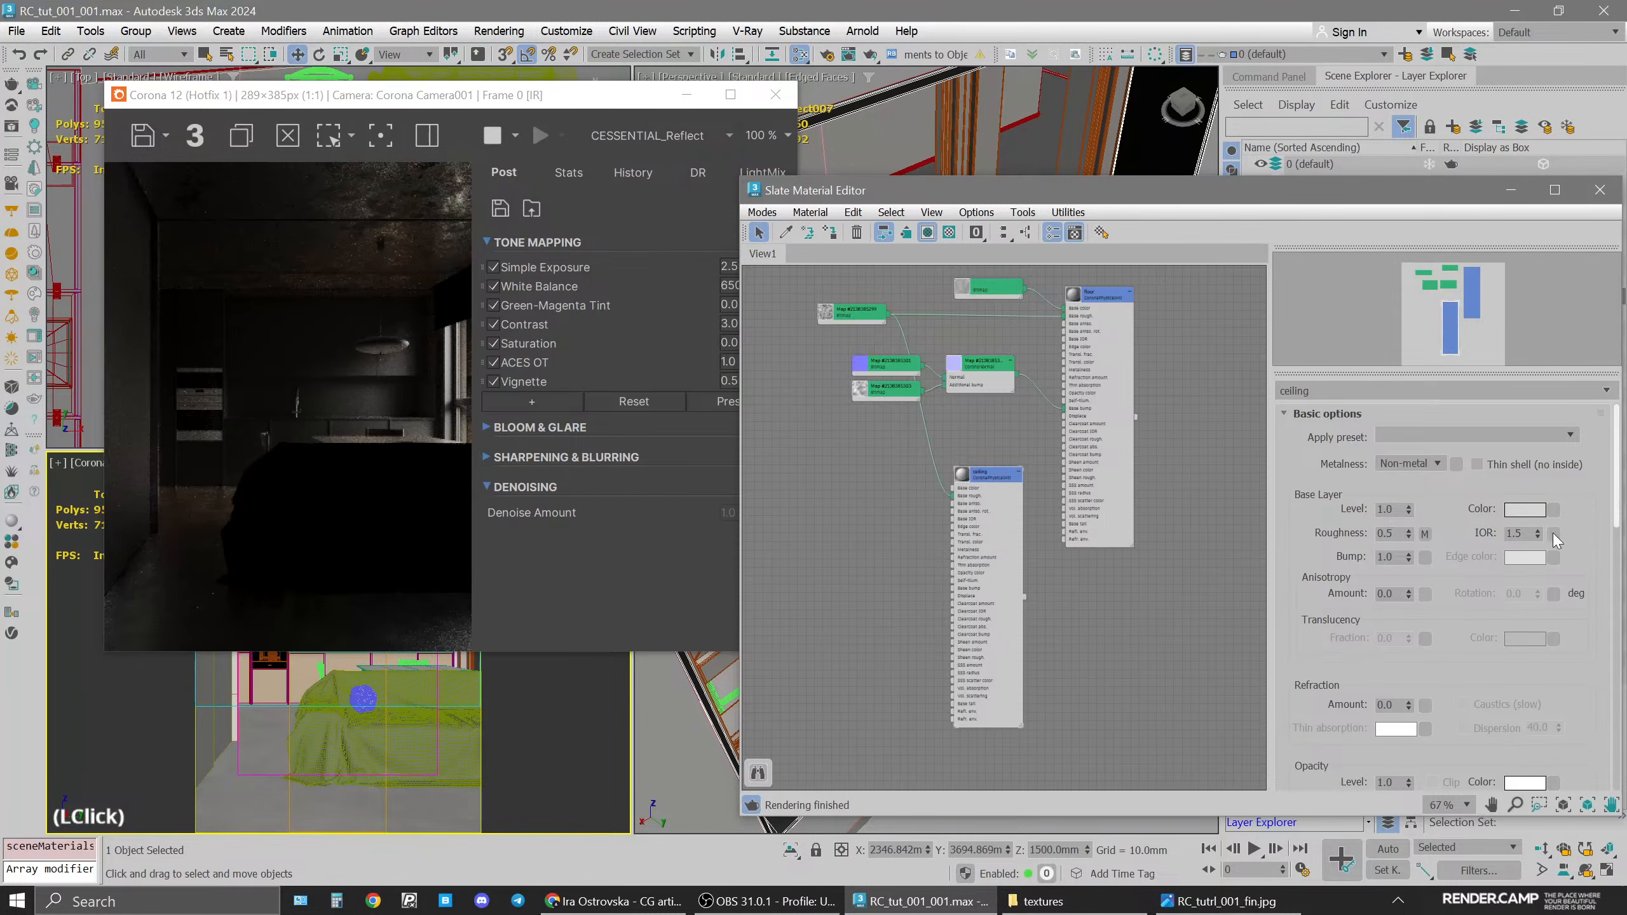
{"action": "scroll", "coordinate": [1491, 738], "scroll_direction": "down", "scroll_amount": 5}
{"action": "double_click", "coordinate": [1402, 705]}
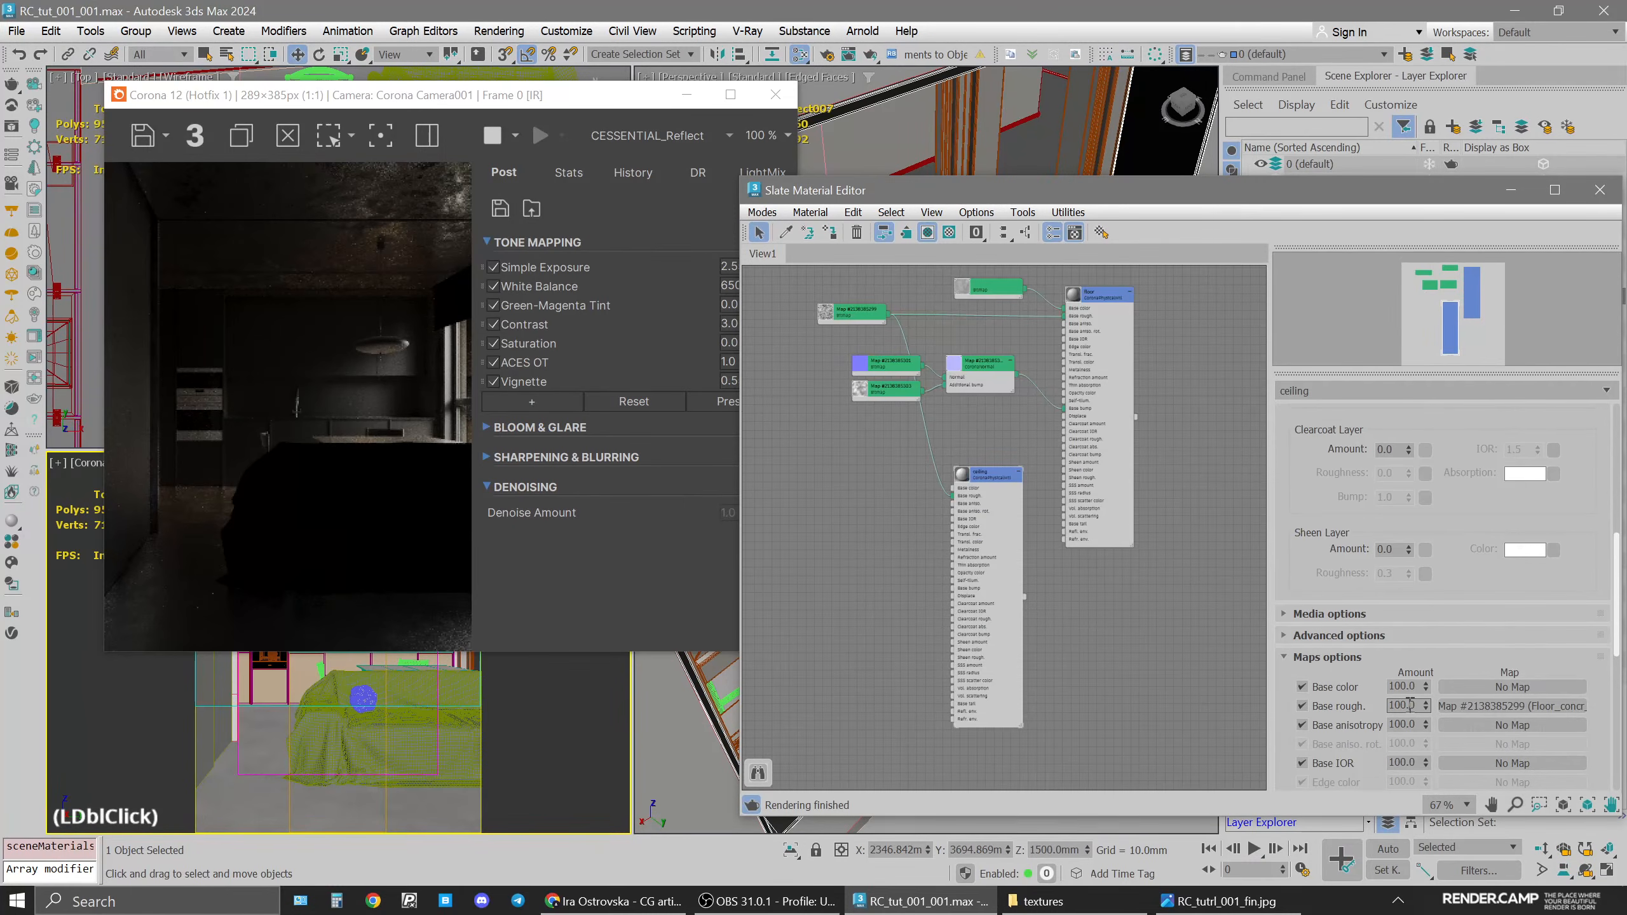
{"action": "double_click", "coordinate": [1402, 704]}
{"action": "double_click", "coordinate": [1402, 705]}
{"action": "type", "text": "10"}
{"action": "key", "text": "Return"}
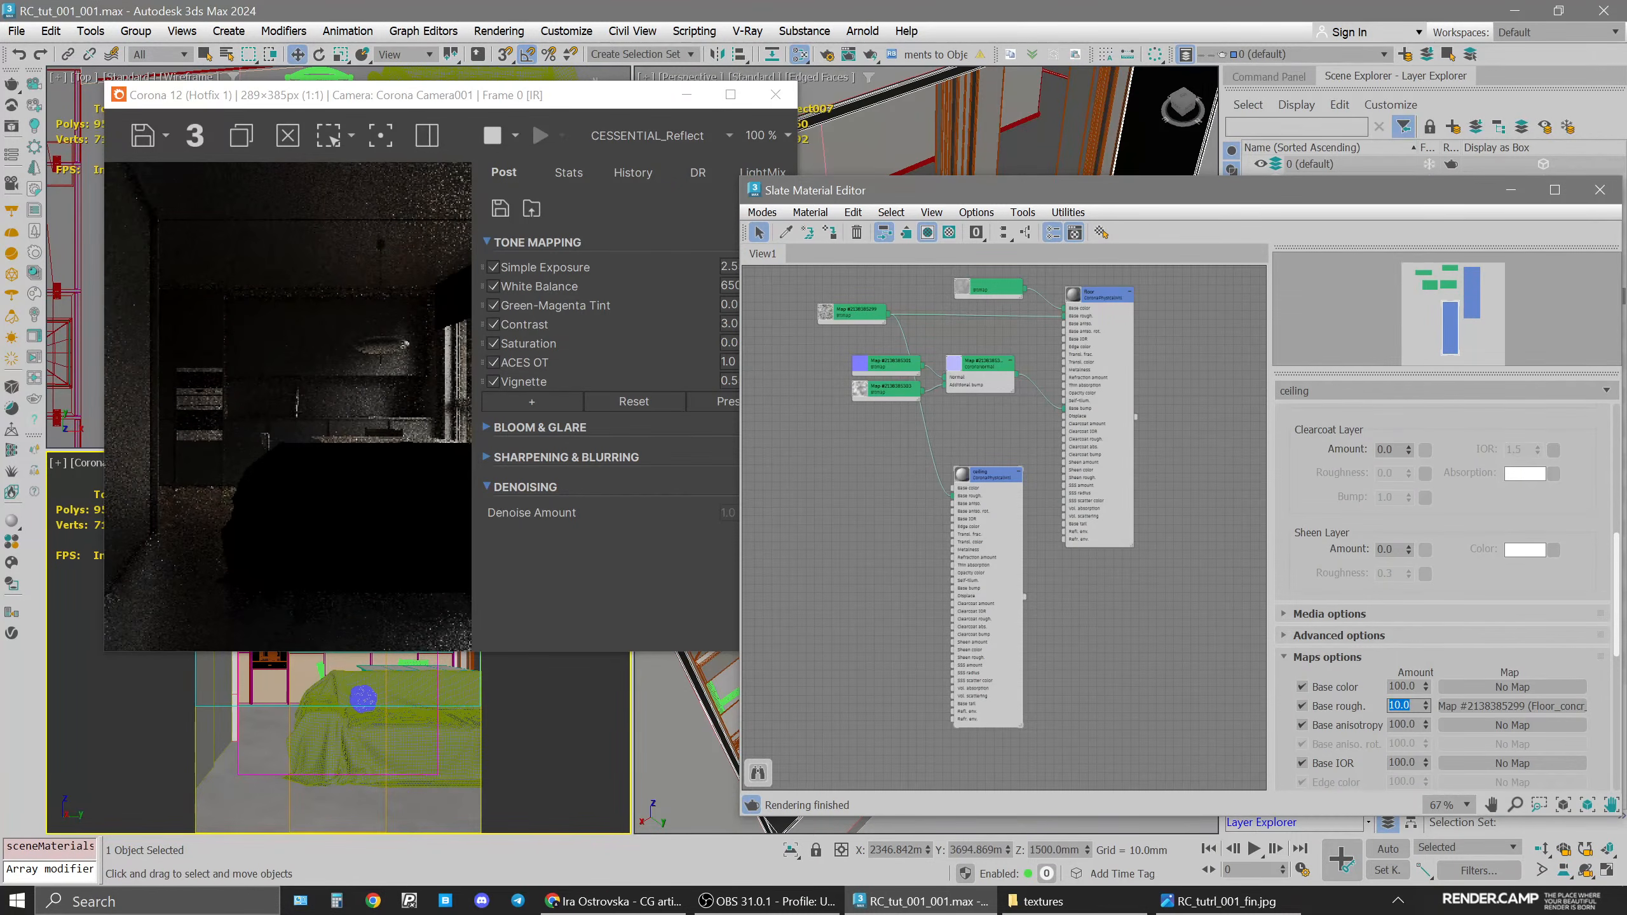
{"action": "double_click", "coordinate": [1402, 705]}
{"action": "type", "text": "15"}
{"action": "key", "text": "Return"}
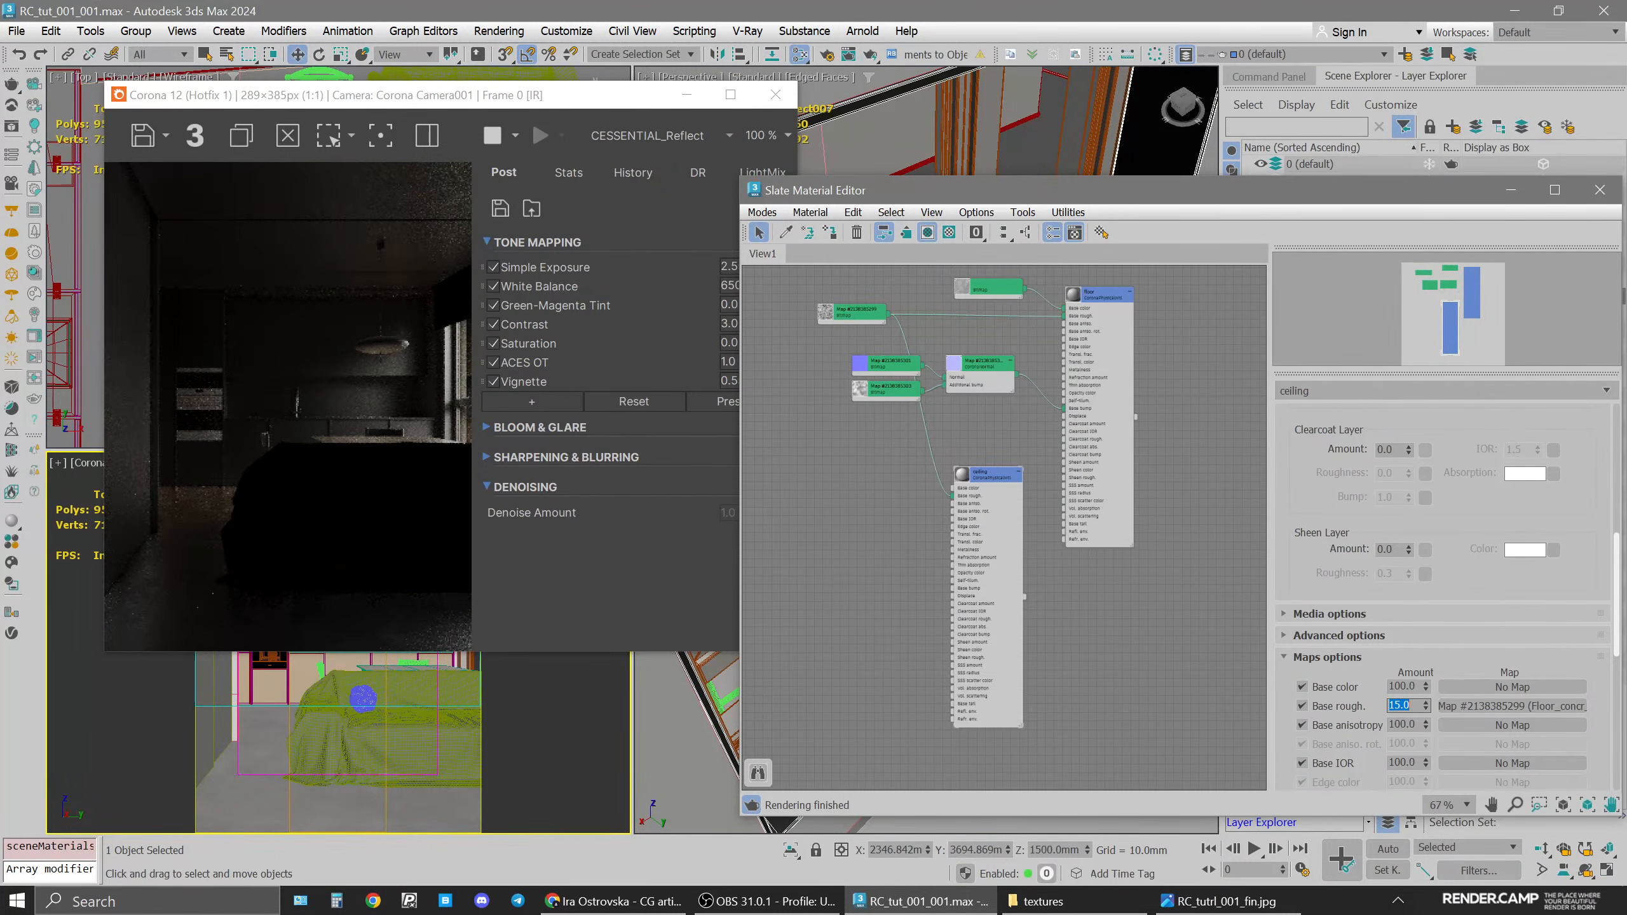
Put the camera viewport in 2D Pan Zoom mode and examine the ceiling's reflections up close in the interactive render
{"action": "left_click", "coordinate": [60, 462]}
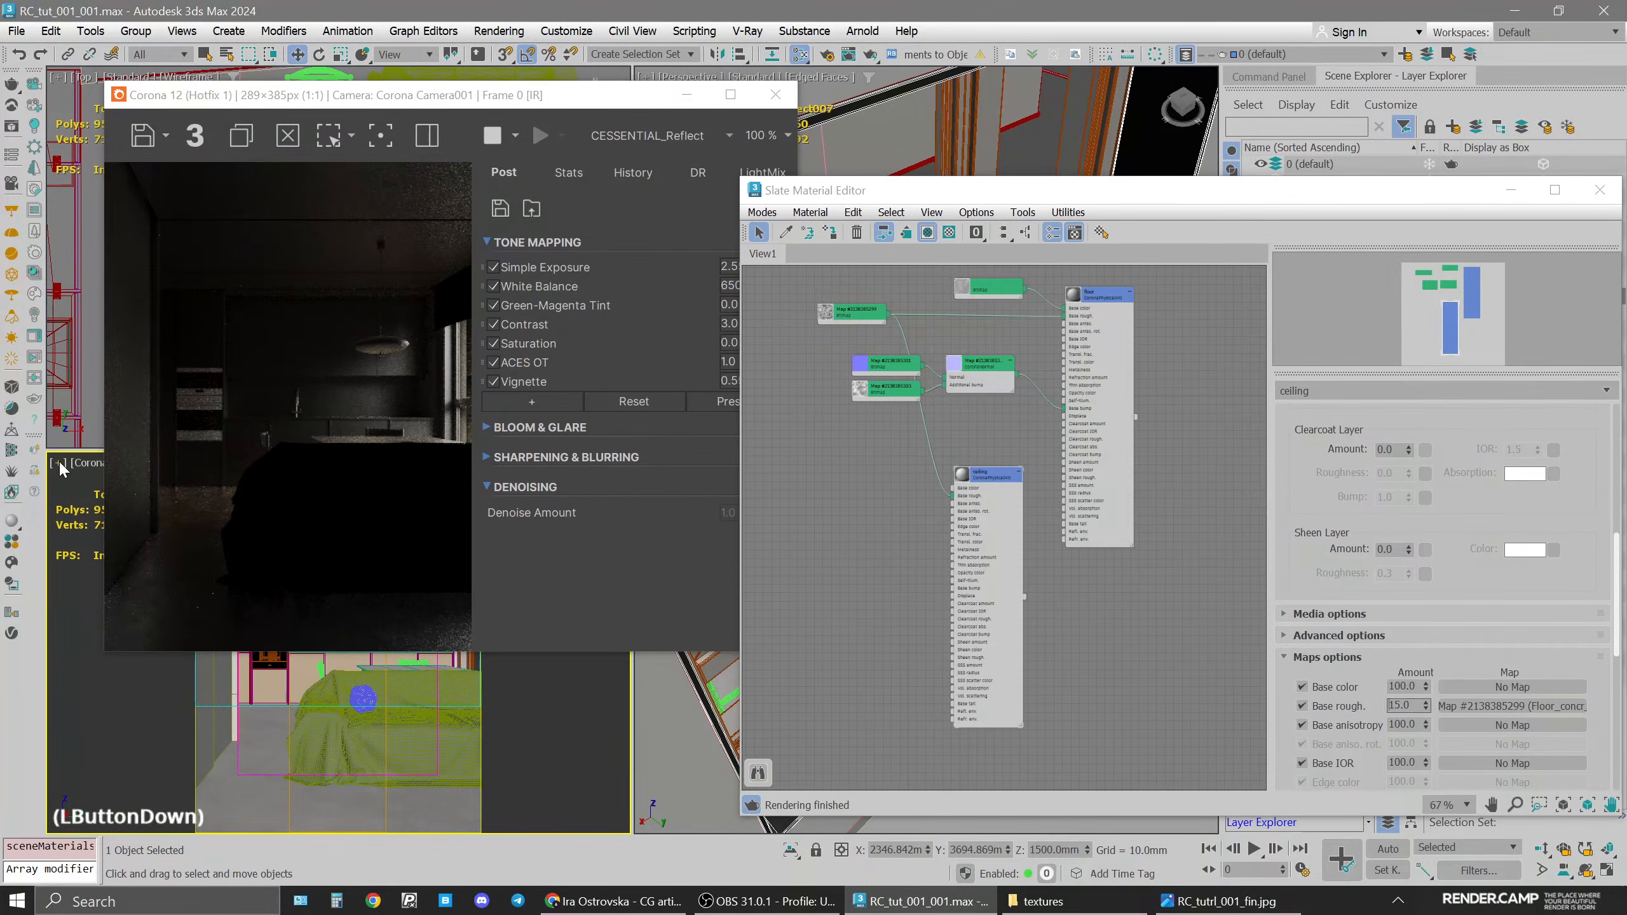
{"action": "left_click", "coordinate": [154, 719]}
{"action": "scroll", "coordinate": [153, 719], "scroll_direction": "up", "scroll_amount": 2}
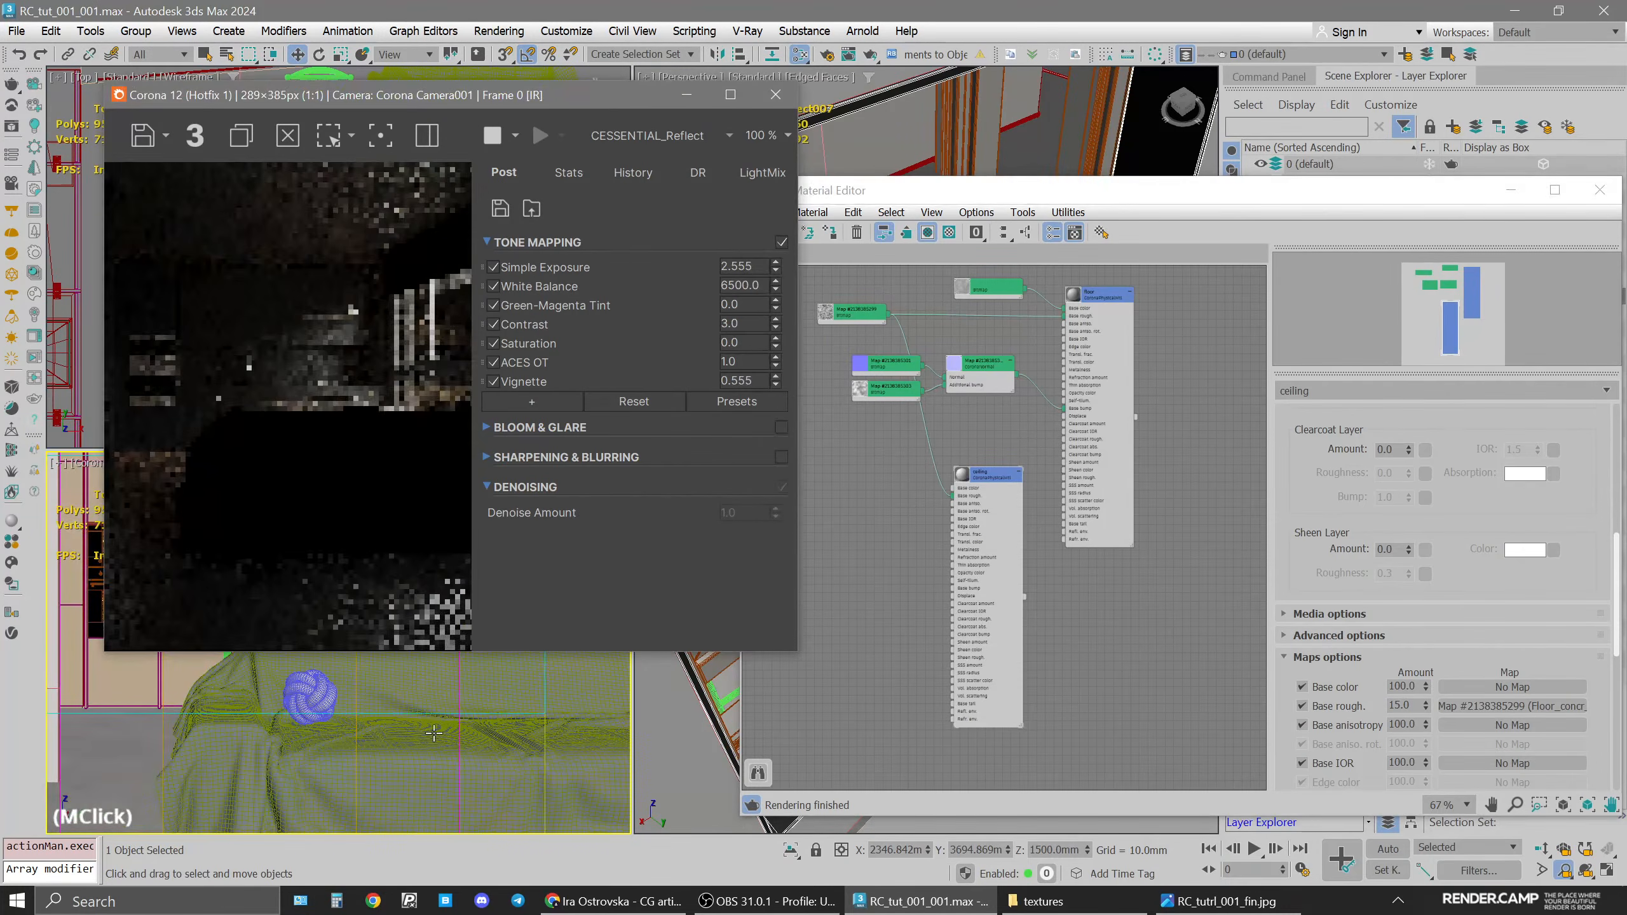
{"action": "left_click_drag", "start_coordinate": [486, 101], "coordinate": [865, 106]}
{"action": "middle_click_drag", "start_coordinate": [458, 490], "coordinate": [398, 680]}
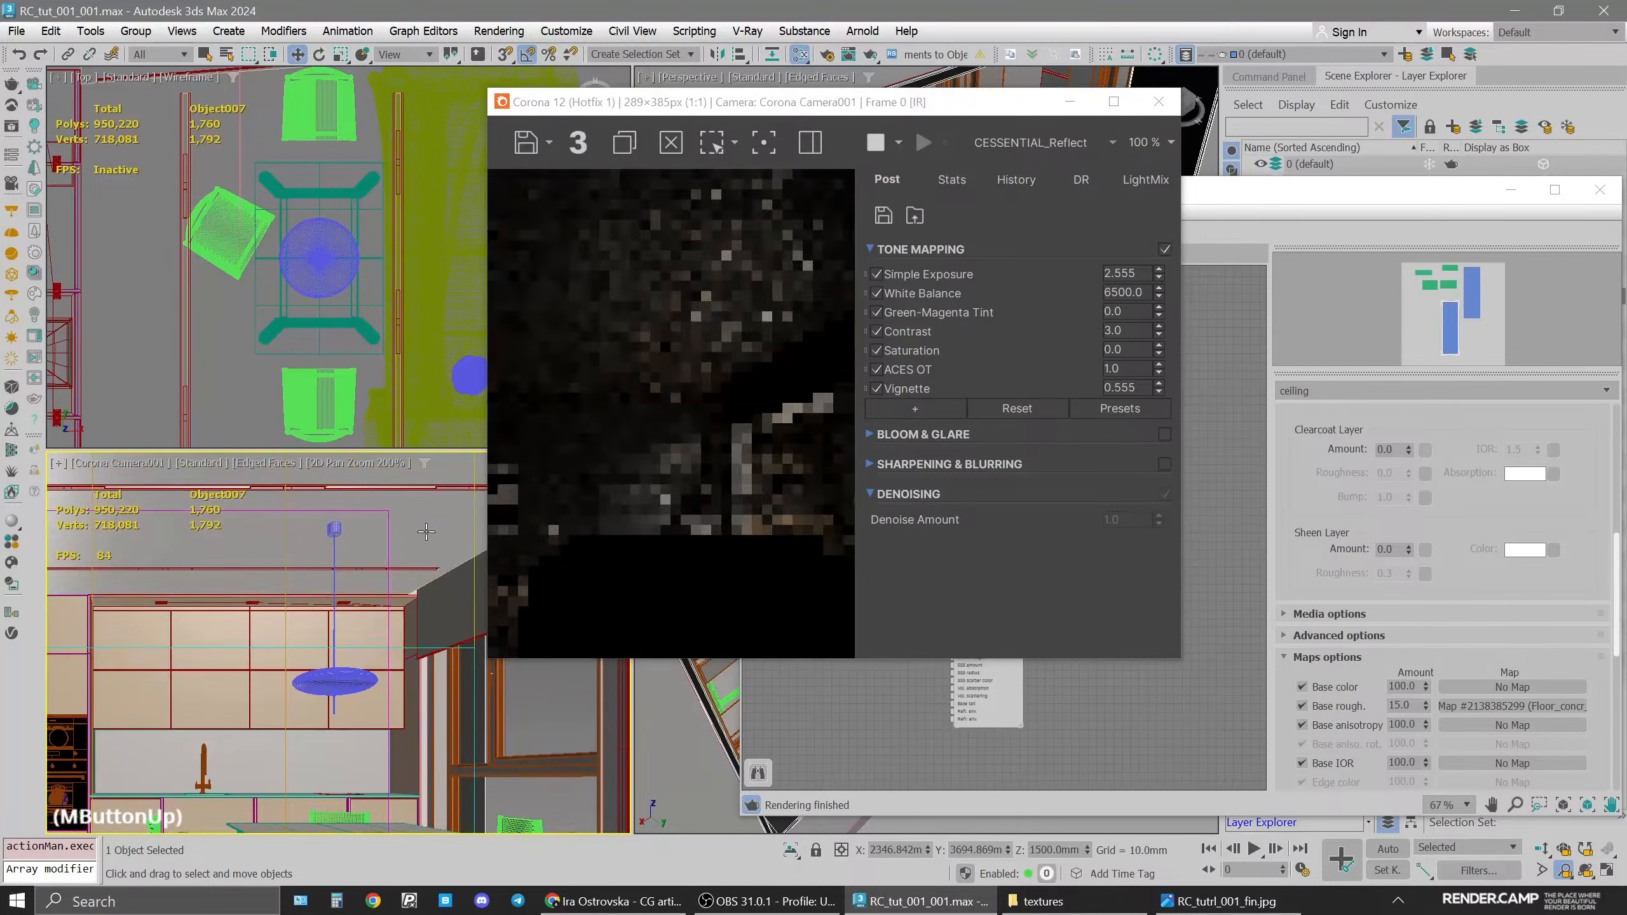
{"action": "scroll", "coordinate": [445, 502], "scroll_direction": "up", "scroll_amount": 2}
{"action": "middle_click_drag", "start_coordinate": [431, 500], "coordinate": [343, 565]}
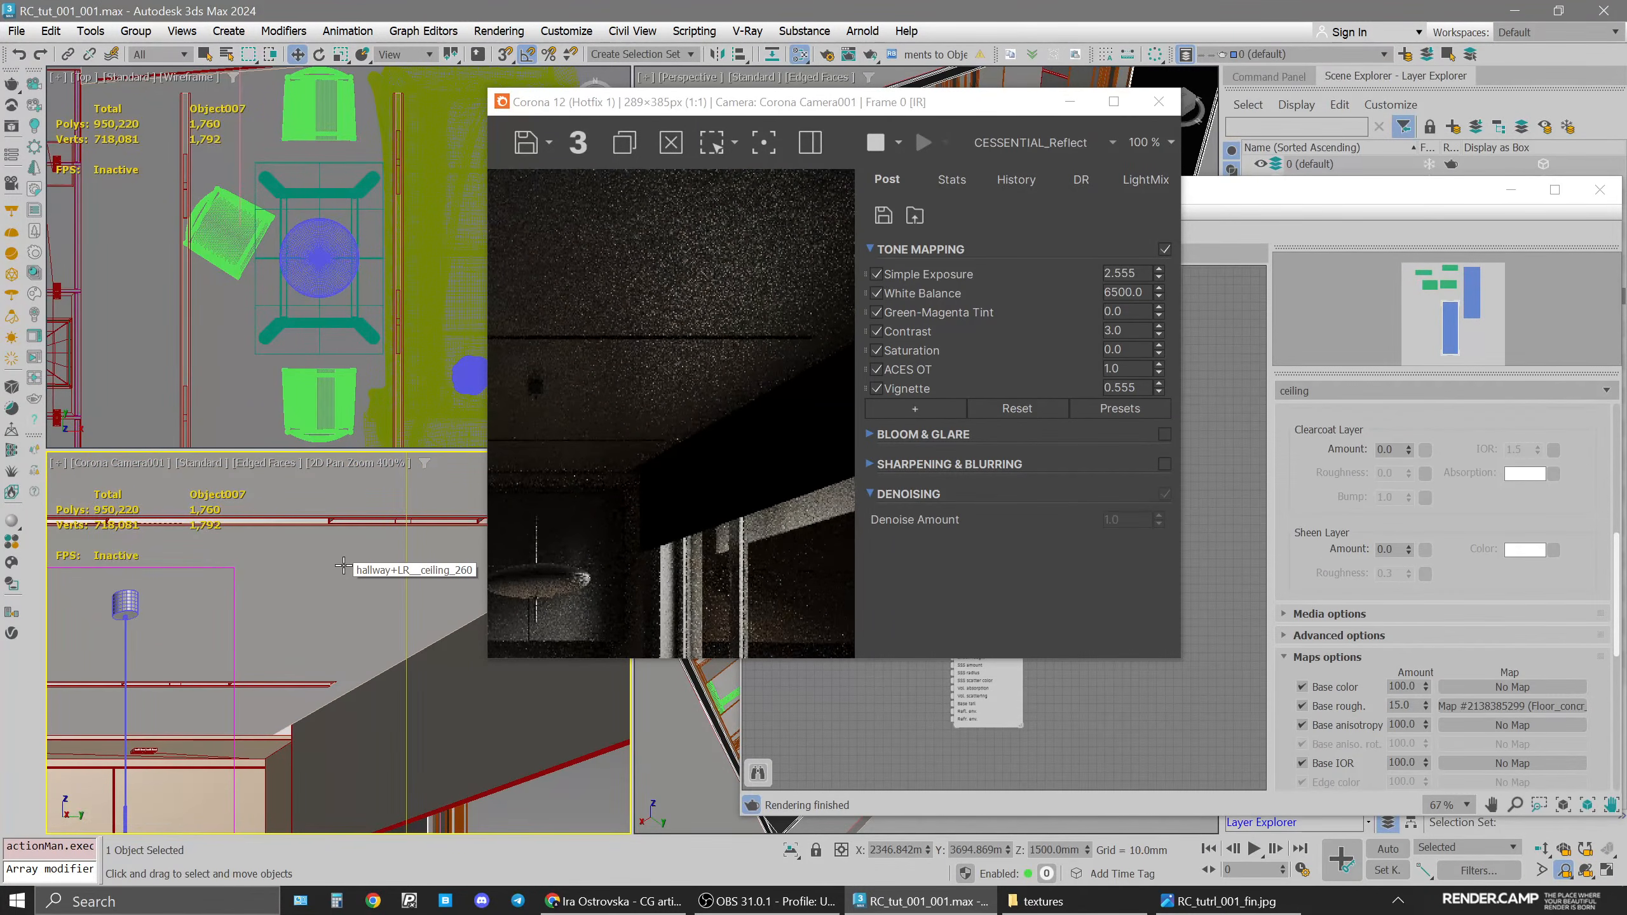
{"action": "left_click_drag", "start_coordinate": [894, 109], "coordinate": [661, 164]}
Inspect the output settings of the shared roughness bitmap and magnify the render to check the ceiling's reflections
{"action": "left_click", "coordinate": [1021, 500]}
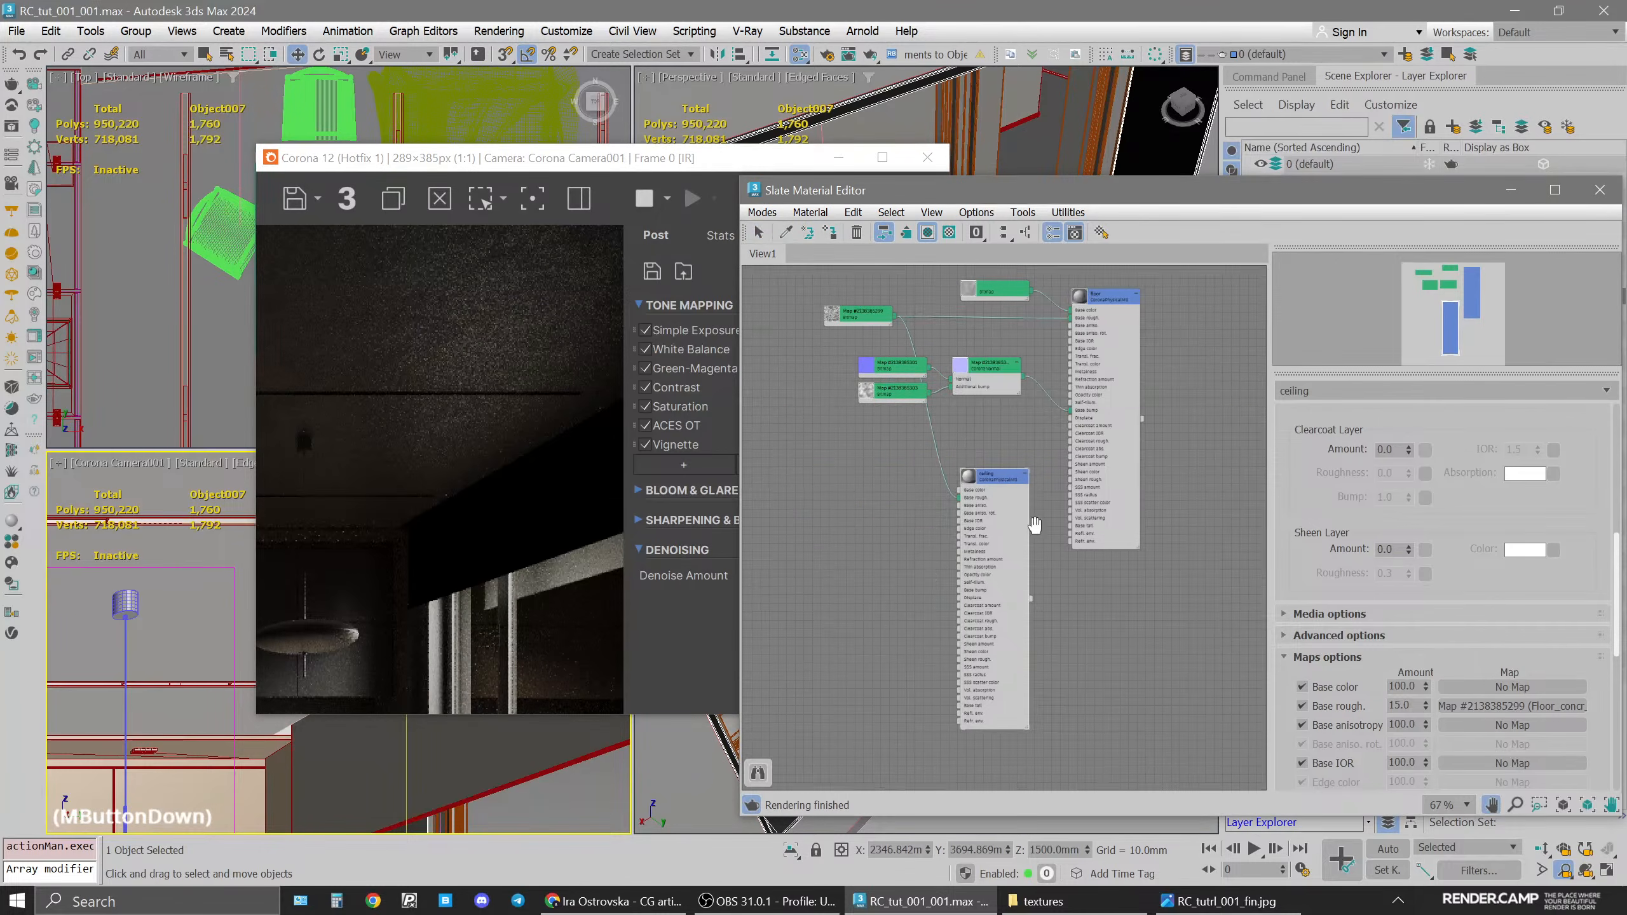
{"action": "middle_click_drag", "start_coordinate": [852, 287], "coordinate": [956, 391]}
{"action": "right_click", "coordinate": [972, 414]}
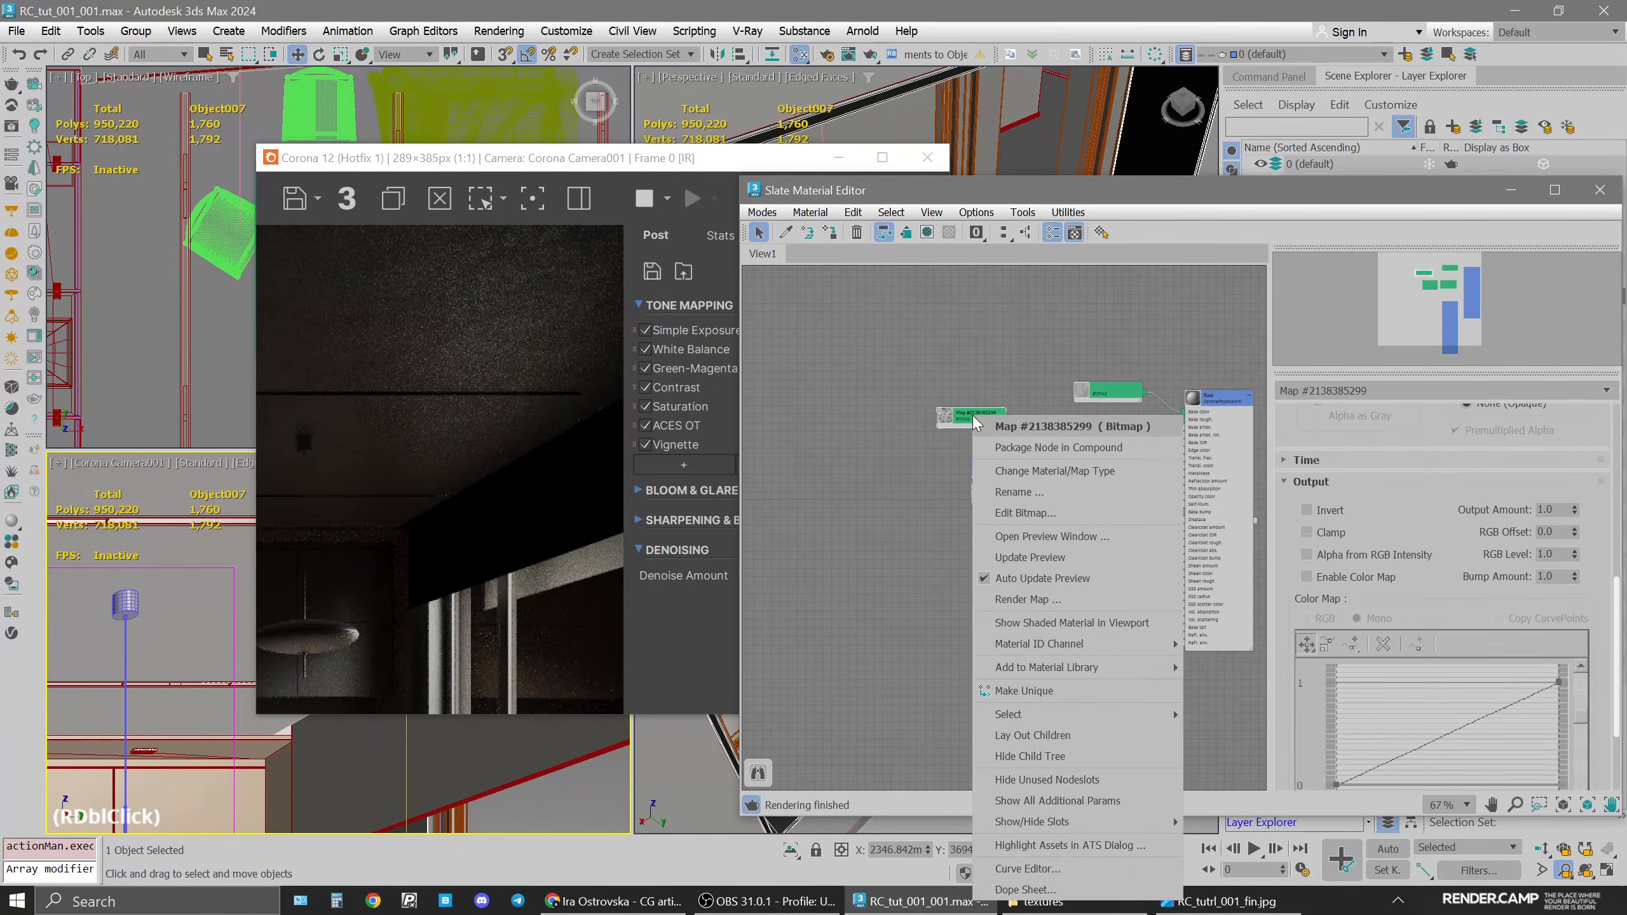
{"action": "left_click", "coordinate": [1042, 628]}
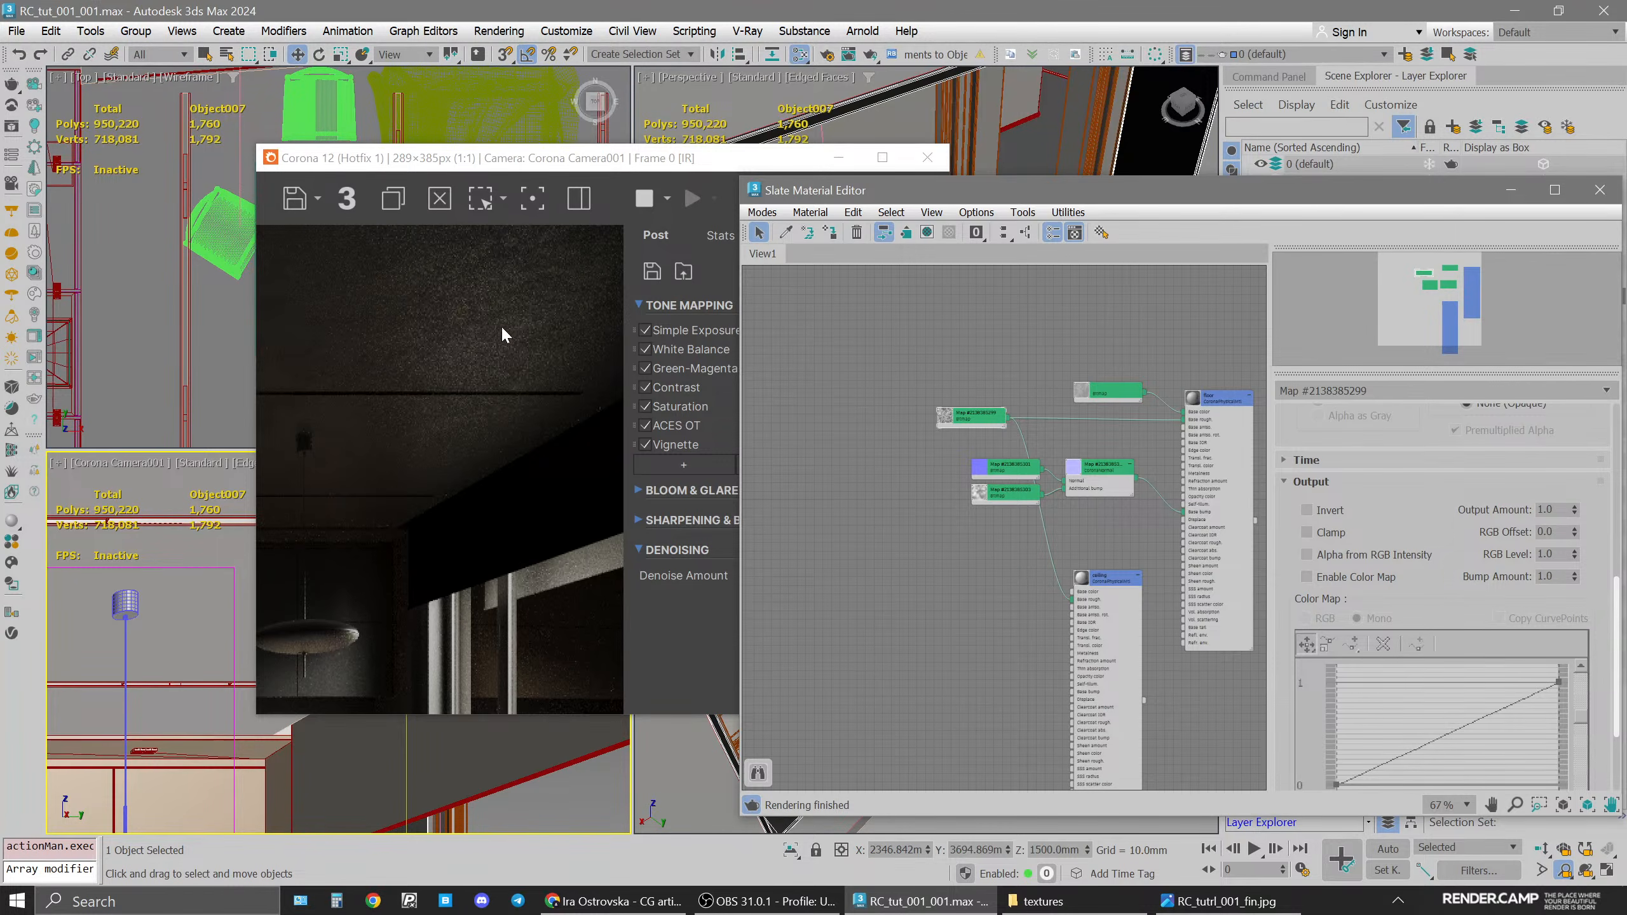
{"action": "scroll", "coordinate": [472, 328], "scroll_direction": "down", "scroll_amount": 2}
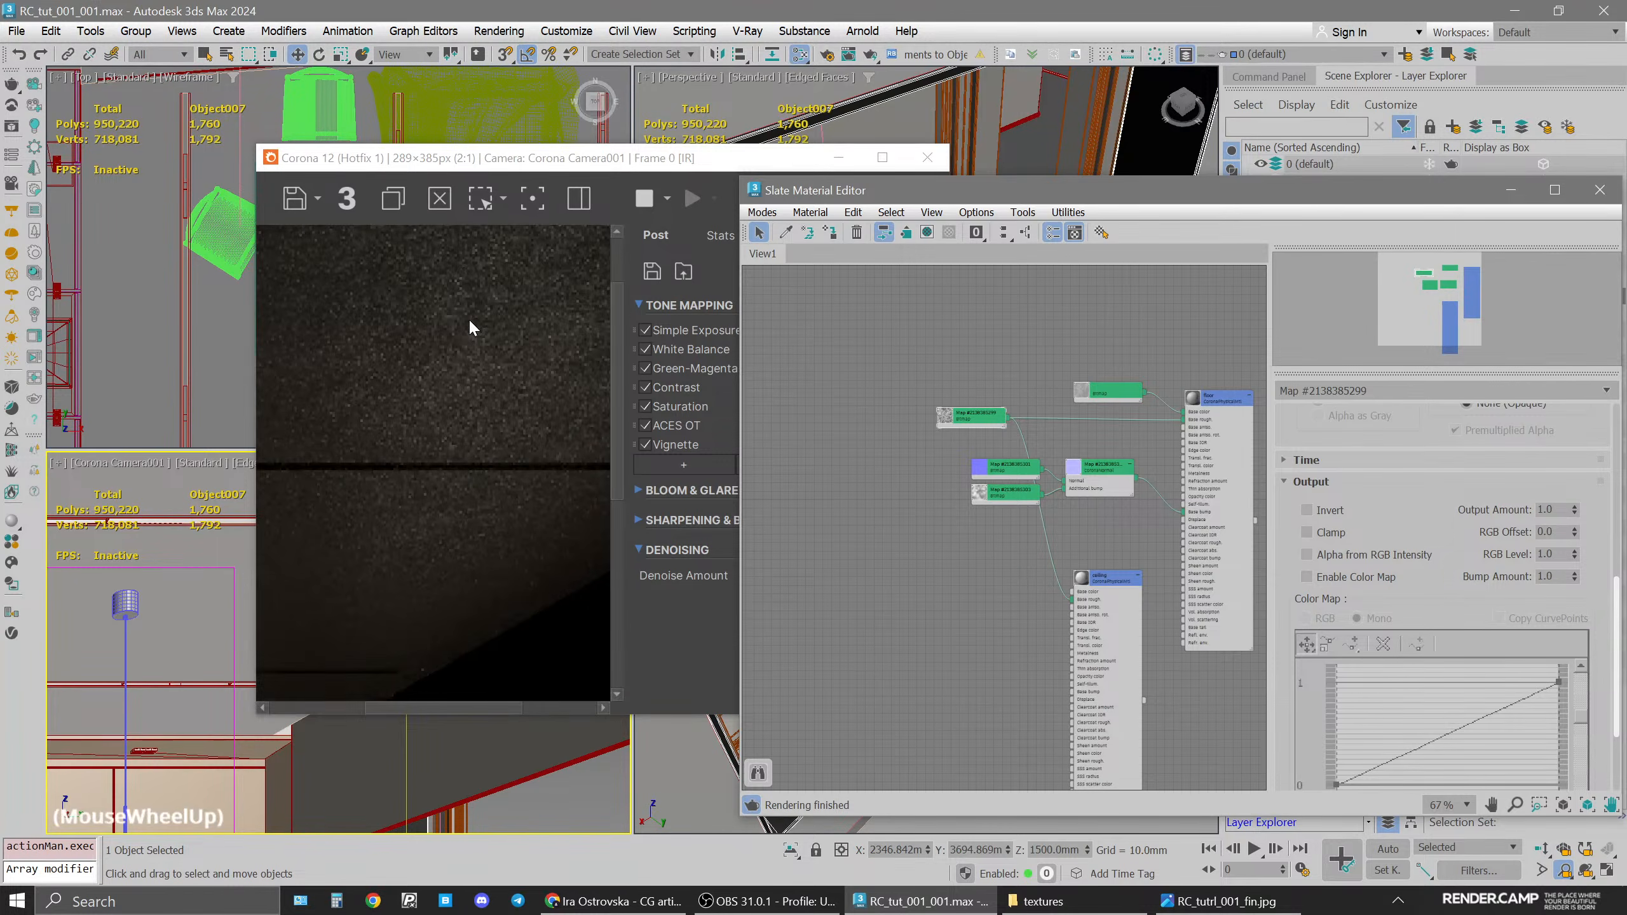
Restore the camera viewport's full framing and compare the reflection pass with the reference image RC_tutrl_001_fin
{"action": "left_click", "coordinate": [72, 464]}
{"action": "left_click", "coordinate": [114, 707]}
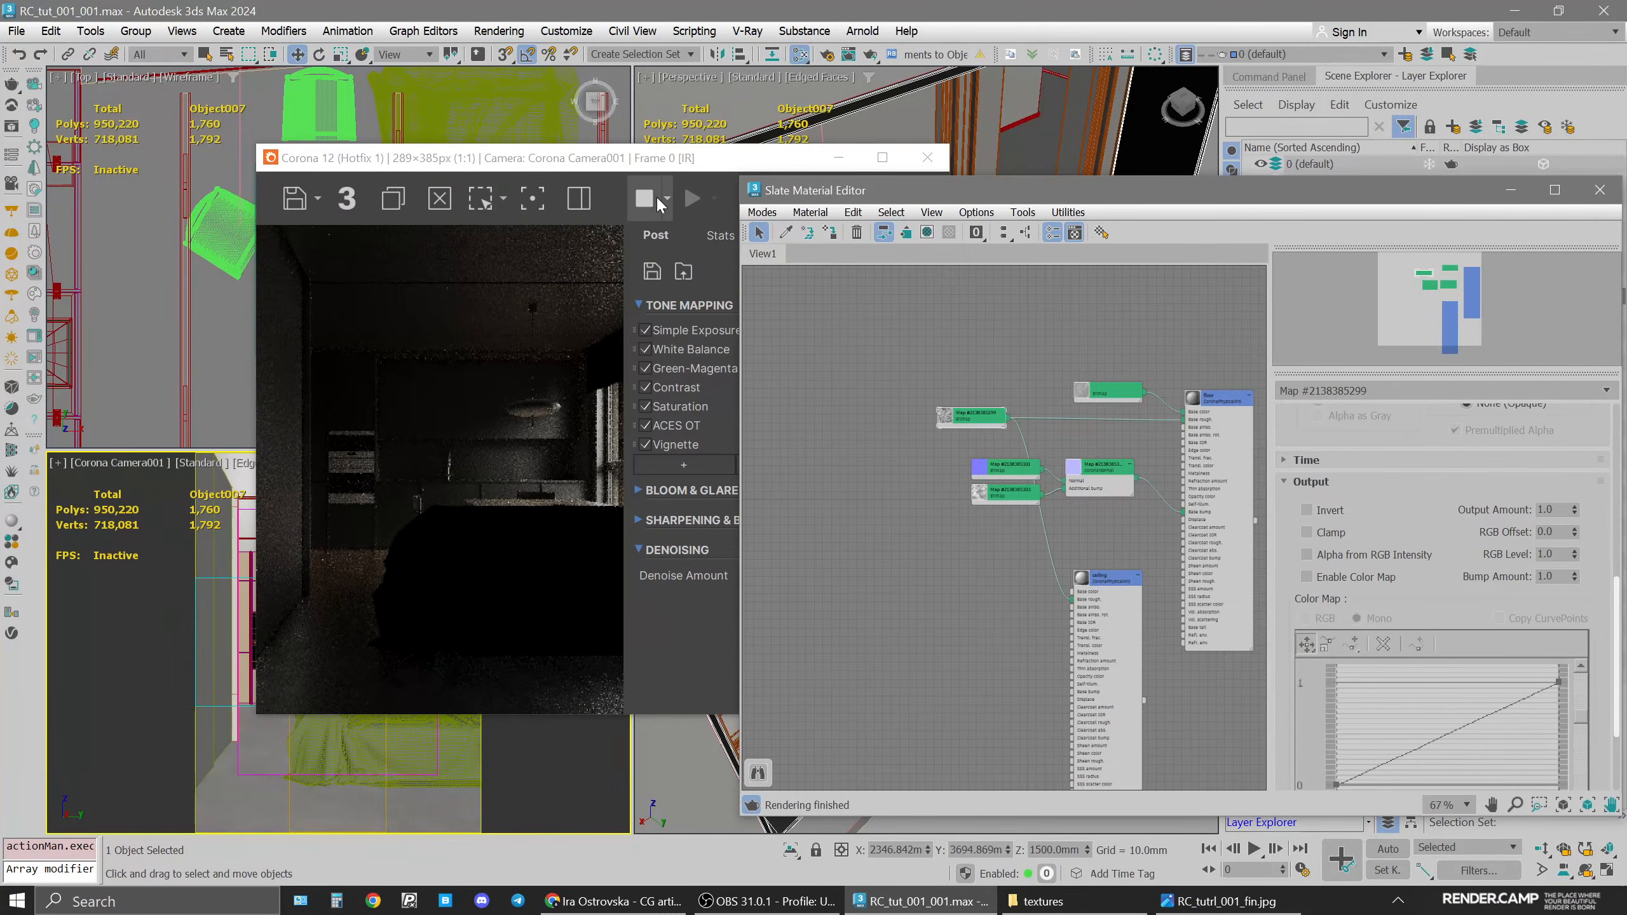
{"action": "left_click_drag", "start_coordinate": [628, 165], "coordinate": [515, 151]}
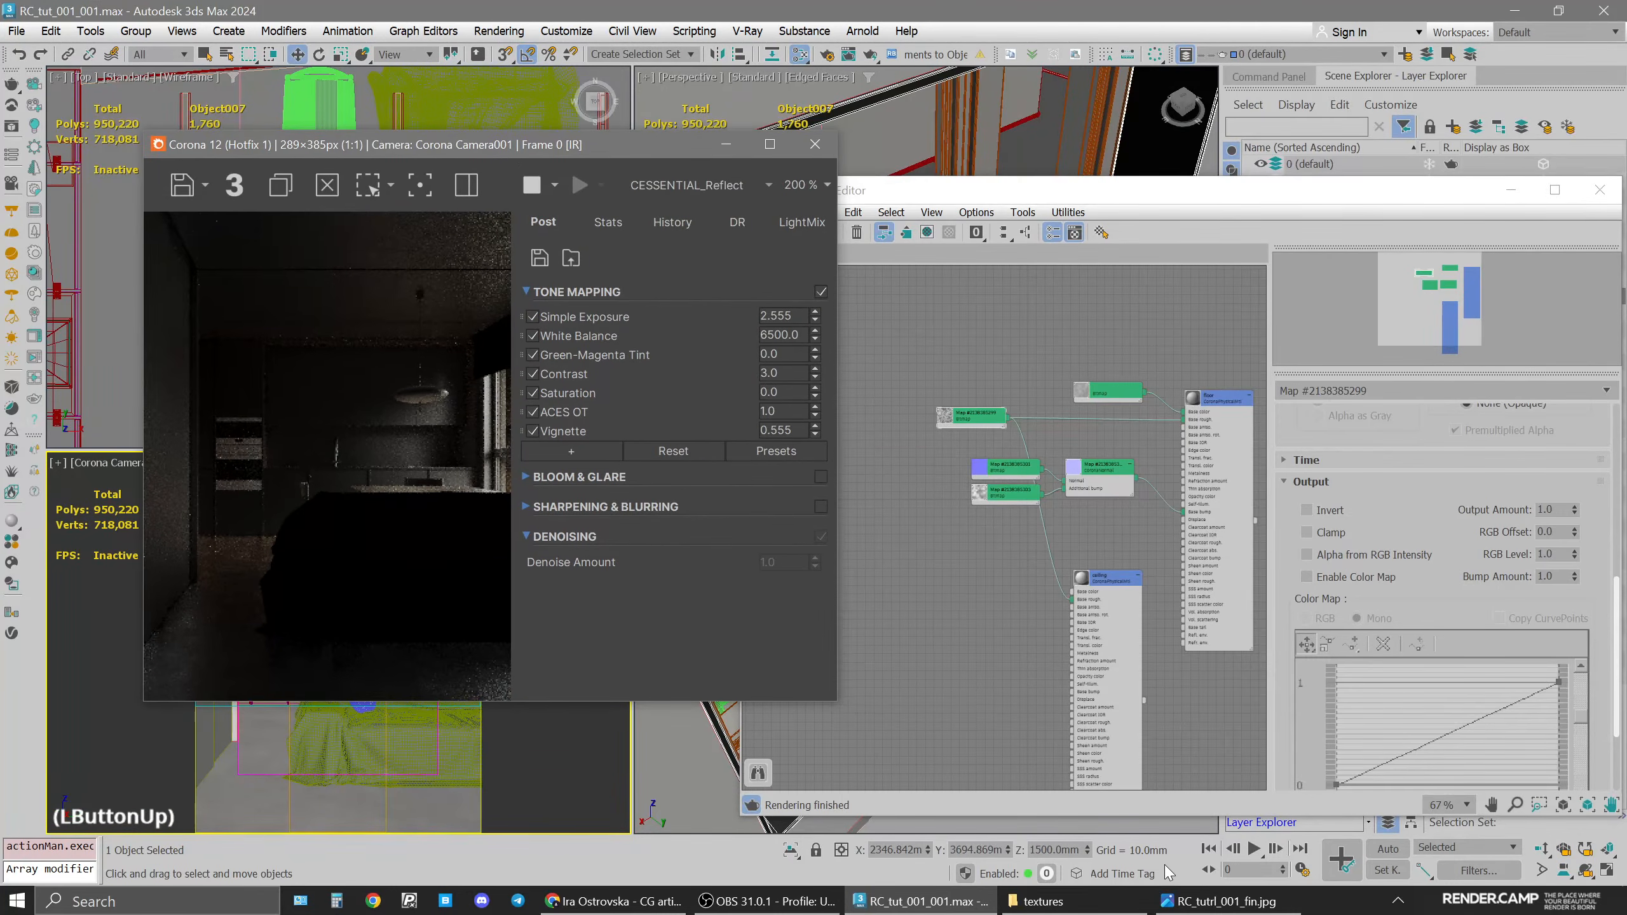
{"action": "left_click", "coordinate": [1220, 901]}
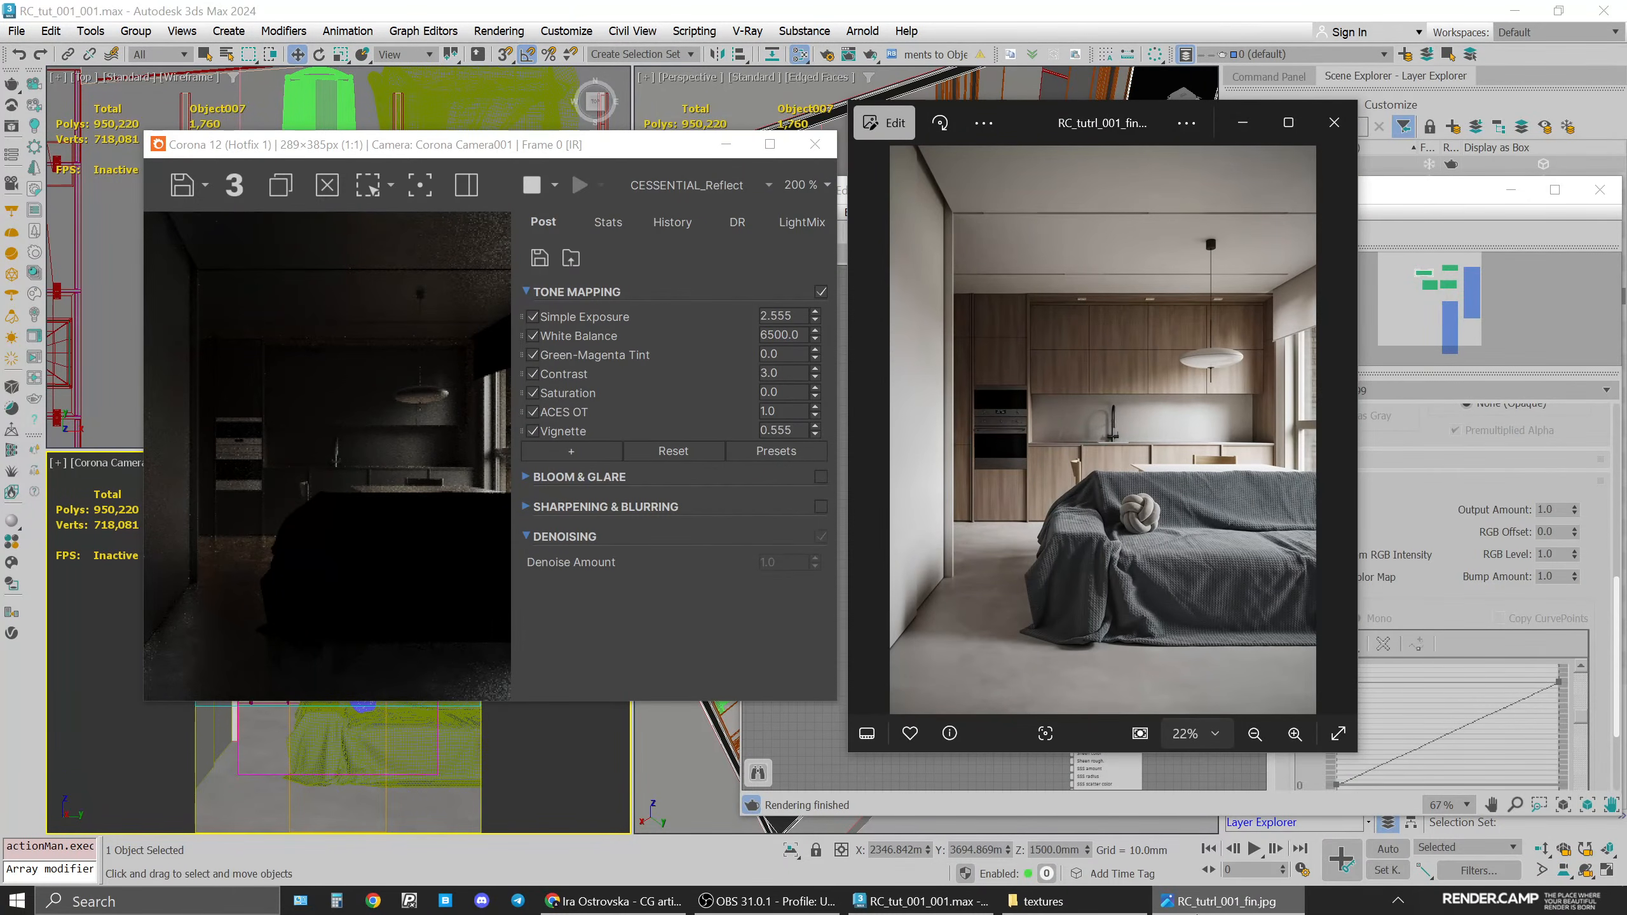
{"action": "left_click", "coordinate": [1220, 901]}
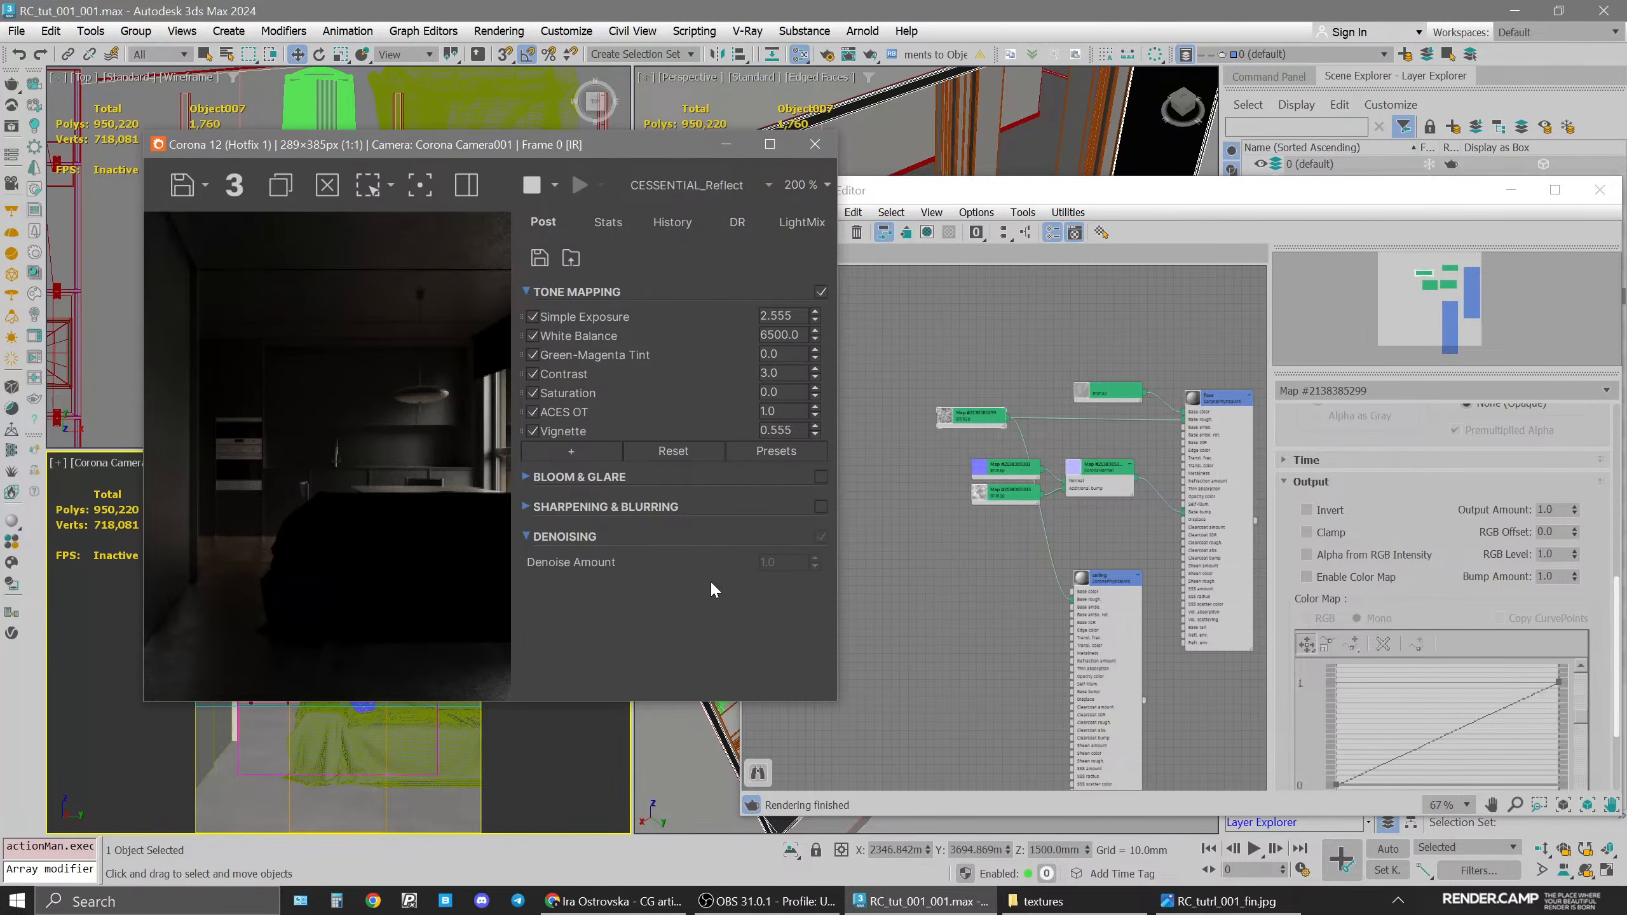
Set the ceiling material's base roughness map amount to 10
{"action": "left_click", "coordinate": [1124, 585]}
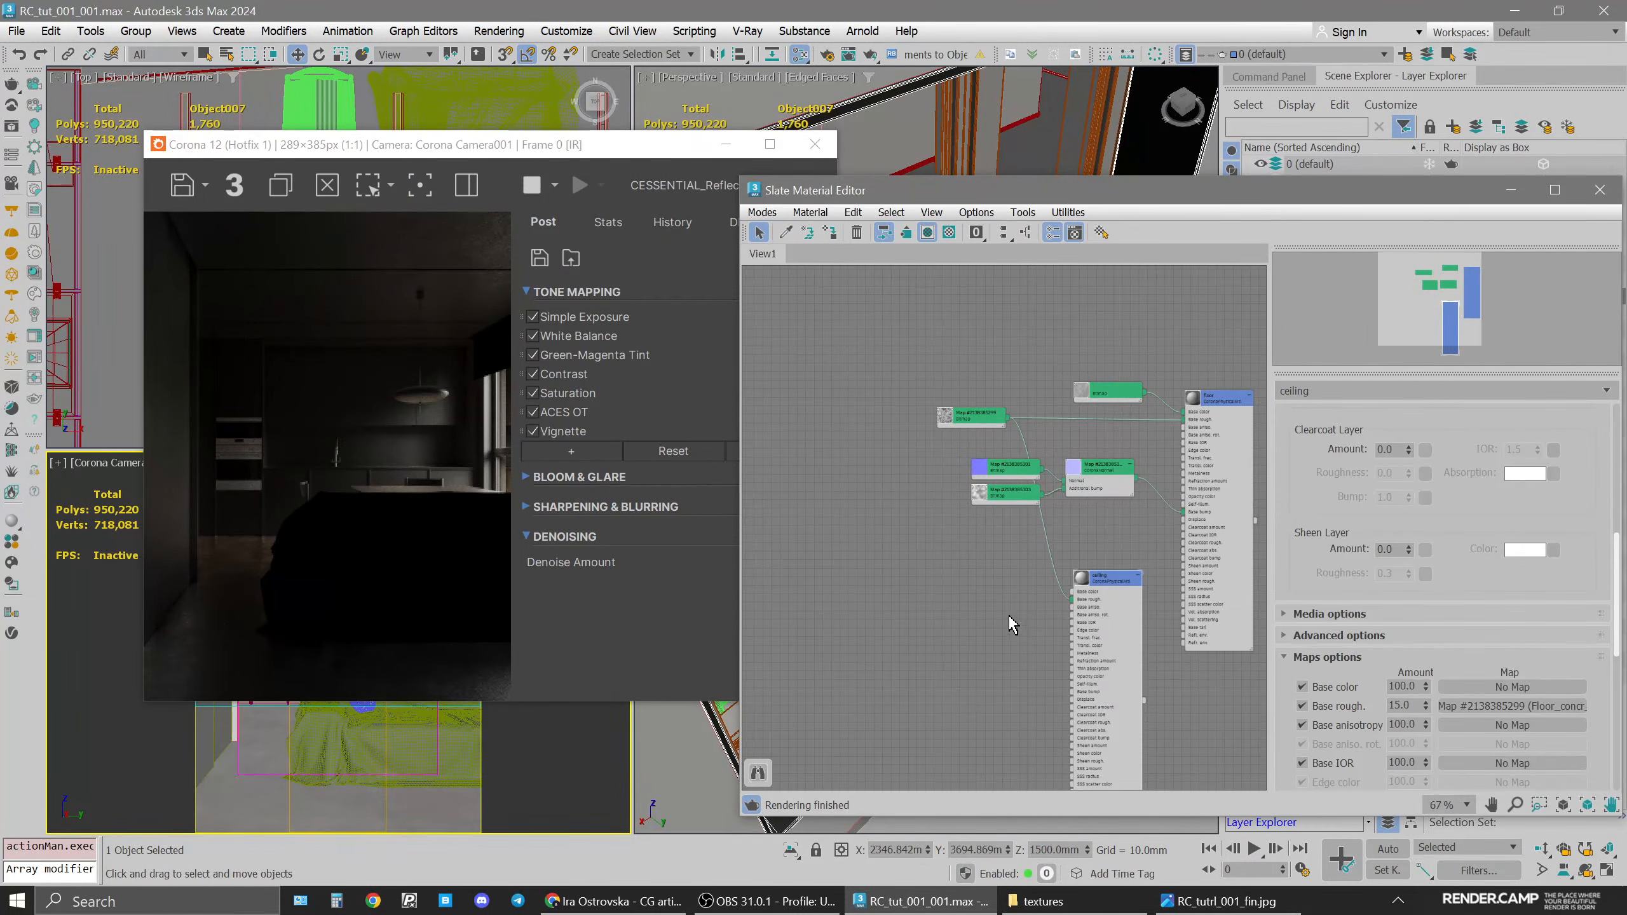
{"action": "middle_click_drag", "start_coordinate": [965, 638], "coordinate": [904, 532]}
{"action": "double_click", "coordinate": [1400, 705]}
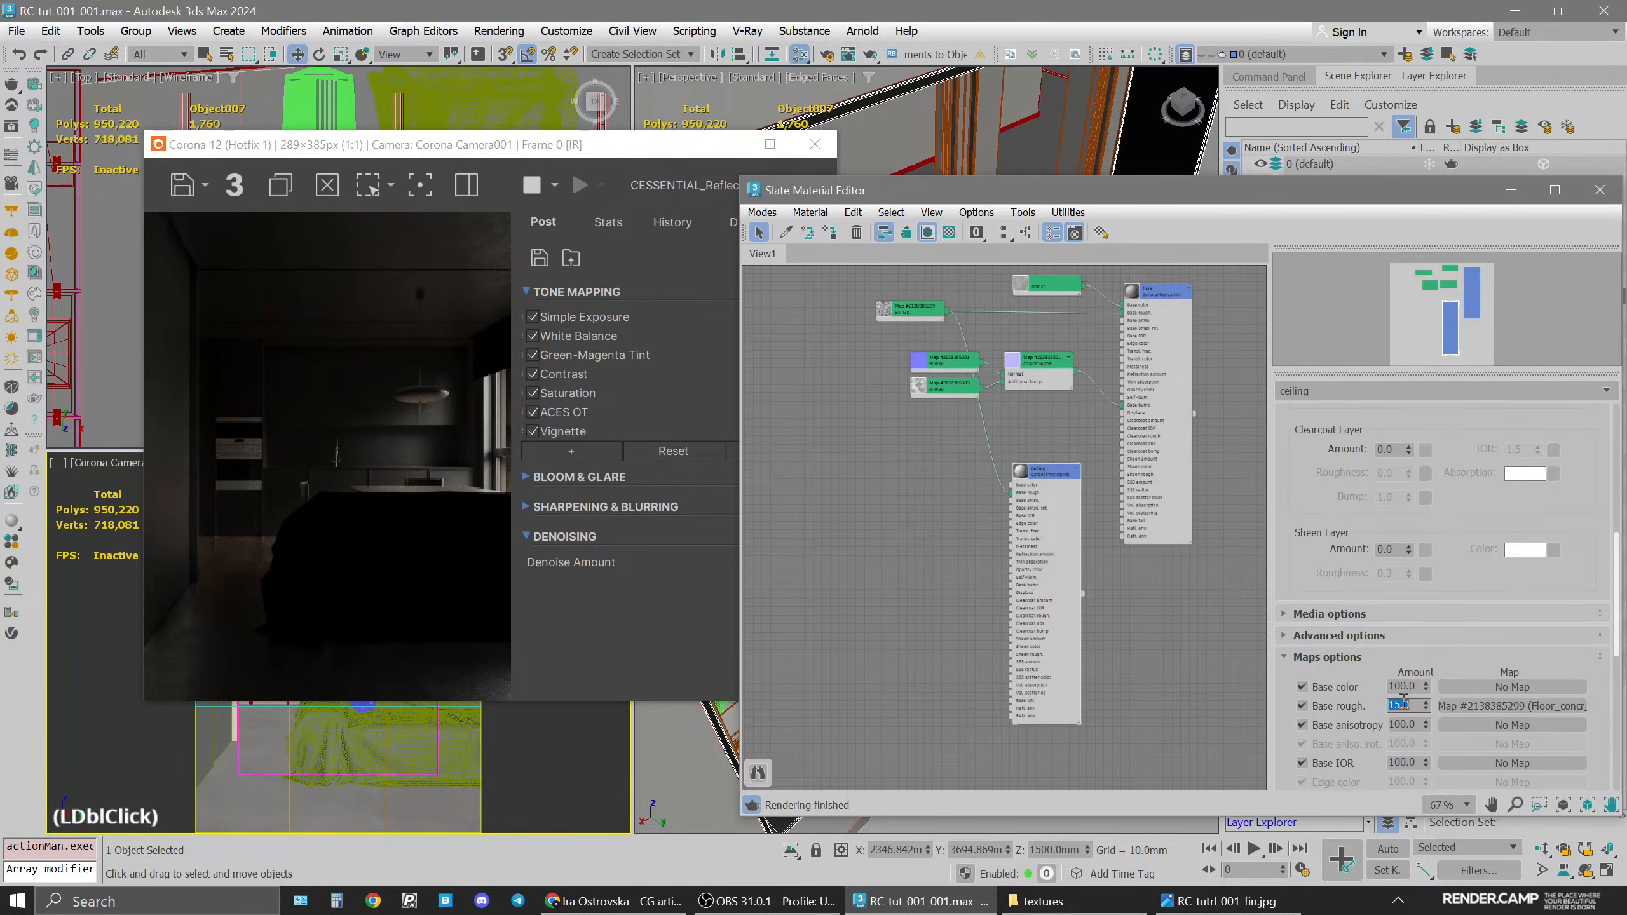
{"action": "type", "text": "10"}
{"action": "key", "text": "Return"}
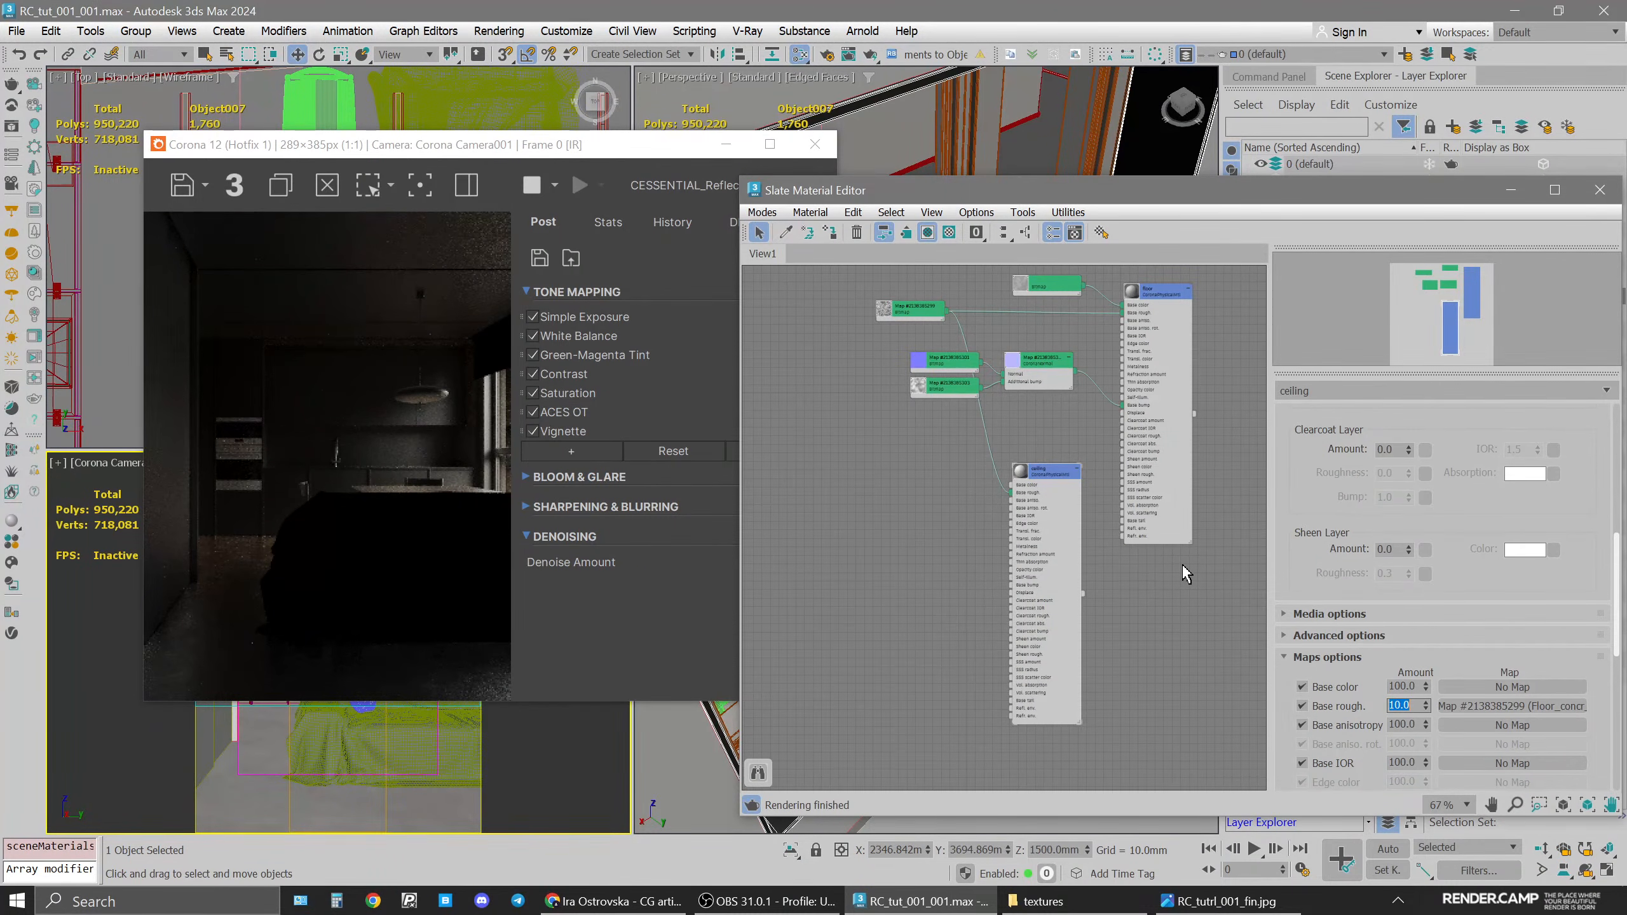
Switch the interactive render back to the BEAUTY pass
{"action": "left_click", "coordinate": [668, 187]}
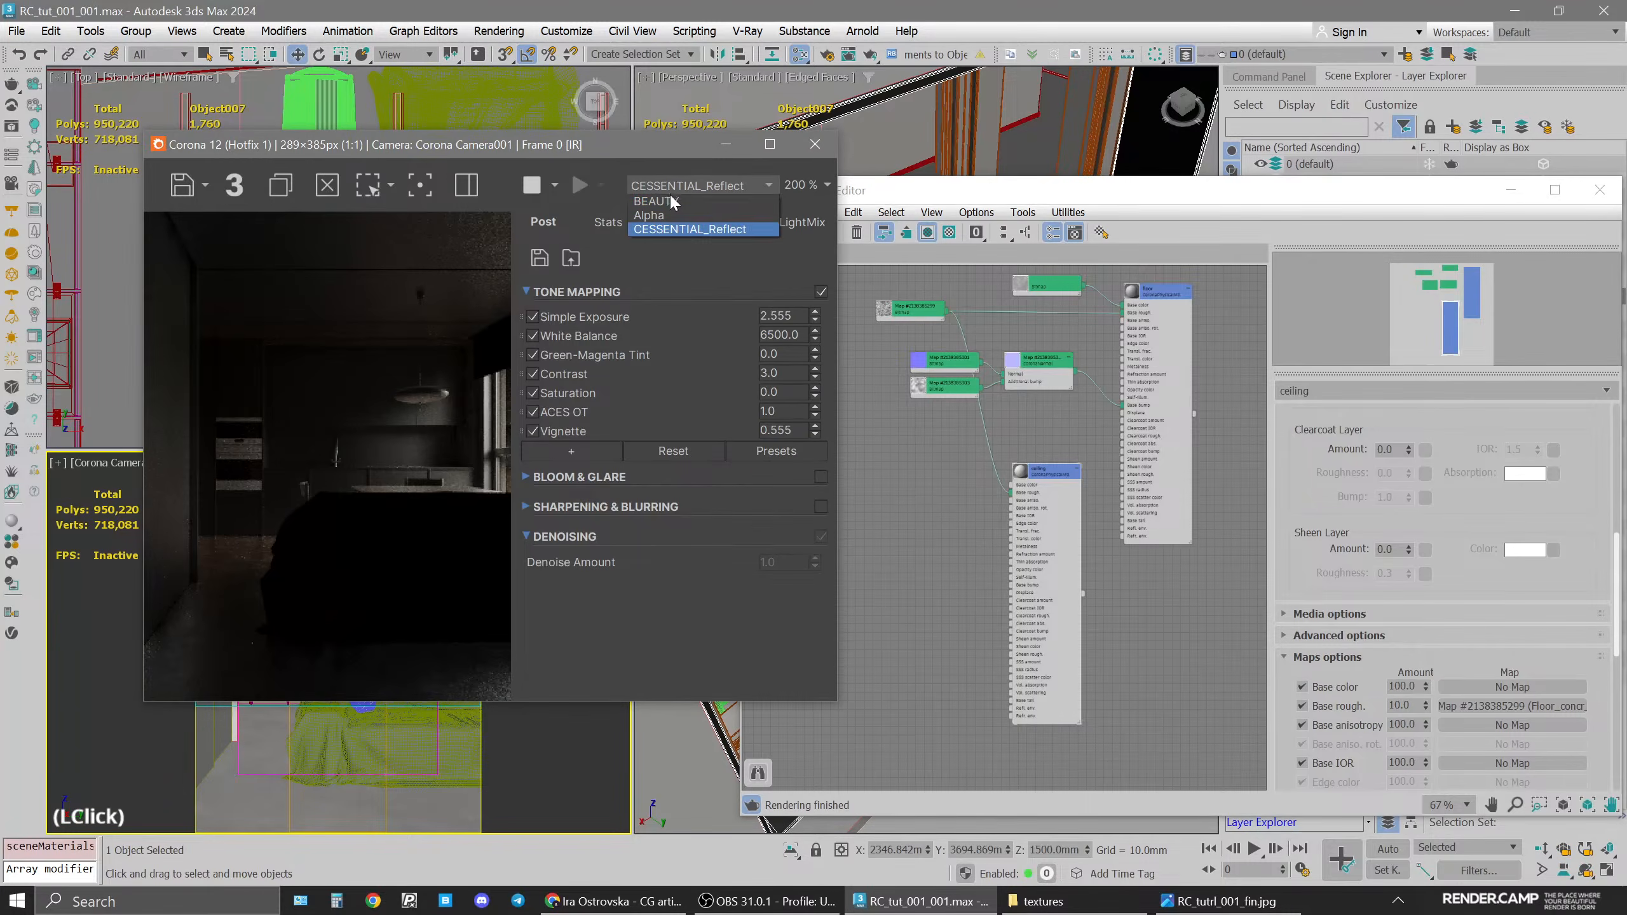
{"action": "left_click", "coordinate": [671, 200]}
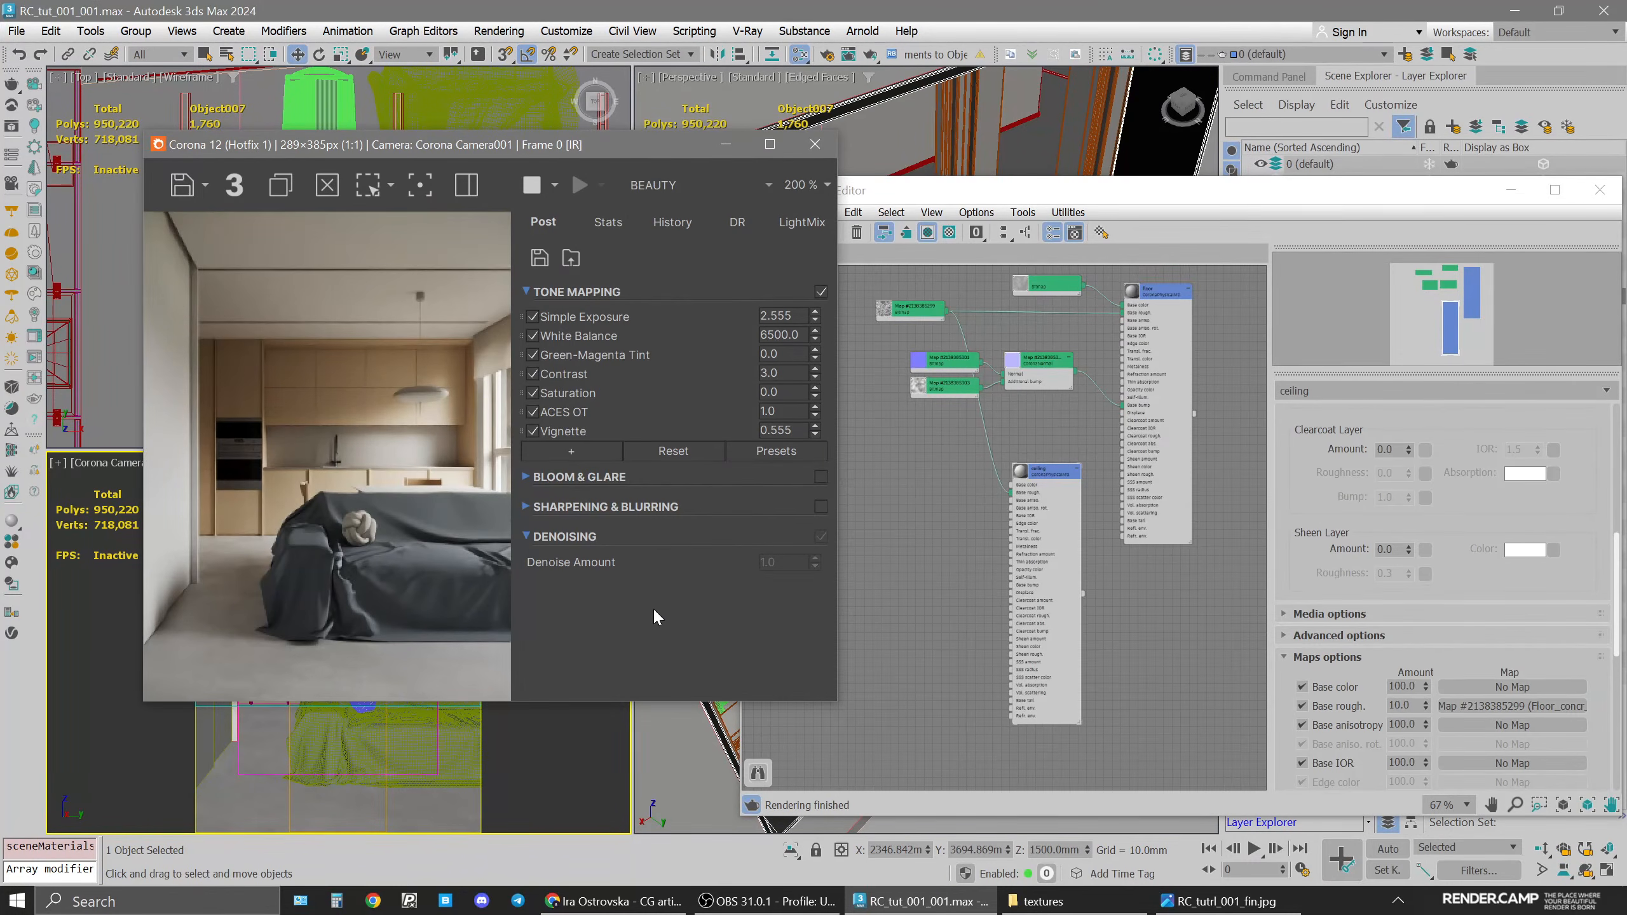
{"action": "left_click", "coordinate": [653, 609]}
{"action": "left_click", "coordinate": [902, 591]}
{"action": "scroll", "coordinate": [1003, 532], "scroll_direction": "down", "scroll_amount": 1}
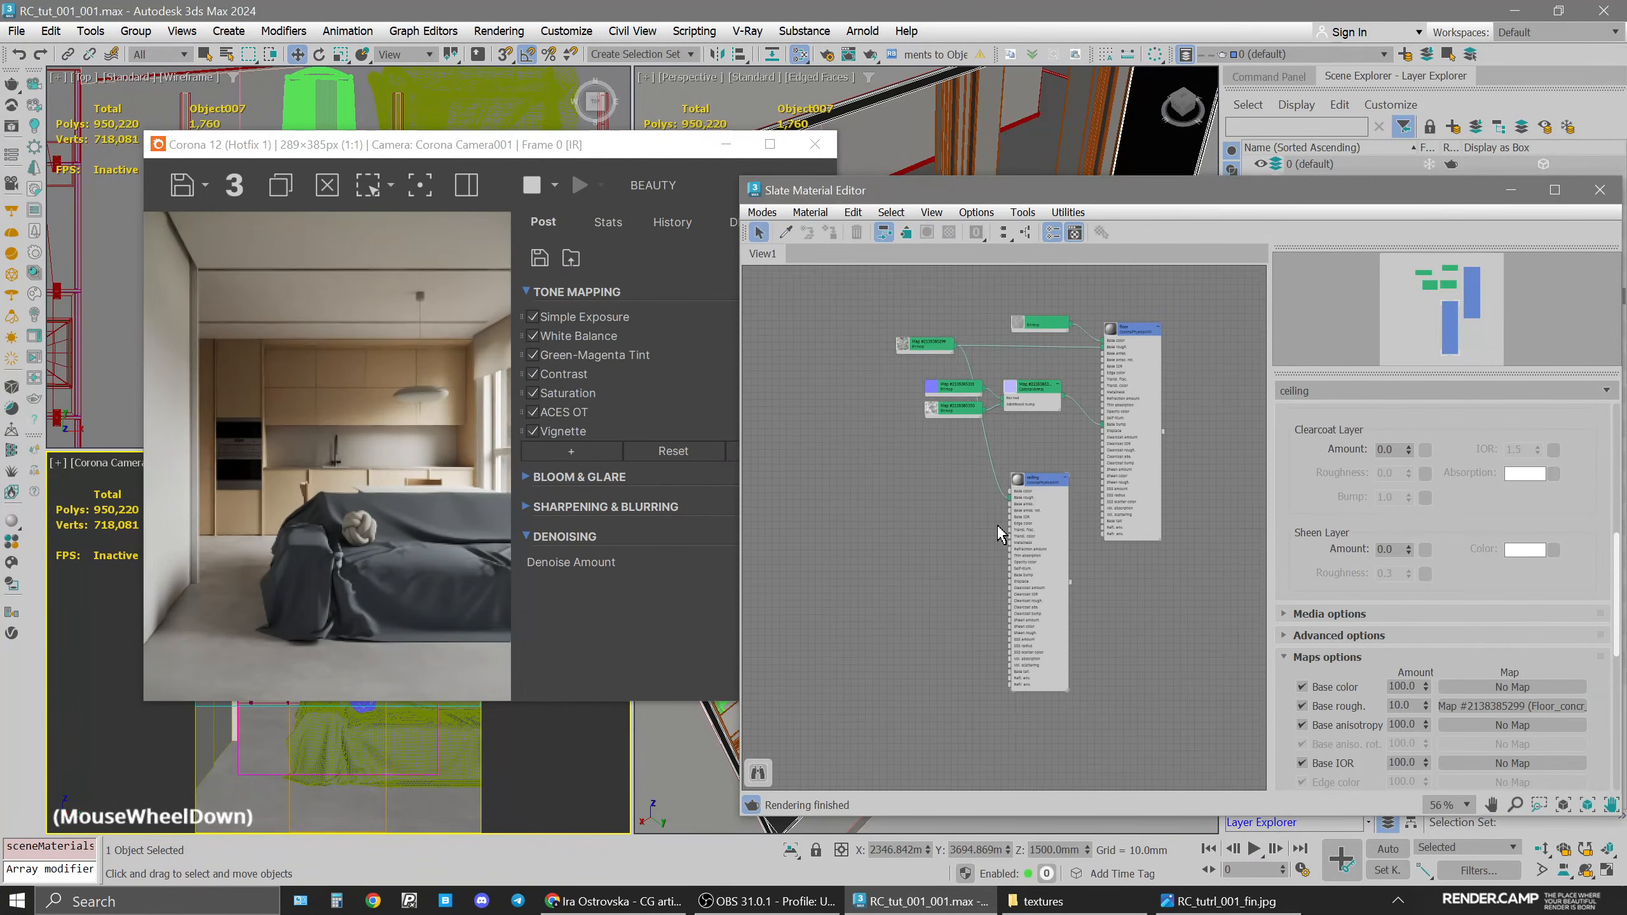
Pick the frntr_side material from the side wall in the camera view and place its node in free space
{"action": "middle_click_drag", "start_coordinate": [1000, 530], "coordinate": [1106, 514]}
{"action": "left_click", "coordinate": [1022, 568]}
{"action": "left_click", "coordinate": [786, 232]}
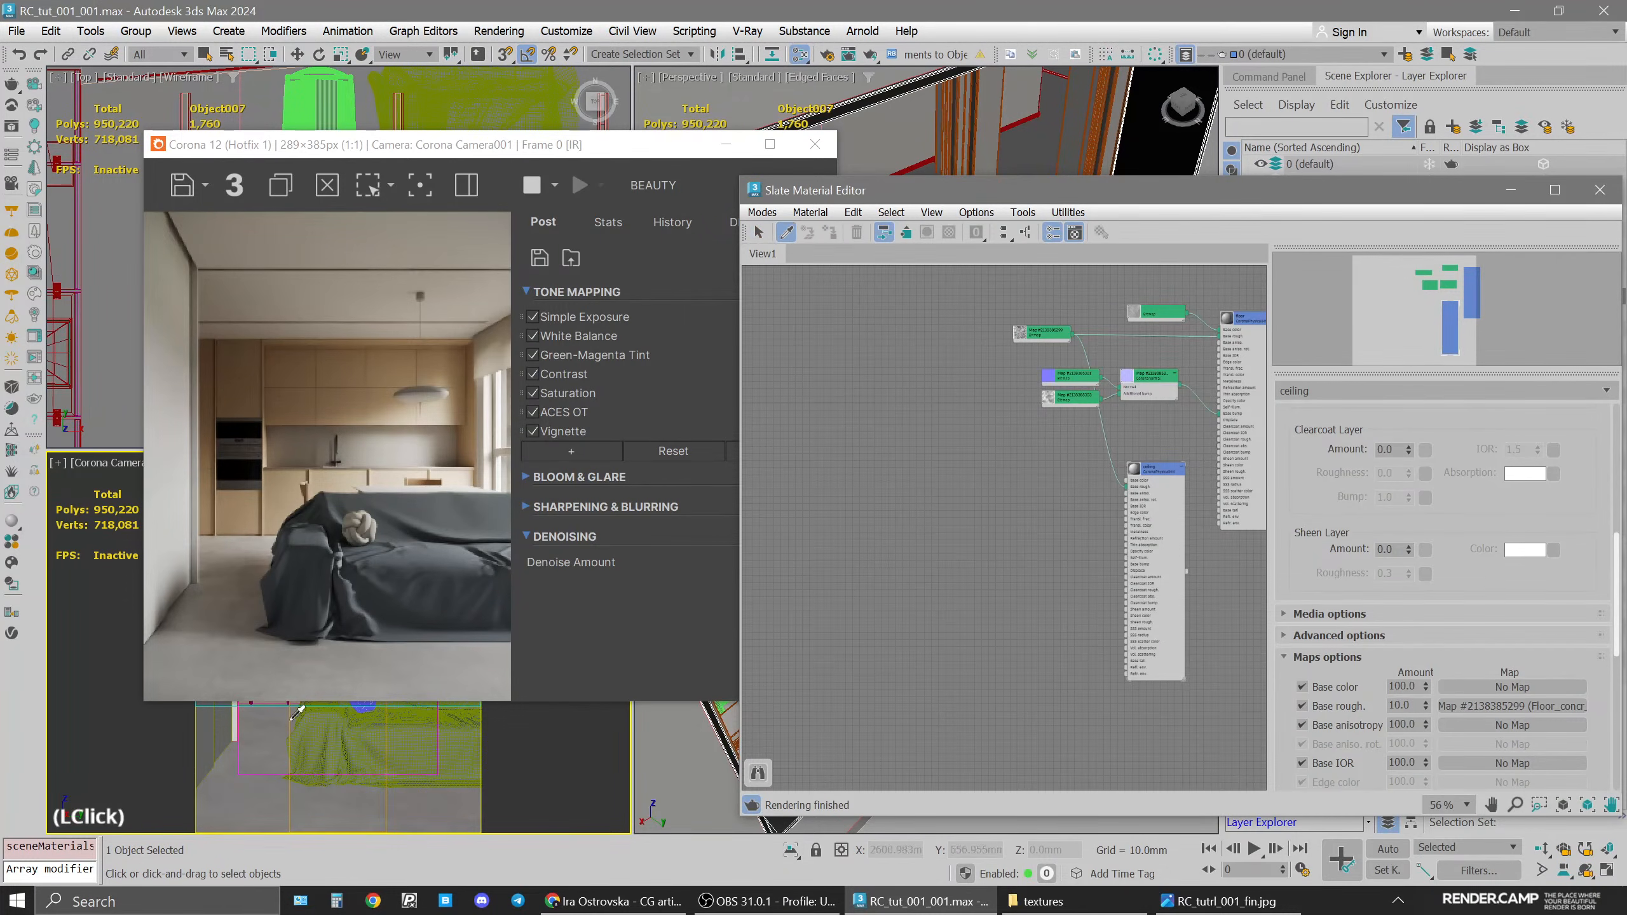
{"action": "left_click", "coordinate": [202, 736]}
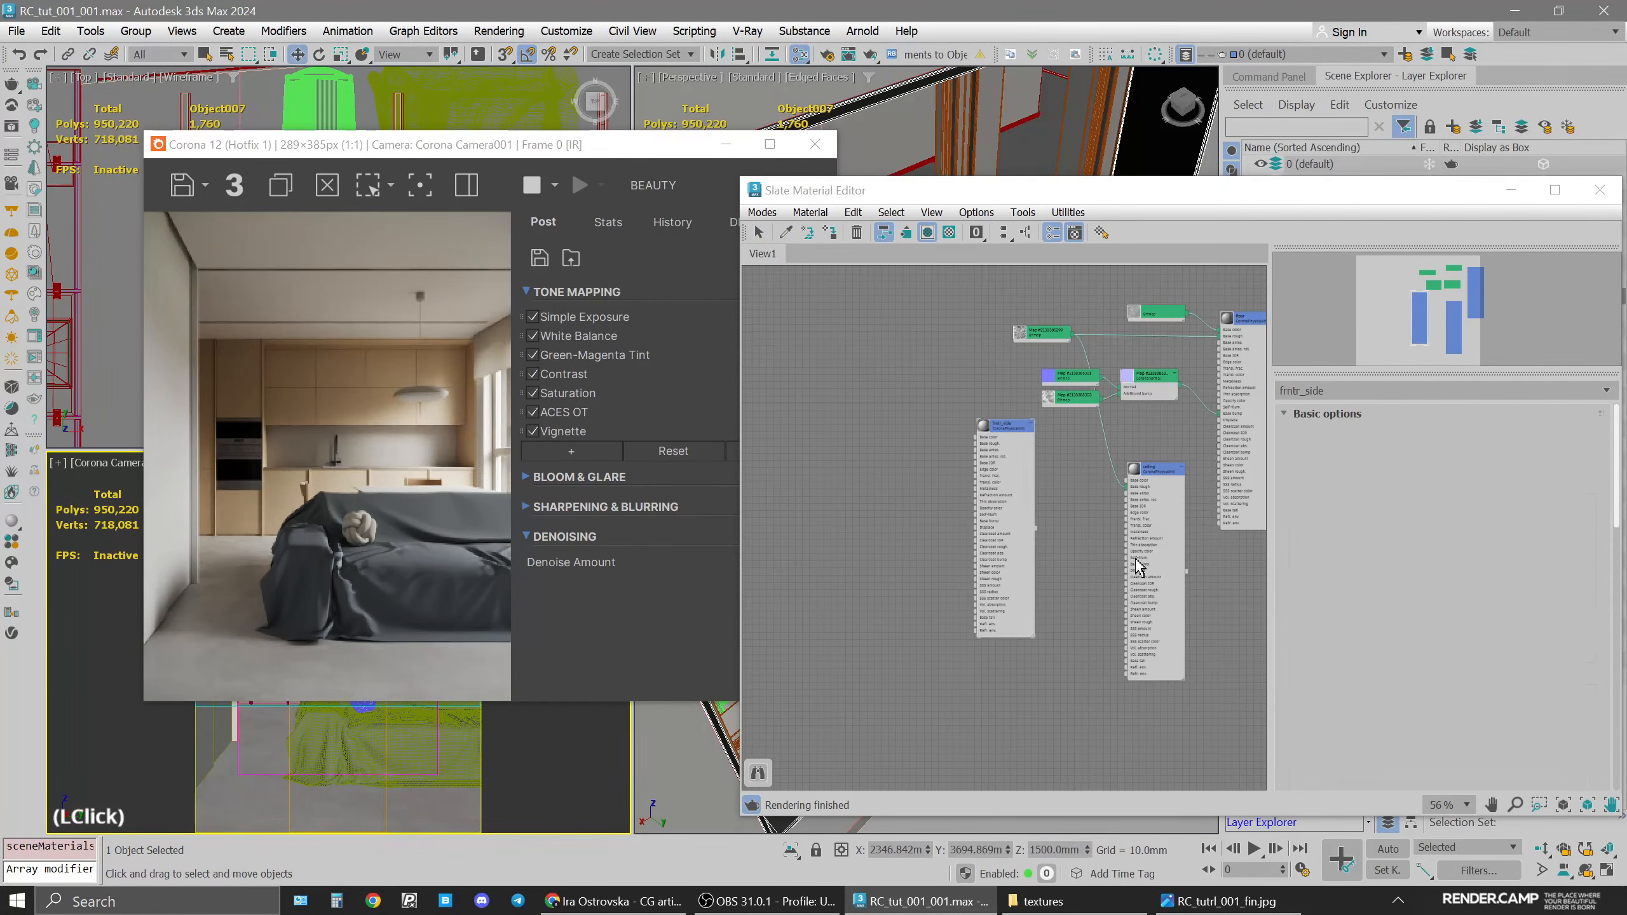
{"action": "left_click_drag", "start_coordinate": [1003, 414], "coordinate": [942, 420]}
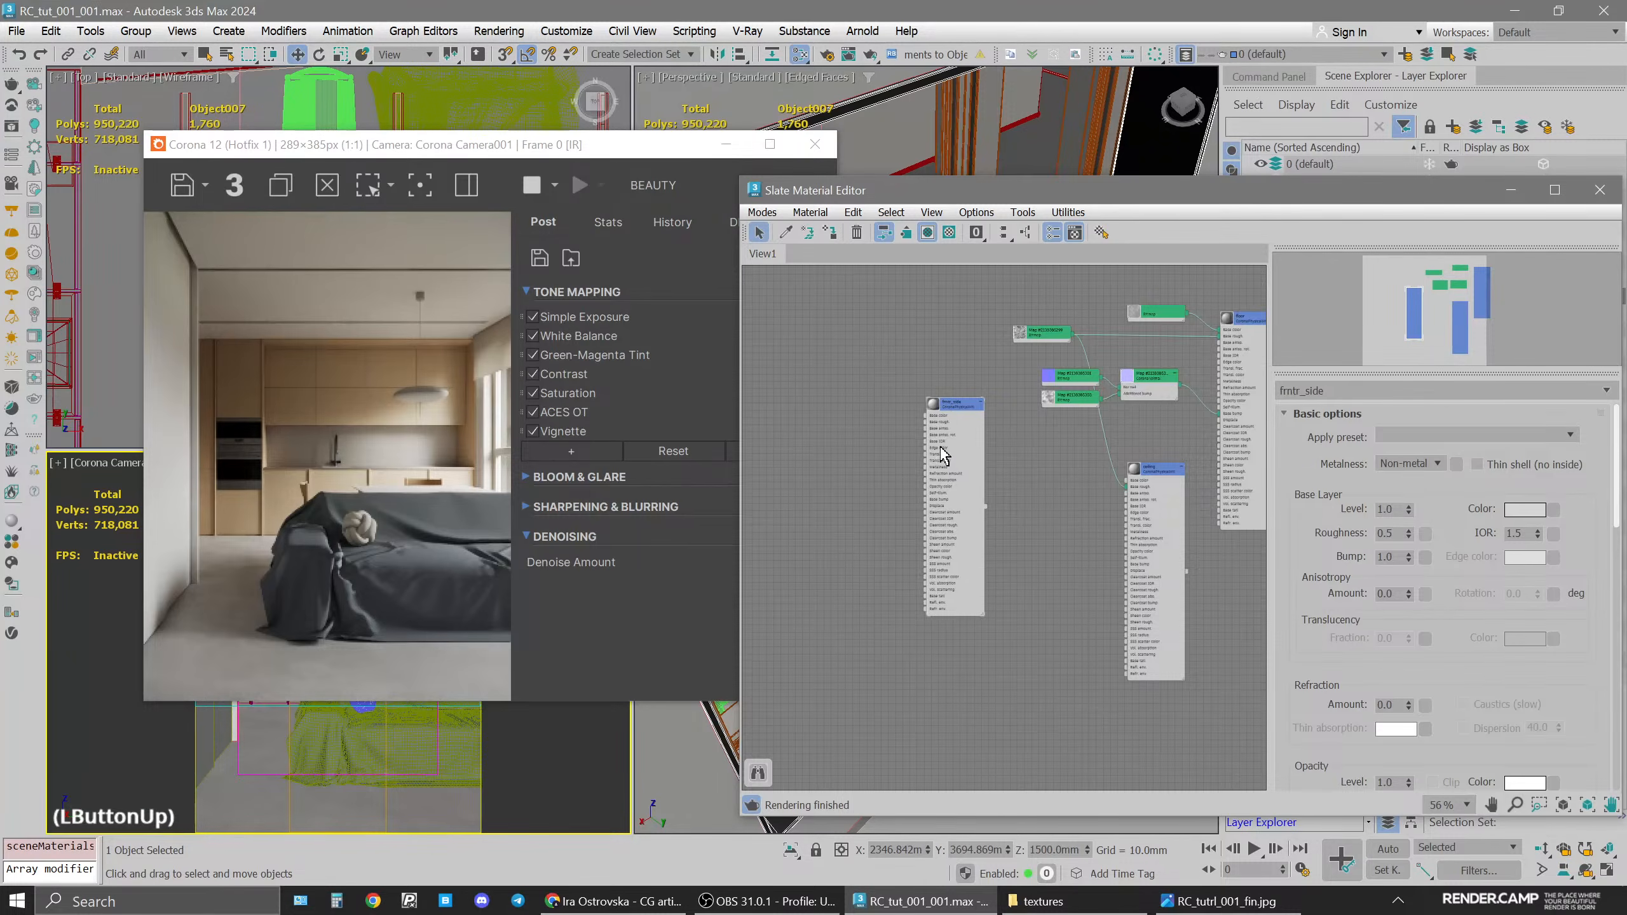
Add the furntr_r texture from the textures folder as a bitmap node beside the frntr_side material
{"action": "scroll", "coordinate": [942, 420], "scroll_direction": "up", "scroll_amount": 5}
{"action": "middle_click_drag", "start_coordinate": [937, 527], "coordinate": [972, 461]}
{"action": "left_click", "coordinate": [1041, 901]}
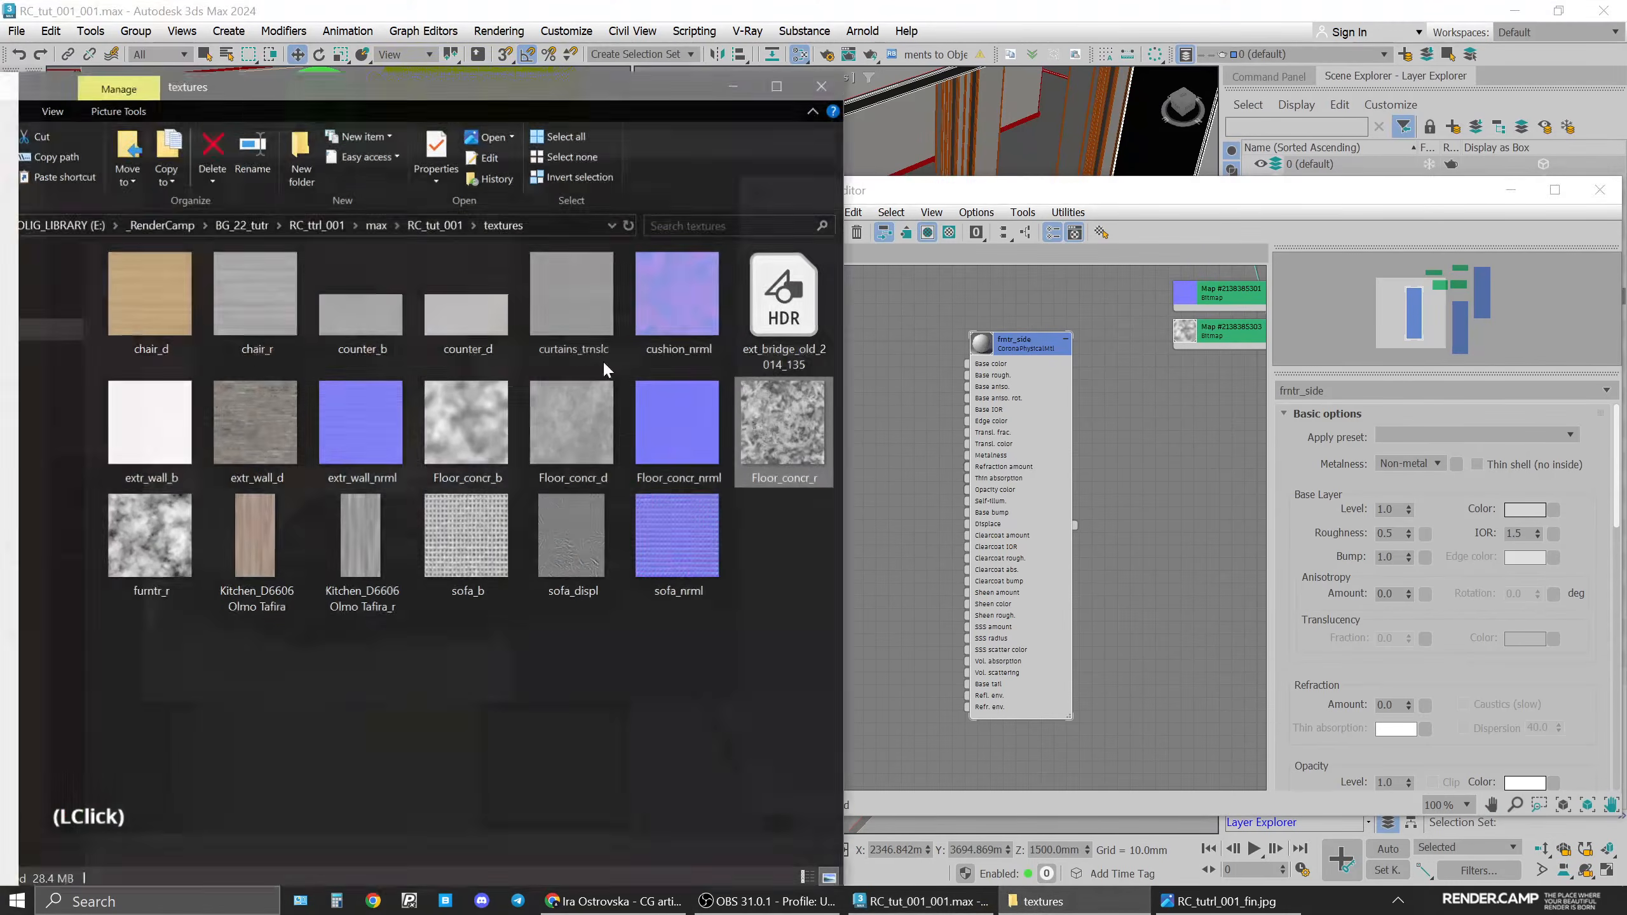
{"action": "left_click", "coordinate": [145, 534]}
{"action": "left_click_drag", "start_coordinate": [145, 534], "coordinate": [903, 492]}
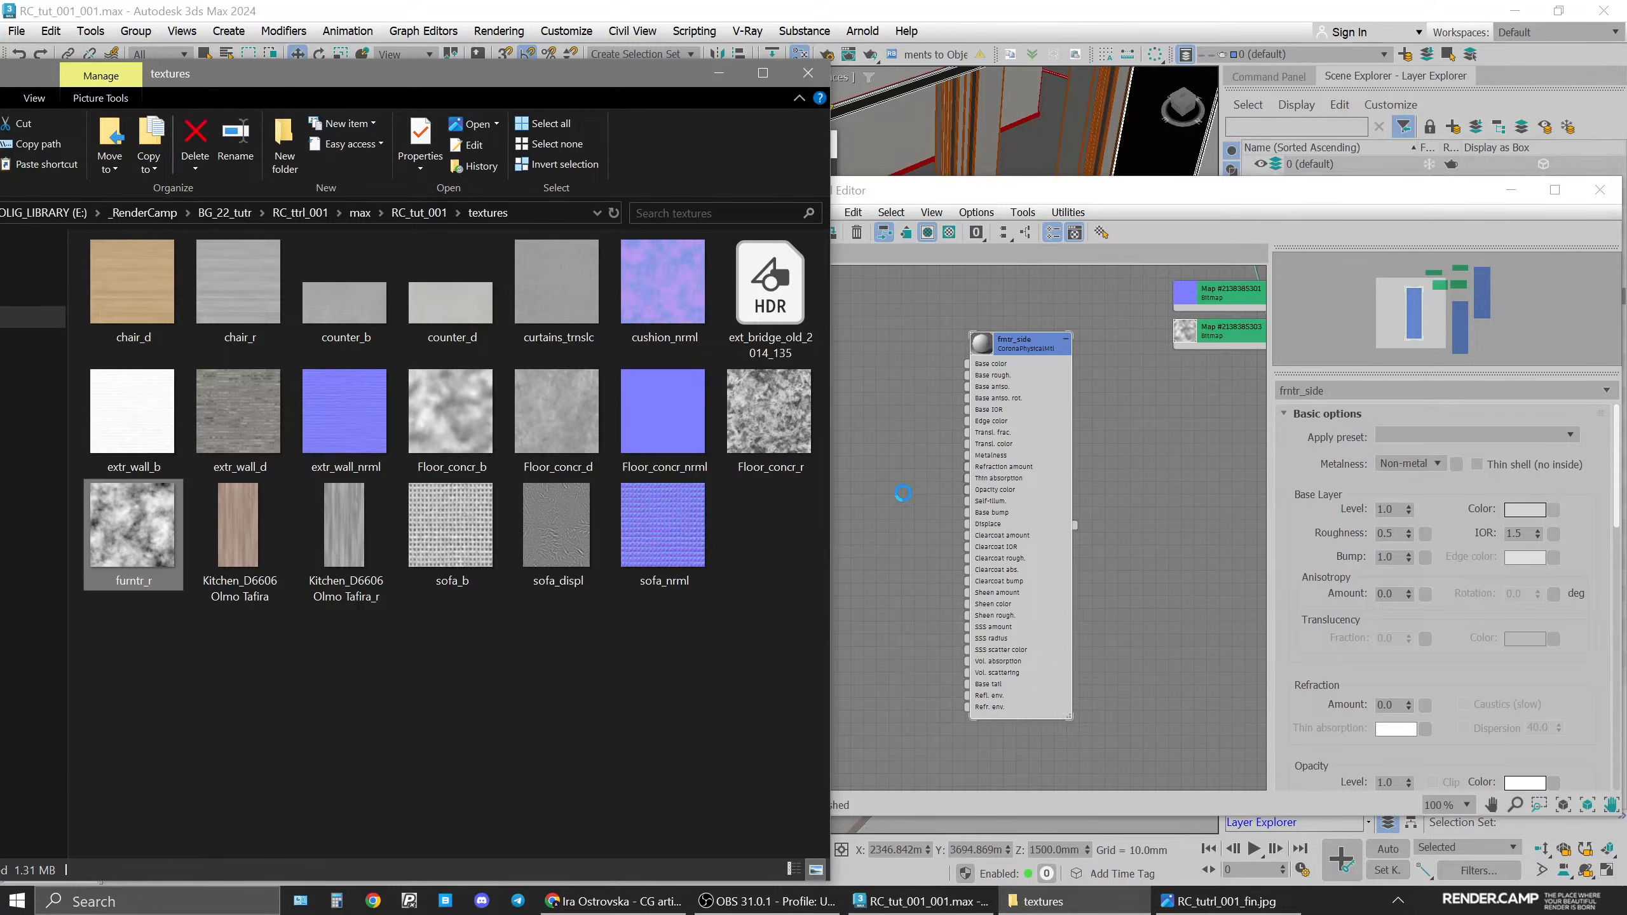
{"action": "left_click", "coordinate": [903, 497]}
{"action": "left_click_drag", "start_coordinate": [903, 497], "coordinate": [903, 423]}
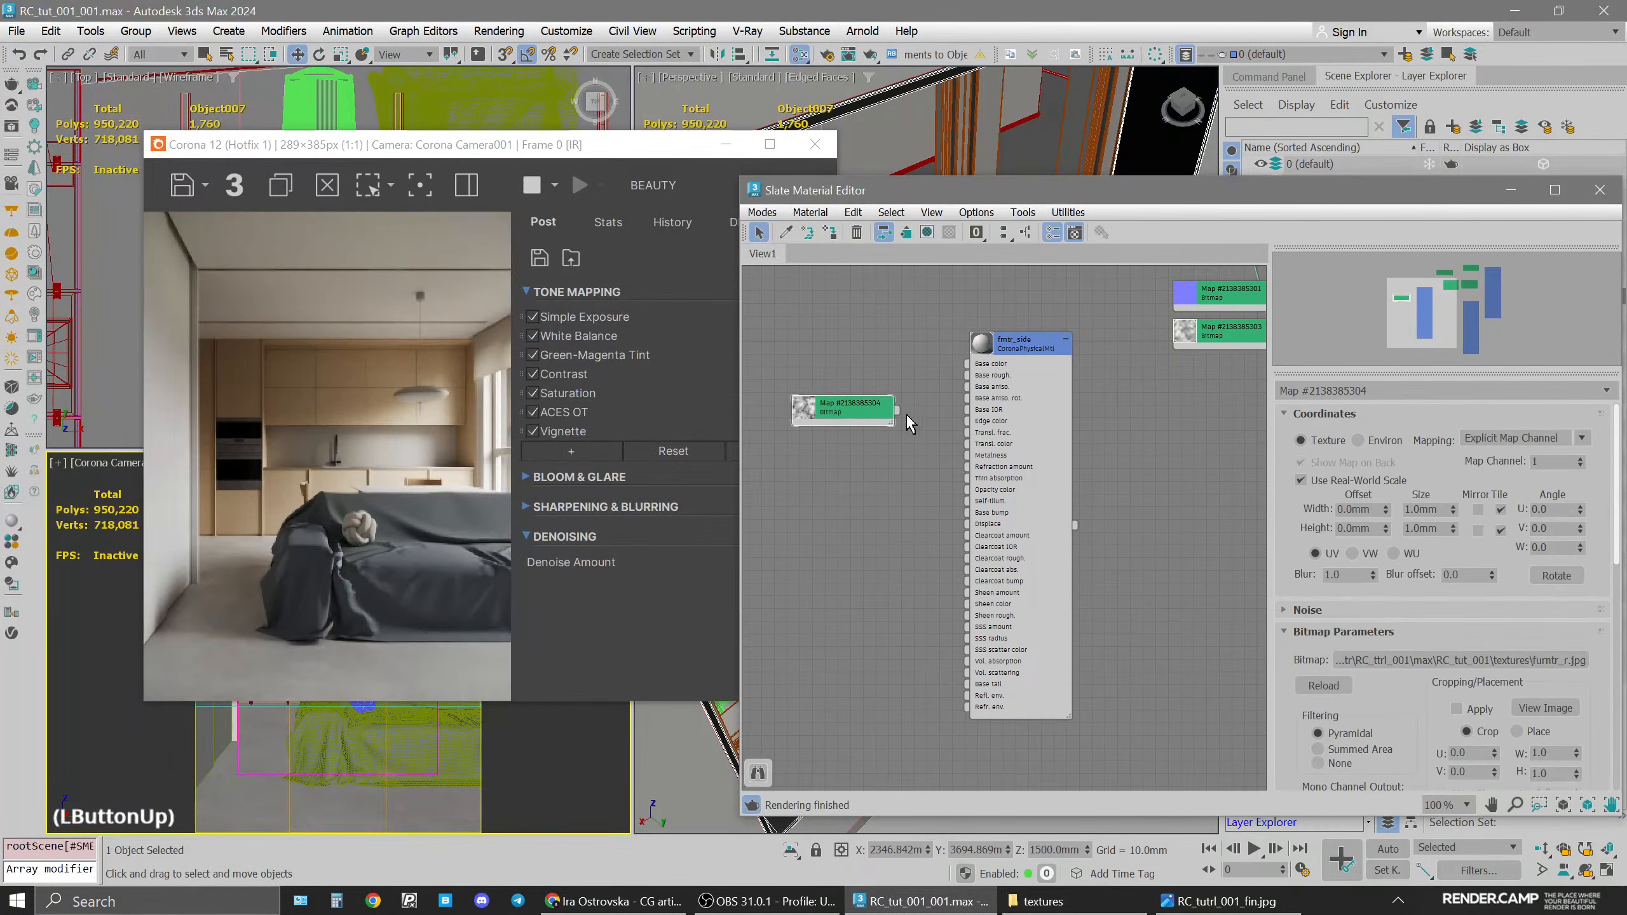
Set the furntr_r bitmap's real-world width and height to 1000 mm and connect it to the frntr_side base roughness
{"action": "double_click", "coordinate": [1429, 509]}
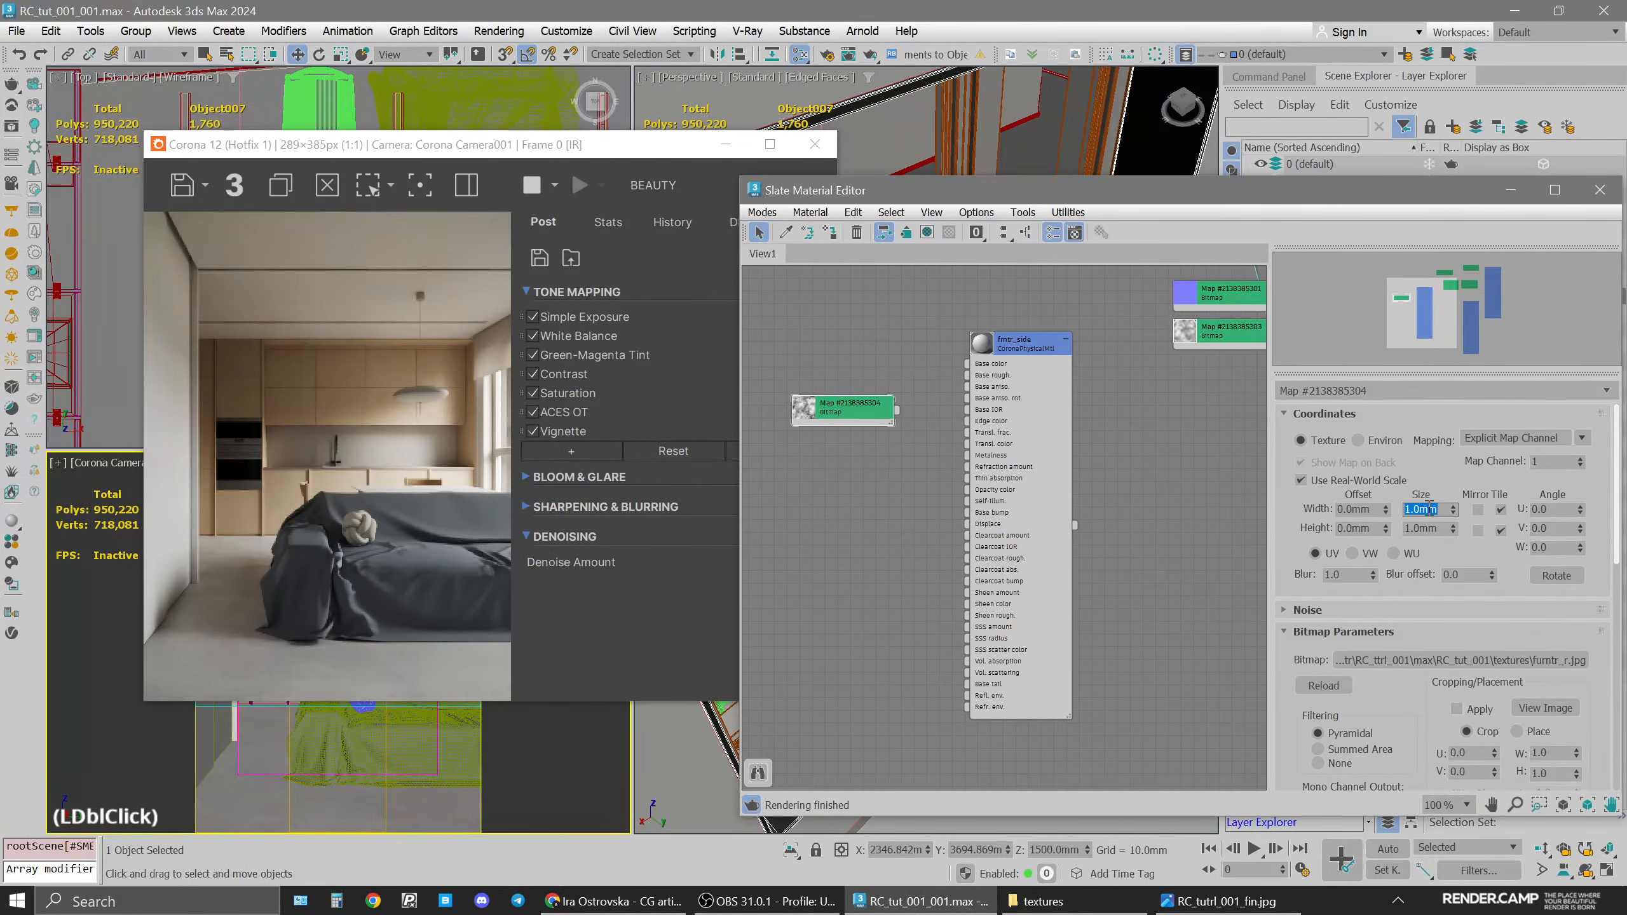
{"action": "type", "text": "1000"}
{"action": "left_click", "coordinate": [1435, 529]}
{"action": "double_click", "coordinate": [1435, 529]}
{"action": "type", "text": "1000"}
{"action": "key", "text": "Return"}
{"action": "left_click", "coordinate": [870, 488]}
{"action": "left_click_drag", "start_coordinate": [868, 402], "coordinate": [967, 376]}
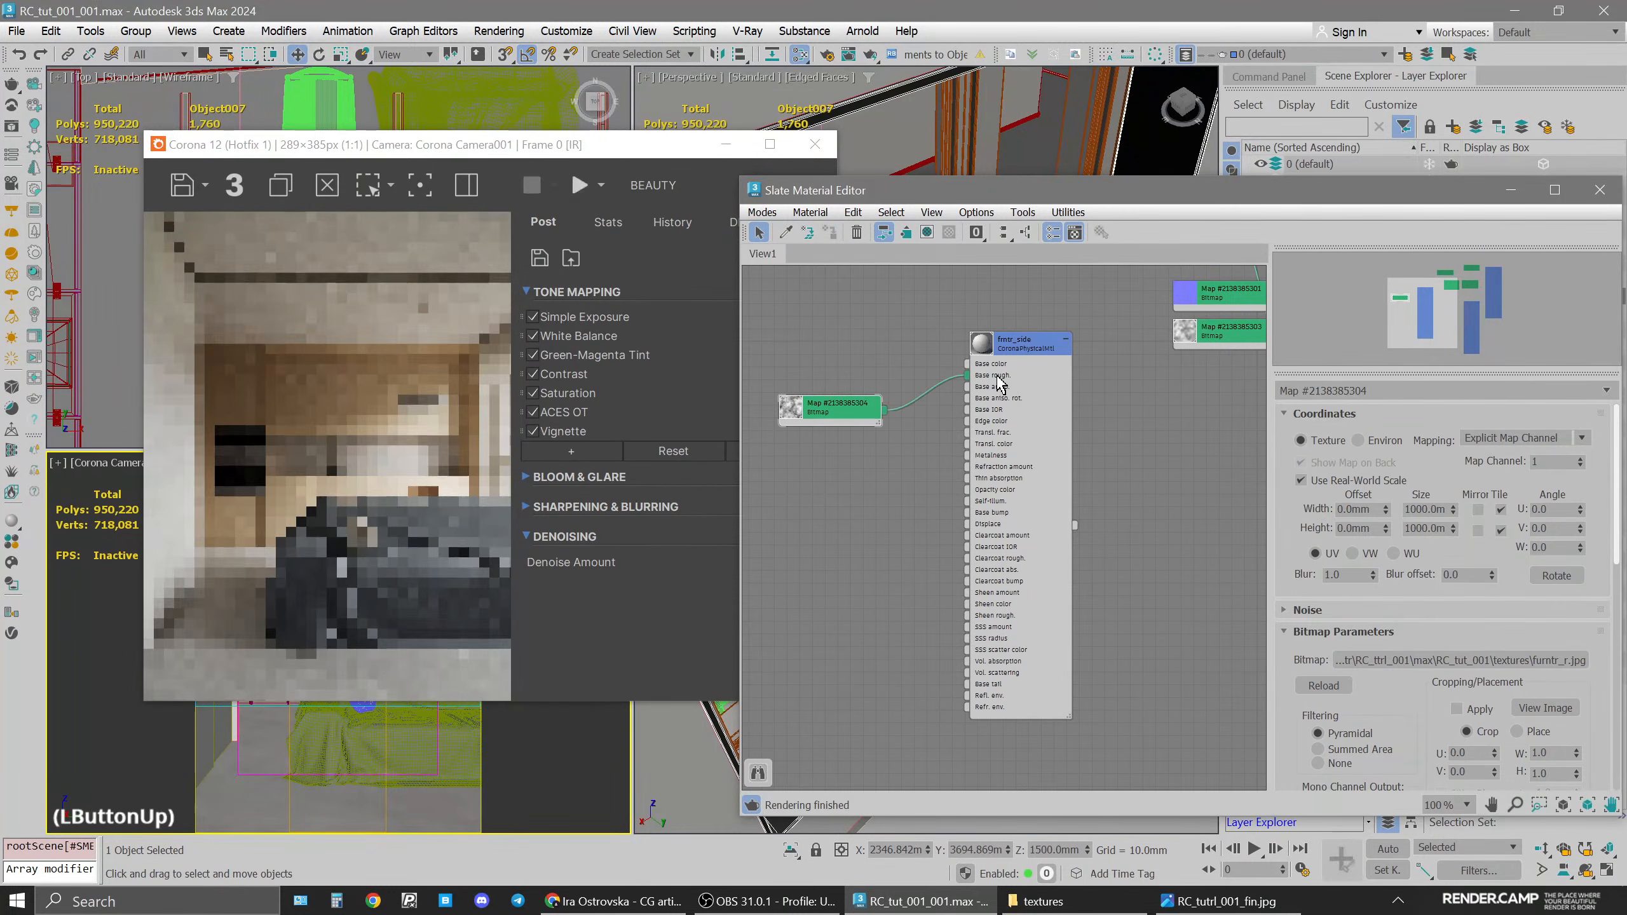
Switch the interactive render to the CESSENTIAL_Reflect pass and show the frntr_side material's parameters
{"action": "left_click", "coordinate": [669, 189]}
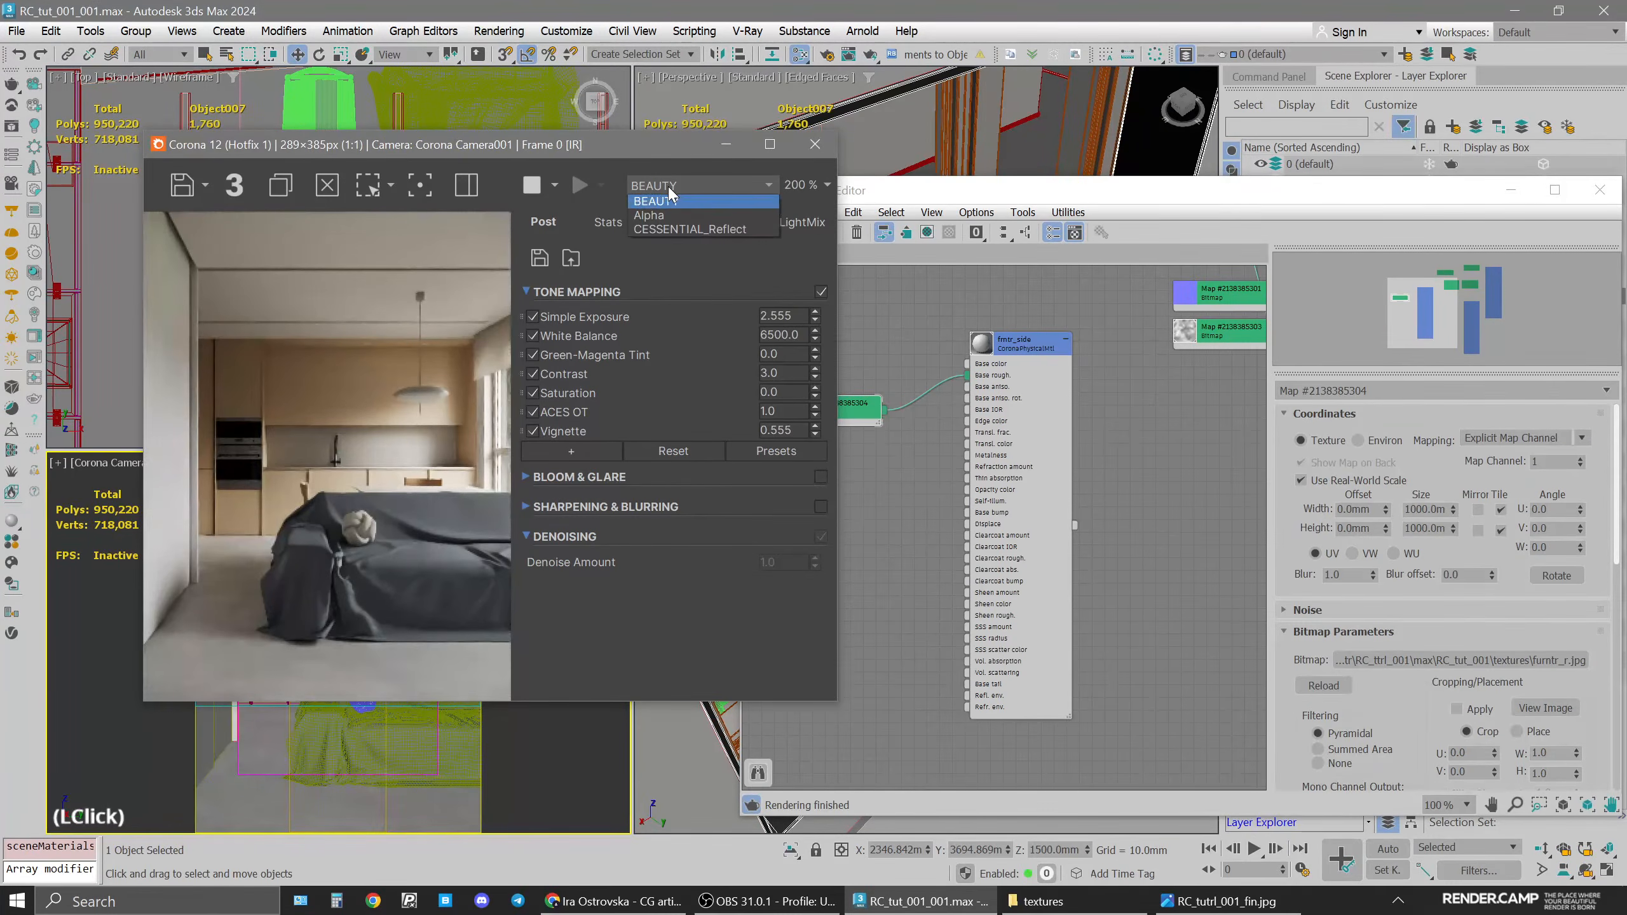
{"action": "left_click", "coordinate": [695, 232]}
{"action": "left_click_drag", "start_coordinate": [531, 138], "coordinate": [611, 103]}
{"action": "left_click_drag", "start_coordinate": [1001, 351], "coordinate": [1067, 430]}
{"action": "scroll", "coordinate": [1042, 422], "scroll_direction": "up", "scroll_amount": 3}
{"action": "left_click", "coordinate": [1064, 411]}
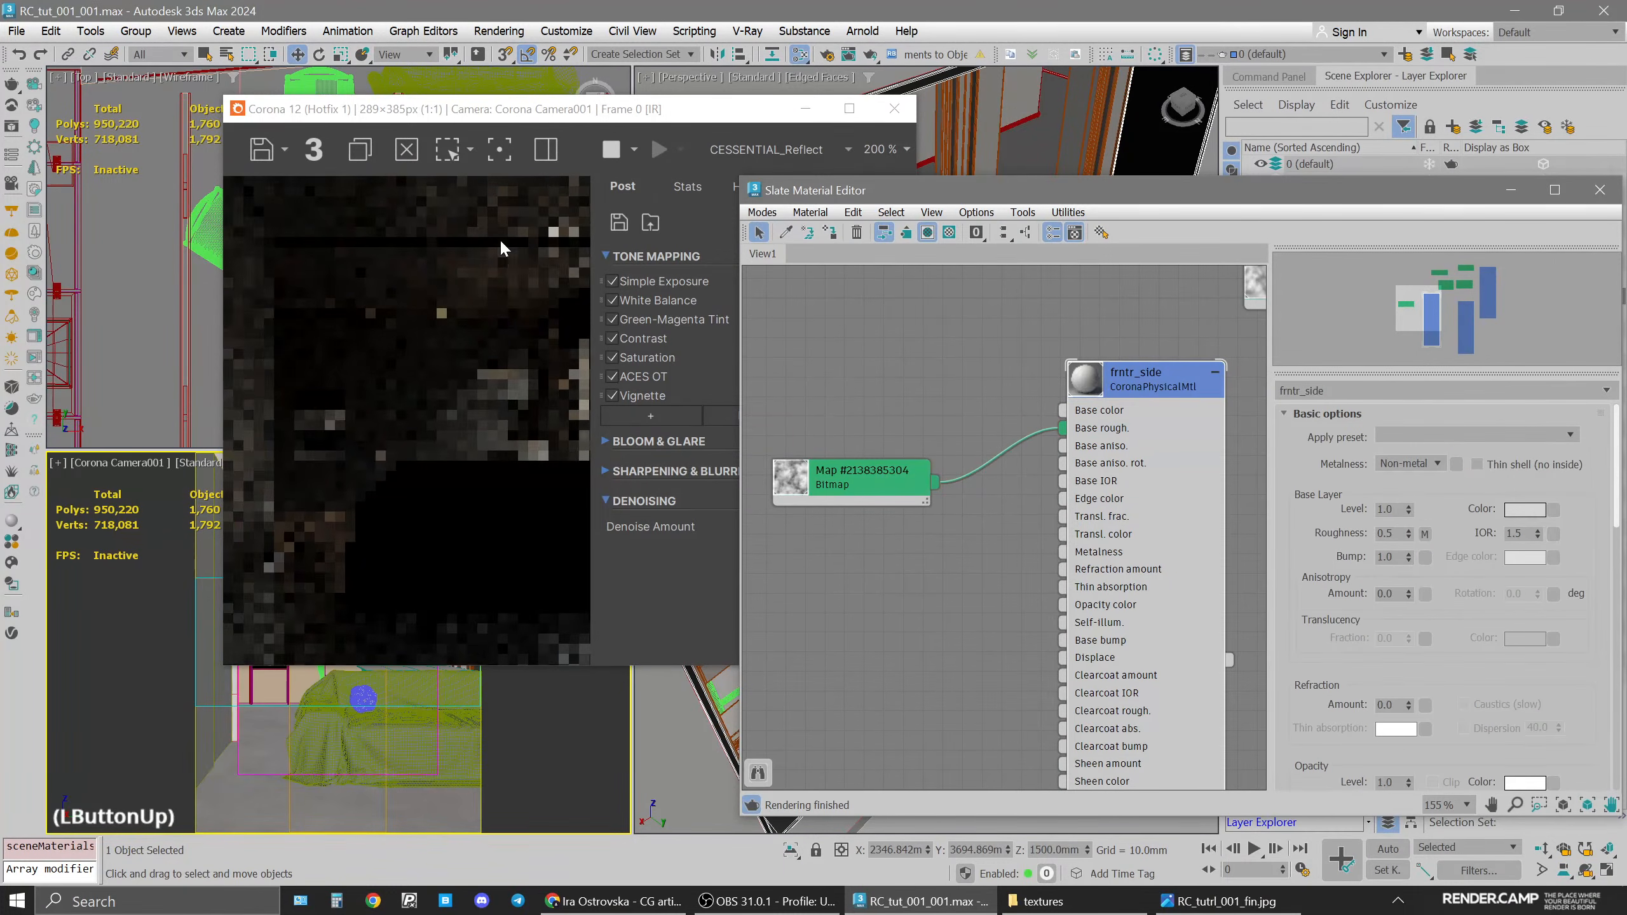
{"action": "left_click_drag", "start_coordinate": [475, 110], "coordinate": [531, 128]}
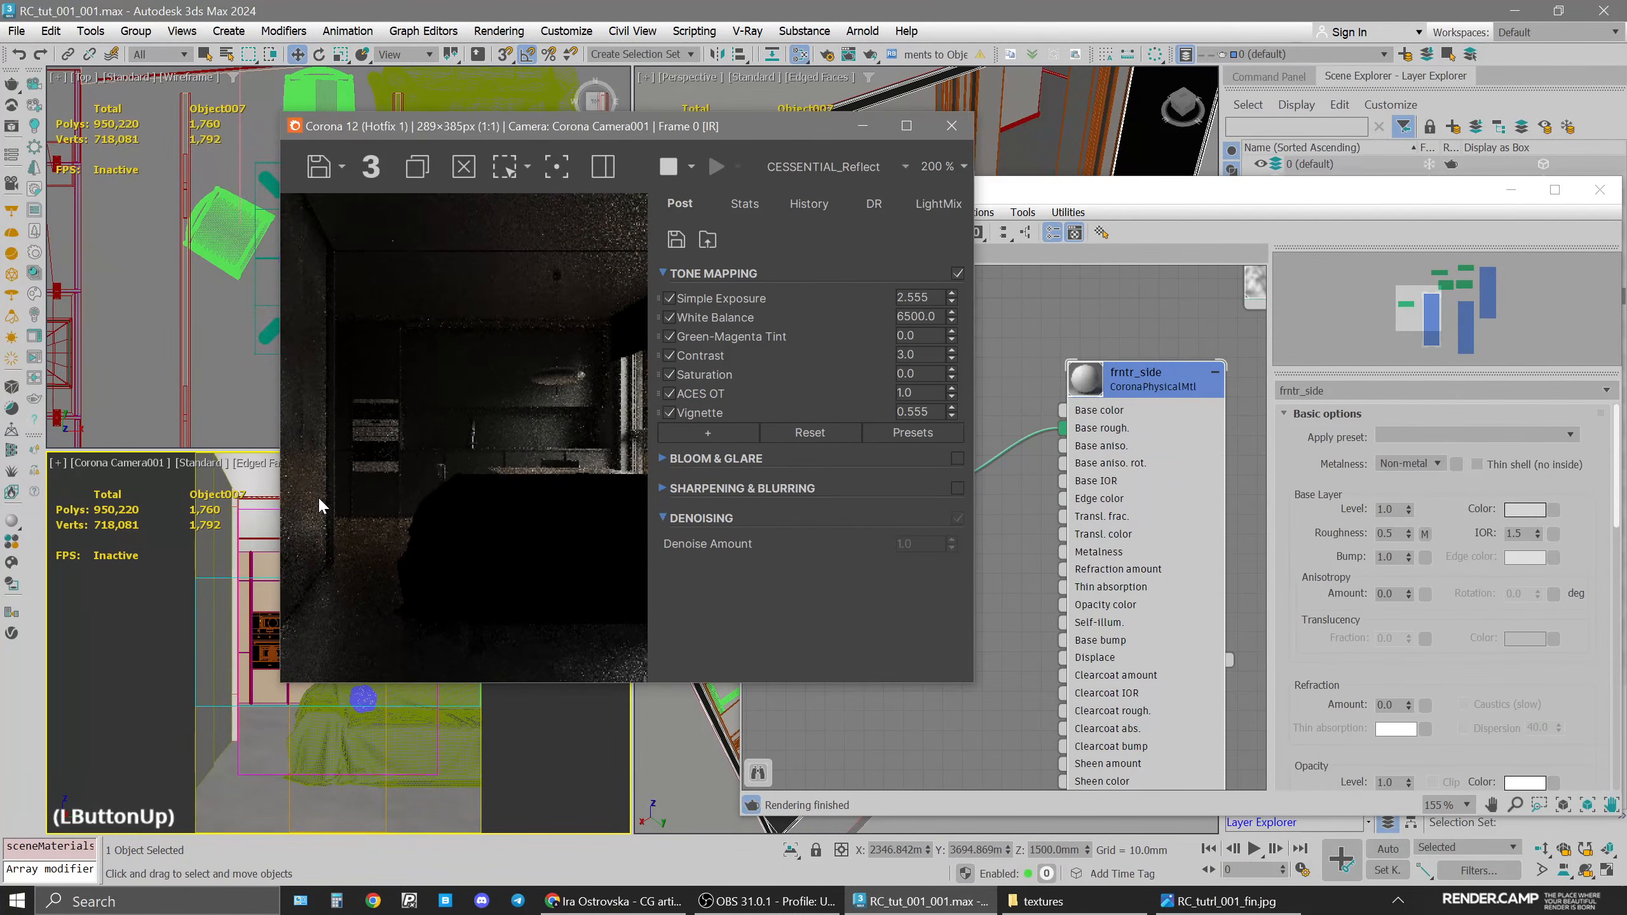
Enable 2D Pan Zoom Mode in the camera viewport and magnify the side wall to examine its reflections
{"action": "left_click", "coordinate": [58, 462]}
{"action": "left_click", "coordinate": [128, 708]}
{"action": "scroll", "coordinate": [218, 644], "scroll_direction": "up", "scroll_amount": 3}
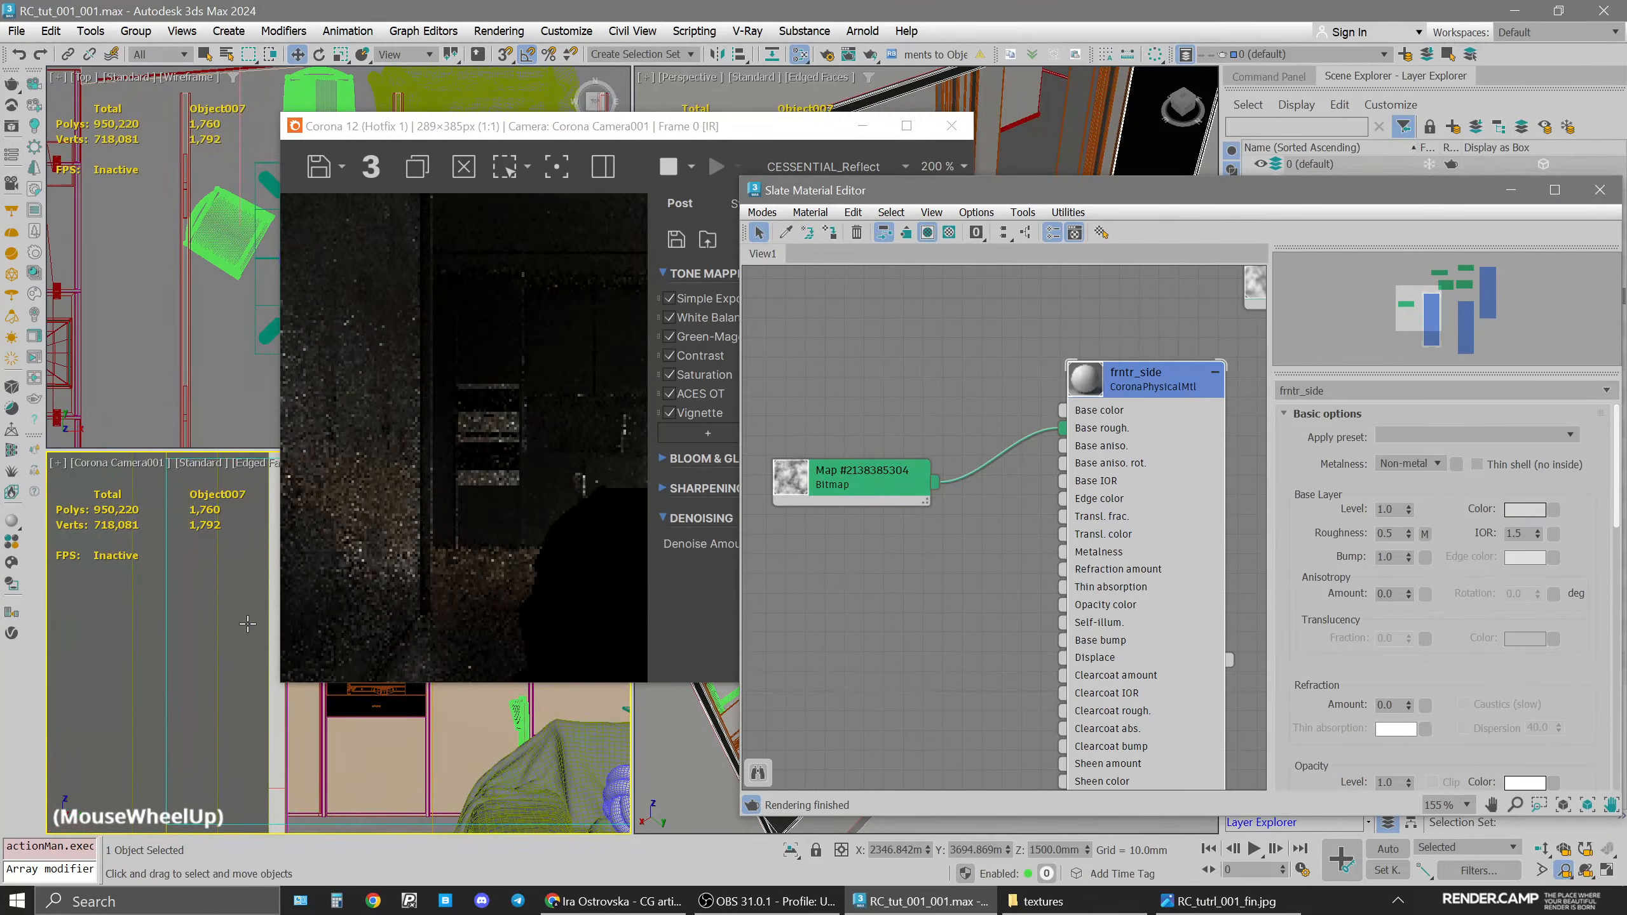
{"action": "middle_click_drag", "start_coordinate": [217, 643], "coordinate": [243, 582]}
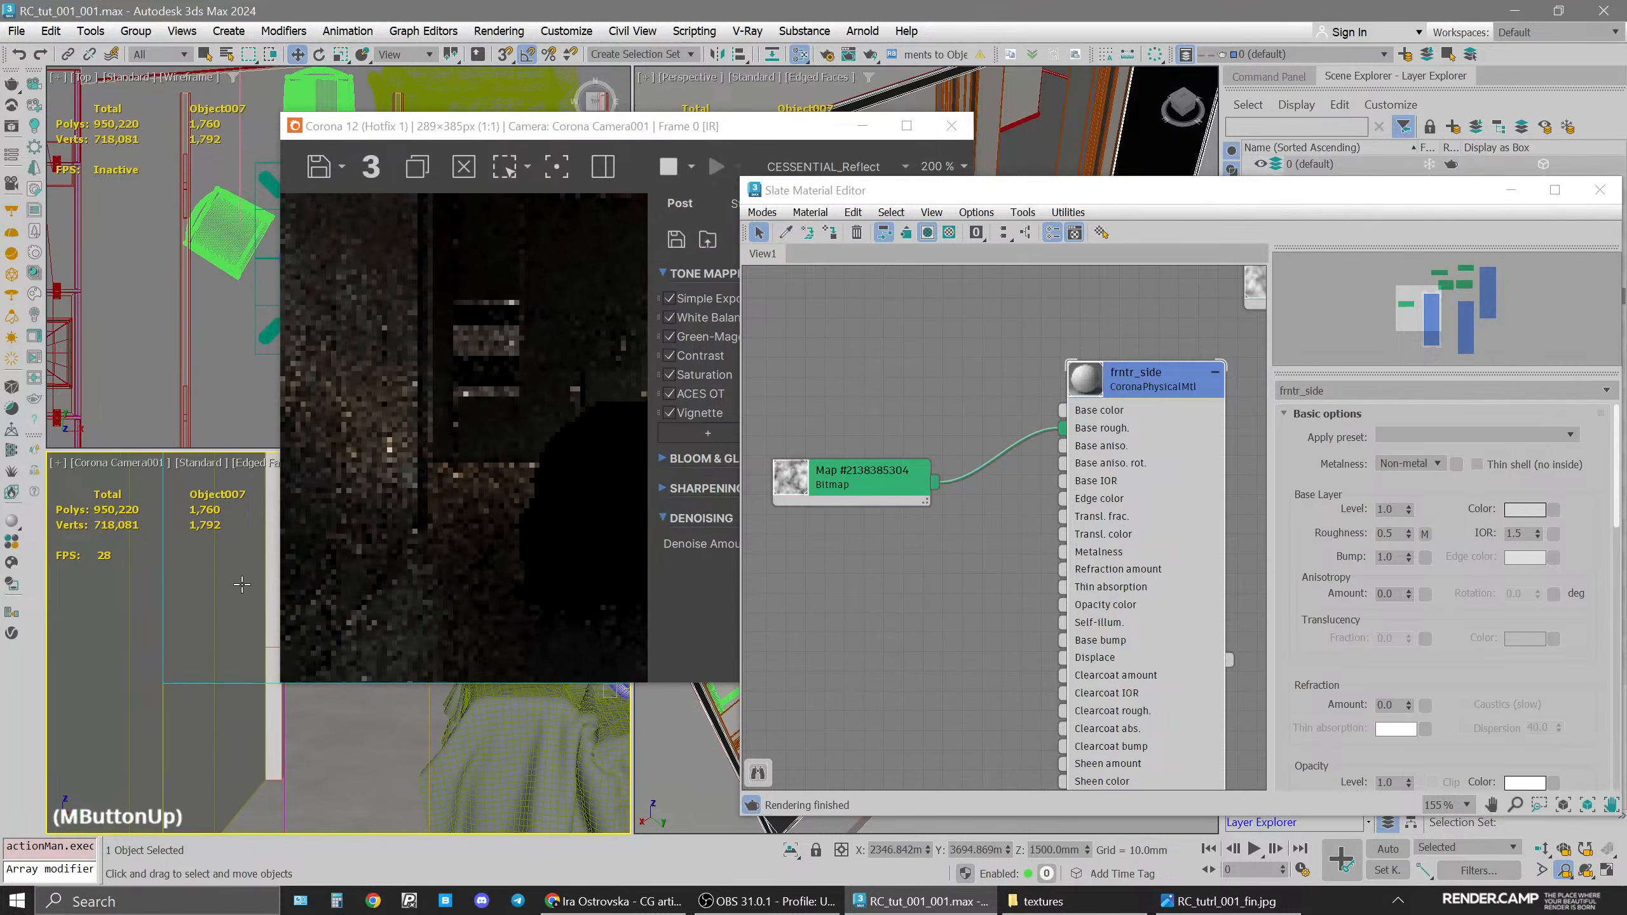
Set the frntr_side material's base roughness map amount to 30
{"action": "left_click_drag", "start_coordinate": [881, 489], "coordinate": [937, 450]}
{"action": "left_click", "coordinate": [1157, 416]}
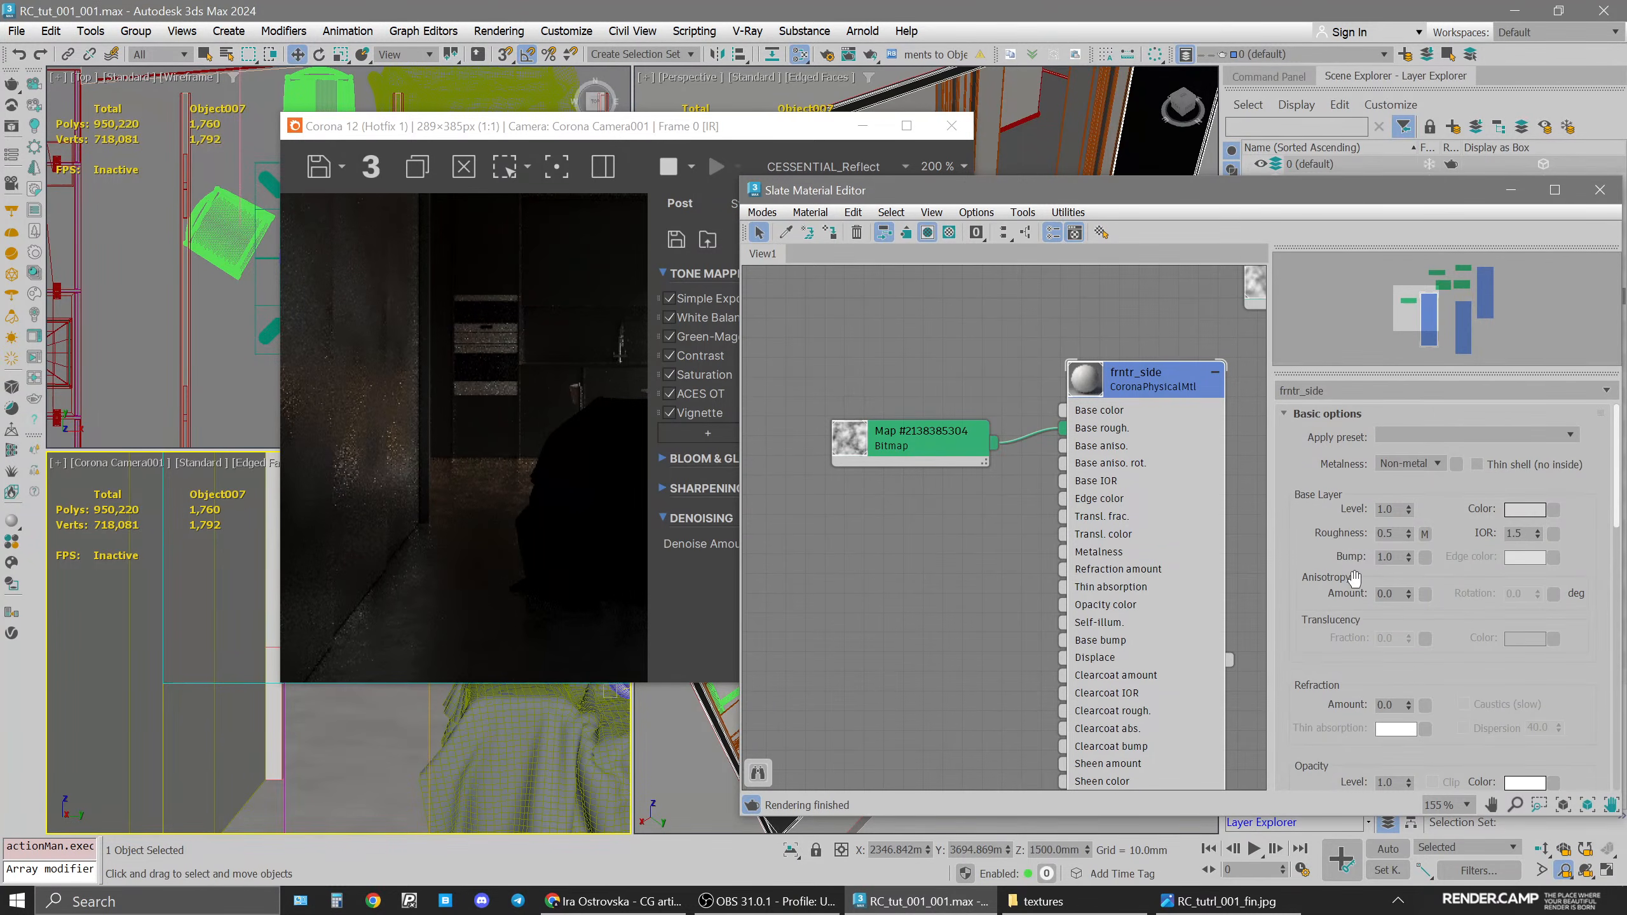
{"action": "left_click_drag", "start_coordinate": [1345, 669], "coordinate": [1341, 436]}
{"action": "left_click_drag", "start_coordinate": [1499, 724], "coordinate": [1442, 311]}
{"action": "double_click", "coordinate": [1403, 620]}
{"action": "type", "text": "30"}
{"action": "key", "text": "Return"}
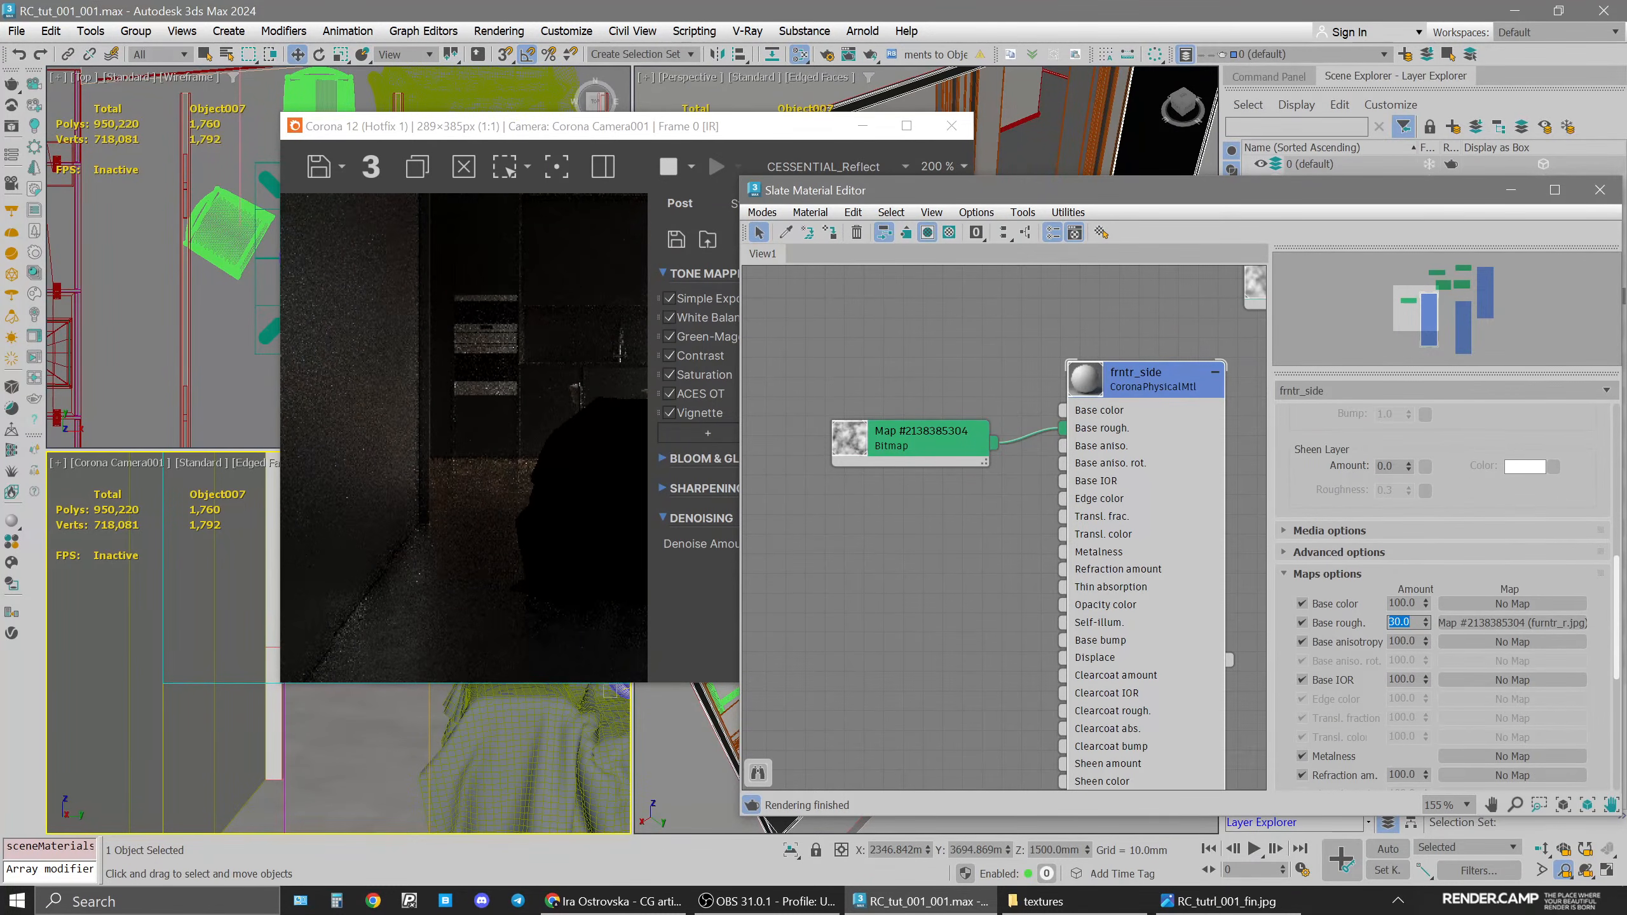
Restore the camera viewport's full framing and set the frntr_side base roughness map amount to 40
{"action": "left_click_drag", "start_coordinate": [1468, 482], "coordinate": [1470, 593]}
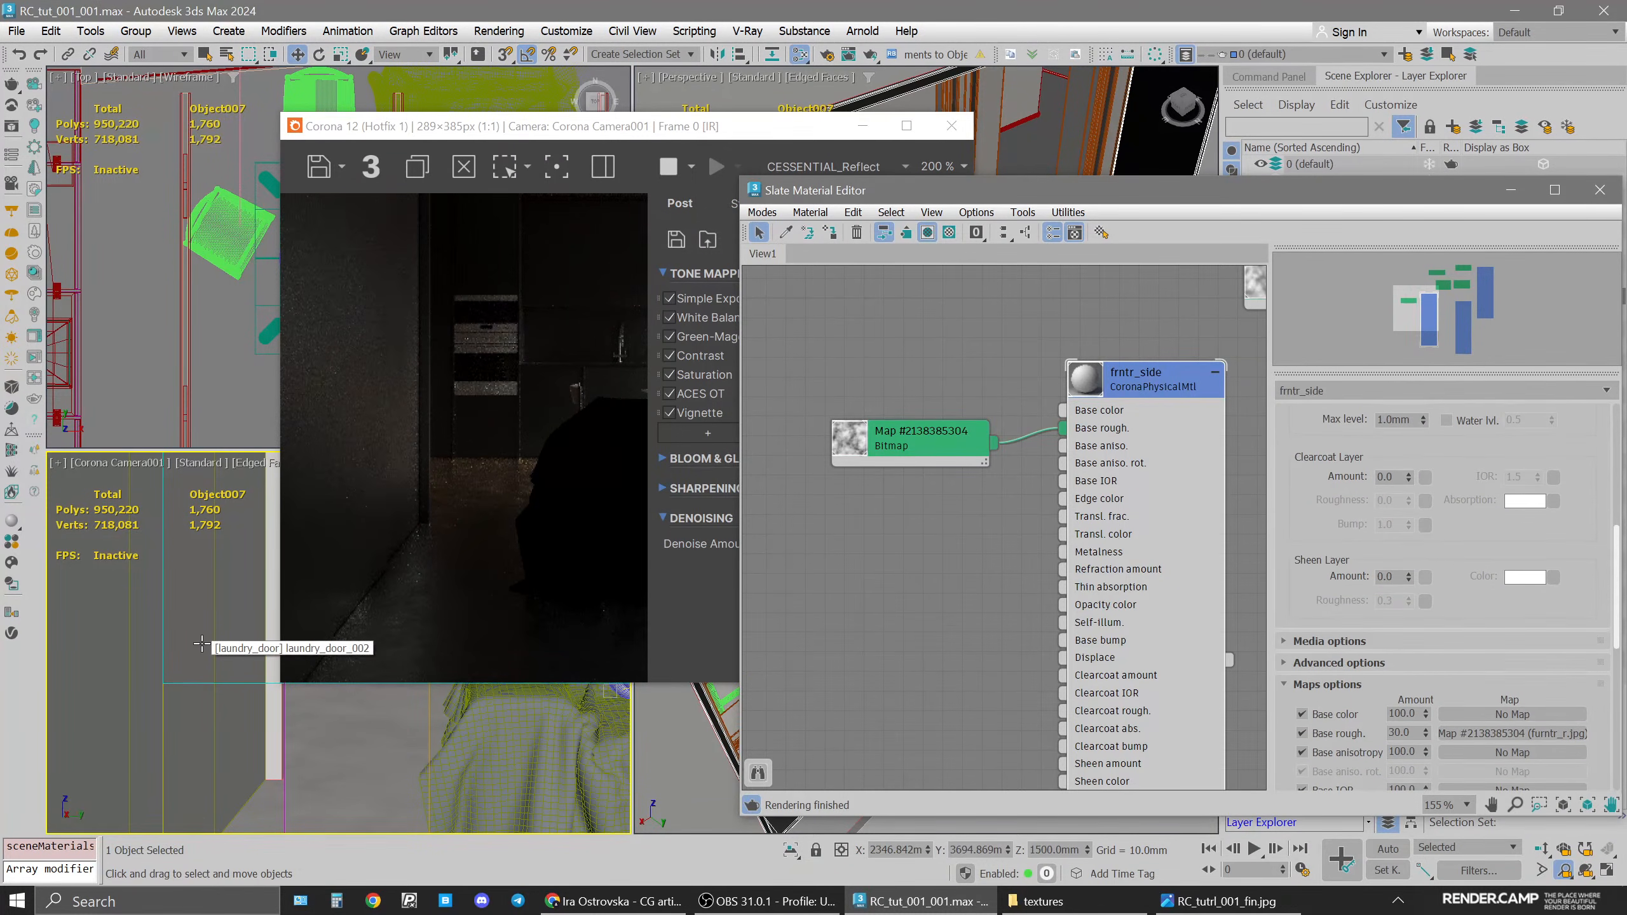
{"action": "left_click", "coordinate": [58, 463]}
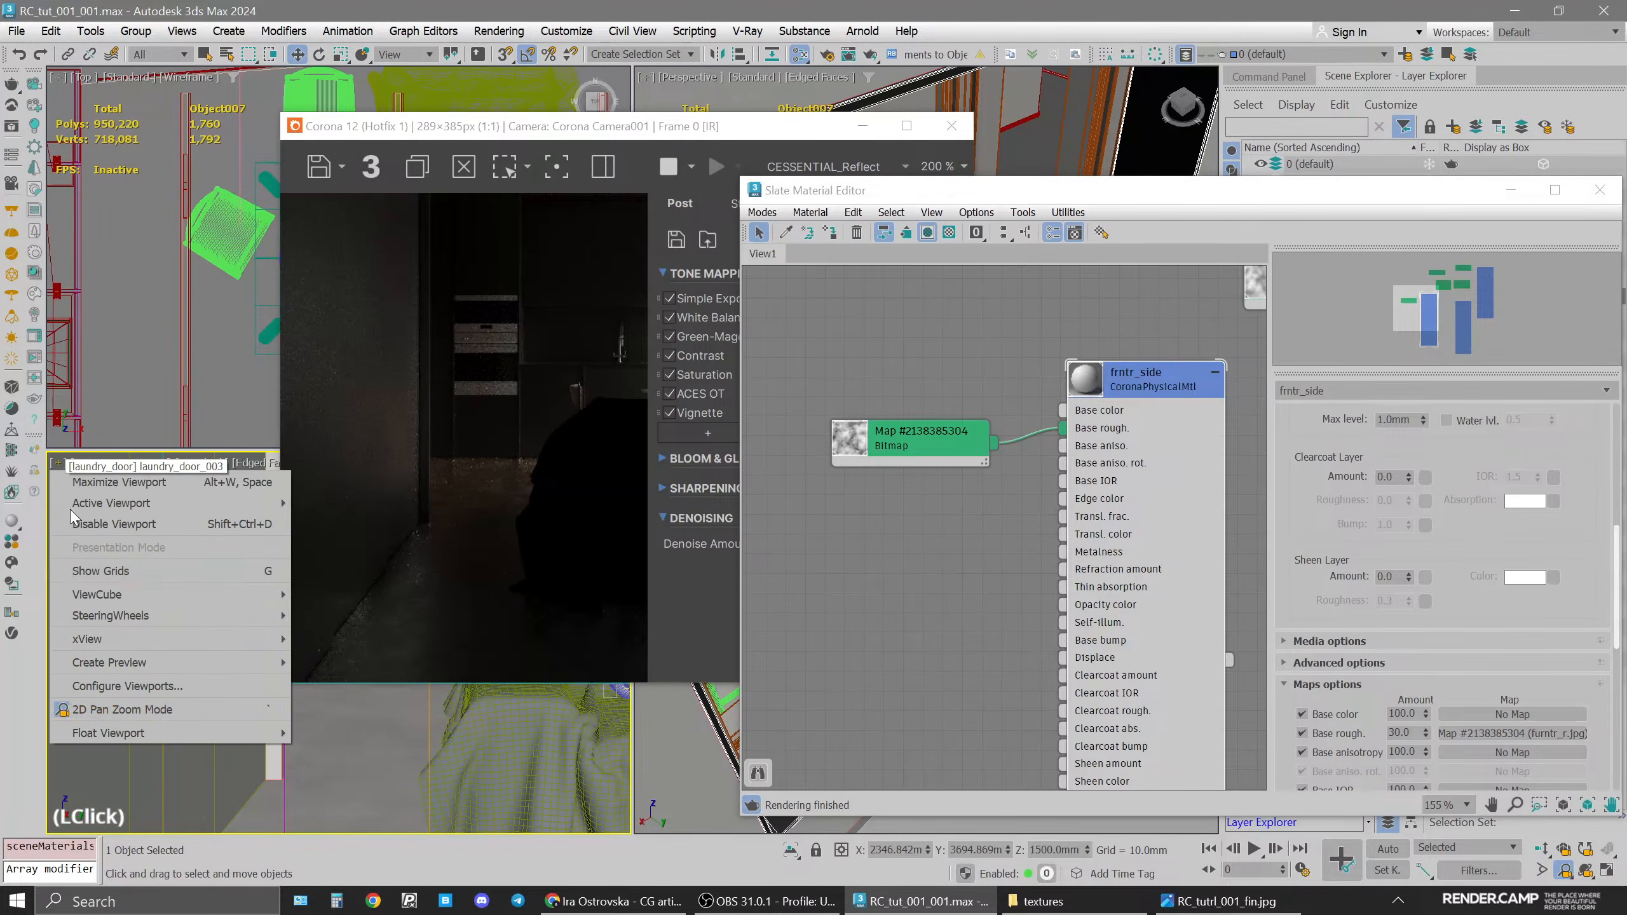
{"action": "left_click", "coordinate": [115, 707]}
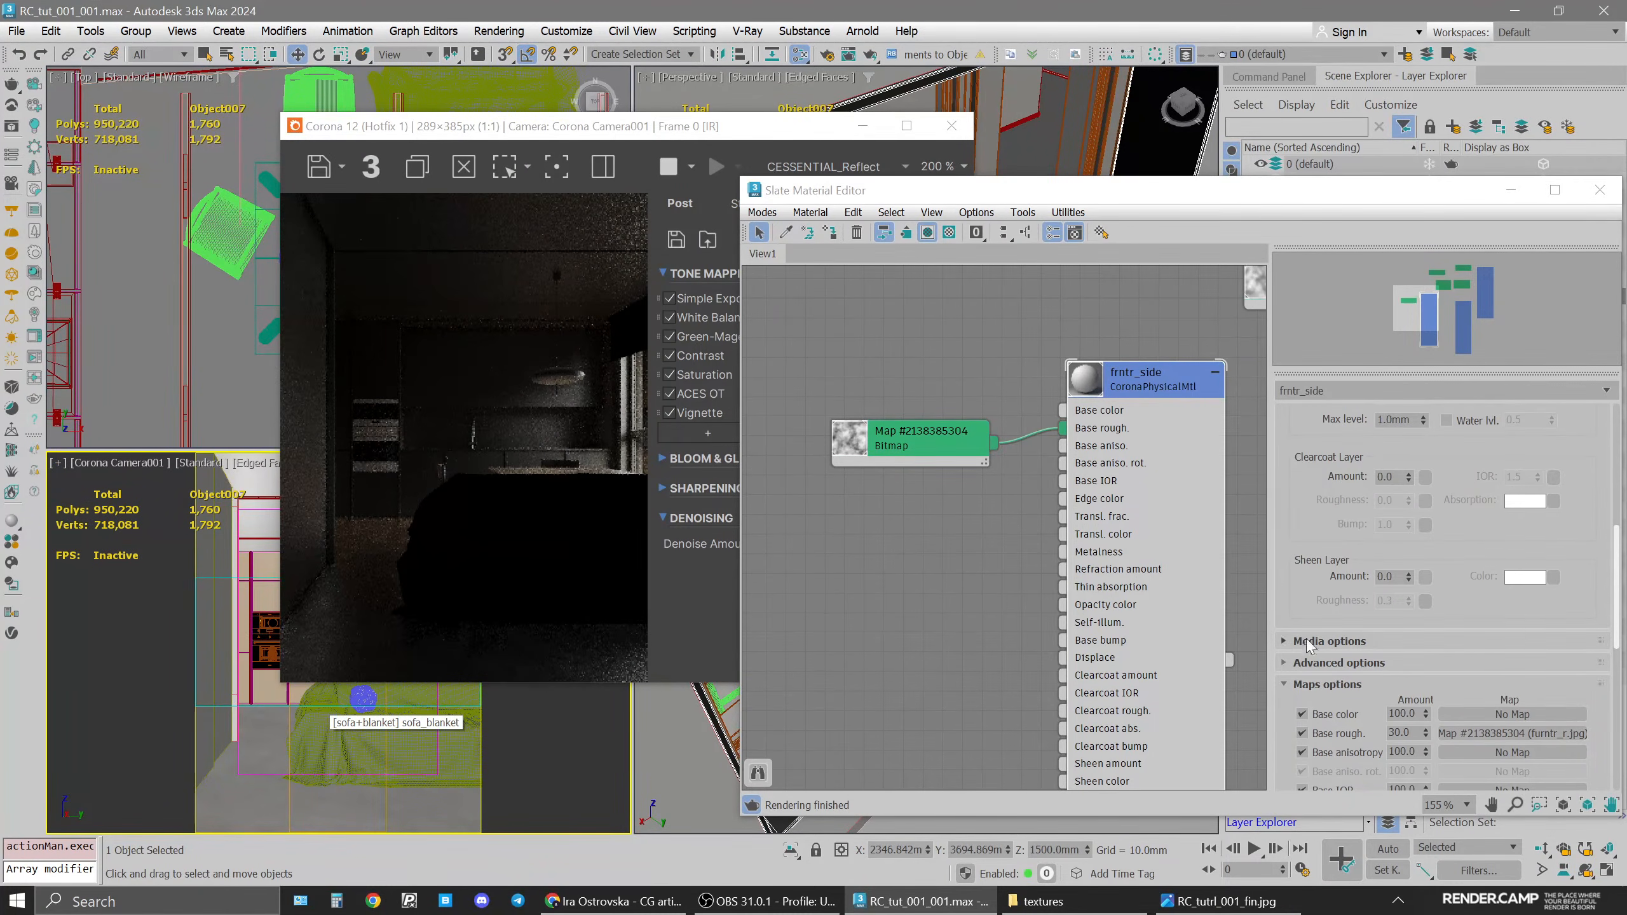
{"action": "double_click", "coordinate": [1401, 733]}
{"action": "type", "text": "40"}
{"action": "key", "text": "Return"}
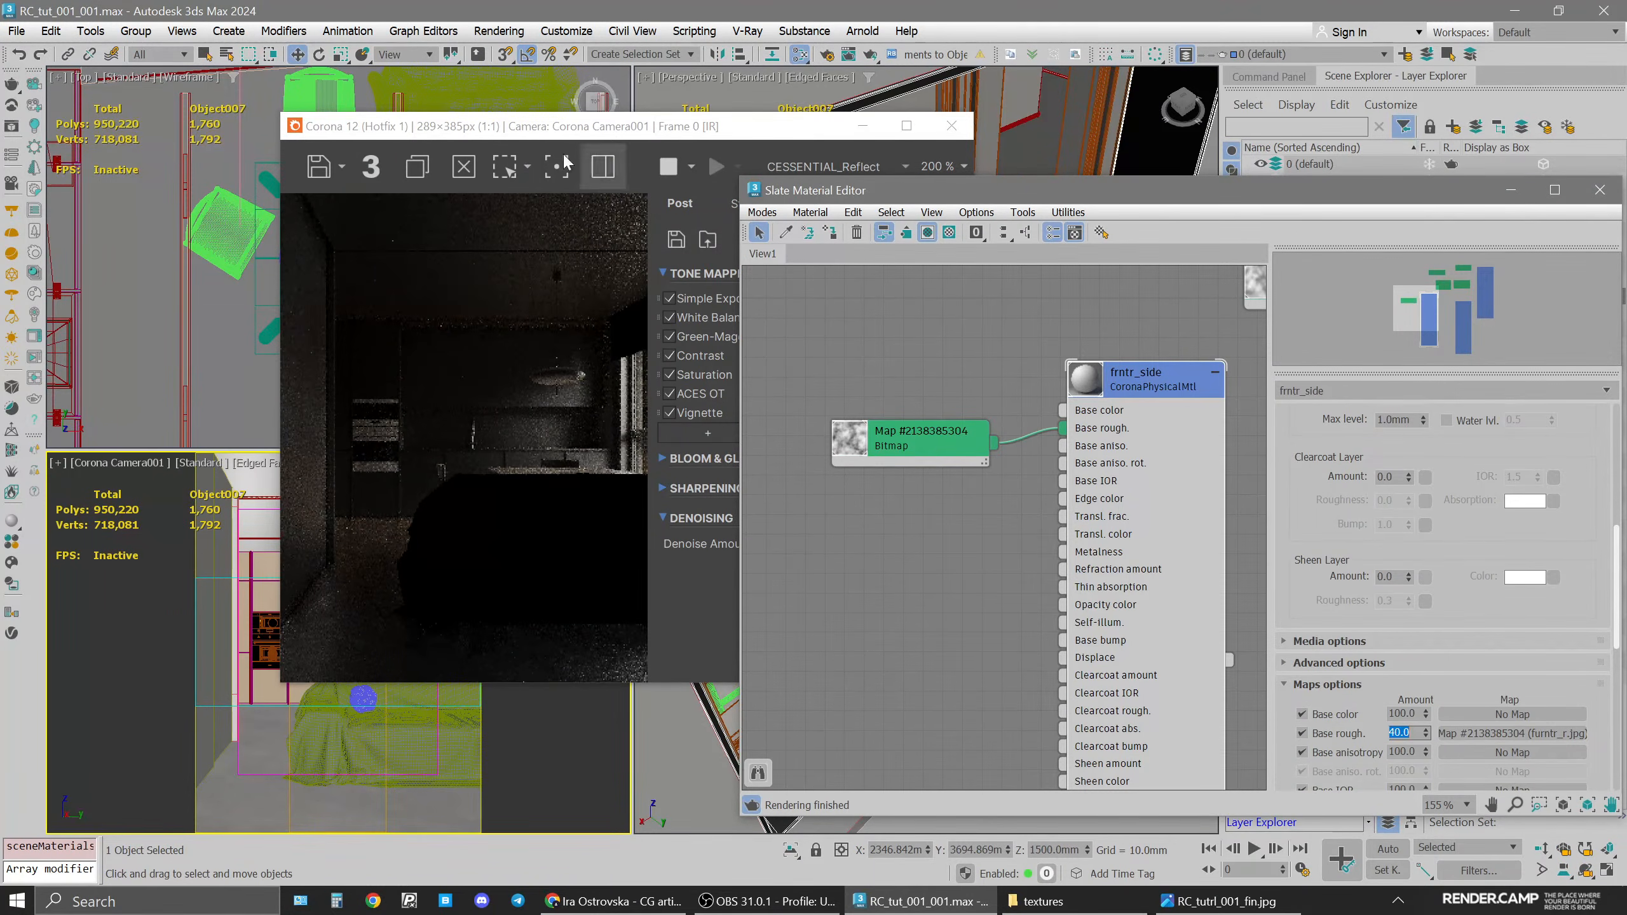
Compare the BEAUTY and CESSENTIAL_Reflect passes of the interactive render and leave BEAUTY displayed
{"action": "left_click_drag", "start_coordinate": [534, 127], "coordinate": [532, 122]}
{"action": "left_click", "coordinate": [807, 160]}
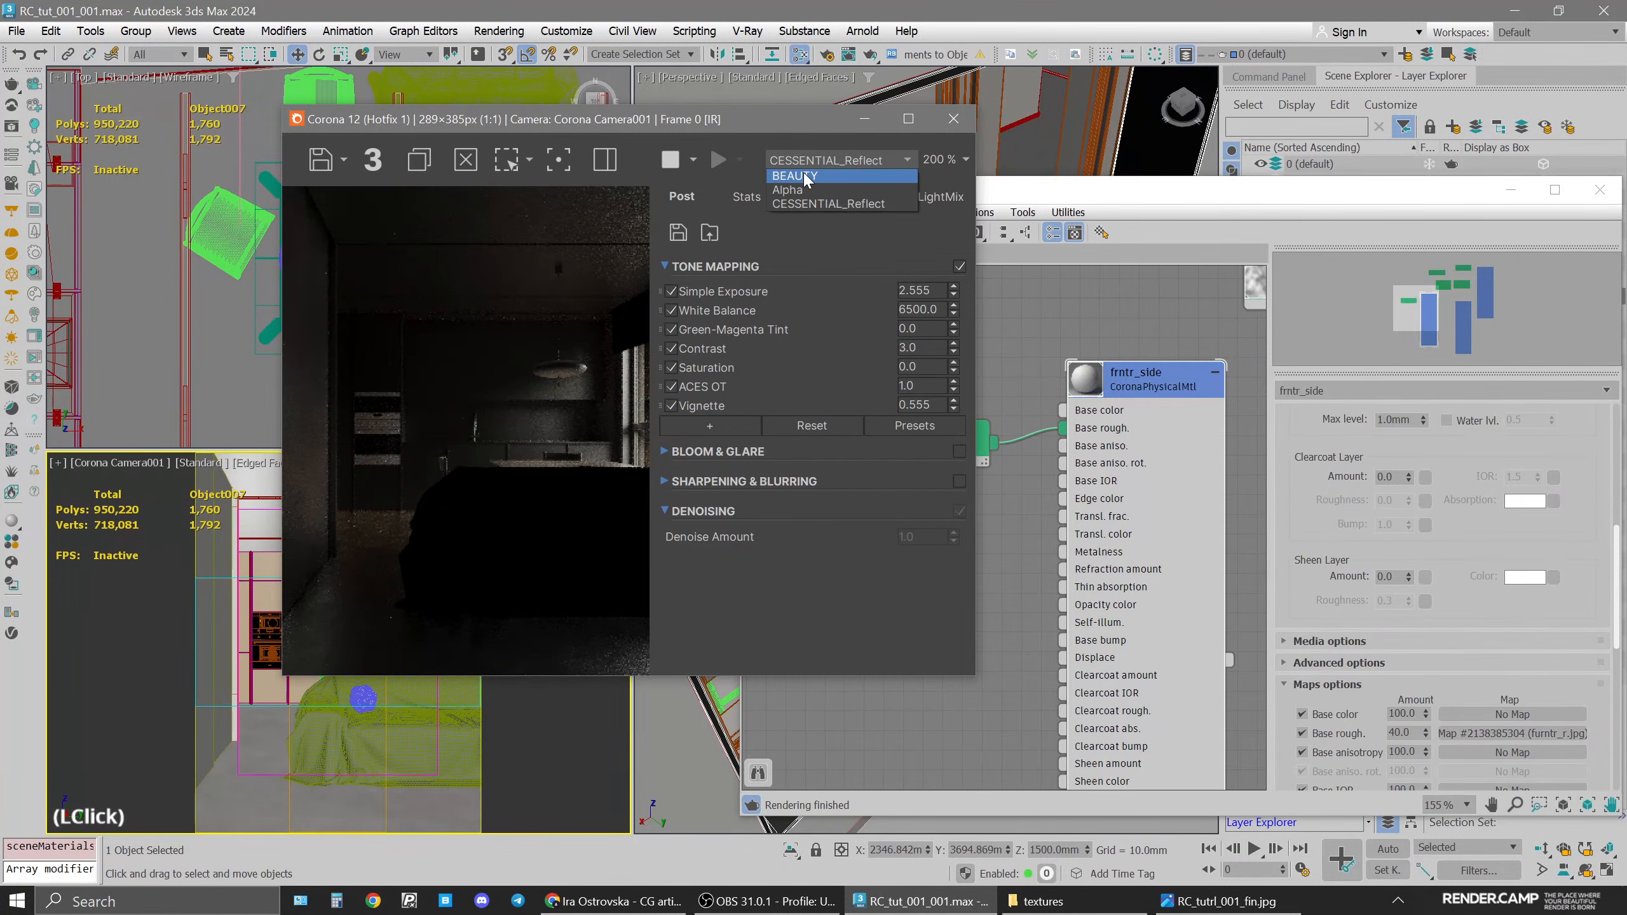
{"action": "left_click", "coordinate": [806, 176]}
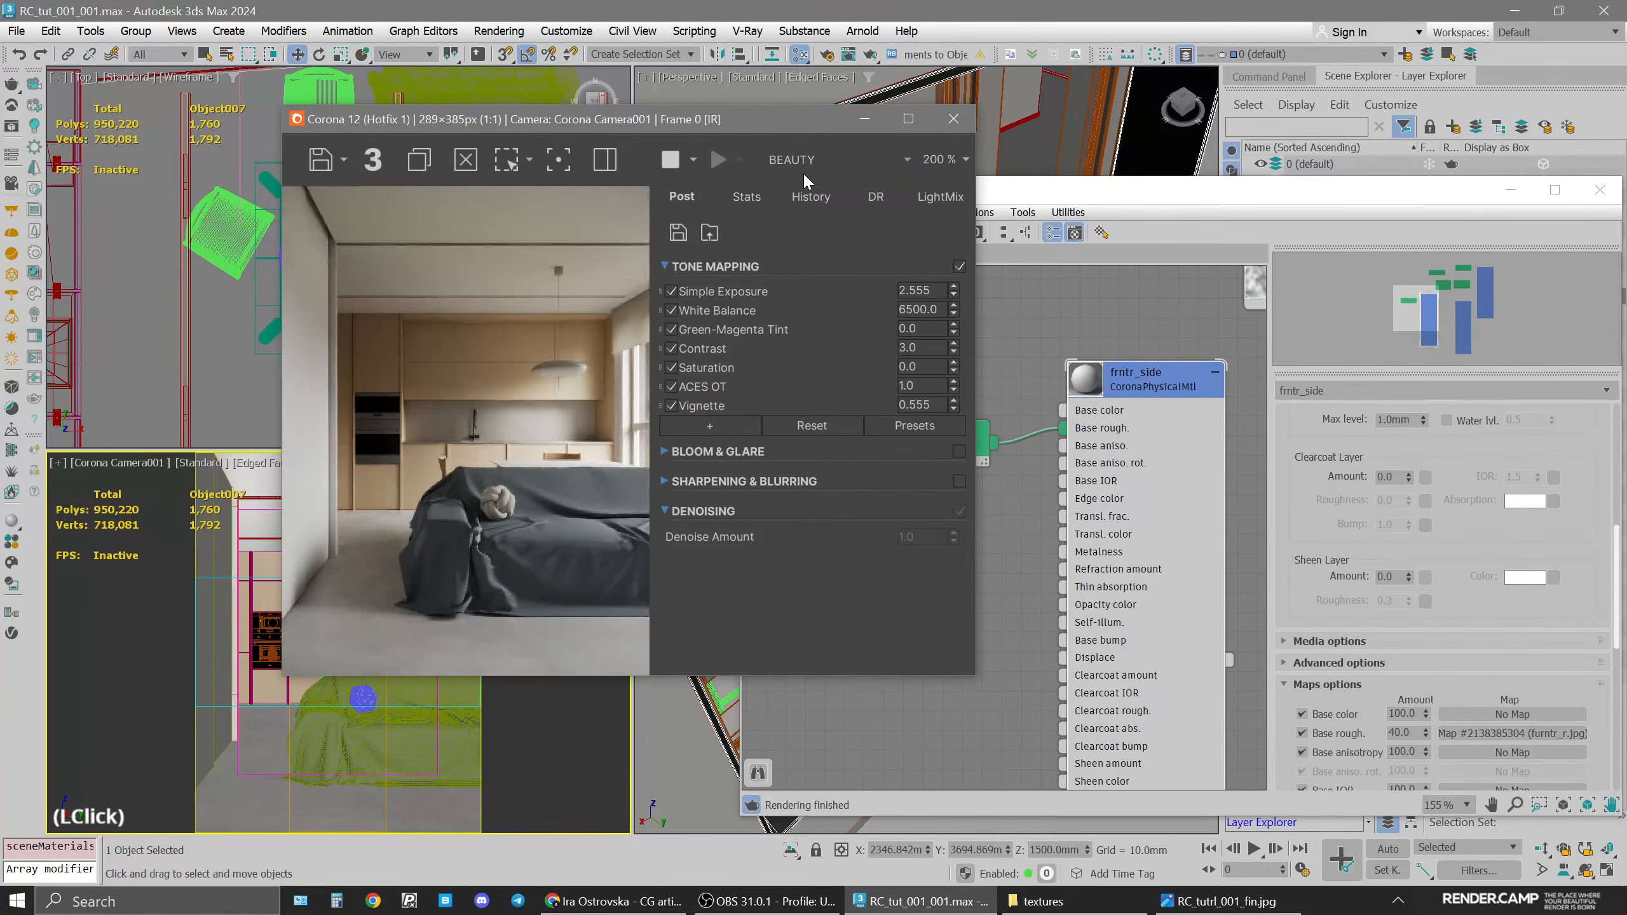
{"action": "left_click", "coordinate": [806, 161]}
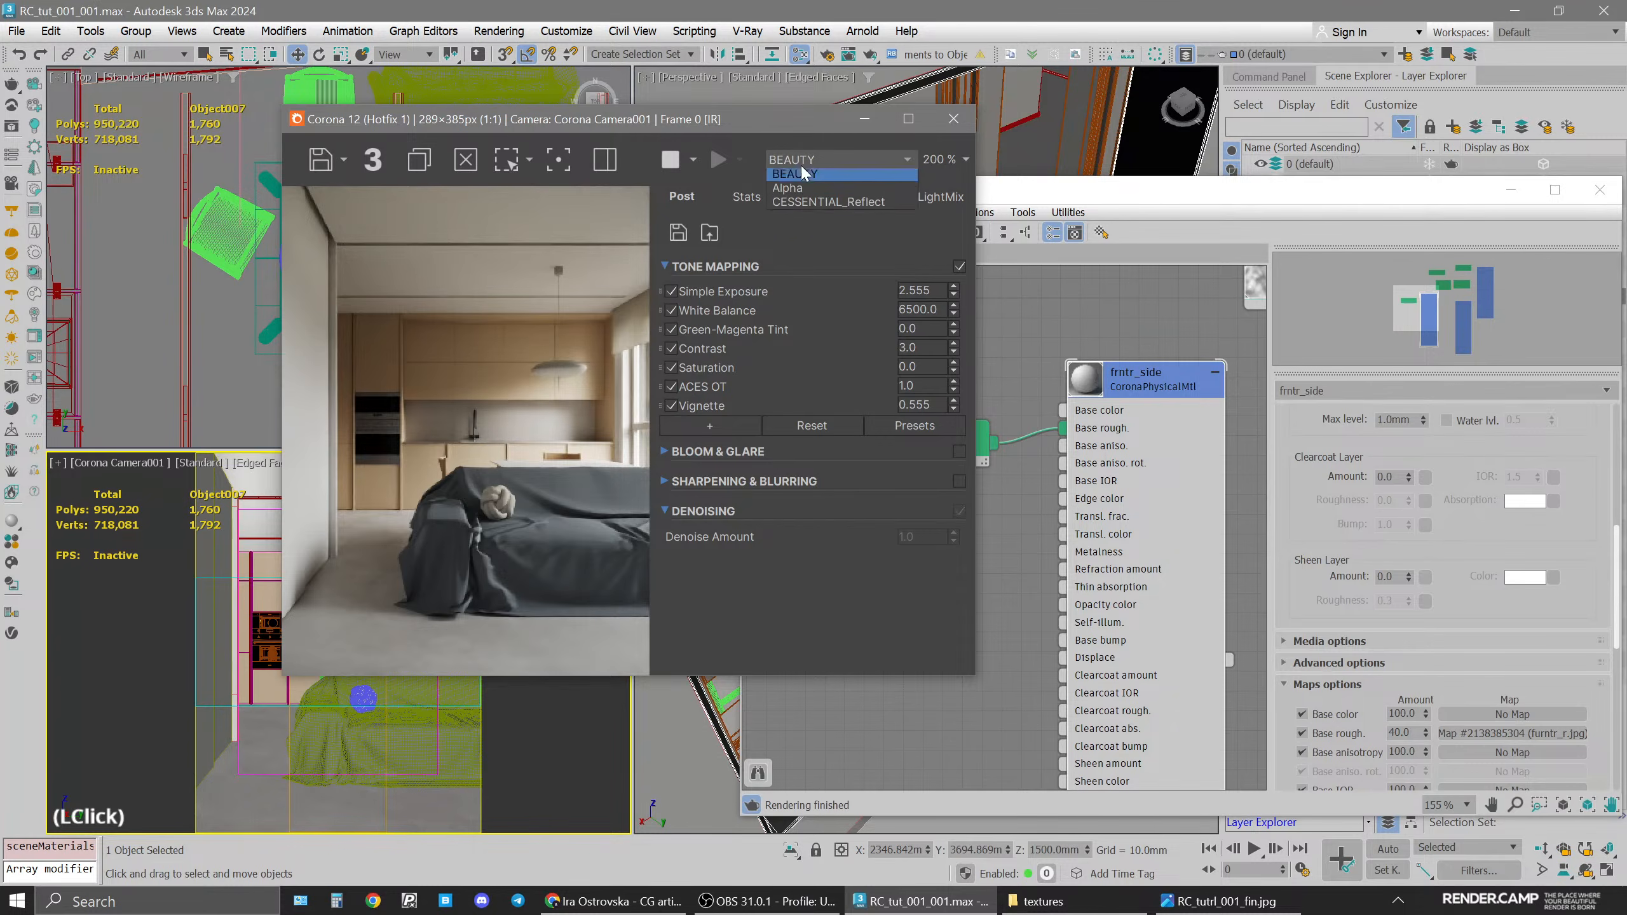
{"action": "left_click", "coordinate": [819, 202]}
{"action": "left_click", "coordinate": [827, 158]}
{"action": "left_click", "coordinate": [841, 175]}
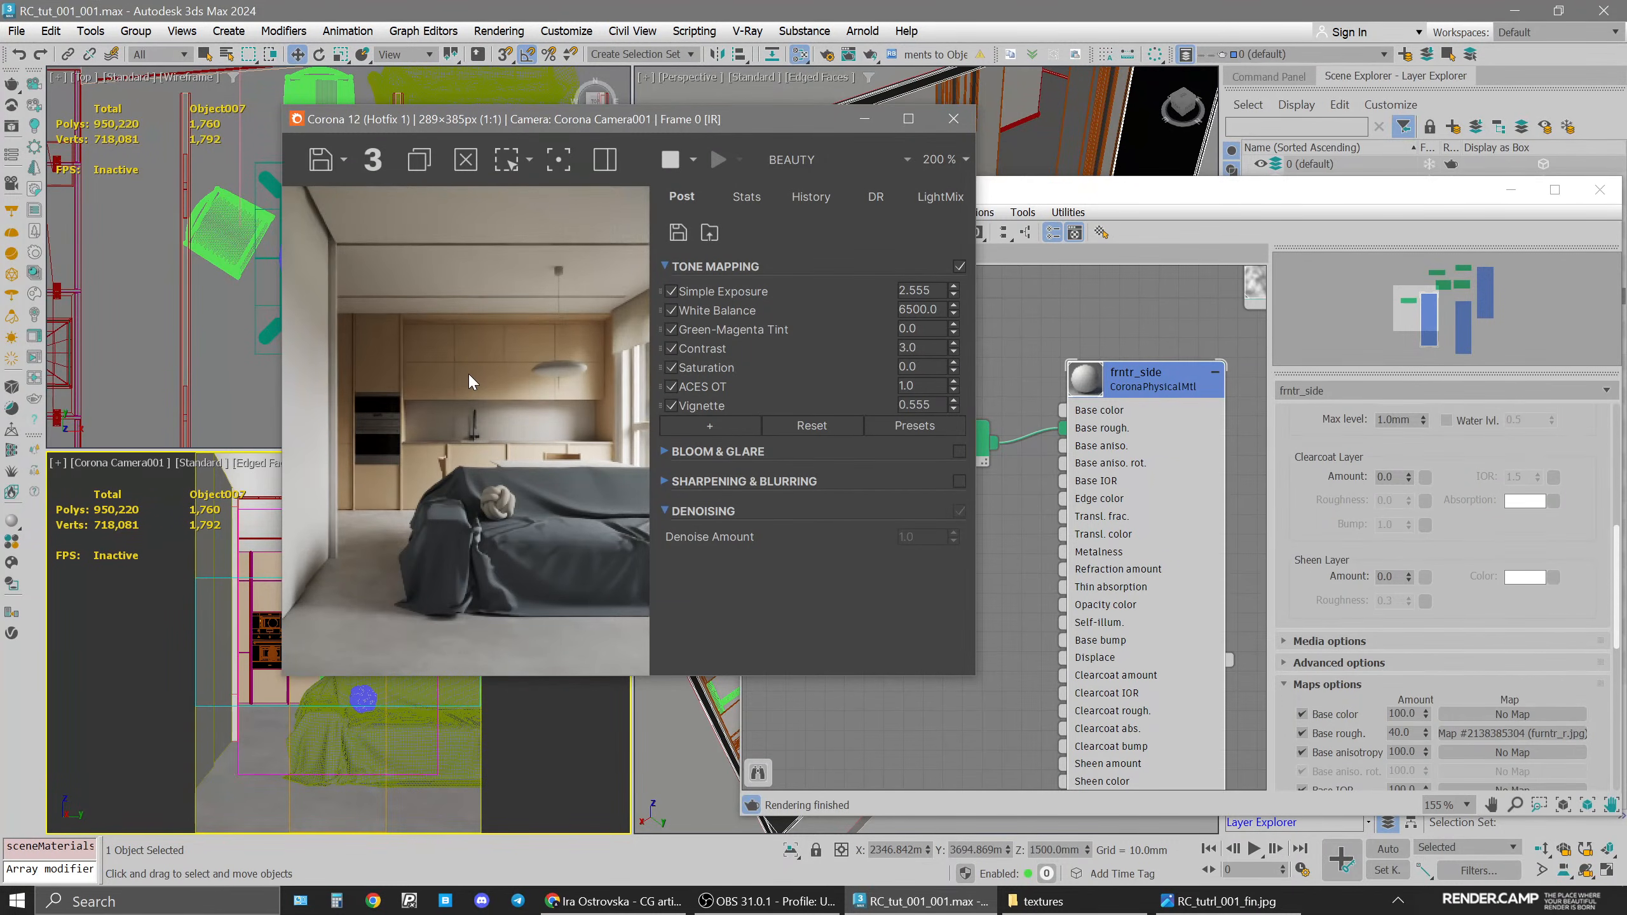
{"action": "left_click_drag", "start_coordinate": [584, 122], "coordinate": [411, 109]}
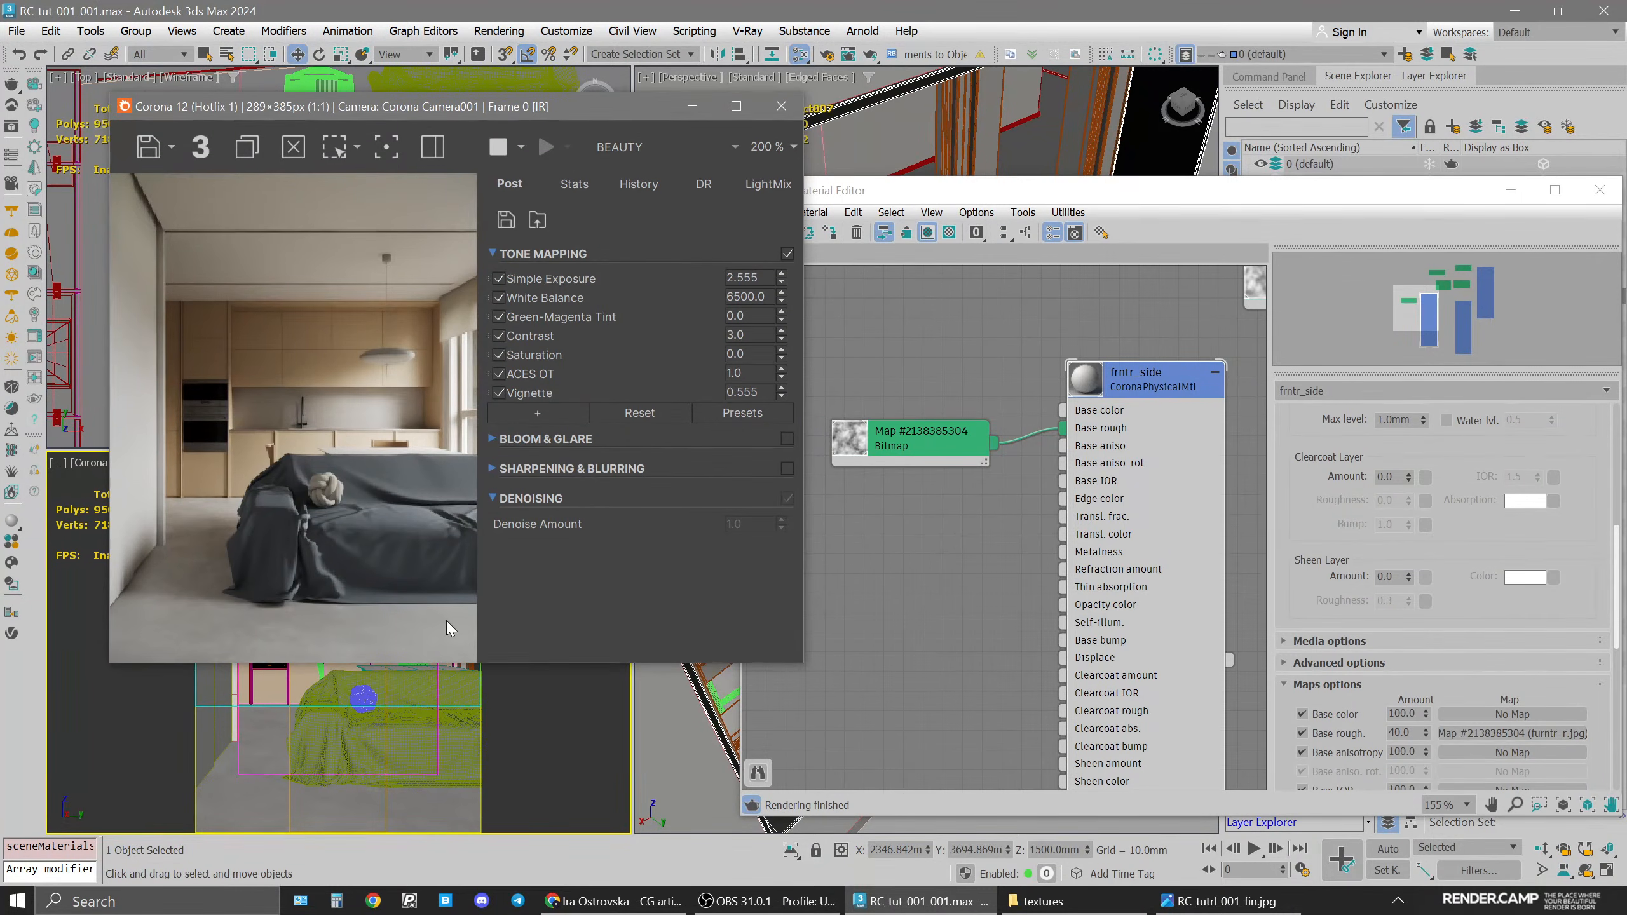
Move the frntr_side material node and its roughness bitmap next to the ceiling material's node
{"action": "scroll", "coordinate": [1082, 596], "scroll_direction": "down", "scroll_amount": 3}
{"action": "middle_click_drag", "start_coordinate": [1024, 603], "coordinate": [969, 636]}
{"action": "scroll", "coordinate": [1002, 603], "scroll_direction": "down", "scroll_amount": 3}
{"action": "left_click_drag", "start_coordinate": [1085, 493], "coordinate": [1185, 554]}
Pick the kitchen material from the kitchen fronts in the camera view and place its node in free space
{"action": "left_click", "coordinate": [789, 240]}
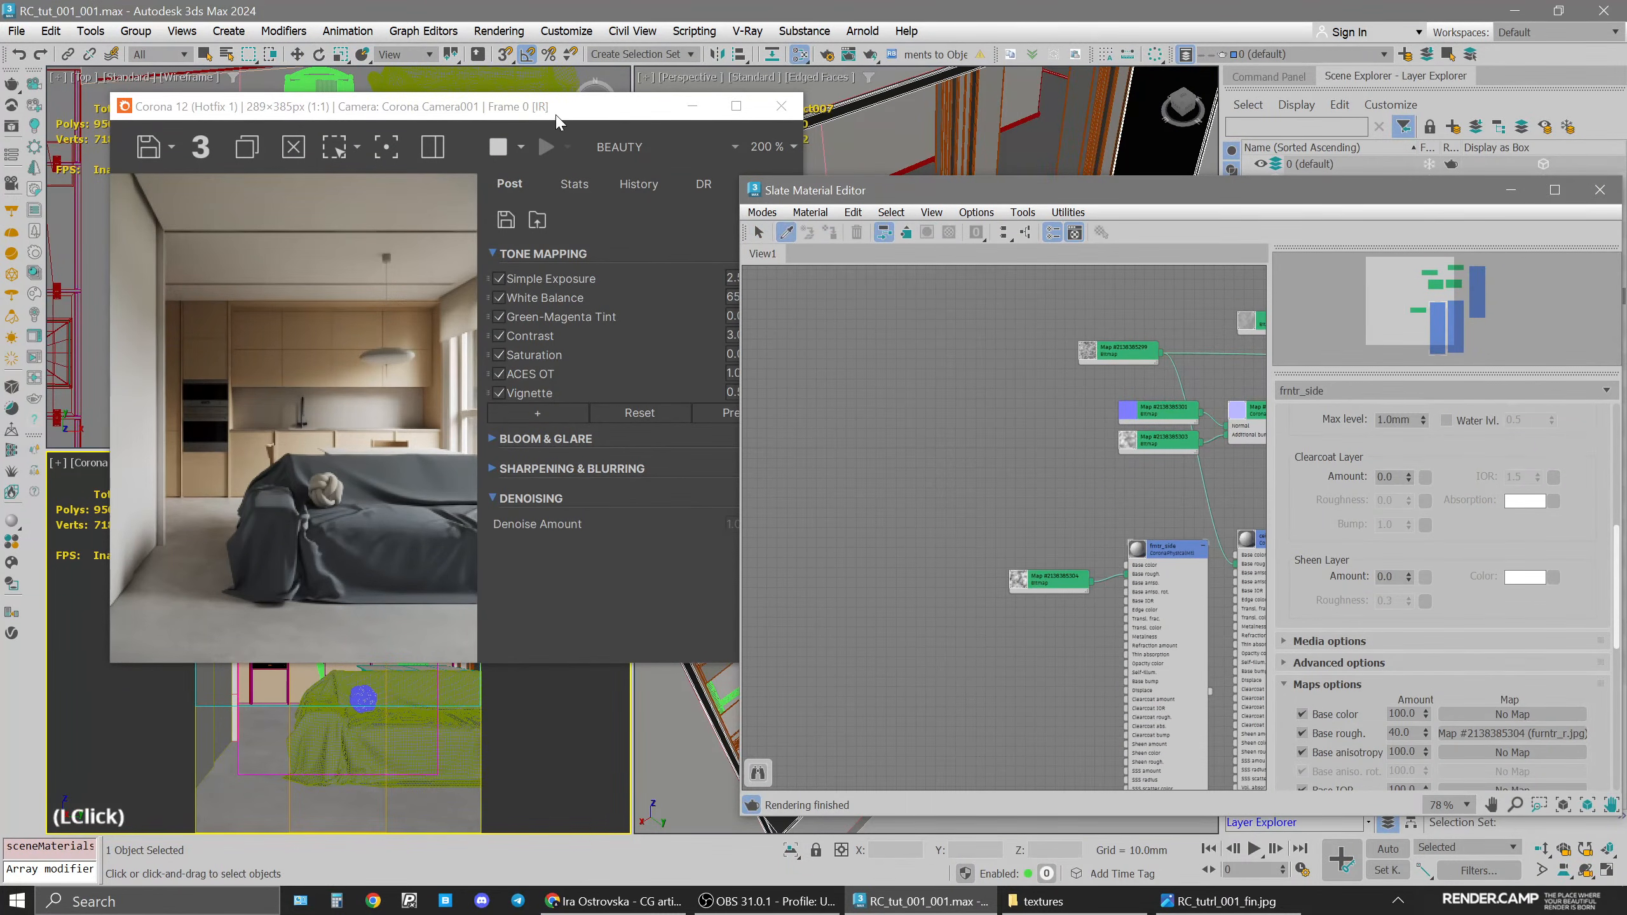
{"action": "left_click_drag", "start_coordinate": [549, 110], "coordinate": [762, 116]}
{"action": "left_click", "coordinate": [272, 597]}
{"action": "key", "text": "w"}
{"action": "left_click_drag", "start_coordinate": [851, 118], "coordinate": [646, 118]}
{"action": "left_click", "coordinate": [991, 380]}
{"action": "left_click_drag", "start_coordinate": [989, 373], "coordinate": [959, 320]}
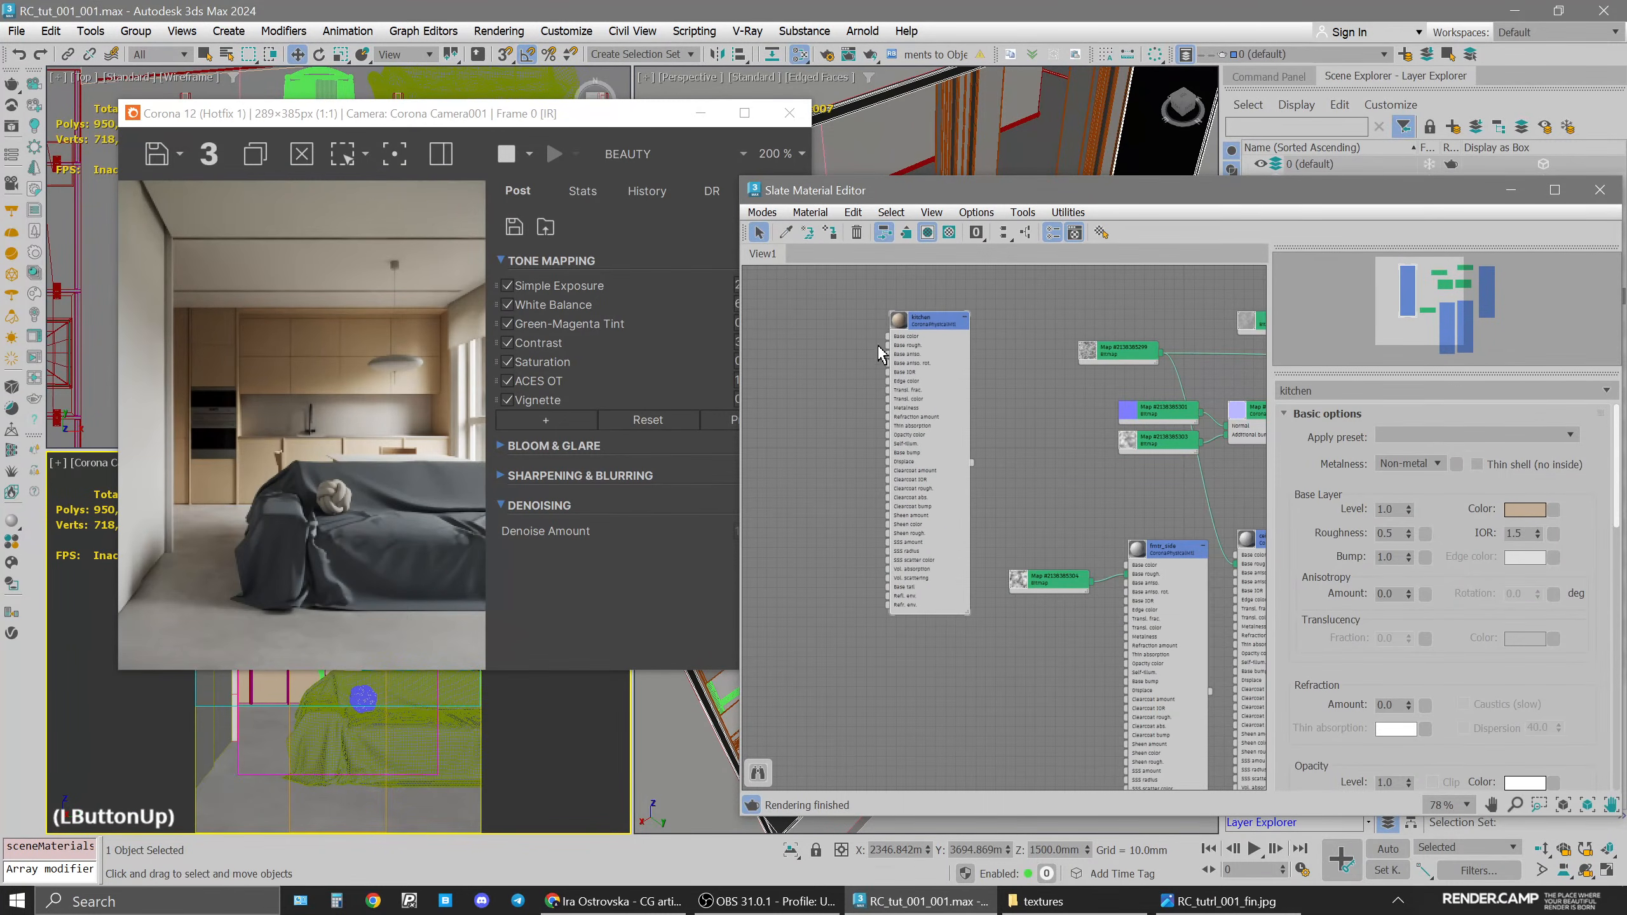
{"action": "left_click", "coordinate": [847, 372]}
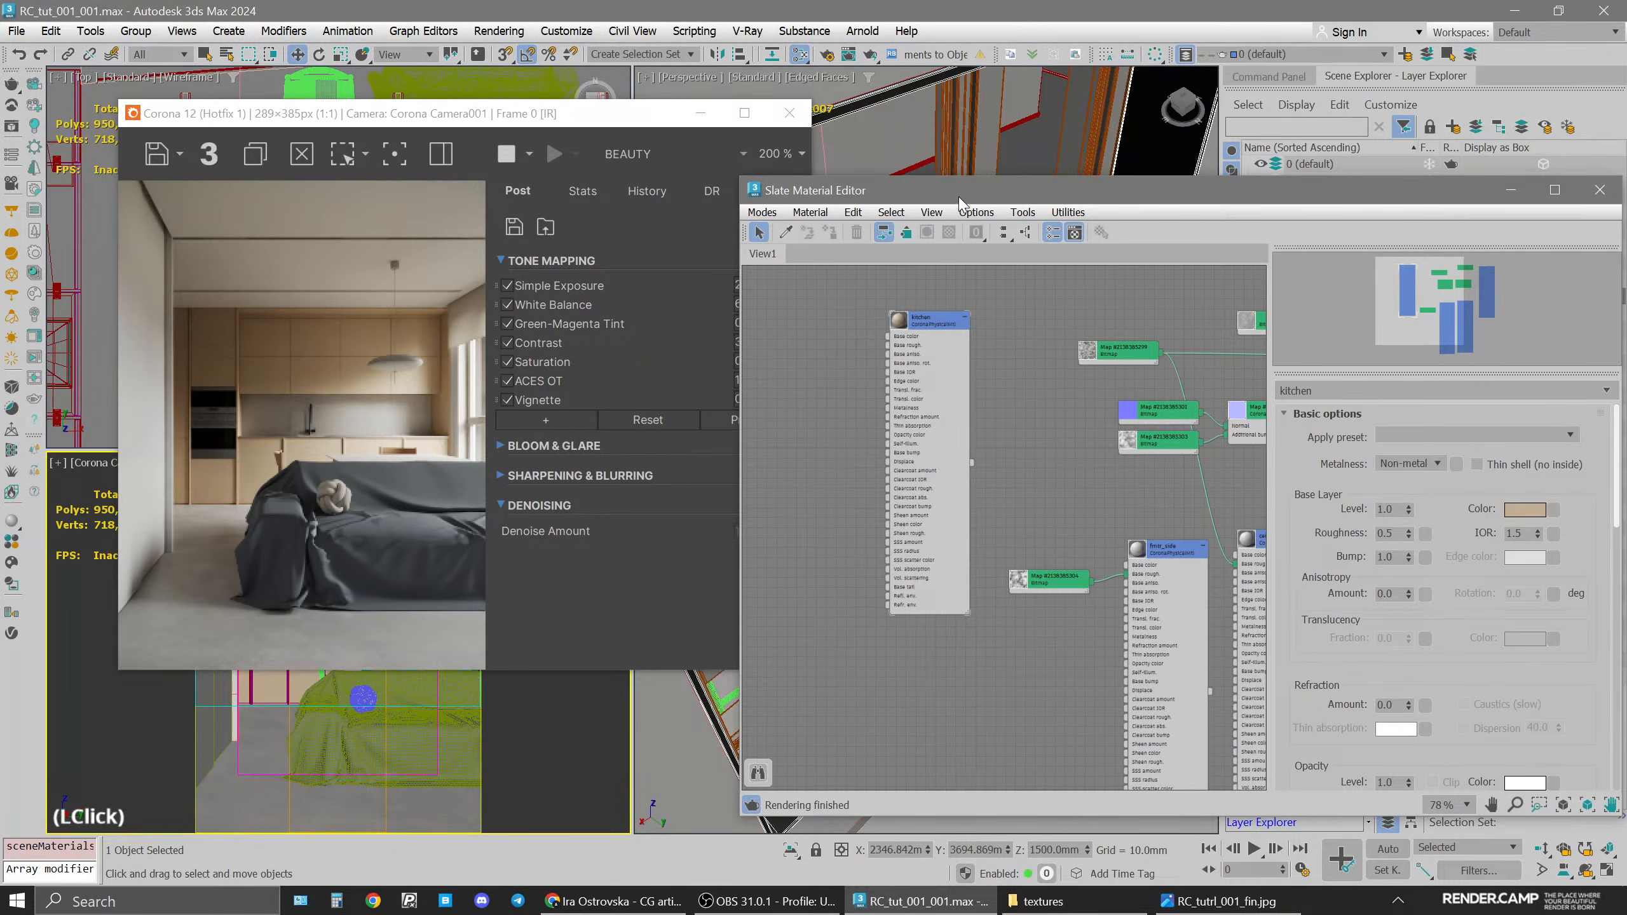
{"action": "left_click_drag", "start_coordinate": [958, 199], "coordinate": [932, 194]}
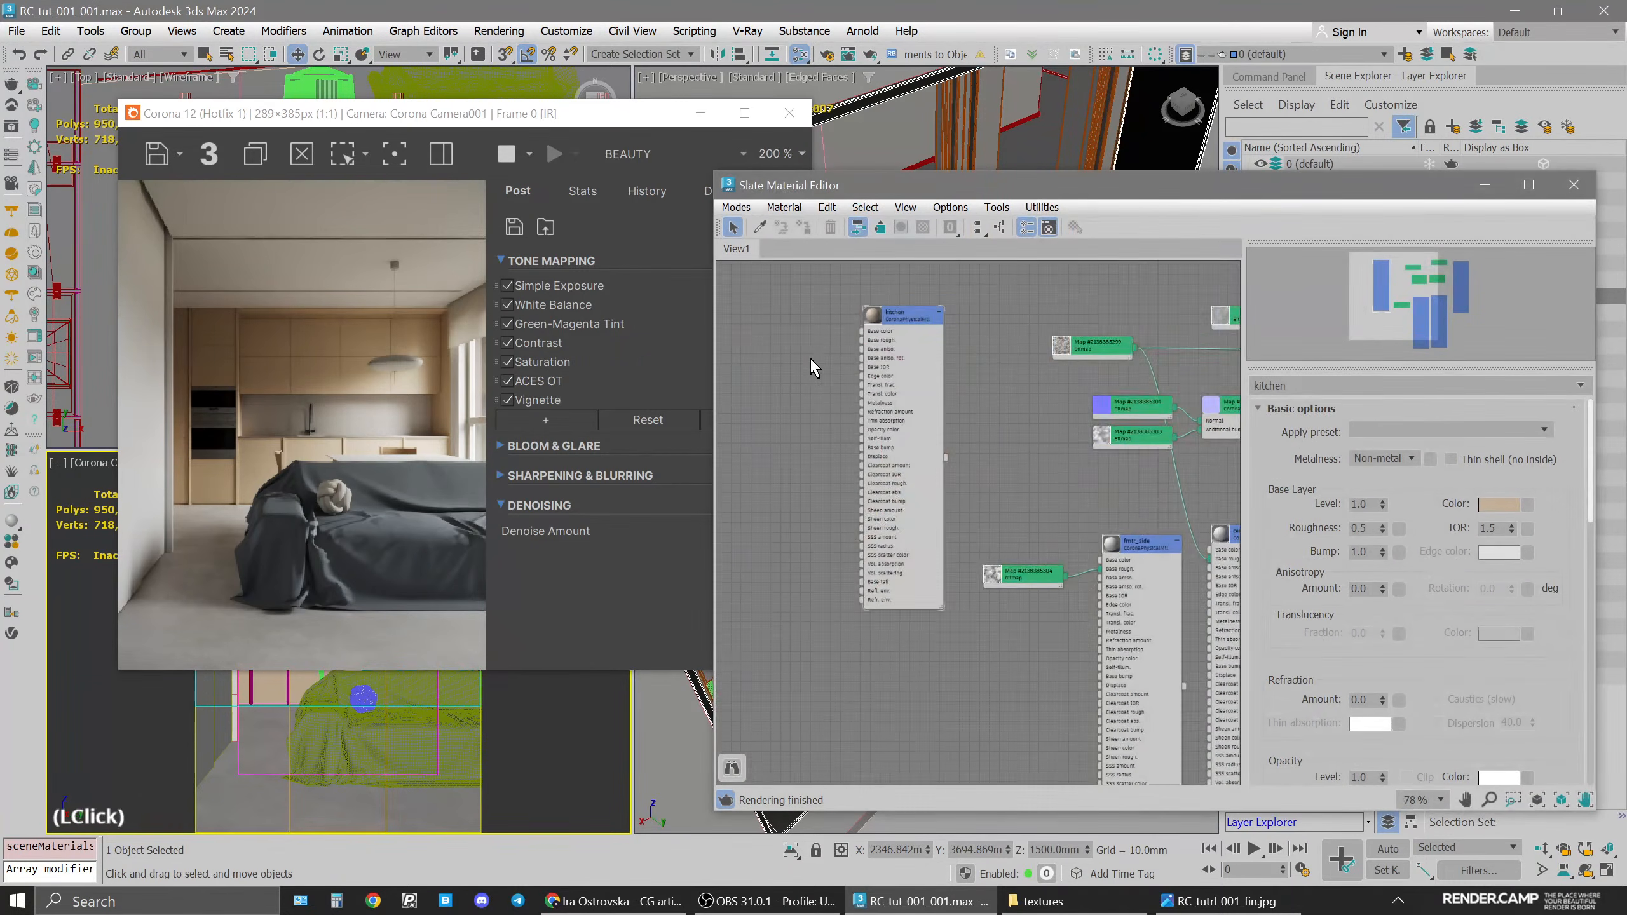
{"action": "scroll", "coordinate": [817, 359], "scroll_direction": "up", "scroll_amount": 2}
{"action": "middle_click_drag", "start_coordinate": [832, 332], "coordinate": [848, 375]}
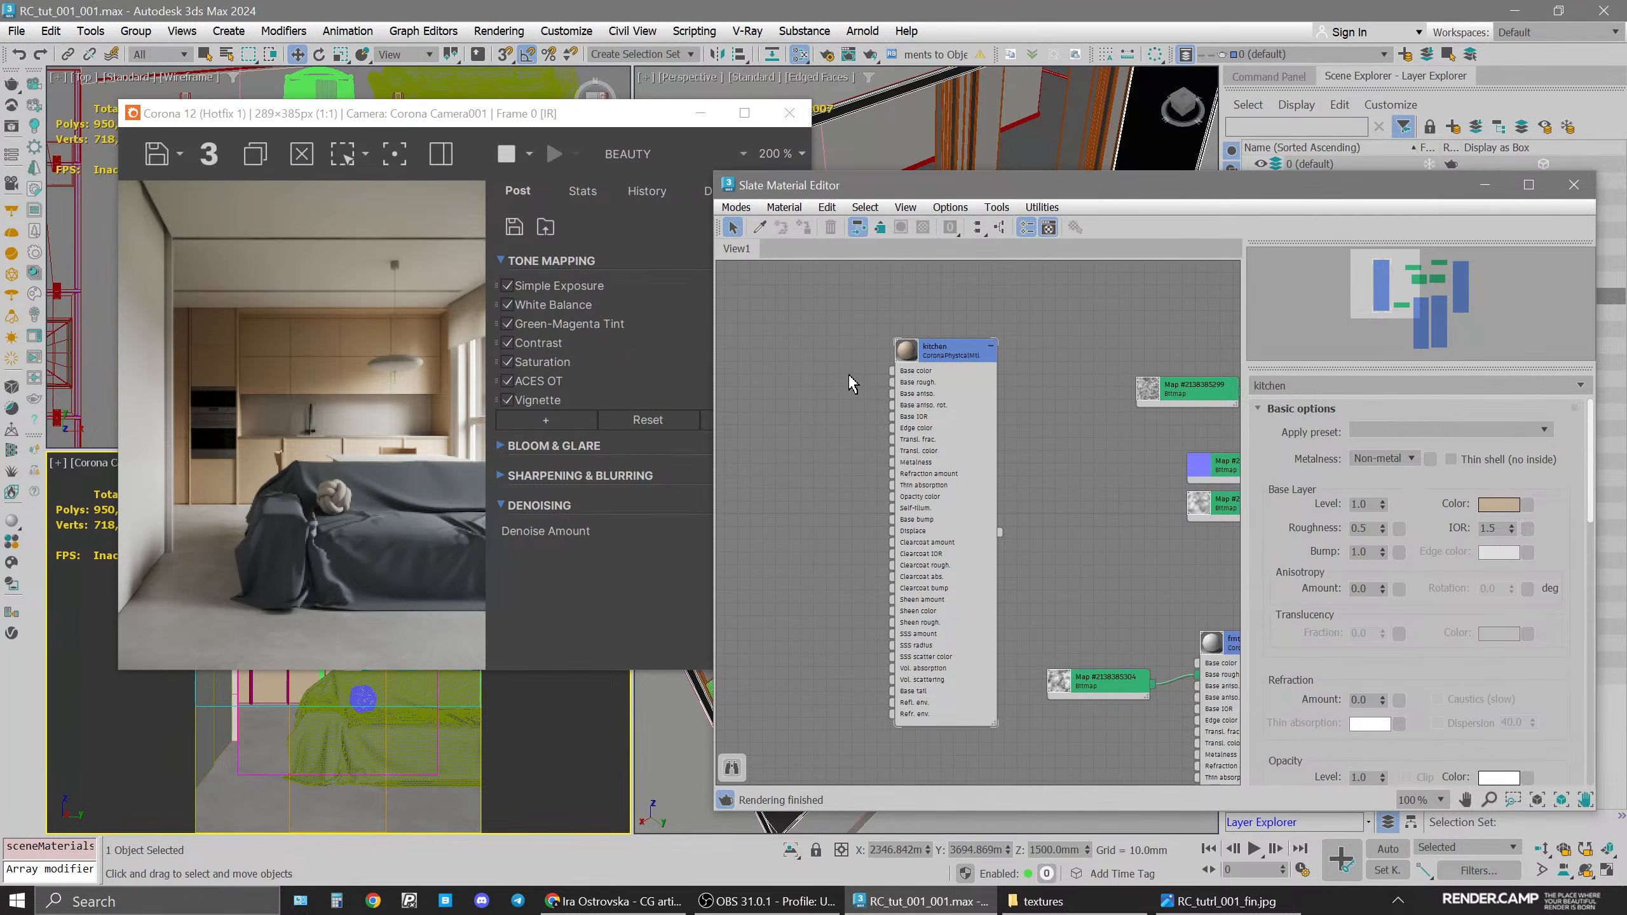
{"action": "left_click", "coordinate": [852, 384]}
{"action": "left_click", "coordinate": [856, 371]}
{"action": "left_click_drag", "start_coordinate": [572, 119], "coordinate": [621, 104]}
{"action": "left_click", "coordinate": [1064, 355]}
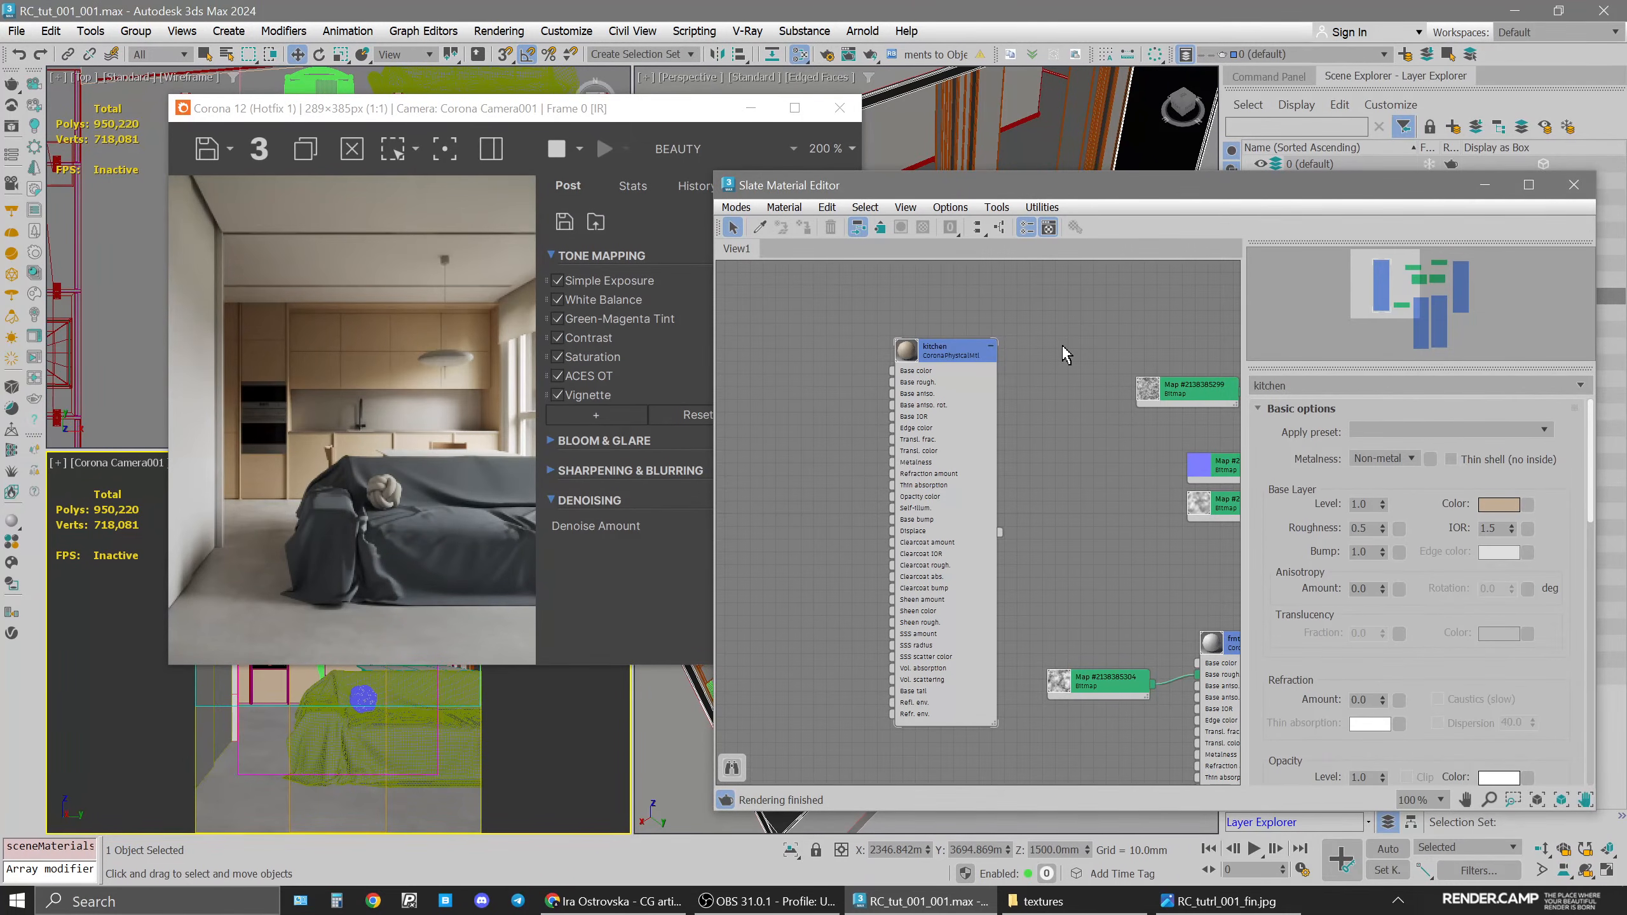
{"action": "left_click", "coordinate": [812, 387]}
{"action": "scroll", "coordinate": [935, 353], "scroll_direction": "up", "scroll_amount": 3}
{"action": "left_click", "coordinate": [780, 403]}
{"action": "double_click", "coordinate": [1021, 341]}
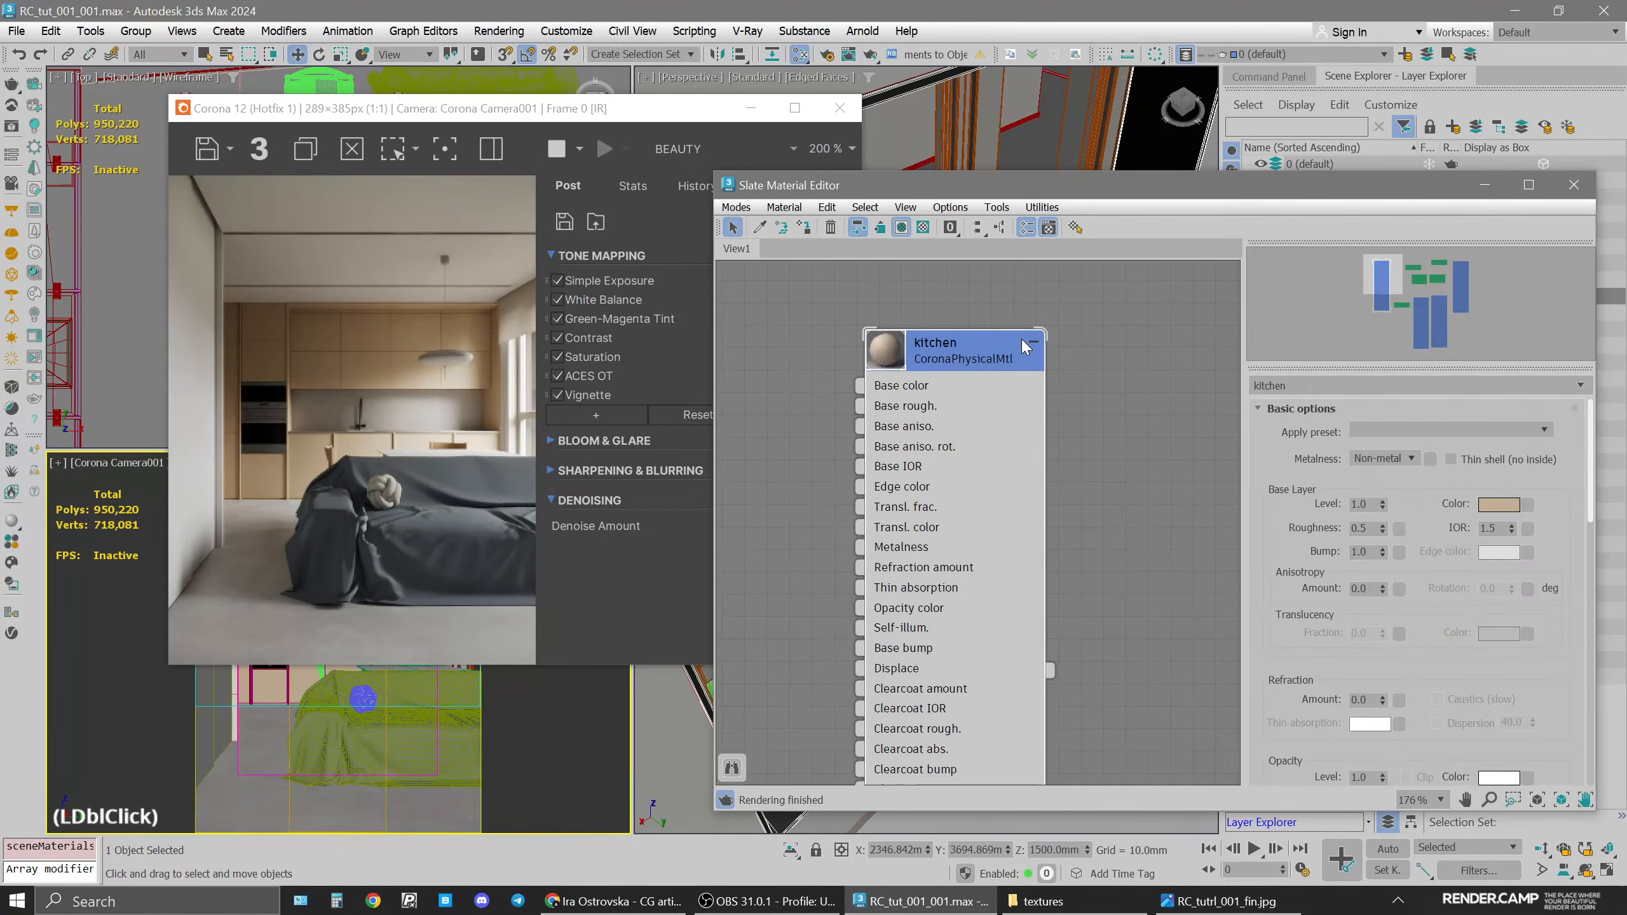
{"action": "scroll", "coordinate": [873, 467], "scroll_direction": "down", "scroll_amount": 2}
{"action": "middle_click_drag", "start_coordinate": [935, 493], "coordinate": [1029, 377]}
{"action": "left_click", "coordinate": [857, 493]}
{"action": "scroll", "coordinate": [859, 499], "scroll_direction": "down", "scroll_amount": 2}
{"action": "middle_click_drag", "start_coordinate": [861, 498], "coordinate": [868, 523]}
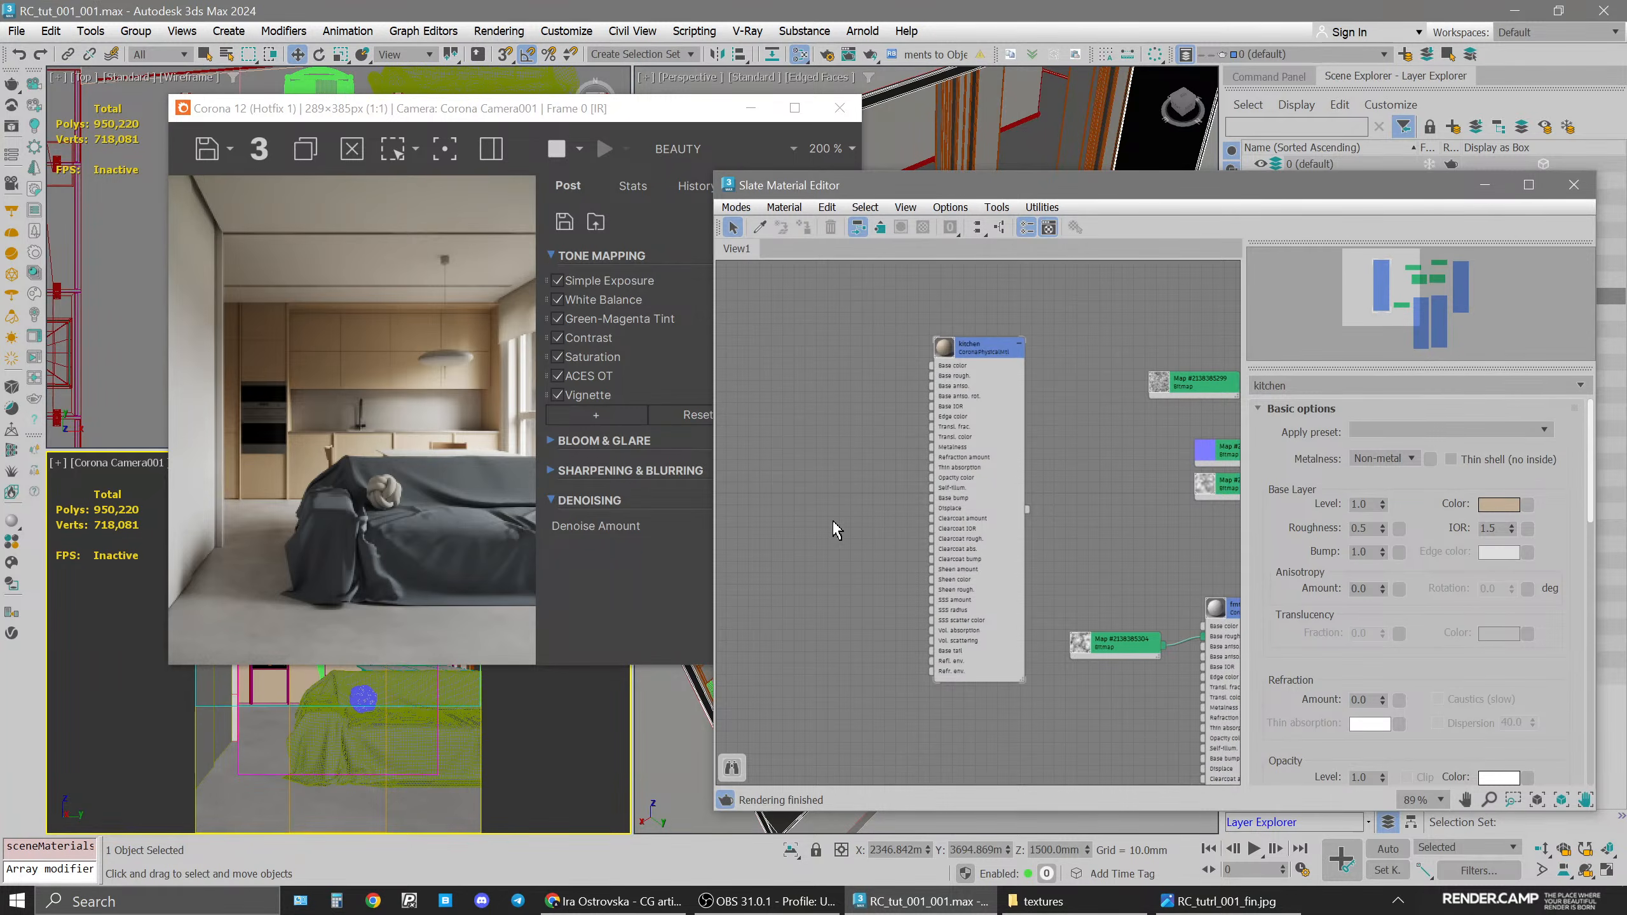
Open the Kitchen_D6606 Olmo Tafira image from the textures folder to view it
{"action": "left_click", "coordinate": [1038, 901]}
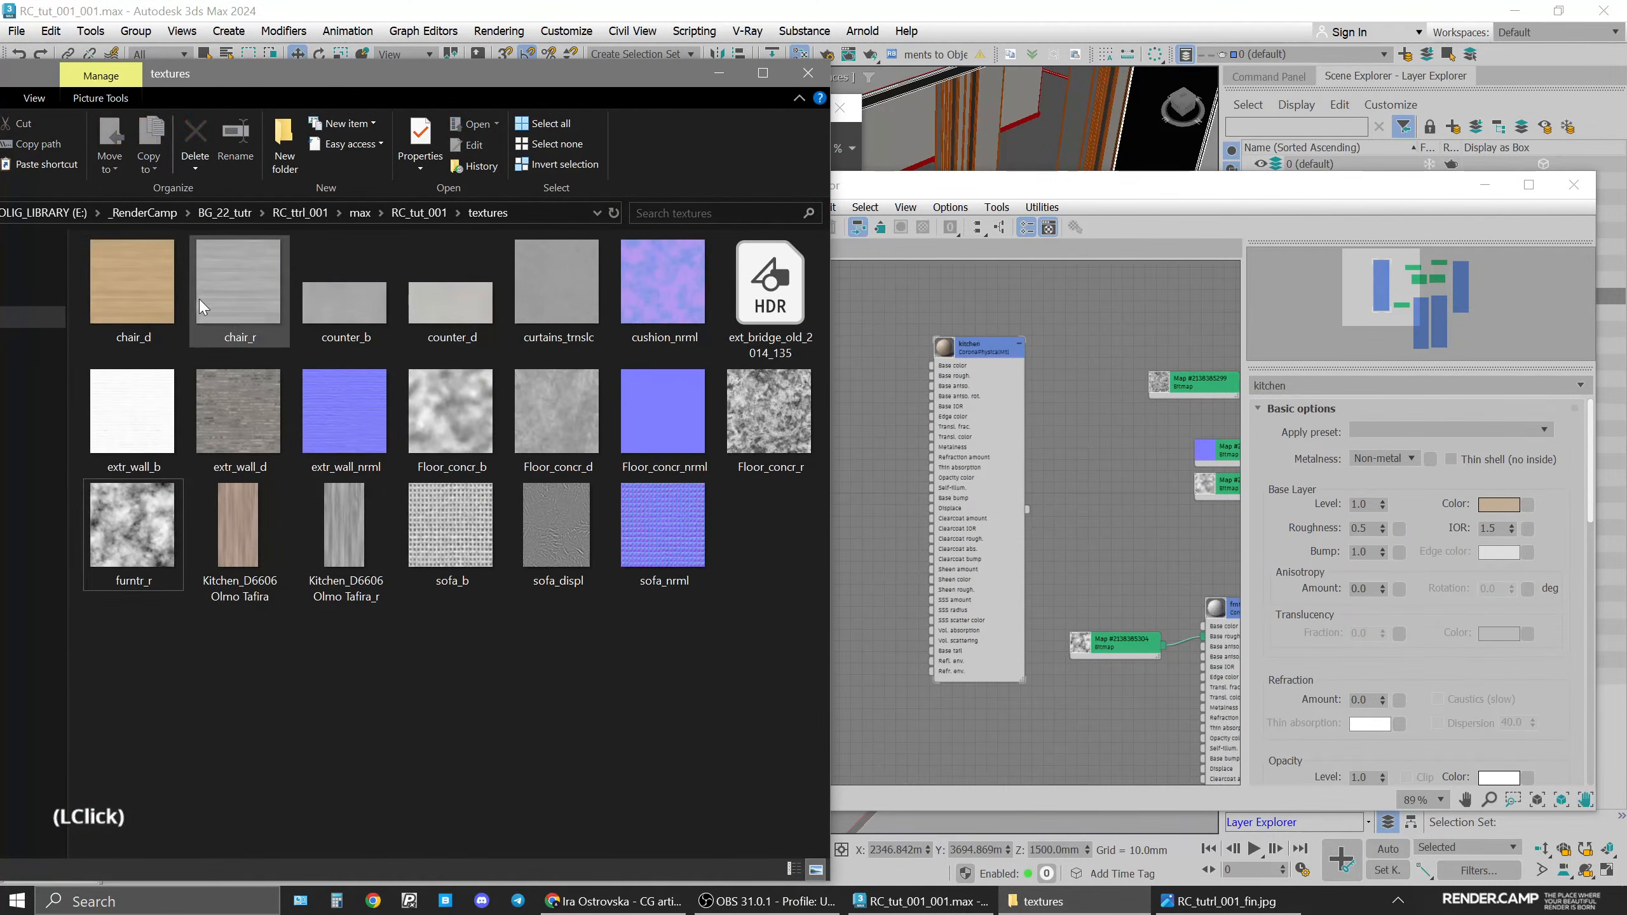
{"action": "left_click_drag", "start_coordinate": [539, 81], "coordinate": [658, 69]}
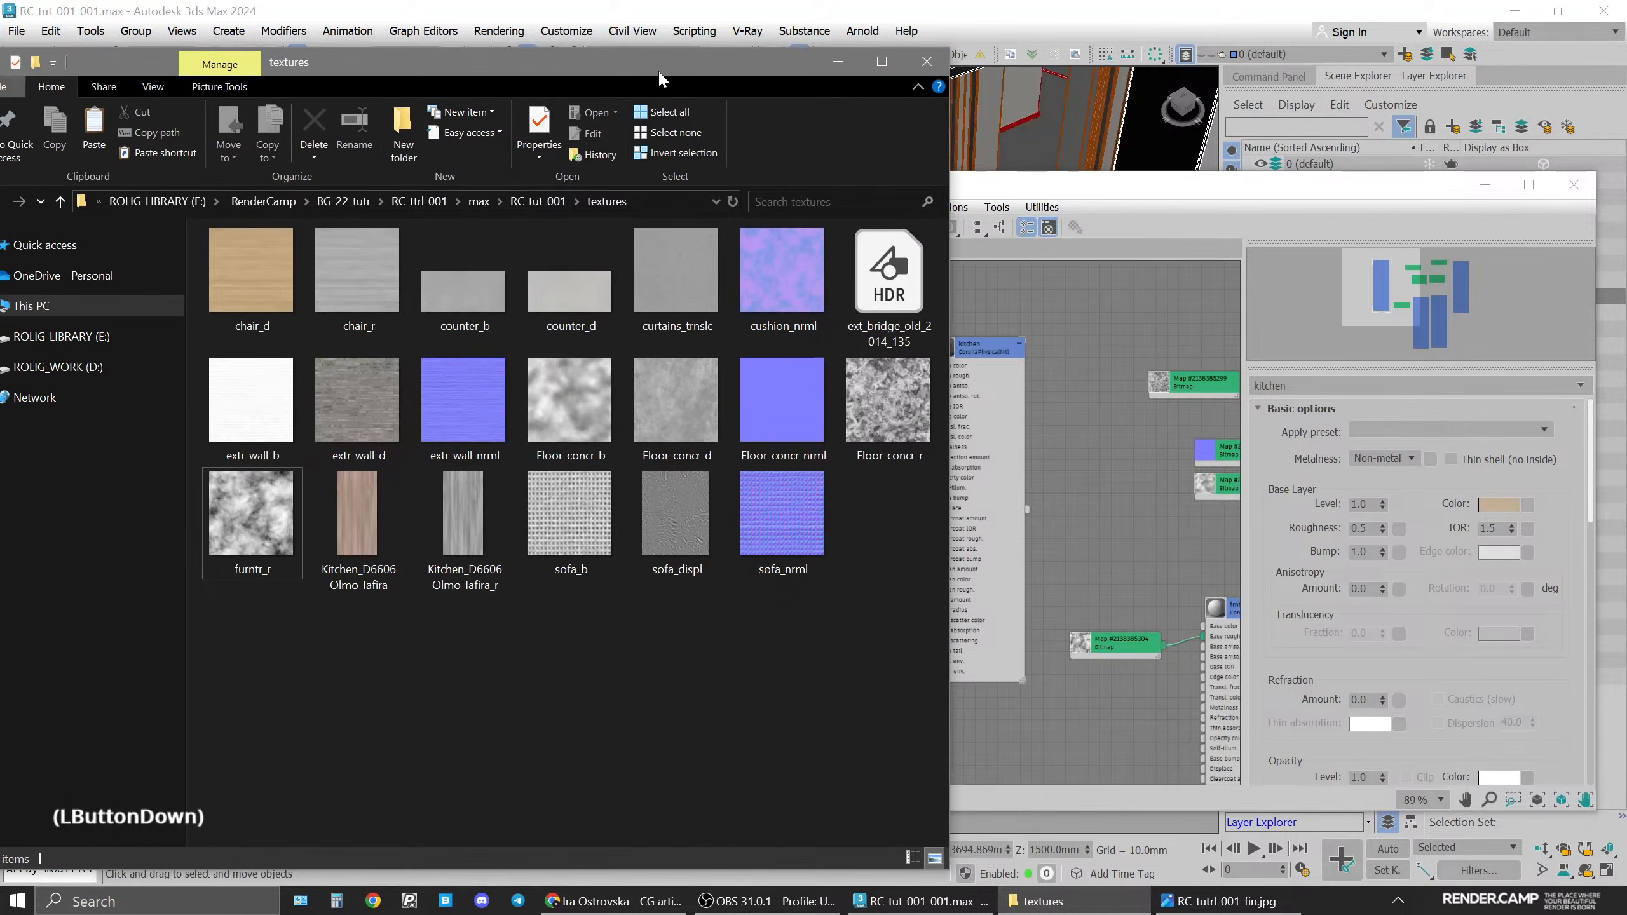
{"action": "left_click", "coordinate": [353, 529]}
{"action": "double_click", "coordinate": [354, 530]}
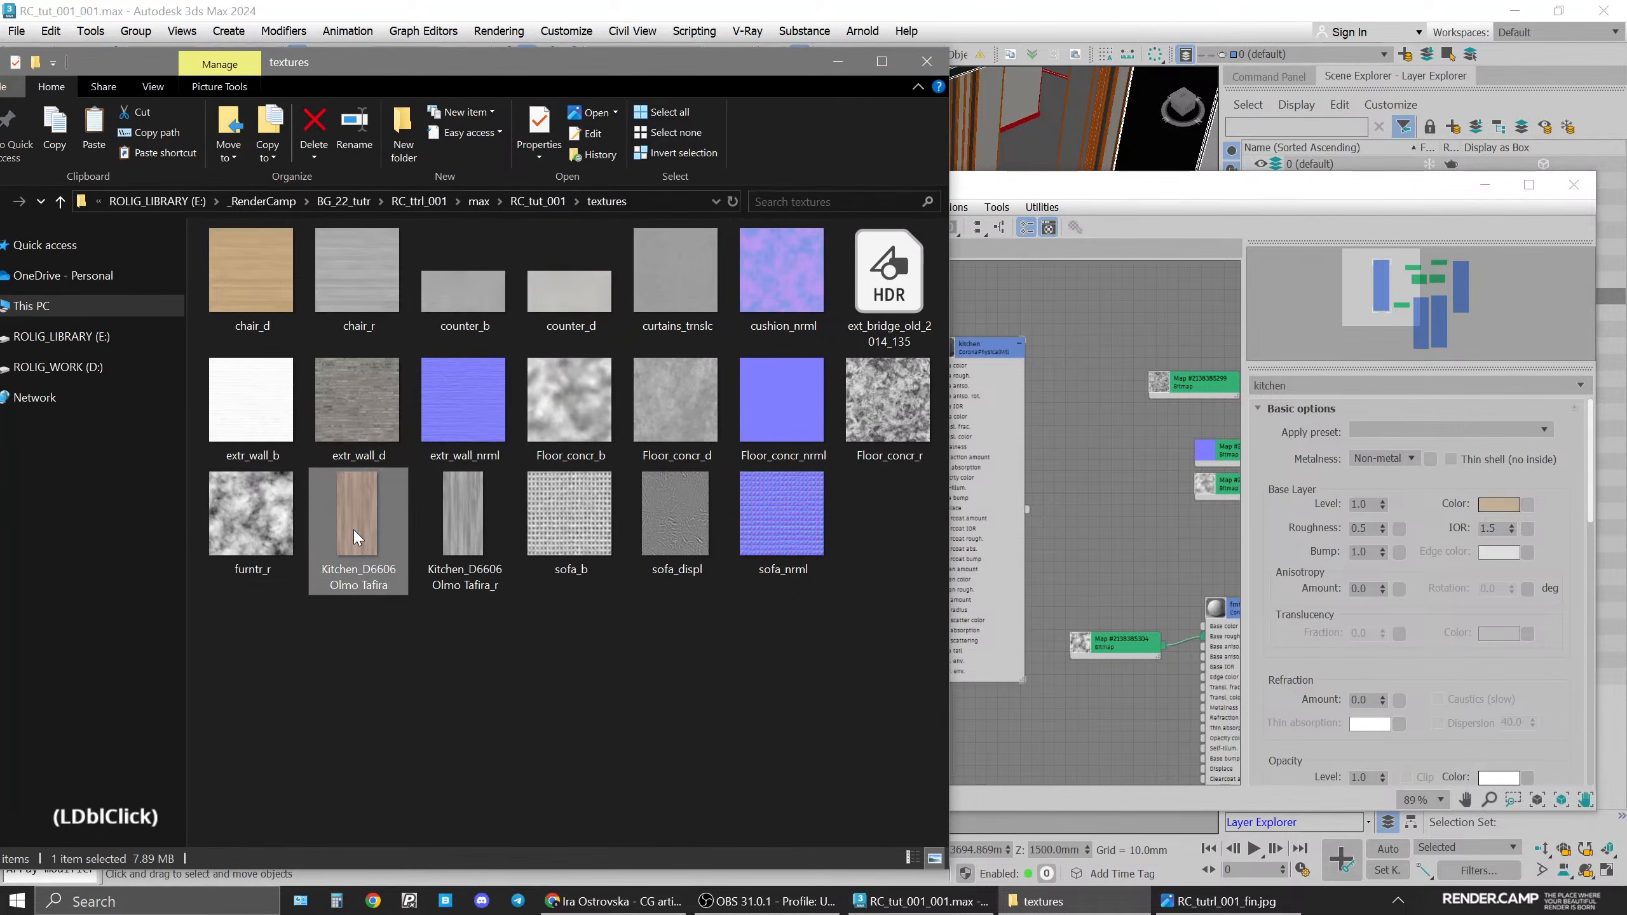
Close the wood texture preview and add the Kitchen_D6606 Olmo Tafira_r image as a bitmap node beside the kitchen material
{"action": "left_click", "coordinate": [1319, 901]}
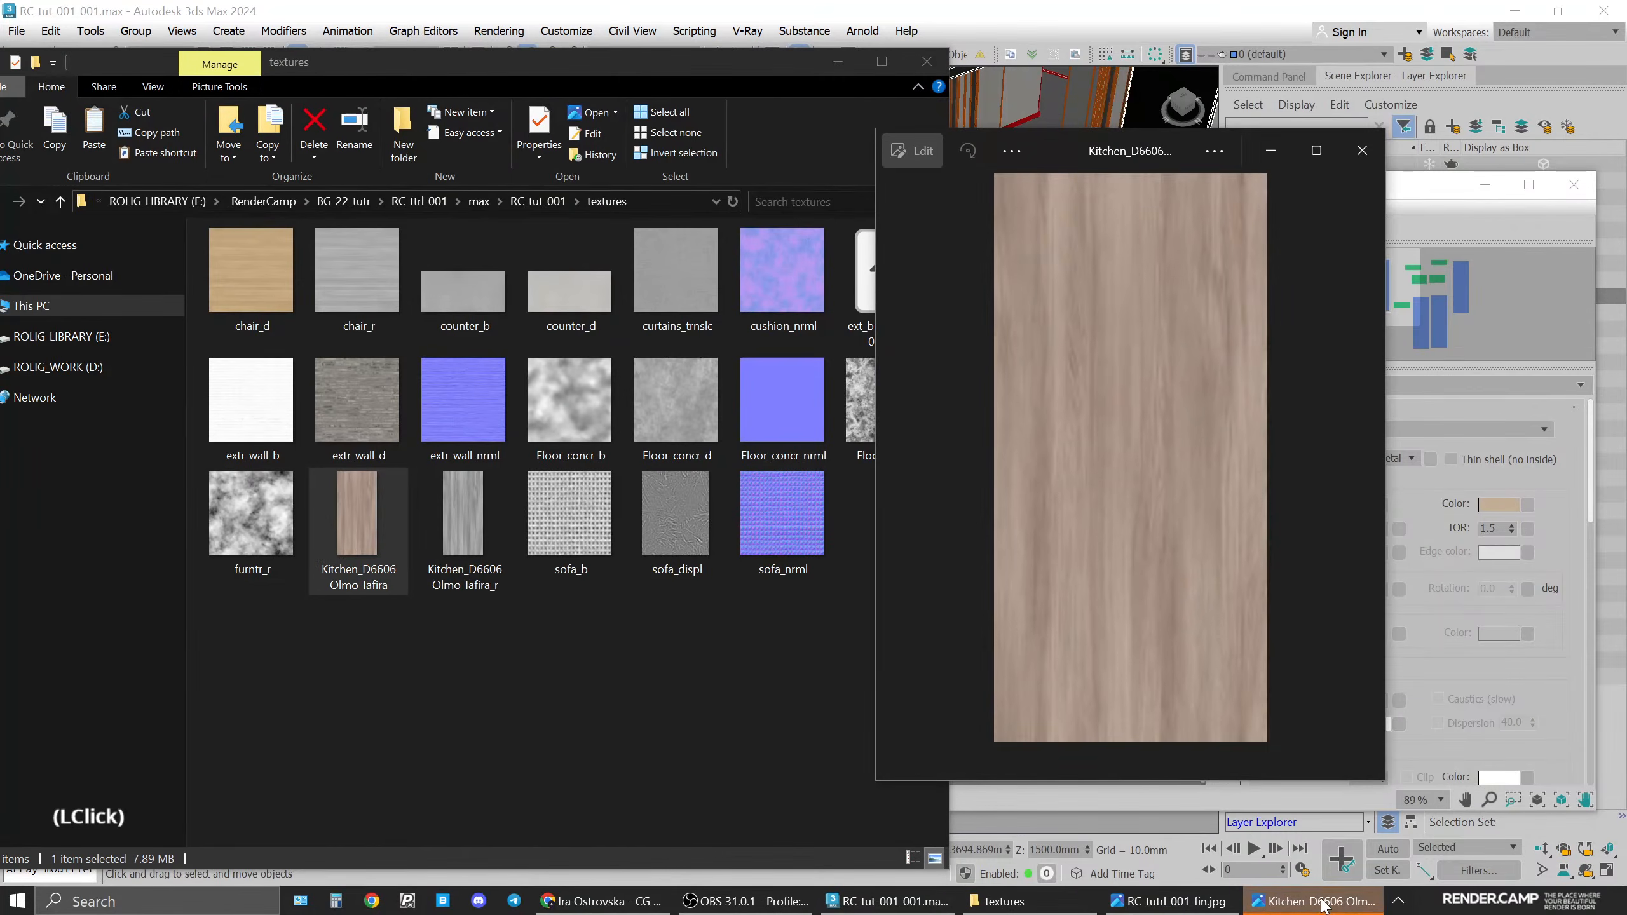
{"action": "left_click", "coordinate": [1362, 150]}
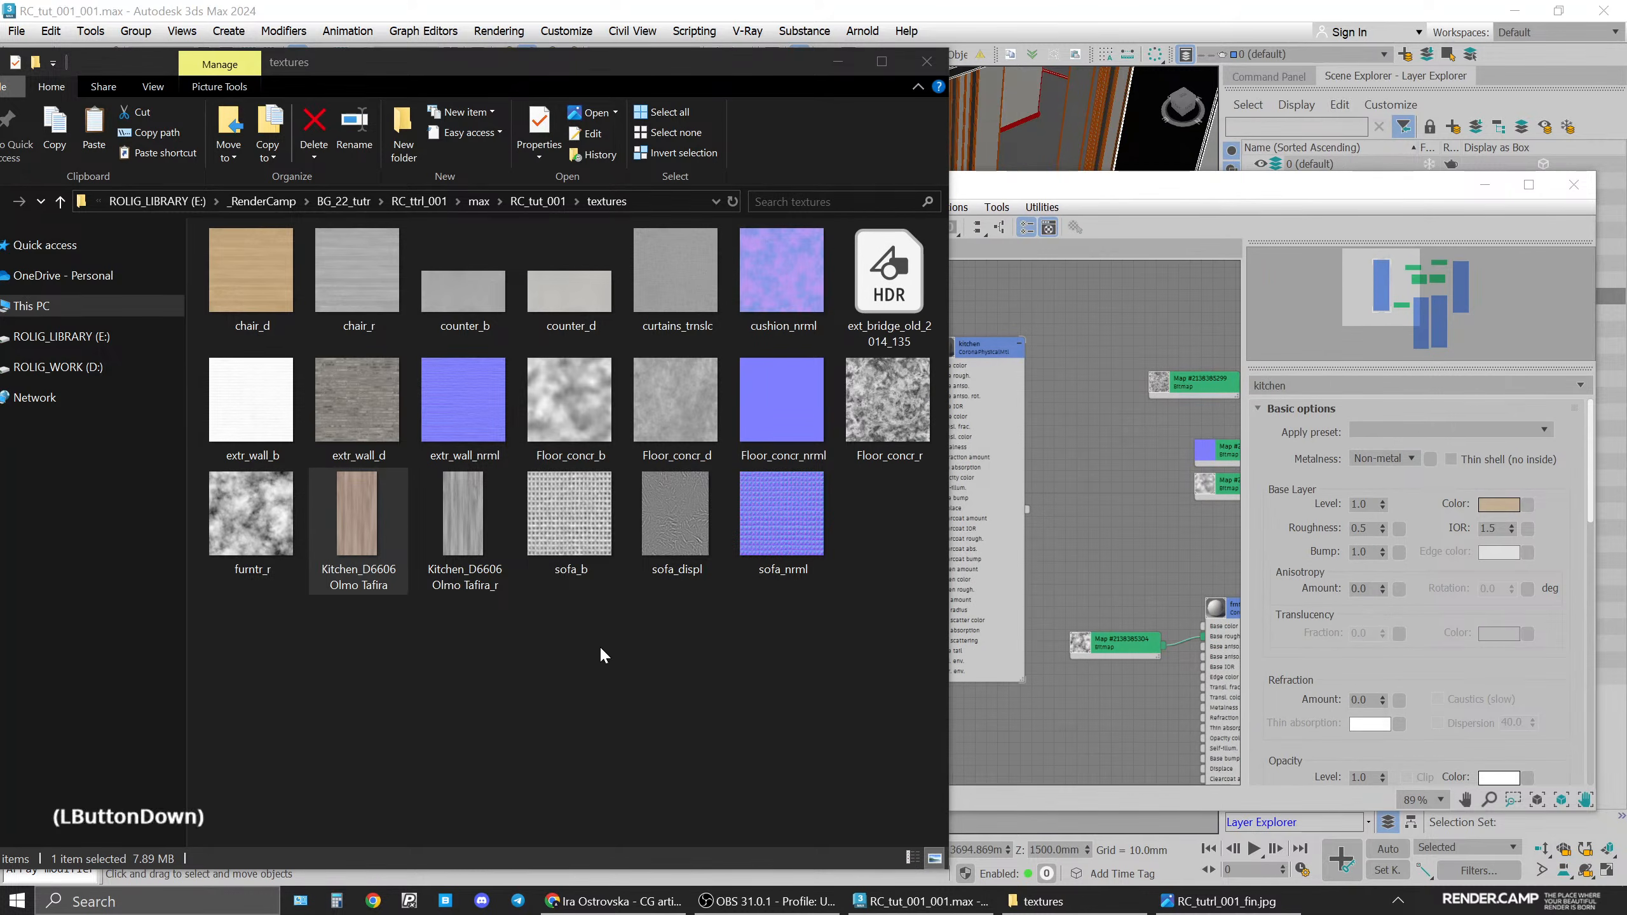
{"action": "left_click_drag", "start_coordinate": [508, 61], "coordinate": [557, 66]}
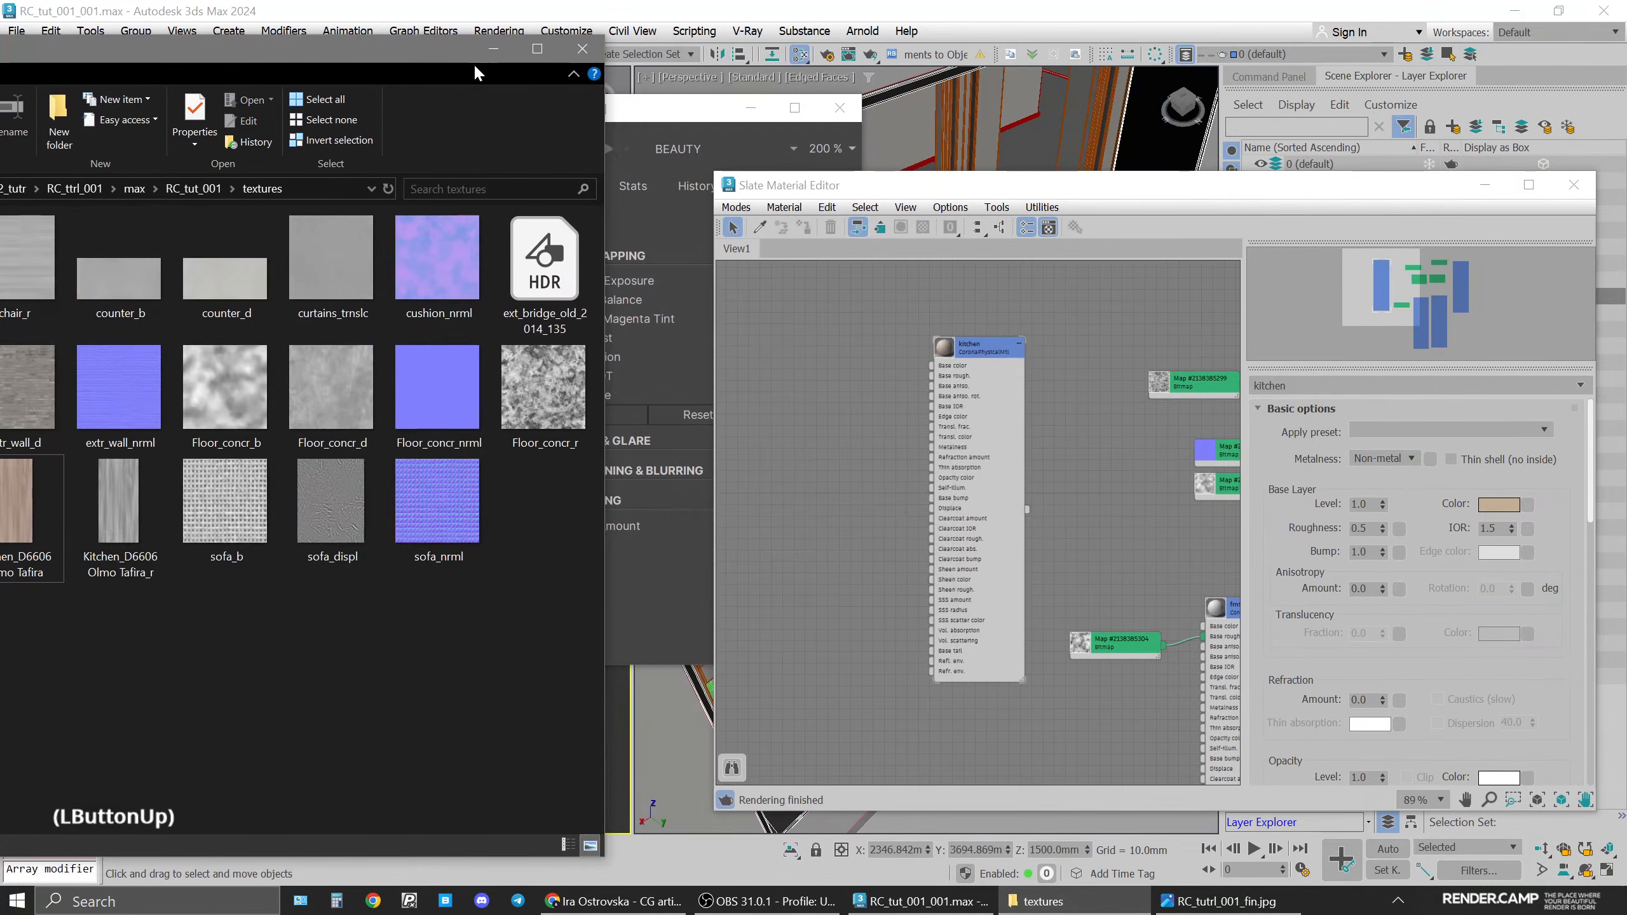
{"action": "left_click", "coordinate": [118, 501]}
{"action": "left_click_drag", "start_coordinate": [126, 502], "coordinate": [859, 432]}
{"action": "left_click", "coordinate": [859, 432]}
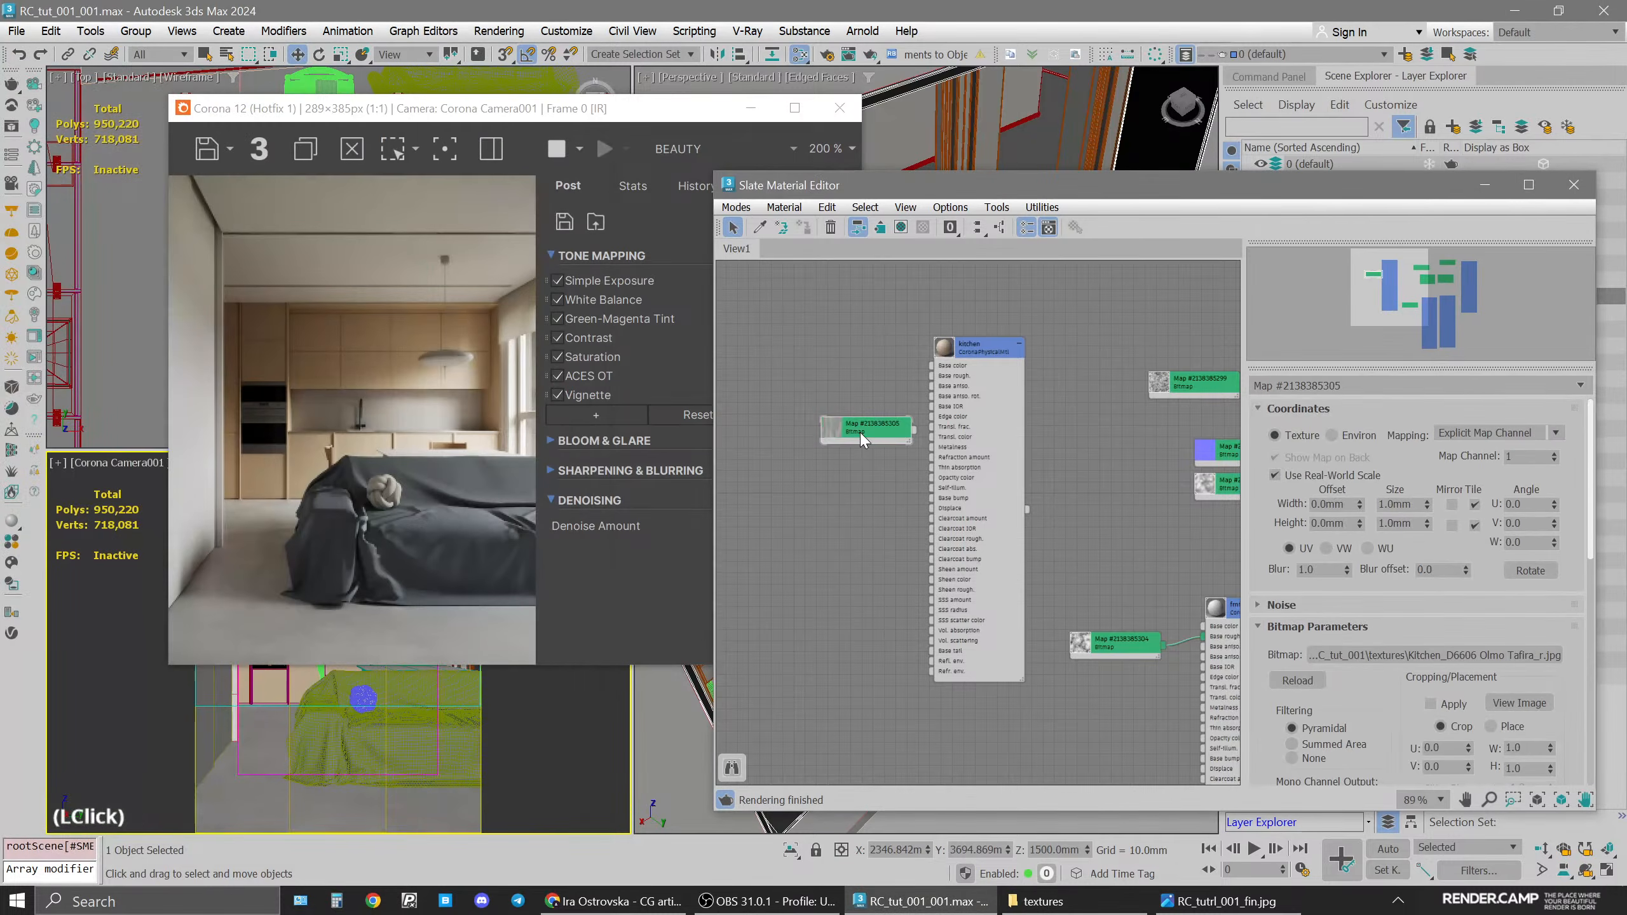
{"action": "scroll", "coordinate": [859, 432], "scroll_direction": "up", "scroll_amount": 3}
{"action": "left_click", "coordinate": [879, 436]}
{"action": "left_click_drag", "start_coordinate": [879, 435], "coordinate": [860, 397]}
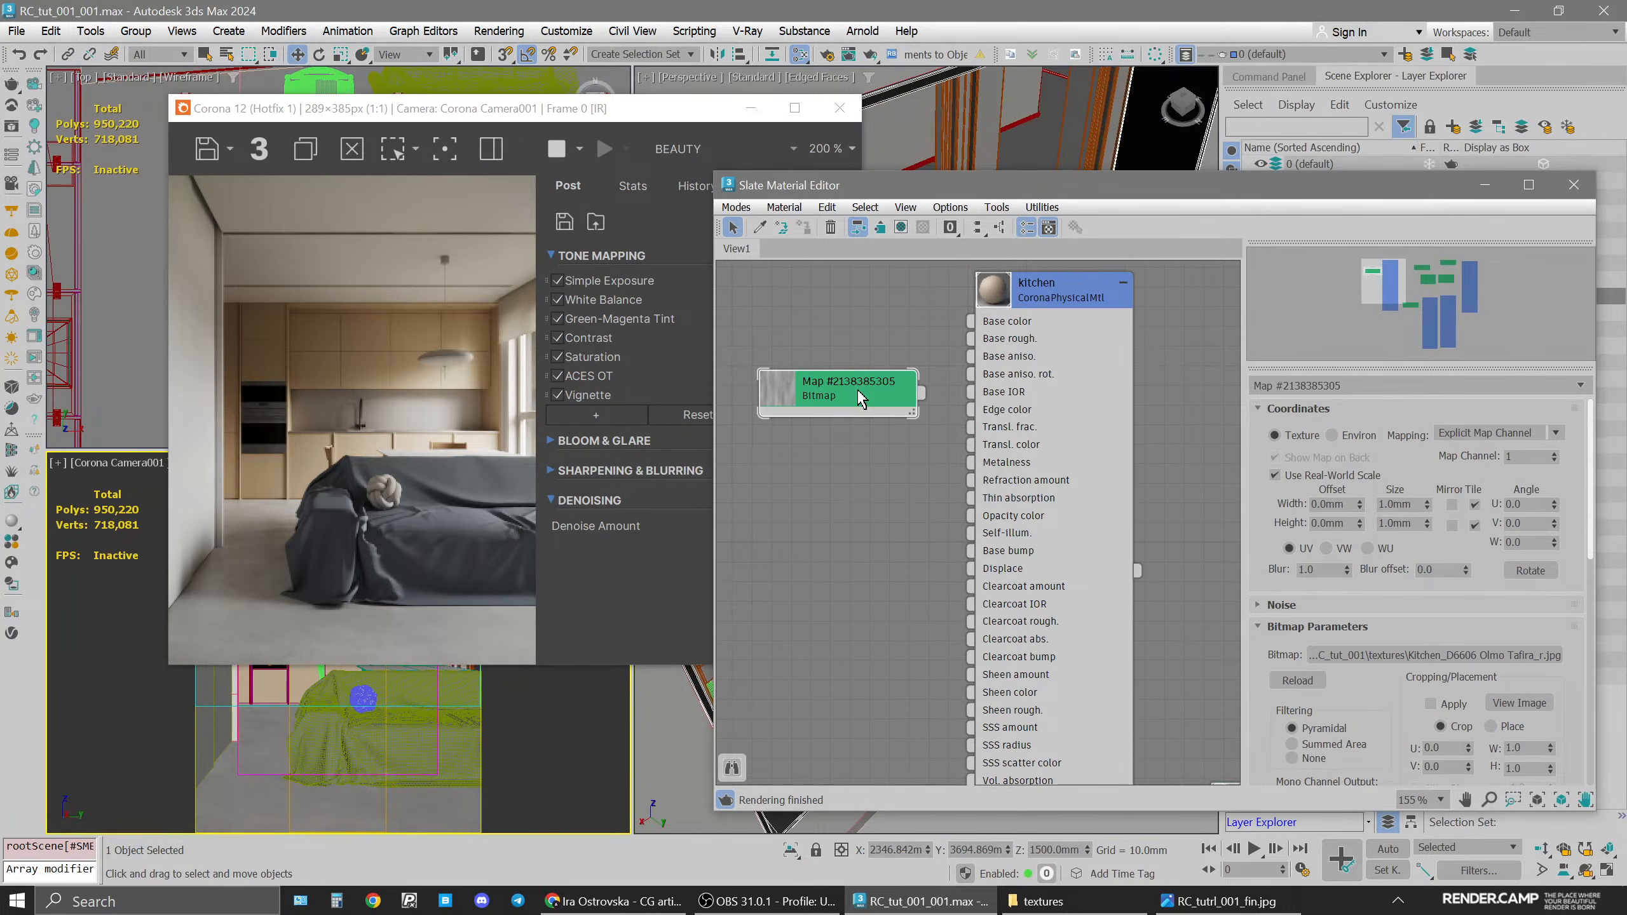
Set the bitmap's real-world size to 600 mm wide by 1200 mm high and connect it to the kitchen material's base roughness
{"action": "double_click", "coordinate": [1403, 523]}
{"action": "type", "text": "1200"}
{"action": "double_click", "coordinate": [1398, 505]}
{"action": "type", "text": "600"}
{"action": "key", "text": "Return"}
{"action": "left_click", "coordinate": [861, 413]}
{"action": "left_click_drag", "start_coordinate": [921, 392], "coordinate": [1045, 338]}
Display the CESSENTIAL_Reflect pass and examine the kitchen fronts' reflections close up with 2D Pan Zoom Mode in the camera view
{"action": "left_click_drag", "start_coordinate": [524, 121], "coordinate": [516, 150]}
{"action": "left_click", "coordinate": [768, 187]}
{"action": "left_click", "coordinate": [744, 225]}
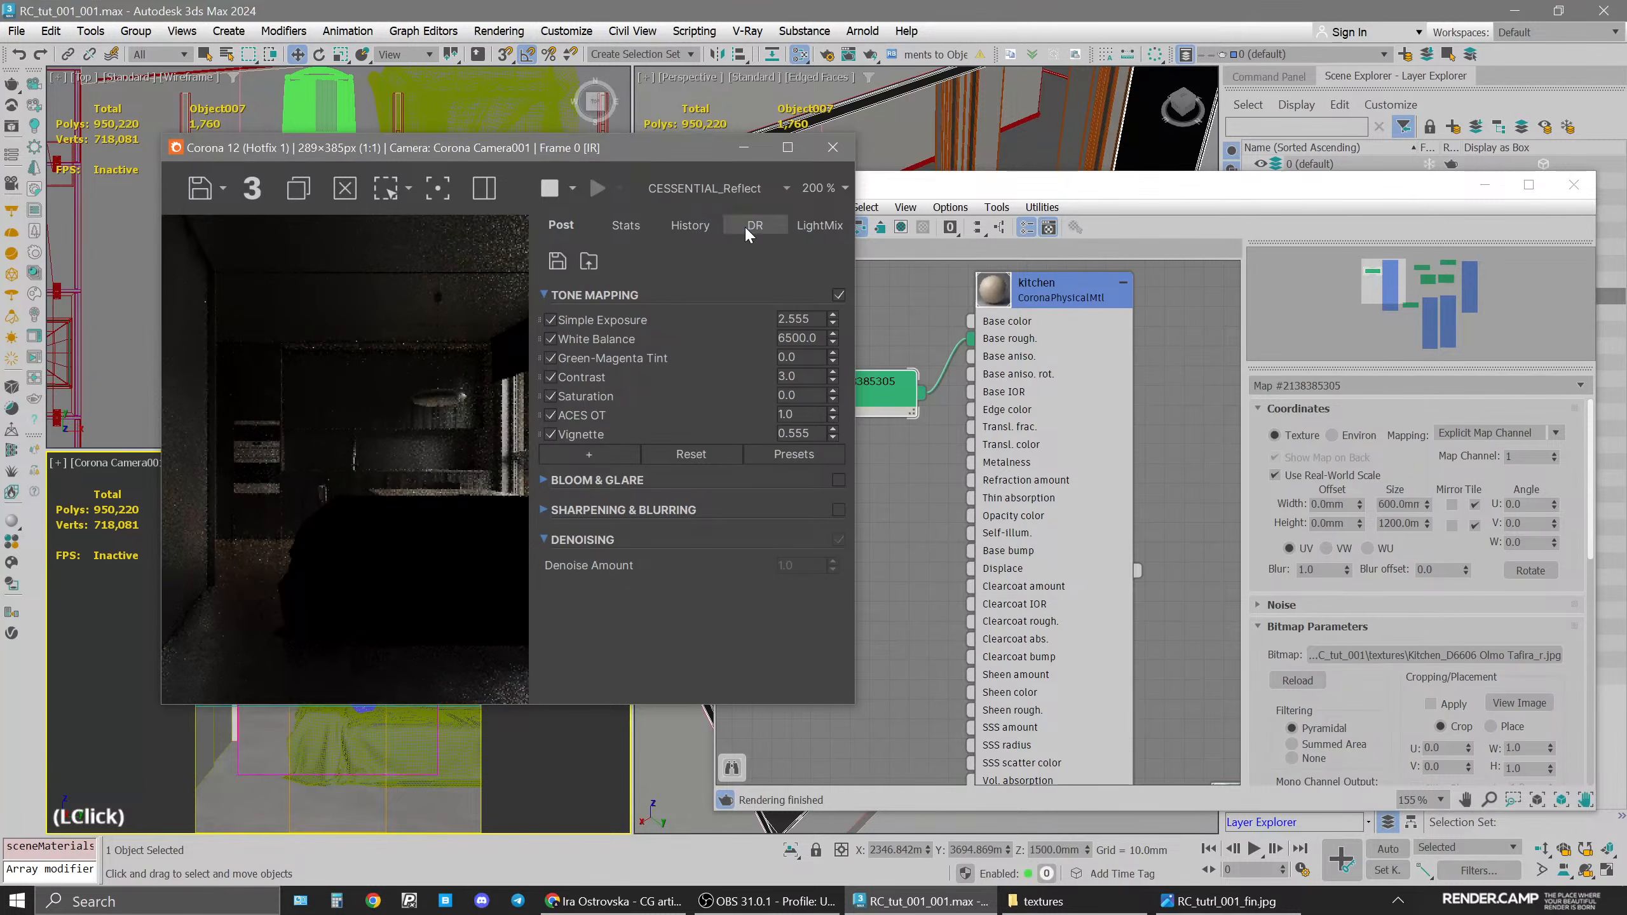
{"action": "left_click_drag", "start_coordinate": [570, 153], "coordinate": [717, 112]}
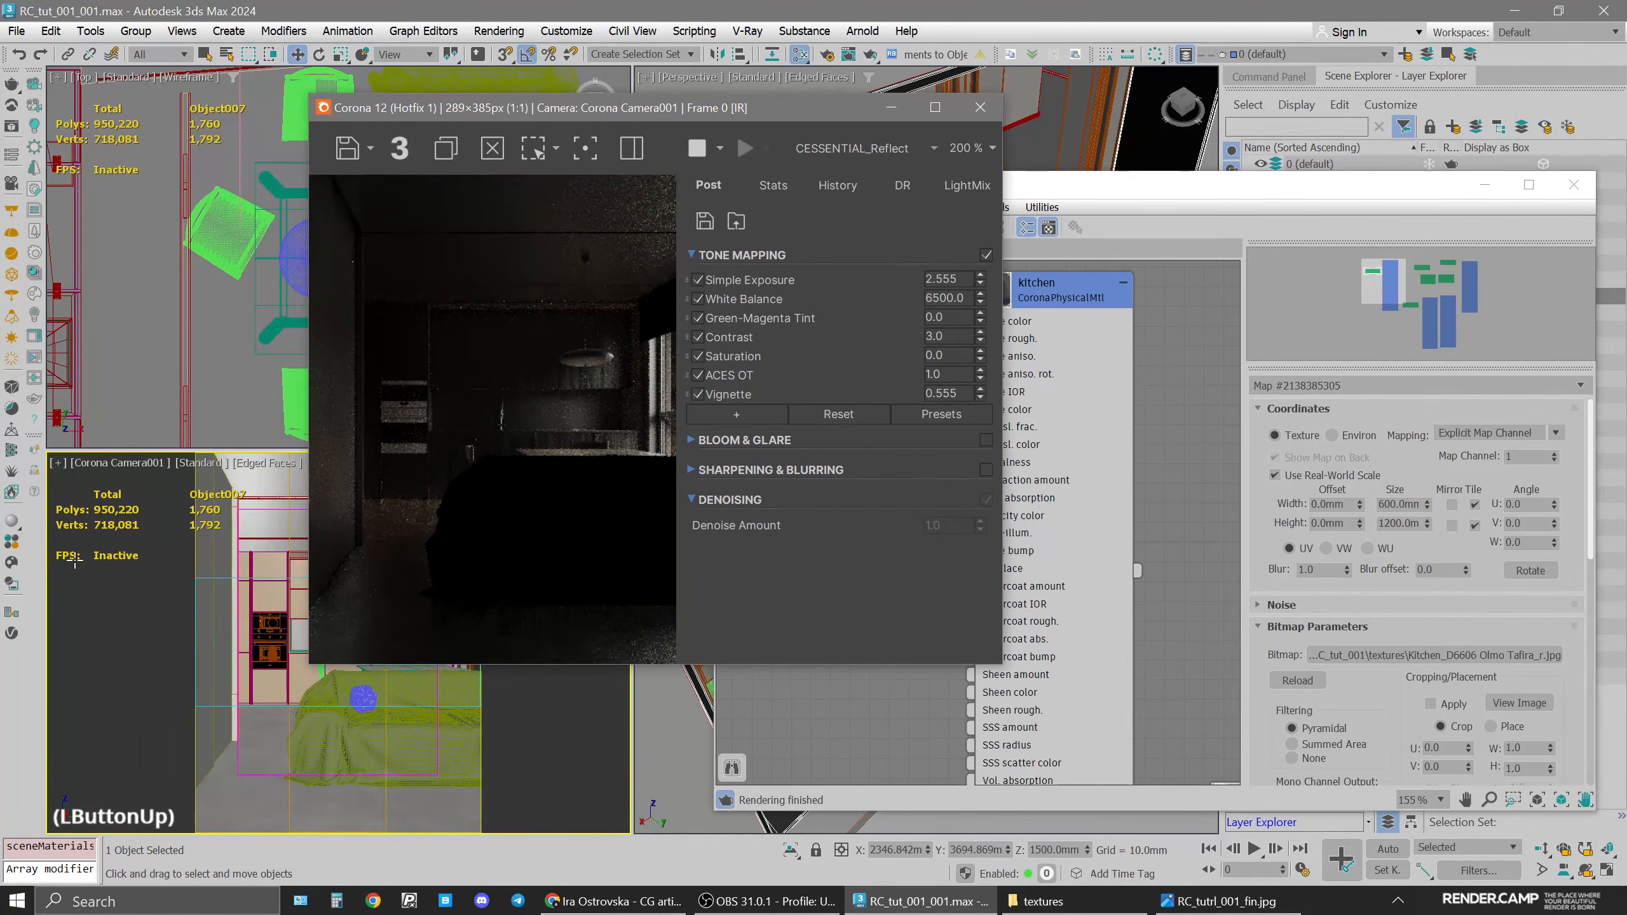
{"action": "left_click", "coordinate": [57, 464]}
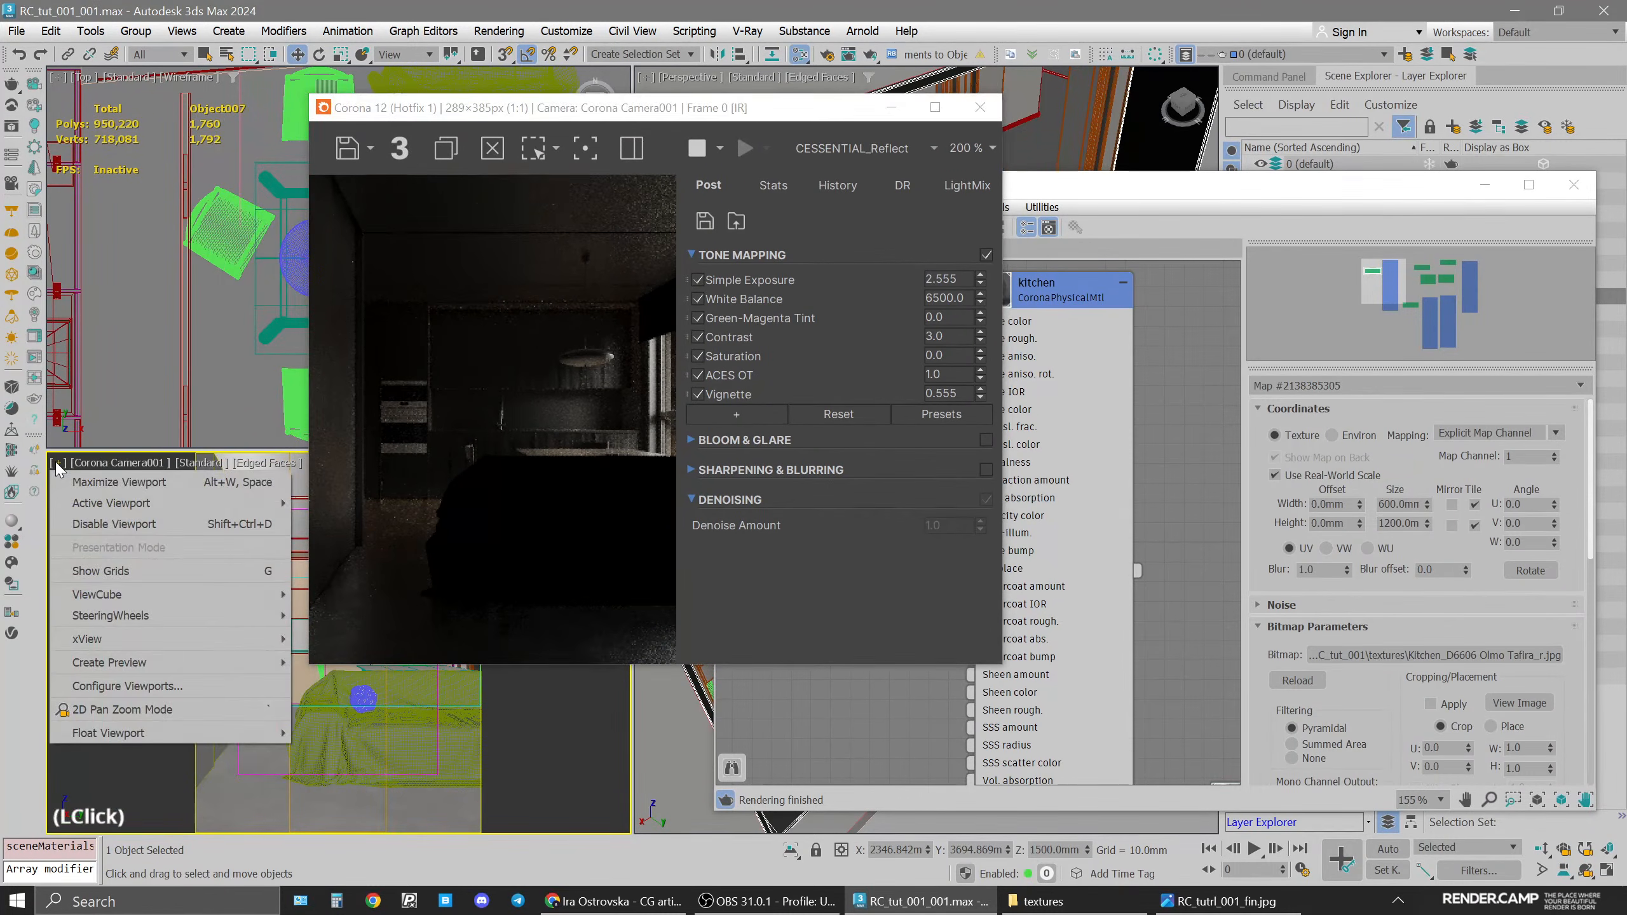
{"action": "left_click", "coordinate": [140, 706]}
{"action": "scroll", "coordinate": [218, 577], "scroll_direction": "up", "scroll_amount": 5}
{"action": "middle_click_drag", "start_coordinate": [211, 570], "coordinate": [485, 772]}
{"action": "middle_click_drag", "start_coordinate": [207, 604], "coordinate": [348, 715]}
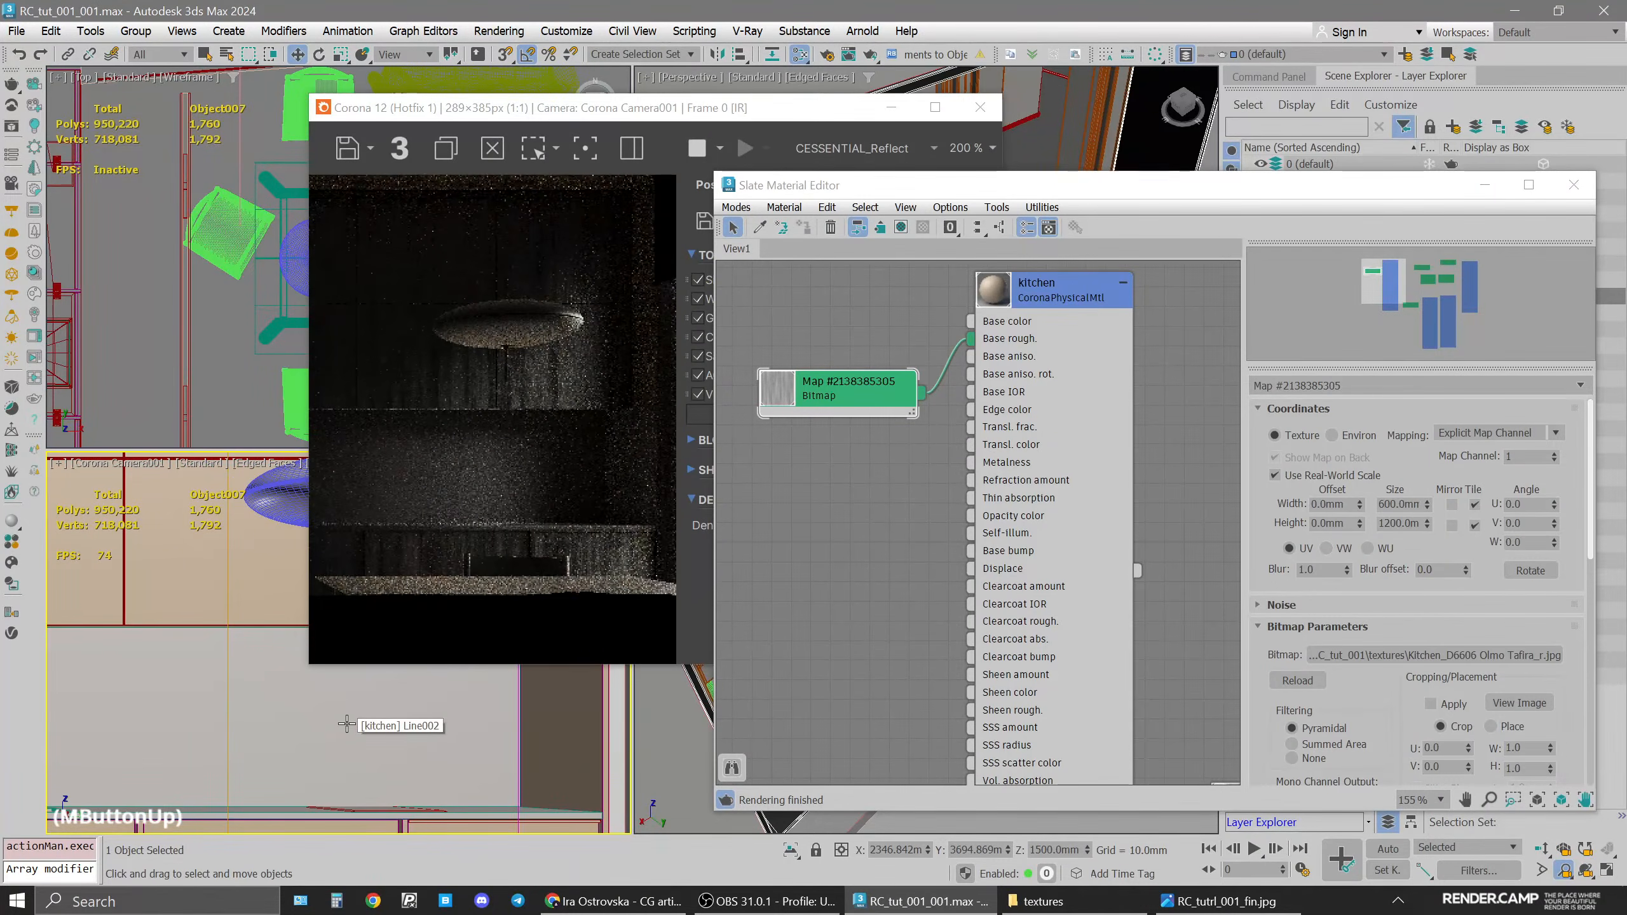
{"action": "middle_click_drag", "start_coordinate": [215, 709], "coordinate": [250, 698]}
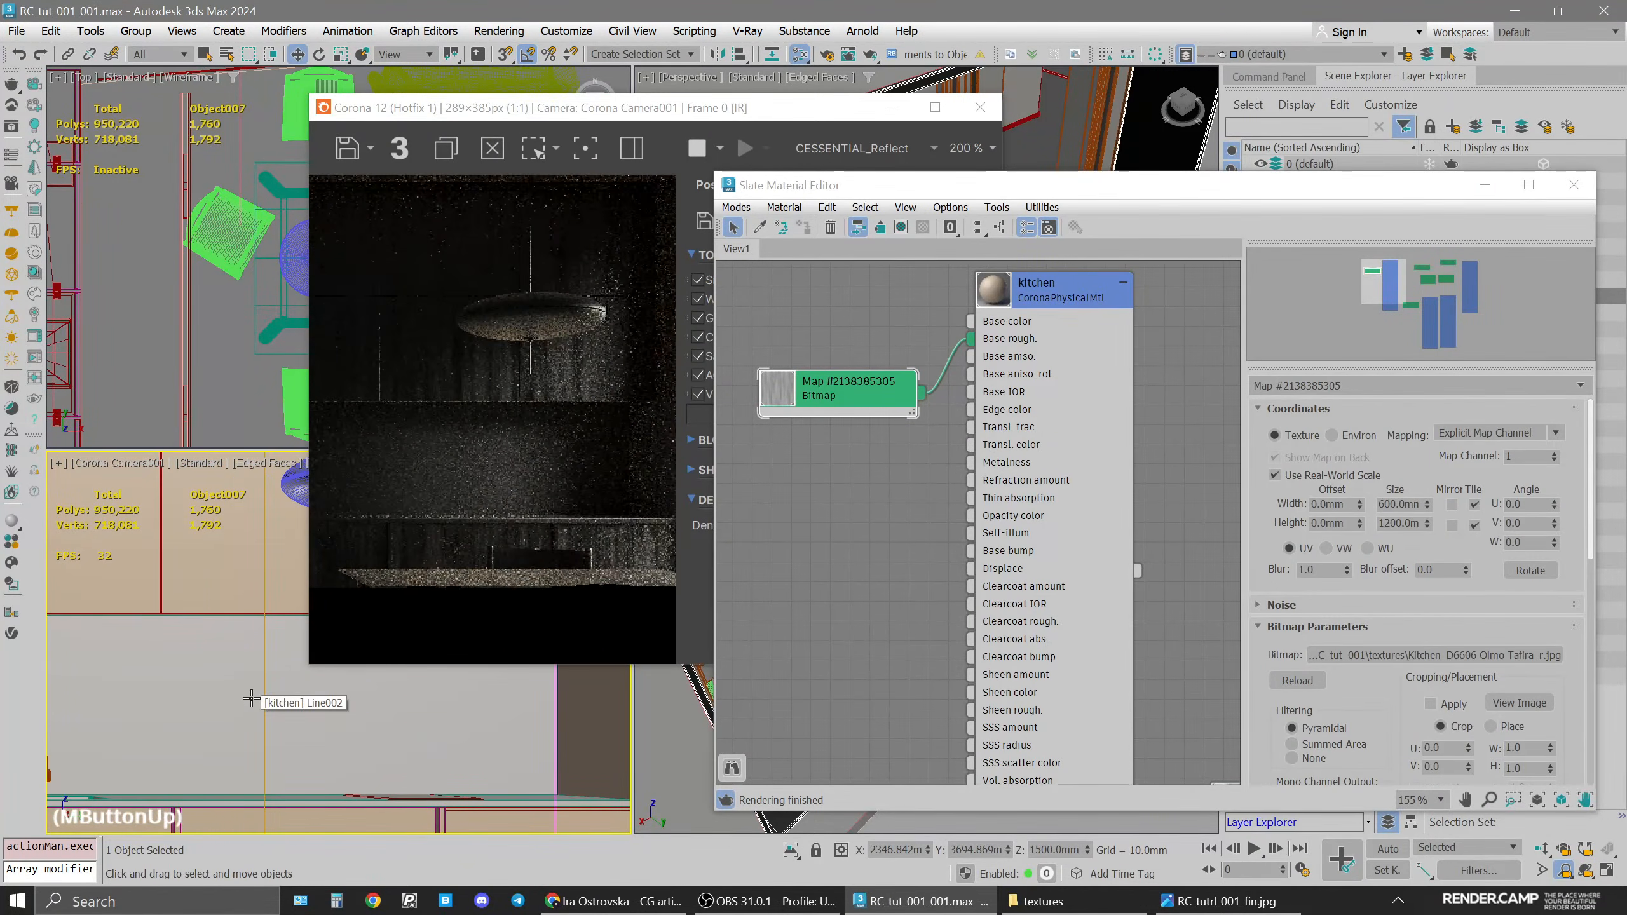
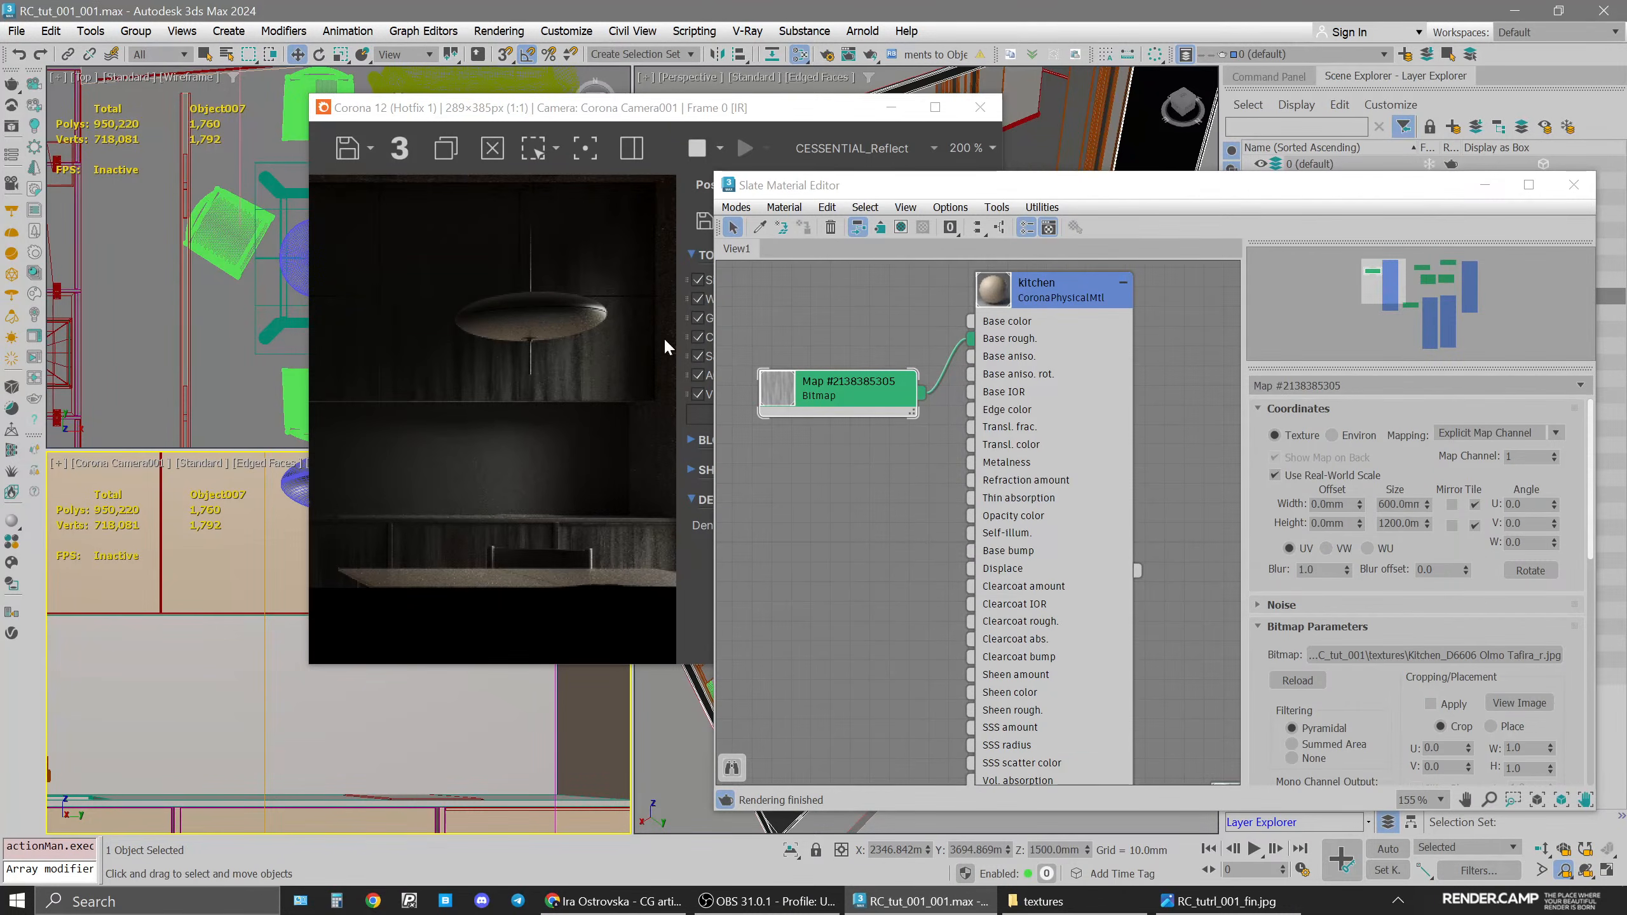
Turn off 2D Pan Zoom Mode in the camera view and examine the kitchen reflections in the full frame
{"action": "left_click", "coordinate": [589, 153]}
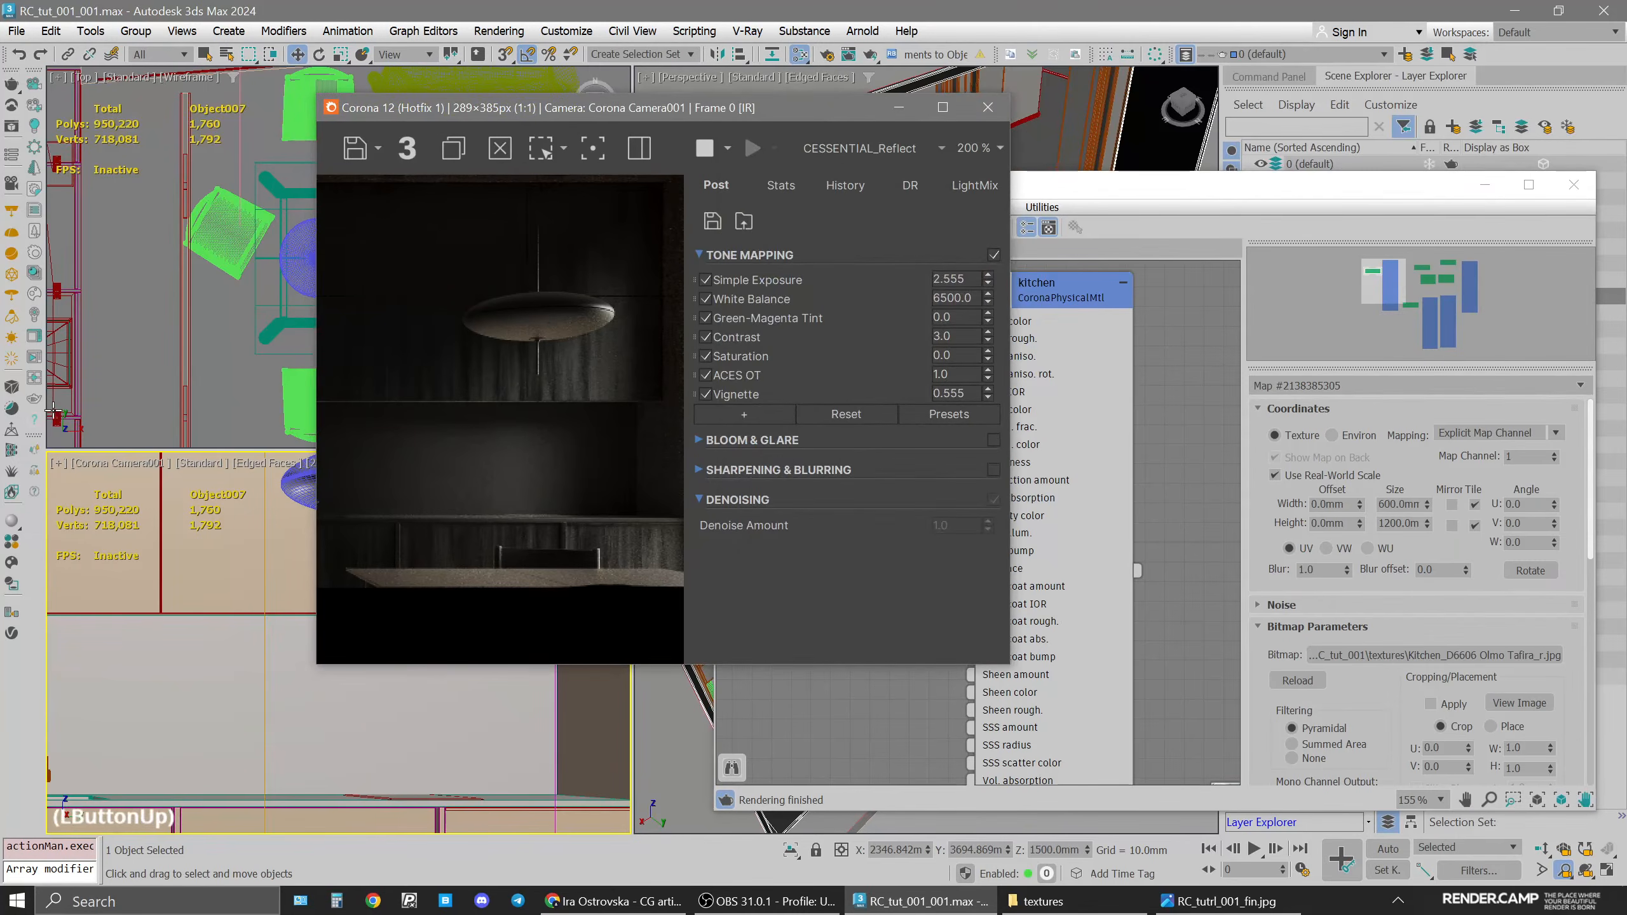
{"action": "left_click", "coordinate": [63, 465]}
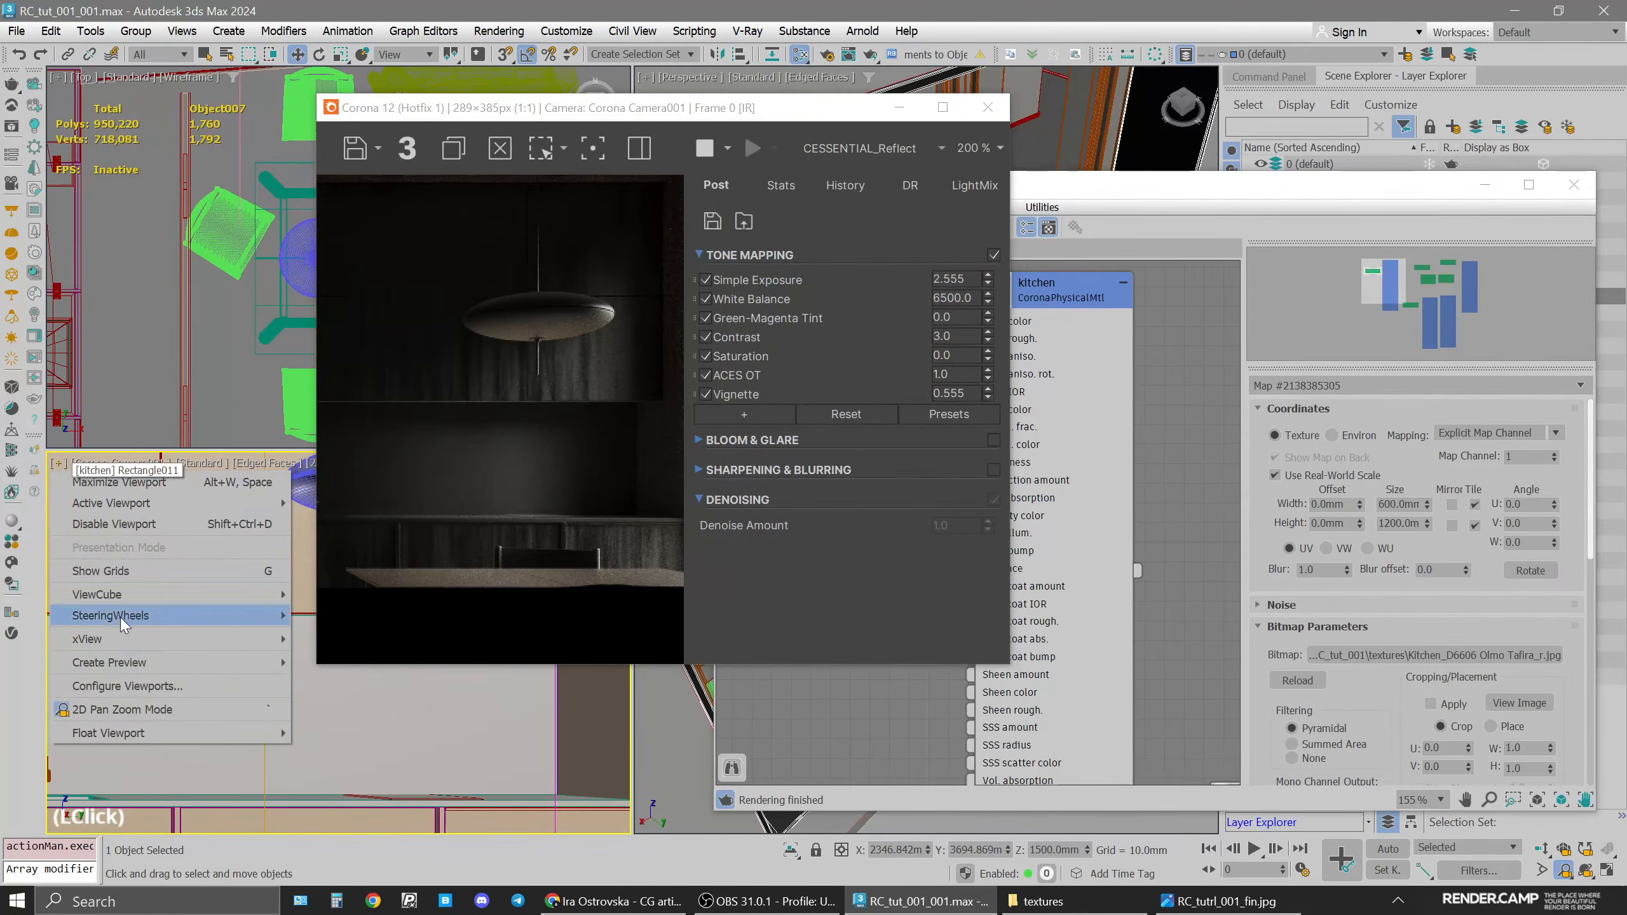
{"action": "left_click", "coordinate": [142, 710]}
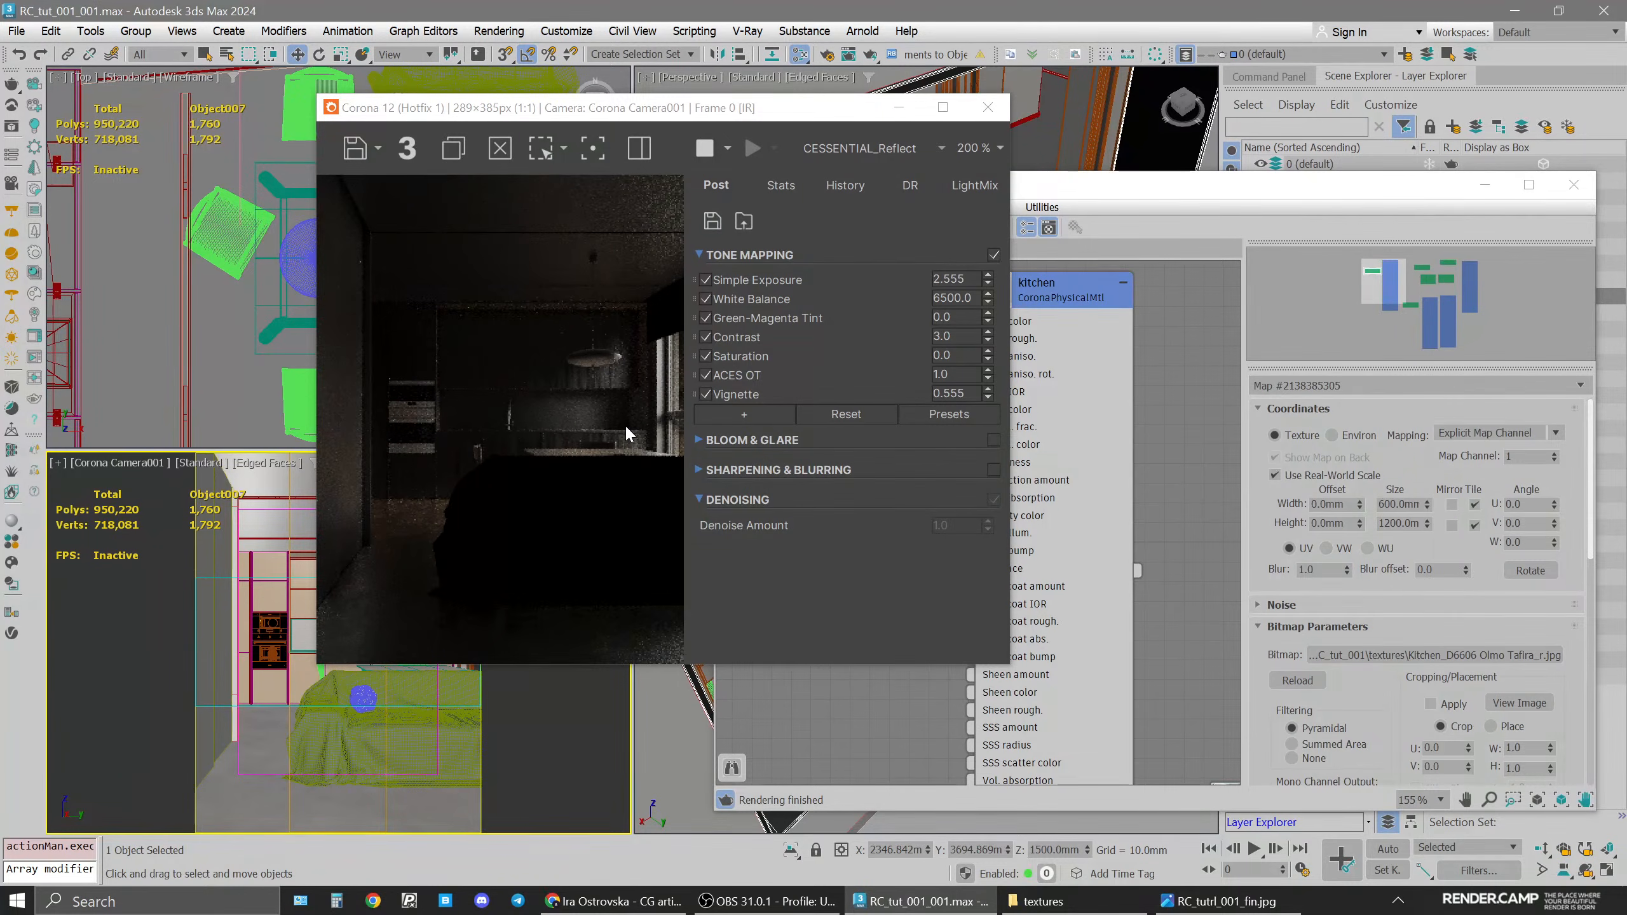
{"action": "scroll", "coordinate": [598, 375], "scroll_direction": "up", "scroll_amount": 2}
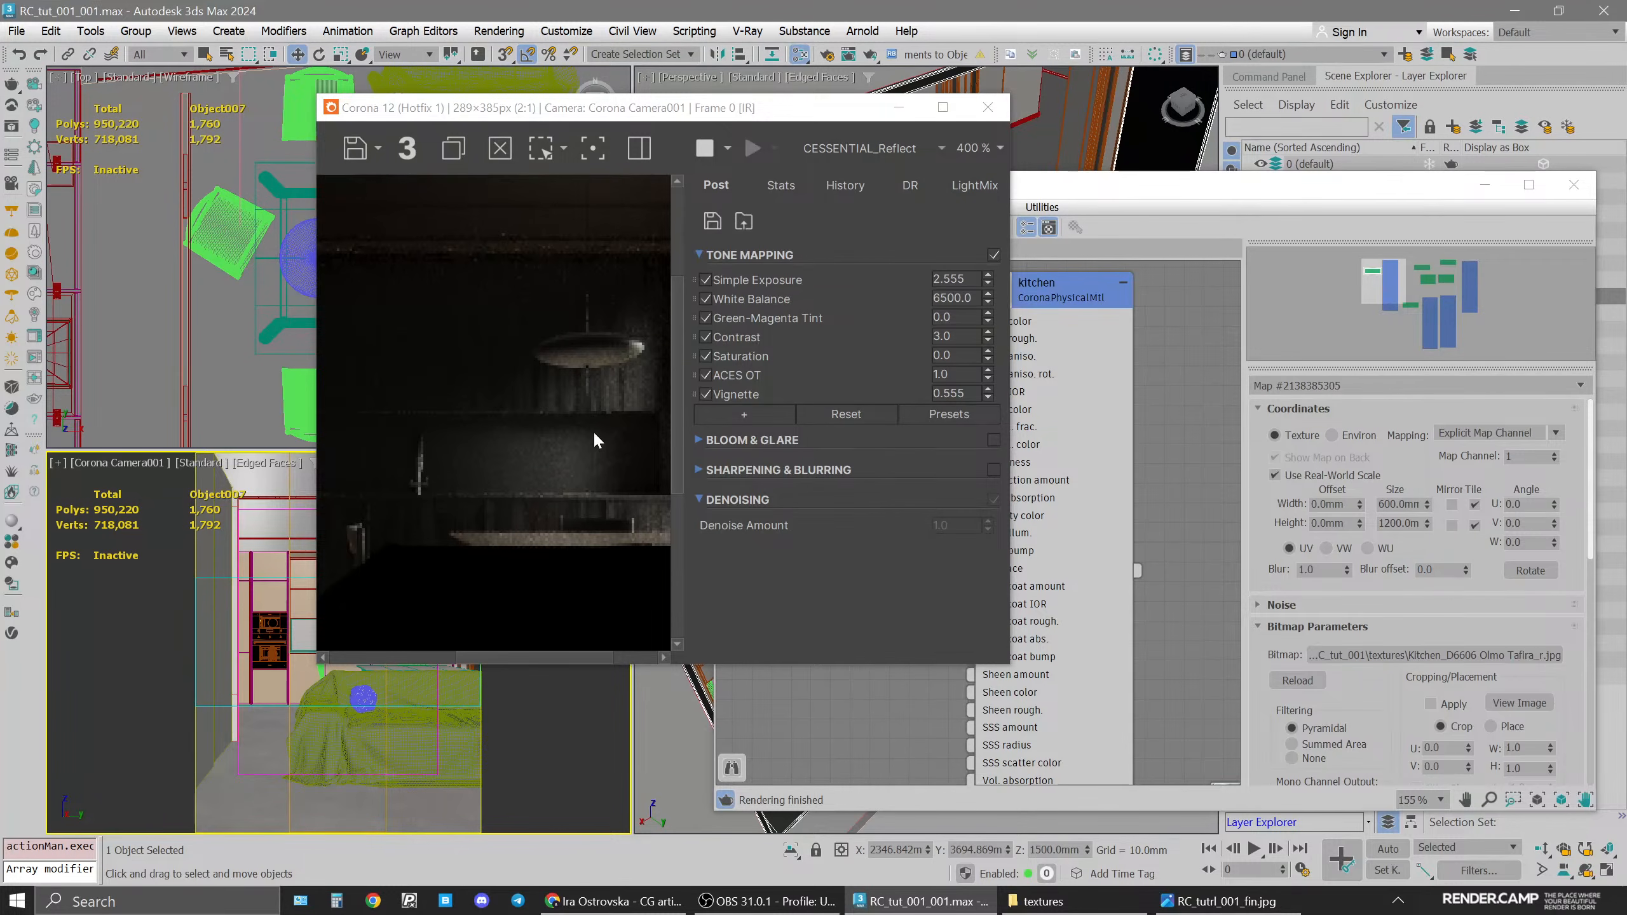
{"action": "scroll", "coordinate": [592, 430], "scroll_direction": "down", "scroll_amount": 2}
{"action": "left_click_drag", "start_coordinate": [695, 110], "coordinate": [552, 118]}
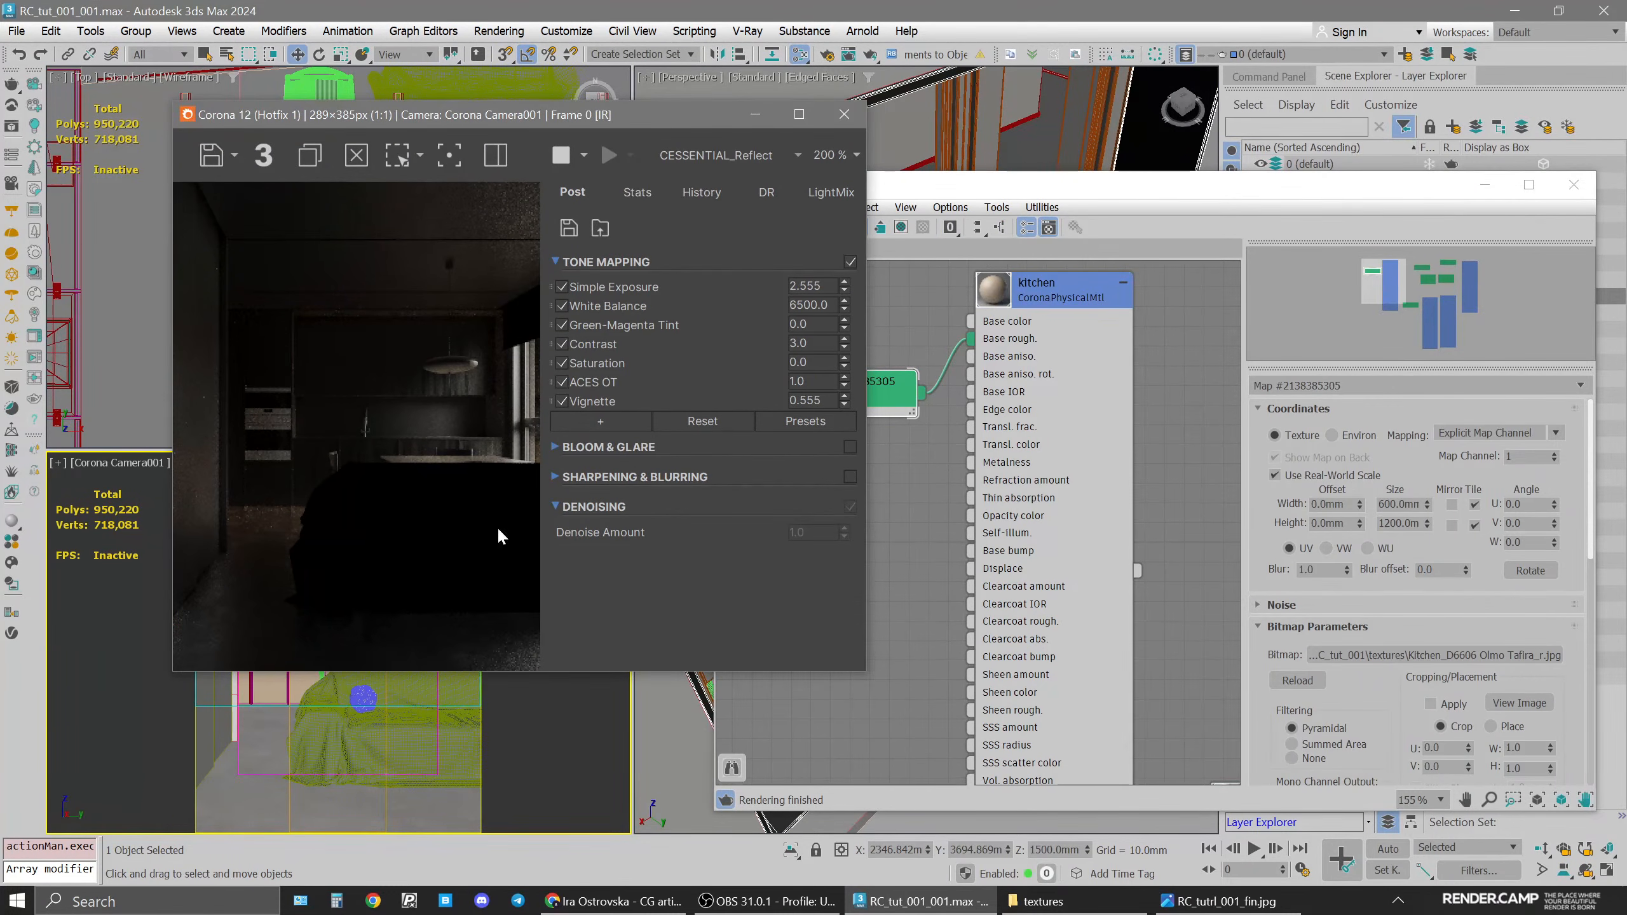
Try a base roughness map amount of 80 on the kitchen material, settle on 75, and display the BEAUTY pass
{"action": "middle_click_drag", "start_coordinate": [933, 484], "coordinate": [1004, 516]}
{"action": "left_click", "coordinate": [1004, 516]}
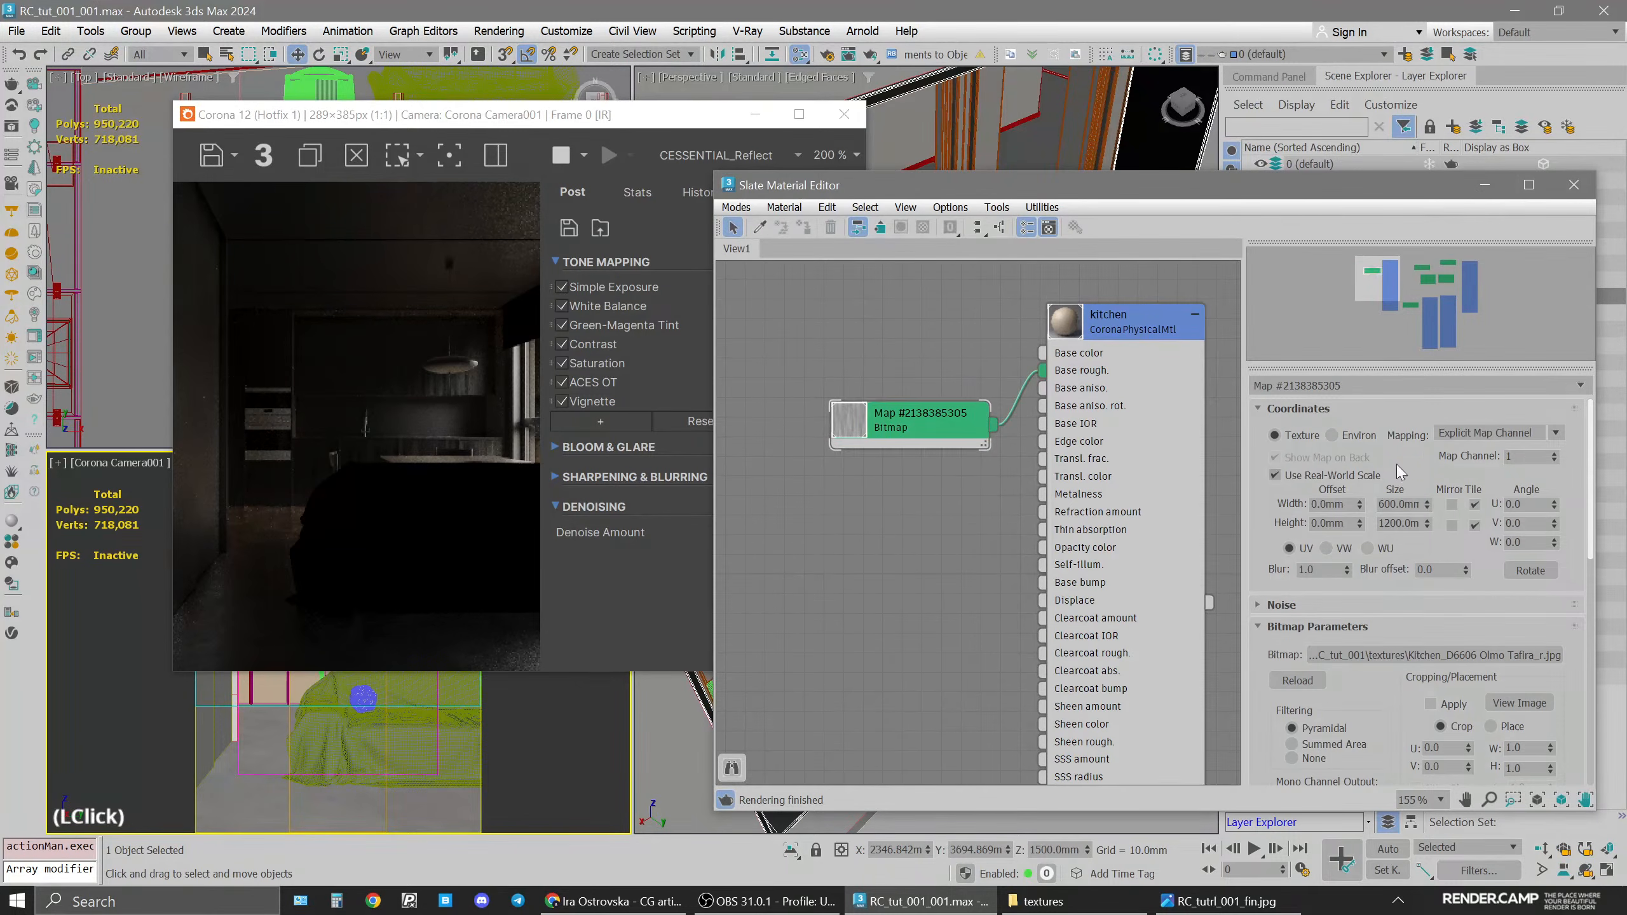
{"action": "left_click", "coordinate": [1112, 328]}
{"action": "double_click", "coordinate": [1108, 323]}
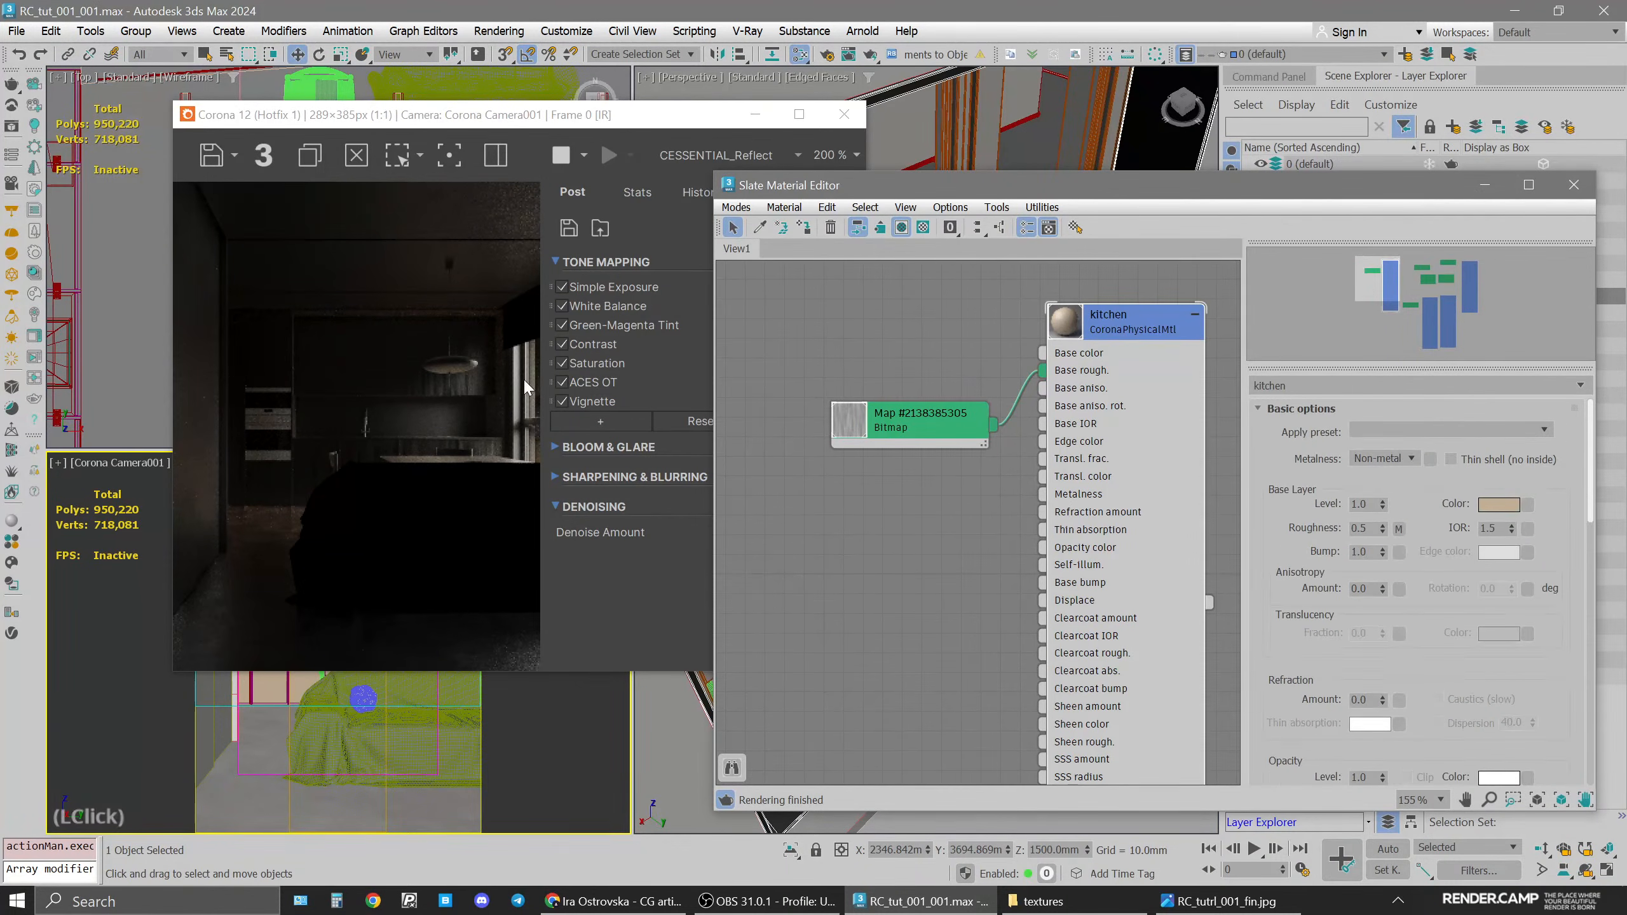
{"action": "left_click_drag", "start_coordinate": [1470, 694], "coordinate": [1466, 623]}
{"action": "left_click_drag", "start_coordinate": [1467, 730], "coordinate": [1463, 664]}
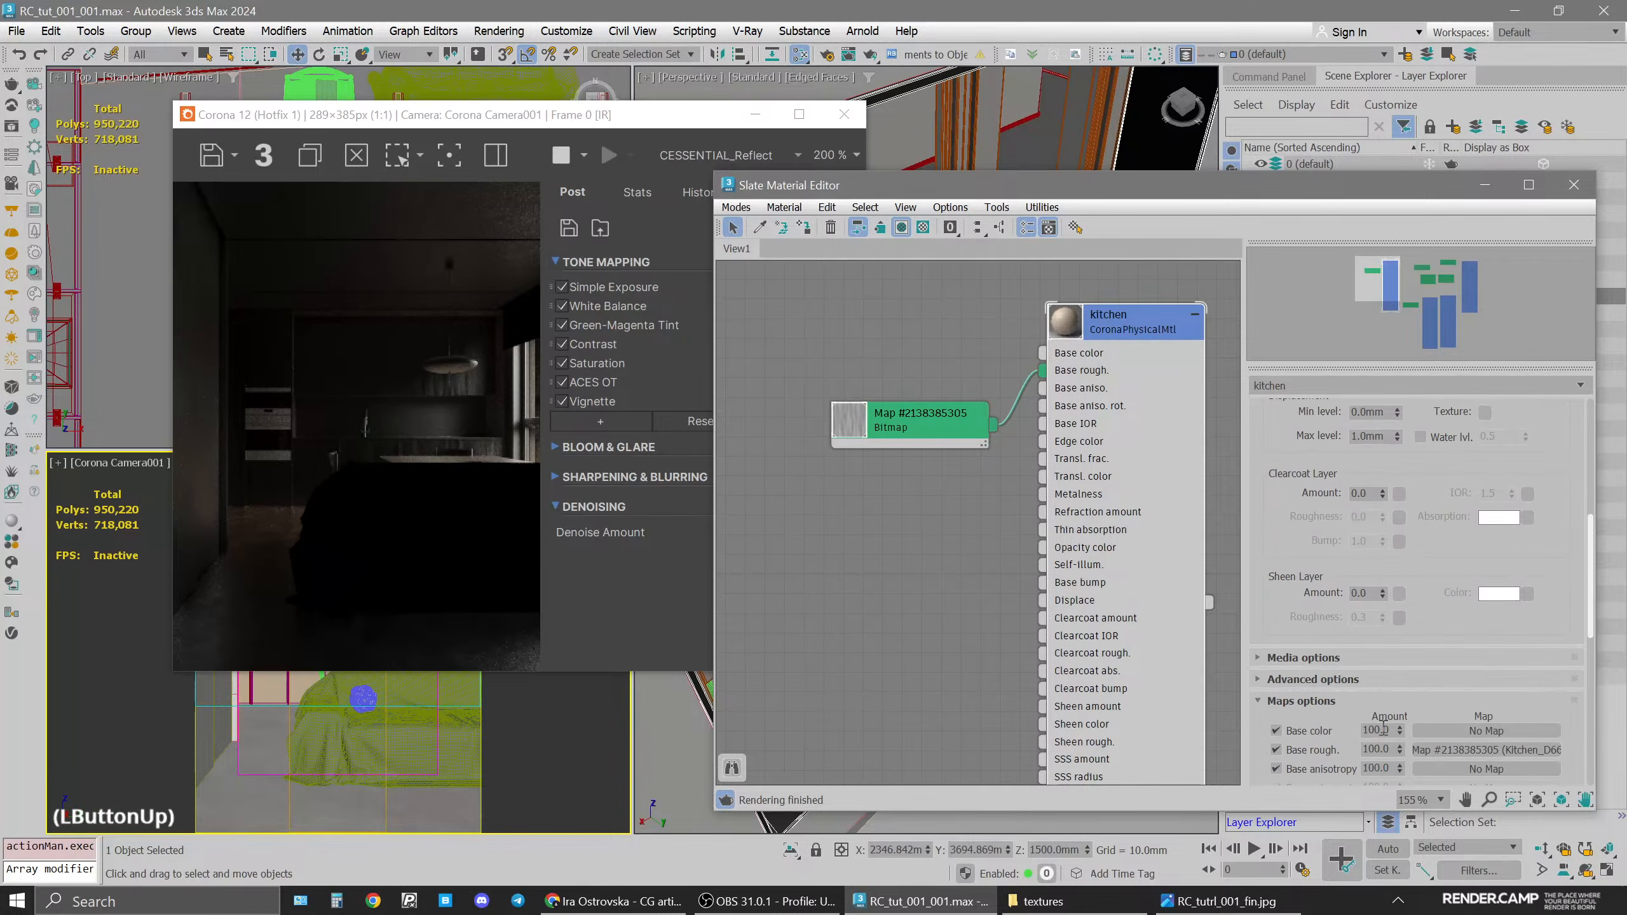
{"action": "double_click", "coordinate": [1382, 750]}
{"action": "type", "text": "80"}
{"action": "key", "text": "Return"}
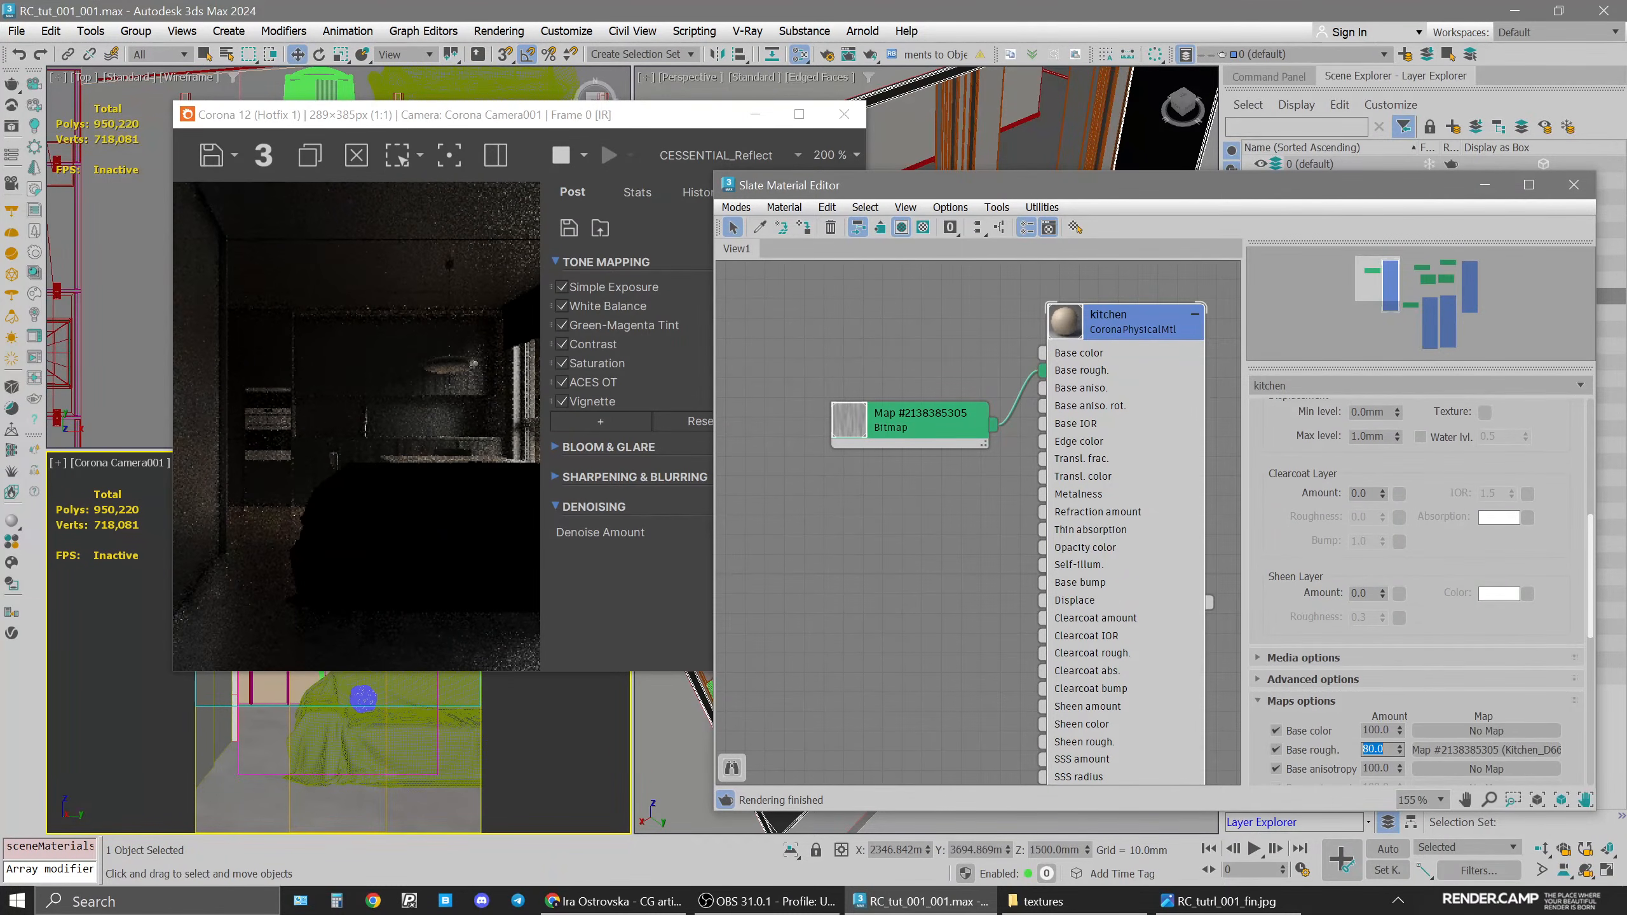
{"action": "type", "text": "75"}
{"action": "key", "text": "Return"}
{"action": "left_click", "coordinate": [709, 155]}
{"action": "left_click", "coordinate": [709, 171]}
{"action": "left_click", "coordinate": [908, 611]}
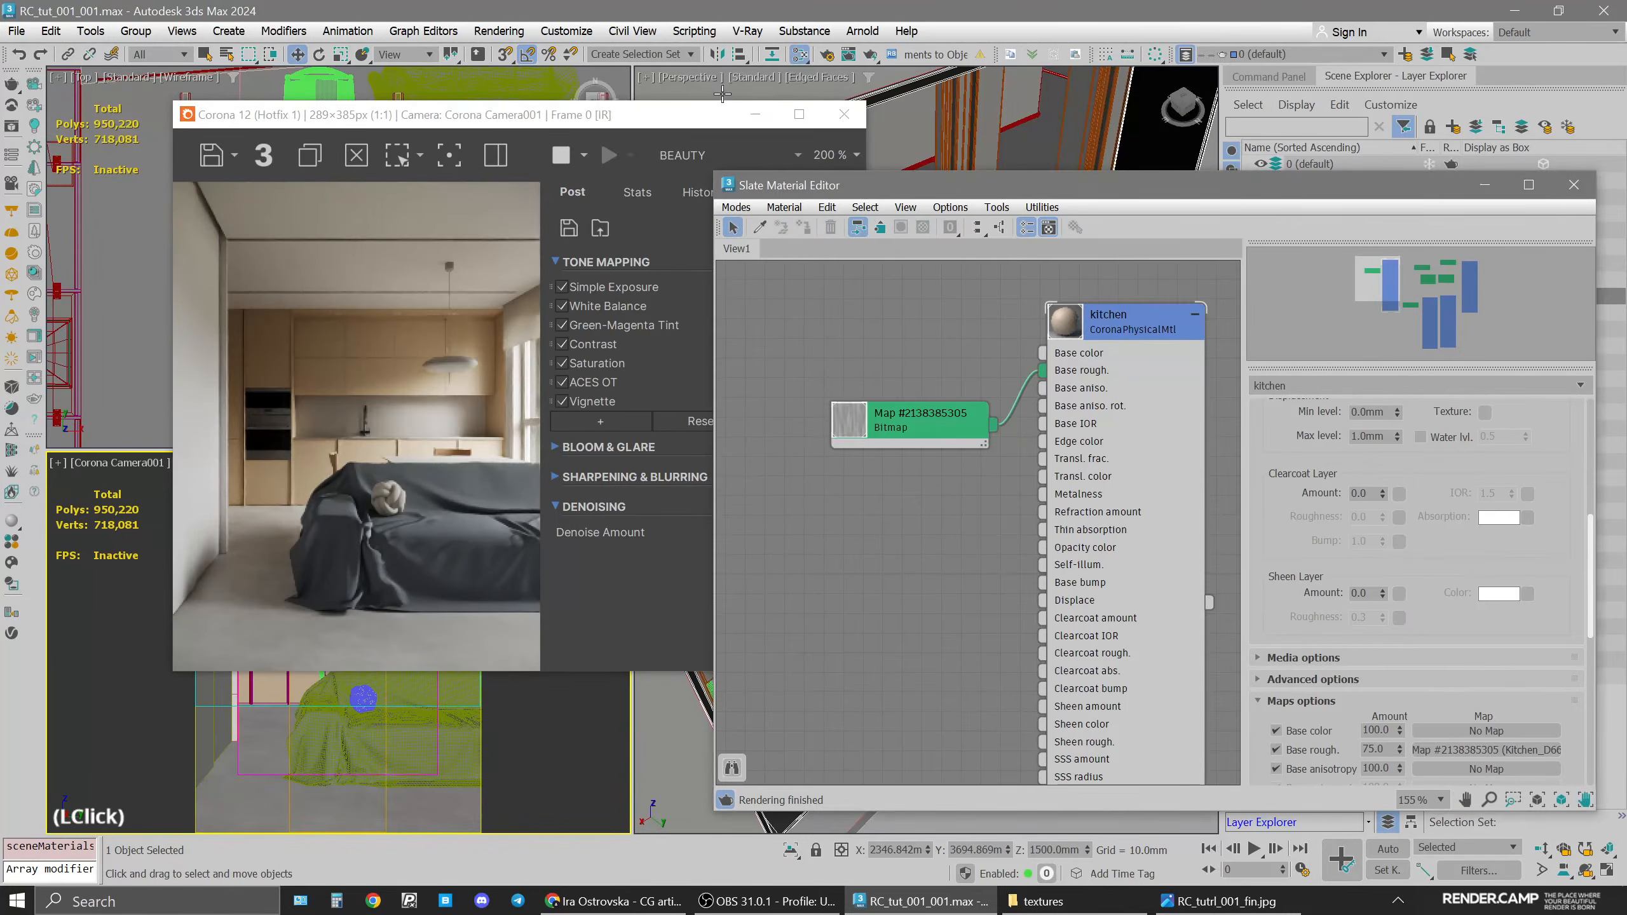
{"action": "left_click_drag", "start_coordinate": [701, 120], "coordinate": [628, 105]}
Duplicate the kitchen roughness bitmap node and replace the copy's image with Kitchen_D6606 Olmo Tafira.jpg
{"action": "left_click", "coordinate": [969, 574]}
{"action": "left_click", "coordinate": [942, 433]}
{"action": "left_click_drag", "start_coordinate": [942, 432], "coordinate": [904, 355]}
{"action": "double_click", "coordinate": [904, 356]}
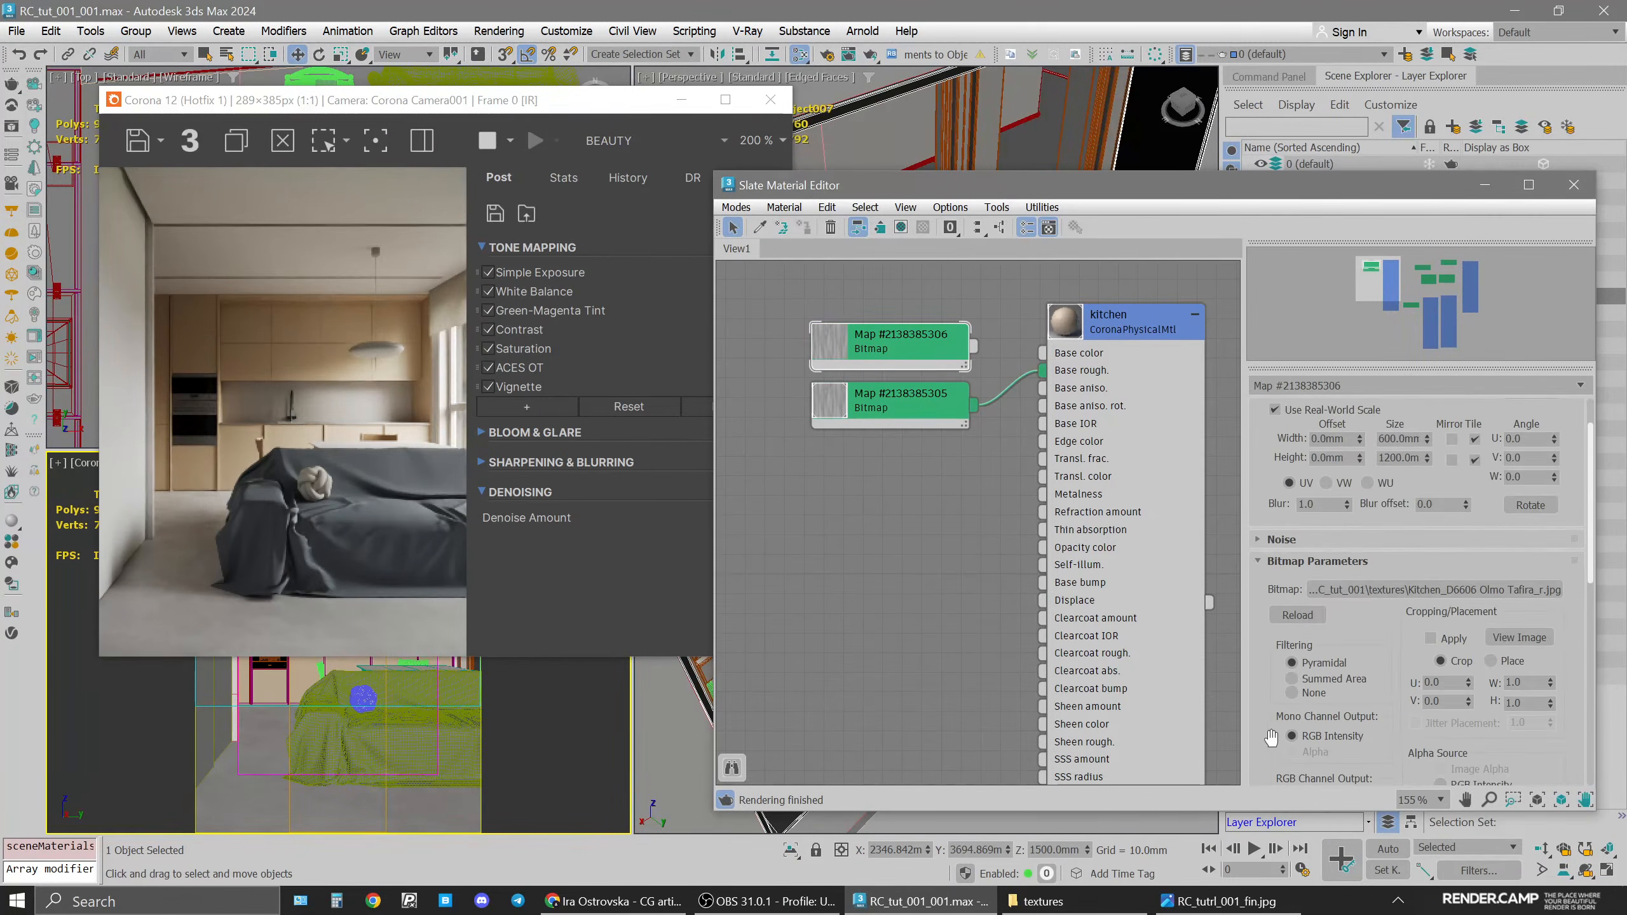
{"action": "left_click", "coordinate": [1041, 900]}
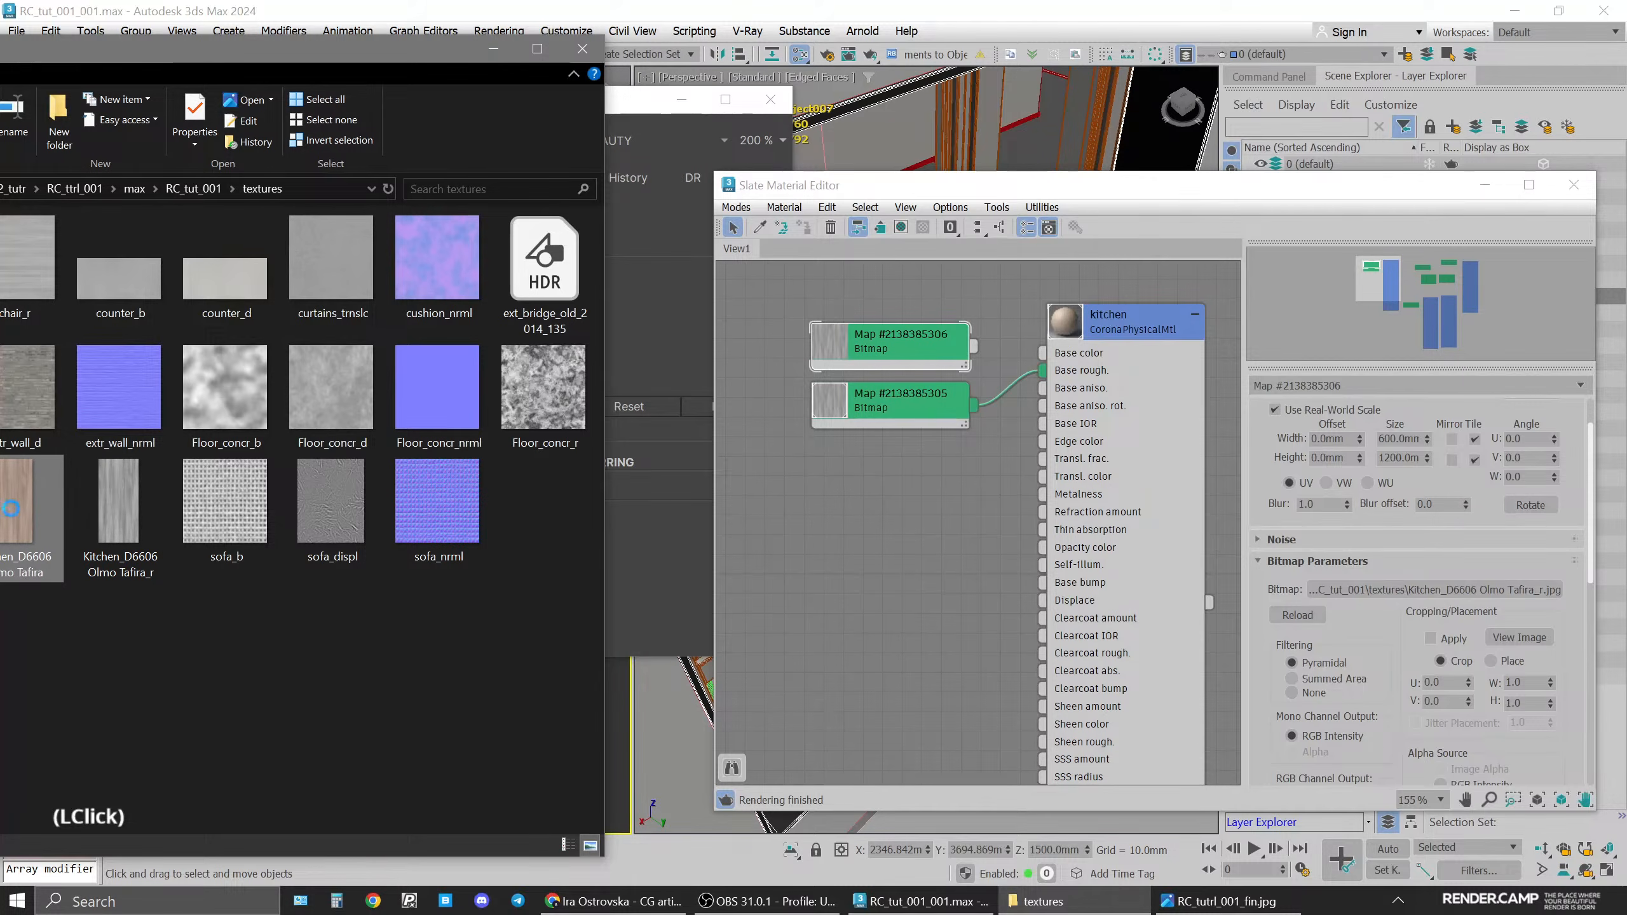
{"action": "left_click_drag", "start_coordinate": [220, 51], "coordinate": [326, 43]}
{"action": "left_click_drag", "start_coordinate": [117, 509], "coordinate": [1473, 591]}
{"action": "left_click", "coordinate": [596, 44]}
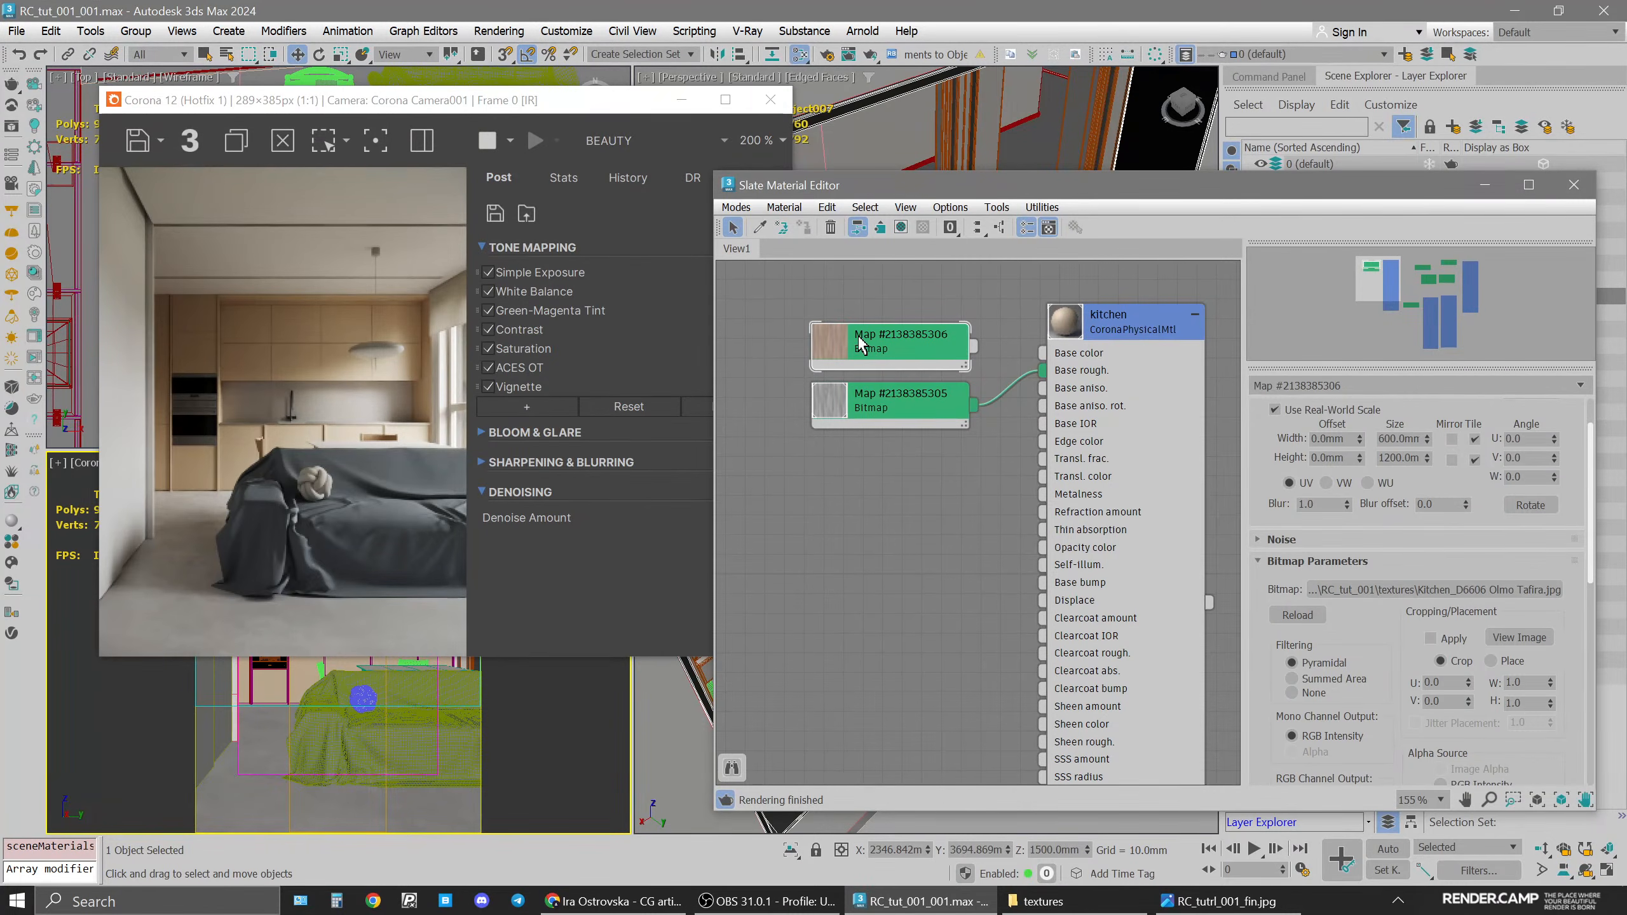
Connect the wood bitmap to the kitchen material's base color and compare the render with the RC_tutrl_001_fin.jpg reference
{"action": "middle_click_drag", "start_coordinate": [865, 480], "coordinate": [815, 554]}
{"action": "left_click_drag", "start_coordinate": [925, 421], "coordinate": [994, 427]}
{"action": "double_click", "coordinate": [1411, 438]}
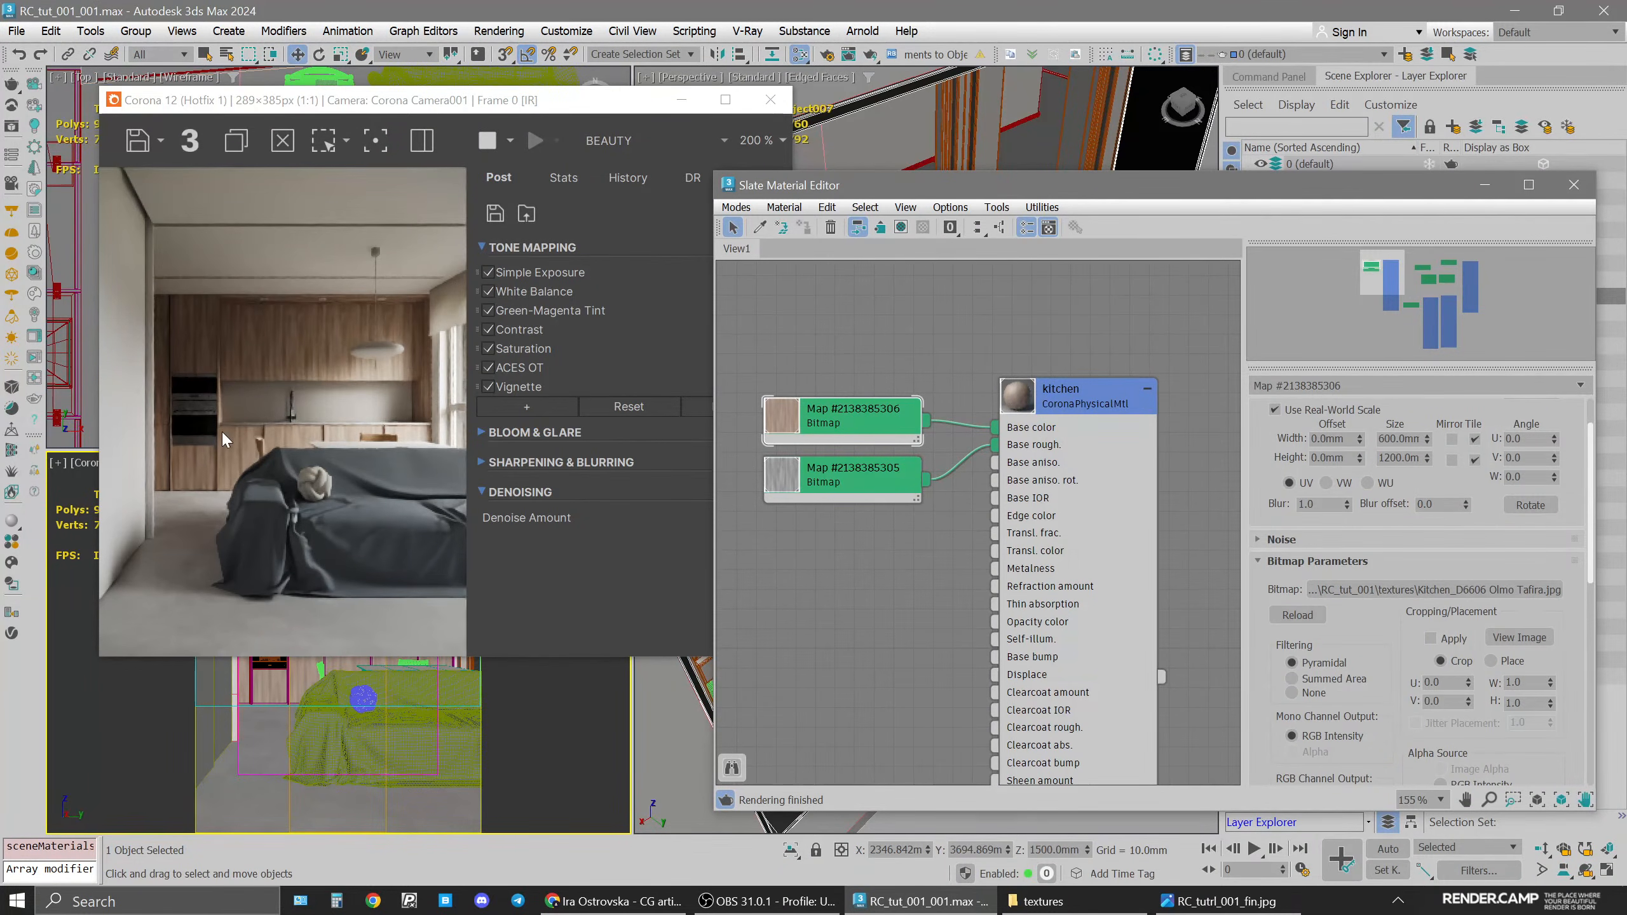
{"action": "left_click", "coordinate": [858, 434]}
{"action": "left_click", "coordinate": [1224, 900]}
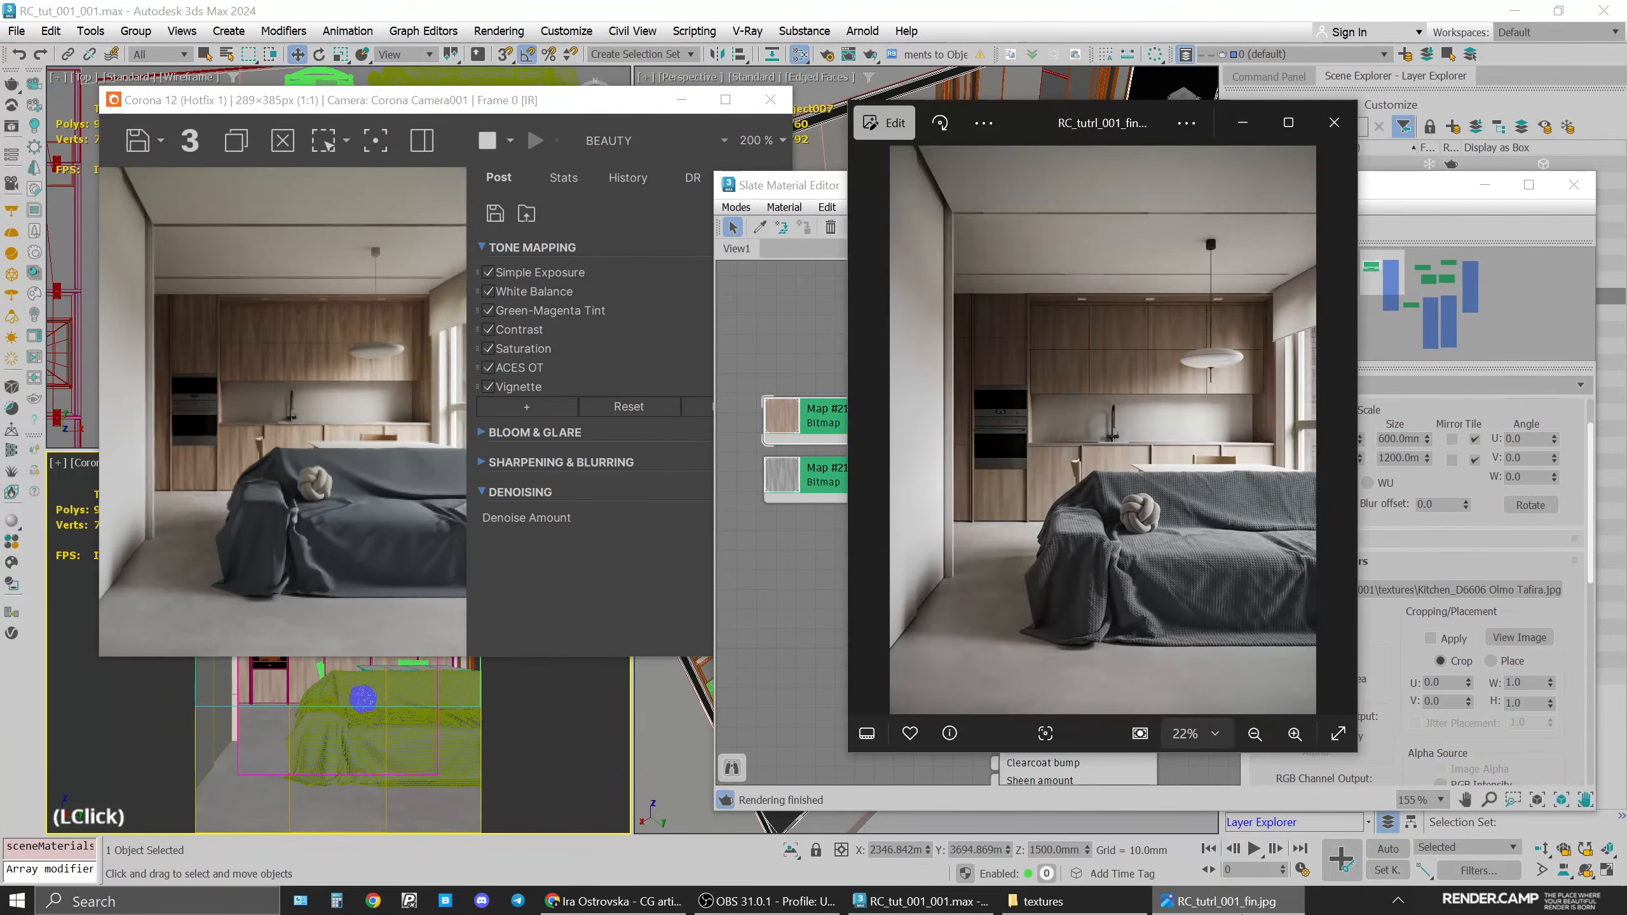
{"action": "left_click", "coordinate": [1239, 909]}
{"action": "left_click", "coordinate": [866, 412]}
Try base color map amounts of 70 and 50 on the kitchen material and settle on 60
{"action": "left_click", "coordinate": [1090, 409]}
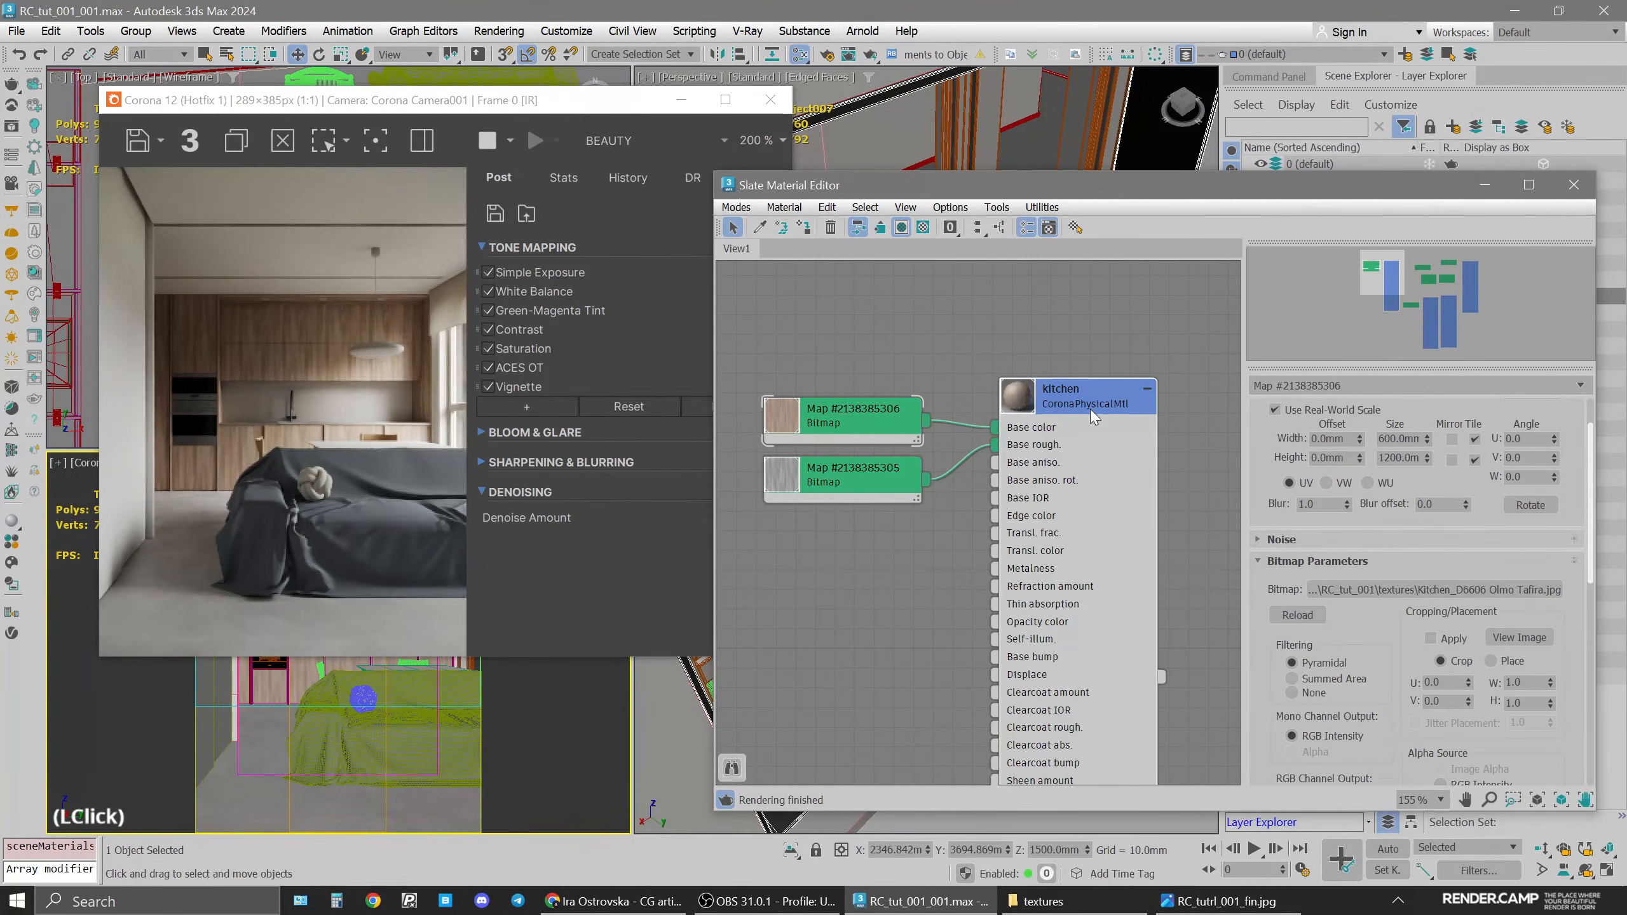
{"action": "double_click", "coordinate": [1091, 409]}
{"action": "left_click_drag", "start_coordinate": [1447, 665], "coordinate": [1425, 463]}
{"action": "double_click", "coordinate": [1381, 527]}
{"action": "left_click", "coordinate": [1388, 532]}
{"action": "double_click", "coordinate": [1389, 532]}
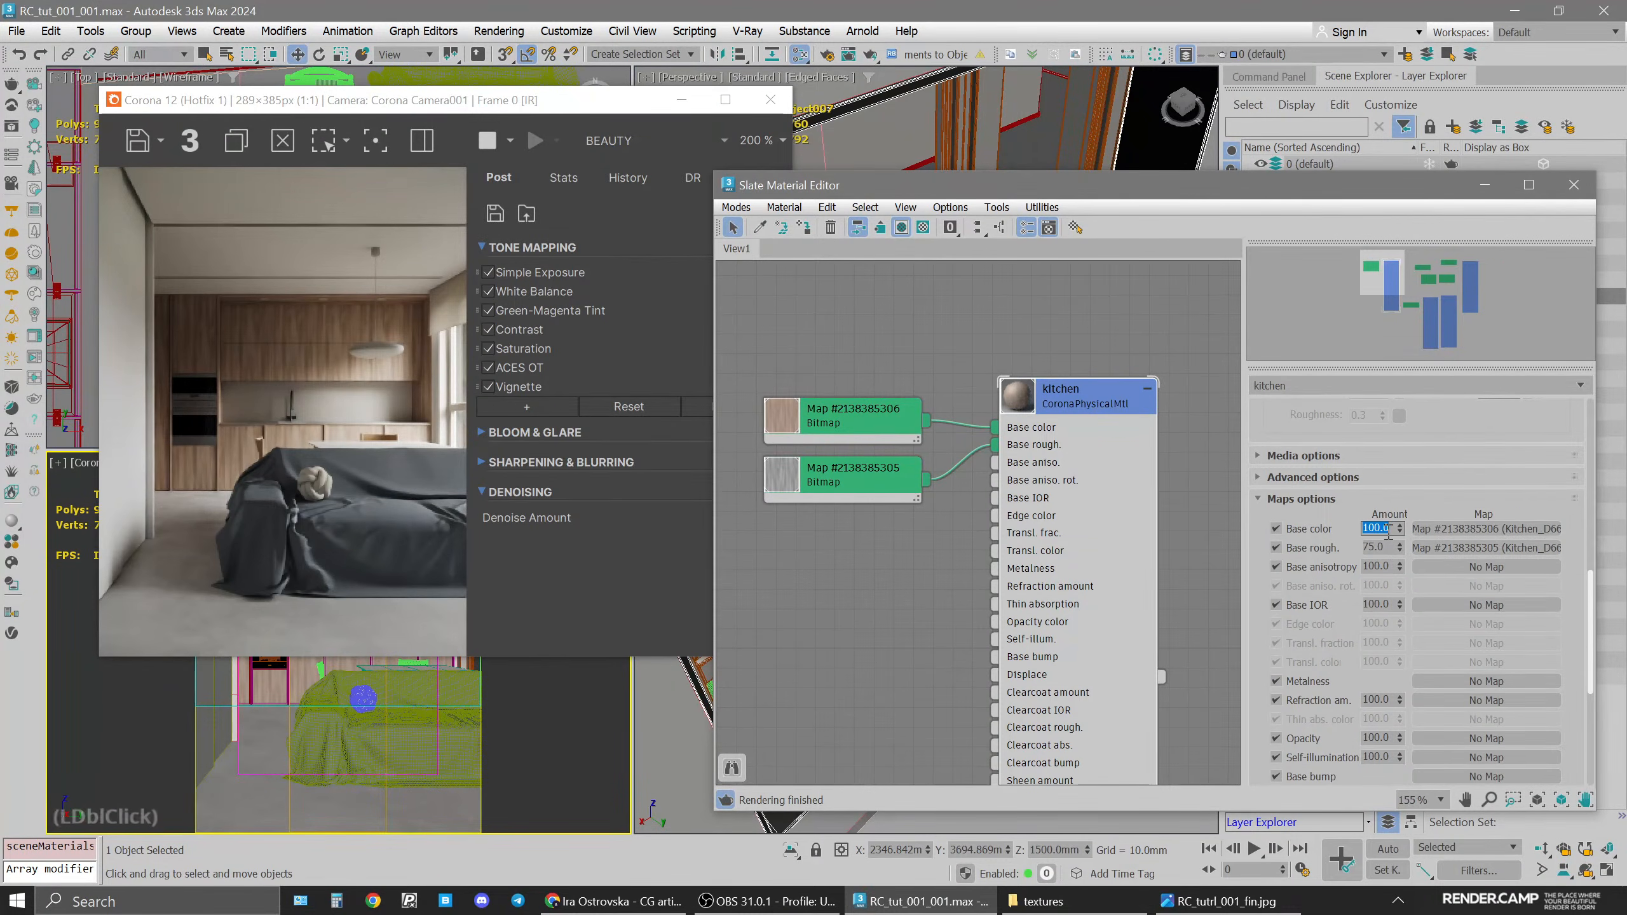
{"action": "type", "text": "70"}
{"action": "key", "text": "Return"}
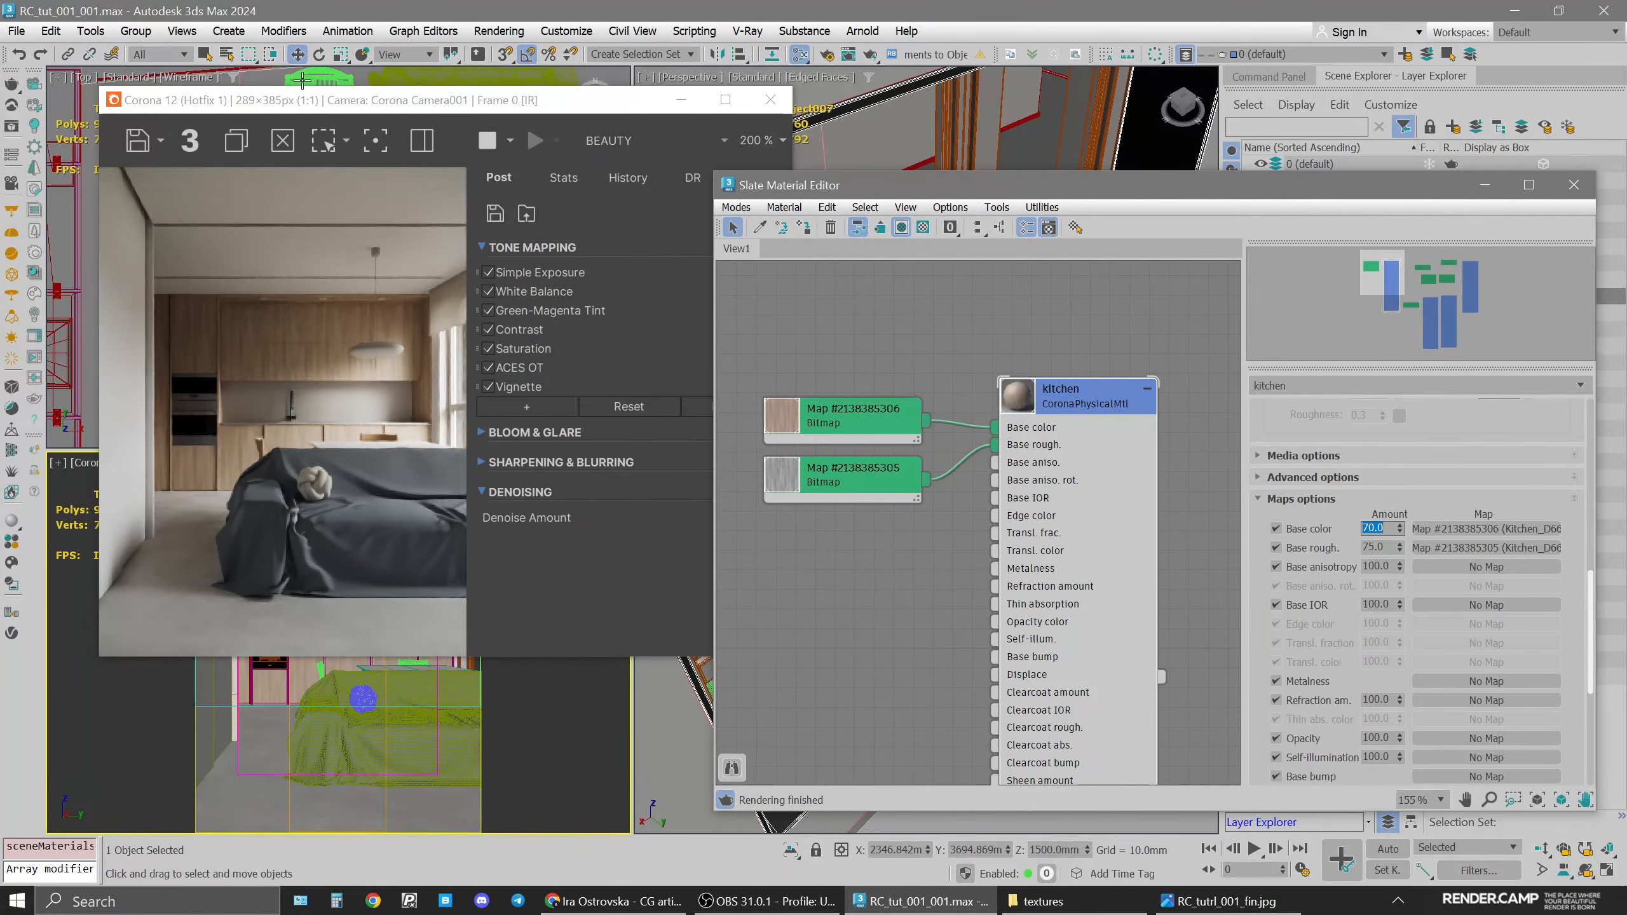
{"action": "left_click_drag", "start_coordinate": [416, 108], "coordinate": [501, 112]}
{"action": "left_click", "coordinate": [1368, 528]}
{"action": "double_click", "coordinate": [1367, 528]}
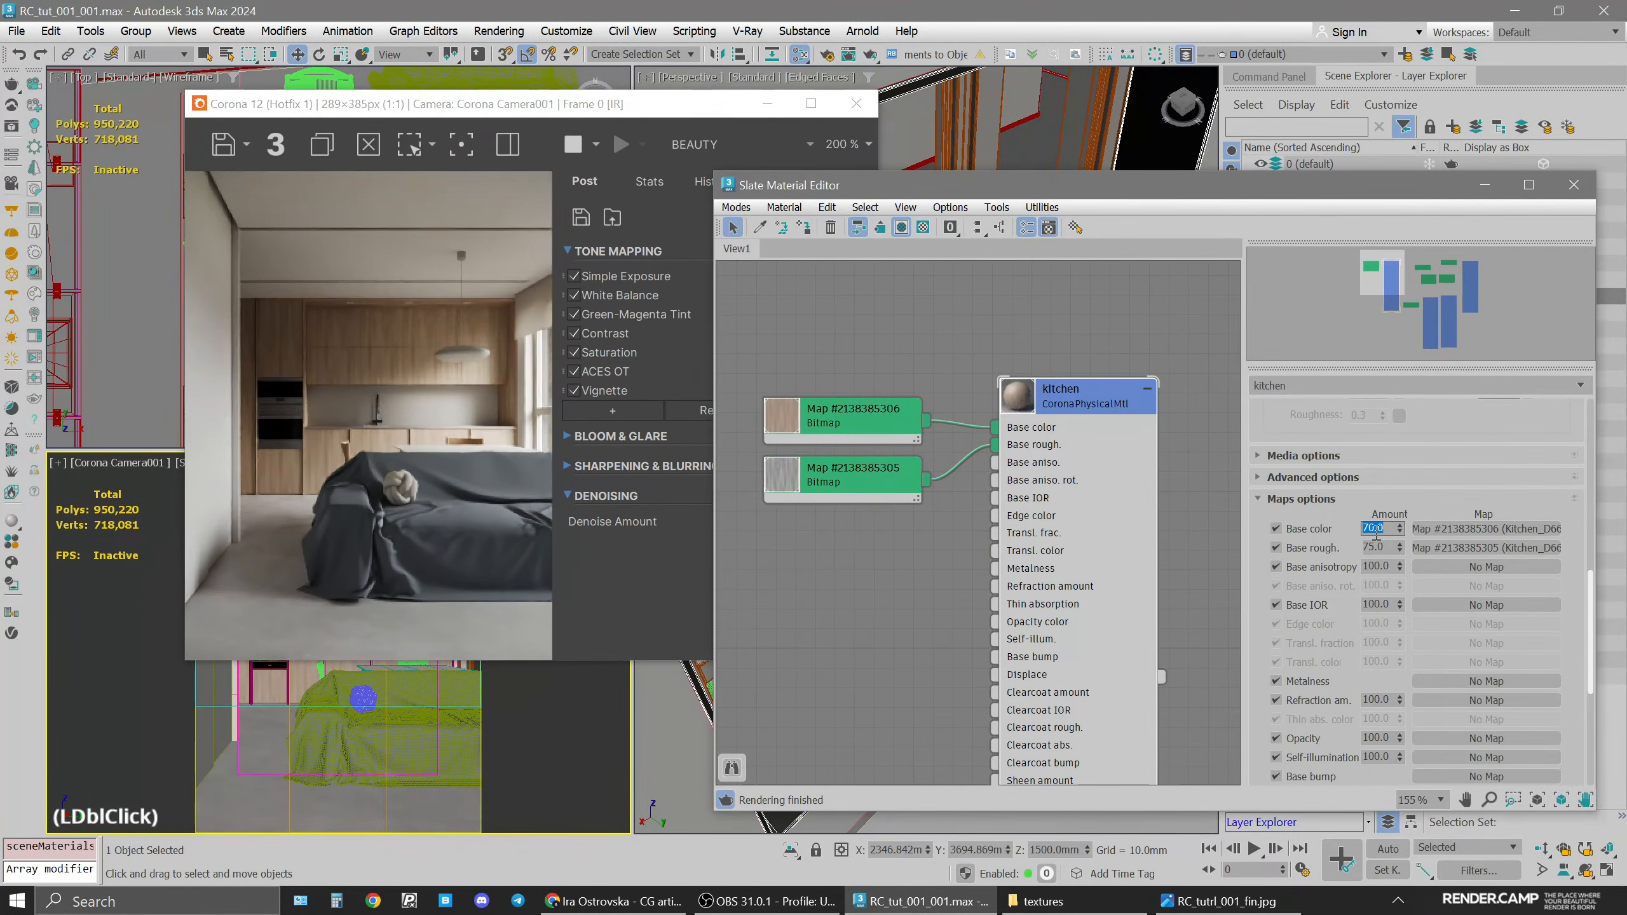
{"action": "type", "text": "50"}
{"action": "key", "text": "Return"}
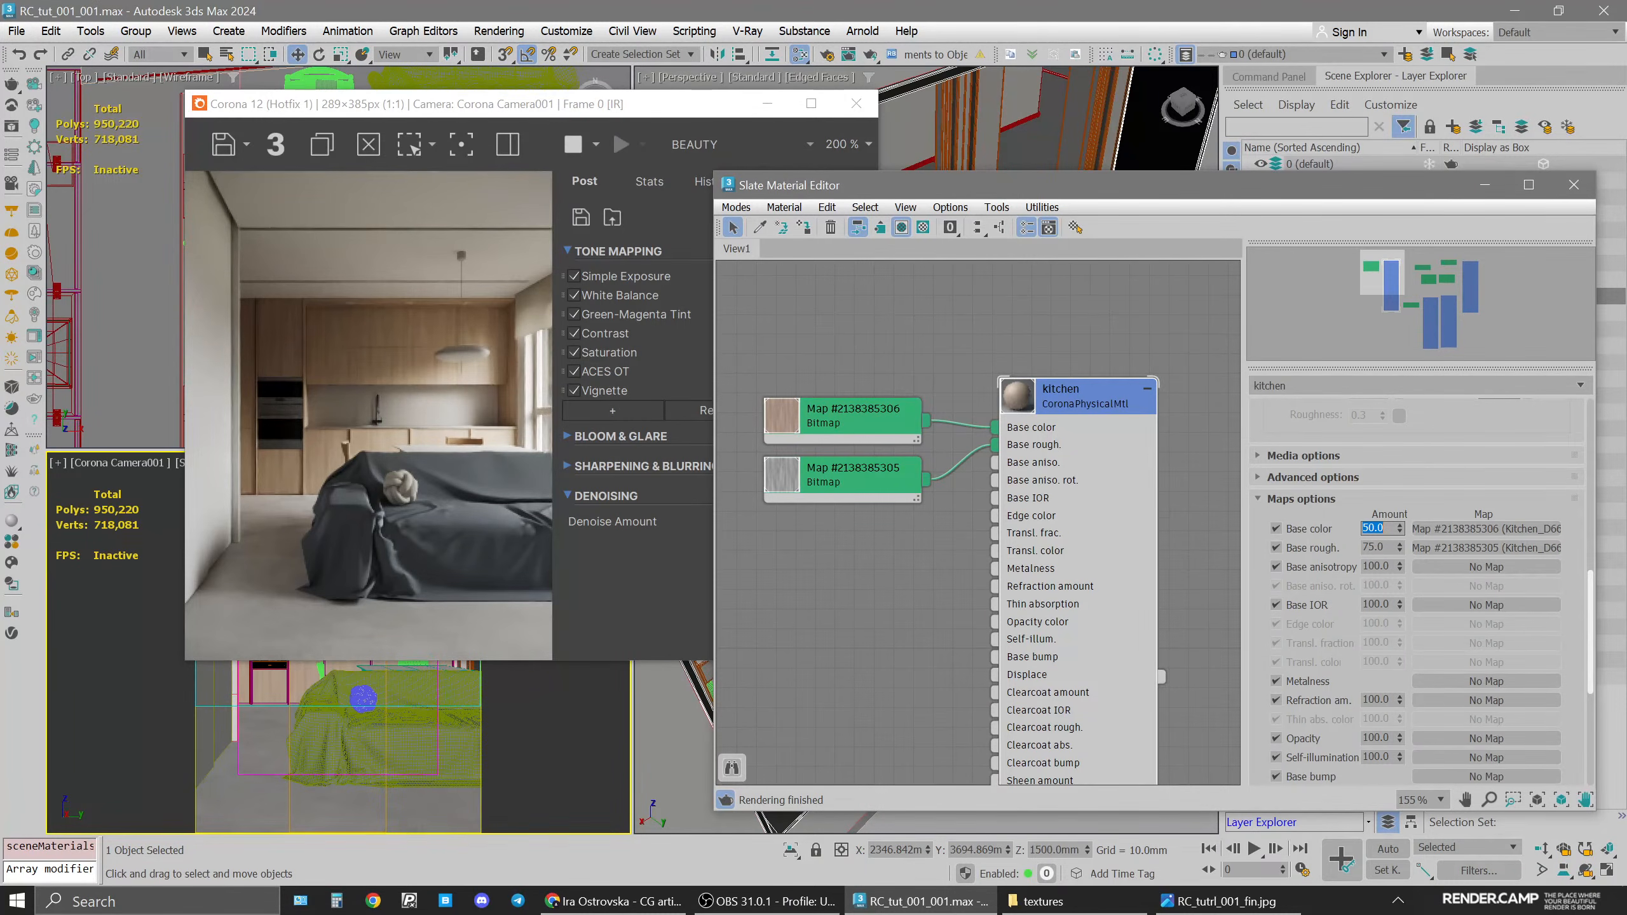
{"action": "type", "text": "60"}
{"action": "key", "text": "Return"}
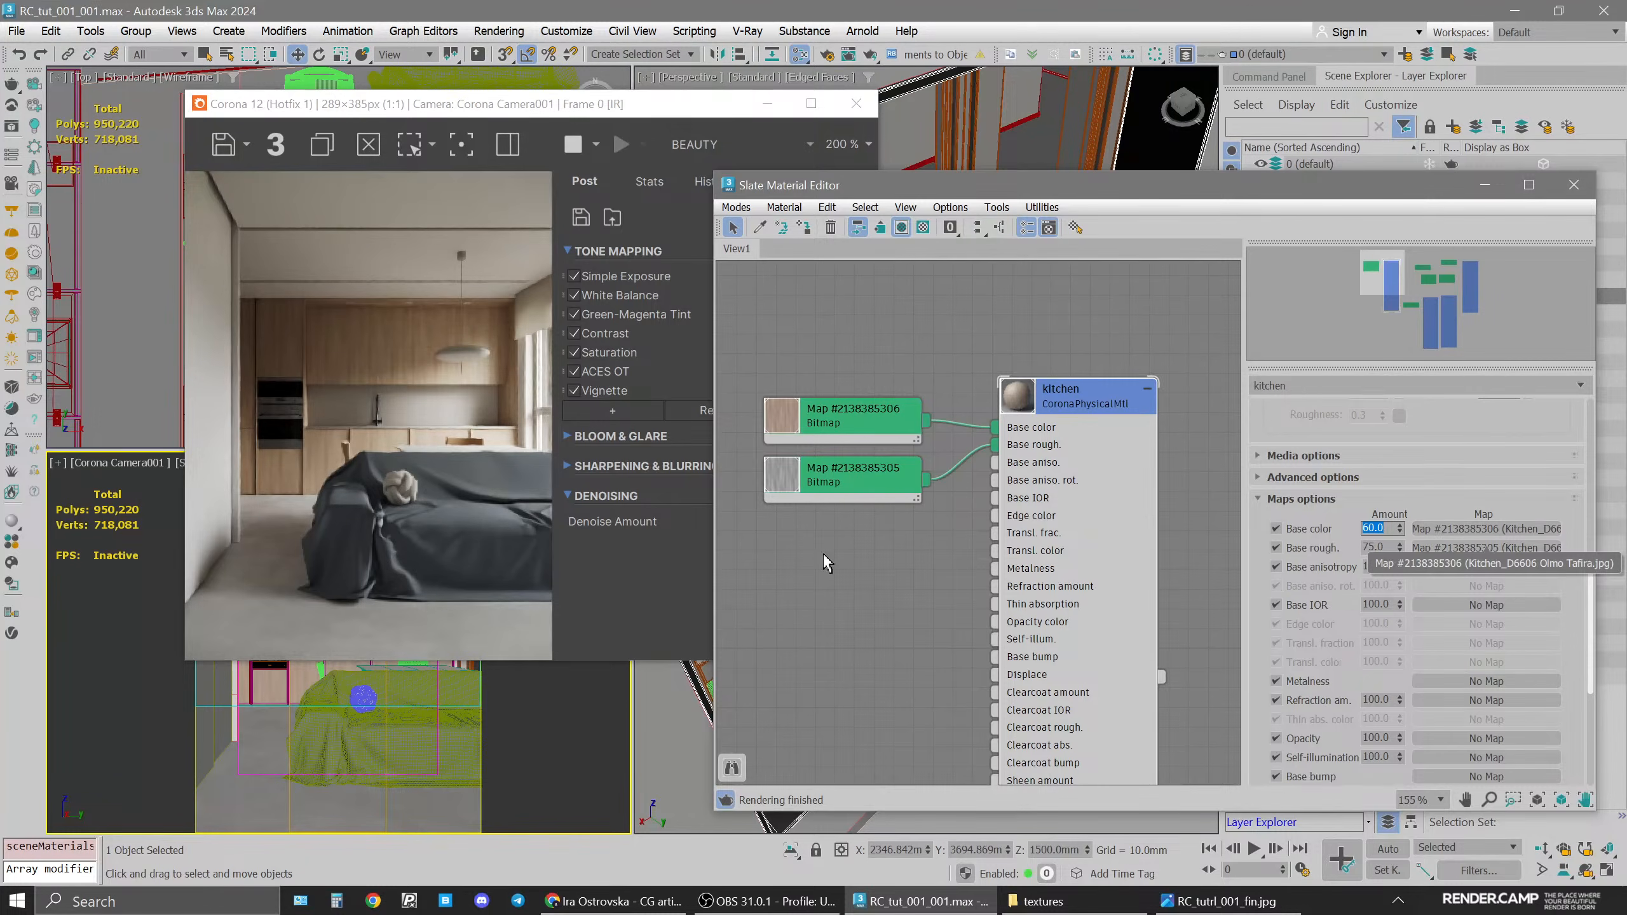
Close the interactive render and isolate the upper and lower wooden kitchen front objects in a maximized perspective view
{"action": "left_click", "coordinate": [440, 107]}
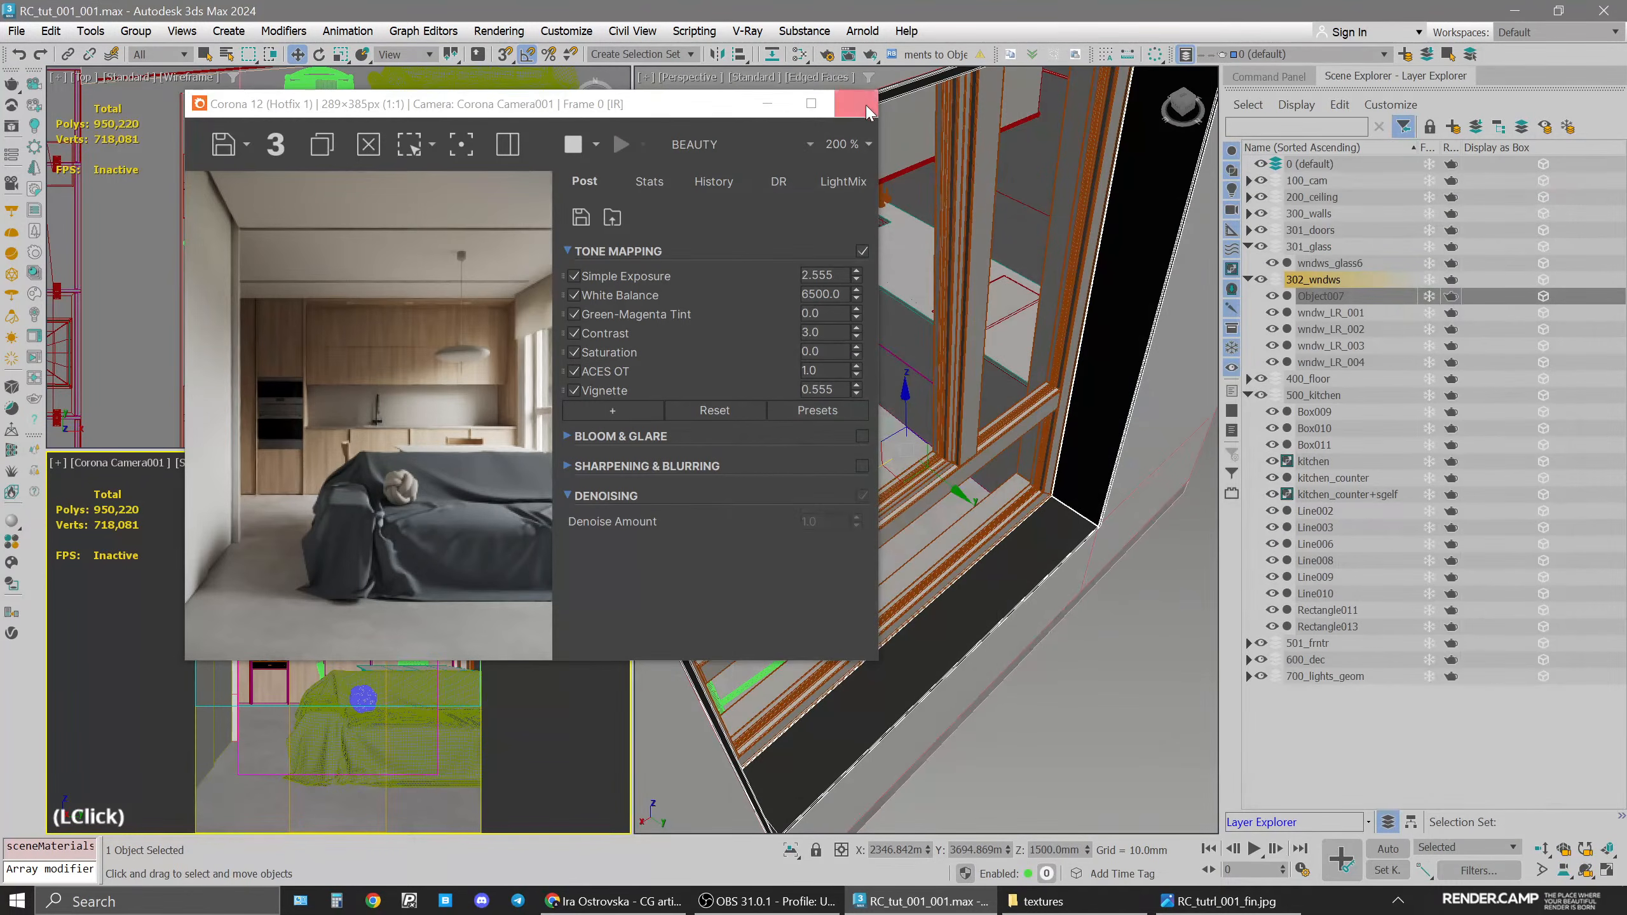
{"action": "left_click", "coordinate": [290, 692]}
{"action": "left_click", "coordinate": [381, 582]}
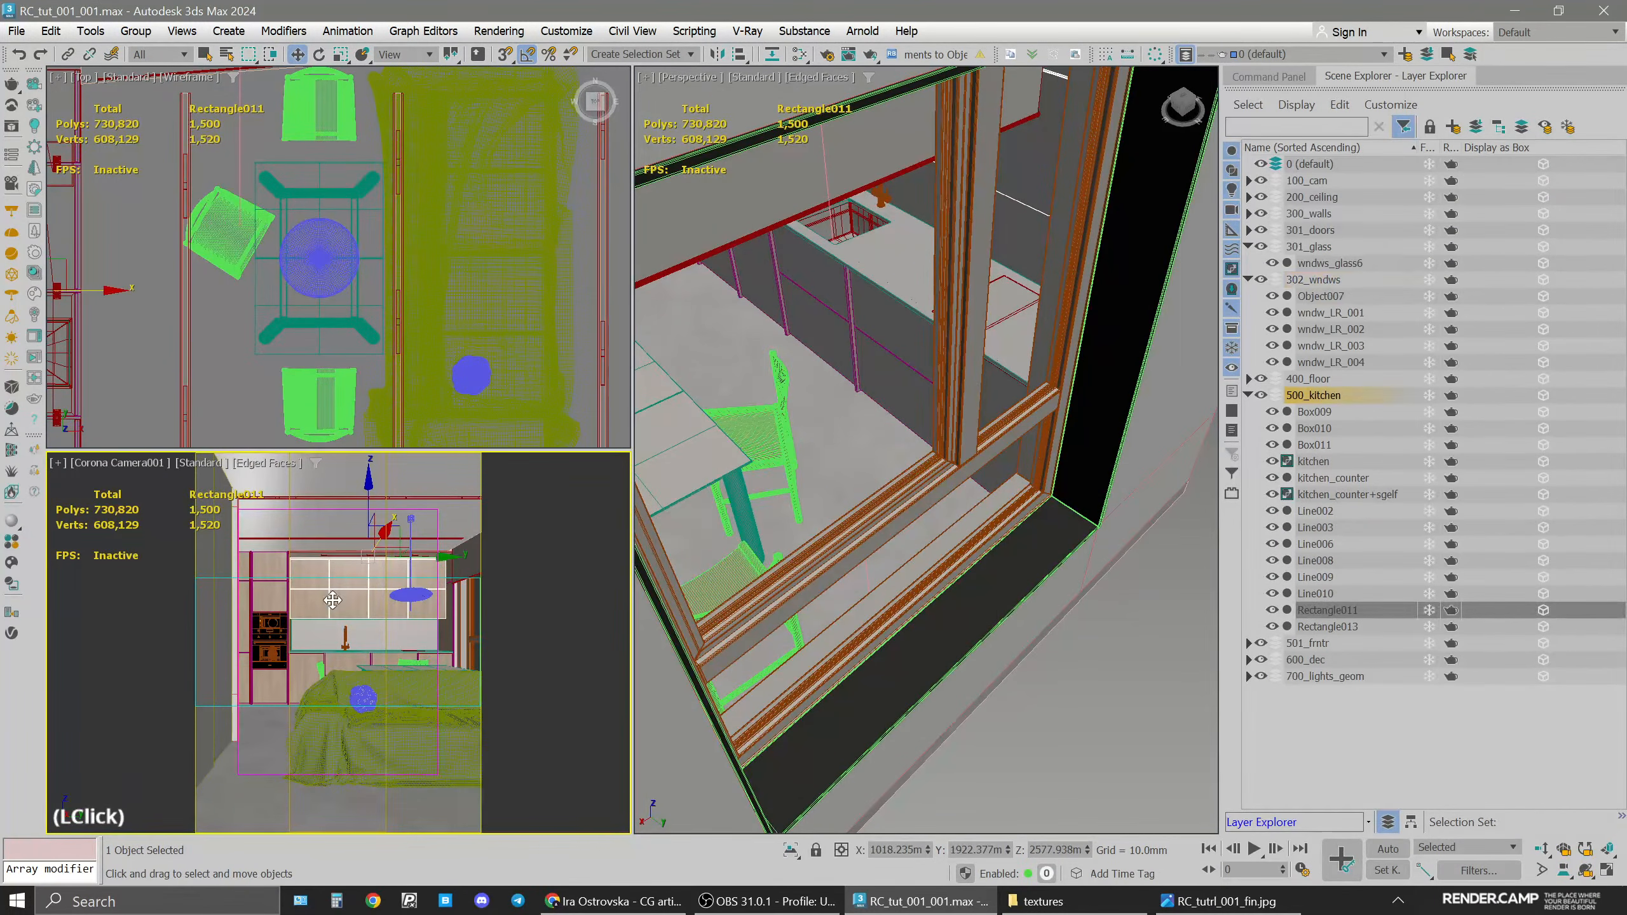
{"action": "left_click", "coordinate": [300, 668], "text": "ctrl"}
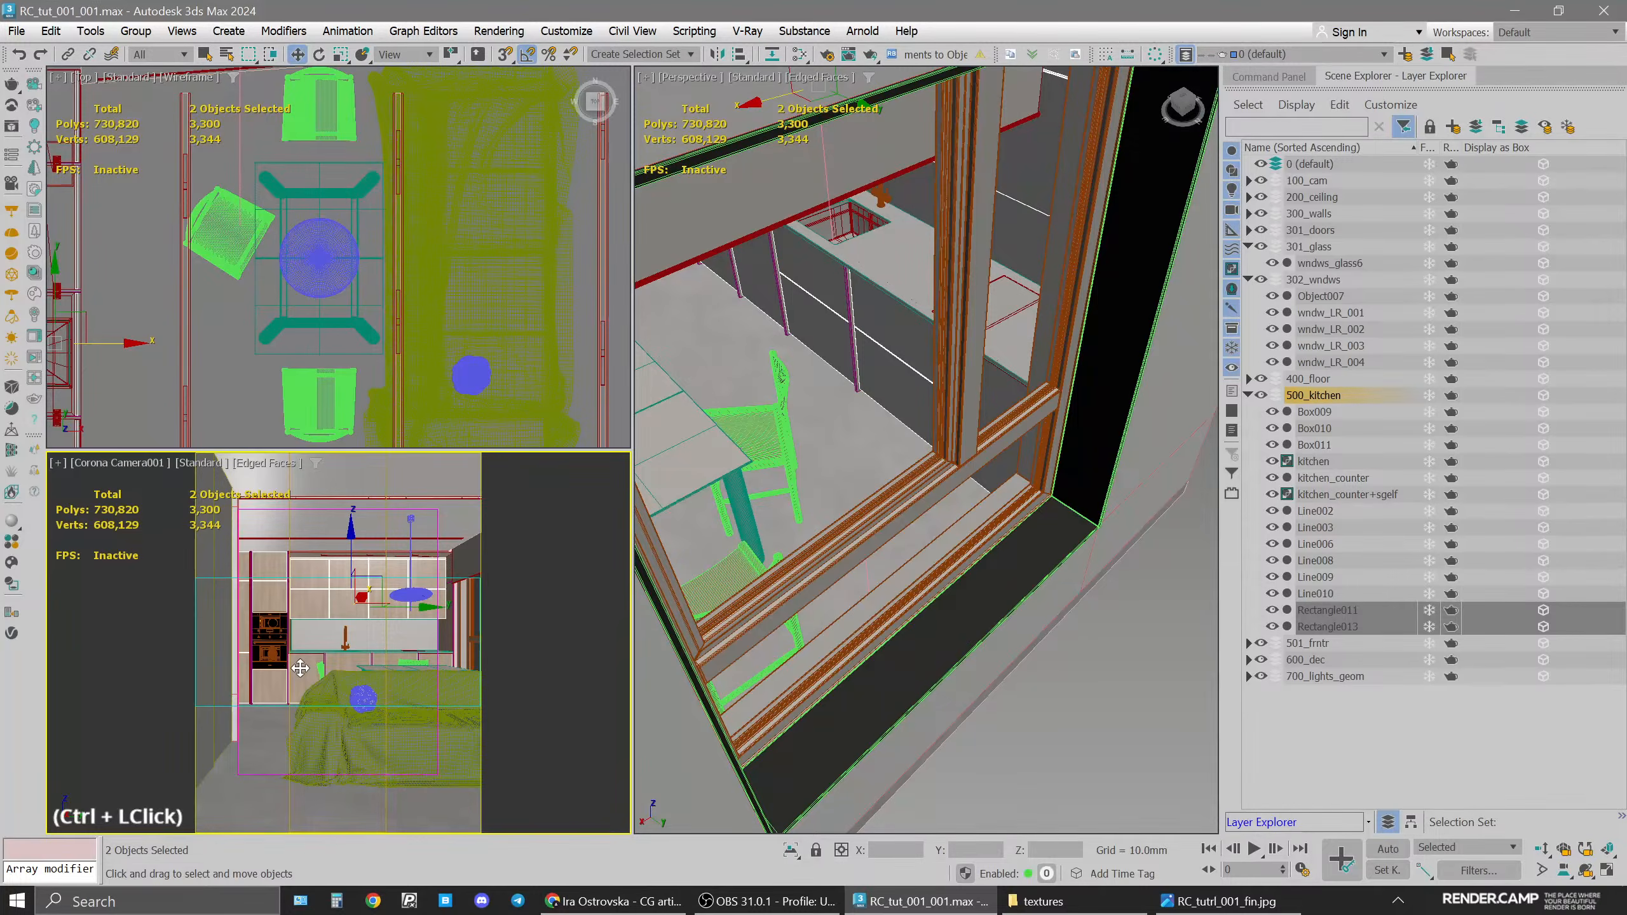
{"action": "key", "text": "alt+q"}
{"action": "key", "text": "alt+w"}
{"action": "middle_click_drag", "start_coordinate": [914, 346], "coordinate": [741, 319], "text": "alt"}
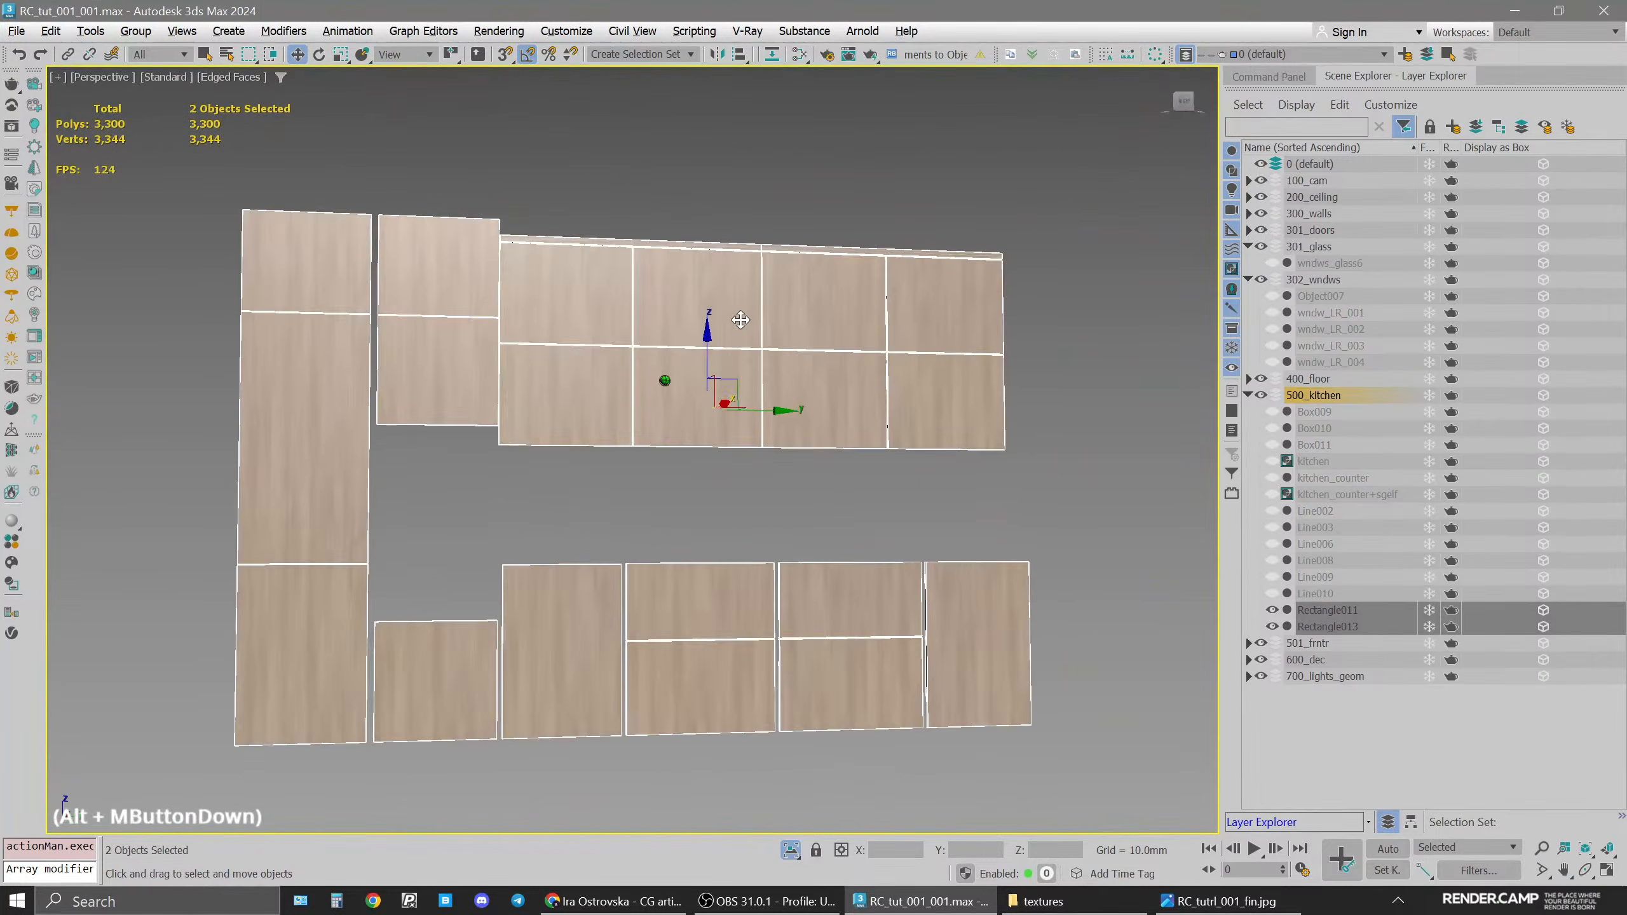
Examine how the wood grain runs across neighbouring panels of the upper and lower kitchen fronts
{"action": "left_click", "coordinate": [932, 716]}
{"action": "middle_click_drag", "start_coordinate": [884, 615], "coordinate": [857, 513], "text": "alt"}
{"action": "scroll", "coordinate": [737, 314], "scroll_direction": "up", "scroll_amount": 4}
{"action": "left_click", "coordinate": [799, 255]}
{"action": "middle_click_drag", "start_coordinate": [799, 254], "coordinate": [933, 513]}
{"action": "left_click", "coordinate": [929, 509]}
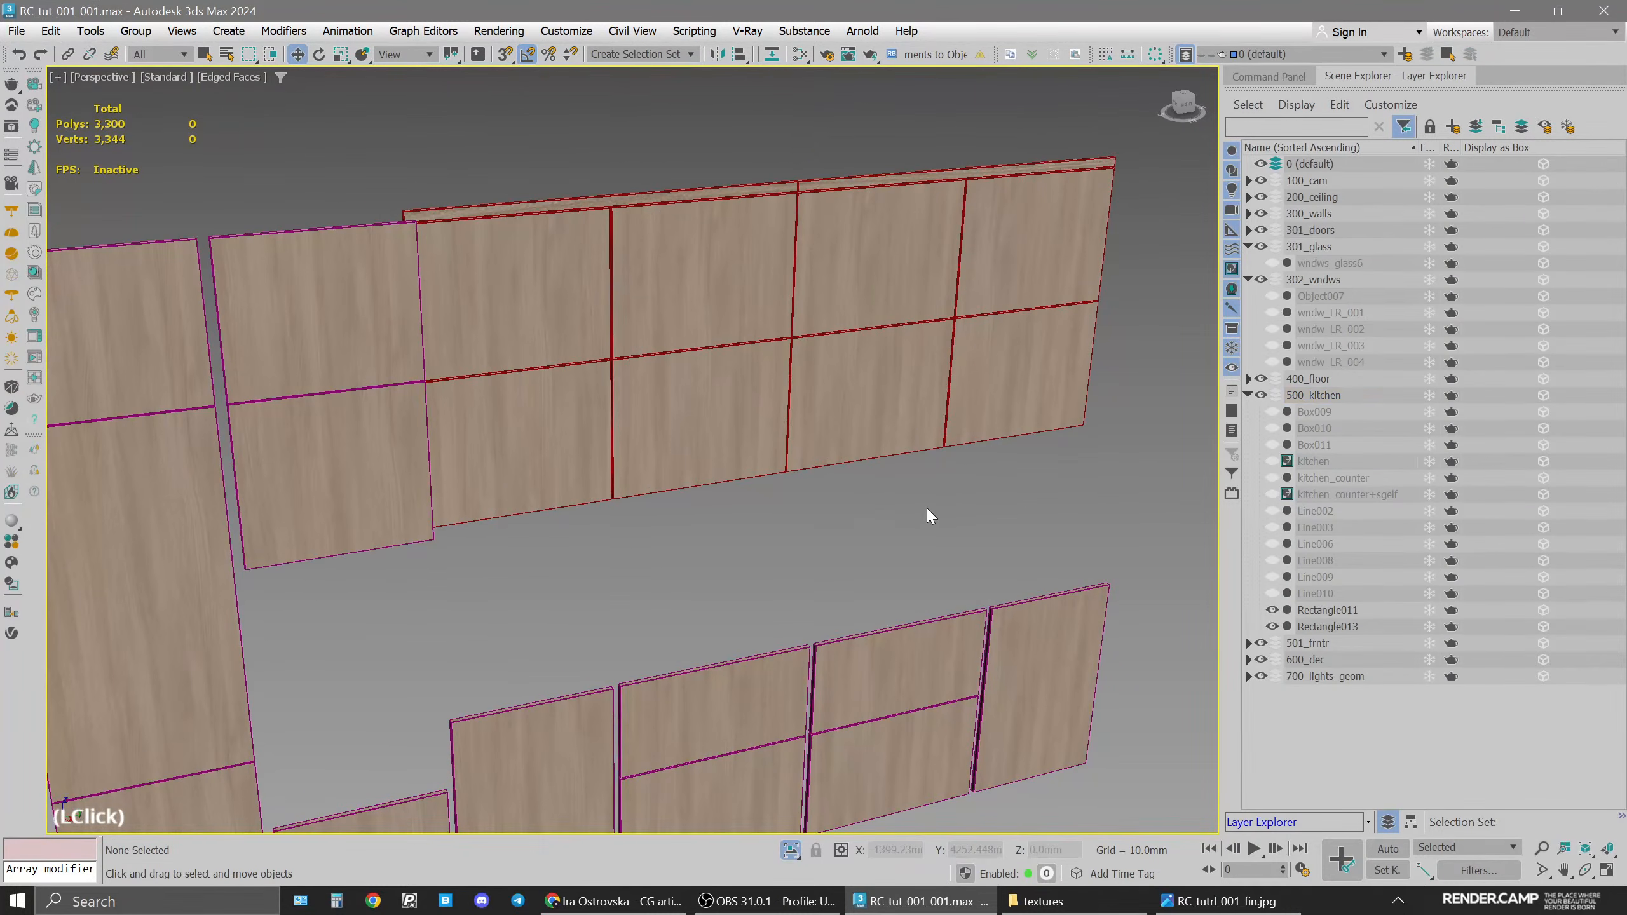
{"action": "left_click", "coordinate": [910, 343]}
{"action": "middle_click_drag", "start_coordinate": [910, 344], "coordinate": [893, 488]}
{"action": "left_click", "coordinate": [899, 394]}
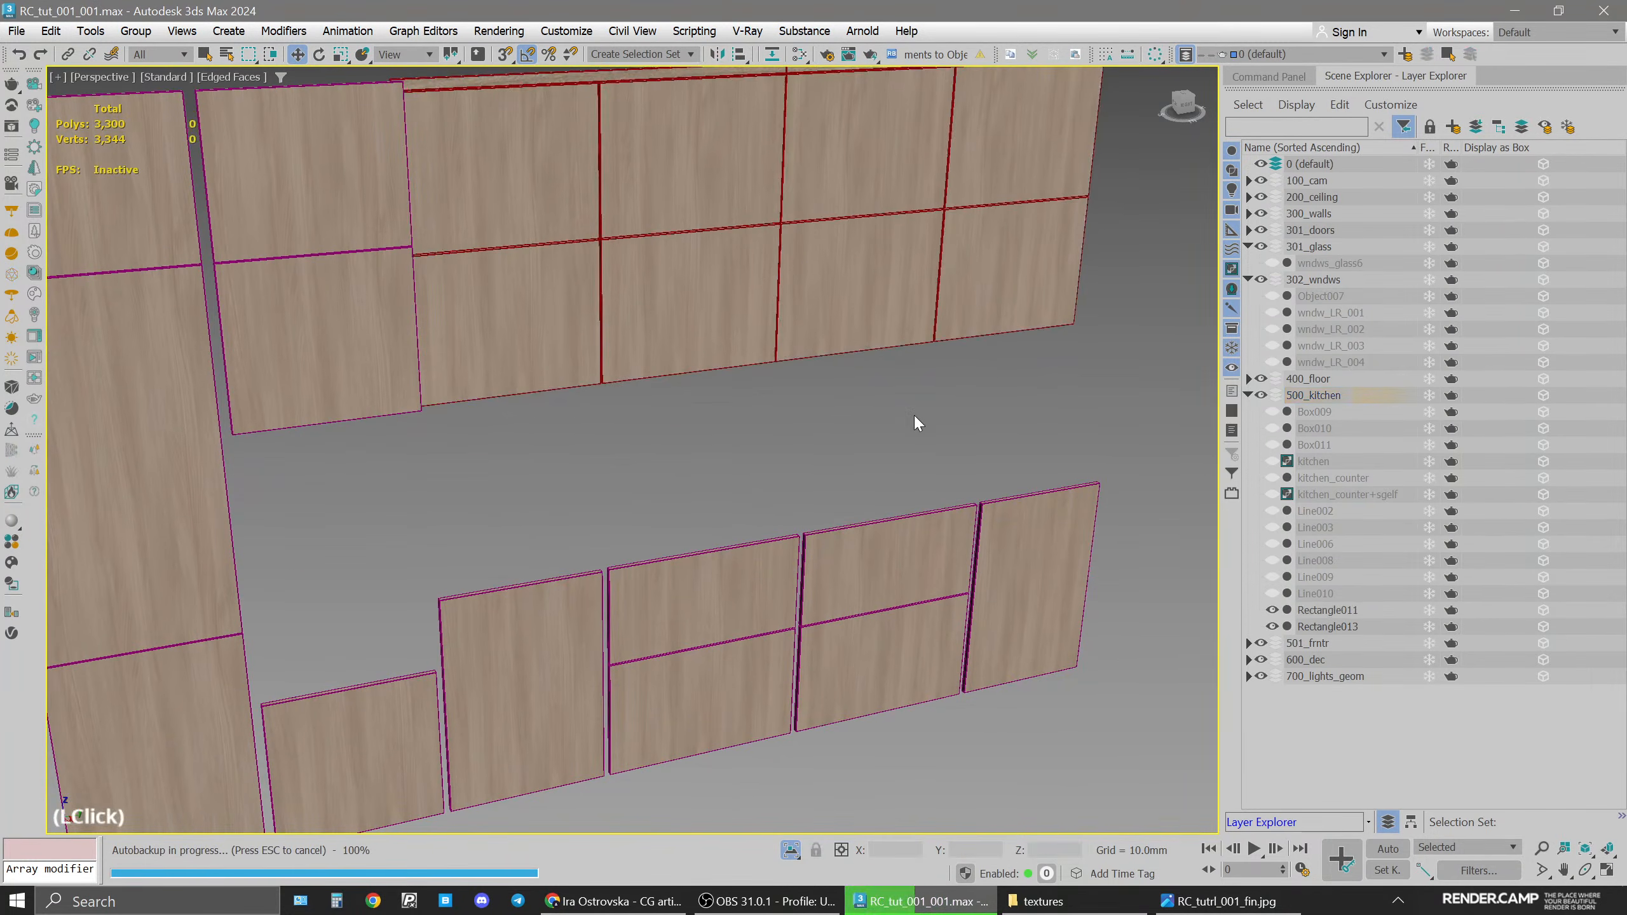
{"action": "left_click", "coordinate": [873, 179]}
{"action": "middle_click_drag", "start_coordinate": [873, 179], "coordinate": [766, 265]}
{"action": "scroll", "coordinate": [865, 255], "scroll_direction": "up", "scroll_amount": 3}
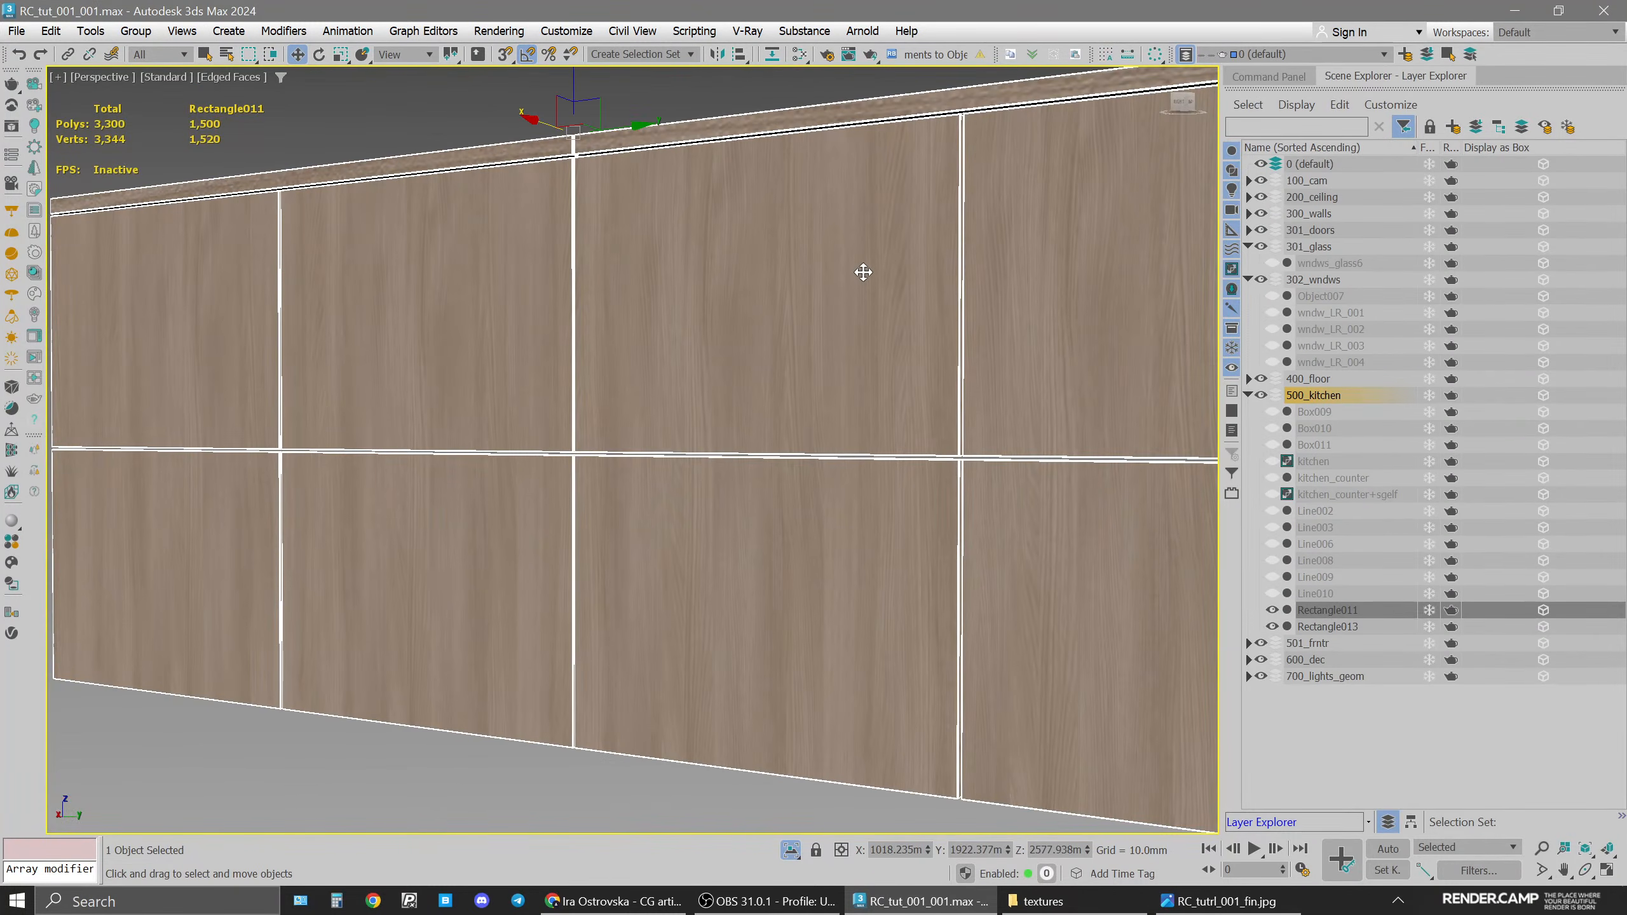
Select four door elements of the upper kitchen fronts in an alternating checkerboard pattern
{"action": "left_click", "coordinate": [136, 31]}
{"action": "left_click", "coordinate": [761, 348]}
{"action": "left_click", "coordinate": [1272, 76]}
{"action": "scroll", "coordinate": [715, 334], "scroll_direction": "down", "scroll_amount": 5}
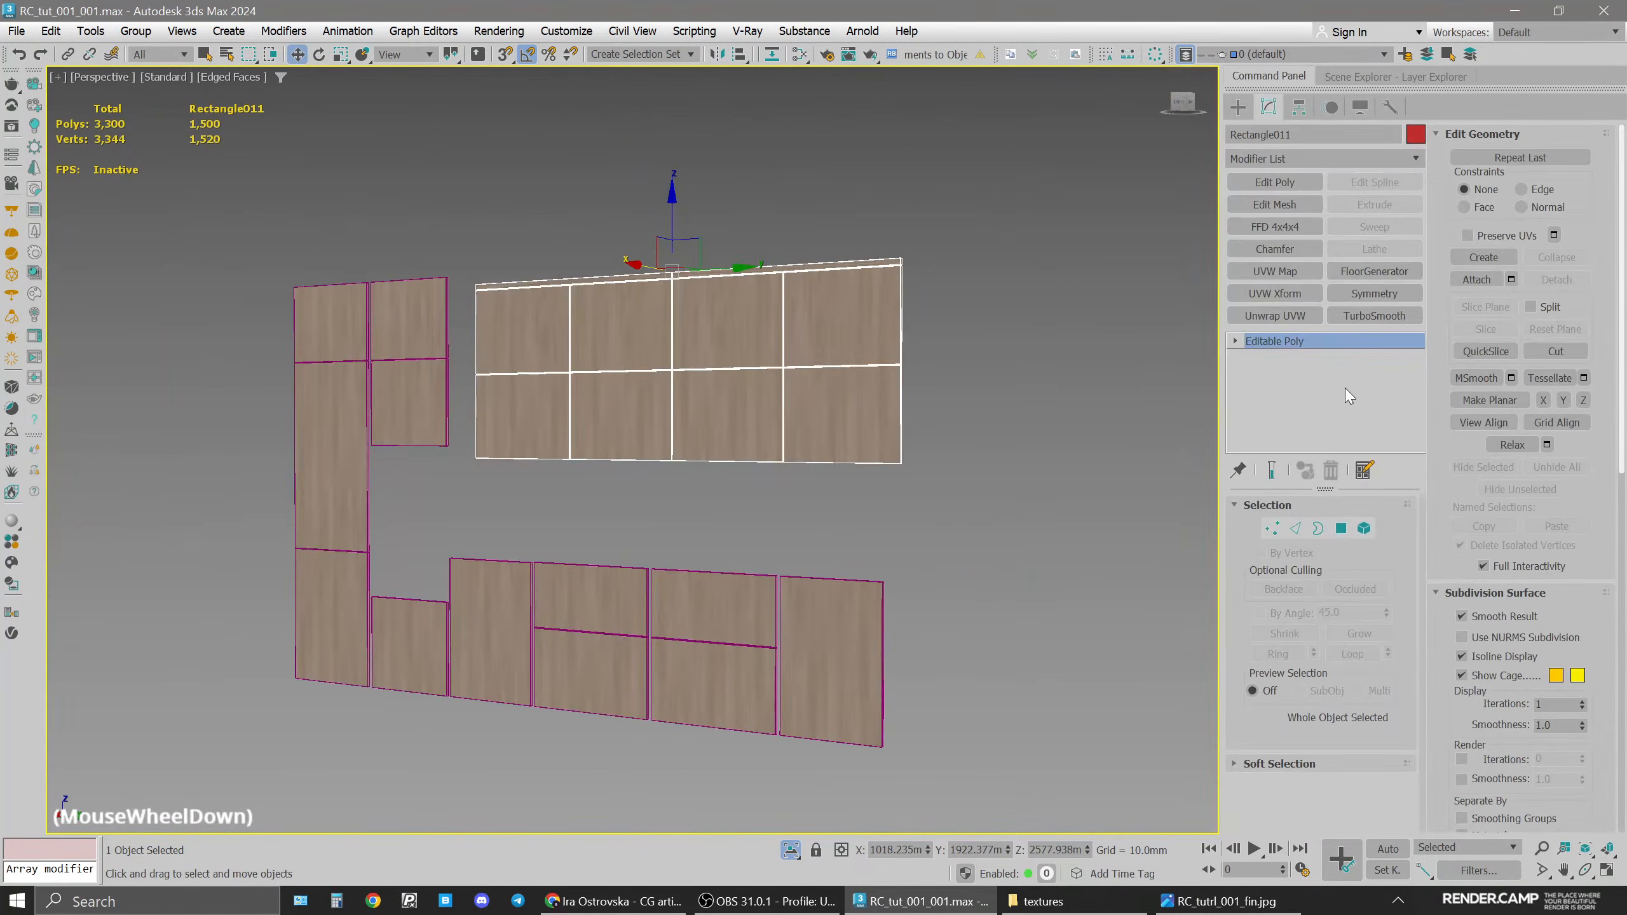
{"action": "left_click", "coordinate": [1370, 520]}
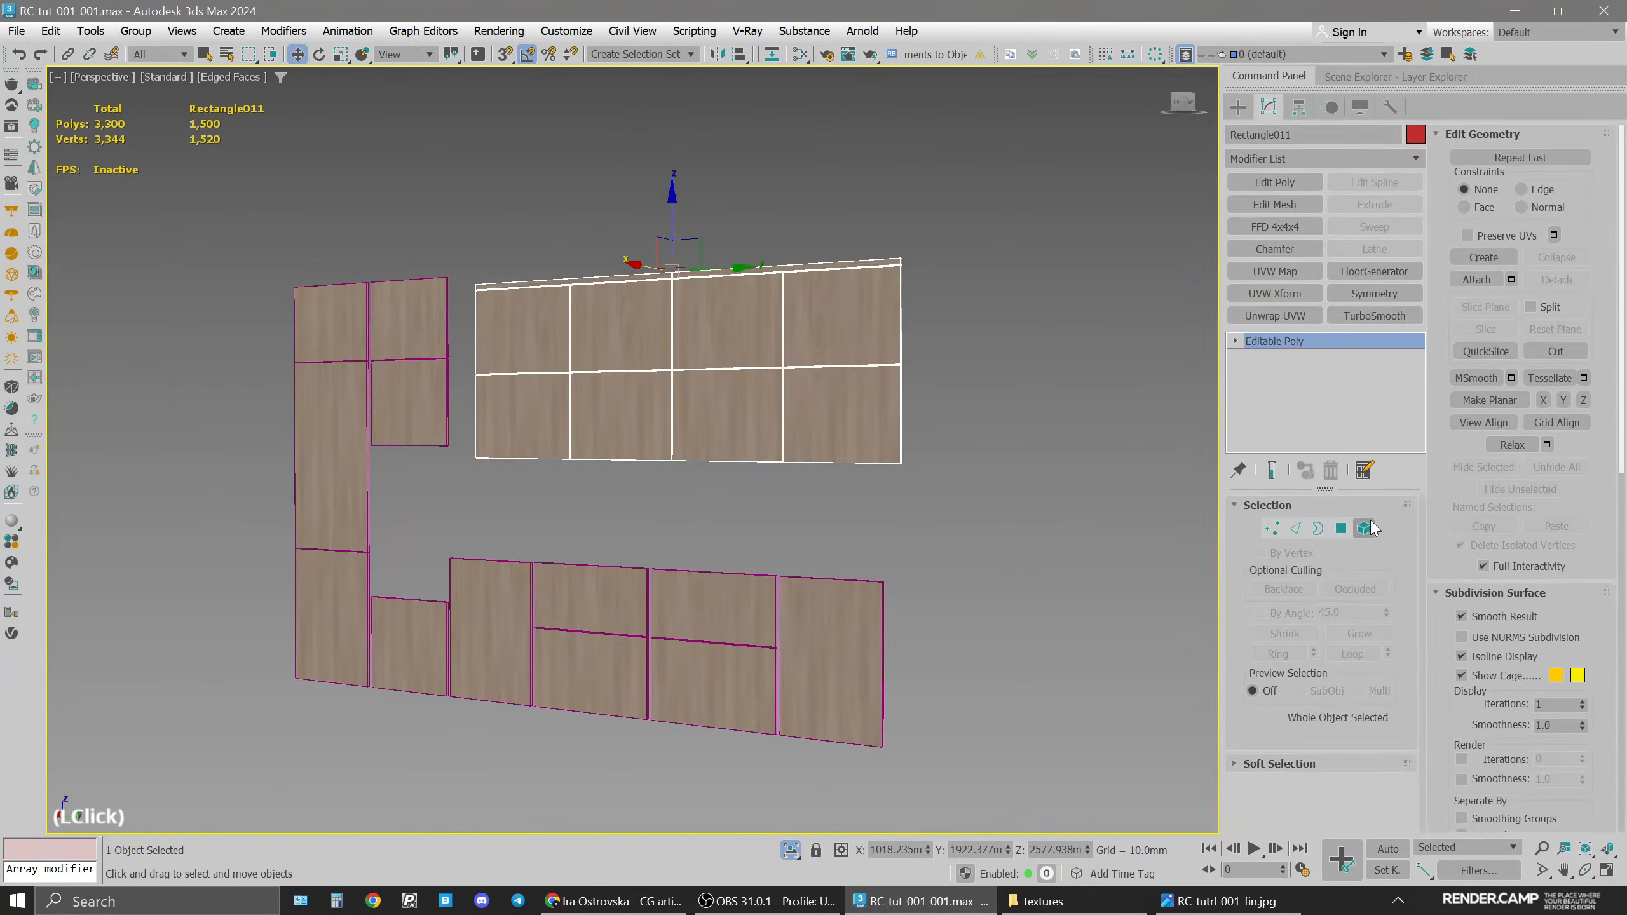
{"action": "left_click", "coordinate": [839, 336]}
{"action": "left_click", "coordinate": [763, 410], "text": "ctrl"}
{"action": "left_click", "coordinate": [625, 347], "text": "ctrl"}
{"action": "left_click", "coordinate": [518, 438], "text": "ctrl"}
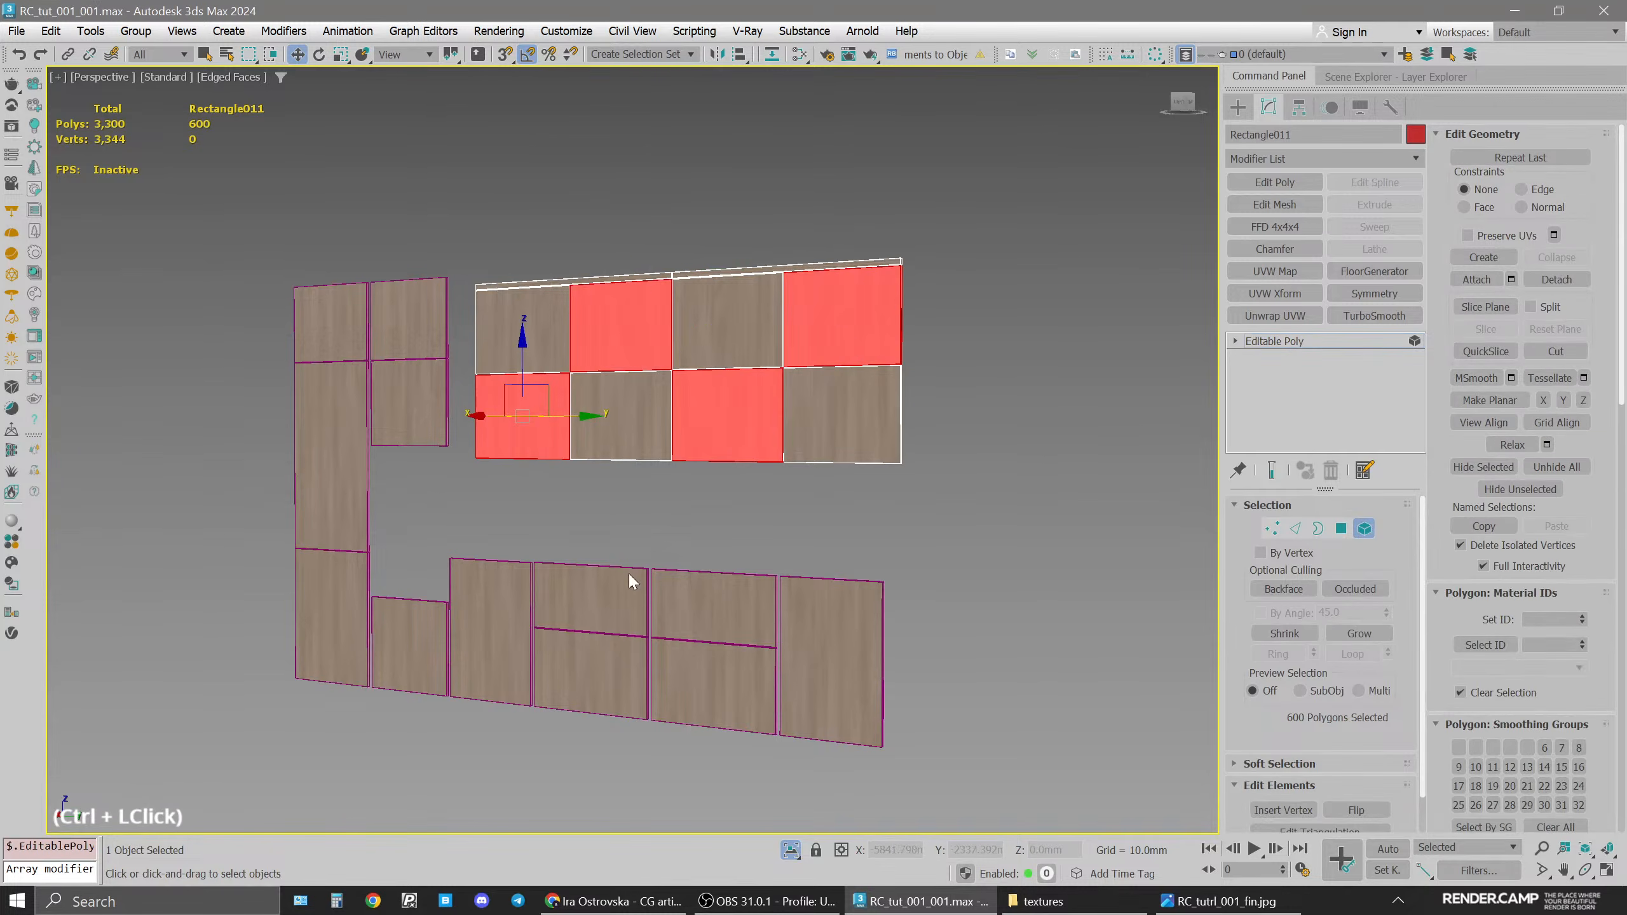
{"action": "middle_click_drag", "start_coordinate": [643, 499], "coordinate": [828, 444], "text": "alt"}
{"action": "scroll", "coordinate": [741, 488], "scroll_direction": "up", "scroll_amount": 3}
{"action": "left_click", "coordinate": [312, 374], "text": "ctrl"}
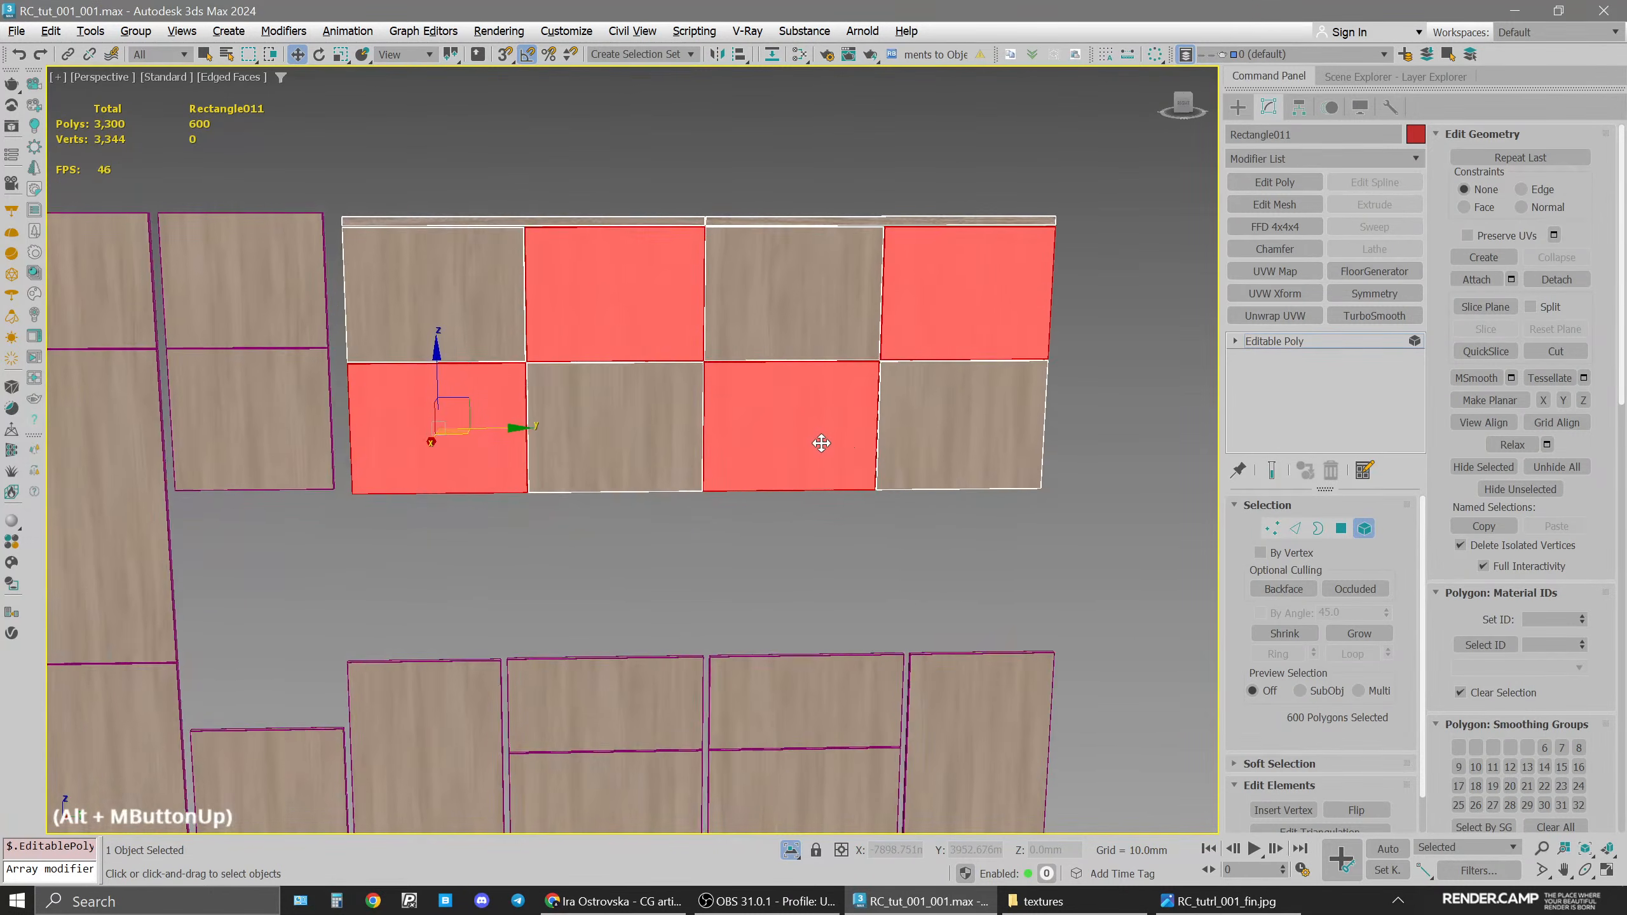
{"action": "scroll", "coordinate": [821, 444], "scroll_direction": "down", "scroll_amount": 1, "text": "alt"}
{"action": "scroll", "coordinate": [874, 450], "scroll_direction": "up", "scroll_amount": 3}
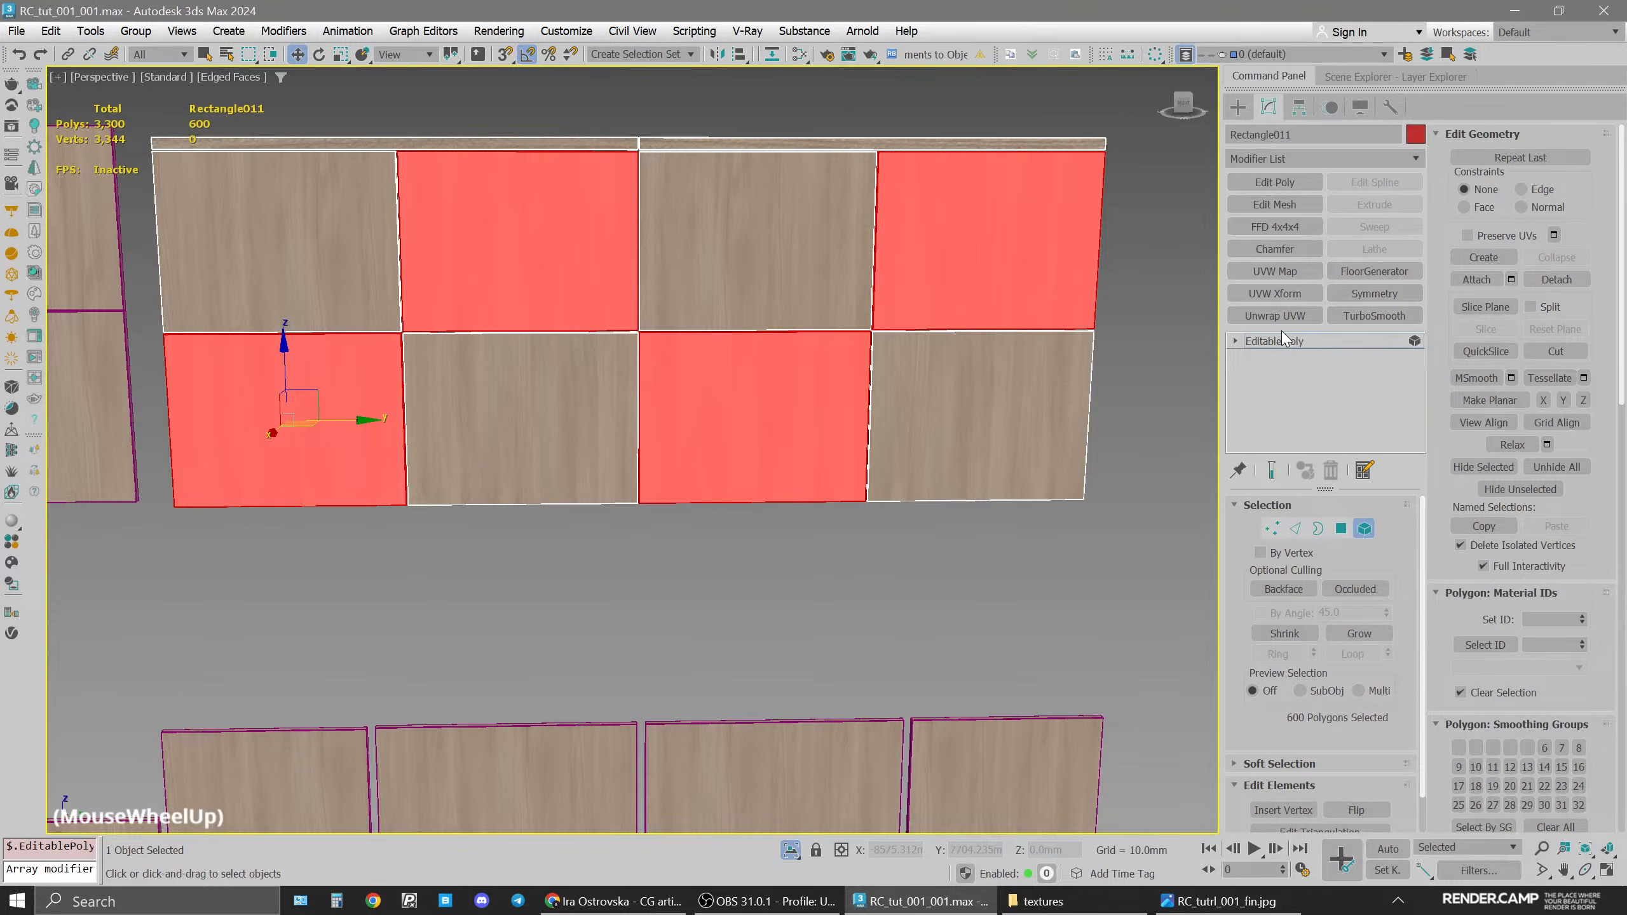
Add a UVW Xform modifier with a V offset of 150 mm to the selected upper doors and put Edit Poly above it
{"action": "left_click", "coordinate": [1300, 297]}
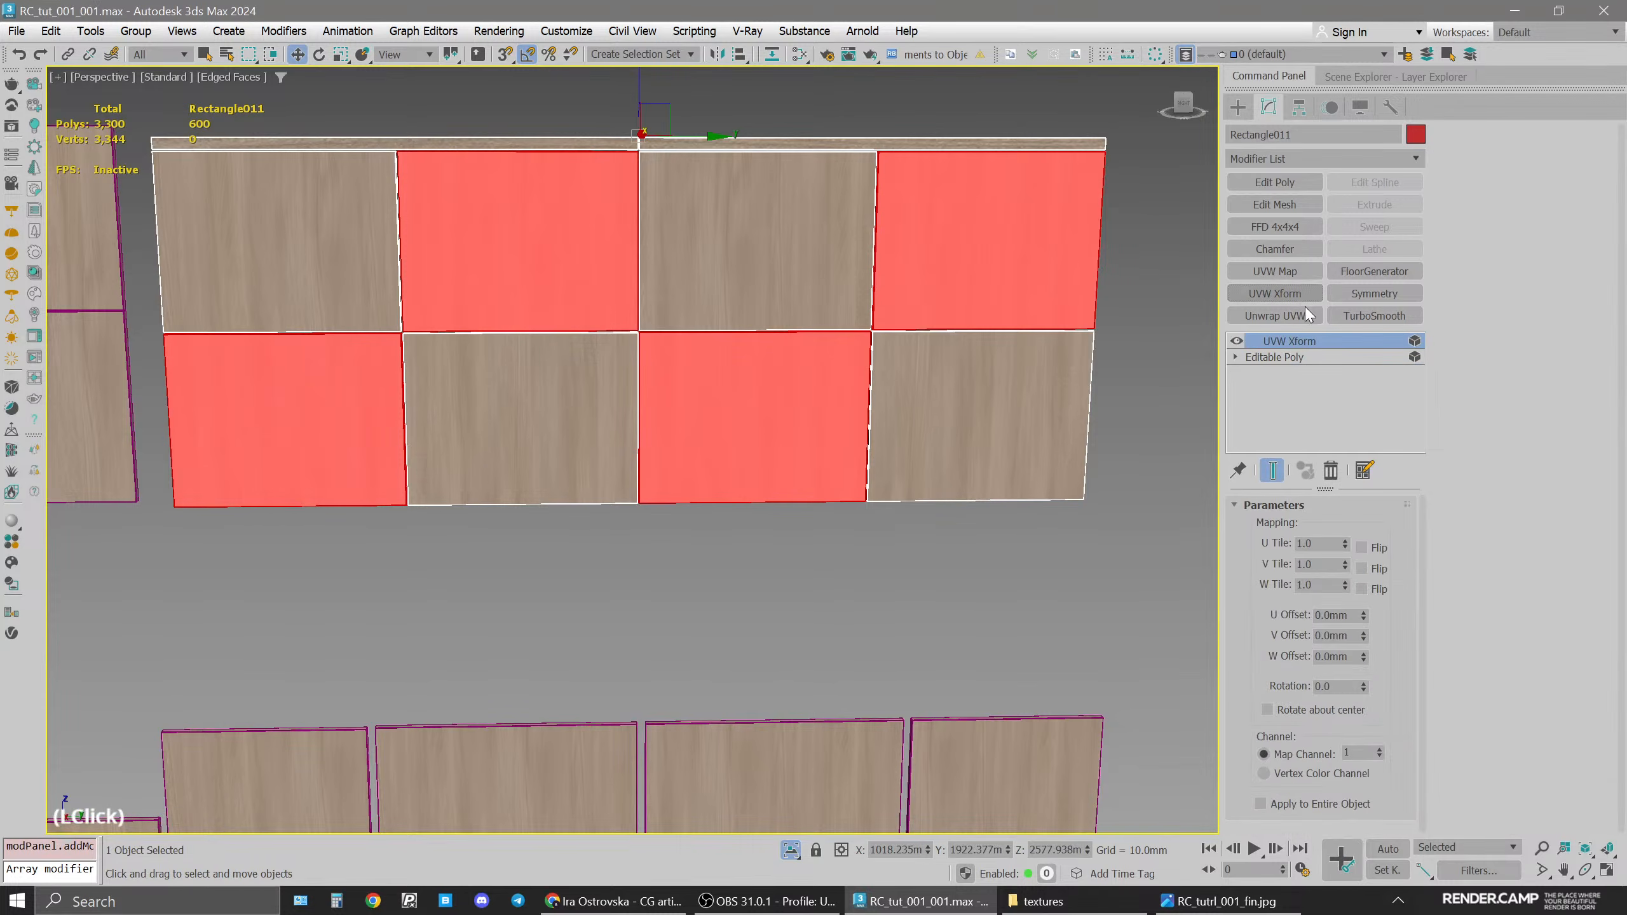
{"action": "left_click", "coordinate": [1339, 637]}
{"action": "key", "text": "BackSpace"}
{"action": "key", "text": "Return"}
{"action": "left_click", "coordinate": [1288, 185]}
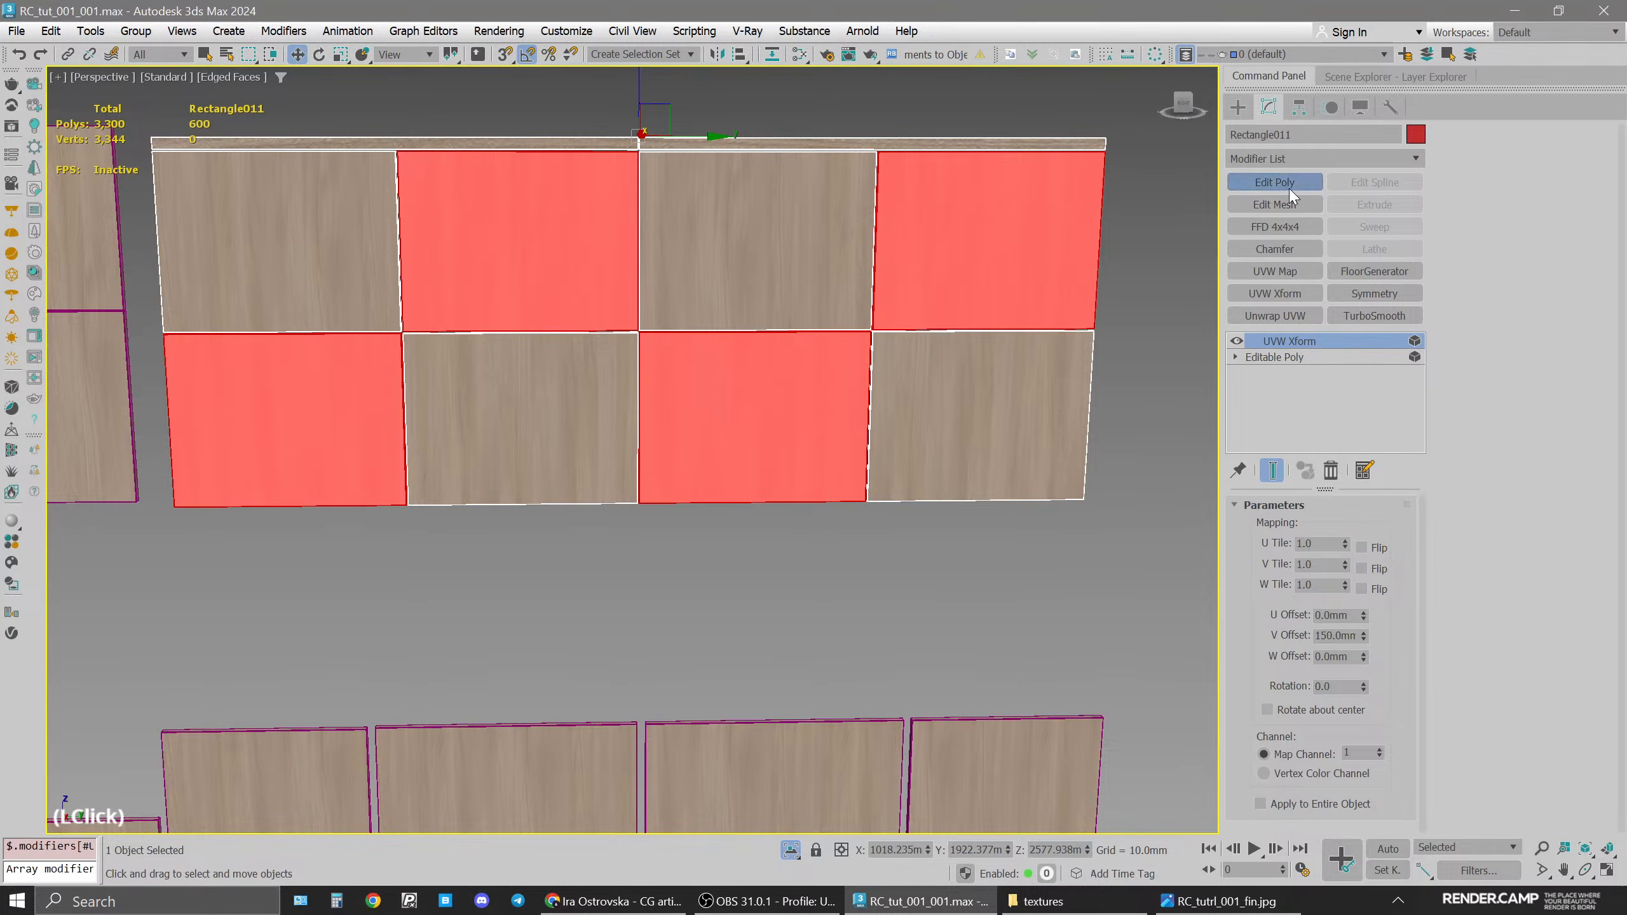
Shift the upper doors' UVW Xform to a V offset of 264 mm, trying U offsets of 50 and 150 mm before settling on 27 mm
{"action": "left_click", "coordinate": [1305, 359]}
{"action": "left_click_drag", "start_coordinate": [1365, 632], "coordinate": [1375, 594]}
{"action": "double_click", "coordinate": [1333, 615]}
{"action": "type", "text": "50"}
{"action": "key", "text": "Return"}
{"action": "left_click", "coordinate": [1363, 612]}
{"action": "double_click", "coordinate": [1334, 616]}
{"action": "type", "text": "150"}
{"action": "key", "text": "Return"}
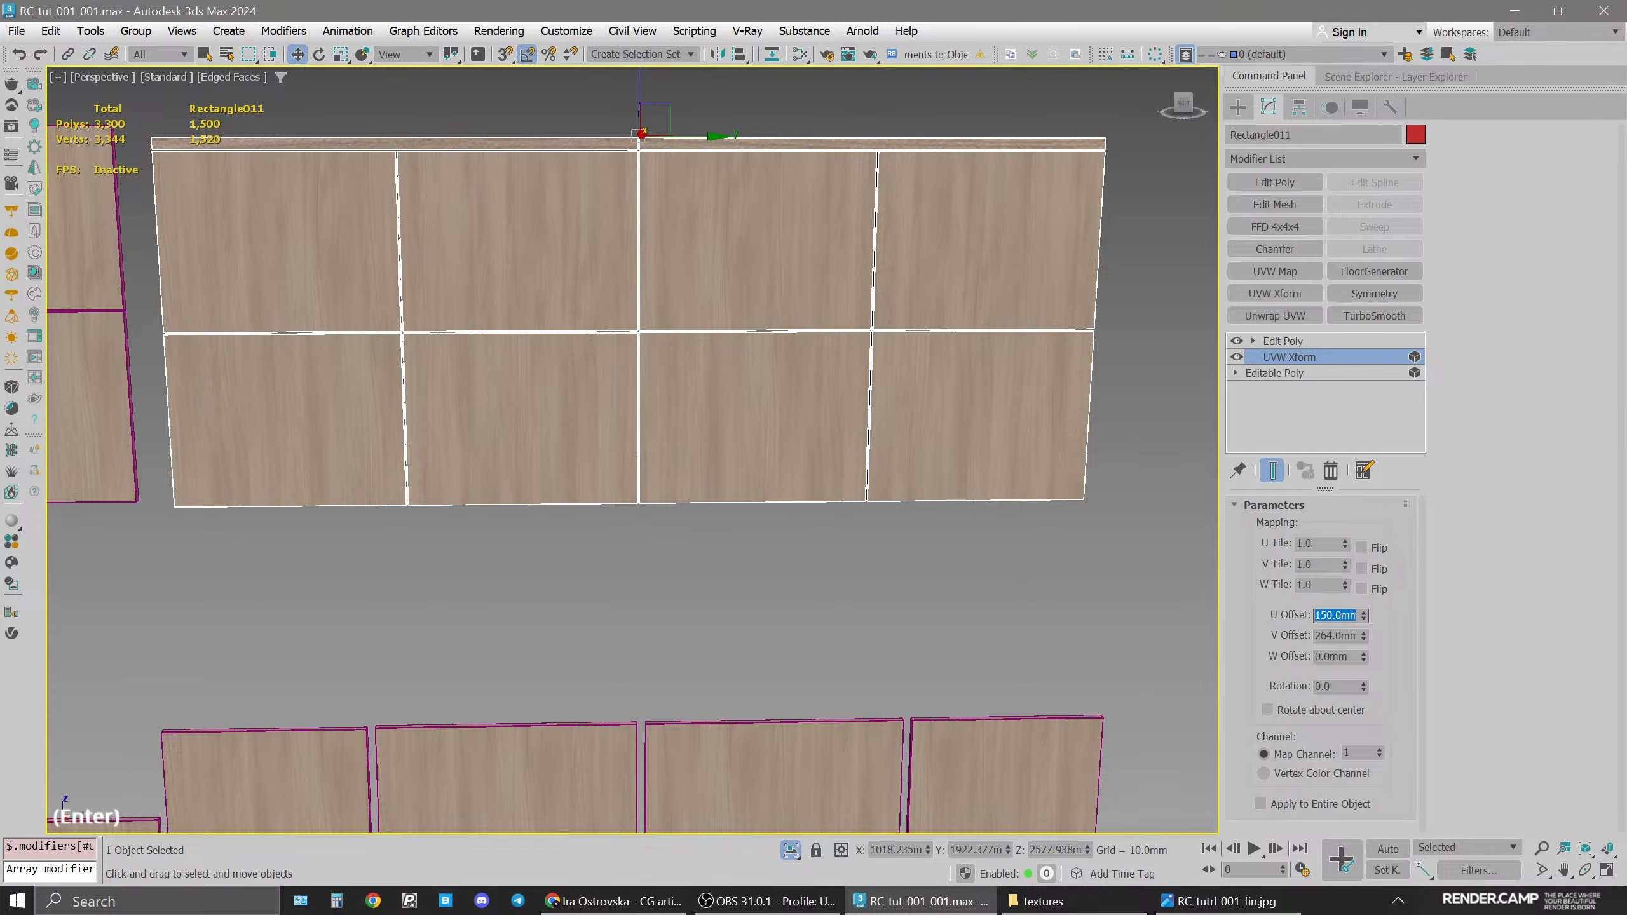
{"action": "key", "text": "Return"}
{"action": "left_click_drag", "start_coordinate": [1364, 616], "coordinate": [1366, 670]}
Inspect the shifted wood grain on the upper doors from several angles and return to the Edit Poly level
{"action": "middle_click_drag", "start_coordinate": [781, 436], "coordinate": [813, 442], "text": "alt"}
{"action": "middle_click_drag", "start_coordinate": [779, 495], "coordinate": [831, 404]}
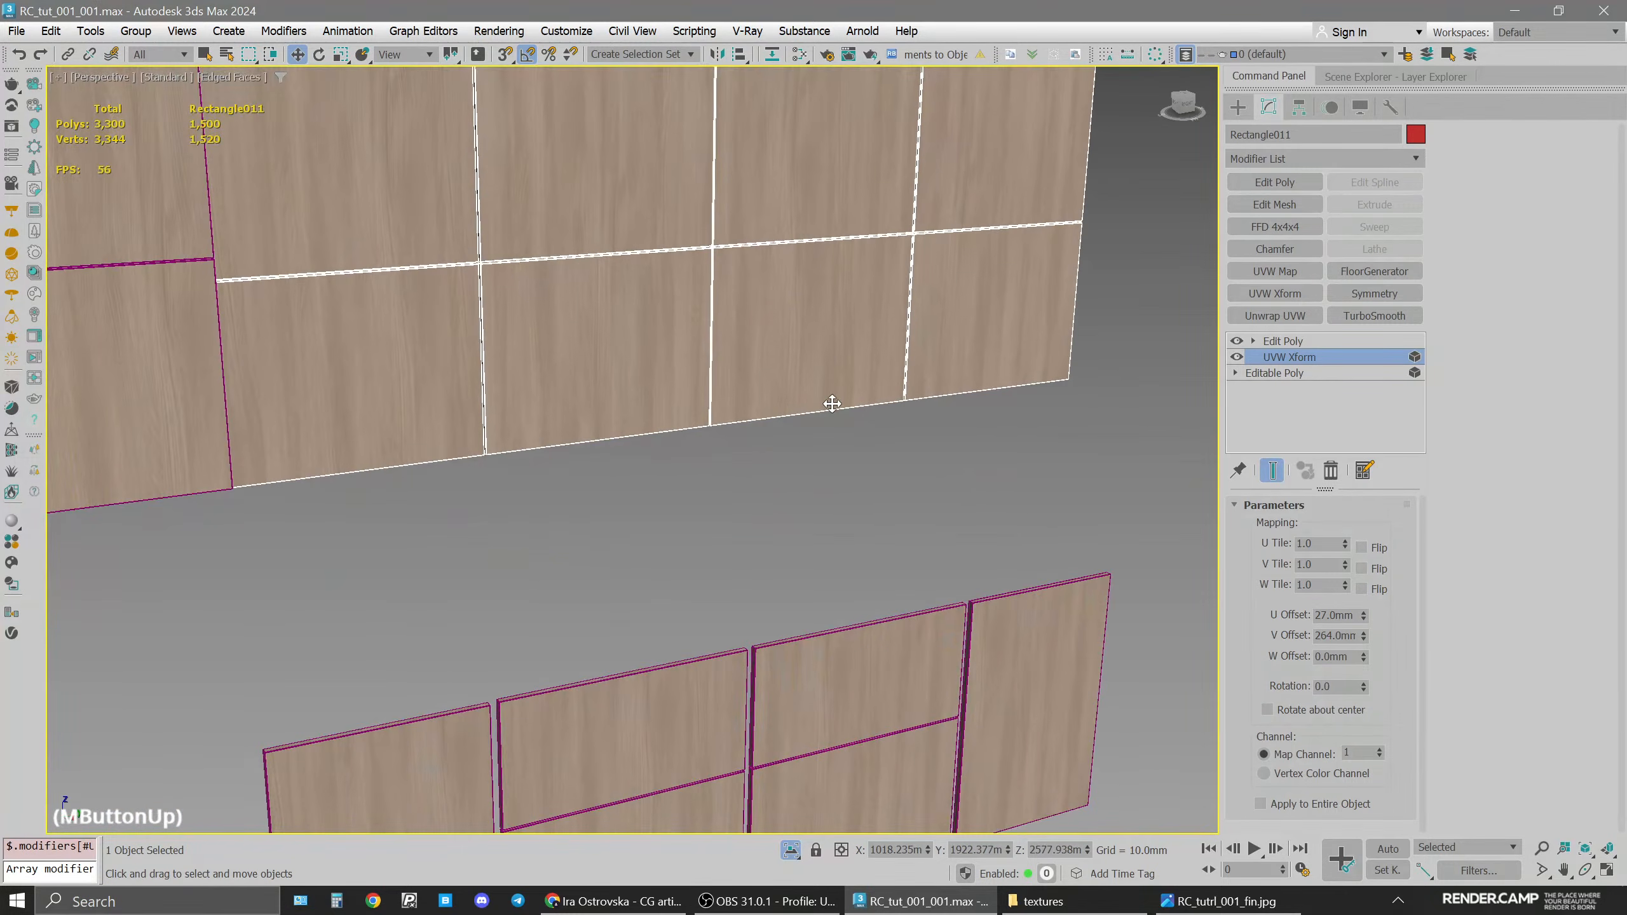
{"action": "middle_click_drag", "start_coordinate": [863, 337], "coordinate": [785, 329]}
{"action": "middle_click_drag", "start_coordinate": [737, 198], "coordinate": [744, 296]}
{"action": "middle_click_drag", "start_coordinate": [725, 367], "coordinate": [800, 350], "text": "alt"}
{"action": "middle_click_drag", "start_coordinate": [831, 471], "coordinate": [909, 387]}
{"action": "mouse_move", "coordinate": [833, 349]}
{"action": "middle_mouse_down", "text": "alt"}
{"action": "mouse_move", "coordinate": [816, 387]}
{"action": "mouse_move", "coordinate": [839, 337]}
{"action": "middle_mouse_up", "text": "alt"}
{"action": "left_click", "coordinate": [1373, 340]}
Select four non-matching elements of the lower kitchen fronts: two staggered drawers, the far-right door and the short front beside the tall cabinet
{"action": "middle_click_drag", "start_coordinate": [842, 654], "coordinate": [723, 540], "text": "alt"}
{"action": "left_click", "coordinate": [740, 526]}
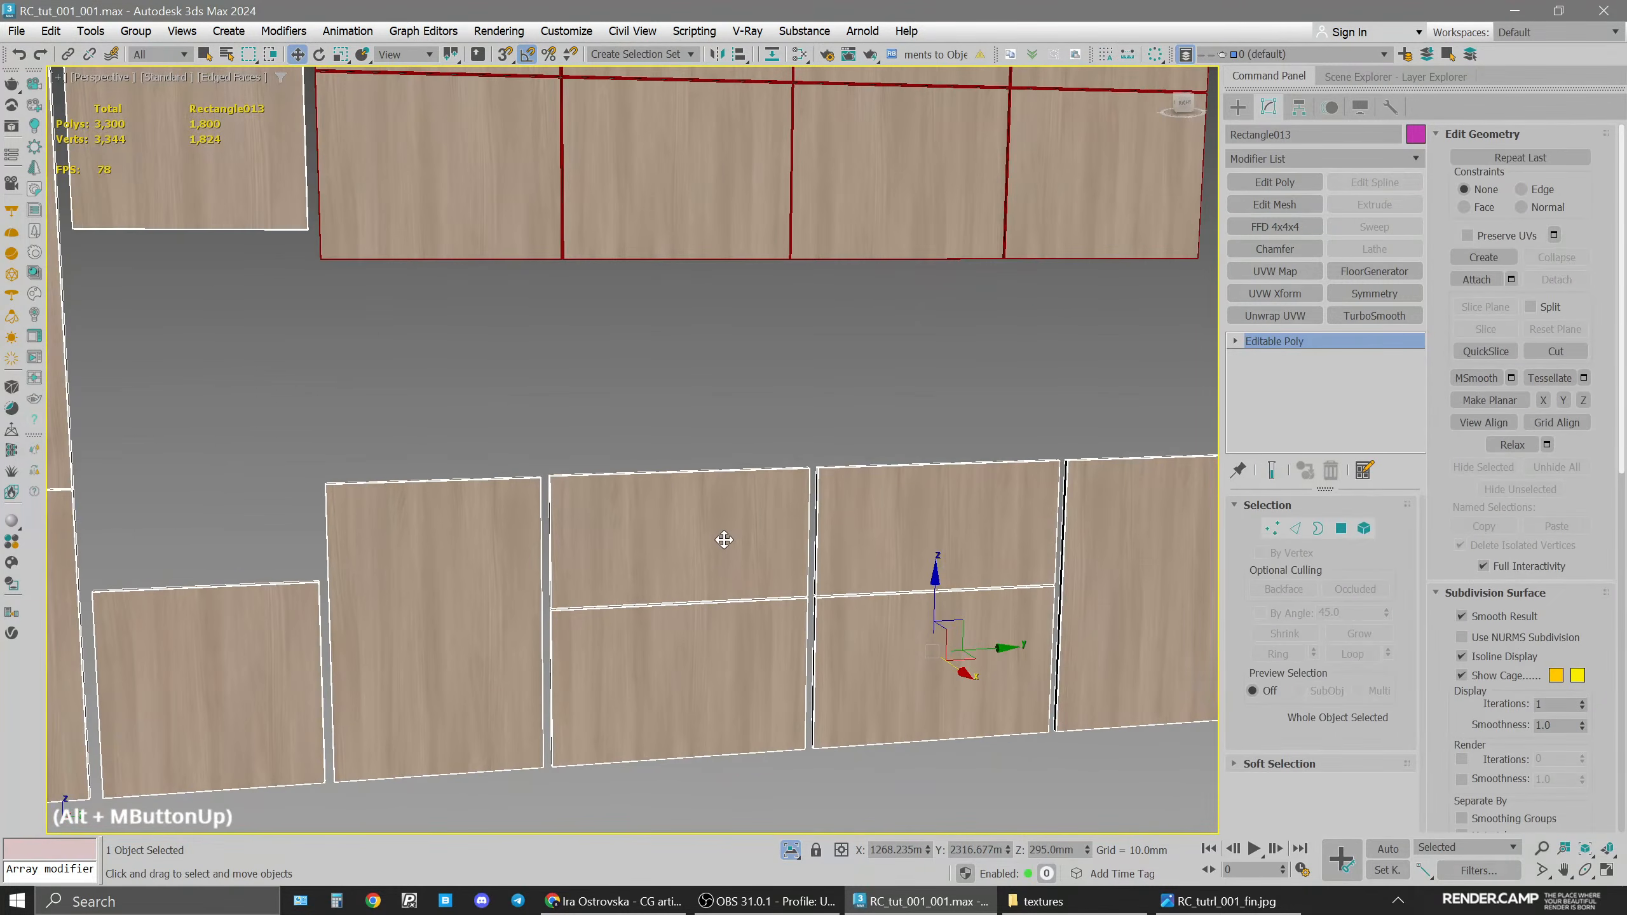
{"action": "key", "text": "5"}
{"action": "left_click", "coordinate": [772, 679]}
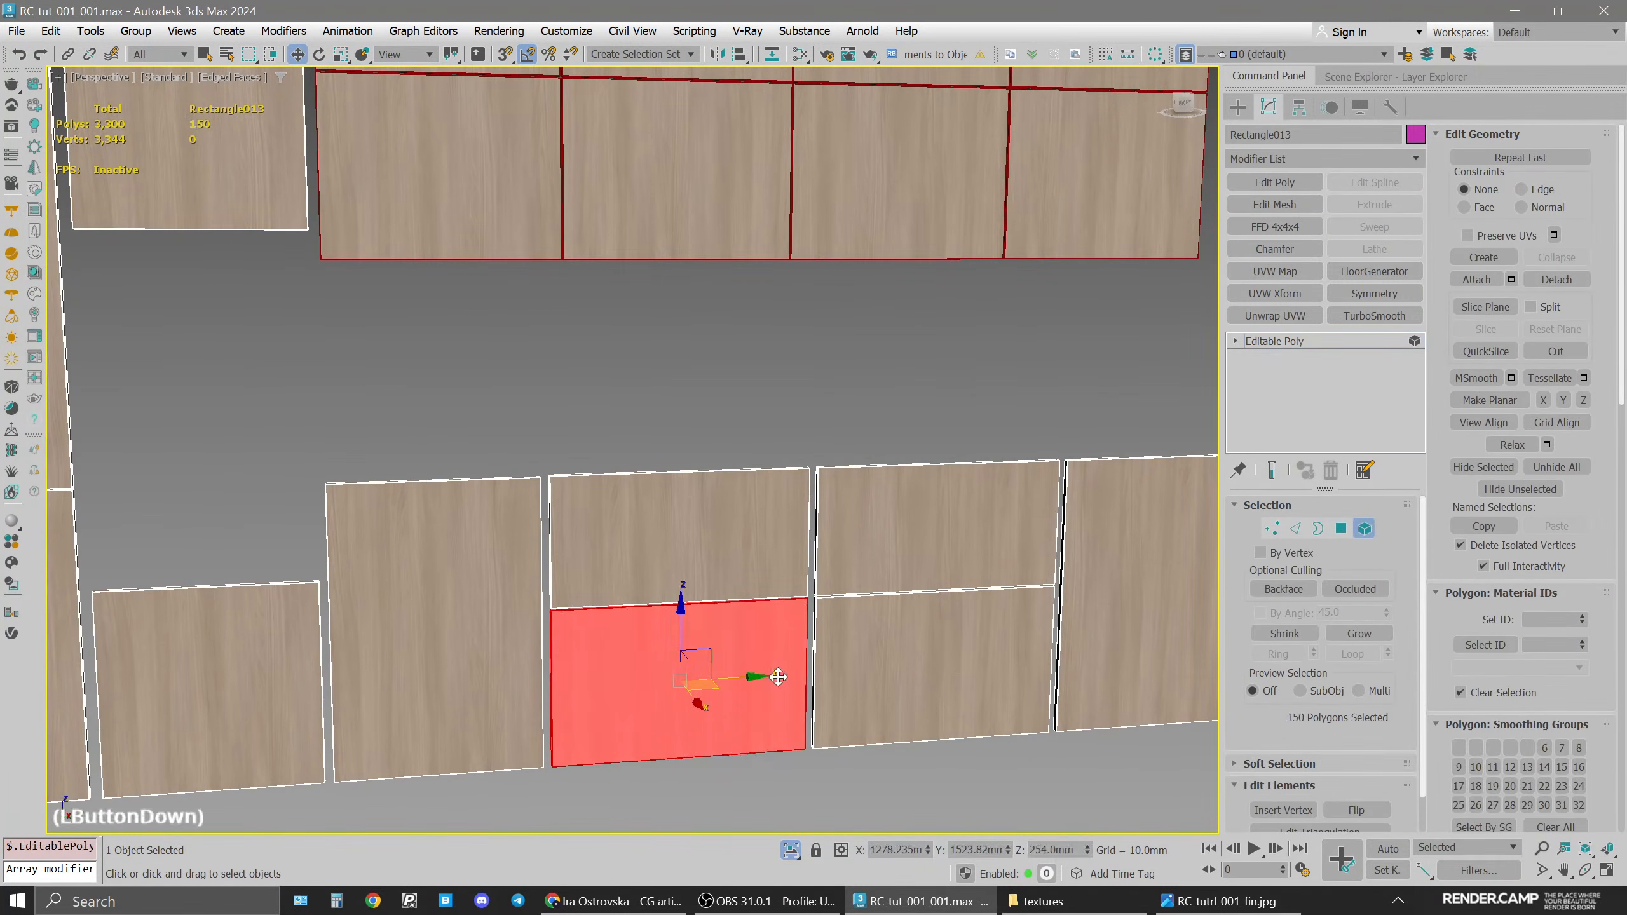
{"action": "left_click", "coordinate": [971, 563], "text": "ctrl"}
{"action": "middle_click_drag", "start_coordinate": [1143, 671], "coordinate": [820, 642]}
{"action": "left_click", "coordinate": [820, 642], "text": "ctrl"}
{"action": "middle_click_drag", "start_coordinate": [341, 576], "coordinate": [749, 536]}
{"action": "left_click", "coordinate": [291, 575], "text": "ctrl"}
{"action": "middle_click_drag", "start_coordinate": [304, 551], "coordinate": [685, 548]}
{"action": "middle_click_drag", "start_coordinate": [759, 316], "coordinate": [723, 378]}
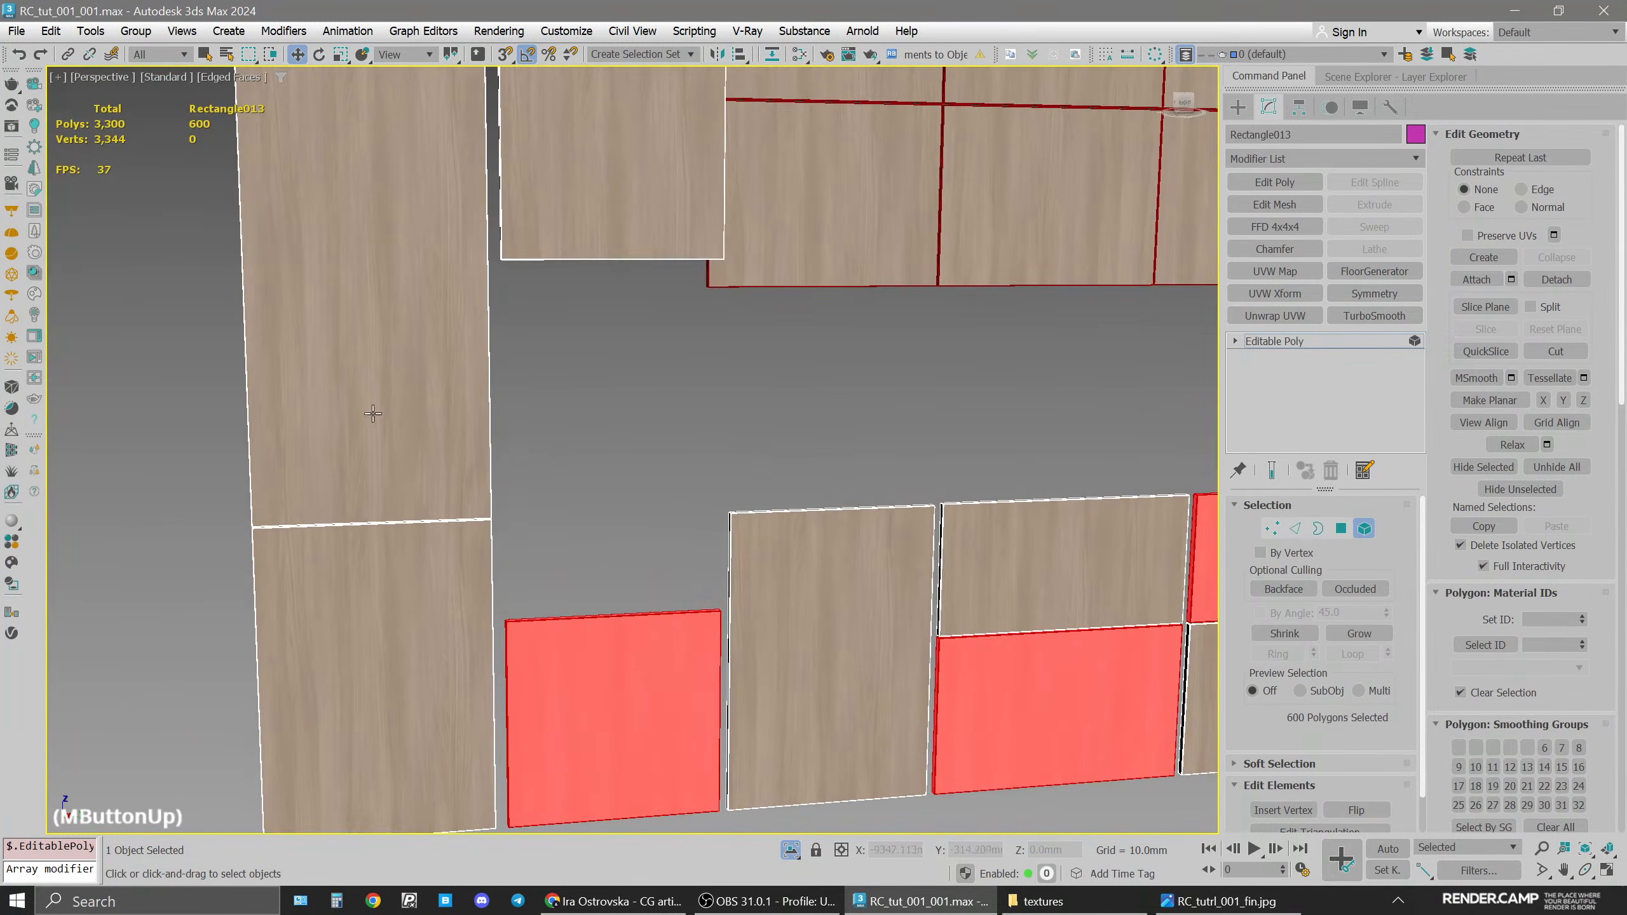
{"action": "scroll", "coordinate": [390, 542], "scroll_direction": "down", "scroll_amount": 4}
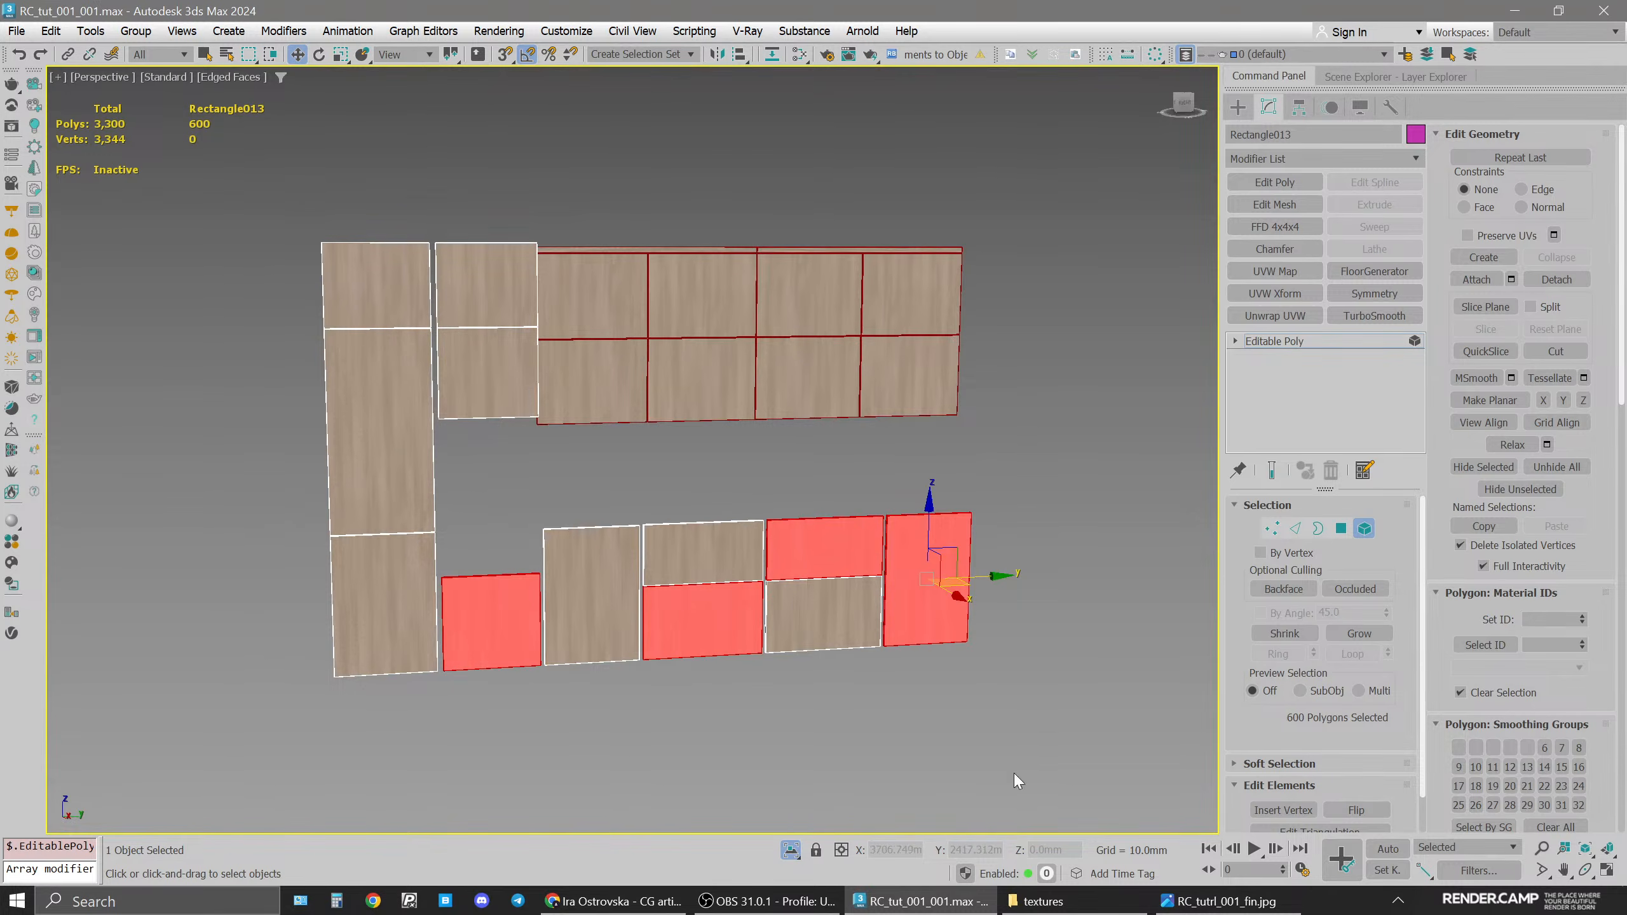
Apply UVW Xform to the selected lower front elements and add an Edit Poly modifier above it
{"action": "middle_click_drag", "start_coordinate": [890, 562], "coordinate": [807, 543], "text": "alt"}
{"action": "scroll", "coordinate": [763, 606], "scroll_direction": "up", "scroll_amount": 3}
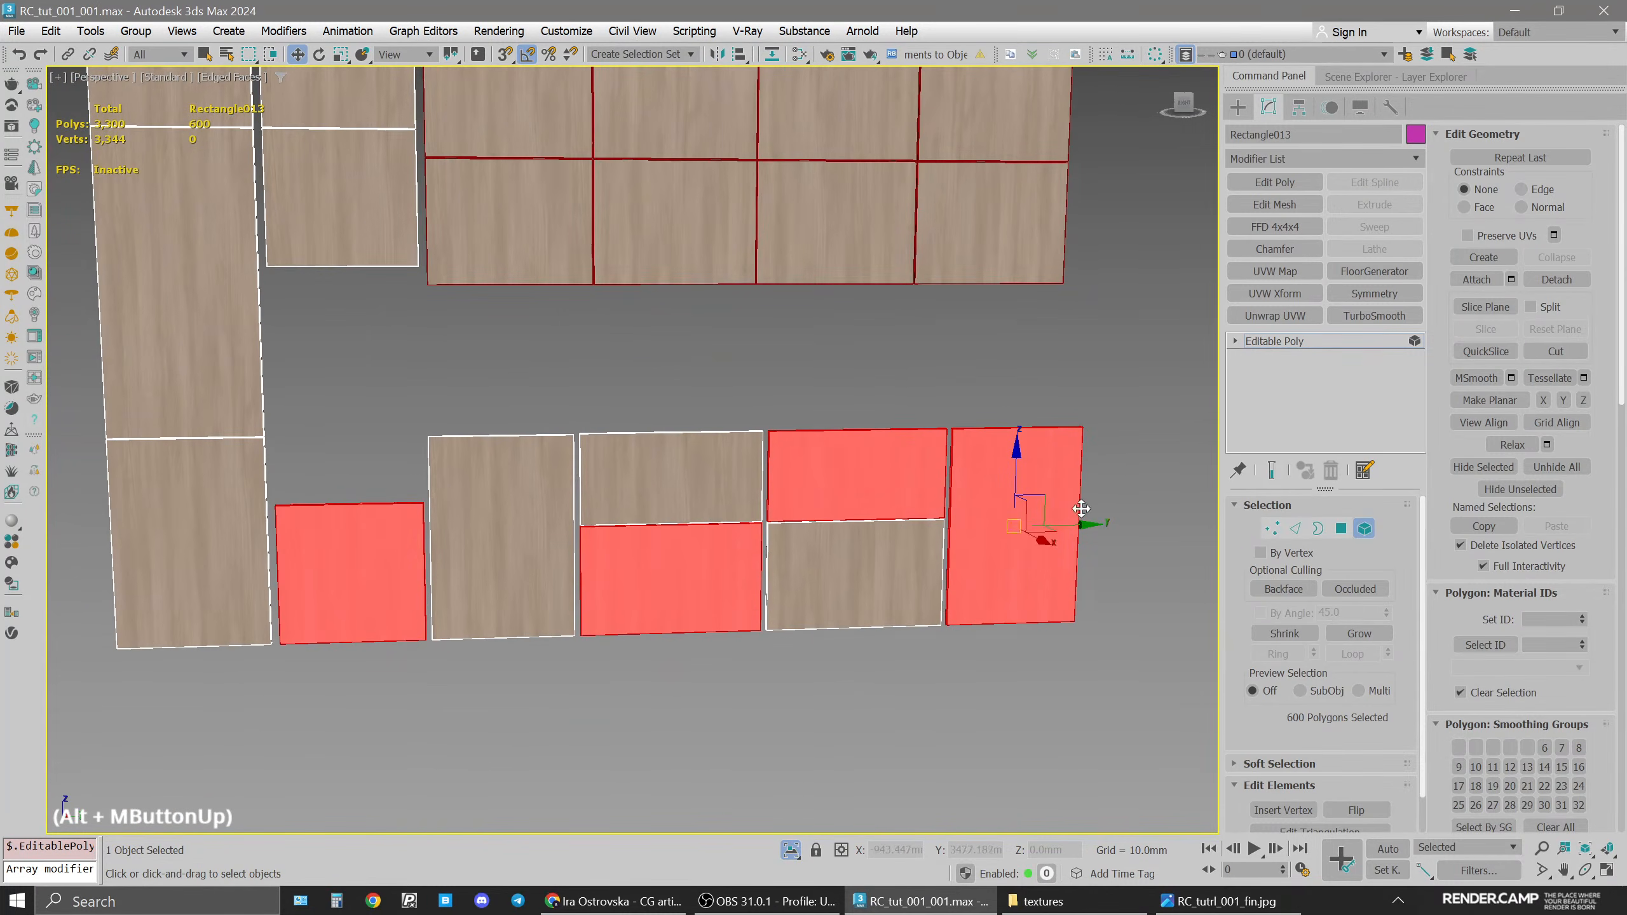
{"action": "left_click", "coordinate": [1284, 293]}
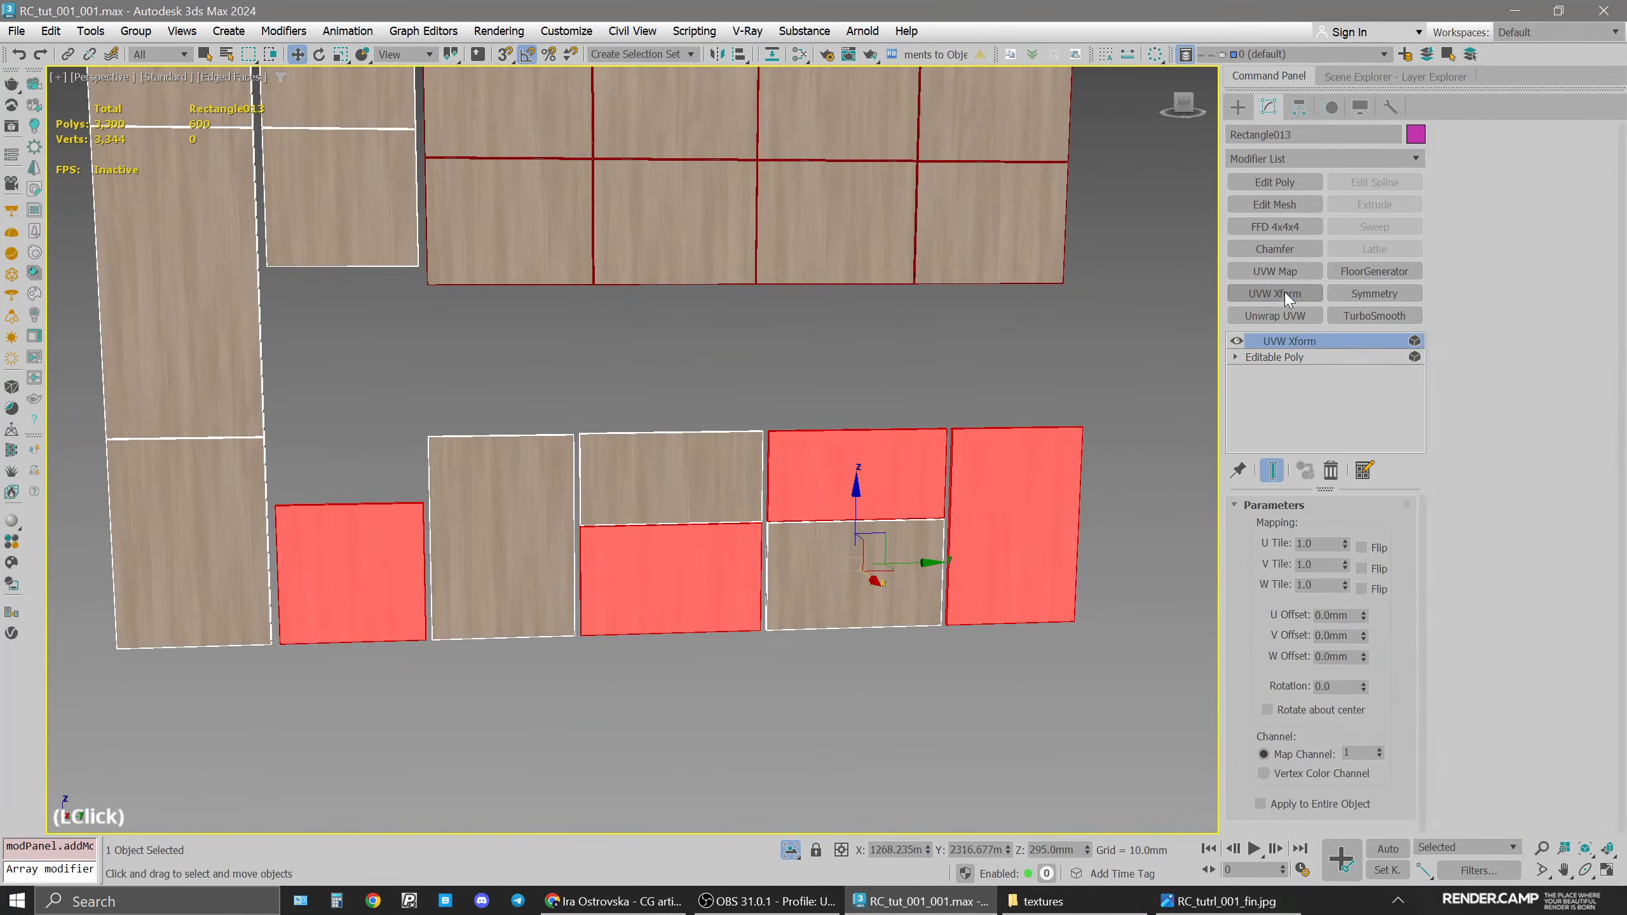
{"action": "left_click", "coordinate": [1275, 181]}
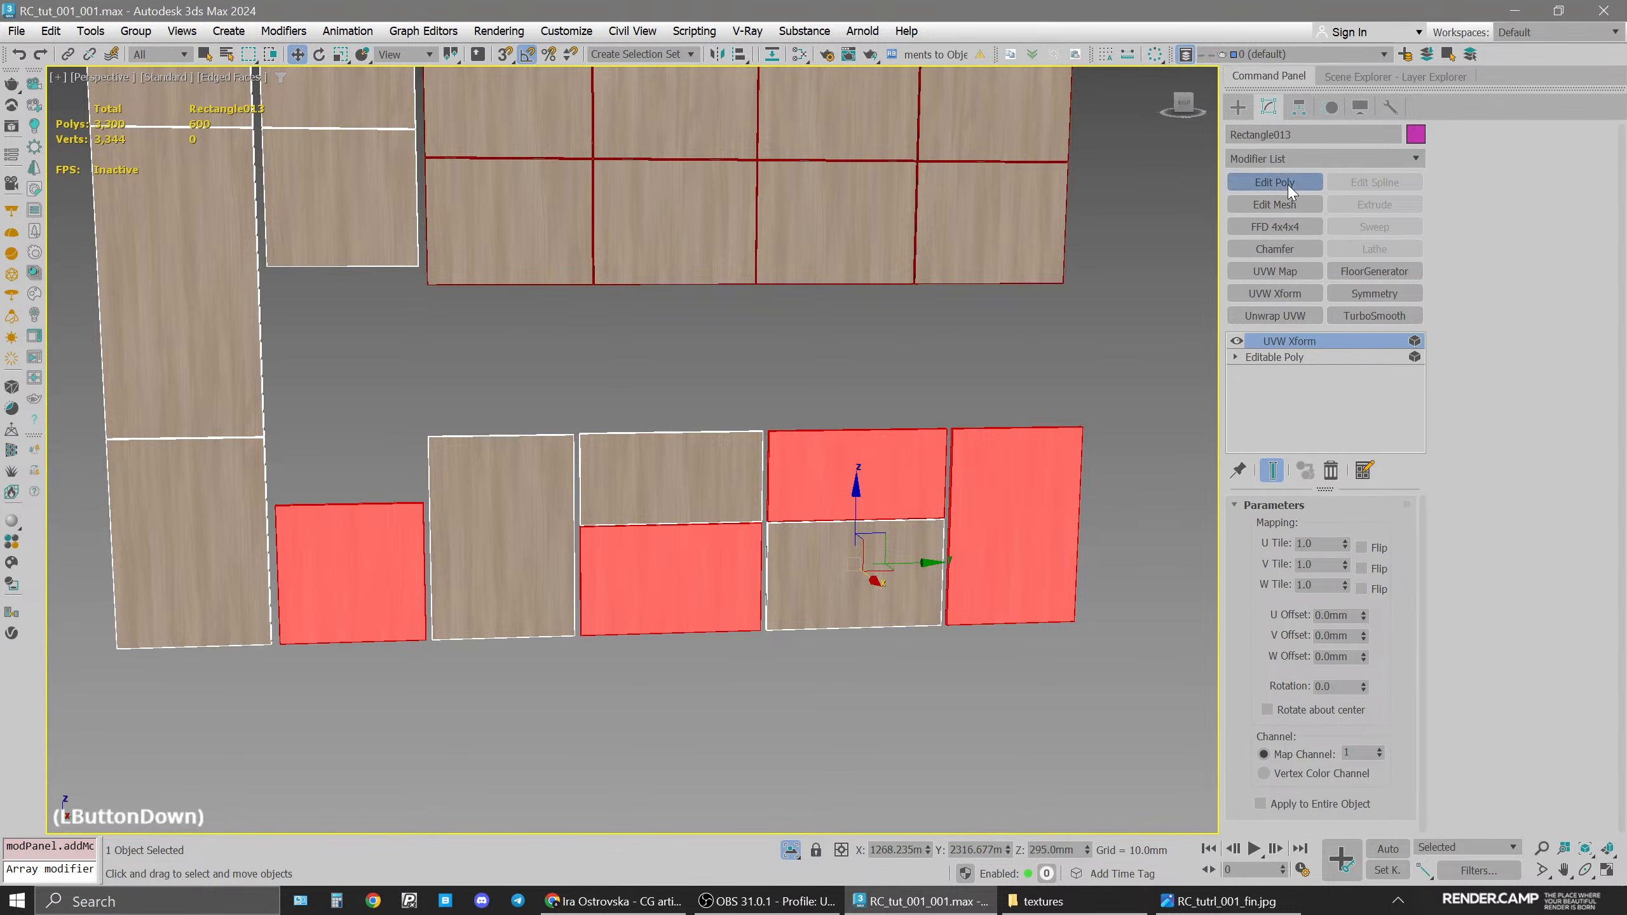
Set the lower fronts' UVW Xform U offset to 150 mm, then try a V offset of 50 mm and settle on 75 mm
{"action": "left_click", "coordinate": [1289, 357]}
{"action": "left_click_drag", "start_coordinate": [1362, 618], "coordinate": [1362, 606]}
{"action": "type", "text": "150"}
{"action": "key", "text": "Return"}
{"action": "left_click_drag", "start_coordinate": [1363, 636], "coordinate": [1363, 632]}
{"action": "double_click", "coordinate": [1338, 636]}
{"action": "type", "text": "50"}
{"action": "key", "text": "Return"}
{"action": "double_click", "coordinate": [1338, 636]}
{"action": "type", "text": "75"}
{"action": "key", "text": "Return"}
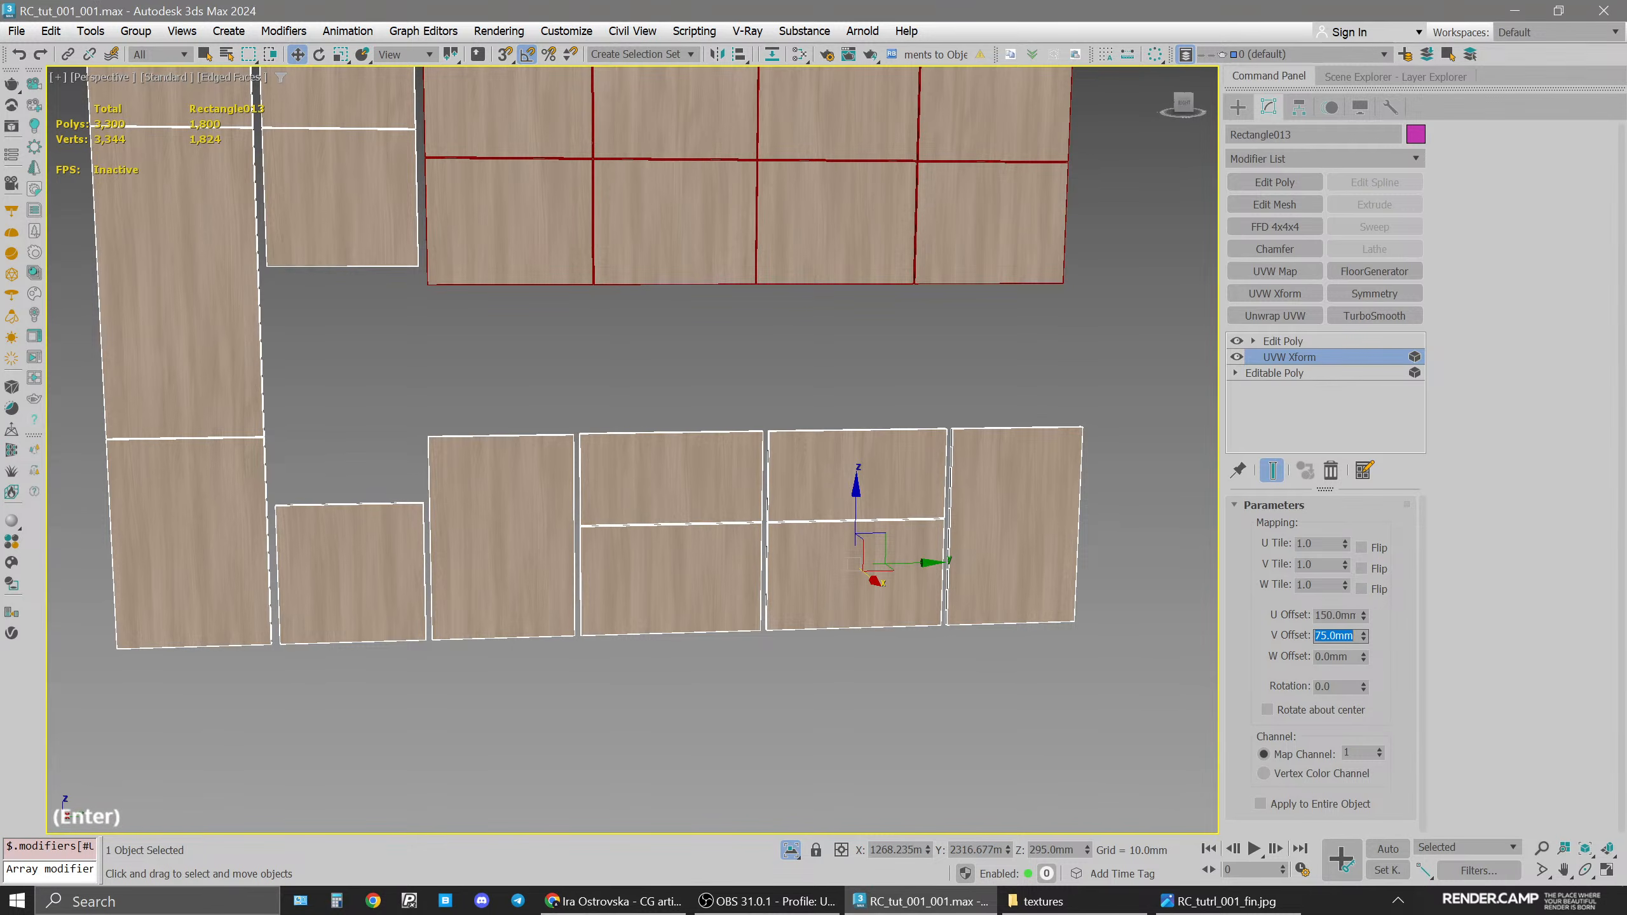
Return to the Edit Poly level, exit isolation and start interactive rendering of the Corona camera view
{"action": "left_click", "coordinate": [1314, 341]}
{"action": "left_click", "coordinate": [790, 851]}
{"action": "key", "text": "space"}
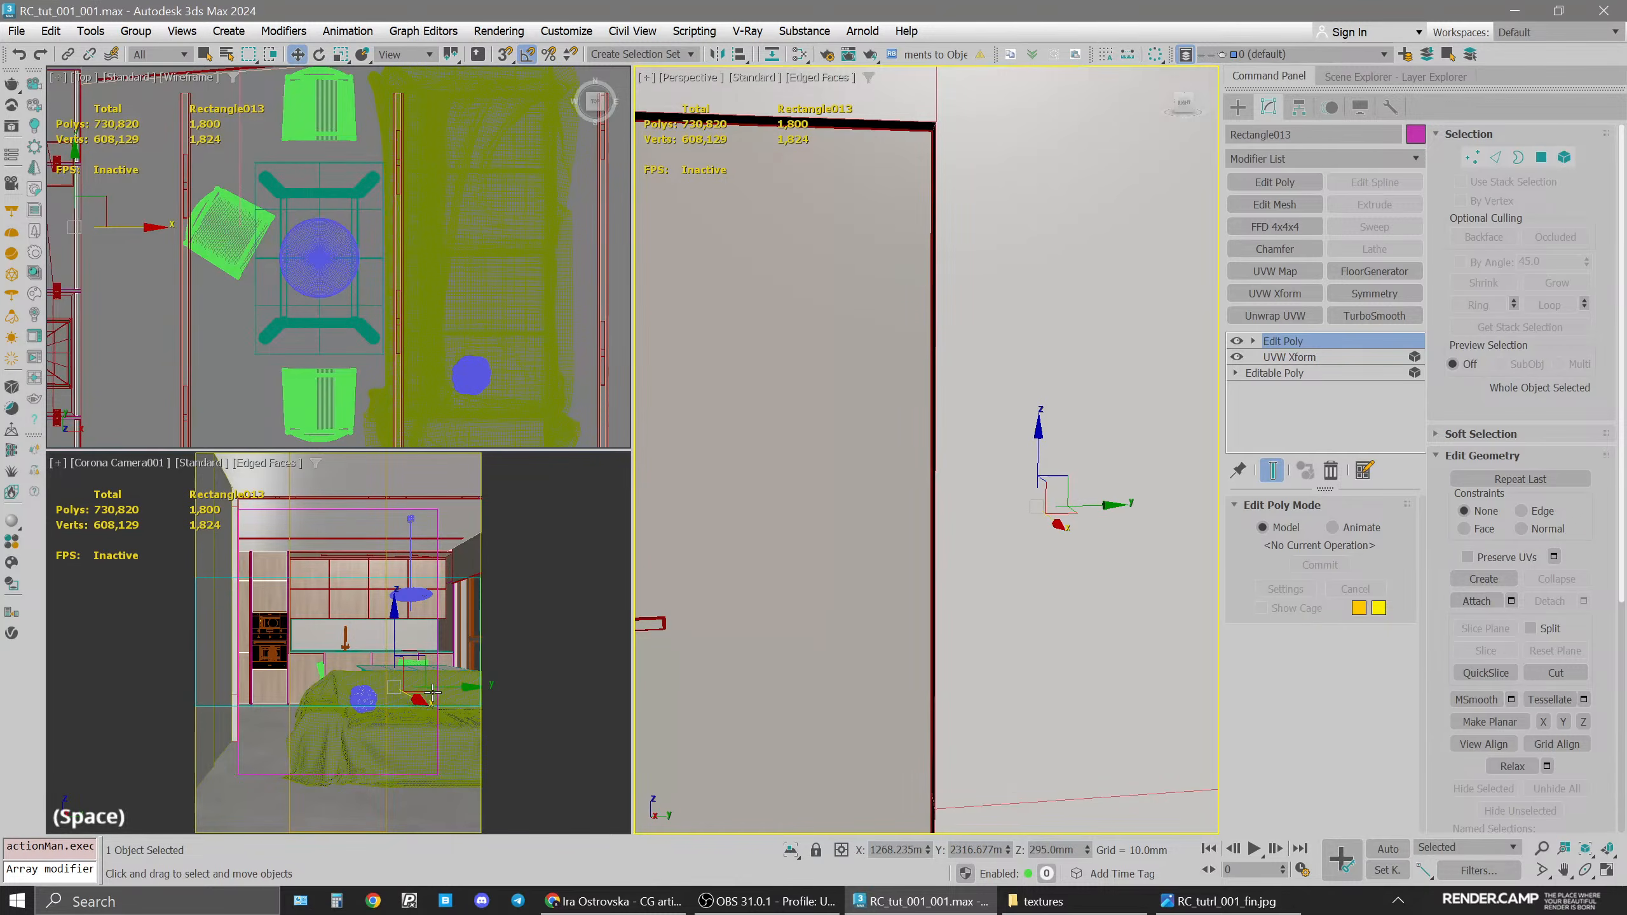
{"action": "key", "text": "space"}
{"action": "key", "text": "space"}
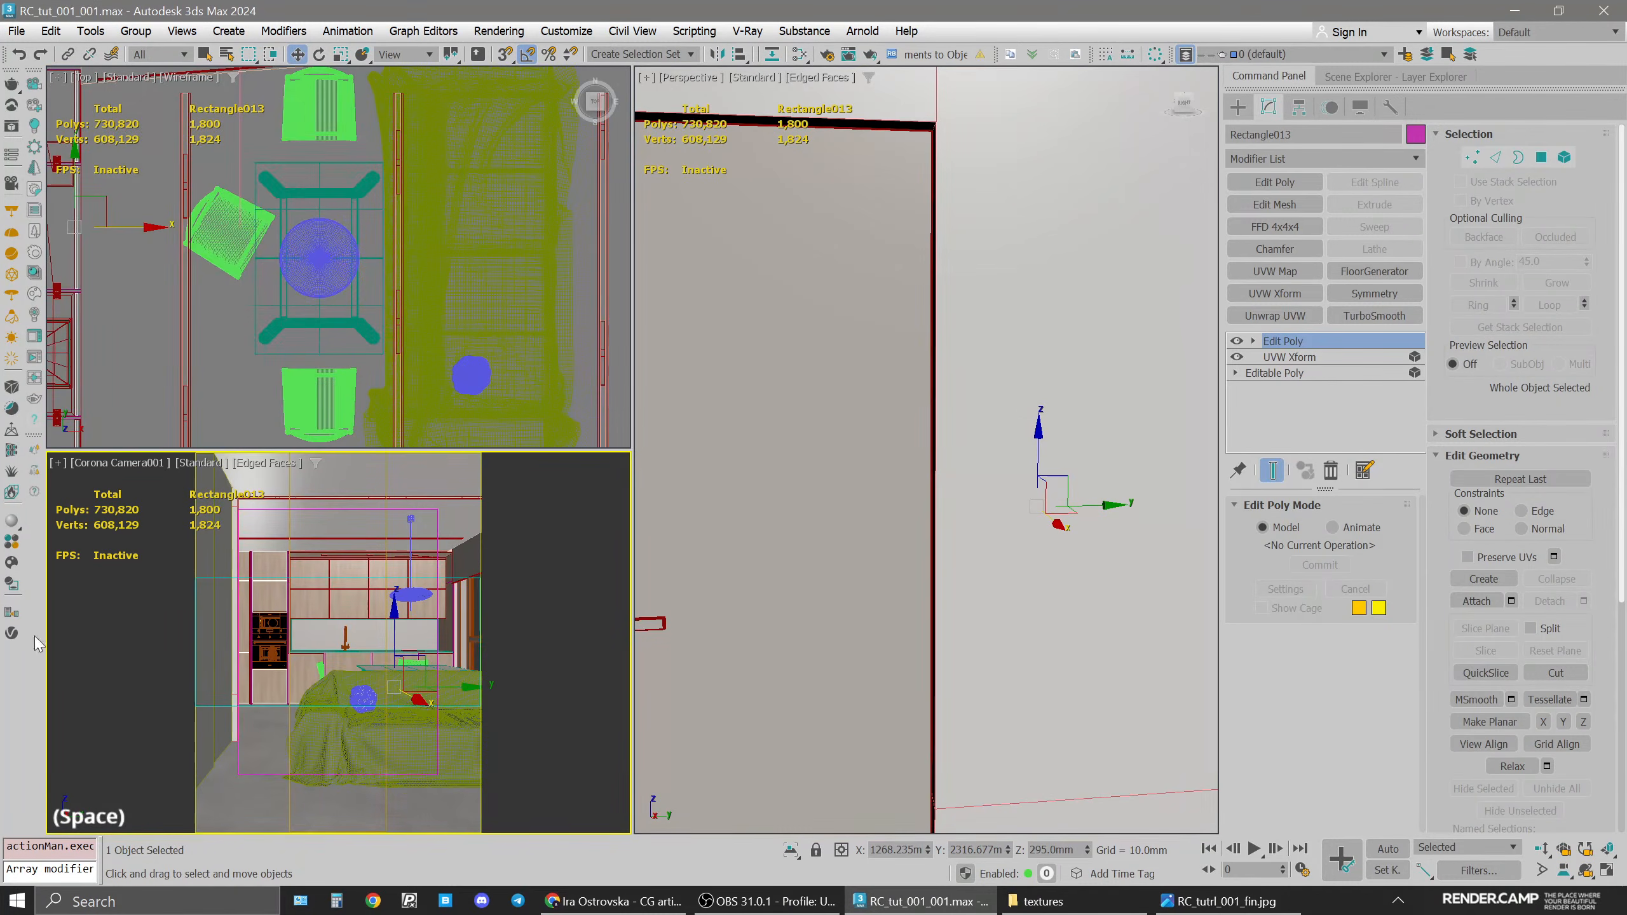
{"action": "left_click", "coordinate": [36, 367]}
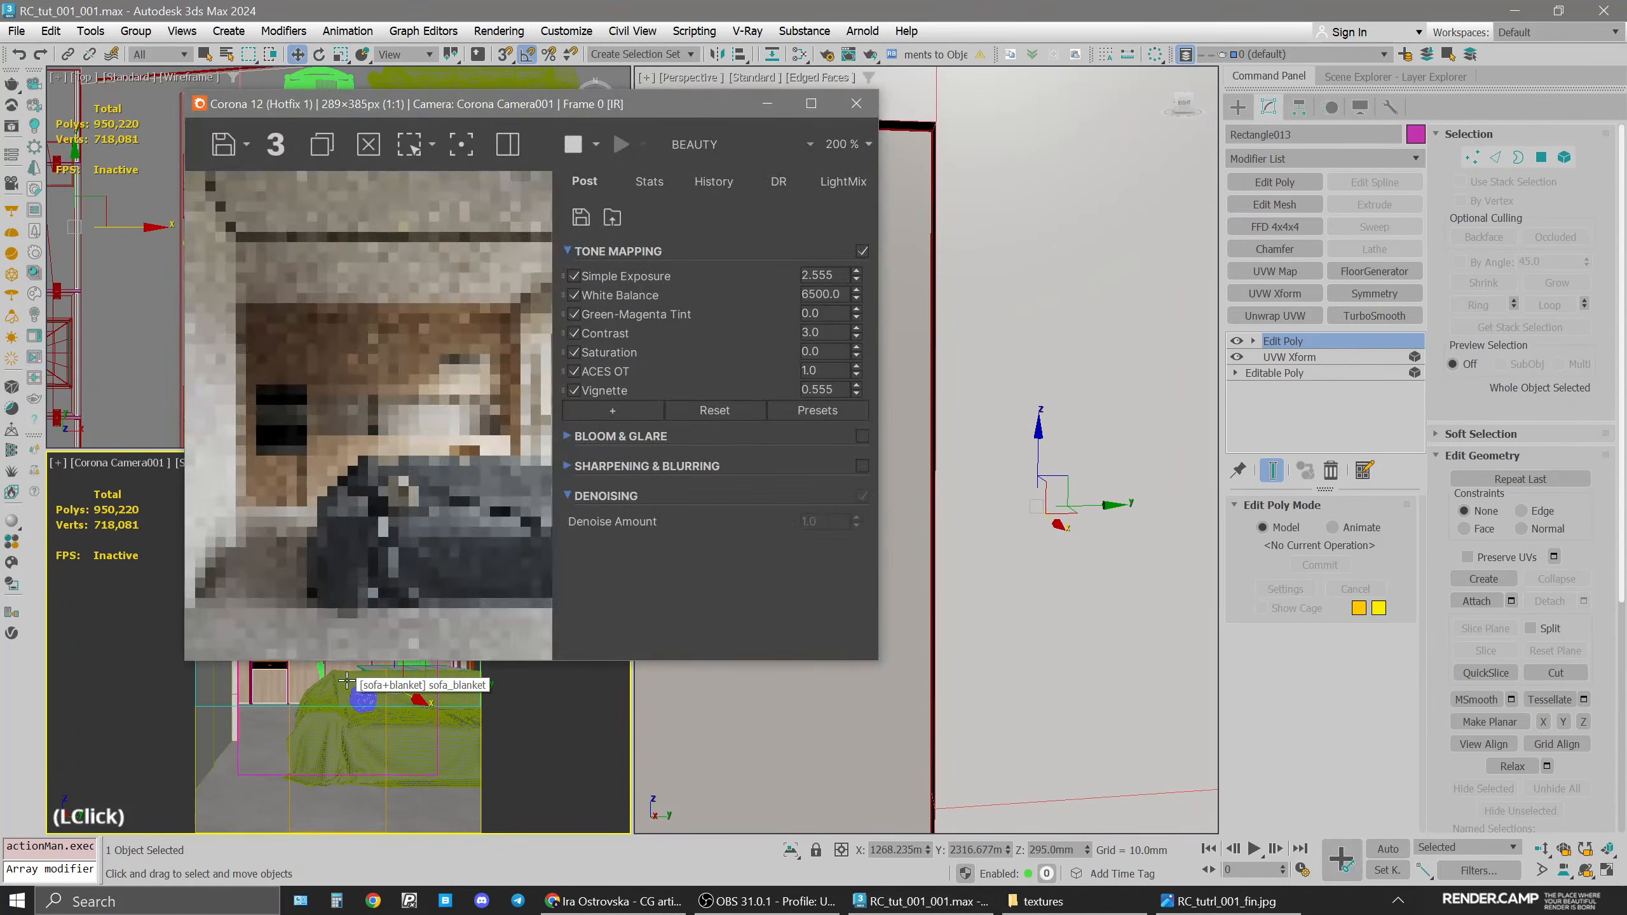
Check the kitchen fronts close up in the interactive render using 2D Pan Zoom Mode in the camera view, and leave the mode
{"action": "left_click_drag", "start_coordinate": [536, 111], "coordinate": [705, 133]}
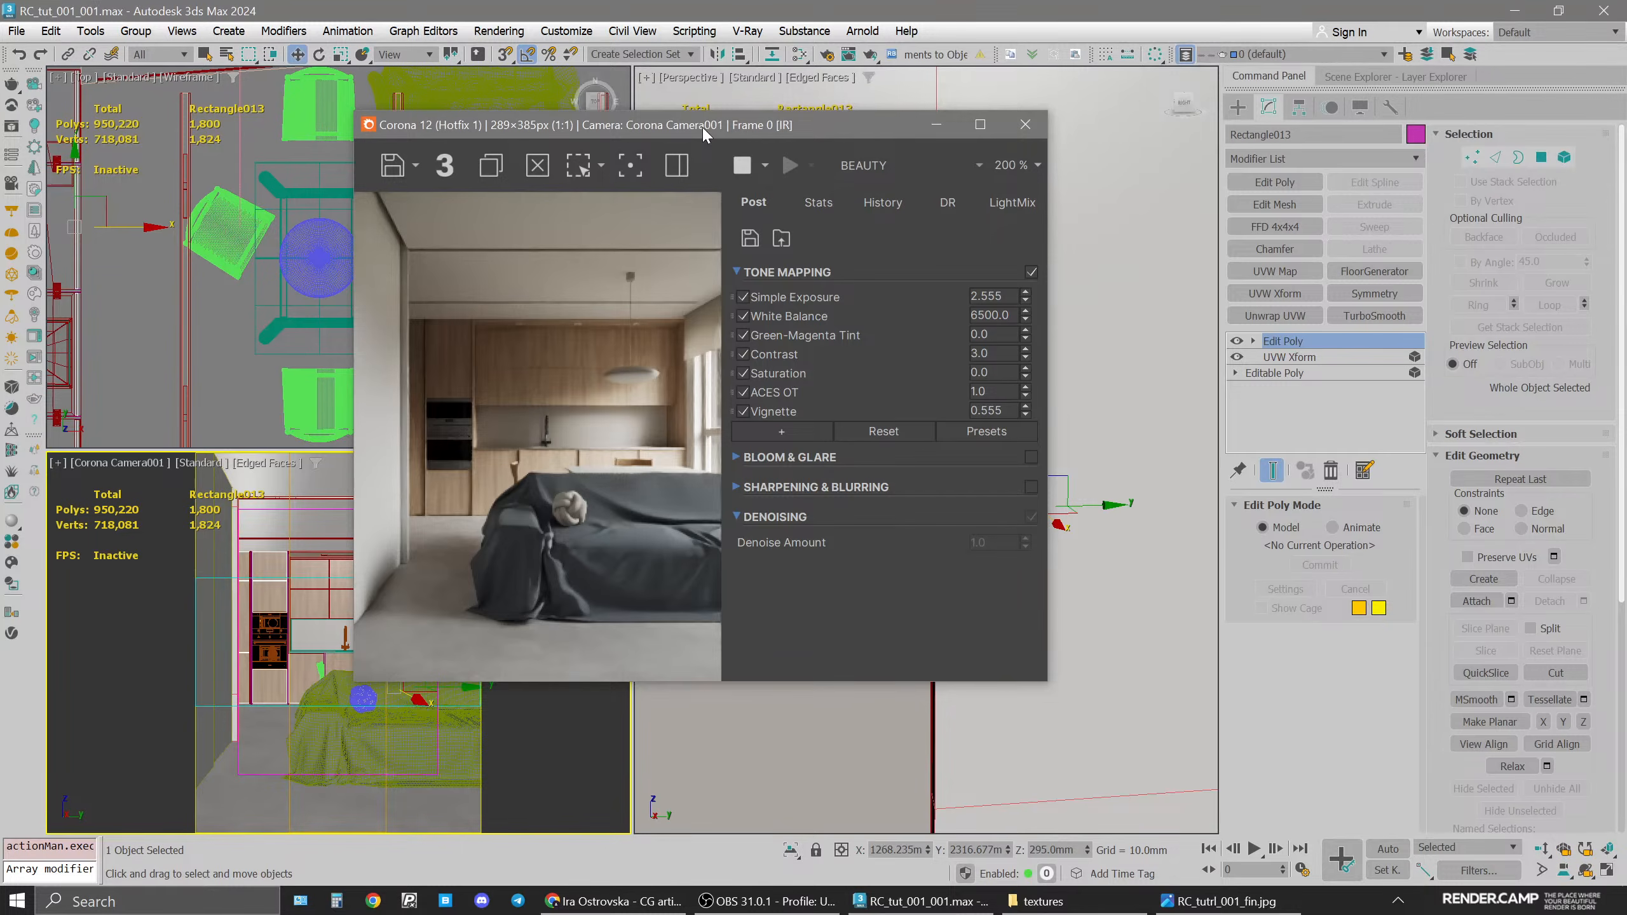
{"action": "left_click_drag", "start_coordinate": [716, 126], "coordinate": [927, 131]}
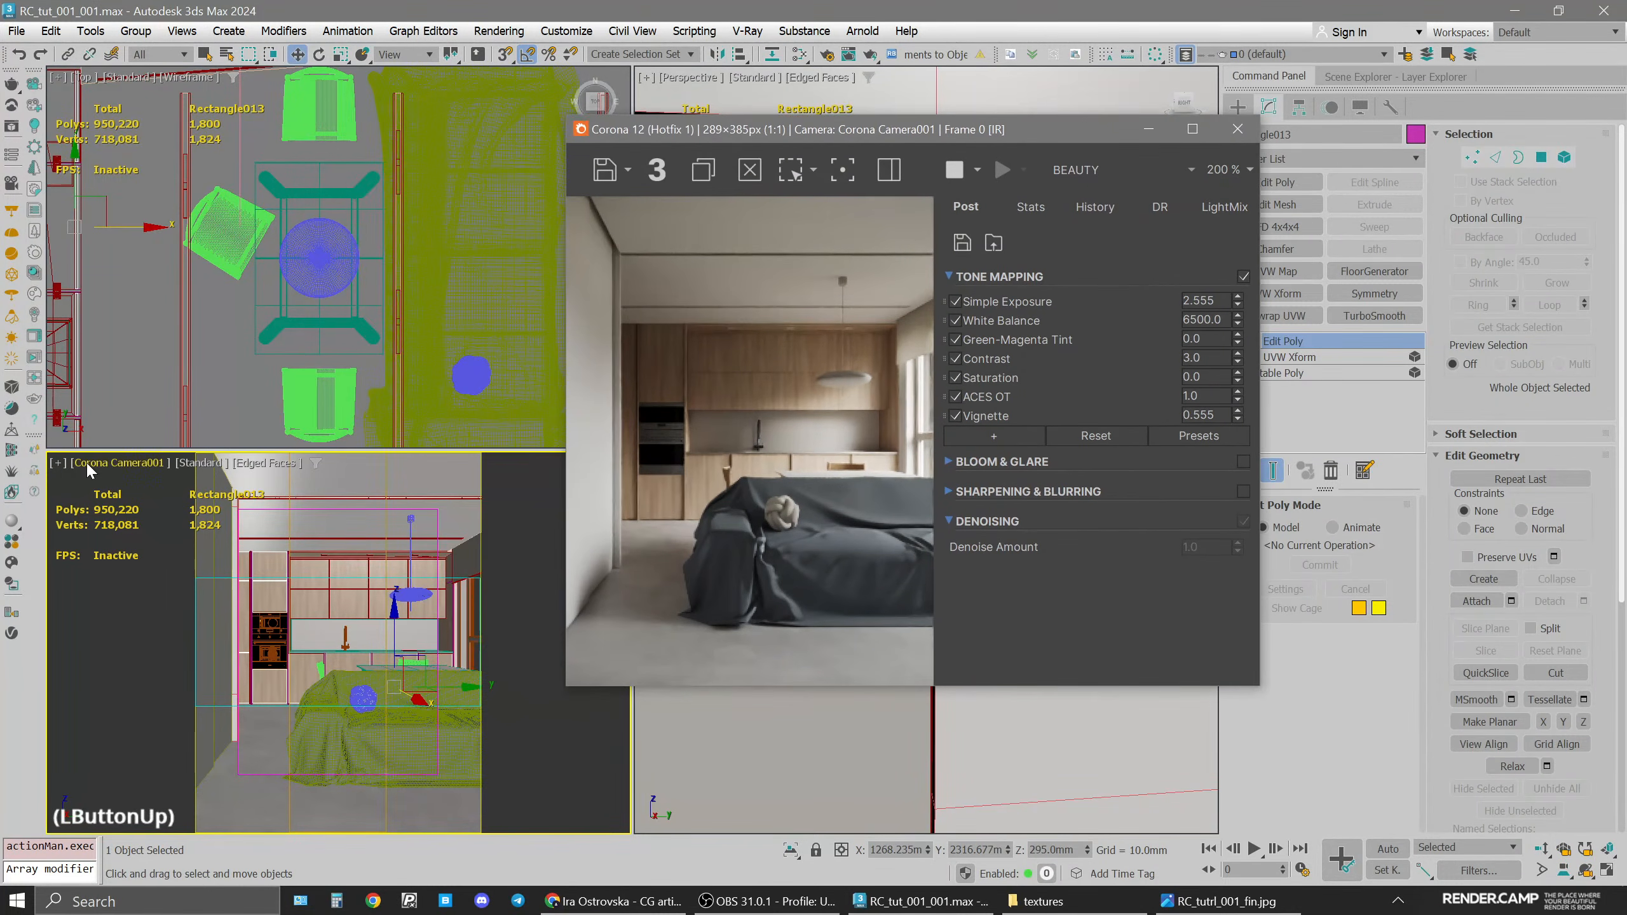
{"action": "left_click", "coordinate": [57, 463]}
{"action": "left_click", "coordinate": [157, 717]}
{"action": "scroll", "coordinate": [365, 626], "scroll_direction": "up", "scroll_amount": 5}
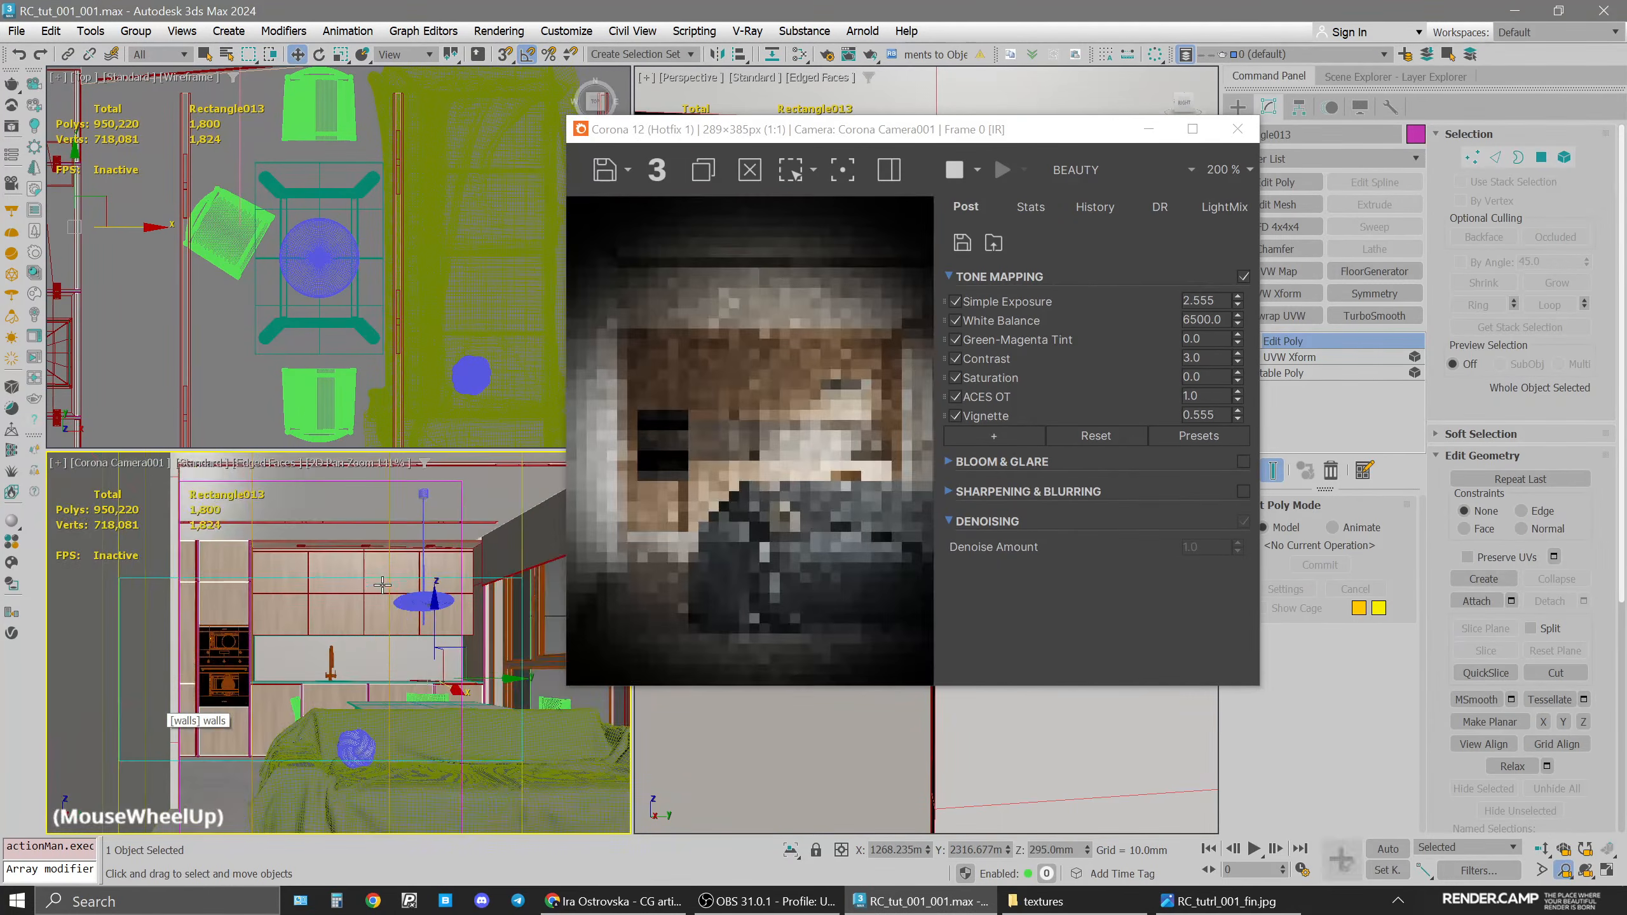
{"action": "middle_click_drag", "start_coordinate": [365, 625], "coordinate": [367, 595]}
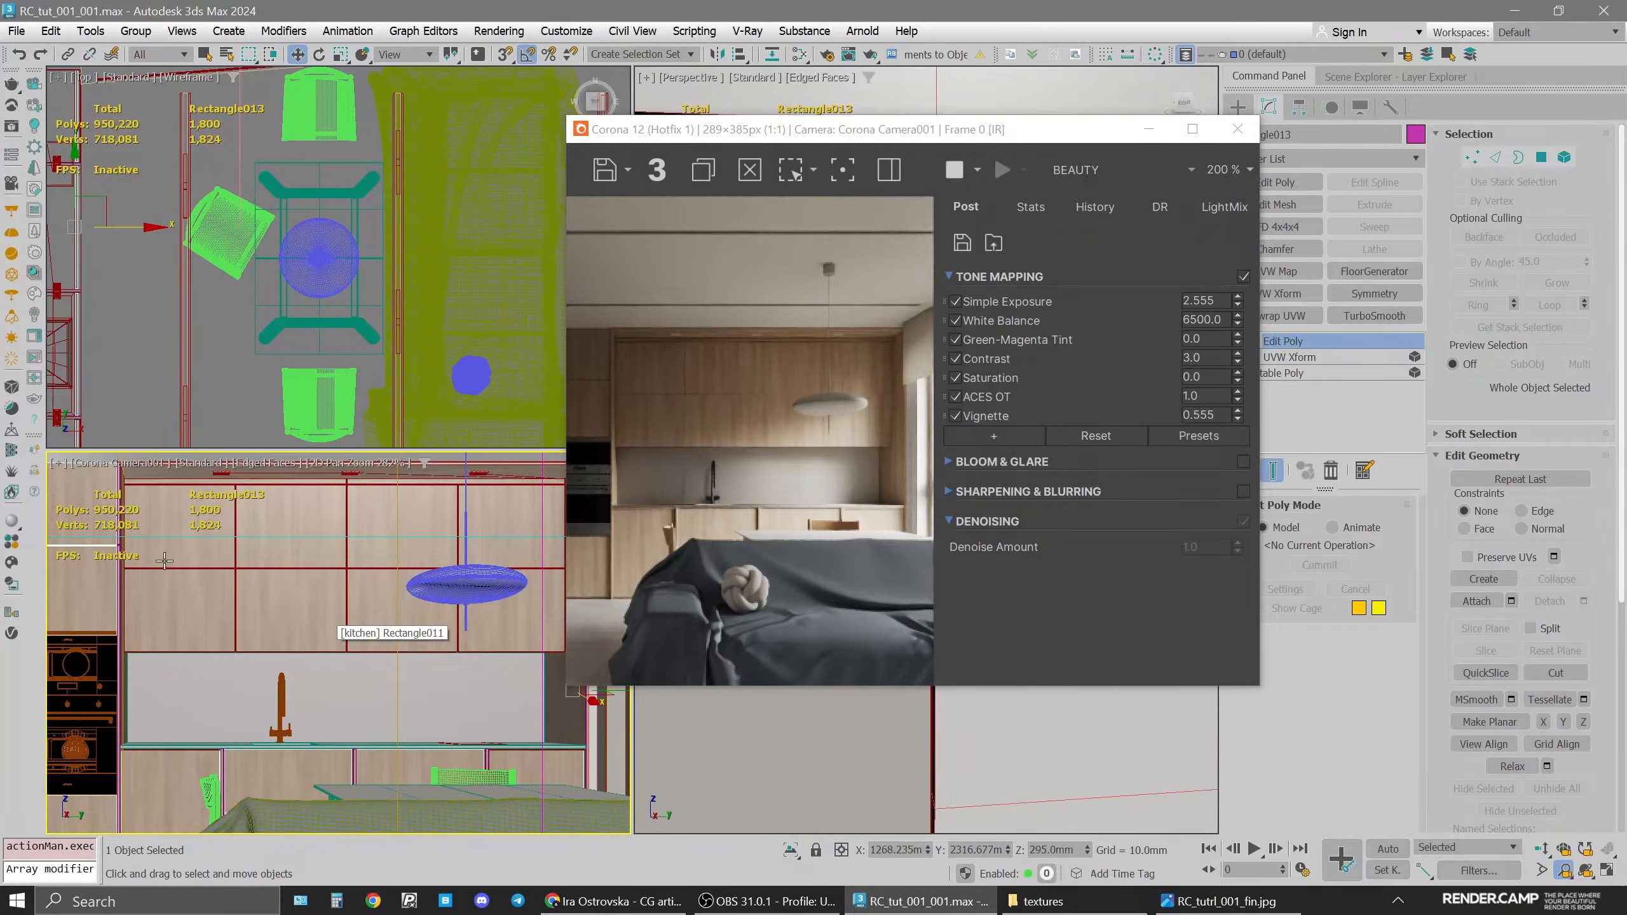
{"action": "left_click", "coordinate": [59, 462]}
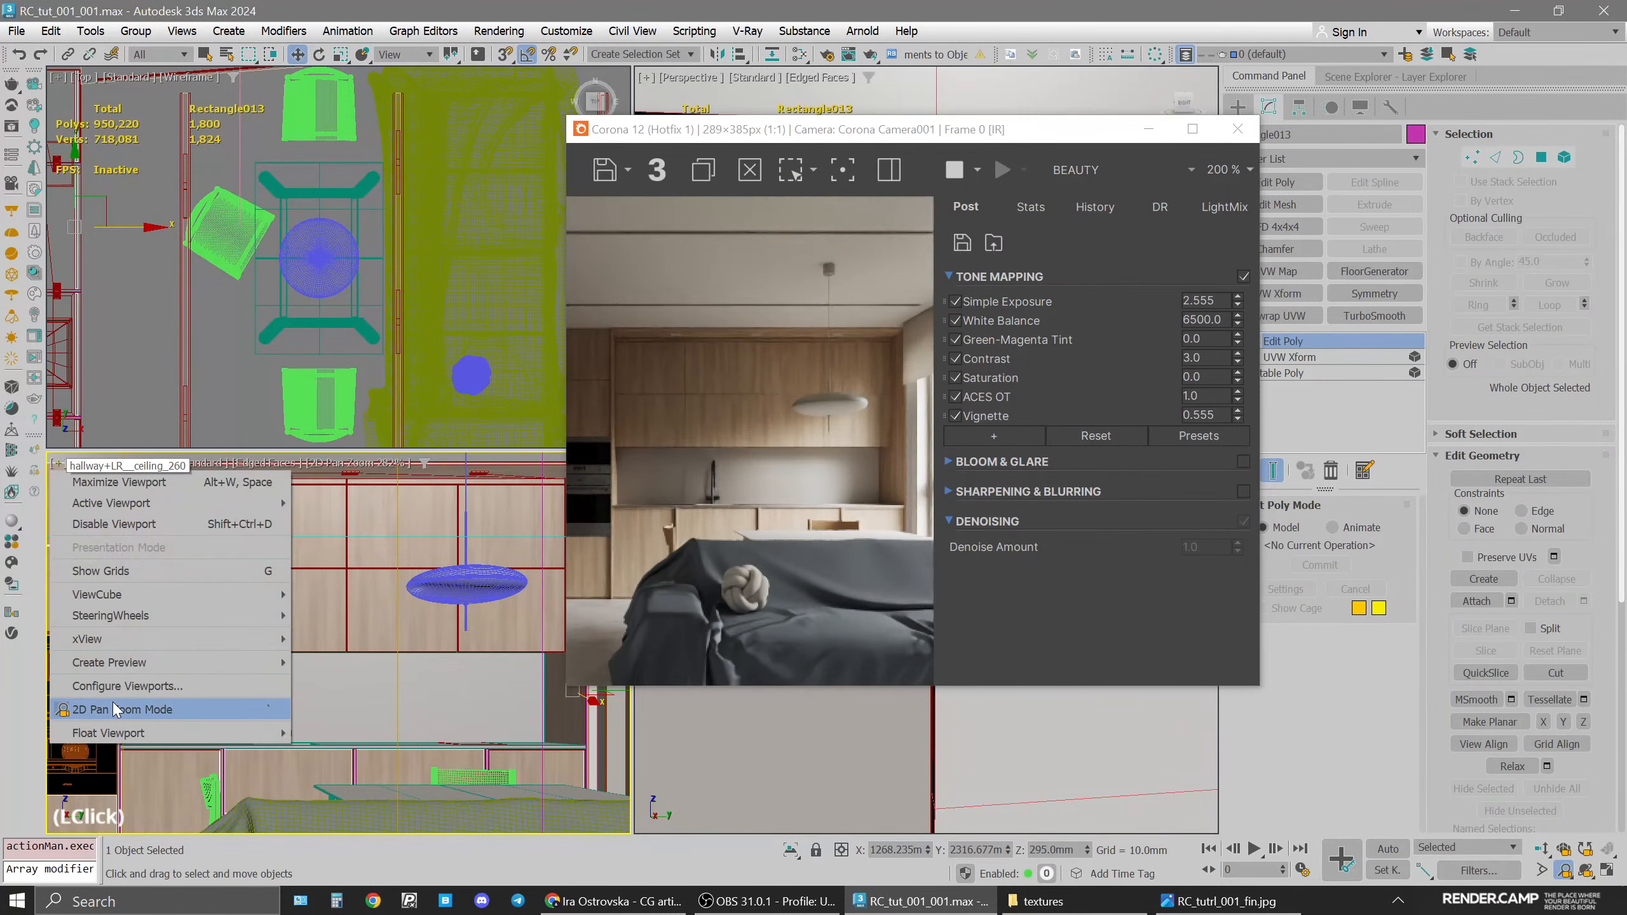
{"action": "left_click", "coordinate": [112, 701]}
{"action": "left_click_drag", "start_coordinate": [926, 130], "coordinate": [536, 129]}
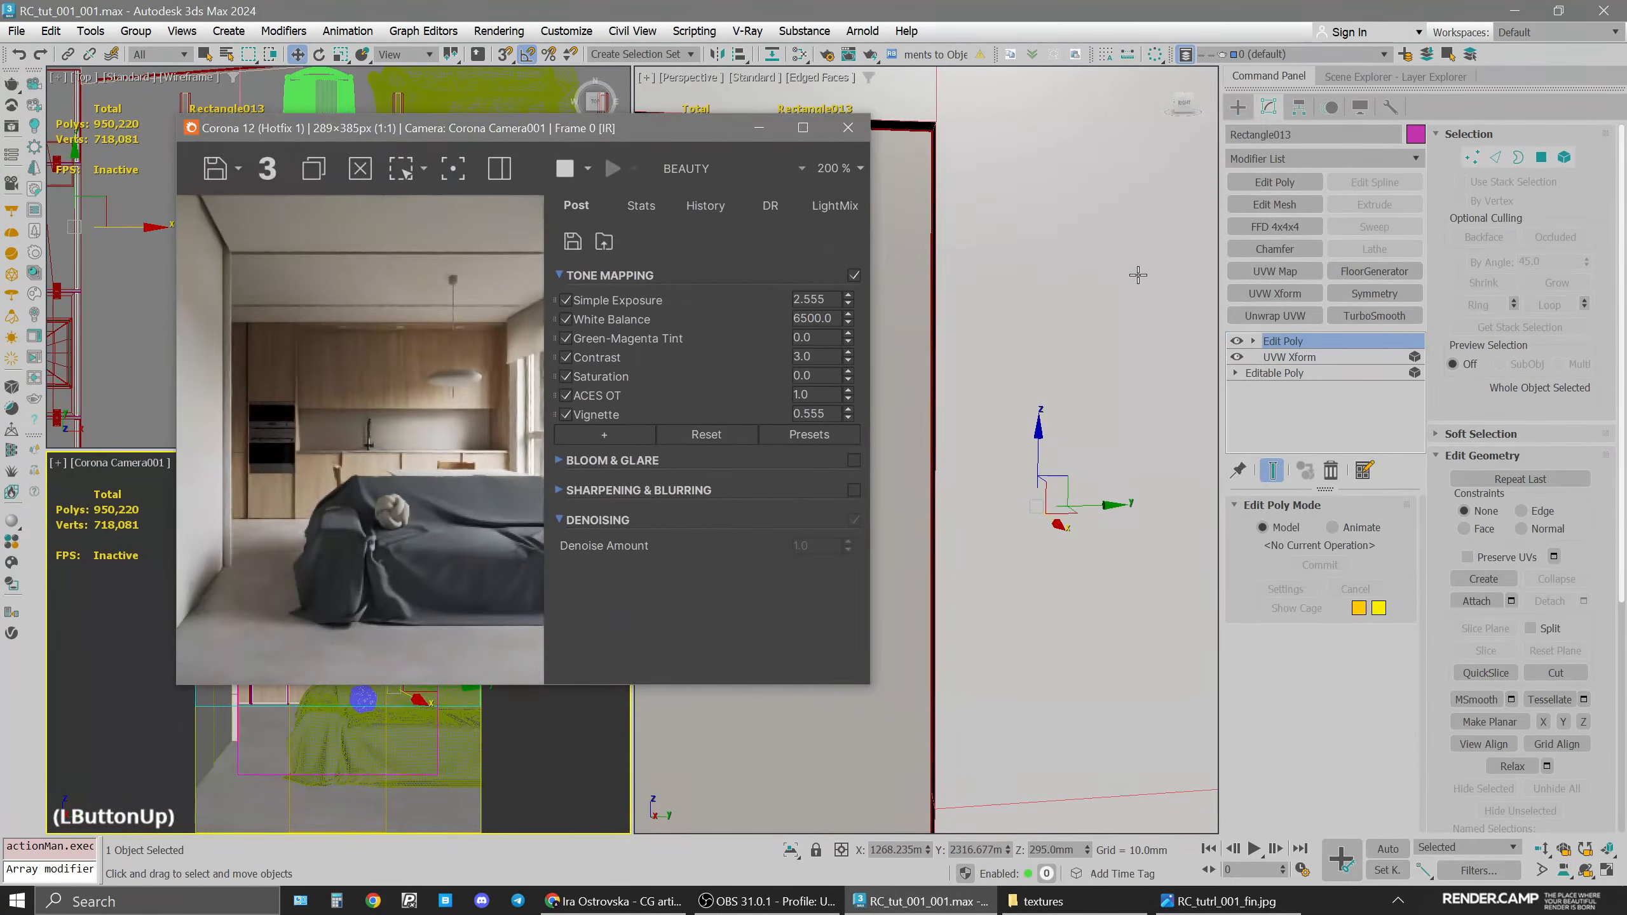
Reopen the kitchen material and set its base color map amount to 40
{"action": "middle_click", "coordinate": [1137, 275]}
{"action": "key", "text": "m"}
{"action": "left_click", "coordinate": [1098, 389]}
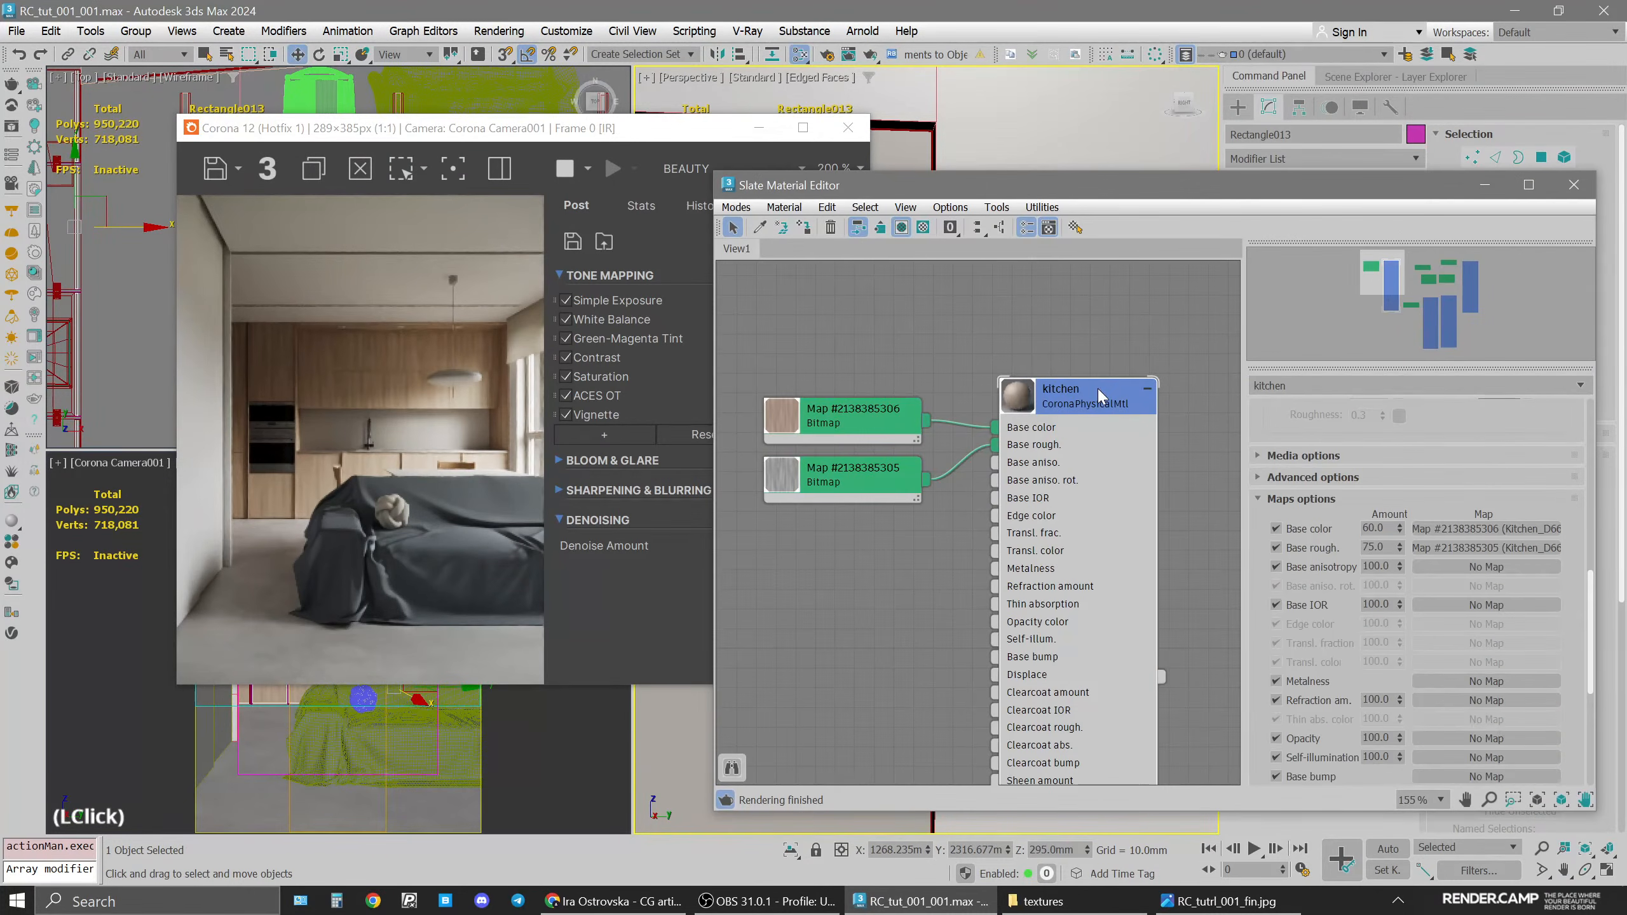
{"action": "double_click", "coordinate": [1372, 528]}
{"action": "type", "text": "40"}
{"action": "key", "text": "Return"}
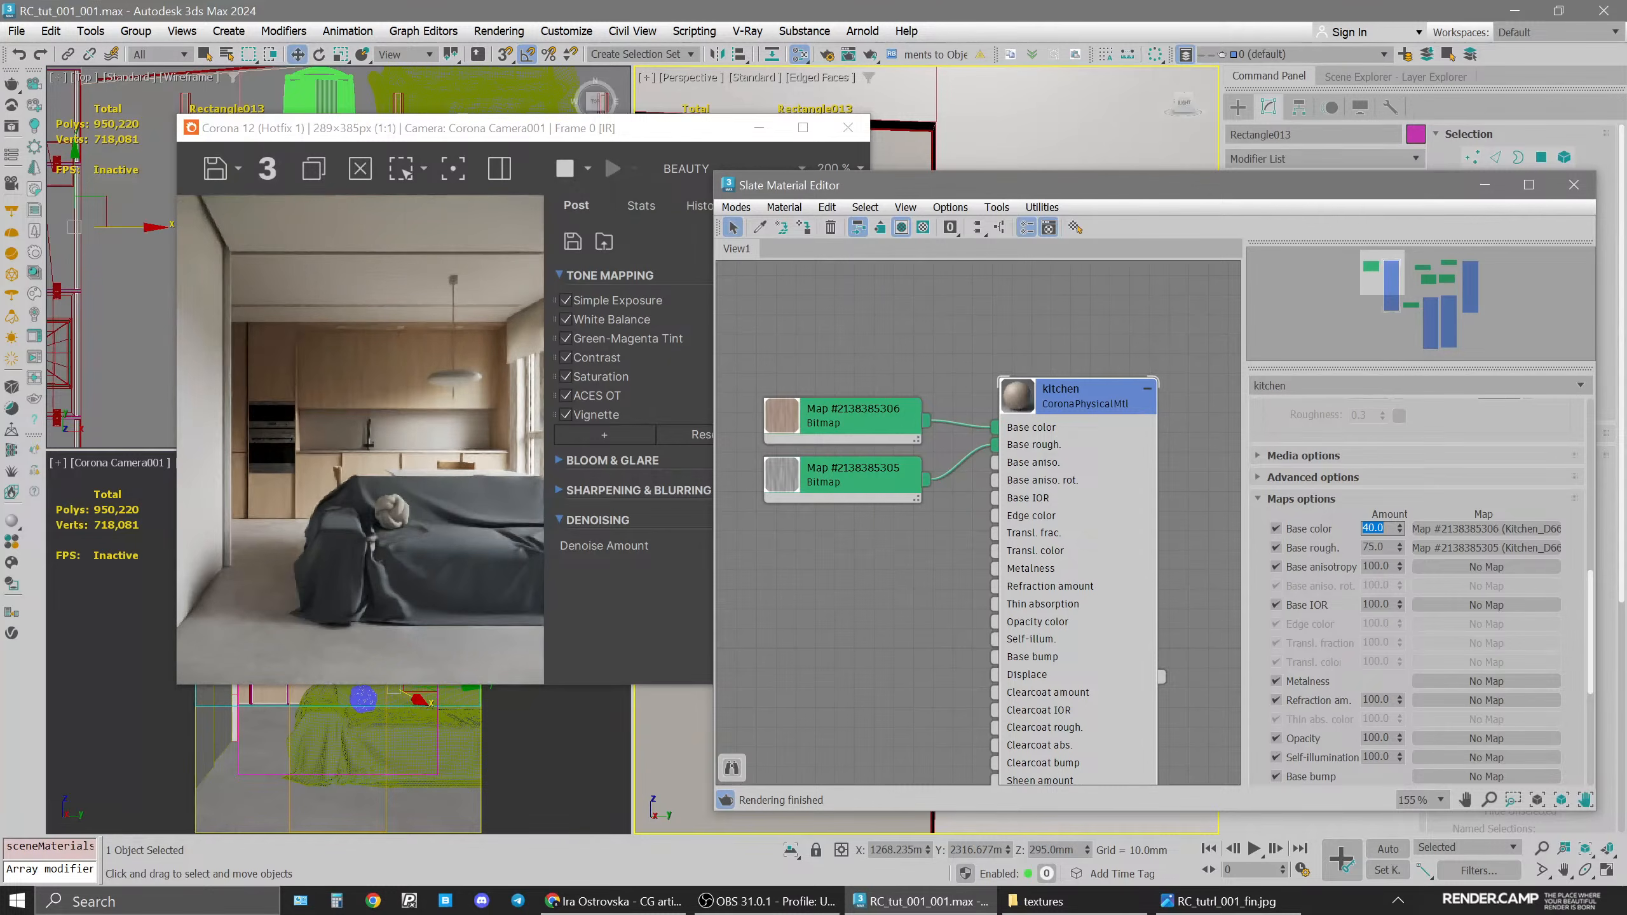
Set the kitchen material's base color map amount to 45 and move the render window clear of the material editor
{"action": "left_click", "coordinate": [1372, 528]}
{"action": "type", "text": "45"}
{"action": "key", "text": "Return"}
{"action": "left_click_drag", "start_coordinate": [588, 143], "coordinate": [819, 219]}
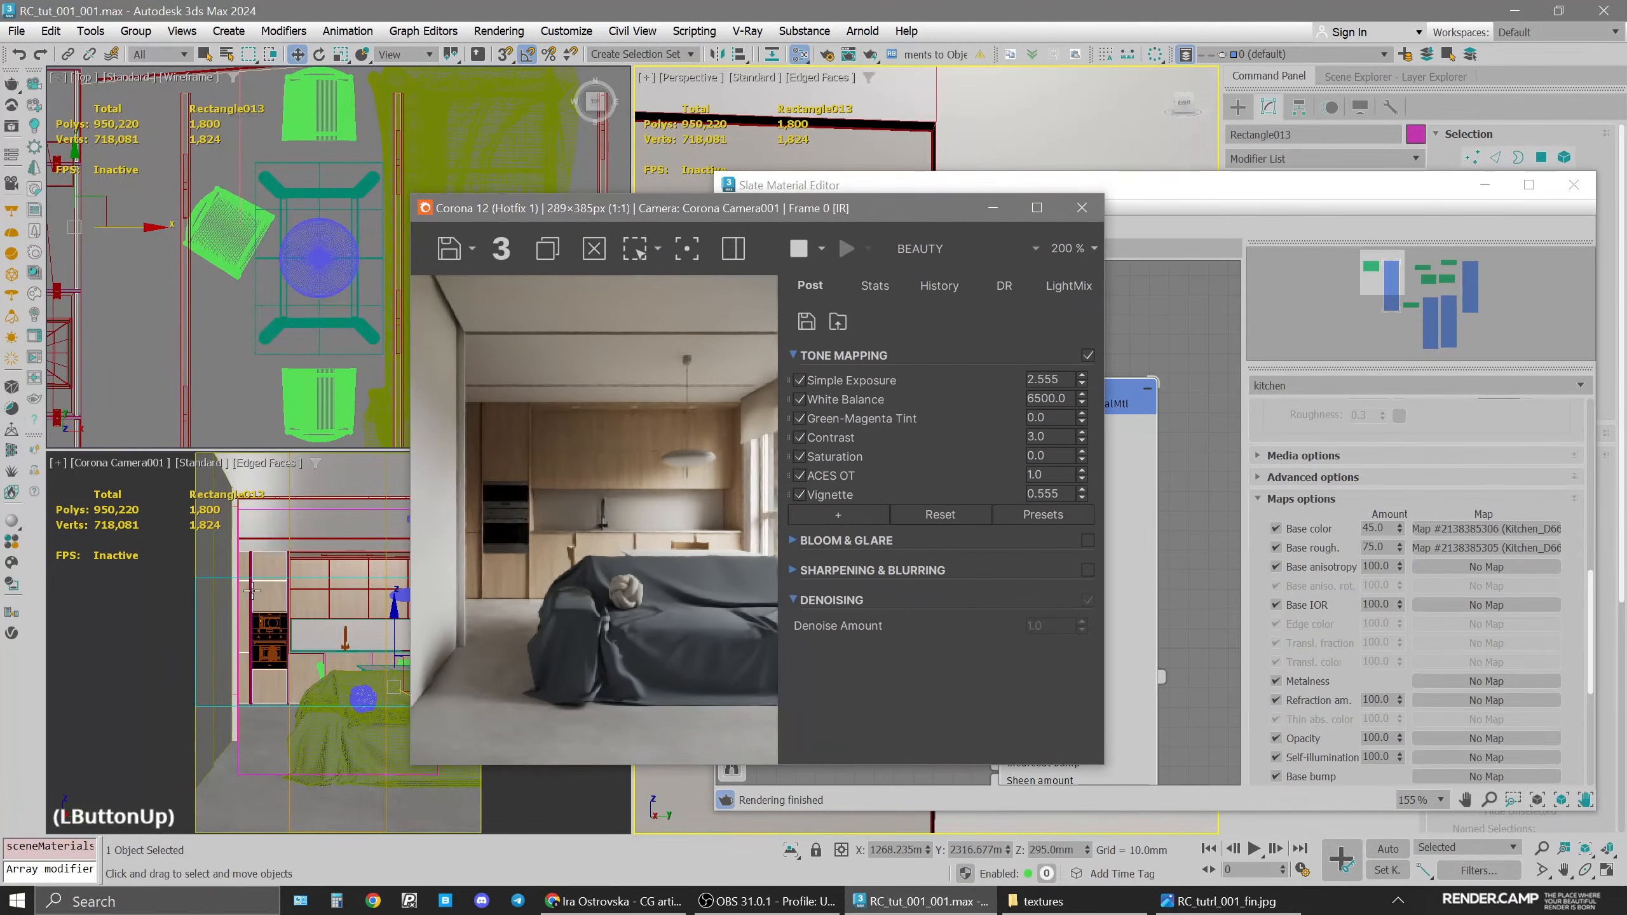
Turn on 2D Pan Zoom Mode in the camera view and examine the wood fronts close up in the interactive render
{"action": "left_click", "coordinate": [58, 463]}
{"action": "left_click", "coordinate": [160, 709]}
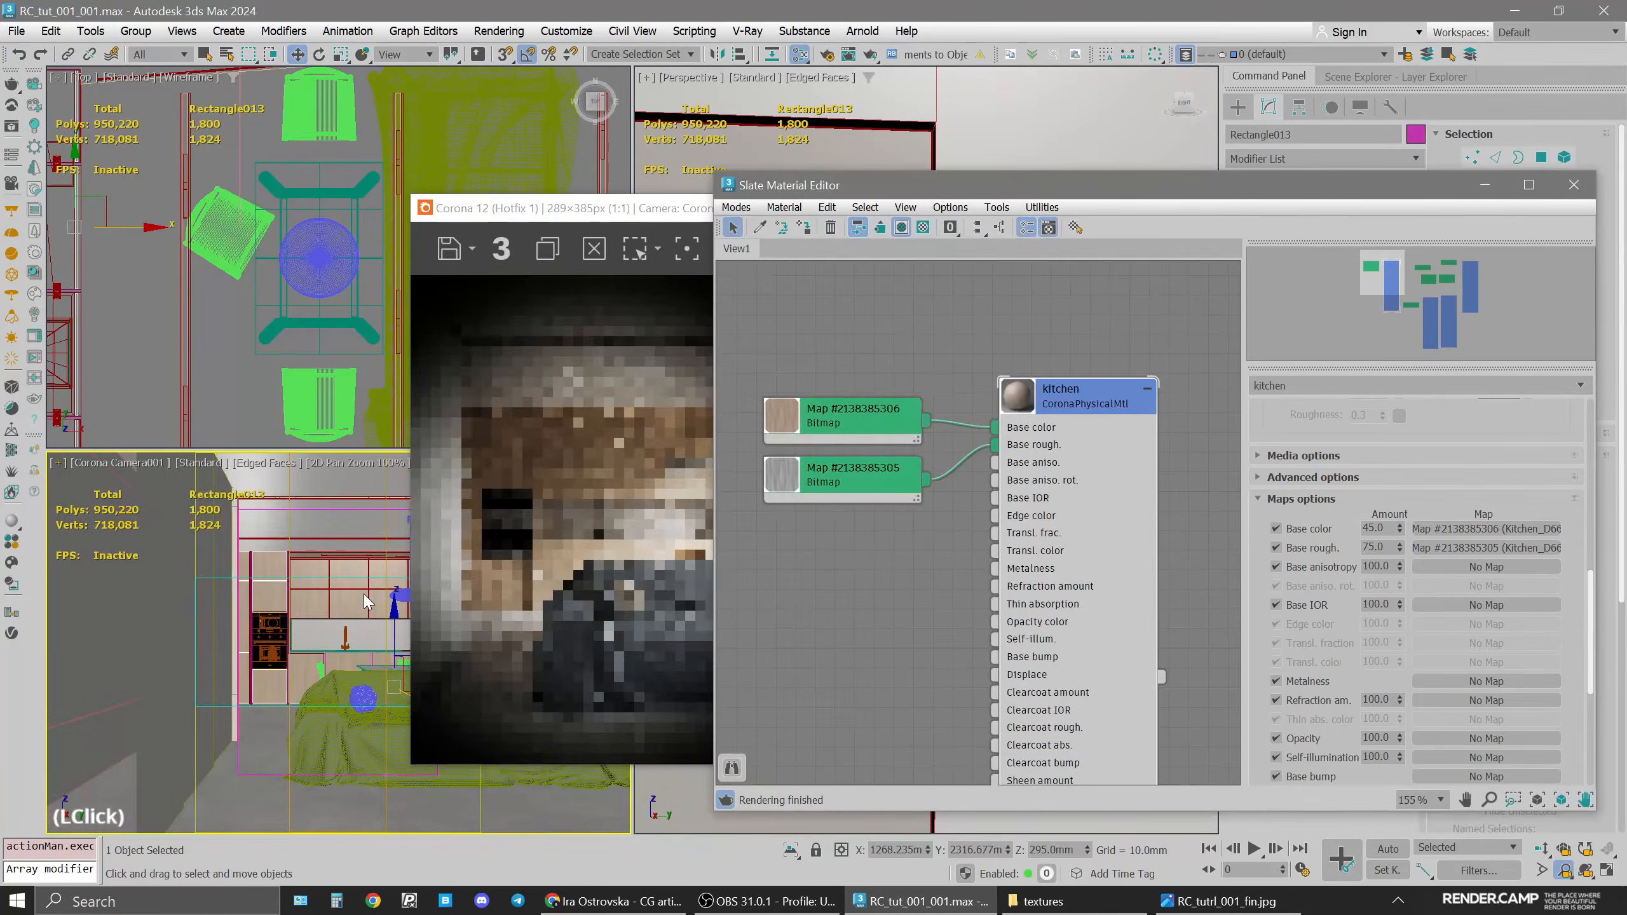
{"action": "scroll", "coordinate": [360, 612], "scroll_direction": "up", "scroll_amount": 5}
{"action": "scroll", "coordinate": [360, 612], "scroll_direction": "up", "scroll_amount": 2}
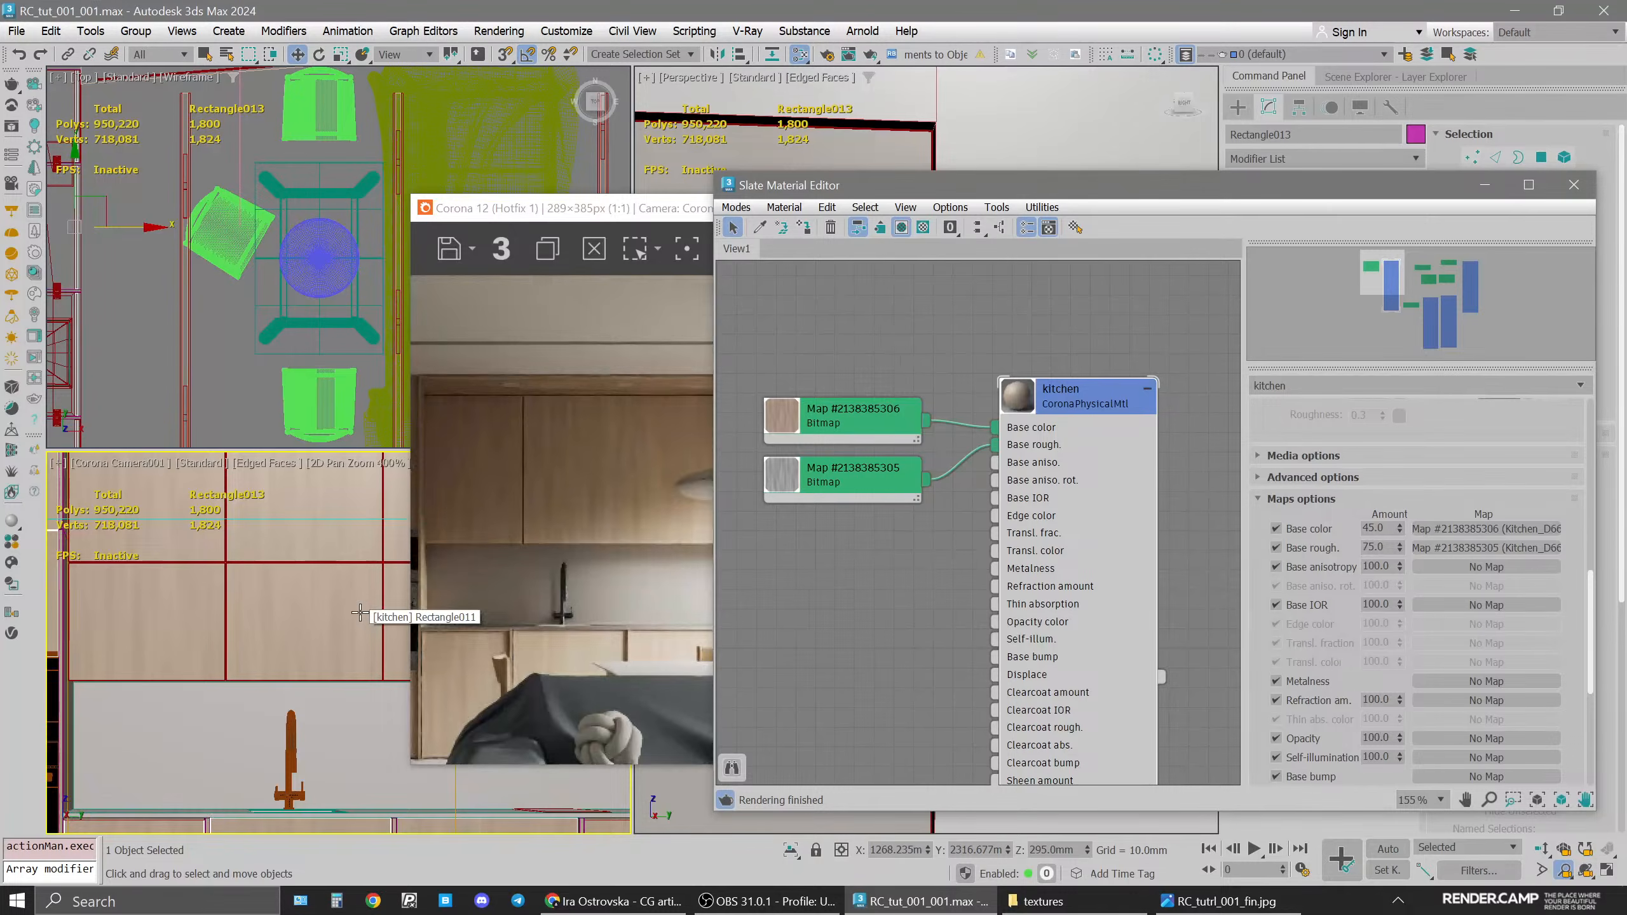
{"action": "middle_click_drag", "start_coordinate": [359, 612], "coordinate": [174, 583]}
{"action": "middle_click_drag", "start_coordinate": [383, 582], "coordinate": [159, 606]}
{"action": "middle_click_drag", "start_coordinate": [334, 578], "coordinate": [393, 591]}
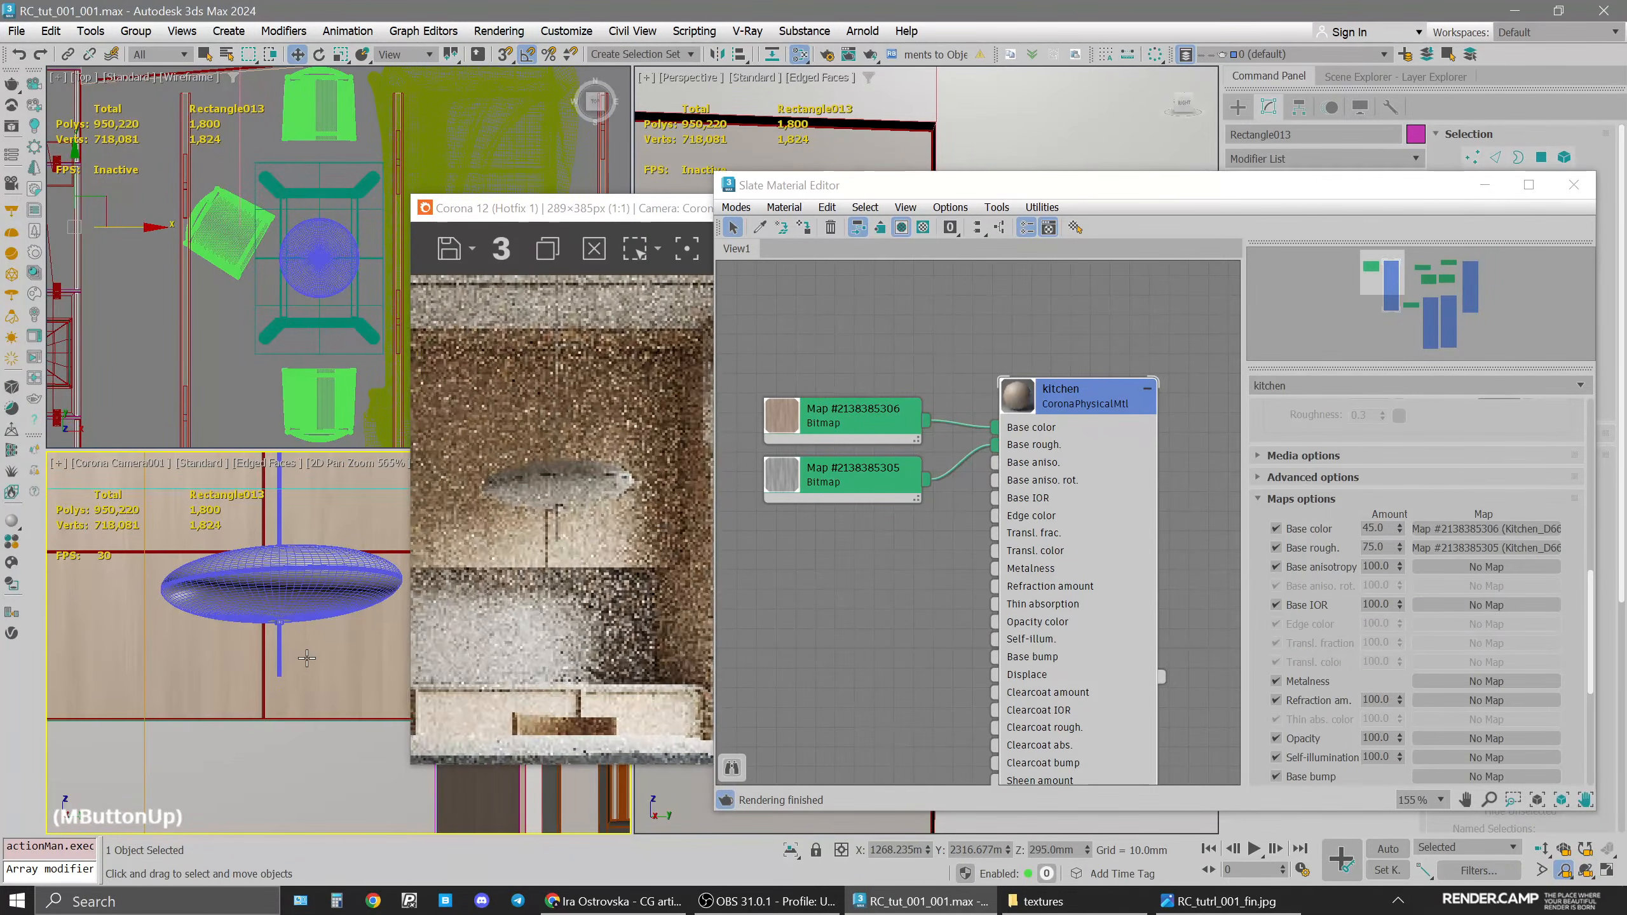
{"action": "left_click", "coordinate": [726, 631]}
{"action": "left_click", "coordinate": [590, 386]}
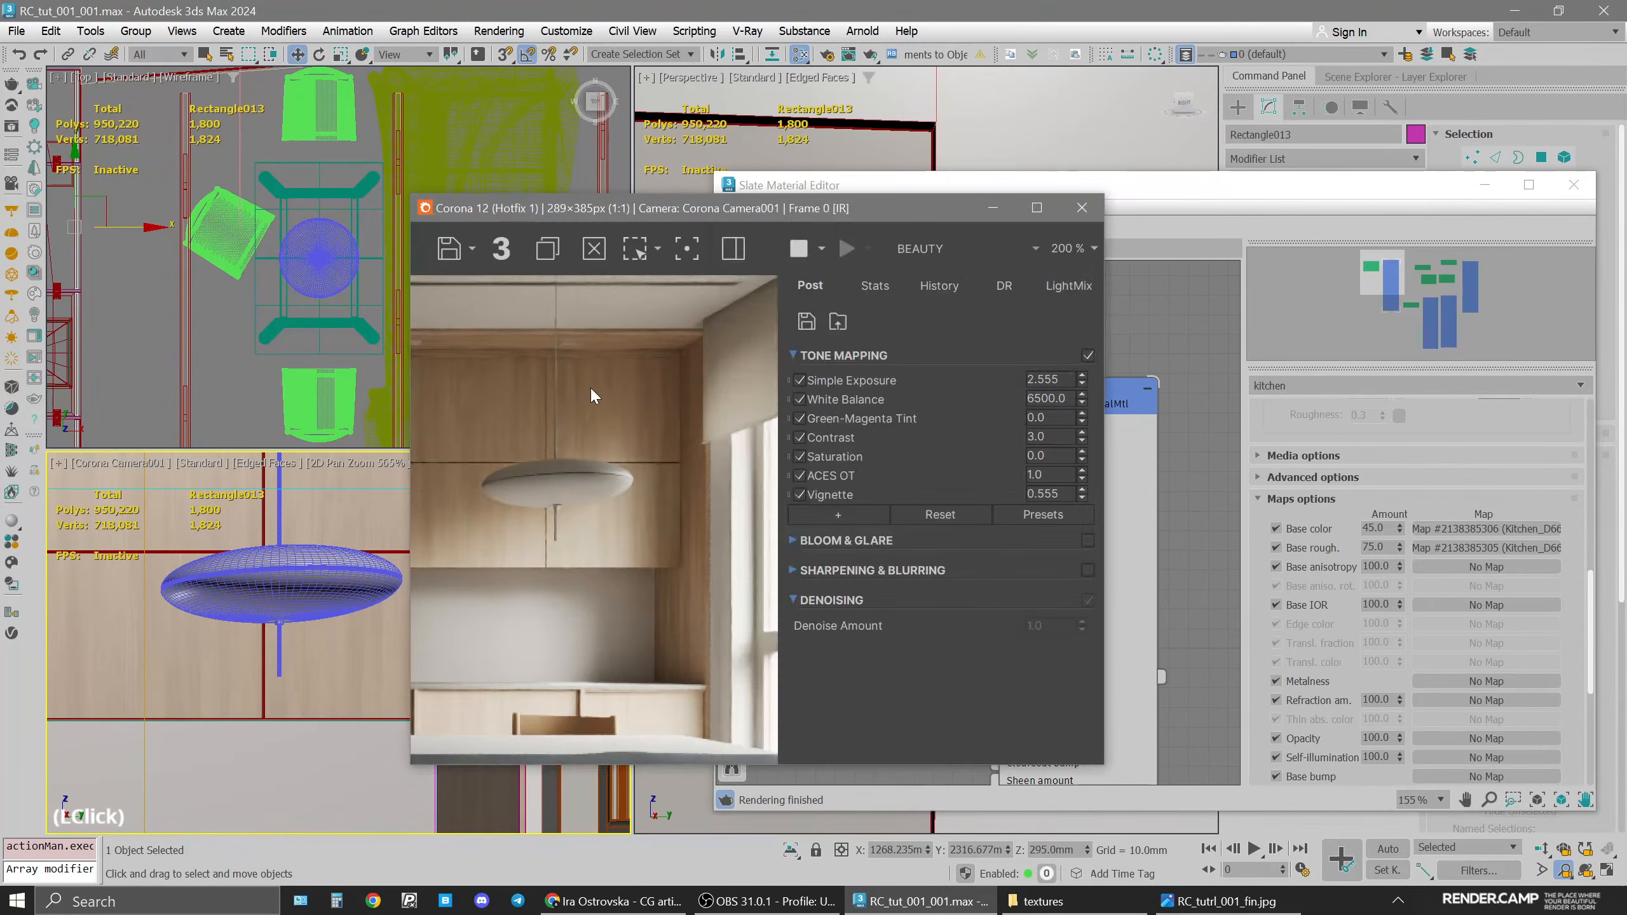
Check the CESSENTIAL_Reflect pass of the interactive render and return to the BEAUTY pass
{"action": "left_click", "coordinate": [939, 249]}
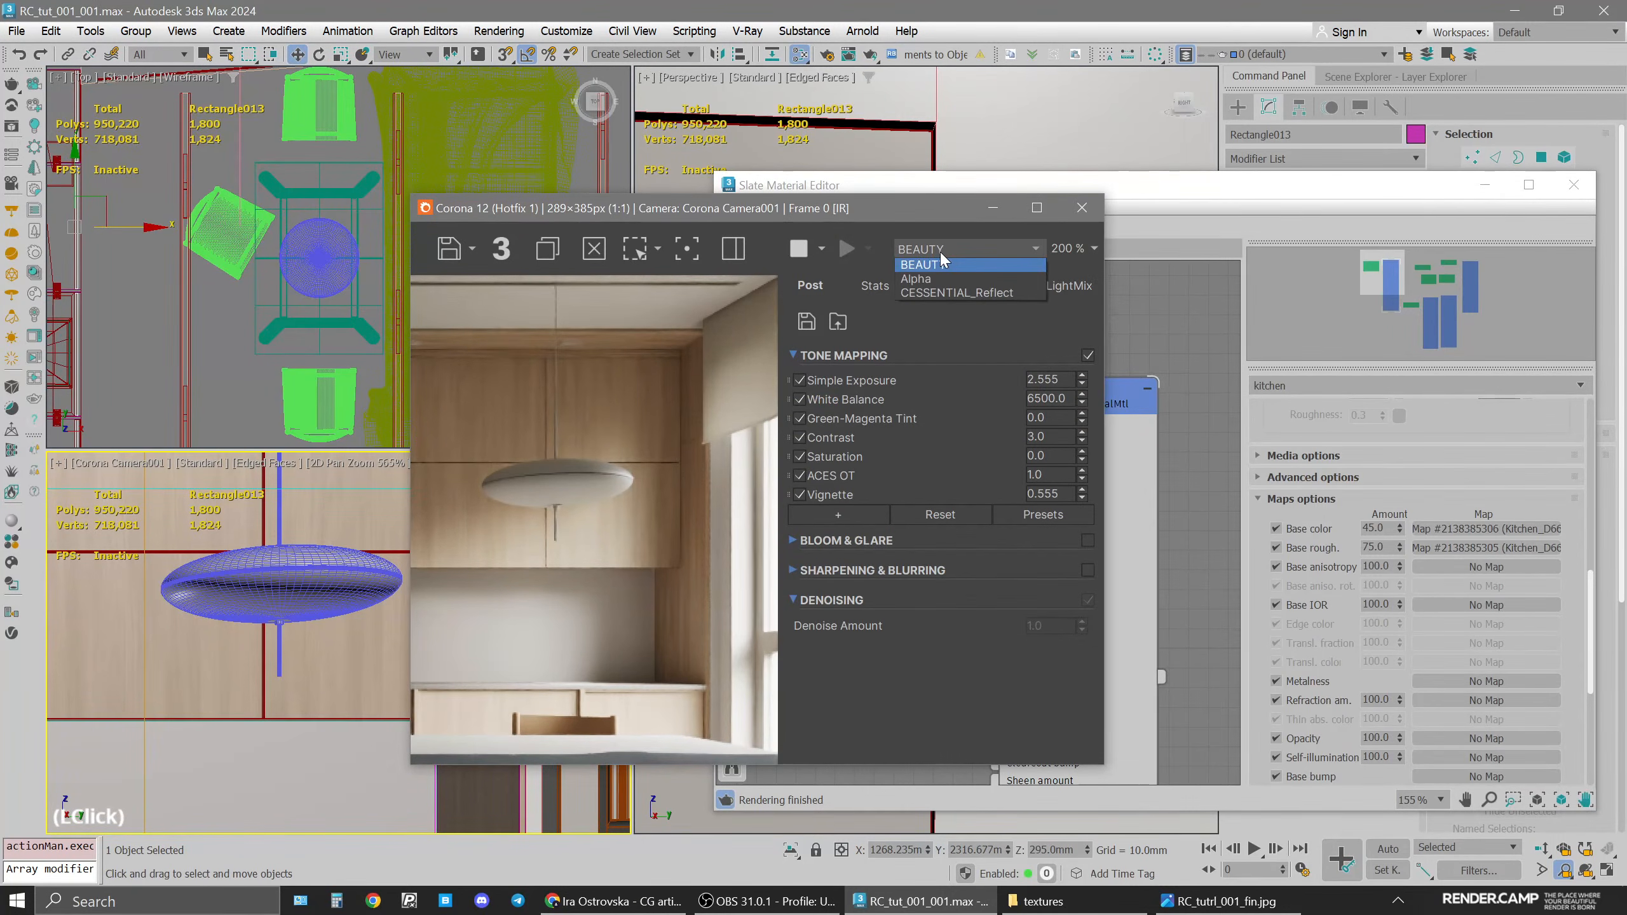
{"action": "left_click", "coordinate": [951, 292]}
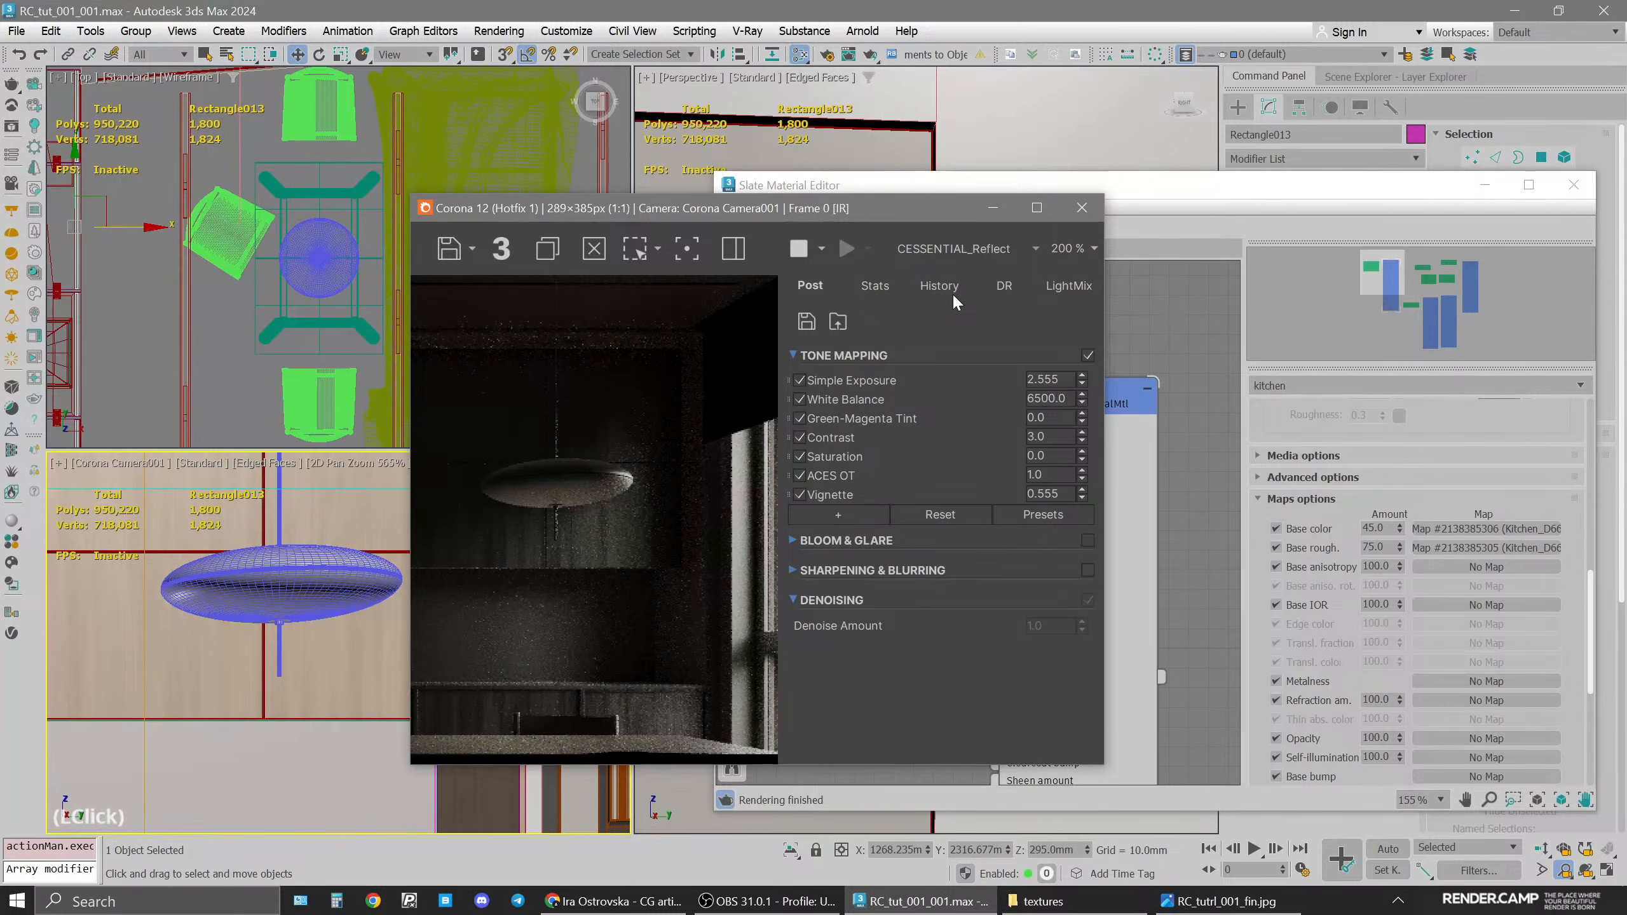
{"action": "left_click", "coordinate": [953, 247]}
{"action": "left_click", "coordinate": [966, 266]}
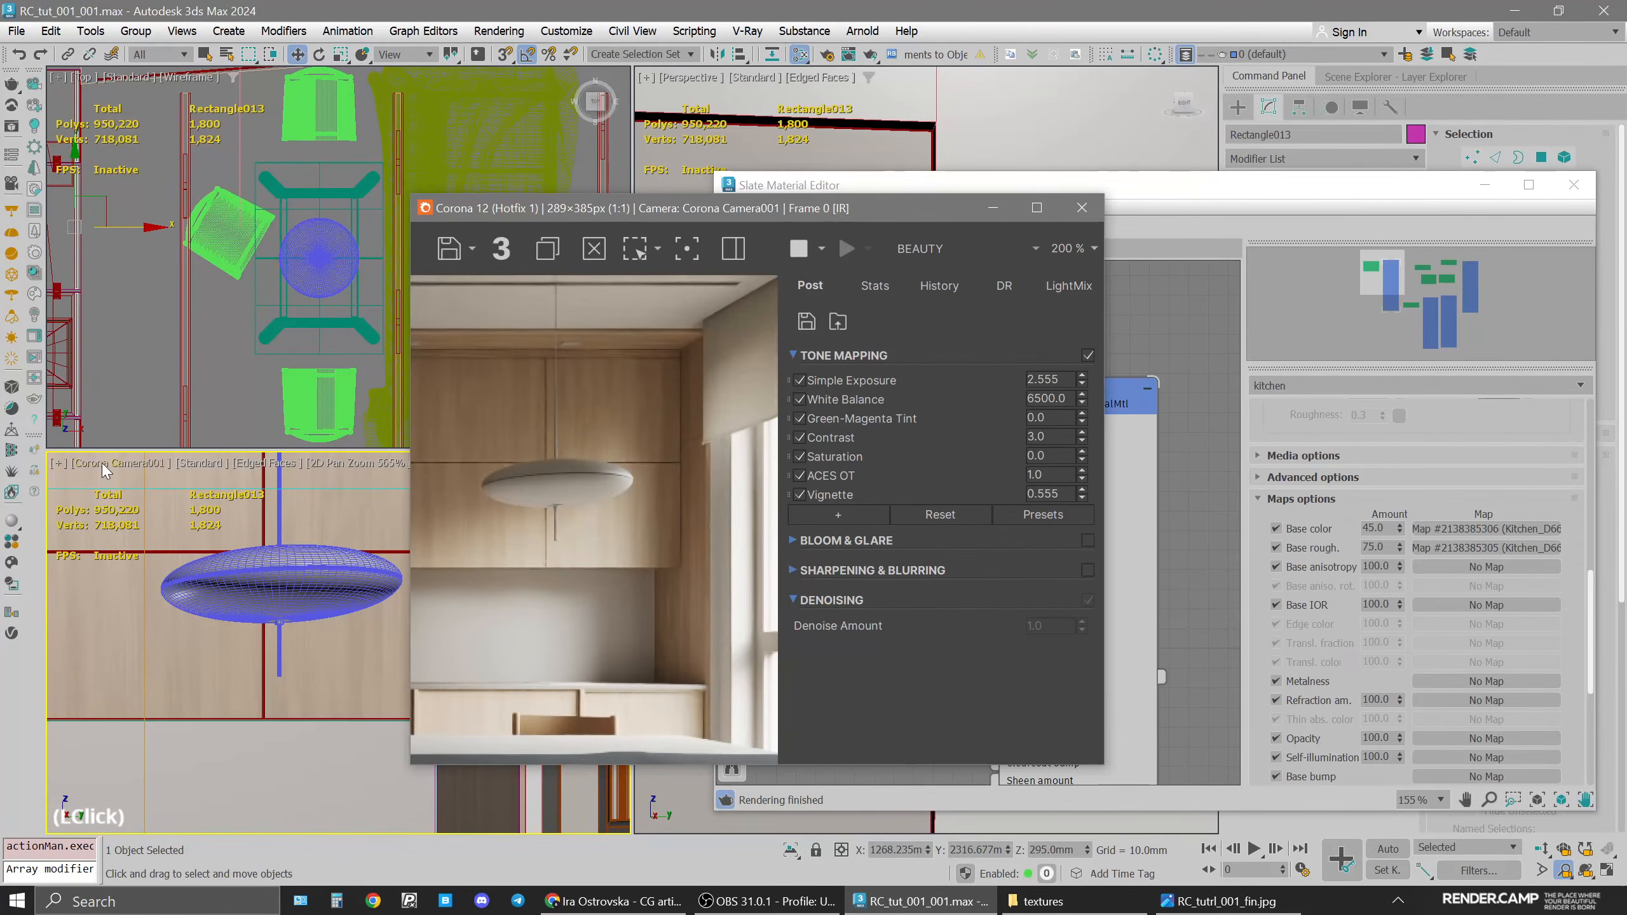
Close the render window and material editor, then isolate the upper kitchen fronts and frame them in the perspective view
{"action": "middle_click", "coordinate": [349, 528]}
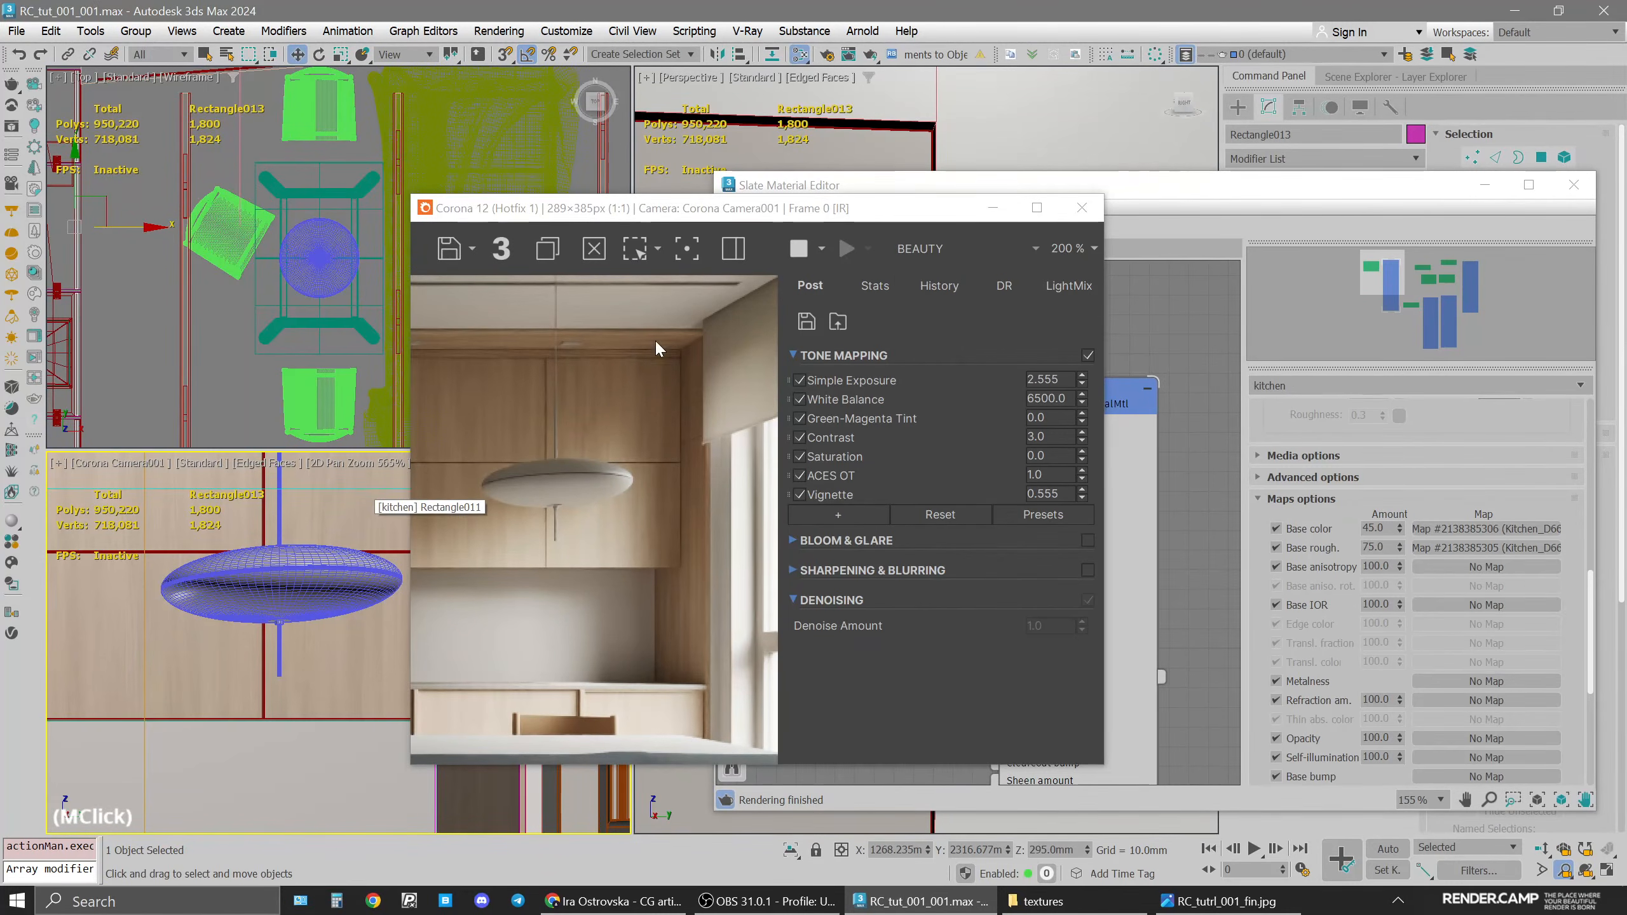
{"action": "scroll", "coordinate": [294, 506], "scroll_direction": "up", "scroll_amount": 10}
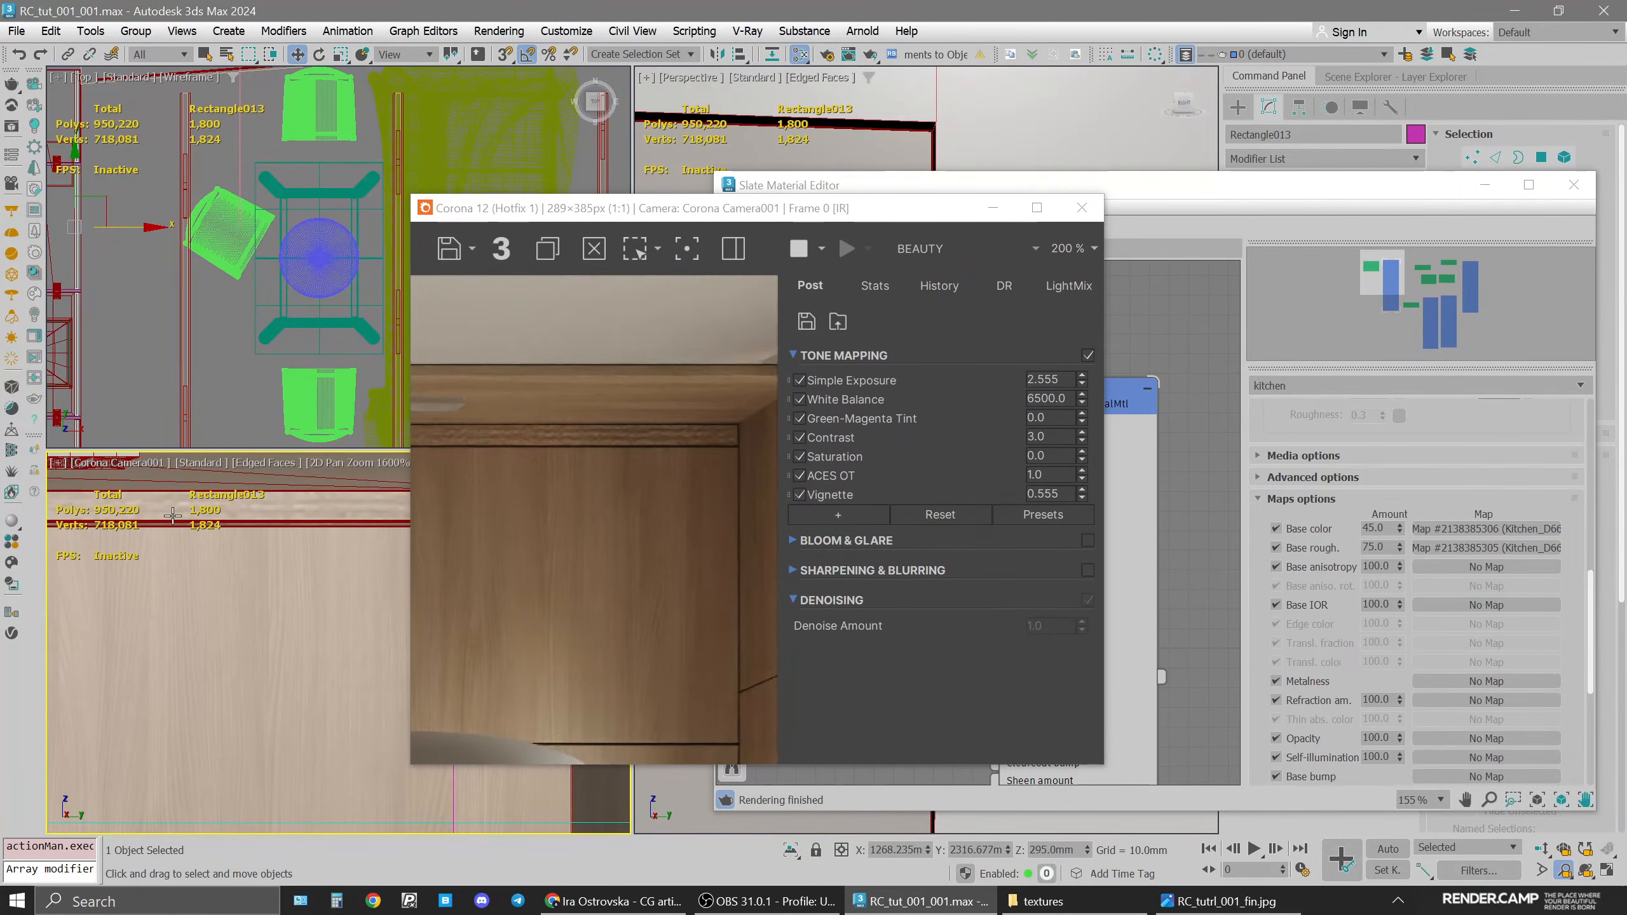
{"action": "left_click", "coordinate": [1081, 207]}
{"action": "left_click", "coordinate": [1573, 185]}
{"action": "left_click", "coordinate": [539, 509]}
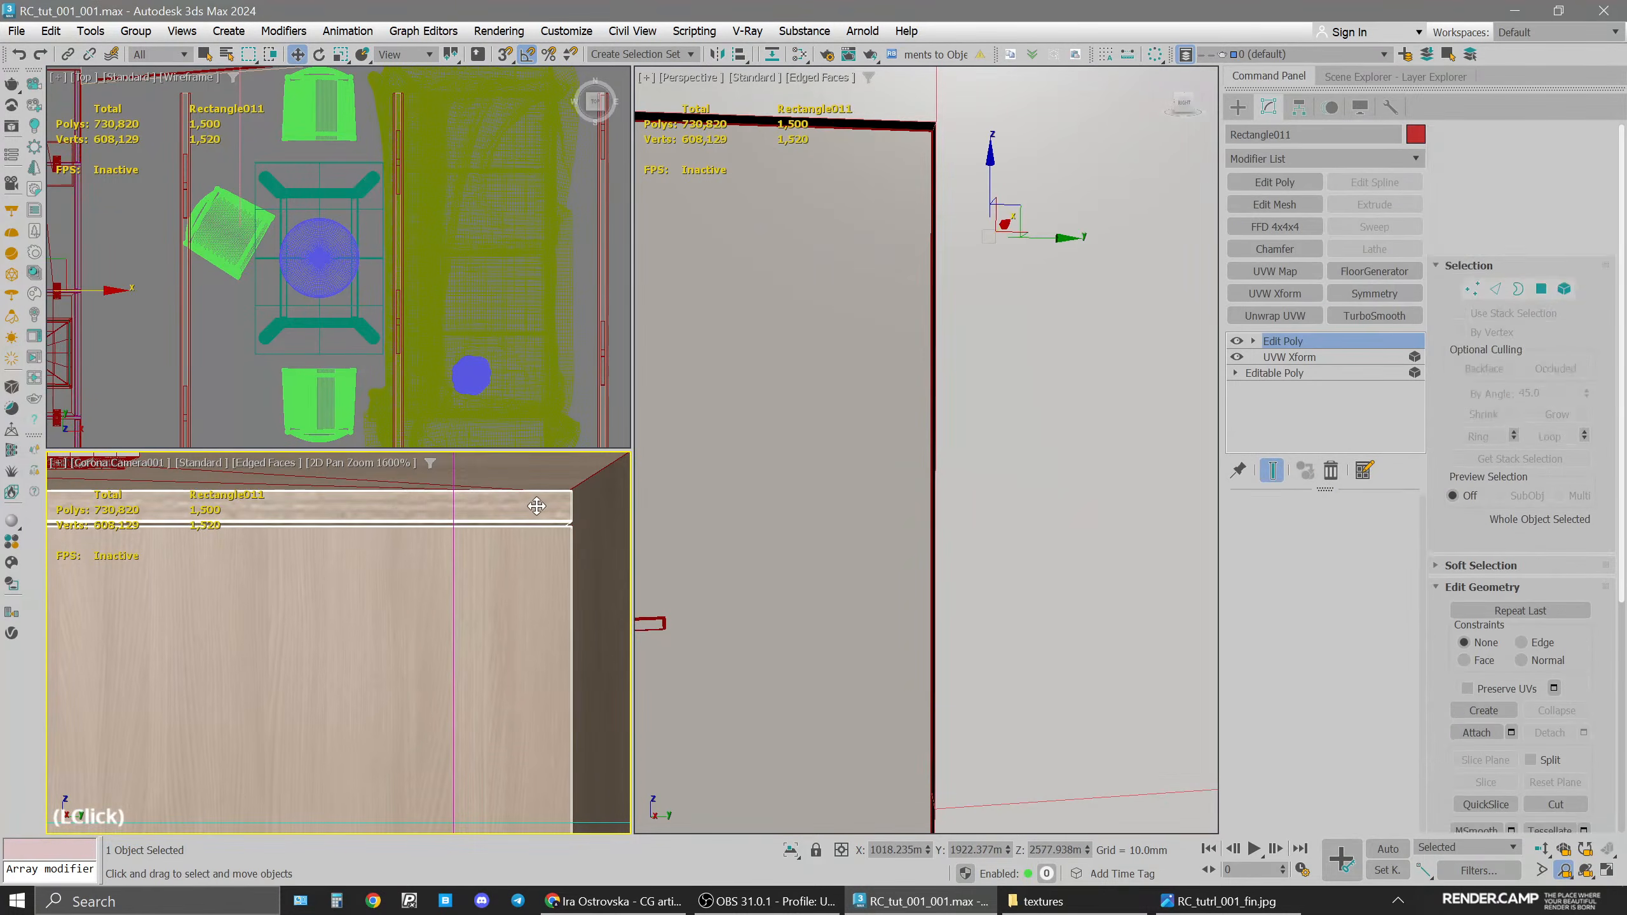
{"action": "key", "text": "alt+q"}
{"action": "key", "text": "space"}
{"action": "key", "text": "z"}
{"action": "middle_click_drag", "start_coordinate": [817, 385], "coordinate": [845, 400], "text": "alt"}
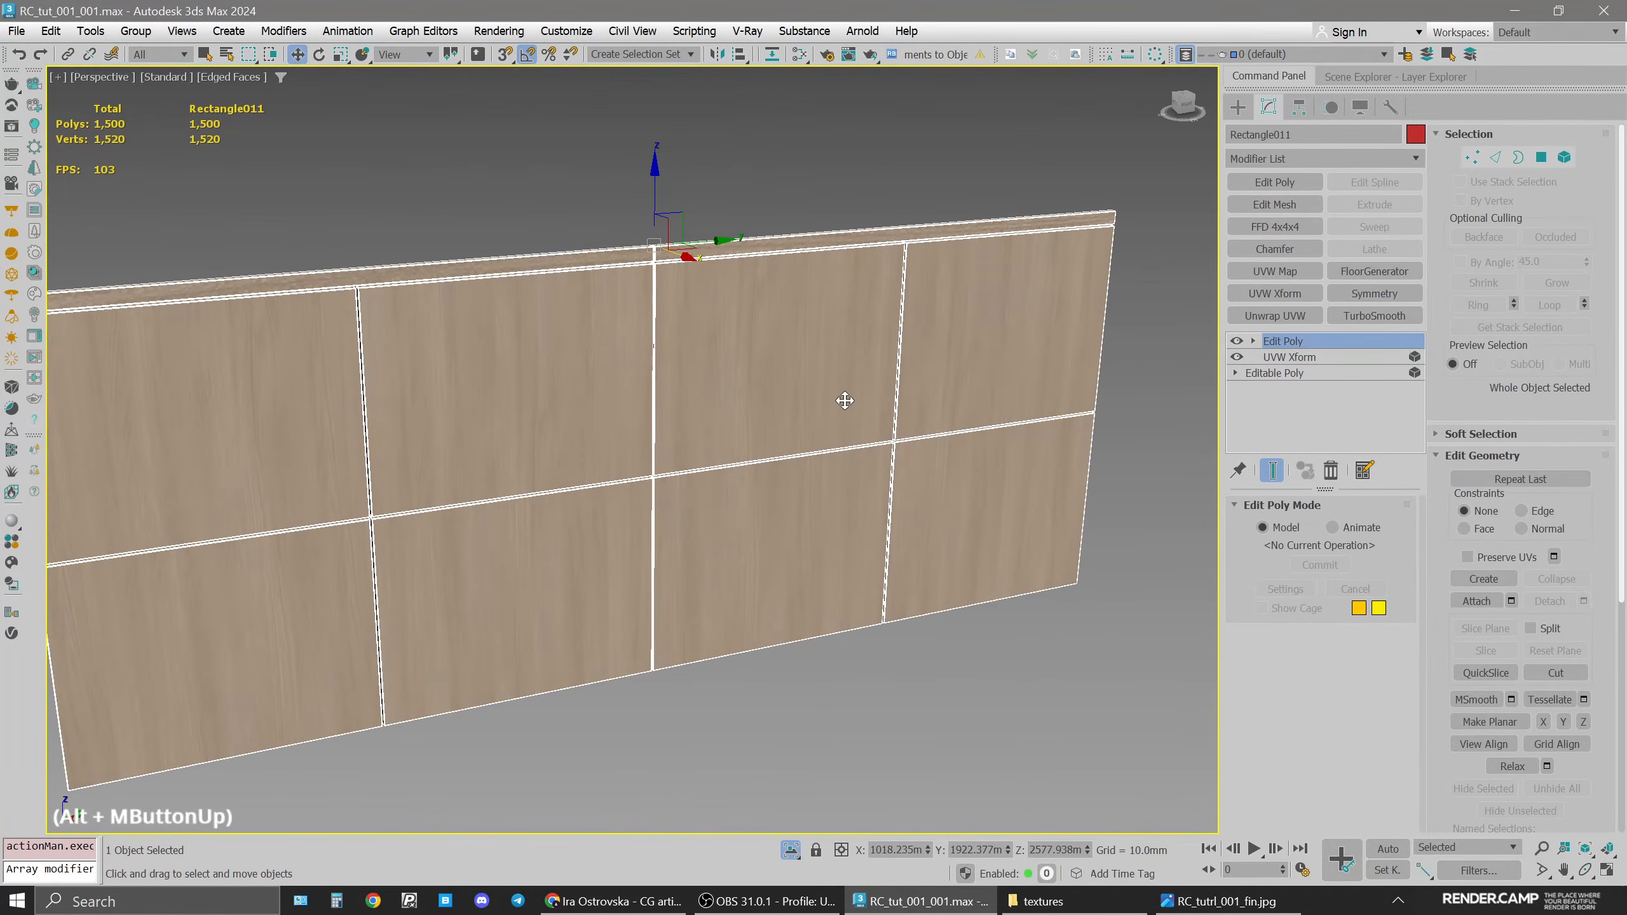
Collapse the upper fronts to Editable Poly and select the two narrow strip elements along their top edge
{"action": "key", "text": "ctrl+e"}
{"action": "middle_click_drag", "start_coordinate": [796, 324], "coordinate": [847, 236]}
{"action": "scroll", "coordinate": [852, 256], "scroll_direction": "up", "scroll_amount": 4}
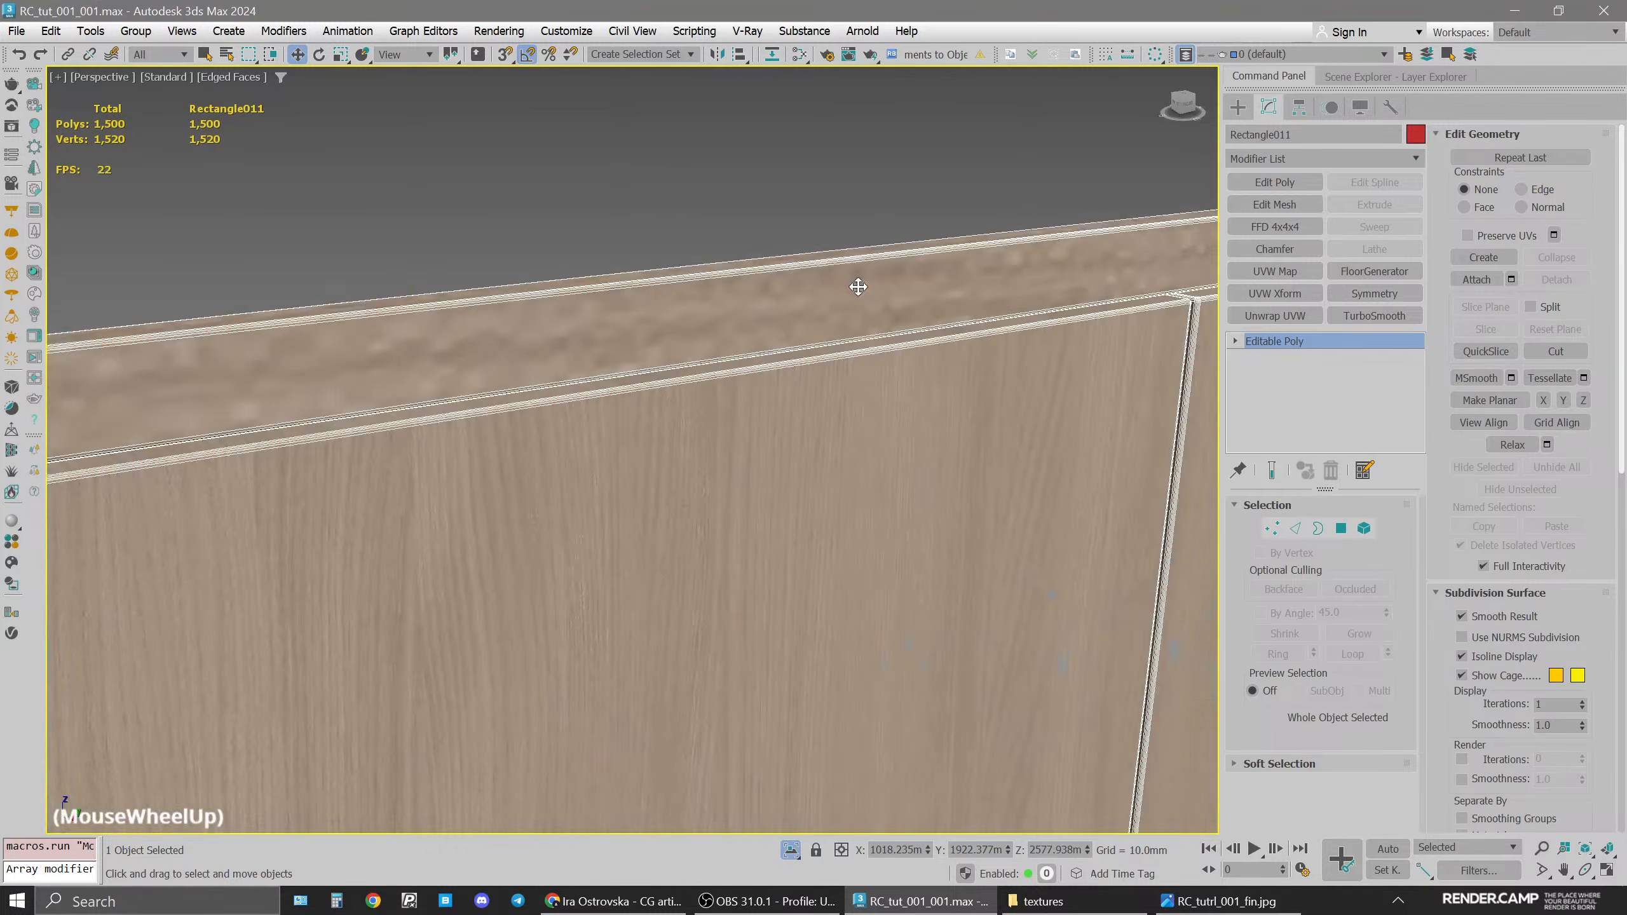
{"action": "scroll", "coordinate": [857, 283], "scroll_direction": "down", "scroll_amount": 4}
{"action": "key", "text": "4"}
{"action": "left_click", "coordinate": [846, 285]}
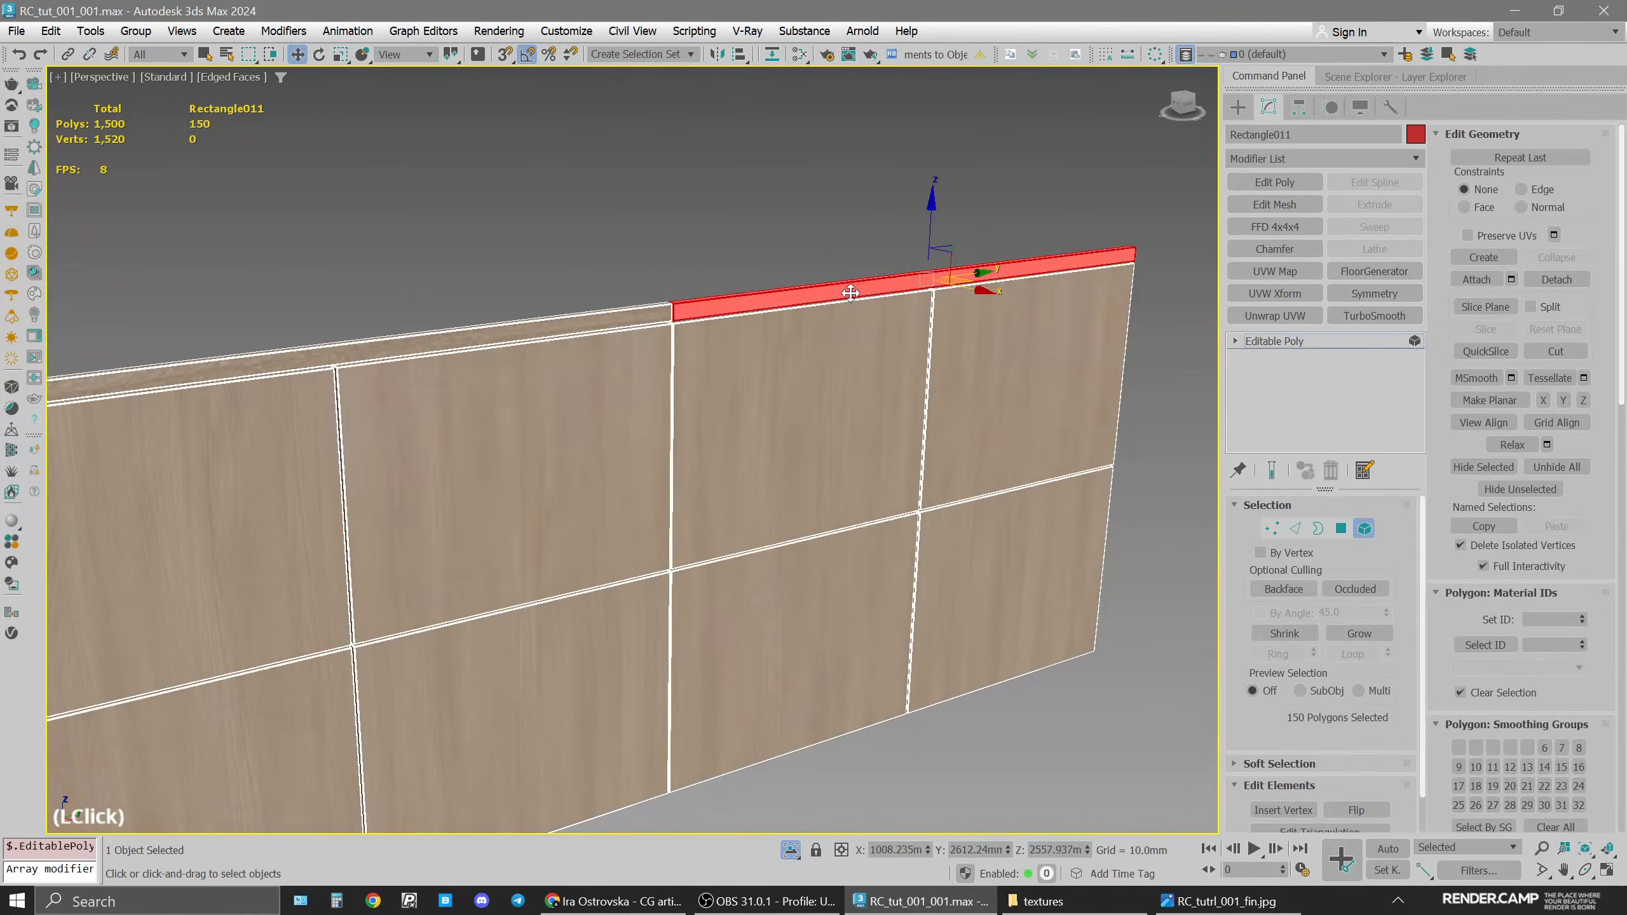
{"action": "left_click", "coordinate": [612, 325], "text": "ctrl"}
{"action": "middle_click_drag", "start_coordinate": [377, 428], "coordinate": [633, 414]}
{"action": "scroll", "coordinate": [849, 386], "scroll_direction": "down", "scroll_amount": 4}
{"action": "scroll", "coordinate": [961, 355], "scroll_direction": "up", "scroll_amount": 5}
{"action": "middle_click_drag", "start_coordinate": [961, 355], "coordinate": [917, 400]}
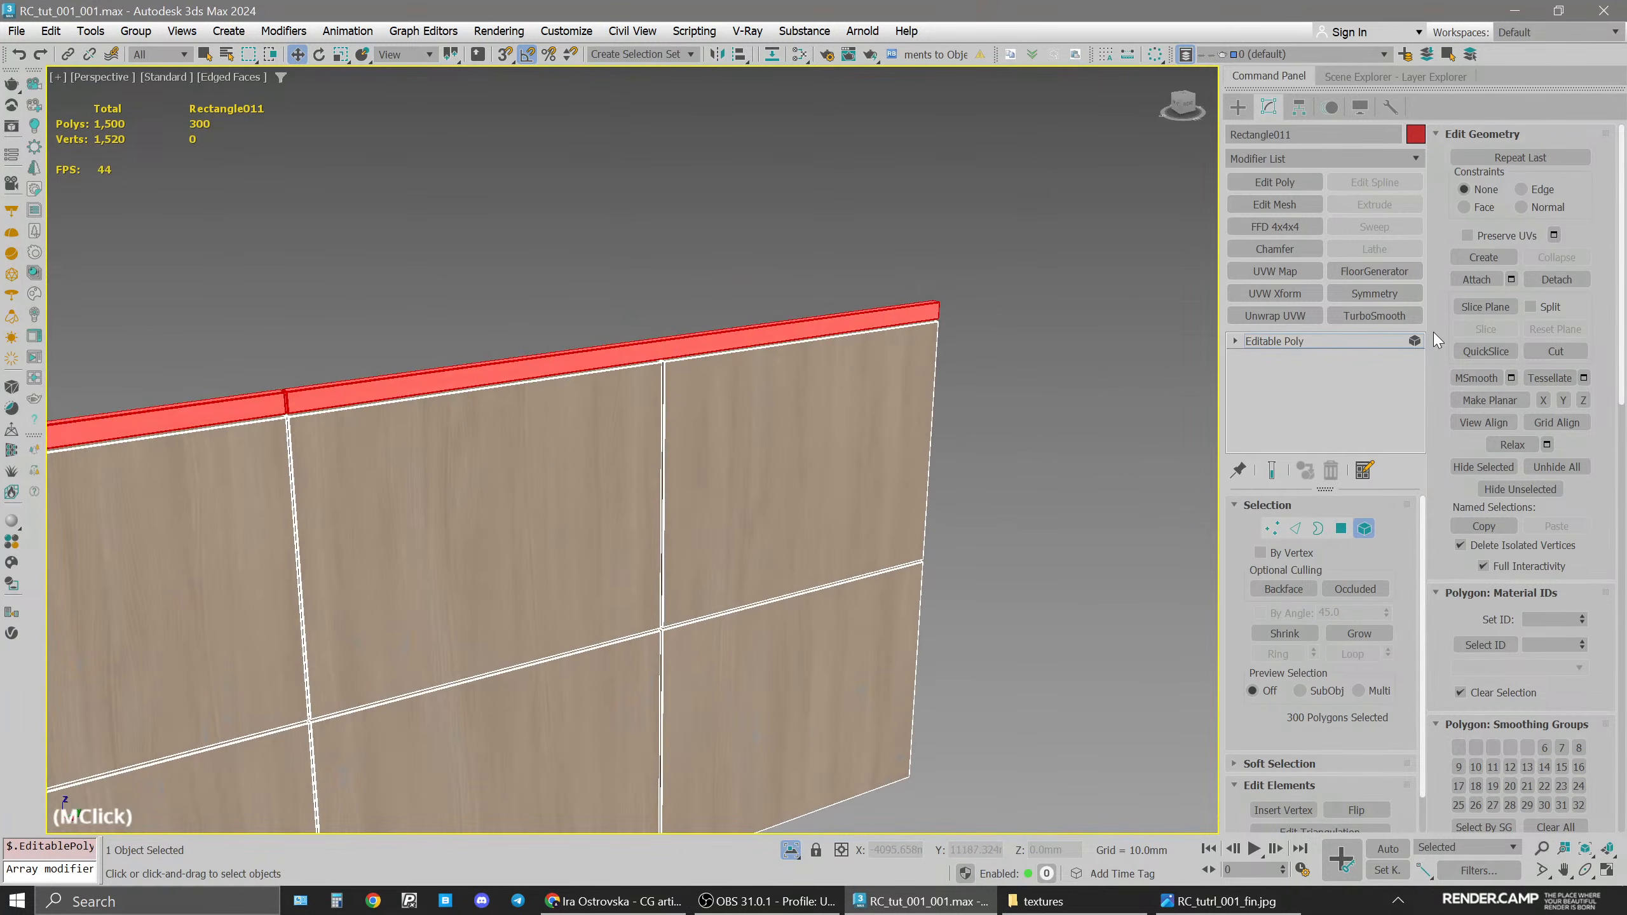
Apply a box UVW Map with X alignment to the selected strips and add an Edit Poly modifier above it
{"action": "left_click", "coordinate": [1274, 271]}
{"action": "left_click", "coordinate": [1300, 616]}
{"action": "left_click", "coordinate": [1300, 183]}
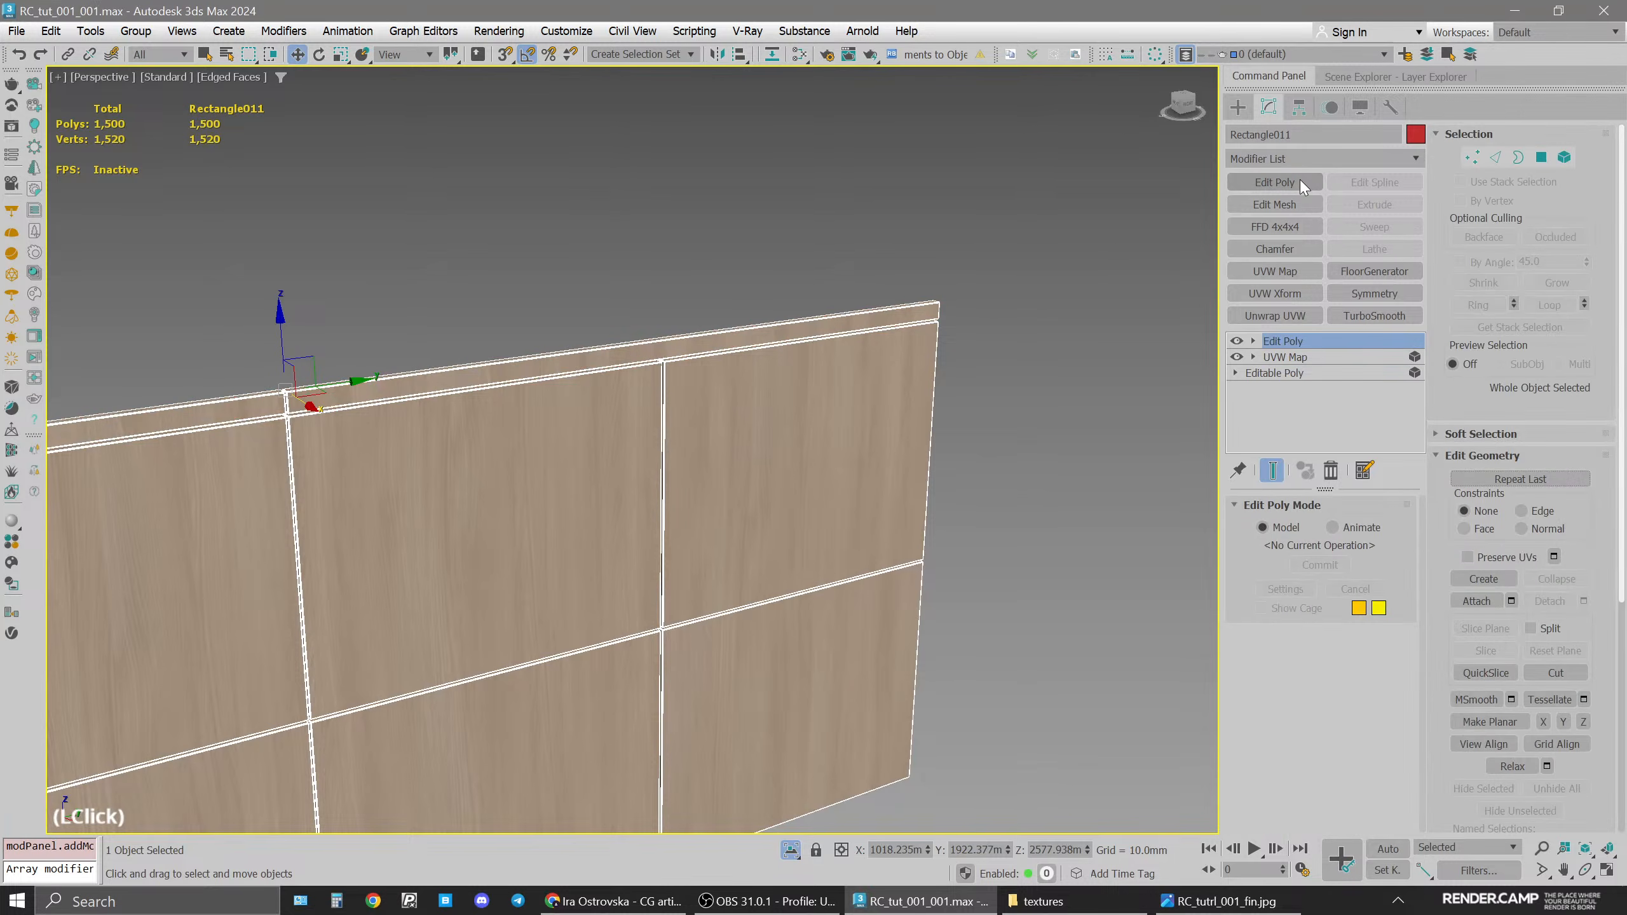
{"action": "left_click", "coordinate": [1309, 357]}
{"action": "scroll", "coordinate": [818, 335], "scroll_direction": "up", "scroll_amount": 2}
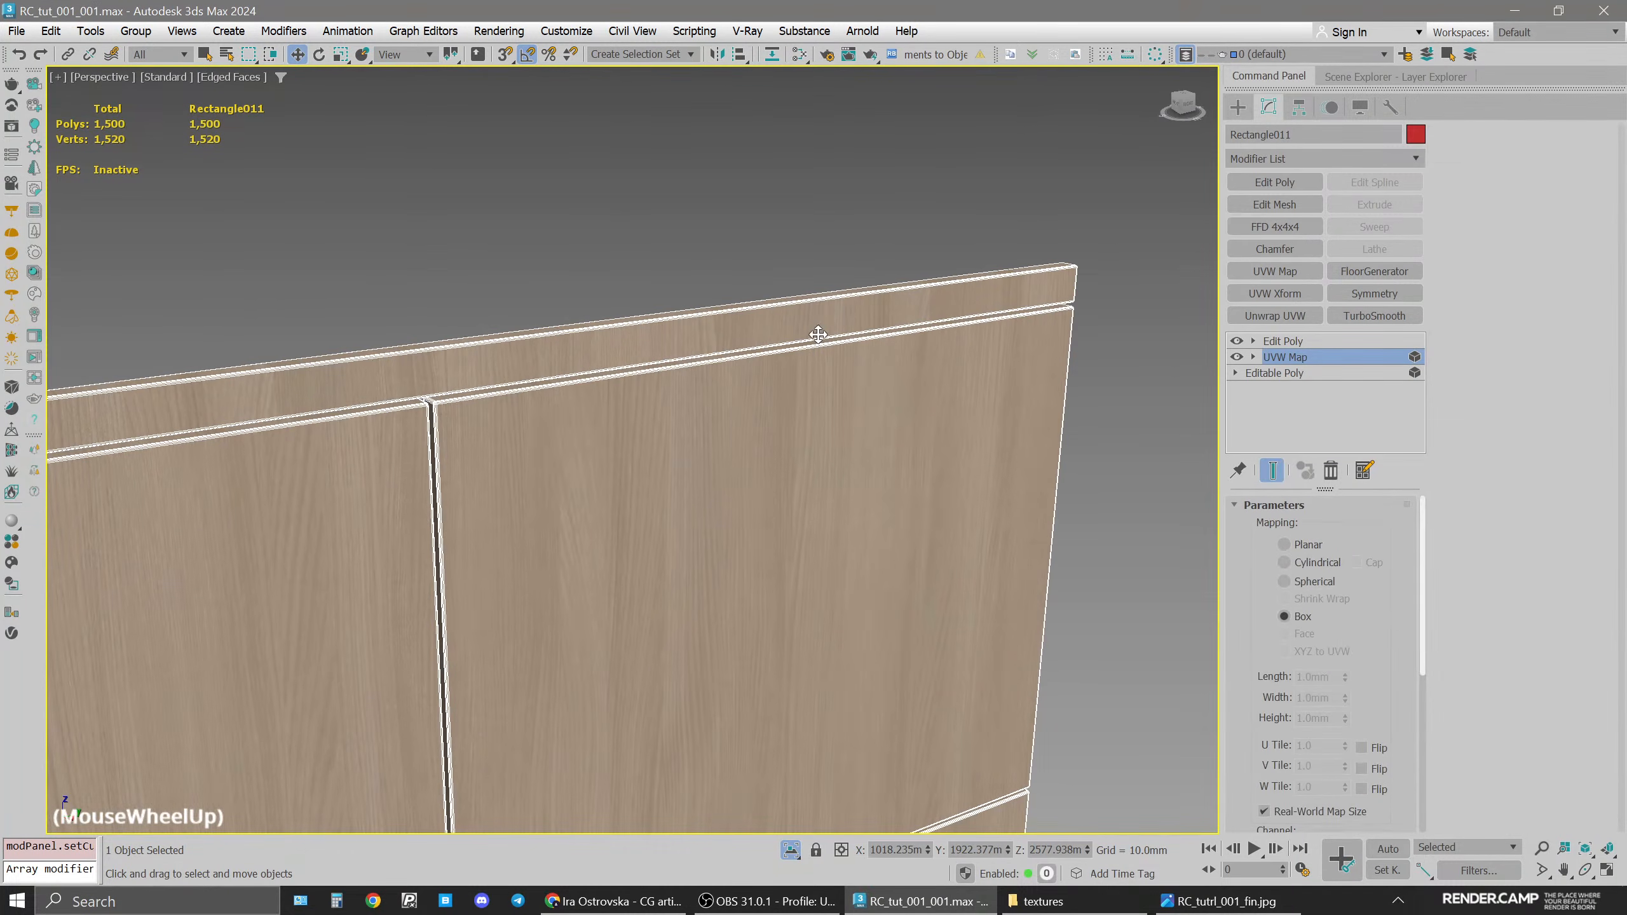
{"action": "left_click_drag", "start_coordinate": [1319, 620], "coordinate": [1320, 432]}
{"action": "left_click", "coordinate": [1328, 720]}
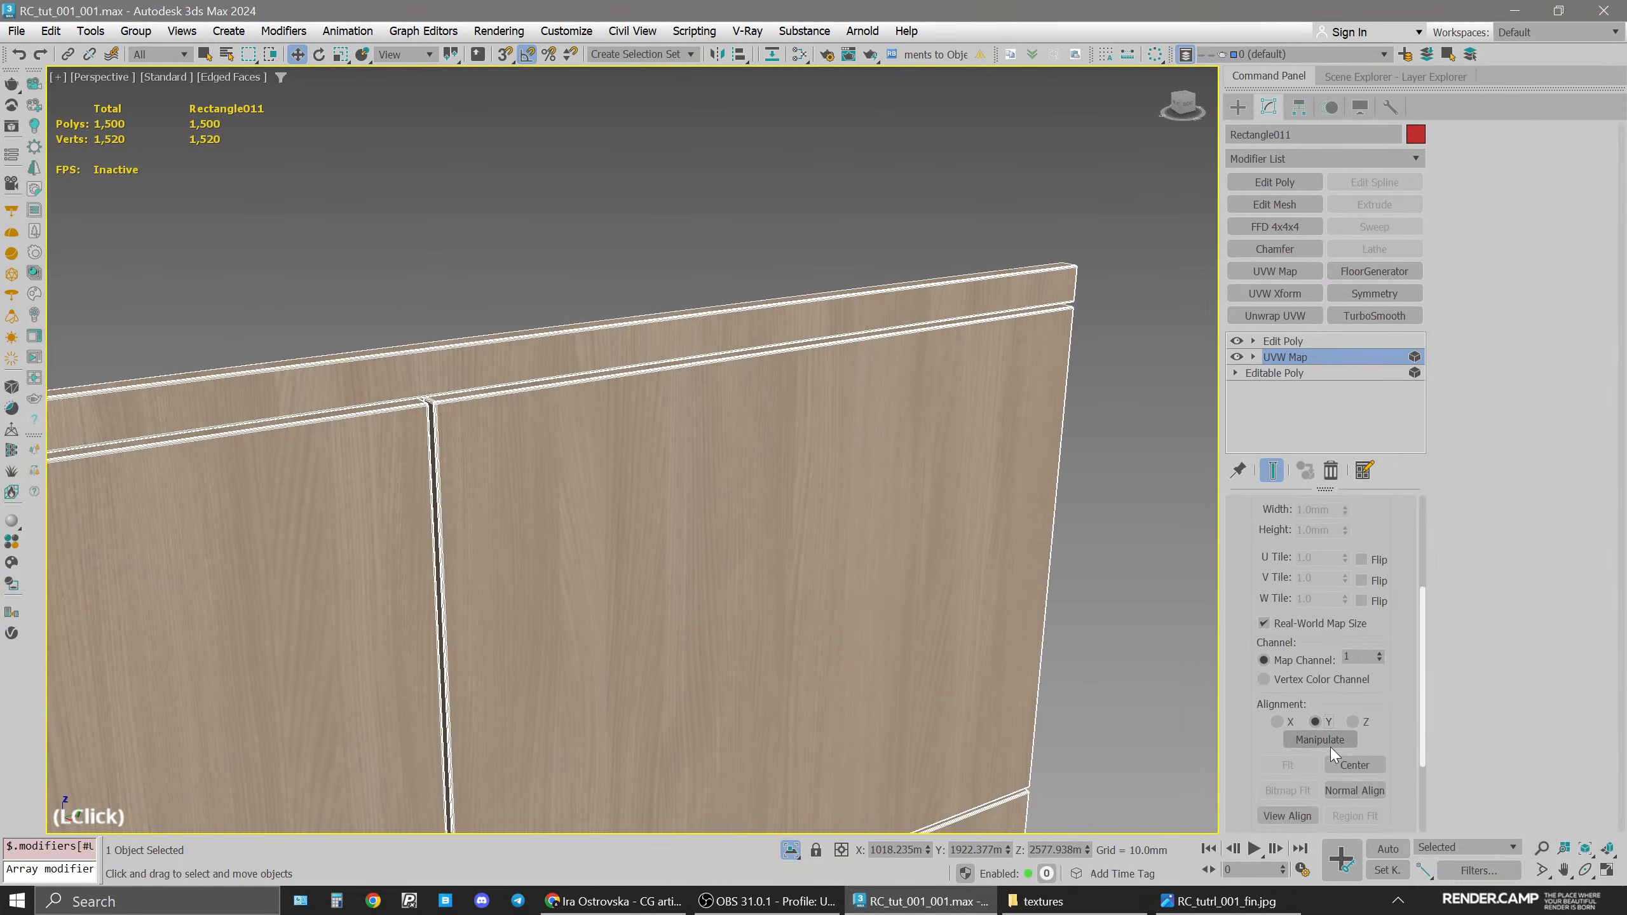
{"action": "left_click", "coordinate": [1277, 721]}
Shift the strips' UVW Map gizmo upward along Z and collapse the modifier stack to Editable Poly
{"action": "middle_click_drag", "start_coordinate": [473, 404], "coordinate": [594, 379]}
{"action": "scroll", "coordinate": [623, 348], "scroll_direction": "up", "scroll_amount": 2}
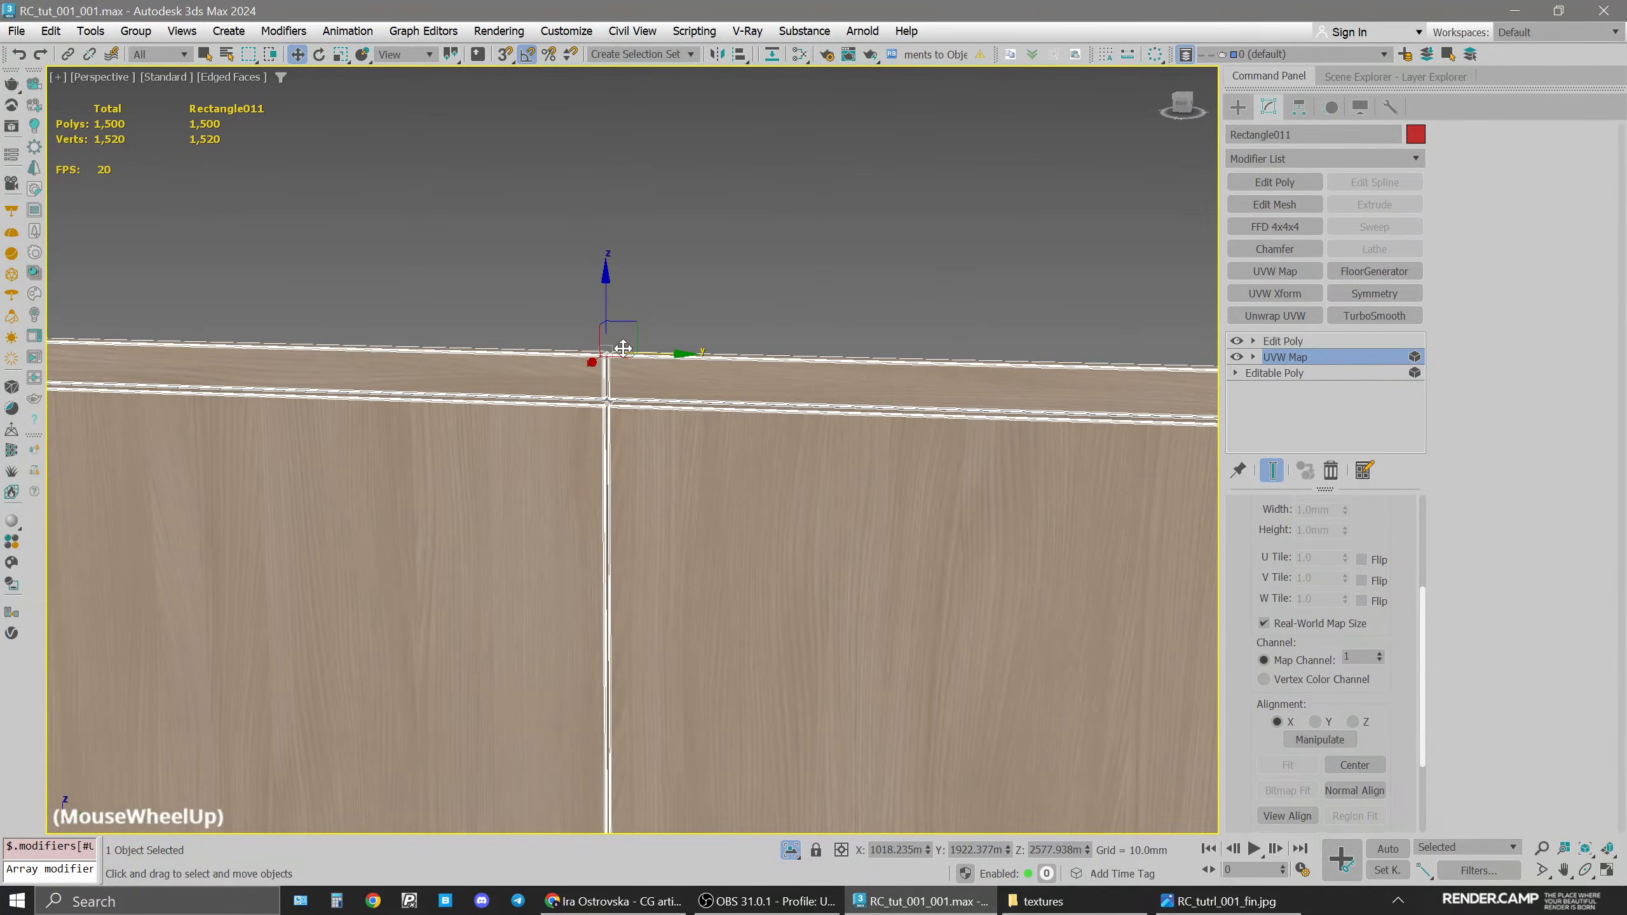
{"action": "key", "text": "1"}
{"action": "left_click_drag", "start_coordinate": [591, 322], "coordinate": [609, 235]}
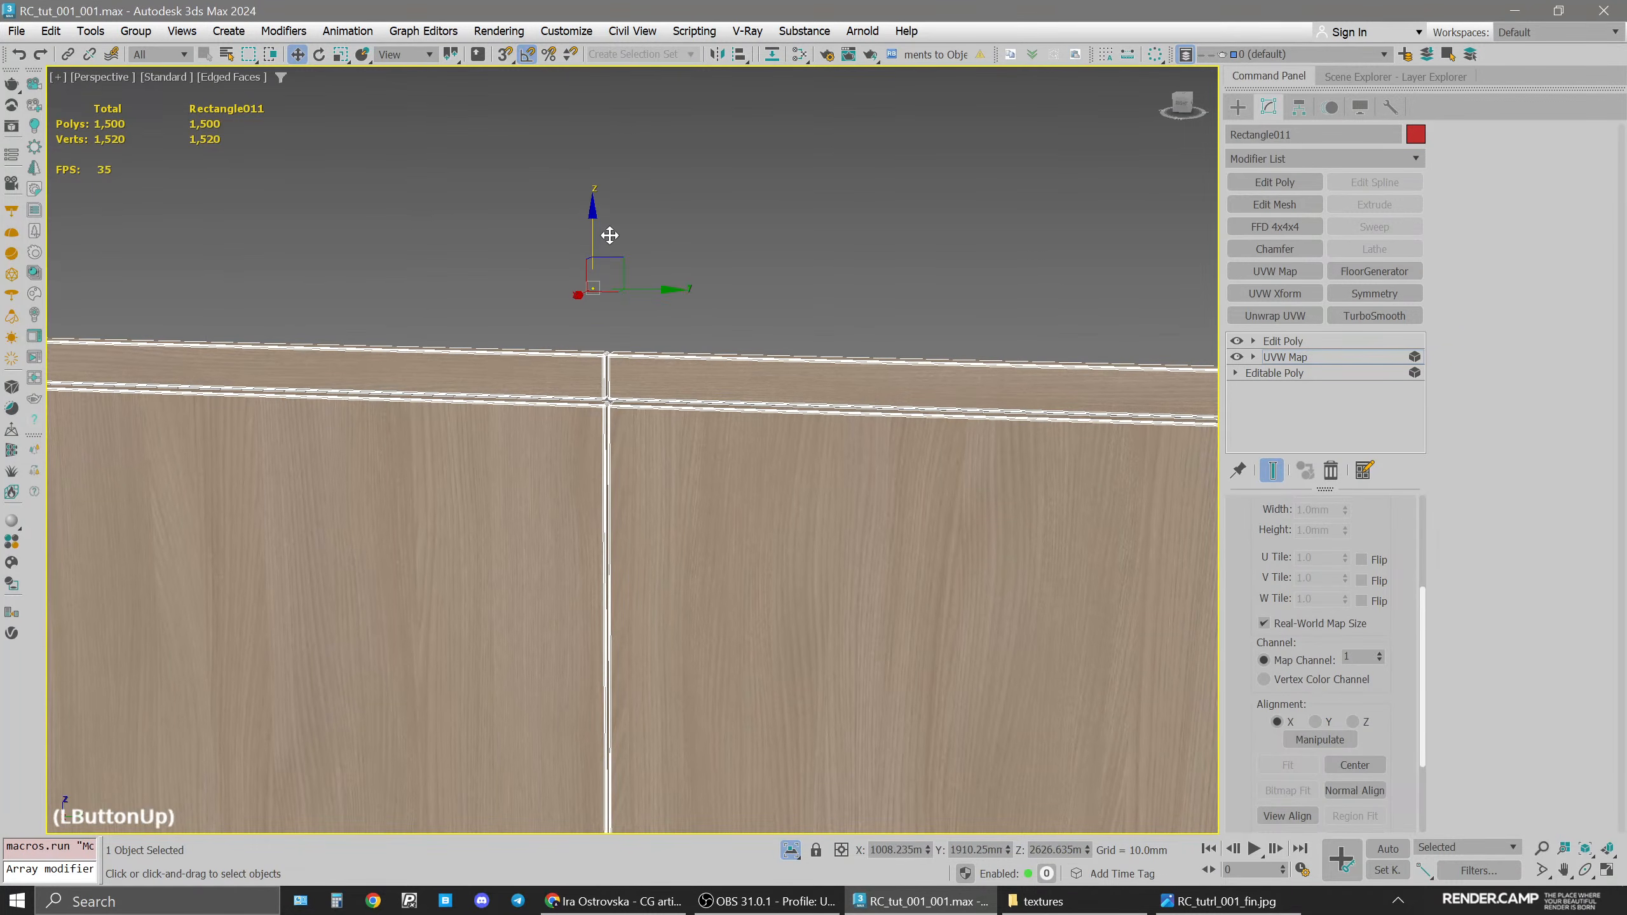
{"action": "left_click", "coordinate": [1310, 361]}
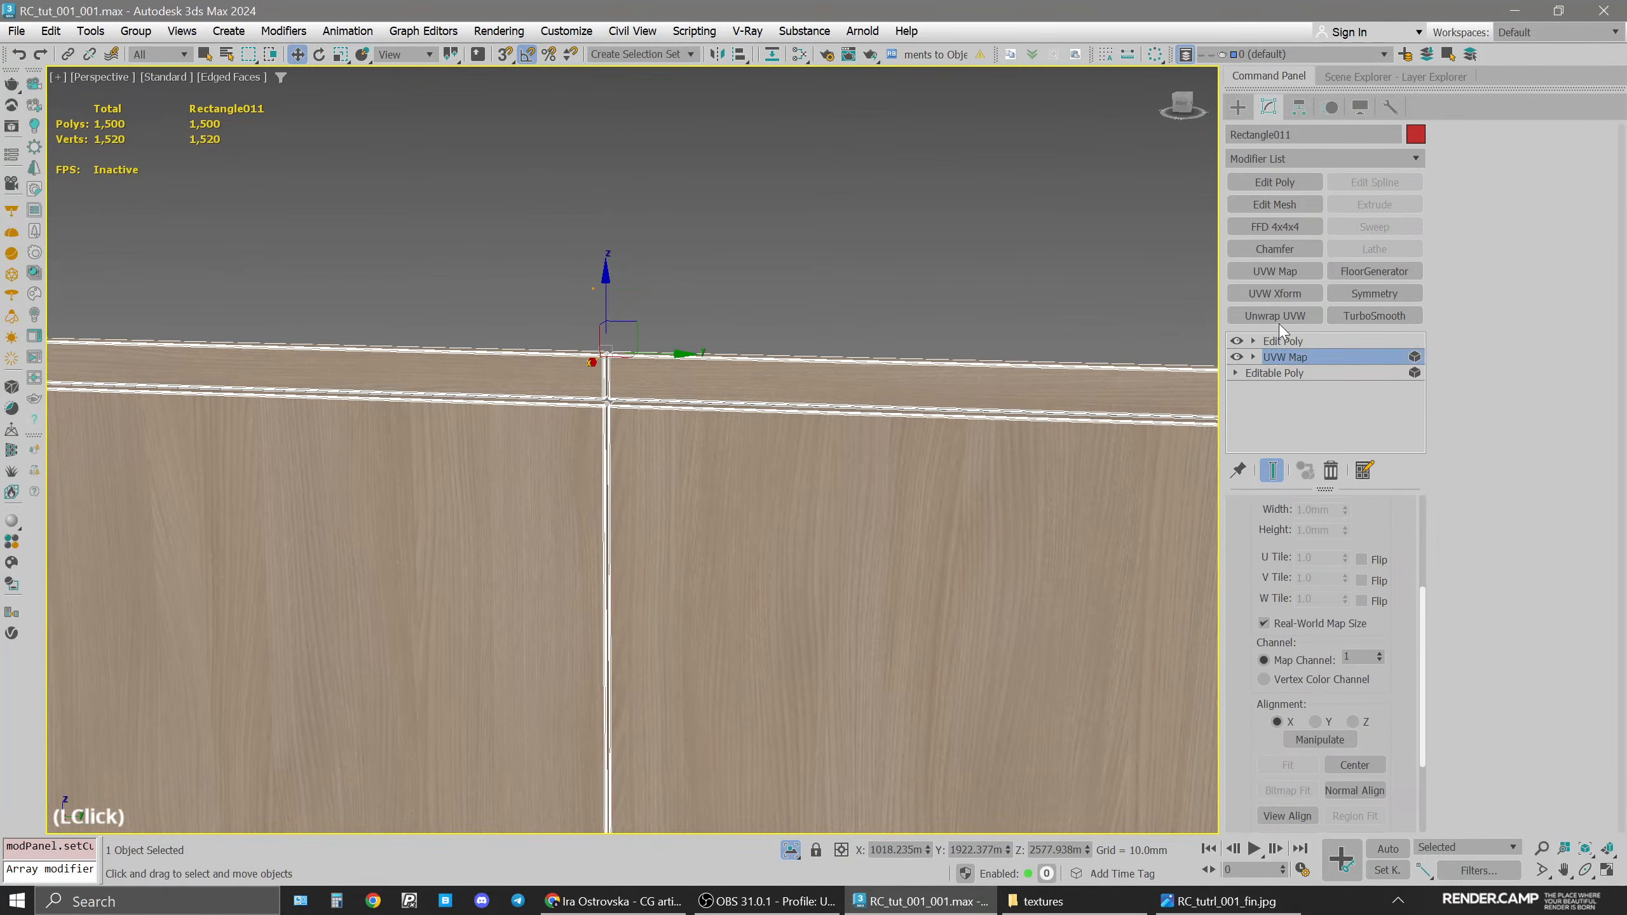
{"action": "key", "text": "slash"}
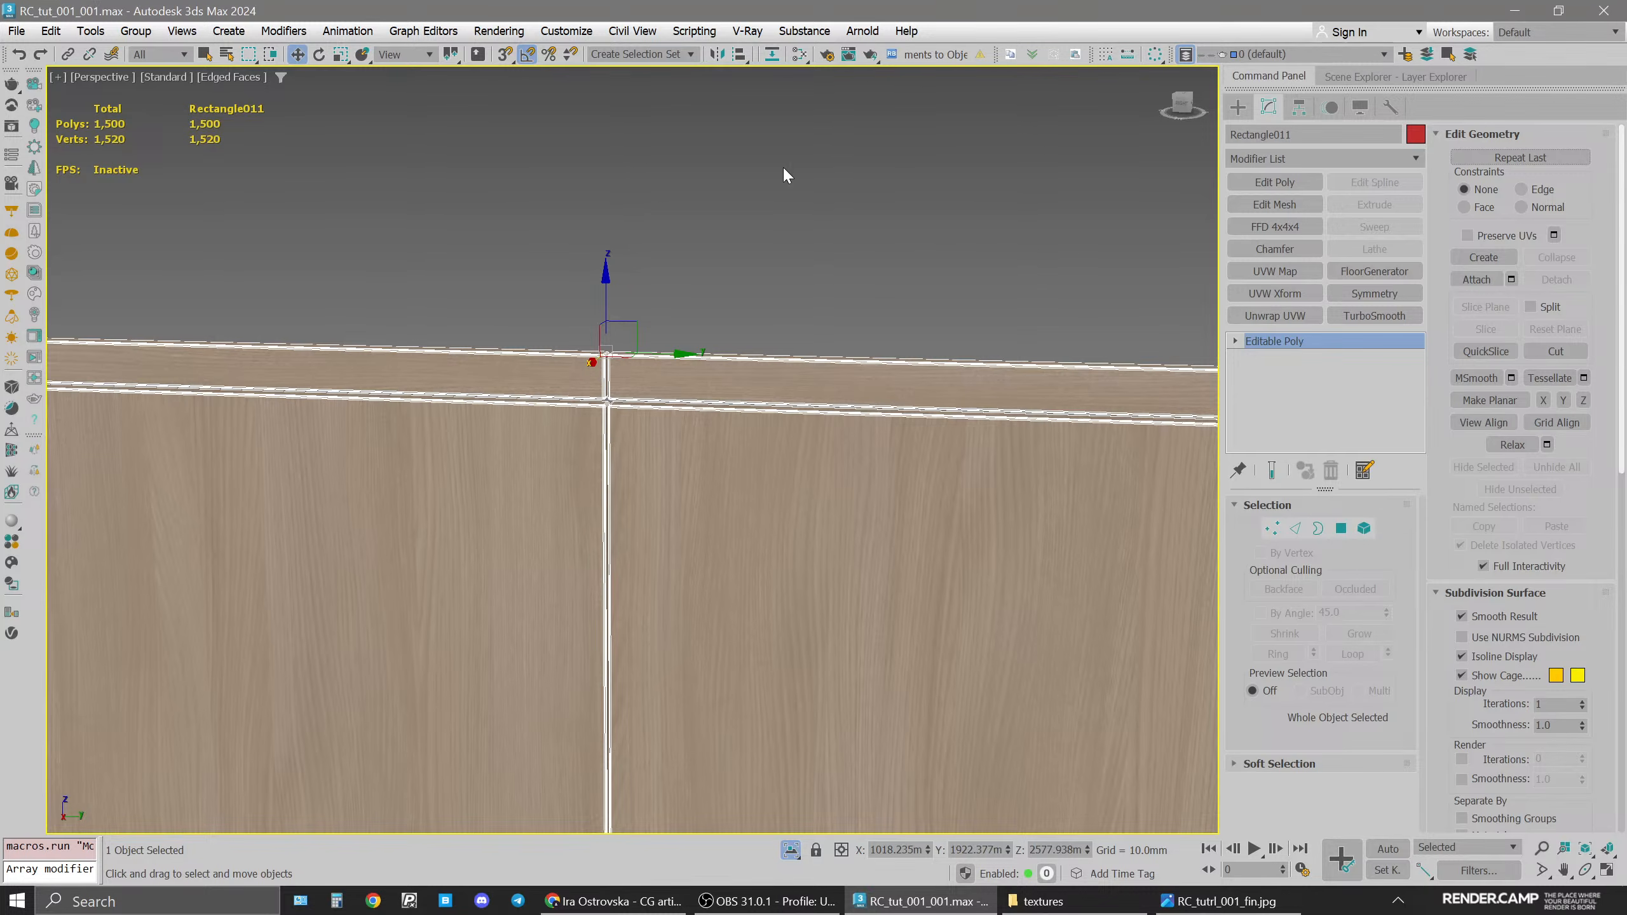
Deselect the fronts, exit isolation, leave 2D Pan Zoom Mode and maximize the Corona camera view
{"action": "left_click", "coordinate": [838, 226]}
{"action": "left_click", "coordinate": [790, 849]}
{"action": "key", "text": "space"}
{"action": "left_click", "coordinate": [58, 463]}
{"action": "left_click", "coordinate": [128, 710]}
{"action": "key", "text": "space"}
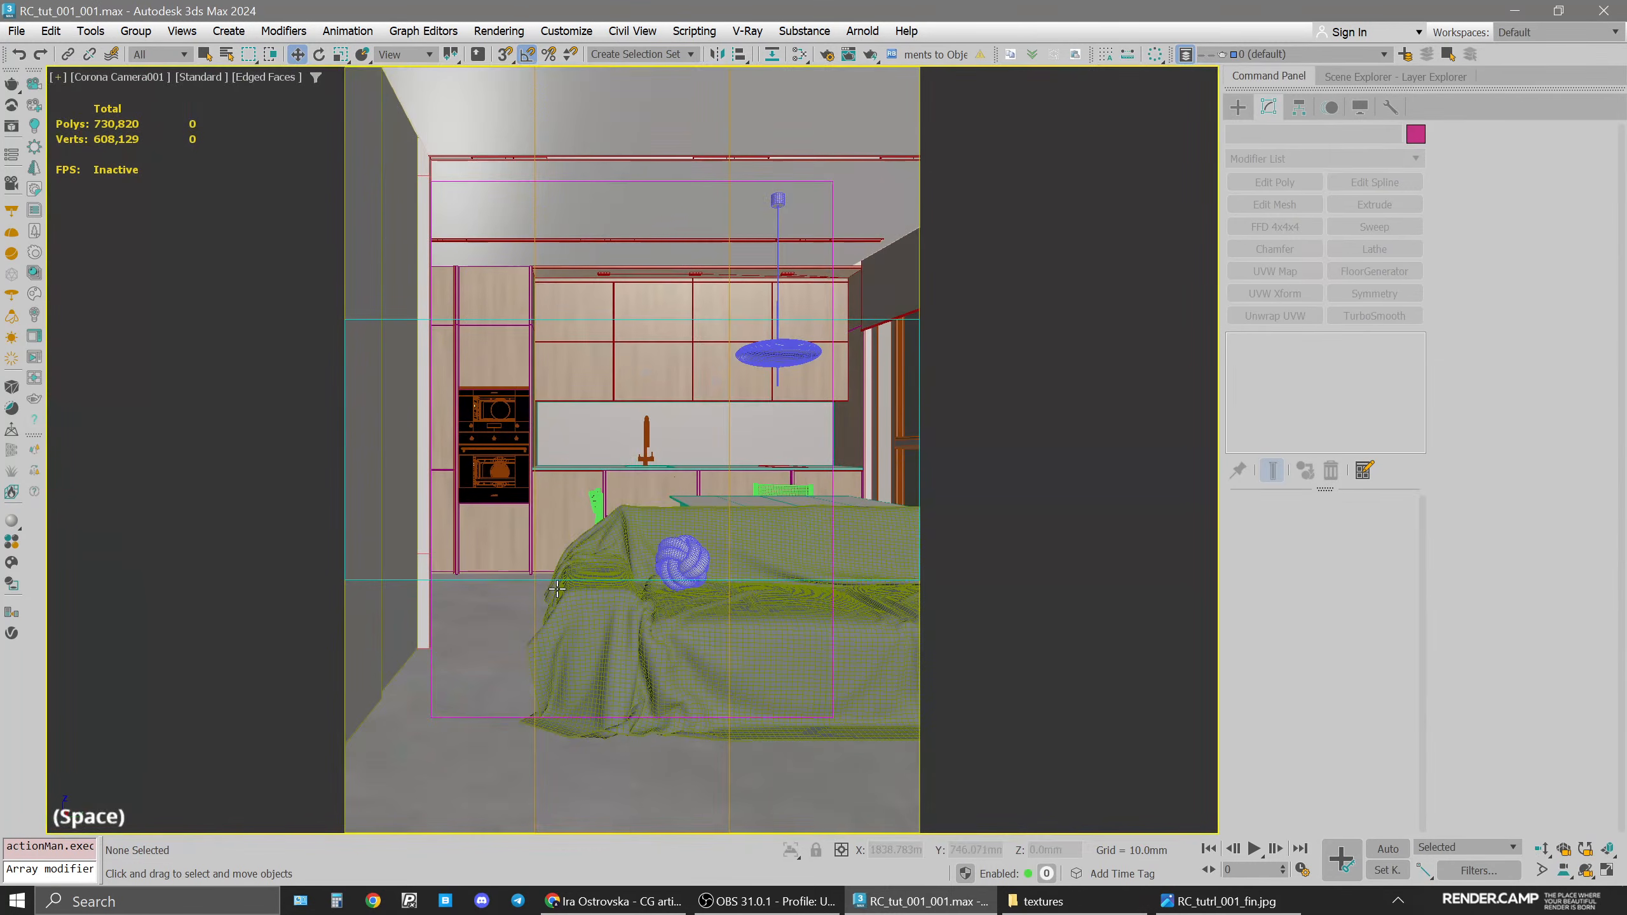
Select all scene objects to close the open groups, then select the kitchen counter group
{"action": "left_click", "coordinate": [718, 364]}
{"action": "key", "text": "ctrl+a"}
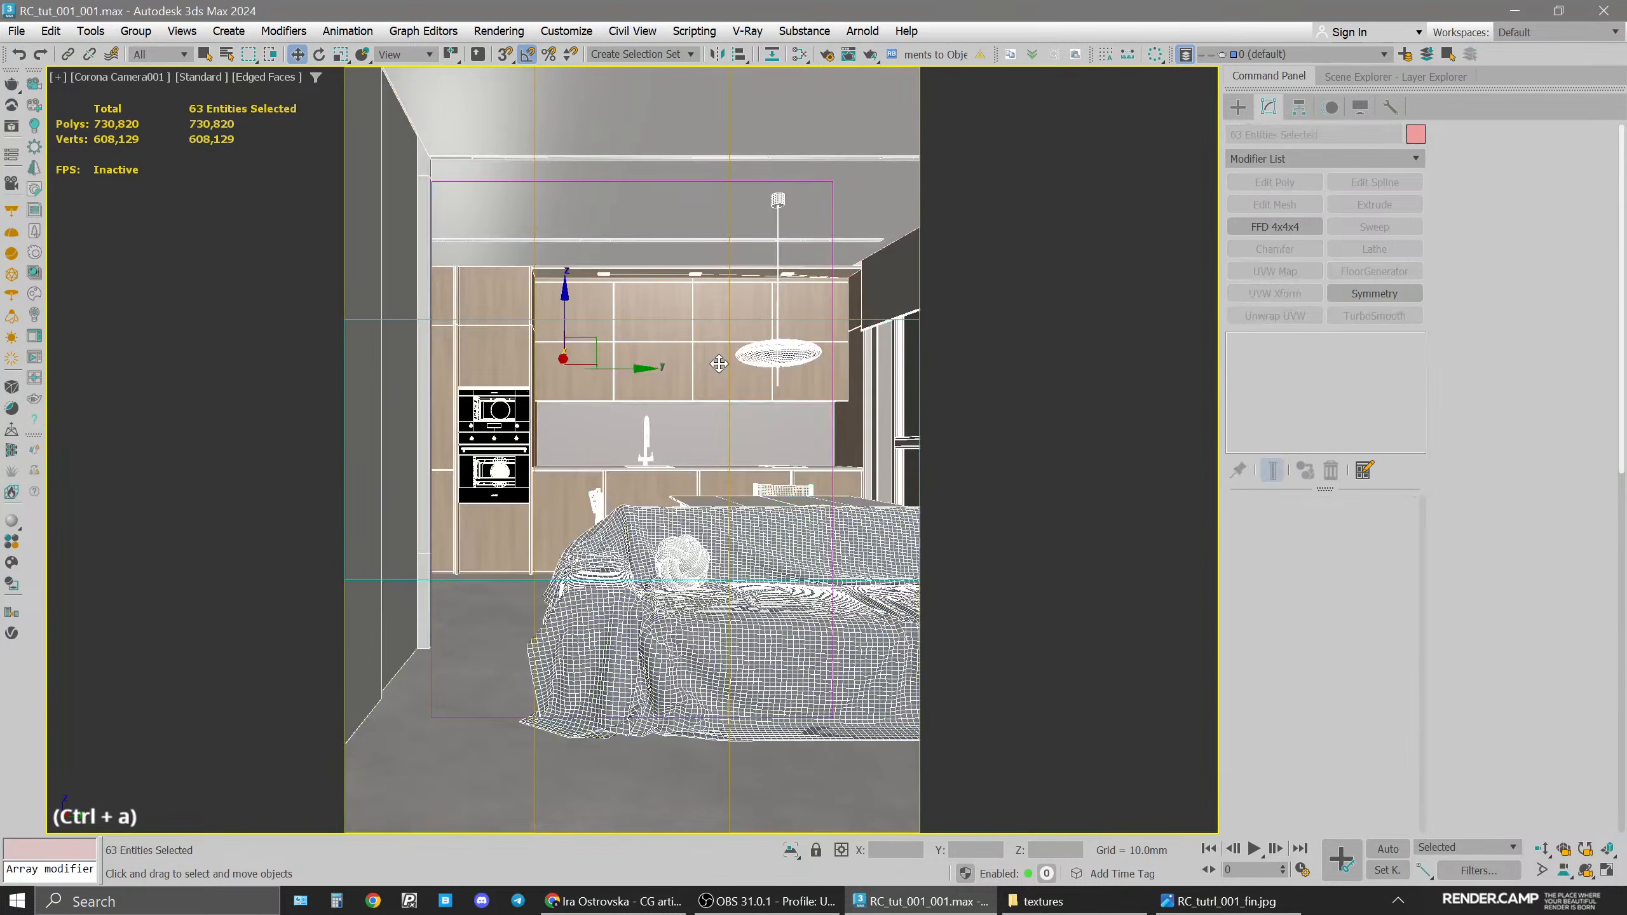
{"action": "left_click", "coordinate": [135, 30]}
{"action": "left_click", "coordinate": [546, 434]}
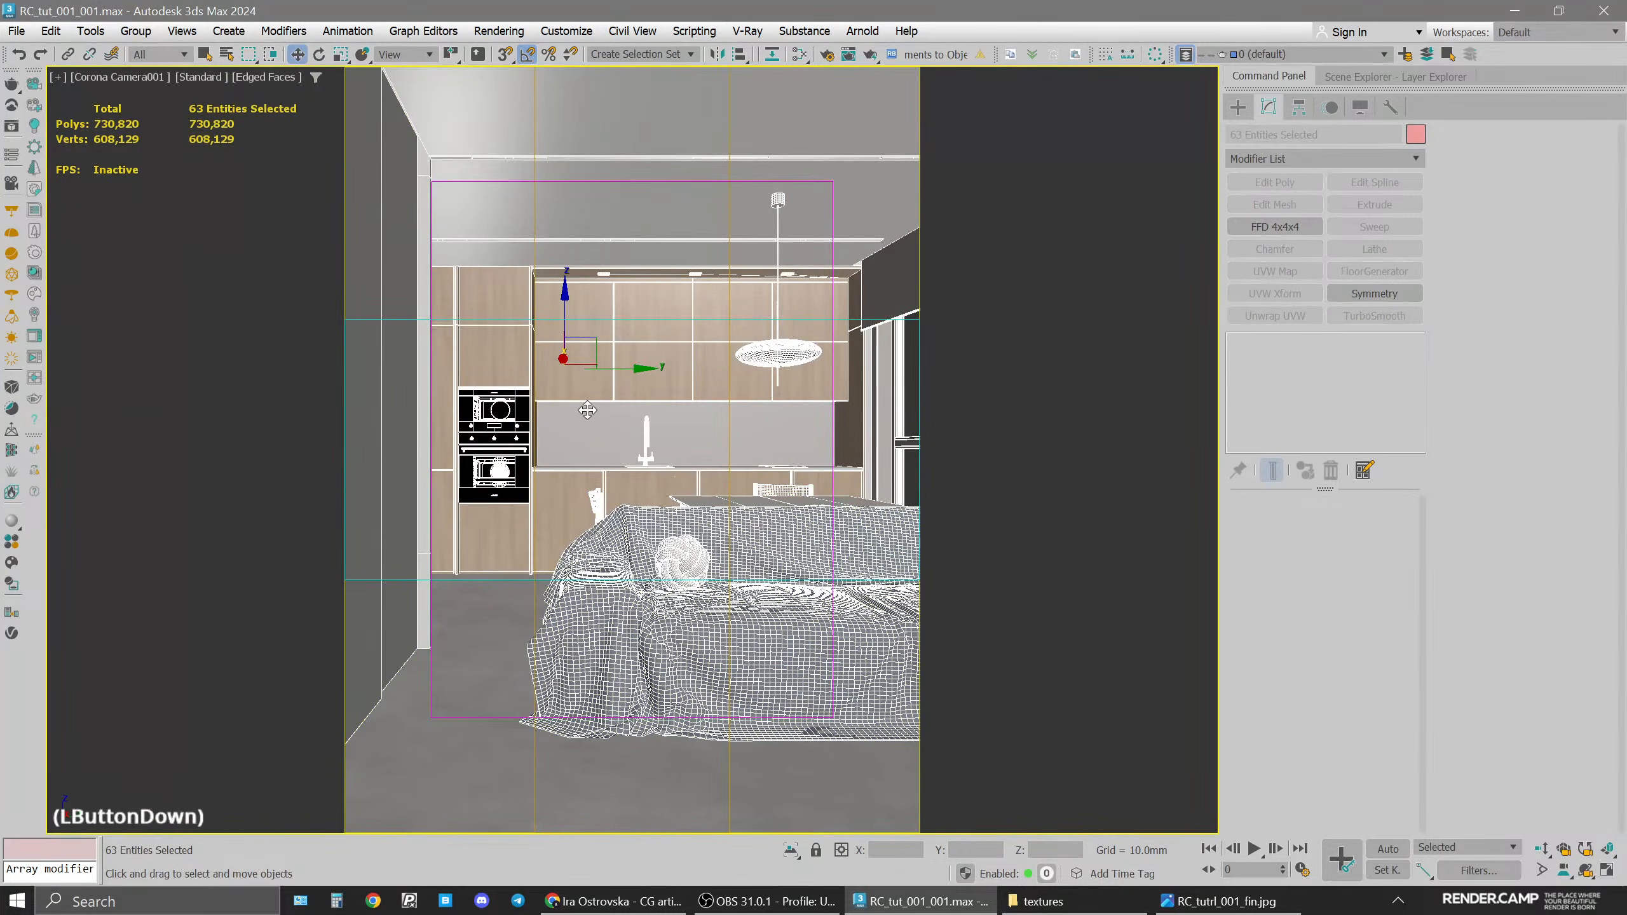
{"action": "left_click", "coordinate": [582, 416]}
Restore the four-viewport layout, restart interactive rendering of the camera view and move the render window aside
{"action": "key", "text": "space"}
{"action": "left_click", "coordinate": [11, 413]}
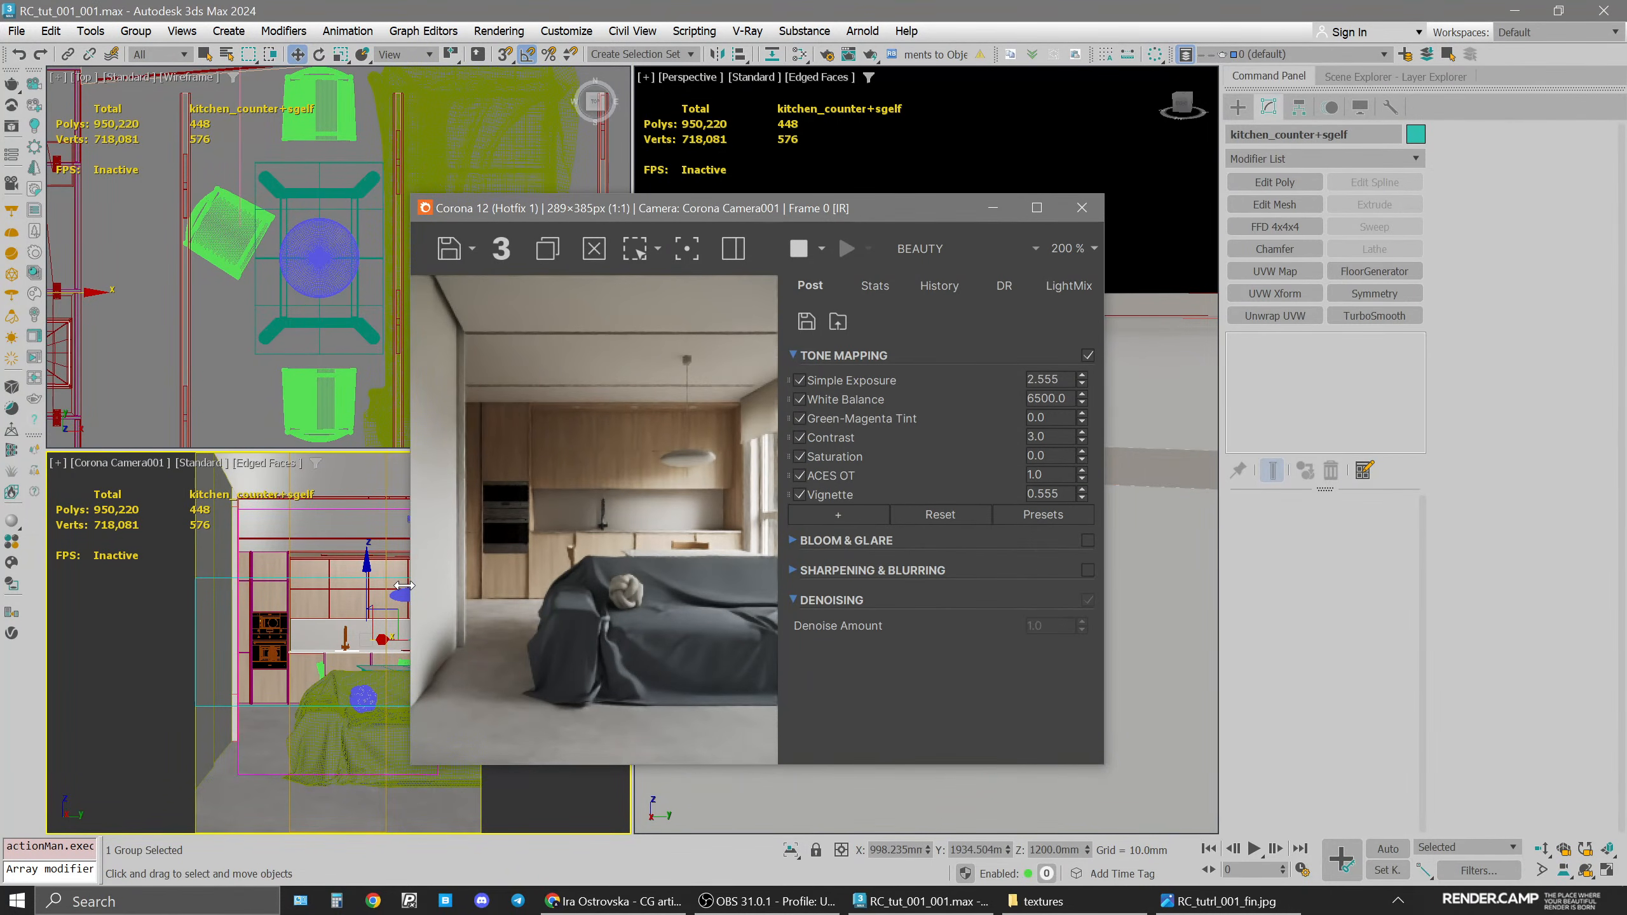
{"action": "left_click_drag", "start_coordinate": [796, 214], "coordinate": [616, 132]}
Reopen the kitchen material and set its base color saturation to 50
{"action": "middle_click", "coordinate": [1100, 255]}
{"action": "key", "text": "m"}
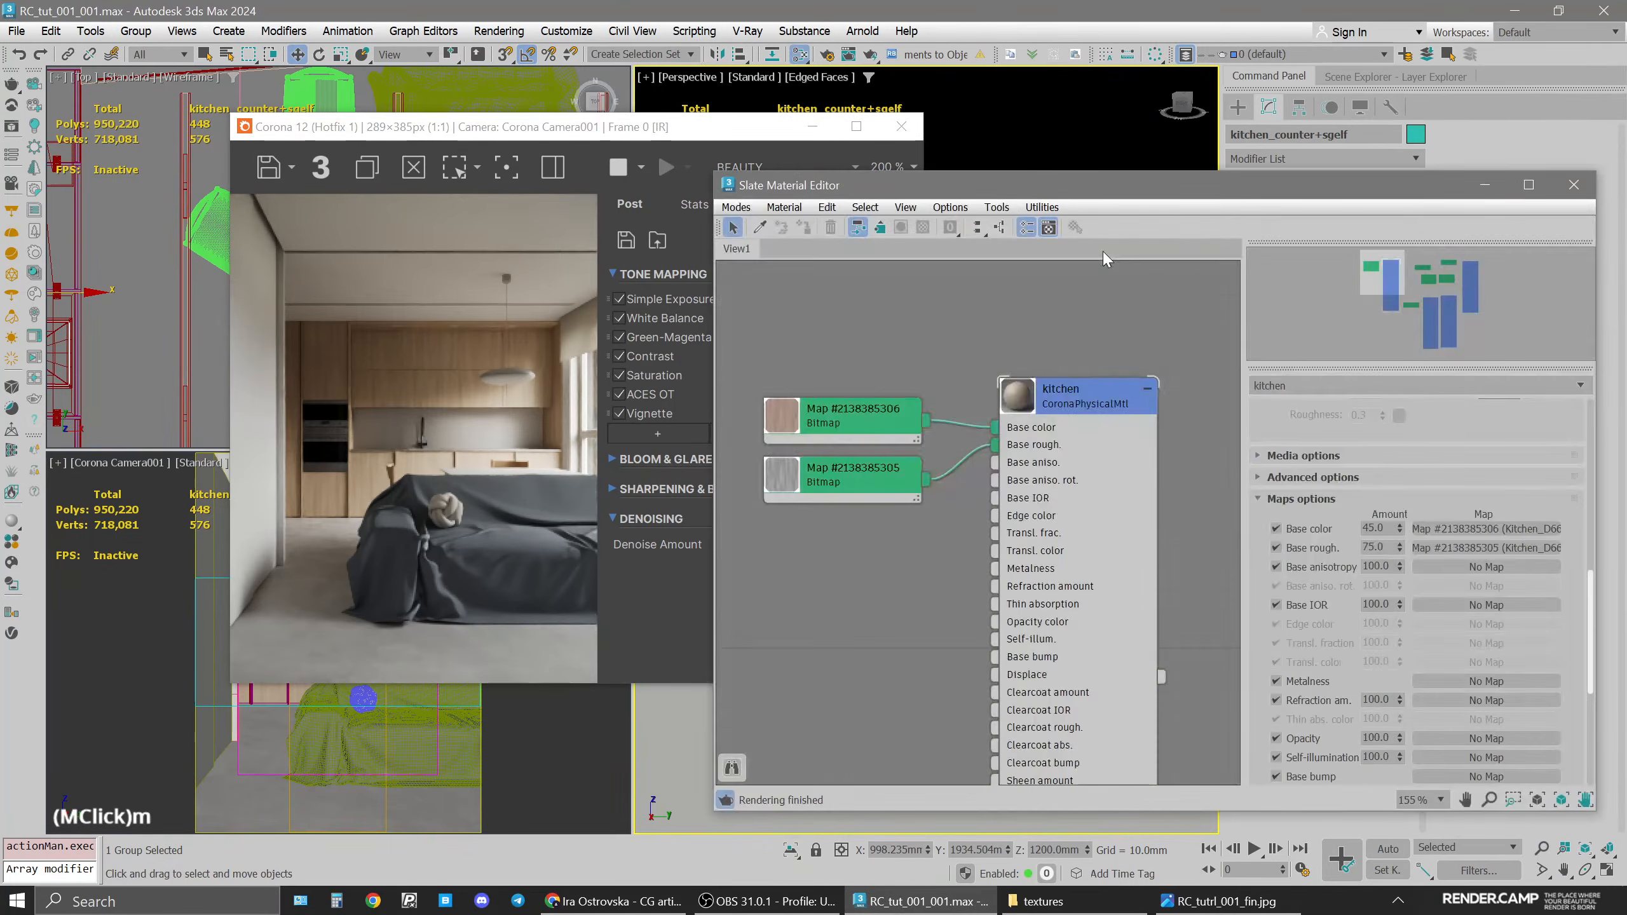
{"action": "left_click", "coordinate": [1068, 409]}
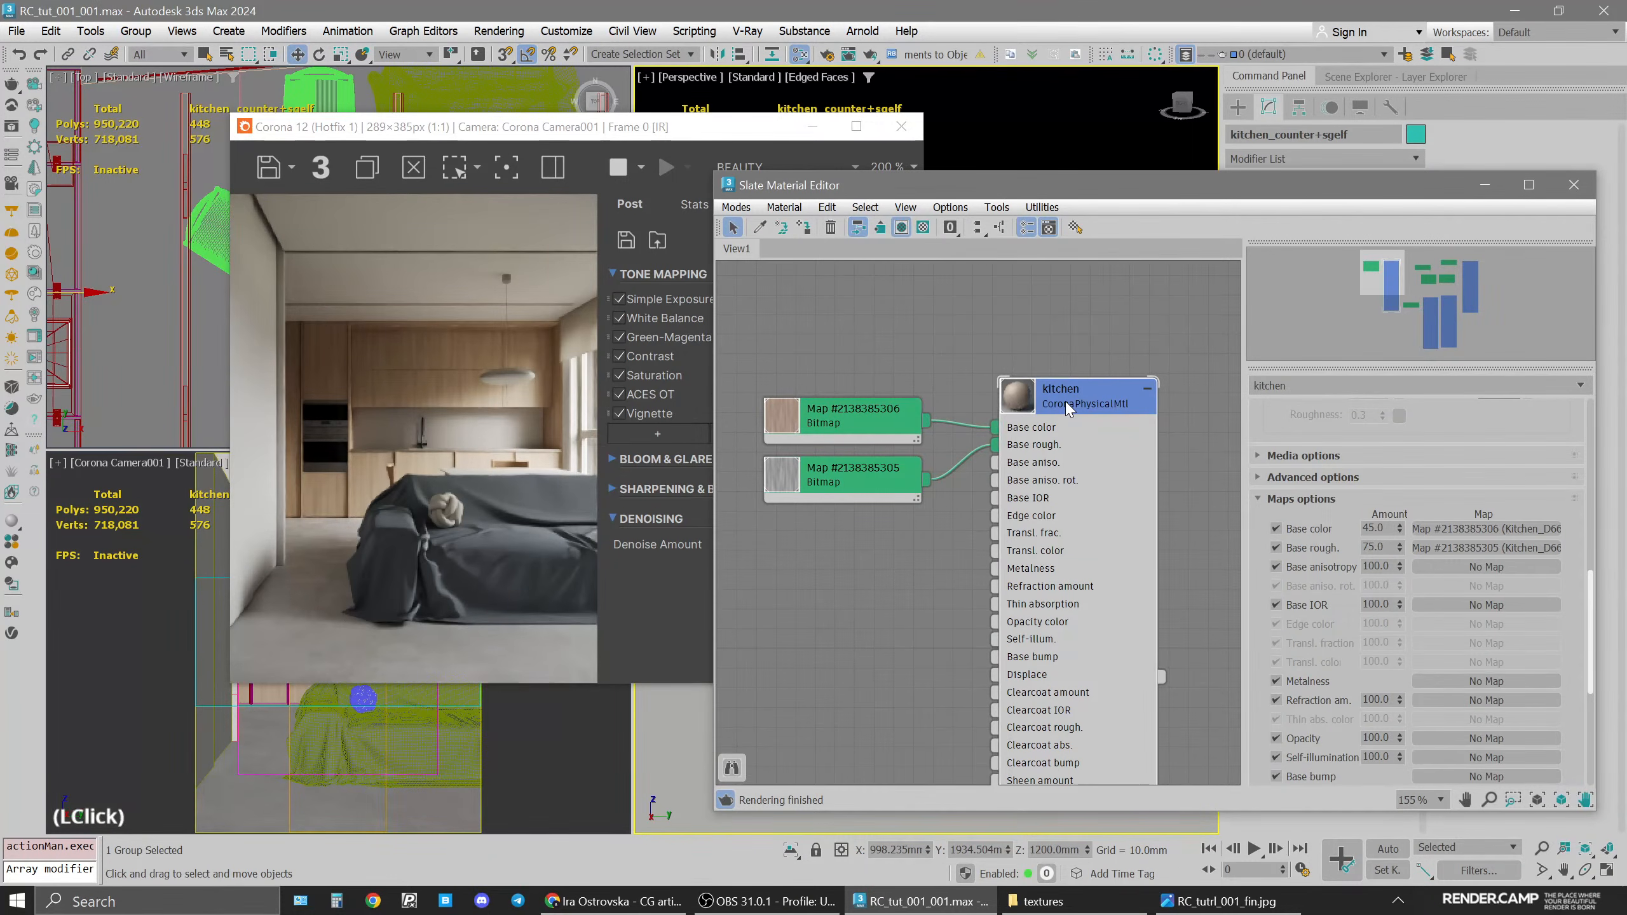
{"action": "scroll", "coordinate": [1443, 742], "scroll_direction": "up", "scroll_amount": 10}
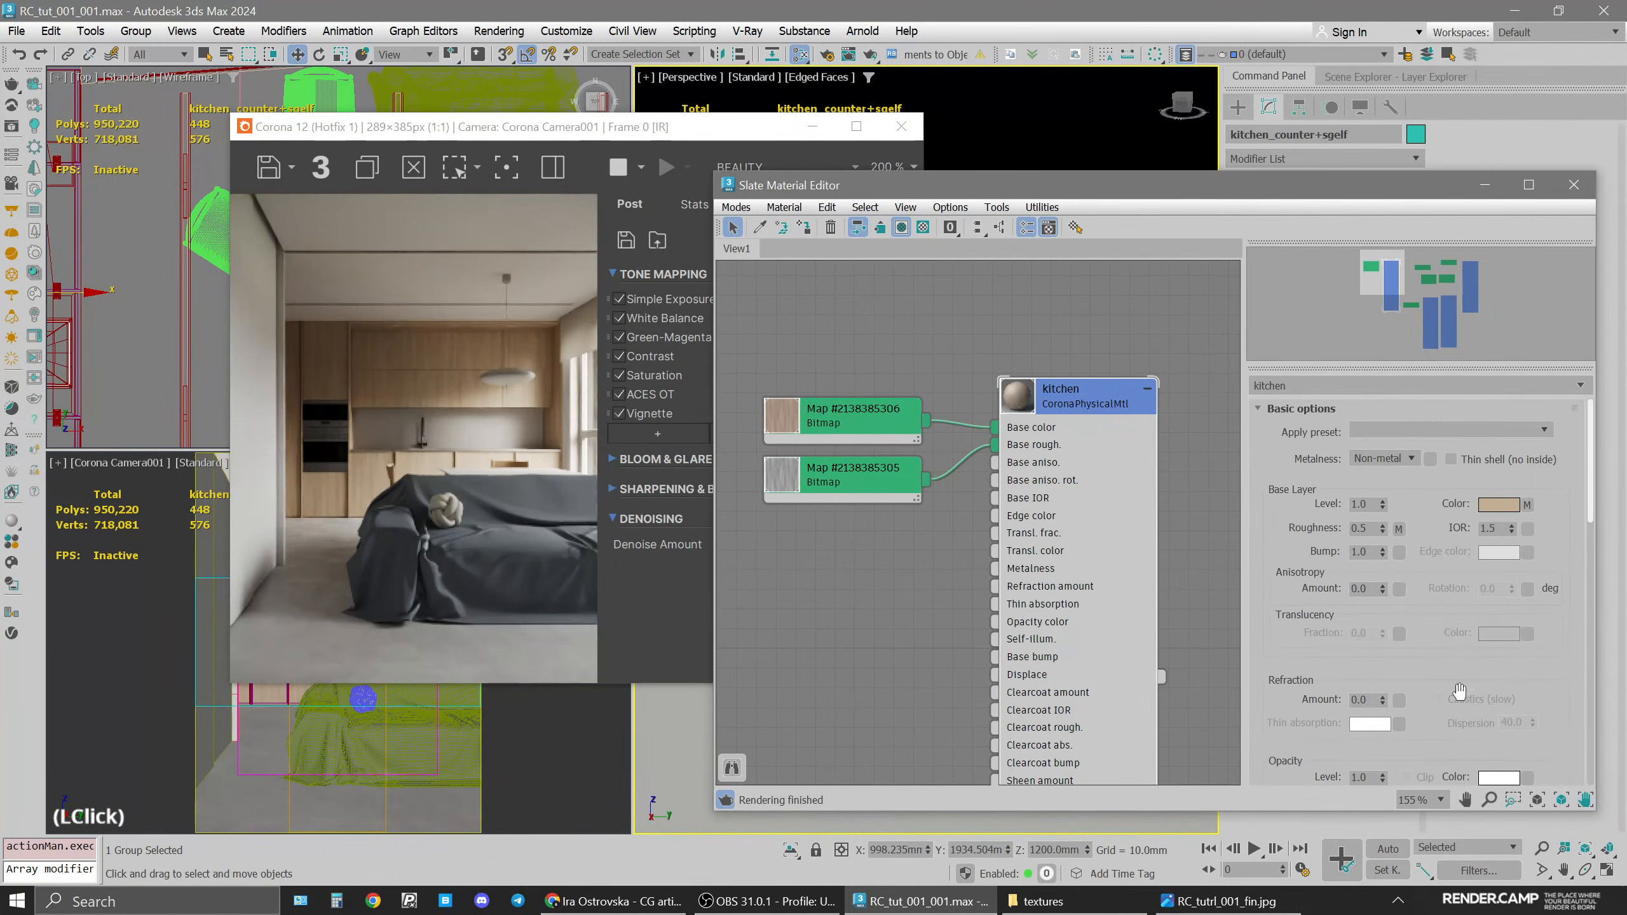
{"action": "left_click", "coordinate": [1528, 506]}
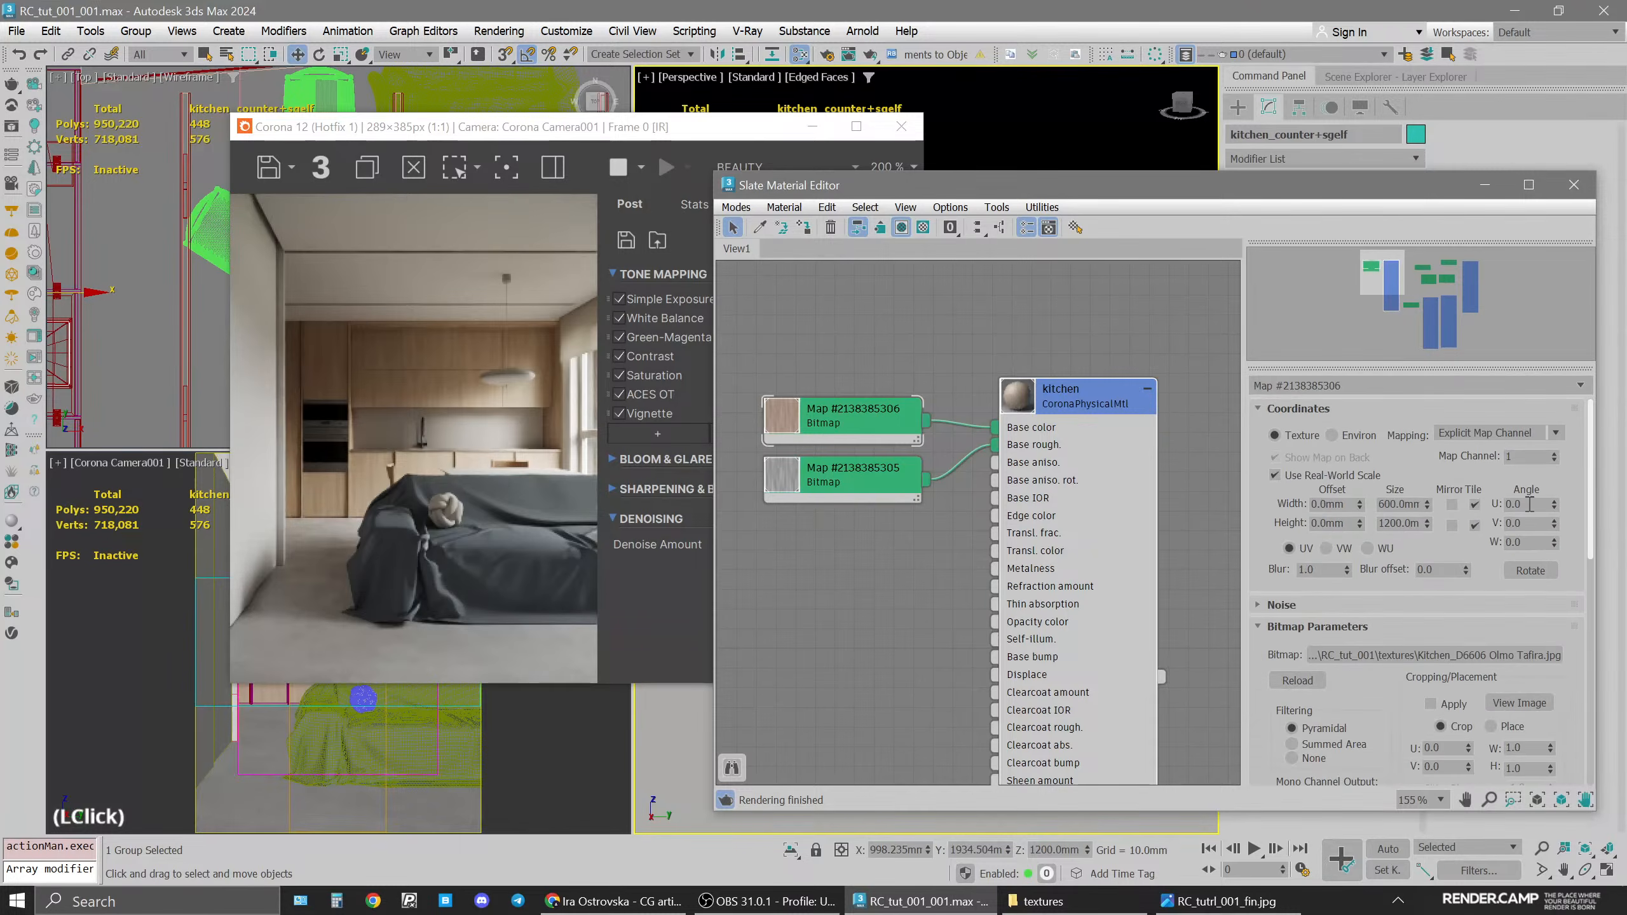
{"action": "left_click", "coordinate": [1058, 412]}
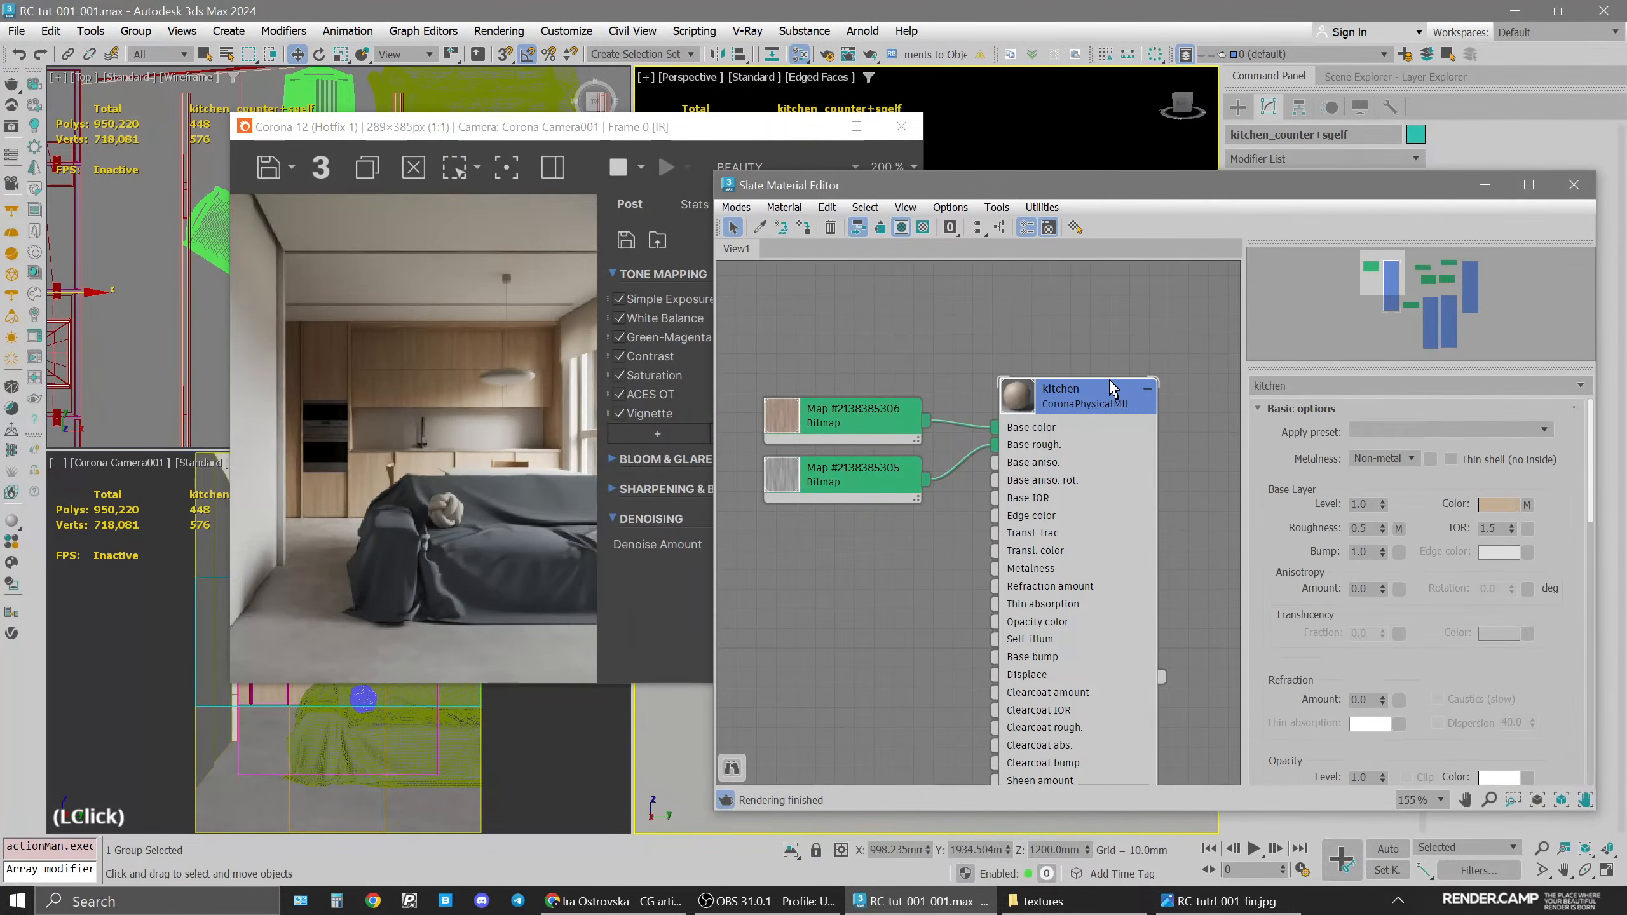
{"action": "left_click", "coordinate": [1498, 504]}
{"action": "left_click", "coordinate": [1463, 384]}
{"action": "type", "text": "50"}
{"action": "key", "text": "Return"}
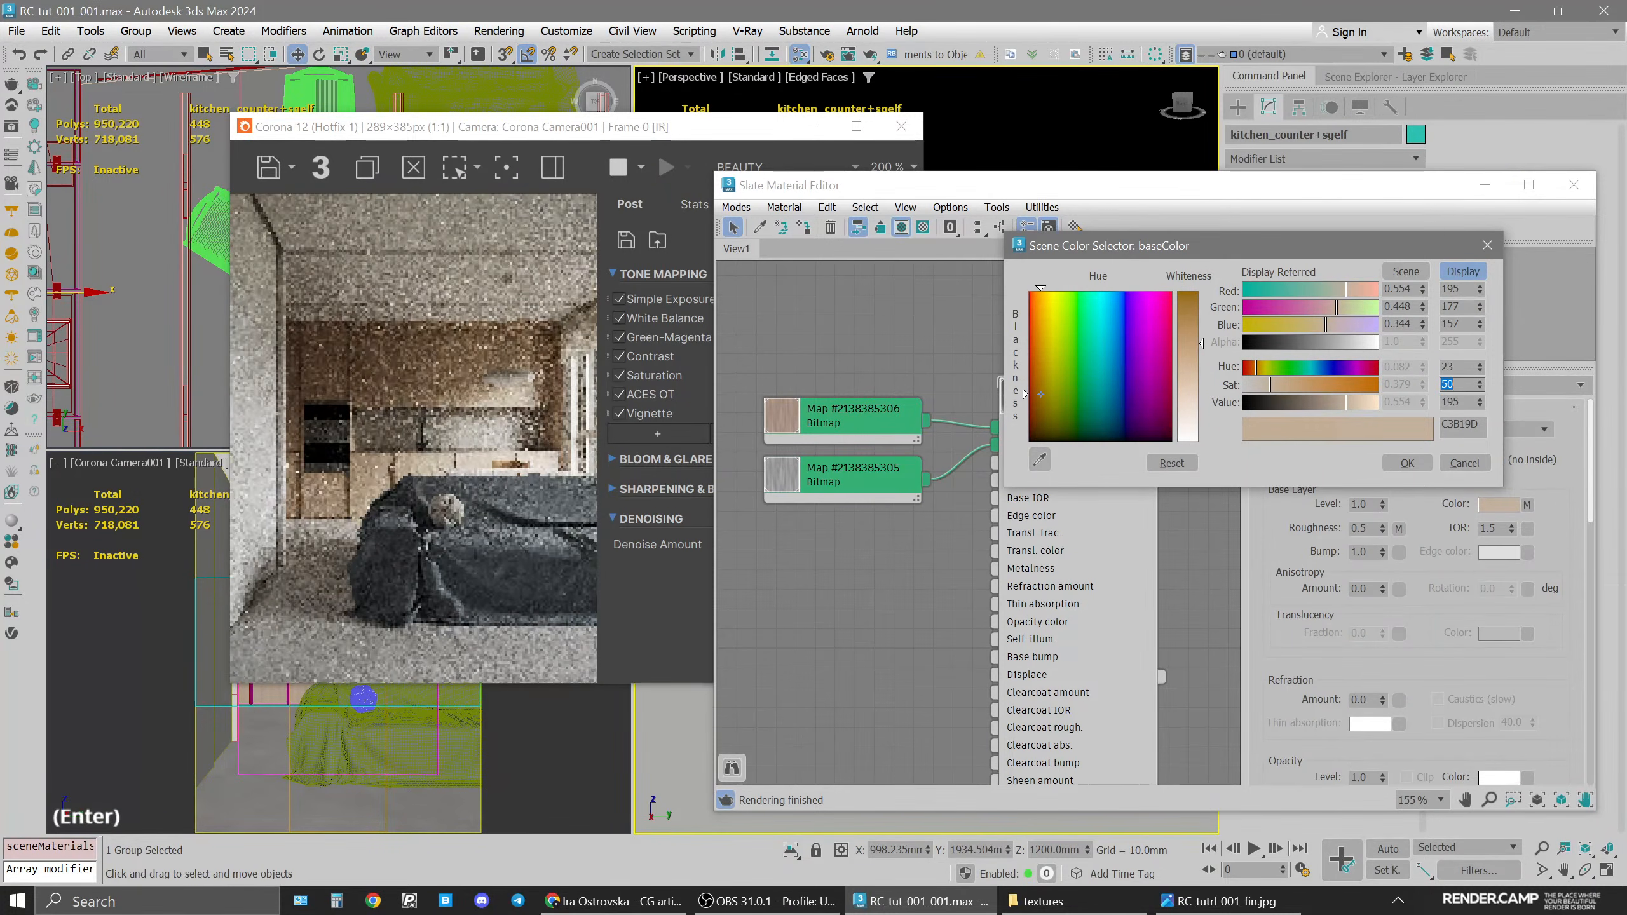
{"action": "left_click", "coordinate": [1406, 463]}
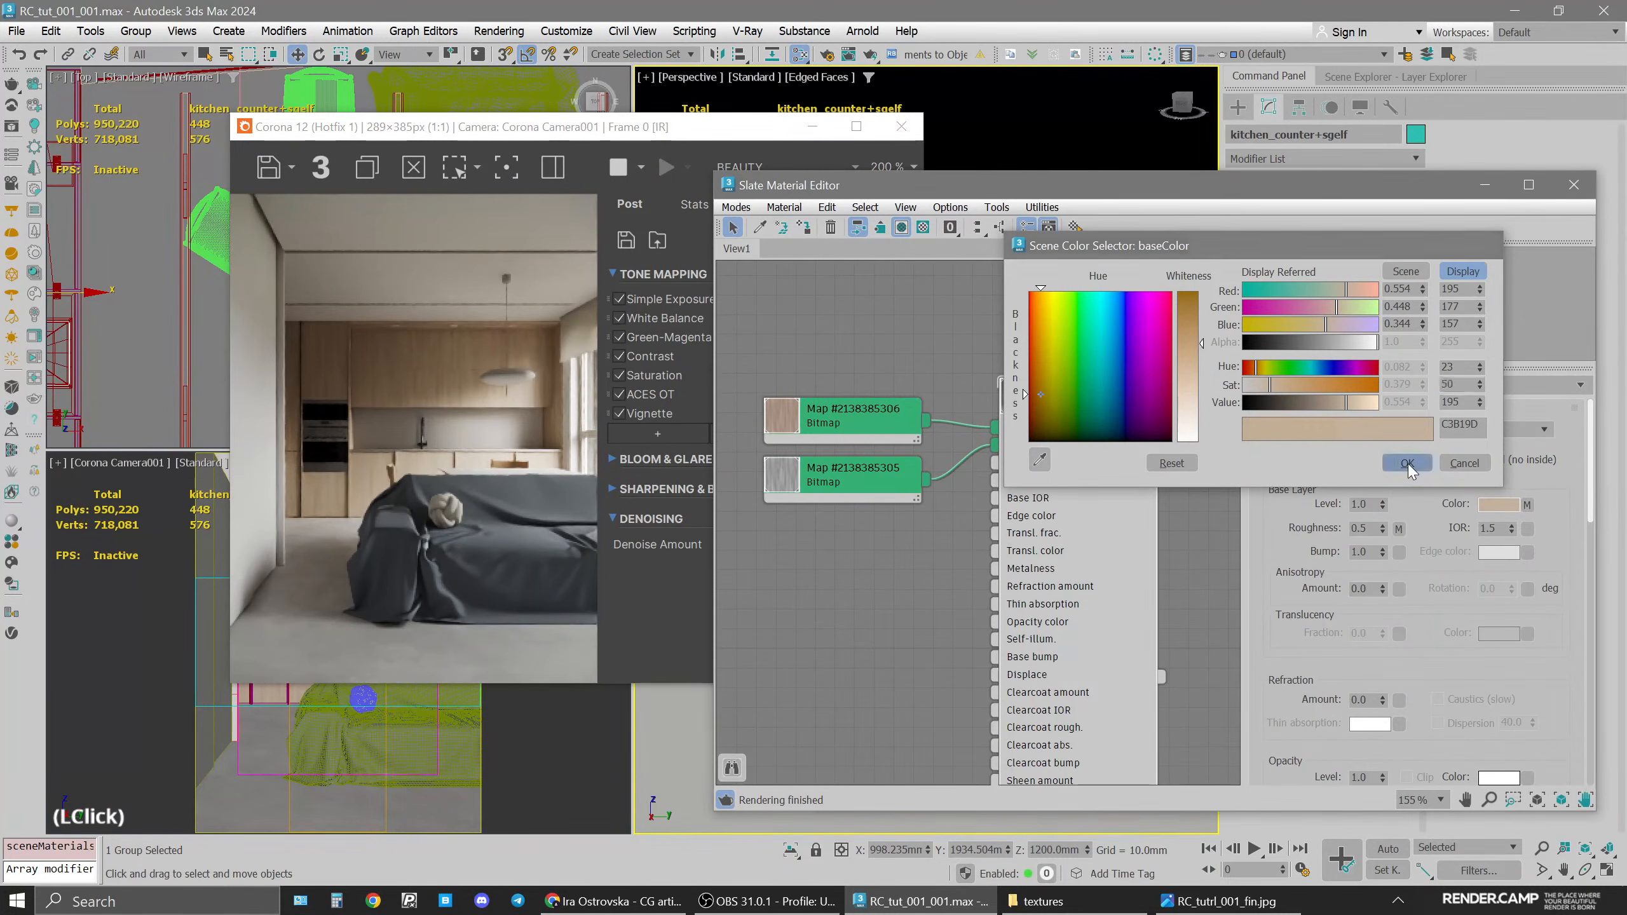
Select the kitchen material's base color bitmap and move its node farther away from the material node
{"action": "double_click", "coordinate": [858, 414]}
{"action": "scroll", "coordinate": [861, 420], "scroll_direction": "up", "scroll_amount": 2}
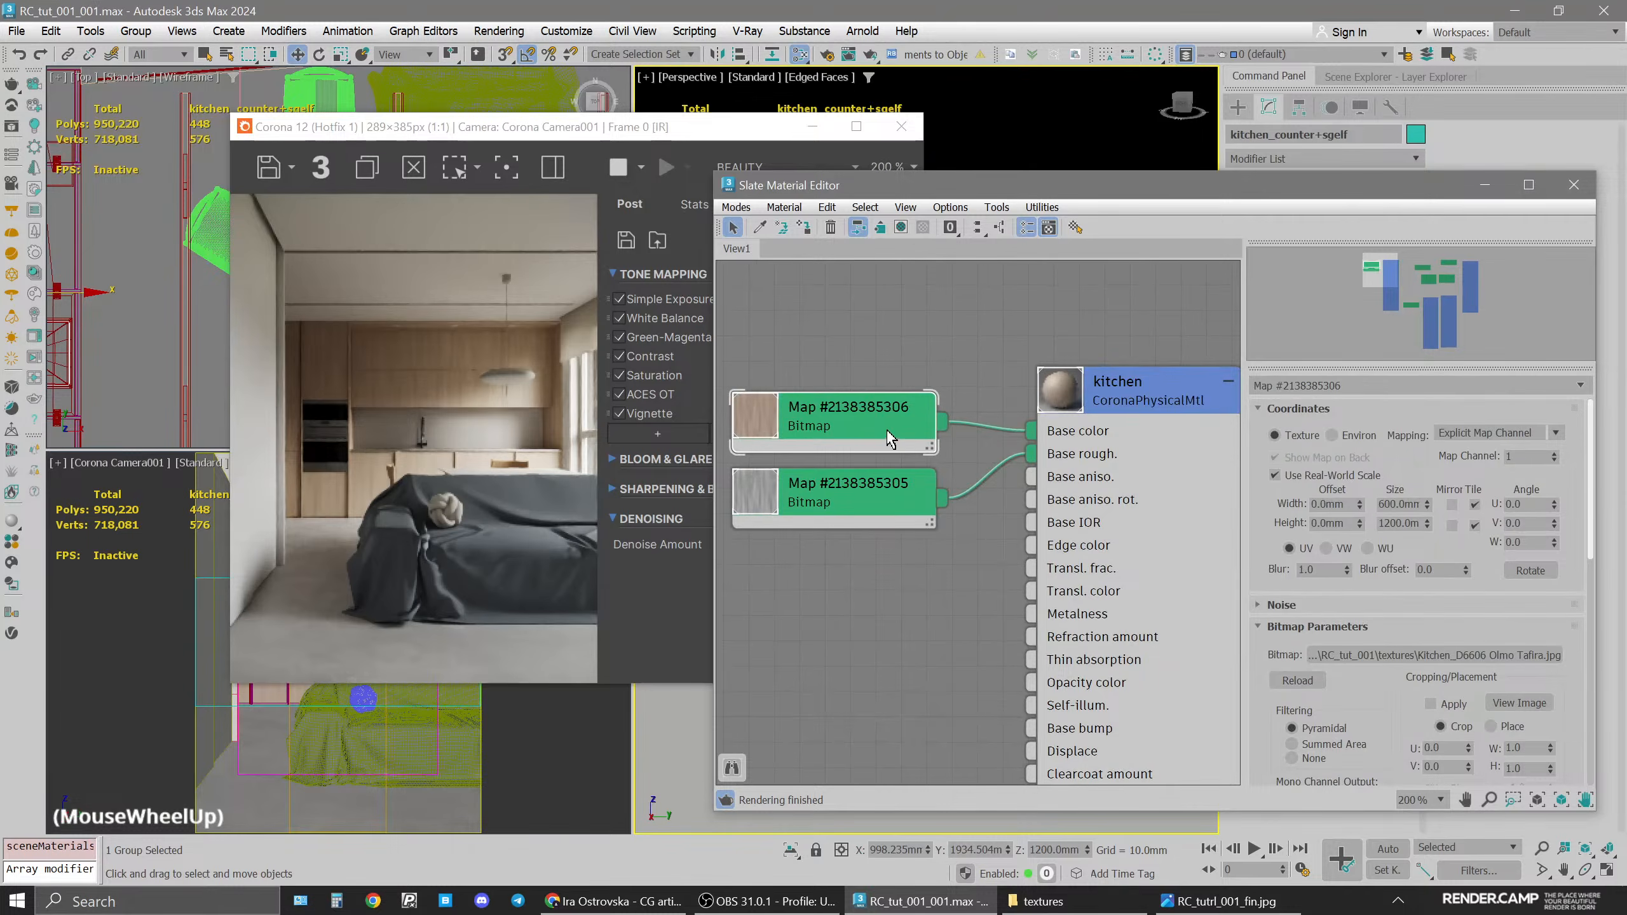
{"action": "scroll", "coordinate": [1046, 438], "scroll_direction": "down", "scroll_amount": 1}
{"action": "middle_click_drag", "start_coordinate": [1047, 438], "coordinate": [1114, 413]}
{"action": "left_click_drag", "start_coordinate": [958, 399], "coordinate": [791, 378]}
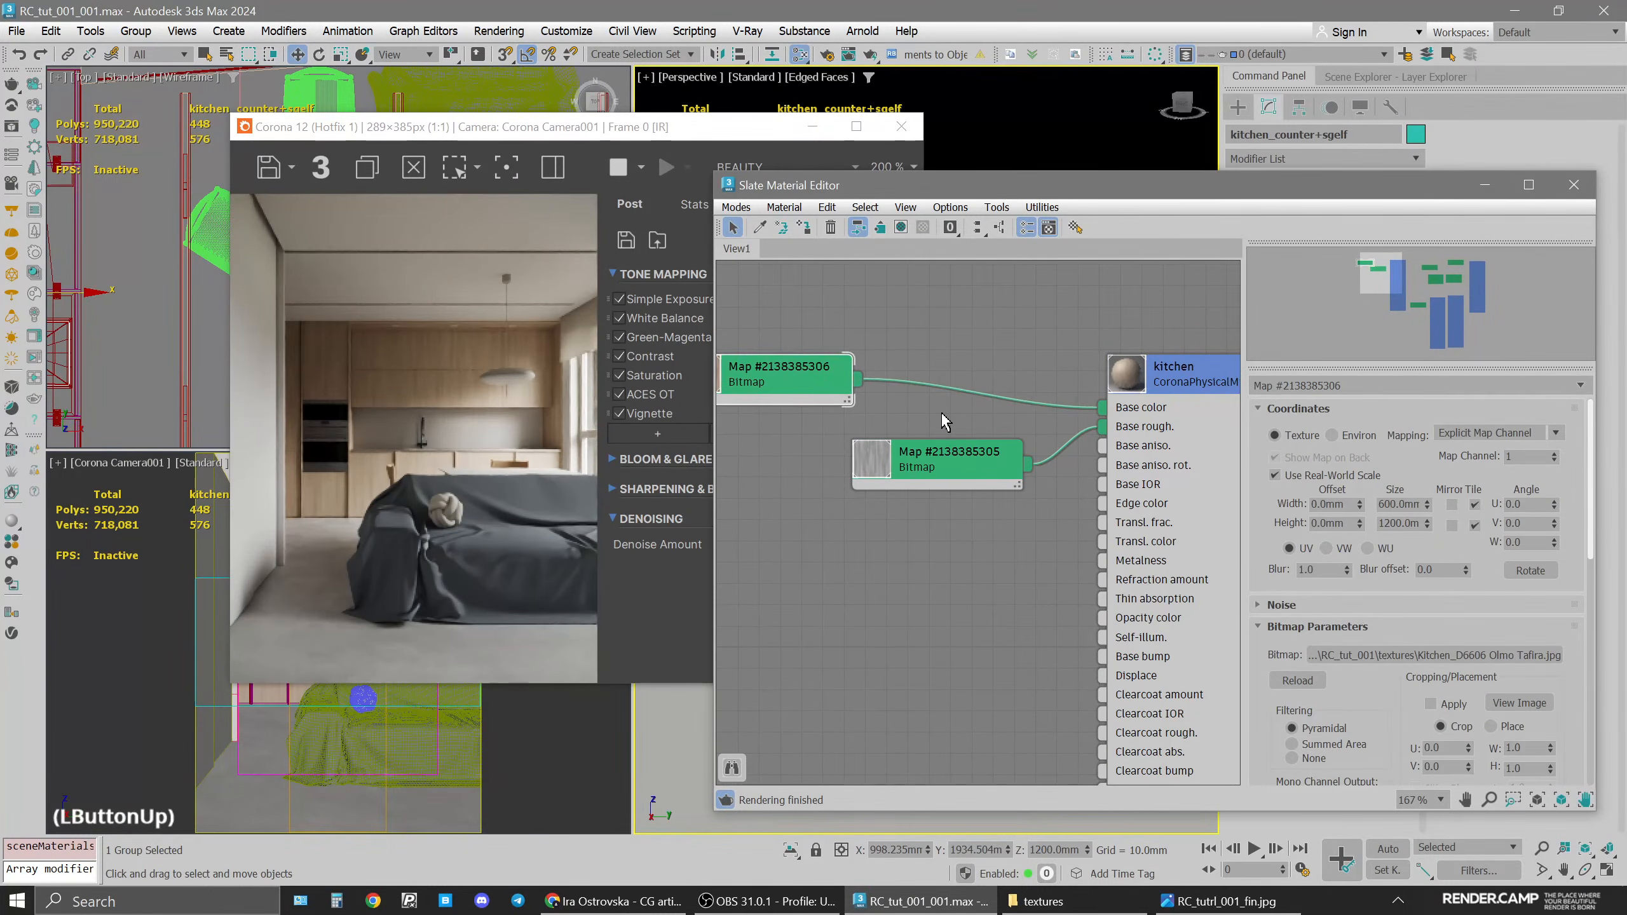
Insert a Color Correction map between the wood bitmap and the kitchen material's base color, keeping the bitmap as its input
{"action": "middle_click_drag", "start_coordinate": [944, 420], "coordinate": [1025, 442]}
{"action": "left_click_drag", "start_coordinate": [908, 420], "coordinate": [898, 419]}
{"action": "right_click", "coordinate": [1041, 420]}
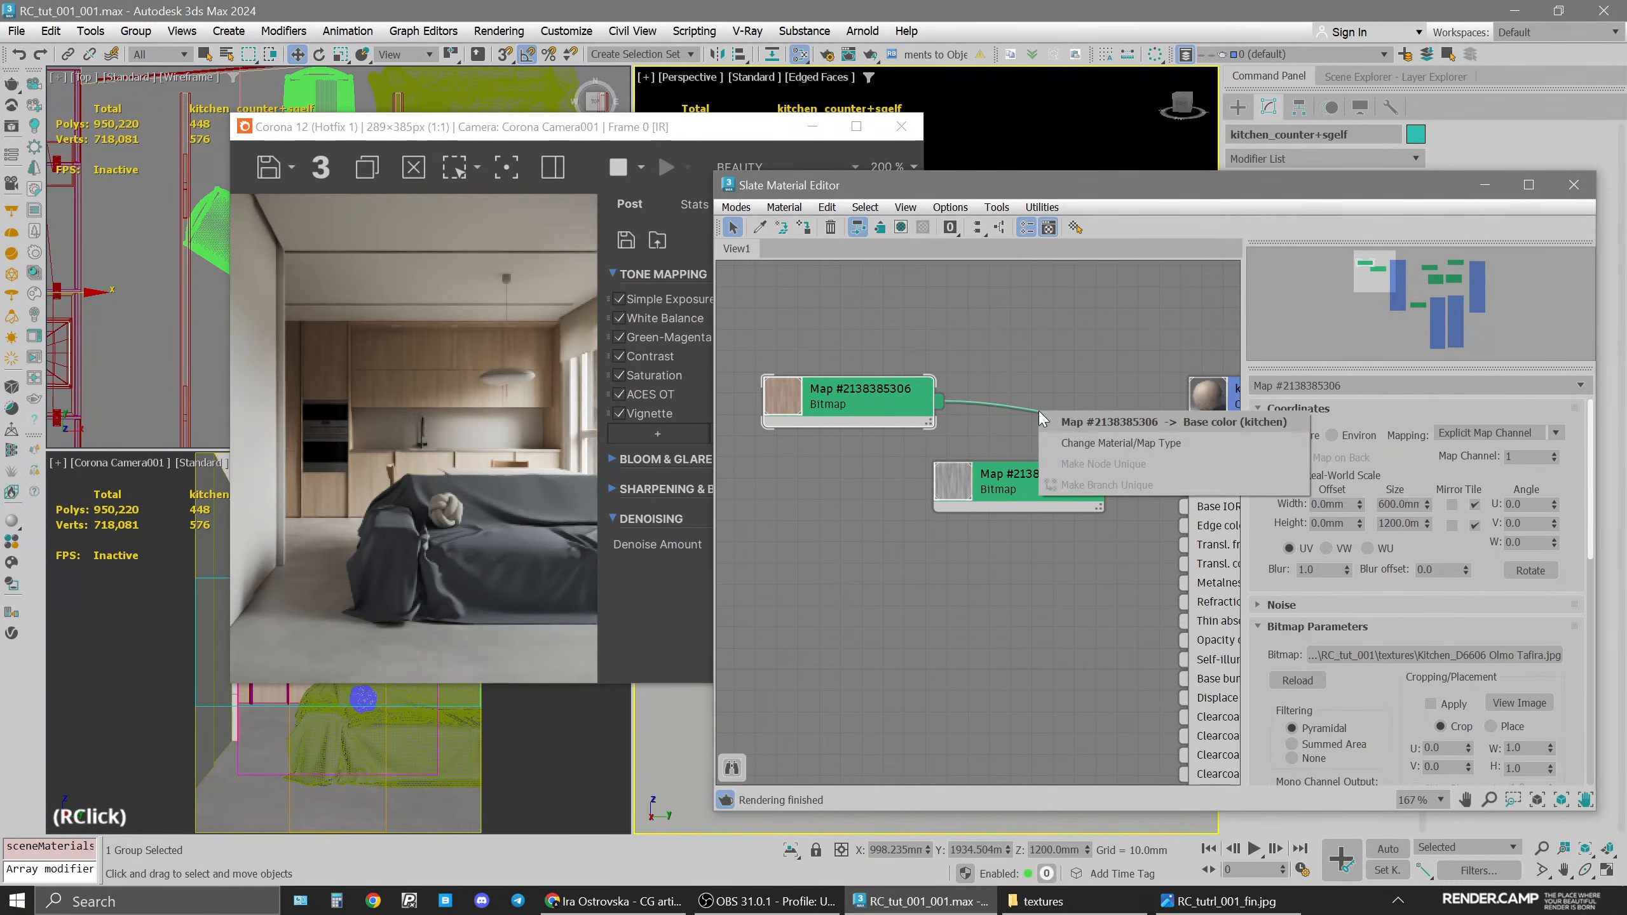
{"action": "left_click", "coordinate": [1079, 447]}
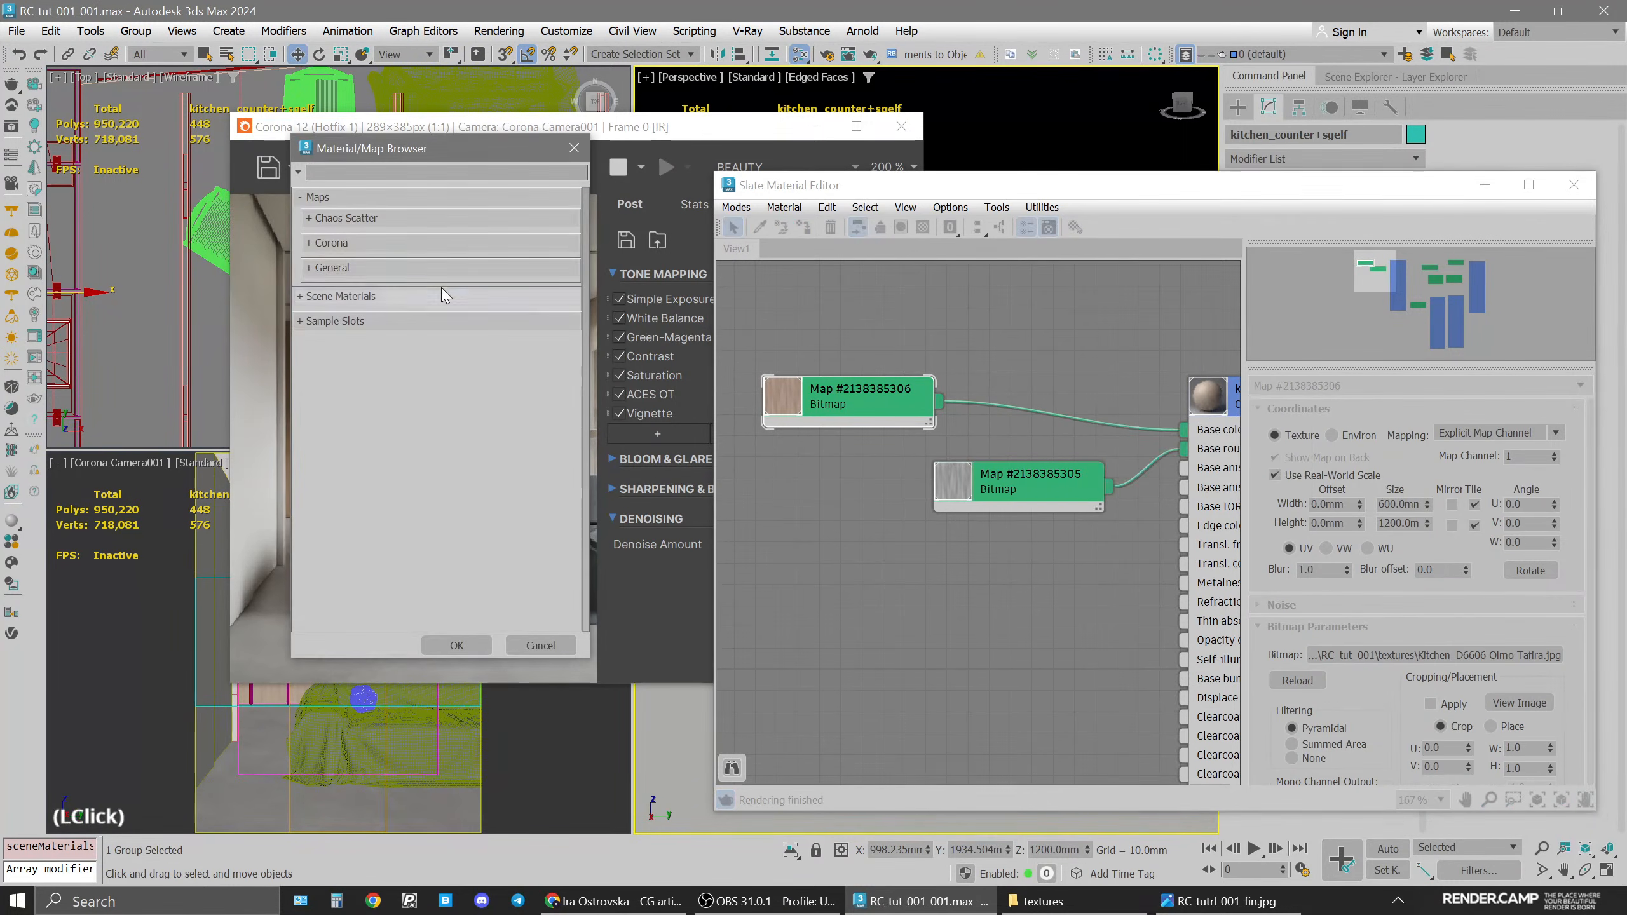
{"action": "left_click", "coordinate": [370, 267]}
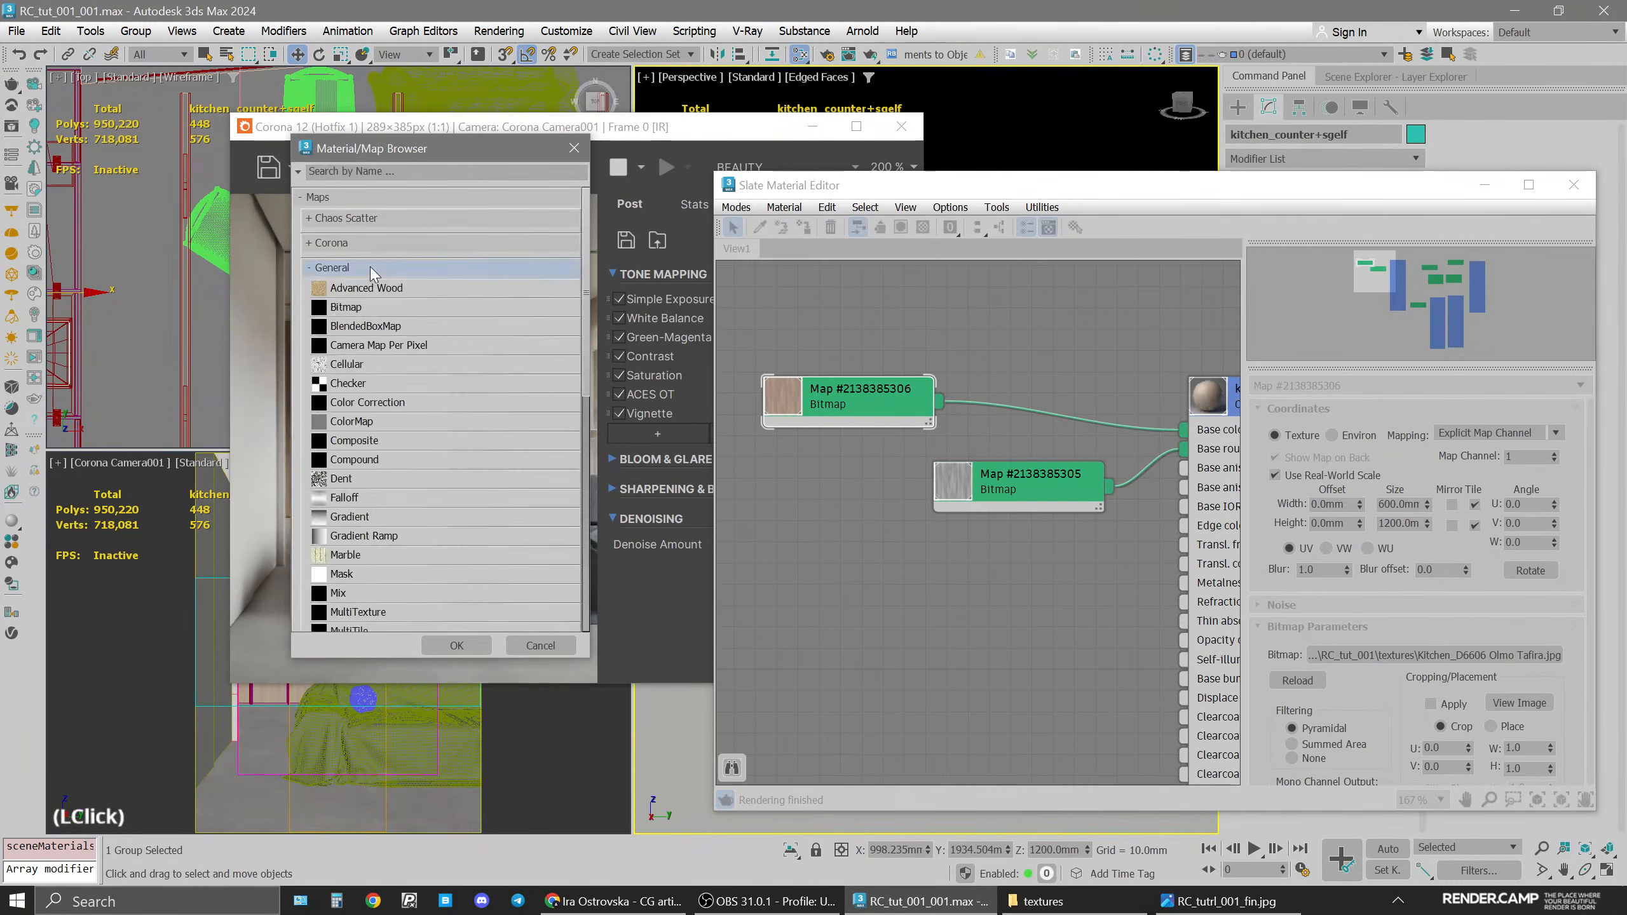
{"action": "left_click", "coordinate": [385, 402]}
{"action": "left_click", "coordinate": [457, 645]}
{"action": "left_click", "coordinate": [772, 495]}
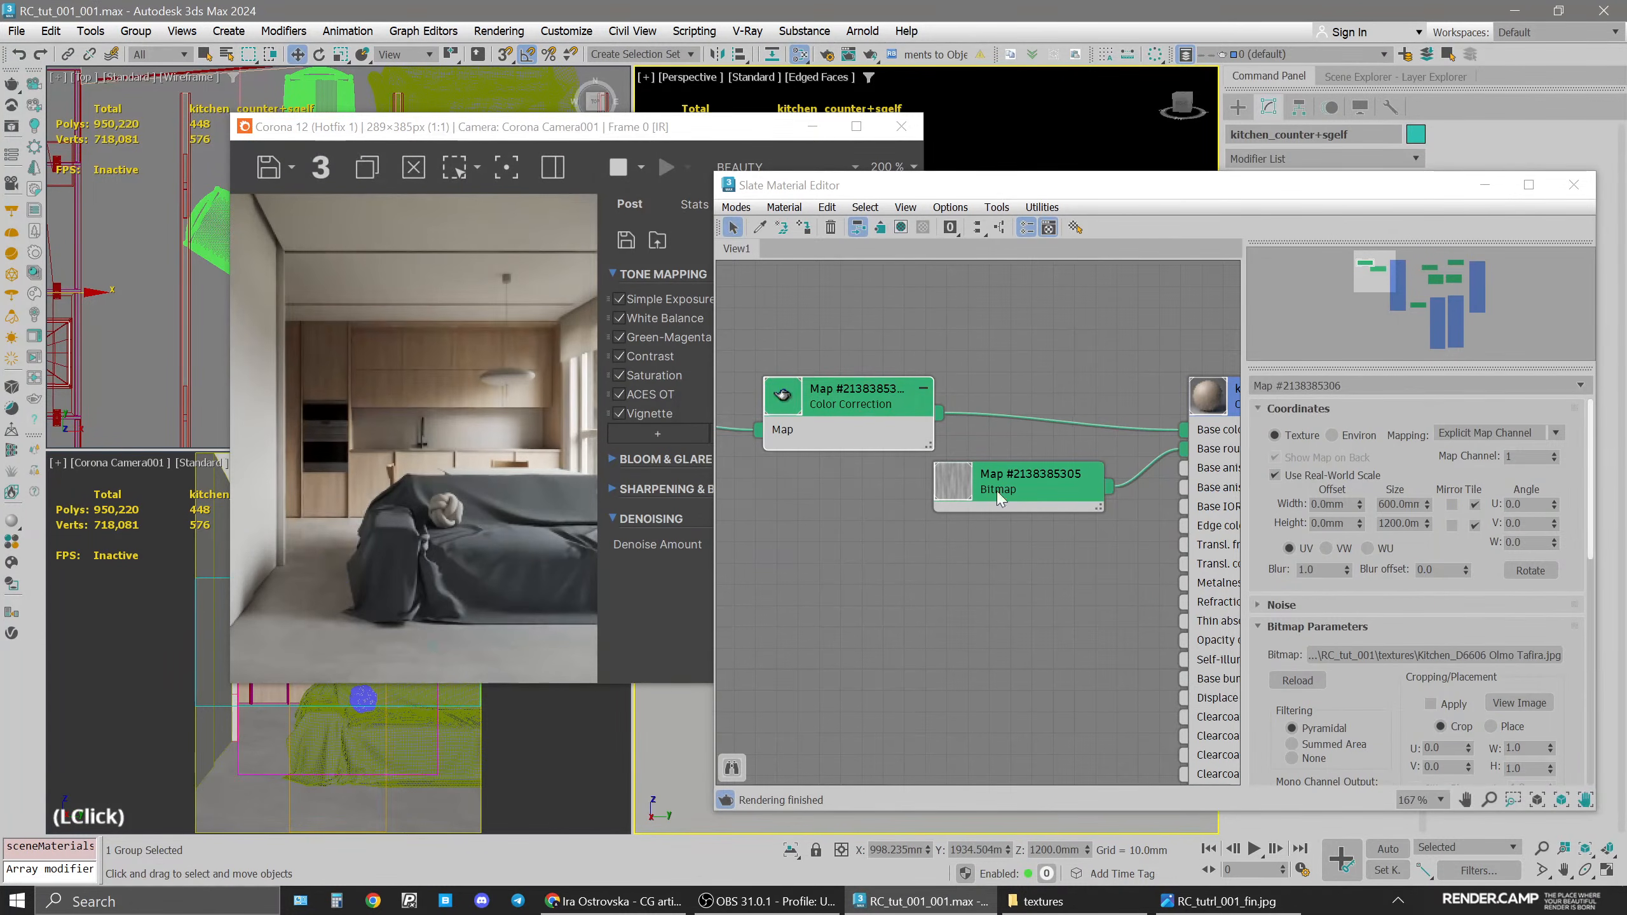
{"action": "left_click_drag", "start_coordinate": [894, 409], "coordinate": [1043, 386]}
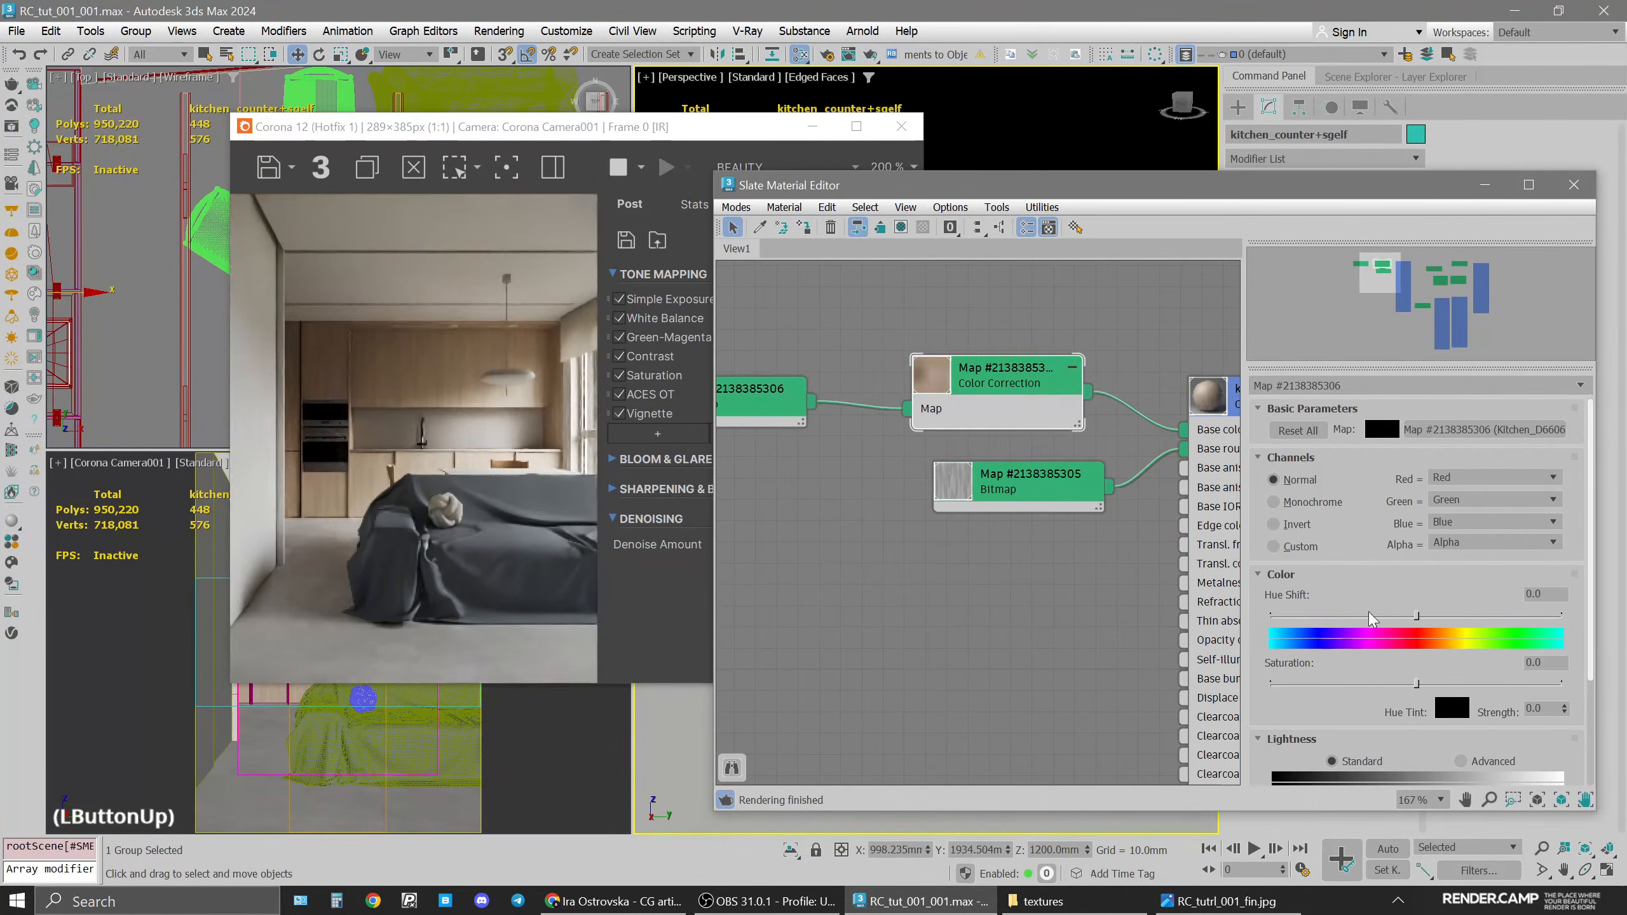
Set the saturation of the kitchen material's Color Correction map to -25
{"action": "left_click", "coordinate": [1398, 684]}
{"action": "left_click_drag", "start_coordinate": [1397, 684], "coordinate": [1384, 685]}
{"action": "double_click", "coordinate": [1550, 664]}
{"action": "type", "text": "-25"}
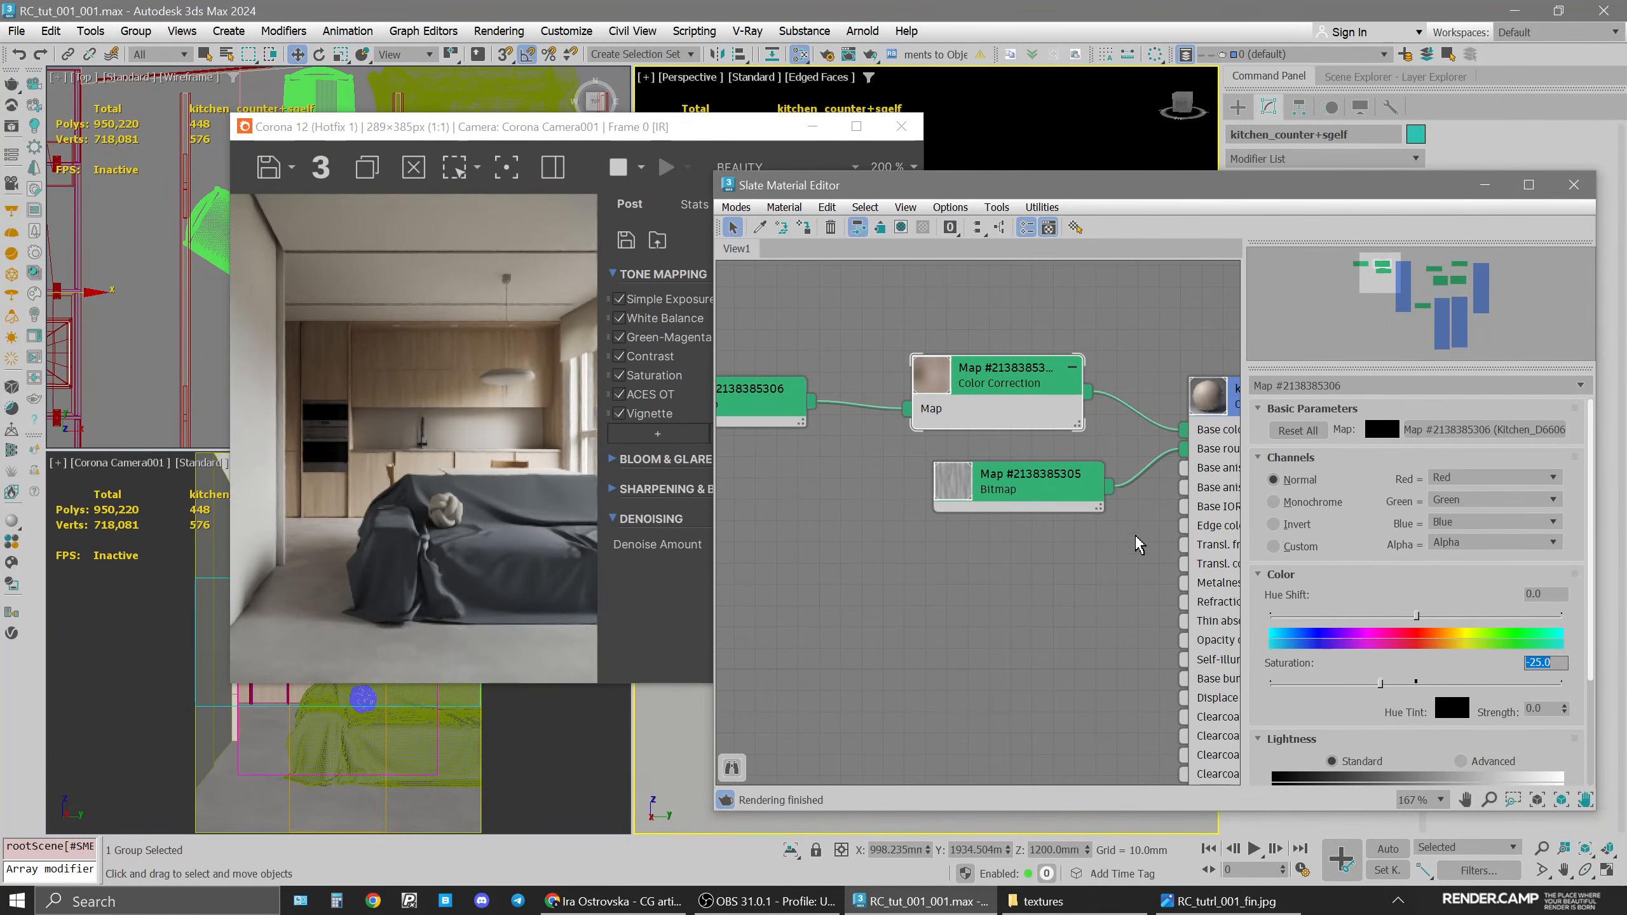
{"action": "left_click", "coordinate": [994, 569]}
Make free space in the node view and pick the countertop material from the kitchen in the camera view
{"action": "scroll", "coordinate": [967, 580], "scroll_direction": "down", "scroll_amount": 3}
{"action": "middle_click", "coordinate": [951, 588]}
{"action": "scroll", "coordinate": [947, 592], "scroll_direction": "down", "scroll_amount": 1}
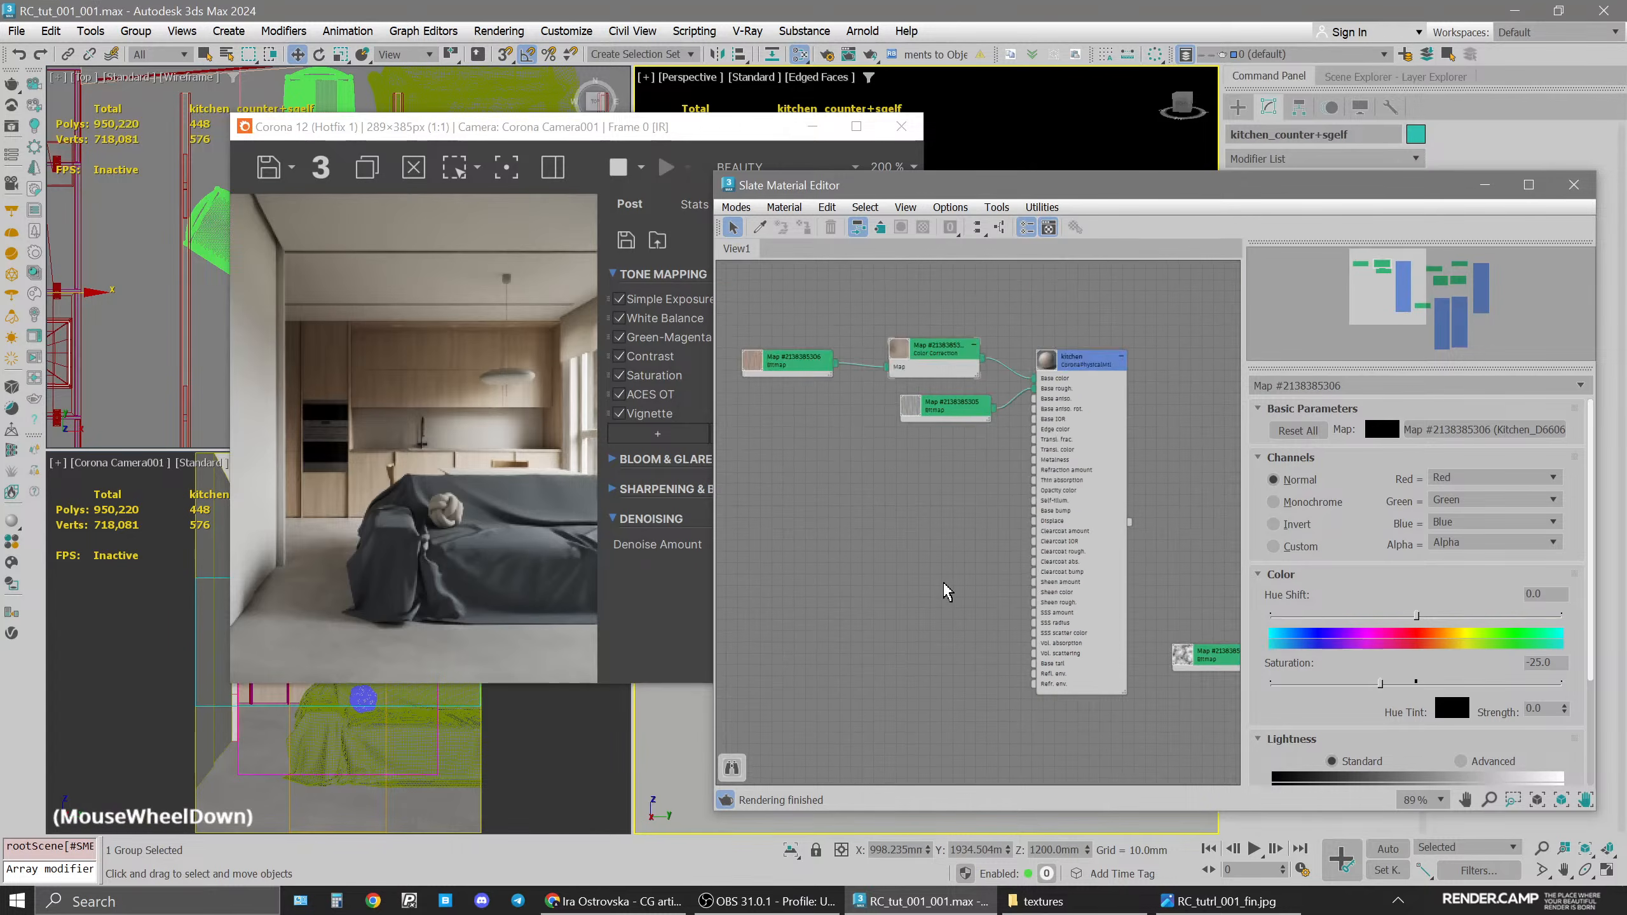
{"action": "middle_click_drag", "start_coordinate": [947, 591], "coordinate": [911, 479]}
{"action": "left_click", "coordinate": [917, 572]}
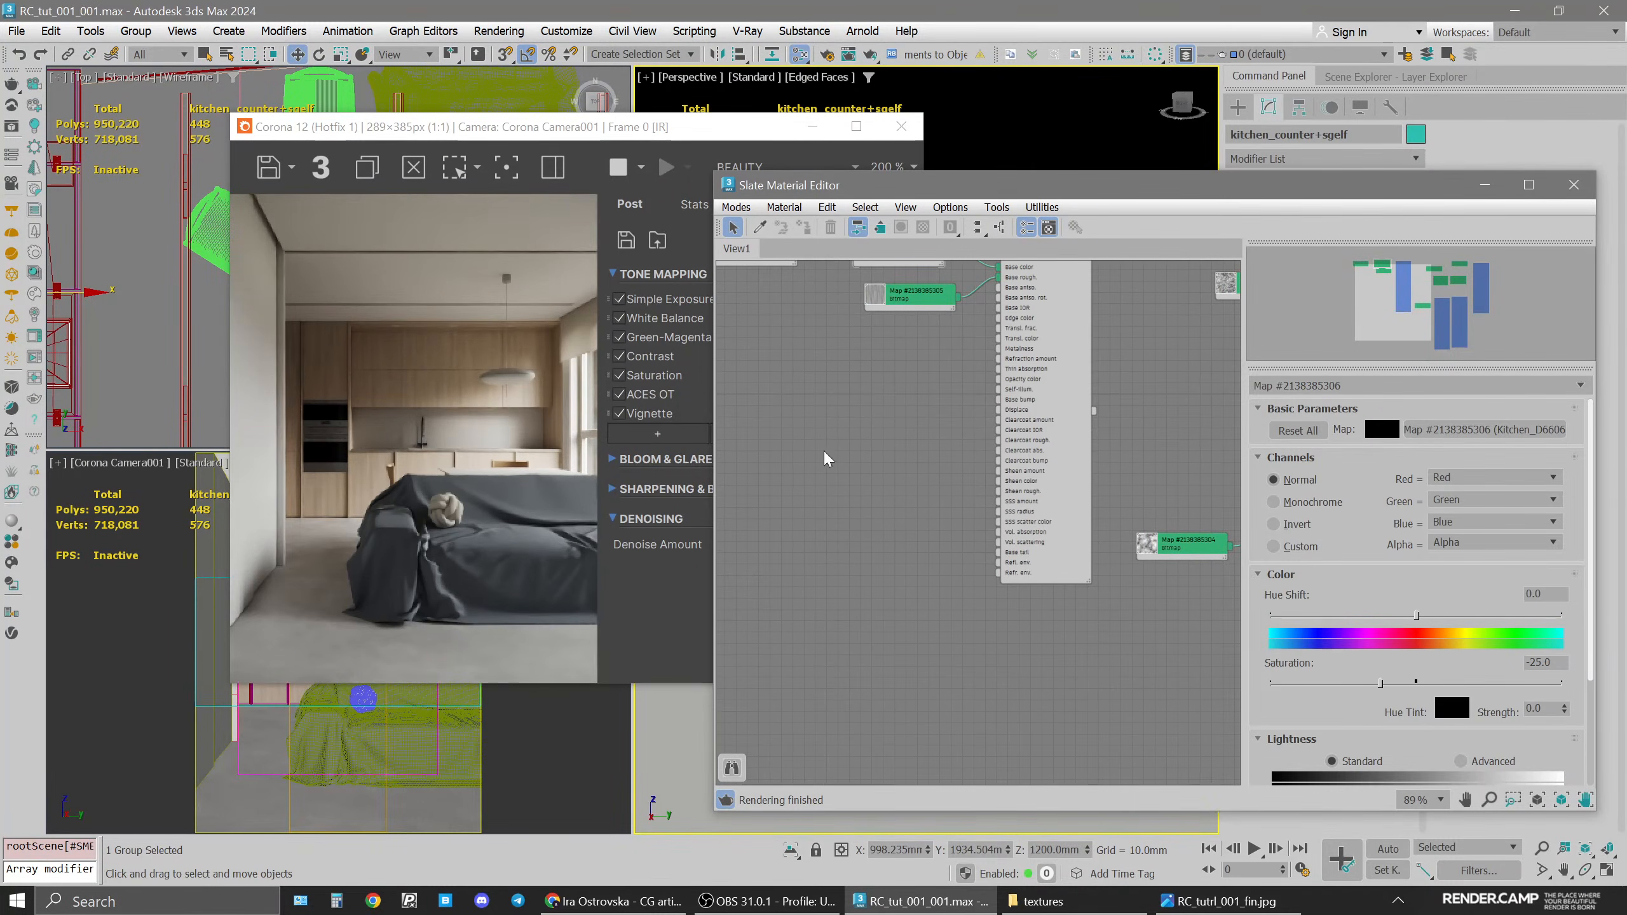
{"action": "left_click_drag", "start_coordinate": [512, 133], "coordinate": [612, 111]}
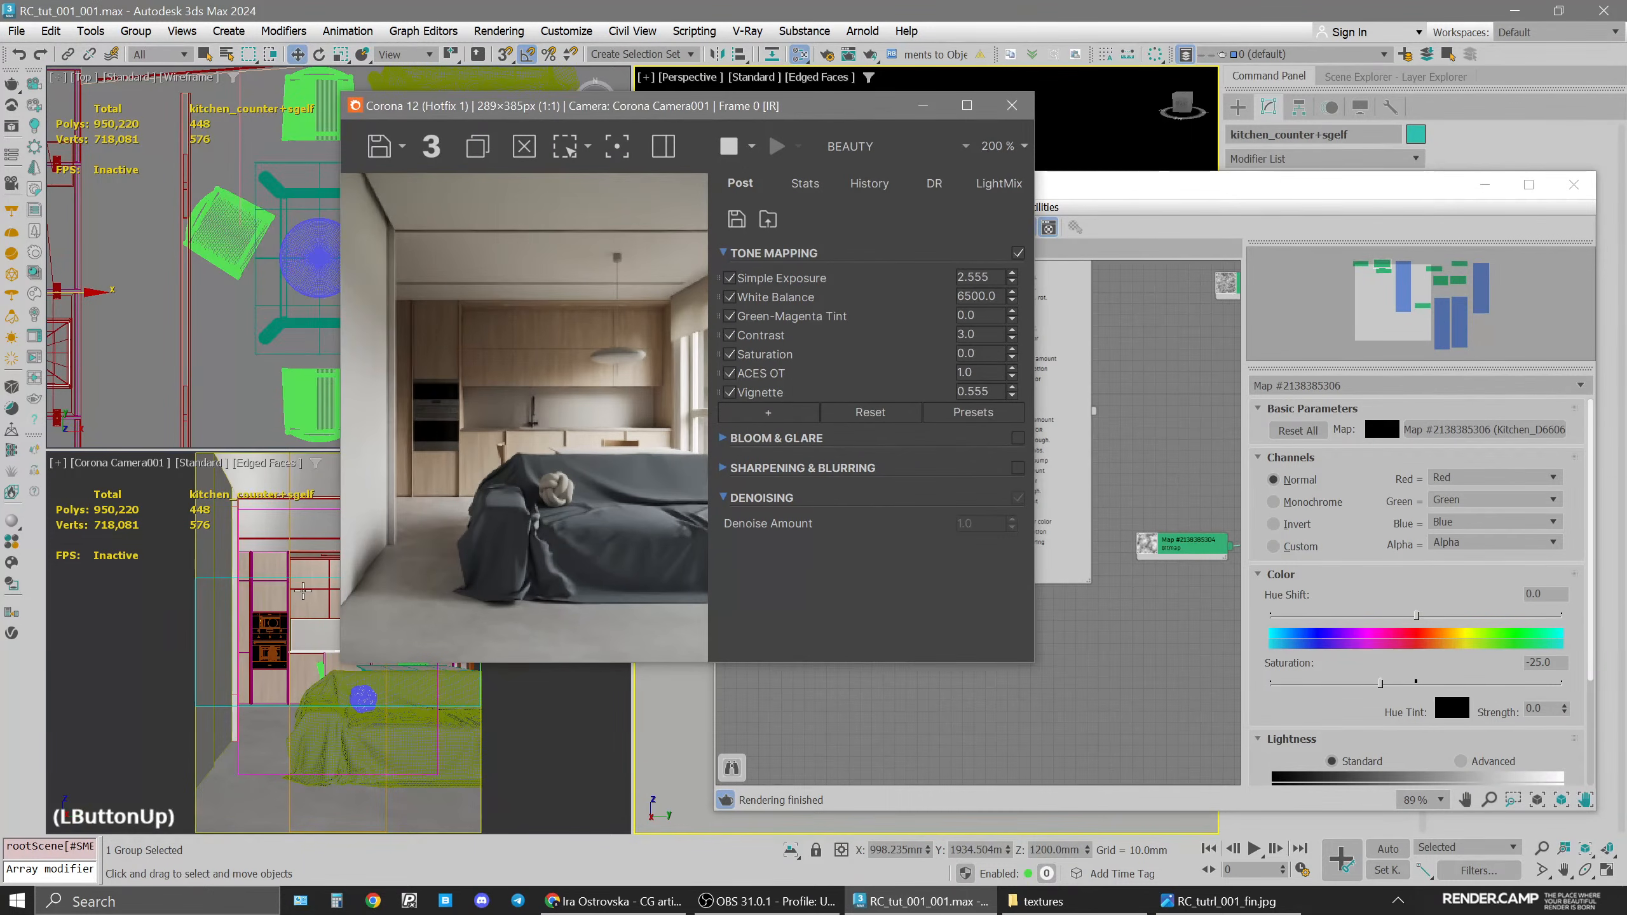
{"action": "left_click_drag", "start_coordinate": [726, 103], "coordinate": [556, 99]}
{"action": "scroll", "coordinate": [966, 480], "scroll_direction": "down", "scroll_amount": 2}
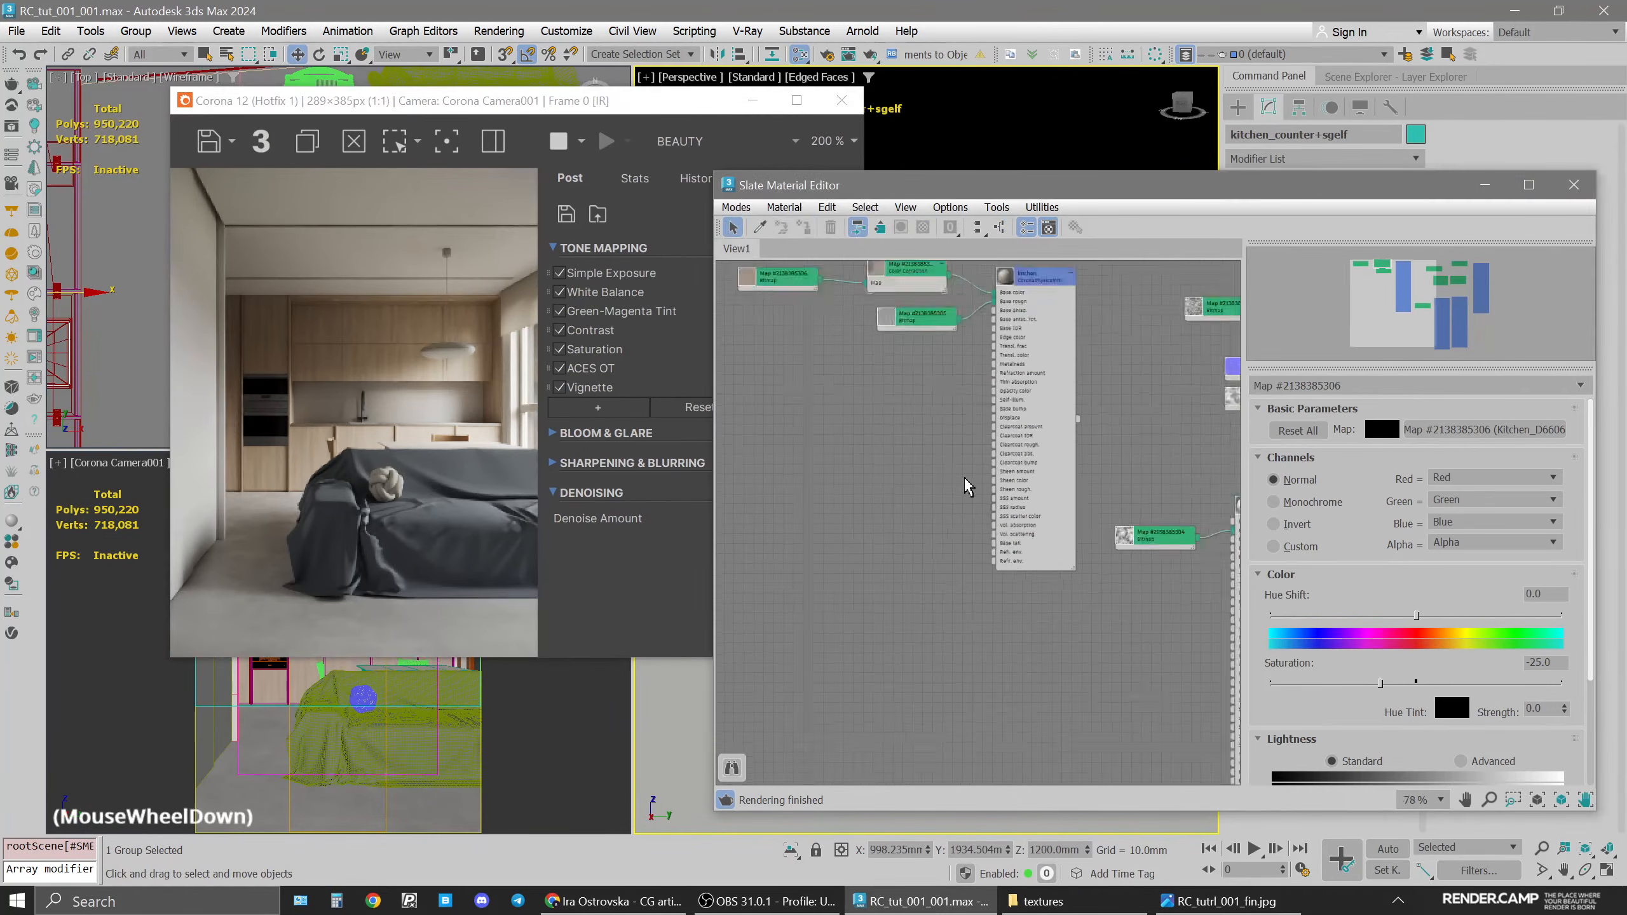
{"action": "middle_click_drag", "start_coordinate": [965, 482], "coordinate": [1109, 483]}
{"action": "left_click", "coordinate": [759, 229]}
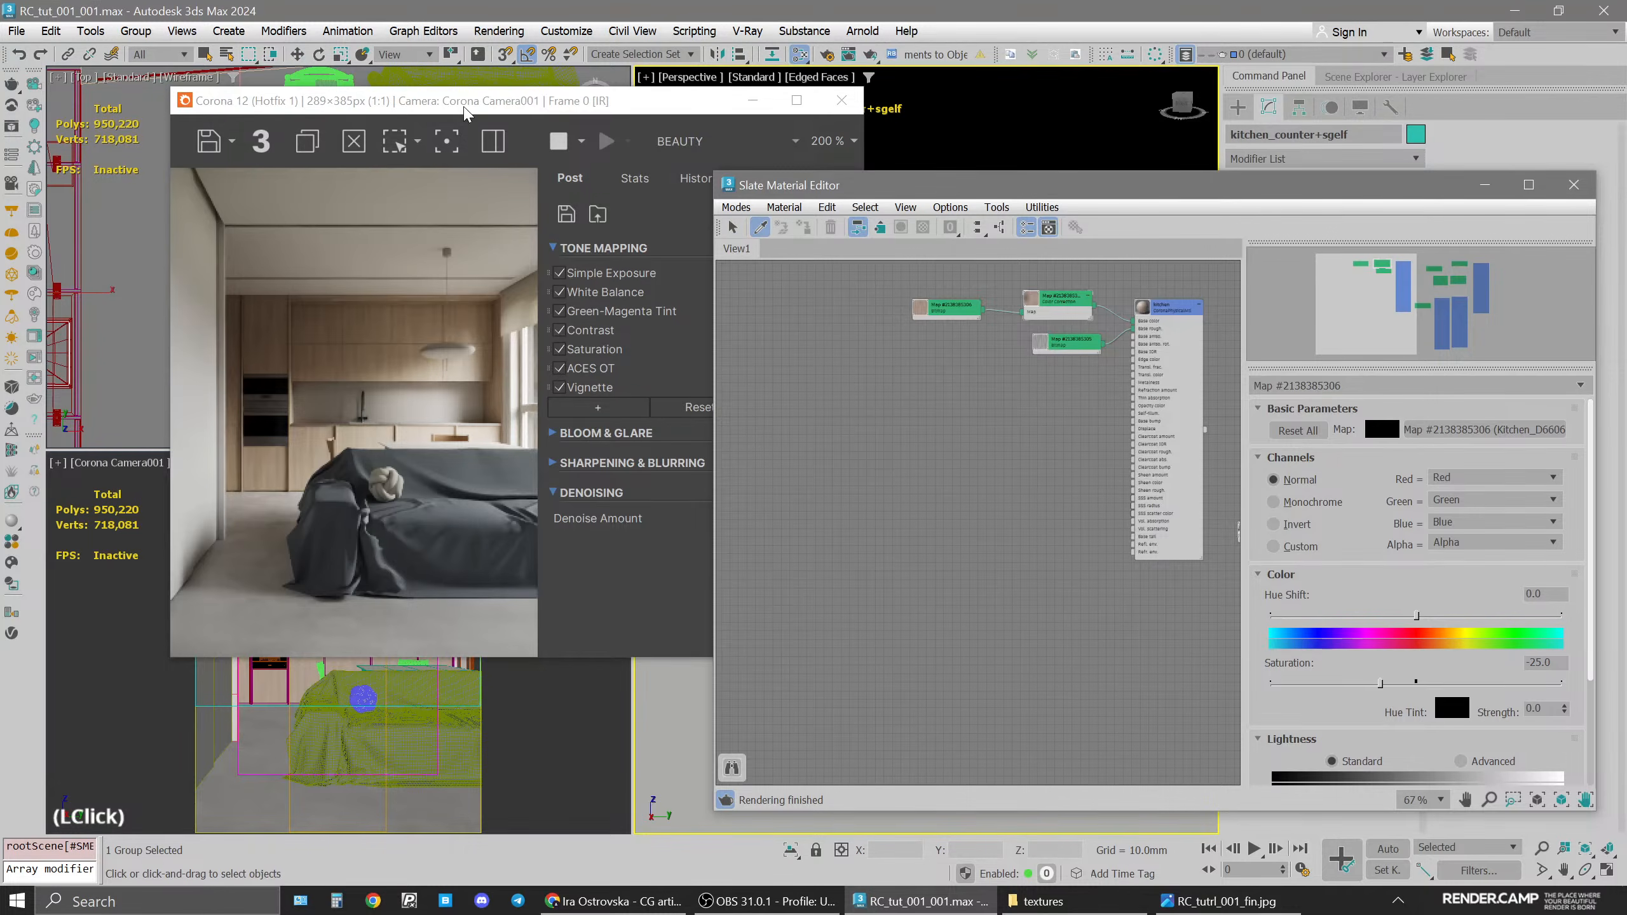
{"action": "left_click_drag", "start_coordinate": [466, 110], "coordinate": [606, 97]}
{"action": "left_click", "coordinate": [301, 640]}
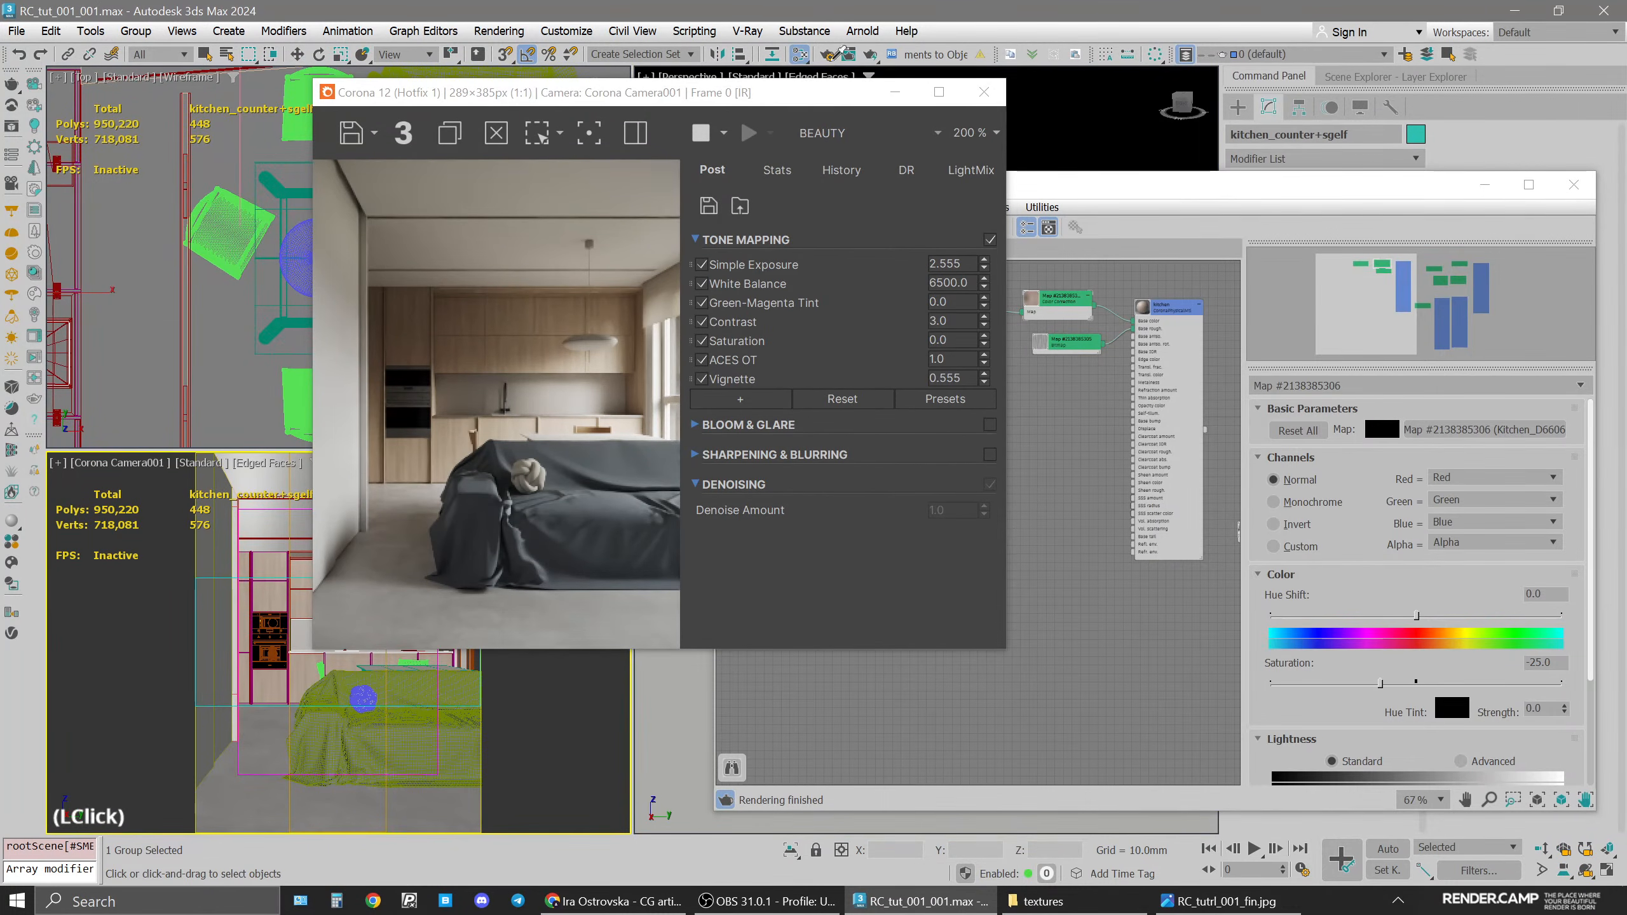
Move the render window aside and open the parameters of the picked countertop material
{"action": "left_click_drag", "start_coordinate": [784, 95], "coordinate": [661, 104]}
{"action": "left_click", "coordinate": [1089, 640]}
{"action": "left_click", "coordinate": [967, 406]}
{"action": "middle_click_drag", "start_coordinate": [980, 403], "coordinate": [962, 345]}
{"action": "scroll", "coordinate": [910, 416], "scroll_direction": "up", "scroll_amount": 3}
{"action": "scroll", "coordinate": [960, 419], "scroll_direction": "down", "scroll_amount": 1}
Switch to the textures folder in File Explorer and preview the counter_b texture
{"action": "left_click", "coordinate": [1043, 902]}
{"action": "left_click", "coordinate": [607, 658]}
{"action": "left_click_drag", "start_coordinate": [371, 59], "coordinate": [826, 42]}
{"action": "left_click", "coordinate": [788, 243]}
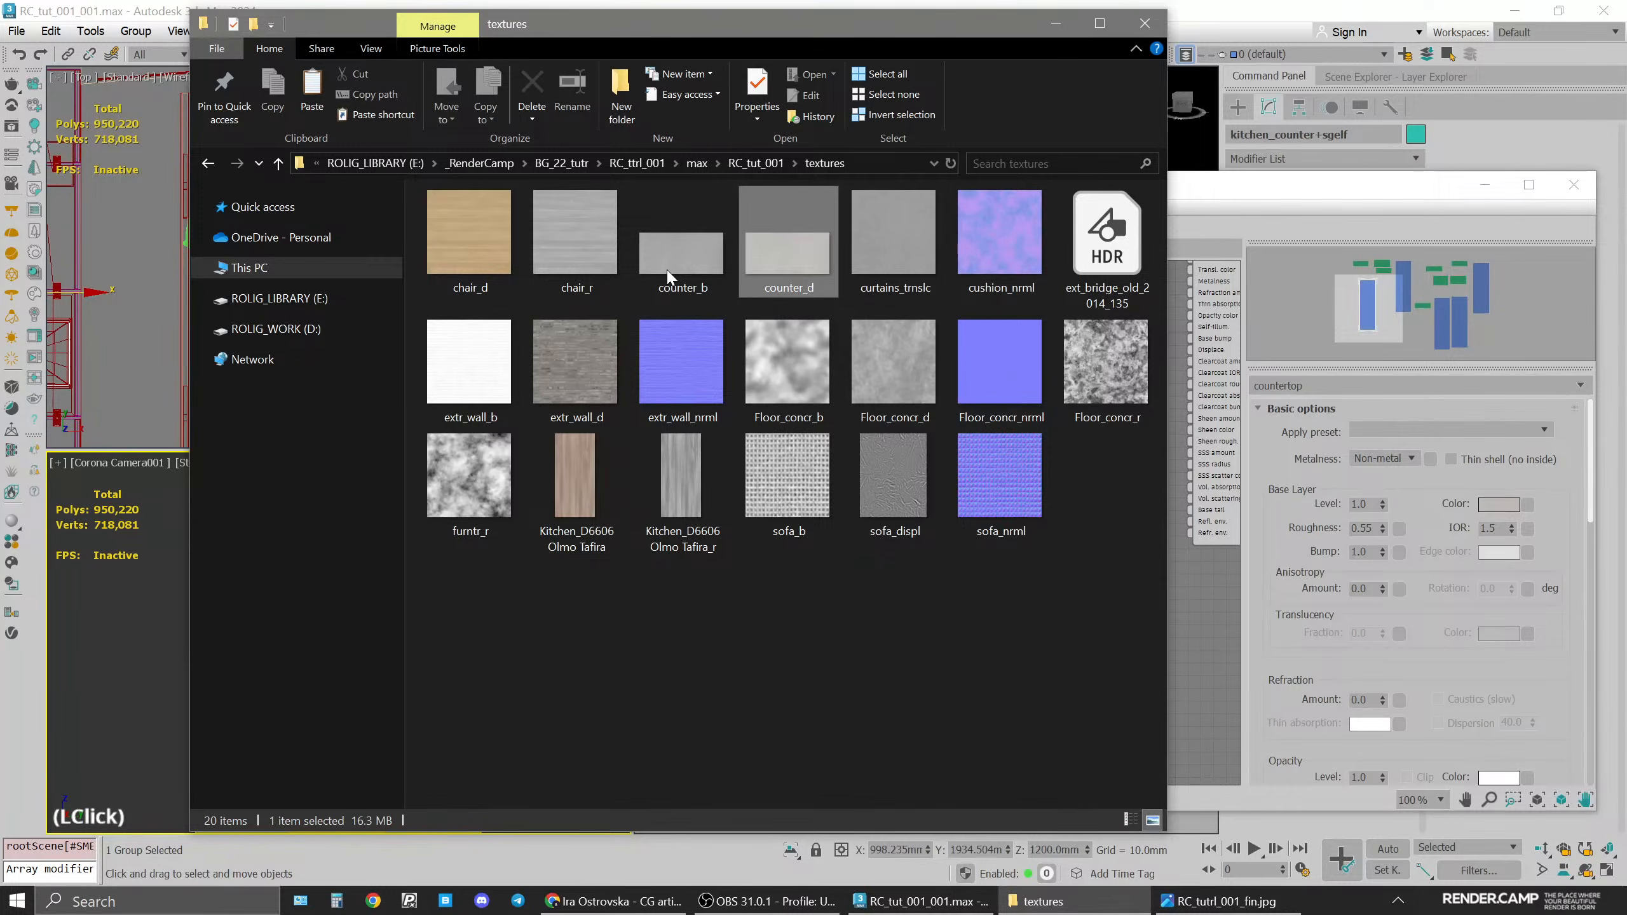
{"action": "double_click", "coordinate": [667, 275]}
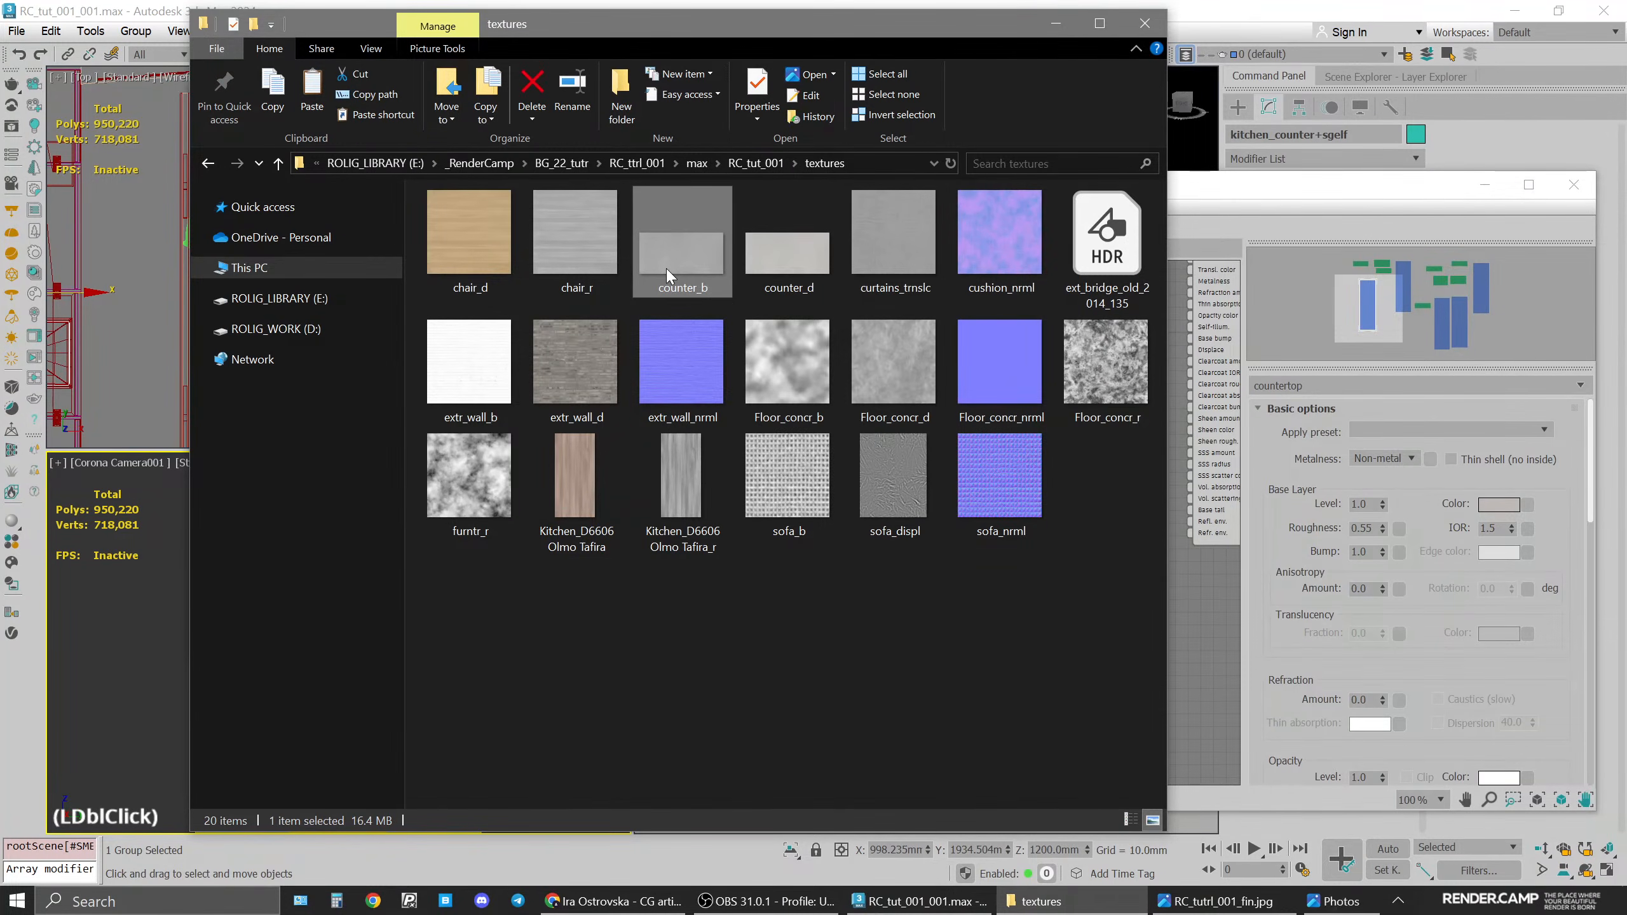
{"action": "left_click", "coordinate": [1310, 901]}
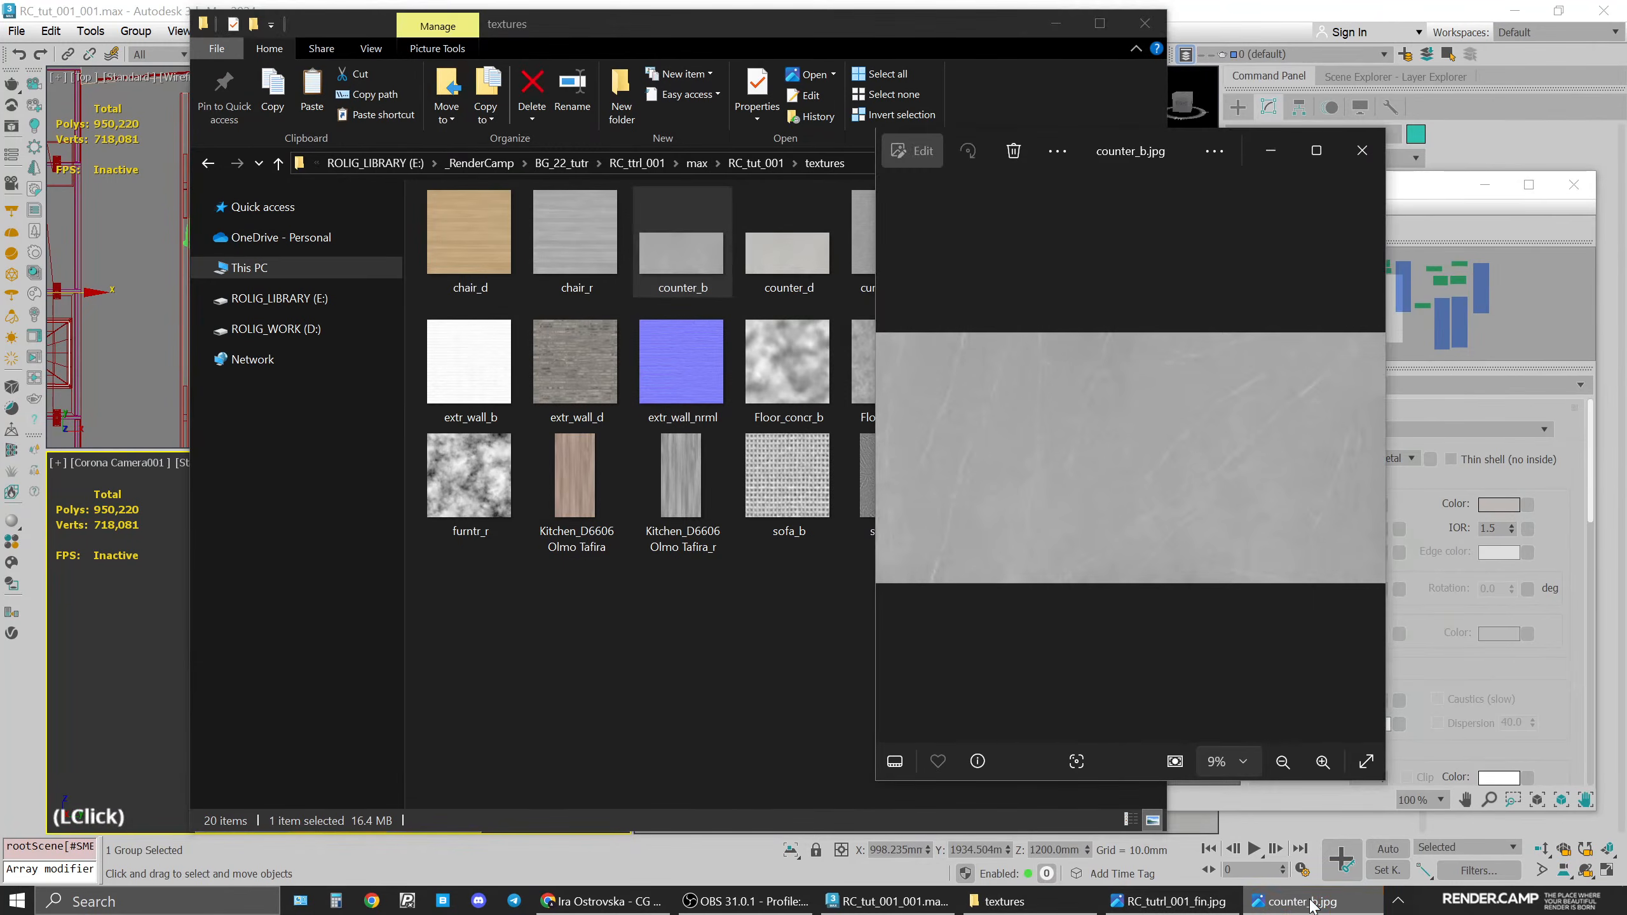
{"action": "left_click", "coordinate": [1362, 151]}
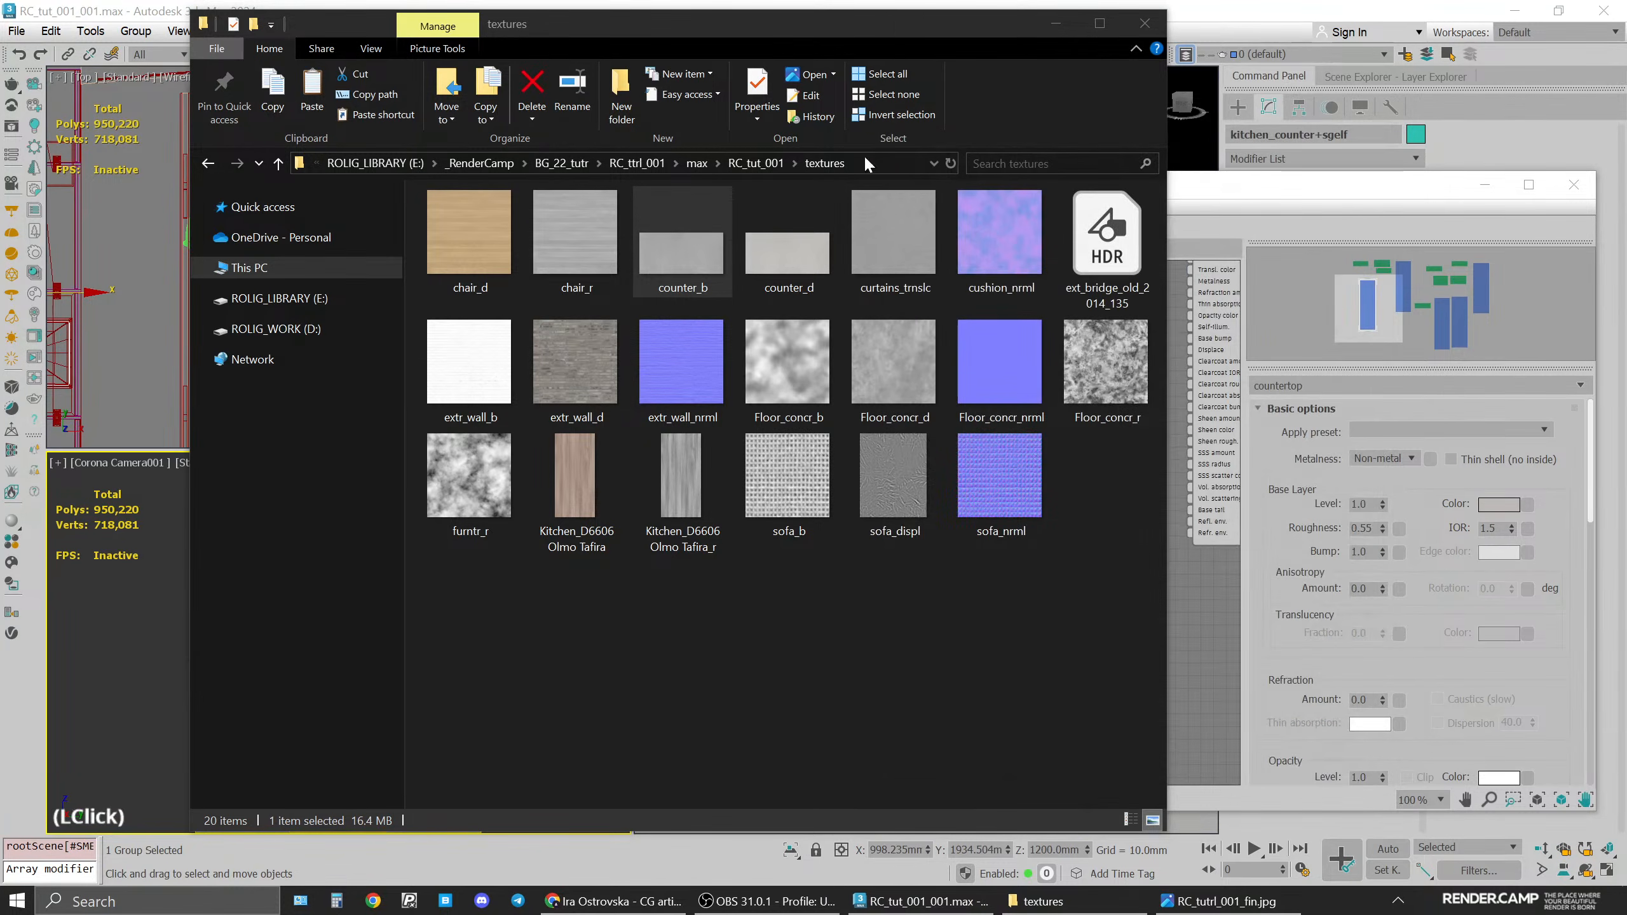
Bring the counter_b texture into the node view as a bitmap and connect it to the countertop material's base roughness
{"action": "left_click_drag", "start_coordinate": [895, 22], "coordinate": [557, 44]}
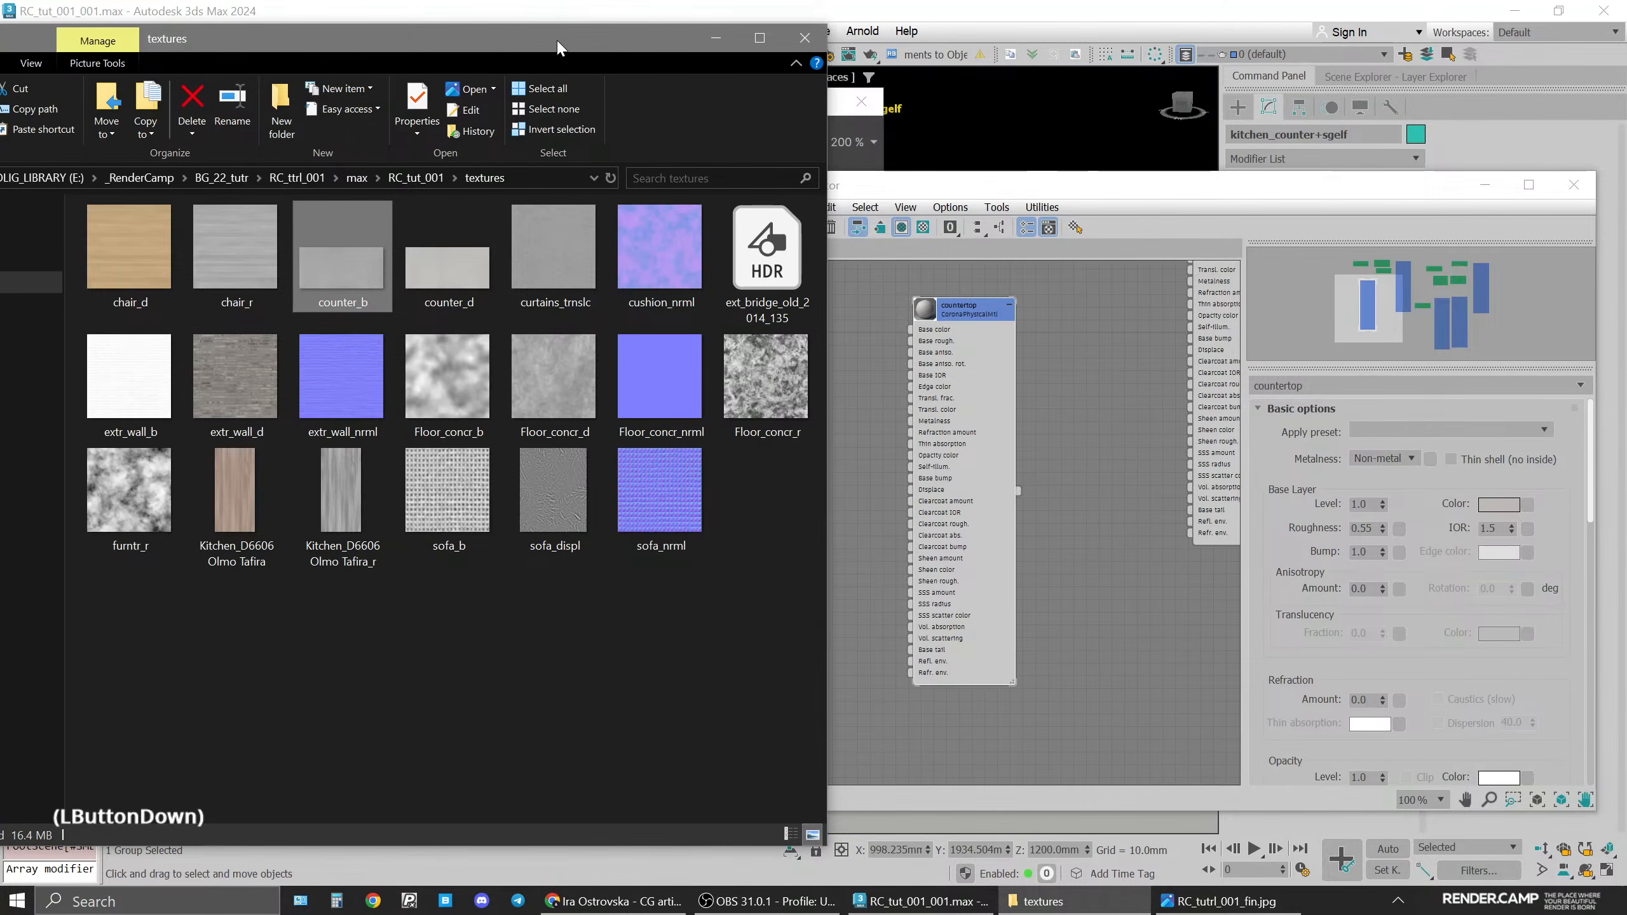
{"action": "left_click_drag", "start_coordinate": [559, 48], "coordinate": [460, 66]}
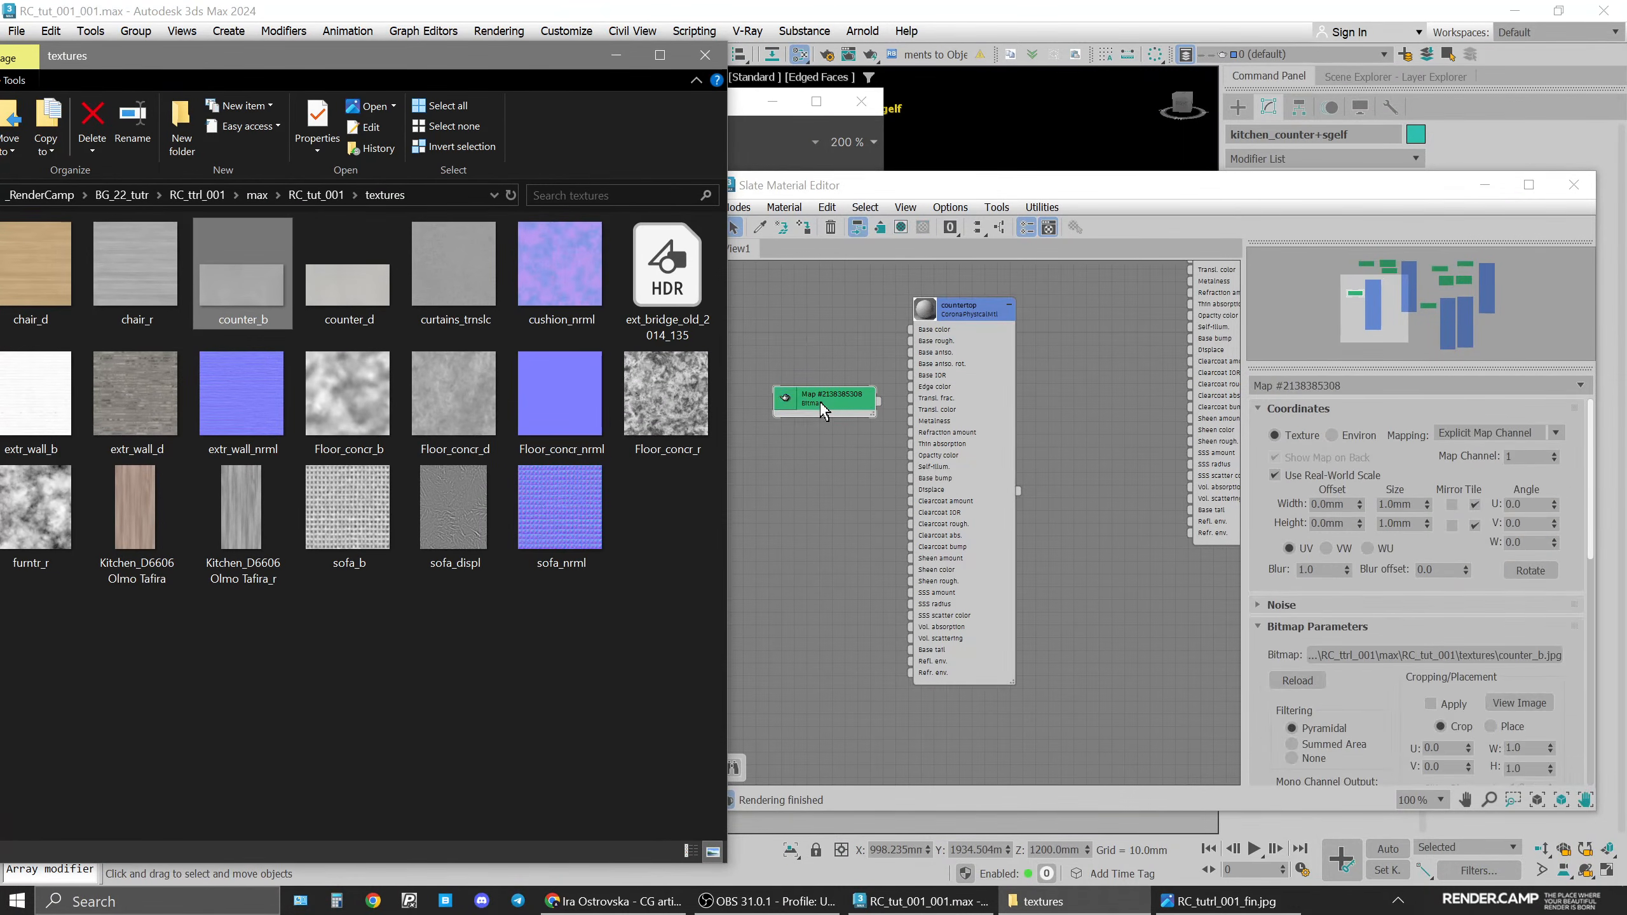
{"action": "scroll", "coordinate": [820, 405], "scroll_direction": "up", "scroll_amount": 4}
{"action": "left_click", "coordinate": [866, 476]}
{"action": "left_click_drag", "start_coordinate": [843, 413], "coordinate": [822, 369]}
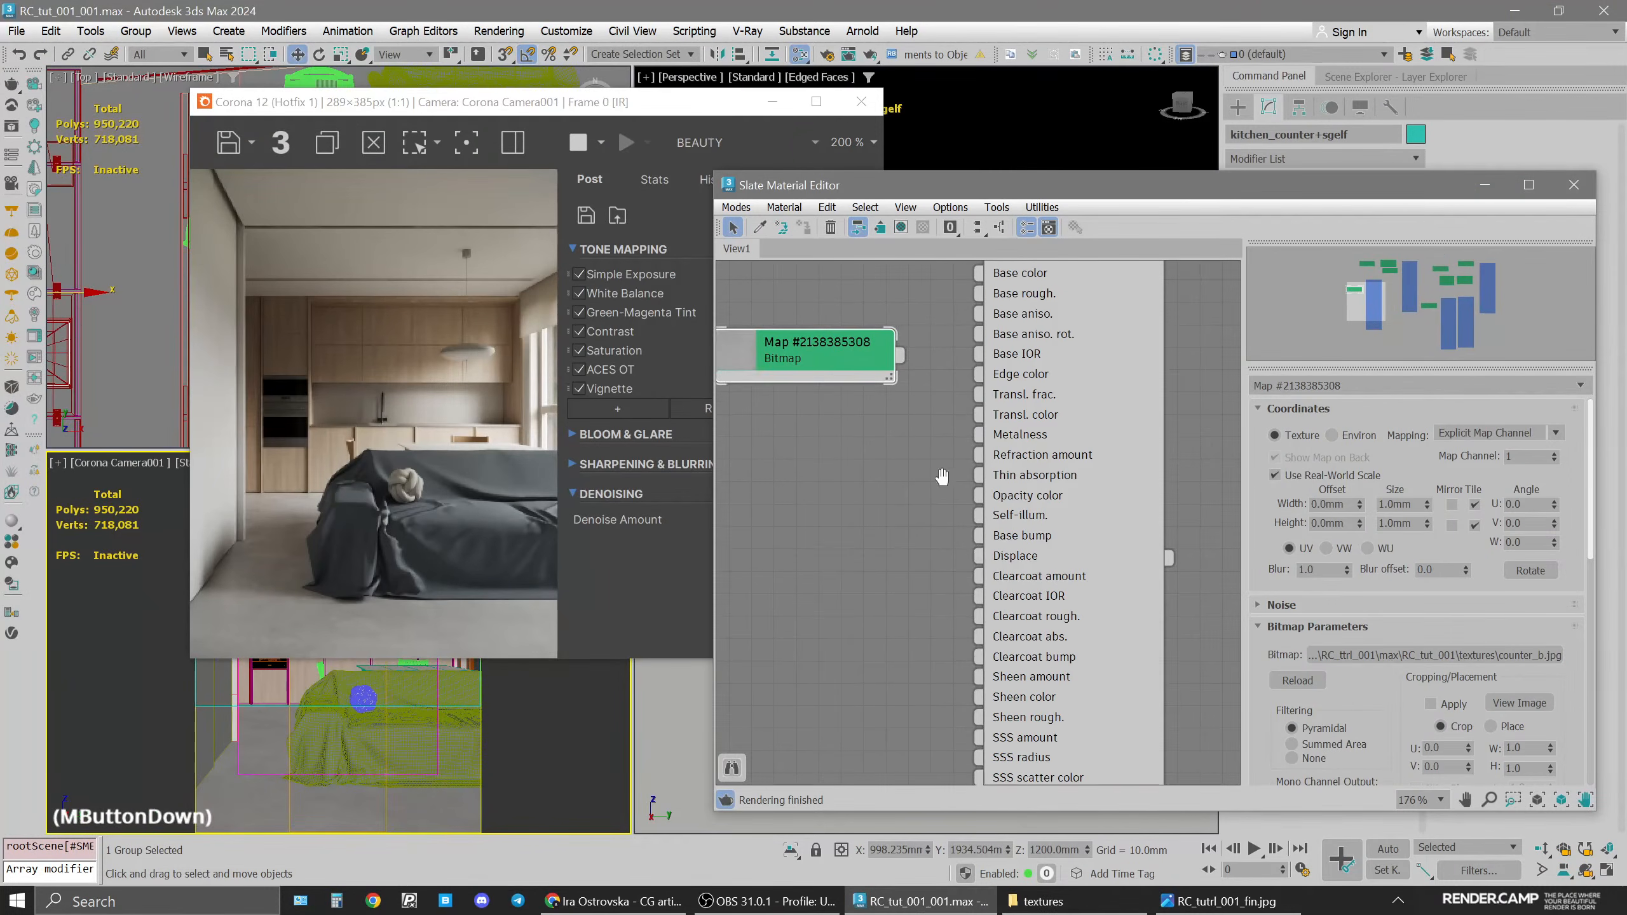
{"action": "middle_click_drag", "start_coordinate": [932, 454], "coordinate": [1021, 543]}
{"action": "left_click_drag", "start_coordinate": [933, 456], "coordinate": [1134, 388]}
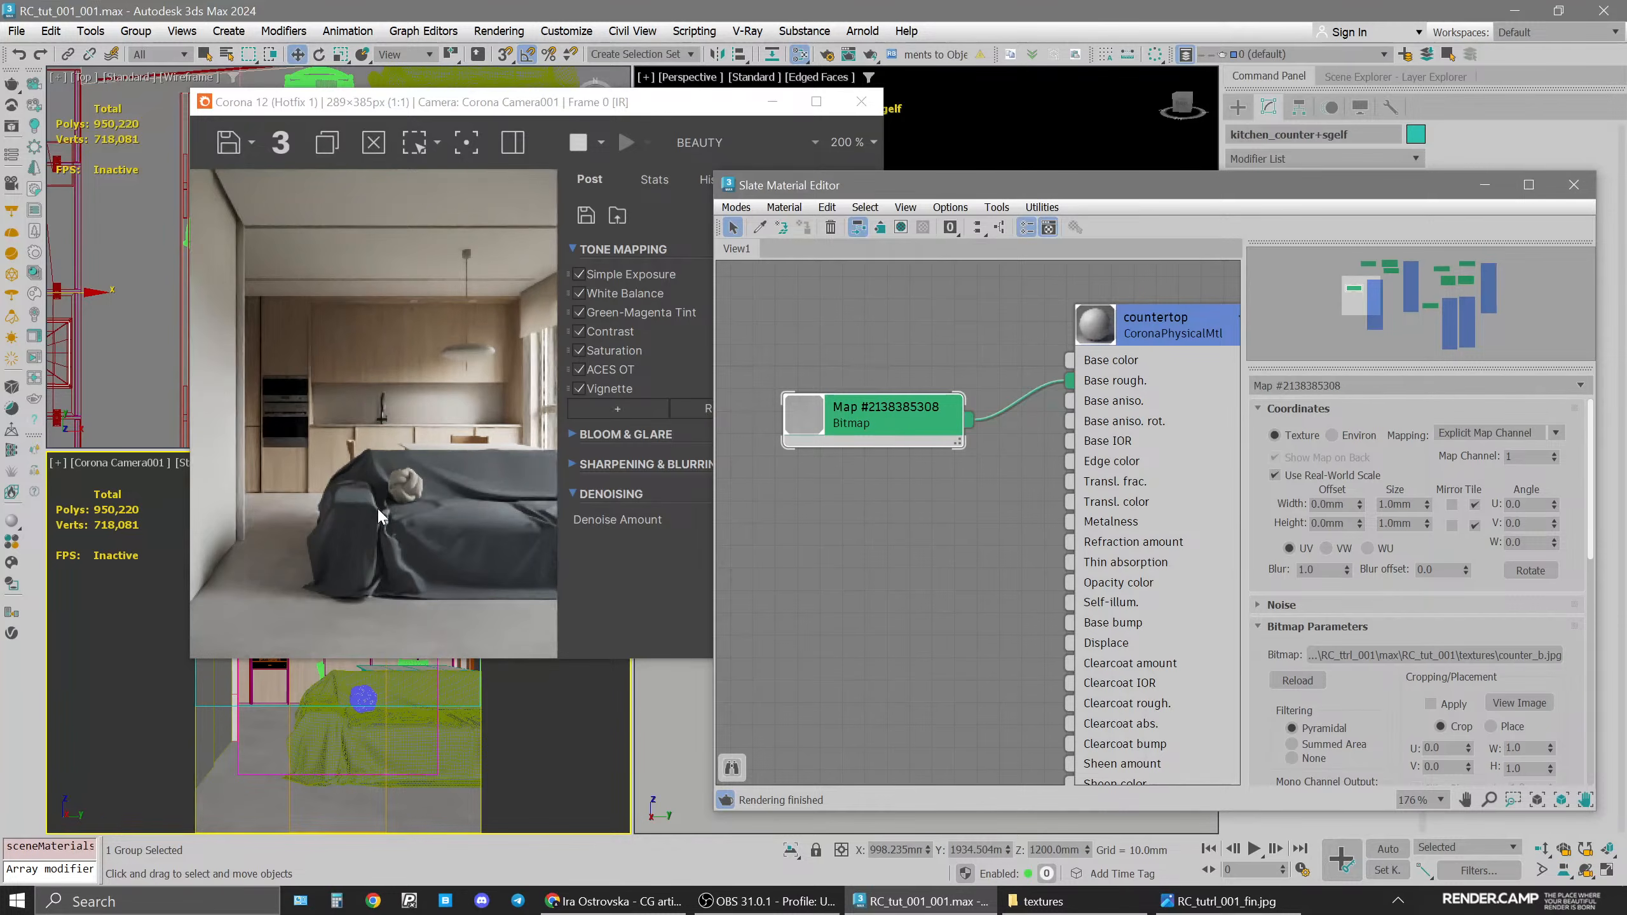
Display the CESSENTIAL_Reflect pass in the render window and enlarge the kitchen counter using 2D Pan Zoom Mode in the camera view
{"action": "left_click", "coordinate": [701, 145]}
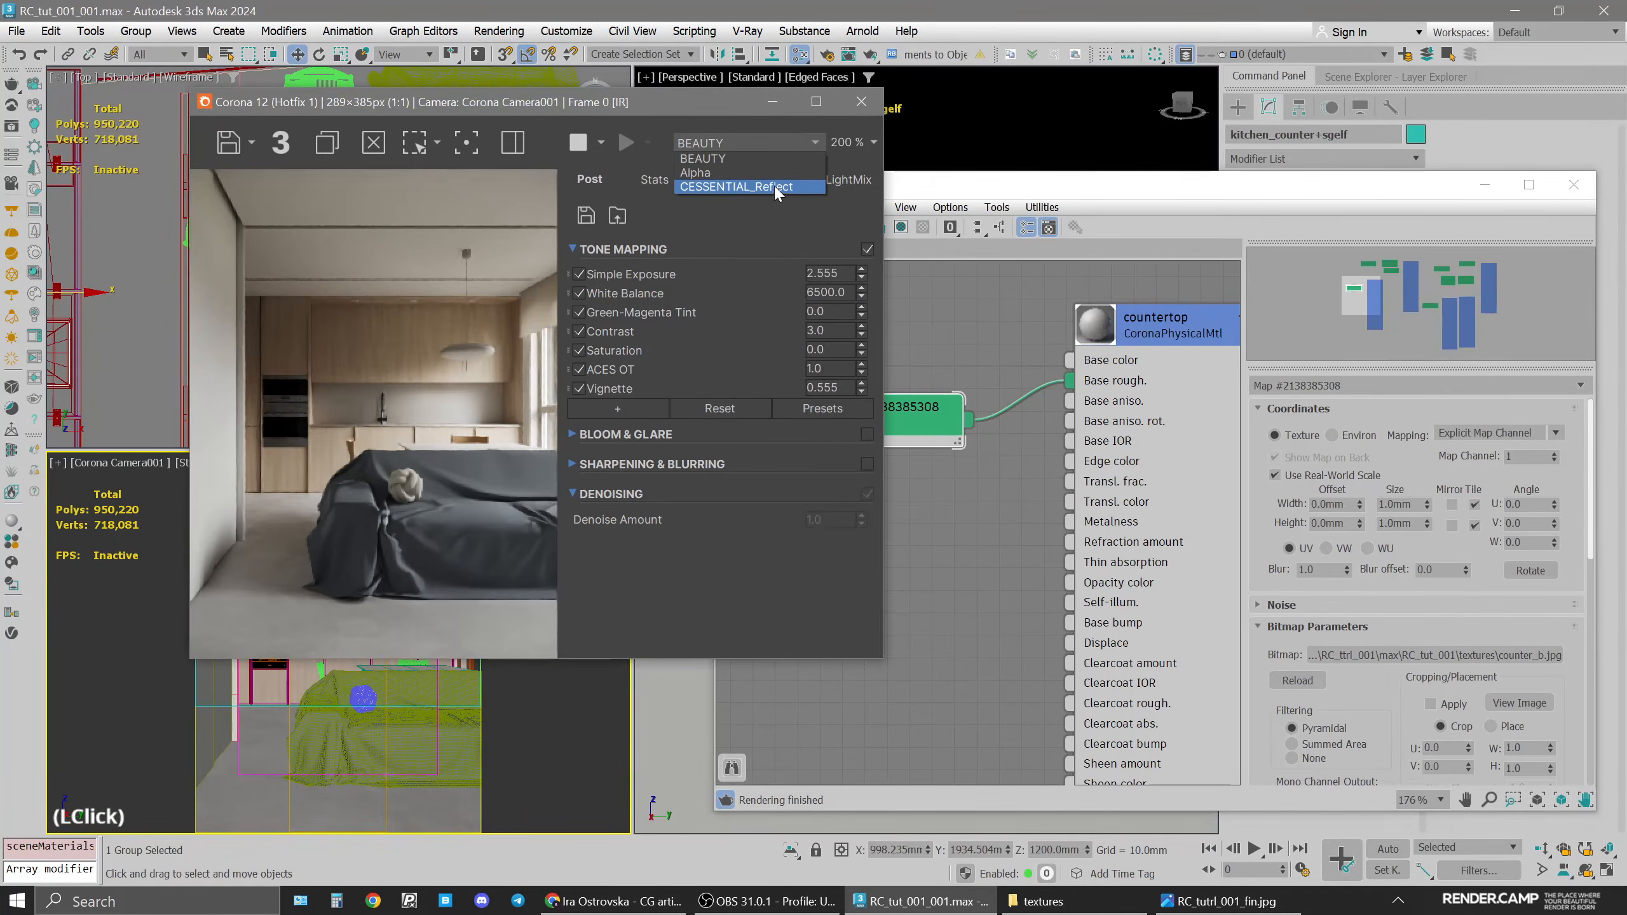
{"action": "left_click", "coordinate": [772, 181]}
{"action": "left_click_drag", "start_coordinate": [590, 111], "coordinate": [763, 116]}
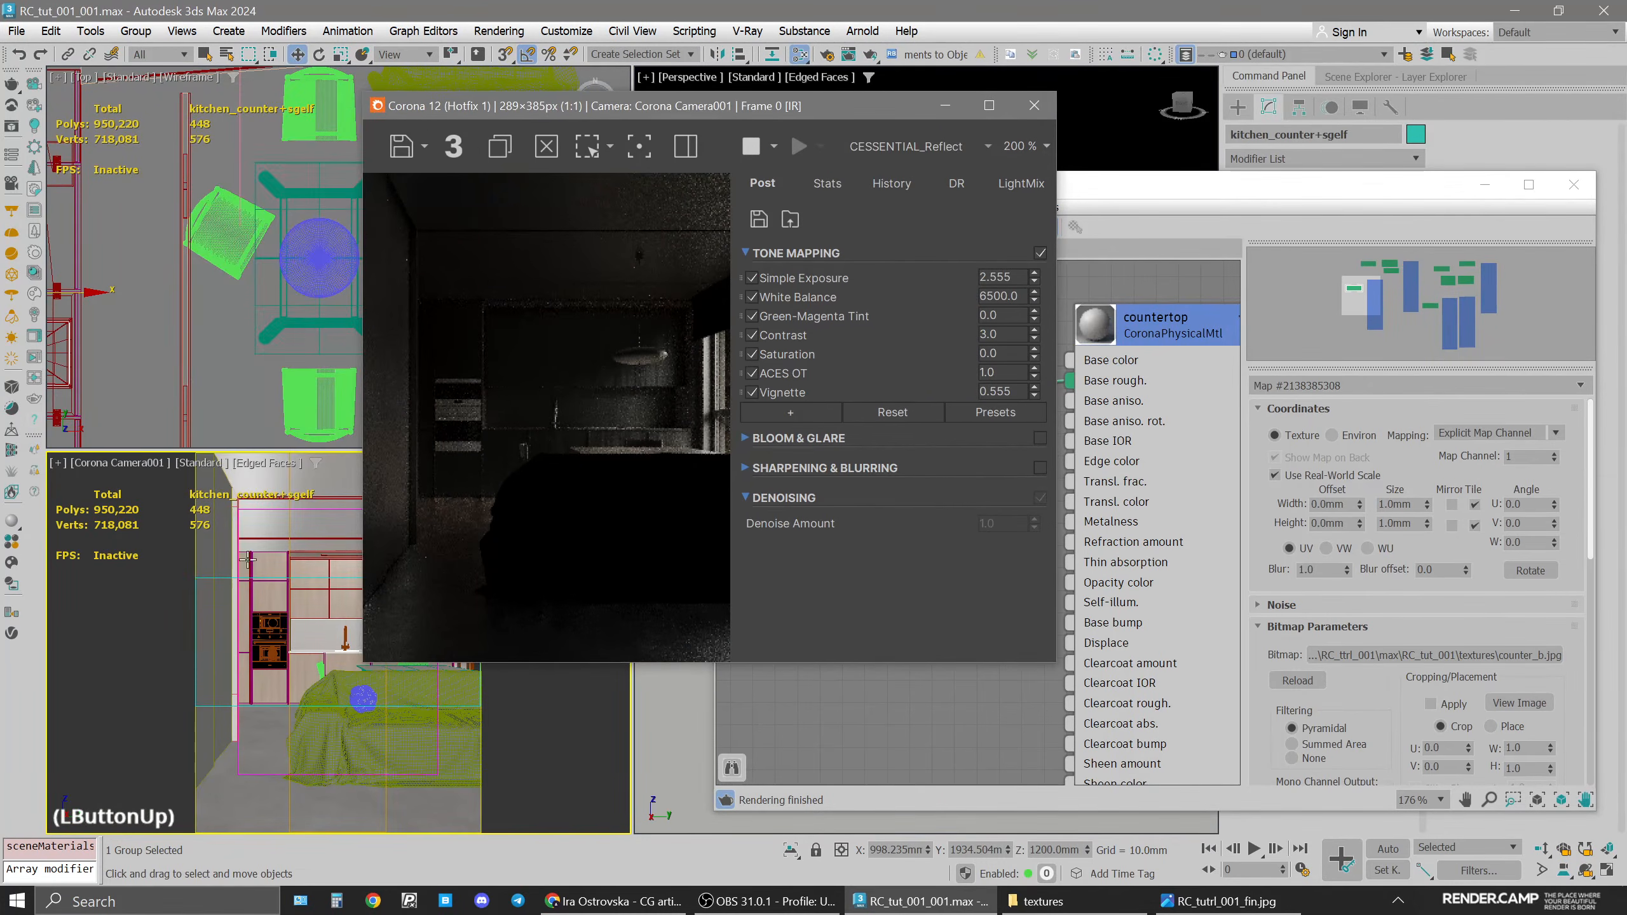
{"action": "left_click", "coordinate": [58, 462]}
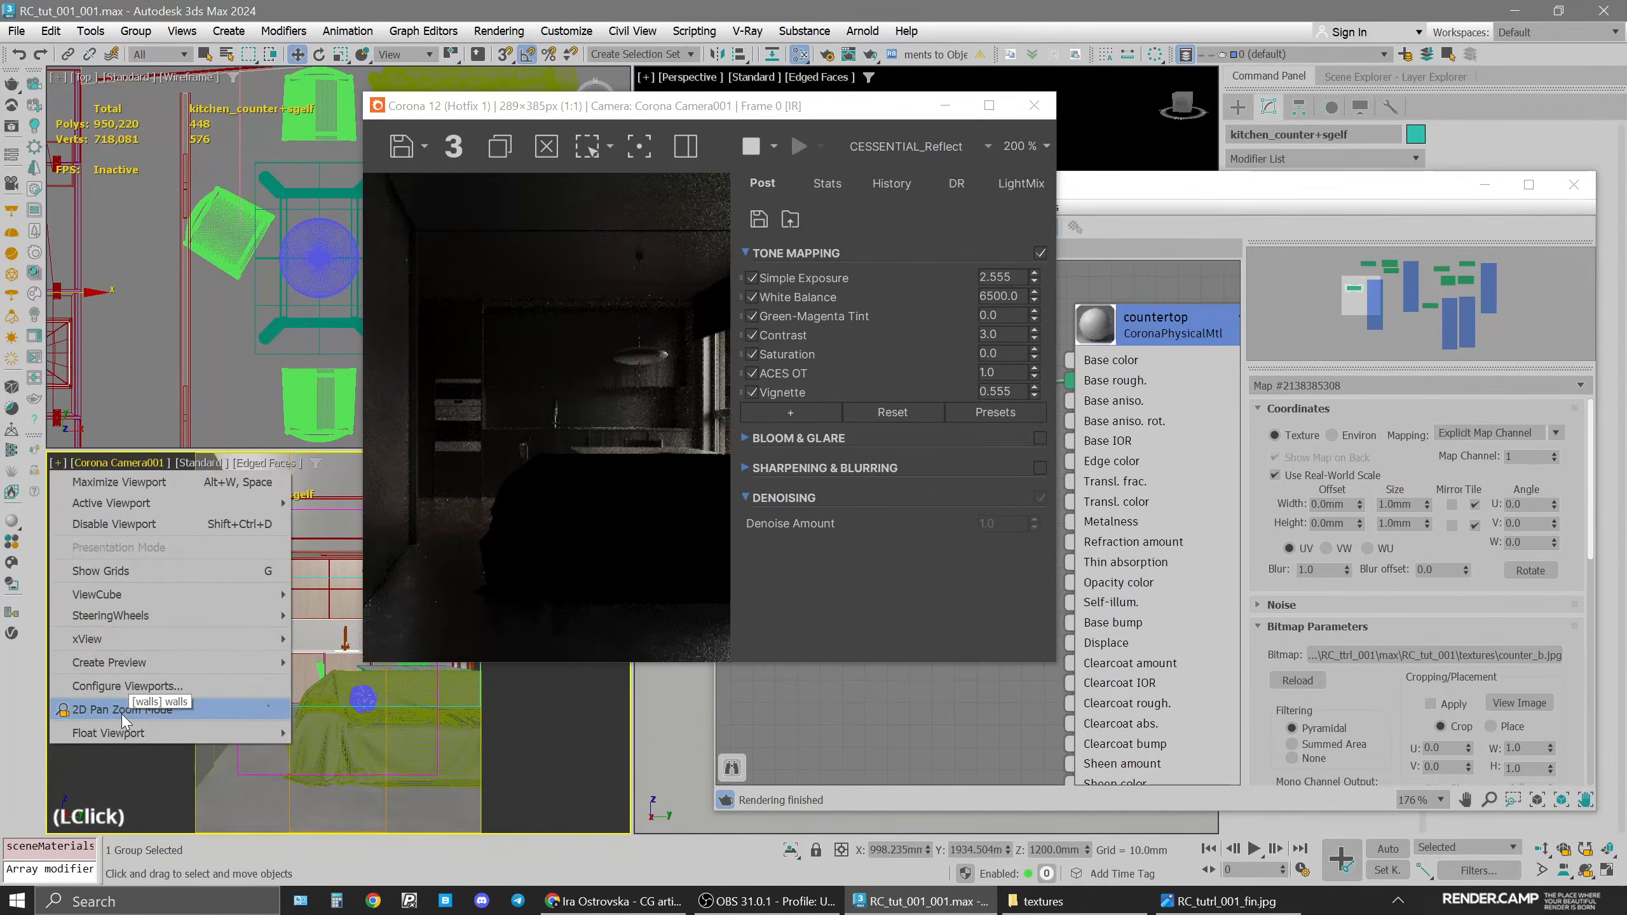
{"action": "left_click", "coordinate": [112, 709]}
{"action": "scroll", "coordinate": [295, 662], "scroll_direction": "up", "scroll_amount": 3}
Move the counter_b bitmap's connection to the countertop's base color and view the bitmap's source image
{"action": "left_click", "coordinate": [1069, 382]}
{"action": "left_click_drag", "start_coordinate": [1069, 382], "coordinate": [1071, 360]}
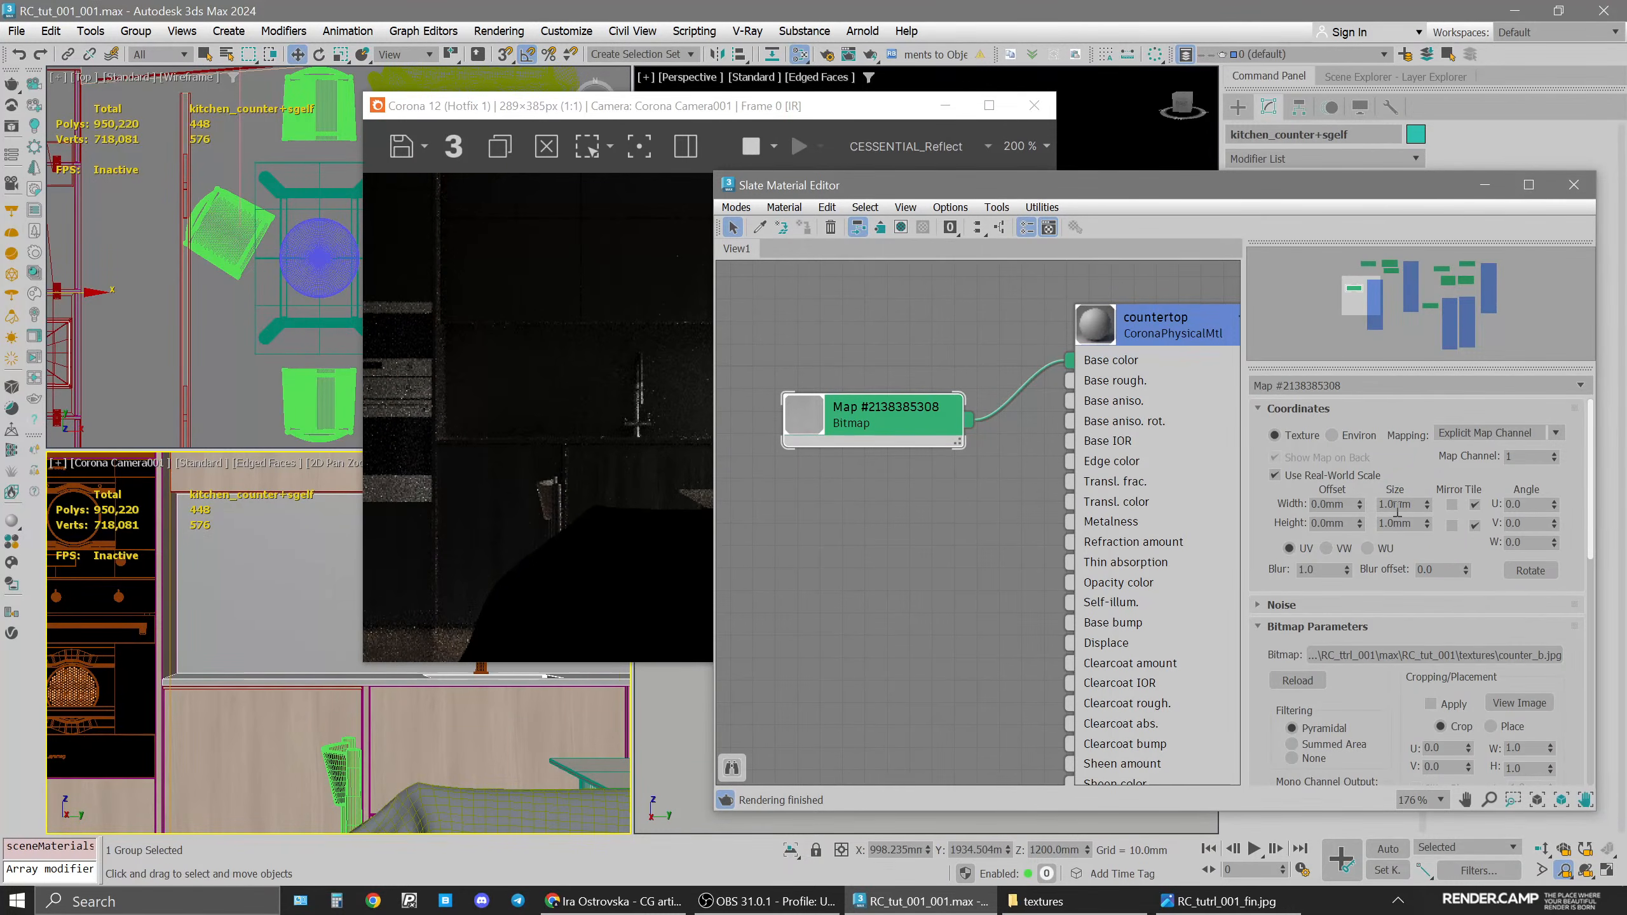
{"action": "left_click", "coordinate": [1287, 474]}
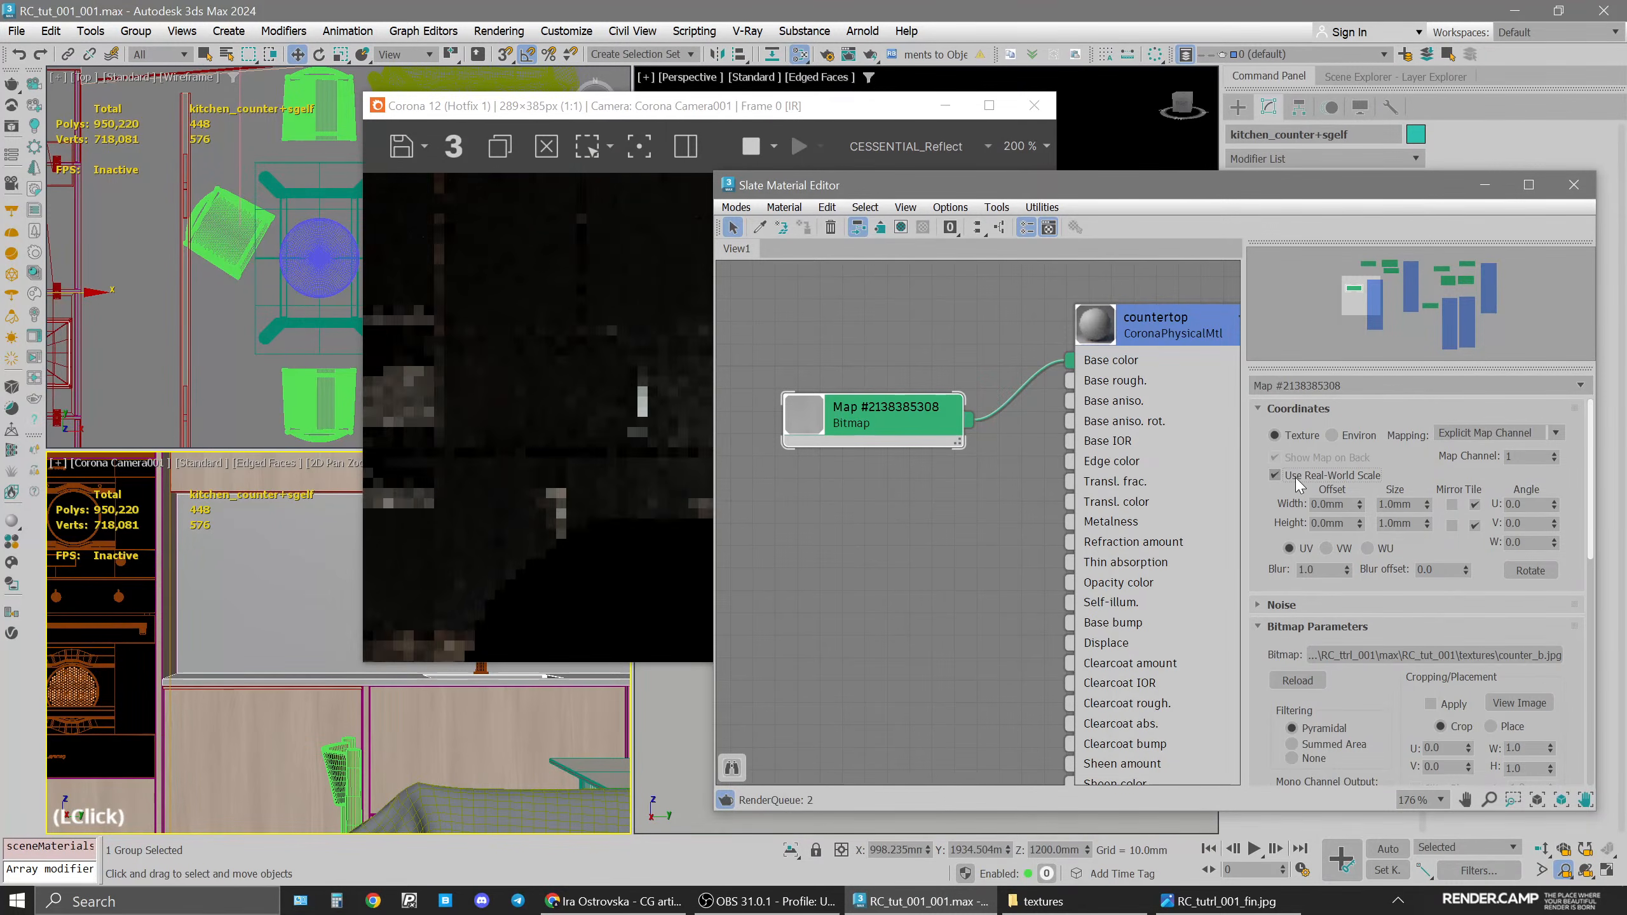
{"action": "left_click", "coordinate": [1518, 703]}
{"action": "left_click", "coordinate": [518, 173]}
{"action": "left_click", "coordinate": [1550, 144]}
Set the counter_b bitmap's real-world size to 320 mm wide and 160 mm high
{"action": "left_click", "coordinate": [1395, 505]}
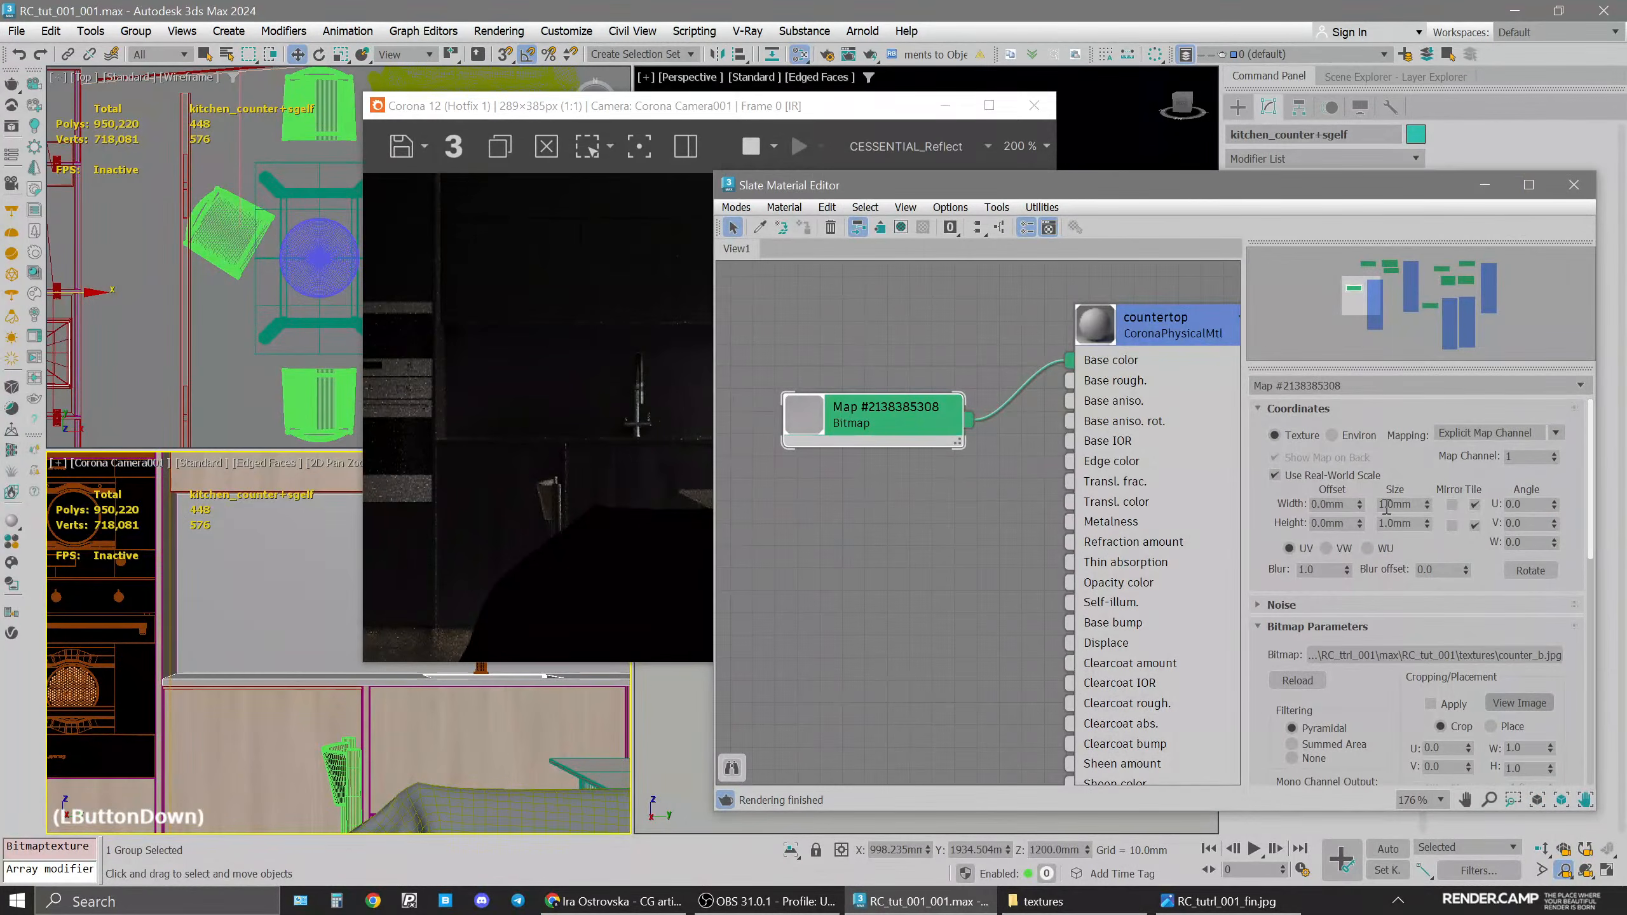
{"action": "double_click", "coordinate": [1394, 506]}
{"action": "type", "text": "320"}
{"action": "key", "text": "Return"}
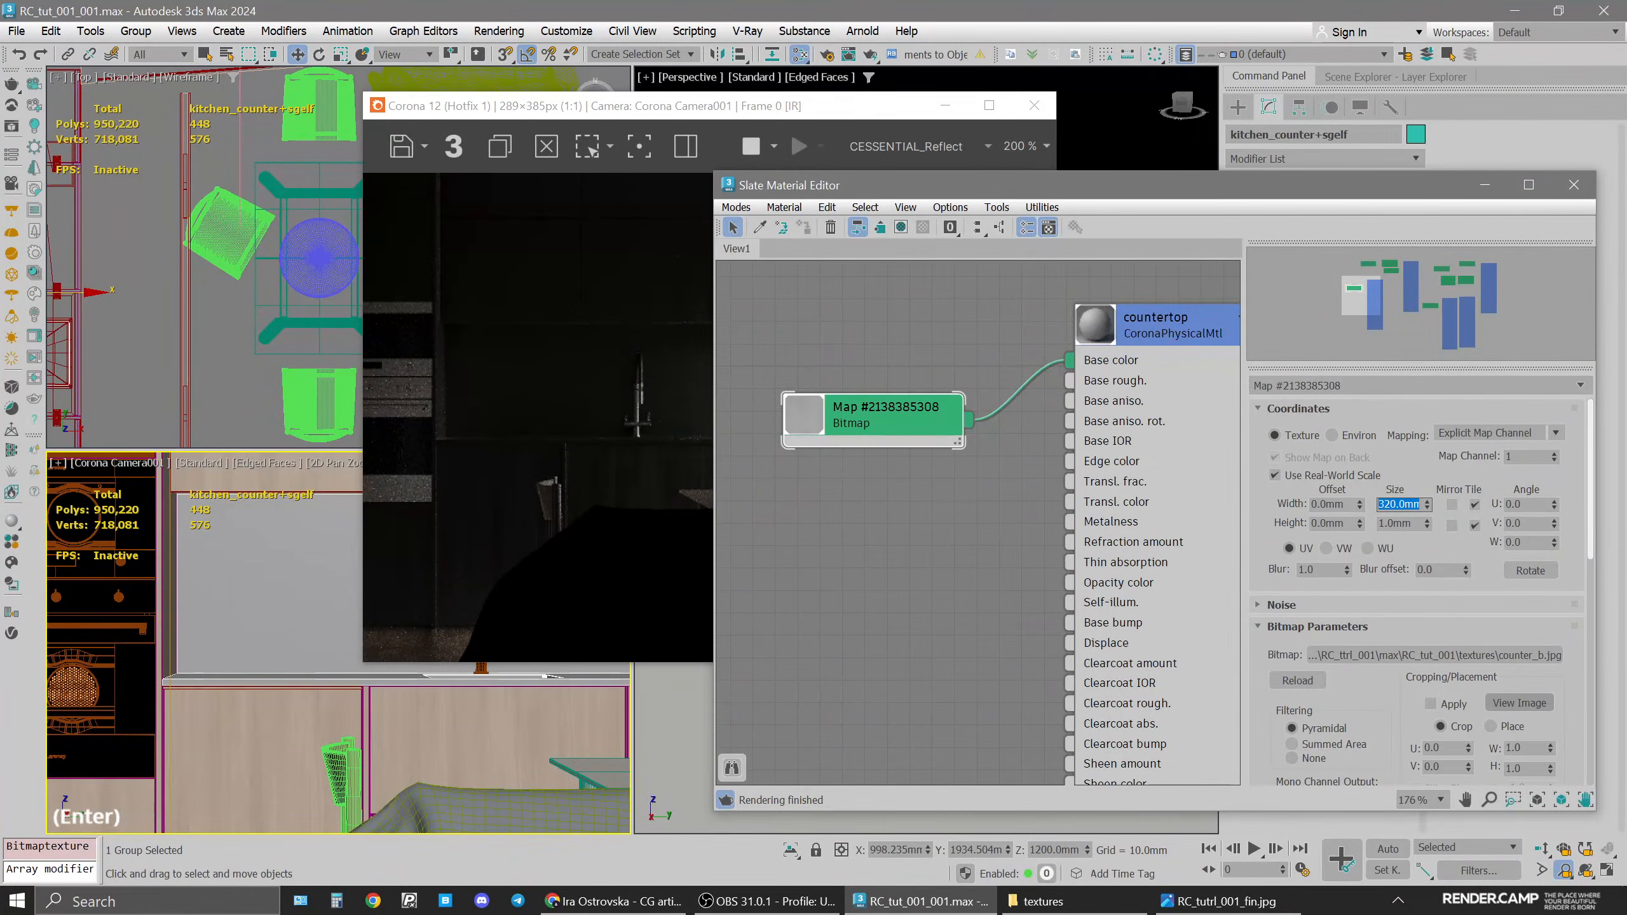
{"action": "double_click", "coordinate": [1395, 525]}
{"action": "type", "text": "160"}
{"action": "key", "text": "Return"}
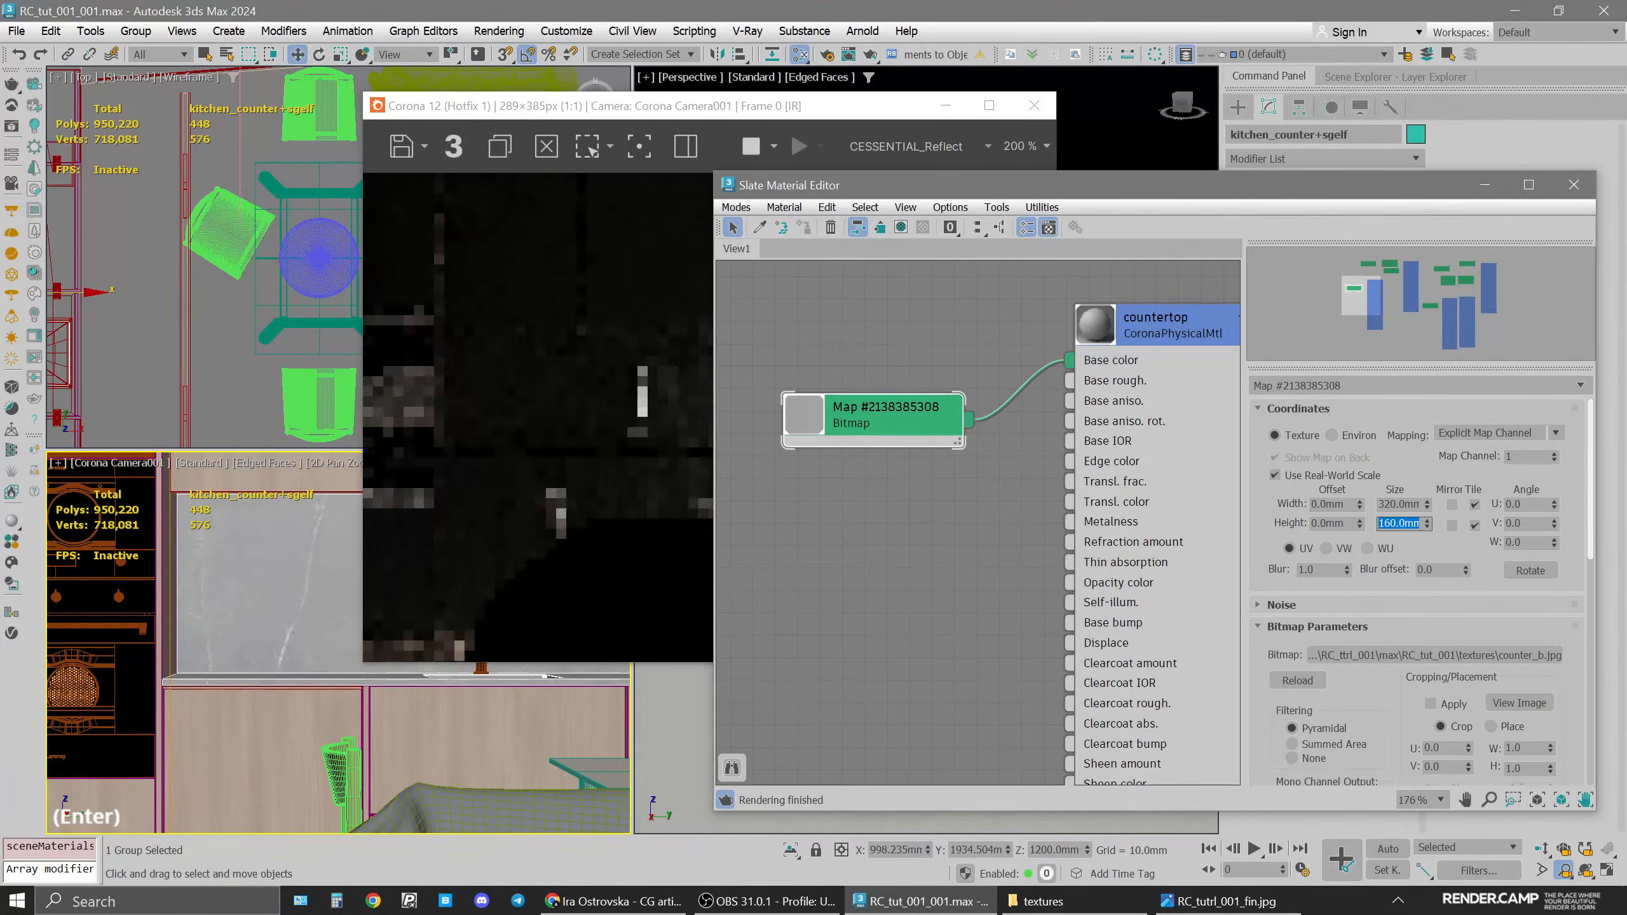
Move the counter_b bitmap's connection back to base roughness and examine the counter's reflections in the rendered pass
{"action": "left_click_drag", "start_coordinate": [704, 110], "coordinate": [413, 100]}
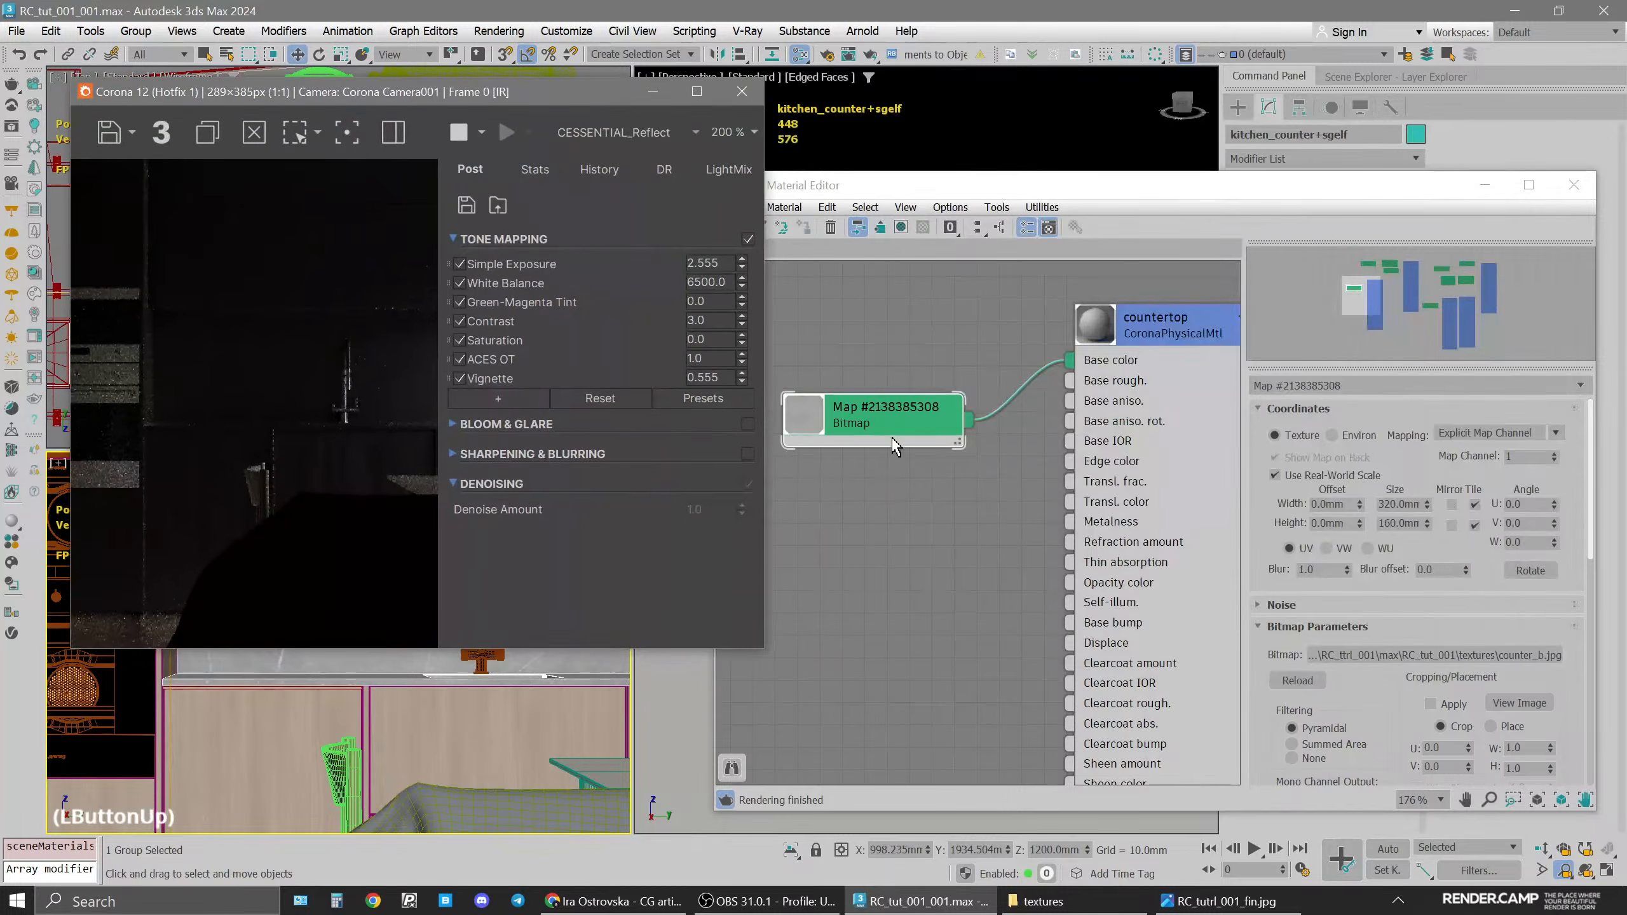
{"action": "left_click", "coordinate": [909, 396]}
{"action": "left_click_drag", "start_coordinate": [1069, 361], "coordinate": [1070, 381]}
{"action": "left_click_drag", "start_coordinate": [531, 96], "coordinate": [923, 110]}
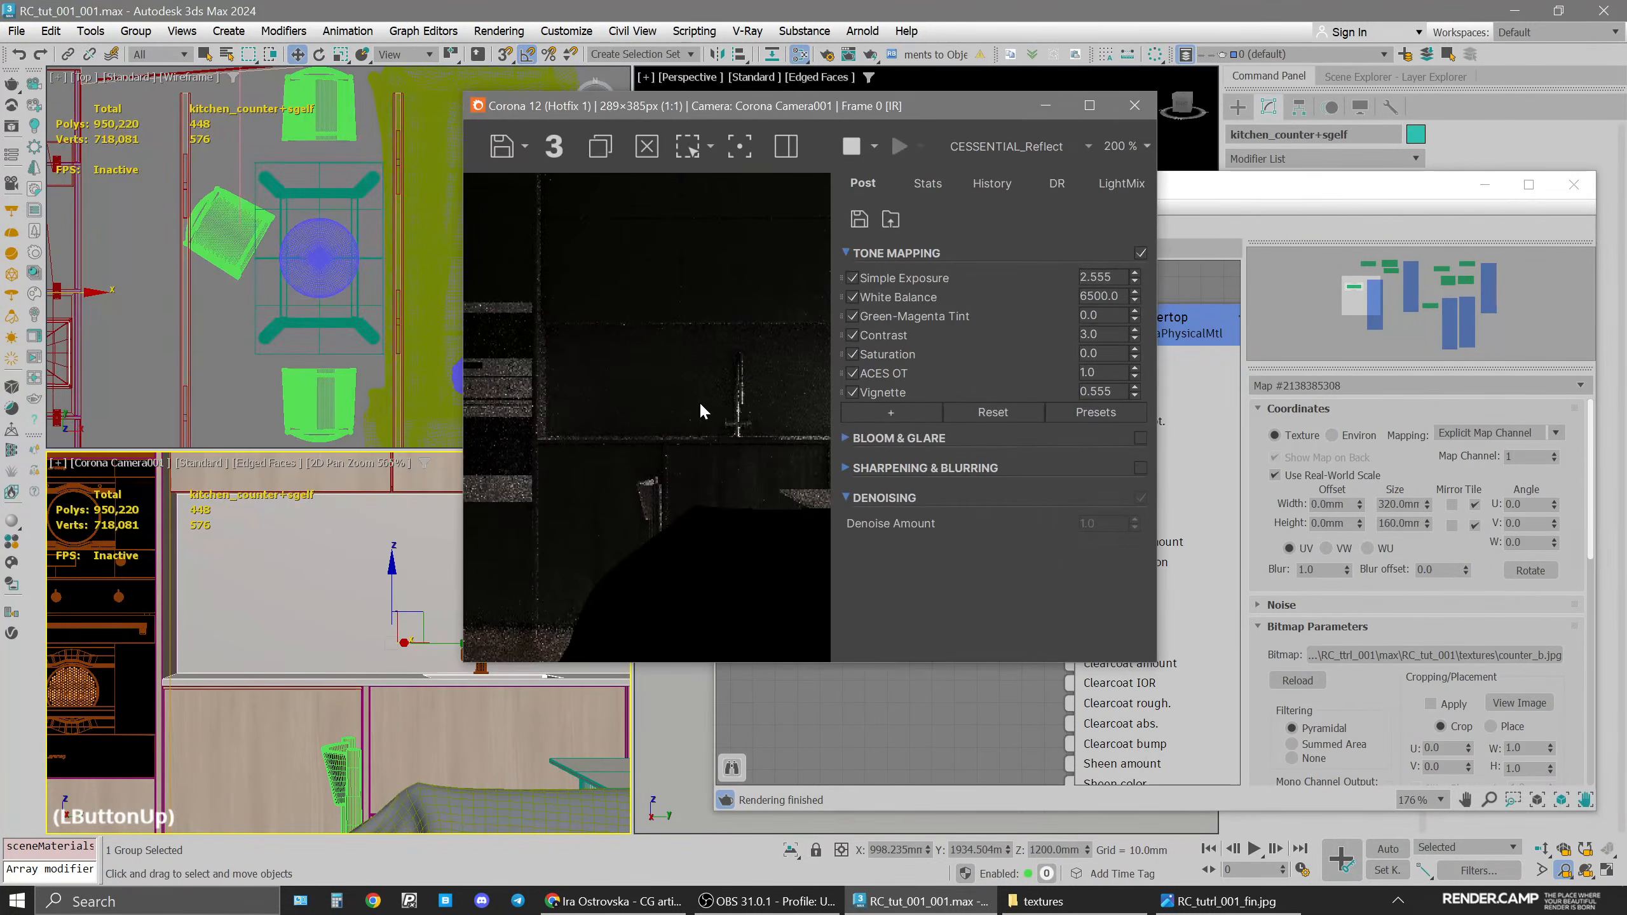
{"action": "scroll", "coordinate": [258, 565], "scroll_direction": "down", "scroll_amount": 2}
{"action": "middle_click_drag", "start_coordinate": [261, 567], "coordinate": [61, 568]}
{"action": "middle_click_drag", "start_coordinate": [373, 615], "coordinate": [337, 620]}
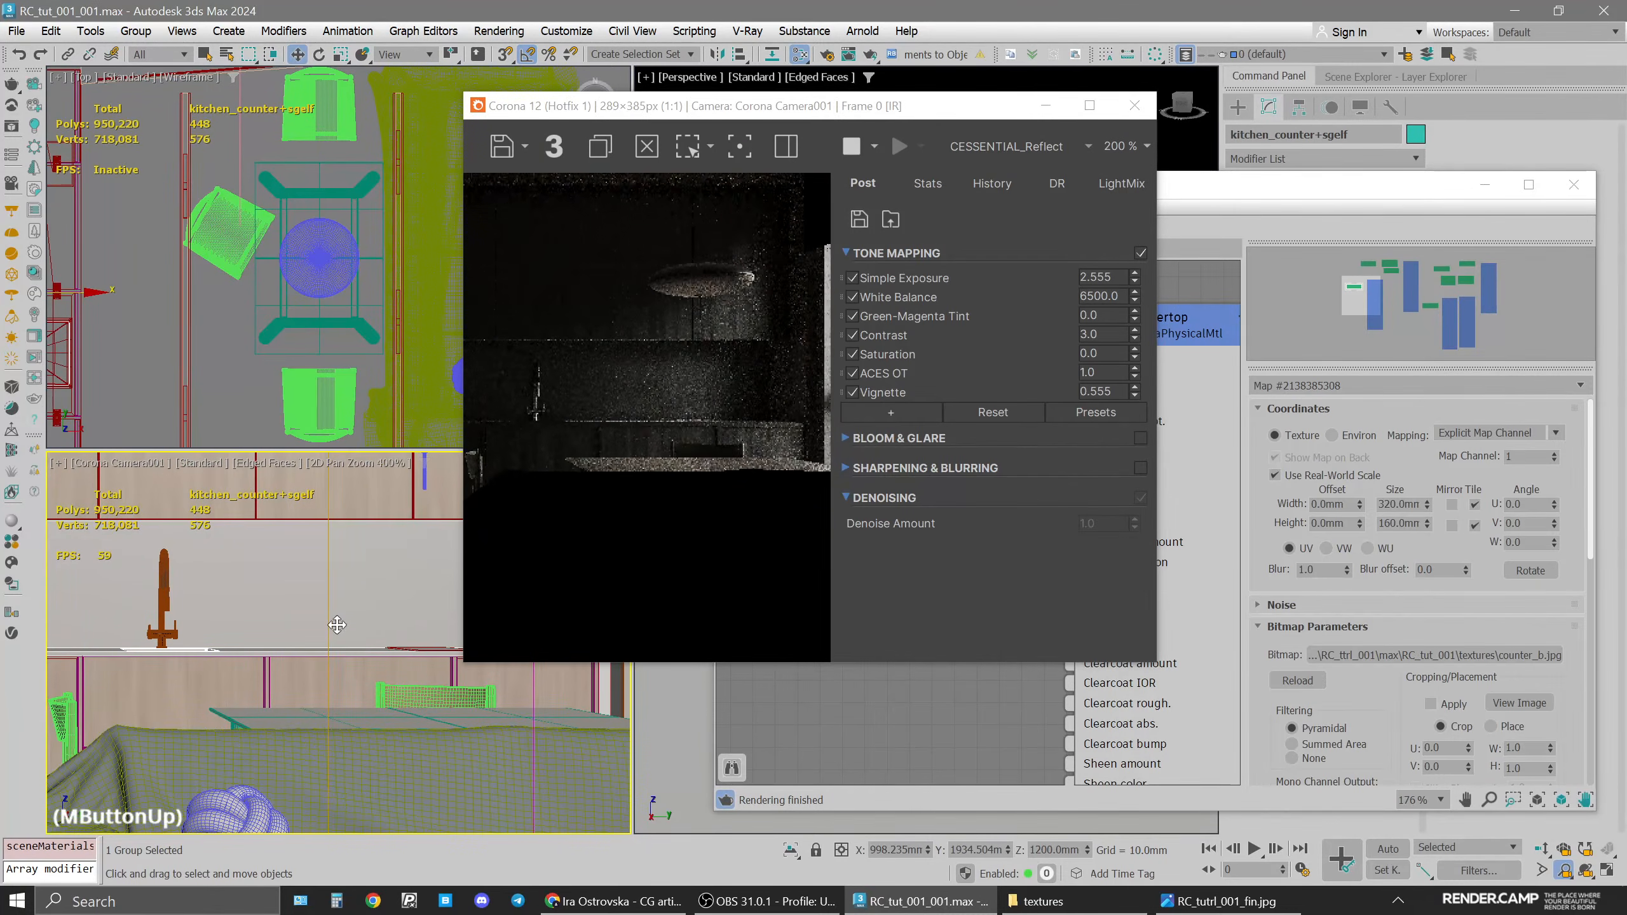
{"action": "left_click_drag", "start_coordinate": [961, 119], "coordinate": [669, 155]}
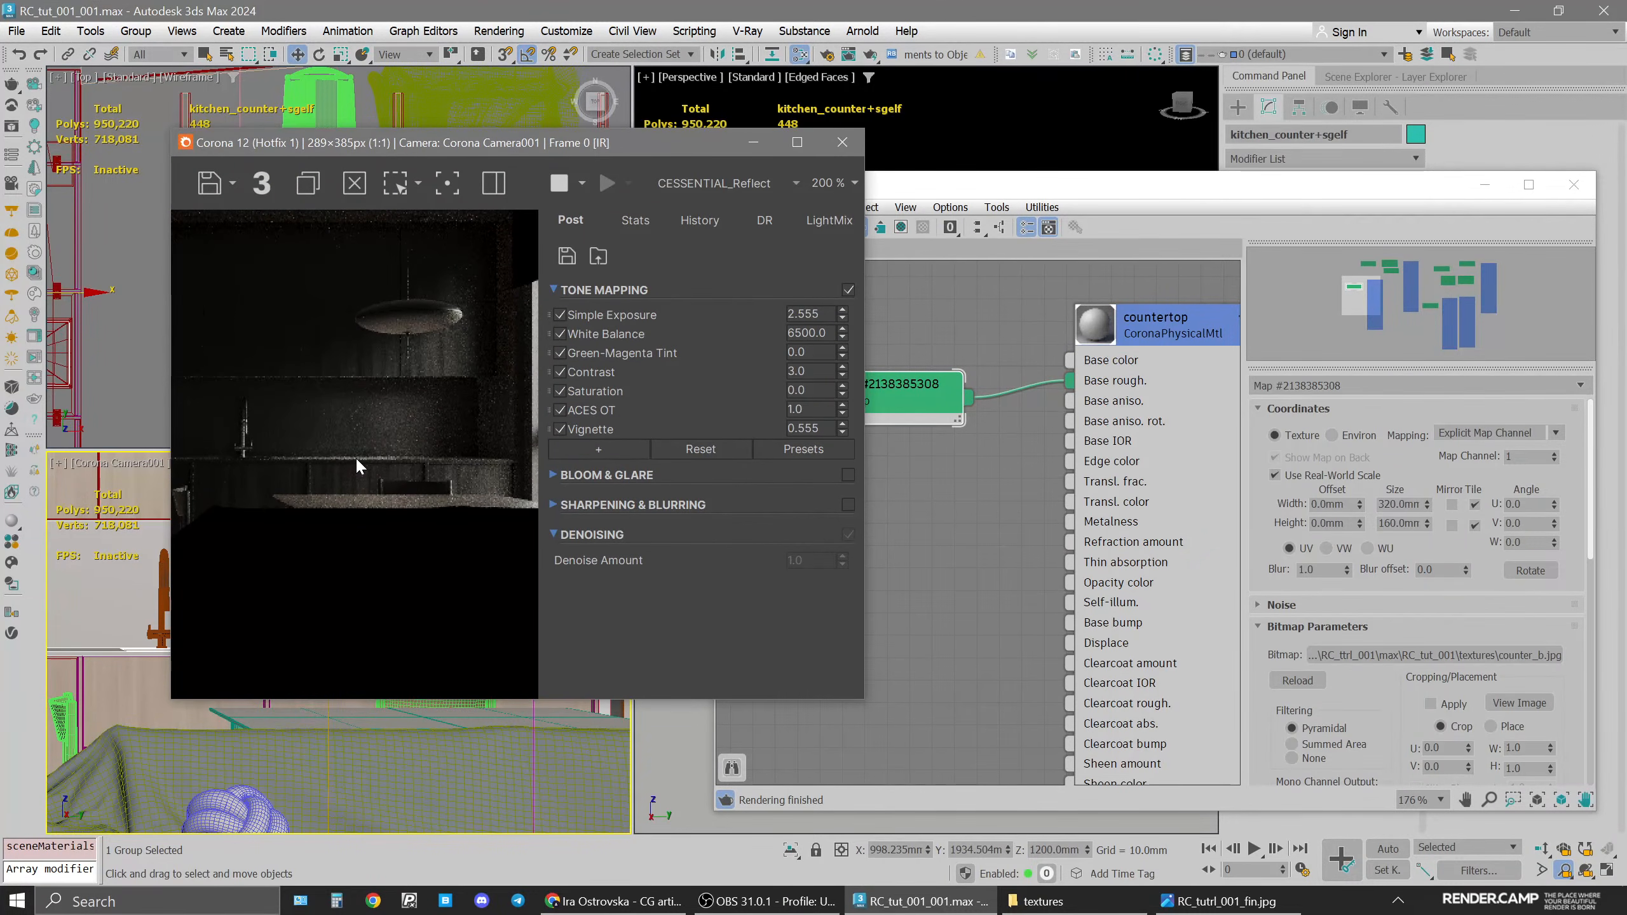
Disconnect the counter_b bitmap from the countertop's base roughness and move its node higher in the view
{"action": "left_click", "coordinate": [936, 464]}
{"action": "left_click", "coordinate": [1073, 382]}
{"action": "left_click_drag", "start_coordinate": [1071, 379], "coordinate": [942, 513]}
{"action": "left_click_drag", "start_coordinate": [896, 406], "coordinate": [894, 361]}
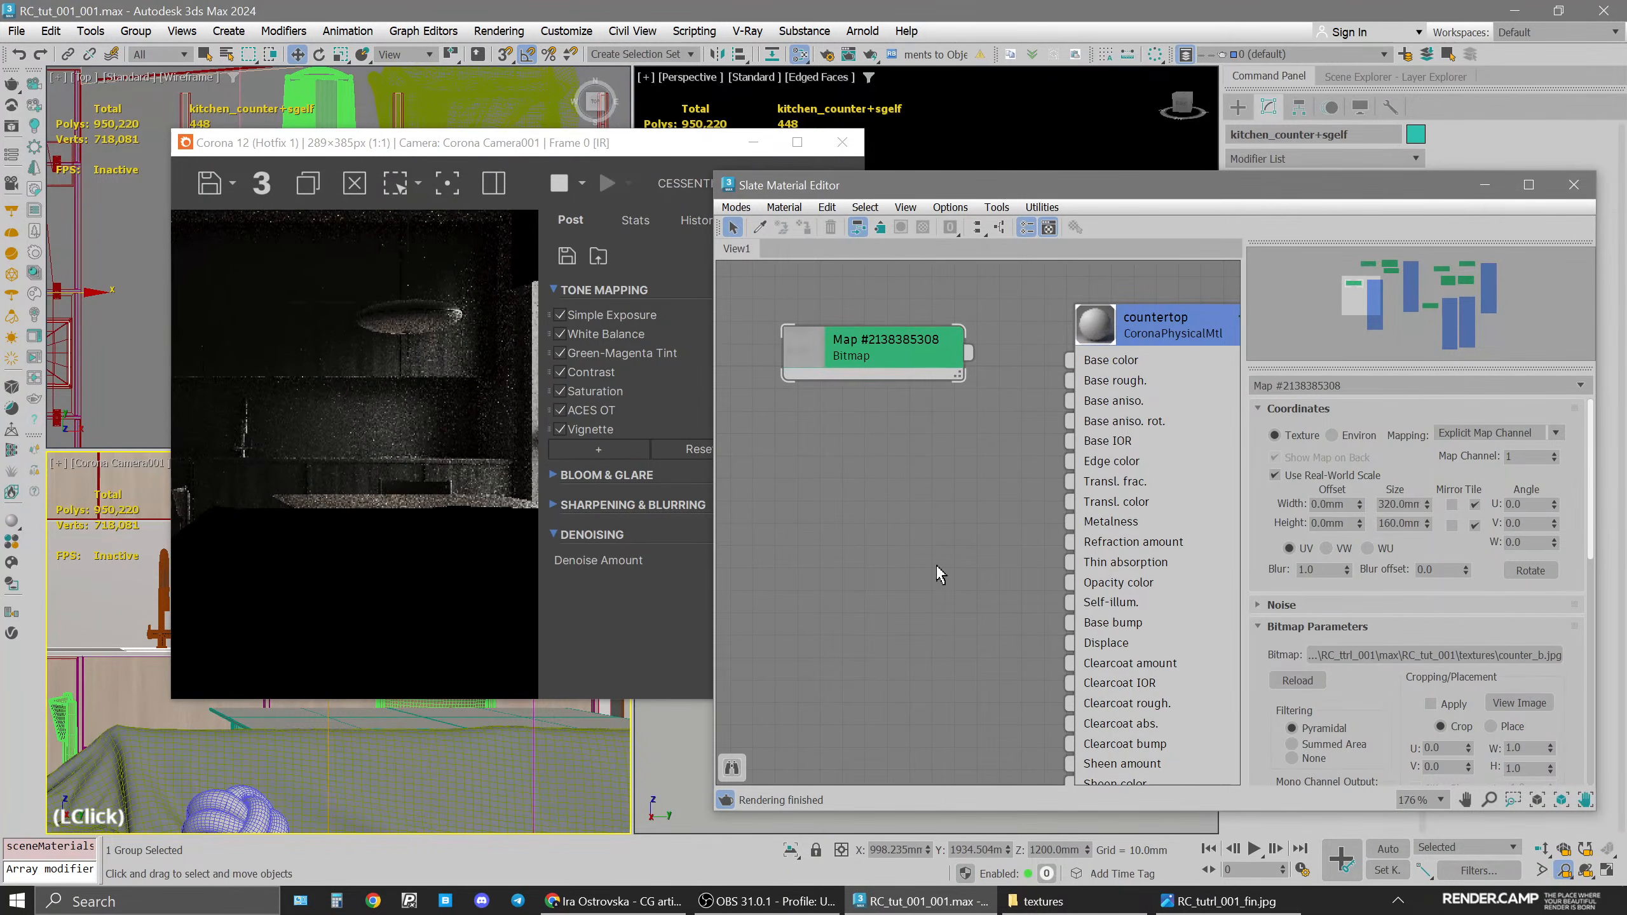
Add the furntr_r texture from the textures folder to the Slate view as a bitmap map
{"action": "left_click", "coordinate": [1064, 908]}
{"action": "left_click", "coordinate": [295, 656]}
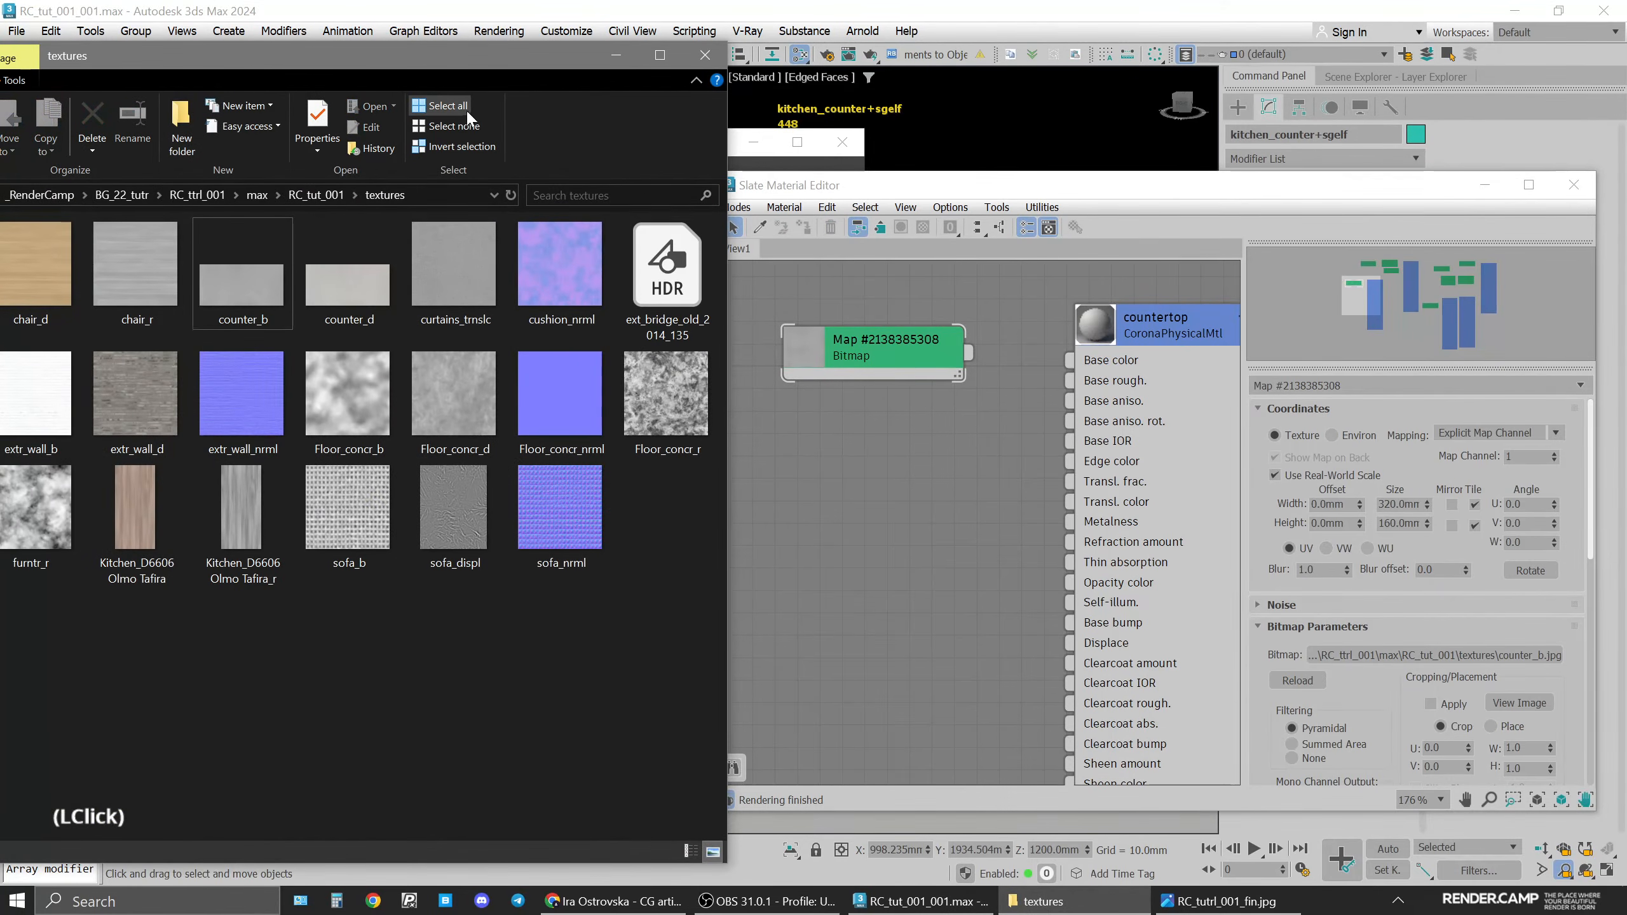
{"action": "left_click", "coordinate": [465, 61]}
{"action": "left_click_drag", "start_coordinate": [465, 61], "coordinate": [599, 64]}
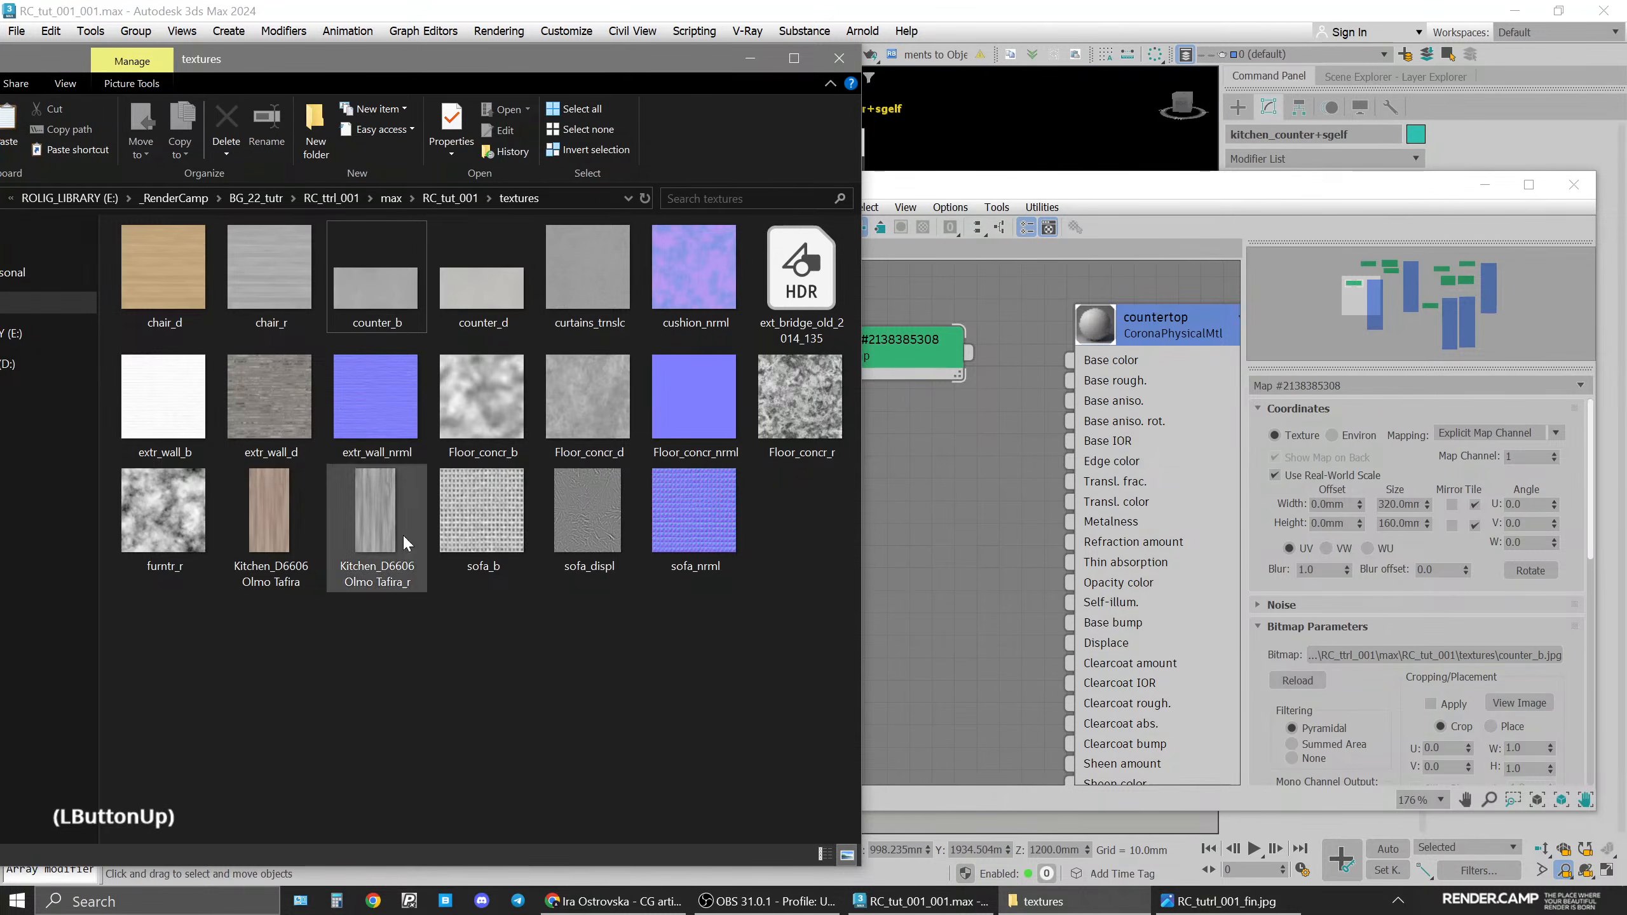
{"action": "left_click", "coordinate": [142, 534]}
{"action": "left_click_drag", "start_coordinate": [142, 534], "coordinate": [875, 456]}
{"action": "left_click", "coordinate": [968, 548]}
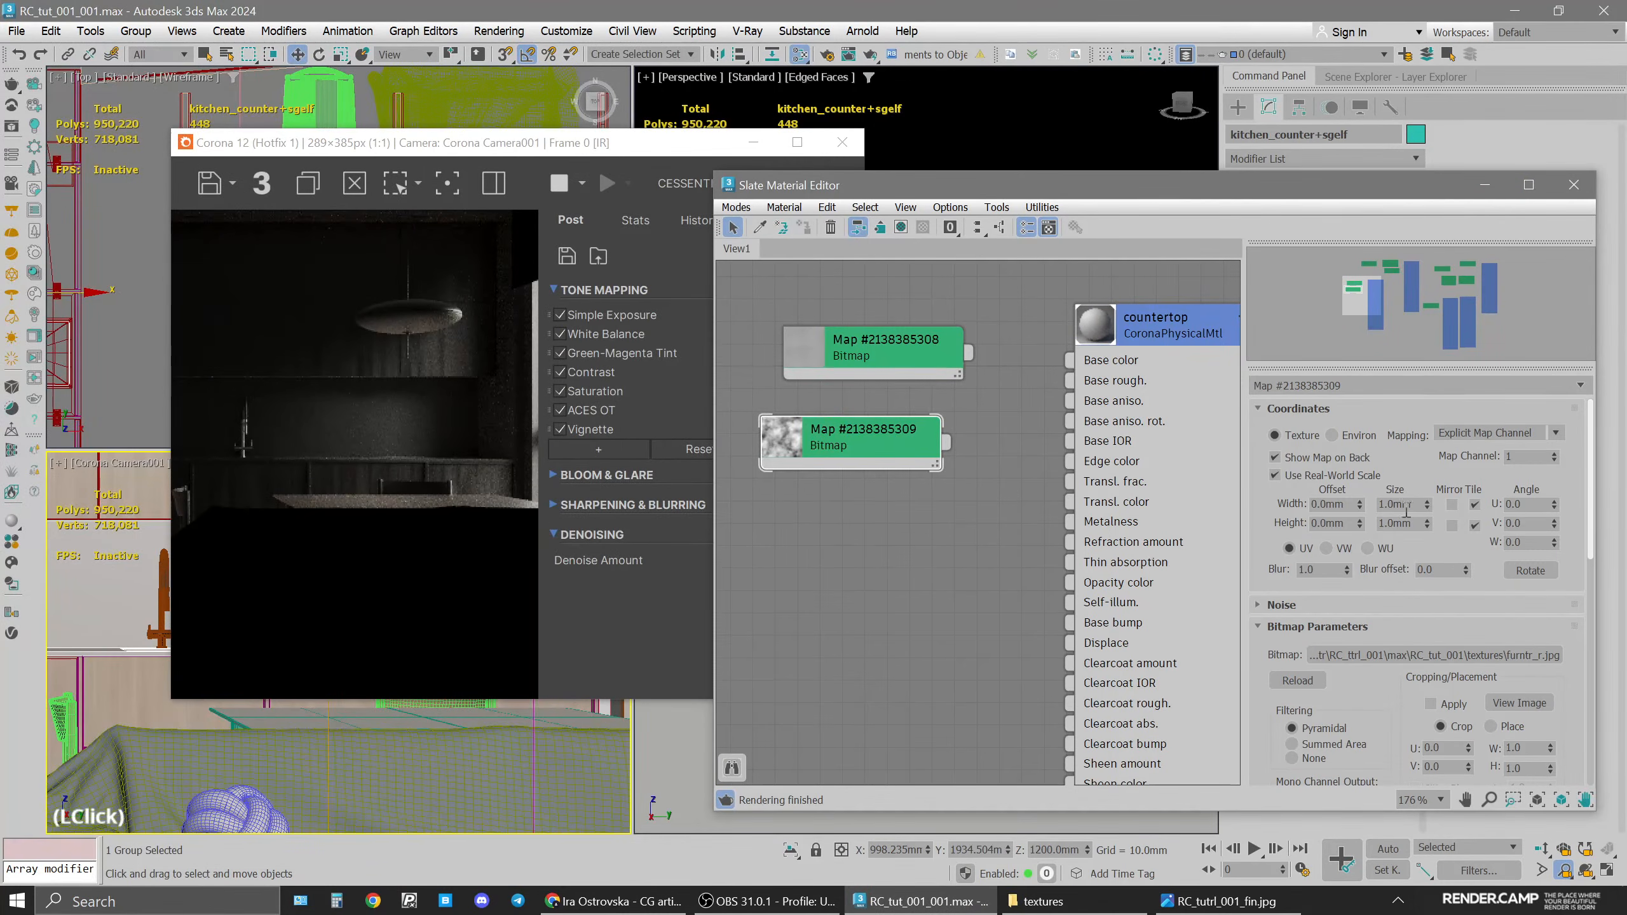
Set the furntr_r bitmap's real-world size to 1000 mm and connect it to the countertop's base roughness
{"action": "left_click", "coordinate": [1400, 523]}
{"action": "type", "text": "1000"}
{"action": "key", "text": "Return"}
{"action": "left_click_drag", "start_coordinate": [947, 443], "coordinate": [1070, 380]}
Set the base roughness map amount of the countertop material to 50
{"action": "double_click", "coordinate": [1148, 333]}
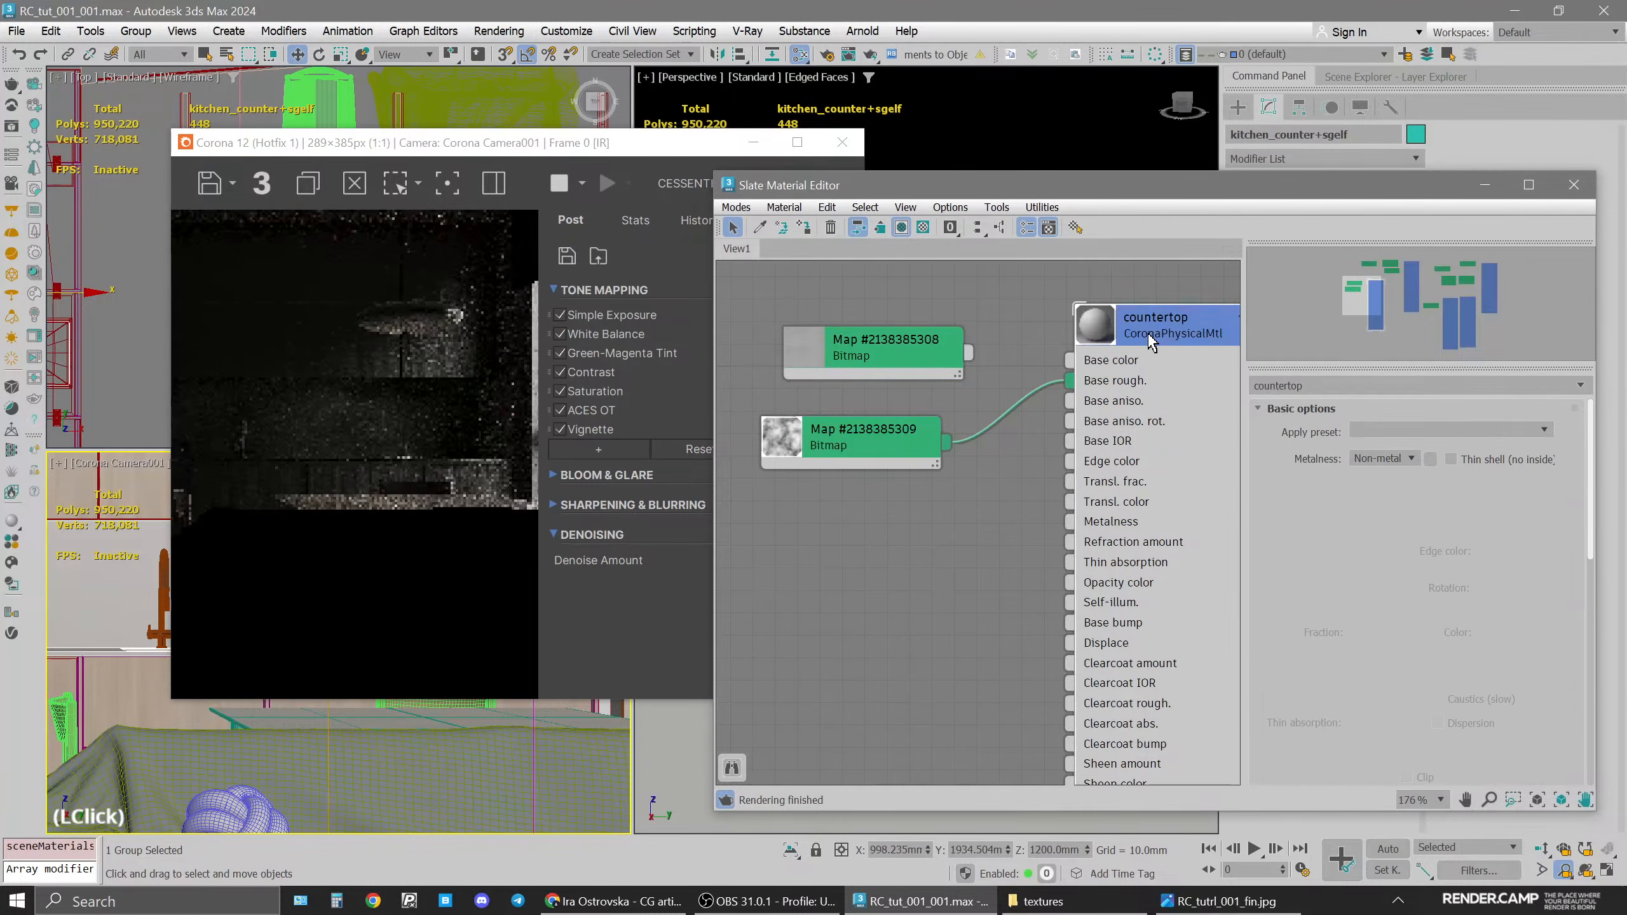
{"action": "left_click_drag", "start_coordinate": [1150, 336], "coordinate": [1128, 336]}
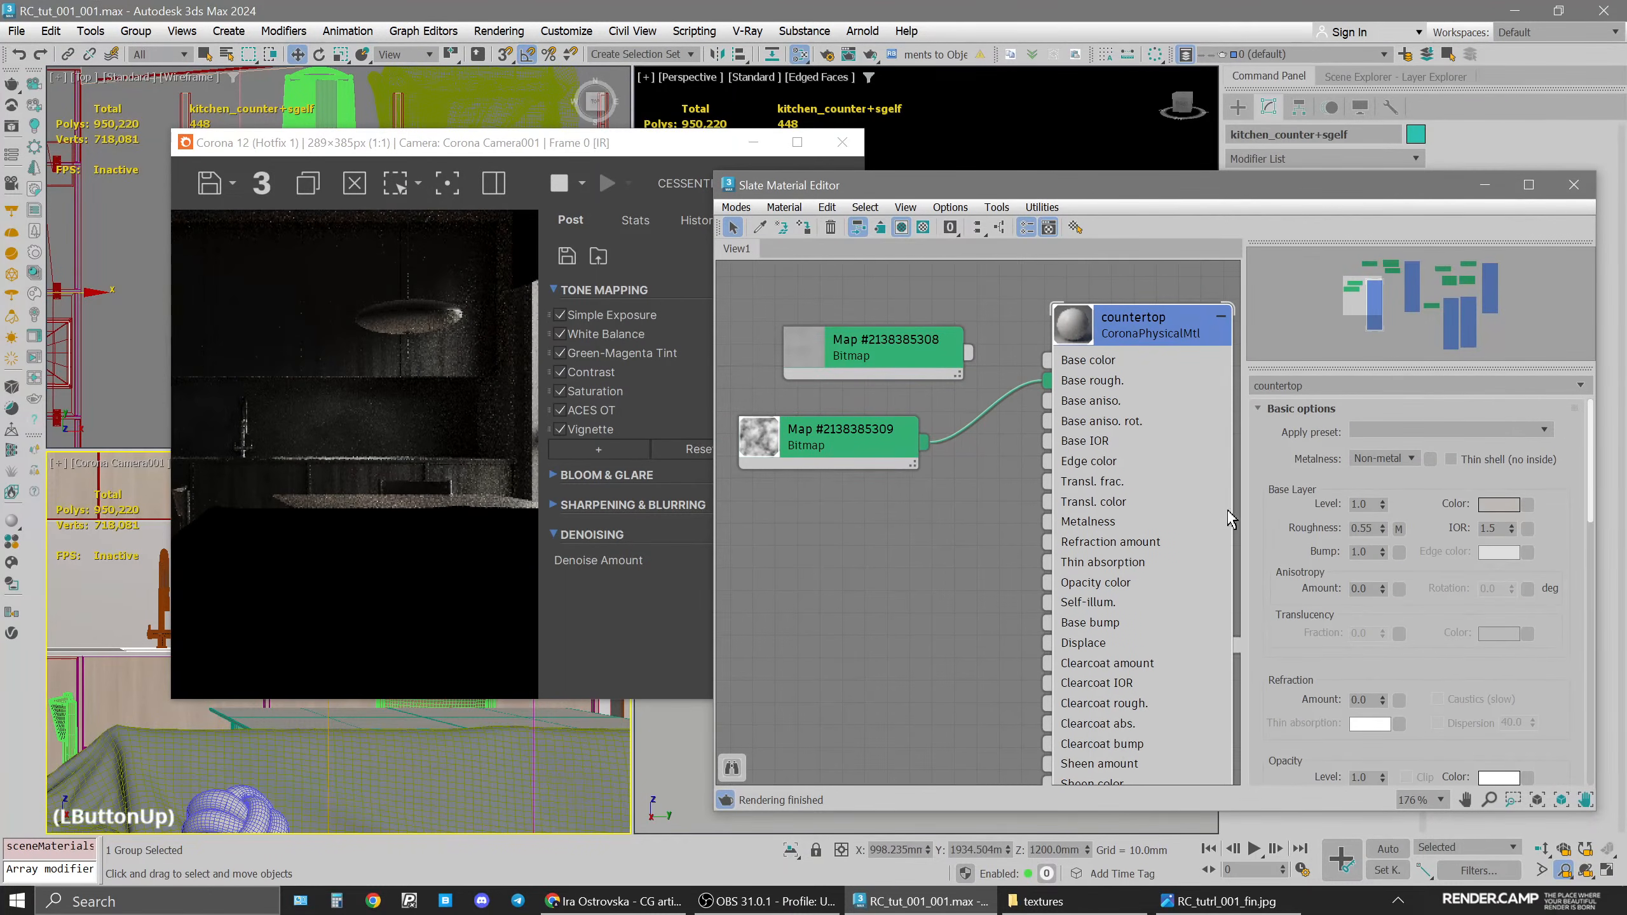
{"action": "left_click_drag", "start_coordinate": [1447, 722], "coordinate": [1428, 524]}
{"action": "double_click", "coordinate": [1374, 668]}
{"action": "type", "text": "50"}
{"action": "key", "text": "Return"}
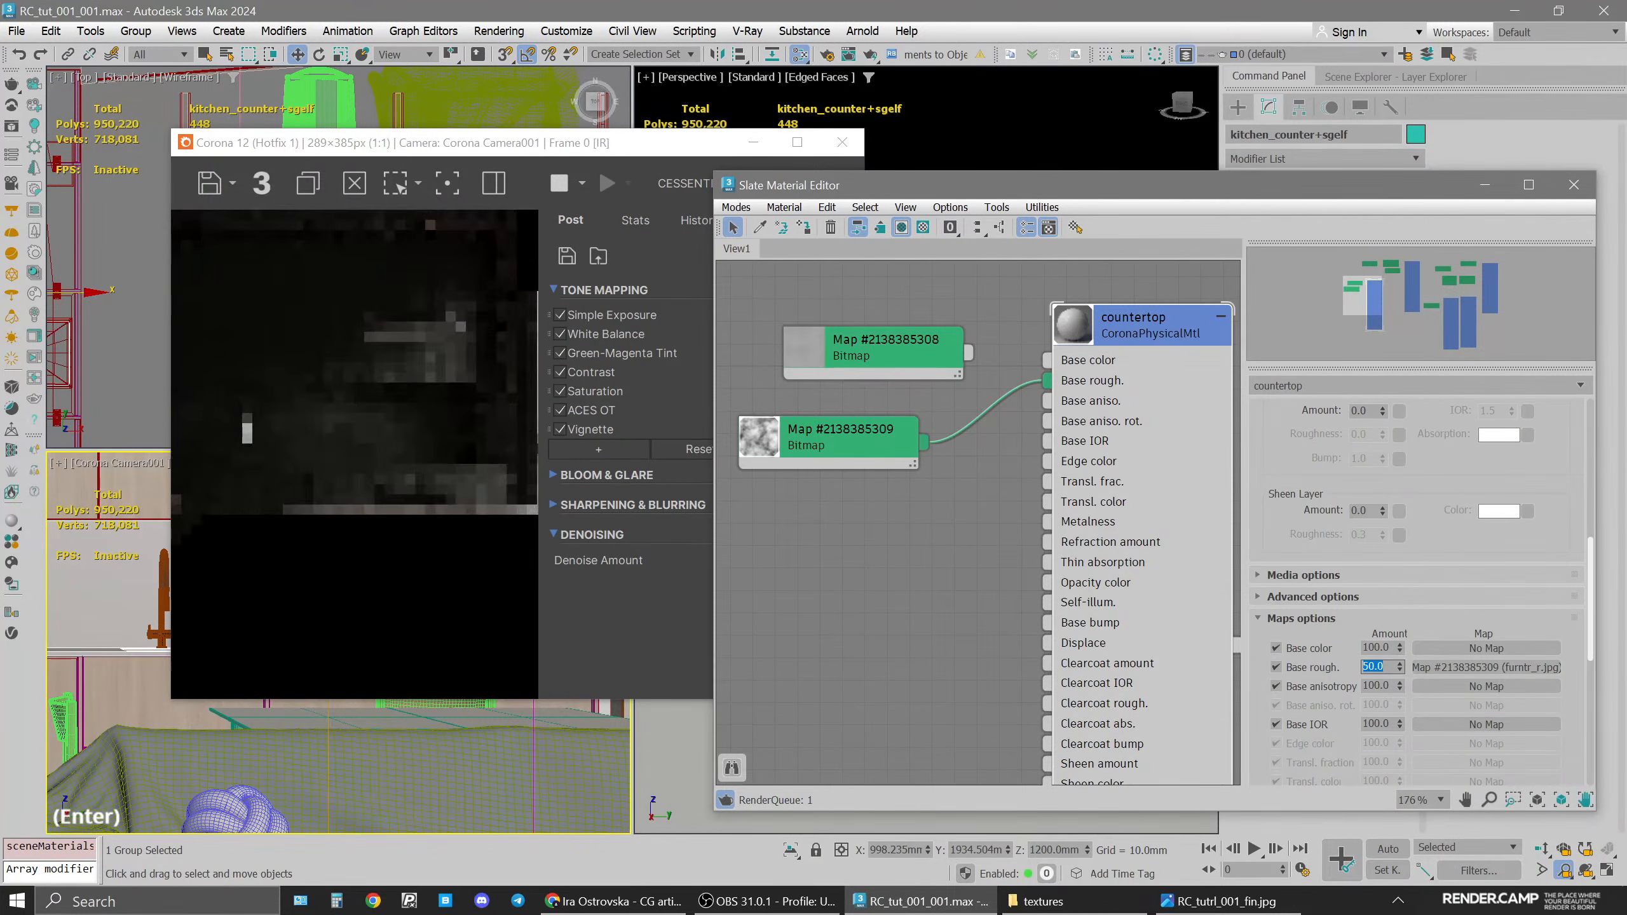
Align the furntr_r node under the counter_b node and connect the counter_b bitmap to the countertop's base color
{"action": "left_click_drag", "start_coordinate": [868, 458], "coordinate": [913, 460]}
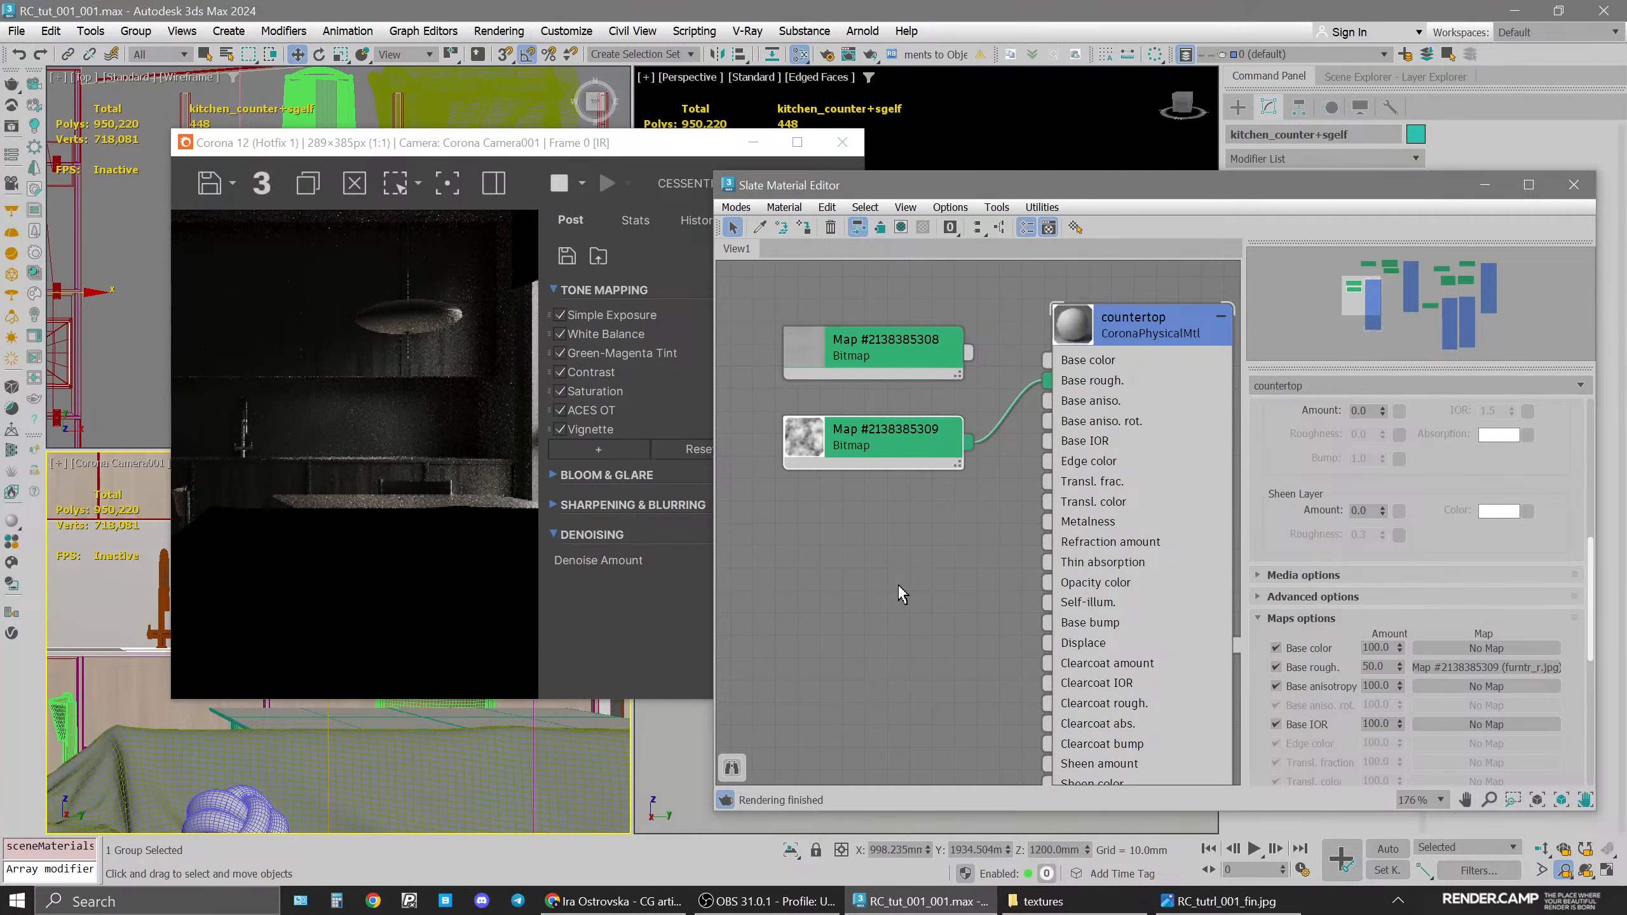
{"action": "left_click", "coordinate": [912, 352]}
{"action": "left_click_drag", "start_coordinate": [968, 353], "coordinate": [1048, 360]}
Switch the render to the BEAUTY pass and examine the kitchen counter up close
{"action": "left_click", "coordinate": [618, 150]}
{"action": "left_click", "coordinate": [730, 184]}
{"action": "left_click", "coordinate": [740, 198]}
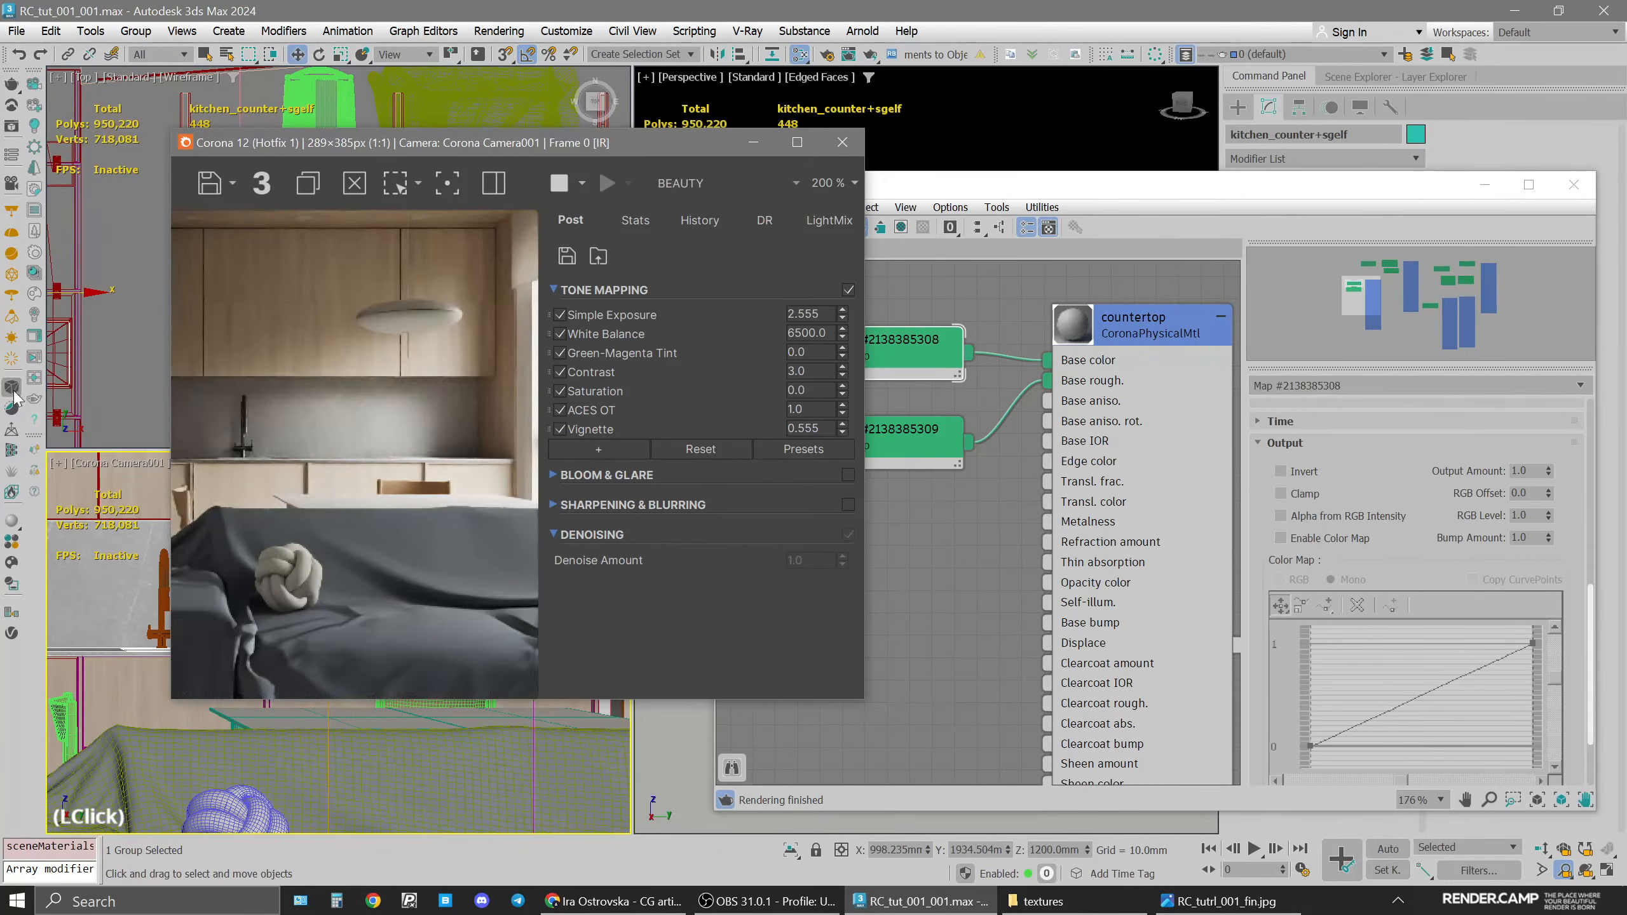
{"action": "left_click_drag", "start_coordinate": [499, 147], "coordinate": [744, 124]}
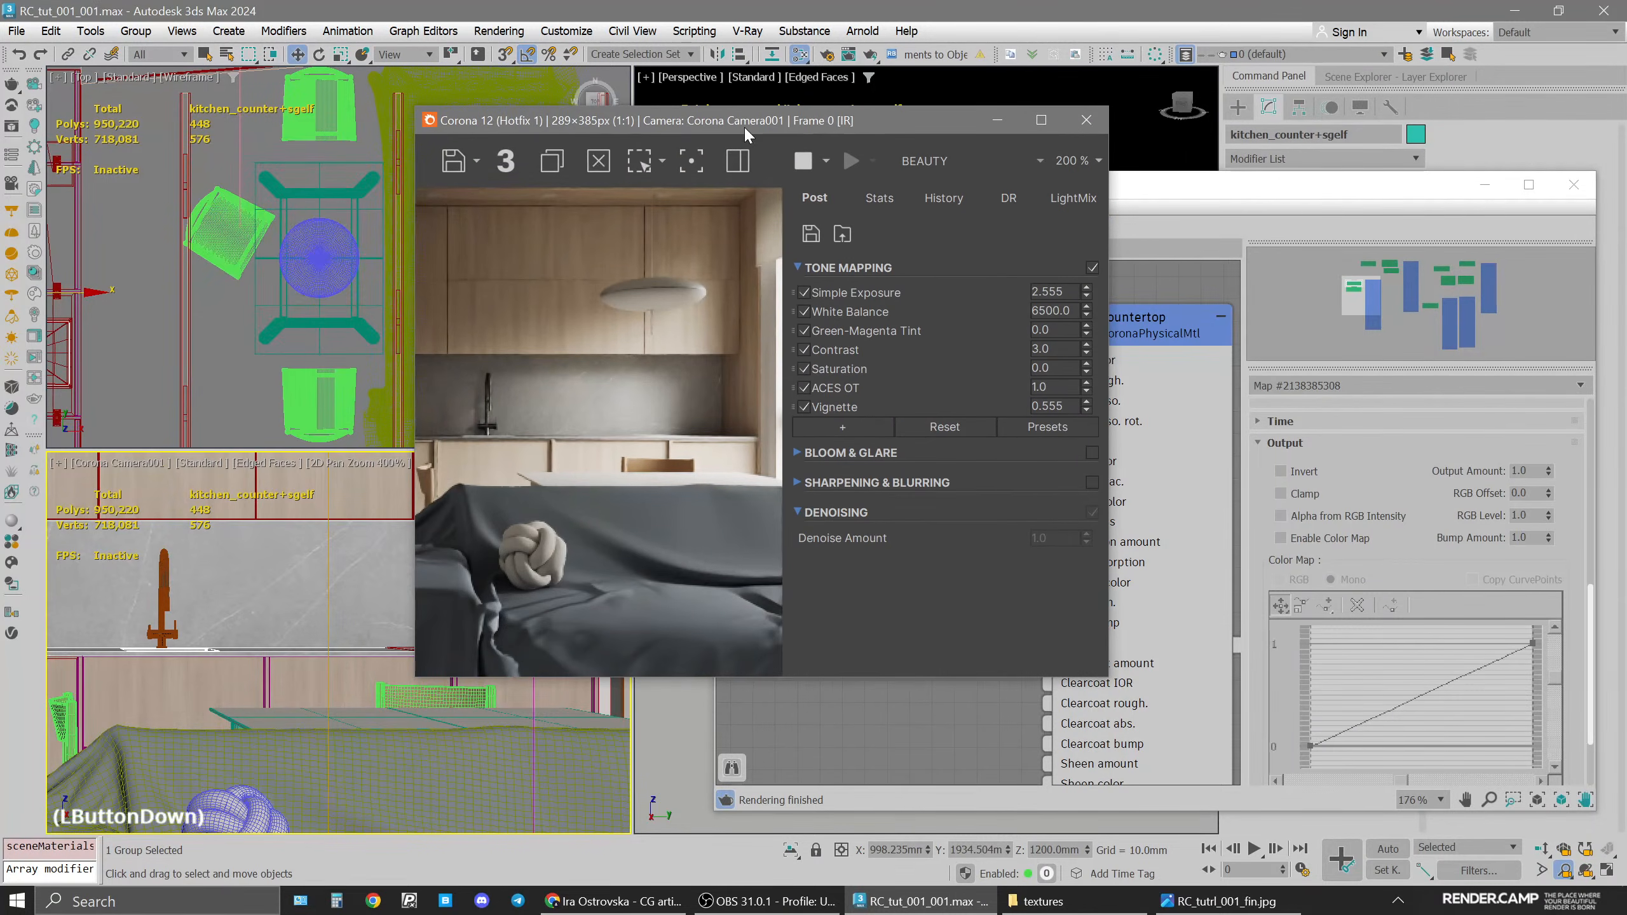
{"action": "scroll", "coordinate": [333, 579], "scroll_direction": "up", "scroll_amount": 3}
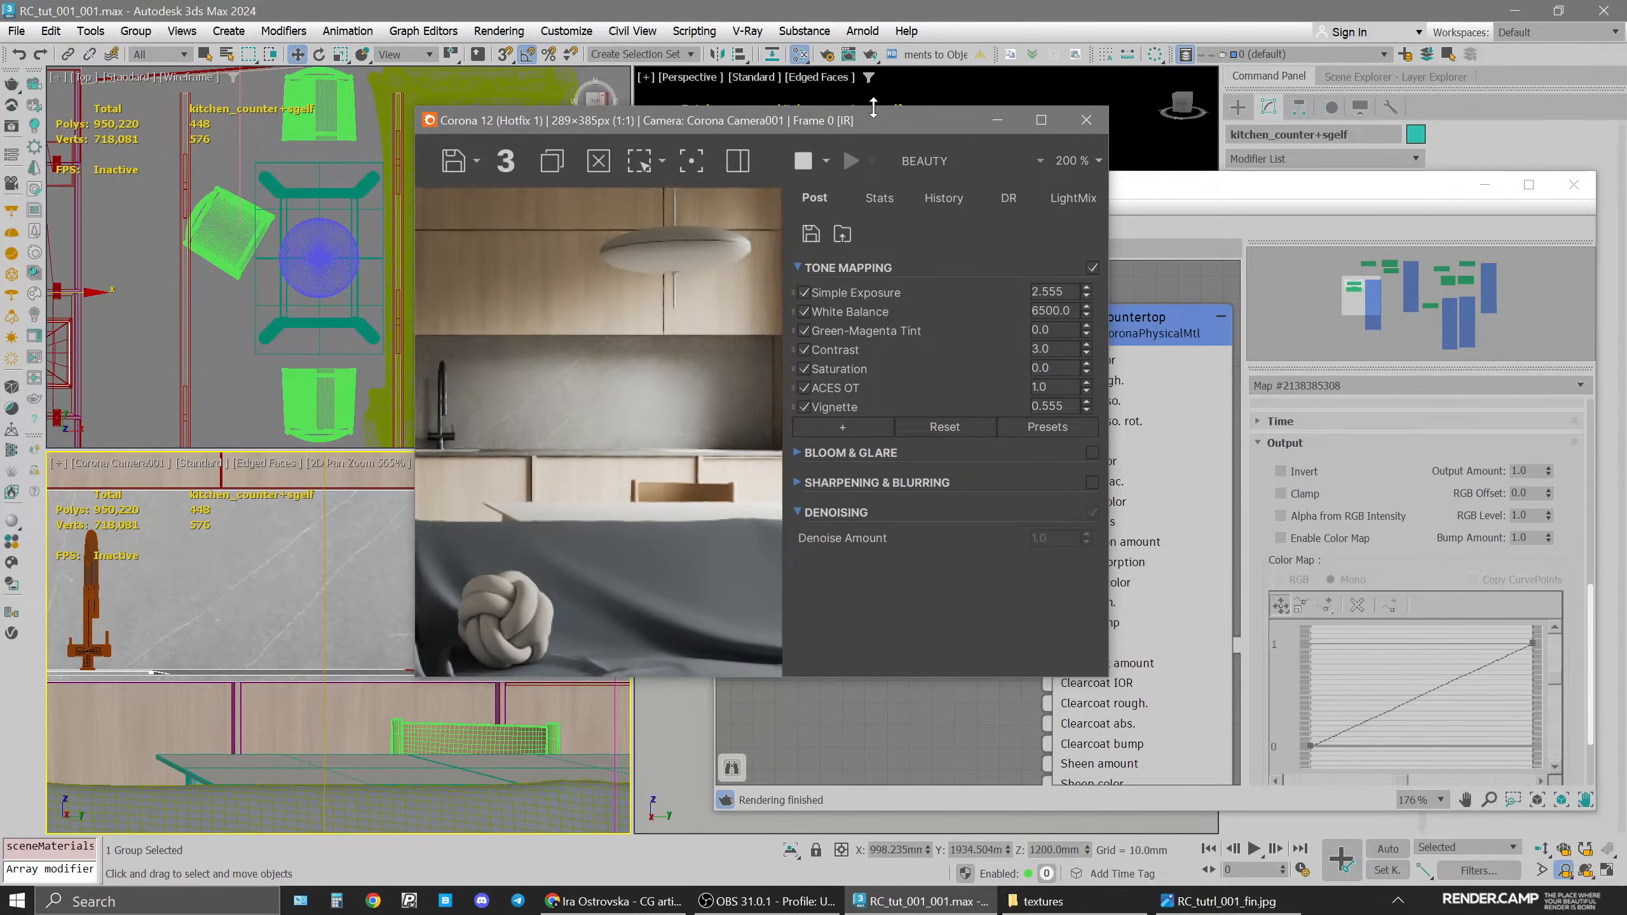
{"action": "left_click_drag", "start_coordinate": [872, 122], "coordinate": [597, 132]}
{"action": "middle_click", "coordinate": [860, 466]}
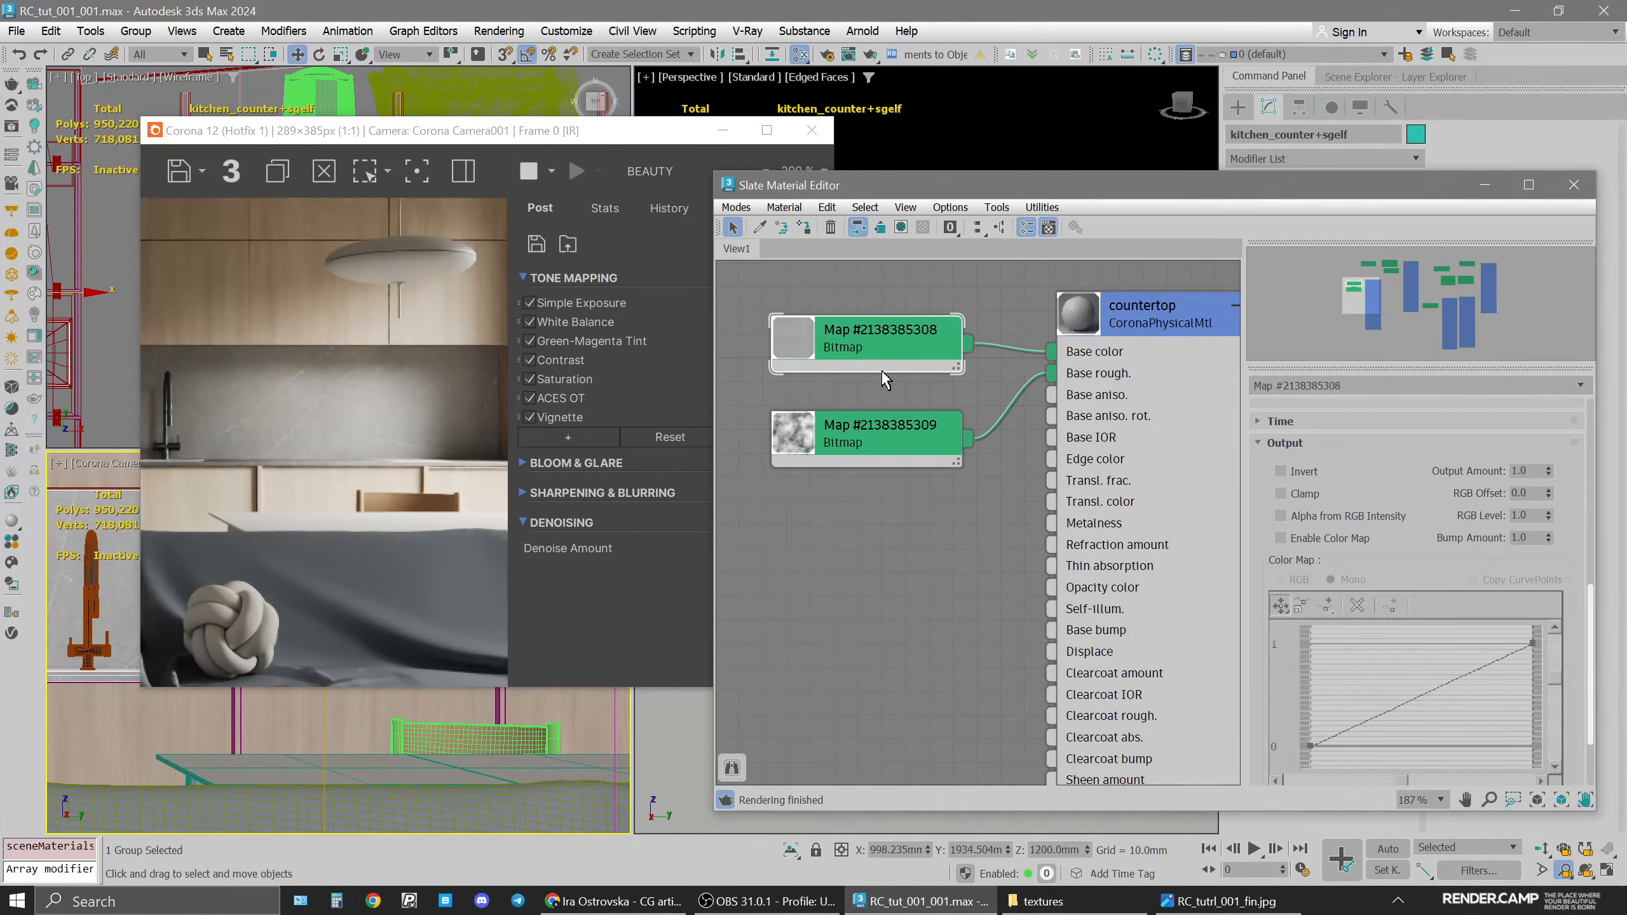
Return the camera view to the full frame and compare the render with the reference image
{"action": "mouse_move", "coordinate": [1198, 312]}
{"action": "left_mouse_down"}
{"action": "mouse_move", "coordinate": [1154, 313]}
{"action": "mouse_move", "coordinate": [1201, 309]}
{"action": "left_mouse_up"}
{"action": "left_click", "coordinate": [25, 468]}
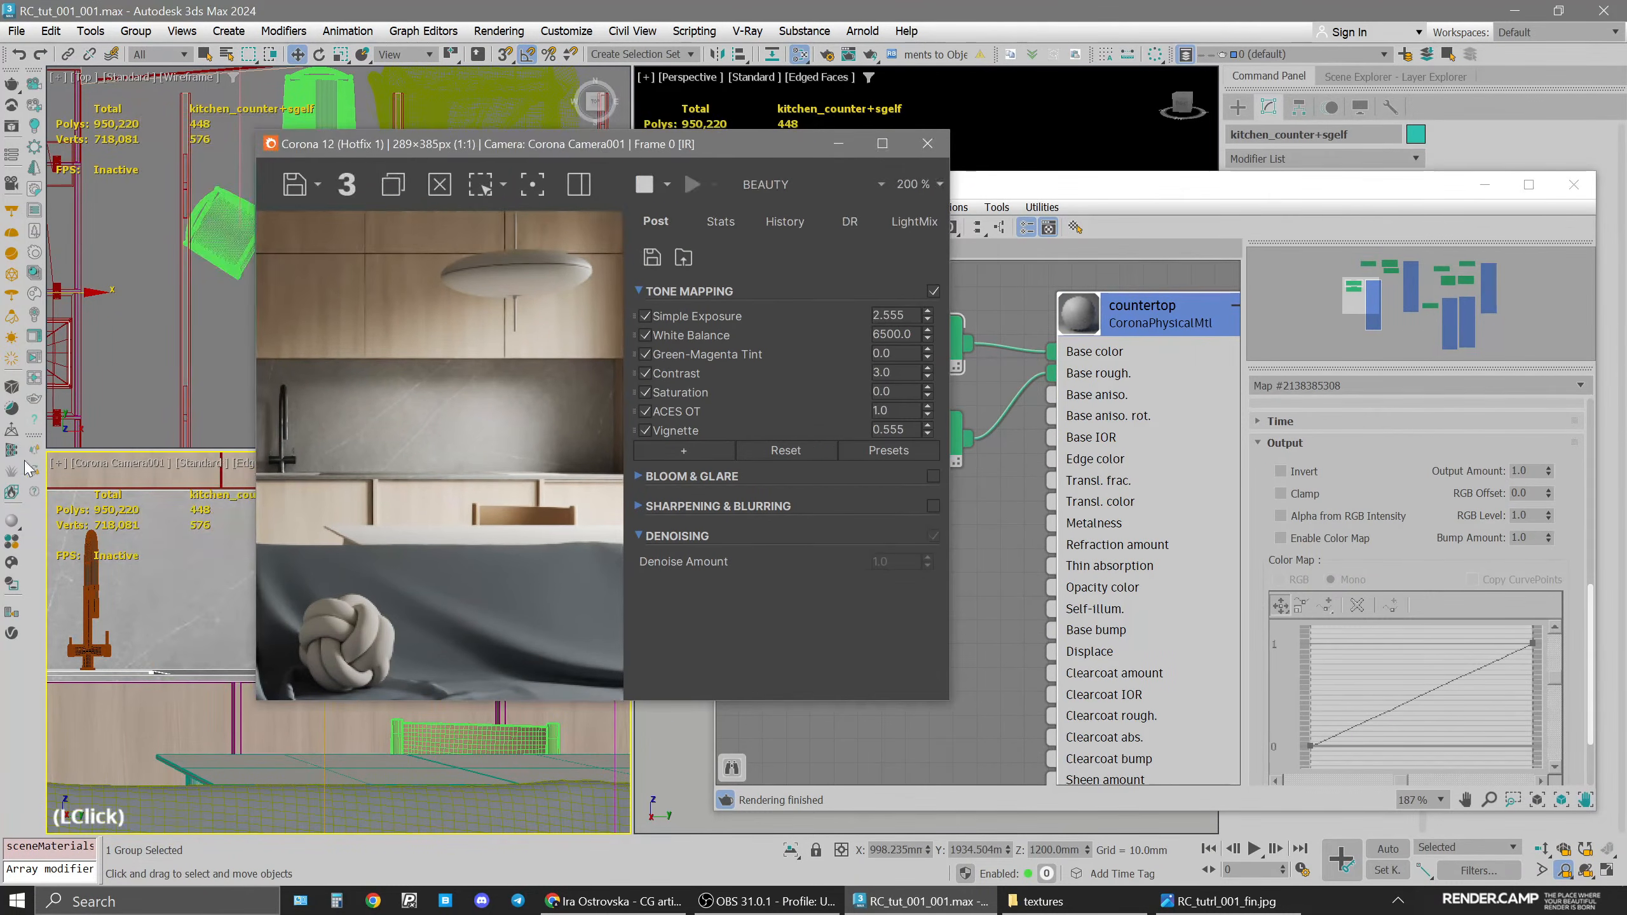
{"action": "left_click", "coordinate": [61, 470]}
{"action": "left_click", "coordinate": [147, 712]}
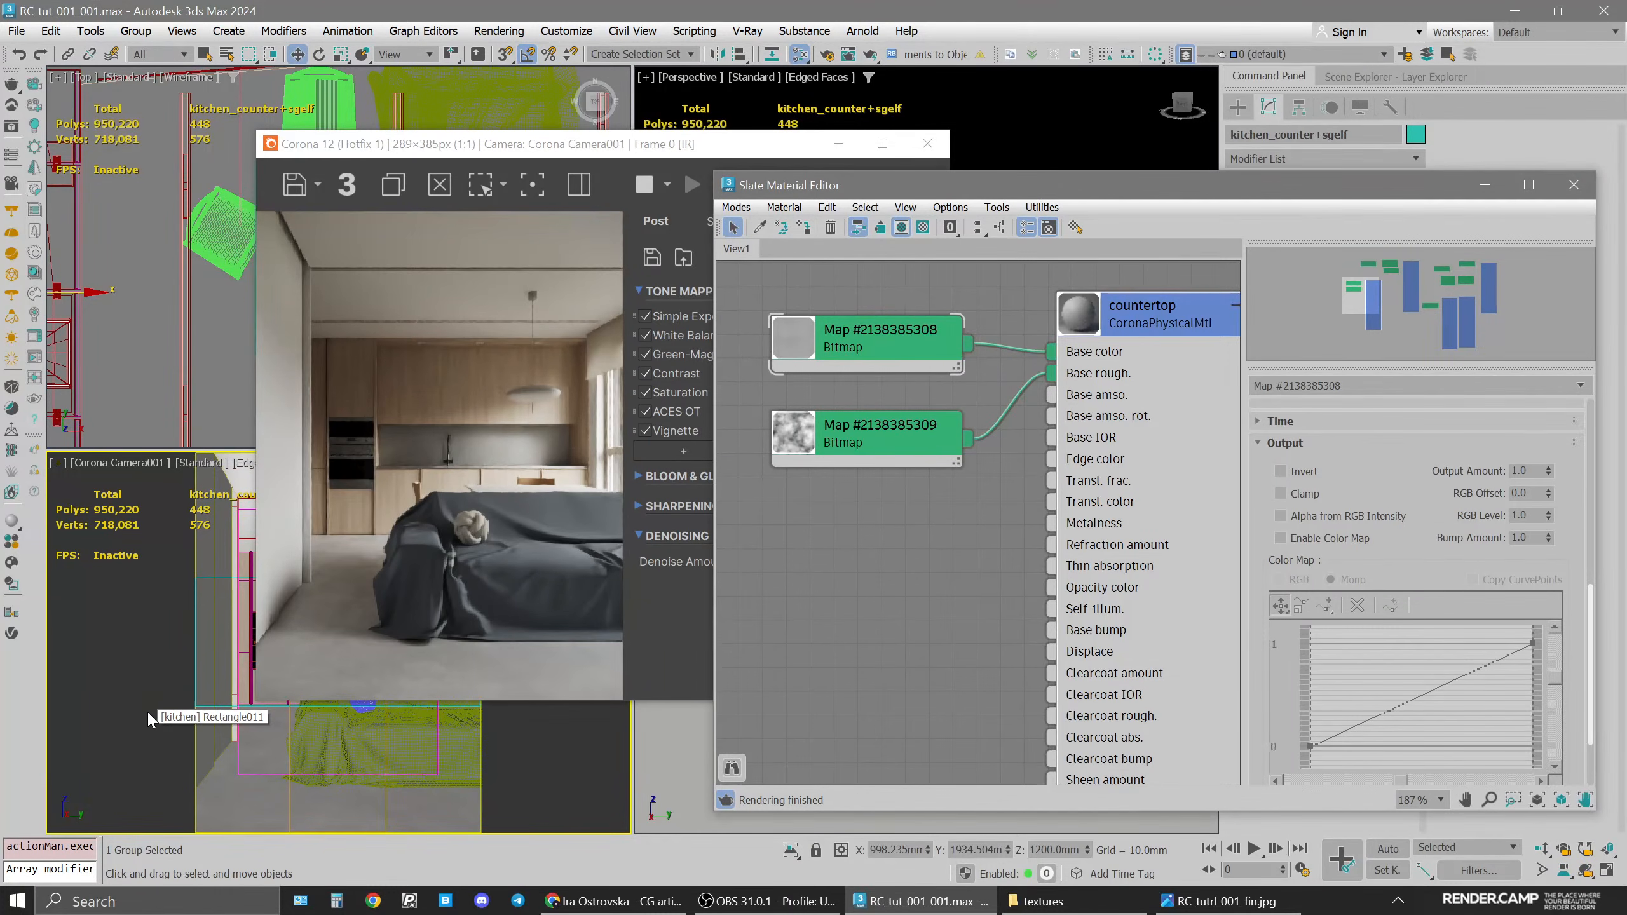
{"action": "left_click", "coordinate": [1225, 901]}
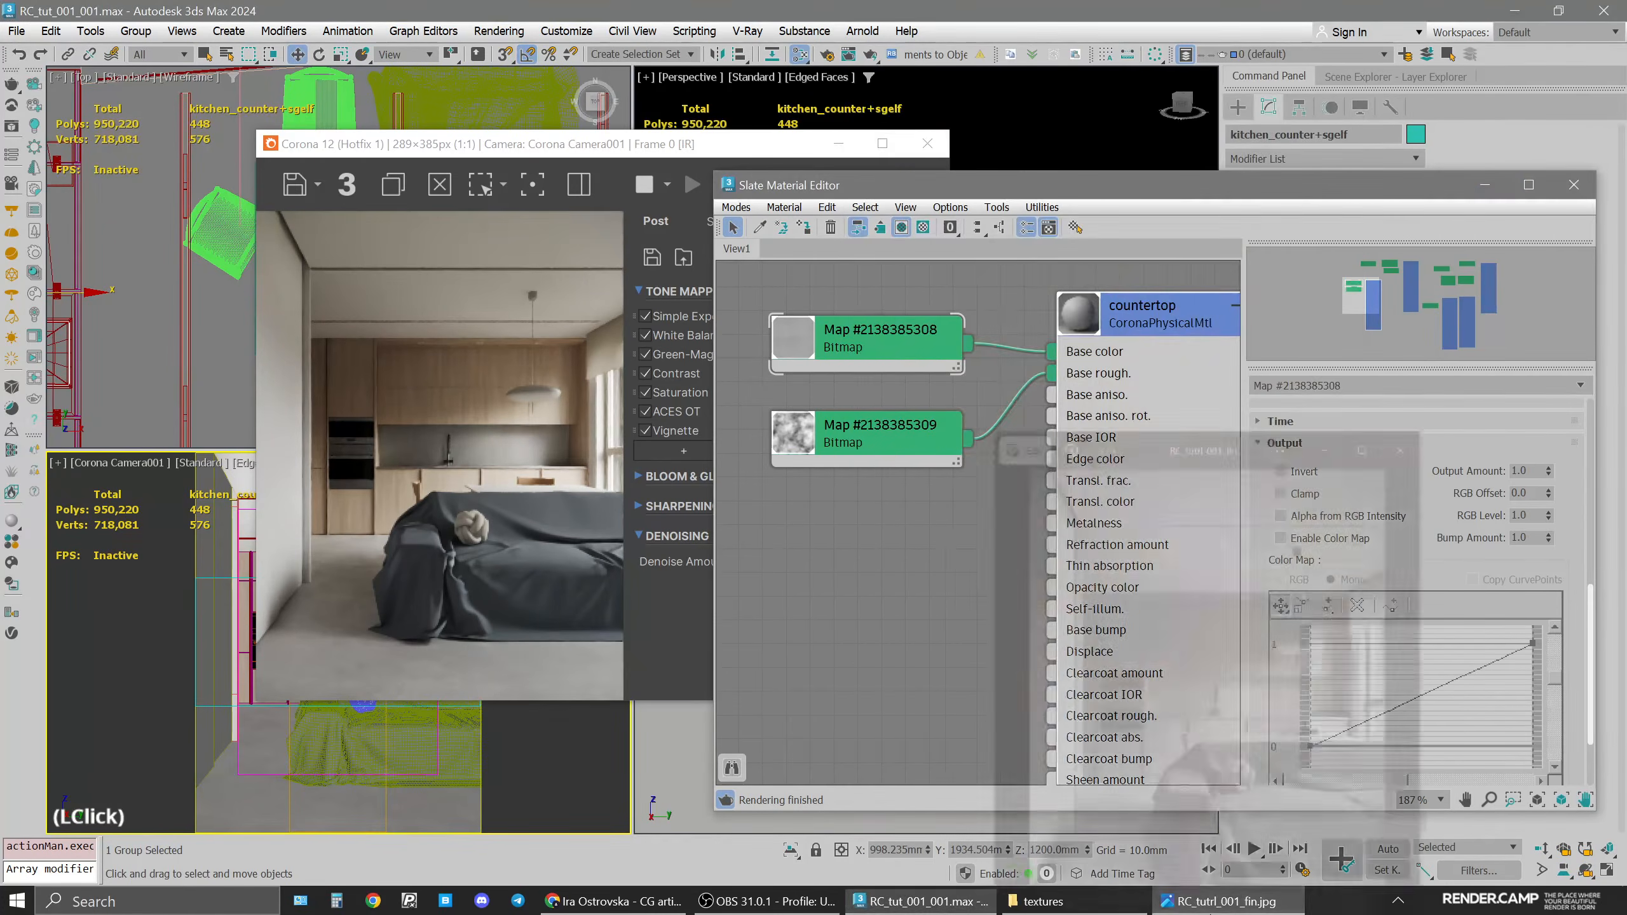
{"action": "left_click_drag", "start_coordinate": [555, 158], "coordinate": [407, 150]}
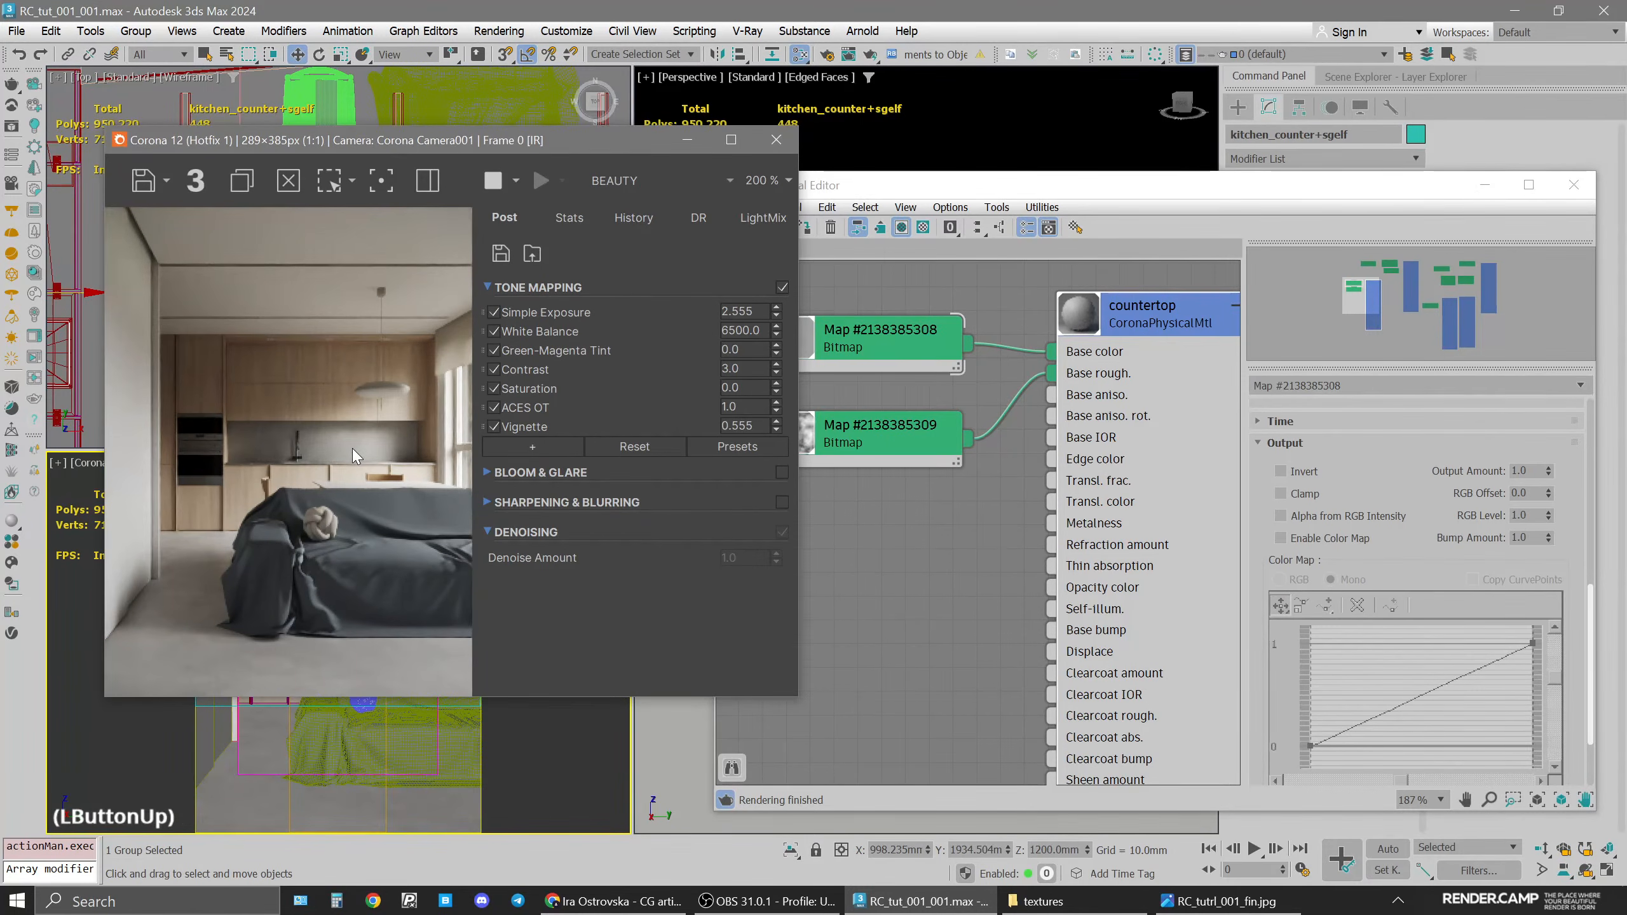
Insert a Color Correction map between the counter_b bitmap and the countertop's base color, keeping the bitmap as its input
{"action": "left_click", "coordinate": [910, 567]}
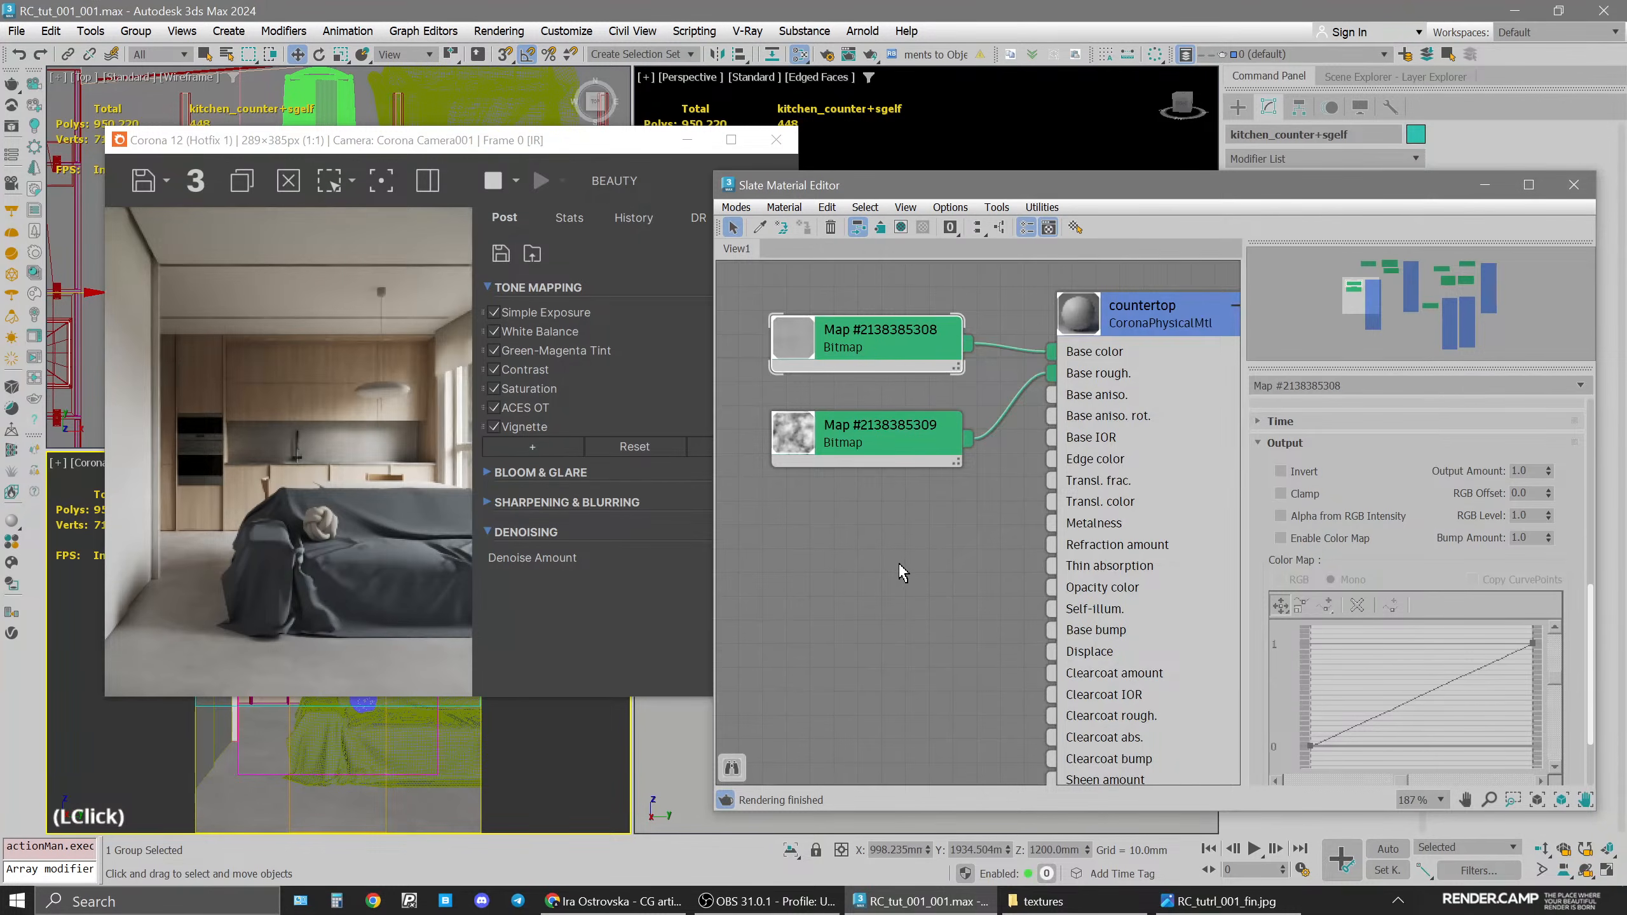
{"action": "scroll", "coordinate": [902, 572], "scroll_direction": "down", "scroll_amount": 1}
{"action": "middle_click_drag", "start_coordinate": [901, 573], "coordinate": [980, 593]}
{"action": "left_click_drag", "start_coordinate": [956, 364], "coordinate": [871, 349]}
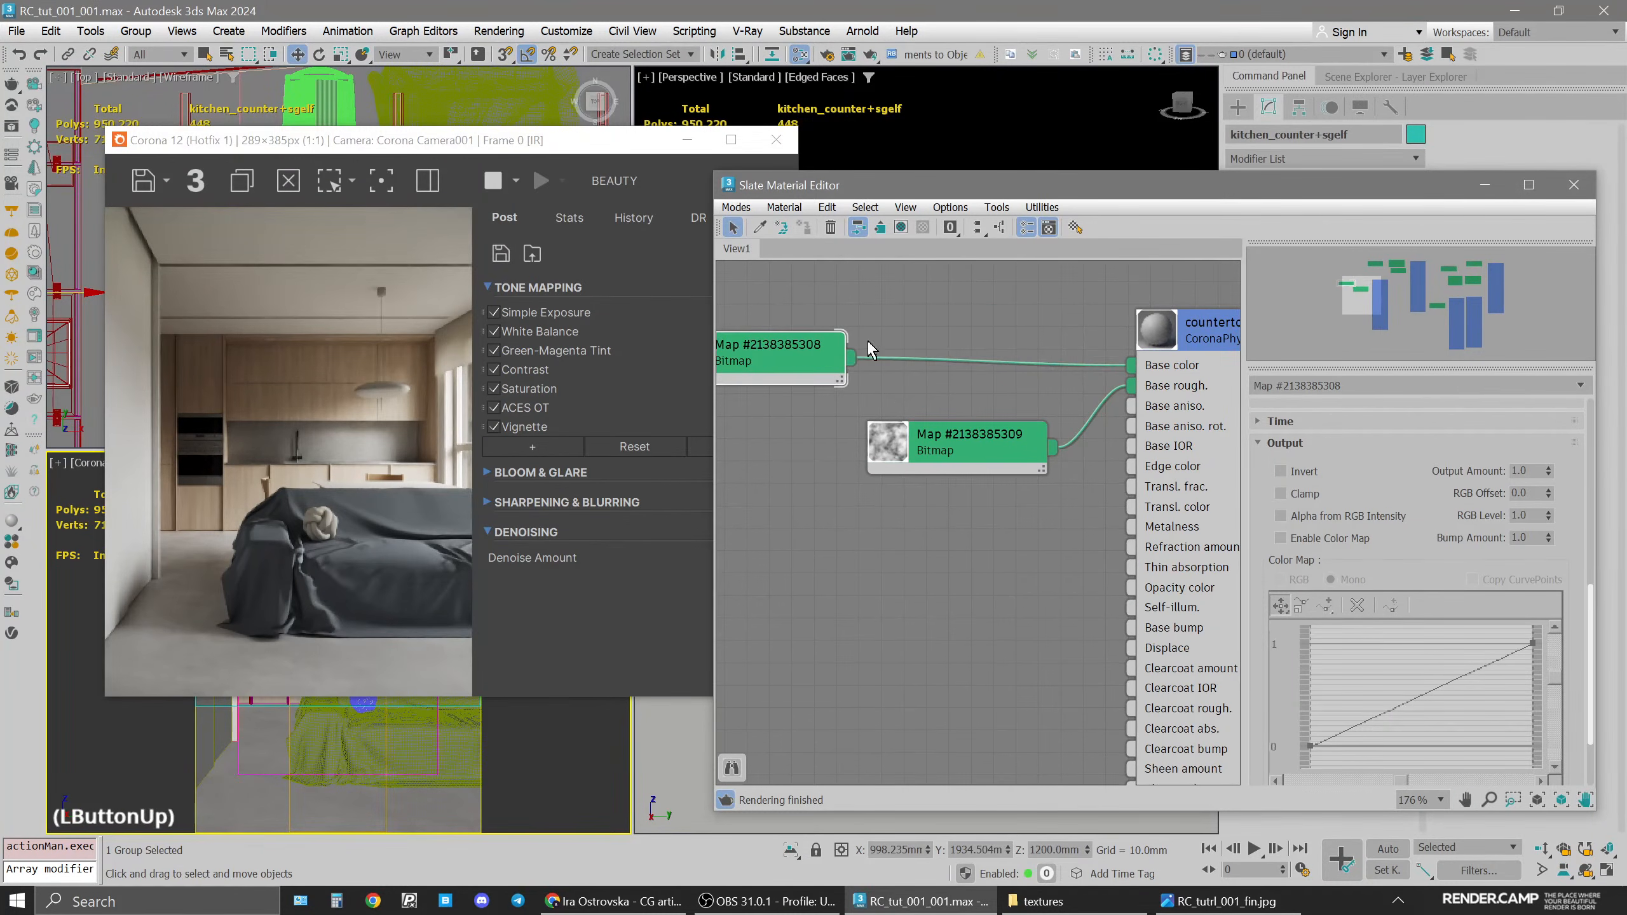
{"action": "right_click", "coordinate": [955, 364]}
{"action": "left_click", "coordinate": [990, 391]}
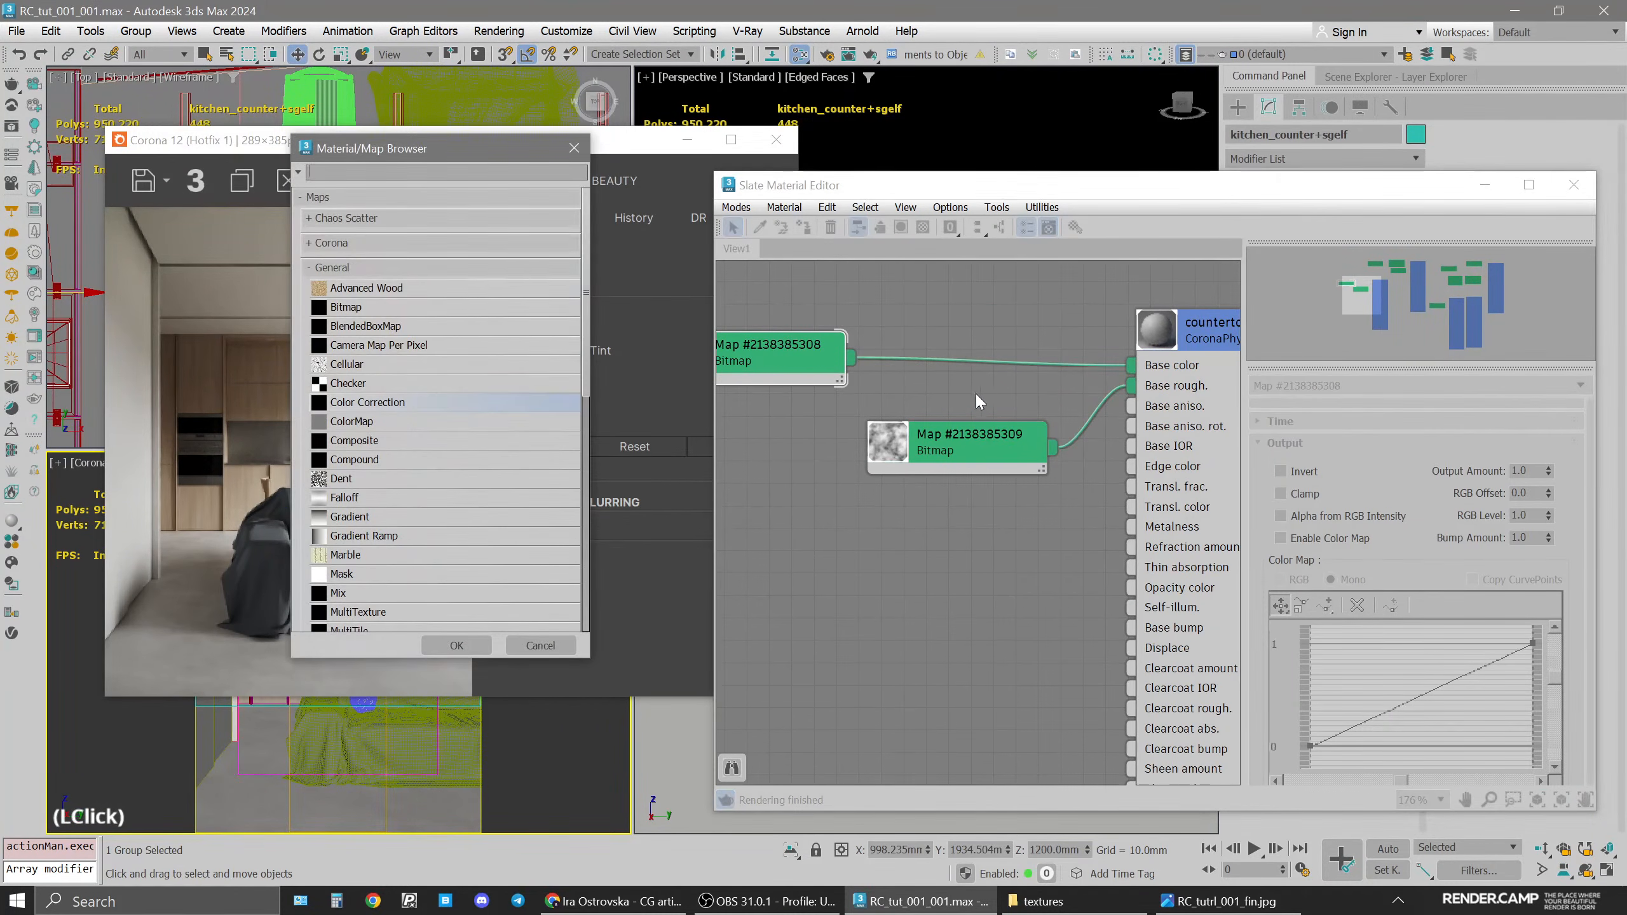
{"action": "double_click", "coordinate": [328, 410]}
{"action": "left_click", "coordinate": [784, 498]}
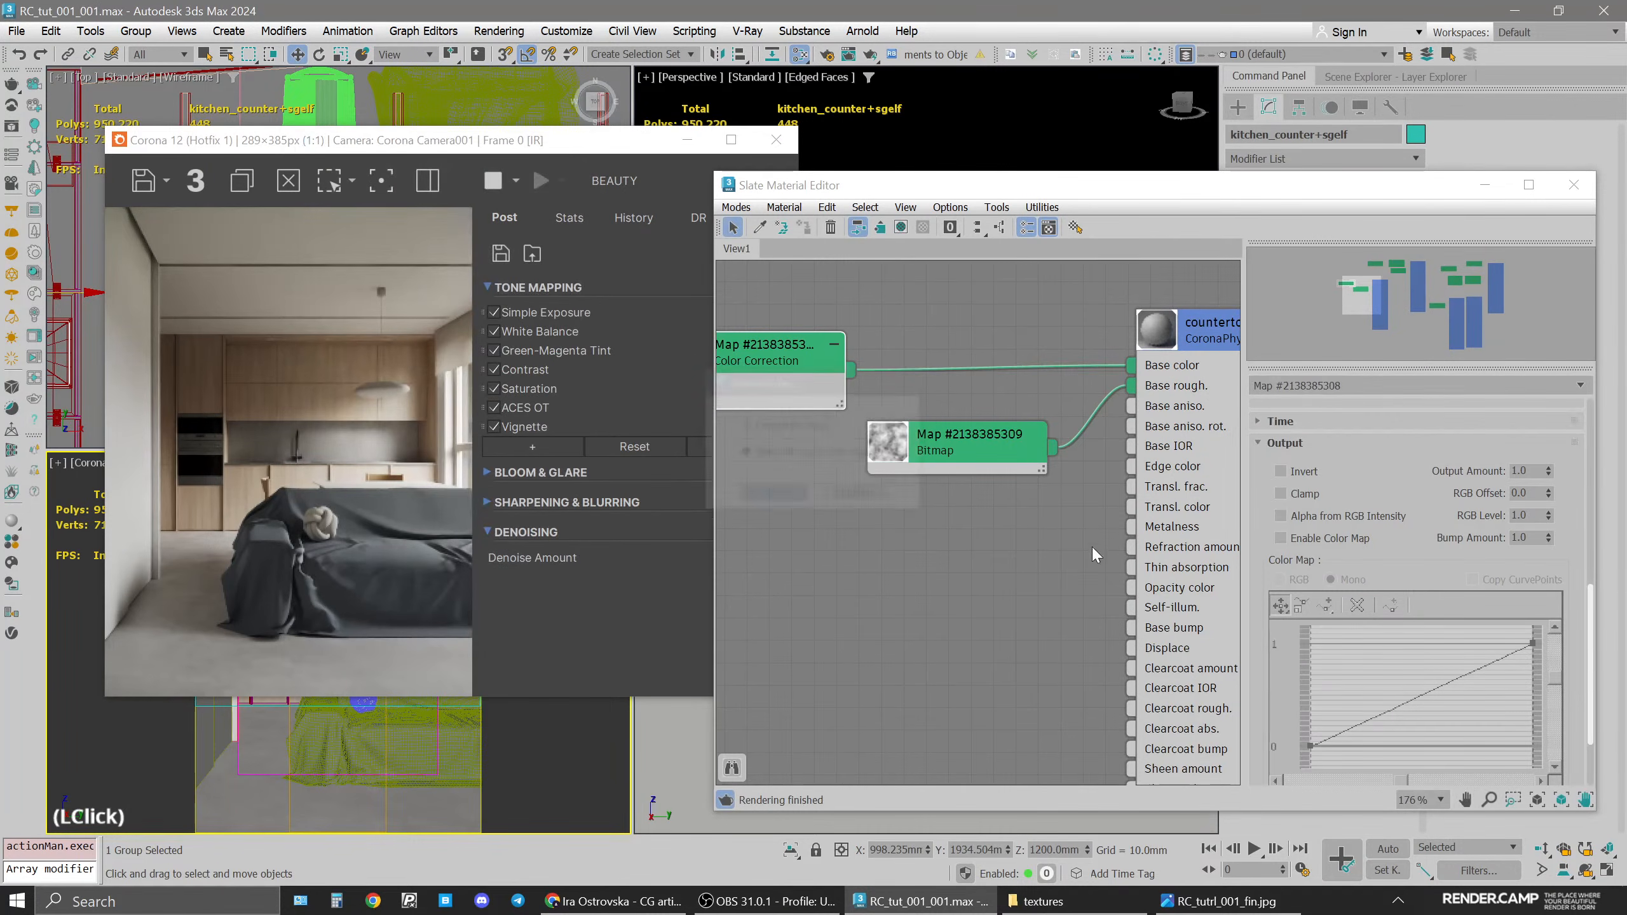
{"action": "left_click_drag", "start_coordinate": [789, 356], "coordinate": [990, 339]}
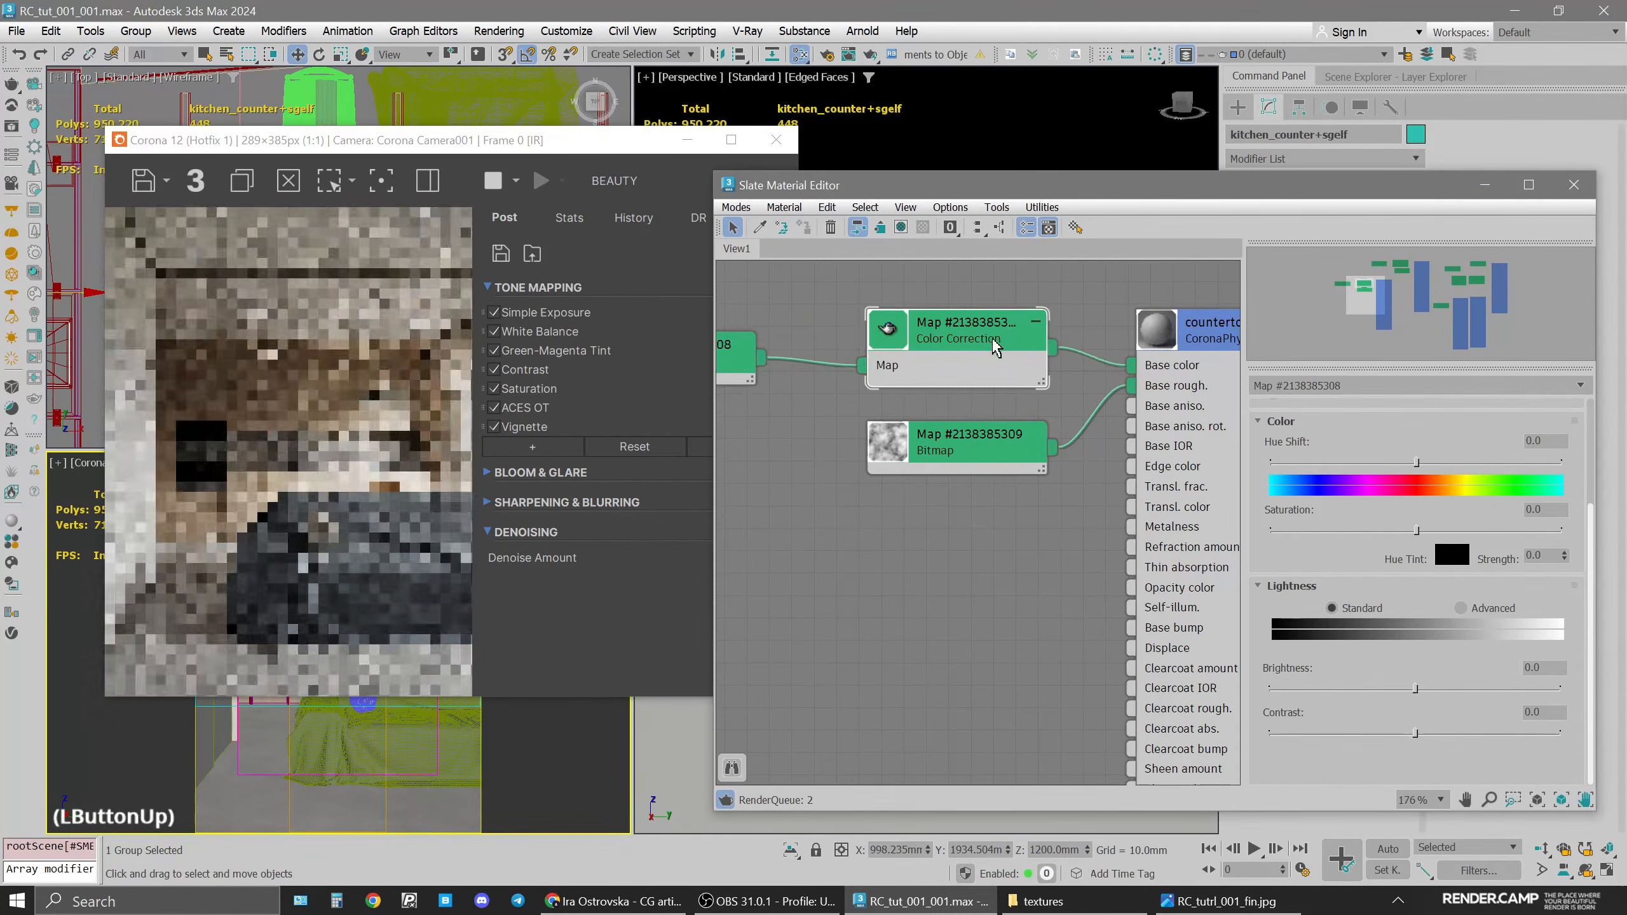
Try a saturation of -20 on the countertop's Color Correction and settle on -10
{"action": "left_click", "coordinate": [1397, 530]}
{"action": "double_click", "coordinate": [1546, 510]}
{"action": "type", "text": "-20"}
{"action": "key", "text": "Return"}
{"action": "left_click", "coordinate": [1545, 510]}
{"action": "type", "text": "-10"}
{"action": "key", "text": "Return"}
Switch the Color Correction's lightness to Advanced and set the RGB gamma/contrast to 1.25
{"action": "left_click", "coordinate": [1460, 608]}
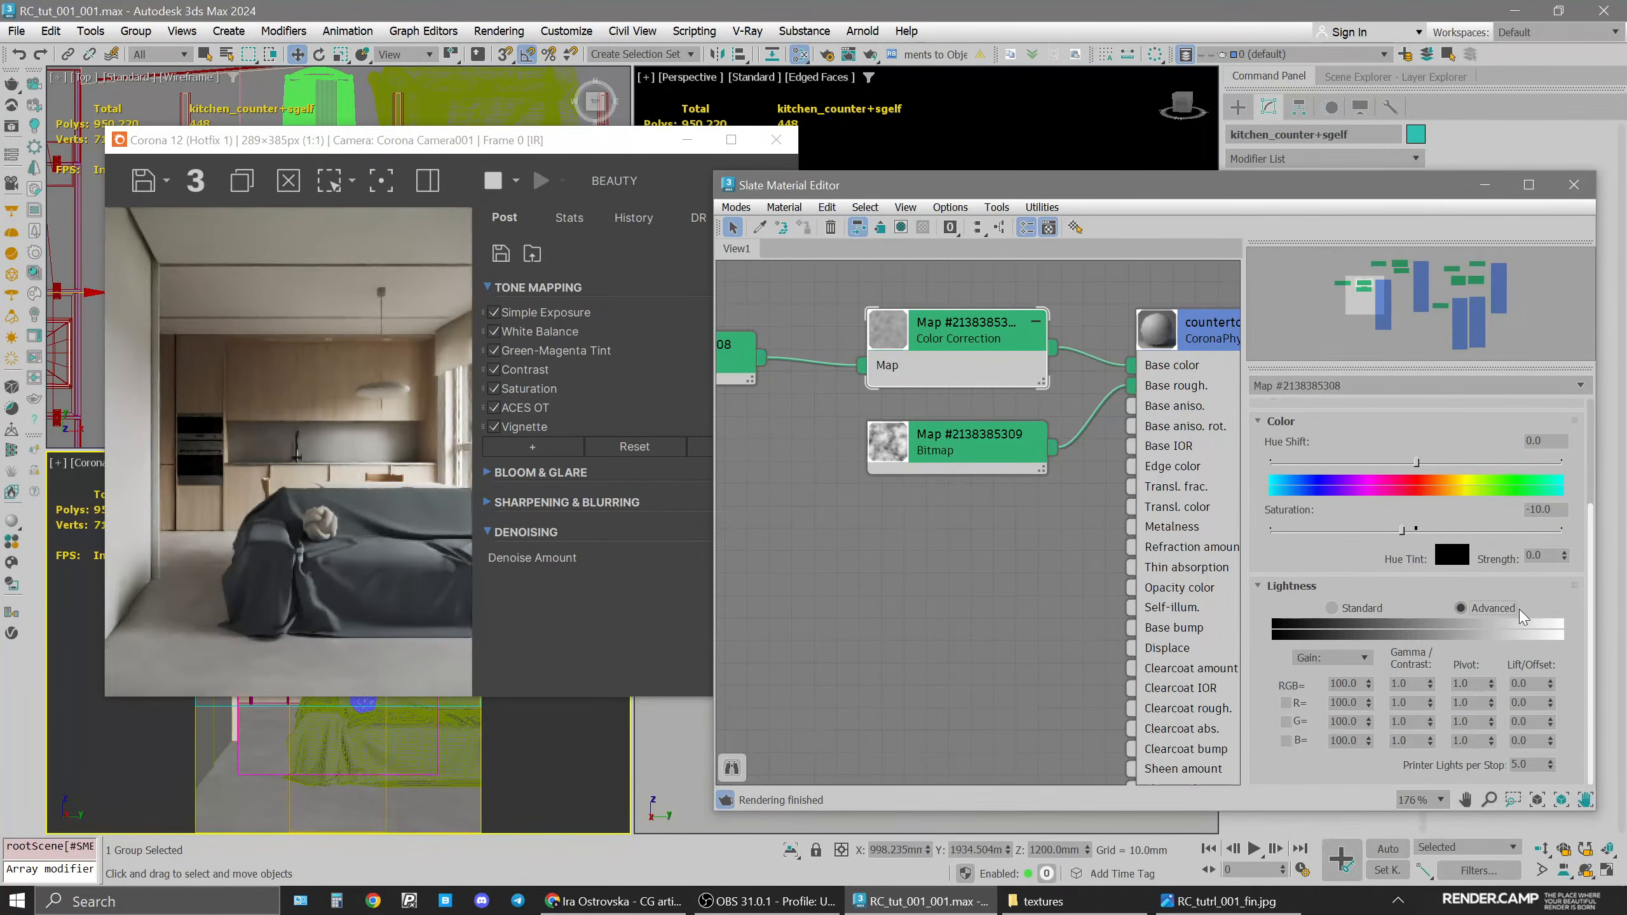
{"action": "double_click", "coordinate": [1415, 683]}
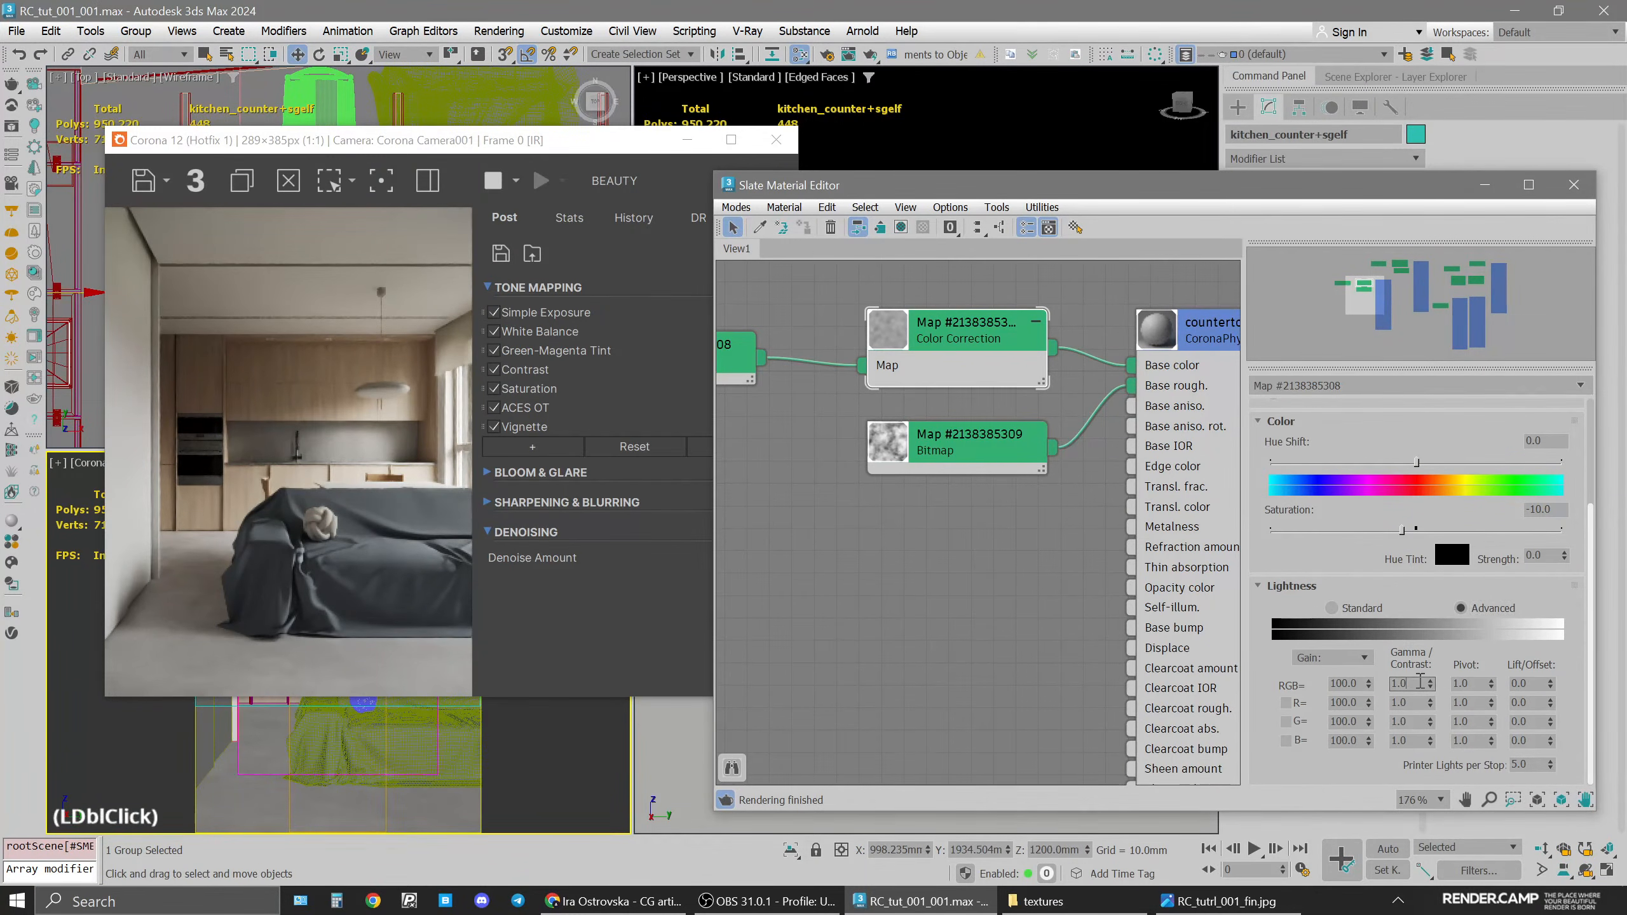
{"action": "key", "text": "BackSpace"}
{"action": "type", "text": "1.25"}
{"action": "key", "text": "Return"}
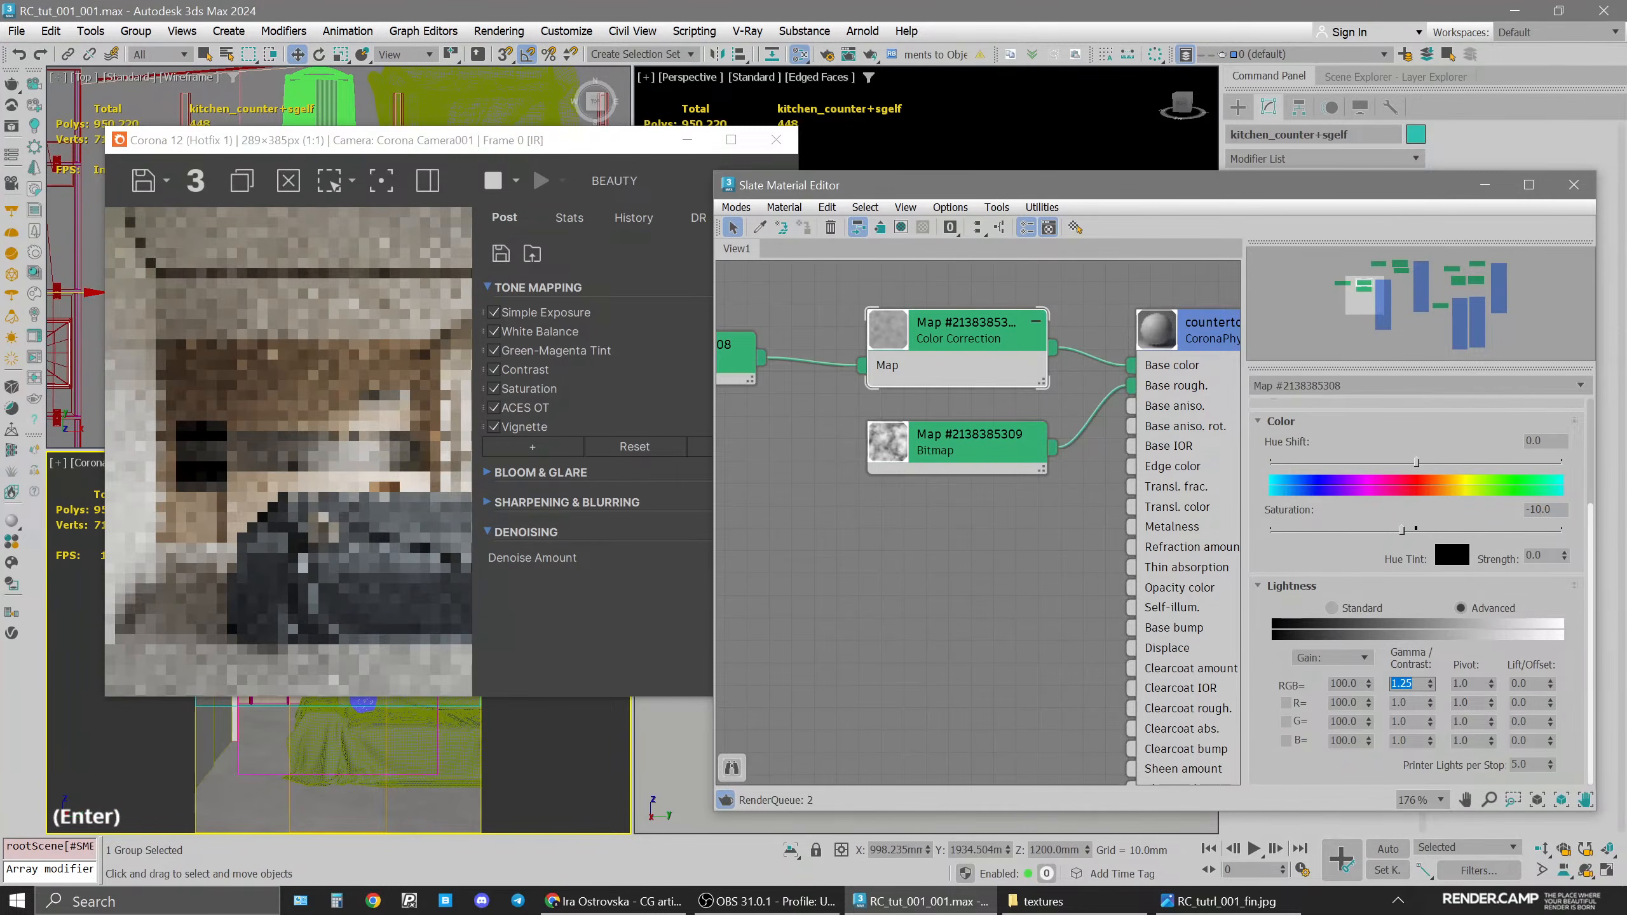
Try an RGB gamma/contrast of 1.3 on the Color Correction and settle on 1.15
{"action": "left_click", "coordinate": [1419, 682]}
{"action": "key", "text": "BackSpace"}
{"action": "key", "text": "BackSpace"}
{"action": "type", "text": "3"}
{"action": "key", "text": "Return"}
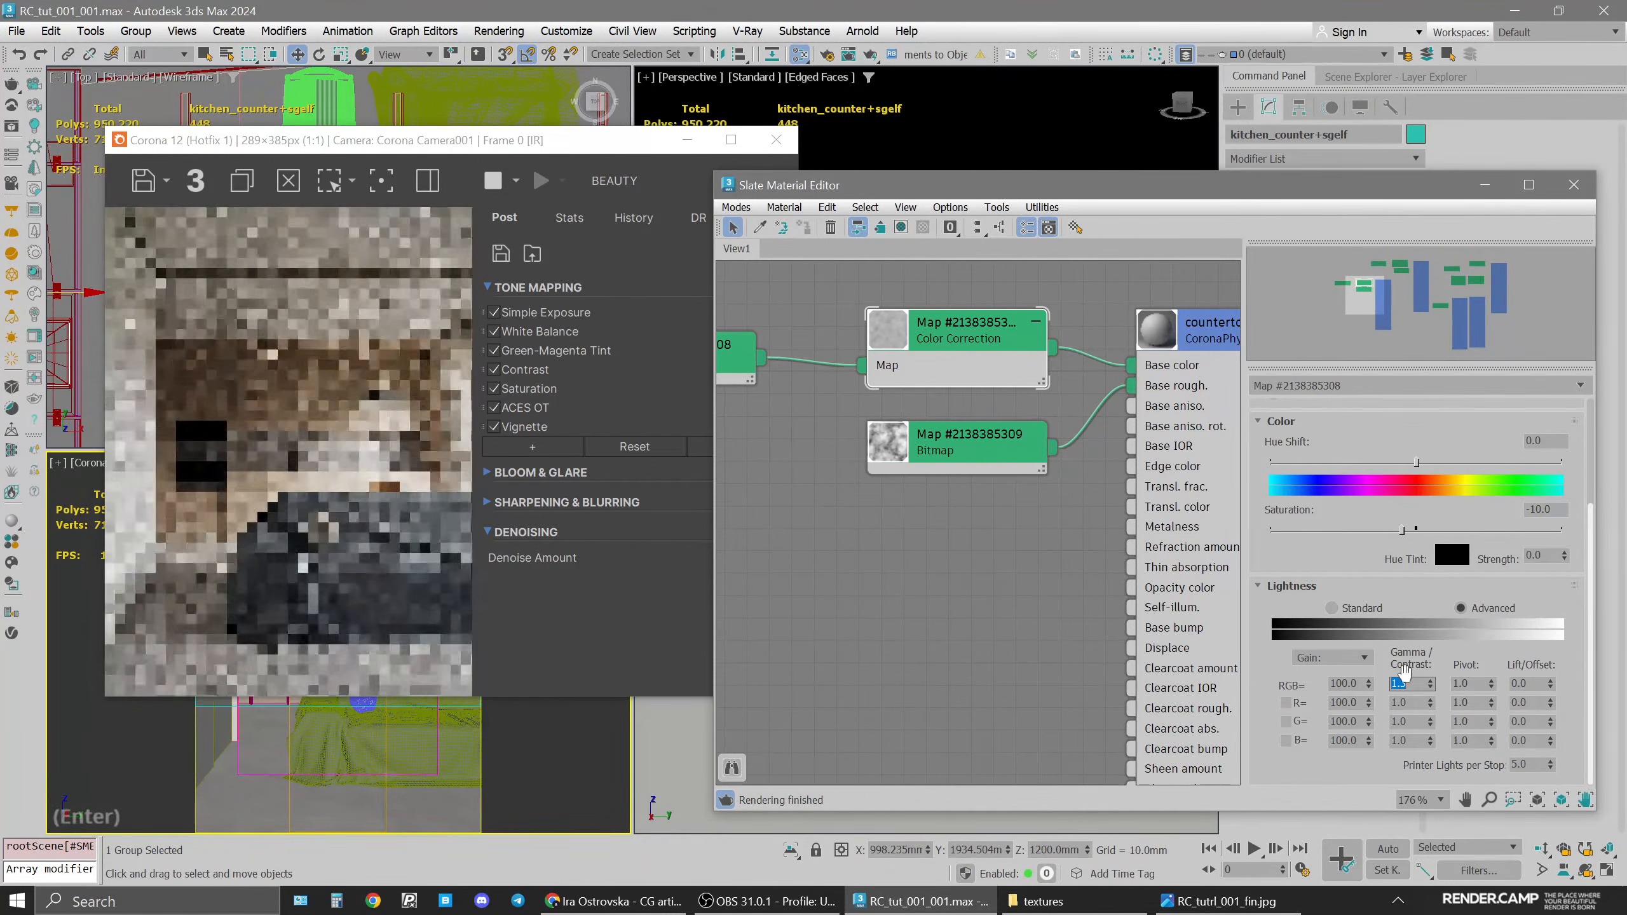
{"action": "left_click", "coordinate": [951, 339]}
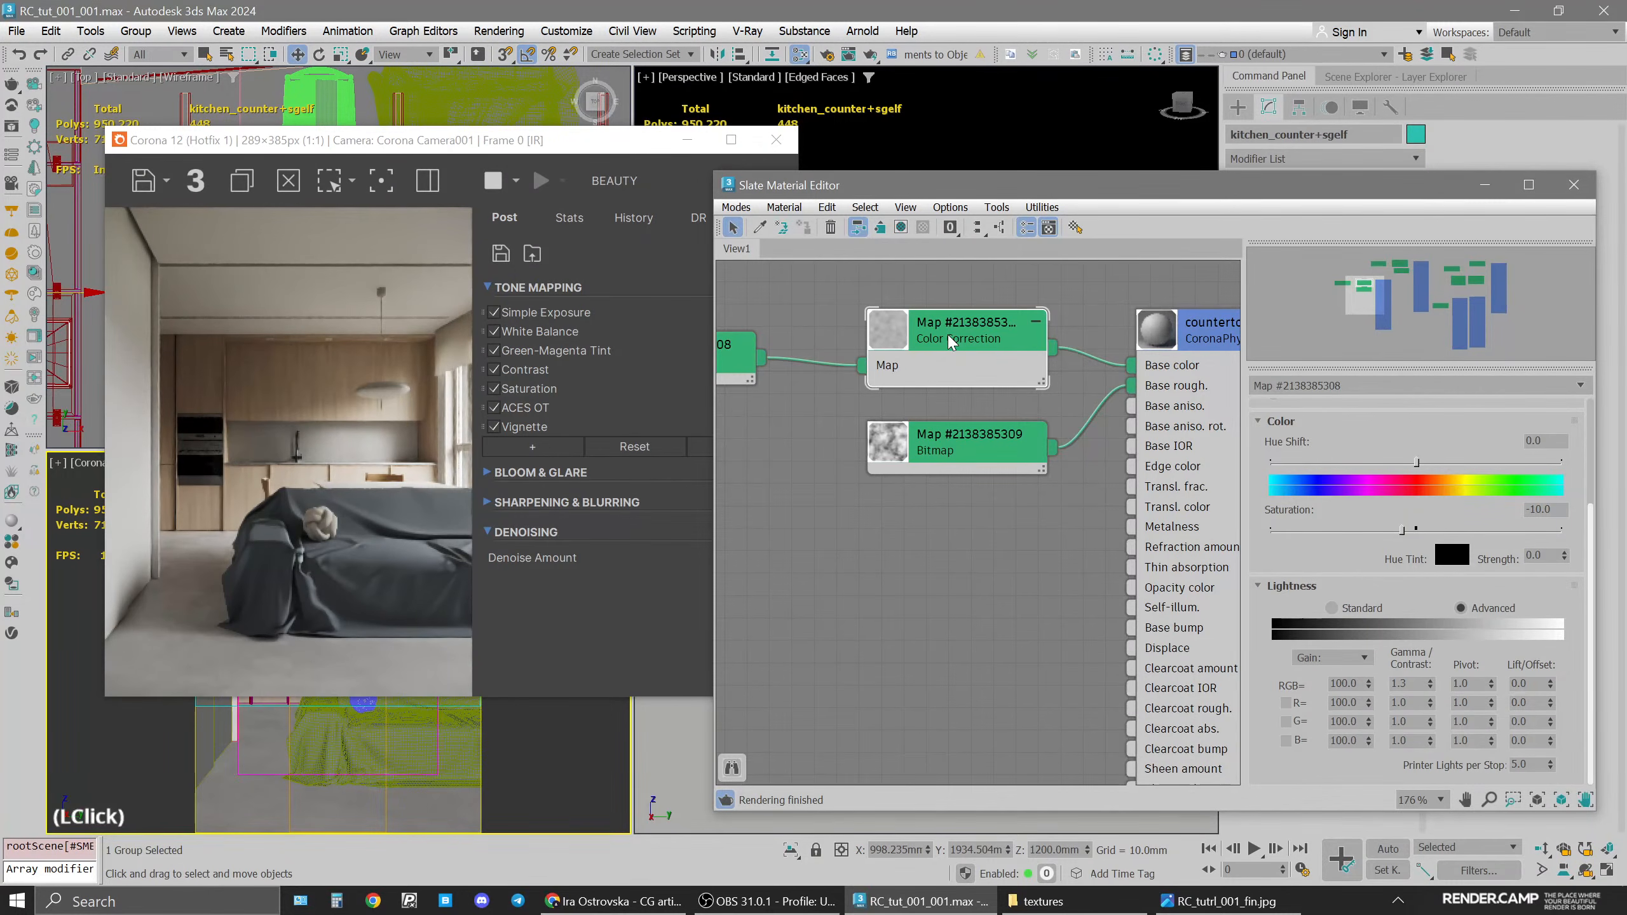
{"action": "key", "text": "BackSpace"}
{"action": "type", "text": "15"}
{"action": "key", "text": "Return"}
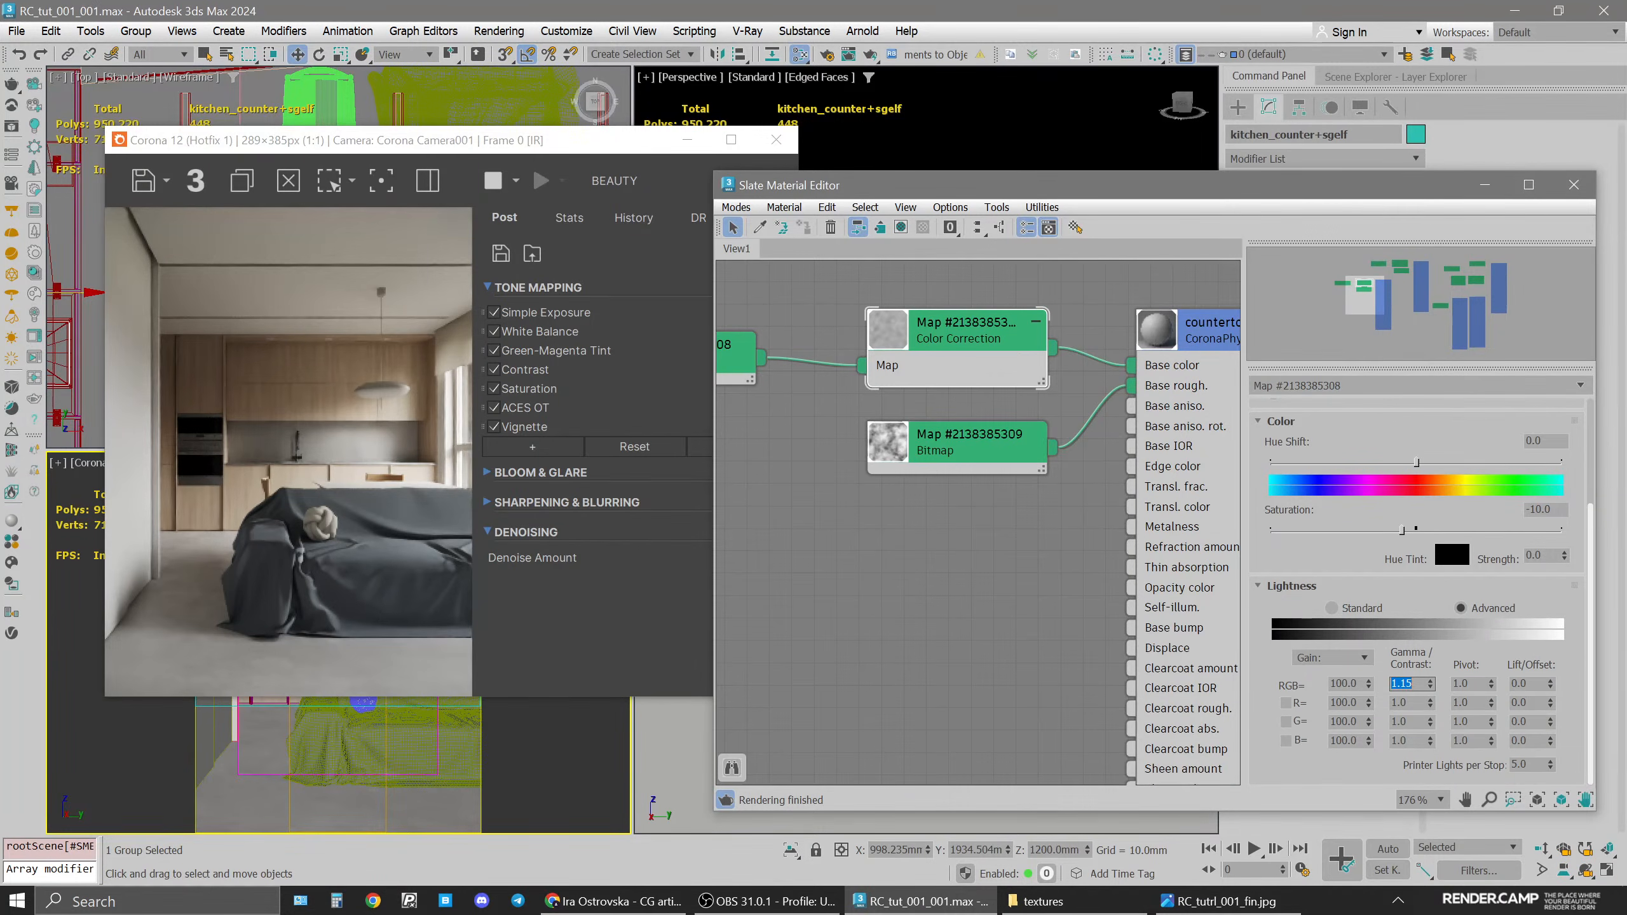
Pick the chairs material from the dining chair in the camera view into the Slate view
{"action": "left_click", "coordinate": [975, 622]}
{"action": "scroll", "coordinate": [960, 603], "scroll_direction": "down", "scroll_amount": 1}
{"action": "middle_click", "coordinate": [963, 606]}
{"action": "left_click", "coordinate": [978, 635]}
{"action": "scroll", "coordinate": [978, 636], "scroll_direction": "down", "scroll_amount": 4}
{"action": "middle_click_drag", "start_coordinate": [977, 629], "coordinate": [1058, 566]}
{"action": "left_click", "coordinate": [948, 627]}
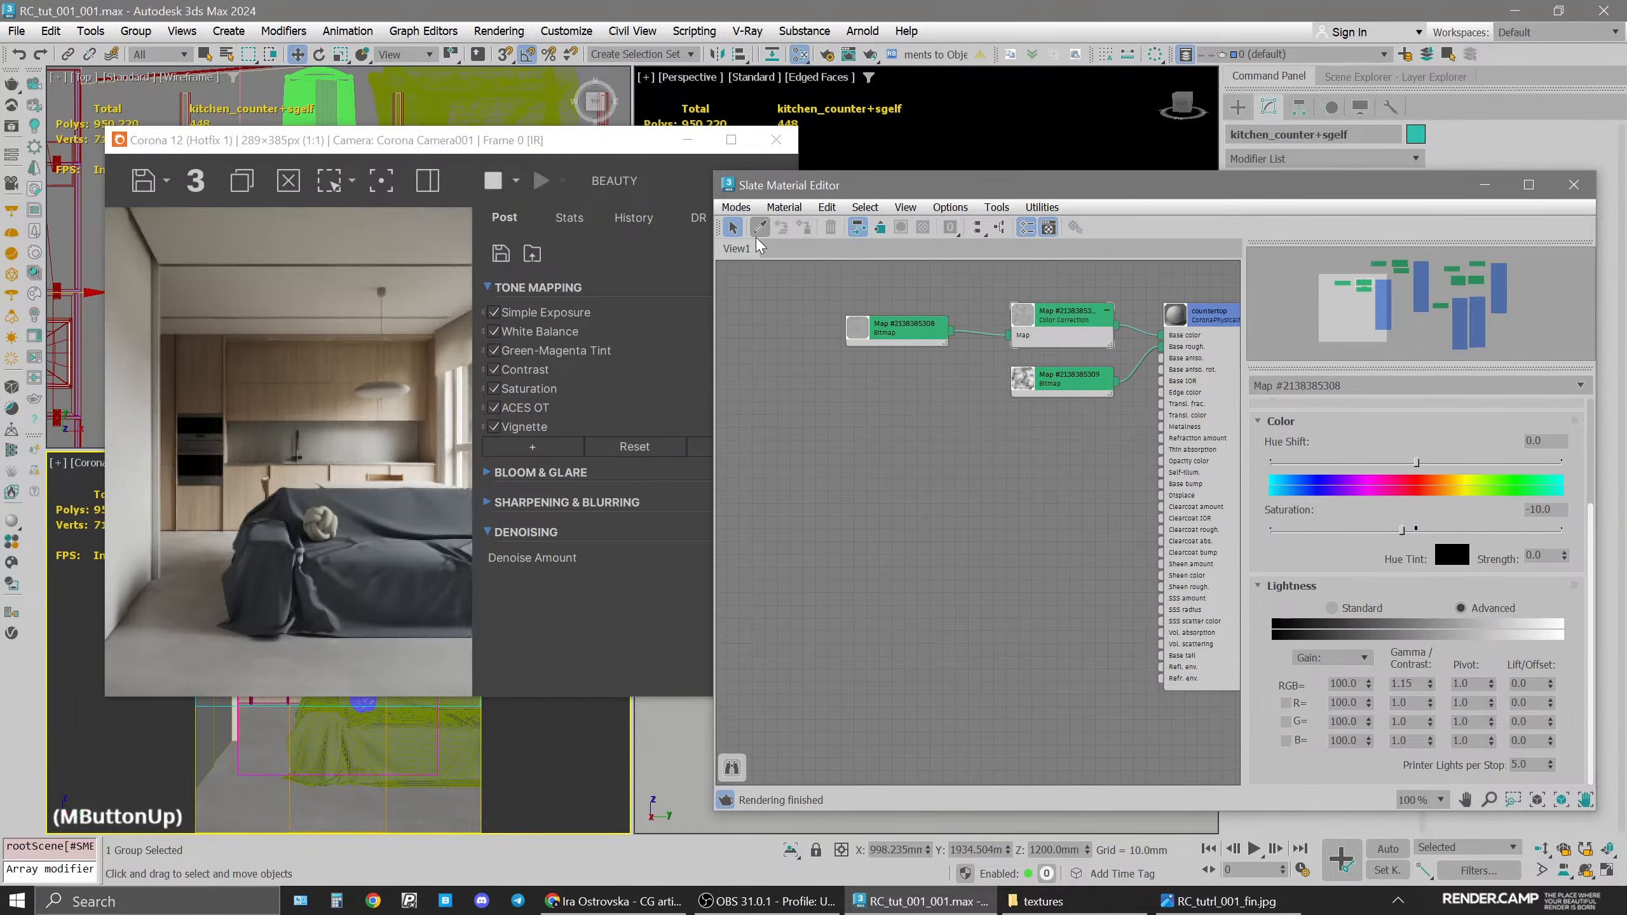
{"action": "left_click_drag", "start_coordinate": [862, 182], "coordinate": [939, 186]}
{"action": "left_click_drag", "start_coordinate": [573, 142], "coordinate": [913, 117]}
{"action": "left_click", "coordinate": [325, 664]}
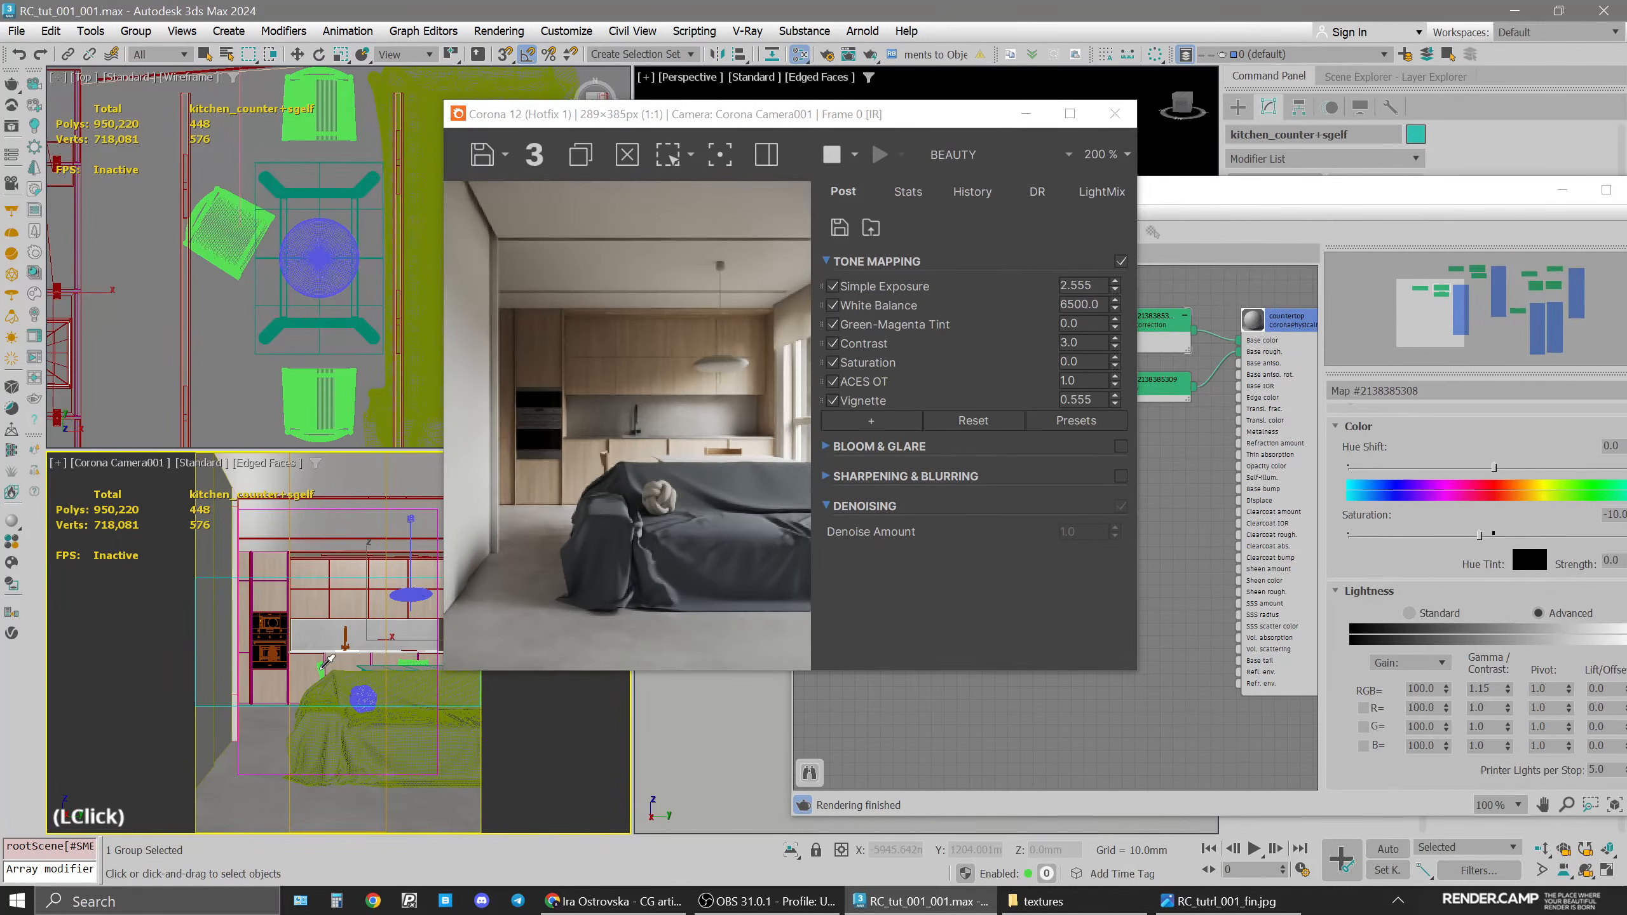
Close the render window, isolate the dining chair and frame it in a maximized Perspective view
{"action": "left_click", "coordinate": [1120, 113]}
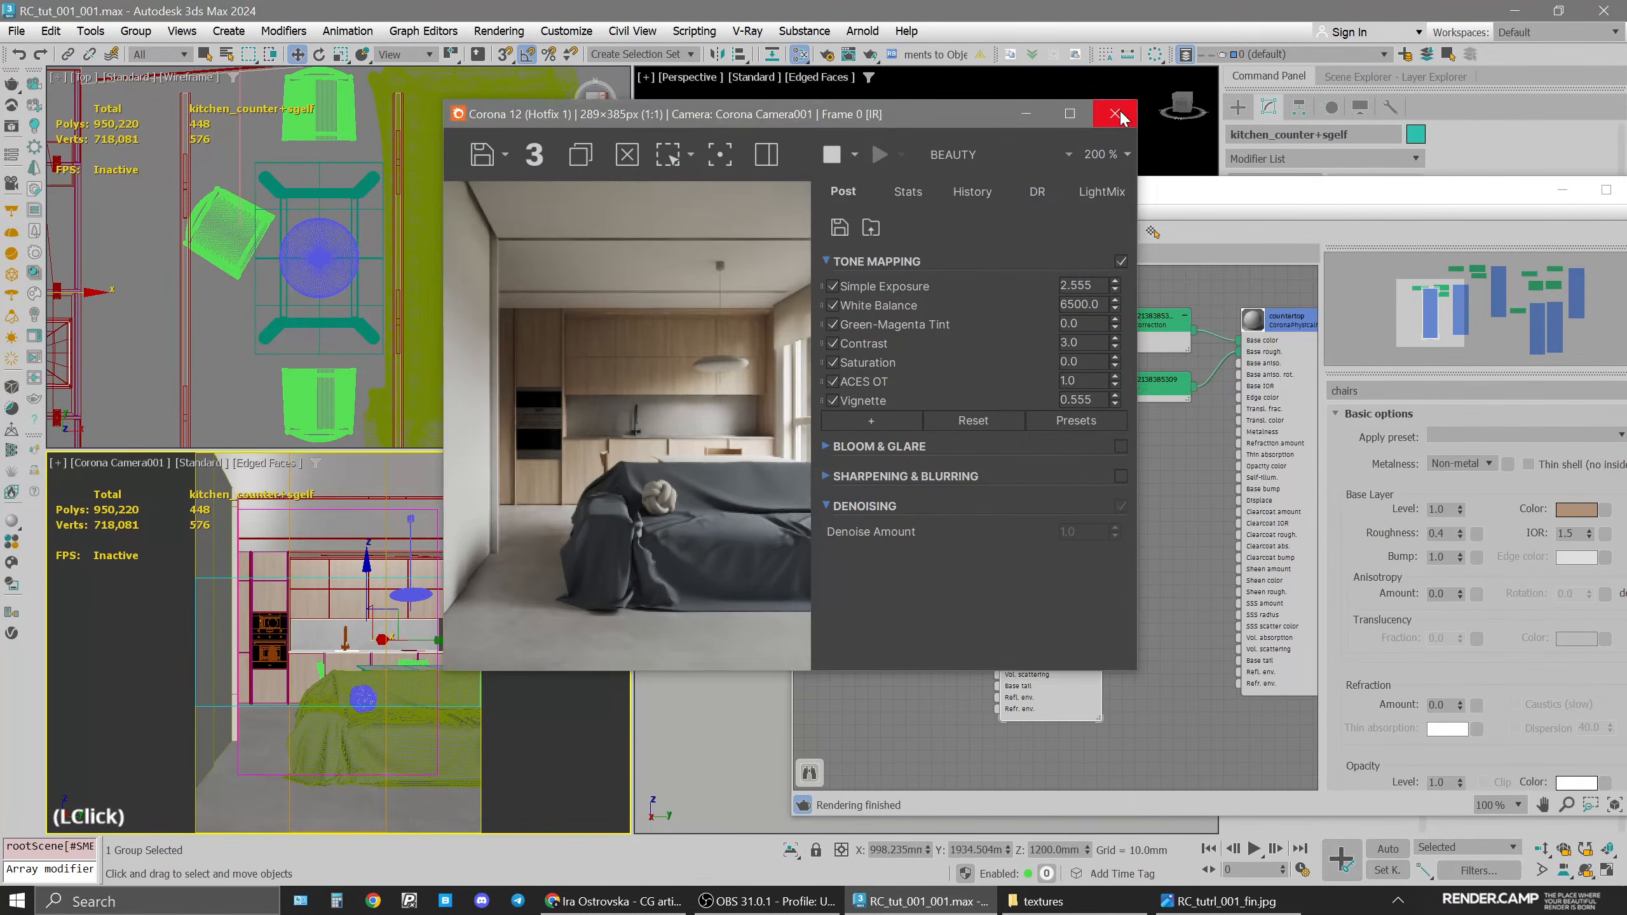
{"action": "left_click", "coordinate": [319, 667]}
{"action": "key", "text": "alt+q"}
{"action": "middle_click", "coordinate": [714, 457]}
{"action": "key", "text": "space"}
{"action": "key", "text": "z"}
{"action": "middle_click_drag", "start_coordinate": [678, 461], "coordinate": [559, 420], "text": "alt"}
Place the chairs material node in the free area below the countertop's map nodes
{"action": "left_click_drag", "start_coordinate": [1060, 381], "coordinate": [1063, 454]}
{"action": "middle_click_drag", "start_coordinate": [1064, 453], "coordinate": [1094, 446]}
{"action": "scroll", "coordinate": [970, 500], "scroll_direction": "down", "scroll_amount": 2}
{"action": "middle_click_drag", "start_coordinate": [966, 492], "coordinate": [988, 432]}
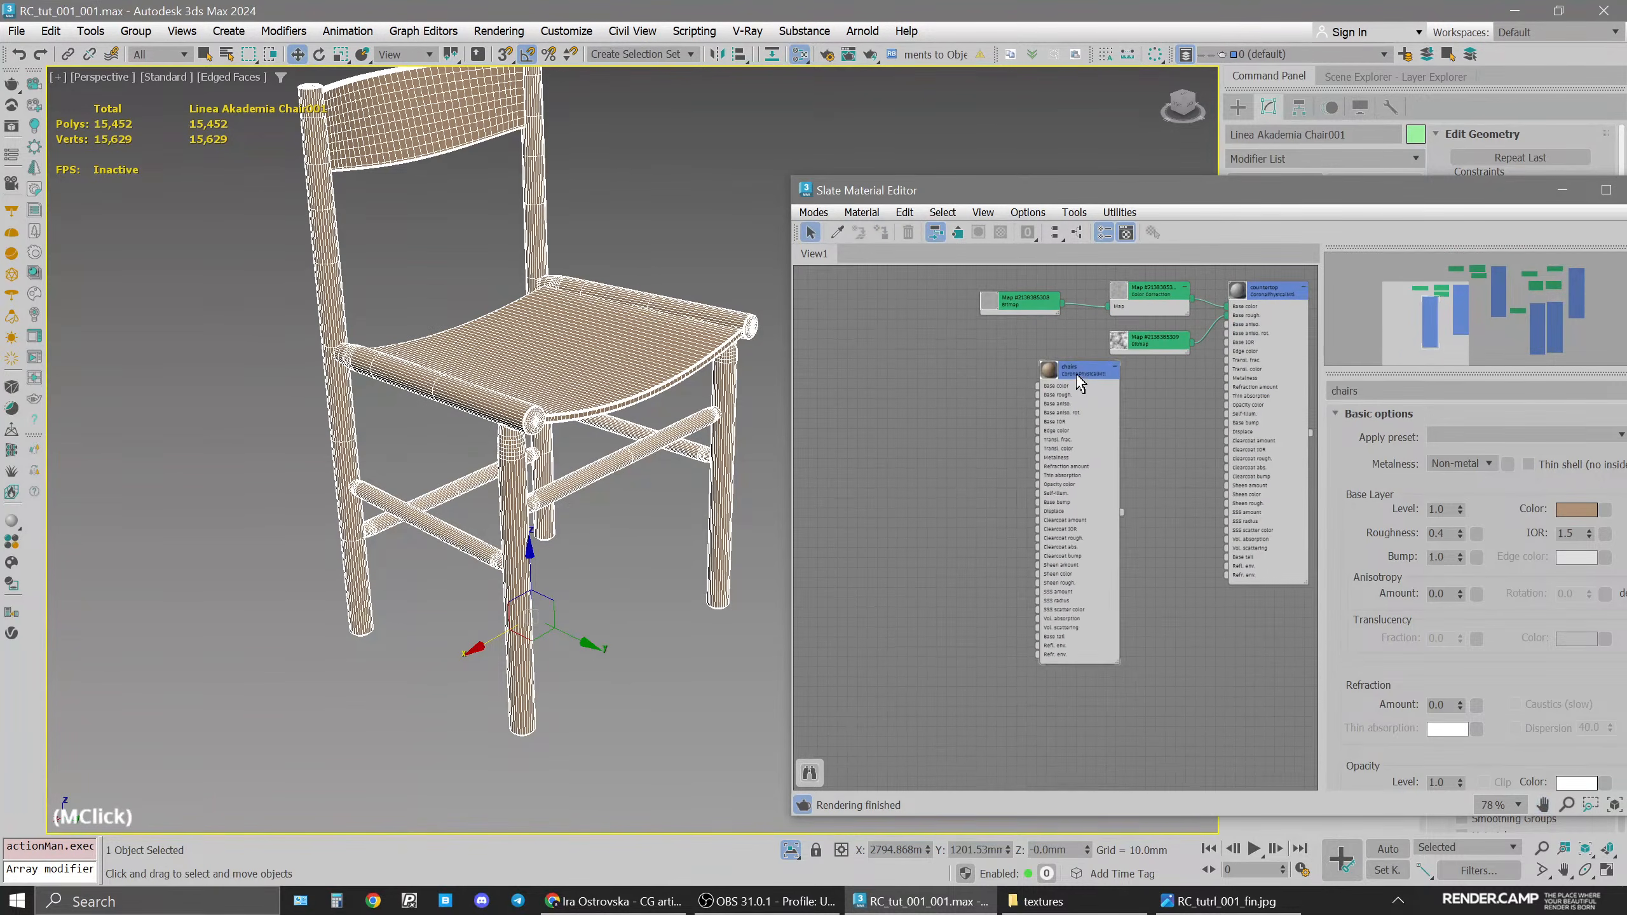
{"action": "left_click_drag", "start_coordinate": [1076, 378], "coordinate": [1046, 407]}
Add the chair_r texture as a bitmap and place its node beside the chairs material, keeping the chair in view
{"action": "left_click", "coordinate": [1043, 901]}
{"action": "left_click", "coordinate": [269, 266]}
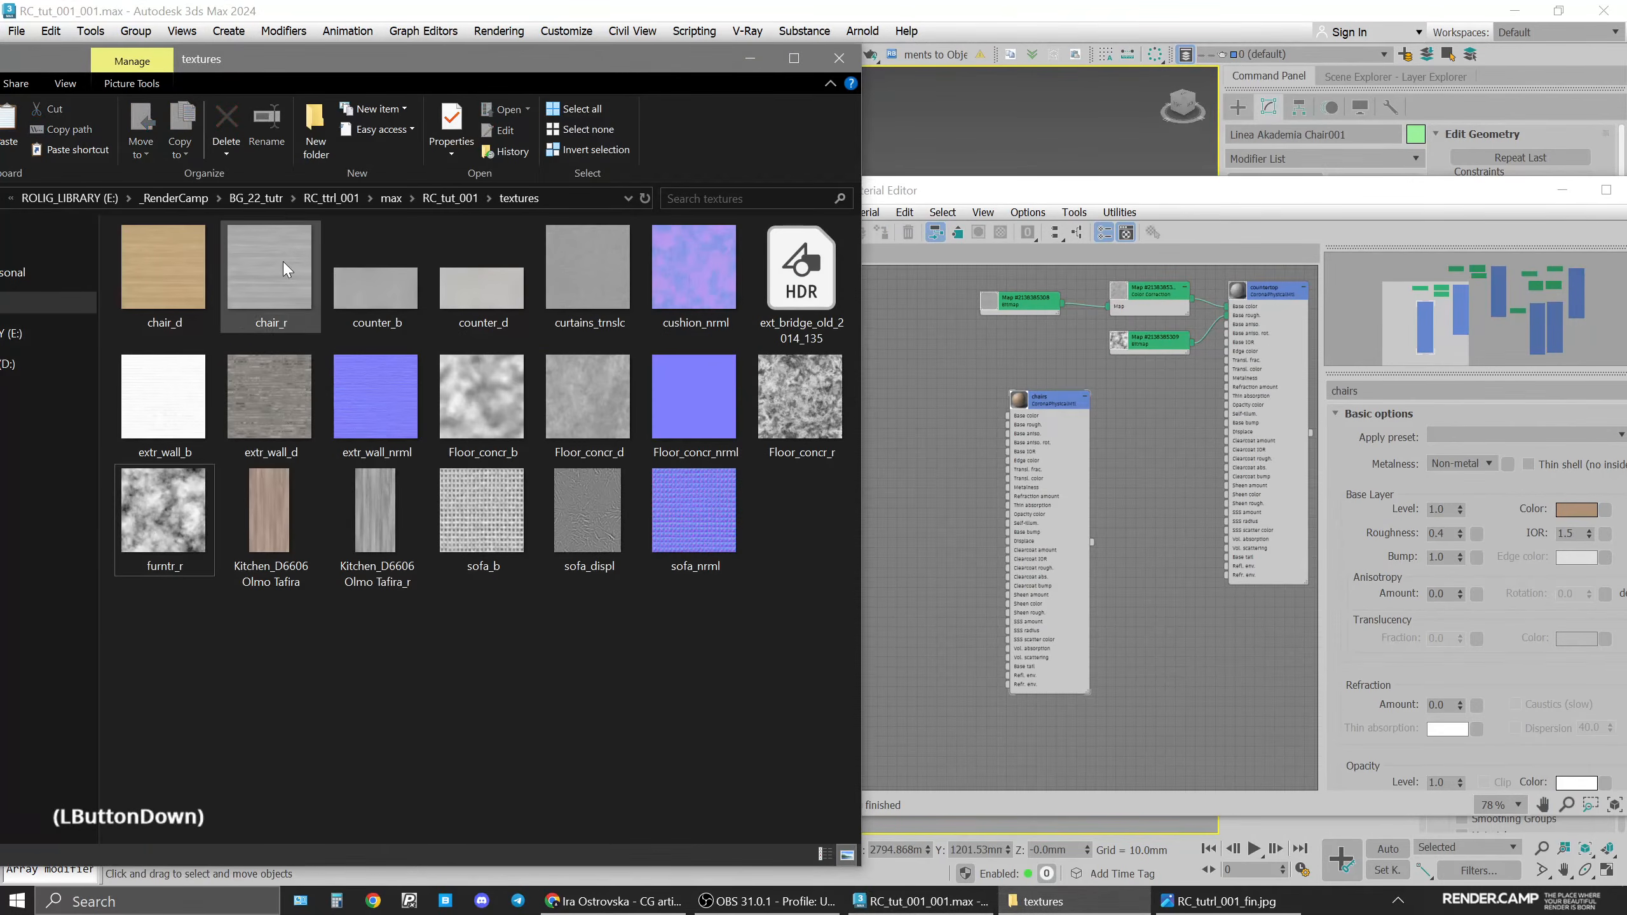
{"action": "left_click_drag", "start_coordinate": [269, 265], "coordinate": [896, 447]}
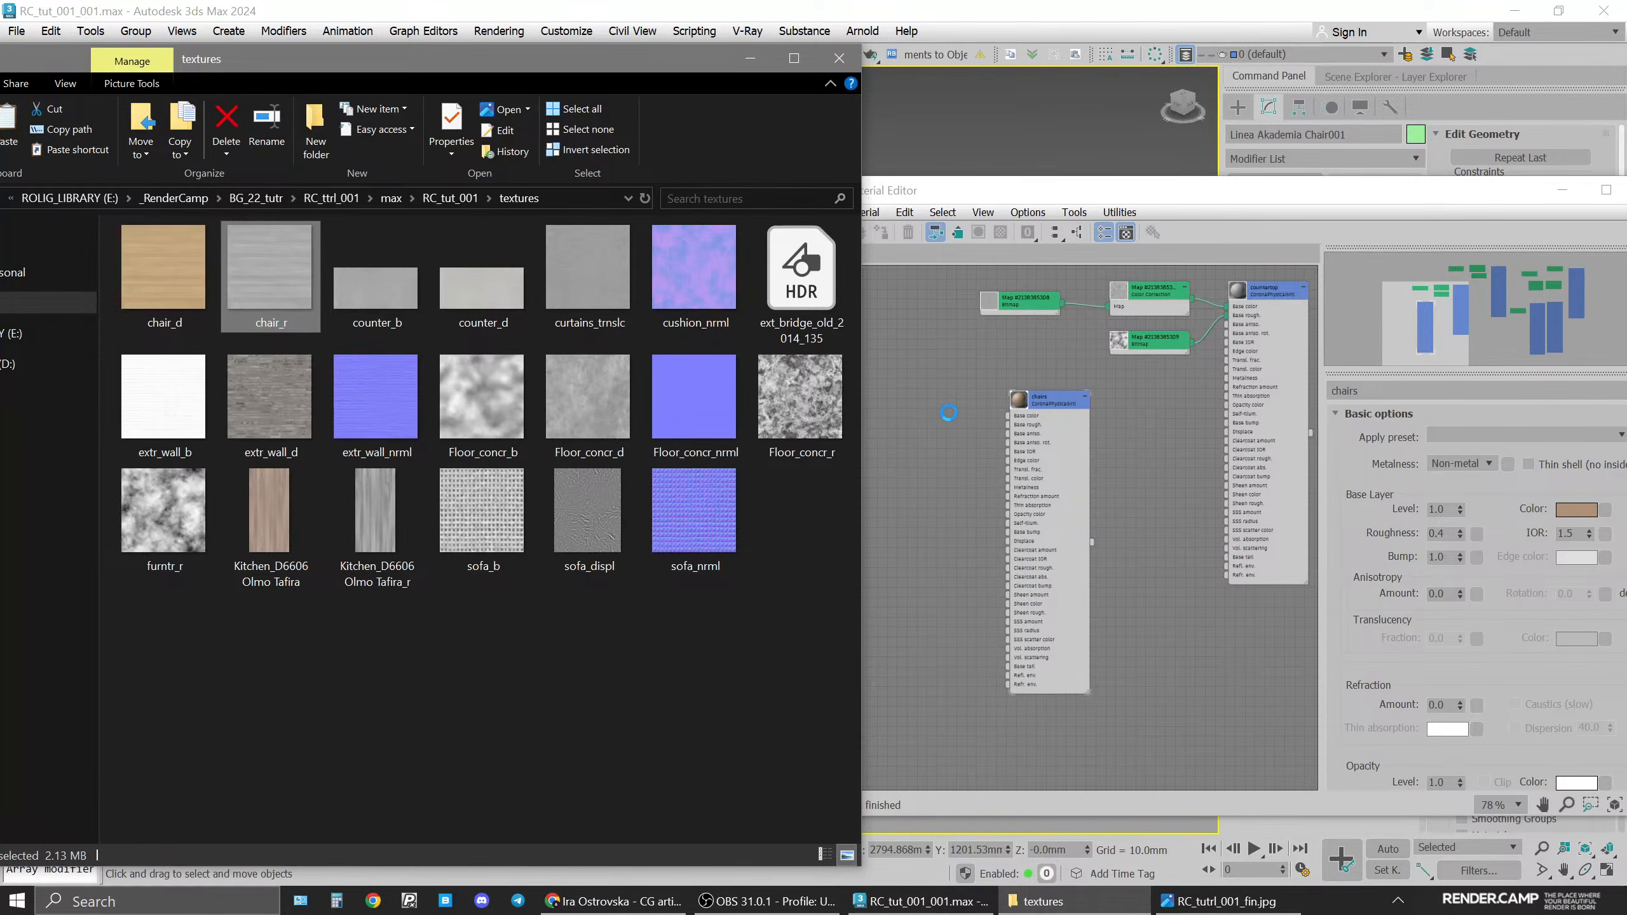
{"action": "left_click", "coordinate": [943, 452]}
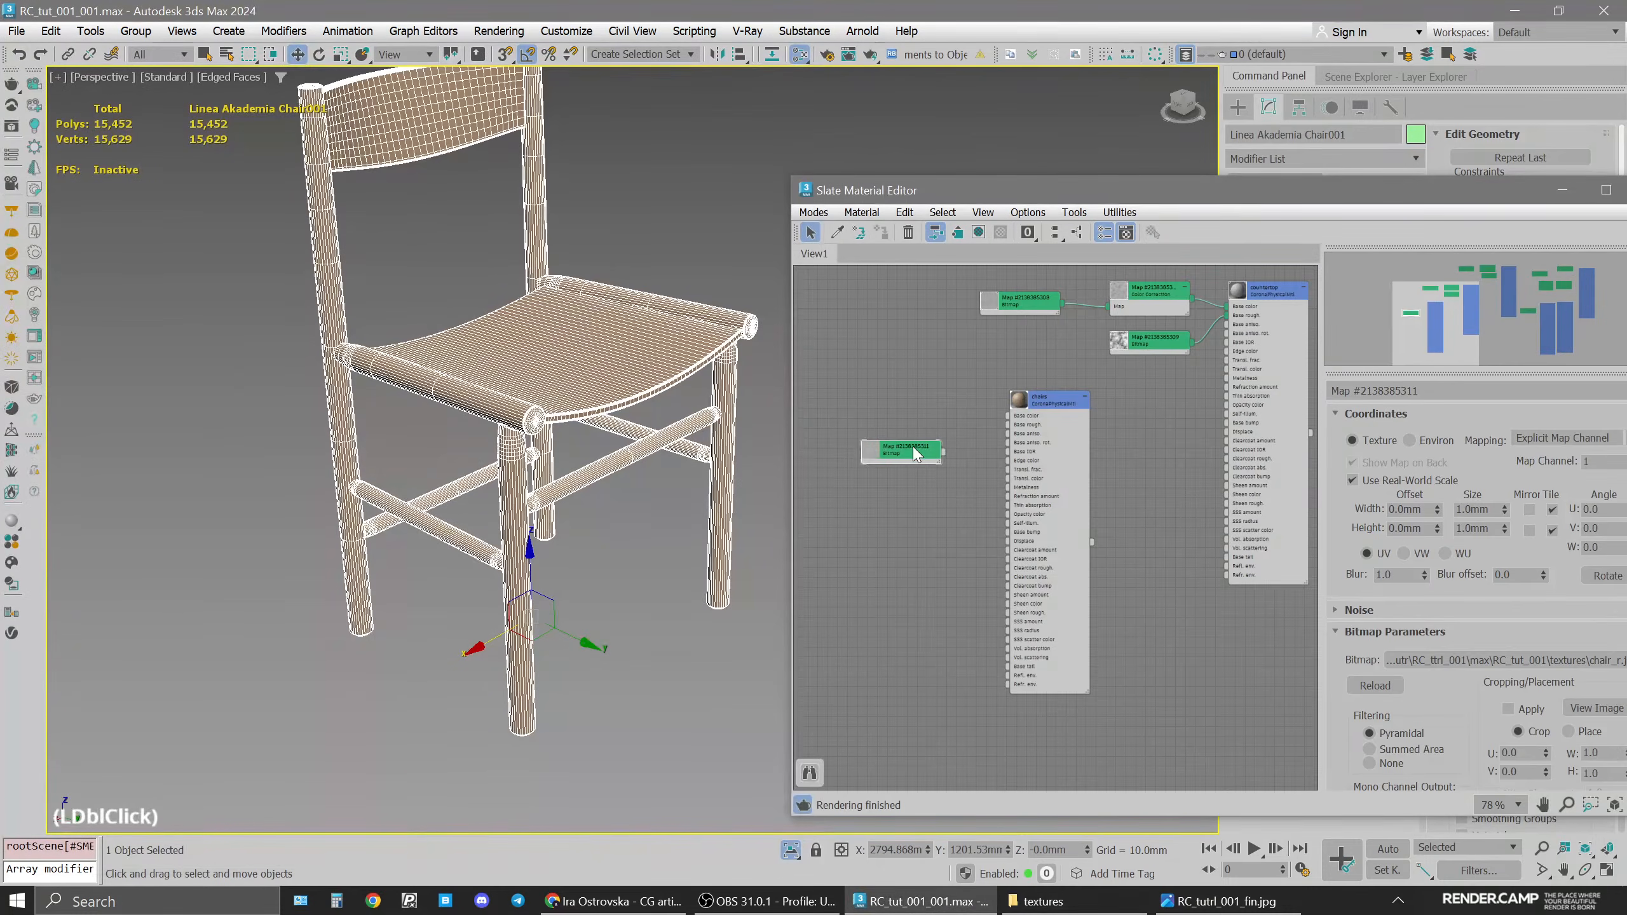
{"action": "scroll", "coordinate": [937, 456], "scroll_direction": "up", "scroll_amount": 3}
{"action": "scroll", "coordinate": [938, 460], "scroll_direction": "up", "scroll_amount": 1}
{"action": "left_click_drag", "start_coordinate": [939, 460], "coordinate": [996, 424]}
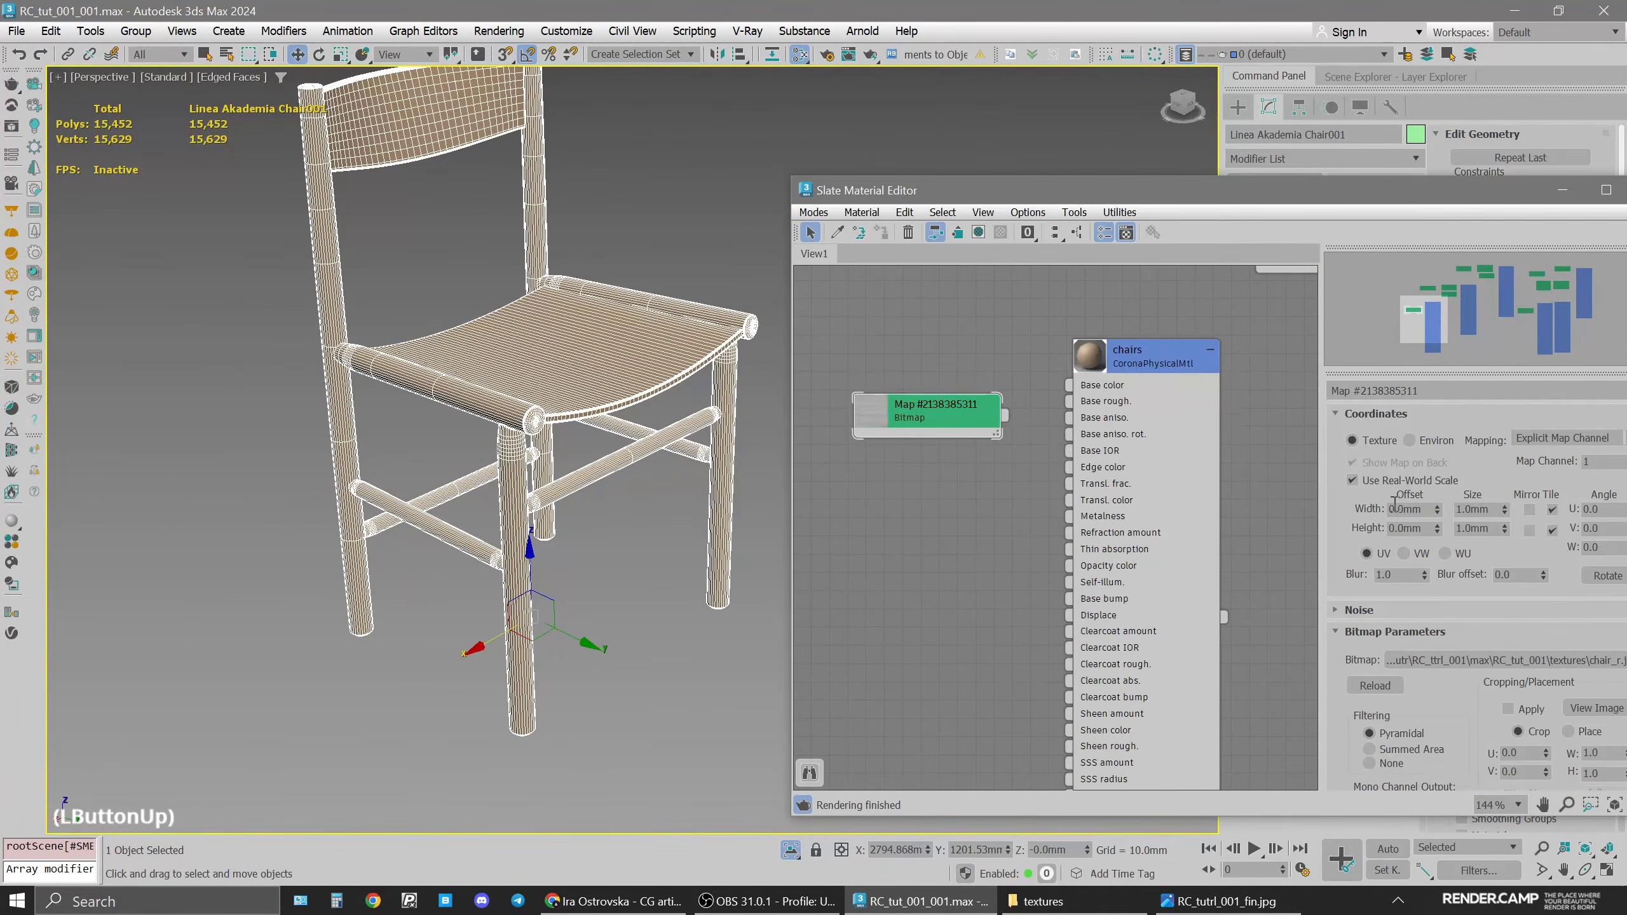
{"action": "left_click_drag", "start_coordinate": [1320, 191], "coordinate": [1192, 151]}
{"action": "middle_click_drag", "start_coordinate": [512, 288], "coordinate": [384, 391]}
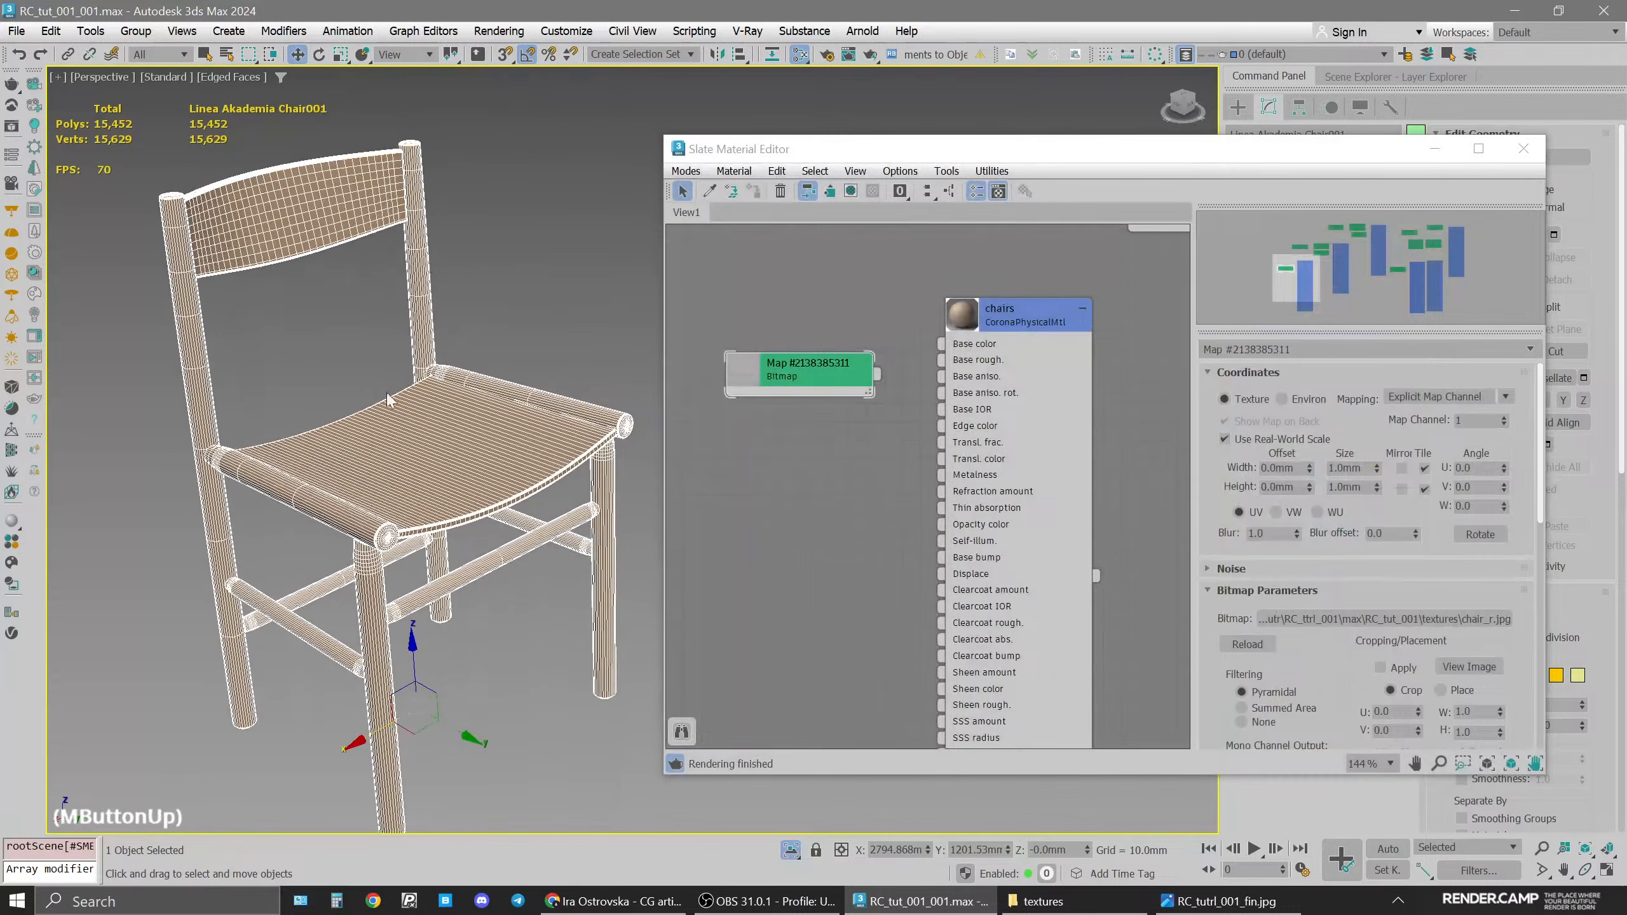
Turn off real-world scale on the chair_r bitmap and connect it to the chairs material's base roughness
{"action": "left_click", "coordinate": [1277, 451]}
{"action": "left_click", "coordinate": [1232, 441]}
{"action": "left_click_drag", "start_coordinate": [877, 374], "coordinate": [1028, 370]}
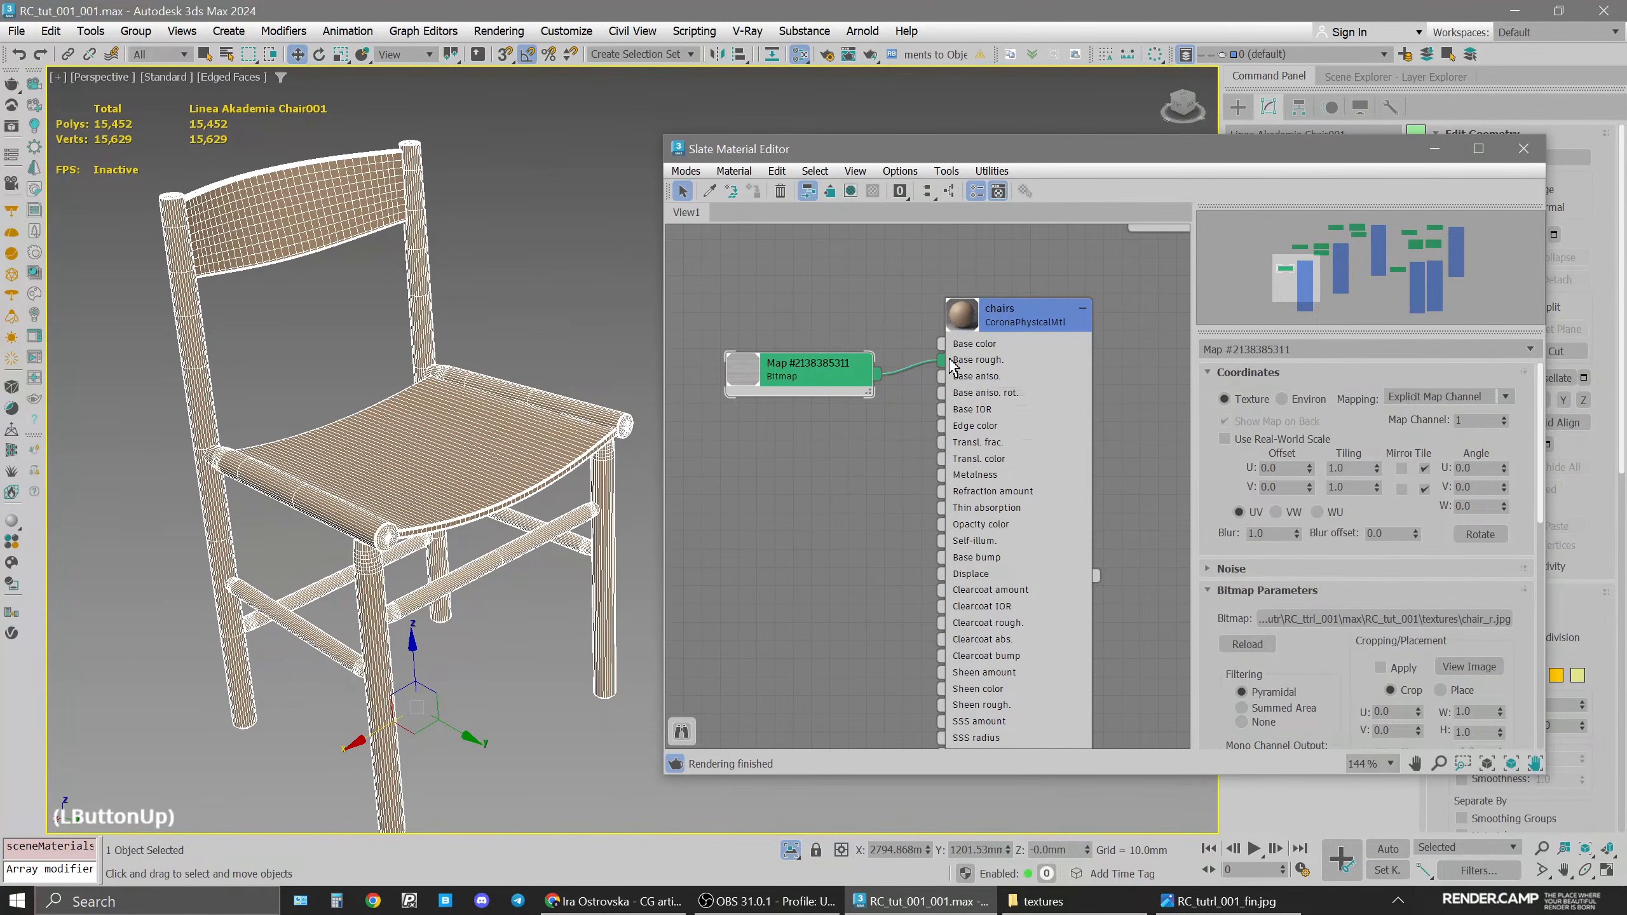
Show the chair_r bitmap on the chair in the viewport and turn off the edged faces display
{"action": "right_click", "coordinate": [807, 374]}
{"action": "left_click", "coordinate": [869, 584]}
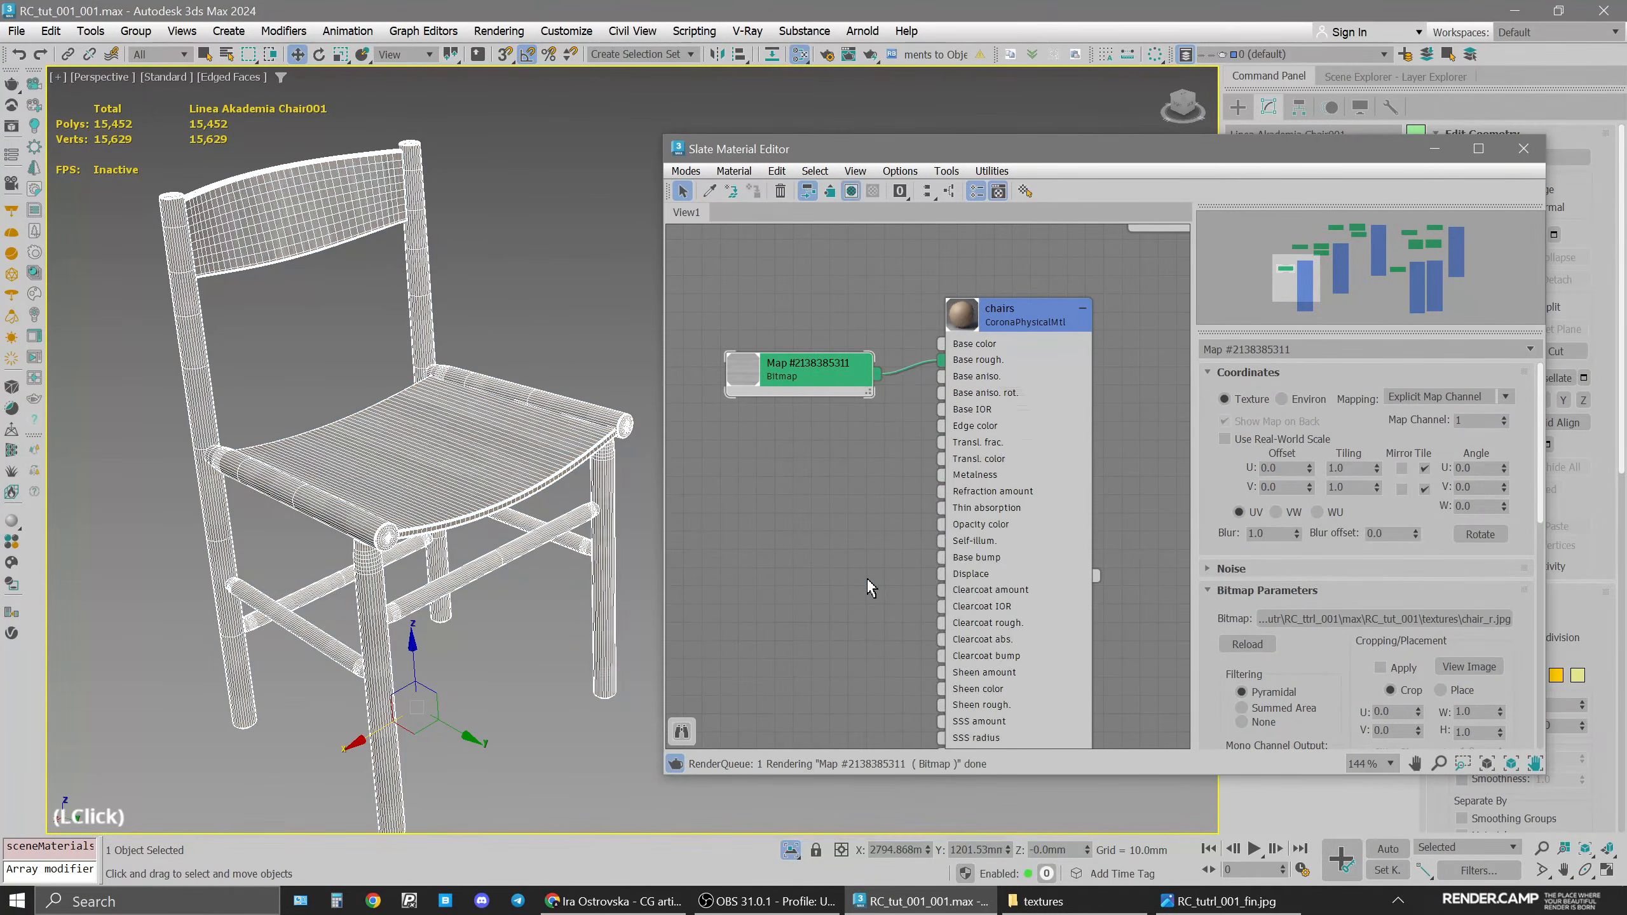
{"action": "middle_click", "coordinate": [392, 417]}
{"action": "key", "text": "F4"}
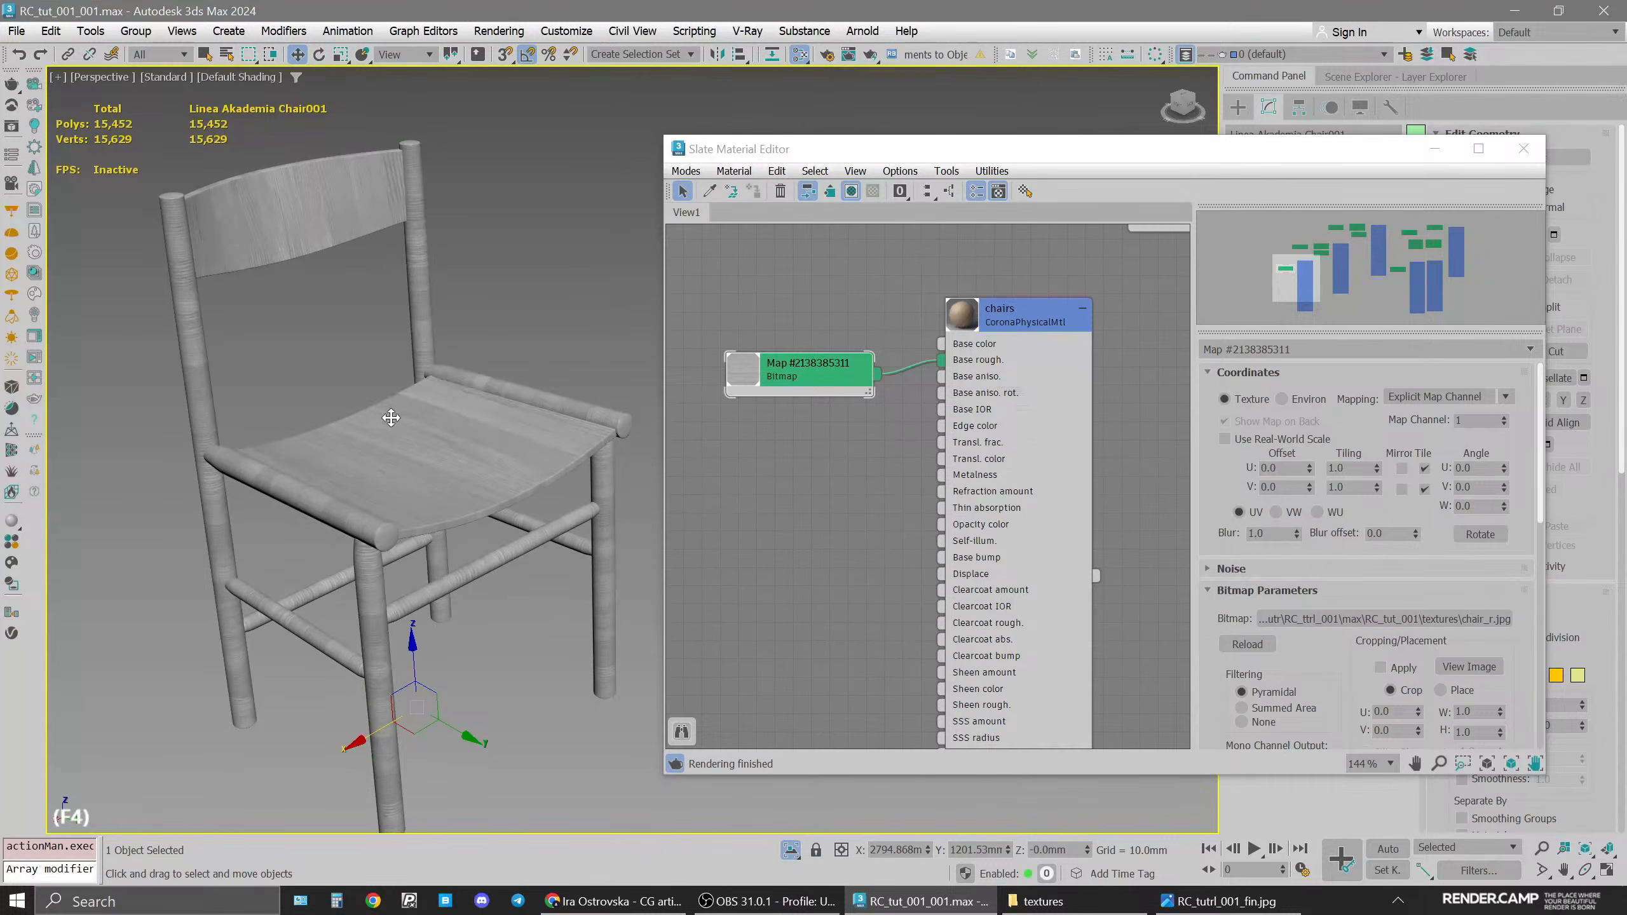
{"action": "middle_click_drag", "start_coordinate": [398, 519], "coordinate": [433, 422]}
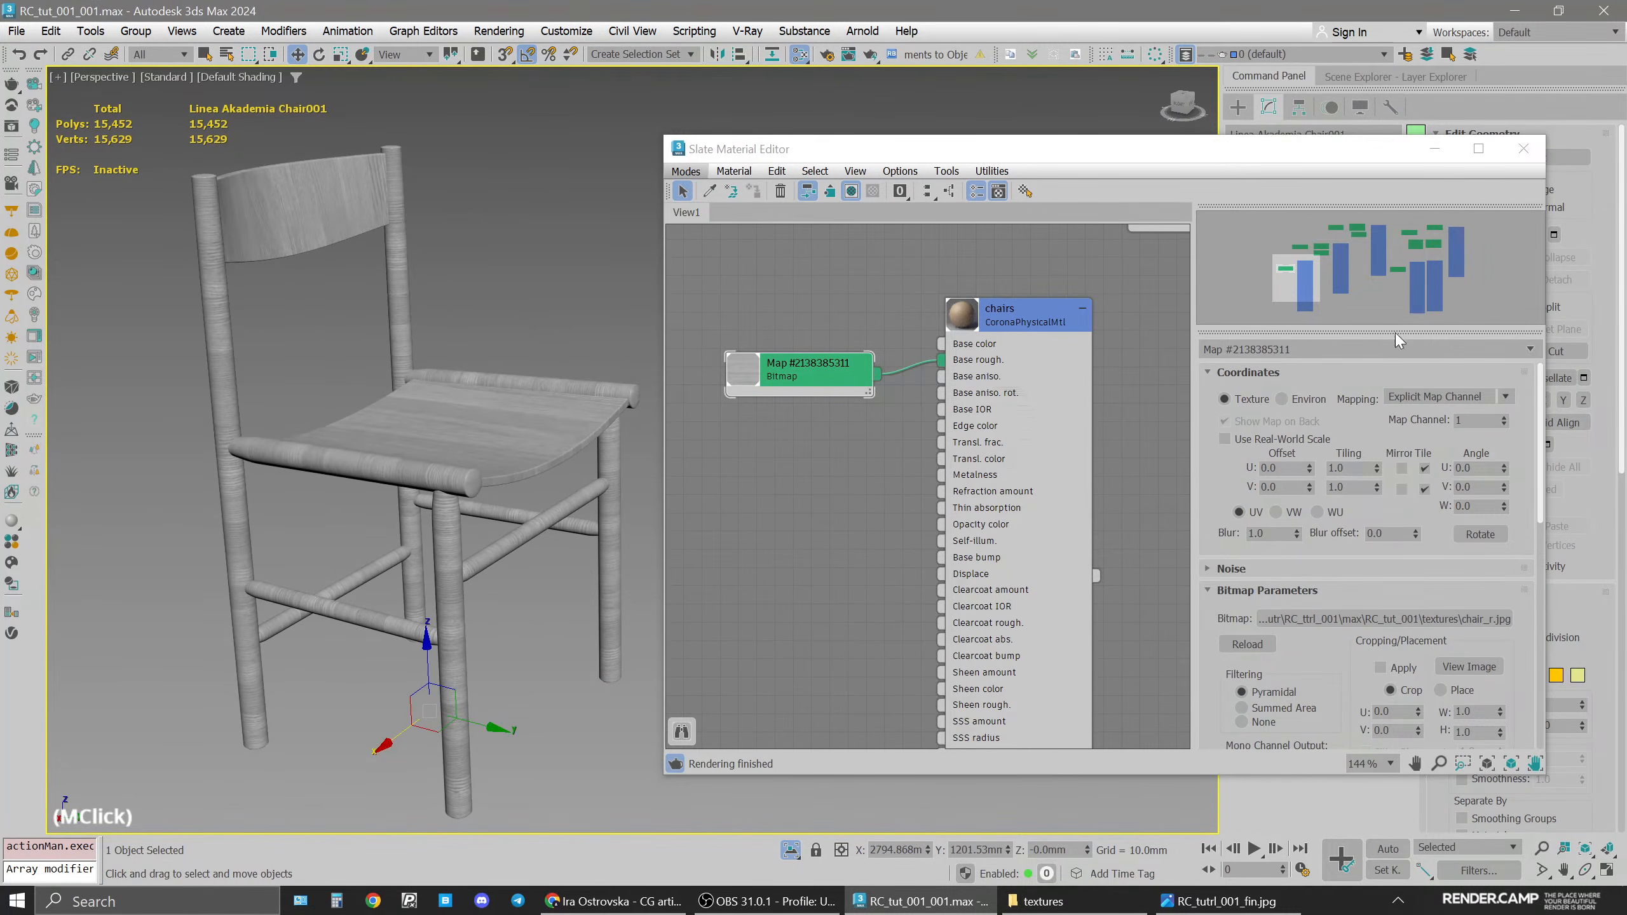
Try to turn the chair's wood grain with a UVW Xform modifier rotated 90 degrees, and delete the modifier
{"action": "left_click", "coordinate": [809, 384]}
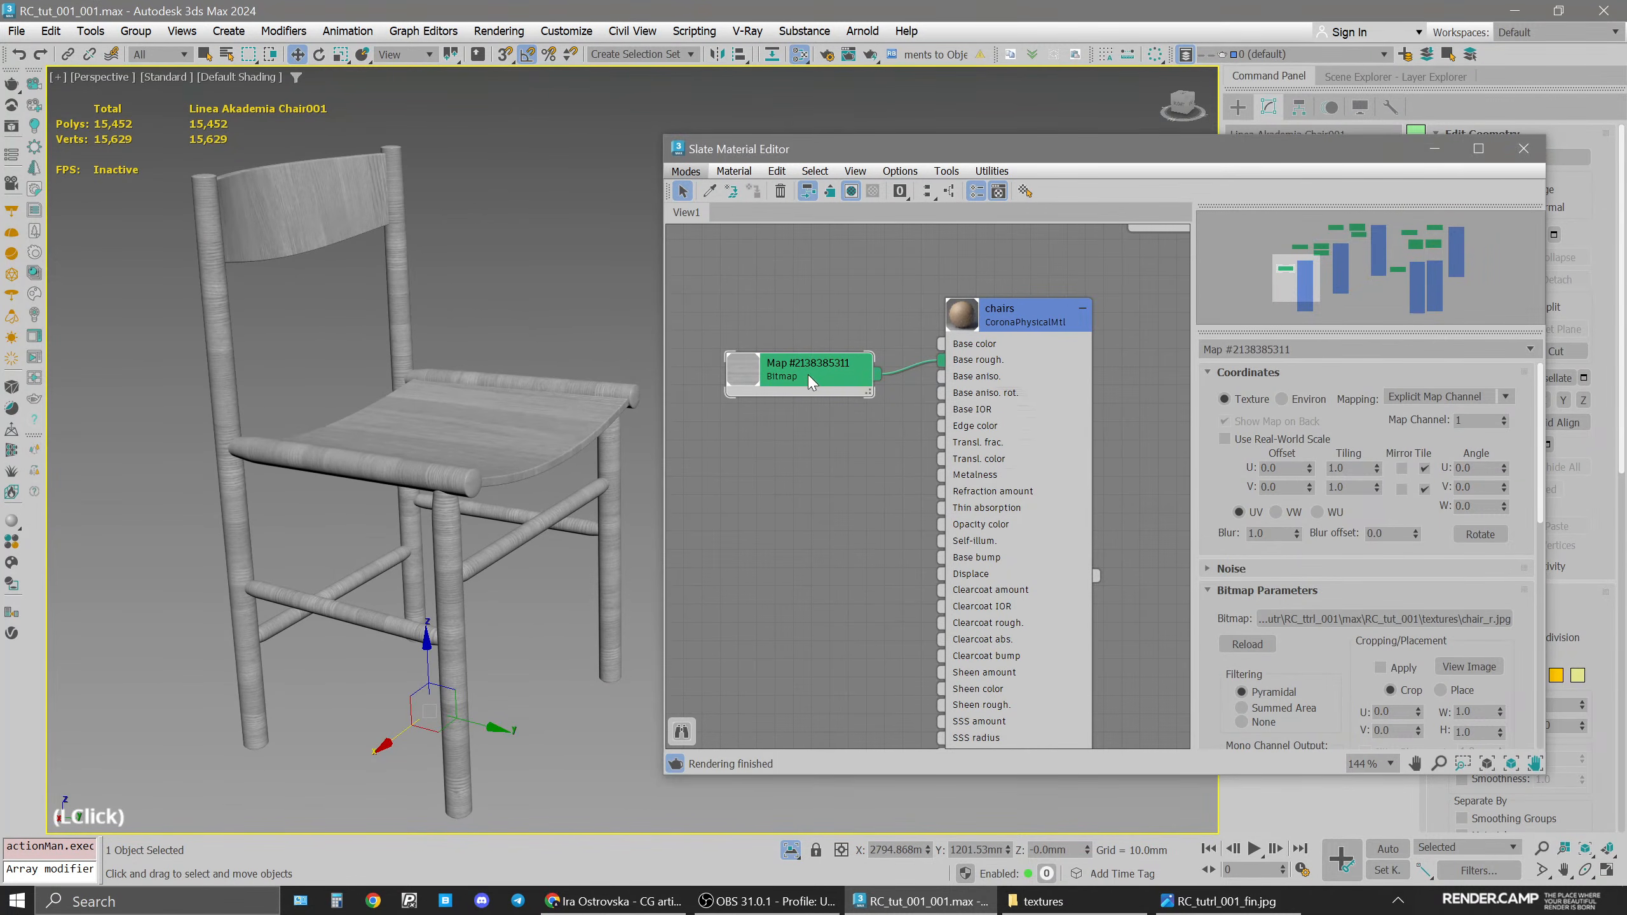
{"action": "double_click", "coordinate": [1480, 506]}
{"action": "key", "text": "Return"}
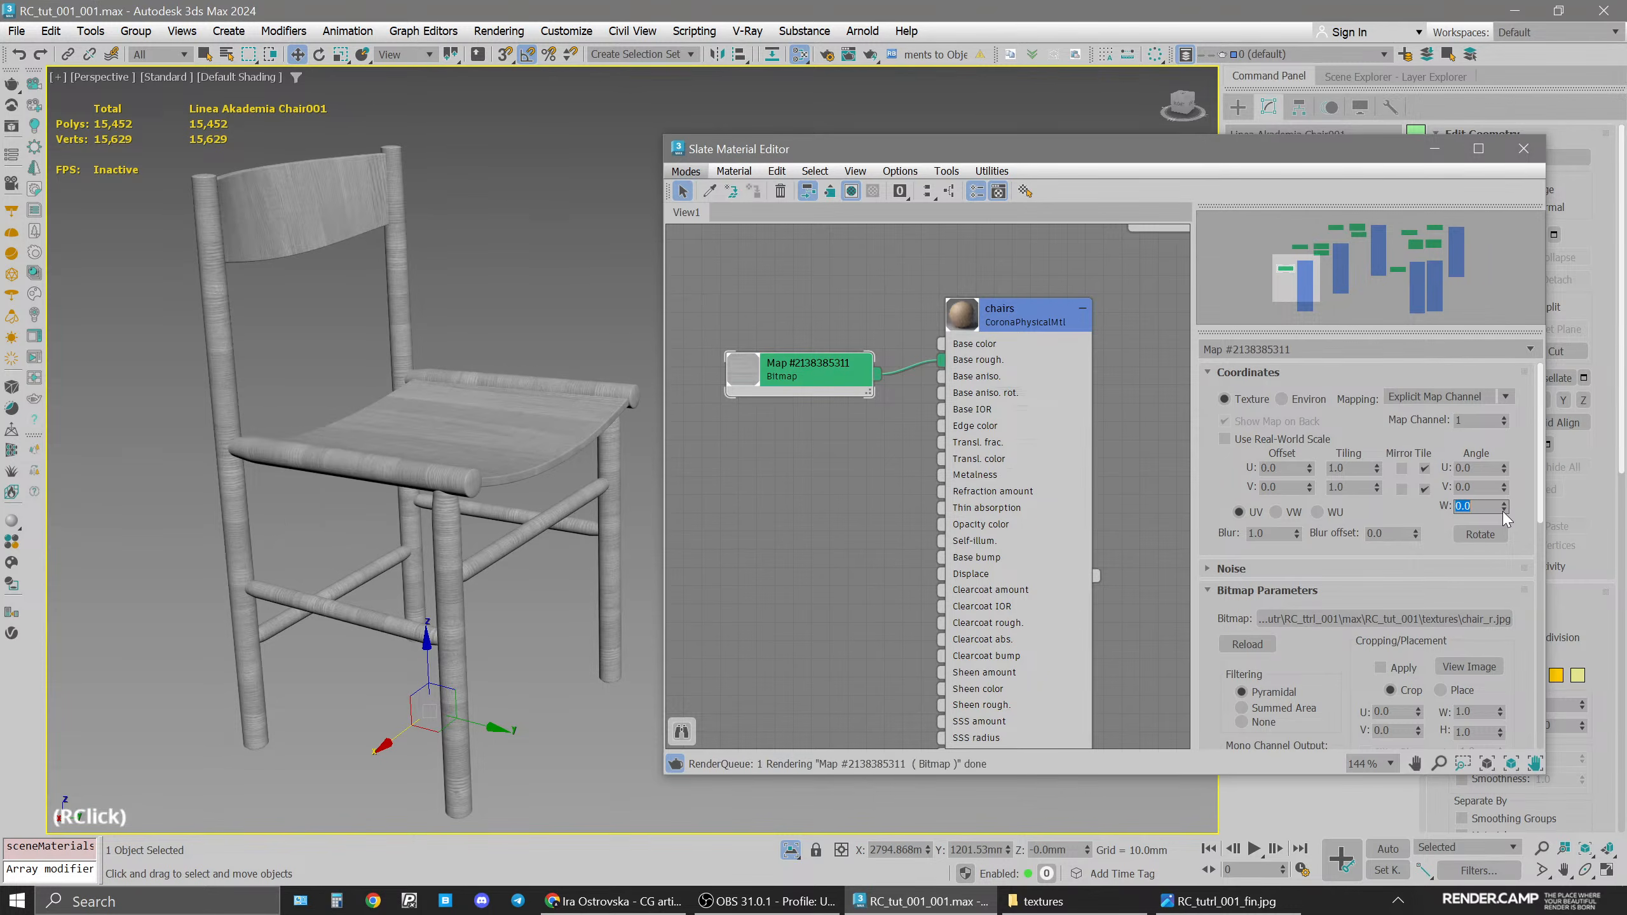
{"action": "left_click", "coordinate": [1445, 152]}
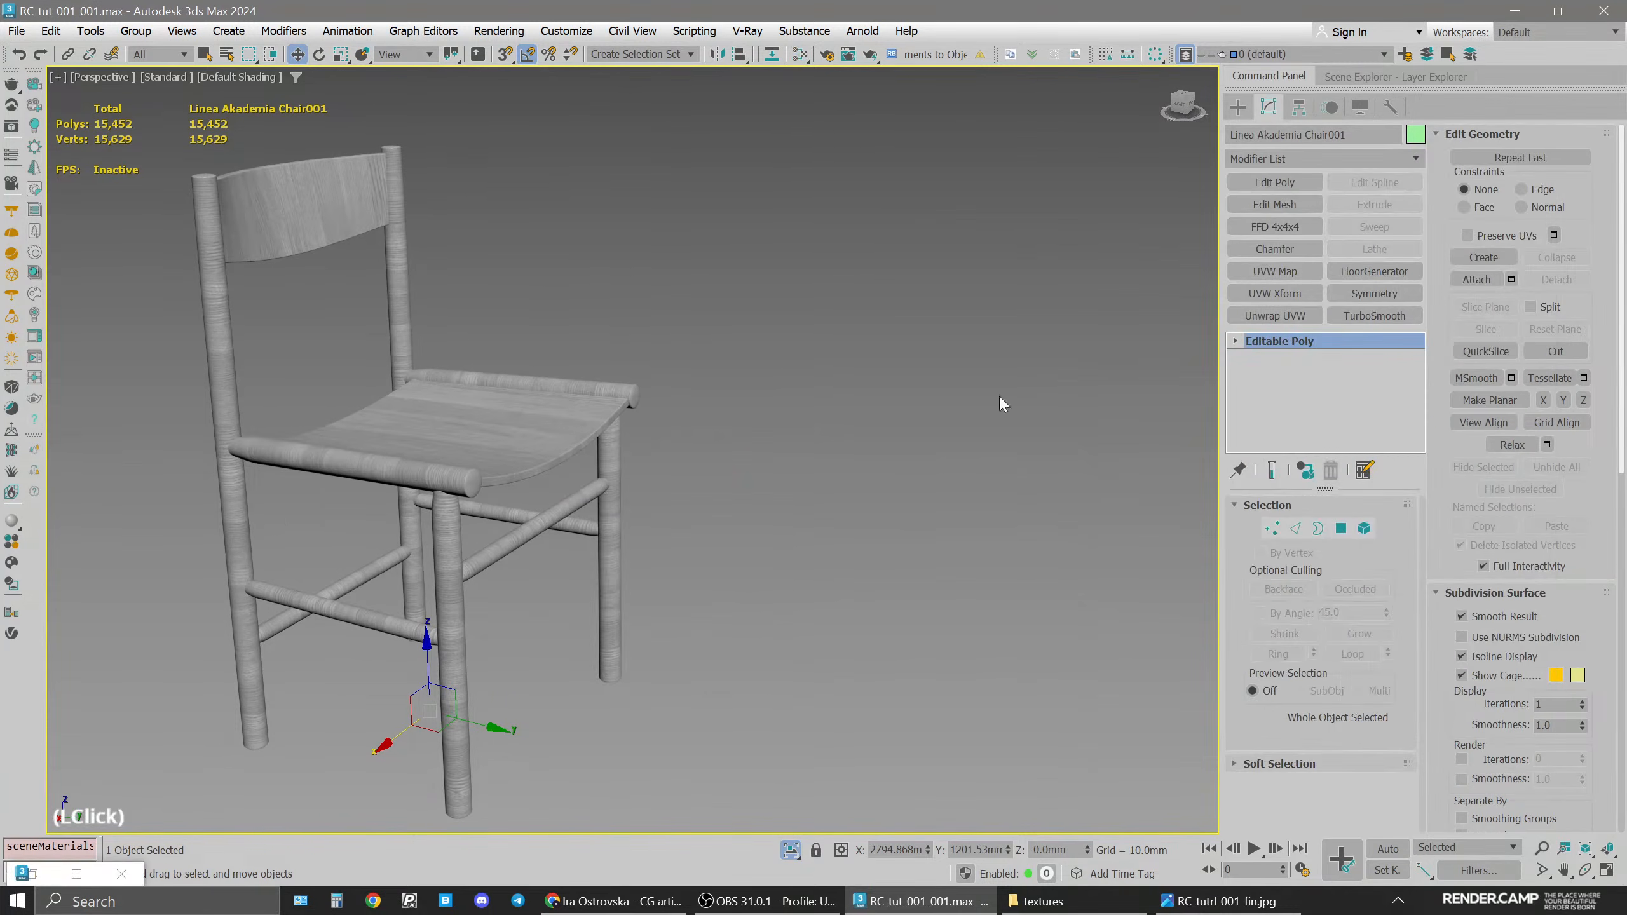
{"action": "left_click", "coordinate": [1290, 298]}
{"action": "double_click", "coordinate": [1320, 685]}
{"action": "type", "text": "90"}
{"action": "key", "text": "Return"}
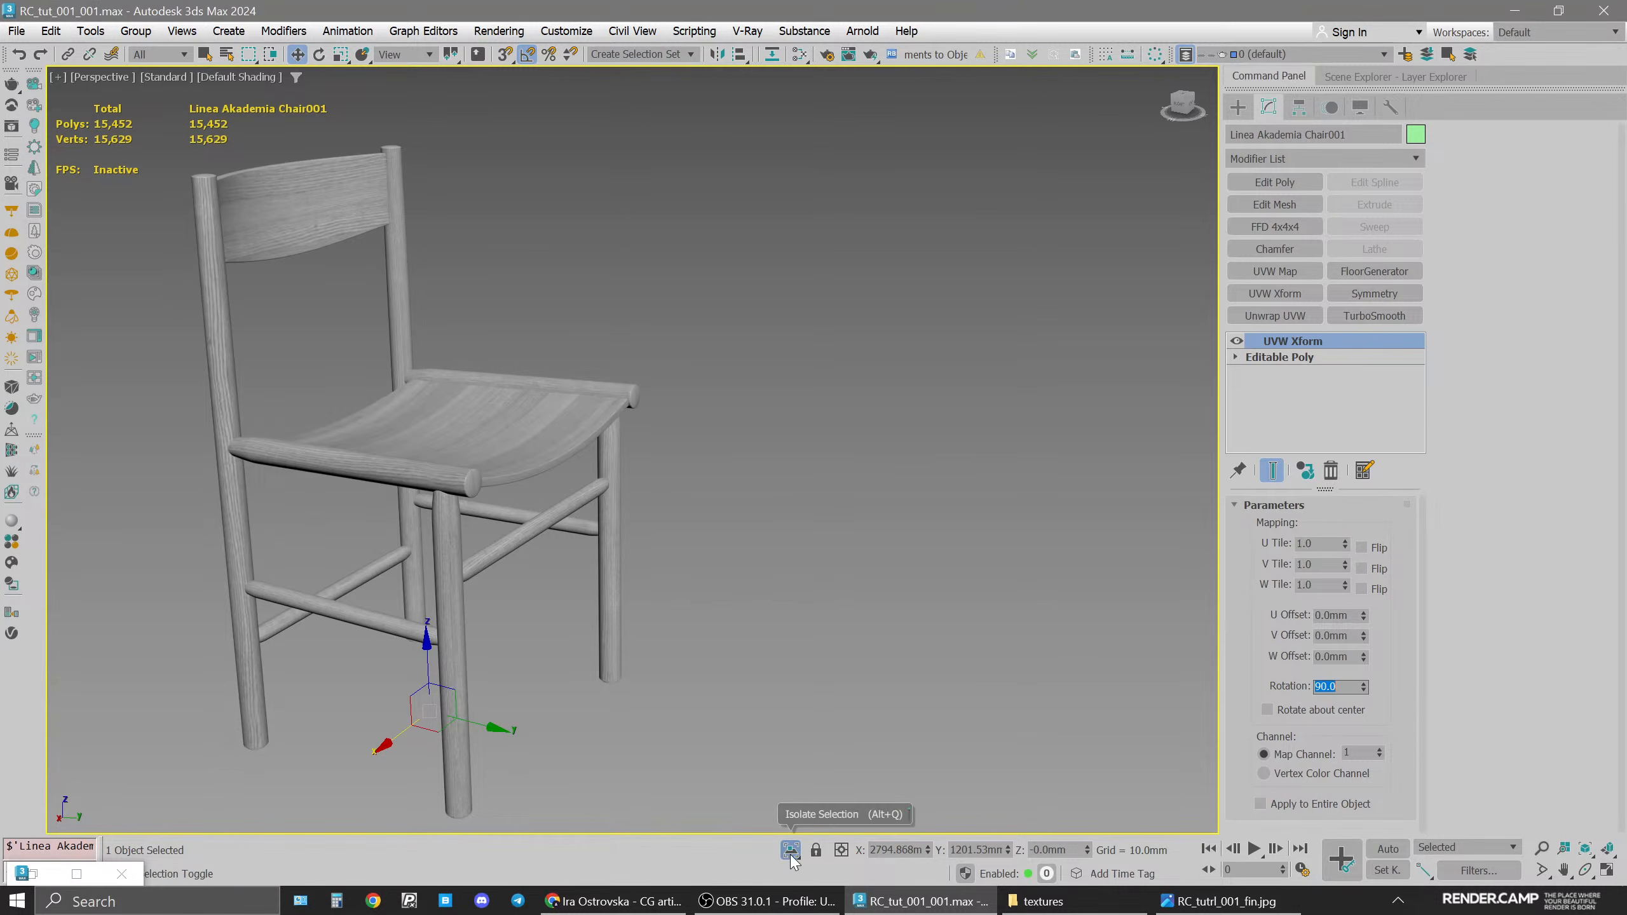
{"action": "key", "text": "Delete"}
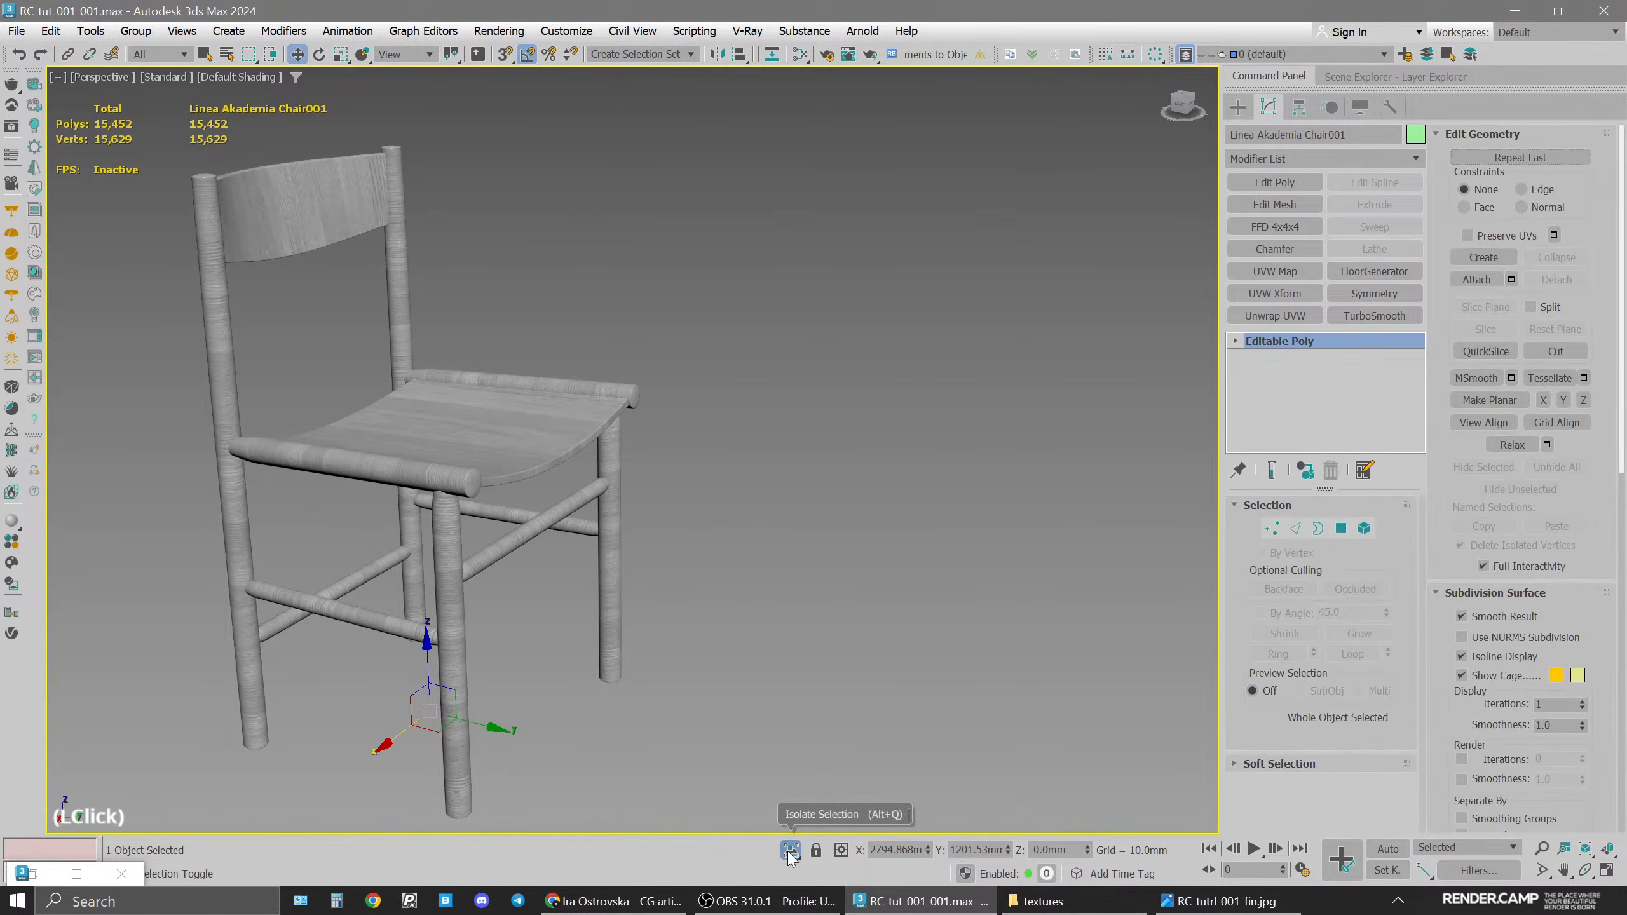
Reopen the Slate Material Editor and set the chair_r bitmap's W angle to 90
{"action": "left_click", "coordinate": [77, 874]}
{"action": "left_click", "coordinate": [1484, 510]}
{"action": "type", "text": "90"}
{"action": "key", "text": "Return"}
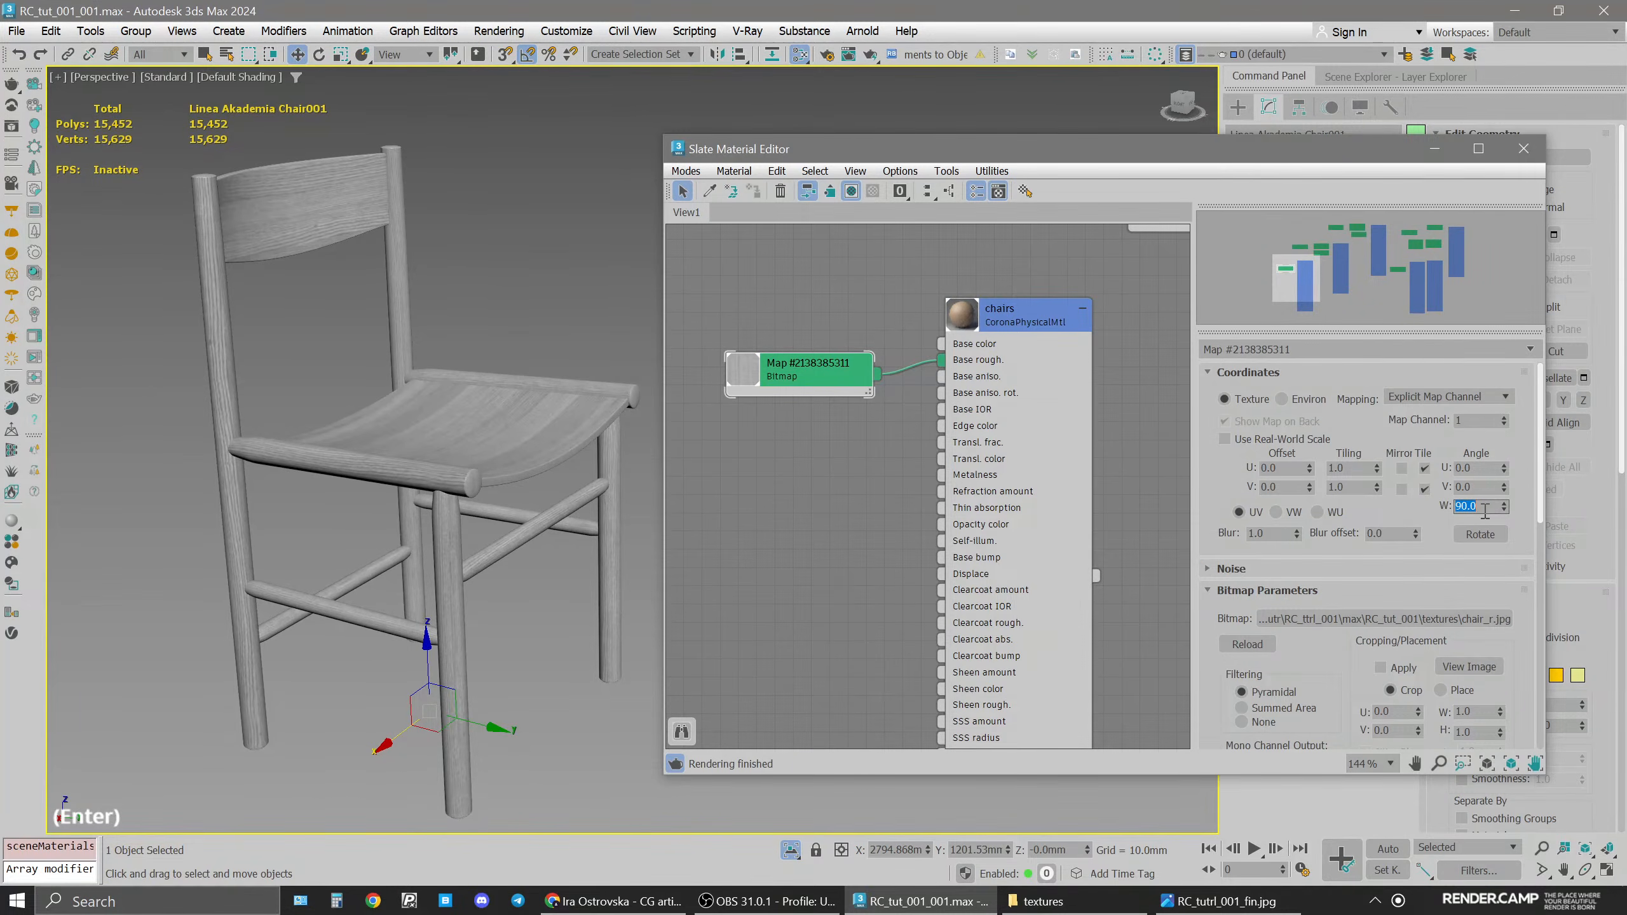
Try V tiling values of 2 and 1.5 on the chair_r bitmap
{"action": "middle_click_drag", "start_coordinate": [435, 412], "coordinate": [532, 442], "text": "alt"}
{"action": "double_click", "coordinate": [1364, 488]}
{"action": "type", "text": "2"}
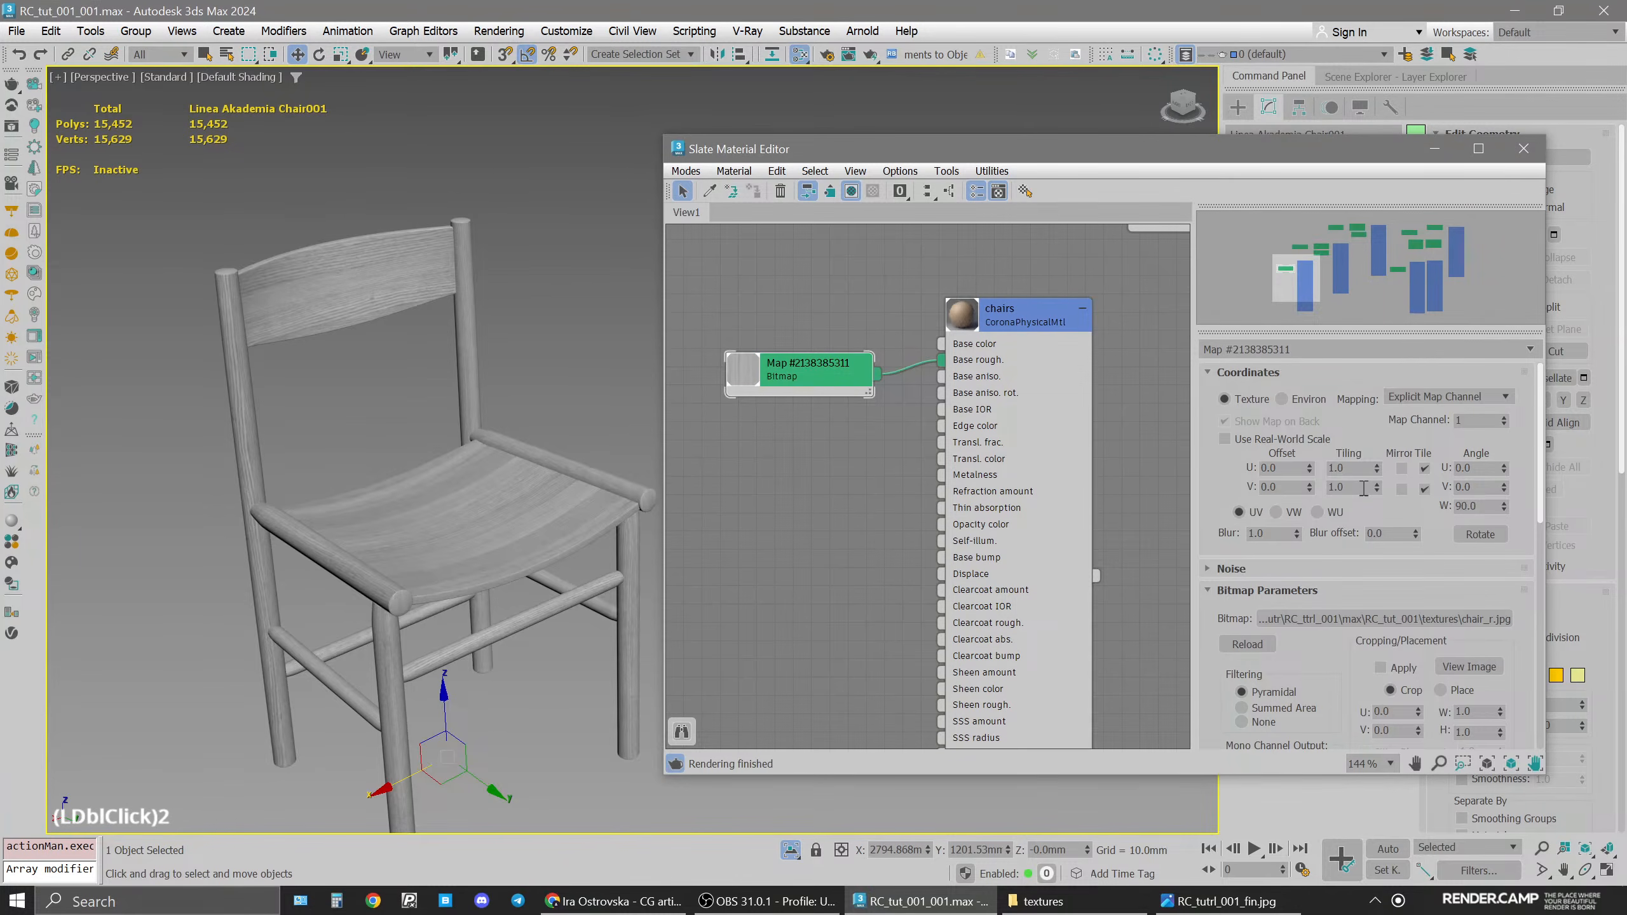
{"action": "type", "text": "2"}
{"action": "key", "text": "Return"}
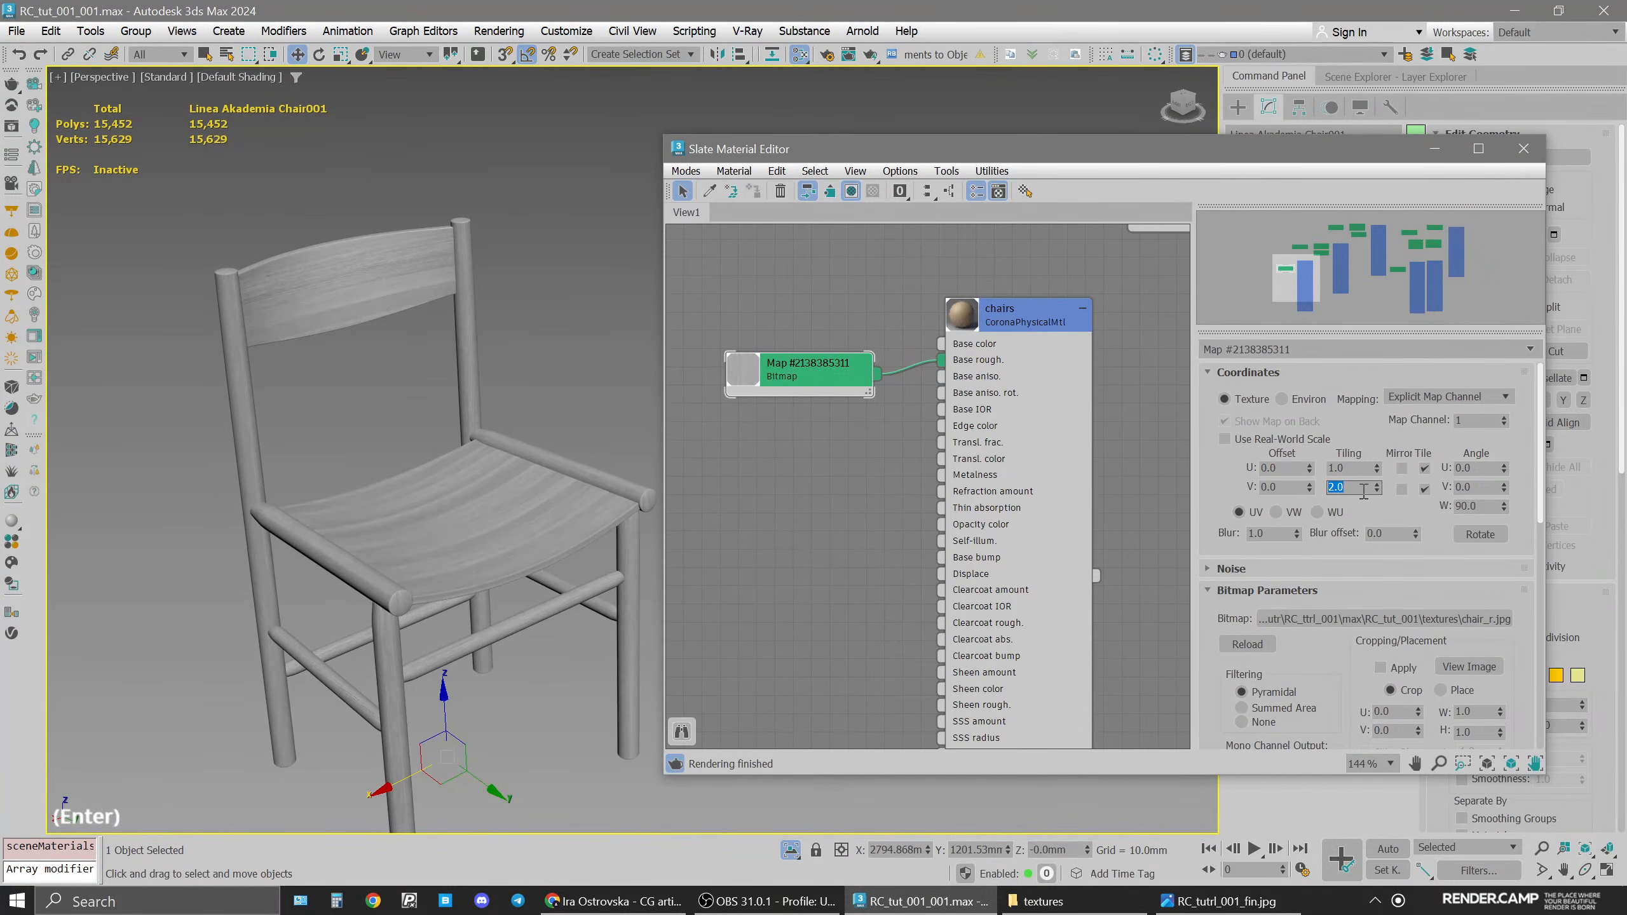
{"action": "left_click", "coordinate": [1351, 490]}
{"action": "type", "text": "2.01"}
{"action": "key", "text": "Return"}
{"action": "left_click", "coordinate": [1362, 488]}
{"action": "right_click", "coordinate": [1376, 489]}
{"action": "double_click", "coordinate": [1364, 487]}
{"action": "type", "text": "1"}
{"action": "key", "text": "Return"}
{"action": "key", "text": "BackSpace"}
{"action": "type", "text": "1.5"}
{"action": "key", "text": "Return"}
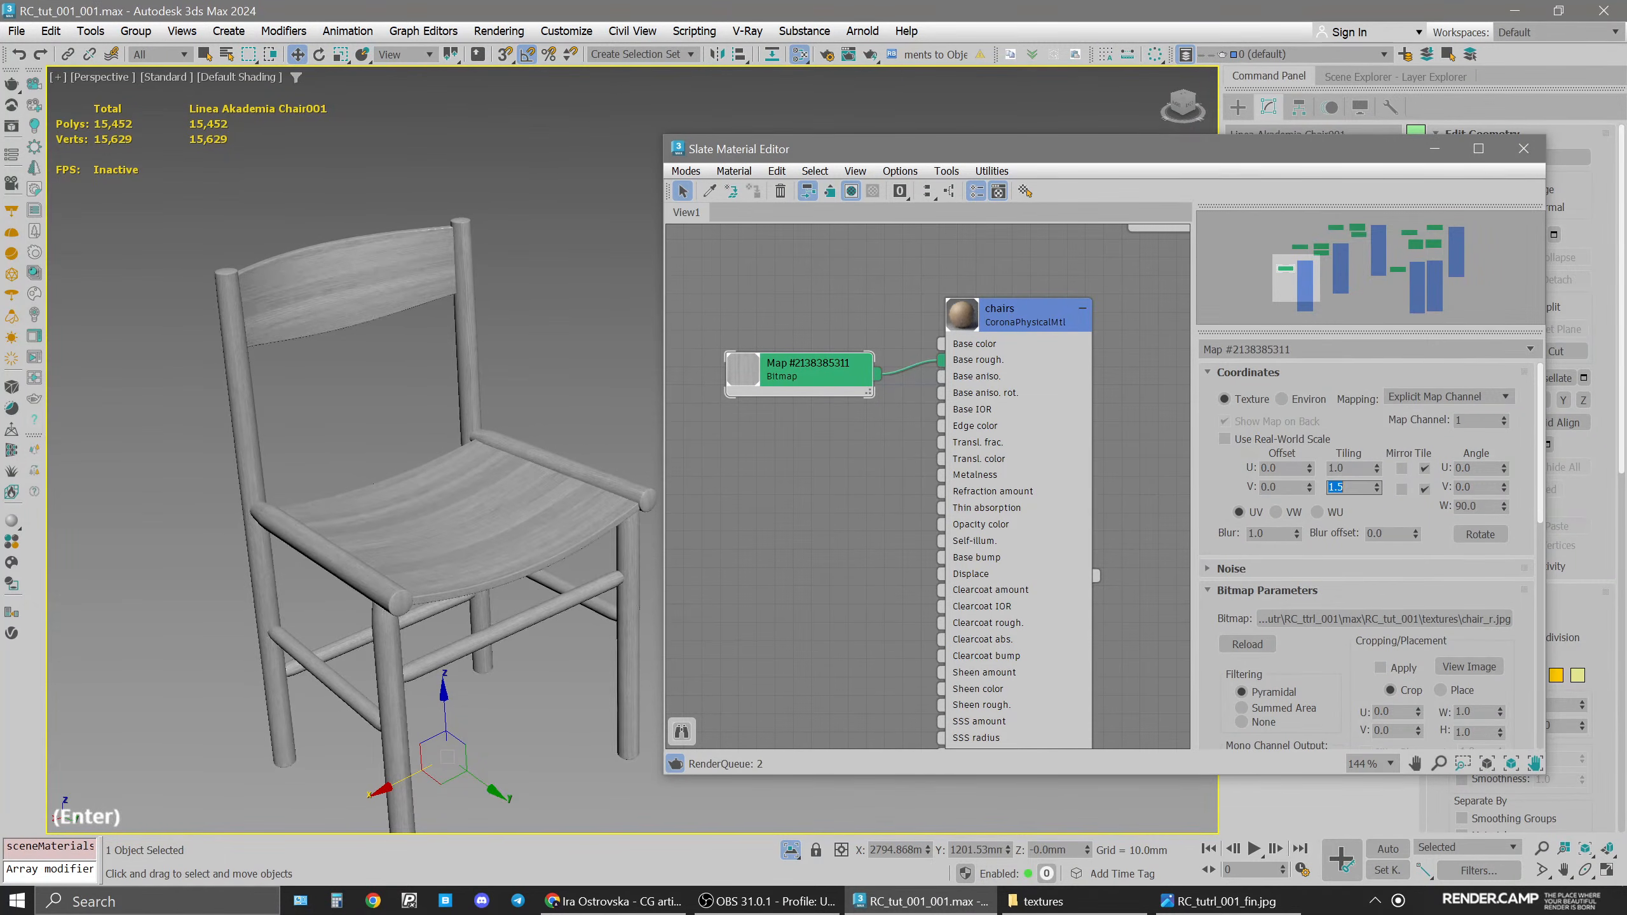
Set the chair_r bitmap's V tiling to 1.3 and check the grain on the chair's seat and legs
{"action": "left_click", "coordinate": [1352, 487]}
{"action": "key", "text": "BackSpace"}
{"action": "type", "text": "3"}
{"action": "key", "text": "Return"}
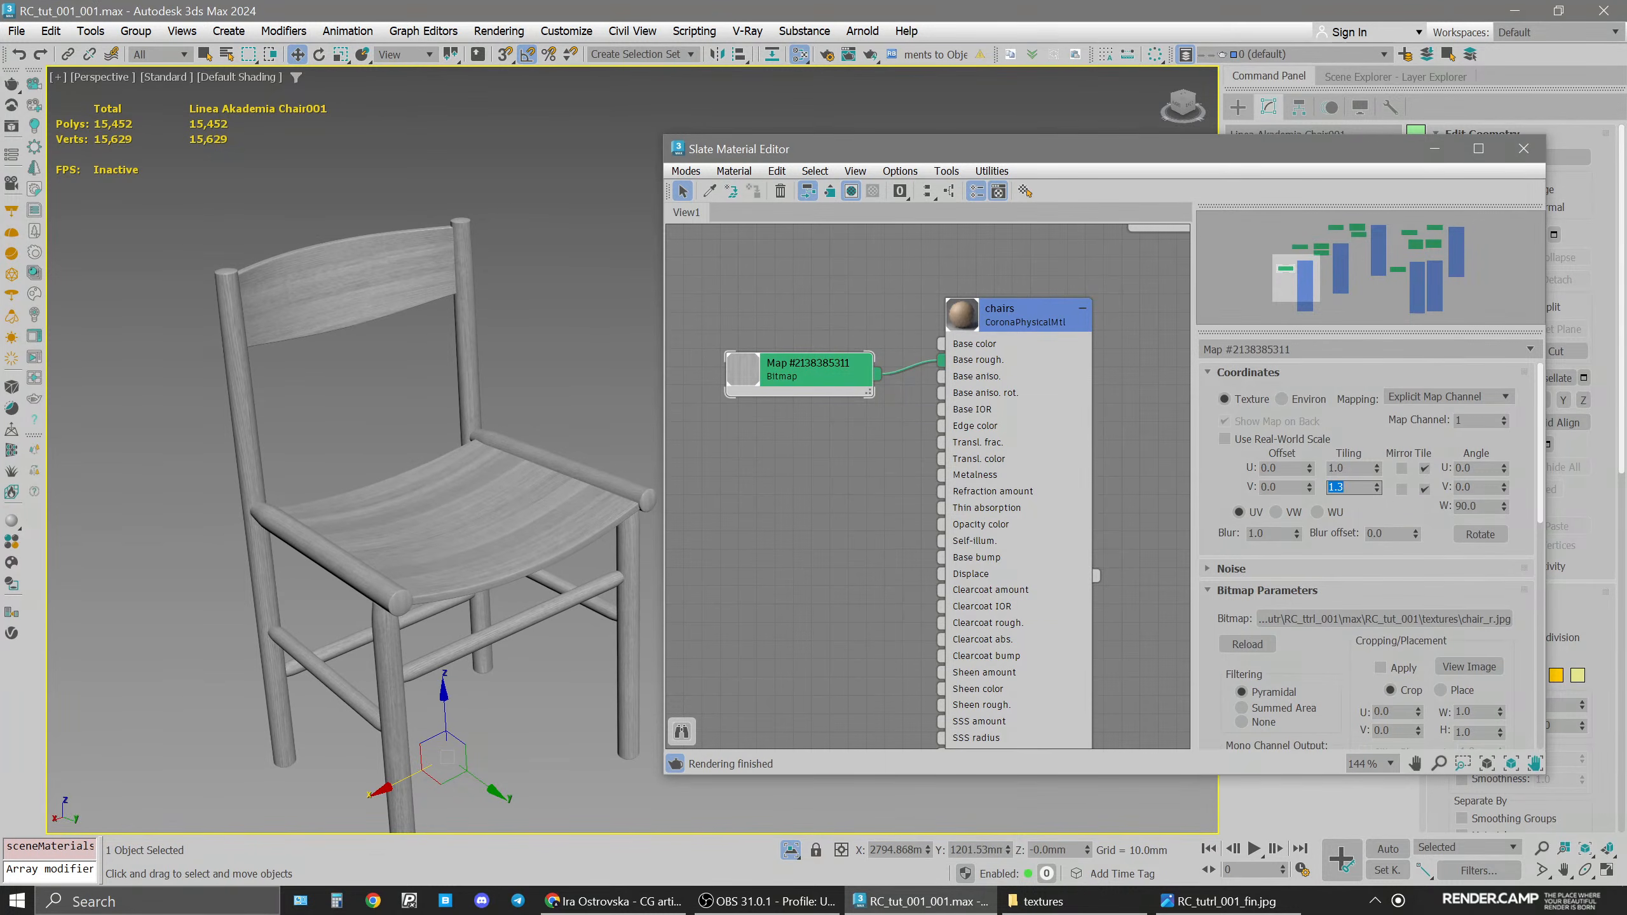
{"action": "middle_click_drag", "start_coordinate": [406, 531], "coordinate": [458, 378]}
{"action": "scroll", "coordinate": [466, 553], "scroll_direction": "up", "scroll_amount": 6}
{"action": "scroll", "coordinate": [466, 553], "scroll_direction": "down", "scroll_amount": 5}
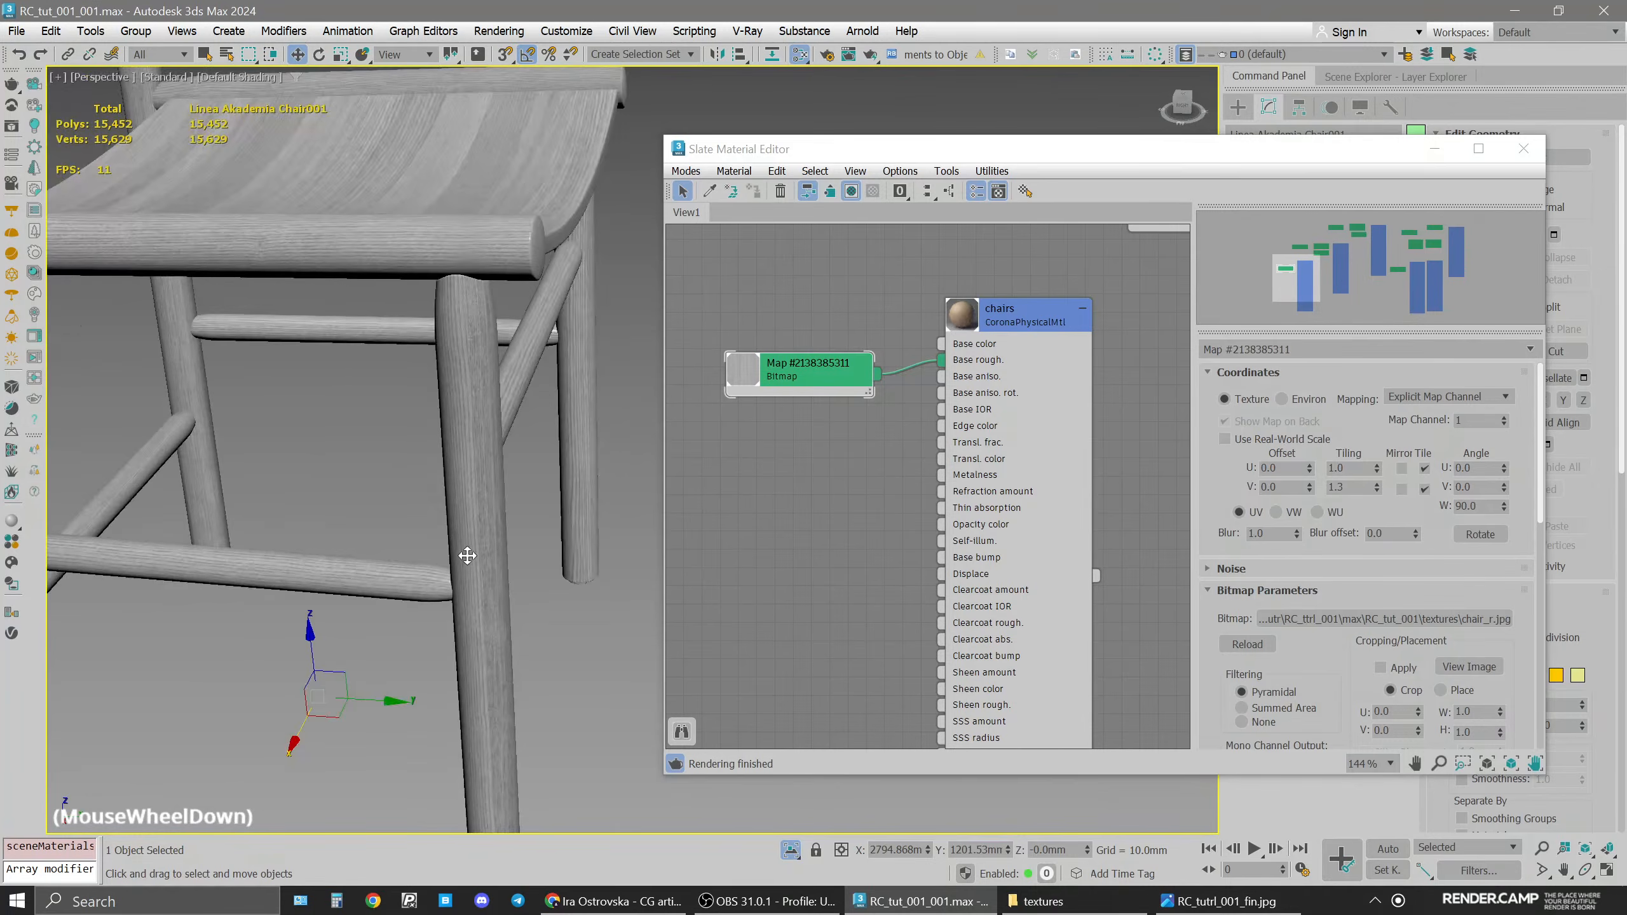
End the chair's isolation in the four-viewport layout and start interactive rendering of the Corona camera view
{"action": "left_click", "coordinate": [790, 850]}
{"action": "key", "text": "space"}
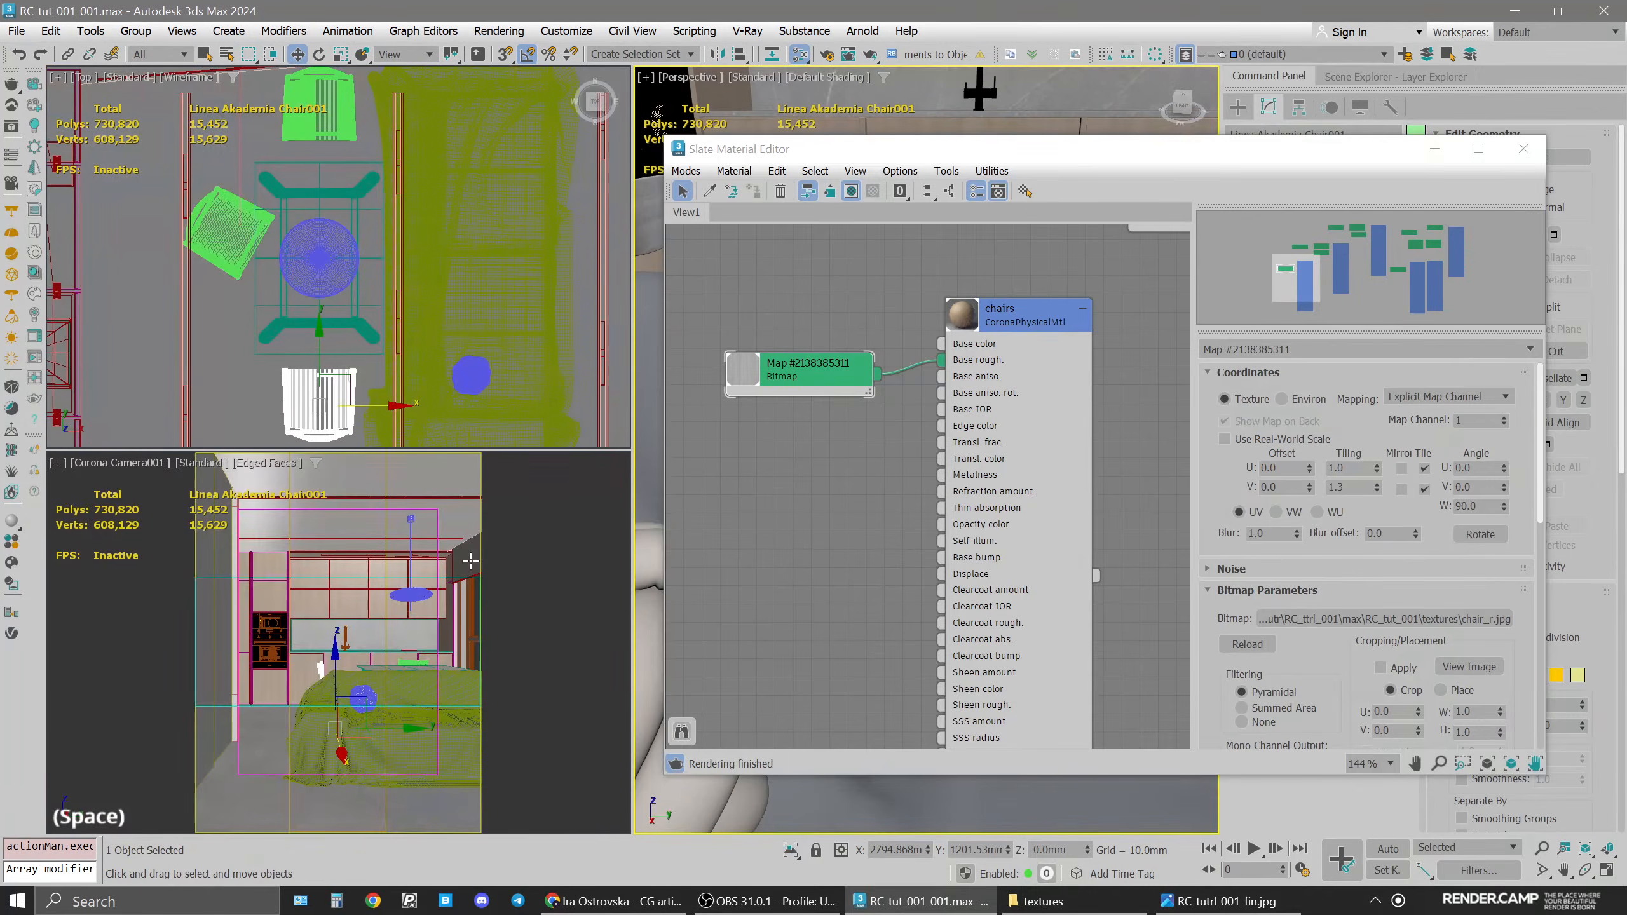
{"action": "middle_click", "coordinate": [169, 616]}
{"action": "left_click", "coordinate": [35, 359]}
{"action": "mouse_move", "coordinate": [814, 112]}
{"action": "left_mouse_down"}
{"action": "mouse_move", "coordinate": [534, 105]}
{"action": "mouse_move", "coordinate": [827, 134]}
{"action": "left_mouse_up"}
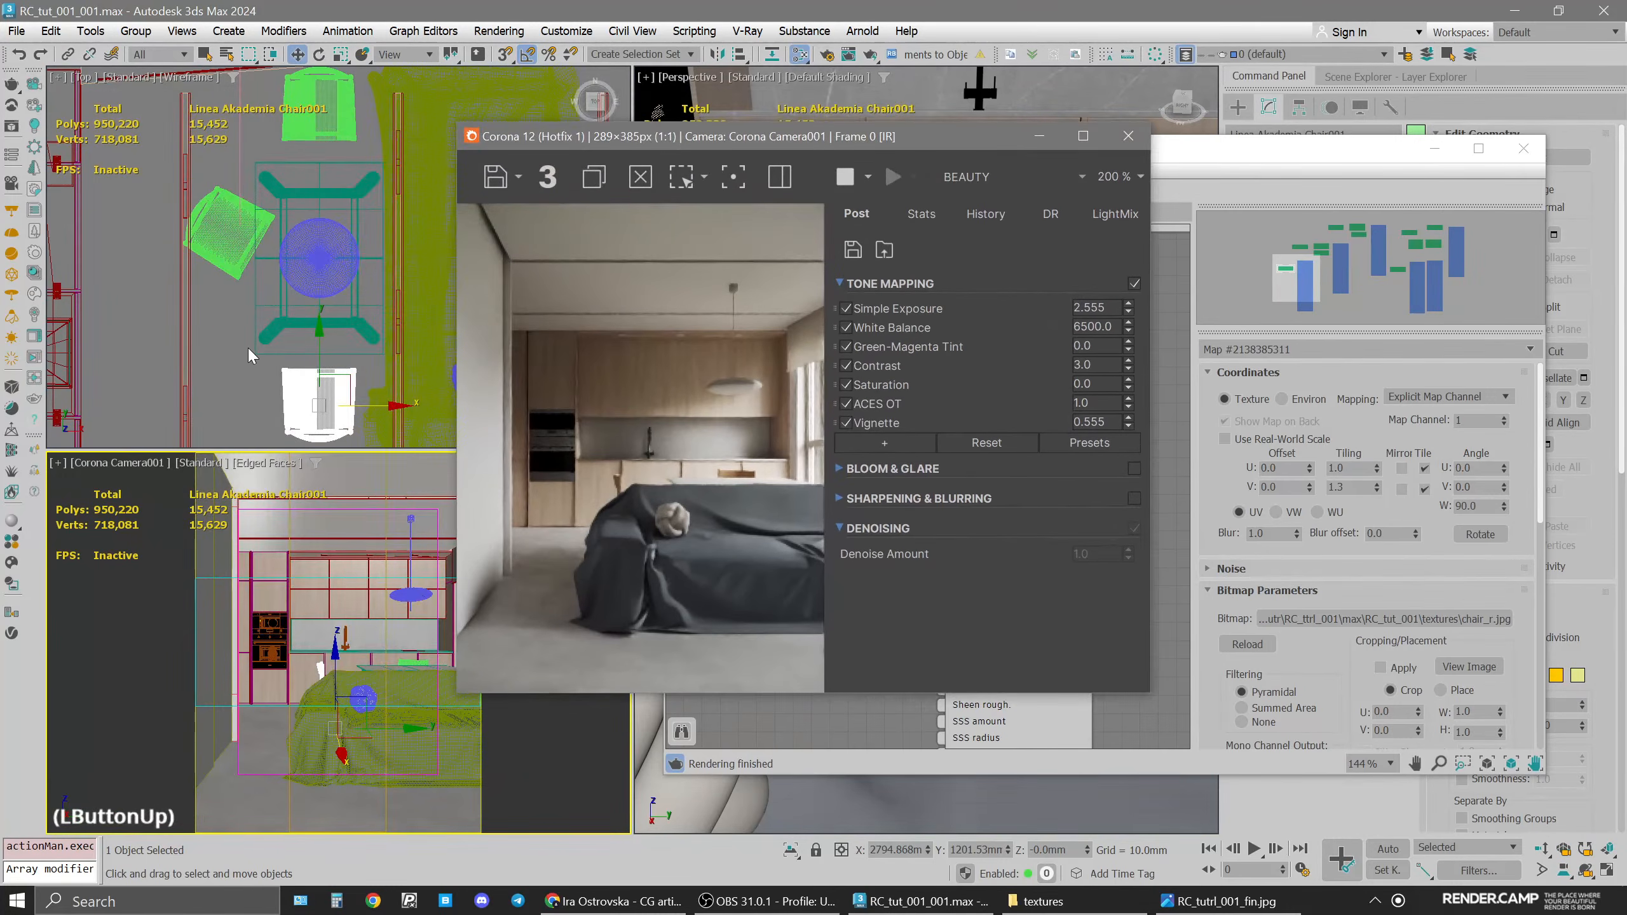
Turn on 2D Pan Zoom mode in the camera view and zoom in on the dining chair
{"action": "left_click", "coordinate": [55, 464]}
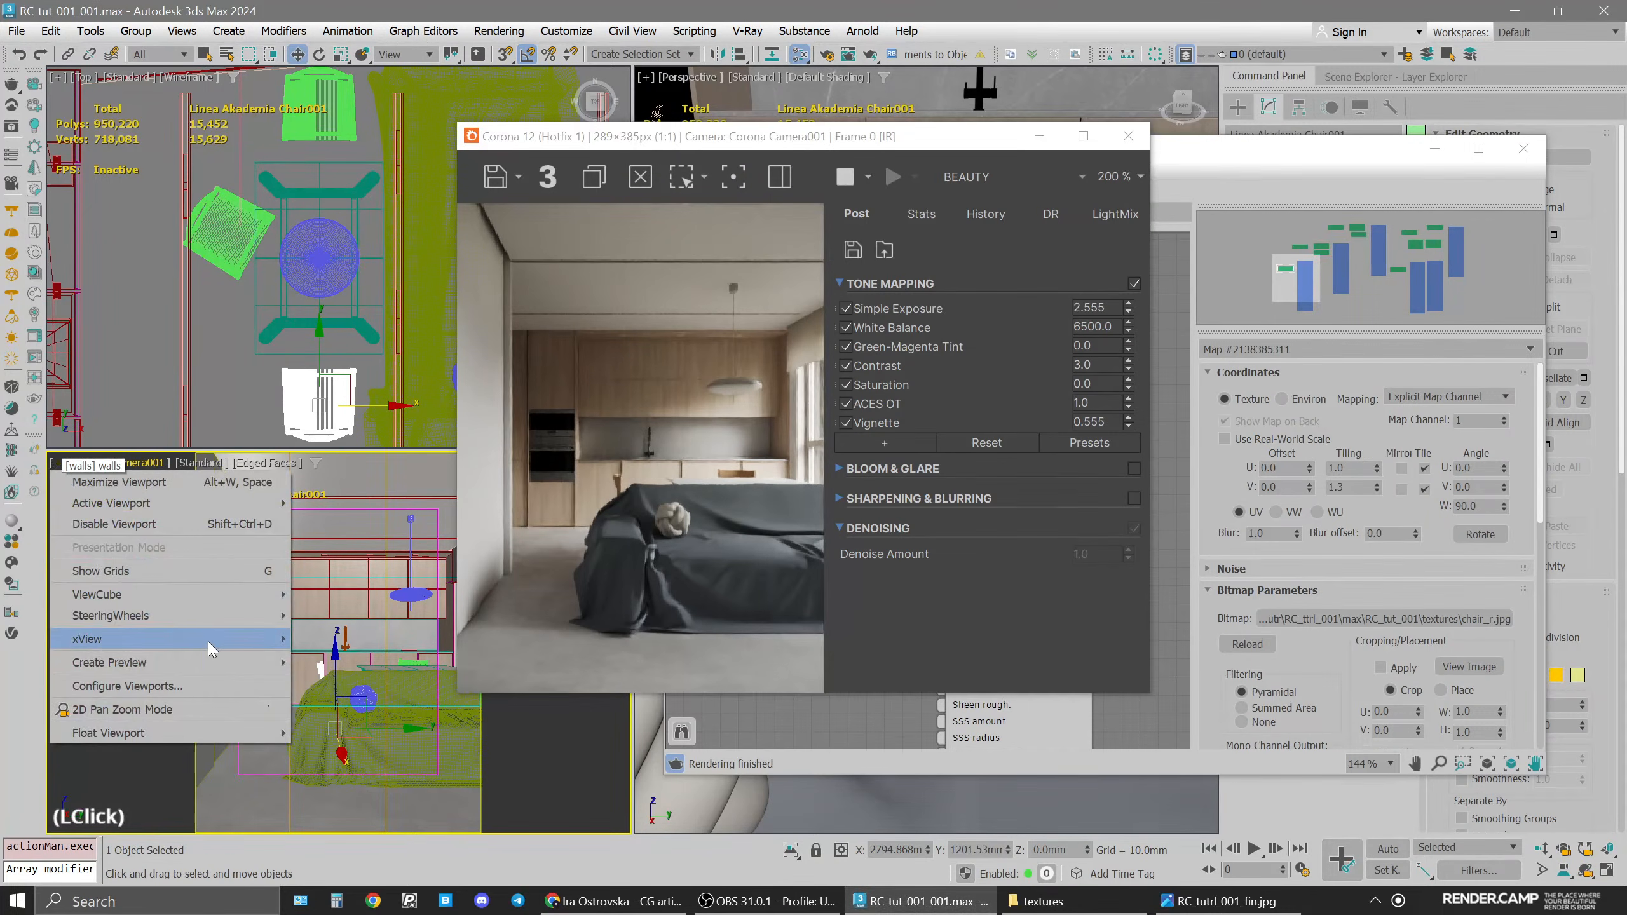
{"action": "left_click", "coordinate": [211, 710]}
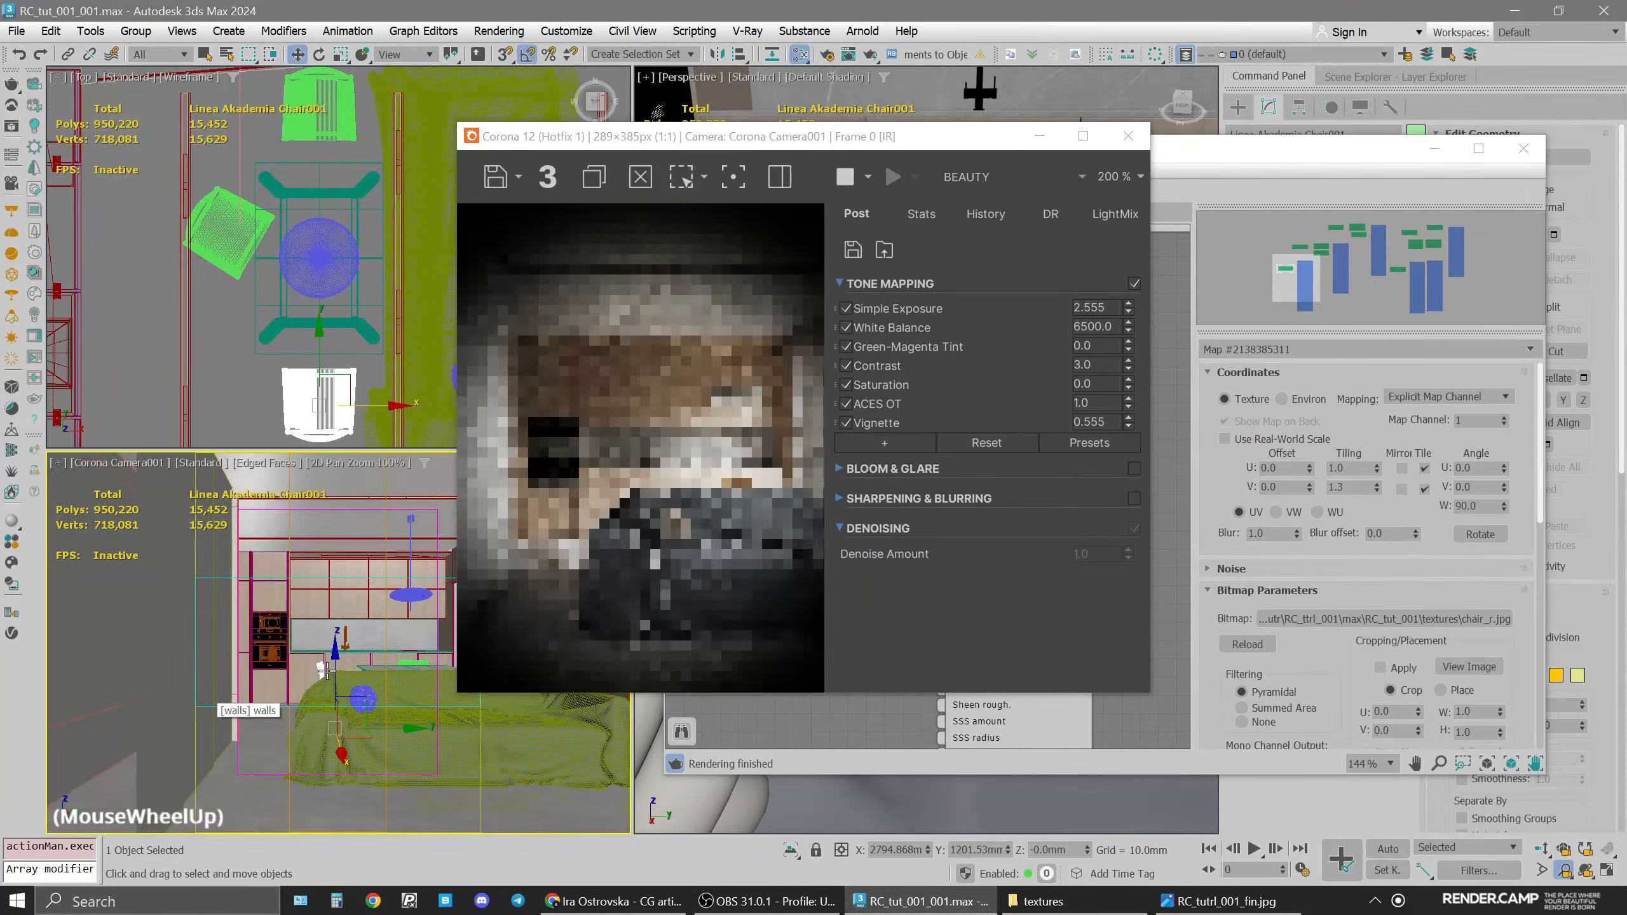
{"action": "scroll", "coordinate": [328, 671], "scroll_direction": "up", "scroll_amount": 5}
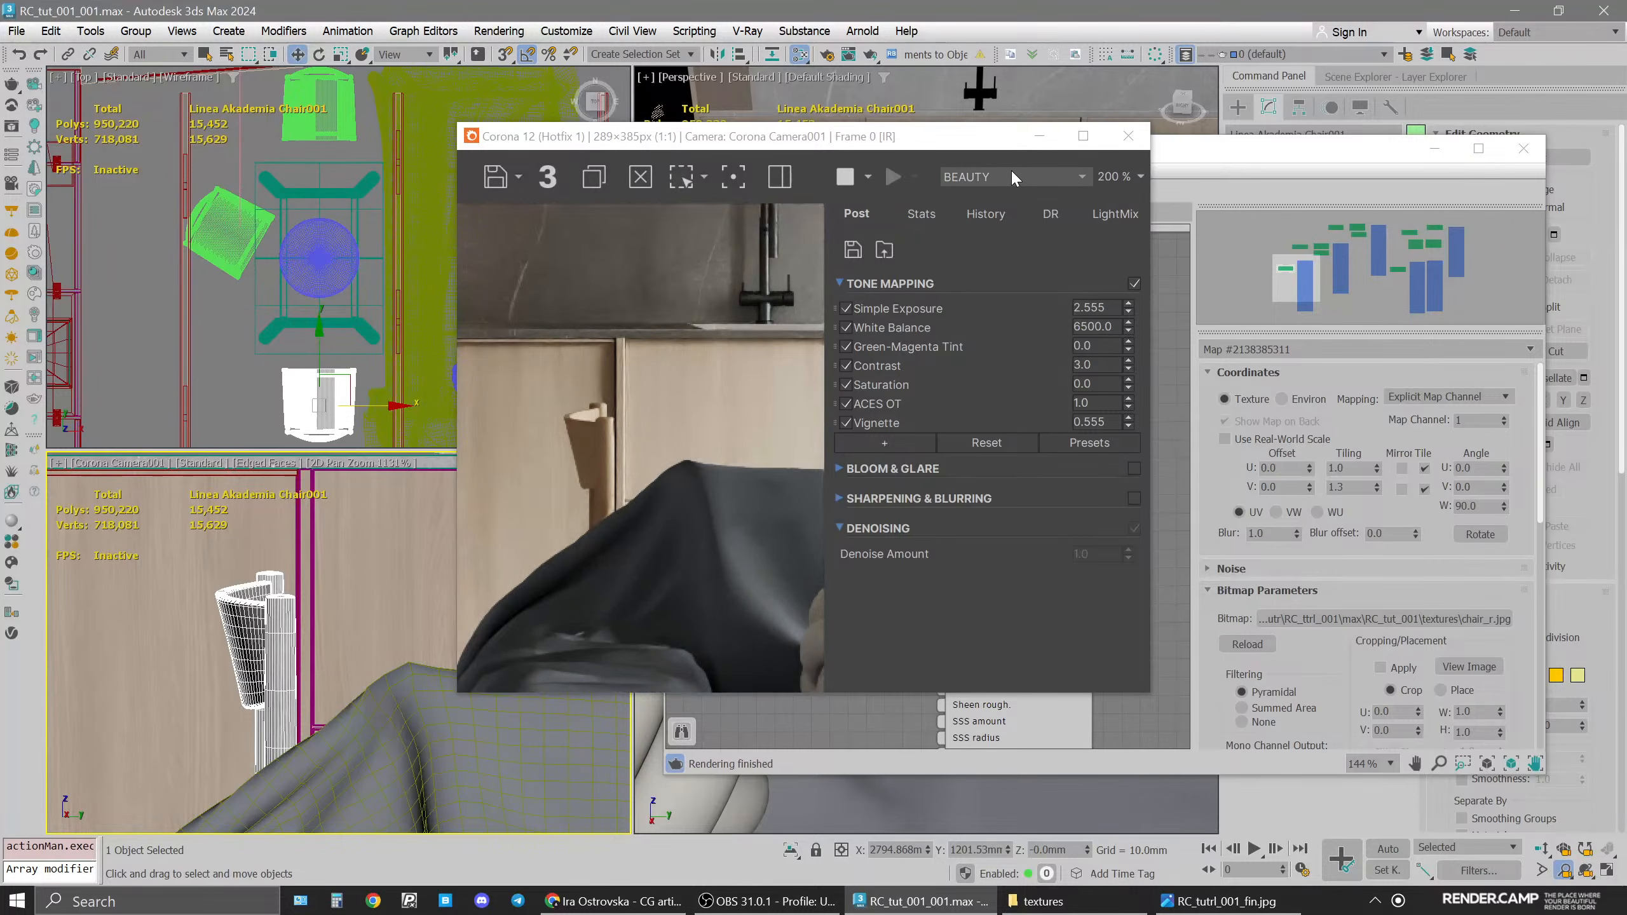
Display the CESSENTIAL_Reflect pass and examine the reflections on the backrests and posts of the dining chairs
{"action": "left_click", "coordinate": [1011, 168]}
{"action": "left_click", "coordinate": [1076, 214]}
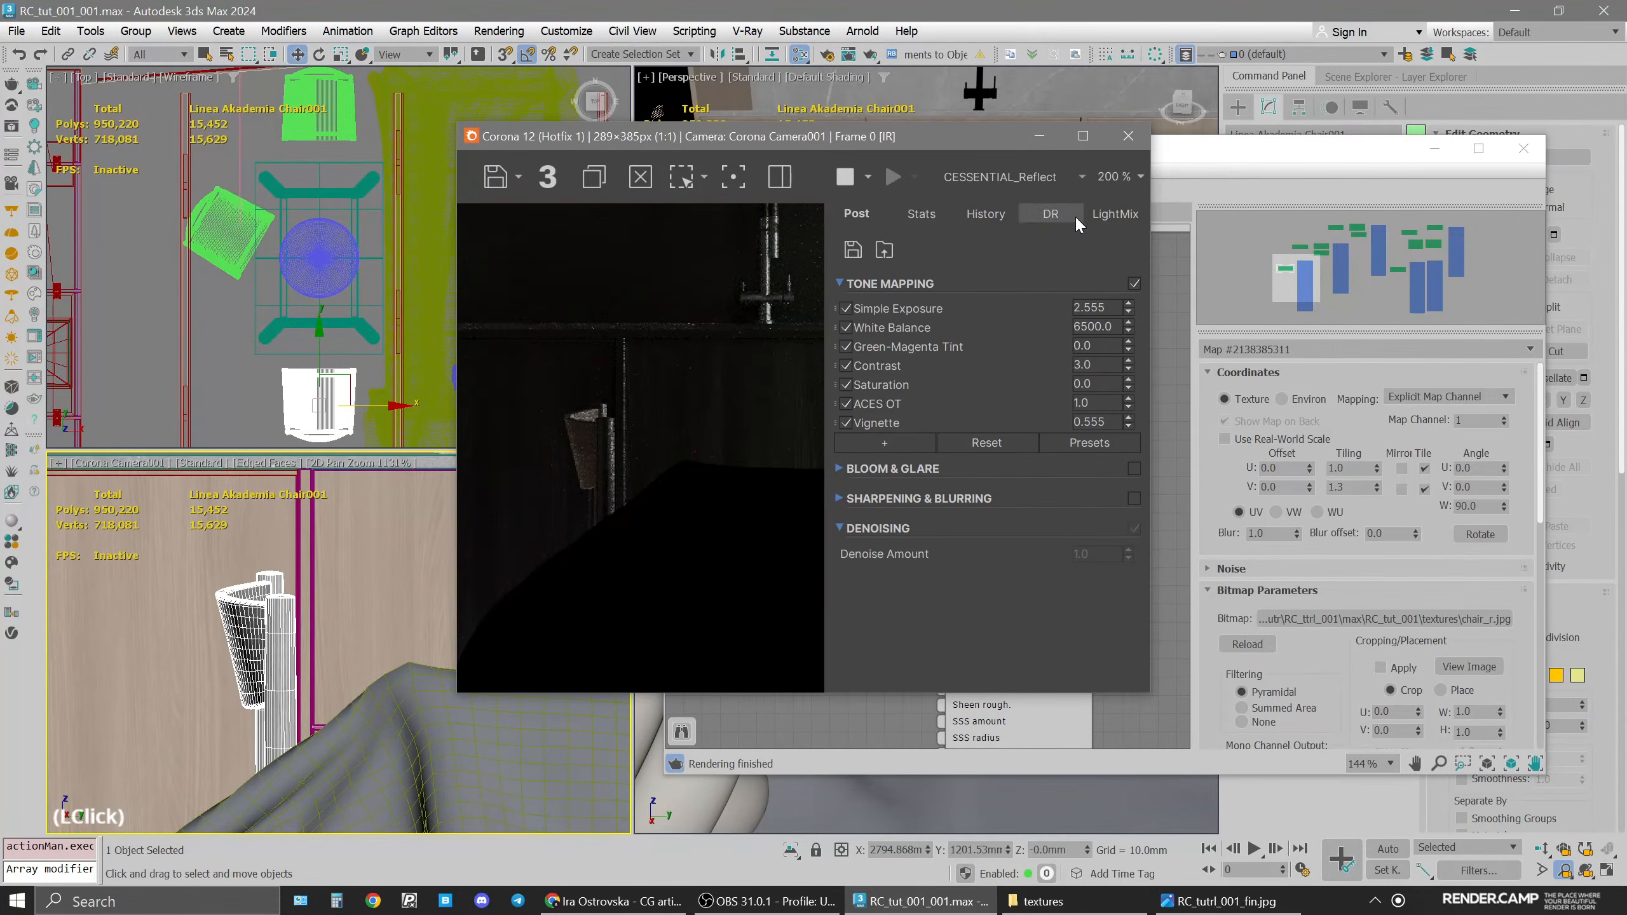
{"action": "middle_click_drag", "start_coordinate": [271, 676], "coordinate": [96, 667]}
{"action": "middle_click_drag", "start_coordinate": [333, 672], "coordinate": [166, 647]}
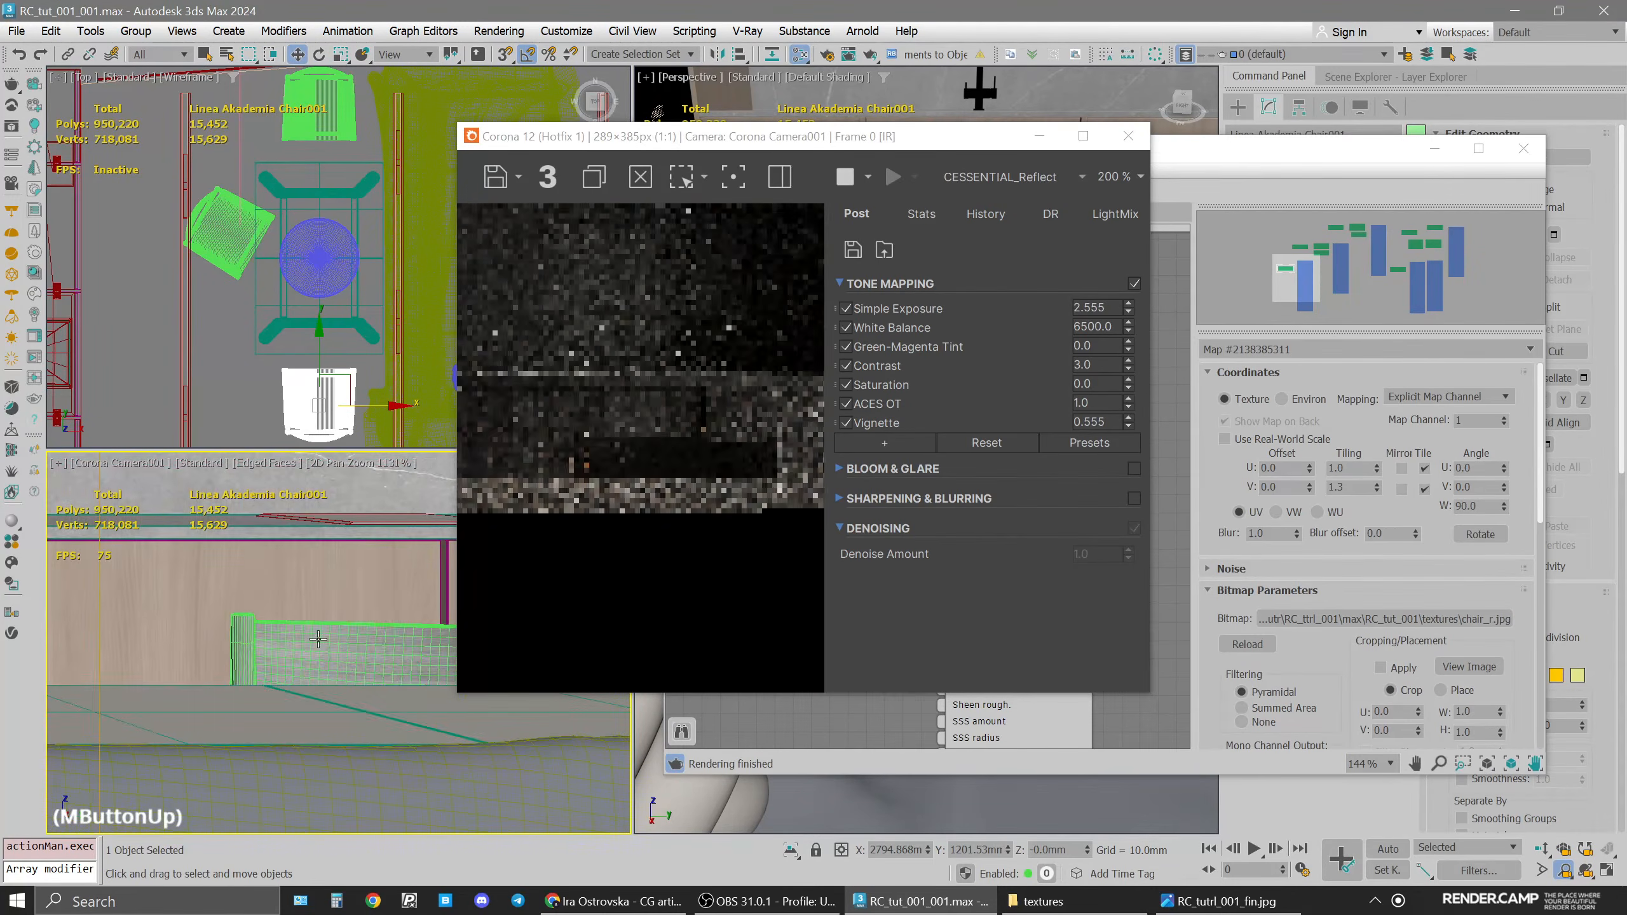
{"action": "middle_click_drag", "start_coordinate": [352, 643], "coordinate": [222, 608]}
{"action": "scroll", "coordinate": [344, 618], "scroll_direction": "up", "scroll_amount": 3}
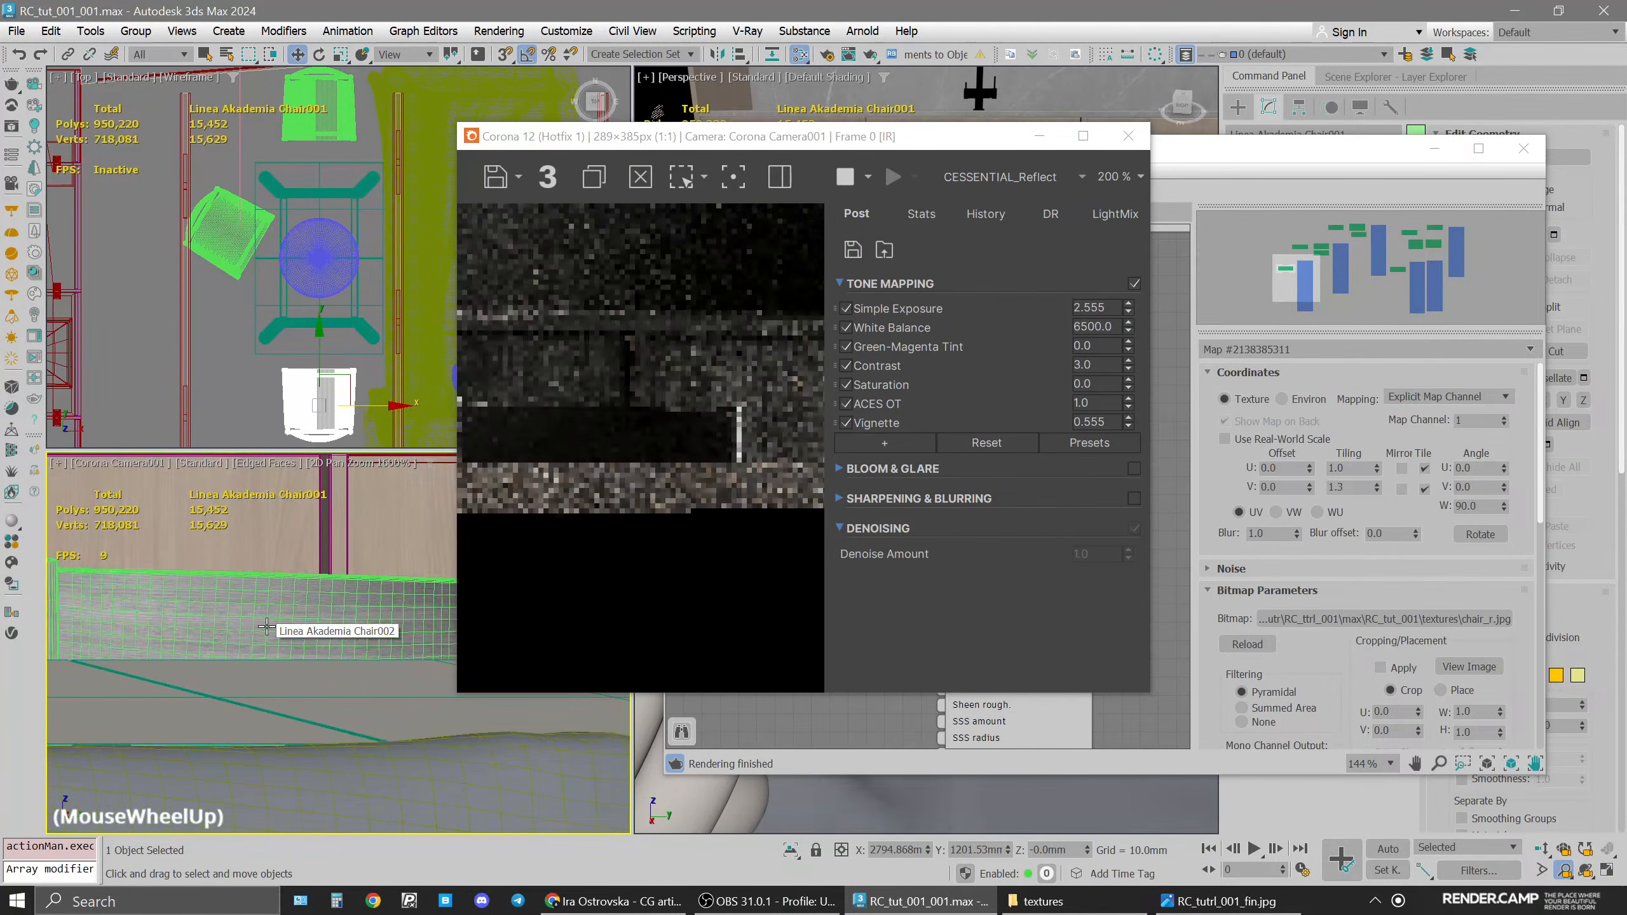
{"action": "middle_click_drag", "start_coordinate": [385, 612], "coordinate": [173, 608]}
{"action": "mouse_move", "coordinate": [442, 612]}
{"action": "middle_mouse_down"}
{"action": "mouse_move", "coordinate": [132, 599]}
{"action": "mouse_move", "coordinate": [417, 615]}
{"action": "middle_mouse_up"}
{"action": "middle_click_drag", "start_coordinate": [116, 624], "coordinate": [414, 625]}
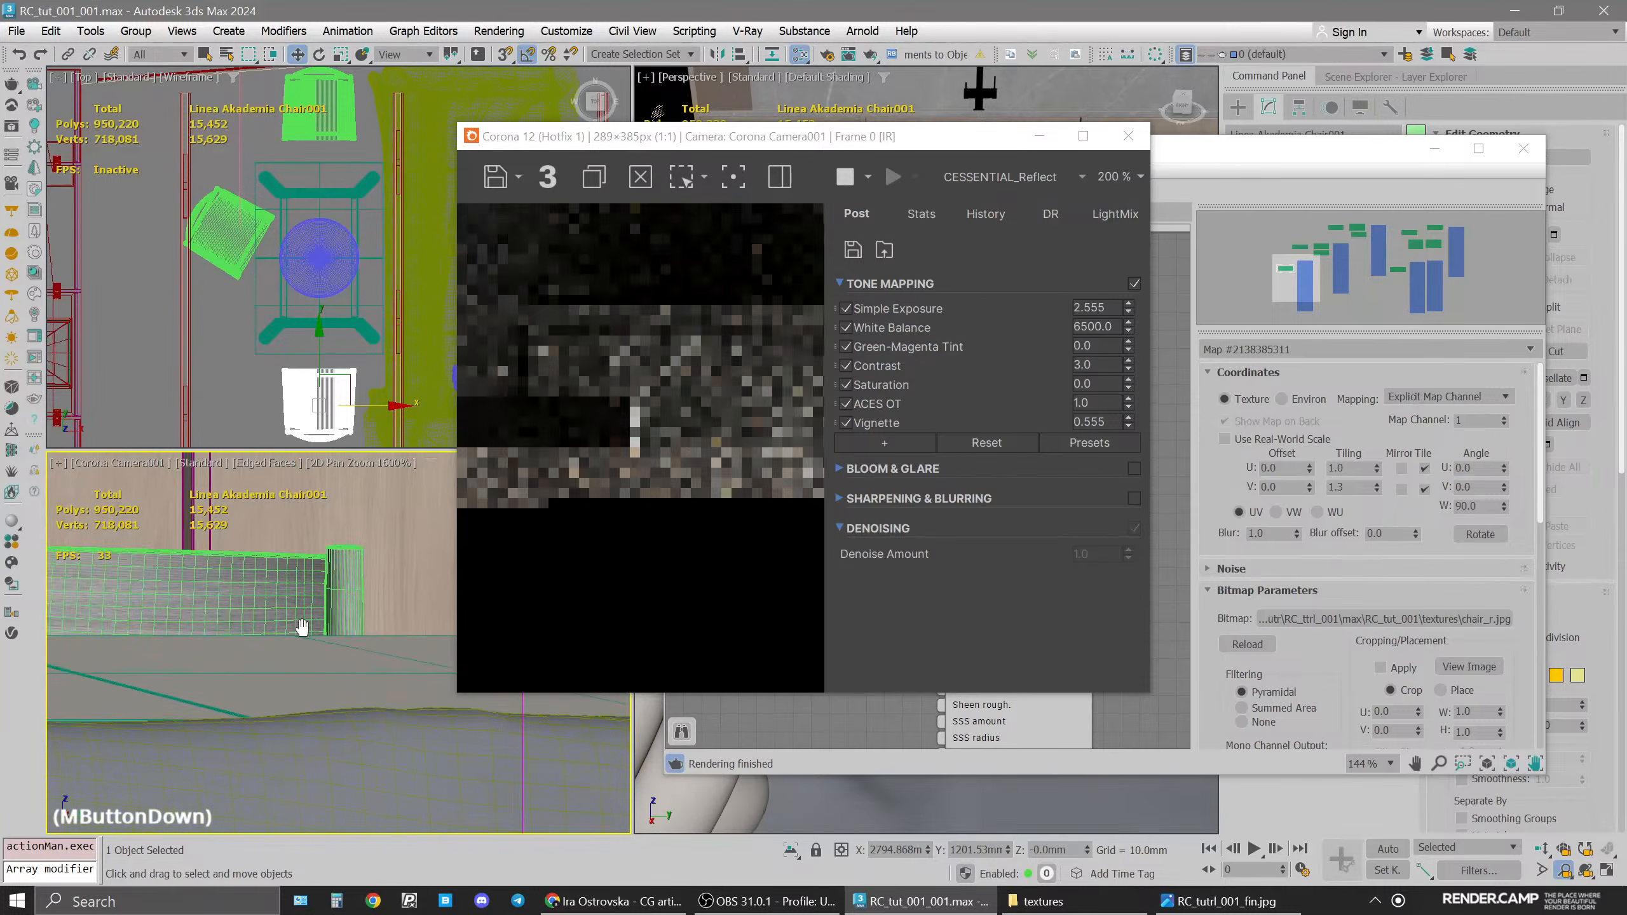
{"action": "middle_click_drag", "start_coordinate": [279, 629], "coordinate": [371, 618]}
{"action": "middle_click_drag", "start_coordinate": [152, 596], "coordinate": [291, 609]}
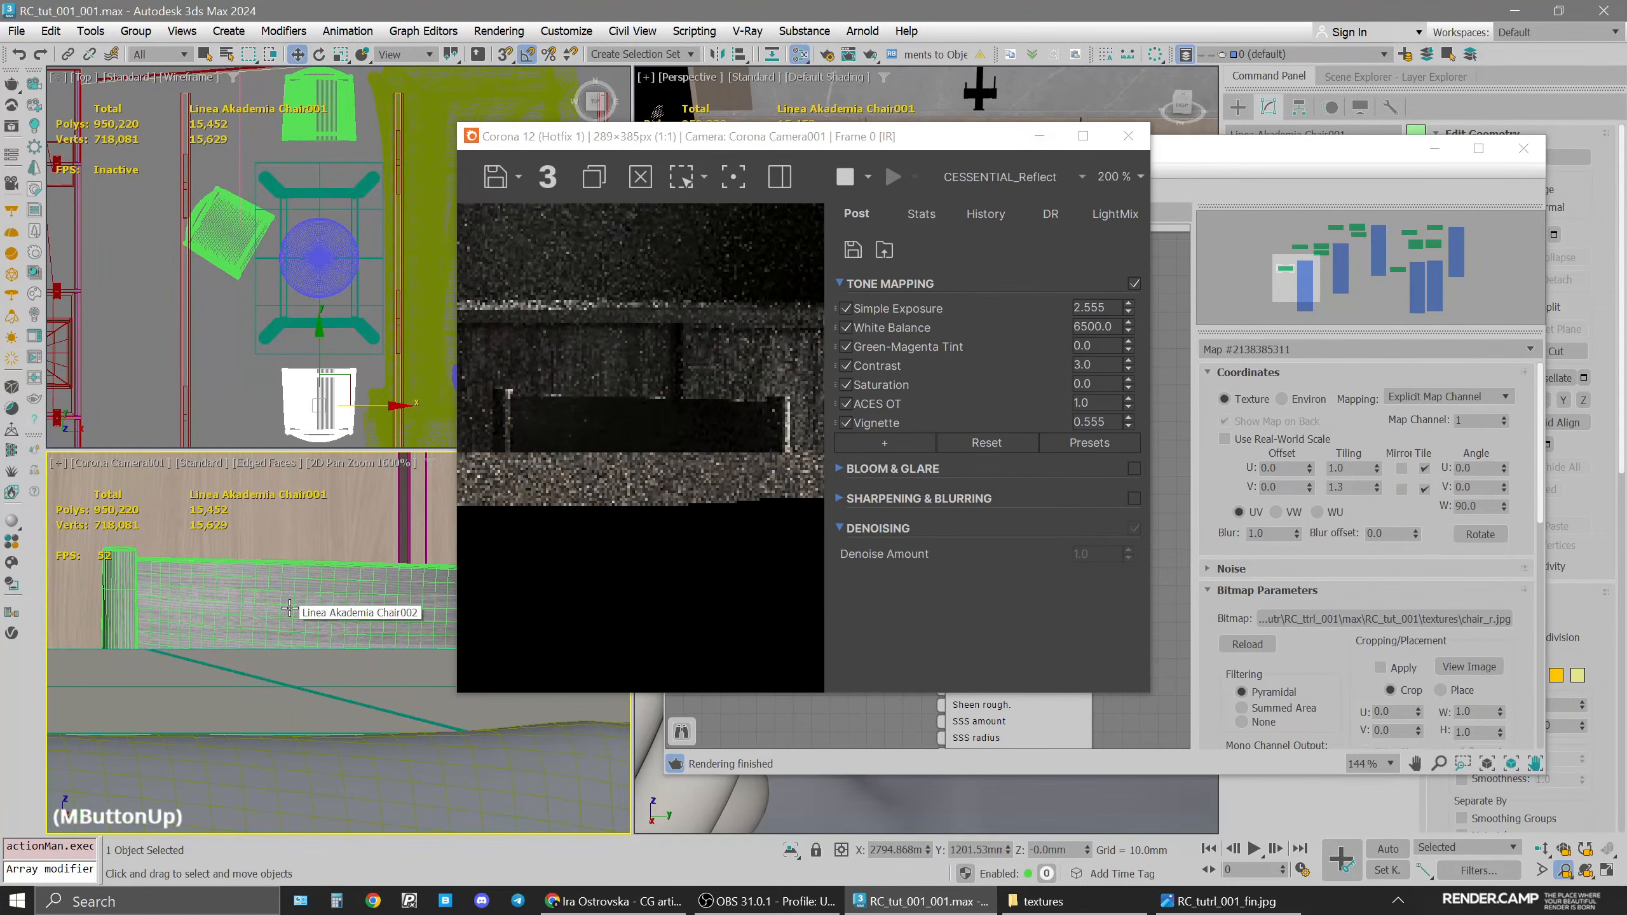
{"action": "scroll", "coordinate": [115, 606], "scroll_direction": "up", "scroll_amount": 2}
{"action": "middle_click_drag", "start_coordinate": [127, 606], "coordinate": [250, 599]}
{"action": "scroll", "coordinate": [250, 600], "scroll_direction": "up", "scroll_amount": 2}
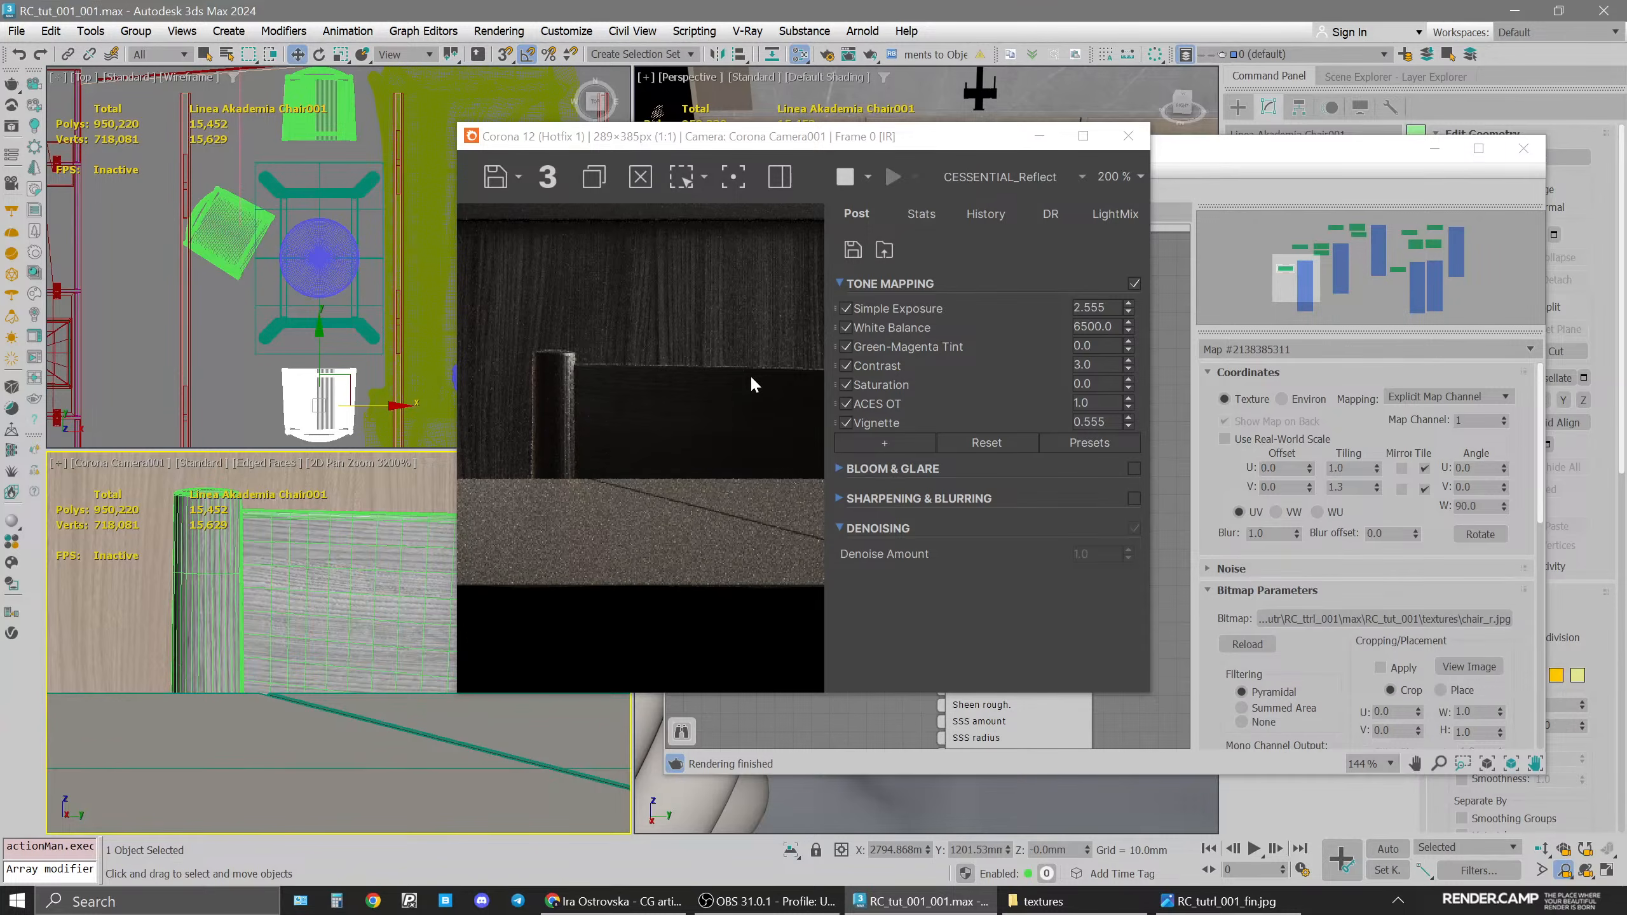
{"action": "scroll", "coordinate": [320, 596], "scroll_direction": "down", "scroll_amount": 5}
{"action": "scroll", "coordinate": [320, 596], "scroll_direction": "up", "scroll_amount": 1}
{"action": "middle_click_drag", "start_coordinate": [321, 597], "coordinate": [314, 633]}
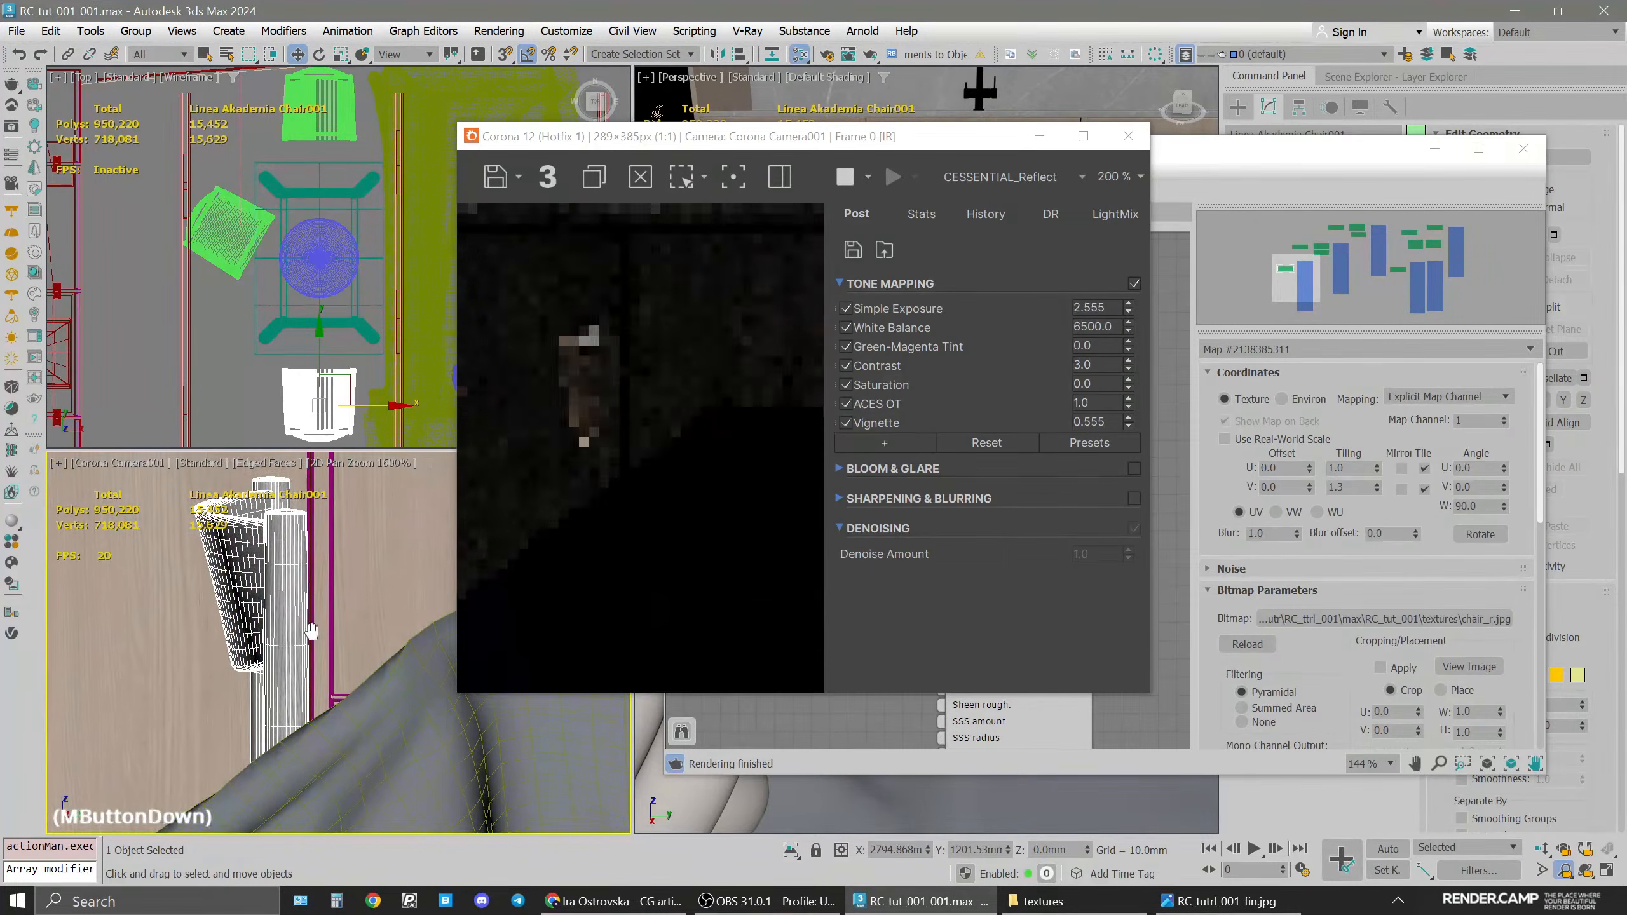
{"action": "scroll", "coordinate": [248, 573], "scroll_direction": "up", "scroll_amount": 1}
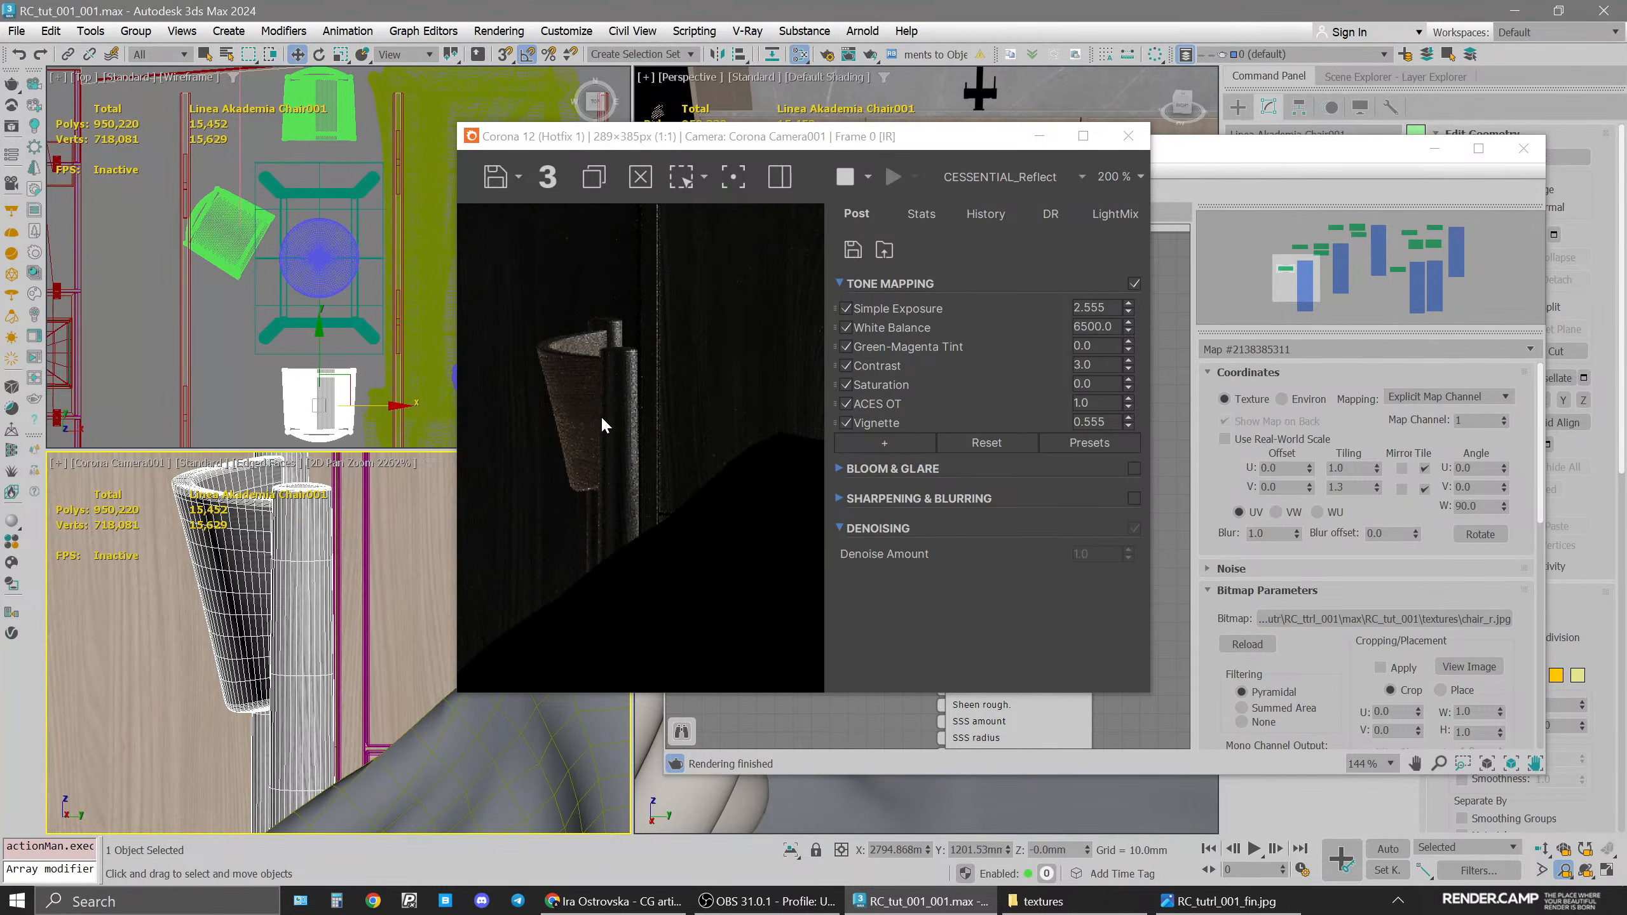
Set the chairs material's base roughness map amount to 65 after trying 80 and 70, and return the render to the beauty pass
{"action": "left_click_drag", "start_coordinate": [869, 137], "coordinate": [590, 135]}
{"action": "double_click", "coordinate": [1017, 313]}
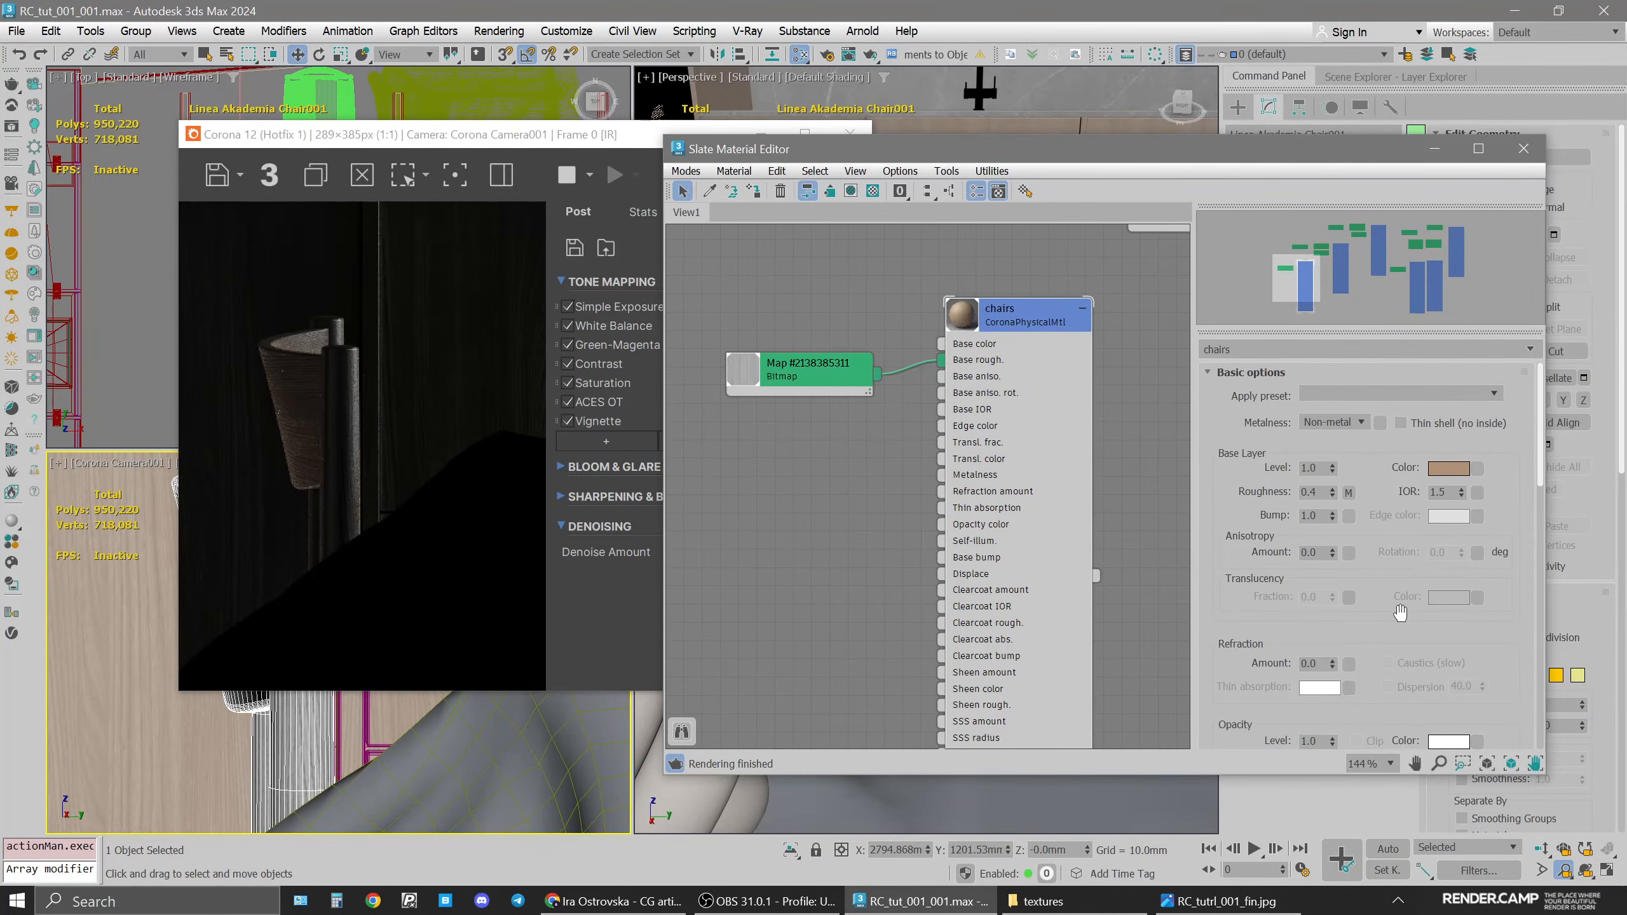
{"action": "scroll", "coordinate": [1393, 618], "scroll_direction": "down", "scroll_amount": 5}
{"action": "left_click", "coordinate": [1385, 641]}
{"action": "double_click", "coordinate": [1341, 665]}
{"action": "type", "text": "80"}
{"action": "key", "text": "Return"}
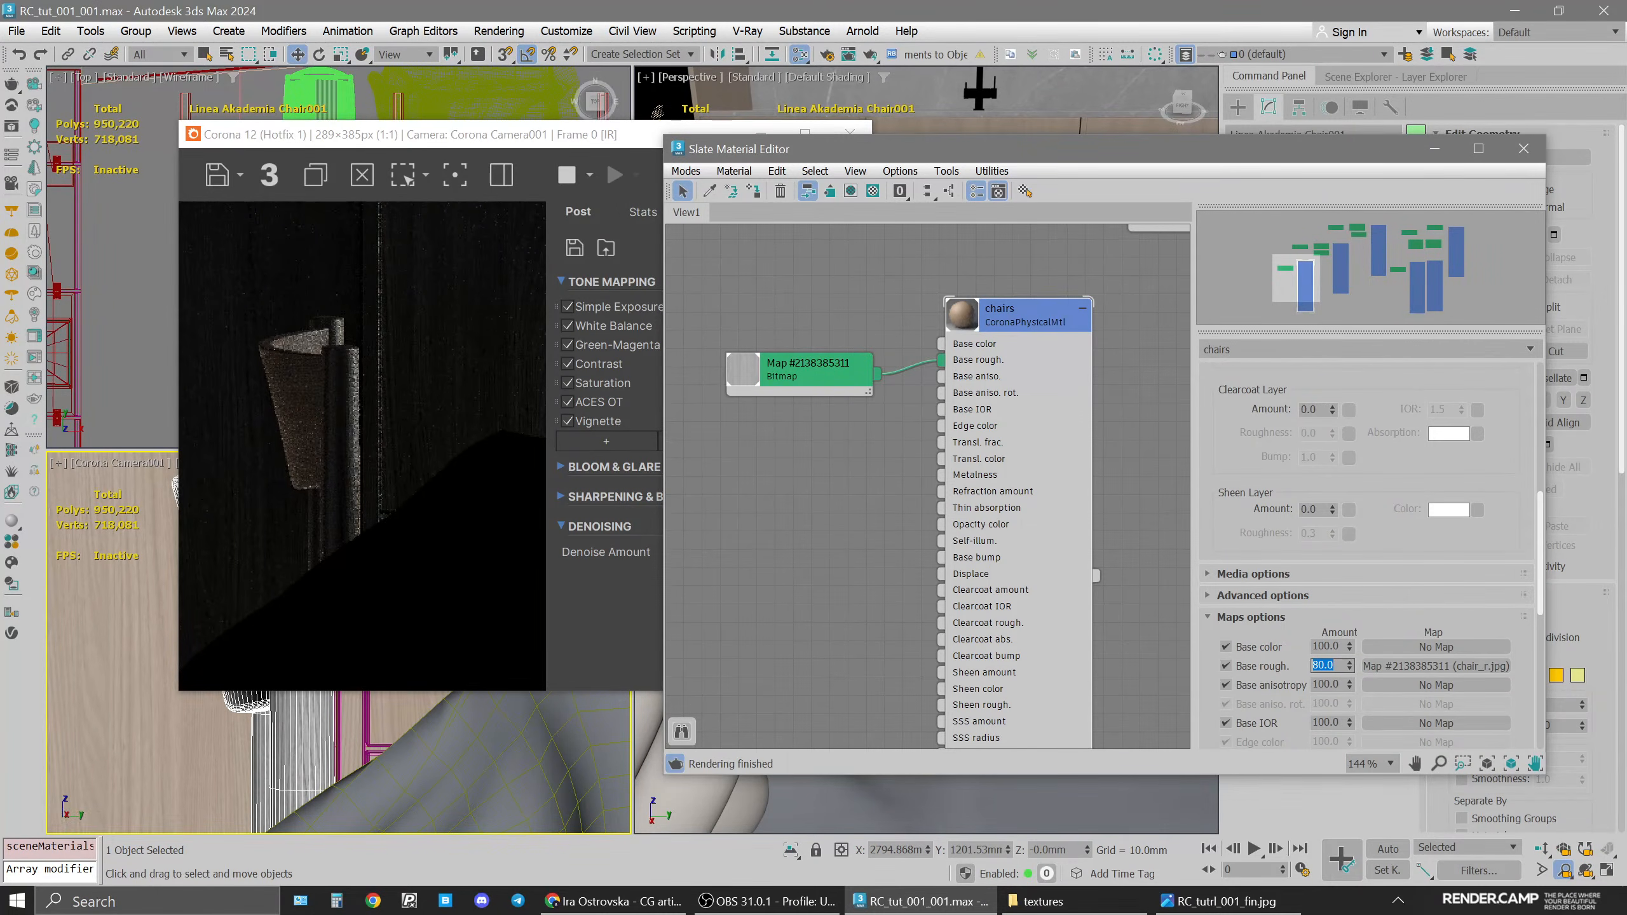
{"action": "type", "text": "70"}
{"action": "key", "text": "Return"}
{"action": "key", "text": "BackSpace"}
{"action": "key", "text": "Return"}
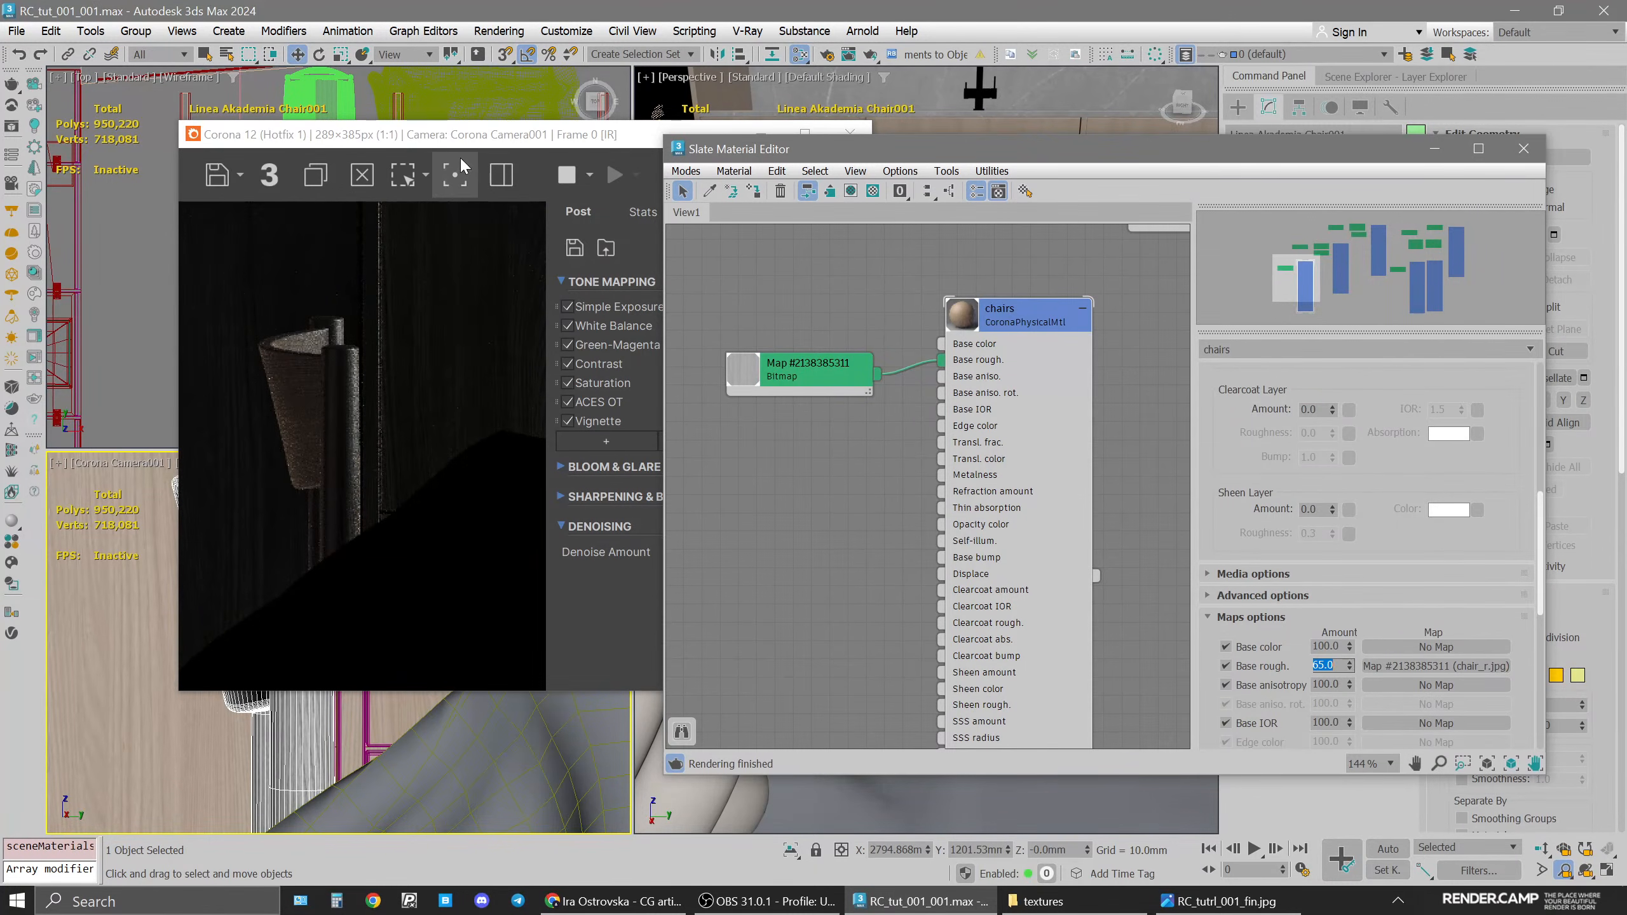
{"action": "left_click", "coordinate": [584, 138]}
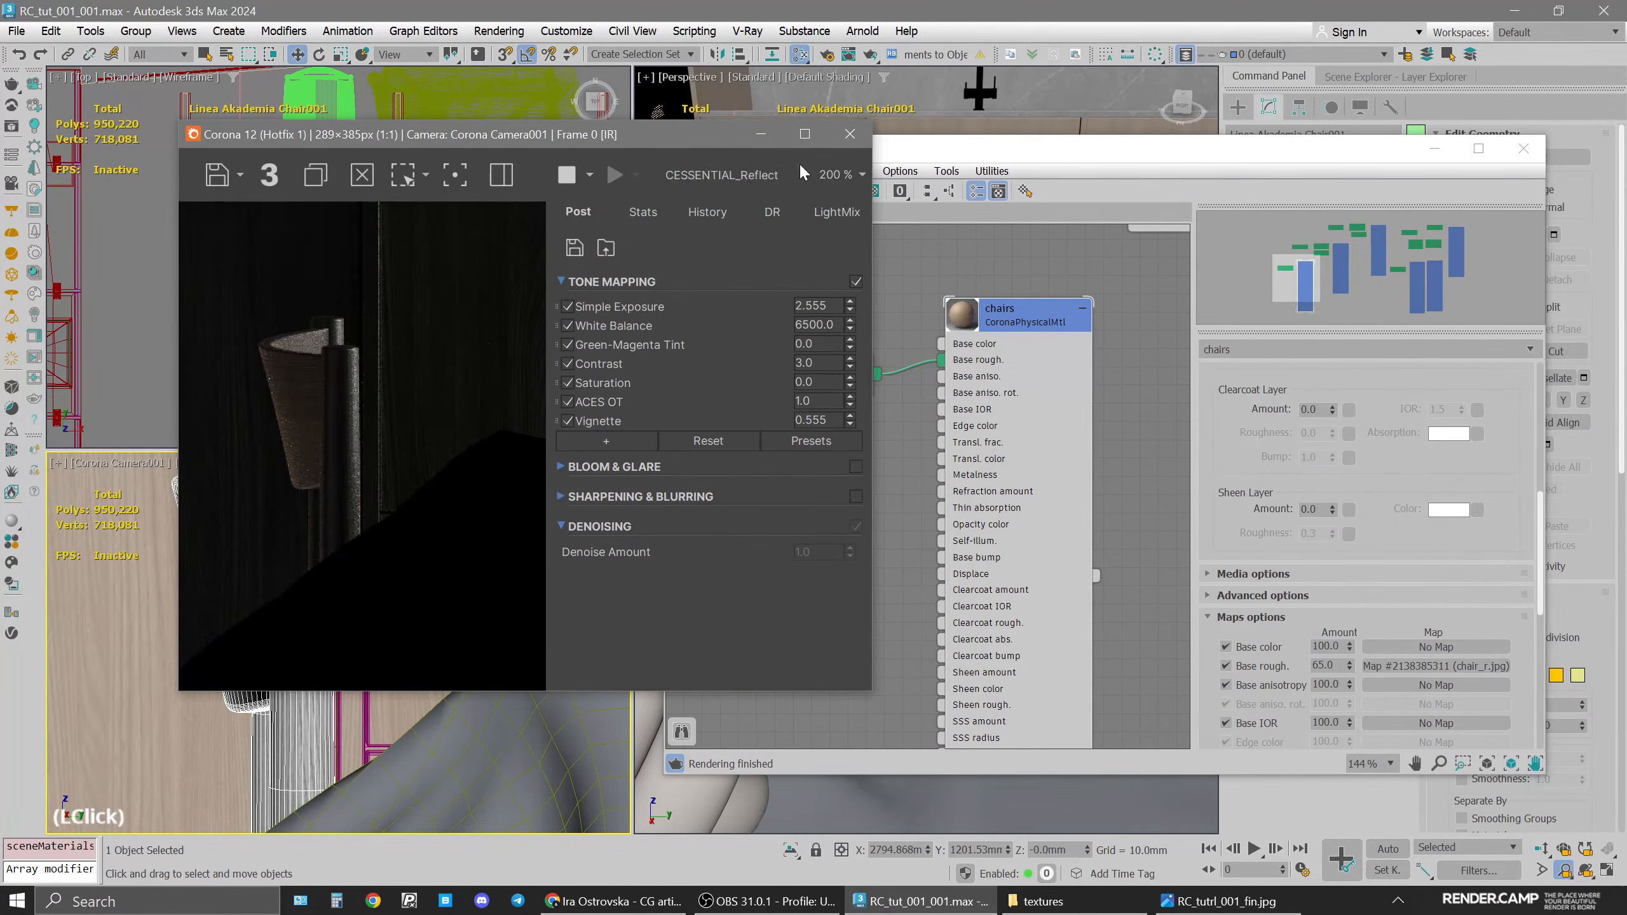
{"action": "left_click", "coordinate": [1055, 262]}
Duplicate the chair_r bitmap node with its tiling and angle settings, and place the copy directly above the original
{"action": "middle_click_drag", "start_coordinate": [822, 367], "coordinate": [950, 468]}
{"action": "left_click", "coordinate": [942, 467]}
{"action": "left_click_drag", "start_coordinate": [942, 474], "coordinate": [925, 378], "text": "shift"}
{"action": "left_click", "coordinate": [925, 379]}
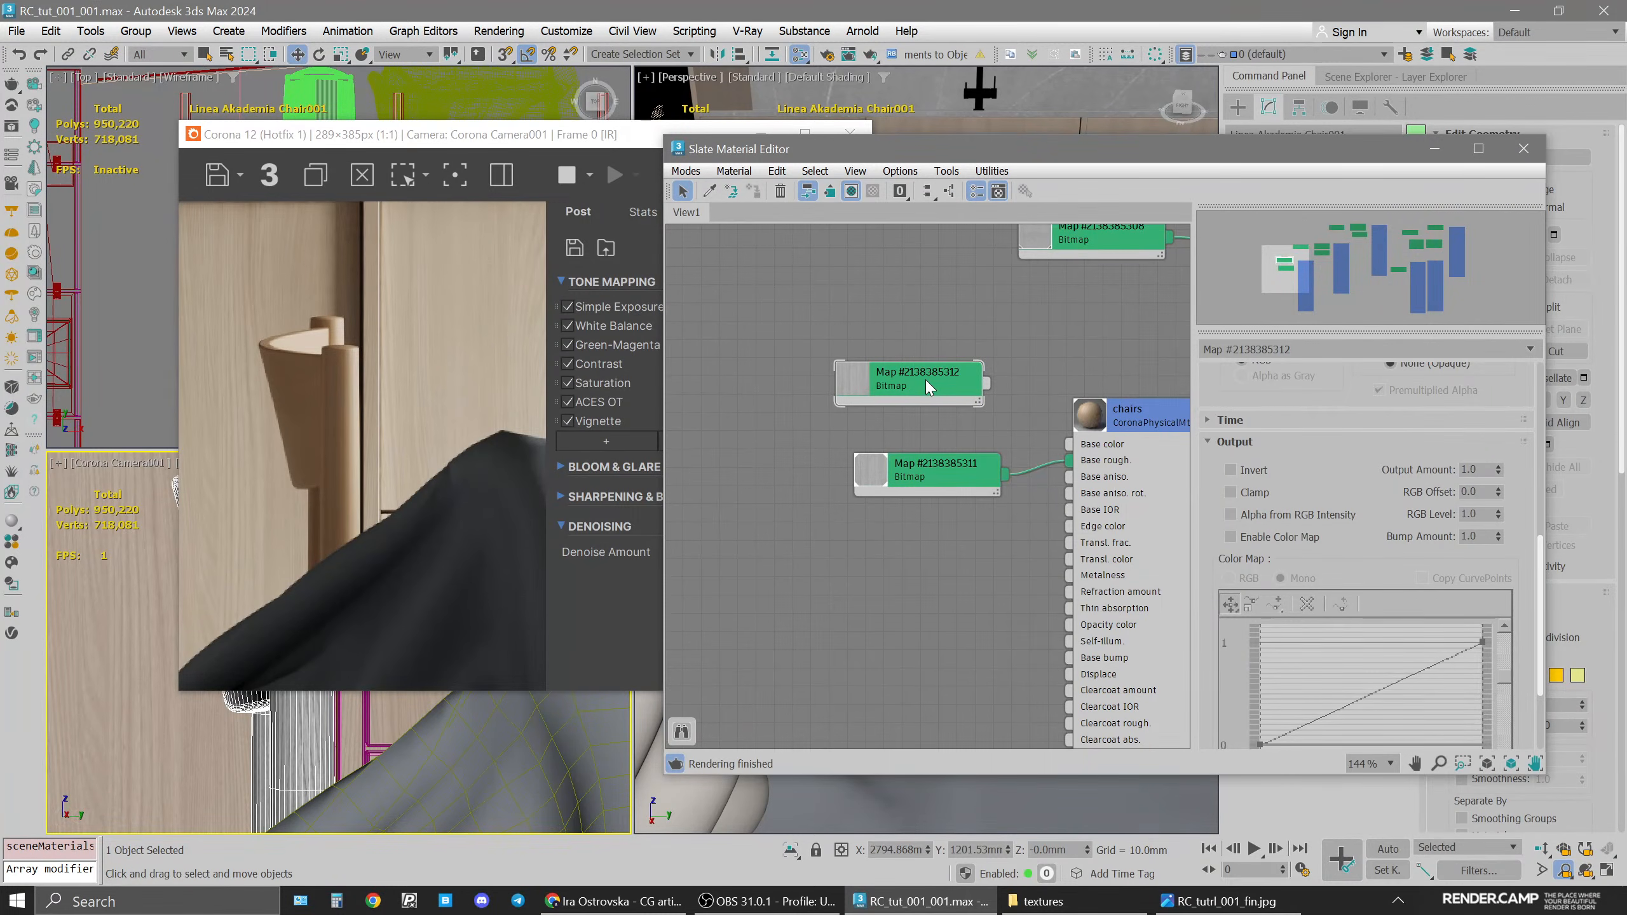
{"action": "left_click", "coordinate": [925, 378]}
{"action": "left_click_drag", "start_coordinate": [1540, 584], "coordinate": [1539, 455]}
{"action": "scroll", "coordinate": [1334, 457], "scroll_direction": "up", "scroll_amount": 3}
{"action": "left_click", "coordinate": [1351, 469]}
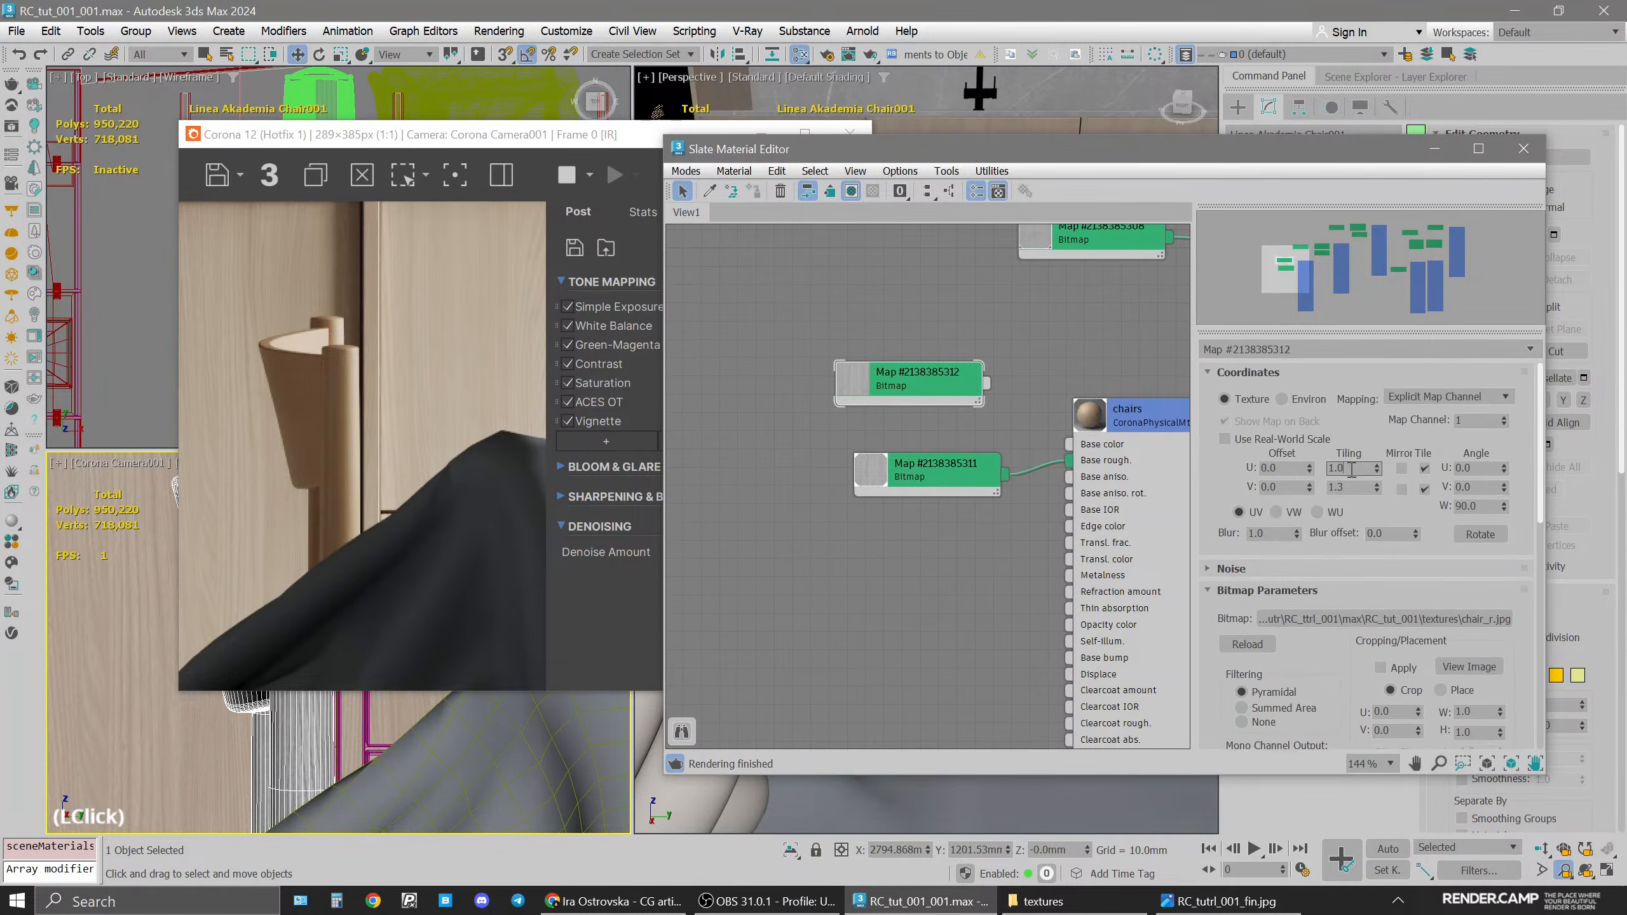
{"action": "left_click", "coordinate": [1478, 507]}
{"action": "left_click_drag", "start_coordinate": [981, 404], "coordinate": [999, 441]}
{"action": "left_click", "coordinate": [920, 410]}
Load chair_d from the textures folder into the duplicated bitmap node and move that node away from the chairs material
{"action": "left_click", "coordinate": [1038, 901]}
{"action": "left_click_drag", "start_coordinate": [192, 288], "coordinate": [1385, 620]}
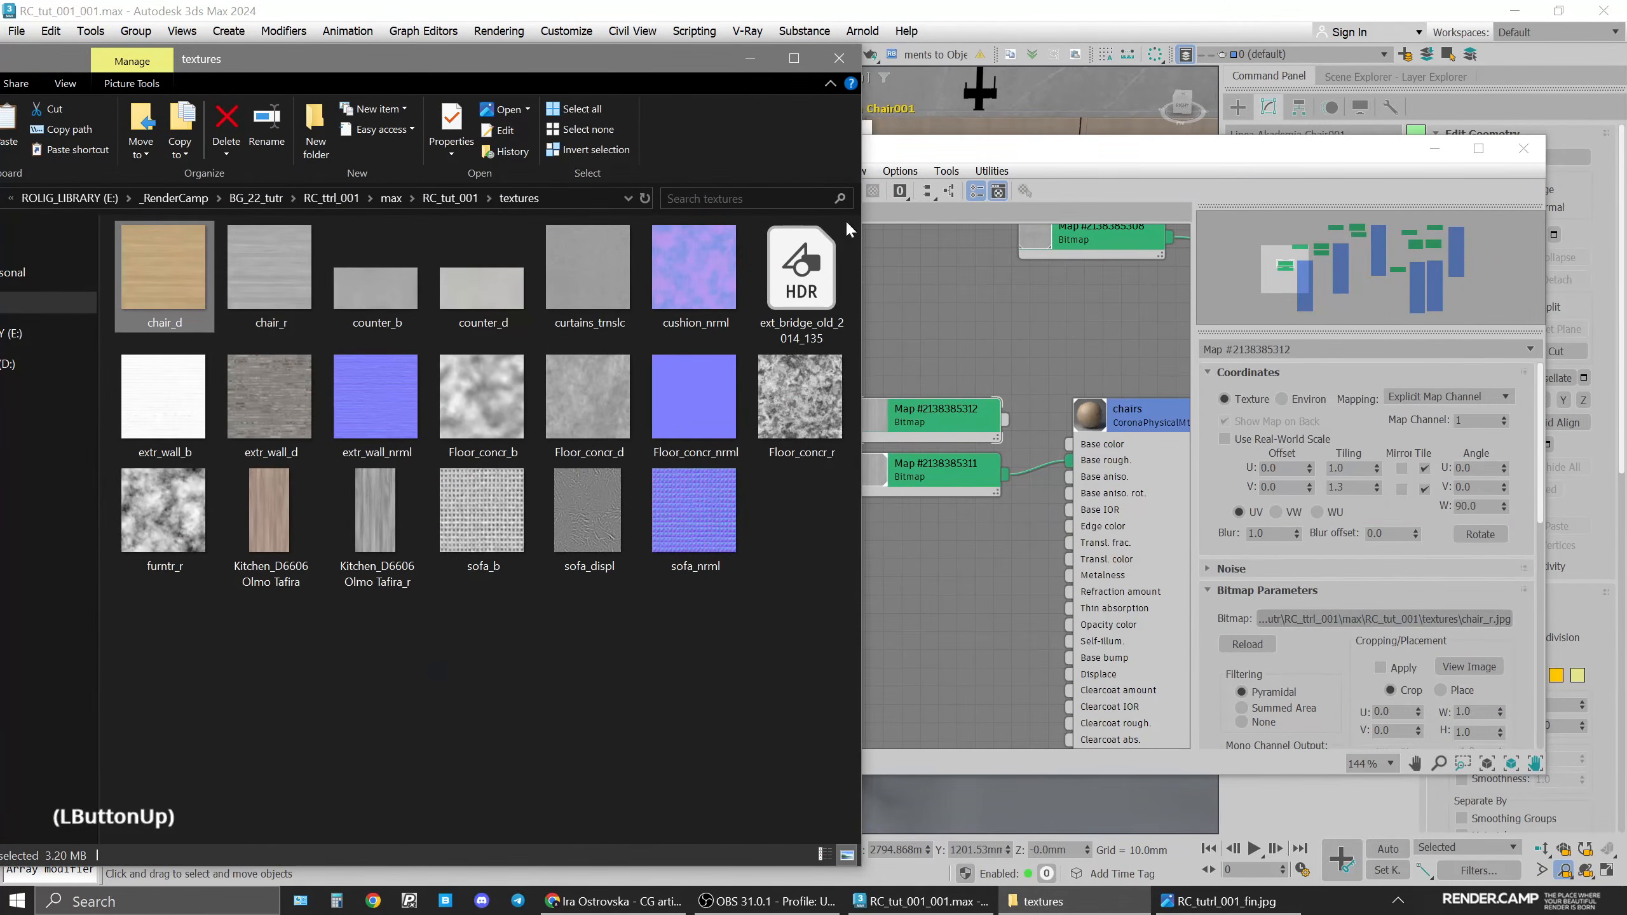
{"action": "left_click", "coordinate": [951, 567]}
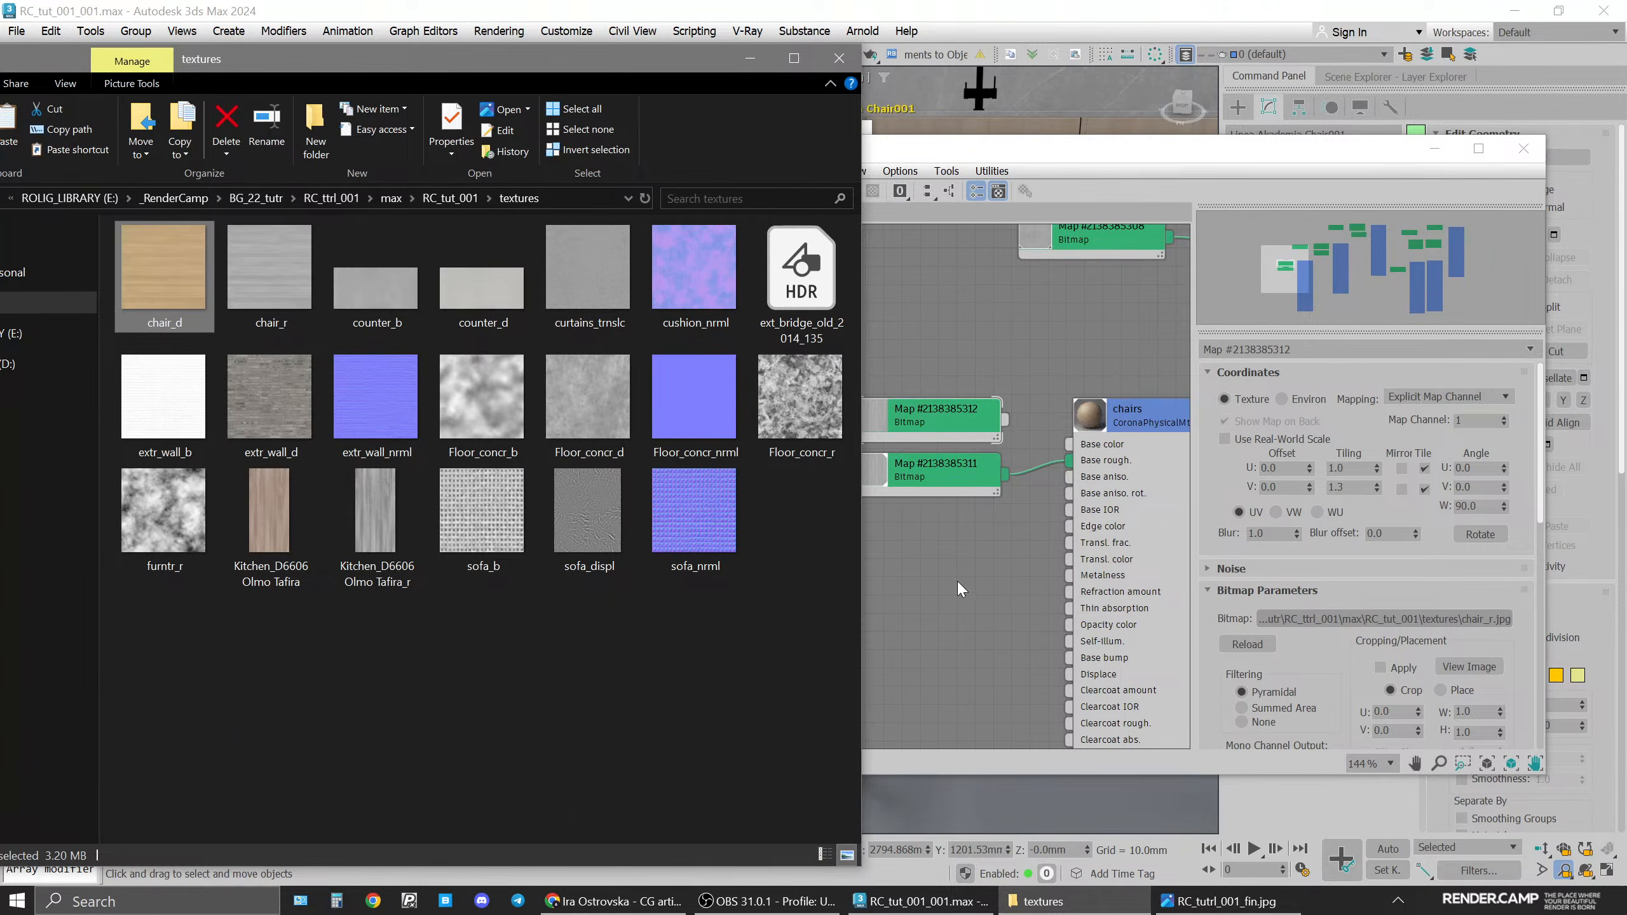
{"action": "left_click", "coordinate": [956, 580]}
{"action": "mouse_move", "coordinate": [942, 423]}
{"action": "left_mouse_down"}
{"action": "mouse_move", "coordinate": [759, 404]}
{"action": "mouse_move", "coordinate": [917, 426]}
{"action": "left_mouse_up"}
Insert a Color Correction map after the chair_d bitmap and connect it to the chairs material's Base color
{"action": "scroll", "coordinate": [791, 511], "scroll_direction": "down", "scroll_amount": 1}
{"action": "mouse_move", "coordinate": [935, 461]}
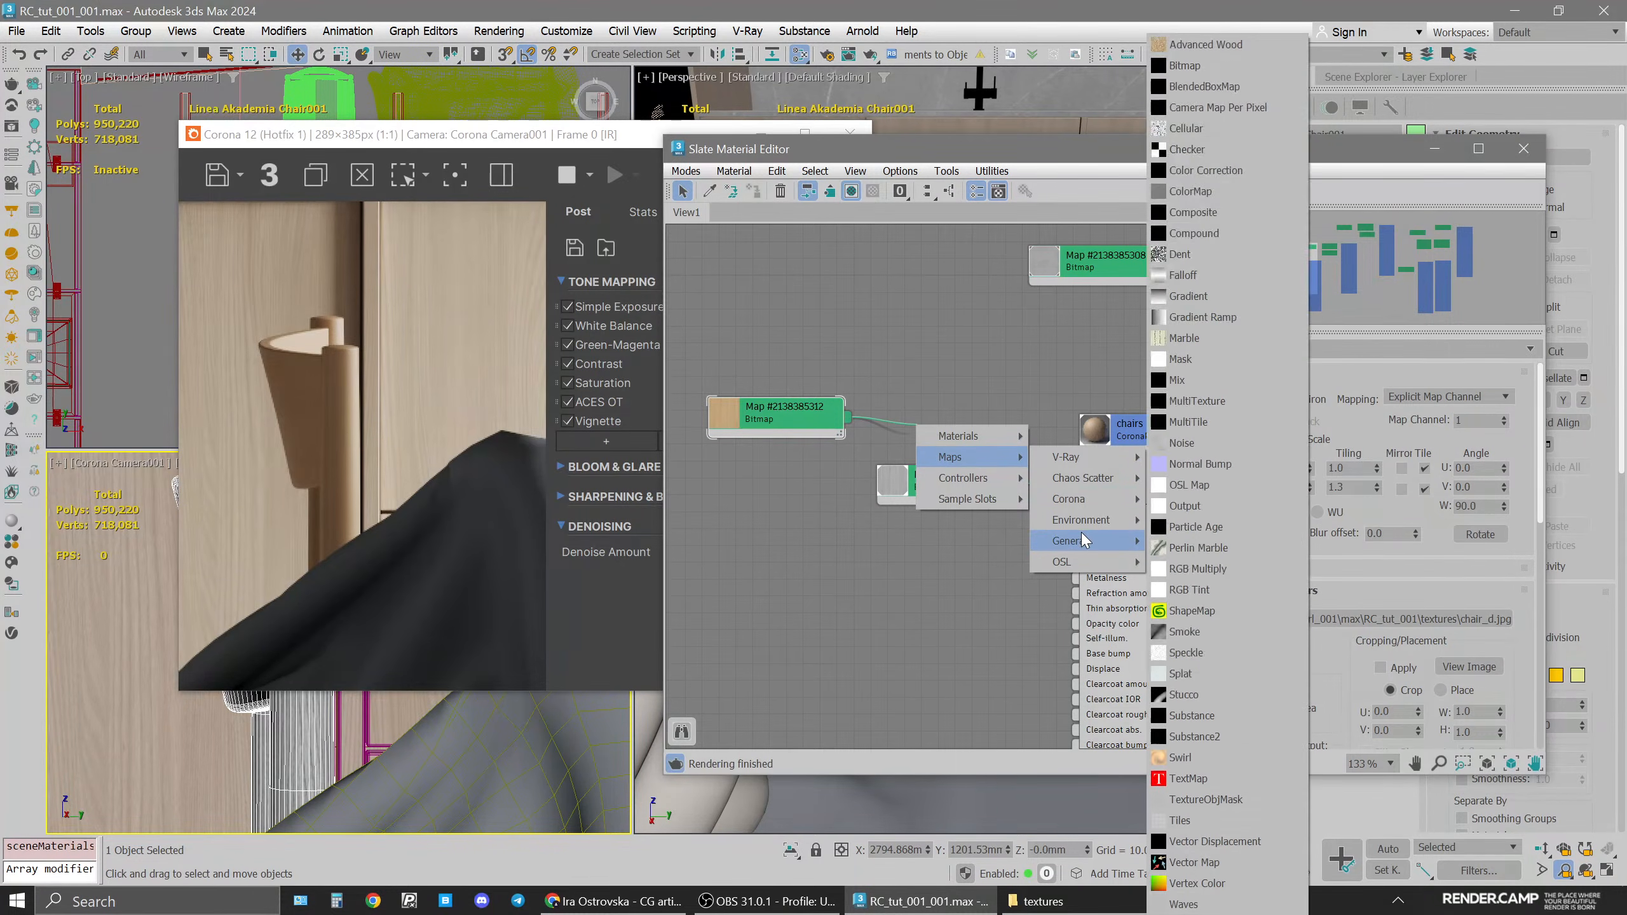
{"action": "left_click", "coordinate": [1242, 180]}
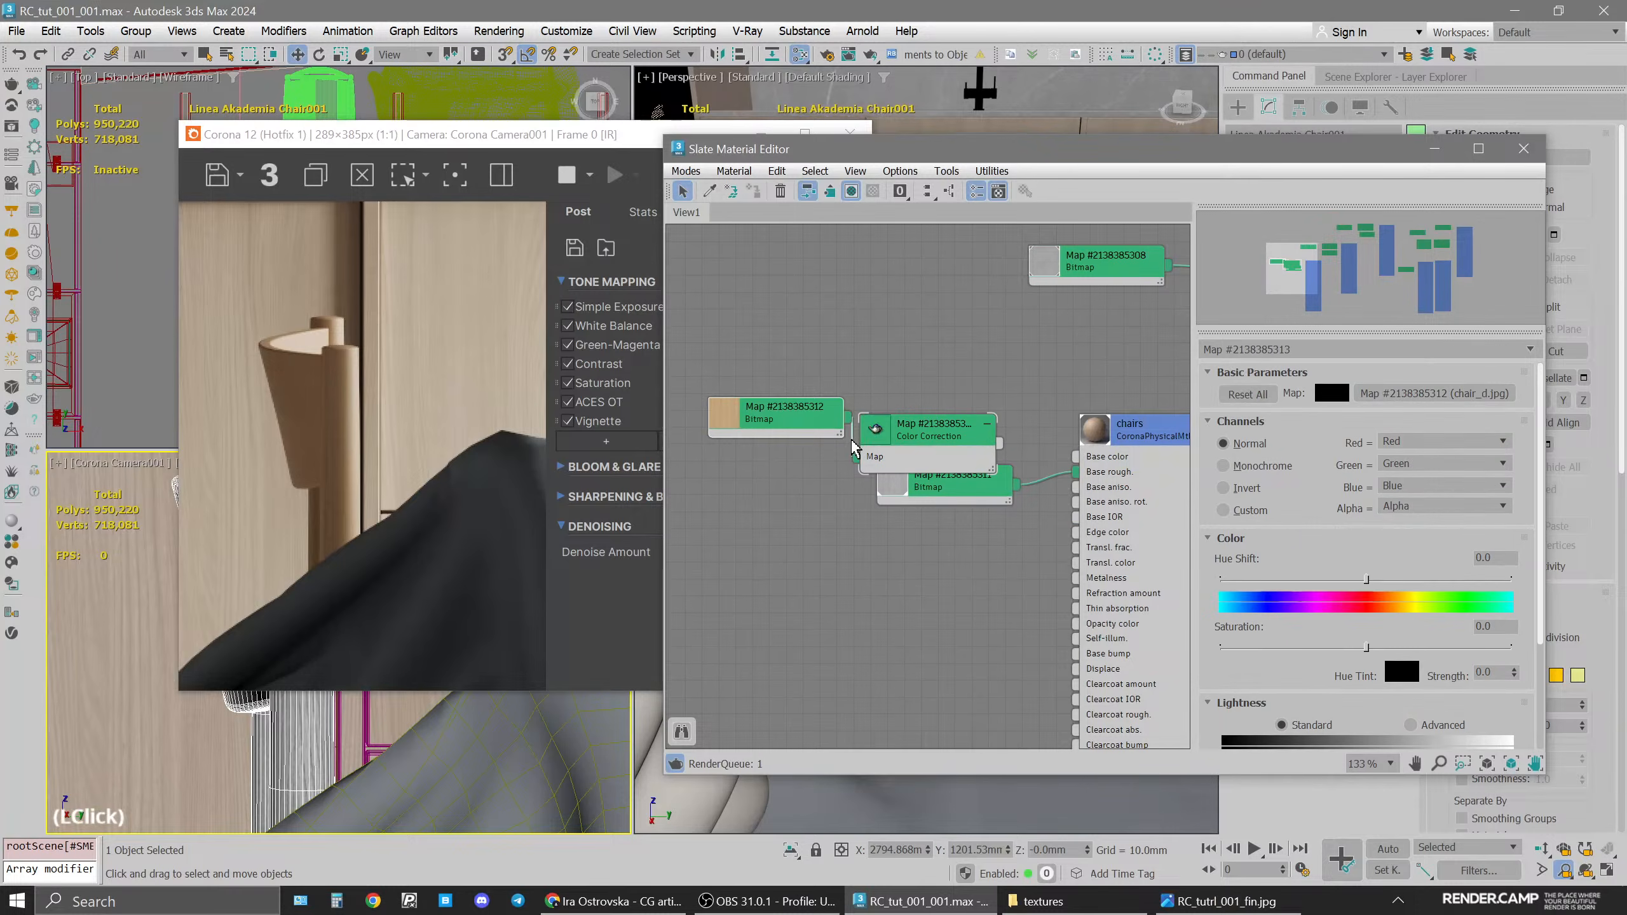
{"action": "left_click_drag", "start_coordinate": [801, 420], "coordinate": [769, 436]}
{"action": "left_click_drag", "start_coordinate": [890, 441], "coordinate": [891, 408]}
{"action": "left_click_drag", "start_coordinate": [1000, 410], "coordinate": [1077, 456]}
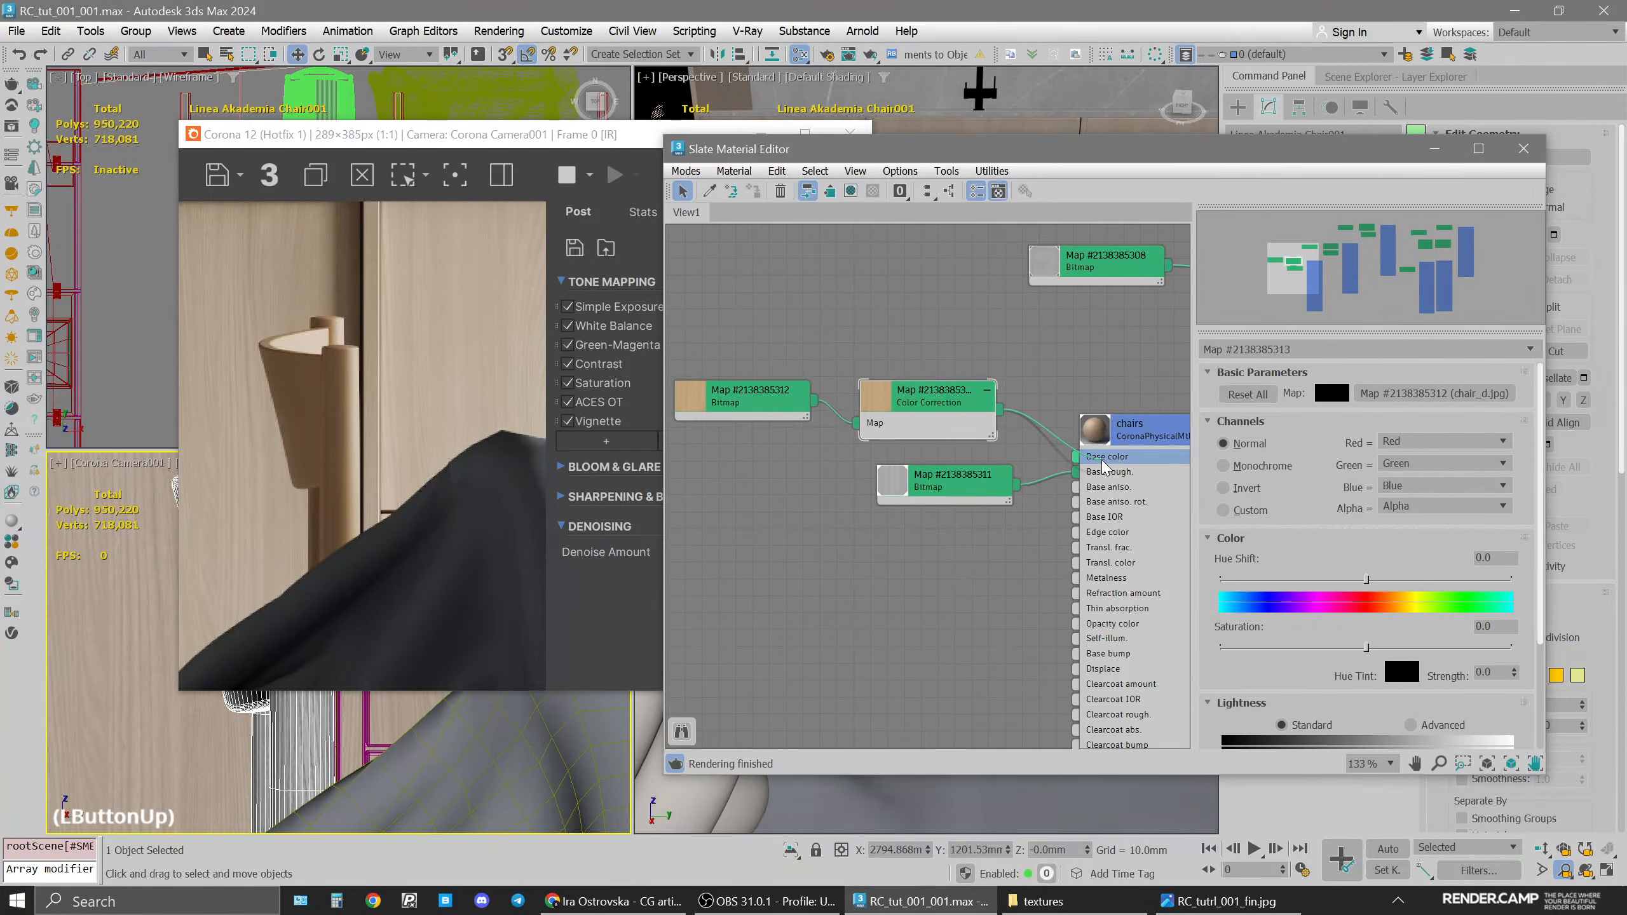
Try a saturation of -10 and a hue shift of 5 in the chair_d Color Correction
{"action": "left_click", "coordinate": [945, 411]}
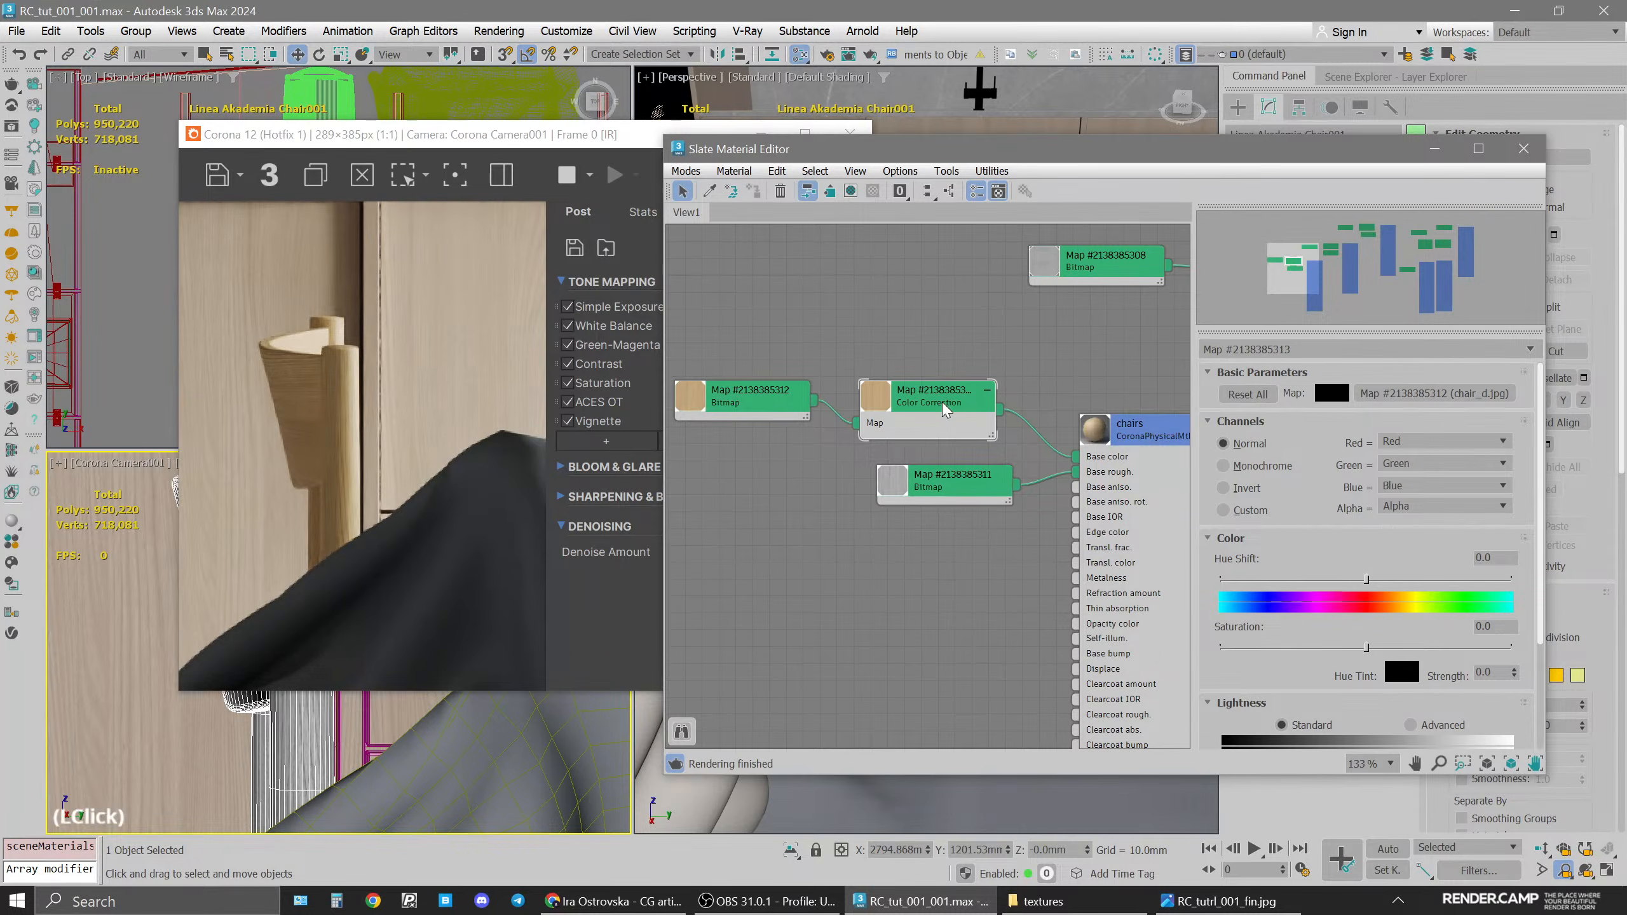
{"action": "left_click", "coordinate": [1349, 647]}
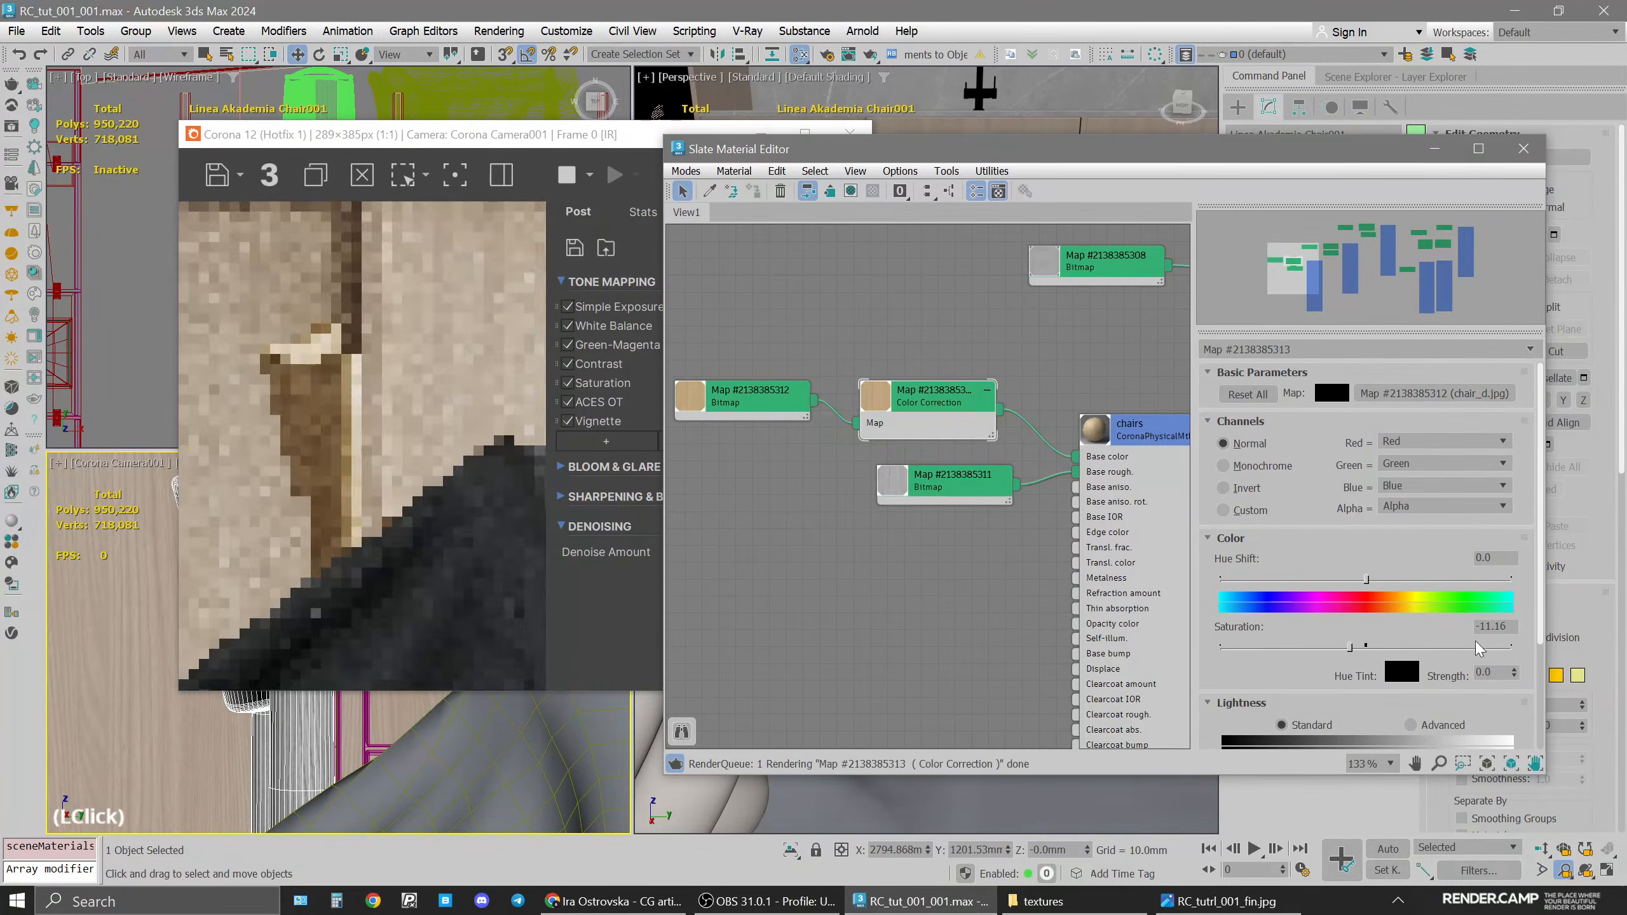
{"action": "double_click", "coordinate": [1494, 626]}
{"action": "type", "text": "-10"}
{"action": "key", "text": "Return"}
{"action": "left_click", "coordinate": [1499, 563]}
{"action": "double_click", "coordinate": [1500, 563]}
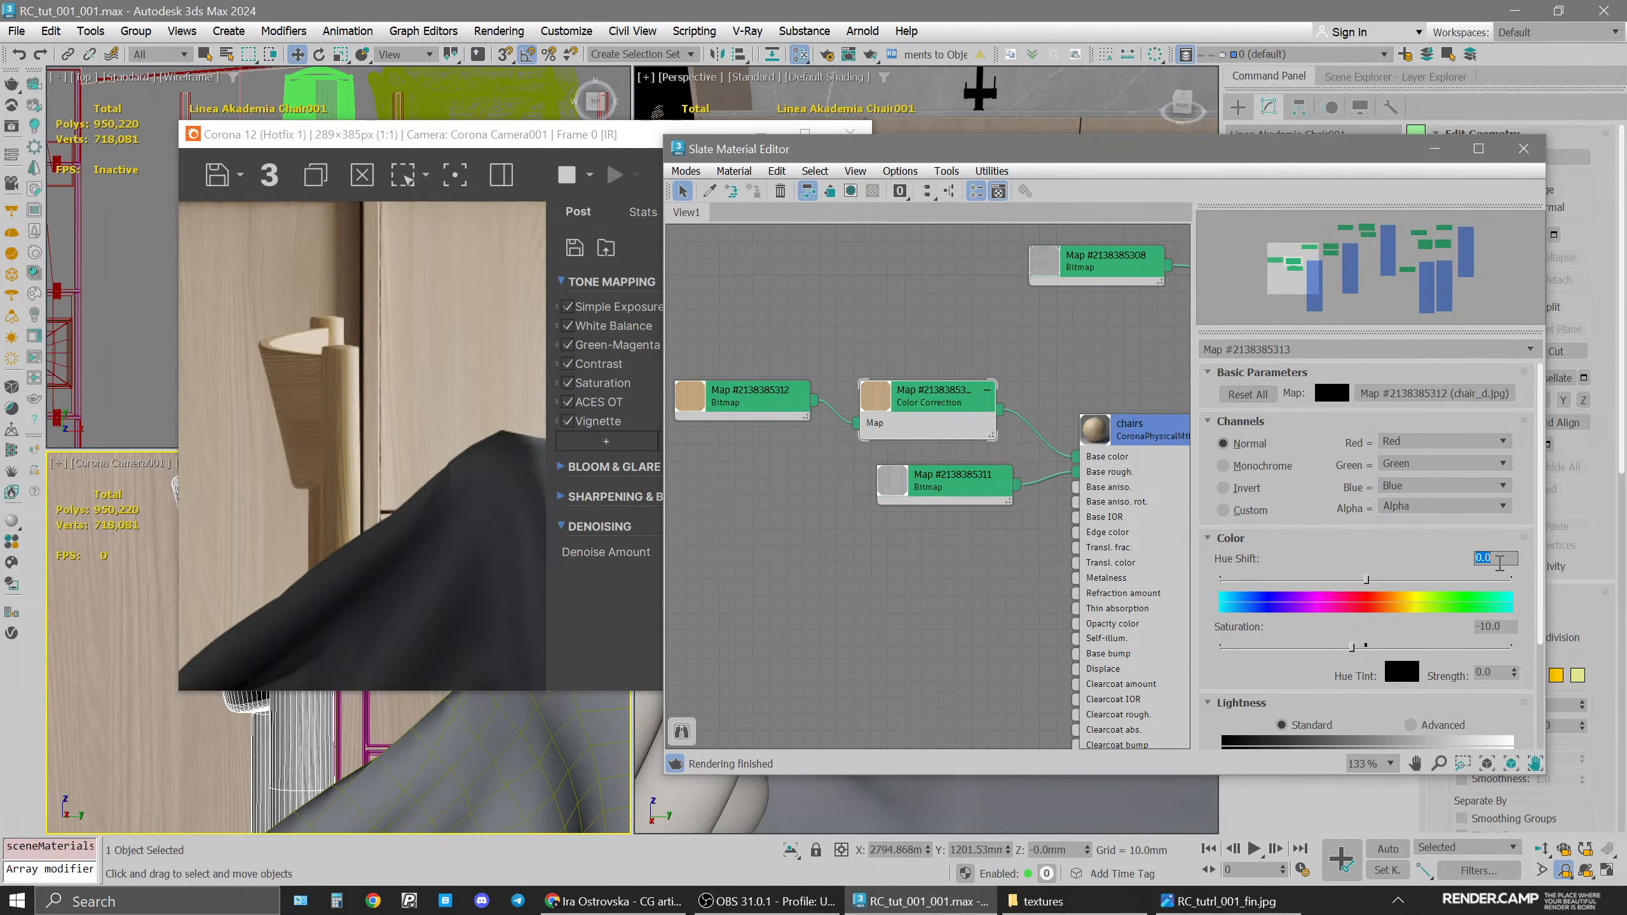
{"action": "type", "text": "5"}
{"action": "key", "text": "Return"}
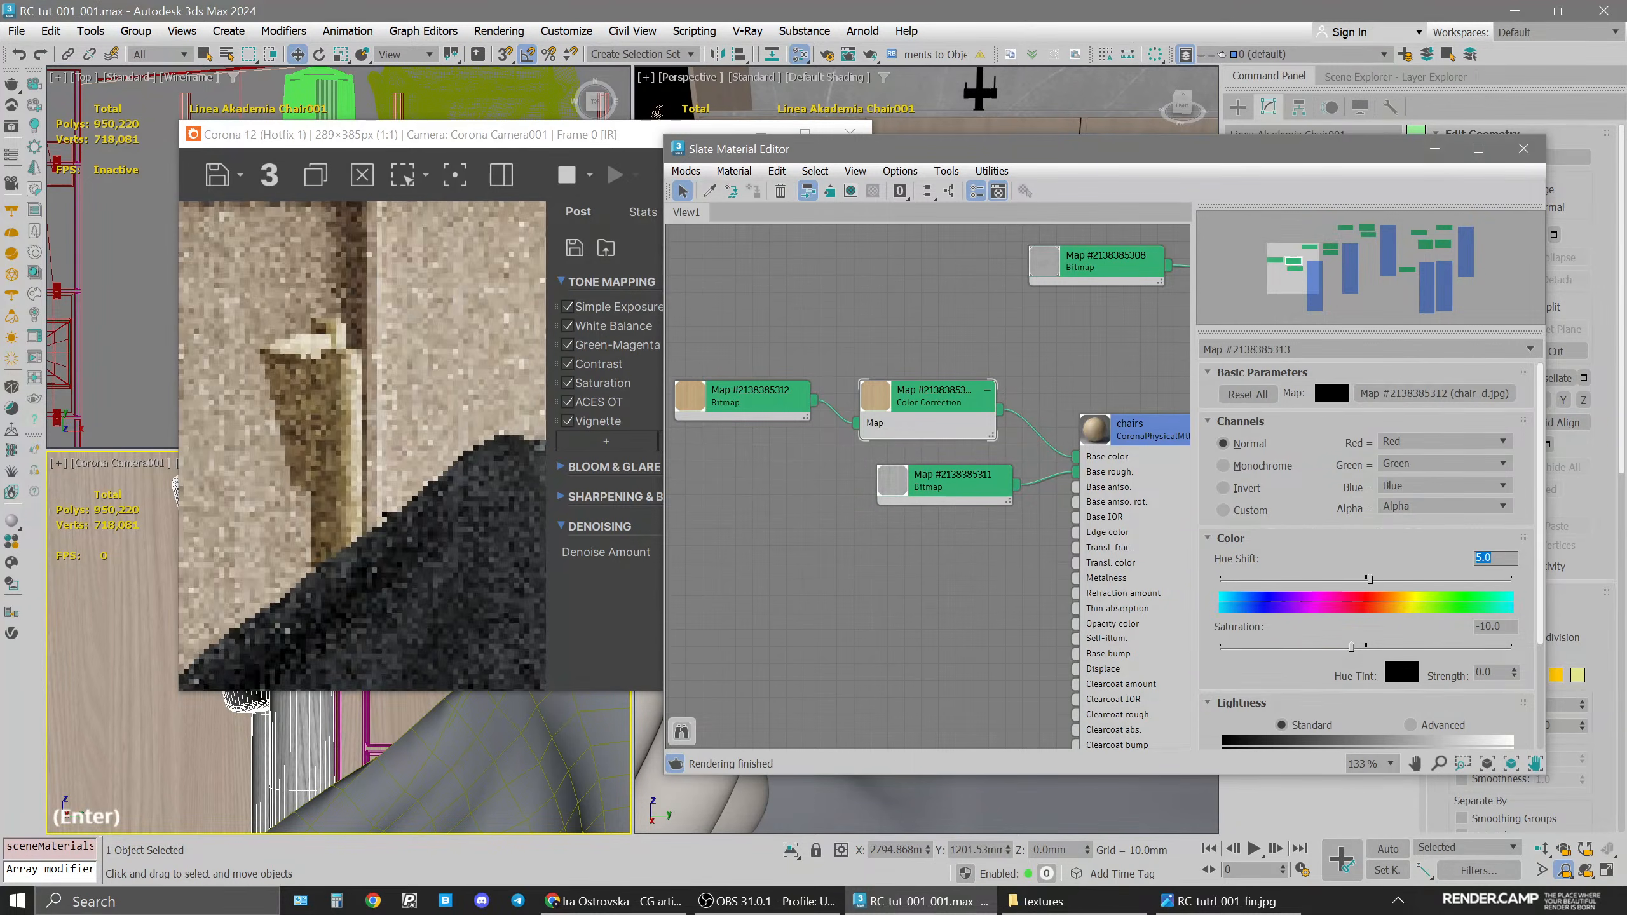
Exaggerate the Color Correction's saturation to 100 and compare hue shifts of 10 and -5
{"action": "left_click_drag", "start_coordinate": [1352, 647], "coordinate": [1534, 651]}
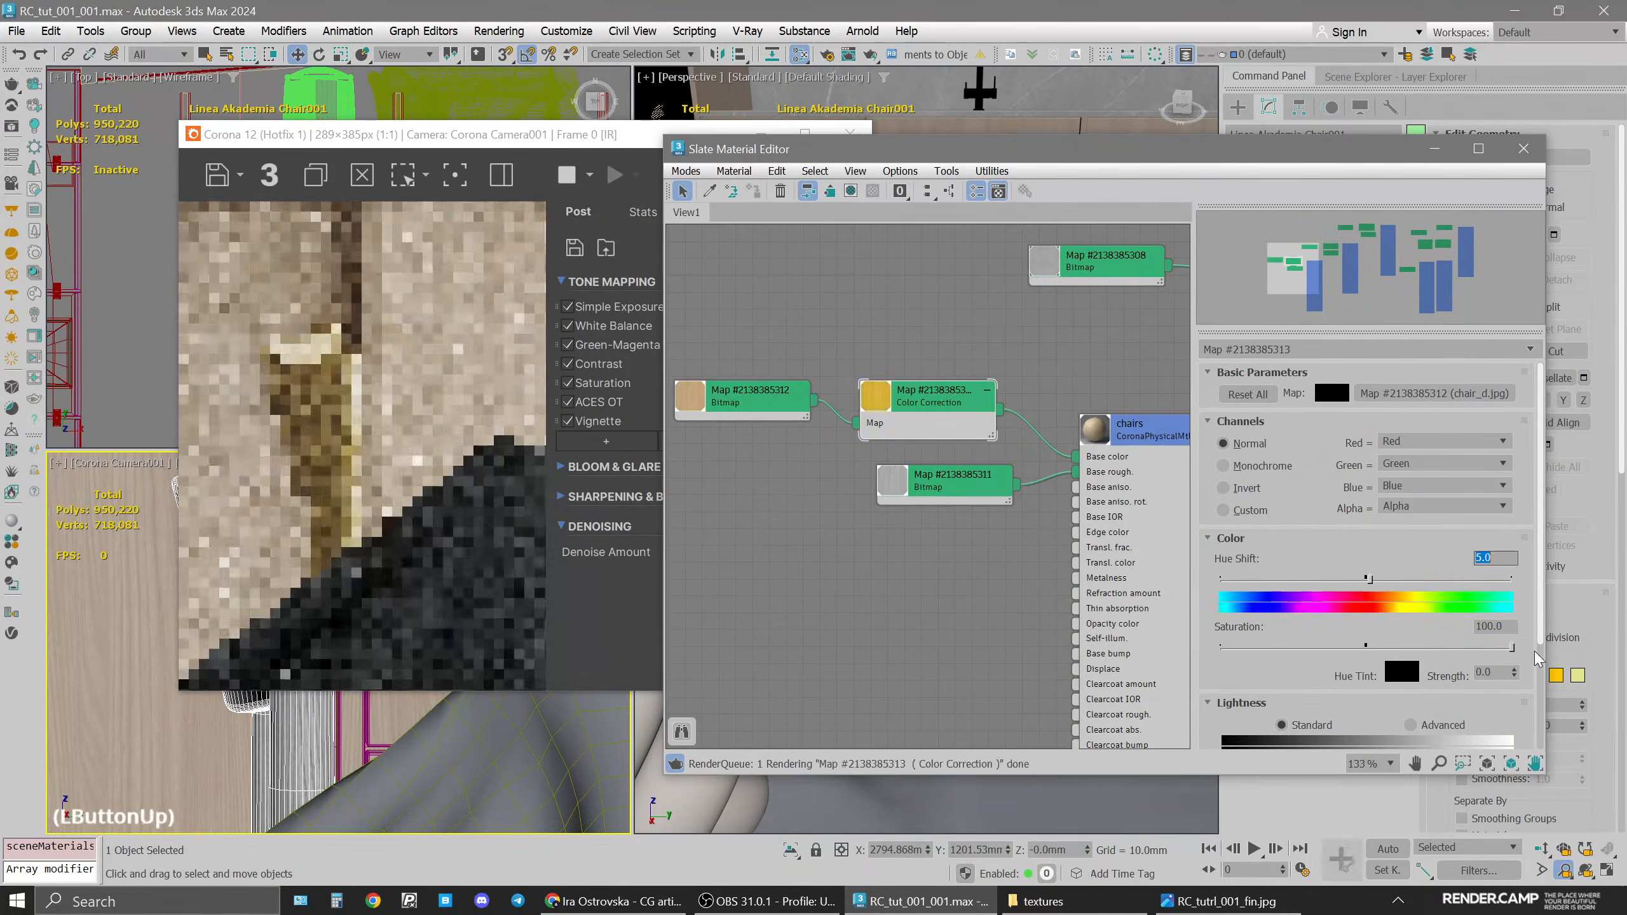
{"action": "double_click", "coordinate": [1500, 561]}
{"action": "type", "text": "10"}
{"action": "key", "text": "Return"}
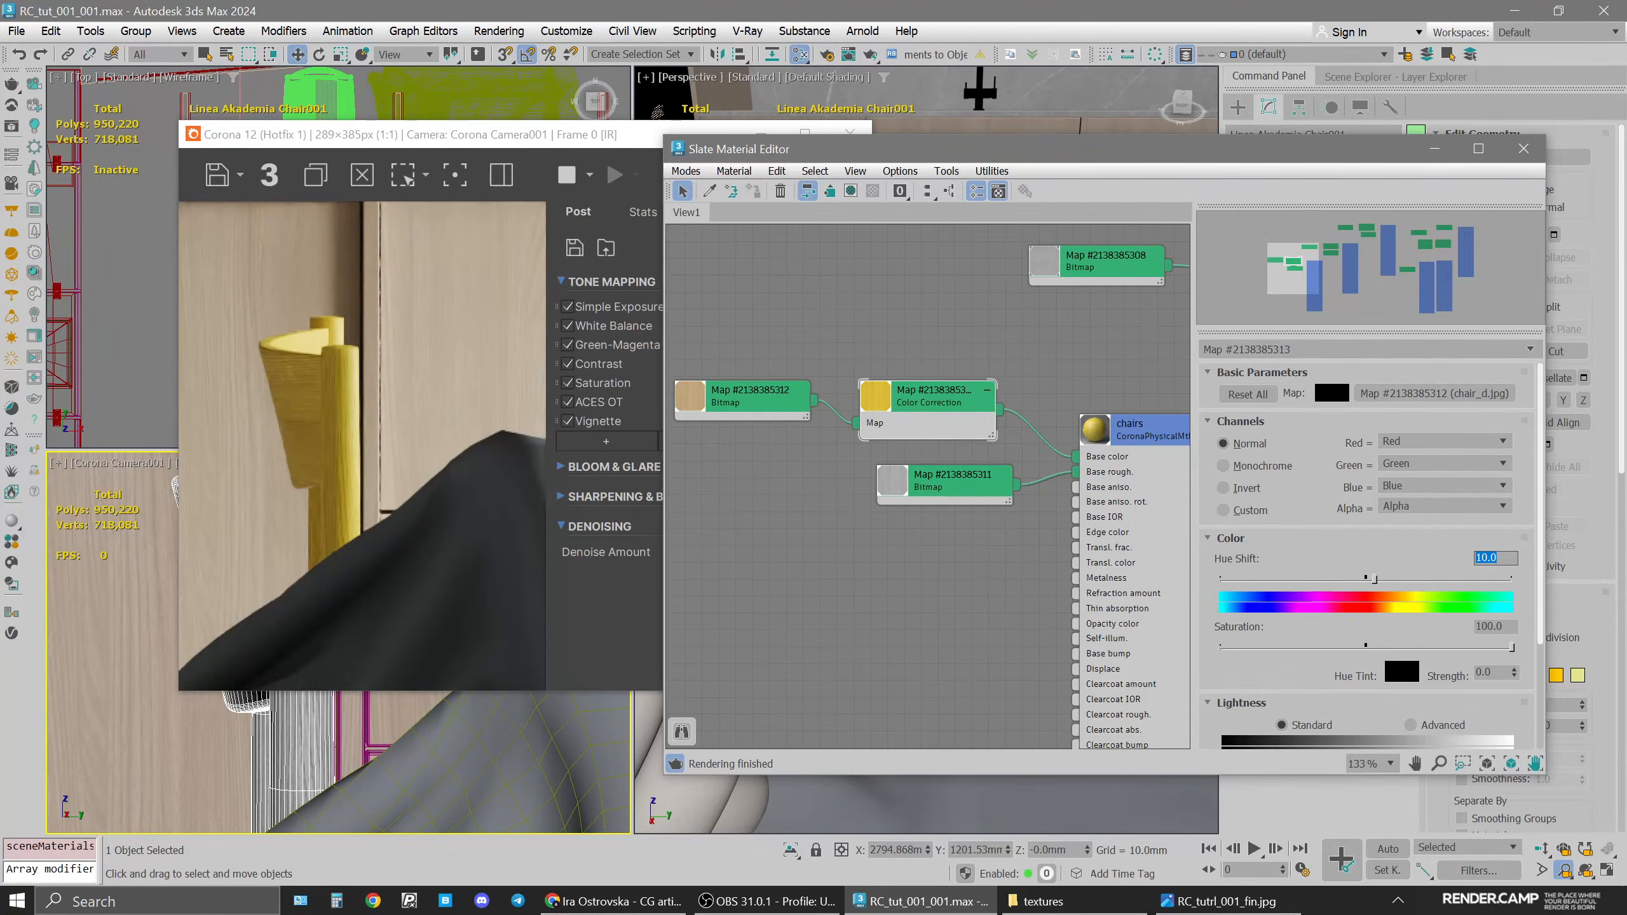
{"action": "type", "text": "-5"}
{"action": "key", "text": "Return"}
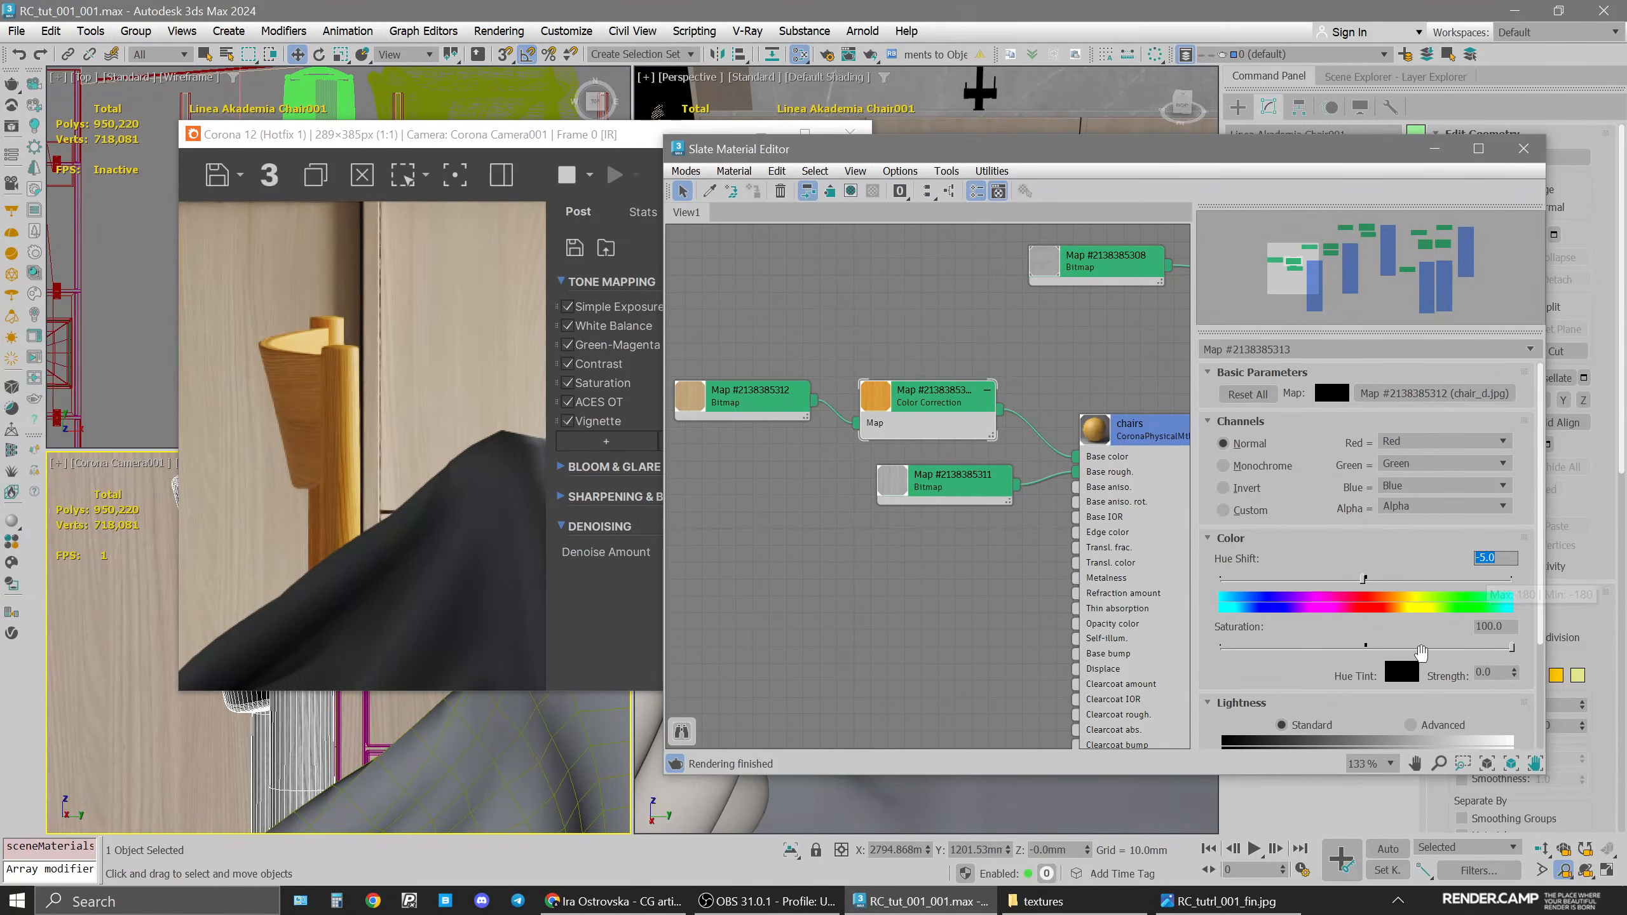
Set the Color Correction's hue shift to -3 and its saturation to -15 after trying -10
{"action": "left_click", "coordinate": [1350, 649]}
{"action": "double_click", "coordinate": [1492, 629]}
{"action": "type", "text": "10"}
{"action": "key", "text": "Return"}
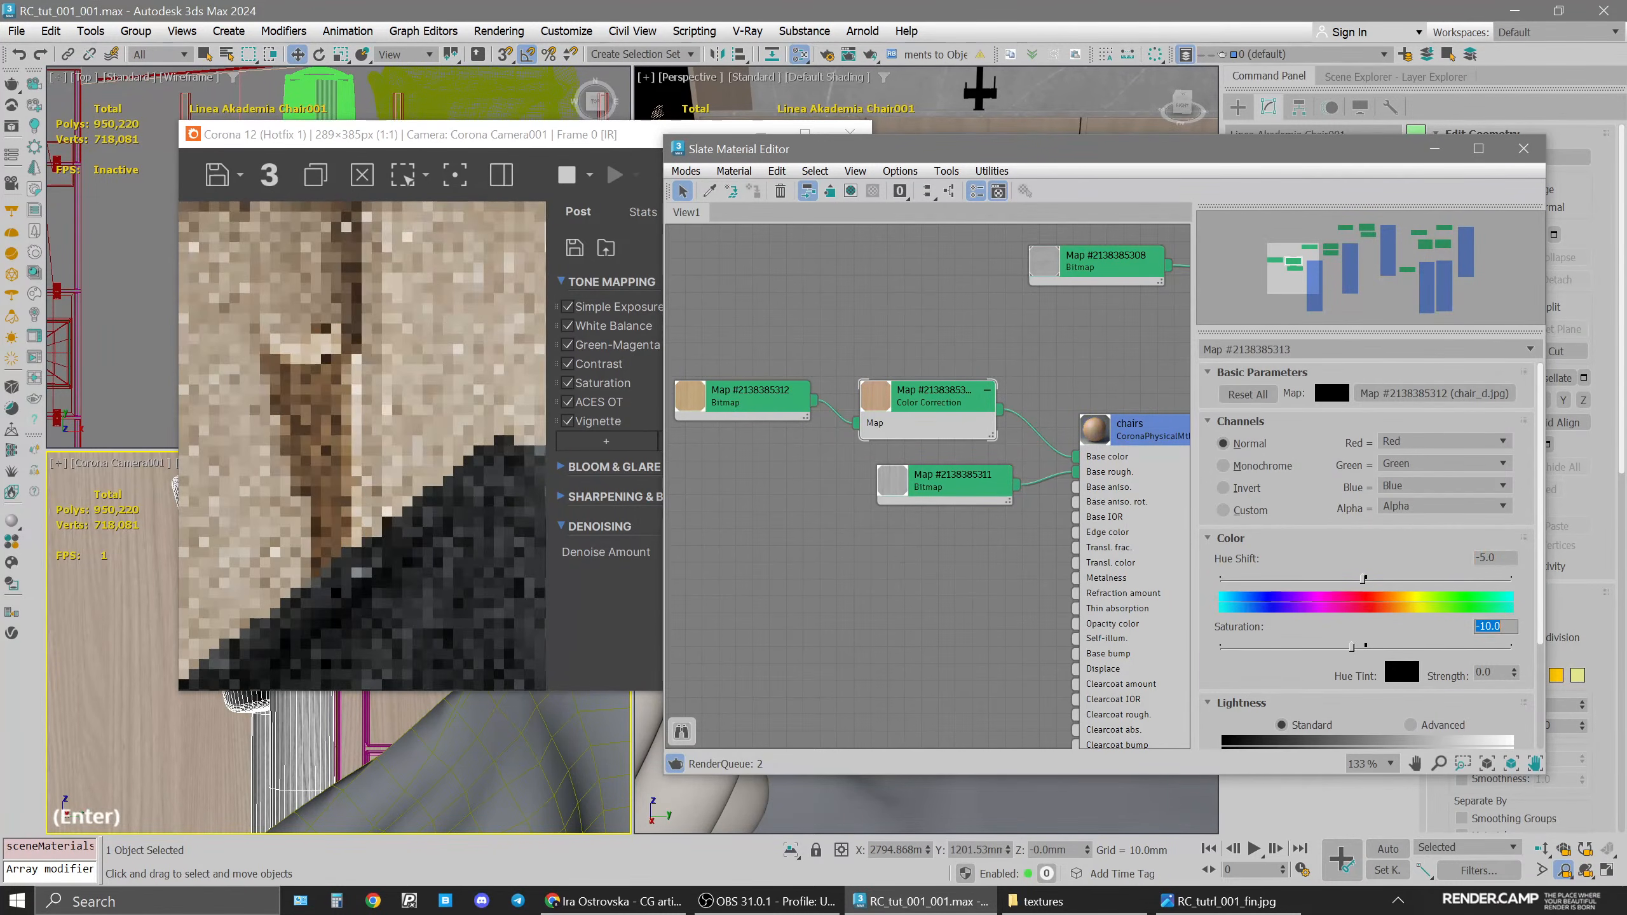
{"action": "left_click", "coordinate": [1501, 558]}
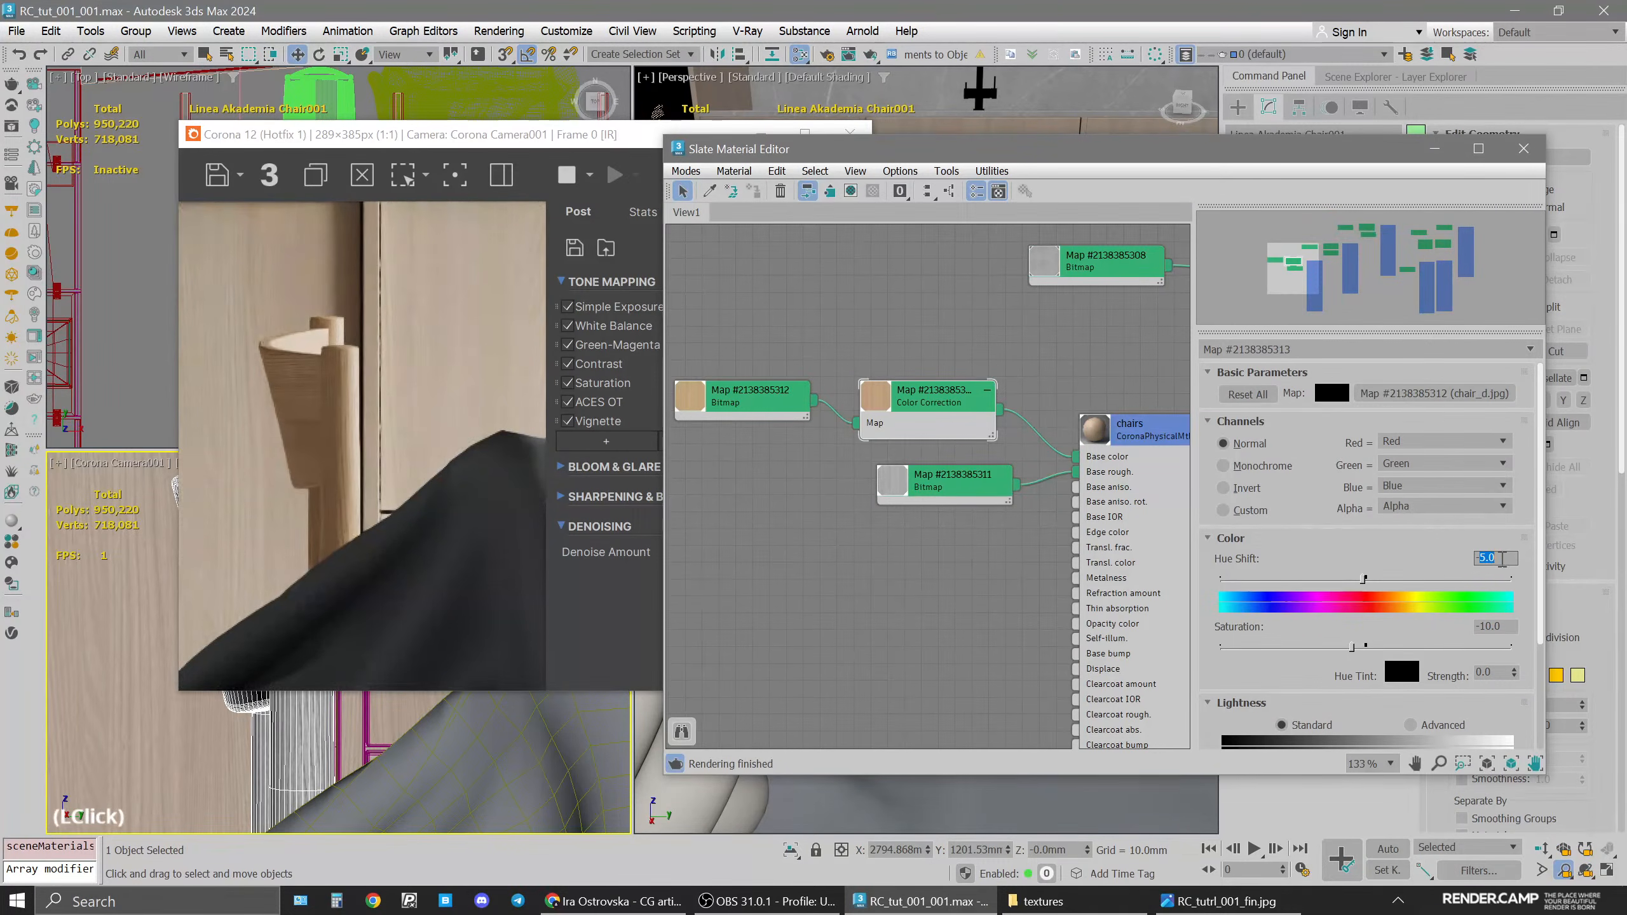
{"action": "key", "text": "BackSpace"}
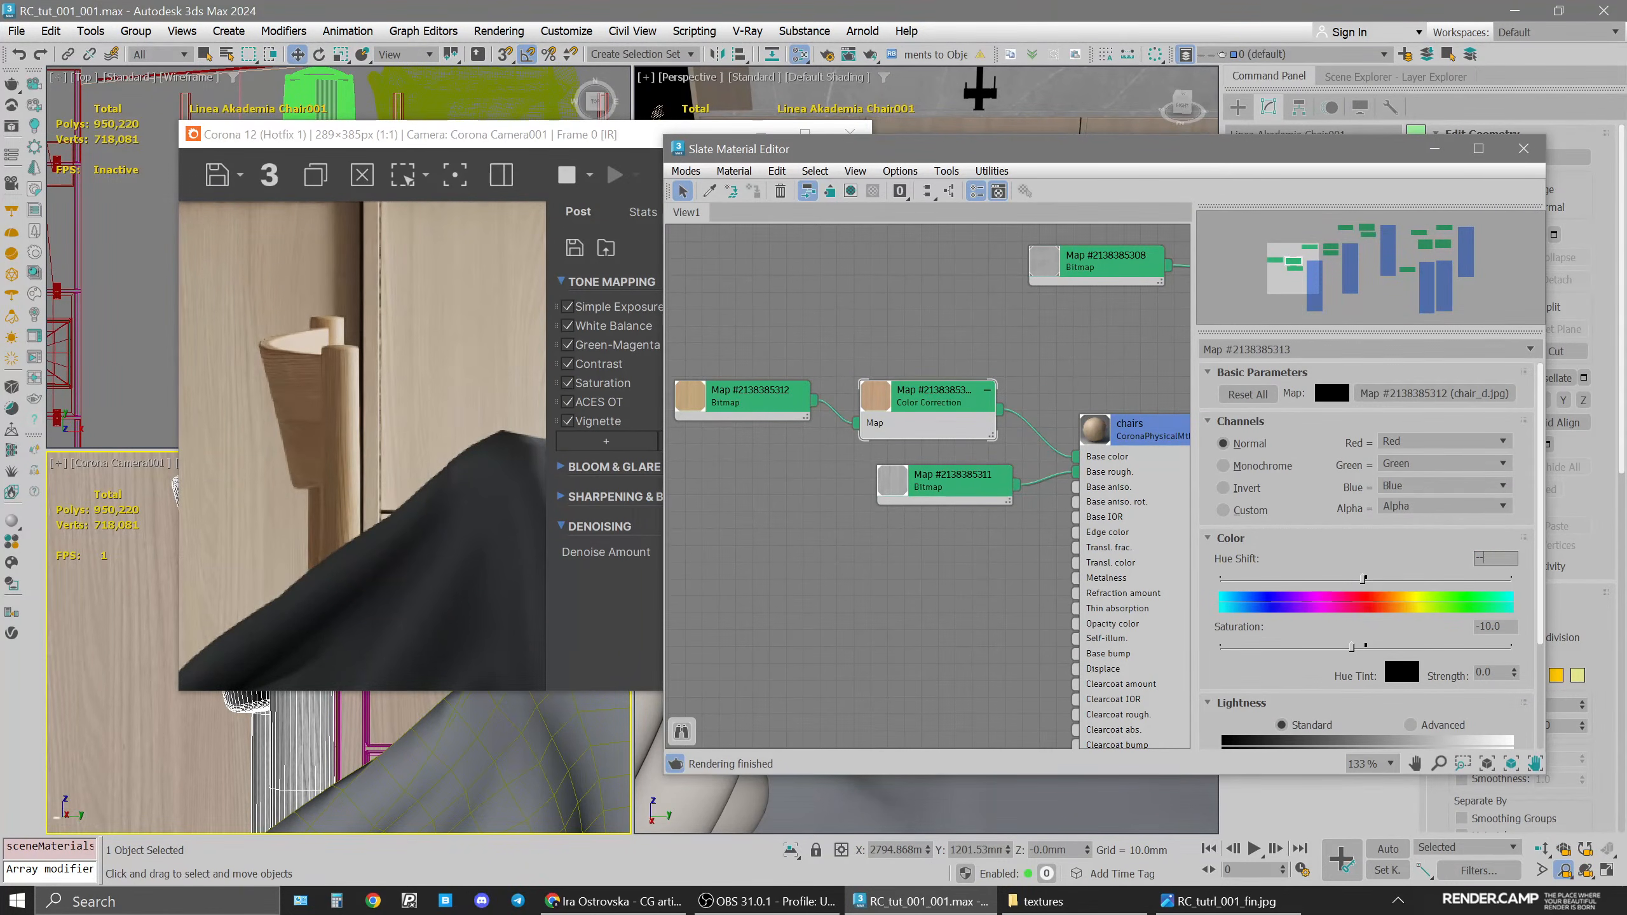
{"action": "type", "text": "-3"}
{"action": "key", "text": "Return"}
{"action": "double_click", "coordinate": [1498, 626]}
{"action": "type", "text": "15"}
{"action": "key", "text": "Return"}
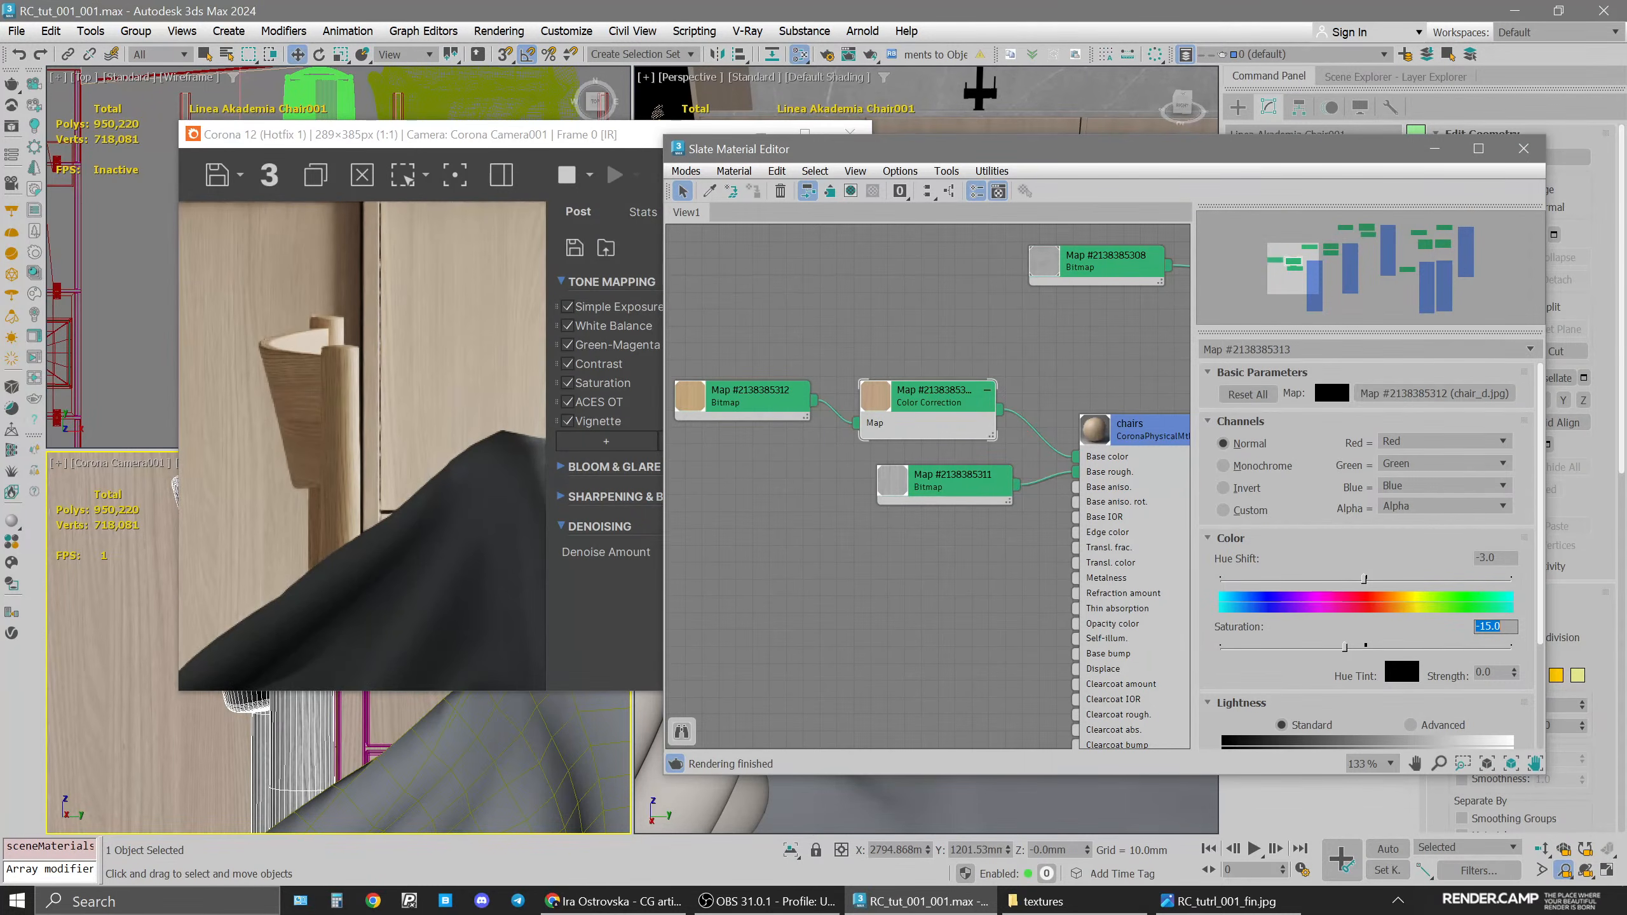
Switch the Color Correction's lightness to Advanced and turn off 2D Pan Zoom mode in the camera view
{"action": "scroll", "coordinate": [1429, 641], "scroll_direction": "down", "scroll_amount": 3}
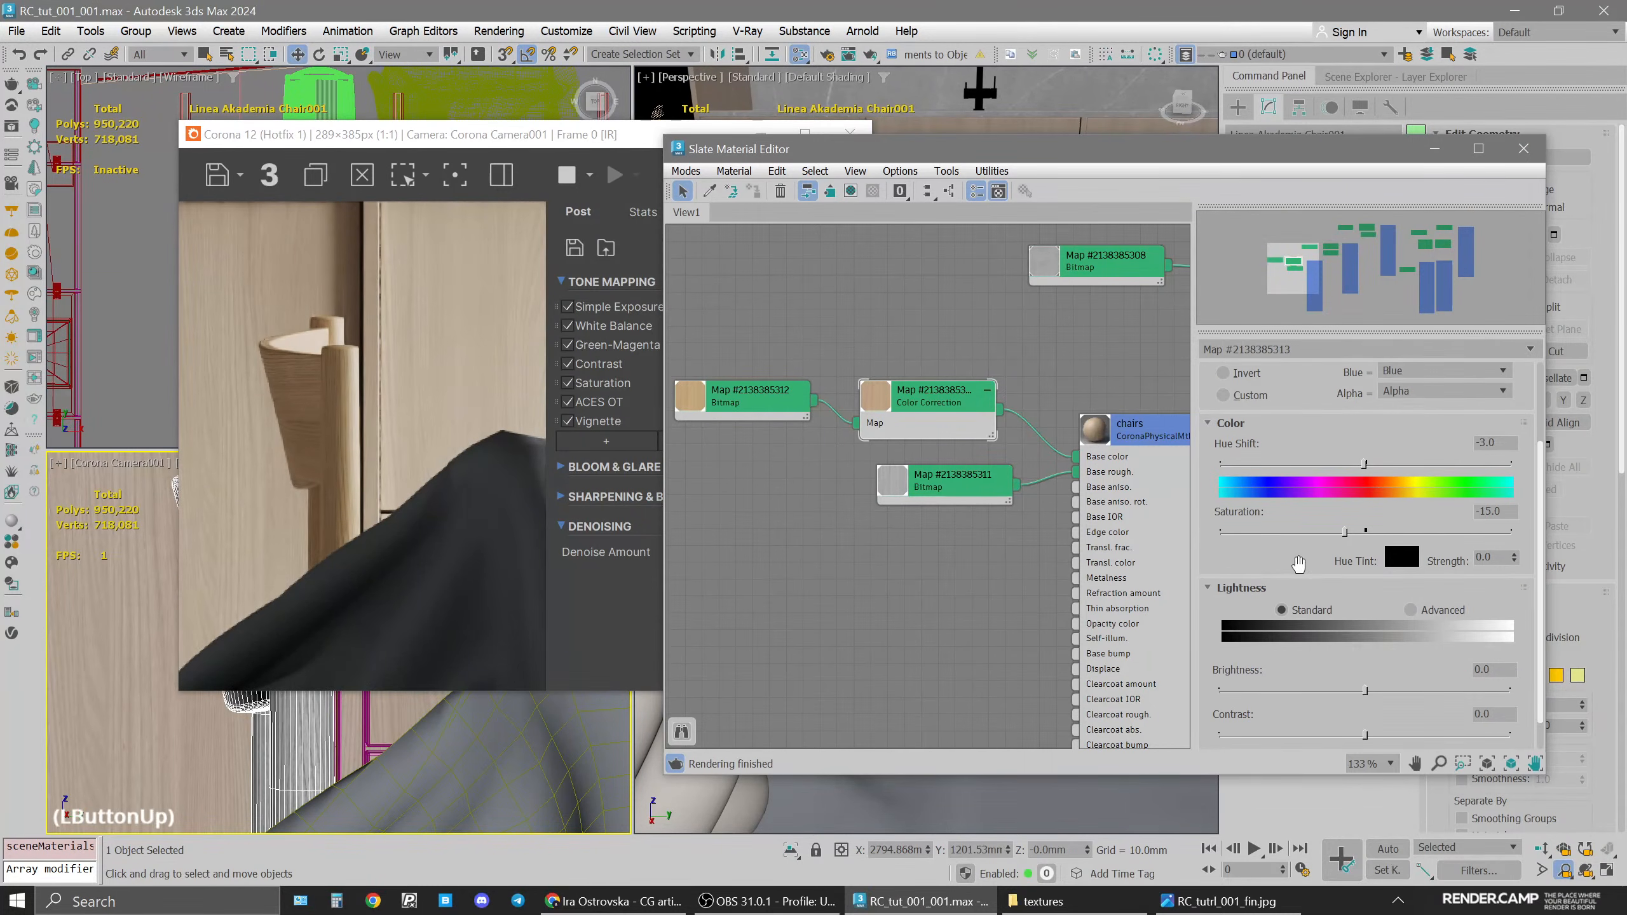
{"action": "left_click", "coordinate": [1409, 609]}
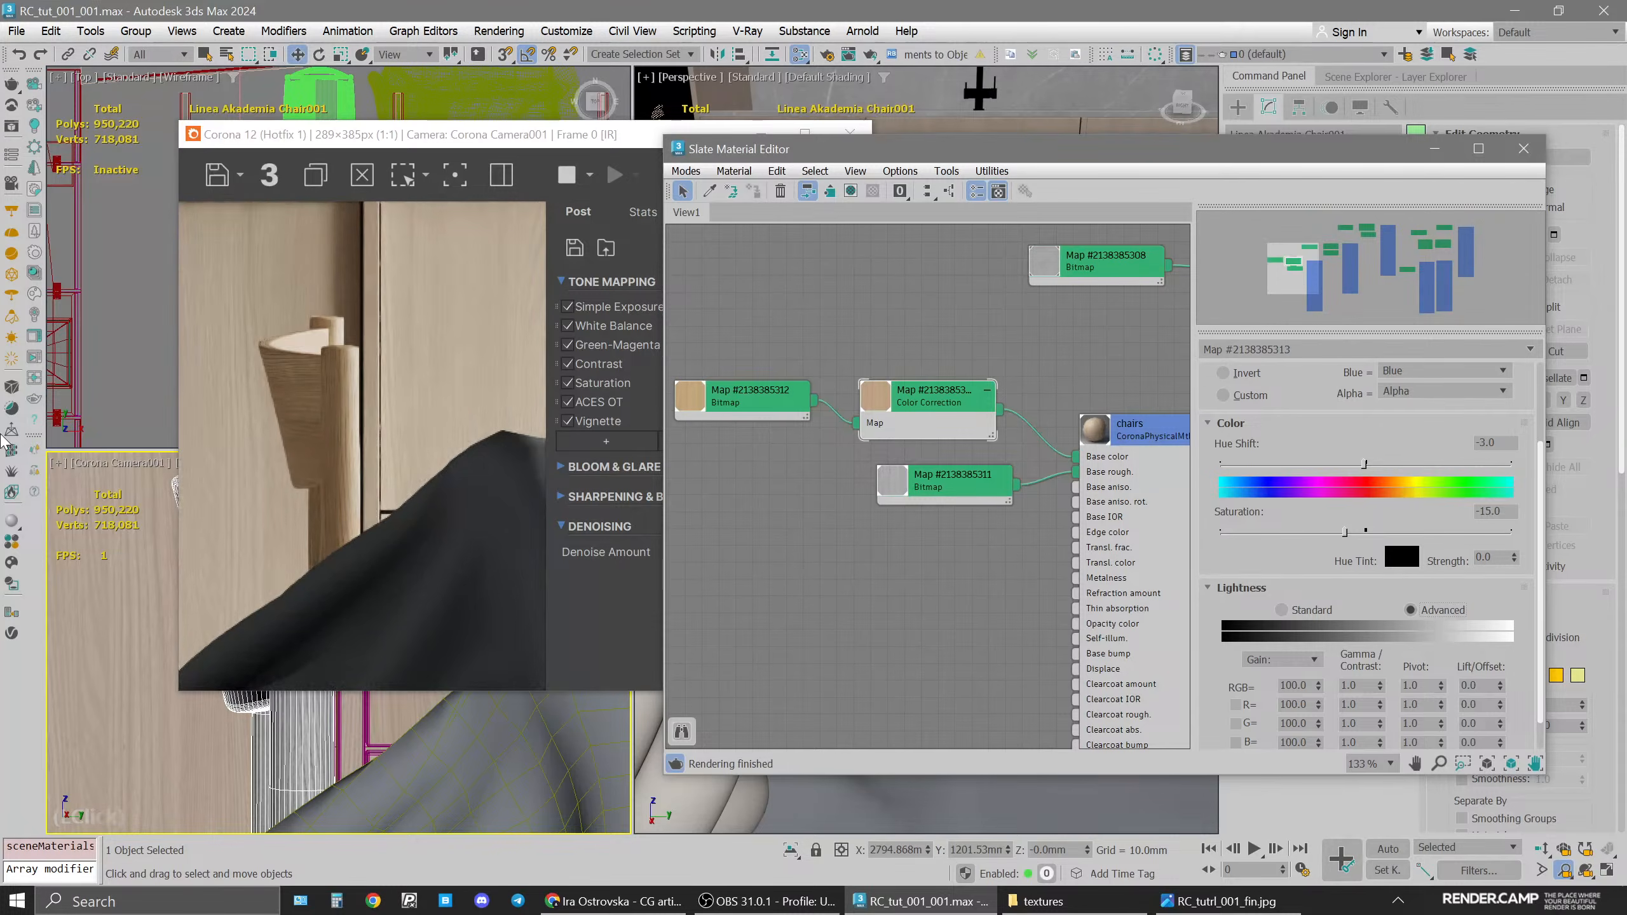
{"action": "left_click", "coordinate": [58, 463]}
{"action": "left_click", "coordinate": [127, 707]}
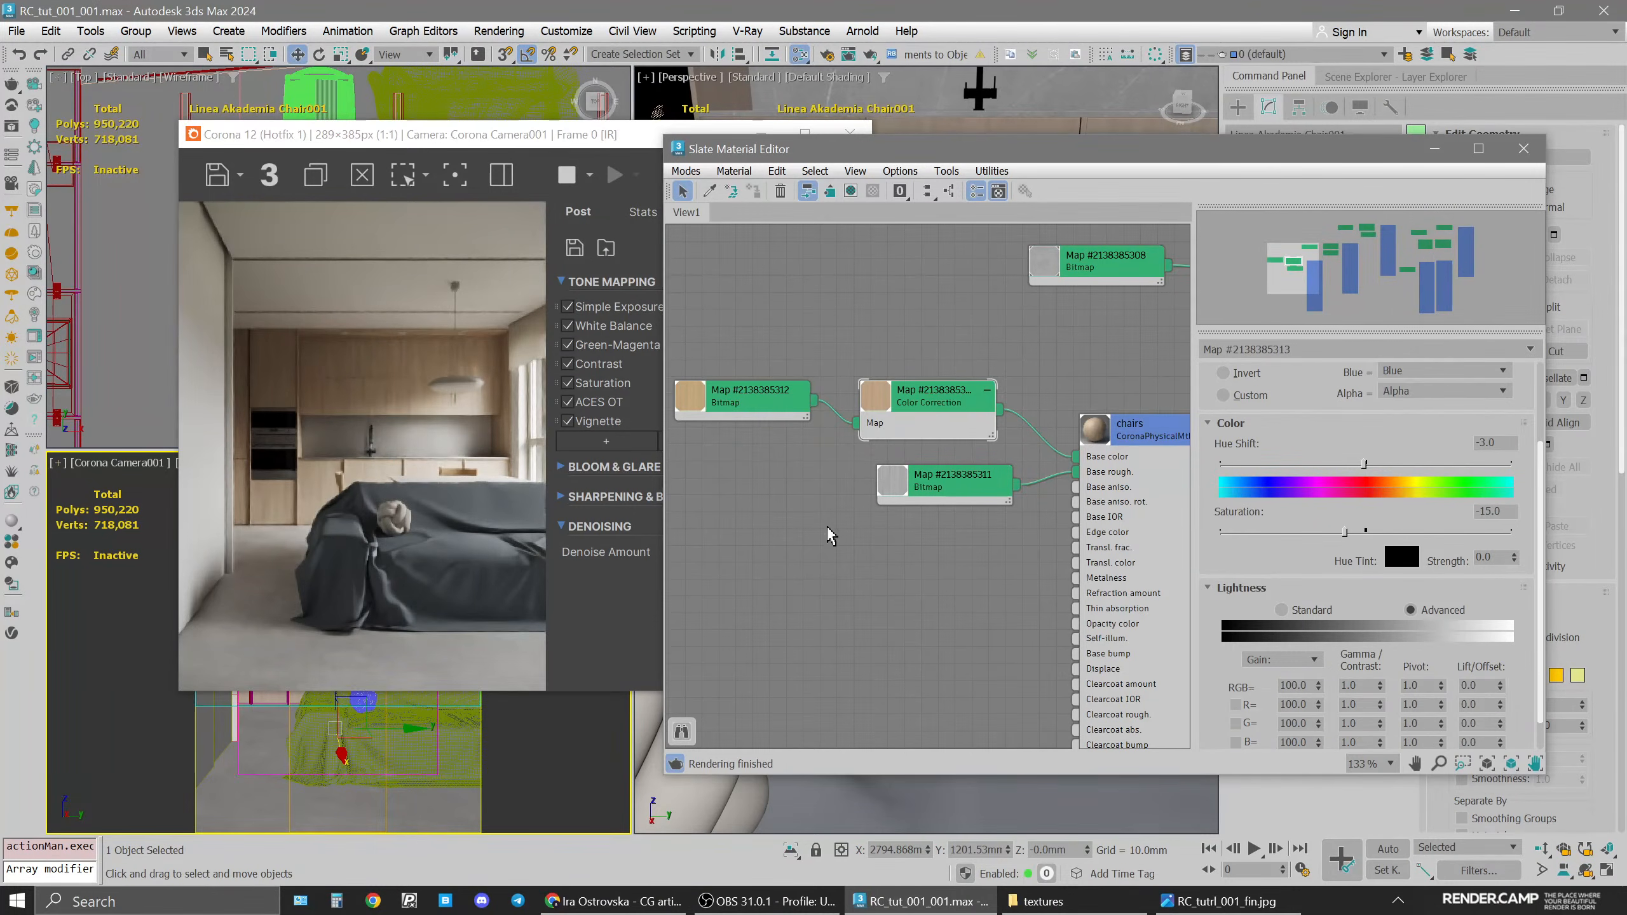
Set the Color Correction's RGB Gamma/Contrast to 0.85 after trying 0.9
{"action": "left_click", "coordinate": [1381, 691]}
{"action": "left_click", "coordinate": [1368, 687]}
{"action": "key", "text": "BackSpace"}
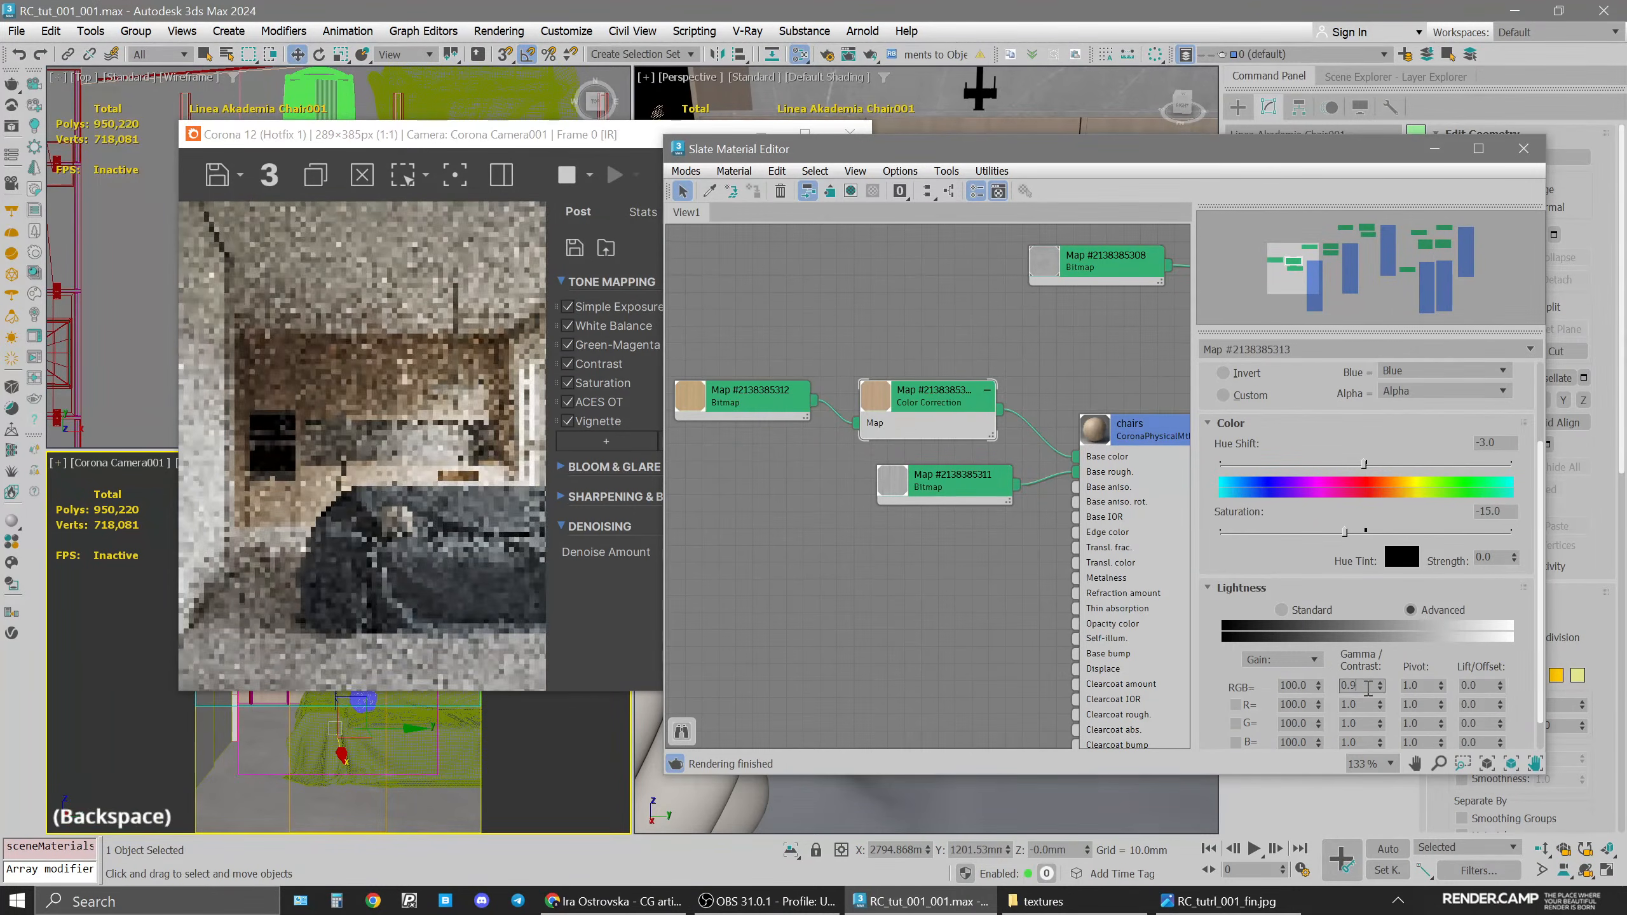
{"action": "key", "text": "Return"}
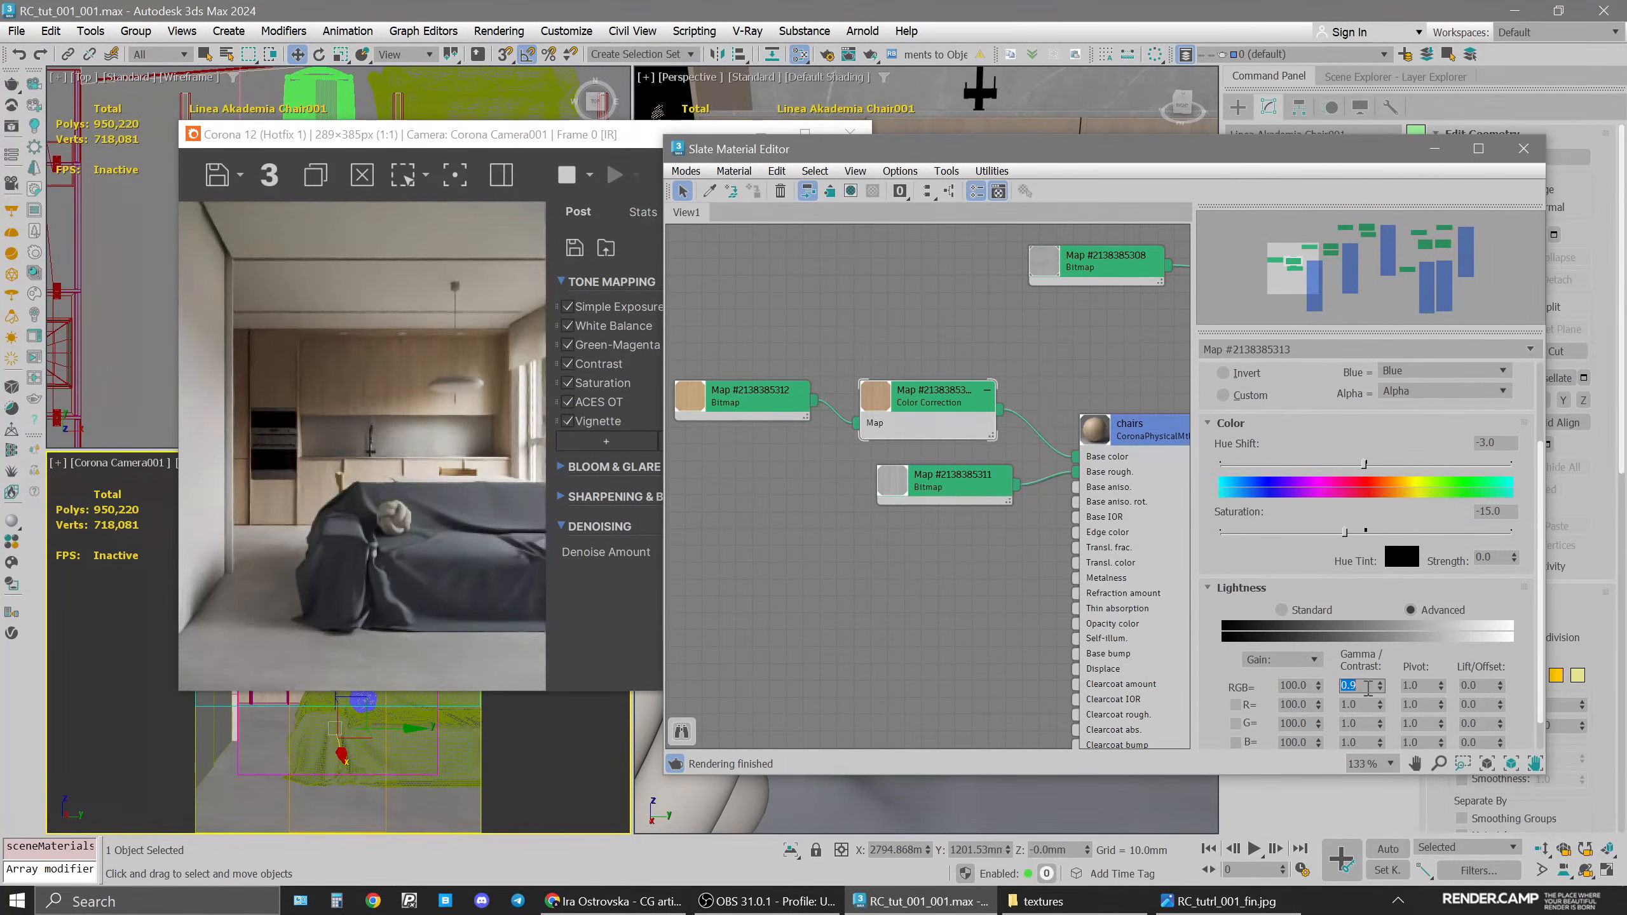
{"action": "left_click", "coordinate": [1368, 688]}
{"action": "key", "text": "BackSpace"}
{"action": "type", "text": "85"}
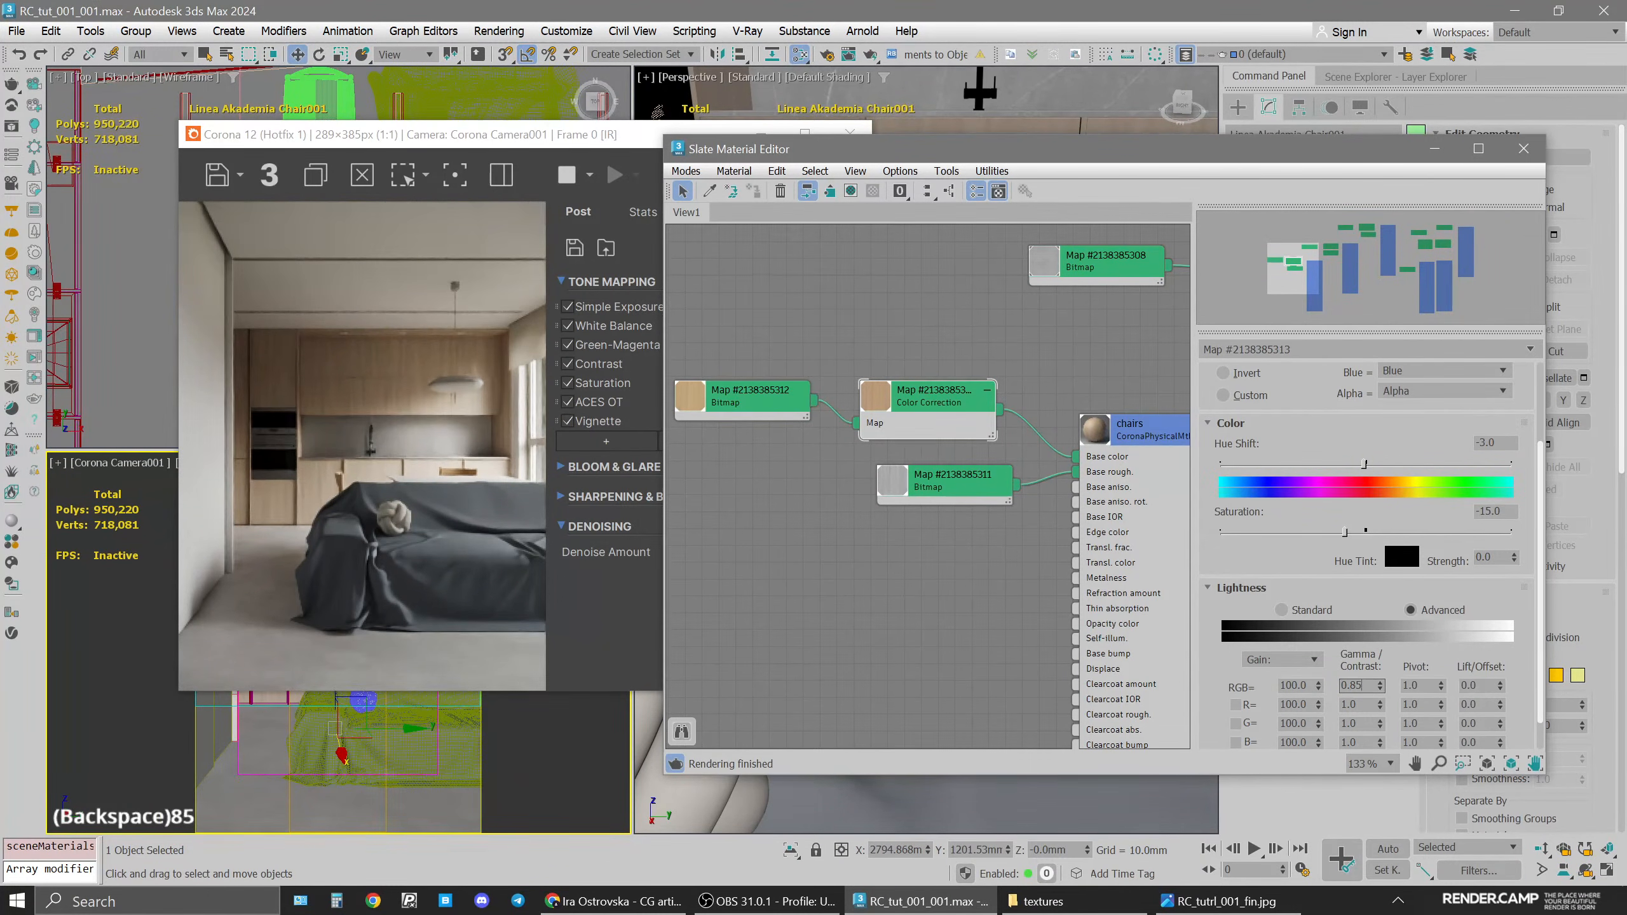
{"action": "key", "text": "Return"}
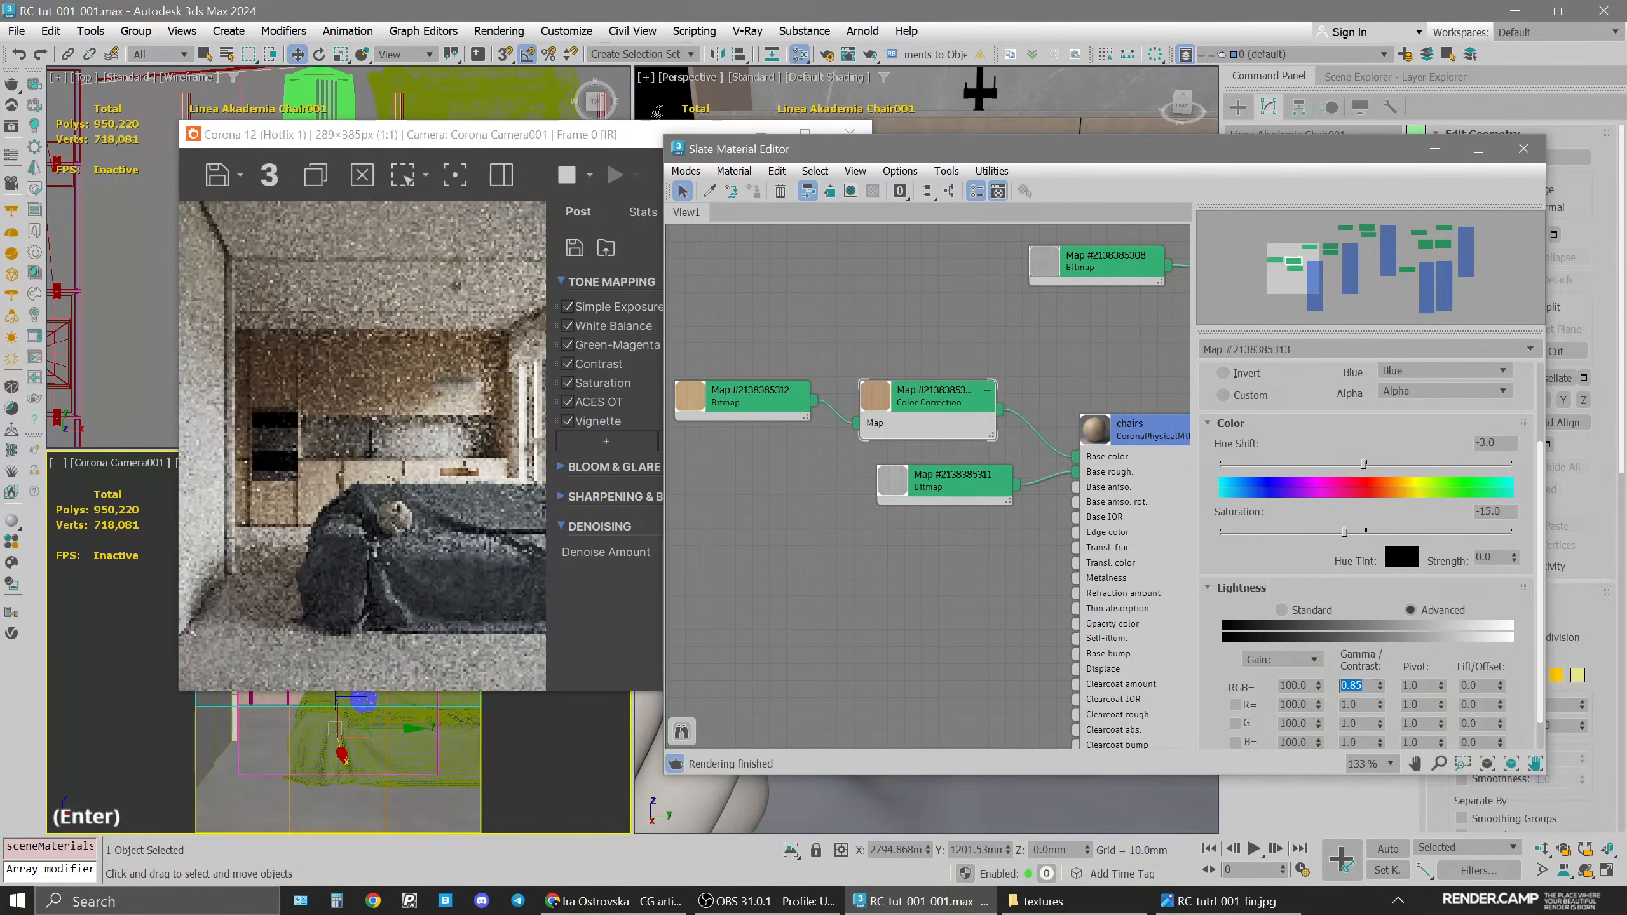
Set the chair_d Color Correction's saturation to -20
{"action": "double_click", "coordinate": [1492, 512]}
{"action": "double_click", "coordinate": [1493, 513]}
{"action": "type", "text": "20"}
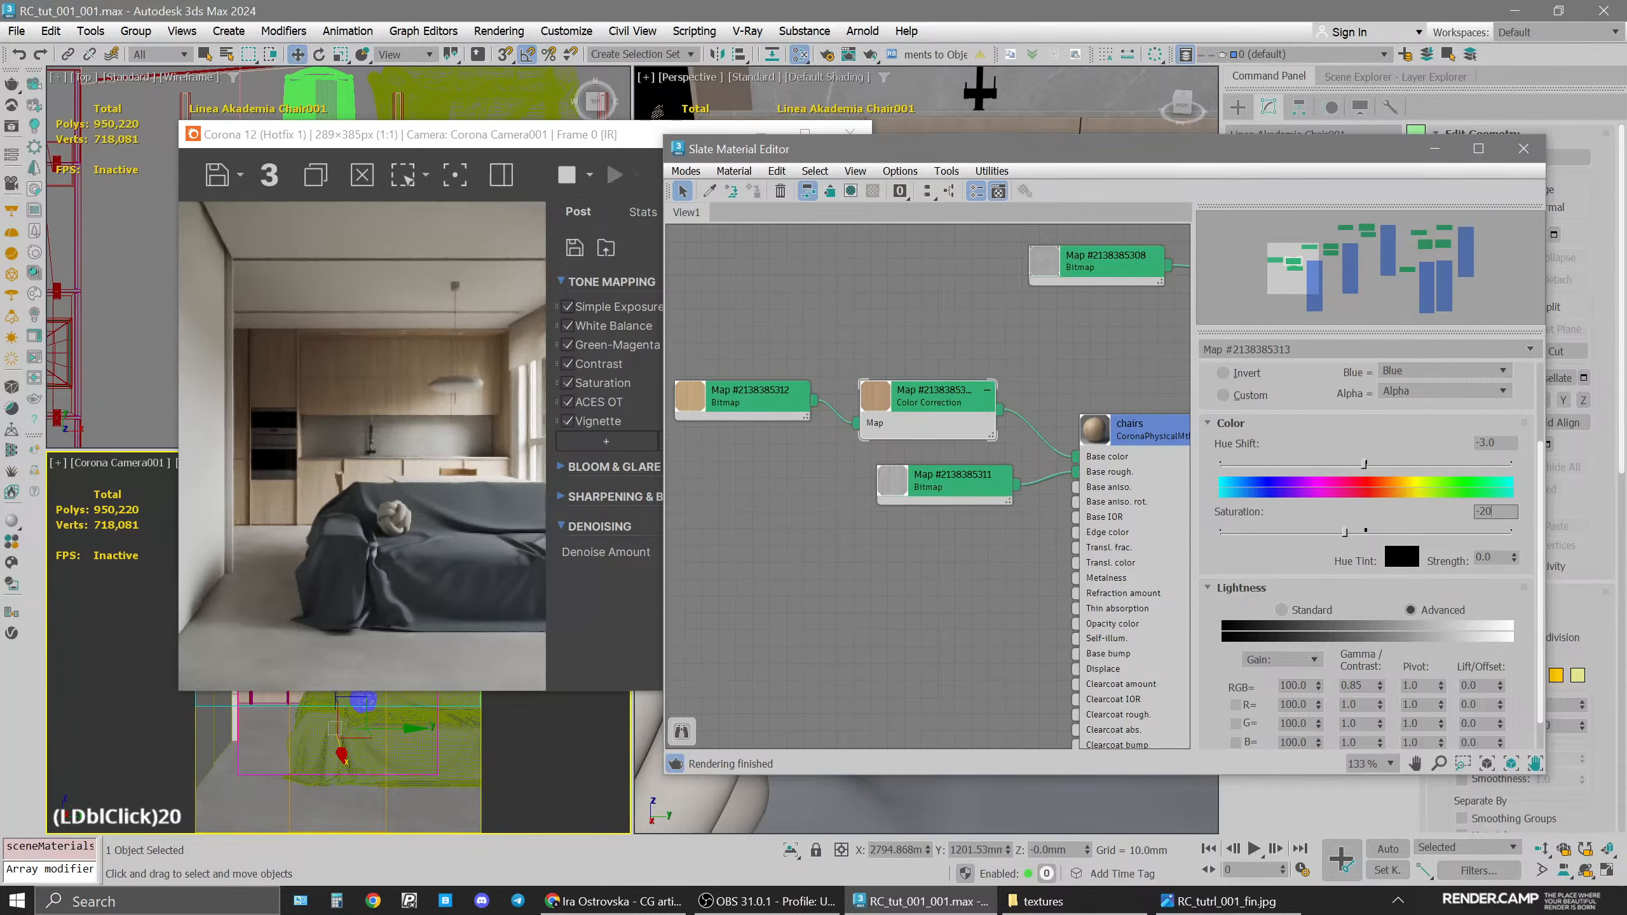
{"action": "key", "text": "Return"}
Examine the wood texture on the dining chair up close in 2D Pan Zoom mode, and return to the full camera view
{"action": "left_click", "coordinate": [58, 462]}
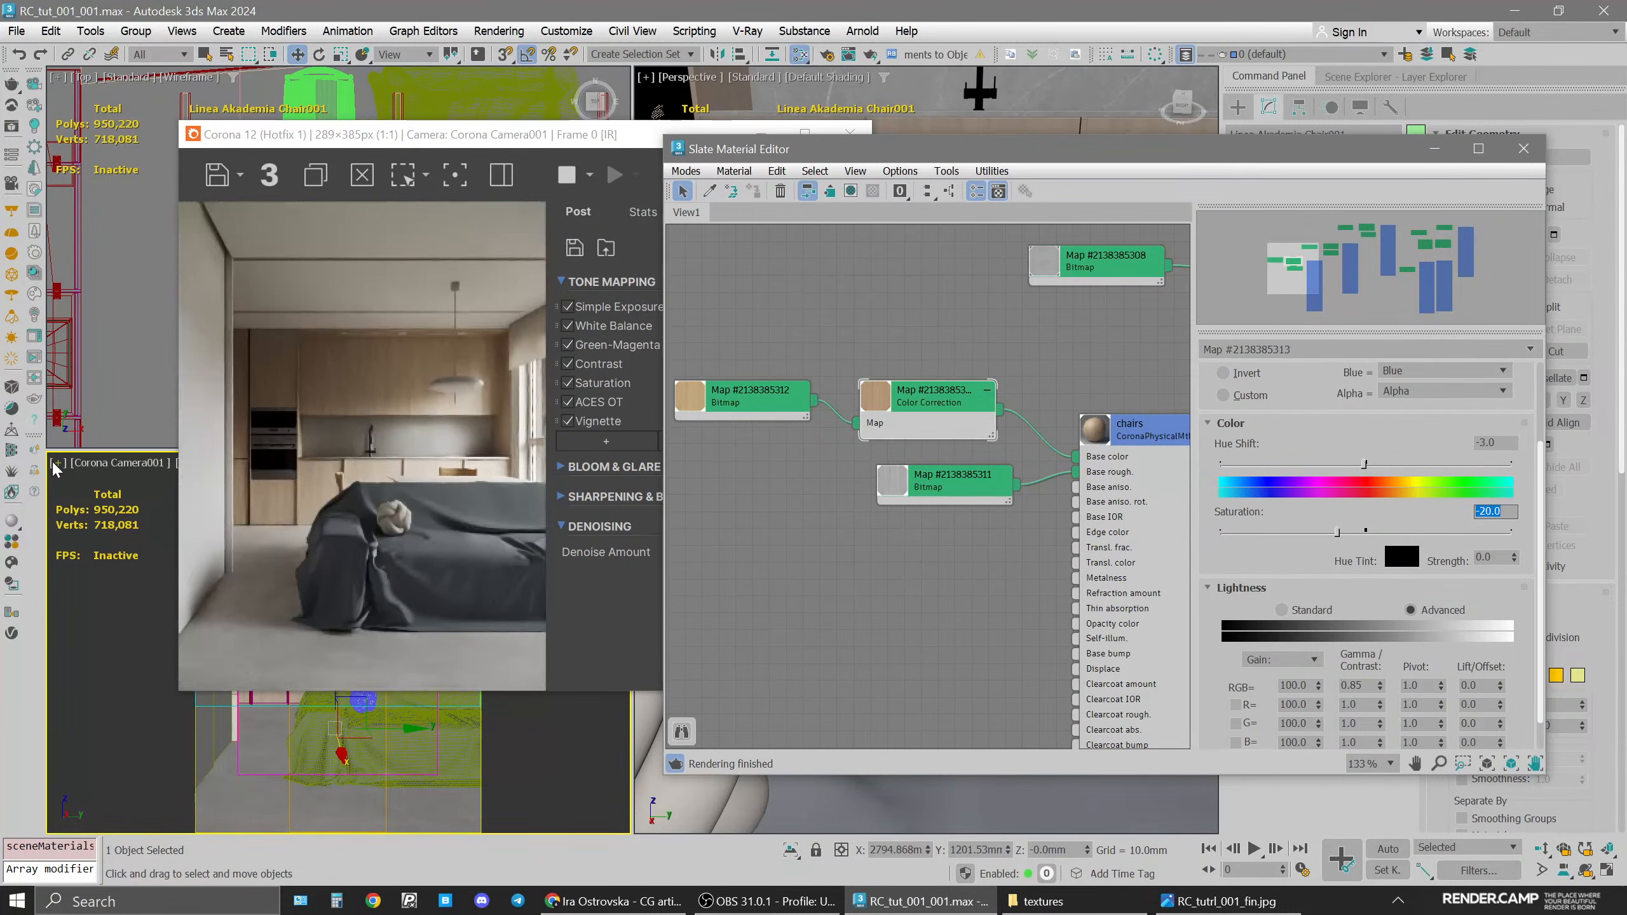
{"action": "left_click", "coordinate": [124, 709]}
{"action": "scroll", "coordinate": [297, 750], "scroll_direction": "up", "scroll_amount": 6}
{"action": "mouse_move", "coordinate": [397, 782]}
{"action": "middle_mouse_down"}
{"action": "mouse_move", "coordinate": [396, 710]}
{"action": "mouse_move", "coordinate": [357, 717]}
{"action": "mouse_move", "coordinate": [392, 809]}
{"action": "middle_mouse_up"}
{"action": "scroll", "coordinate": [386, 707], "scroll_direction": "up", "scroll_amount": 3}
{"action": "middle_click_drag", "start_coordinate": [368, 746], "coordinate": [319, 705]}
{"action": "scroll", "coordinate": [315, 707], "scroll_direction": "up", "scroll_amount": 4}
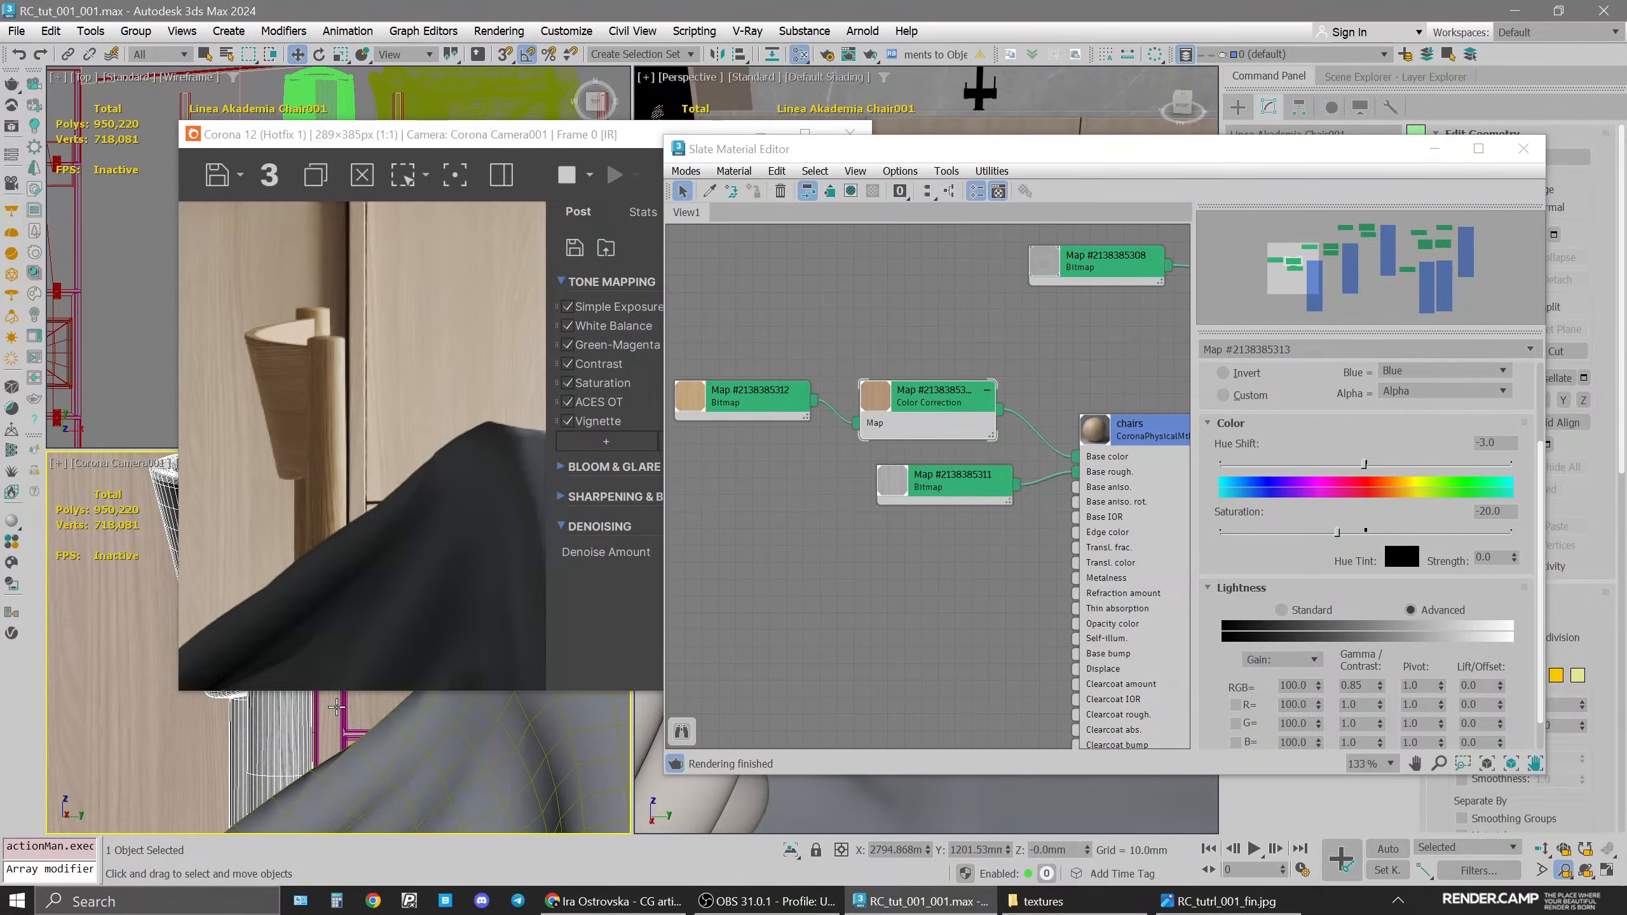
{"action": "scroll", "coordinate": [336, 706], "scroll_direction": "down", "scroll_amount": 3}
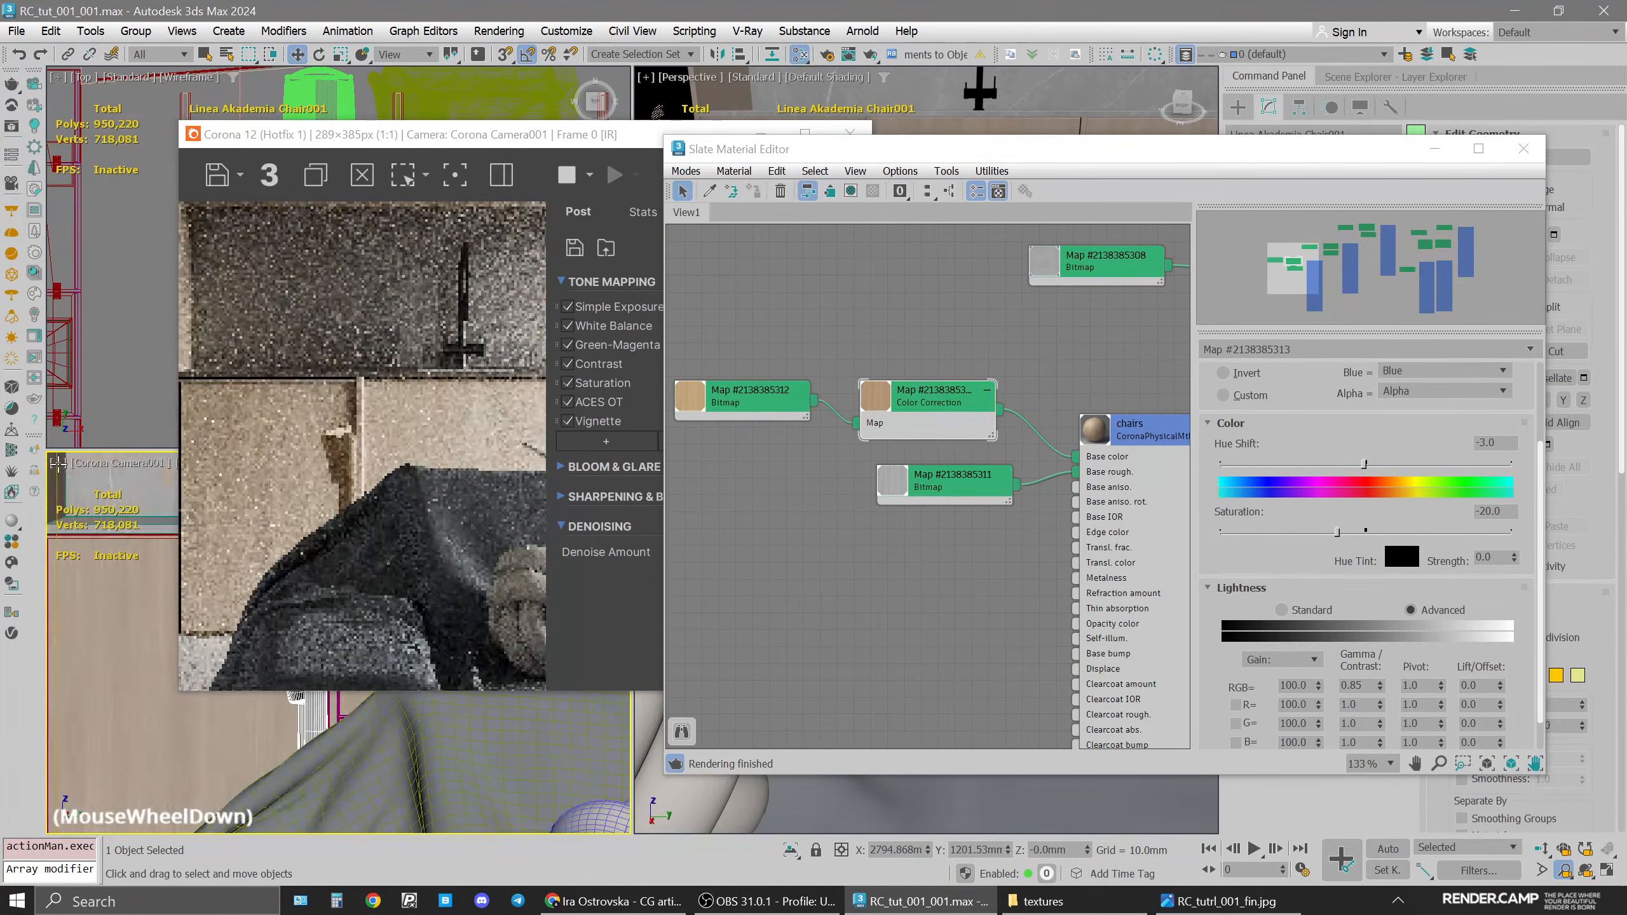
{"action": "left_click", "coordinate": [64, 464]}
{"action": "left_click", "coordinate": [121, 709]}
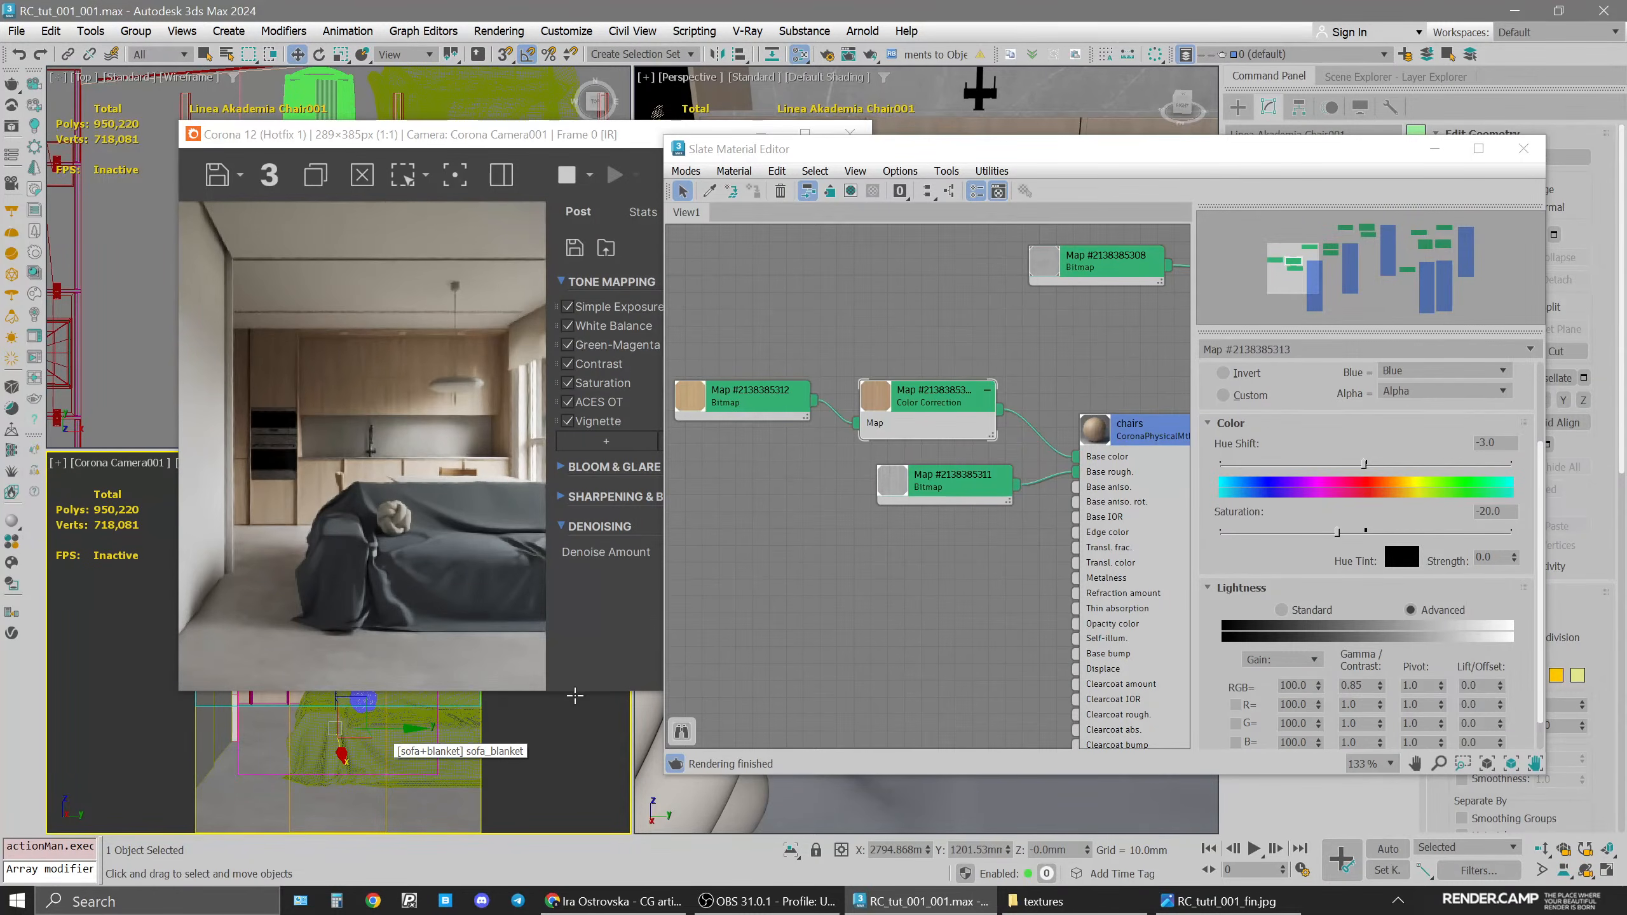
Stop the interactive render and save the scene as RC_tut_001_002.max
{"action": "left_click", "coordinate": [900, 637]}
{"action": "left_click", "coordinate": [900, 638]}
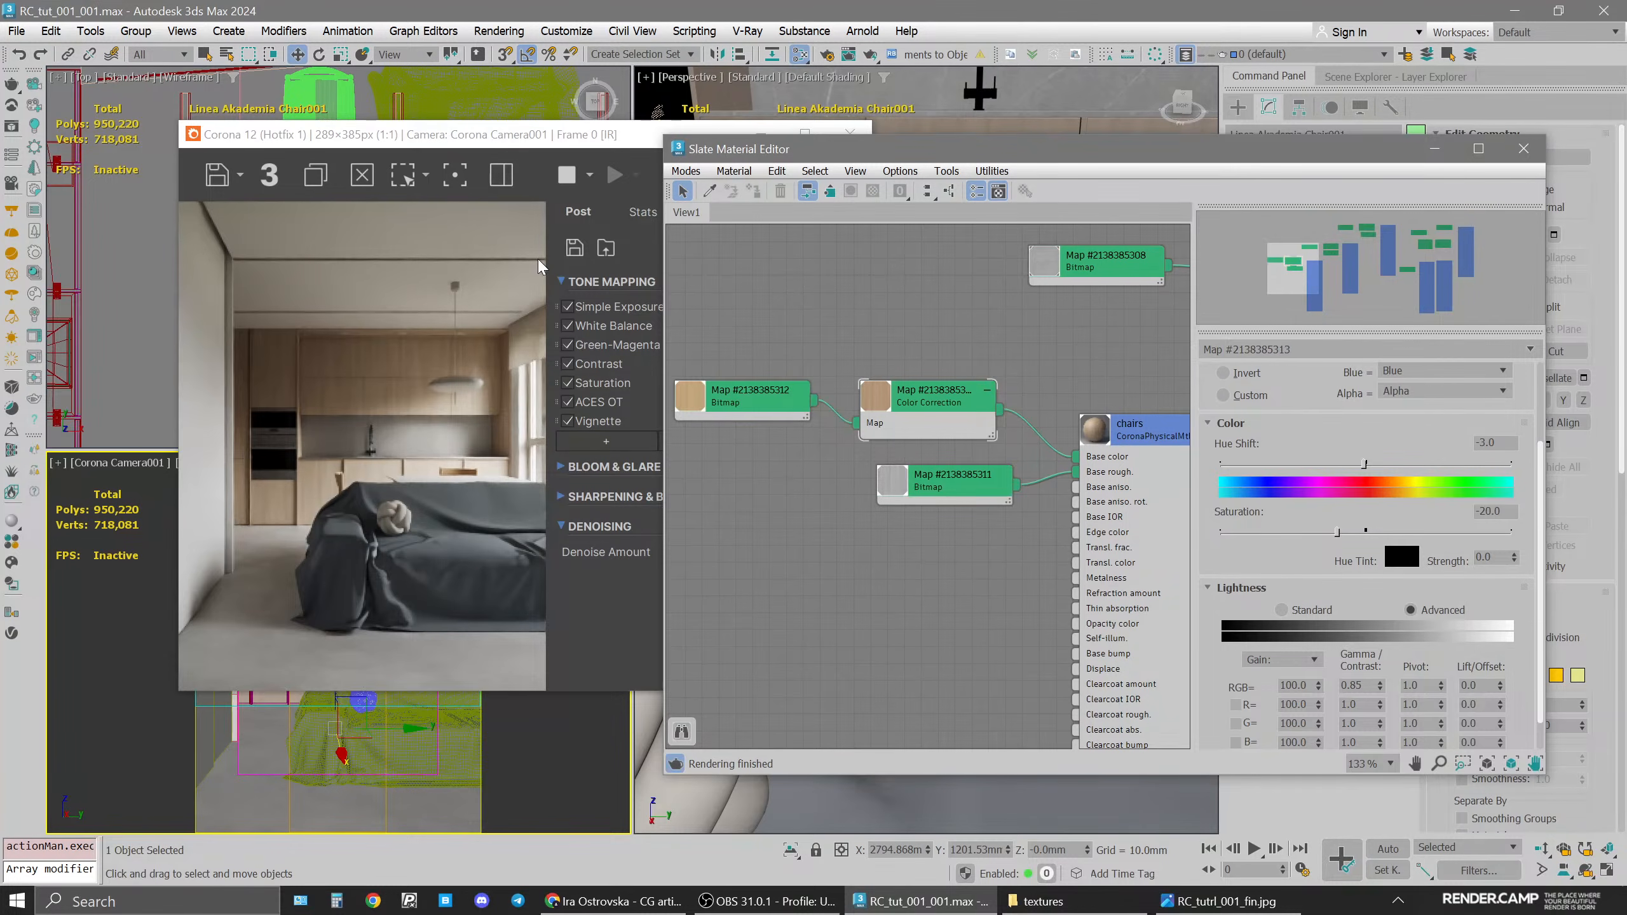
{"action": "left_click", "coordinate": [576, 179]}
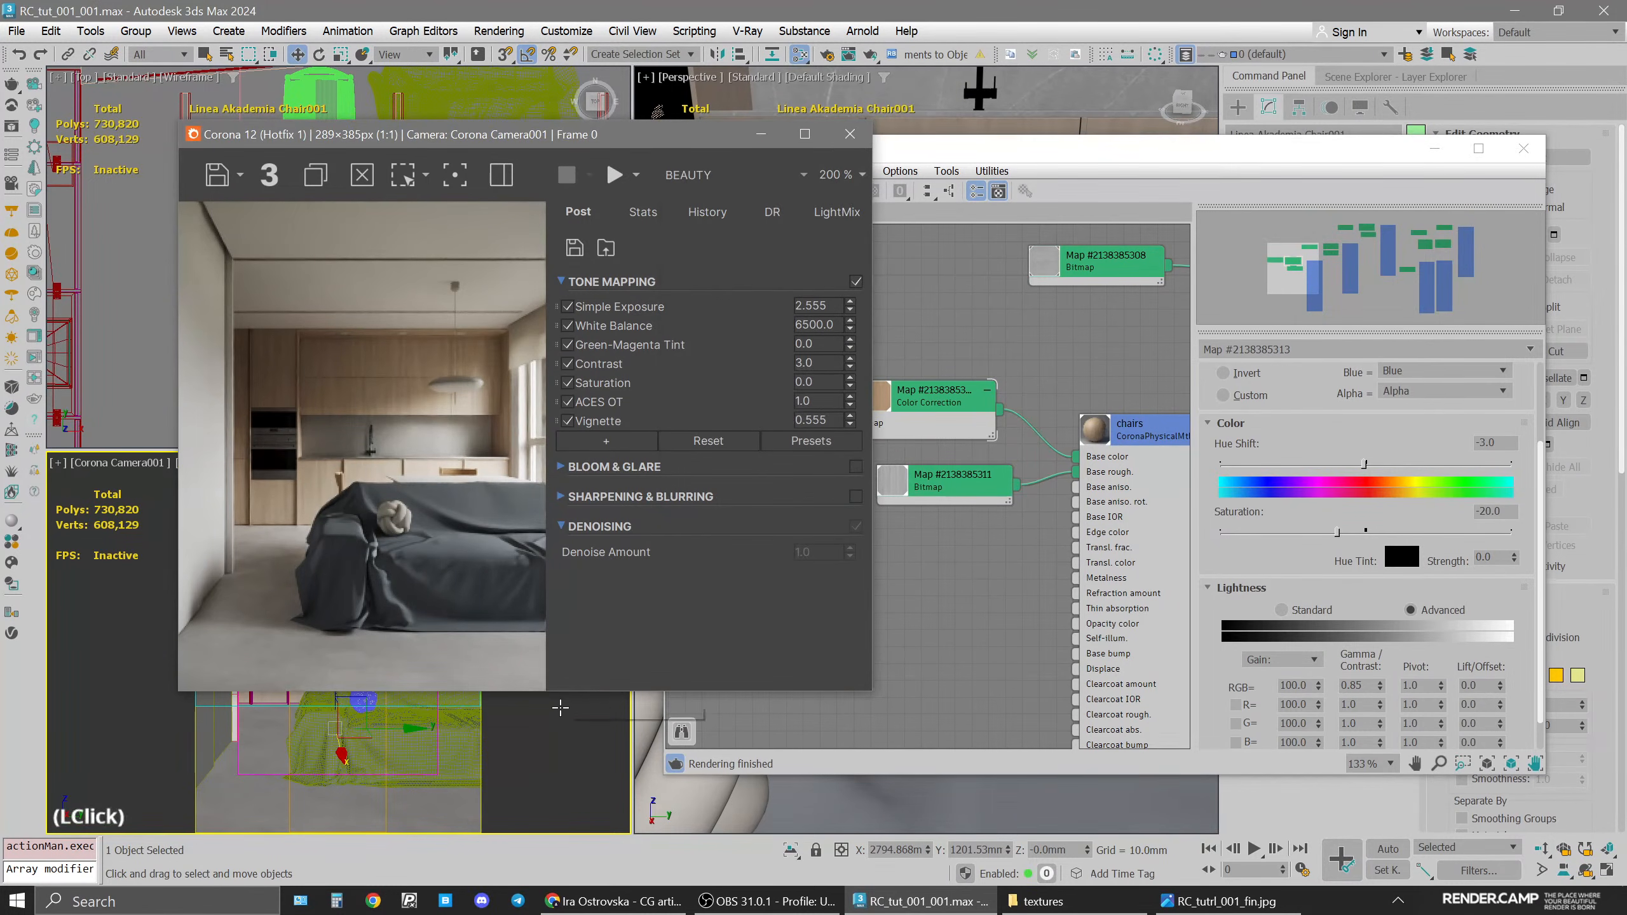
{"action": "key", "text": "ctrl+s"}
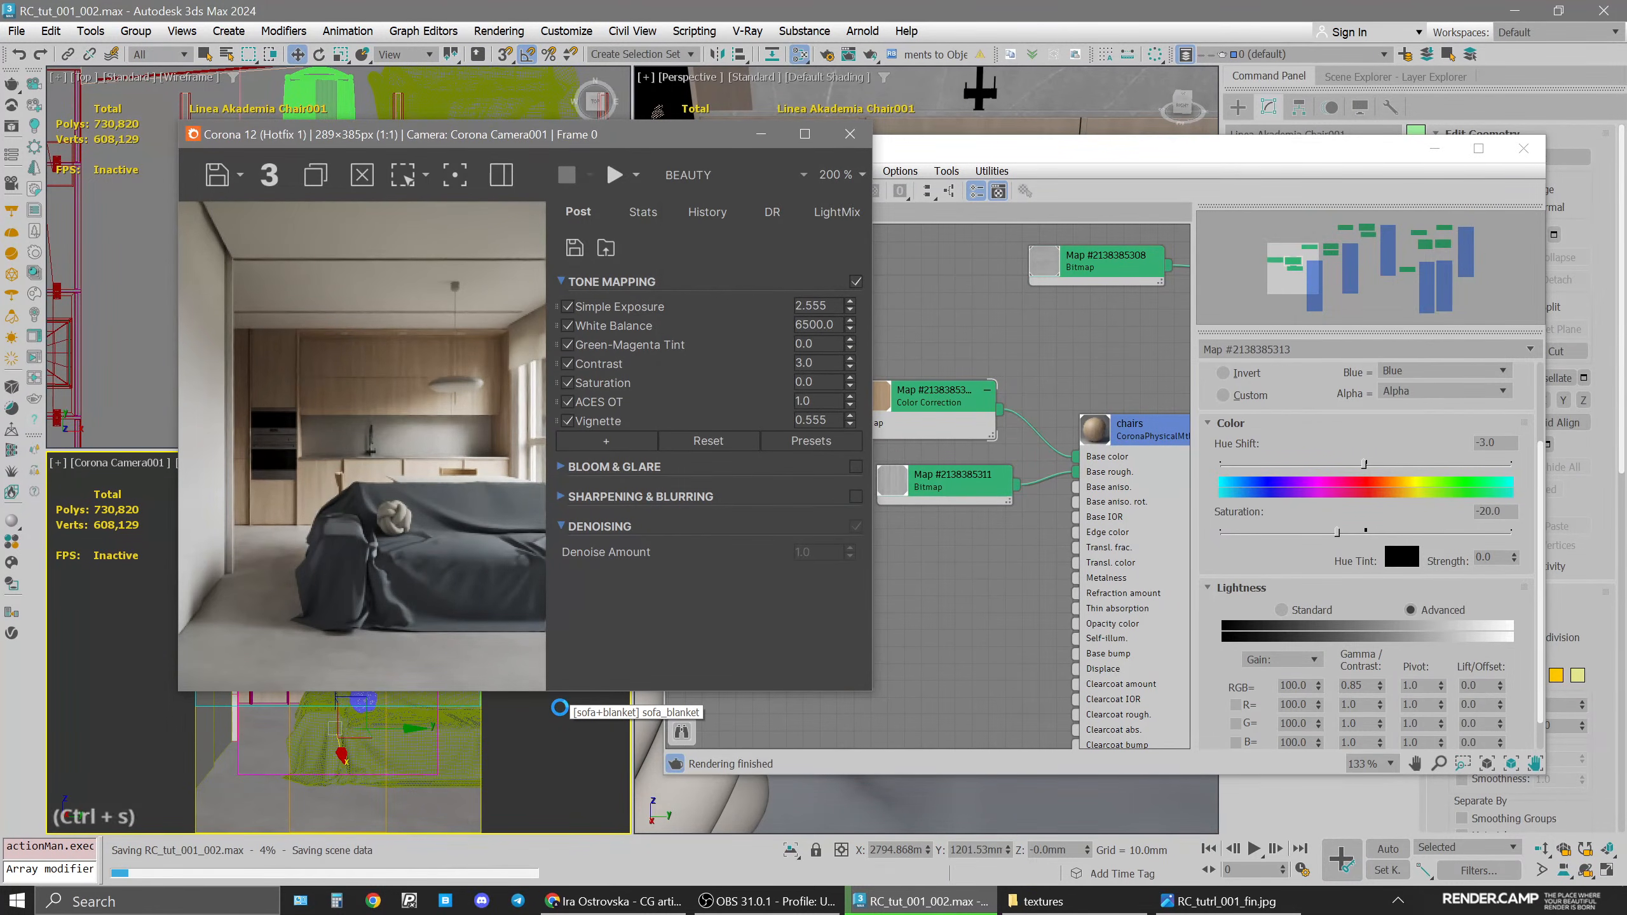
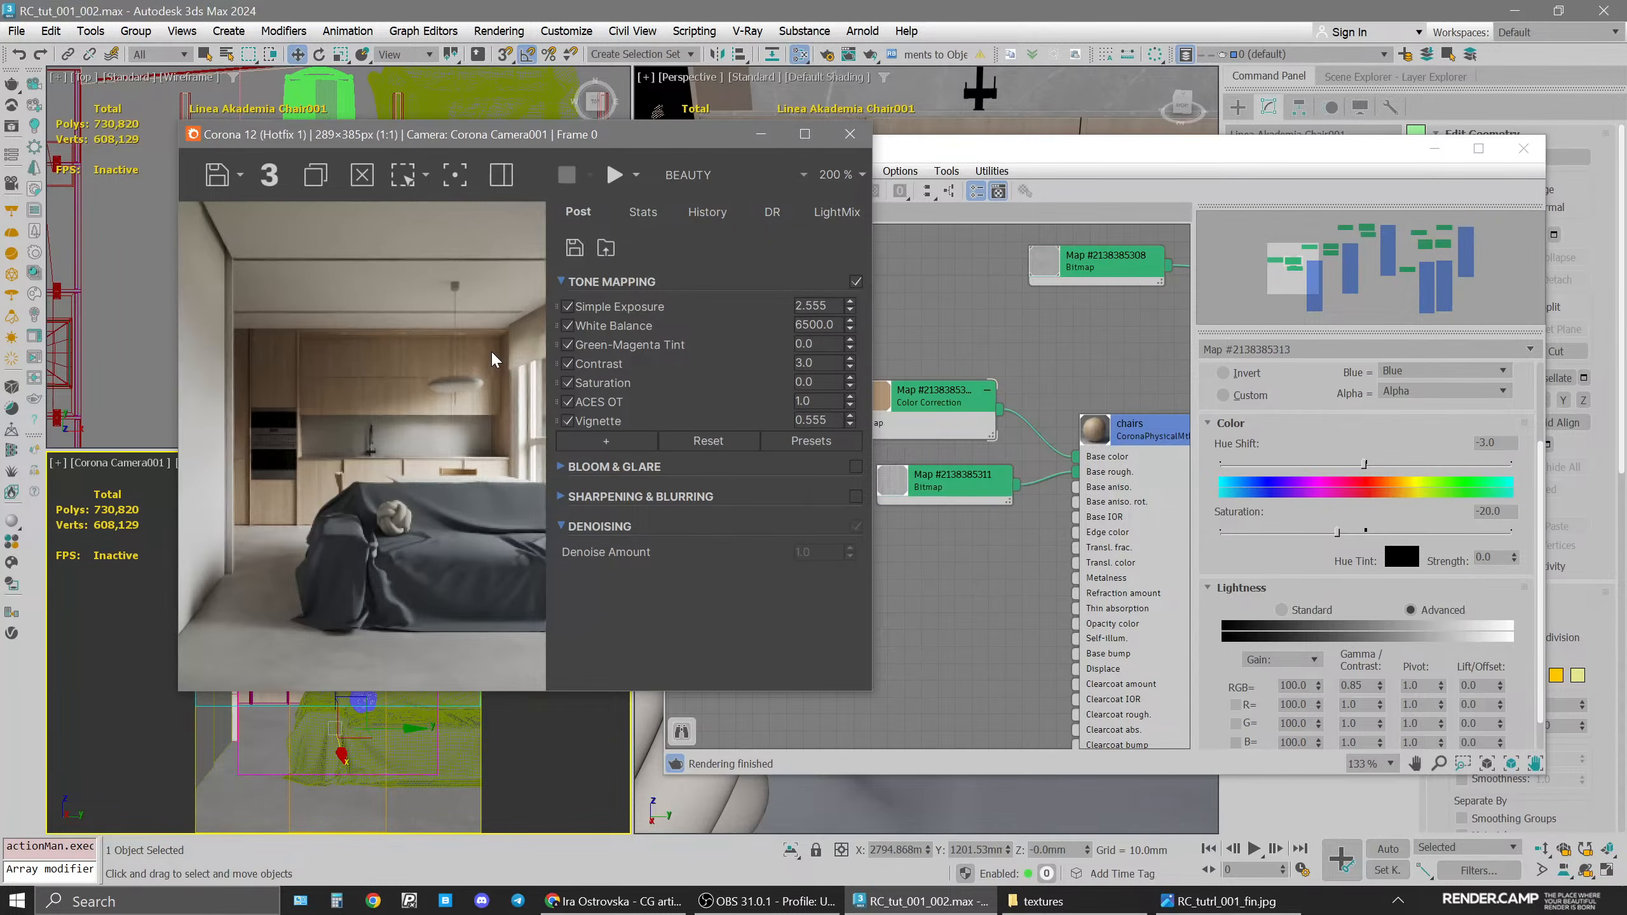
Make free space in the material node view, uncover the camera view, and start picking a material from a scene object
{"action": "left_click_drag", "start_coordinate": [620, 133], "coordinate": [579, 101]}
{"action": "left_click", "coordinate": [904, 462]}
{"action": "scroll", "coordinate": [906, 612], "scroll_direction": "down", "scroll_amount": 4}
{"action": "middle_click_drag", "start_coordinate": [906, 616], "coordinate": [901, 565]}
{"action": "scroll", "coordinate": [901, 565], "scroll_direction": "down", "scroll_amount": 1}
{"action": "left_click", "coordinate": [901, 565]}
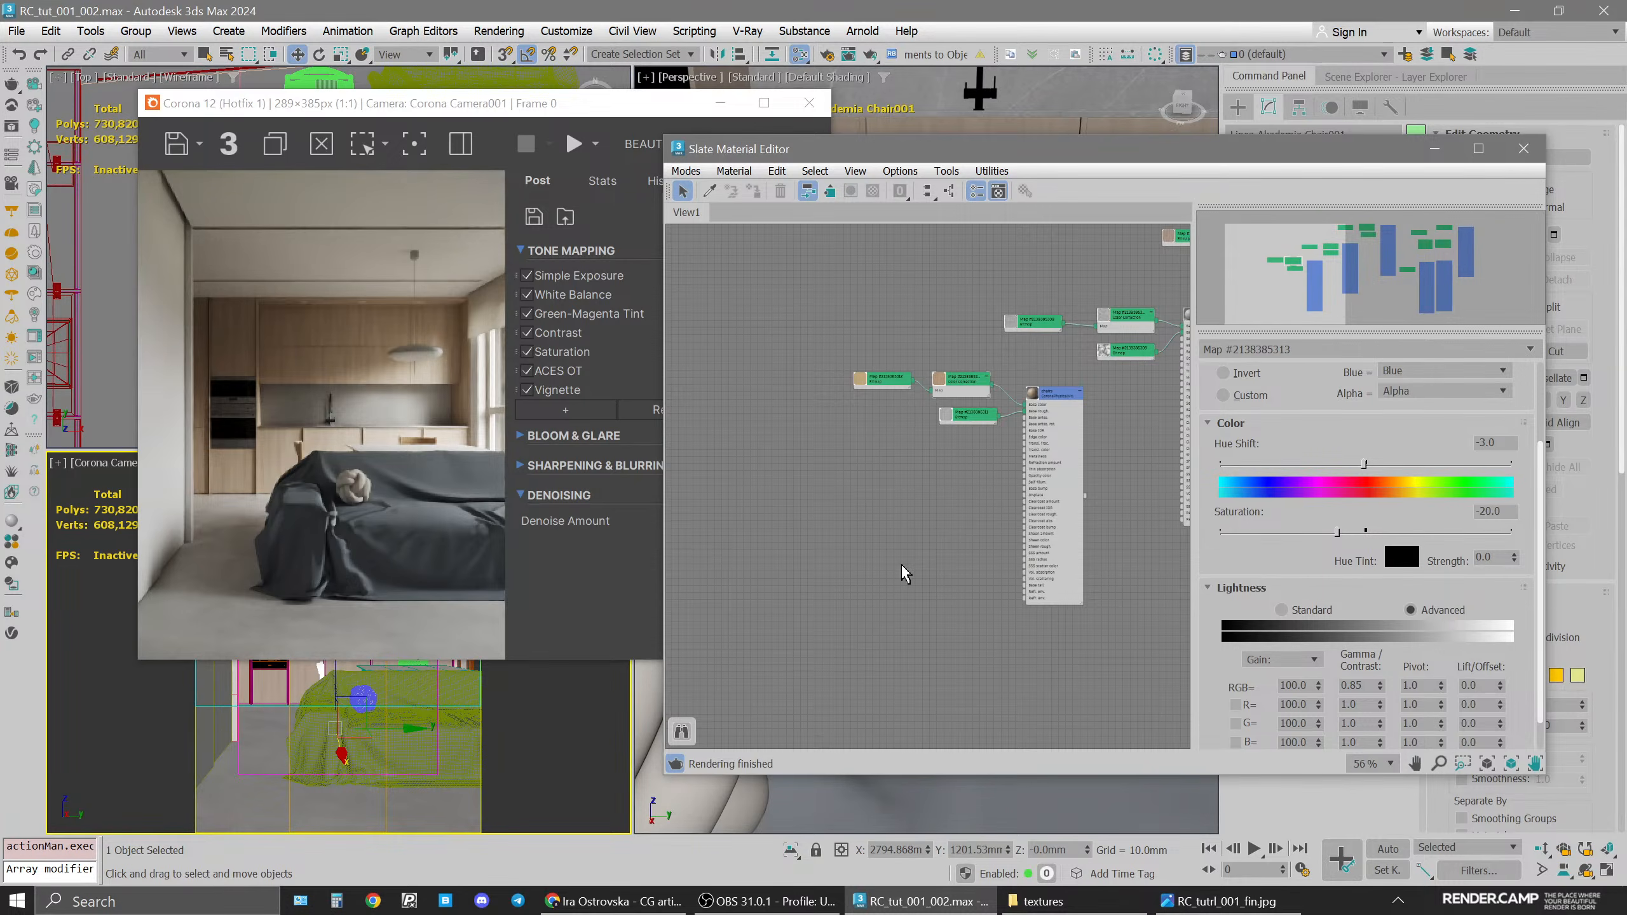
{"action": "left_click", "coordinate": [410, 524]}
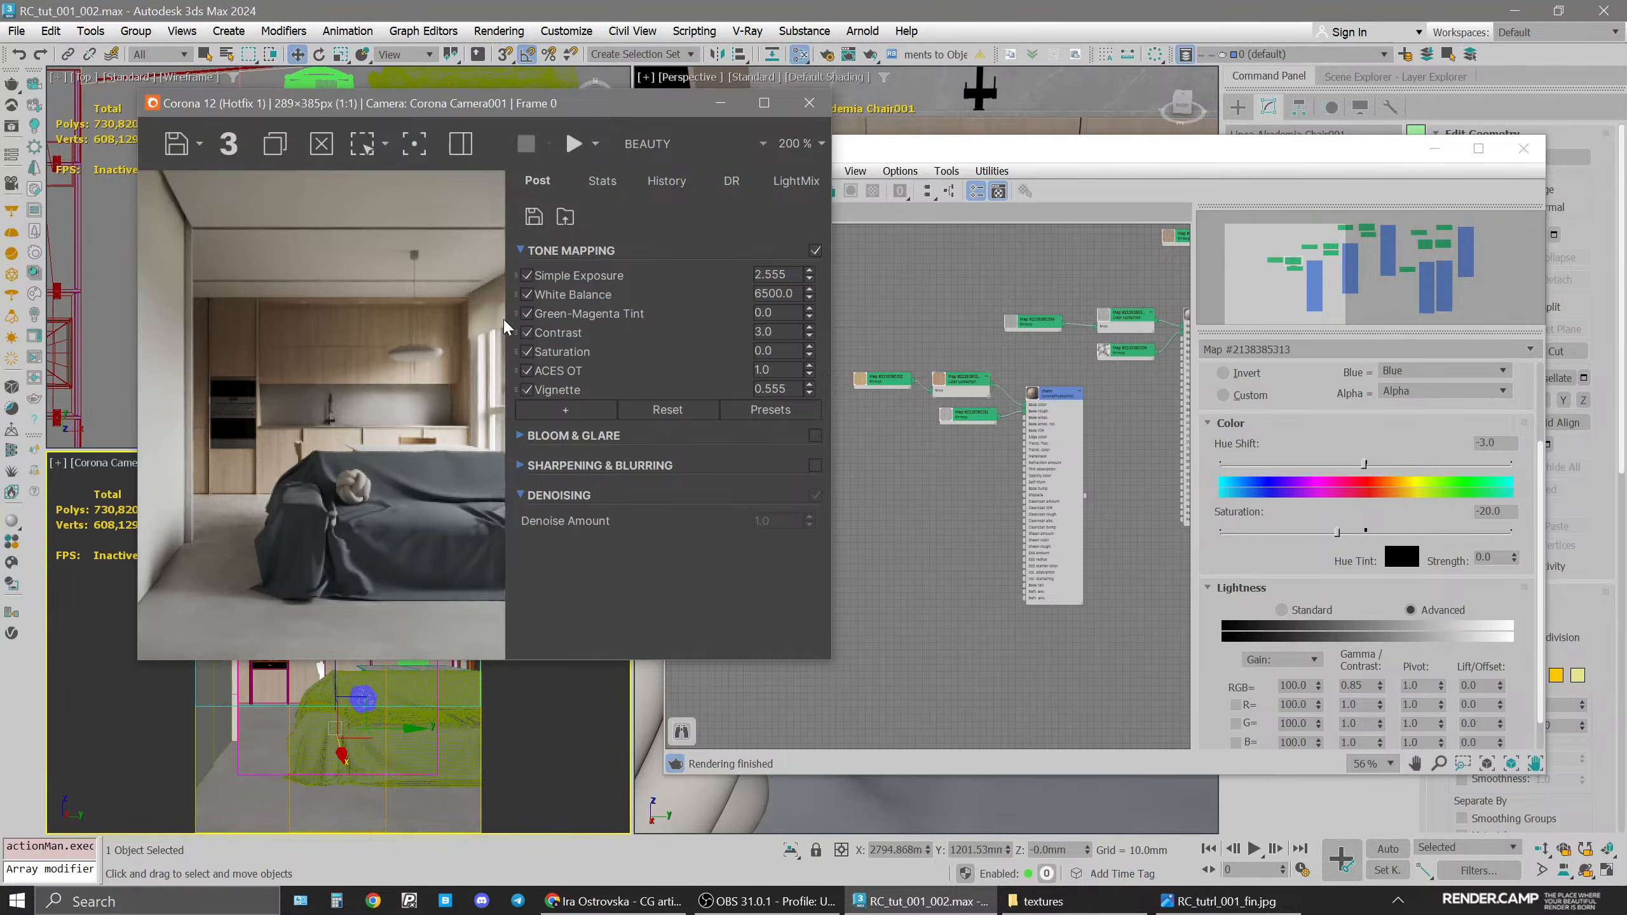
{"action": "left_click", "coordinate": [946, 589]}
{"action": "scroll", "coordinate": [946, 589], "scroll_direction": "down", "scroll_amount": 2}
{"action": "middle_click_drag", "start_coordinate": [944, 564], "coordinate": [899, 465]}
{"action": "left_click", "coordinate": [712, 191]}
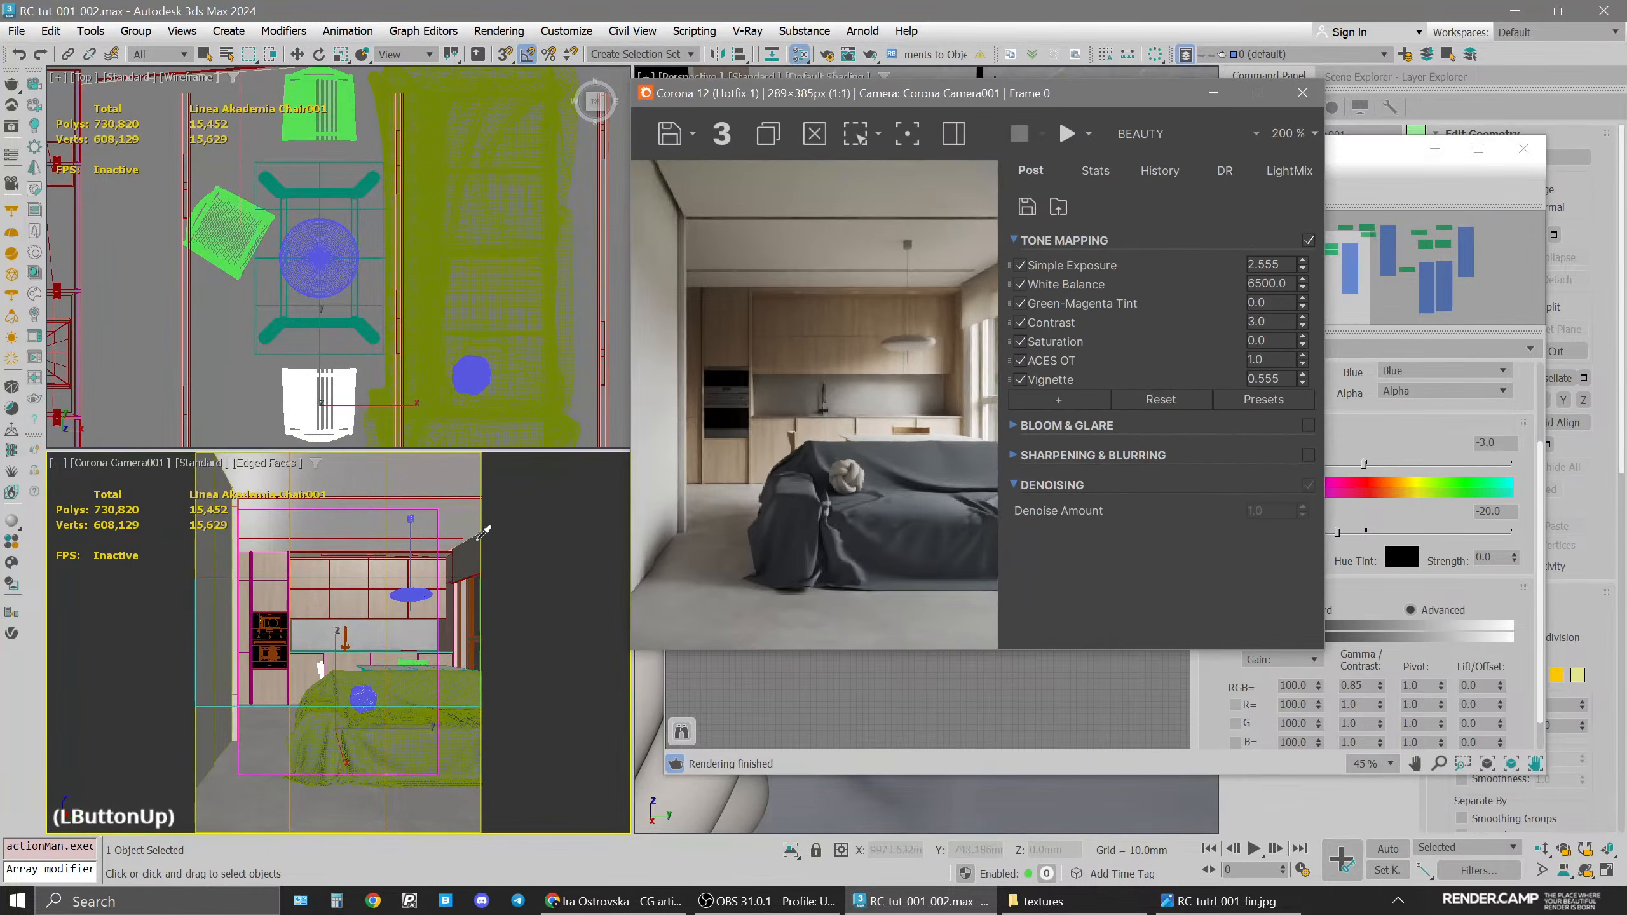
Pick the roller blind's material from the camera view and show its node in the material editor
{"action": "left_click", "coordinate": [469, 558]}
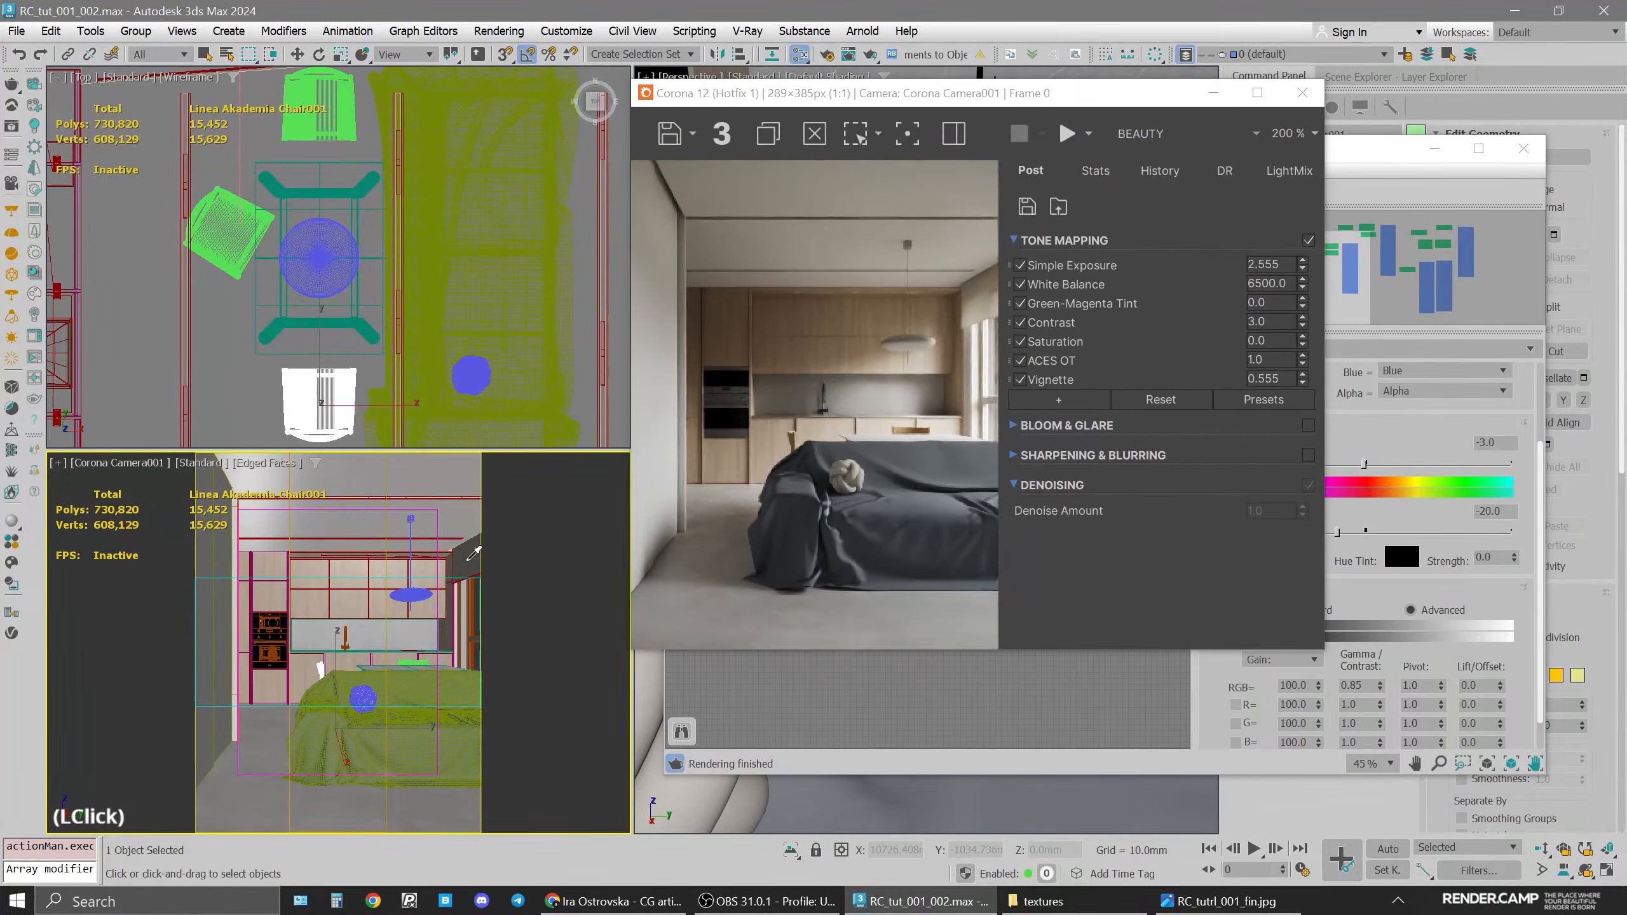
{"action": "left_click_drag", "start_coordinate": [1007, 94], "coordinate": [514, 91]}
{"action": "middle_click_drag", "start_coordinate": [1050, 397], "coordinate": [1073, 449]}
{"action": "scroll", "coordinate": [1073, 452], "scroll_direction": "up", "scroll_amount": 5}
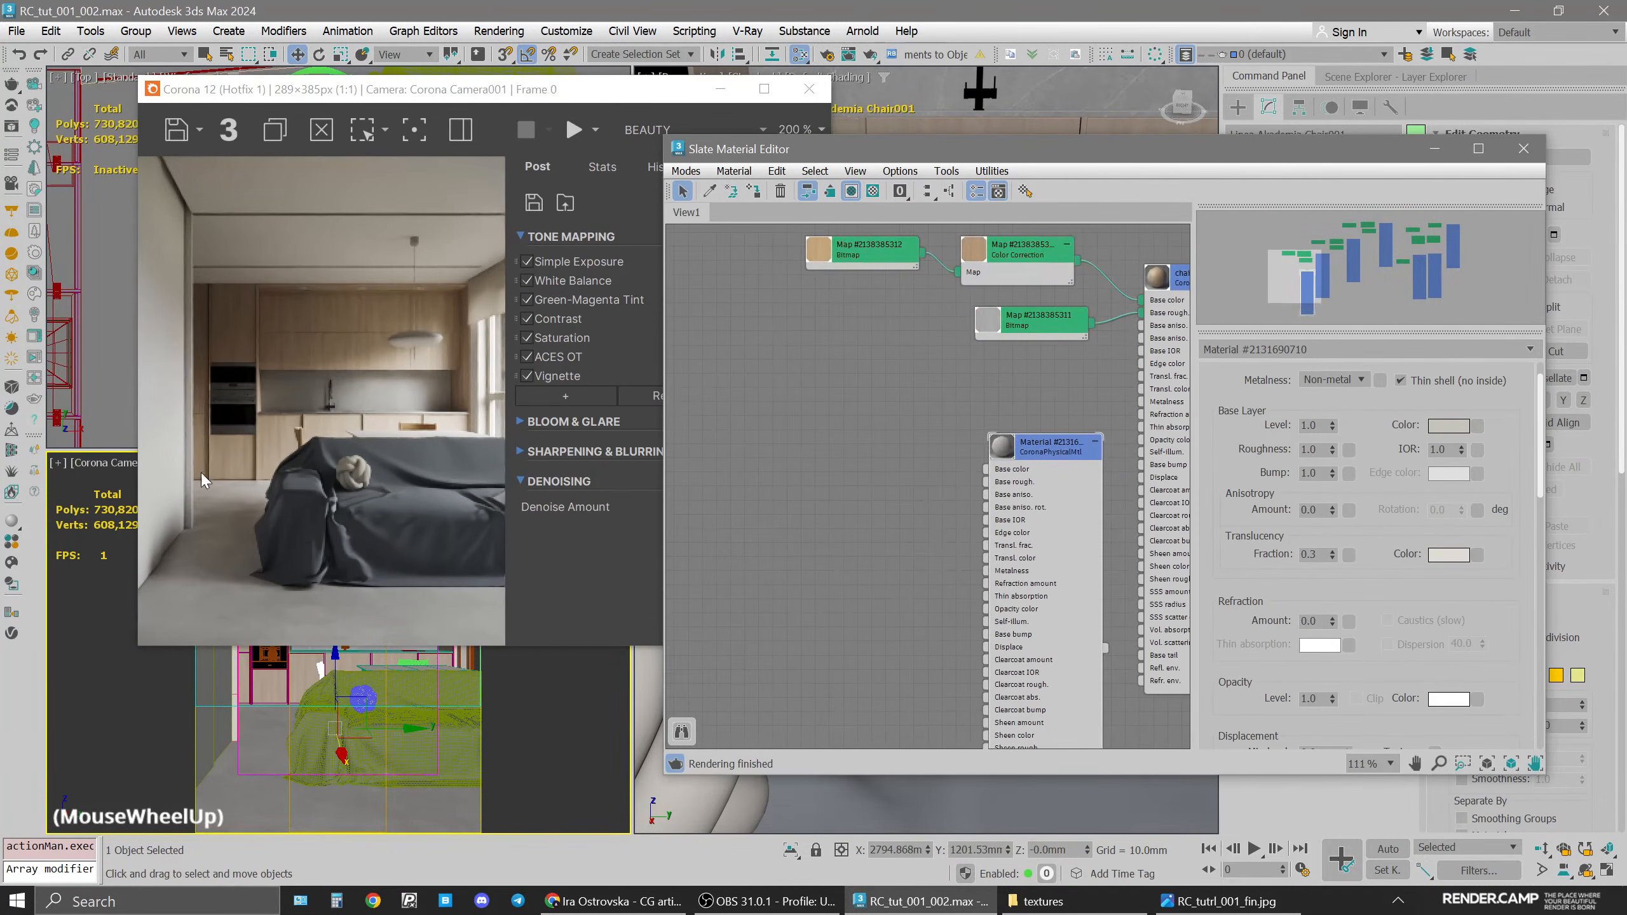
Turn on 2D Pan Zoom mode for the camera view and start interactive rendering of a close-up of the roller blind
{"action": "left_click", "coordinate": [59, 462]}
{"action": "left_click", "coordinate": [138, 708]}
{"action": "scroll", "coordinate": [428, 684], "scroll_direction": "up", "scroll_amount": 5}
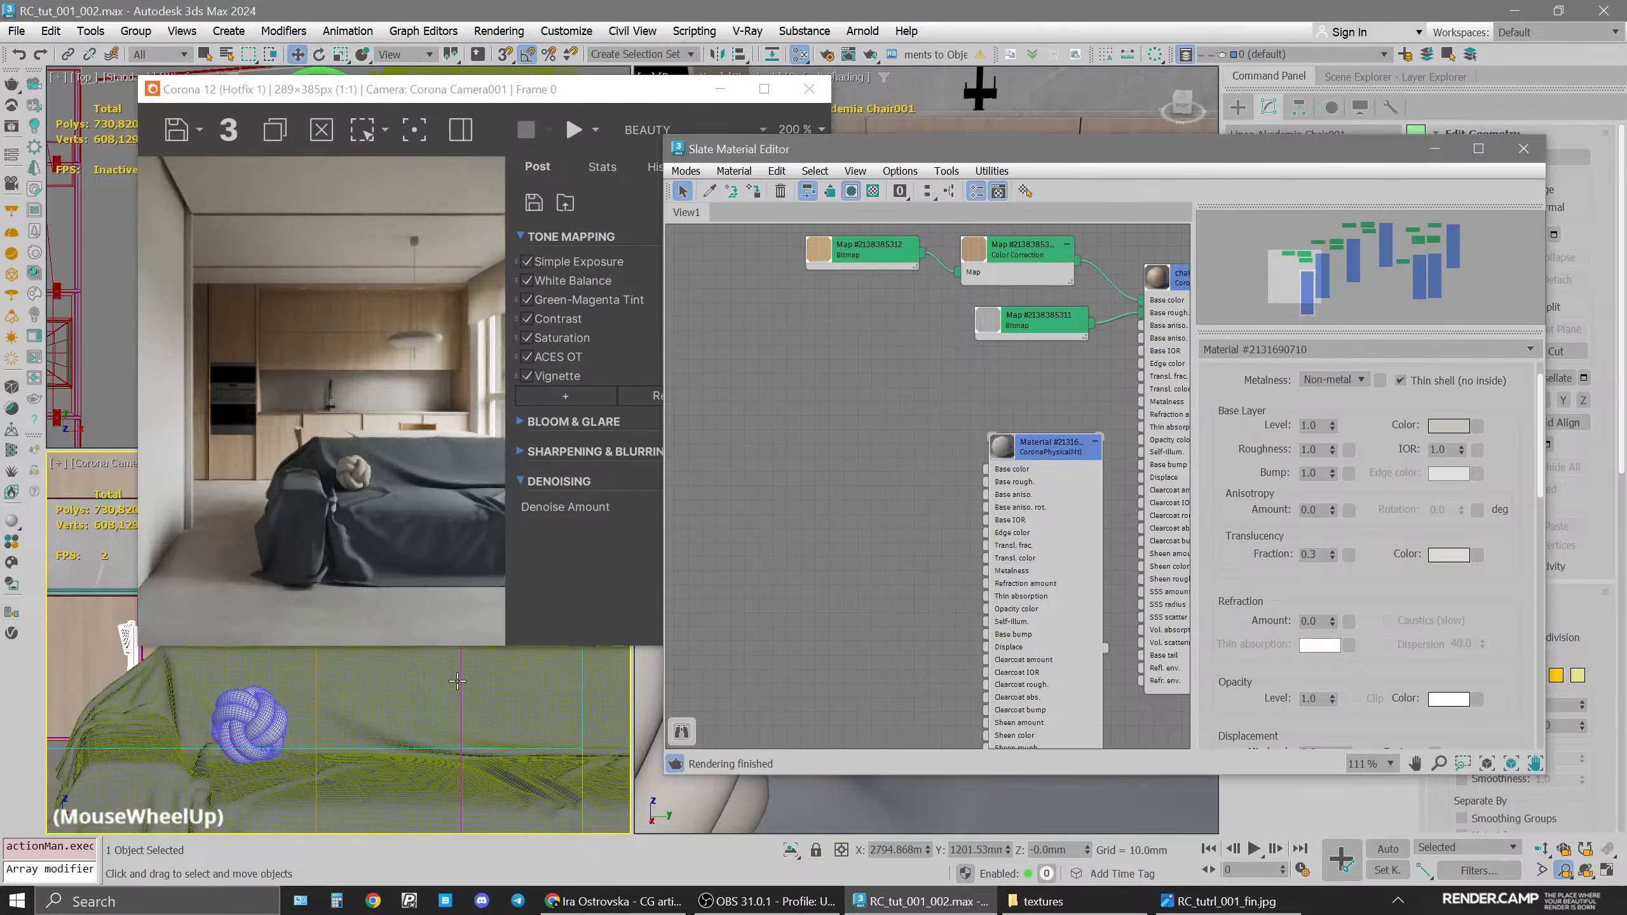
{"action": "middle_click_drag", "start_coordinate": [456, 681], "coordinate": [424, 758]}
{"action": "left_click", "coordinate": [596, 130]}
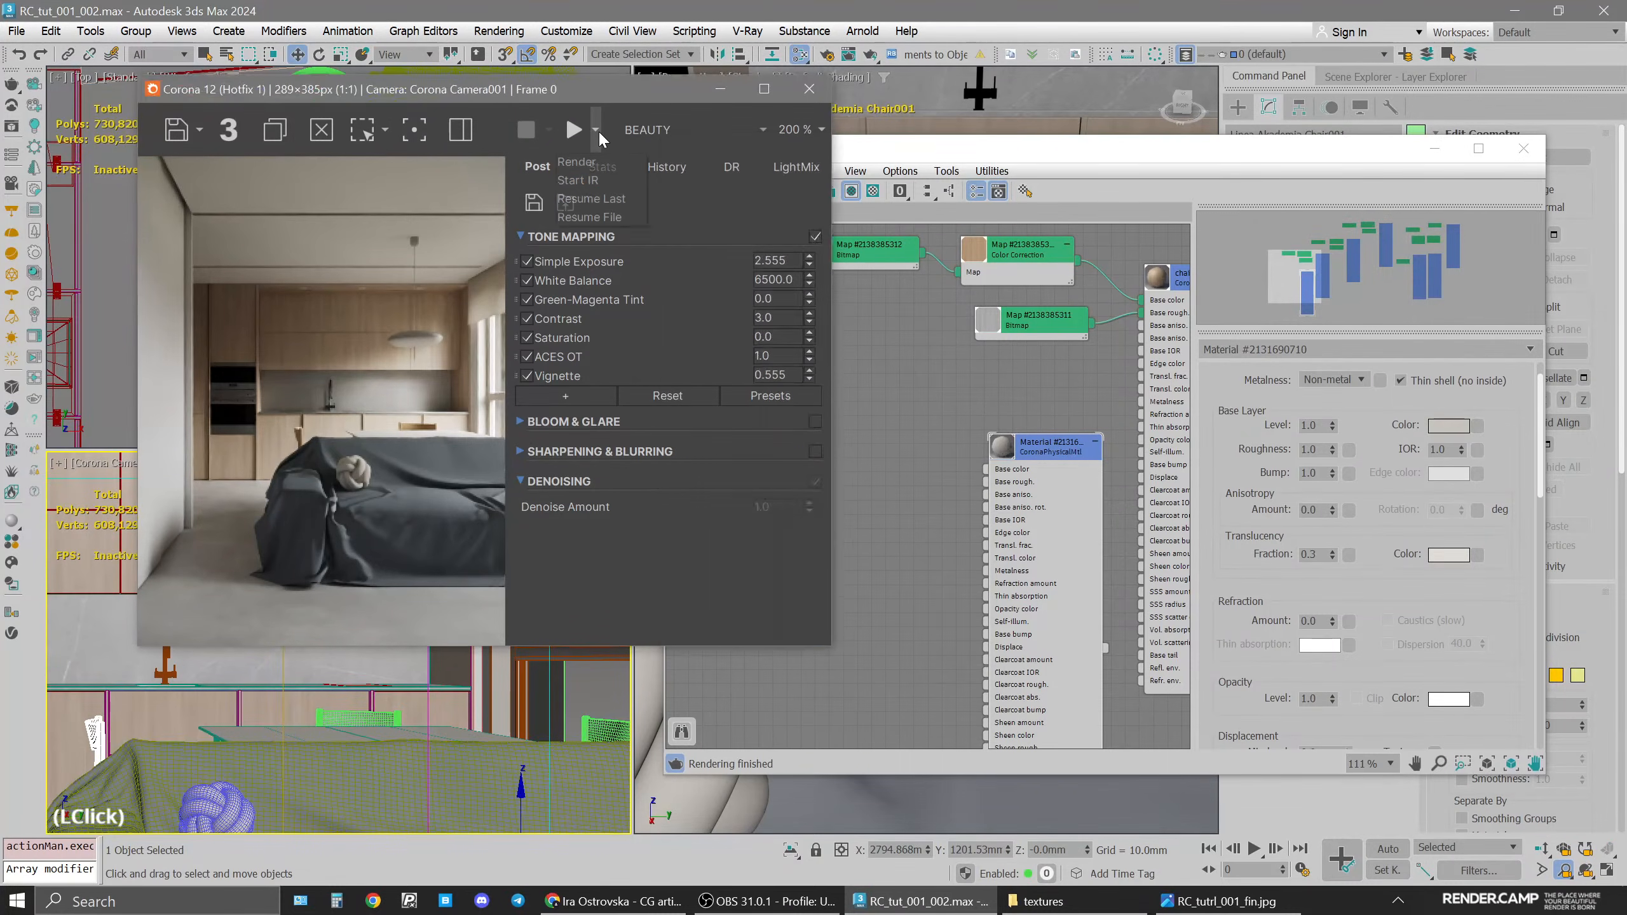
{"action": "left_click", "coordinate": [607, 182]}
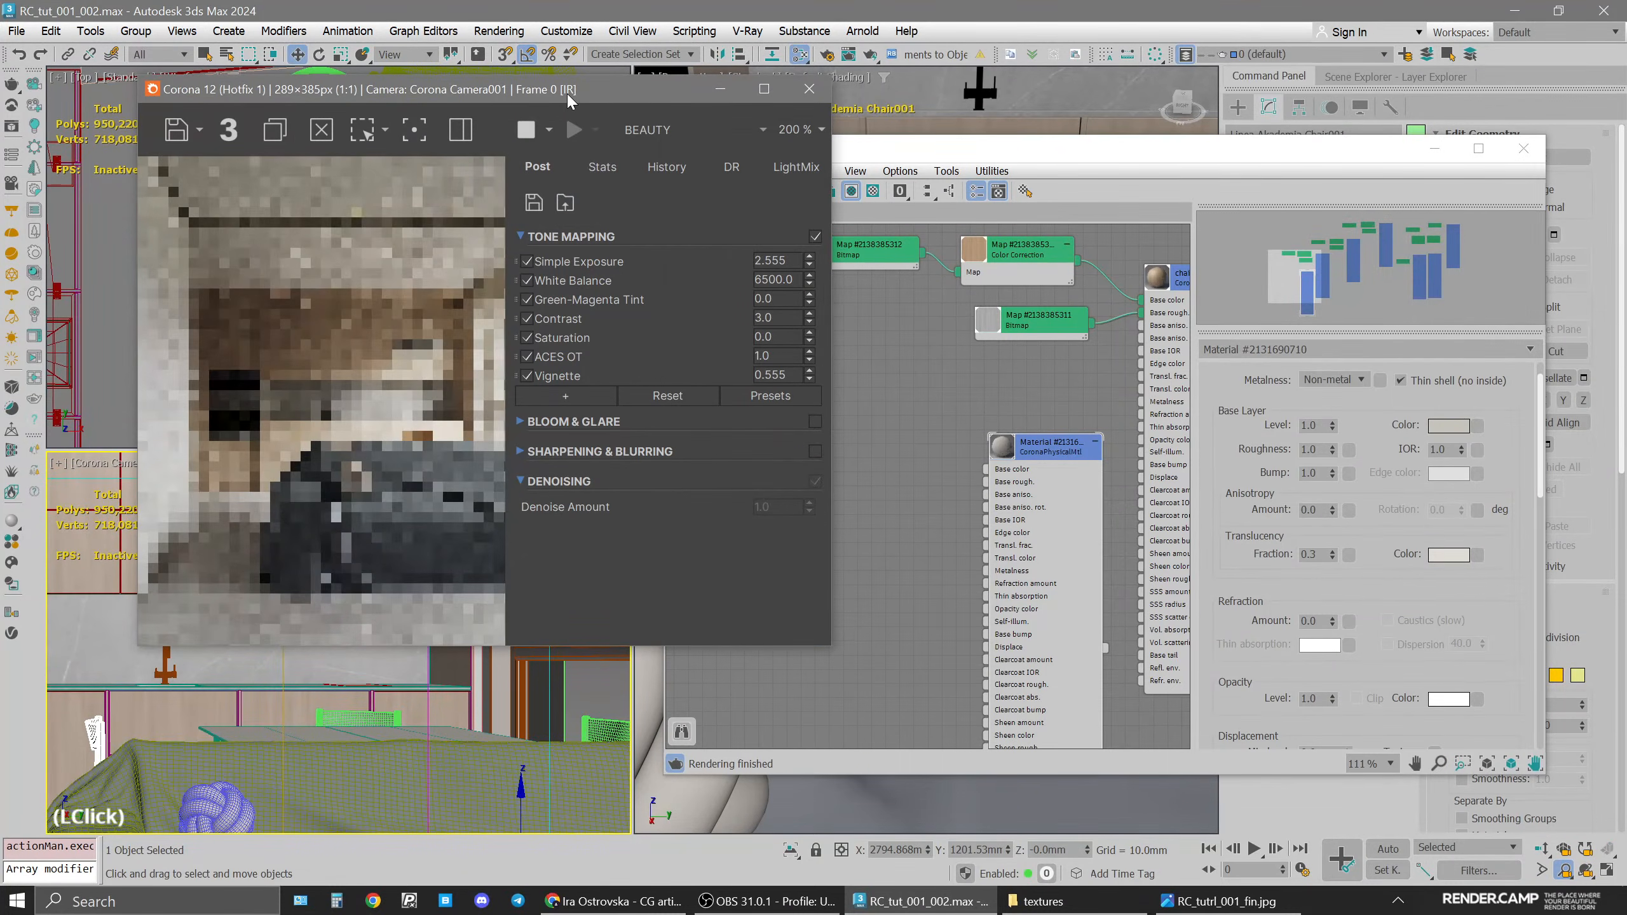
{"action": "left_click_drag", "start_coordinate": [567, 92], "coordinate": [928, 122]}
{"action": "scroll", "coordinate": [429, 551], "scroll_direction": "up", "scroll_amount": 3}
{"action": "middle_click_drag", "start_coordinate": [433, 544], "coordinate": [401, 553]}
{"action": "scroll", "coordinate": [410, 587], "scroll_direction": "up", "scroll_amount": 2}
{"action": "left_click_drag", "start_coordinate": [919, 121], "coordinate": [546, 107]}
Preview the curtains_trnslc image from the textures folder at full size
{"action": "left_click_drag", "start_coordinate": [1054, 448], "coordinate": [1010, 406]}
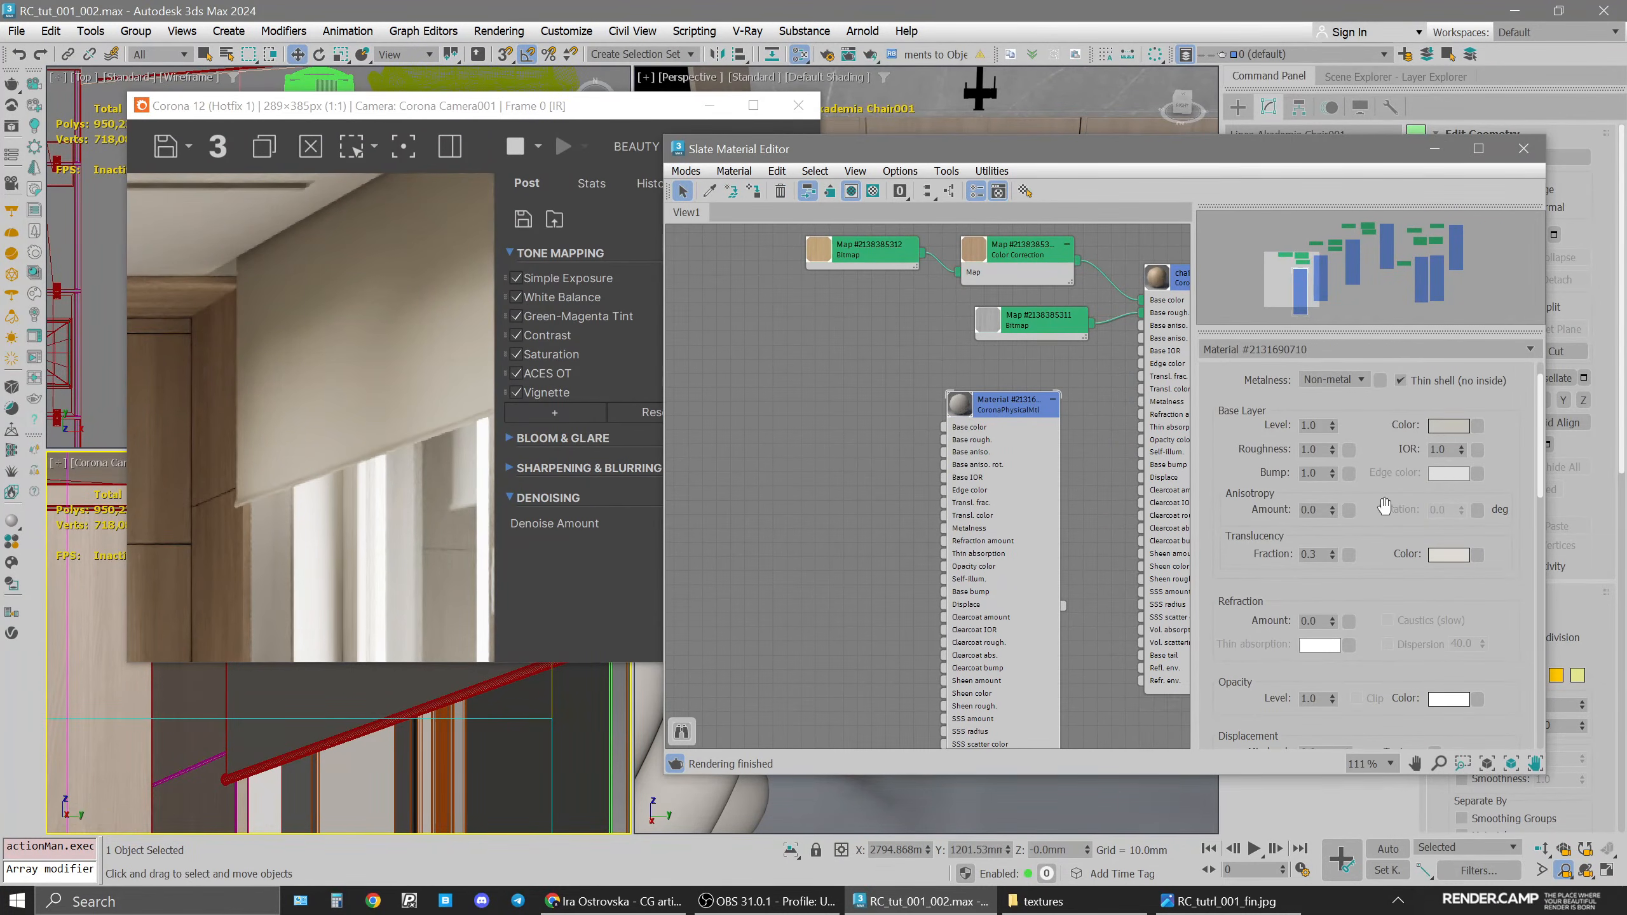
{"action": "scroll", "coordinate": [1385, 504], "scroll_direction": "up", "scroll_amount": 2}
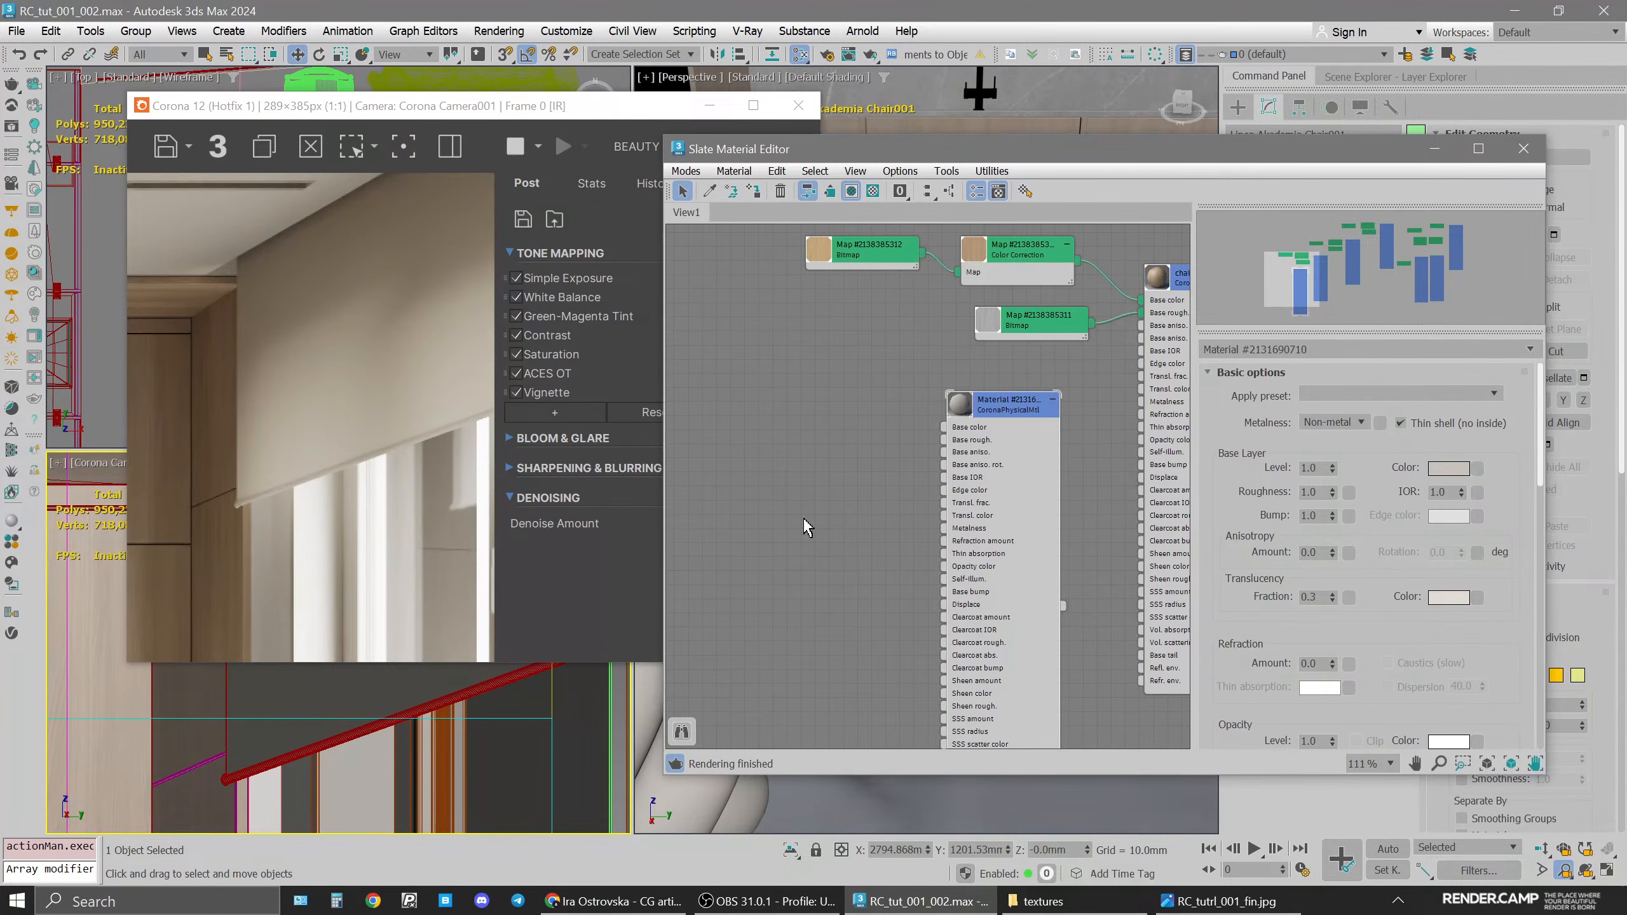
{"action": "left_click", "coordinate": [1050, 900]}
{"action": "left_click", "coordinate": [570, 640]}
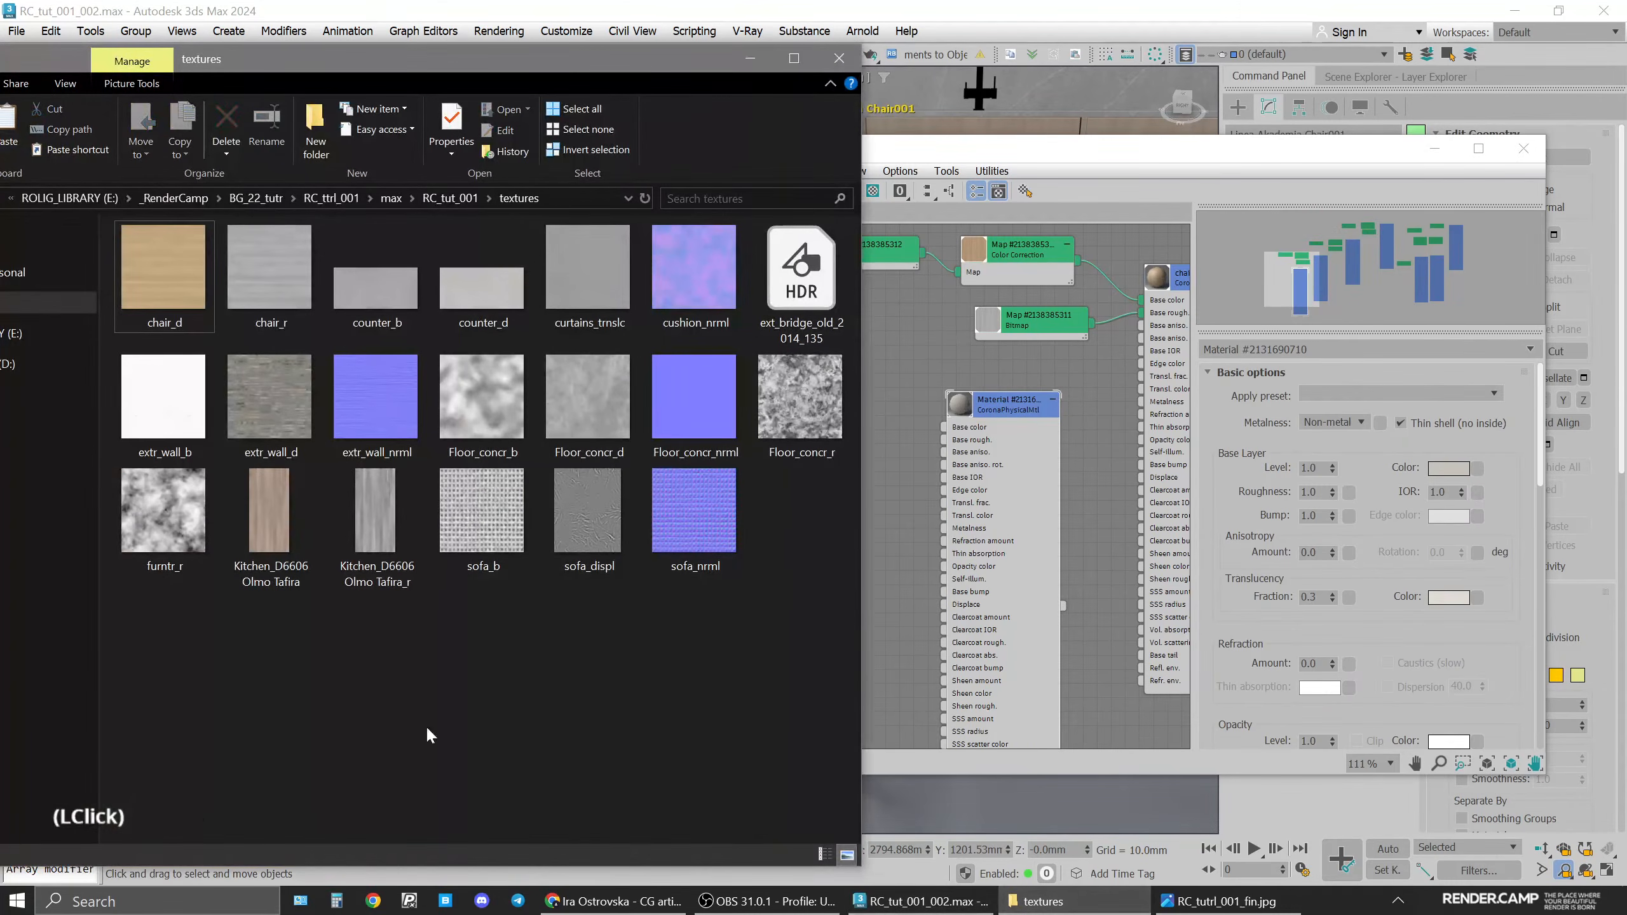
{"action": "left_click", "coordinate": [565, 286]}
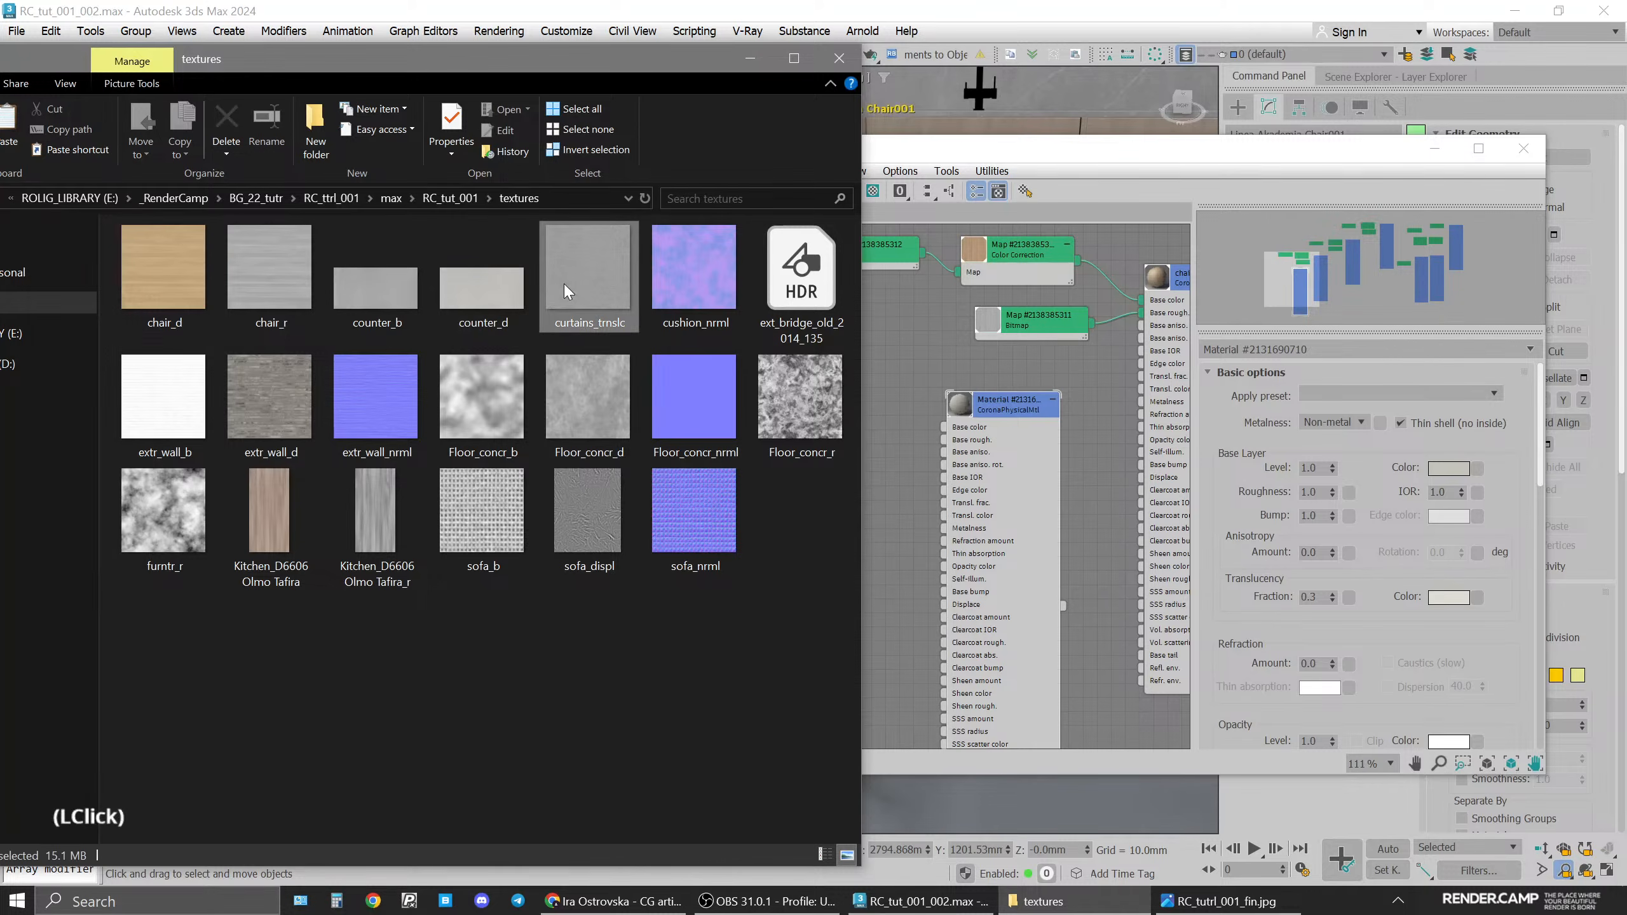
{"action": "double_click", "coordinate": [572, 280]}
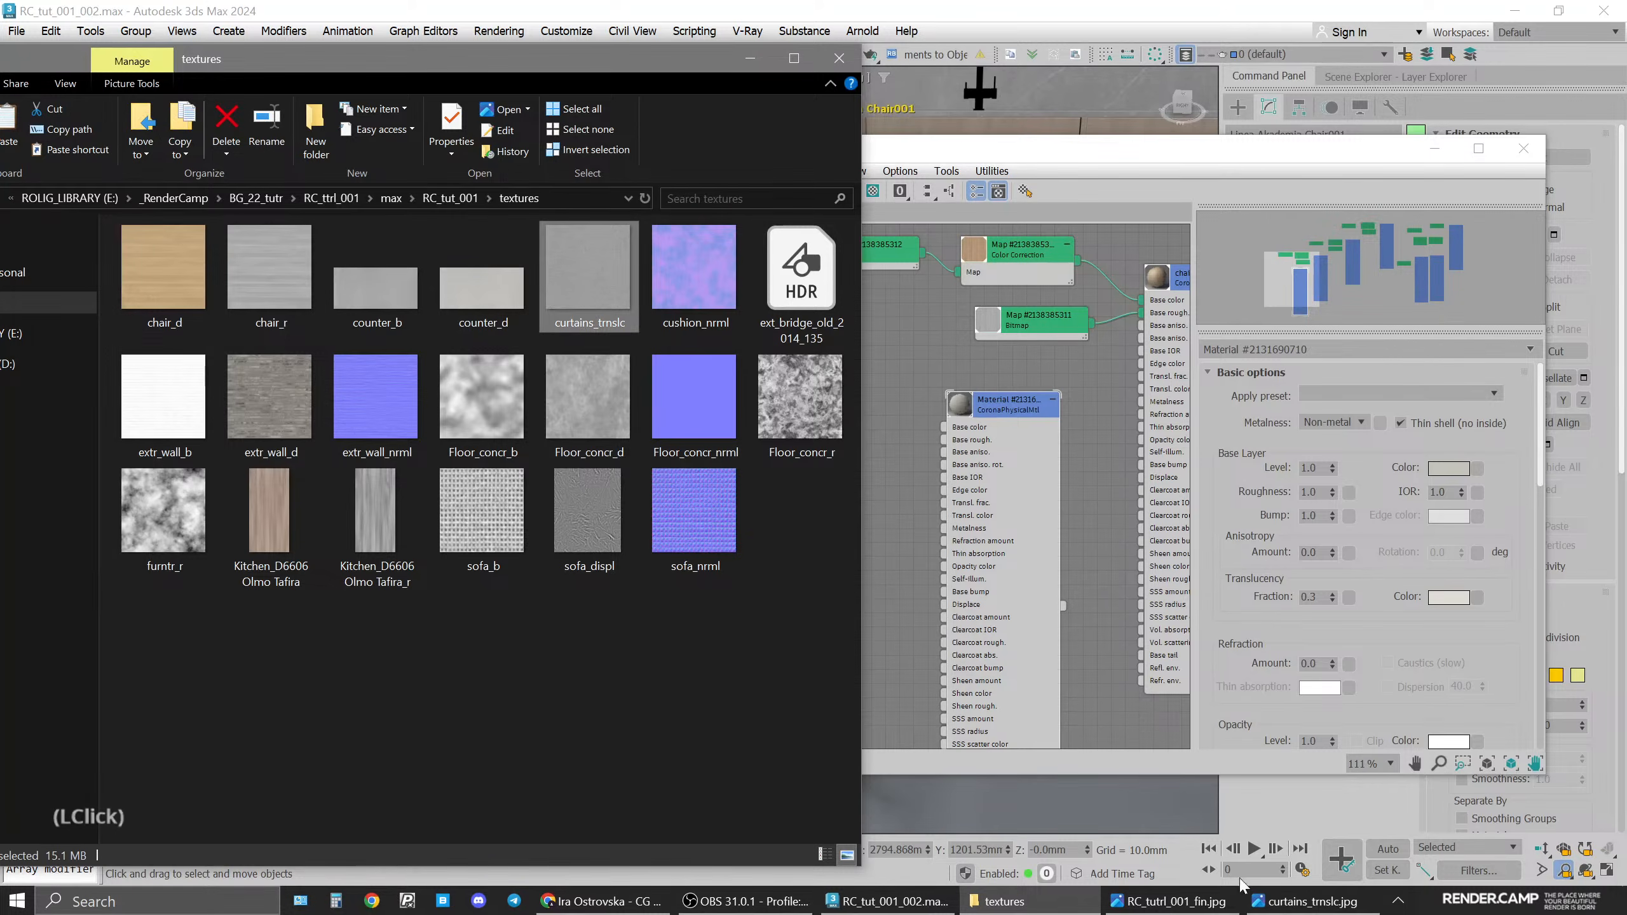
{"action": "left_click", "coordinate": [1318, 152]}
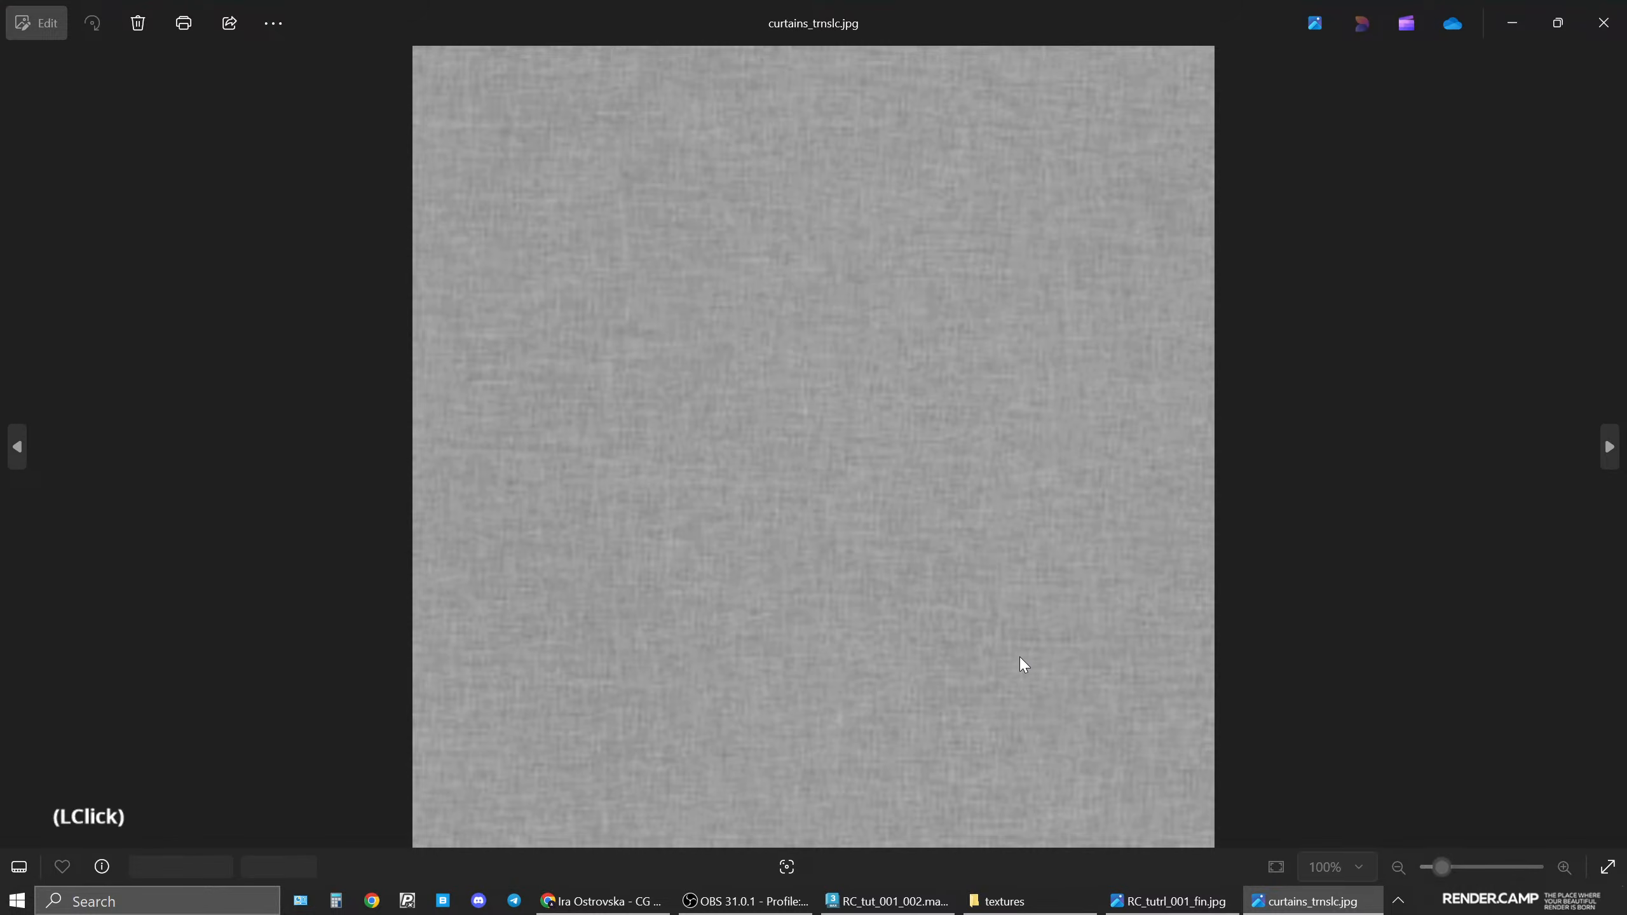
{"action": "scroll", "coordinate": [906, 450], "scroll_direction": "up", "scroll_amount": 1}
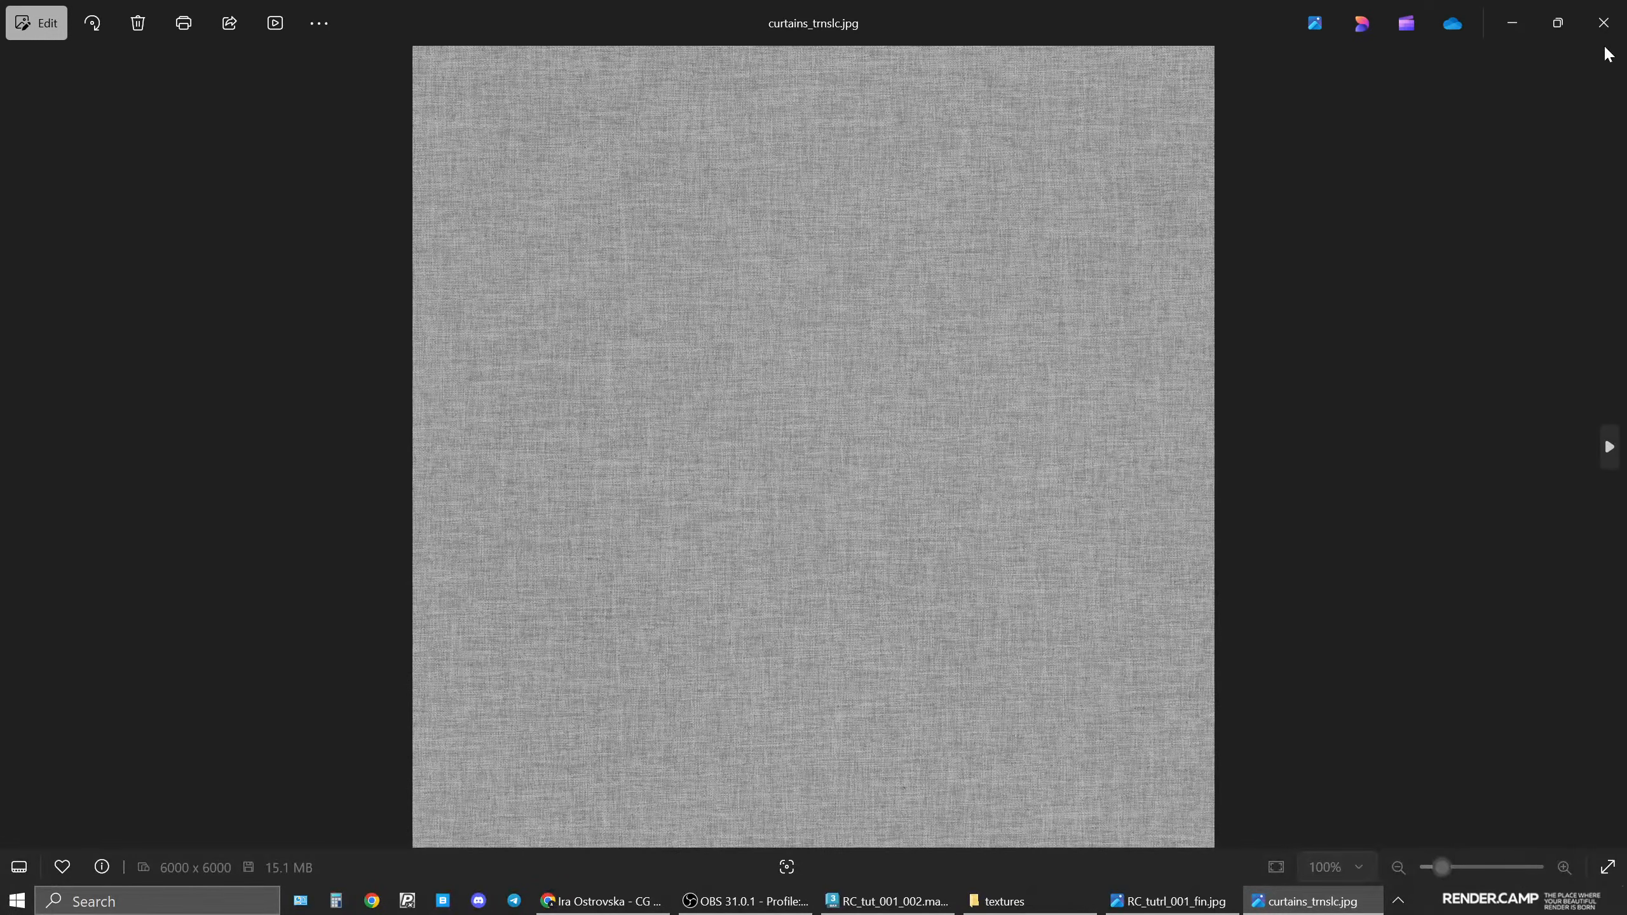
{"action": "left_click", "coordinate": [1603, 23]}
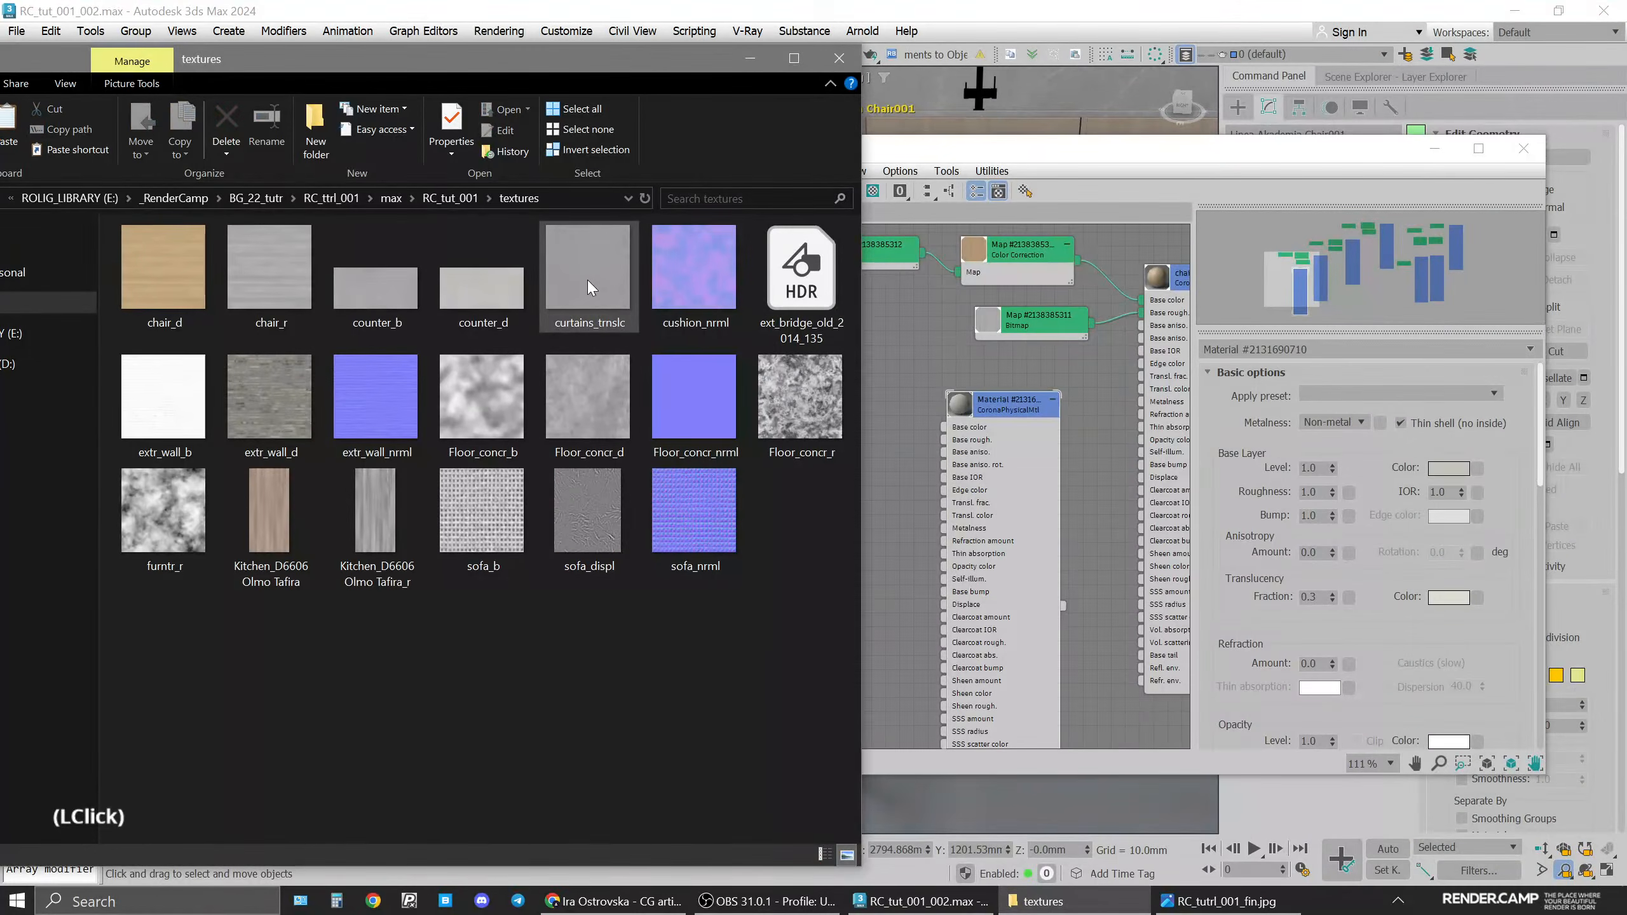
Load the curtains_trnslc texture as a bitmap node, connect it to the blind material's Base color and turn off its real-world scale
{"action": "left_click_drag", "start_coordinate": [587, 280], "coordinate": [887, 511]}
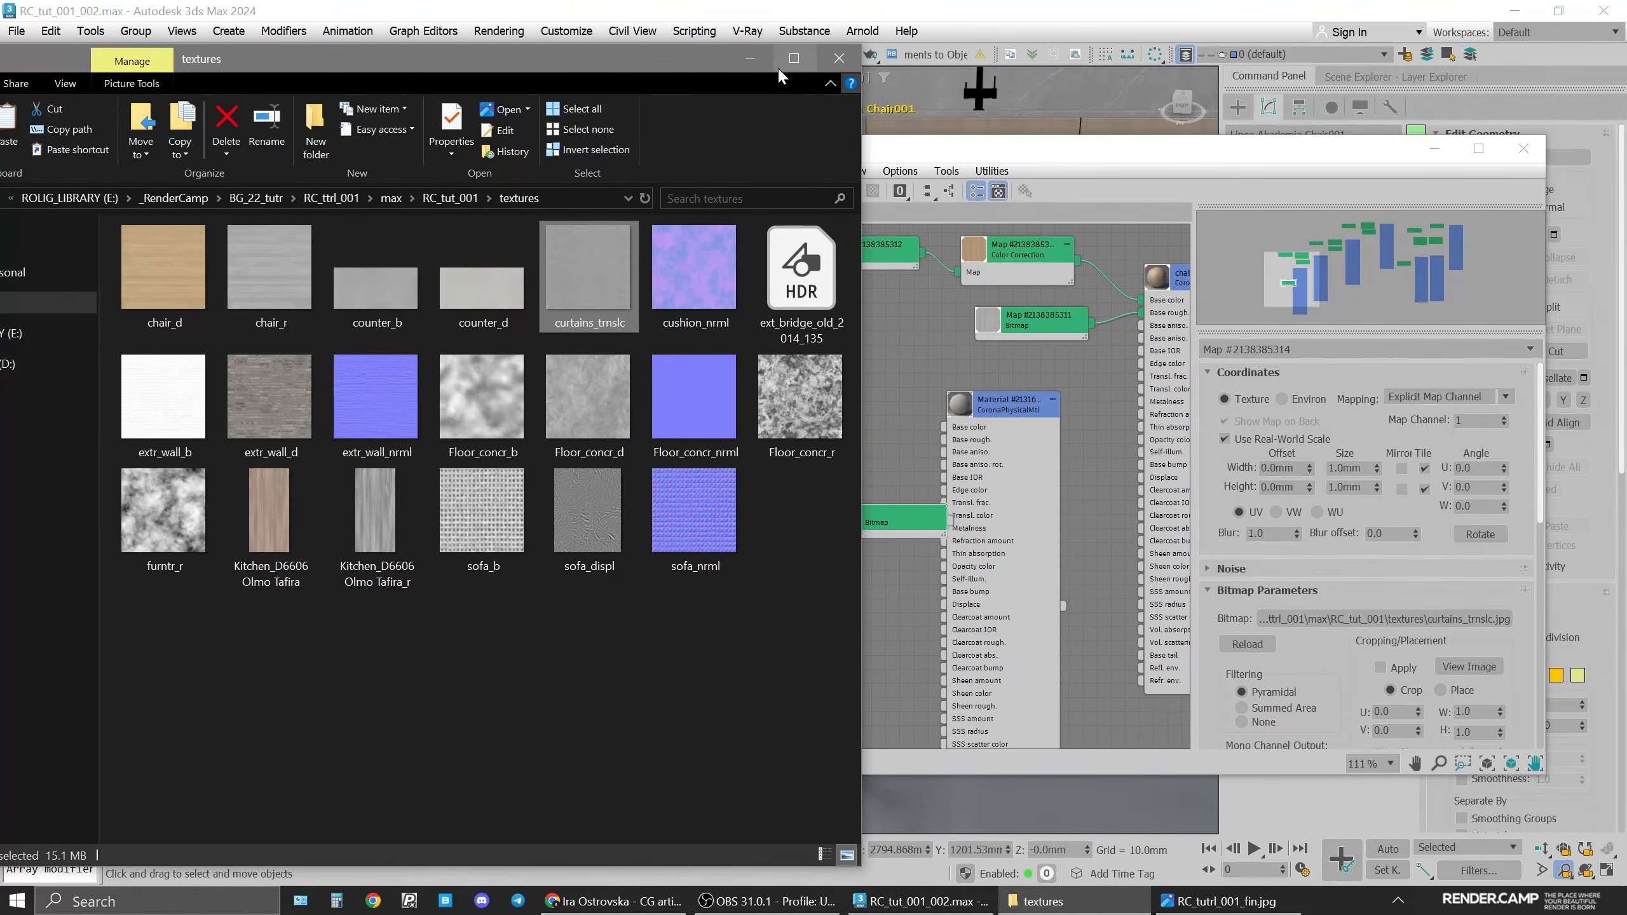
{"action": "left_click", "coordinate": [750, 57]}
{"action": "left_click_drag", "start_coordinate": [887, 522], "coordinate": [961, 431]}
{"action": "left_click", "coordinate": [1260, 440]}
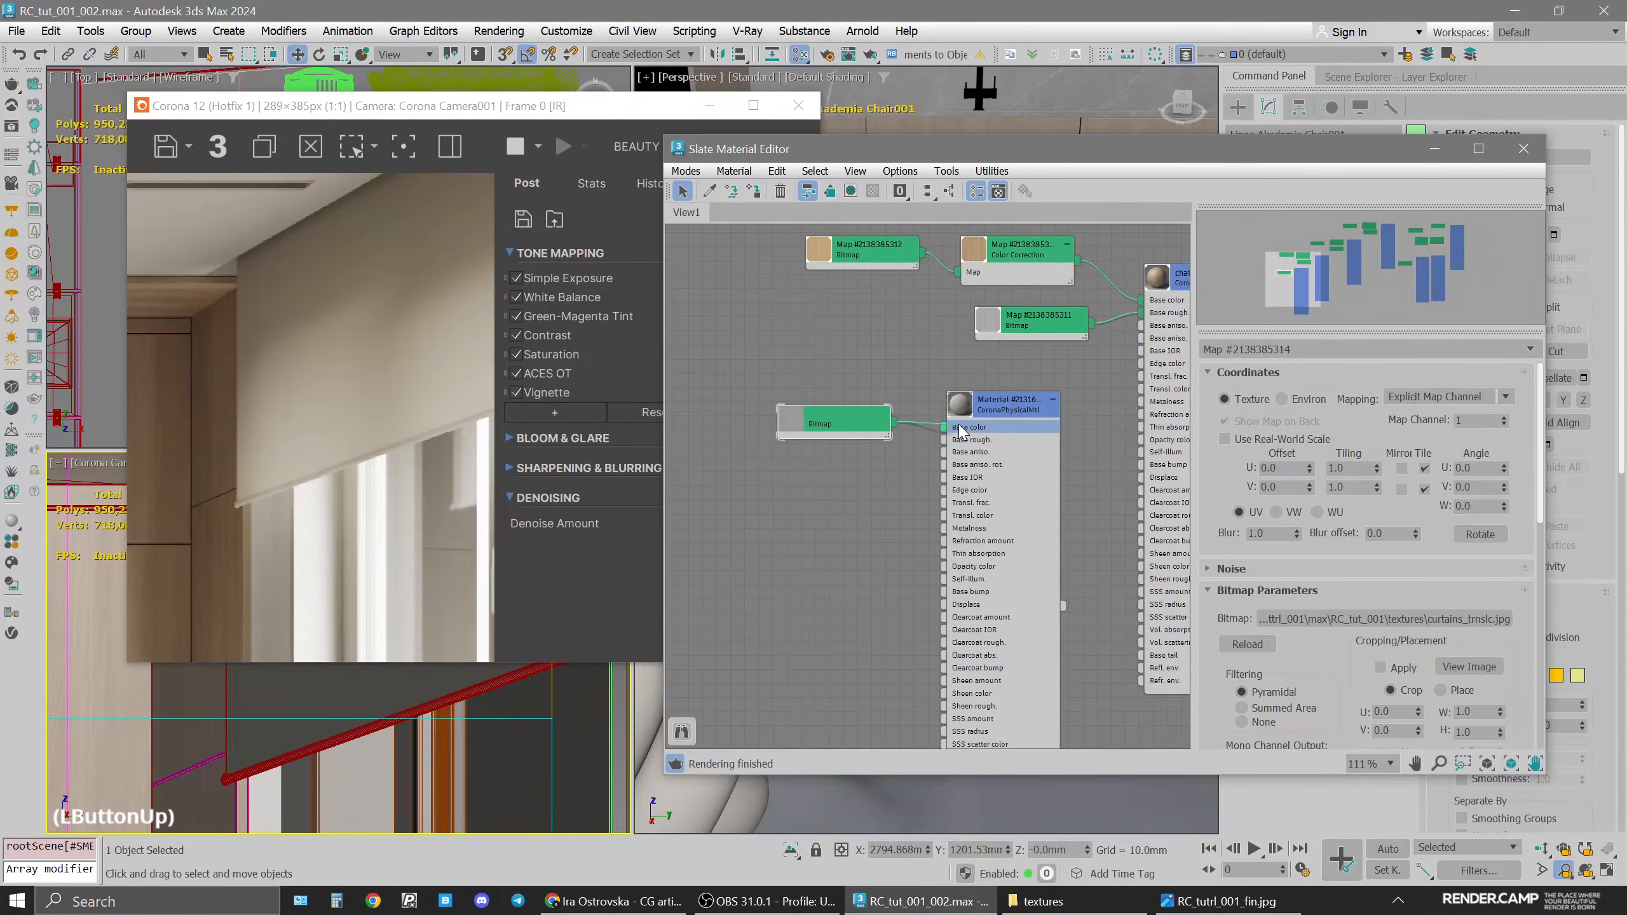
Disconnect the curtains_trnslc bitmap from Base color and connect it to the blind material's Transl. frac. input
{"action": "left_click_drag", "start_coordinate": [440, 109], "coordinate": [397, 108]}
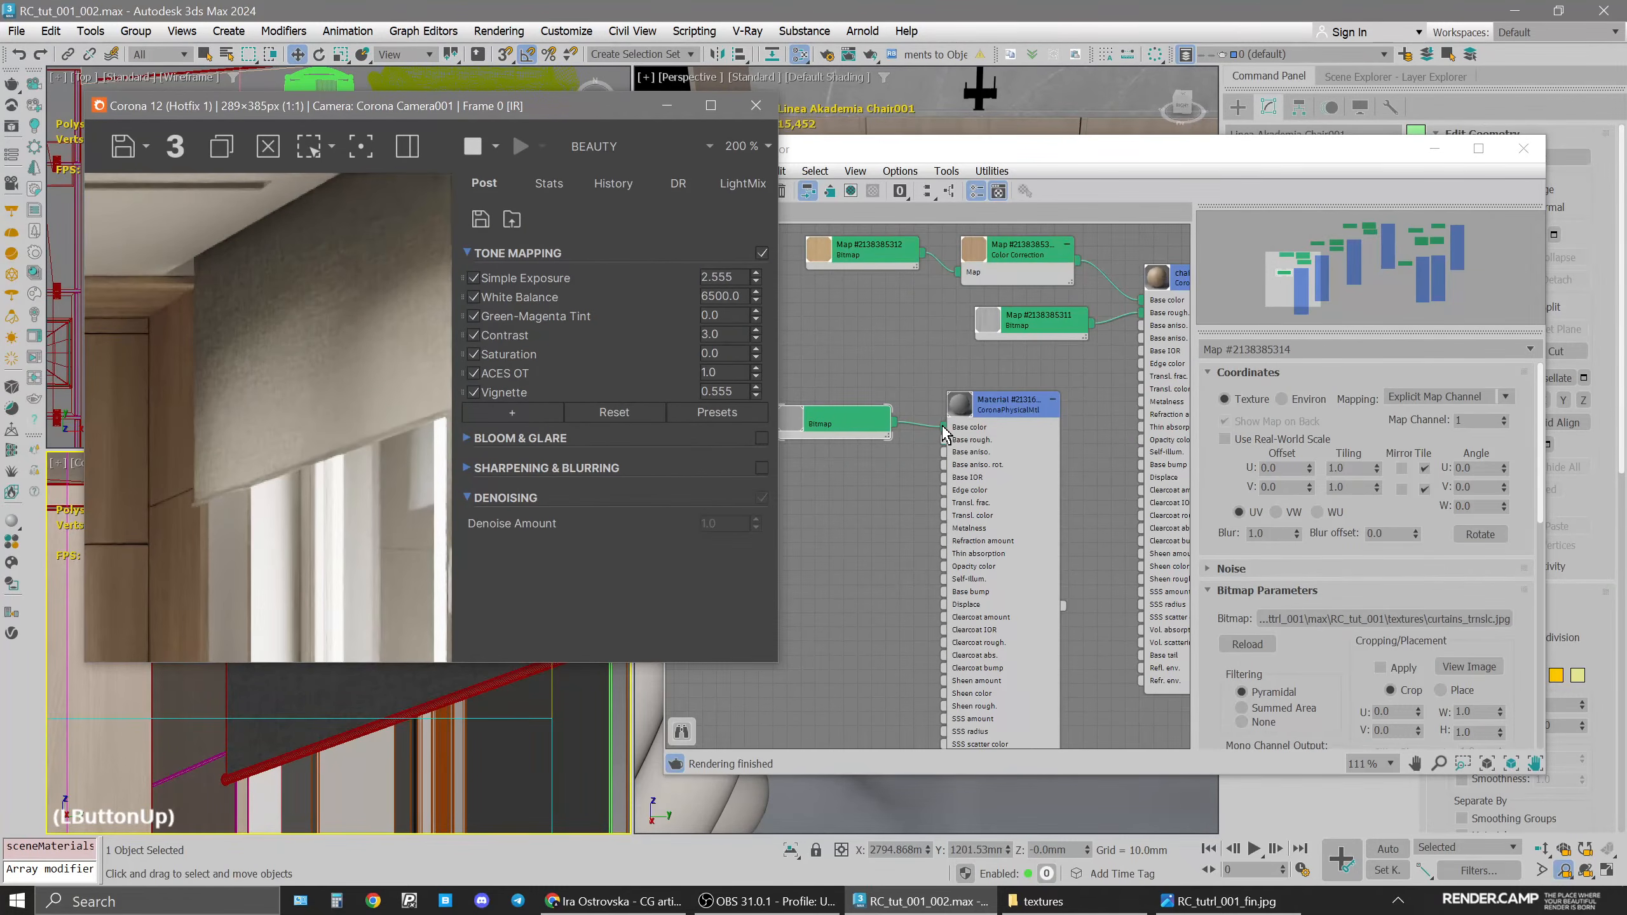
{"action": "scroll", "coordinate": [951, 430], "scroll_direction": "up", "scroll_amount": 3}
{"action": "left_click_drag", "start_coordinate": [949, 422], "coordinate": [919, 504]}
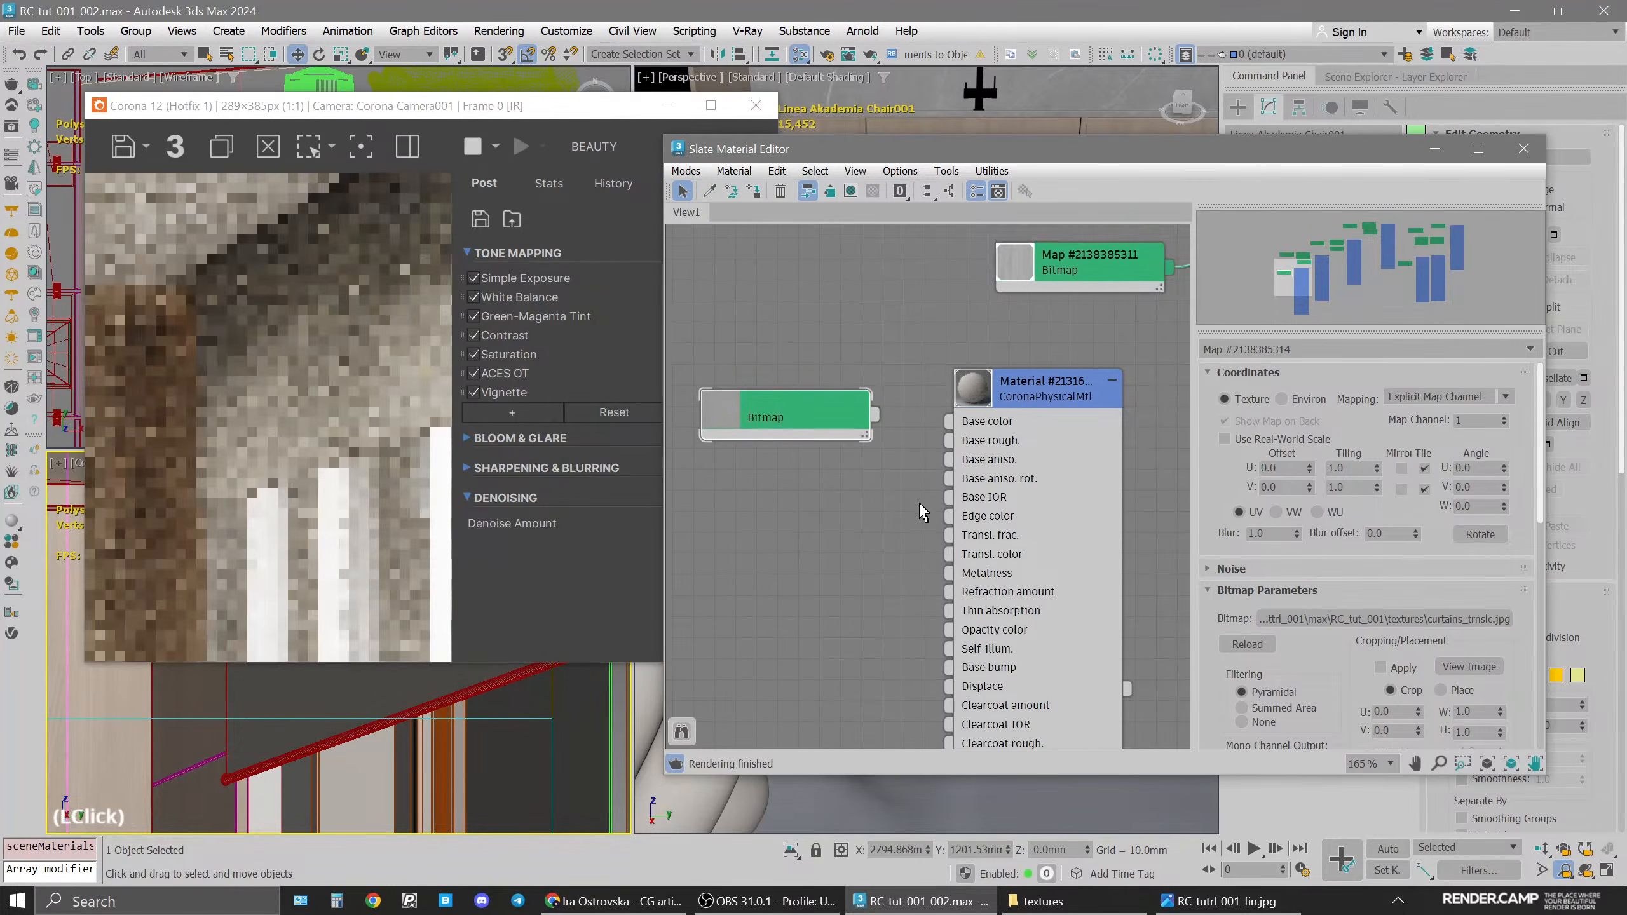
{"action": "middle_click_drag", "start_coordinate": [920, 504], "coordinate": [956, 478]}
{"action": "left_click_drag", "start_coordinate": [852, 400], "coordinate": [860, 458]}
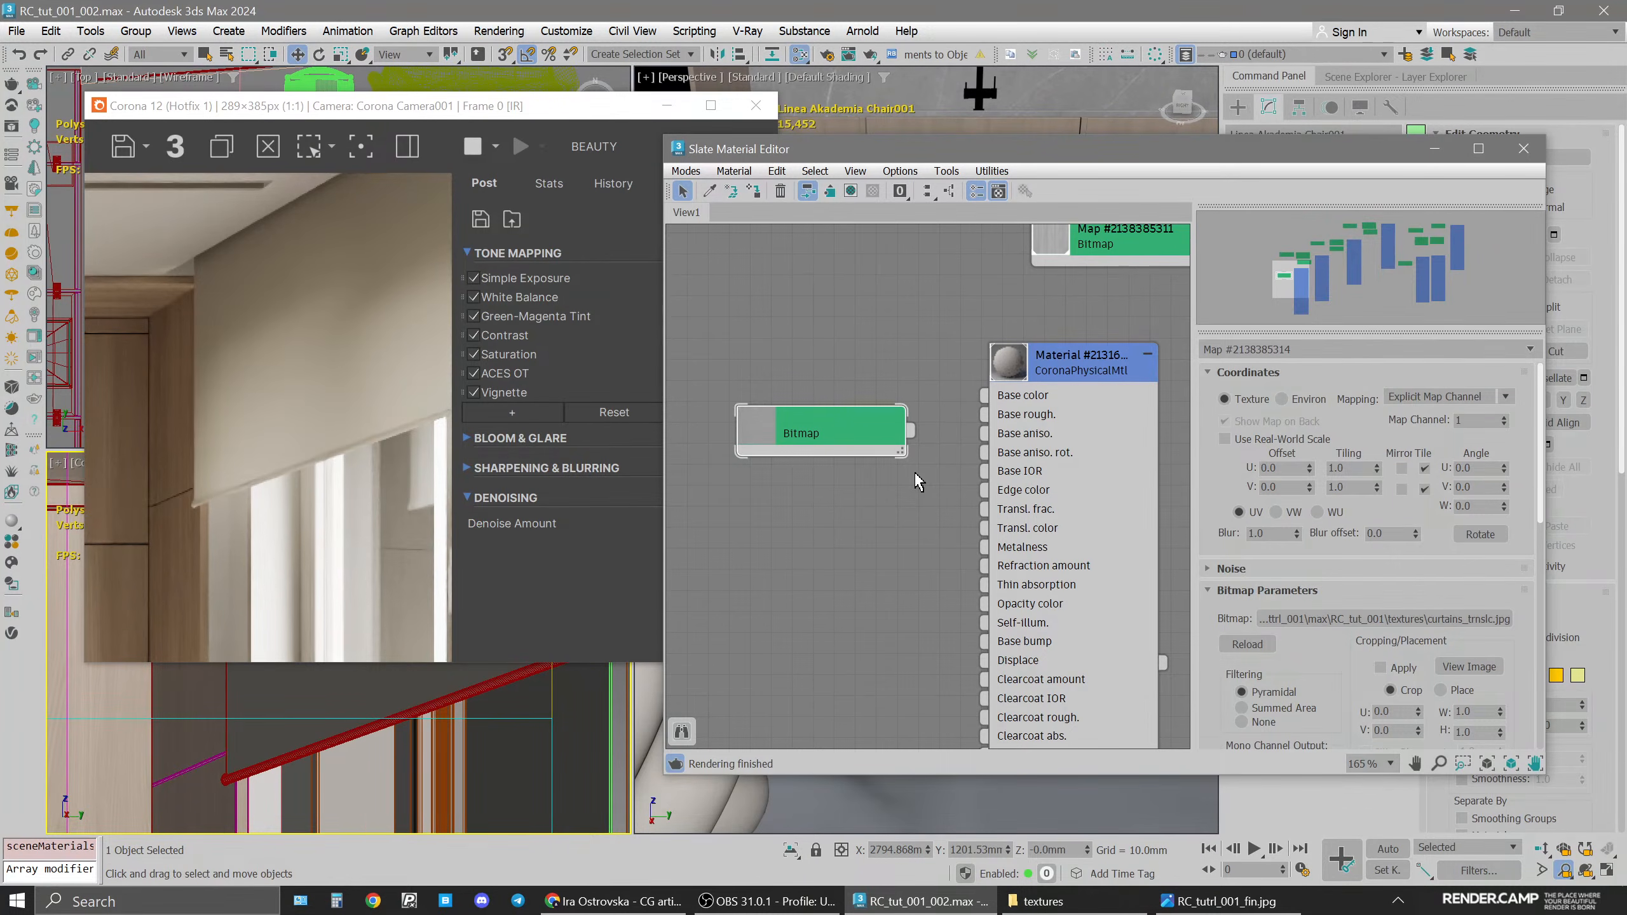
{"action": "left_click", "coordinate": [1079, 370]}
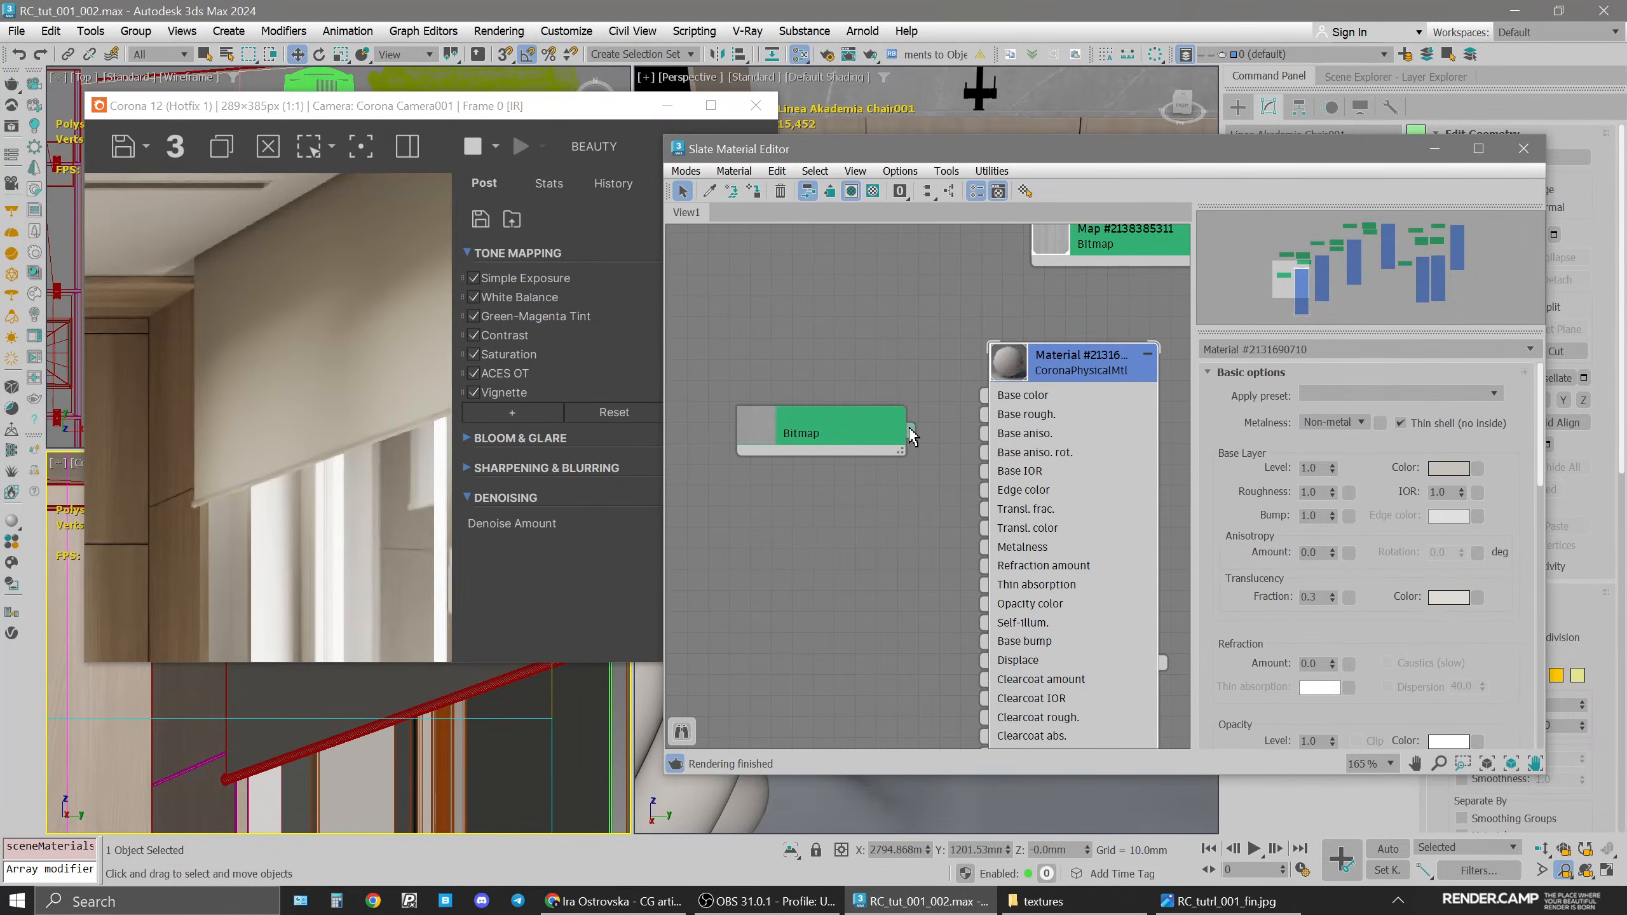
{"action": "left_click_drag", "start_coordinate": [909, 430], "coordinate": [985, 509]}
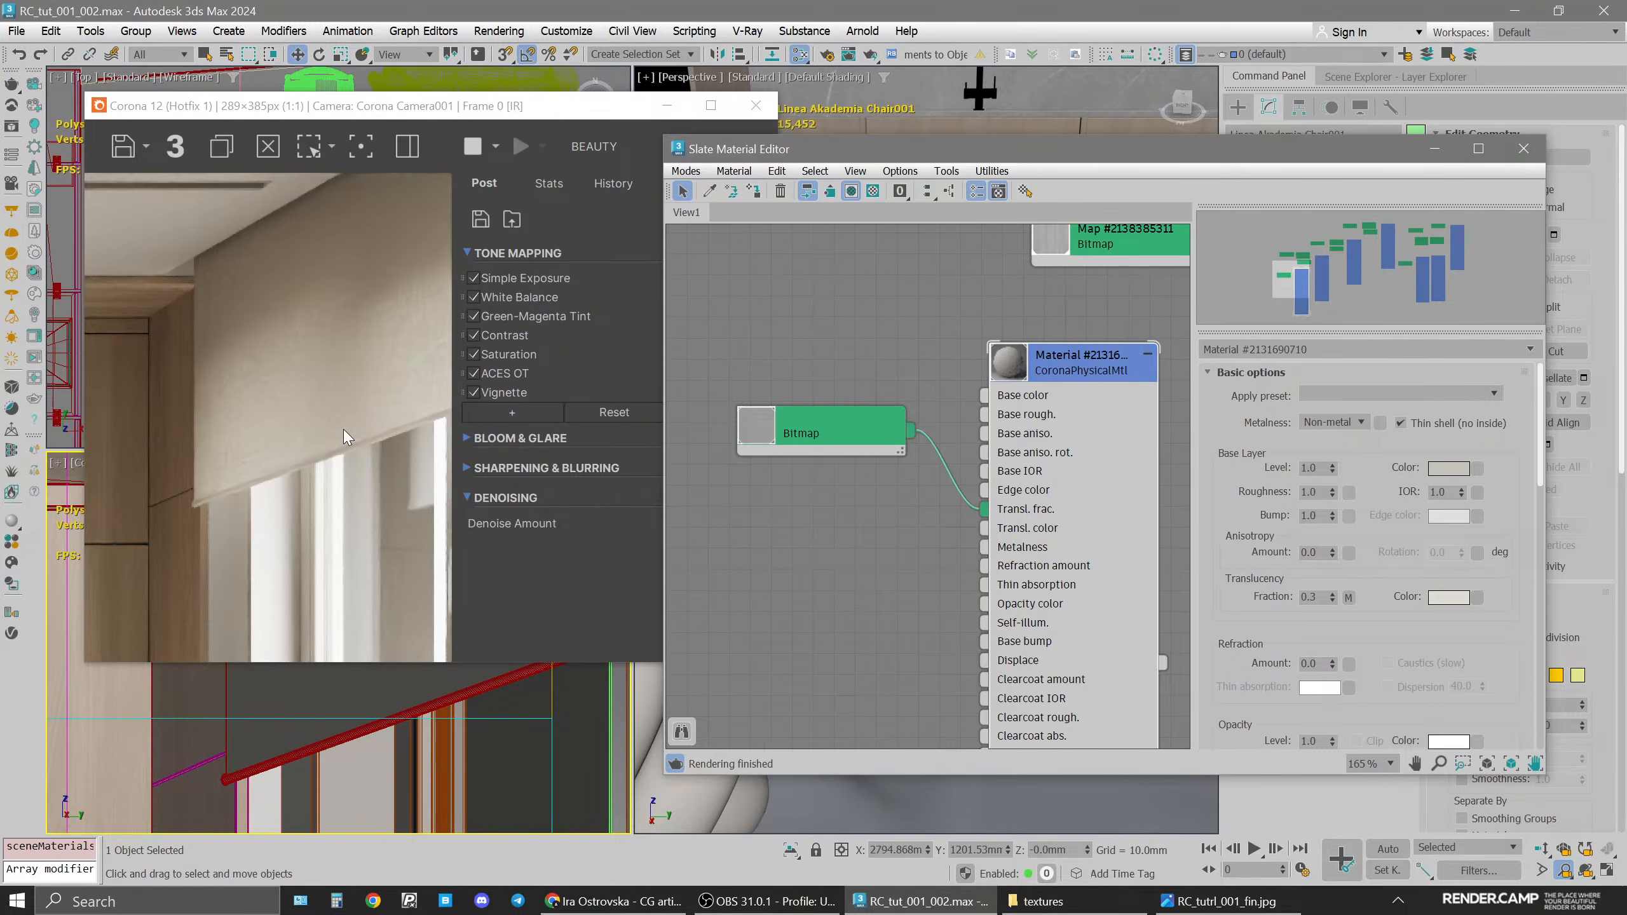
{"action": "left_click_drag", "start_coordinate": [398, 118], "coordinate": [459, 129]}
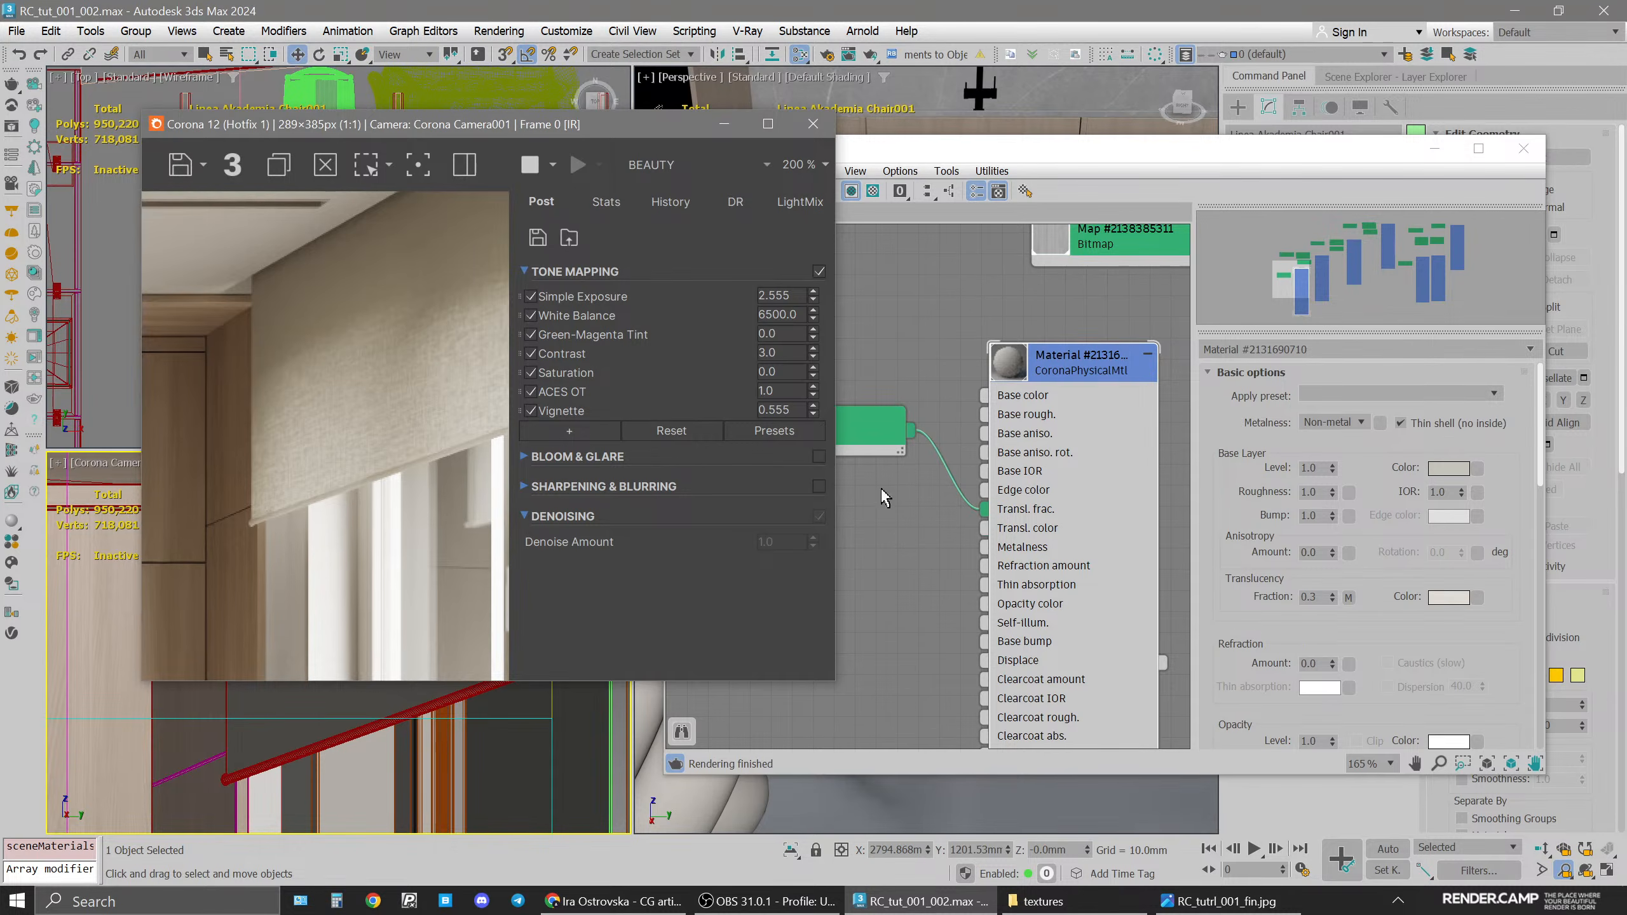
Connect the curtains_trnslc bitmap to the blind material's Base bump input as well
{"action": "left_click", "coordinate": [868, 449]}
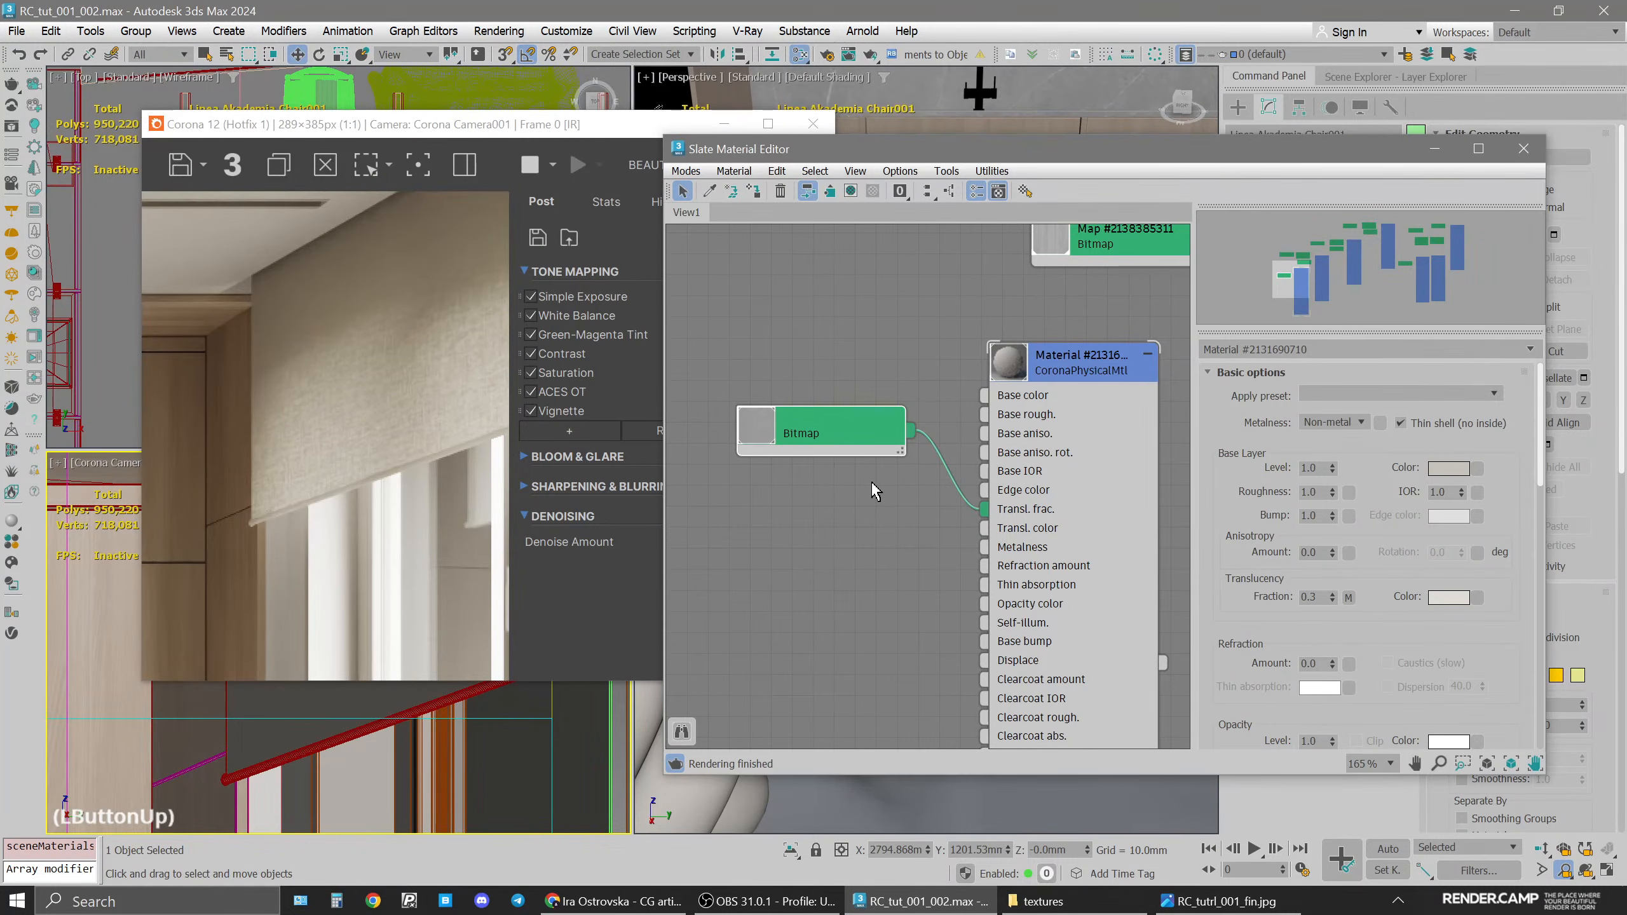
{"action": "scroll", "coordinate": [875, 491], "scroll_direction": "down", "scroll_amount": 1}
{"action": "middle_click_drag", "start_coordinate": [904, 509], "coordinate": [908, 449]}
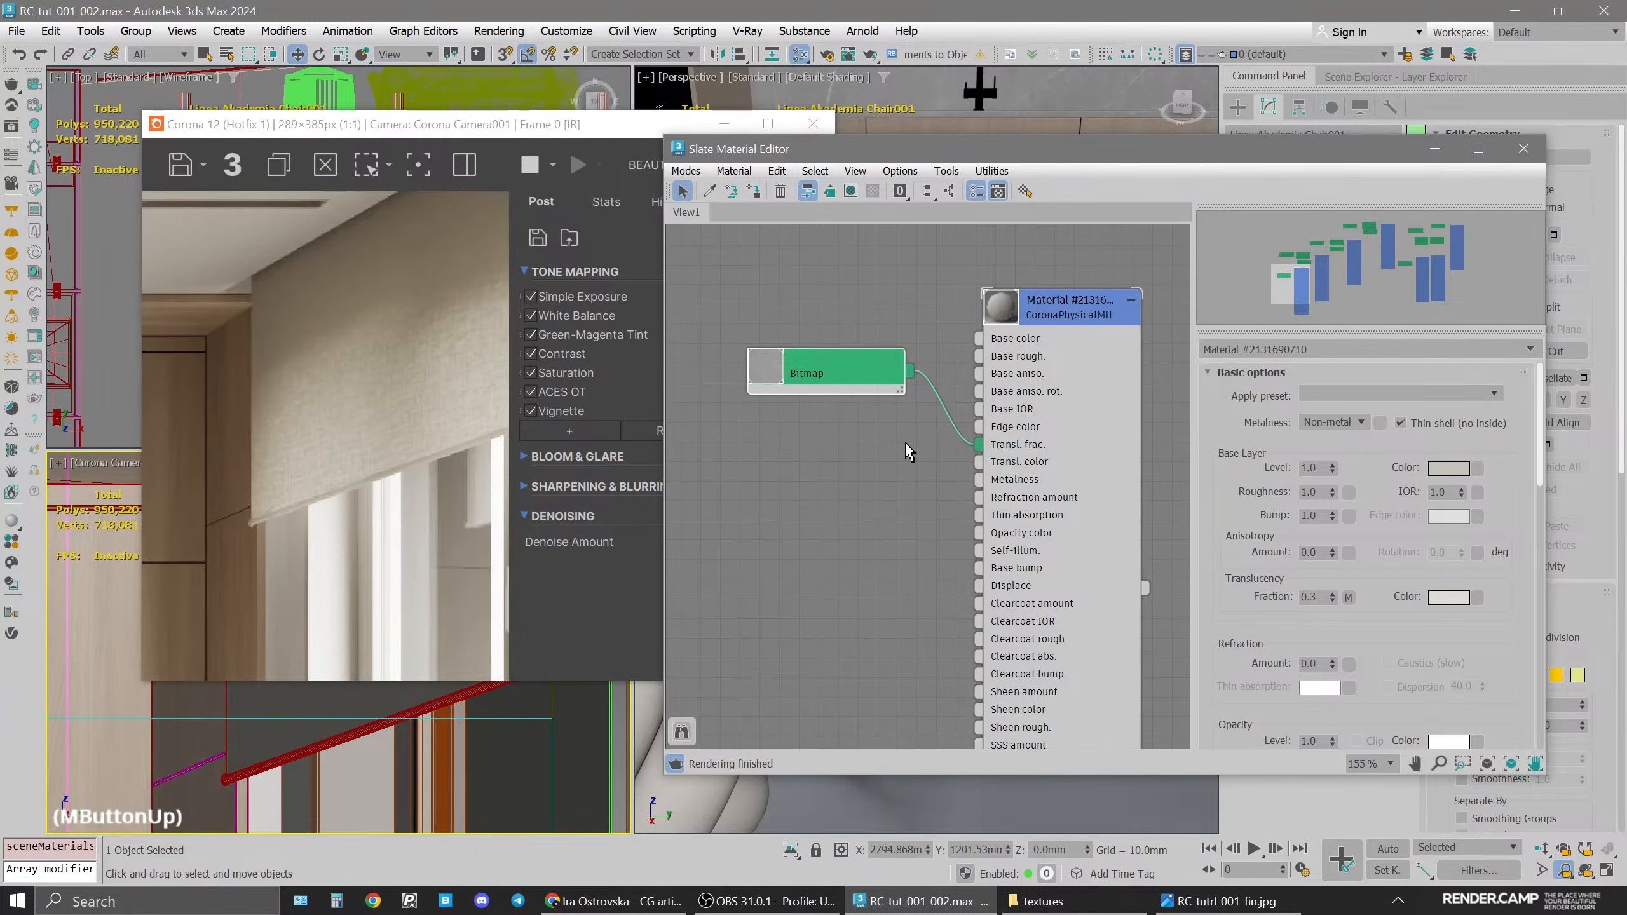
{"action": "left_click_drag", "start_coordinate": [856, 370], "coordinate": [1002, 572]}
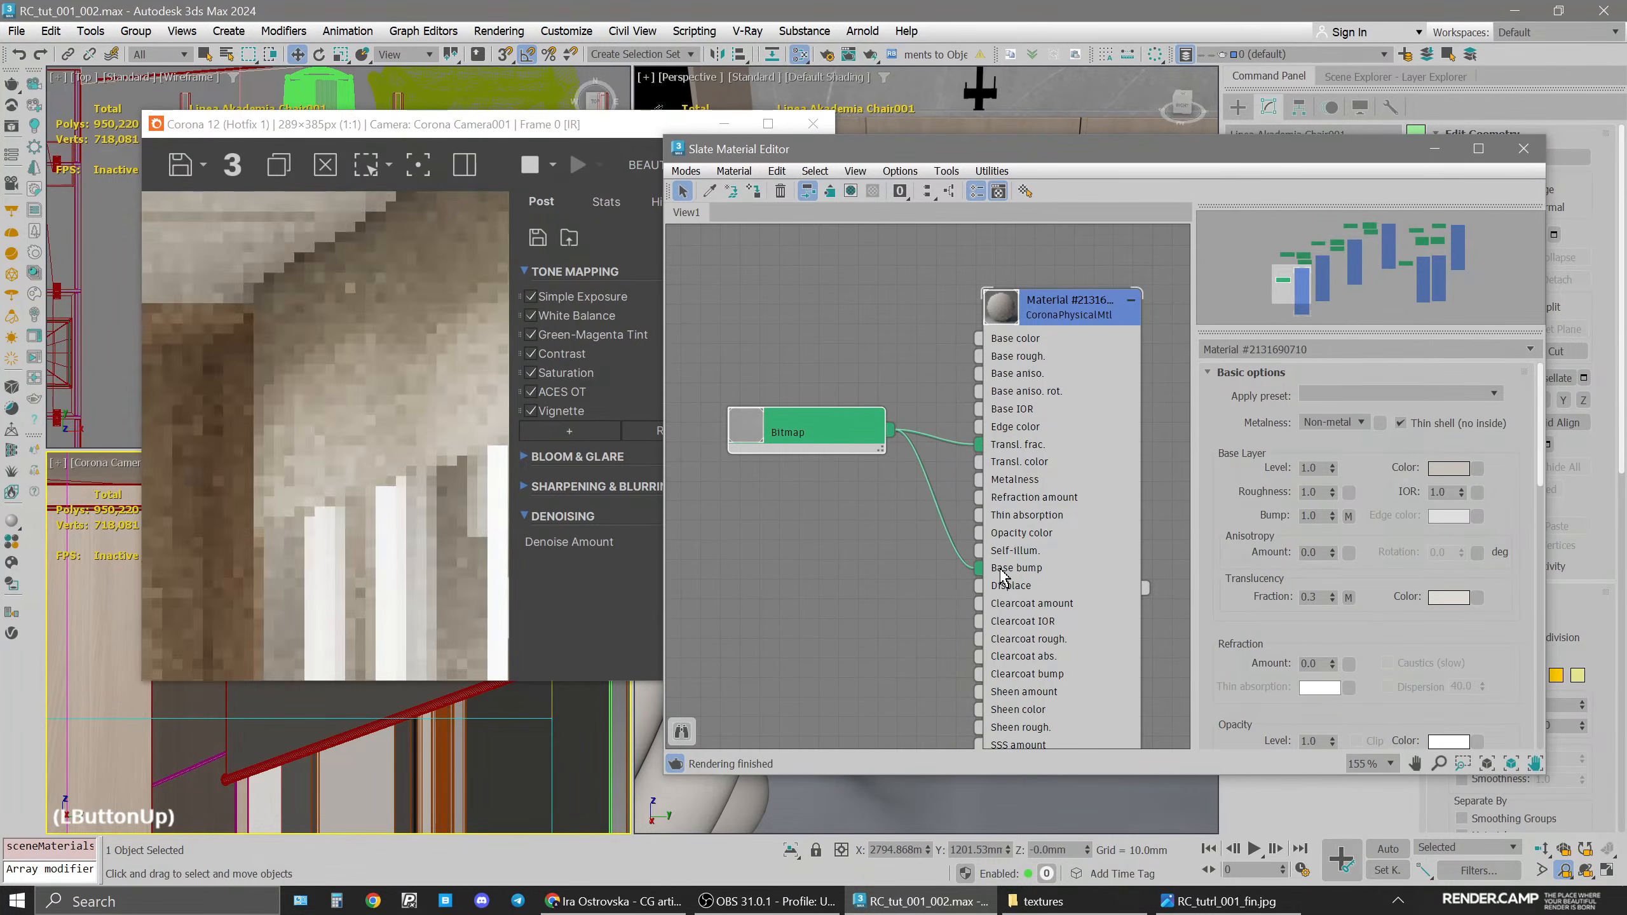
Turn off 2D Pan Zoom mode for the camera view and disconnect the bitmap from the blind material's Base bump
{"action": "left_click", "coordinate": [58, 470]}
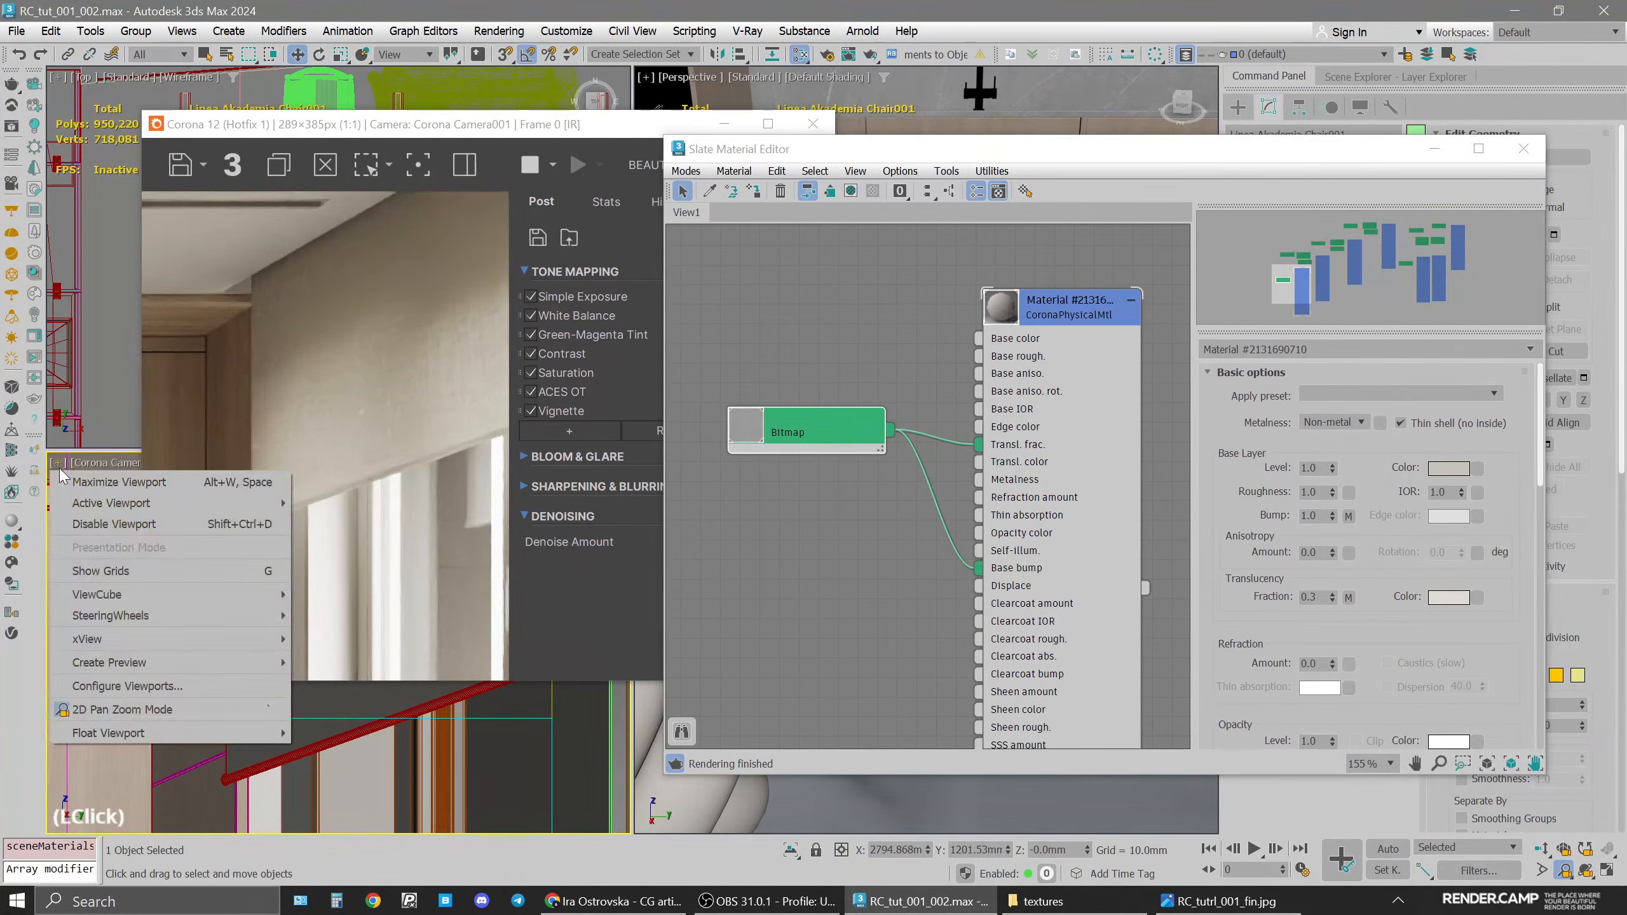
{"action": "left_click", "coordinate": [158, 715]}
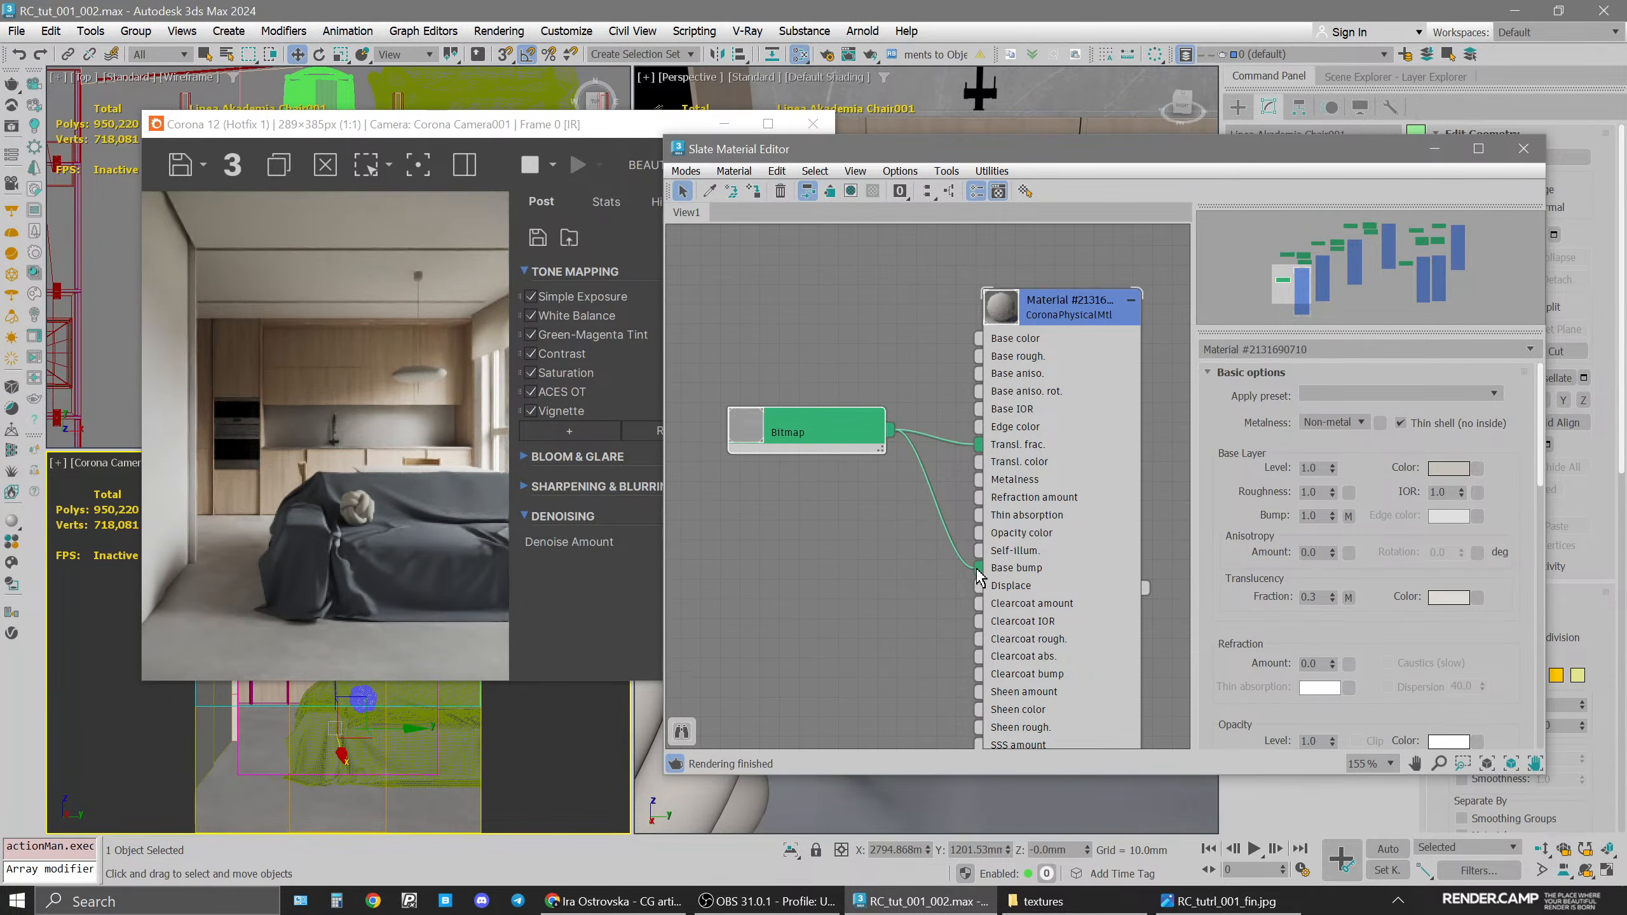
{"action": "left_click_drag", "start_coordinate": [978, 568], "coordinate": [855, 464]}
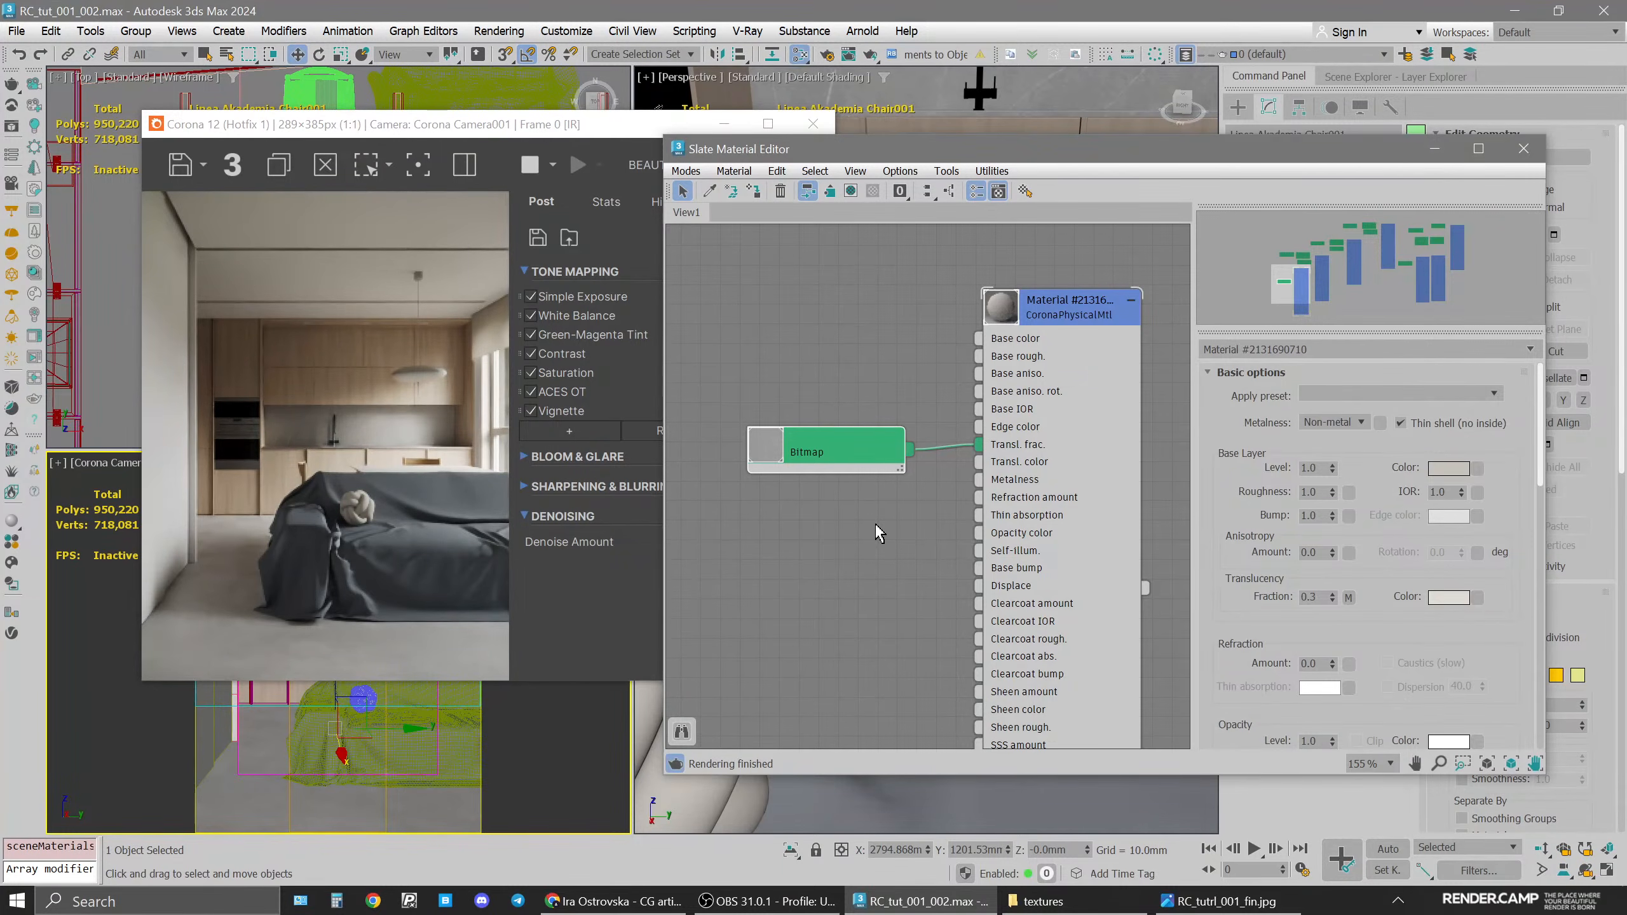
{"action": "left_click", "coordinate": [907, 690]}
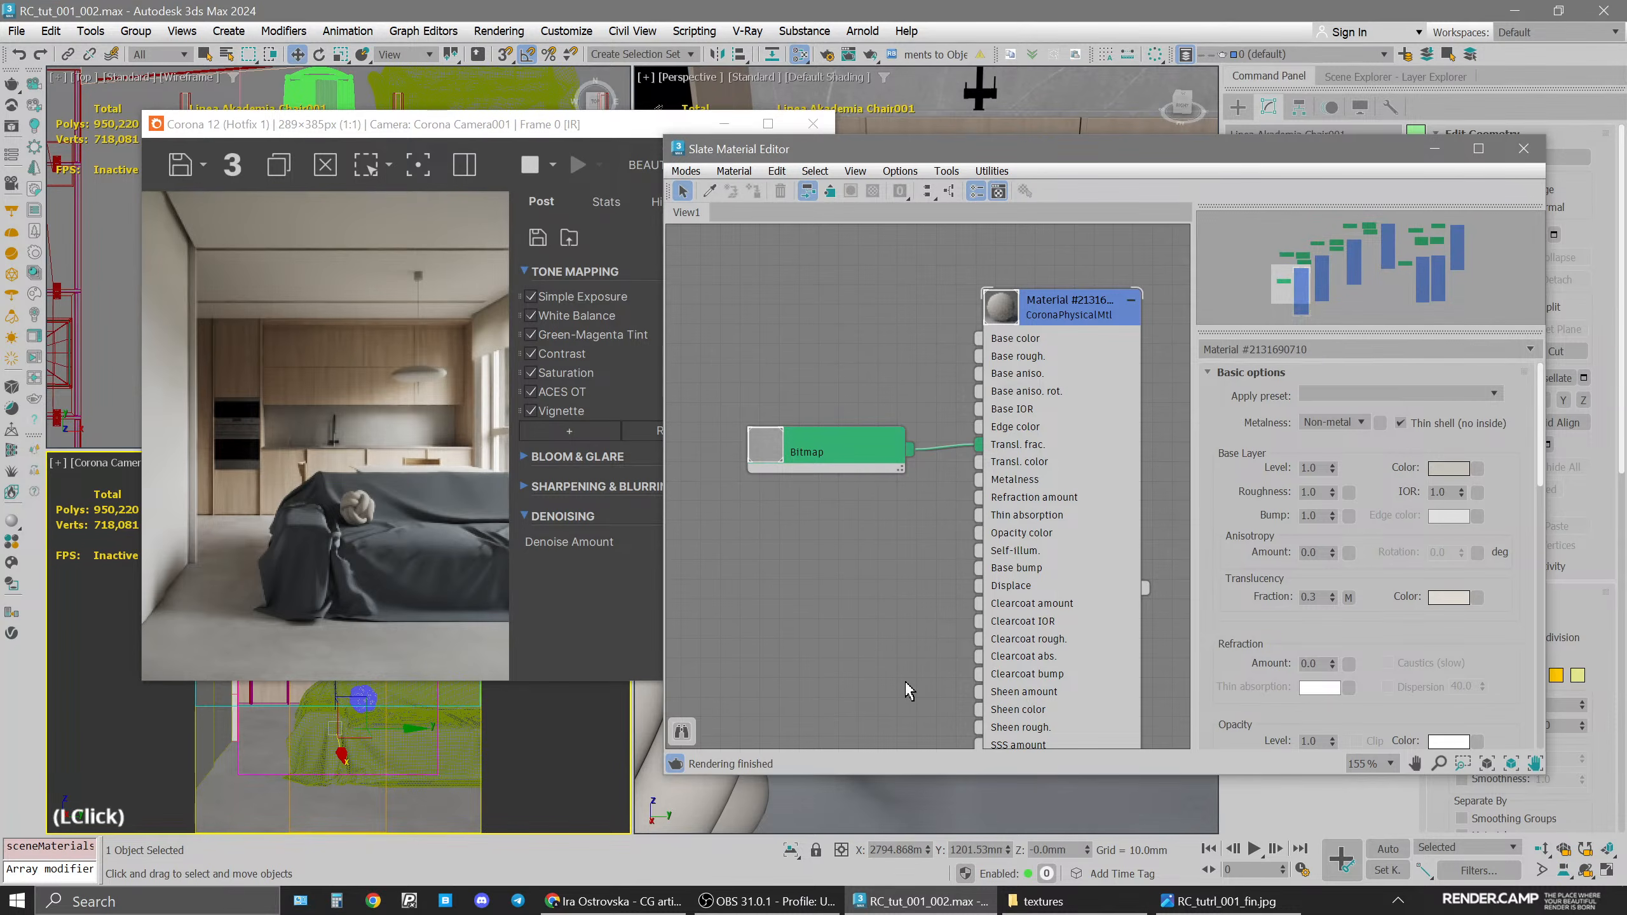
{"action": "left_click", "coordinate": [887, 664]}
Turn 2D Pan Zoom mode back on and examine the window and kitchen area close up in the interactive render
{"action": "left_click_drag", "start_coordinate": [463, 128], "coordinate": [809, 145]}
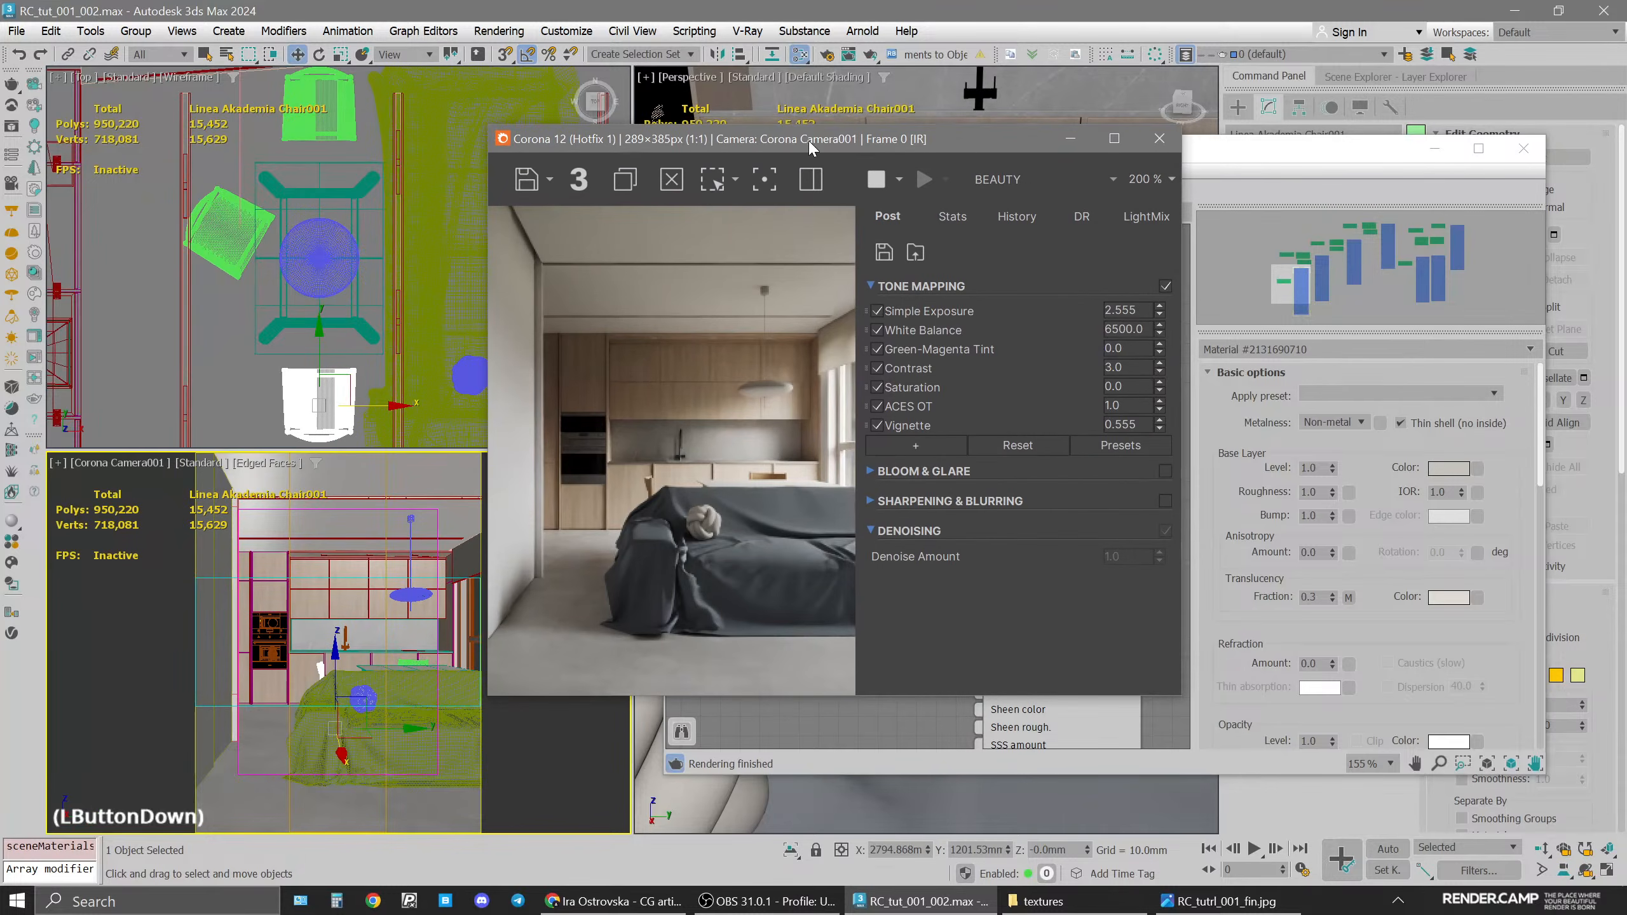
{"action": "left_click", "coordinate": [58, 464]}
{"action": "left_click", "coordinate": [160, 712]}
{"action": "scroll", "coordinate": [493, 643], "scroll_direction": "up", "scroll_amount": 5}
{"action": "scroll", "coordinate": [631, 563], "scroll_direction": "down", "scroll_amount": 2}
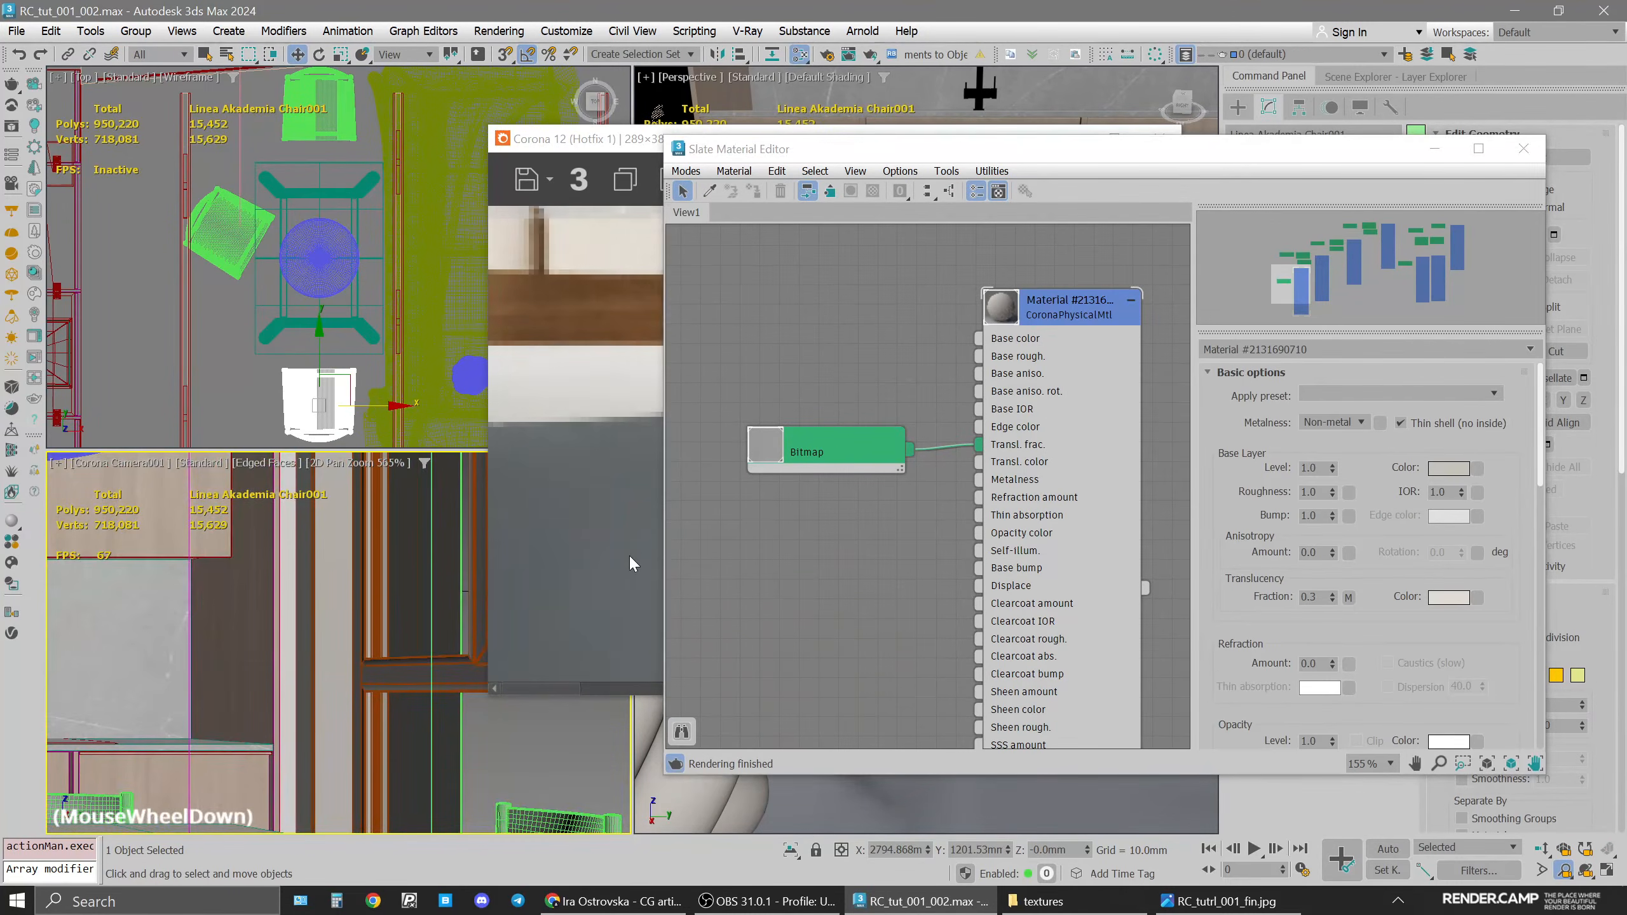
{"action": "scroll", "coordinate": [630, 562], "scroll_direction": "down", "scroll_amount": 3}
{"action": "scroll", "coordinate": [401, 672], "scroll_direction": "down", "scroll_amount": 2}
{"action": "mouse_move", "coordinate": [410, 669]}
{"action": "middle_mouse_down"}
{"action": "mouse_move", "coordinate": [367, 664]}
{"action": "mouse_move", "coordinate": [407, 661]}
{"action": "middle_mouse_up"}
{"action": "scroll", "coordinate": [351, 649], "scroll_direction": "up", "scroll_amount": 2}
{"action": "middle_click", "coordinate": [372, 634]}
{"action": "scroll", "coordinate": [586, 413], "scroll_direction": "up", "scroll_amount": 3}
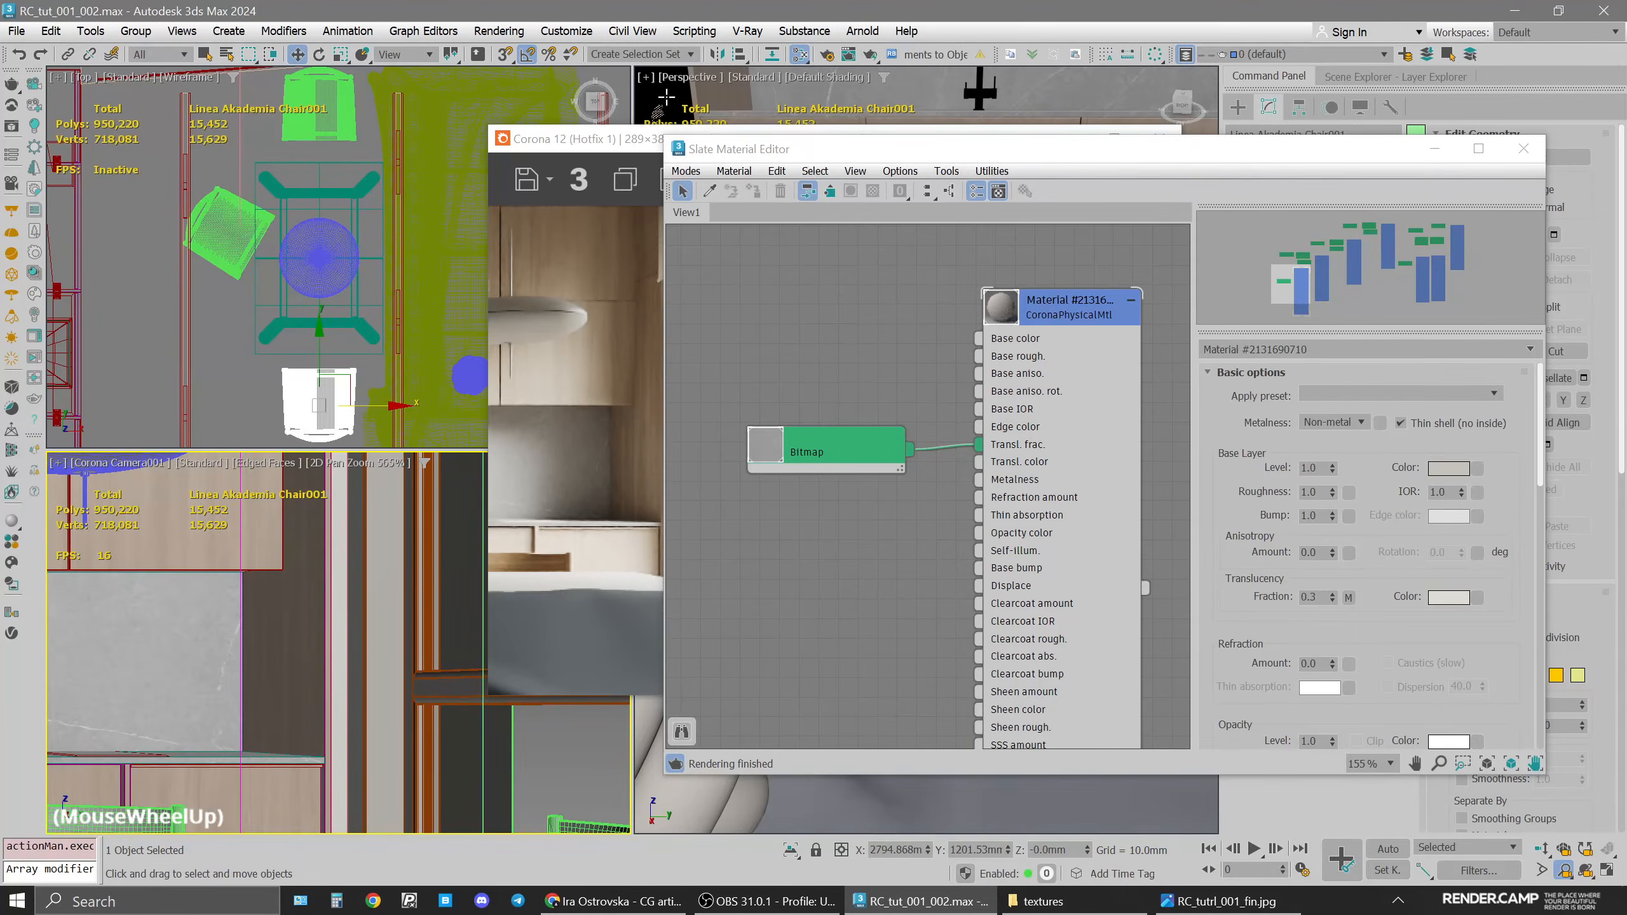
{"action": "left_click_drag", "start_coordinate": [616, 141], "coordinate": [272, 120]}
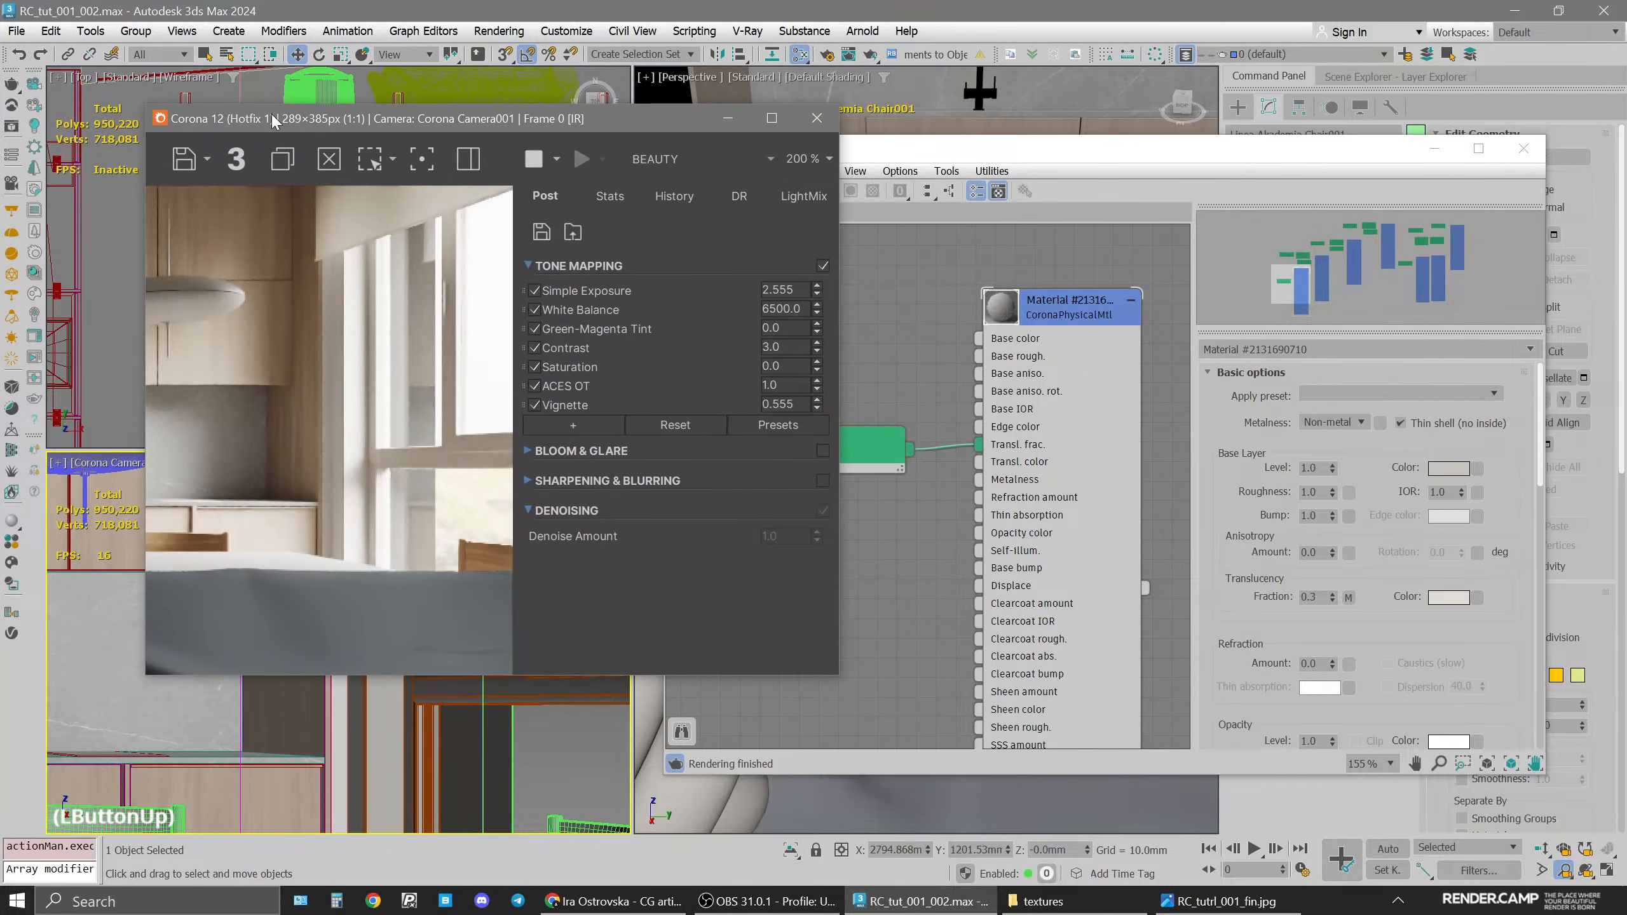
Minimise the material editor and close the render window to end interactive rendering
{"action": "left_click", "coordinate": [929, 589]}
{"action": "scroll", "coordinate": [929, 590], "scroll_direction": "down", "scroll_amount": 3}
{"action": "left_click_drag", "start_coordinate": [1000, 153], "coordinate": [708, 157]}
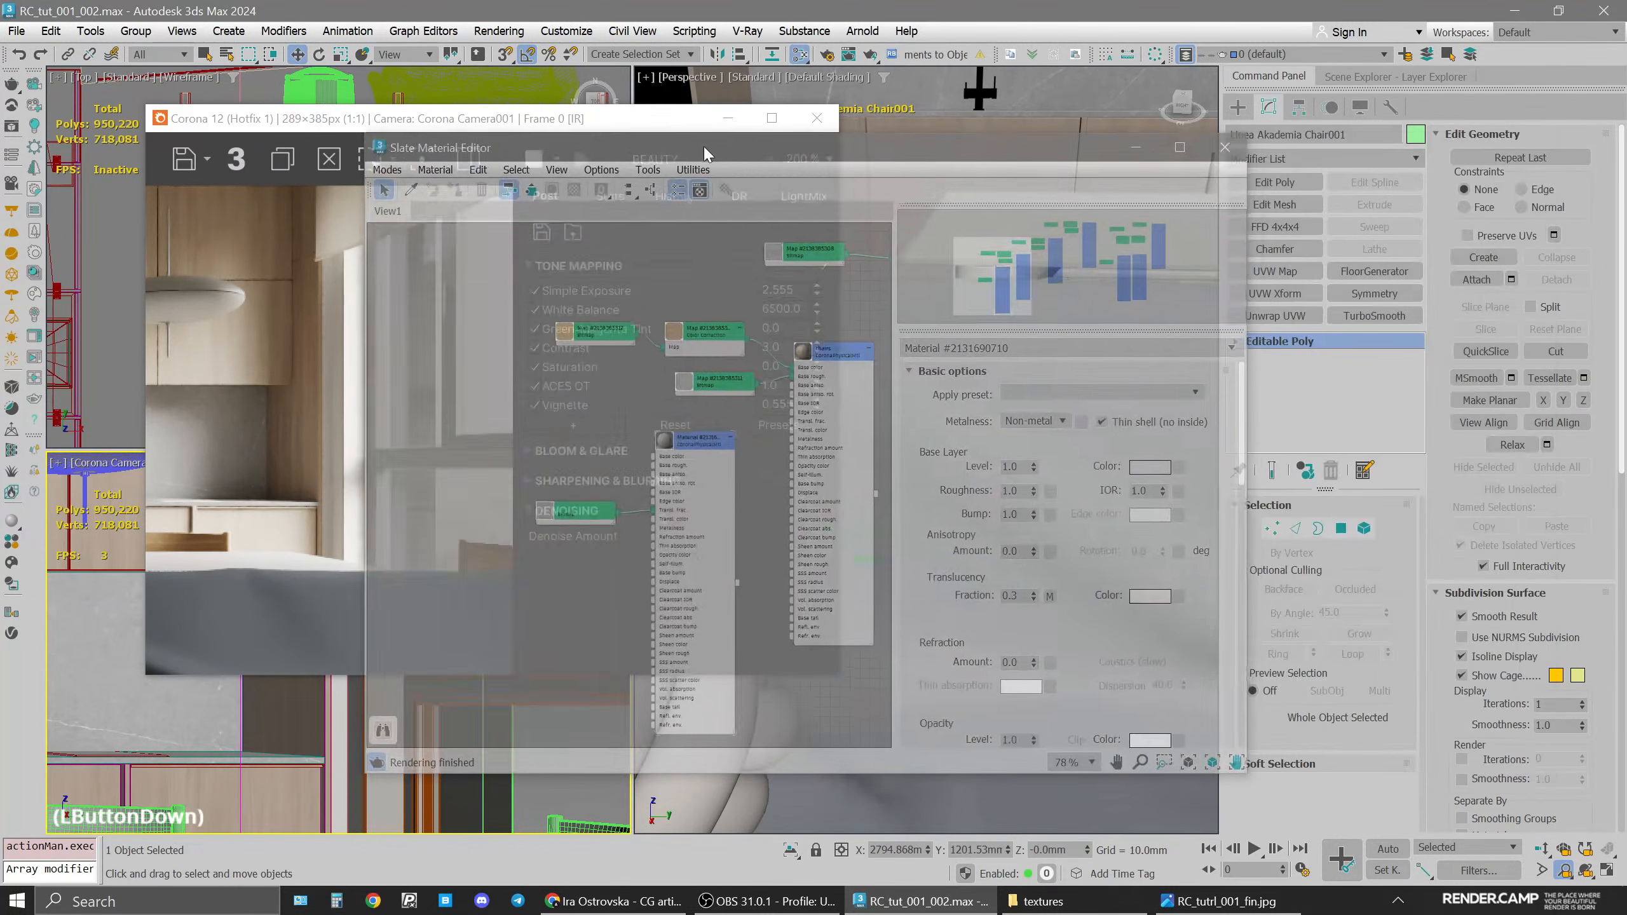
{"action": "left_click", "coordinate": [1139, 152]}
{"action": "left_click", "coordinate": [816, 118]}
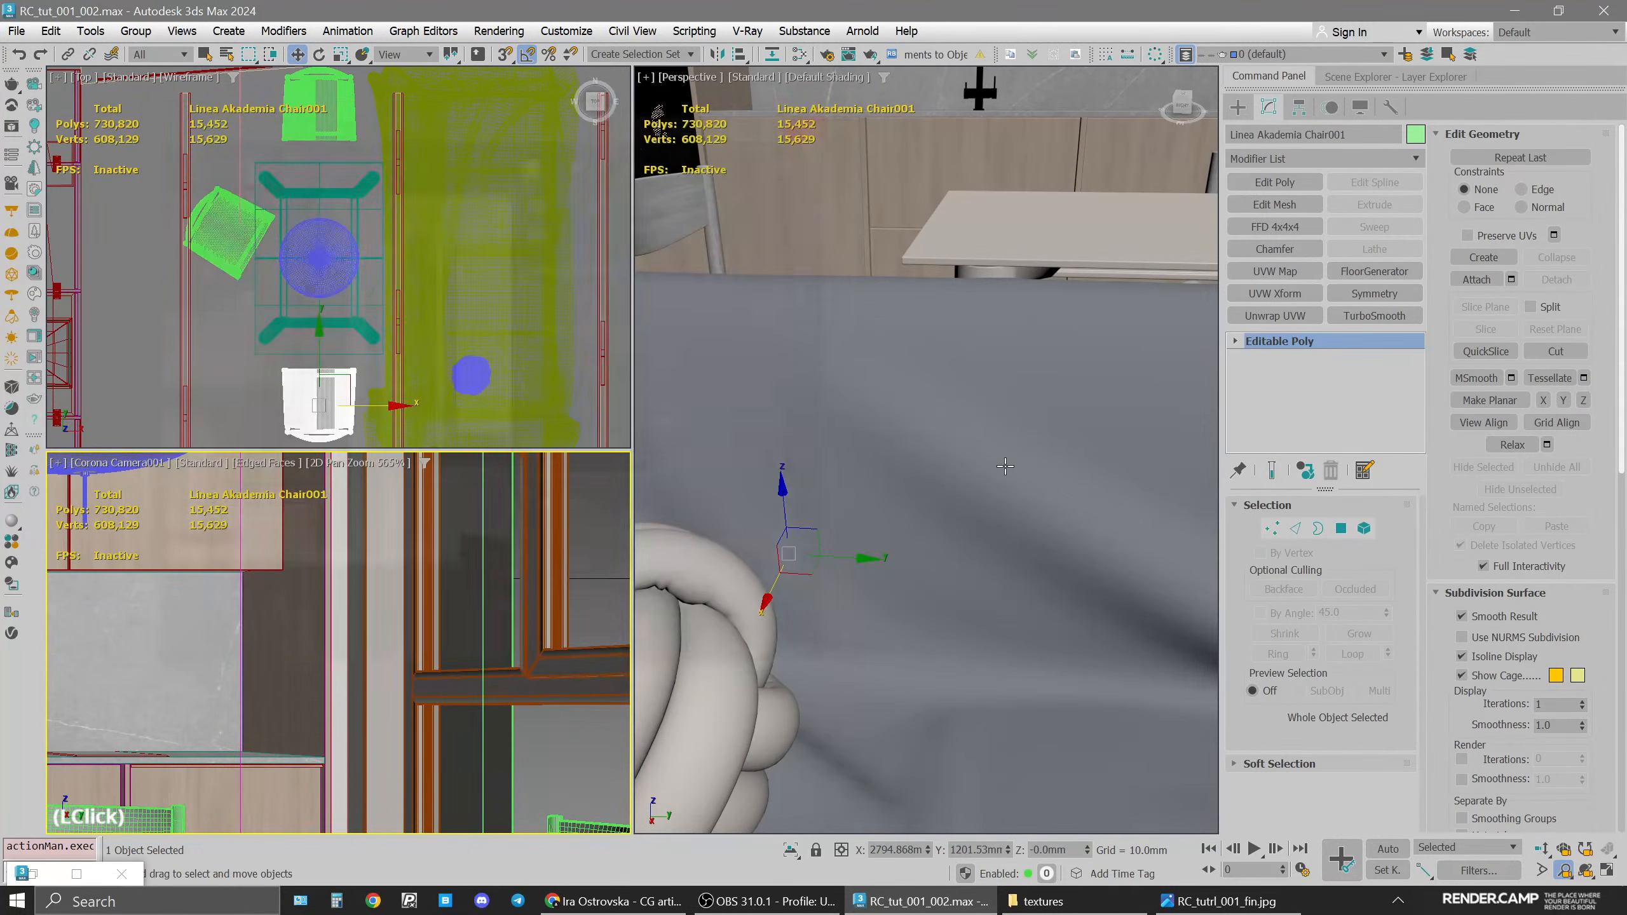
{"action": "key", "text": "alt+w"}
{"action": "scroll", "coordinate": [1032, 512], "scroll_direction": "down", "scroll_amount": 5}
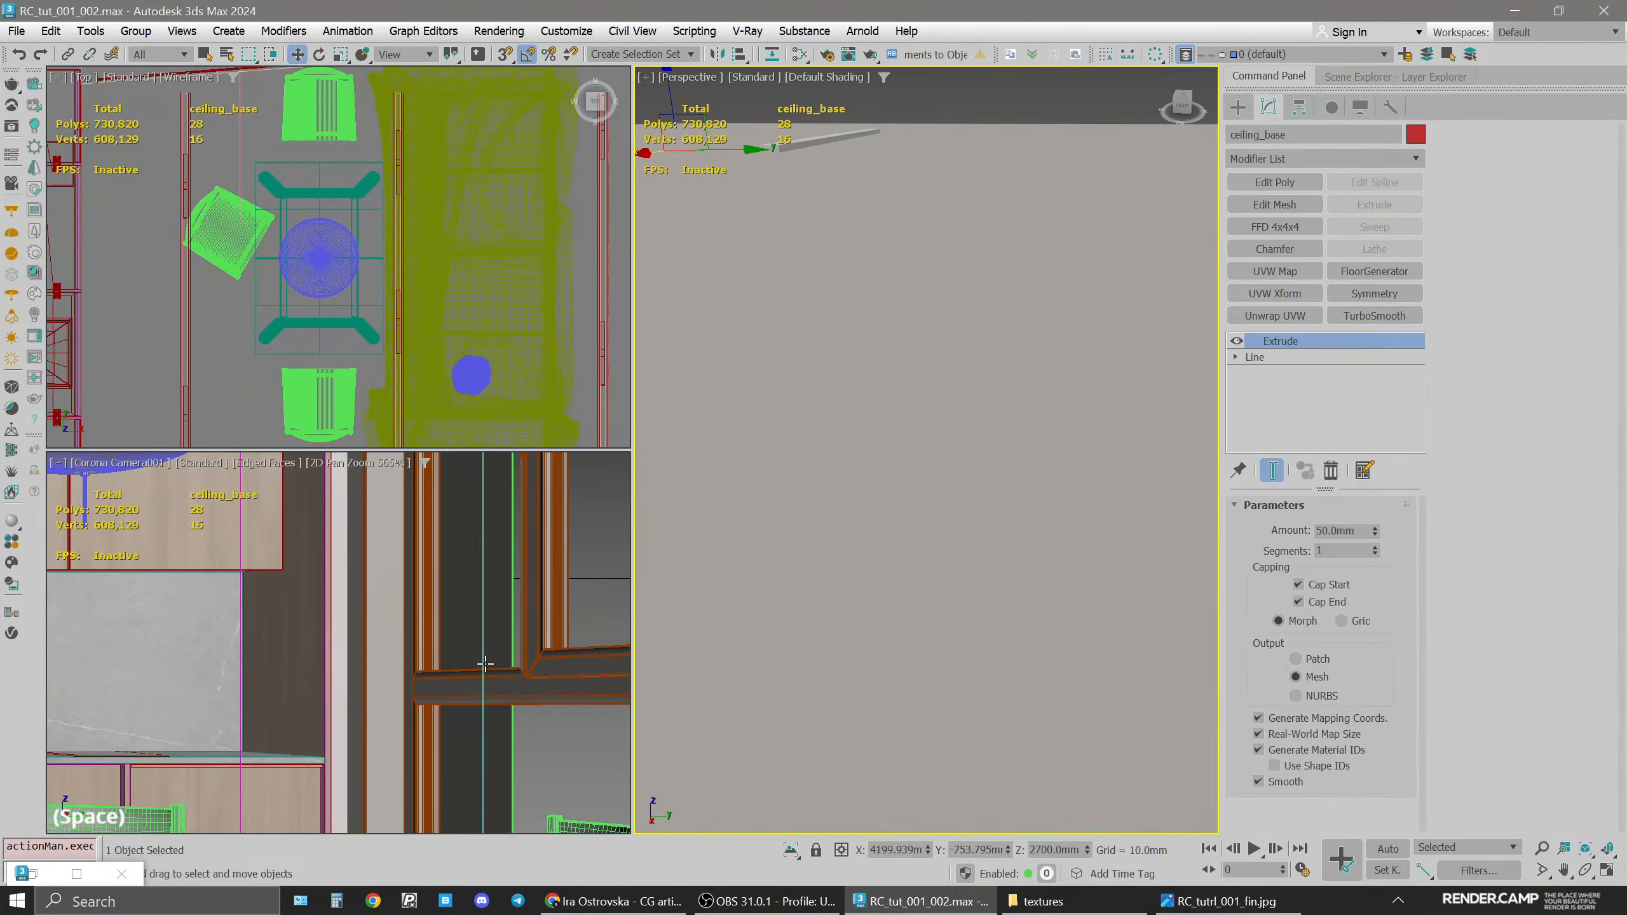
Isolate the window wndw_LR_001 to inspect it, leave isolation and select the exterior wall around it
{"action": "left_click", "coordinate": [391, 666]}
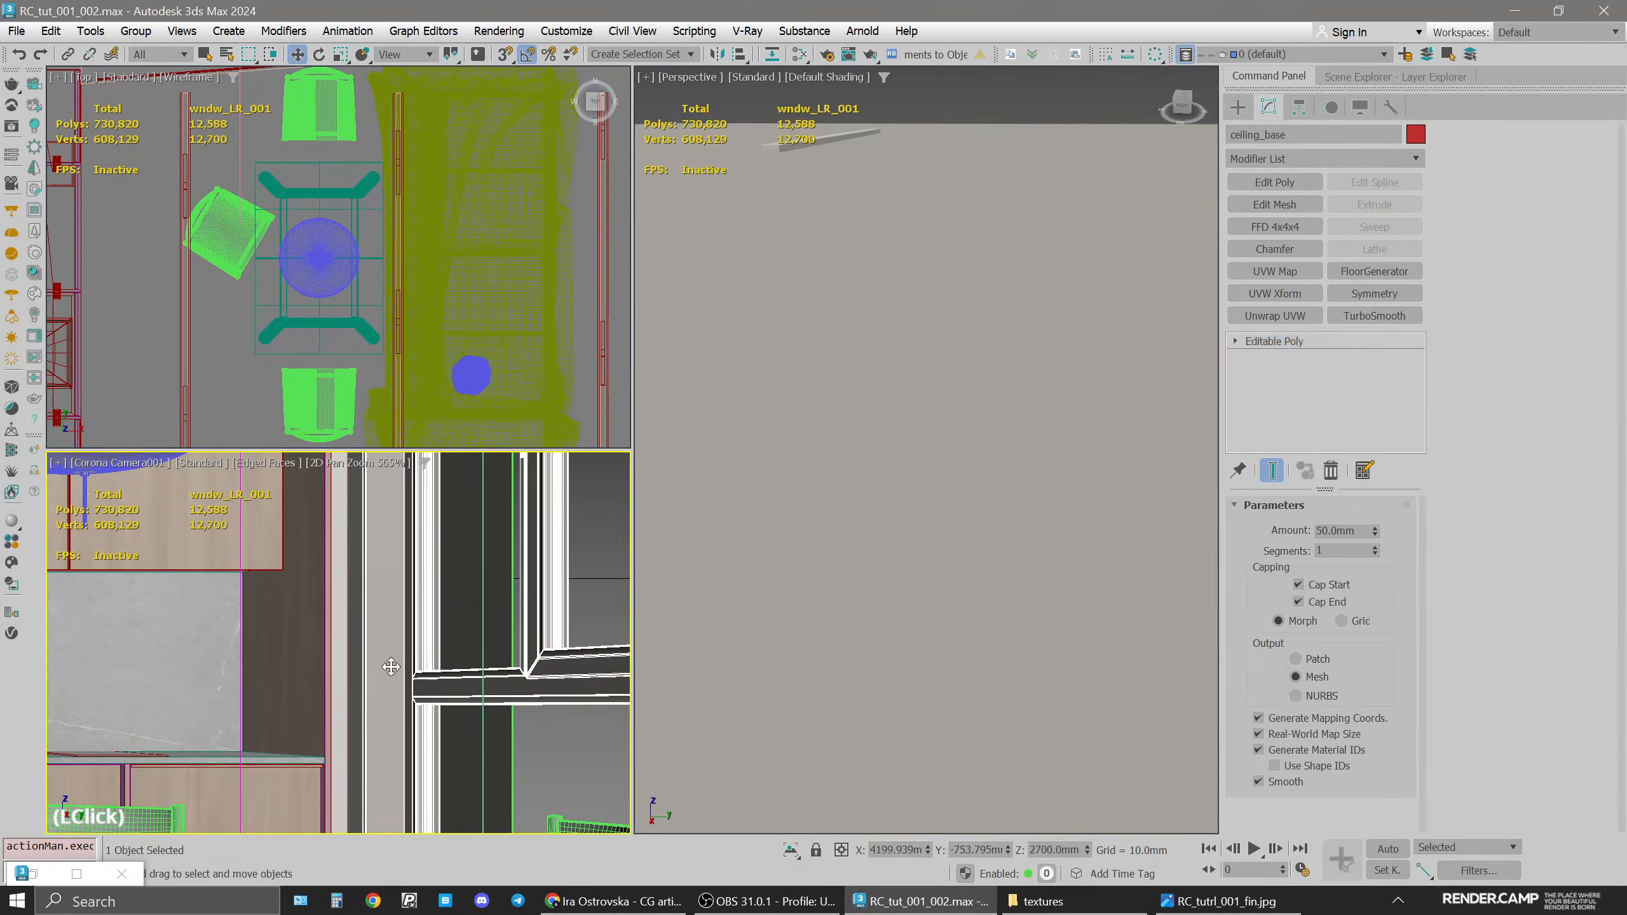
{"action": "scroll", "coordinate": [1025, 465], "scroll_direction": "down", "scroll_amount": 3}
{"action": "key", "text": "alt+q"}
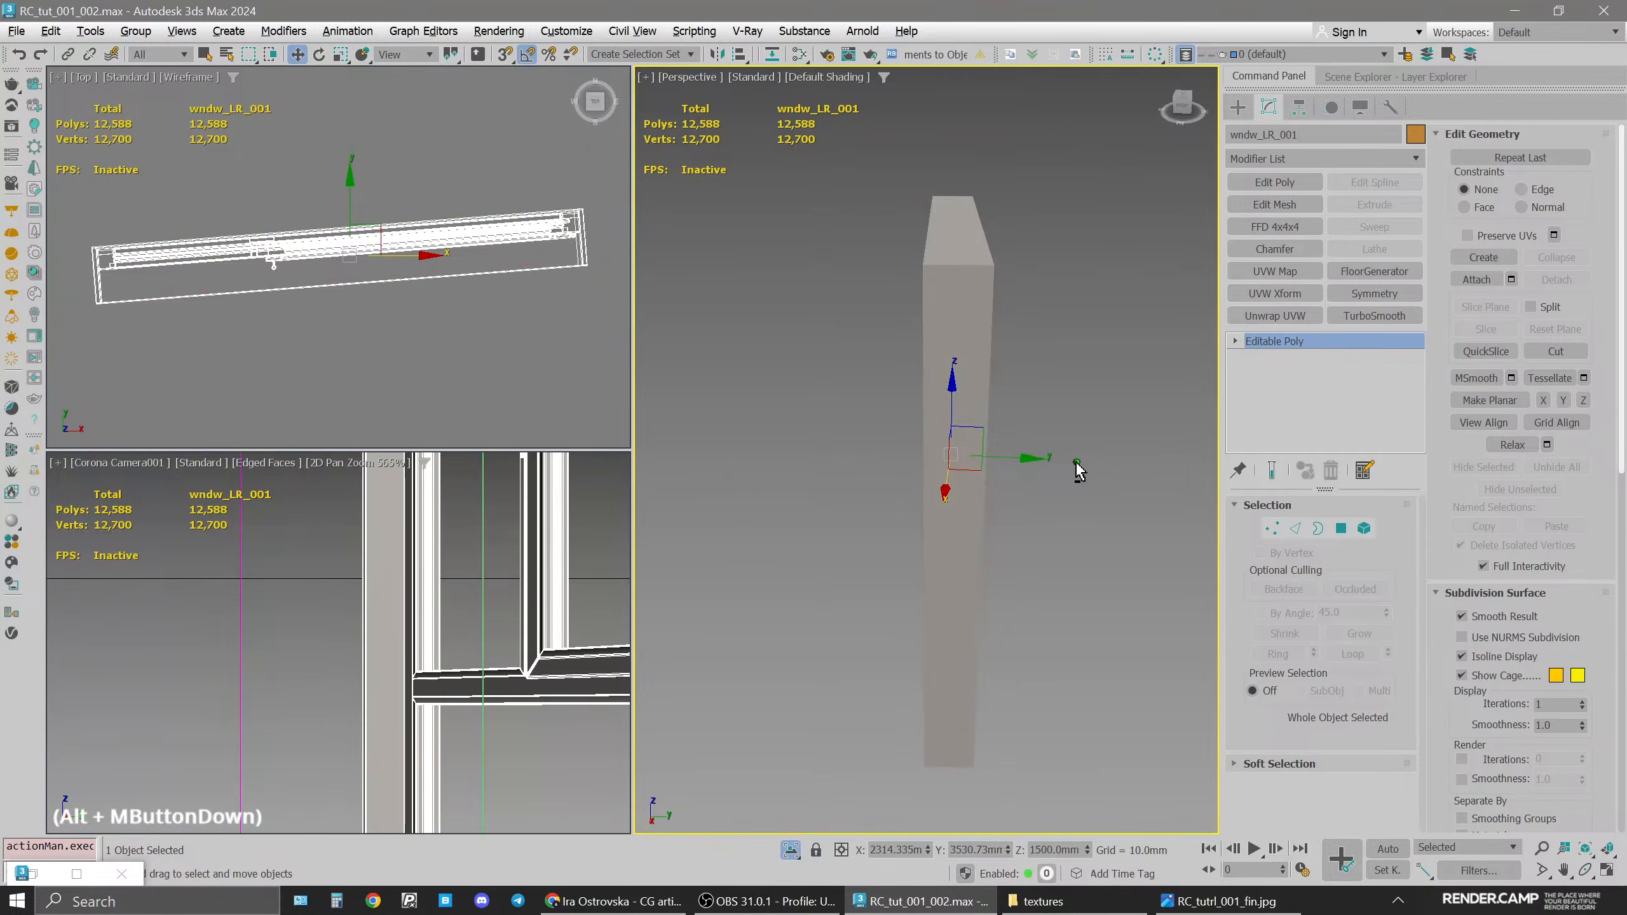
{"action": "middle_click_drag", "start_coordinate": [1078, 462], "coordinate": [1029, 490], "text": "alt"}
{"action": "left_click", "coordinate": [791, 849]}
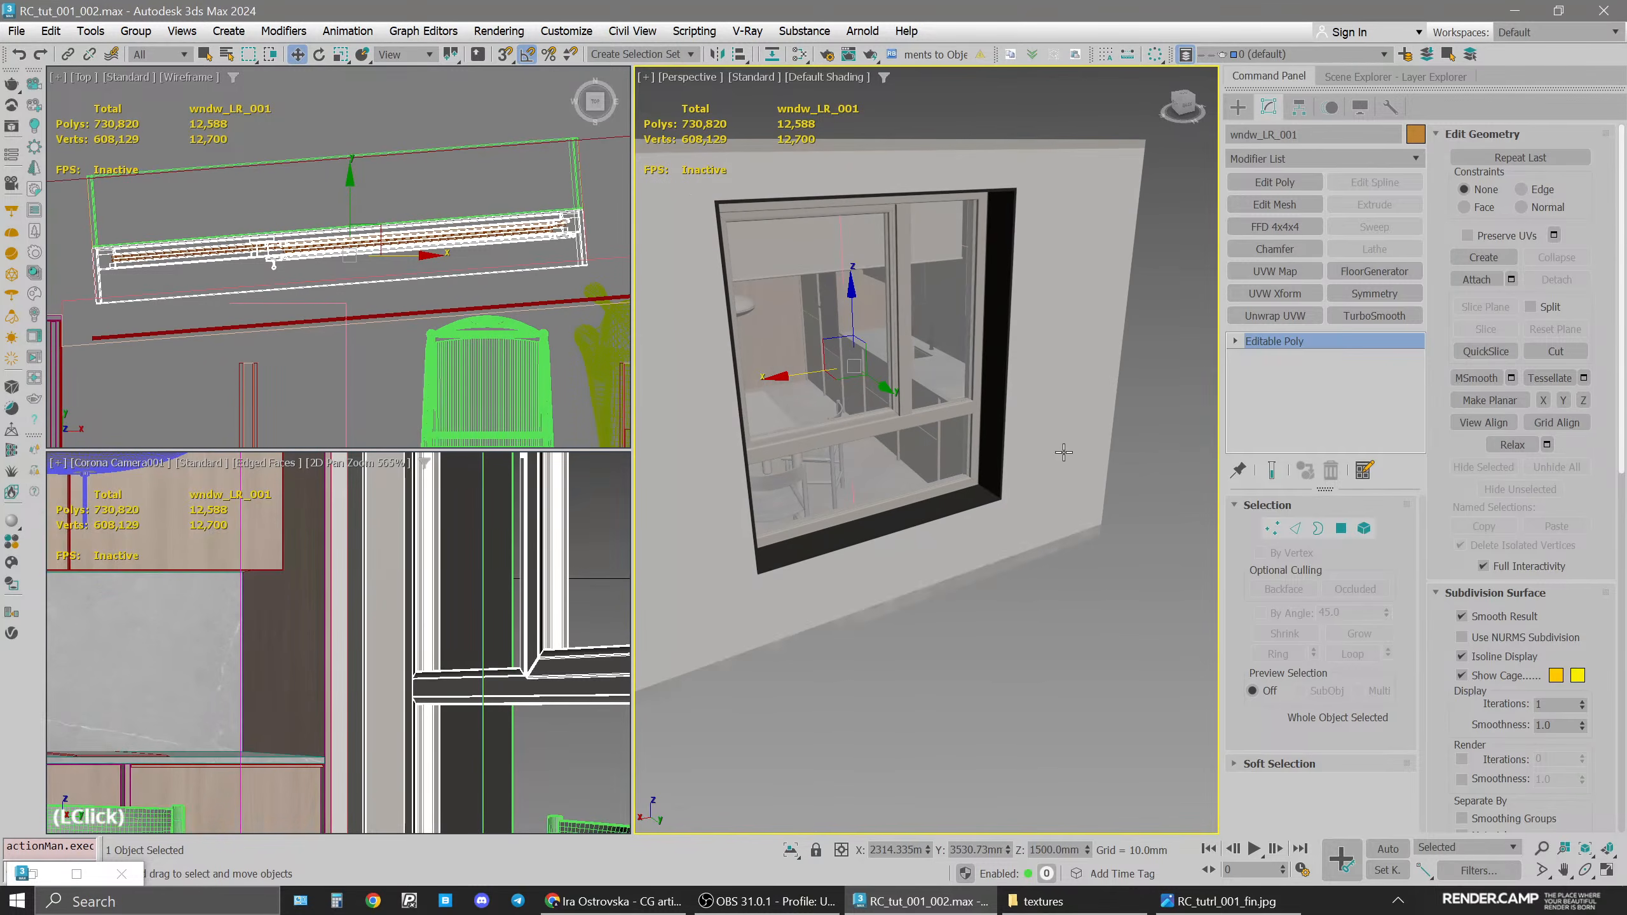
{"action": "left_click", "coordinate": [990, 490]}
{"action": "scroll", "coordinate": [989, 487], "scroll_direction": "up", "scroll_amount": 3}
Load the exterior wall's extr_bricks material into the material editor and place its node in free space
{"action": "key", "text": "m"}
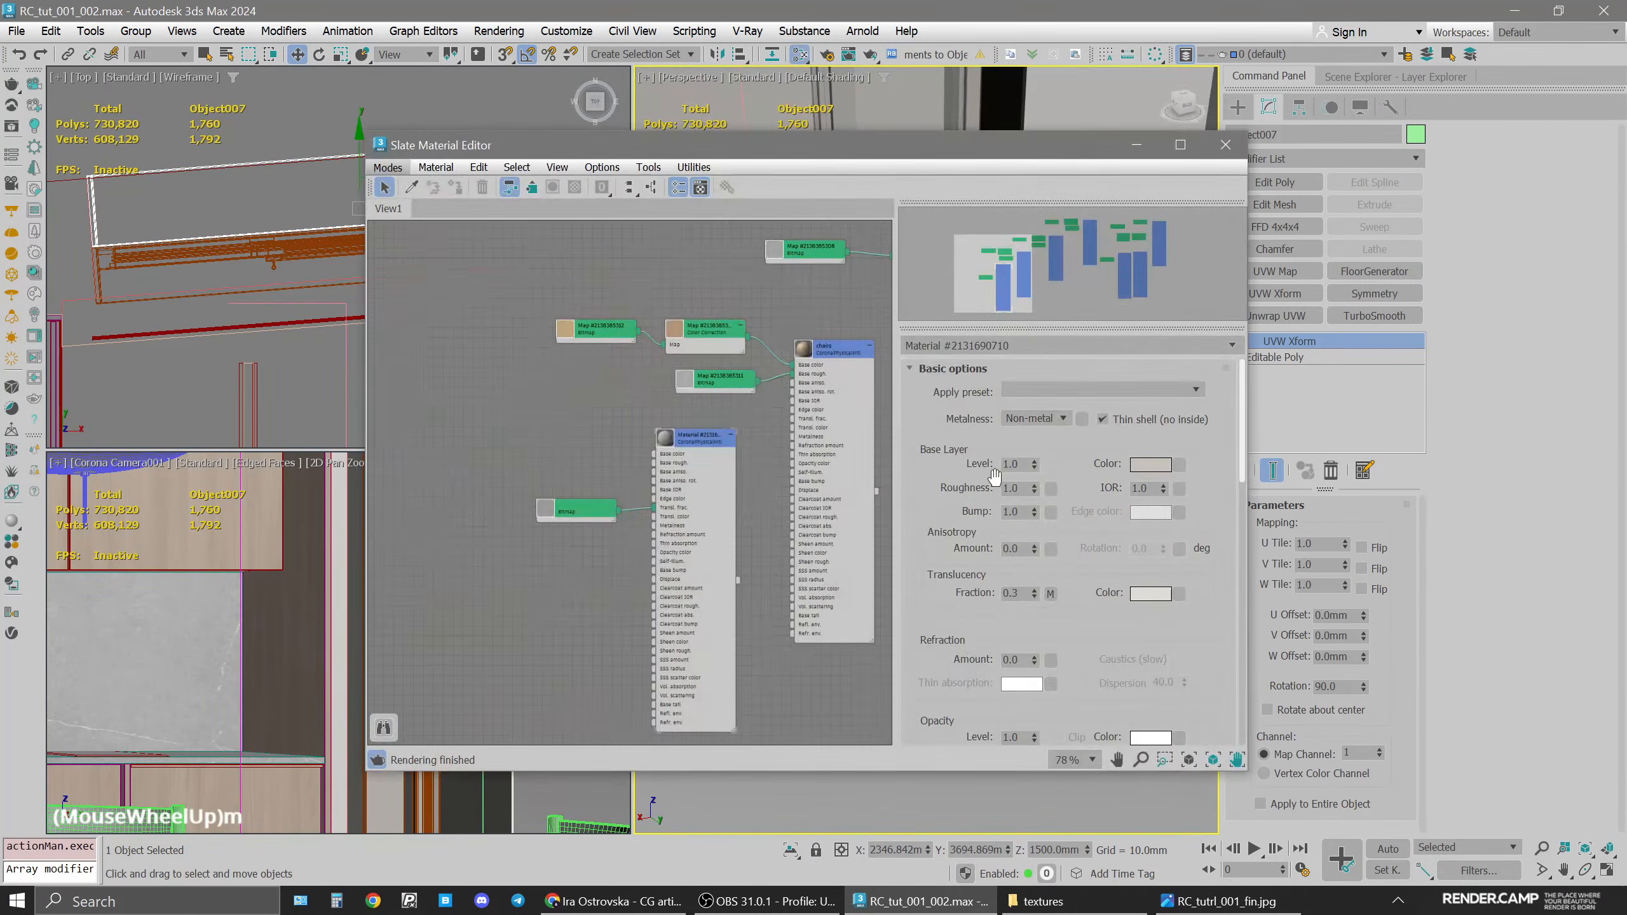
{"action": "left_click_drag", "start_coordinate": [852, 146], "coordinate": [1417, 204]}
{"action": "left_click", "coordinate": [977, 245]}
{"action": "left_click", "coordinate": [992, 157]}
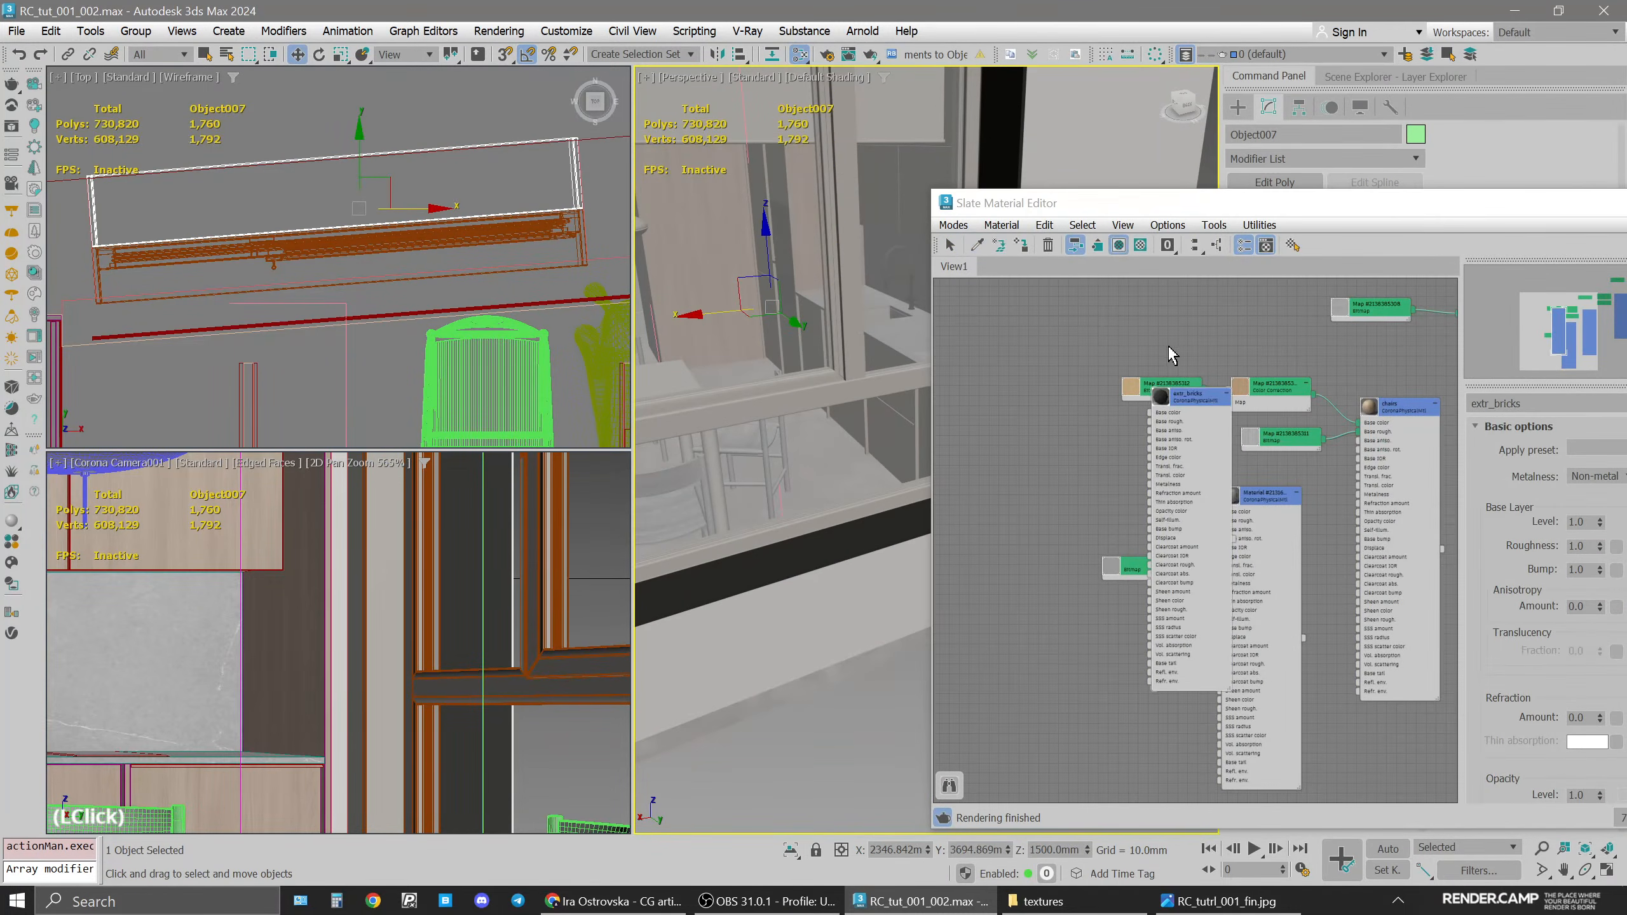
{"action": "left_click_drag", "start_coordinate": [1190, 395], "coordinate": [1052, 367]}
{"action": "scroll", "coordinate": [1053, 367], "scroll_direction": "up", "scroll_amount": 4}
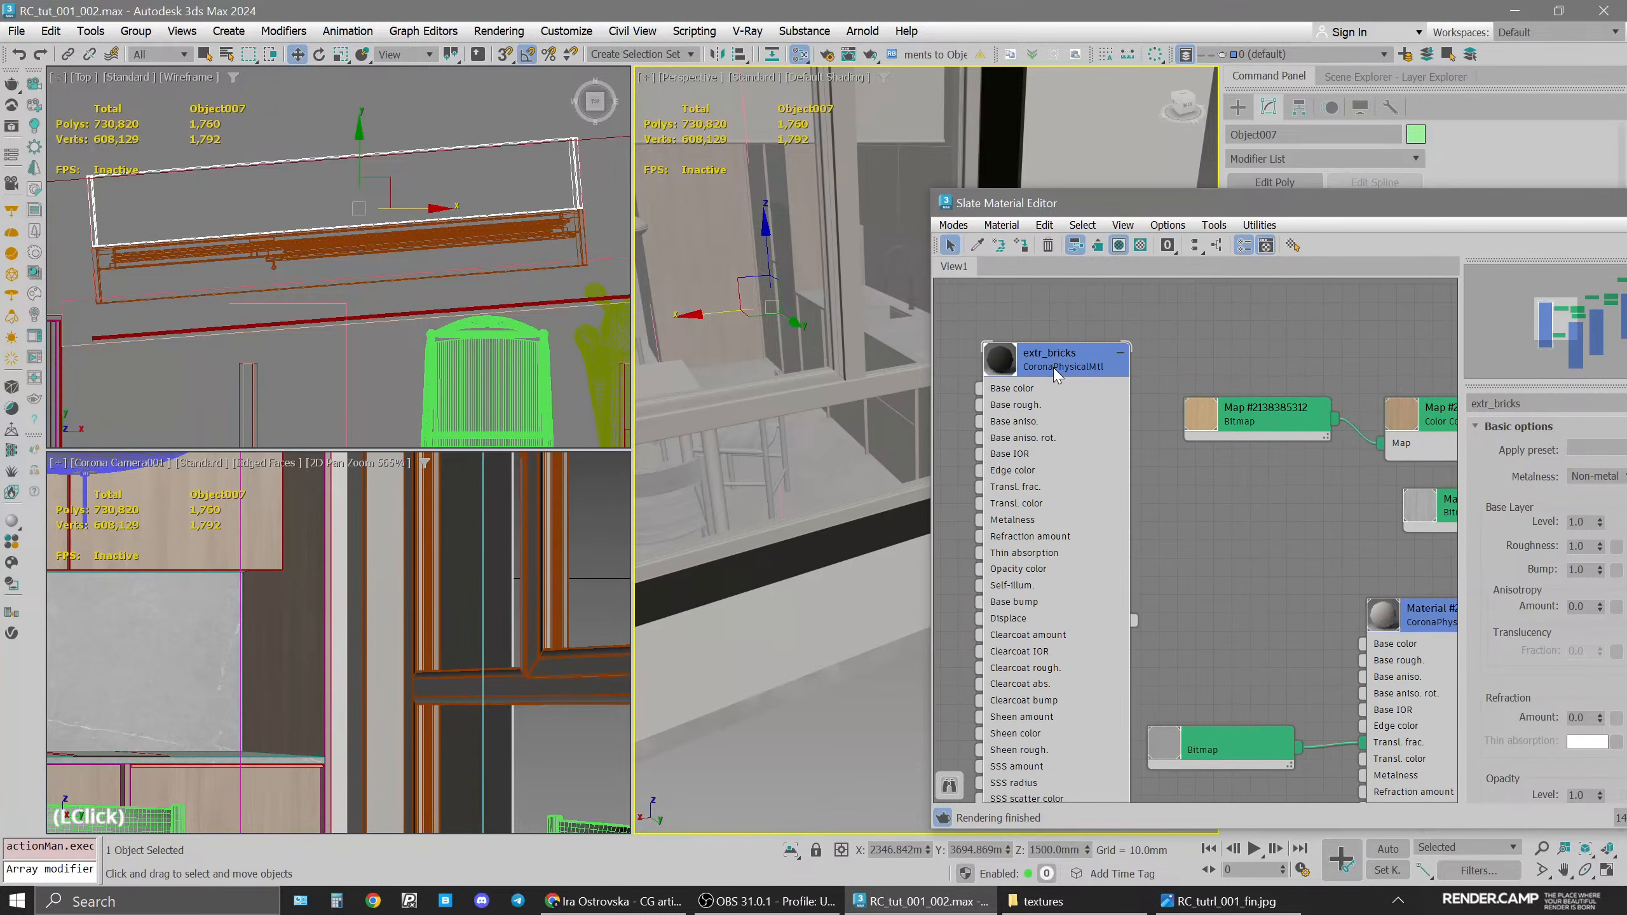
Start interactive rendering of the camera view and arrange the render window beside the material editor
{"action": "middle_click", "coordinate": [357, 604]}
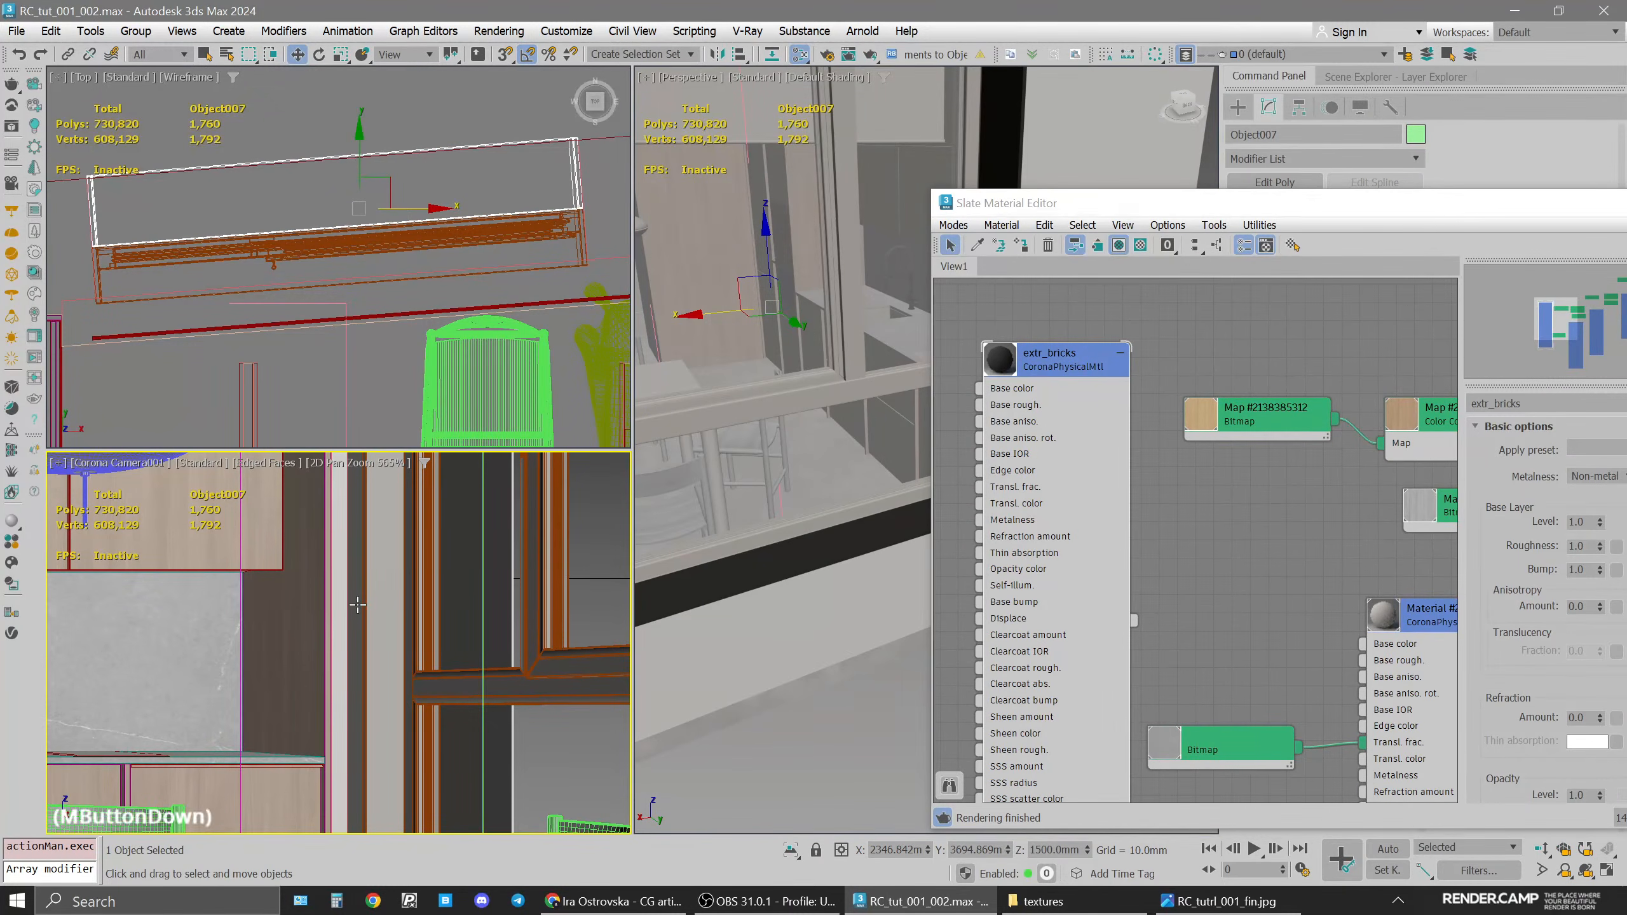
{"action": "left_click", "coordinate": [34, 357]}
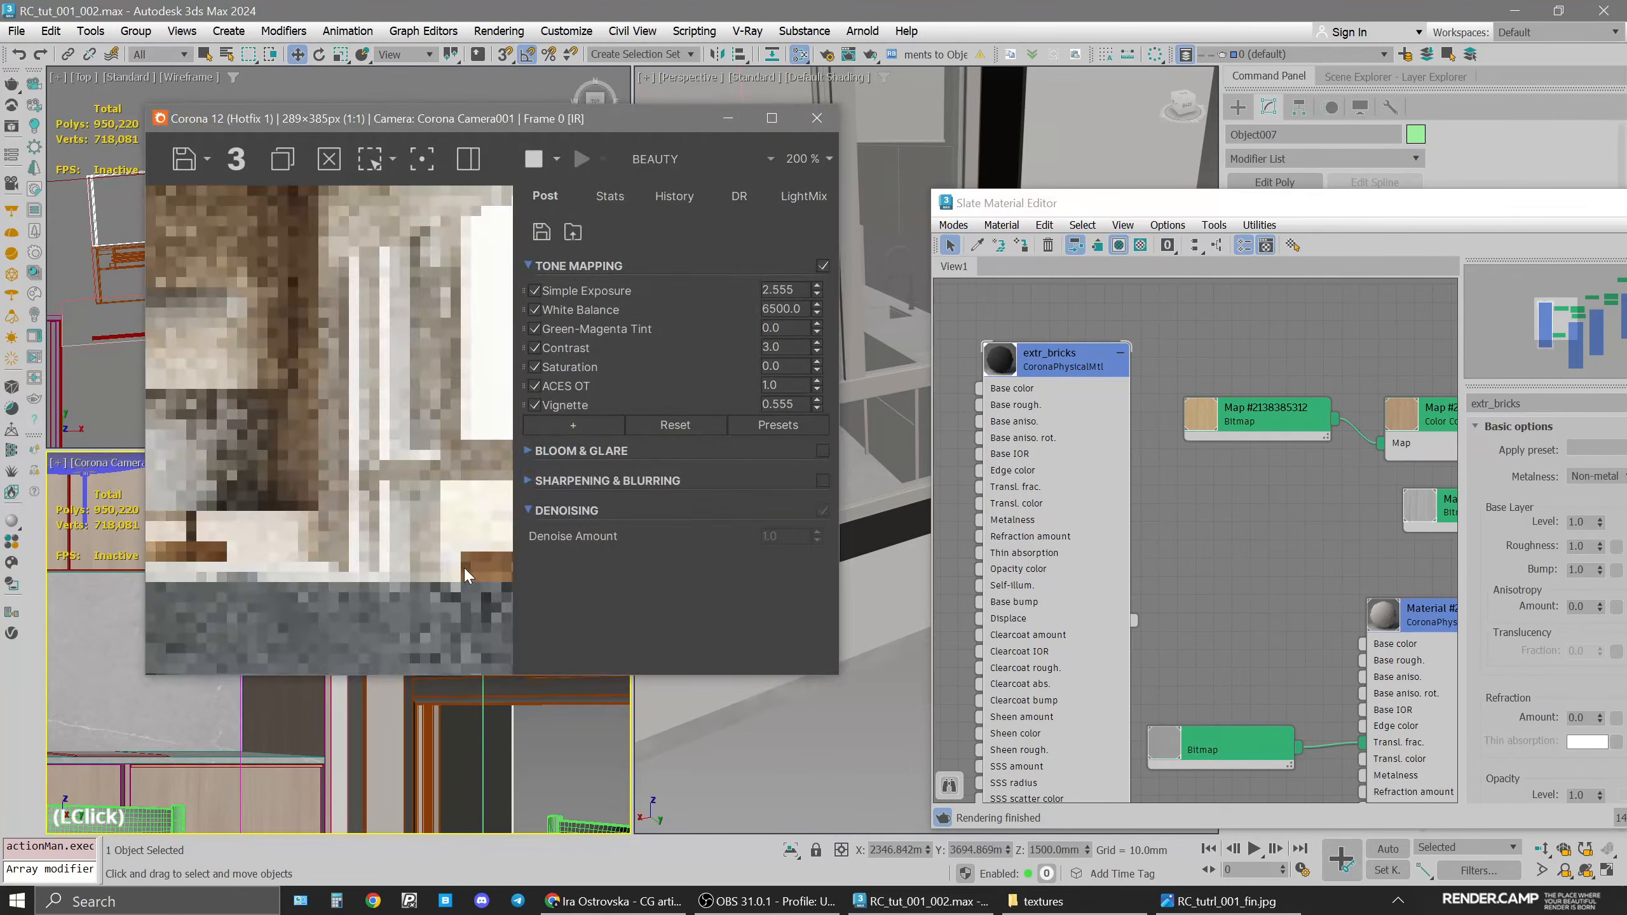
{"action": "left_click_drag", "start_coordinate": [594, 122], "coordinate": [555, 132]}
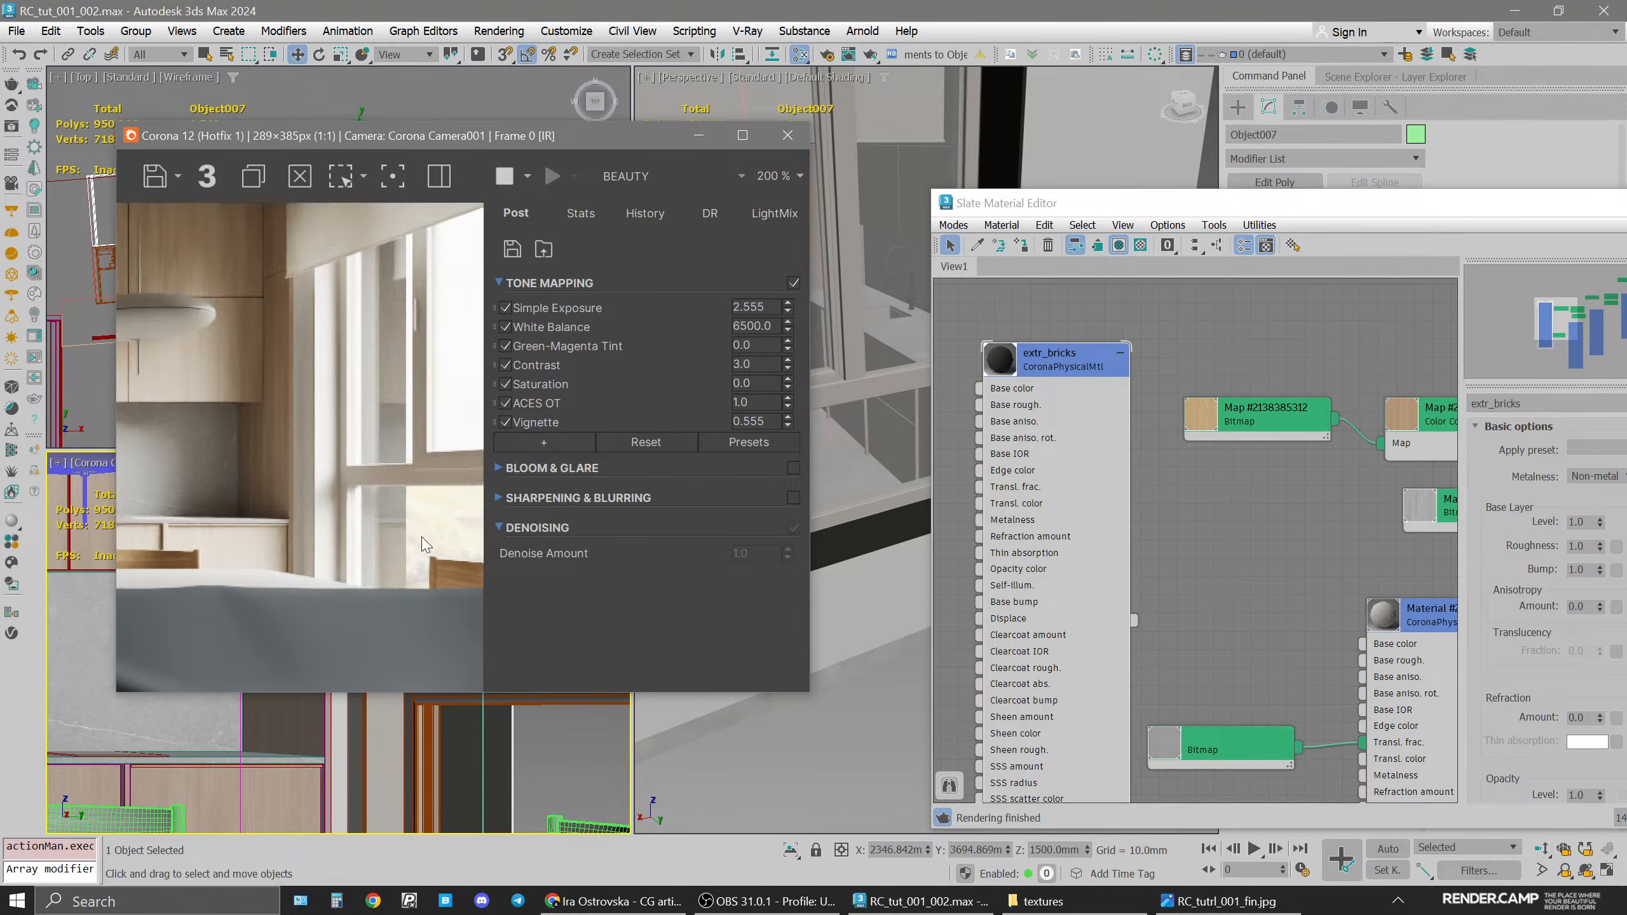
{"action": "left_click_drag", "start_coordinate": [1013, 200], "coordinate": [994, 169]}
{"action": "left_click_drag", "start_coordinate": [586, 137], "coordinate": [580, 118]}
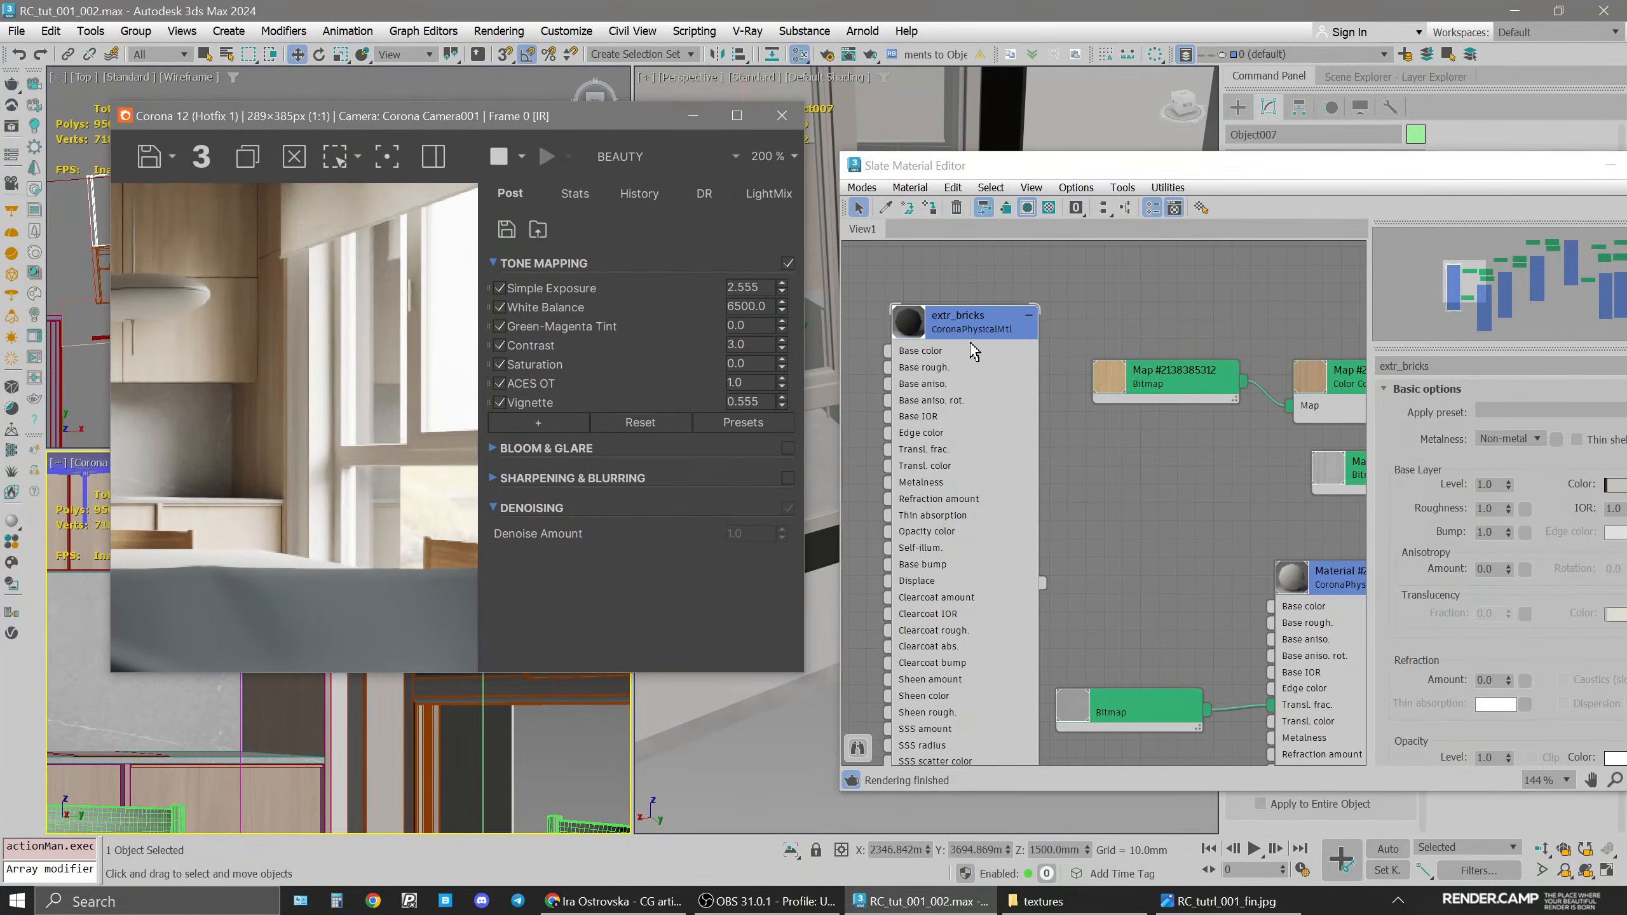
{"action": "scroll", "coordinate": [978, 335], "scroll_direction": "down", "scroll_amount": 3}
{"action": "middle_click_drag", "start_coordinate": [977, 335], "coordinate": [1104, 309]}
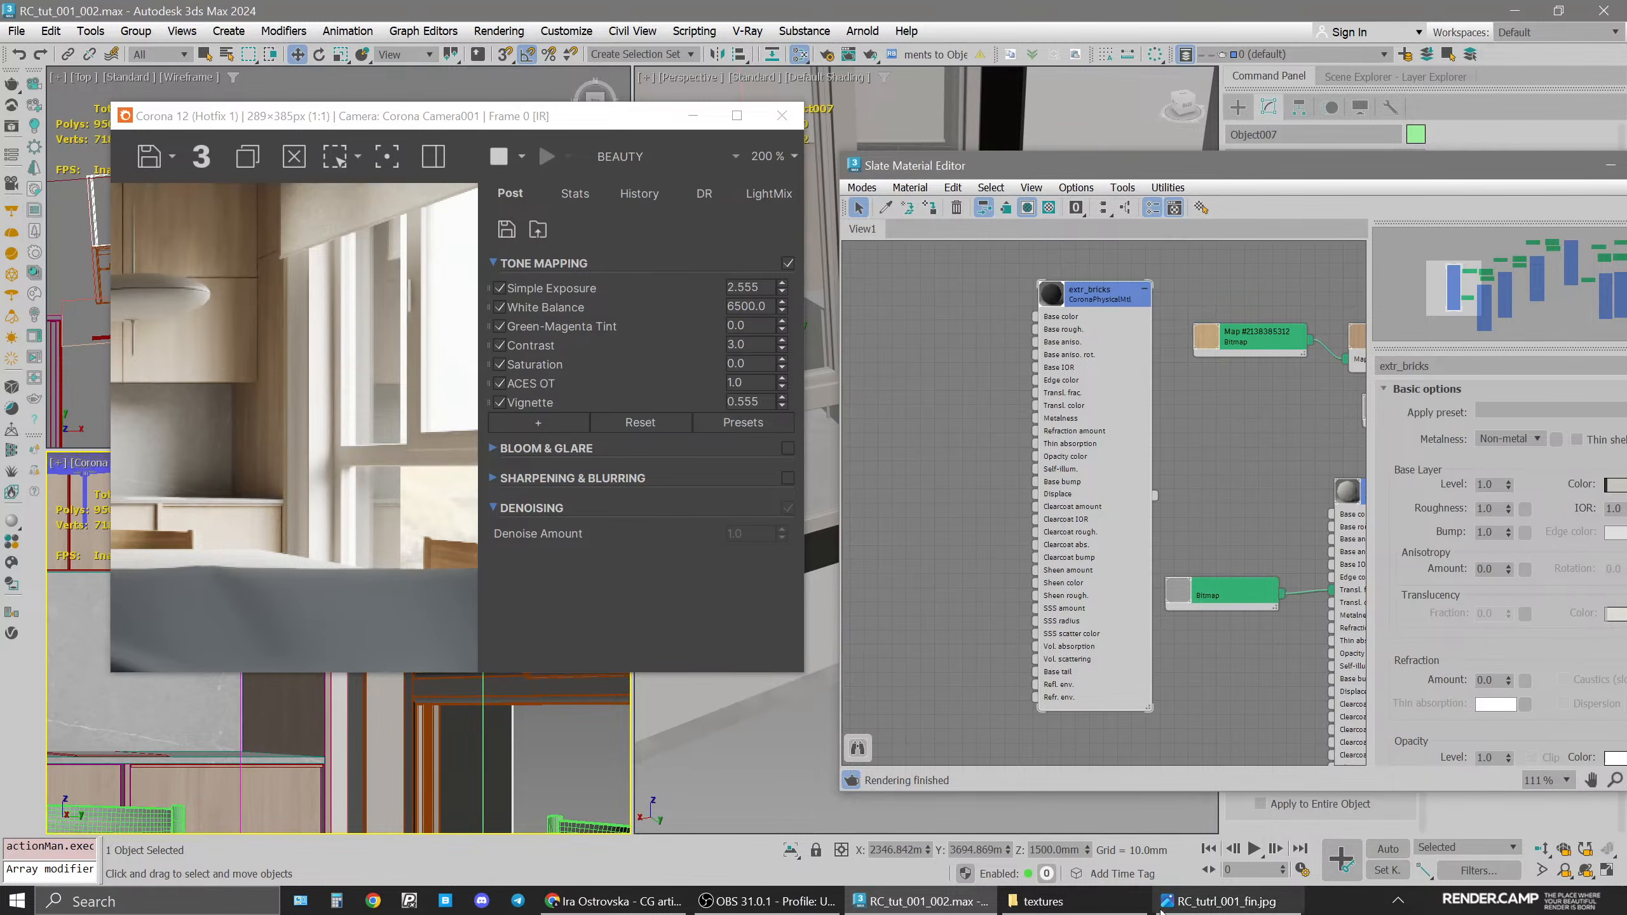
Examine the brick wall behind the window in the reference image RC_tutrl_001_fin.jpg, then hide the image again
{"action": "left_click", "coordinate": [1191, 901]}
{"action": "scroll", "coordinate": [1210, 430], "scroll_direction": "up", "scroll_amount": 3}
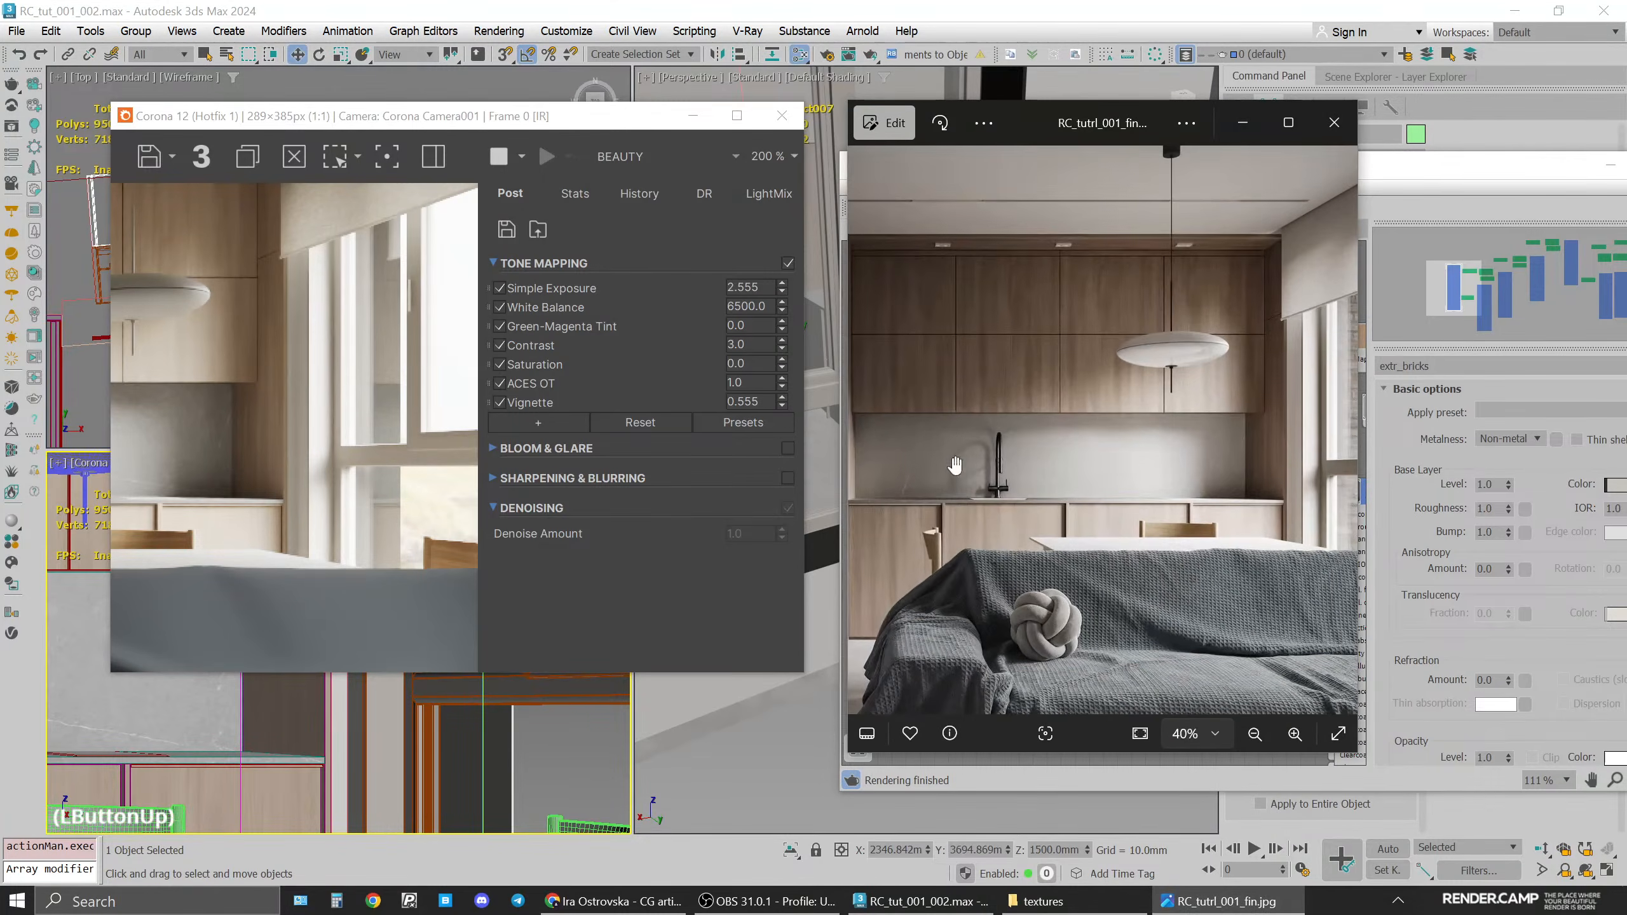
{"action": "left_click", "coordinate": [1288, 123]}
{"action": "scroll", "coordinate": [1363, 475], "scroll_direction": "up", "scroll_amount": 4}
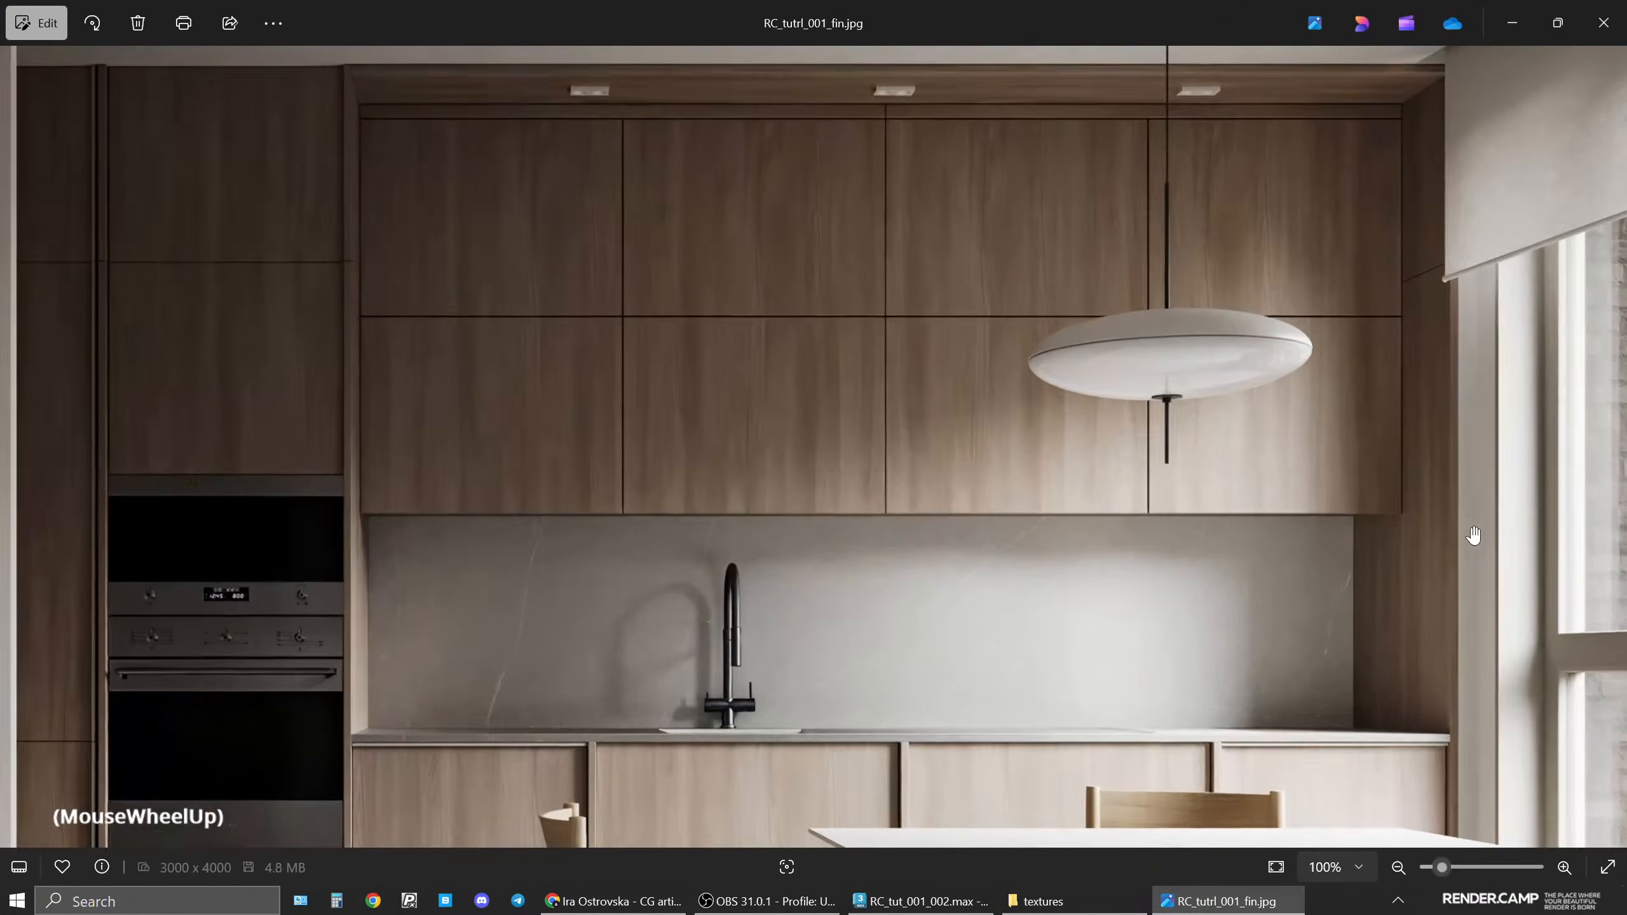
{"action": "left_click_drag", "start_coordinate": [1559, 507], "coordinate": [1554, 438]}
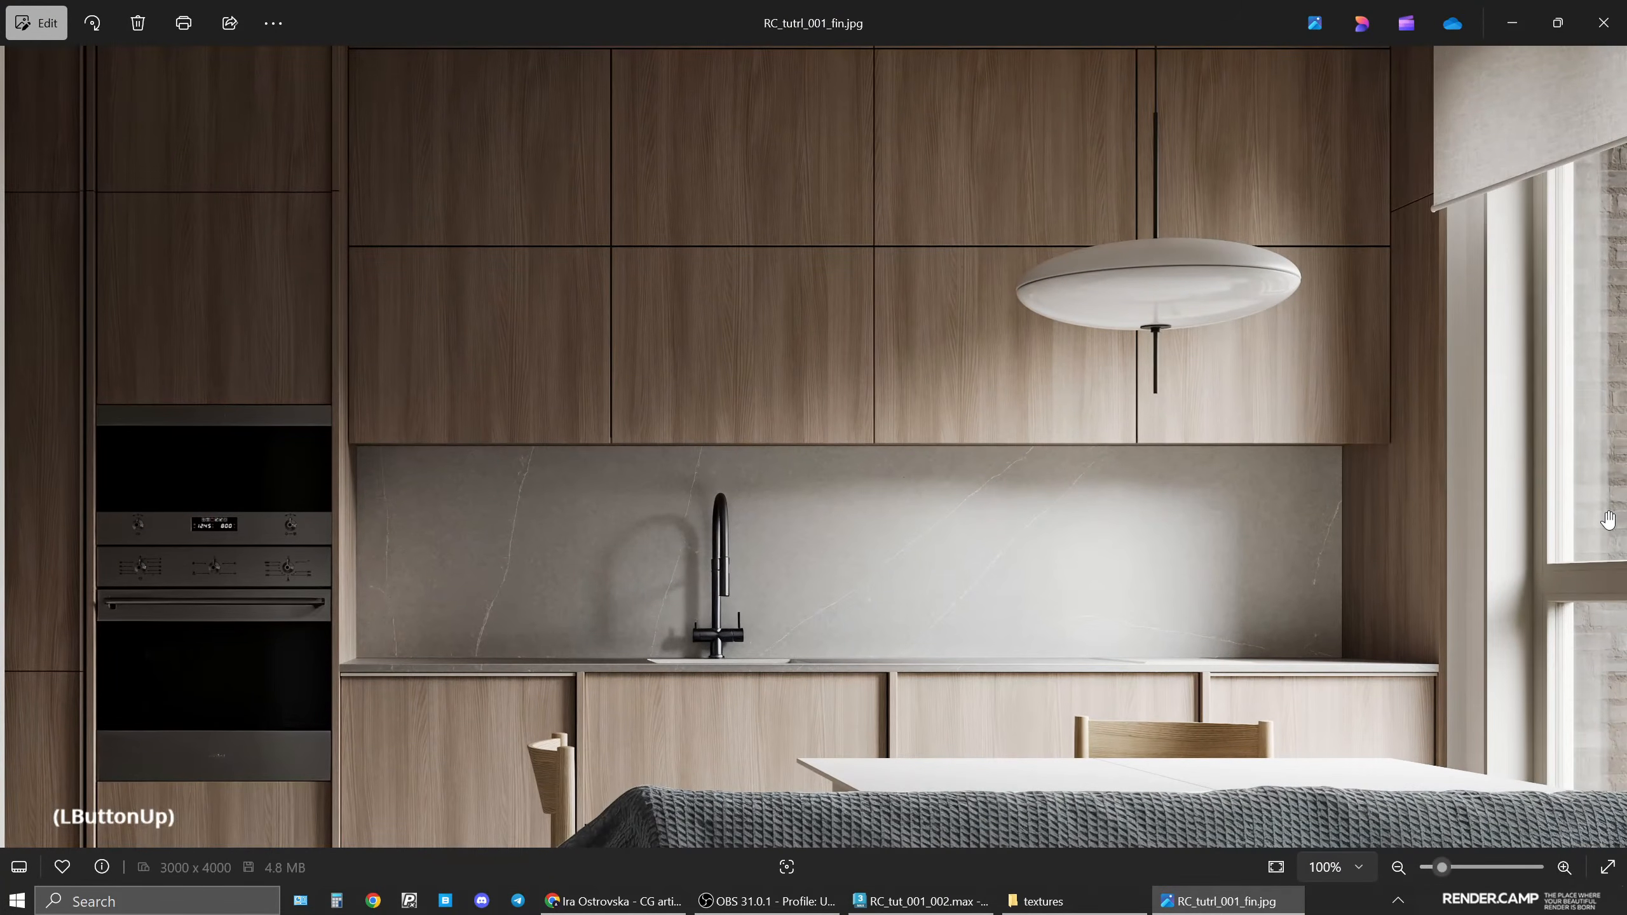
{"action": "scroll", "coordinate": [1609, 508], "scroll_direction": "up", "scroll_amount": 3}
{"action": "scroll", "coordinate": [1609, 508], "scroll_direction": "up", "scroll_amount": 2}
{"action": "left_click_drag", "start_coordinate": [1377, 513], "coordinate": [1347, 544]}
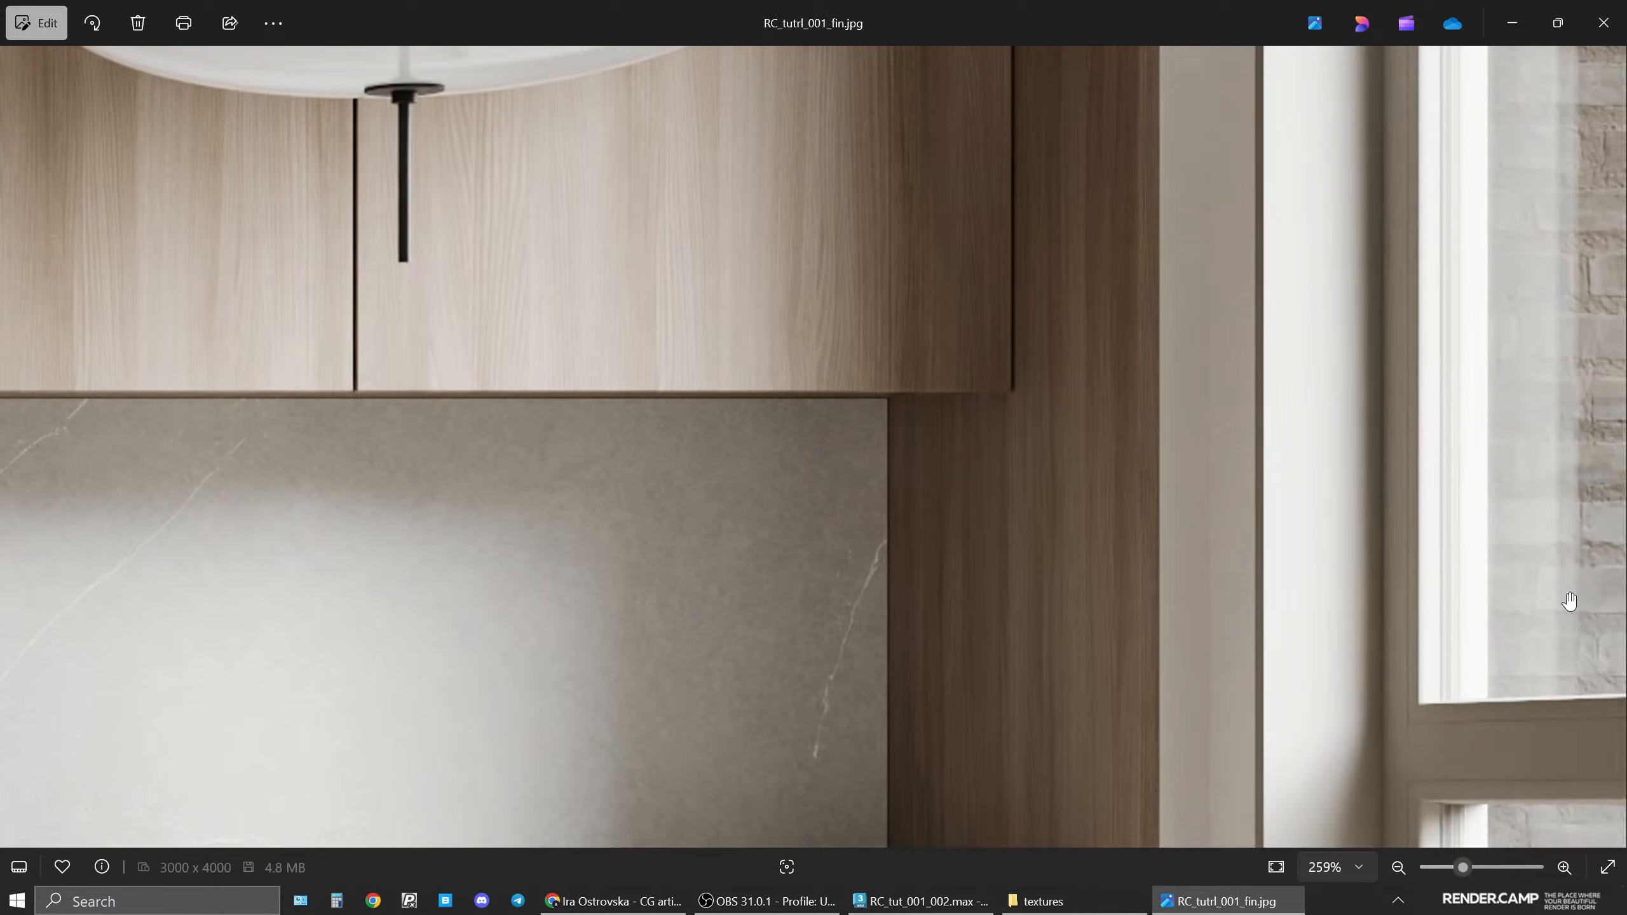
{"action": "scroll", "coordinate": [1572, 599], "scroll_direction": "down", "scroll_amount": 10}
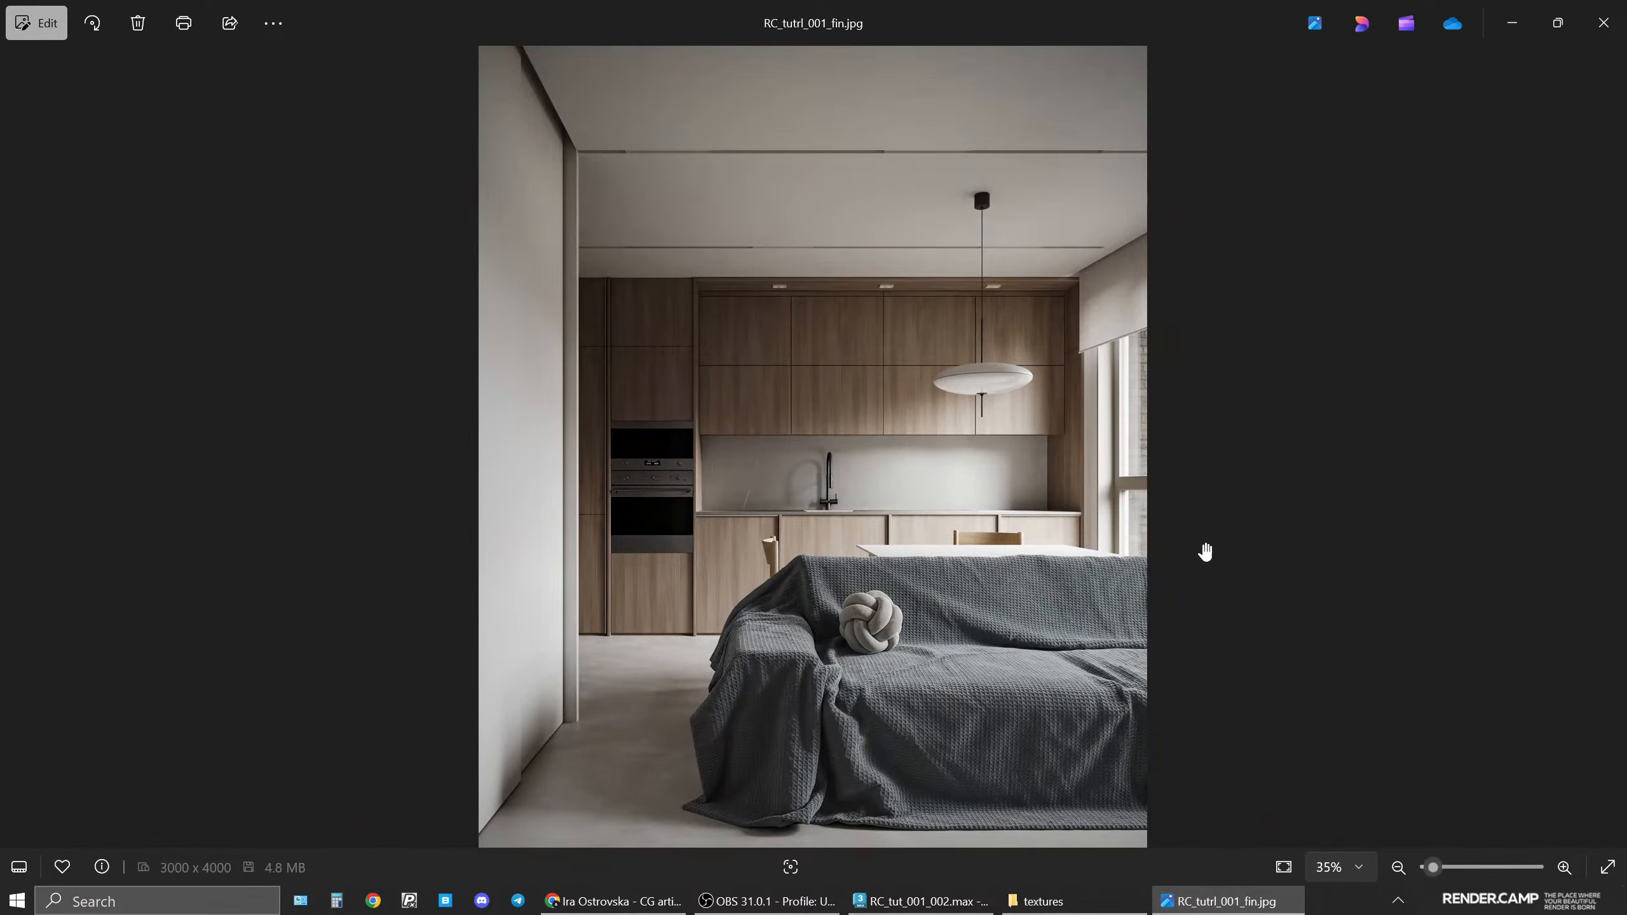
{"action": "left_click", "coordinate": [1215, 902]}
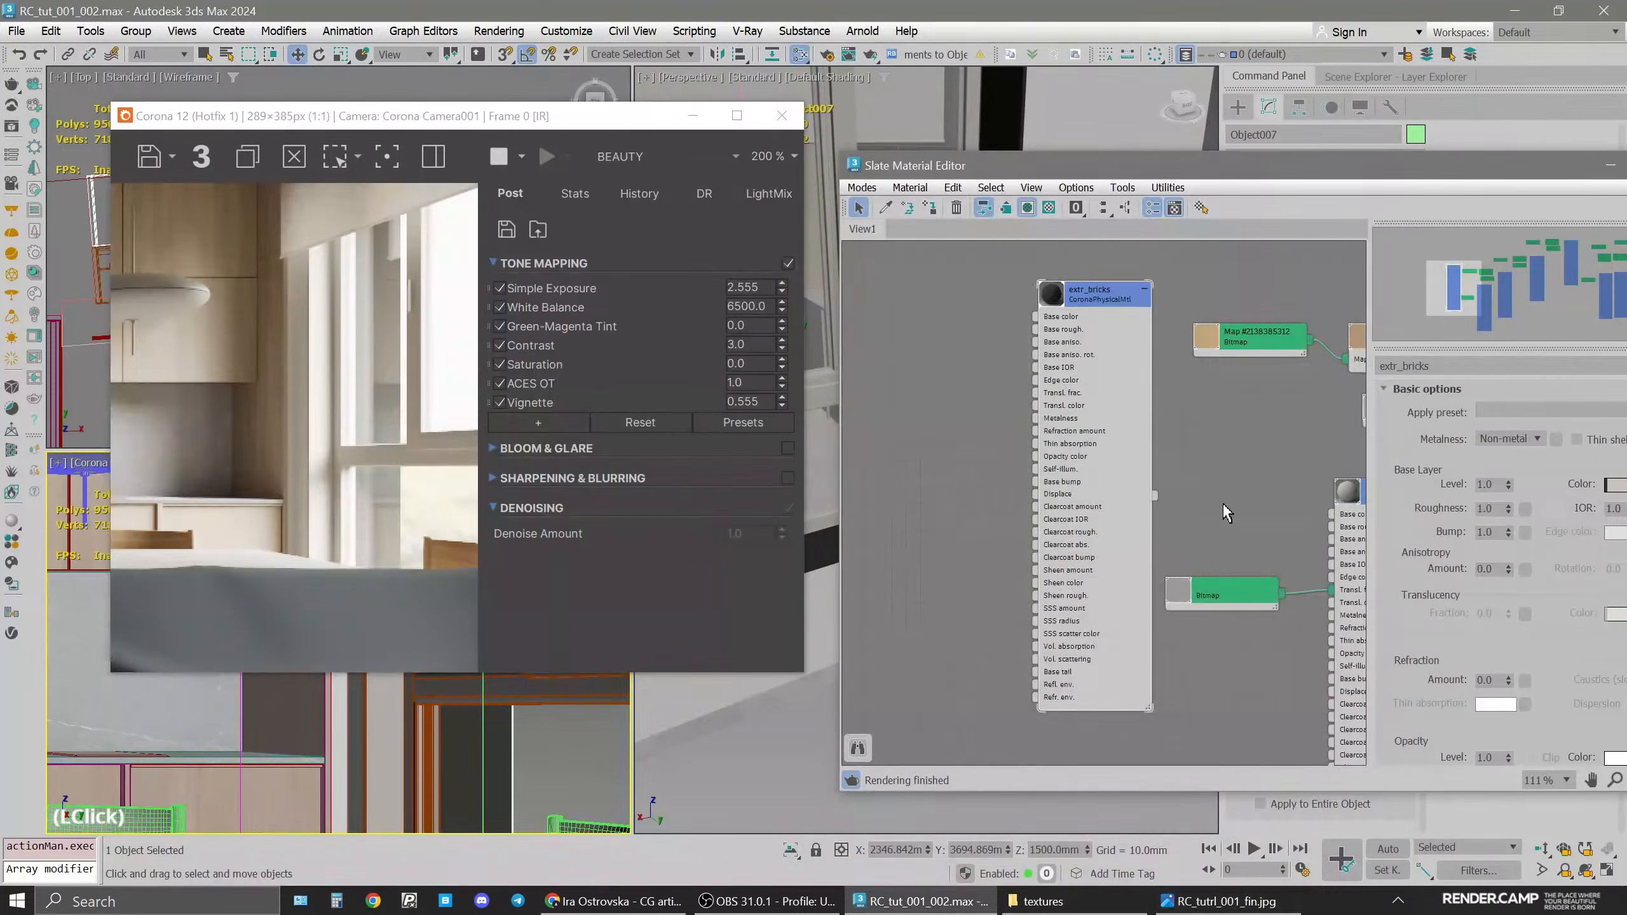
Load the extr_wall_nrml texture from the textures folder into the material editor as a bitmap
{"action": "left_click", "coordinate": [1063, 909]}
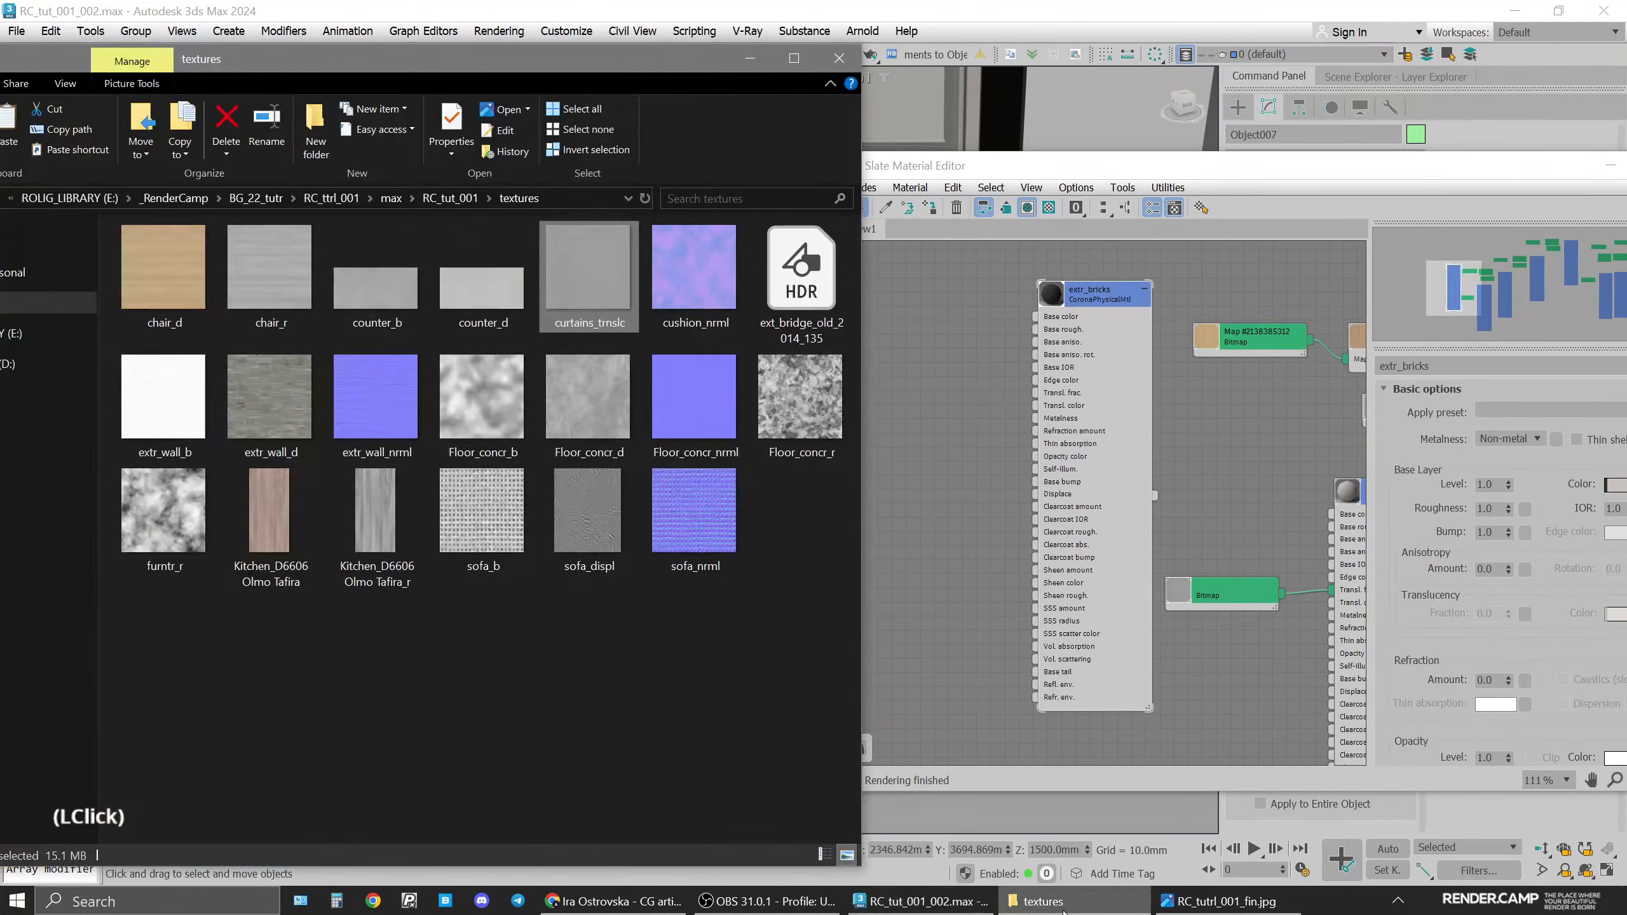
{"action": "left_click", "coordinate": [1063, 908]}
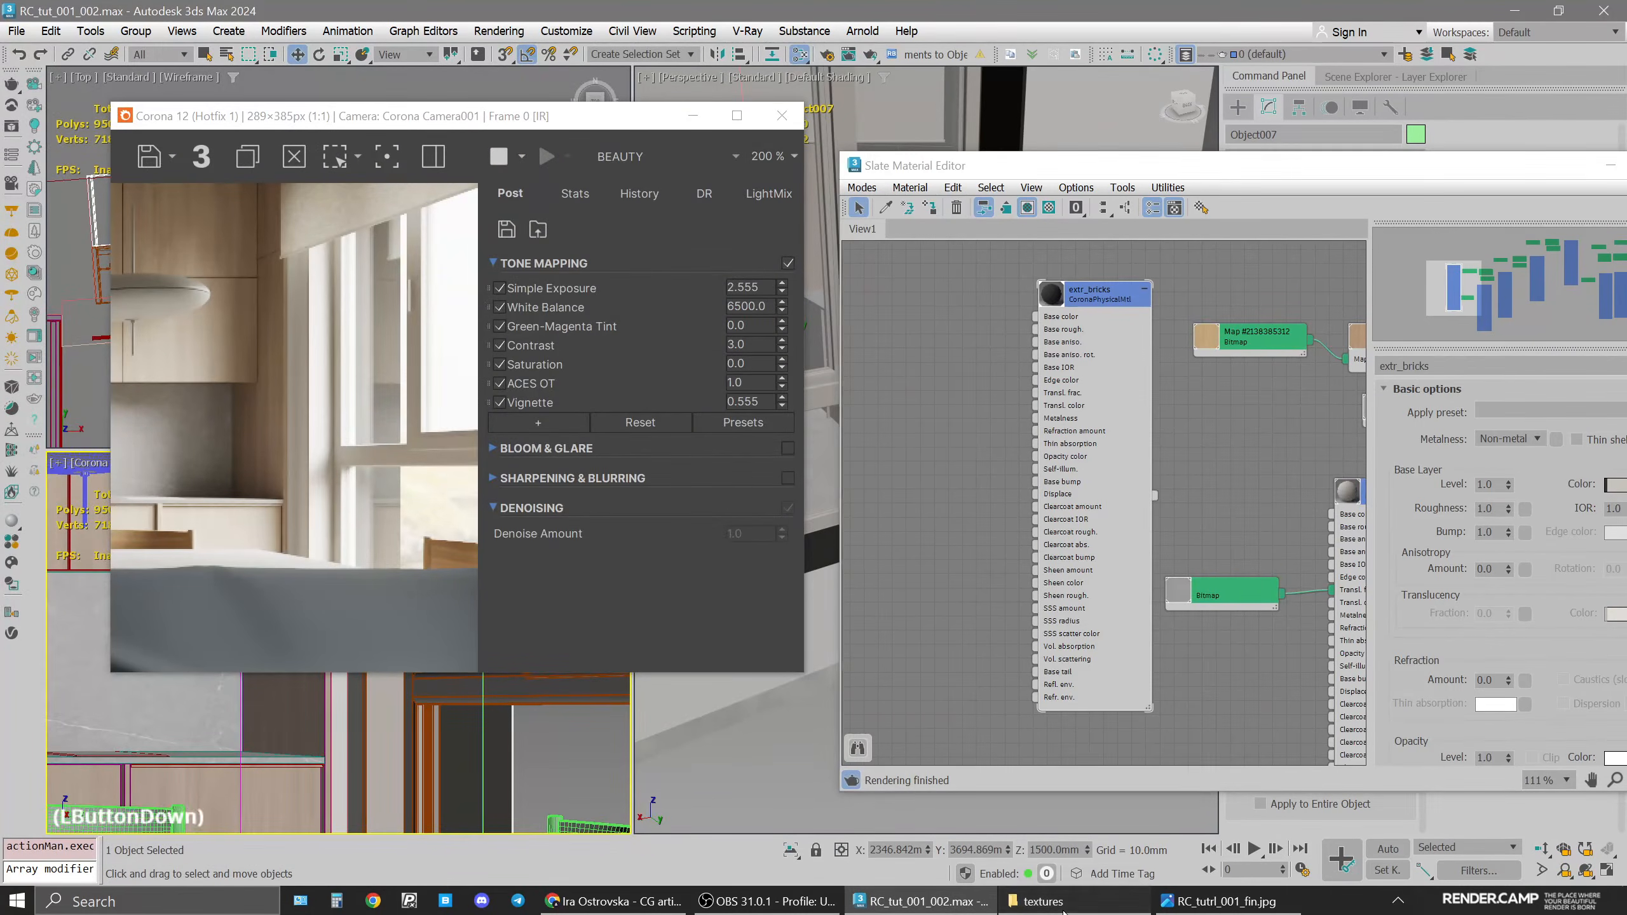
{"action": "left_click", "coordinate": [1063, 909]}
{"action": "left_click", "coordinate": [377, 373]}
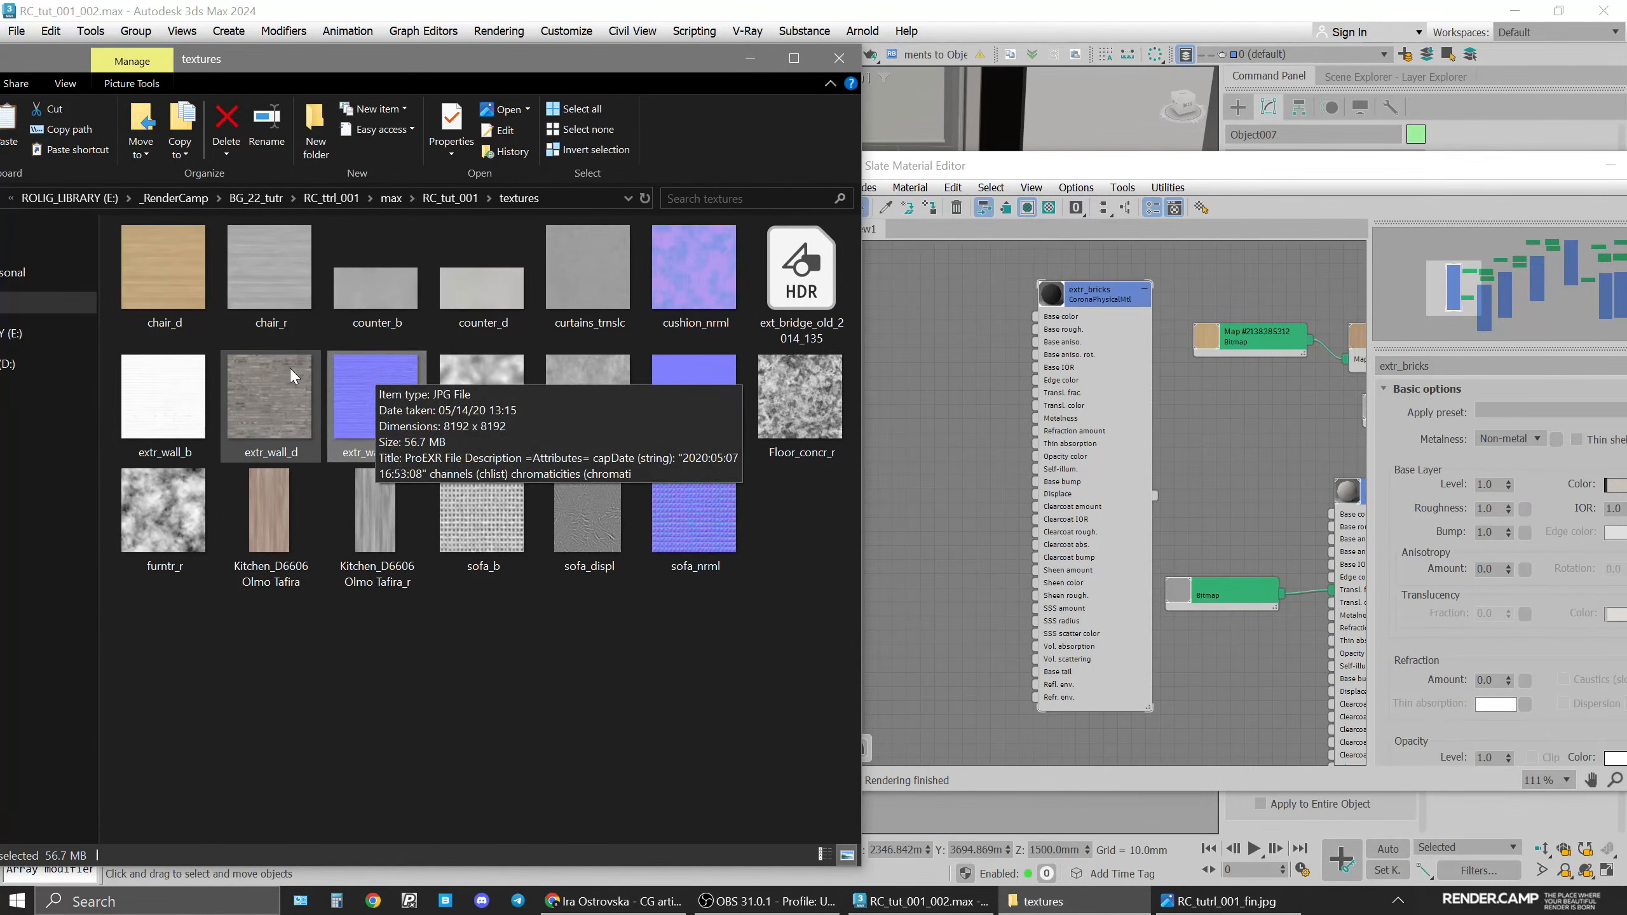
{"action": "left_click", "coordinate": [275, 409]}
{"action": "left_click", "coordinate": [192, 413]}
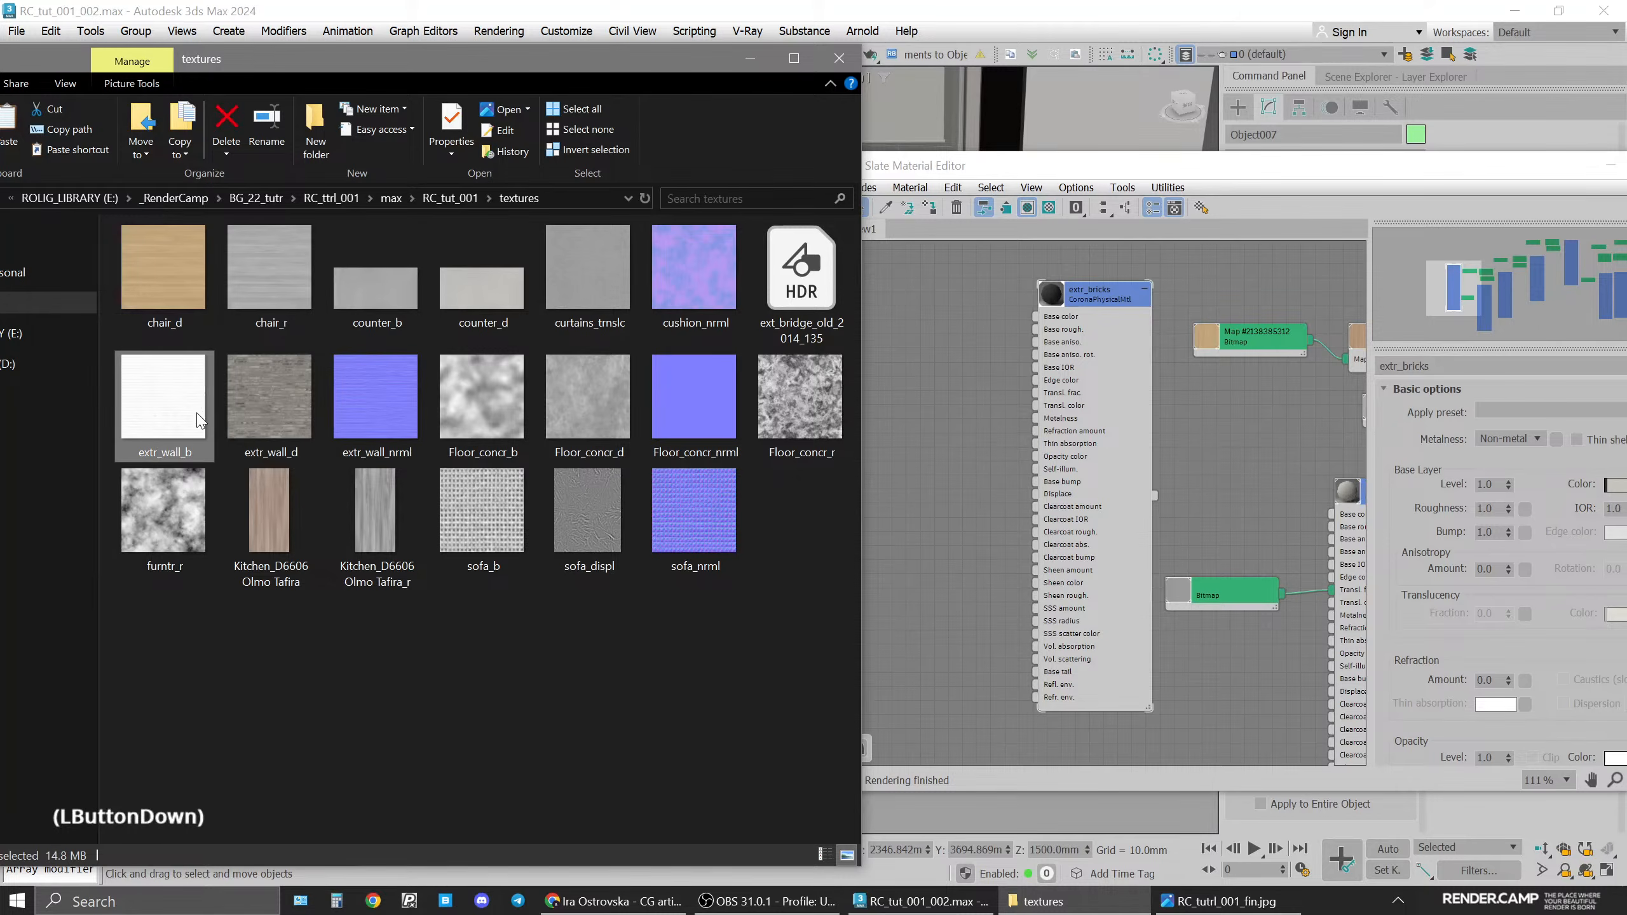
{"action": "left_click", "coordinate": [378, 401]}
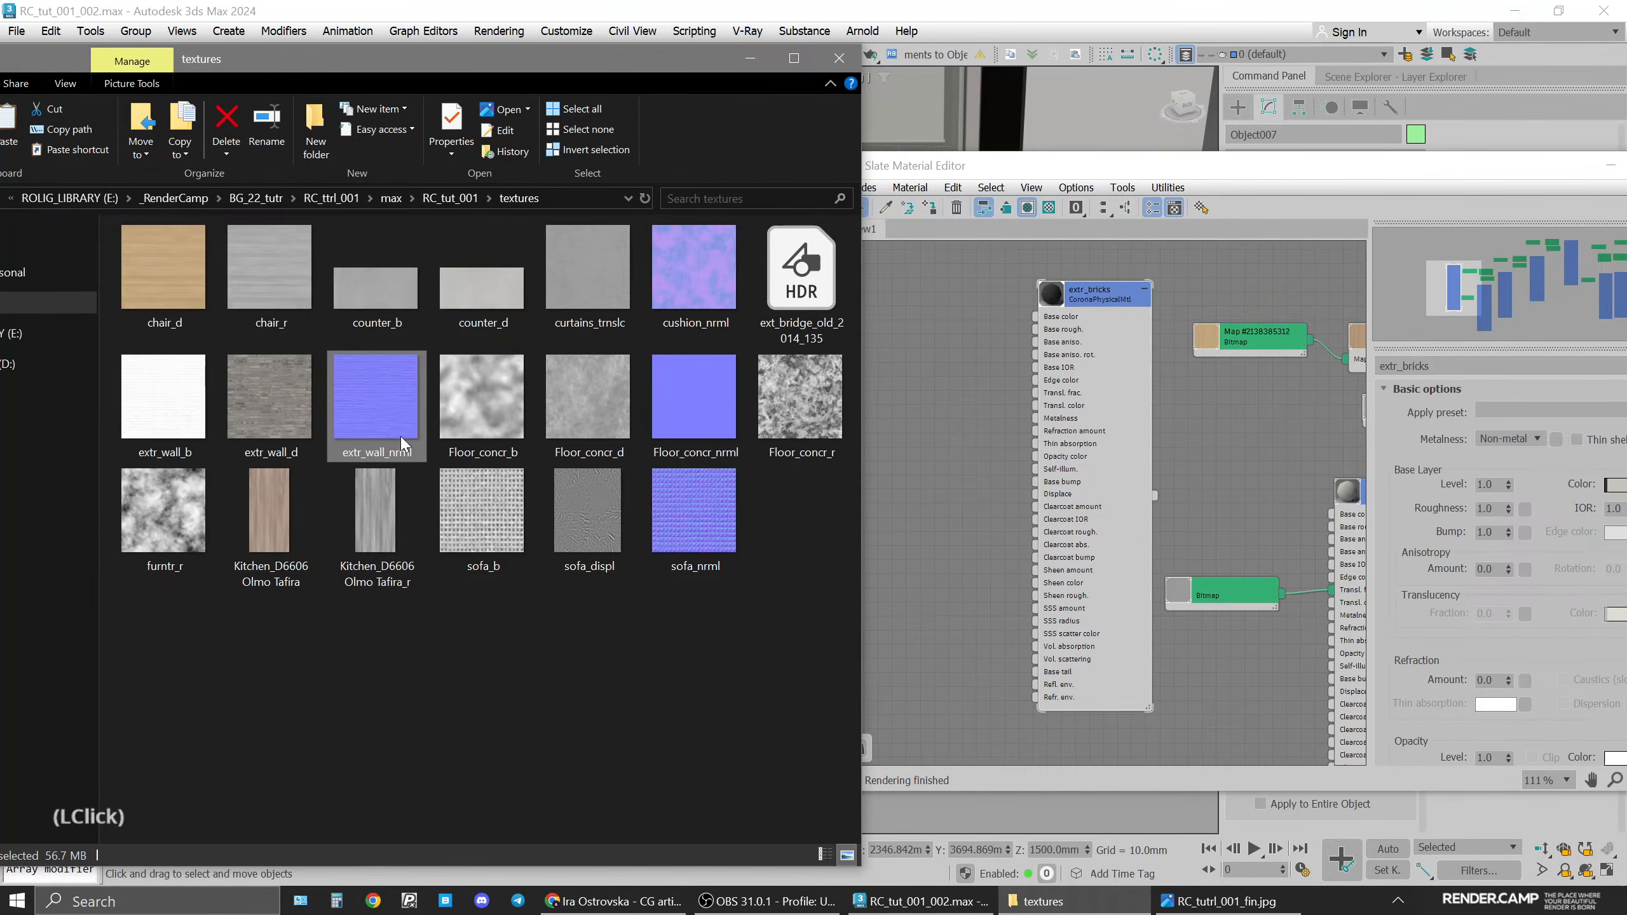
{"action": "left_click_drag", "start_coordinate": [366, 406], "coordinate": [973, 478]}
{"action": "left_click", "coordinate": [976, 482]}
{"action": "left_click_drag", "start_coordinate": [976, 483], "coordinate": [923, 475]}
Place the extr_wall_nrml bitmap clear of the extr_bricks node and turn off its Use Real-World Scale option
{"action": "scroll", "coordinate": [979, 513], "scroll_direction": "down", "scroll_amount": 1}
{"action": "middle_click_drag", "start_coordinate": [976, 510], "coordinate": [1140, 498]}
{"action": "left_click_drag", "start_coordinate": [1103, 466], "coordinate": [974, 448]}
{"action": "scroll", "coordinate": [1174, 460], "scroll_direction": "up", "scroll_amount": 2}
{"action": "scroll", "coordinate": [985, 470], "scroll_direction": "up", "scroll_amount": 3}
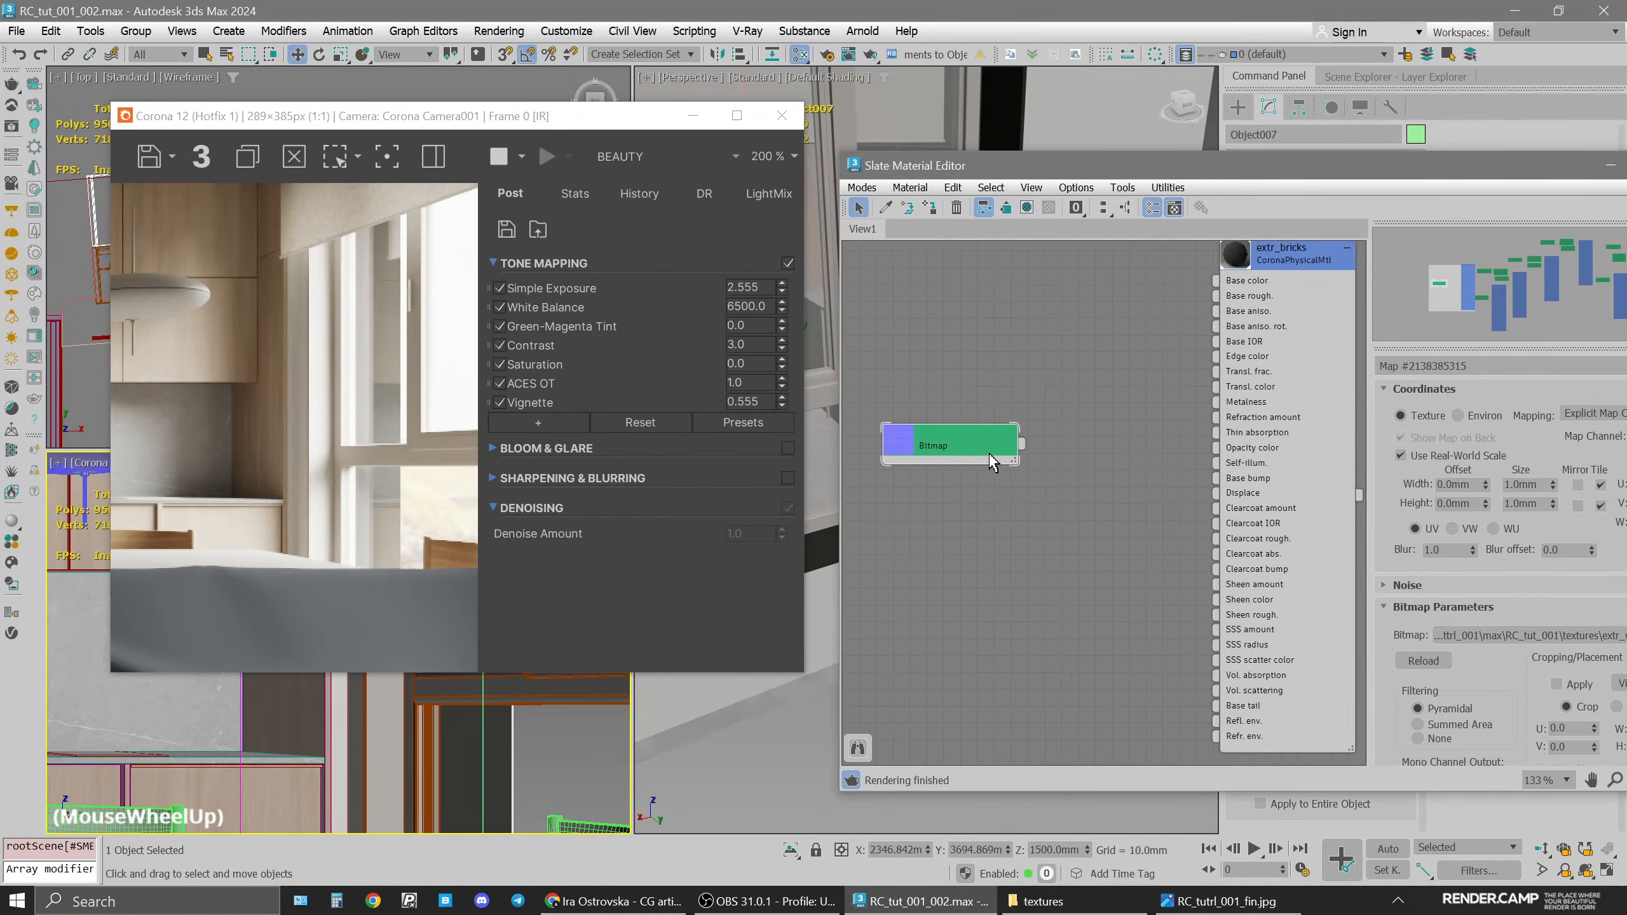
{"action": "middle_click_drag", "start_coordinate": [985, 469], "coordinate": [1051, 467]}
{"action": "left_click", "coordinate": [1467, 456]}
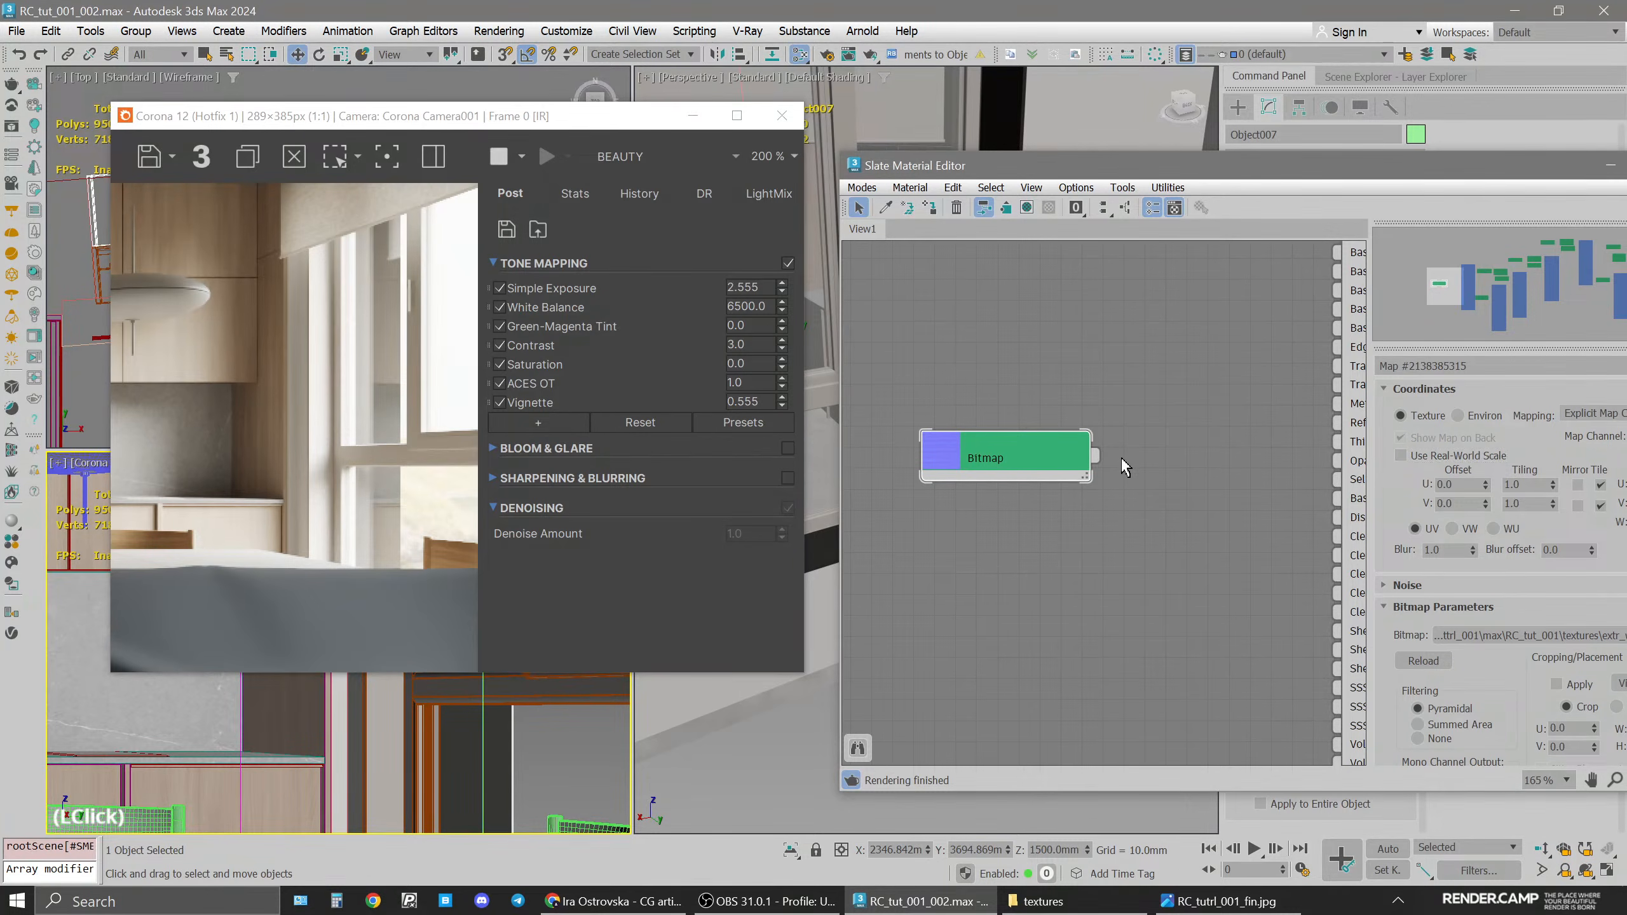
Feed the extr_wall_nrml bitmap into the Normal input of a new CoronaNormal map and place the map beside it
{"action": "left_click_drag", "start_coordinate": [1095, 455], "coordinate": [1154, 563]}
{"action": "mouse_move", "coordinate": [1189, 594]}
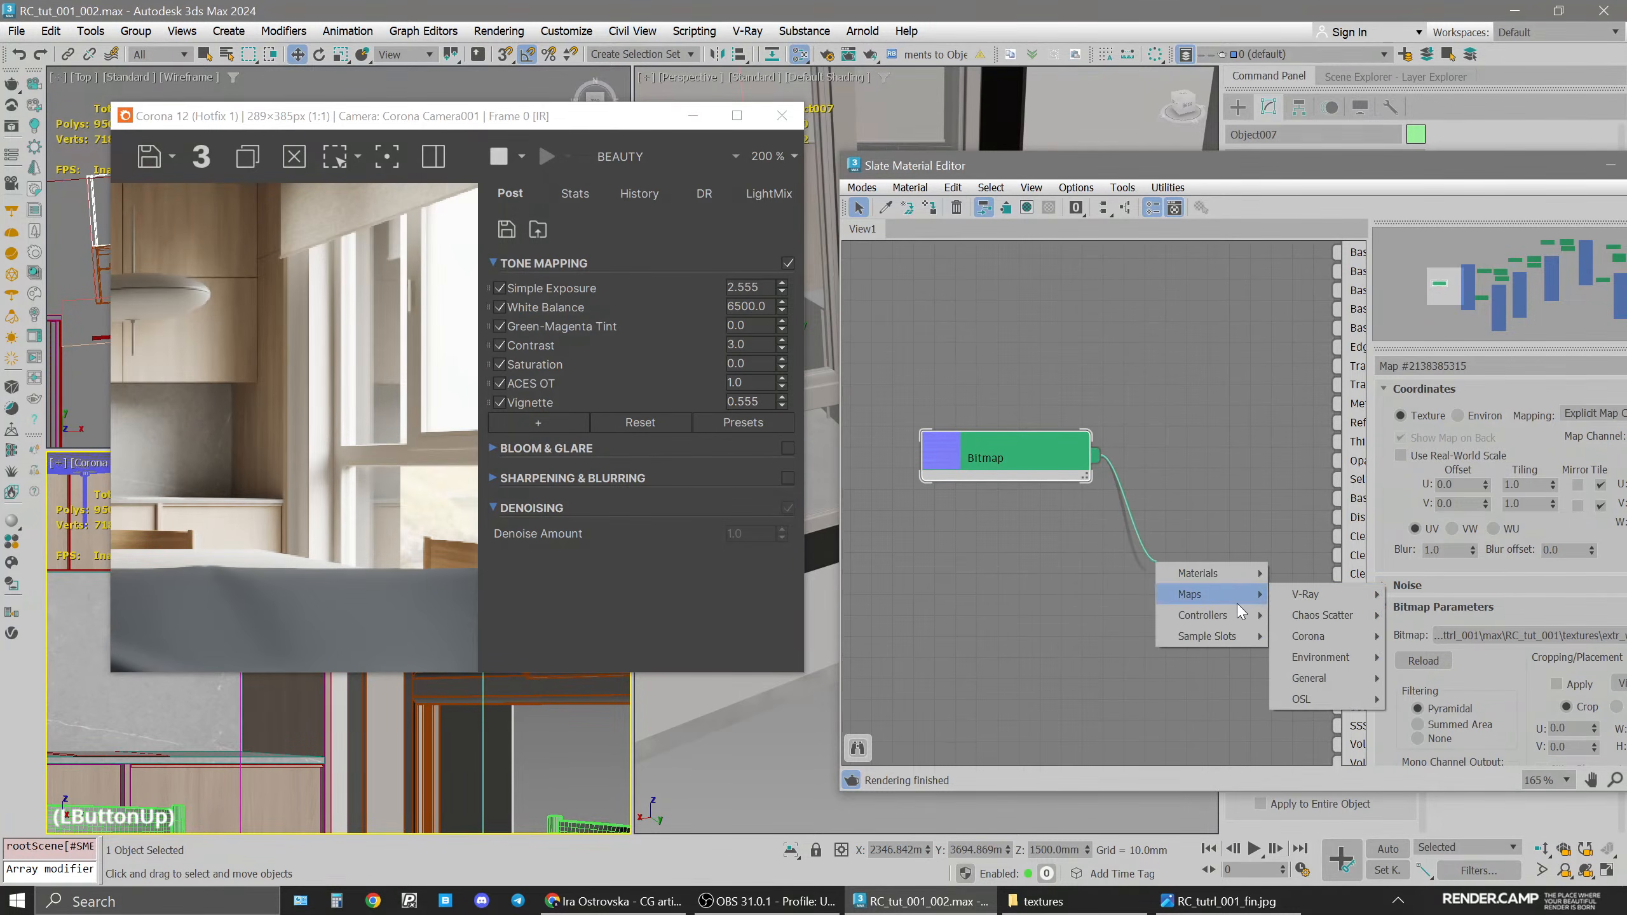
{"action": "mouse_move", "coordinate": [1350, 633]}
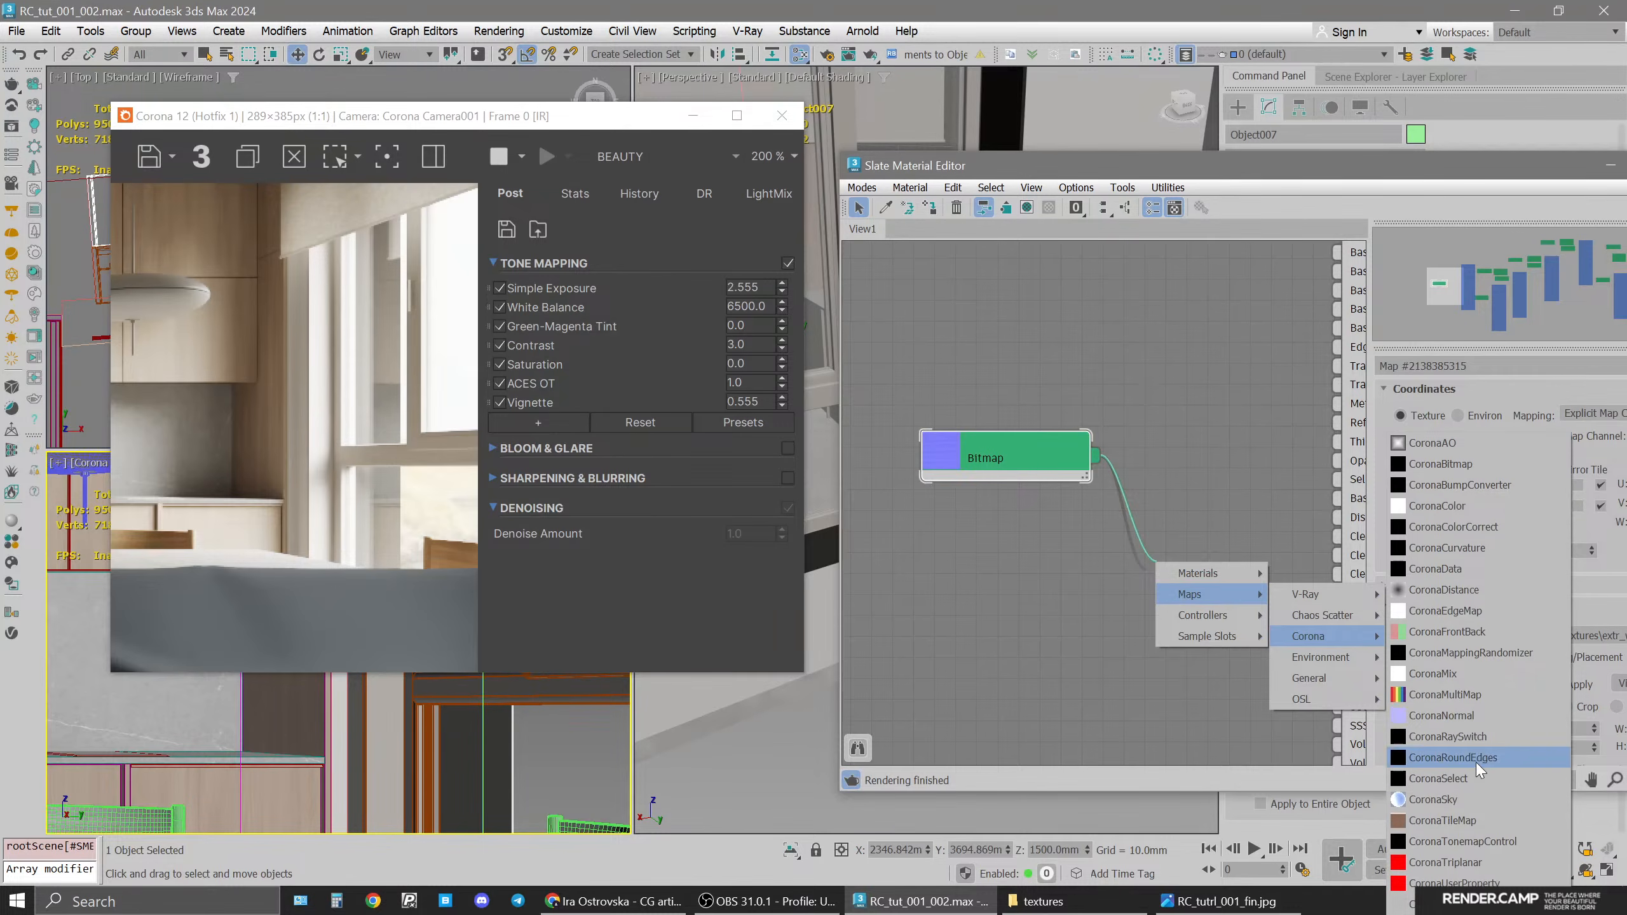
{"action": "left_click", "coordinate": [1469, 714]}
{"action": "left_click", "coordinate": [1194, 594]}
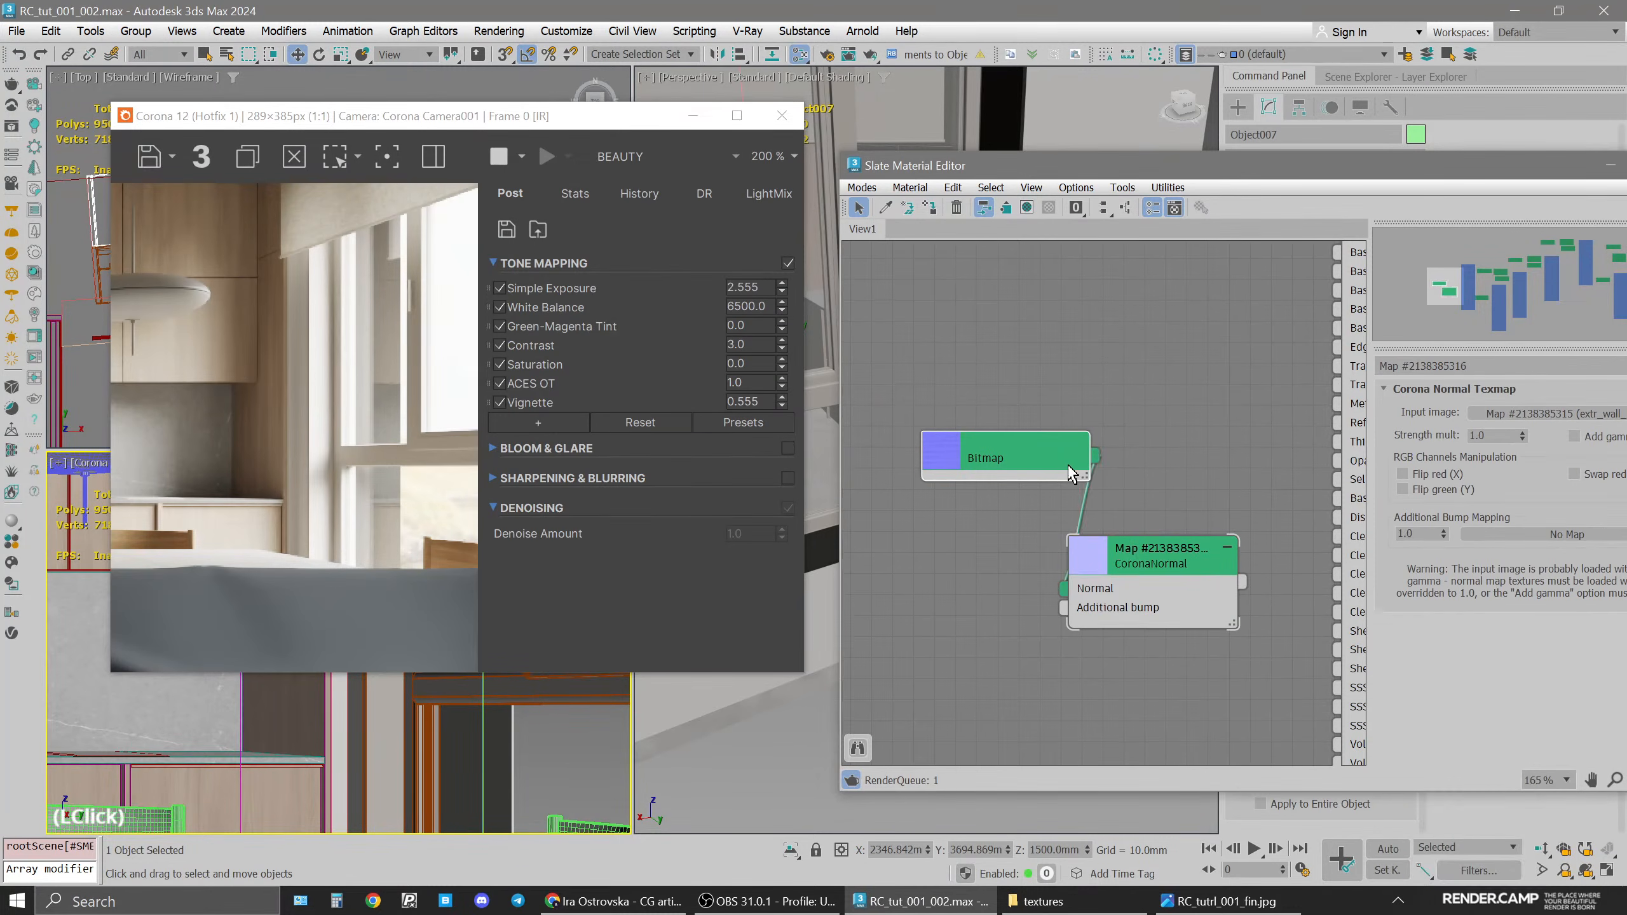
{"action": "left_click", "coordinate": [1143, 569]}
{"action": "left_click_drag", "start_coordinate": [1167, 566], "coordinate": [1148, 441]}
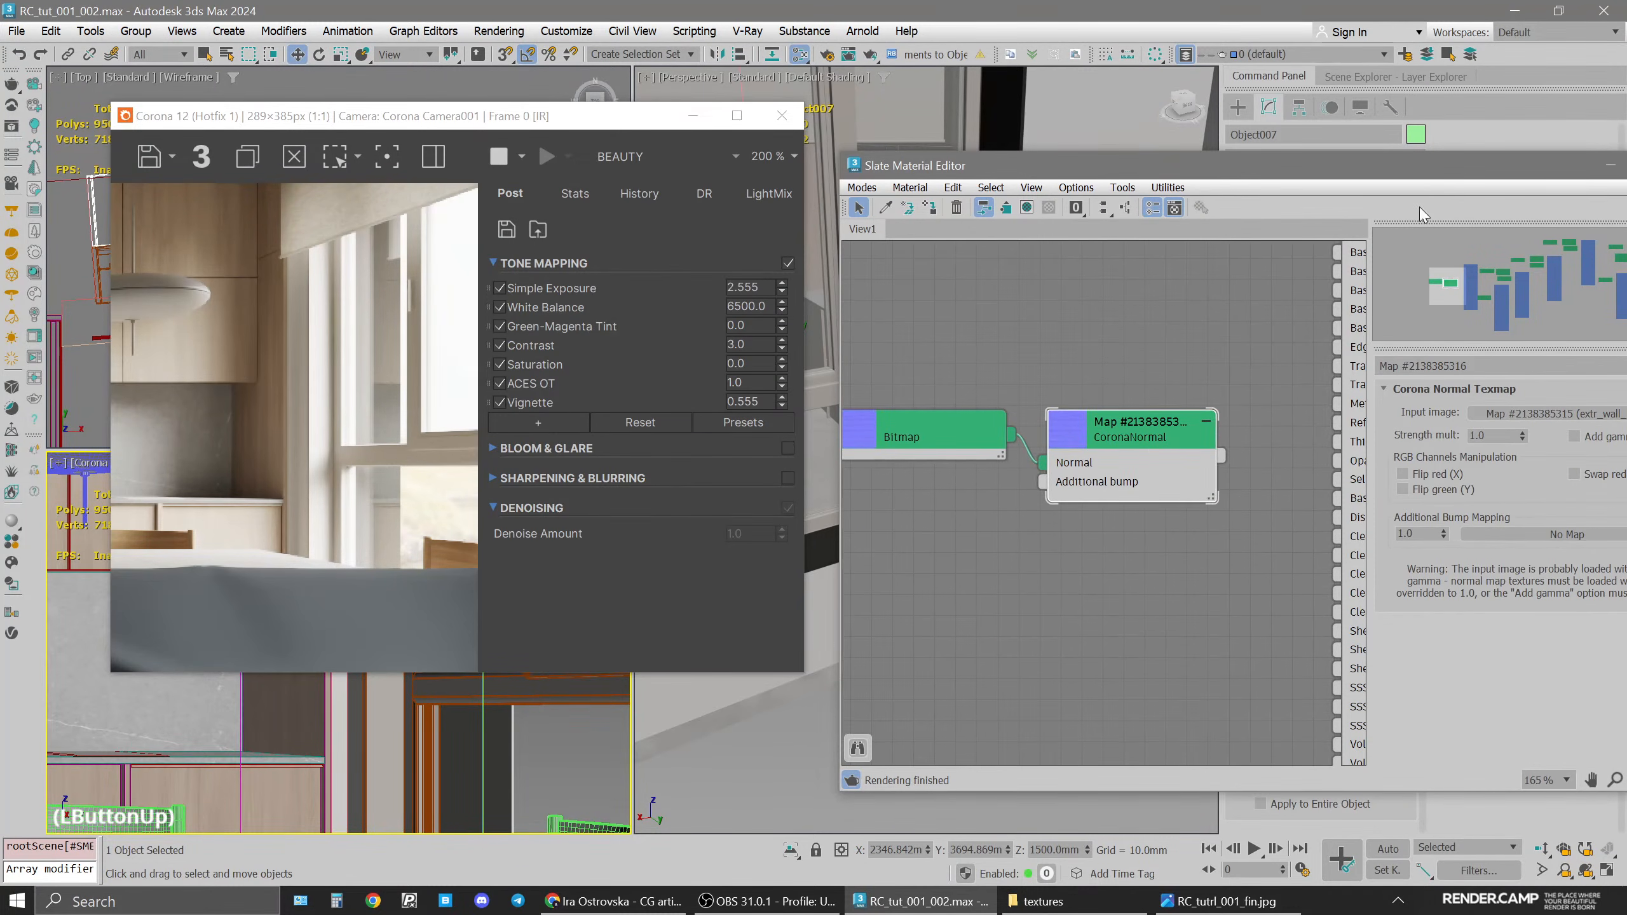
Turn on Add gamma to input for the CoronaNormal map and connect it to the Base bump of extr_bricks
{"action": "left_click_drag", "start_coordinate": [1360, 176], "coordinate": [1173, 175]}
{"action": "left_click", "coordinate": [1454, 440]}
{"action": "middle_click_drag", "start_coordinate": [1076, 532], "coordinate": [951, 566]}
{"action": "left_click_drag", "start_coordinate": [912, 490], "coordinate": [1069, 538]}
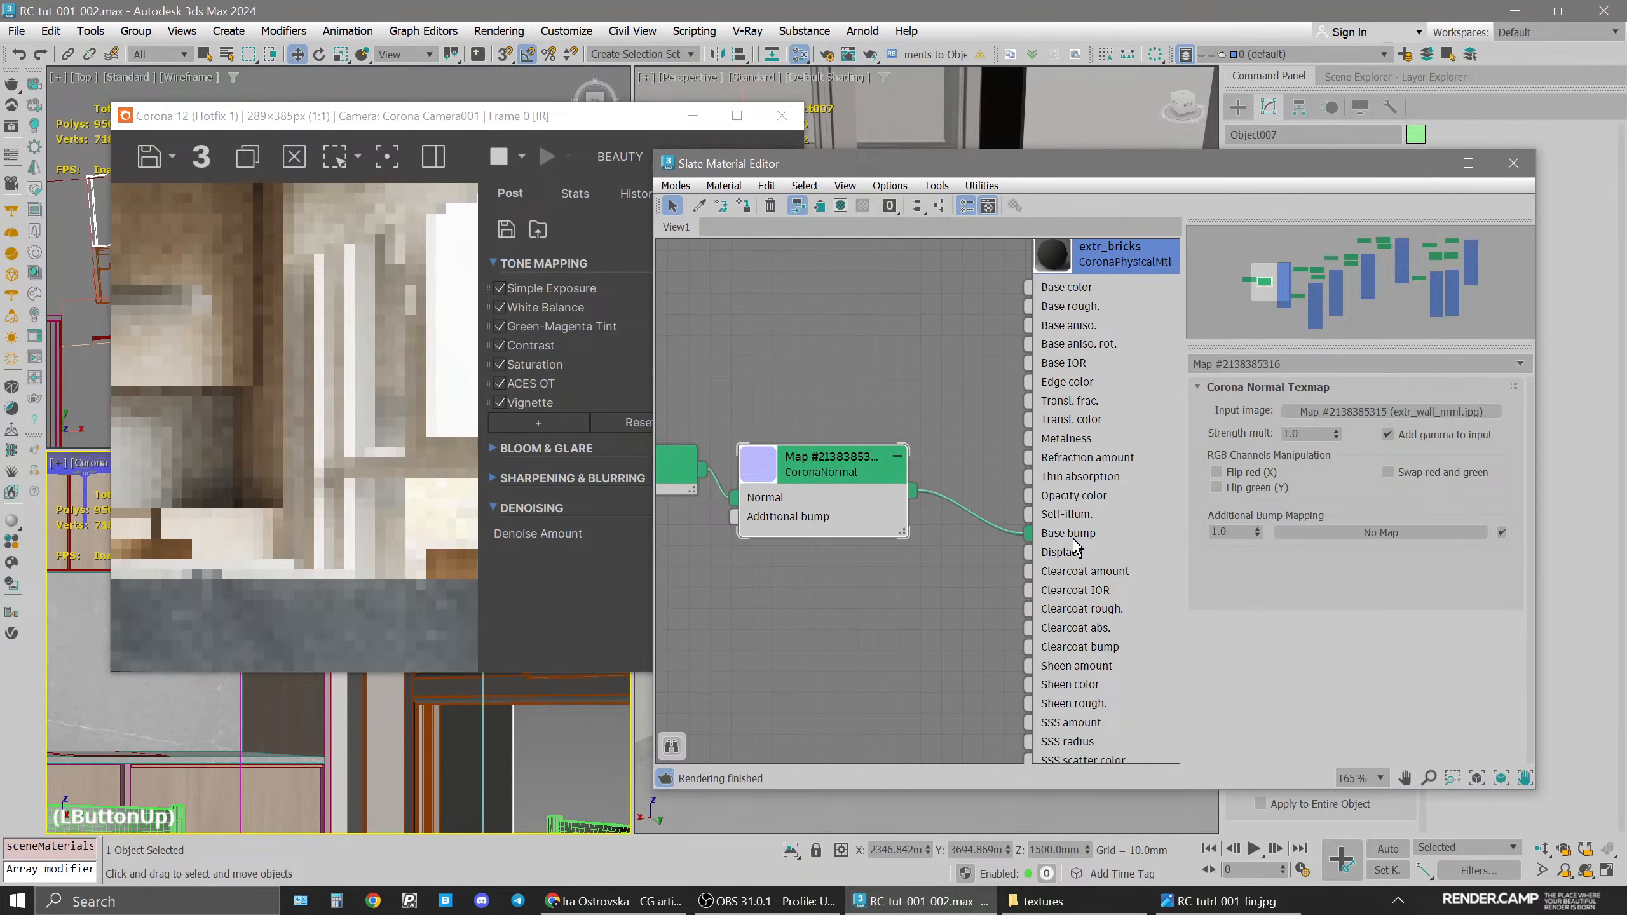
{"action": "left_click_drag", "start_coordinate": [841, 486], "coordinate": [915, 510]}
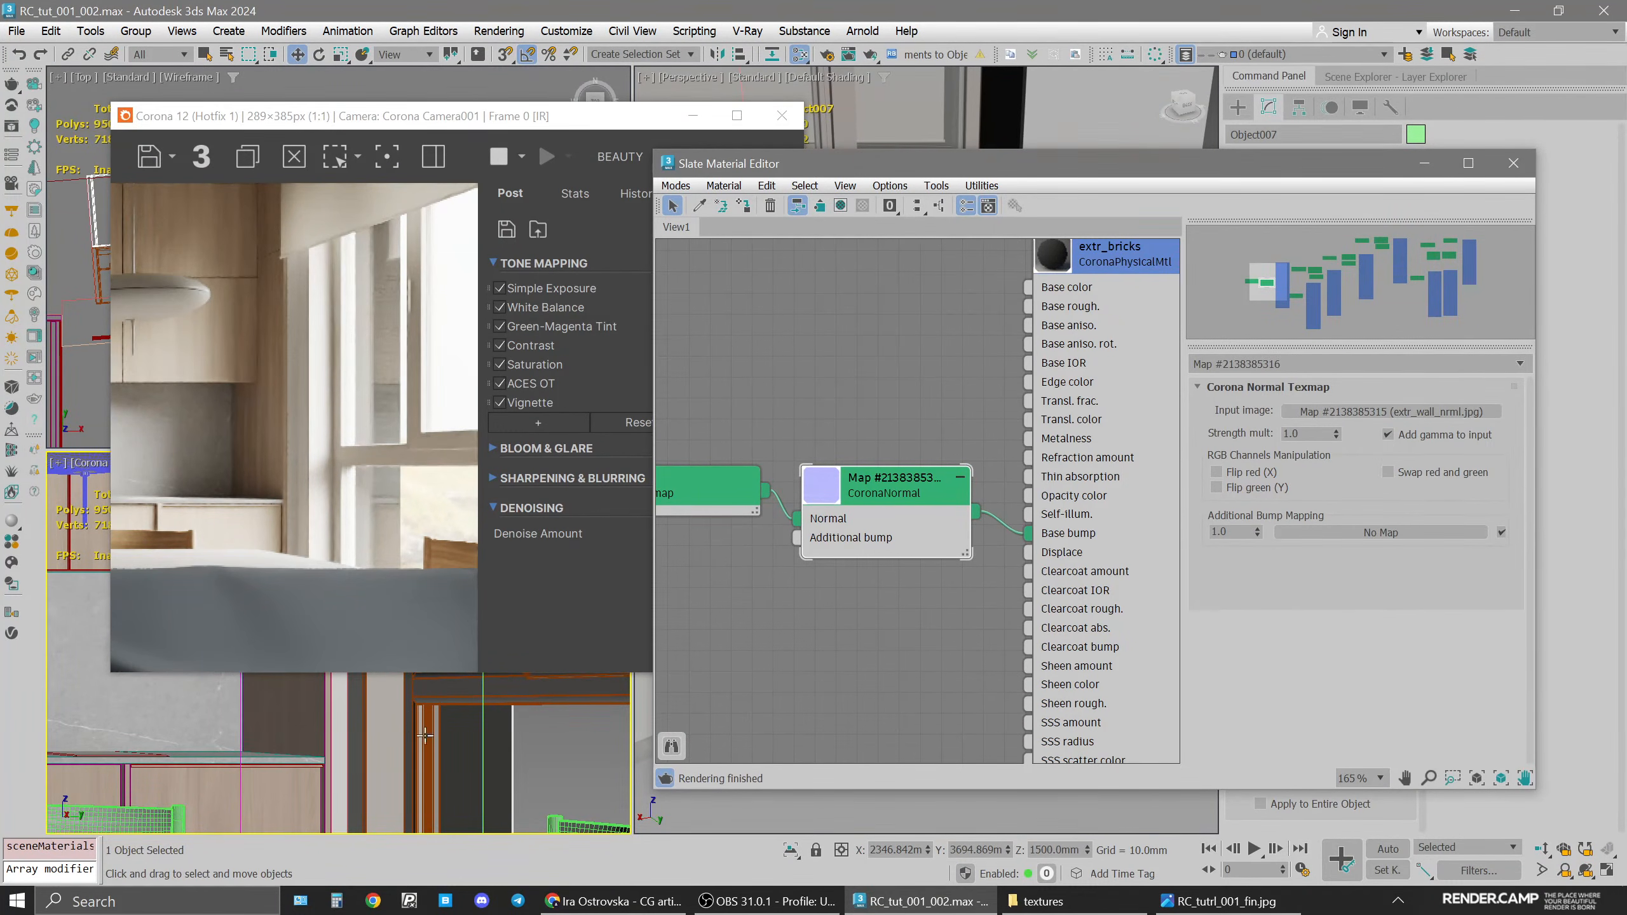
{"action": "scroll", "coordinate": [439, 741], "scroll_direction": "up", "scroll_amount": 3}
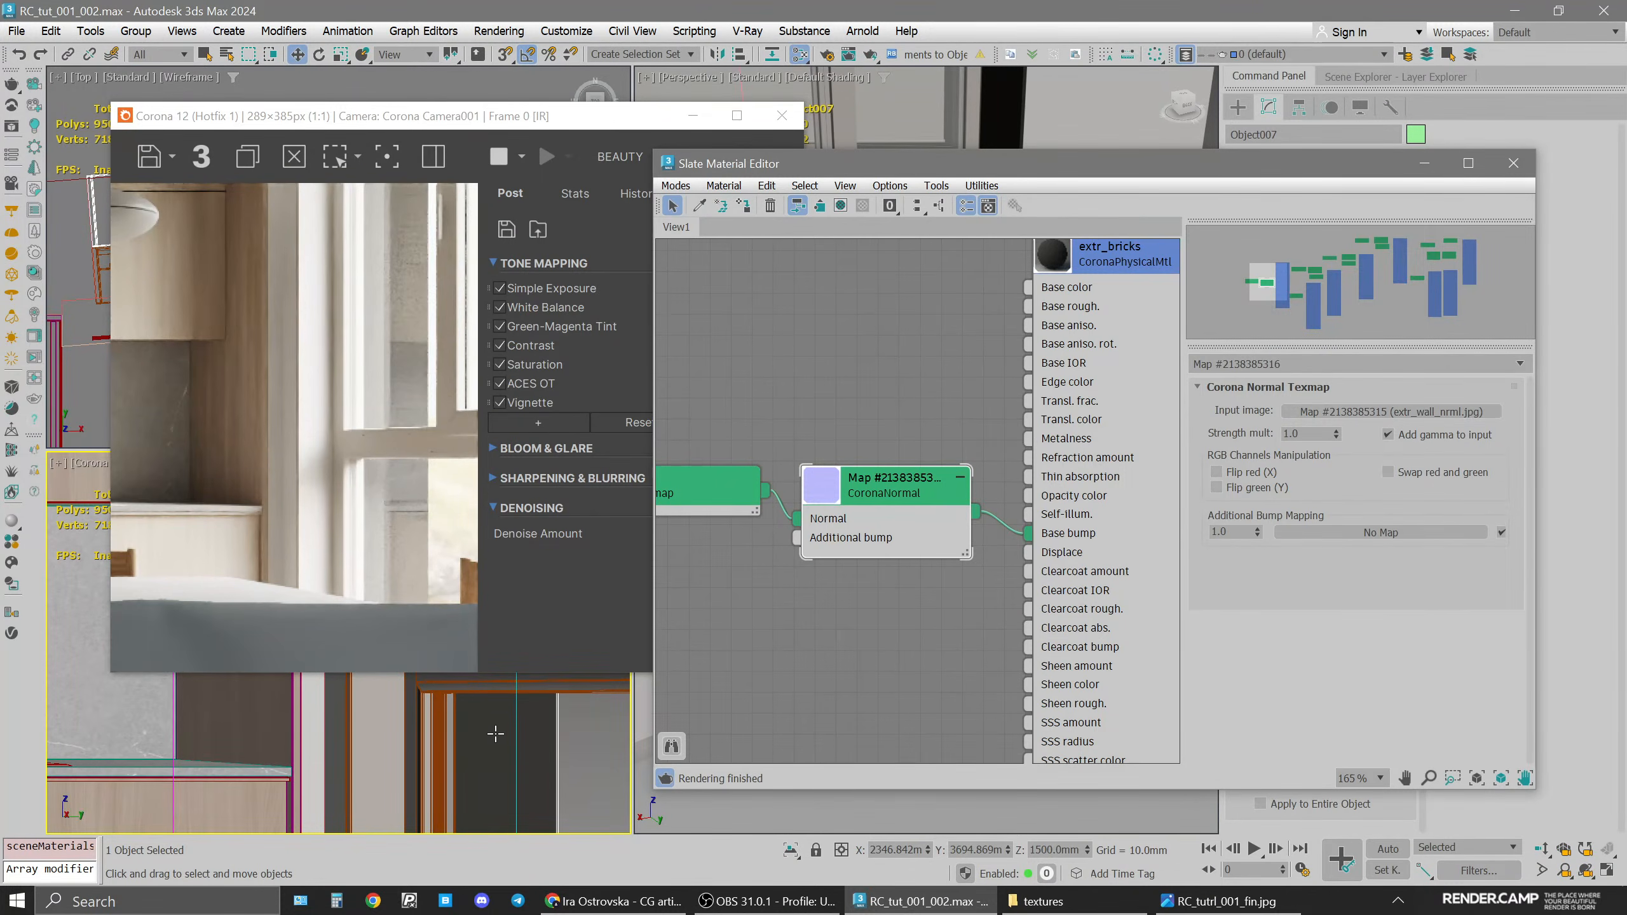
{"action": "scroll", "coordinate": [493, 720], "scroll_direction": "up", "scroll_amount": 2}
{"action": "middle_click_drag", "start_coordinate": [493, 721], "coordinate": [494, 805]}
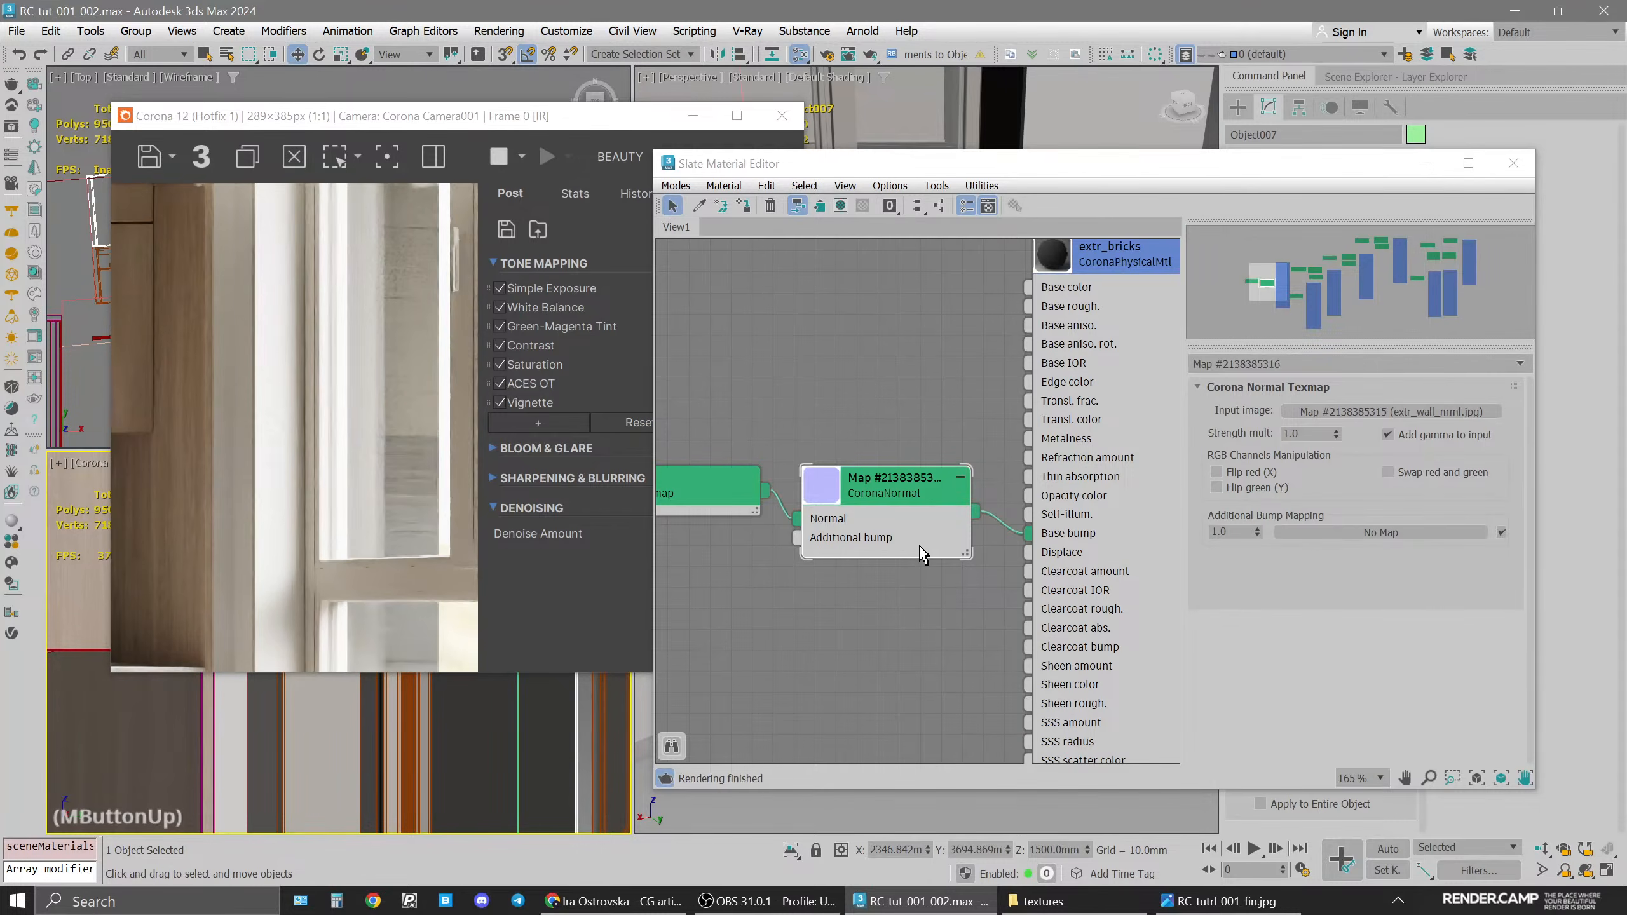
Show the extr_wall_nrml bitmap as shaded material in the viewport to check the brick texture on the exterior wall
{"action": "left_click_drag", "start_coordinate": [1153, 163], "coordinate": [685, 148]}
{"action": "scroll", "coordinate": [1115, 451], "scroll_direction": "down", "scroll_amount": 2}
{"action": "middle_click_drag", "start_coordinate": [1116, 451], "coordinate": [1333, 495]}
{"action": "middle_click_drag", "start_coordinate": [1155, 356], "coordinate": [1342, 403]}
{"action": "middle_click_drag", "start_coordinate": [1178, 559], "coordinate": [1158, 533]}
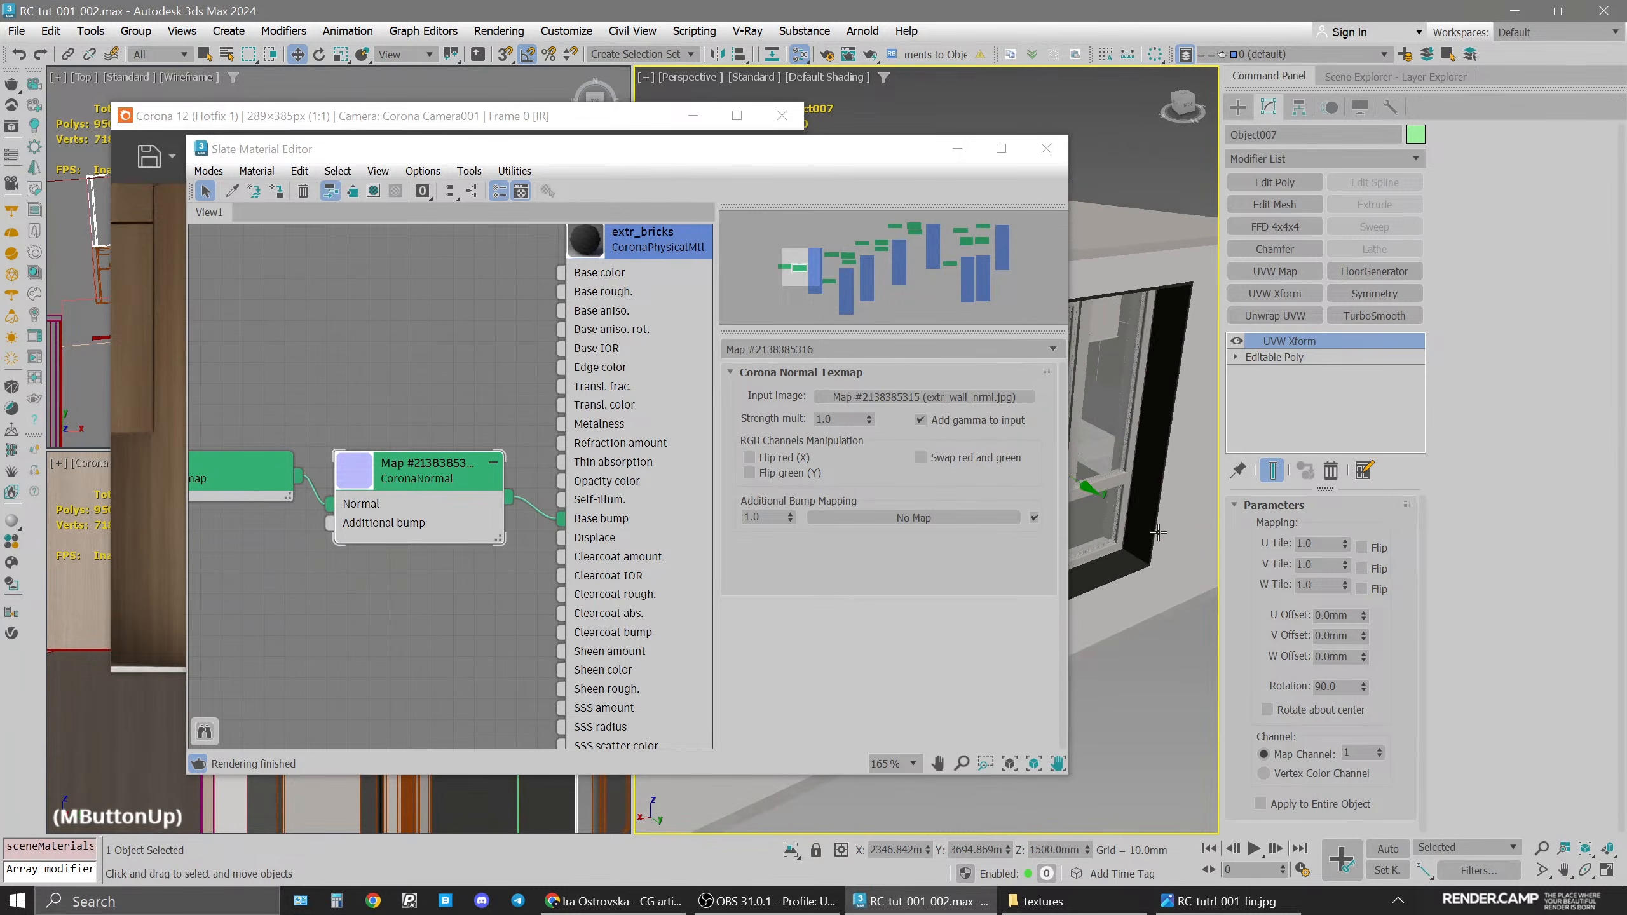
{"action": "scroll", "coordinate": [1158, 532], "scroll_direction": "up", "scroll_amount": 2}
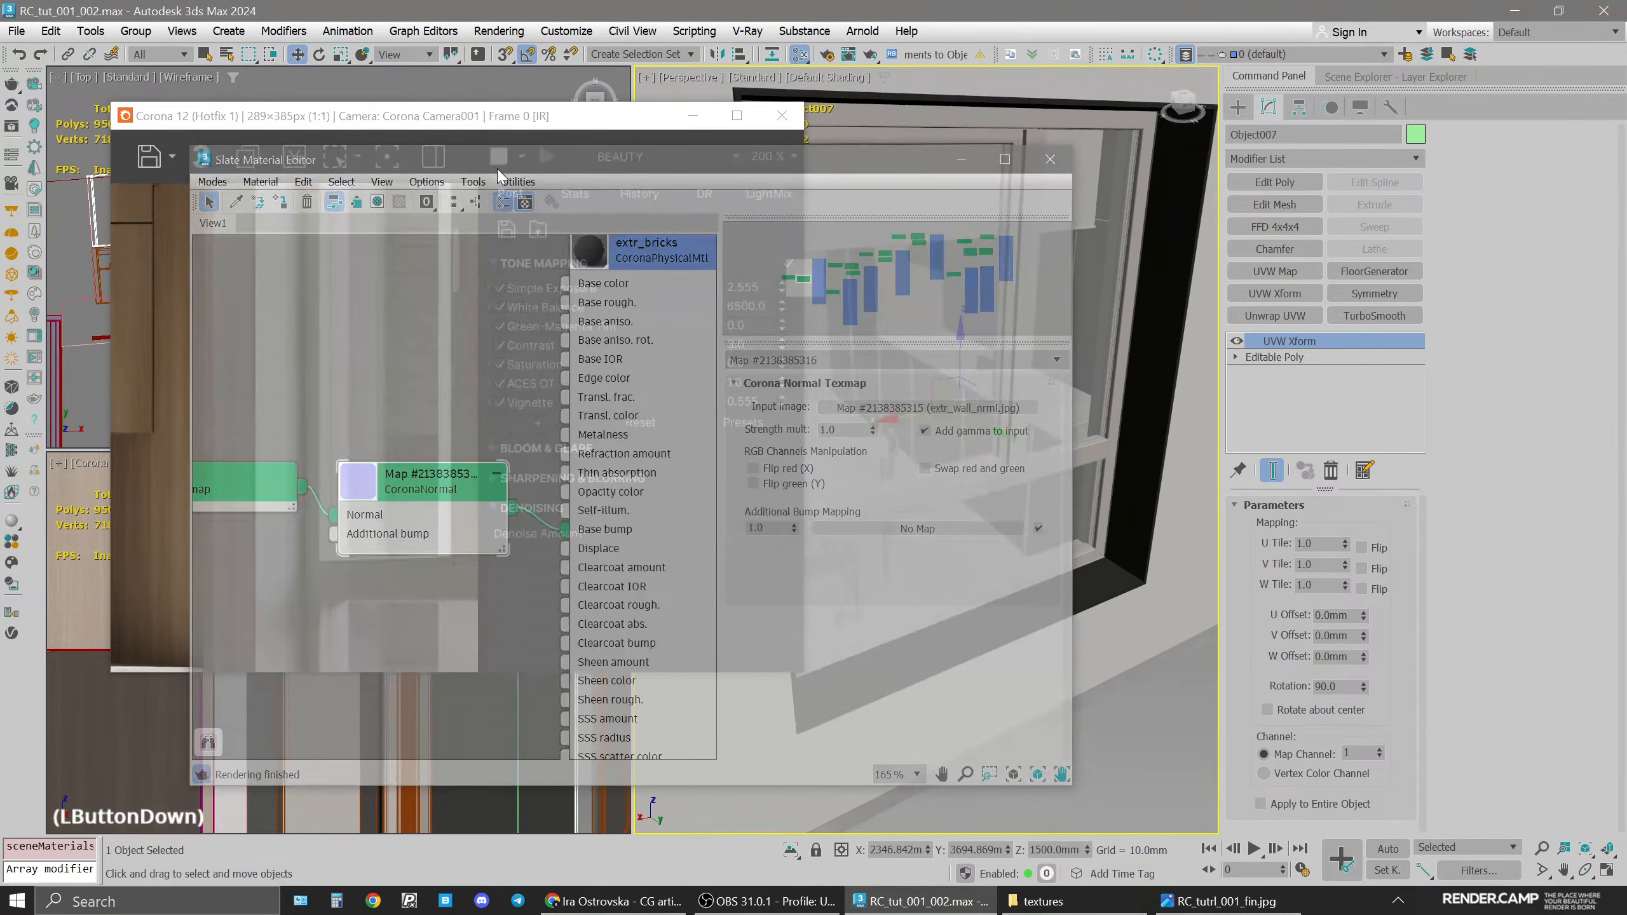
{"action": "left_click_drag", "start_coordinate": [499, 149], "coordinate": [507, 158]}
{"action": "right_click", "coordinate": [276, 490]}
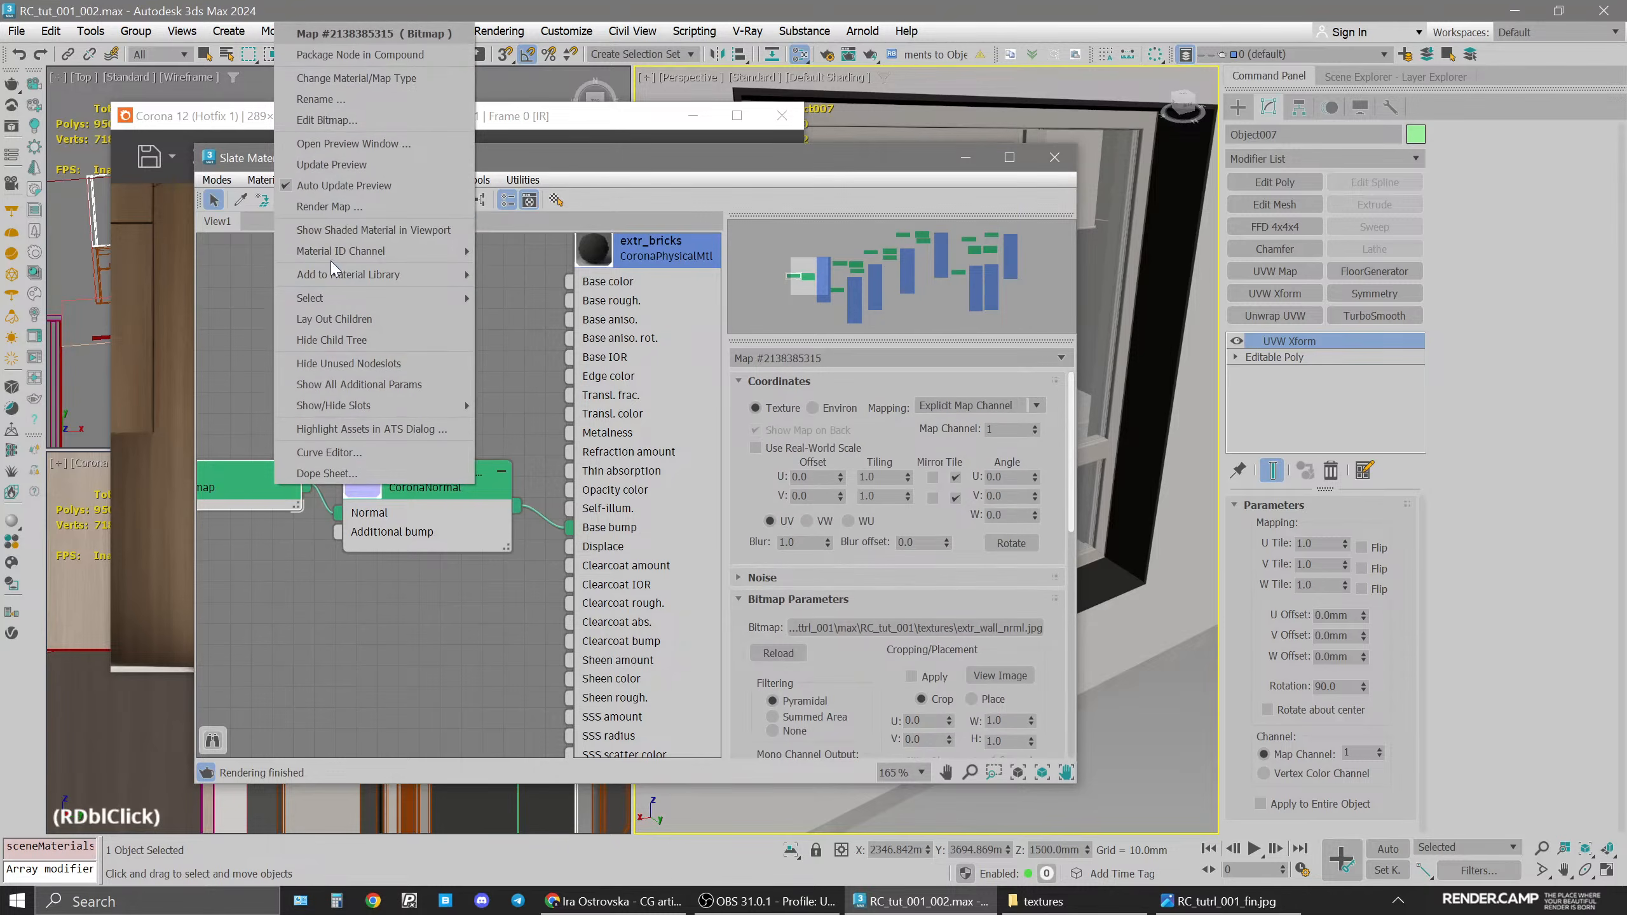
{"action": "left_click", "coordinate": [345, 235]}
{"action": "scroll", "coordinate": [1175, 359], "scroll_direction": "up", "scroll_amount": 2}
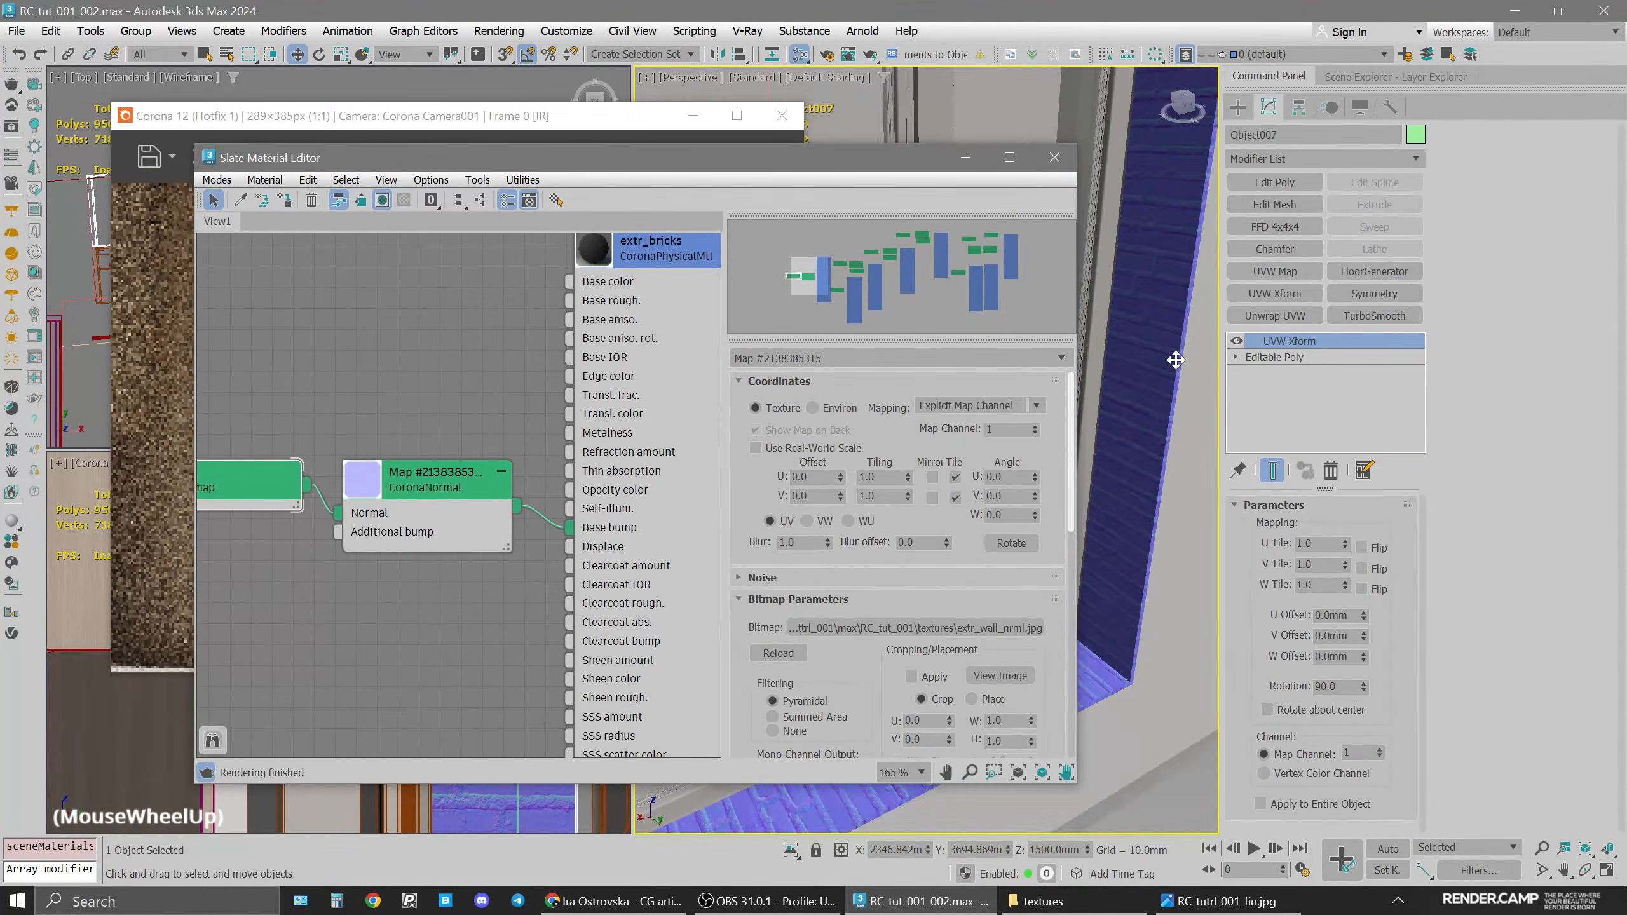
Hide the 301_glass layer and move the material editor clear of the interactive render
{"action": "left_click_drag", "start_coordinate": [673, 171], "coordinate": [847, 202]}
{"action": "left_click", "coordinate": [1386, 78]}
{"action": "left_click_drag", "start_coordinate": [1132, 204], "coordinate": [1017, 191]}
{"action": "left_click", "coordinate": [1247, 395]}
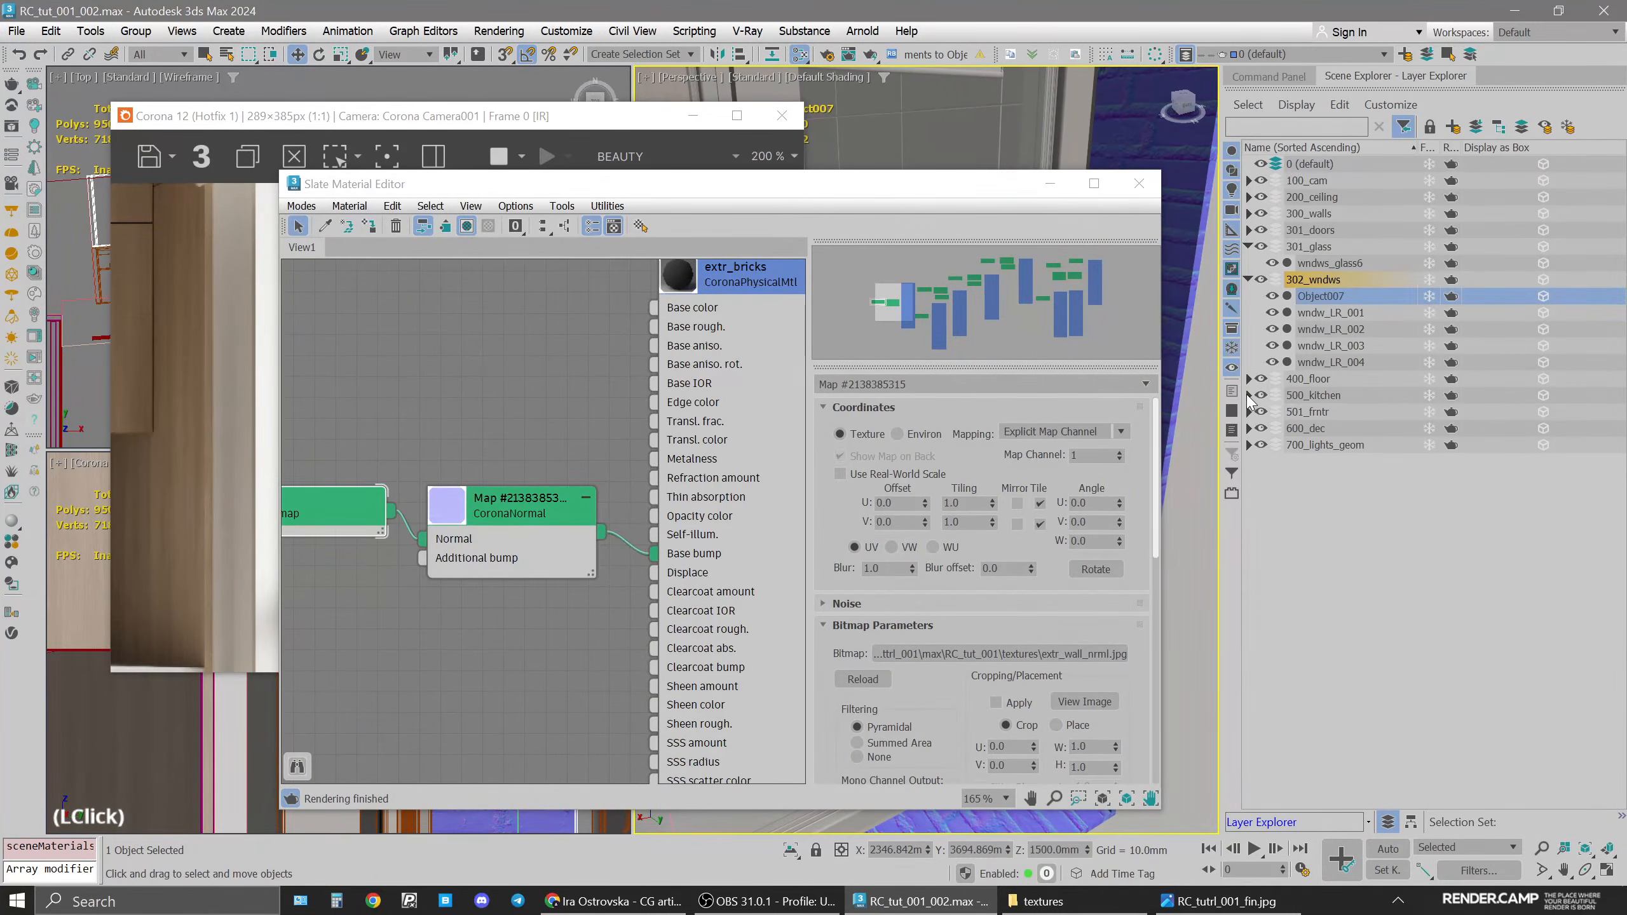
{"action": "left_click", "coordinate": [1248, 280]}
{"action": "left_click", "coordinate": [1260, 246]}
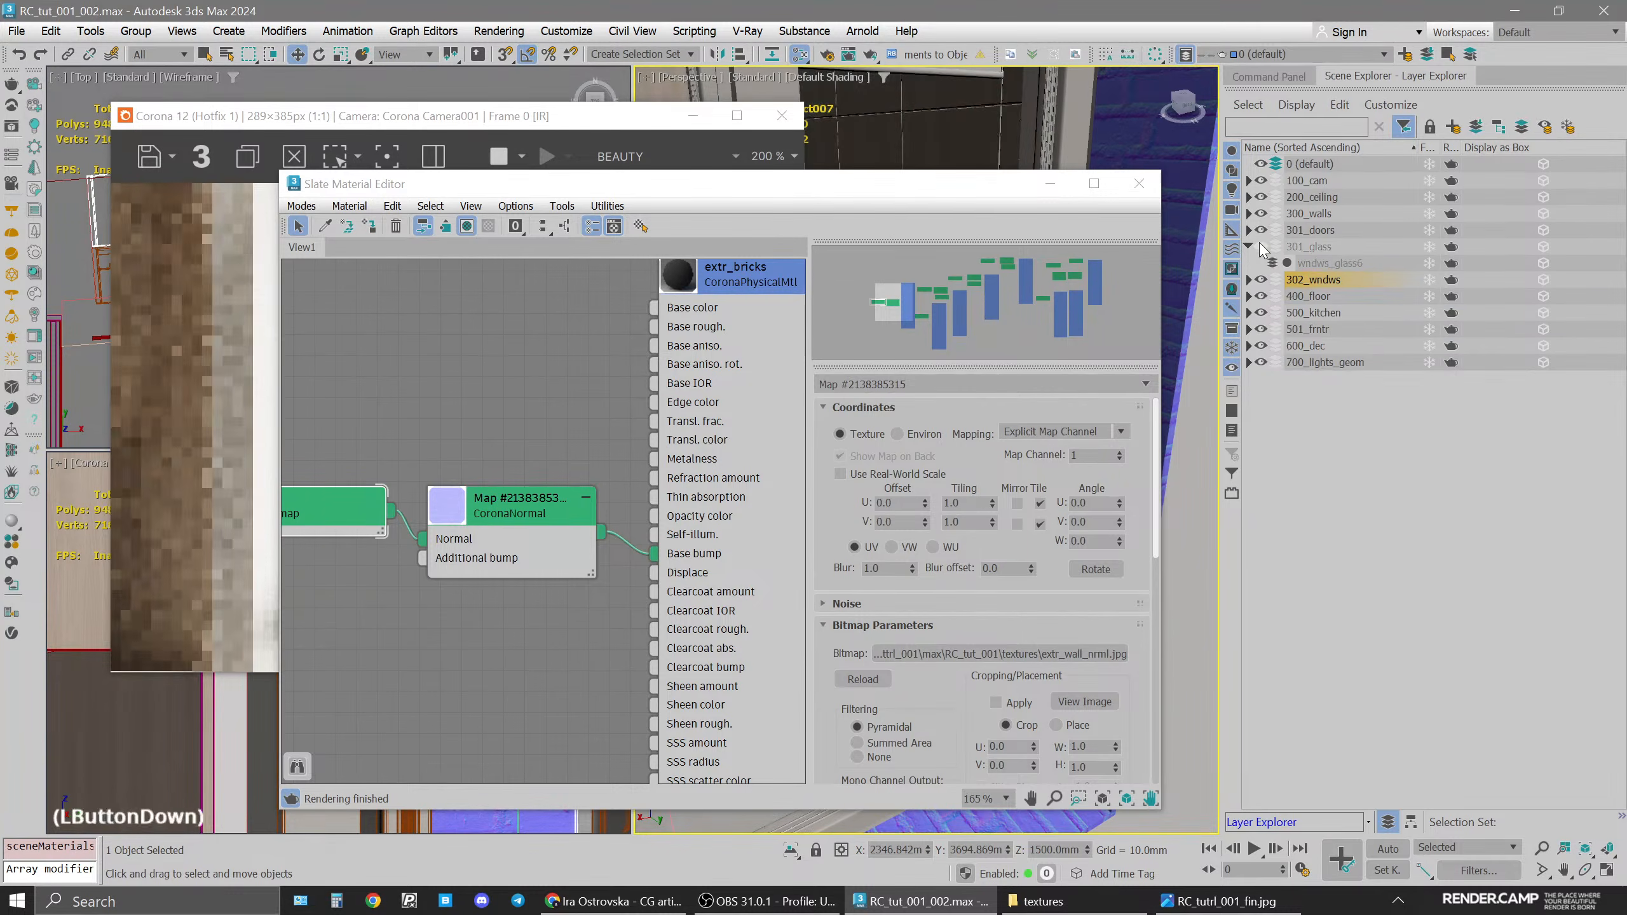
{"action": "left_click_drag", "start_coordinate": [842, 199], "coordinate": [1136, 208]}
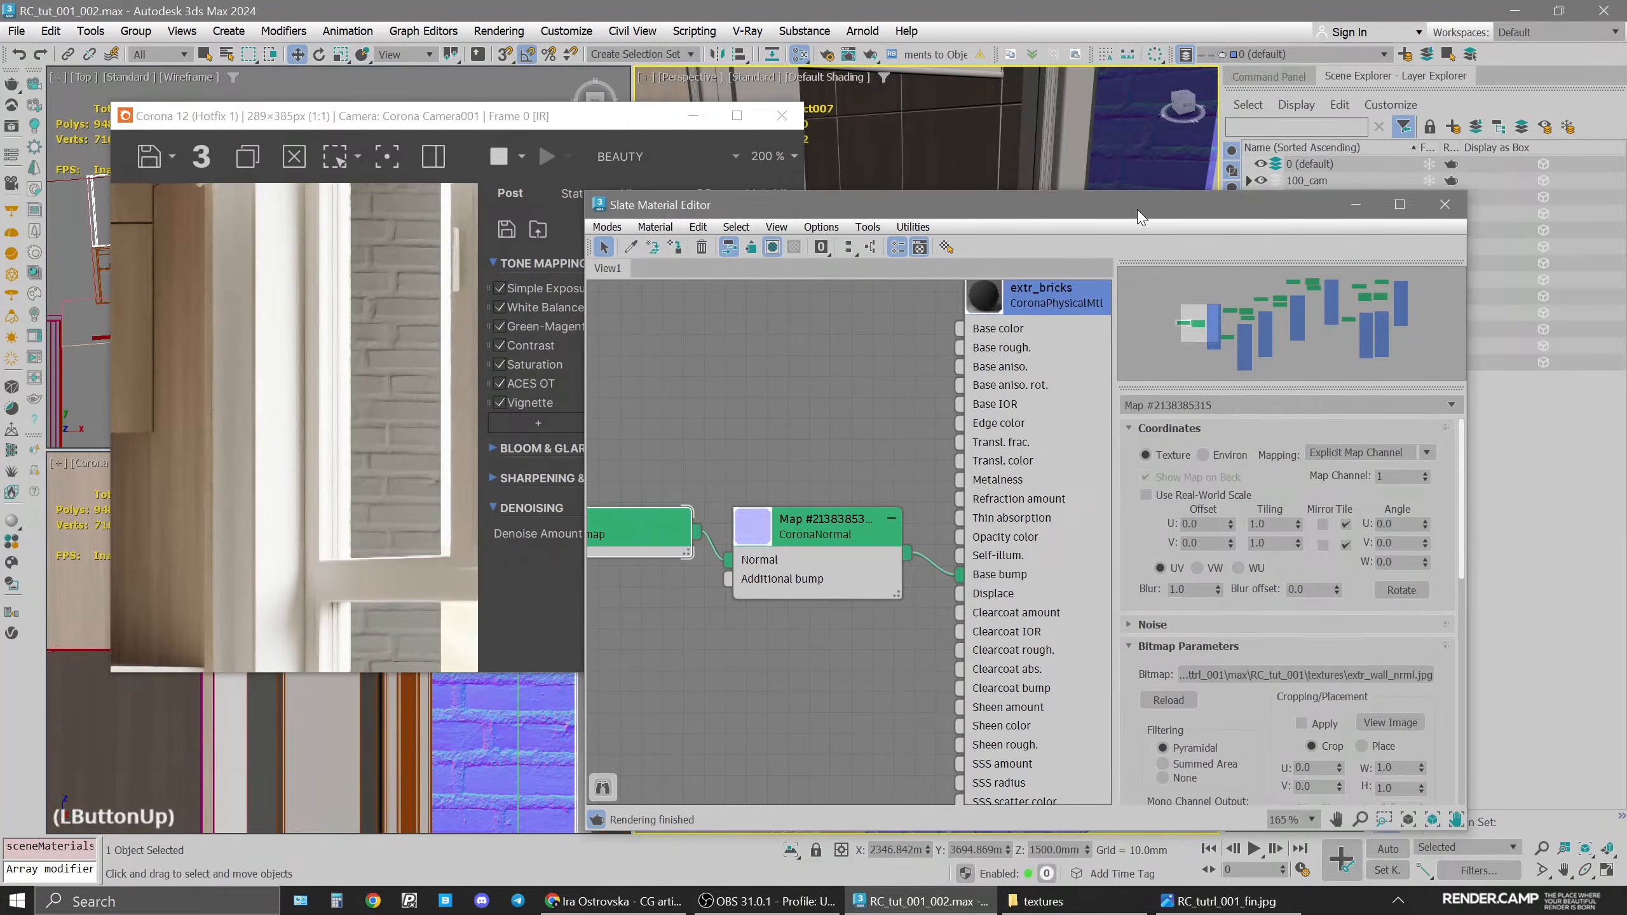
Try the Swap red and green option on the CoronaNormal map and turn it back off
{"action": "left_click", "coordinate": [819, 545]}
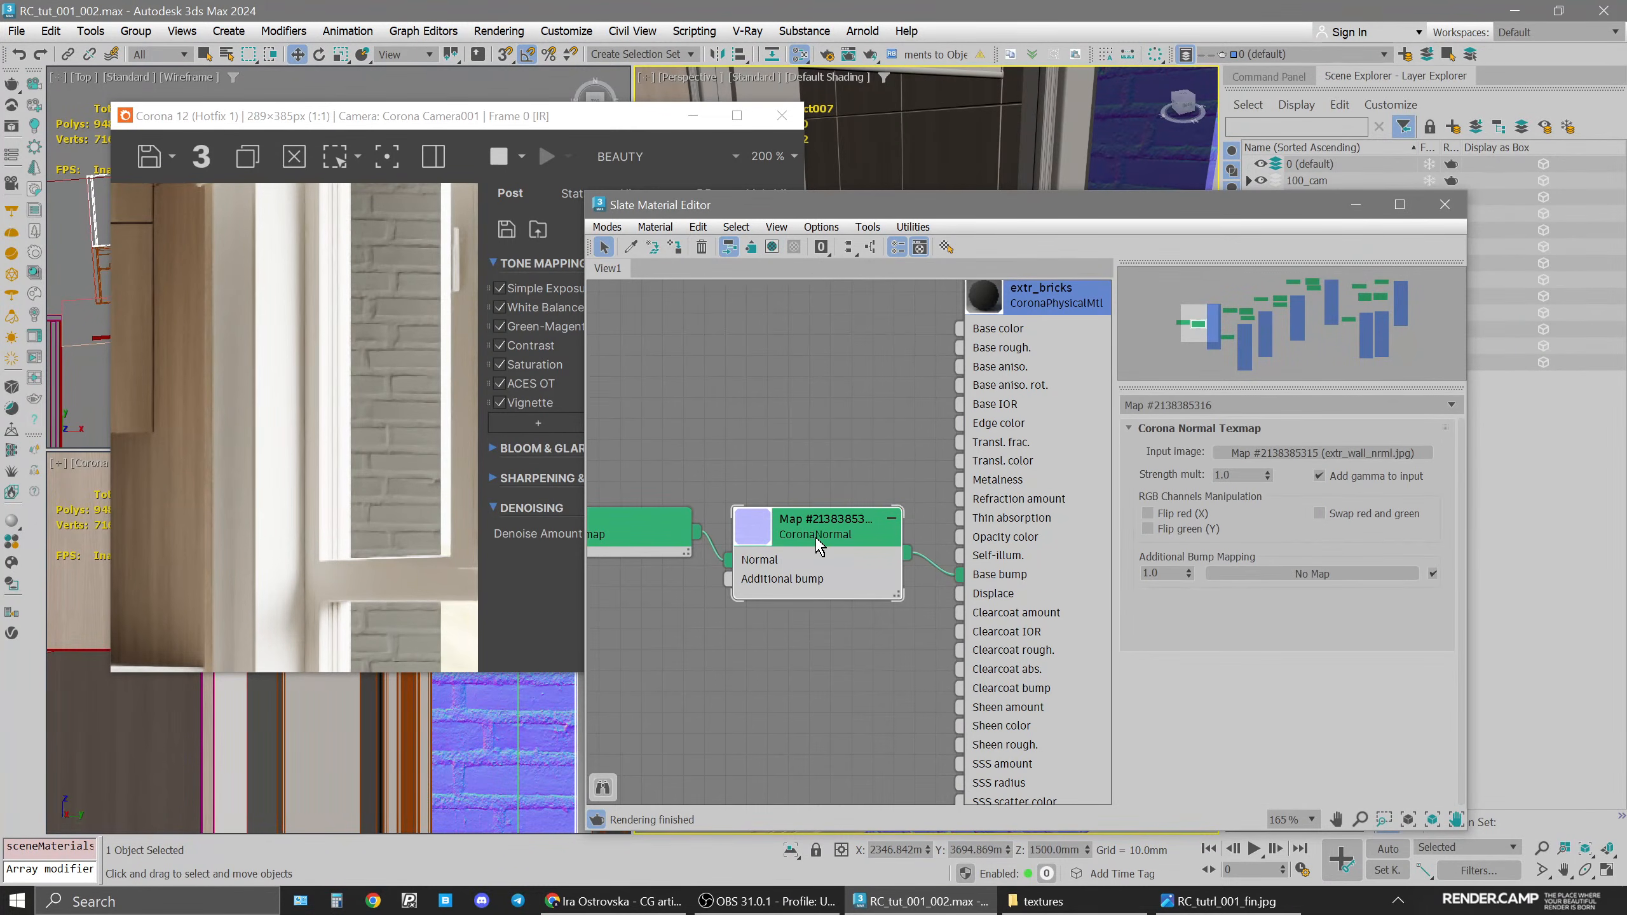
{"action": "left_click", "coordinate": [839, 525]}
{"action": "left_click", "coordinate": [1320, 515]}
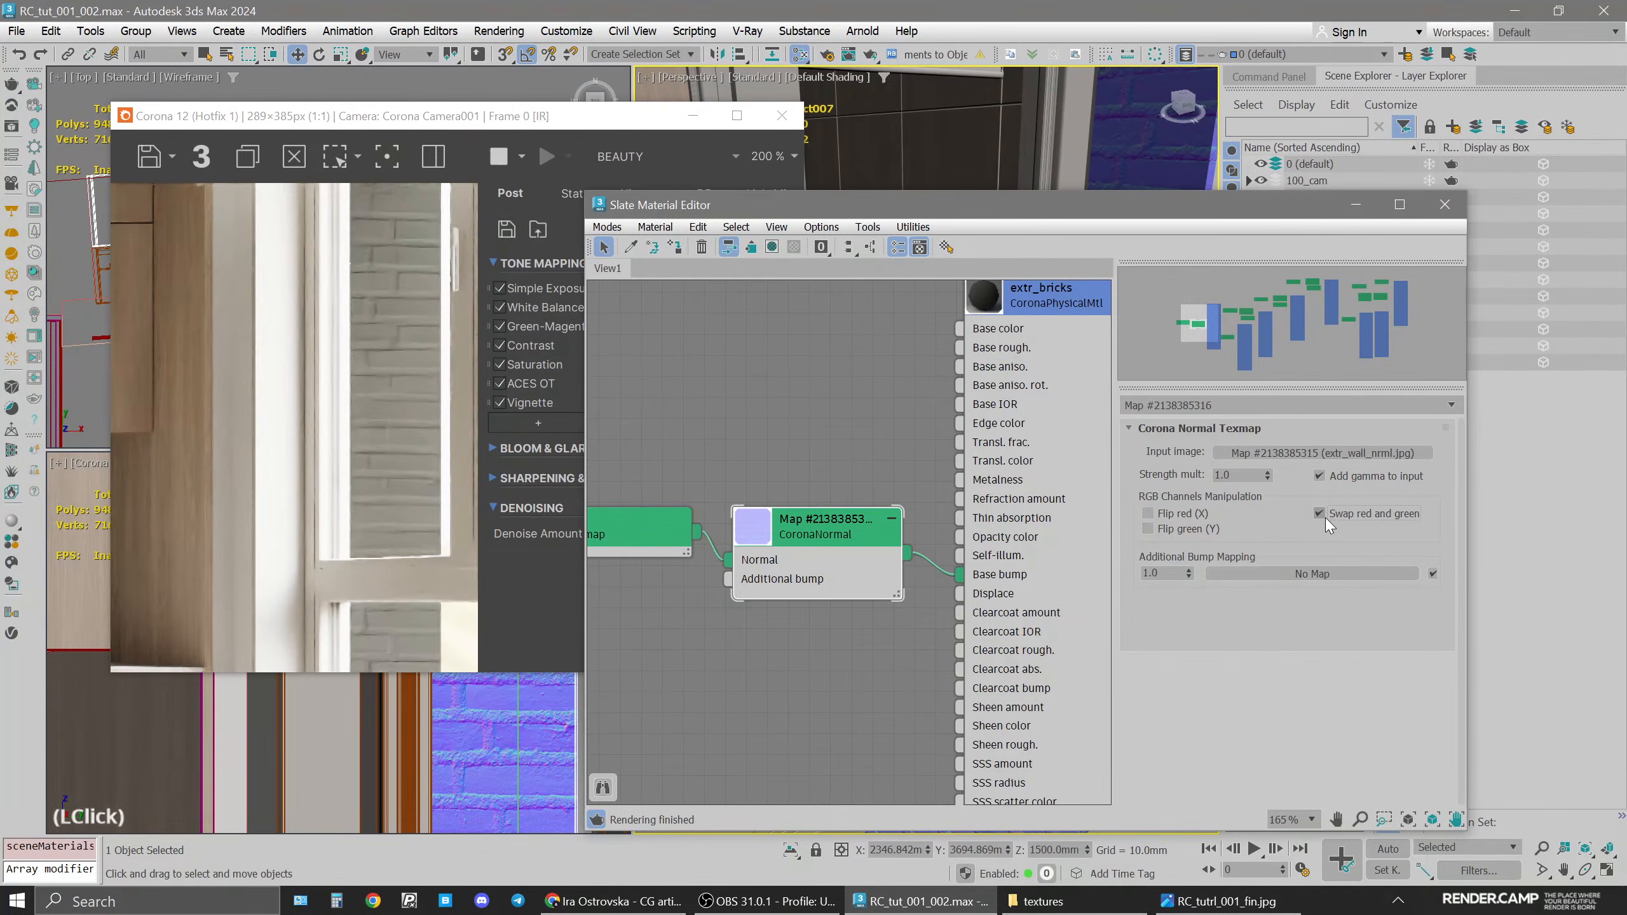
{"action": "left_click", "coordinate": [1323, 517]}
Turn on Flip green (Y) for the CoronaNormal map, comparing the brick relief in the render with and without it
{"action": "left_click", "coordinate": [1150, 531]}
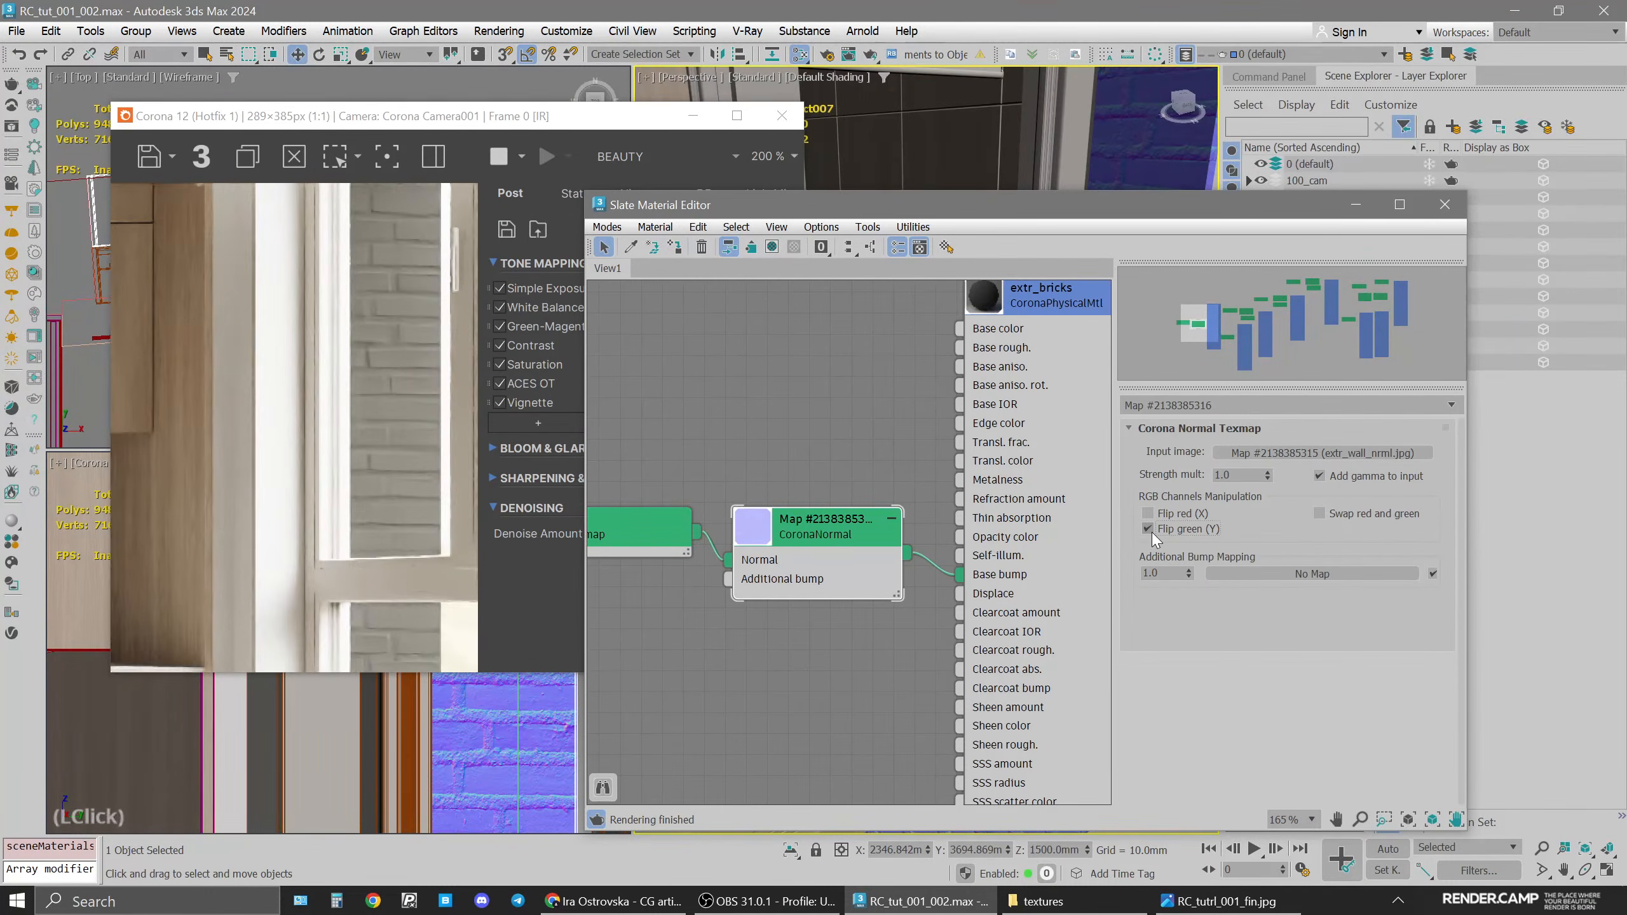
{"action": "left_click", "coordinate": [1147, 529]}
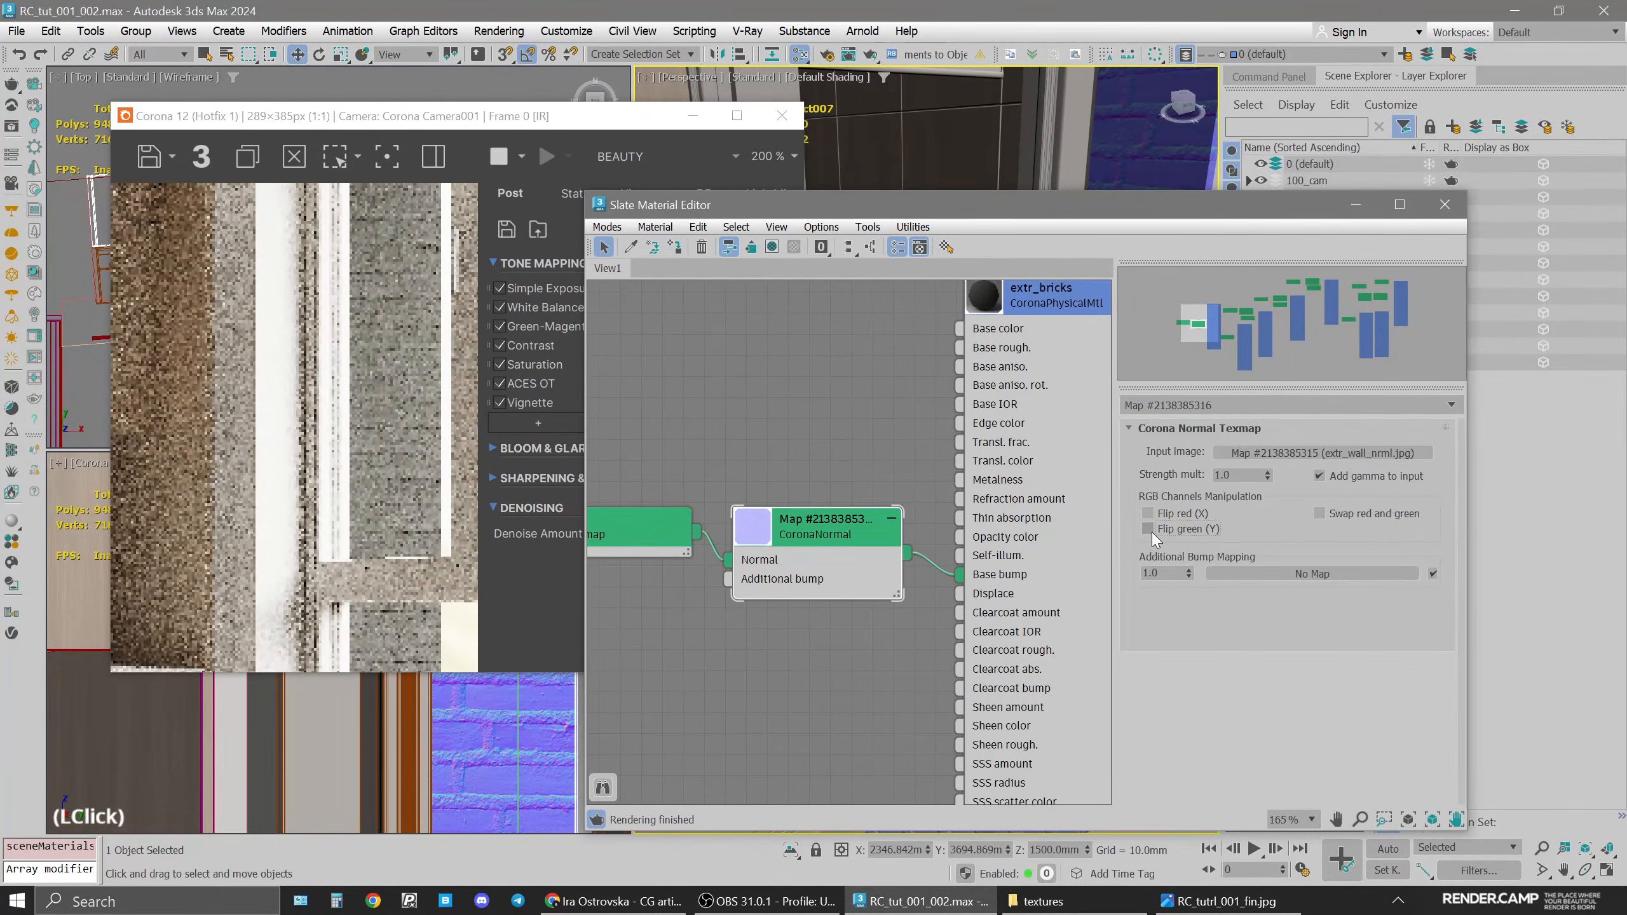
{"action": "left_click", "coordinate": [1150, 530]}
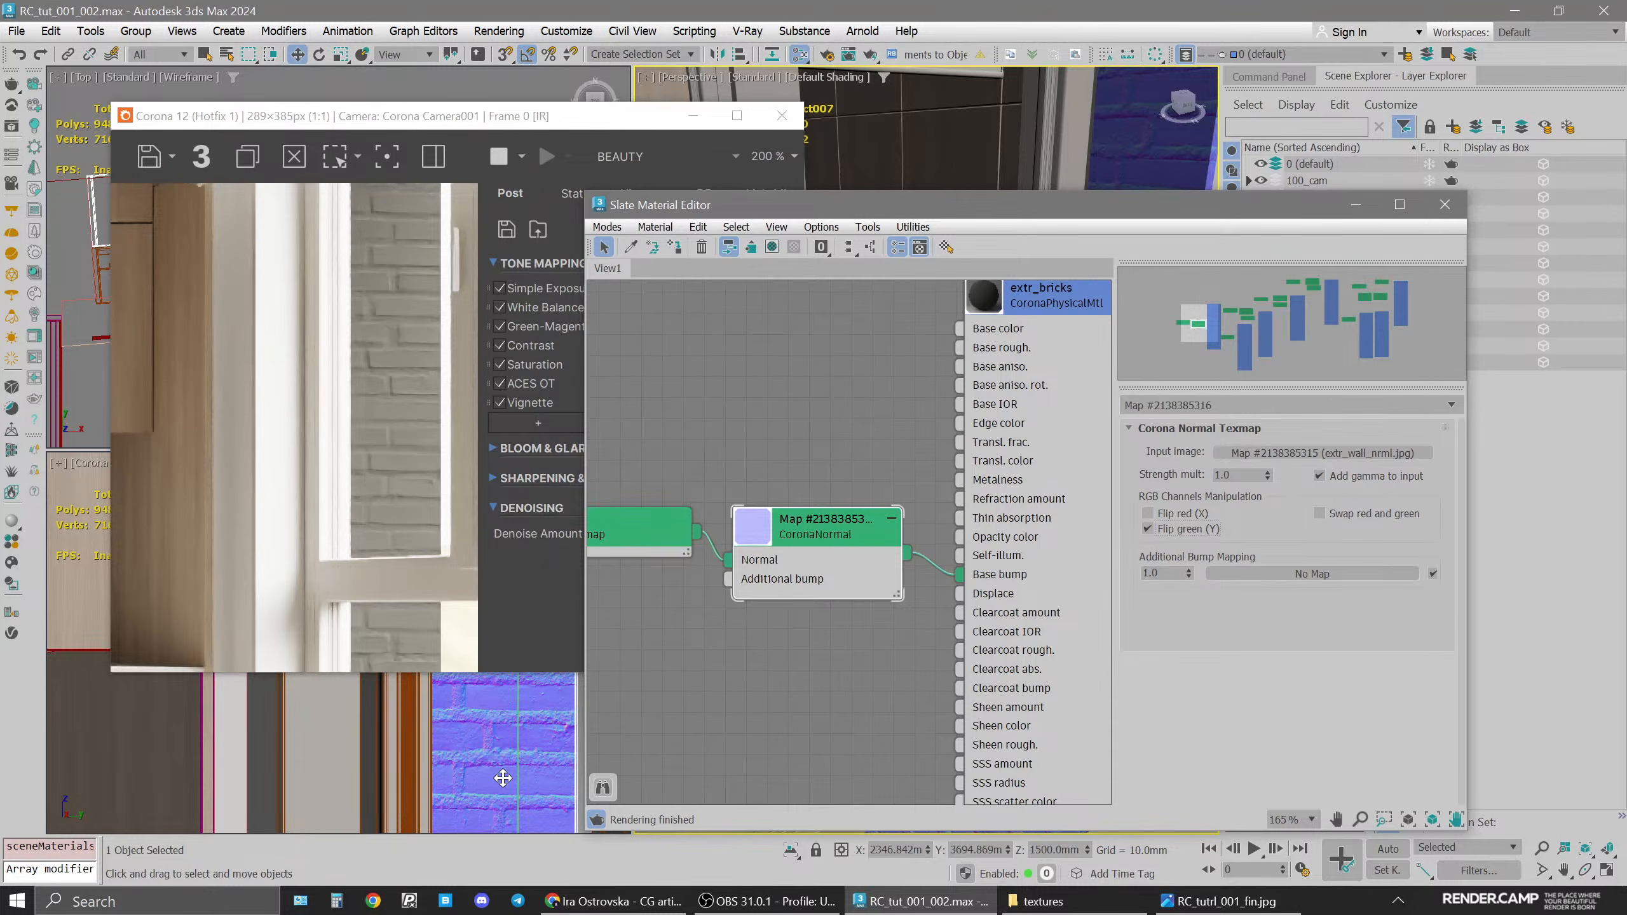
{"action": "scroll", "coordinate": [507, 769], "scroll_direction": "up", "scroll_amount": 2}
{"action": "scroll", "coordinate": [506, 768], "scroll_direction": "down", "scroll_amount": 3}
{"action": "middle_click_drag", "start_coordinate": [506, 768], "coordinate": [417, 773]}
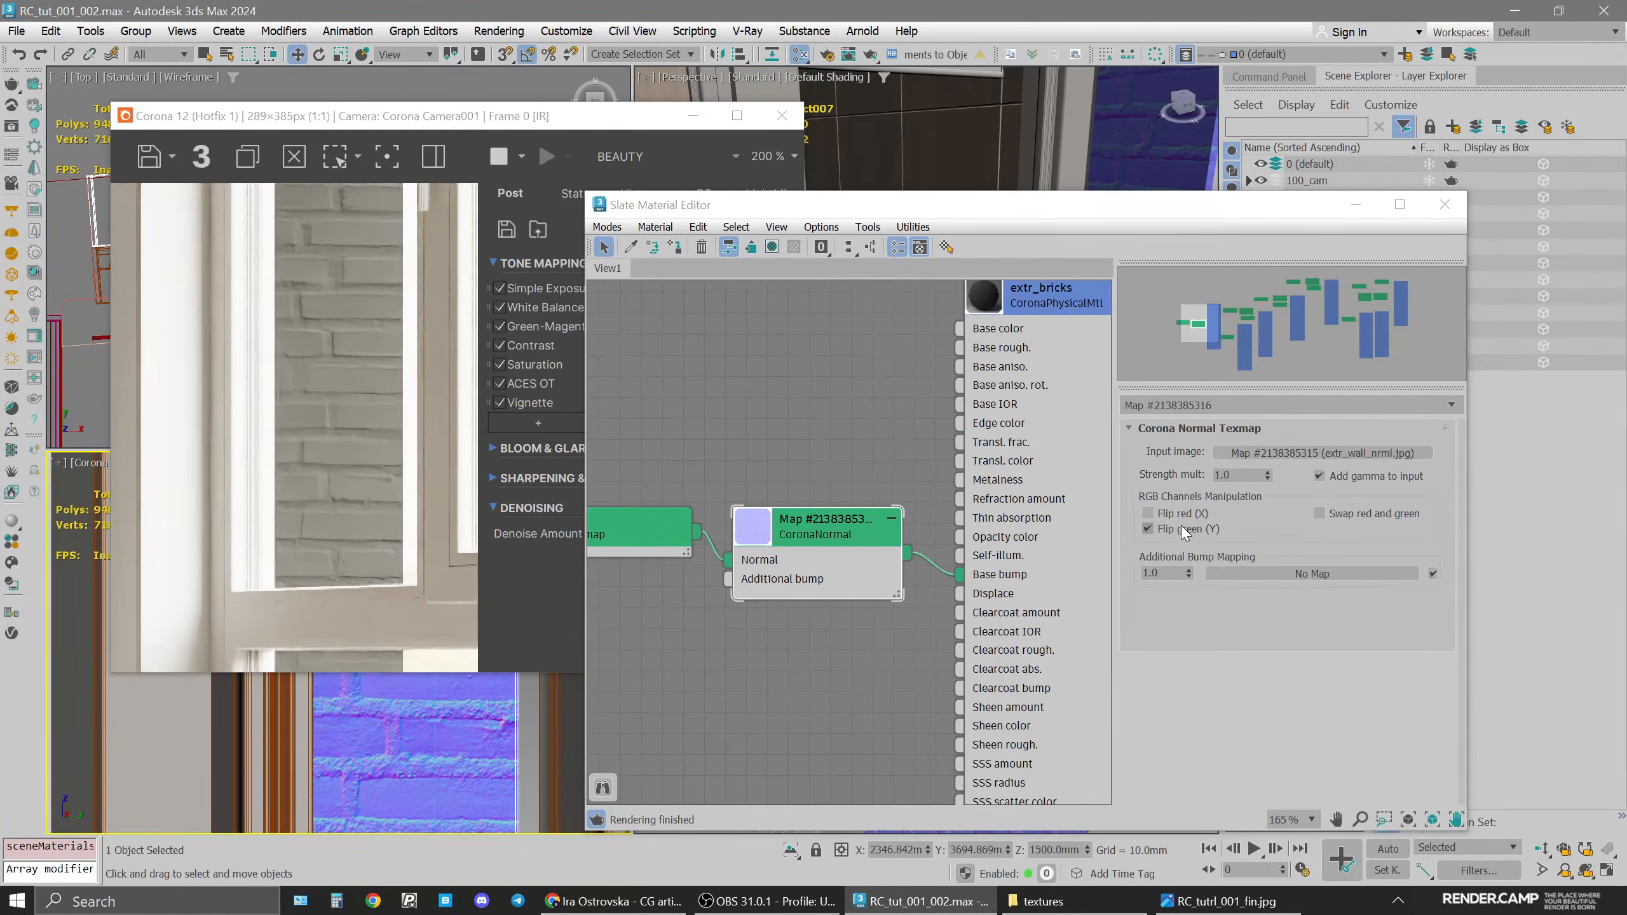
{"action": "left_click", "coordinate": [1150, 531]}
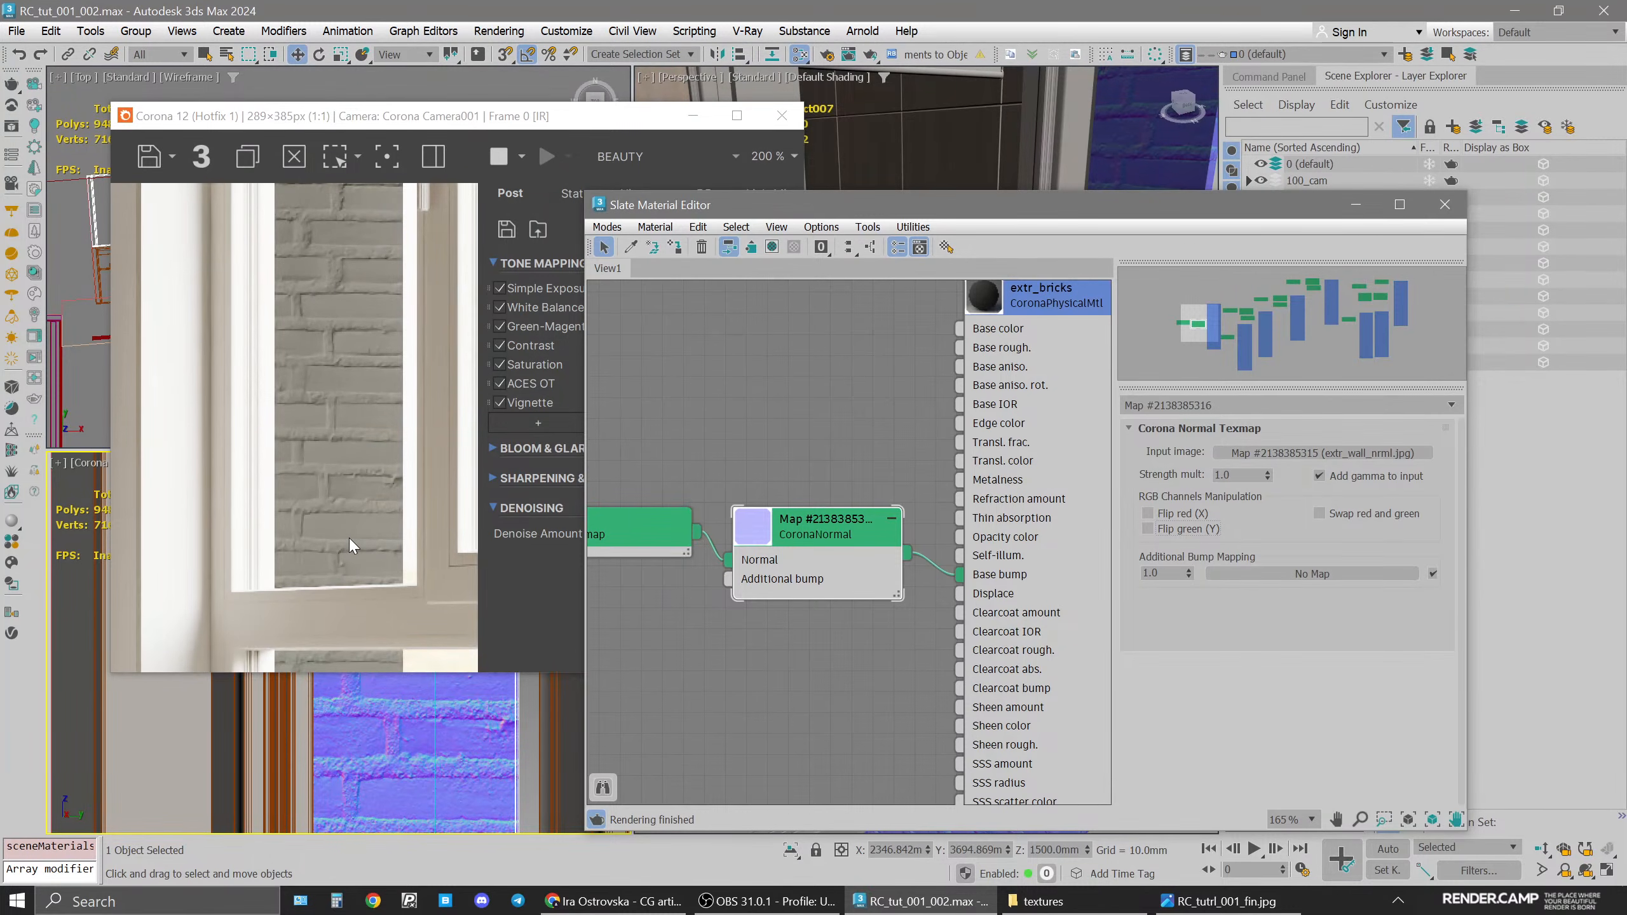
{"action": "left_click", "coordinate": [1175, 530]}
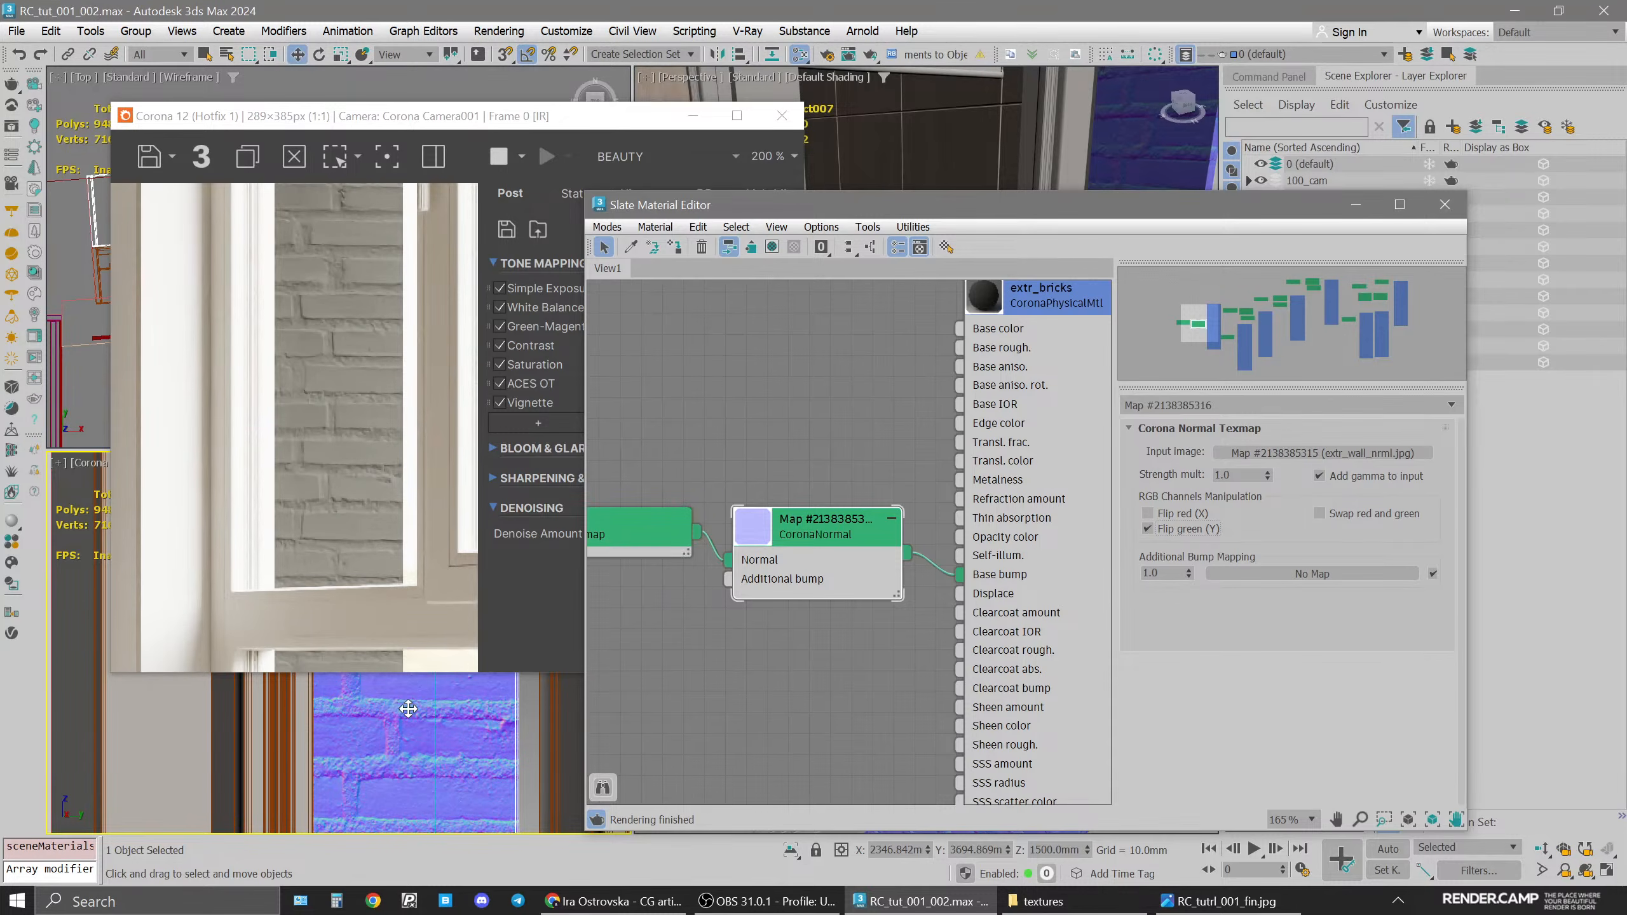
Duplicate the extr_wall_nrml bitmap below the original and replace the copy's image with extr_wall_b from the textures folder
{"action": "scroll", "coordinate": [748, 487], "scroll_direction": "down", "scroll_amount": 2}
{"action": "middle_click_drag", "start_coordinate": [743, 488], "coordinate": [900, 397]}
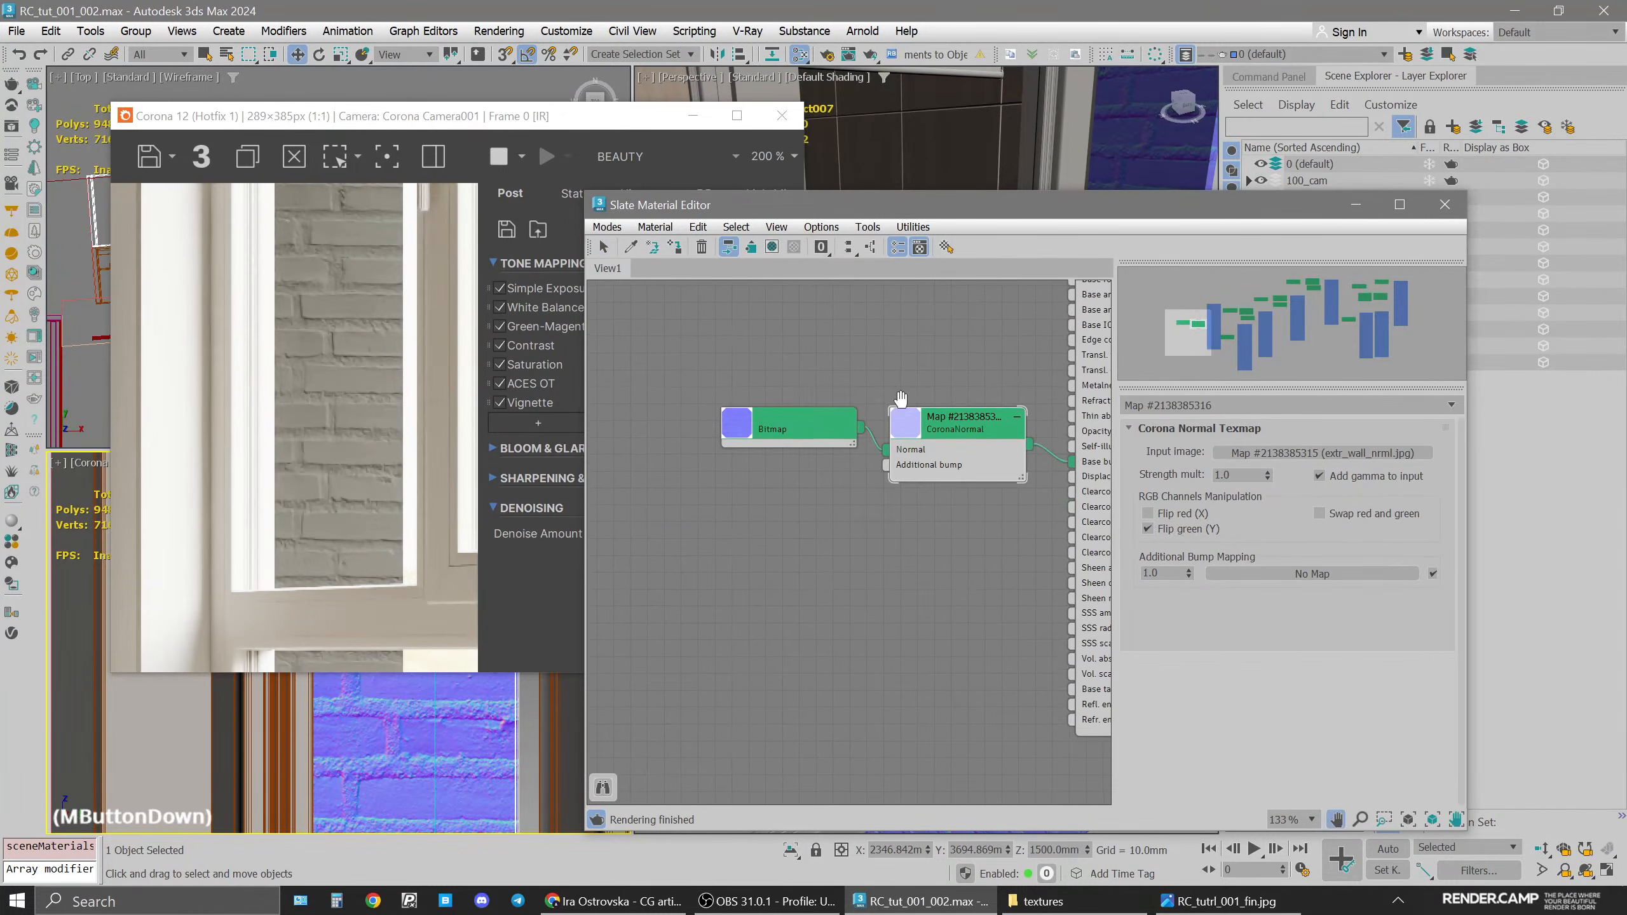
{"action": "mouse_move", "coordinate": [809, 445]}
{"action": "left_mouse_down"}
{"action": "mouse_move", "coordinate": [776, 446]}
{"action": "mouse_move", "coordinate": [772, 497]}
{"action": "left_mouse_up"}
{"action": "left_click", "coordinate": [781, 507]}
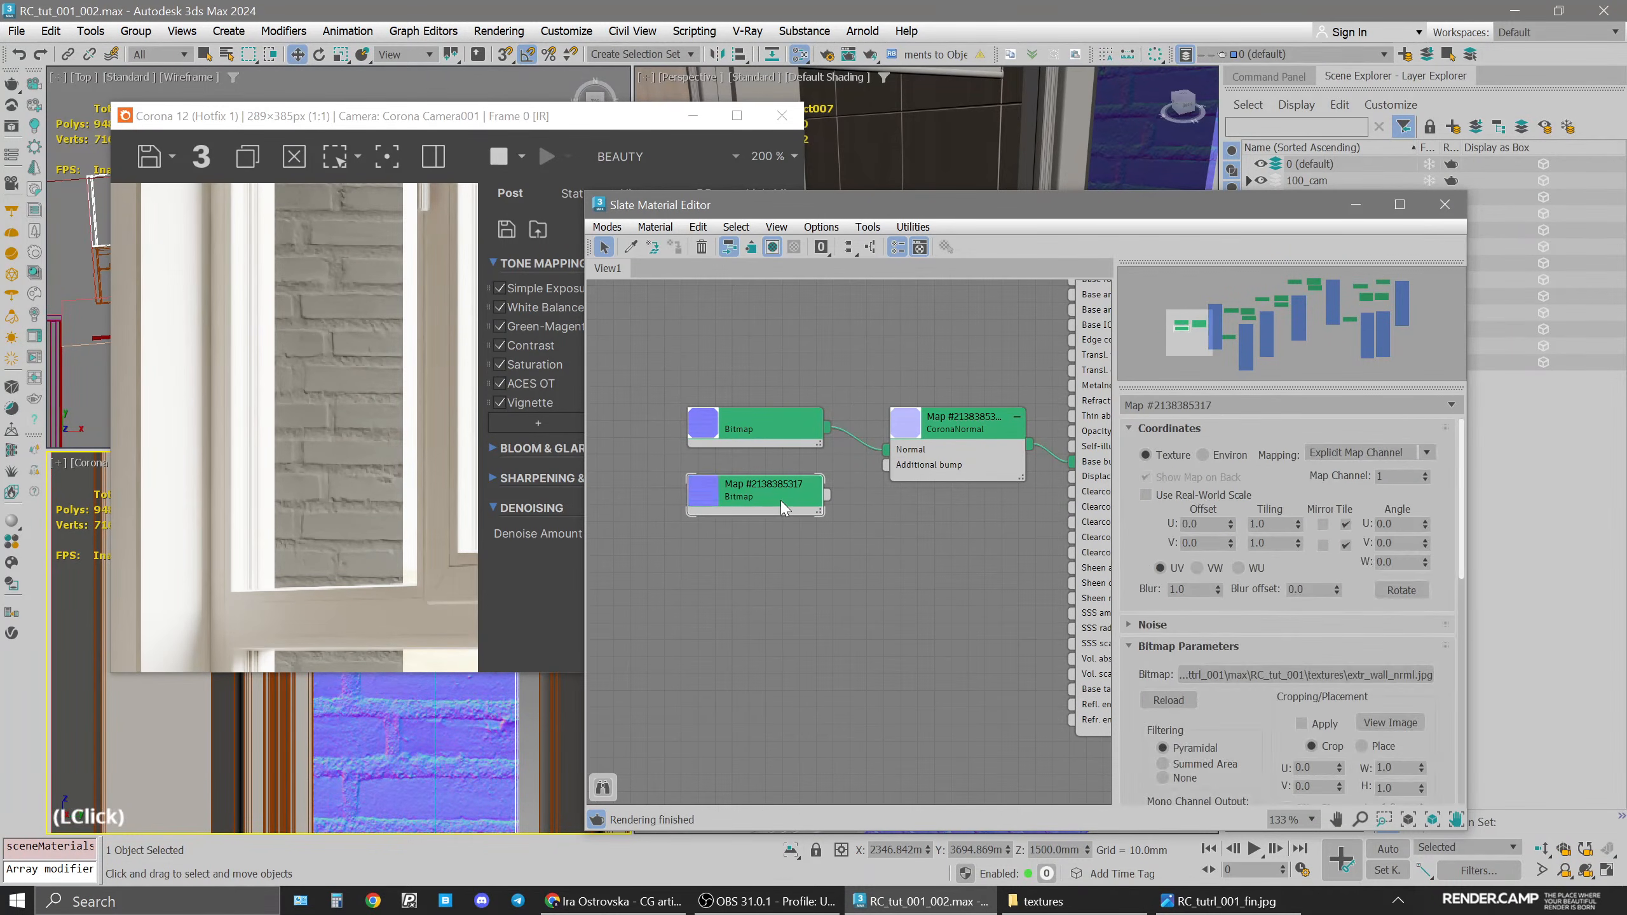
{"action": "left_click", "coordinate": [1040, 901]}
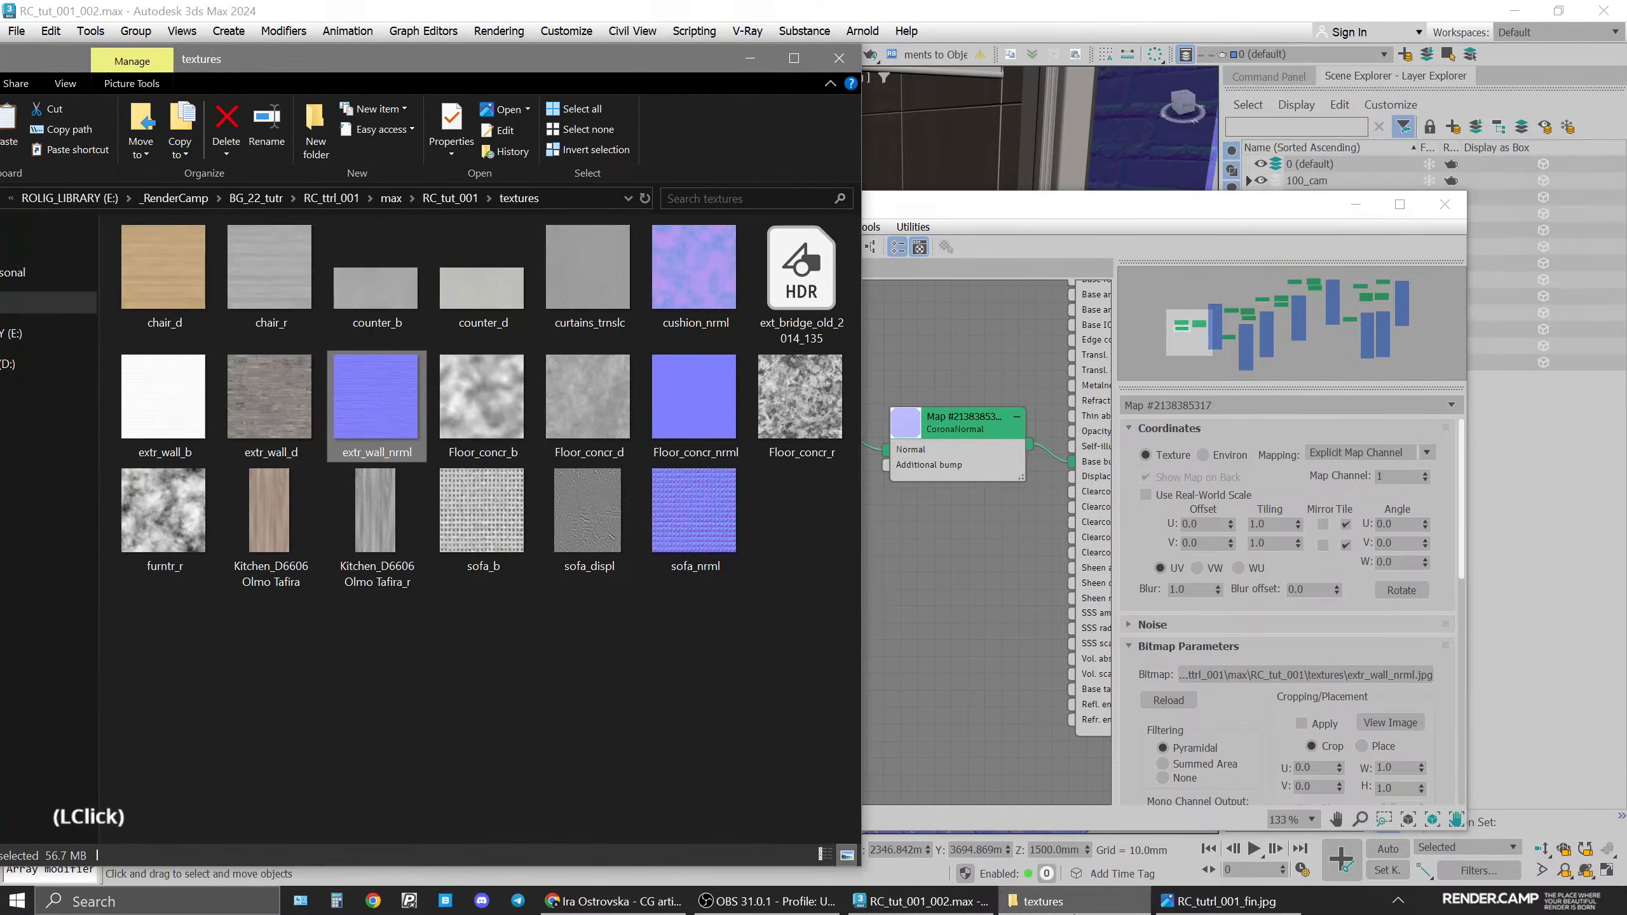
{"action": "left_click", "coordinate": [161, 436]}
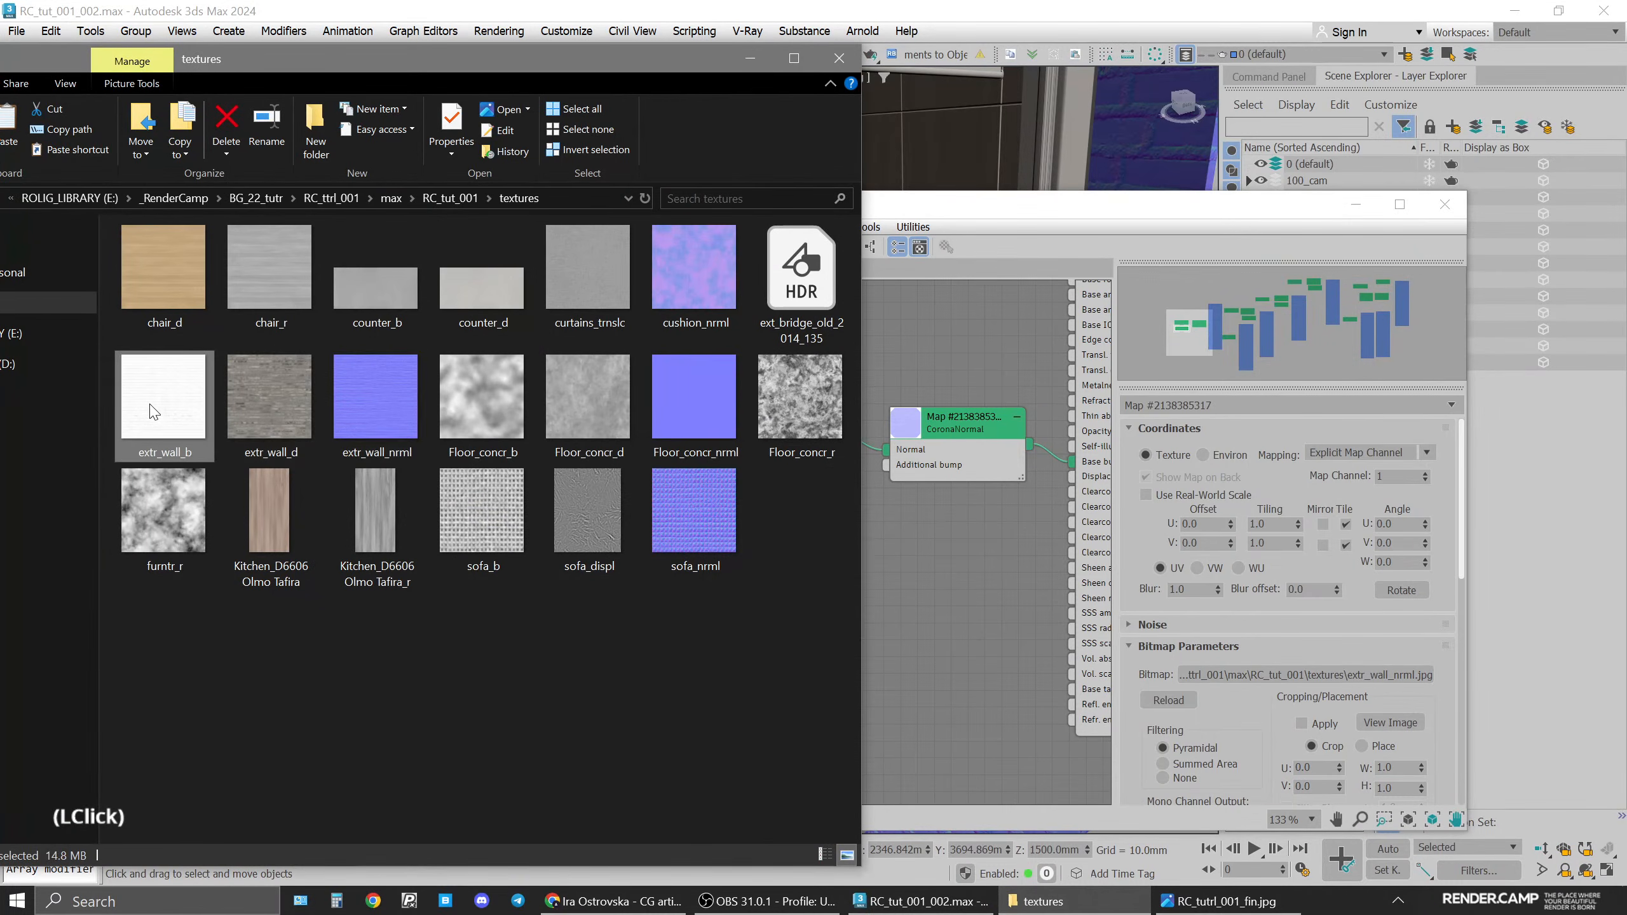
{"action": "left_click_drag", "start_coordinate": [168, 398], "coordinate": [1319, 681]}
{"action": "left_click", "coordinate": [906, 552]}
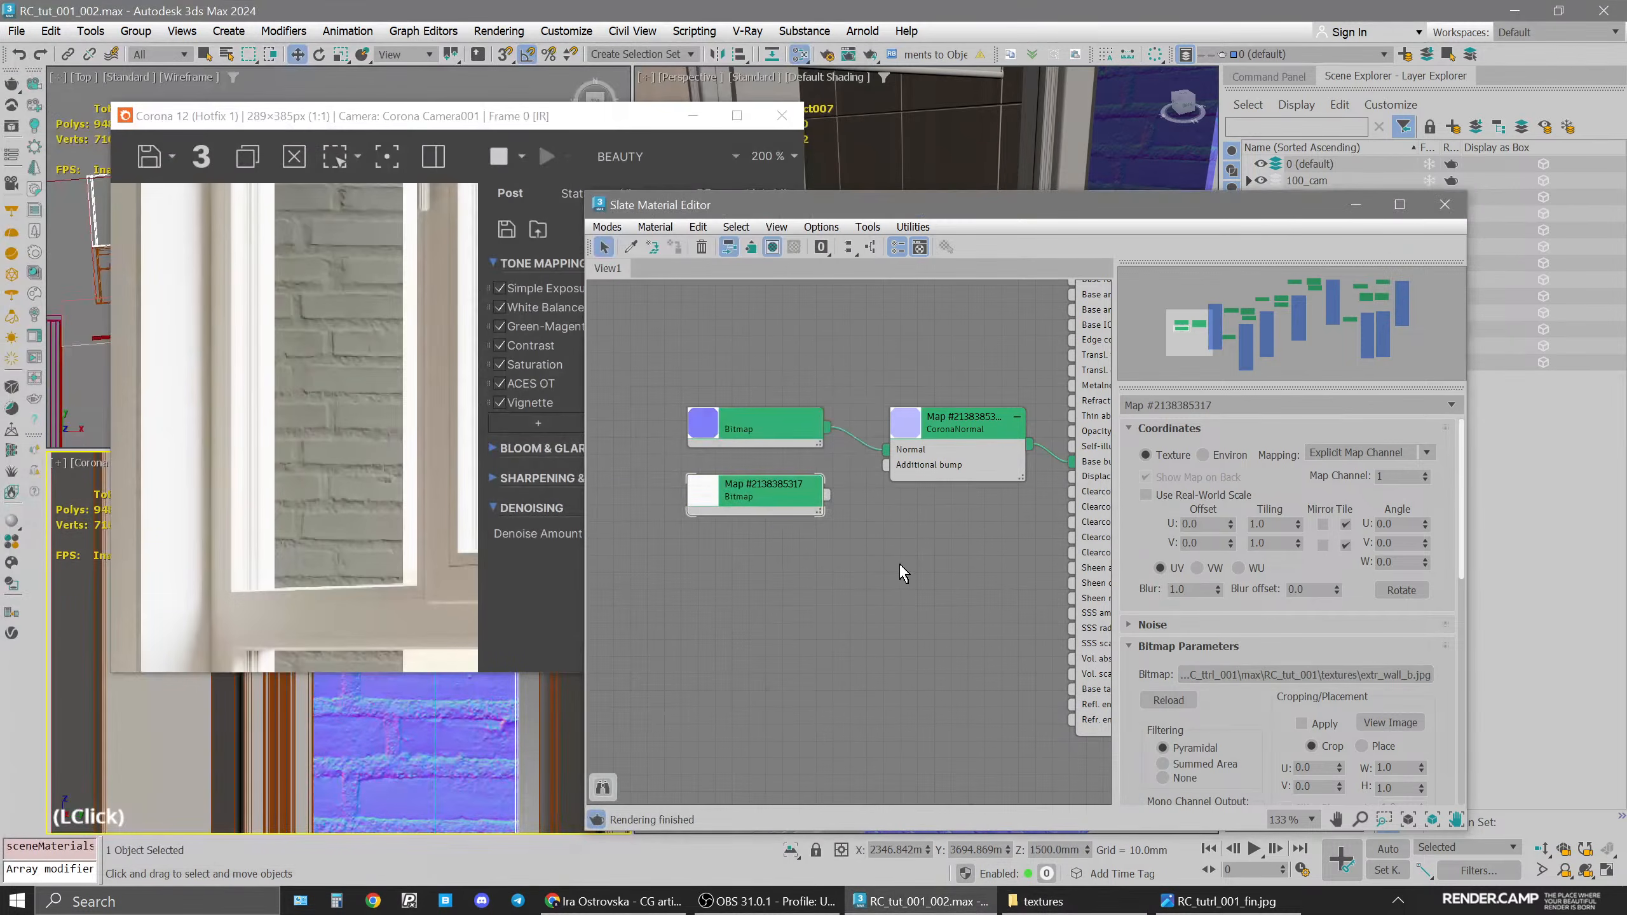
Connect the extr_wall_b bitmap to the Additional bump input of the CoronaNormal map and check both bitmaps' settings
{"action": "left_click", "coordinate": [753, 427]}
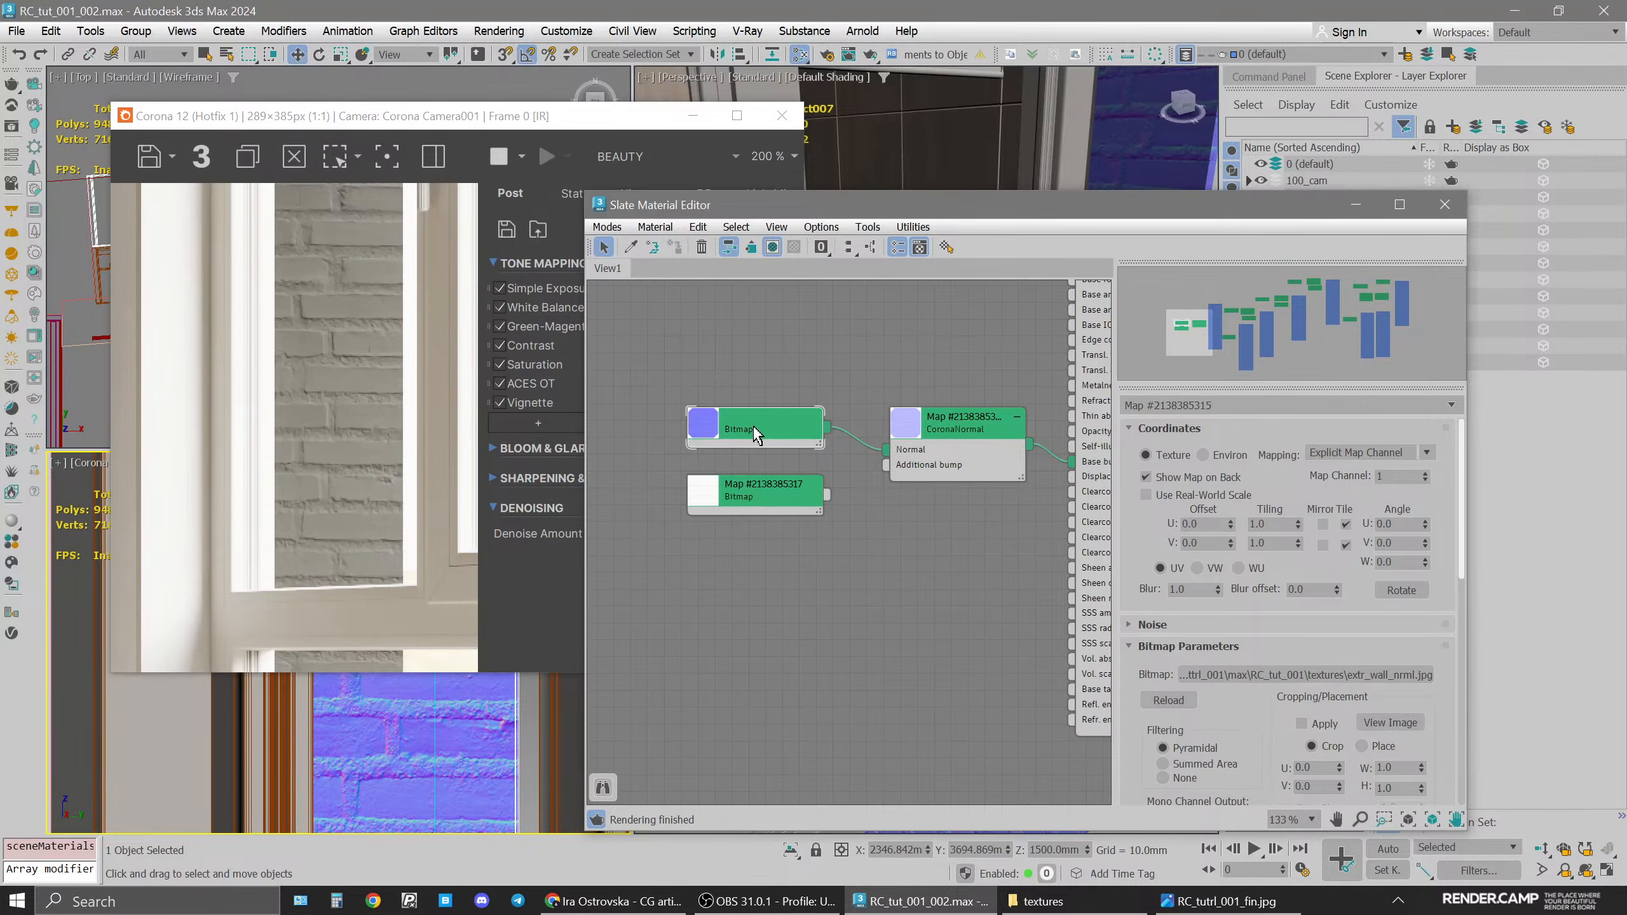
{"action": "left_click", "coordinate": [762, 496]}
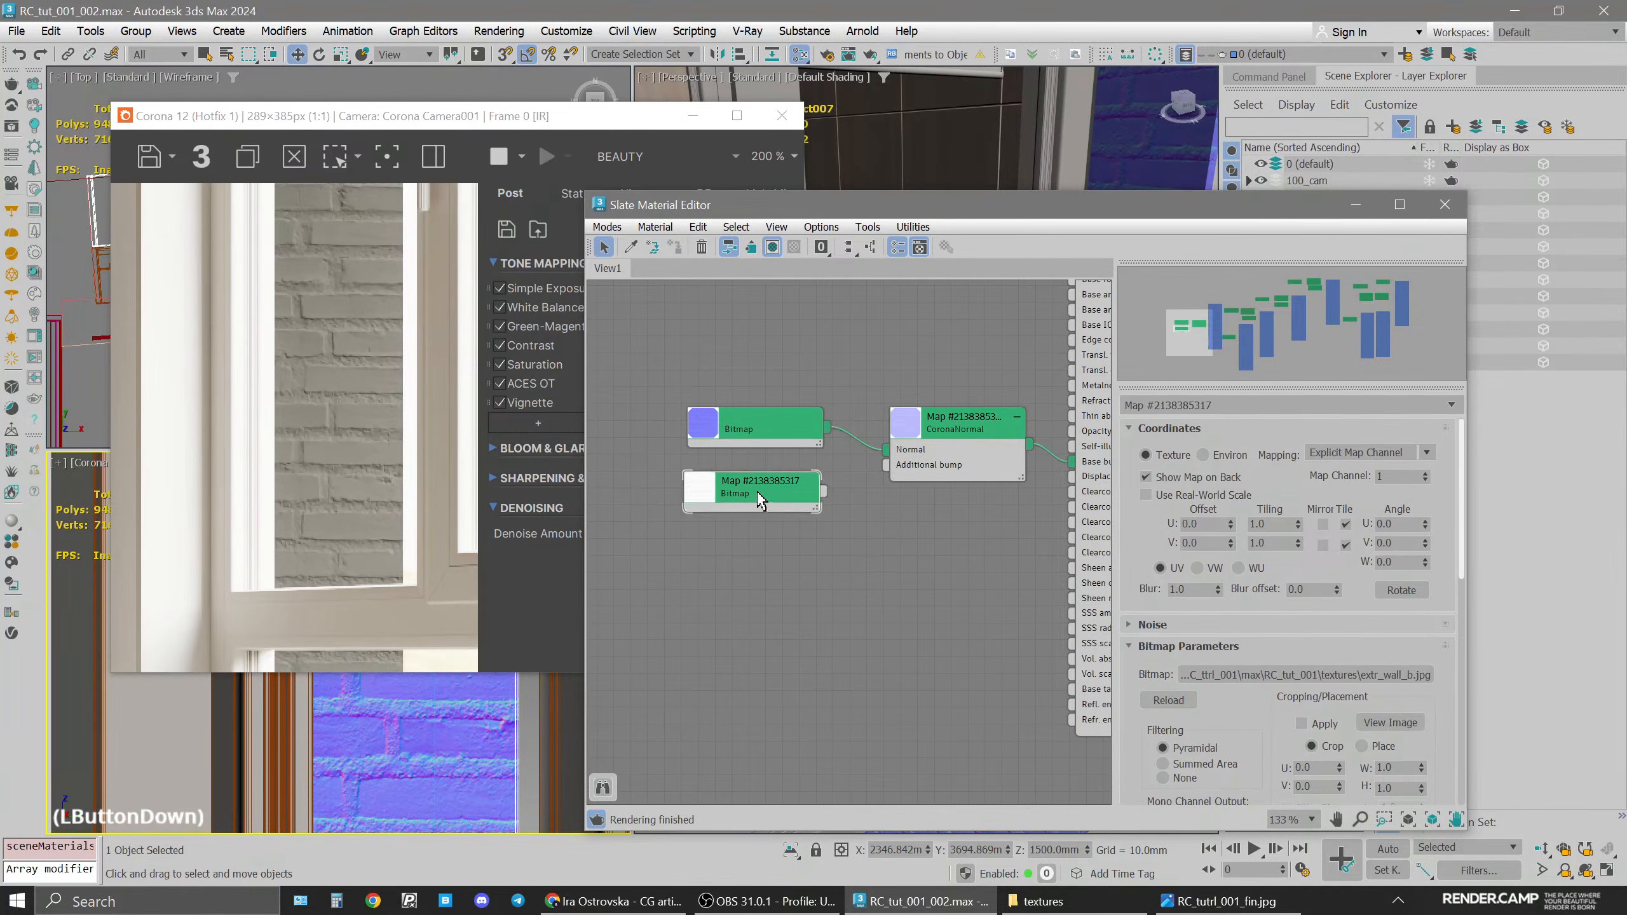
{"action": "left_click_drag", "start_coordinate": [827, 494], "coordinate": [901, 474]}
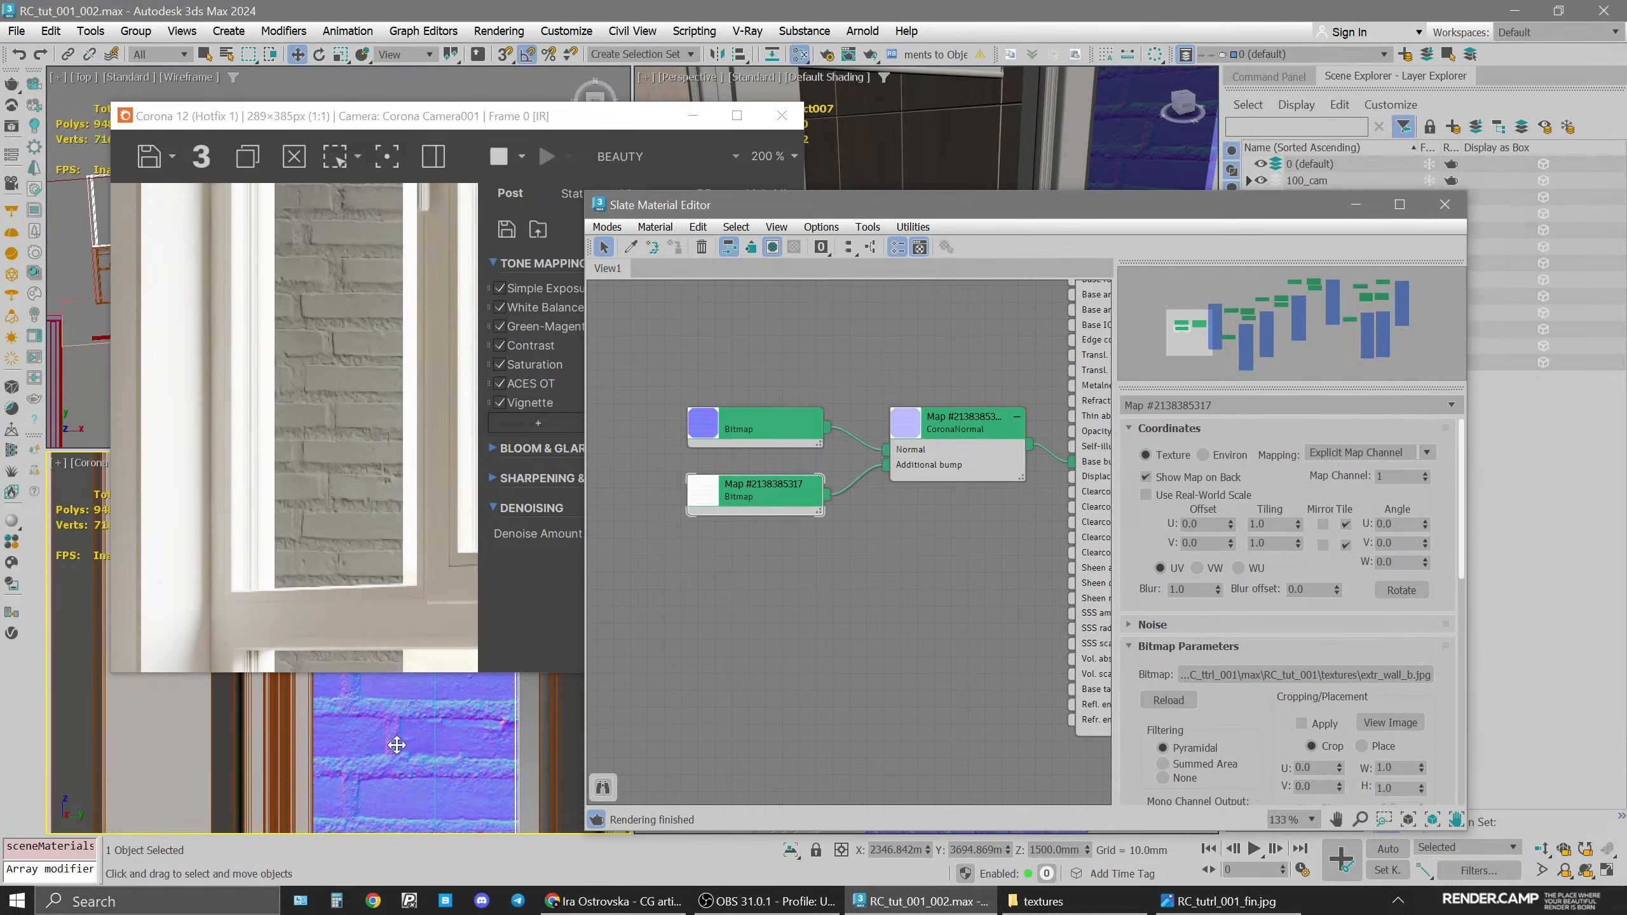
{"action": "left_click", "coordinate": [789, 499]}
{"action": "left_click", "coordinate": [776, 429]}
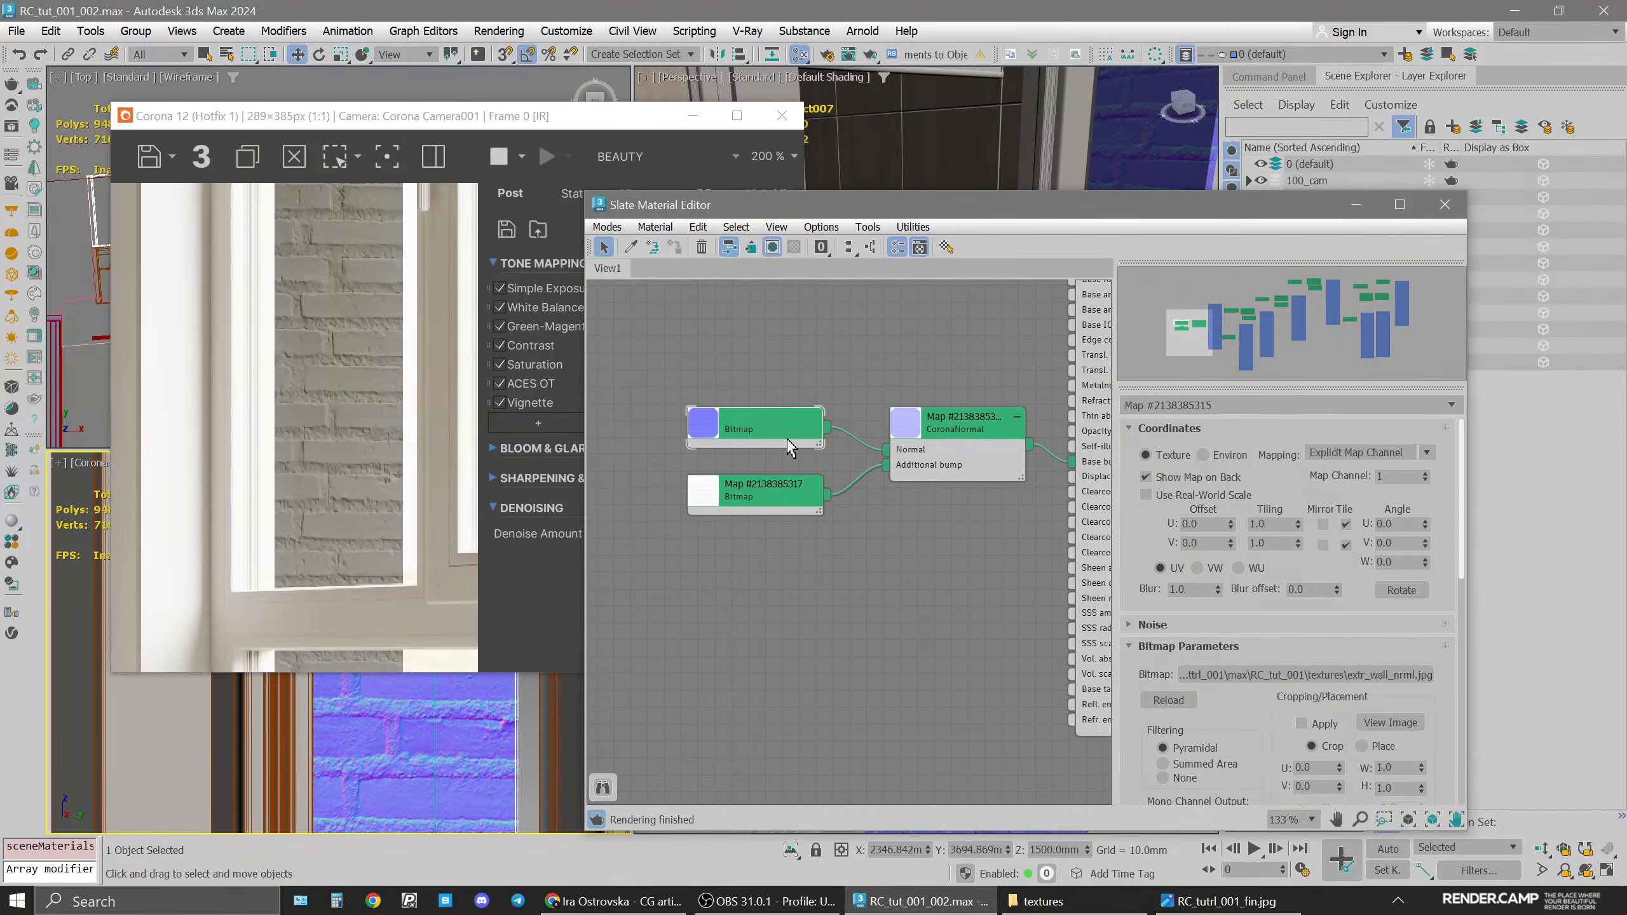
{"action": "left_click", "coordinate": [757, 501]}
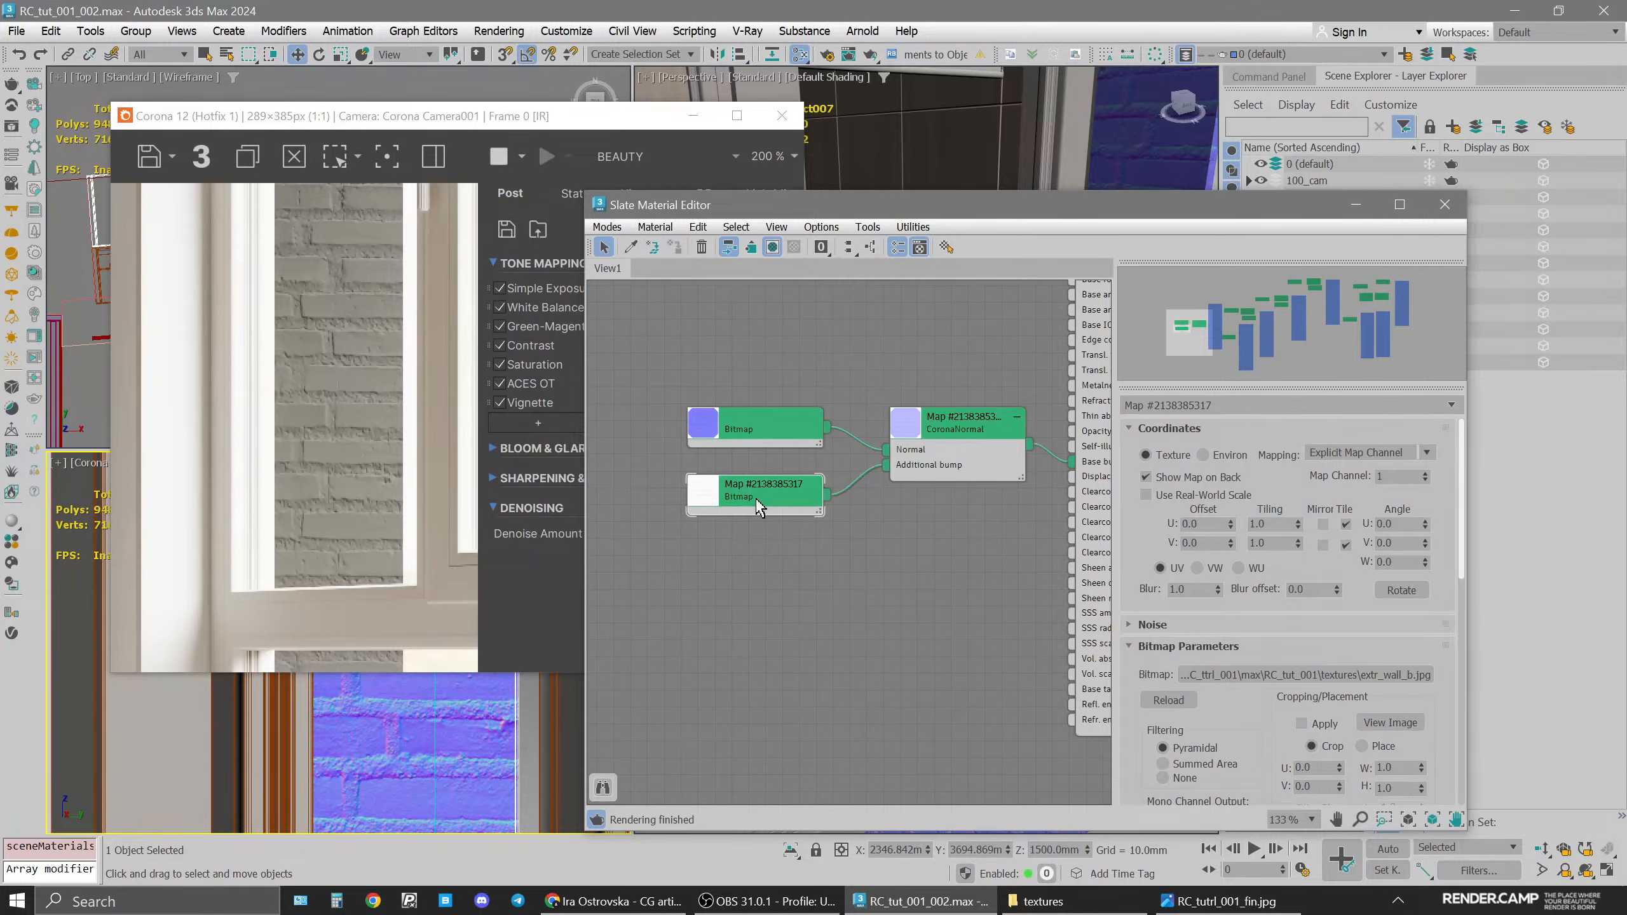
Duplicate the extr_wall_b bitmap above the normal map nodes and replace the copy's image with extr_wall_d
{"action": "scroll", "coordinate": [806, 596], "scroll_direction": "down", "scroll_amount": 2}
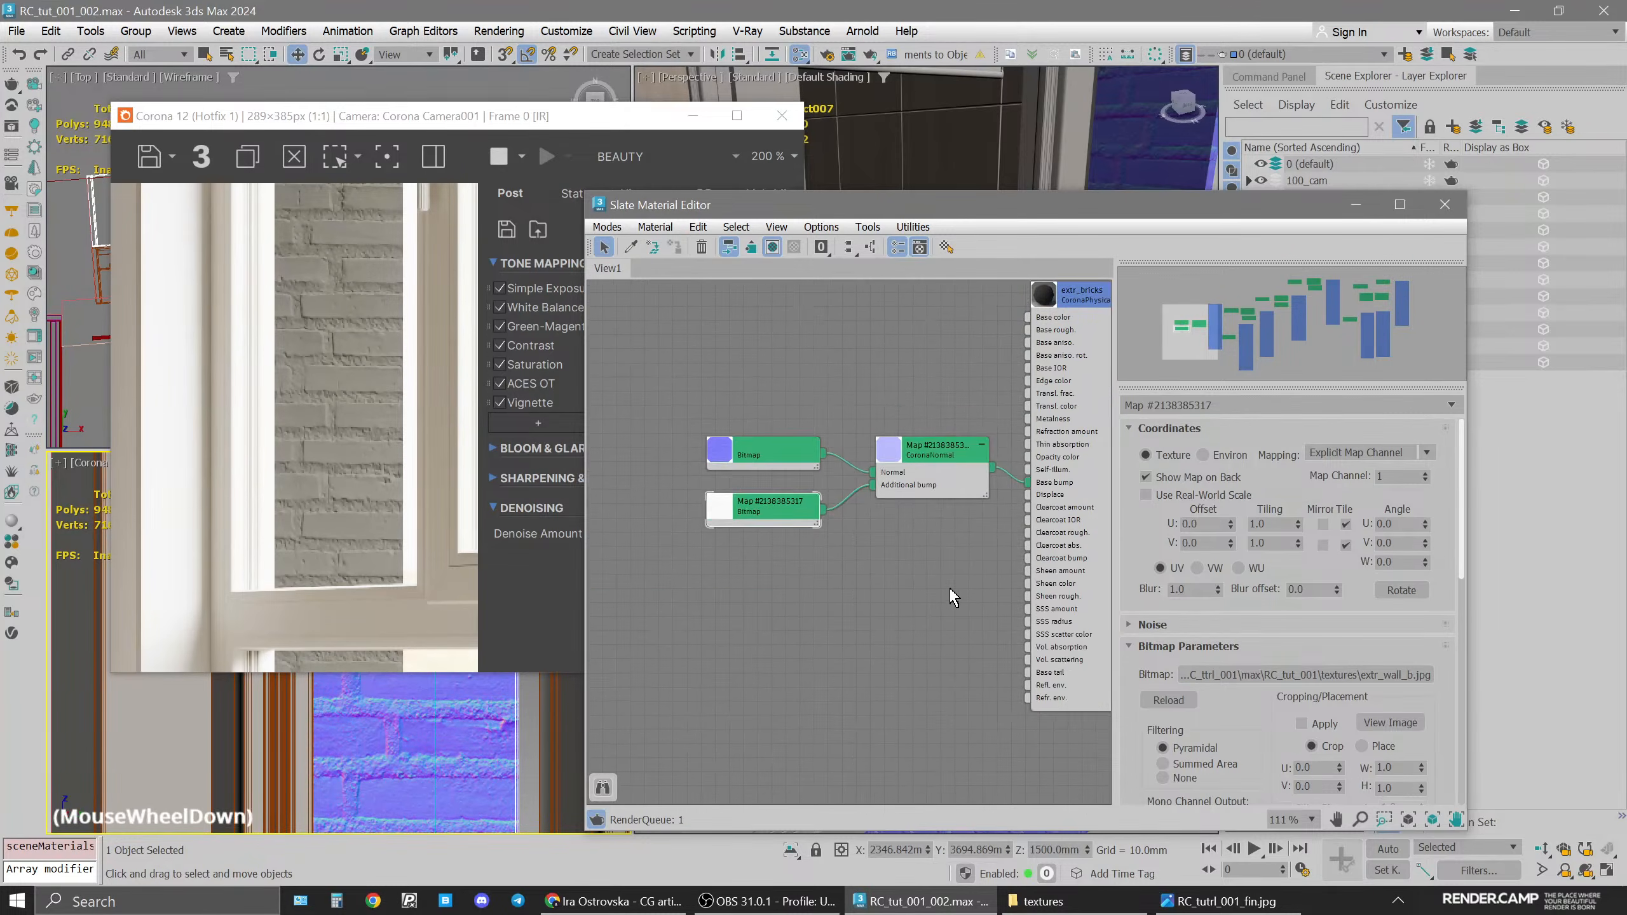
{"action": "middle_click_drag", "start_coordinate": [955, 596], "coordinate": [798, 717]}
{"action": "left_click", "coordinate": [940, 429]}
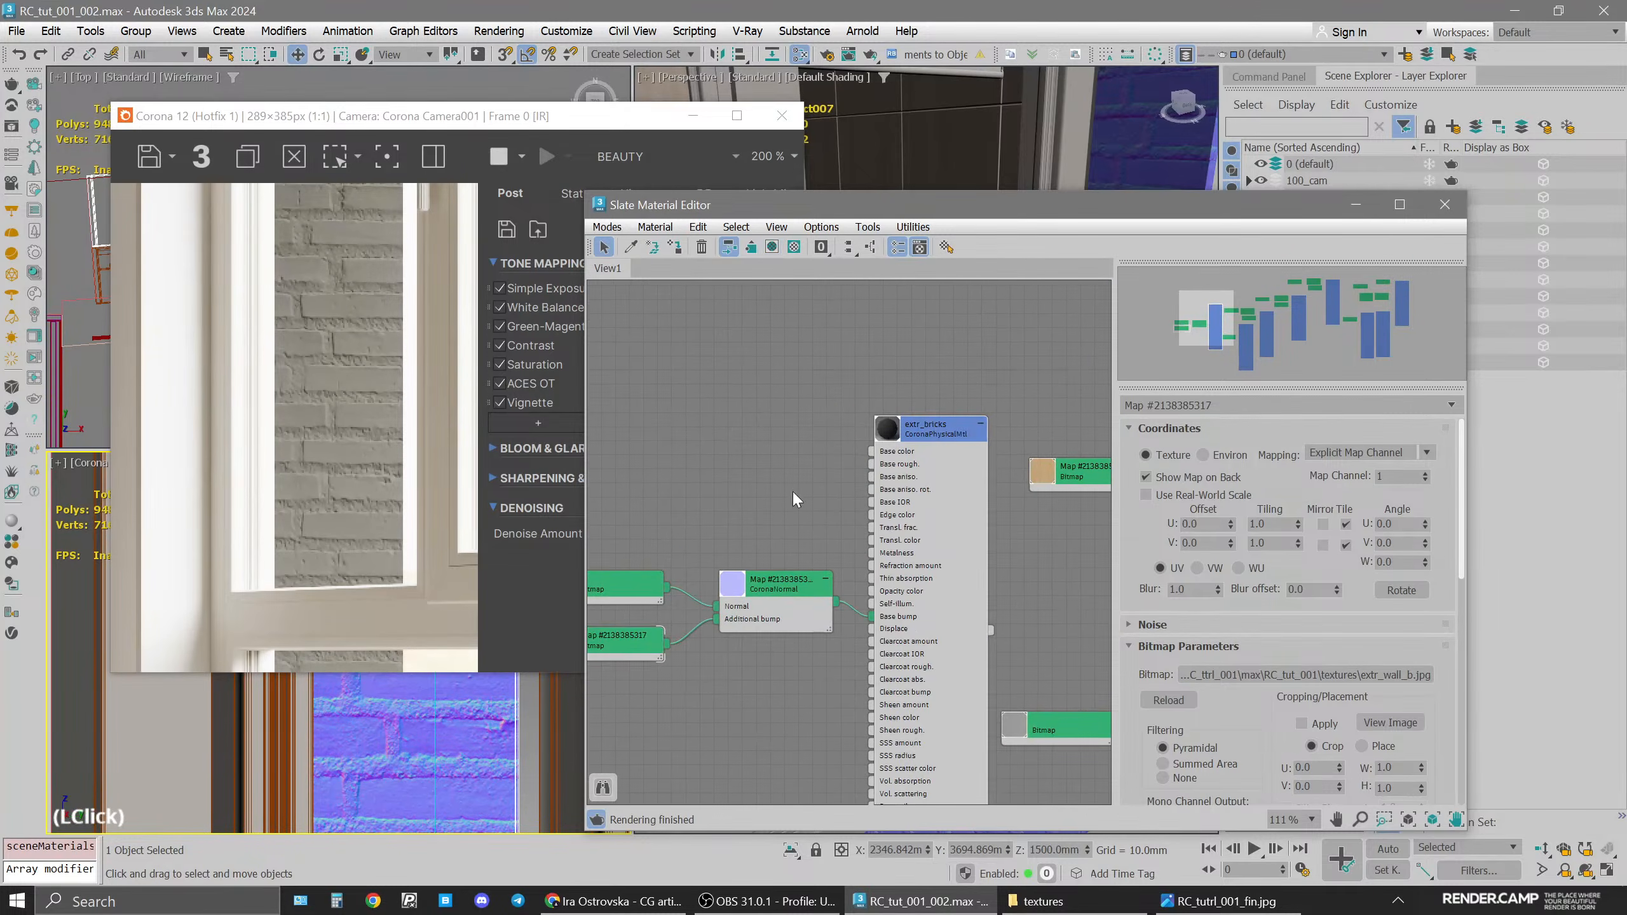
{"action": "middle_click_drag", "start_coordinate": [733, 459], "coordinate": [809, 410]}
{"action": "left_click", "coordinate": [768, 536]}
{"action": "left_click", "coordinate": [723, 678]}
{"action": "mouse_move", "coordinate": [685, 602]}
{"action": "left_mouse_down", "text": "shift"}
{"action": "mouse_move", "coordinate": [721, 410]}
{"action": "mouse_move", "coordinate": [705, 413]}
{"action": "left_mouse_up", "text": "shift"}
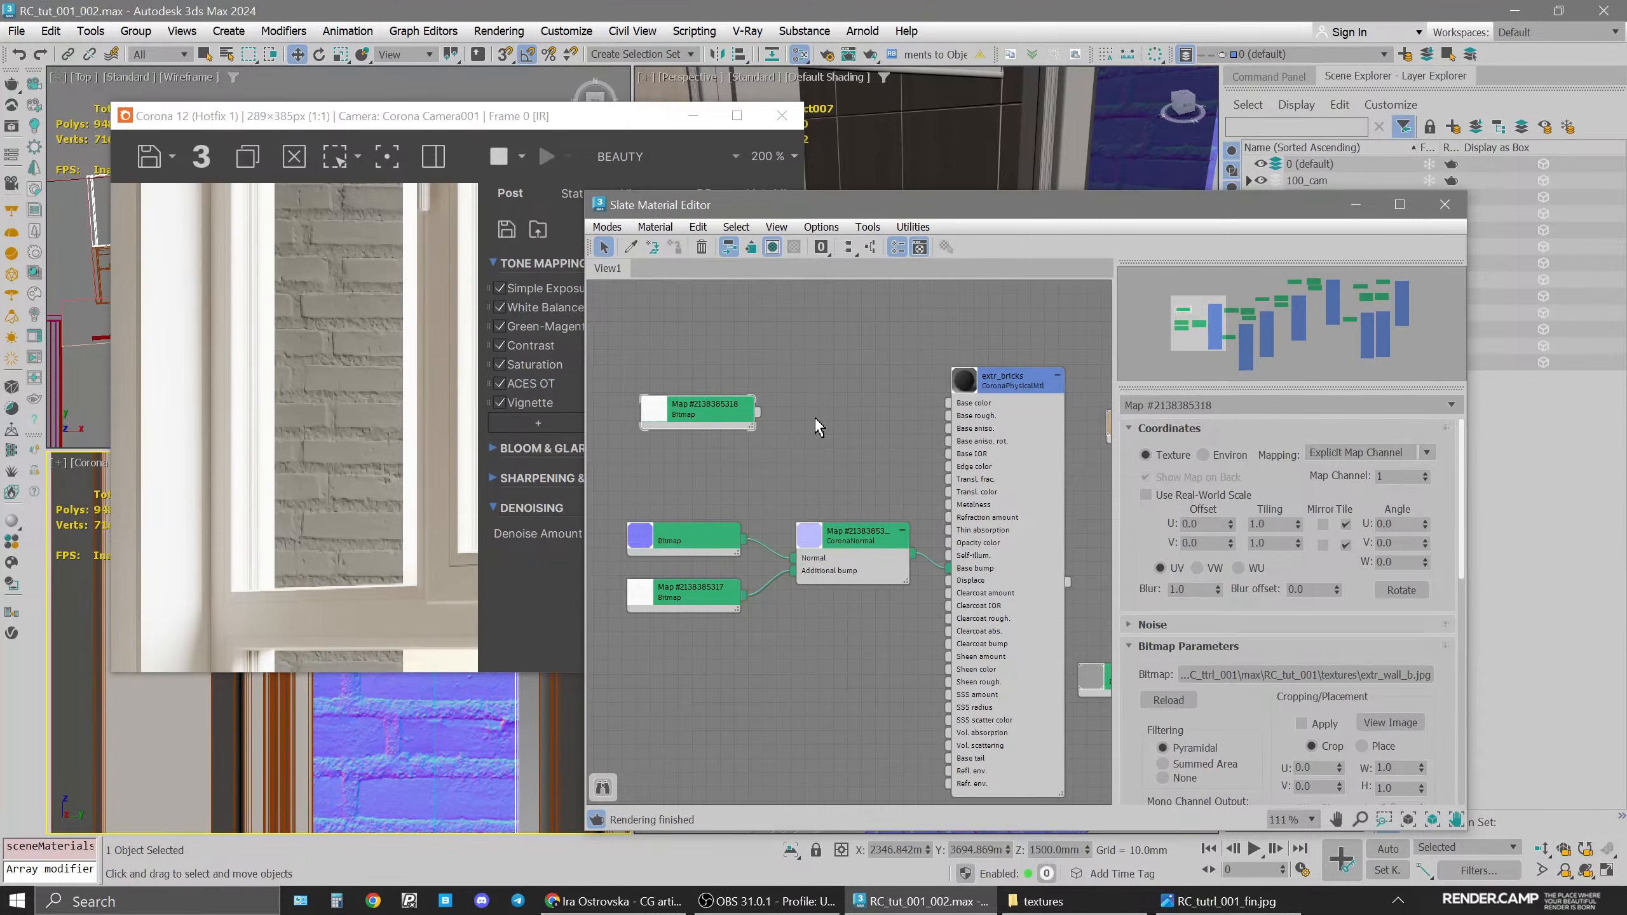
{"action": "left_click", "coordinate": [717, 415]}
{"action": "left_click", "coordinate": [1038, 901]}
{"action": "left_click_drag", "start_coordinate": [283, 424], "coordinate": [1317, 674]}
{"action": "left_click", "coordinate": [851, 293]}
{"action": "left_click", "coordinate": [1042, 639]}
Feed the extr_wall_d bitmap into a new Color Correction map, connect it to the Base color of extr_bricks, and tidy the nodes
{"action": "left_click_drag", "start_coordinate": [759, 418], "coordinate": [802, 427]}
{"action": "mouse_move", "coordinate": [812, 446]}
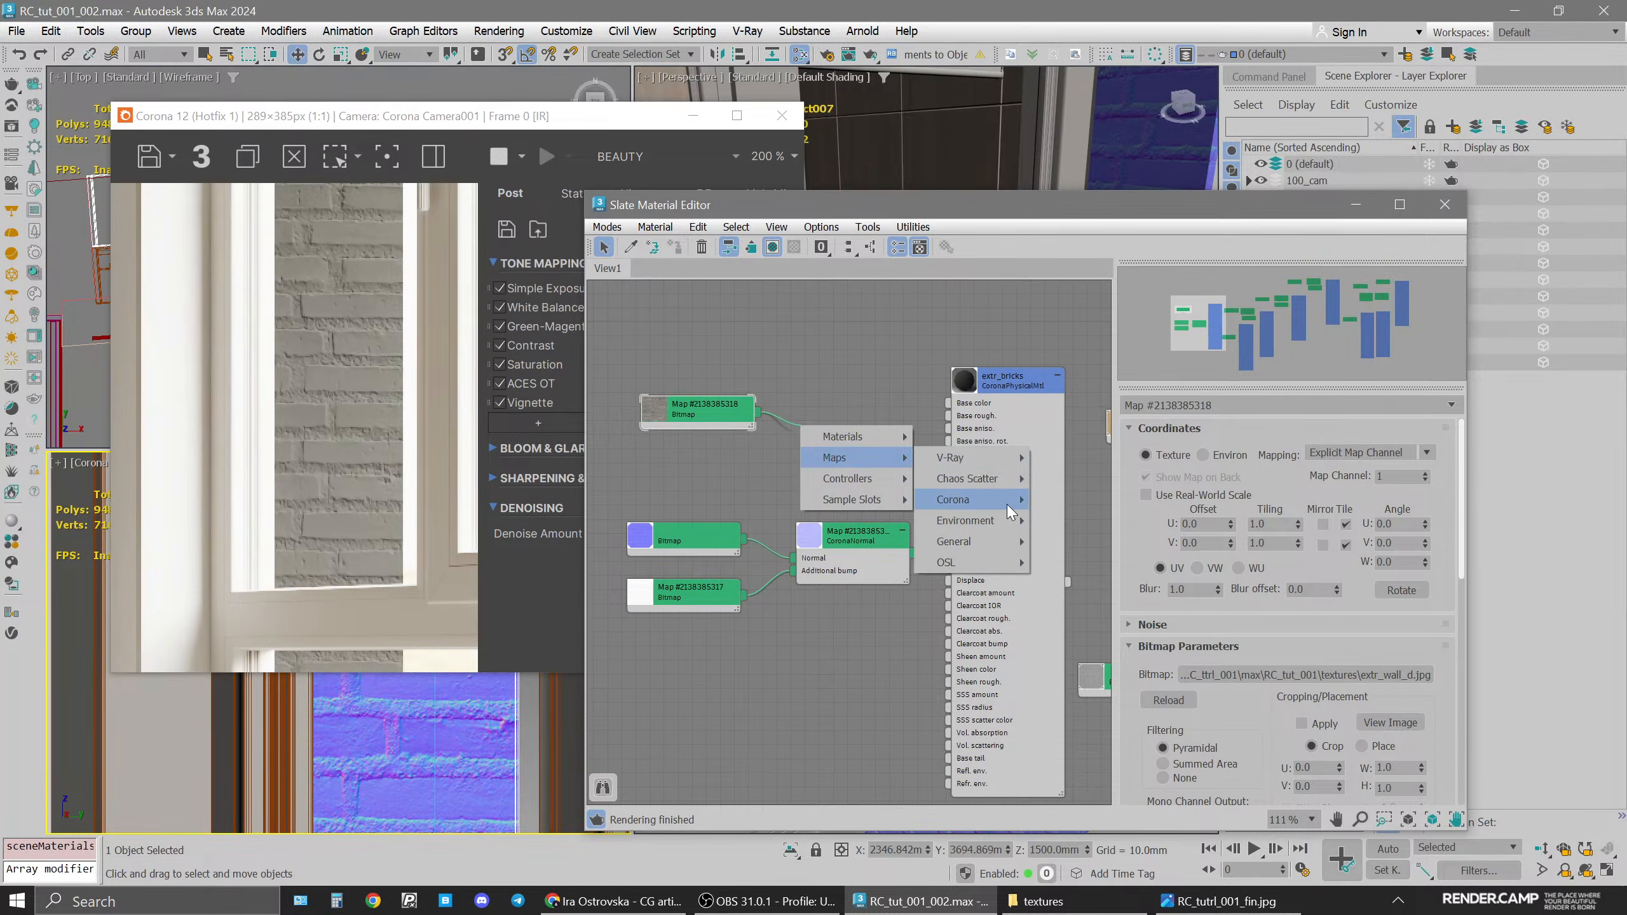
{"action": "mouse_move", "coordinate": [1000, 457]}
{"action": "mouse_move", "coordinate": [994, 543]}
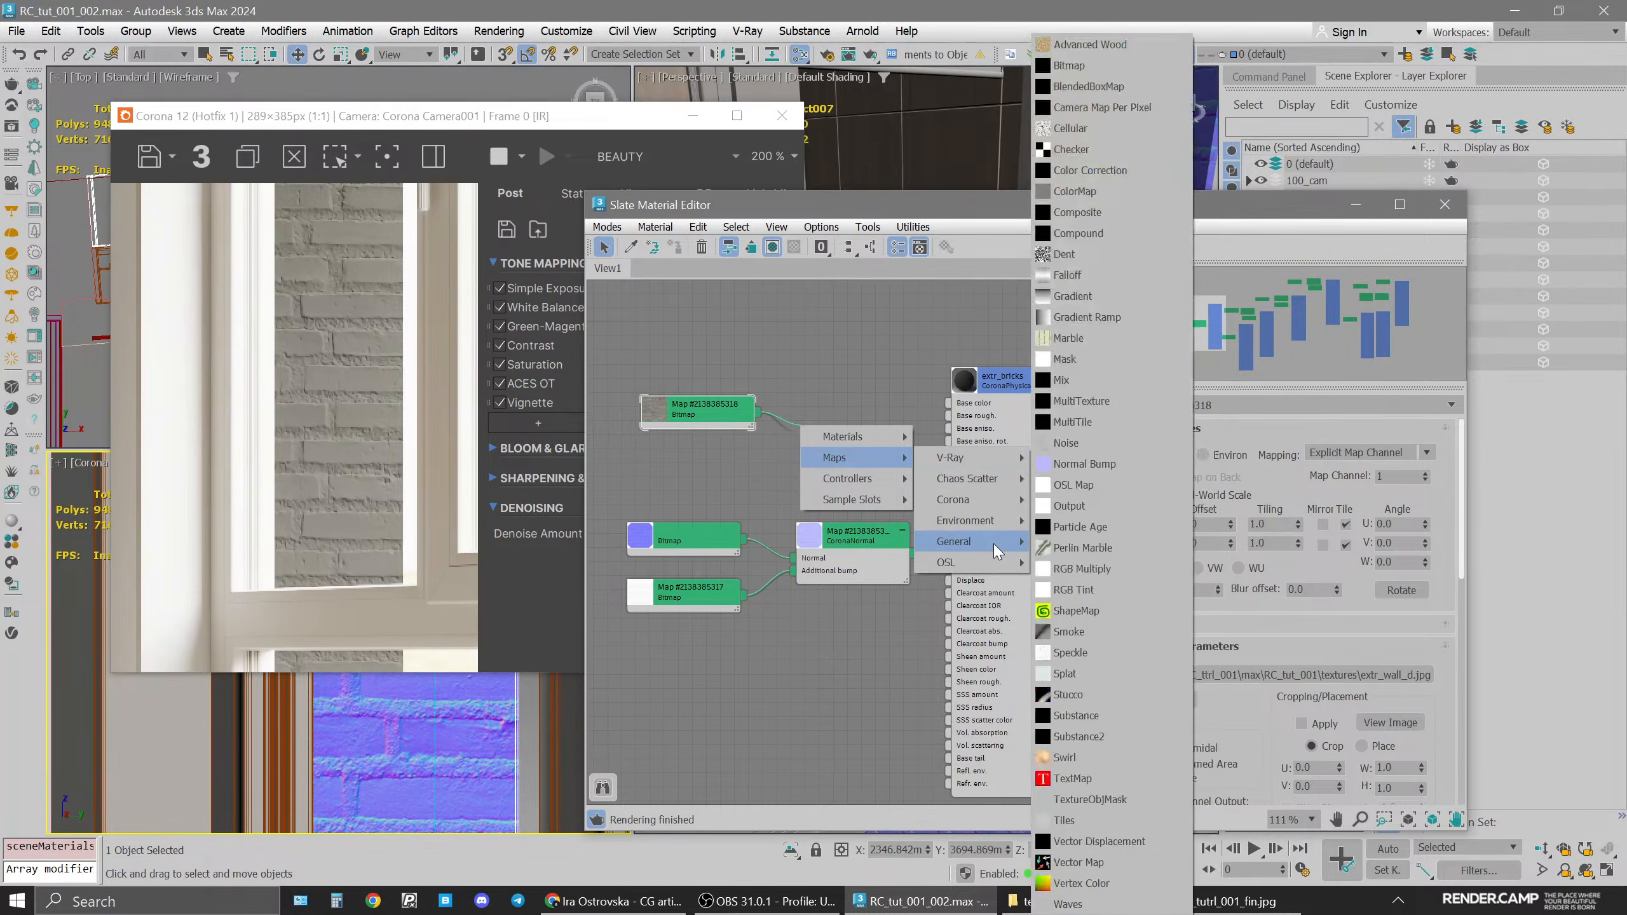
{"action": "left_click", "coordinate": [1145, 169]}
{"action": "left_click_drag", "start_coordinate": [683, 420], "coordinate": [641, 435]}
{"action": "left_click_drag", "start_coordinate": [872, 434], "coordinate": [1007, 408]}
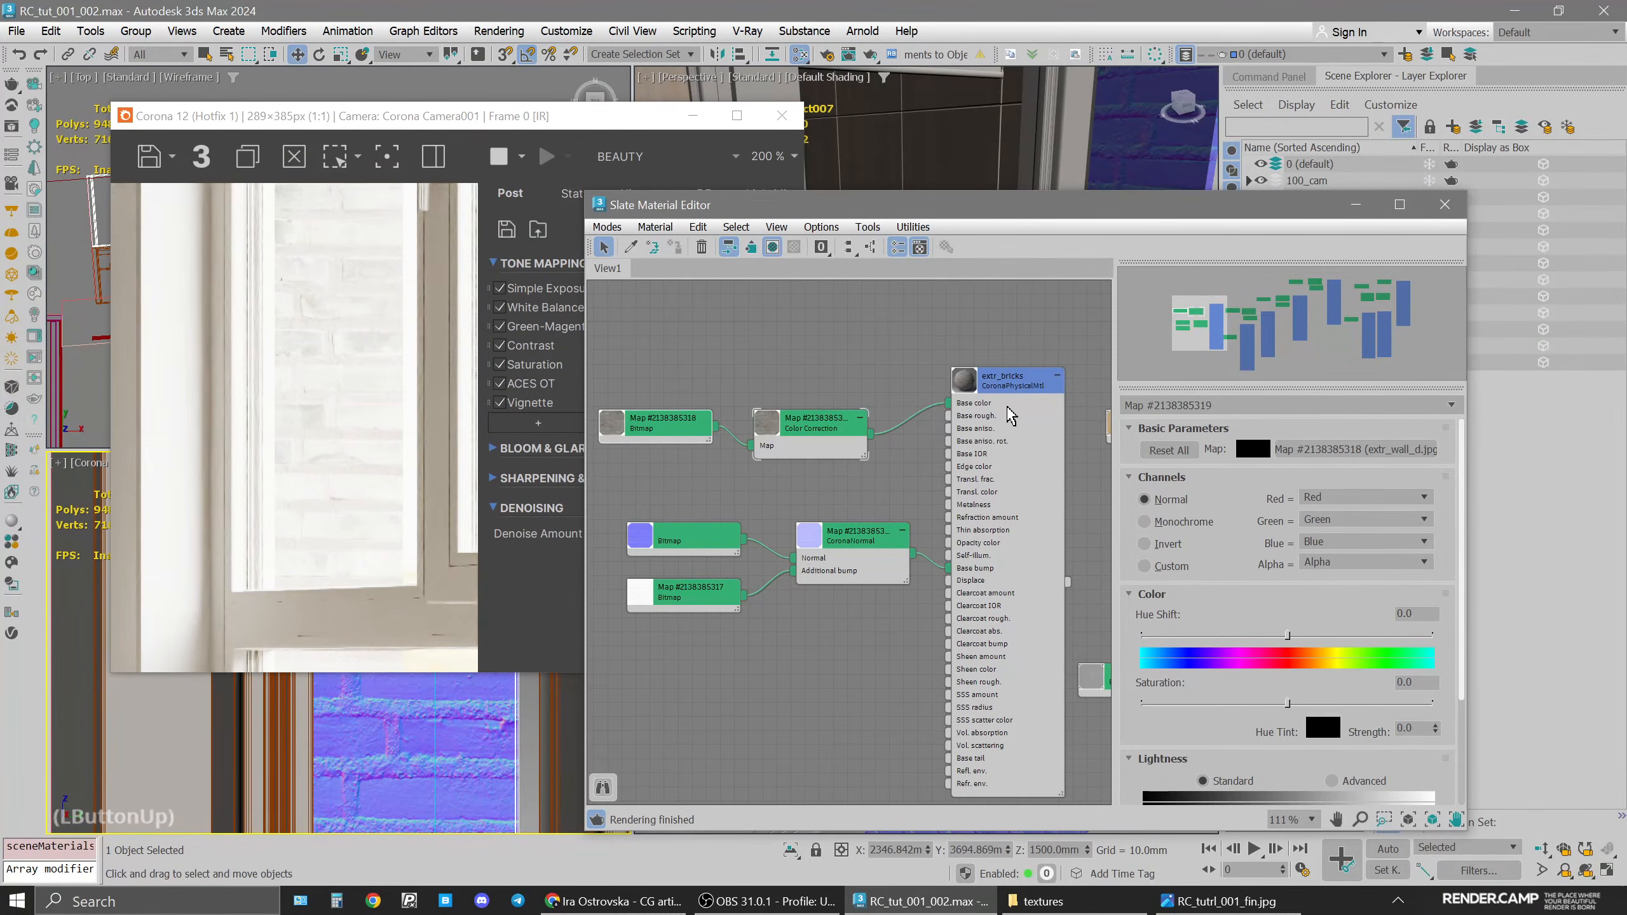
{"action": "left_click_drag", "start_coordinate": [812, 437], "coordinate": [842, 424]}
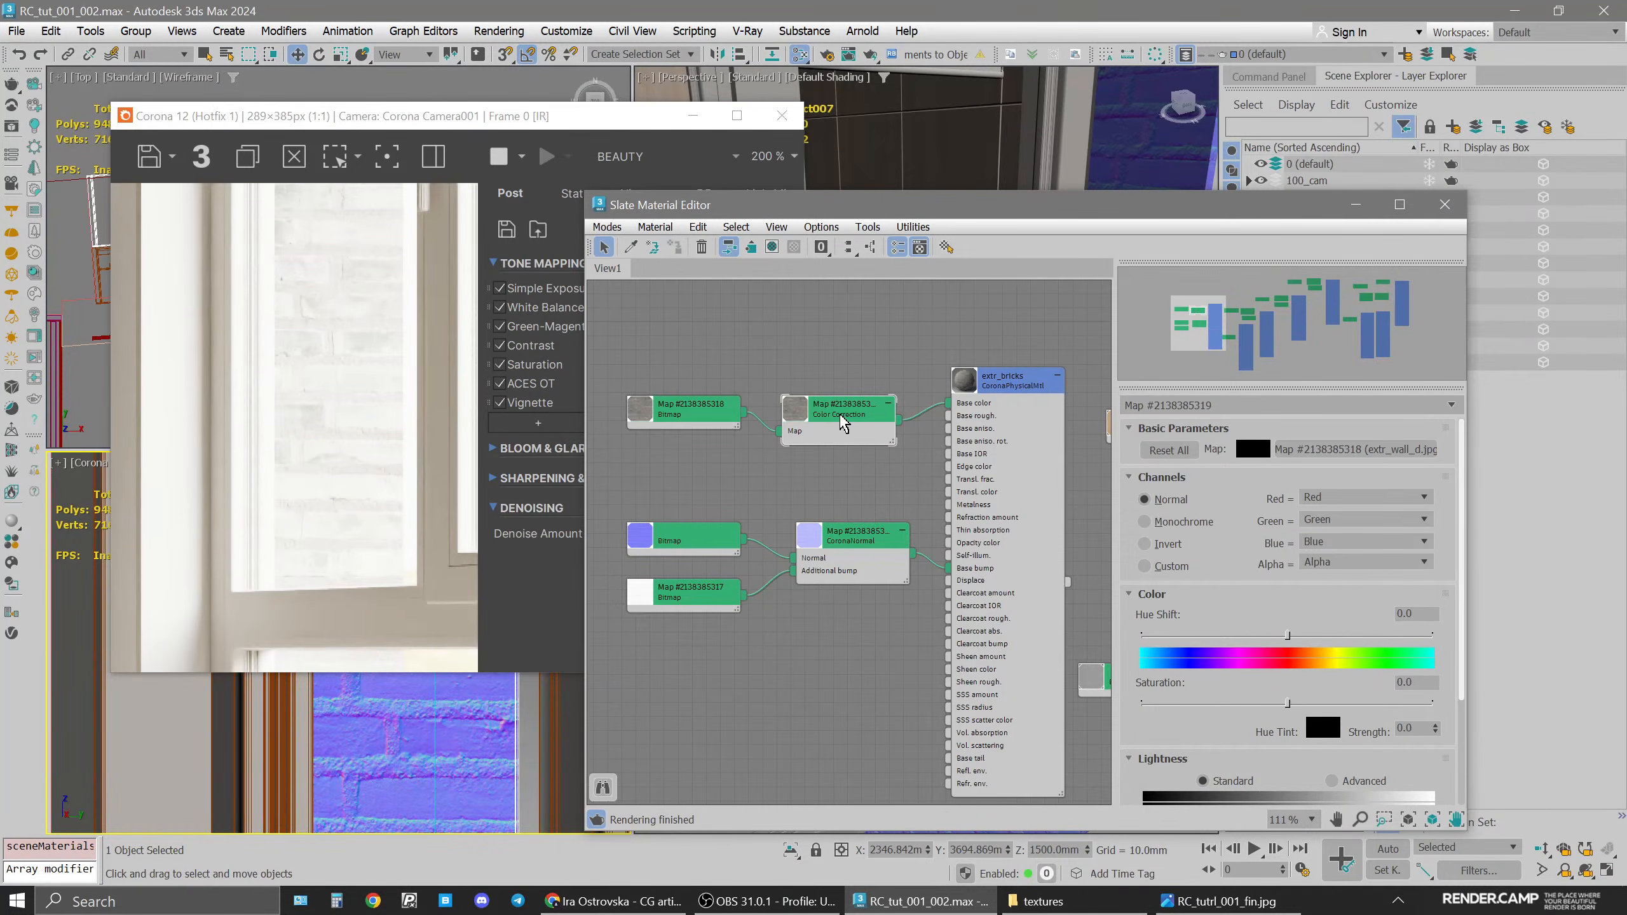
{"action": "left_click", "coordinate": [840, 423]}
{"action": "left_click", "coordinate": [843, 424]}
Disconnect the Color Correction map from the Base color of extr_bricks for a render comparison and reconnect it
{"action": "left_click_drag", "start_coordinate": [949, 406], "coordinate": [761, 375]}
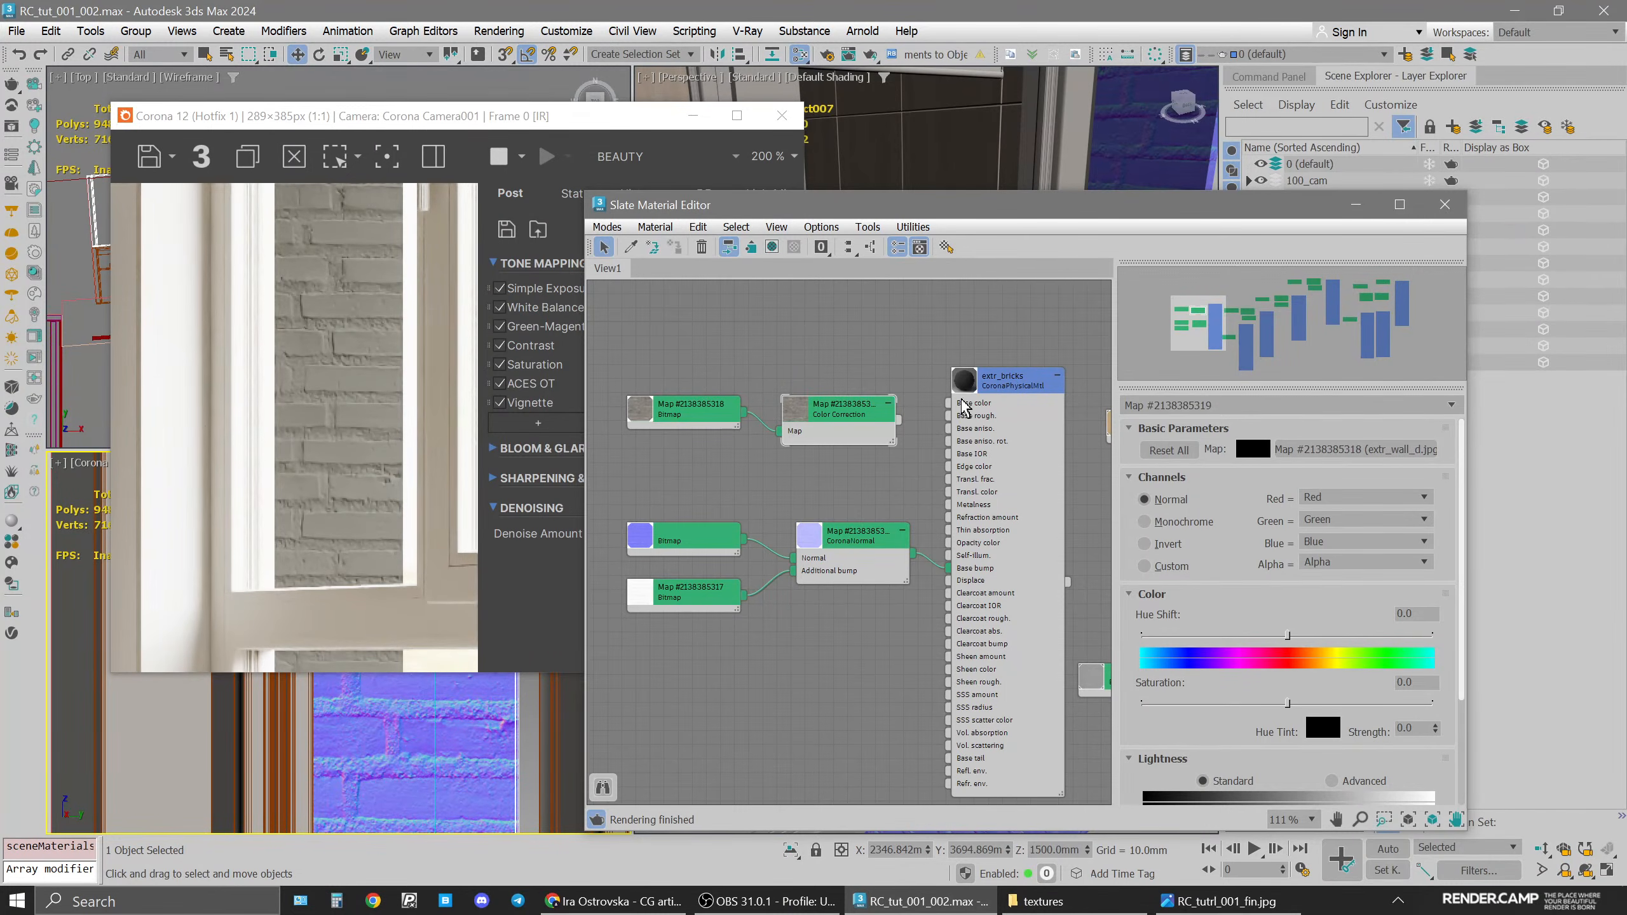
{"action": "left_click_drag", "start_coordinate": [895, 420], "coordinate": [949, 402]}
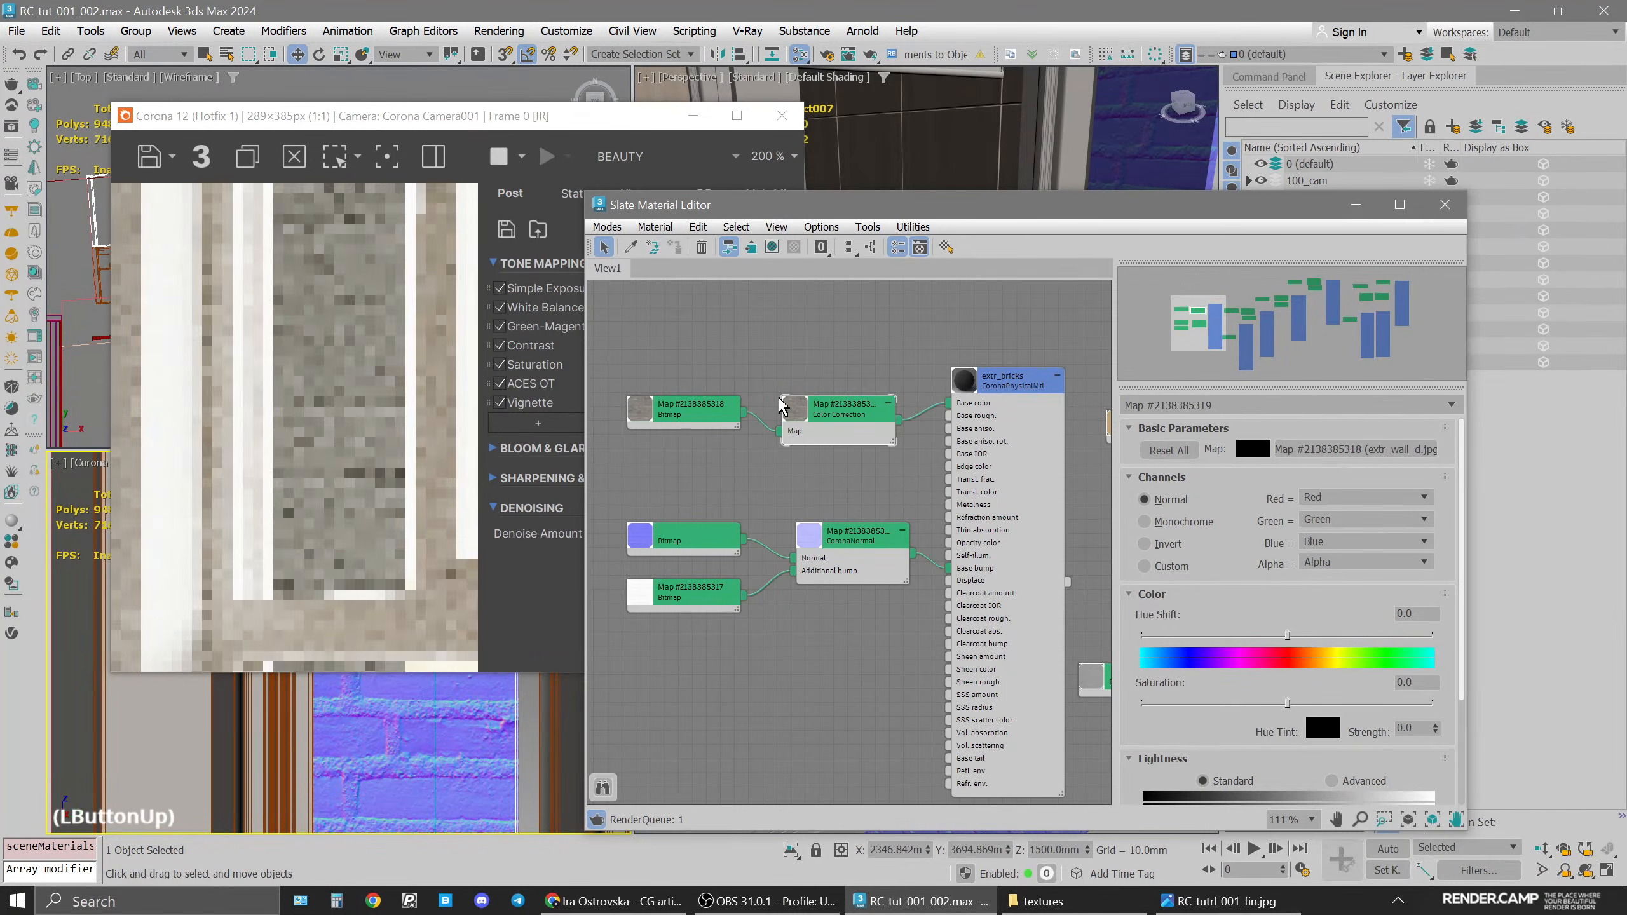
{"action": "left_click", "coordinate": [822, 415]}
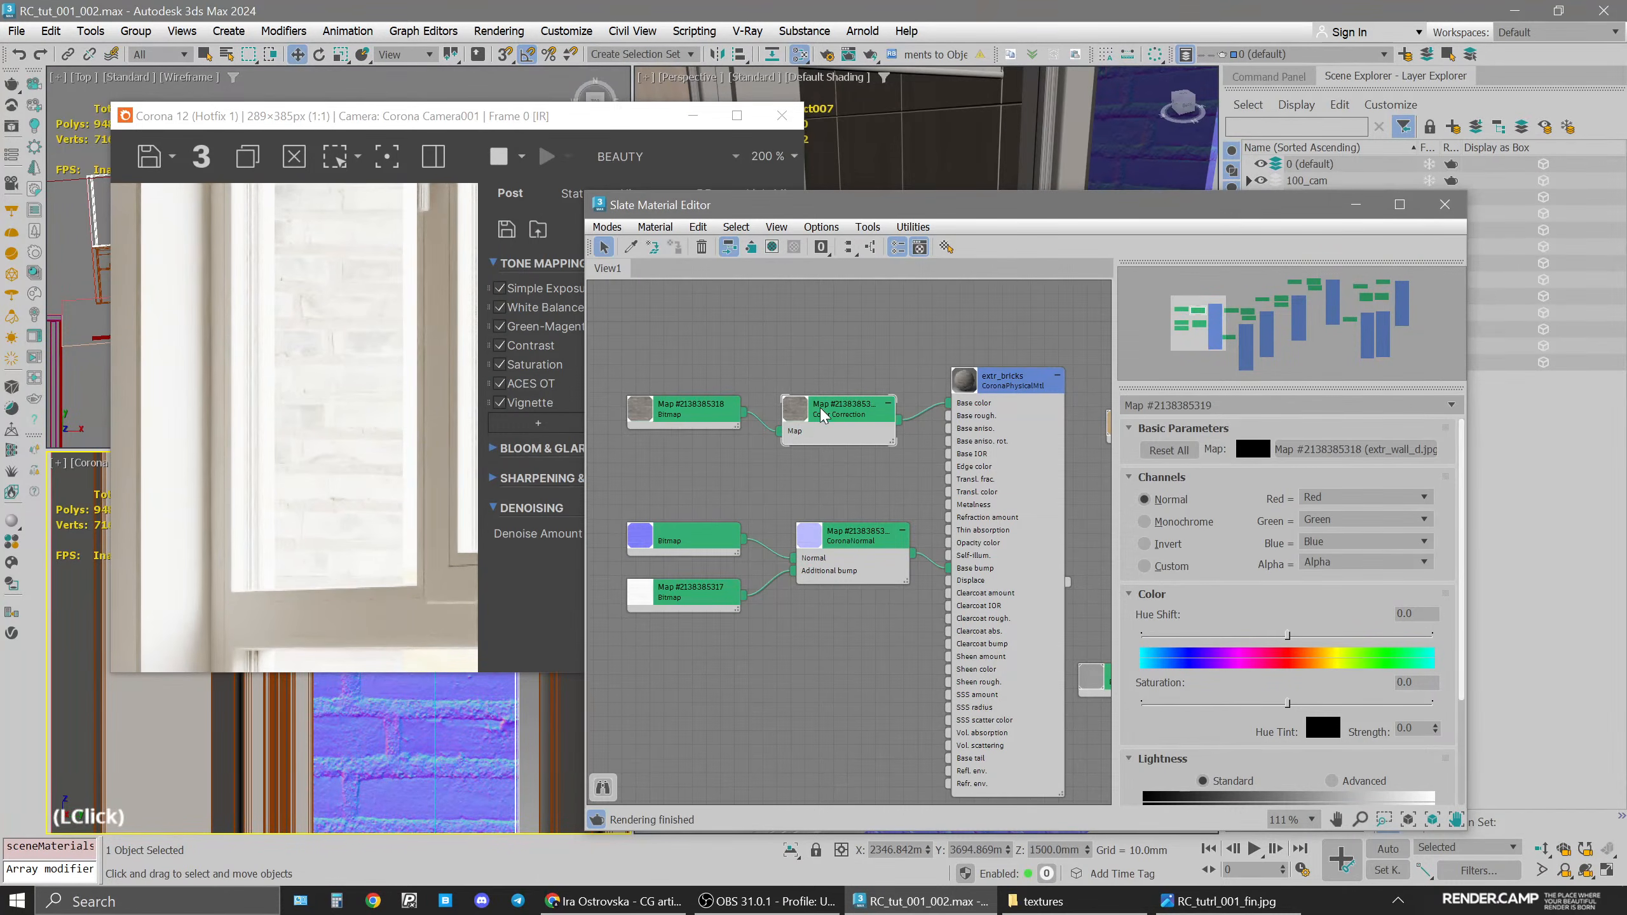
Switch the lightness mode of the brick Color Correction map to Advanced and set its RGB gamma/contrast to 0.3
{"action": "left_click_drag", "start_coordinate": [1258, 678], "coordinate": [1253, 609]}
{"action": "left_click", "coordinate": [1378, 712]}
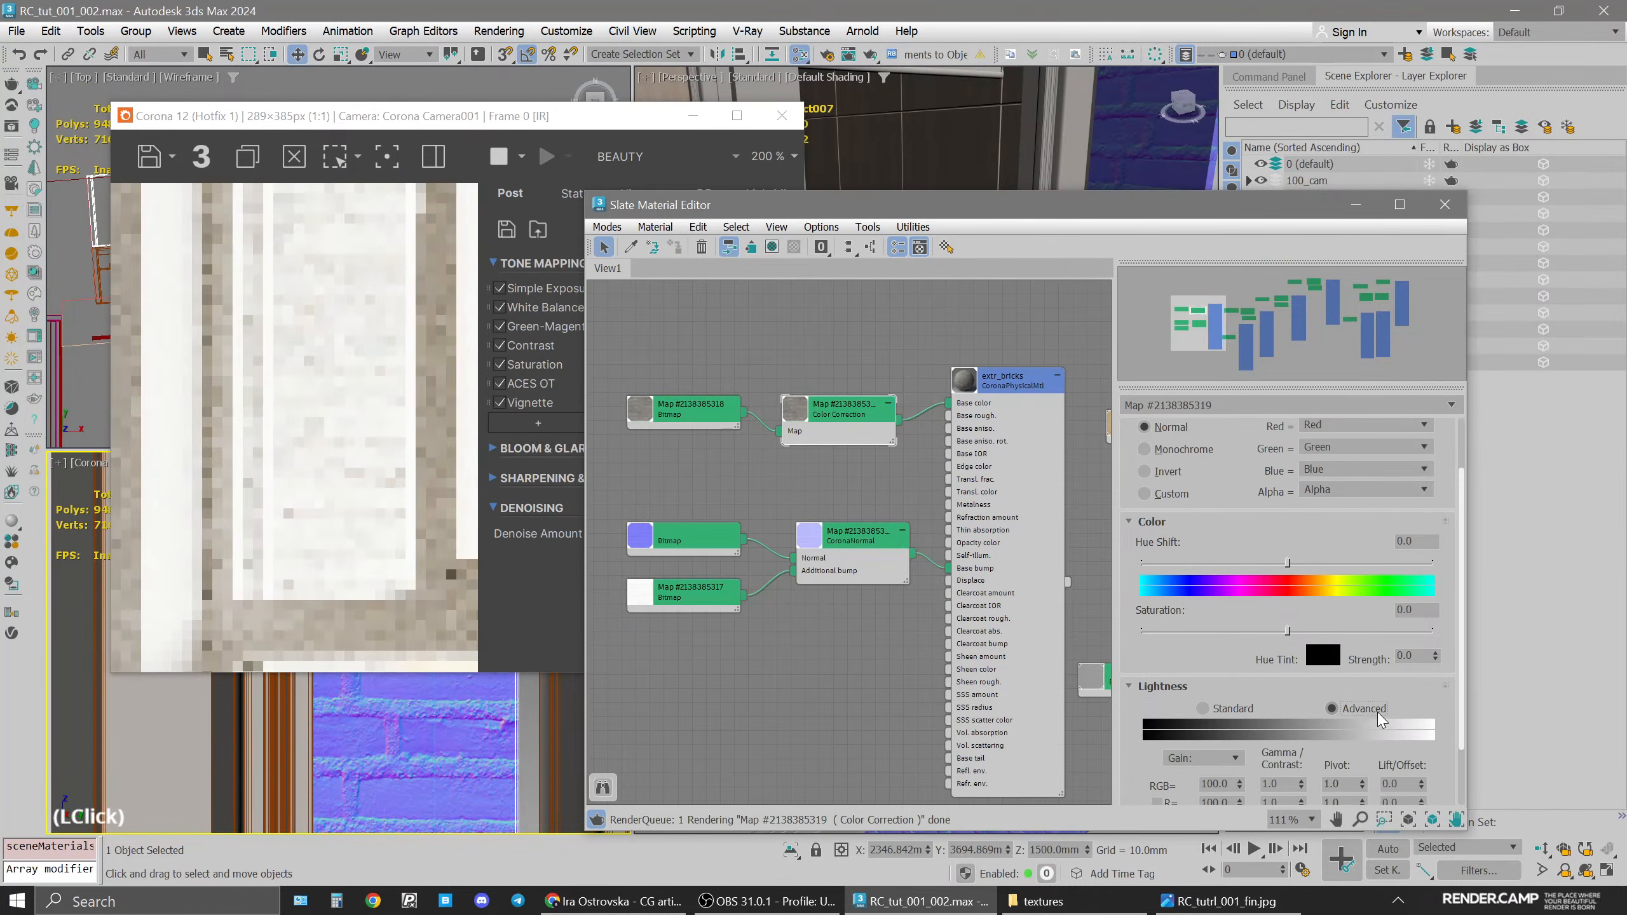
{"action": "left_click_drag", "start_coordinate": [1299, 683], "coordinate": [1284, 612]}
{"action": "left_click", "coordinate": [1300, 707]}
{"action": "double_click", "coordinate": [1289, 704]}
{"action": "key", "text": "BackSpace"}
{"action": "type", "text": "0.3"}
{"action": "key", "text": "Return"}
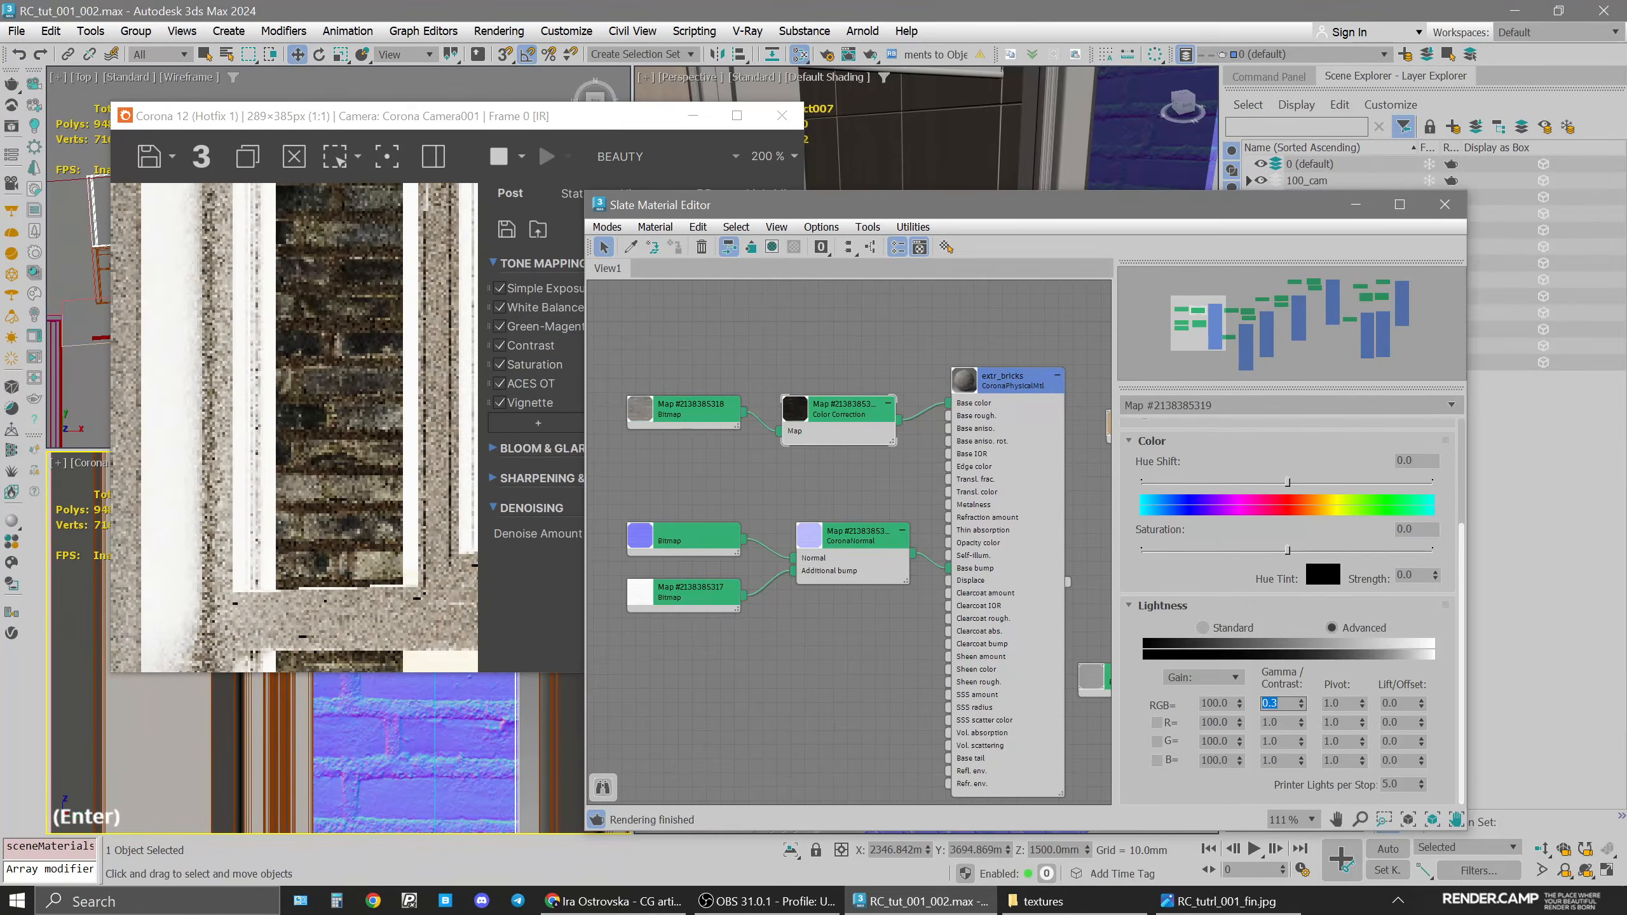
Try an RGB gamma/contrast of 0.45 on the Color Correction map and settle on 0.5
{"action": "left_click", "coordinate": [1289, 703]}
{"action": "key", "text": "BackSpace"}
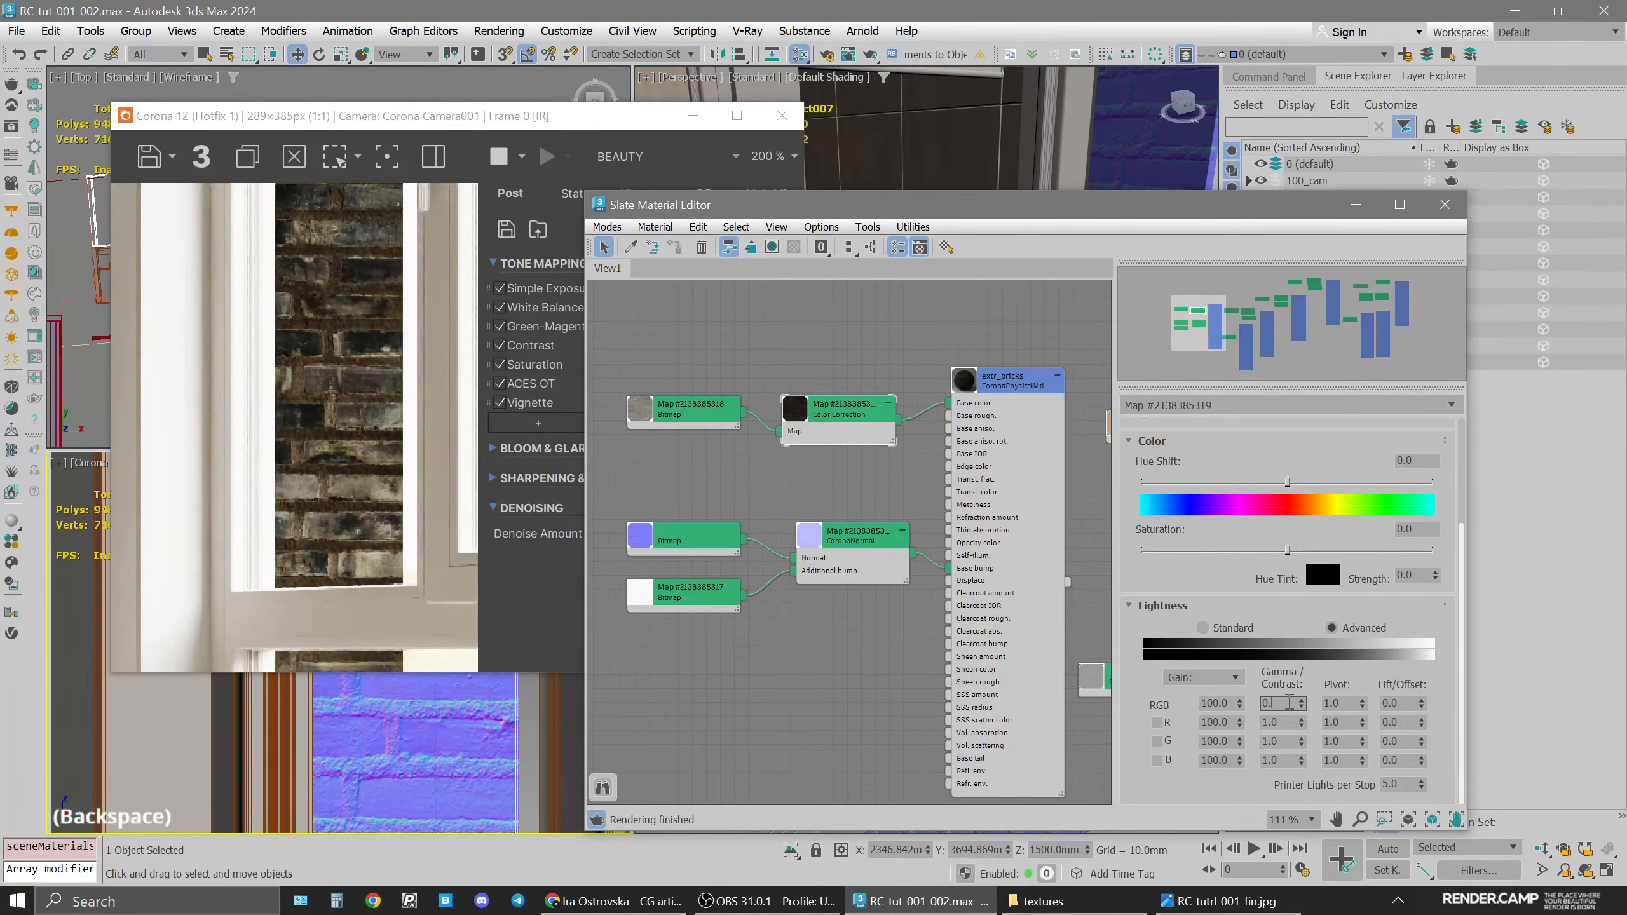
{"action": "type", "text": "45"}
{"action": "key", "text": "Return"}
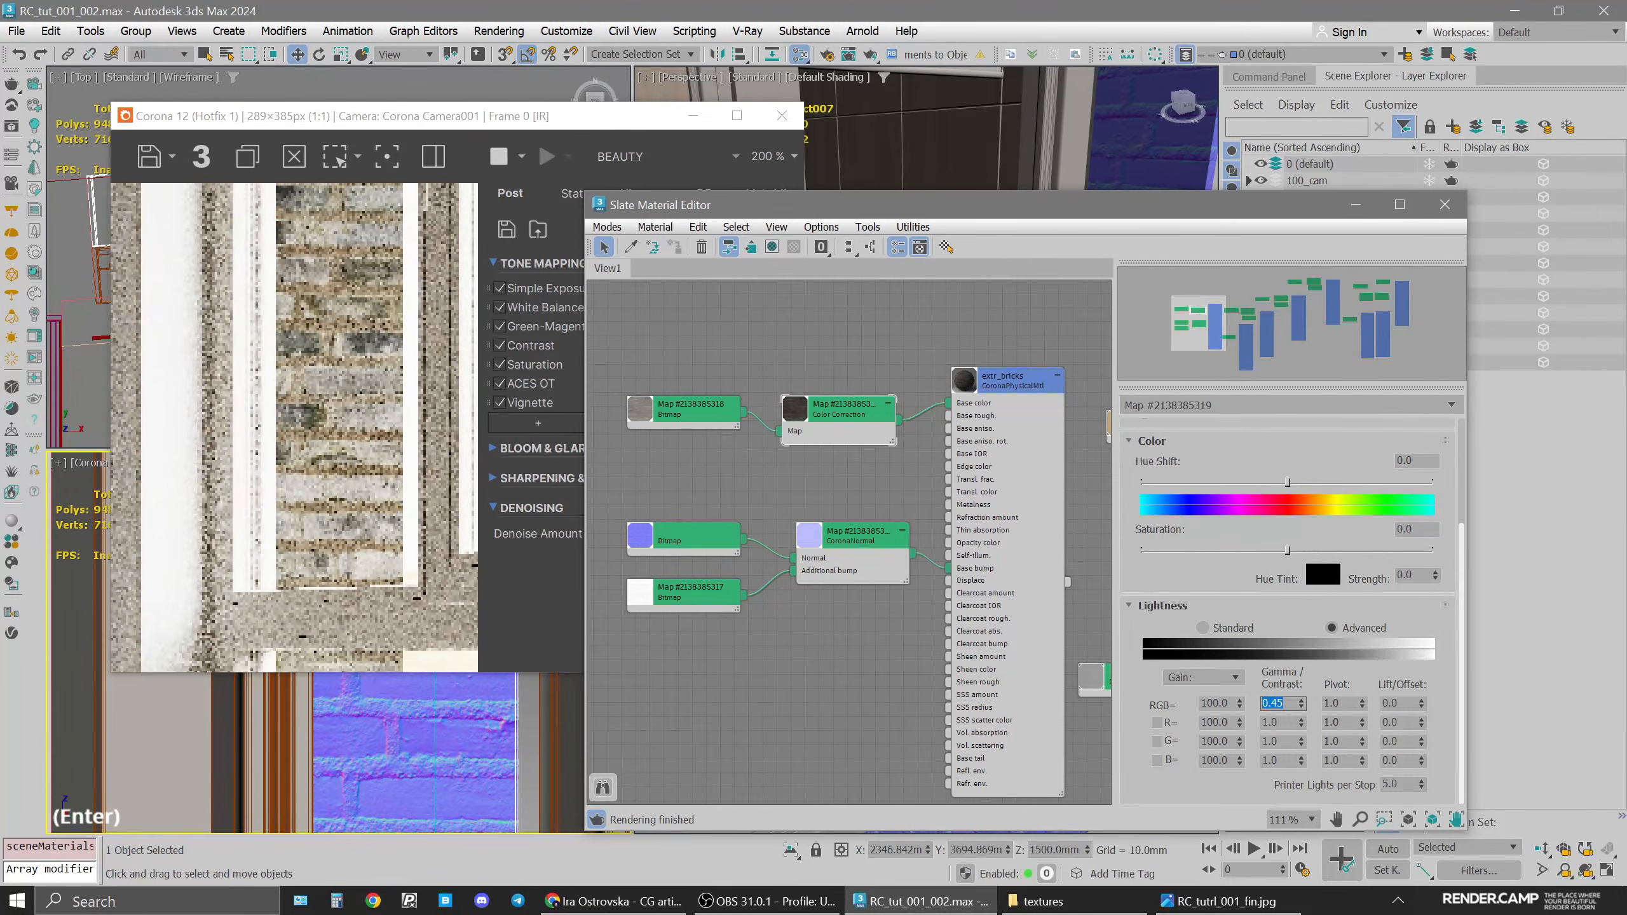
{"action": "left_click", "coordinate": [1288, 705]}
{"action": "key", "text": "BackSpace"}
{"action": "key", "text": "BackSpace"}
{"action": "type", "text": "5"}
{"action": "key", "text": "Return"}
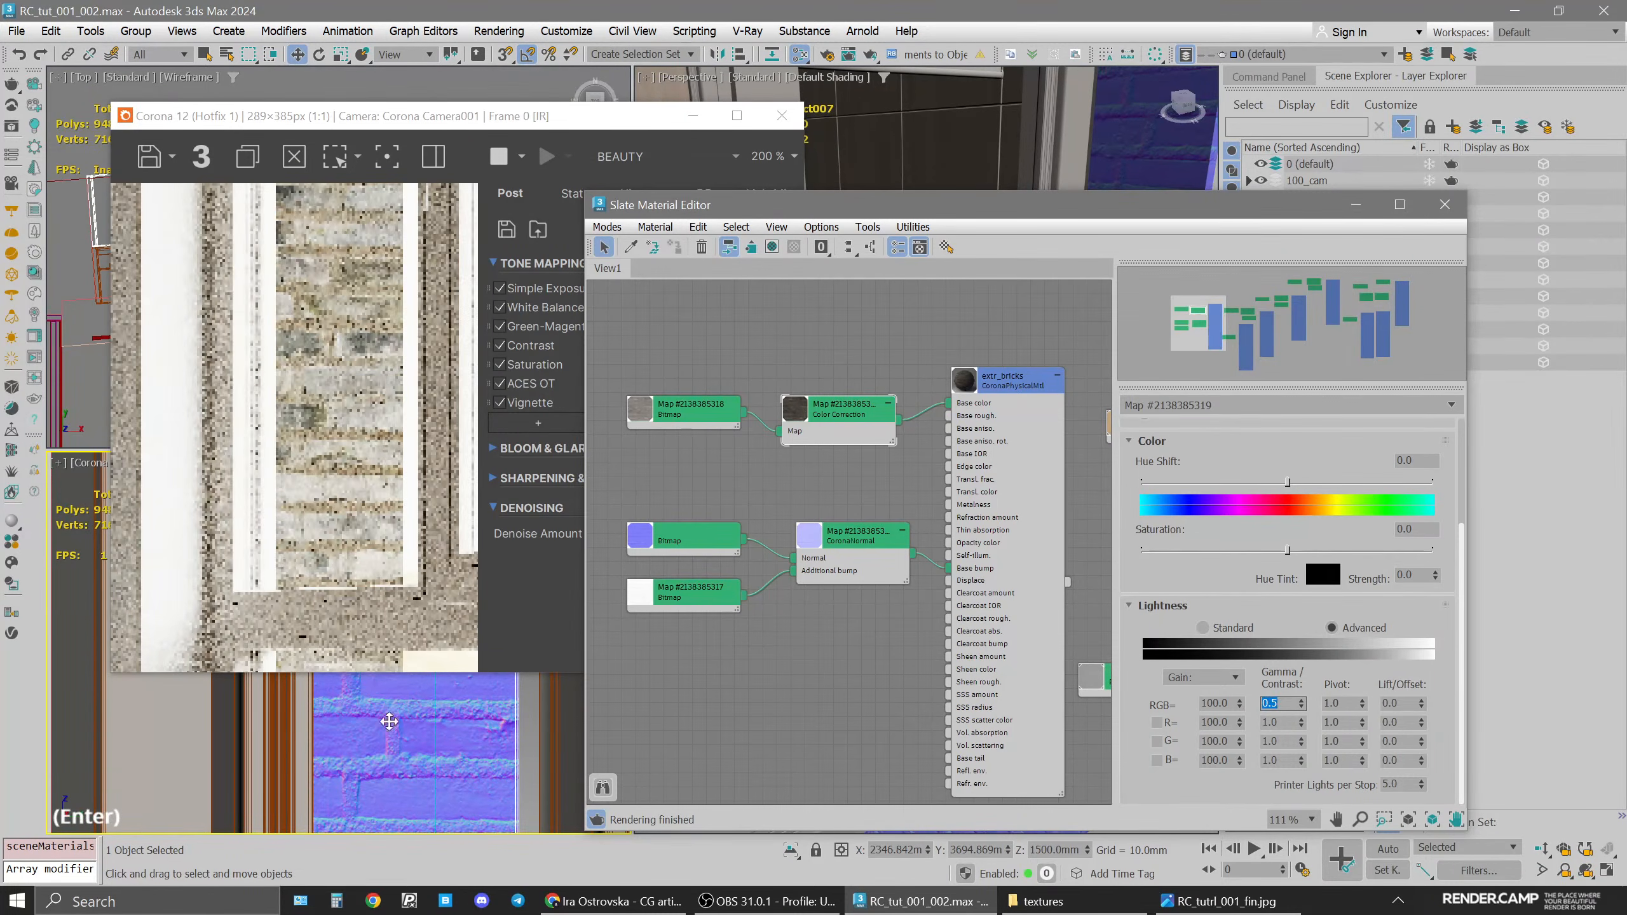
Lower the Base color map amount of extr_bricks through trial values of 50, 30, 20 and 10, settling on 15
{"action": "scroll", "coordinate": [430, 742], "scroll_direction": "down", "scroll_amount": 3}
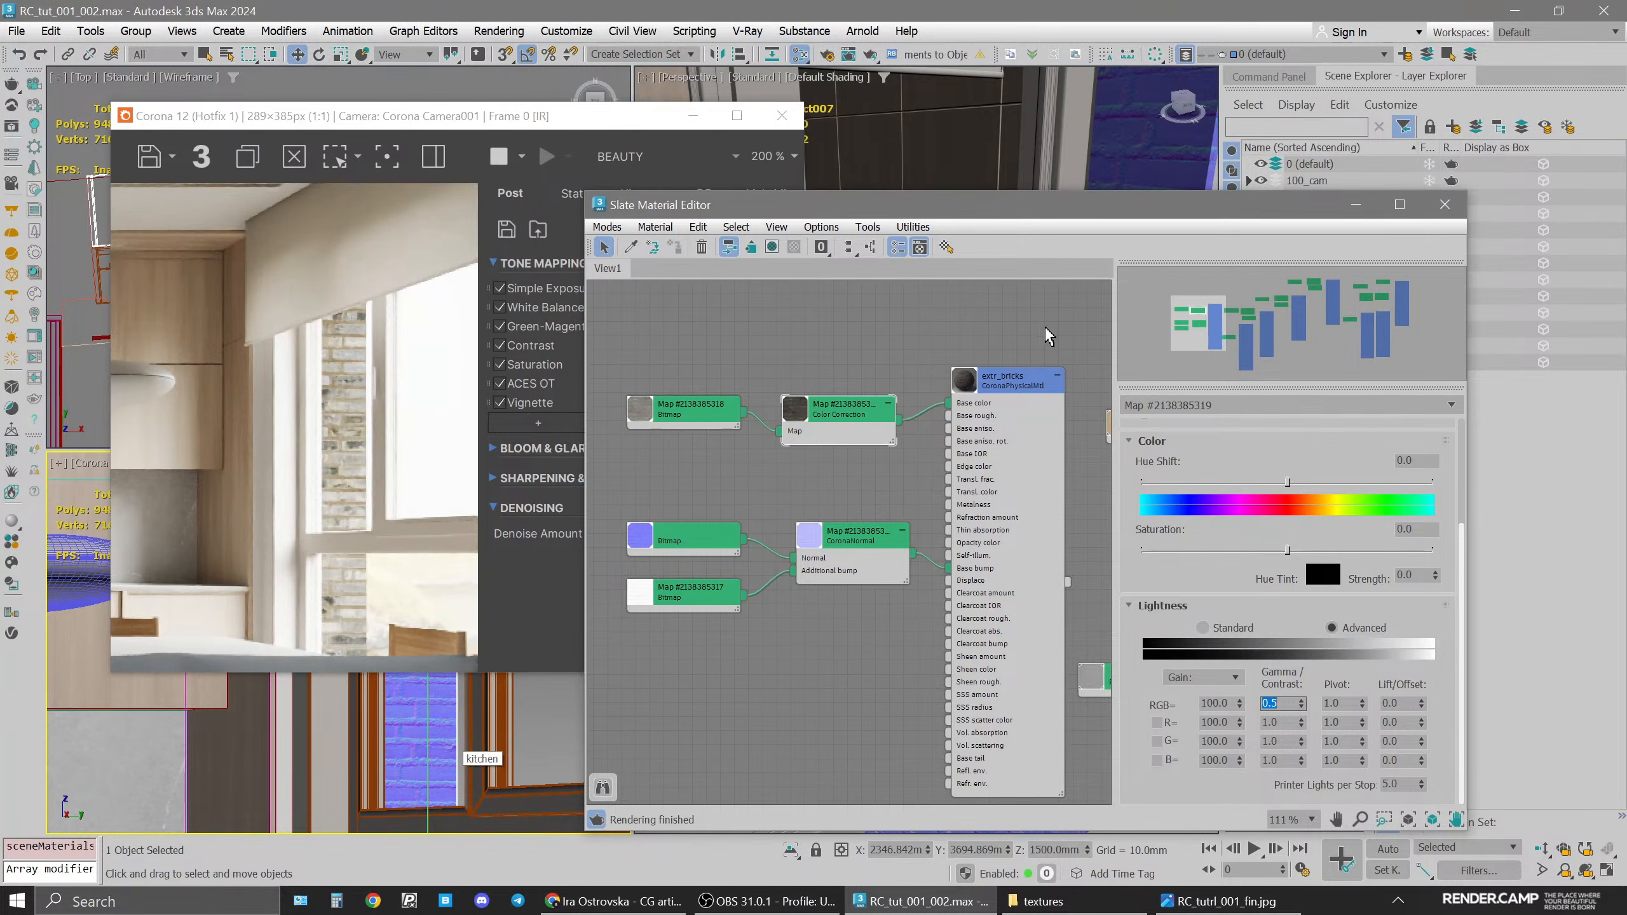
{"action": "left_click", "coordinate": [1025, 386]}
{"action": "left_click_drag", "start_coordinate": [1257, 671], "coordinate": [1332, 398]}
{"action": "left_click_drag", "start_coordinate": [1300, 738], "coordinate": [1307, 465]}
{"action": "double_click", "coordinate": [1250, 630]}
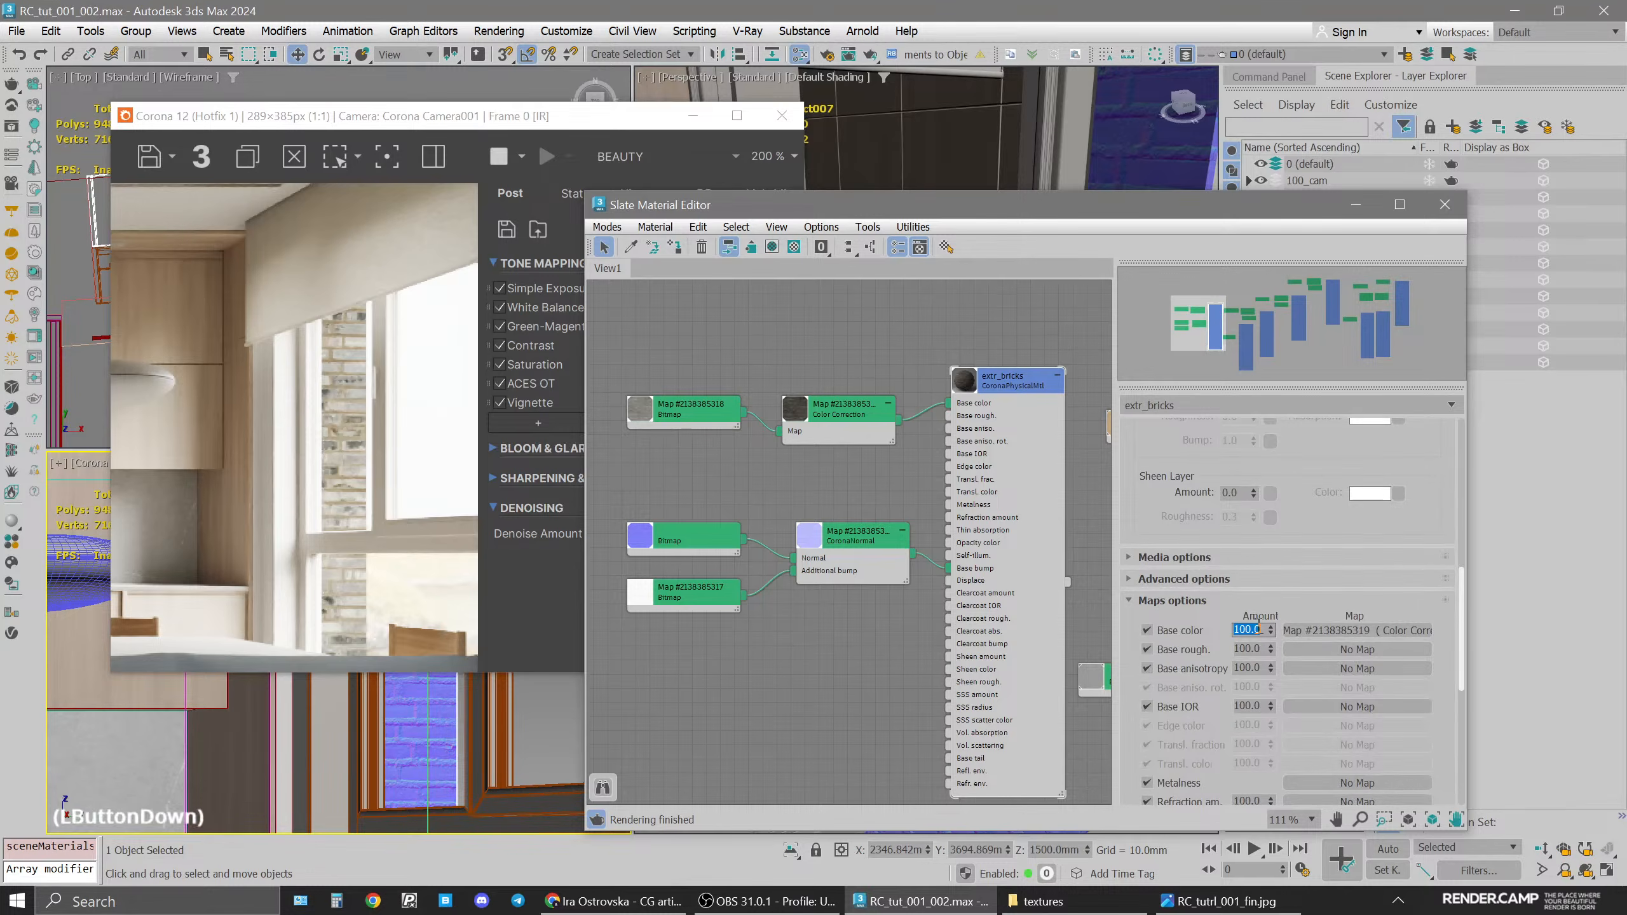
{"action": "type", "text": "50"}
{"action": "key", "text": "Return"}
{"action": "type", "text": "30"}
{"action": "key", "text": "Return"}
{"action": "type", "text": "20"}
{"action": "key", "text": "Return"}
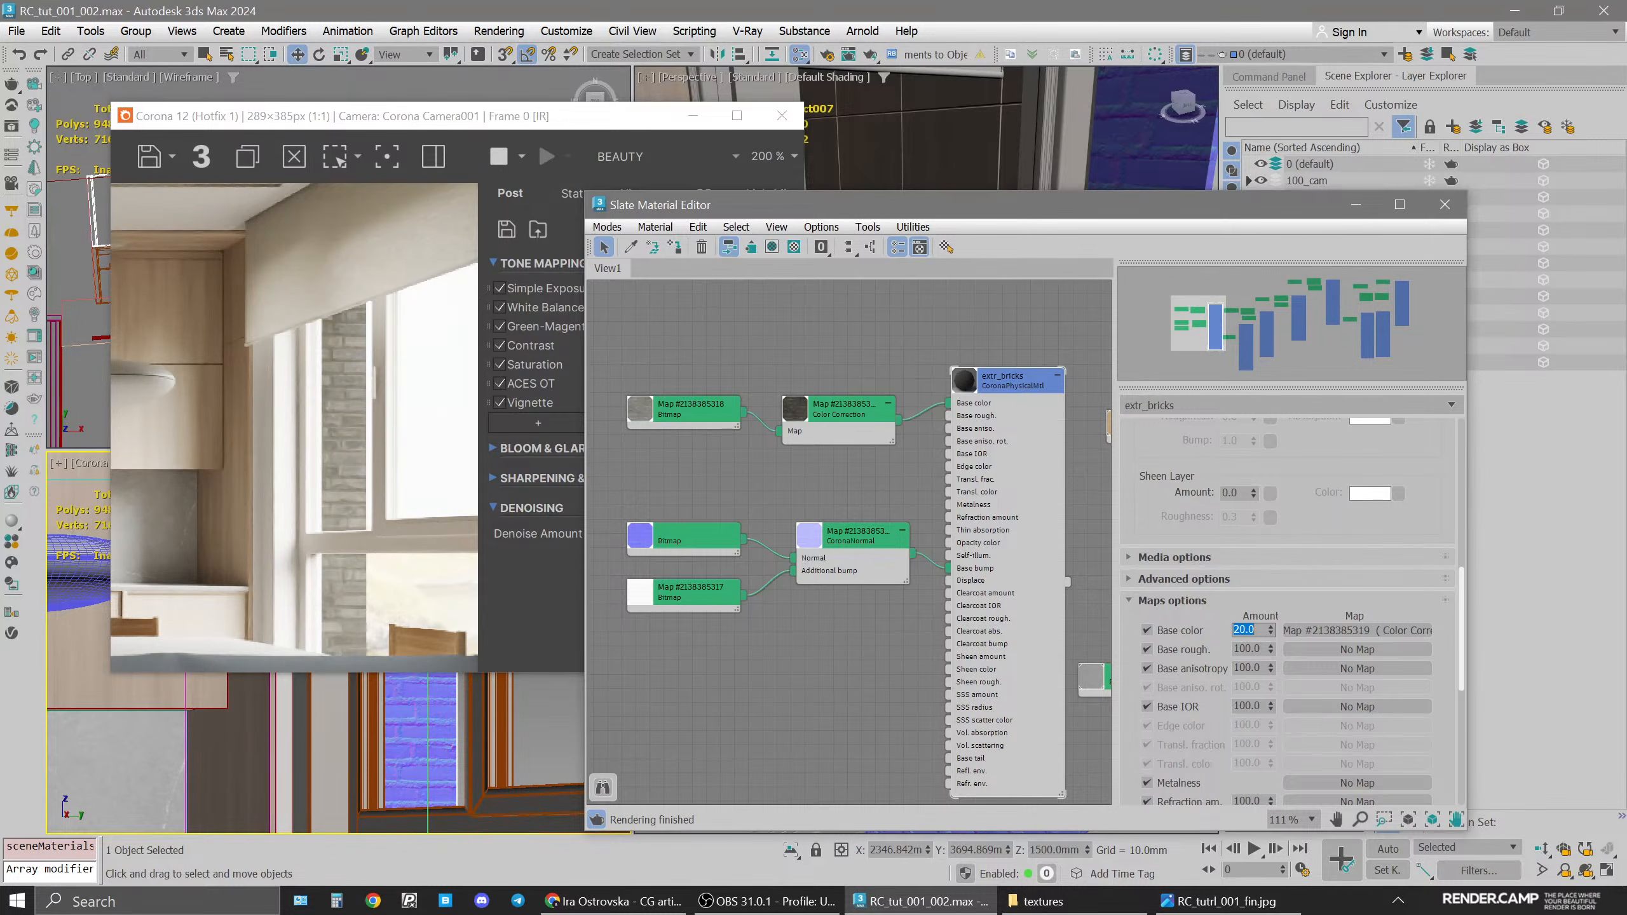
{"action": "type", "text": "15"}
{"action": "key", "text": "Return"}
{"action": "type", "text": "10"}
{"action": "key", "text": "Return"}
{"action": "type", "text": "15"}
{"action": "key", "text": "Return"}
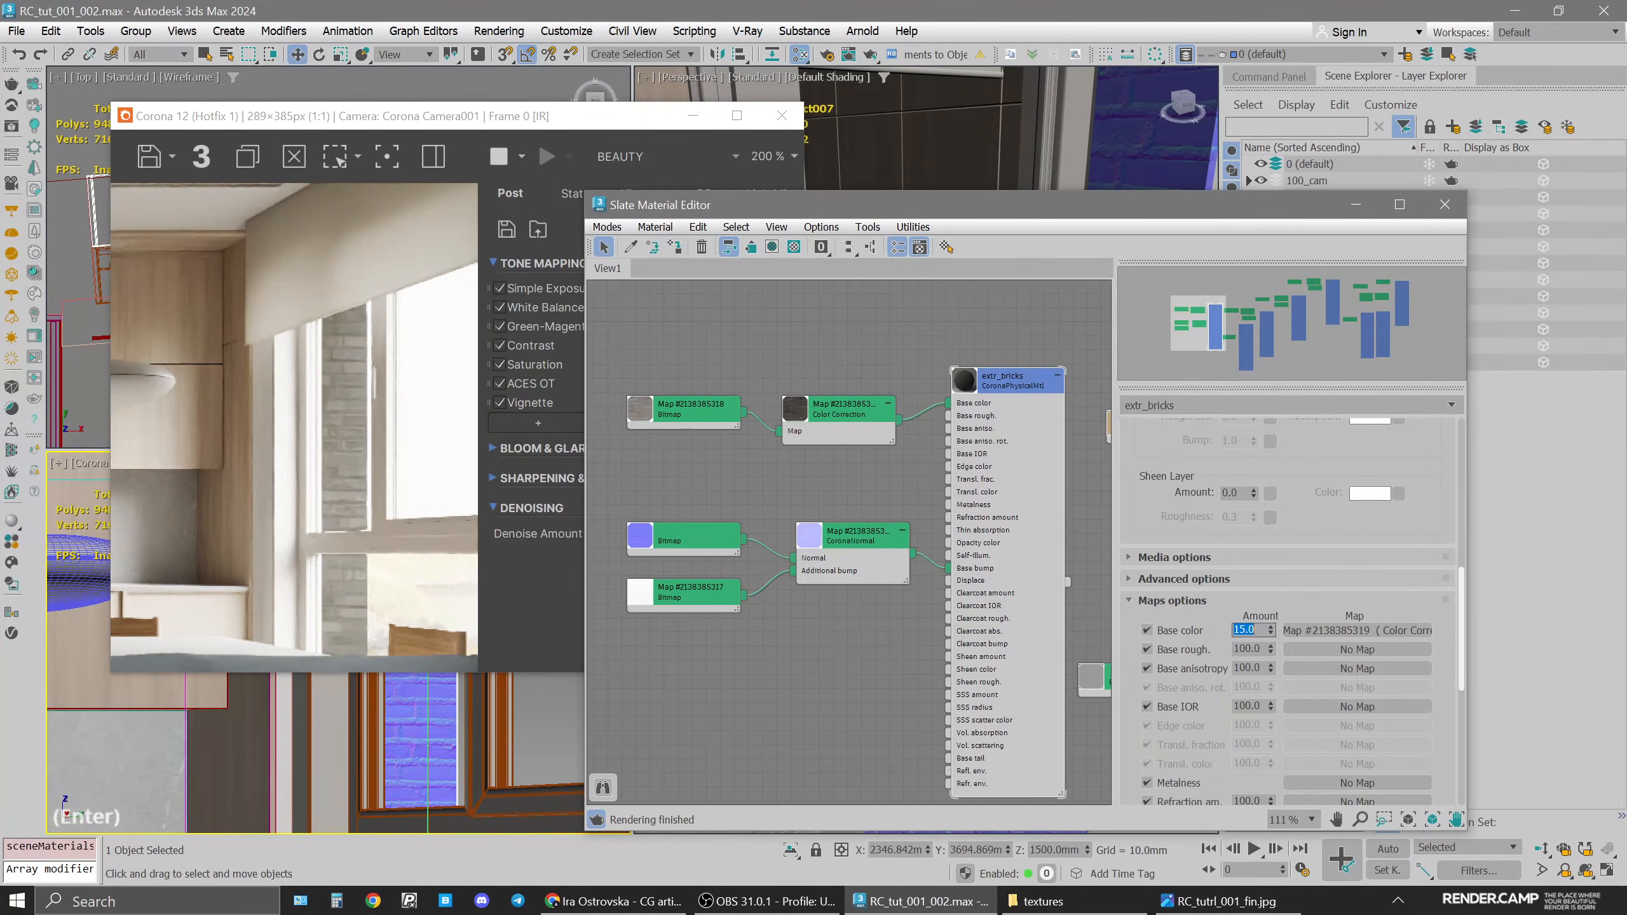
Restore the full room view in the camera viewport and close the Slate Material Editor and the Corona render window
{"action": "left_click", "coordinate": [59, 465]}
{"action": "left_click", "coordinate": [94, 707]}
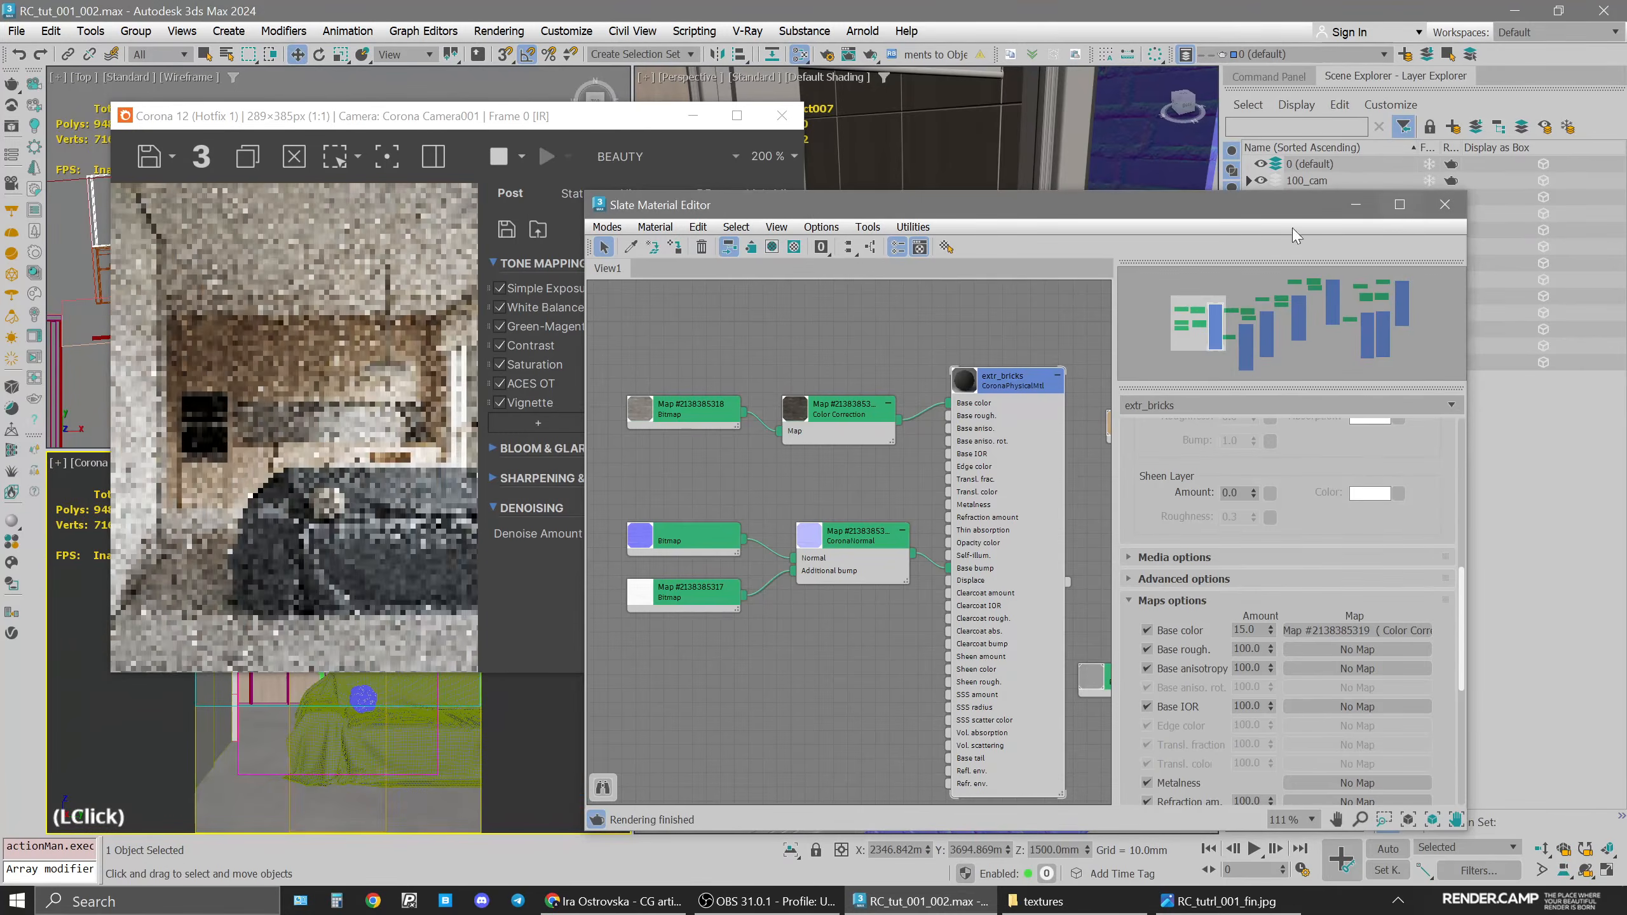
{"action": "left_click_drag", "start_coordinate": [1409, 202], "coordinate": [1194, 185]}
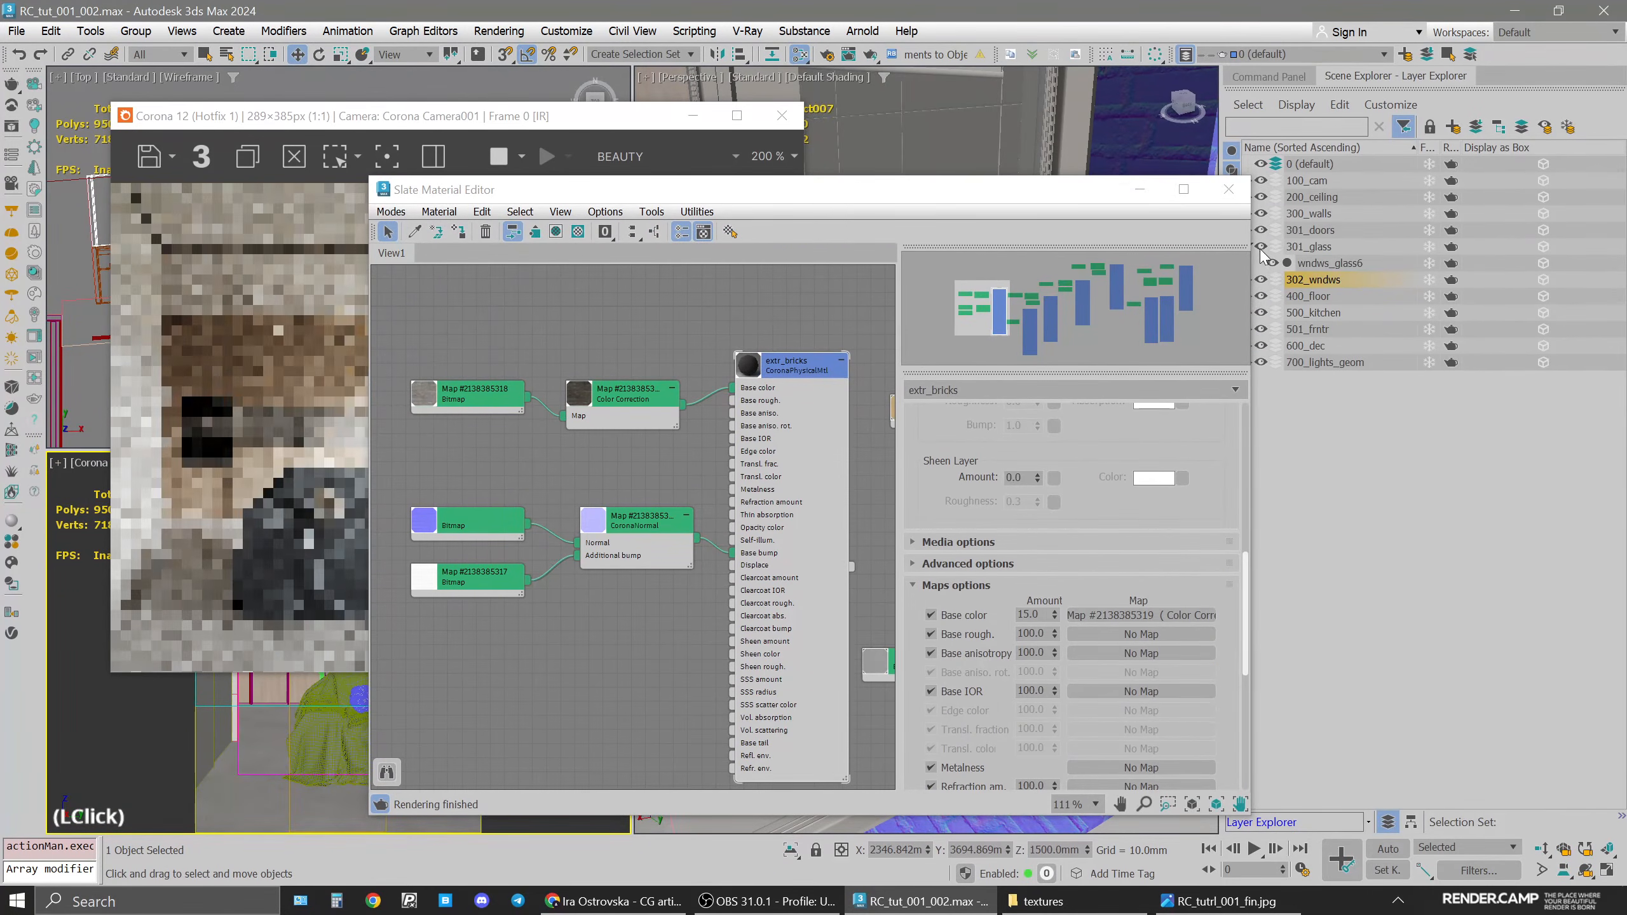
{"action": "left_click_drag", "start_coordinate": [1013, 189], "coordinate": [1259, 167]}
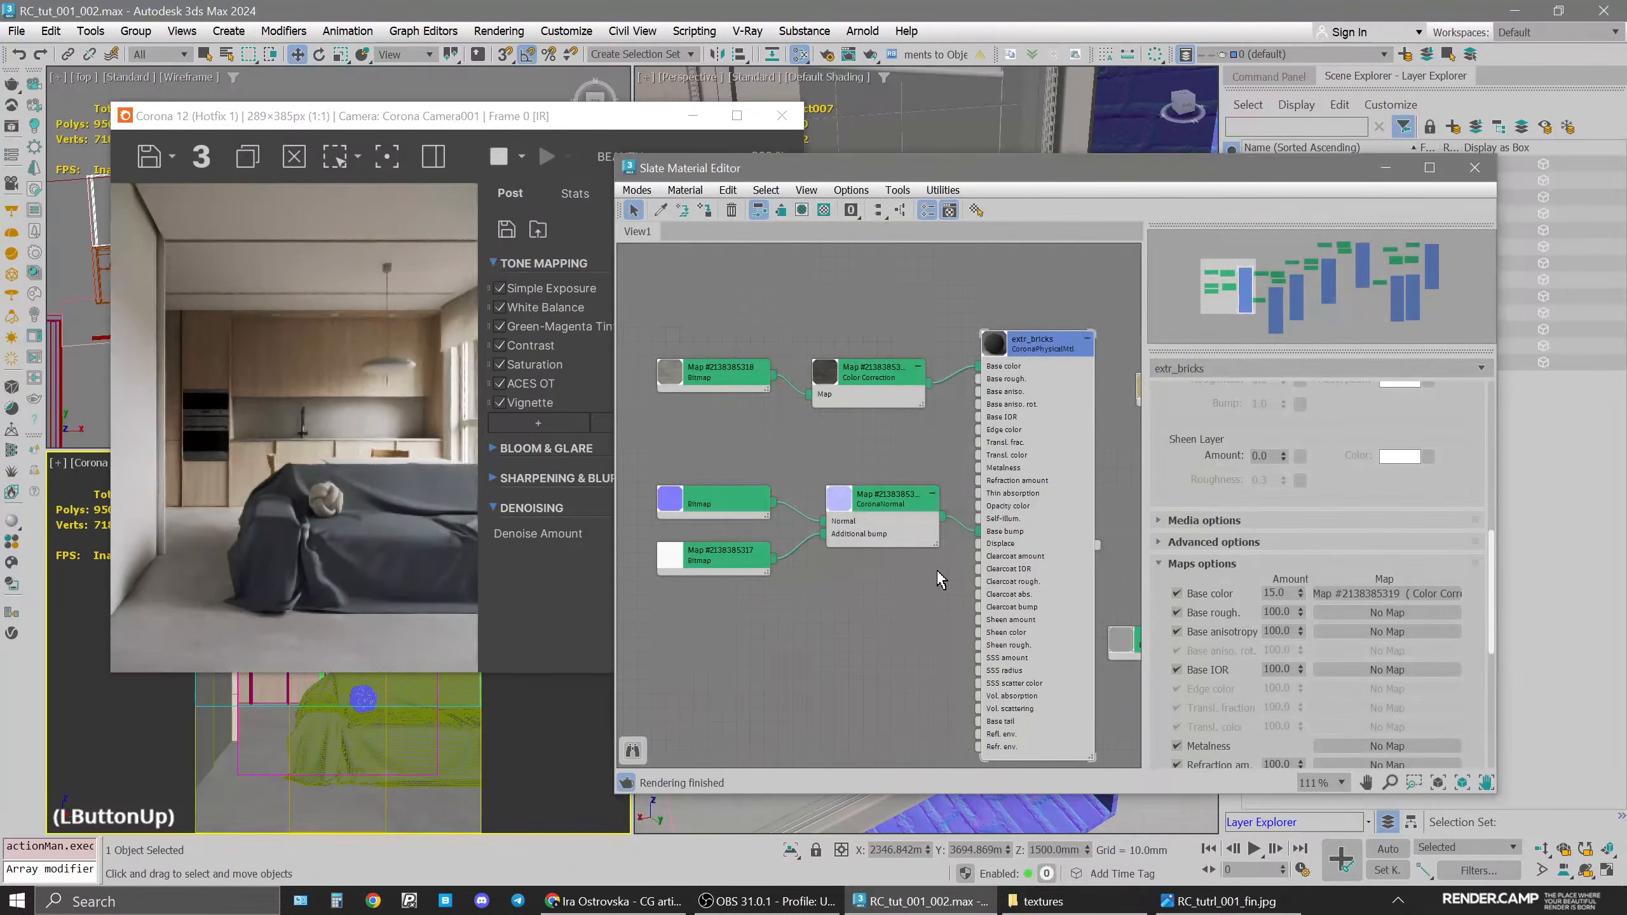
{"action": "scroll", "coordinate": [897, 677], "scroll_direction": "down", "scroll_amount": 4}
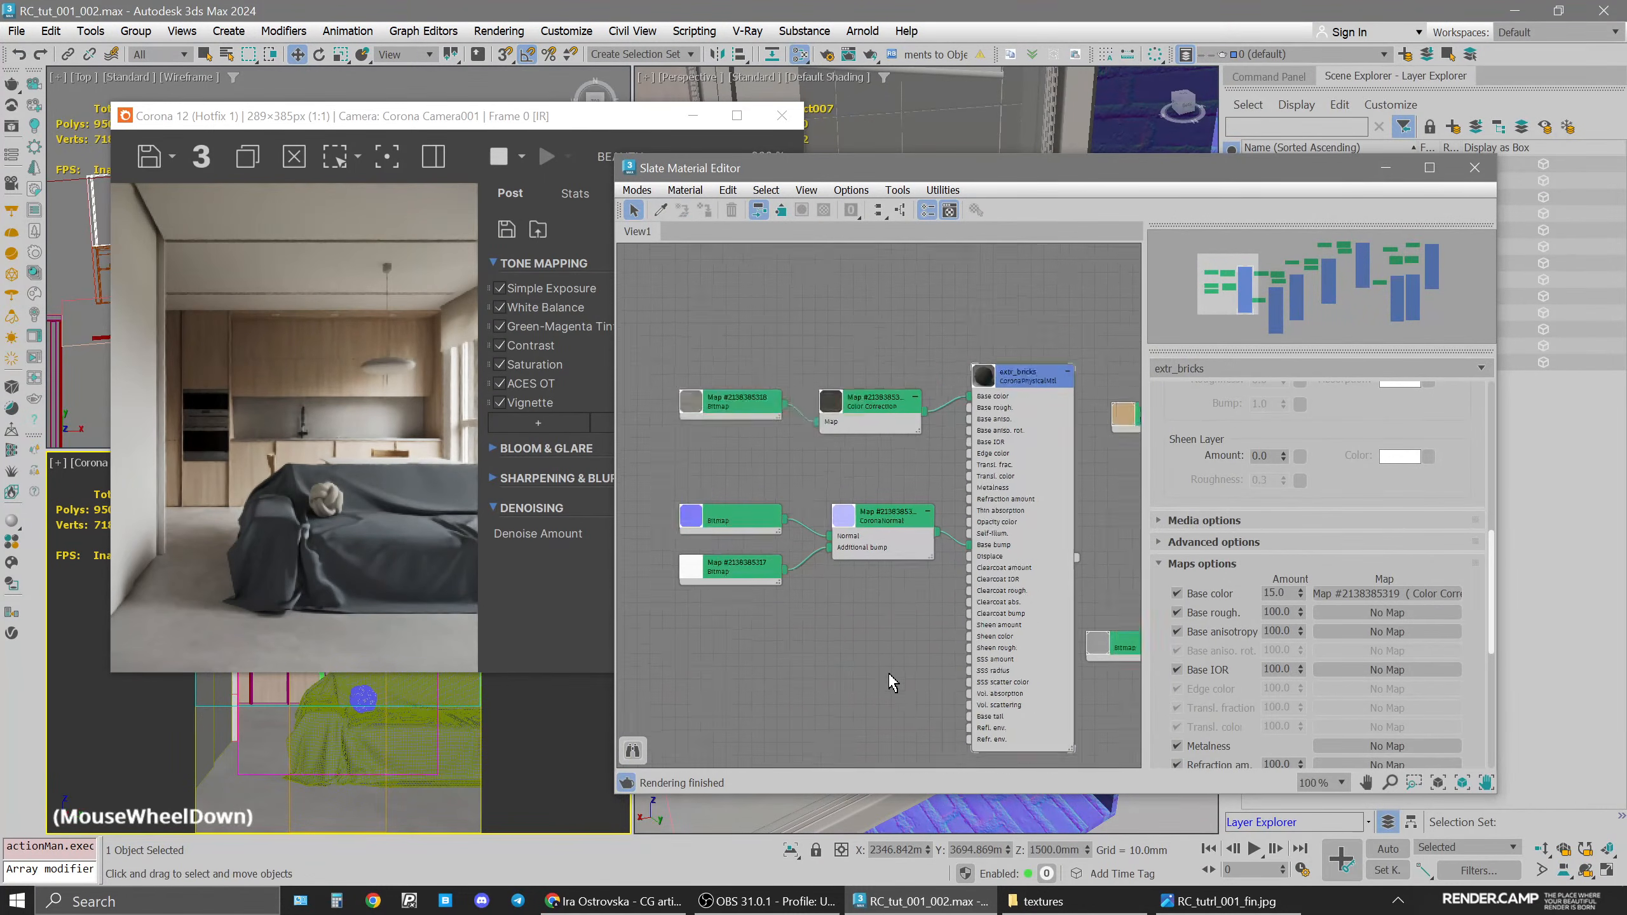
{"action": "left_click", "coordinate": [839, 660]}
{"action": "left_click", "coordinate": [1474, 167]}
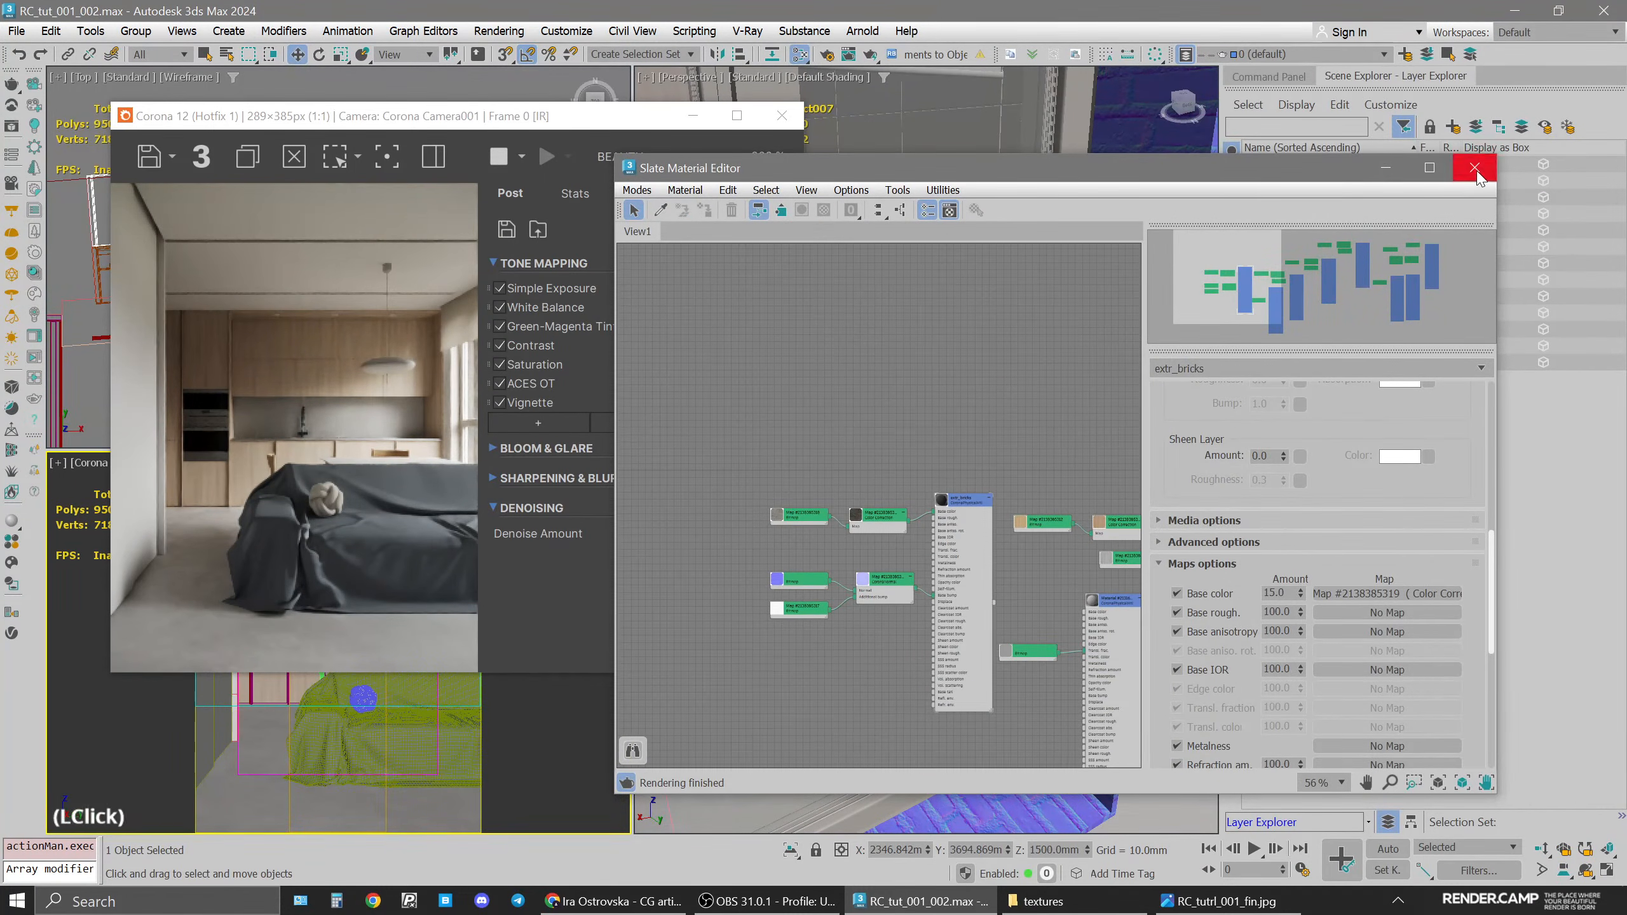
{"action": "left_click_drag", "start_coordinate": [508, 118], "coordinate": [778, 116]}
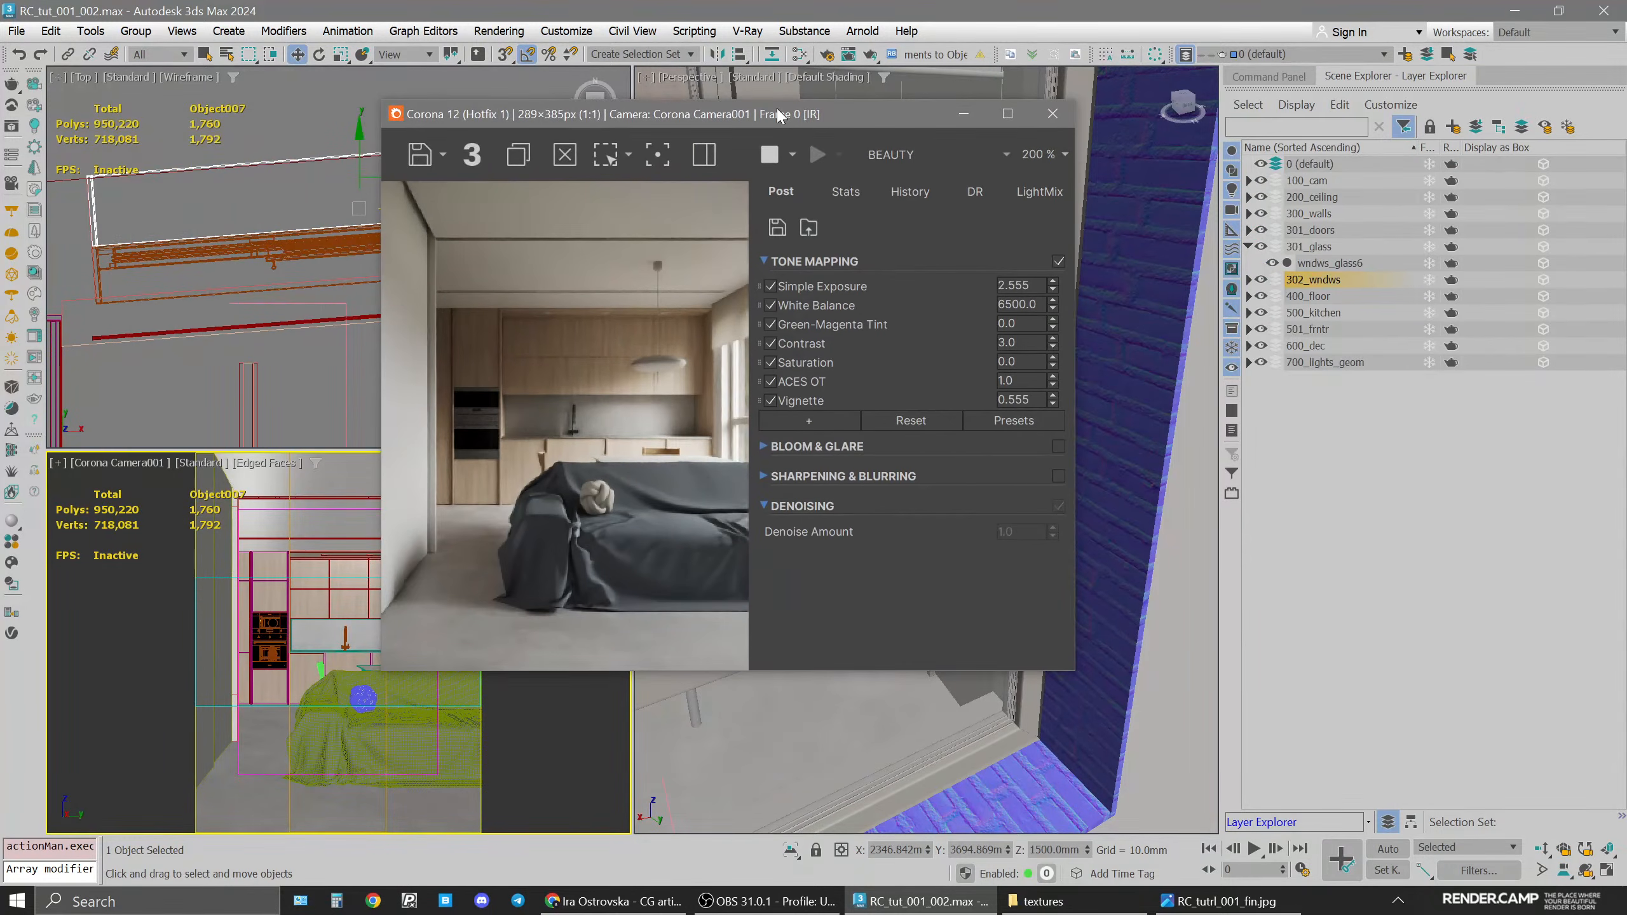
{"action": "left_click_drag", "start_coordinate": [779, 115], "coordinate": [764, 134]}
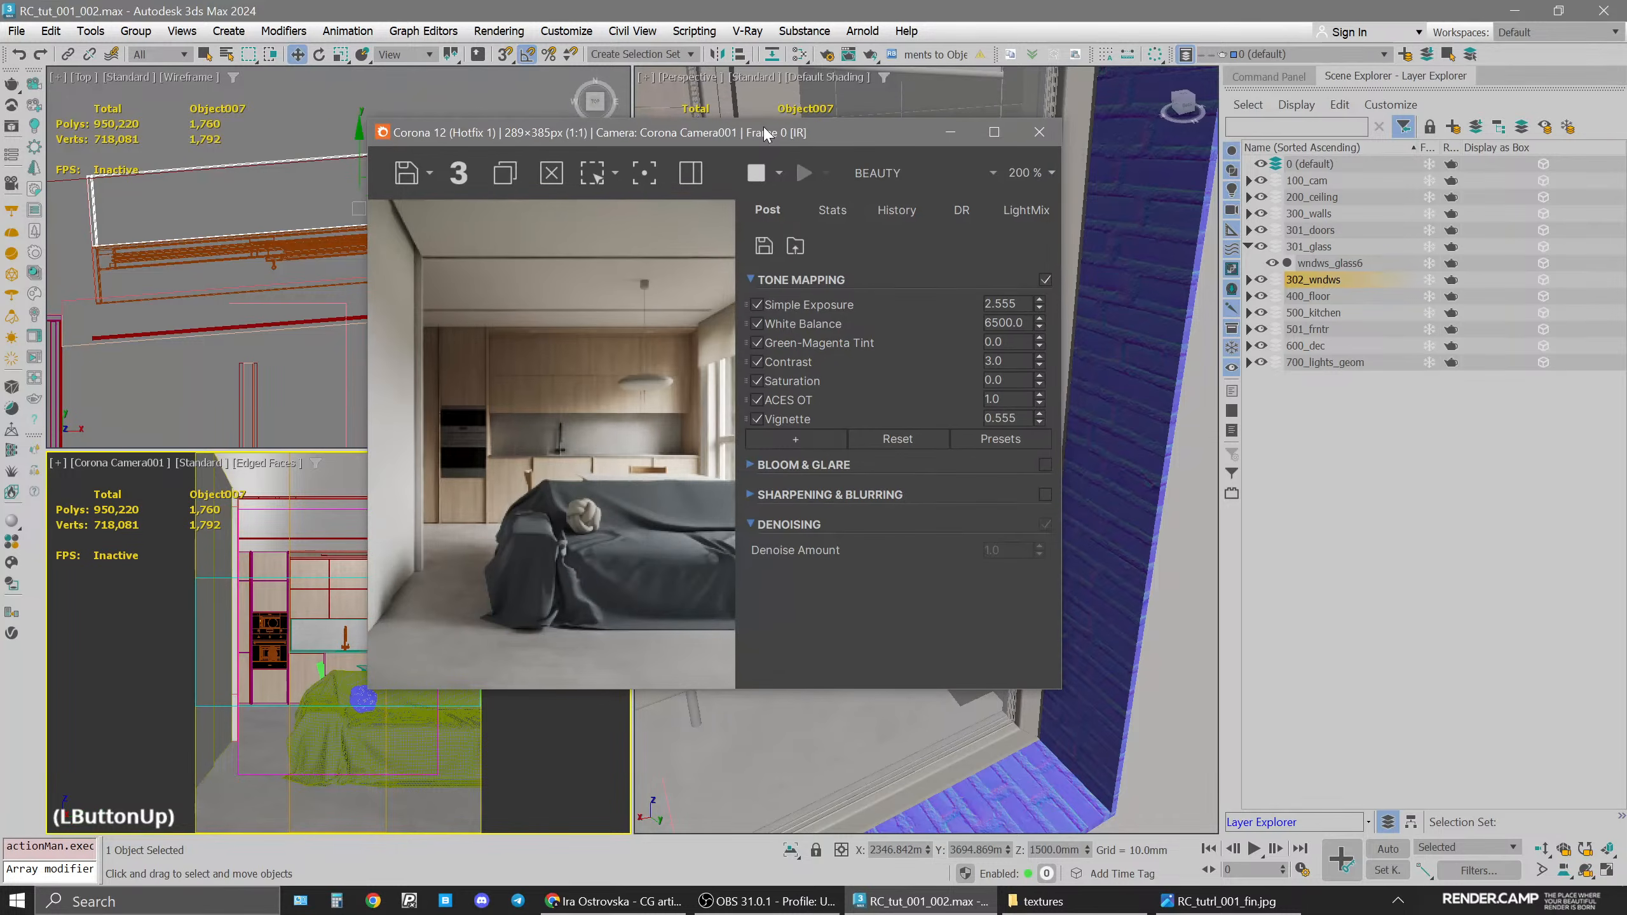
{"action": "left_click", "coordinate": [1059, 134]}
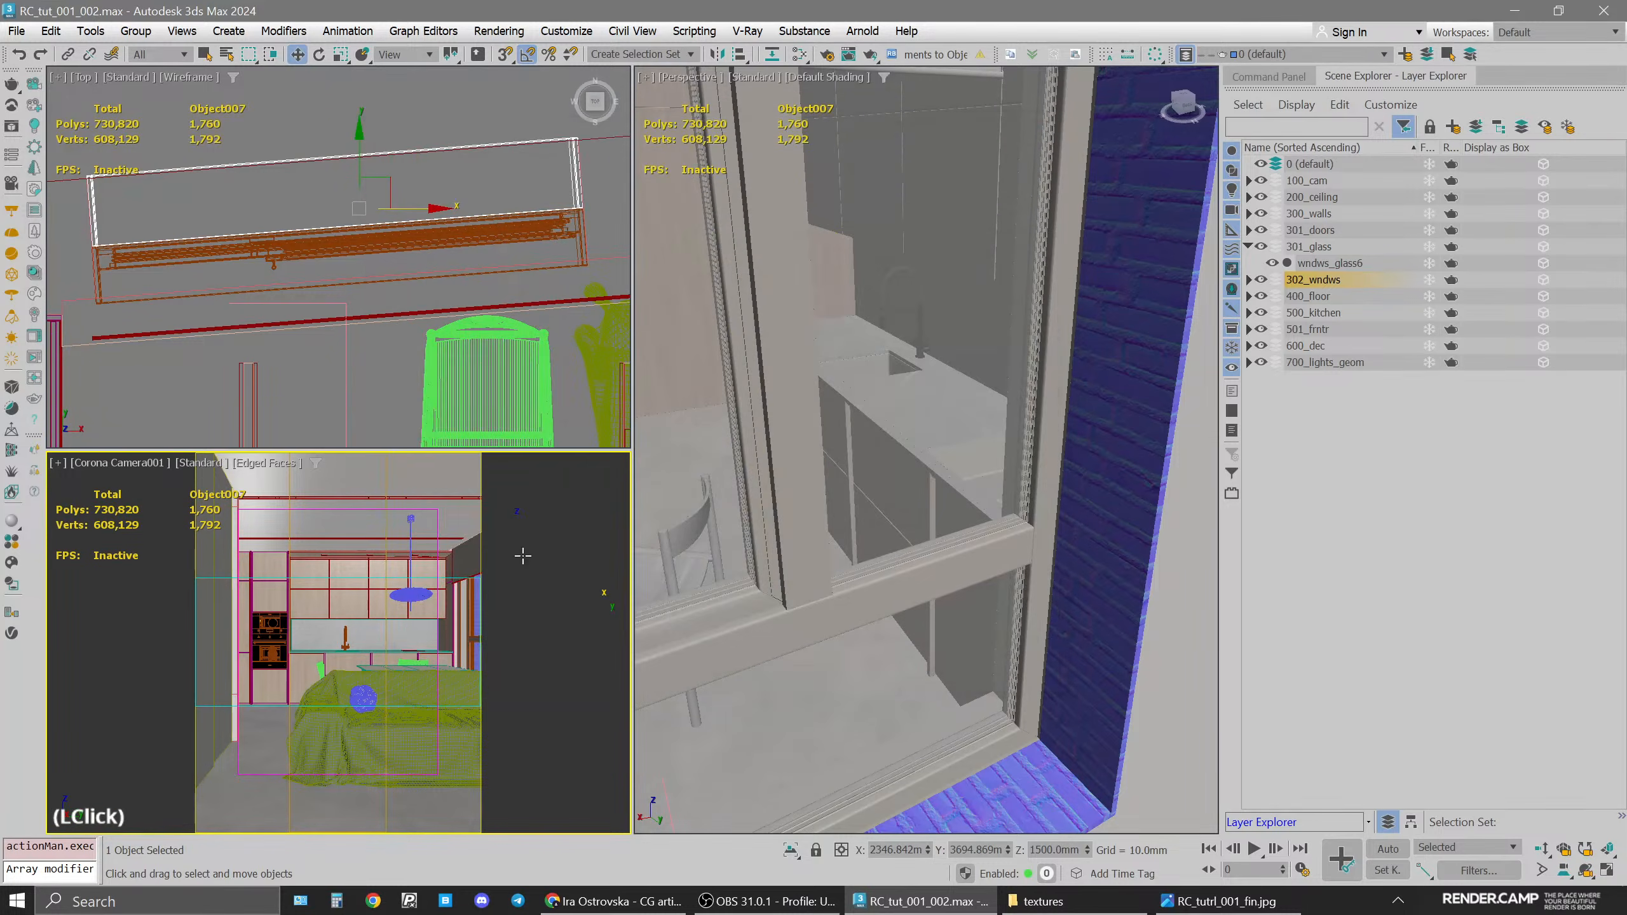
Select the sofa+blanket group, reopen the Slate Material Editor and restart the Corona interactive render
{"action": "left_click", "coordinate": [453, 741]}
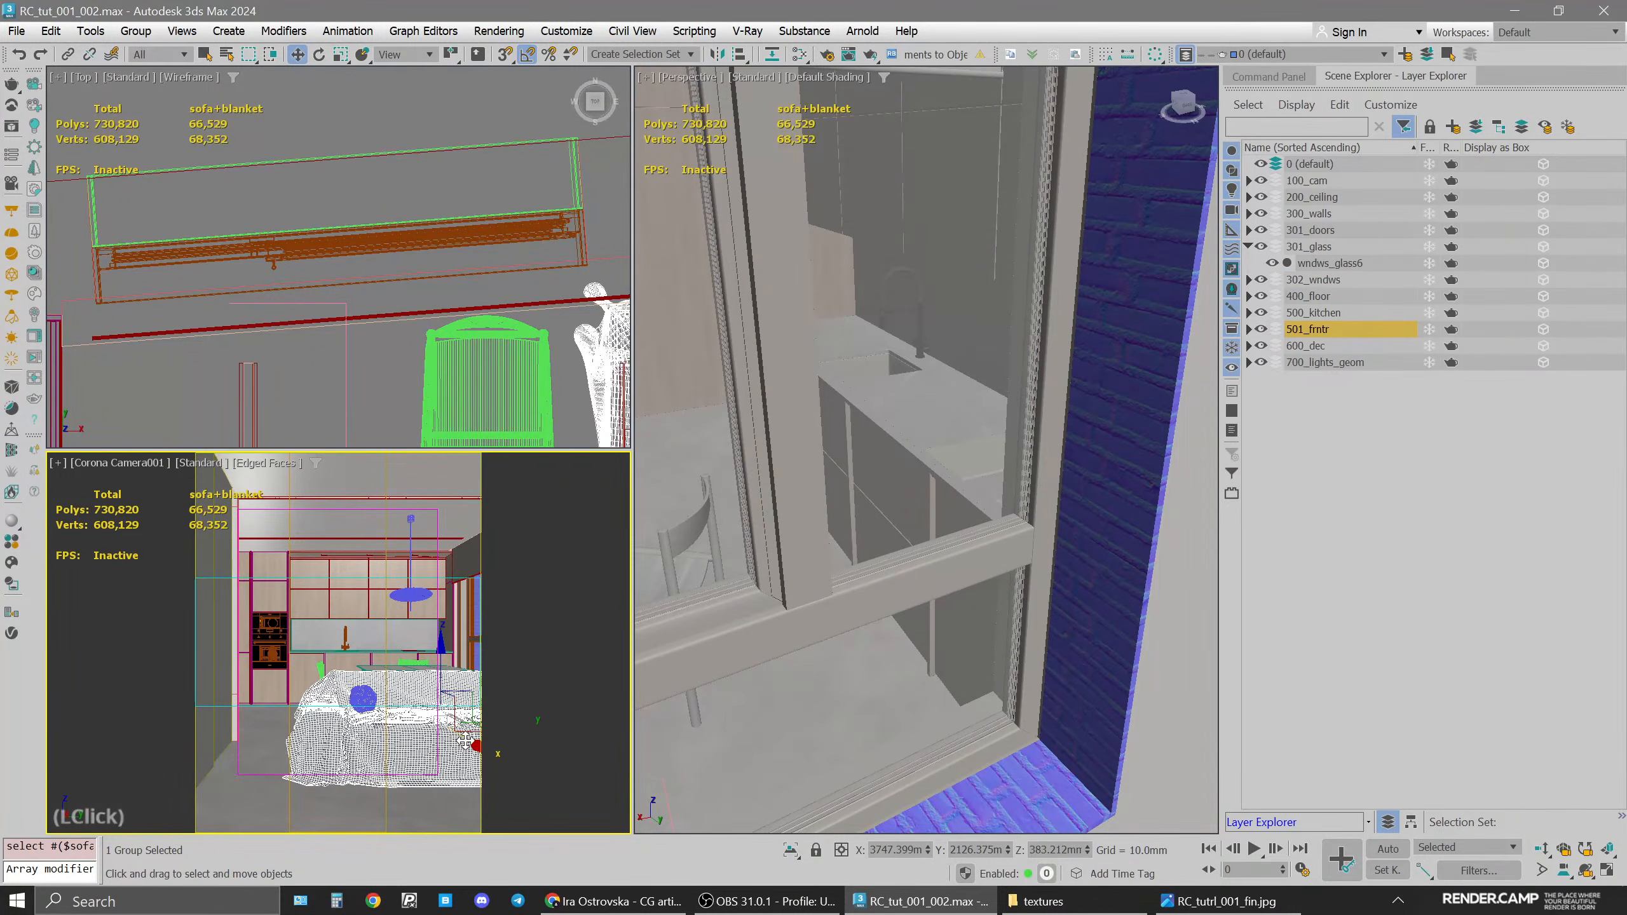
{"action": "key", "text": "m"}
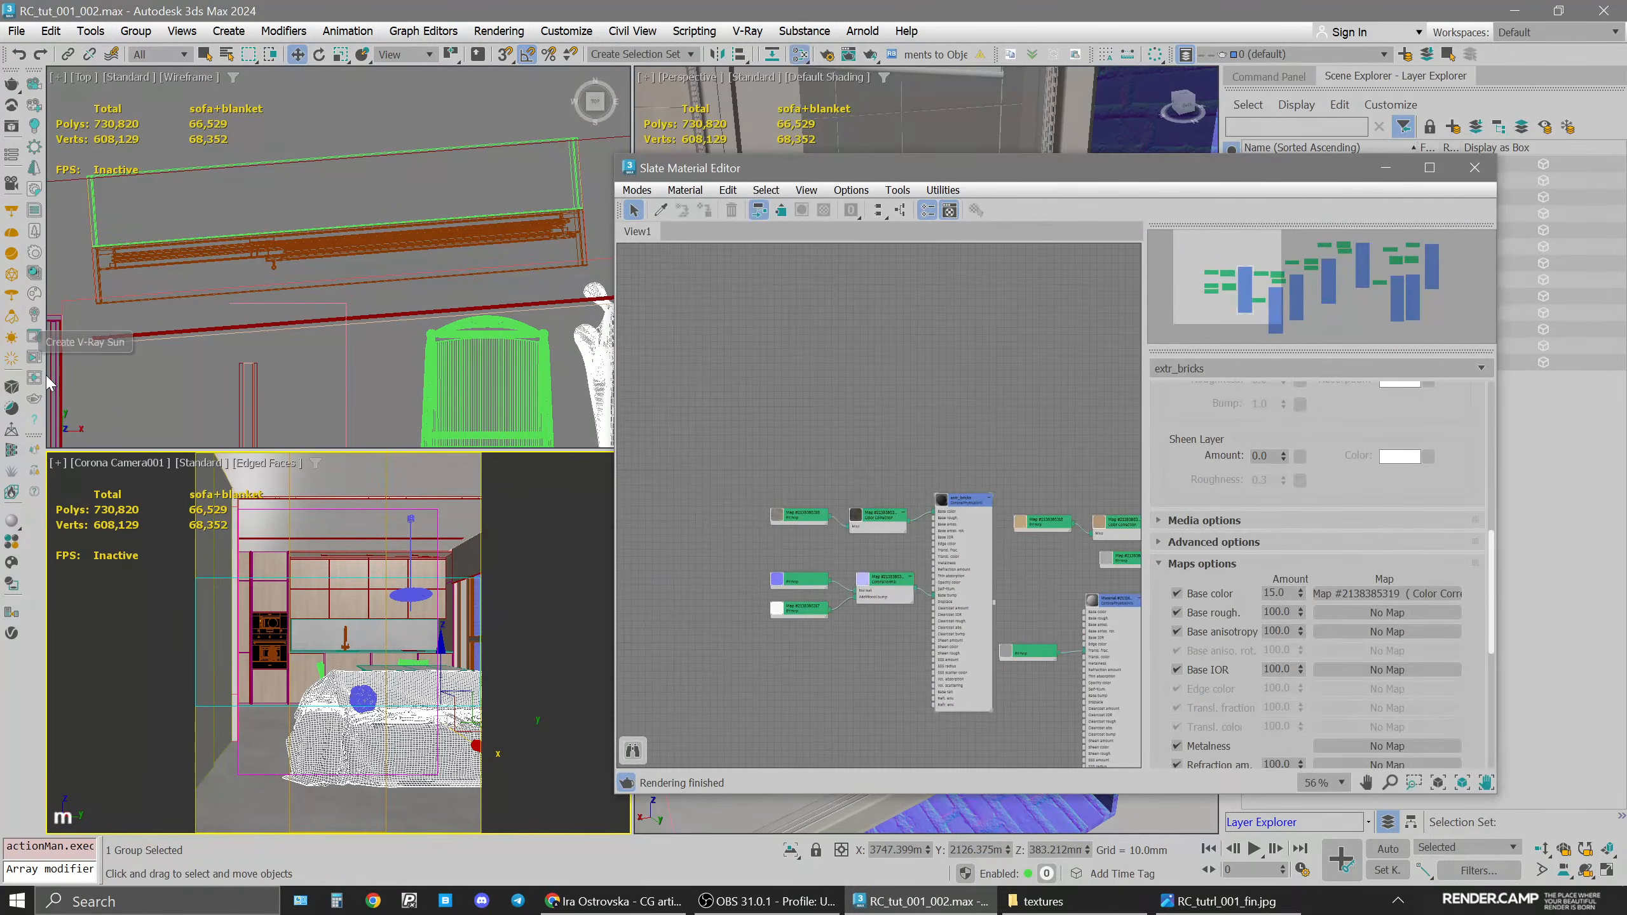
{"action": "left_click", "coordinate": [34, 357]}
{"action": "left_click_drag", "start_coordinate": [761, 137], "coordinate": [554, 91]}
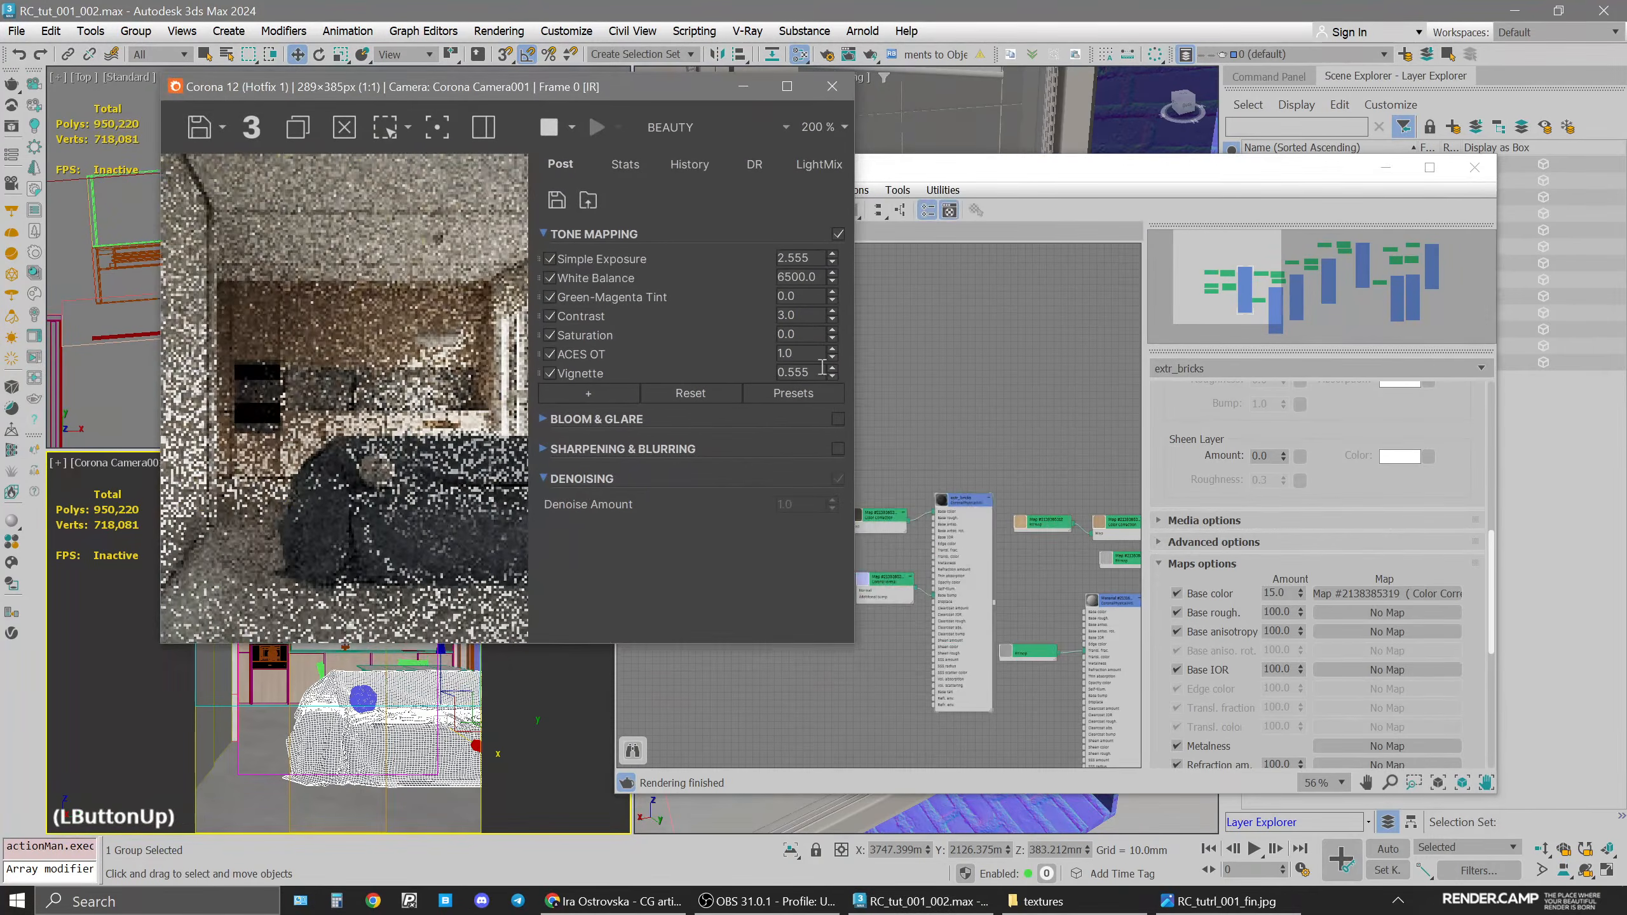
Switch to the reference image RC_tutrl_001_fin.jpg and examine the fabric of the blanket on the sofa
{"action": "left_click", "coordinate": [1226, 901]}
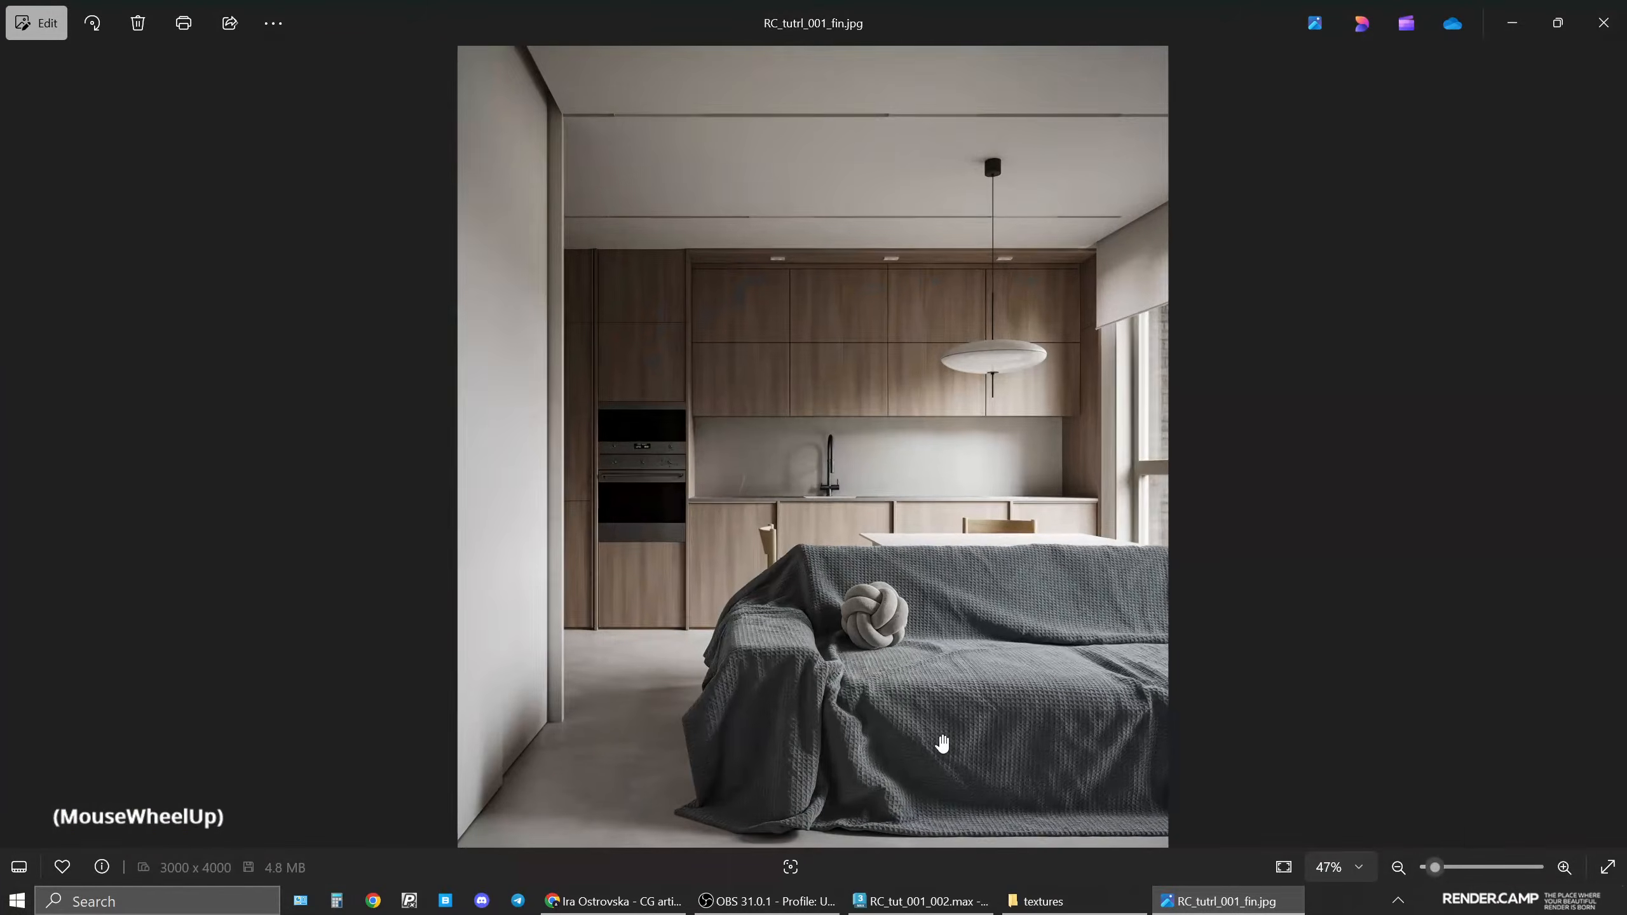
{"action": "scroll", "coordinate": [1184, 745], "scroll_direction": "up", "scroll_amount": 4}
{"action": "left_click_drag", "start_coordinate": [1184, 745], "coordinate": [1085, 602]}
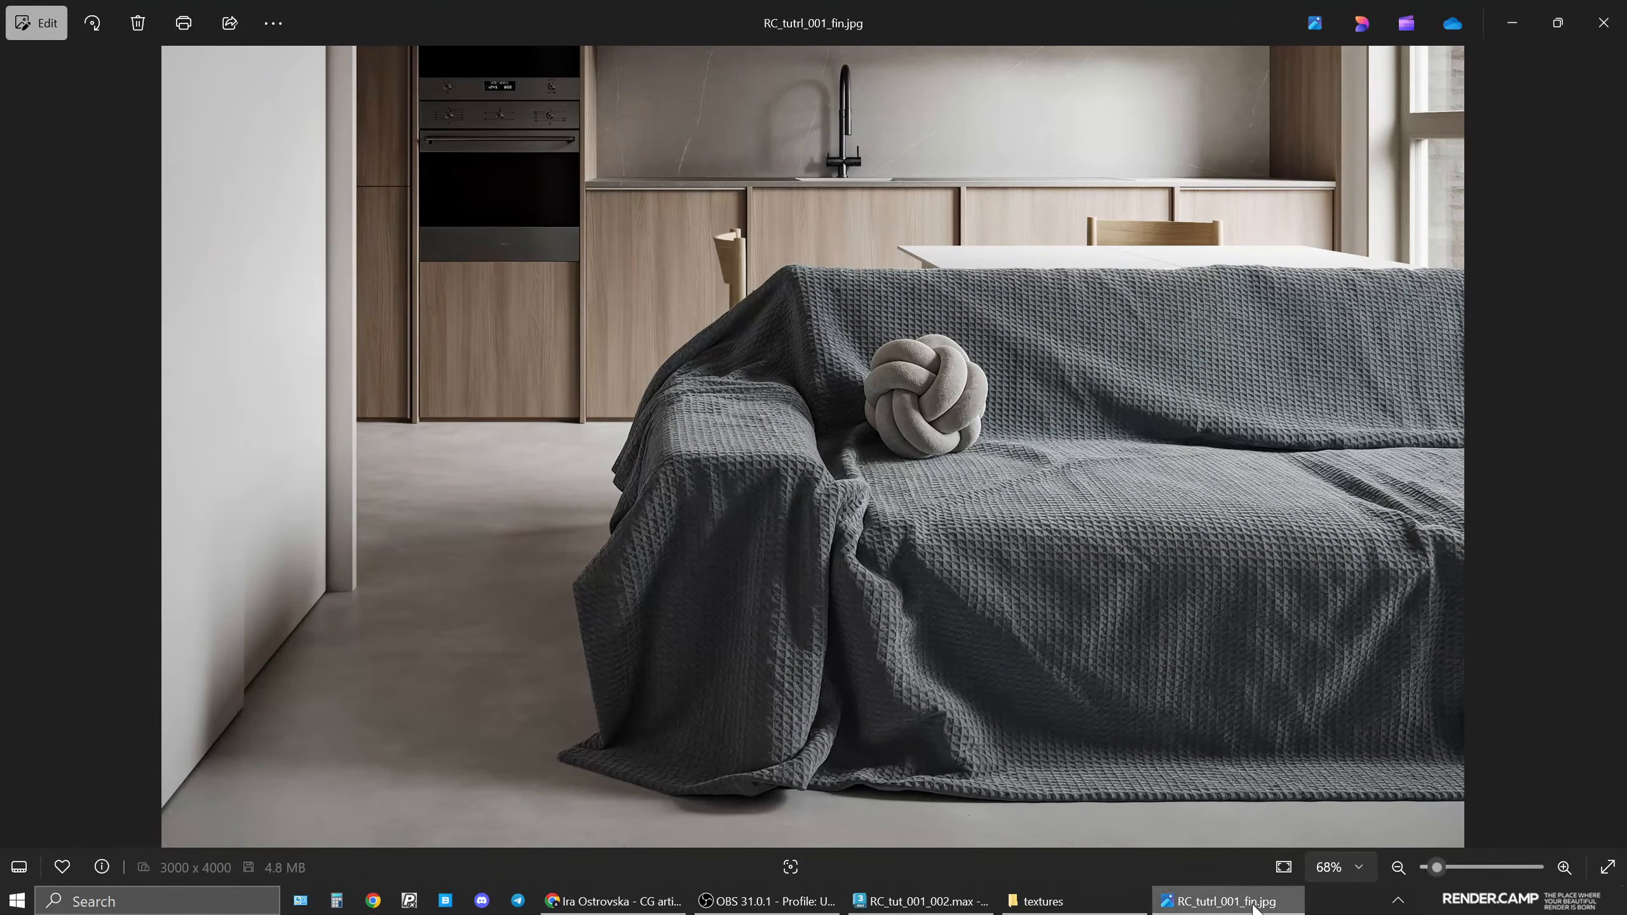
{"action": "left_click", "coordinate": [1258, 901]}
Clear all existing material and map nodes from the Slate Material Editor view
{"action": "left_click_drag", "start_coordinate": [617, 118], "coordinate": [556, 122]}
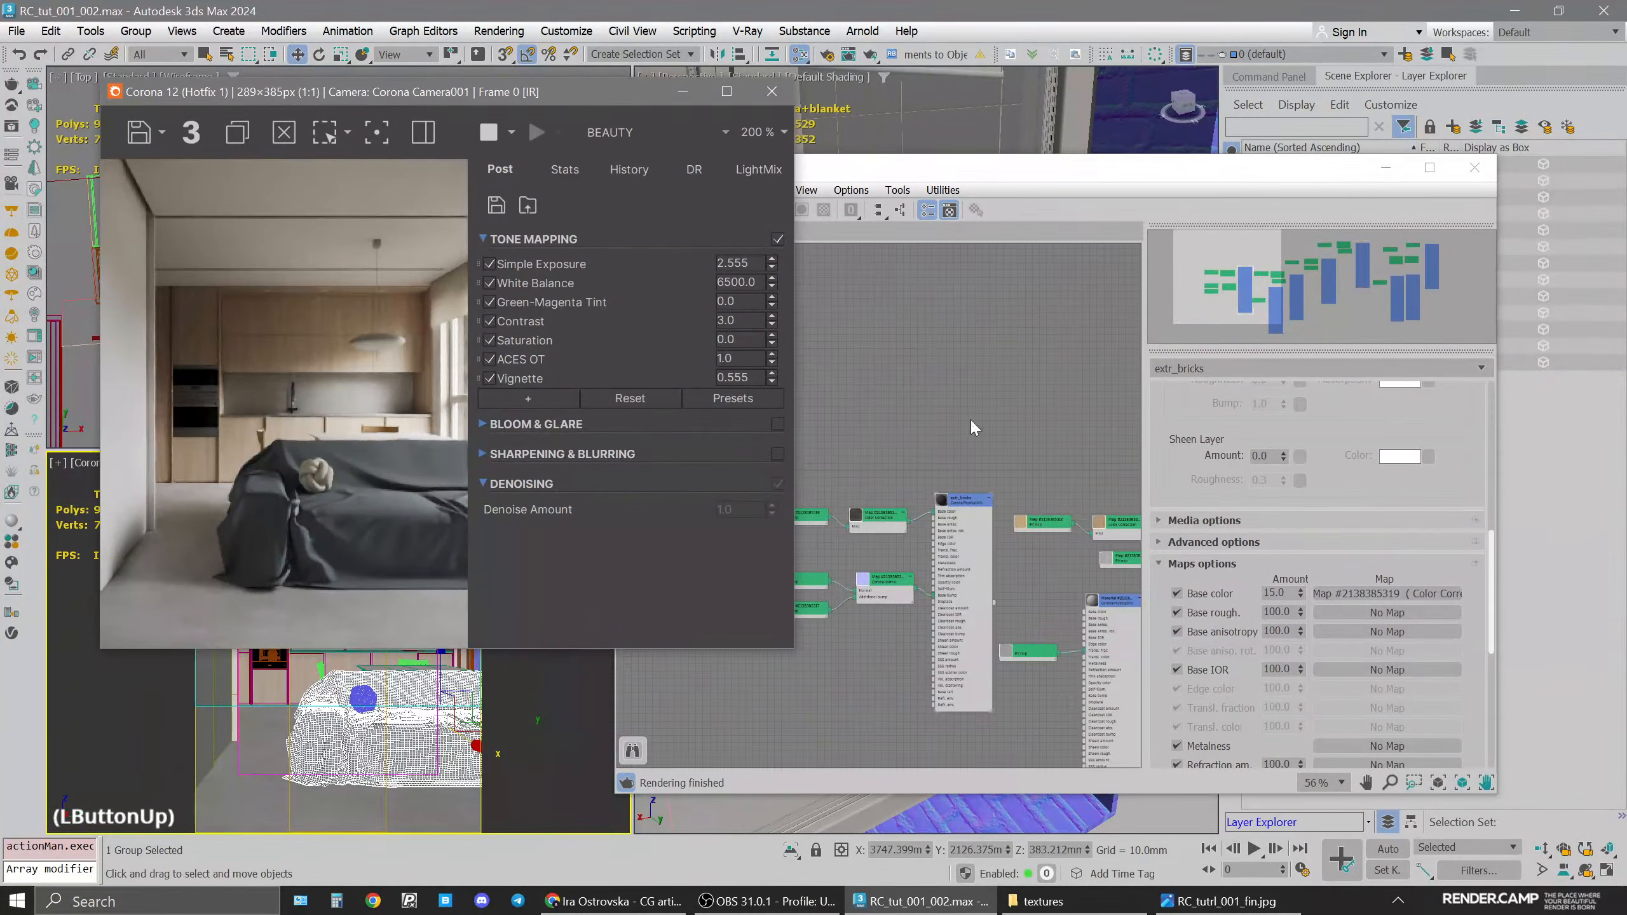
{"action": "scroll", "coordinate": [818, 418], "scroll_direction": "down", "scroll_amount": 5}
{"action": "scroll", "coordinate": [818, 417], "scroll_direction": "down", "scroll_amount": 5}
{"action": "left_click_drag", "start_coordinate": [737, 359], "coordinate": [1018, 601]}
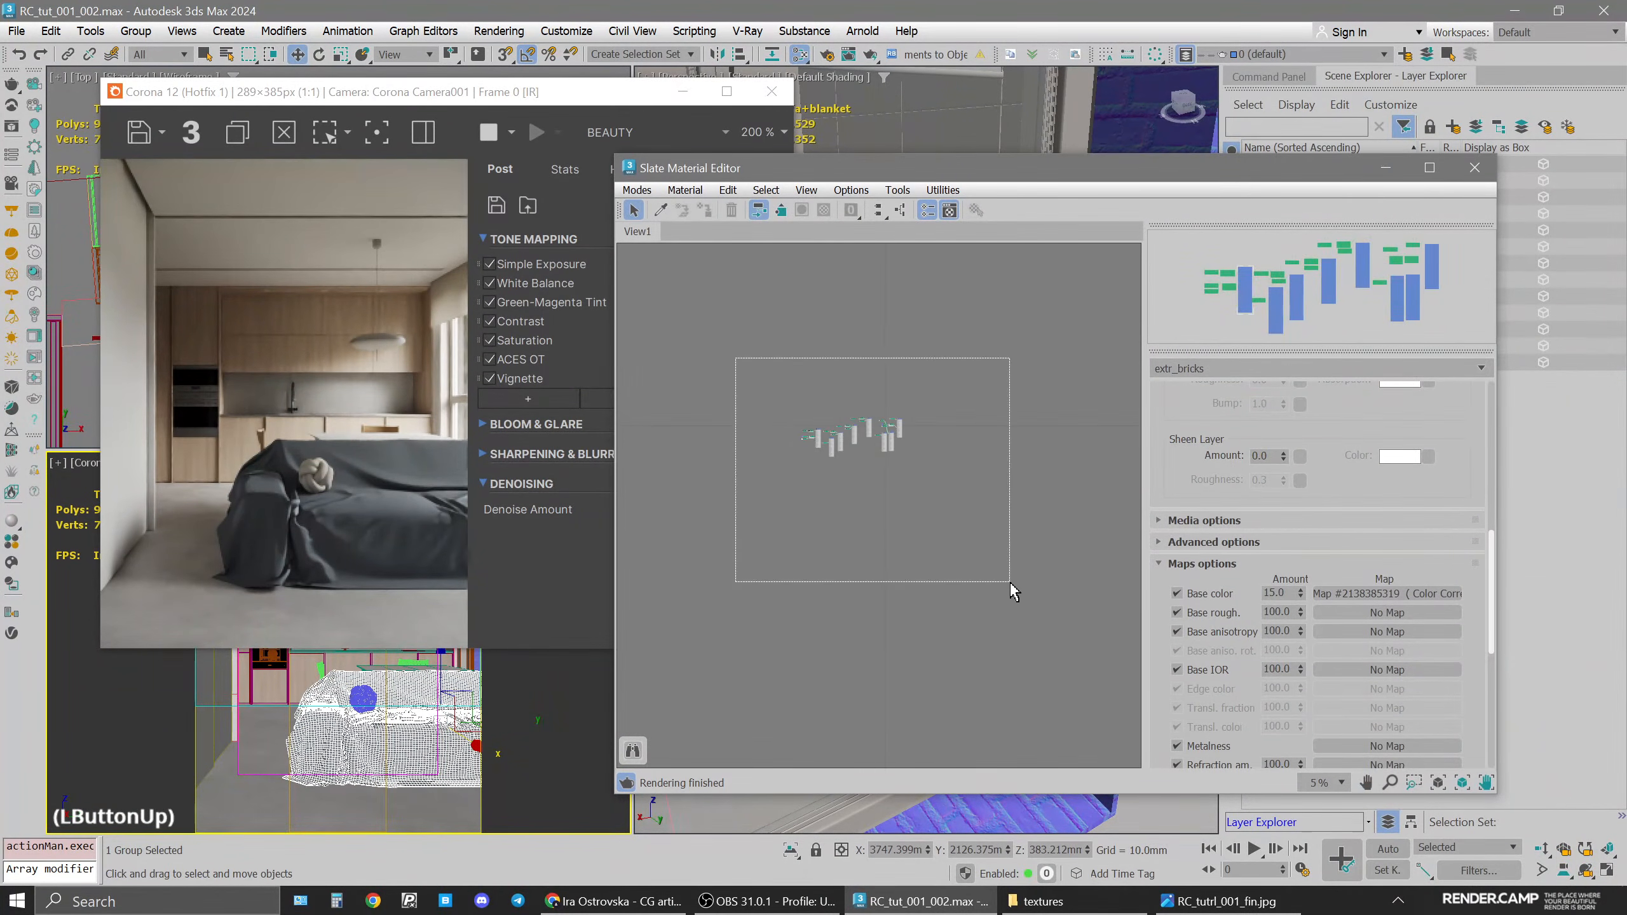
{"action": "key", "text": "Delete"}
{"action": "left_click", "coordinate": [871, 418]}
{"action": "scroll", "coordinate": [890, 429], "scroll_direction": "up", "scroll_amount": 6}
{"action": "middle_click_drag", "start_coordinate": [790, 349], "coordinate": [987, 595]}
{"action": "left_click", "coordinate": [987, 594]}
Pick the sofa material from the blanket in the camera viewport and place its node with free space for maps beside it
{"action": "left_click", "coordinate": [662, 211]}
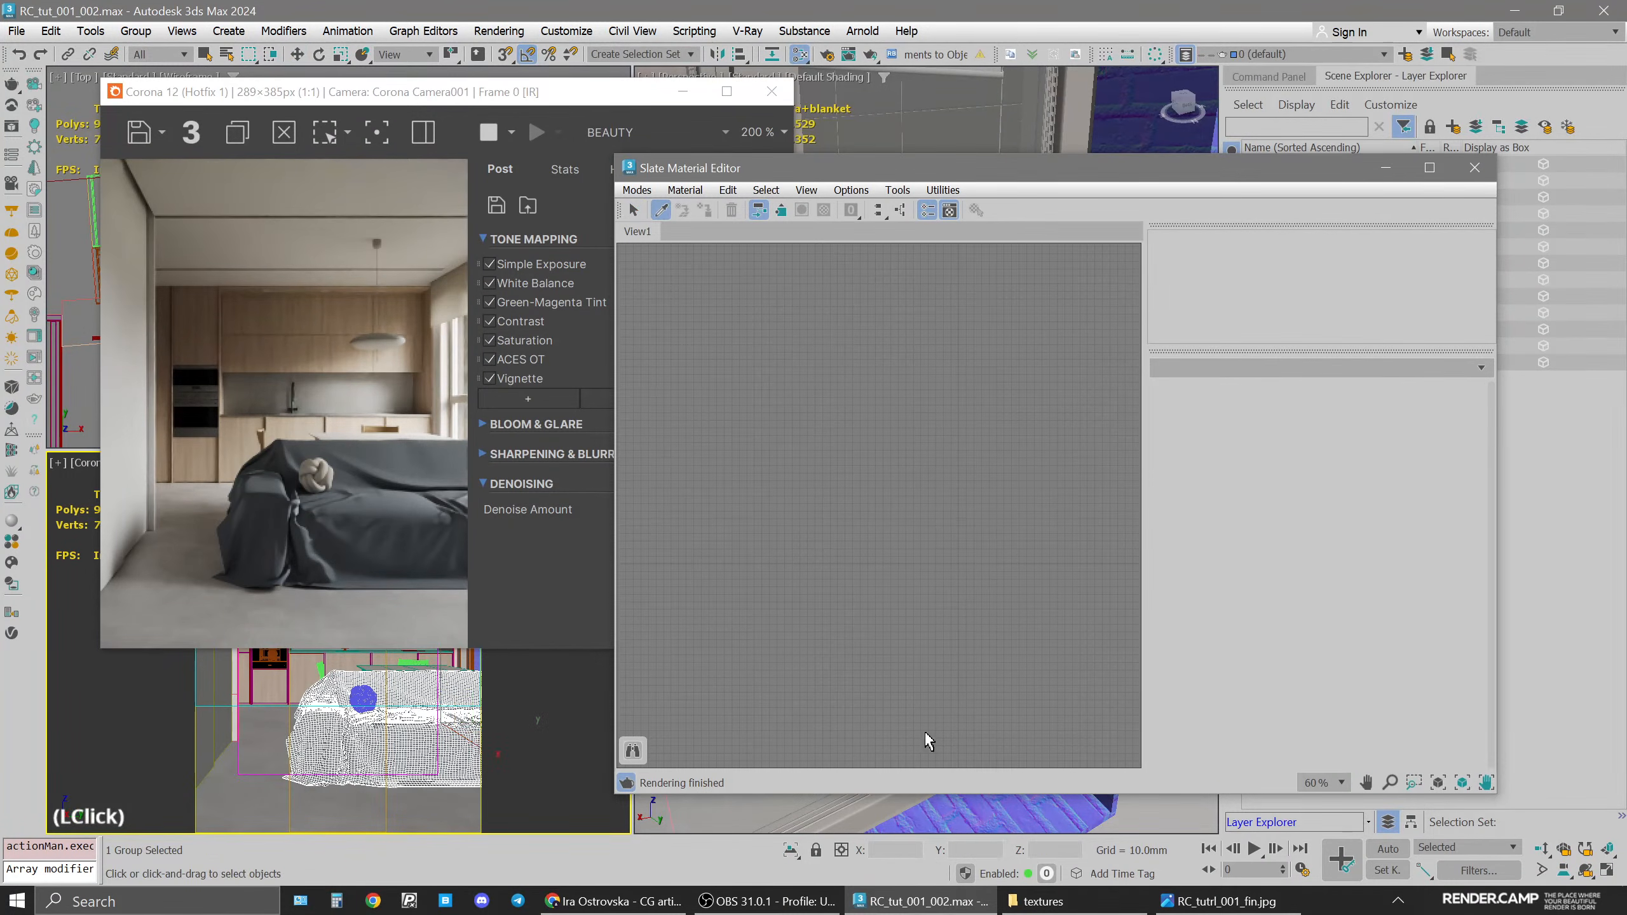
{"action": "left_click", "coordinate": [394, 734]}
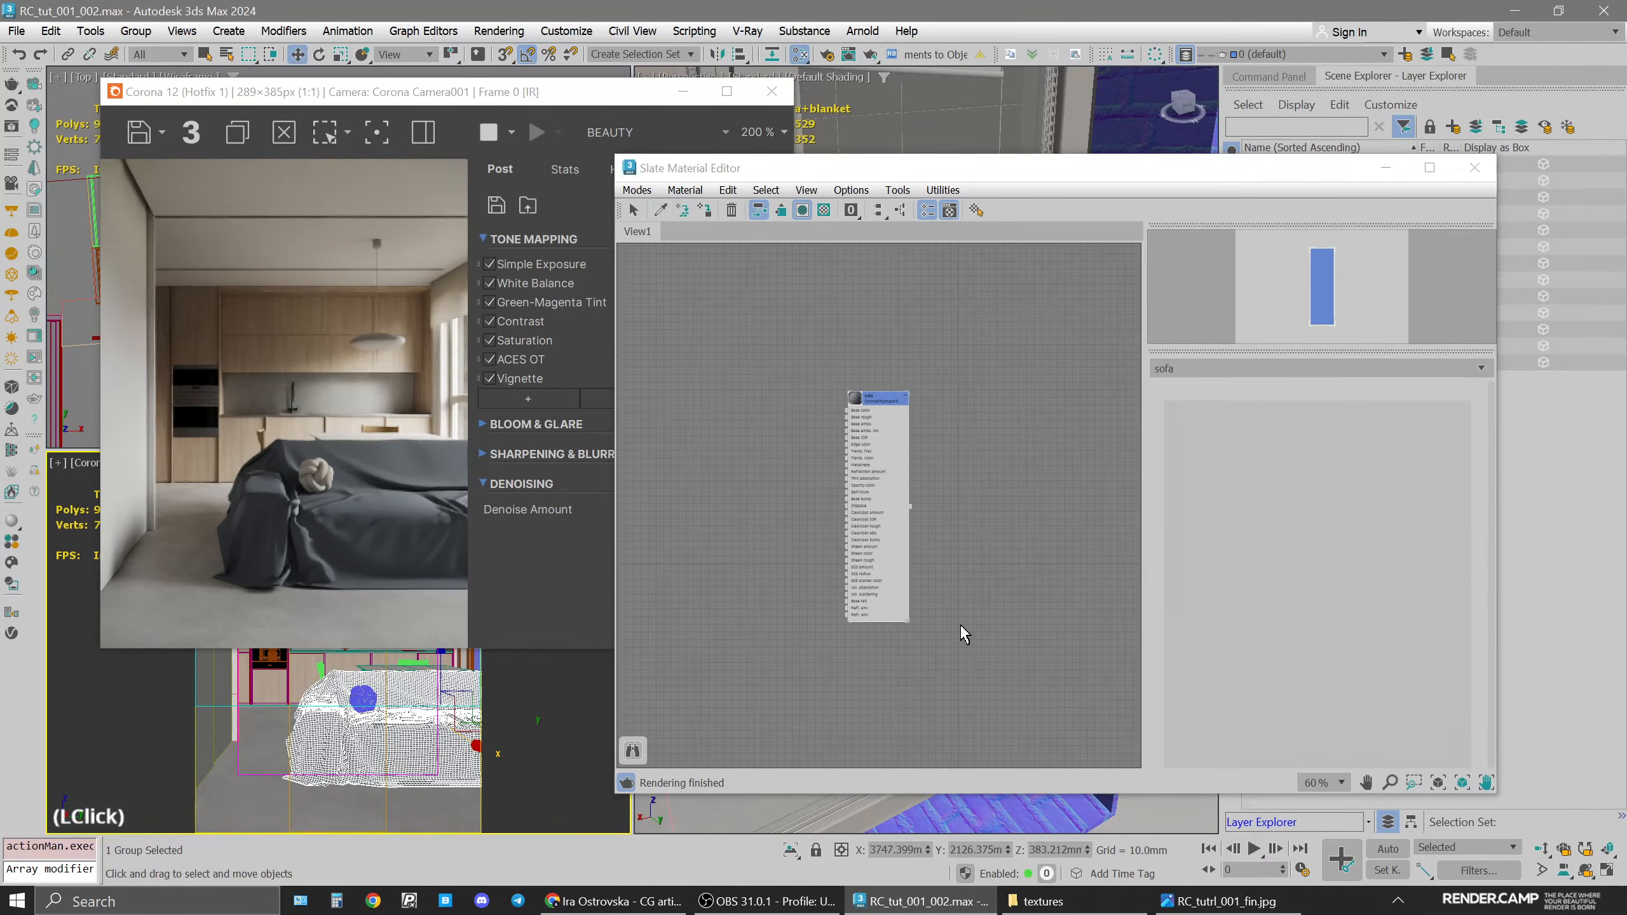
{"action": "left_click_drag", "start_coordinate": [882, 403], "coordinate": [983, 410]}
{"action": "scroll", "coordinate": [828, 476], "scroll_direction": "up", "scroll_amount": 3}
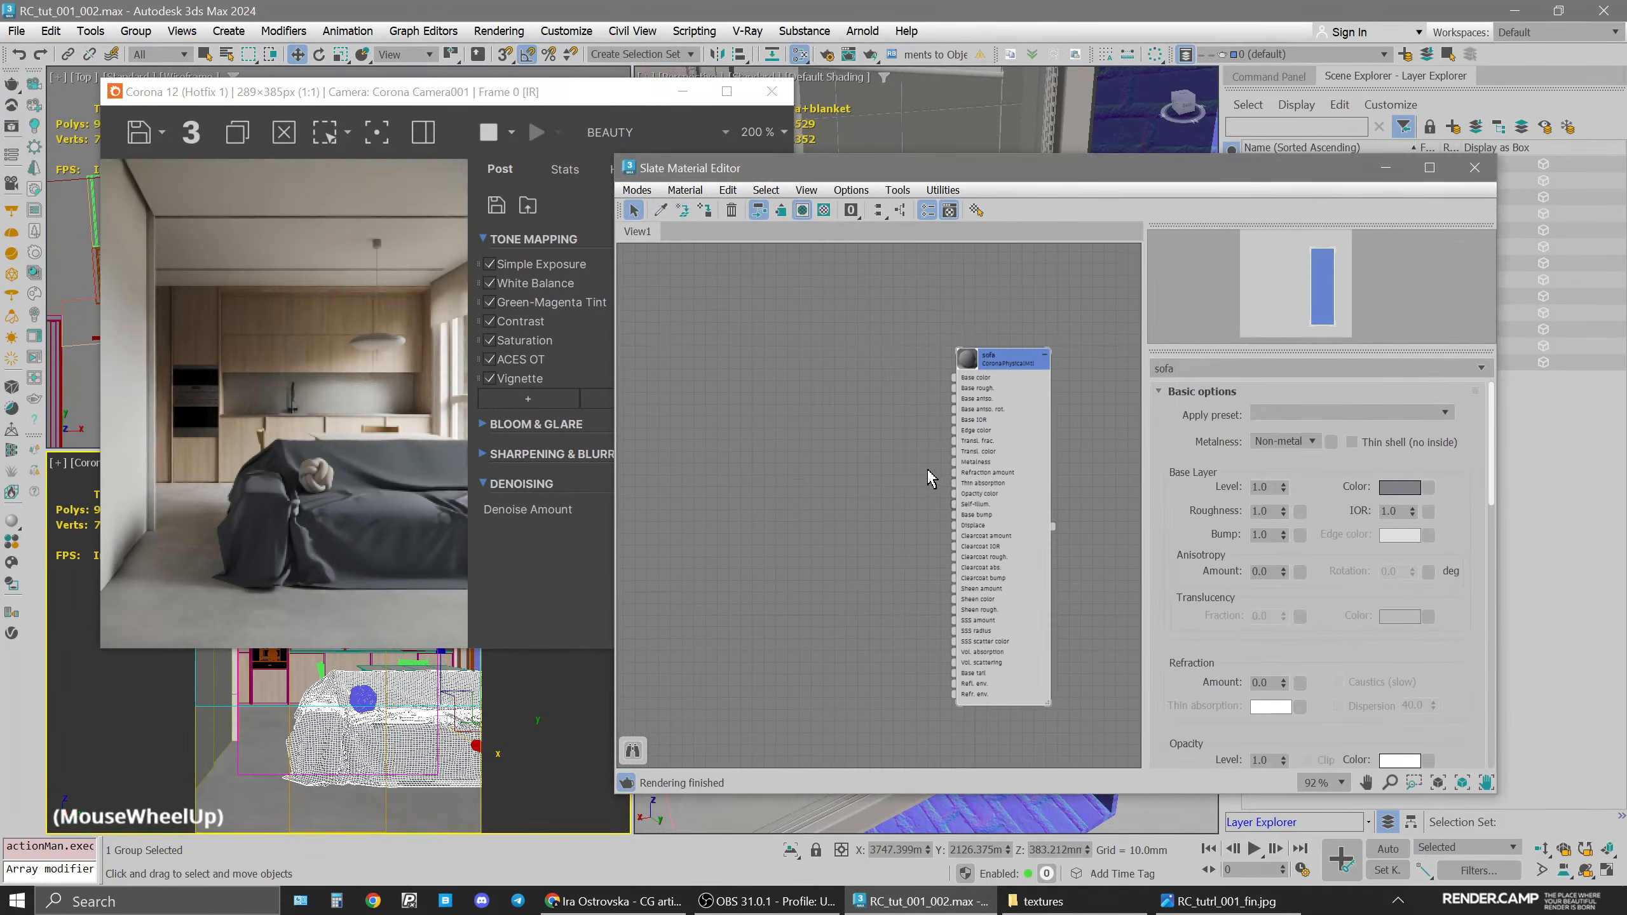
{"action": "middle_click_drag", "start_coordinate": [777, 524], "coordinate": [748, 499]}
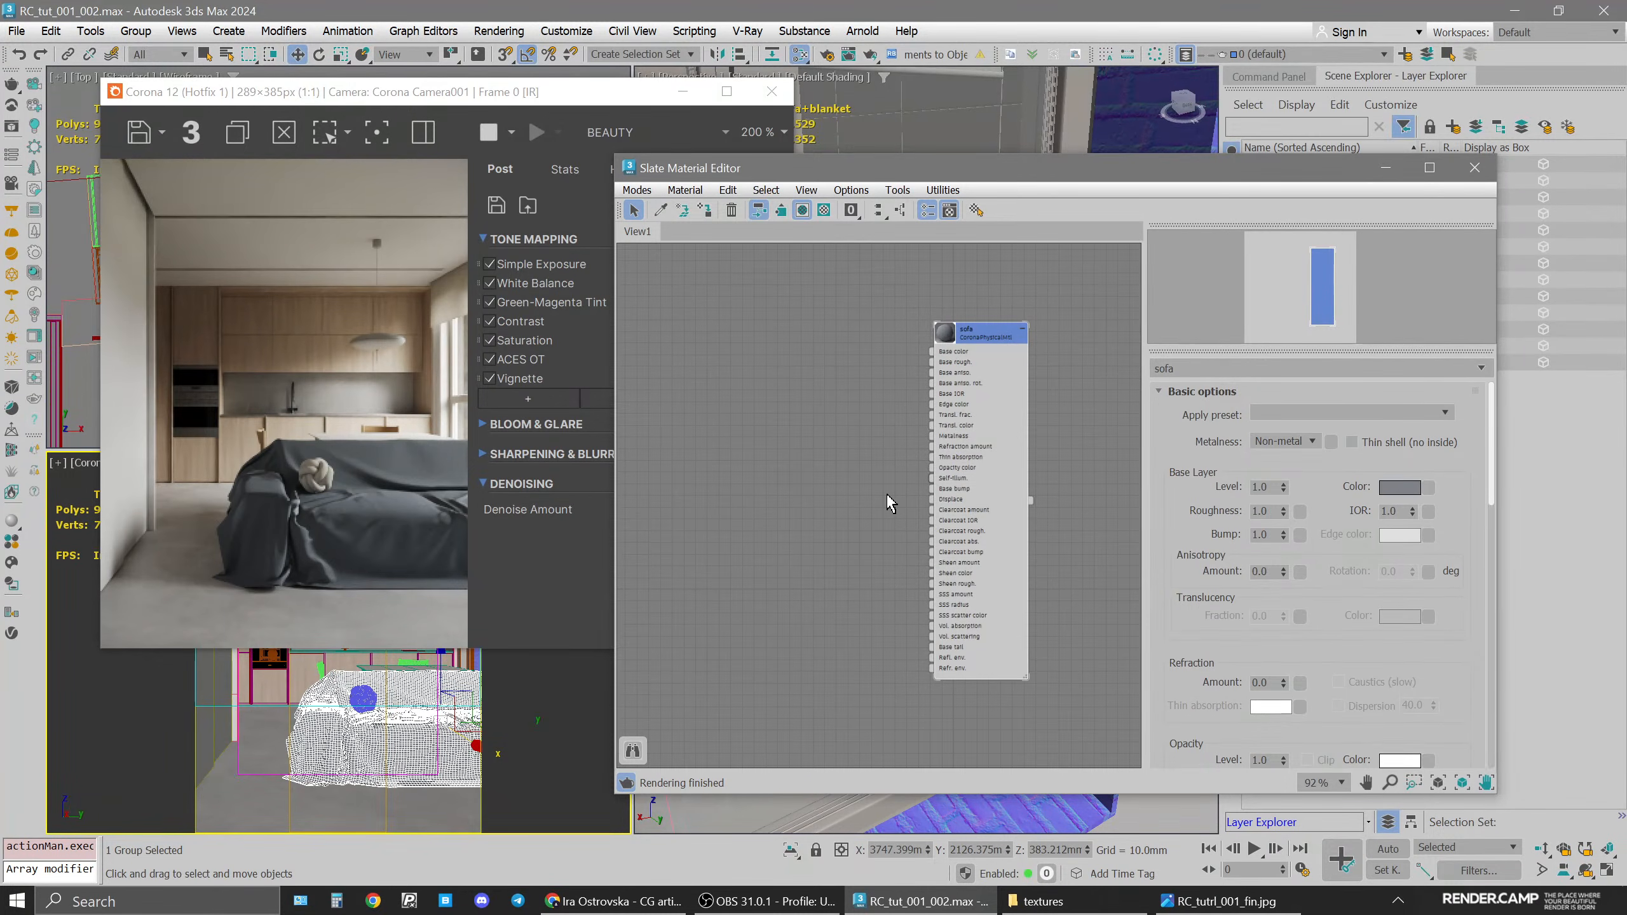
{"action": "left_click", "coordinate": [889, 502]}
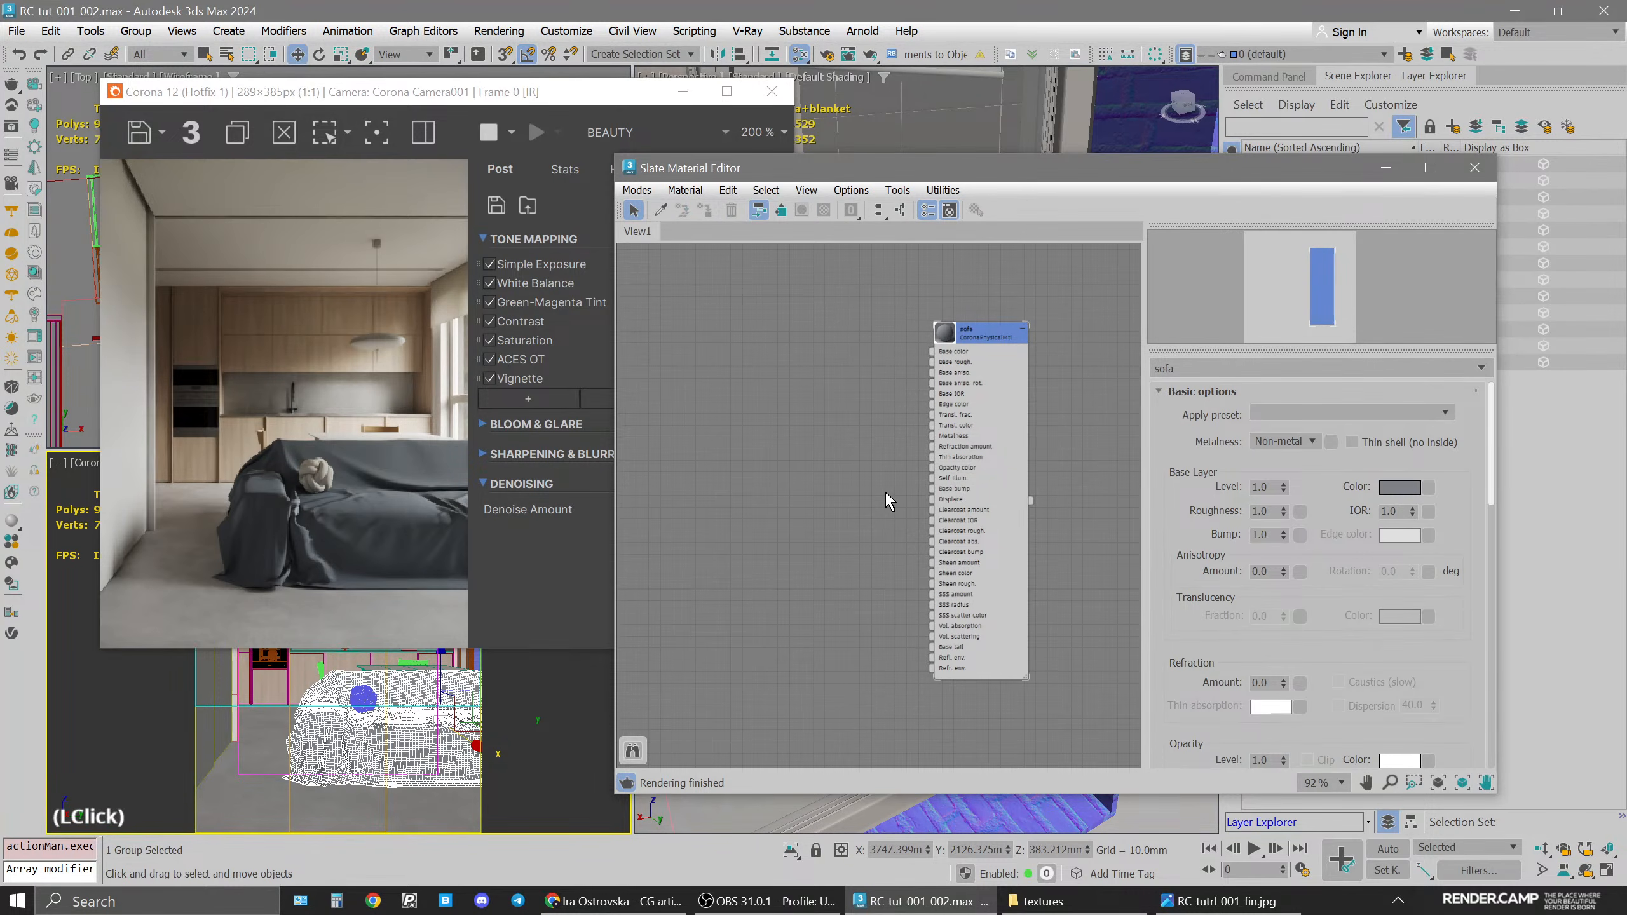
Bring the sofa_nrml texture from the textures folder into the material editor as a bitmap node beside the sofa material
{"action": "left_click", "coordinate": [1041, 901]}
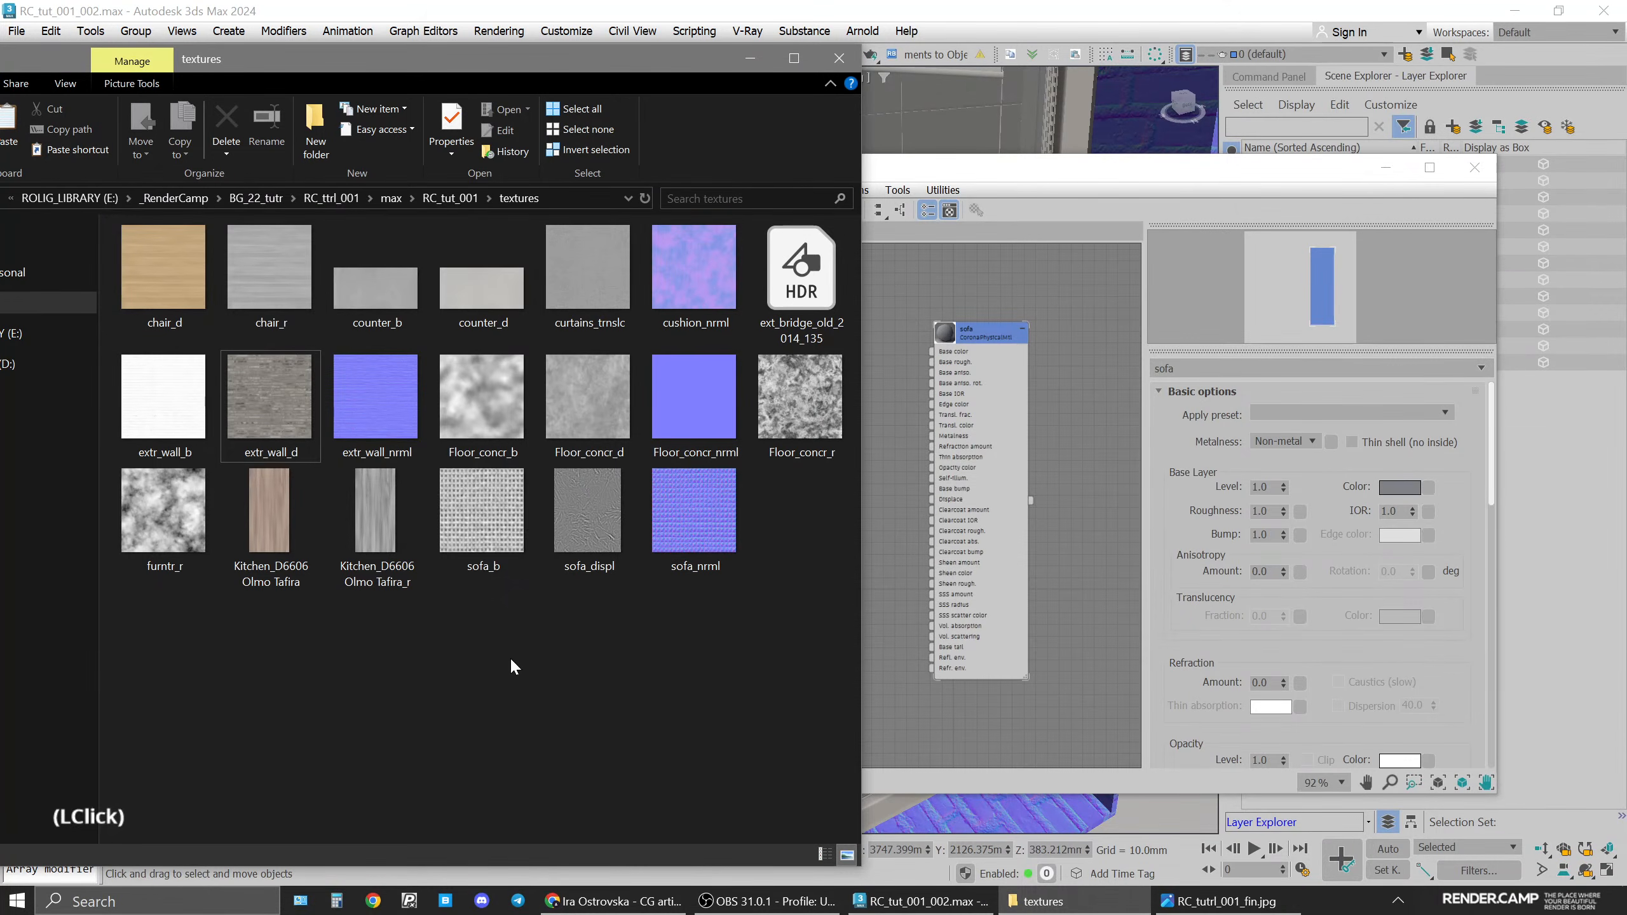
{"action": "double_click", "coordinate": [496, 516]}
{"action": "left_click", "coordinate": [726, 535]}
{"action": "left_click_drag", "start_coordinate": [727, 93], "coordinate": [615, 92]}
{"action": "left_click", "coordinate": [582, 517]}
{"action": "left_click_drag", "start_coordinate": [582, 516], "coordinate": [831, 464]}
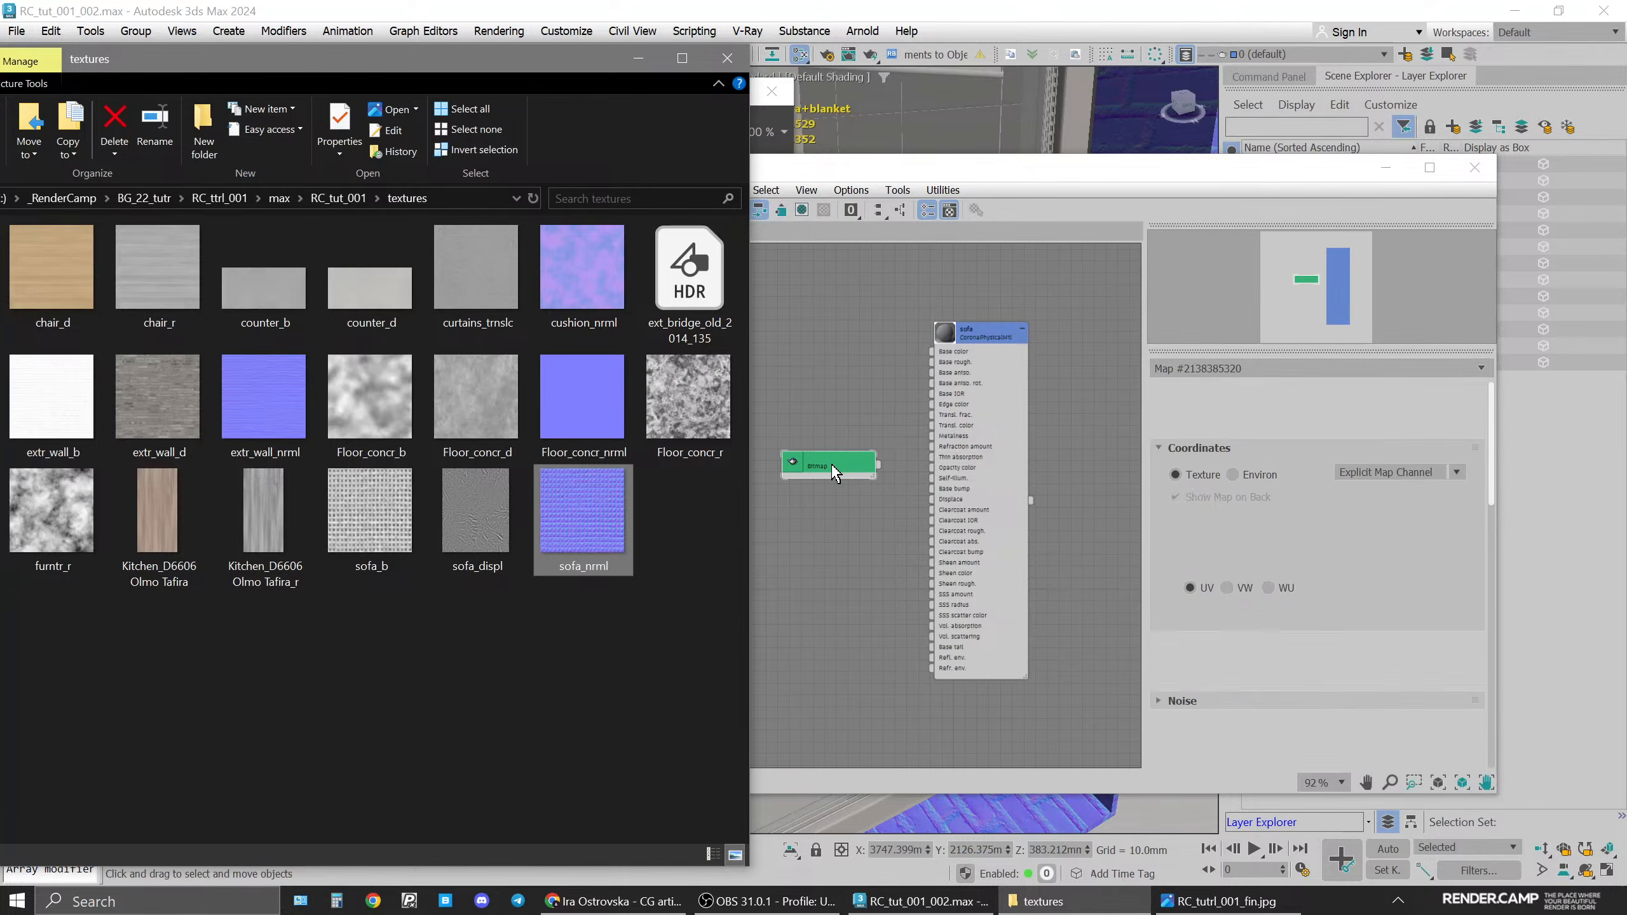
{"action": "left_click", "coordinate": [831, 464]}
{"action": "scroll", "coordinate": [832, 464], "scroll_direction": "down", "scroll_amount": 2}
{"action": "scroll", "coordinate": [831, 464], "scroll_direction": "up", "scroll_amount": 4}
{"action": "left_click", "coordinate": [1175, 458]}
{"action": "scroll", "coordinate": [843, 478], "scroll_direction": "up", "scroll_amount": 4}
Create a CoronaNormal map from the sofa_nrml bitmap, wired to its Normal input
{"action": "left_click_drag", "start_coordinate": [842, 477], "coordinate": [794, 507]}
{"action": "middle_click_drag", "start_coordinate": [913, 538], "coordinate": [861, 496]}
{"action": "left_click_drag", "start_coordinate": [830, 450], "coordinate": [859, 481]}
{"action": "mouse_move", "coordinate": [948, 518]}
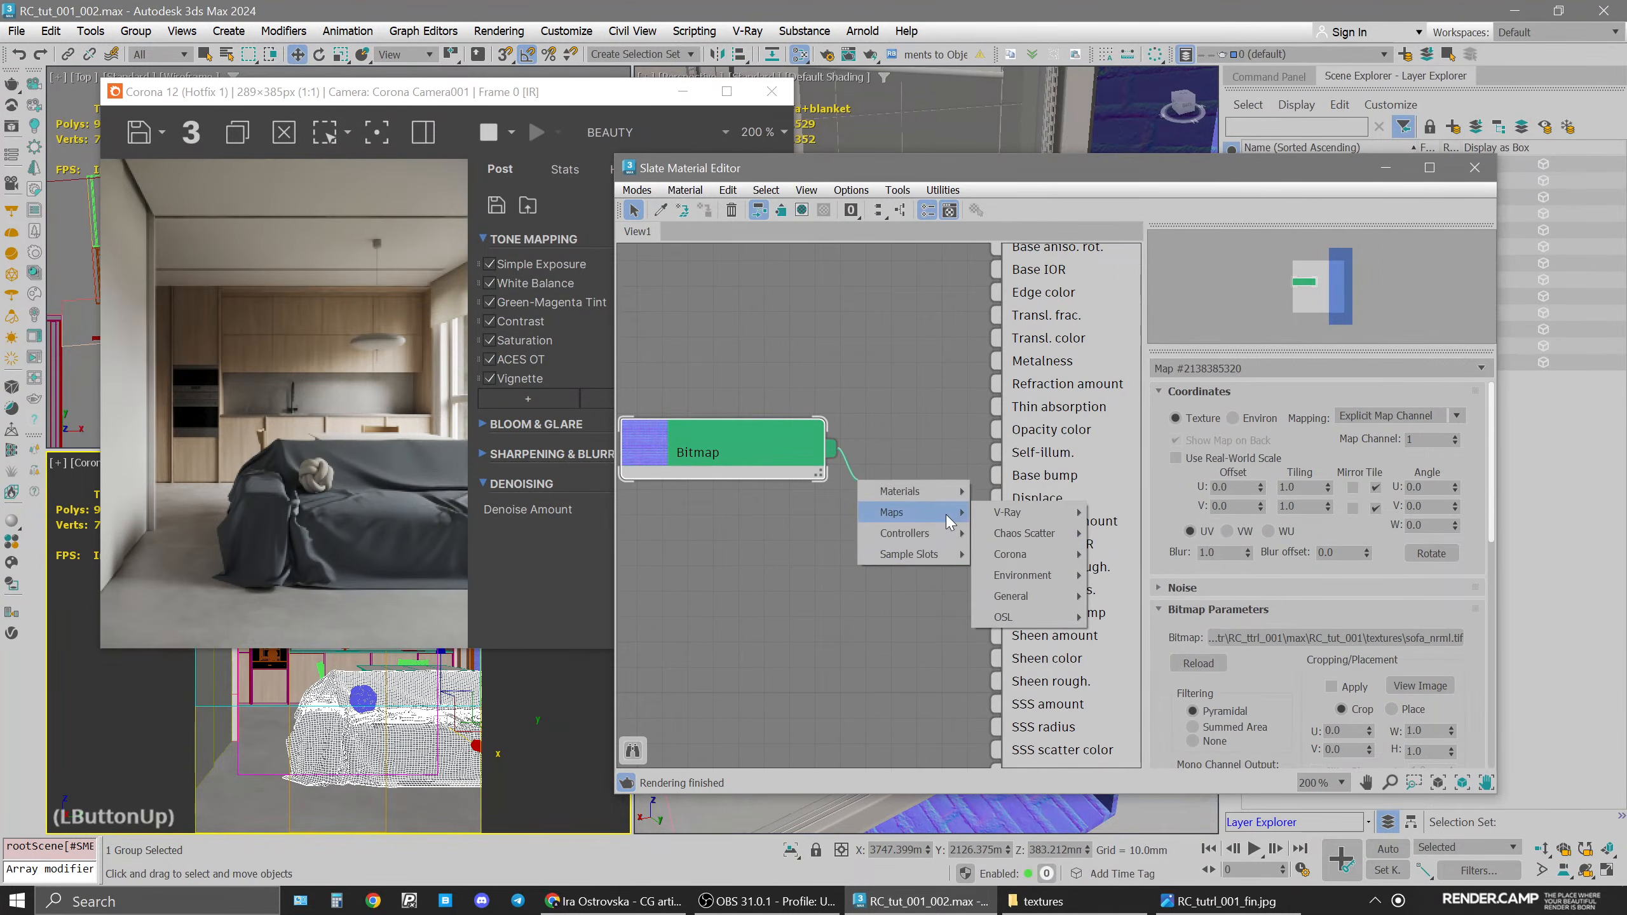
{"action": "mouse_move", "coordinate": [1019, 554]}
{"action": "left_click", "coordinate": [1153, 716]}
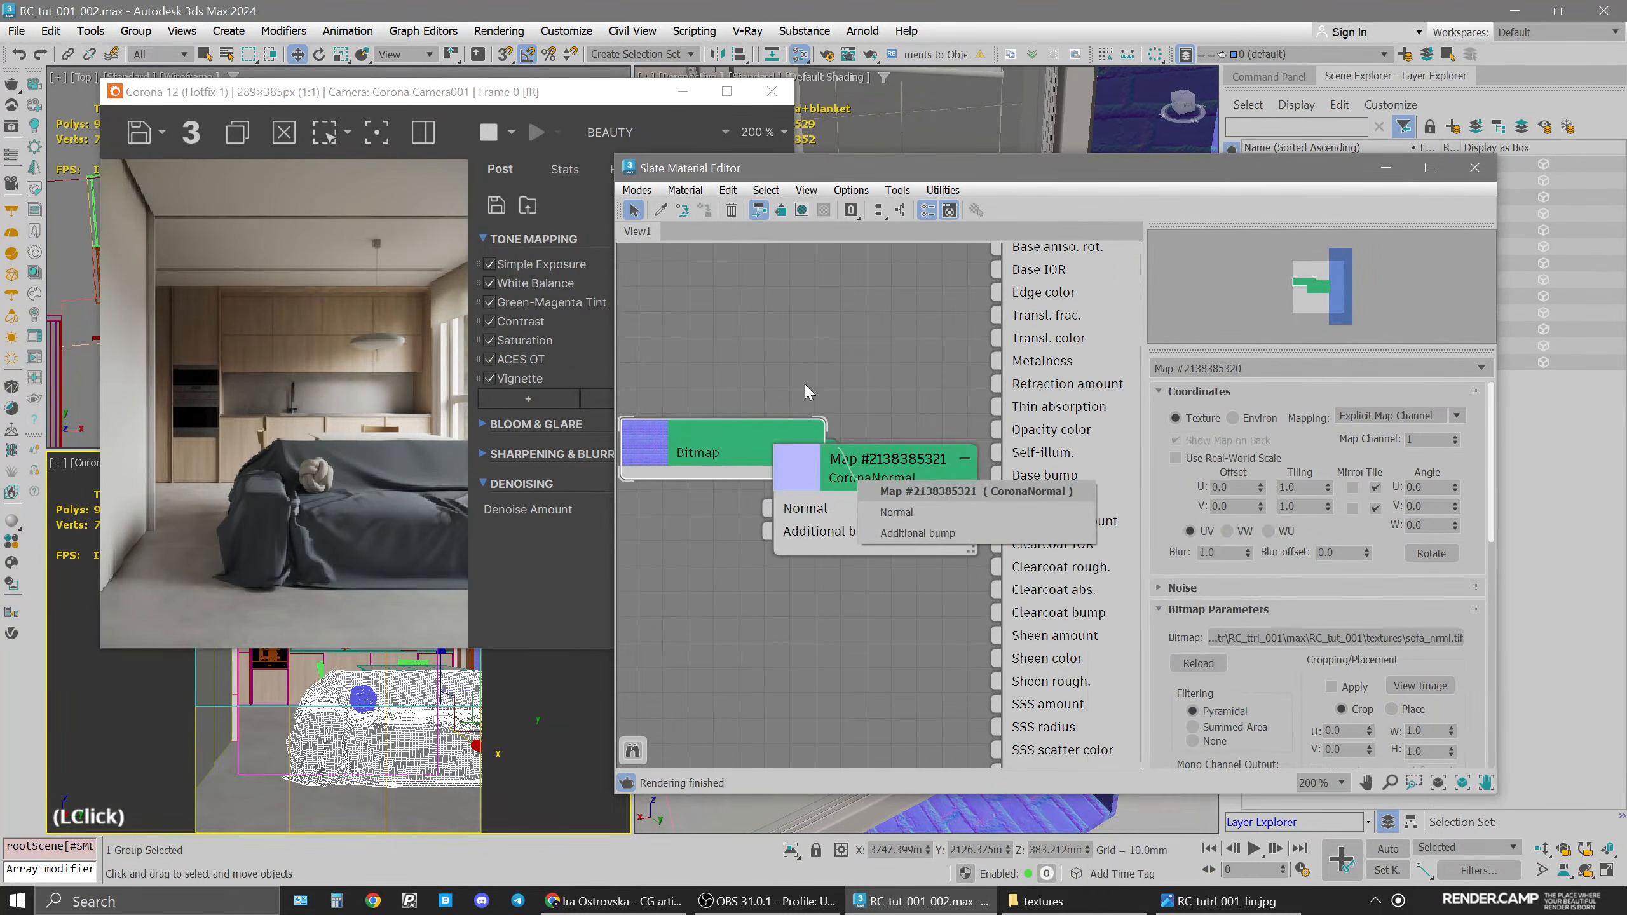
{"action": "left_click", "coordinate": [832, 513]}
Enable Add gamma to input on the CoronaNormal map and space its node and the bitmap apart
{"action": "left_click_drag", "start_coordinate": [709, 463], "coordinate": [631, 463]}
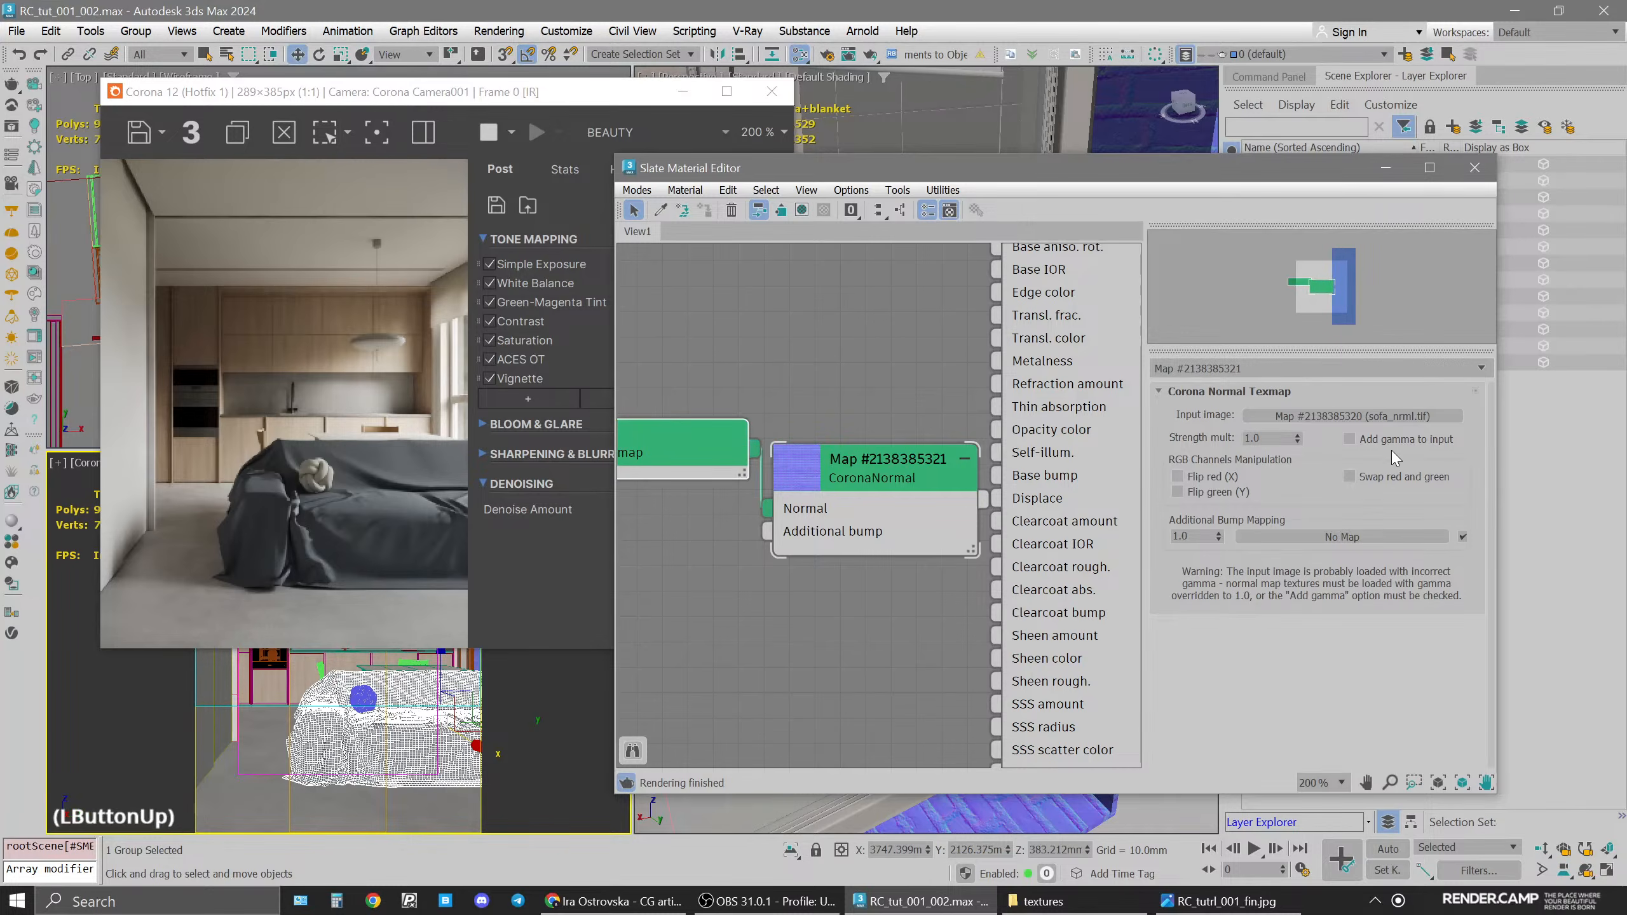
{"action": "left_click", "coordinate": [1350, 439]}
{"action": "left_click_drag", "start_coordinate": [720, 441], "coordinate": [683, 488]}
{"action": "left_click_drag", "start_coordinate": [888, 483], "coordinate": [782, 330]}
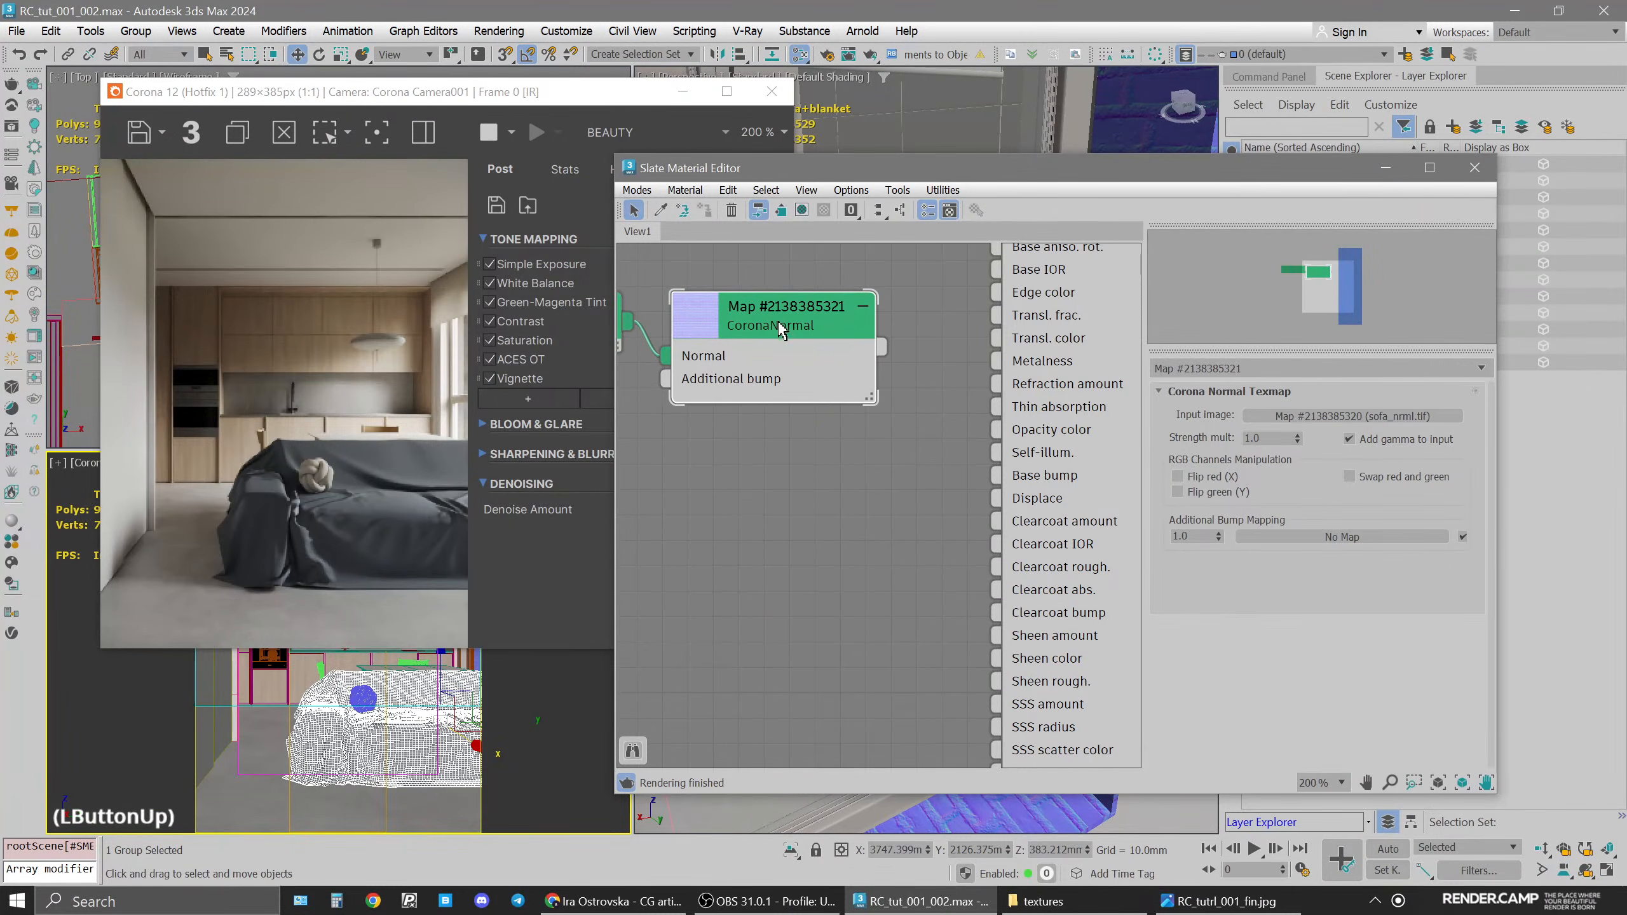
Wire the CoronaNormal map into the sofa material's Base bump input and place its node closer to the material
{"action": "left_click_drag", "start_coordinate": [894, 349], "coordinate": [995, 475]}
{"action": "left_click_drag", "start_coordinate": [831, 352], "coordinate": [908, 452]}
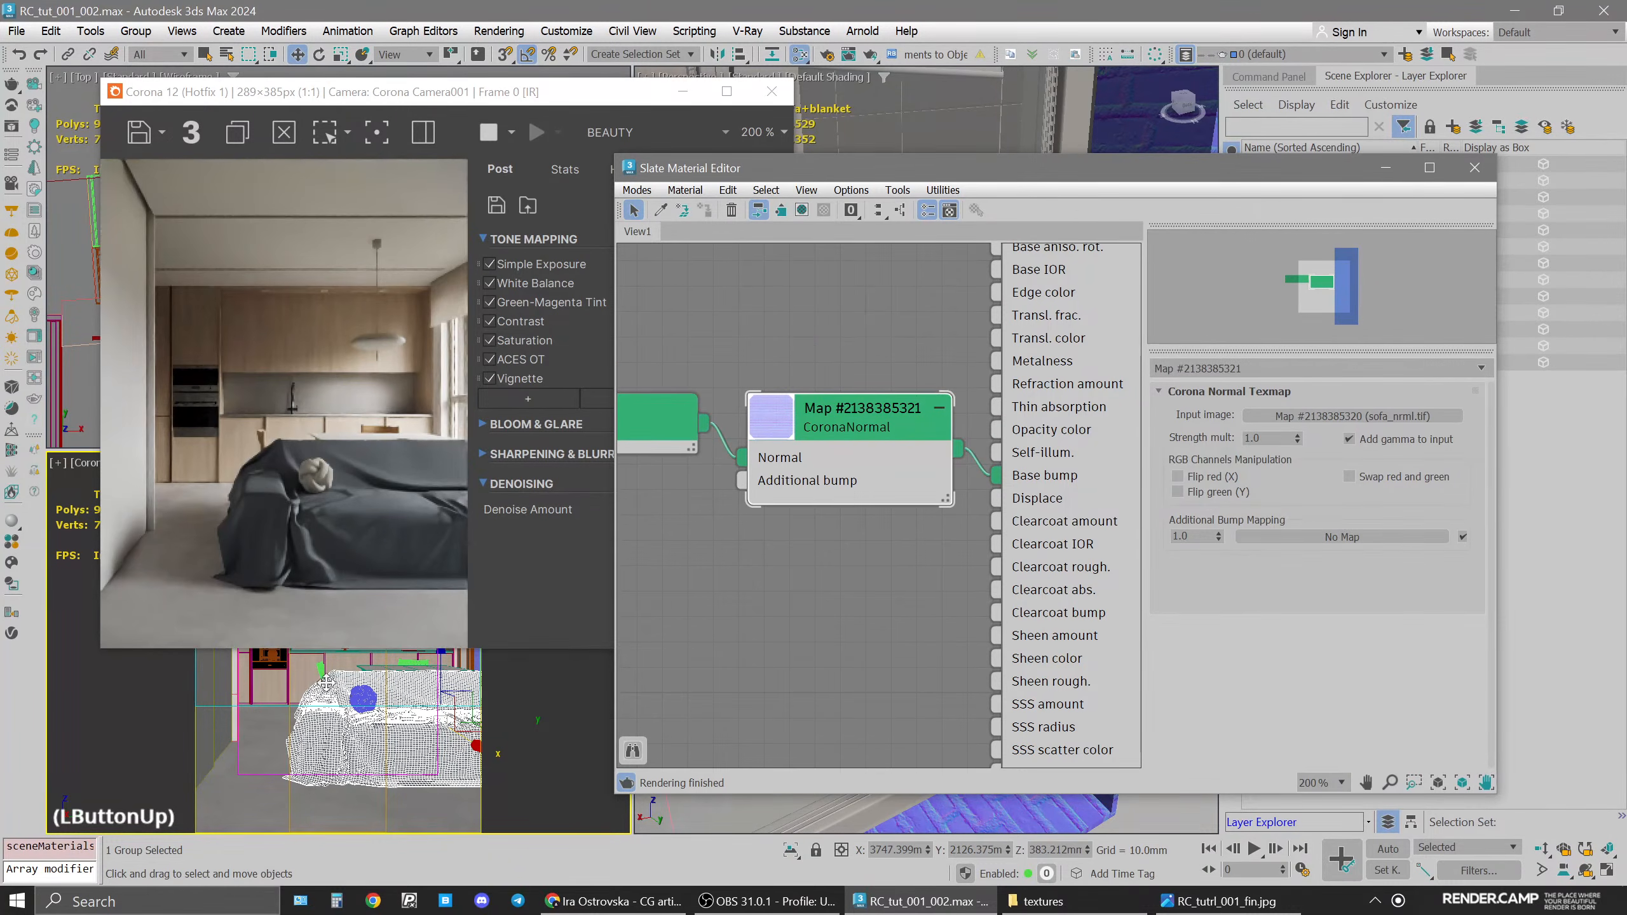
Enable 2D Pan Zoom Mode in the Corona camera viewport and enlarge the view of the sofa
{"action": "left_click", "coordinate": [59, 475]}
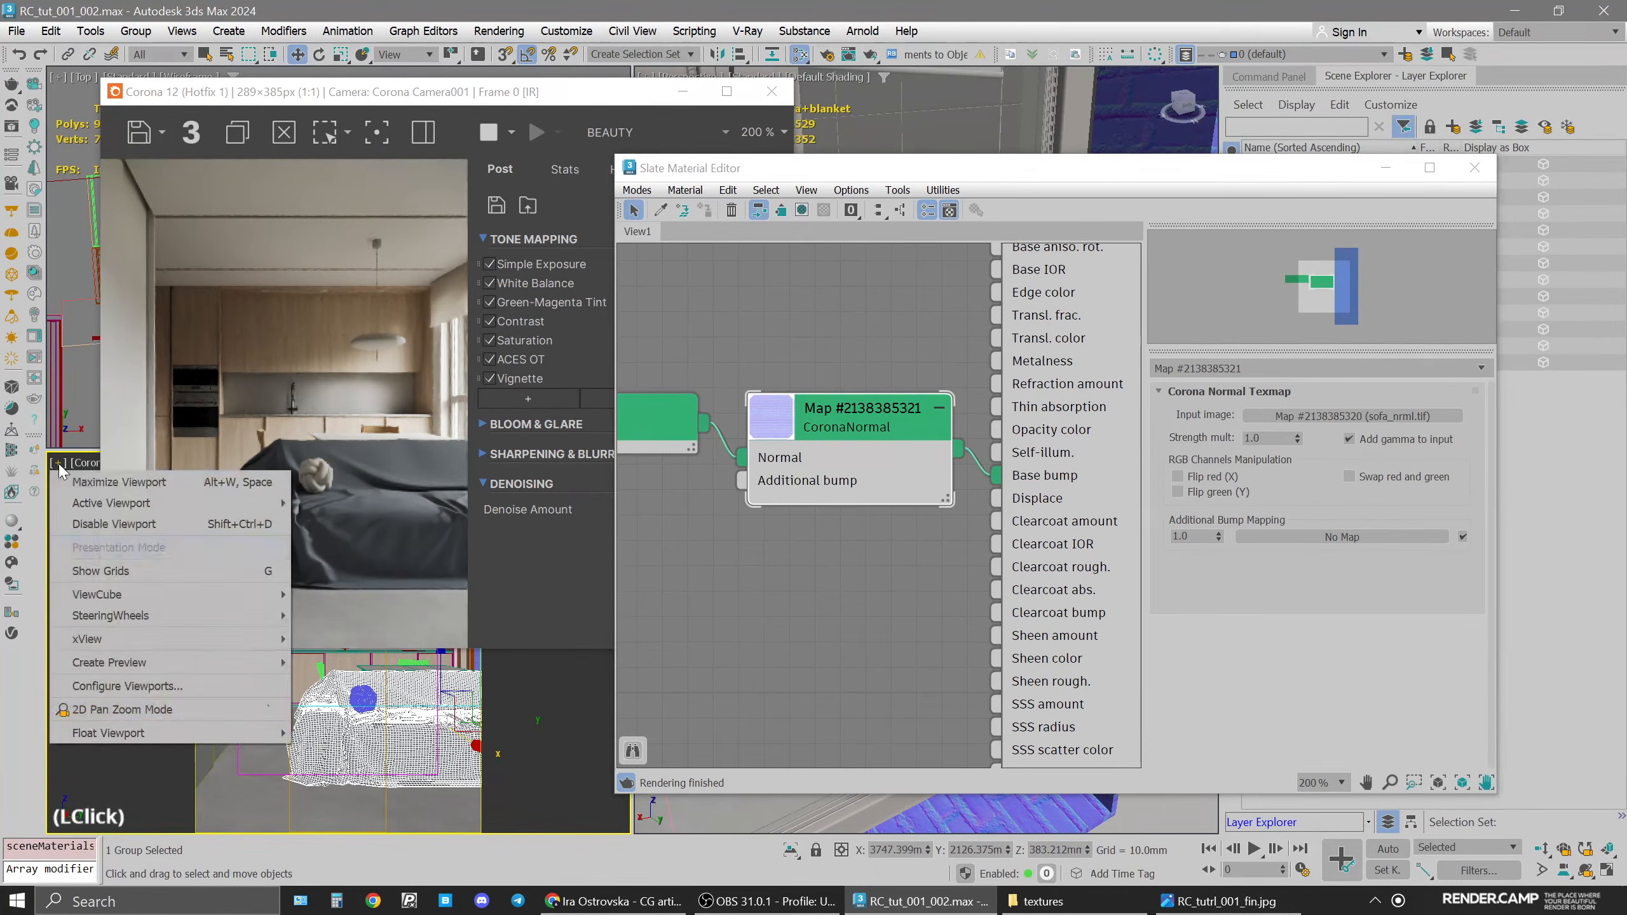
{"action": "left_click", "coordinate": [91, 708]}
{"action": "scroll", "coordinate": [442, 764], "scroll_direction": "up", "scroll_amount": 3}
{"action": "scroll", "coordinate": [442, 764], "scroll_direction": "up", "scroll_amount": 2}
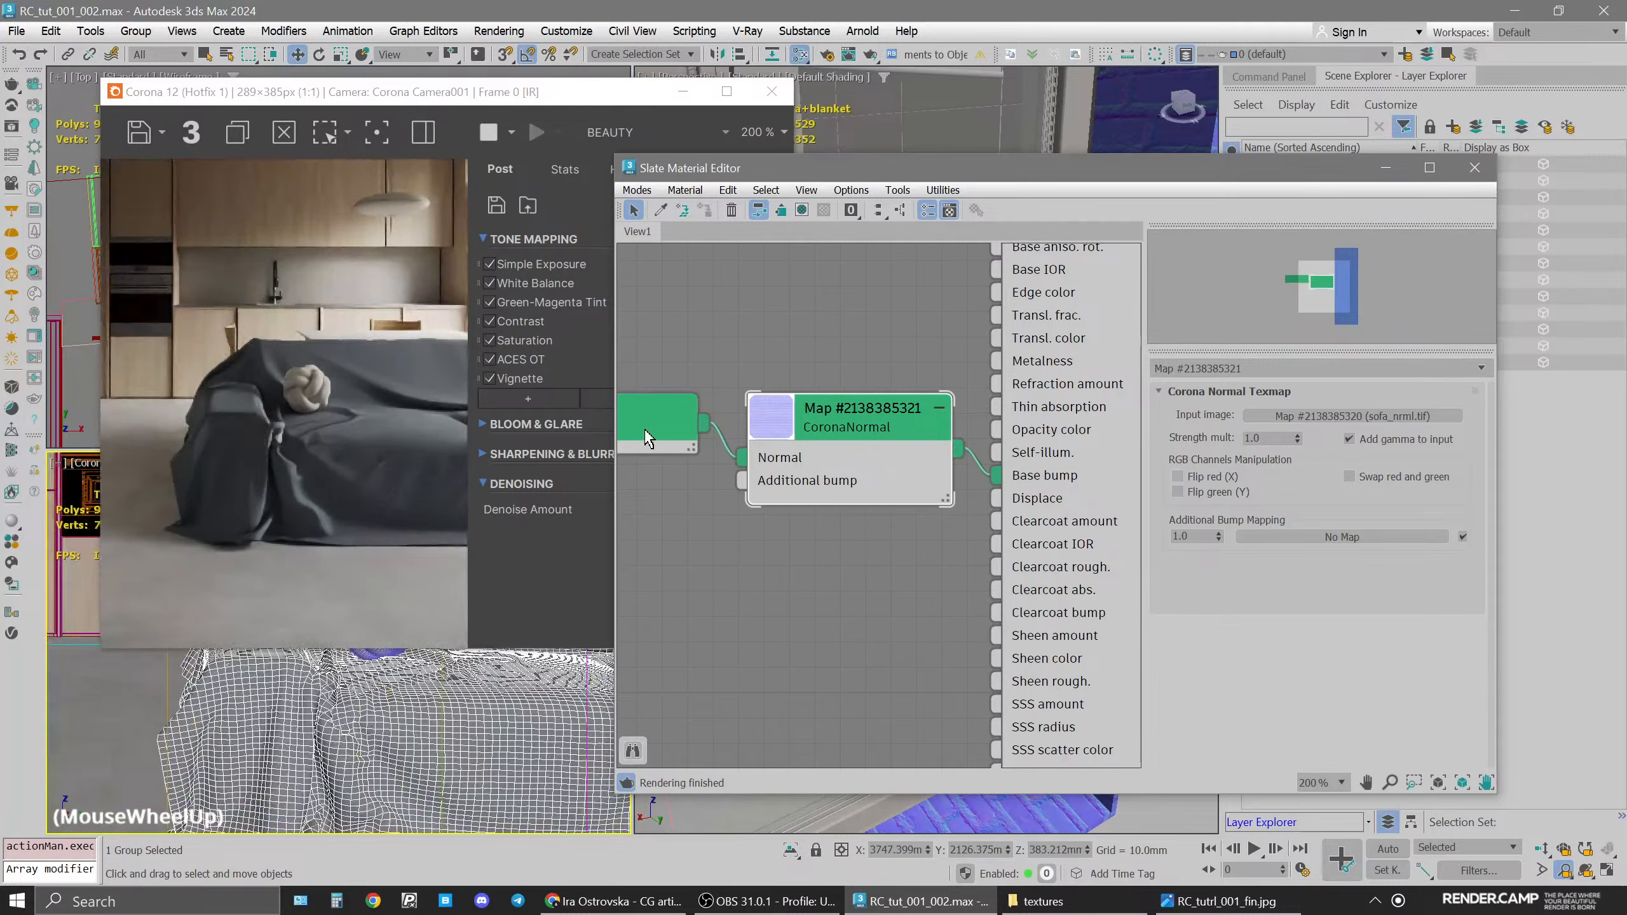
Show the sofa_nrml bitmap shaded in the camera viewport and turn off edged faces to inspect the blanket
{"action": "right_click", "coordinate": [650, 422]}
{"action": "left_click", "coordinate": [652, 618]}
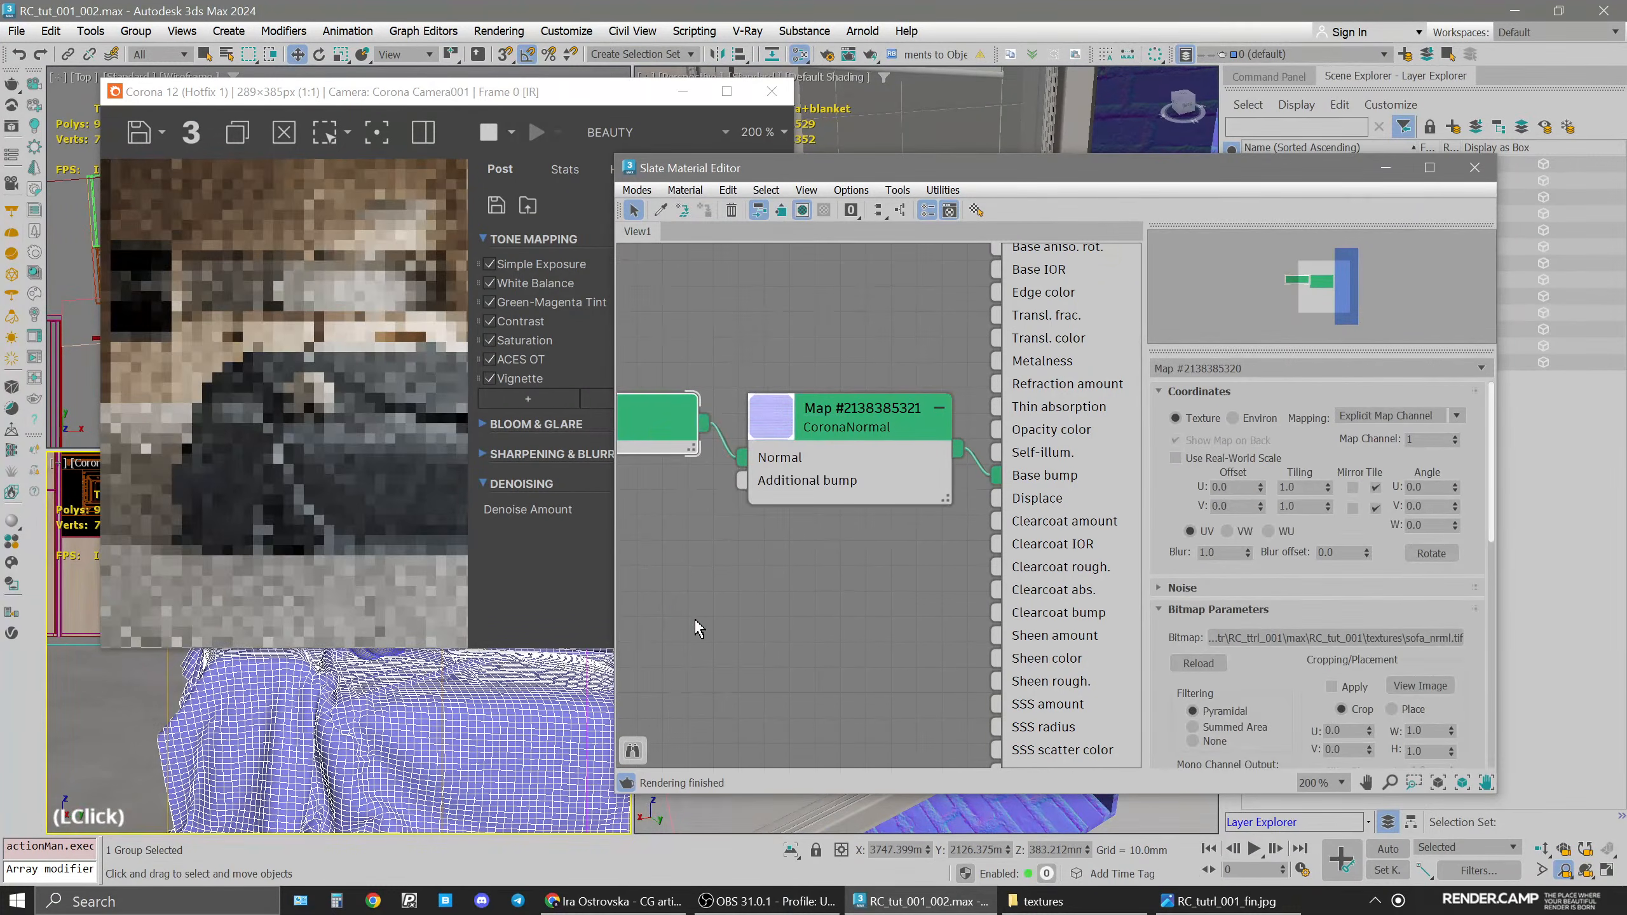
{"action": "key", "text": "F4"}
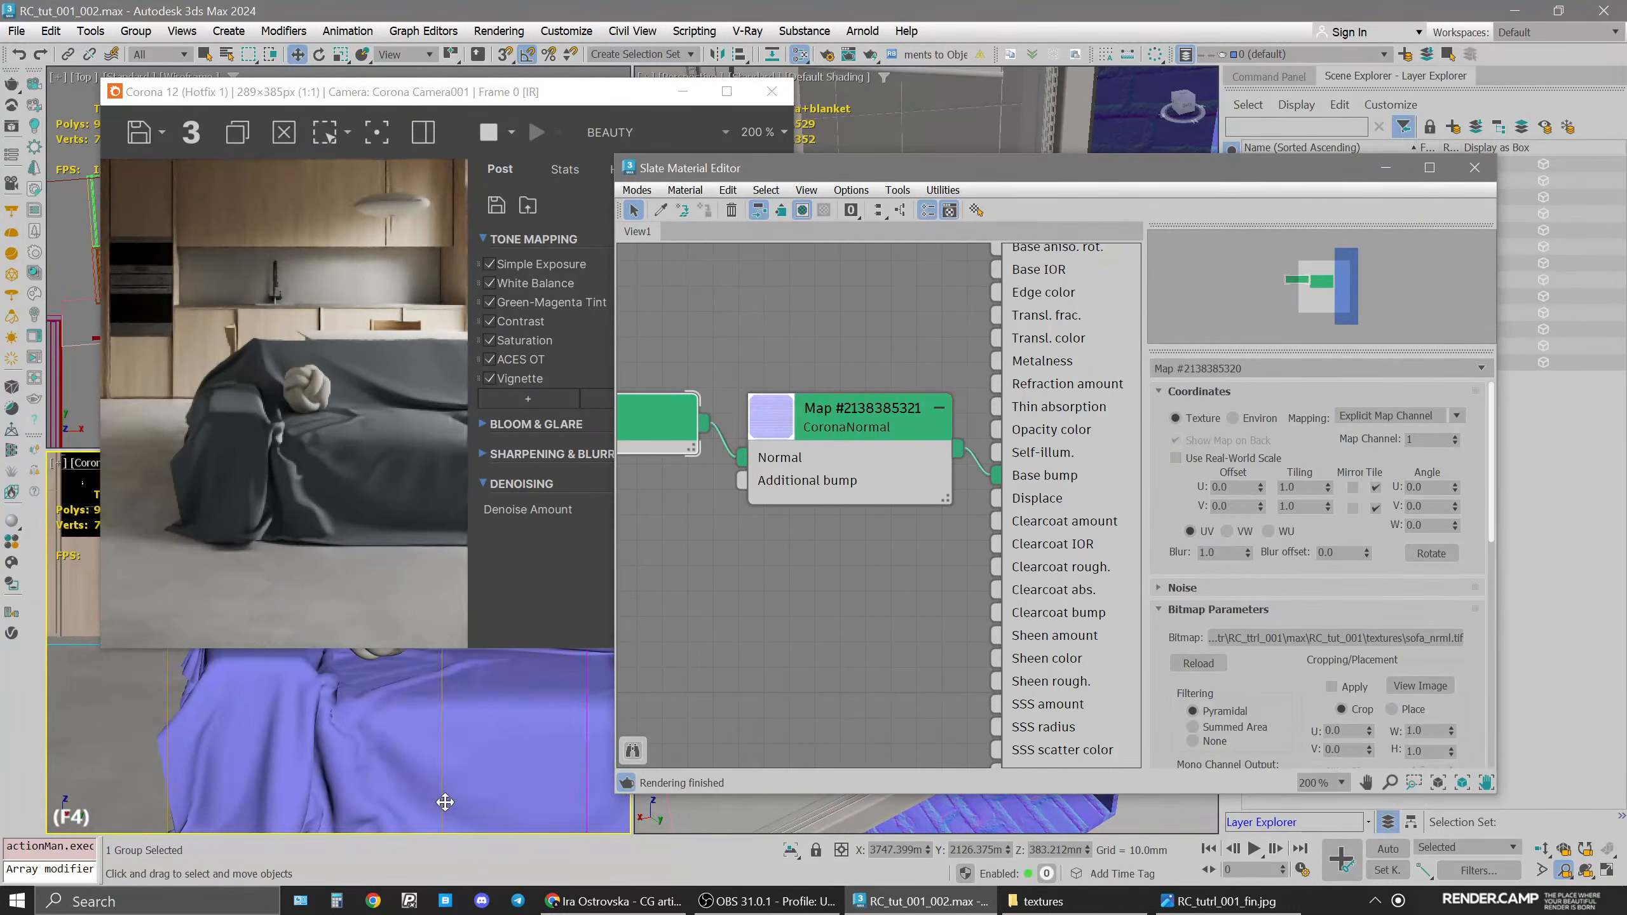
{"action": "scroll", "coordinate": [372, 779], "scroll_direction": "up", "scroll_amount": 3}
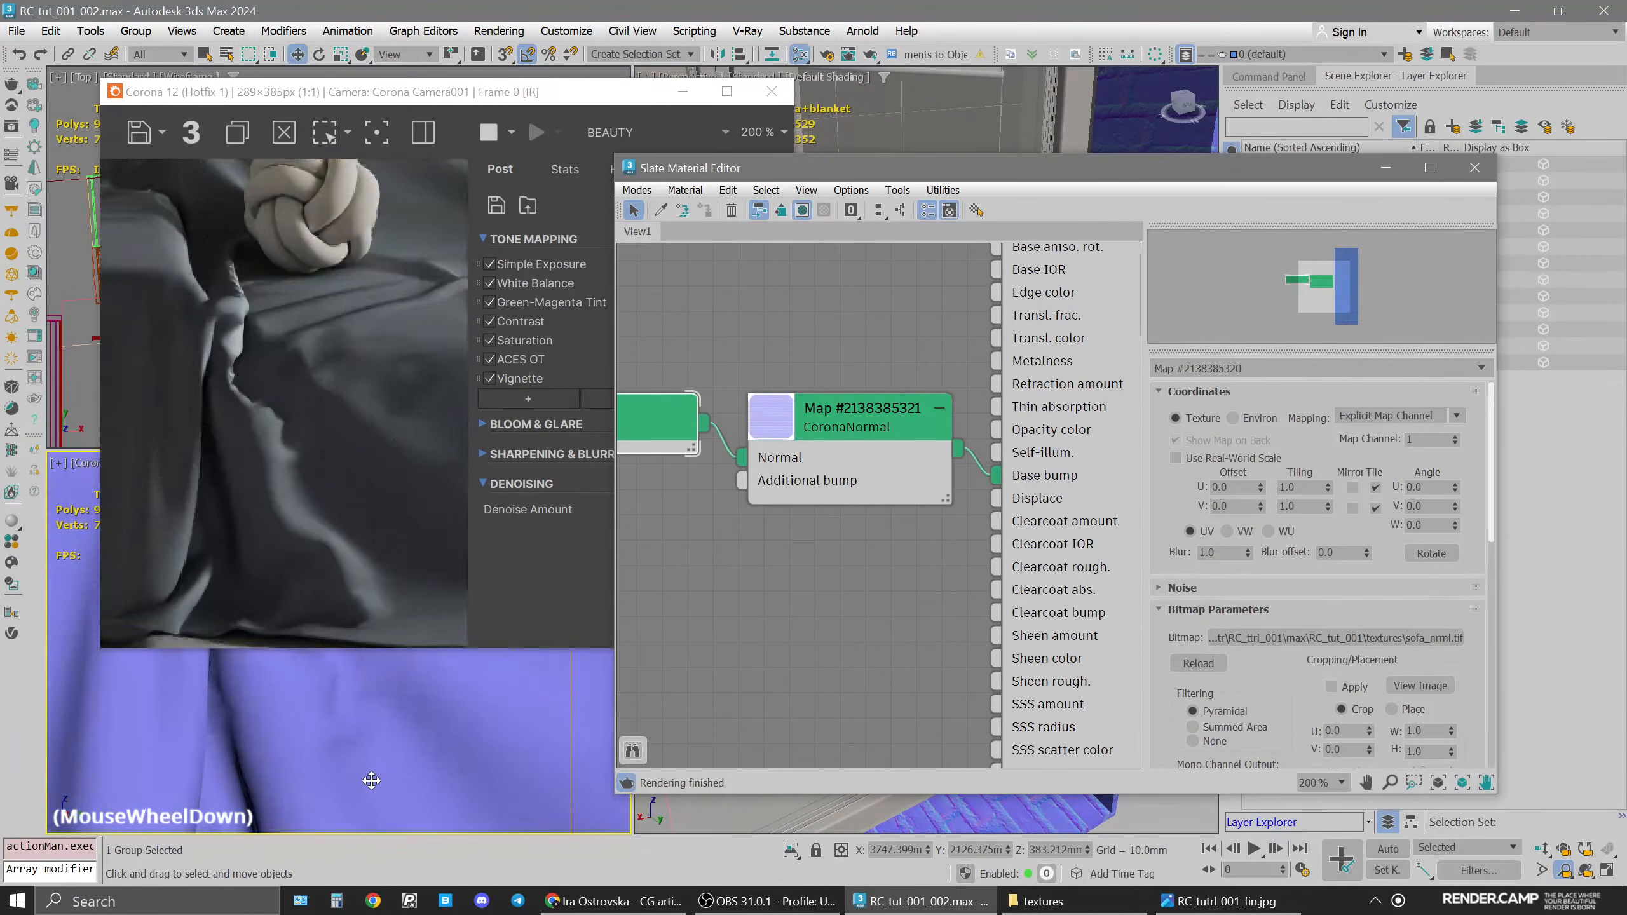
{"action": "scroll", "coordinate": [368, 776], "scroll_direction": "down", "scroll_amount": 3}
Set the sofa material's base layer Bump to 5
{"action": "left_click", "coordinate": [879, 433]}
{"action": "scroll", "coordinate": [878, 434], "scroll_direction": "down", "scroll_amount": 3}
{"action": "middle_click_drag", "start_coordinate": [884, 270], "coordinate": [837, 427]}
{"action": "double_click", "coordinate": [972, 353]}
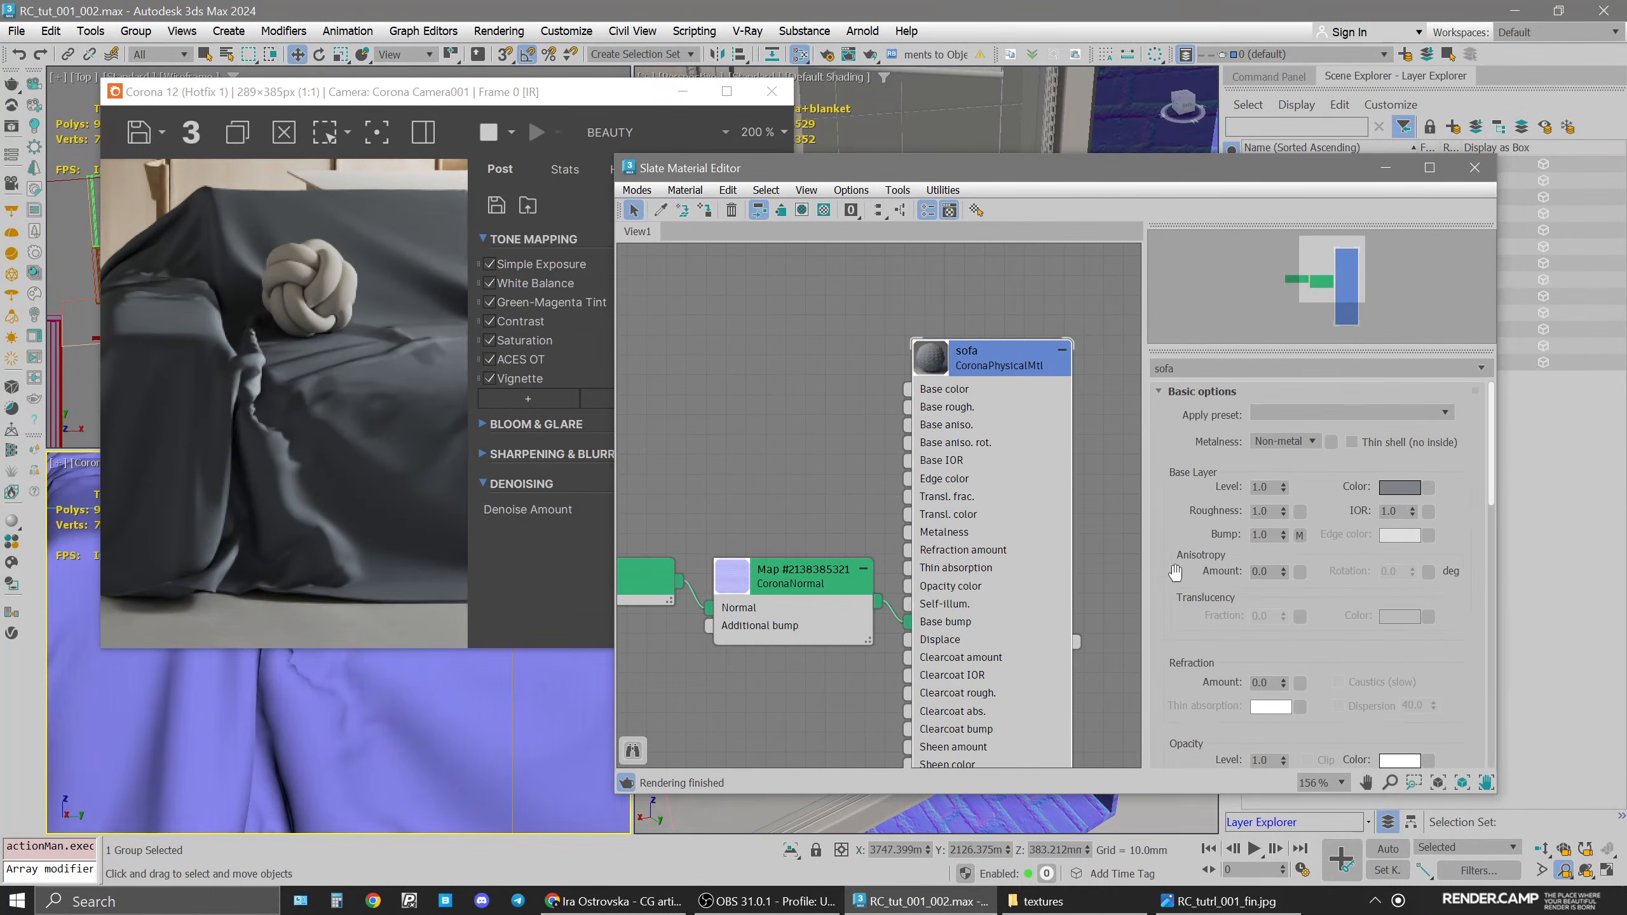
{"action": "double_click", "coordinate": [1266, 534]}
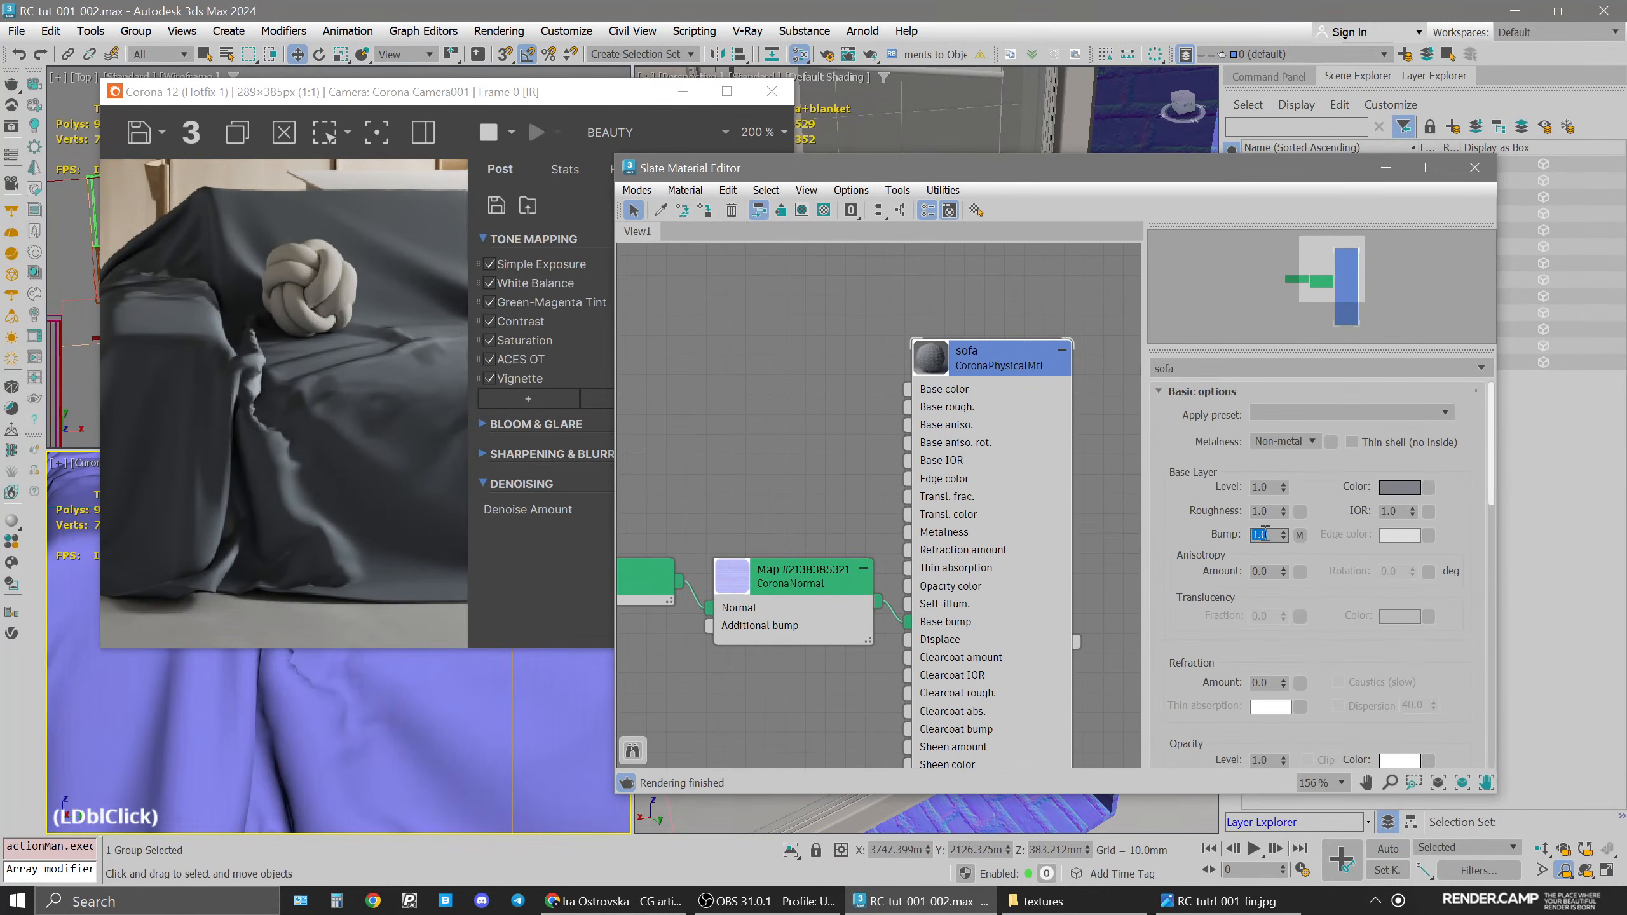
{"action": "type", "text": "5"}
{"action": "key", "text": "Return"}
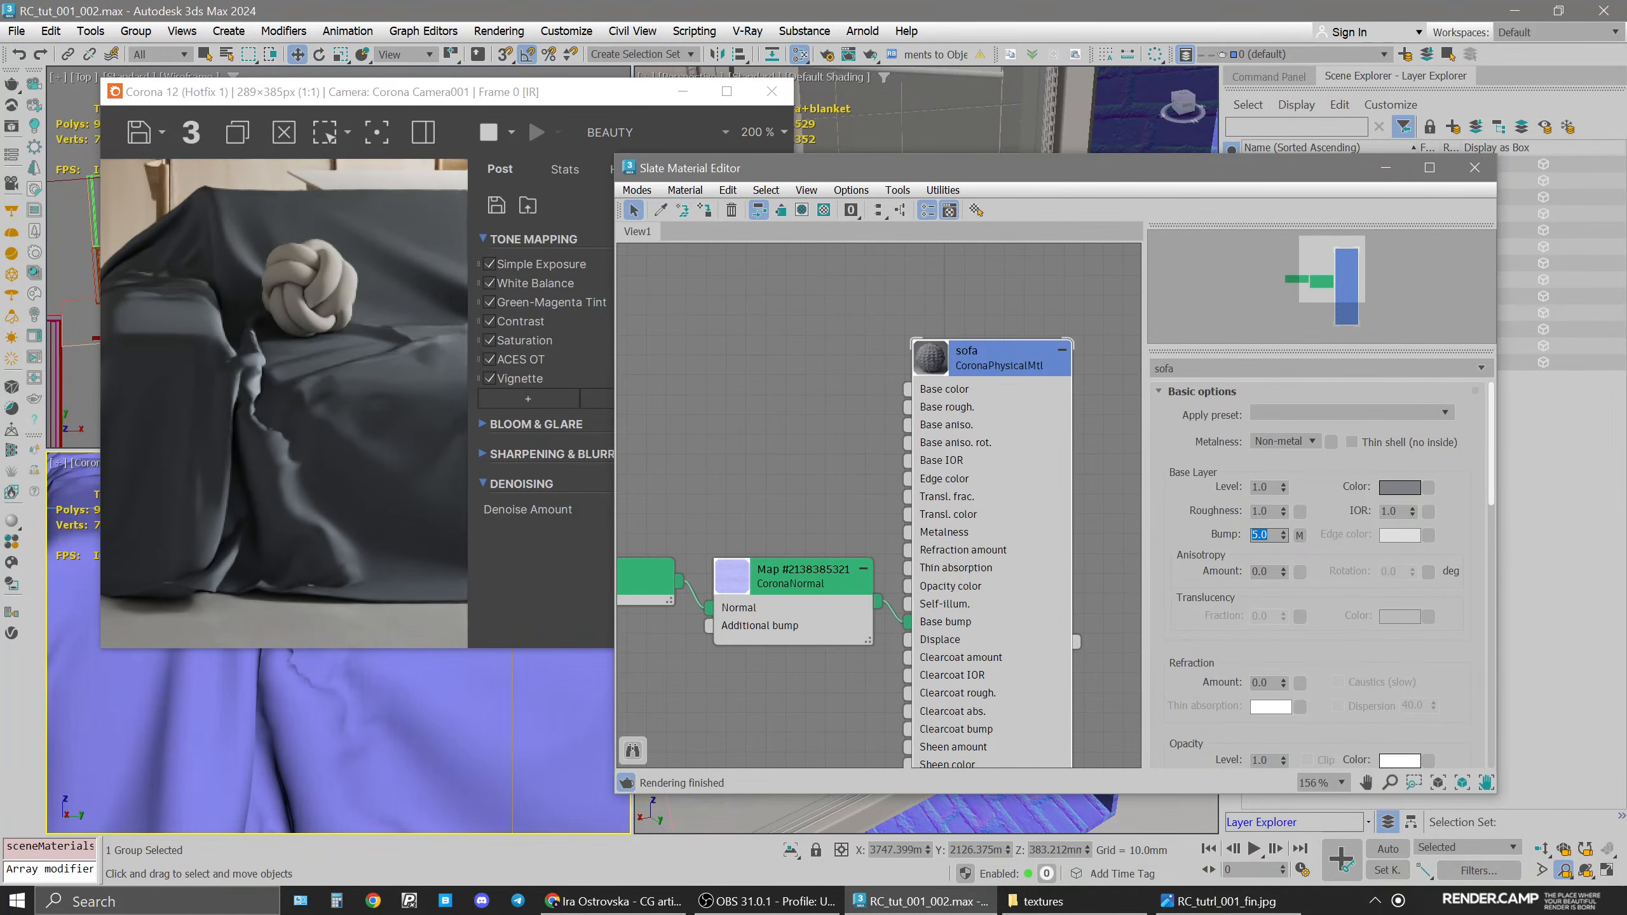
Duplicate the sofa_nrml bitmap node and place the copy directly below the original
{"action": "middle_click_drag", "start_coordinate": [778, 603], "coordinate": [946, 444]}
{"action": "double_click", "coordinate": [831, 421]}
{"action": "left_click", "coordinate": [807, 416]}
{"action": "left_click_drag", "start_coordinate": [819, 420], "coordinate": [821, 488], "text": "shift"}
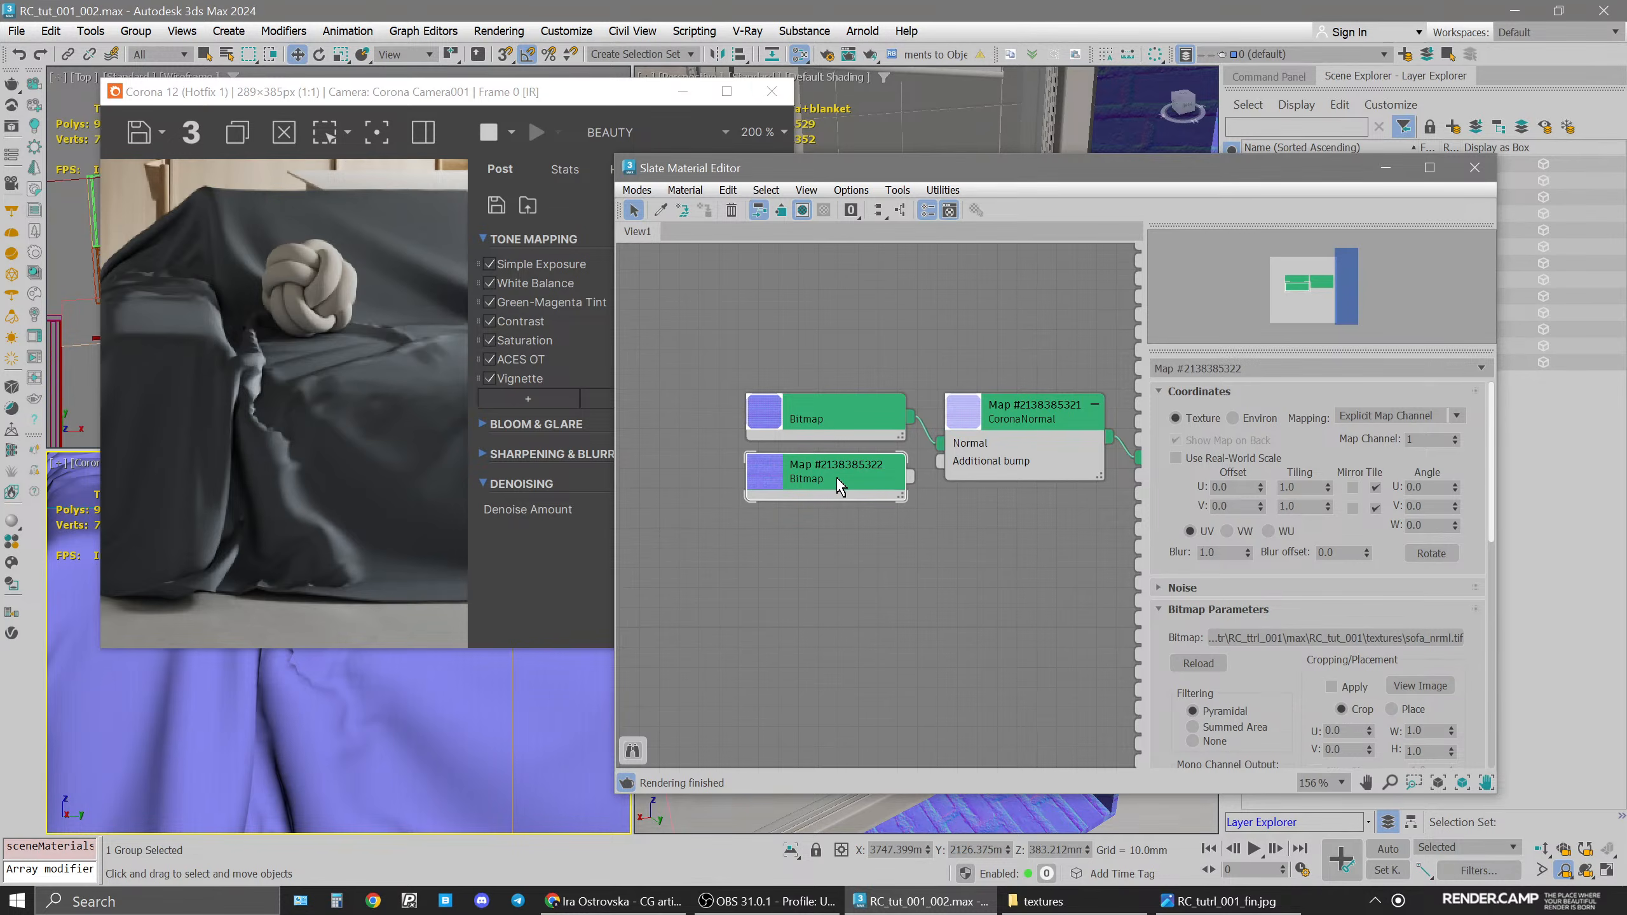
Replace the duplicated bitmap's image with sofa_b from the textures folder and wire it to the CoronaNormal's Additional bump input
{"action": "scroll", "coordinate": [839, 487], "scroll_direction": "up", "scroll_amount": 2}
{"action": "left_click", "coordinate": [862, 496]}
{"action": "left_click", "coordinate": [1051, 901]}
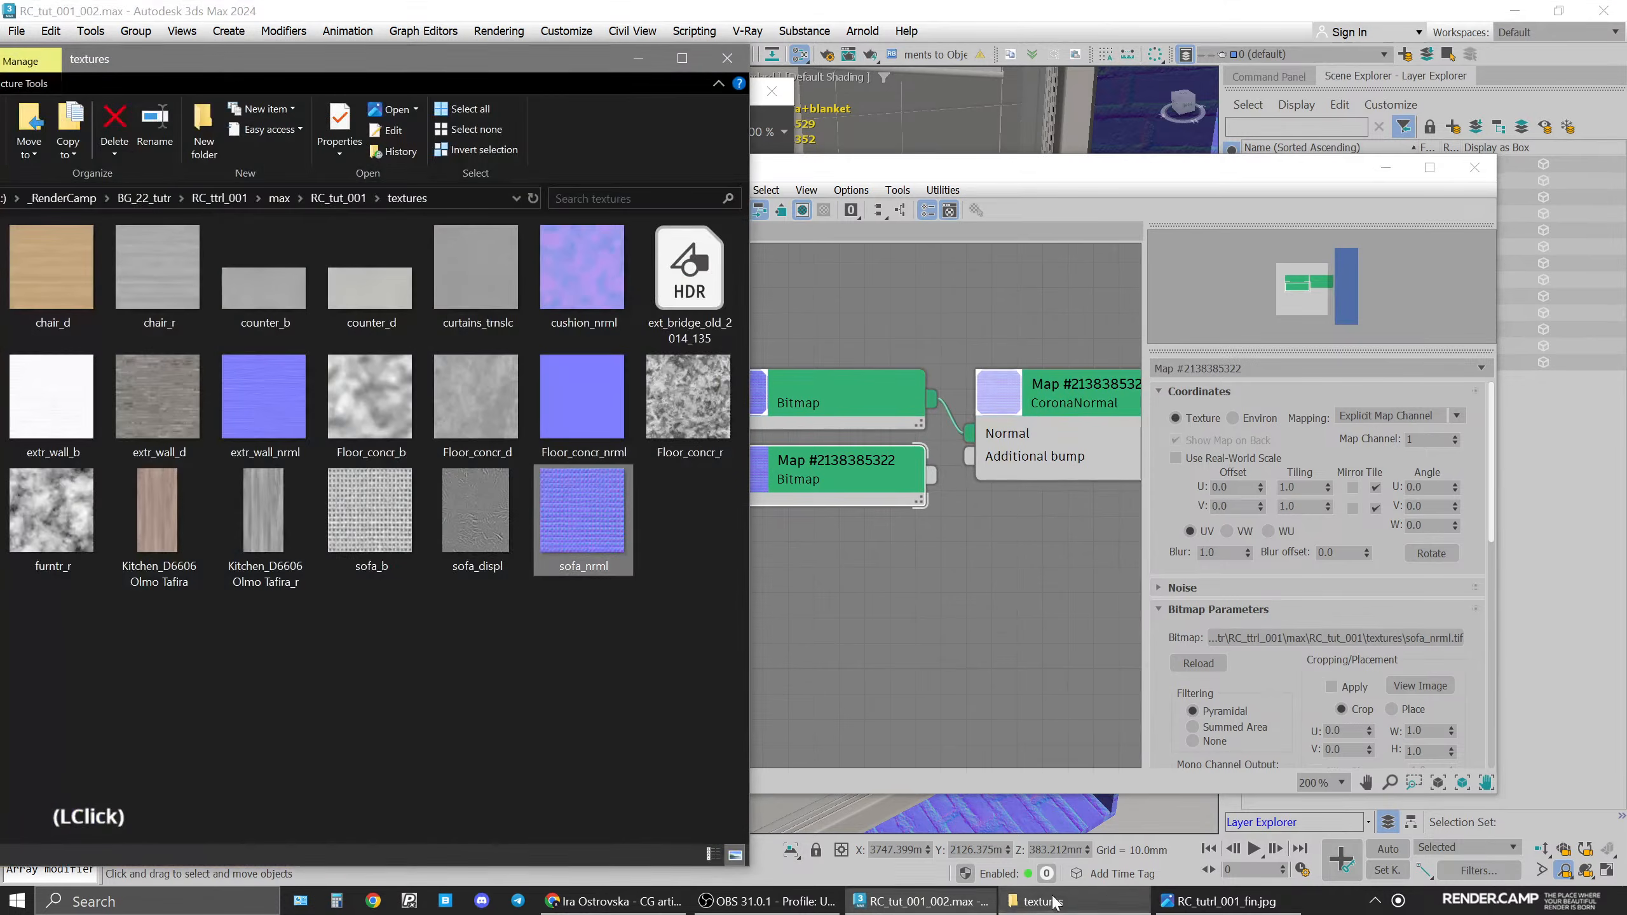
{"action": "left_click", "coordinate": [394, 549]}
{"action": "left_click_drag", "start_coordinate": [356, 522], "coordinate": [1362, 636]}
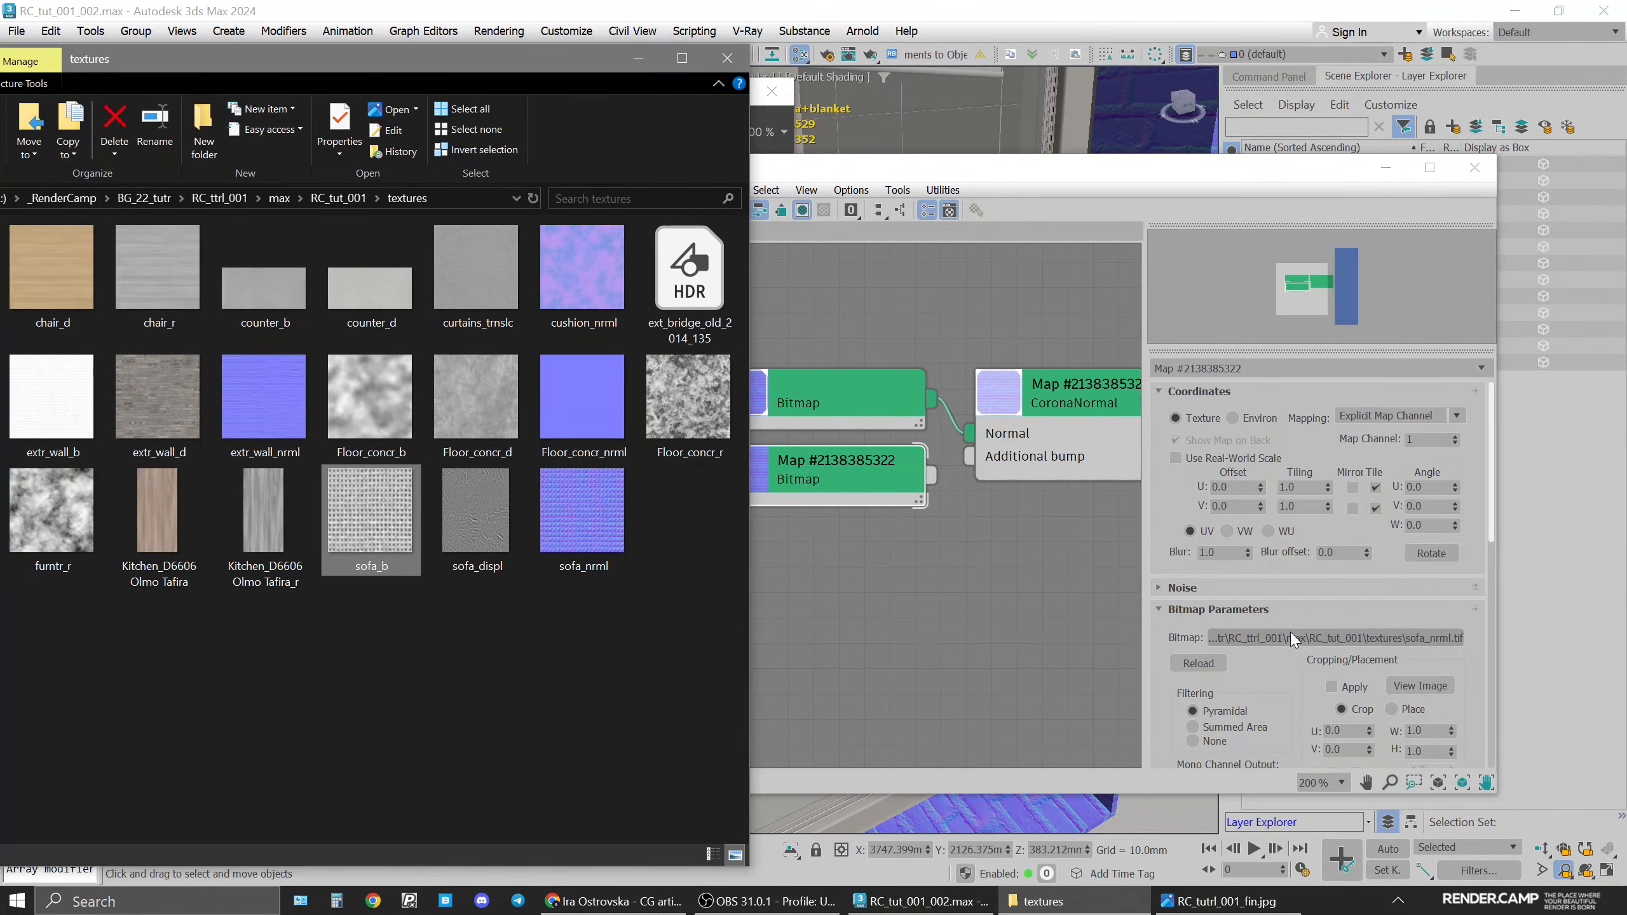
{"action": "left_click", "coordinate": [646, 63]}
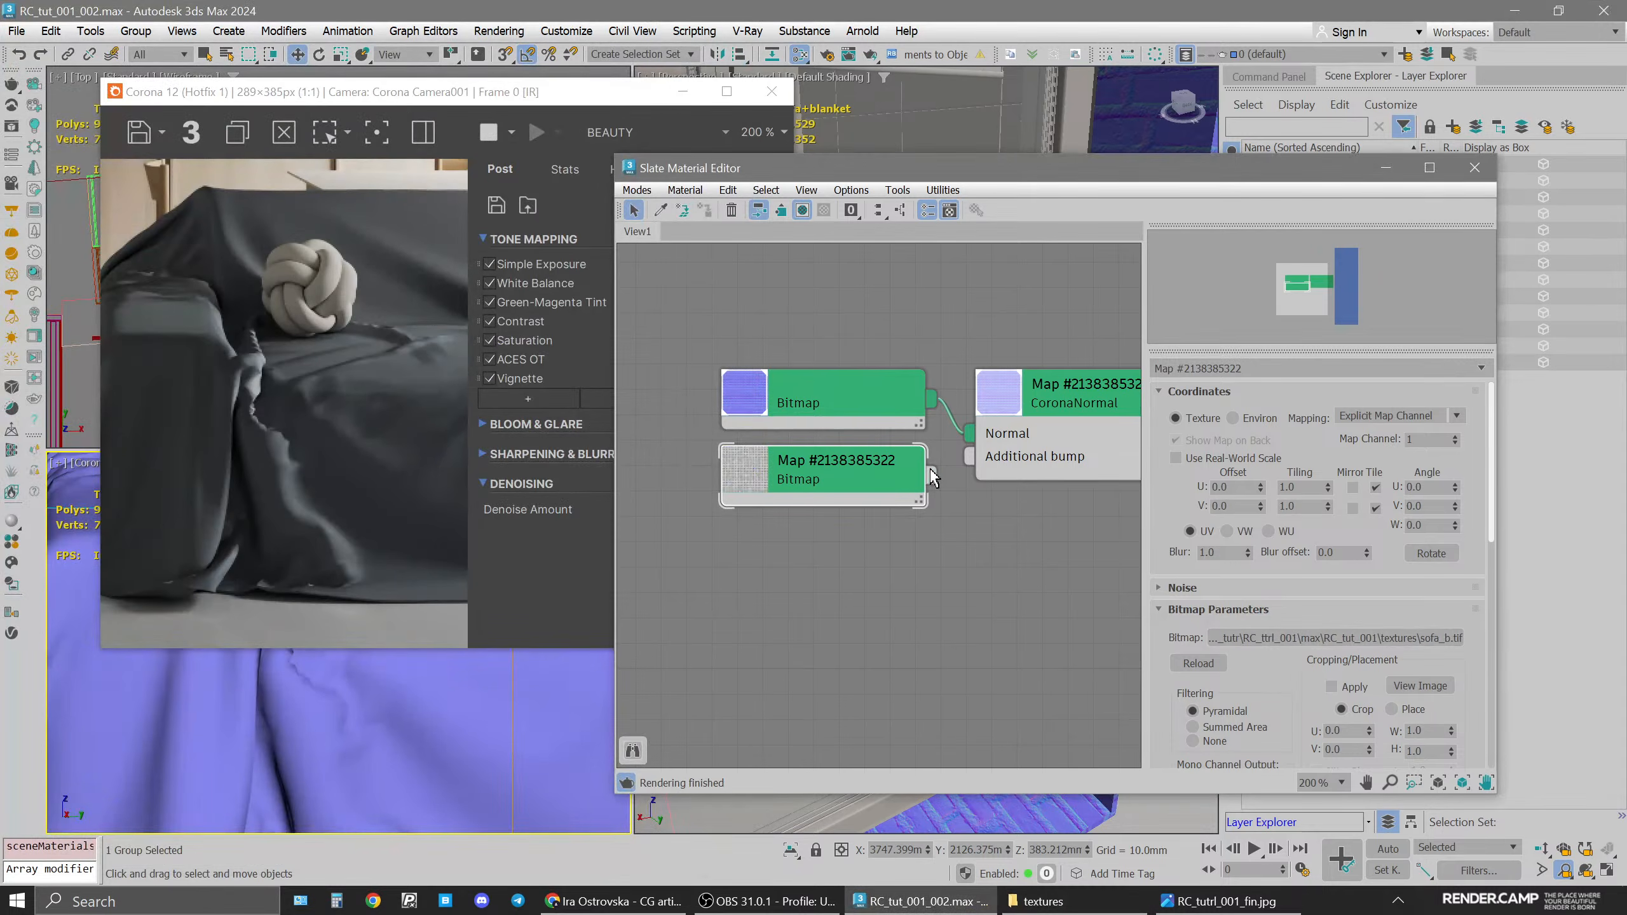
{"action": "left_click_drag", "start_coordinate": [931, 473], "coordinate": [991, 457]}
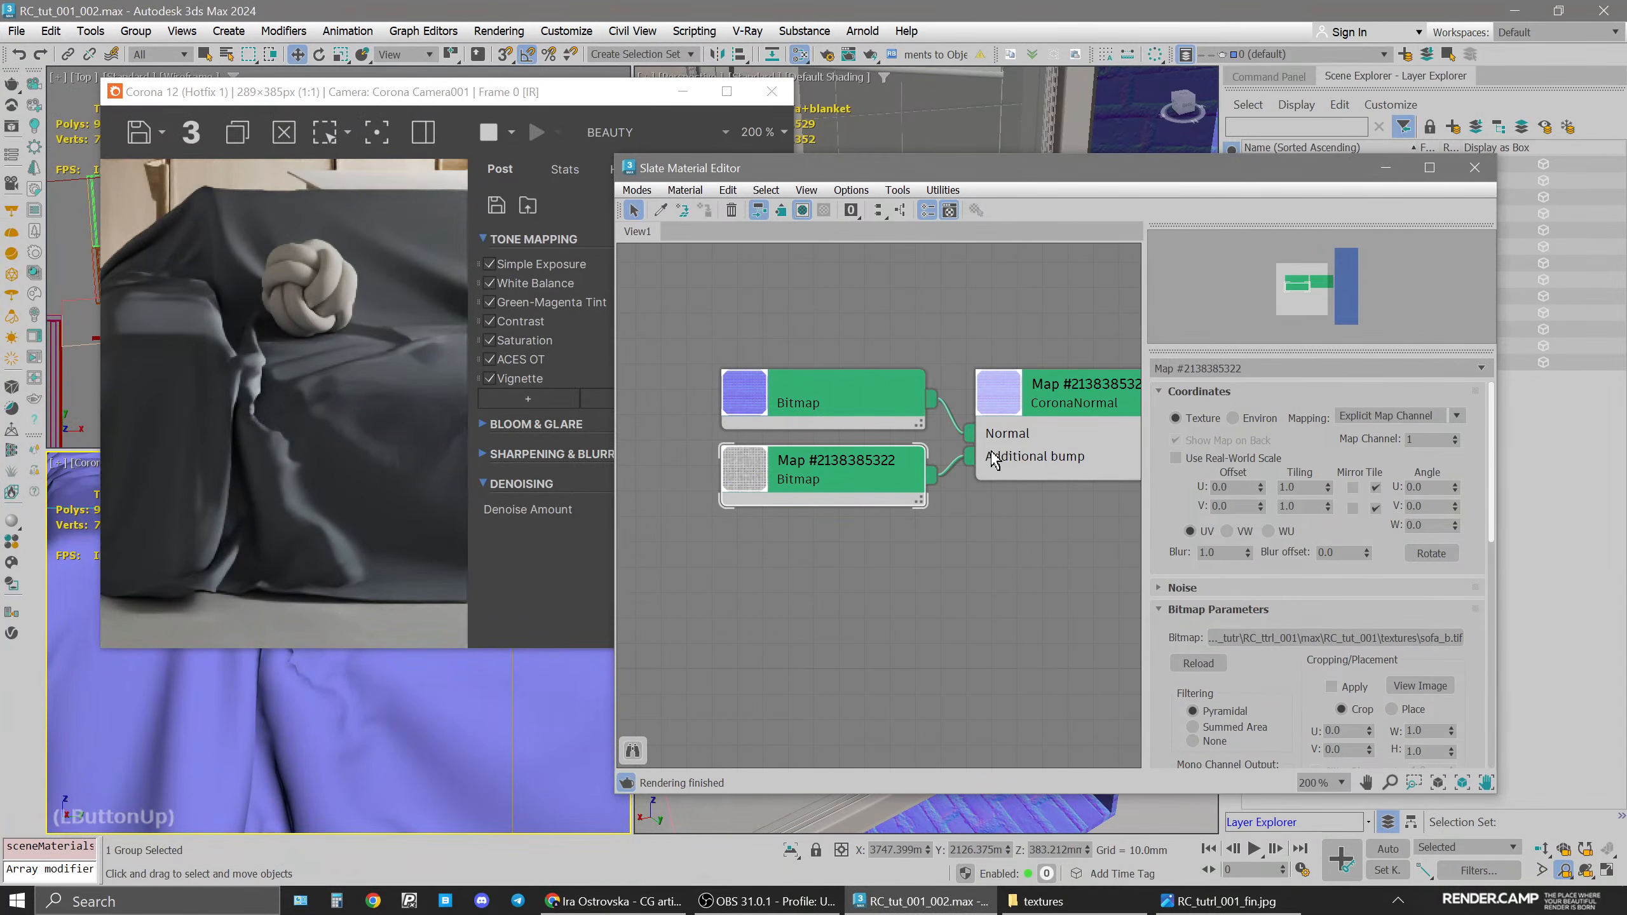
{"action": "scroll", "coordinate": [292, 765], "scroll_direction": "up", "scroll_amount": 3}
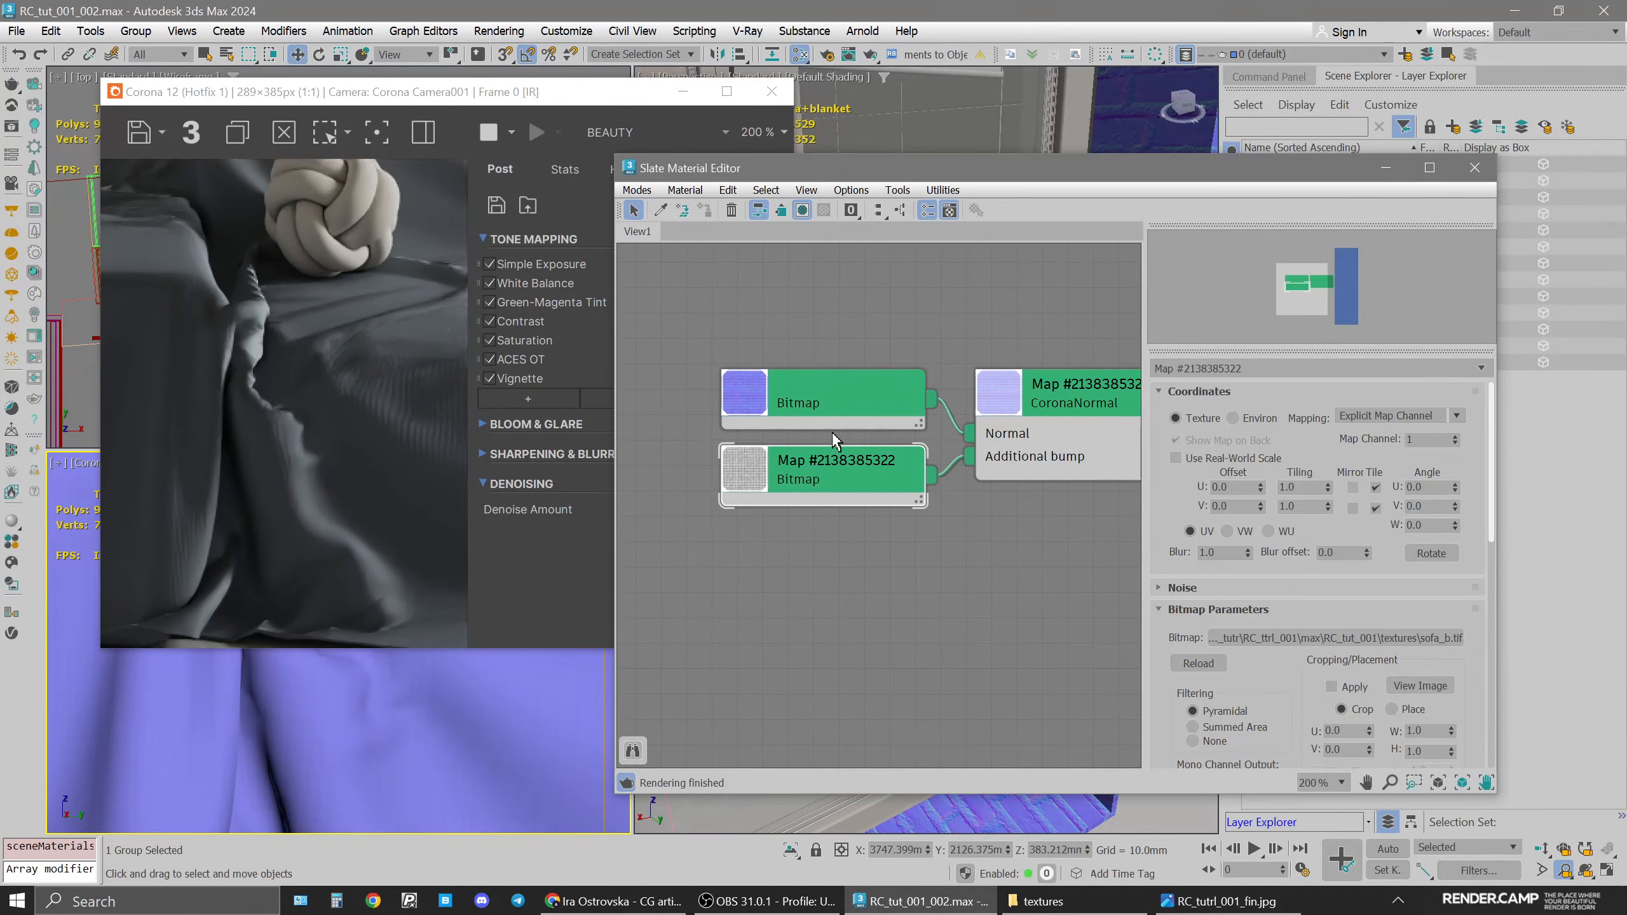
Enable Use Real-World Scale on the sofa_nrml bitmap and set its size to 25 mm wide and 25 mm high
{"action": "left_click", "coordinate": [818, 408]}
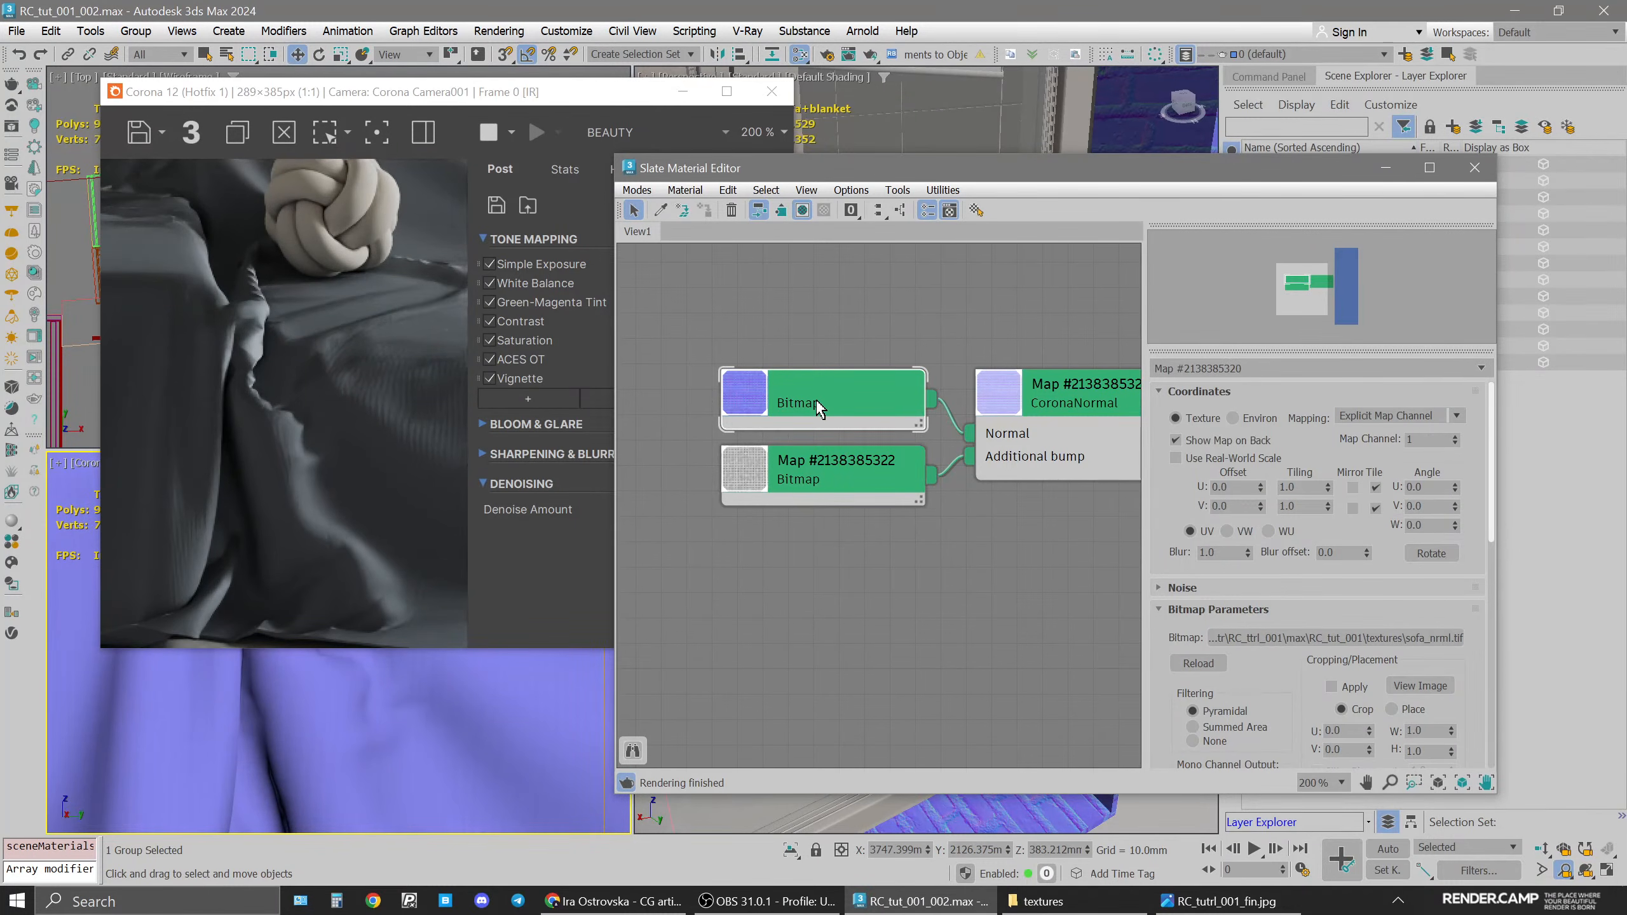
{"action": "left_click", "coordinate": [1175, 458]}
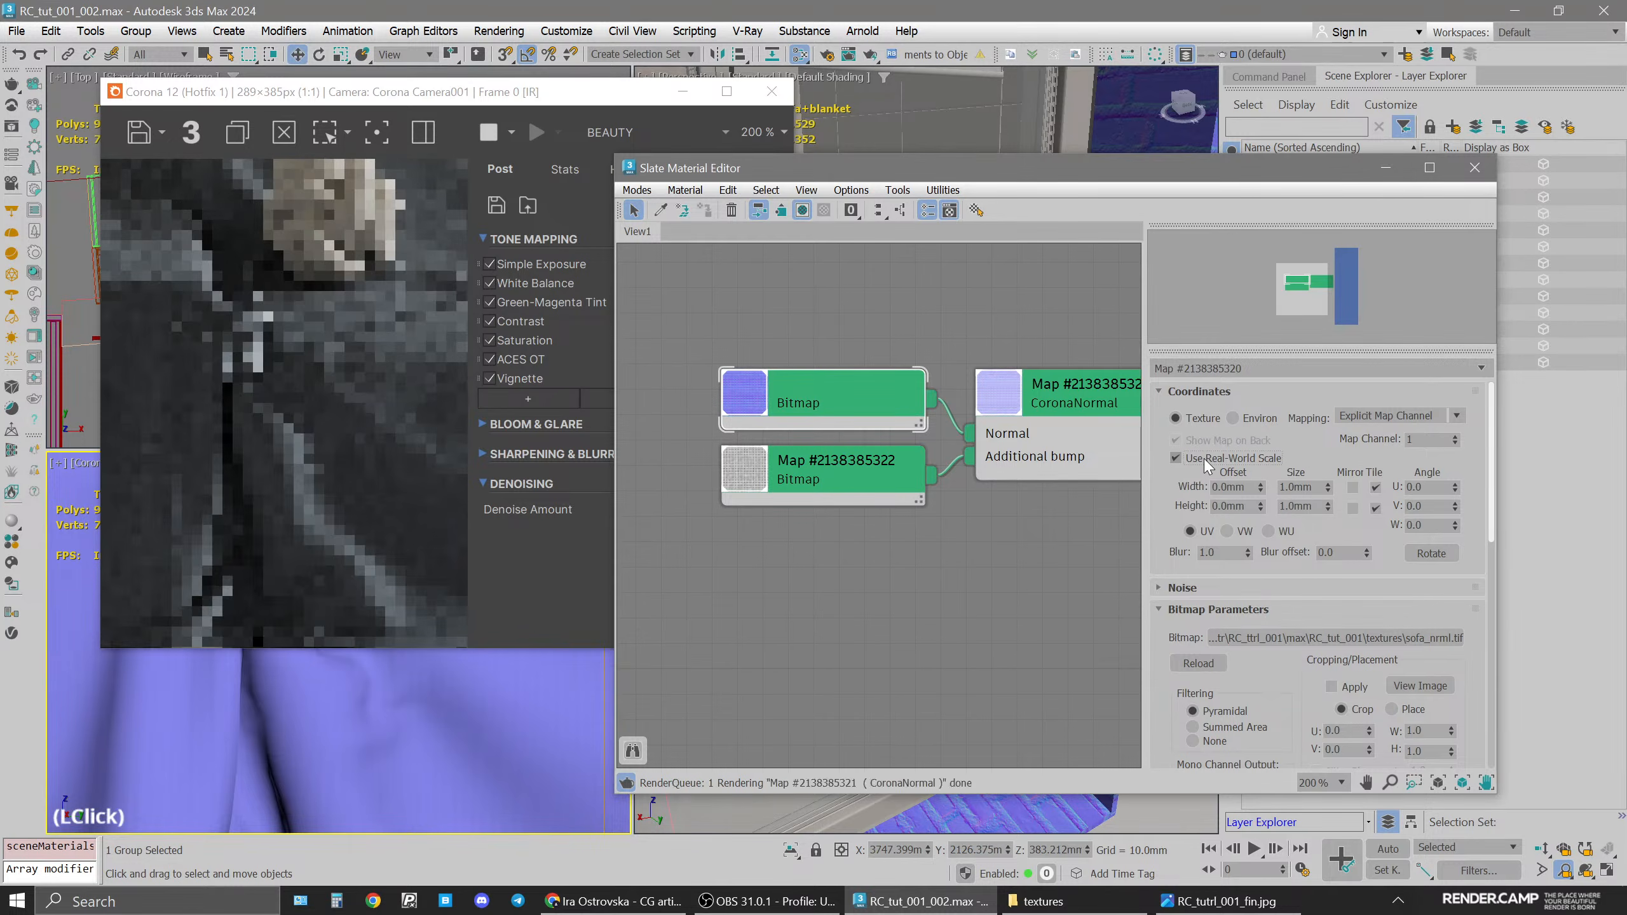
{"action": "double_click", "coordinate": [1299, 487]}
{"action": "type", "text": "25"}
{"action": "double_click", "coordinate": [1301, 508]}
{"action": "type", "text": "25"}
{"action": "key", "text": "Return"}
Enable Use Real-World Scale on the sofa_b bitmap and set its width and height to 25 mm
{"action": "left_click", "coordinate": [887, 472]}
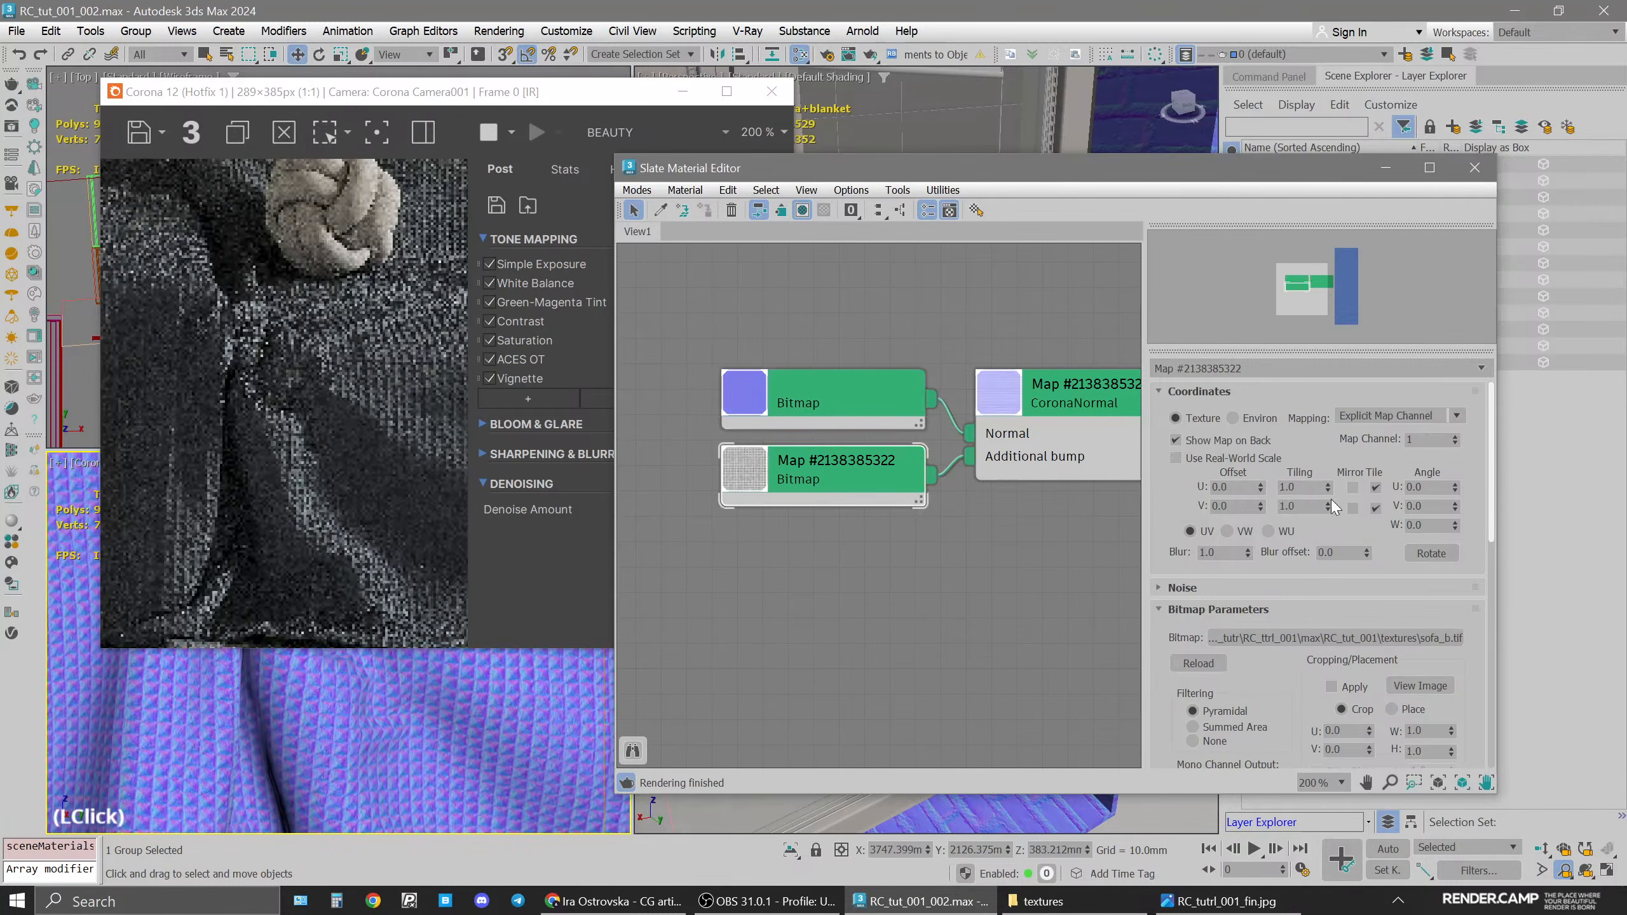
{"action": "left_click", "coordinate": [1175, 457]}
{"action": "double_click", "coordinate": [1300, 506]}
{"action": "type", "text": "25"}
{"action": "double_click", "coordinate": [1300, 487]}
{"action": "type", "text": "25"}
{"action": "key", "text": "Return"}
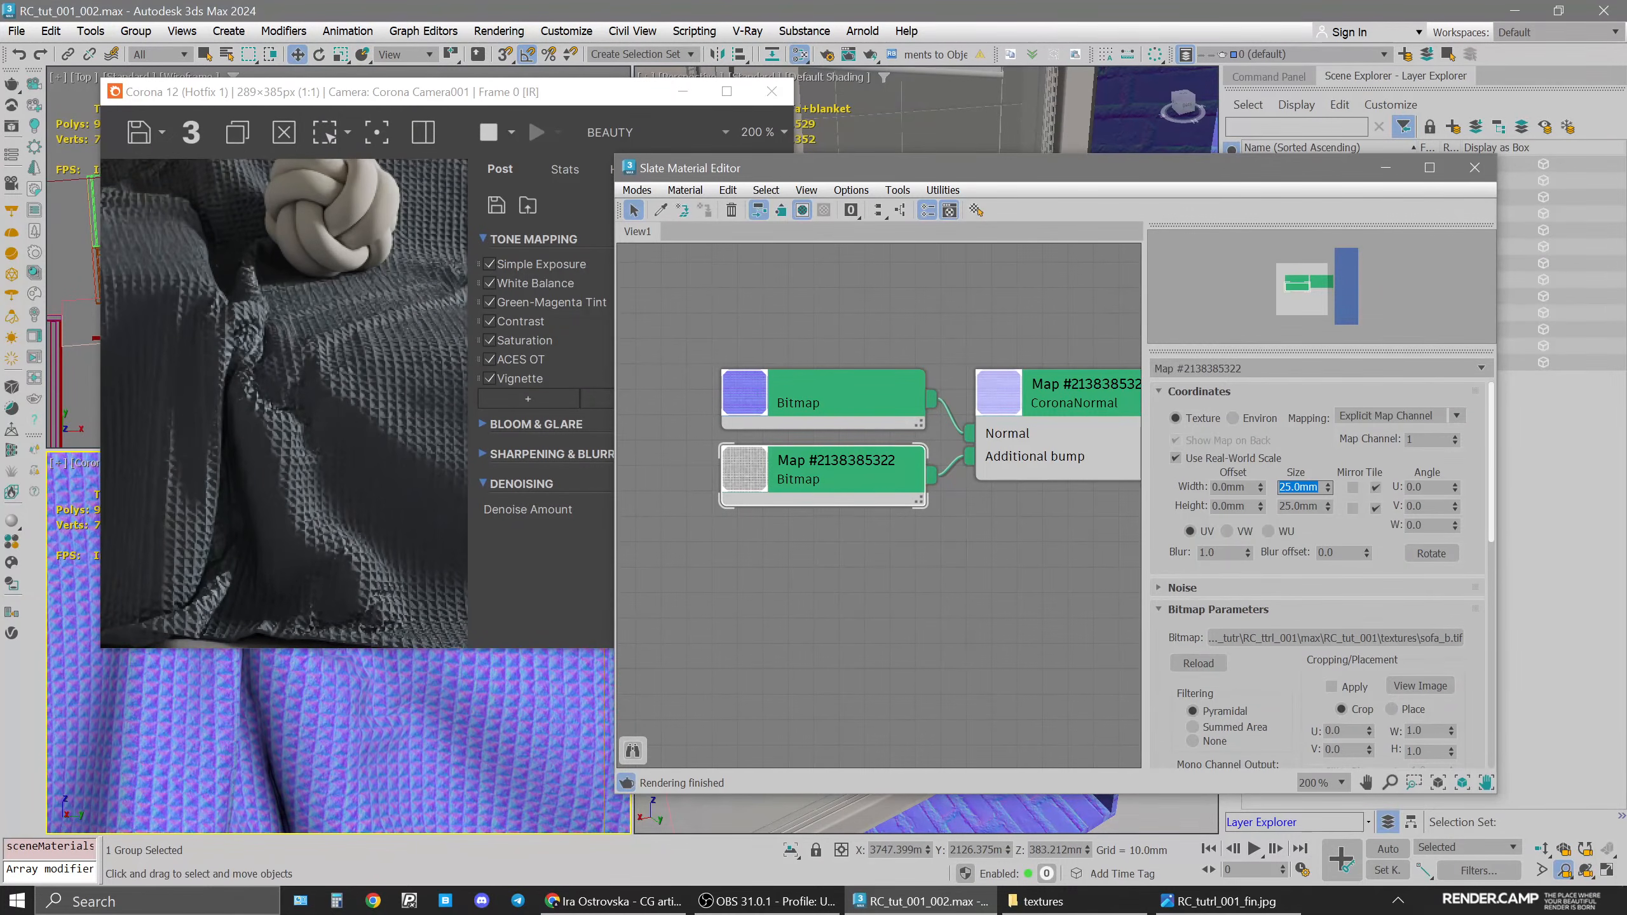
Set the sofa material's base layer Bump to 1
{"action": "double_click", "coordinate": [1095, 397]}
{"action": "middle_click_drag", "start_coordinate": [1096, 568], "coordinate": [788, 591]}
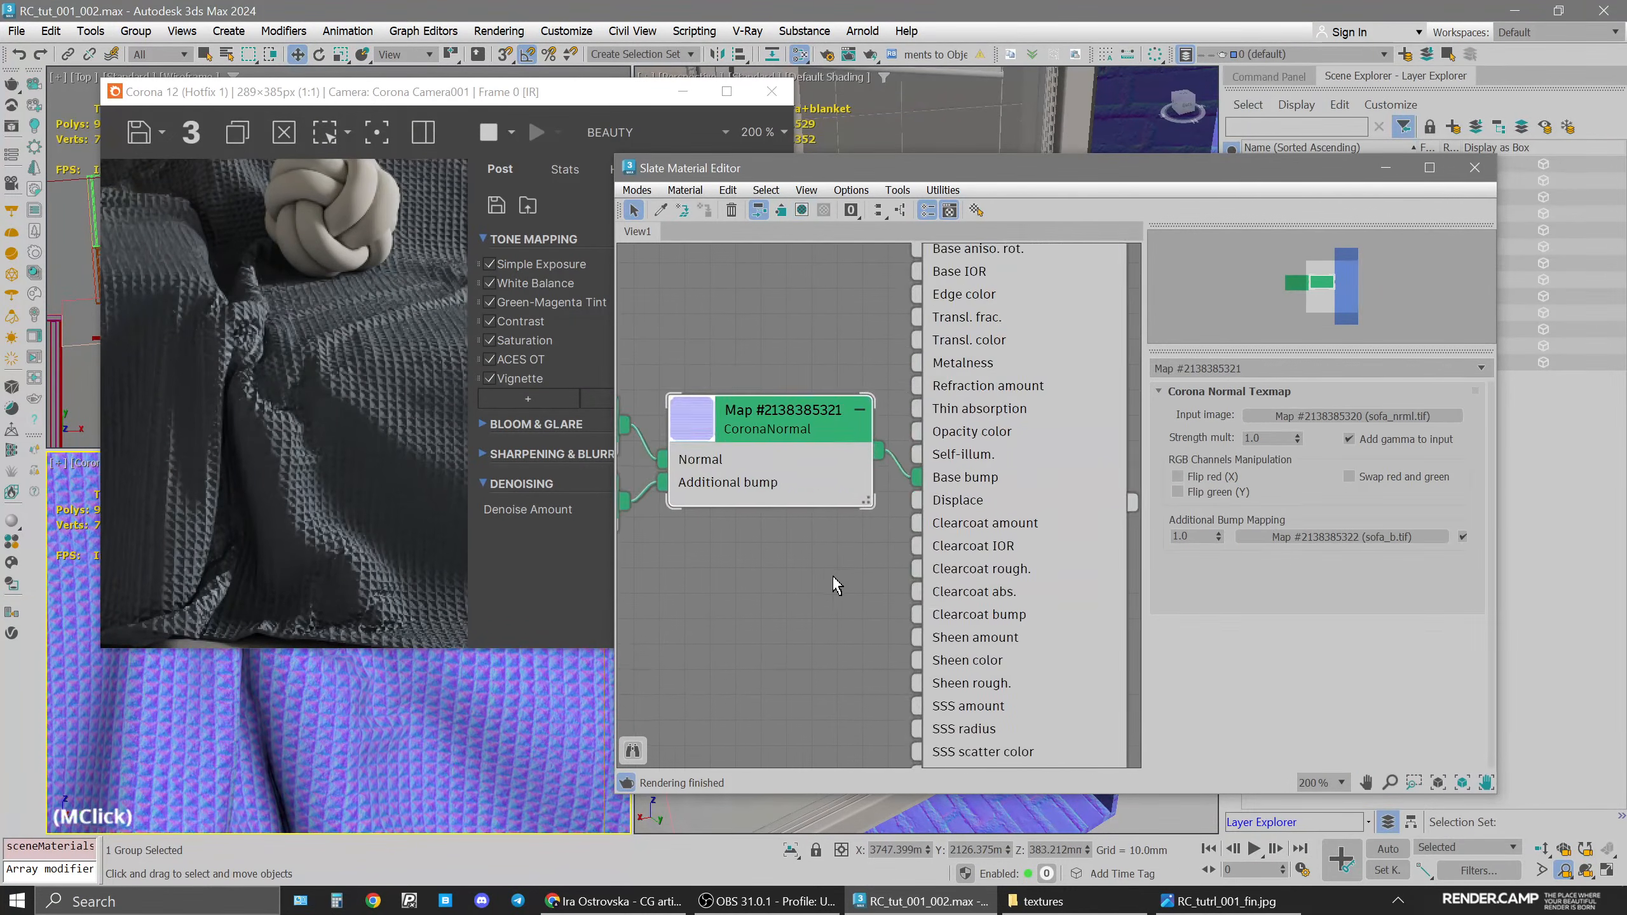
{"action": "scroll", "coordinate": [833, 582], "scroll_direction": "down", "scroll_amount": 3}
{"action": "left_click", "coordinate": [980, 263]}
{"action": "double_click", "coordinate": [980, 263]}
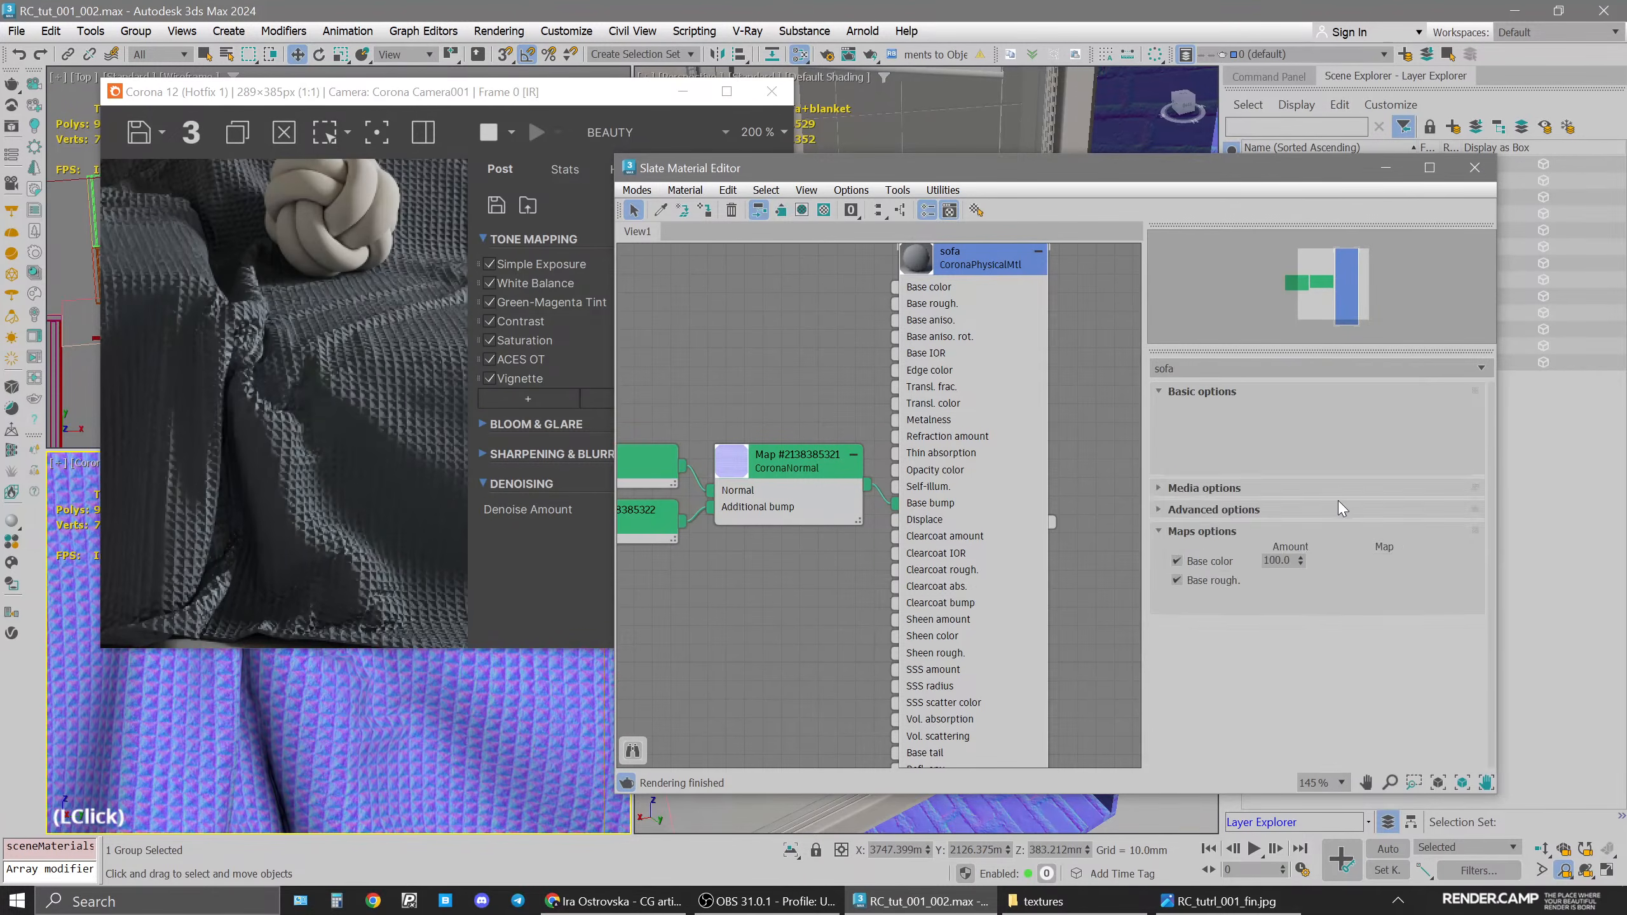
{"action": "double_click", "coordinate": [1260, 535]}
{"action": "type", "text": "1"}
{"action": "key", "text": "Return"}
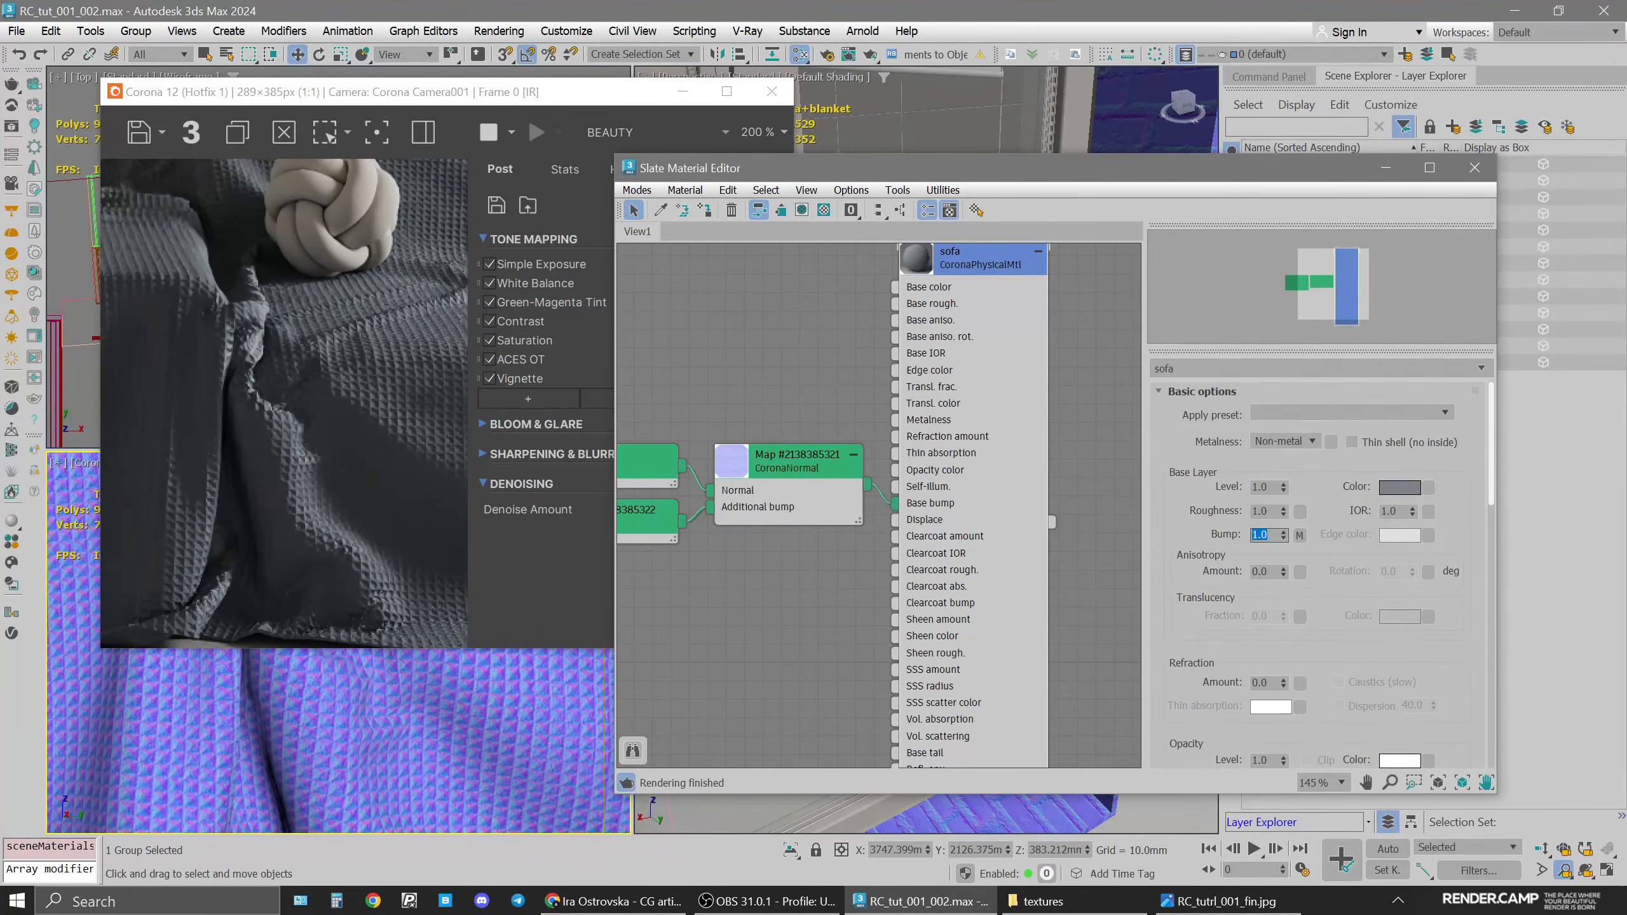
Set the CoronaNormal map's Additional Bump Mapping amount to 0.5
{"action": "middle_click_drag", "start_coordinate": [745, 563], "coordinate": [878, 557]}
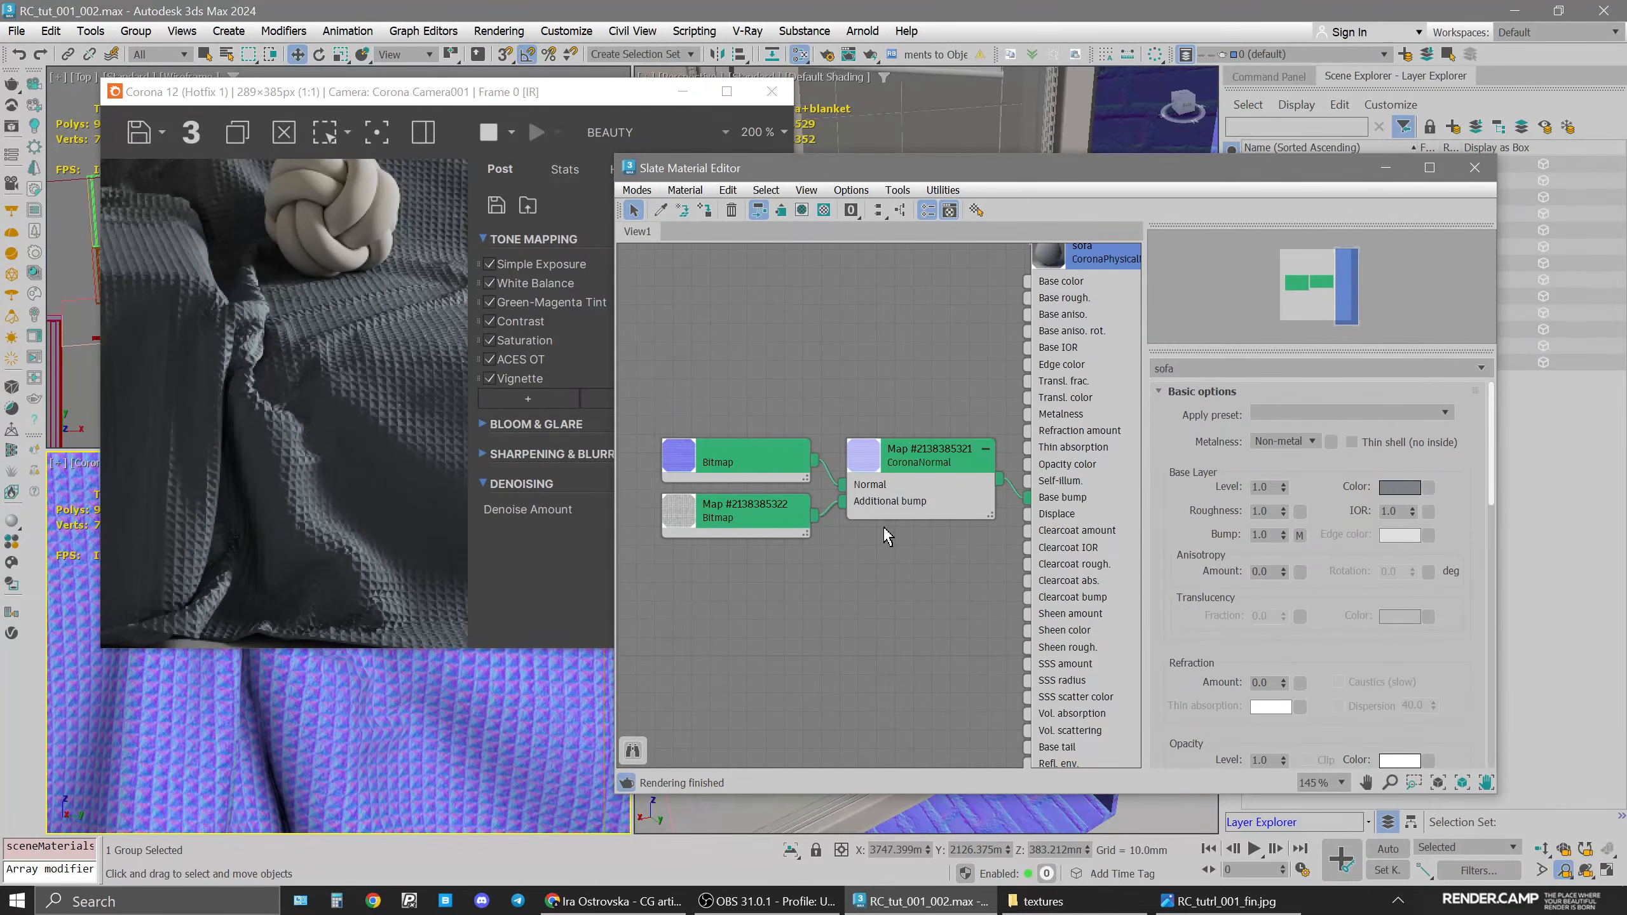
{"action": "left_click", "coordinate": [938, 466]}
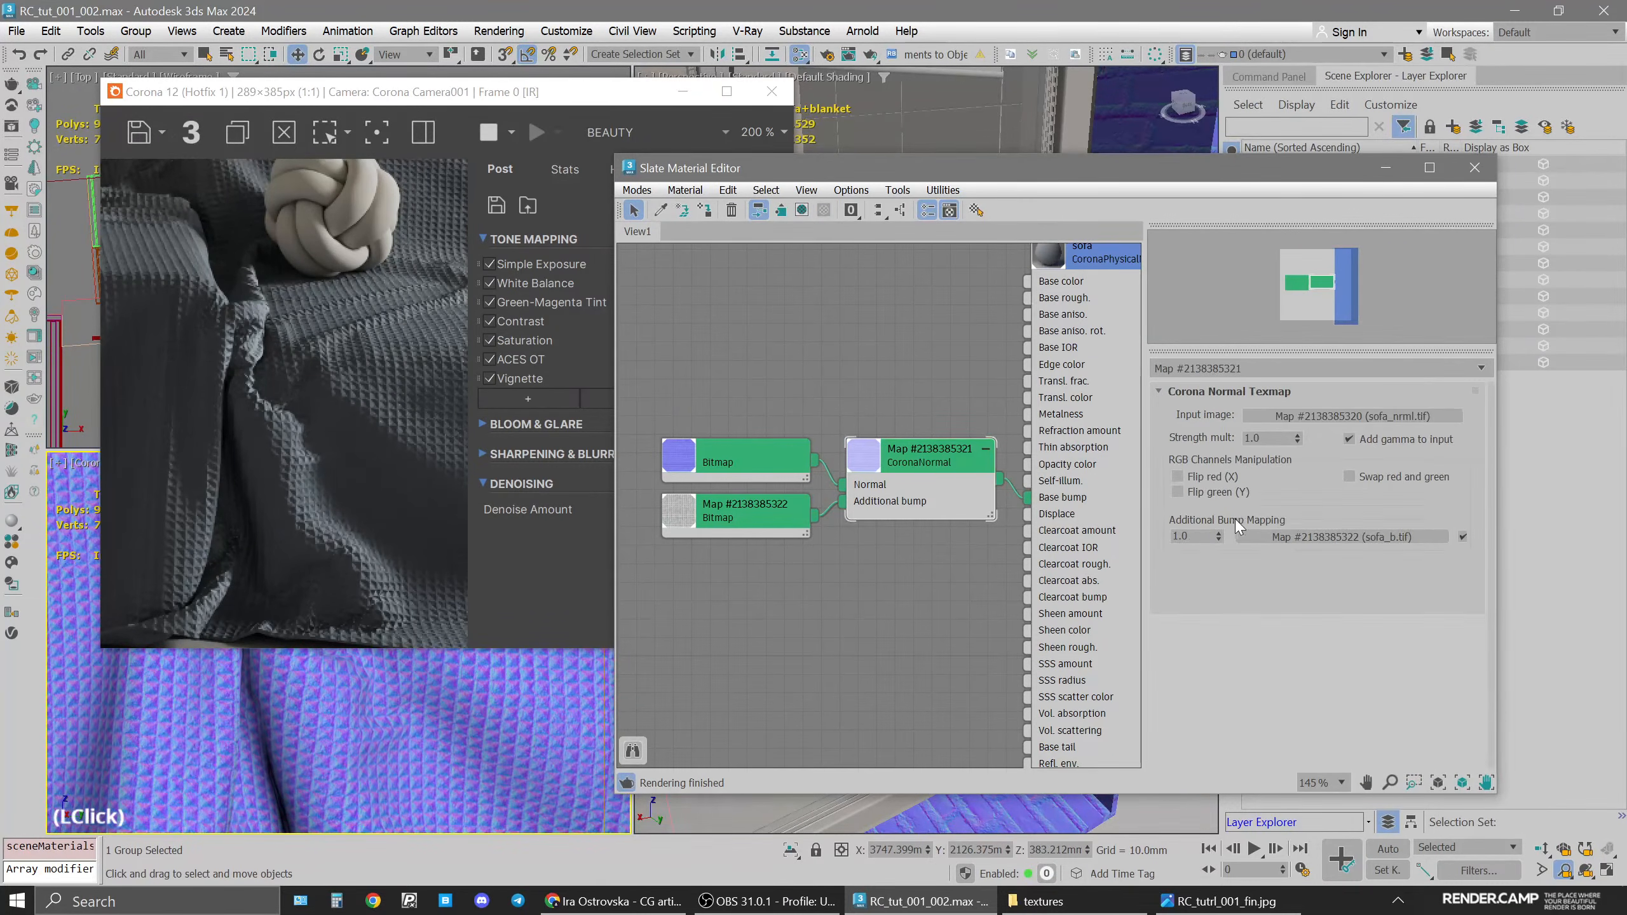
{"action": "left_click", "coordinate": [1218, 539]}
{"action": "key", "text": "BackSpace"}
{"action": "key", "text": "BackSpace"}
{"action": "key", "text": "BackSpace"}
{"action": "key", "text": "BackSpace"}
{"action": "type", "text": "0.5"}
{"action": "key", "text": "Return"}
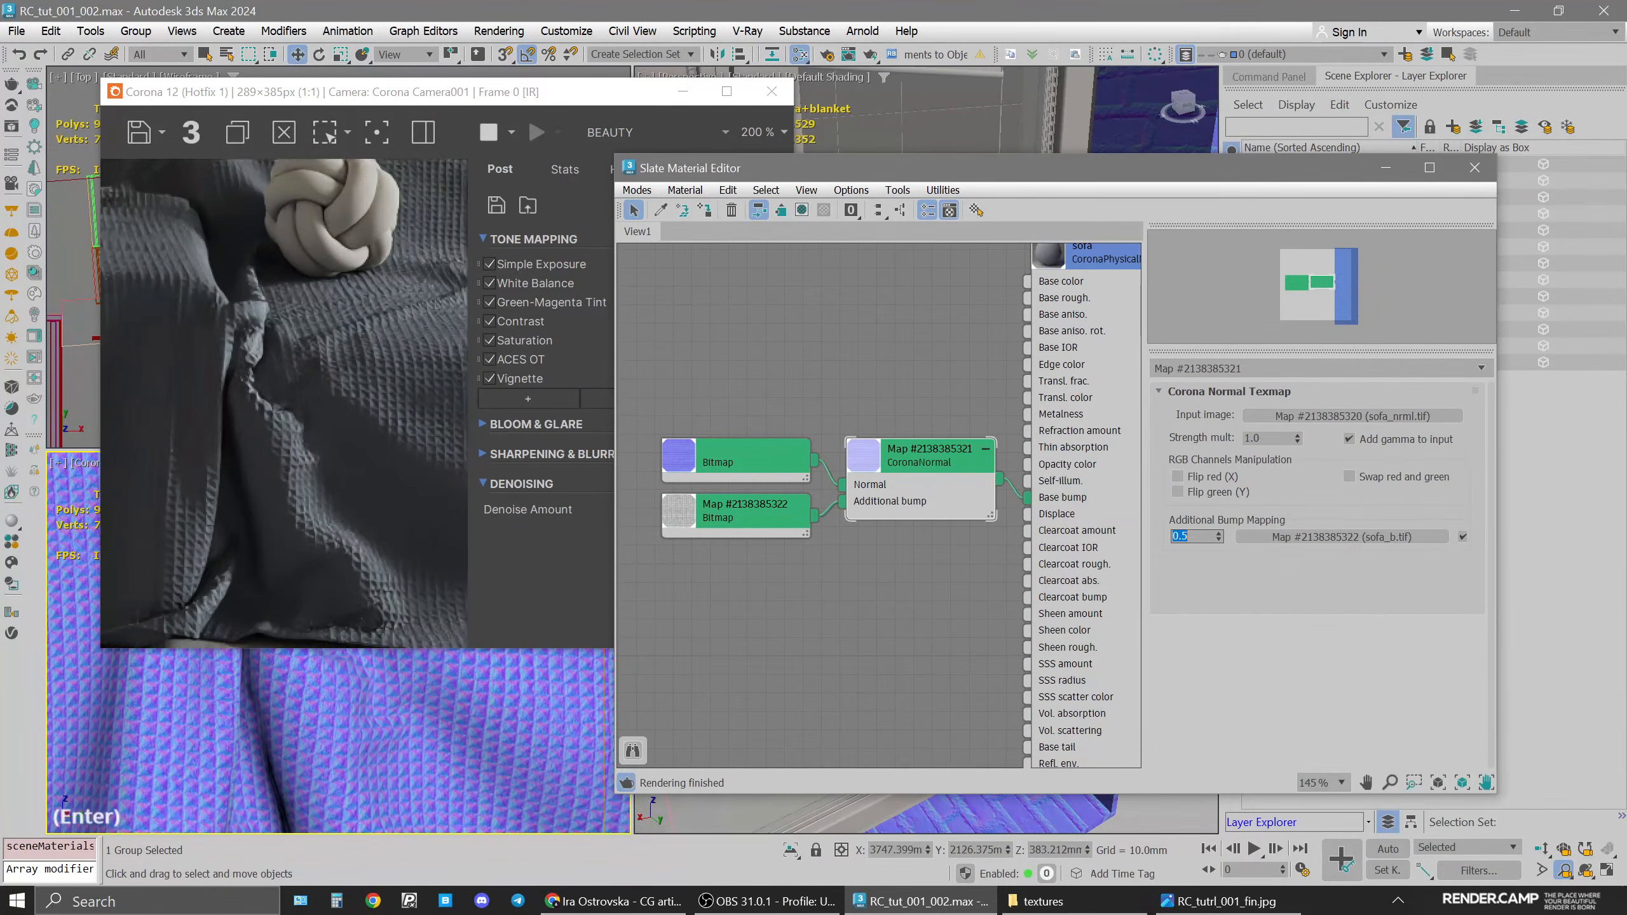
Set the sofa material's base layer Bump to 0.65
{"action": "left_click", "coordinate": [924, 458]}
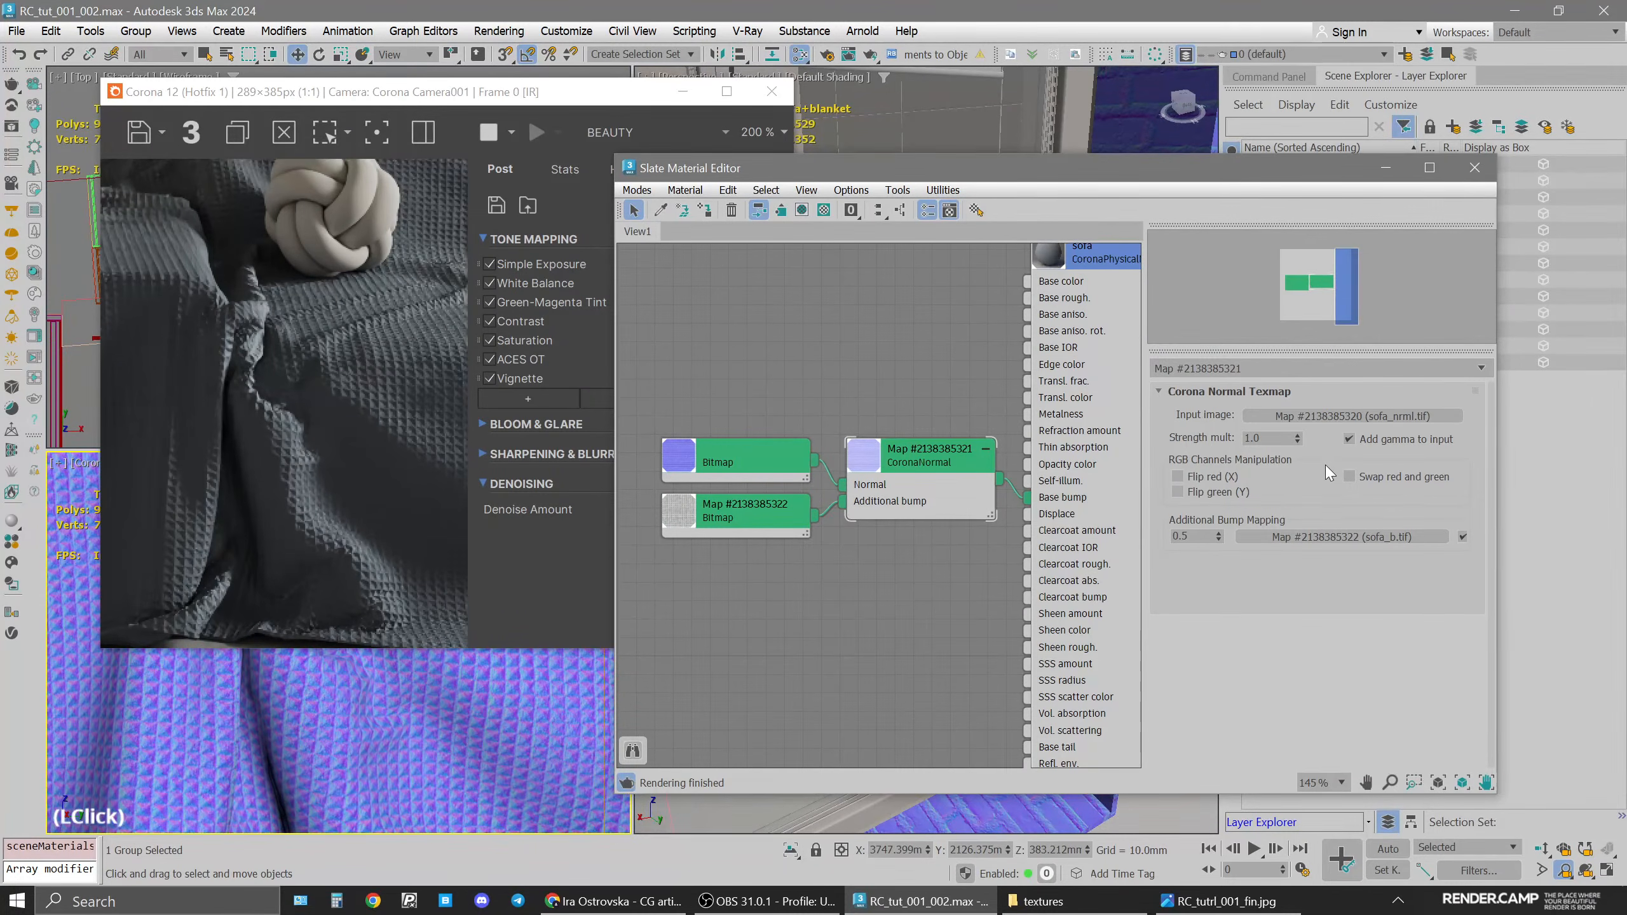
{"action": "left_click", "coordinate": [1281, 538]}
{"action": "key", "text": "BackSpace"}
{"action": "key", "text": "BackSpace"}
{"action": "type", "text": "66"}
{"action": "key", "text": "Return"}
{"action": "left_click", "coordinate": [1283, 539]}
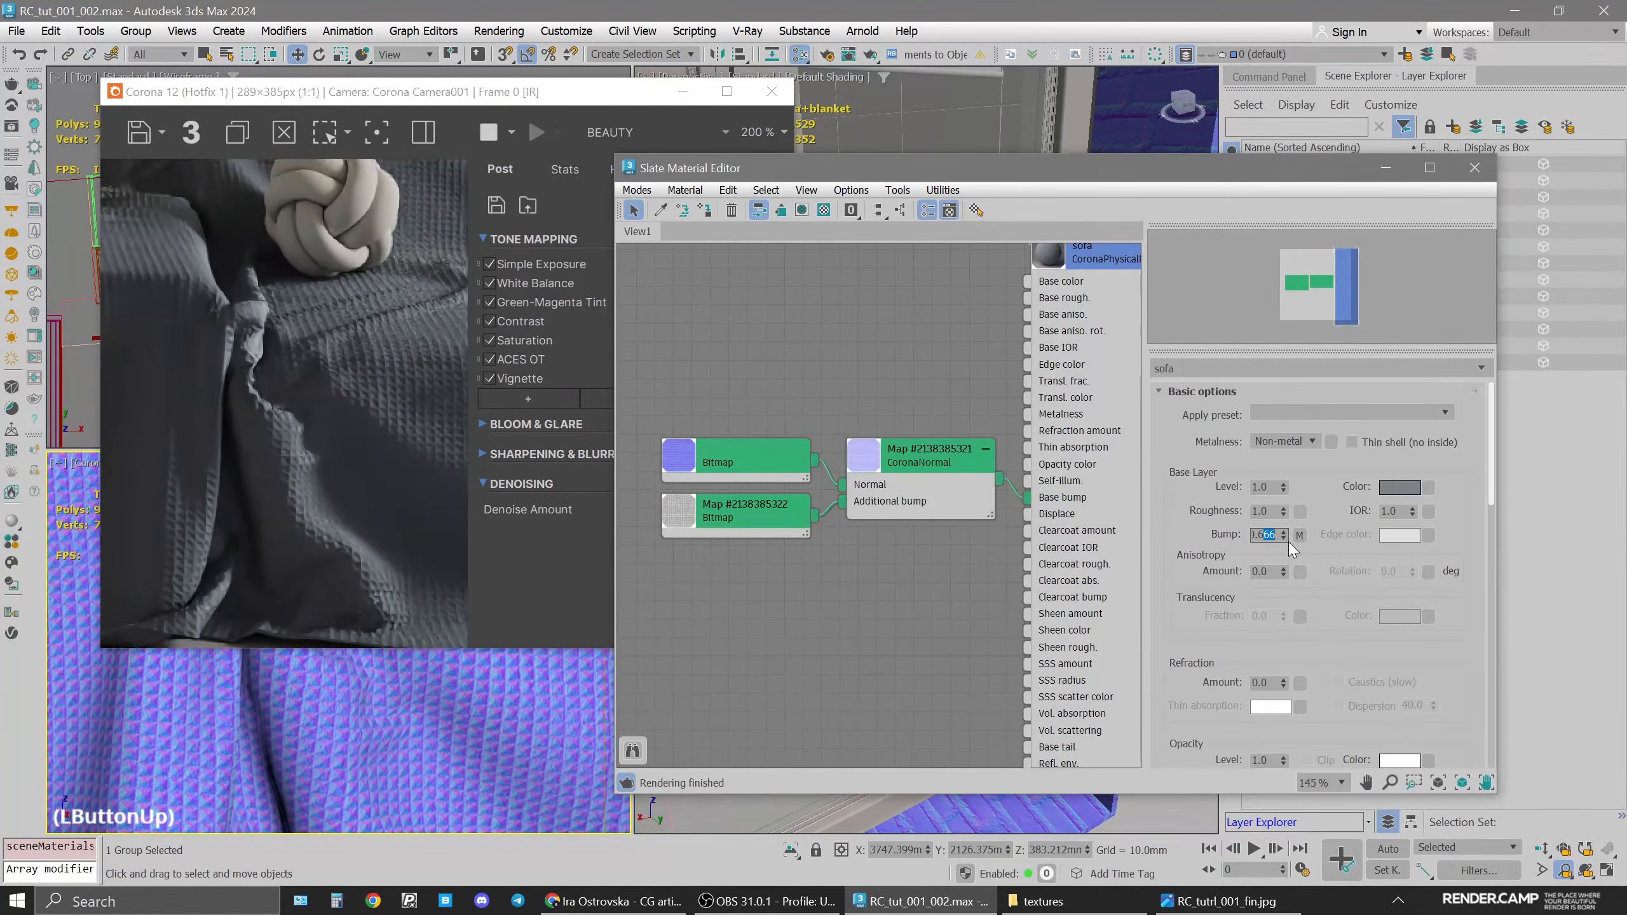
{"action": "key", "text": "Return"}
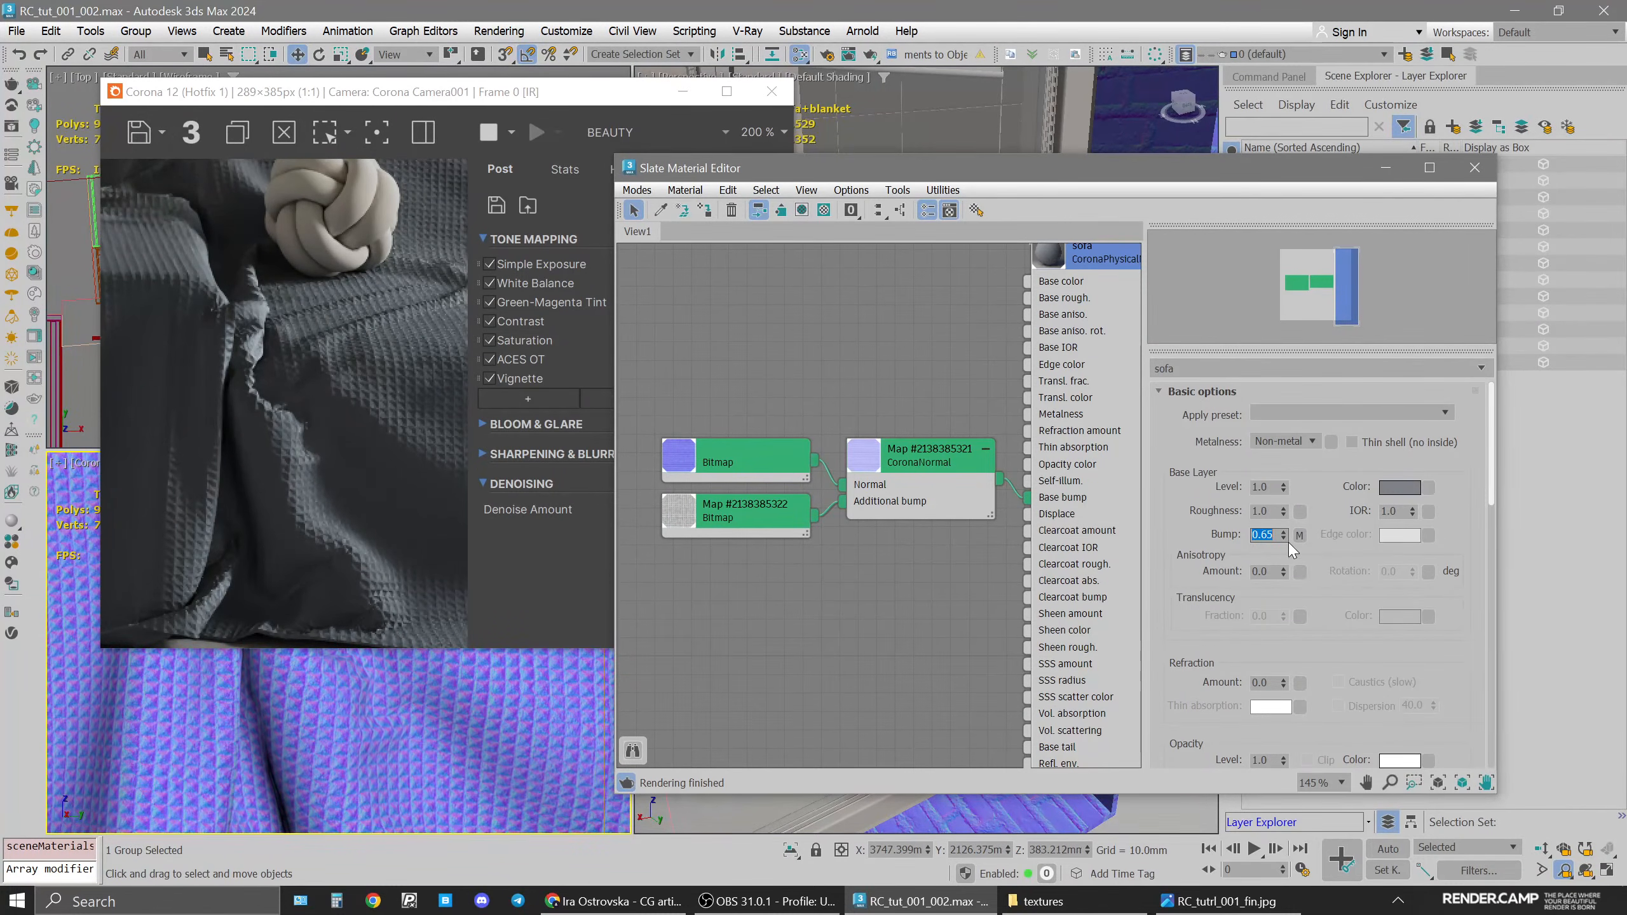
Compare the whole sofa in the render with the reference image RC_tutrl_001_fin.jpg
{"action": "scroll", "coordinate": [278, 718], "scroll_direction": "down", "scroll_amount": 3}
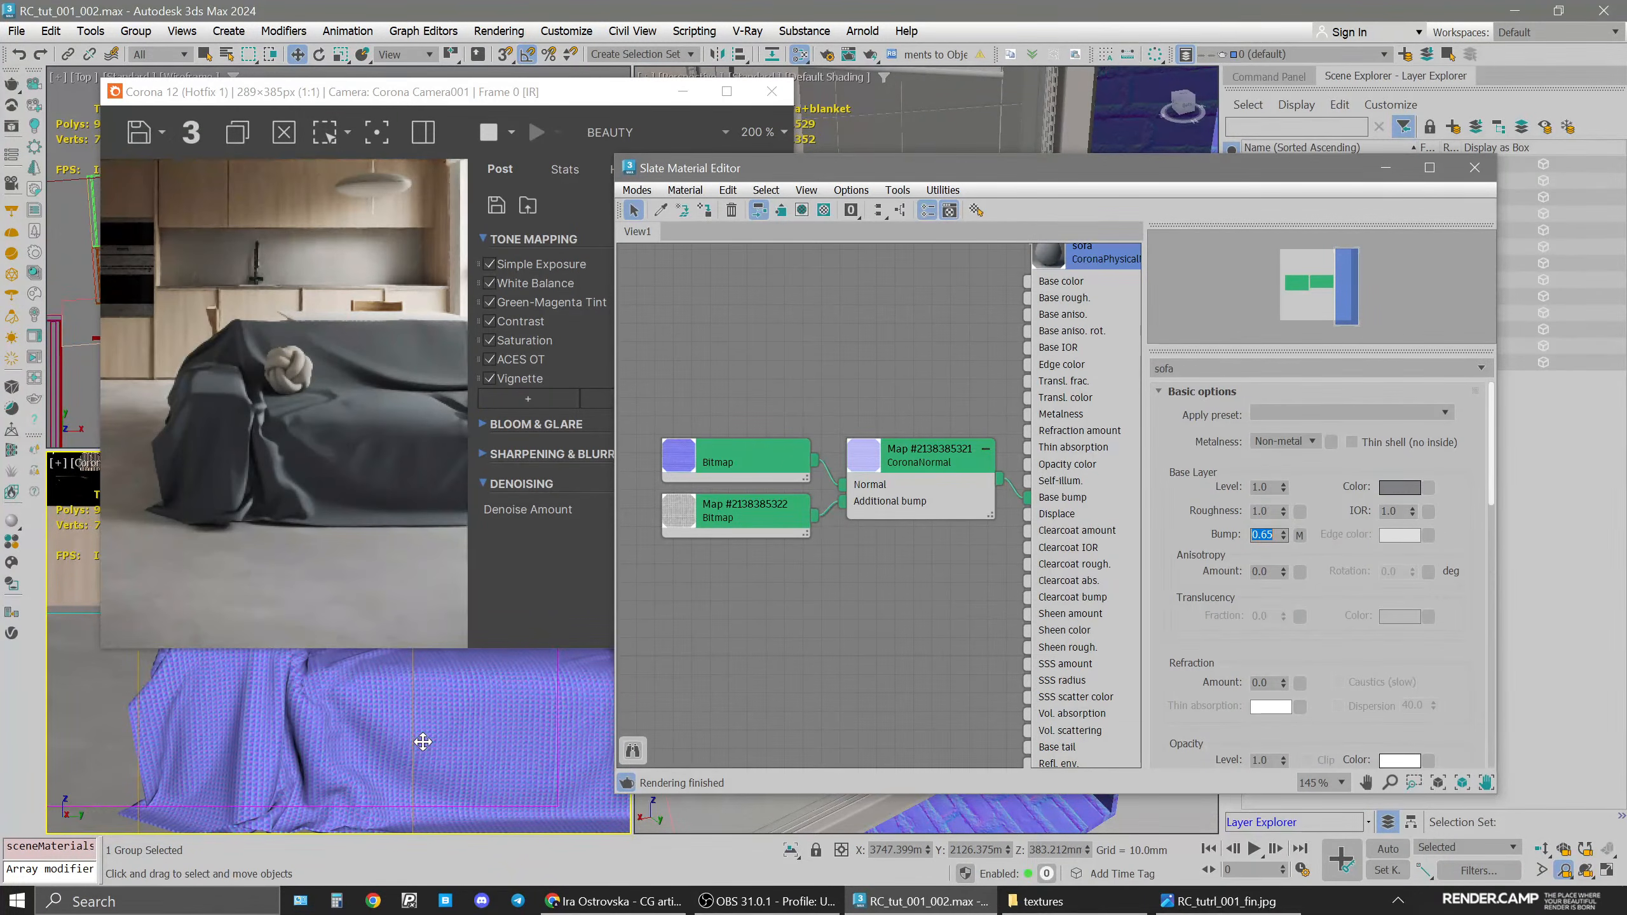
{"action": "middle_click_drag", "start_coordinate": [422, 742], "coordinate": [412, 740]}
{"action": "left_click", "coordinate": [1190, 909]}
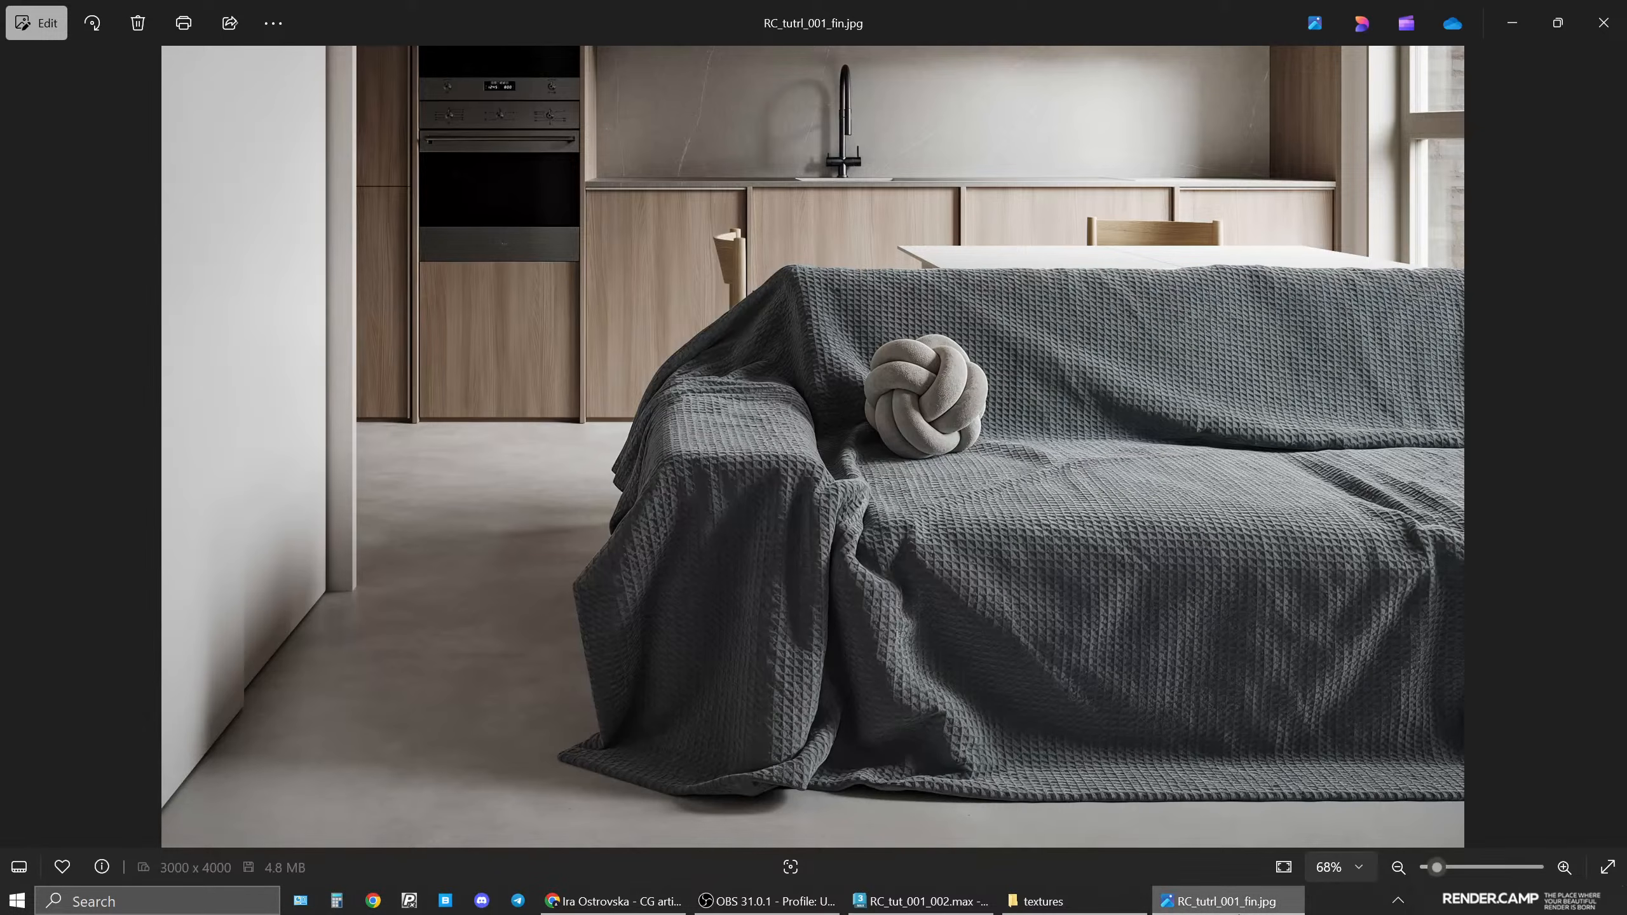
{"action": "left_click", "coordinate": [1229, 902]}
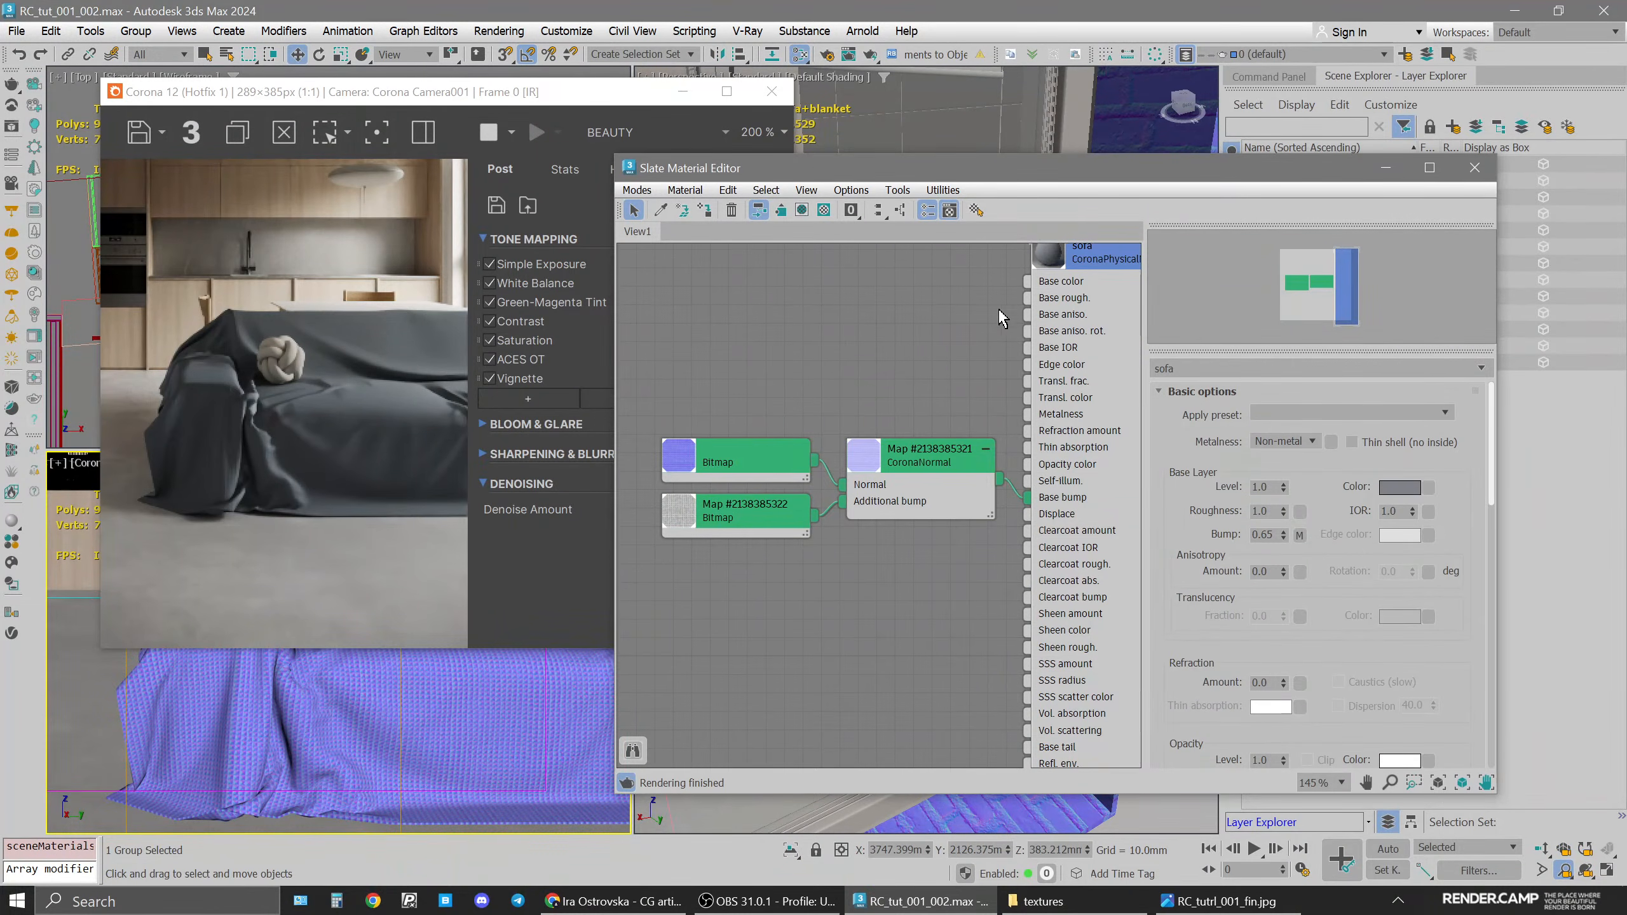
Open the sofa material's parameters and copy its base layer color
{"action": "left_click", "coordinate": [1082, 273]}
{"action": "middle_click_drag", "start_coordinate": [755, 385], "coordinate": [651, 384]}
{"action": "left_click", "coordinate": [1041, 269]}
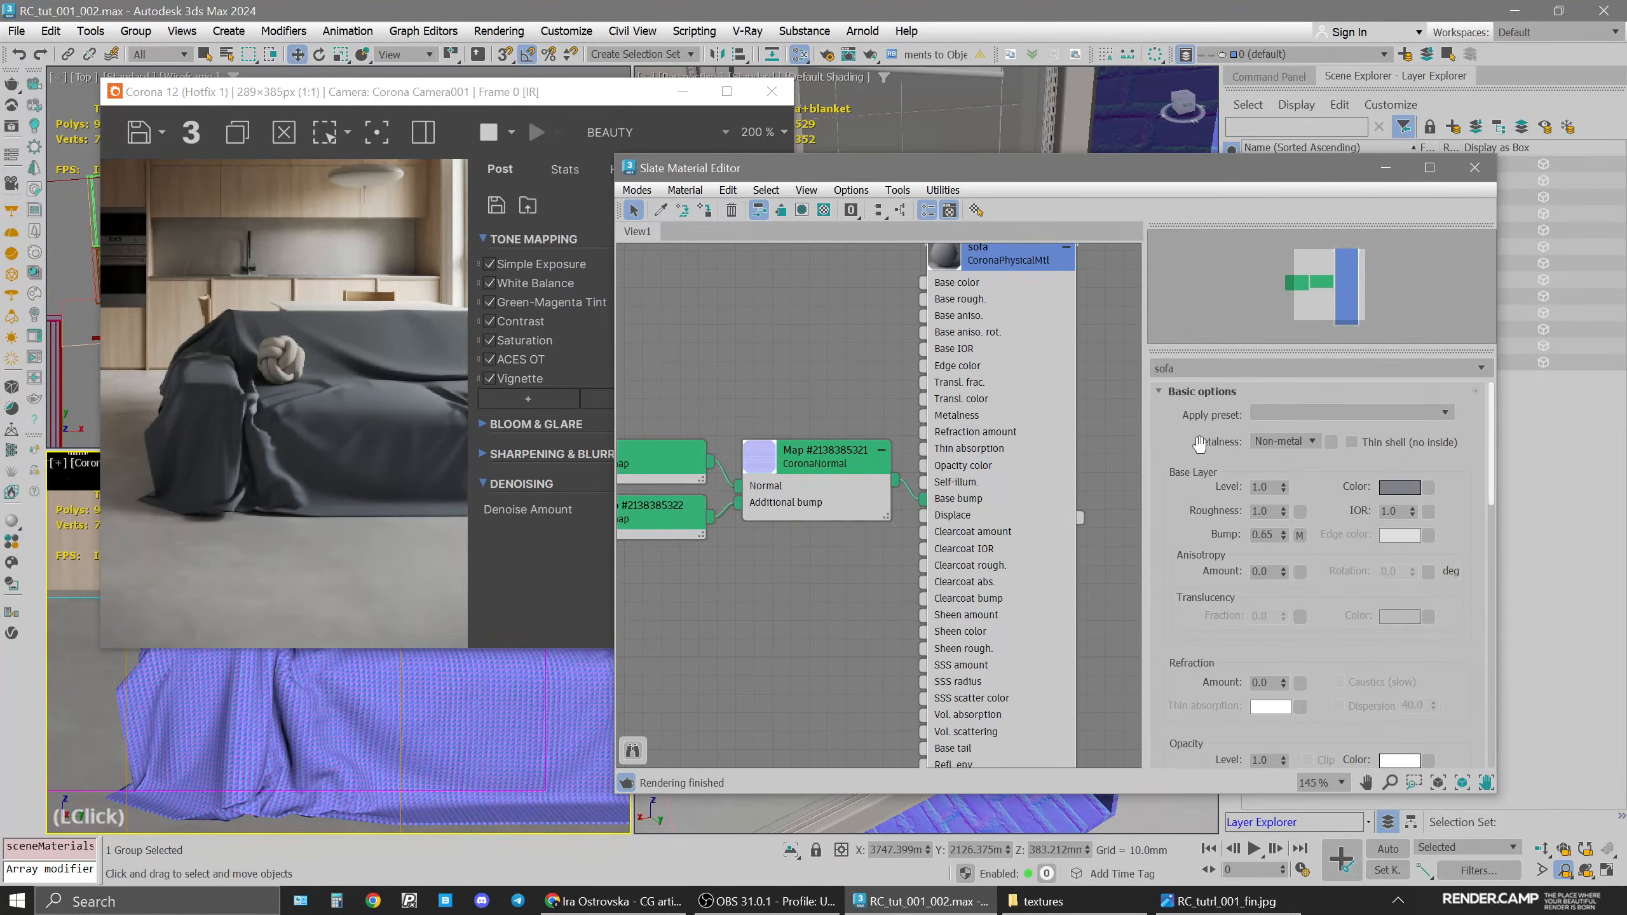
{"action": "left_click_drag", "start_coordinate": [1336, 693], "coordinate": [1348, 631]}
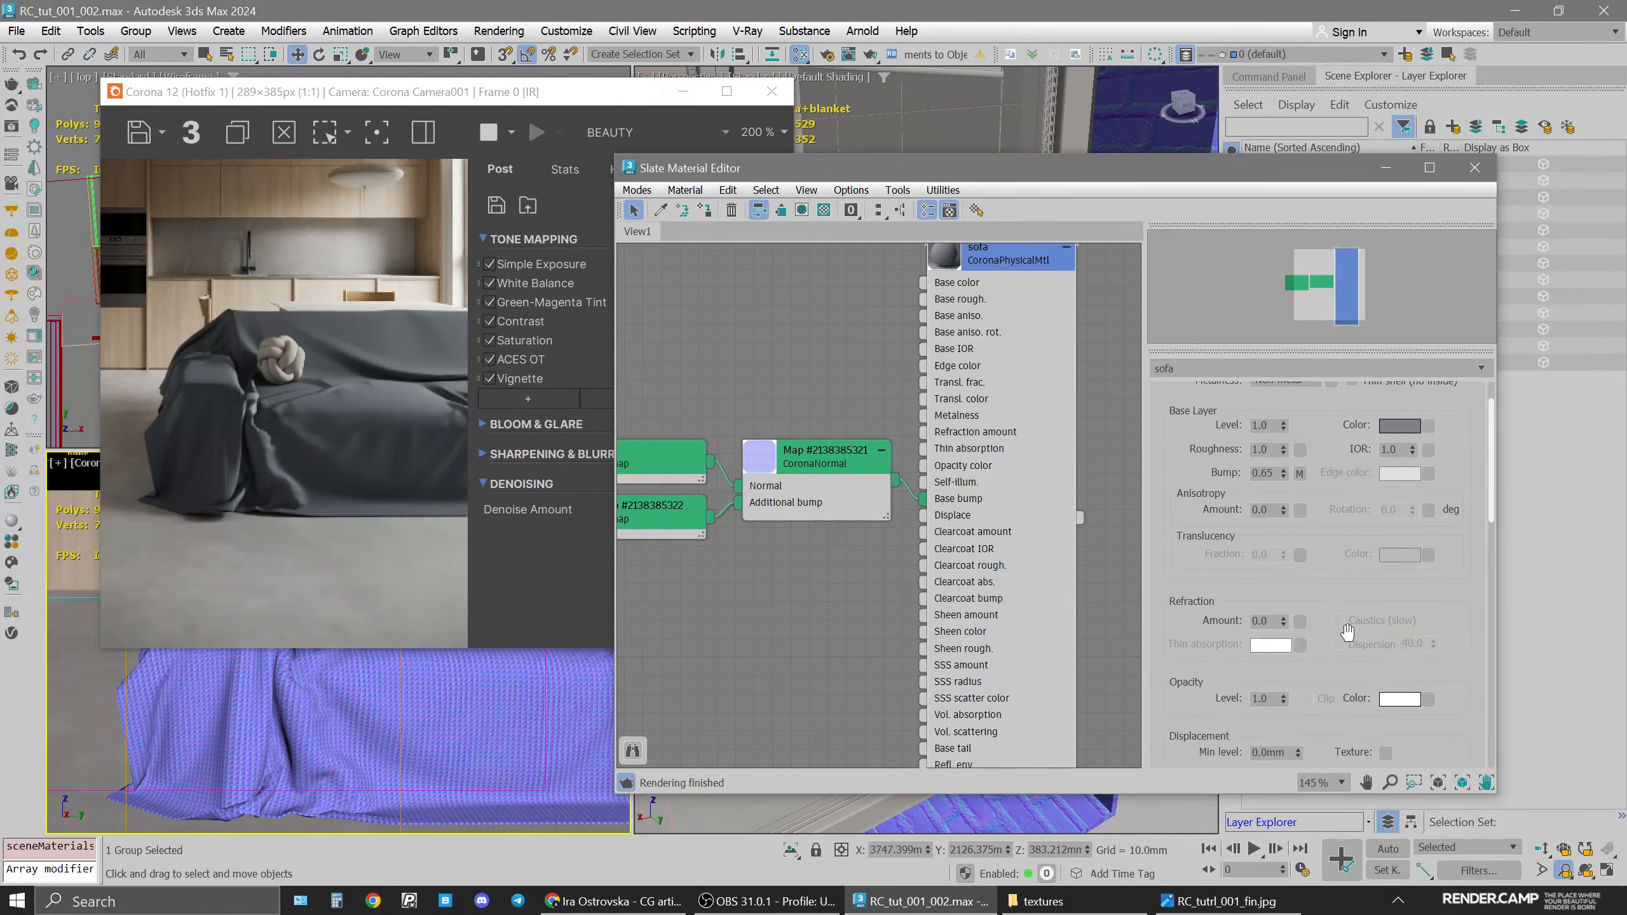
{"action": "mouse_move", "coordinate": [1349, 657]}
{"action": "left_mouse_down"}
{"action": "mouse_move", "coordinate": [1347, 623]}
{"action": "mouse_move", "coordinate": [1347, 680]}
{"action": "left_mouse_up"}
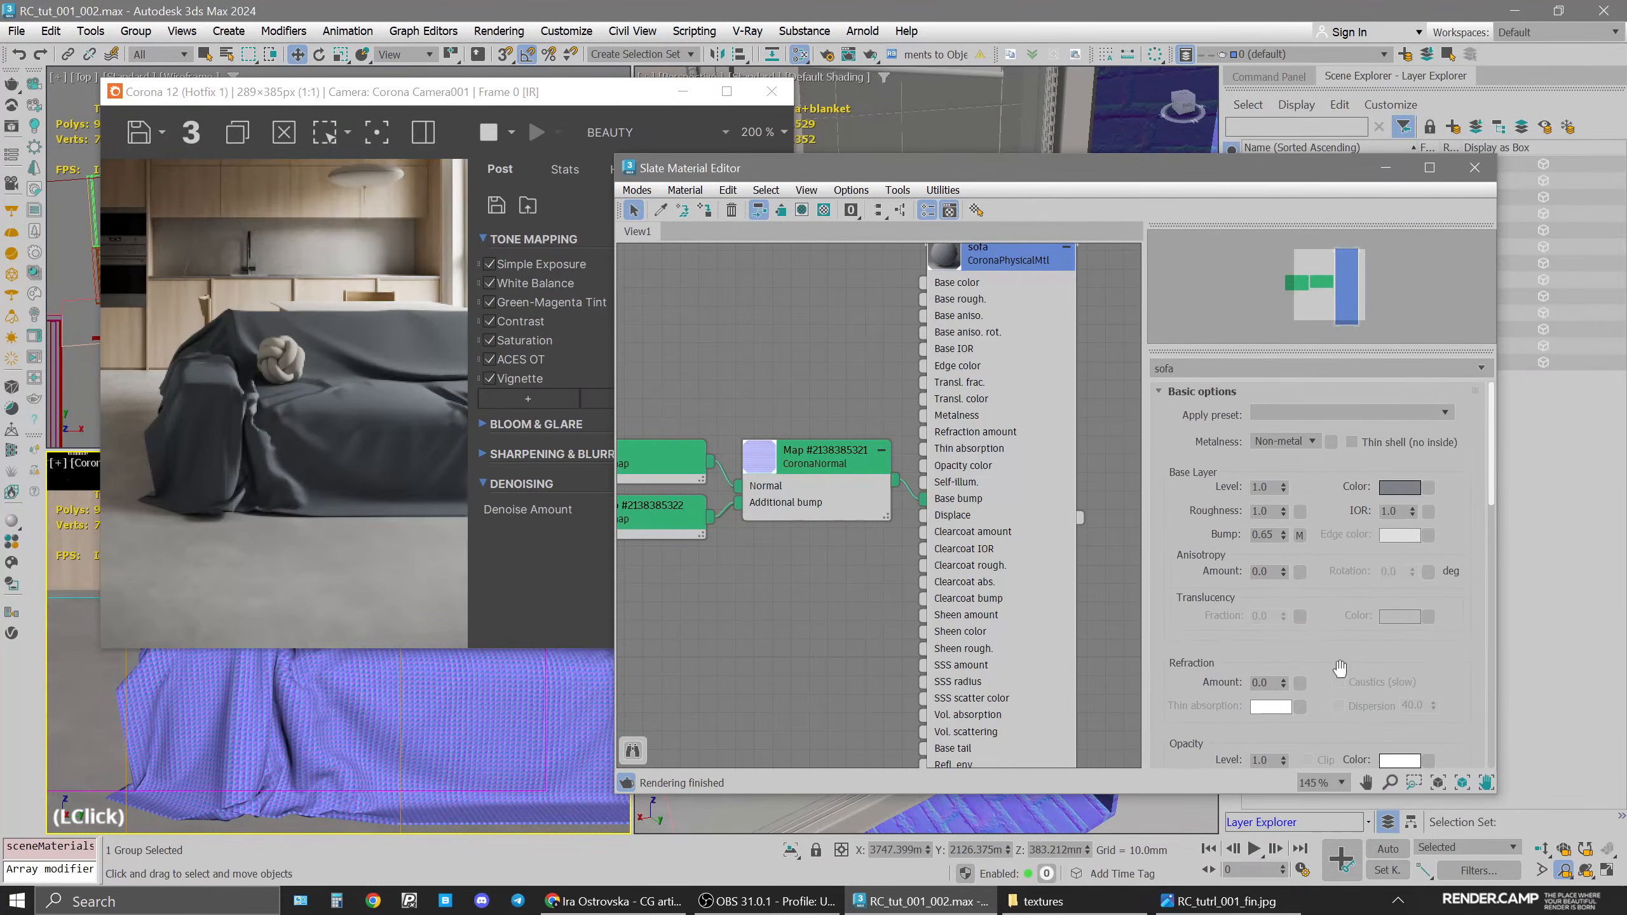
{"action": "right_click", "coordinate": [1398, 491]}
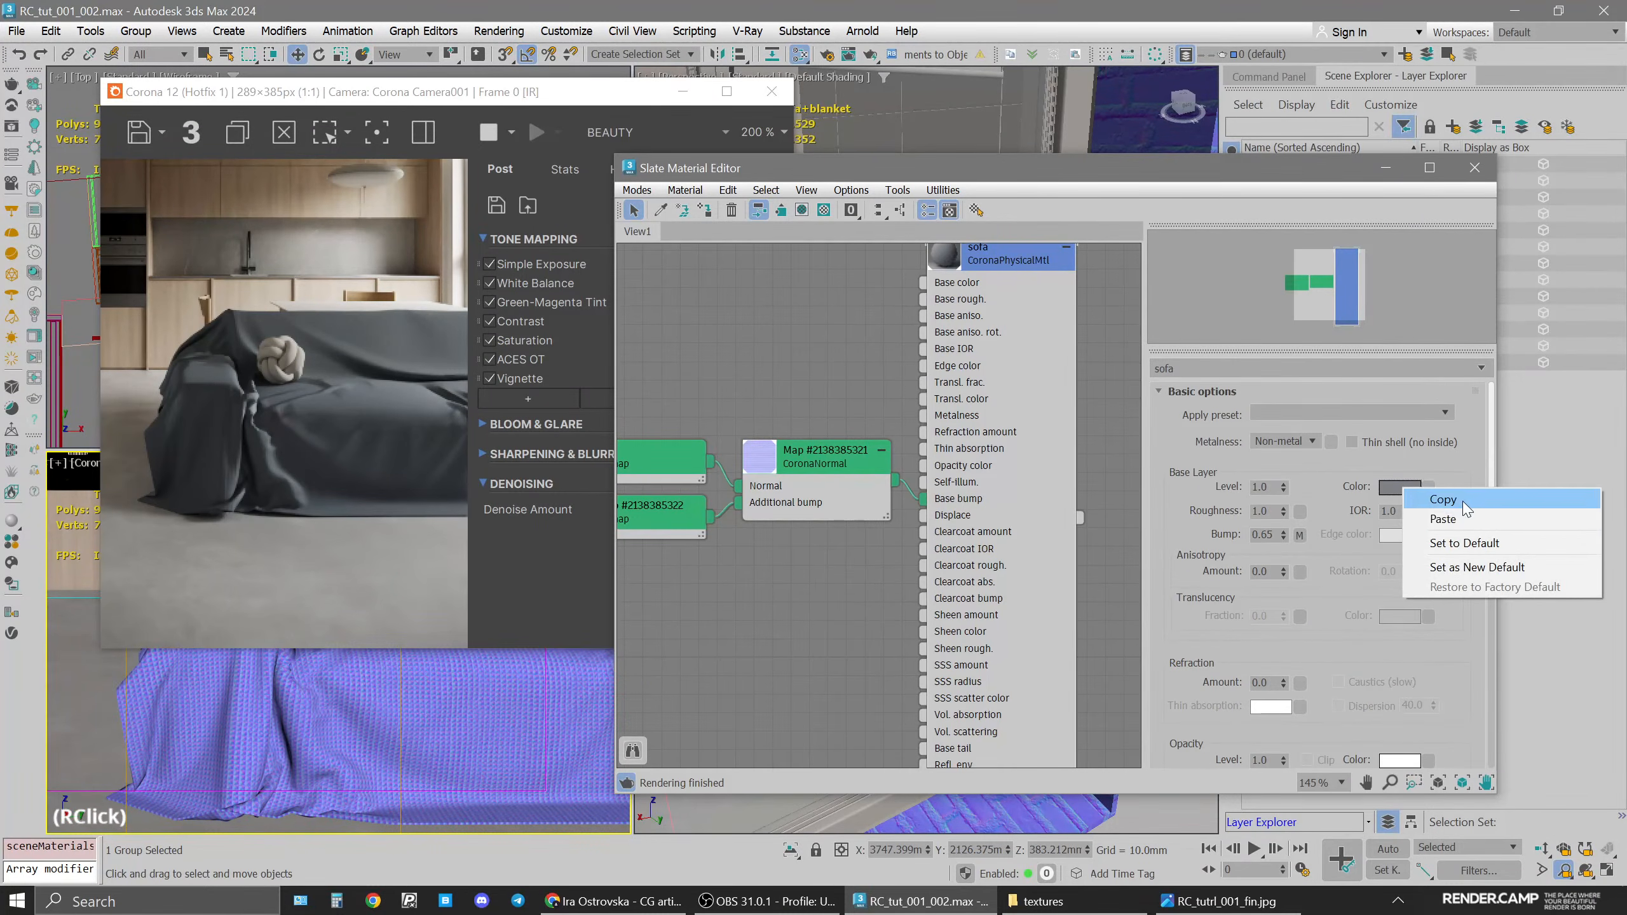
{"action": "left_click", "coordinate": [1441, 500]}
Set the sofa material's Sheen Layer Amount to 1 and paste the copied base color as the sheen color
{"action": "left_click_drag", "start_coordinate": [1340, 724], "coordinate": [1334, 512]}
{"action": "left_click", "coordinate": [1271, 572]}
{"action": "double_click", "coordinate": [1271, 573]}
{"action": "type", "text": "1"}
{"action": "key", "text": "Return"}
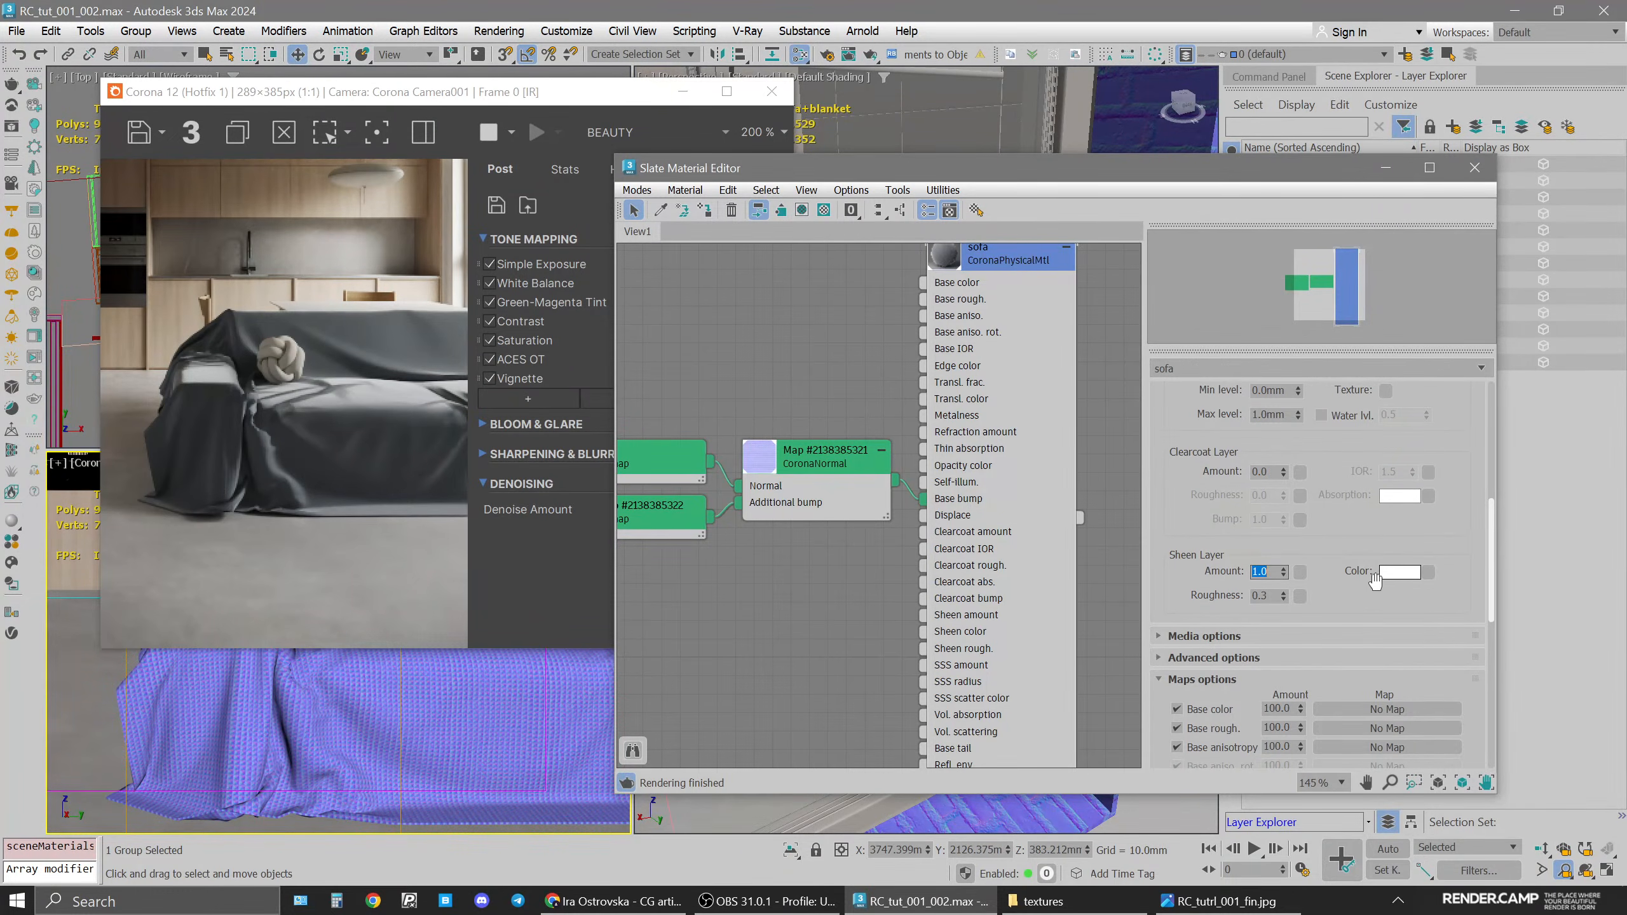
{"action": "right_click", "coordinate": [1400, 575]}
{"action": "double_click", "coordinate": [1409, 596]}
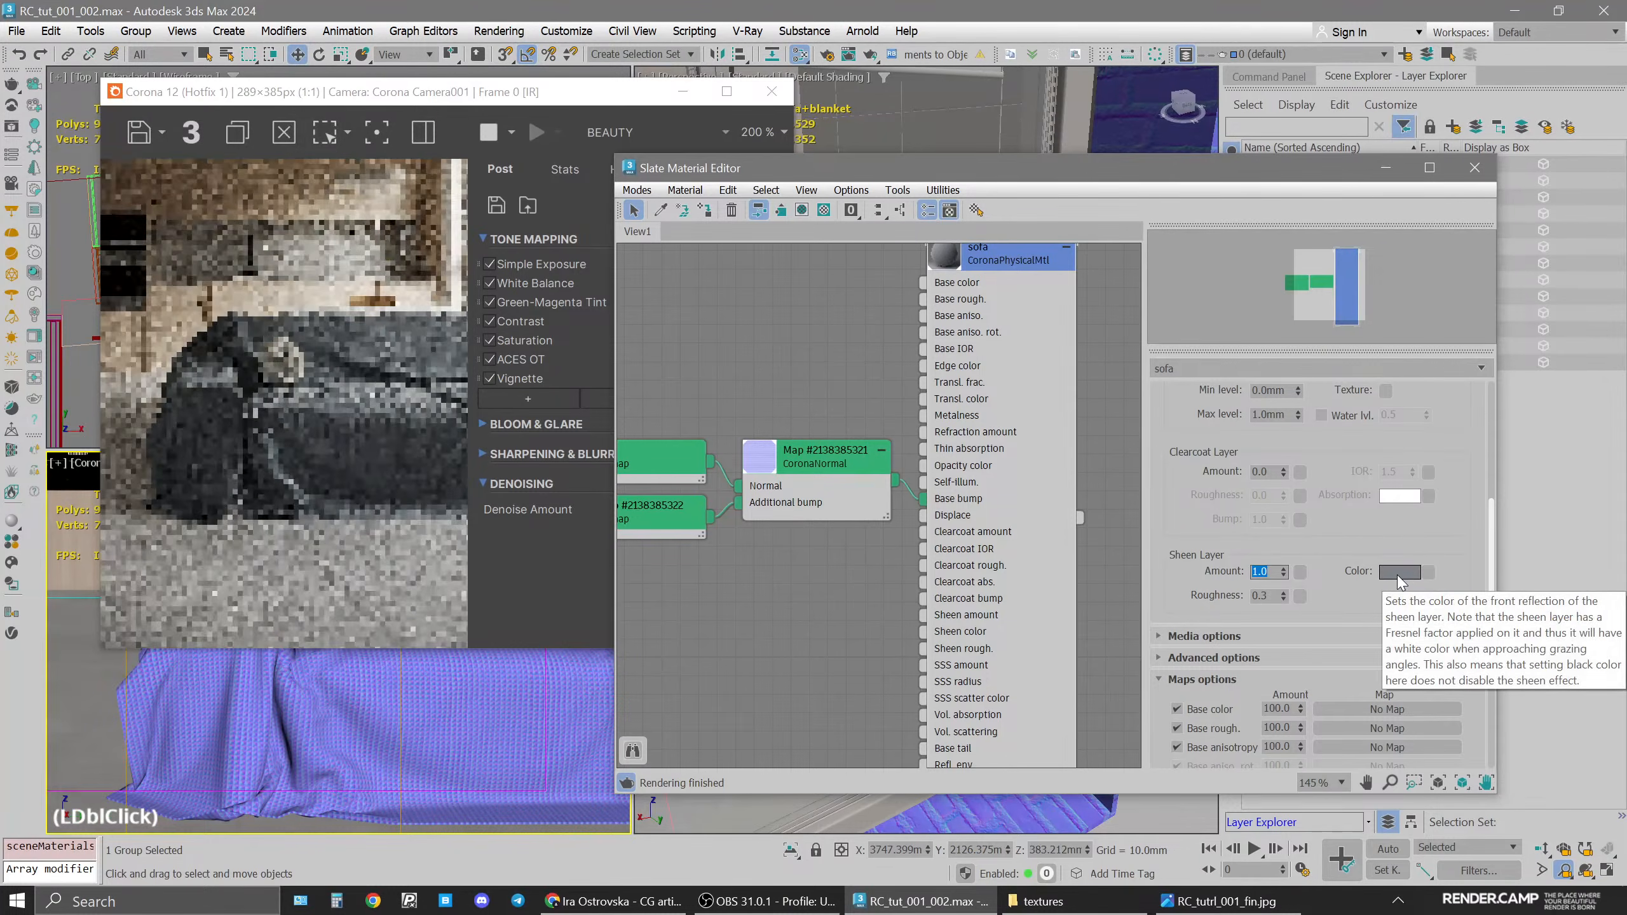
Set the sheen color's Value to 155 and its saturation to 15
{"action": "left_click", "coordinate": [1399, 574]}
{"action": "double_click", "coordinate": [1341, 475]}
{"action": "type", "text": "155"}
{"action": "key", "text": "Return"}
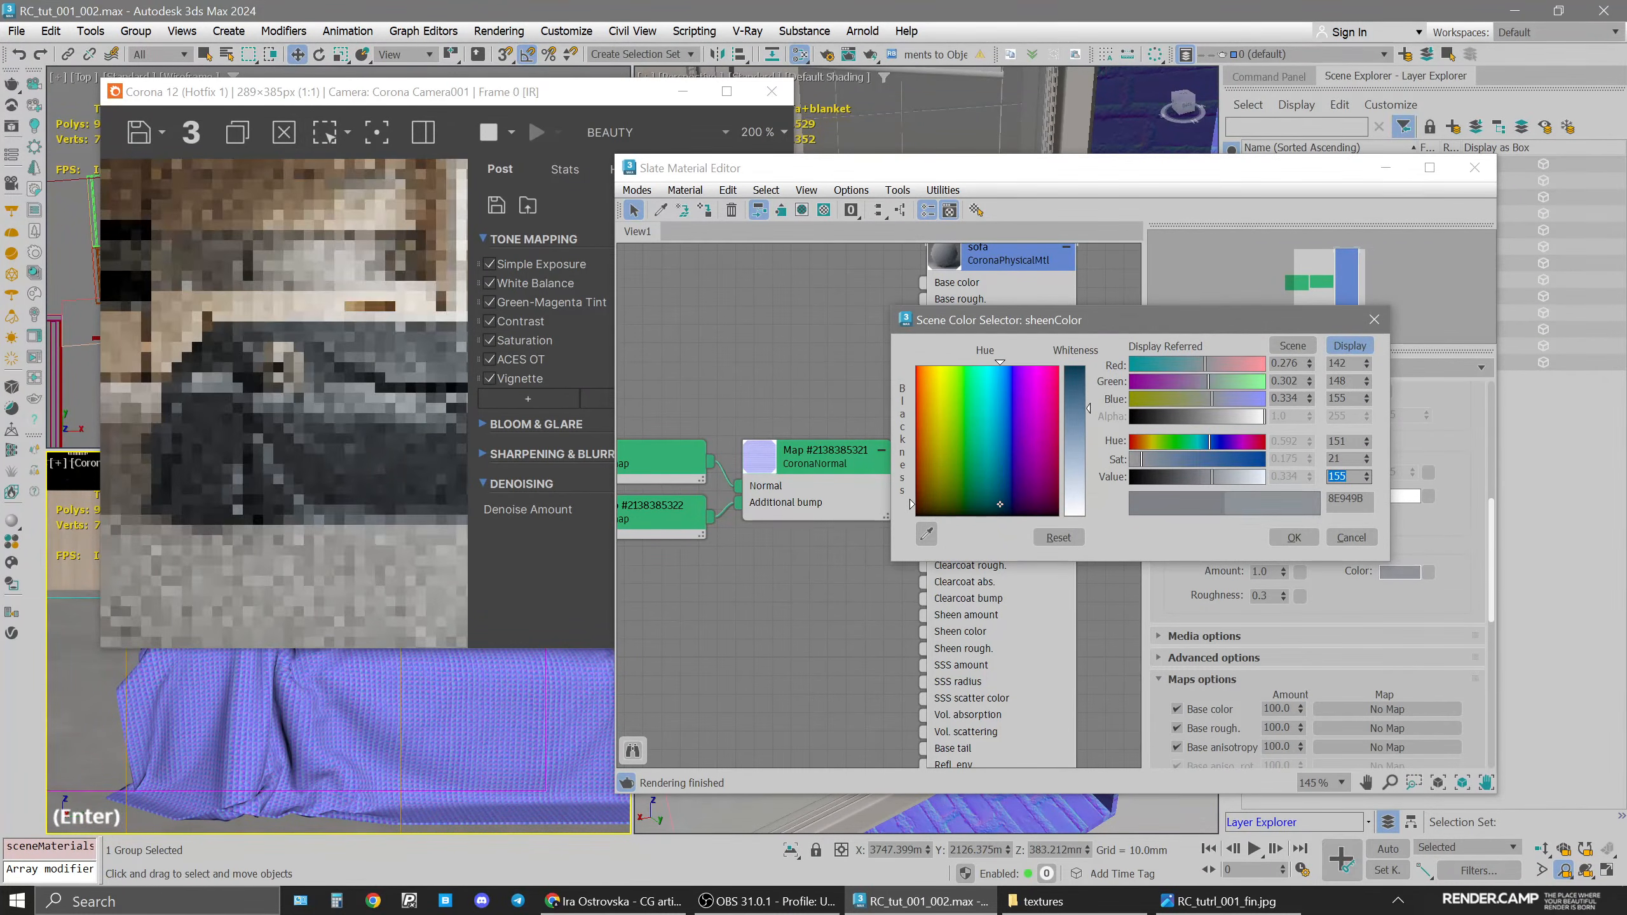
{"action": "double_click", "coordinate": [1348, 458]}
{"action": "type", "text": "15"}
{"action": "key", "text": "Return"}
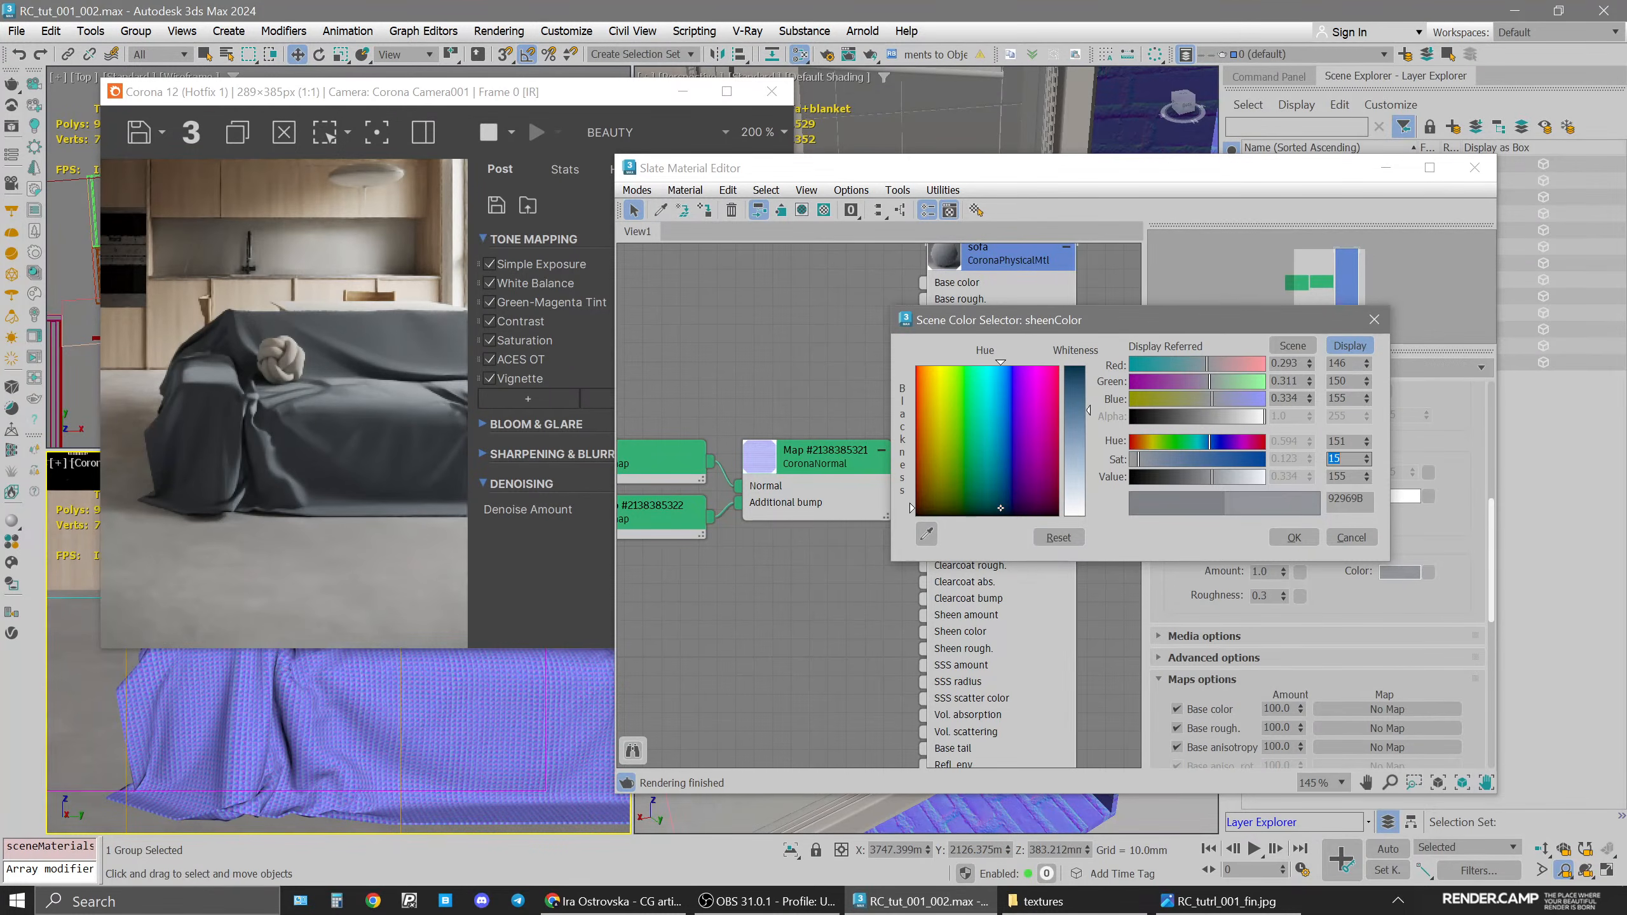
Set the sheen color's Value to 165 and accept the color
{"action": "left_click", "coordinate": [1346, 476]}
{"action": "type", "text": "175"}
{"action": "double_click", "coordinate": [1348, 476]}
{"action": "type", "text": "65"}
{"action": "key", "text": "Return"}
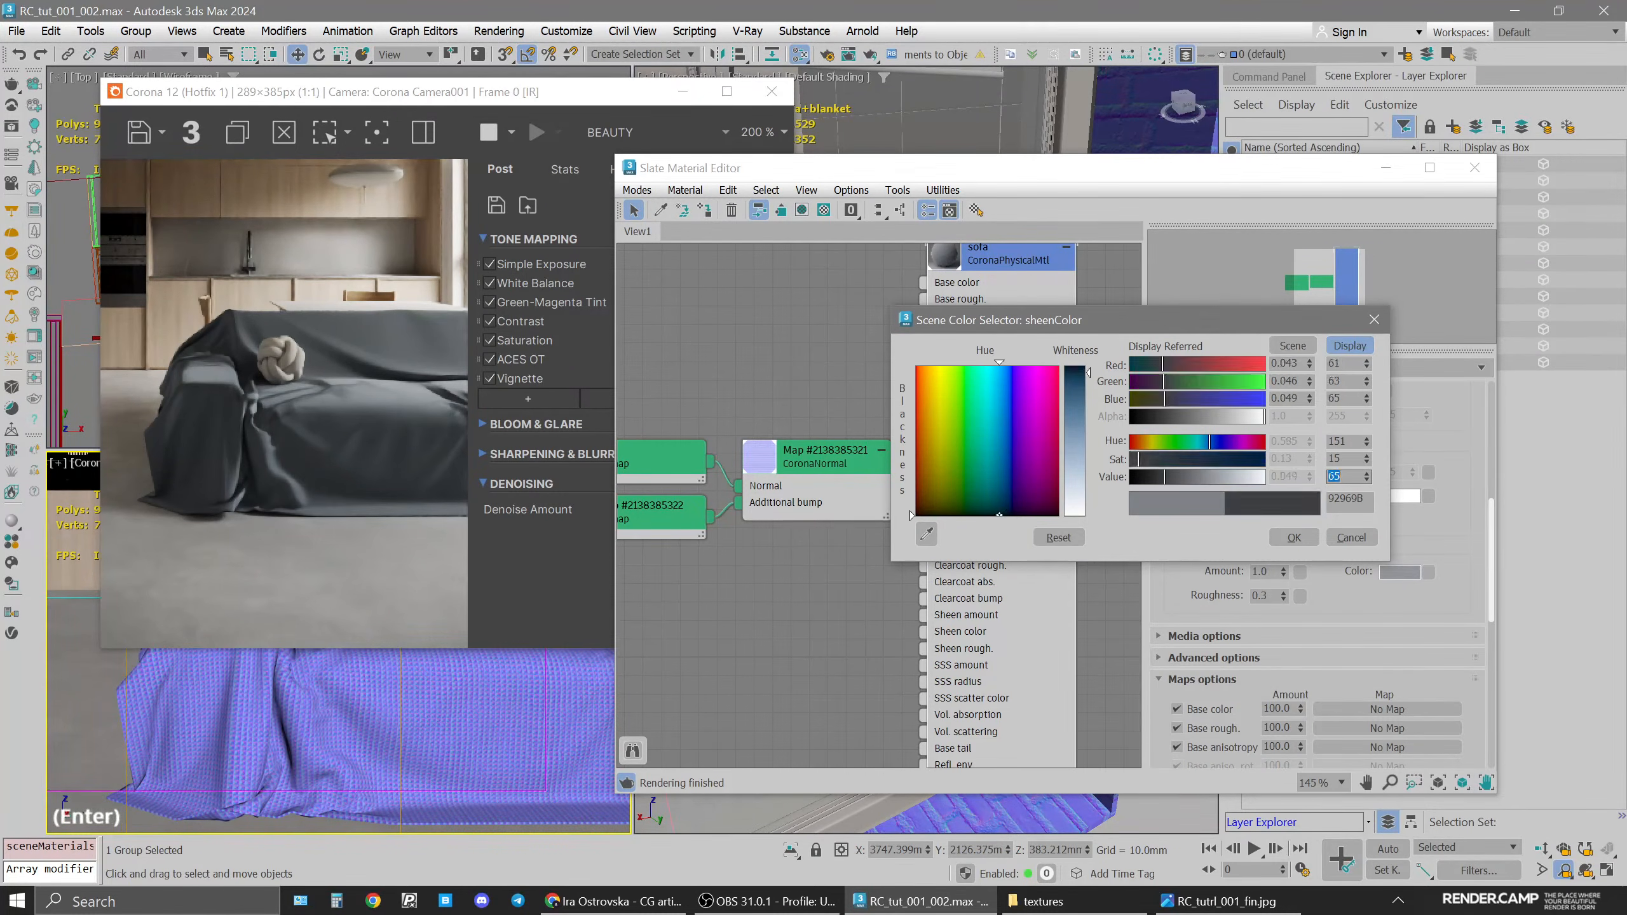
{"action": "type", "text": "165"}
{"action": "key", "text": "Return"}
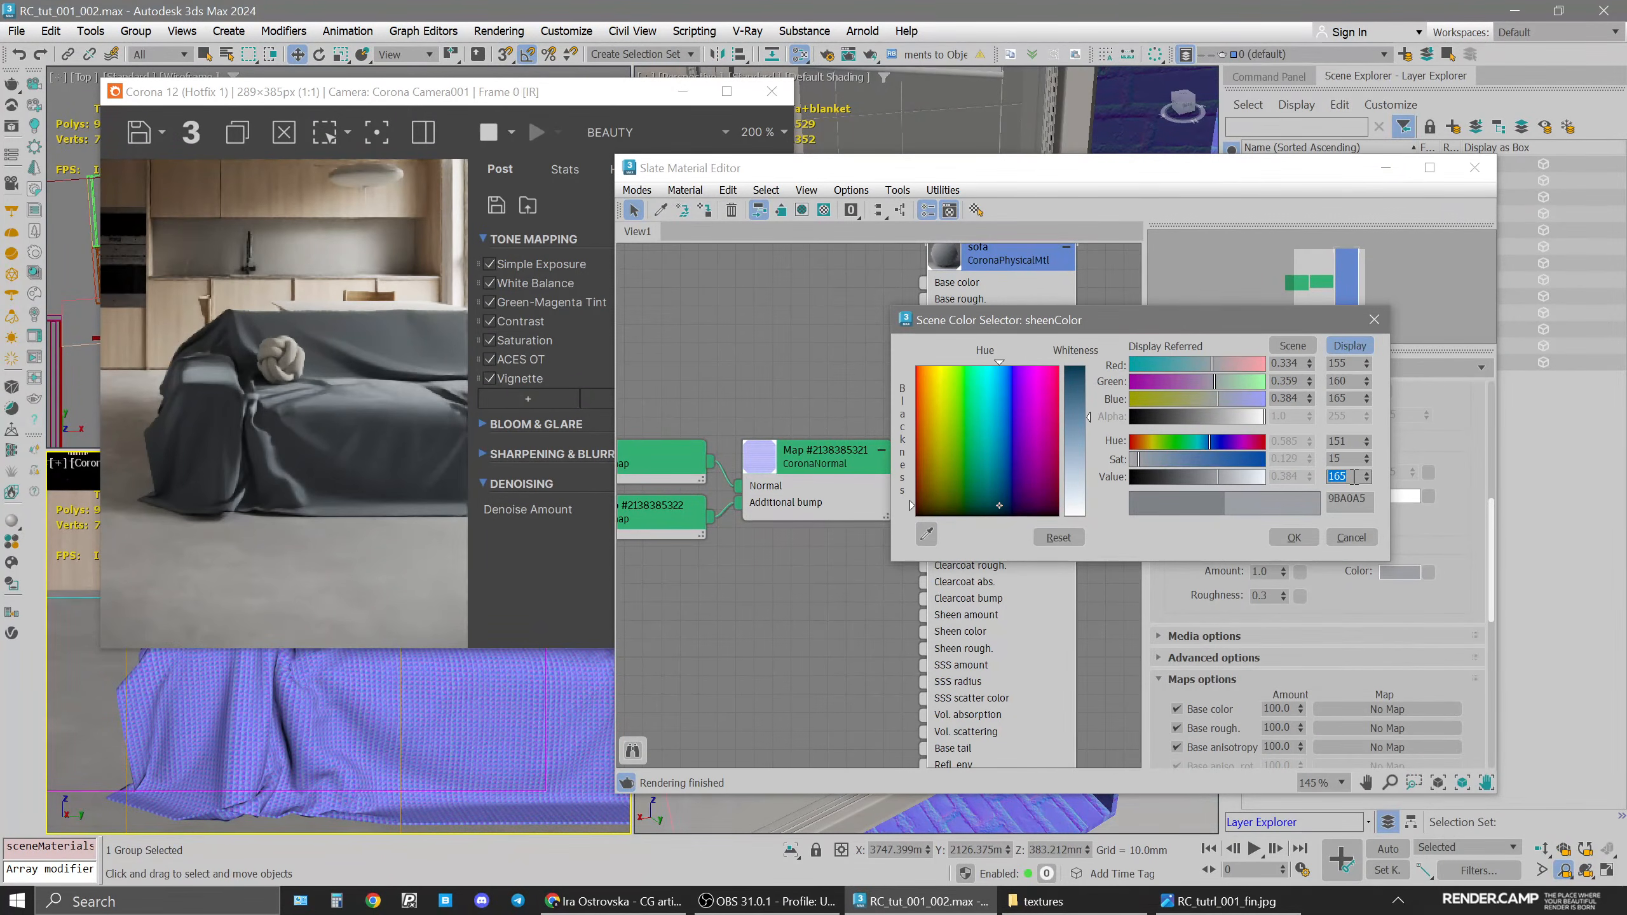
{"action": "left_click", "coordinate": [1298, 540]}
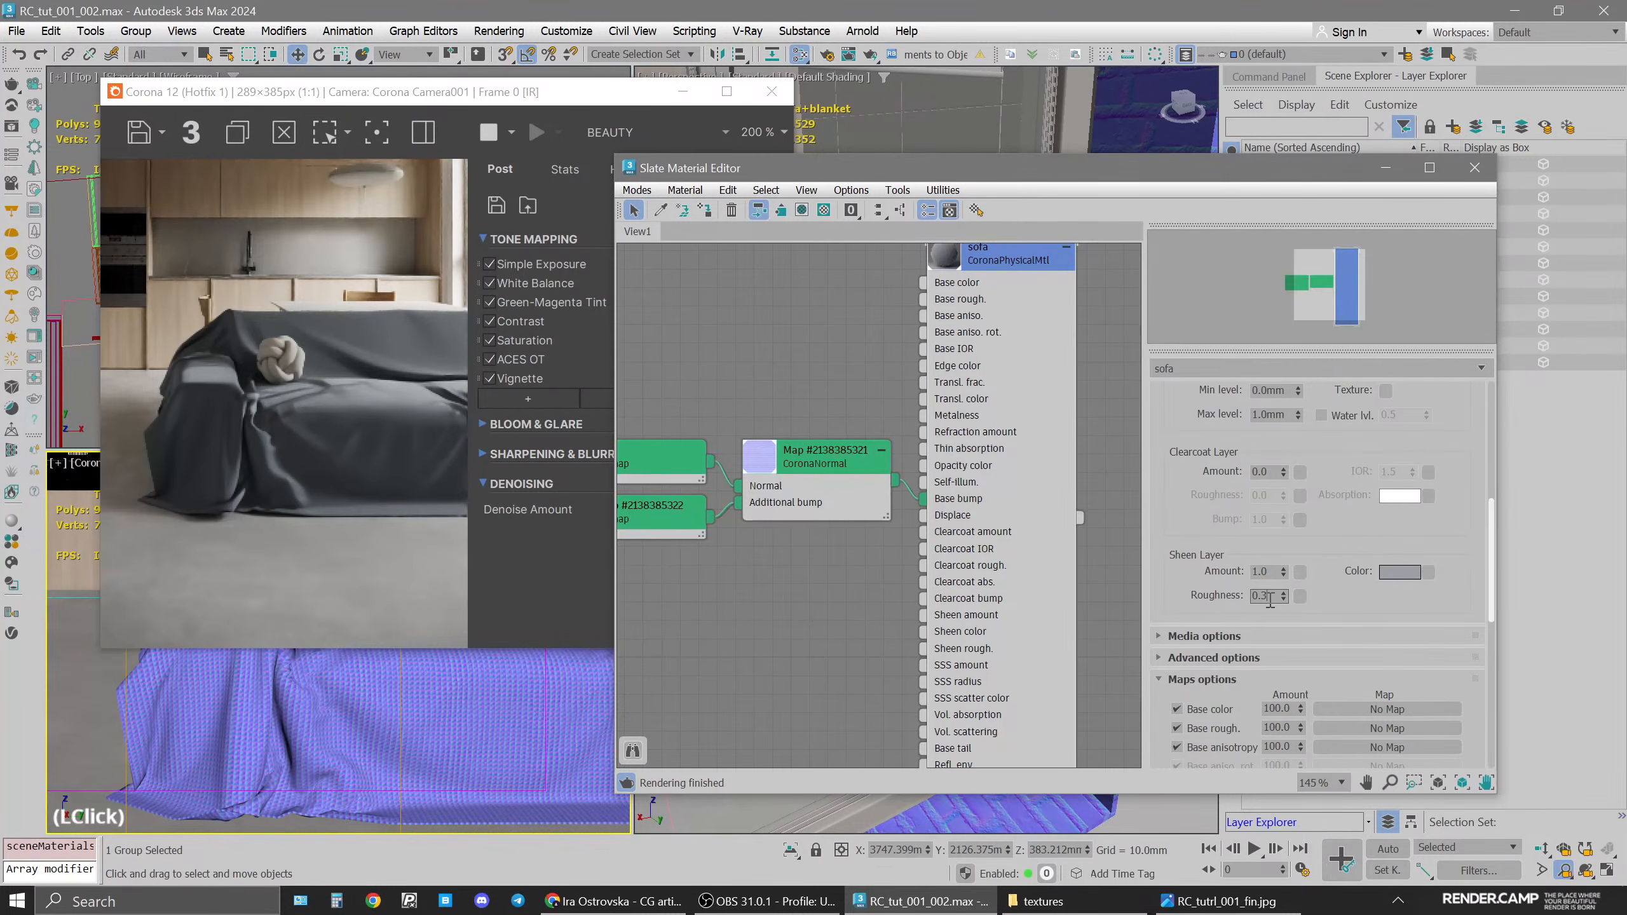
Try Sheen Layer Roughness values of 0.1, 0.8 and 0.5 on the sofa material
{"action": "key", "text": "BackSpace"}
{"action": "type", "text": "1"}
{"action": "key", "text": "Return"}
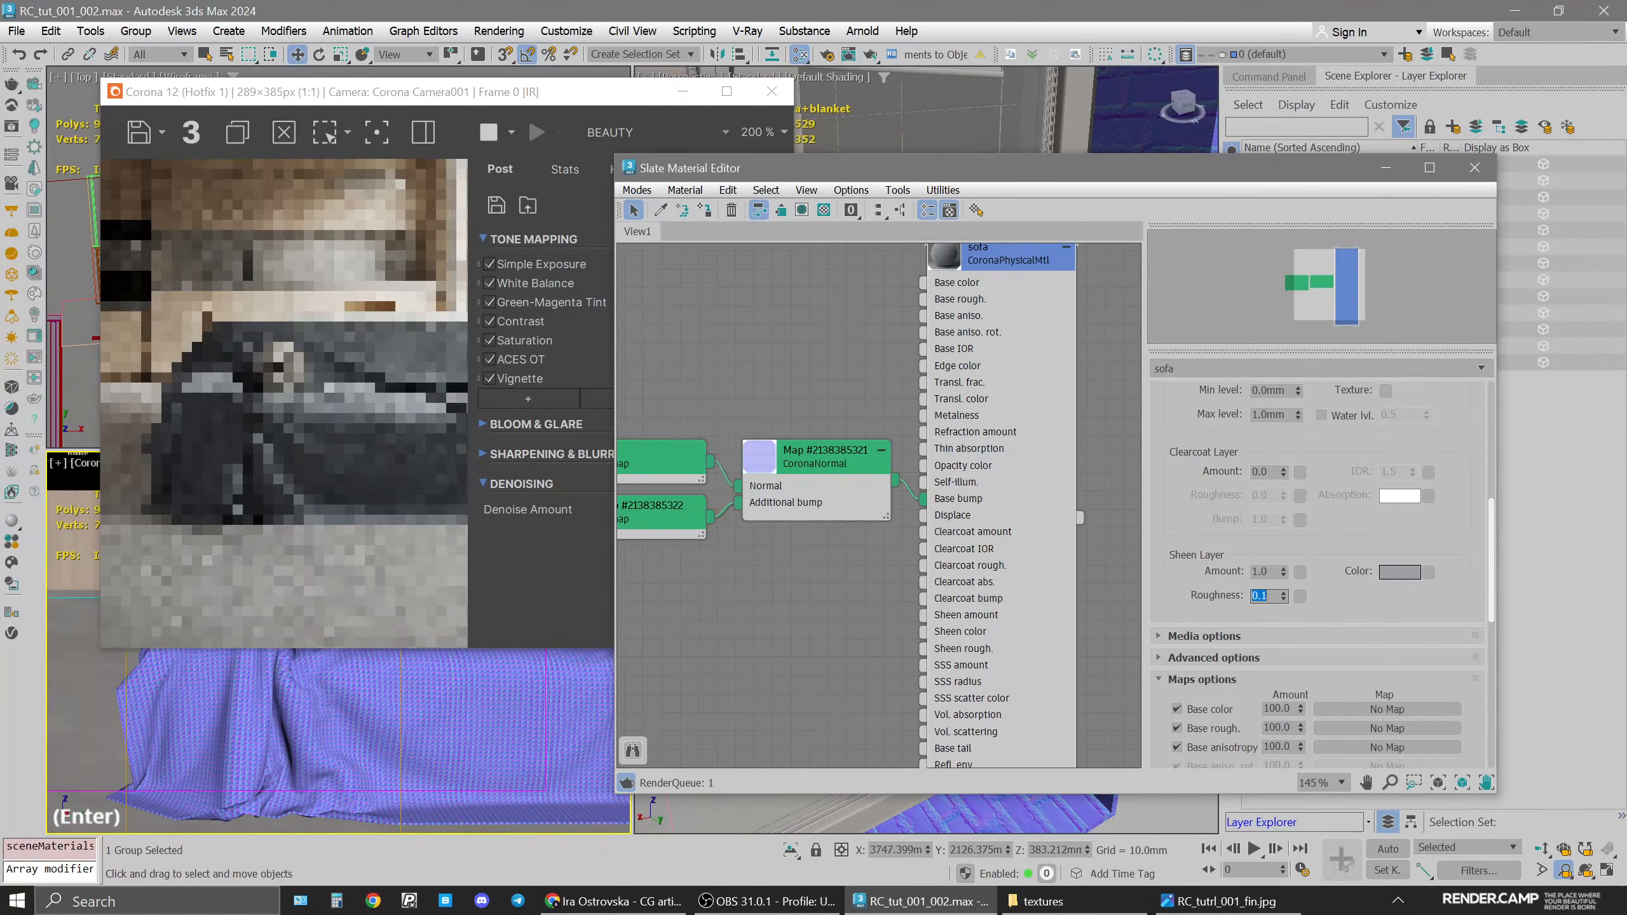
{"action": "left_click", "coordinate": [1263, 595]}
{"action": "key", "text": "BackSpace"}
{"action": "type", "text": "8"}
{"action": "key", "text": "Return"}
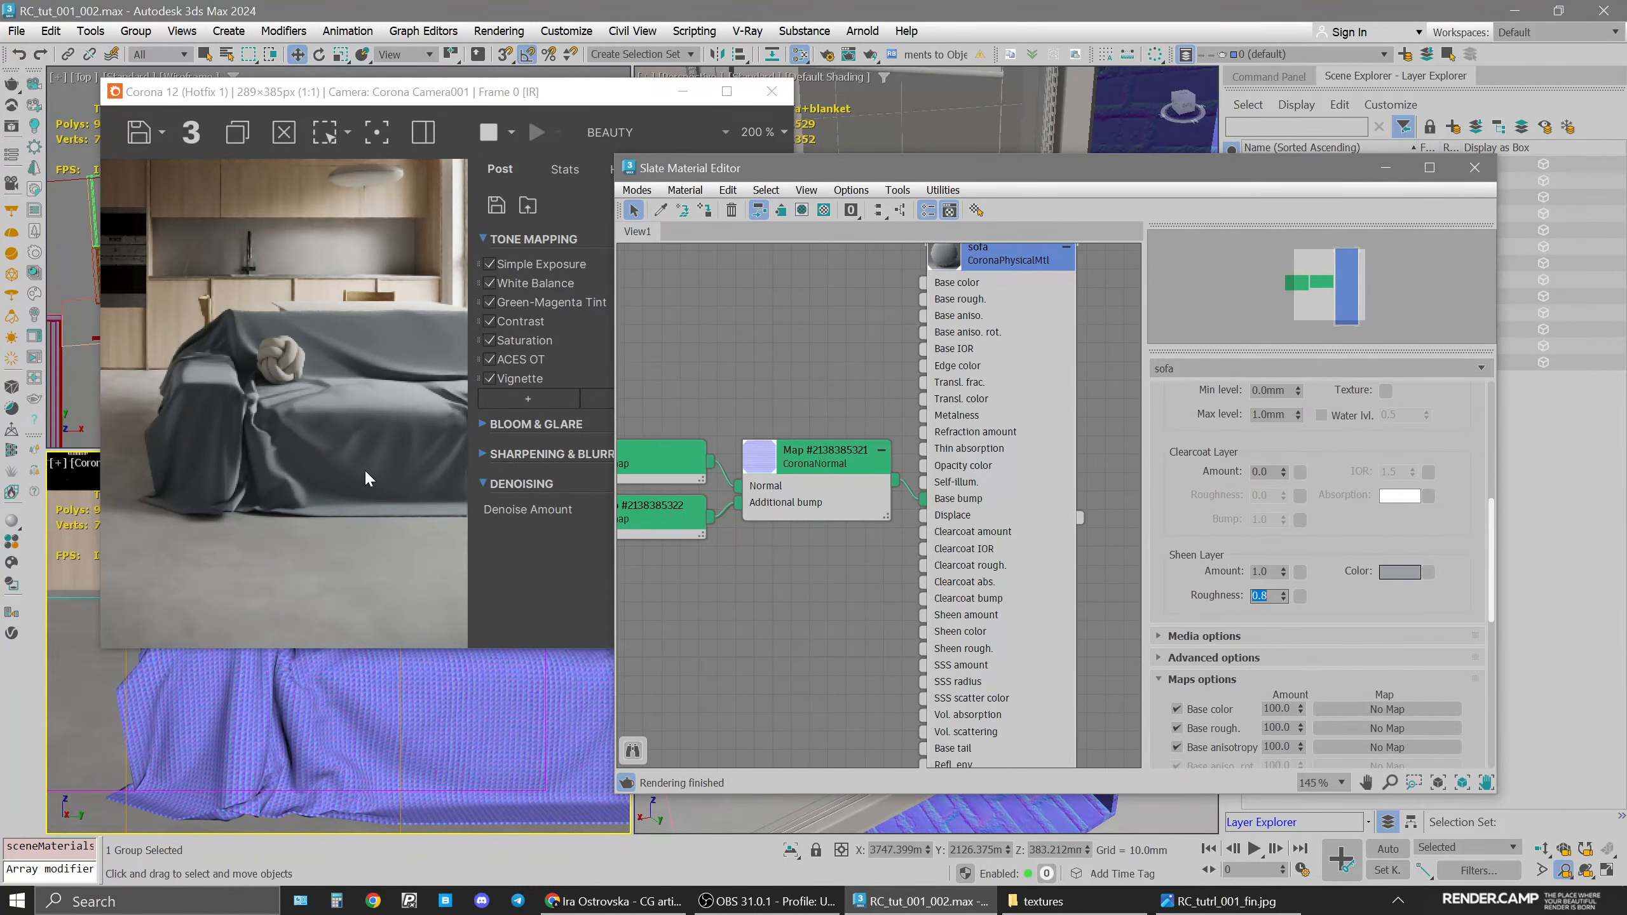
{"action": "left_click", "coordinate": [1271, 596]}
{"action": "key", "text": "BackSpace"}
{"action": "key", "text": "Return"}
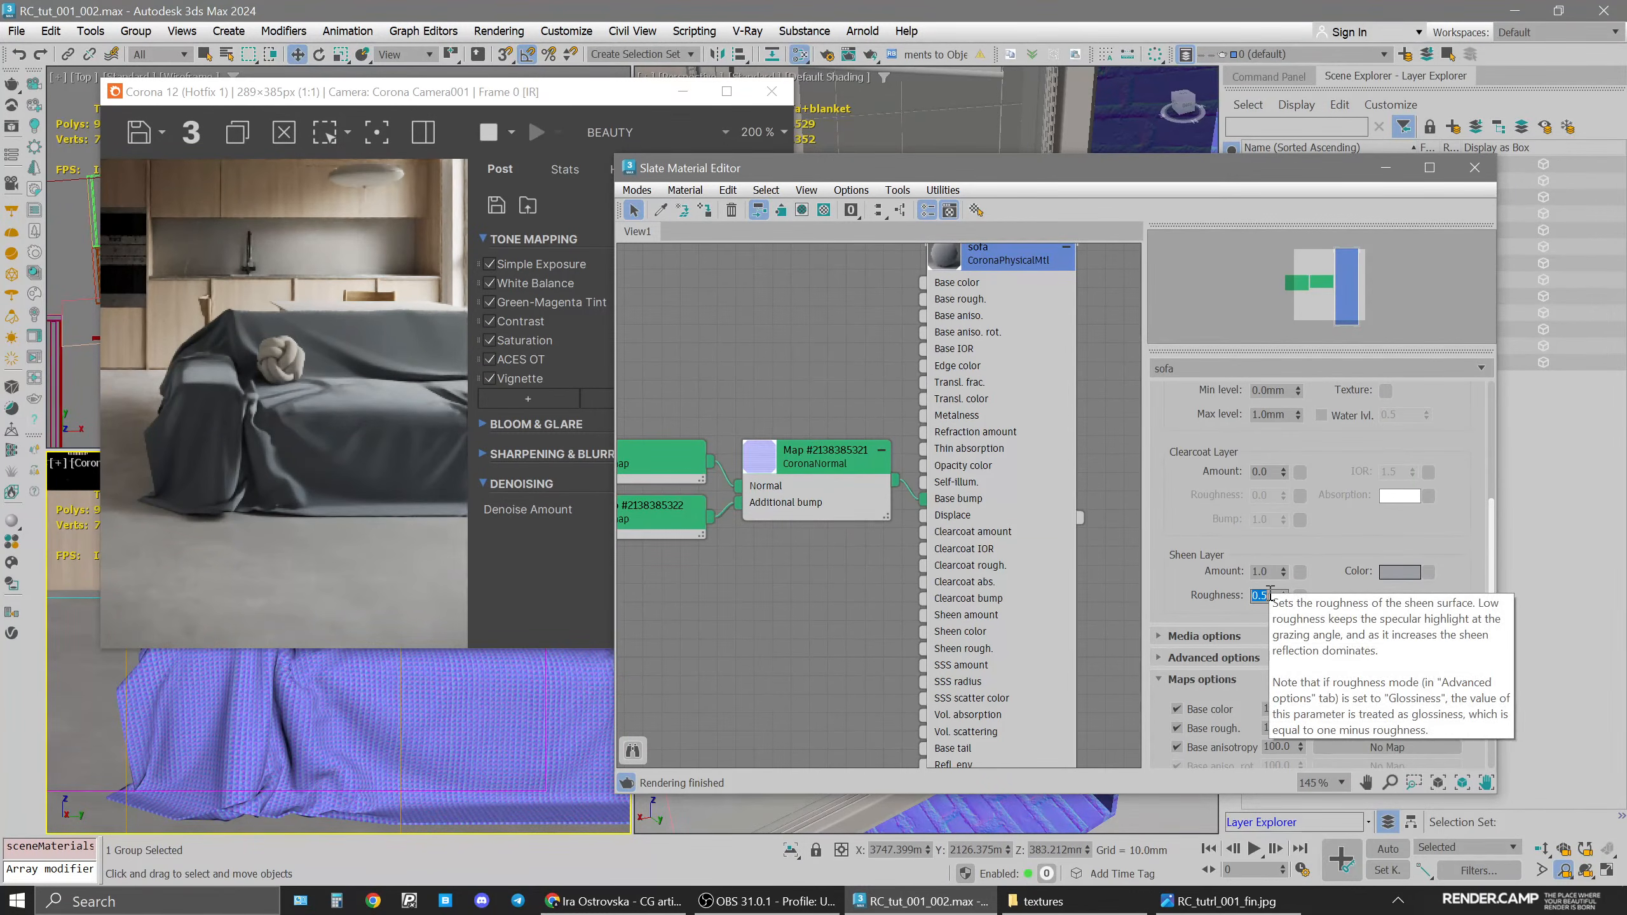
Set the sofa material's Sheen Layer Roughness to 0.45
{"action": "left_click", "coordinate": [1273, 596]}
{"action": "key", "text": "BackSpace"}
{"action": "type", "text": "45"}
{"action": "key", "text": "Return"}
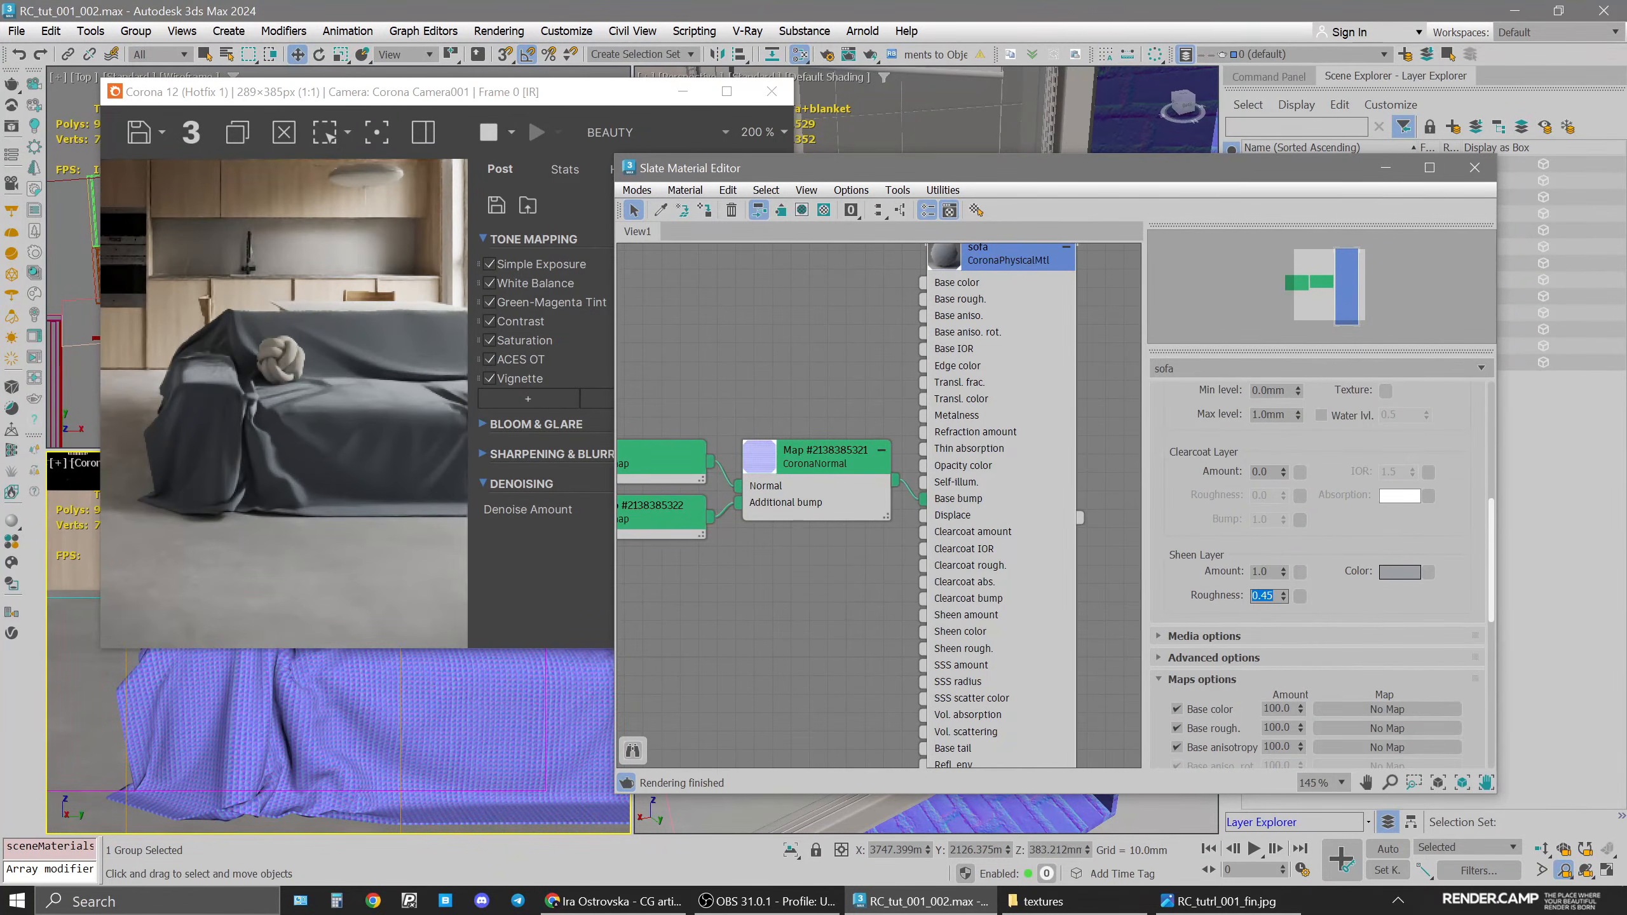
Compare a close-up of the sofa blanket in the render with the reference image RC_tutrl_001_fin.jpg
{"action": "scroll", "coordinate": [338, 767], "scroll_direction": "up", "scroll_amount": 5}
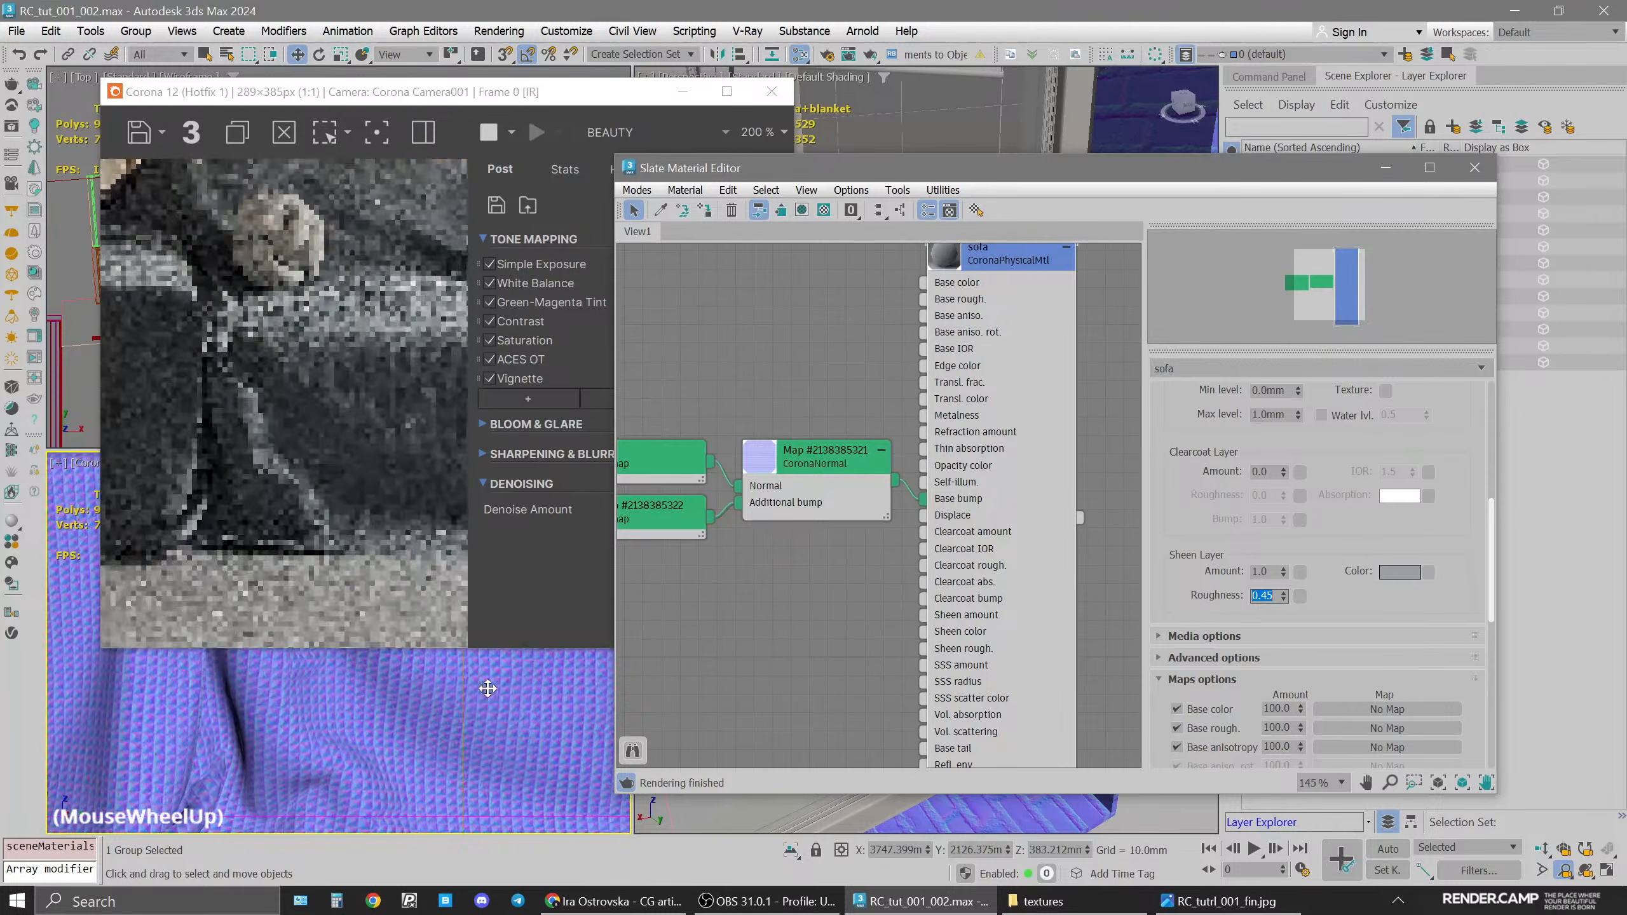
{"action": "middle_click_drag", "start_coordinate": [458, 738], "coordinate": [460, 788]}
{"action": "left_click", "coordinate": [459, 788]}
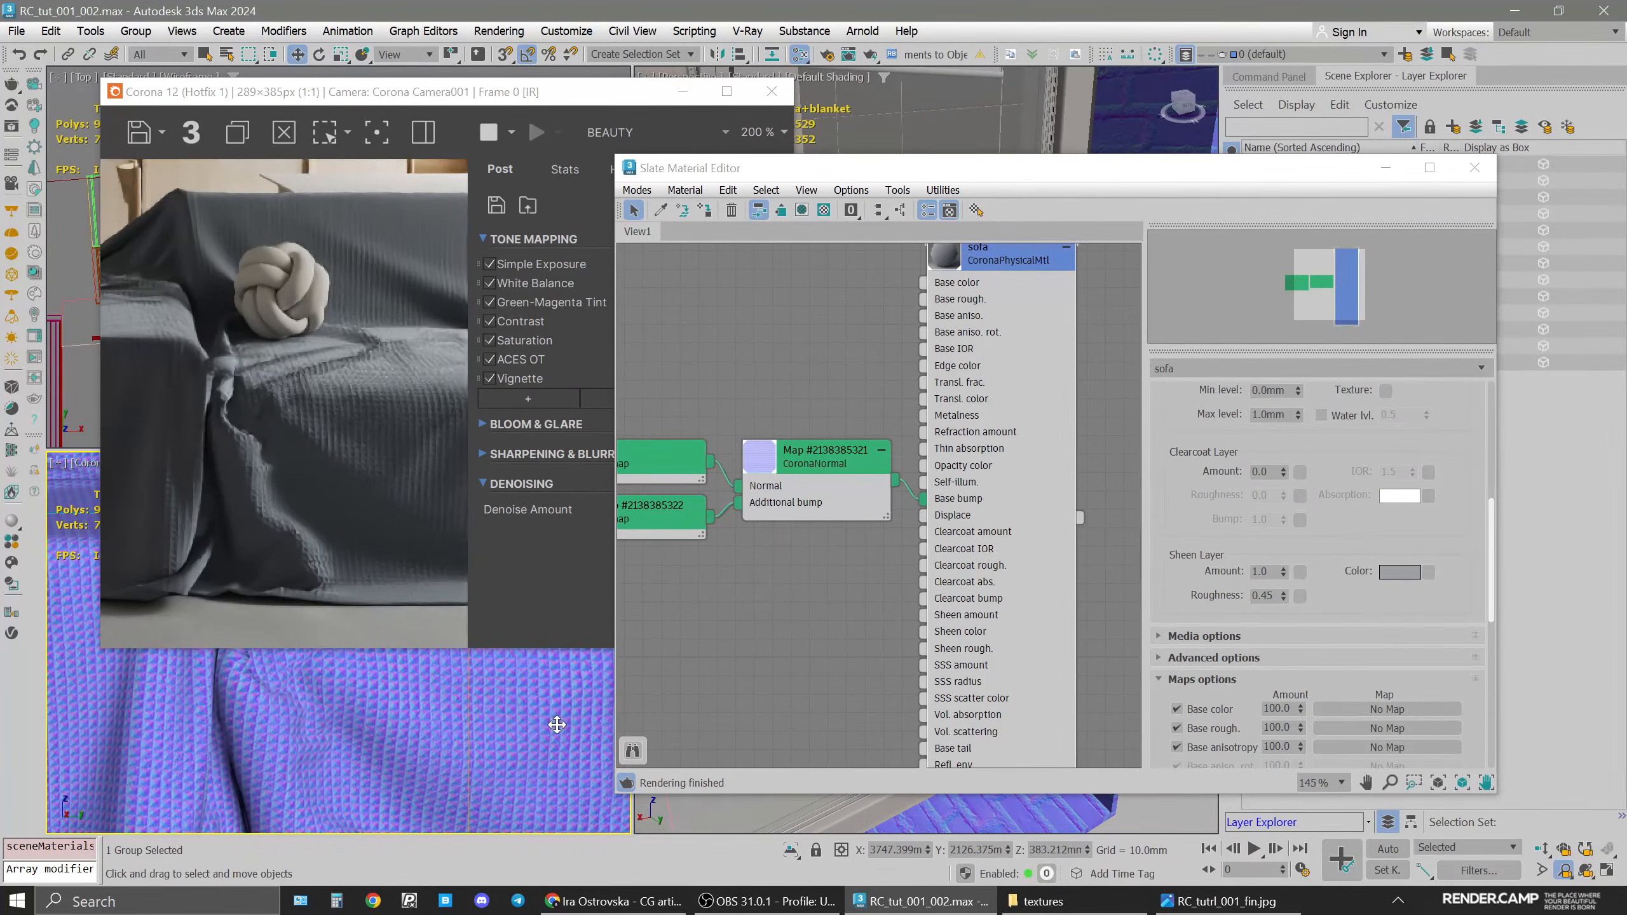
{"action": "left_click", "coordinate": [1220, 901]}
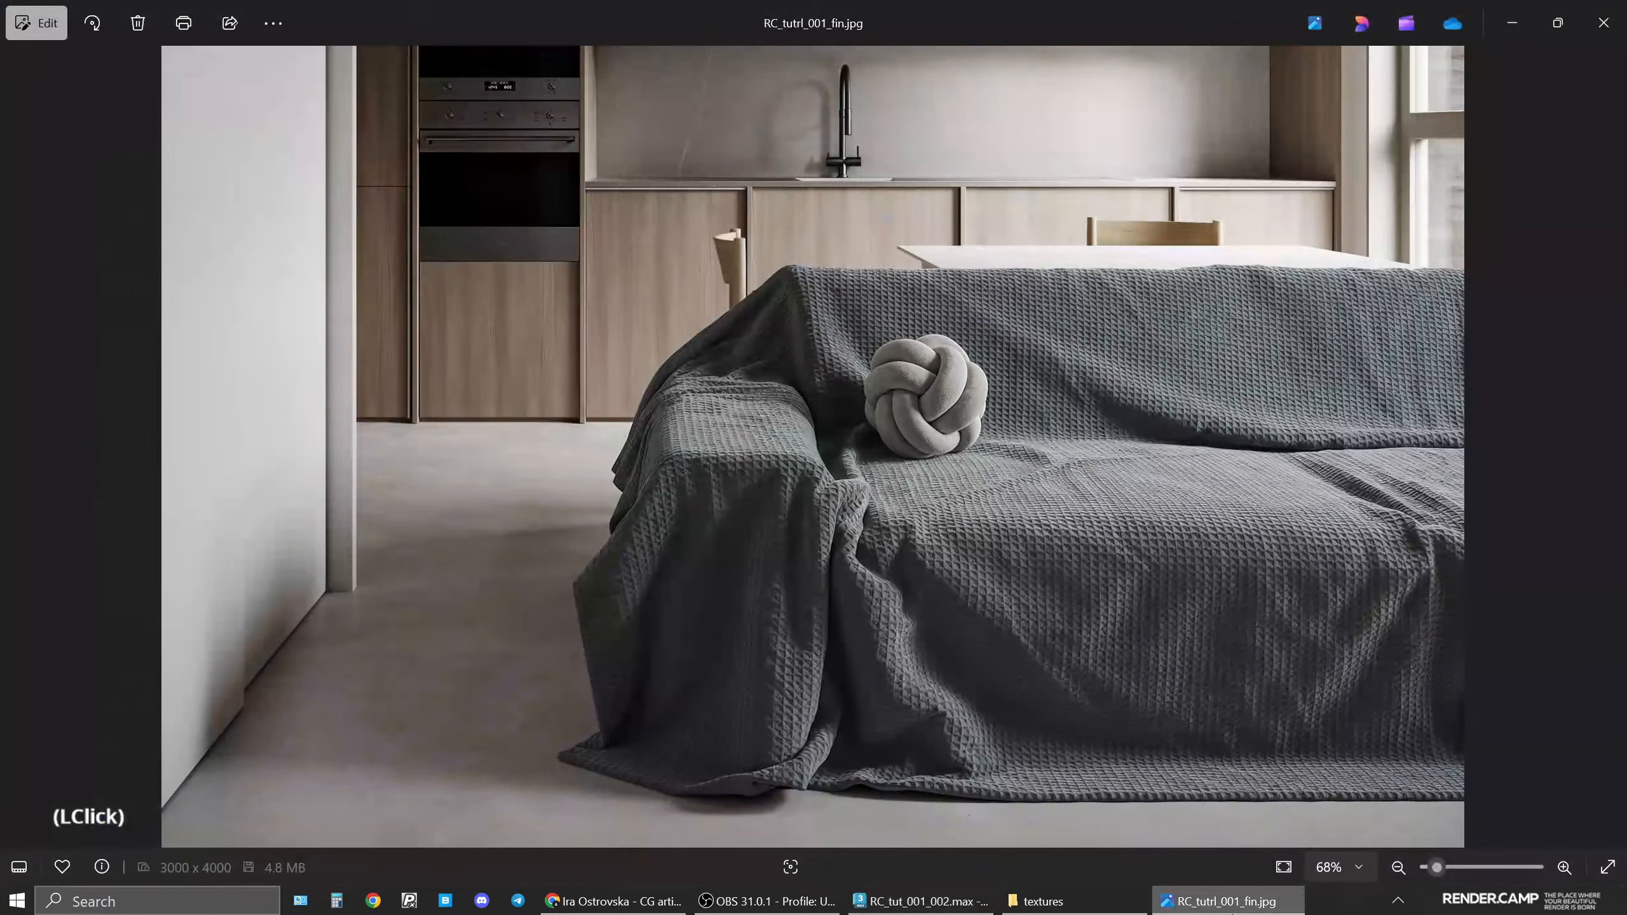
{"action": "left_click", "coordinate": [1222, 904]}
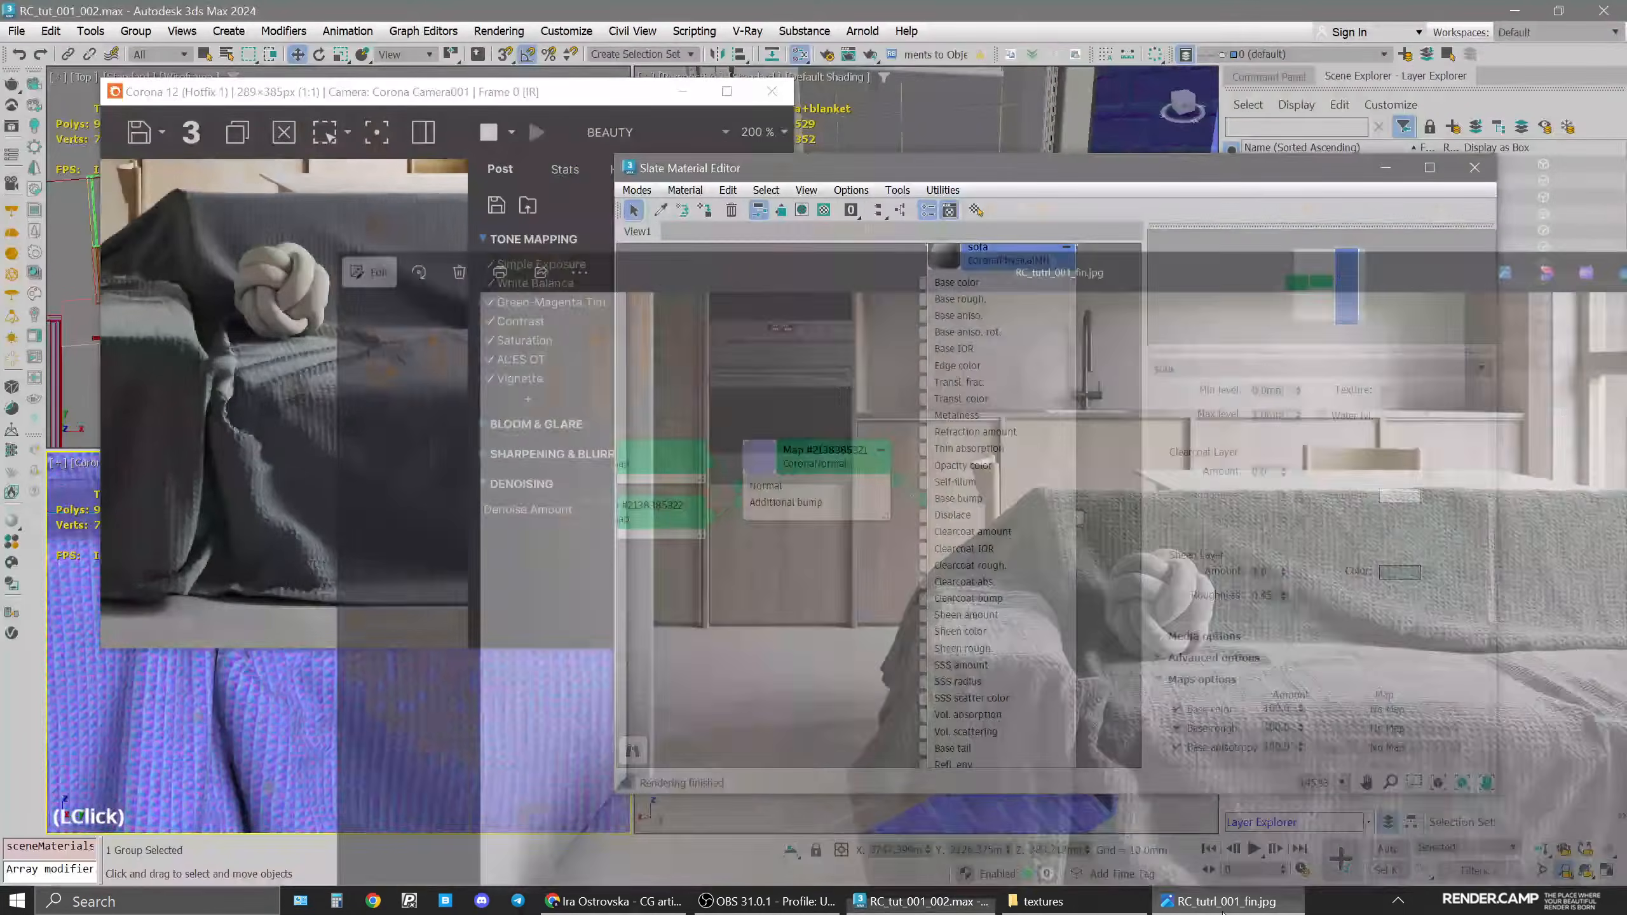
Add the sofa_displ texture from the textures folder to the material graph as a bitmap below the CoronaNormal map
{"action": "middle_click_drag", "start_coordinate": [794, 538], "coordinate": [836, 503]}
{"action": "left_click_drag", "start_coordinate": [846, 361], "coordinate": [828, 287]}
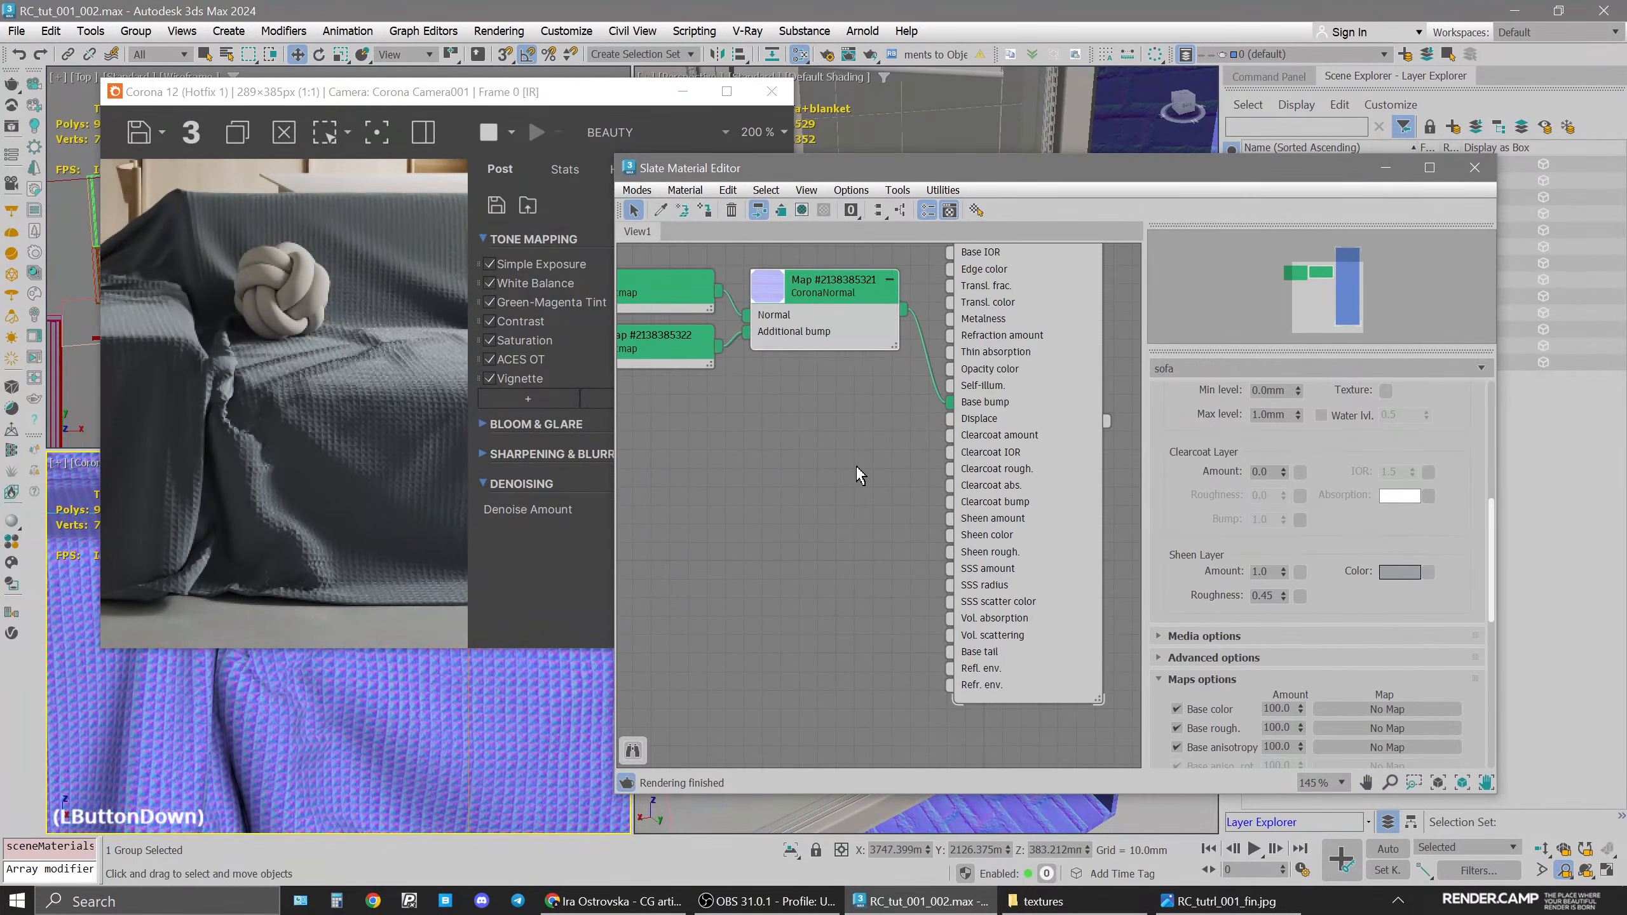
{"action": "left_click", "coordinate": [1038, 901]}
{"action": "double_click", "coordinate": [487, 569]}
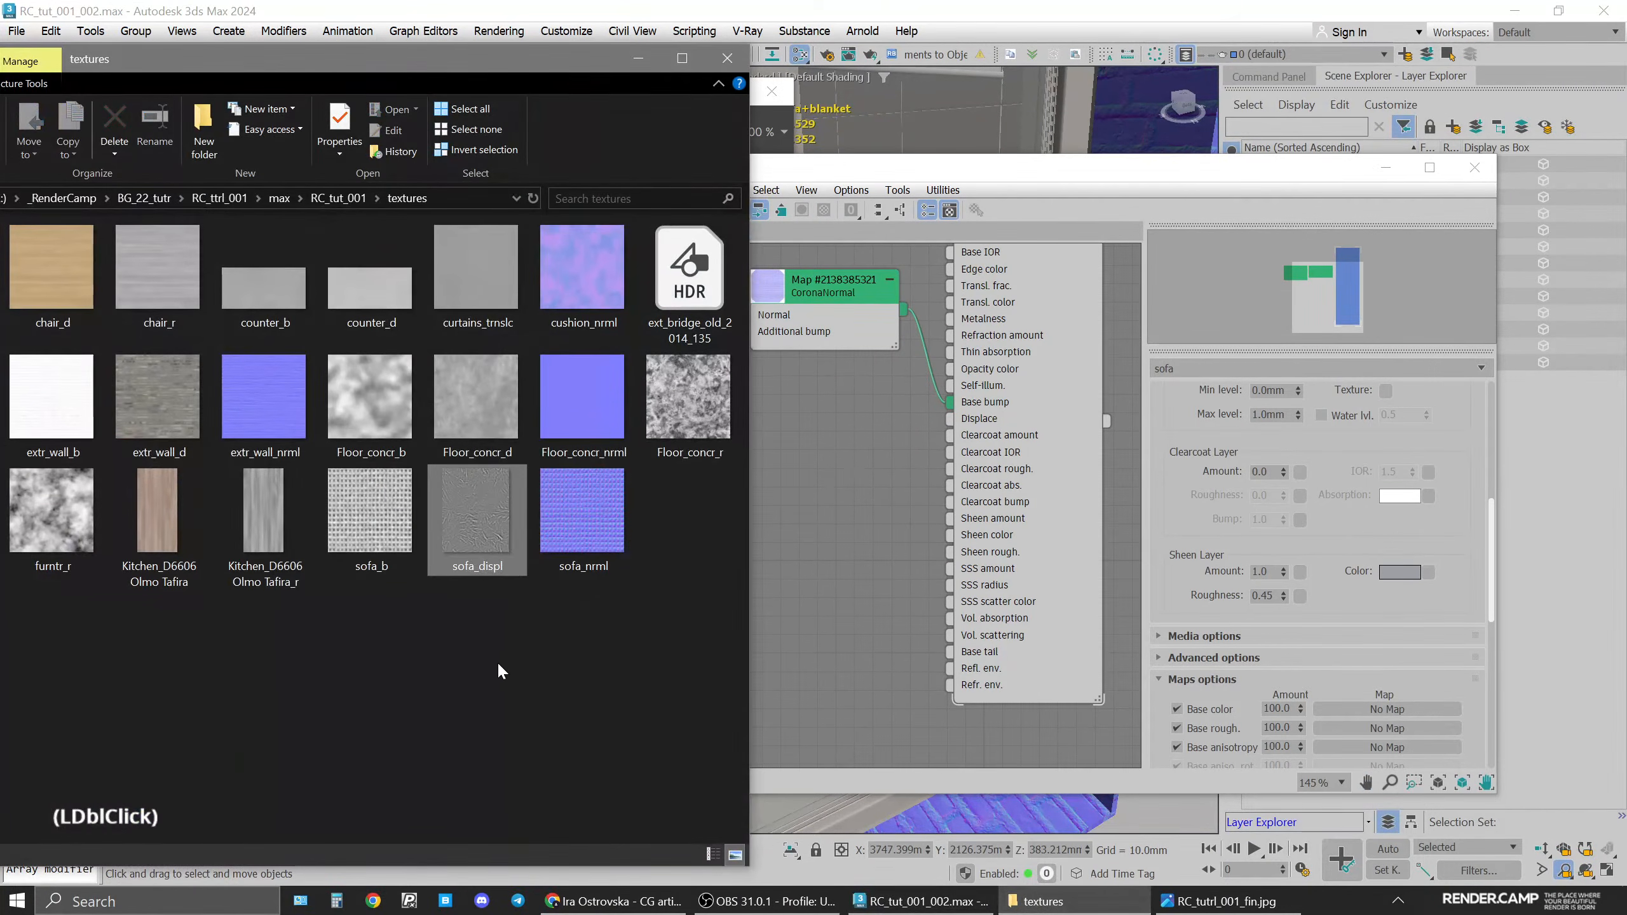
{"action": "left_click_drag", "start_coordinate": [493, 544], "coordinate": [790, 477]}
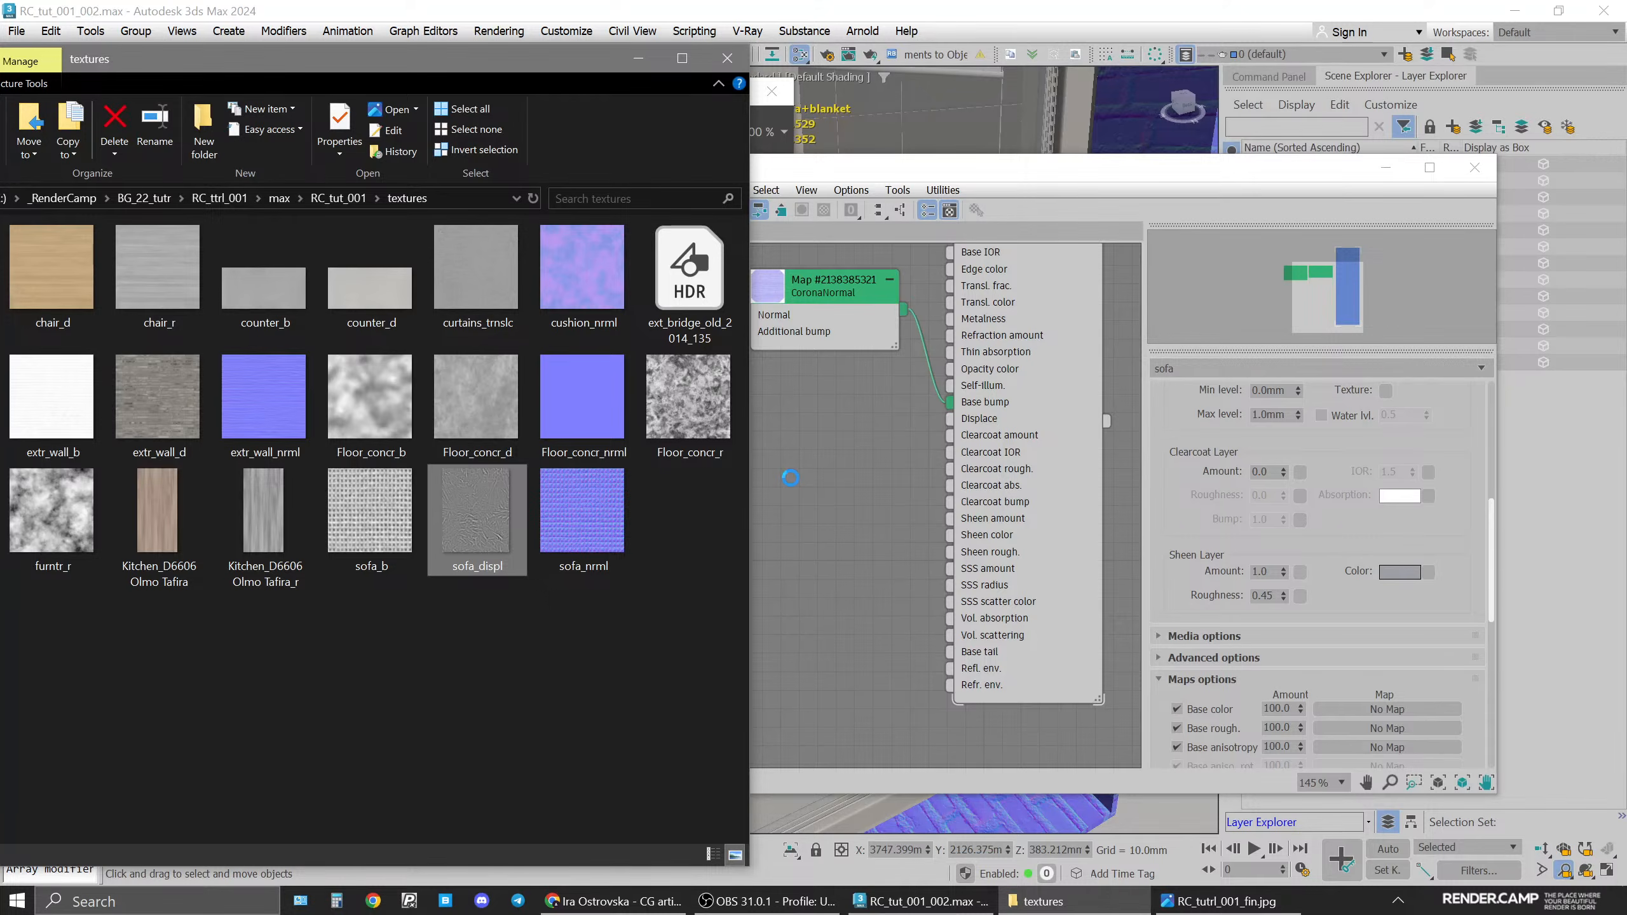
{"action": "left_click", "coordinate": [638, 58]}
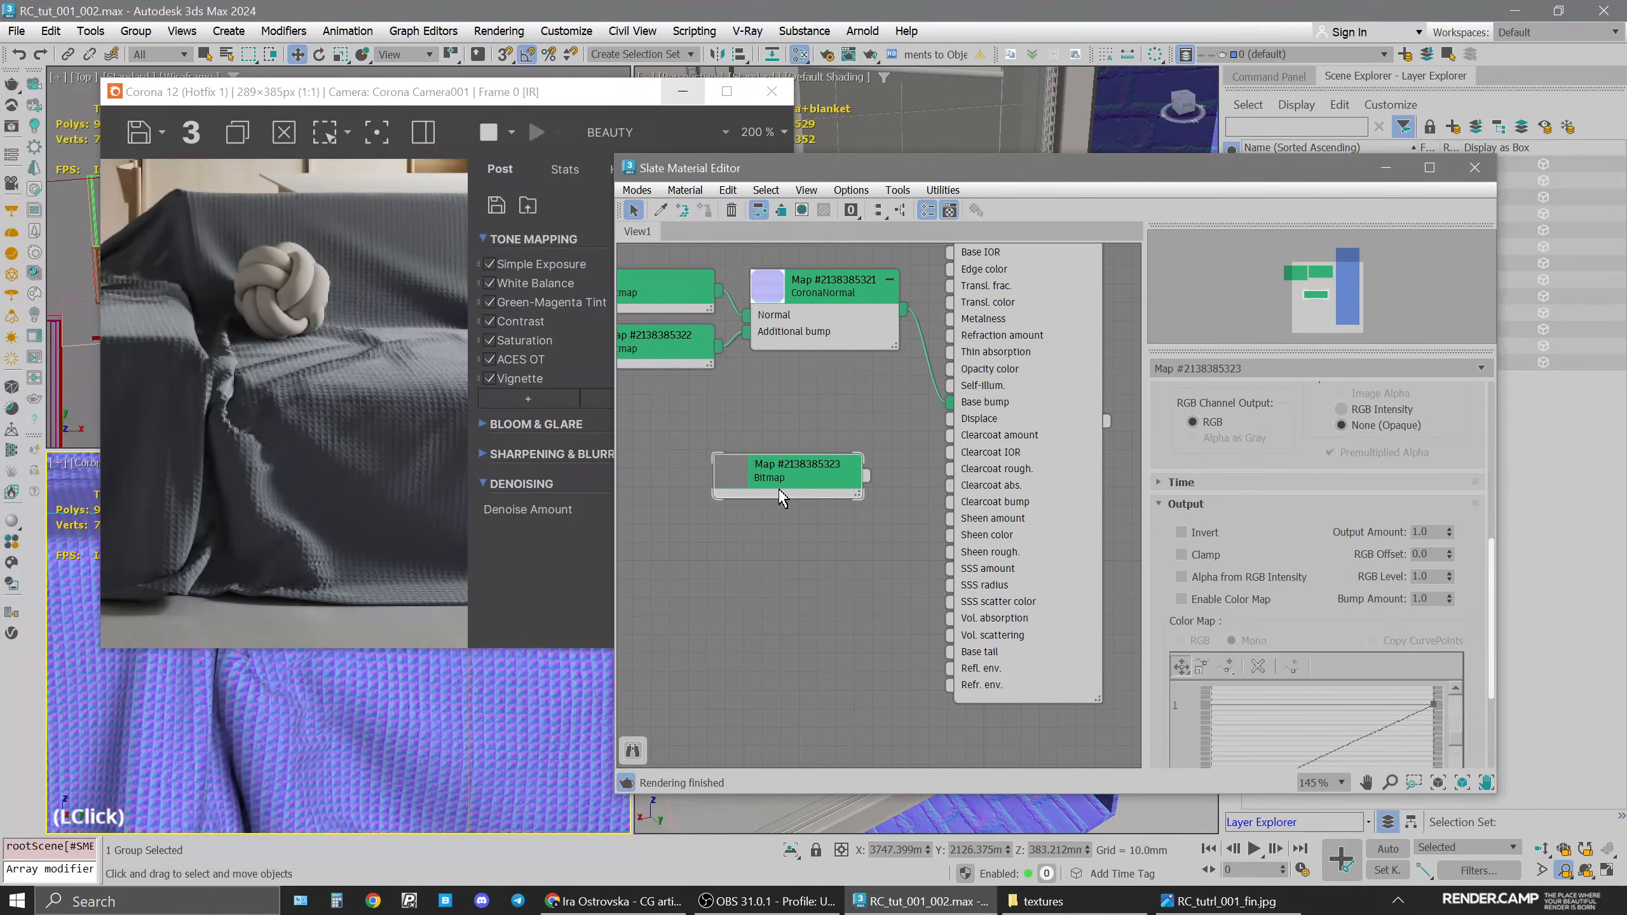
Set the sofa_displ bitmap's real-world size to 1000 mm width and 1000 mm height
{"action": "left_click_drag", "start_coordinate": [1233, 532], "coordinate": [1266, 776]}
{"action": "left_click_drag", "start_coordinate": [1315, 514], "coordinate": [1311, 772]}
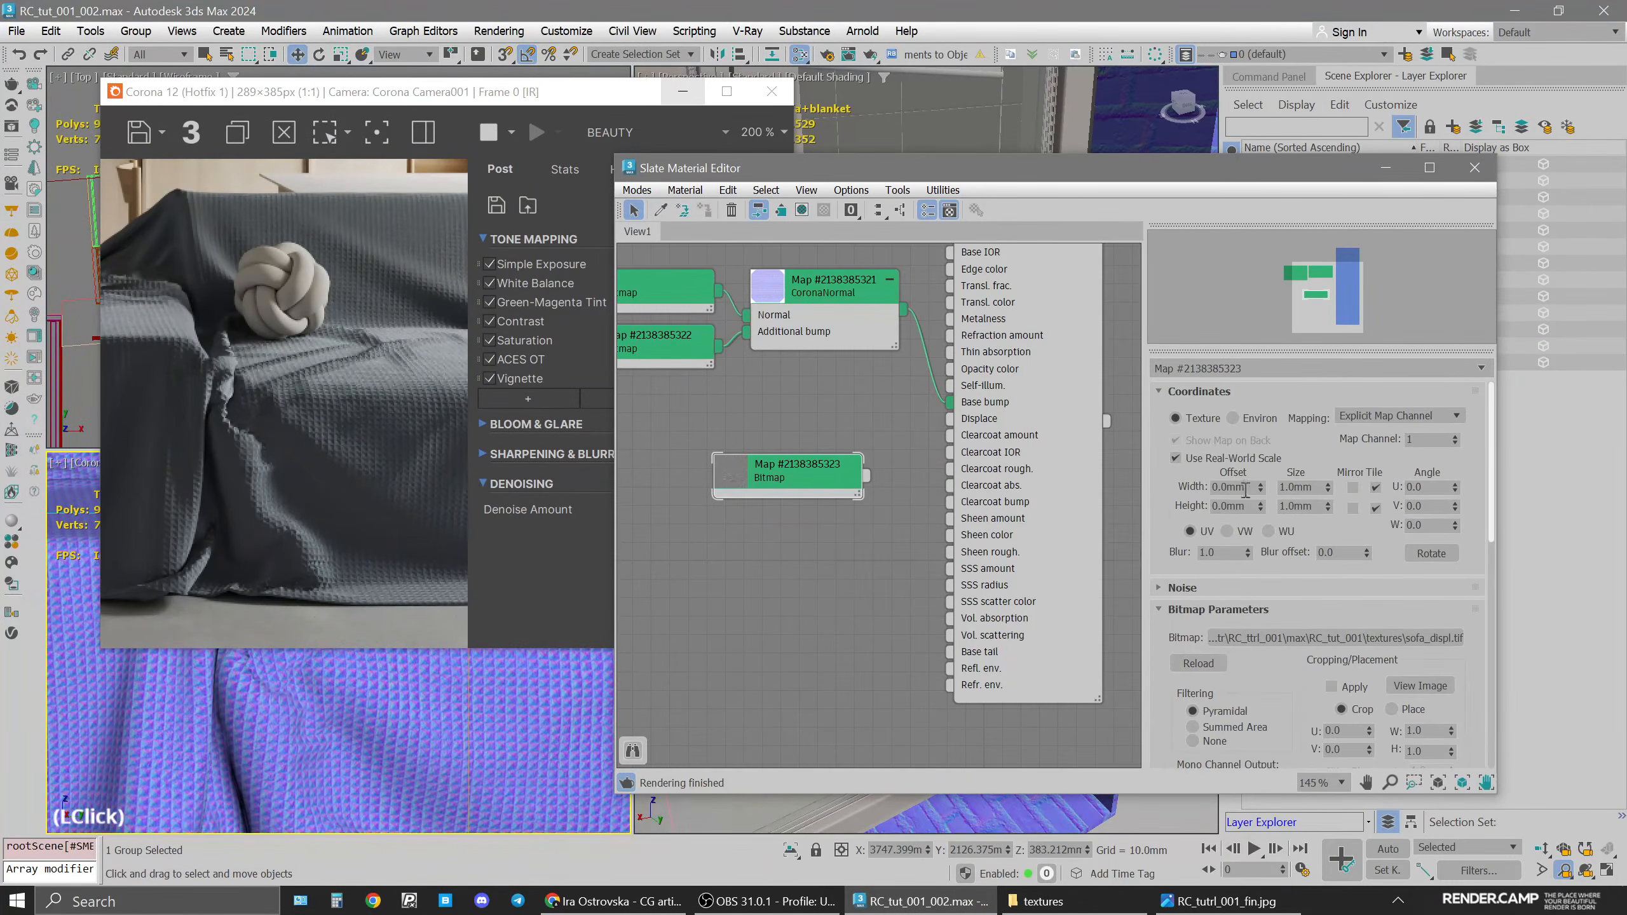
{"action": "double_click", "coordinate": [1296, 488]}
{"action": "type", "text": "1000"}
{"action": "key", "text": "Return"}
{"action": "double_click", "coordinate": [1300, 506]}
{"action": "type", "text": "1000"}
{"action": "key", "text": "Return"}
Connect the sofa_displ bitmap to the sofa material's Displace input with Base bump disconnected, and display the bitmap in the viewport
{"action": "left_click", "coordinate": [817, 483]}
{"action": "left_click_drag", "start_coordinate": [817, 483], "coordinate": [868, 396]}
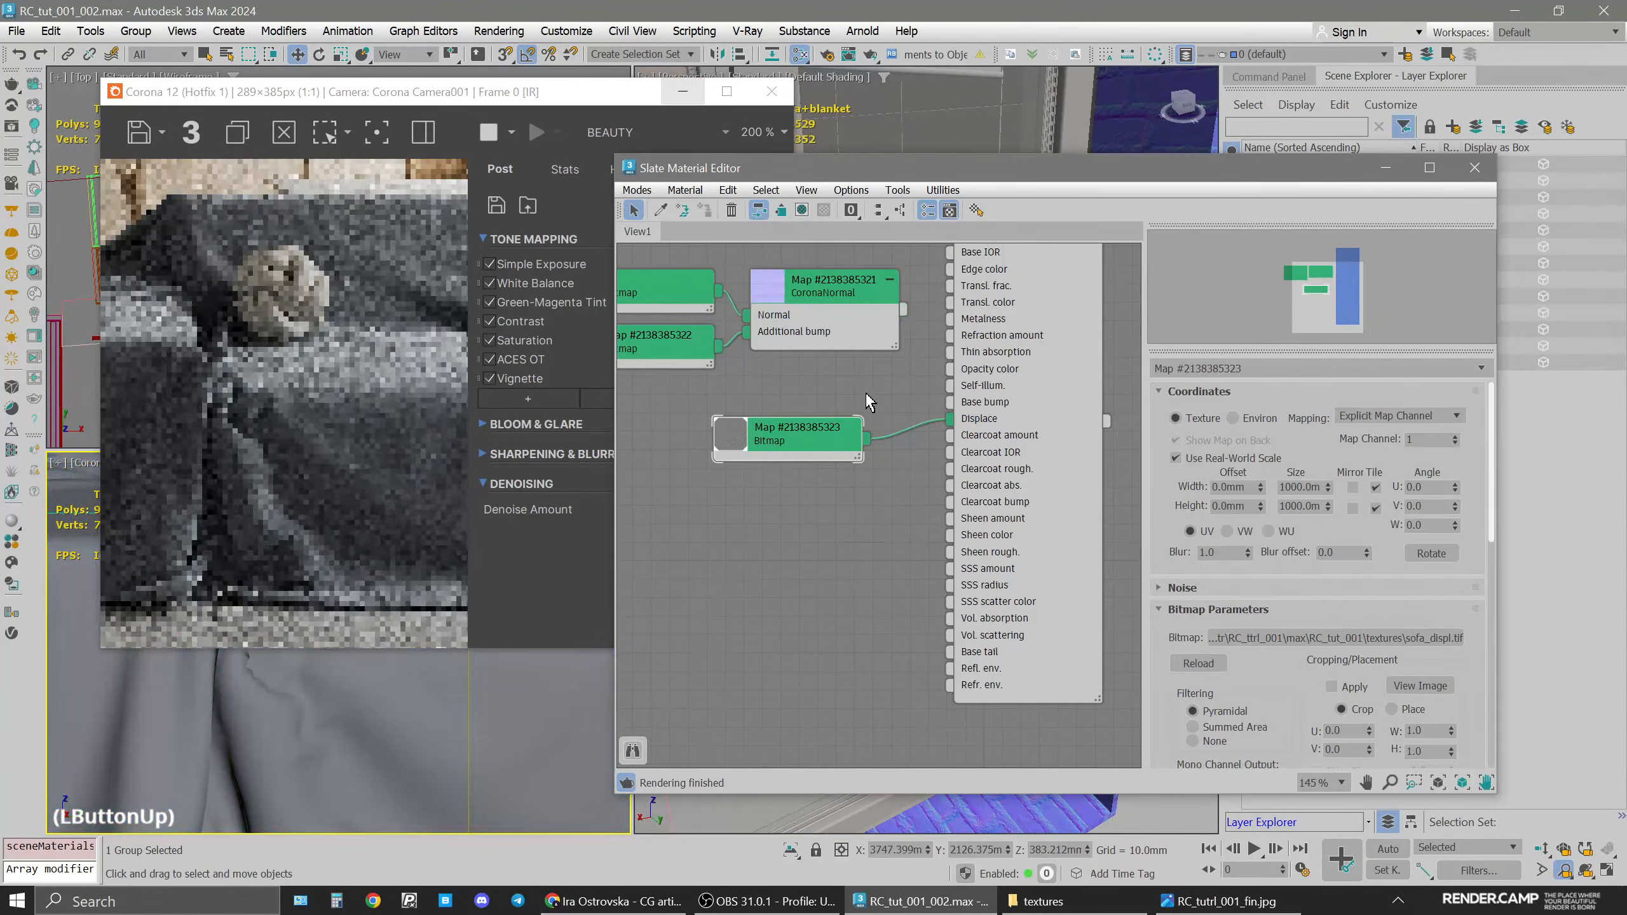
{"action": "left_click", "coordinate": [797, 438]}
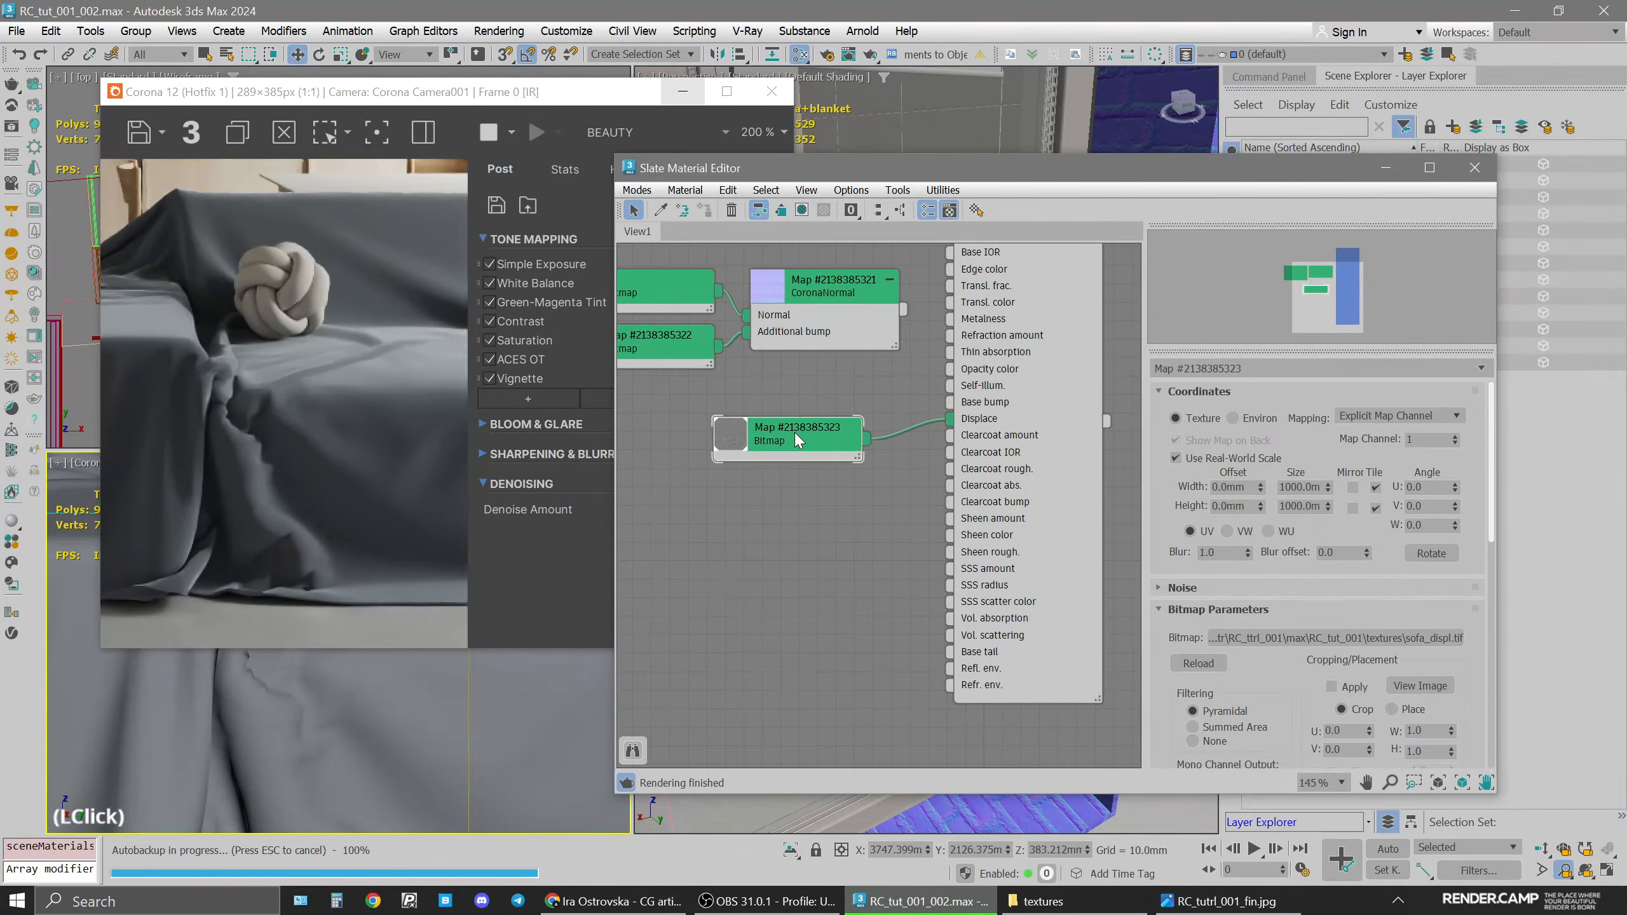
{"action": "right_click", "coordinate": [796, 438]}
{"action": "left_click", "coordinate": [861, 641]}
{"action": "scroll", "coordinate": [436, 785], "scroll_direction": "down", "scroll_amount": 1}
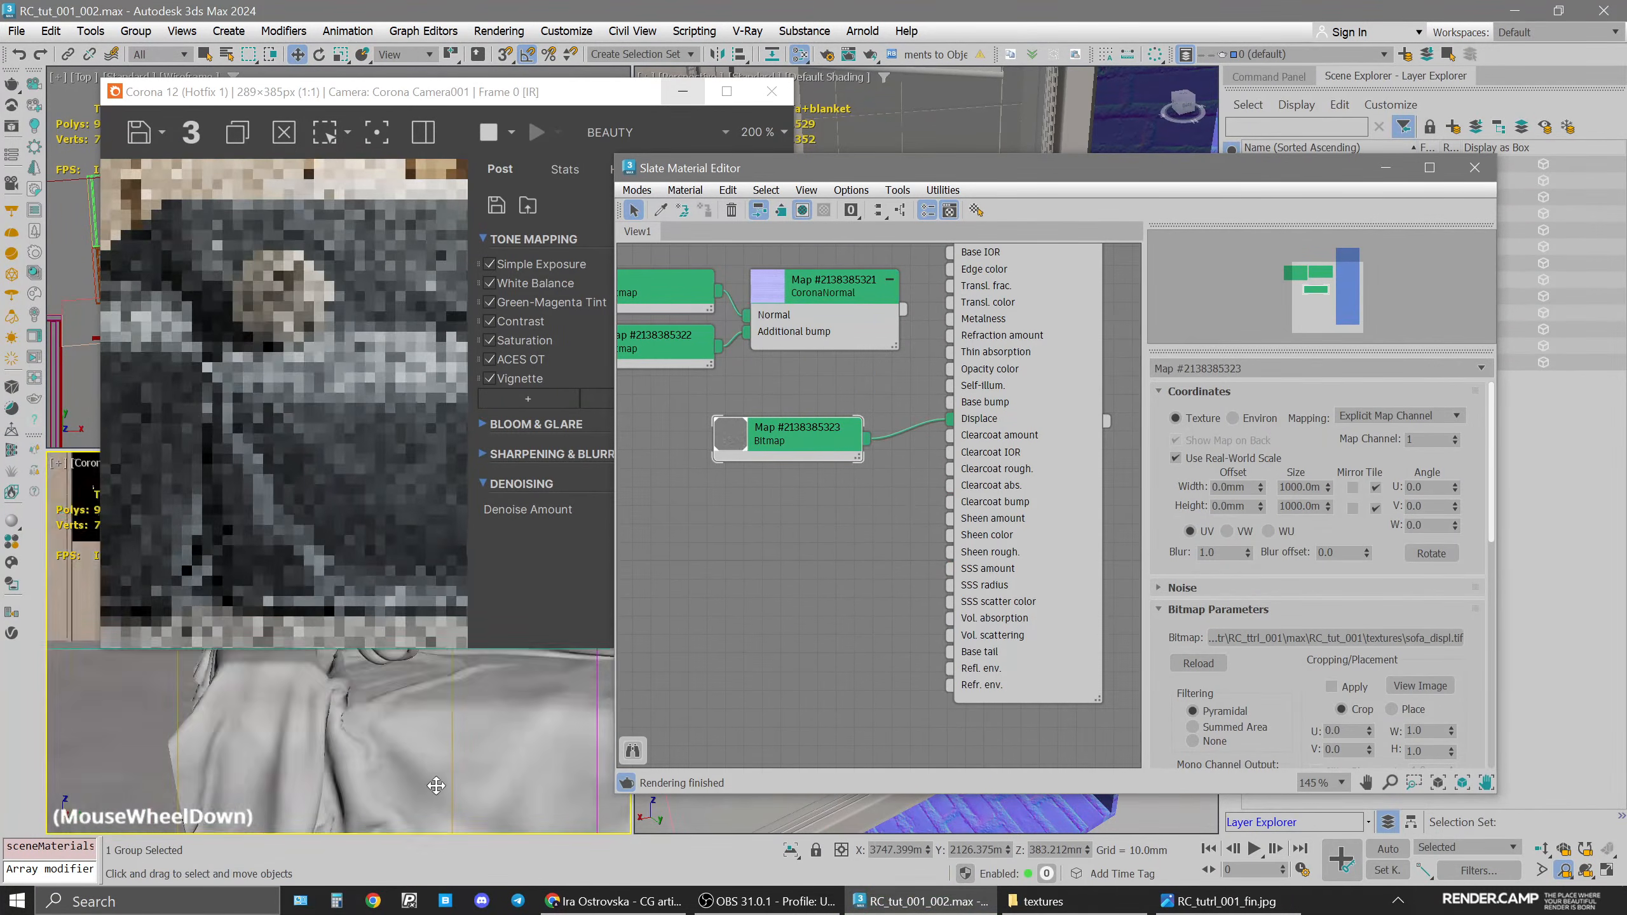
{"action": "scroll", "coordinate": [436, 786], "scroll_direction": "down", "scroll_amount": 2}
{"action": "middle_click_drag", "start_coordinate": [494, 759], "coordinate": [421, 720]}
Set the sofa_displ bitmap's real-world size to 500 mm width and 500 mm height
{"action": "left_click", "coordinate": [803, 439]}
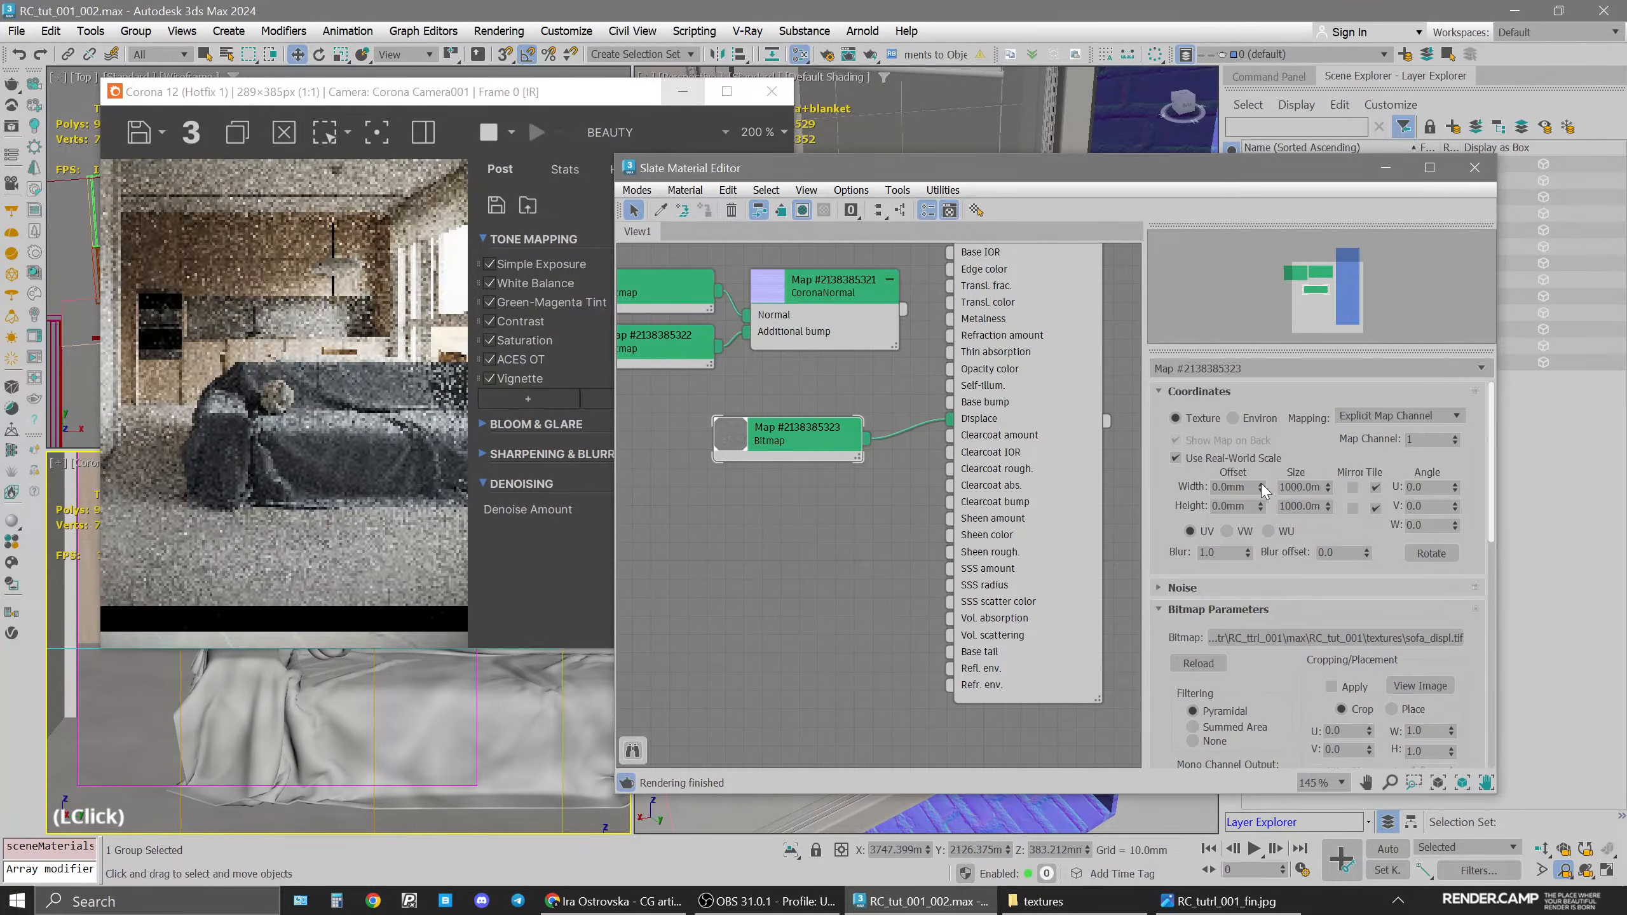
{"action": "double_click", "coordinate": [1301, 487]}
{"action": "type", "text": "500"}
{"action": "left_click", "coordinate": [1308, 506]}
{"action": "double_click", "coordinate": [1307, 506]}
{"action": "type", "text": "500"}
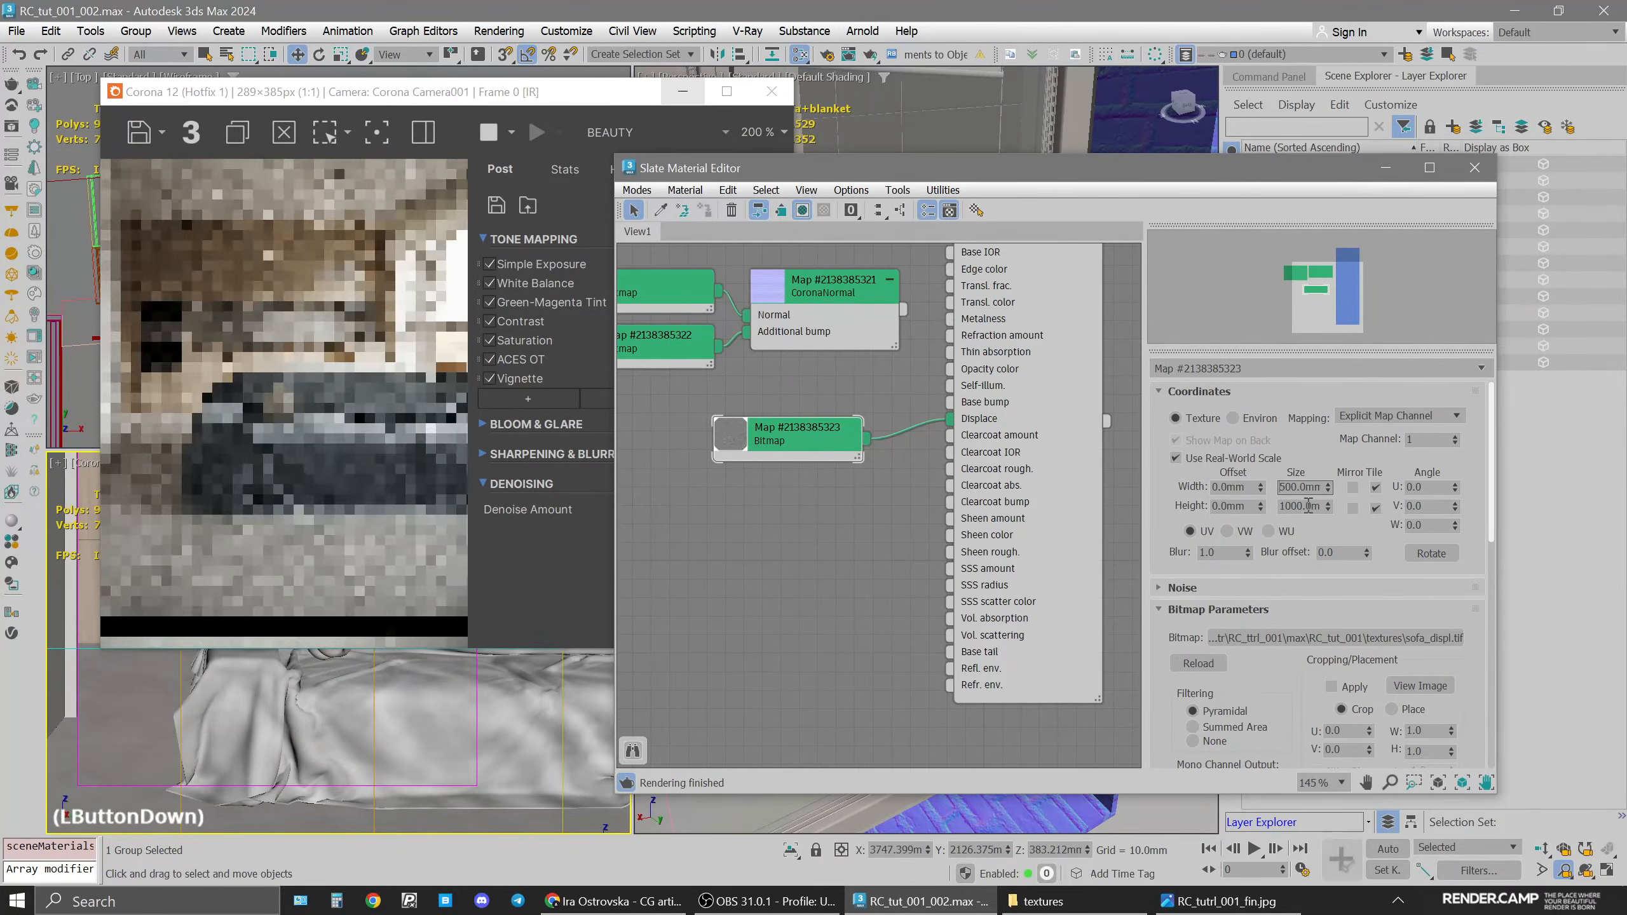
{"action": "key", "text": "Return"}
Set the sofa_displ bitmap's real-world size to 300 mm width and 300 mm height
{"action": "type", "text": "300"}
{"action": "left_click", "coordinate": [1301, 488]}
{"action": "type", "text": "300"}
{"action": "key", "text": "Return"}
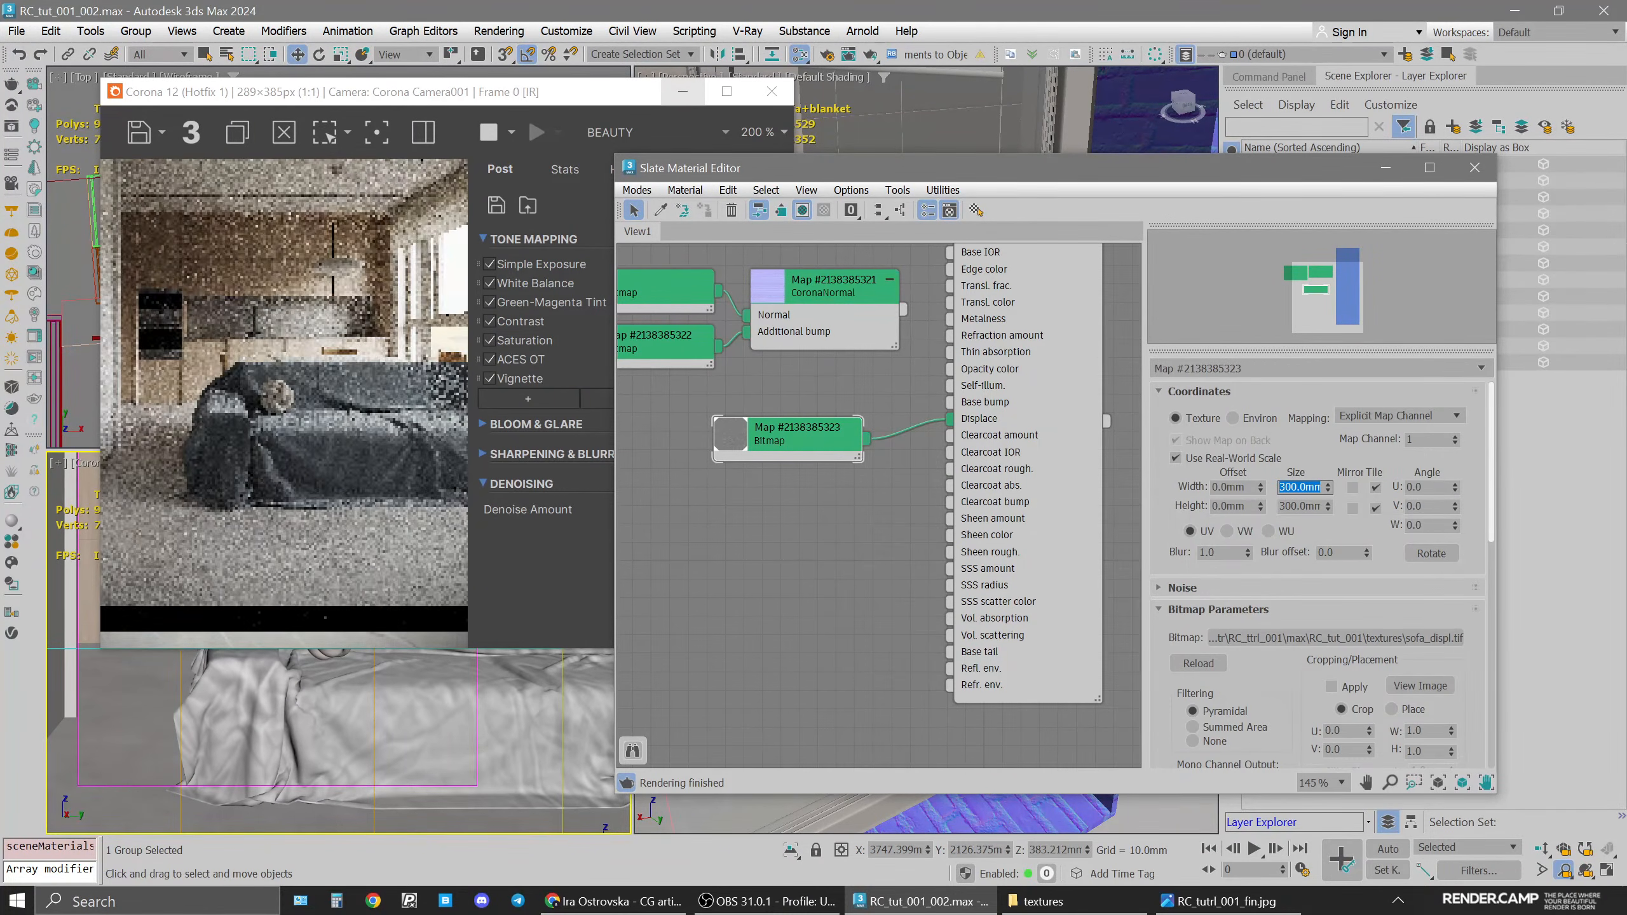
Set the sofa material's Displacement Max level to 5 mm
{"action": "scroll", "coordinate": [380, 777], "scroll_direction": "up", "scroll_amount": 3}
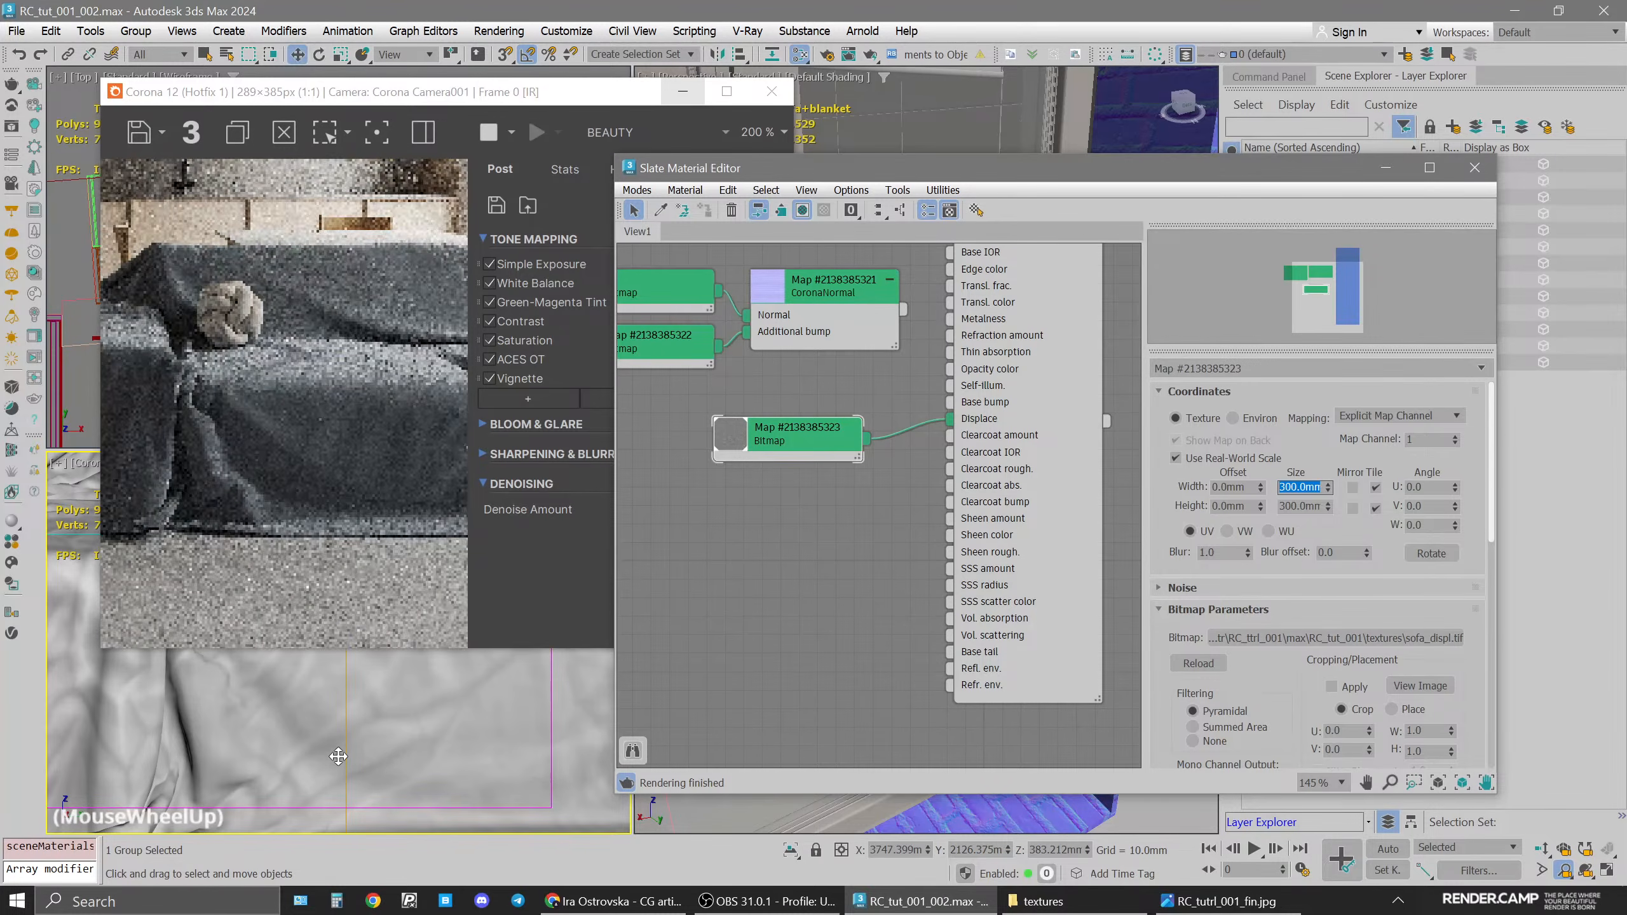
{"action": "left_click", "coordinate": [1186, 538]}
{"action": "middle_click_drag", "start_coordinate": [771, 509], "coordinate": [757, 809]}
{"action": "left_click", "coordinate": [996, 477]}
{"action": "middle_click_drag", "start_coordinate": [803, 481], "coordinate": [791, 258]}
{"action": "double_click", "coordinate": [1052, 532]}
{"action": "left_click_drag", "start_coordinate": [1337, 533], "coordinate": [1347, 676]}
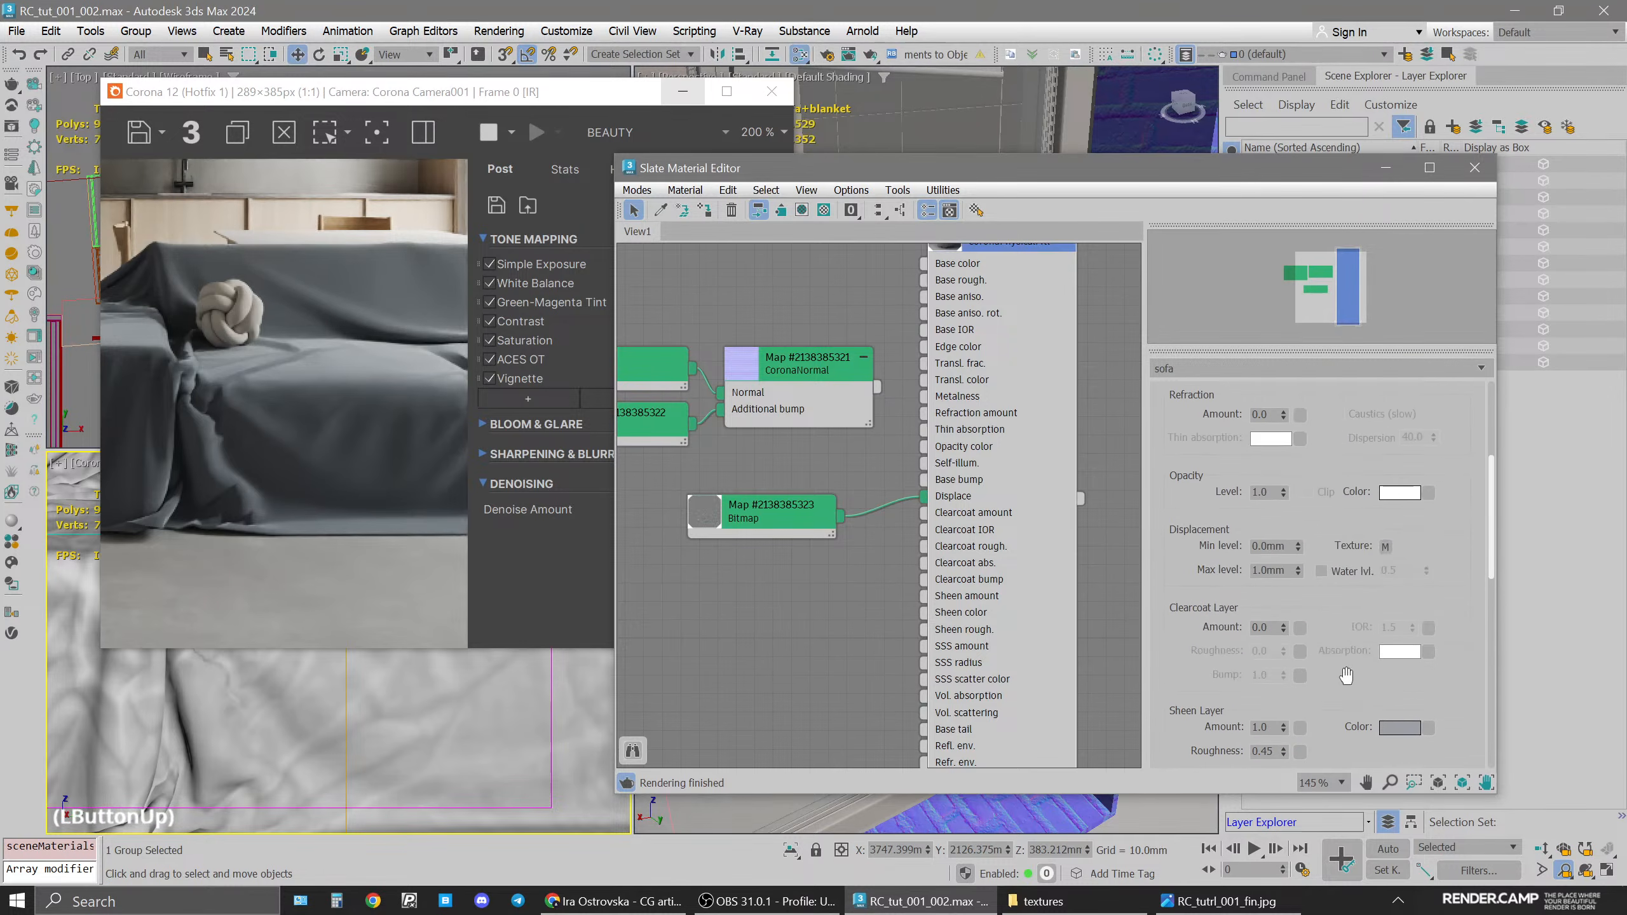
{"action": "double_click", "coordinate": [1277, 571]}
{"action": "type", "text": "5"}
{"action": "key", "text": "Return"}
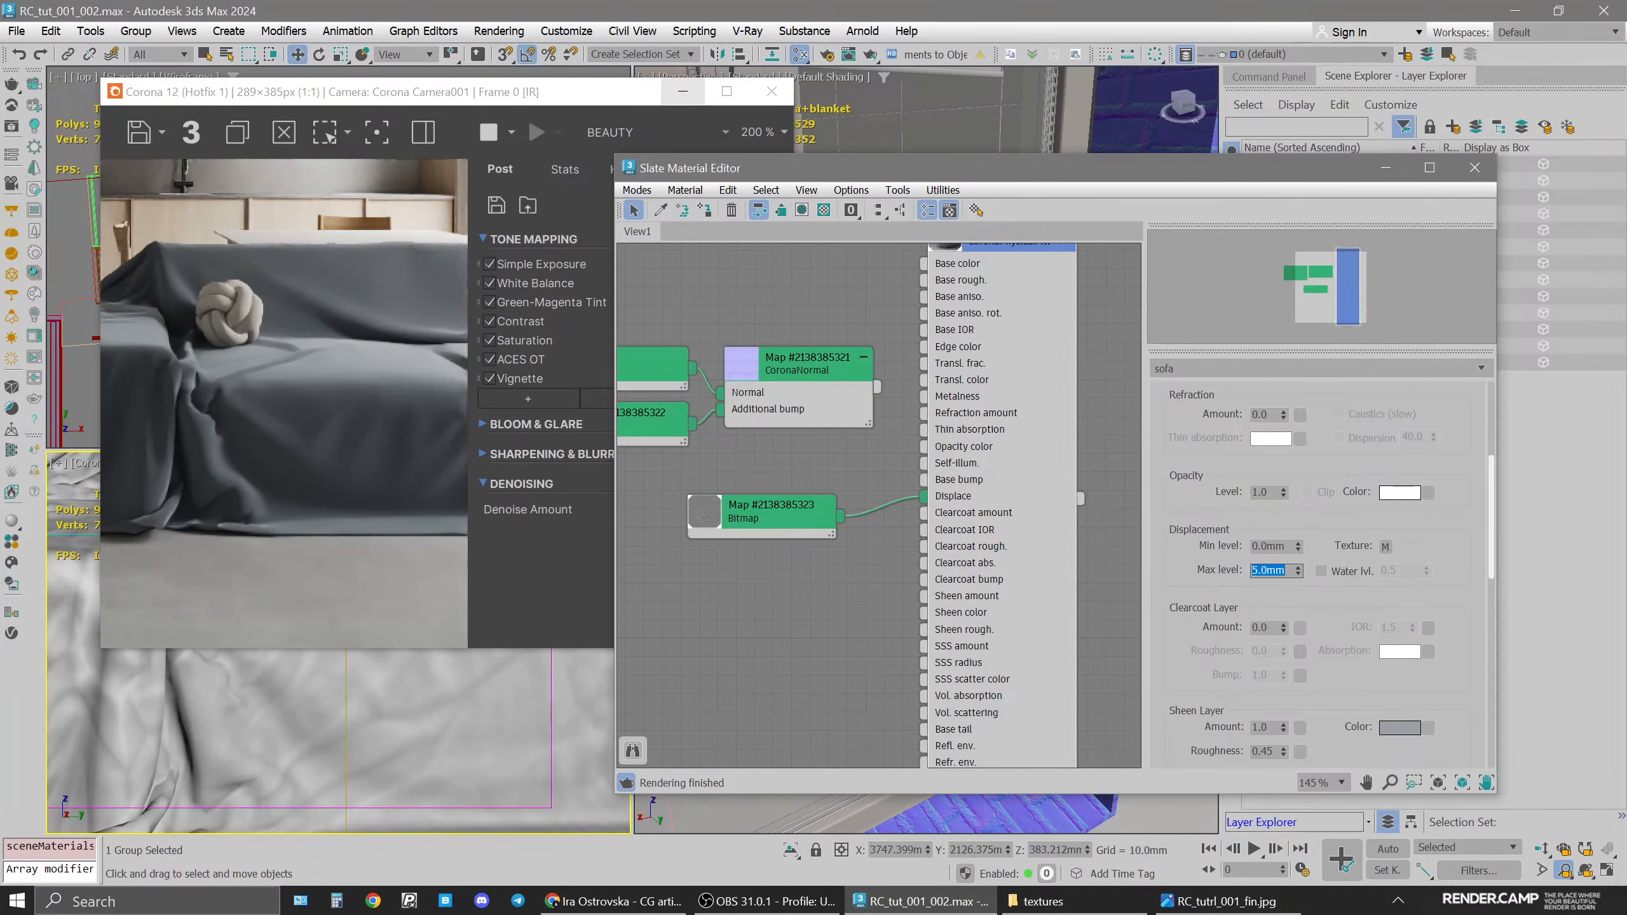
Try a Displacement Max level of 50 mm on the sofa material, and set it back to 5 mm
{"action": "type", "text": "50"}
{"action": "key", "text": "Return"}
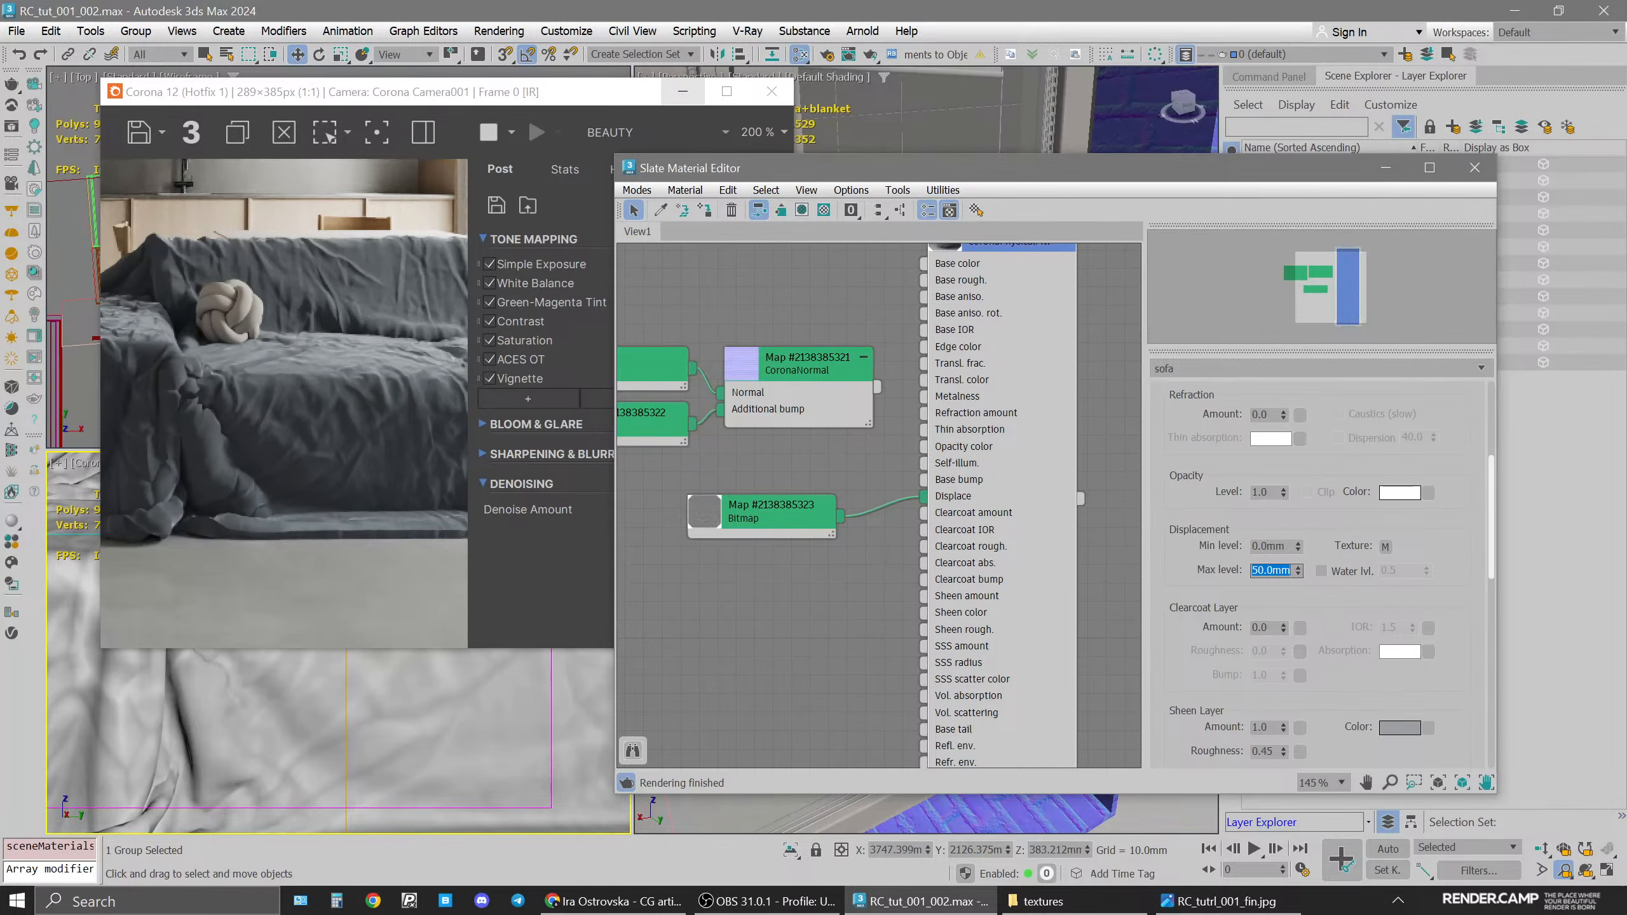
{"action": "type", "text": "5"}
{"action": "key", "text": "Return"}
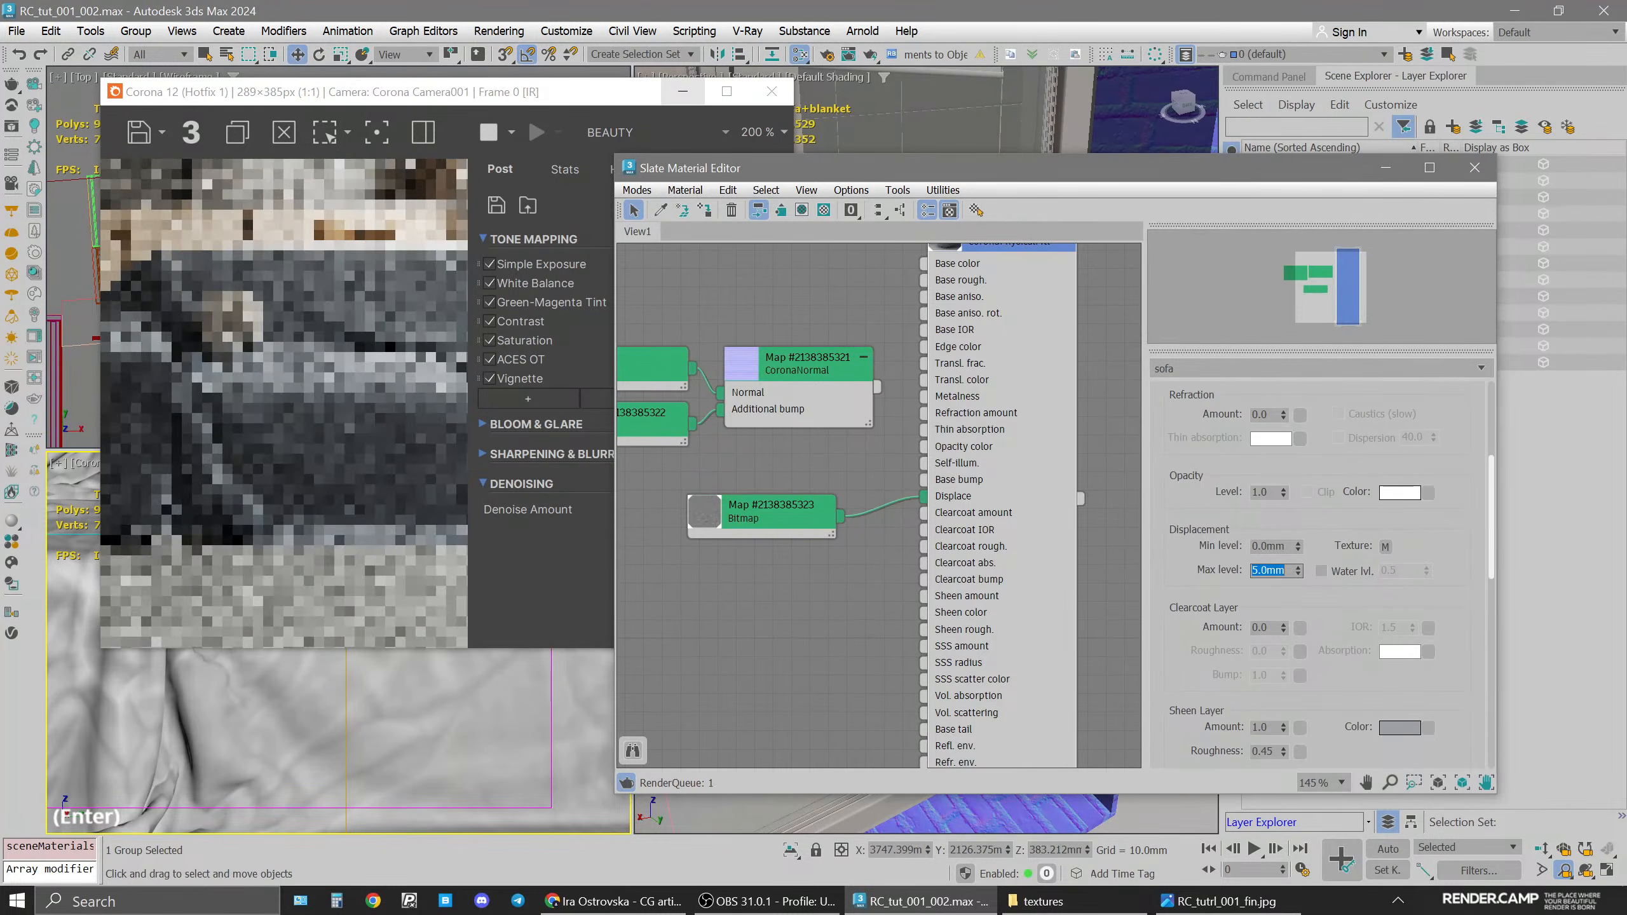
Try Displacement Max levels of 50, 25 and 15 mm on the sofa material and settle on 10 mm
{"action": "type", "text": "50"}
{"action": "key", "text": "Return"}
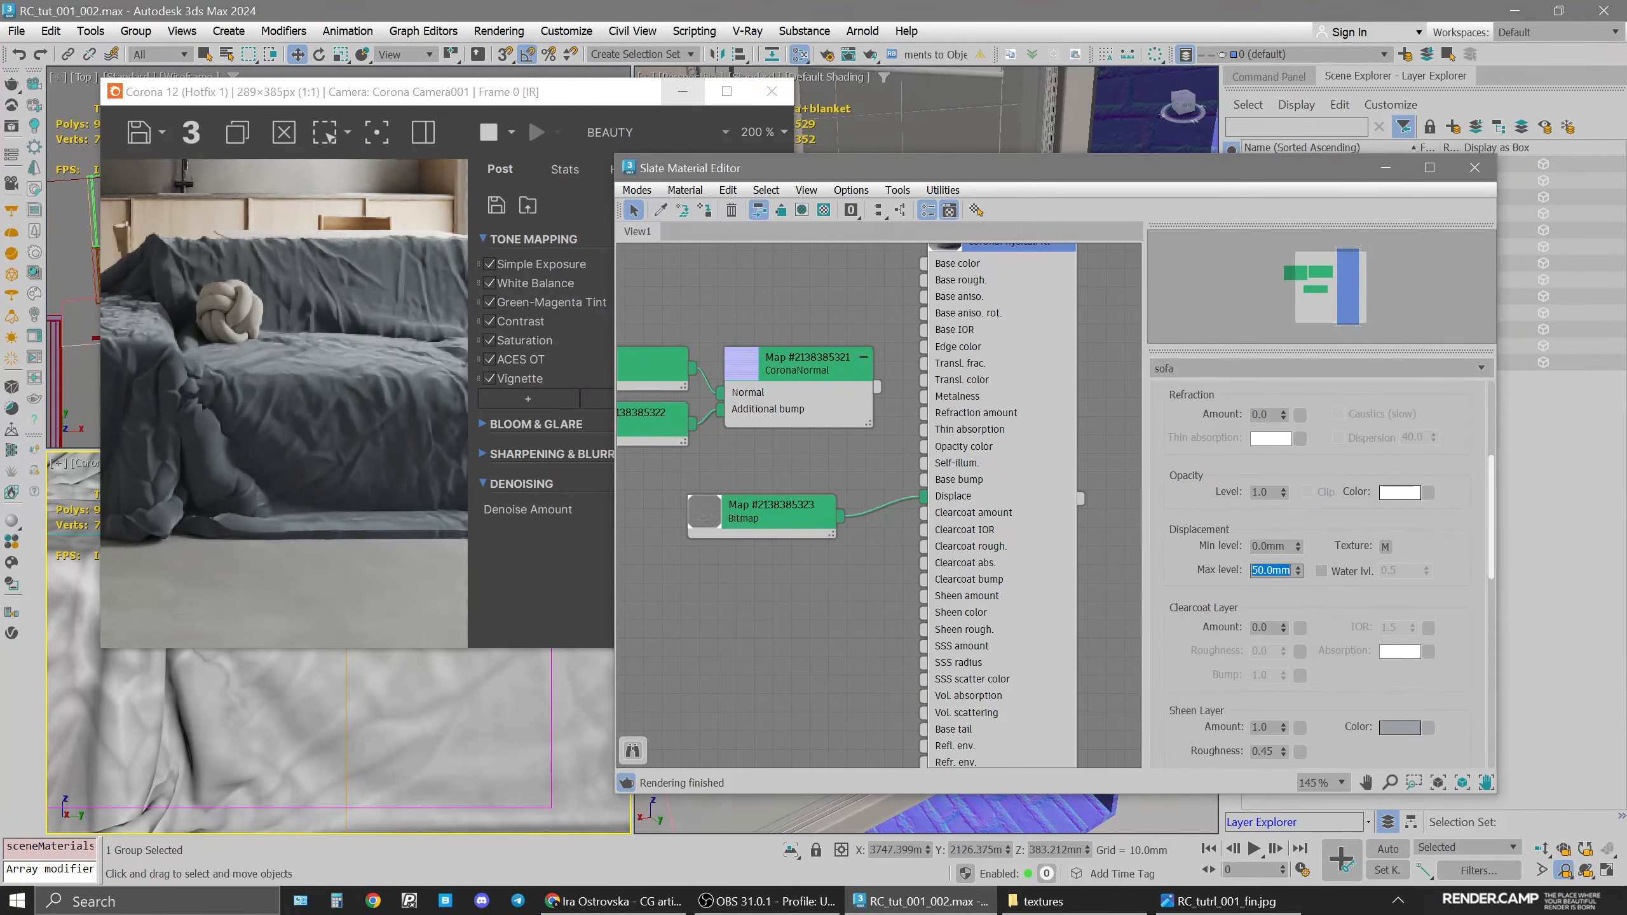
{"action": "type", "text": "25"}
{"action": "key", "text": "Return"}
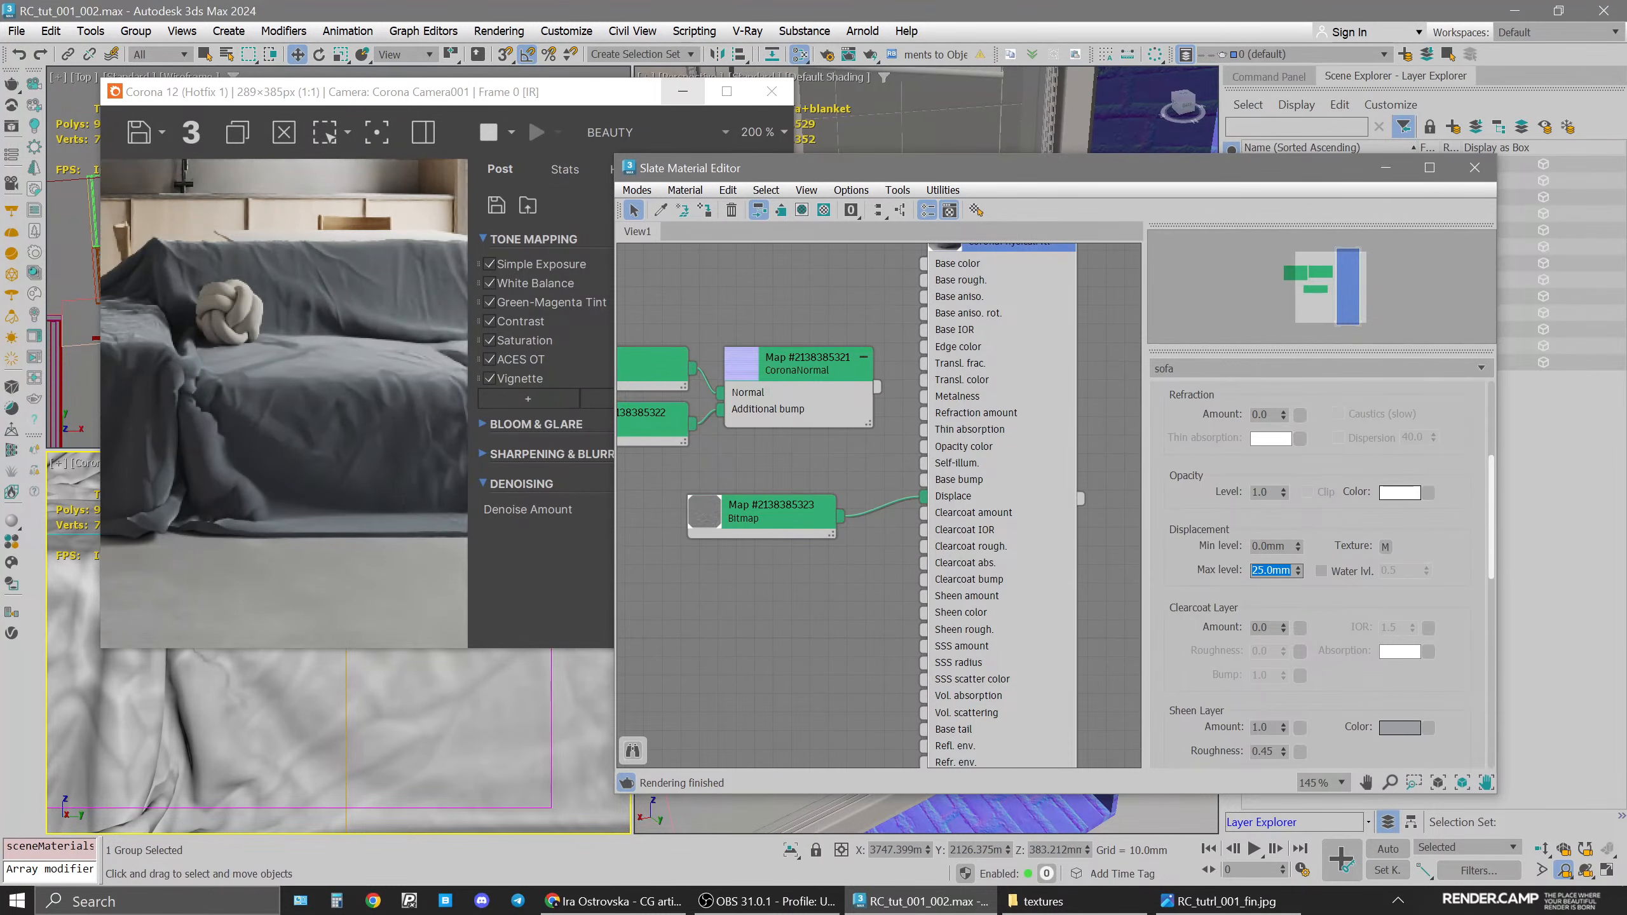
{"action": "type", "text": "15"}
{"action": "key", "text": "Return"}
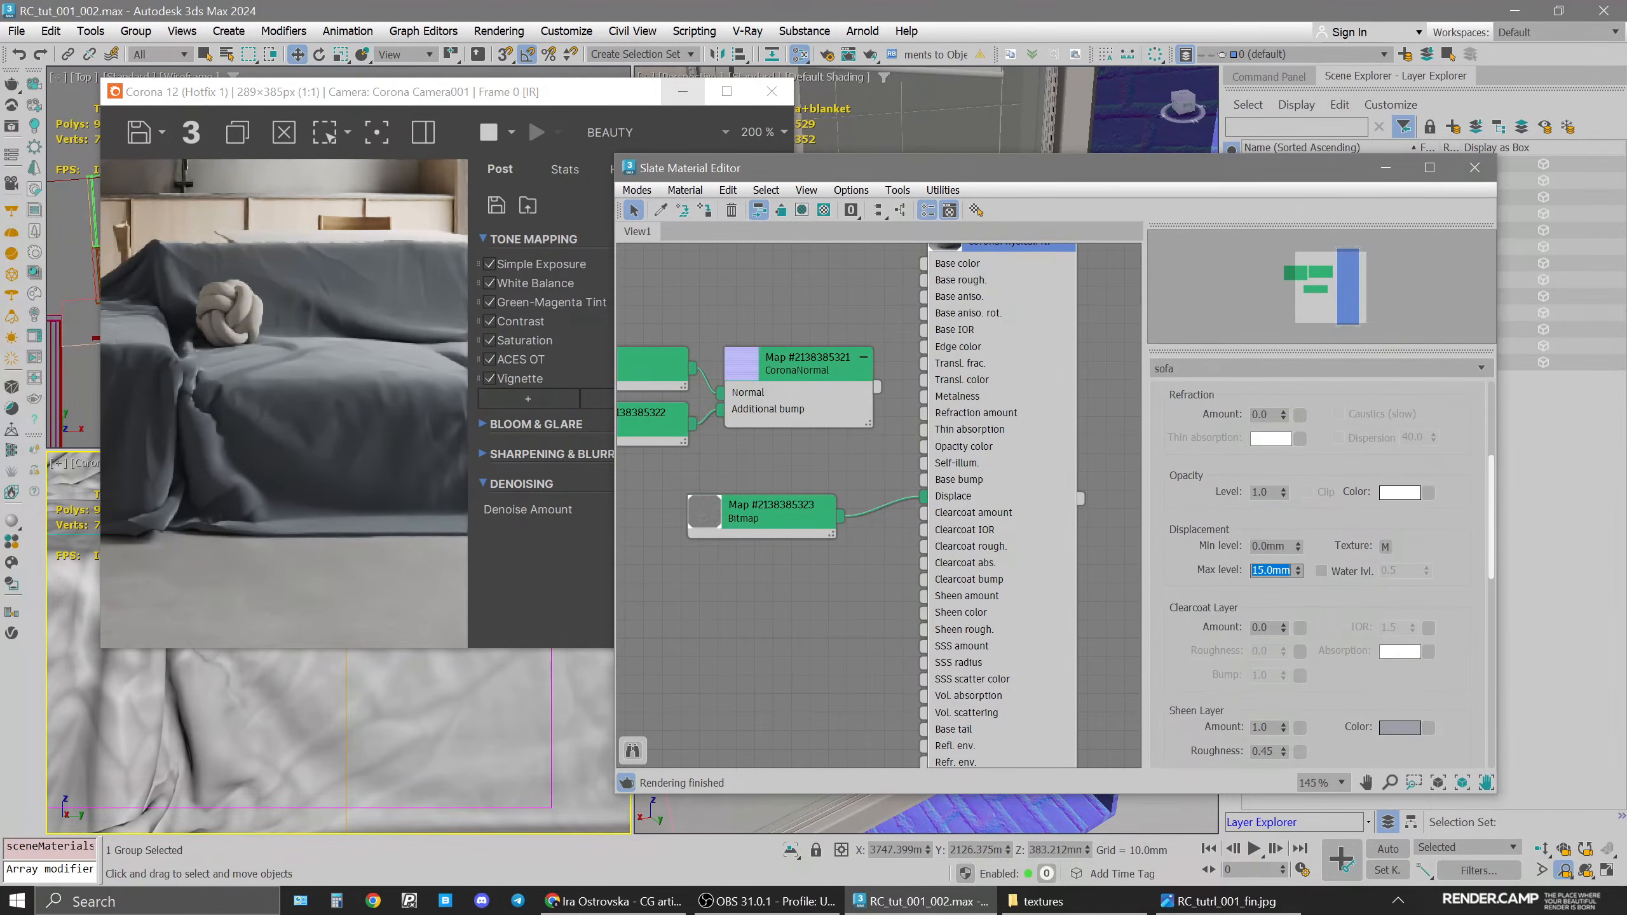
{"action": "type", "text": "10"}
{"action": "key", "text": "Return"}
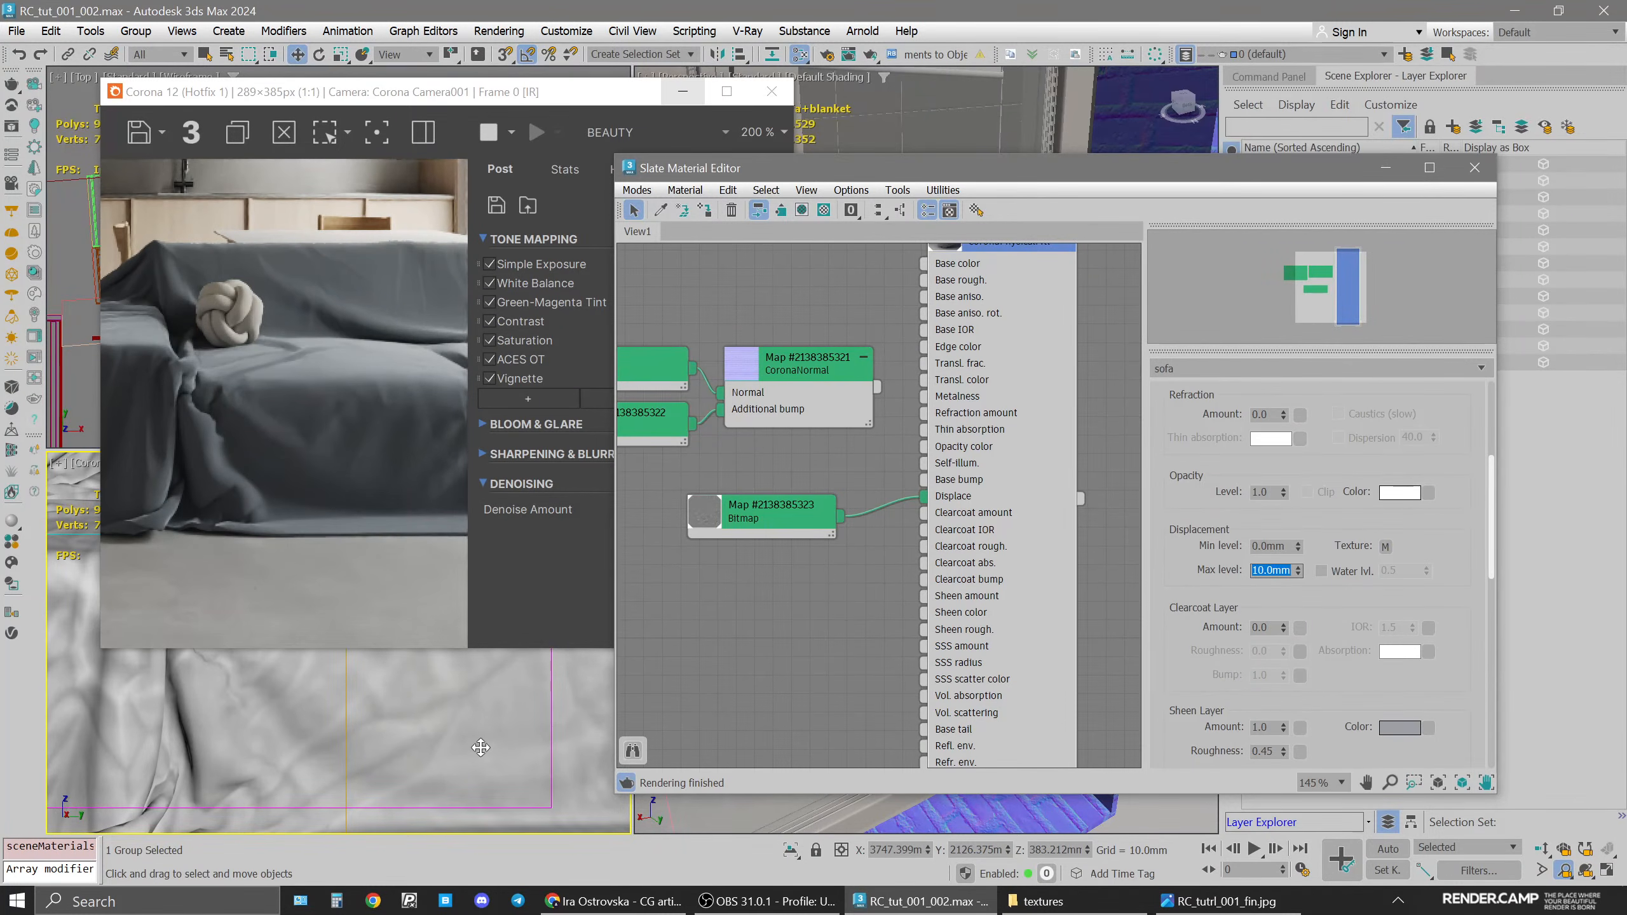
Connect the CoronaNormal map to the sofa material's Base bump and check the blanket's relief in the interactive render
{"action": "left_click_drag", "start_coordinate": [877, 386], "coordinate": [957, 482]}
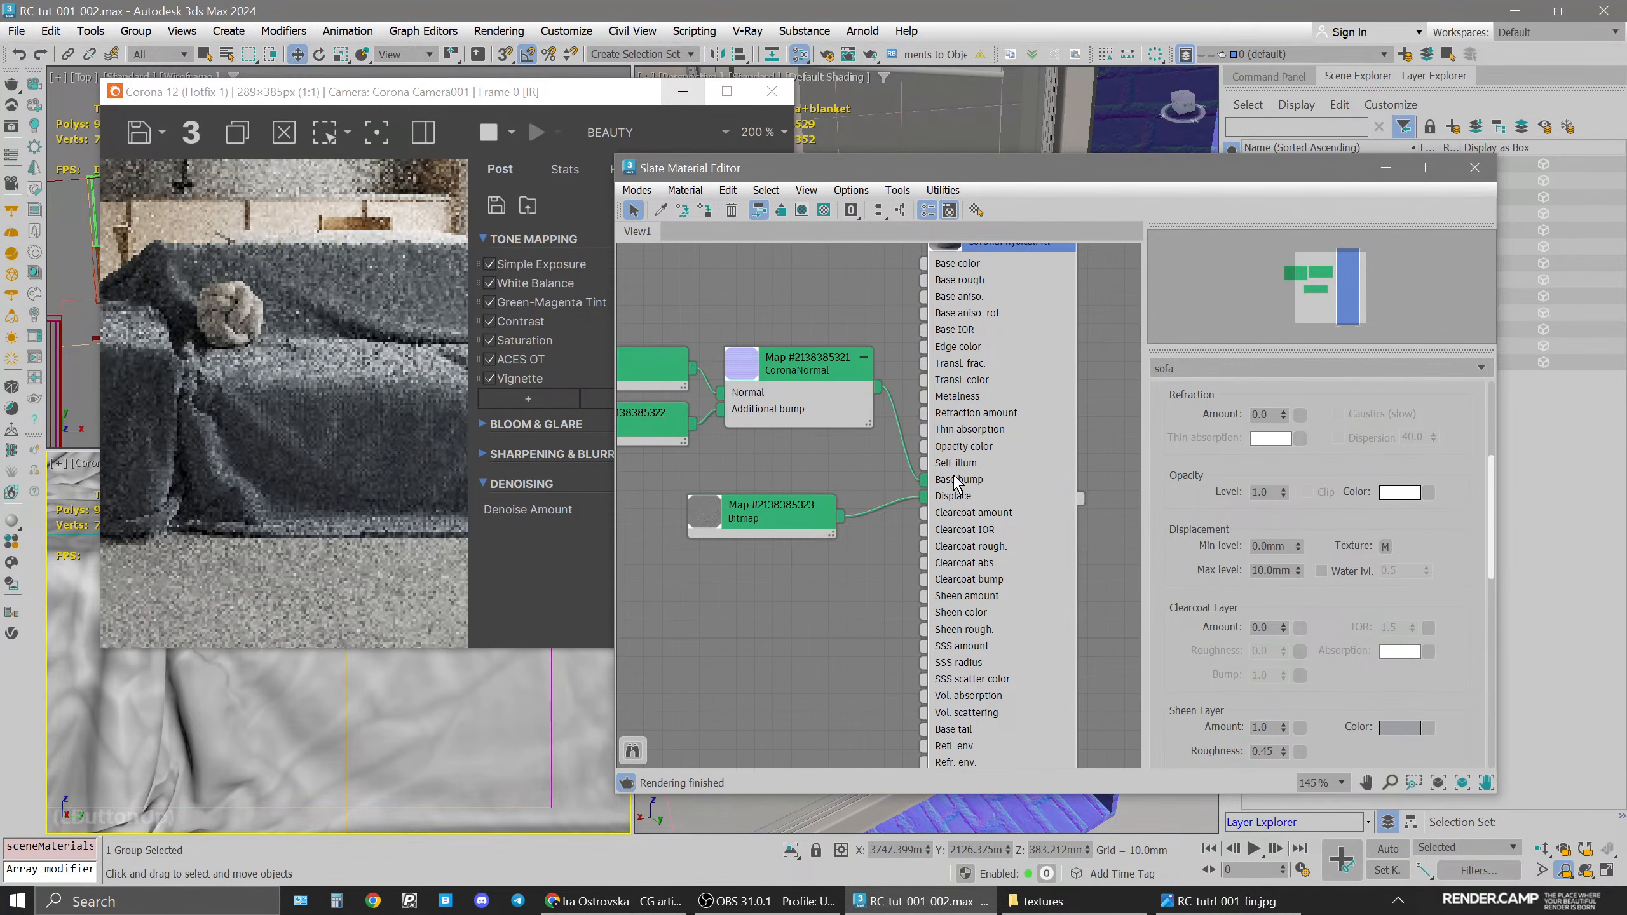
{"action": "scroll", "coordinate": [452, 702], "scroll_direction": "down", "scroll_amount": 3}
{"action": "middle_click_drag", "start_coordinate": [452, 701], "coordinate": [480, 679]}
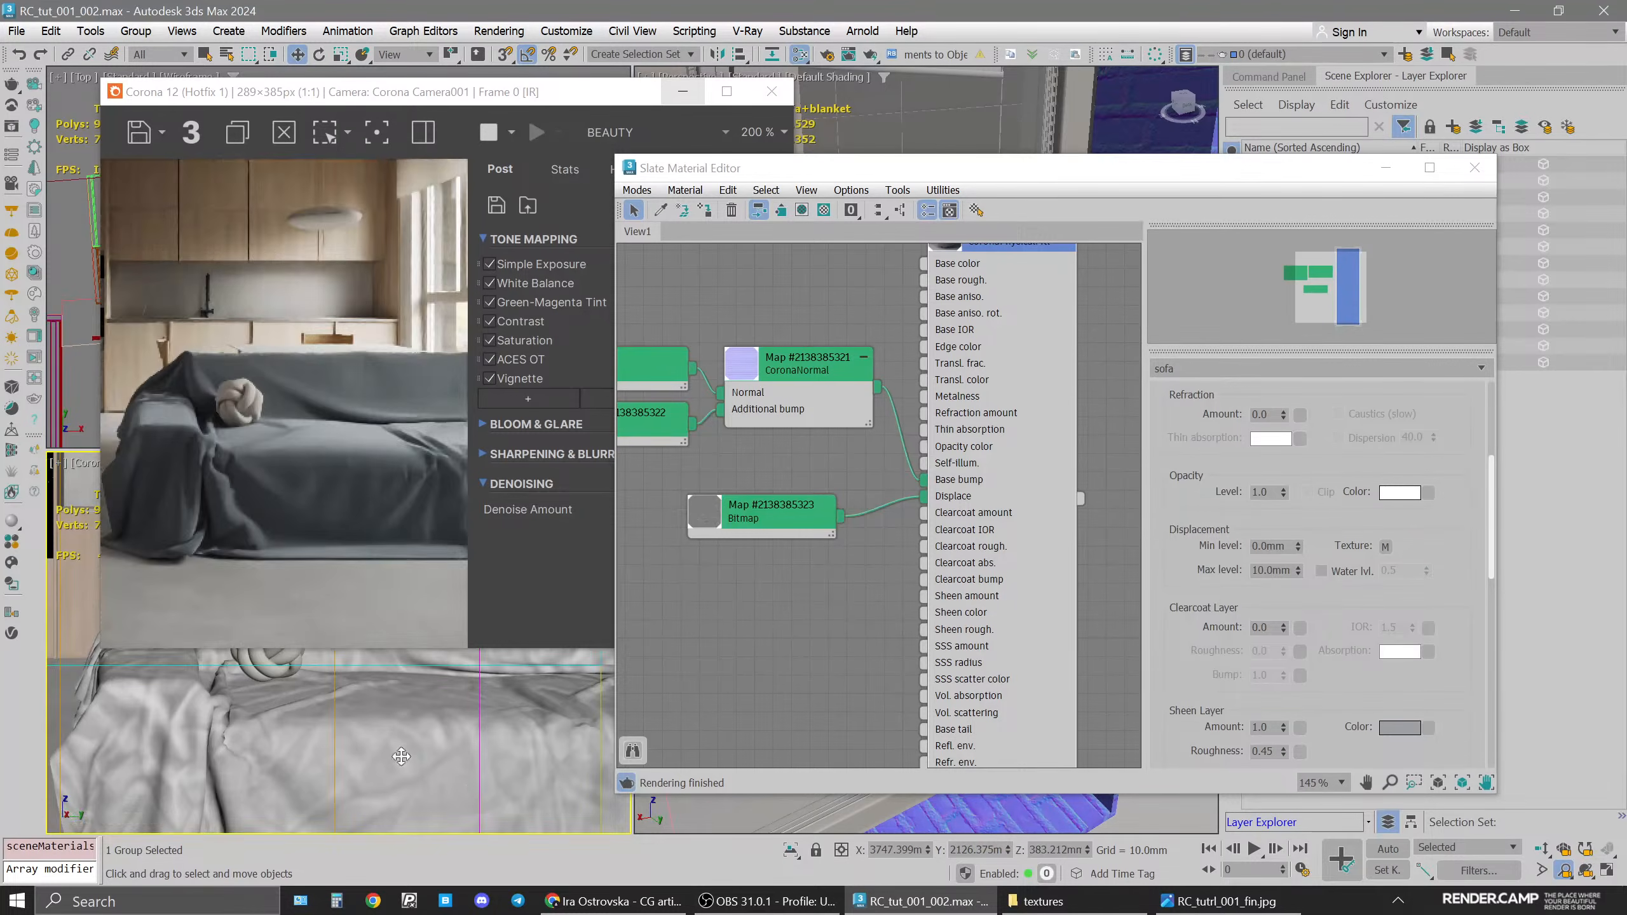
{"action": "scroll", "coordinate": [448, 753], "scroll_direction": "up", "scroll_amount": 3}
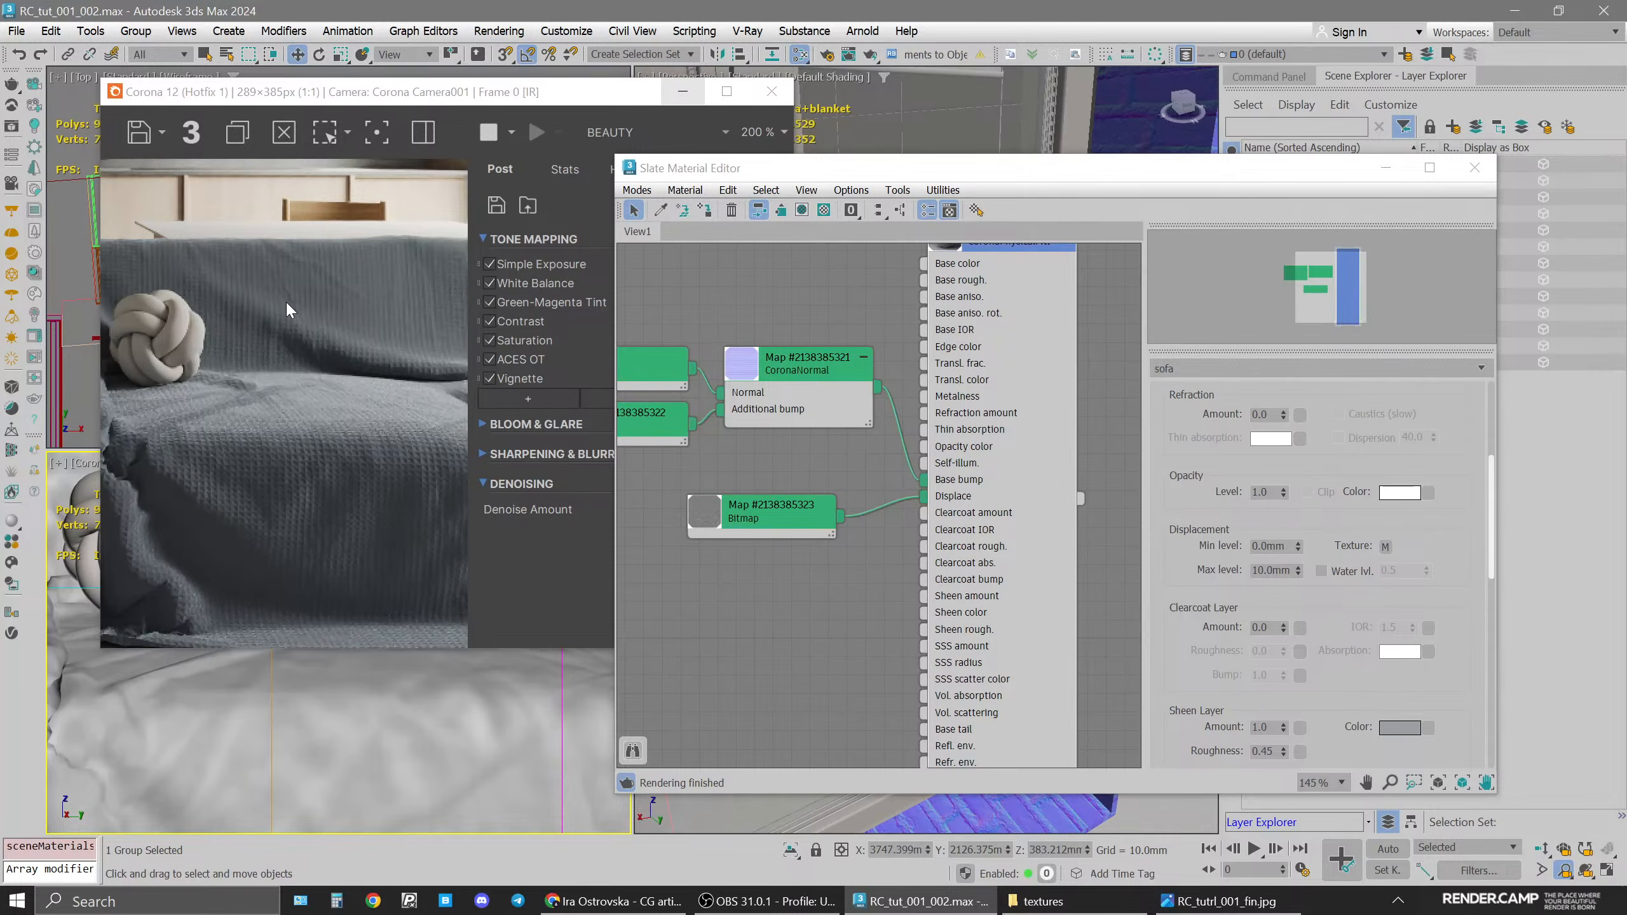
{"action": "middle_click_drag", "start_coordinate": [272, 701], "coordinate": [462, 748]}
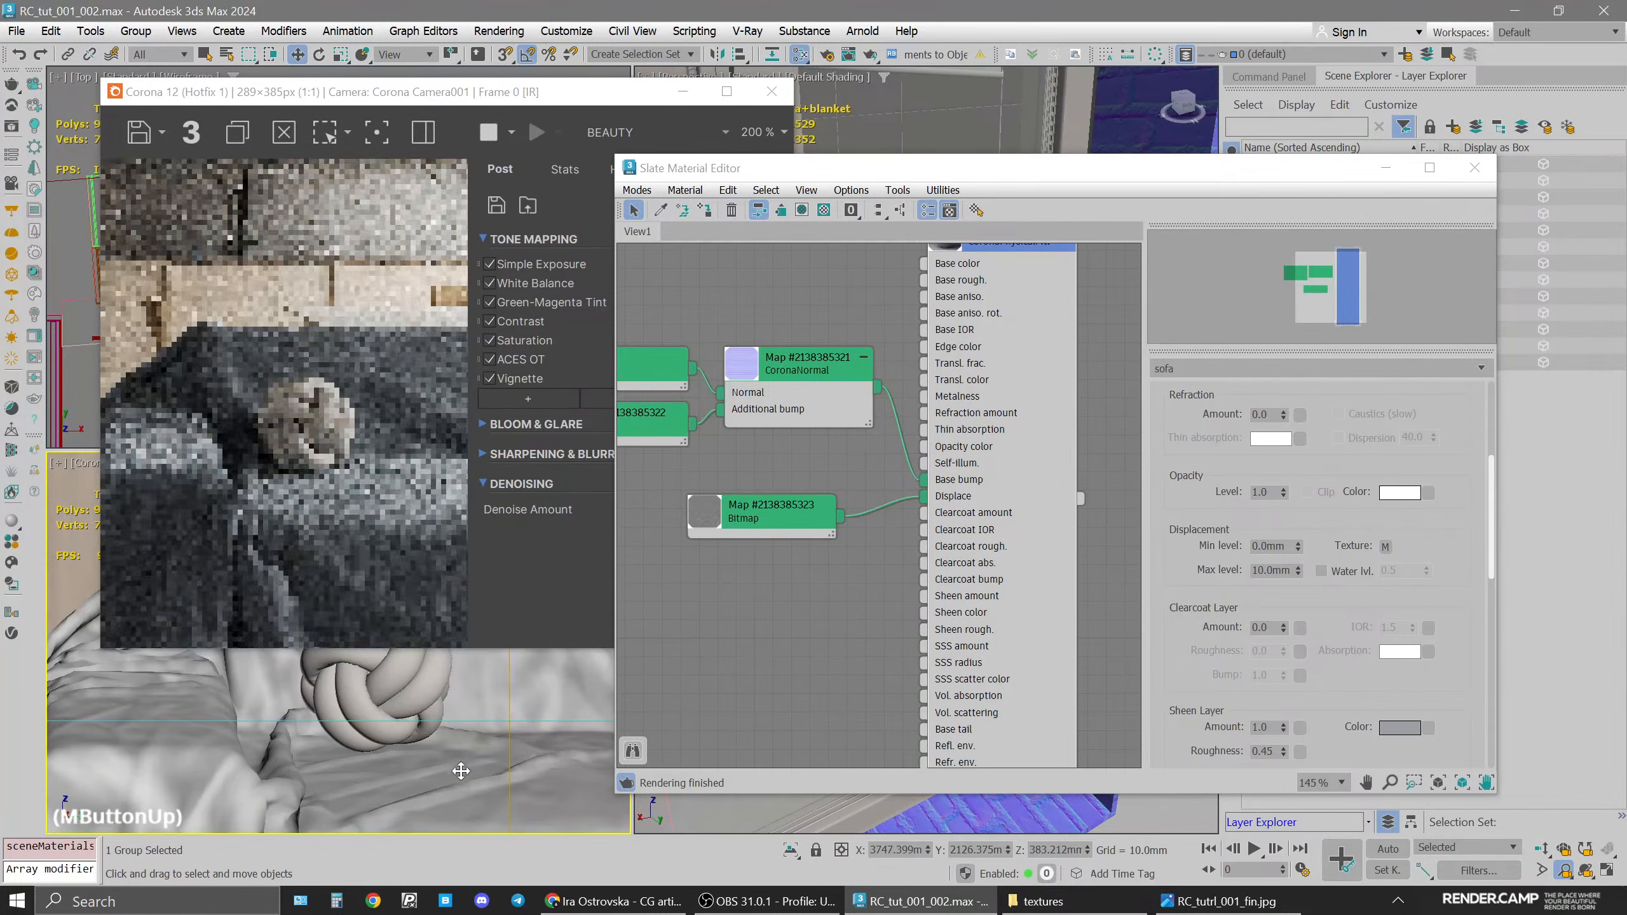
Toggle the camera view's 2D Pan Zoom mode and frame the knot cushion closely
{"action": "left_click", "coordinate": [56, 465]}
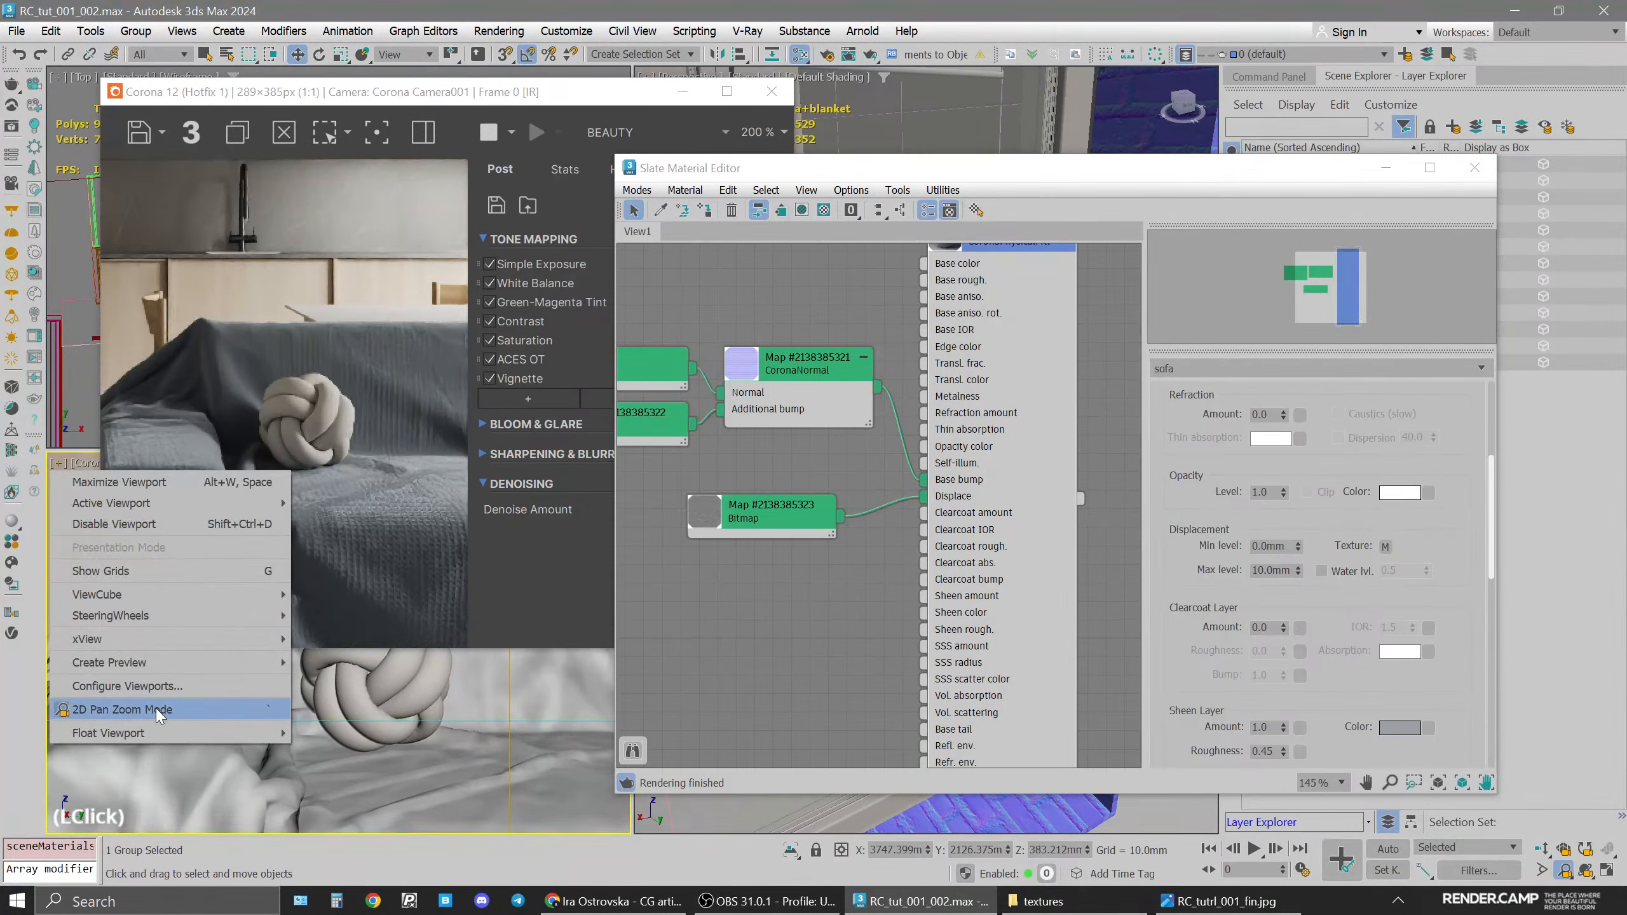
{"action": "left_click", "coordinate": [109, 708]}
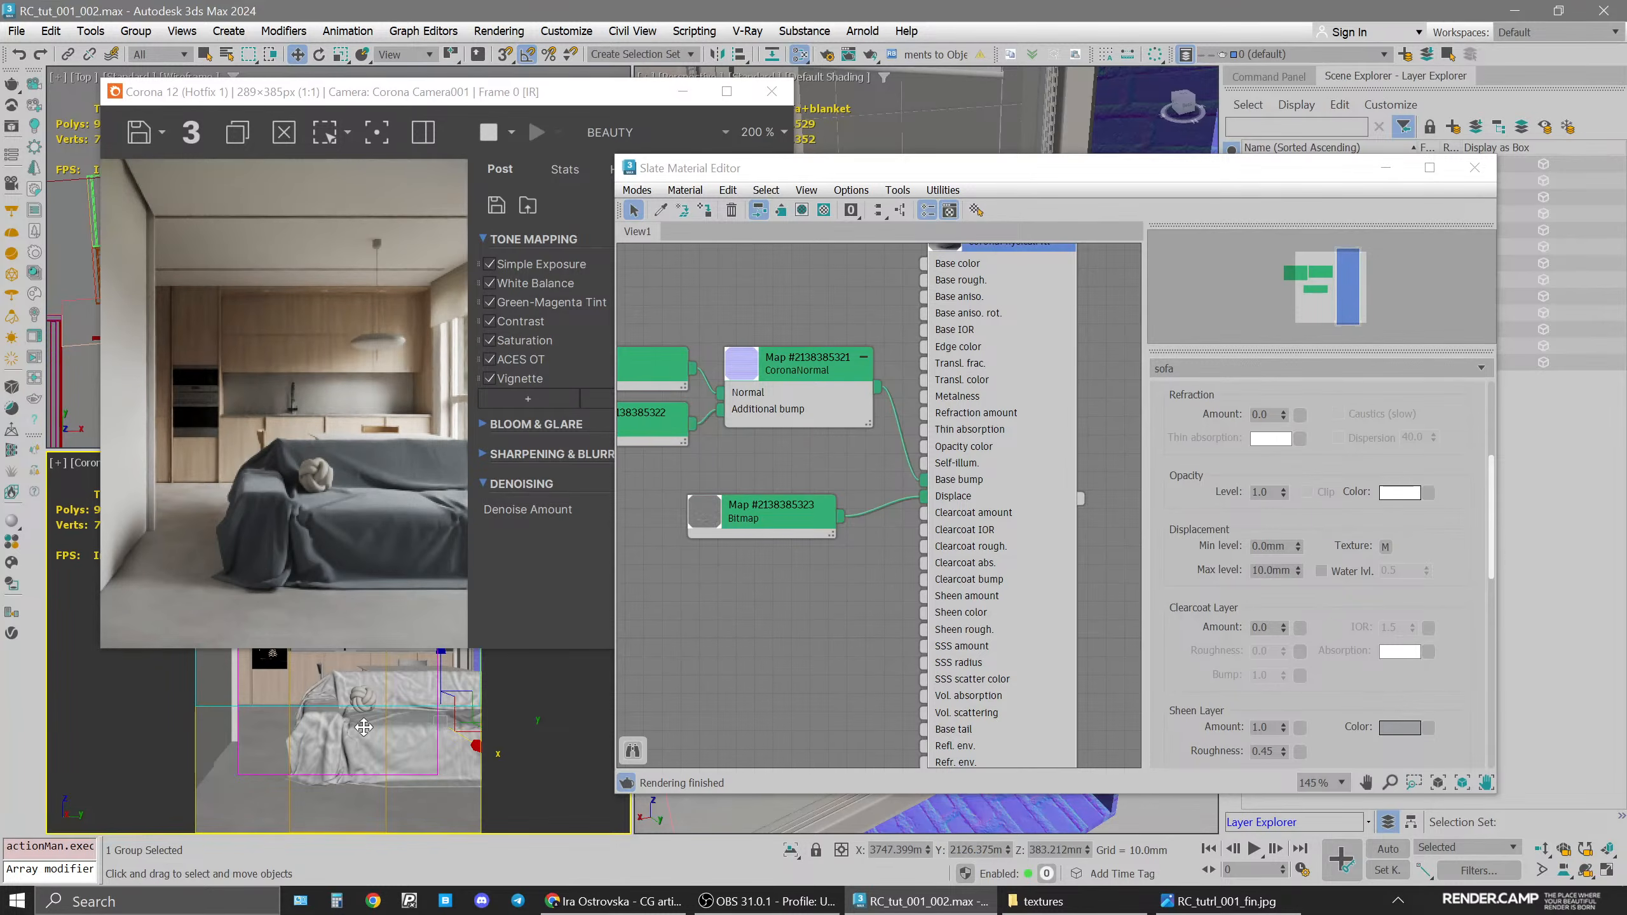
{"action": "left_click", "coordinate": [62, 461]}
{"action": "left_click", "coordinate": [164, 705]}
{"action": "scroll", "coordinate": [365, 688], "scroll_direction": "up", "scroll_amount": 5}
{"action": "scroll", "coordinate": [365, 689], "scroll_direction": "up", "scroll_amount": 4}
{"action": "middle_click_drag", "start_coordinate": [365, 720], "coordinate": [392, 661]}
Pick the knot cushion's material from the scene into the node view and examine the cushion in the RC_tutrl_001_fin.jpg reference
{"action": "left_click", "coordinate": [793, 596]}
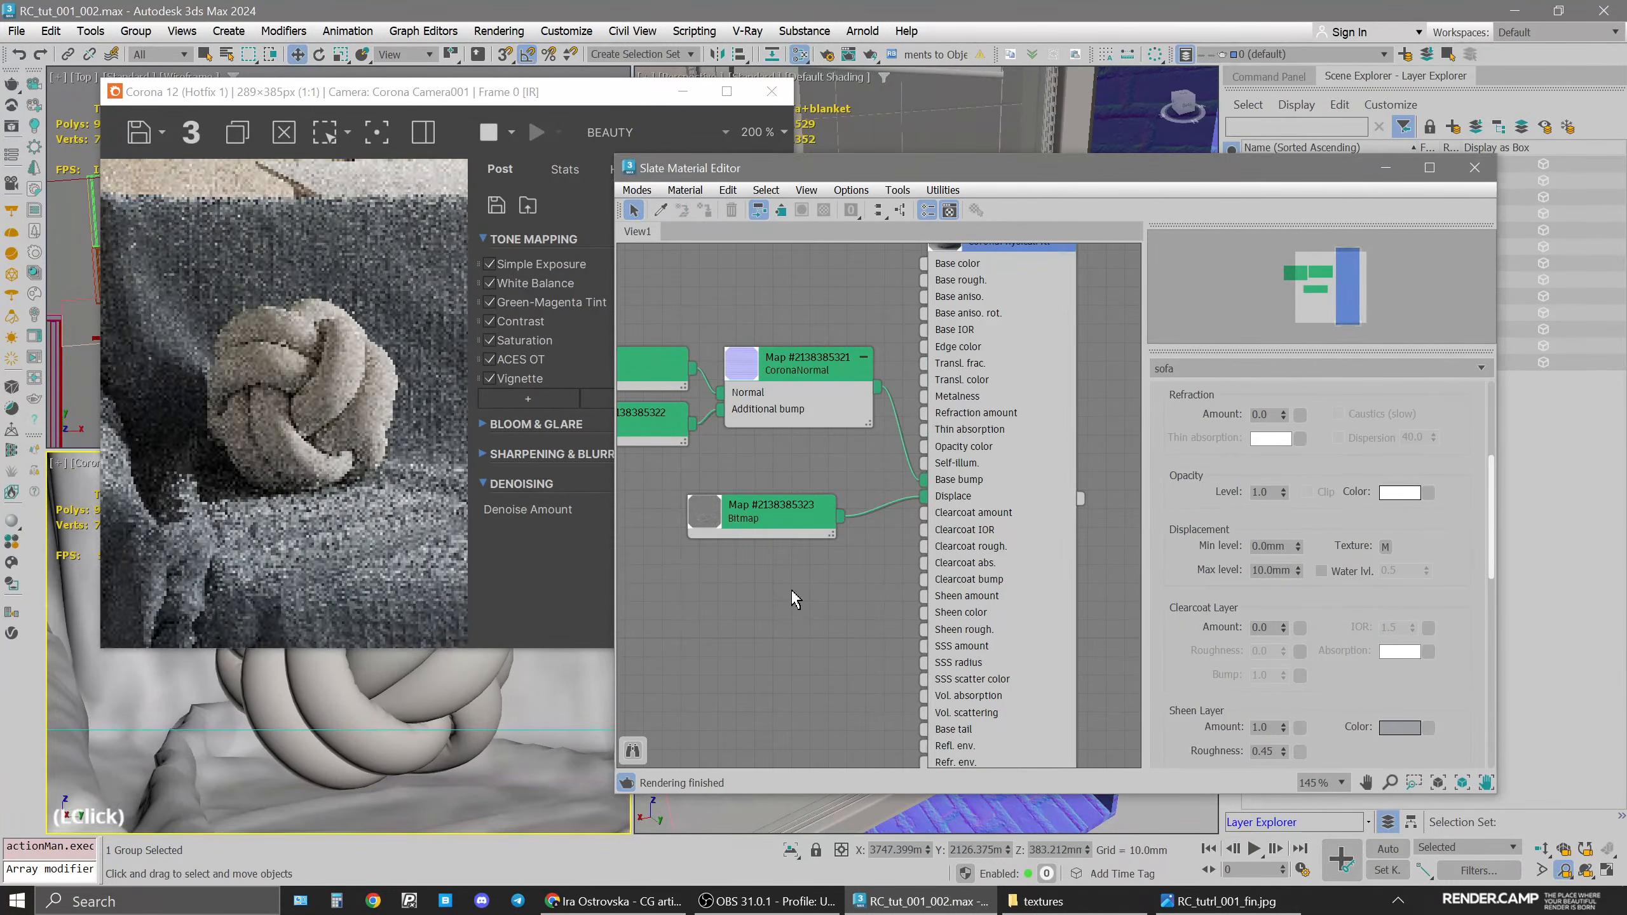
{"action": "scroll", "coordinate": [792, 596], "scroll_direction": "down", "scroll_amount": 5}
{"action": "middle_click_drag", "start_coordinate": [793, 591], "coordinate": [962, 568]}
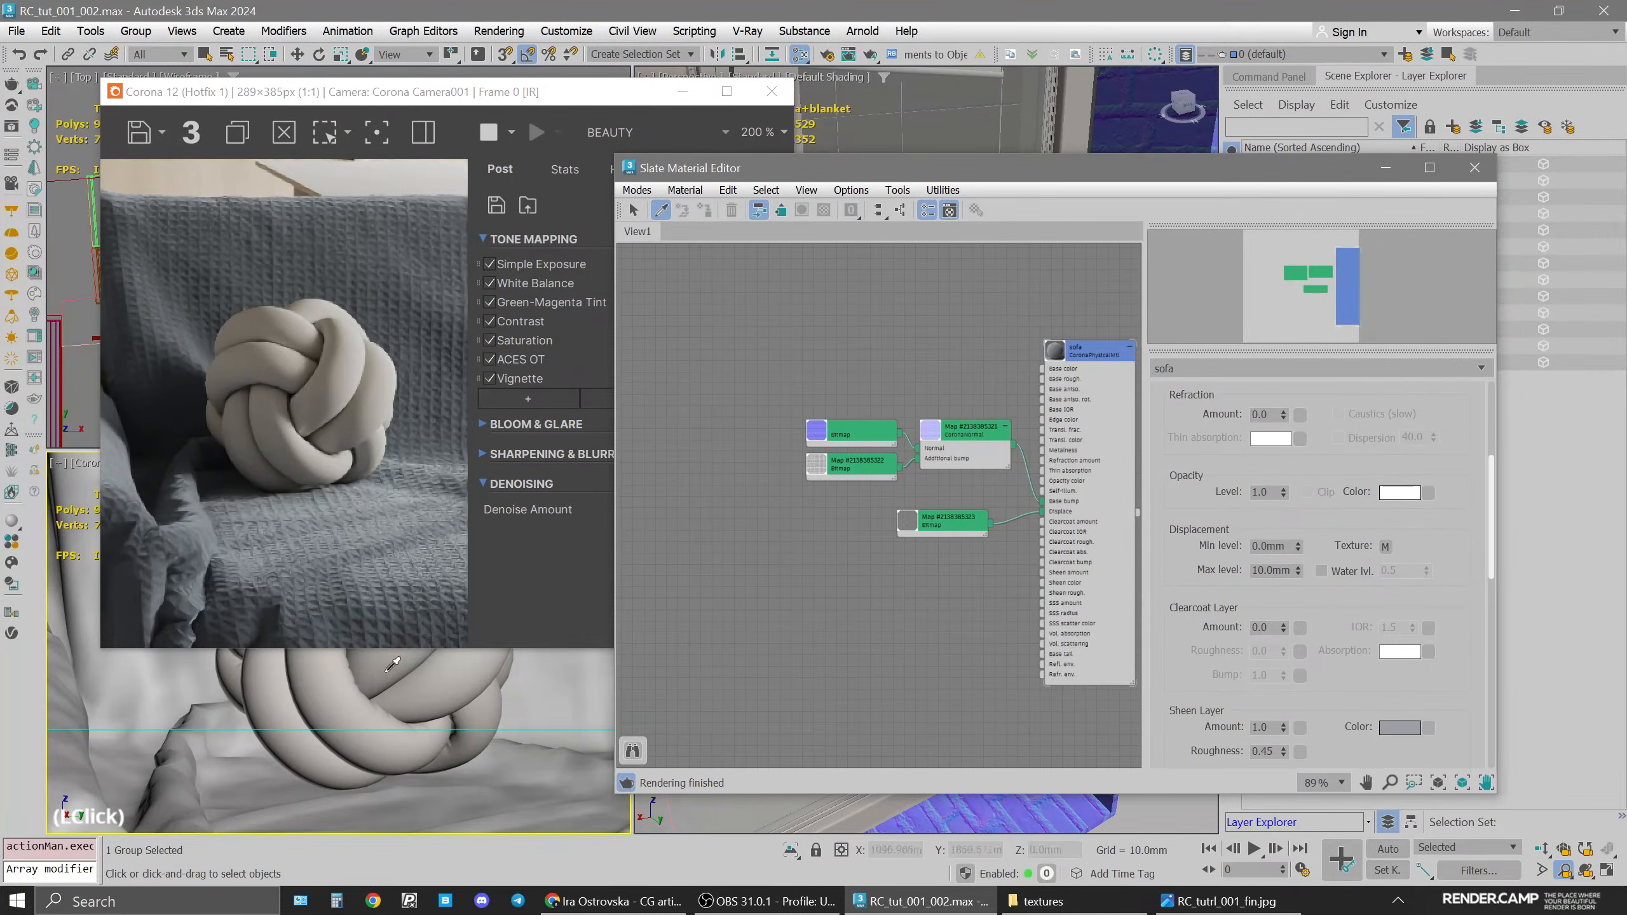
{"action": "left_click", "coordinate": [1220, 902]}
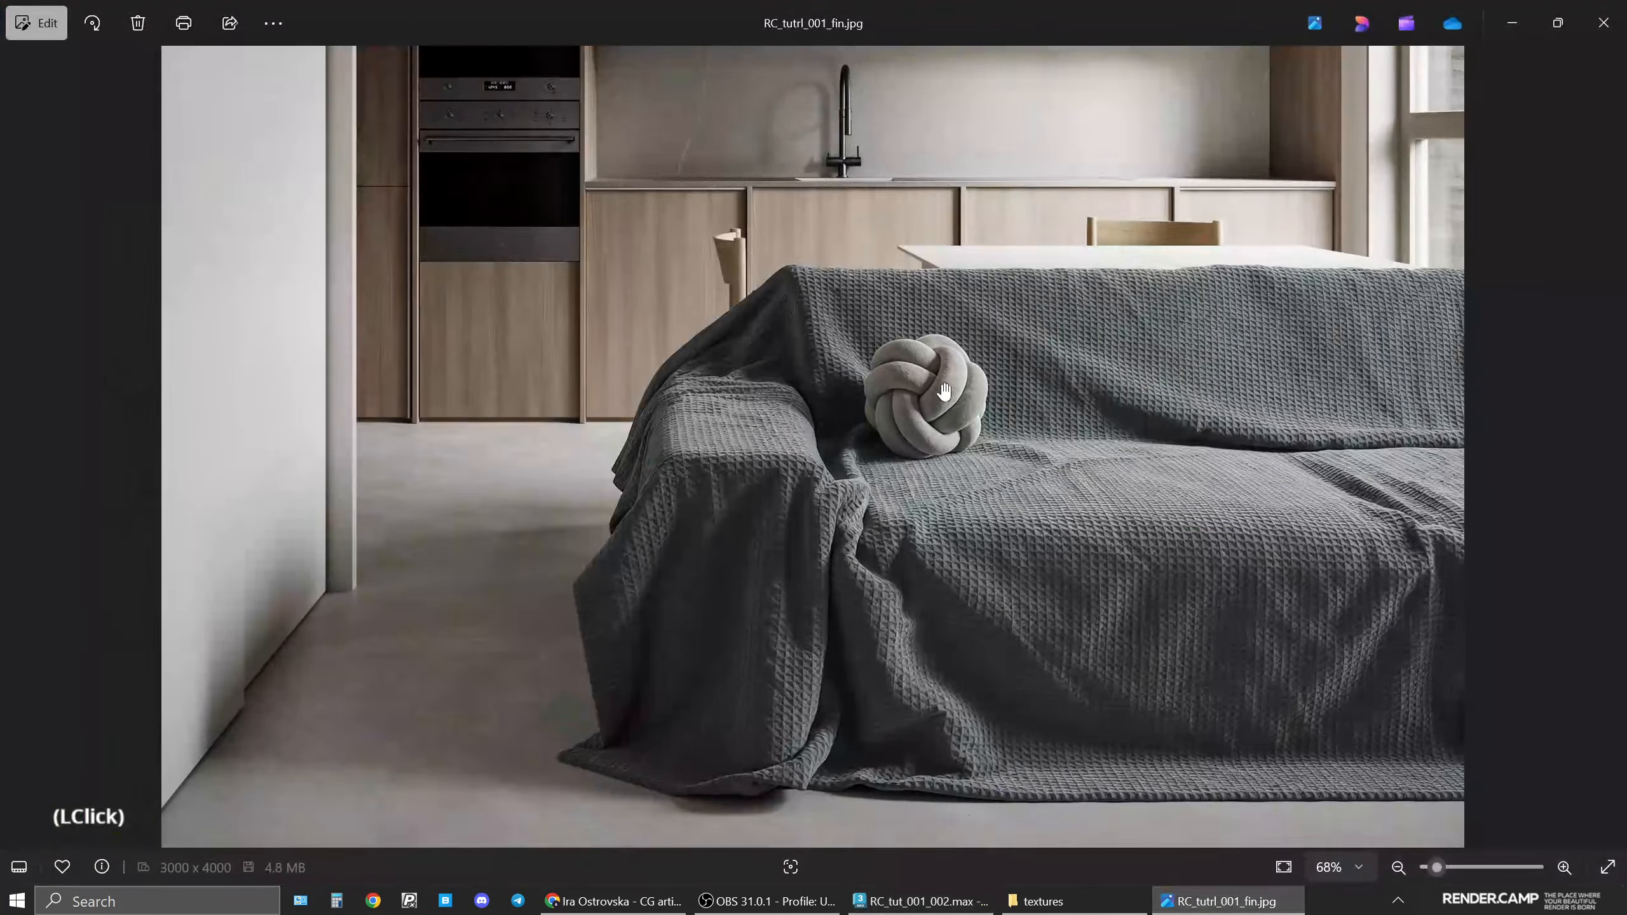
{"action": "scroll", "coordinate": [954, 408], "scroll_direction": "up", "scroll_amount": 5}
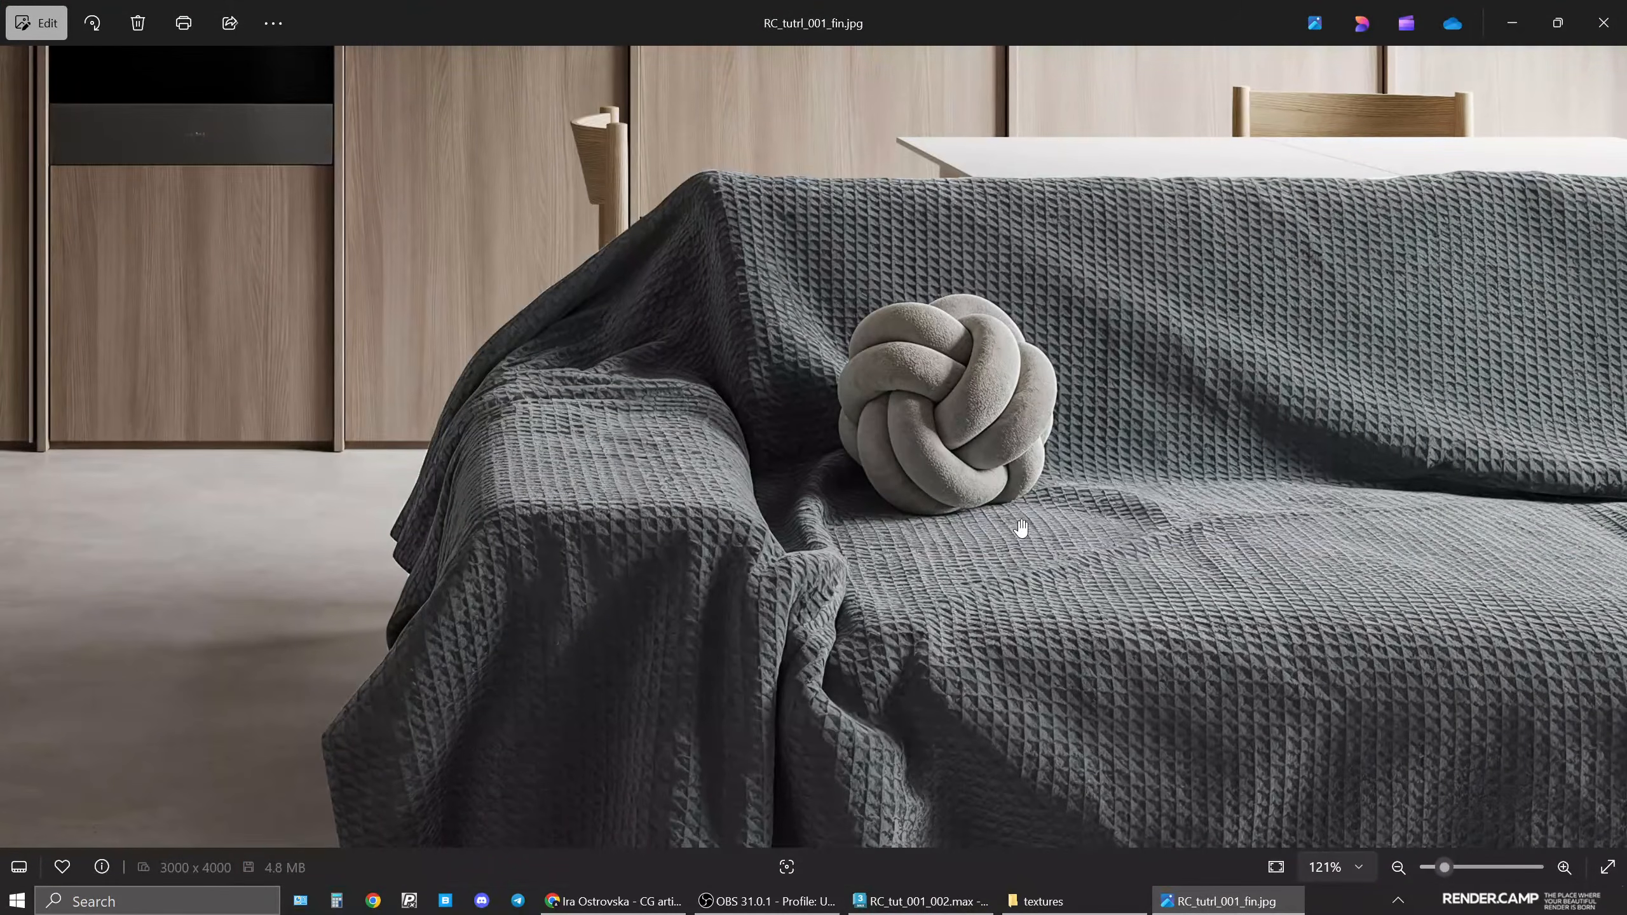
{"action": "scroll", "coordinate": [1021, 529], "scroll_direction": "down", "scroll_amount": 3}
{"action": "scroll", "coordinate": [1229, 724], "scroll_direction": "up", "scroll_amount": 2}
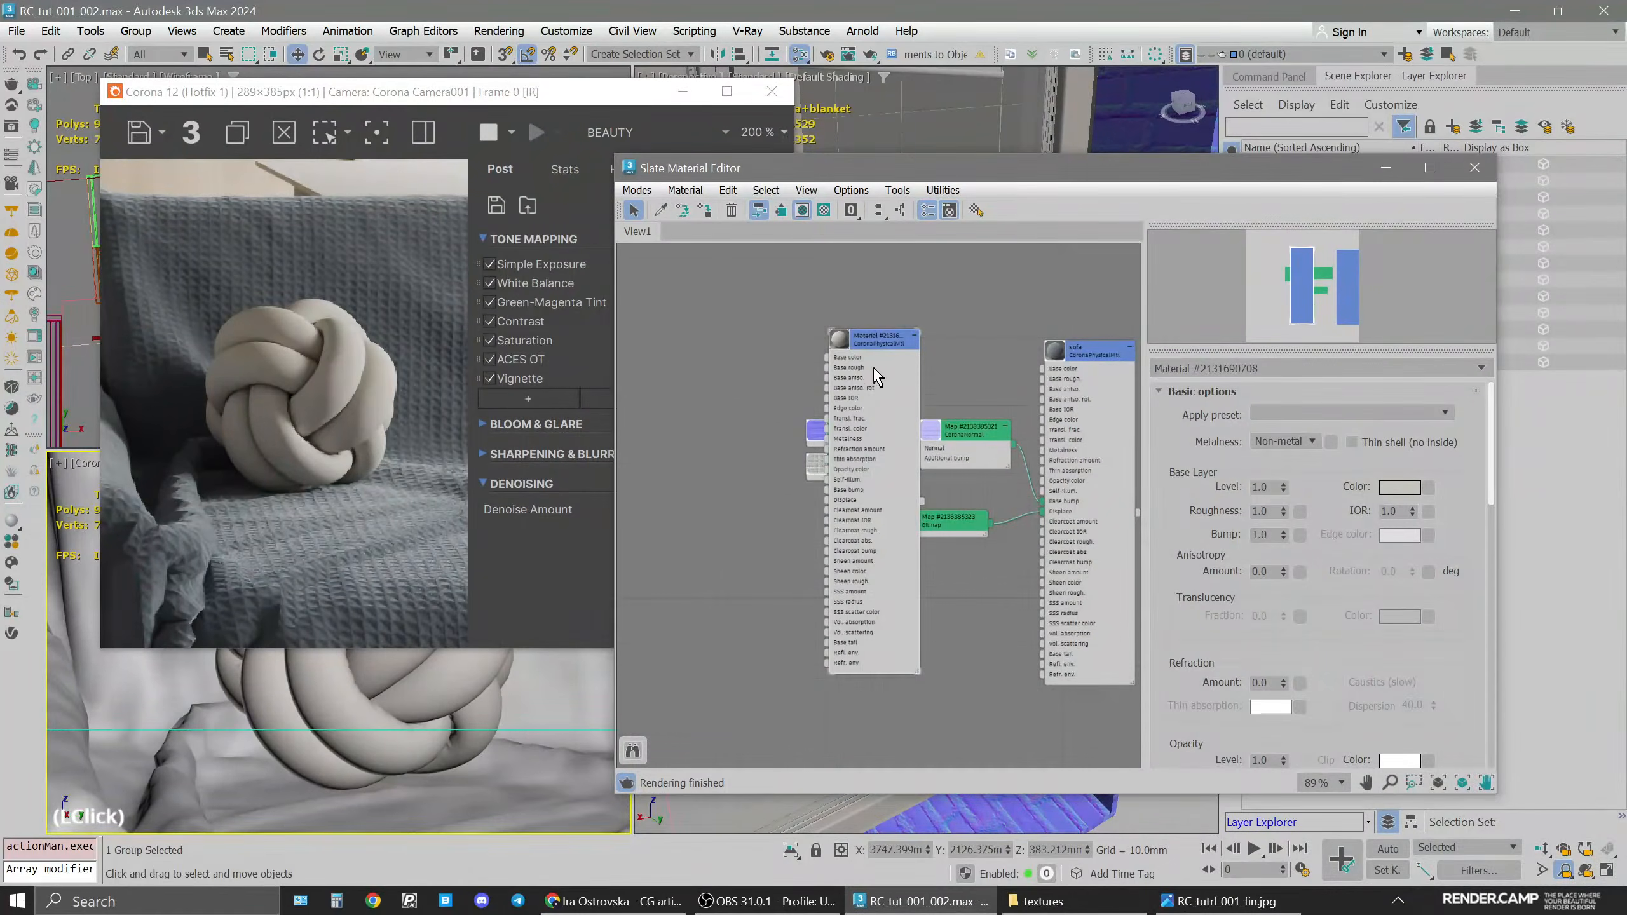
Move the cushion material's node into free space away from the sofa's map nodes and select it
{"action": "left_click_drag", "start_coordinate": [867, 332], "coordinate": [693, 338]}
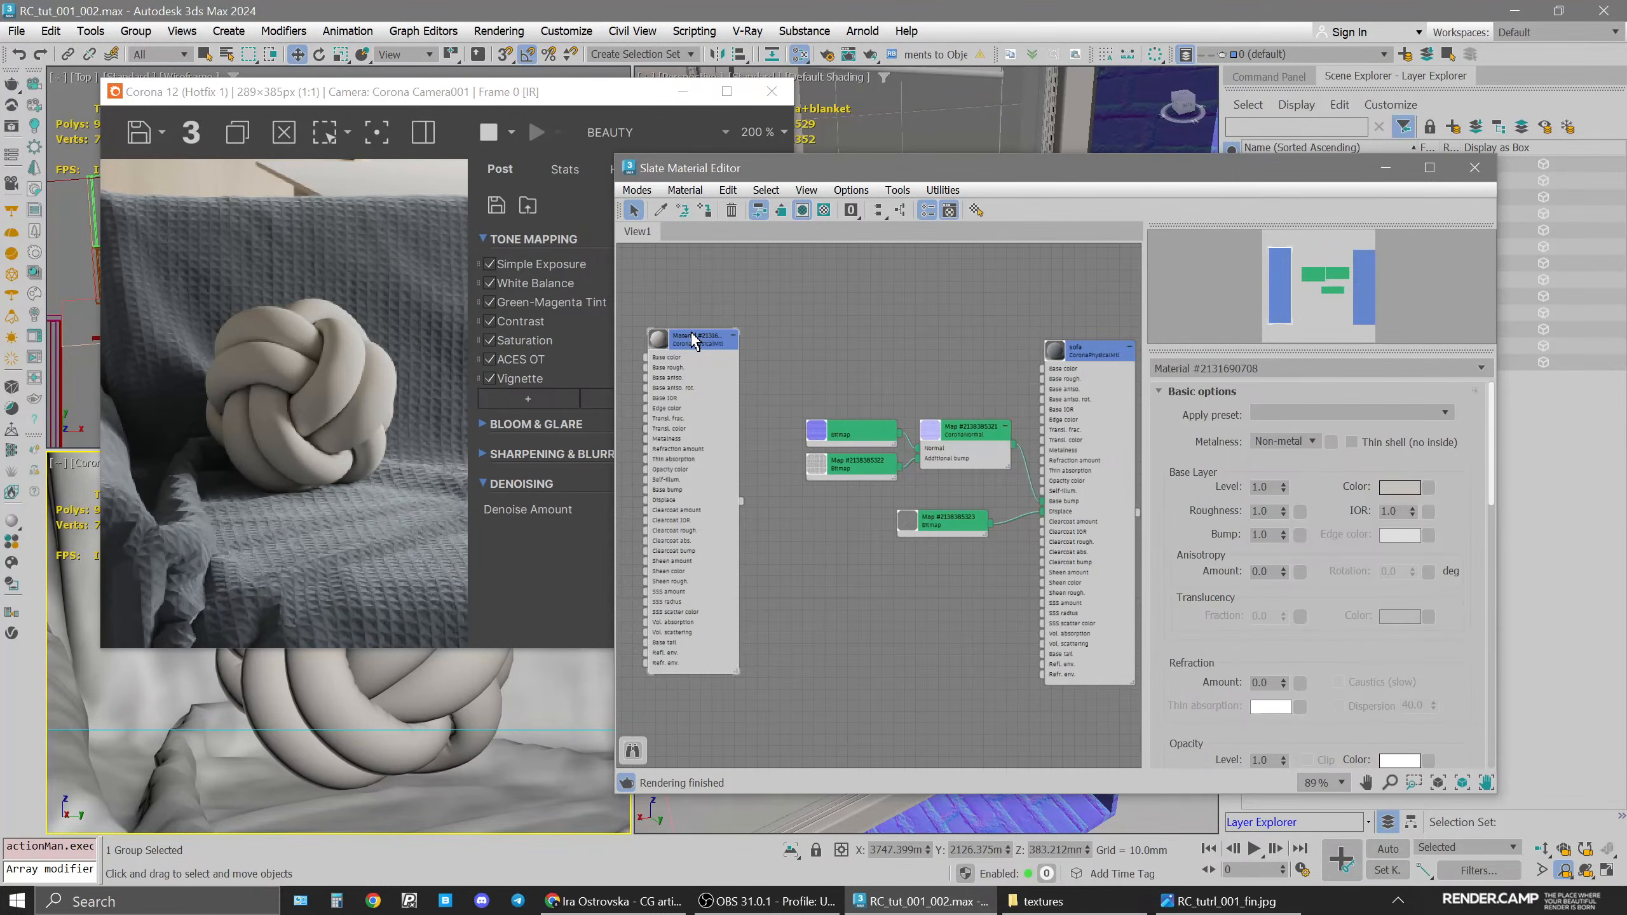
{"action": "middle_click_drag", "start_coordinate": [947, 406], "coordinate": [1132, 377]}
{"action": "left_click", "coordinate": [867, 313]}
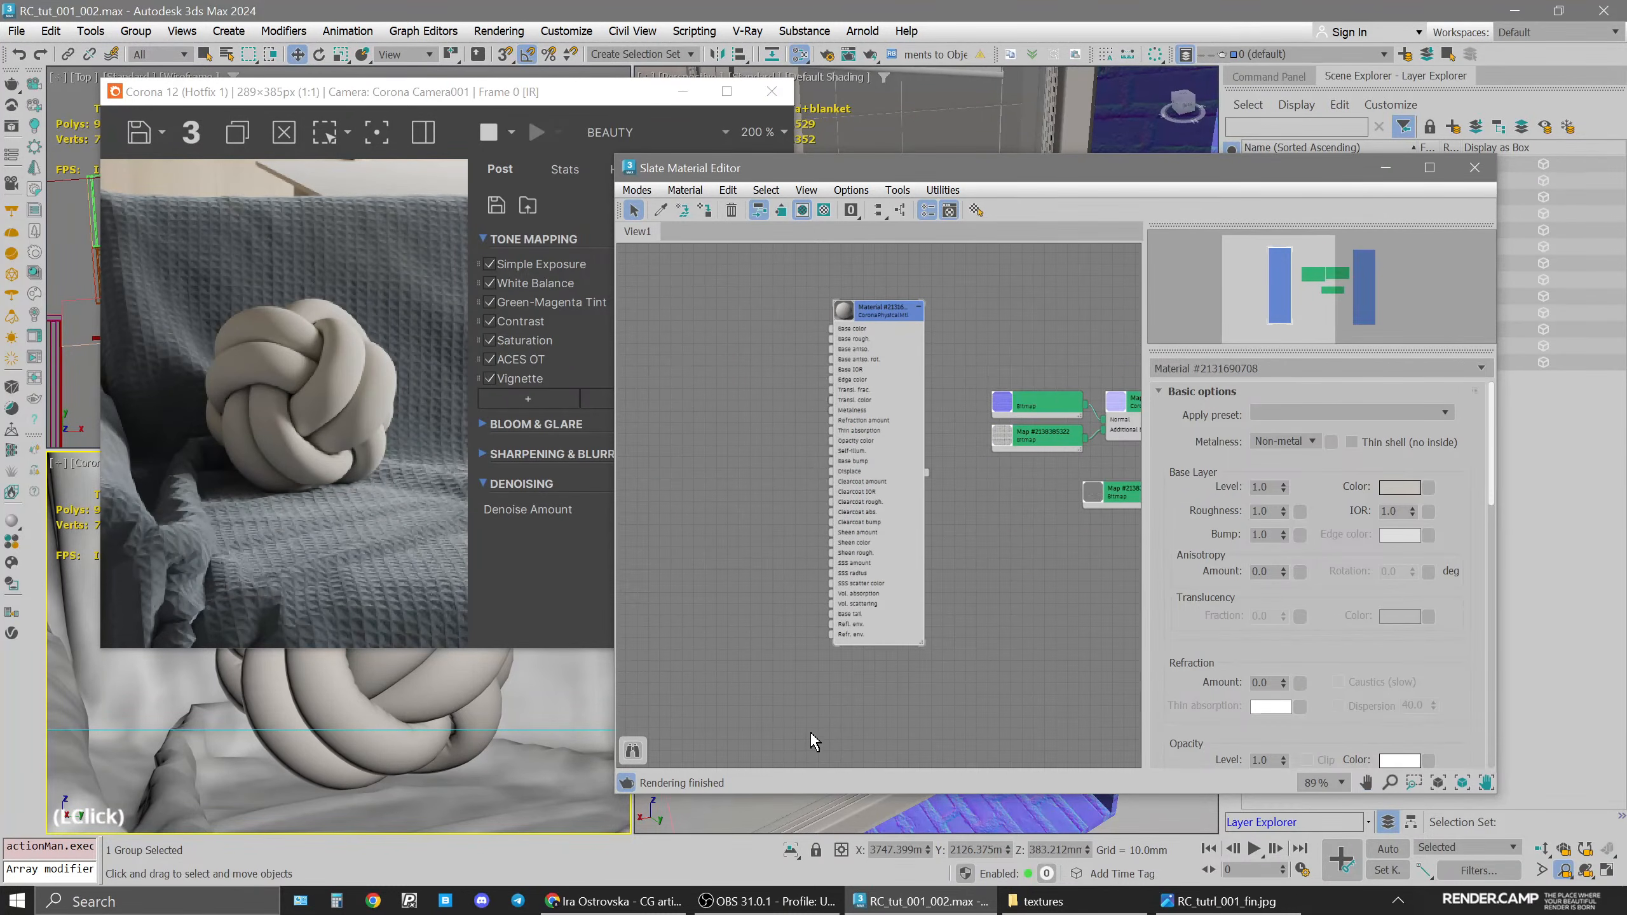
Switch to the textures folder and preview the cushion_nrml texture at full size
{"action": "left_click", "coordinate": [1041, 901]}
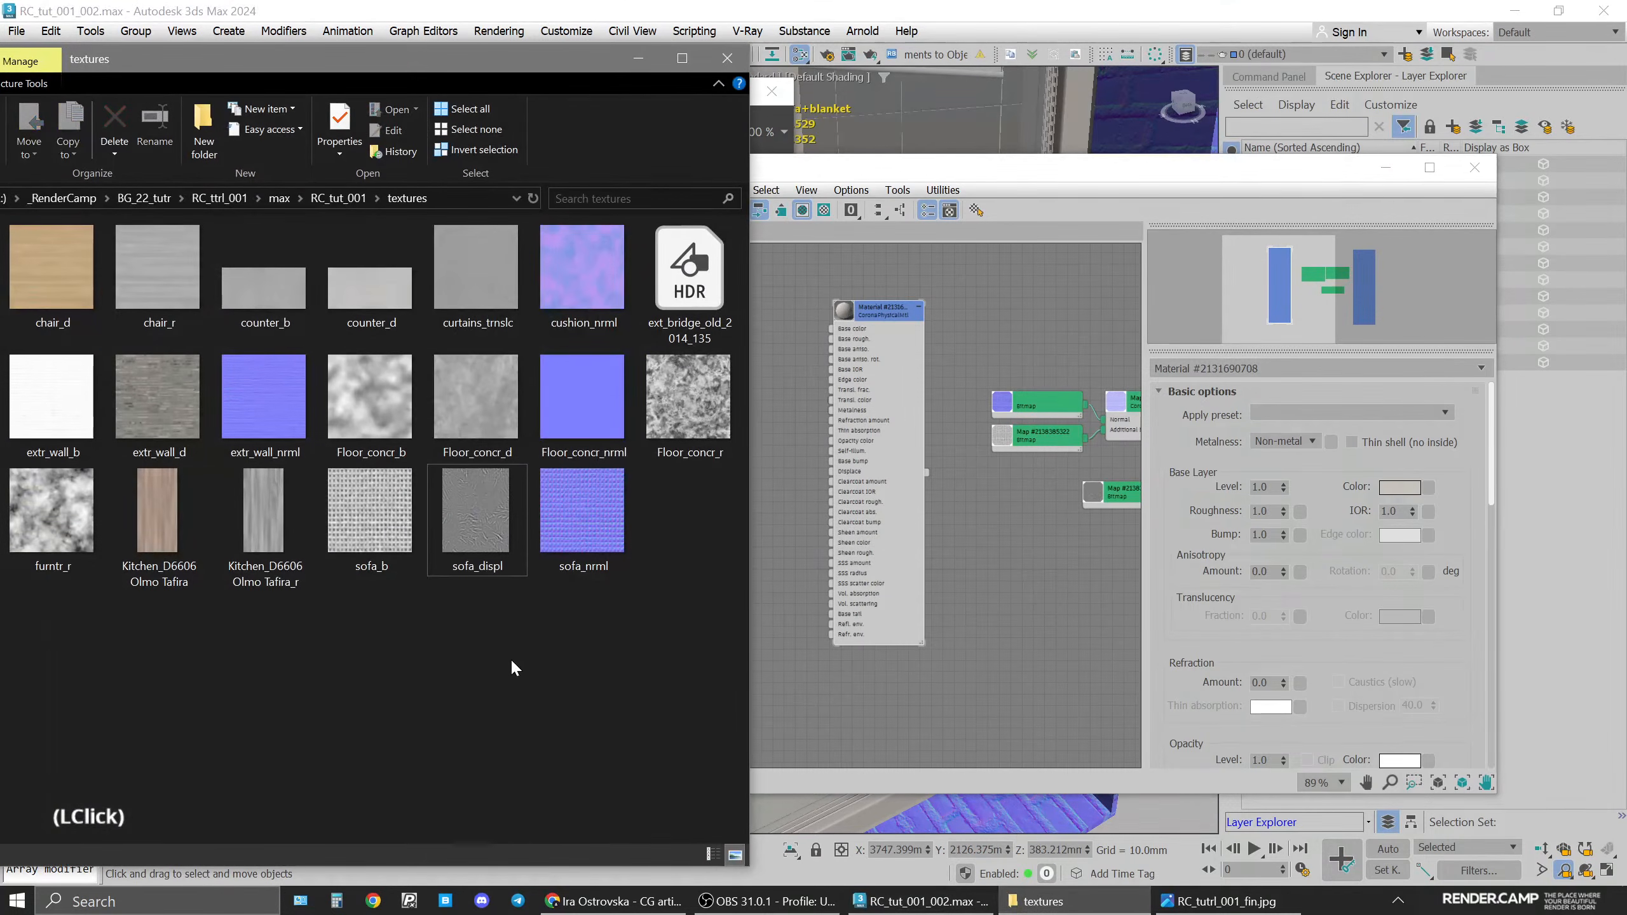
{"action": "left_click", "coordinate": [588, 315]}
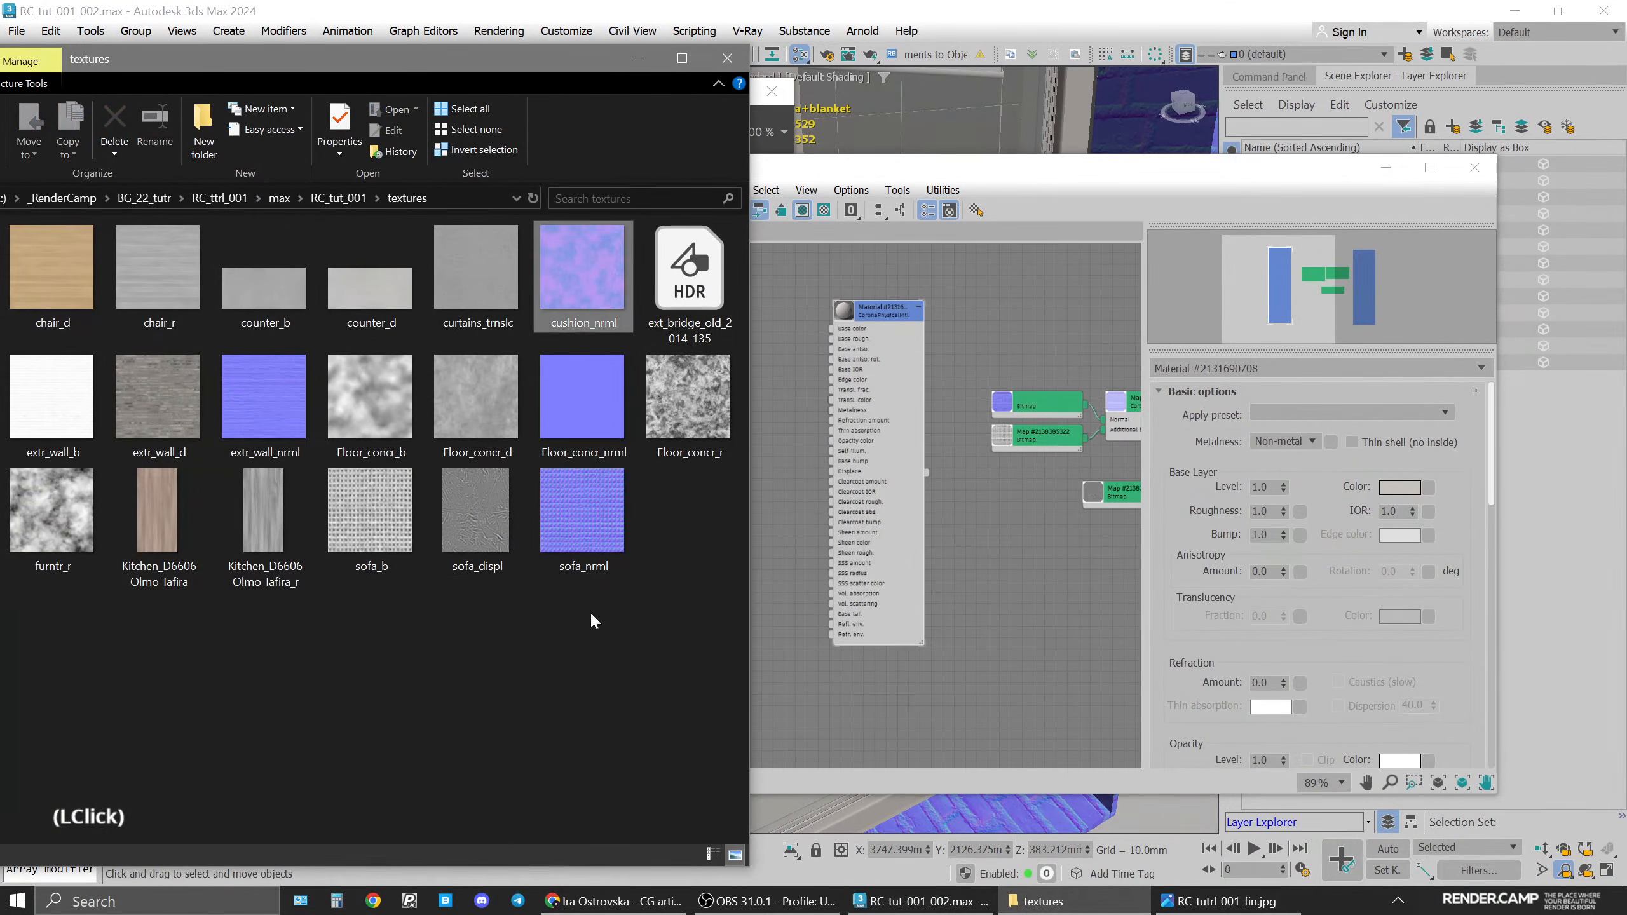
{"action": "left_click", "coordinate": [554, 713]}
{"action": "left_click", "coordinate": [605, 309]}
{"action": "left_click_drag", "start_coordinate": [587, 69], "coordinate": [504, 90]}
{"action": "double_click", "coordinate": [511, 300]}
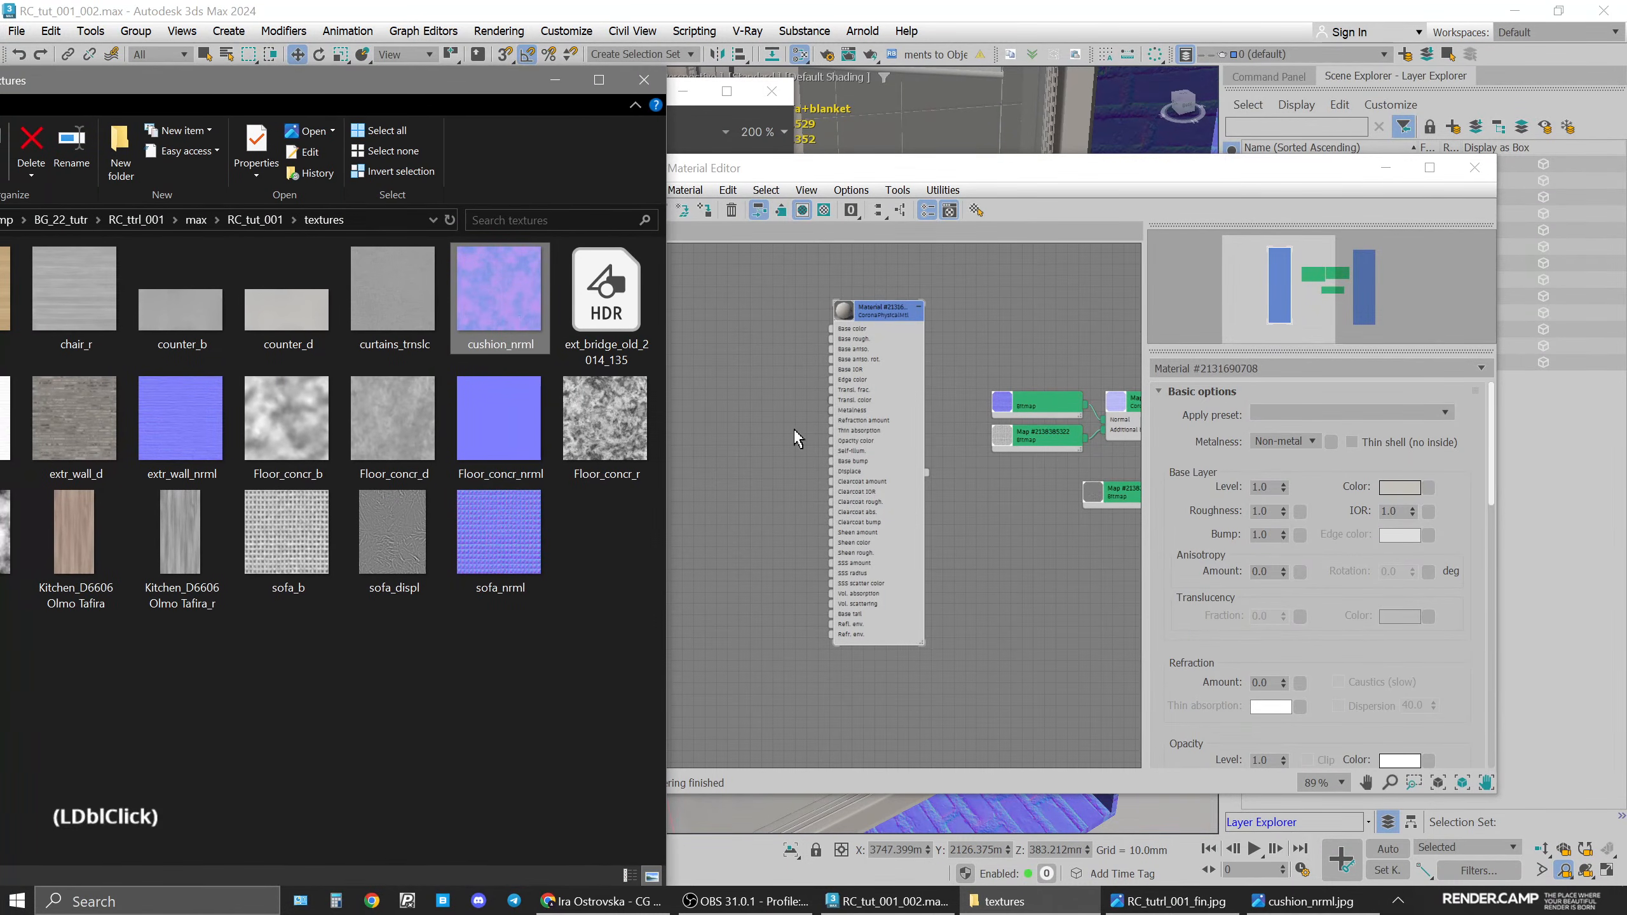
{"action": "left_click", "coordinate": [1314, 908]}
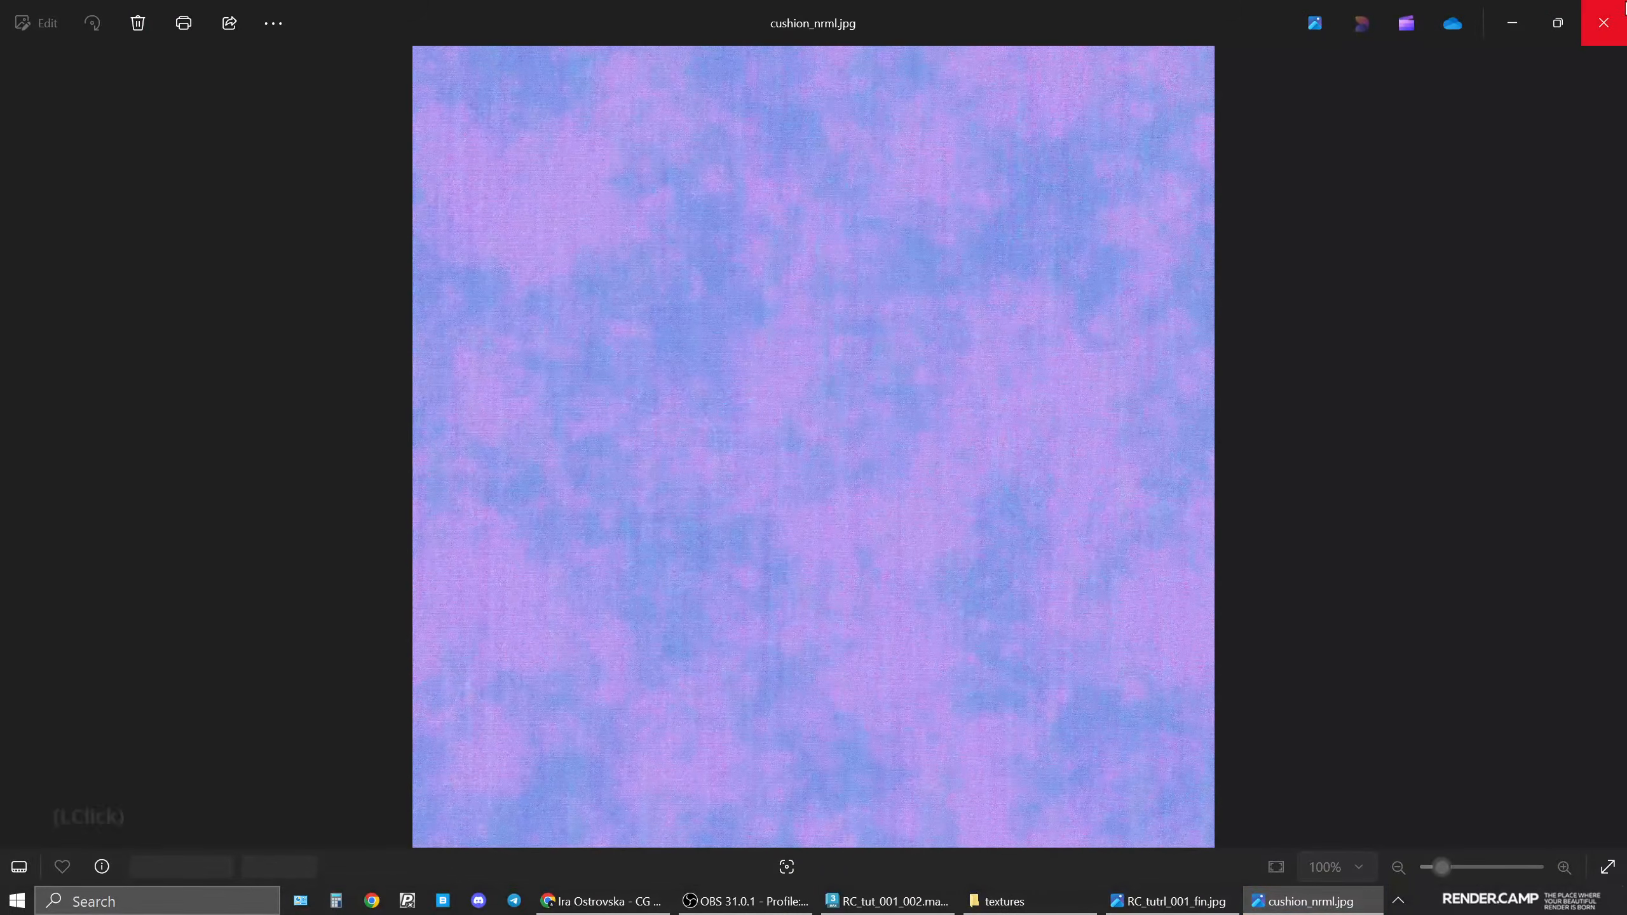
{"action": "left_click", "coordinate": [1603, 40]}
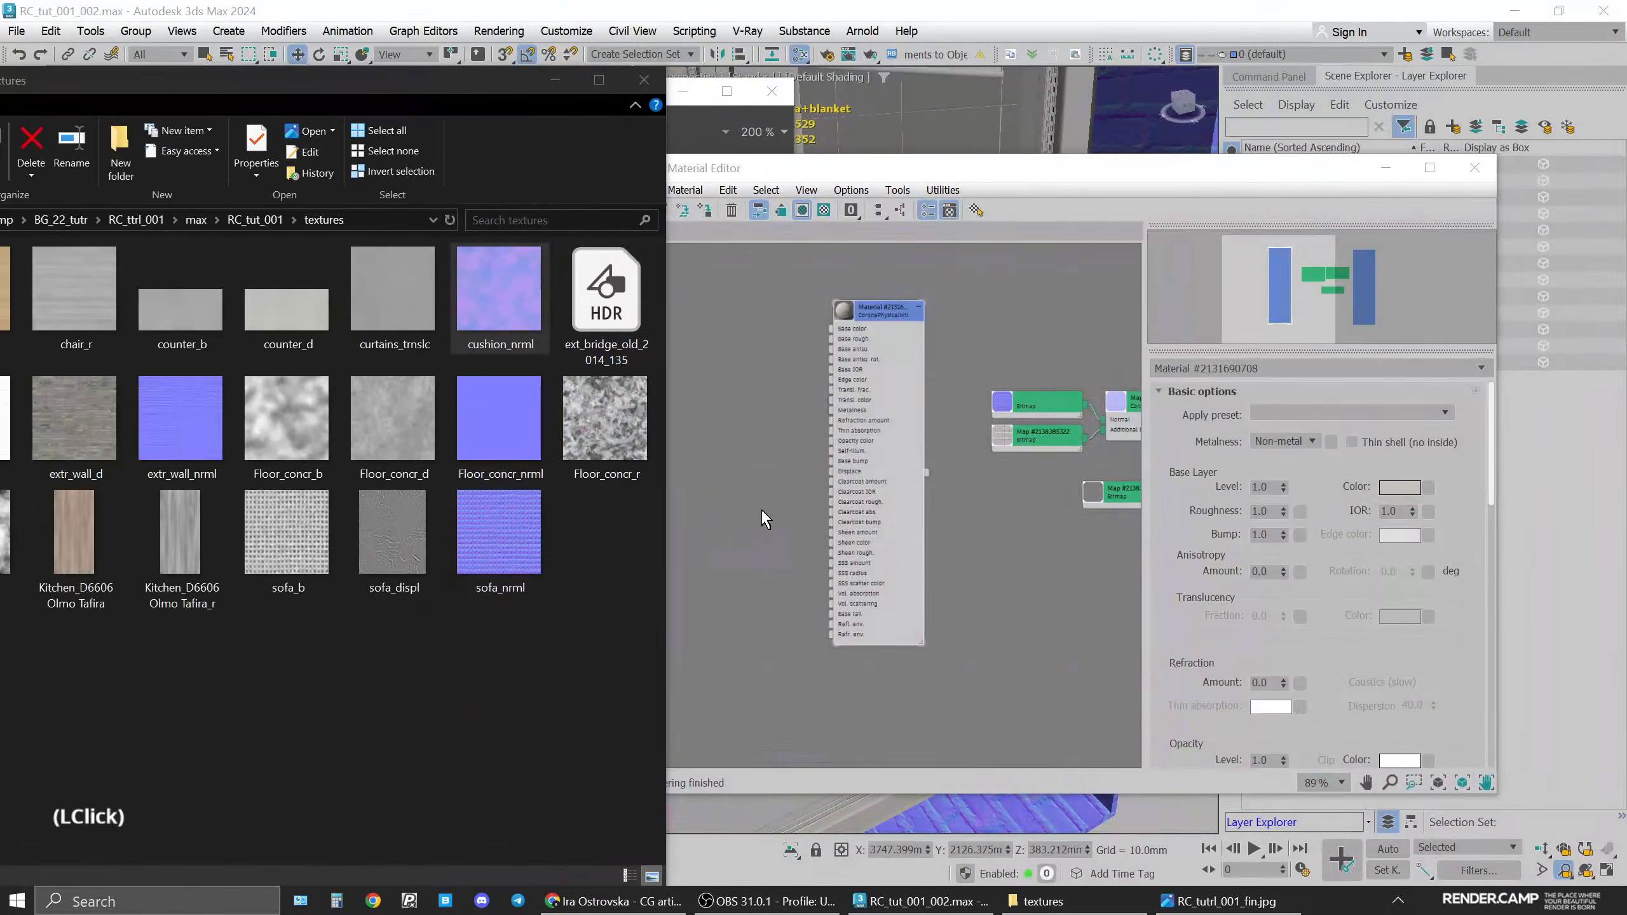
Add the cushion_nrml texture from the textures folder as a bitmap node beside the cushion material
{"action": "left_click", "coordinate": [506, 336]}
{"action": "left_click_drag", "start_coordinate": [505, 336], "coordinate": [716, 421]}
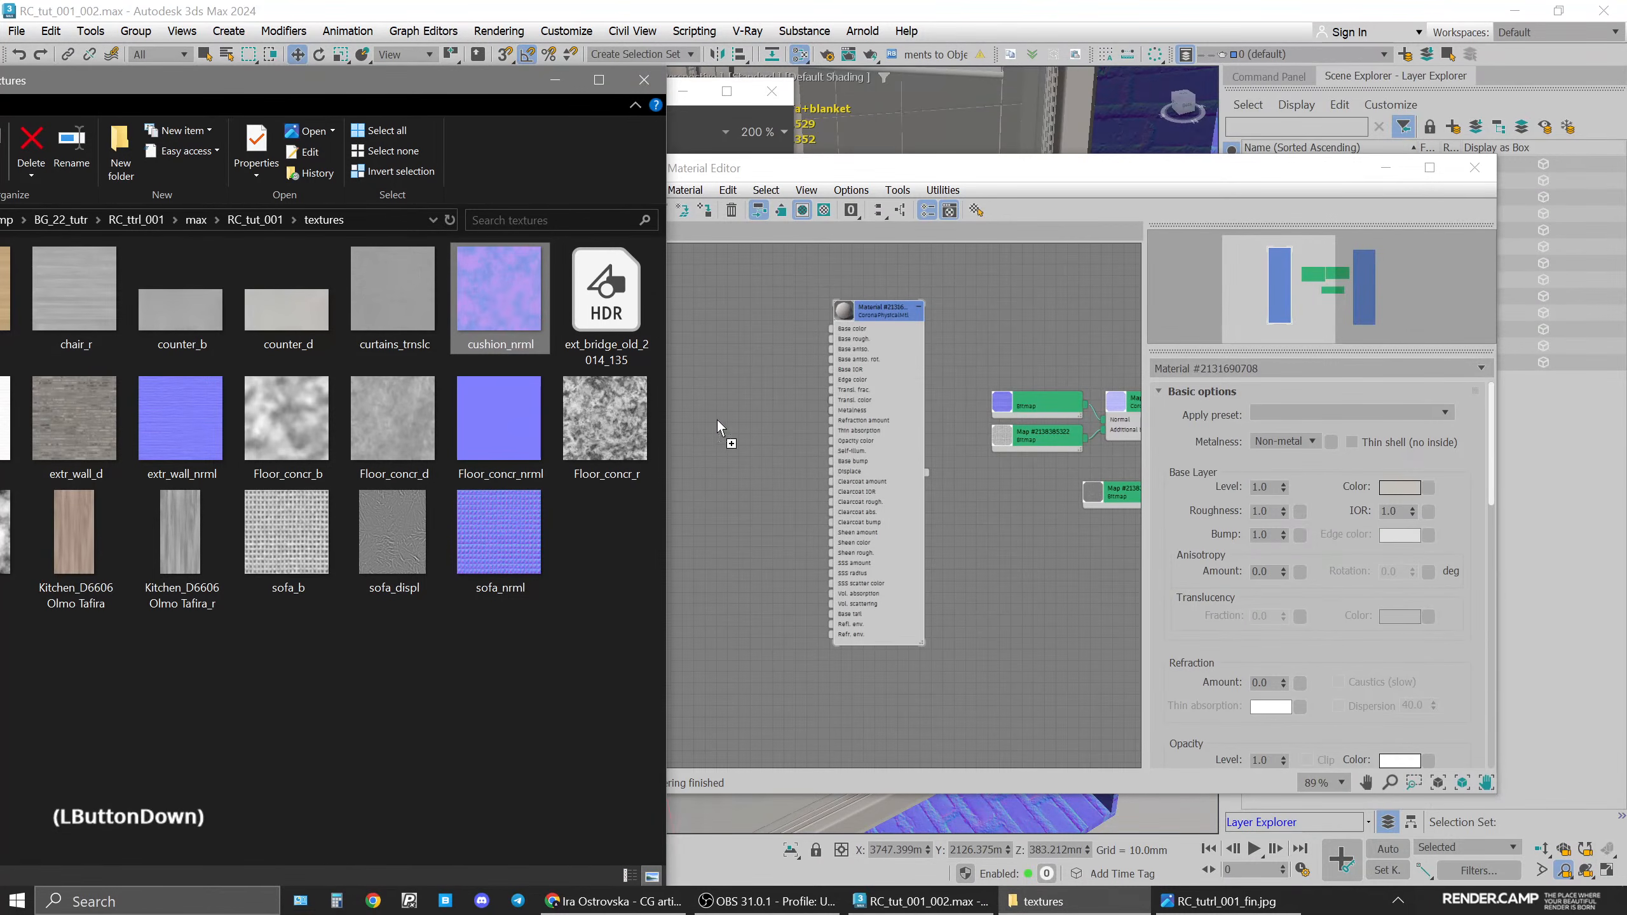
{"action": "left_click", "coordinate": [719, 420]}
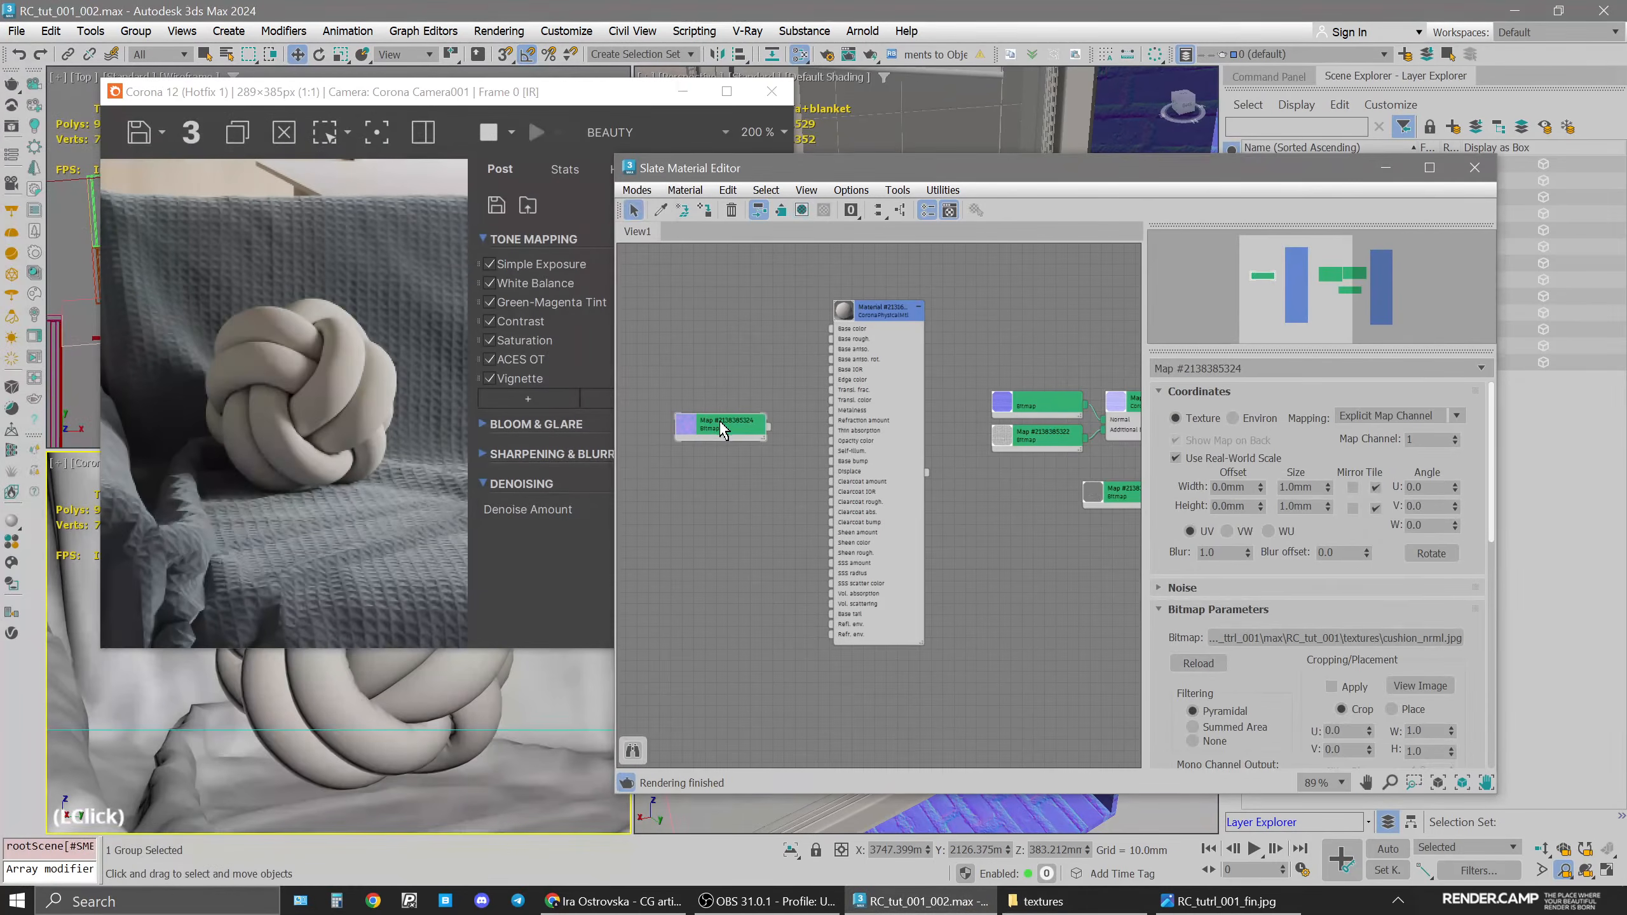
{"action": "scroll", "coordinate": [823, 433], "scroll_direction": "up", "scroll_amount": 1}
{"action": "scroll", "coordinate": [823, 433], "scroll_direction": "up", "scroll_amount": 1}
Try pasting the copied colour into the cushion material's Base color
{"action": "left_click", "coordinate": [970, 296]}
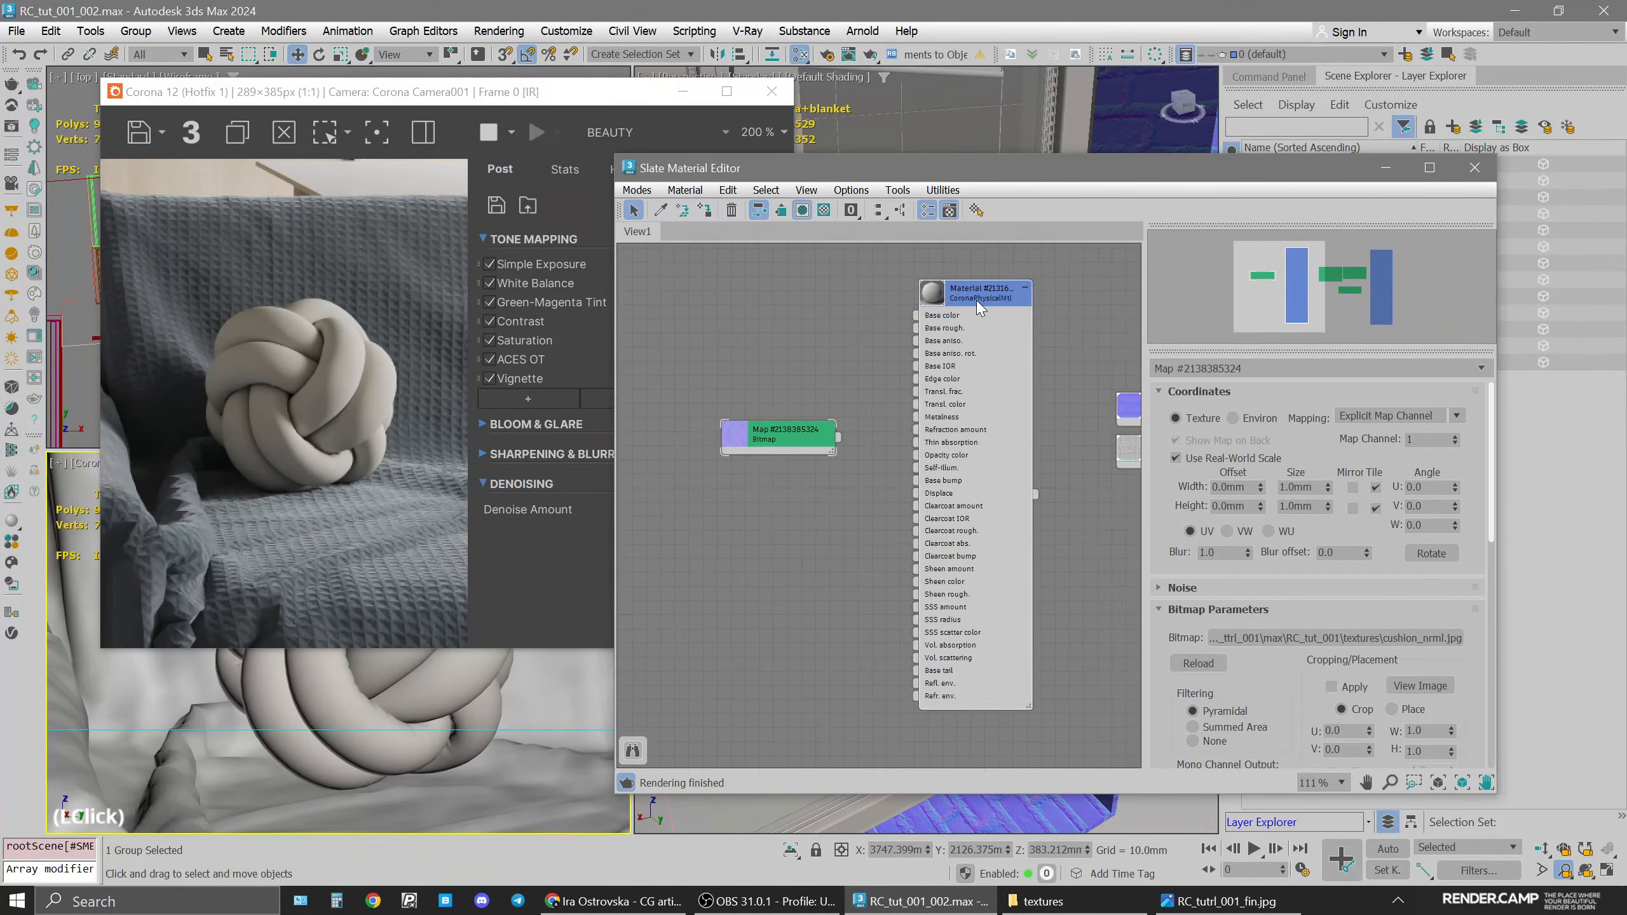
{"action": "right_click", "coordinate": [1406, 488]}
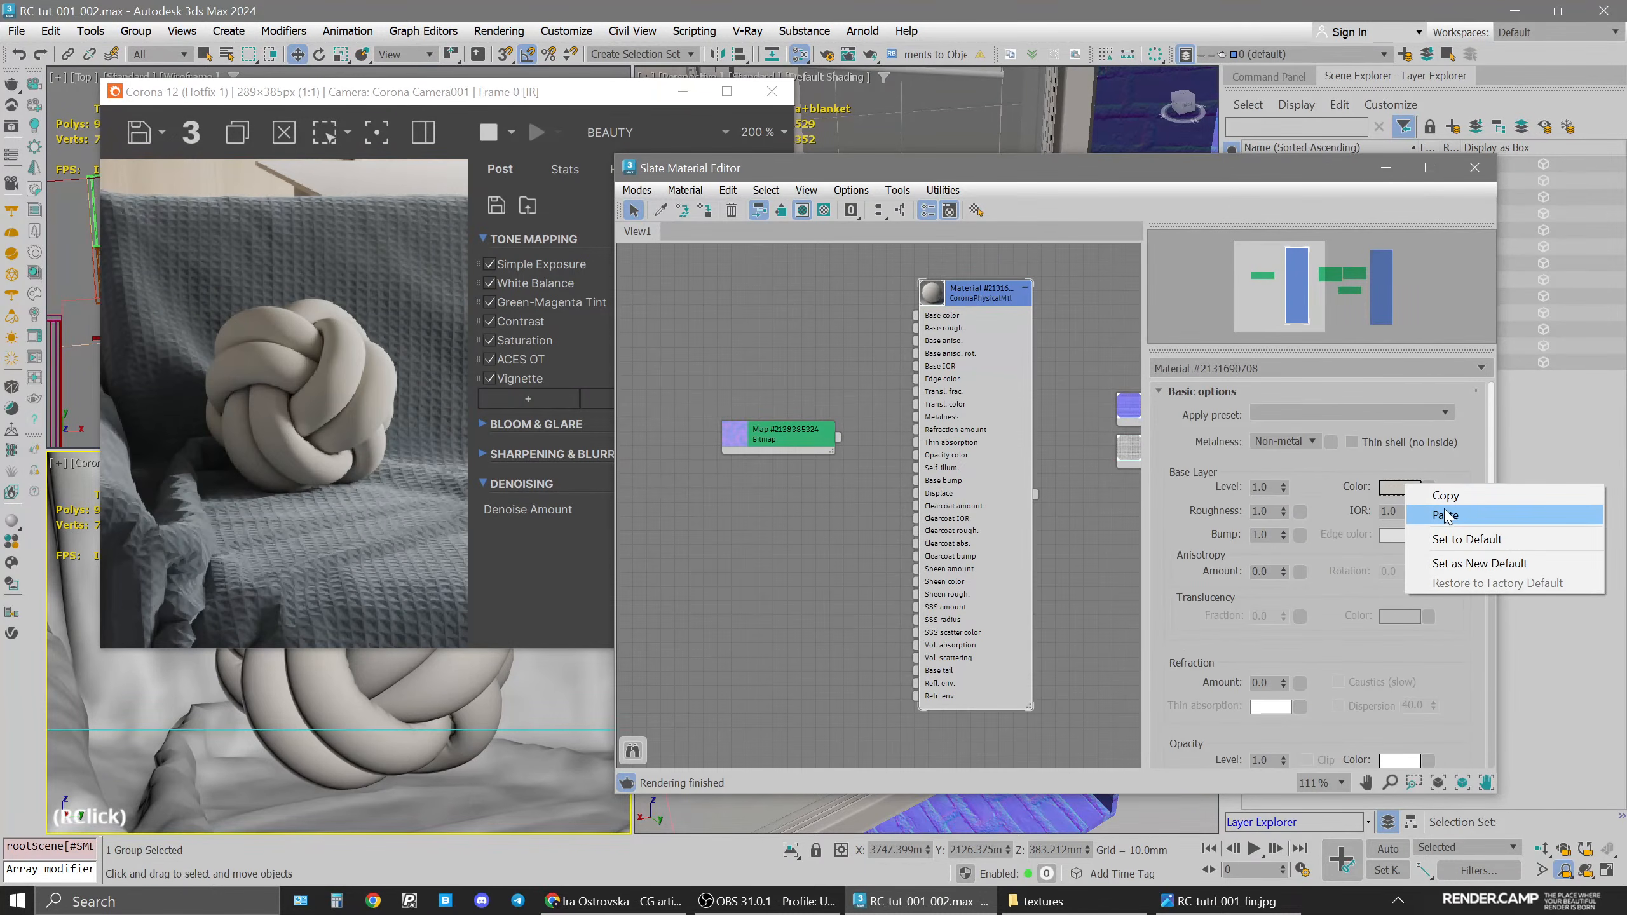
{"action": "left_click", "coordinate": [1428, 510]}
{"action": "key", "text": "ctrl+z"}
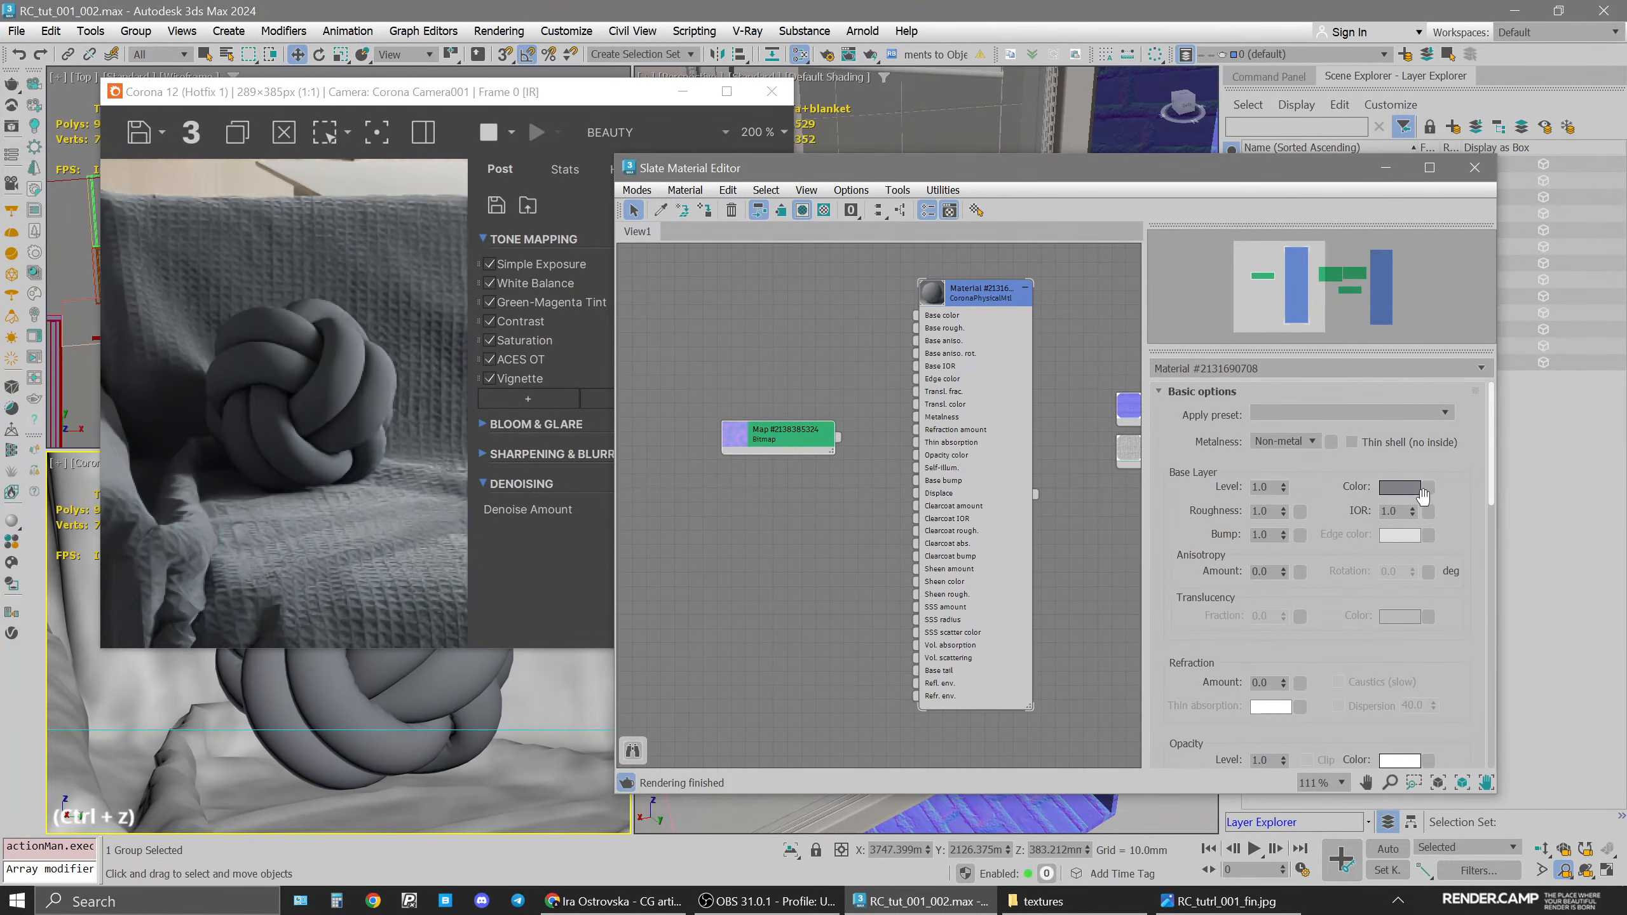
{"action": "left_click", "coordinate": [749, 306]}
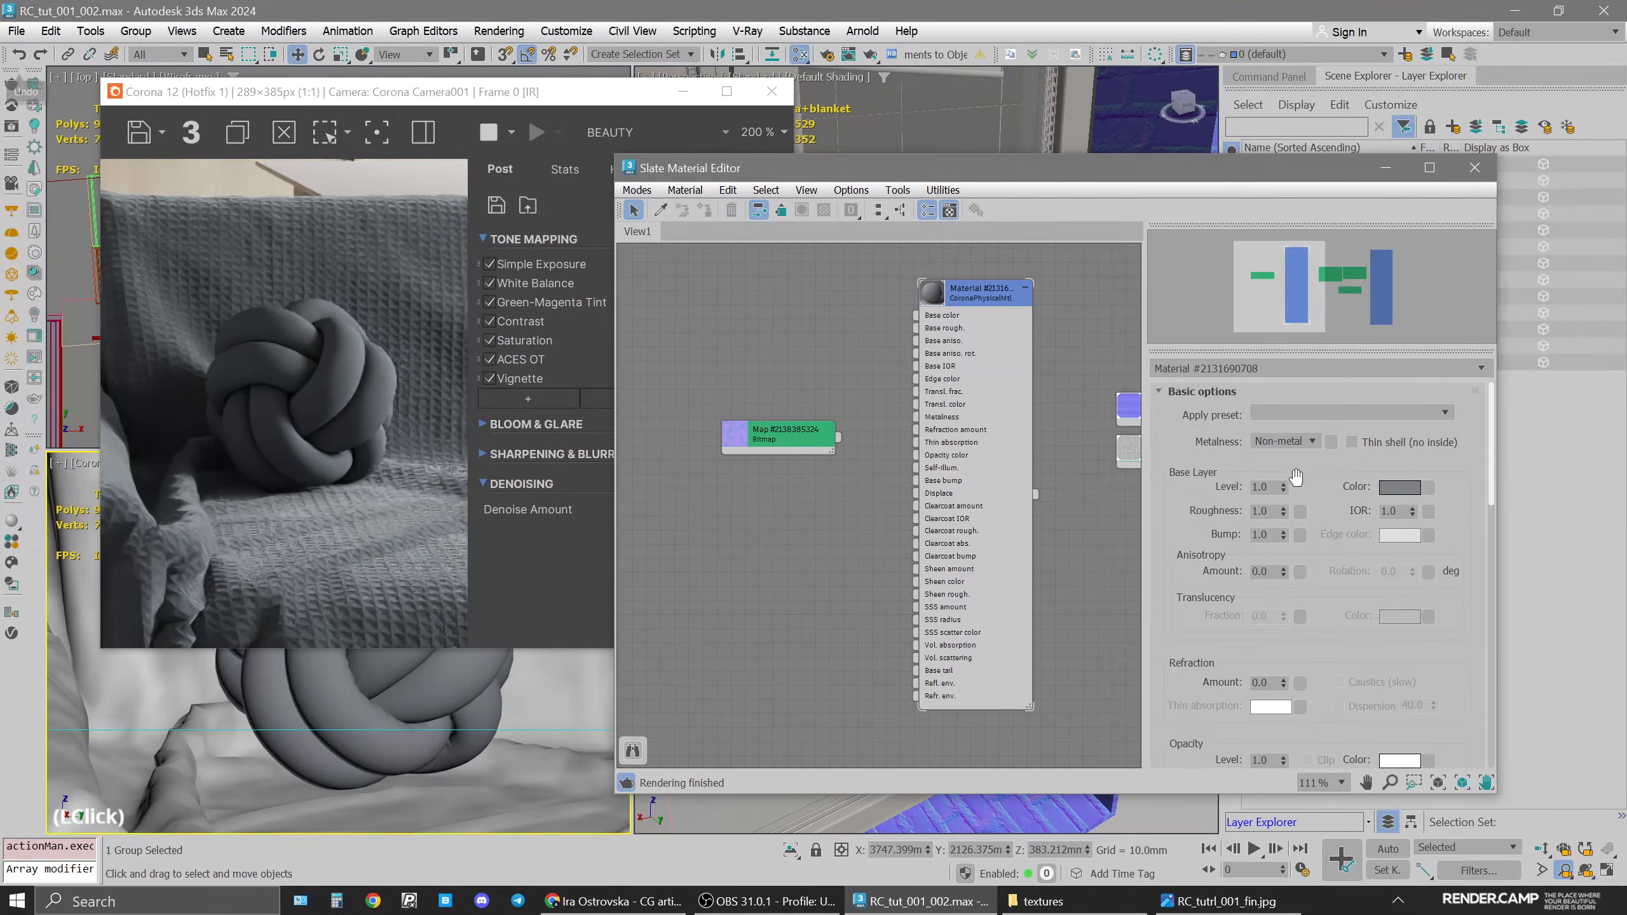
Set the cushion material's Base color to hue 25 and saturation 25, trying value 200 and settling on 215
{"action": "left_click", "coordinate": [1399, 486]}
{"action": "double_click", "coordinate": [1343, 356]}
{"action": "type", "text": "25"}
{"action": "double_click", "coordinate": [1353, 374]}
{"action": "type", "text": "25"}
{"action": "key", "text": "Return"}
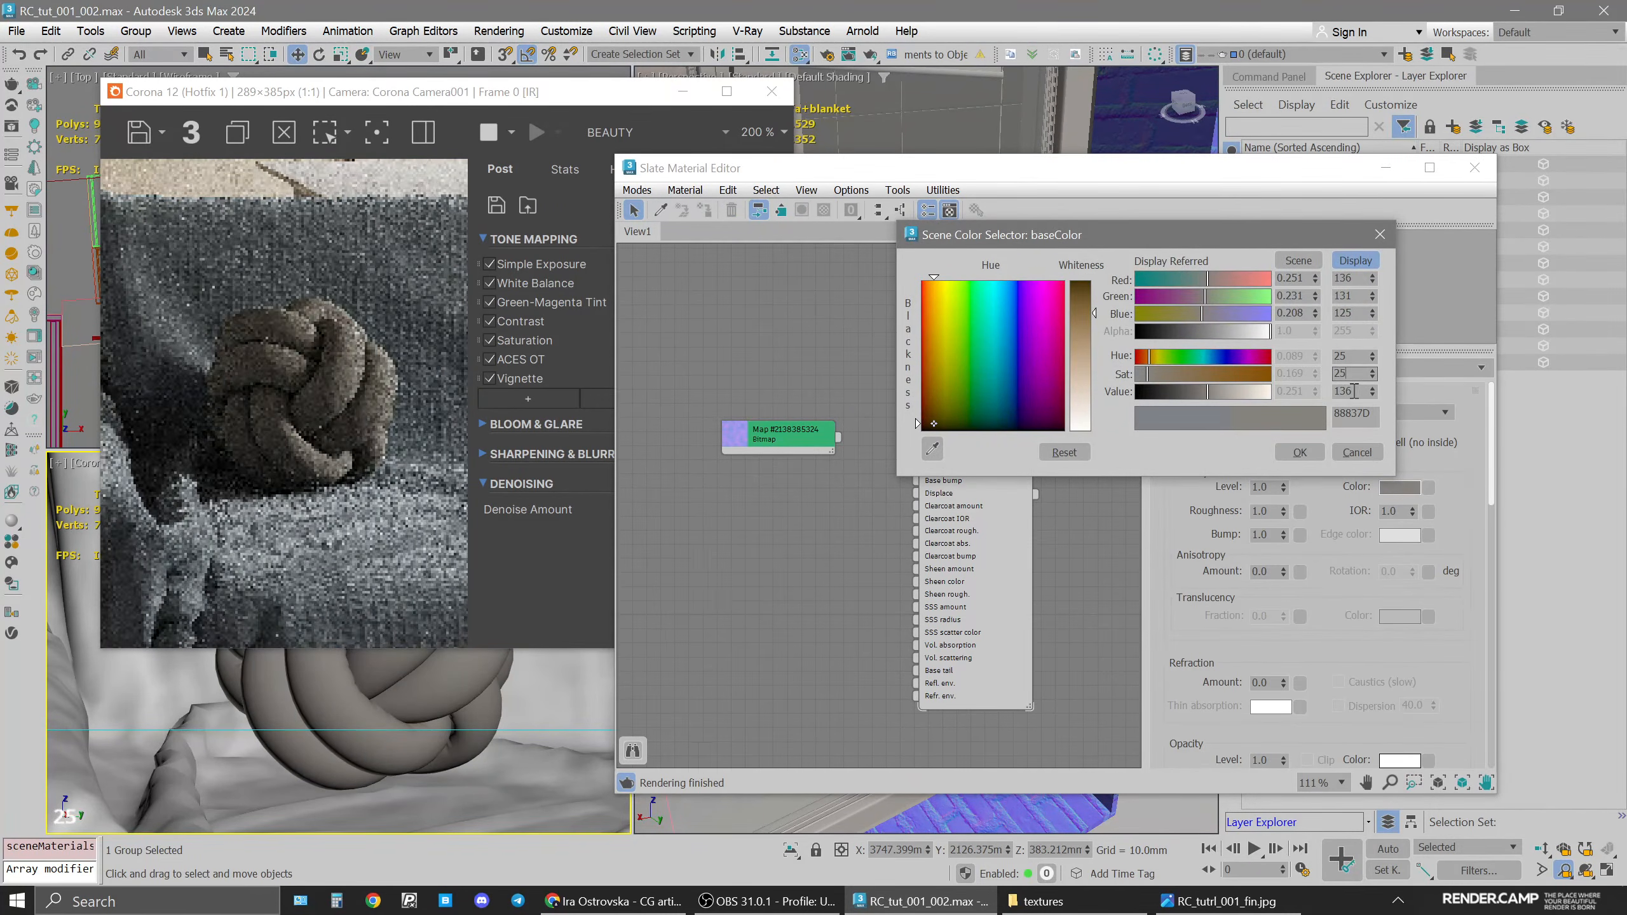
{"action": "double_click", "coordinate": [1353, 391]}
{"action": "type", "text": "200"}
{"action": "key", "text": "Return"}
{"action": "type", "text": "215"}
{"action": "key", "text": "Return"}
{"action": "left_click", "coordinate": [1300, 452]}
Copy the cushion material's Base color and set the Sheen Layer amount to 1
{"action": "right_click", "coordinate": [1408, 494]}
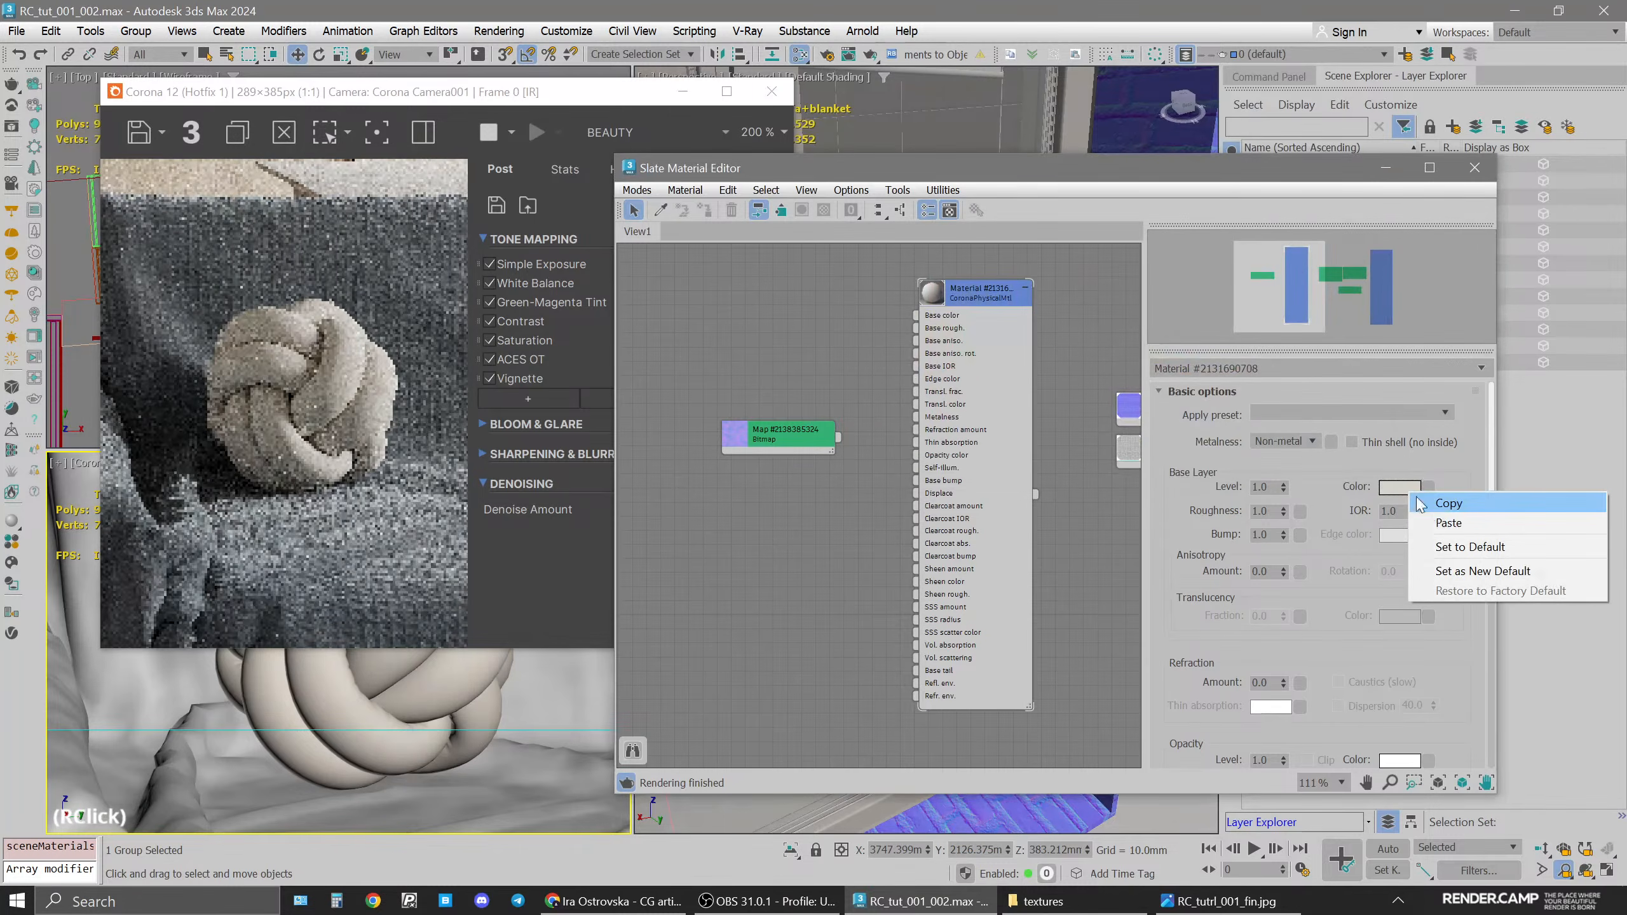
{"action": "left_click", "coordinate": [1440, 503]}
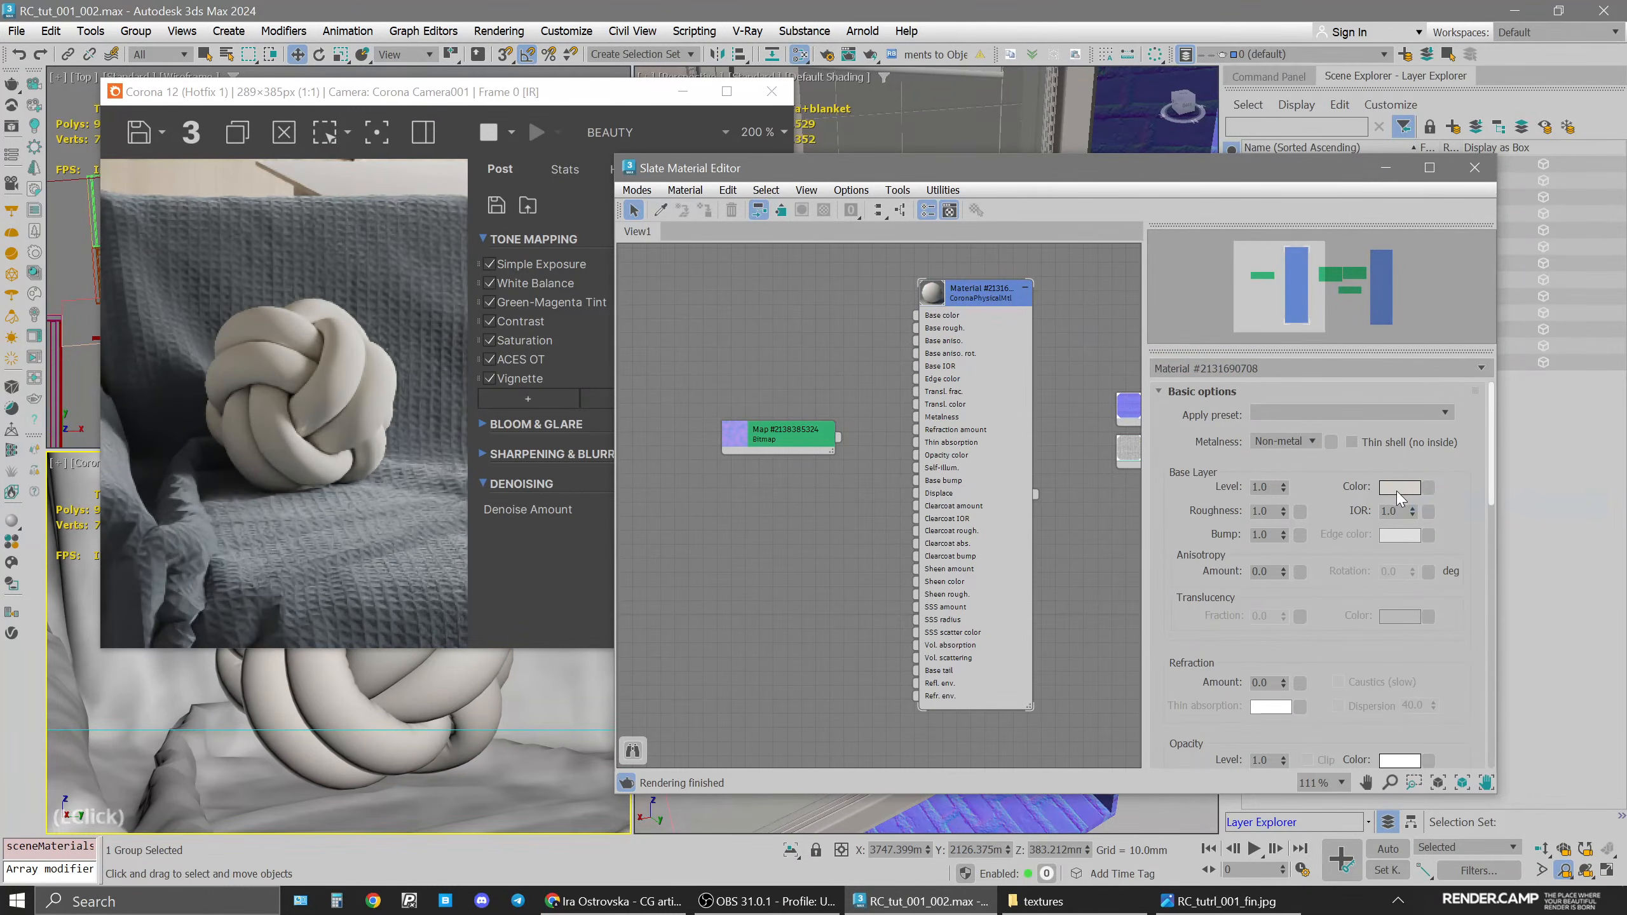
{"action": "right_click", "coordinate": [1398, 498]}
{"action": "left_click", "coordinate": [1438, 501]}
{"action": "left_click_drag", "start_coordinate": [1345, 715], "coordinate": [1350, 503]}
{"action": "type", "text": "1"}
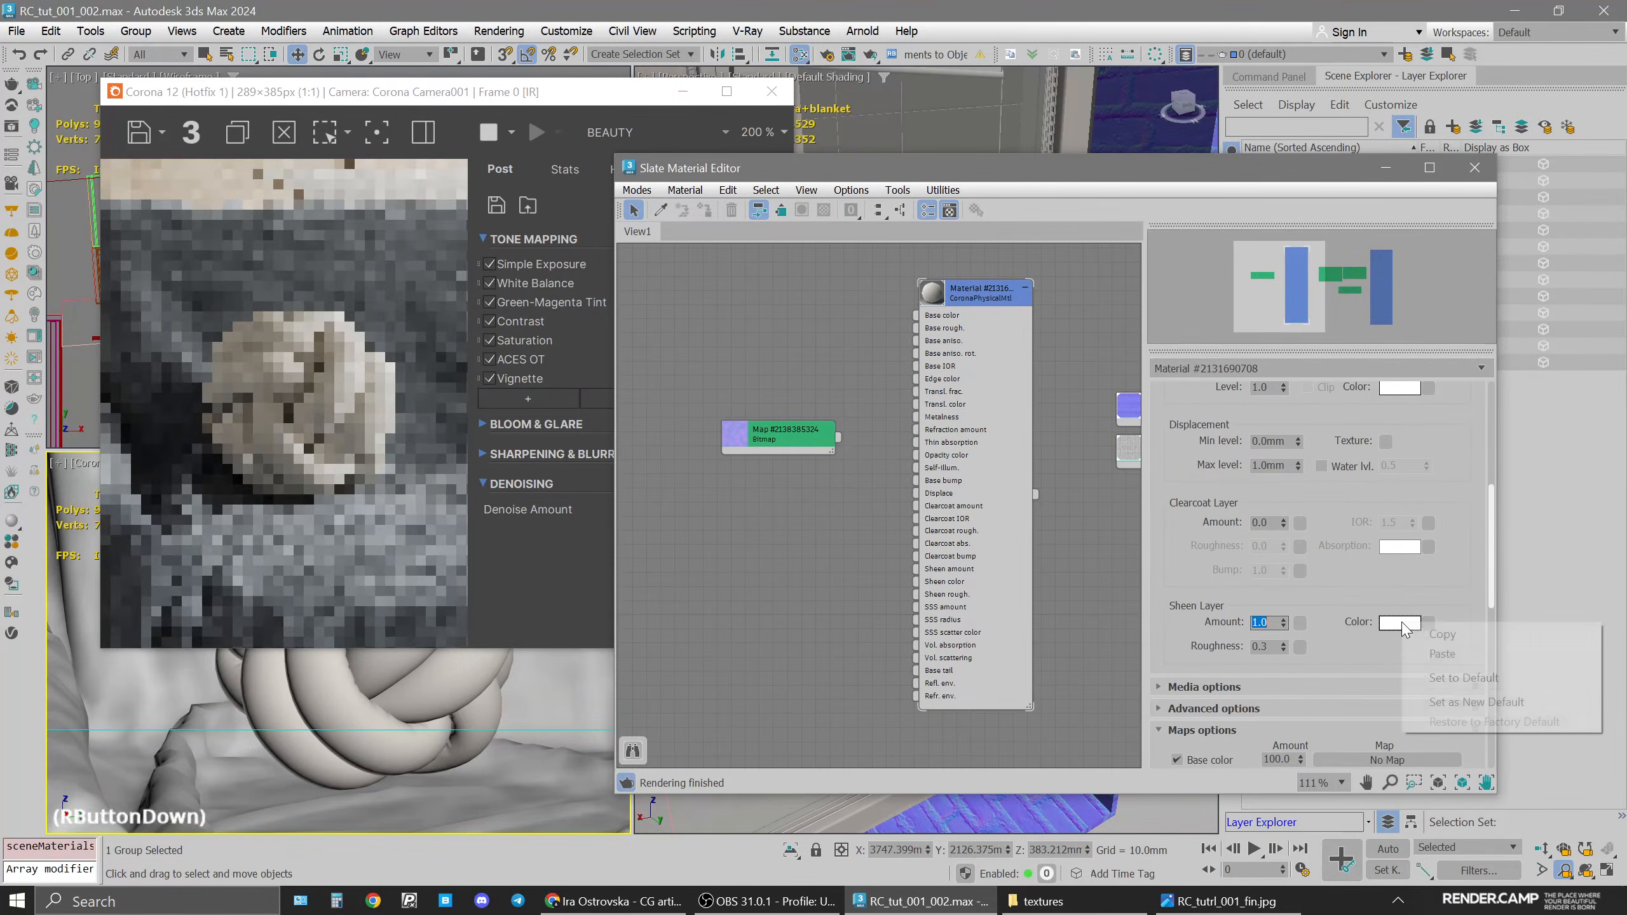
Paste the copied colour into the cushion's Sheen color and set its value to 235 and saturation to 10
{"action": "double_click", "coordinate": [1402, 625]}
{"action": "double_click", "coordinate": [1349, 530]}
{"action": "type", "text": "235"}
{"action": "key", "text": "Return"}
{"action": "double_click", "coordinate": [1354, 511]}
{"action": "type", "text": "10"}
{"action": "key", "text": "Return"}
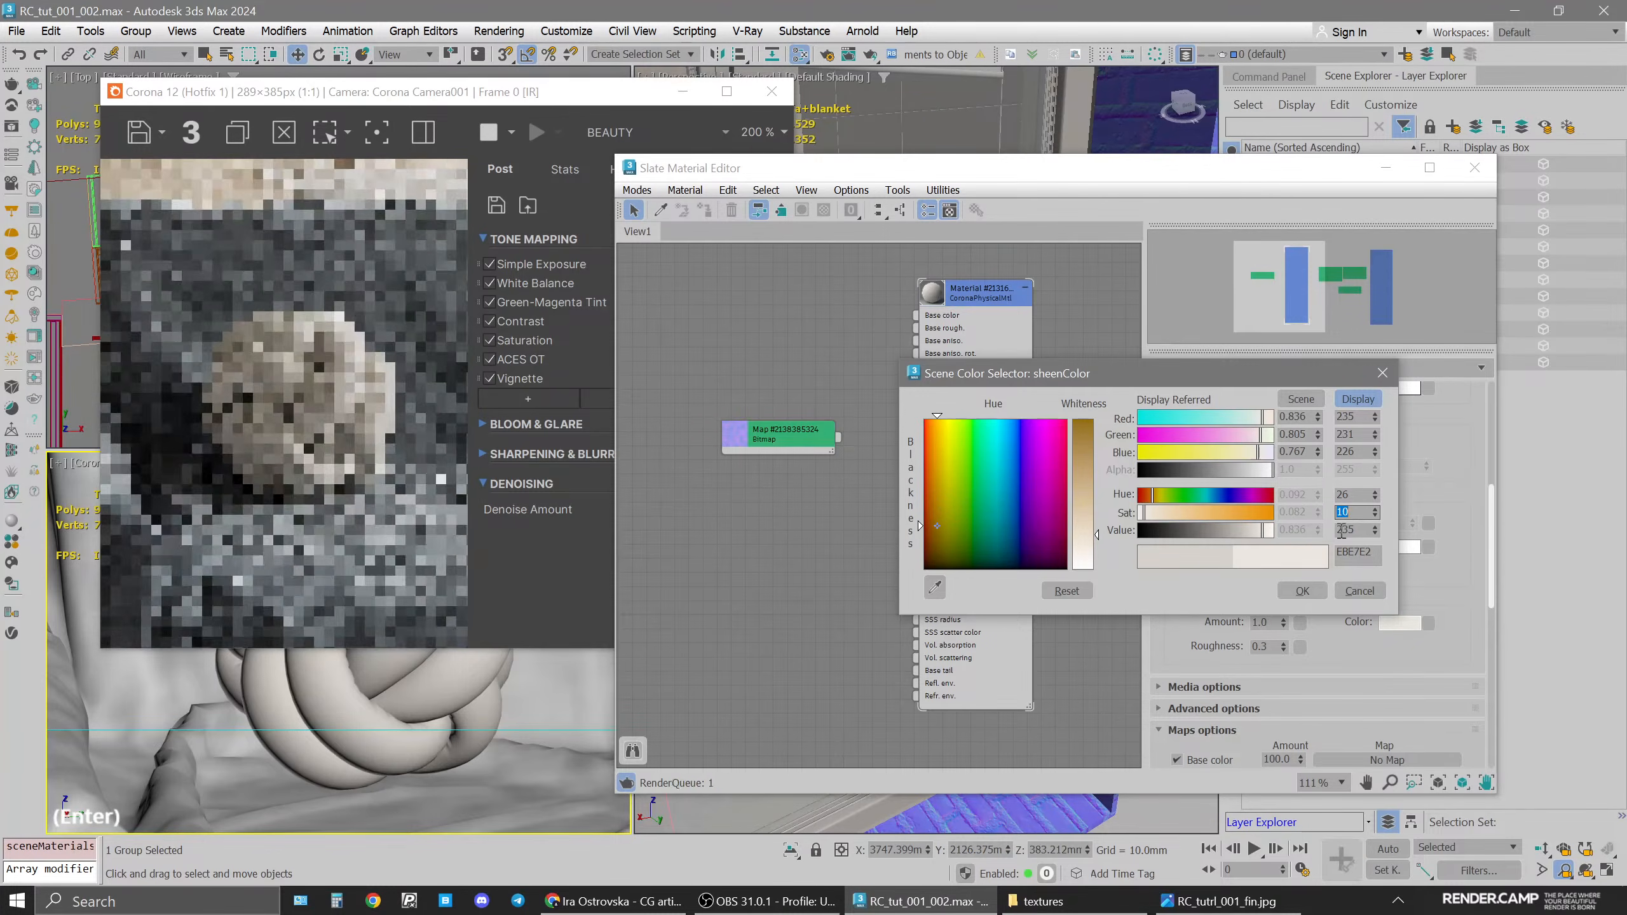
{"action": "left_click", "coordinate": [1302, 590]}
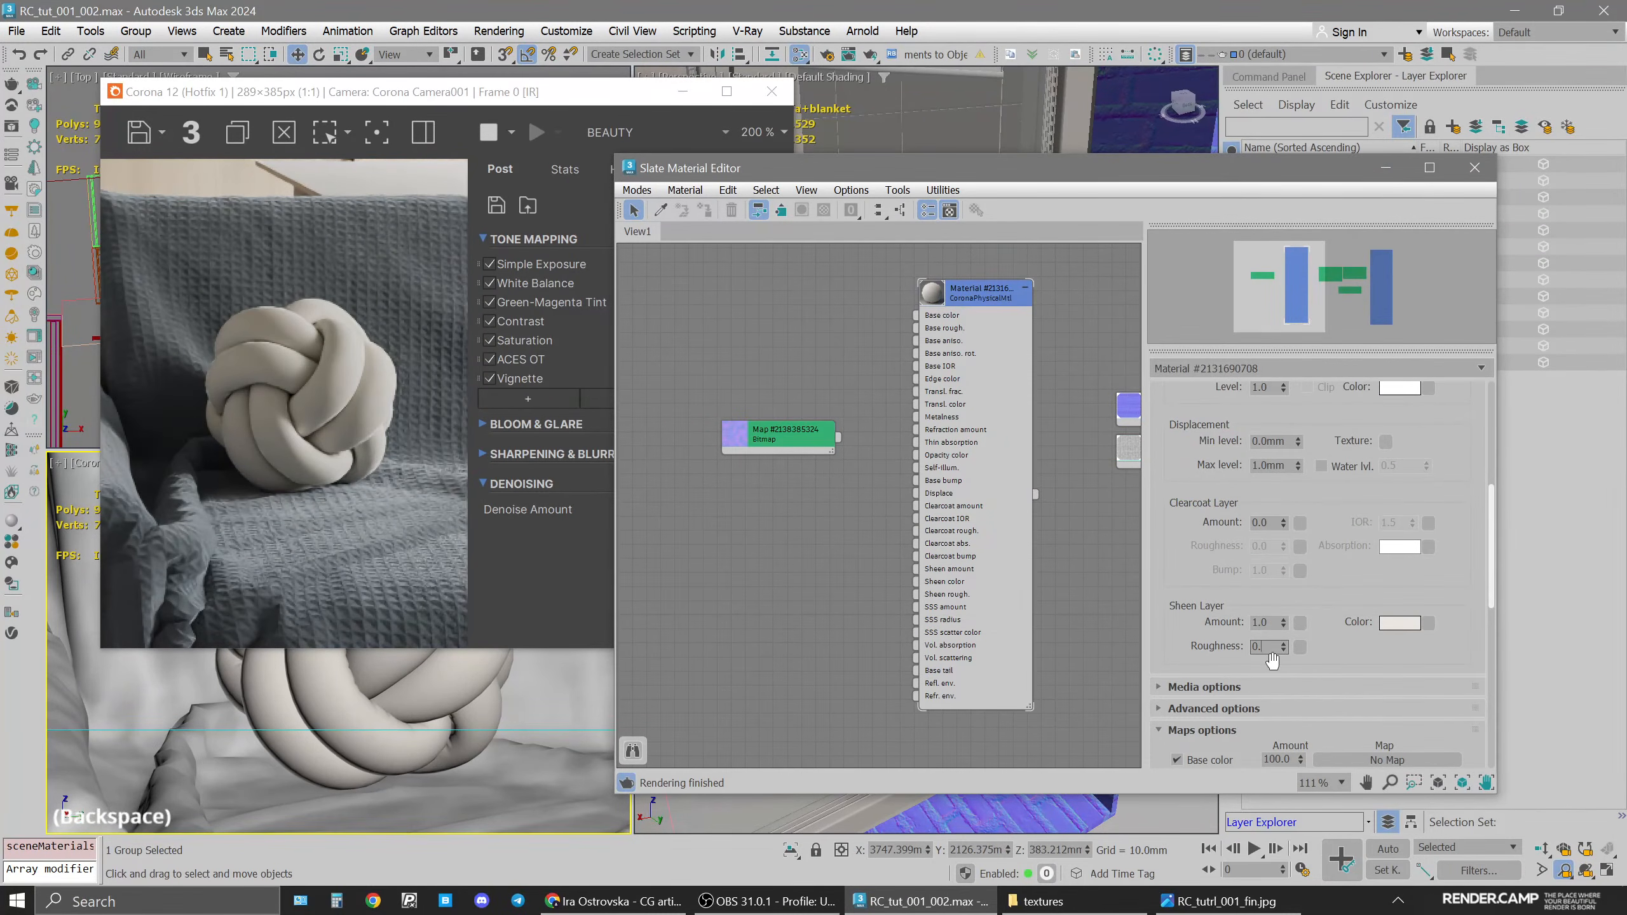
Try a Sheen Layer roughness of 0.2 on the cushion material and settle on 0.85
{"action": "type", "text": "2"}
{"action": "key", "text": "Return"}
{"action": "left_click", "coordinate": [1268, 653]}
{"action": "key", "text": "BackSpace"}
{"action": "type", "text": "85"}
{"action": "key", "text": "Return"}
Set the value of the cushion material's Base color to 200
{"action": "left_click_drag", "start_coordinate": [1384, 471], "coordinate": [1322, 659]}
{"action": "left_click", "coordinate": [1395, 489]}
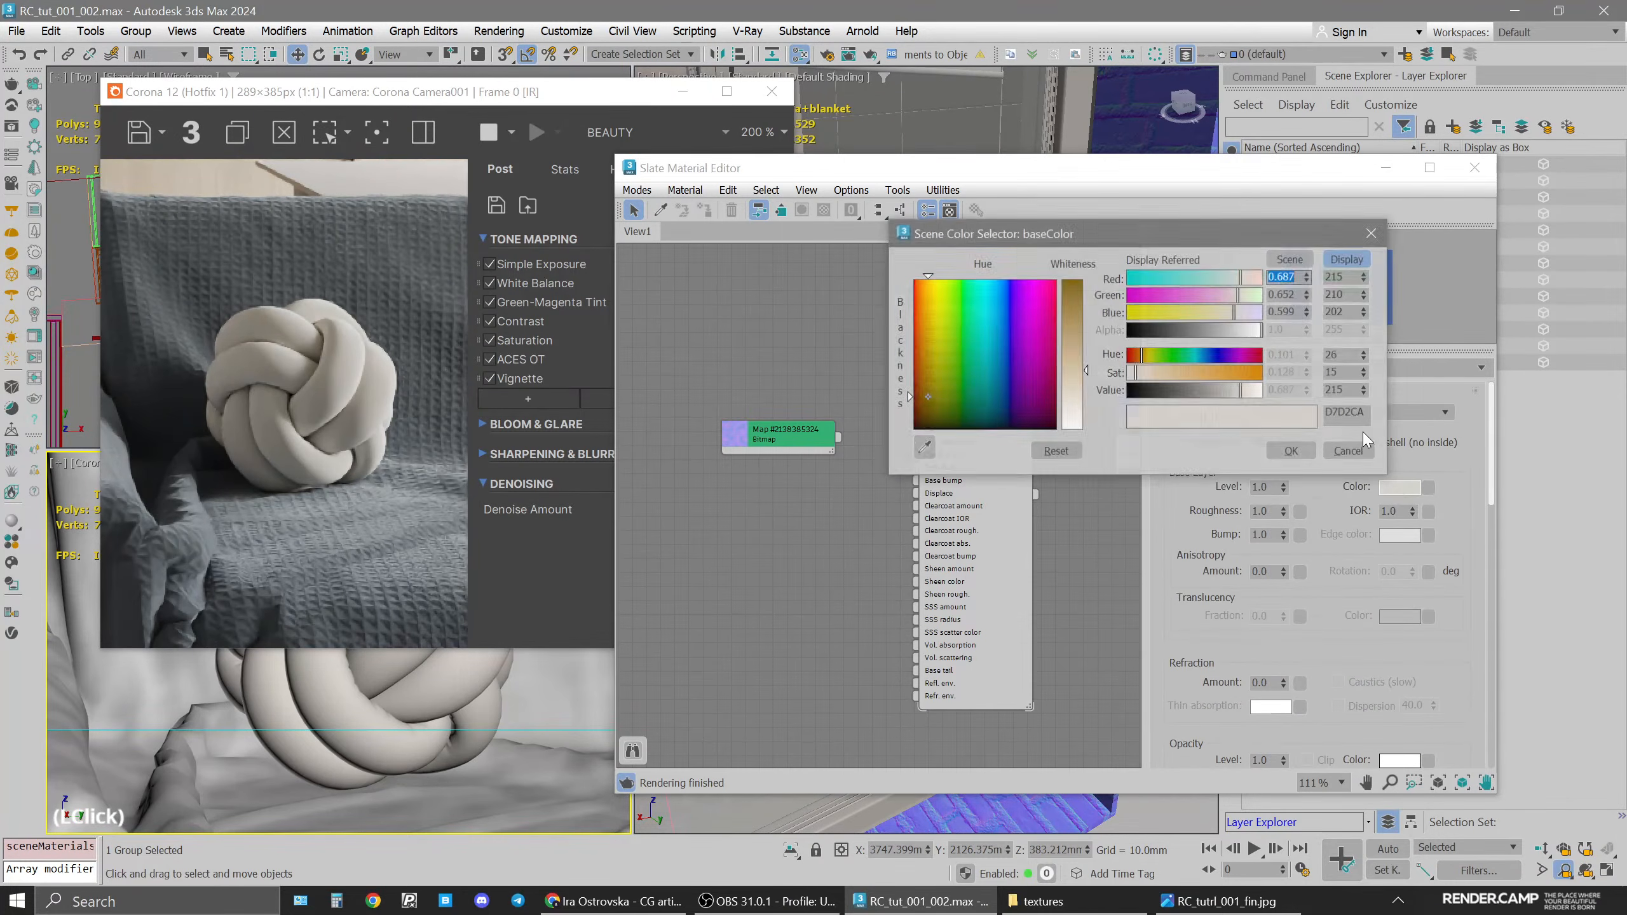
{"action": "double_click", "coordinate": [1338, 389]}
{"action": "type", "text": "200"}
{"action": "key", "text": "Return"}
{"action": "left_click", "coordinate": [1308, 456]}
Try a Sheen Layer roughness of 0.3 on the cushion material and settle on 0.35
{"action": "left_click_drag", "start_coordinate": [1315, 680], "coordinate": [1324, 546]}
{"action": "left_click", "coordinate": [1269, 657]}
{"action": "key", "text": "BackSpace"}
{"action": "type", "text": "3"}
{"action": "key", "text": "Return"}
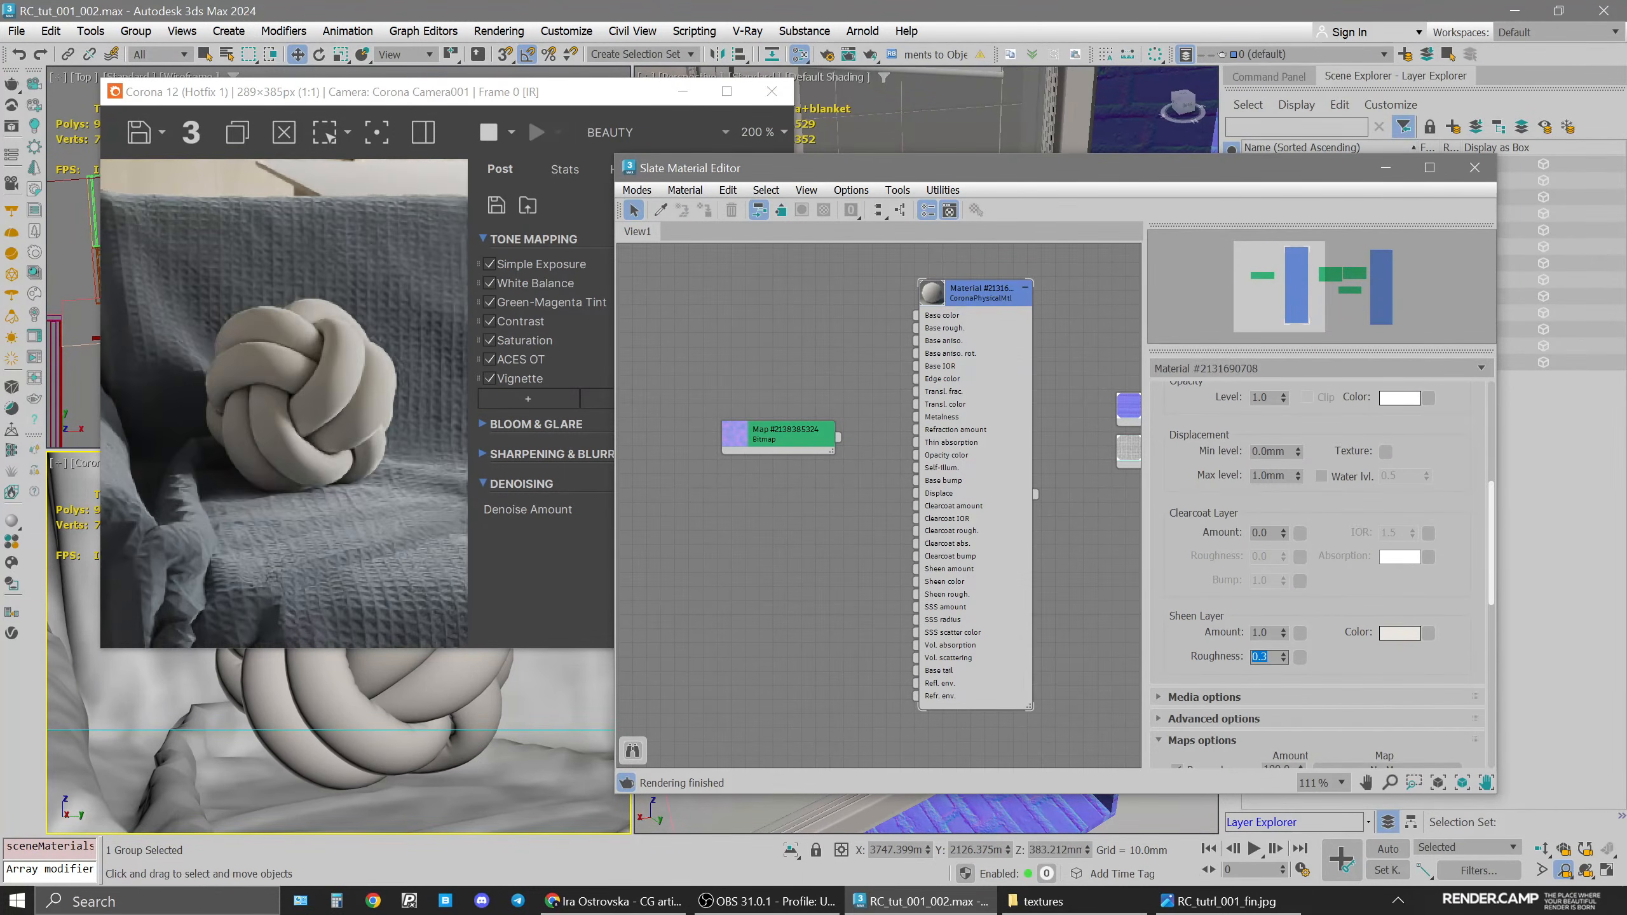
{"action": "type", "text": "0.35"}
{"action": "key", "text": "Return"}
{"action": "left_click_drag", "start_coordinate": [1330, 616], "coordinate": [1332, 631]}
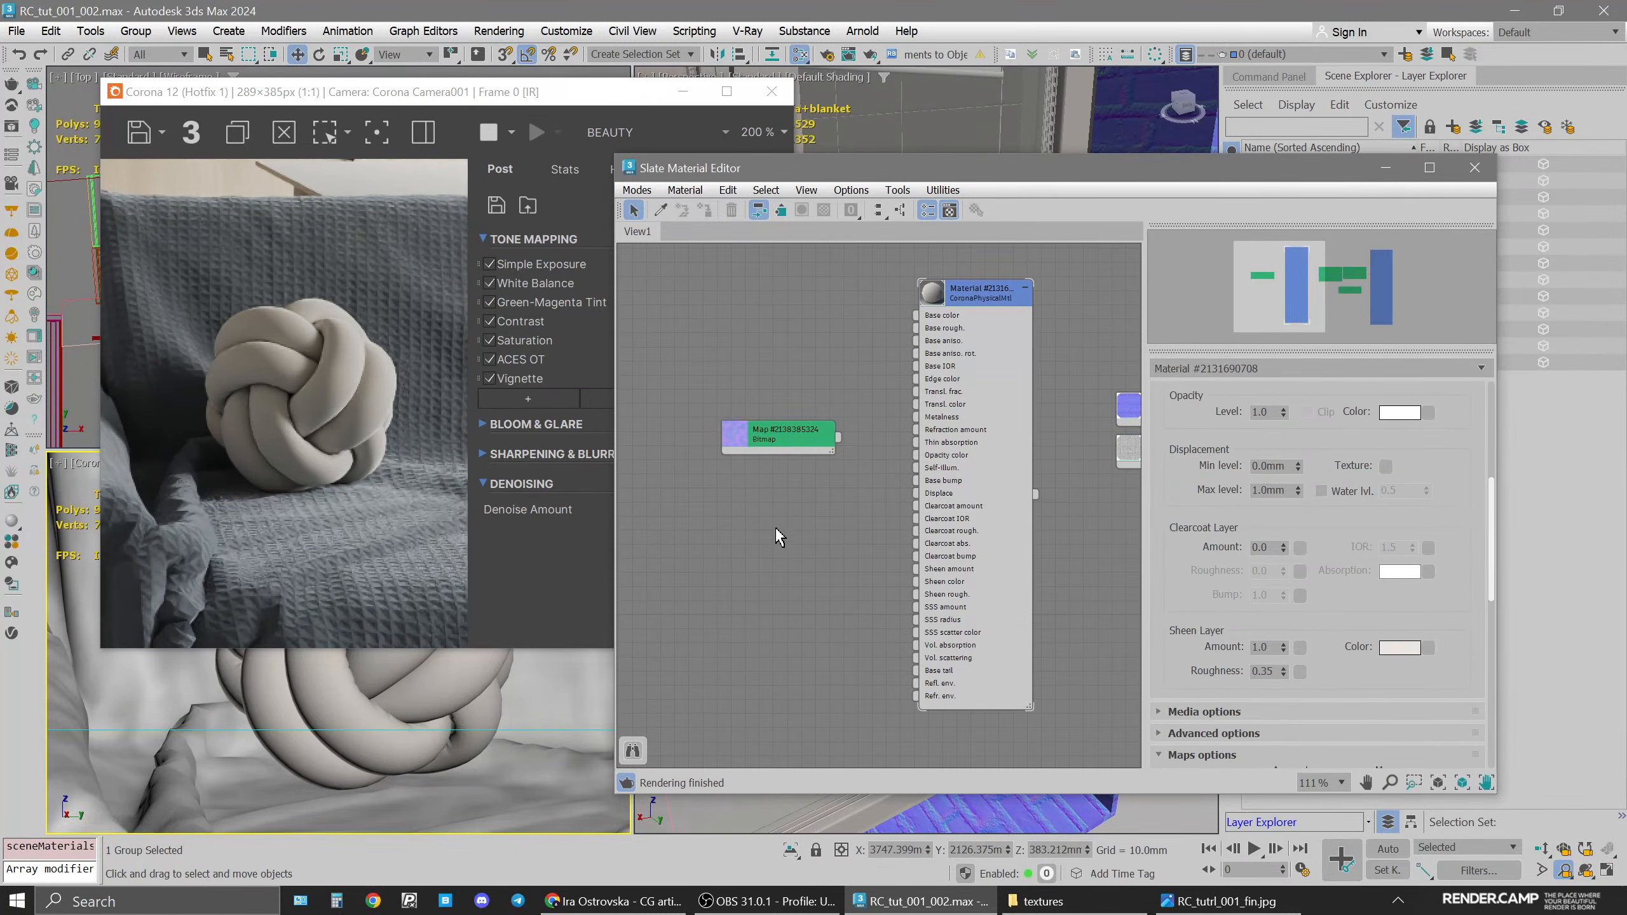
Create a CoronaNormal map fed by the cushion's normal bitmap, connected to its Additional bump input
{"action": "scroll", "coordinate": [797, 463], "scroll_direction": "up", "scroll_amount": 3}
{"action": "middle_click_drag", "start_coordinate": [871, 521], "coordinate": [772, 514]}
{"action": "left_click_drag", "start_coordinate": [733, 423], "coordinate": [669, 399]}
{"action": "middle_click_drag", "start_coordinate": [777, 437], "coordinate": [980, 416]}
{"action": "scroll", "coordinate": [983, 417], "scroll_direction": "down", "scroll_amount": 1}
{"action": "left_click", "coordinate": [860, 387]}
{"action": "left_click_drag", "start_coordinate": [863, 395], "coordinate": [841, 476]}
{"action": "mouse_move", "coordinate": [912, 509]}
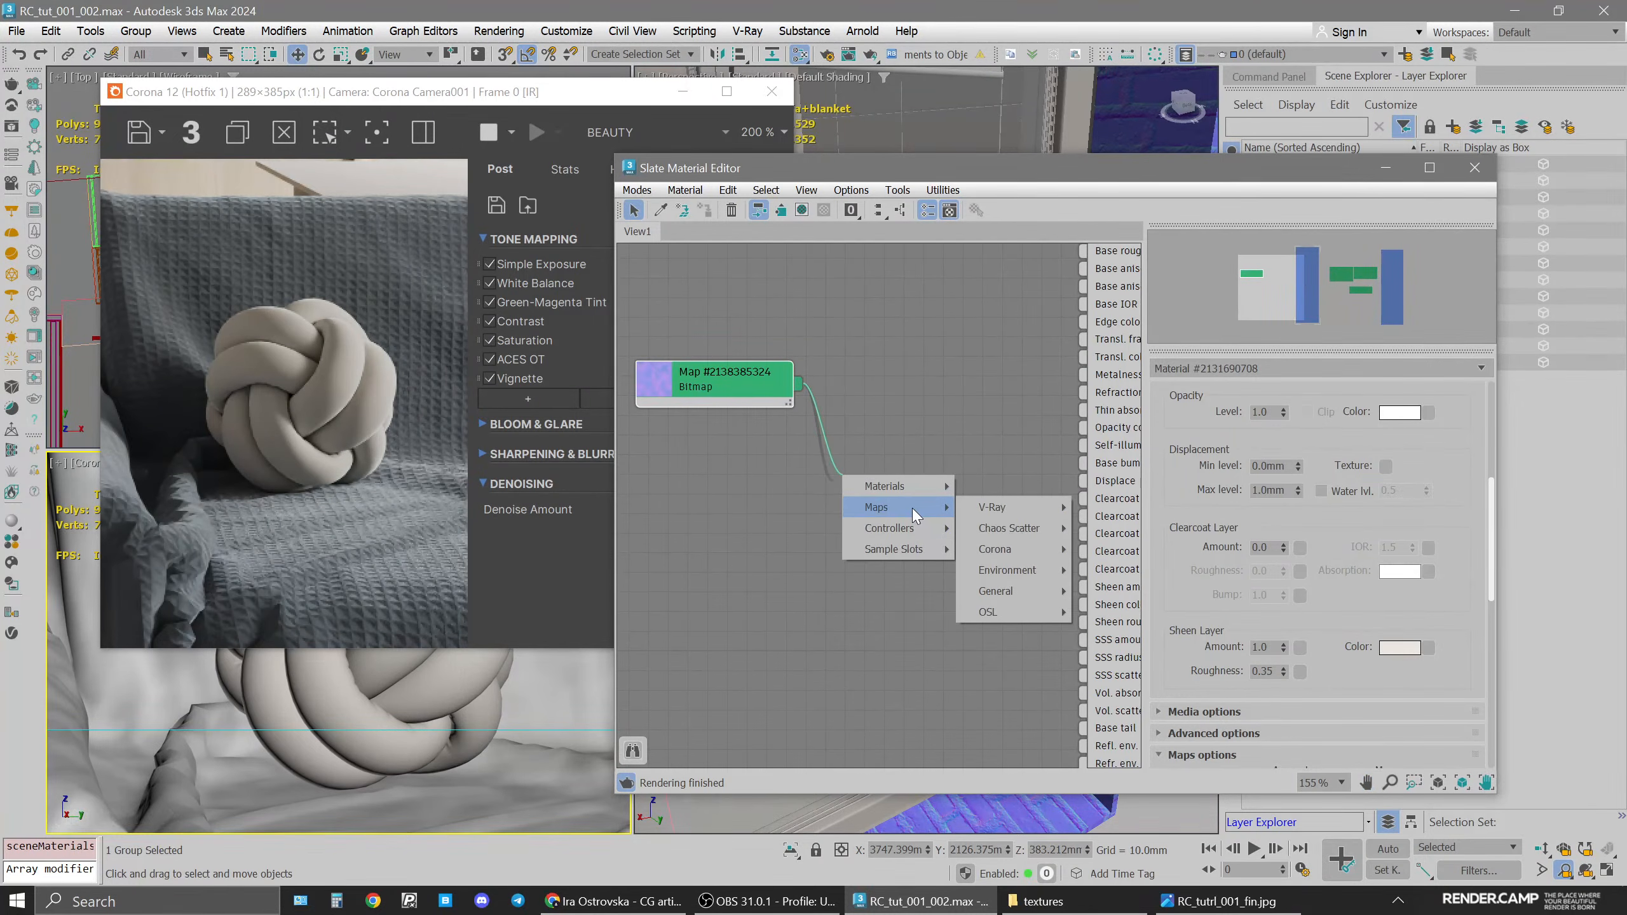
{"action": "mouse_move", "coordinate": [999, 551]}
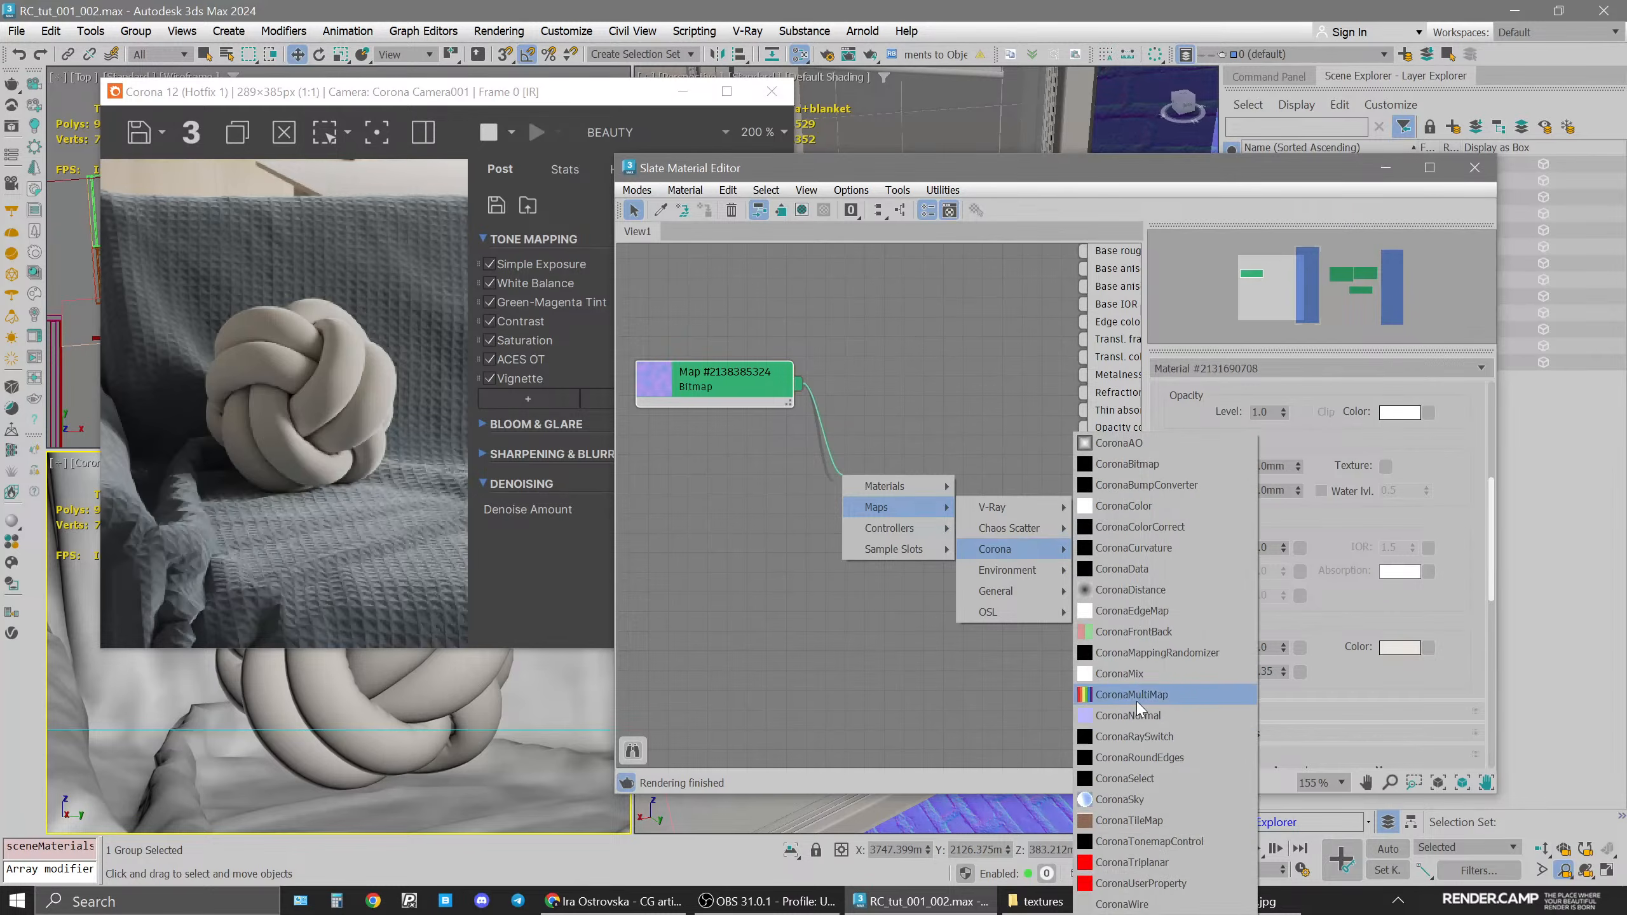
{"action": "left_click", "coordinate": [1127, 715]}
{"action": "left_click", "coordinate": [973, 527]}
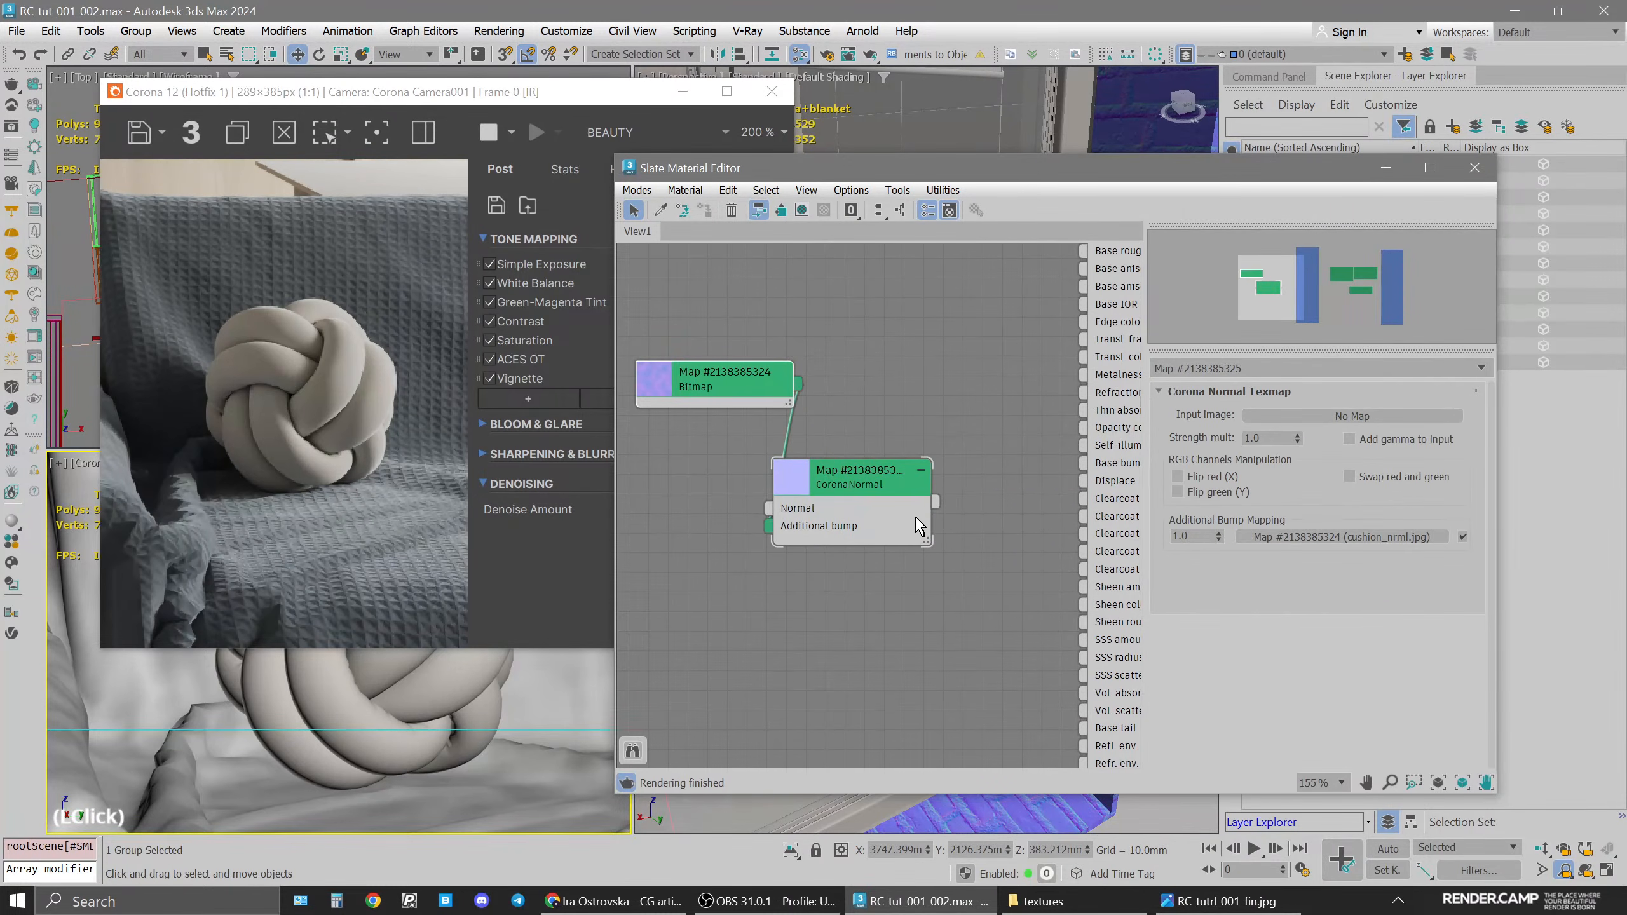
Reconnect the cushion bitmap to the CoronaNormal map's Normal input and enable Add gamma to input
{"action": "left_click_drag", "start_coordinate": [768, 526], "coordinate": [769, 508]}
{"action": "middle_click_drag", "start_coordinate": [821, 446], "coordinate": [899, 387]}
{"action": "left_click_drag", "start_coordinate": [826, 332], "coordinate": [748, 411]}
{"action": "left_click_drag", "start_coordinate": [889, 420], "coordinate": [830, 400]}
{"action": "left_click", "coordinate": [1395, 440]}
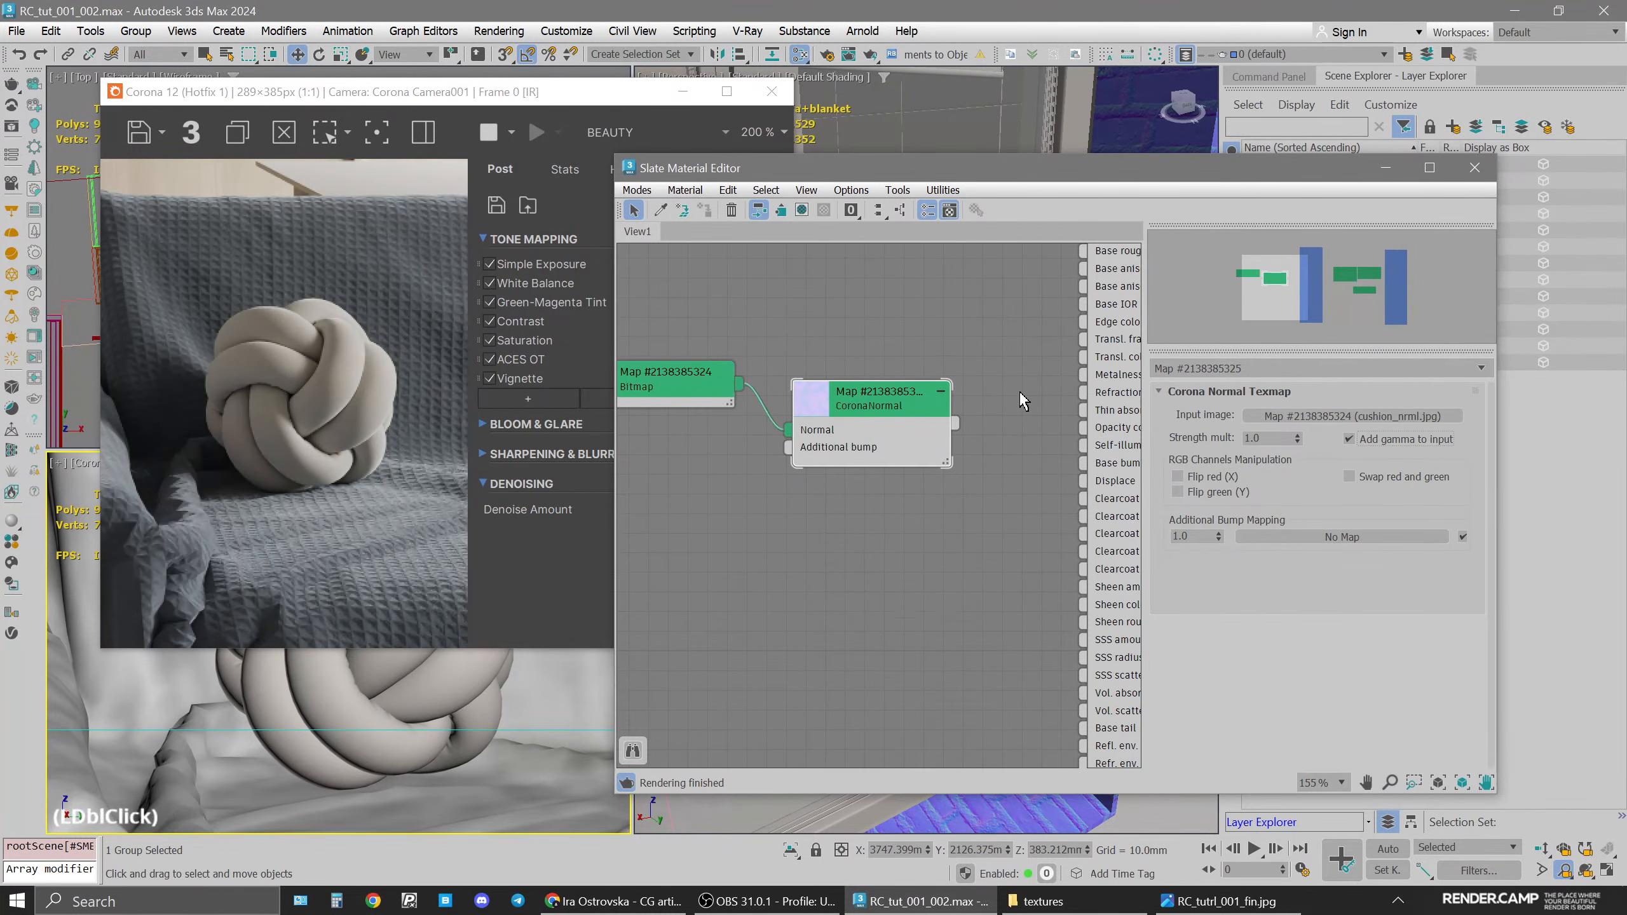
Connect the CoronaNormal map to the Base bump input of the cushion material and move its node closer
{"action": "middle_click_drag", "start_coordinate": [875, 420], "coordinate": [714, 450]}
{"action": "left_click_drag", "start_coordinate": [794, 454], "coordinate": [987, 494]}
{"action": "left_click_drag", "start_coordinate": [726, 436], "coordinate": [823, 436]}
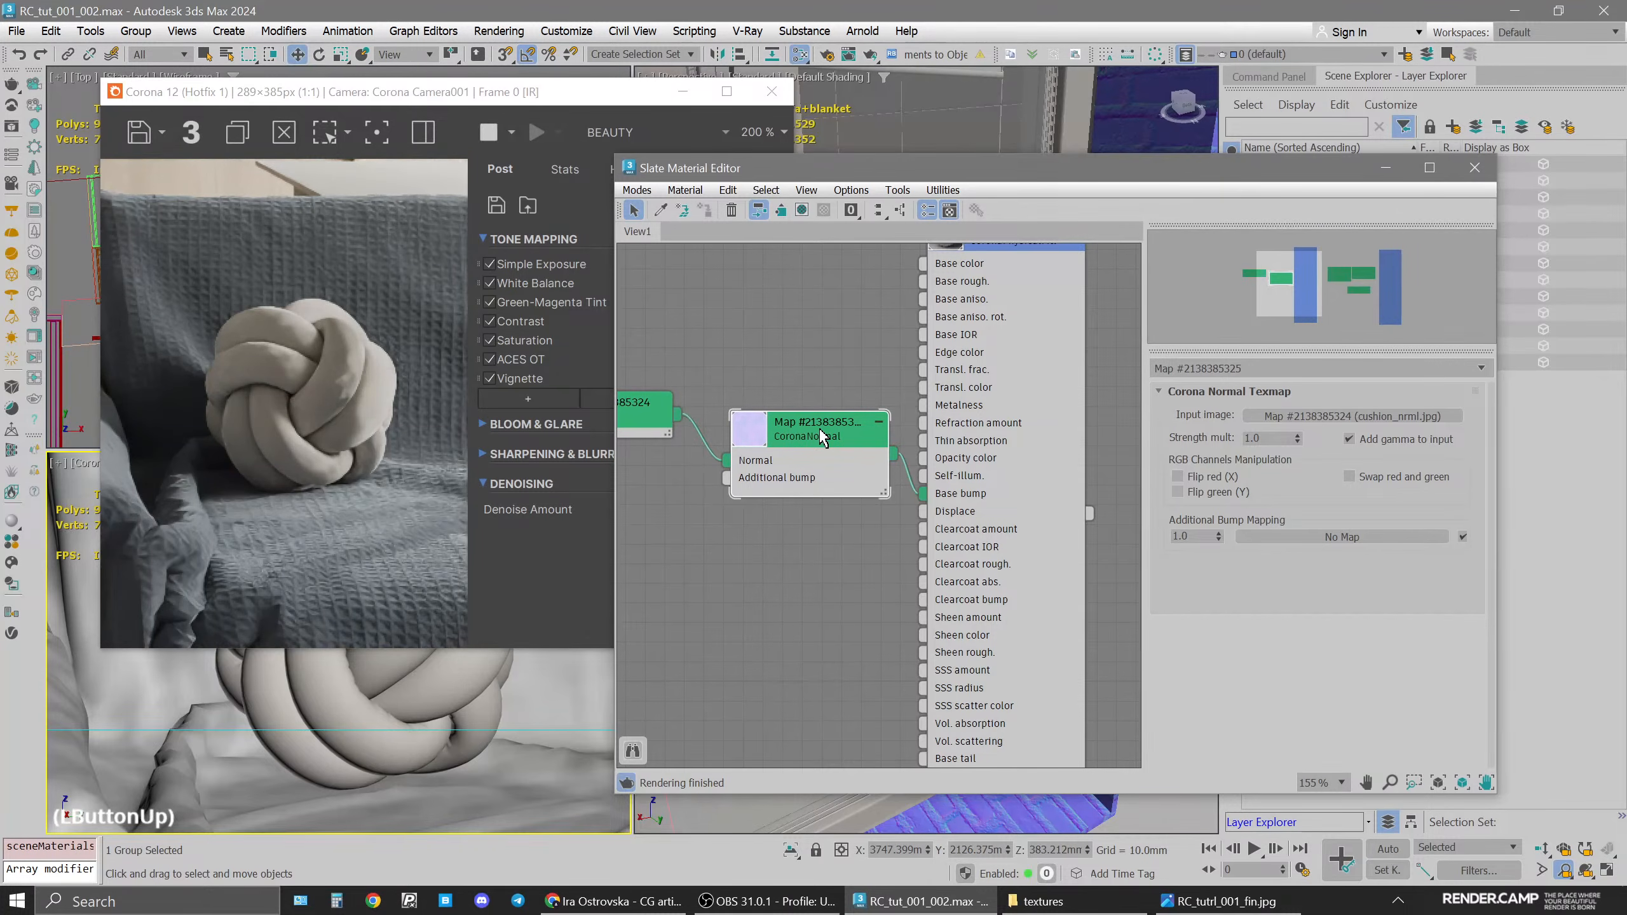
Turn off Use Real-World Scale for the cushion's normal bitmap and show the map shaded in the viewport
{"action": "scroll", "coordinate": [768, 426], "scroll_direction": "down", "scroll_amount": 1}
{"action": "middle_click_drag", "start_coordinate": [768, 426], "coordinate": [926, 413]}
{"action": "left_click", "coordinate": [796, 414]}
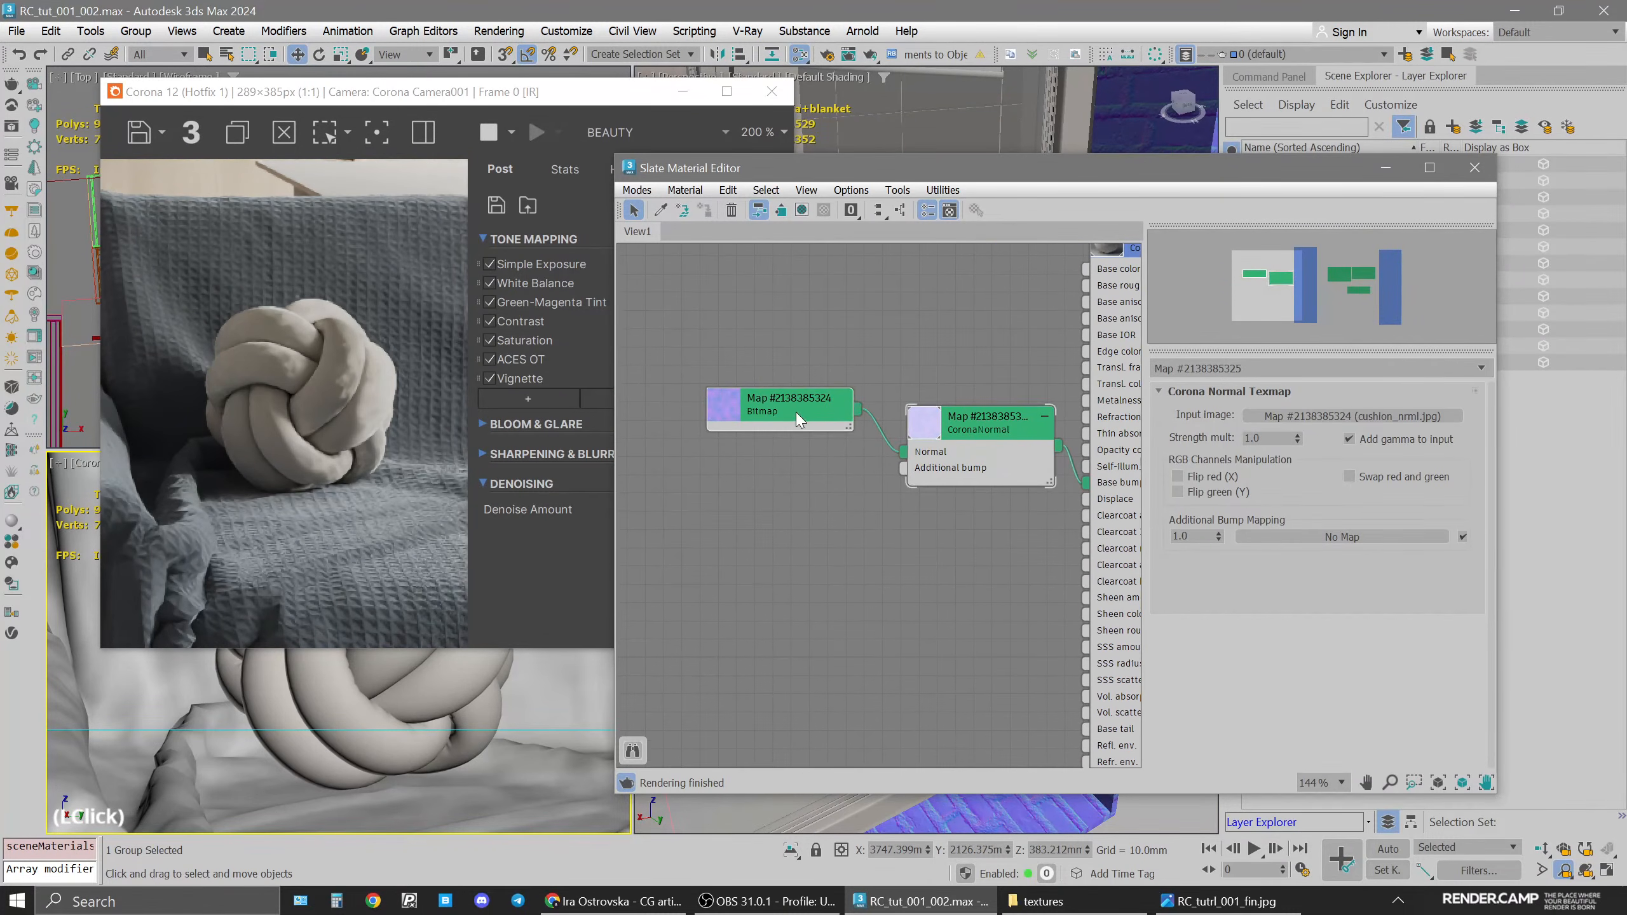
{"action": "double_click", "coordinate": [797, 418]}
{"action": "right_click", "coordinate": [798, 420]}
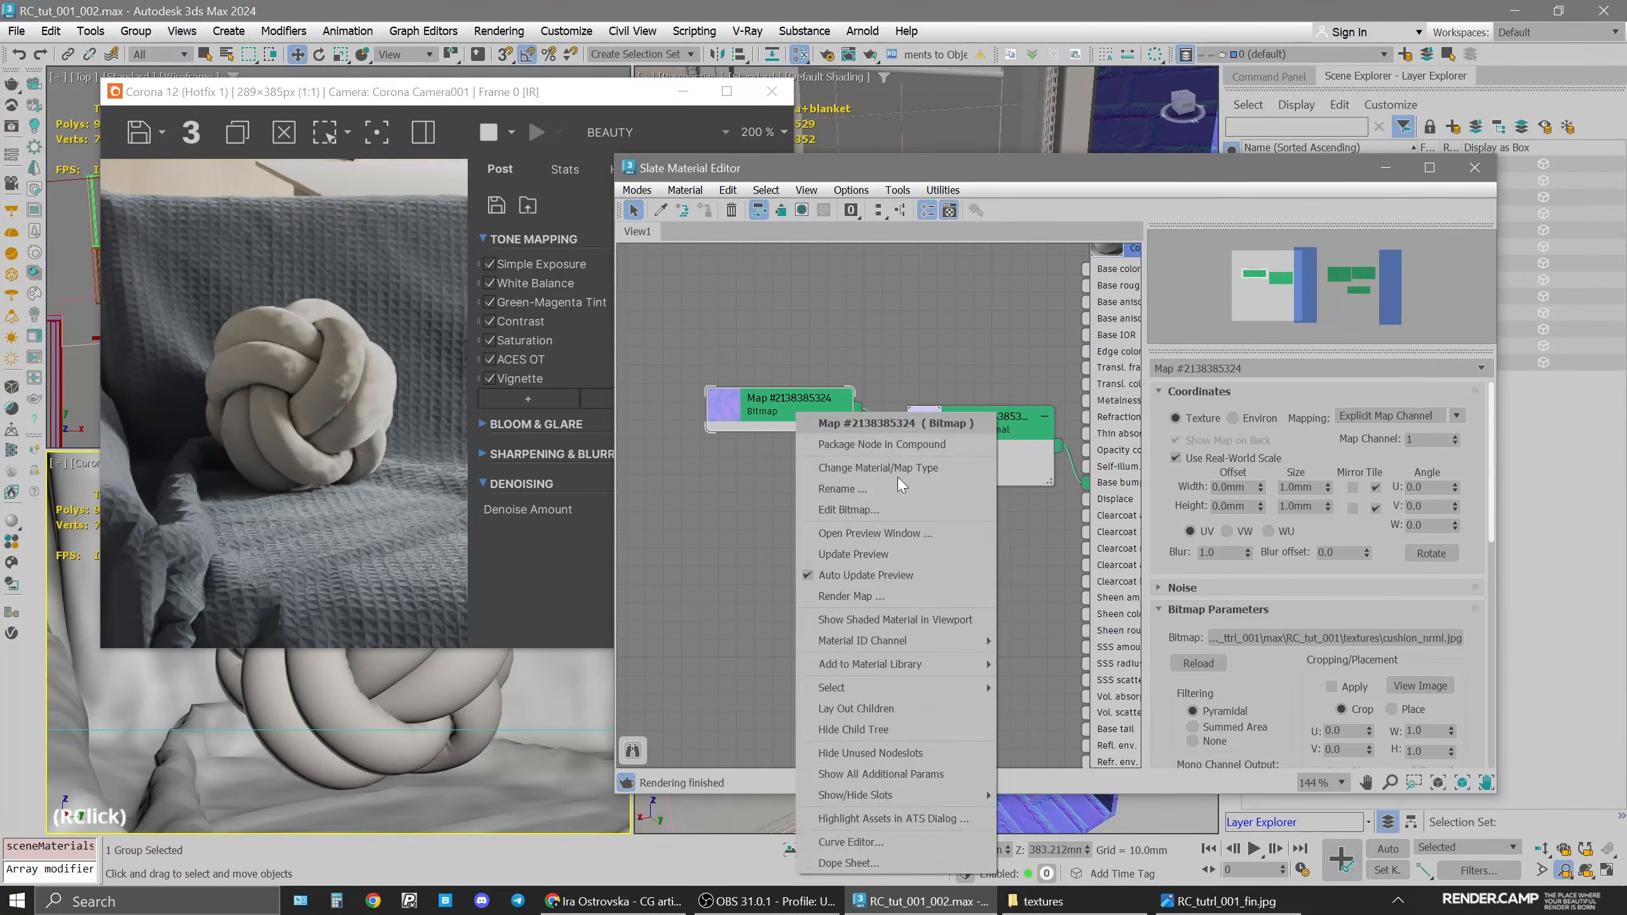
{"action": "left_click", "coordinate": [1307, 475]}
{"action": "left_click", "coordinate": [1199, 455]}
{"action": "right_click", "coordinate": [775, 404]}
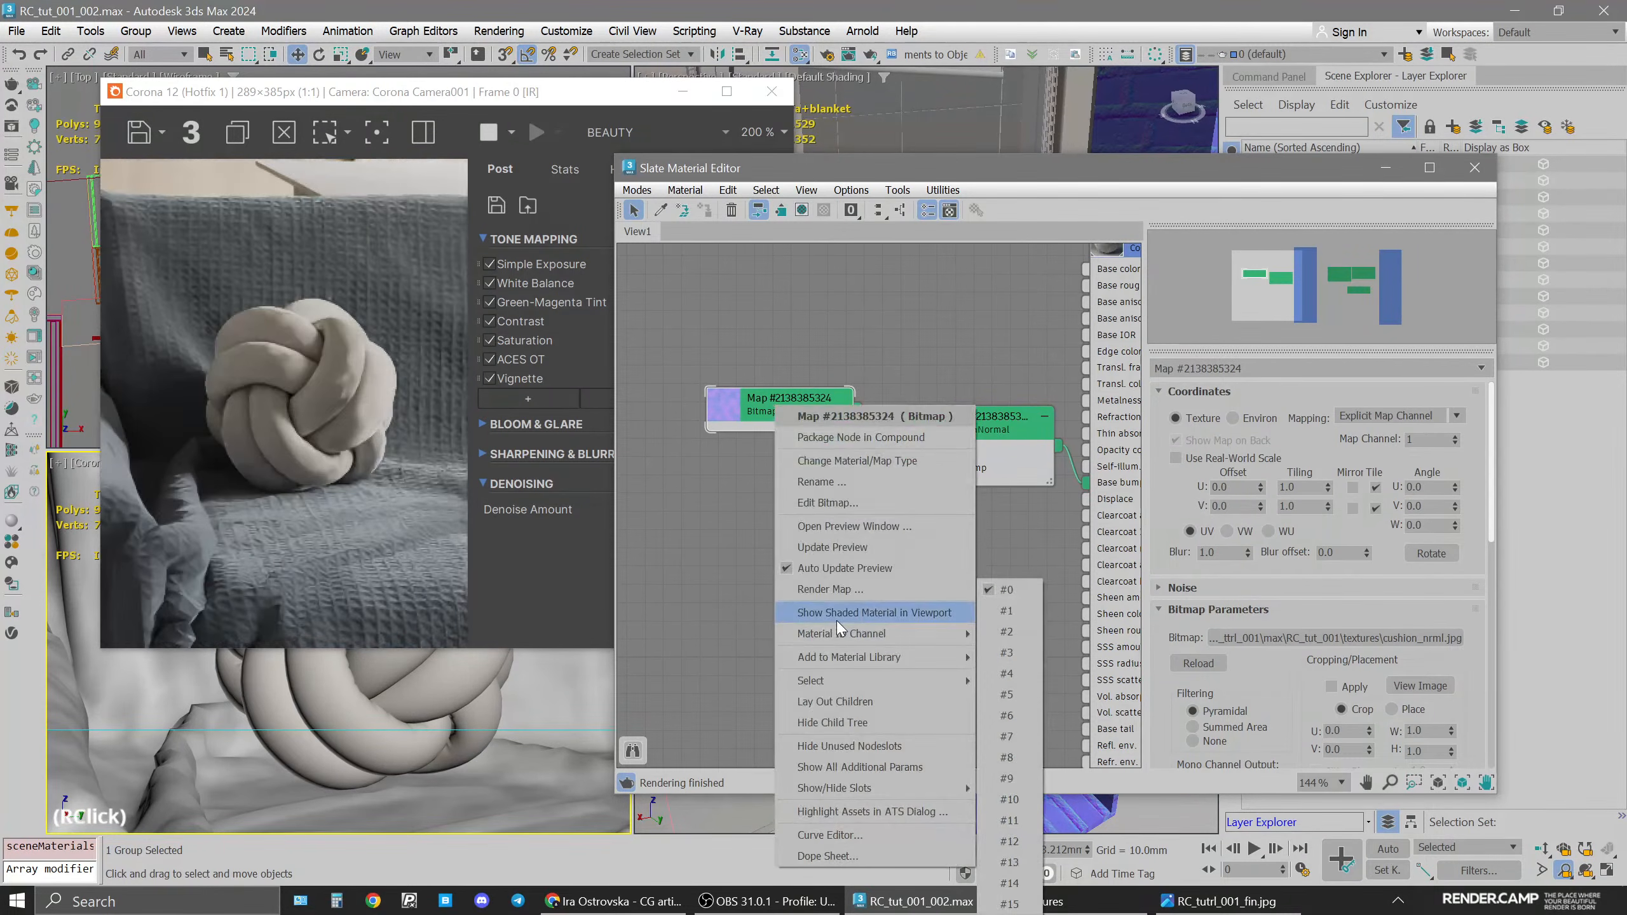
{"action": "left_click", "coordinate": [837, 620]}
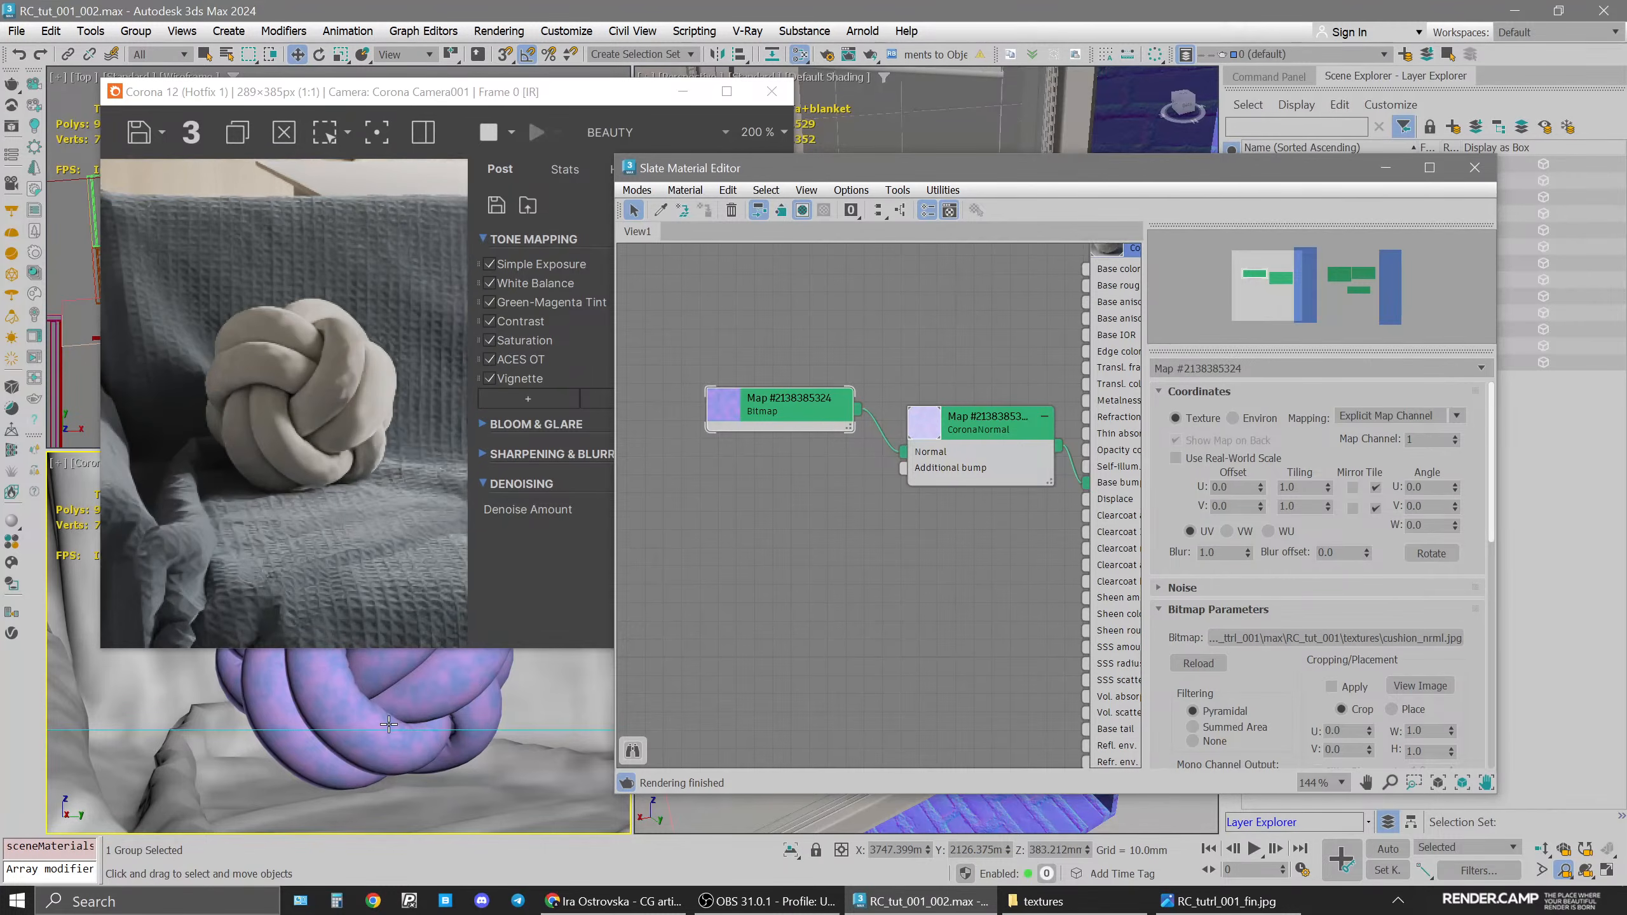
Set the cushion normal bitmap's U and V tiling to 0.5 and frame the whole cushion in the camera view
{"action": "scroll", "coordinate": [382, 759], "scroll_direction": "up", "scroll_amount": 3}
{"action": "left_click", "coordinate": [804, 423]}
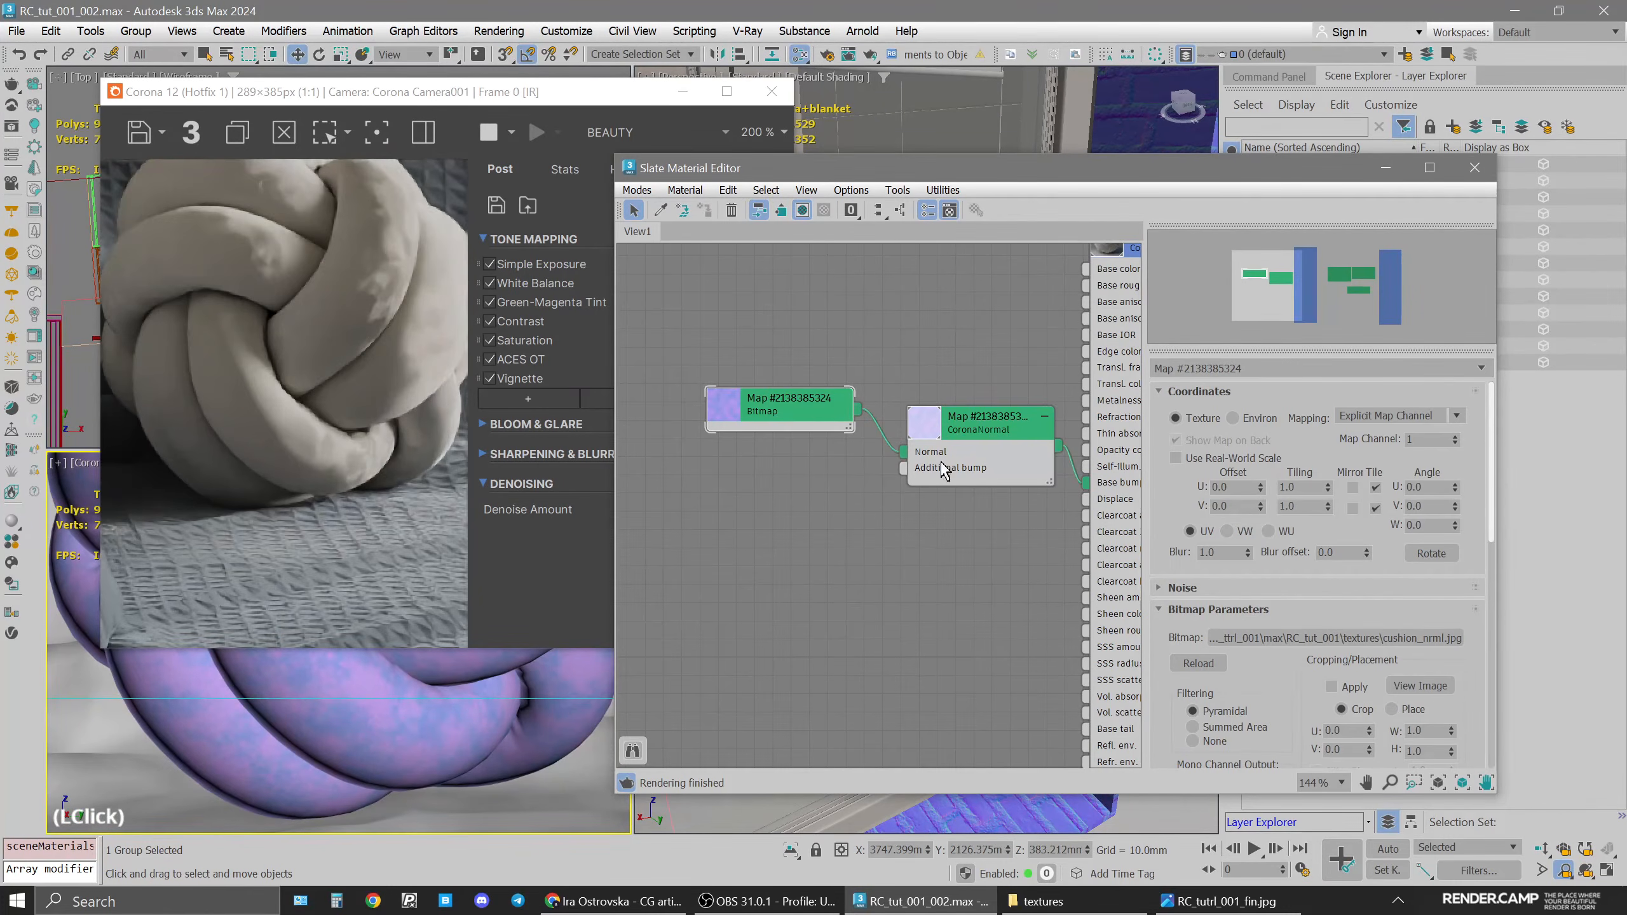
{"action": "double_click", "coordinate": [1311, 489]}
{"action": "key", "text": "BackSpace"}
{"action": "type", "text": "0.5"}
{"action": "double_click", "coordinate": [1315, 510]}
{"action": "key", "text": "BackSpace"}
{"action": "type", "text": "0.5"}
{"action": "key", "text": "Return"}
{"action": "scroll", "coordinate": [450, 717], "scroll_direction": "down", "scroll_amount": 3}
{"action": "scroll", "coordinate": [449, 720], "scroll_direction": "up", "scroll_amount": 1}
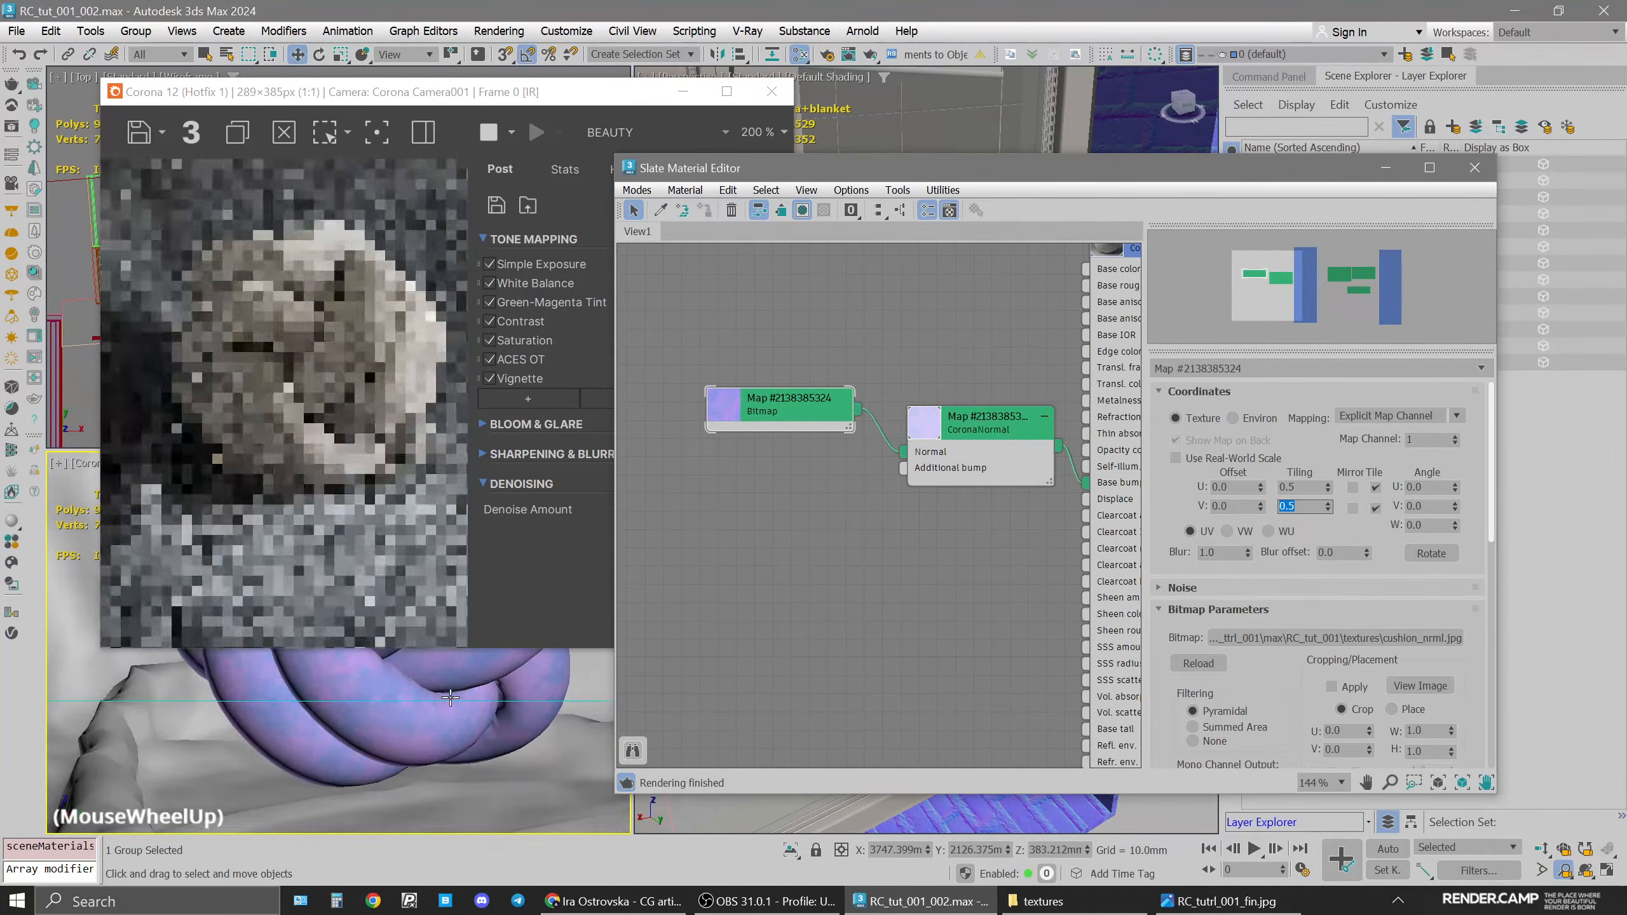
{"action": "middle_click_drag", "start_coordinate": [449, 721], "coordinate": [442, 736]}
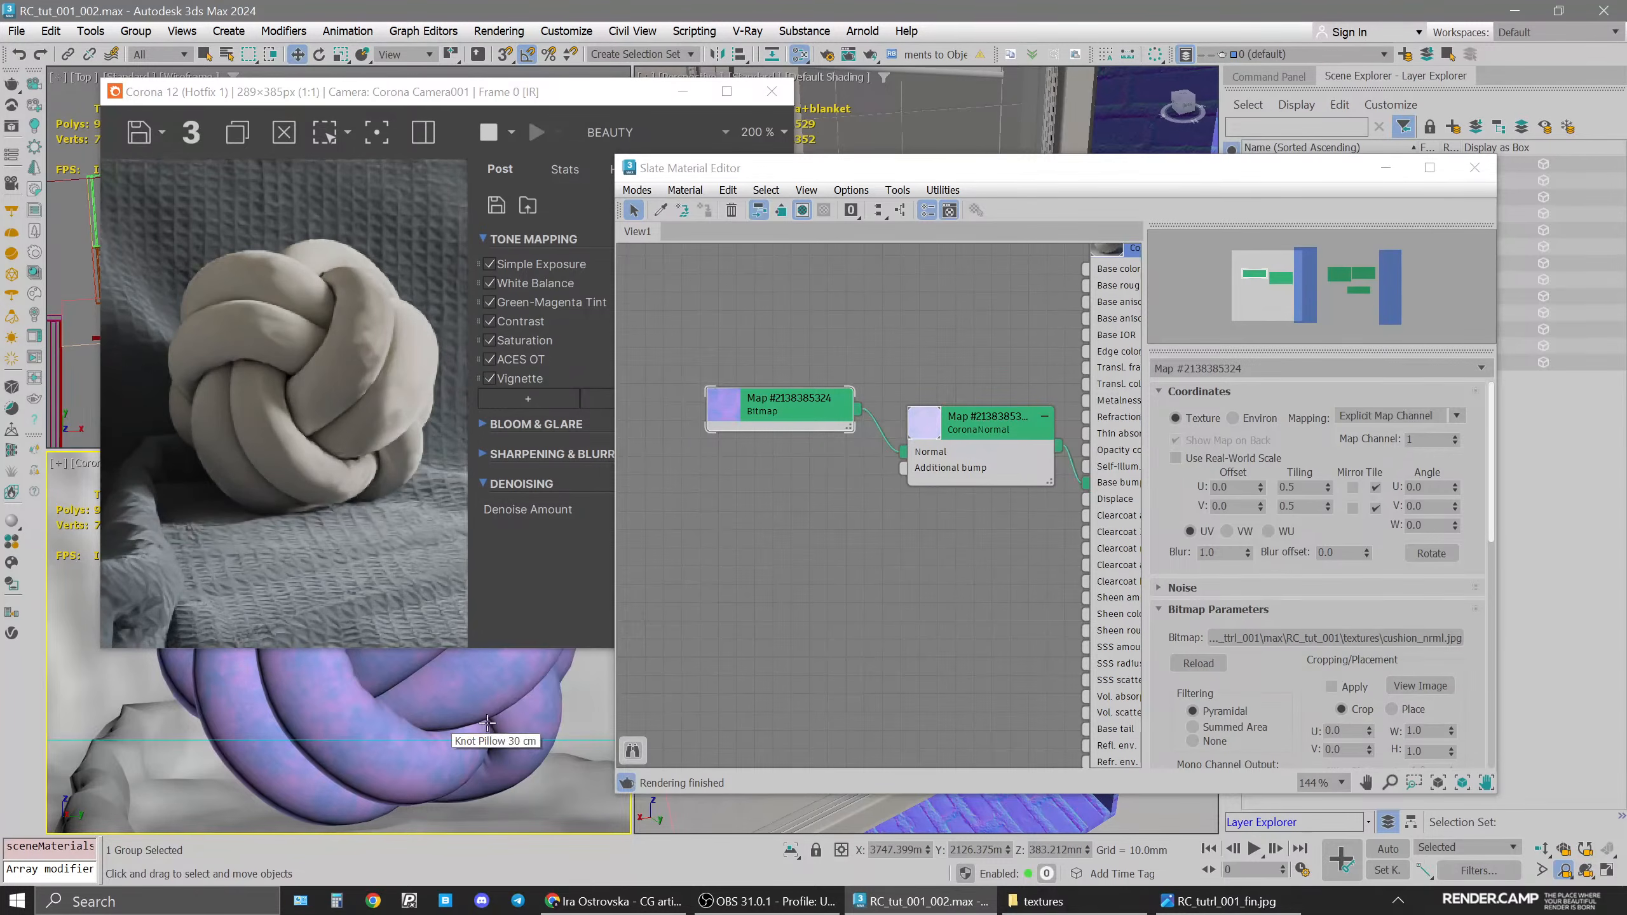
Try a Base Layer Bump amount of 0.3 on the cushion material, enlarge the material's preview and settle on 0.5
{"action": "middle_click_drag", "start_coordinate": [968, 439], "coordinate": [862, 483]}
{"action": "left_click", "coordinate": [1058, 285]}
{"action": "scroll", "coordinate": [1313, 522], "scroll_direction": "down", "scroll_amount": 4}
{"action": "left_click_drag", "start_coordinate": [1295, 484], "coordinate": [1324, 670]}
{"action": "left_click", "coordinate": [1284, 539]}
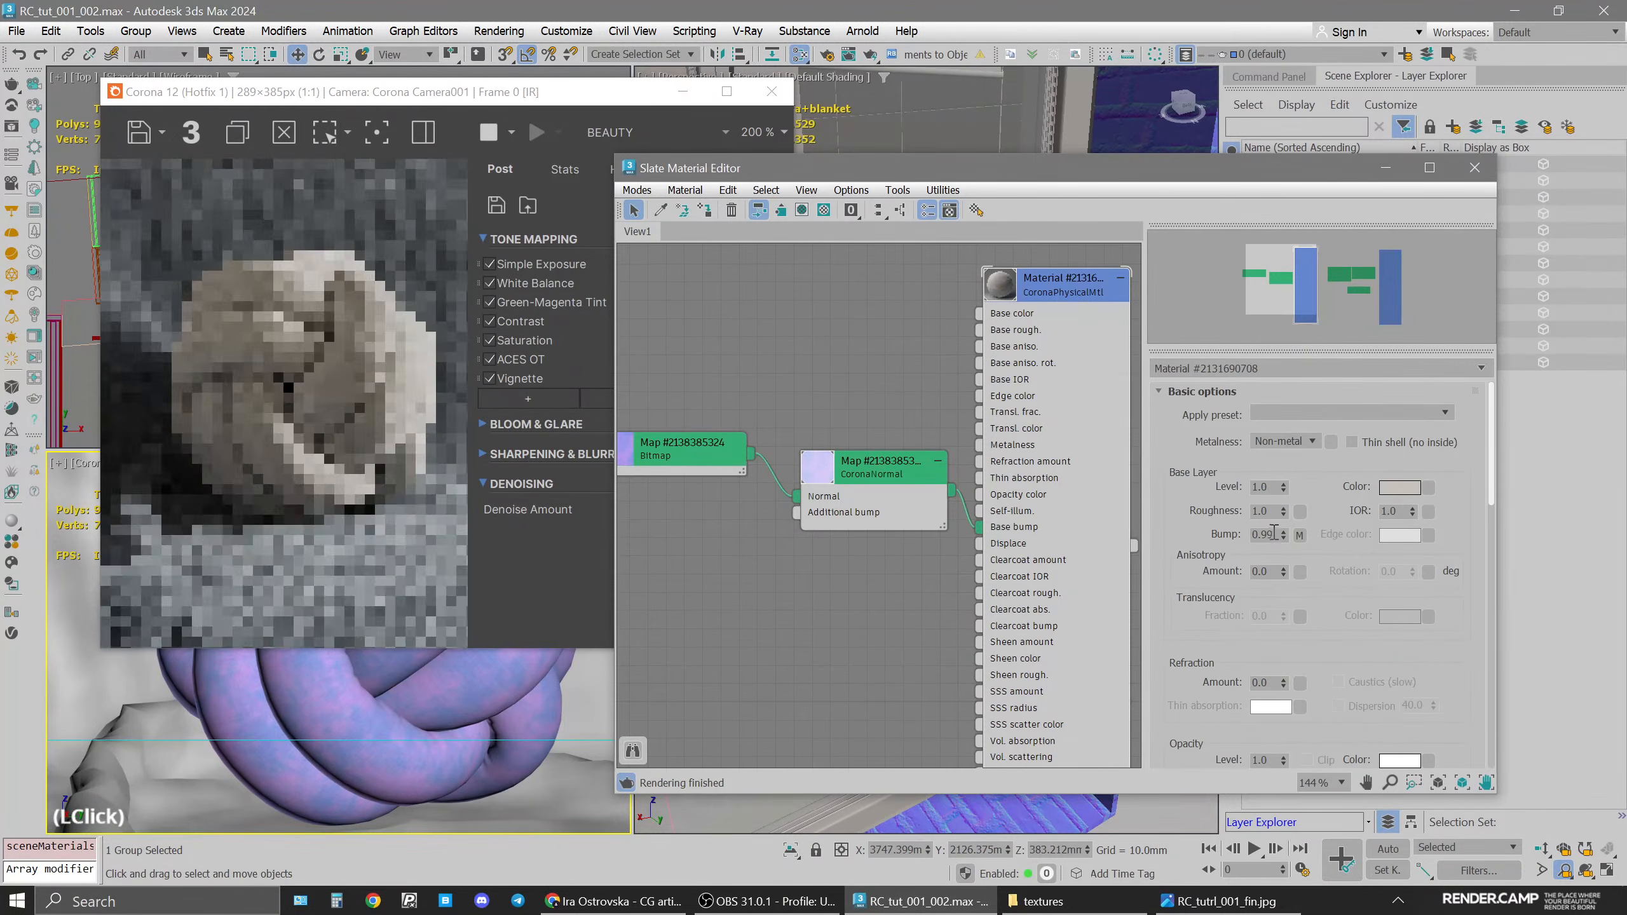
{"action": "key", "text": "BackSpace"}
{"action": "key", "text": "BackSpace"}
{"action": "type", "text": "3"}
{"action": "key", "text": "Return"}
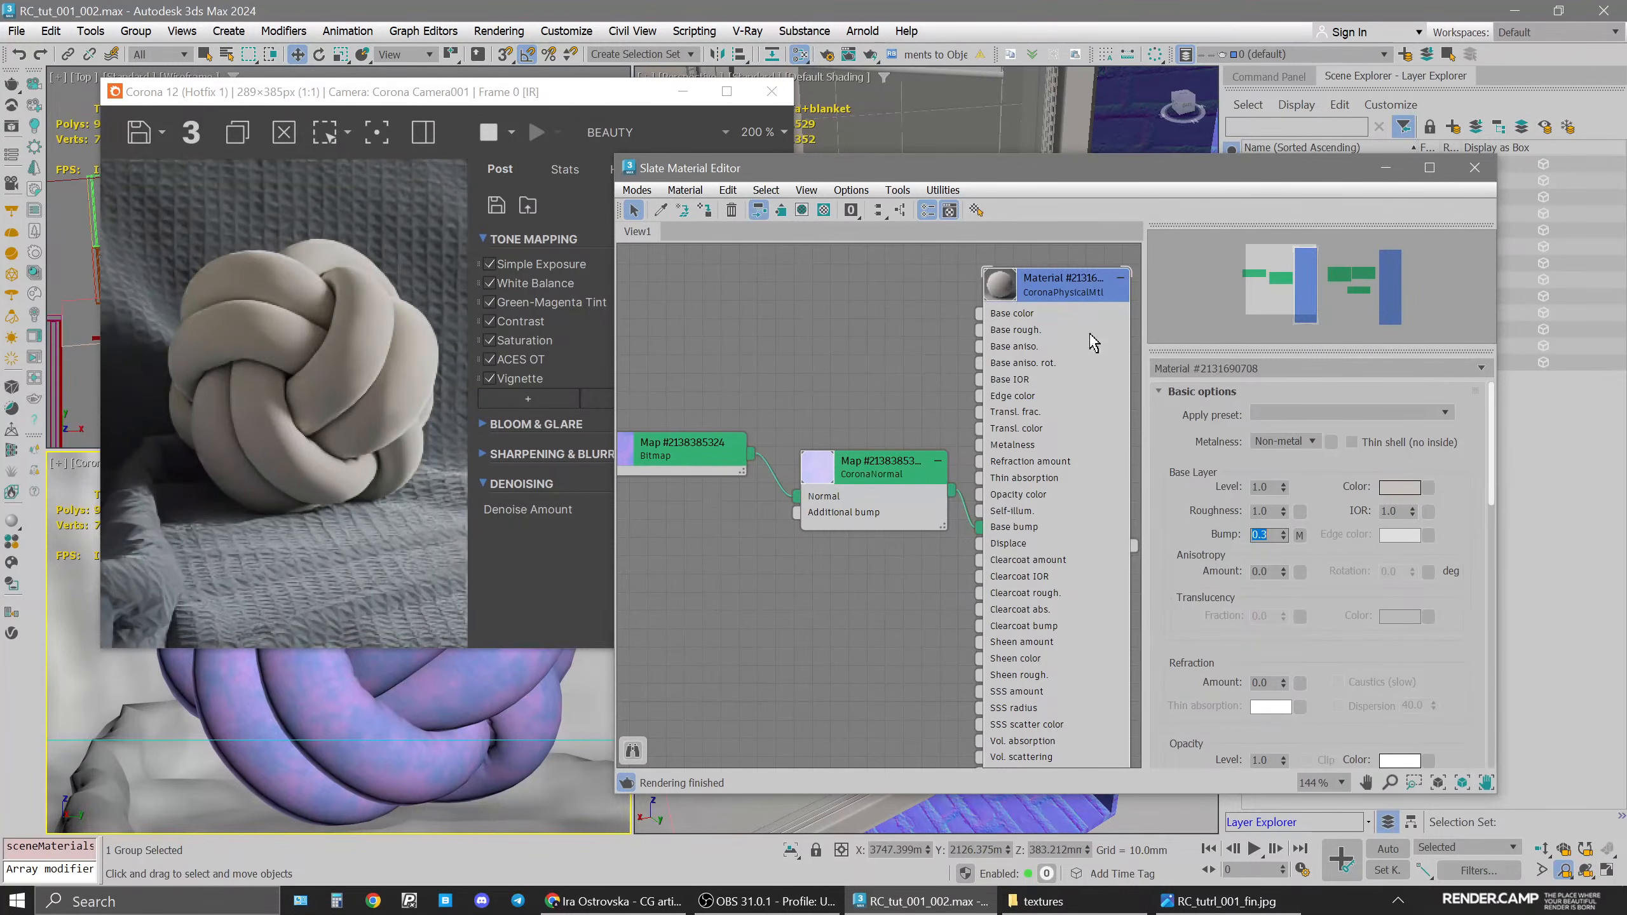
{"action": "left_click", "coordinate": [1007, 292]}
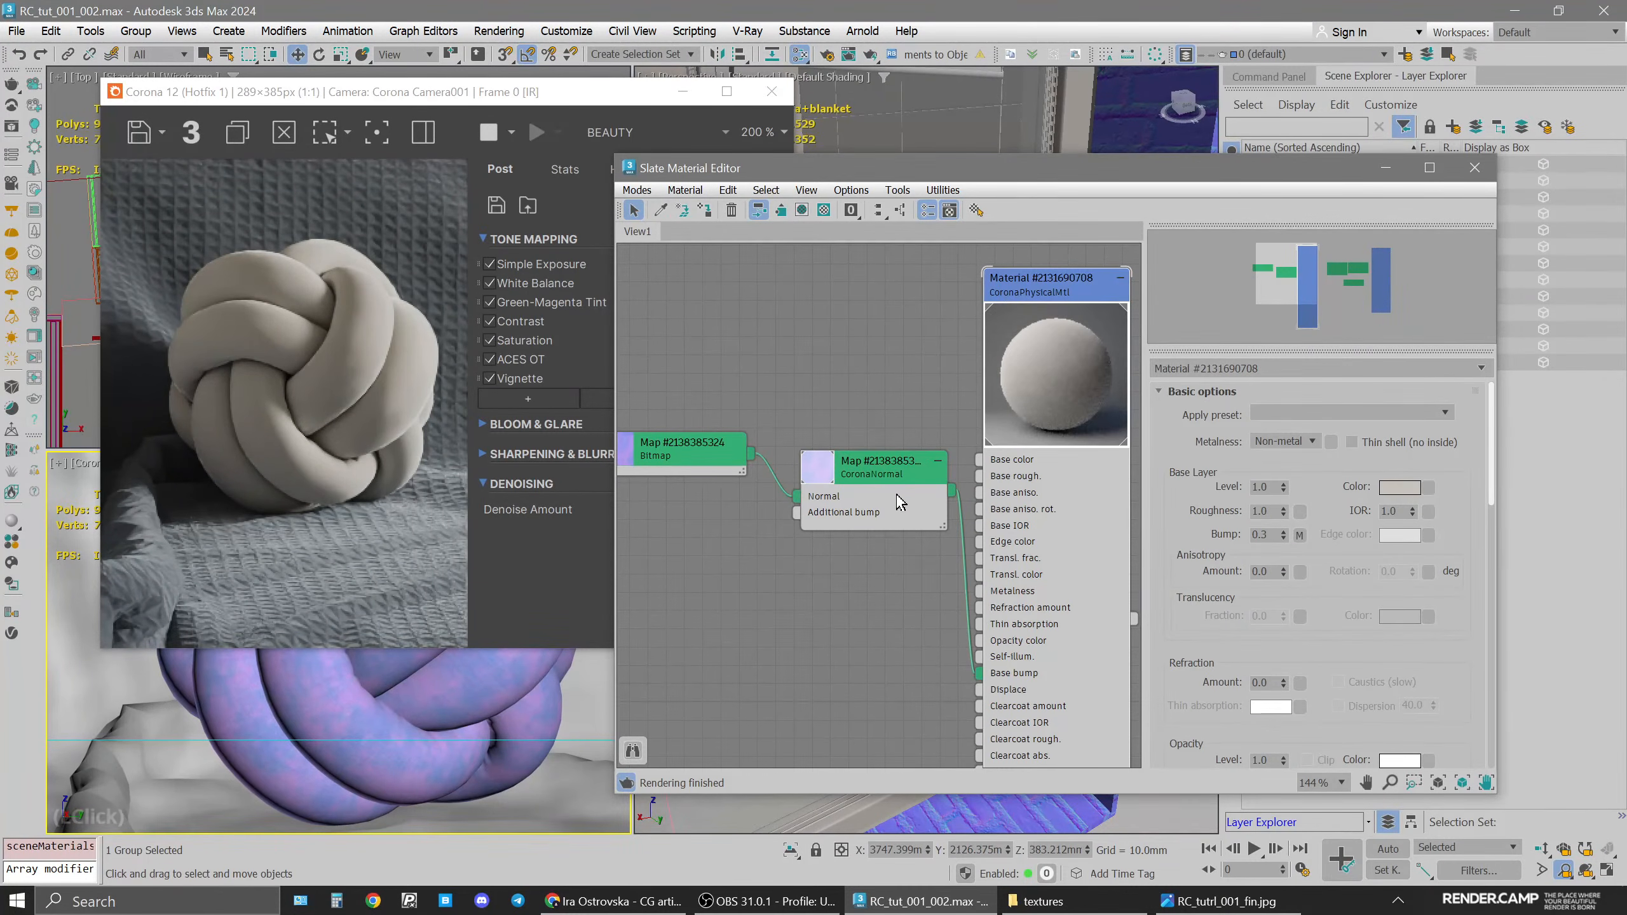
{"action": "left_click", "coordinate": [1275, 533]}
{"action": "key", "text": "BackSpace"}
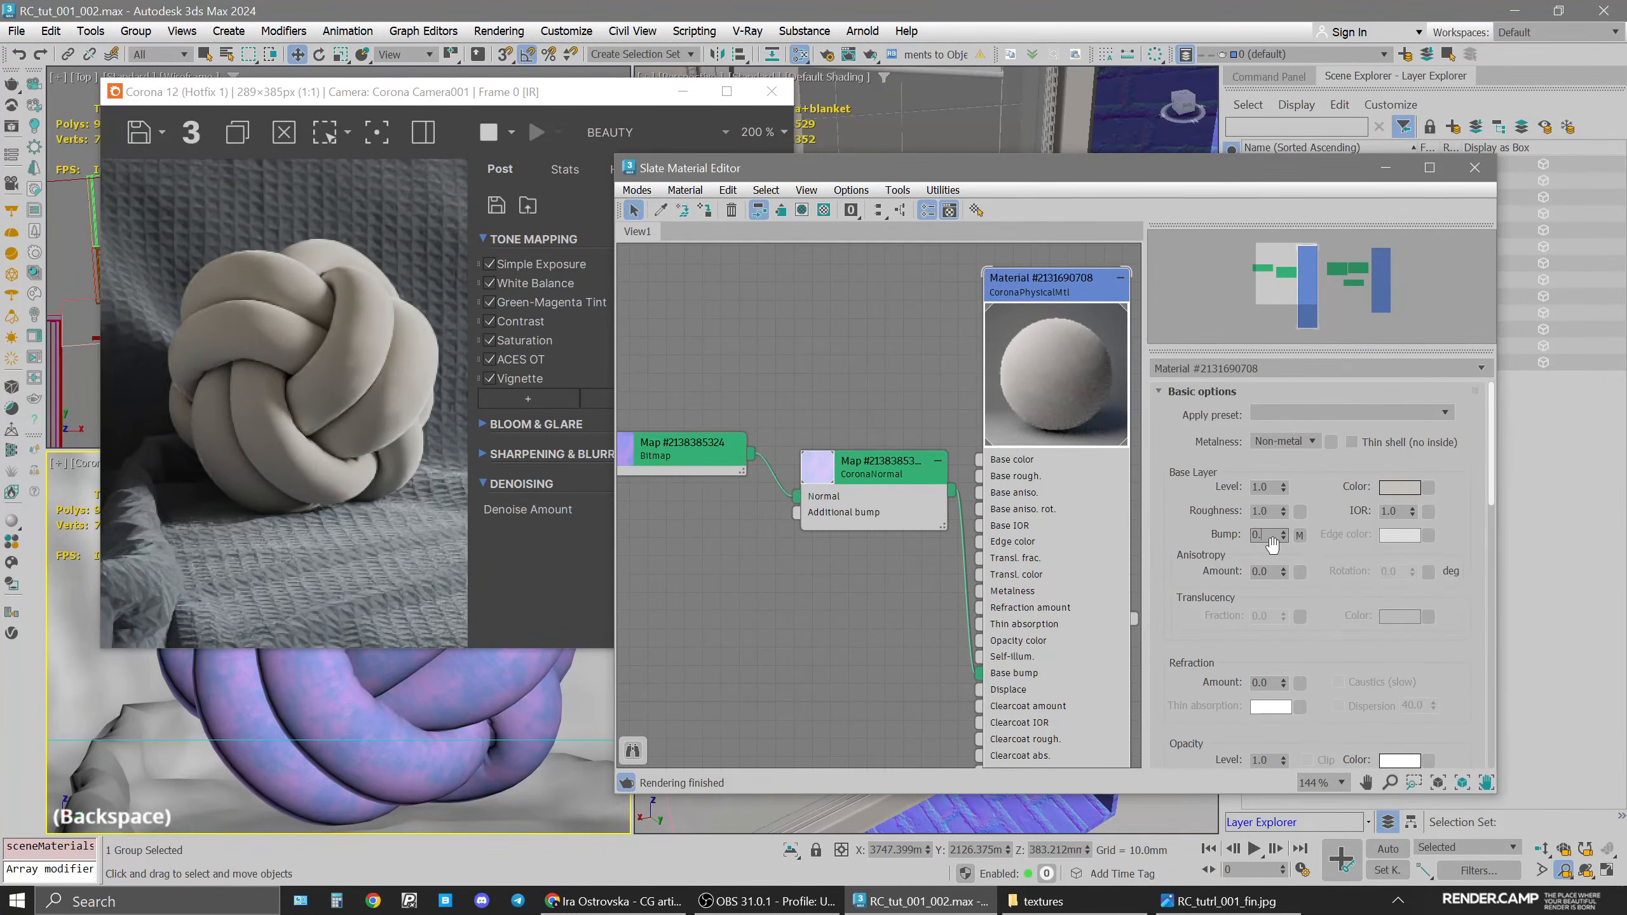
{"action": "type", "text": "5"}
{"action": "key", "text": "Return"}
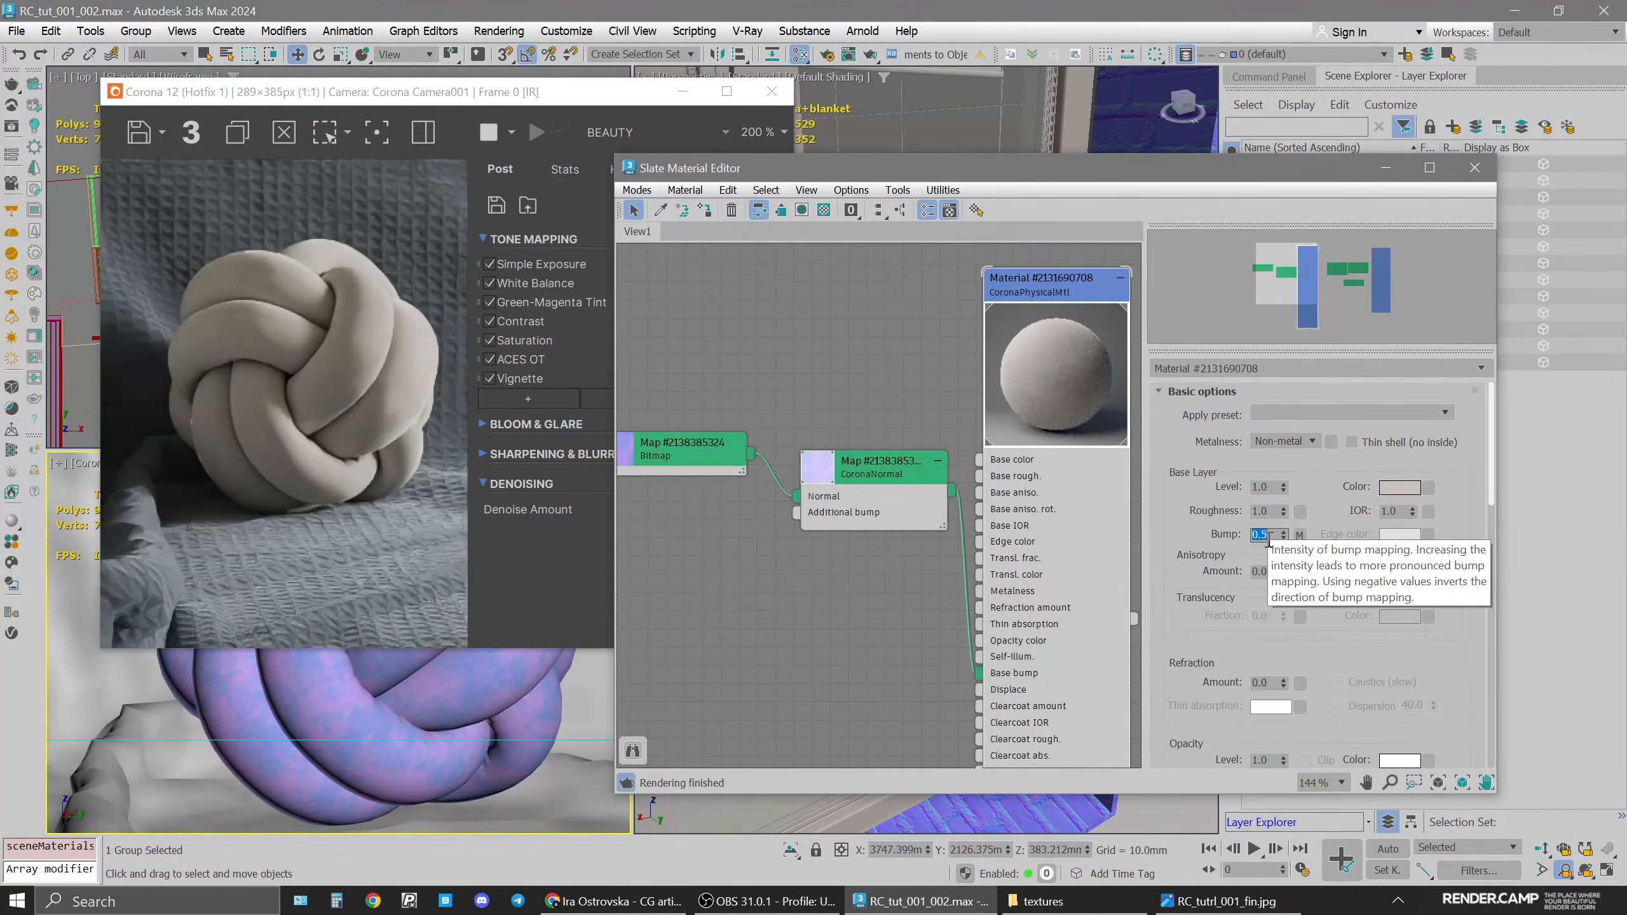
Set Denoising during rendering to None in the render setup's performance settings and restart the interactive rendering
{"action": "left_click", "coordinate": [261, 423]}
{"action": "left_click", "coordinate": [488, 133]}
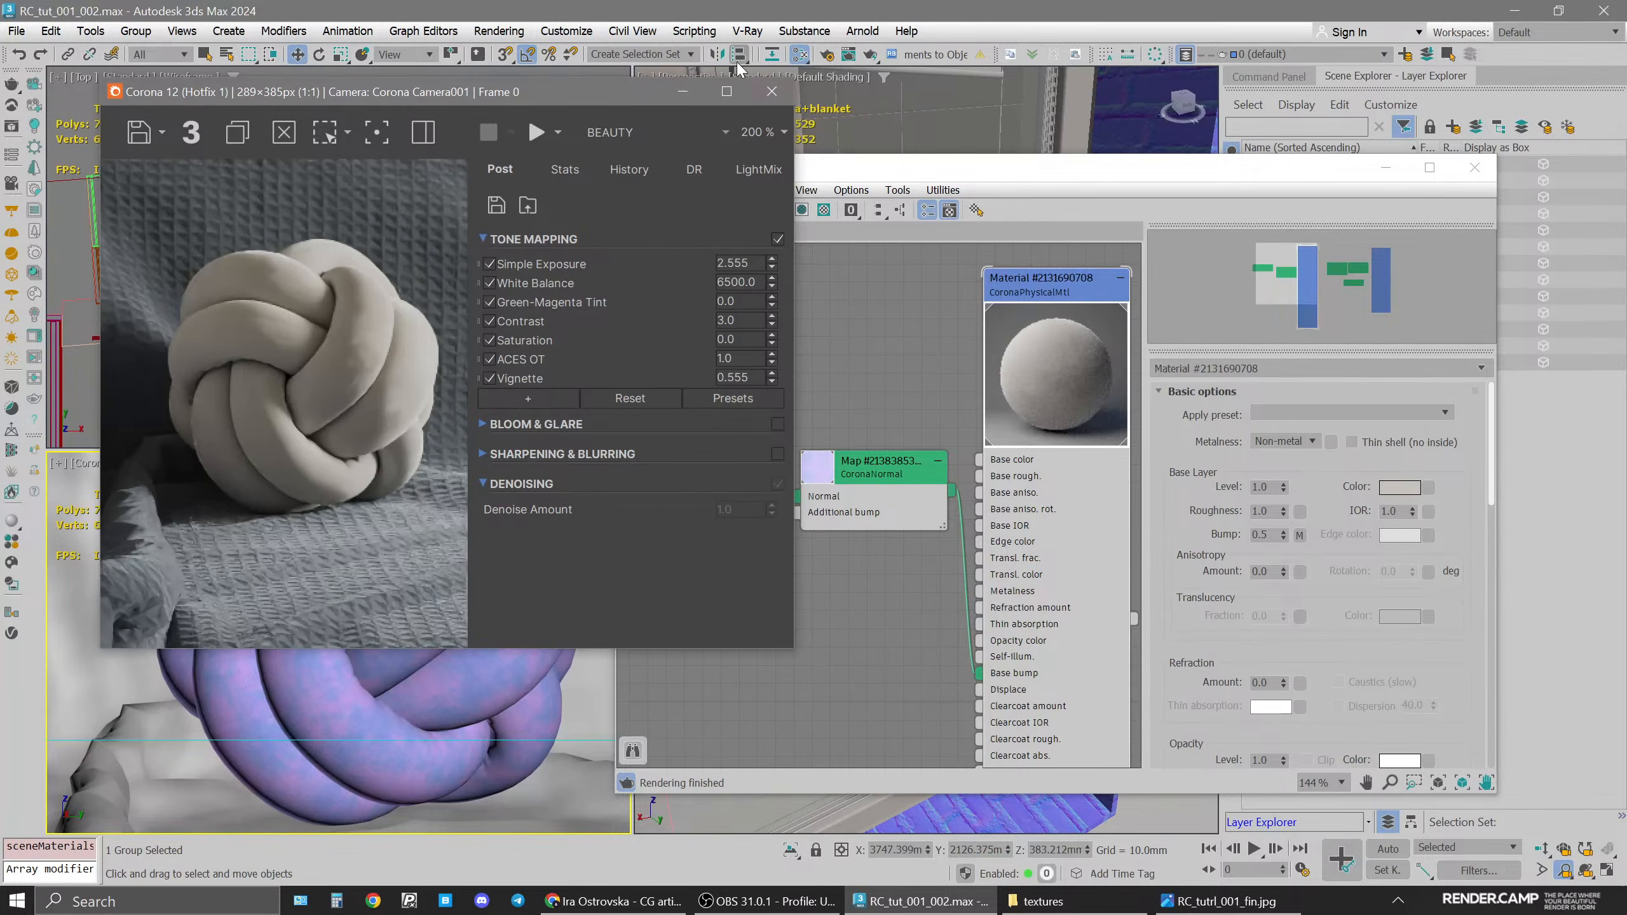
{"action": "left_click", "coordinate": [566, 30]}
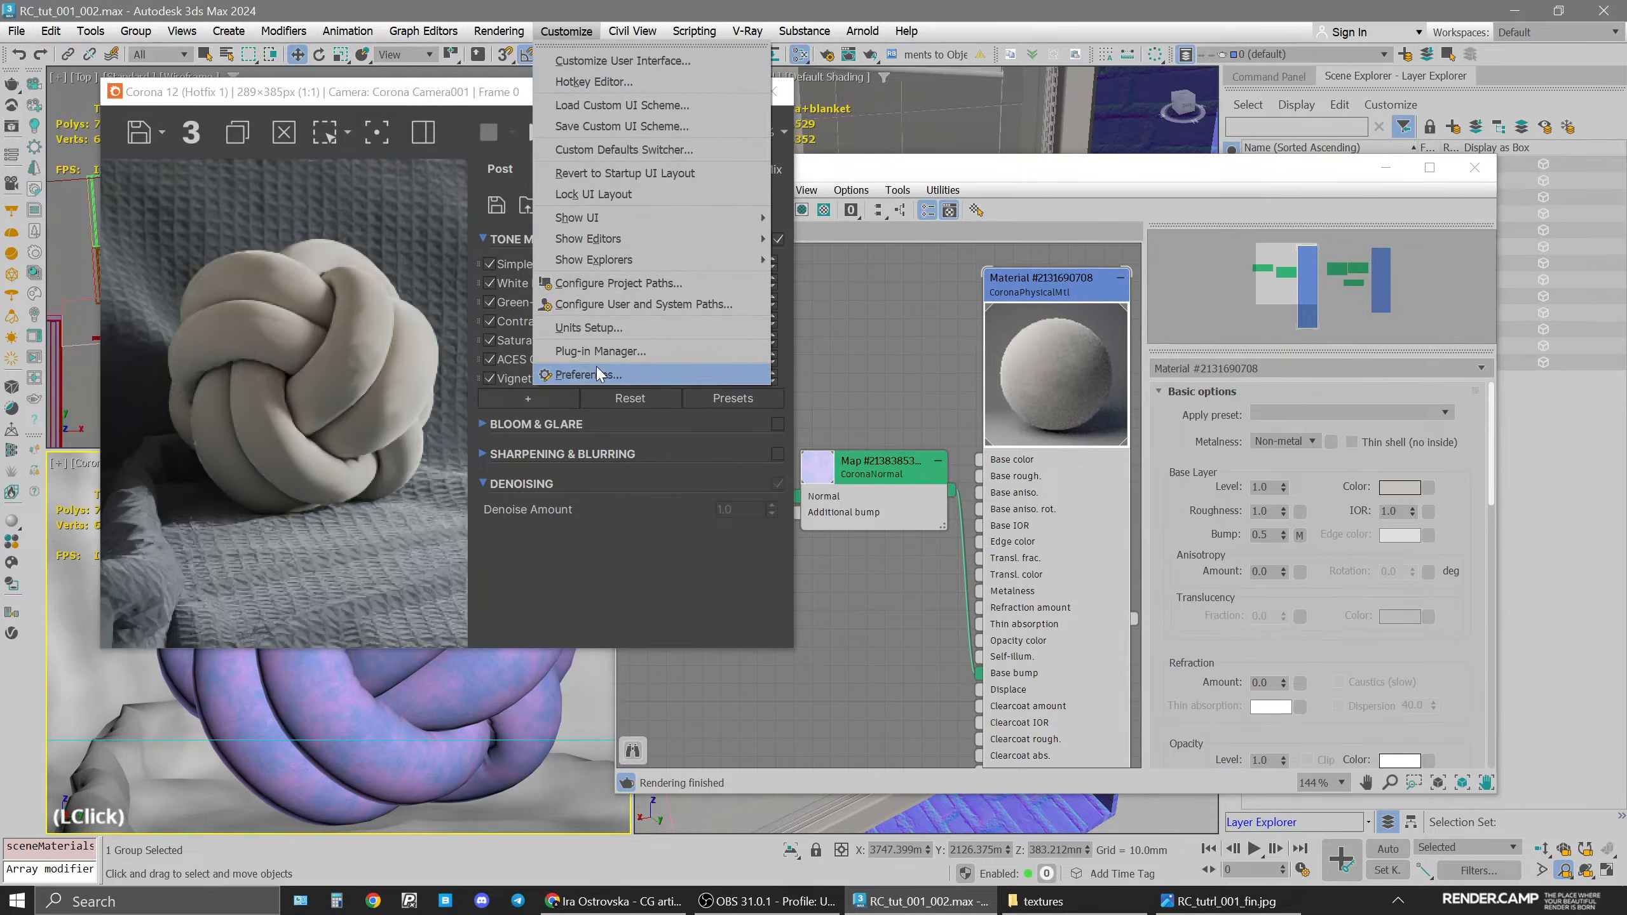
{"action": "left_click", "coordinate": [858, 261]}
{"action": "key", "text": "F10"}
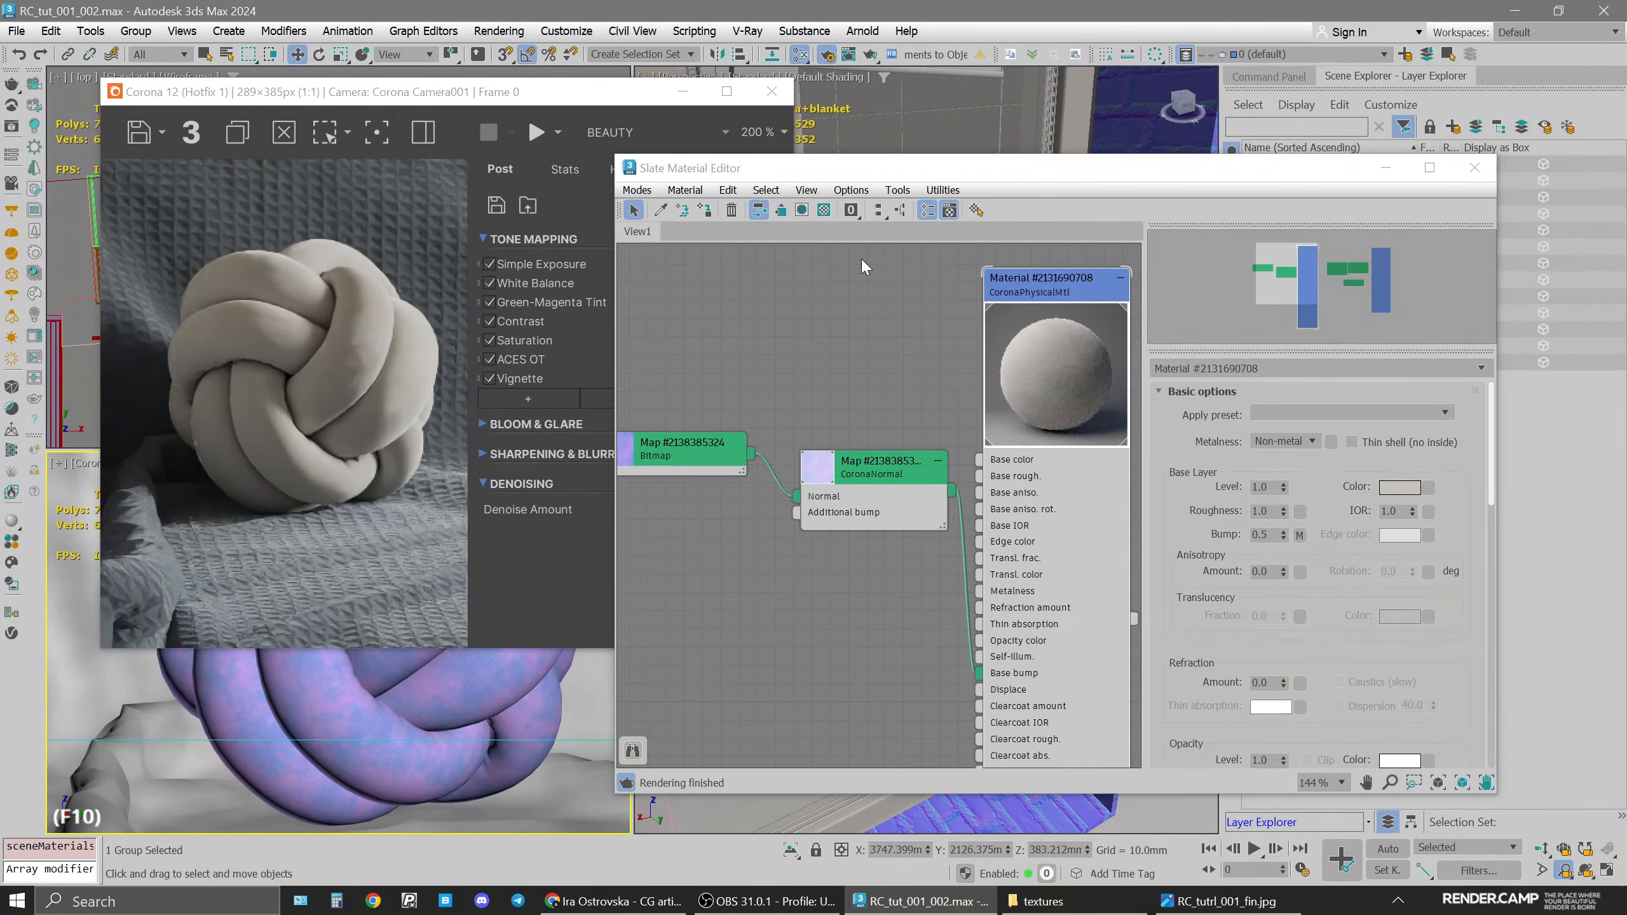
{"action": "left_click", "coordinate": [946, 236]}
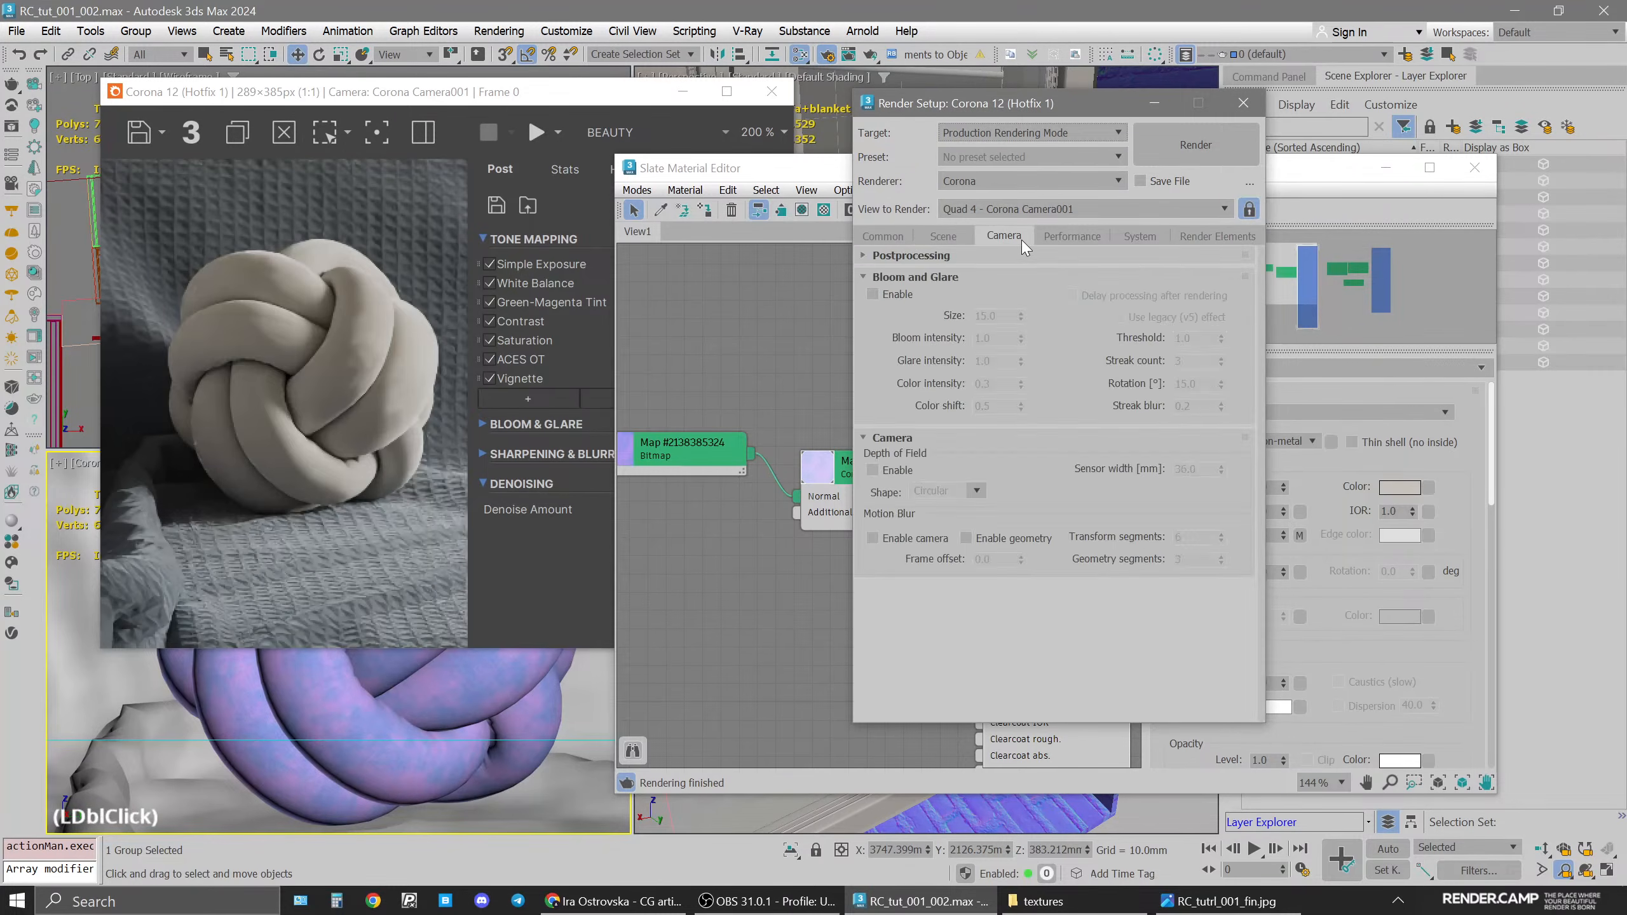
{"action": "left_click", "coordinate": [1094, 240]}
{"action": "left_click", "coordinate": [1123, 544]}
{"action": "left_click", "coordinate": [1121, 555]}
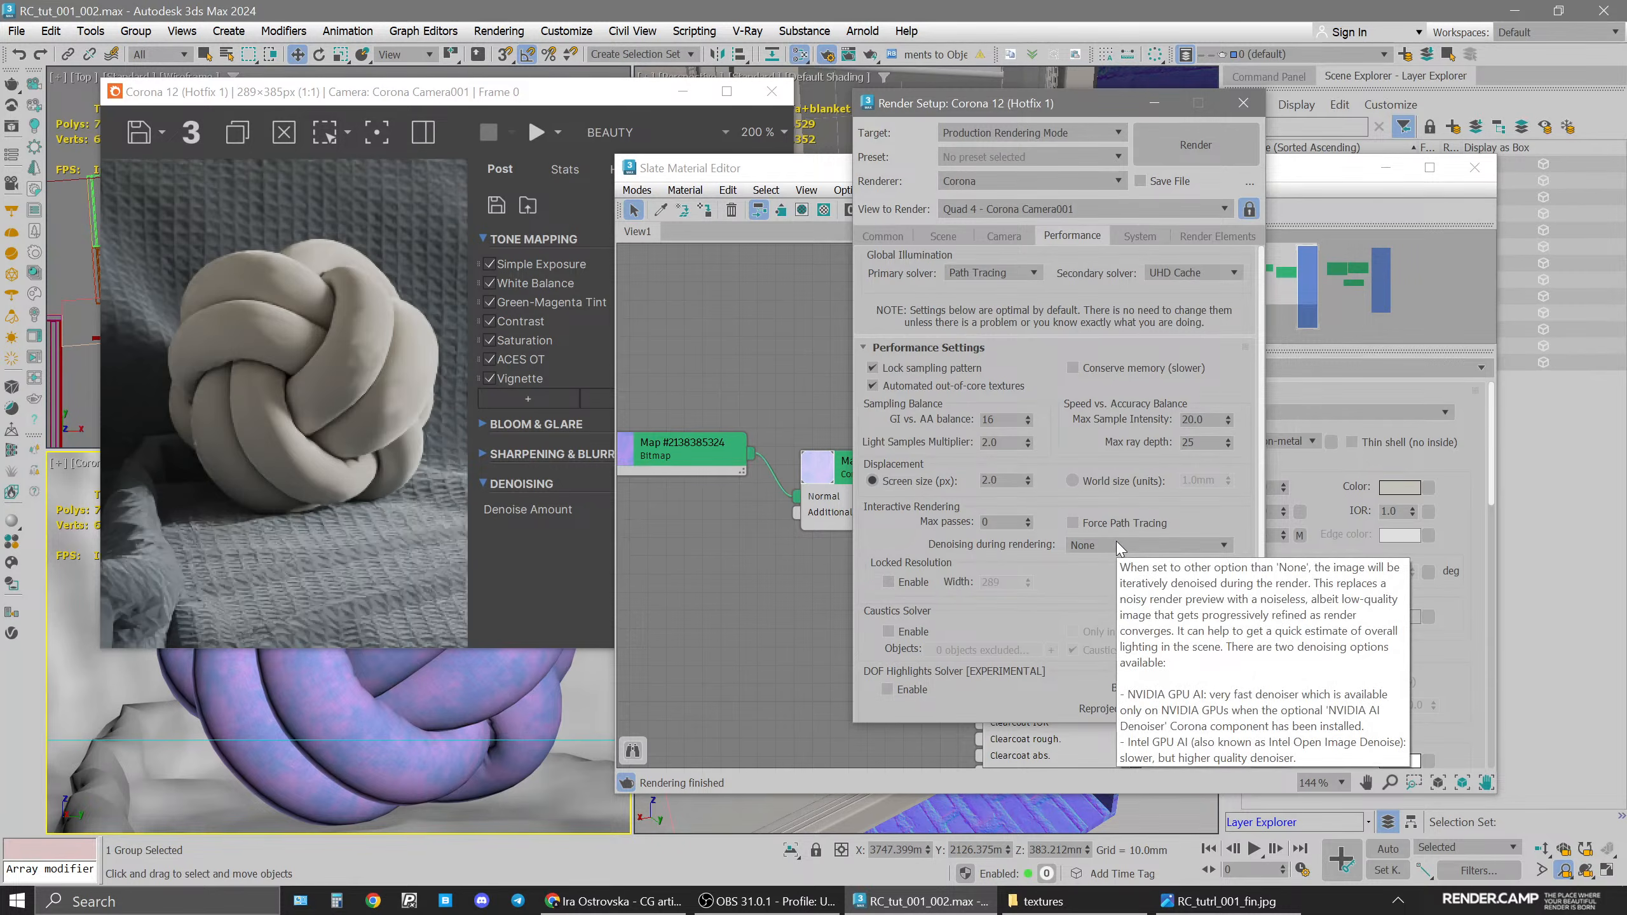
{"action": "left_click", "coordinate": [235, 314]}
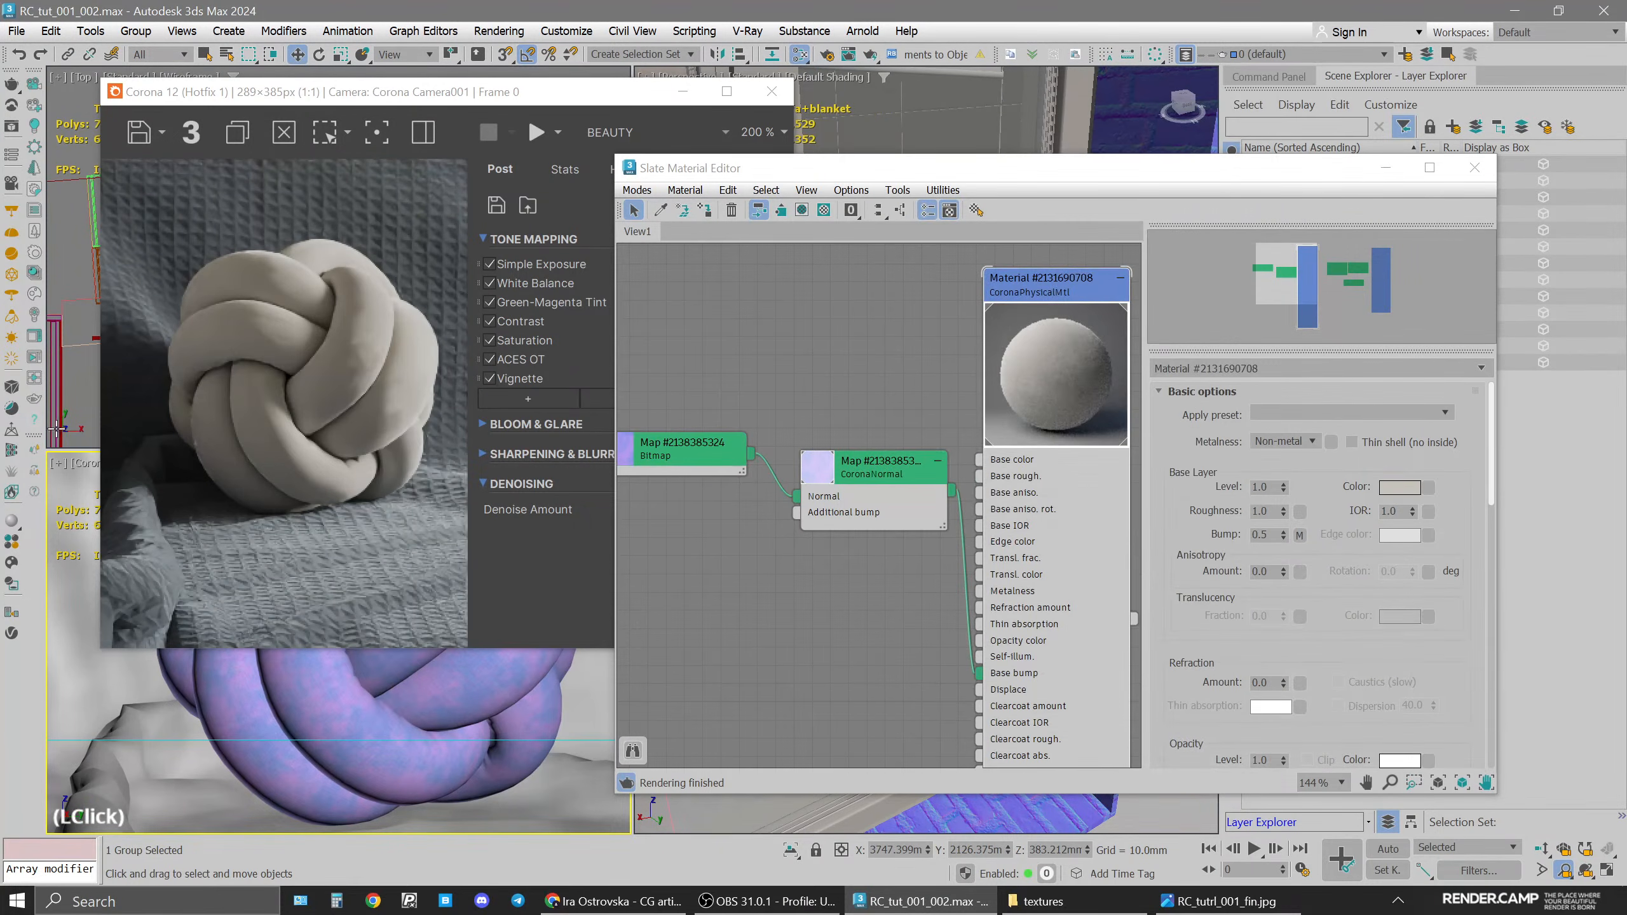
{"action": "left_click", "coordinate": [34, 357]}
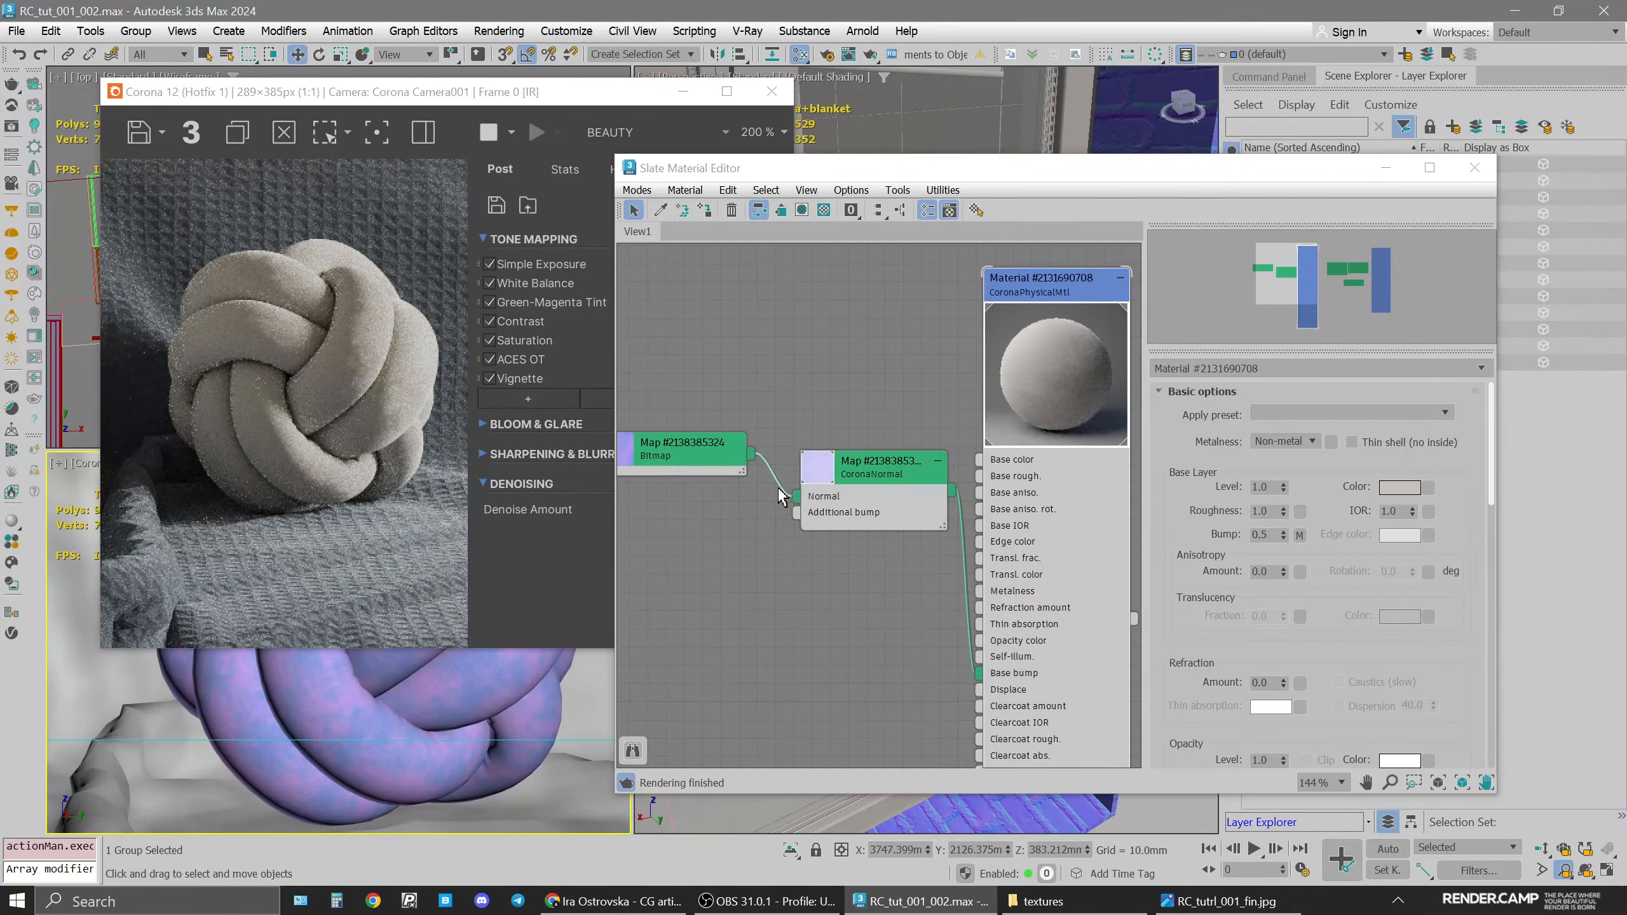
Rearrange the normal bitmap and CoronaNormal nodes and disconnect CoronaNormal from the cushion material's Base bump
{"action": "double_click", "coordinate": [708, 464]}
{"action": "middle_click_drag", "start_coordinate": [738, 516], "coordinate": [801, 544]}
{"action": "mouse_move", "coordinate": [741, 480]}
{"action": "left_mouse_down"}
{"action": "mouse_move", "coordinate": [762, 497]}
{"action": "mouse_move", "coordinate": [722, 485]}
{"action": "left_mouse_up"}
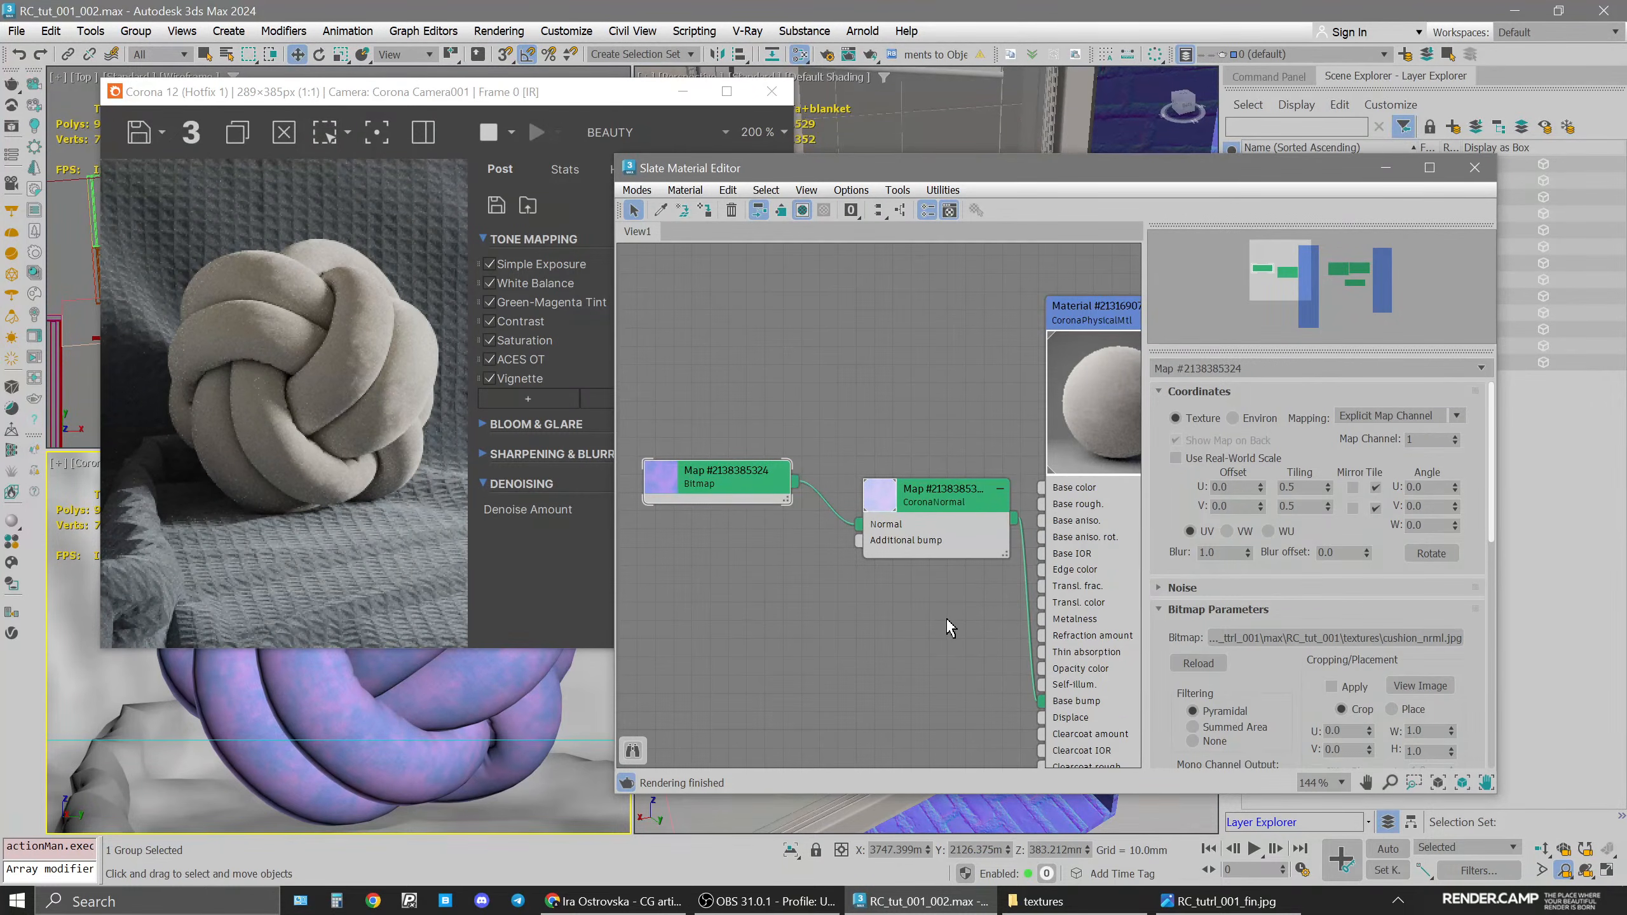
{"action": "left_click_drag", "start_coordinate": [749, 490], "coordinate": [786, 527]}
{"action": "left_click_drag", "start_coordinate": [951, 495], "coordinate": [917, 648]}
{"action": "middle_click_drag", "start_coordinate": [943, 561], "coordinate": [932, 491]}
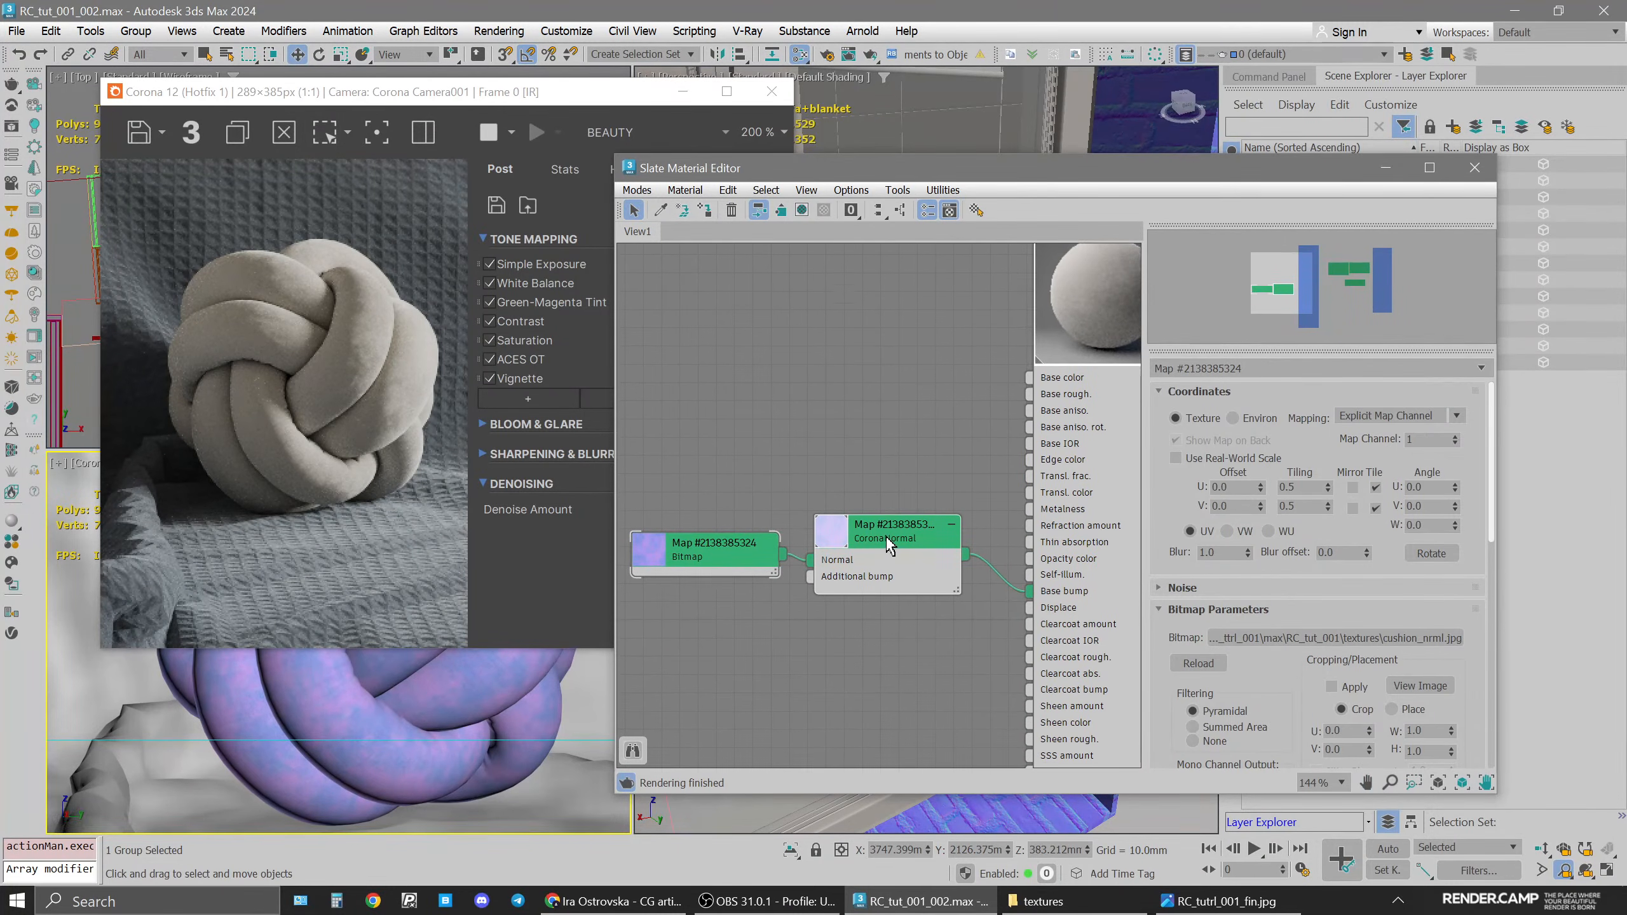
{"action": "left_click_drag", "start_coordinate": [888, 544], "coordinate": [888, 524]}
{"action": "middle_click_drag", "start_coordinate": [1032, 594], "coordinate": [1012, 499]}
{"action": "left_click_drag", "start_coordinate": [1012, 495], "coordinate": [989, 501]}
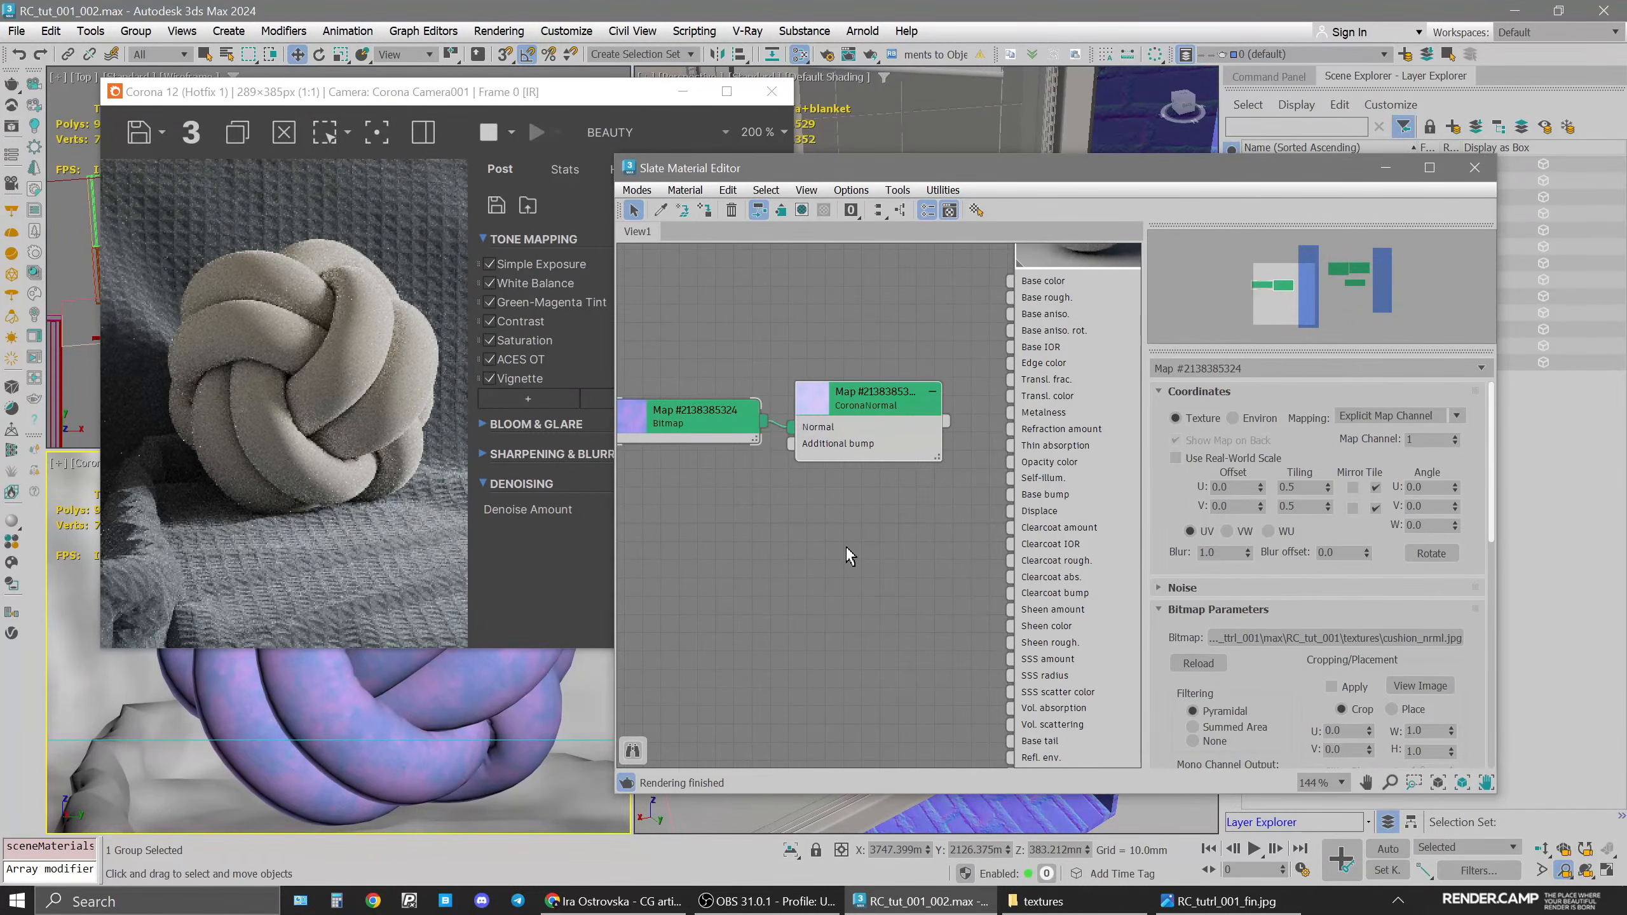
Add a Cellular map, connect it to the cushion material's Displace input and place its node below the CoronaNormal map
{"action": "right_click", "coordinate": [733, 535]}
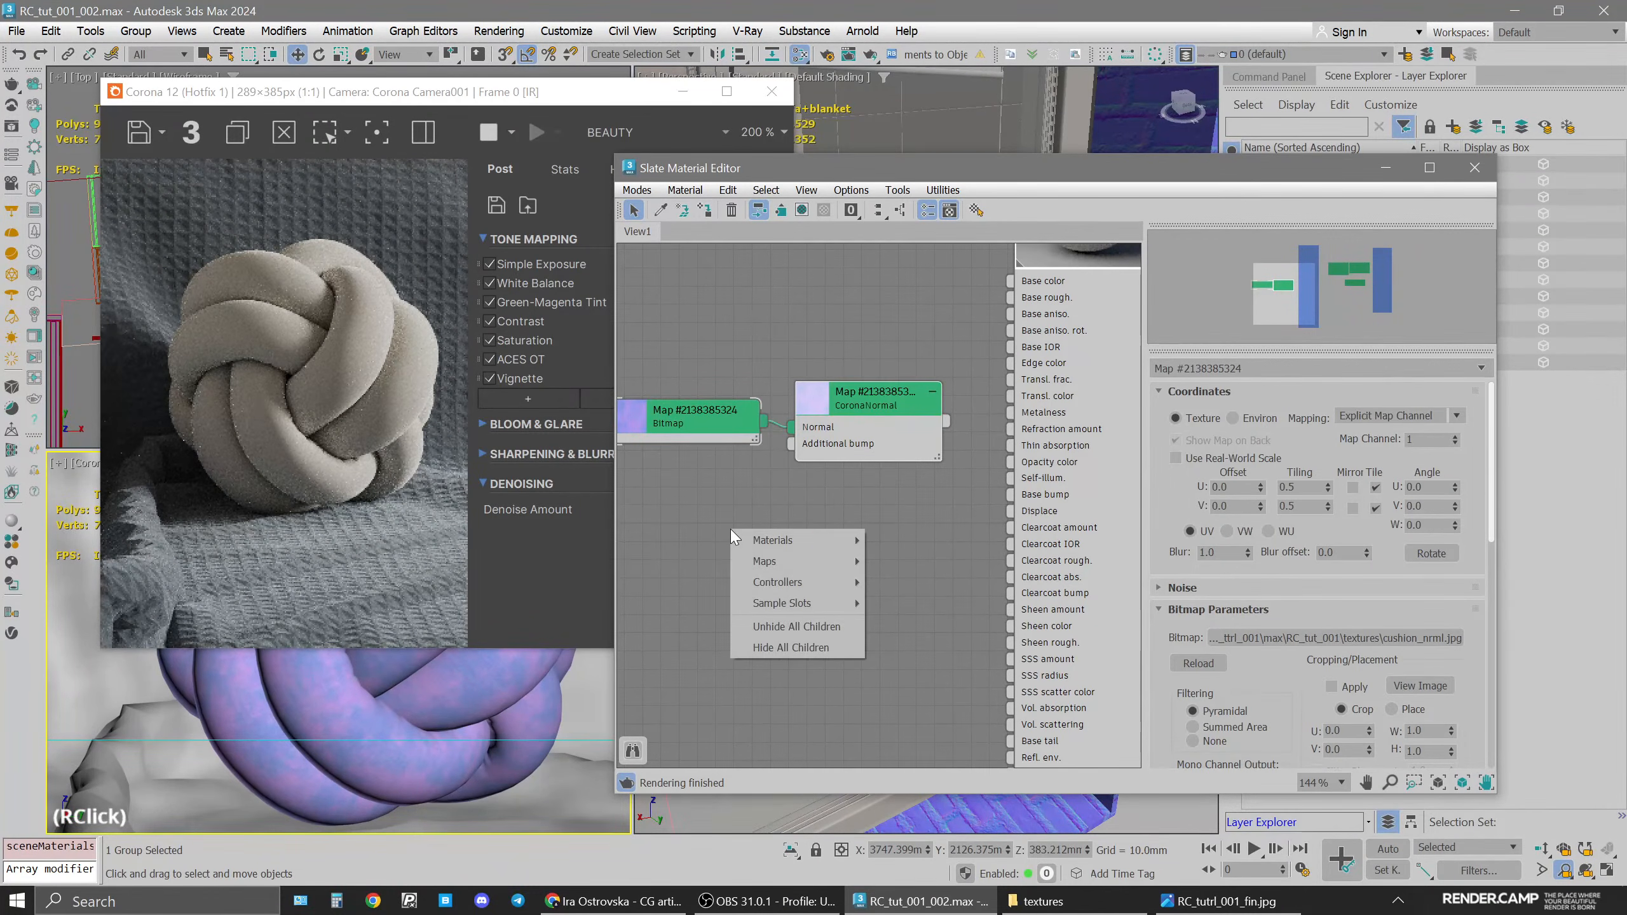
{"action": "mouse_move", "coordinate": [787, 562]}
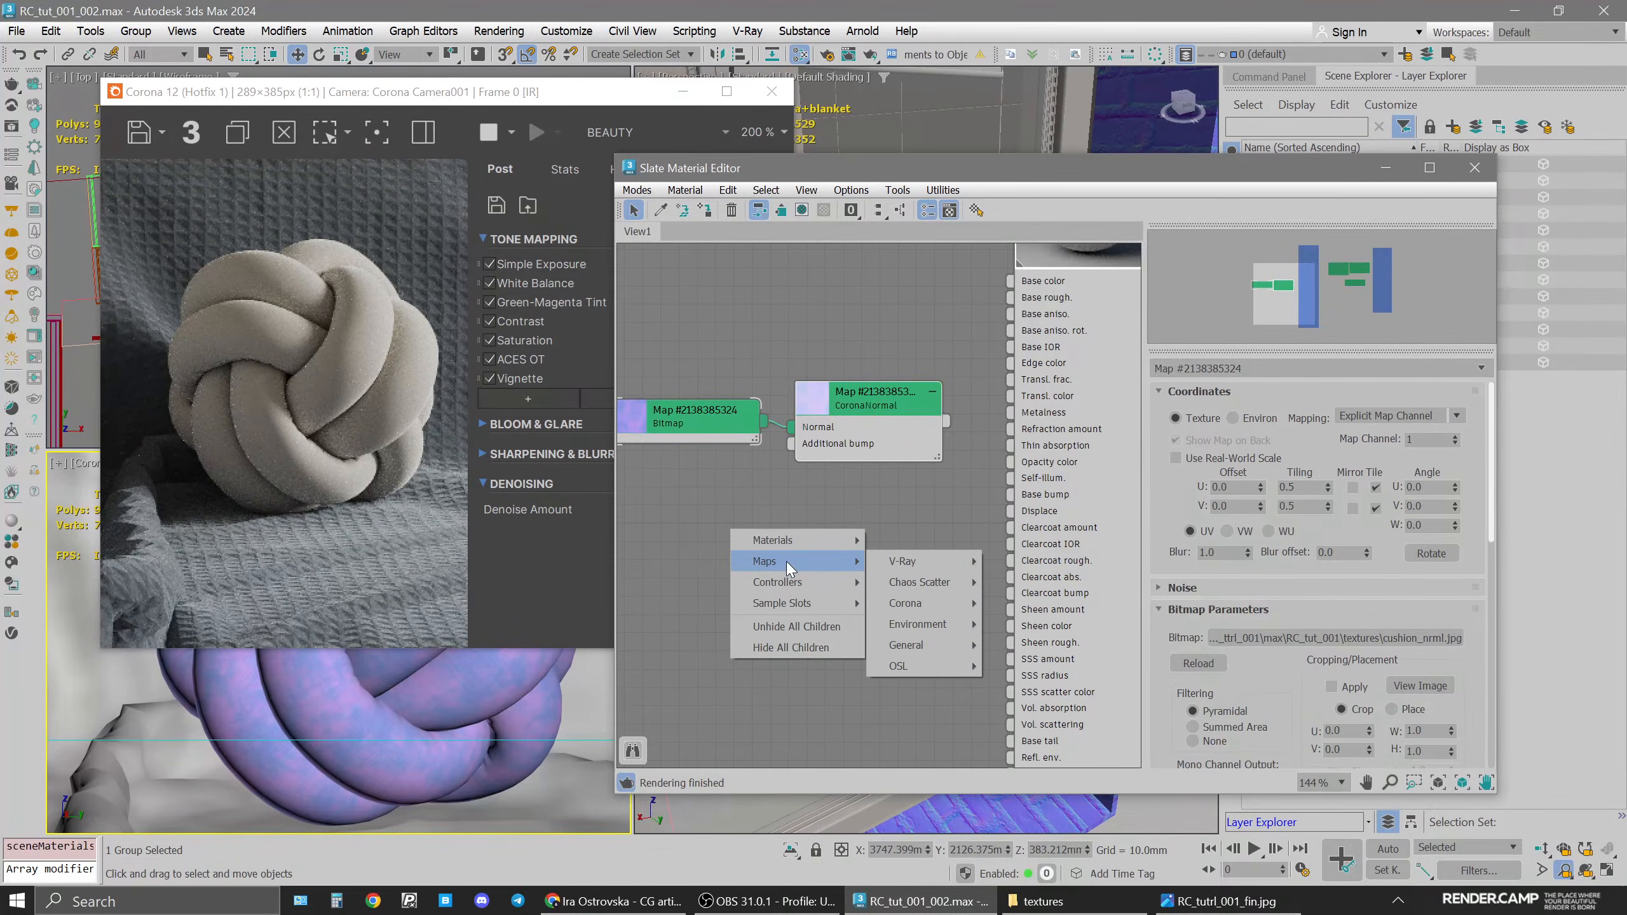
{"action": "mouse_move", "coordinate": [936, 643]}
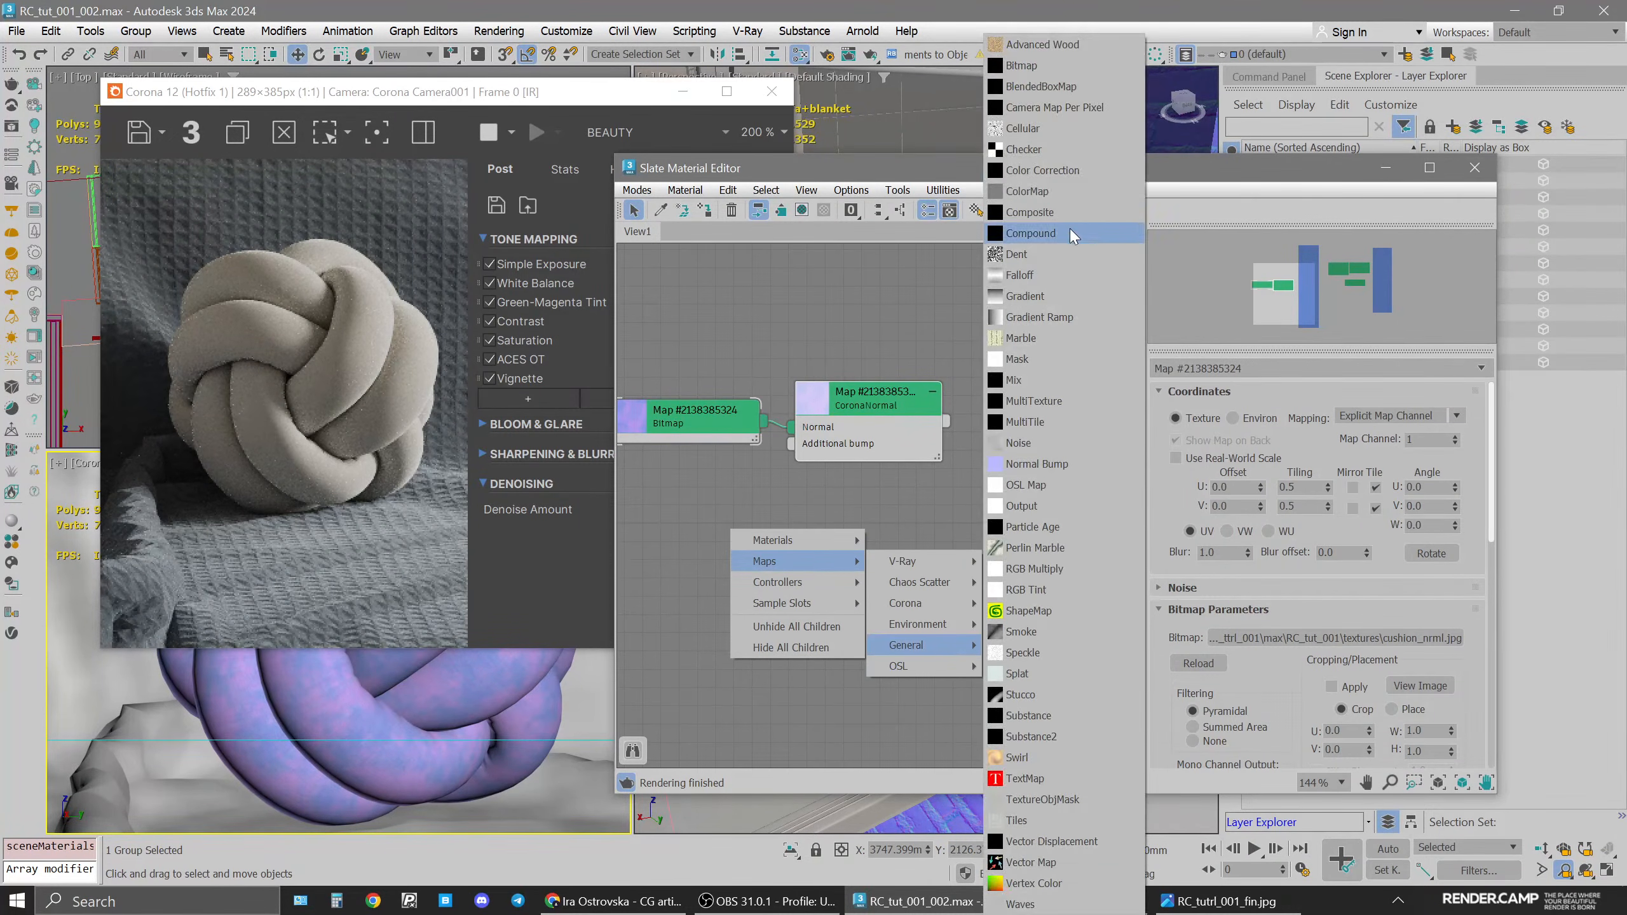
{"action": "left_click", "coordinate": [1028, 128]}
{"action": "left_click_drag", "start_coordinate": [775, 518], "coordinate": [1019, 511]}
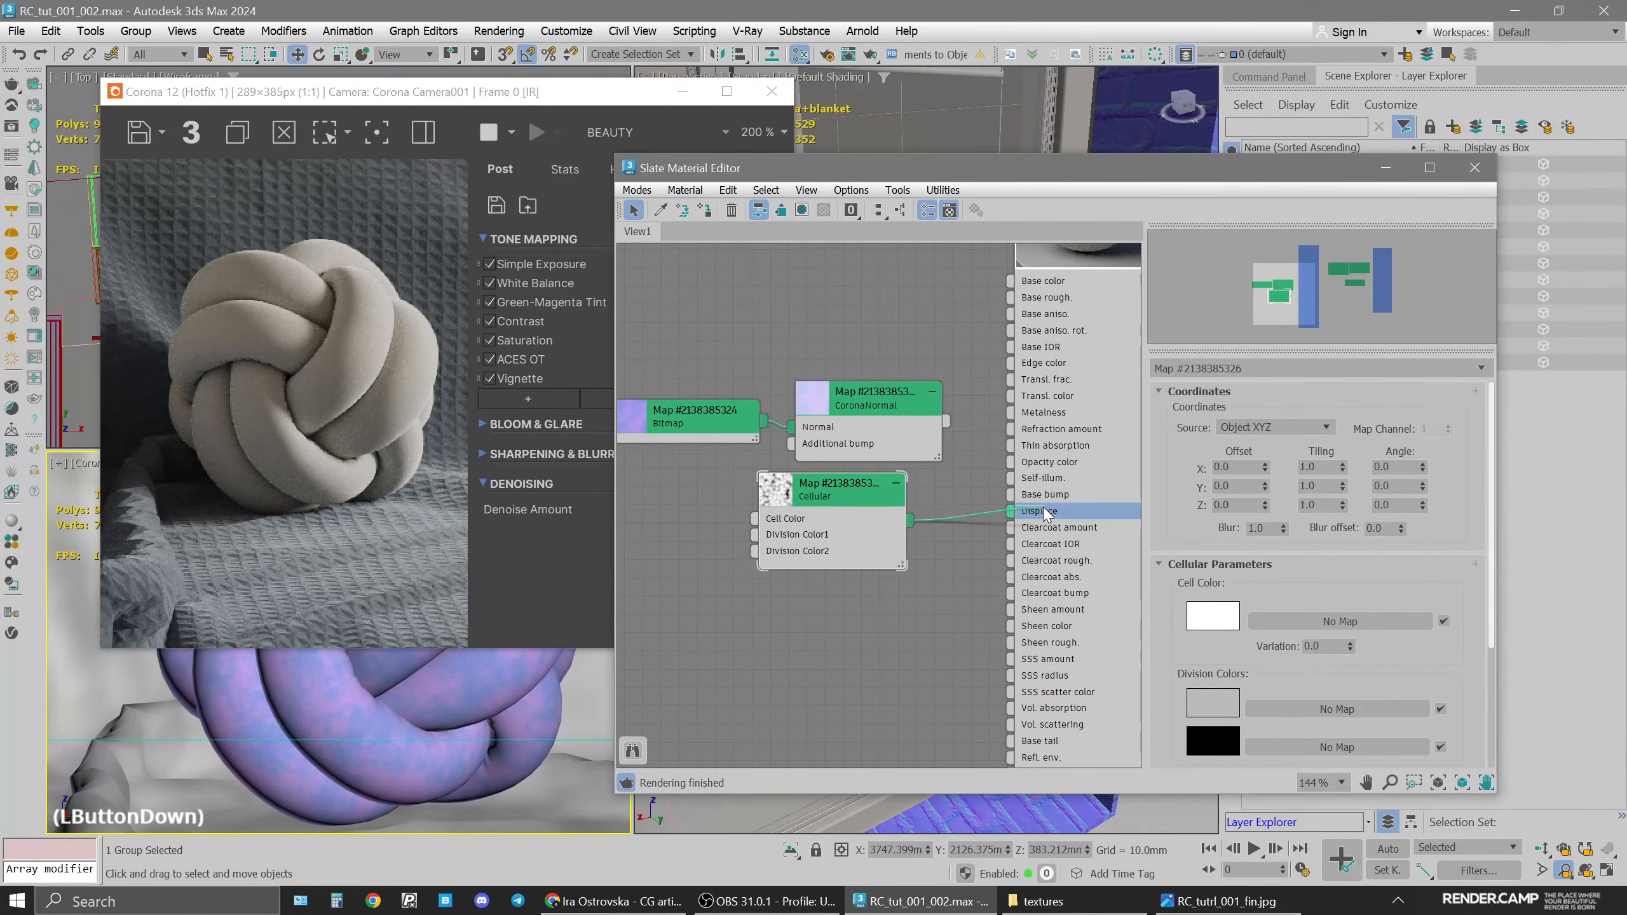
{"action": "left_click_drag", "start_coordinate": [853, 508], "coordinate": [888, 526]}
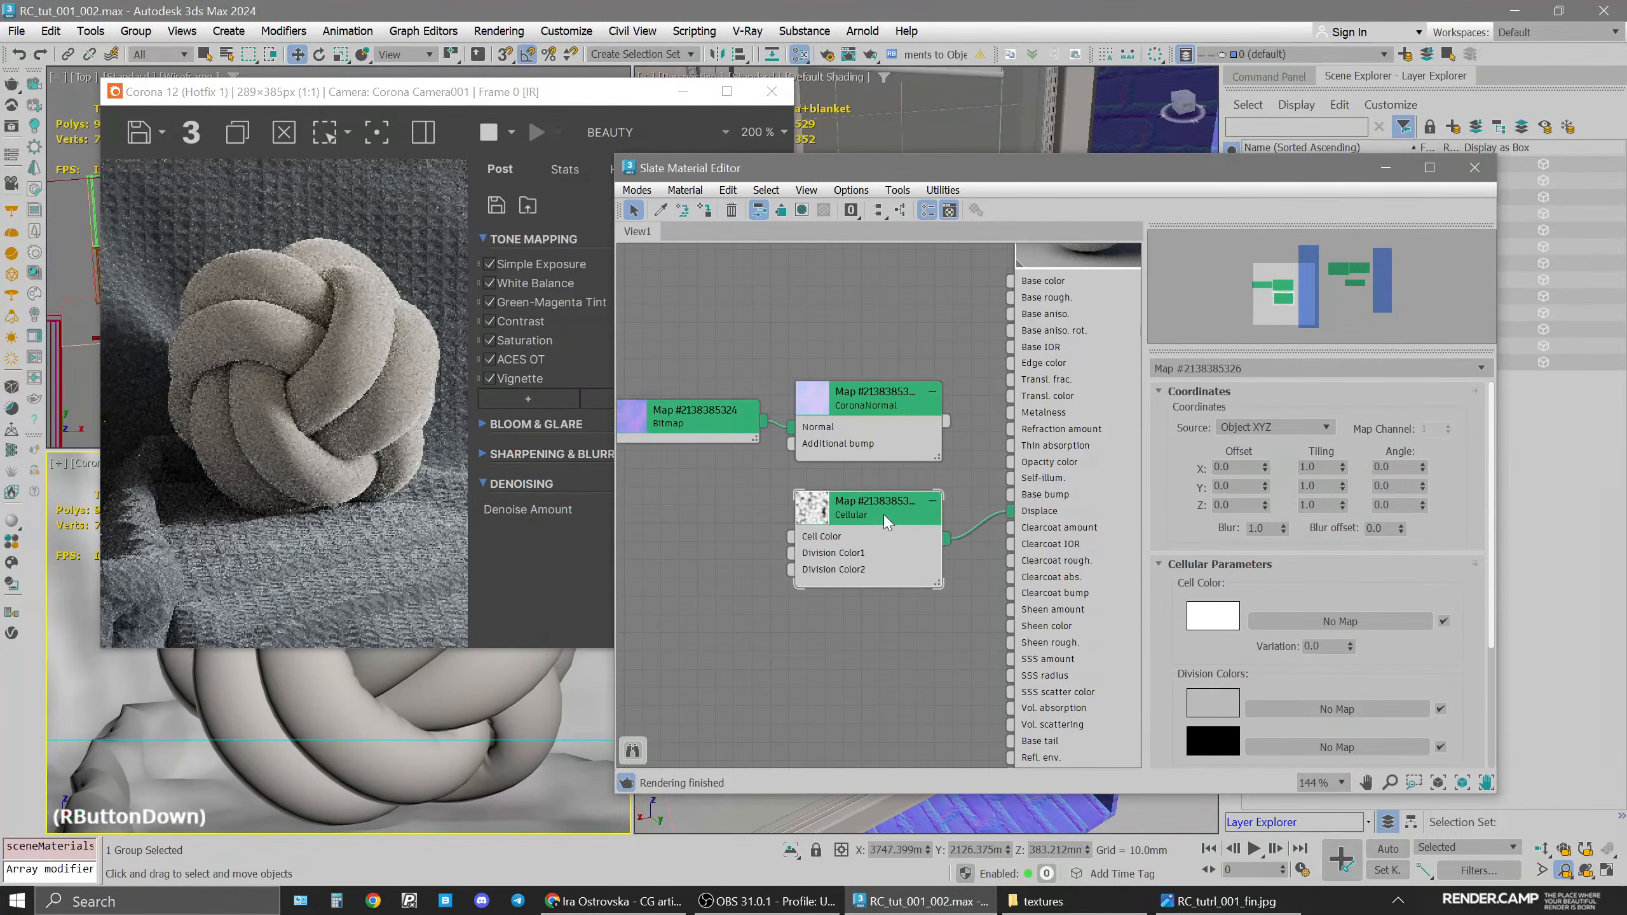
Show the Cellular map in the viewport, try a cell size of 5 and settle on 3
{"action": "right_click", "coordinate": [882, 516]}
{"action": "left_click", "coordinate": [935, 238]}
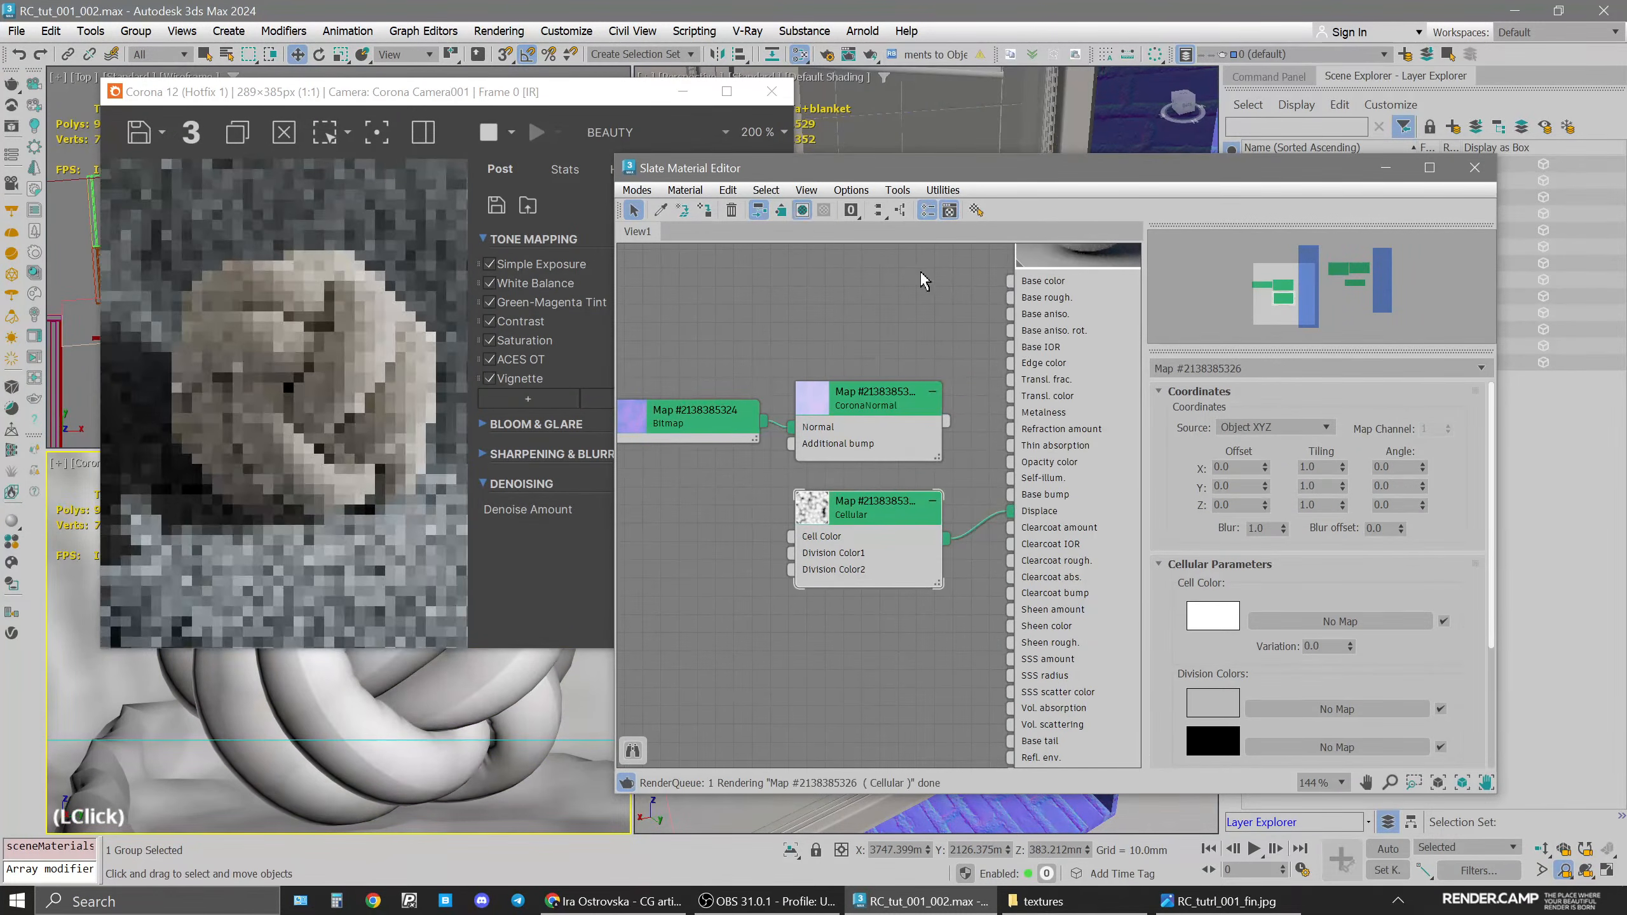
{"action": "left_click_drag", "start_coordinate": [1182, 669], "coordinate": [1163, 453]}
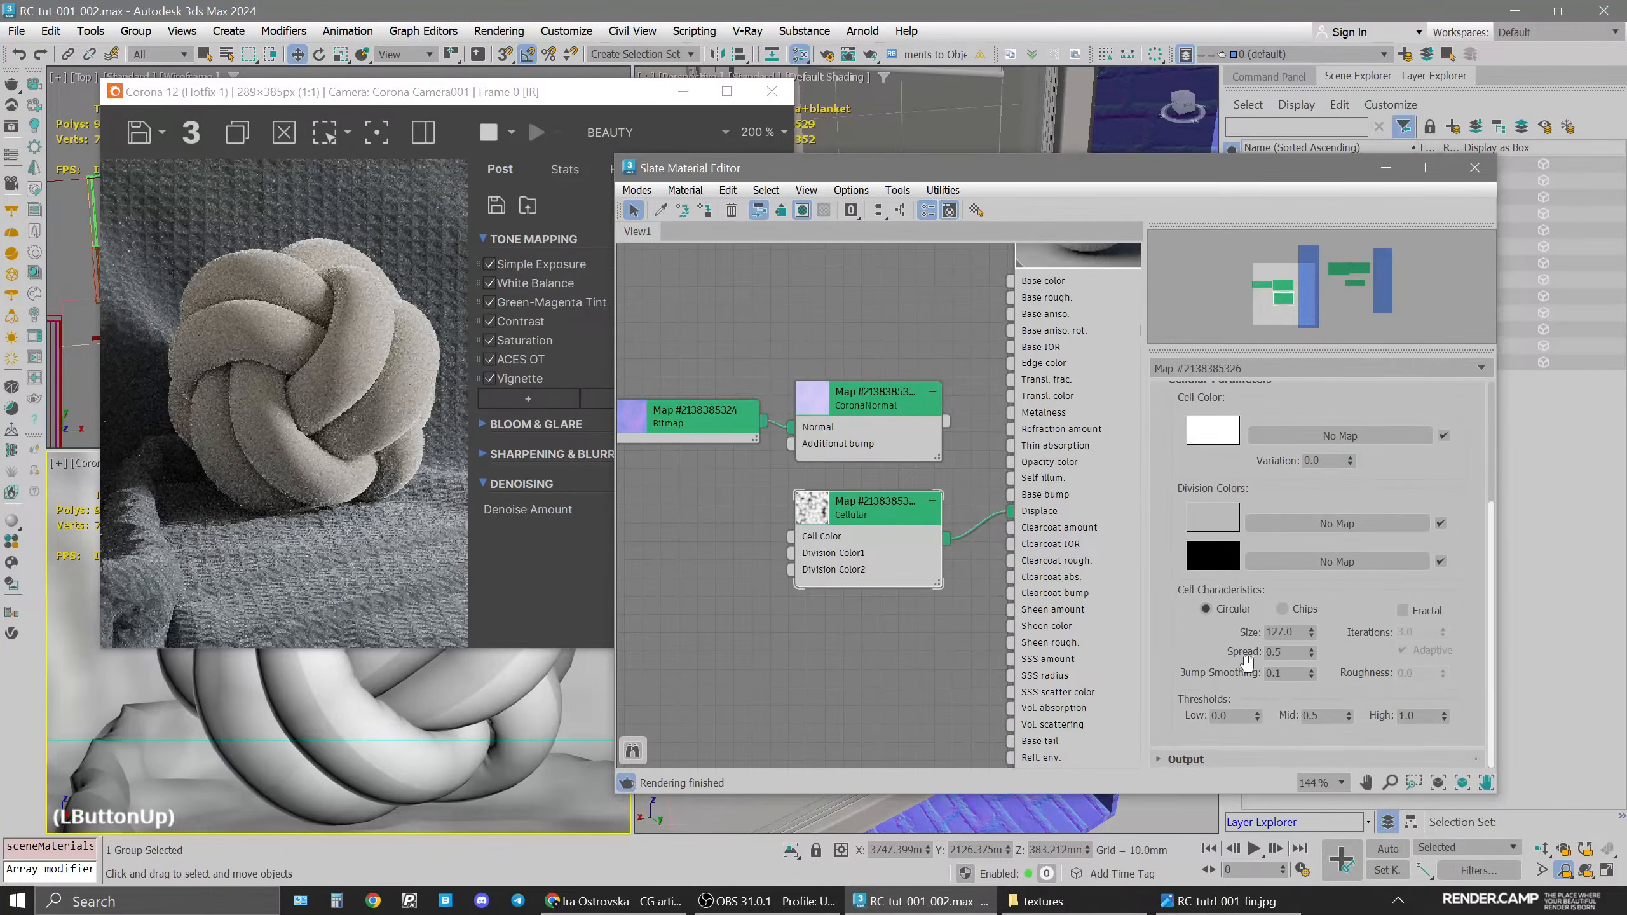
{"action": "type", "text": "5"}
{"action": "key", "text": "Return"}
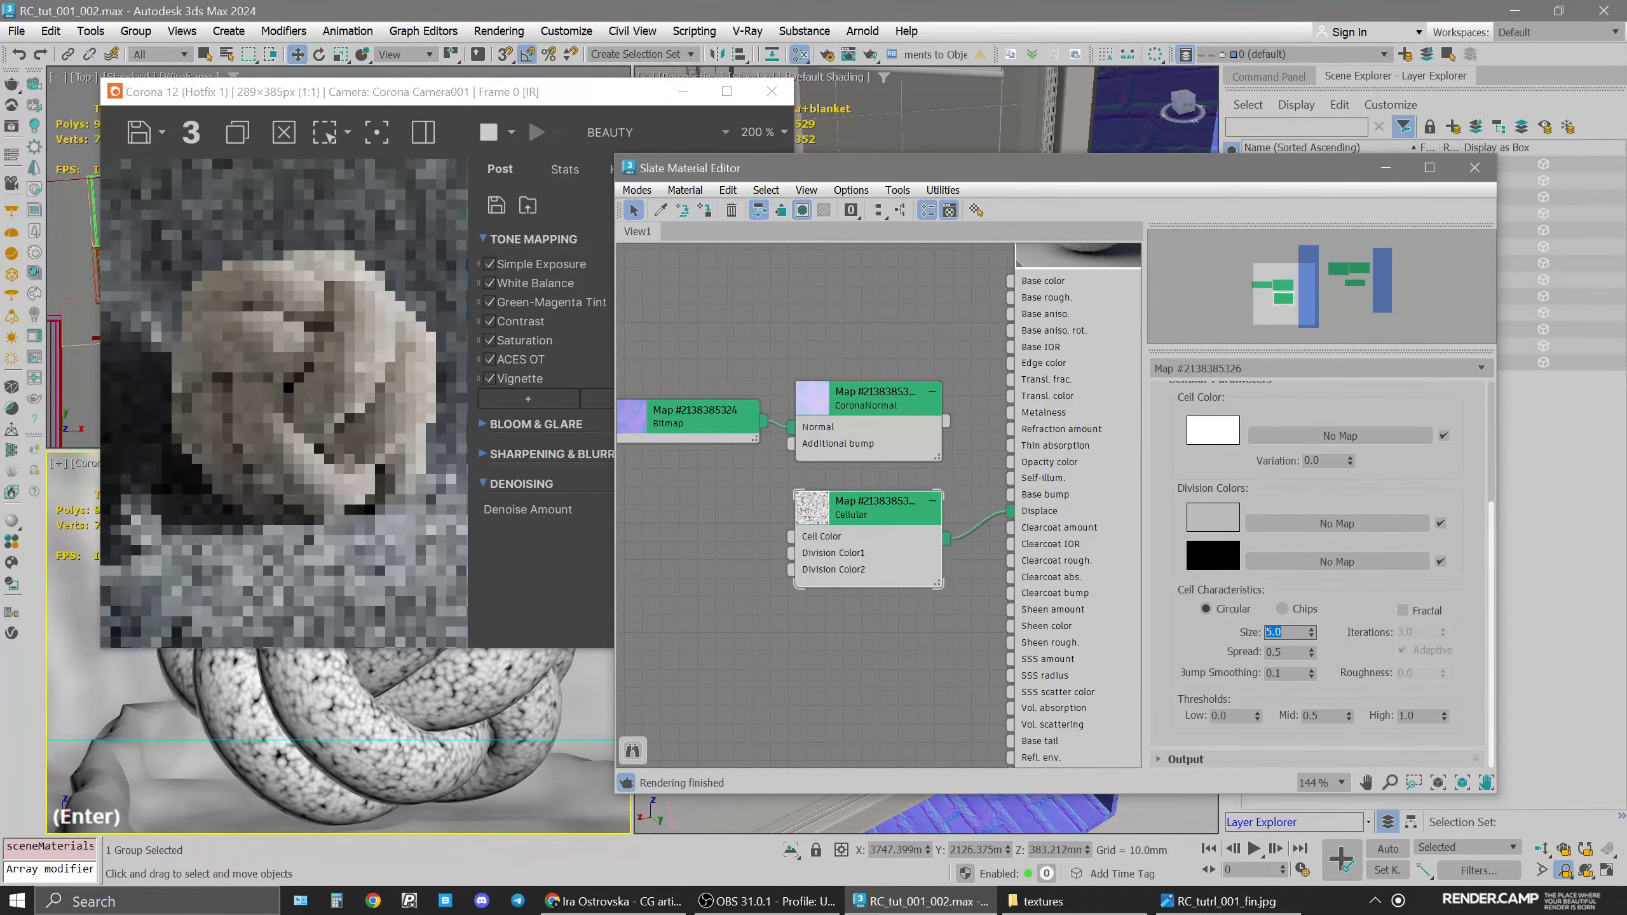
{"action": "type", "text": "3"}
{"action": "key", "text": "Return"}
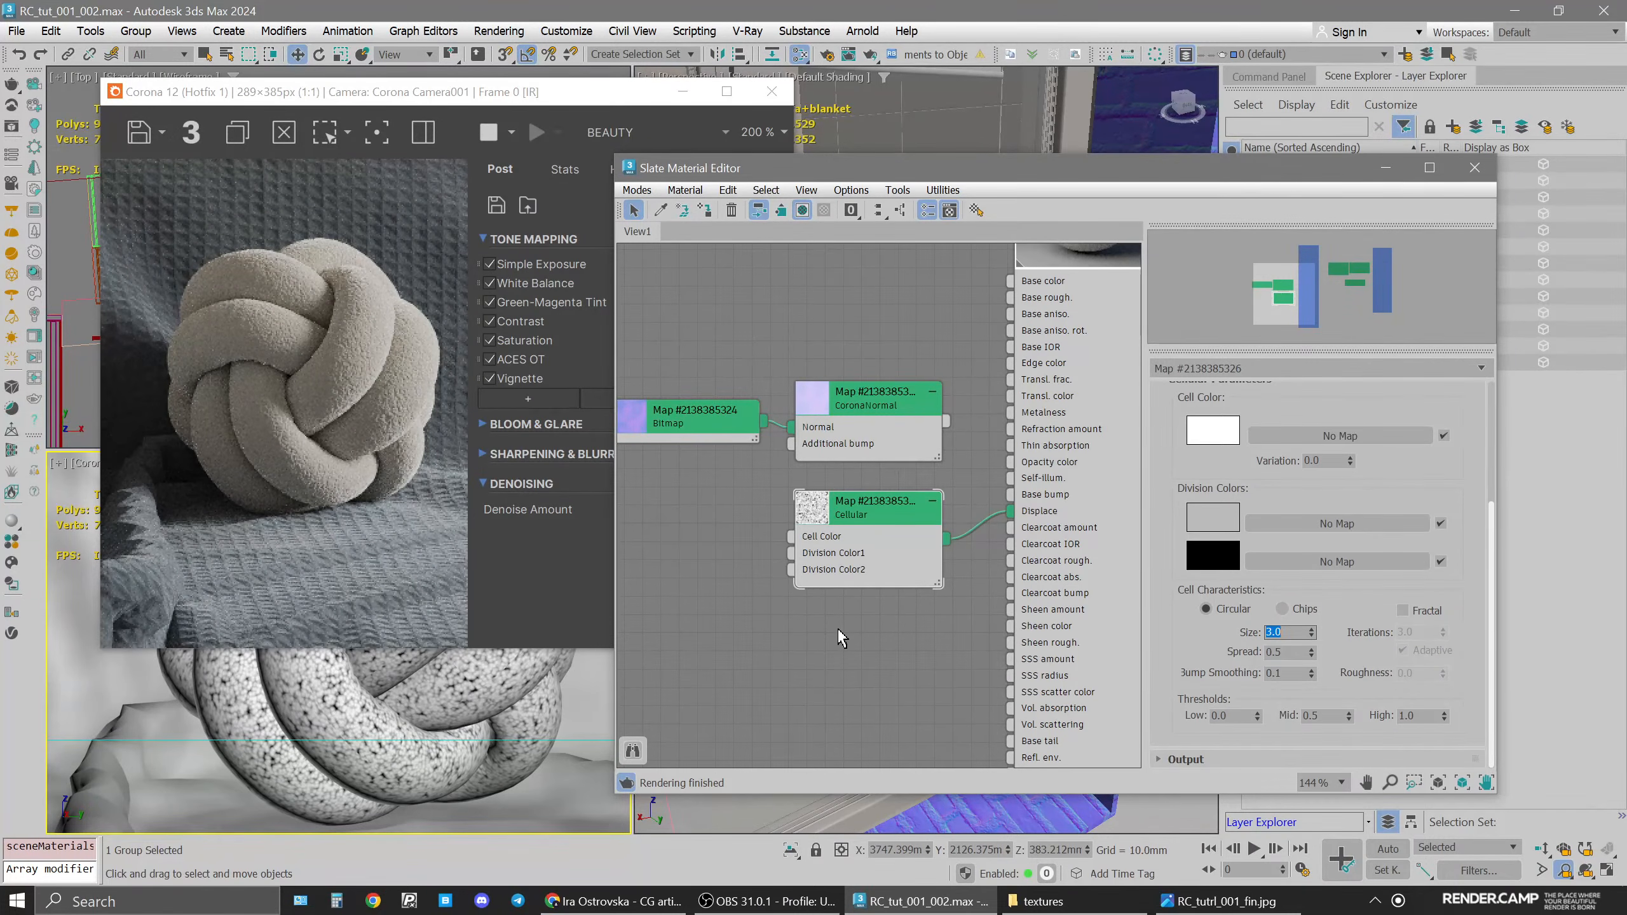
Set the cushion material's displacement Max level to 0.5 mm and connect CoronaNormal to its Base bump input
{"action": "middle_click_drag", "start_coordinate": [1018, 431], "coordinate": [922, 494]}
{"action": "left_click", "coordinate": [1019, 280]}
{"action": "scroll", "coordinate": [1281, 608], "scroll_direction": "down", "scroll_amount": 10}
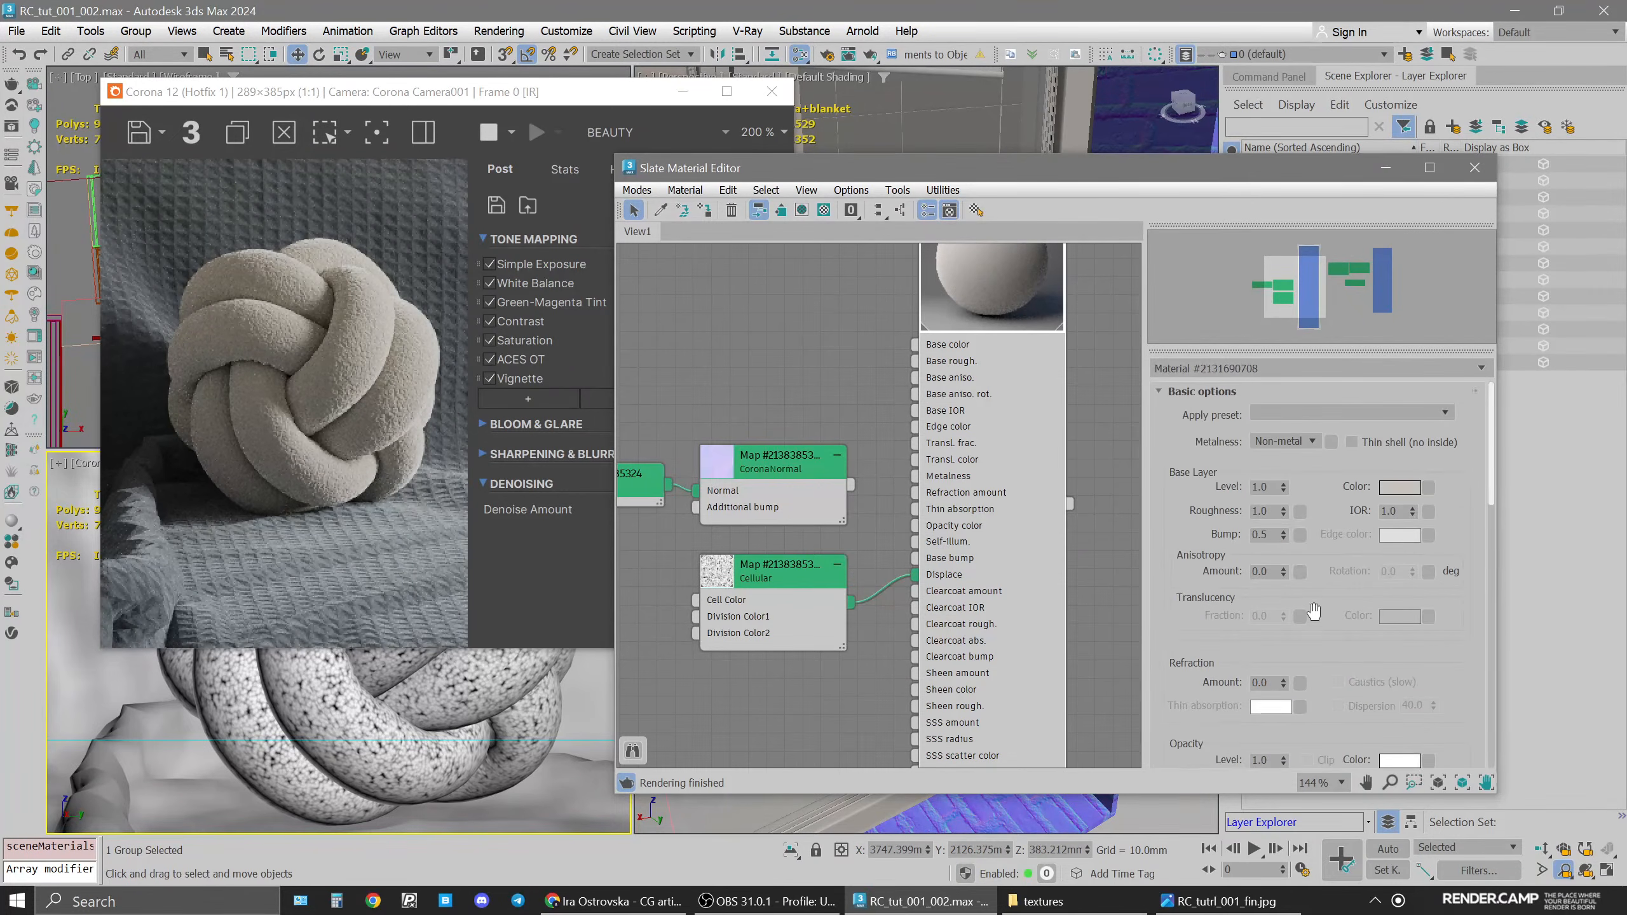
{"action": "left_click", "coordinate": [1297, 668]}
{"action": "double_click", "coordinate": [1268, 665]}
{"action": "type", "text": "0.5"}
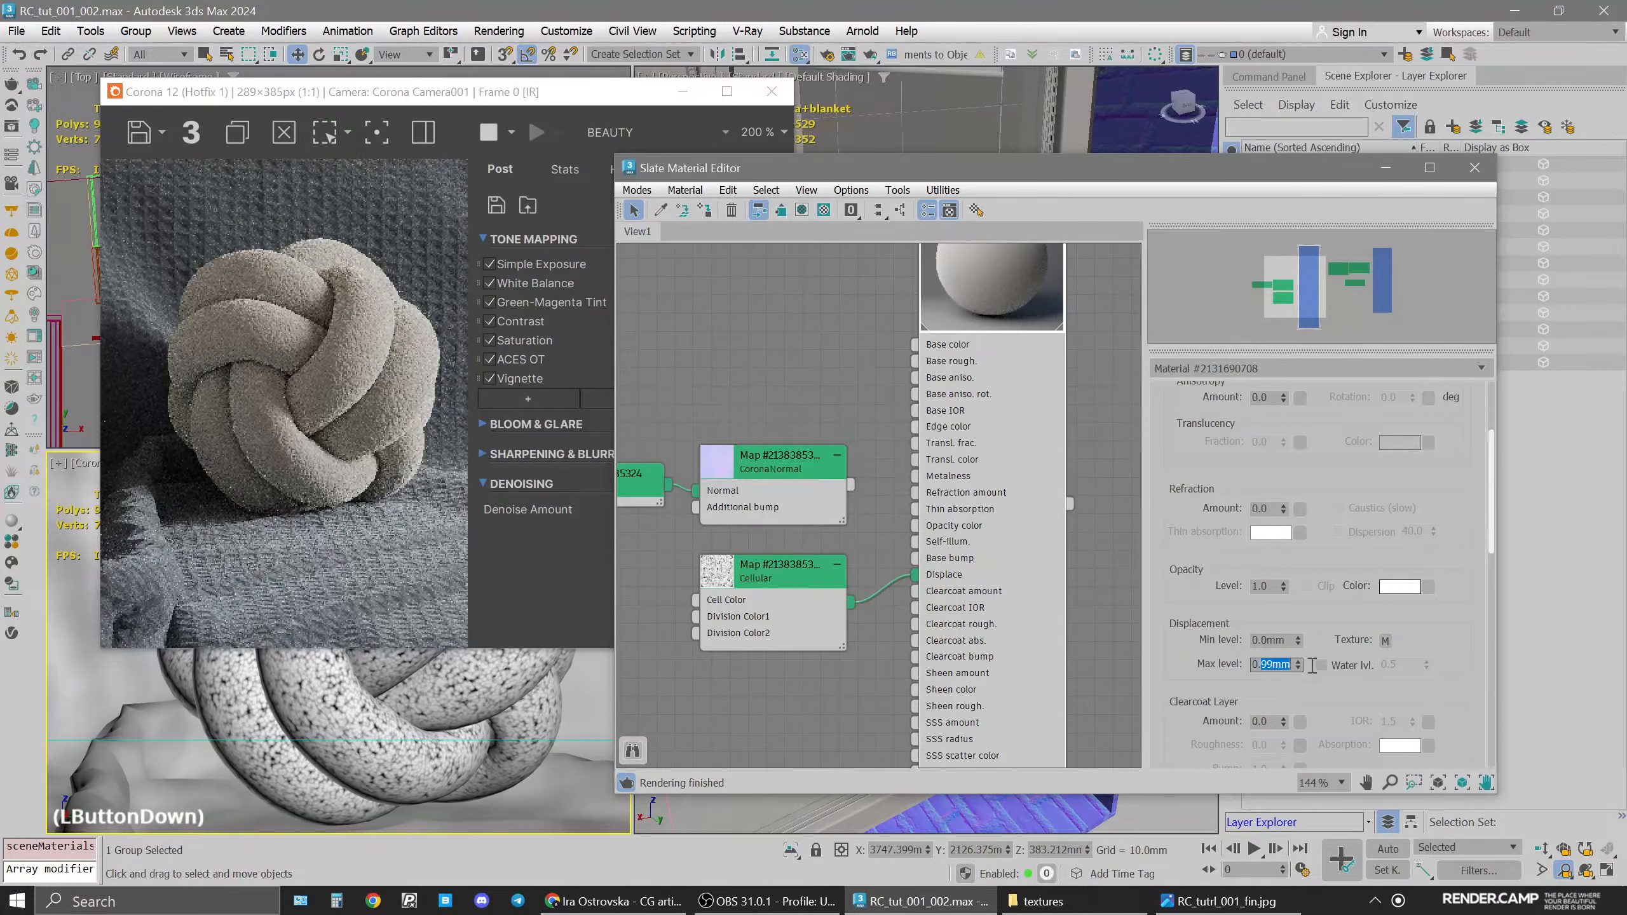
{"action": "key", "text": "Return"}
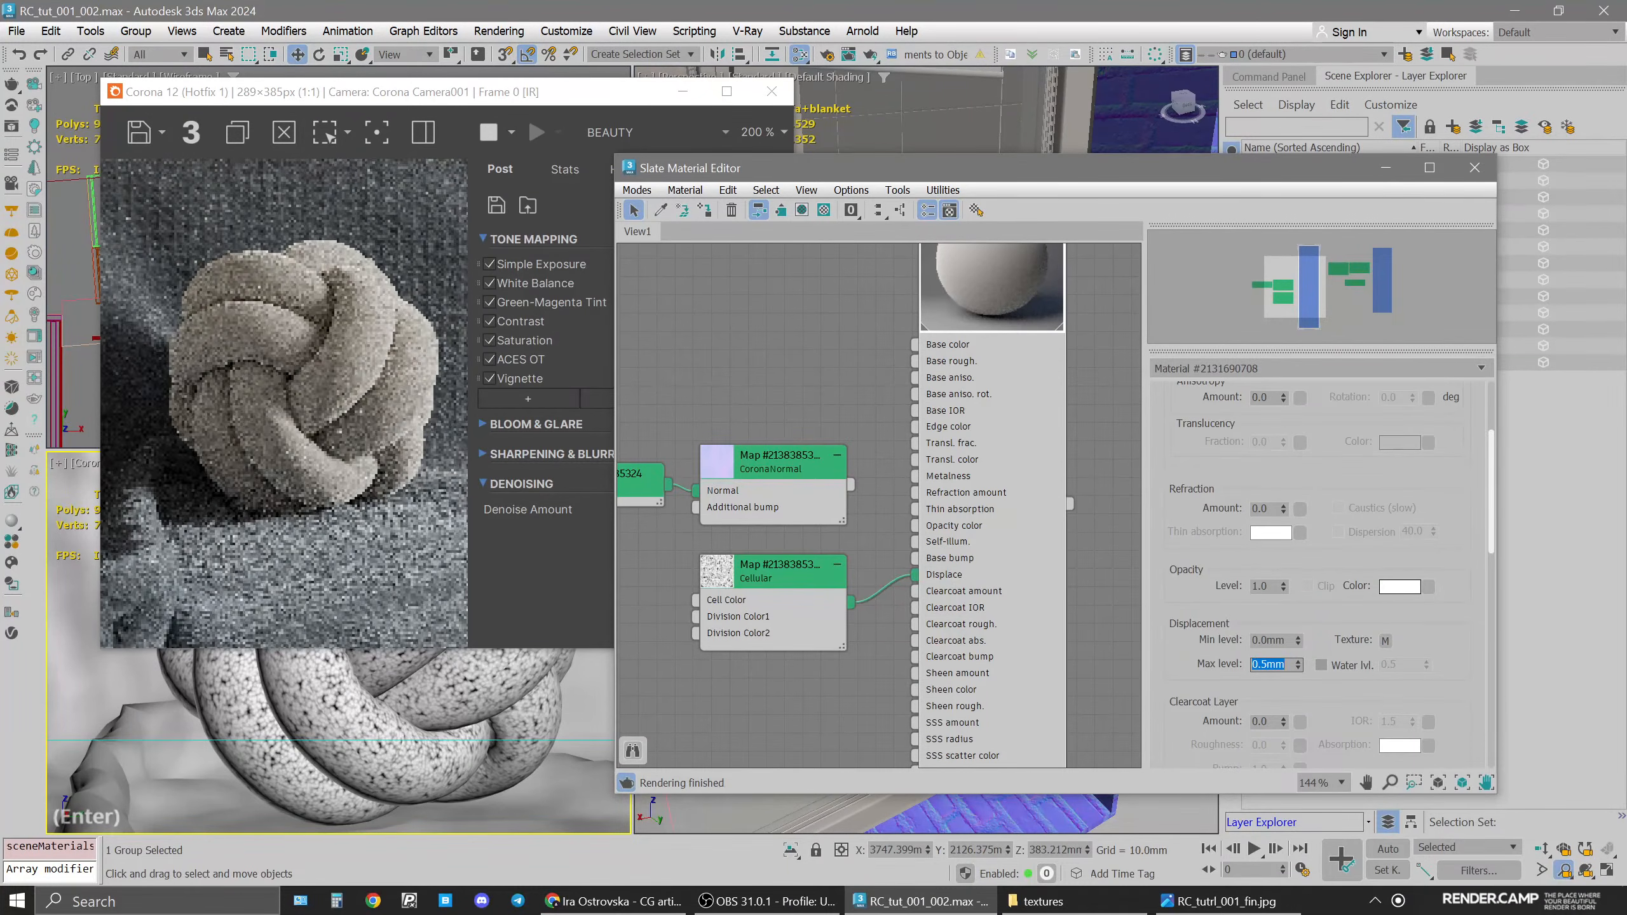
{"action": "left_click_drag", "start_coordinate": [850, 485], "coordinate": [939, 564]}
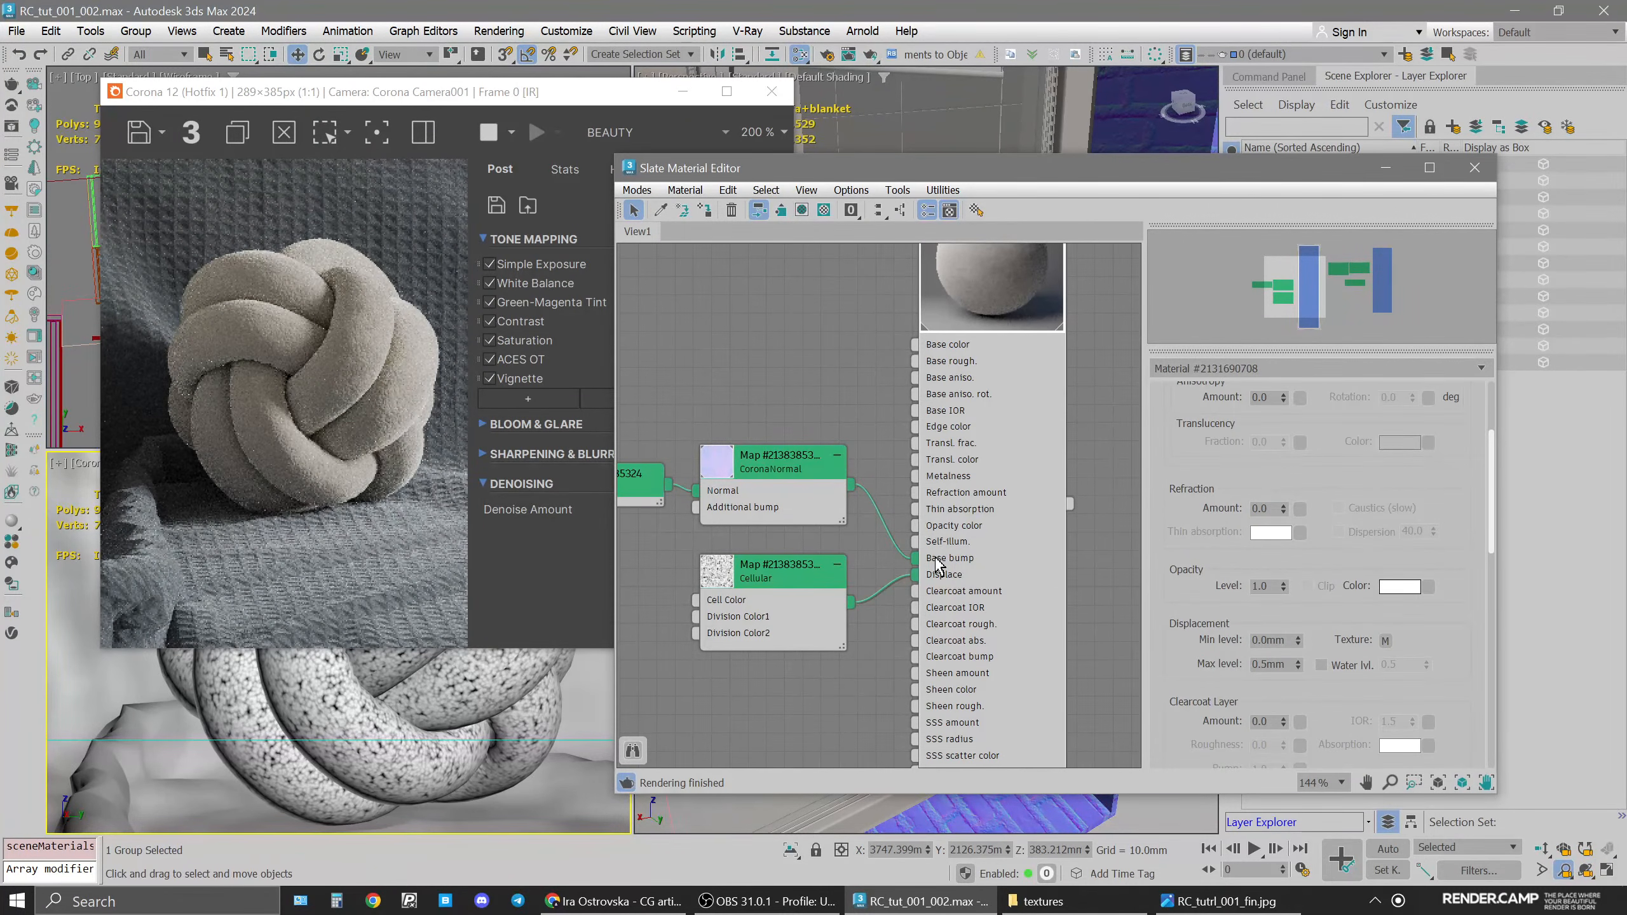
{"action": "left_click", "coordinate": [788, 569]}
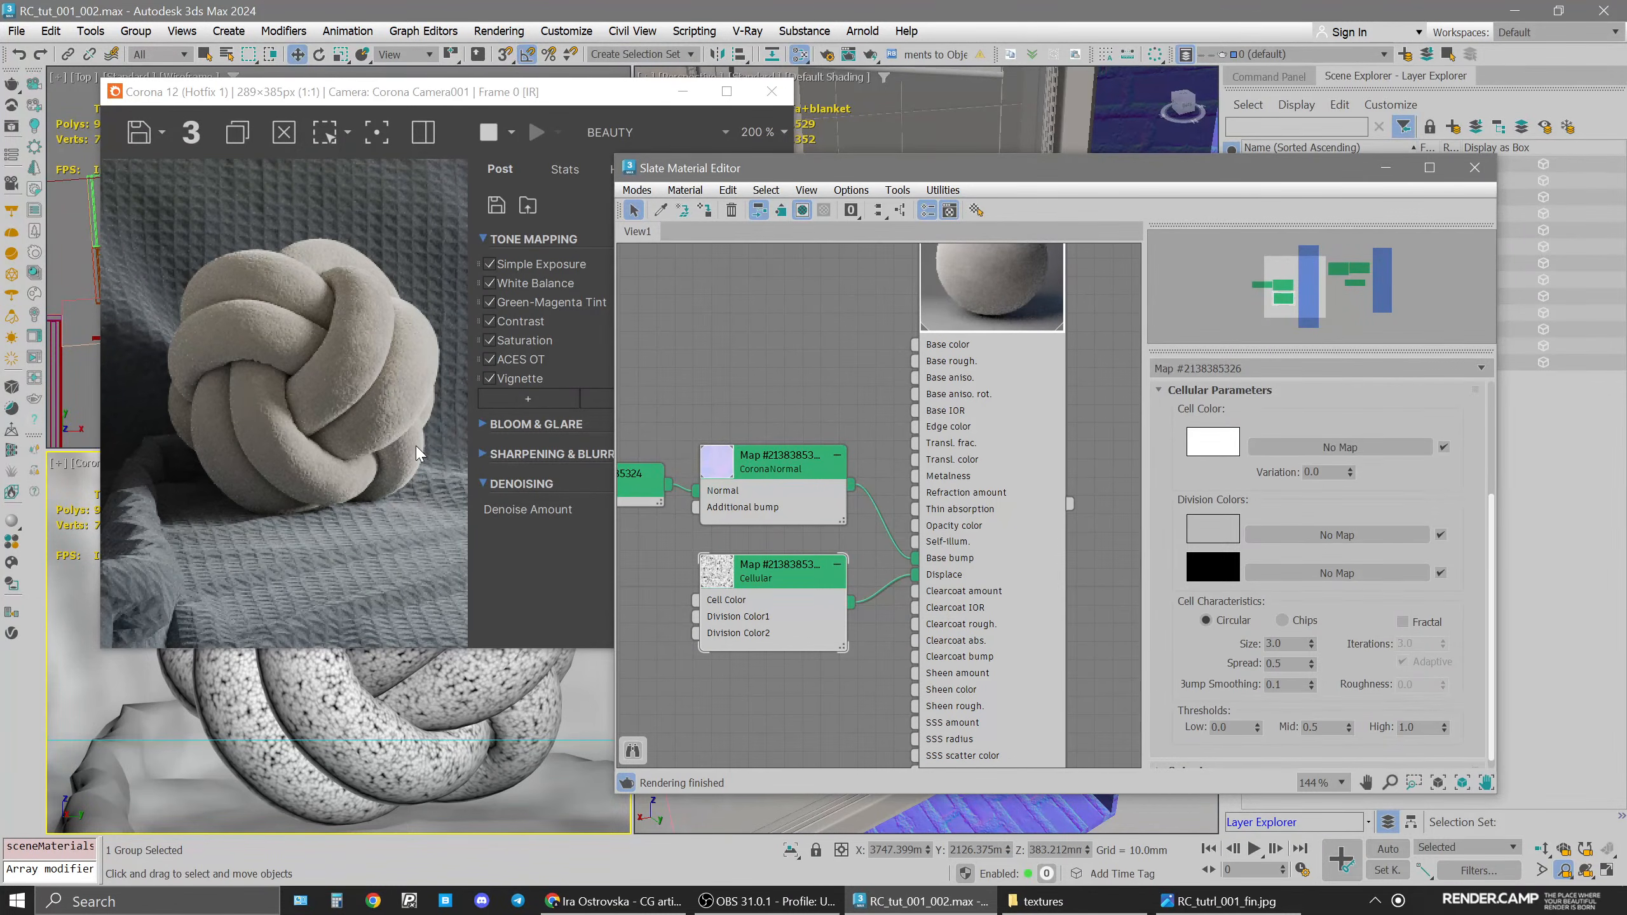
Turn off 2D Pan Zoom Mode in the Corona camera viewport and close the material editor and the render window
{"action": "left_click", "coordinate": [61, 466]}
{"action": "mouse_move", "coordinate": [114, 700]}
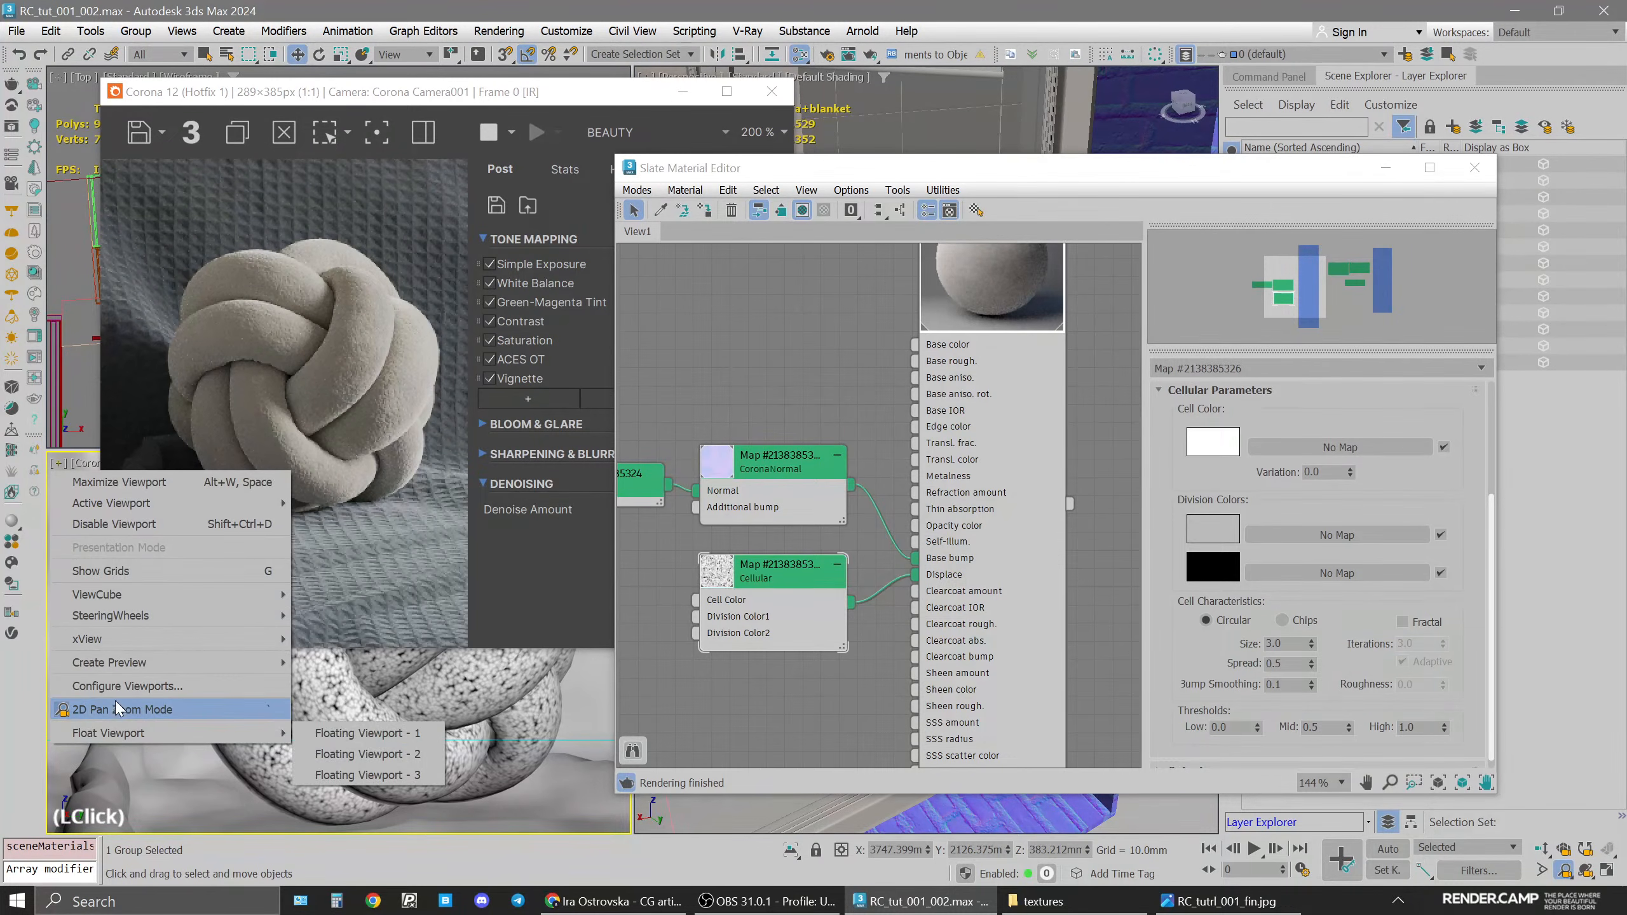
{"action": "left_click", "coordinate": [327, 727]}
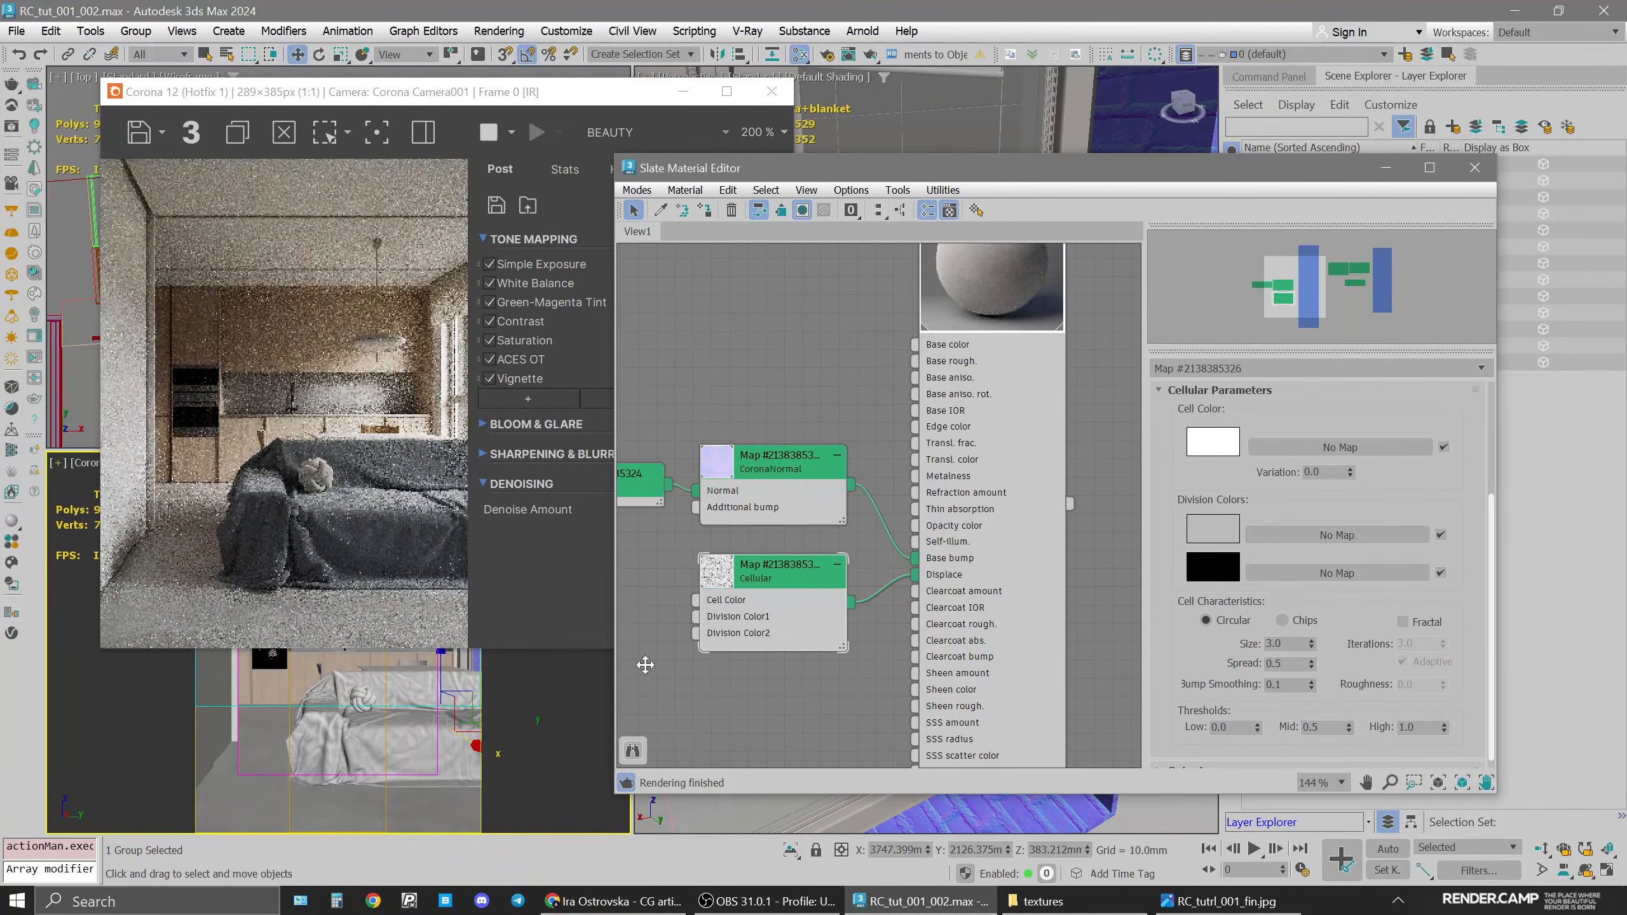
{"action": "left_click", "coordinate": [817, 716]}
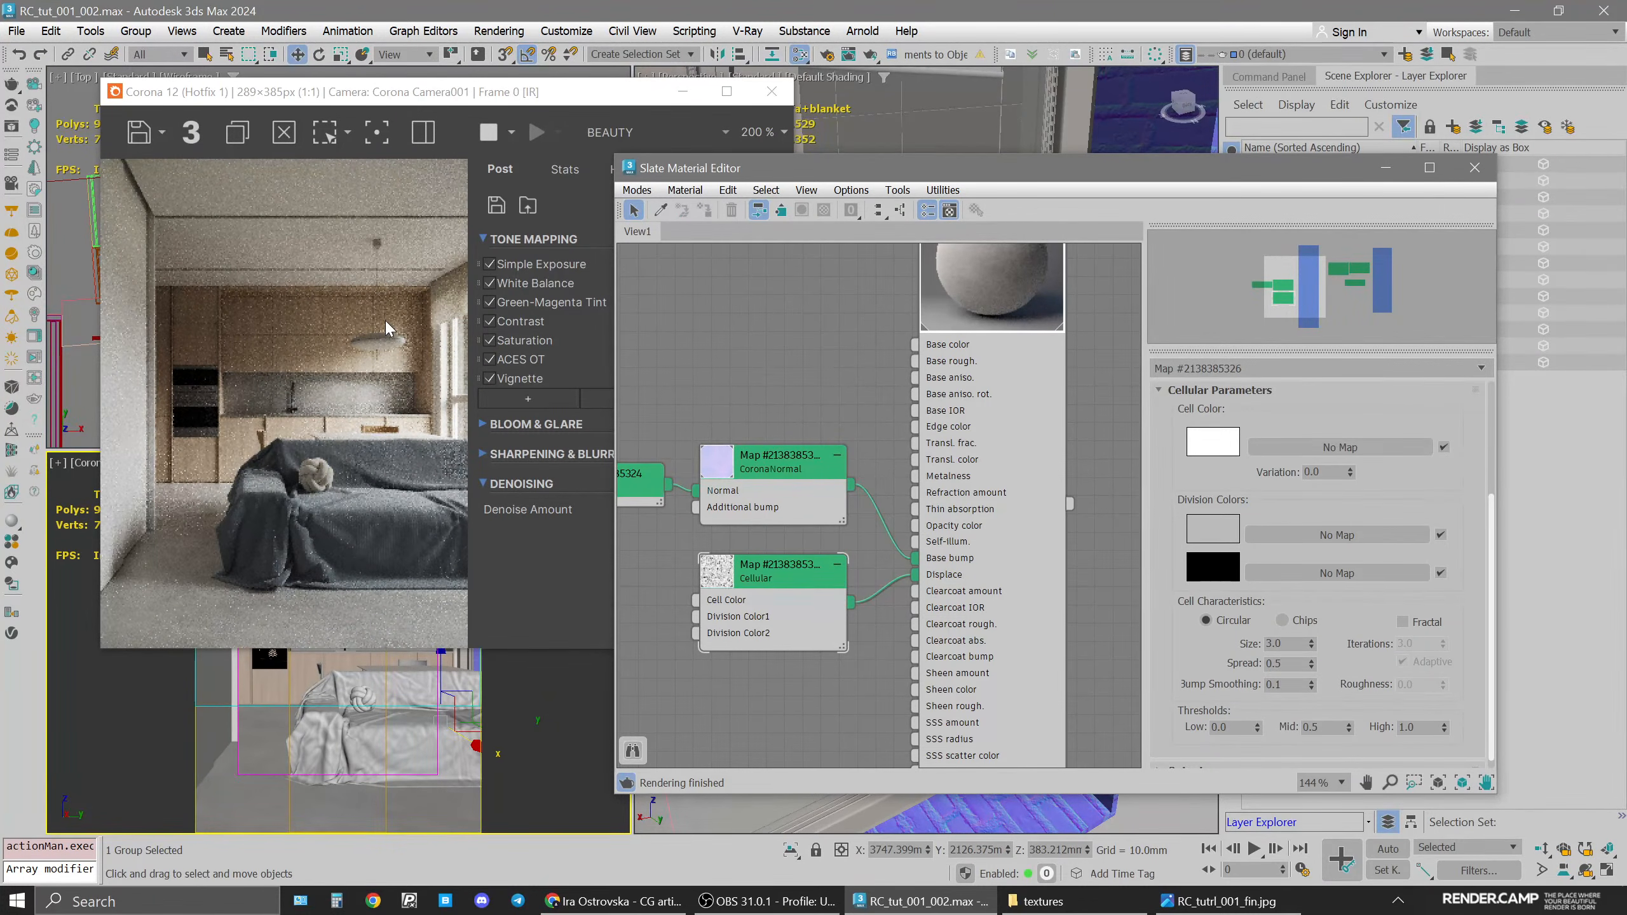
{"action": "scroll", "coordinate": [797, 531], "scroll_direction": "down", "scroll_amount": 3}
{"action": "middle_click_drag", "start_coordinate": [797, 532], "coordinate": [817, 410]}
{"action": "scroll", "coordinate": [1008, 673], "scroll_direction": "down", "scroll_amount": 5}
{"action": "middle_click_drag", "start_coordinate": [1005, 665], "coordinate": [967, 529]}
{"action": "left_click", "coordinate": [968, 634]}
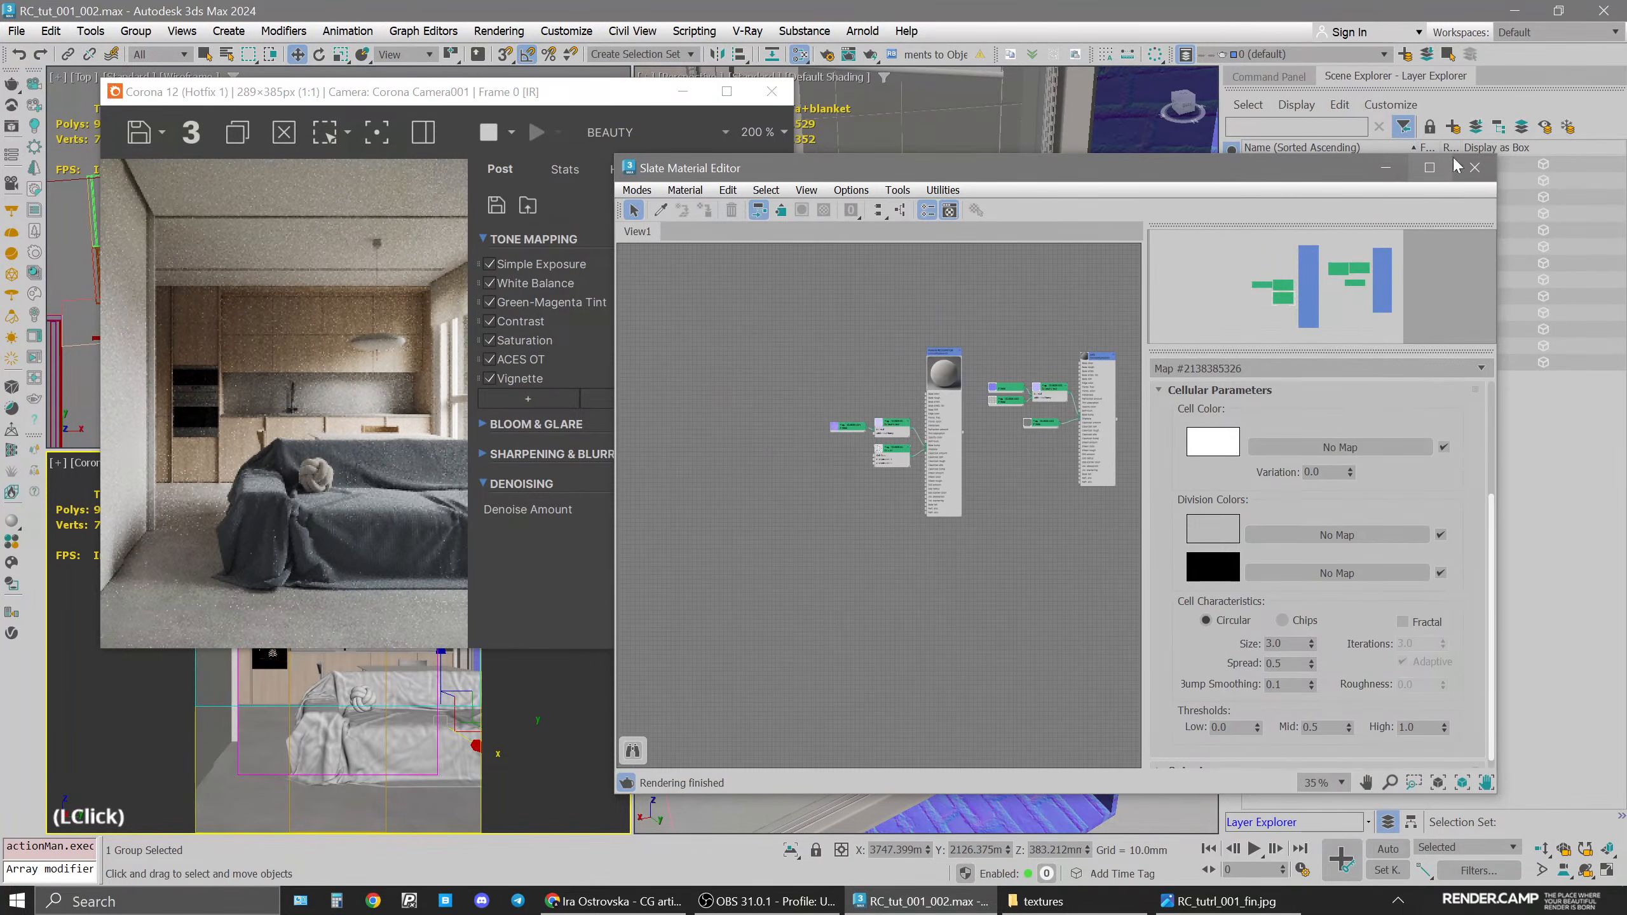
{"action": "left_click", "coordinate": [1475, 167]}
{"action": "left_click", "coordinate": [779, 100]}
Isolate the pendant lamp and frame it in the maximized perspective view
{"action": "left_click", "coordinate": [408, 598]}
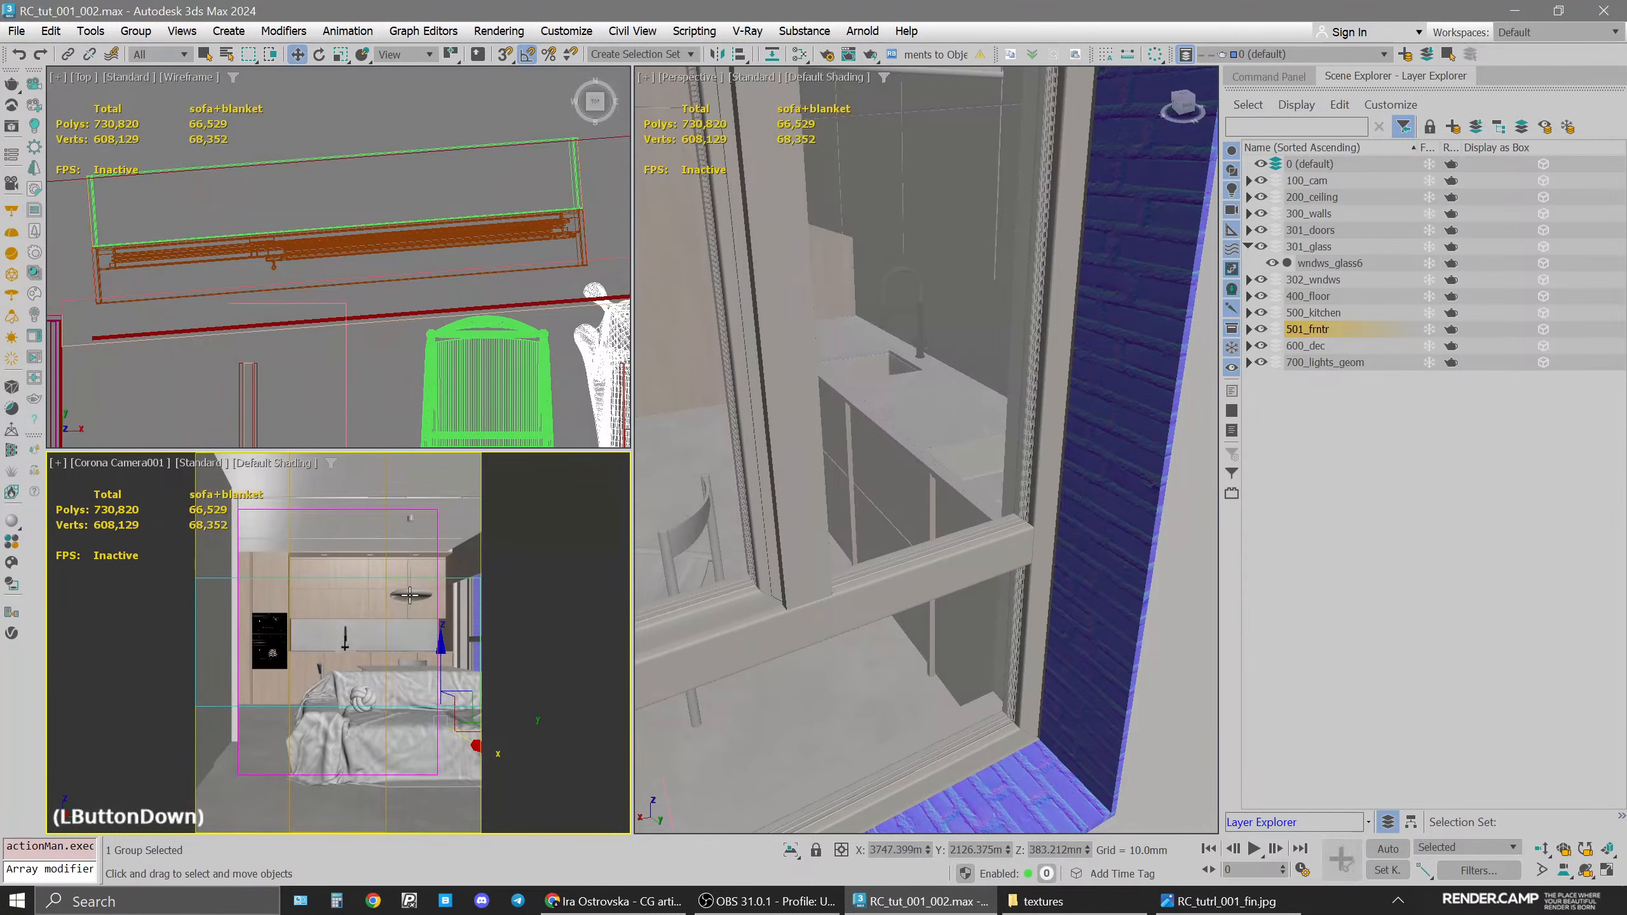
{"action": "key", "text": "alt+q"}
{"action": "middle_click", "coordinate": [906, 388]}
{"action": "key", "text": "space"}
{"action": "key", "text": "z"}
{"action": "left_click", "coordinate": [872, 456]}
{"action": "middle_click_drag", "start_coordinate": [872, 456], "coordinate": [808, 416], "text": "alt"}
Open the Slate Material Editor and sample the pendant lamp's current material into an empty area of the view
{"action": "key", "text": "m"}
{"action": "left_click", "coordinate": [992, 555]}
{"action": "scroll", "coordinate": [993, 557], "scroll_direction": "down", "scroll_amount": 5}
{"action": "middle_click_drag", "start_coordinate": [953, 503], "coordinate": [1025, 383]}
{"action": "left_click", "coordinate": [660, 210]}
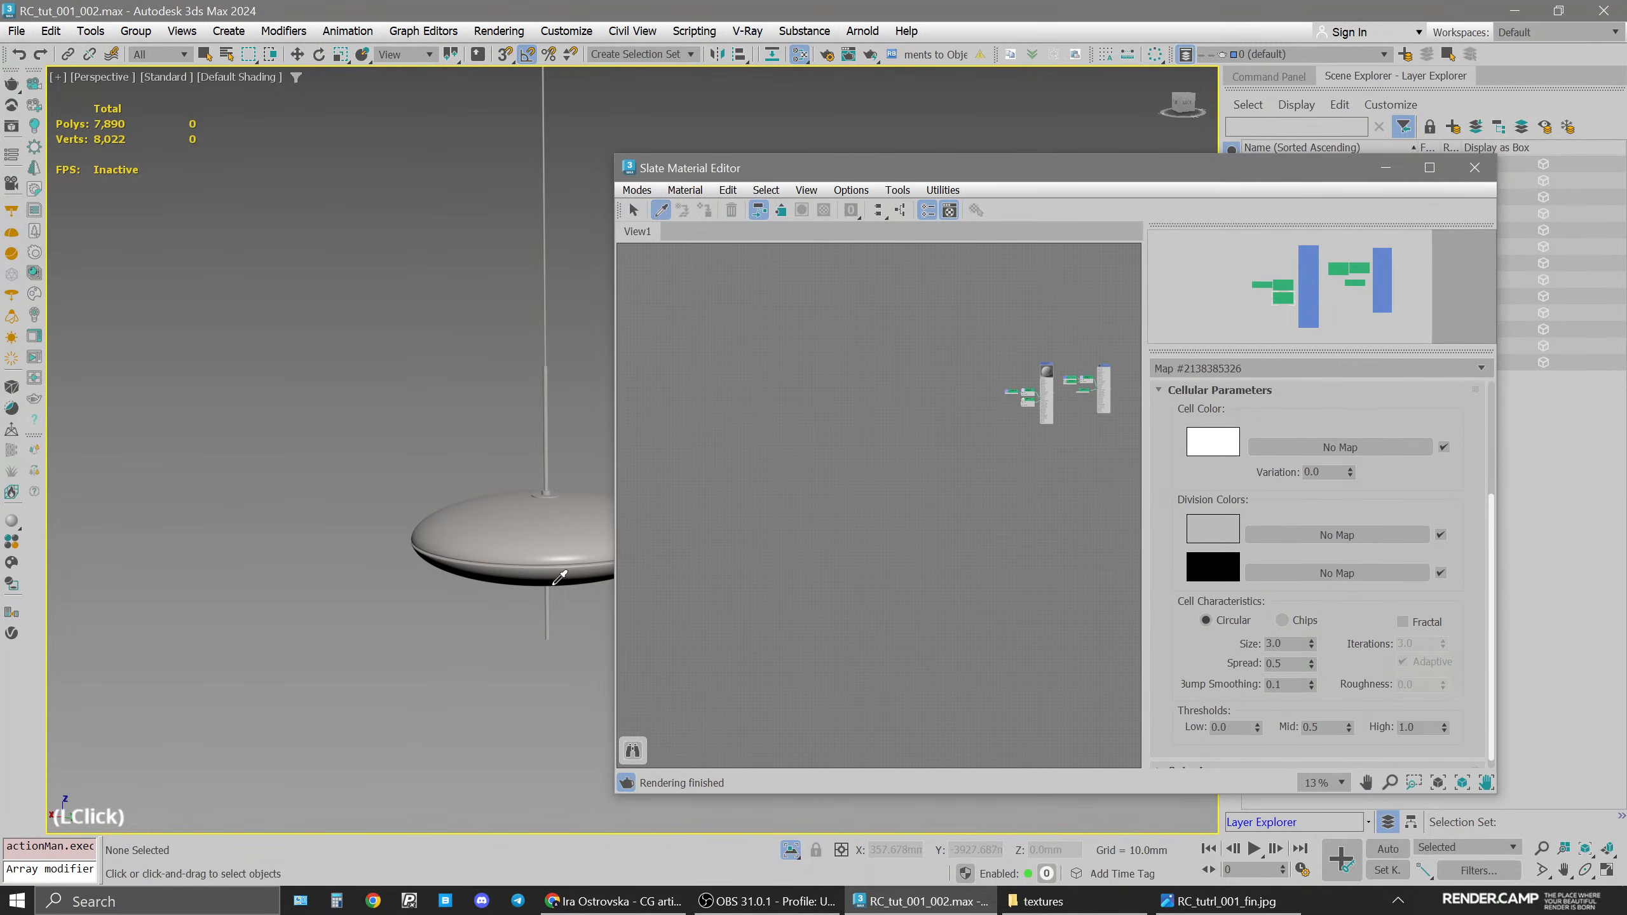
{"action": "left_click", "coordinate": [555, 549]}
{"action": "scroll", "coordinate": [834, 471], "scroll_direction": "up", "scroll_amount": 5}
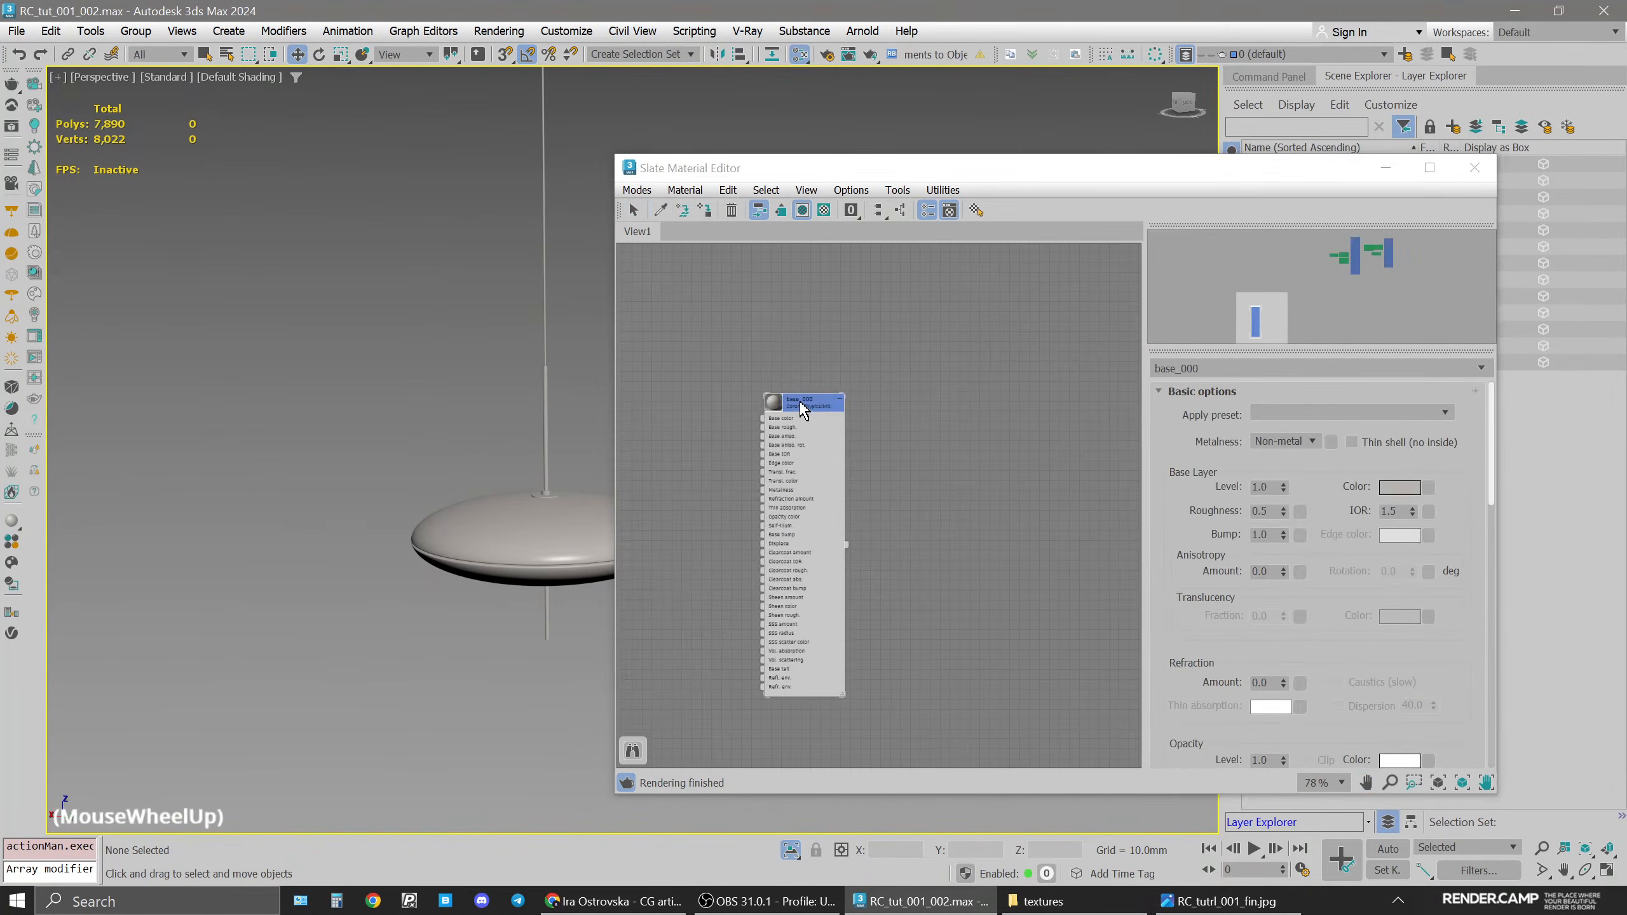
Duplicate the base_000 material and name the copy lamp_01
{"action": "middle_click_drag", "start_coordinate": [909, 600], "coordinate": [1085, 541]}
{"action": "double_click", "coordinate": [980, 359]}
{"action": "left_click_drag", "start_coordinate": [969, 344], "coordinate": [741, 365], "text": "shift"}
{"action": "middle_click_drag", "start_coordinate": [862, 410], "coordinate": [985, 410]}
{"action": "left_click", "coordinate": [960, 366]}
{"action": "left_click_drag", "start_coordinate": [1297, 367], "coordinate": [1081, 364]}
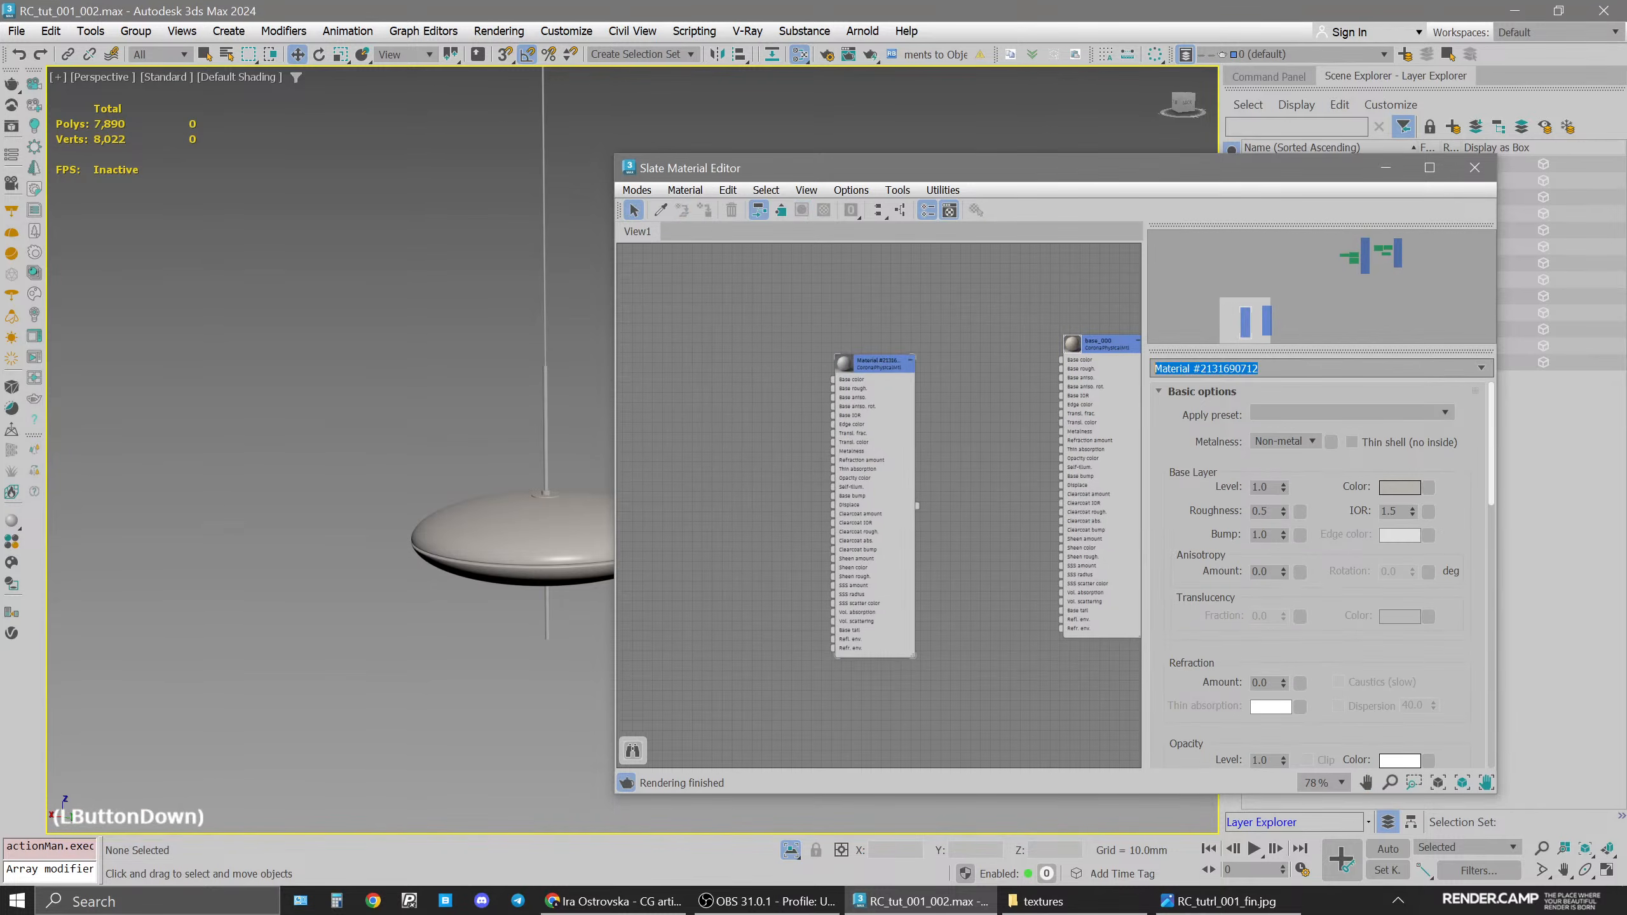
{"action": "type", "text": "lamp_01"}
{"action": "key", "text": "Return"}
Assign lamp_01 to the pendant lamp and set the material's base color Value to 200
{"action": "left_click", "coordinate": [561, 508]}
{"action": "left_click", "coordinate": [845, 353]}
{"action": "left_click", "coordinate": [704, 210]}
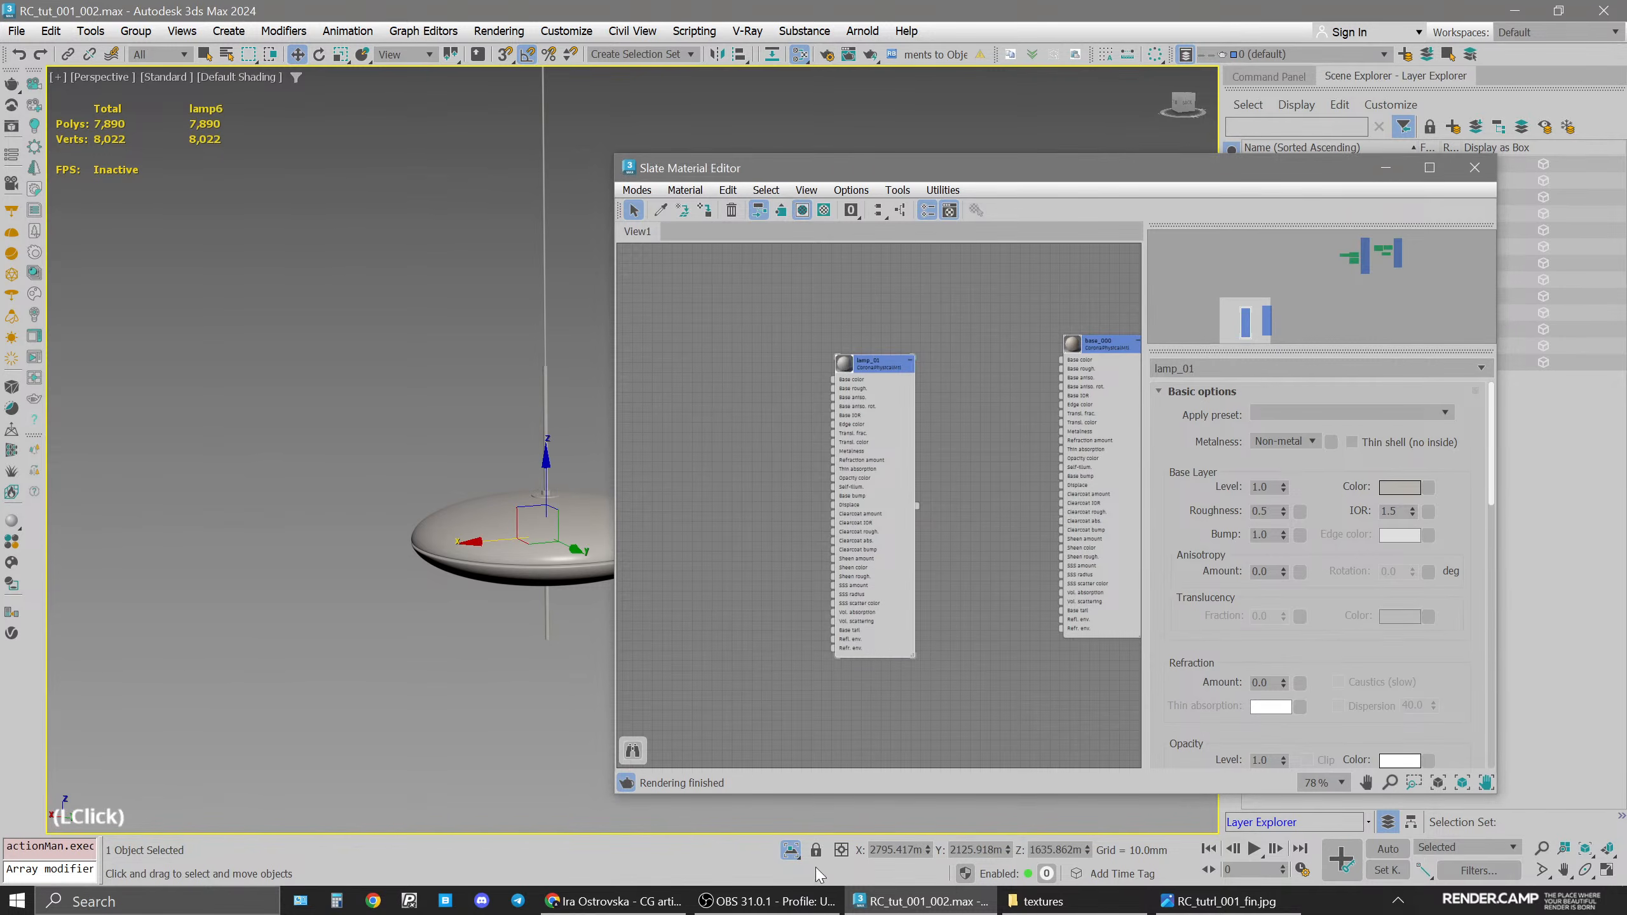
{"action": "middle_click_drag", "start_coordinate": [570, 519], "coordinate": [509, 500]}
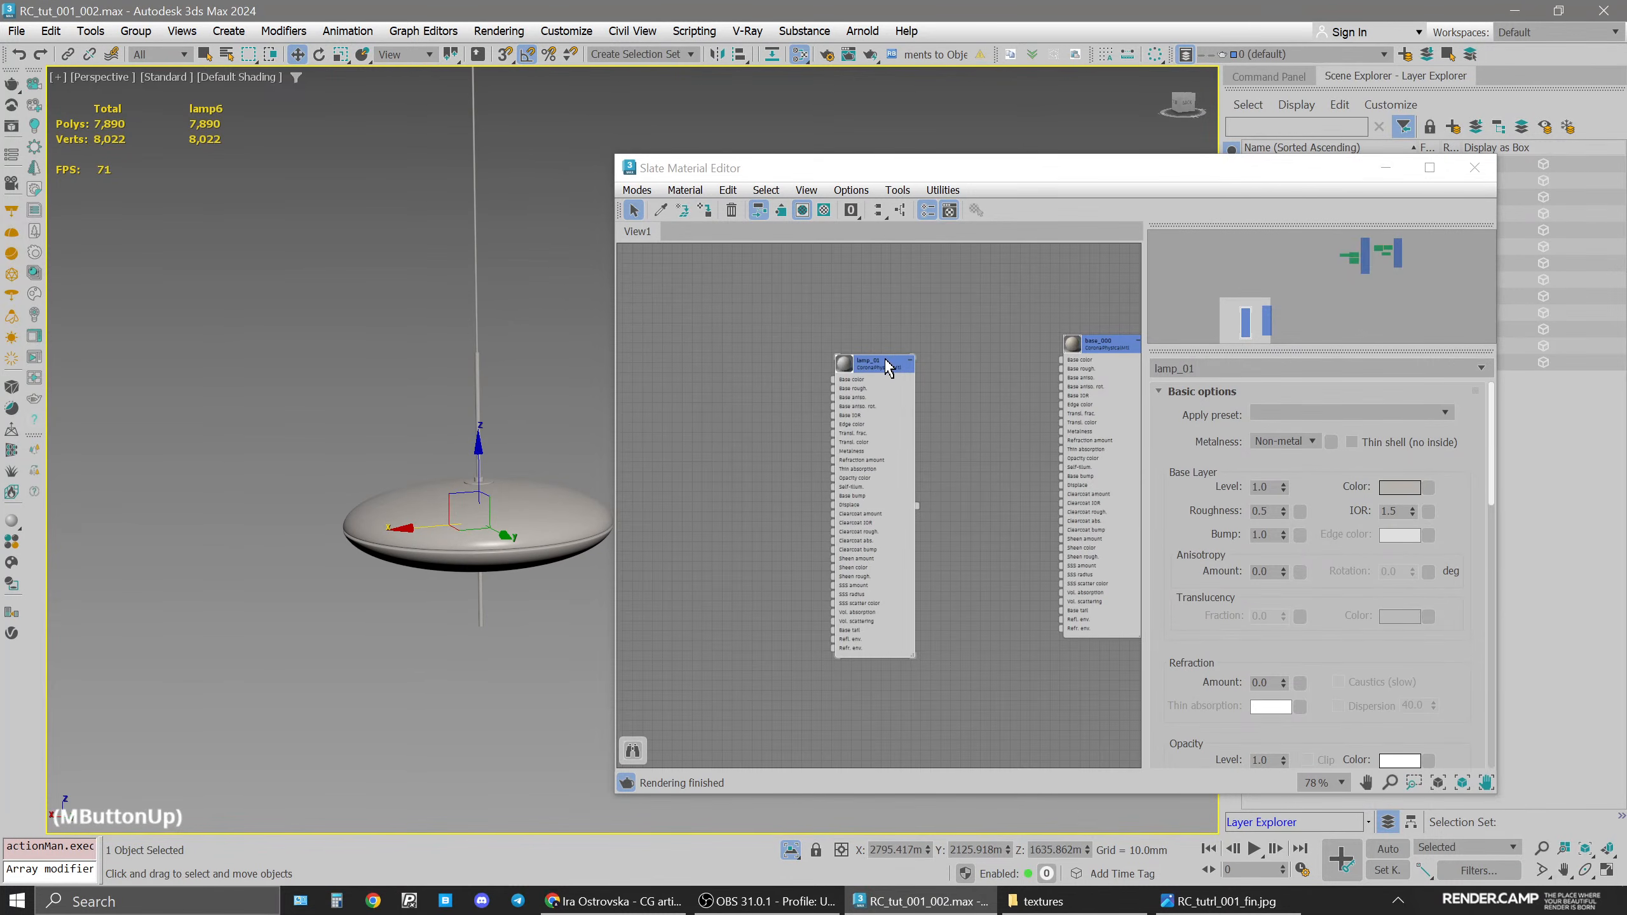
{"action": "left_click", "coordinate": [1267, 512]}
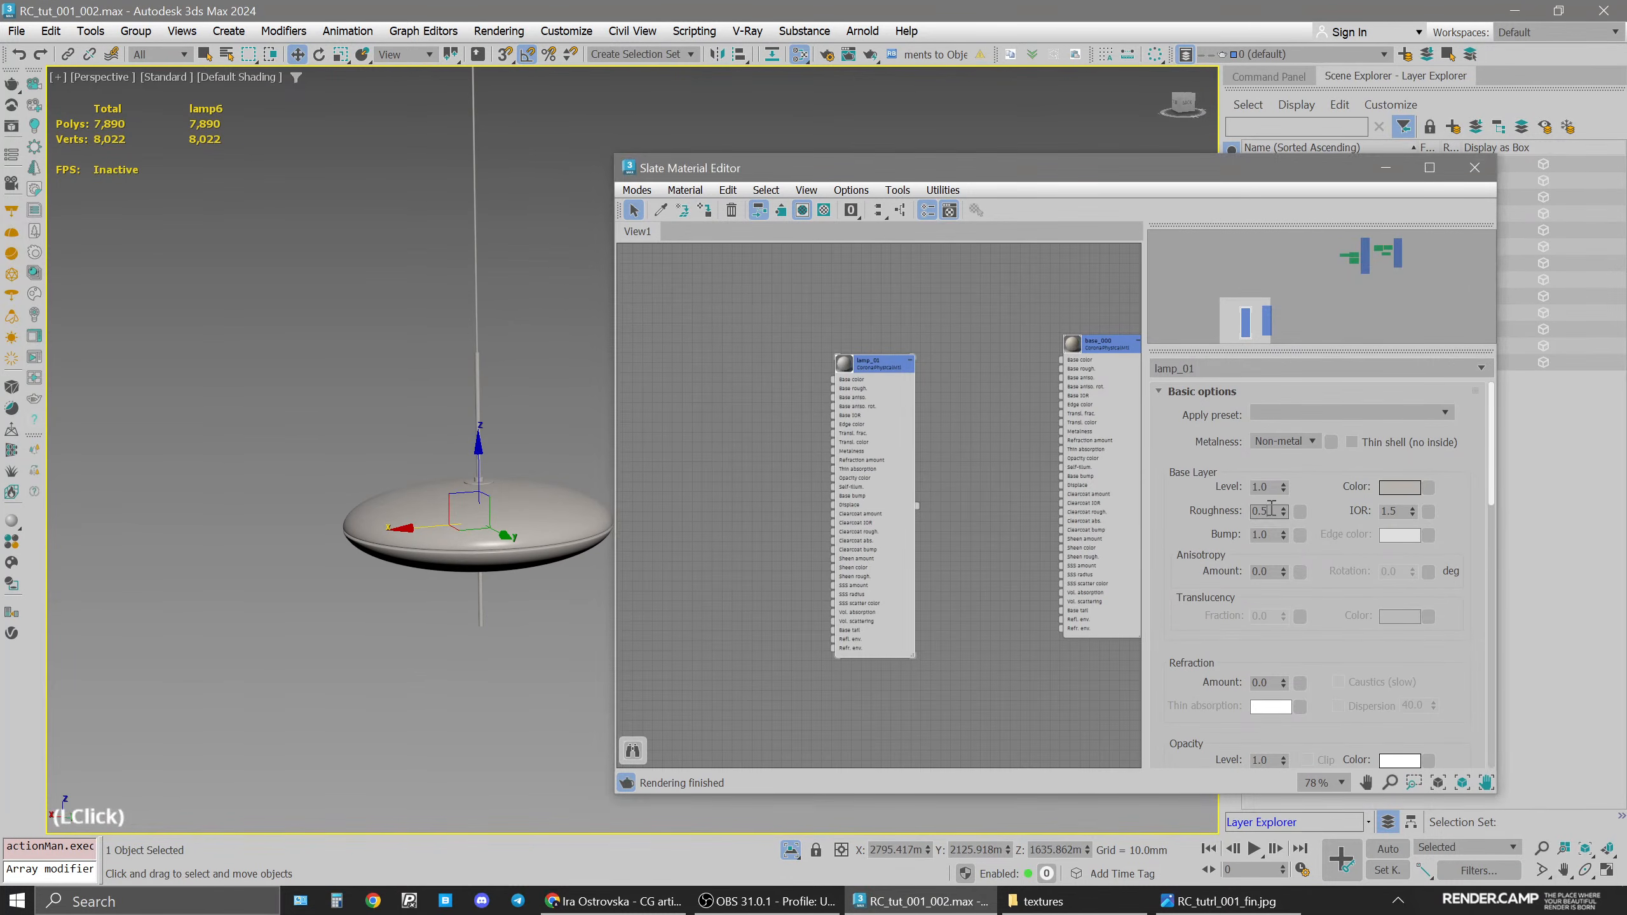
{"action": "left_click", "coordinate": [1400, 488]}
{"action": "double_click", "coordinate": [1351, 386]}
{"action": "type", "text": "200"}
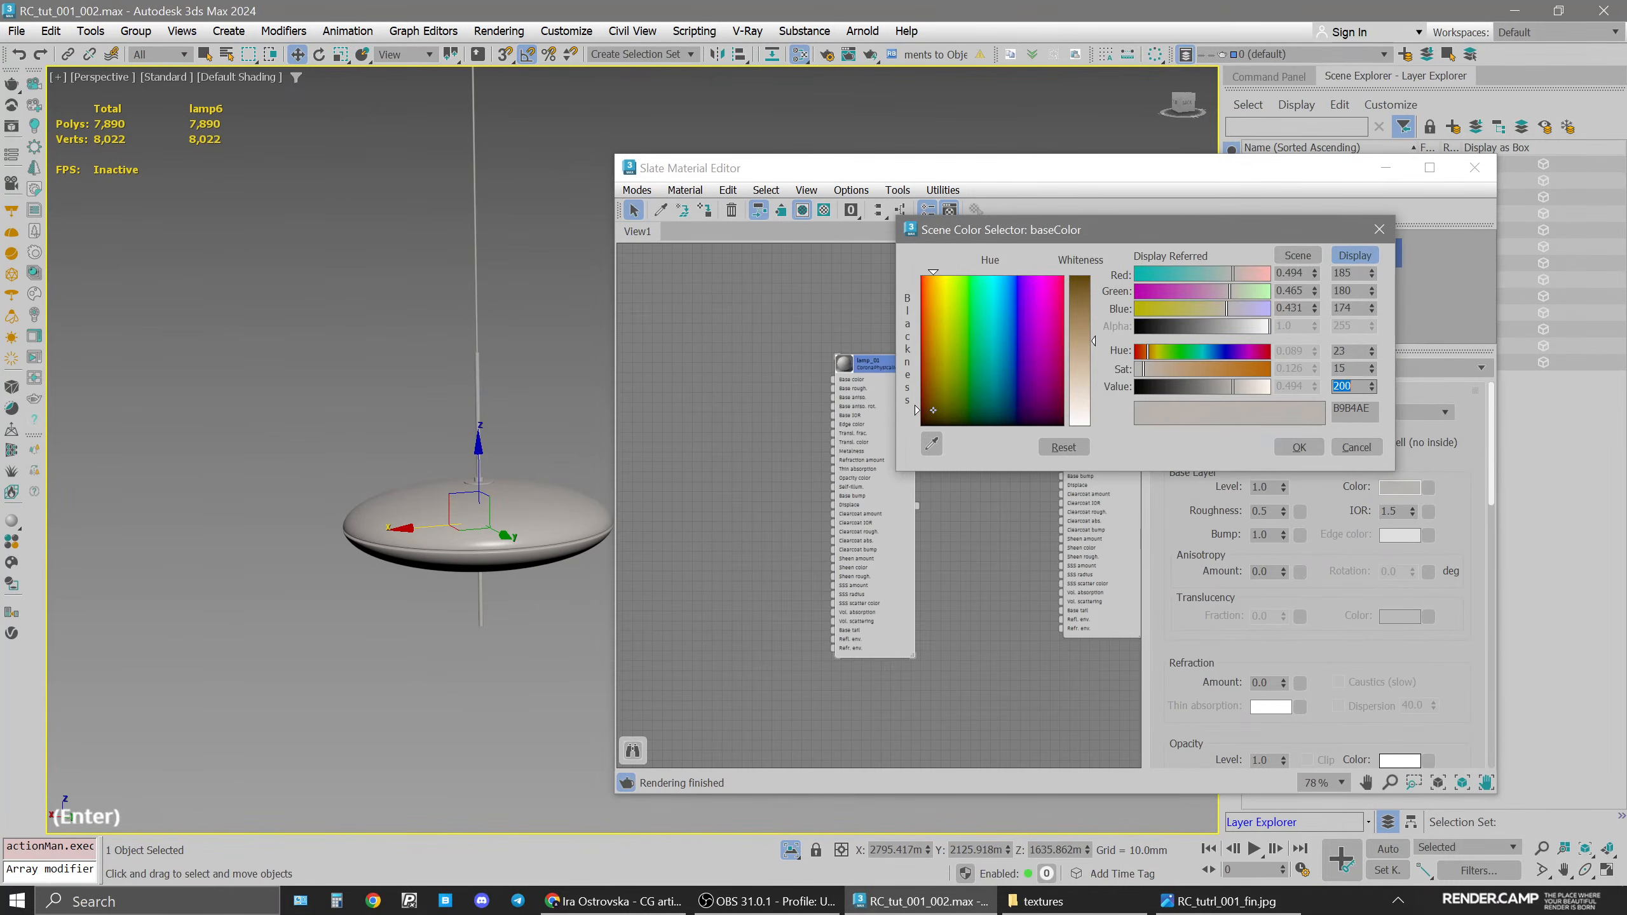
{"action": "key", "text": "Return"}
{"action": "left_click", "coordinate": [1294, 446]}
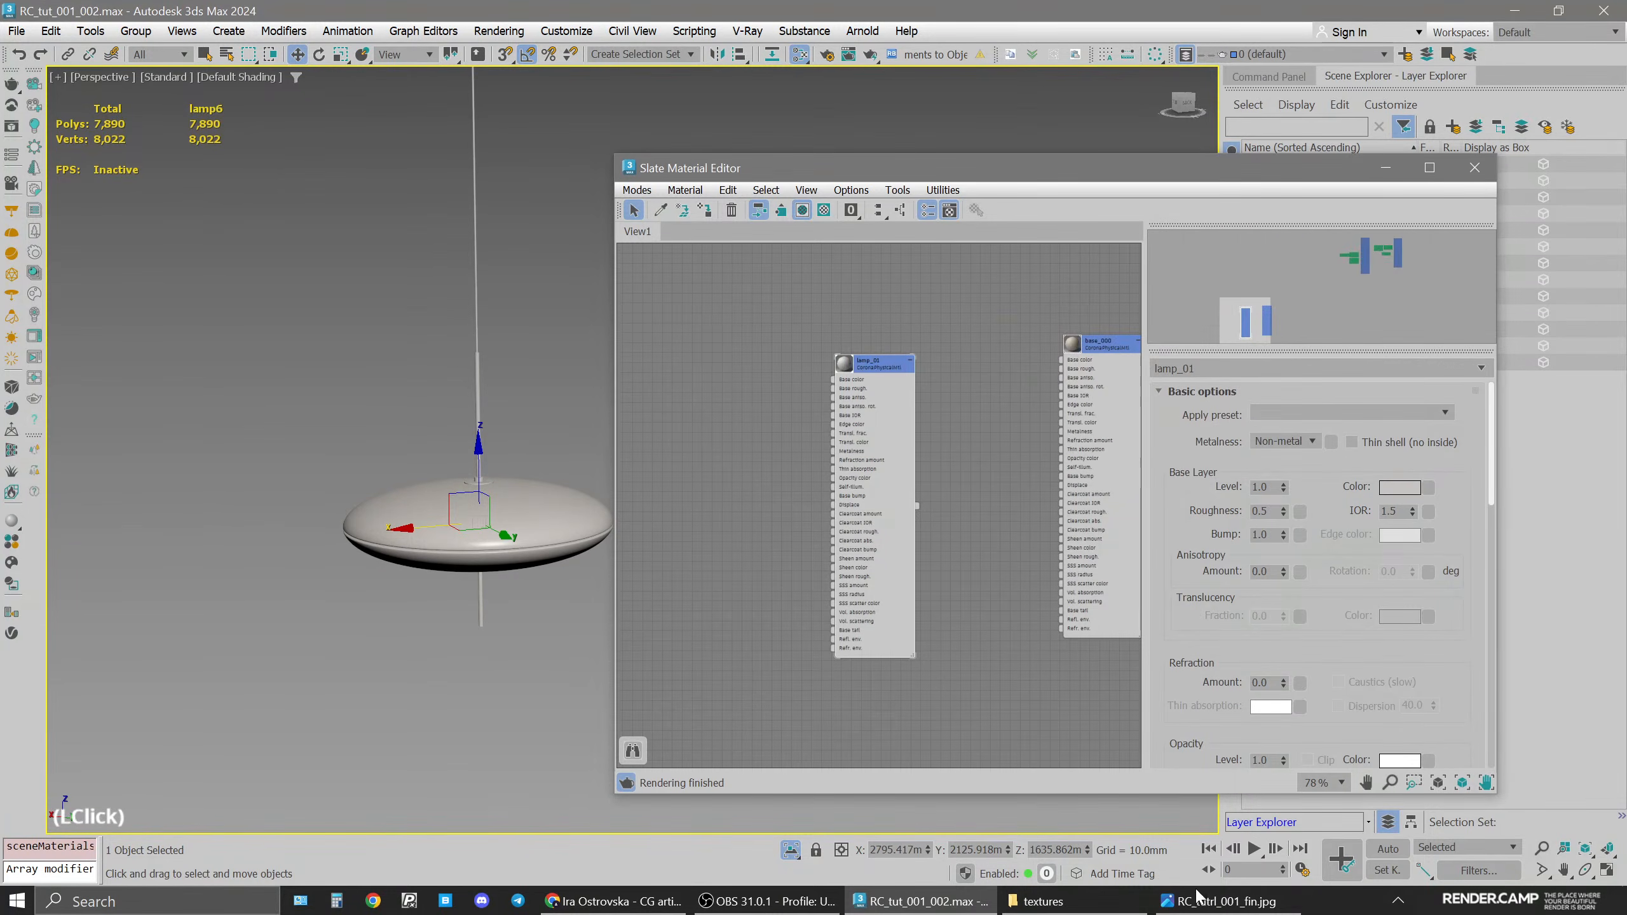
Check the lamp in the reference image RC_tutrl_001_fin.jpg, then duplicate lamp_01 in 3ds Max and name the copy lamp02
{"action": "left_click", "coordinate": [1189, 898]}
{"action": "left_click_drag", "start_coordinate": [1101, 302], "coordinate": [1082, 781]}
{"action": "scroll", "coordinate": [1149, 423], "scroll_direction": "down", "scroll_amount": 1}
{"action": "scroll", "coordinate": [1150, 424], "scroll_direction": "down", "scroll_amount": 4}
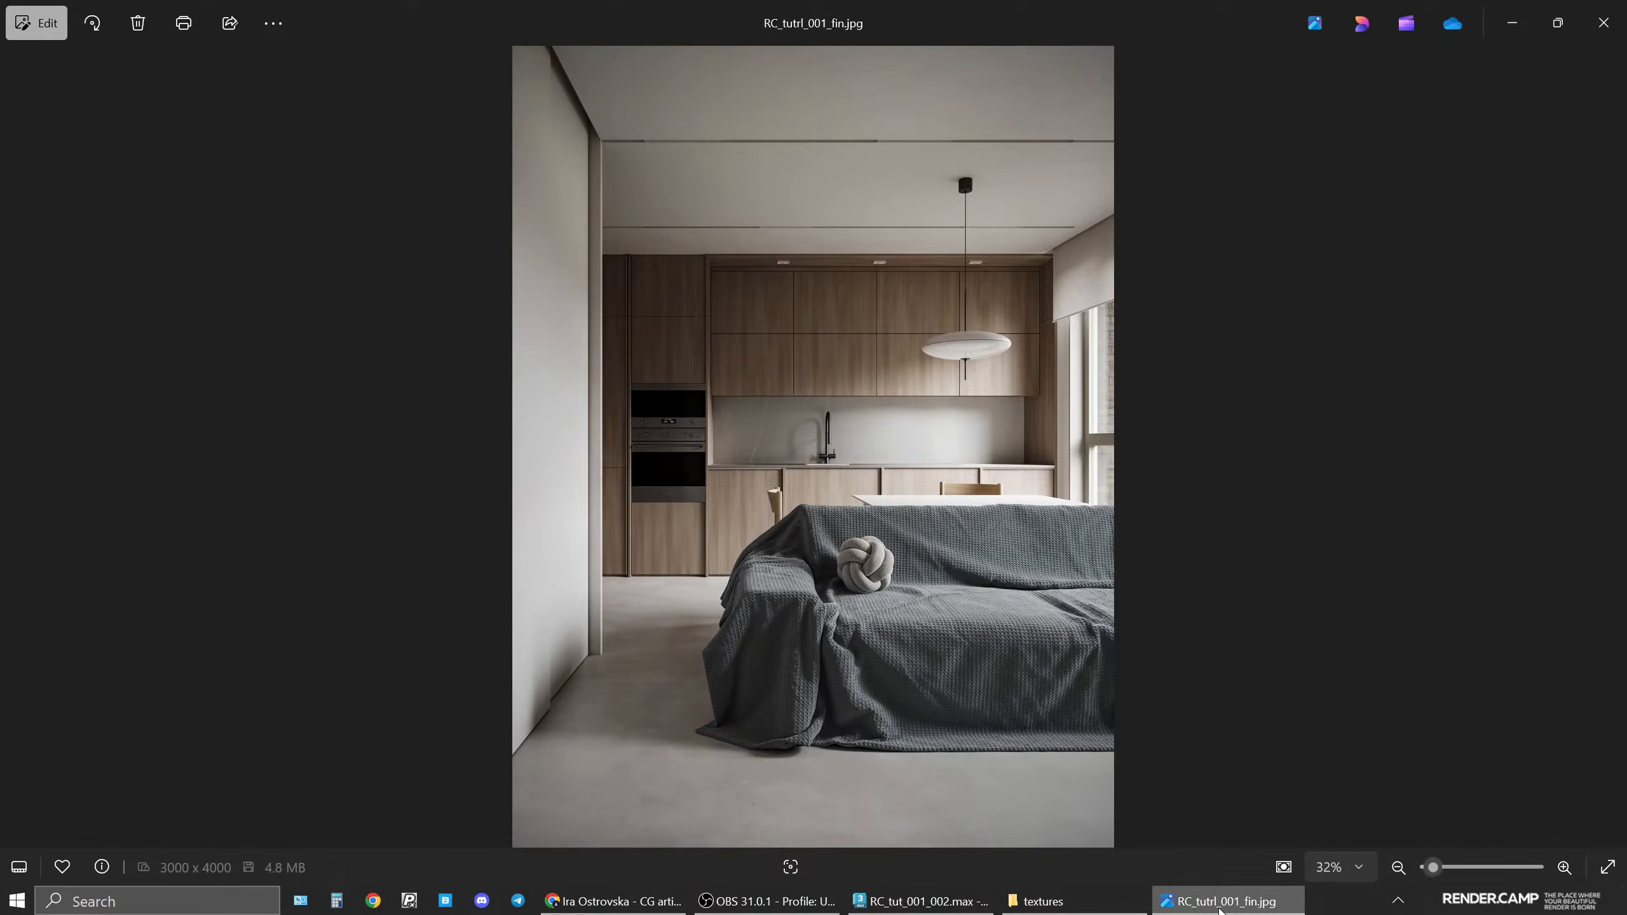
{"action": "left_click", "coordinate": [922, 900]}
{"action": "left_click", "coordinate": [488, 529]}
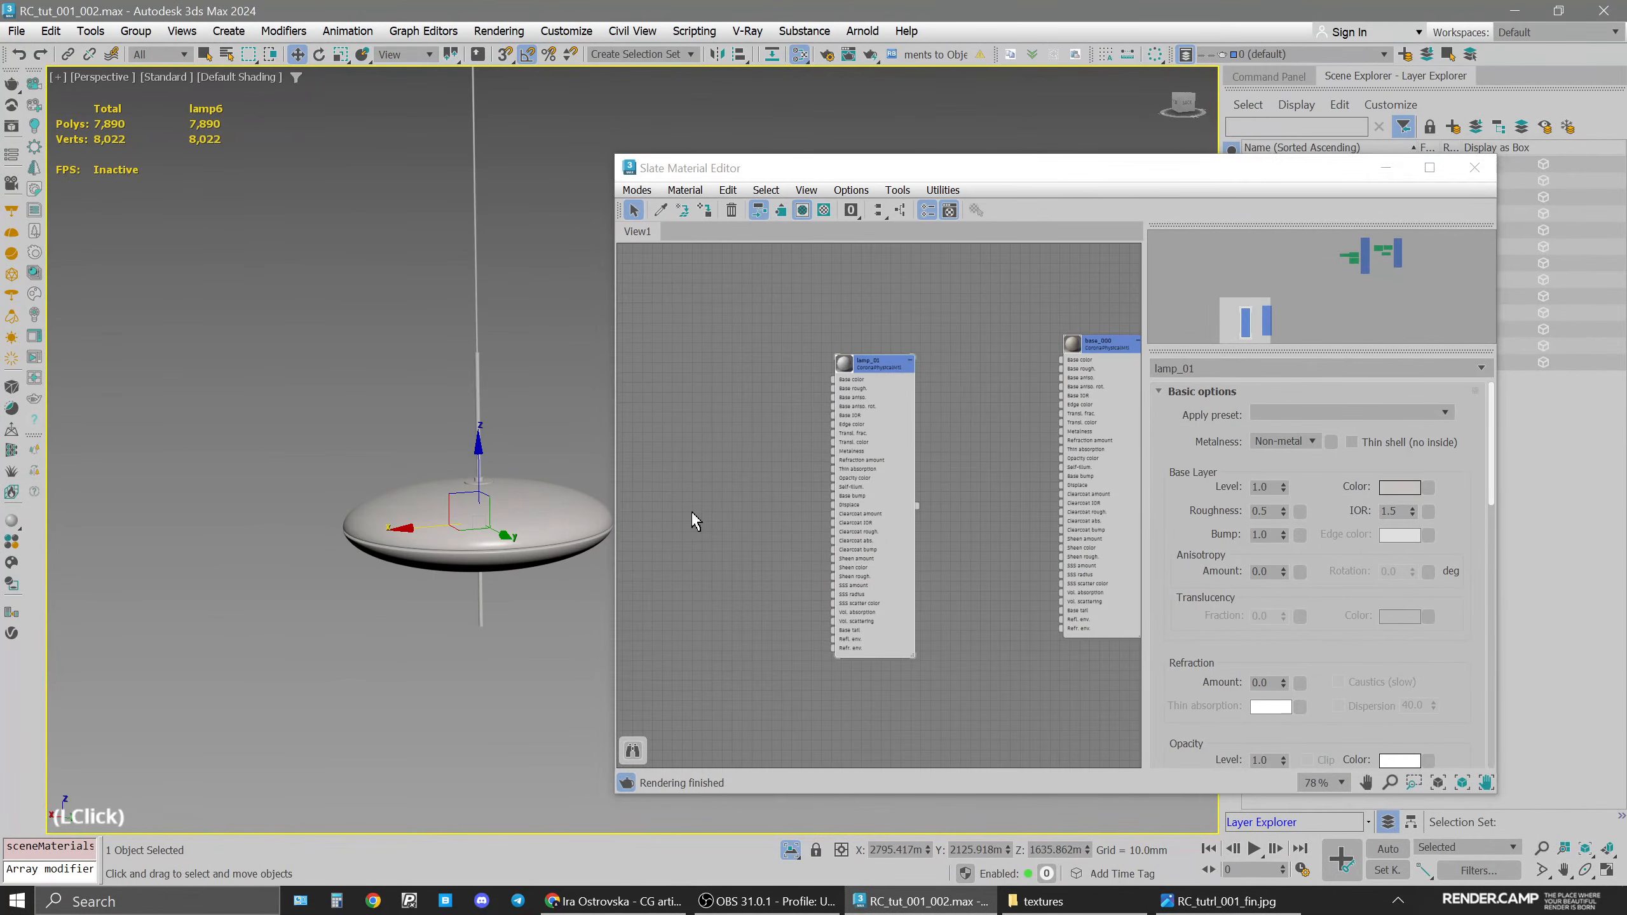
{"action": "middle_click_drag", "start_coordinate": [895, 355], "coordinate": [1012, 339]}
{"action": "left_click_drag", "start_coordinate": [1011, 339], "coordinate": [905, 348], "text": "shift"}
{"action": "double_click", "coordinate": [905, 348]}
{"action": "left_click_drag", "start_coordinate": [1278, 372], "coordinate": [1076, 378]}
{"action": "type", "text": "lamp02"}
{"action": "key", "text": "Return"}
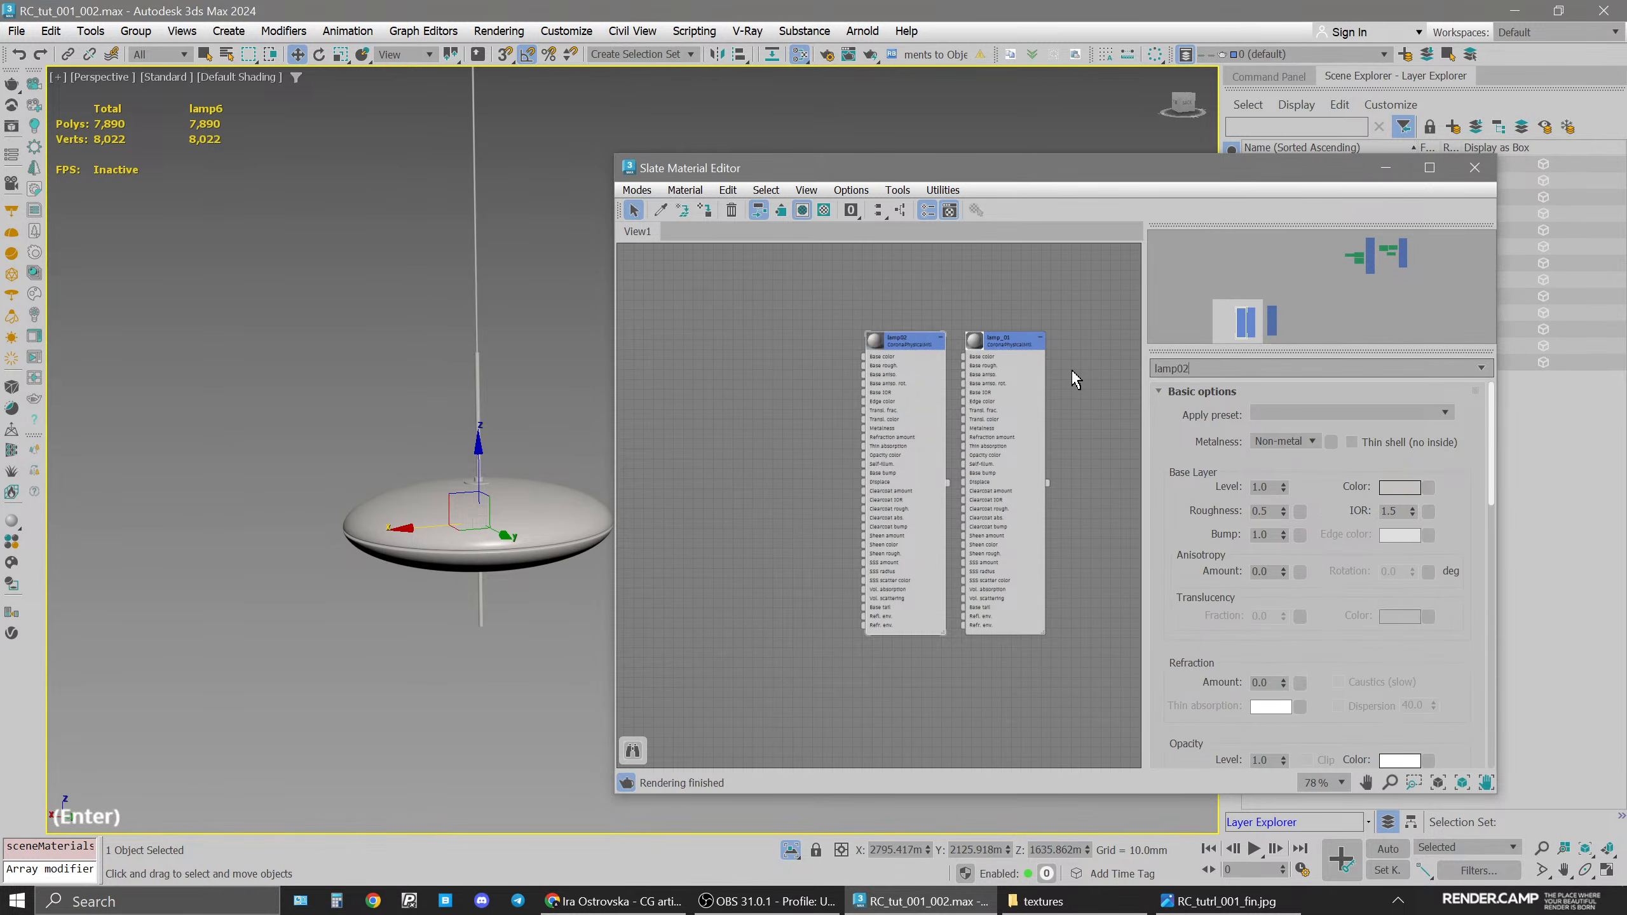
Move the material editor aside and select all elements of the lamp mesh except the upper shade
{"action": "middle_click", "coordinate": [959, 314]}
{"action": "left_click_drag", "start_coordinate": [1226, 177], "coordinate": [1267, 408]}
{"action": "type", "text": "5"}
{"action": "left_click", "coordinate": [499, 305]}
{"action": "left_click", "coordinate": [1278, 77]}
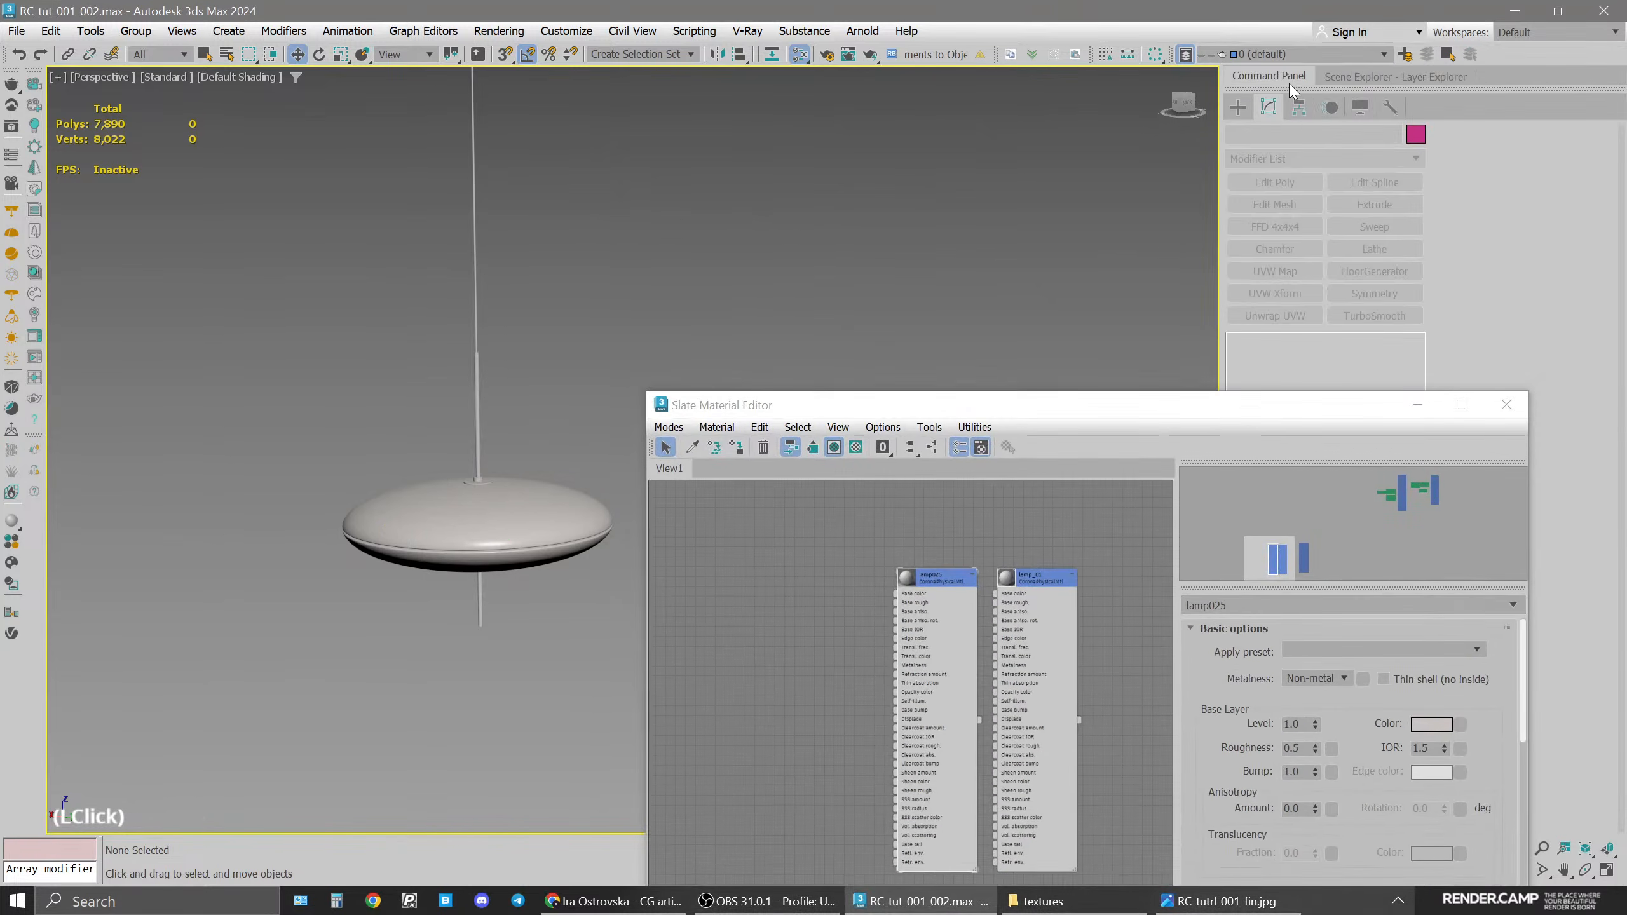
{"action": "left_click", "coordinate": [436, 557]}
{"action": "key", "text": "5"}
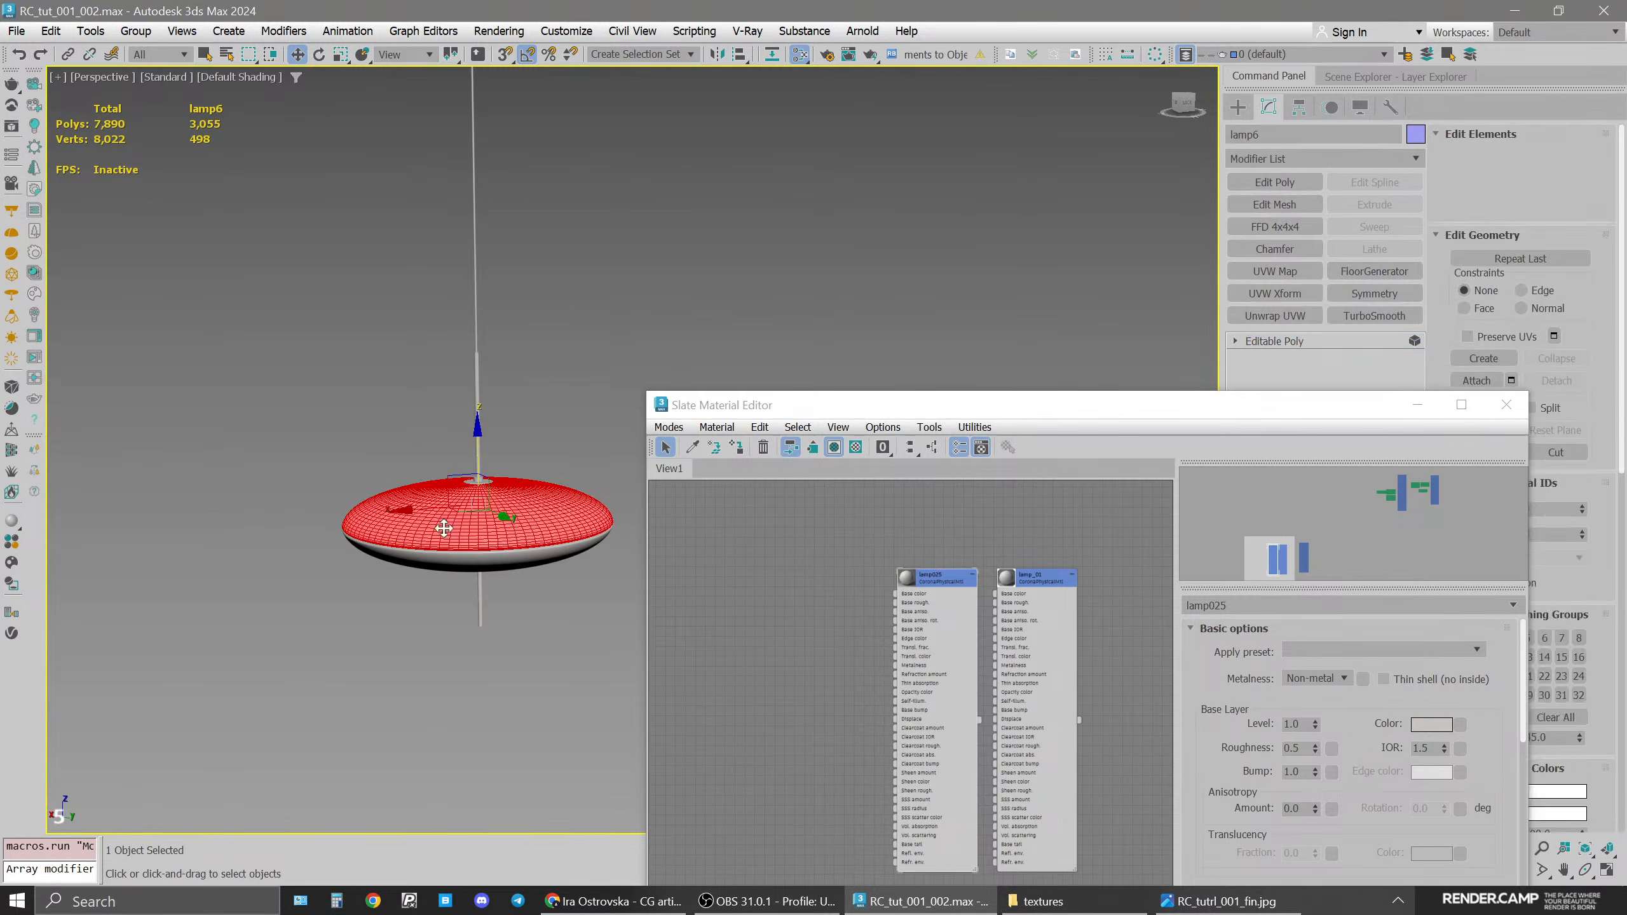
{"action": "scroll", "coordinate": [529, 554], "scroll_direction": "up", "scroll_amount": 2}
{"action": "key", "text": "ctrl+i"}
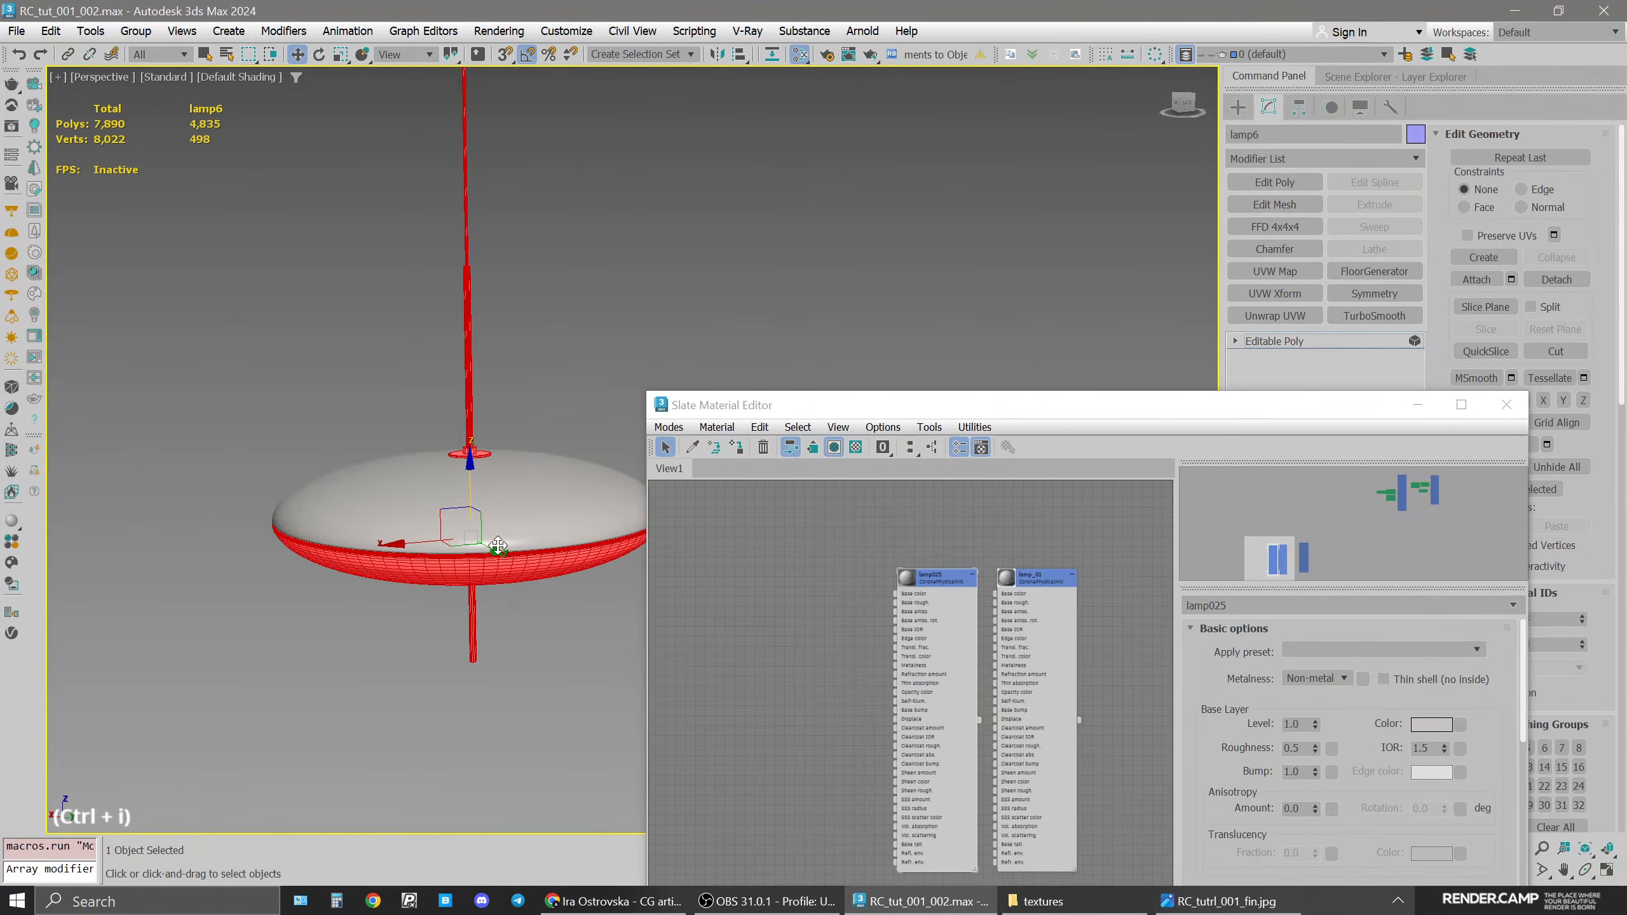
Check the lamp's underside against the reference image and assign the lamp025 material to the selected elements
{"action": "middle_click_drag", "start_coordinate": [487, 561], "coordinate": [567, 596], "text": "alt"}
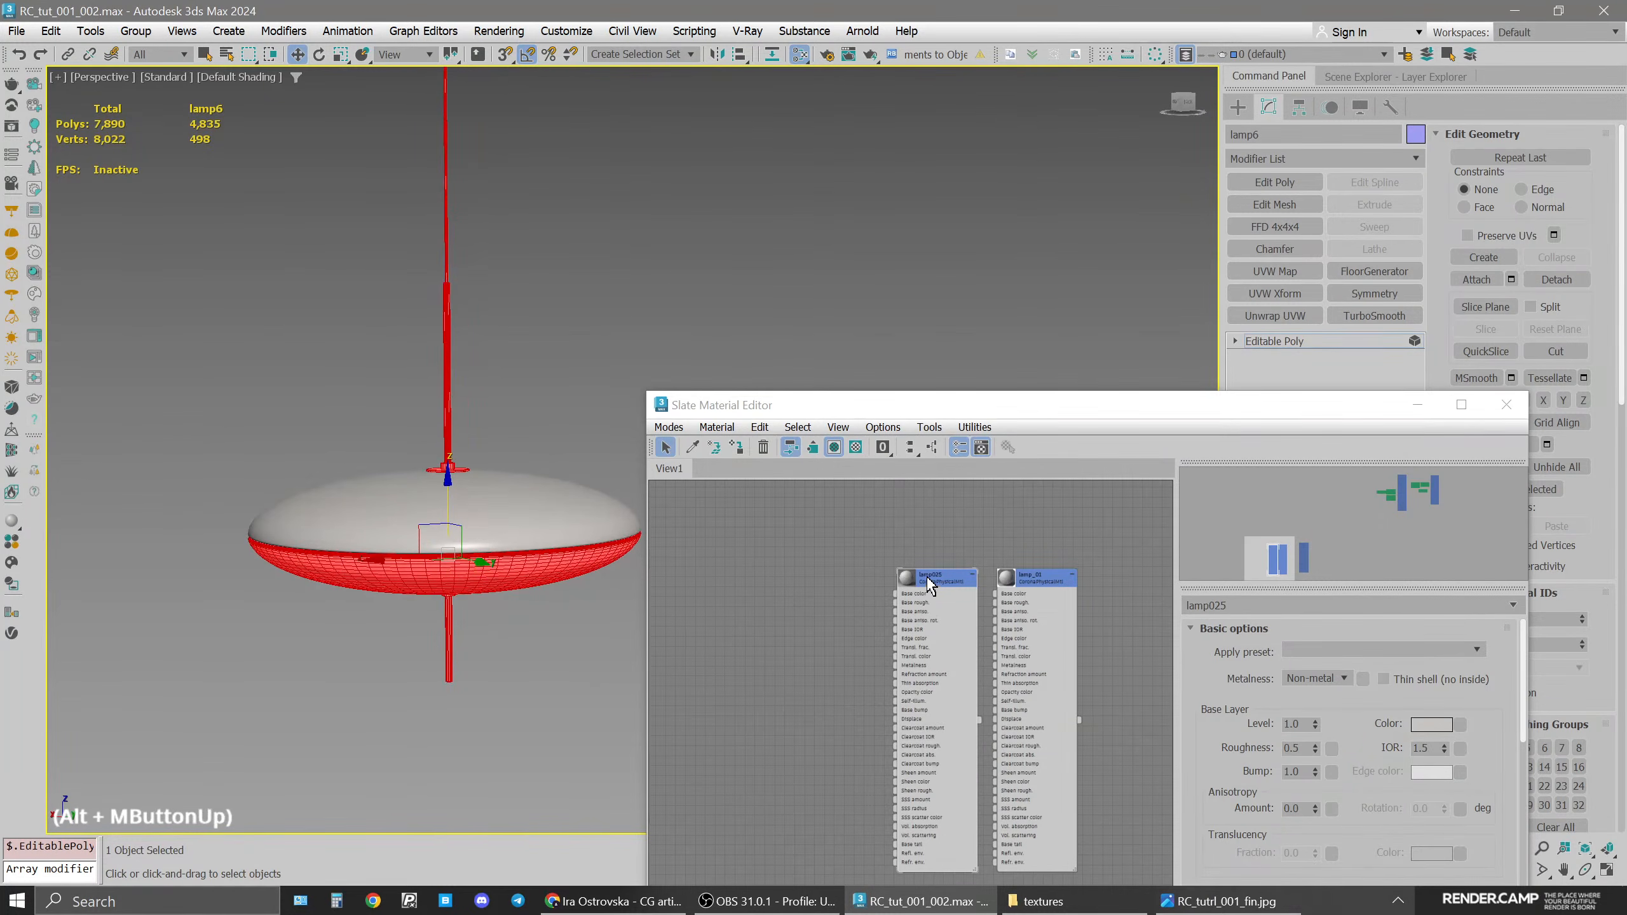
{"action": "left_click", "coordinate": [929, 579]}
{"action": "left_click", "coordinate": [1220, 901]}
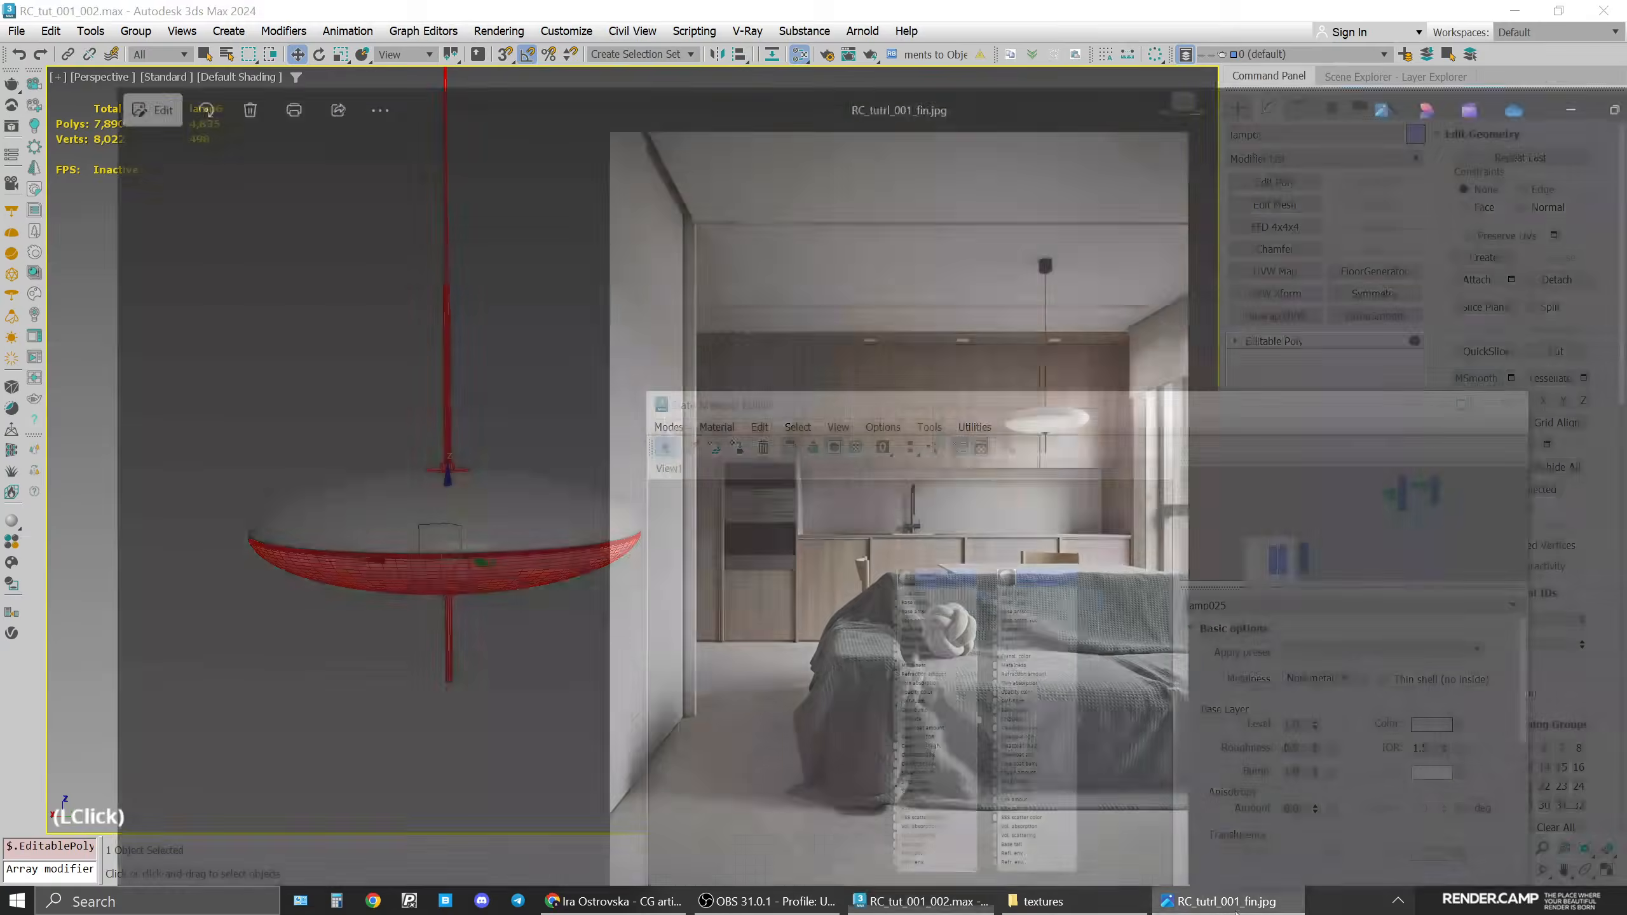
{"action": "scroll", "coordinate": [1125, 375], "scroll_direction": "up", "scroll_amount": 2}
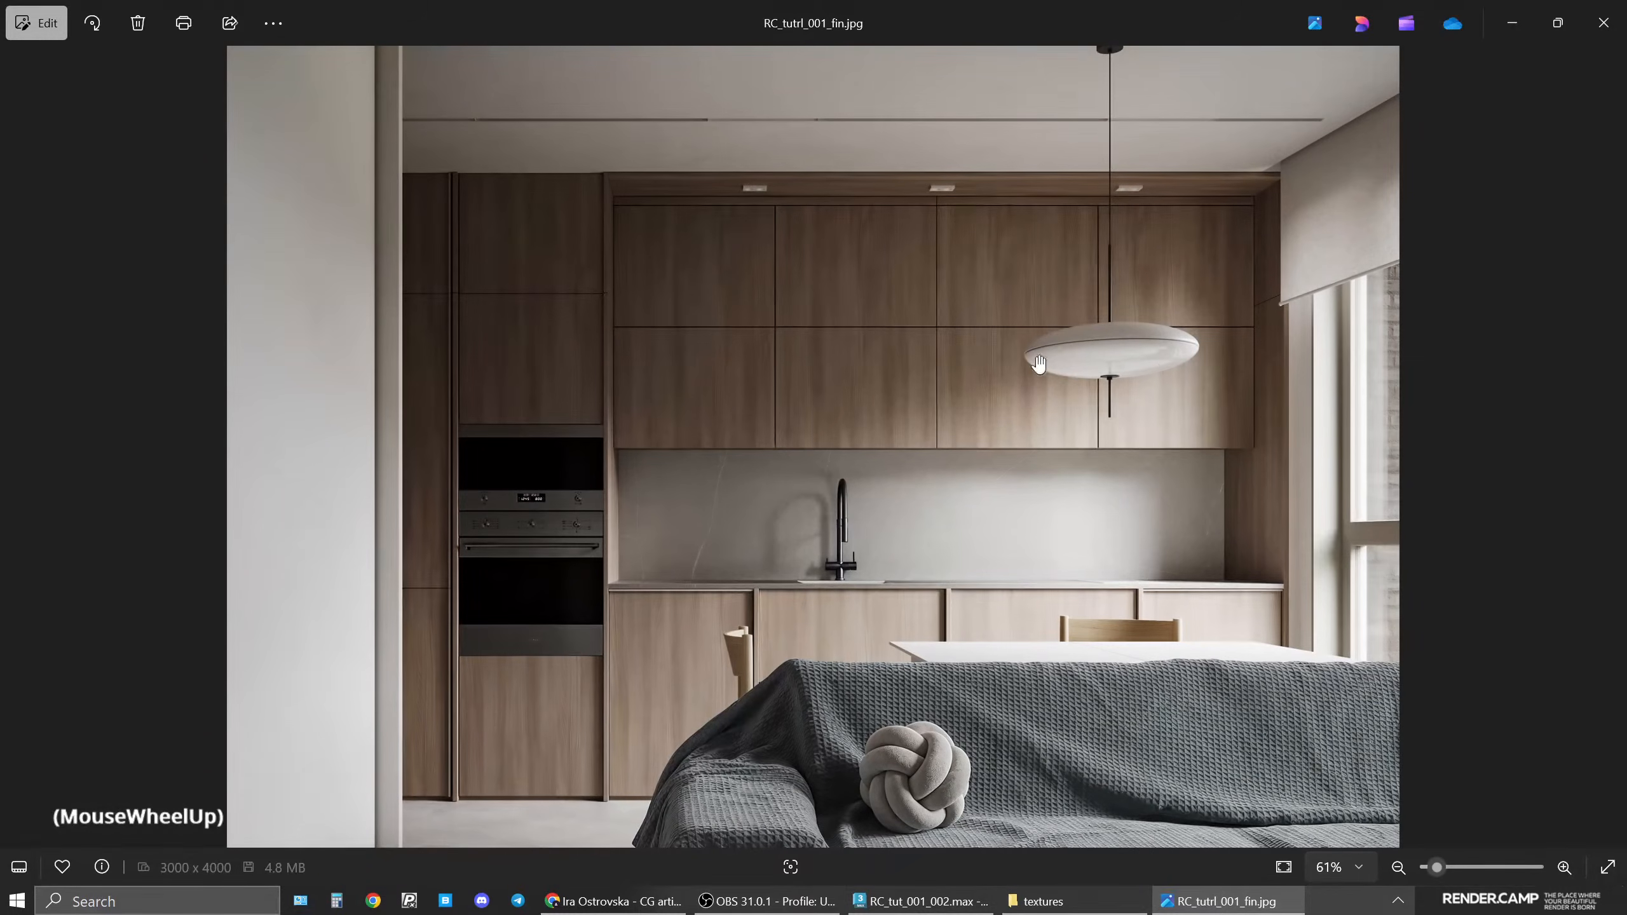
{"action": "left_click", "coordinate": [1271, 899]}
{"action": "middle_click_drag", "start_coordinate": [413, 567], "coordinate": [516, 359], "text": "alt"}
{"action": "left_click", "coordinate": [931, 584]}
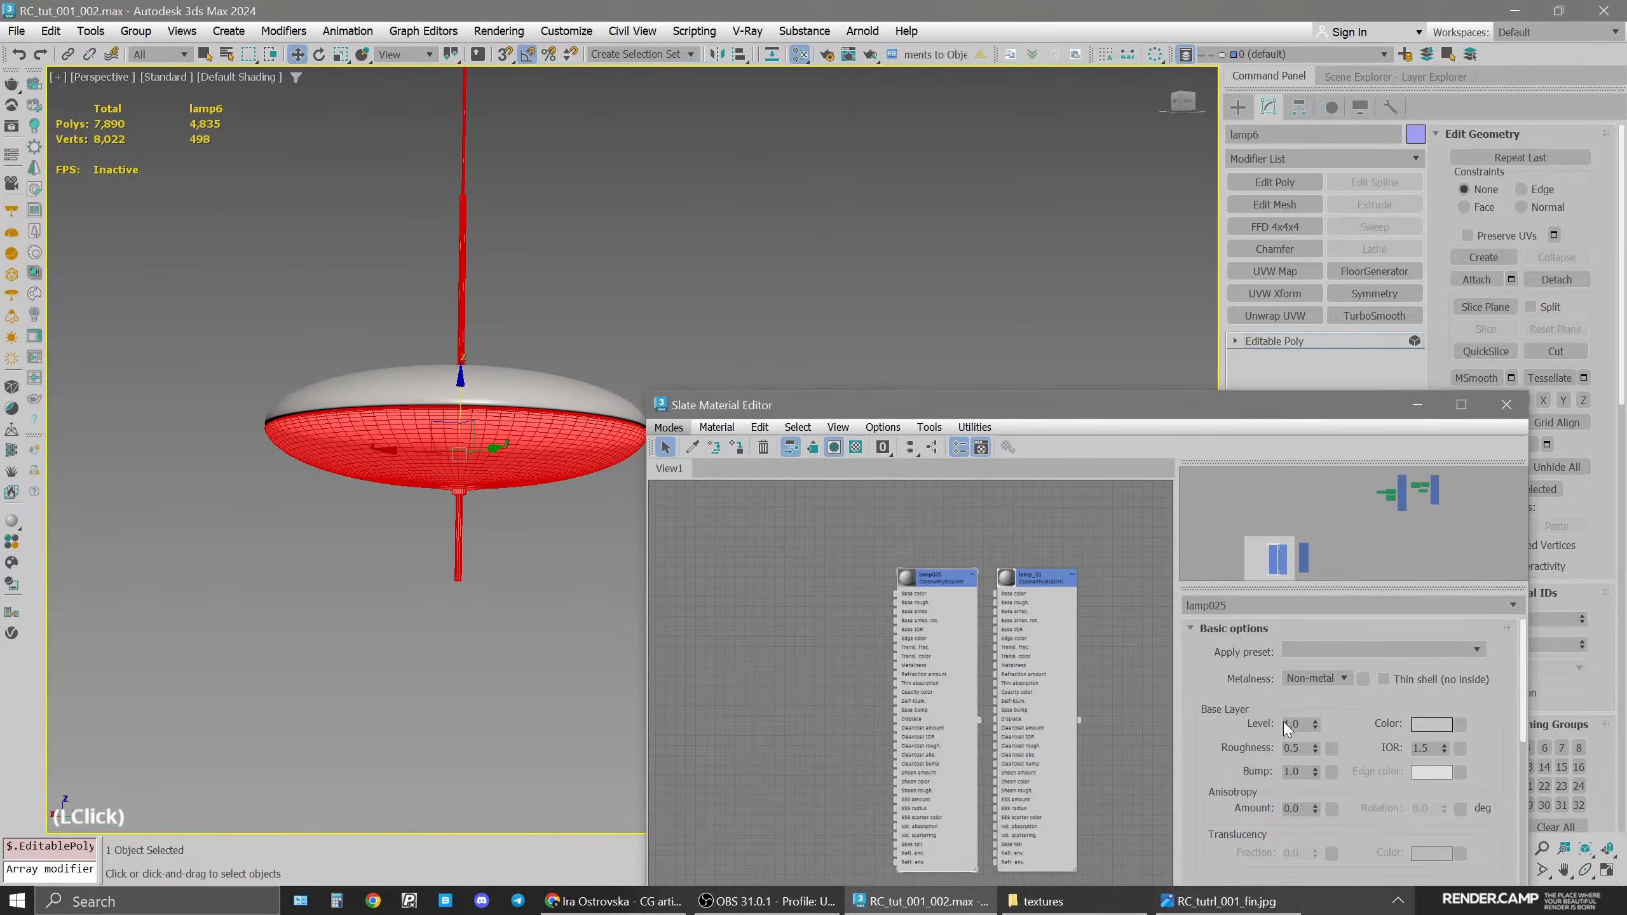
{"action": "left_click", "coordinate": [738, 447]}
Set the Base Layer Roughness of lamp025 to 0.1
{"action": "left_click", "coordinate": [1302, 748]}
{"action": "key", "text": "BackSpace"}
{"action": "type", "text": "1"}
{"action": "key", "text": "Return"}
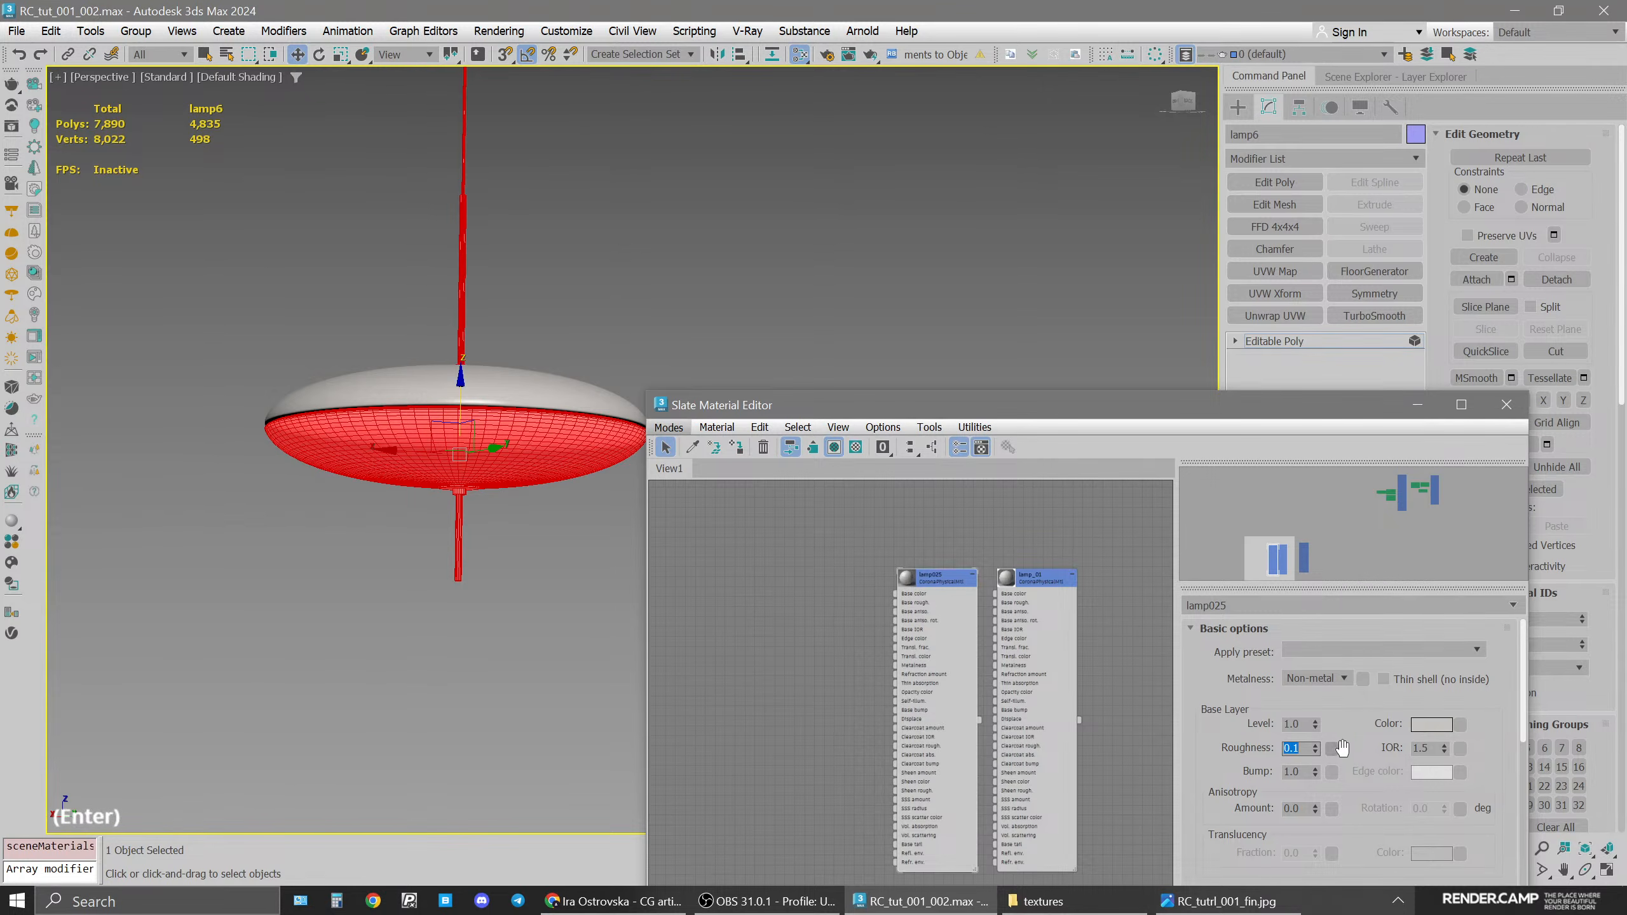
Duplicate the lamp025 material and name the copy lamp03
{"action": "left_click_drag", "start_coordinate": [932, 580], "coordinate": [806, 580], "text": "shift"}
{"action": "left_click", "coordinate": [804, 574]}
{"action": "left_click_drag", "start_coordinate": [1319, 605], "coordinate": [1064, 607]}
{"action": "type", "text": "lamp03"}
{"action": "key", "text": "Return"}
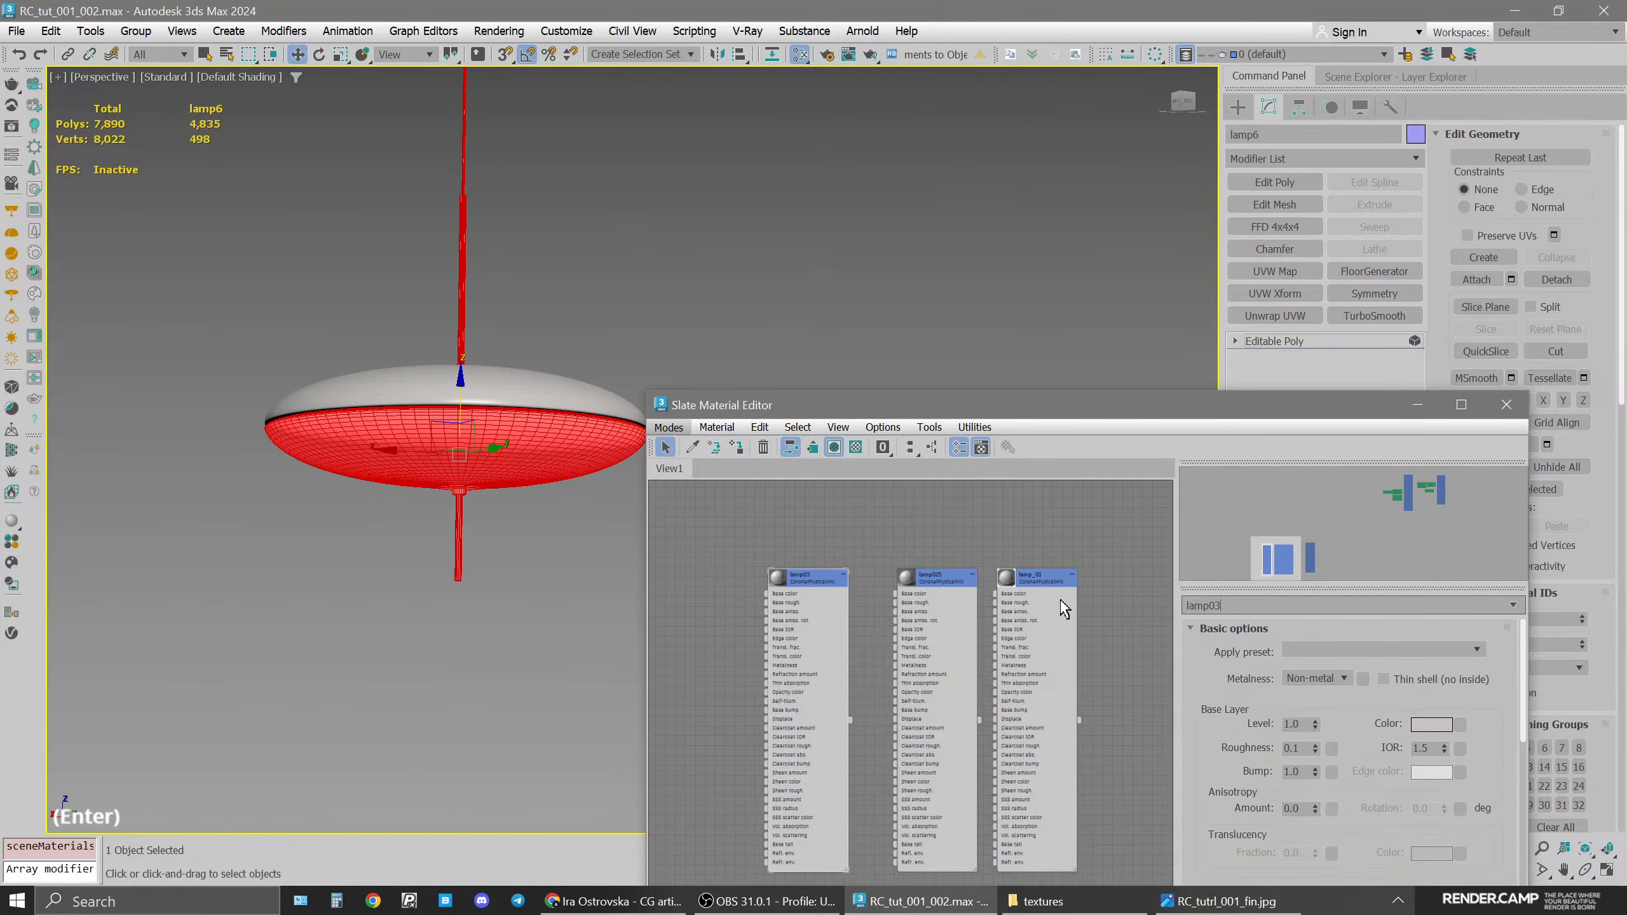
Remove the lower shade from the element selection and assign the lamp03 material to the remaining stem and cord elements
{"action": "left_click", "coordinate": [527, 428], "text": "alt"}
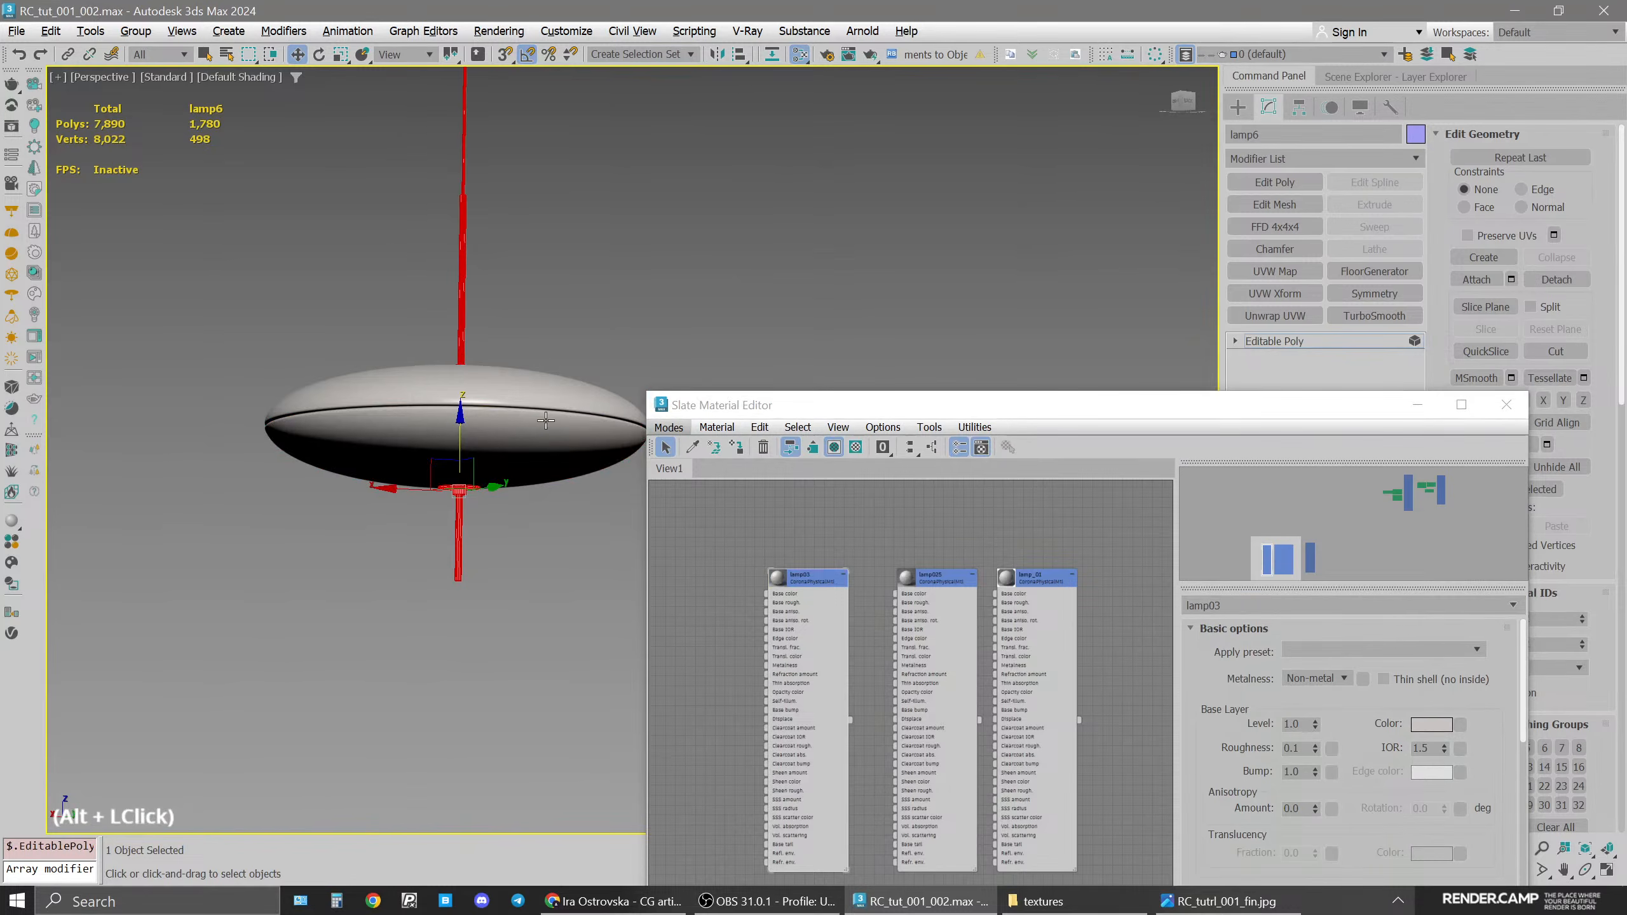
{"action": "left_click", "coordinate": [798, 578]}
{"action": "left_click", "coordinate": [738, 449]}
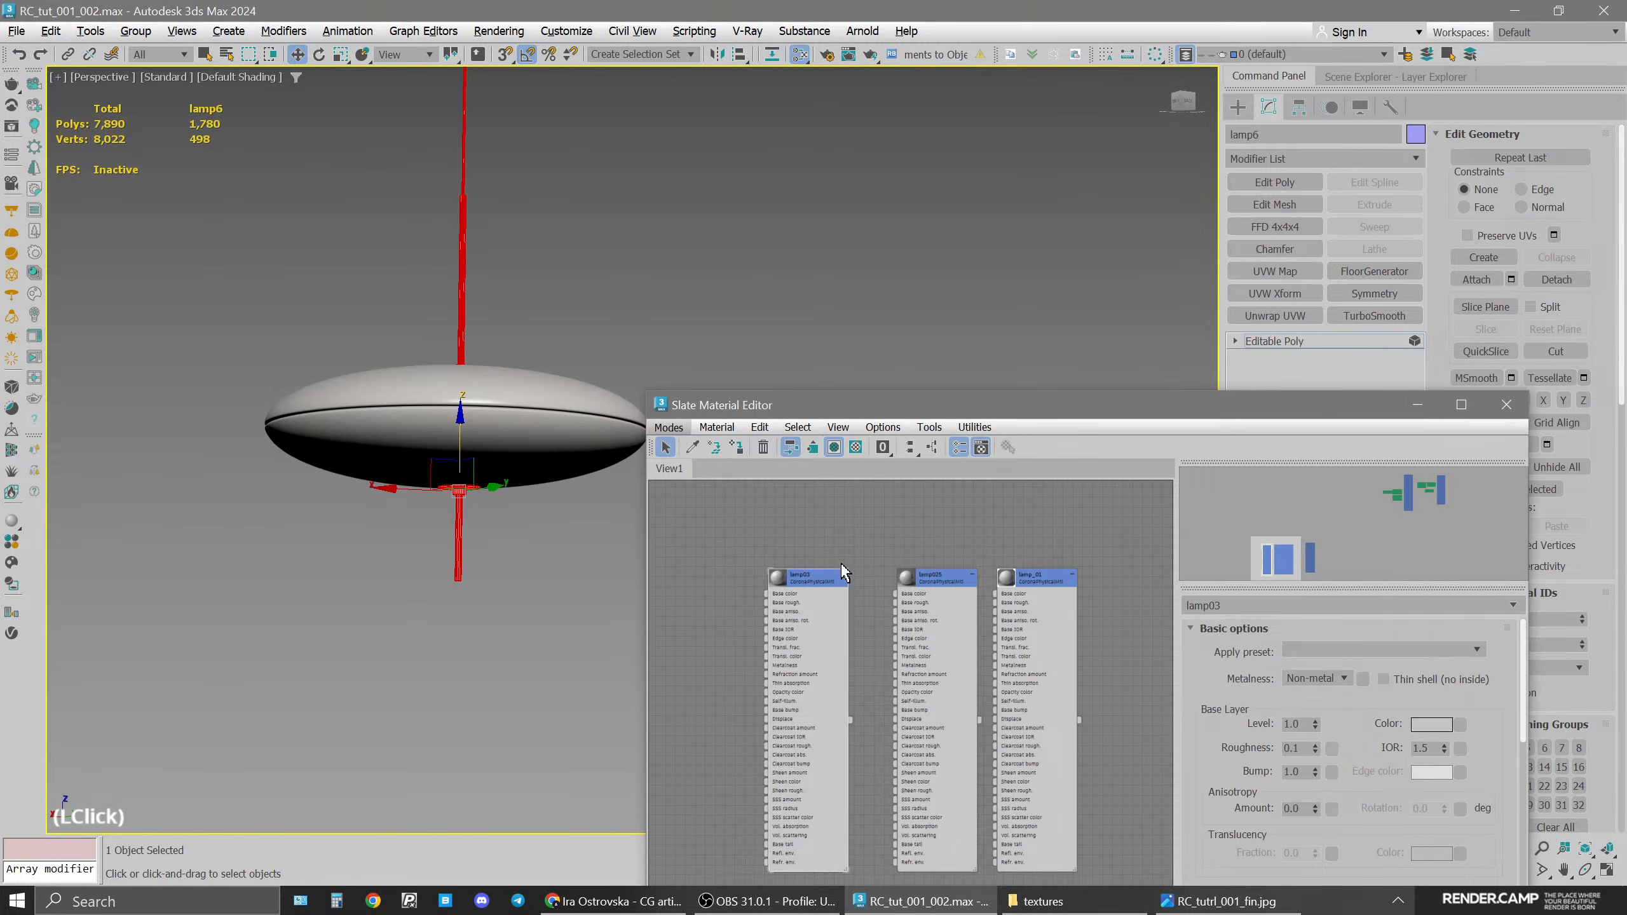
Set the Base Layer Roughness of lamp03 to 0.5
{"action": "left_click", "coordinate": [1301, 748]}
{"action": "key", "text": "BackSpace"}
{"action": "type", "text": "5"}
{"action": "key", "text": "Return"}
Darken lamp03's base colour by setting its Value to 125 and reducing it further to 50
{"action": "left_click", "coordinate": [1434, 721]}
{"action": "left_click", "coordinate": [1385, 623]}
{"action": "double_click", "coordinate": [1385, 623]}
{"action": "type", "text": "125"}
{"action": "key", "text": "Return"}
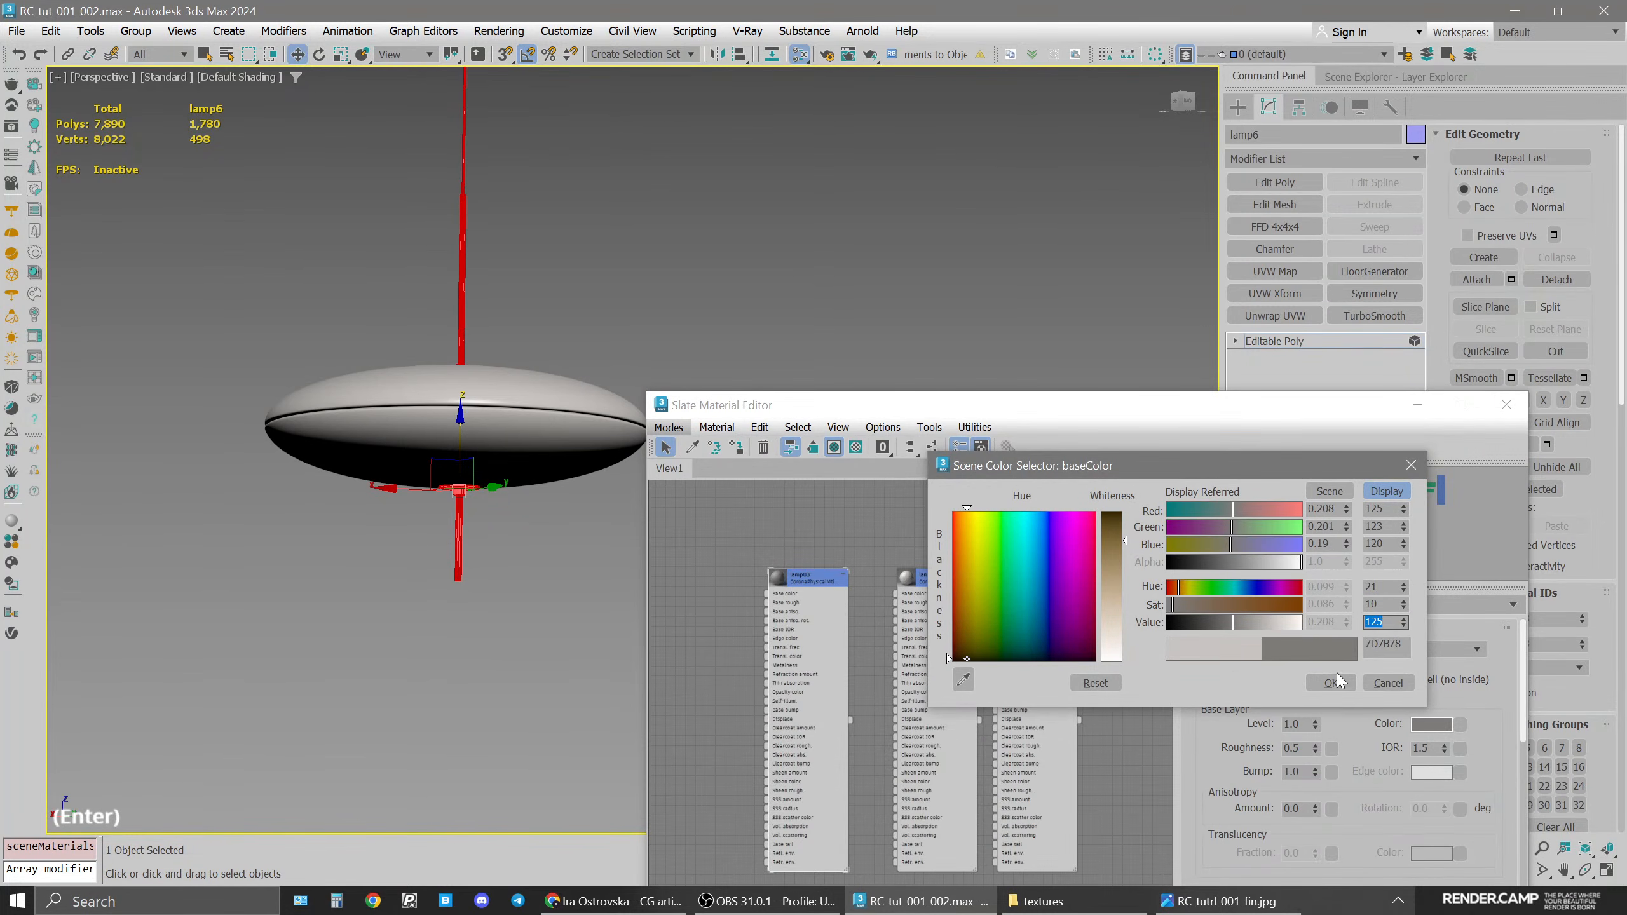
{"action": "left_click", "coordinate": [1329, 682]}
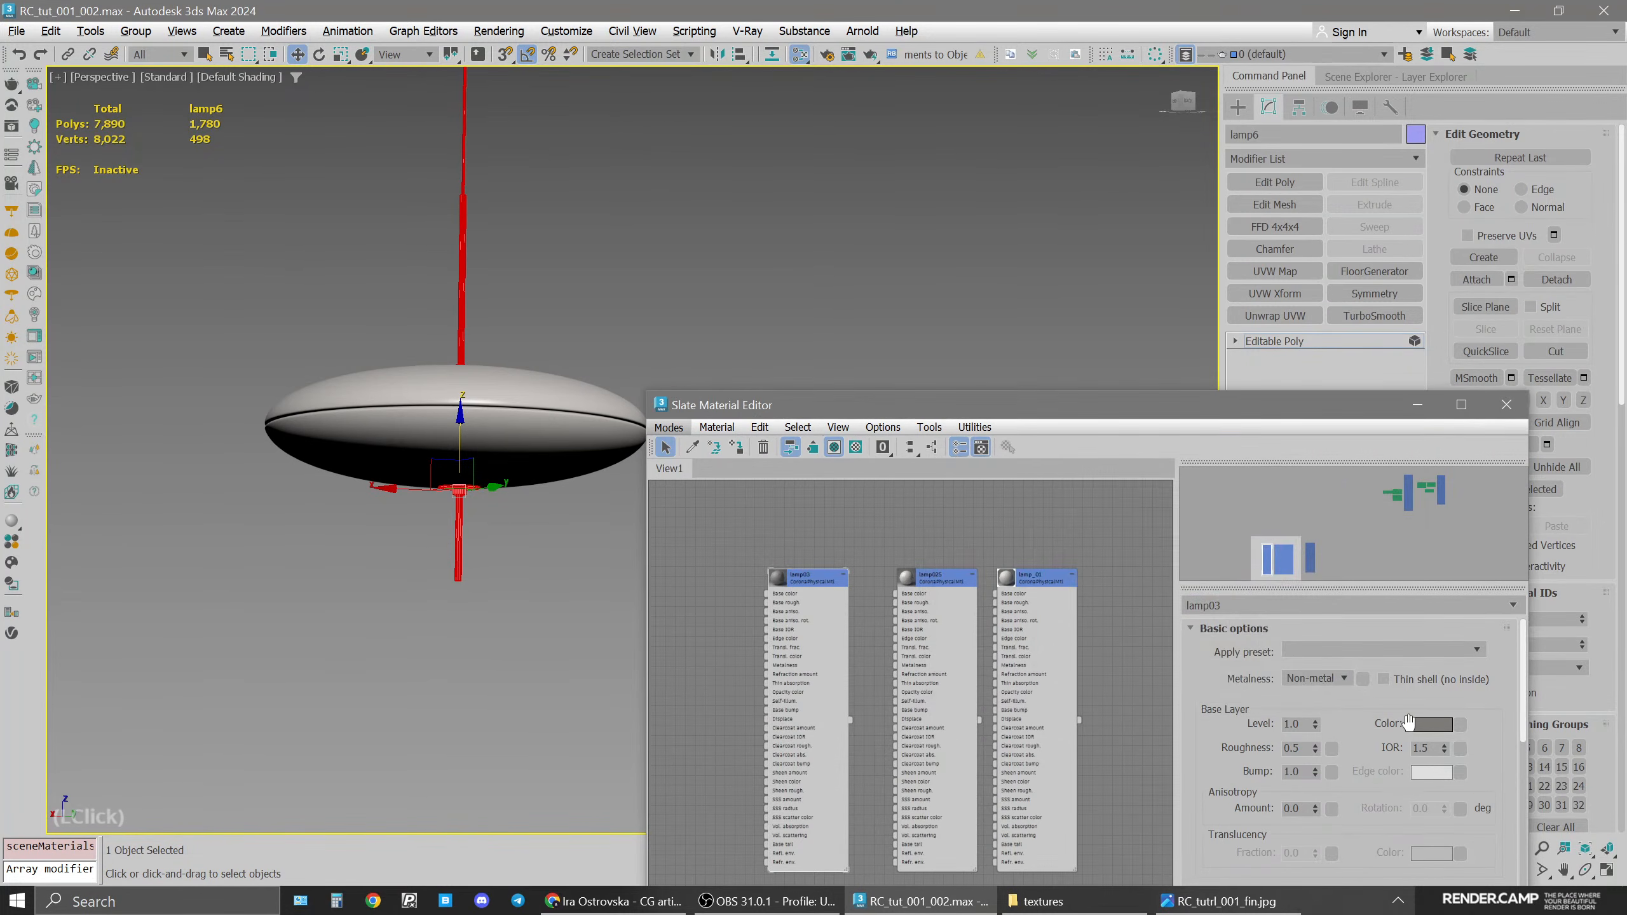
{"action": "left_click", "coordinate": [1433, 724]}
{"action": "double_click", "coordinate": [1363, 590]}
{"action": "type", "text": "5"}
{"action": "key", "text": "Return"}
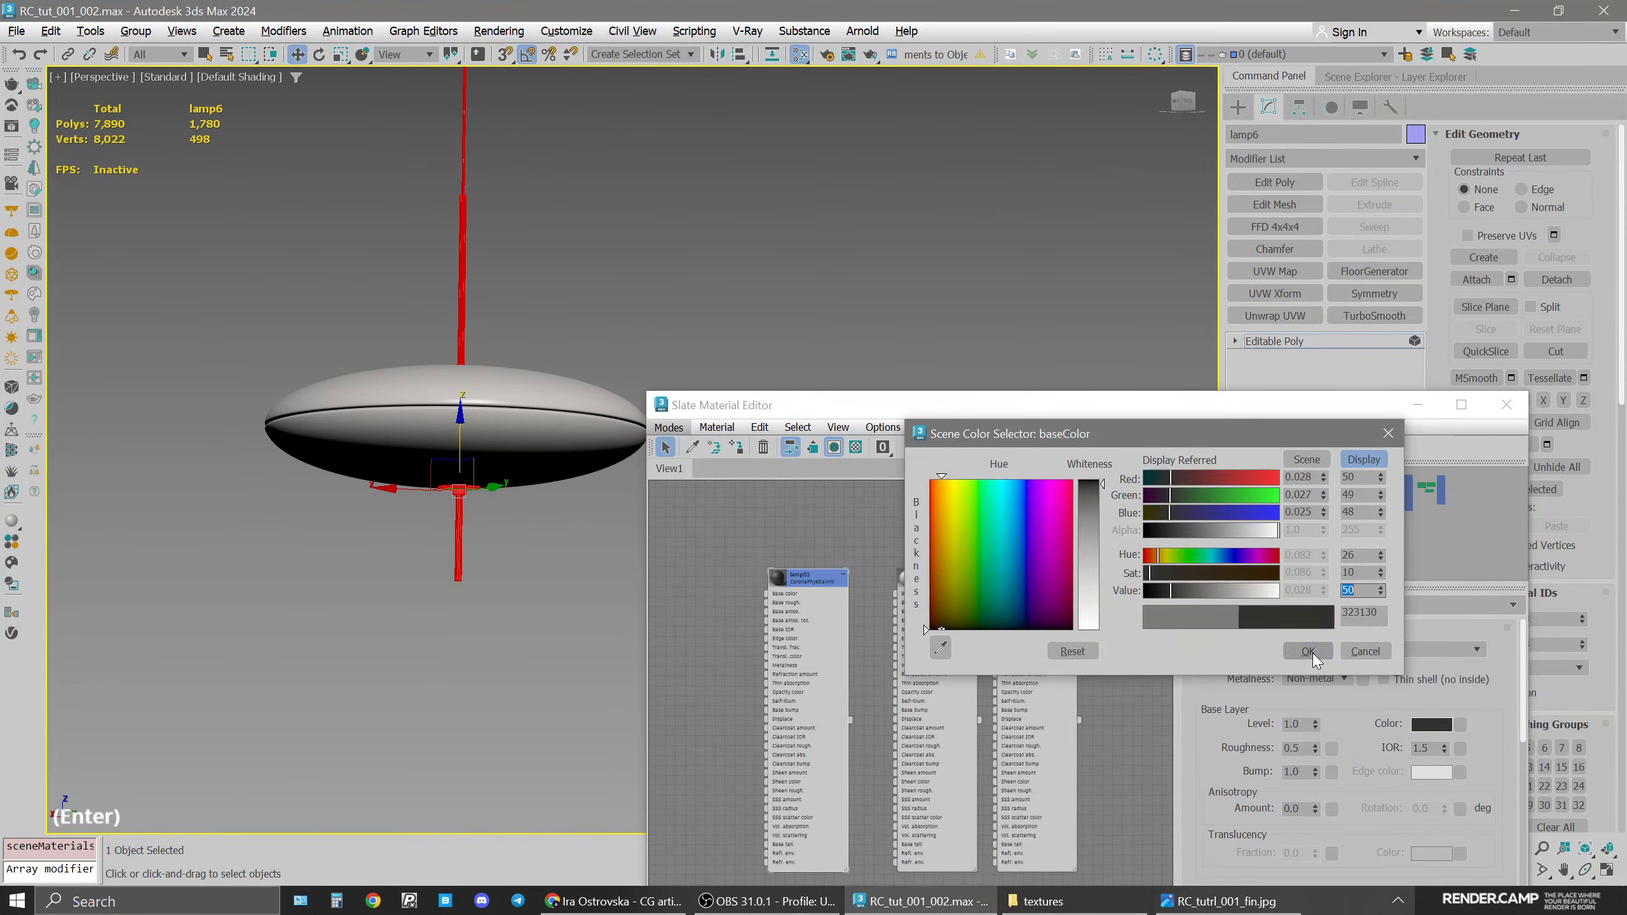
{"action": "left_click", "coordinate": [1308, 651]}
Leave element editing and the lamp's isolation, and start the Corona interactive rendering with its window beside the material editor
{"action": "left_click_drag", "start_coordinate": [1133, 409], "coordinate": [1148, 187]}
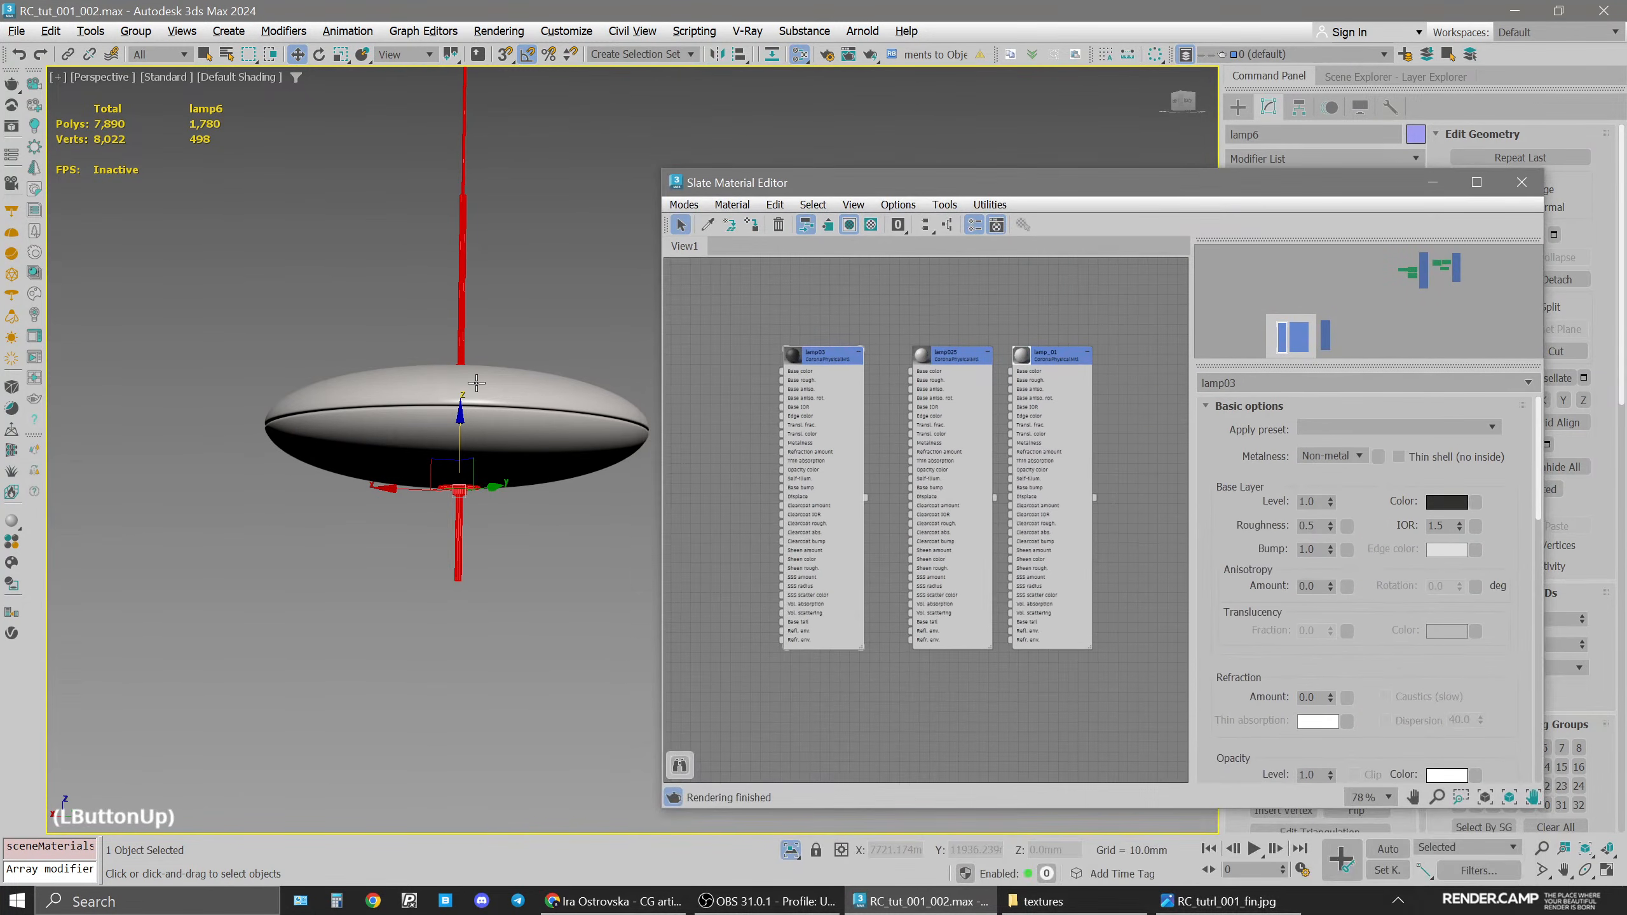
{"action": "left_click", "coordinate": [490, 387]}
{"action": "left_click", "coordinate": [791, 851]}
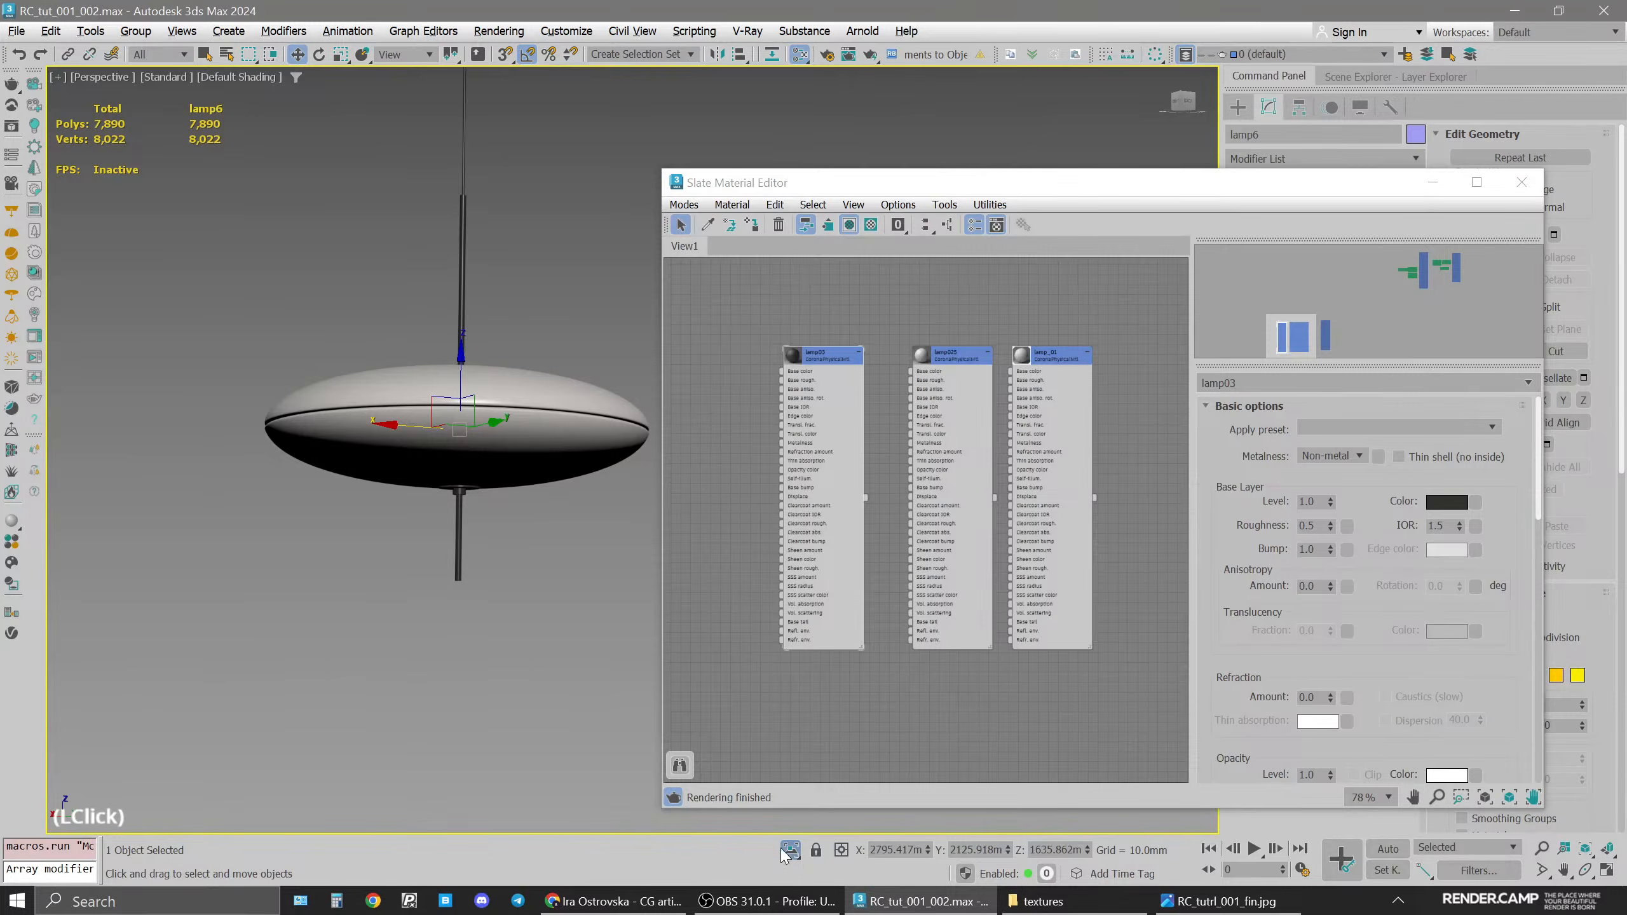
{"action": "key", "text": "space"}
{"action": "left_click", "coordinate": [35, 399]}
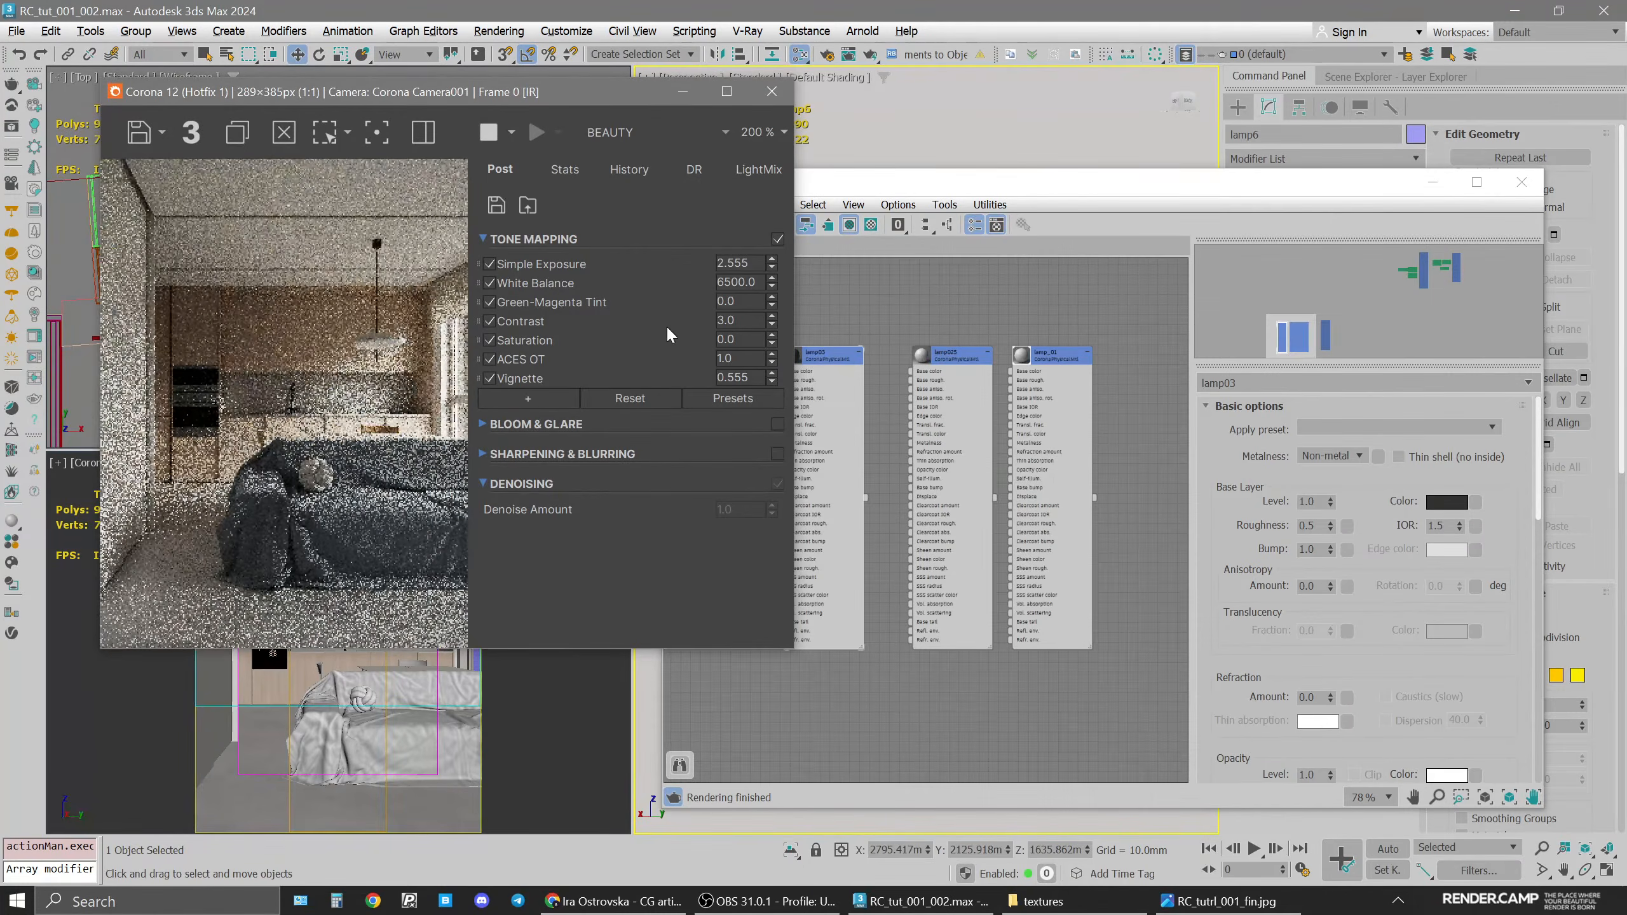
{"action": "left_click_drag", "start_coordinate": [1011, 169], "coordinate": [1110, 116]}
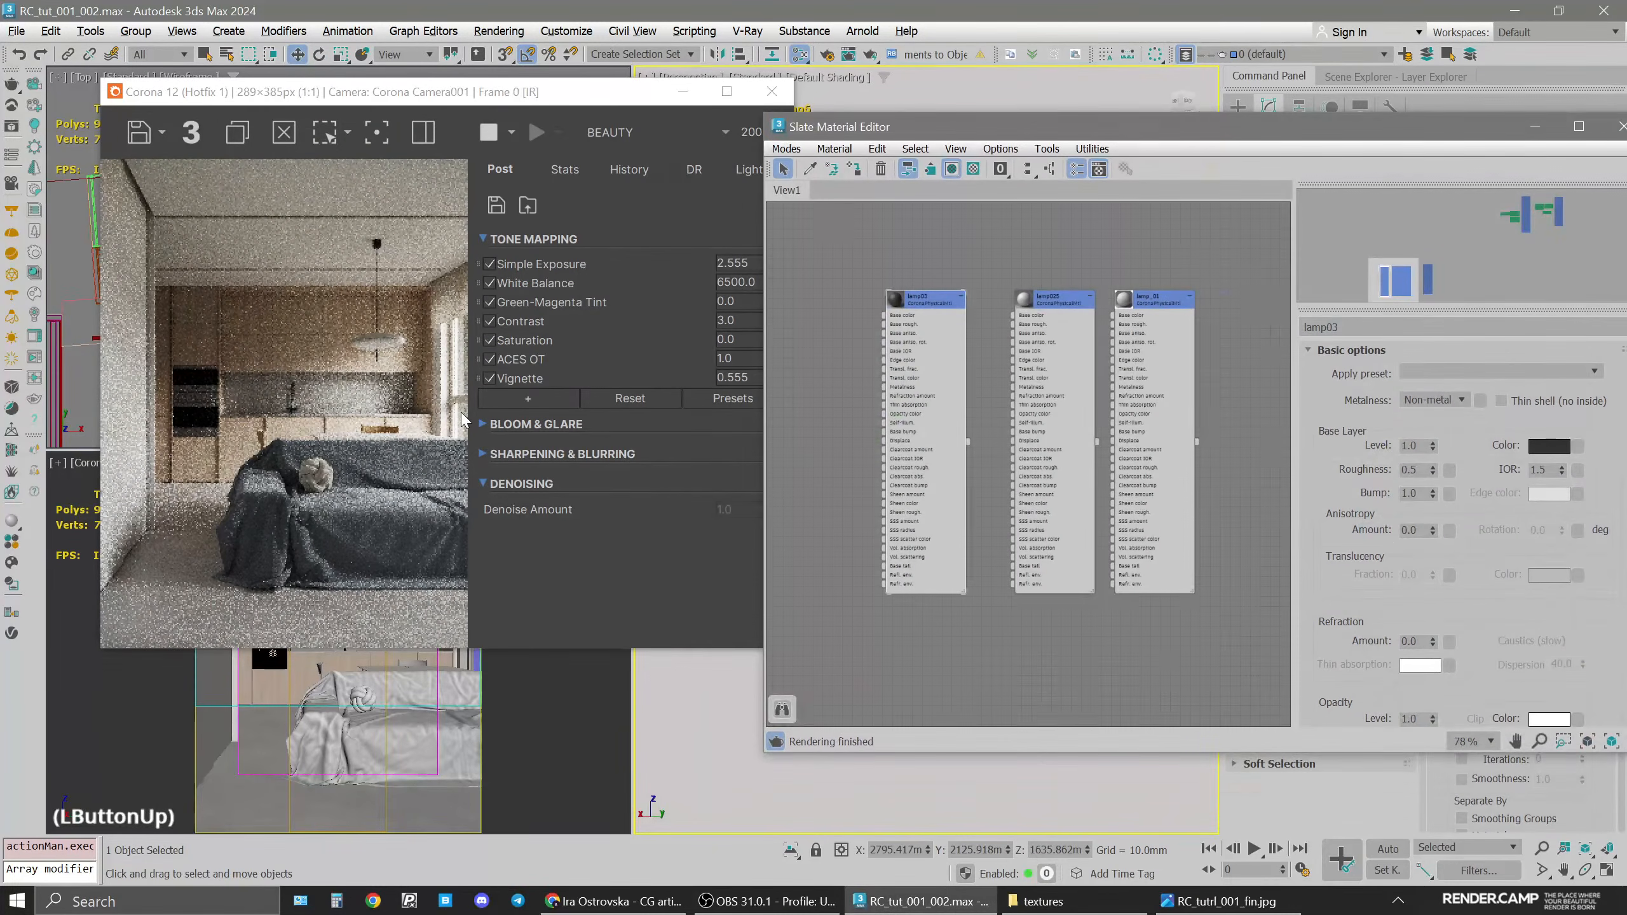
{"action": "left_click_drag", "start_coordinate": [414, 89], "coordinate": [642, 97]}
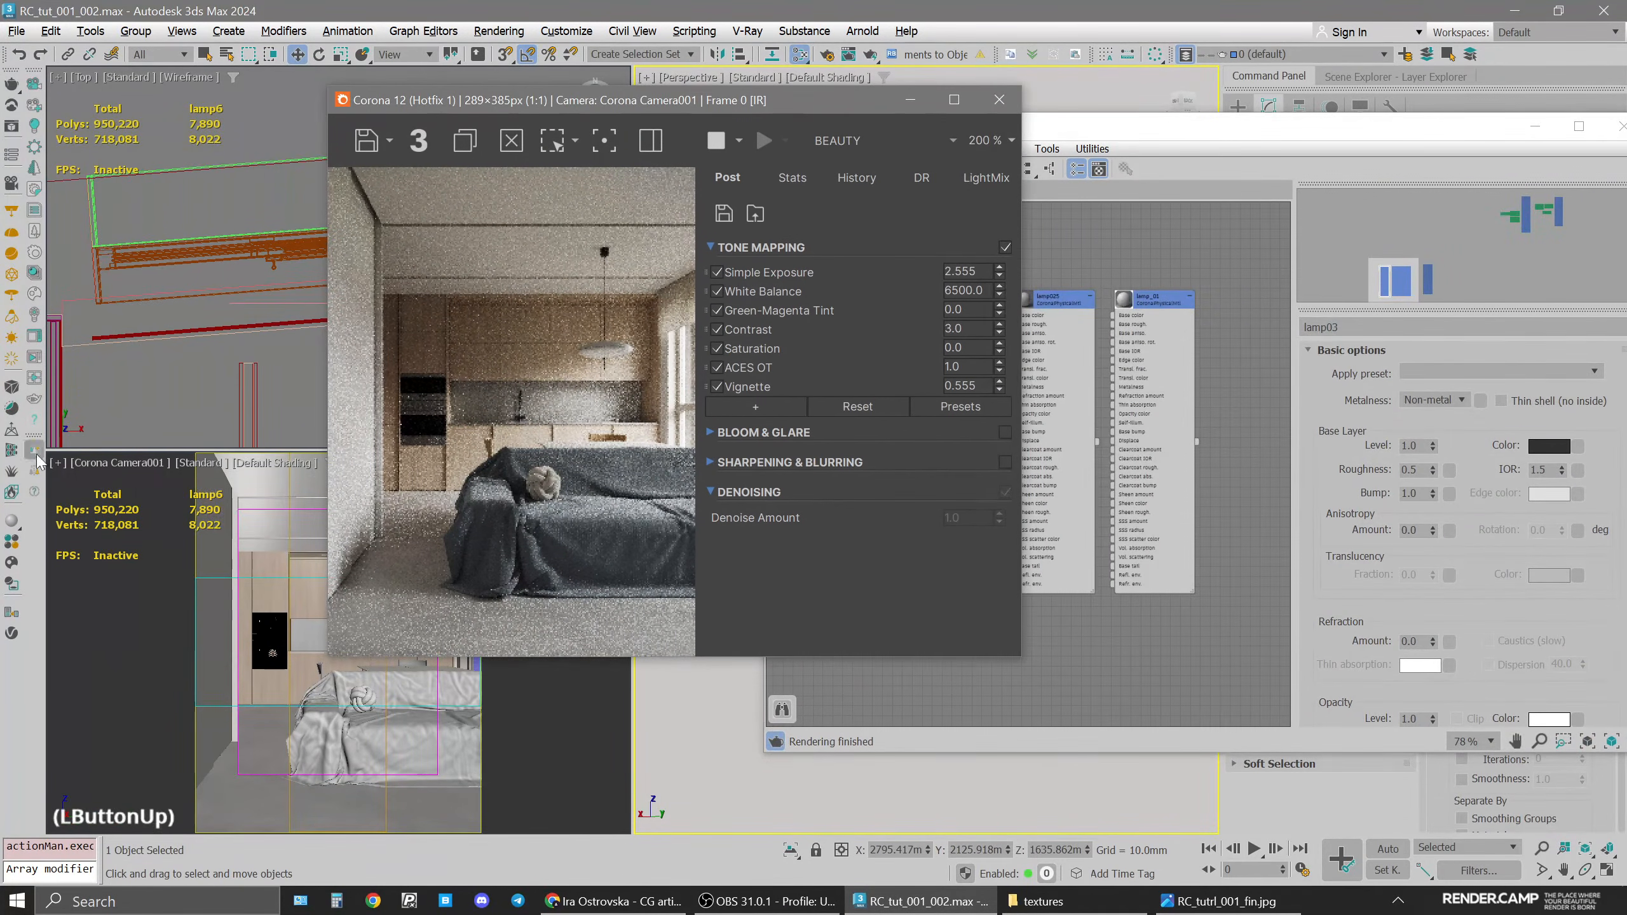
Turn on 2D pan-zoom mode in the camera view and frame the pendant lamp closely in the interactive render
{"action": "left_click", "coordinate": [54, 461]}
{"action": "left_click", "coordinate": [112, 709]}
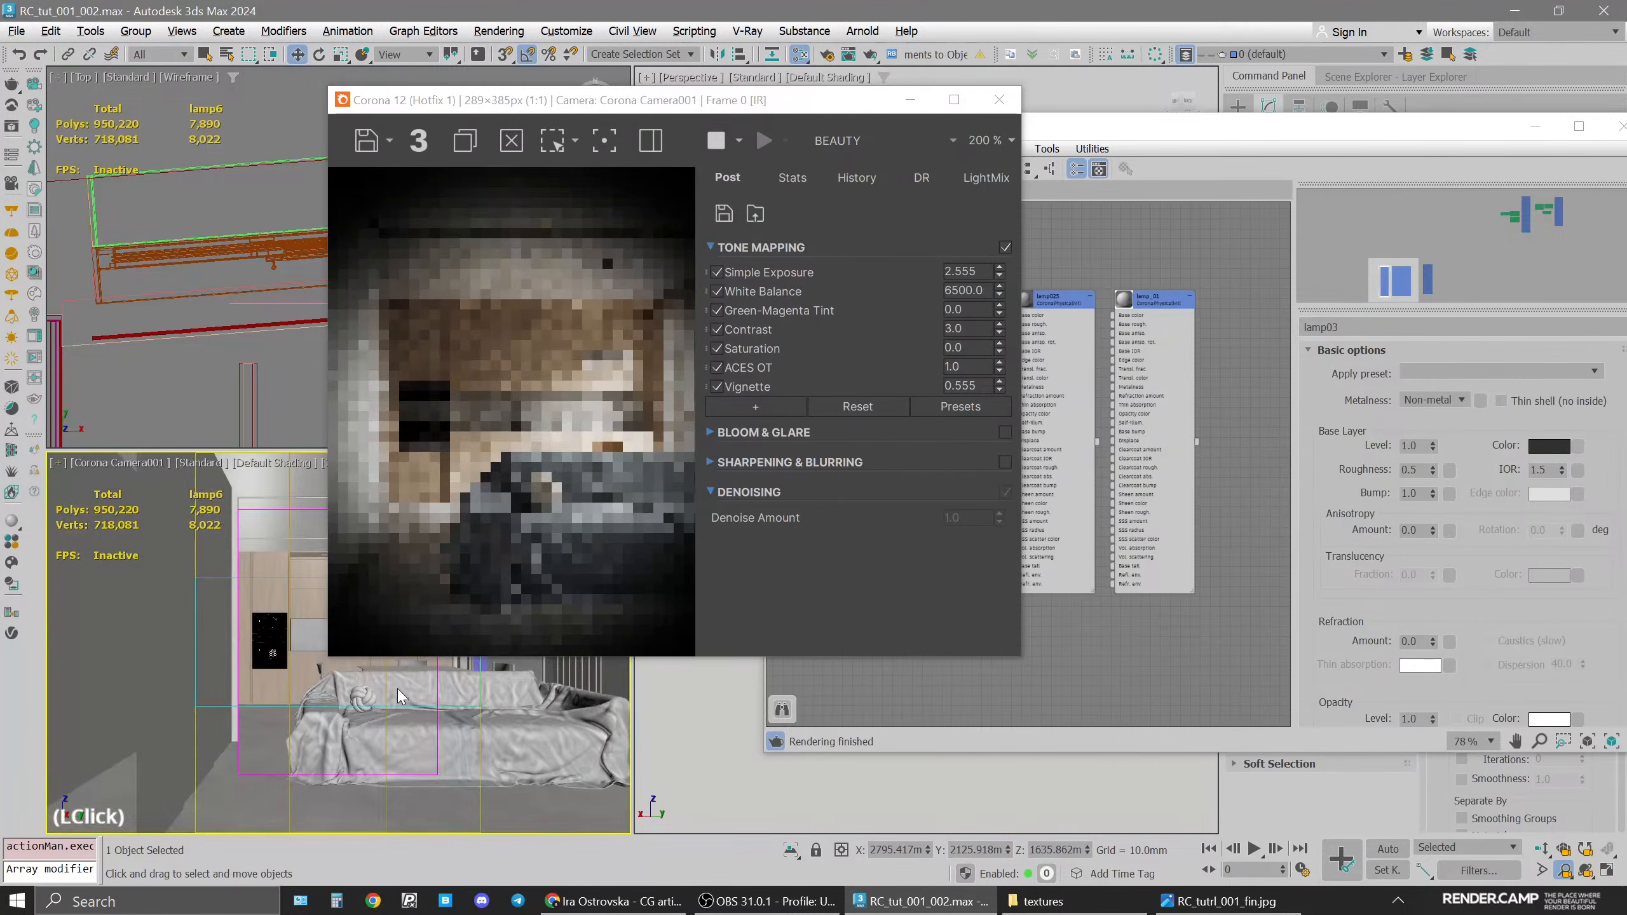
{"action": "scroll", "coordinate": [397, 689], "scroll_direction": "up", "scroll_amount": 3}
{"action": "middle_click_drag", "start_coordinate": [495, 660], "coordinate": [431, 794]}
{"action": "middle_click_drag", "start_coordinate": [345, 689], "coordinate": [337, 726]}
{"action": "middle_click_drag", "start_coordinate": [275, 587], "coordinate": [212, 649]}
{"action": "scroll", "coordinate": [313, 651], "scroll_direction": "up", "scroll_amount": 4}
{"action": "left_click_drag", "start_coordinate": [771, 100], "coordinate": [646, 131]}
Set the base colour of lamp_01 to Saturation 15 and shift its Hue to 25
{"action": "left_click", "coordinate": [1142, 297]}
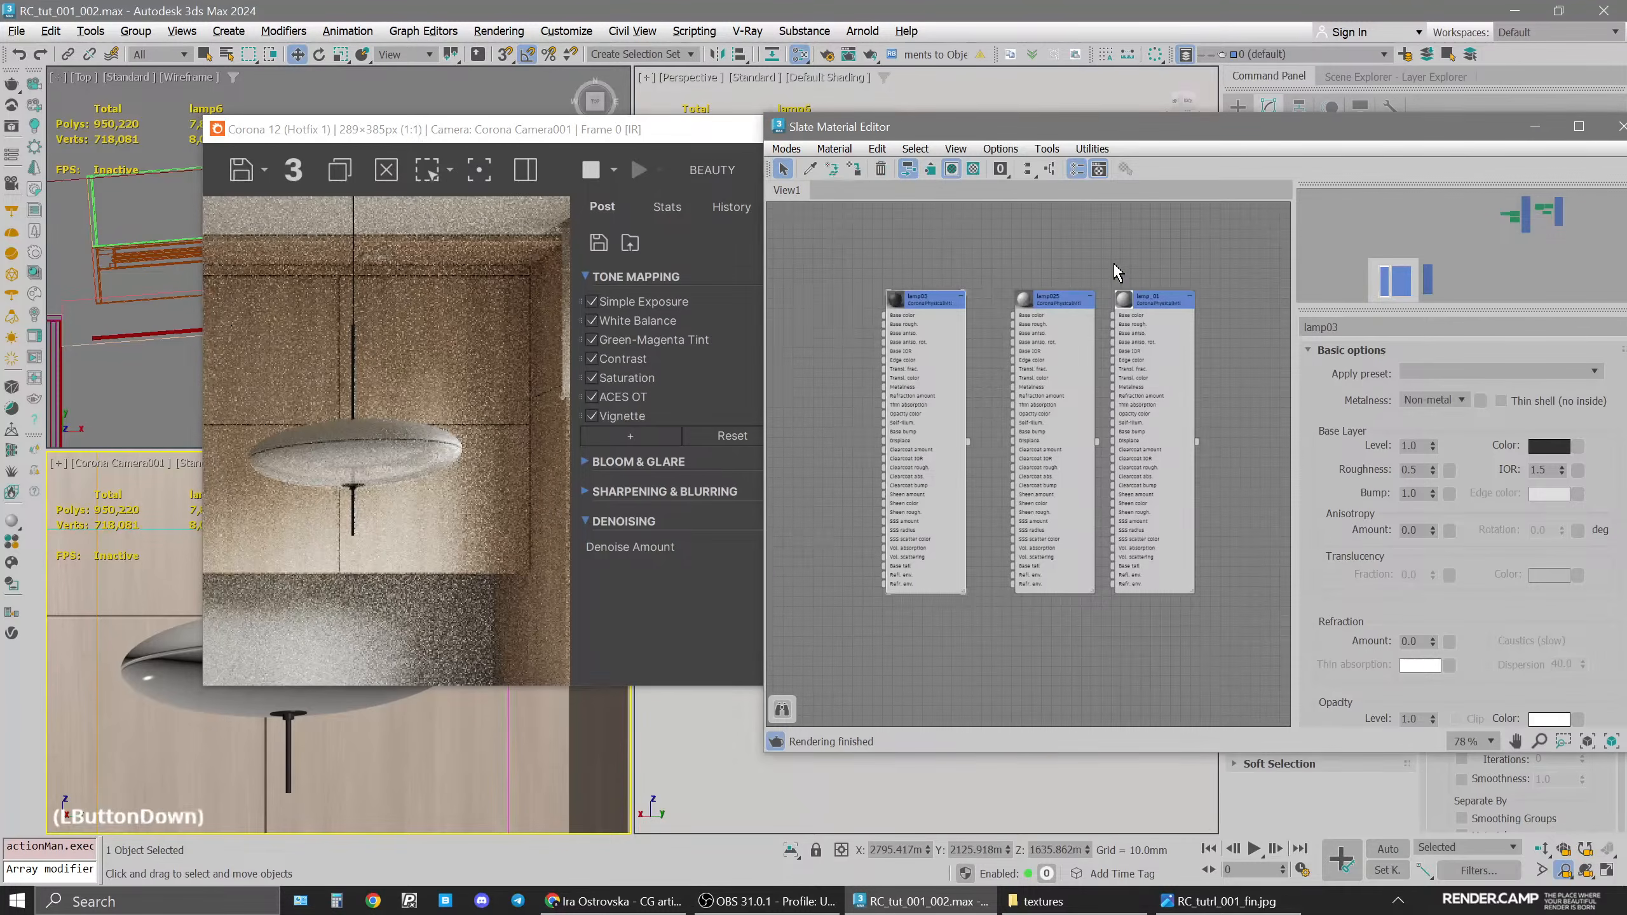
{"action": "left_click", "coordinate": [1160, 306]}
{"action": "double_click", "coordinate": [1160, 306]}
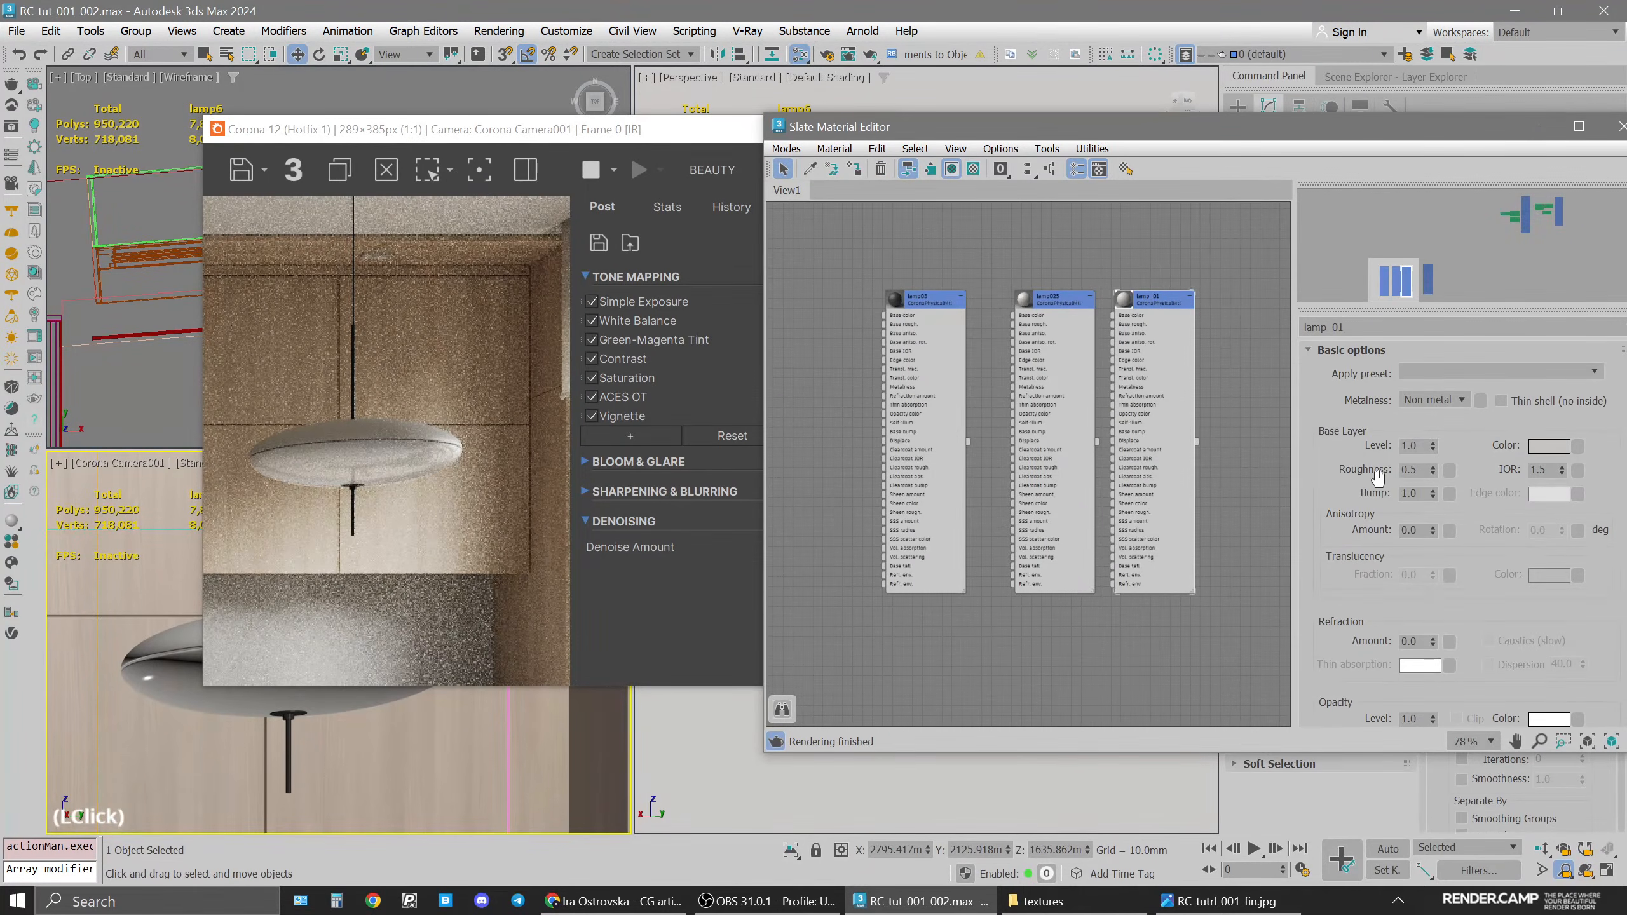
{"action": "left_click", "coordinate": [1549, 447]}
{"action": "type", "text": "15"}
{"action": "key", "text": "Return"}
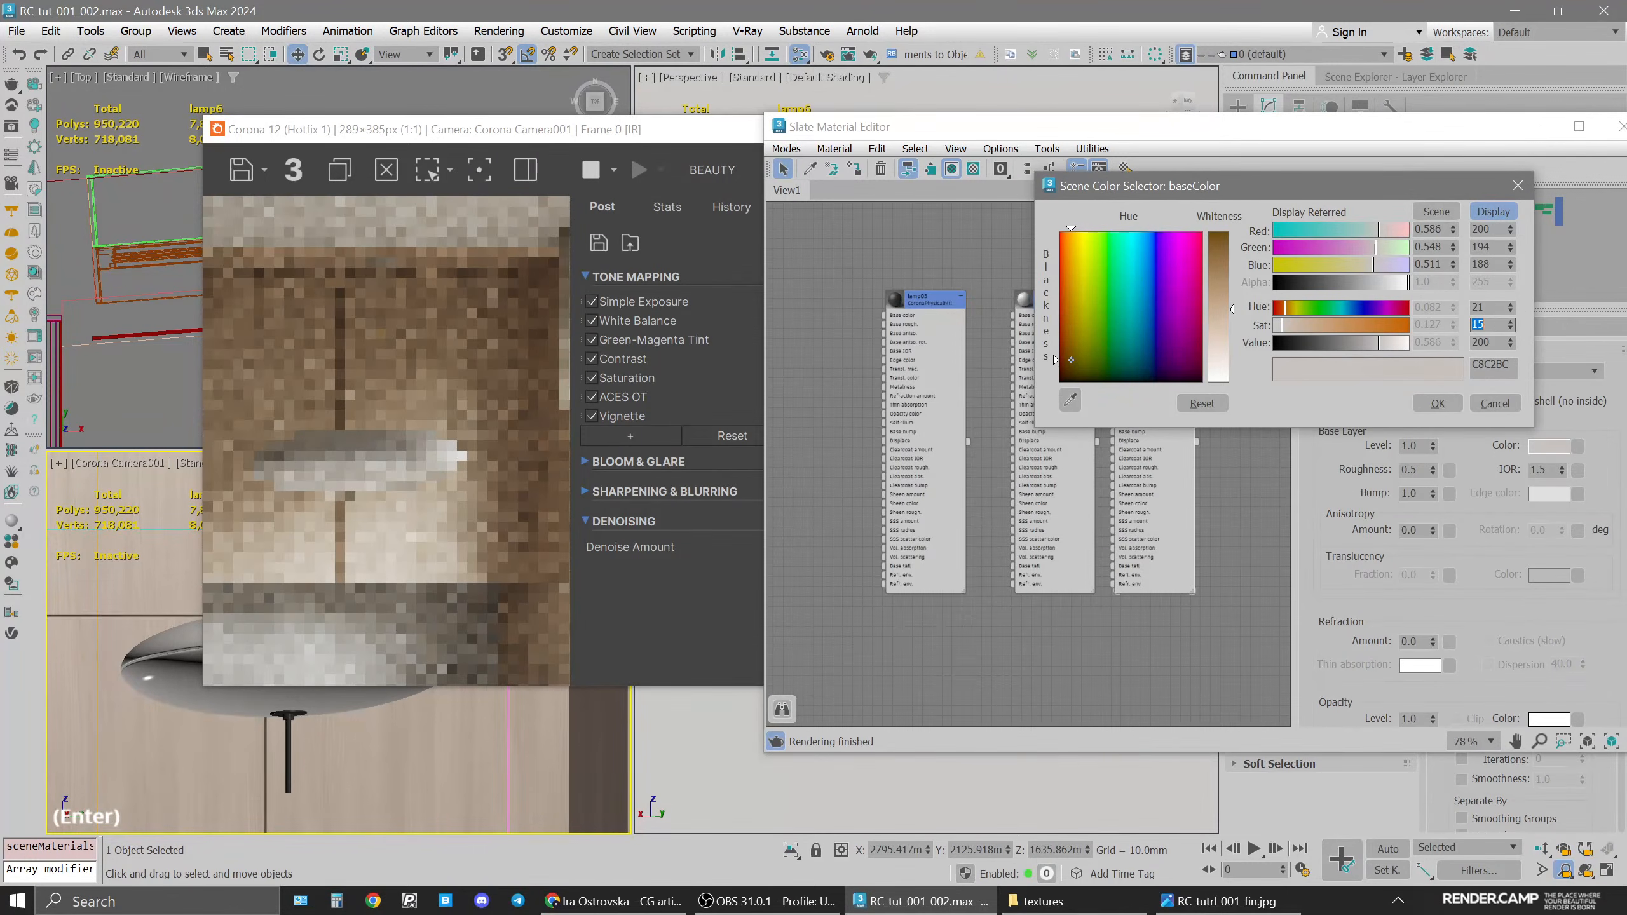
{"action": "double_click", "coordinate": [1478, 308]}
{"action": "type", "text": "25"}
{"action": "key", "text": "Return"}
{"action": "type", "text": "2"}
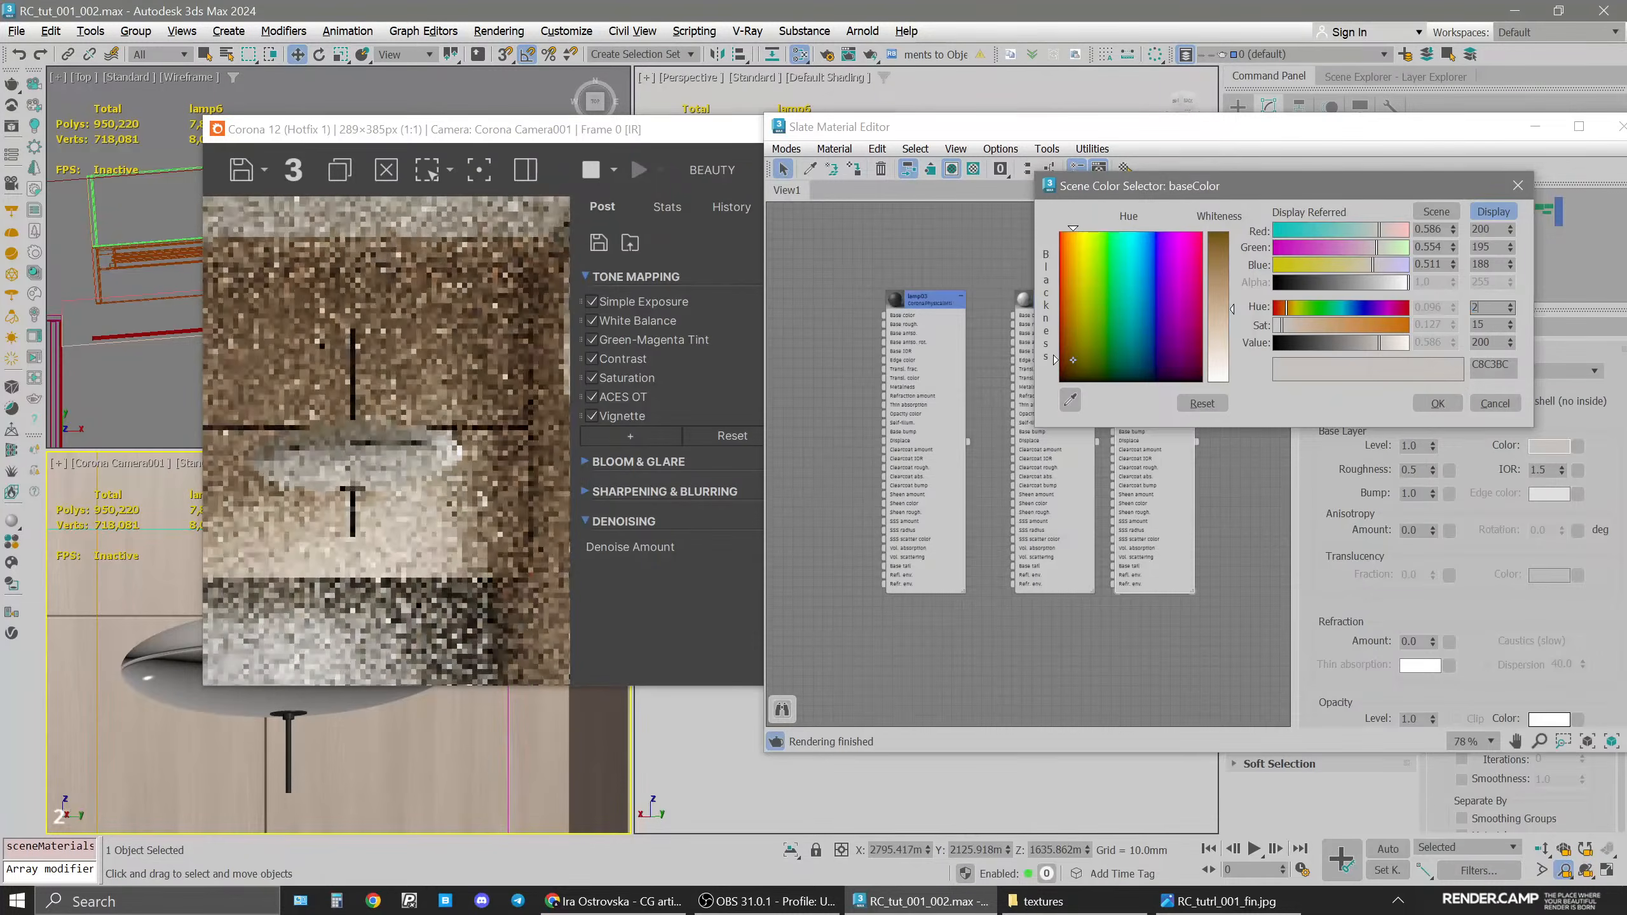
{"action": "left_click", "coordinate": [1437, 402]}
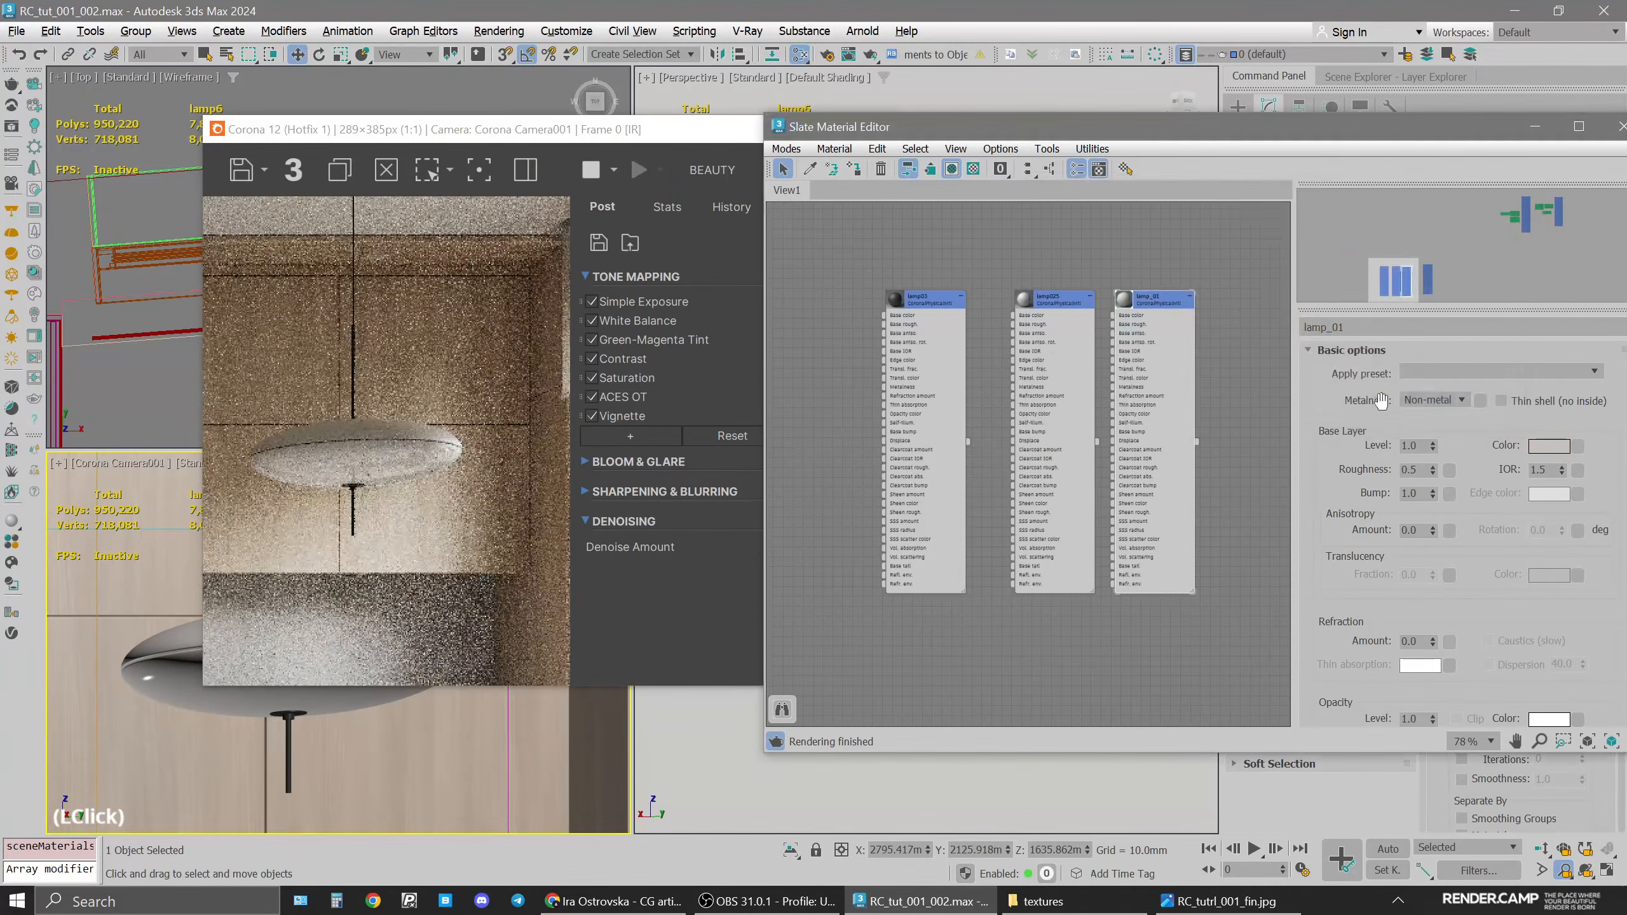
Try an IOR of 1.6 on lamp025 and set it back to 1.5
{"action": "left_click", "coordinate": [1073, 301]}
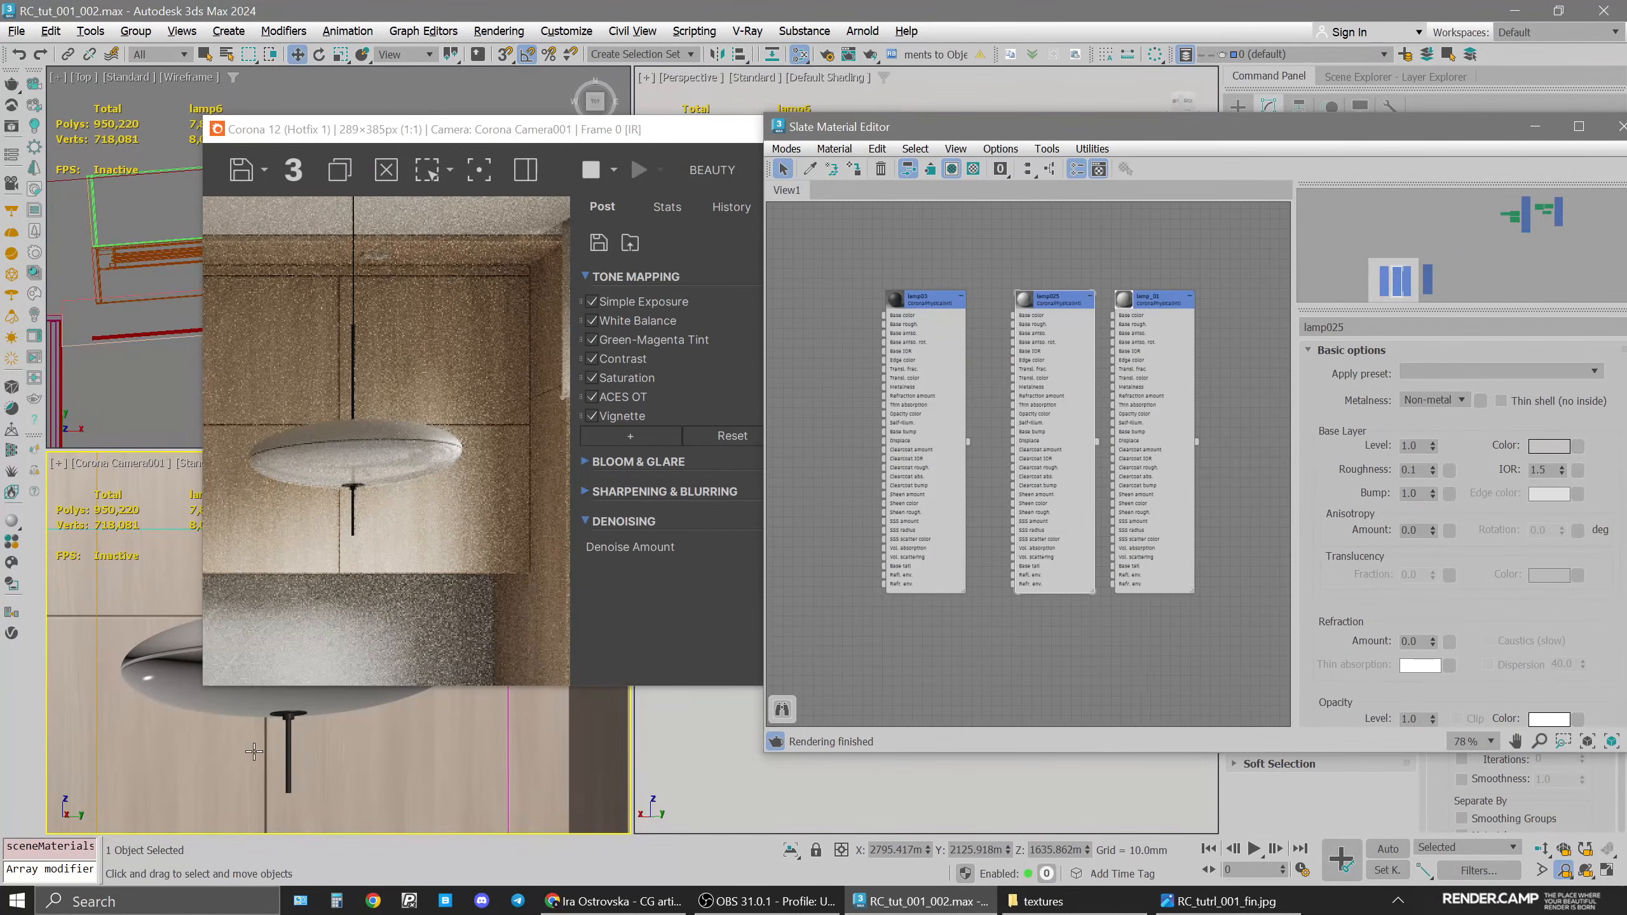
{"action": "scroll", "coordinate": [263, 738], "scroll_direction": "up", "scroll_amount": 2}
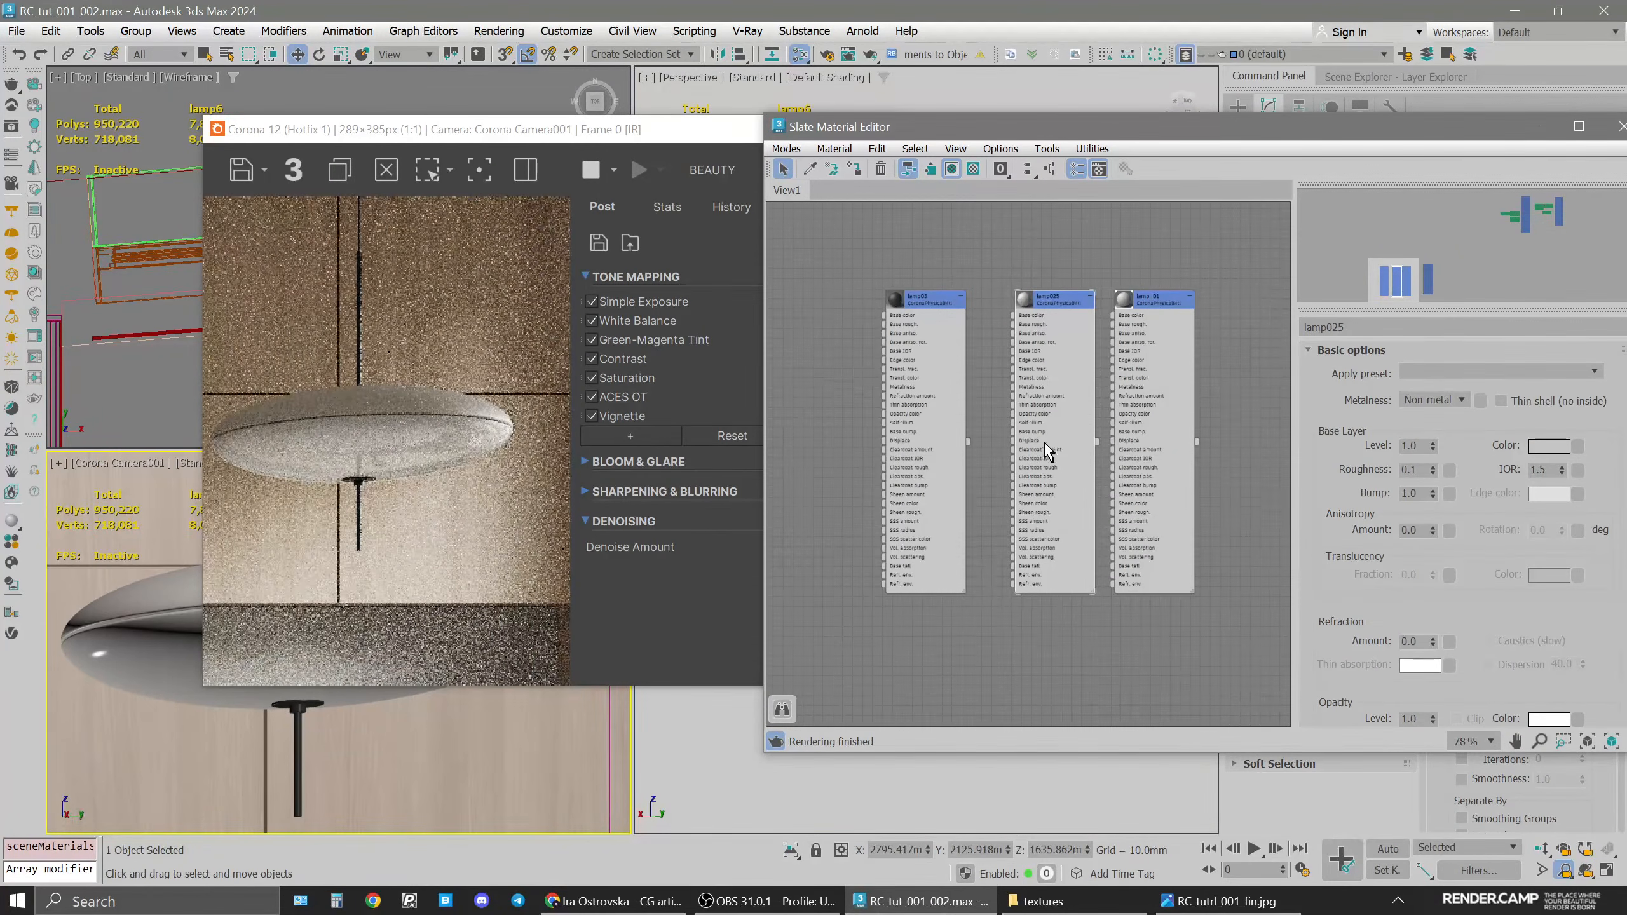
{"action": "left_click", "coordinate": [1053, 311]}
{"action": "left_click", "coordinate": [1546, 472]}
{"action": "key", "text": "BackSpace"}
{"action": "type", "text": "6"}
{"action": "key", "text": "Return"}
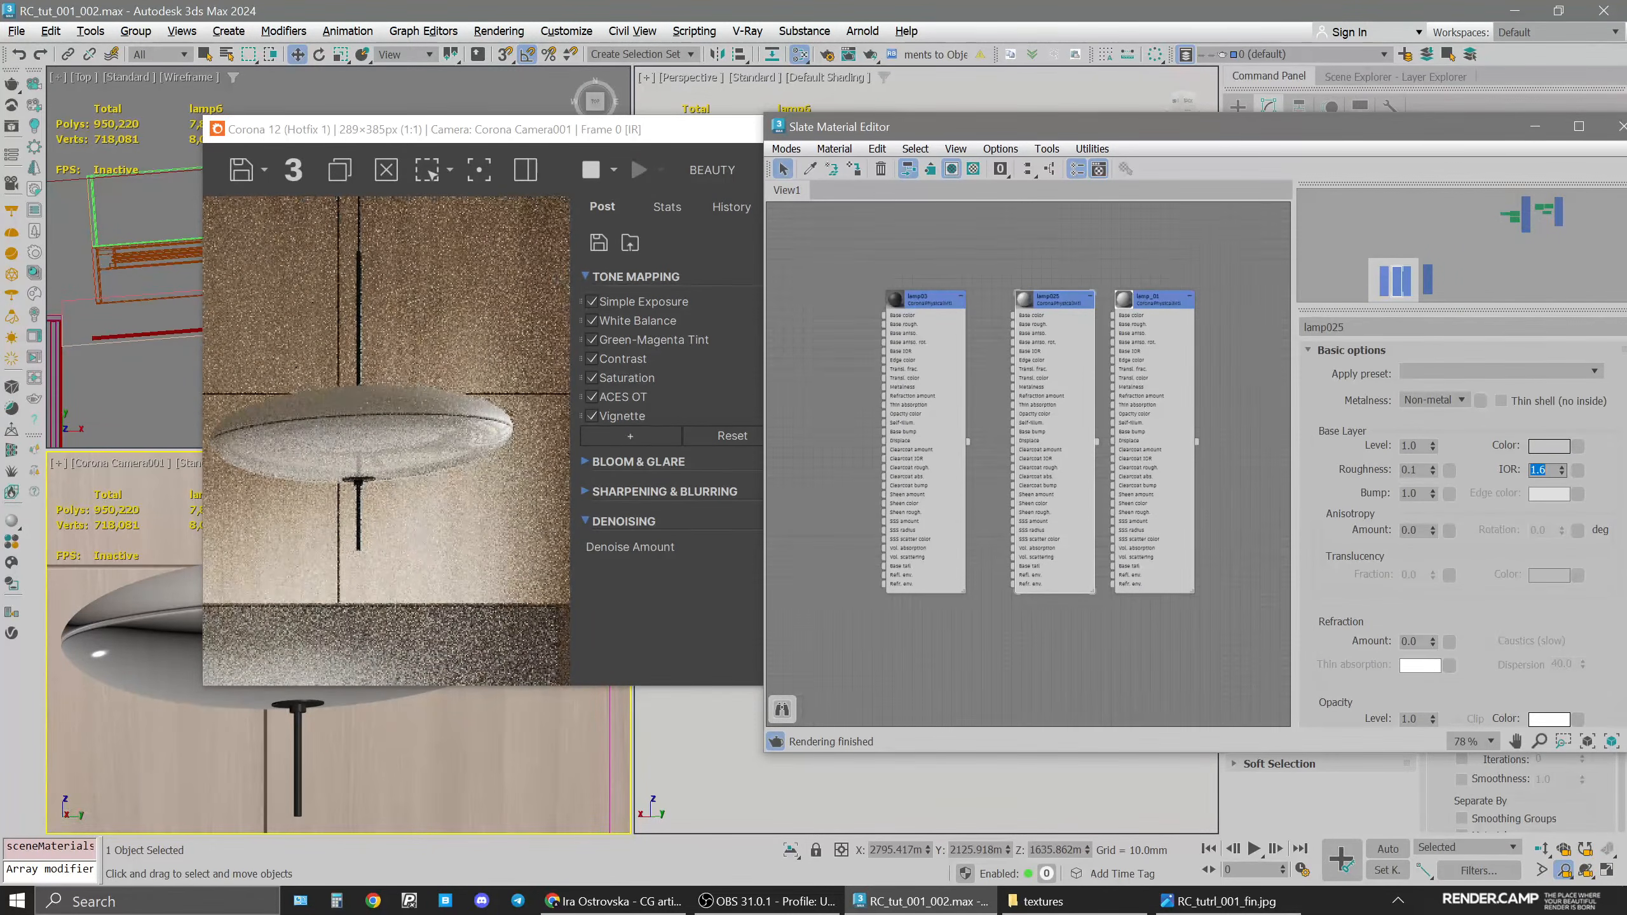
{"action": "left_click", "coordinate": [1546, 471]}
{"action": "key", "text": "BackSpace"}
{"action": "type", "text": "5"}
{"action": "key", "text": "Return"}
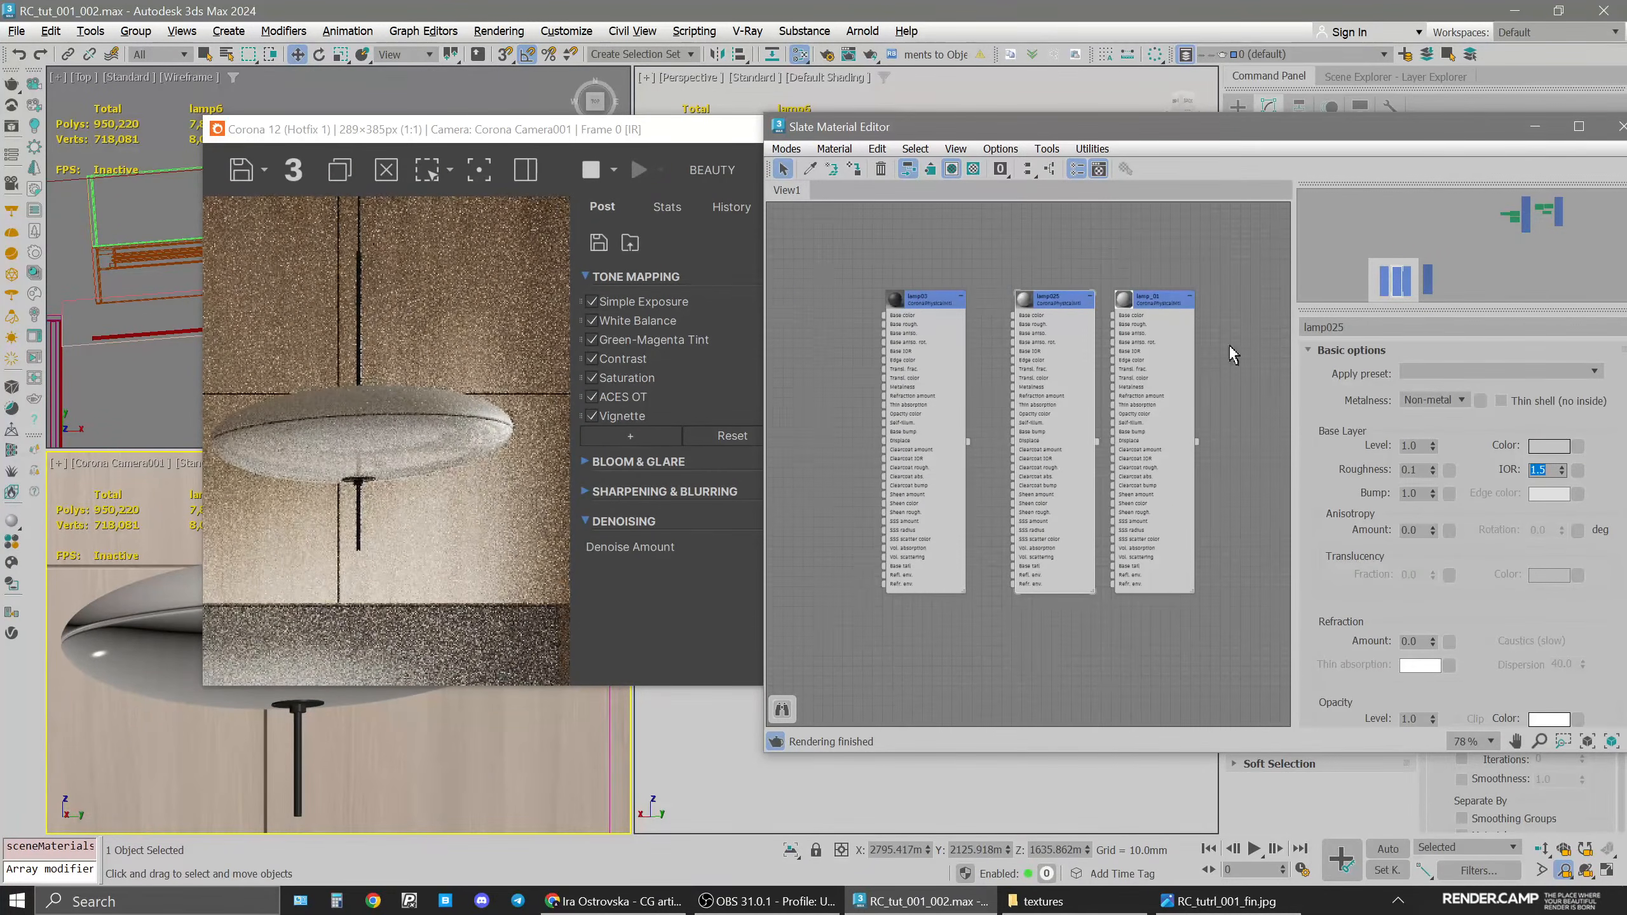
Set lamp03's base colour to Value 80 and Saturation 20
{"action": "double_click", "coordinate": [928, 303]}
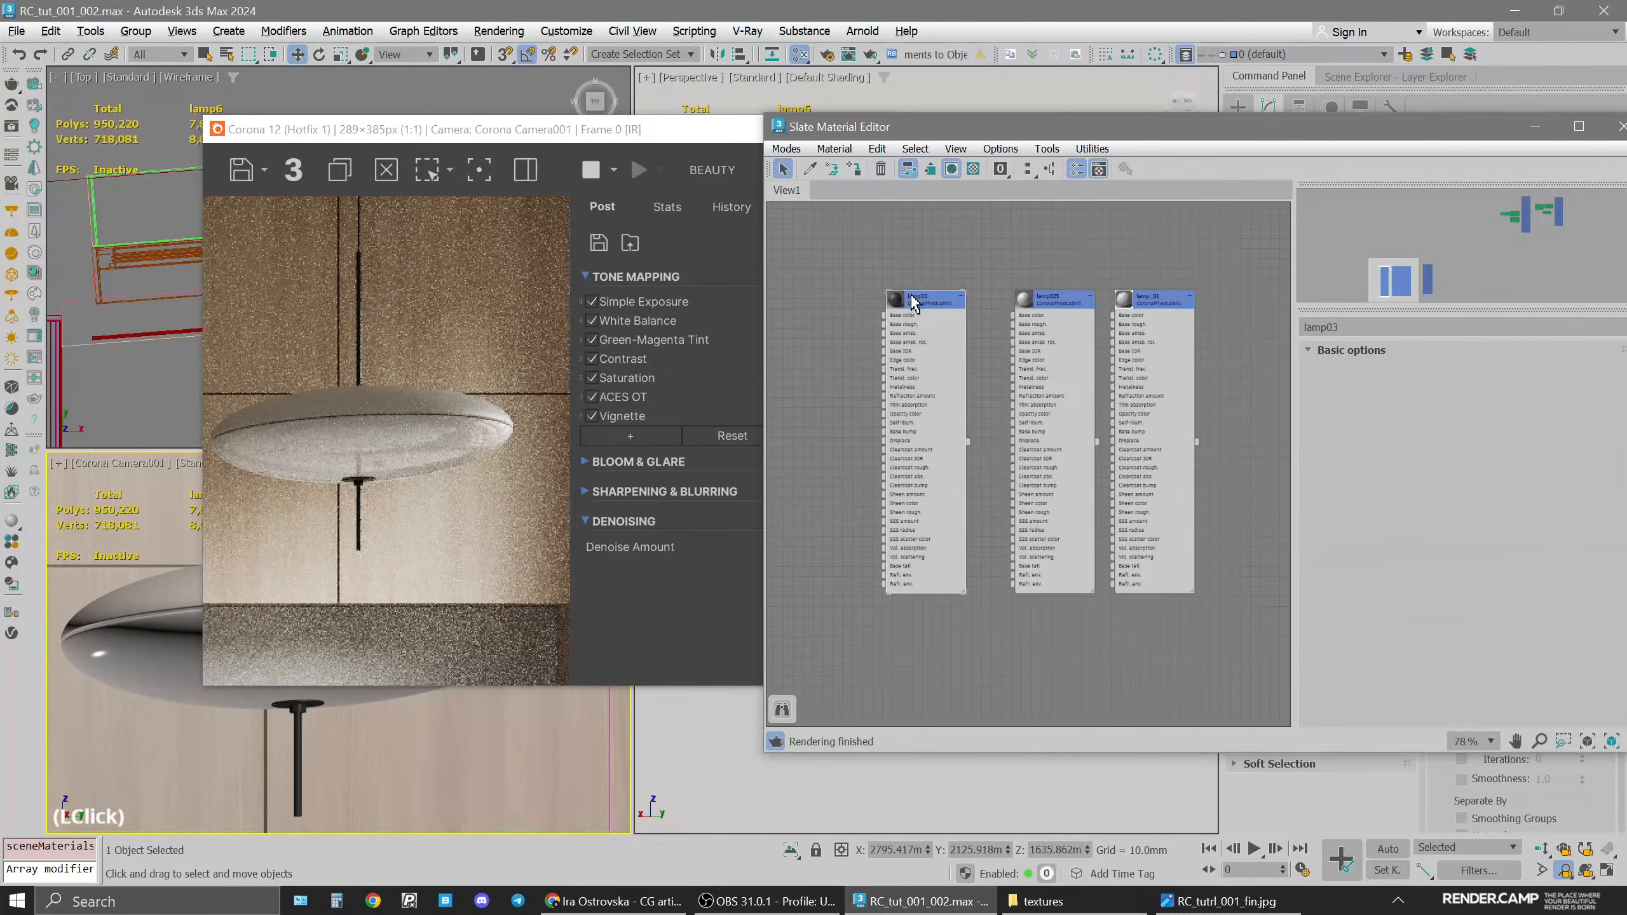
{"action": "left_click", "coordinate": [1535, 448]}
{"action": "left_click", "coordinate": [1495, 354]}
{"action": "type", "text": "60"}
{"action": "key", "text": "Return"}
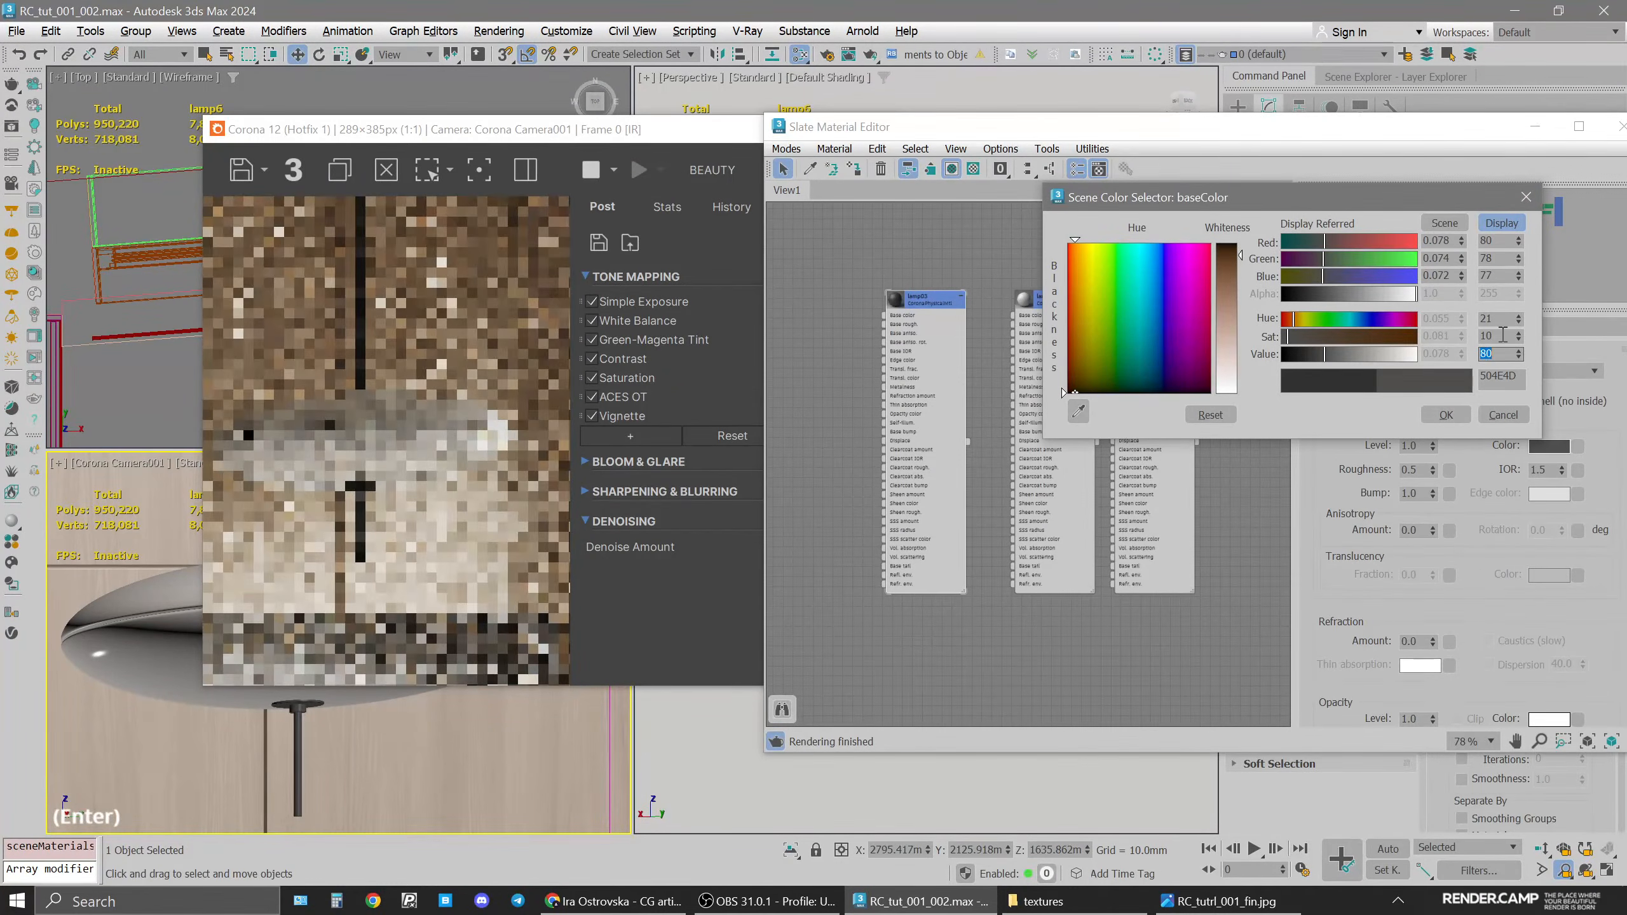
{"action": "left_click", "coordinate": [1496, 335]}
{"action": "type", "text": "20"}
{"action": "key", "text": "Return"}
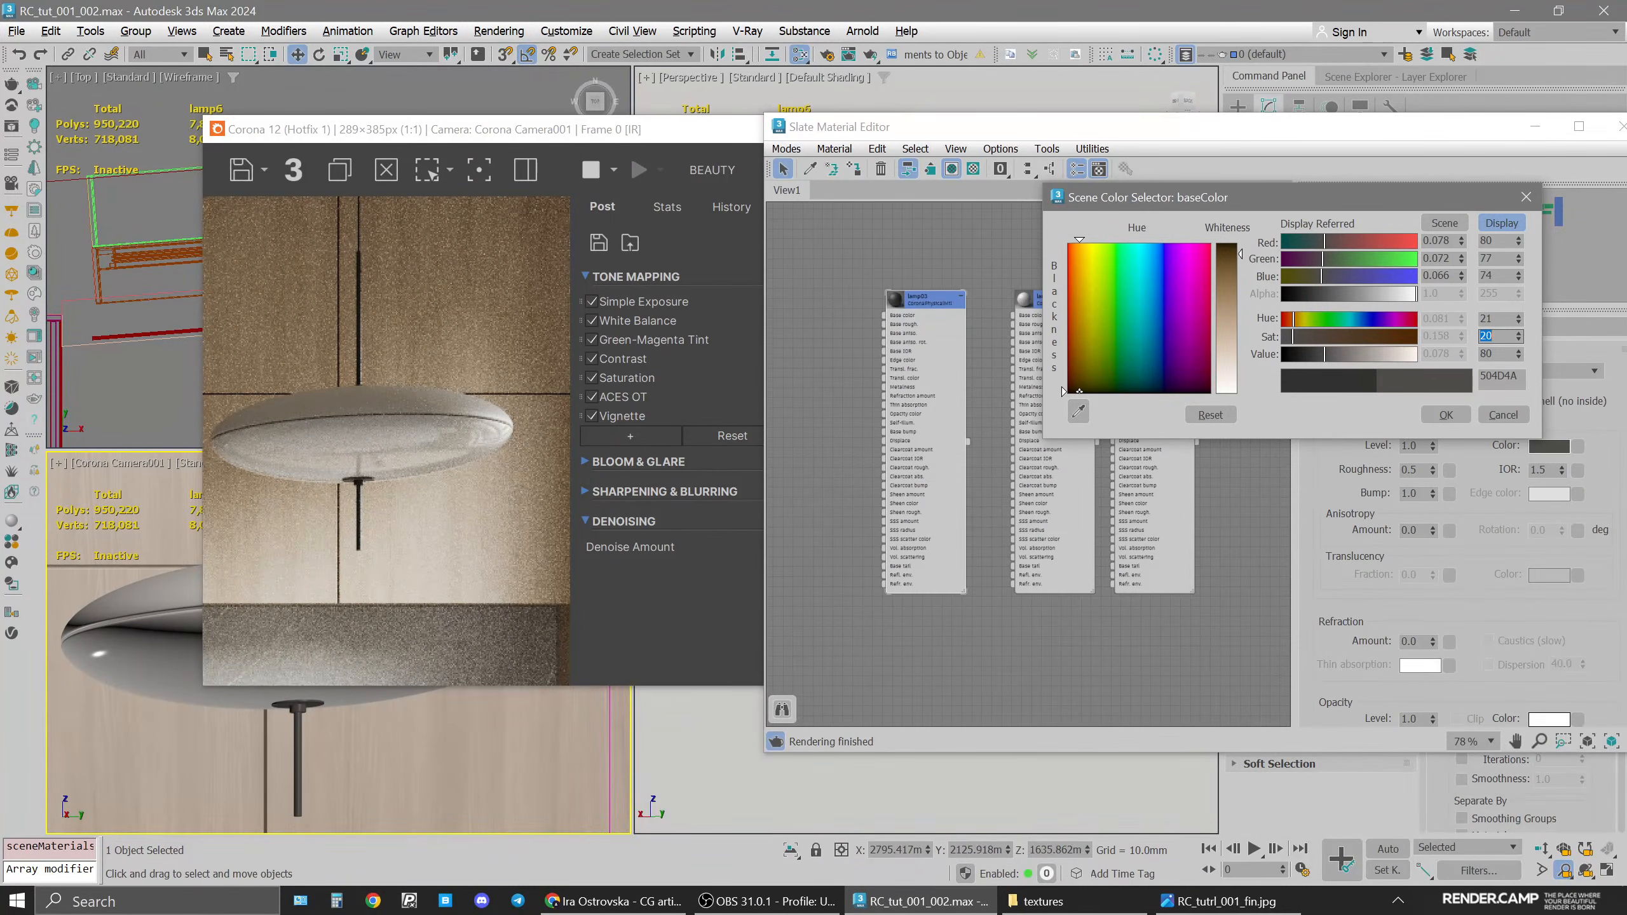
{"action": "left_click", "coordinate": [1447, 415]}
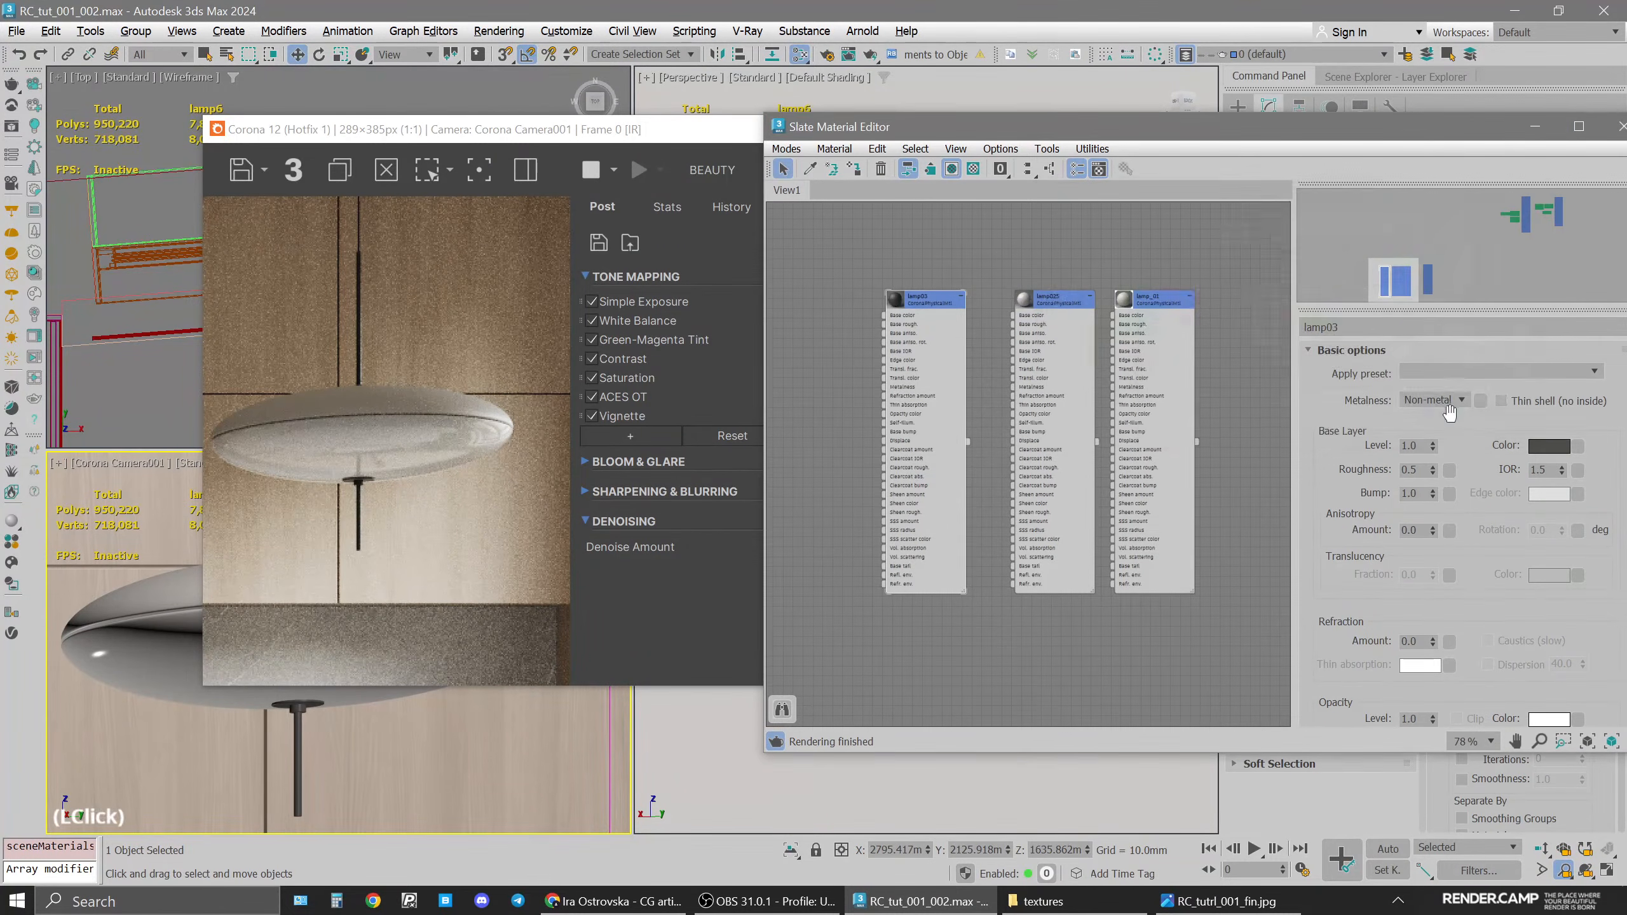
Leave 2D pan-zoom mode to inspect the lamp in the full camera render, and stop the interactive rendering
{"action": "left_click", "coordinate": [61, 463]}
{"action": "left_click", "coordinate": [119, 710]}
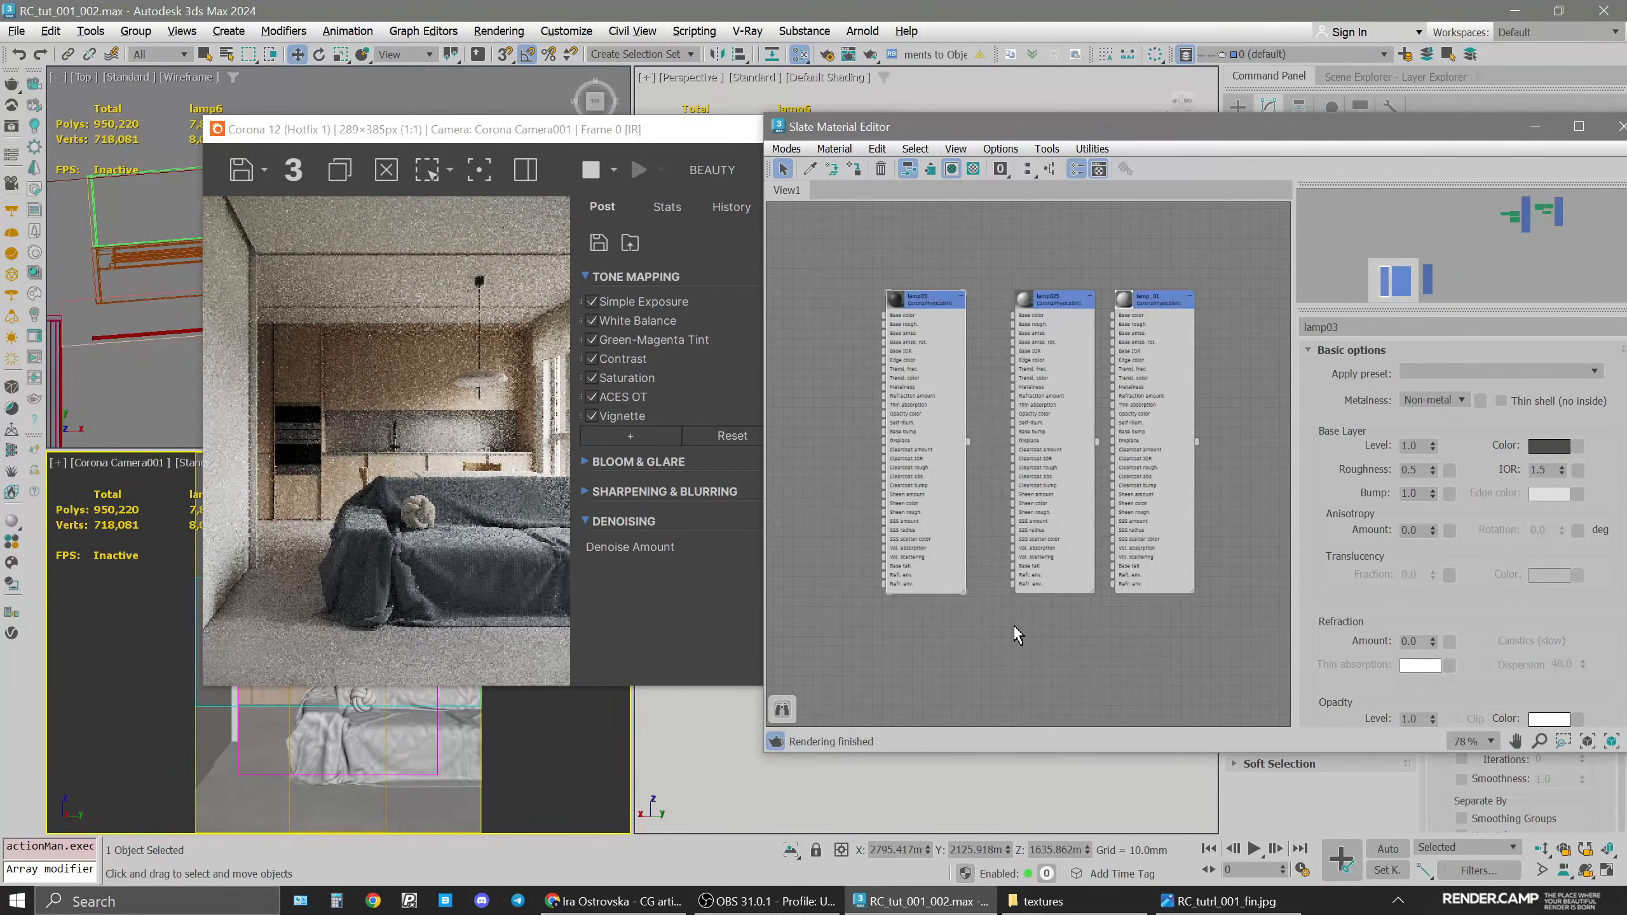
{"action": "left_click_drag", "start_coordinate": [505, 136], "coordinate": [417, 150]}
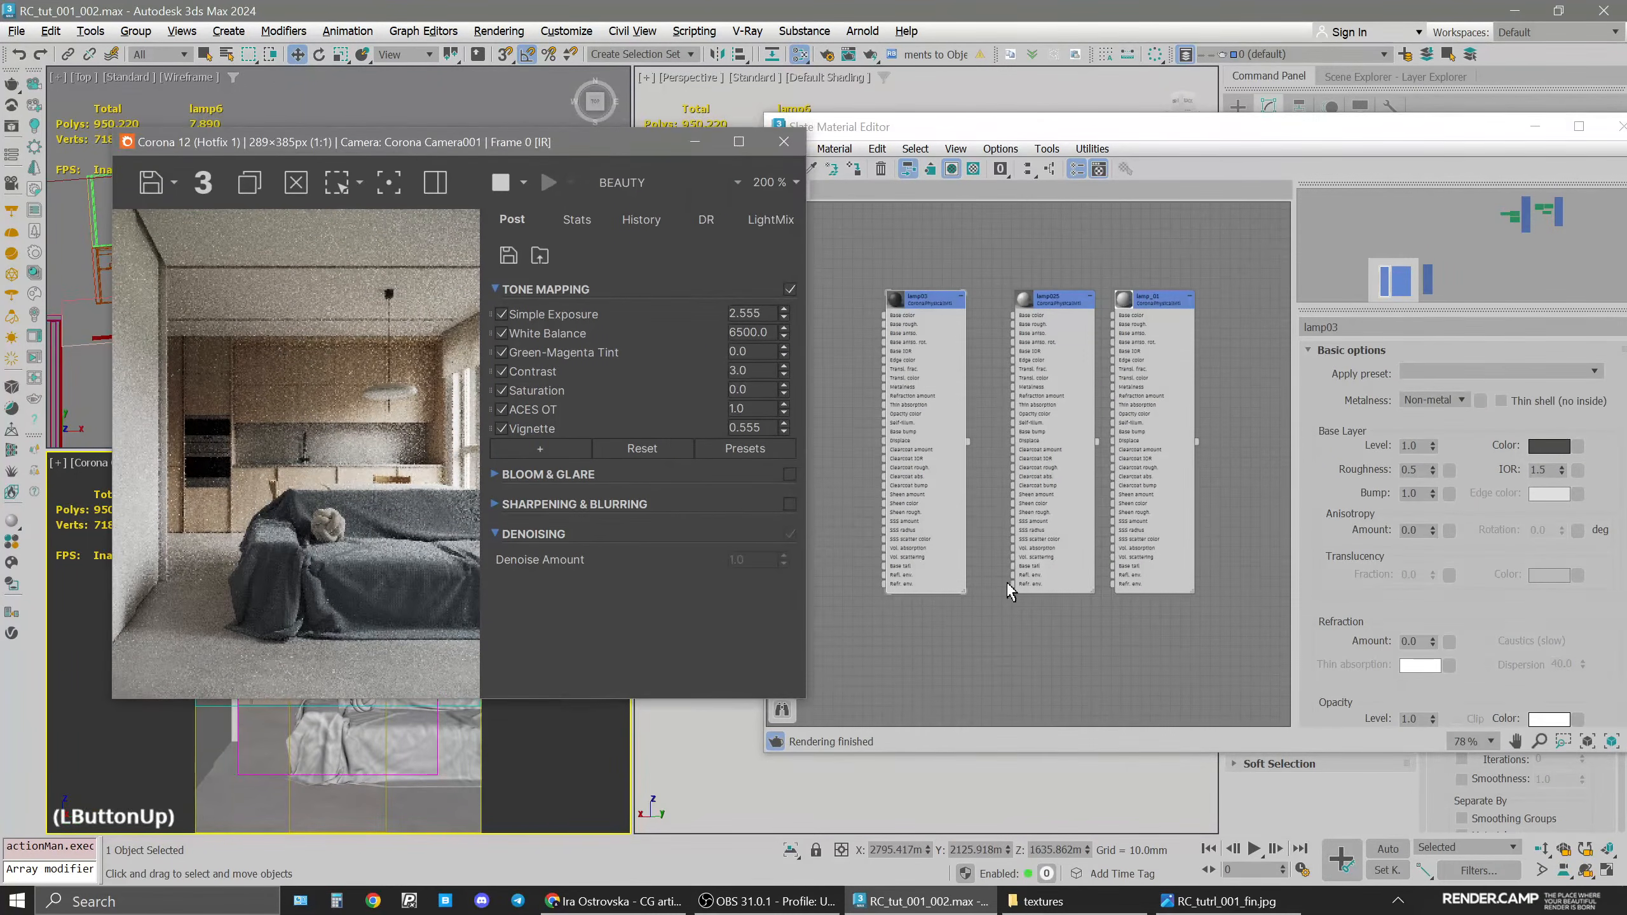
{"action": "left_click", "coordinate": [1058, 628]}
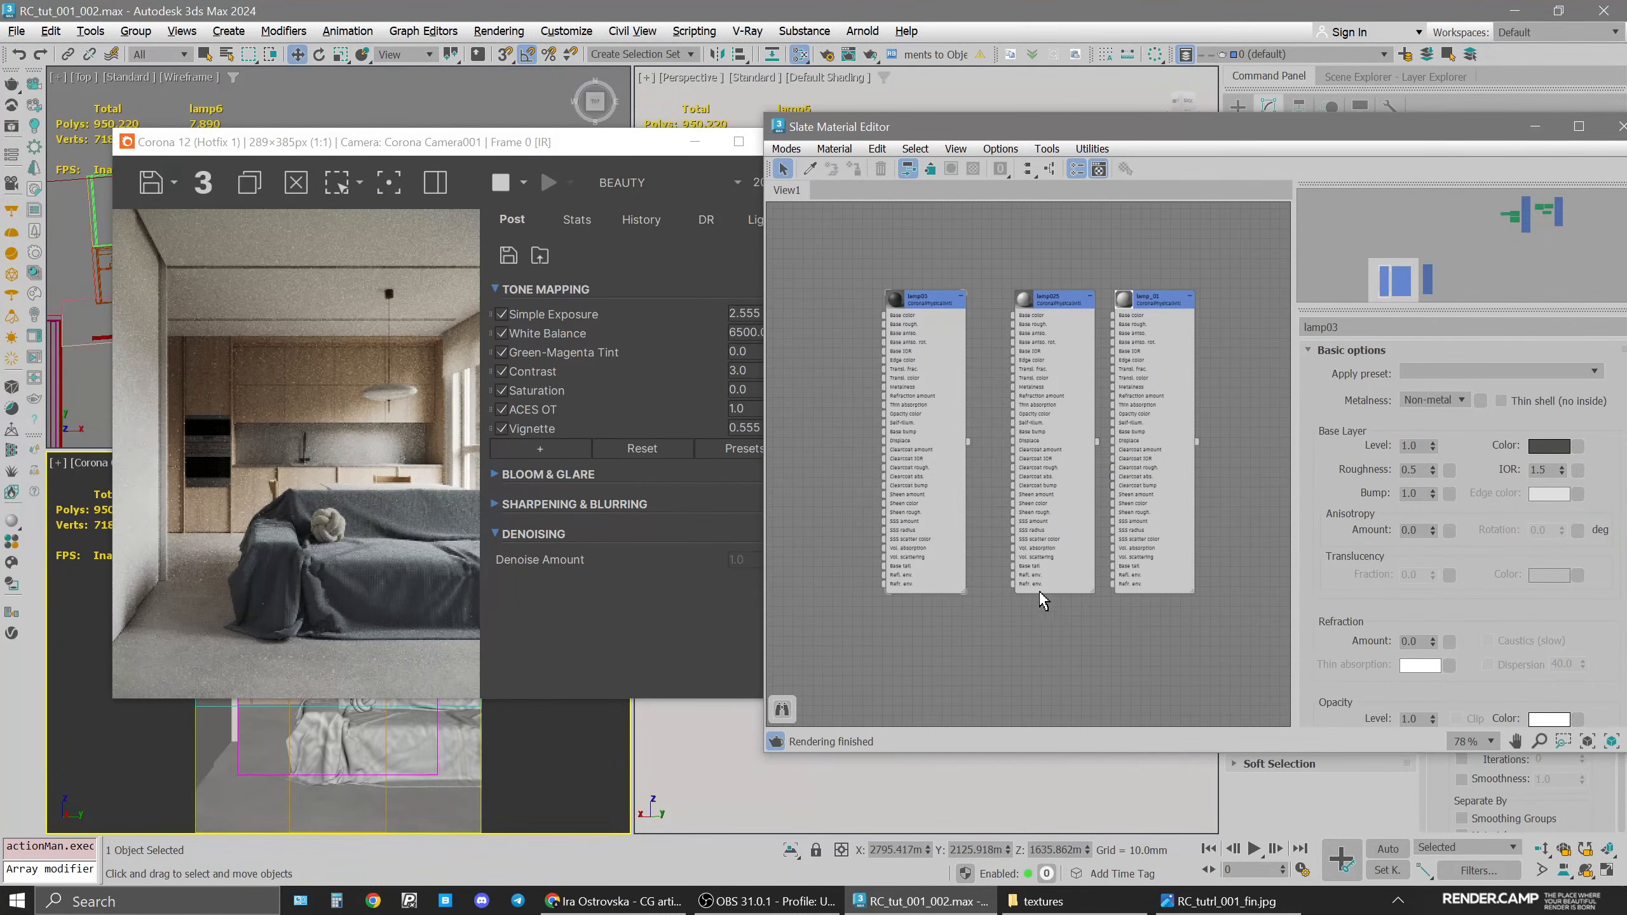
{"action": "left_click", "coordinate": [501, 183]}
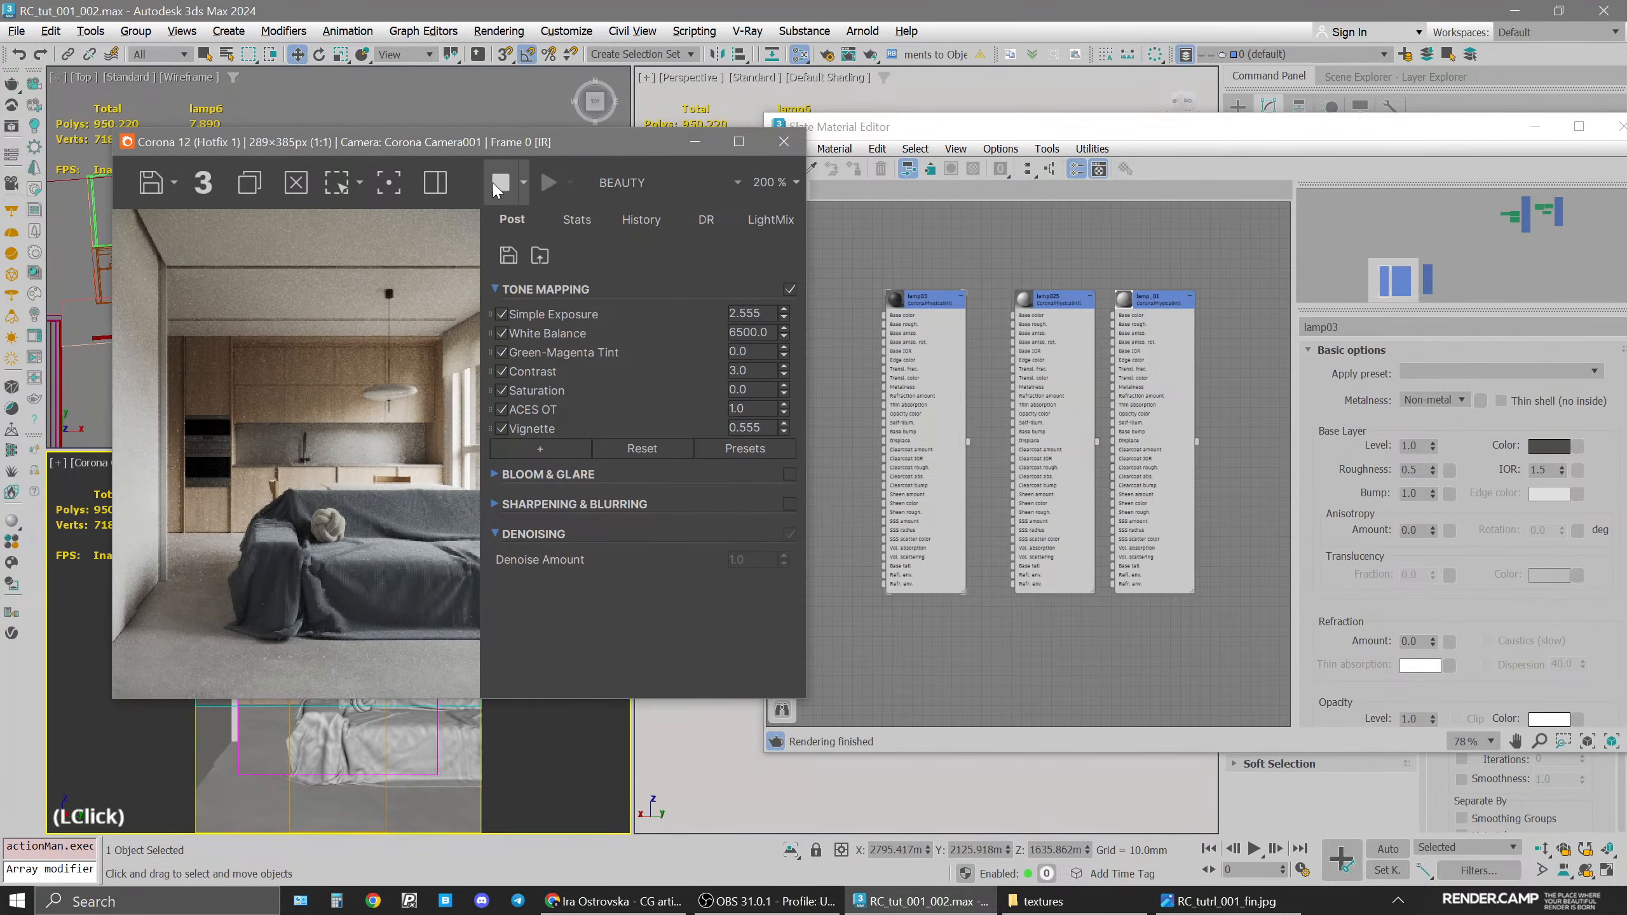
Close the material editor and adjust an option in the render setup
{"action": "left_click", "coordinate": [1212, 333]}
{"action": "left_click_drag", "start_coordinate": [1496, 140], "coordinate": [1360, 166]}
{"action": "left_click", "coordinate": [1485, 153]}
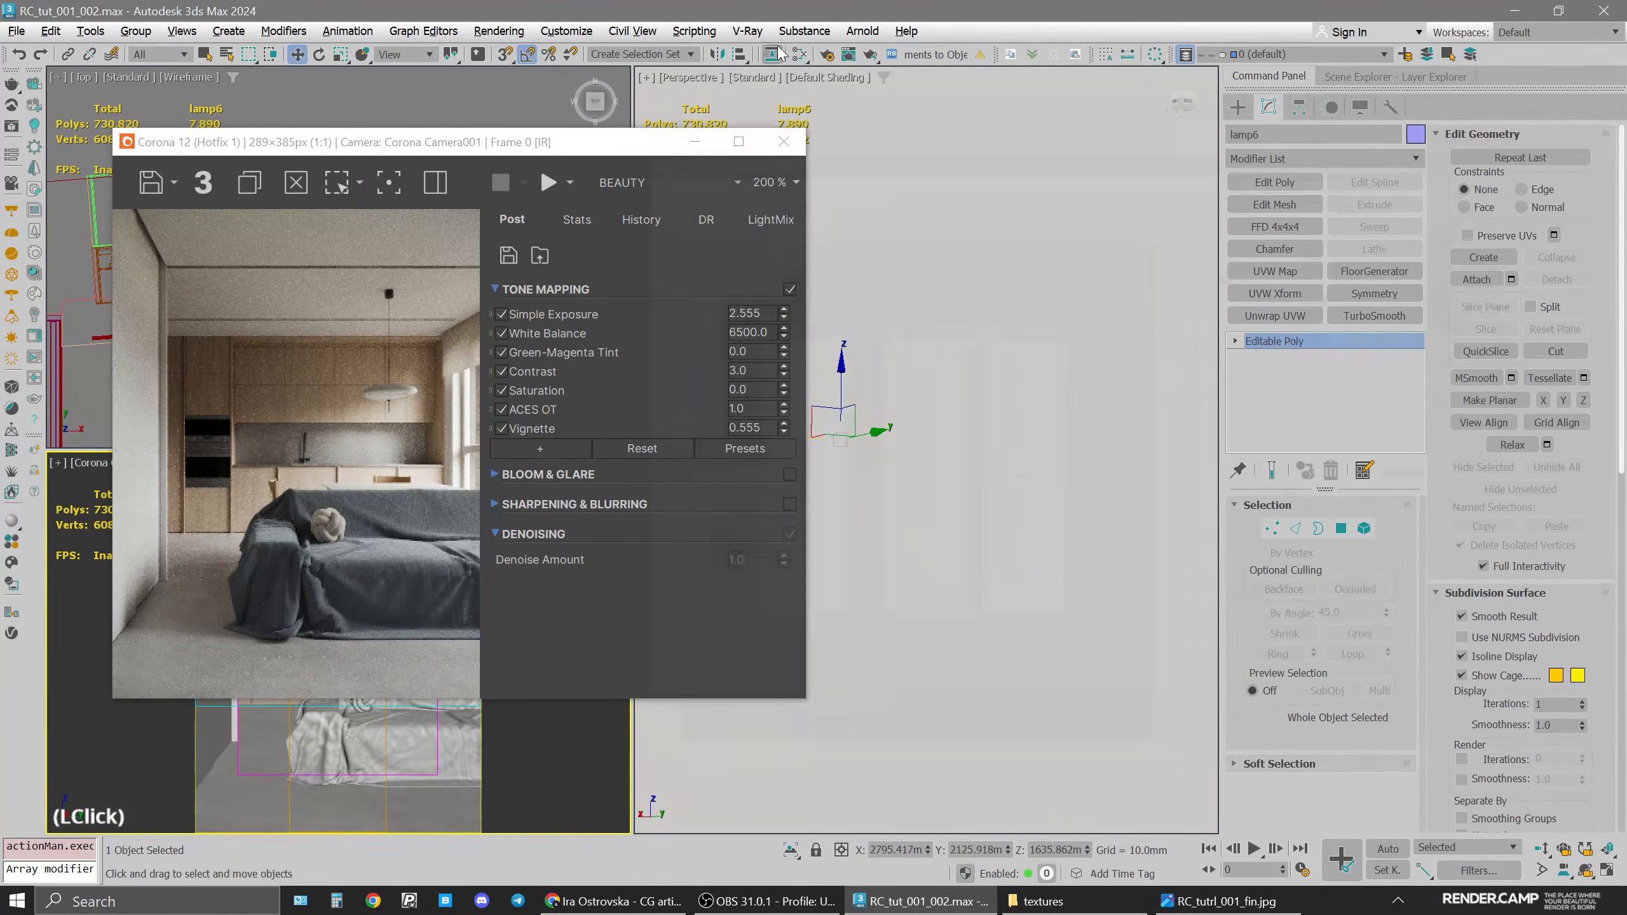
{"action": "left_click", "coordinate": [825, 56]}
{"action": "left_click", "coordinate": [1123, 545]}
{"action": "left_click", "coordinate": [1143, 573]}
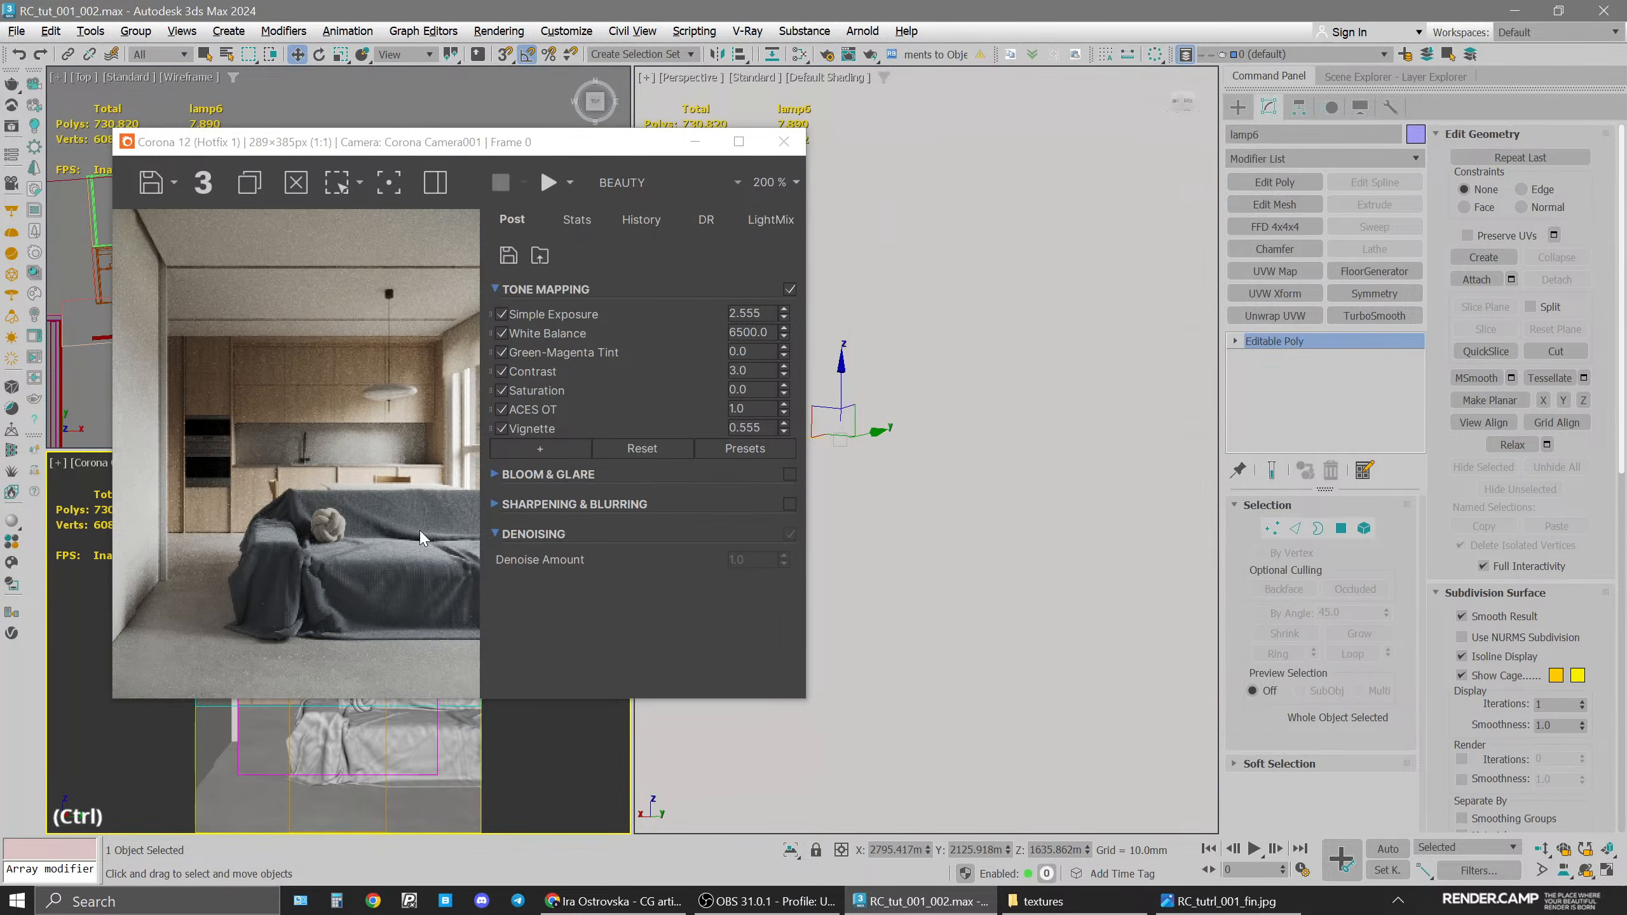
Save the scene as RC_tut_001_003.max and restart the interactive rendering in a maximised frame buffer
{"action": "key", "text": "ctrl+s"}
{"action": "left_click", "coordinate": [34, 357]}
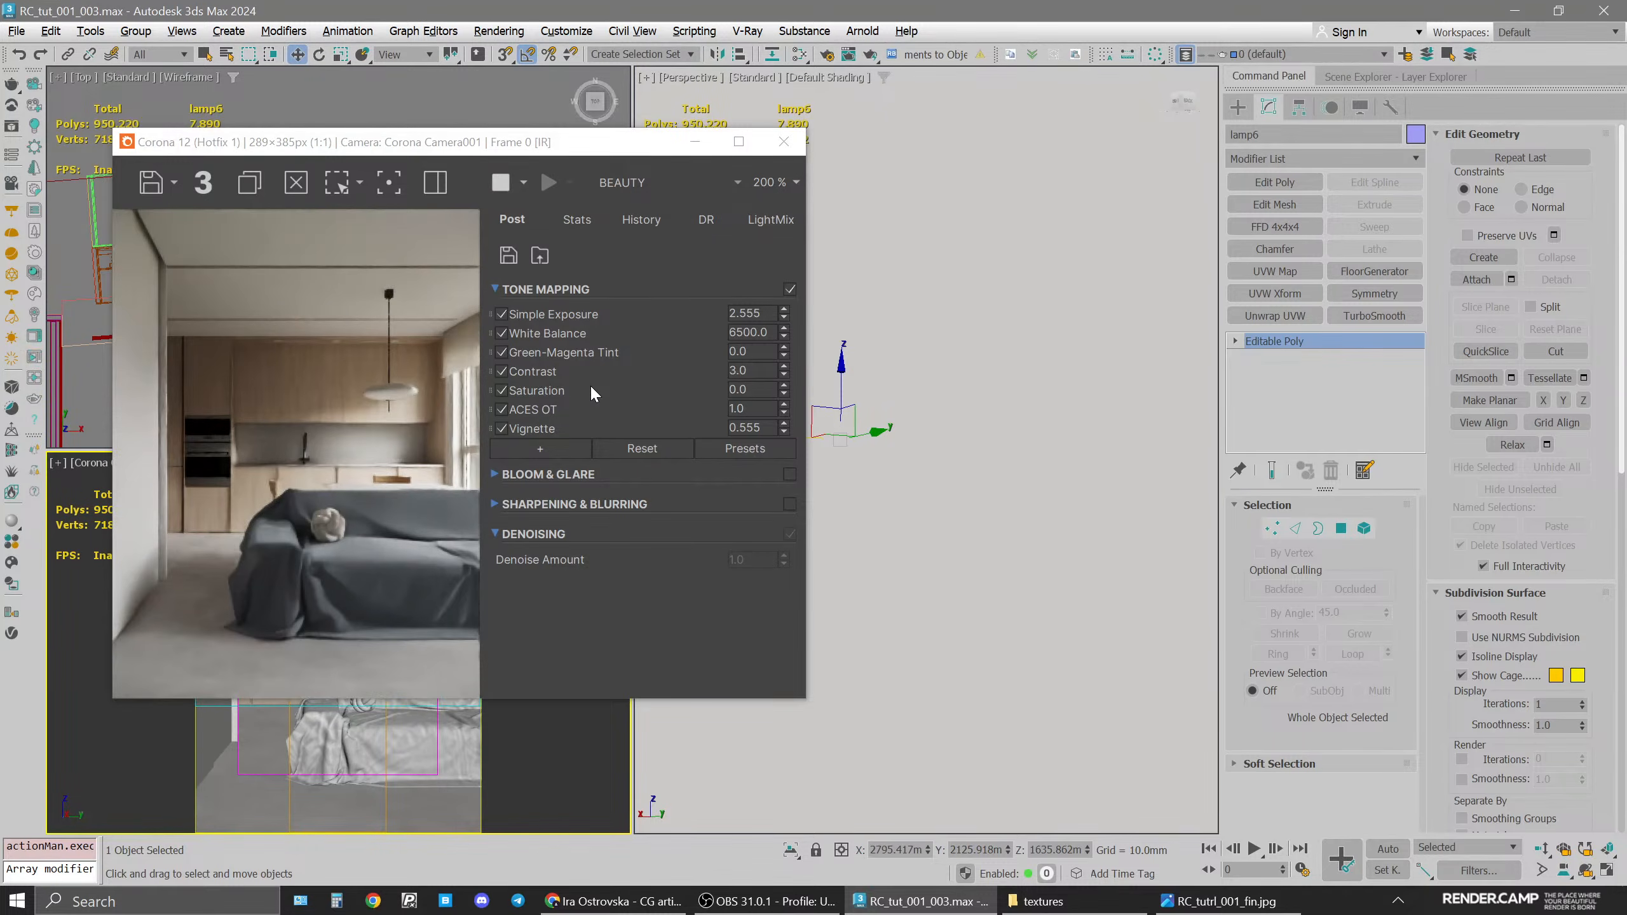
{"action": "left_click", "coordinate": [739, 142]}
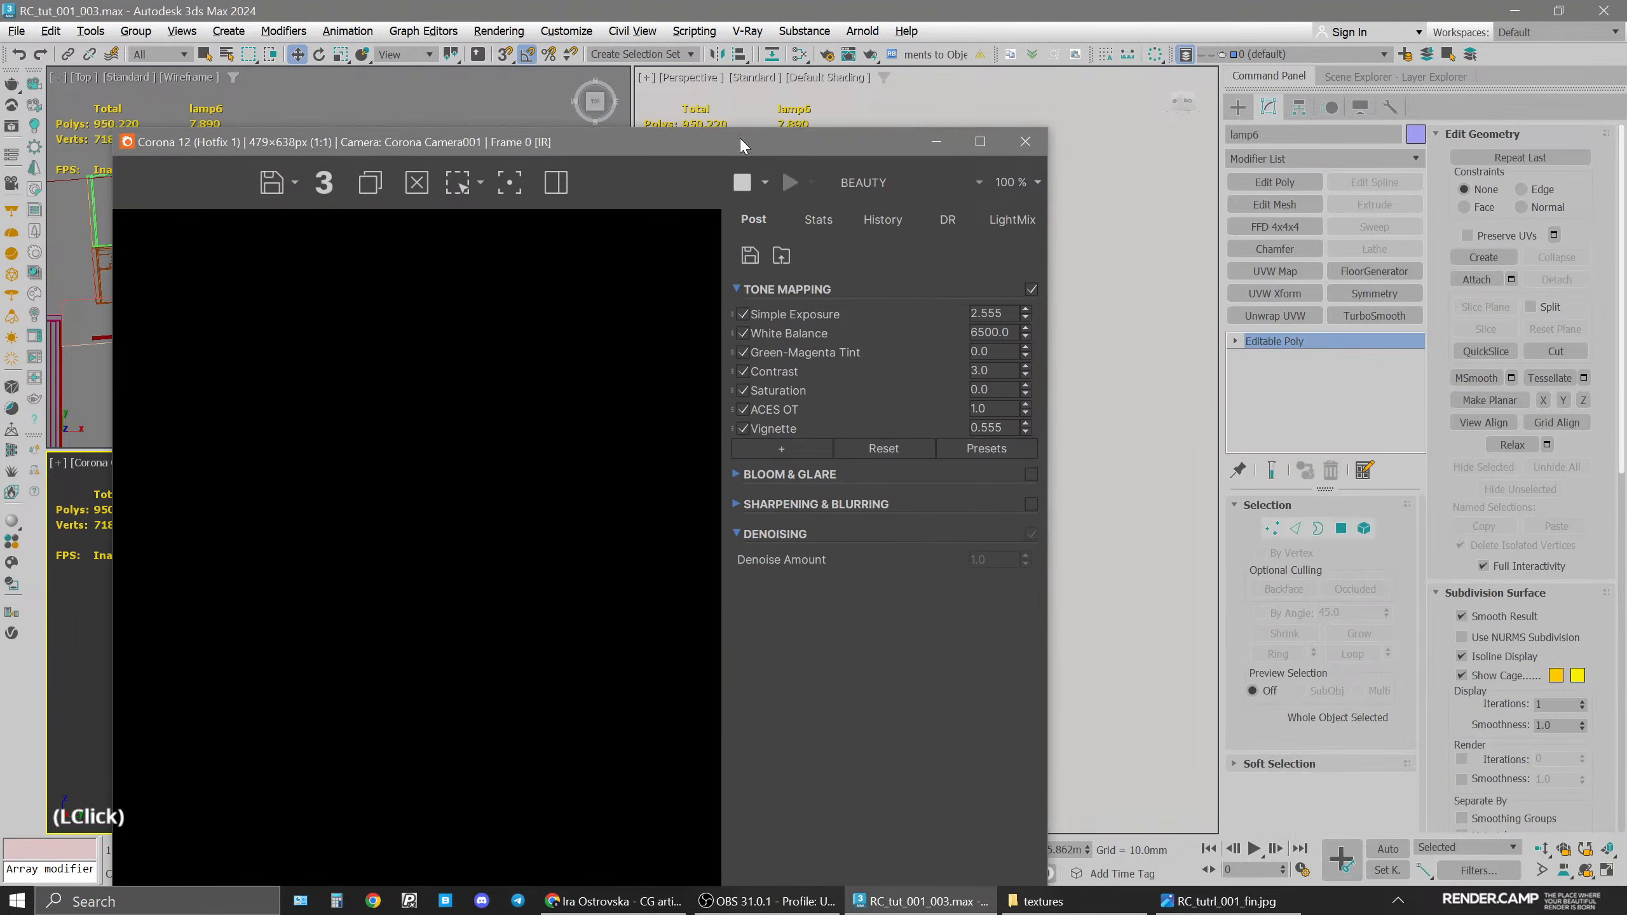
{"action": "left_click_drag", "start_coordinate": [891, 140], "coordinate": [903, 3]}
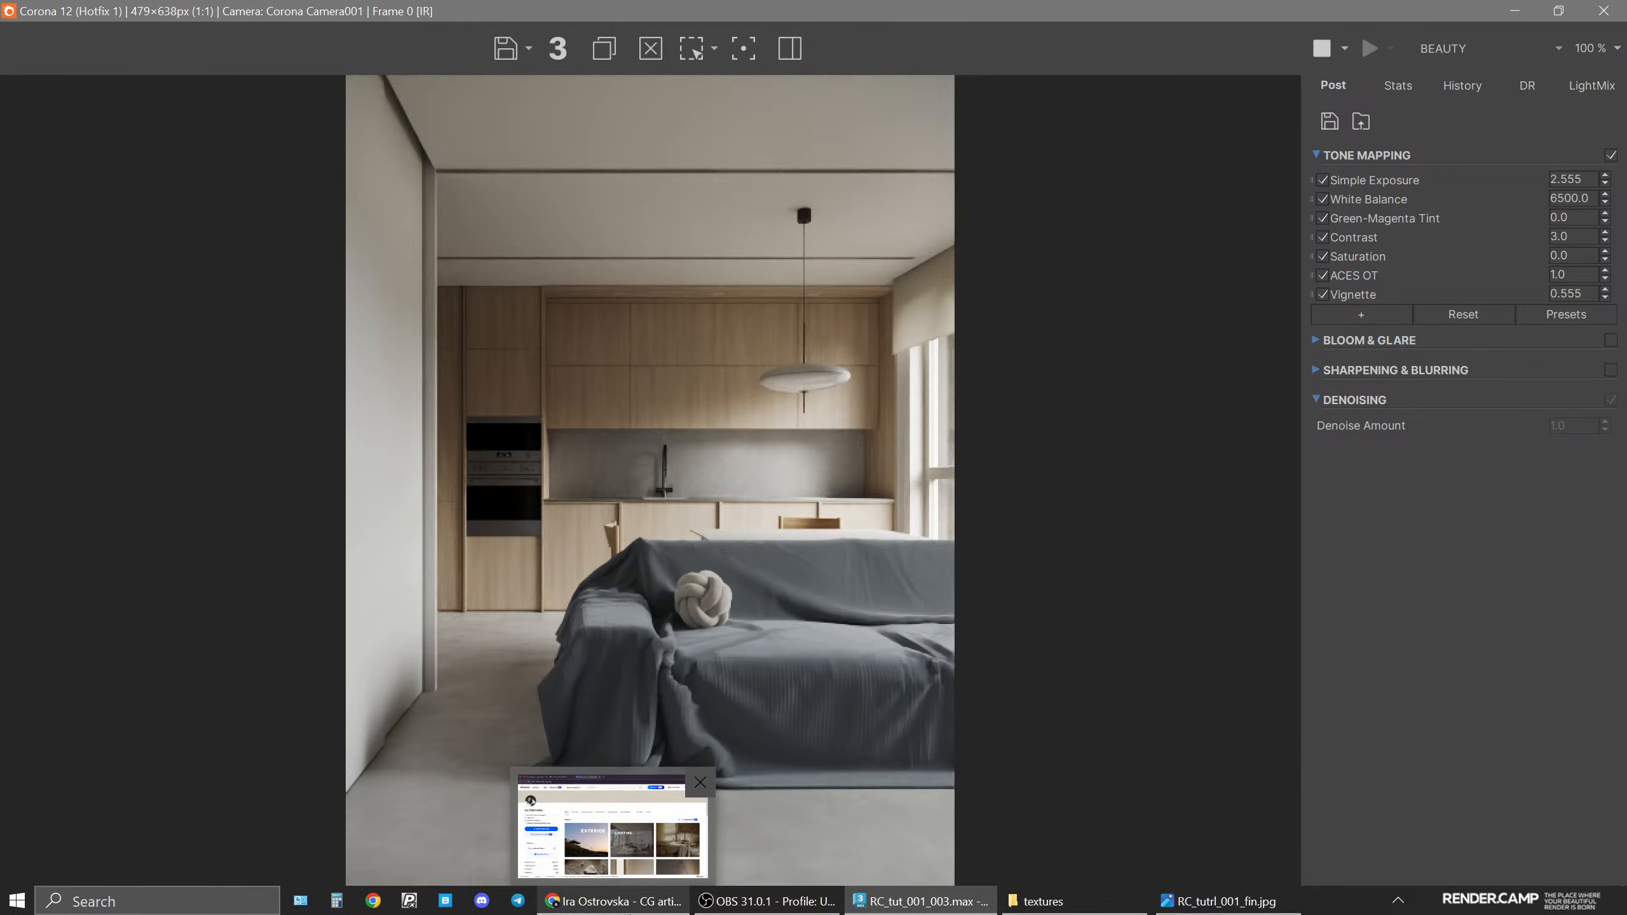
{"action": "left_click", "coordinate": [630, 913]}
{"action": "left_click", "coordinate": [630, 913]}
{"action": "left_click", "coordinate": [629, 913]}
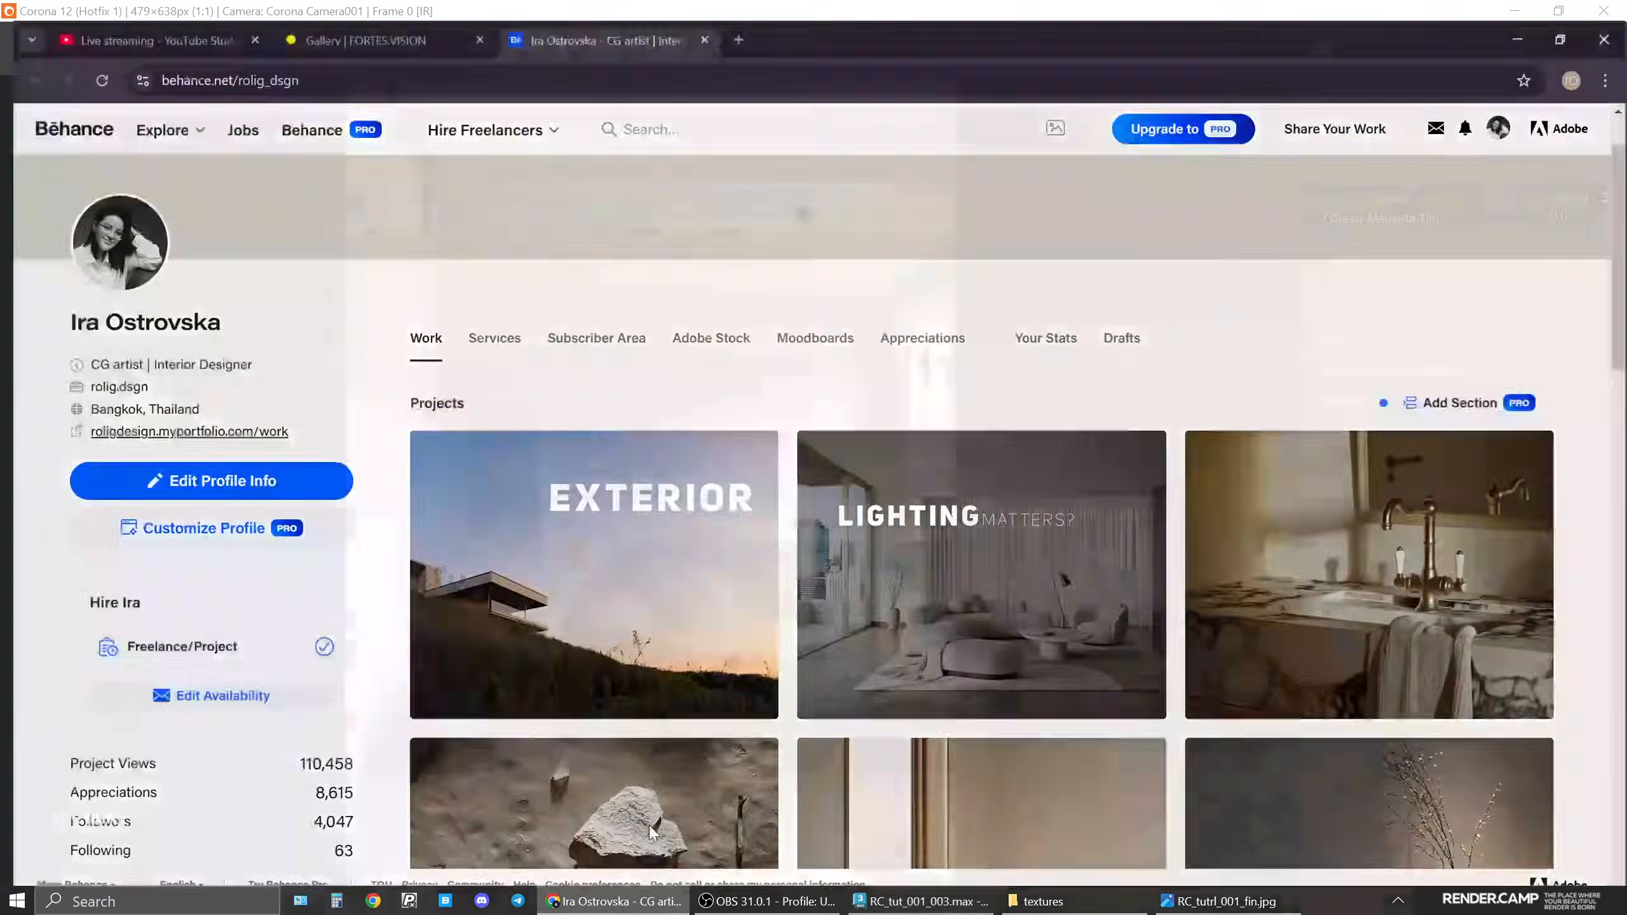
{"action": "left_click", "coordinate": [623, 913]}
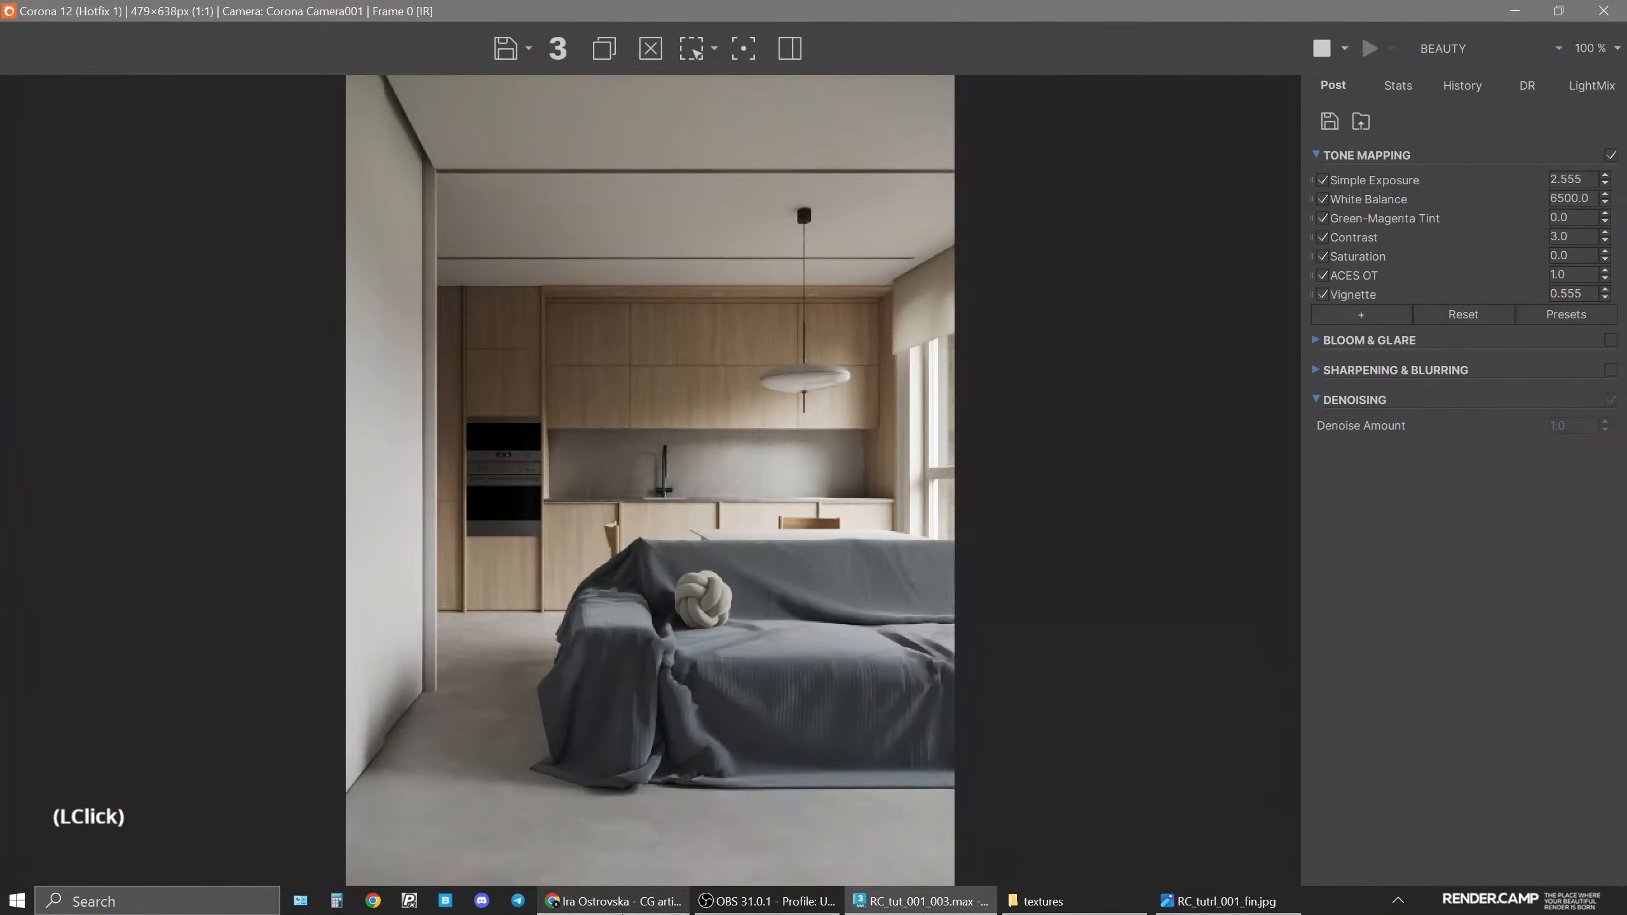
Switch to Chrome, search Google for "render camp" in a new tab, and open the site's Beginners 22 course page
{"action": "left_click", "coordinate": [623, 913]}
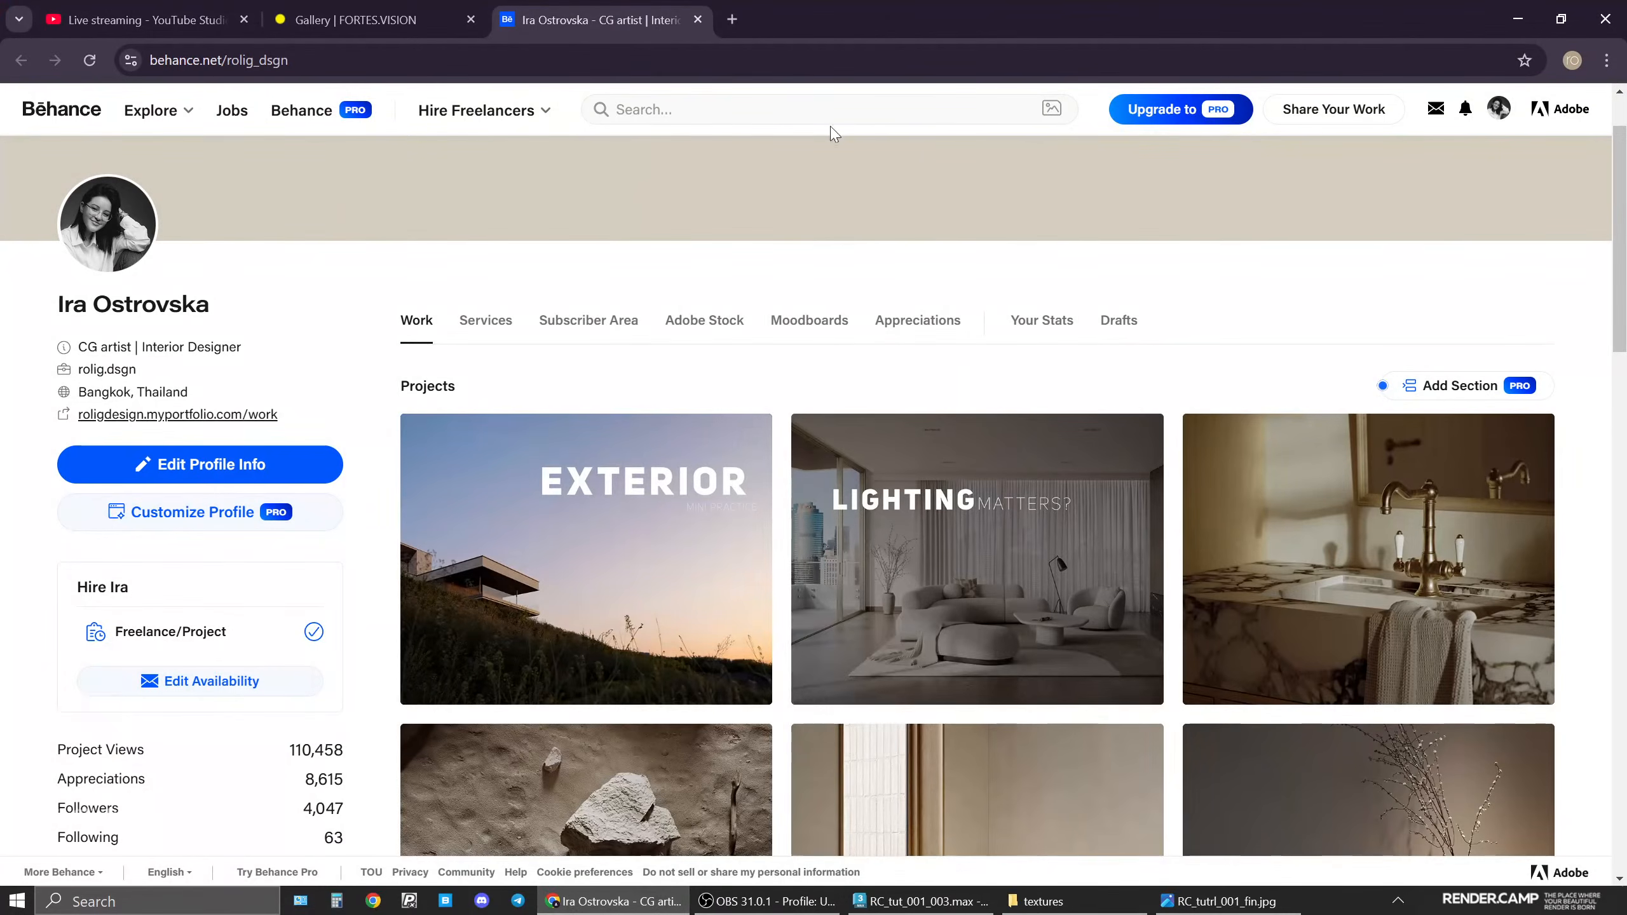
{"action": "left_click", "coordinate": [731, 19]}
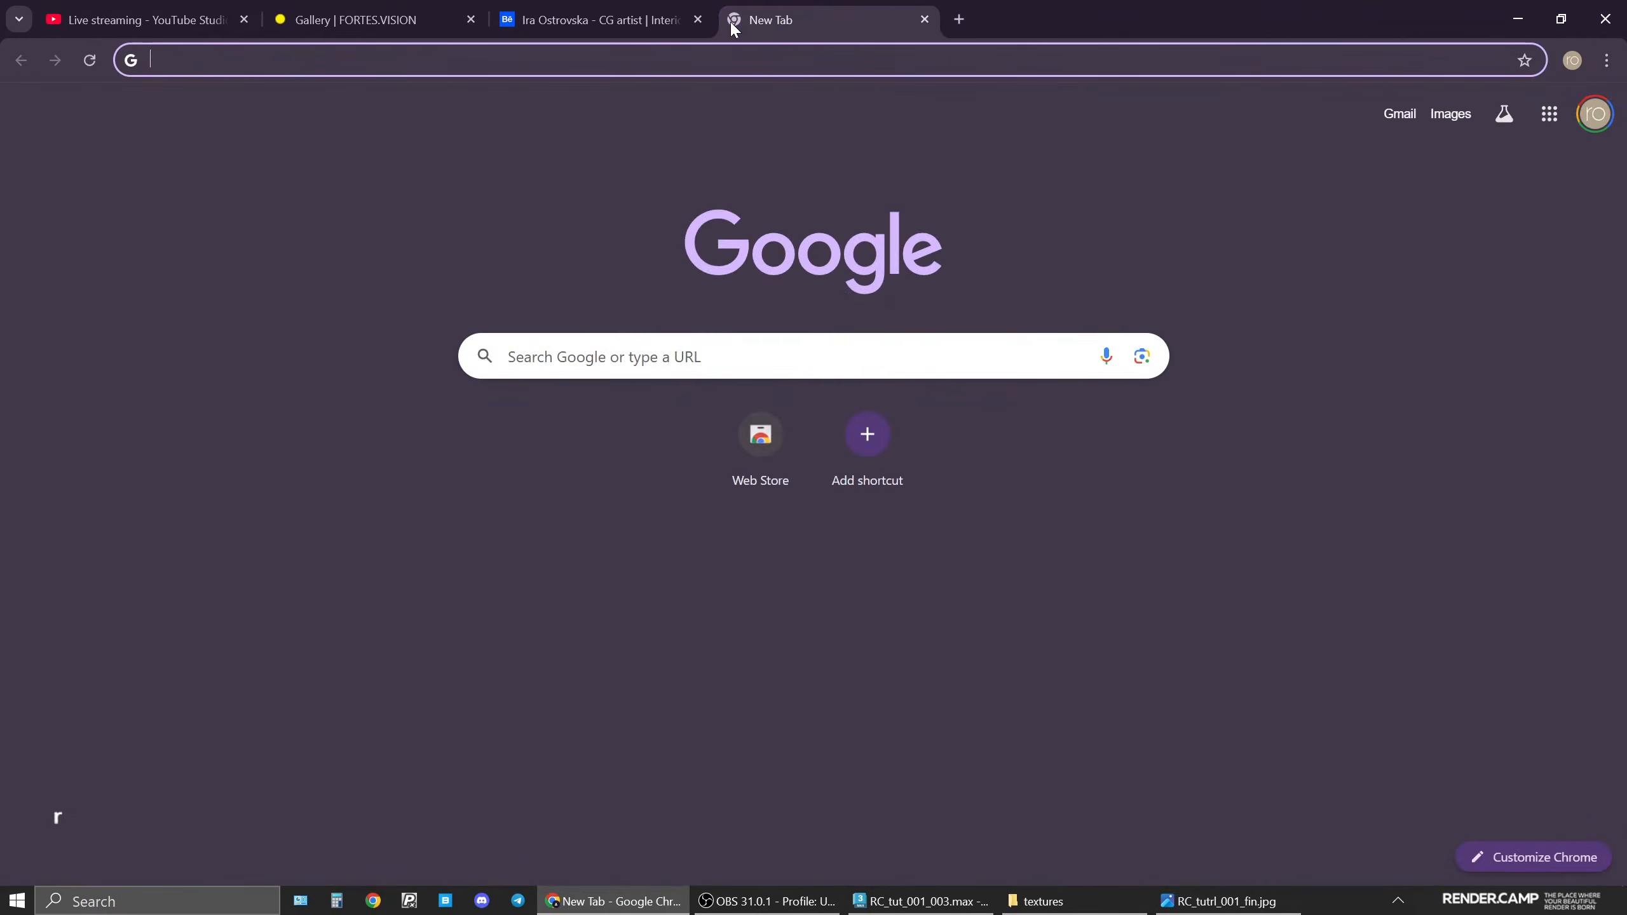
{"action": "type", "text": "render camp"}
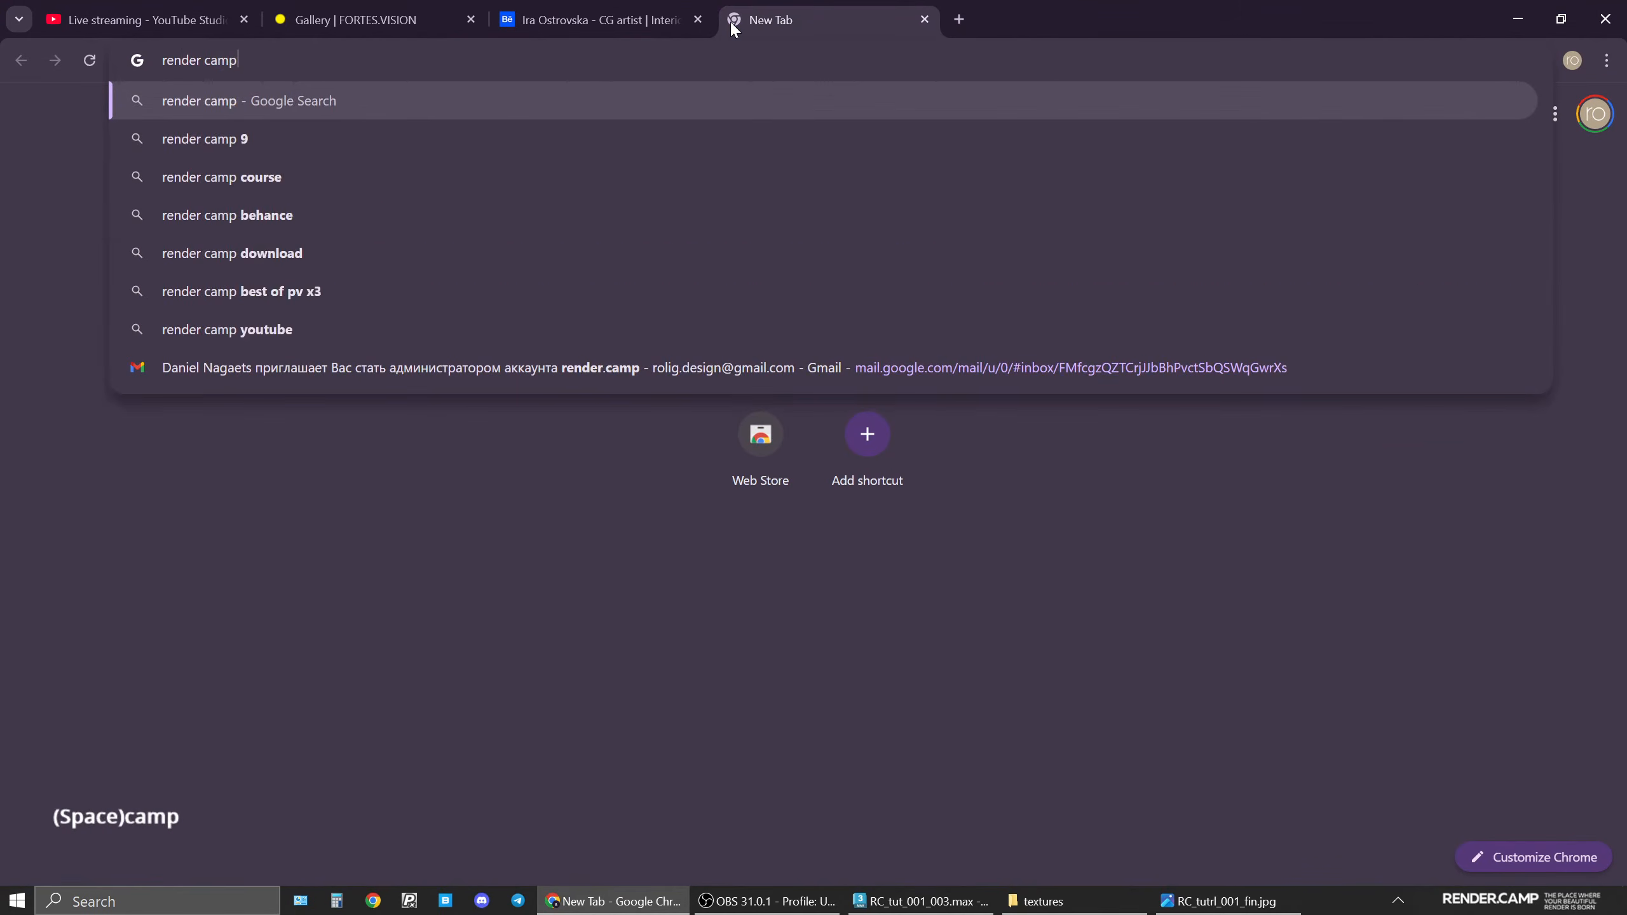
{"action": "key", "text": "Return"}
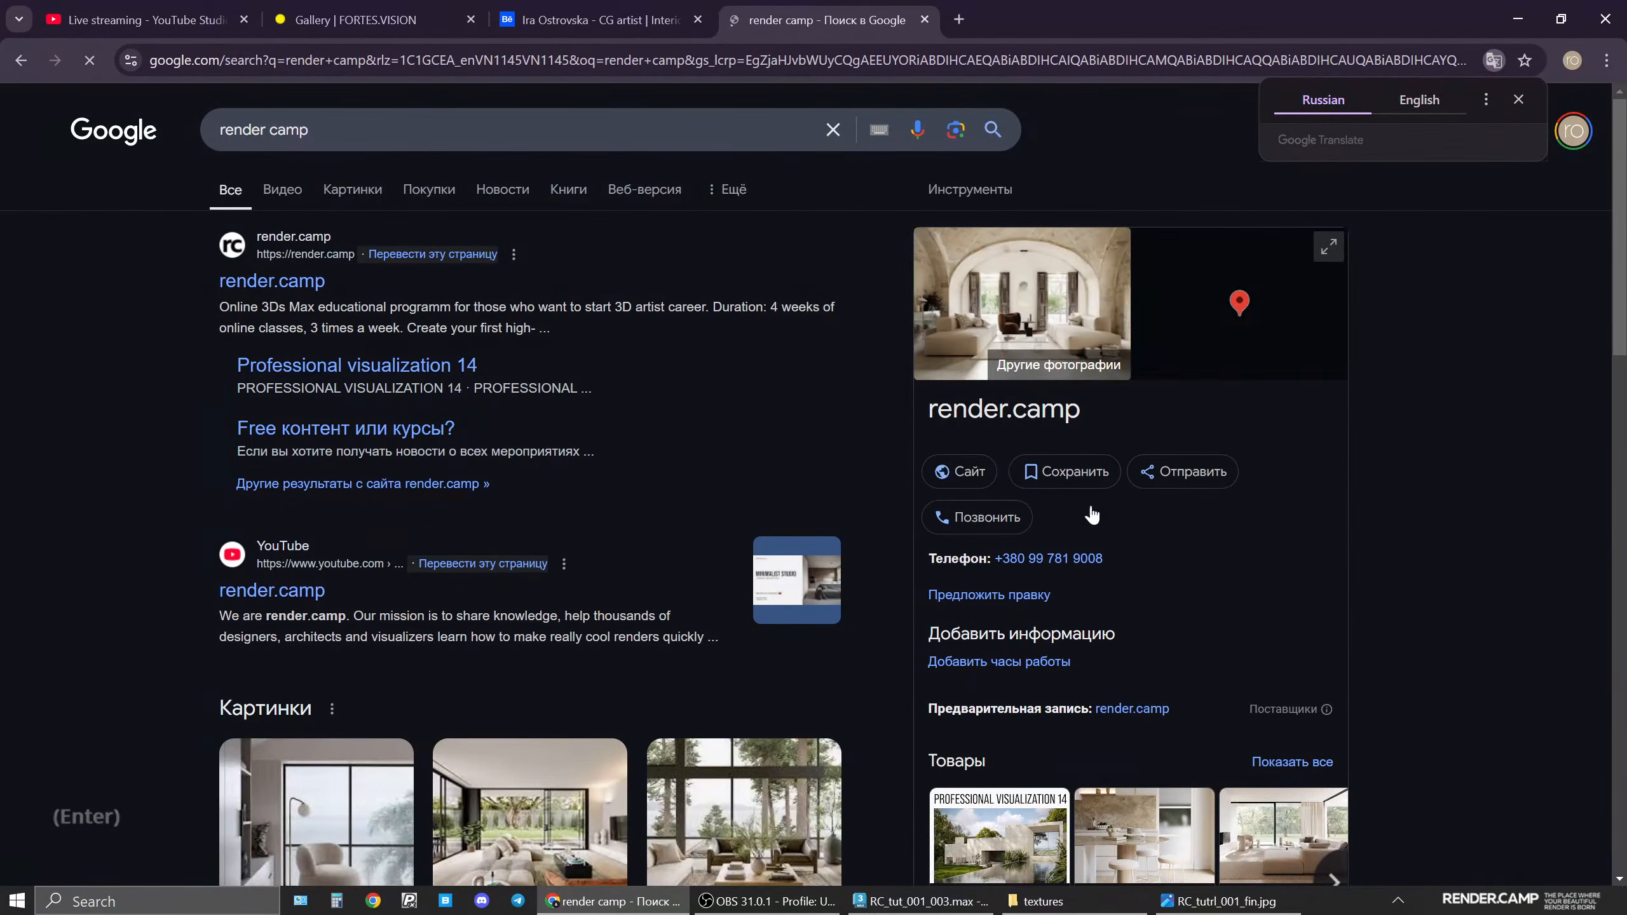
{"action": "left_click", "coordinate": [955, 474]}
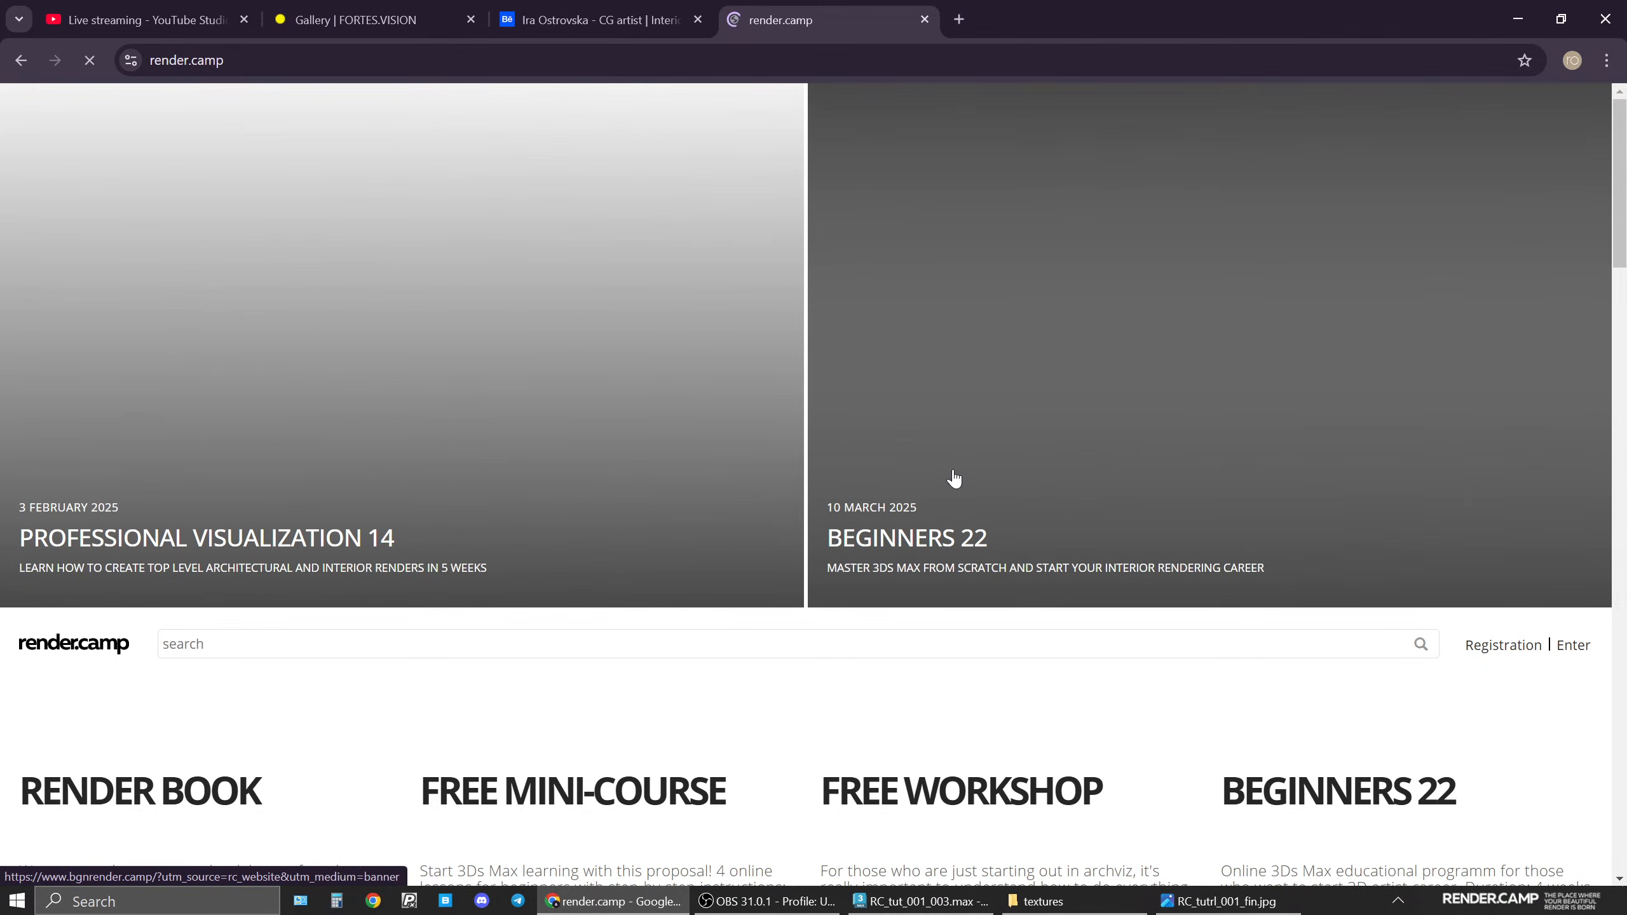
{"action": "left_click", "coordinate": [953, 474]}
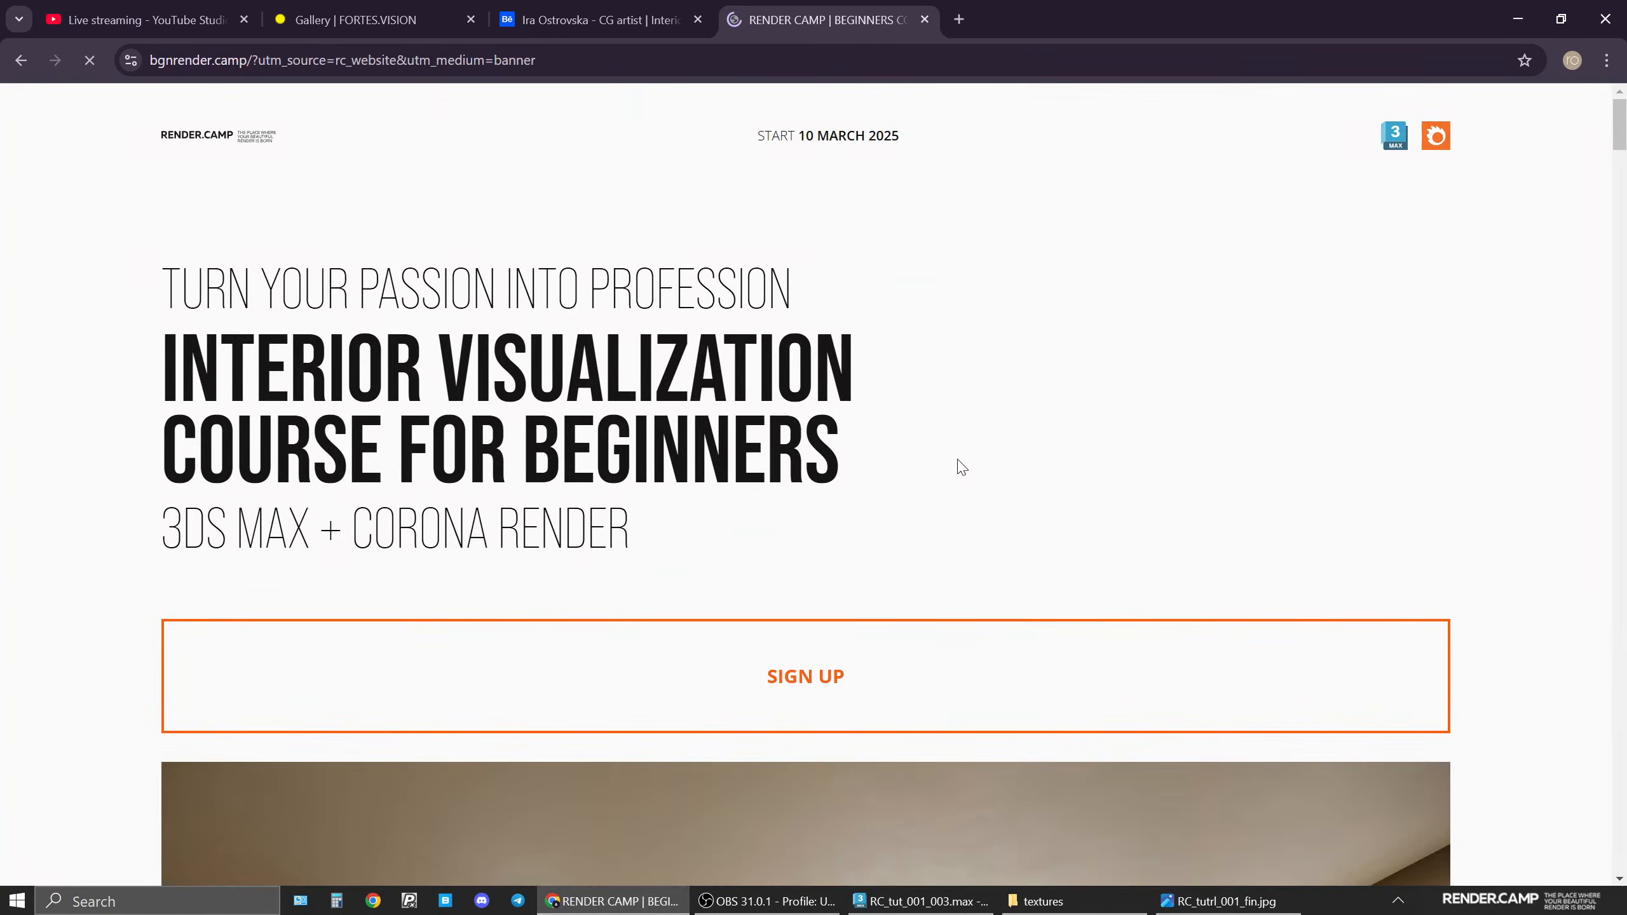
Read the course page's "What you'll get" section, including the live class times under 6 PM European time
{"action": "scroll", "coordinate": [957, 459], "scroll_direction": "down", "scroll_amount": 5}
{"action": "scroll", "coordinate": [958, 460], "scroll_direction": "down", "scroll_amount": 3}
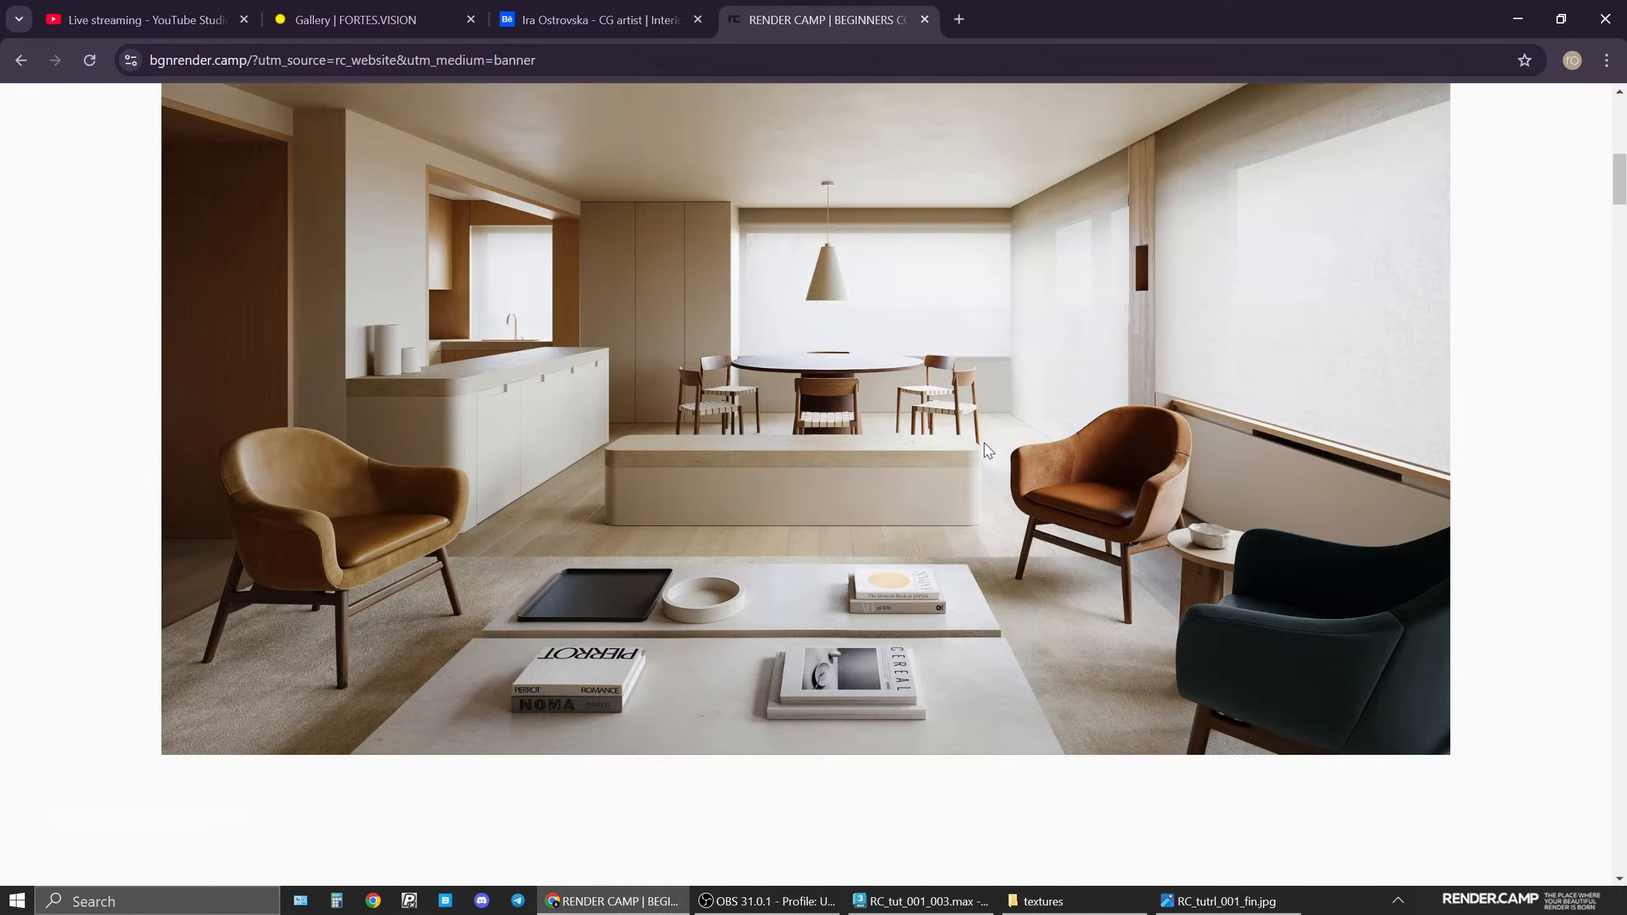
{"action": "scroll", "coordinate": [986, 450], "scroll_direction": "down", "scroll_amount": 5}
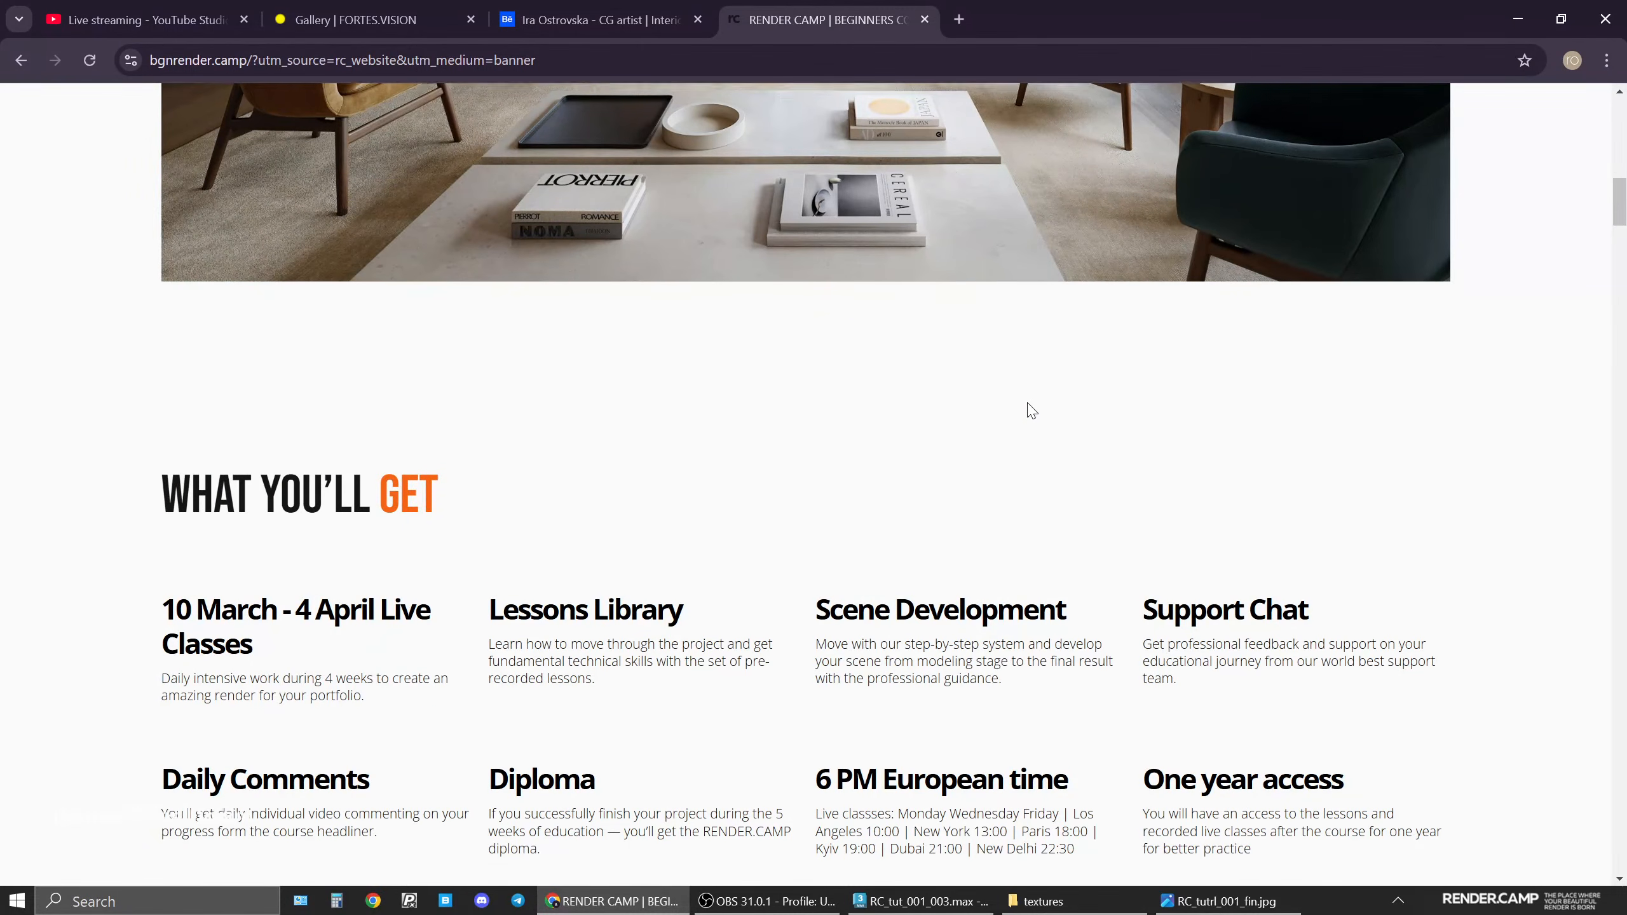
{"action": "scroll", "coordinate": [1021, 423], "scroll_direction": "down", "scroll_amount": 3}
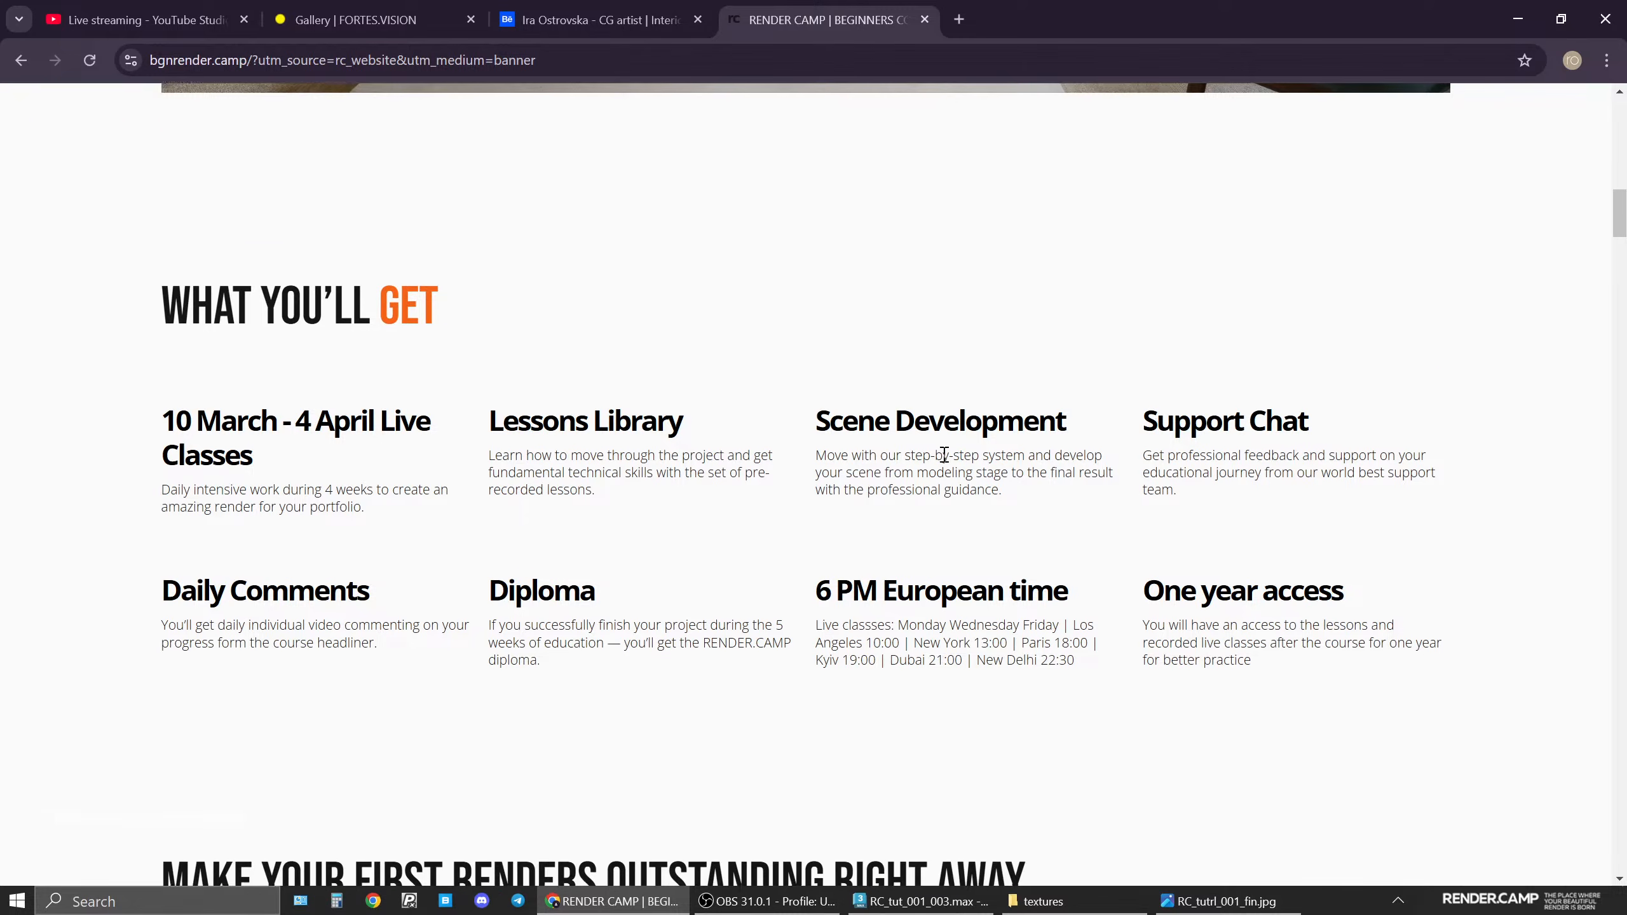
{"action": "scroll", "coordinate": [941, 457], "scroll_direction": "down", "scroll_amount": 3}
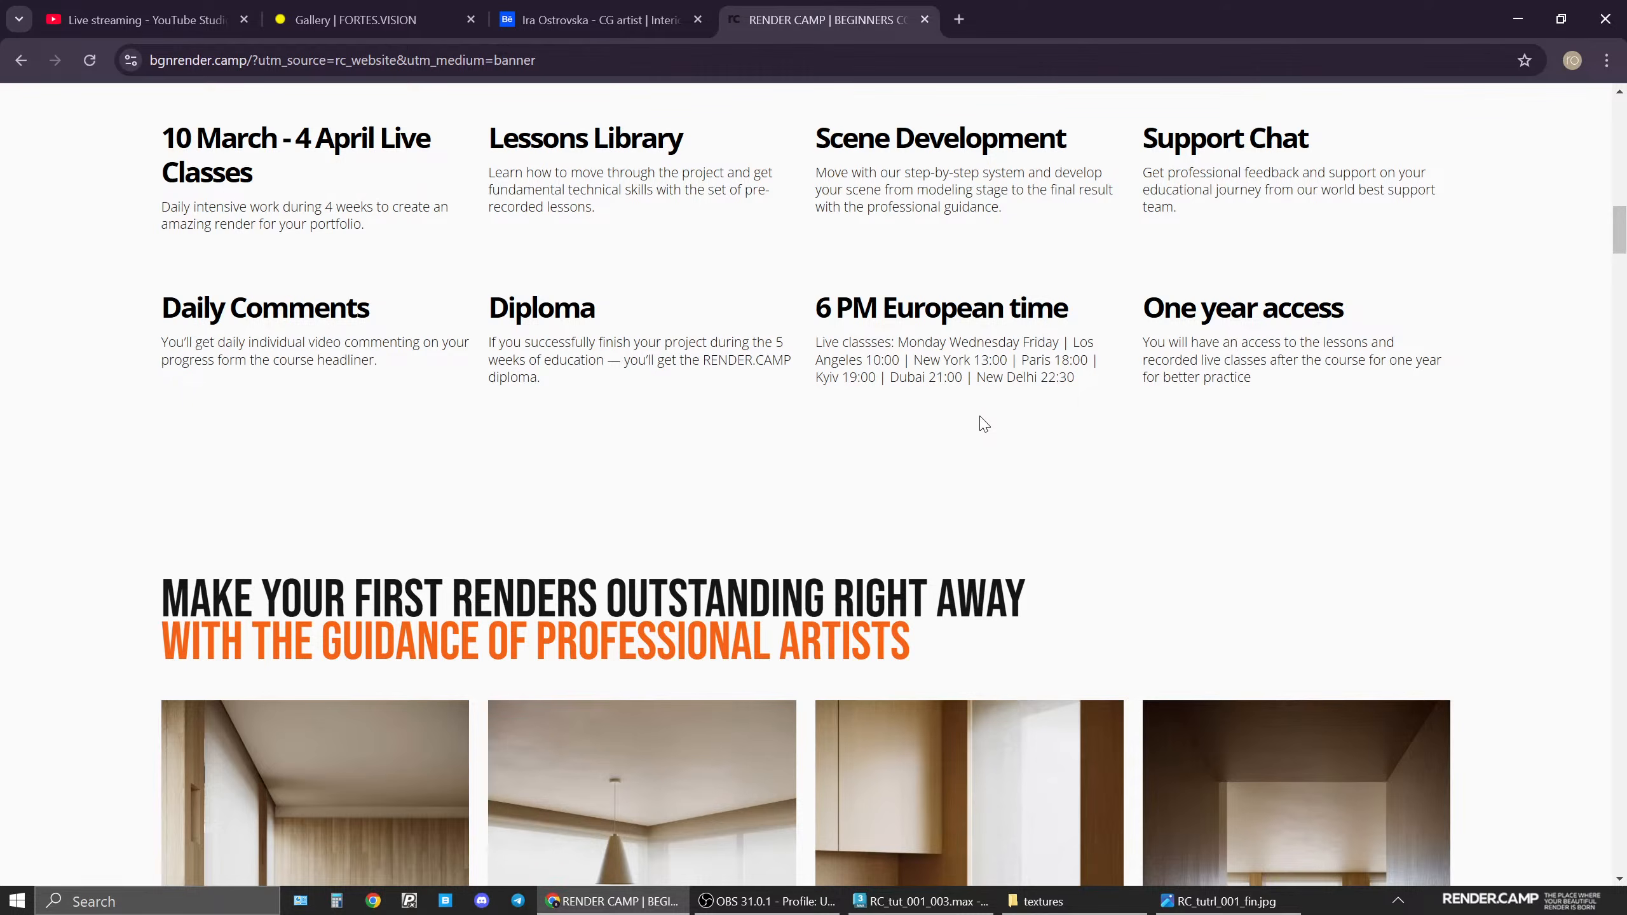
{"action": "left_click_drag", "start_coordinate": [951, 342], "coordinate": [1101, 392]}
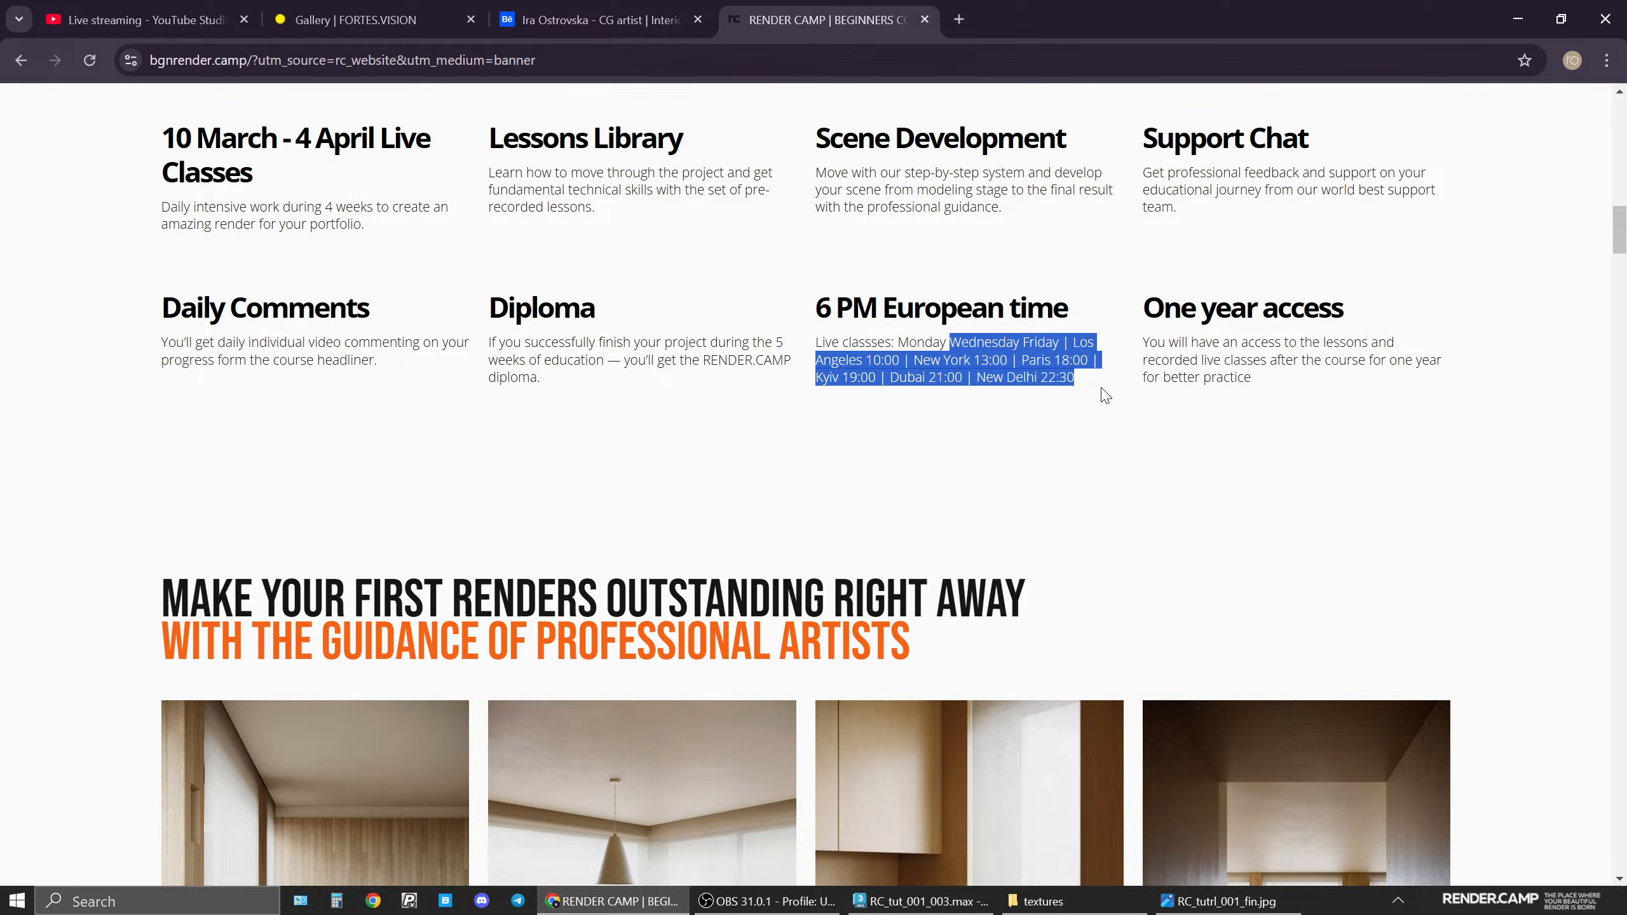
{"action": "left_click", "coordinate": [1082, 381]}
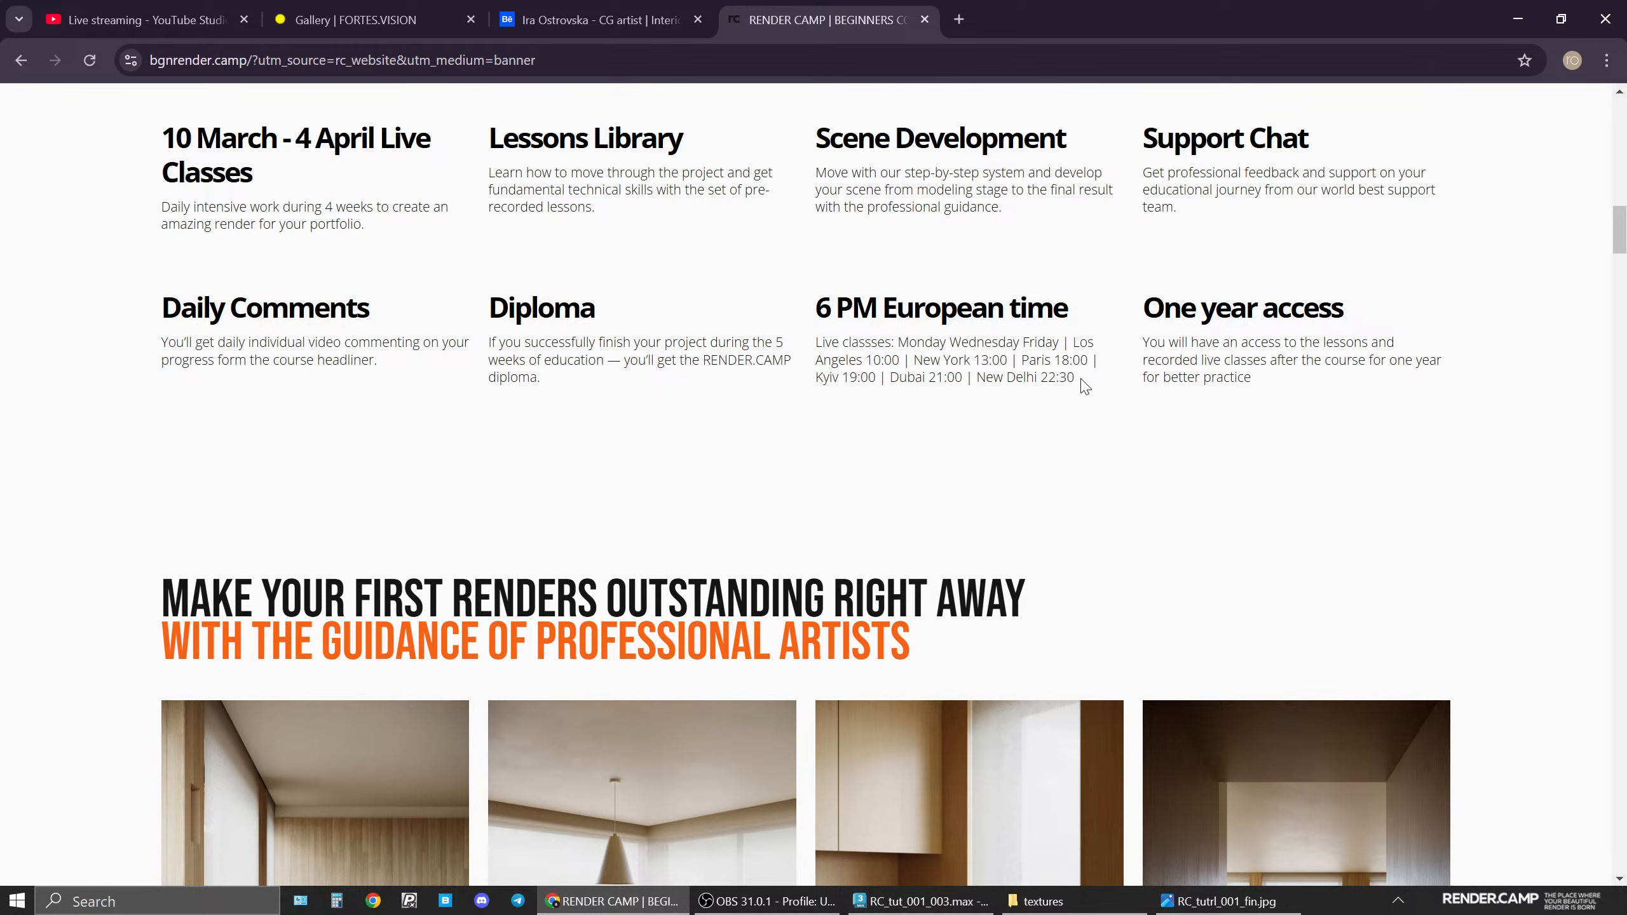
{"action": "scroll", "coordinate": [1084, 386], "scroll_direction": "down", "scroll_amount": 1}
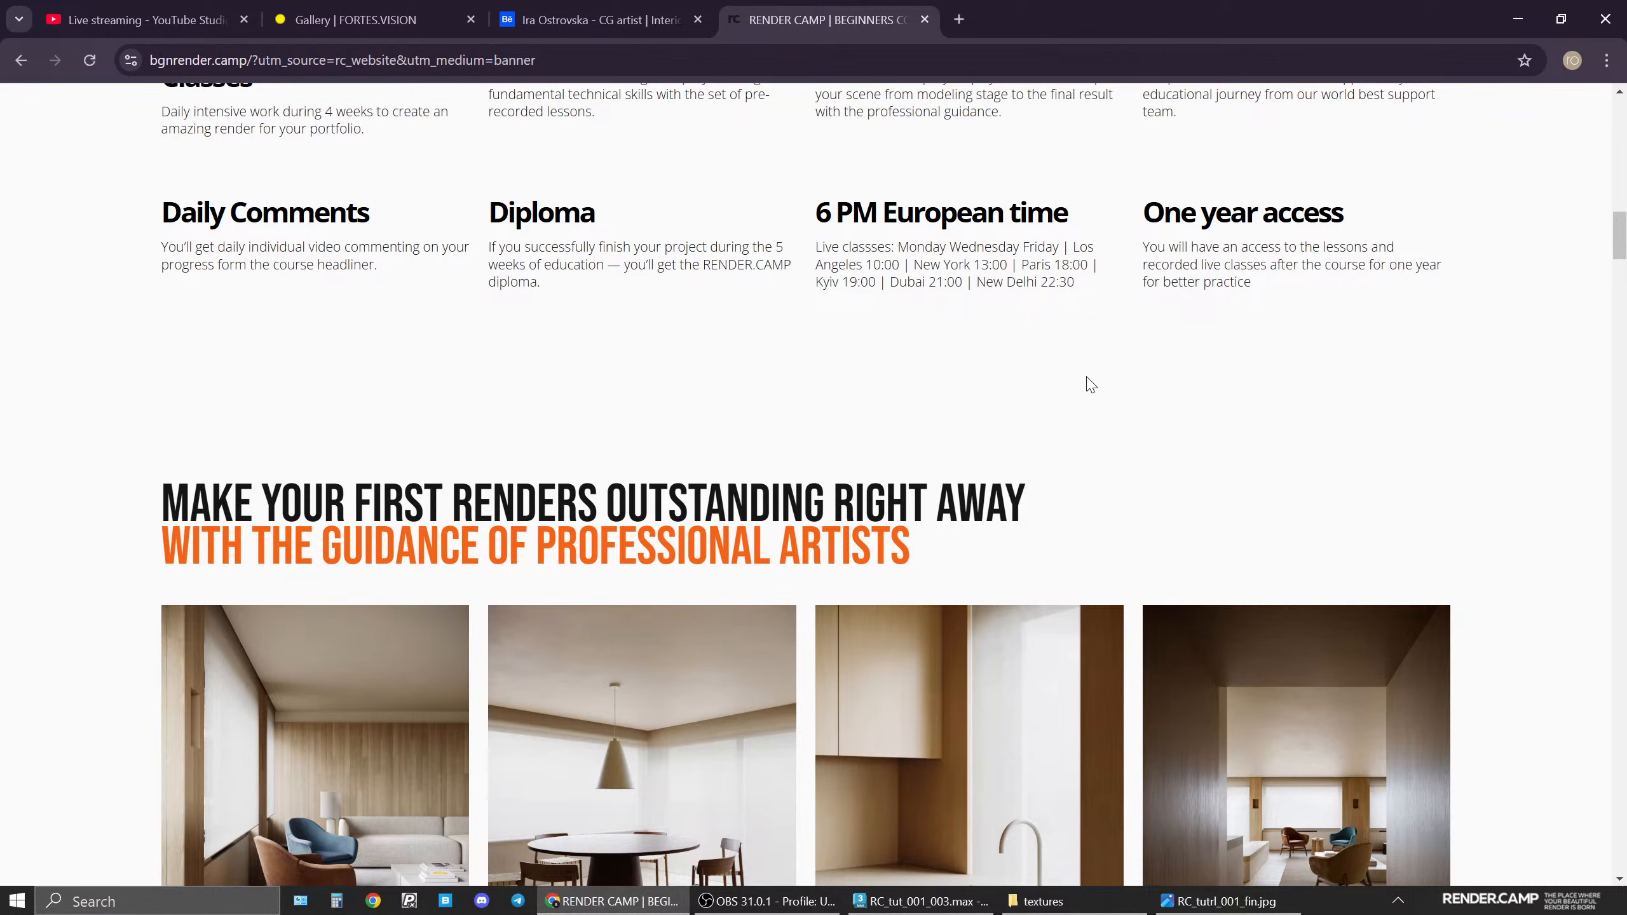
Examine the course's sample renders, the live classes and pre-recorded lessons structure, and the lessons library
{"action": "scroll", "coordinate": [1089, 372], "scroll_direction": "down", "scroll_amount": 5}
{"action": "scroll", "coordinate": [1088, 358], "scroll_direction": "up", "scroll_amount": 1}
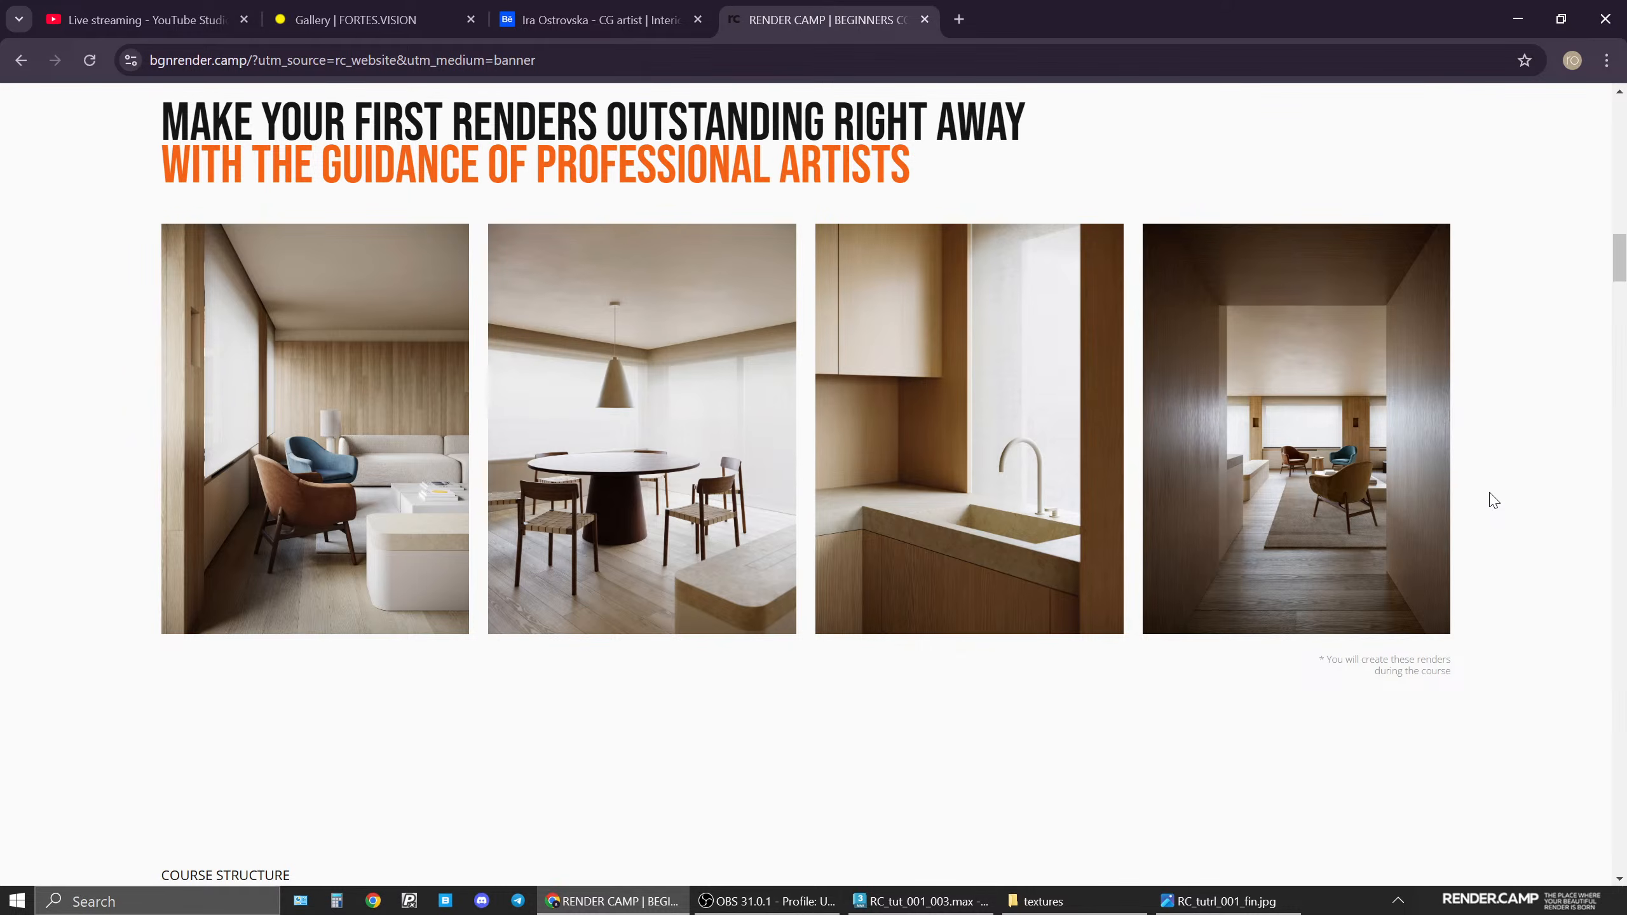
{"action": "scroll", "coordinate": [1492, 500], "scroll_direction": "down", "scroll_amount": 3}
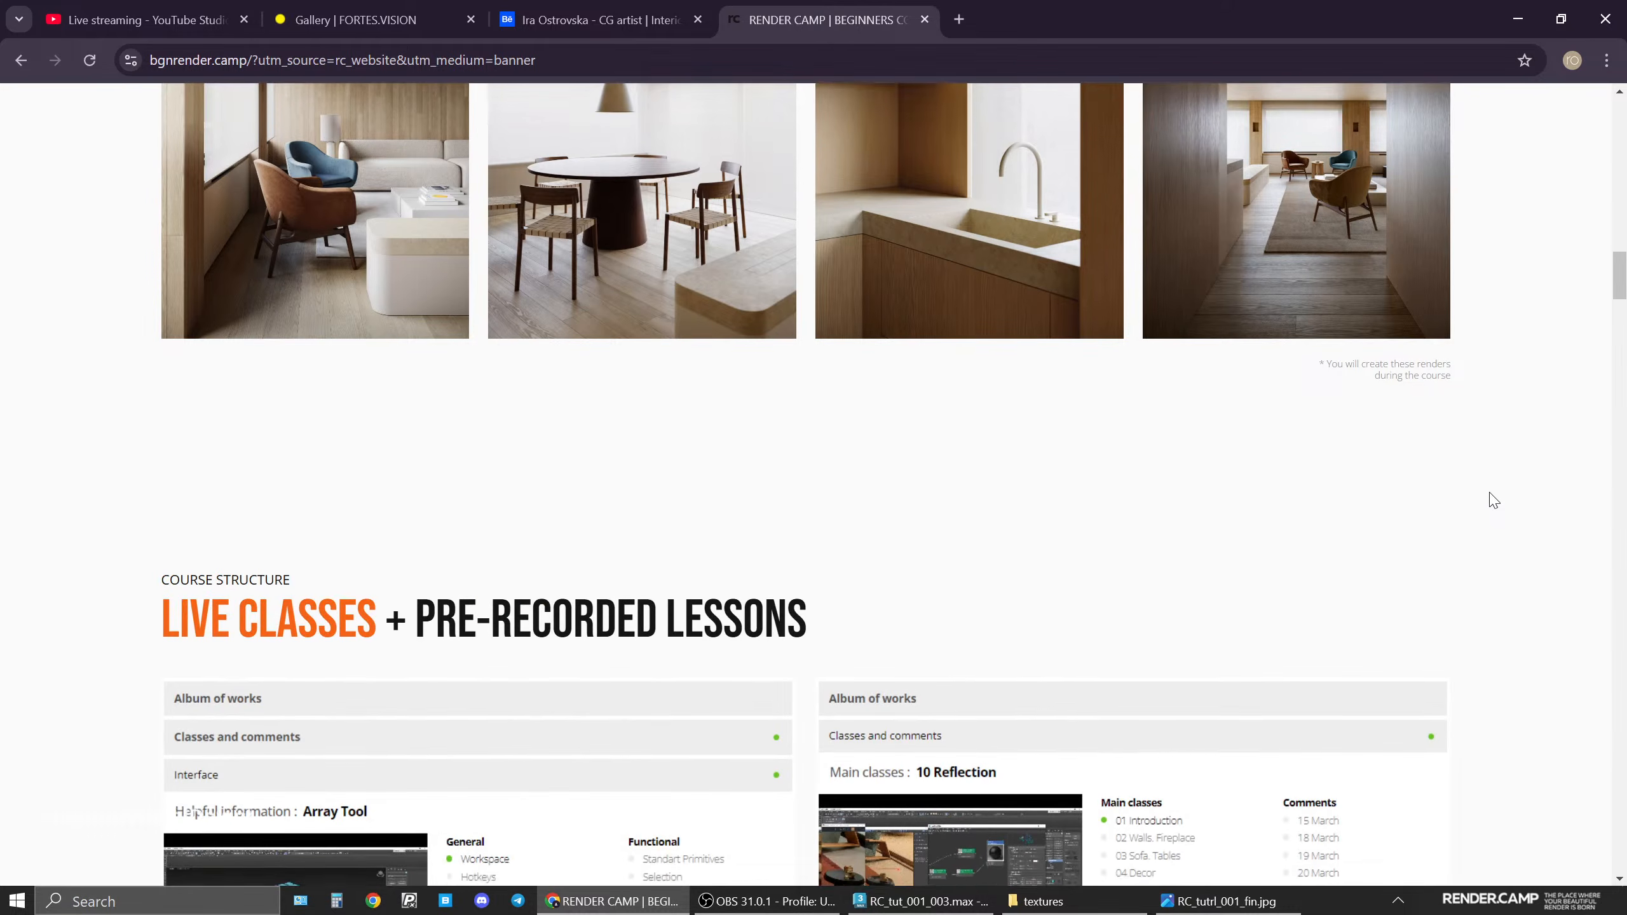
{"action": "scroll", "coordinate": [1492, 500], "scroll_direction": "down", "scroll_amount": 6}
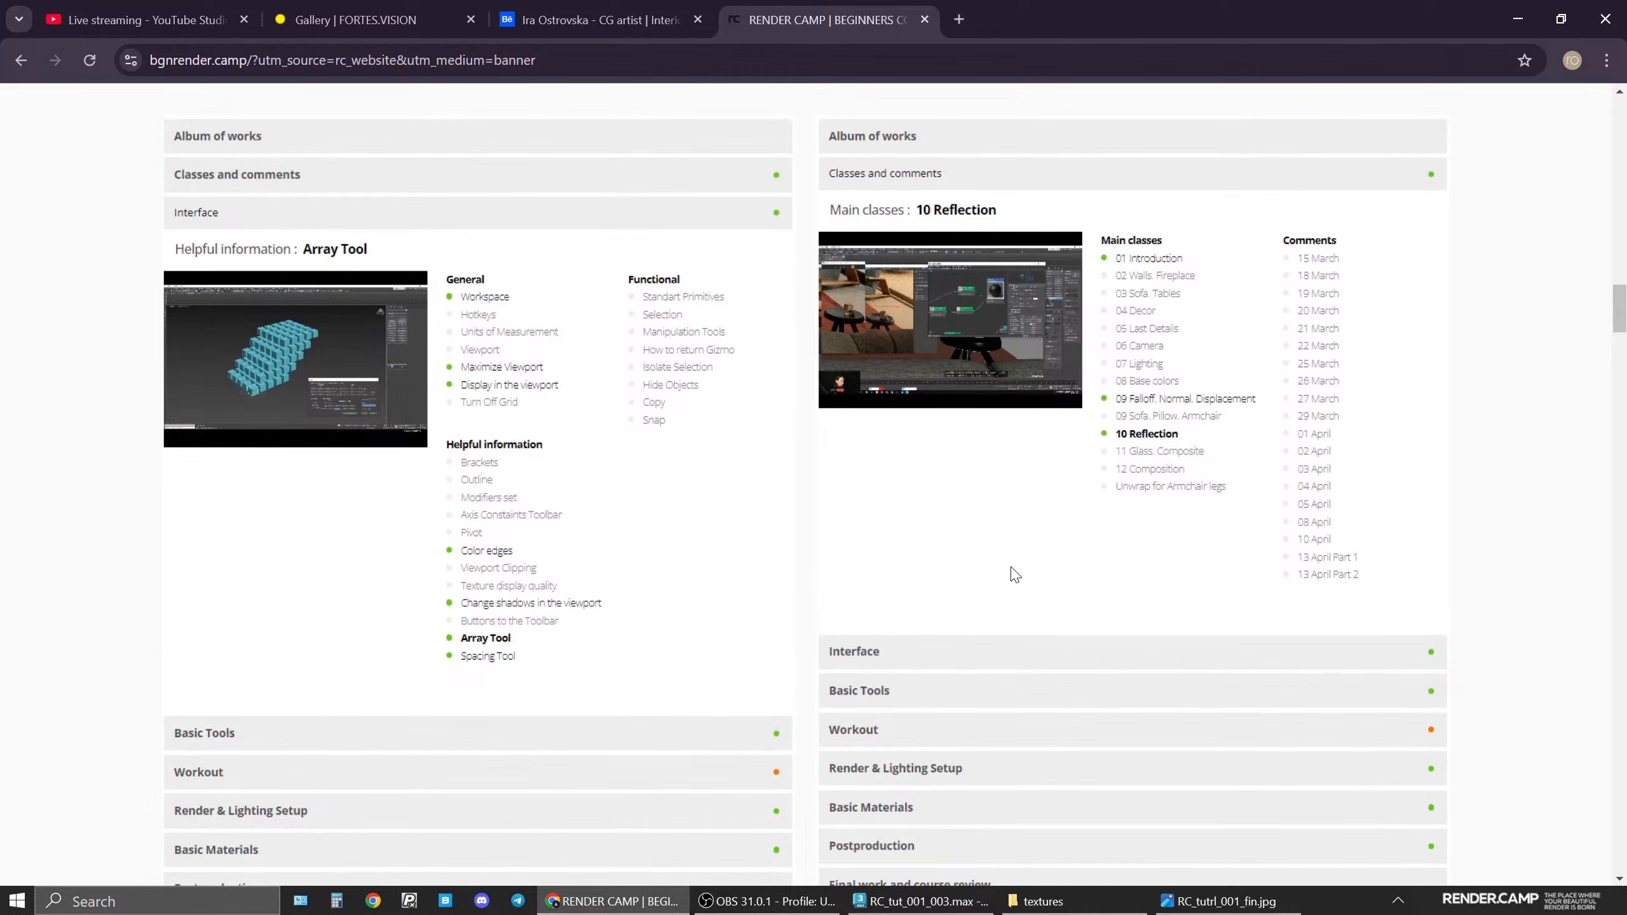
{"action": "scroll", "coordinate": [1027, 521], "scroll_direction": "down", "scroll_amount": 5}
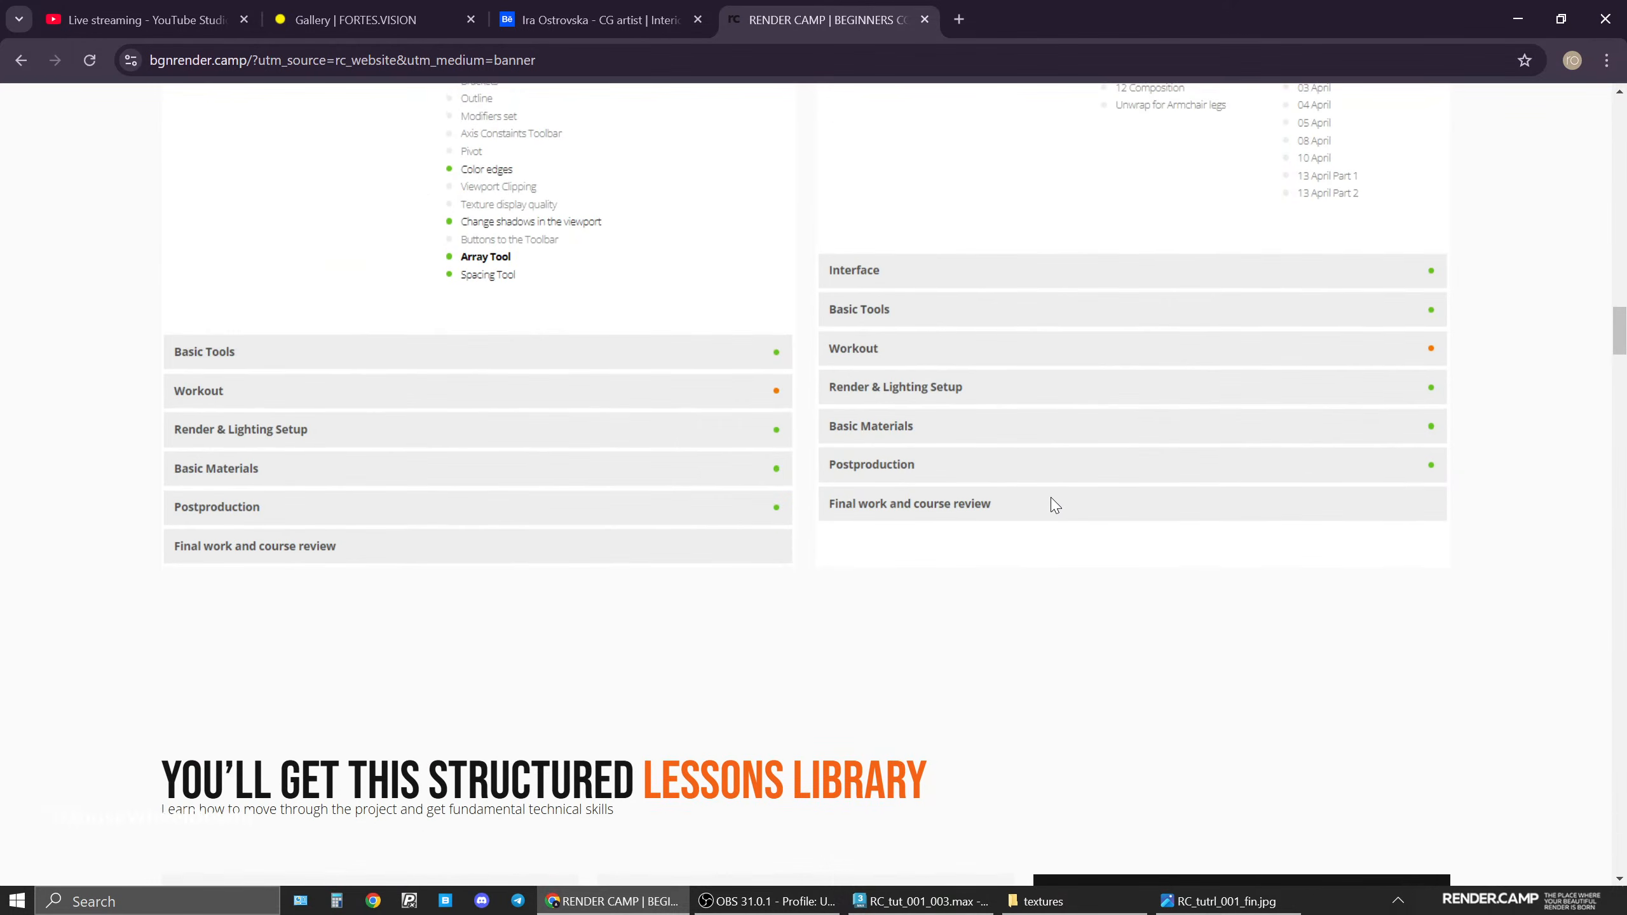
{"action": "scroll", "coordinate": [1053, 505], "scroll_direction": "down", "scroll_amount": 5}
{"action": "scroll", "coordinate": [984, 392], "scroll_direction": "down", "scroll_amount": 4}
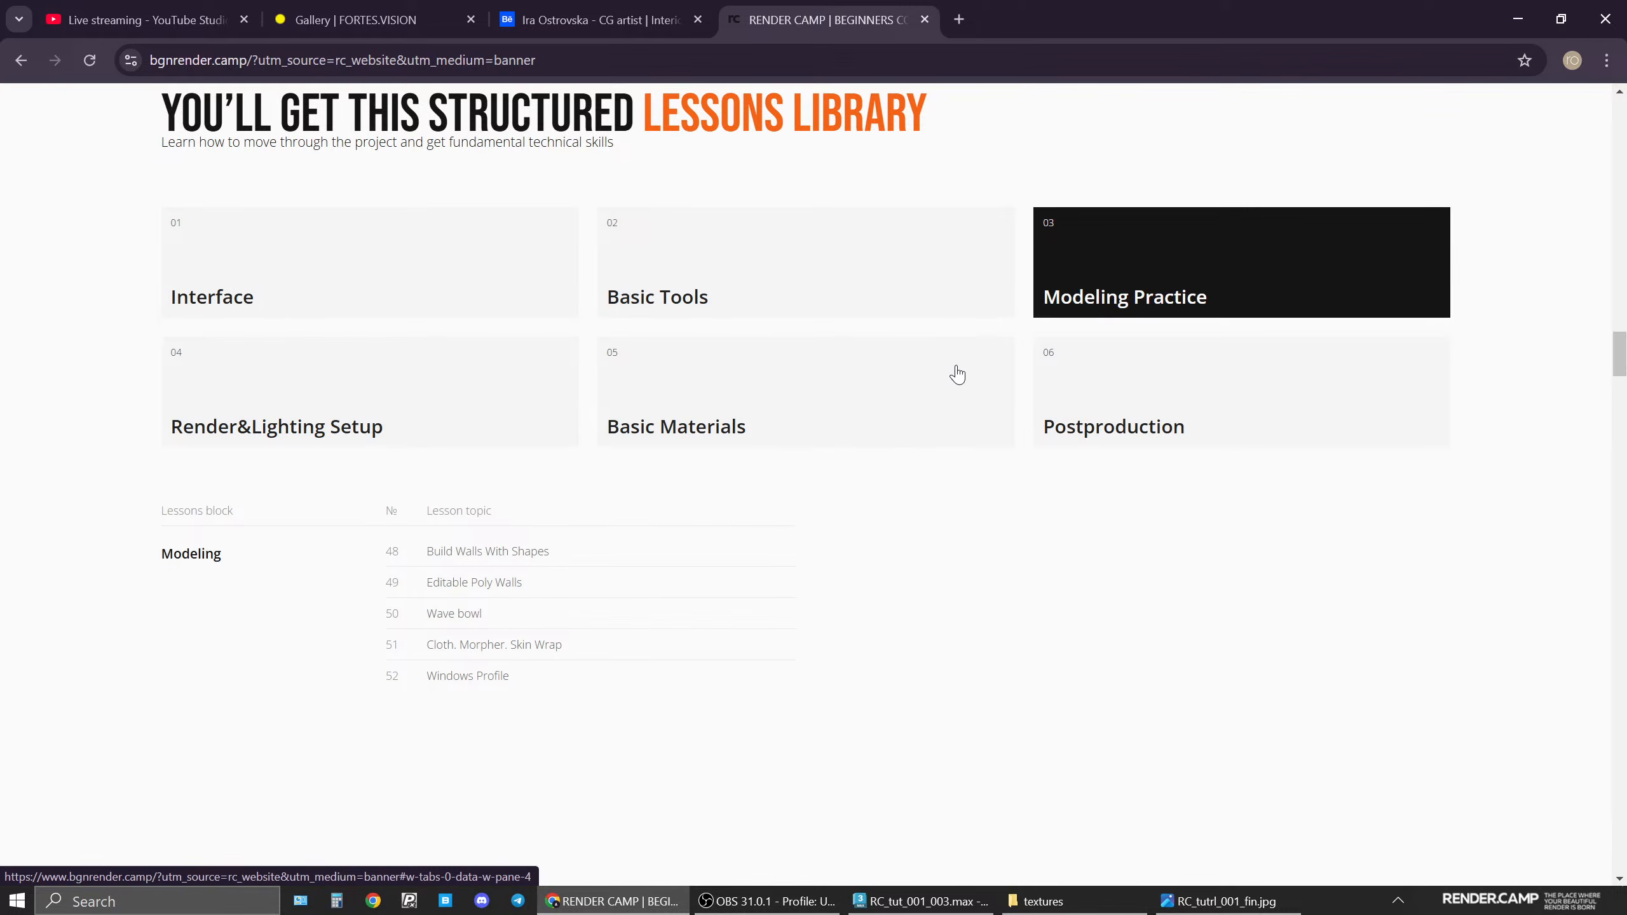
{"action": "scroll", "coordinate": [952, 368], "scroll_direction": "down", "scroll_amount": 3}
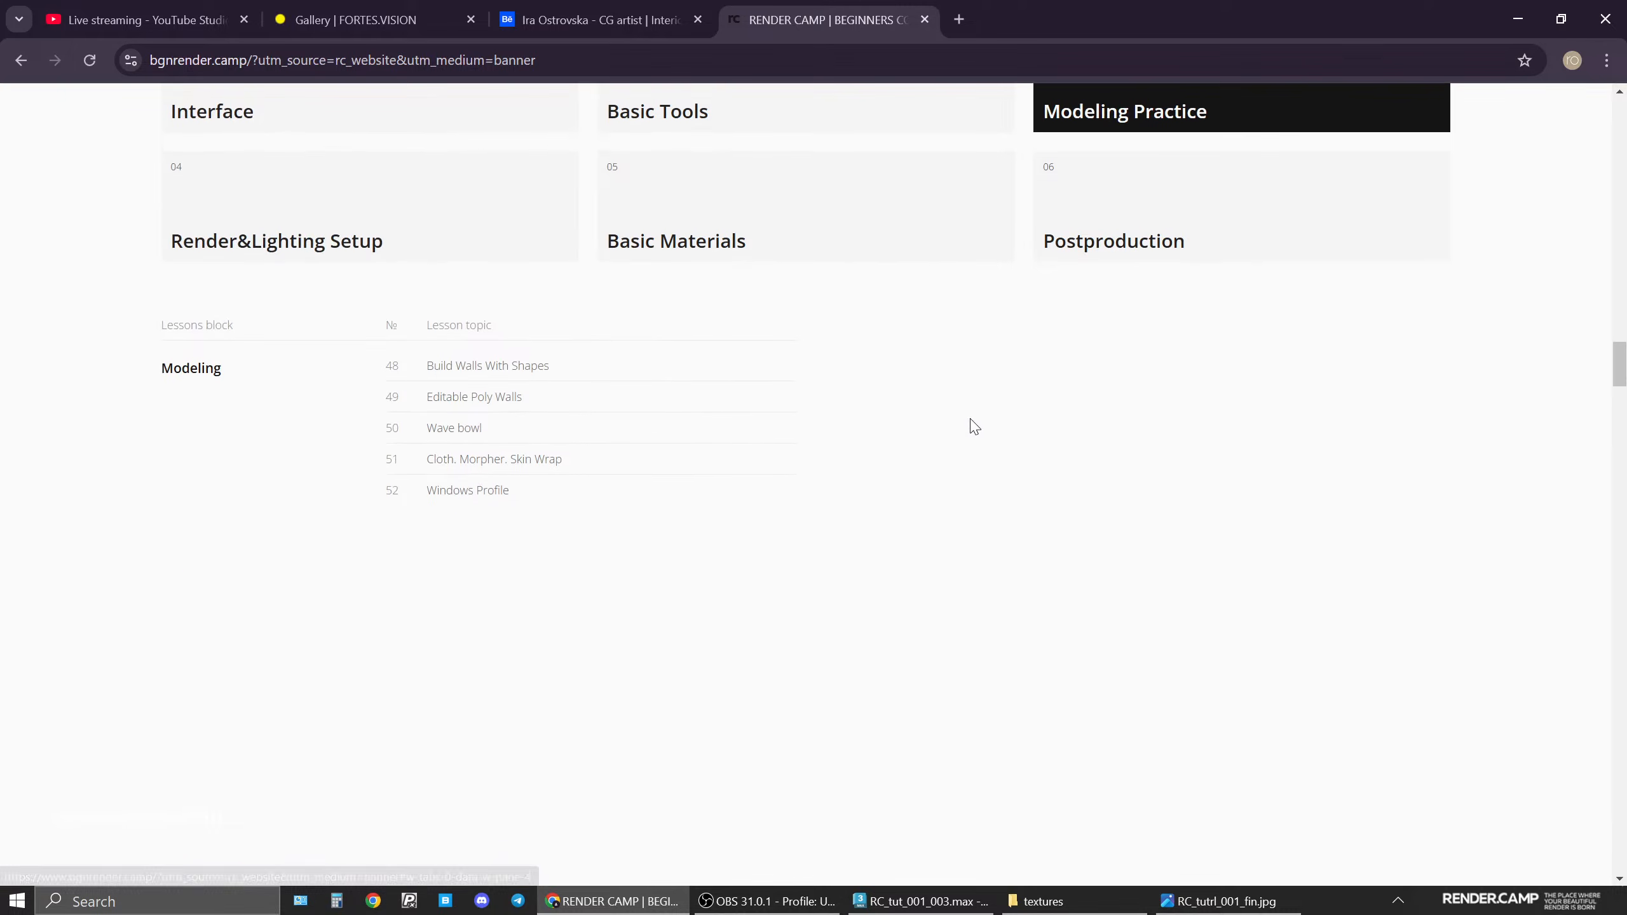
{"action": "scroll", "coordinate": [970, 422], "scroll_direction": "up", "scroll_amount": 4}
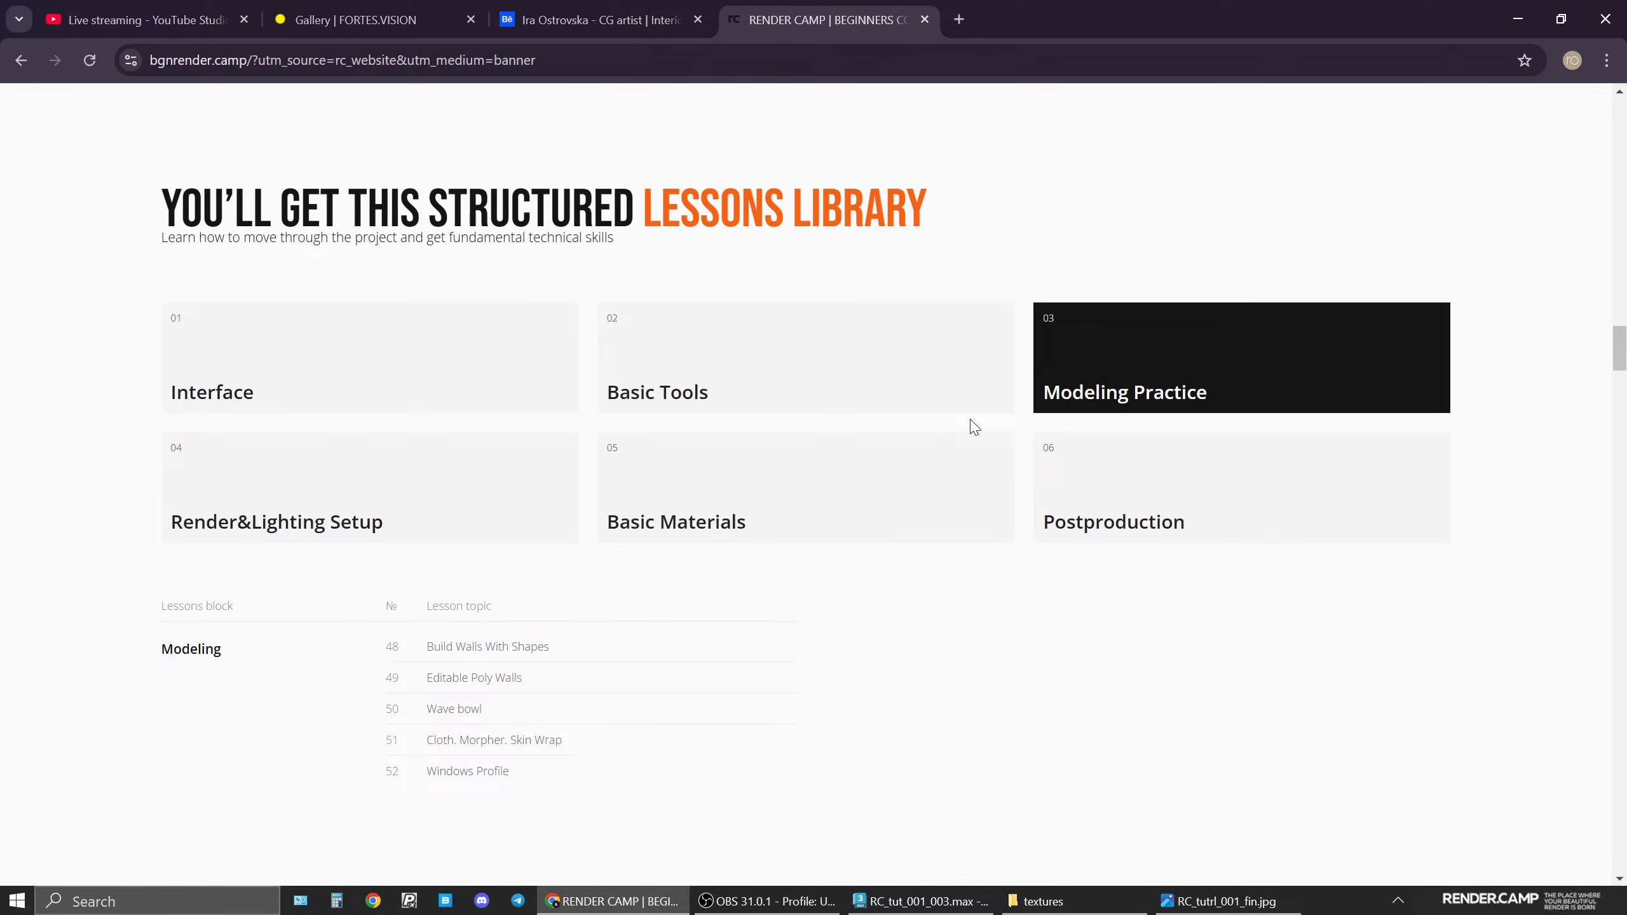
{"action": "scroll", "coordinate": [974, 427], "scroll_direction": "down", "scroll_amount": 3}
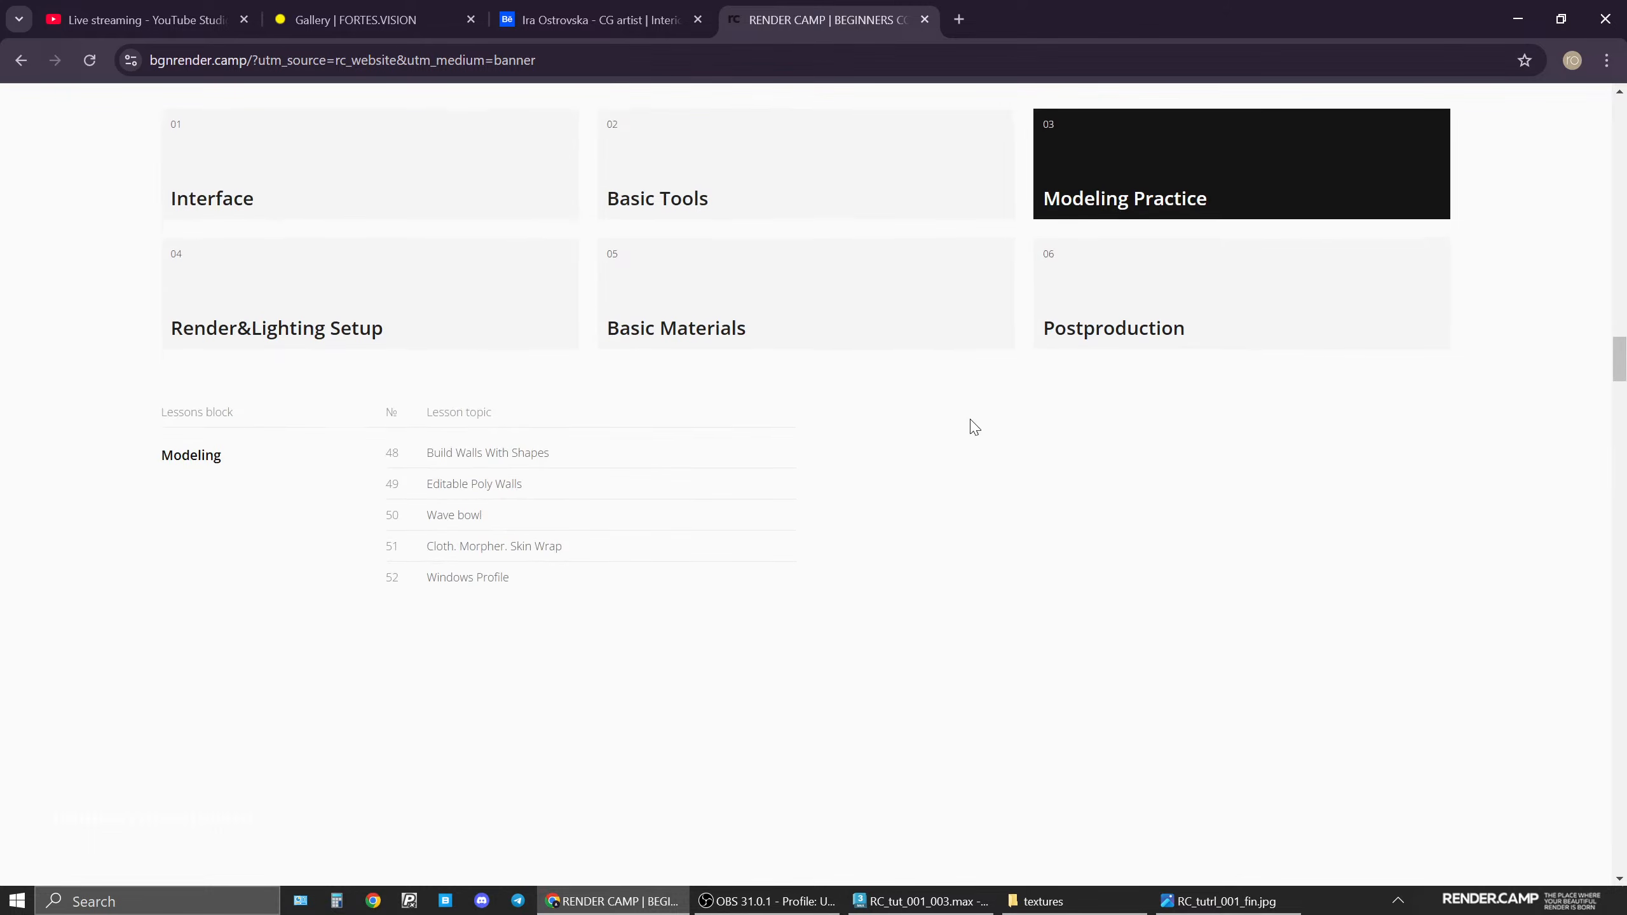
Review the step-by-step course program, the live lessons schedule and the required software on the course page
{"action": "scroll", "coordinate": [974, 427], "scroll_direction": "down", "scroll_amount": 3}
{"action": "scroll", "coordinate": [975, 427], "scroll_direction": "down", "scroll_amount": 3}
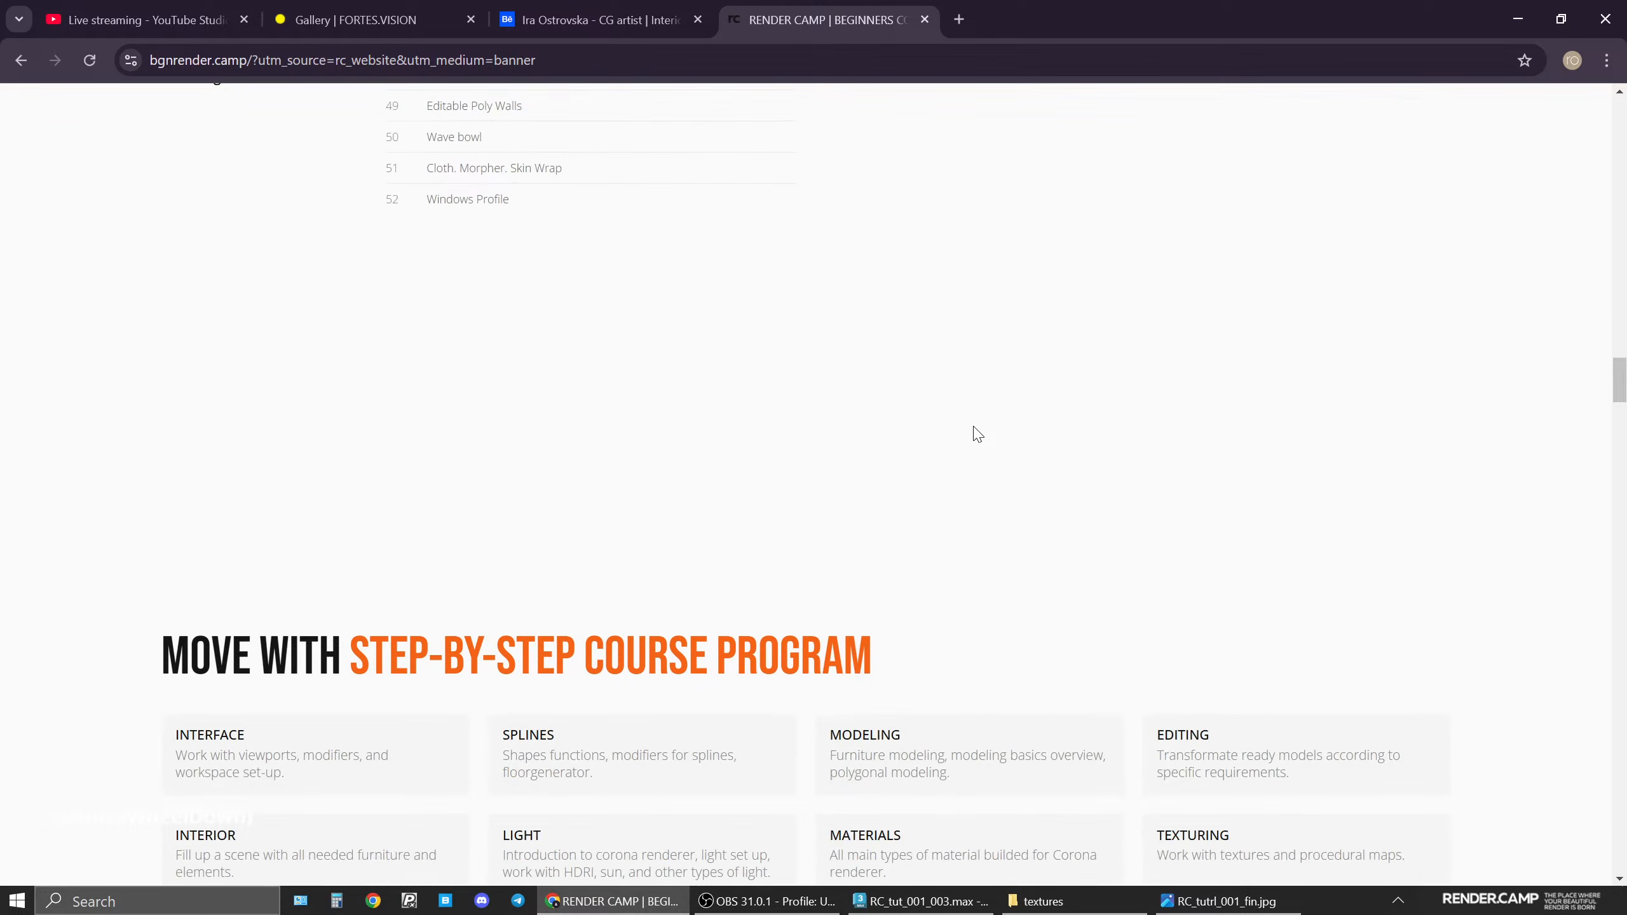
{"action": "scroll", "coordinate": [971, 428], "scroll_direction": "down", "scroll_amount": 3}
{"action": "scroll", "coordinate": [980, 418], "scroll_direction": "down", "scroll_amount": 3}
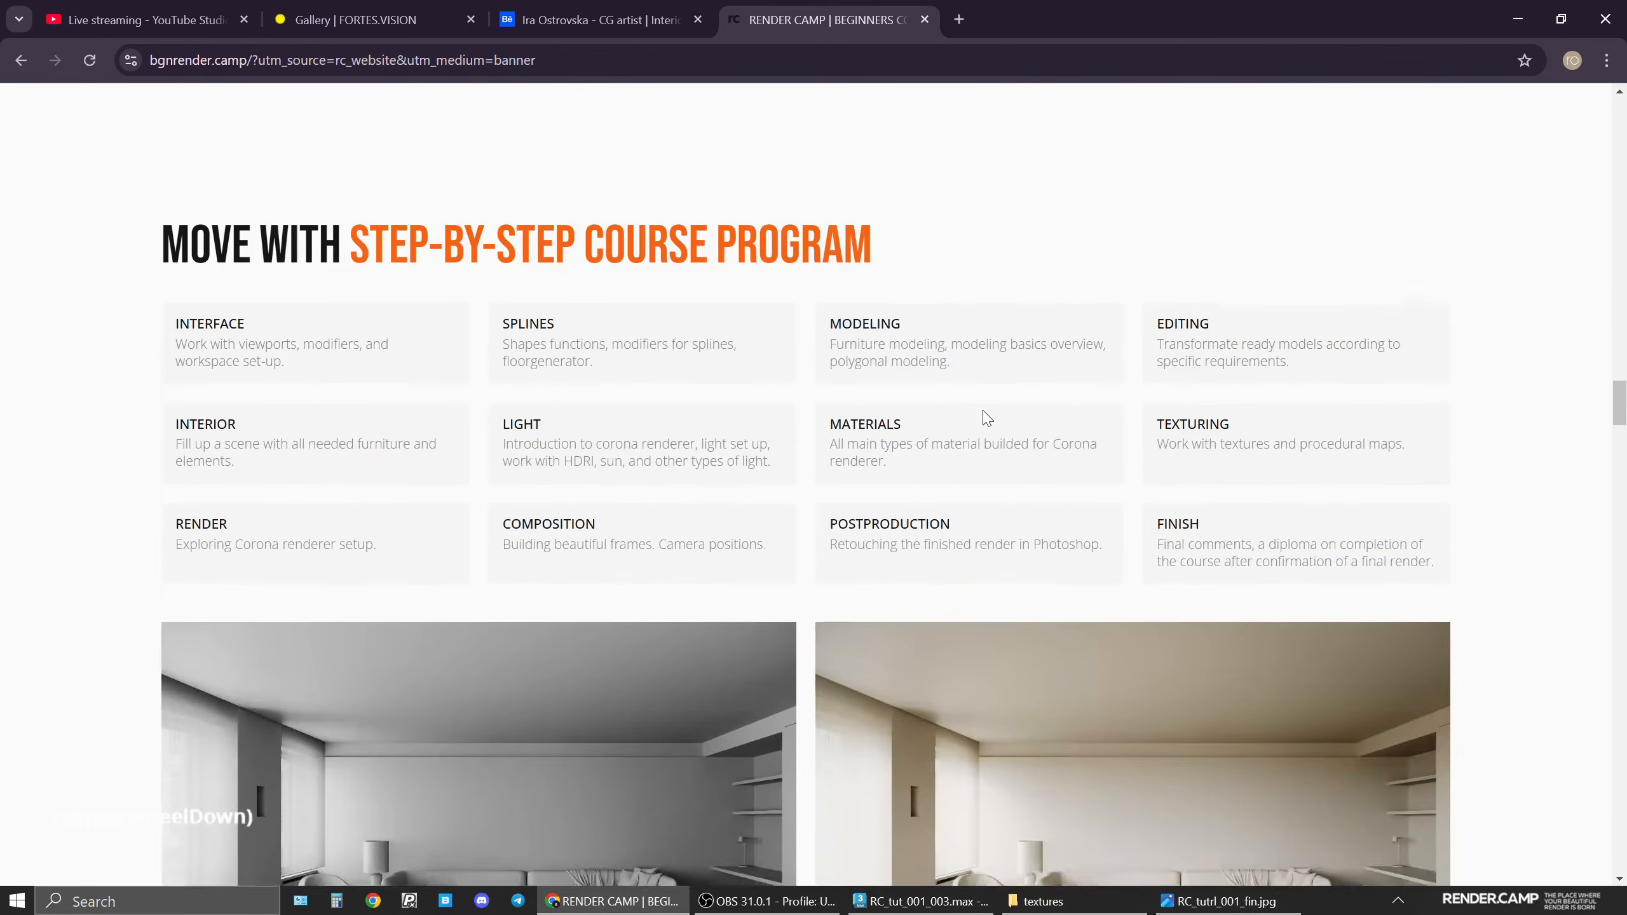
{"action": "scroll", "coordinate": [1177, 388], "scroll_direction": "down", "scroll_amount": 7}
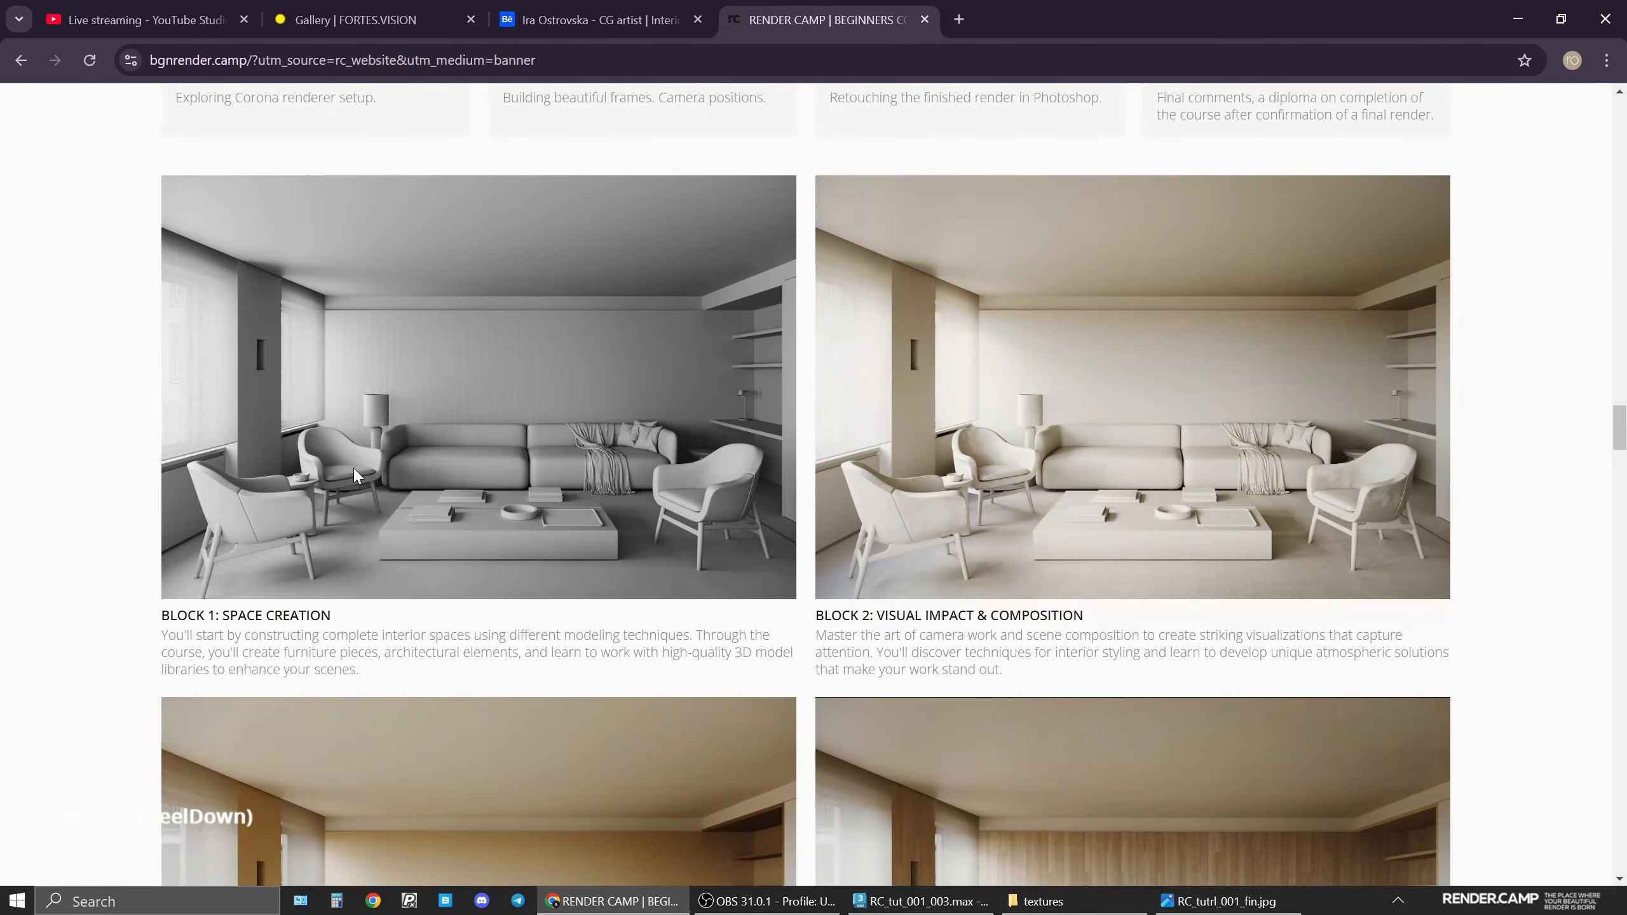
{"action": "scroll", "coordinate": [679, 475], "scroll_direction": "down", "scroll_amount": 8}
{"action": "scroll", "coordinate": [681, 479], "scroll_direction": "down", "scroll_amount": 20}
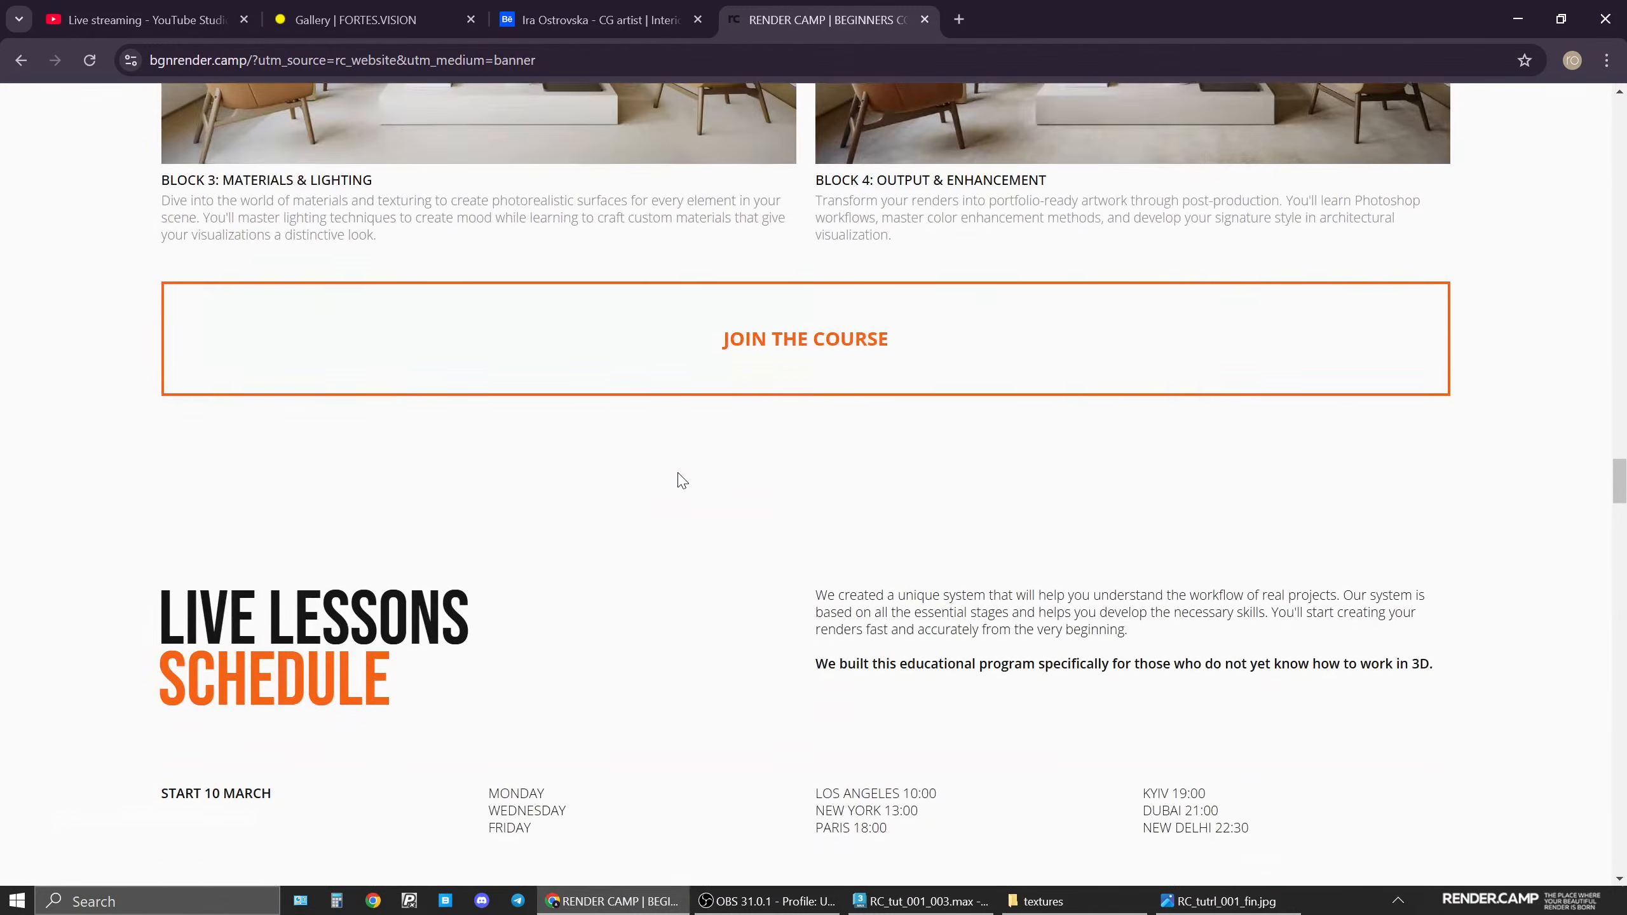
{"action": "scroll", "coordinate": [600, 457], "scroll_direction": "down", "scroll_amount": 5}
{"action": "scroll", "coordinate": [689, 465], "scroll_direction": "up", "scroll_amount": 4}
{"action": "scroll", "coordinate": [1041, 555], "scroll_direction": "down", "scroll_amount": 15}
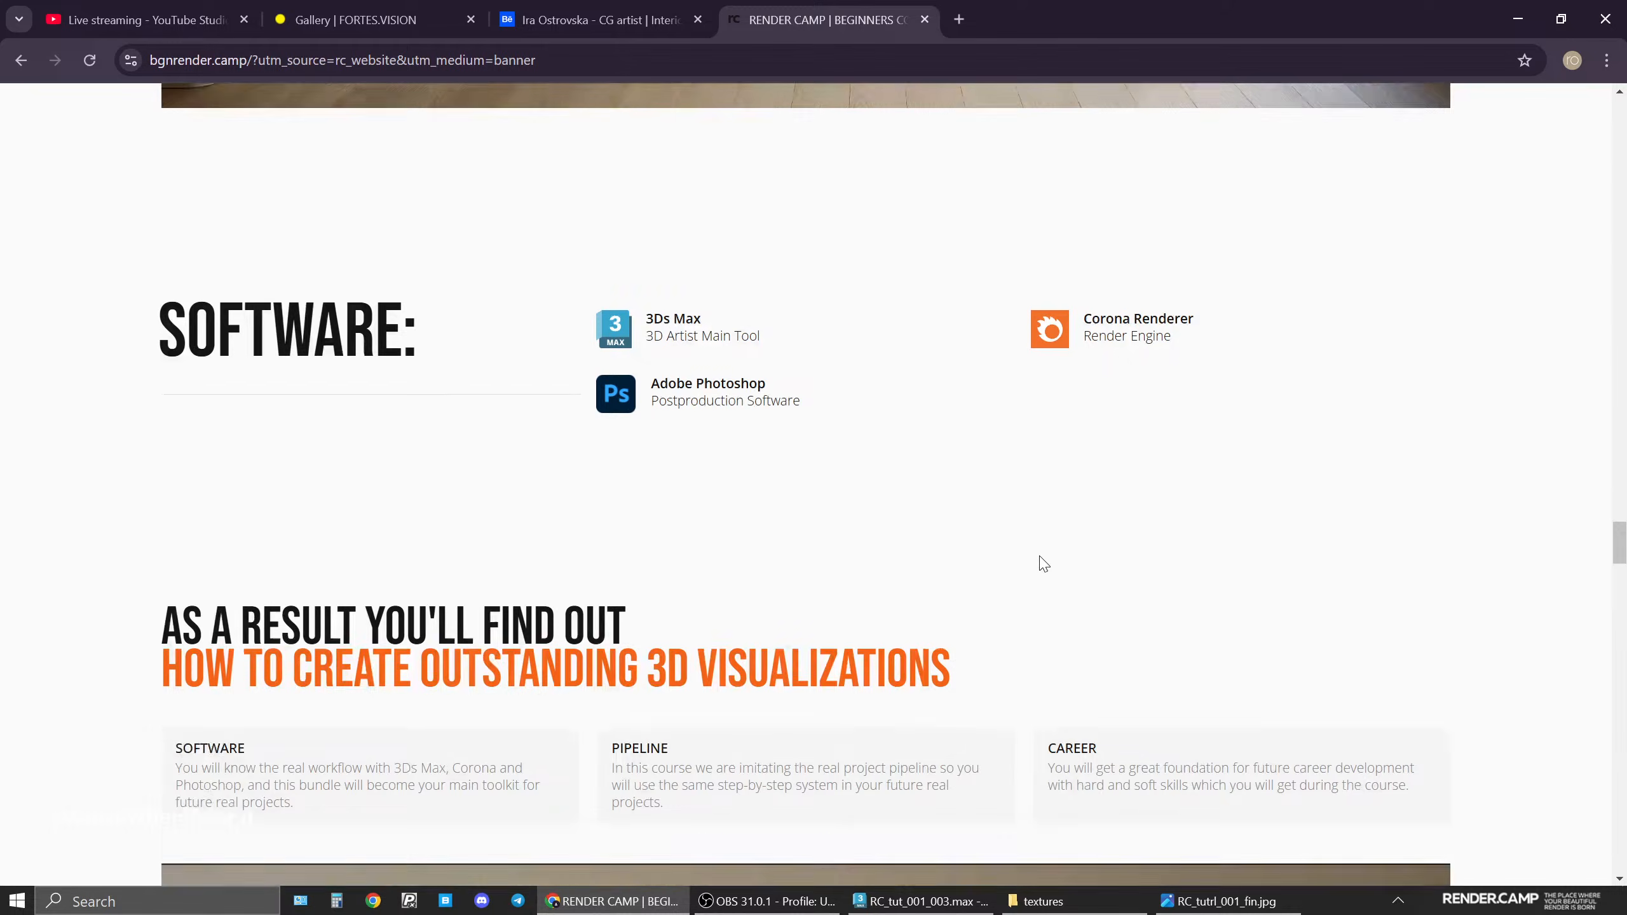
{"action": "scroll", "coordinate": [1039, 555], "scroll_direction": "down", "scroll_amount": 10}
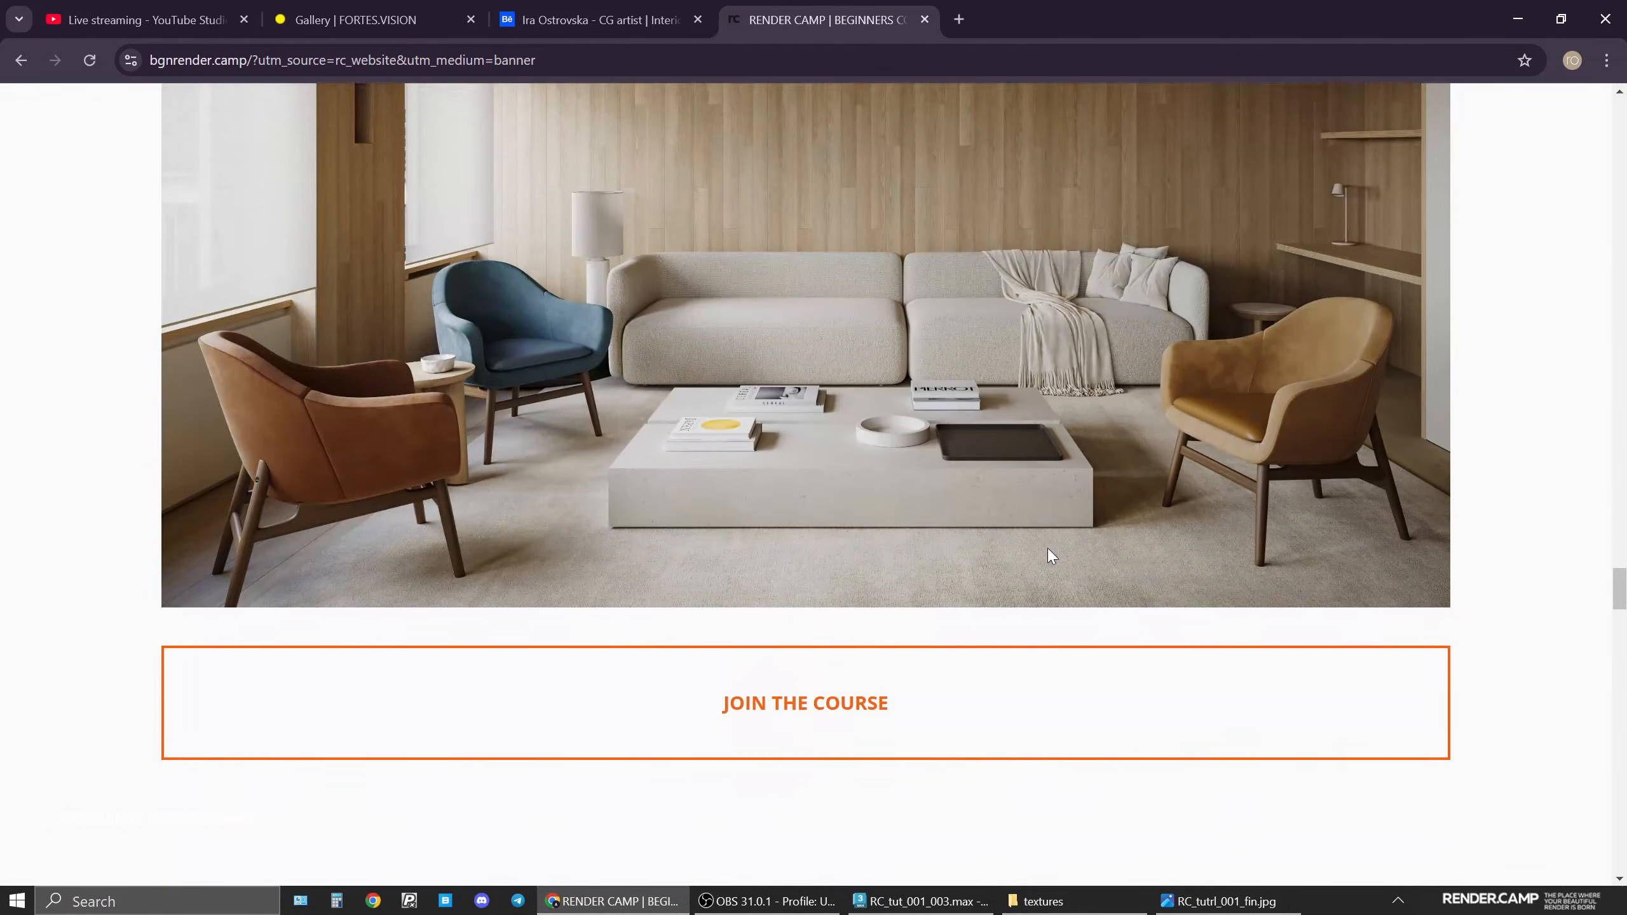
Look through the support team and course feedback sections, and return to the YouTube Studio livestream page
{"action": "scroll", "coordinate": [1038, 538], "scroll_direction": "down", "scroll_amount": 7}
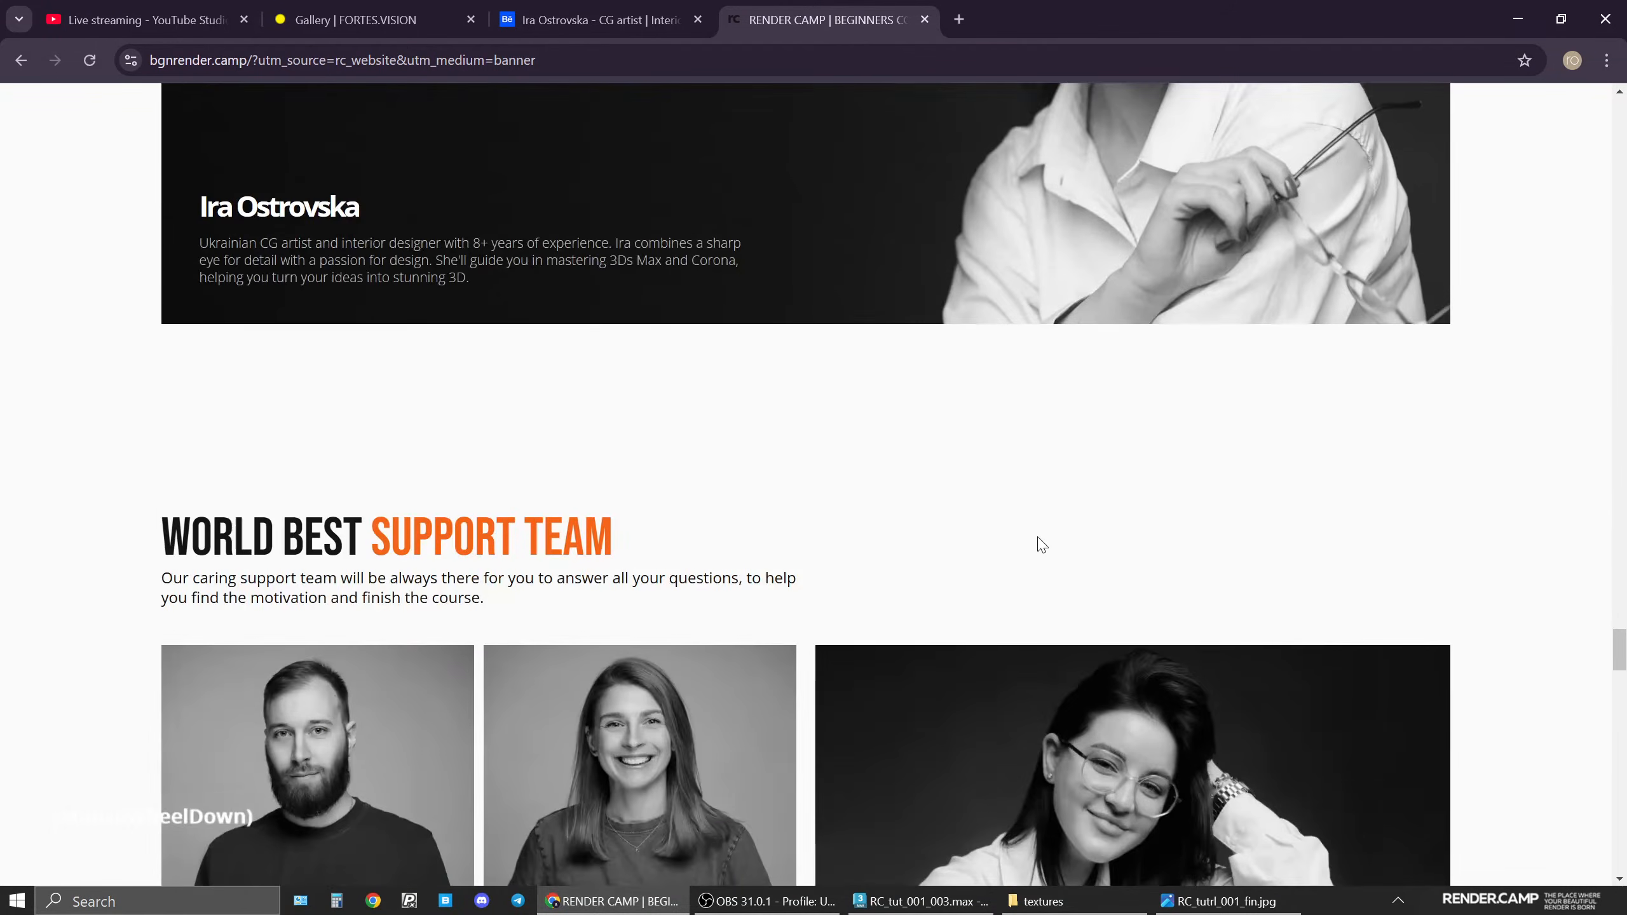
{"action": "scroll", "coordinate": [1038, 538], "scroll_direction": "down", "scroll_amount": 4}
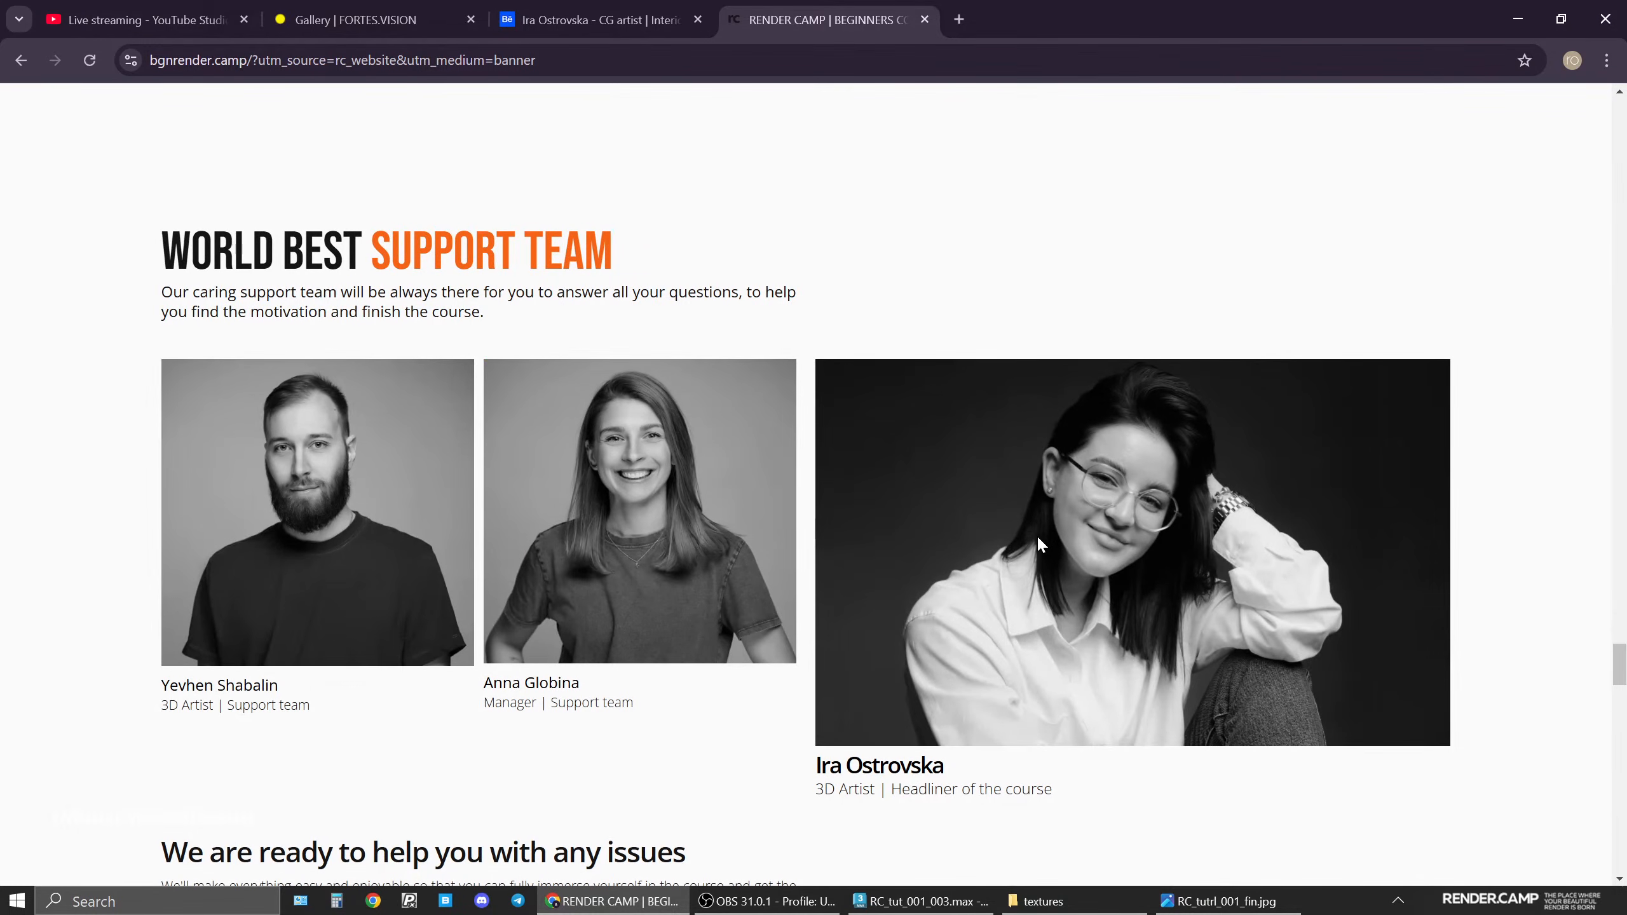
{"action": "scroll", "coordinate": [1039, 539], "scroll_direction": "down", "scroll_amount": 10}
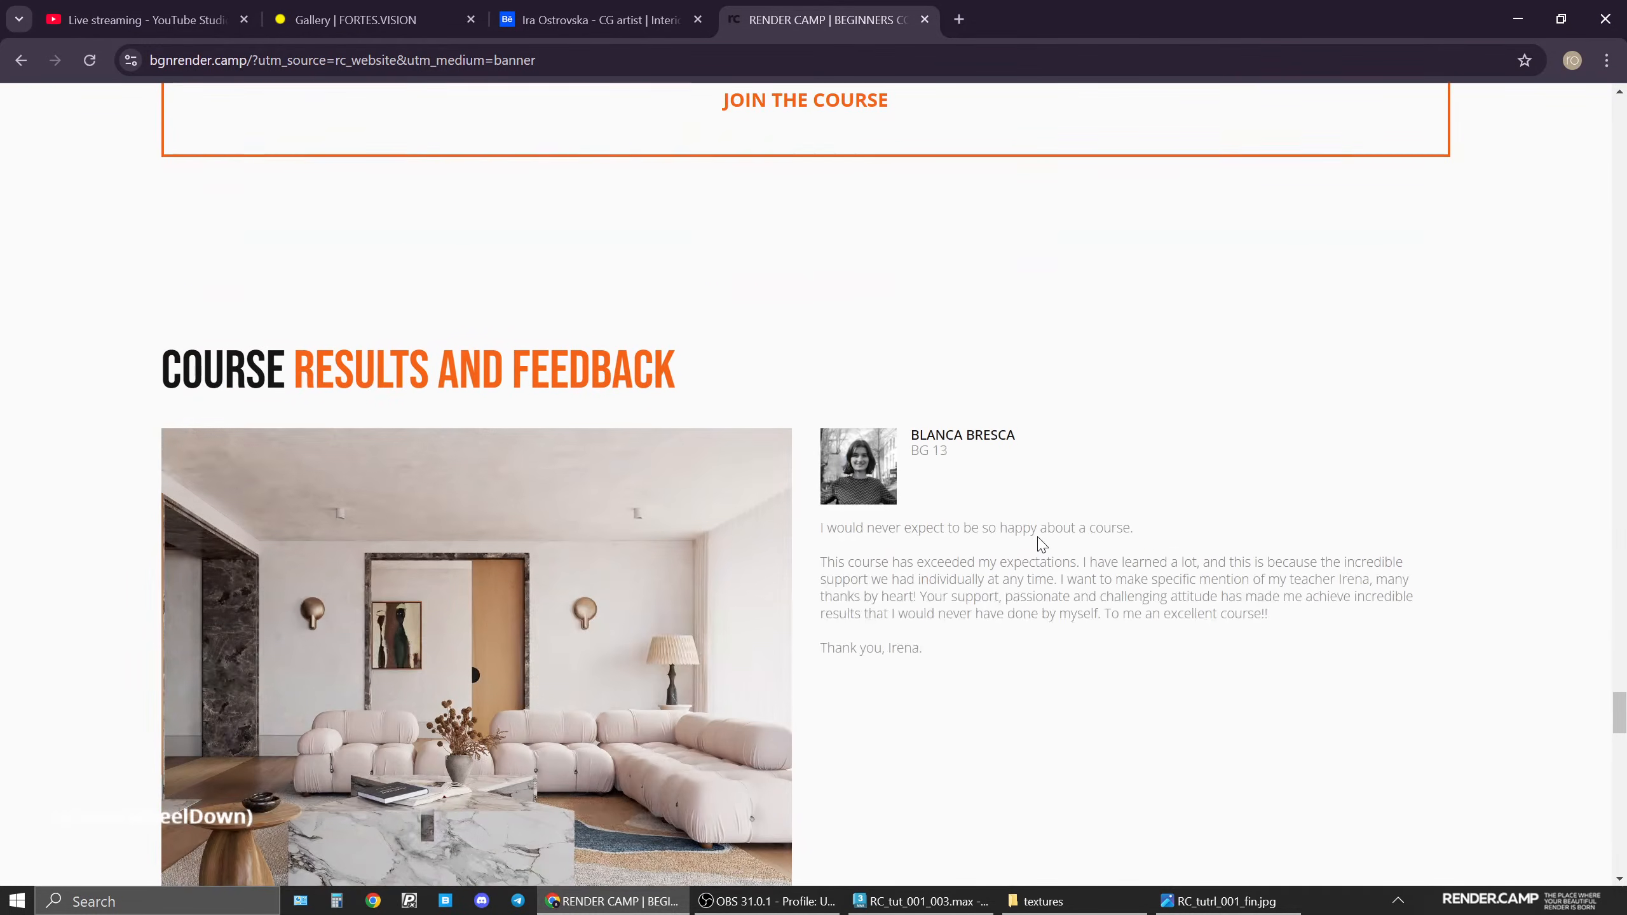
{"action": "scroll", "coordinate": [1089, 533], "scroll_direction": "down", "scroll_amount": 6}
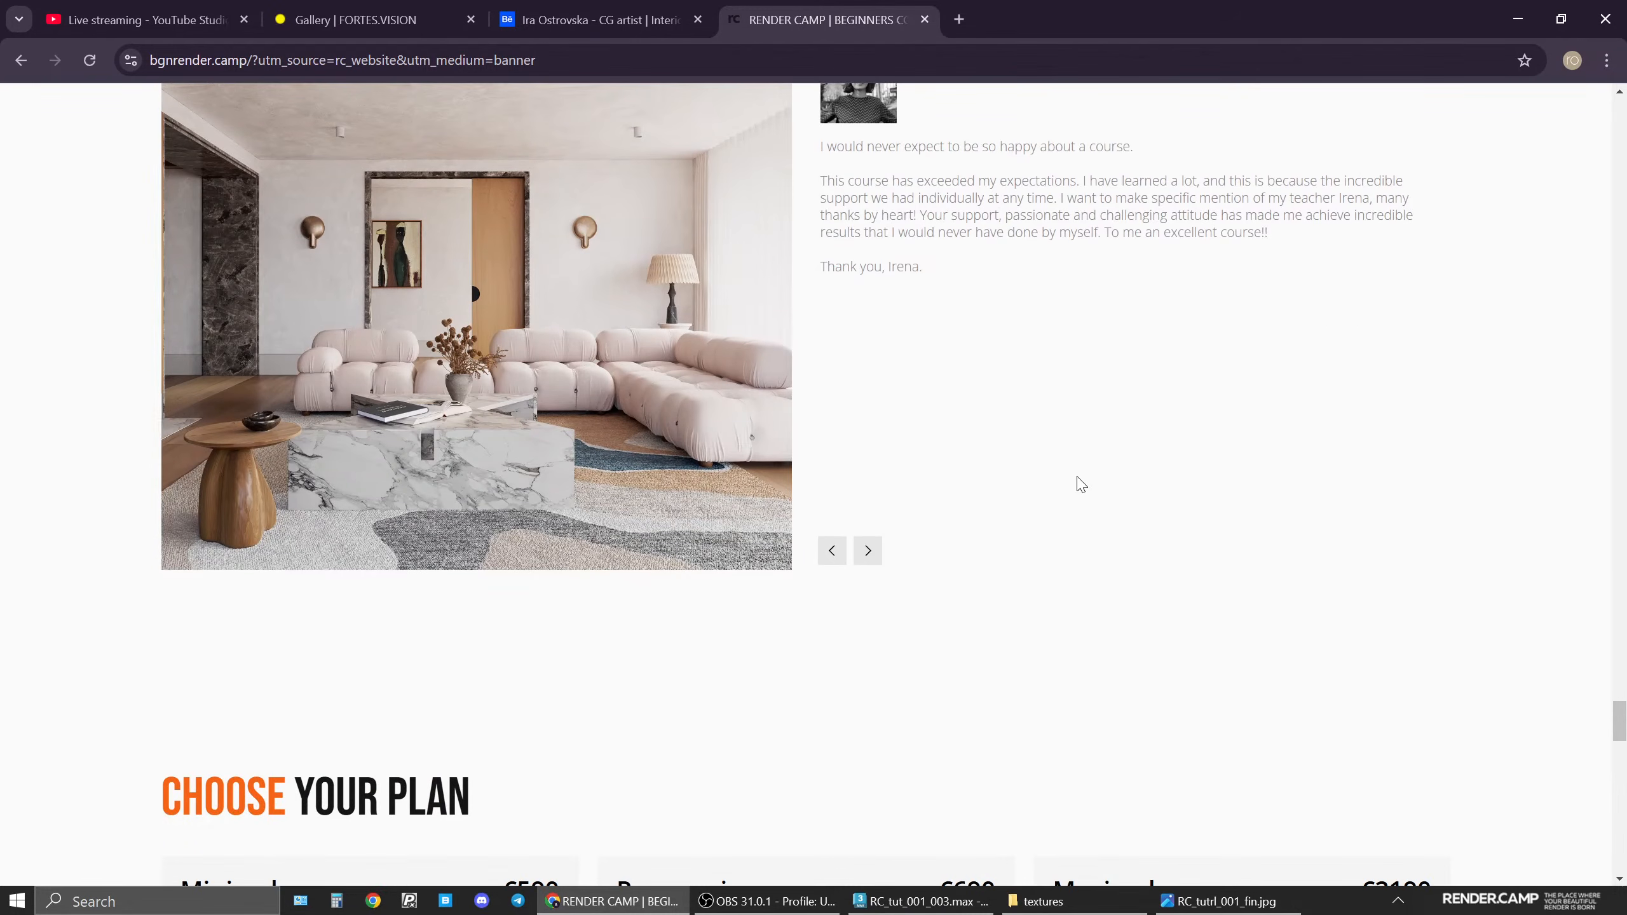
{"action": "scroll", "coordinate": [1080, 484], "scroll_direction": "down", "scroll_amount": 6}
{"action": "scroll", "coordinate": [1080, 484], "scroll_direction": "up", "scroll_amount": 7}
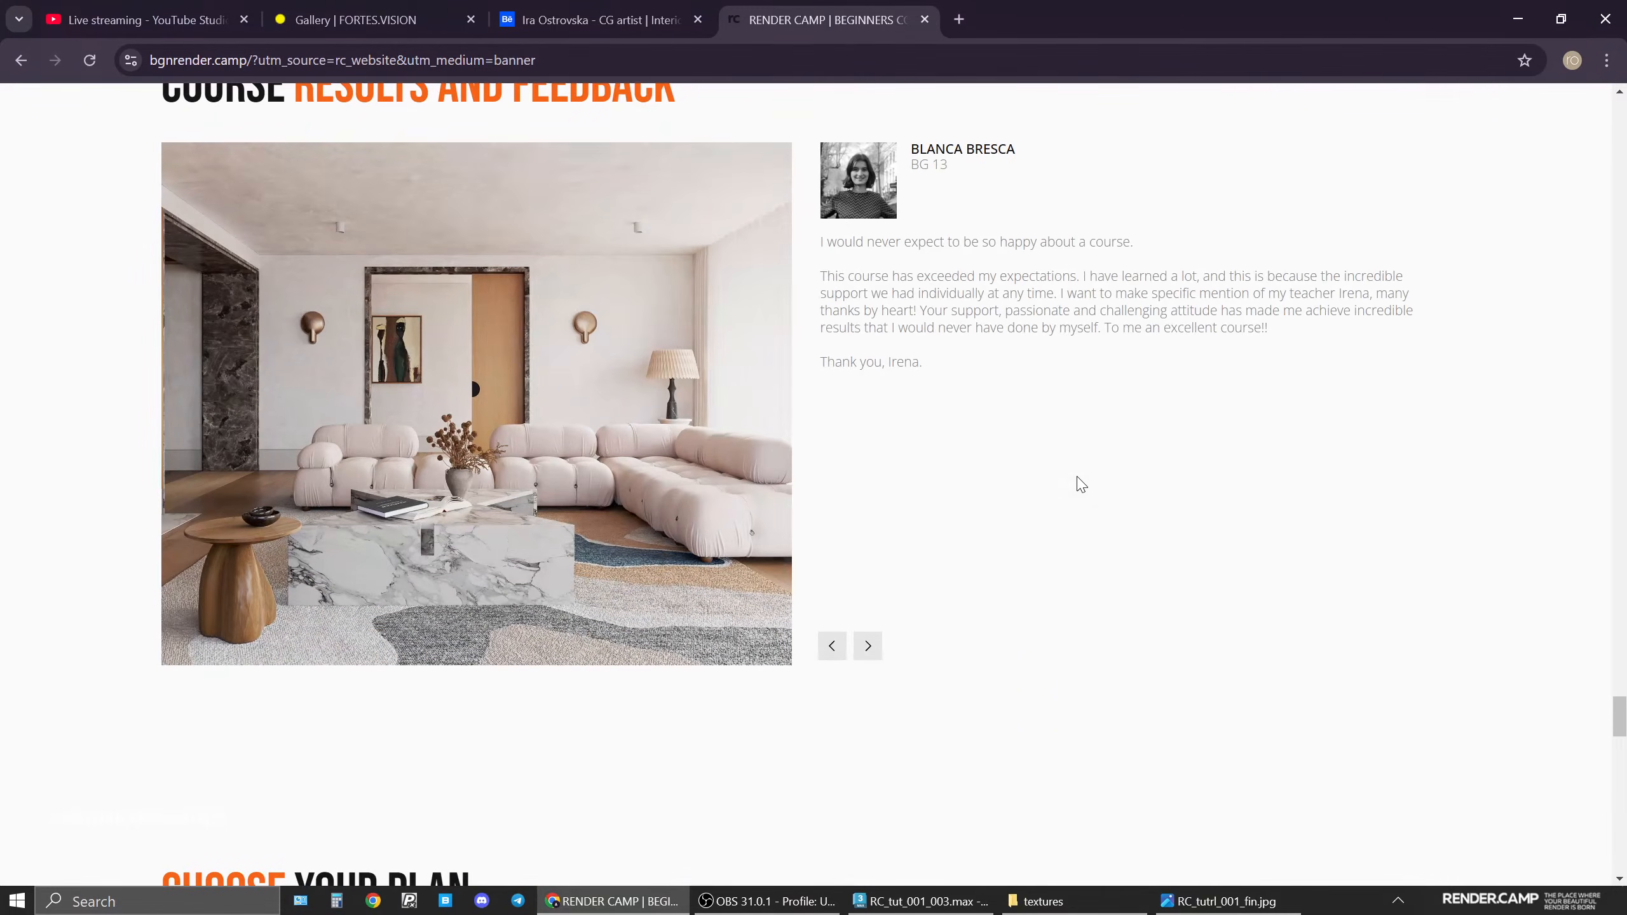
{"action": "scroll", "coordinate": [1081, 485], "scroll_direction": "up", "scroll_amount": 9}
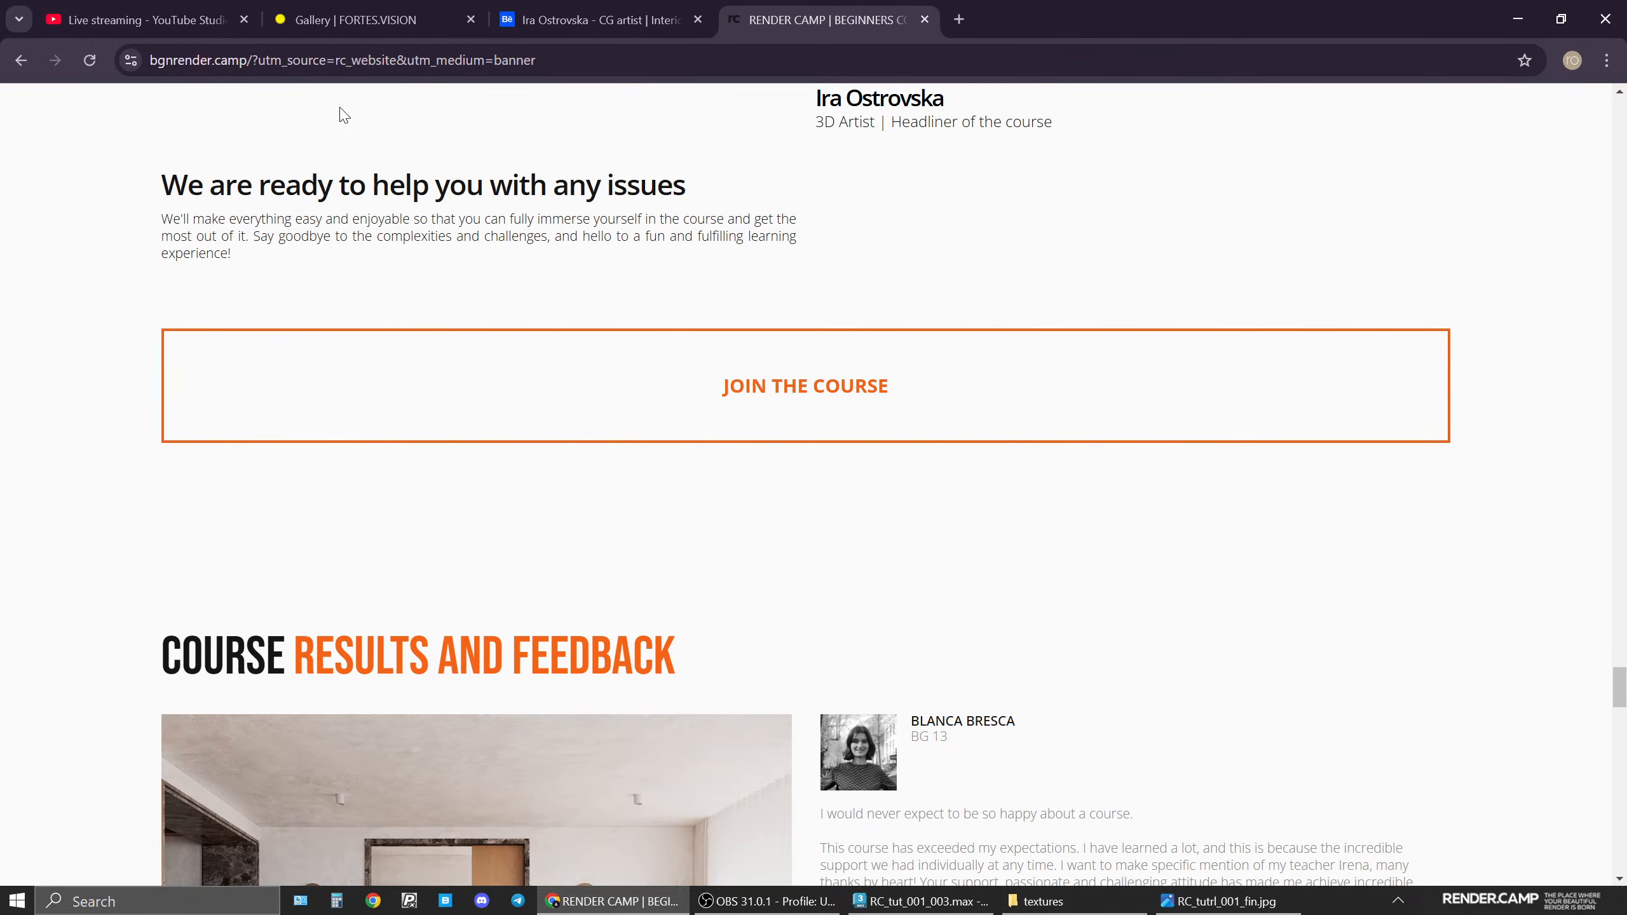
{"action": "left_click", "coordinate": [163, 25]}
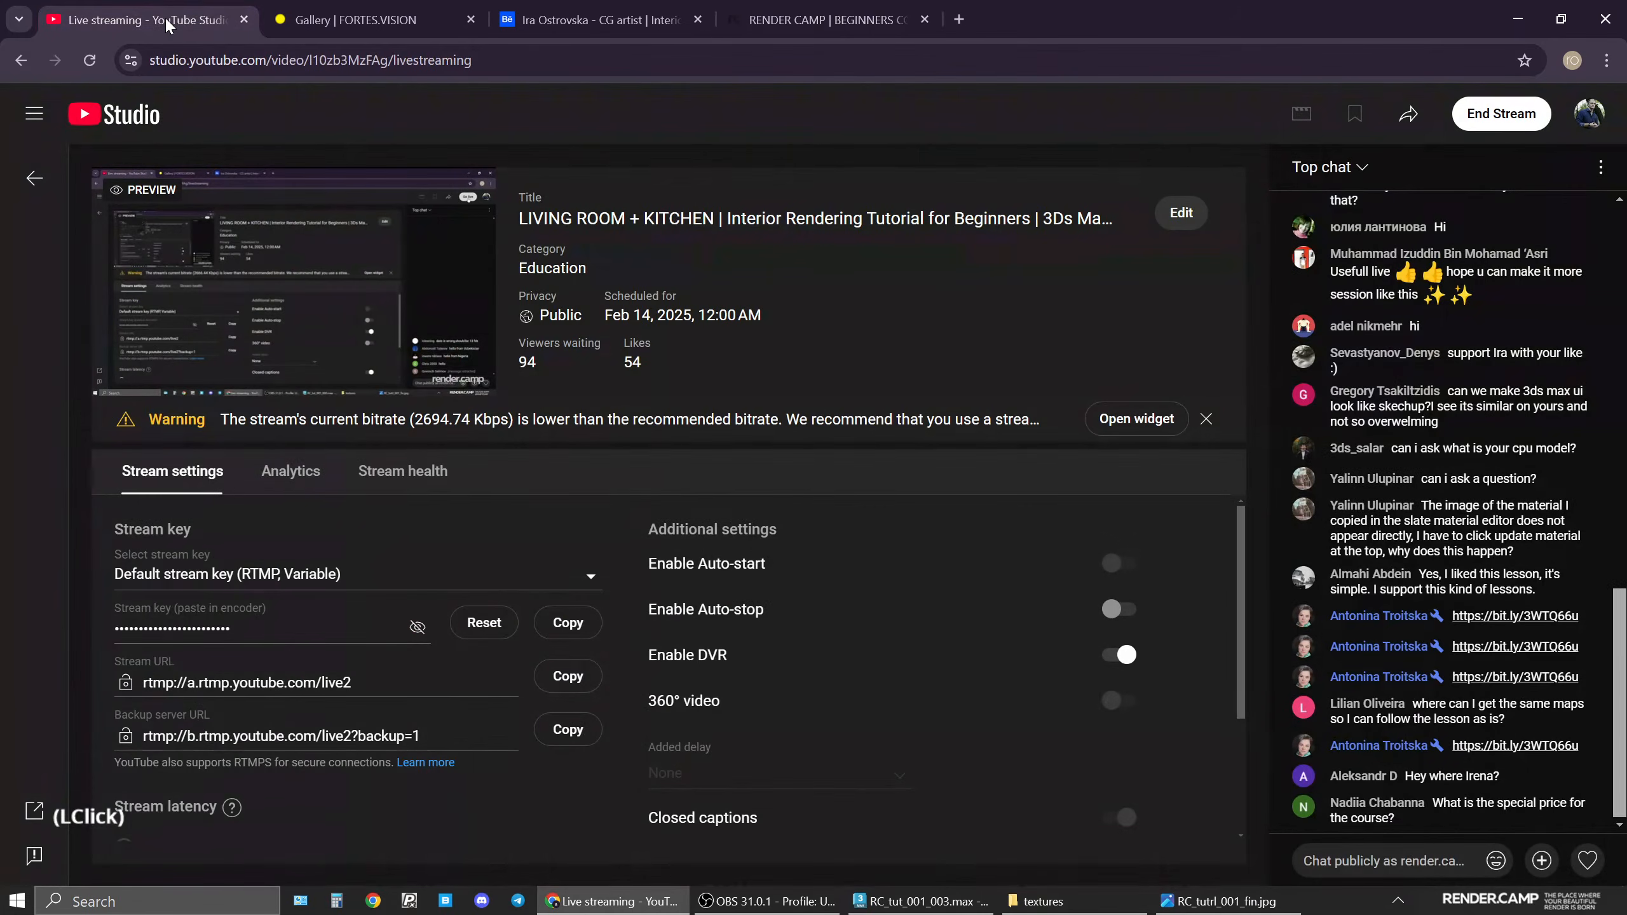